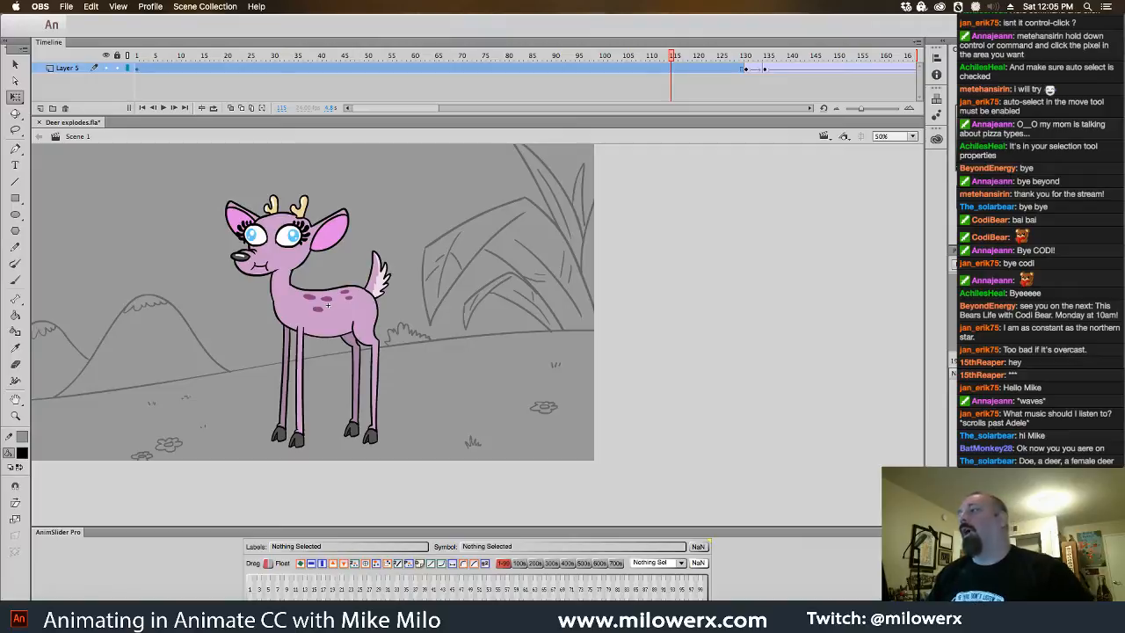
- Return the deer animation to frame 1 and open Ely.fla from the ART folder in Dropbox
{"action": "left_click", "coordinate": [311, 64]}
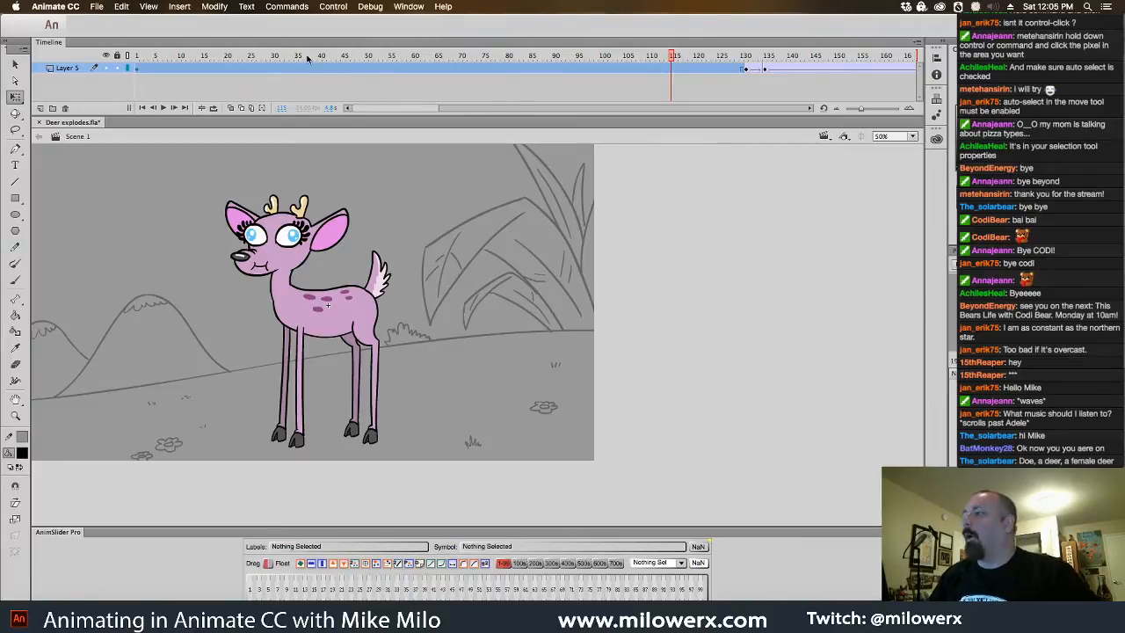
{"action": "left_click", "coordinate": [138, 57]}
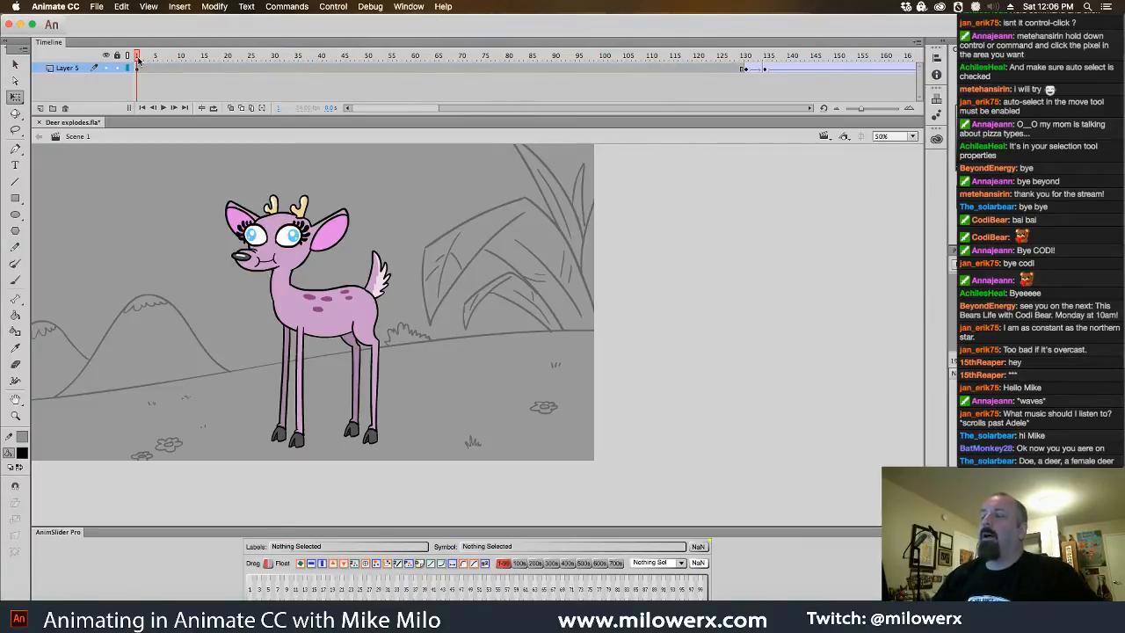
{"action": "left_click", "coordinate": [96, 6]}
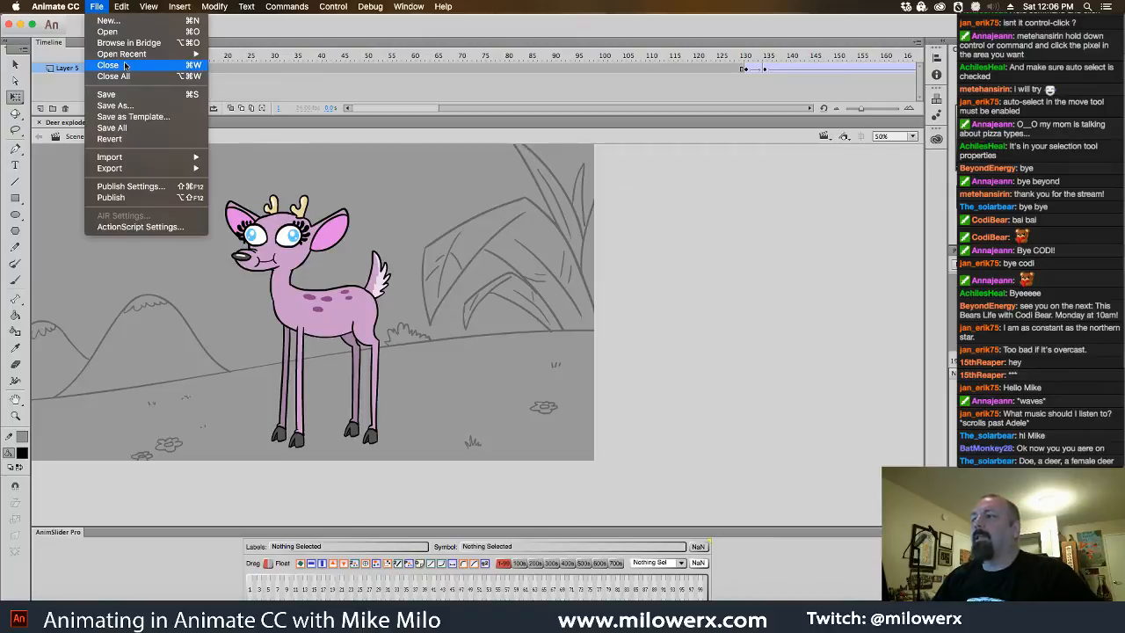
{"action": "left_click", "coordinate": [106, 32]}
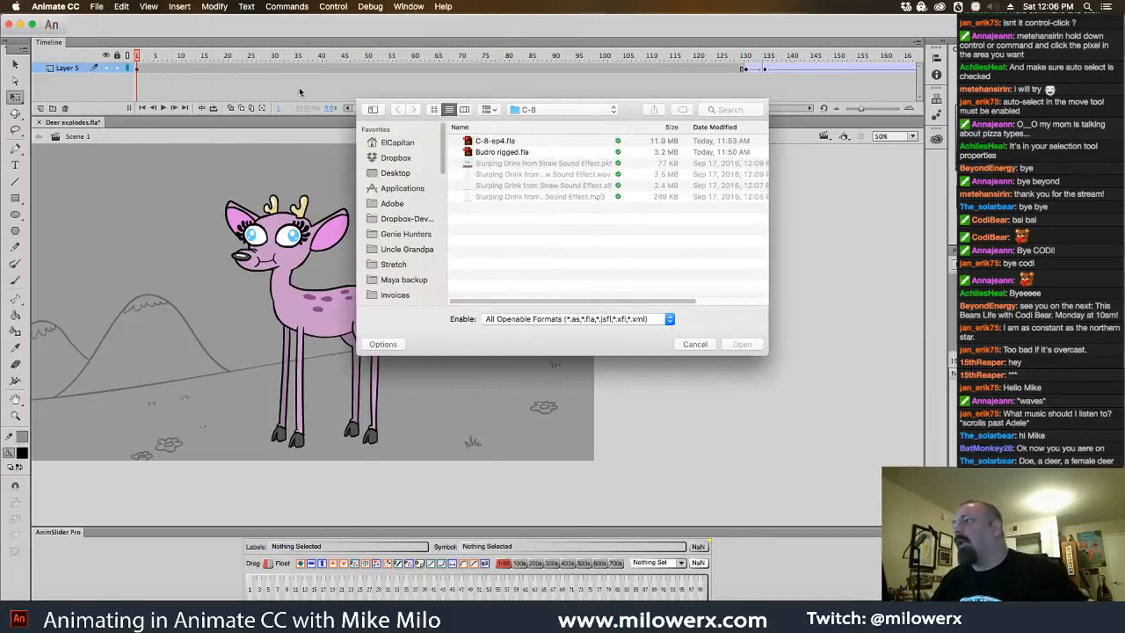
{"action": "left_click", "coordinate": [470, 142]}
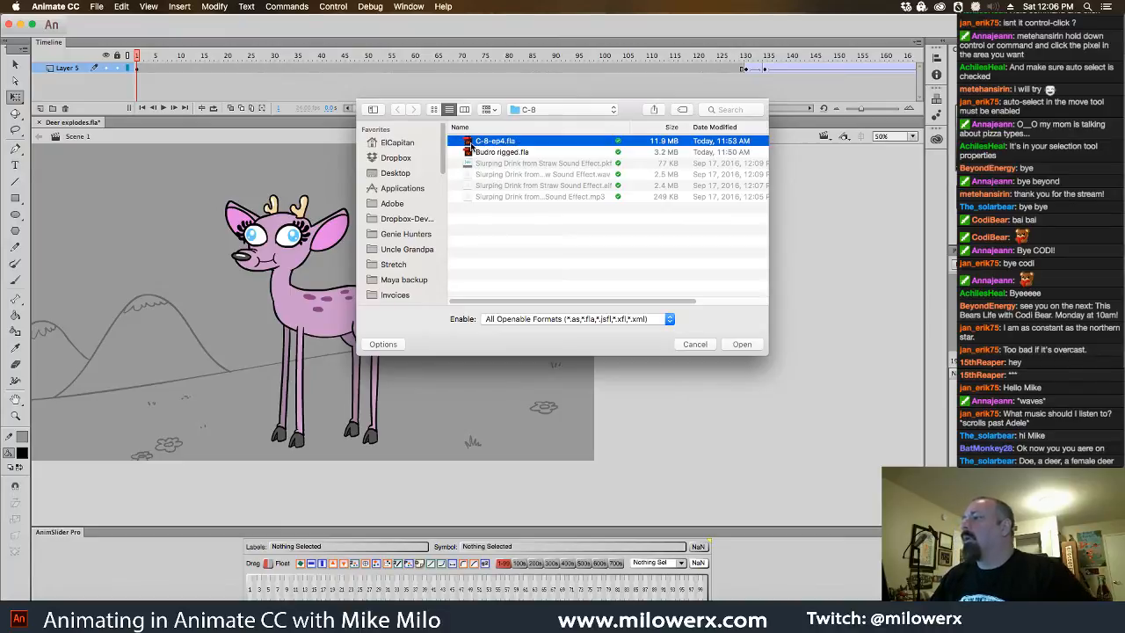
{"action": "left_click", "coordinate": [570, 111]}
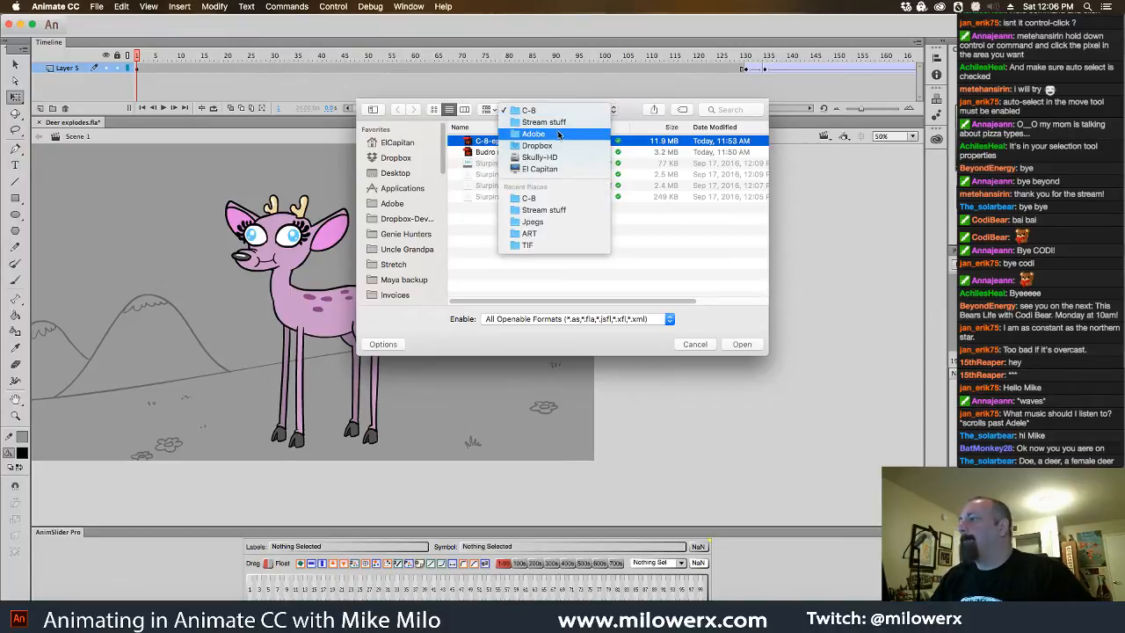
{"action": "left_click", "coordinate": [554, 146]}
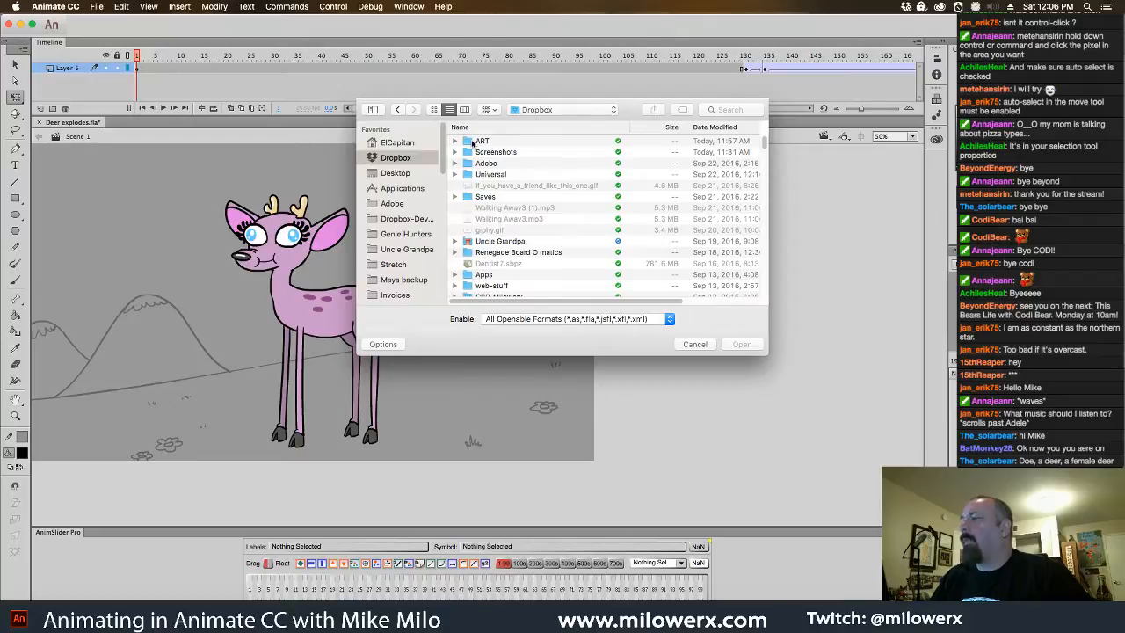
{"action": "double_click", "coordinate": [472, 142]}
{"action": "left_click", "coordinate": [482, 167]}
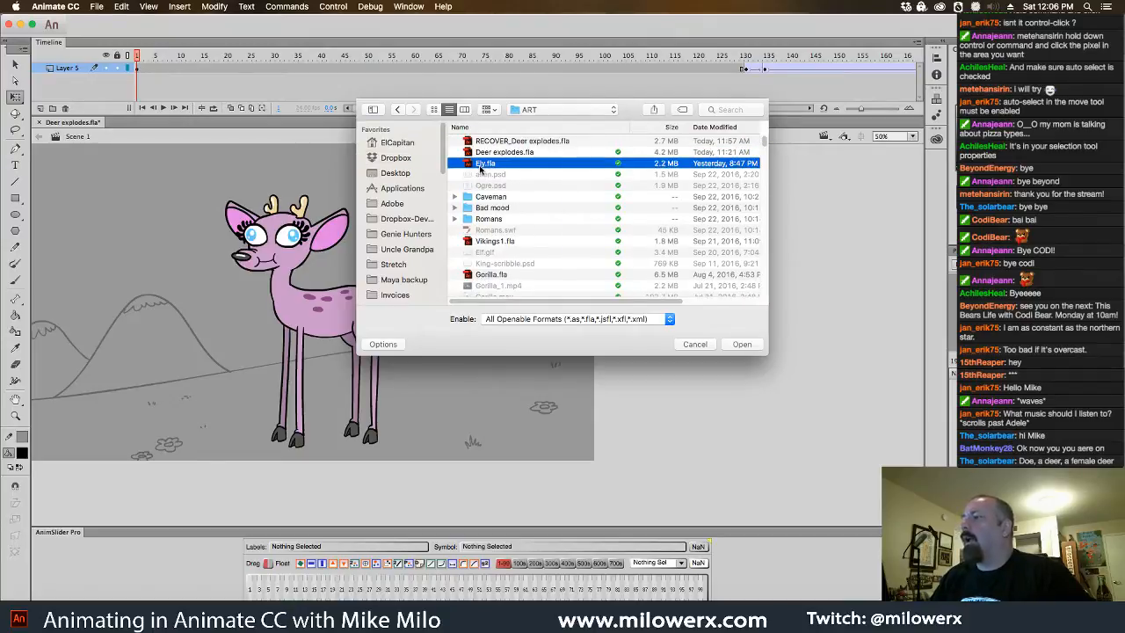
{"action": "double_click", "coordinate": [482, 167]}
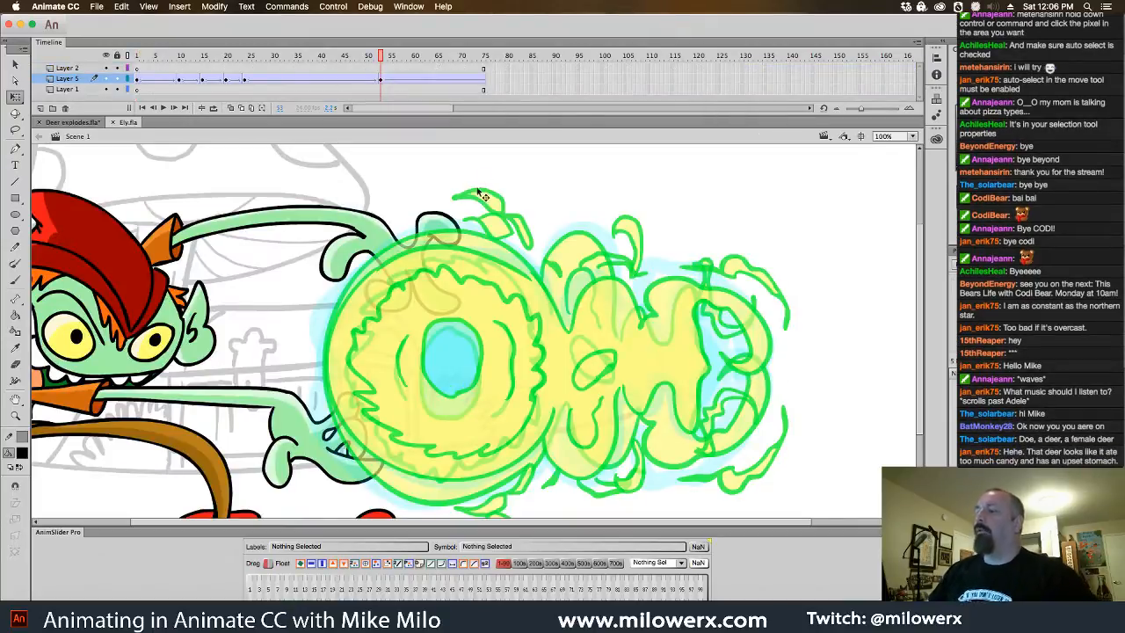
- Play the Ely.fla animation from frame 1 with the whole stage in view, and return the playhead to frame 1
{"action": "left_click", "coordinate": [405, 177], "text": "alt"}
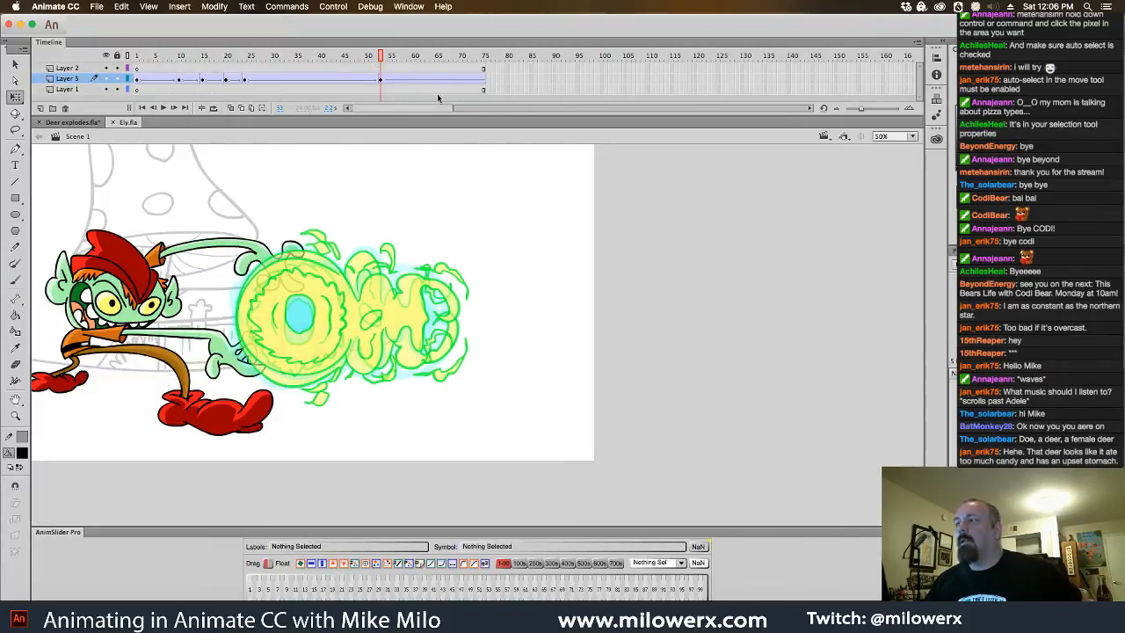
{"action": "left_click_drag", "start_coordinate": [378, 57], "coordinate": [47, 58]}
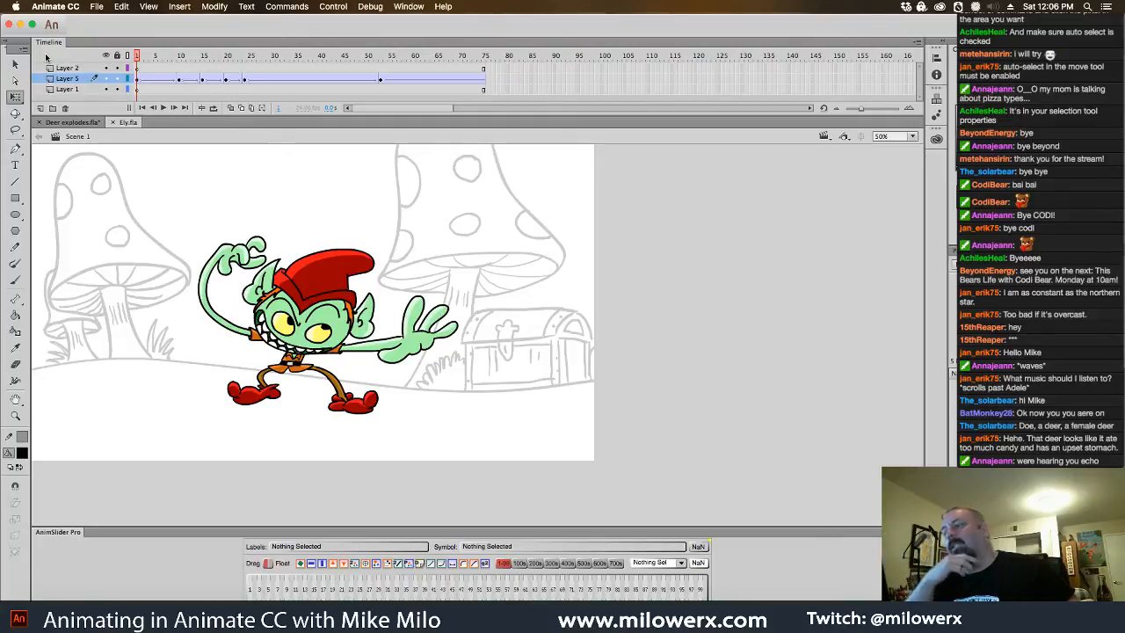
{"action": "key", "text": "Return"}
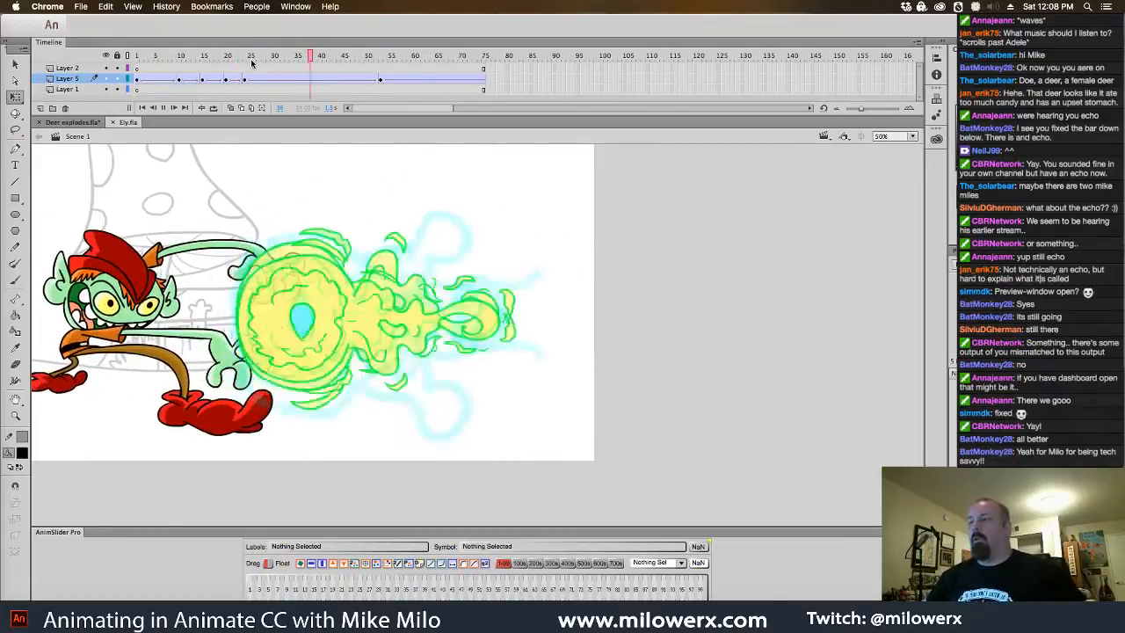
{"action": "left_click", "coordinate": [239, 35]}
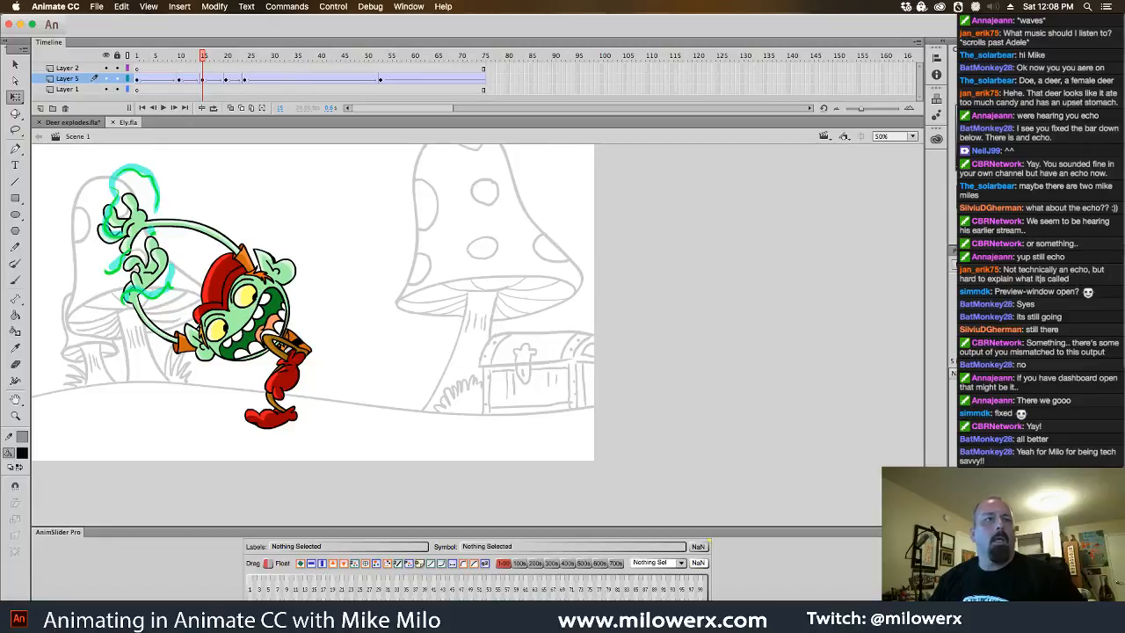
{"action": "key", "text": "super+Tab"}
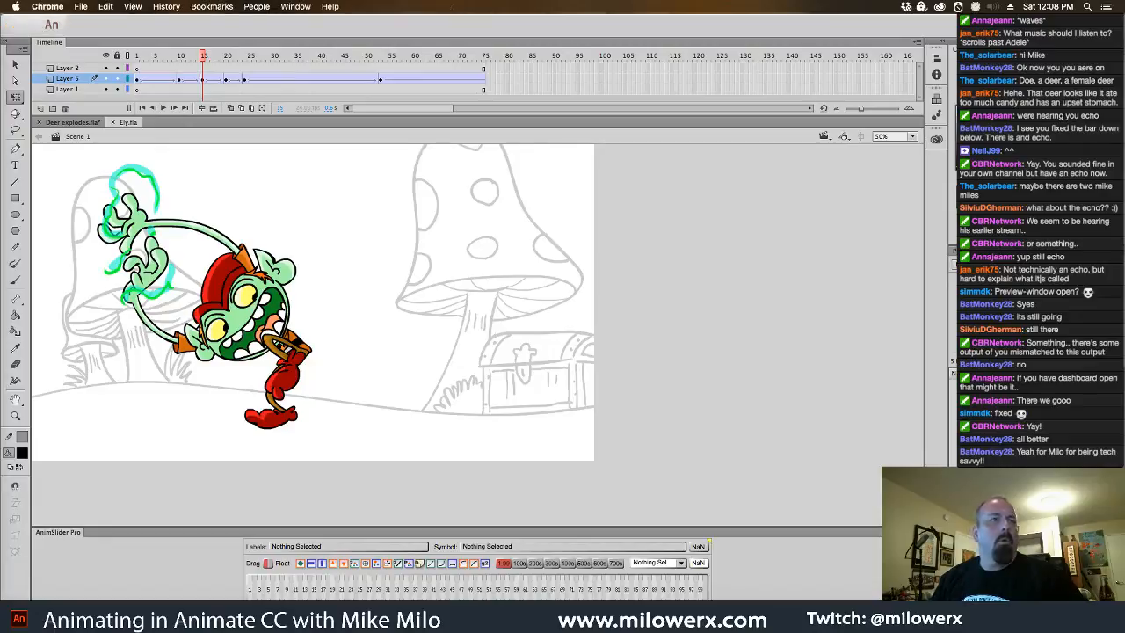
{"action": "left_click", "coordinate": [455, 32]}
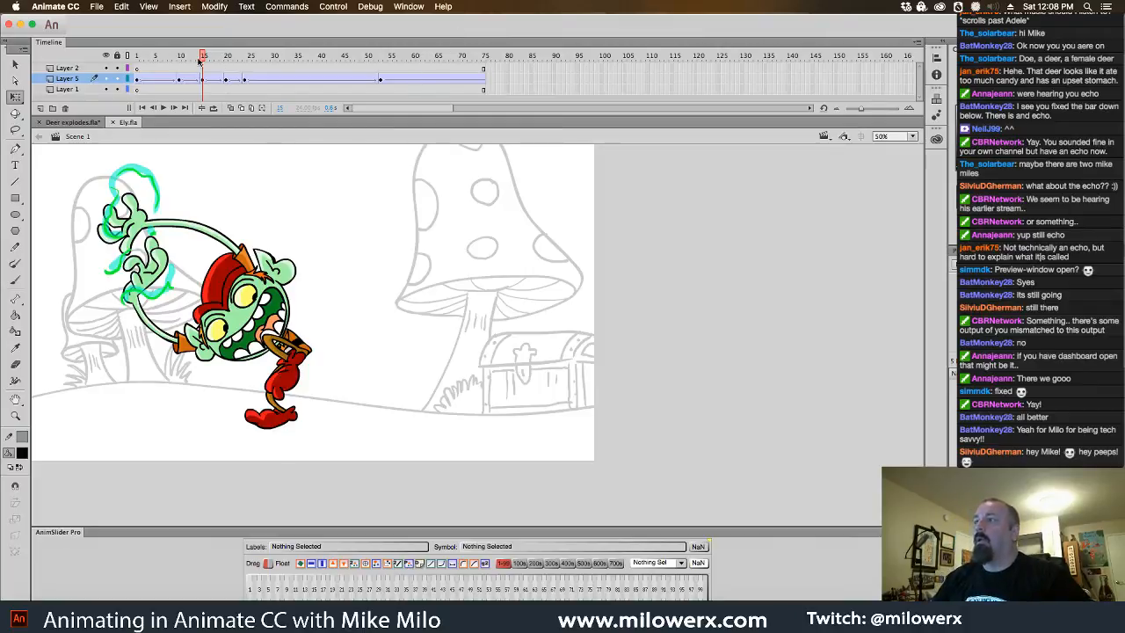
{"action": "left_click_drag", "start_coordinate": [202, 58], "coordinate": [120, 60]}
- Switch to the Deer explodes.fla document, play its animation, and go to the keyframe just after frame 175
{"action": "left_click", "coordinate": [84, 125]}
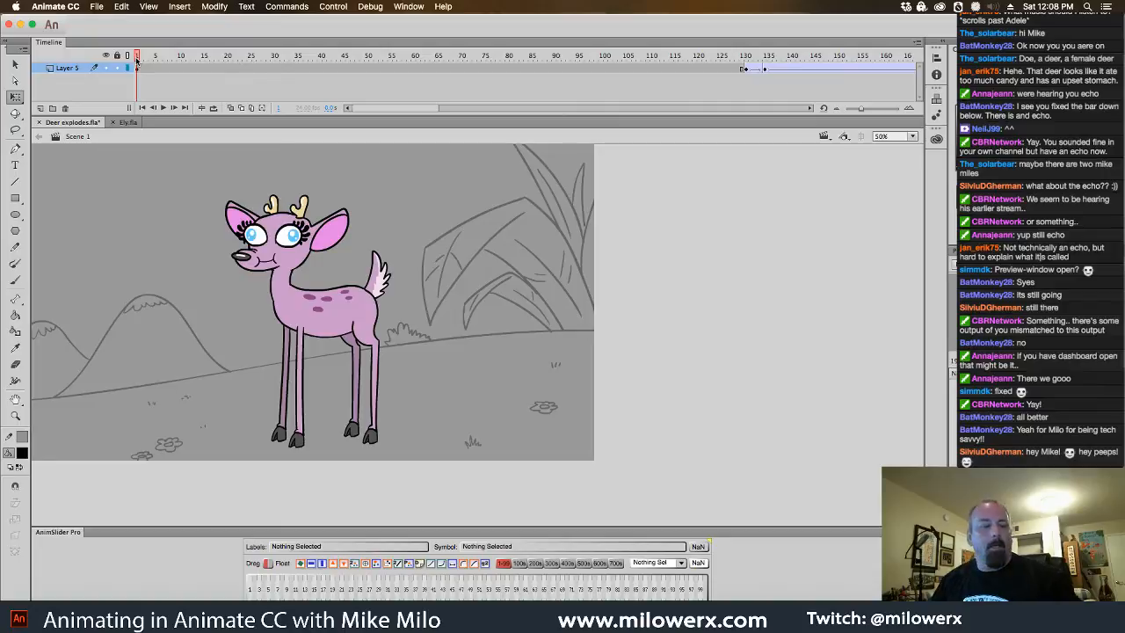
{"action": "key", "text": "Return"}
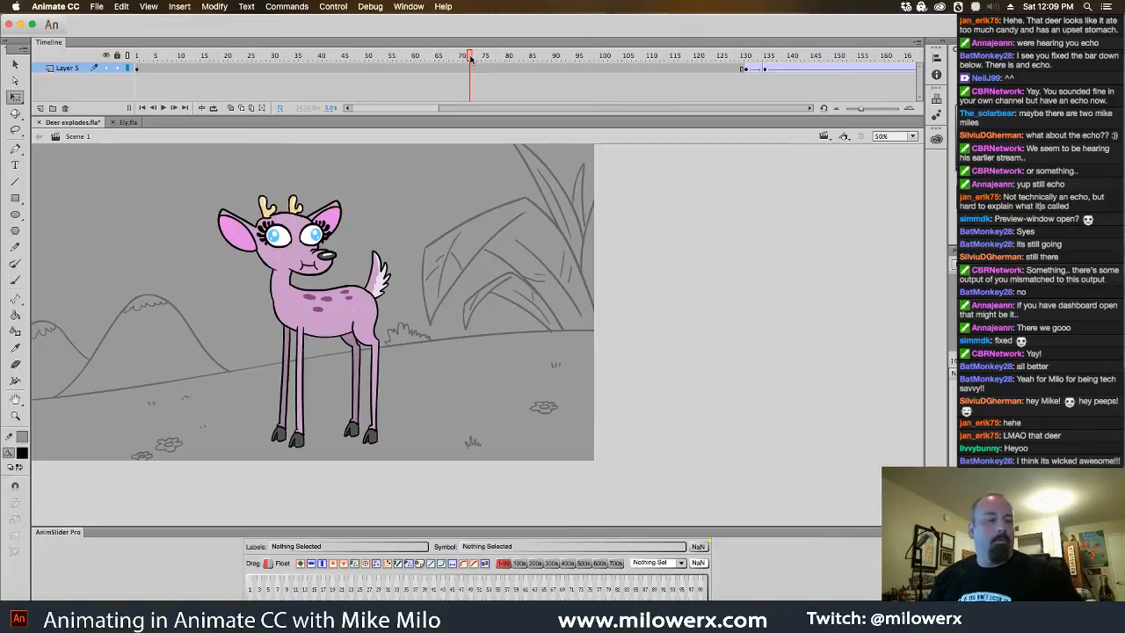
{"action": "key", "text": "Return"}
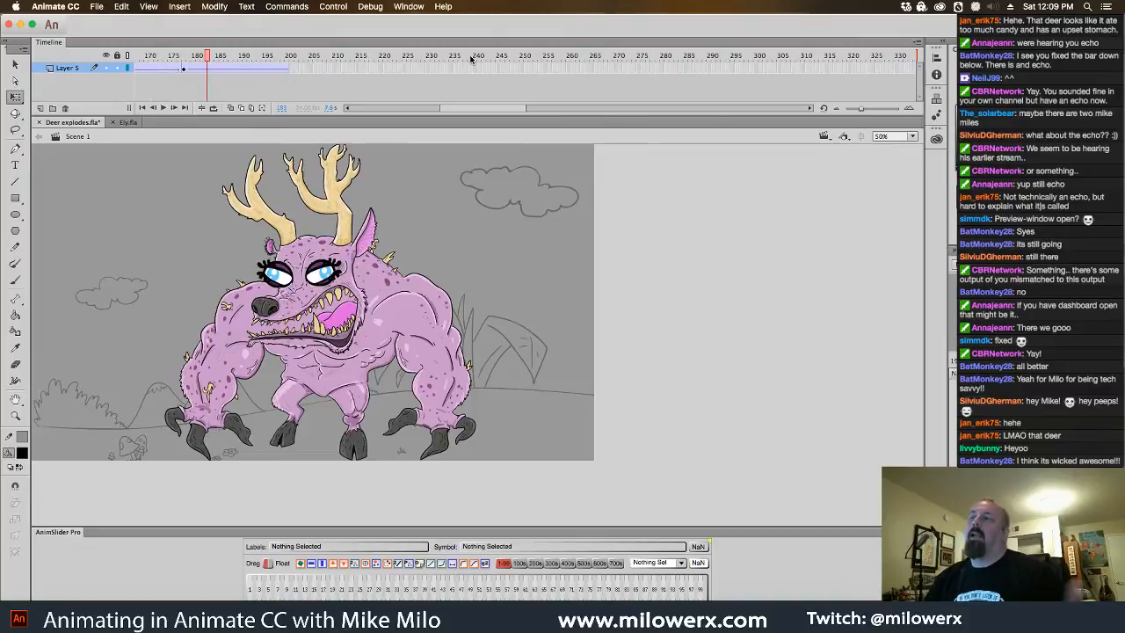
{"action": "left_click", "coordinate": [184, 71]}
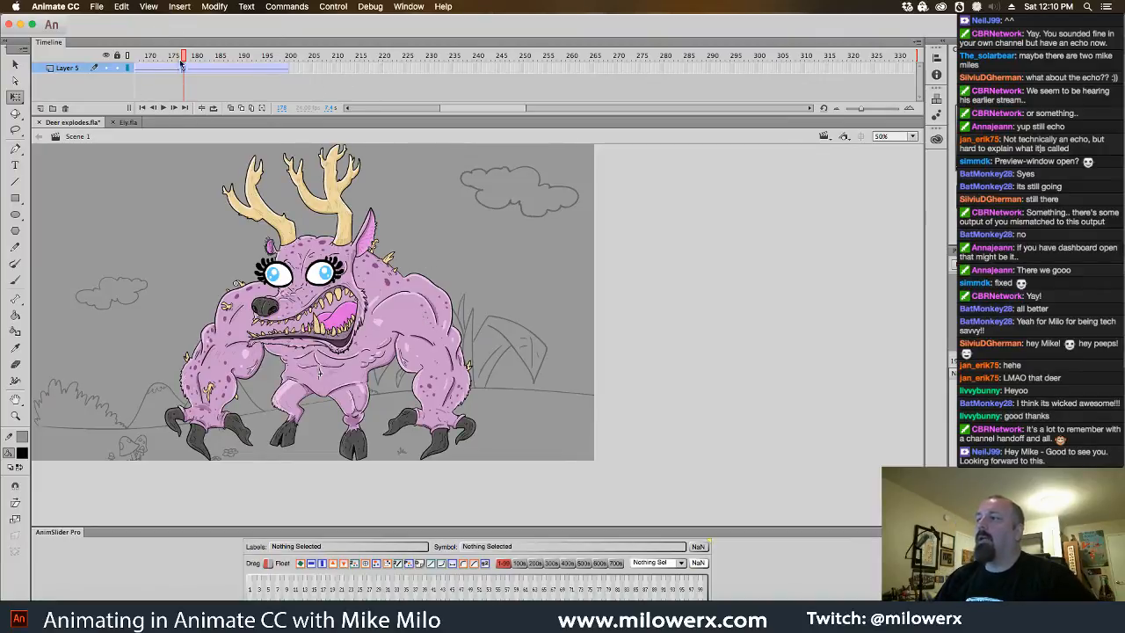
- Try to open Budro rigged.fla from the recently opened files
{"action": "left_click", "coordinate": [96, 7]}
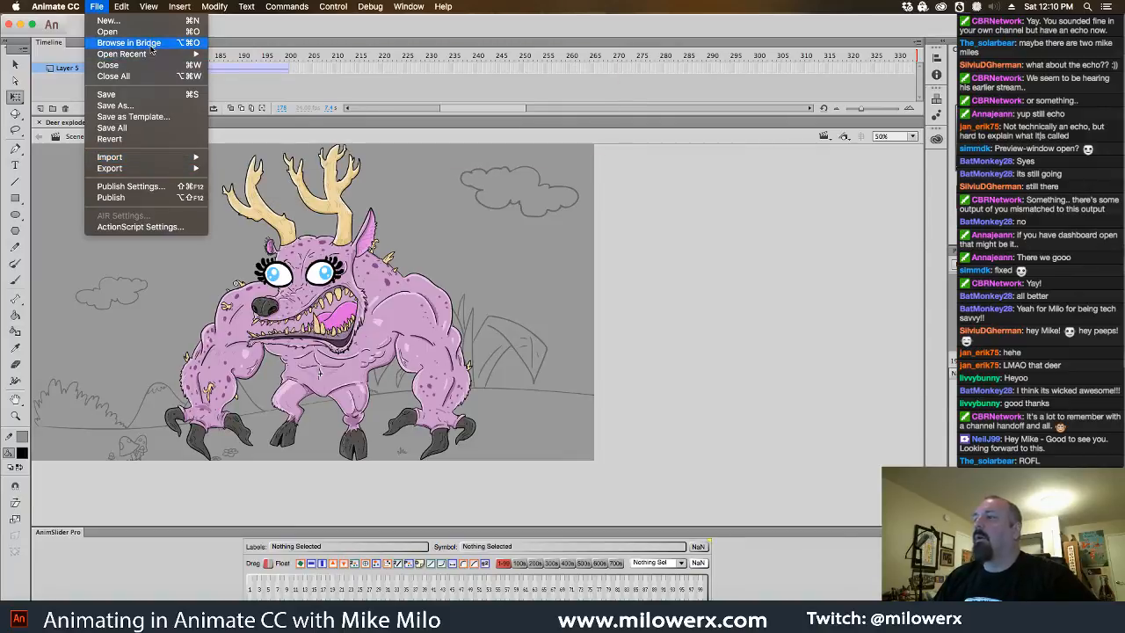
{"action": "mouse_move", "coordinate": [151, 57]}
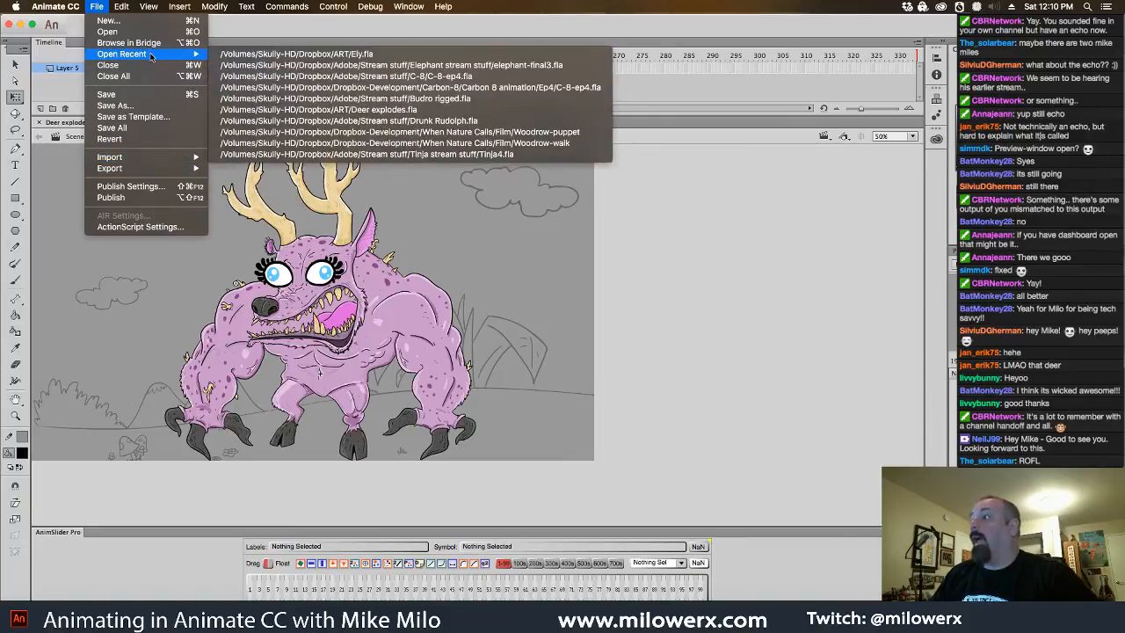
{"action": "left_click", "coordinate": [273, 97]}
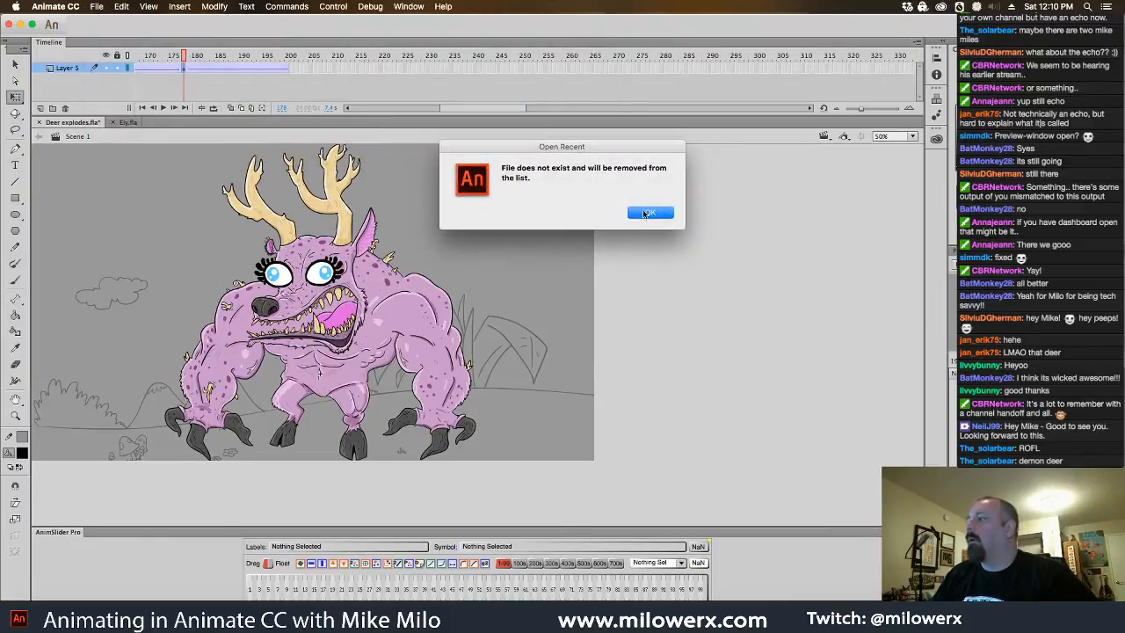
{"action": "left_click", "coordinate": [646, 214]}
- Open Budro rigged.fla from the C-8 folder inside the Adobe Stream stuff folder
{"action": "left_click", "coordinate": [97, 6]}
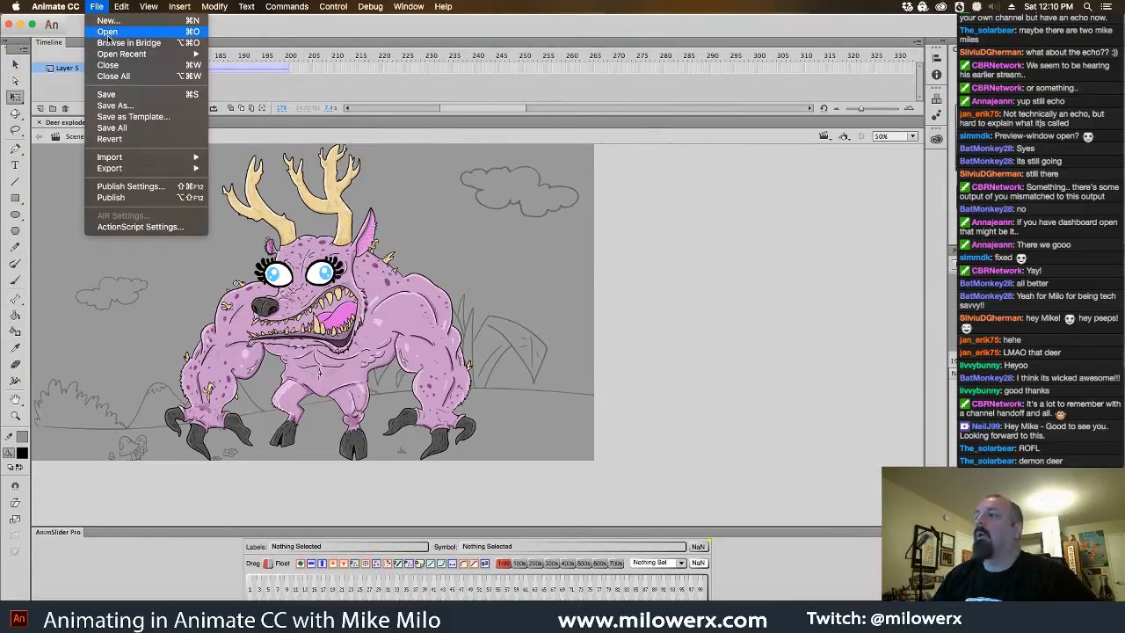
{"action": "left_click", "coordinate": [107, 33]}
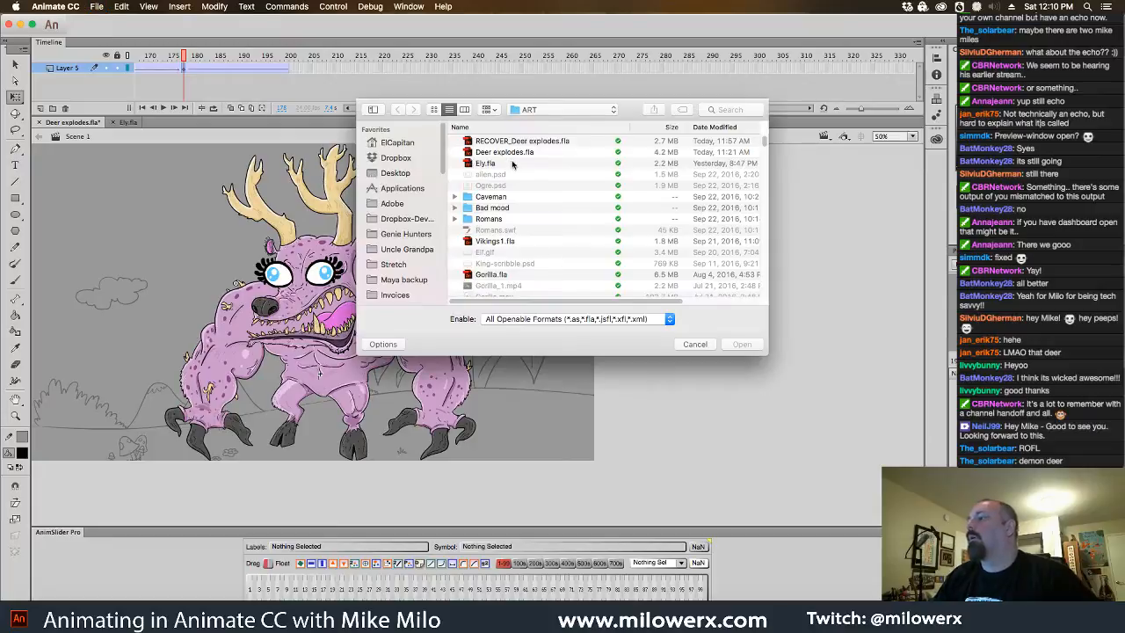
{"action": "left_click", "coordinate": [391, 158]}
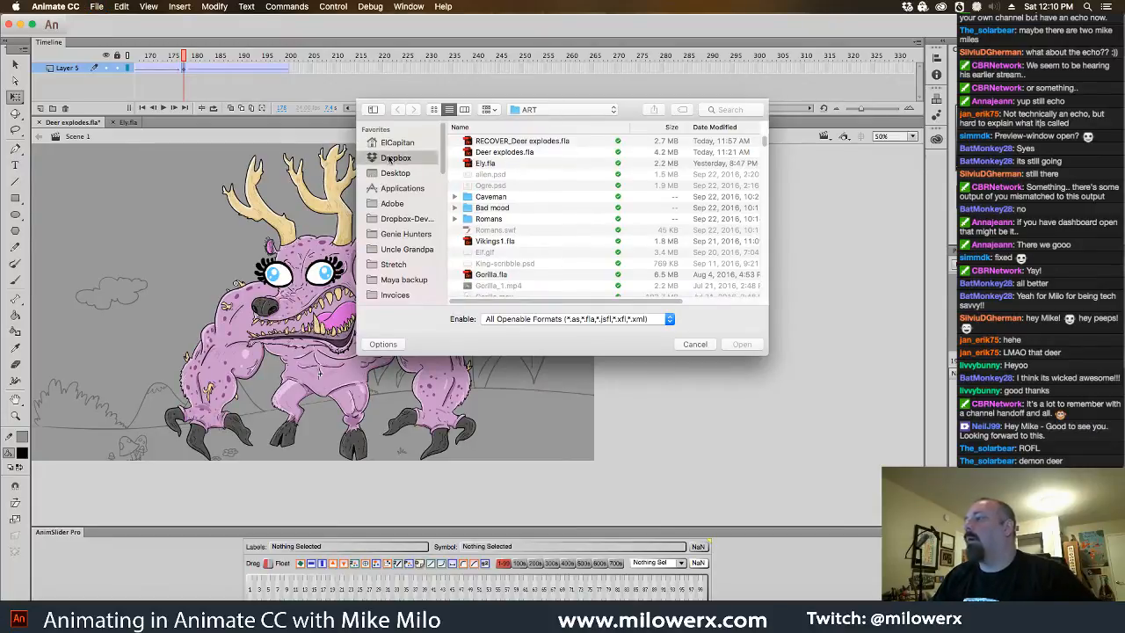
{"action": "left_click", "coordinate": [394, 203]}
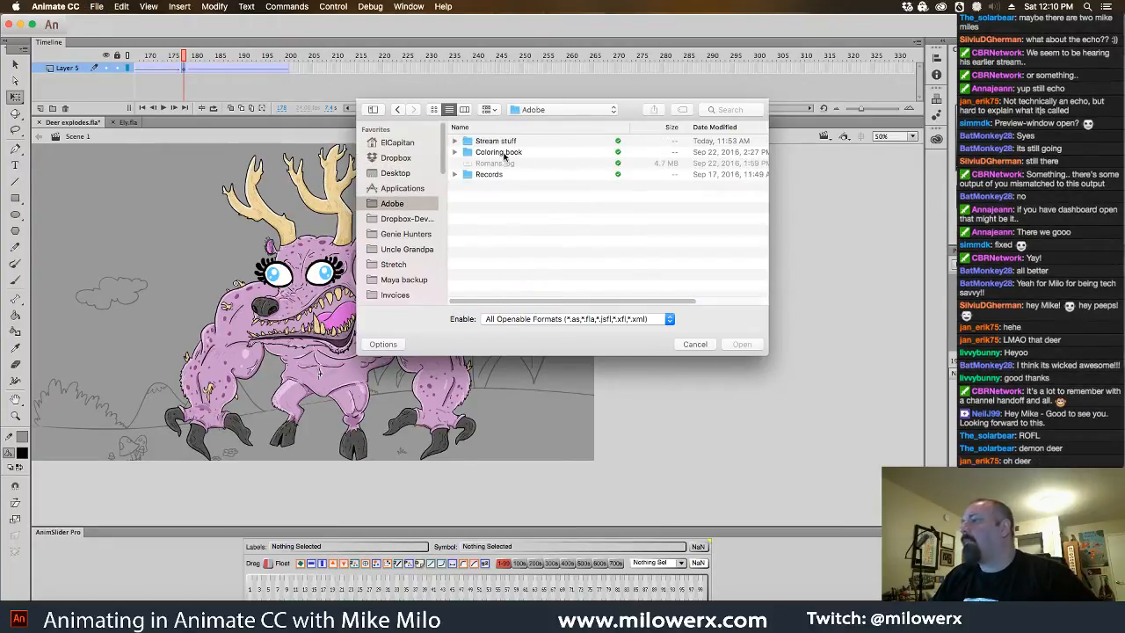
{"action": "double_click", "coordinate": [467, 145]}
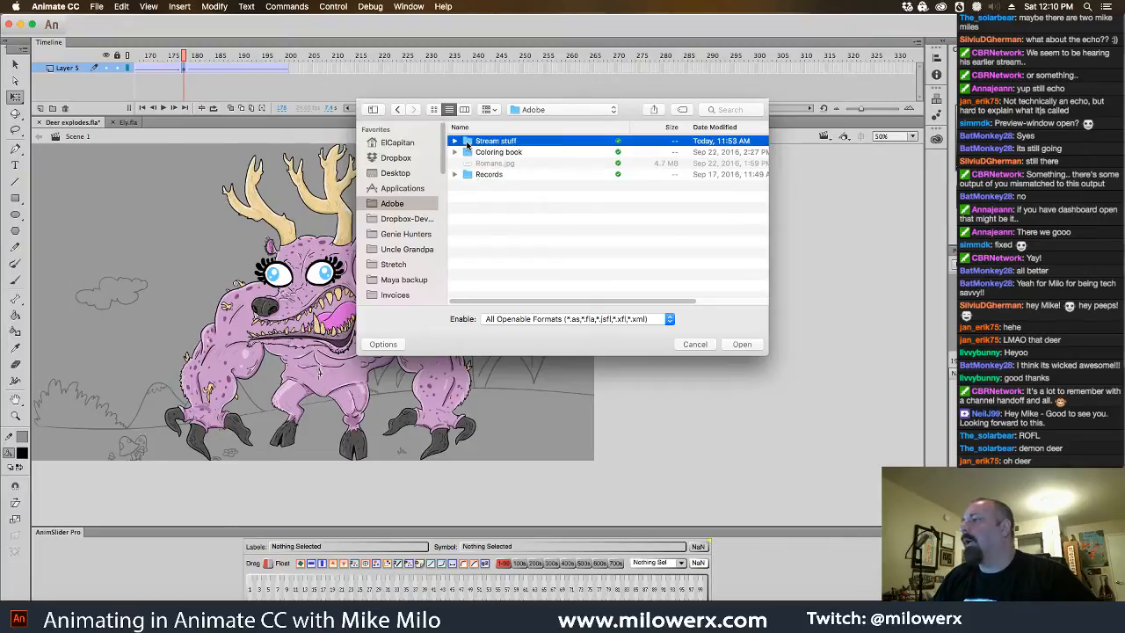
{"action": "double_click", "coordinate": [467, 143]}
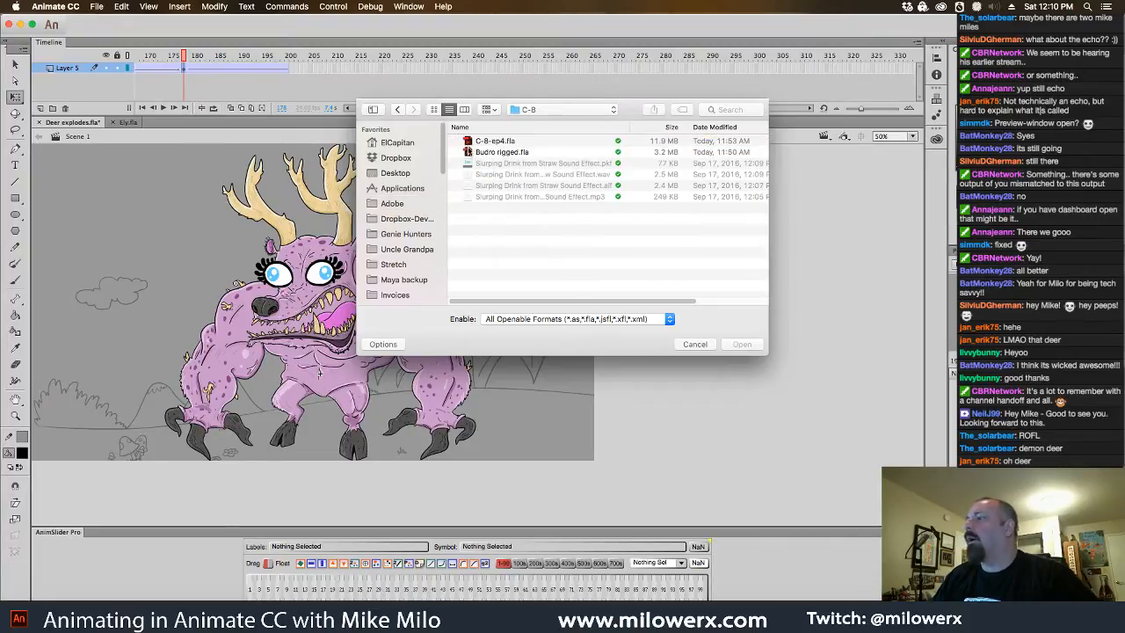
{"action": "double_click", "coordinate": [466, 152]}
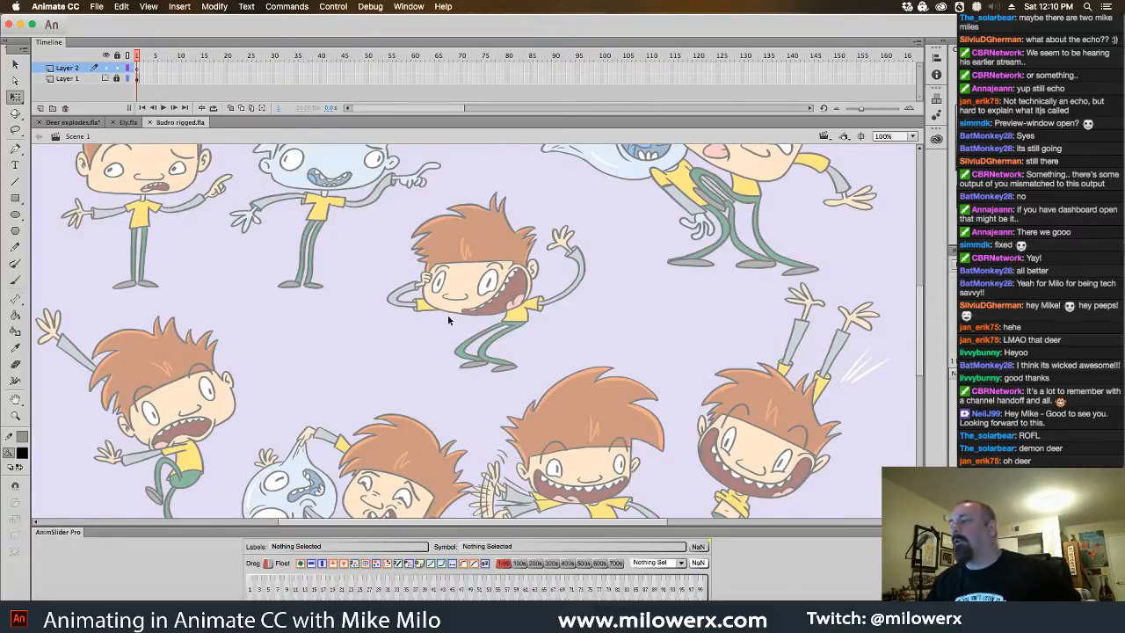
- Paint black pupils on one side of both eyes of the crouching, waving Budro with the Brush tool
{"action": "left_click_drag", "start_coordinate": [534, 346], "coordinate": [525, 225]}
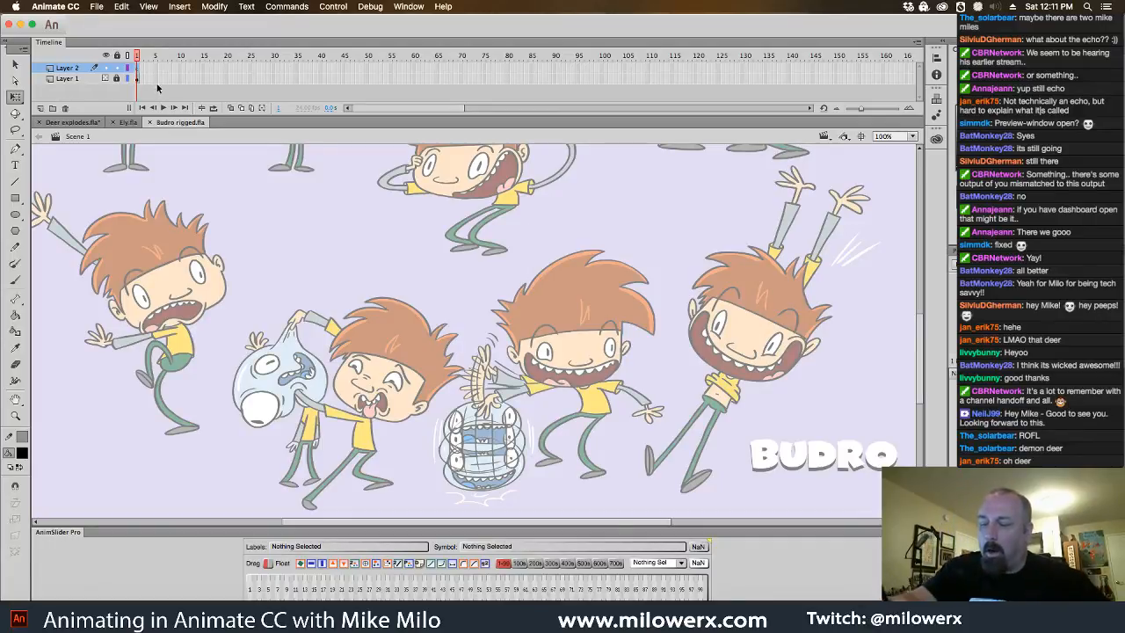
{"action": "left_click_drag", "start_coordinate": [555, 228], "coordinate": [581, 332]}
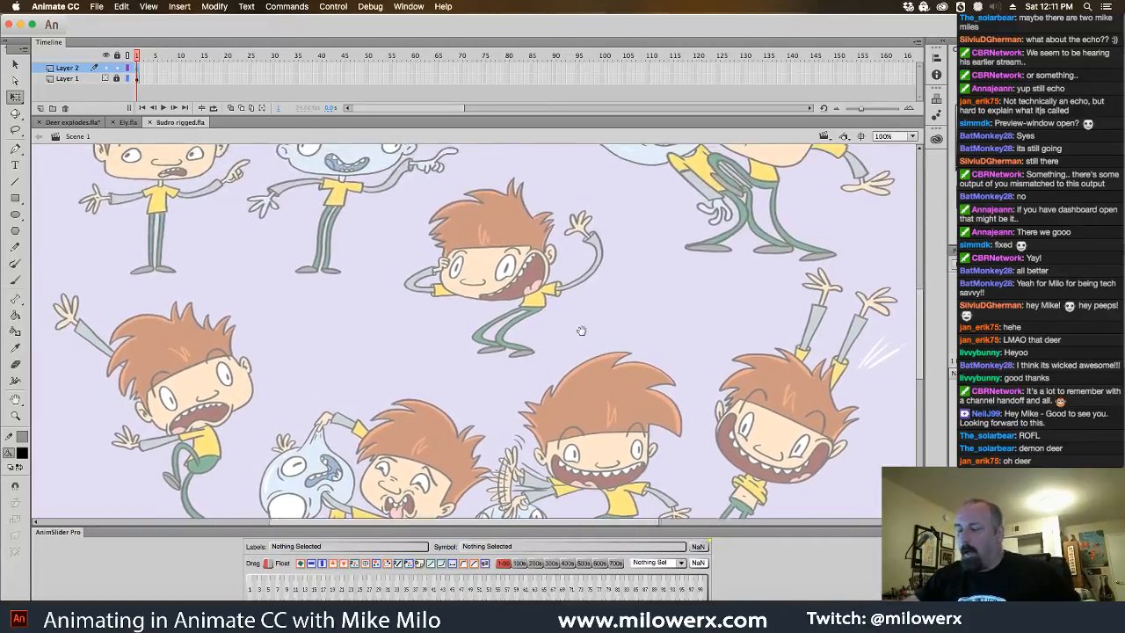
{"action": "left_click", "coordinate": [535, 254], "text": "super"}
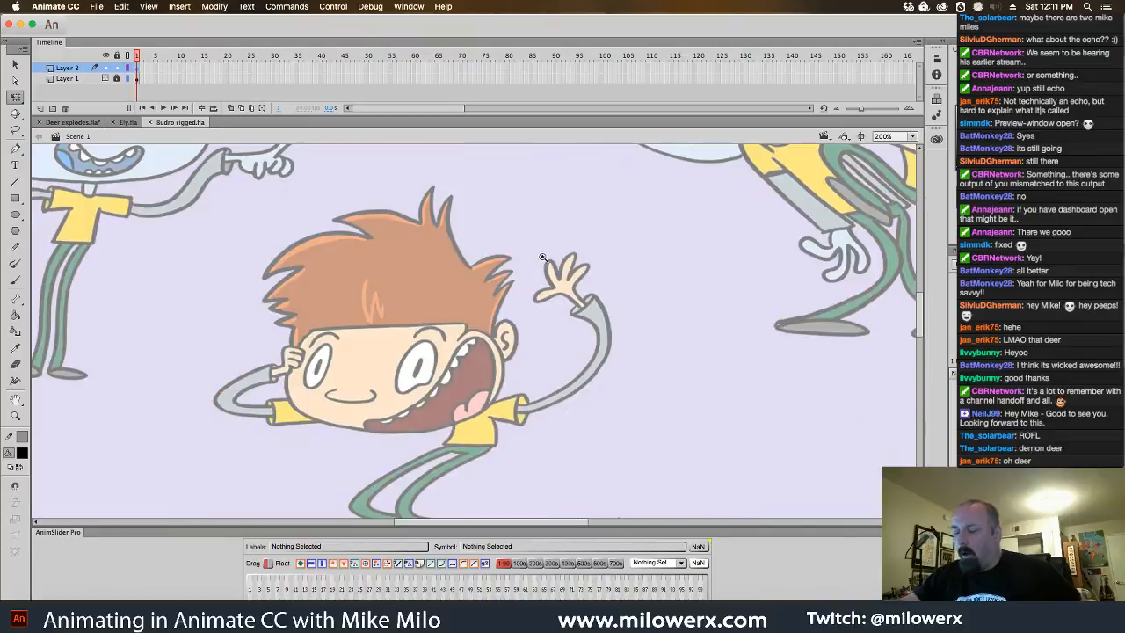
{"action": "left_click_drag", "start_coordinate": [543, 334], "coordinate": [554, 293]}
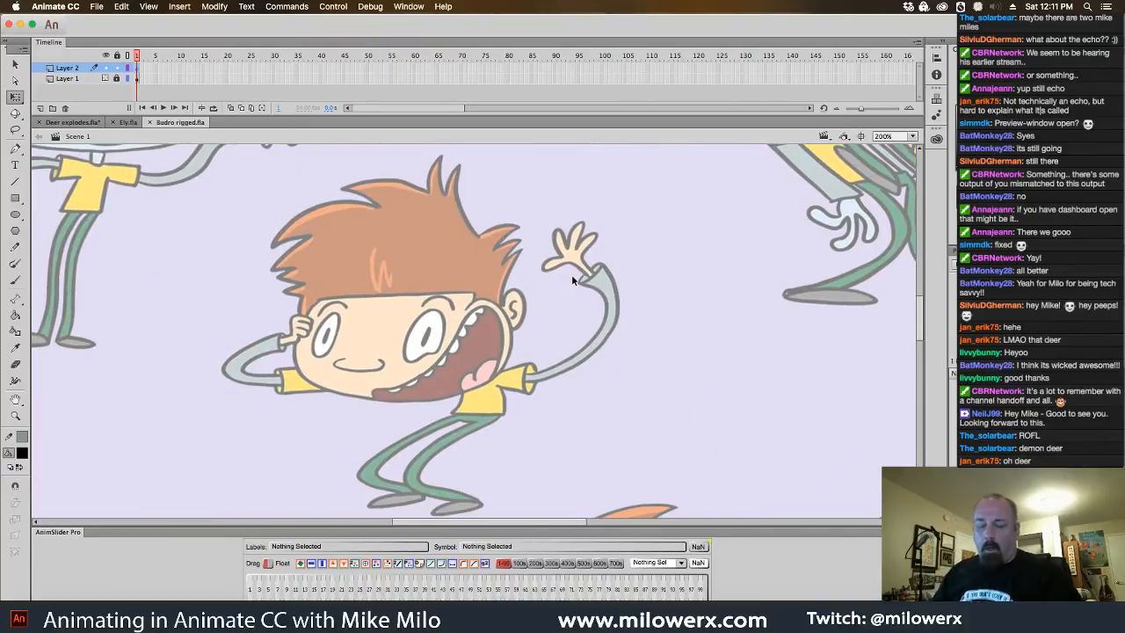
{"action": "left_click", "coordinate": [16, 280]}
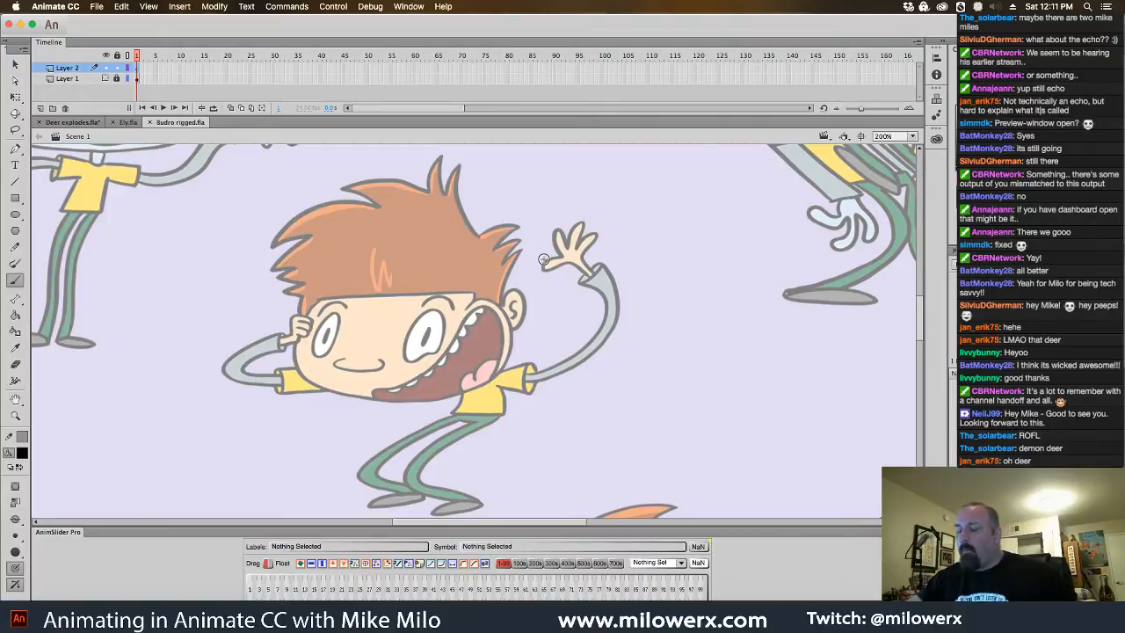
{"action": "left_click_drag", "start_coordinate": [546, 294], "coordinate": [615, 429]}
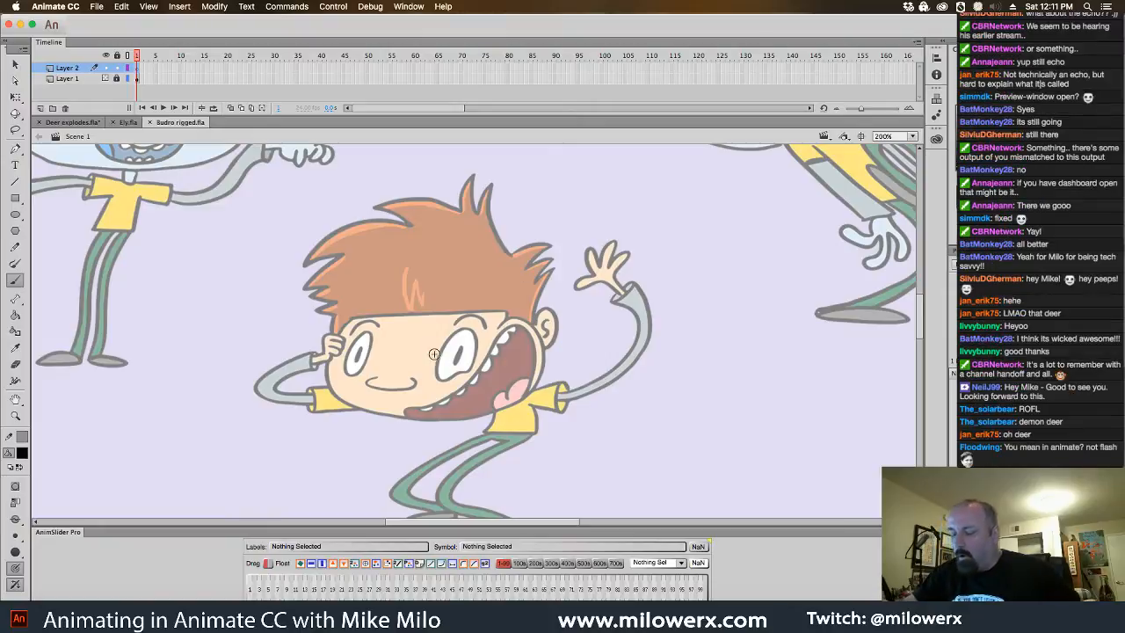
{"action": "left_click_drag", "start_coordinate": [446, 350], "coordinate": [445, 359]}
{"action": "left_click_drag", "start_coordinate": [352, 350], "coordinate": [352, 358]}
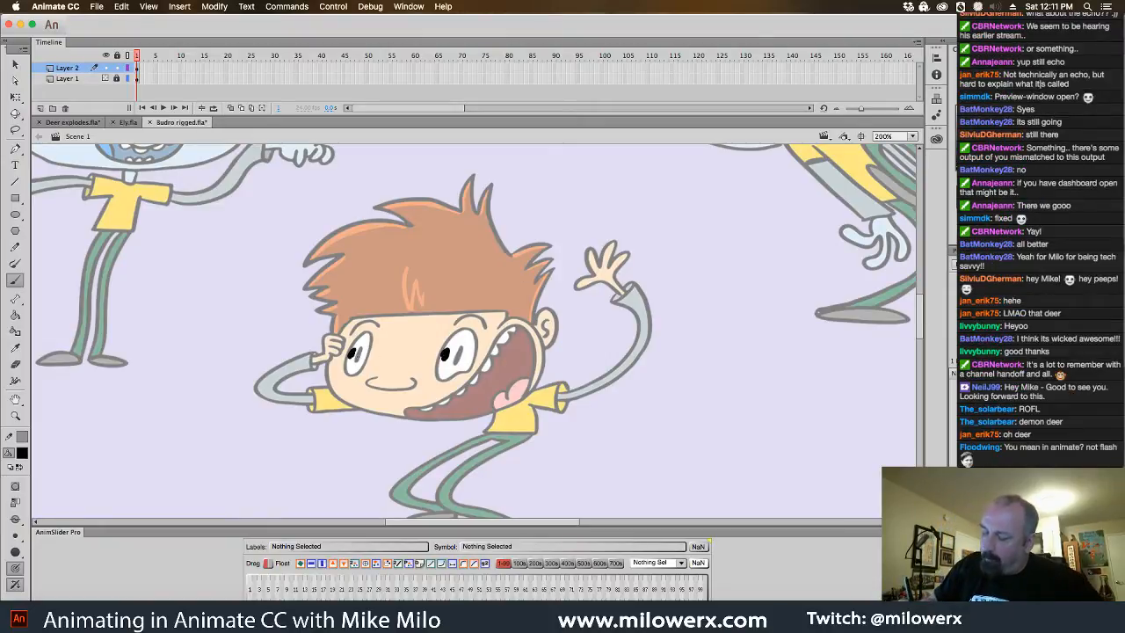
- Try black pupils on the opposite side of the crouching Budro's eyes, and undo all trial pupil strokes
{"action": "left_click_drag", "start_coordinate": [474, 351], "coordinate": [472, 357]}
{"action": "key", "text": "super+z"}
{"action": "key", "text": "super+z"}
{"action": "key", "text": "super+z"}
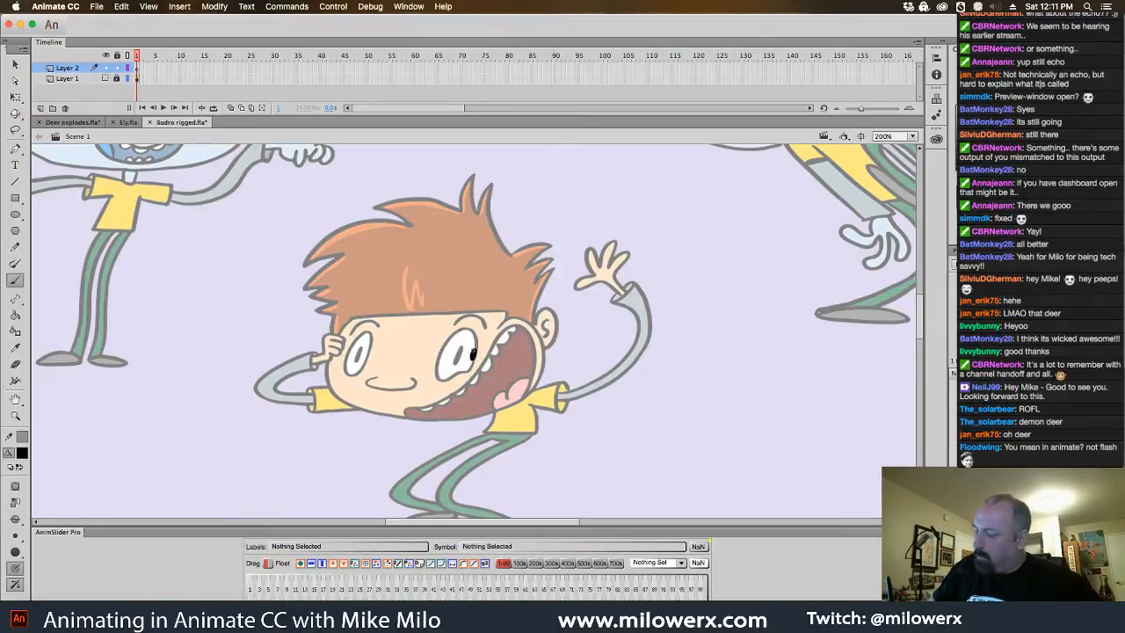
{"action": "left_click_drag", "start_coordinate": [366, 353], "coordinate": [364, 359]}
{"action": "key", "text": "super+z"}
{"action": "key", "text": "super+z"}
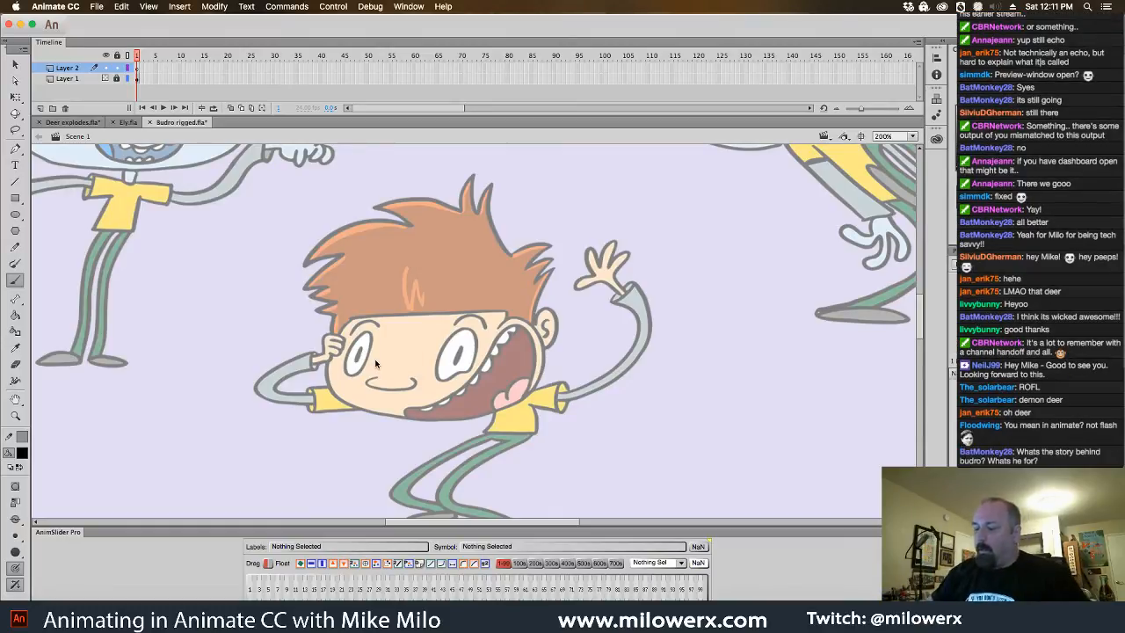
- Examine the neighbouring Budro poses, and bring the whole Budro model sheet into view at 50%
{"action": "left_click_drag", "start_coordinate": [204, 204], "coordinate": [547, 276]}
{"action": "left_click_drag", "start_coordinate": [700, 416], "coordinate": [708, 468]}
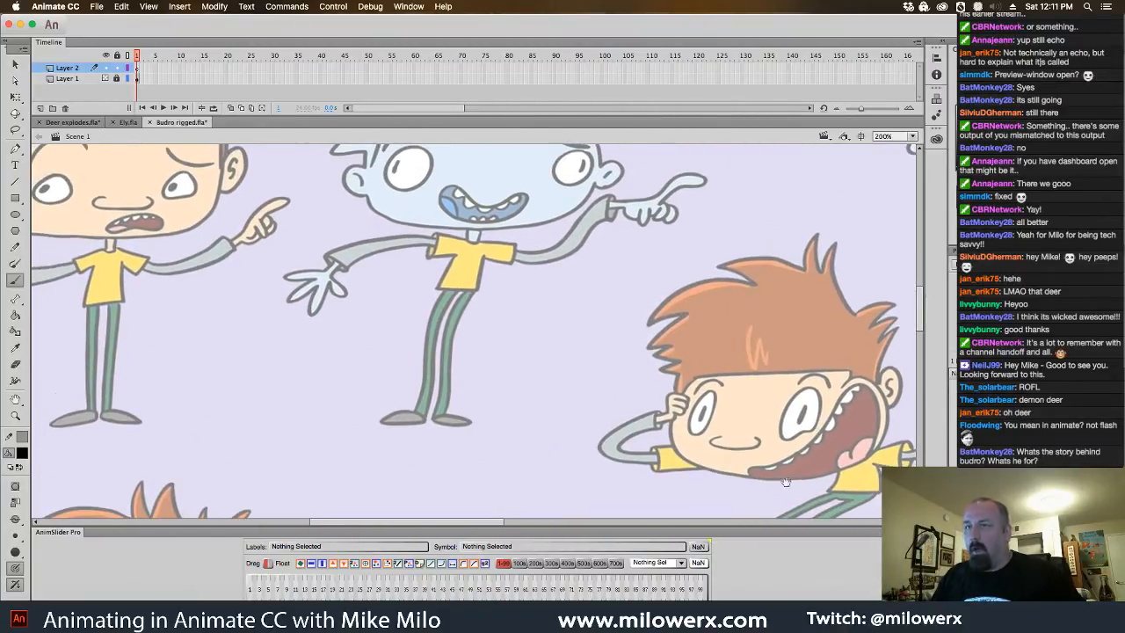
{"action": "left_click_drag", "start_coordinate": [805, 444], "coordinate": [607, 351]}
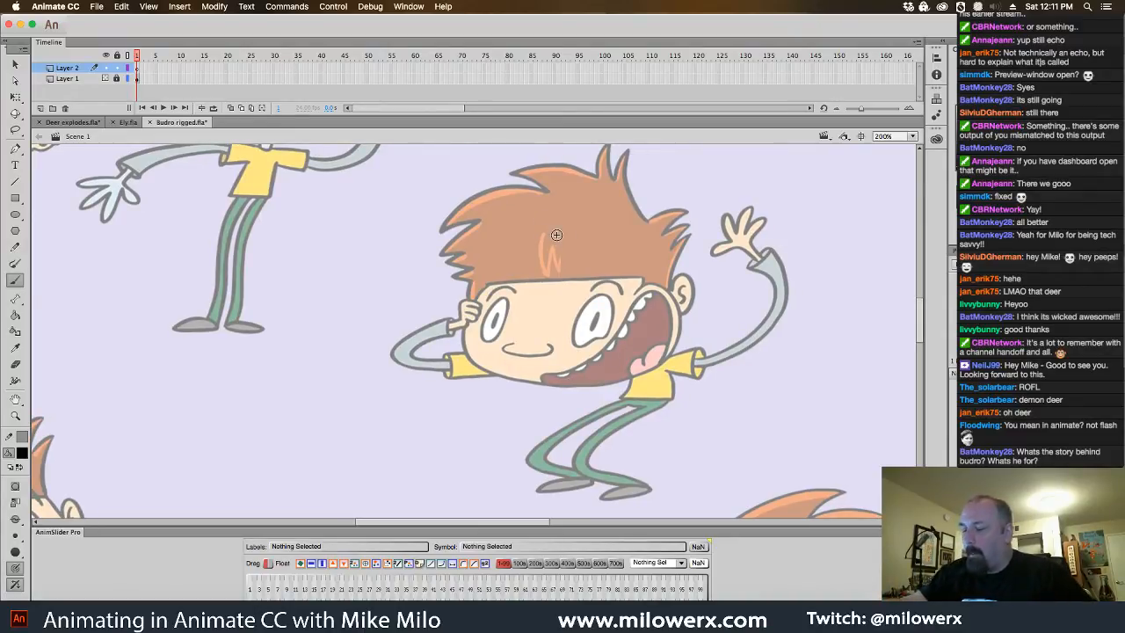
{"action": "left_click", "coordinate": [436, 229]}
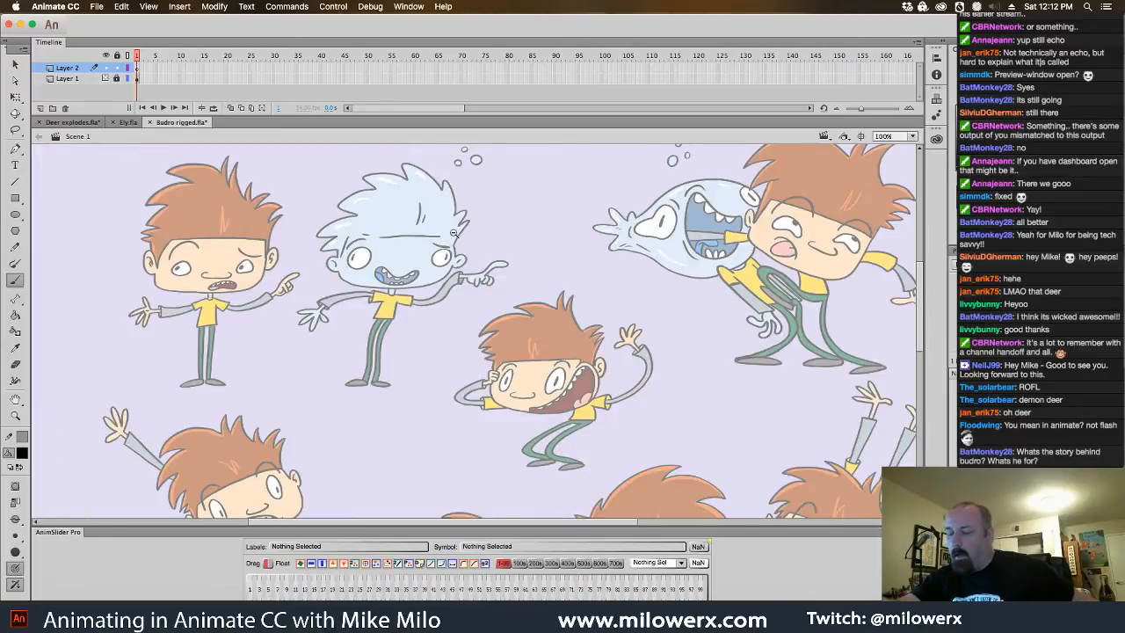
{"action": "left_click", "coordinate": [504, 260]}
{"action": "left_click_drag", "start_coordinate": [569, 211], "coordinate": [565, 201]}
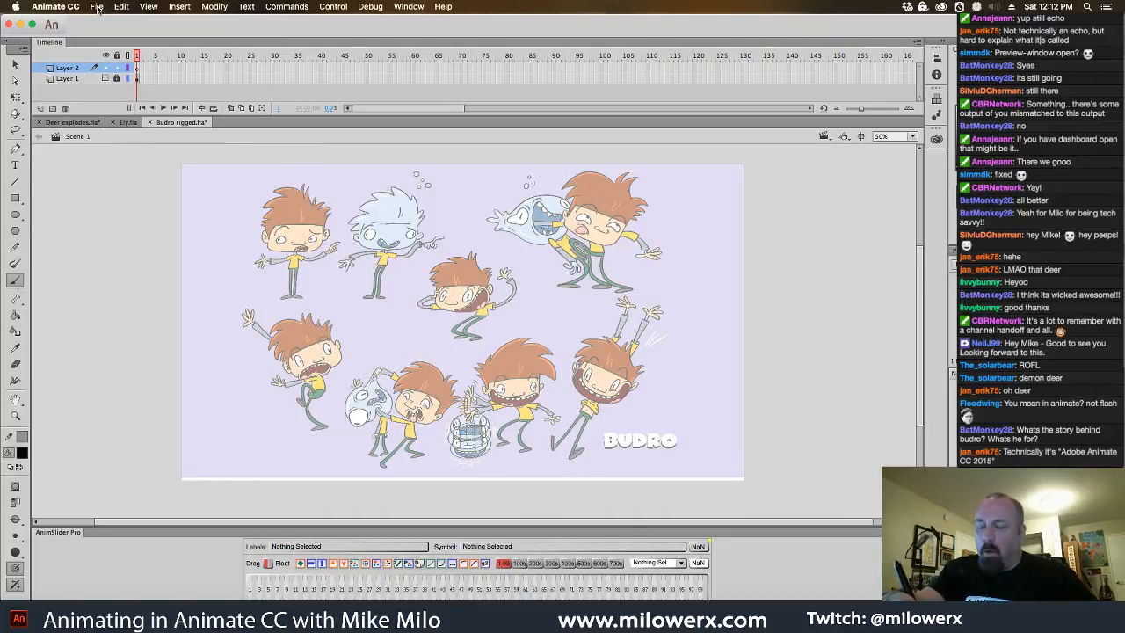
- Add a new layer above Layer 2 and import 1-Carbon-8-color.jpg from the Jpegs folder to the stage
{"action": "left_click", "coordinate": [39, 107]}
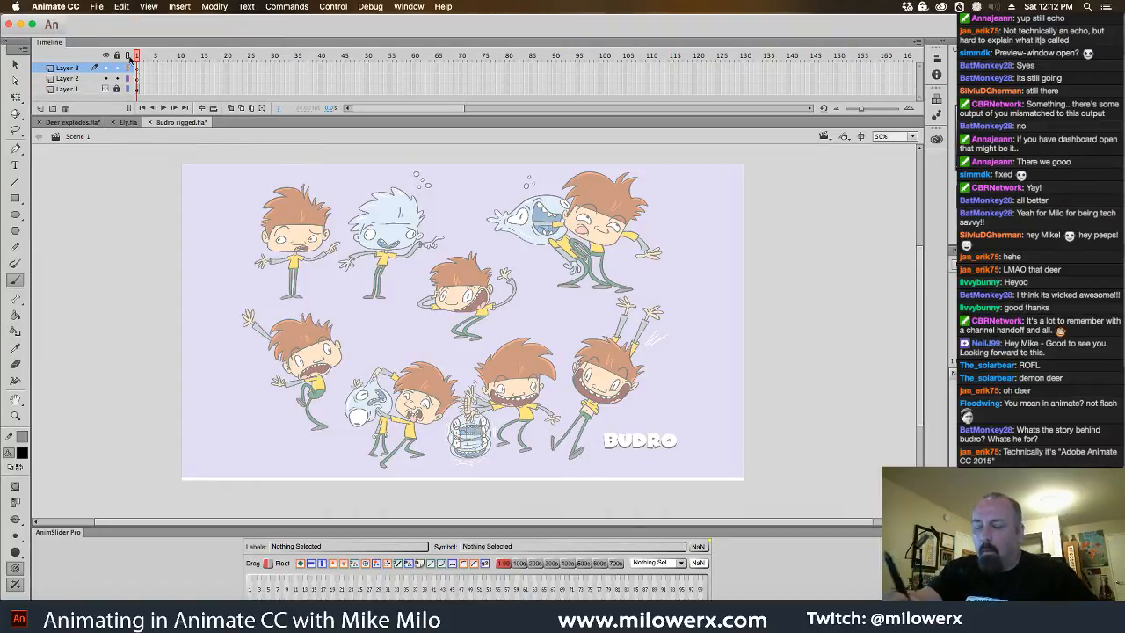
{"action": "left_click", "coordinate": [94, 6]}
{"action": "left_click", "coordinate": [95, 6]}
{"action": "left_click", "coordinate": [94, 6]}
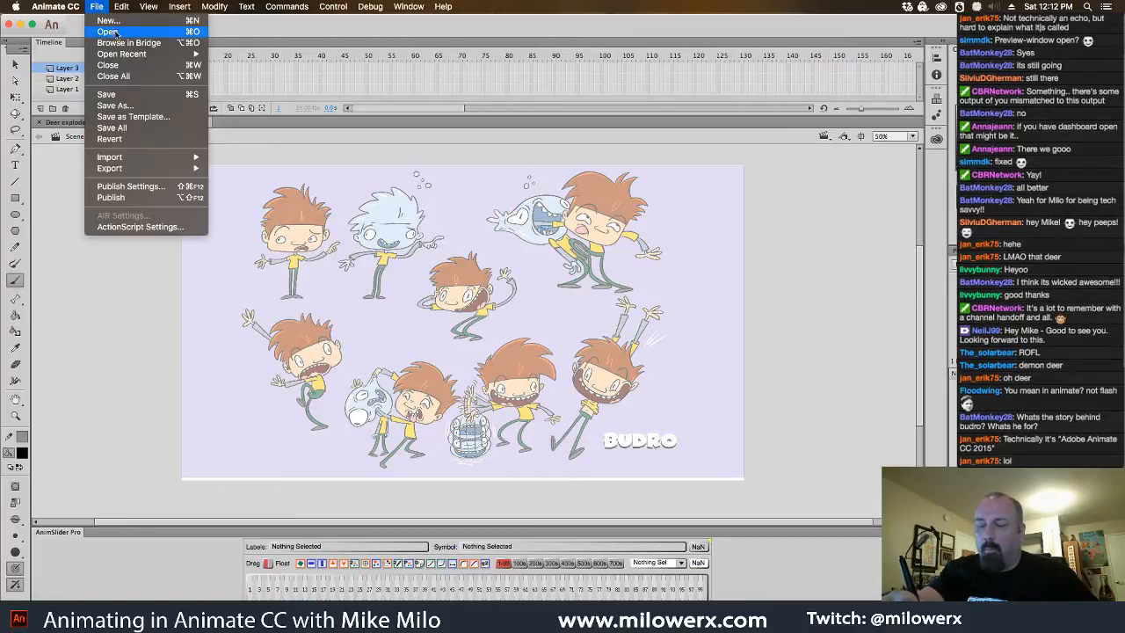
{"action": "mouse_move", "coordinate": [160, 156]}
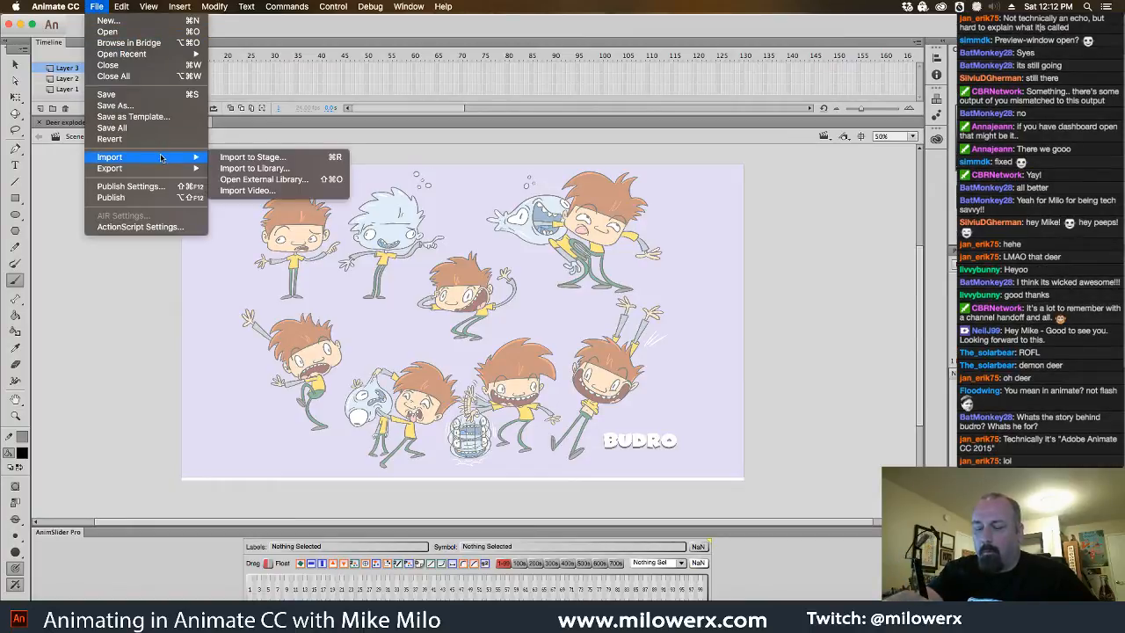
{"action": "left_click", "coordinate": [292, 158]}
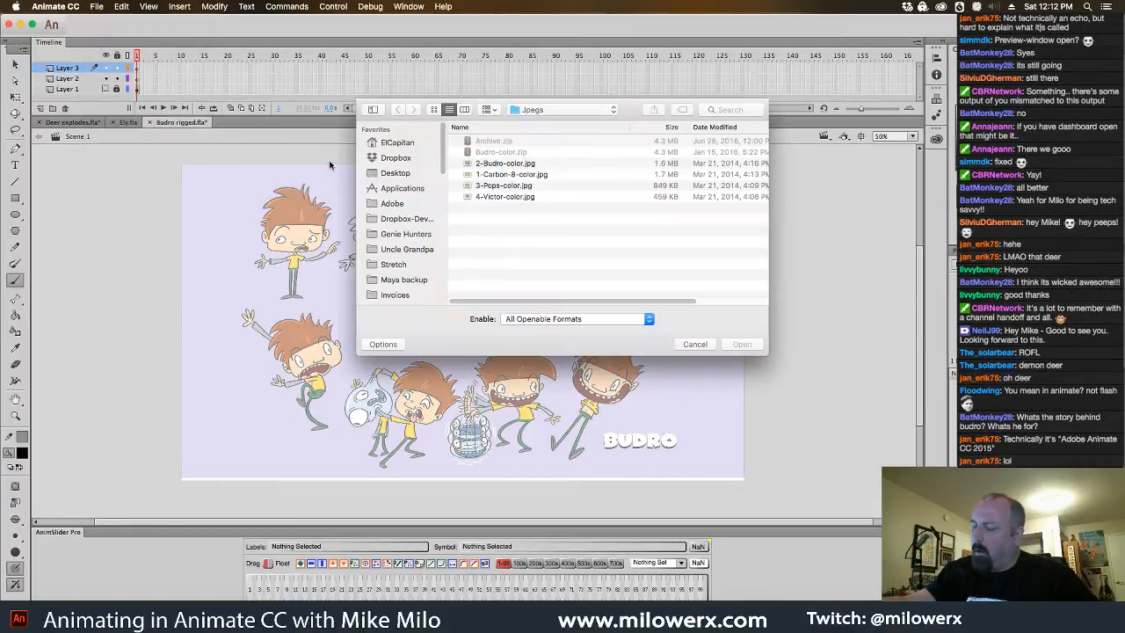
{"action": "left_click", "coordinate": [505, 174]}
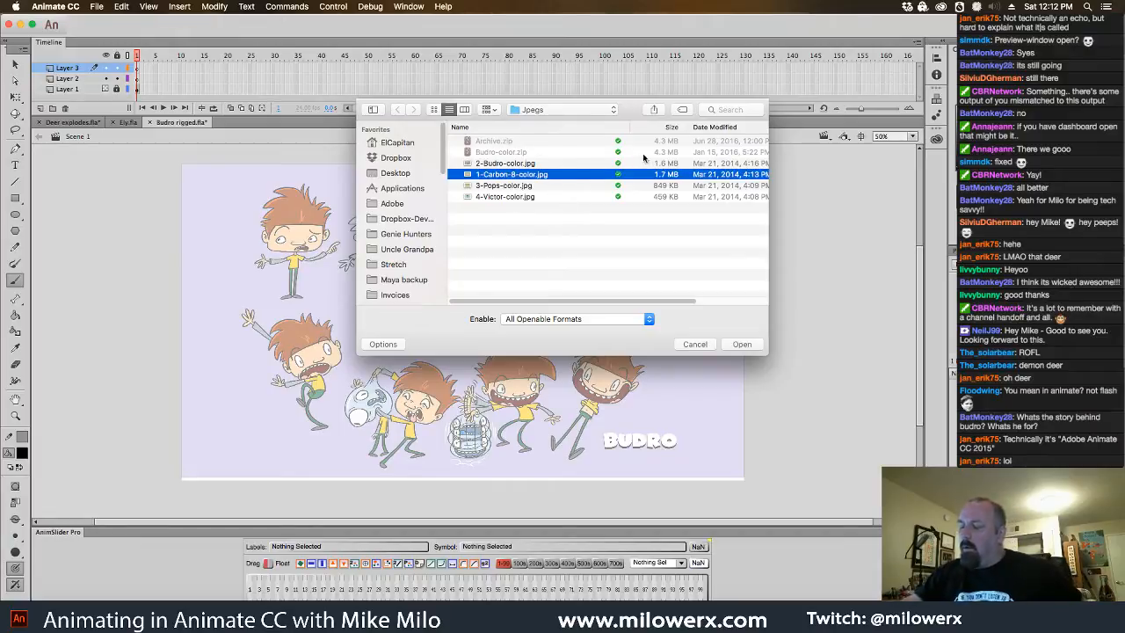
{"action": "key", "text": "space"}
{"action": "key", "text": "space"}
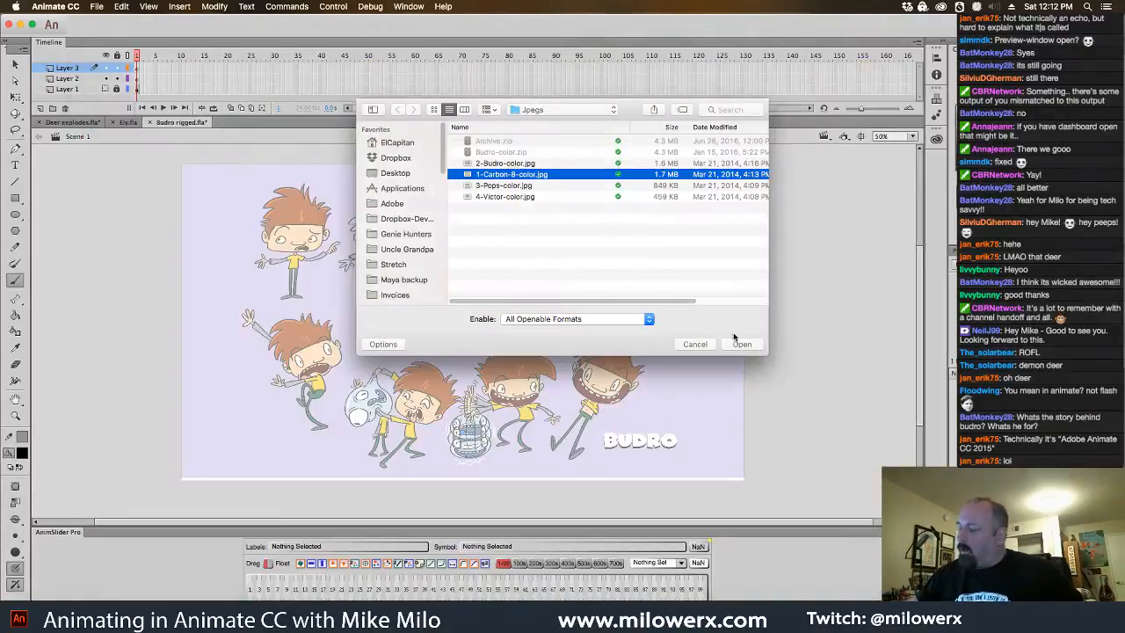
{"action": "left_click", "coordinate": [743, 344]}
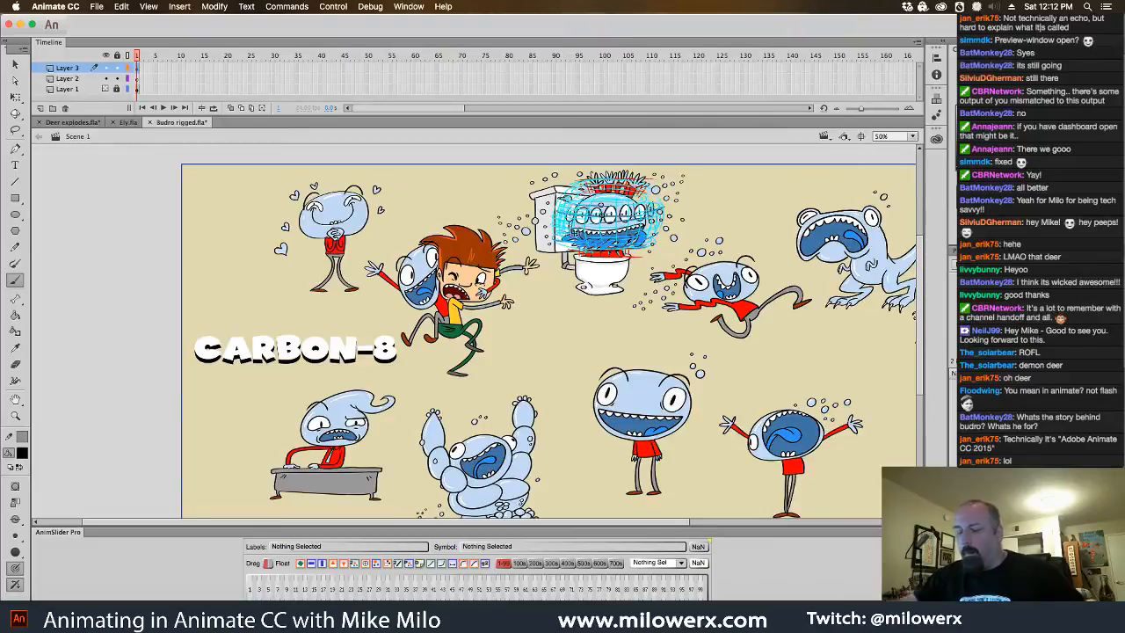
- Move the Carbon-8 image leftward and slightly up so that more of its poses show
{"action": "left_click", "coordinate": [13, 66]}
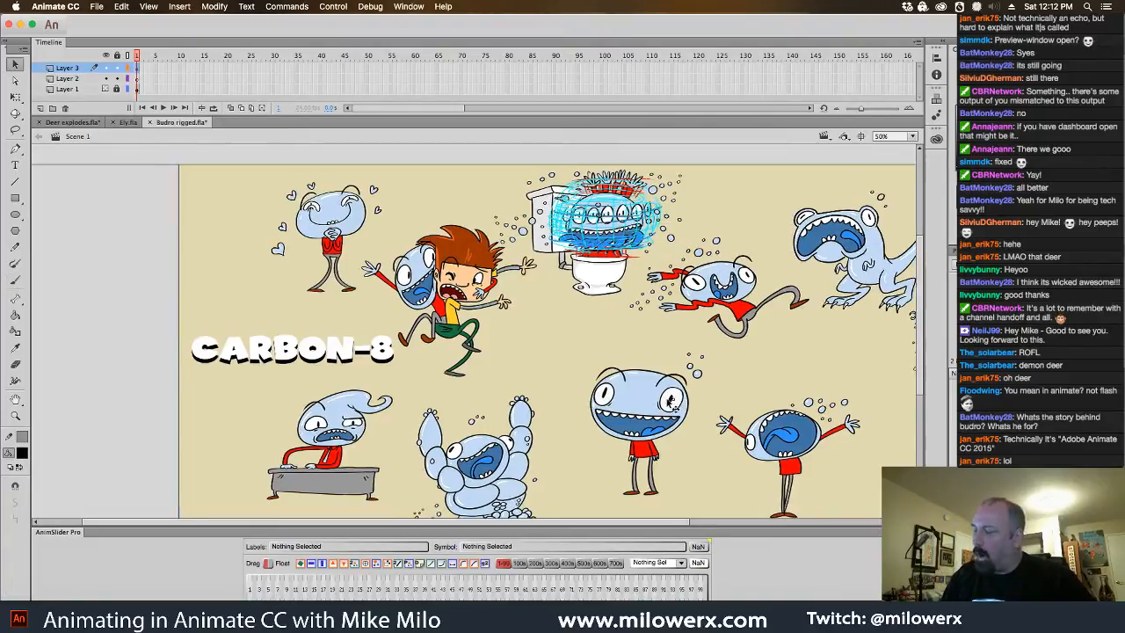
{"action": "left_click_drag", "start_coordinate": [692, 402], "coordinate": [604, 390]}
{"action": "left_click_drag", "start_coordinate": [646, 341], "coordinate": [593, 341]}
- Import 3-Pops-color.jpg from the Jpegs folder to the stage on the same layer
{"action": "left_click", "coordinate": [94, 8]}
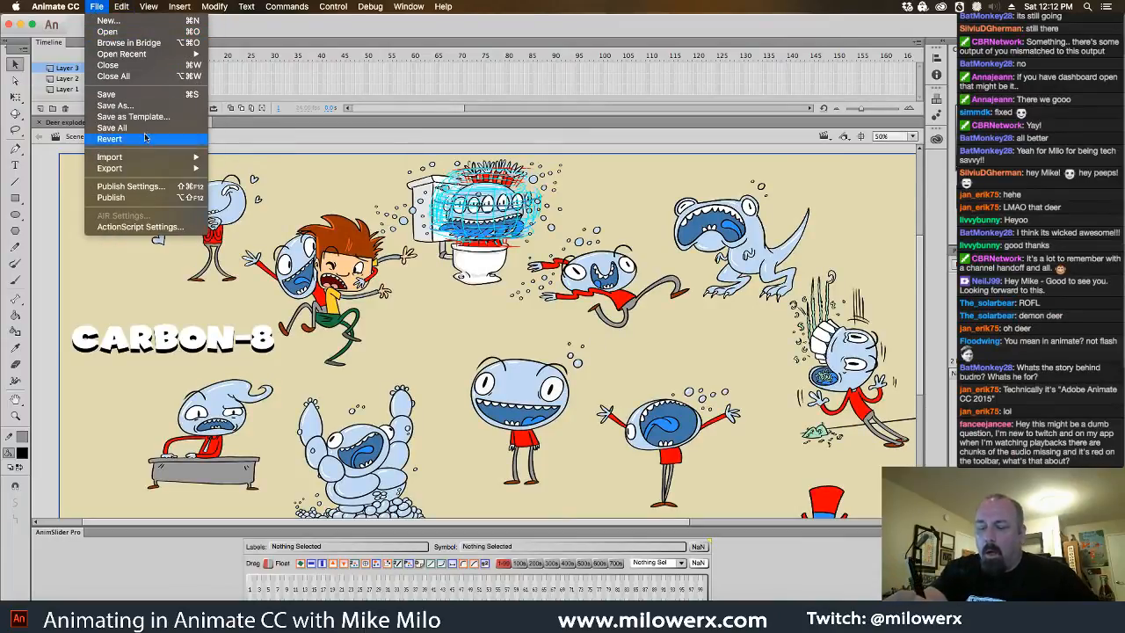
{"action": "mouse_move", "coordinate": [150, 160]}
{"action": "left_click", "coordinate": [283, 159]}
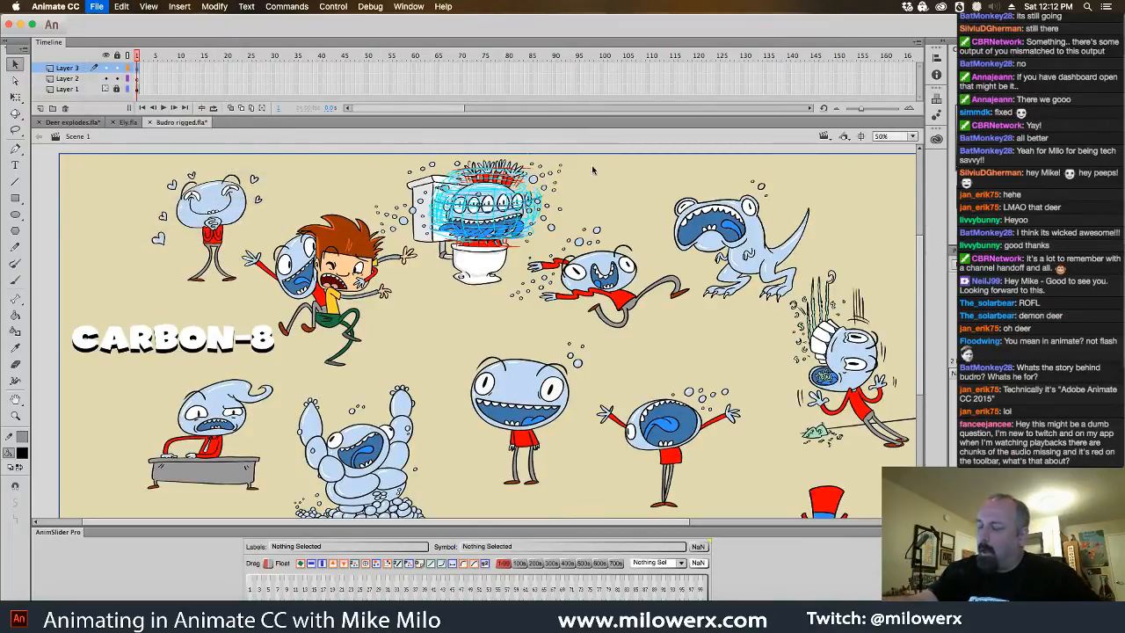
{"action": "left_click", "coordinate": [504, 185]}
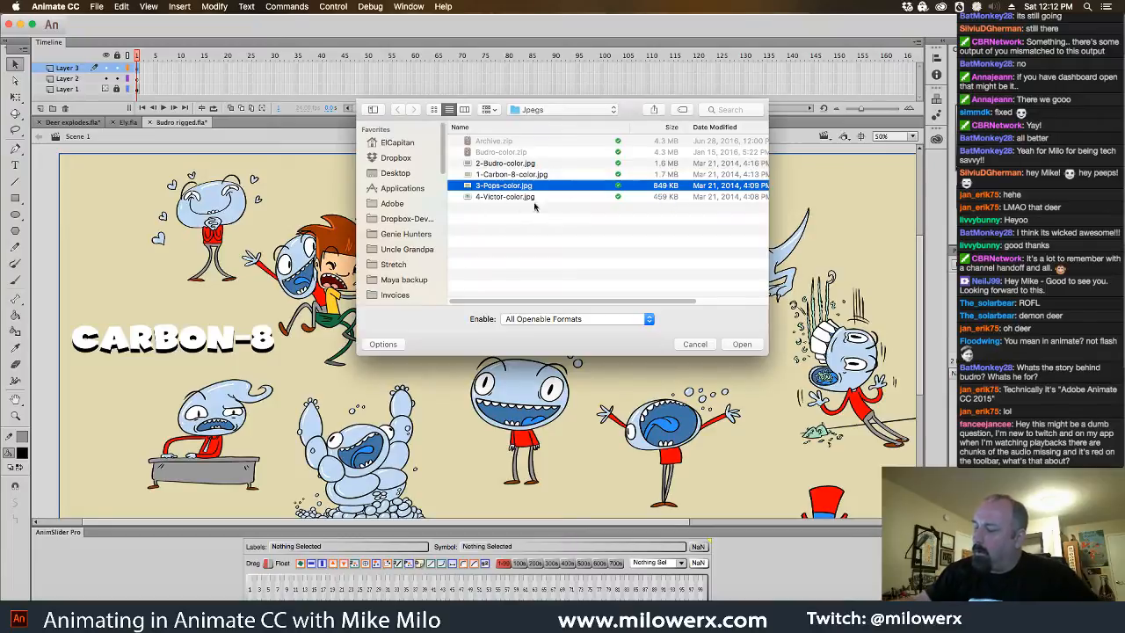
{"action": "left_click", "coordinate": [743, 344]}
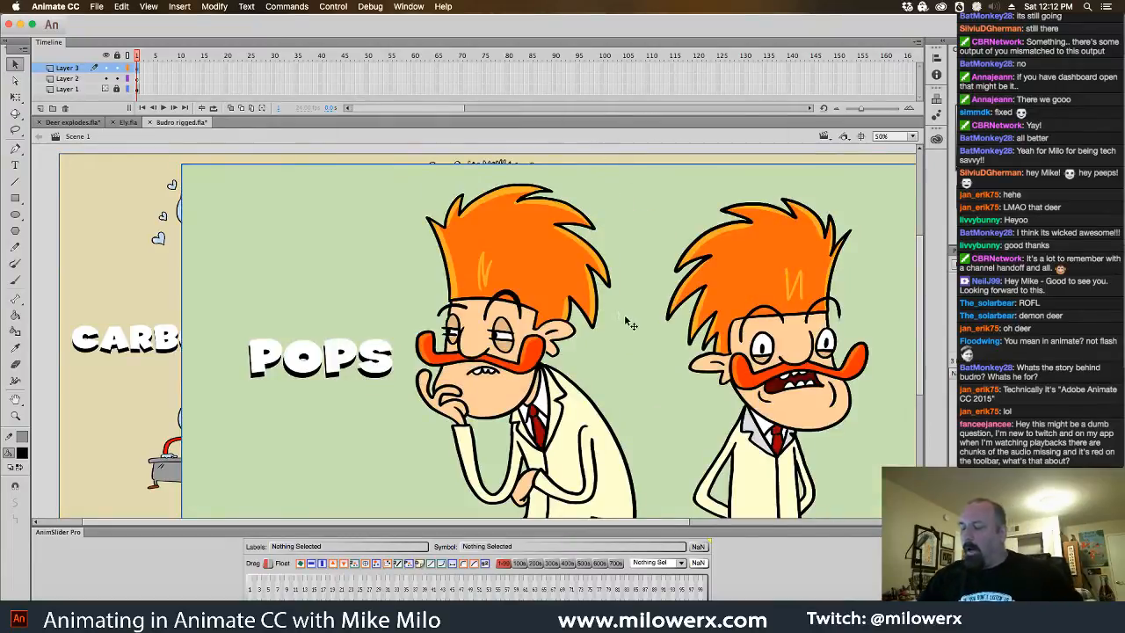
- Move the Pops image off the Carbon-8 image and place it just to the right of it
{"action": "left_click_drag", "start_coordinate": [629, 320], "coordinate": [502, 306]}
{"action": "key", "text": "super+minus"}
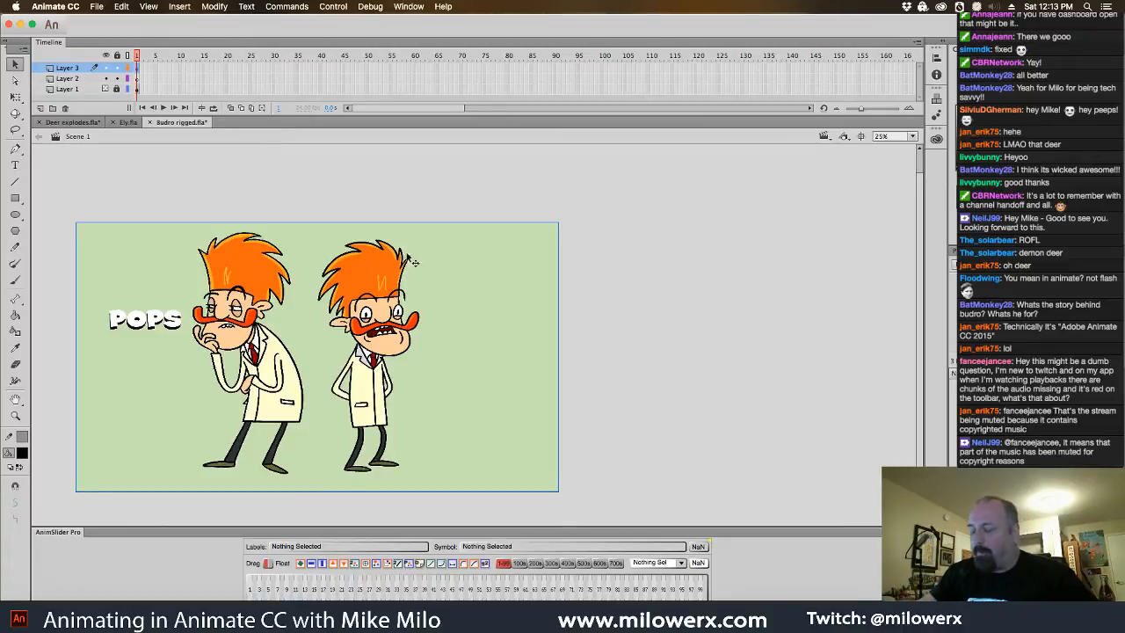
{"action": "left_click", "coordinate": [515, 184]}
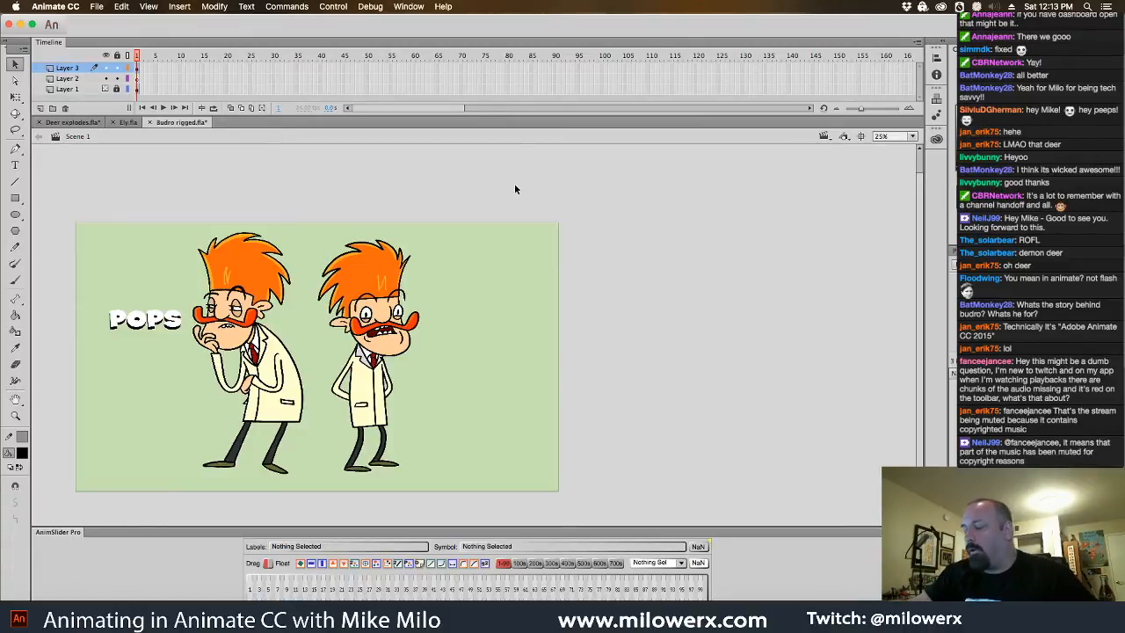
{"action": "left_click_drag", "start_coordinate": [506, 259], "coordinate": [507, 256]}
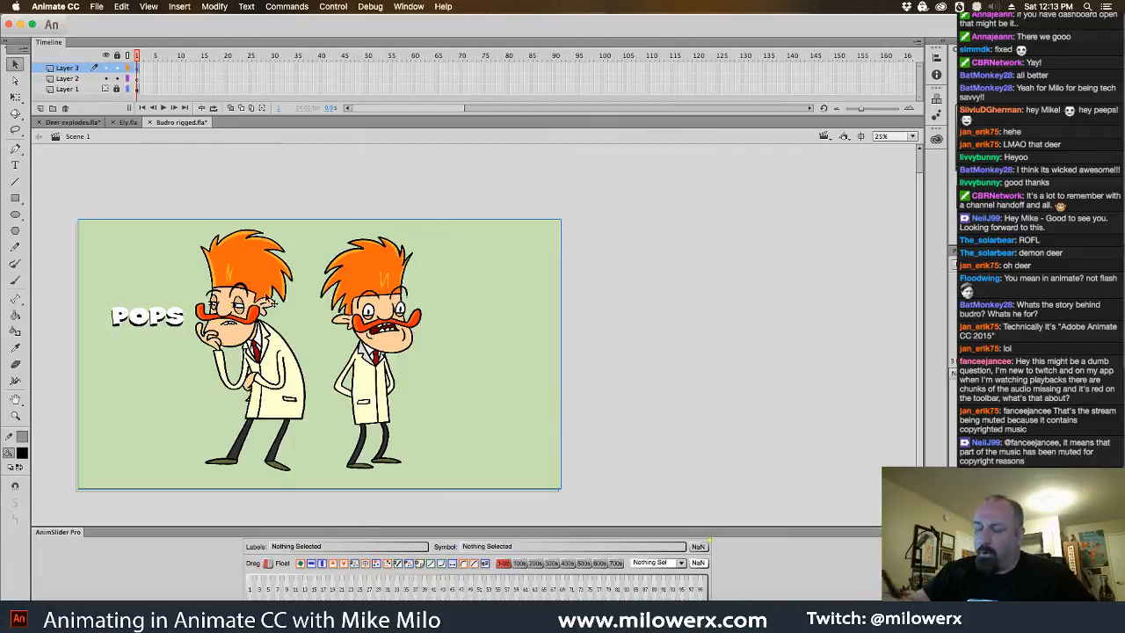
{"action": "left_click_drag", "start_coordinate": [241, 290], "coordinate": [730, 297]}
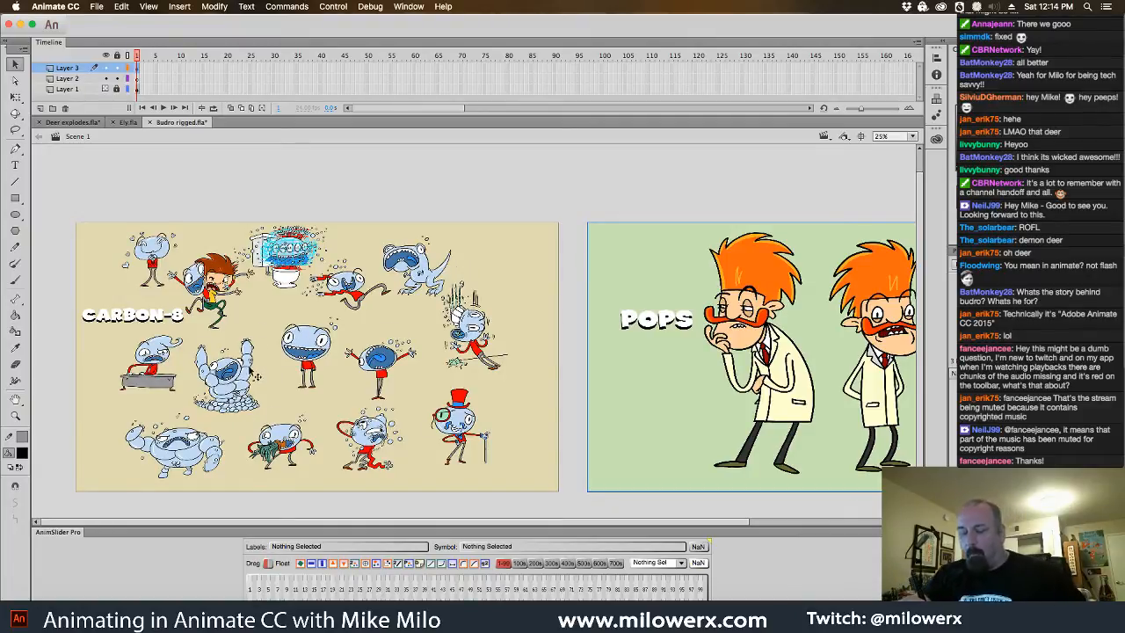
- Examine the Carbon-8 poses up close, including the lower row, and return to the 25% overview
{"action": "key", "text": "super+equal"}
{"action": "left_click", "coordinate": [474, 359], "text": "super"}
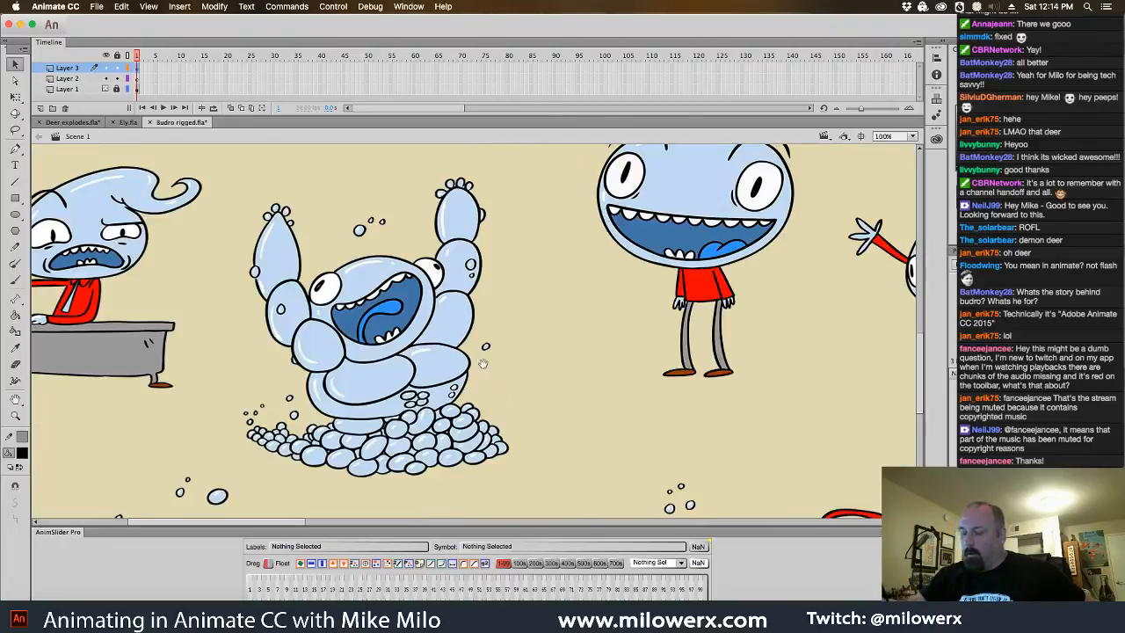
{"action": "left_click_drag", "start_coordinate": [498, 379], "coordinate": [526, 198]}
{"action": "left_click_drag", "start_coordinate": [529, 319], "coordinate": [613, 220]}
{"action": "key", "text": "super+minus"}
{"action": "key", "text": "super+minus"}
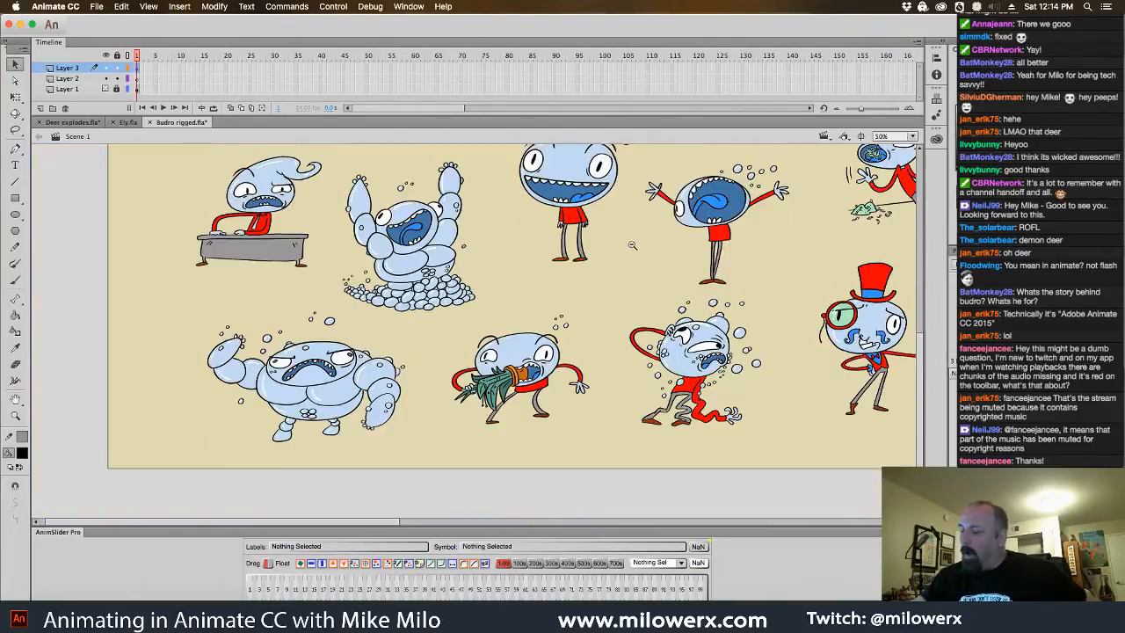
{"action": "key", "text": "super+equal"}
{"action": "key", "text": "super+minus"}
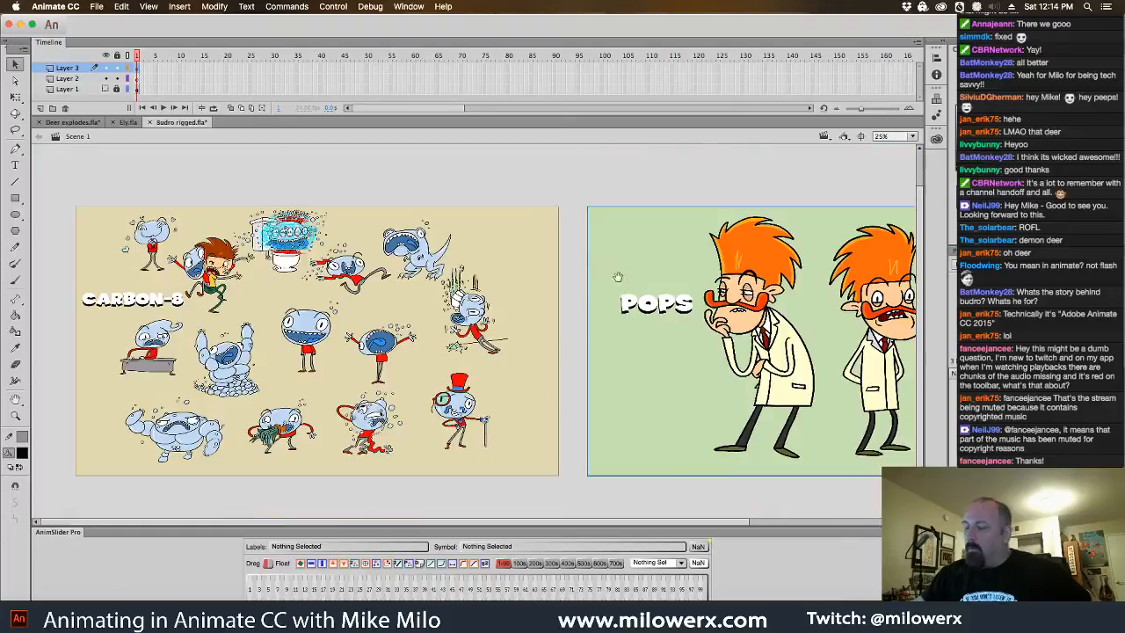
- Bring the complete Pops image into view, select it, and switch the selection to the Carbon-8 image
{"action": "scroll", "coordinate": [791, 325], "scroll_direction": "right", "scroll_amount": 2}
{"action": "scroll", "coordinate": [432, 364], "scroll_direction": "right", "scroll_amount": 4}
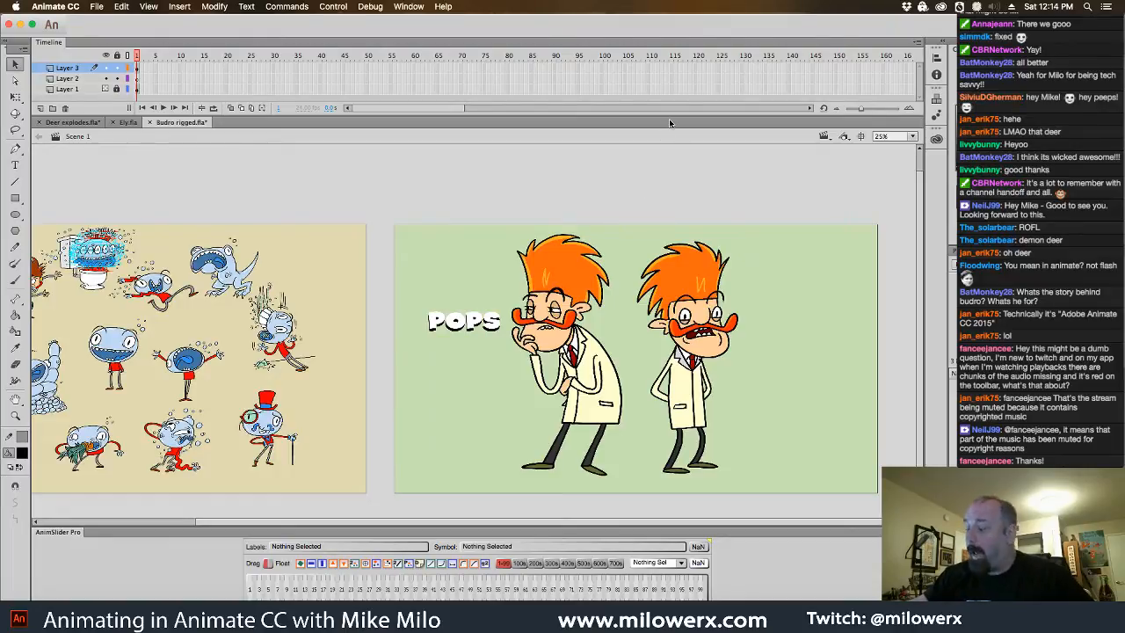
{"action": "left_click", "coordinate": [578, 236]}
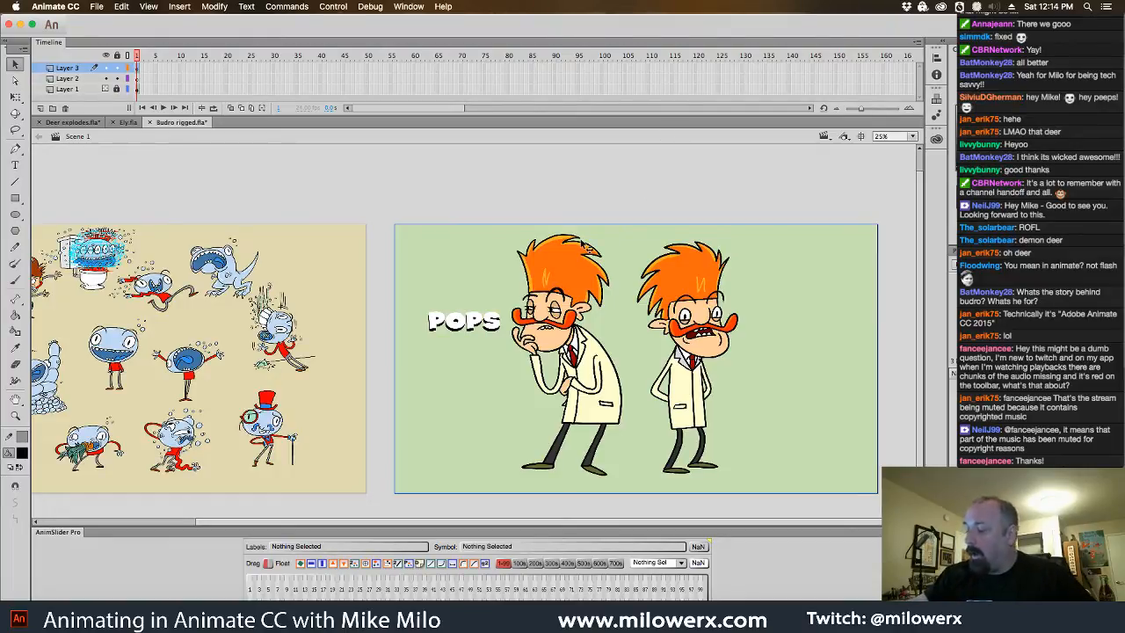
{"action": "left_click", "coordinate": [349, 254]}
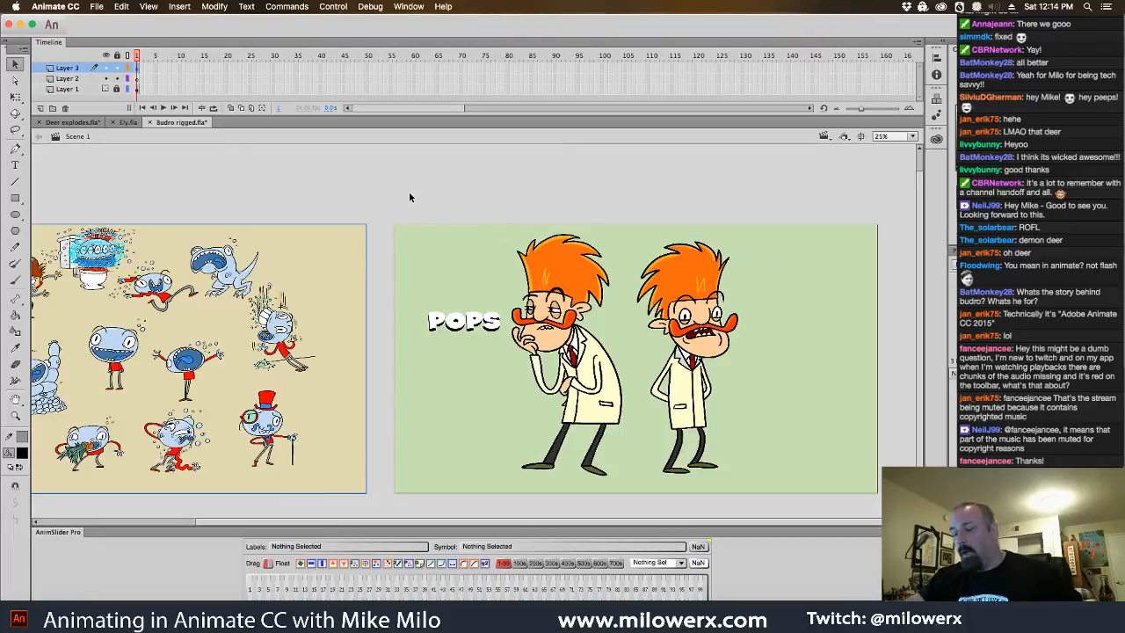
- Delete the Pops and Carbon-8 images from the stage
{"action": "left_click_drag", "start_coordinate": [410, 195], "coordinate": [680, 190]}
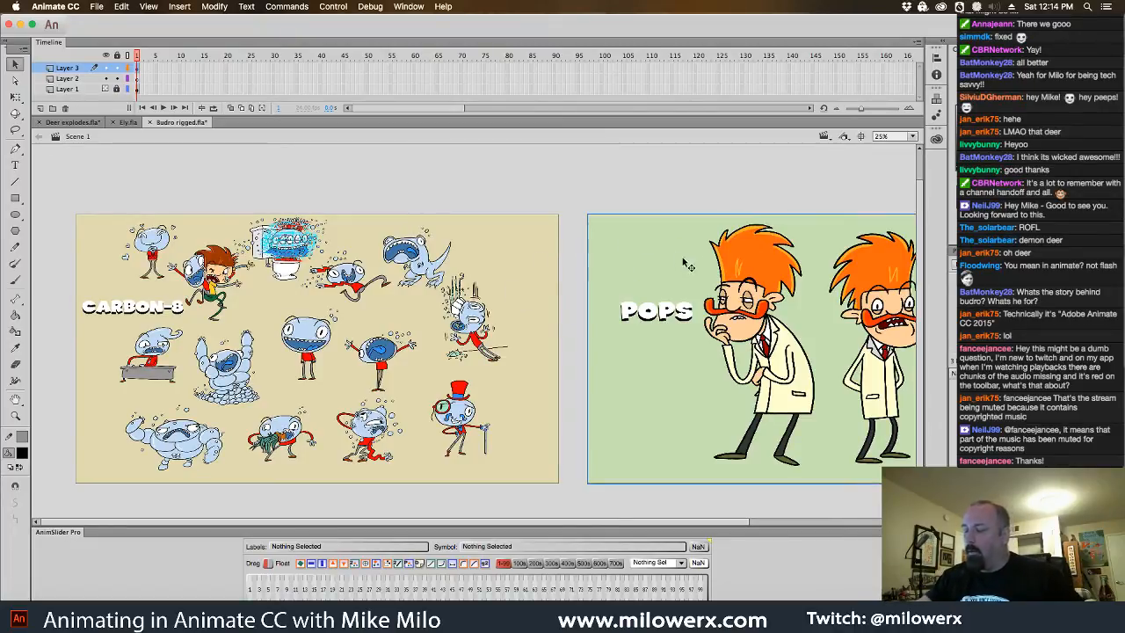
{"action": "key", "text": "Delete"}
{"action": "left_click", "coordinate": [541, 280]}
{"action": "key", "text": "Delete"}
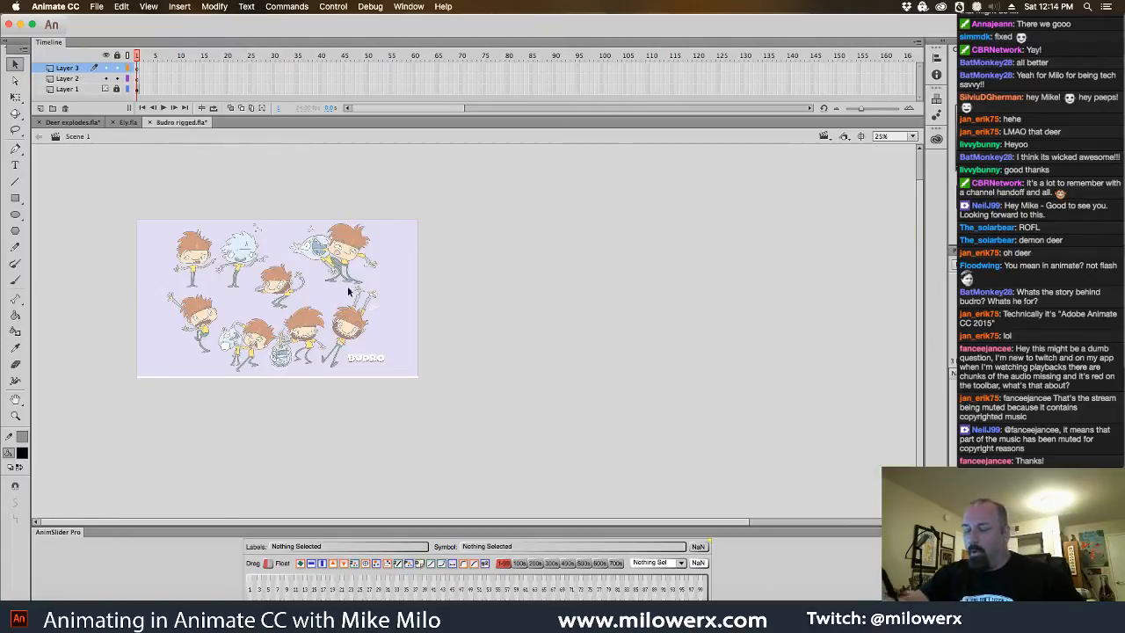
- Trace the spiky hair tufts above the ear of the crouching, waving Budro in black with the Brush tool on Layer 3
{"action": "key", "text": "super+equal"}
{"action": "scroll", "coordinate": [452, 250], "scroll_direction": "down", "scroll_amount": 2}
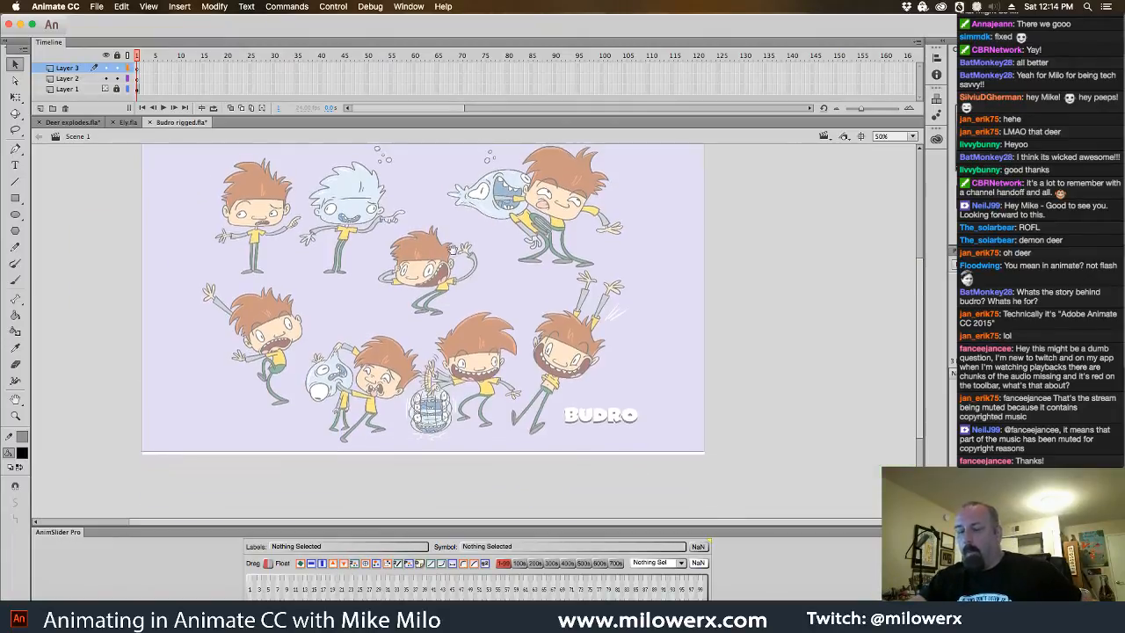
{"action": "scroll", "coordinate": [582, 309], "scroll_direction": "up", "scroll_amount": 1}
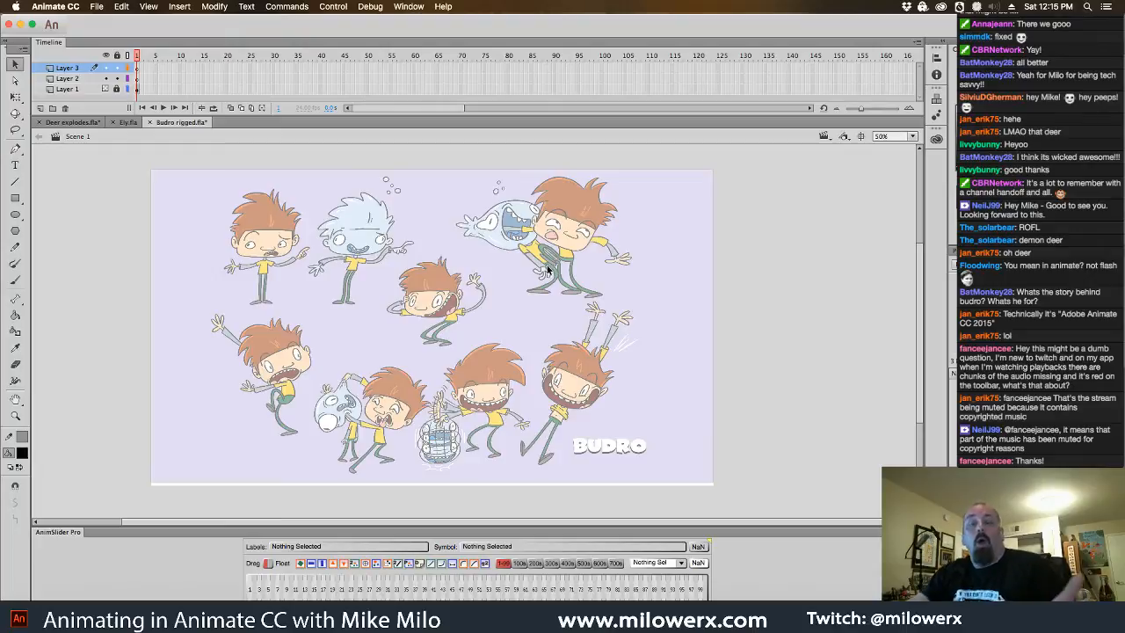
{"action": "left_click", "coordinate": [458, 290]}
{"action": "left_click_drag", "start_coordinate": [526, 320], "coordinate": [505, 291]}
{"action": "left_click", "coordinate": [469, 281]}
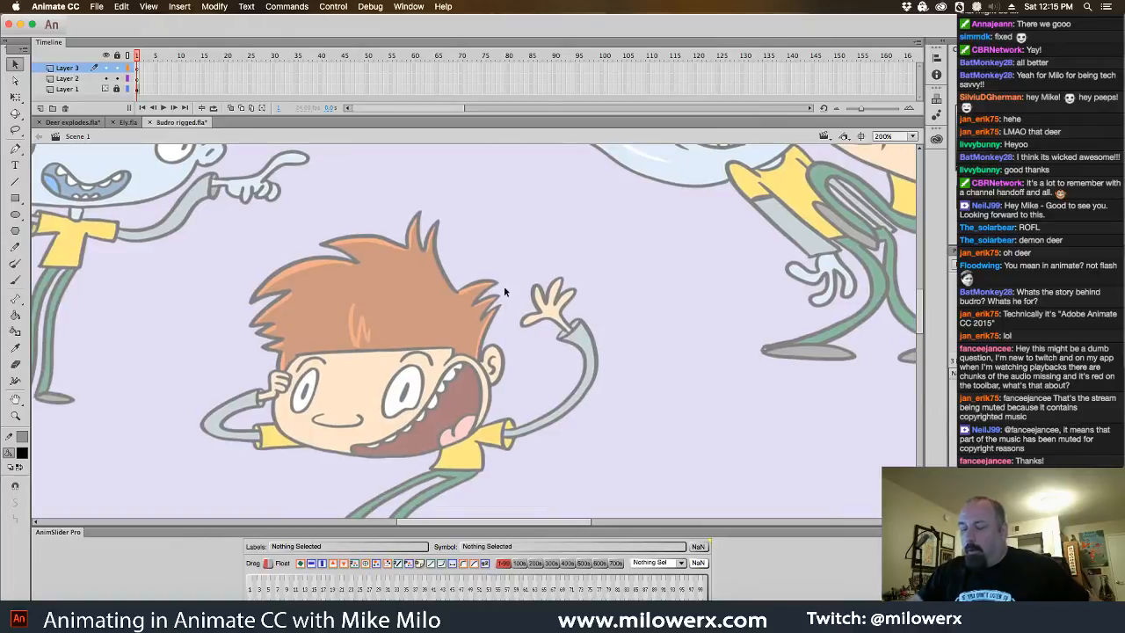
{"action": "left_click", "coordinate": [15, 280]}
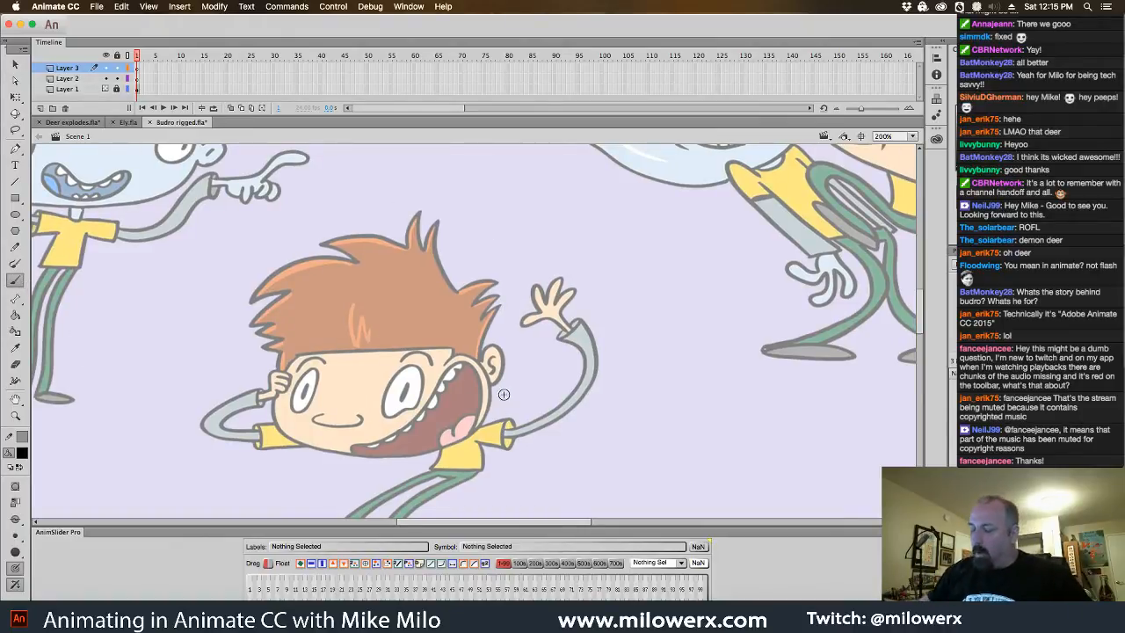
{"action": "scroll", "coordinate": [547, 368], "scroll_direction": "down", "scroll_amount": 3}
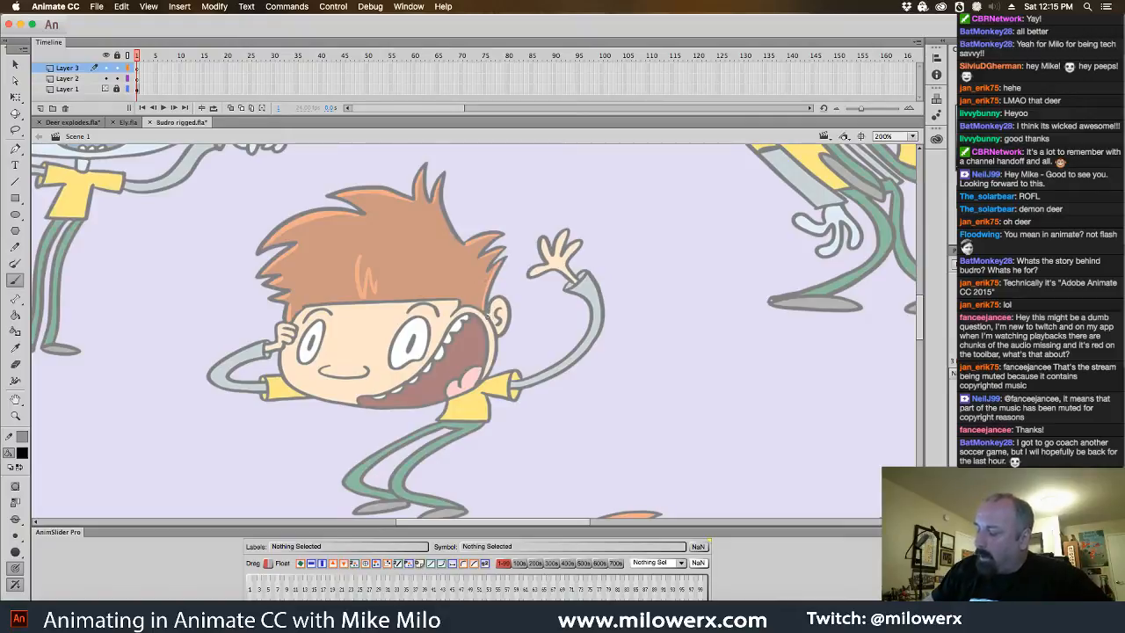
{"action": "left_click_drag", "start_coordinate": [489, 295], "coordinate": [503, 262]}
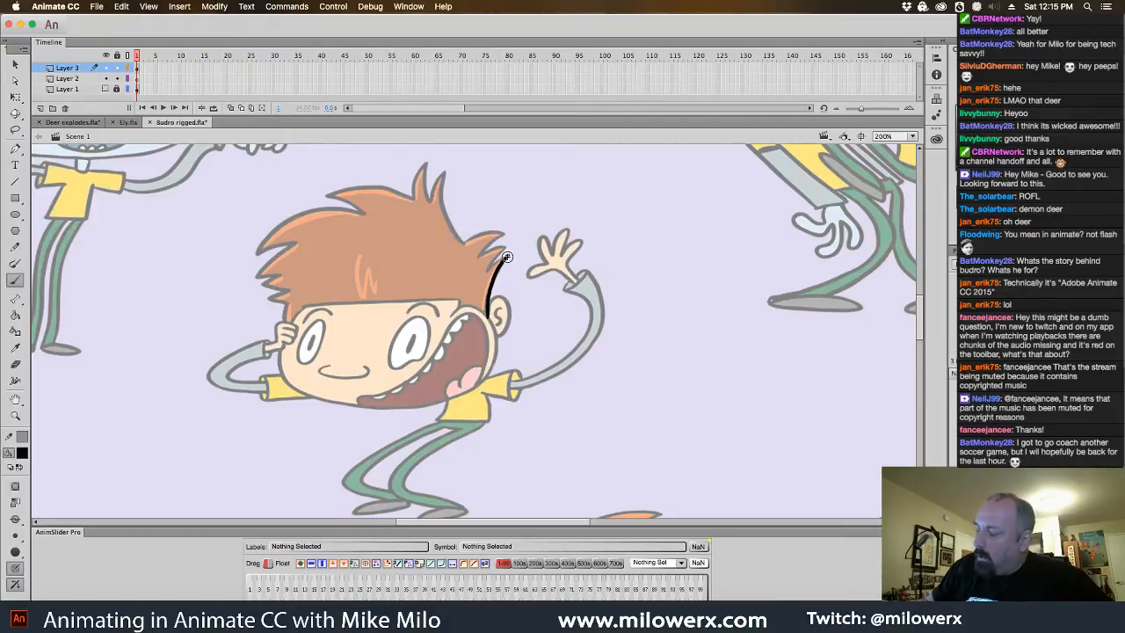
{"action": "key", "text": "super+z"}
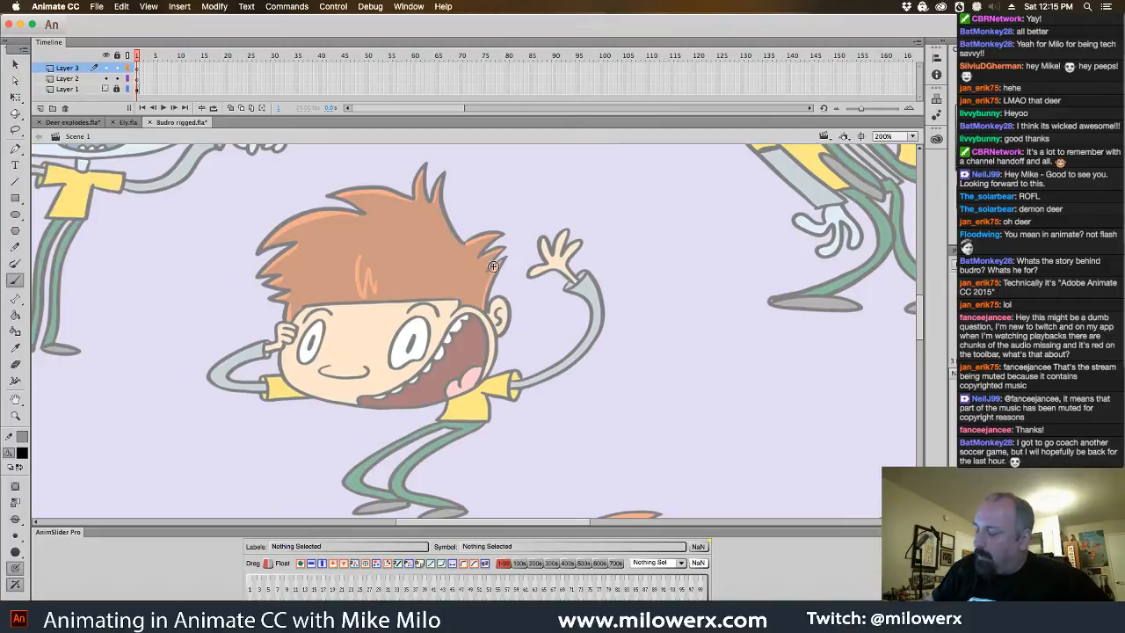
{"action": "left_click_drag", "start_coordinate": [494, 264], "coordinate": [490, 314]}
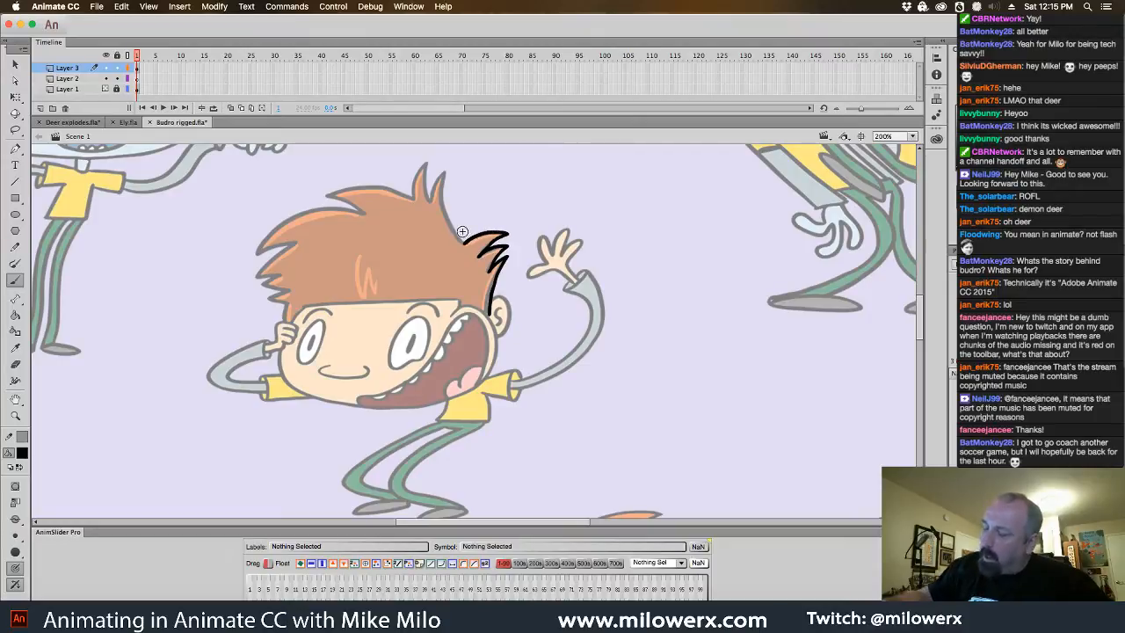
- Continue the black brush outline over the crown and around the rest of Budro's hair, and close it around the cheeks and jaw
{"action": "mouse_move", "coordinate": [466, 241]}
{"action": "left_mouse_down"}
{"action": "mouse_move", "coordinate": [450, 221]}
{"action": "mouse_move", "coordinate": [449, 170]}
{"action": "left_mouse_up"}
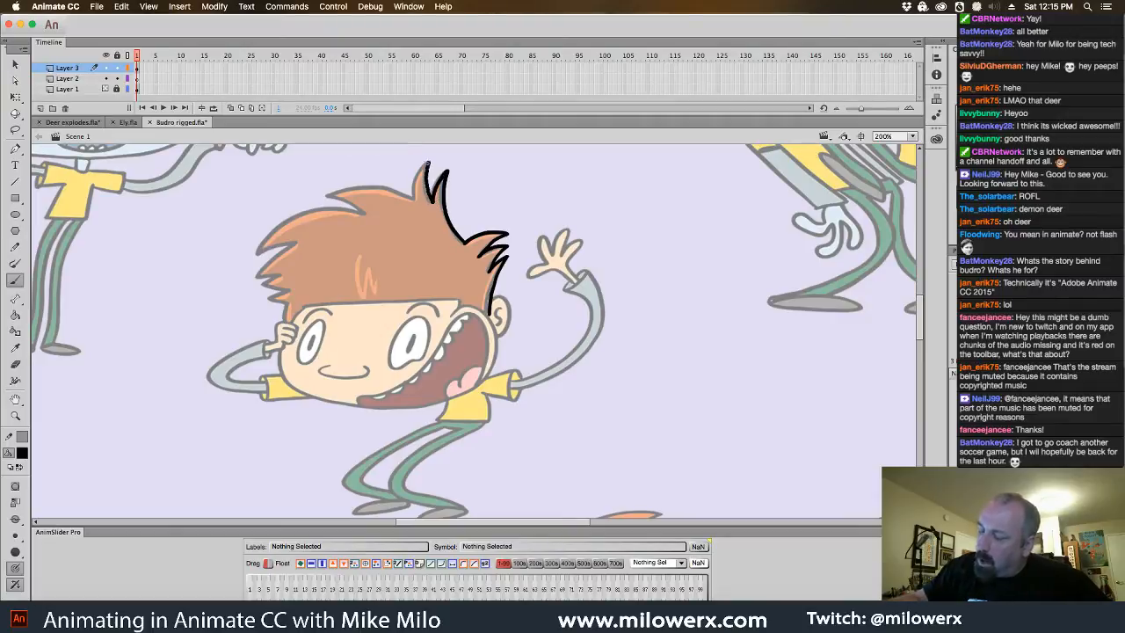
{"action": "left_click_drag", "start_coordinate": [415, 195], "coordinate": [416, 201]}
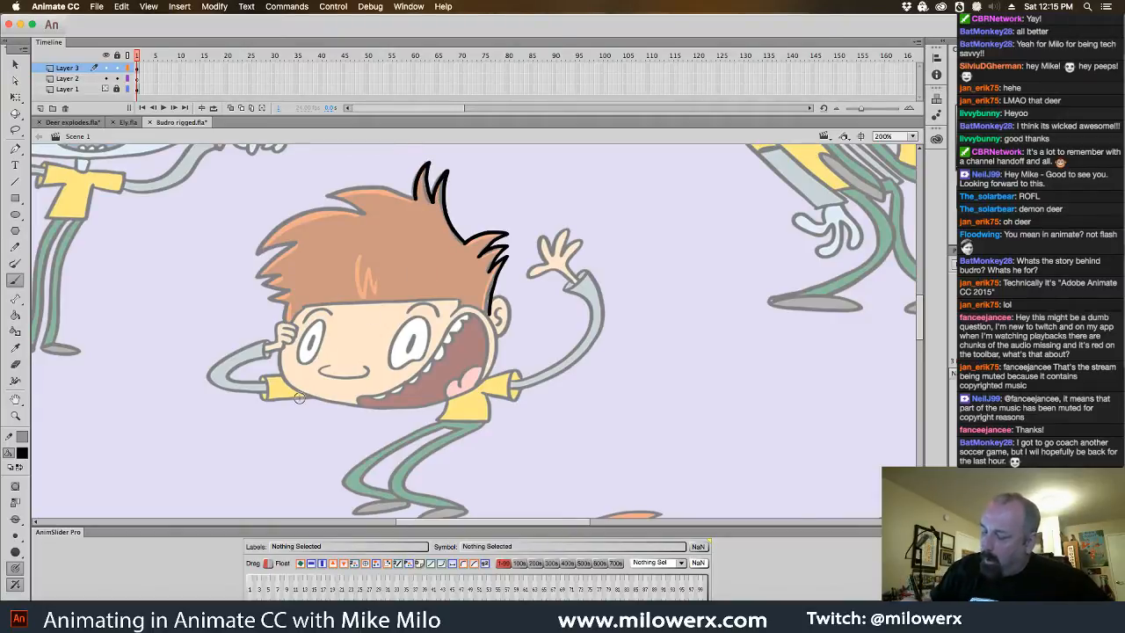
{"action": "mouse_move", "coordinate": [415, 196]}
{"action": "left_mouse_down"}
{"action": "mouse_move", "coordinate": [329, 194]}
{"action": "mouse_move", "coordinate": [367, 223]}
{"action": "mouse_move", "coordinate": [325, 207]}
{"action": "mouse_move", "coordinate": [288, 220]}
{"action": "mouse_move", "coordinate": [269, 267]}
{"action": "left_mouse_up"}
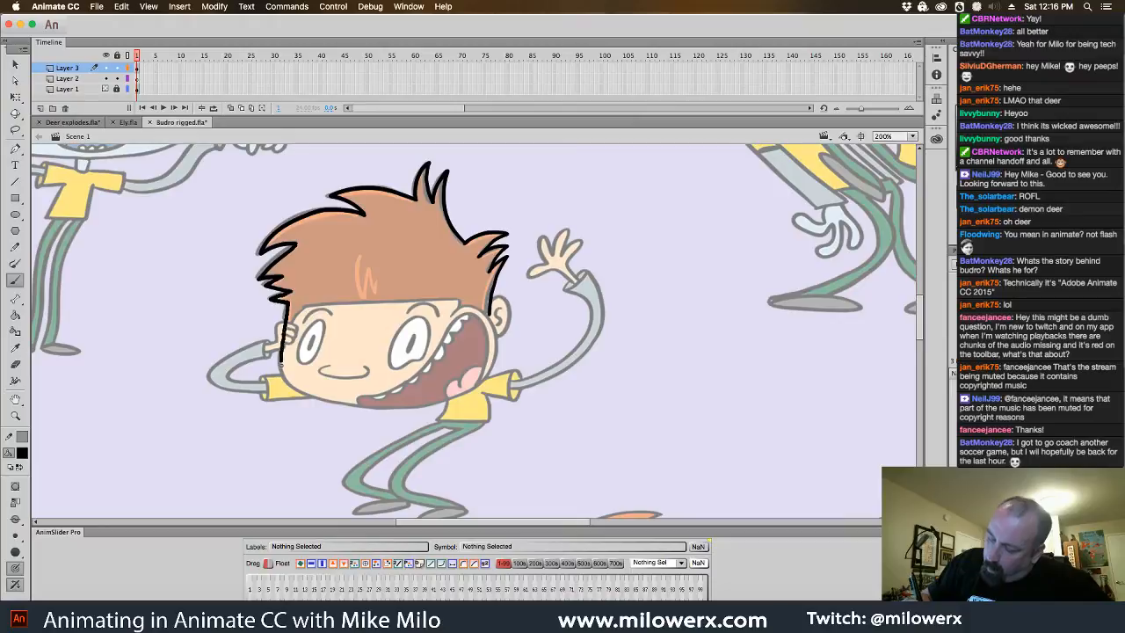
{"action": "left_click_drag", "start_coordinate": [281, 360], "coordinate": [281, 373]}
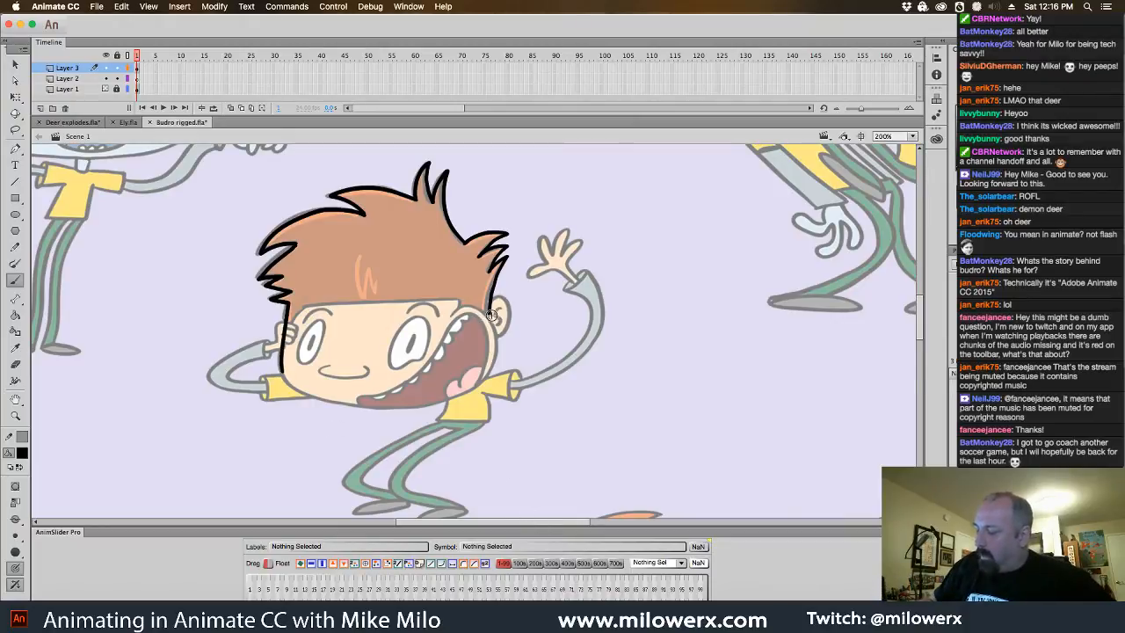
{"action": "mouse_move", "coordinate": [489, 309]}
{"action": "left_mouse_down"}
{"action": "mouse_move", "coordinate": [489, 355]}
{"action": "mouse_move", "coordinate": [450, 397]}
{"action": "mouse_move", "coordinate": [352, 405]}
{"action": "mouse_move", "coordinate": [308, 395]}
{"action": "left_mouse_up"}
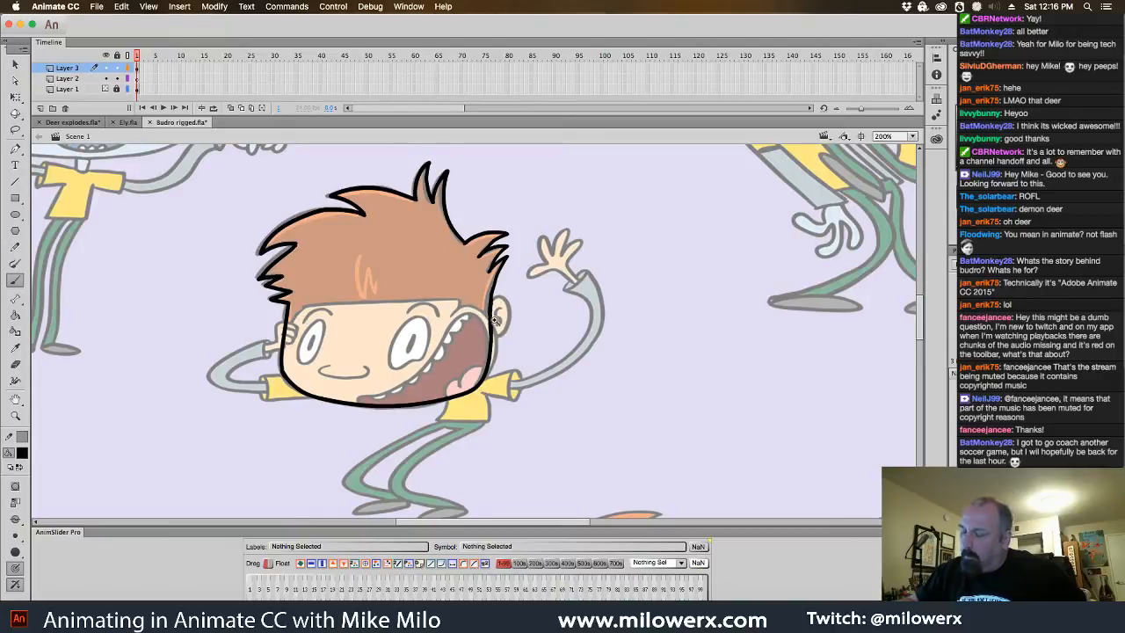
- Brush in both sideburns and the hairline across Budro's forehead, and go over the hairline again to thicken it
{"action": "key", "text": "super+equal"}
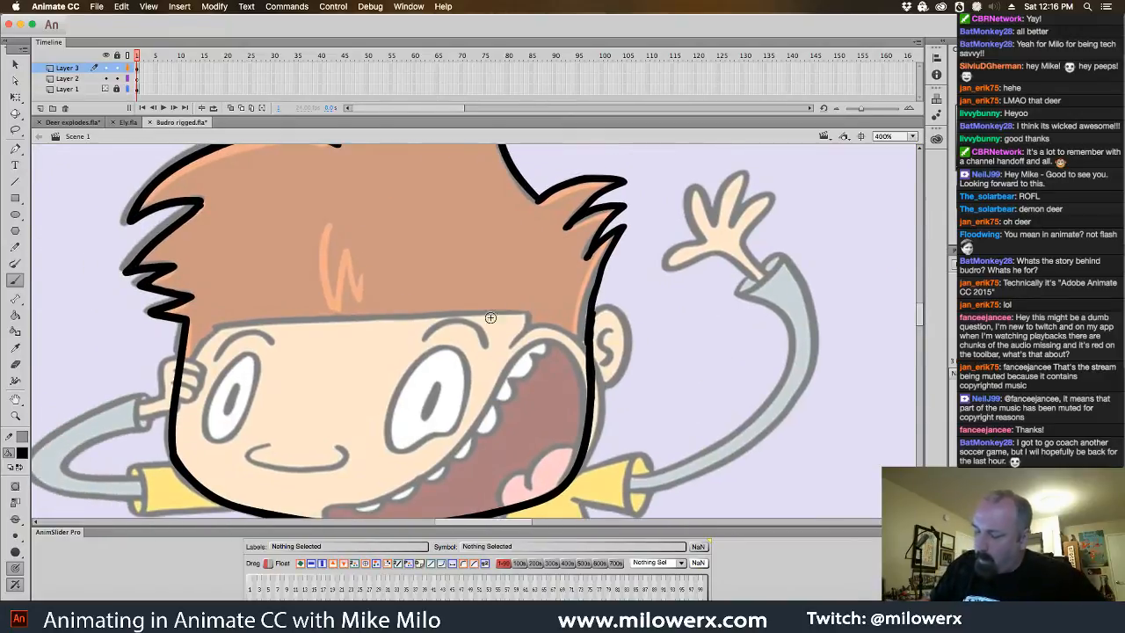
{"action": "left_click_drag", "start_coordinate": [178, 389], "coordinate": [220, 327]}
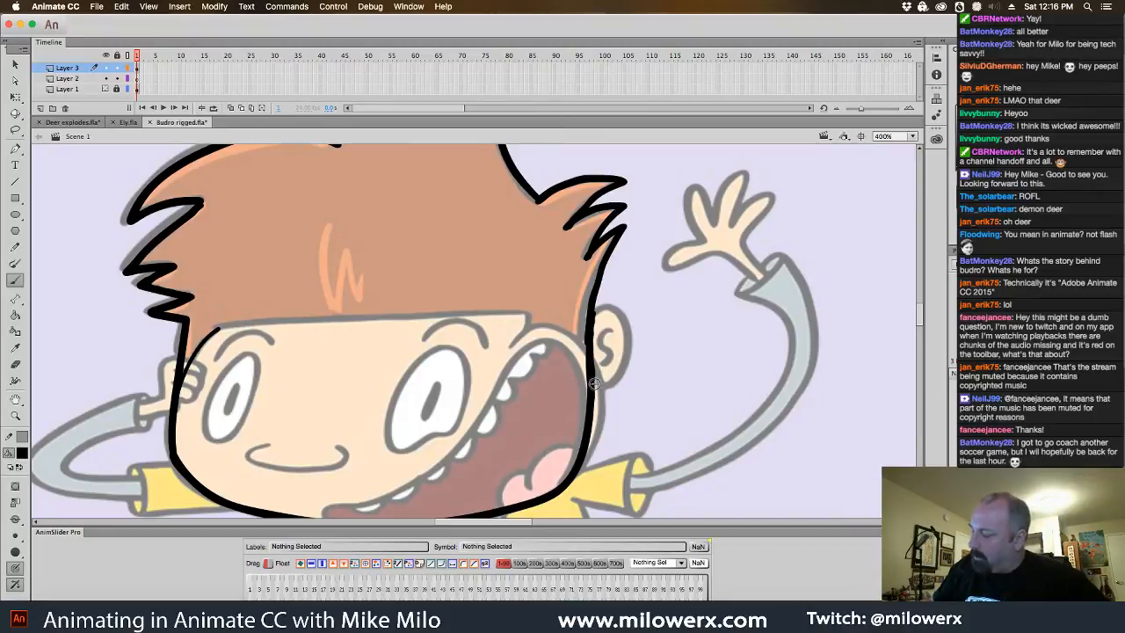
{"action": "mouse_move", "coordinate": [594, 386]}
{"action": "left_mouse_down"}
{"action": "mouse_move", "coordinate": [551, 360]}
{"action": "mouse_move", "coordinate": [534, 316]}
{"action": "mouse_move", "coordinate": [466, 309]}
{"action": "mouse_move", "coordinate": [219, 327]}
{"action": "left_mouse_up"}
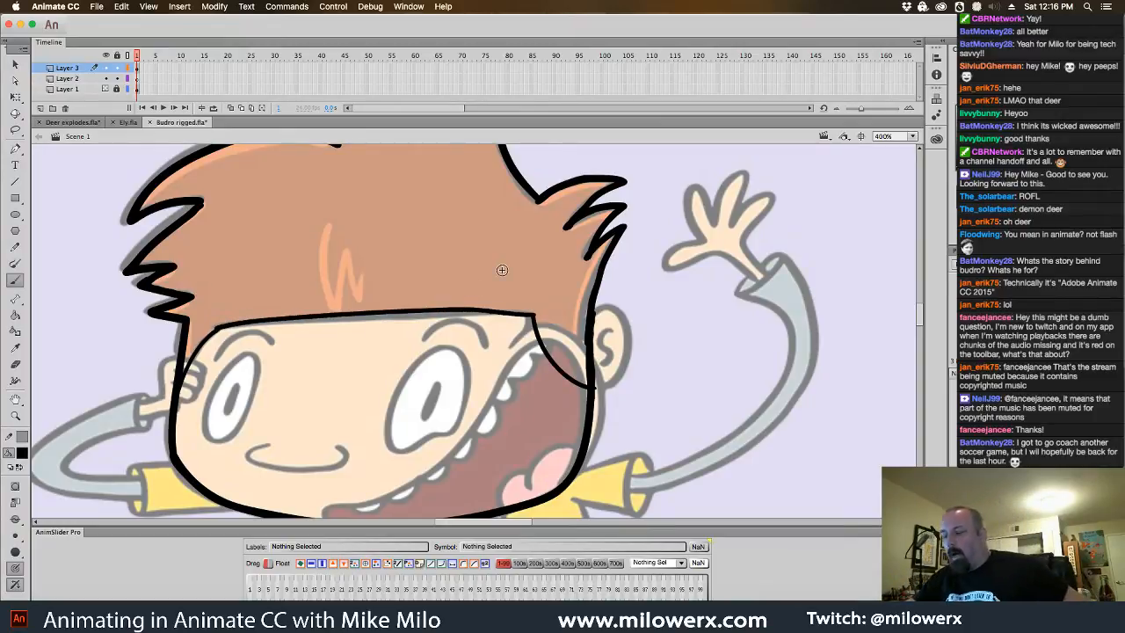
{"action": "key", "text": "super+minus"}
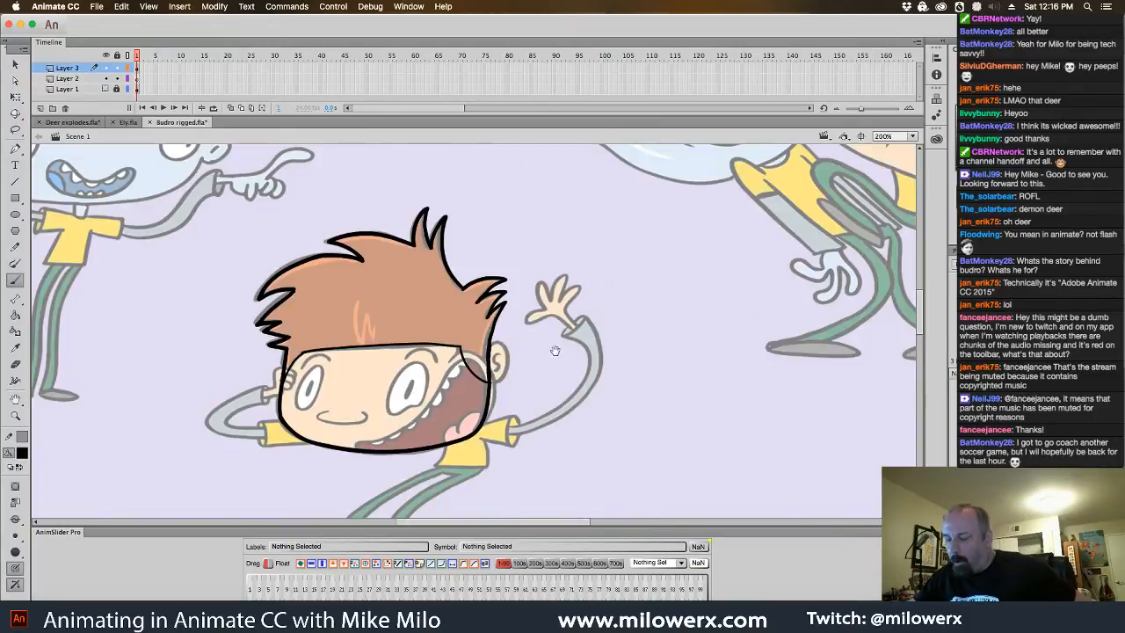
{"action": "left_click_drag", "start_coordinate": [559, 352], "coordinate": [591, 314]}
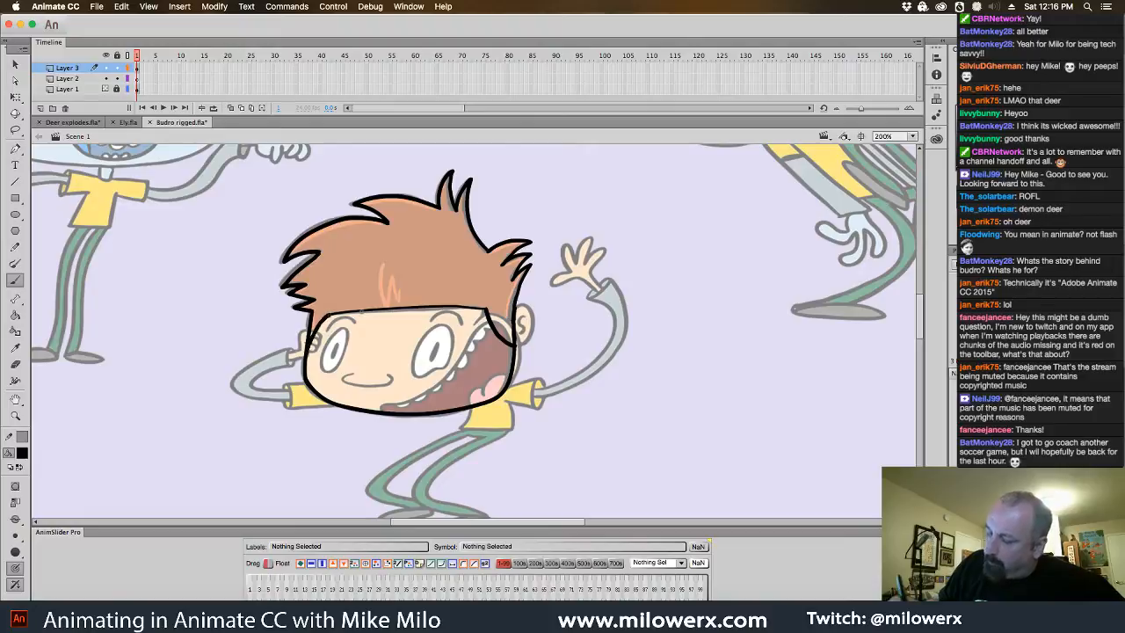
{"action": "left_click_drag", "start_coordinate": [488, 310], "coordinate": [326, 317]}
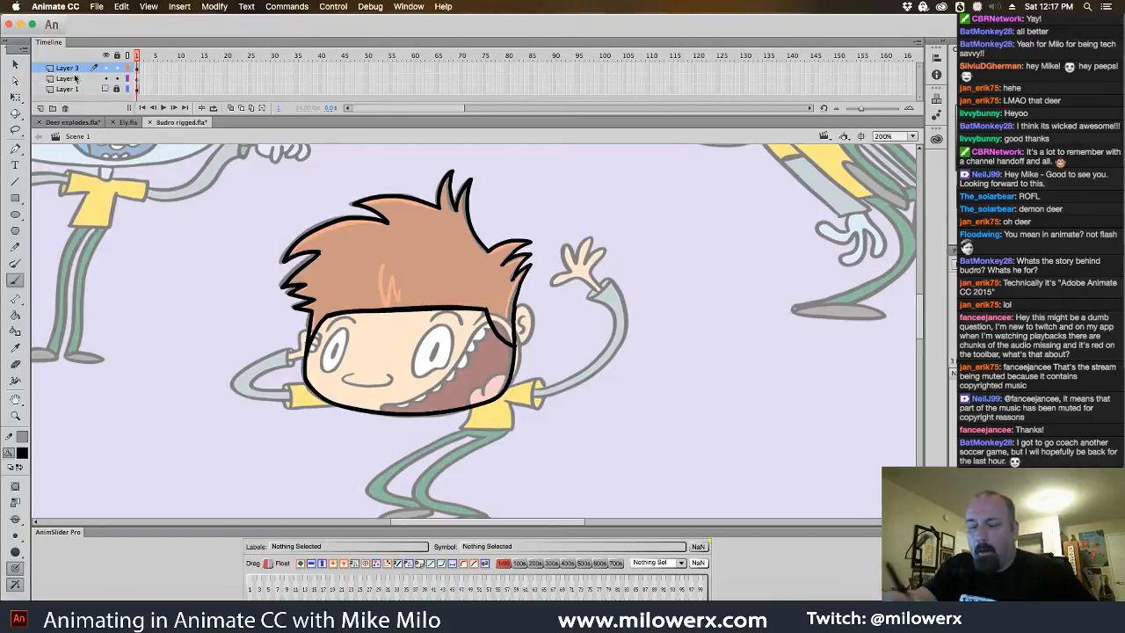
- Delete the brushed cheek and jaw outline so that only the hair outline is kept
{"action": "left_click", "coordinate": [17, 130]}
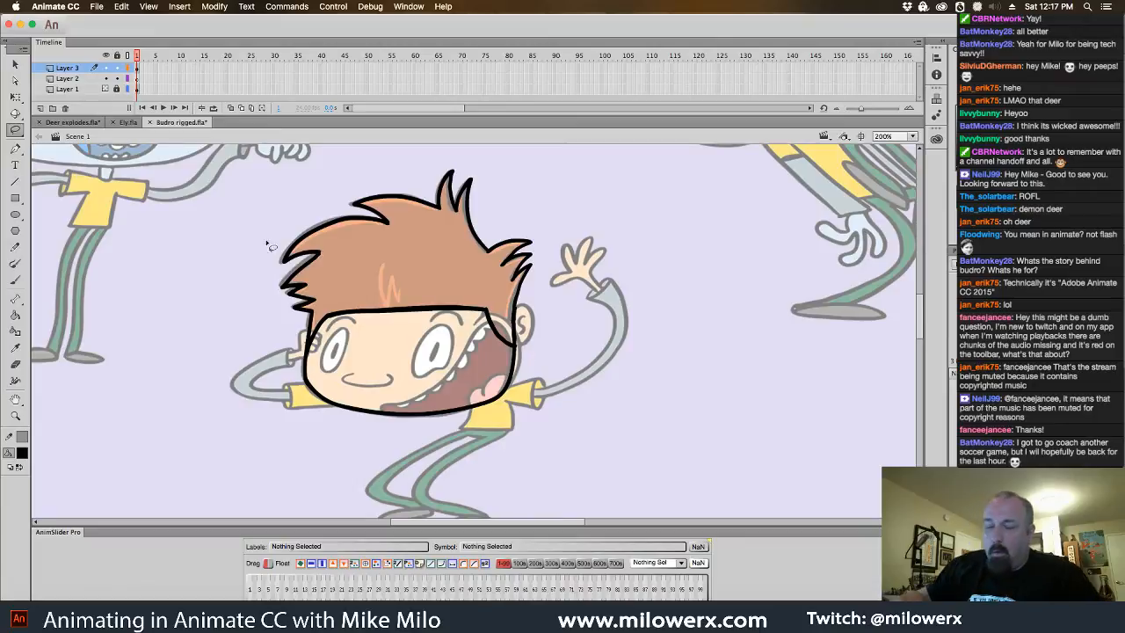
{"action": "left_click", "coordinate": [15, 65]}
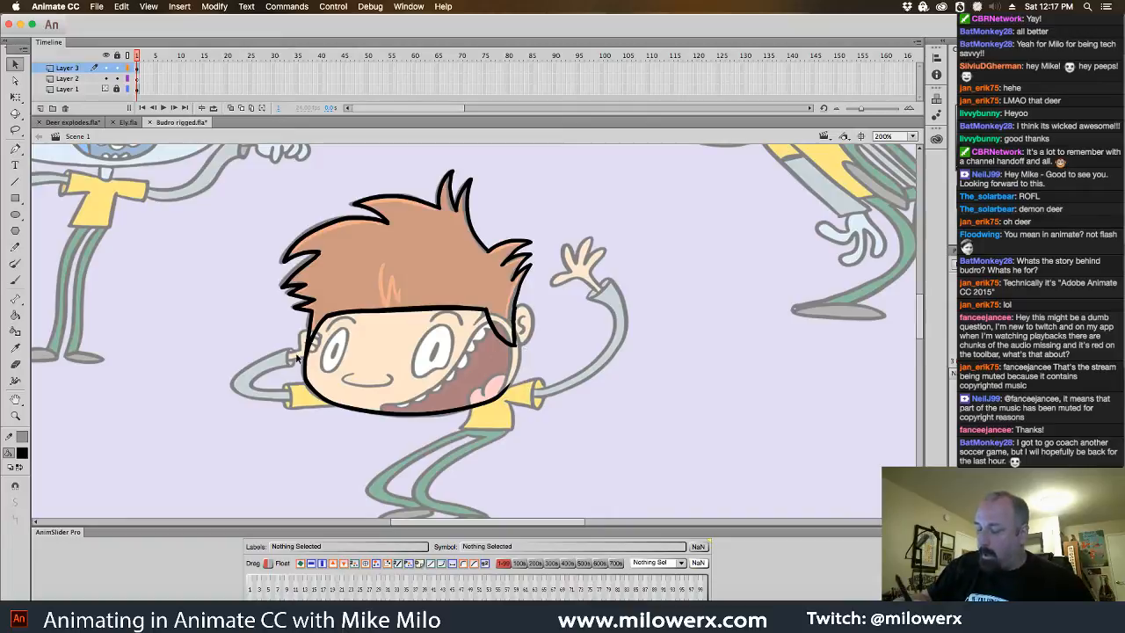
{"action": "left_click", "coordinate": [396, 414]}
{"action": "key", "text": "Delete"}
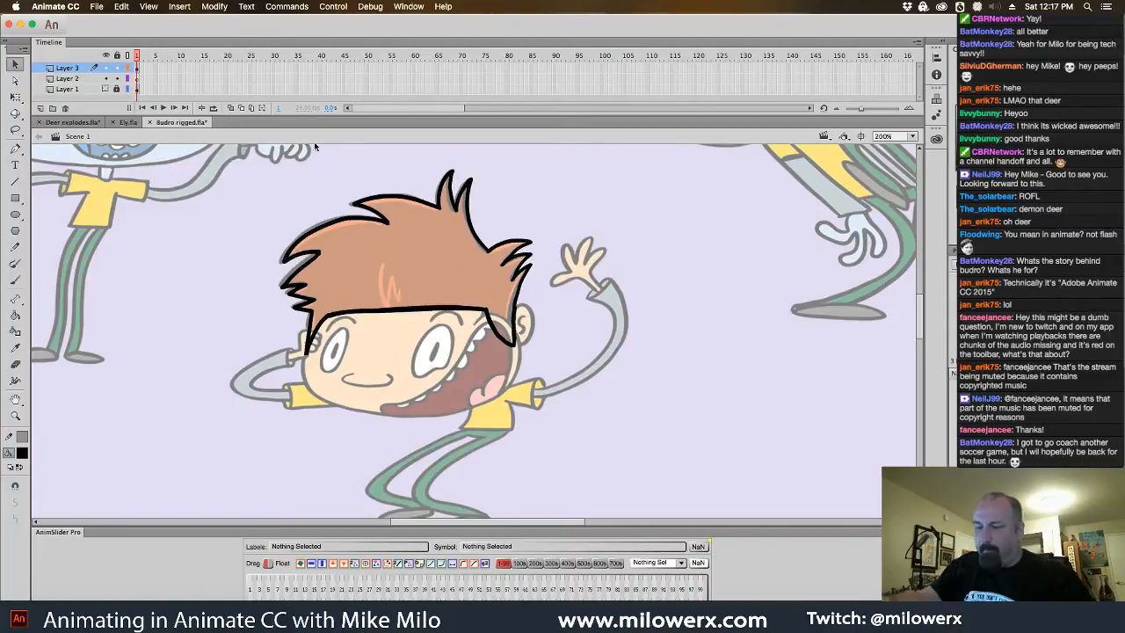
- Set Layer 1 to fully visible in its layer properties and make it transparent again
{"action": "left_click", "coordinate": [77, 90]}
{"action": "right_click", "coordinate": [77, 90]}
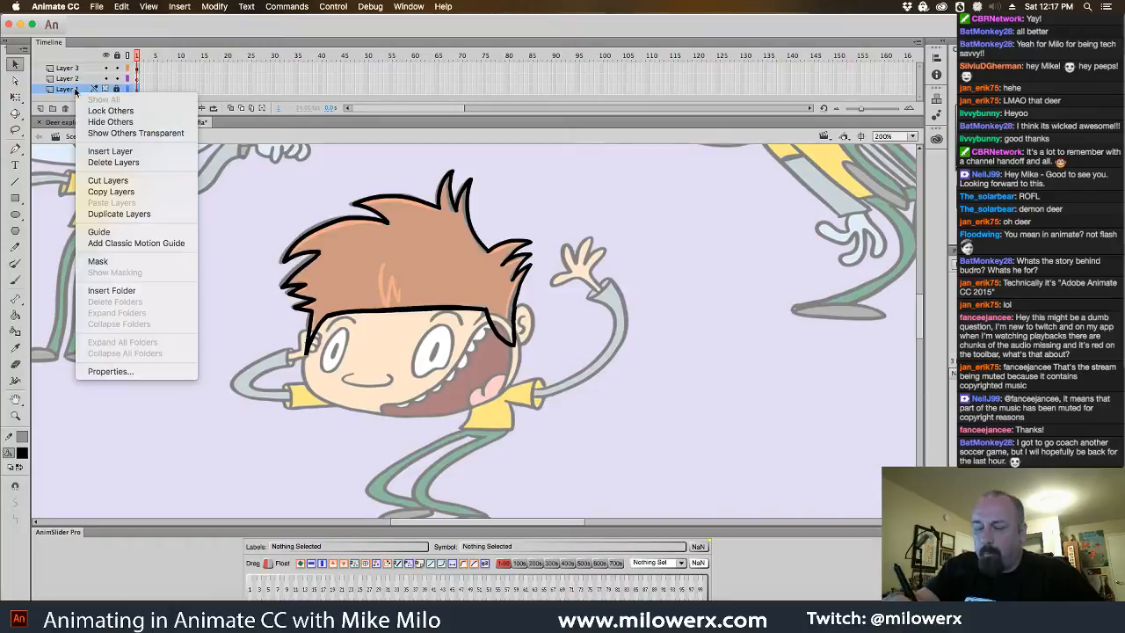
{"action": "left_click", "coordinate": [158, 371]}
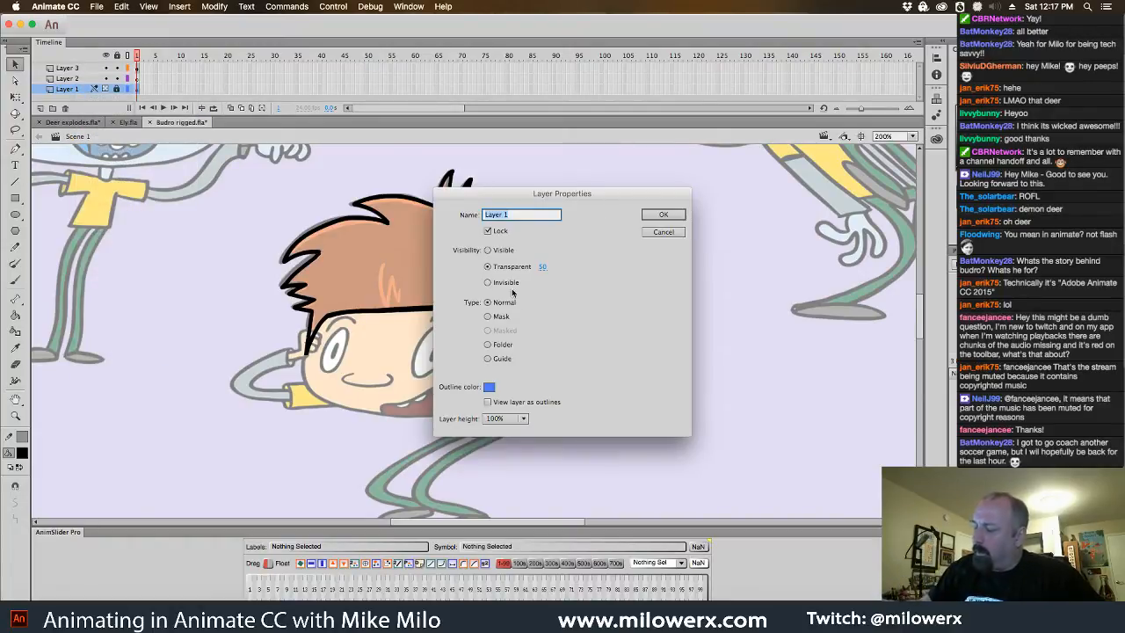
{"action": "left_click", "coordinate": [492, 252]}
{"action": "left_click", "coordinate": [663, 214]}
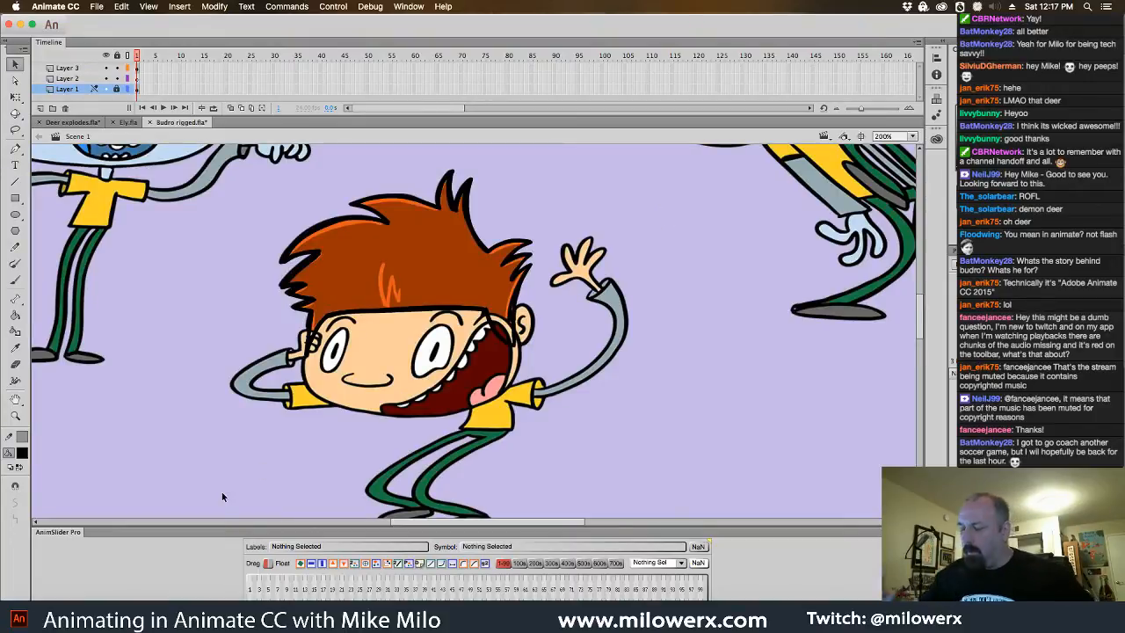
{"action": "left_click", "coordinate": [106, 89], "text": "shift"}
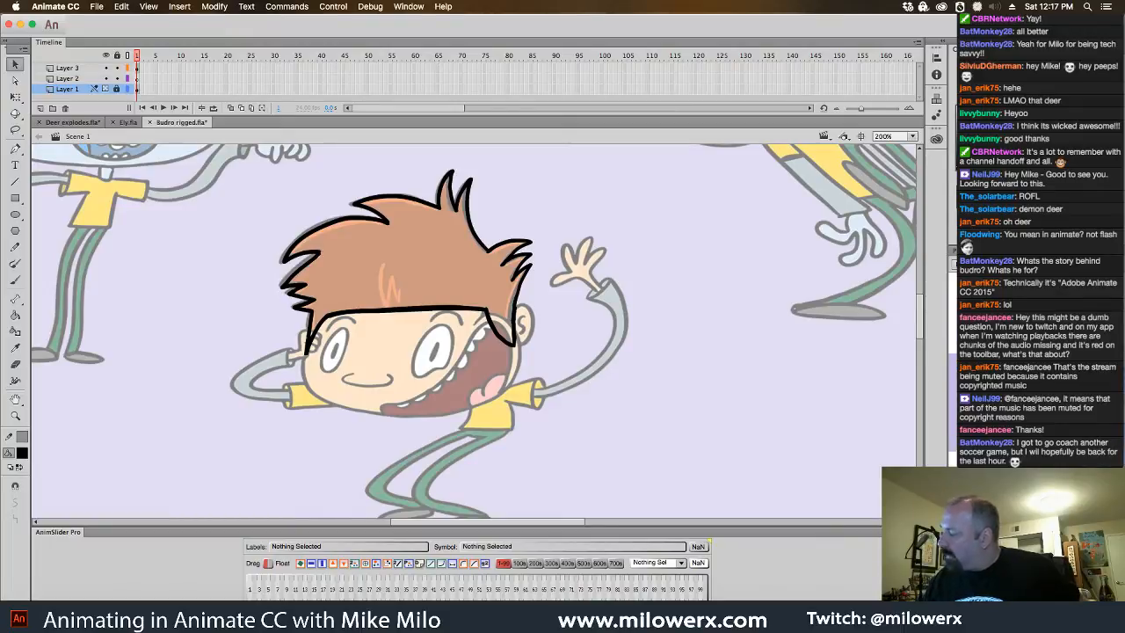
- Widen the side panel area to bring out the Color and Library panels, and narrow it again to give the stage more room
{"action": "left_click_drag", "start_coordinate": [920, 527], "coordinate": [710, 528]}
{"action": "left_click", "coordinate": [22, 452]}
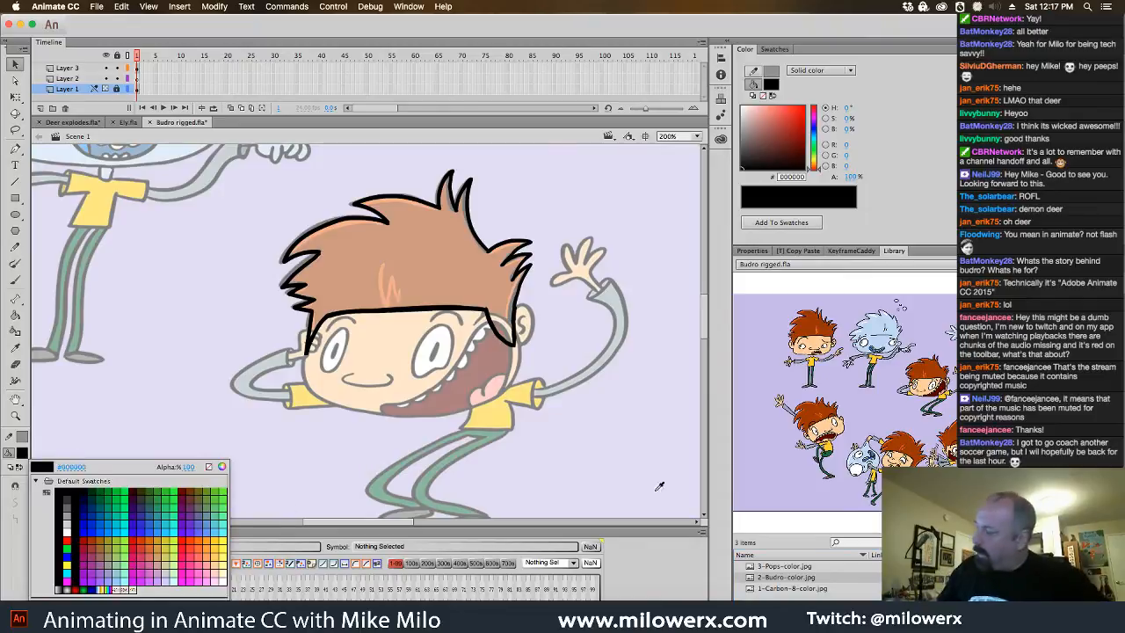
{"action": "key", "text": "Escape"}
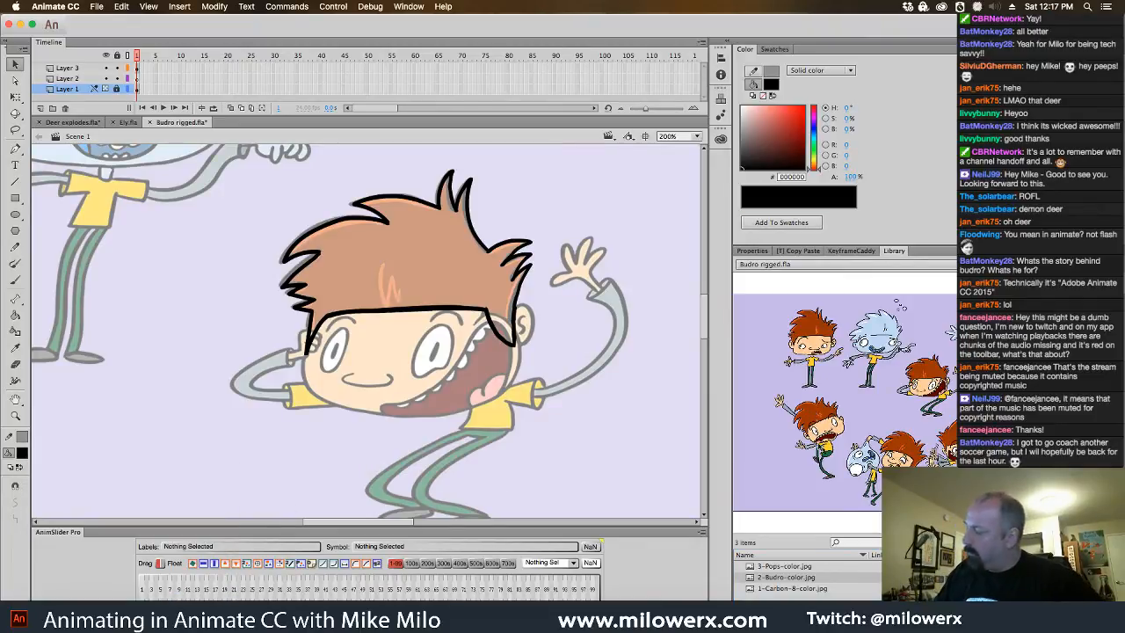
{"action": "left_click_drag", "start_coordinate": [730, 443], "coordinate": [879, 441]}
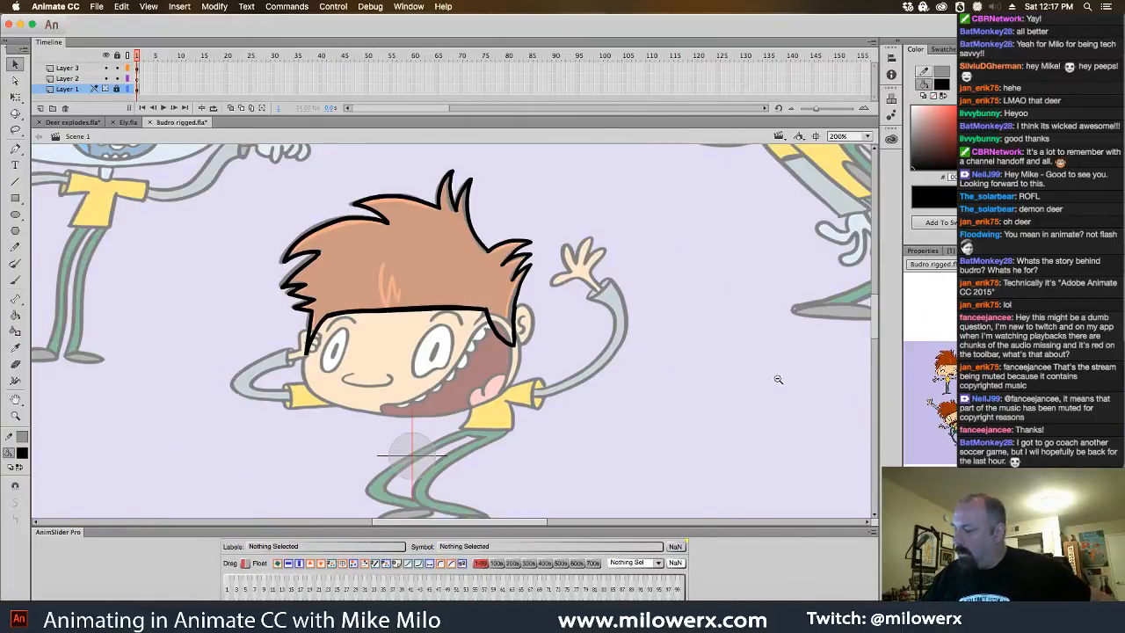
- Add a new layer above Layer 3 and place a full-color copy of 2-Budro-color.jpg from the library beside the transparent Budro sheet
{"action": "key", "text": "super+minus"}
{"action": "key", "text": "super+minus"}
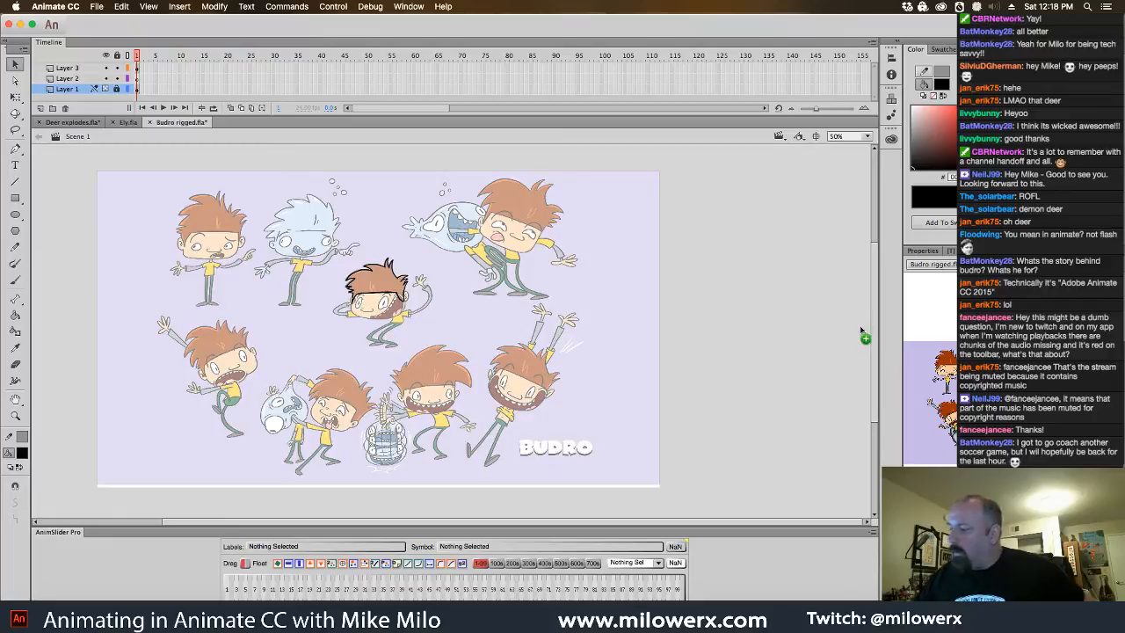
{"action": "left_click", "coordinate": [82, 68]}
{"action": "left_click", "coordinate": [41, 108]}
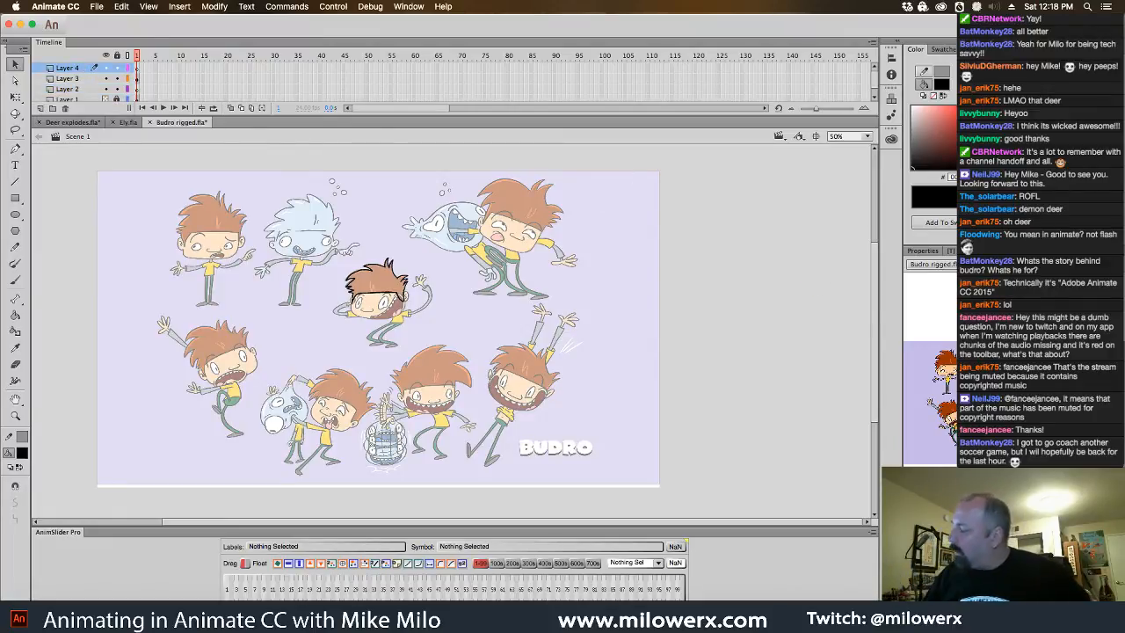
{"action": "left_click_drag", "start_coordinate": [984, 404], "coordinate": [744, 320]}
{"action": "left_click_drag", "start_coordinate": [457, 269], "coordinate": [857, 337]}
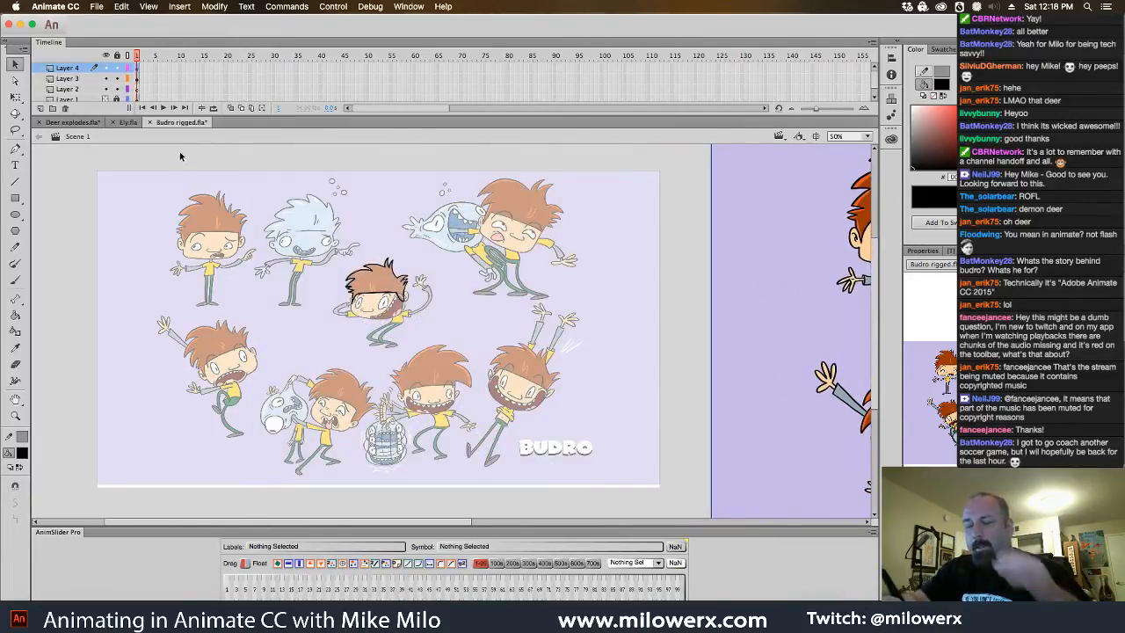
{"action": "left_click", "coordinate": [74, 99]}
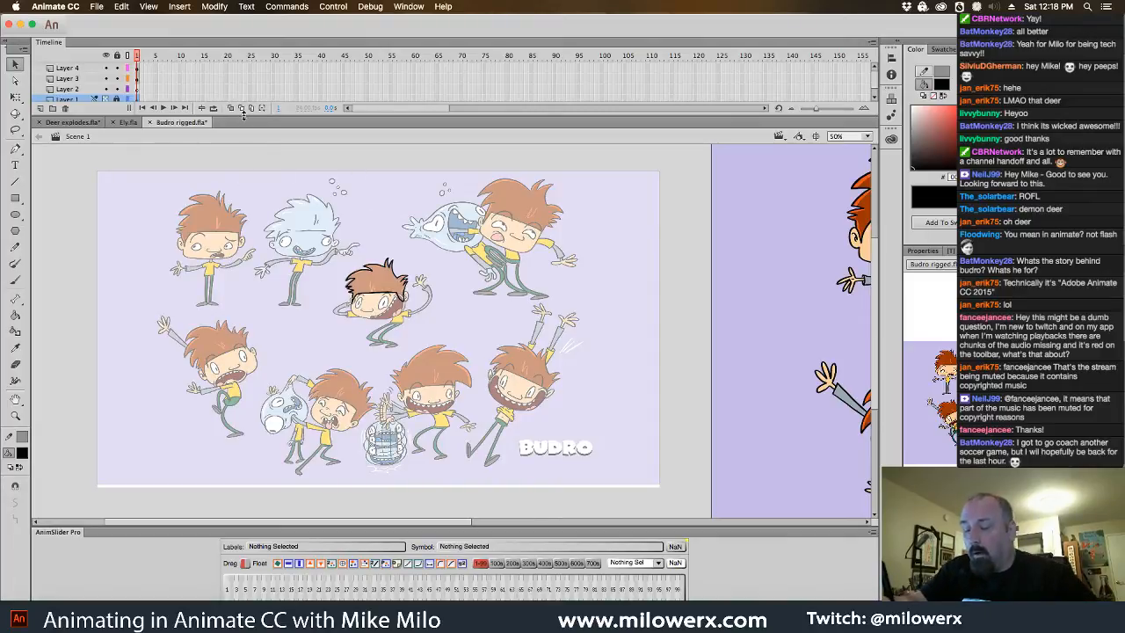
- Enlarge the timeline to show all four layers and go through Layer 1's visibility options, keeping it transparent at 50
{"action": "left_click_drag", "start_coordinate": [244, 115], "coordinate": [244, 130]}
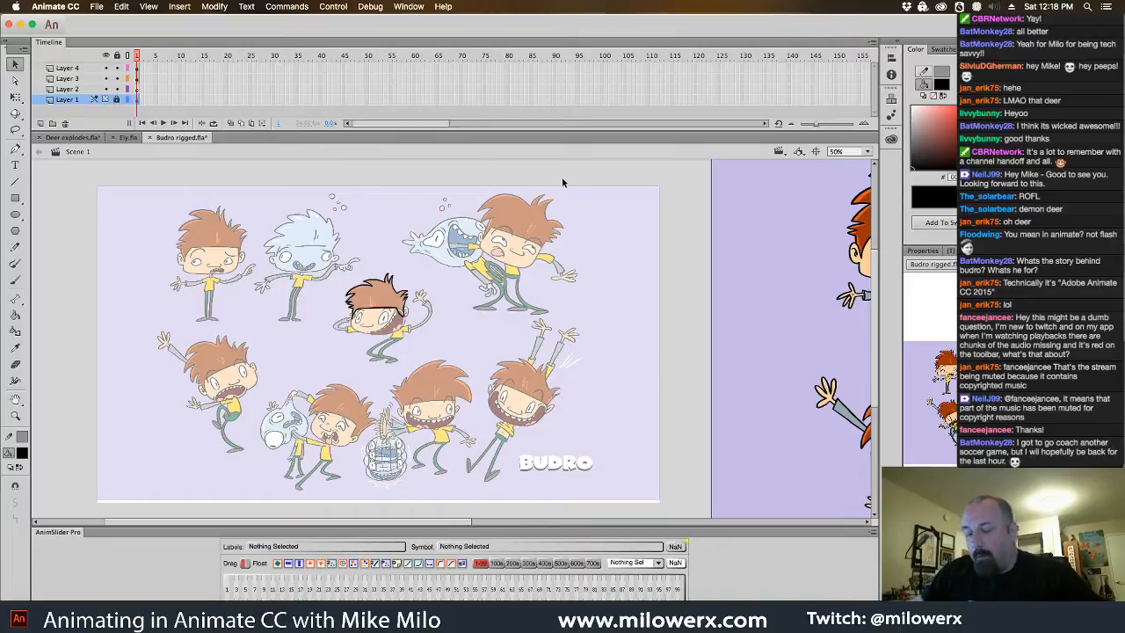
{"action": "right_click", "coordinate": [75, 100]}
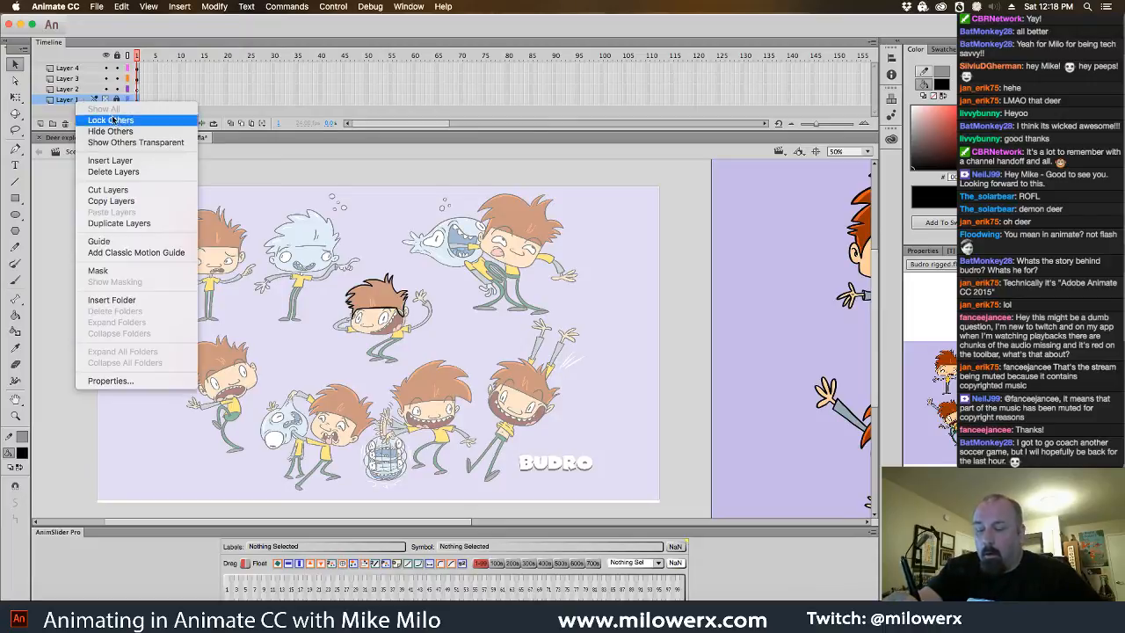
{"action": "left_click", "coordinate": [110, 380]}
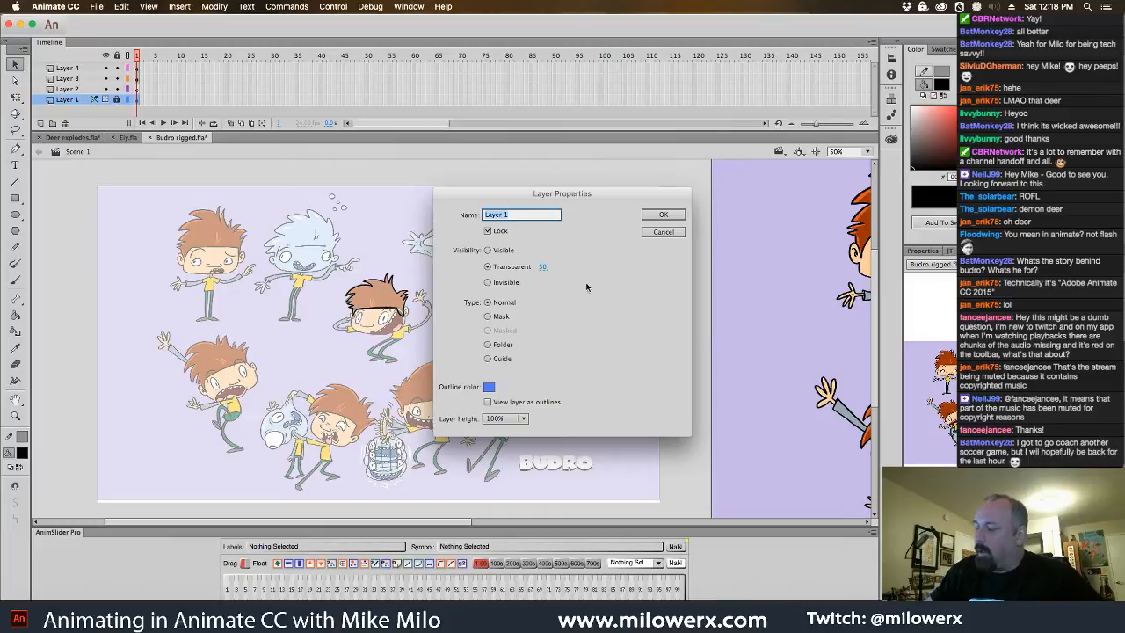
{"action": "left_click", "coordinate": [489, 250]}
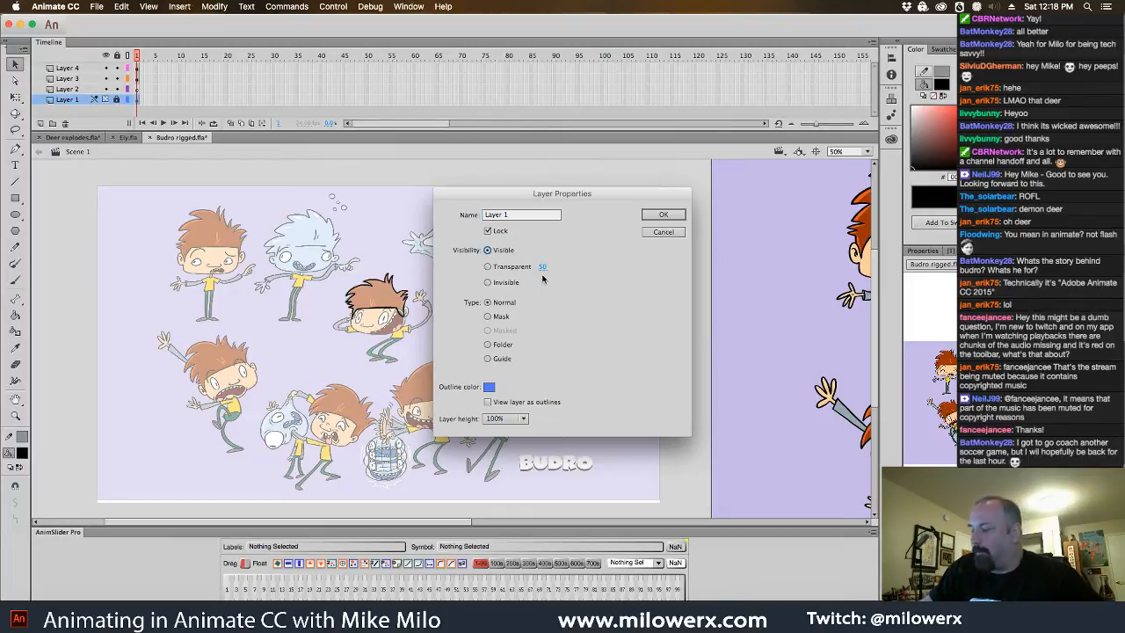
{"action": "left_click", "coordinate": [489, 266]}
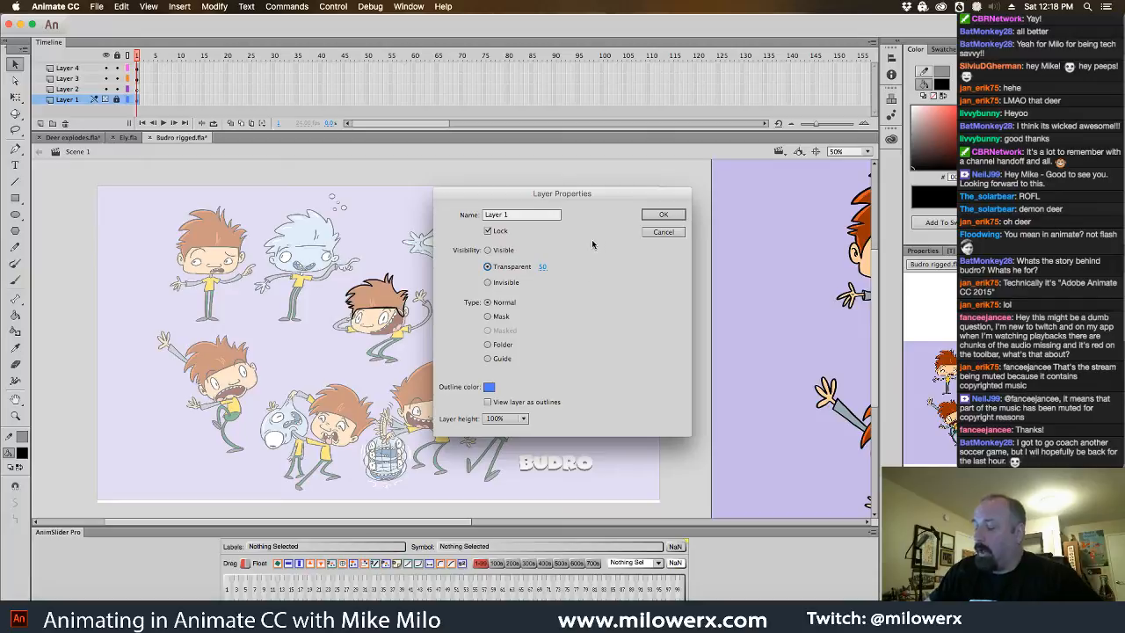
{"action": "left_click", "coordinate": [488, 283]}
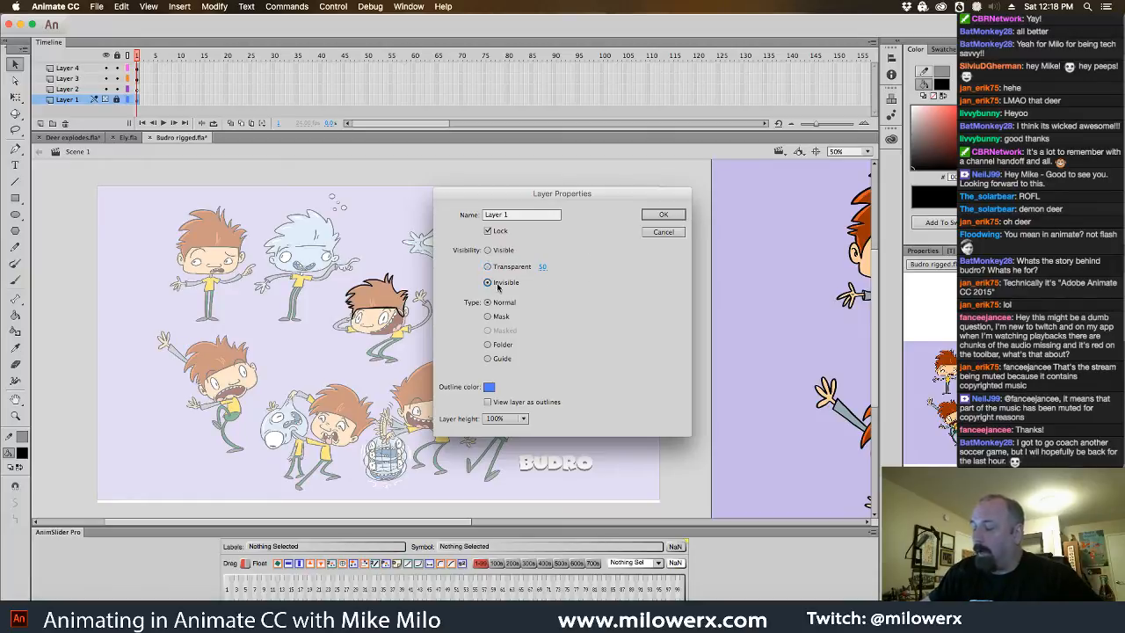
{"action": "left_click", "coordinate": [489, 267]}
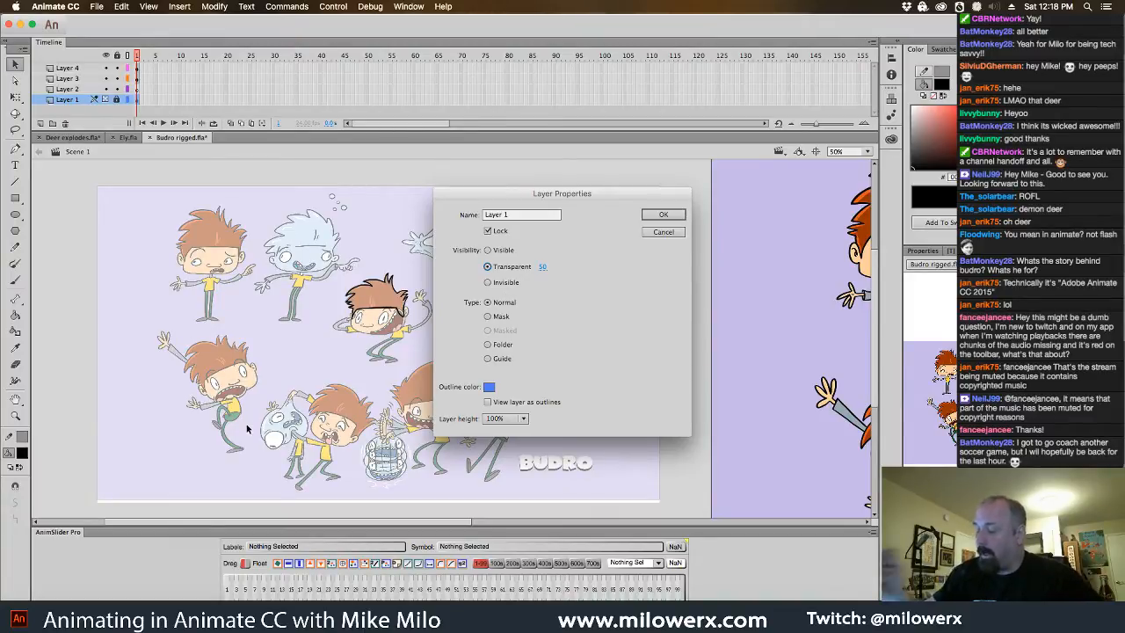
{"action": "left_click", "coordinate": [664, 215]}
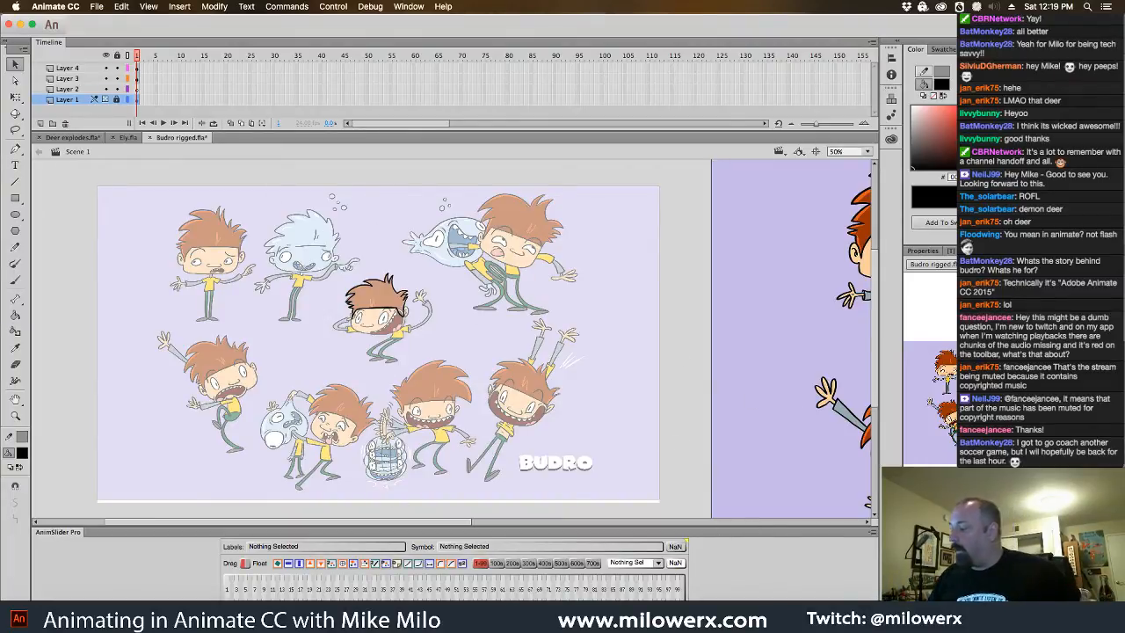
- Narrow the side panels and sample the reddish-brown hair color from the full-color reference as the fill color
{"action": "left_click_drag", "start_coordinate": [902, 400], "coordinate": [933, 400]}
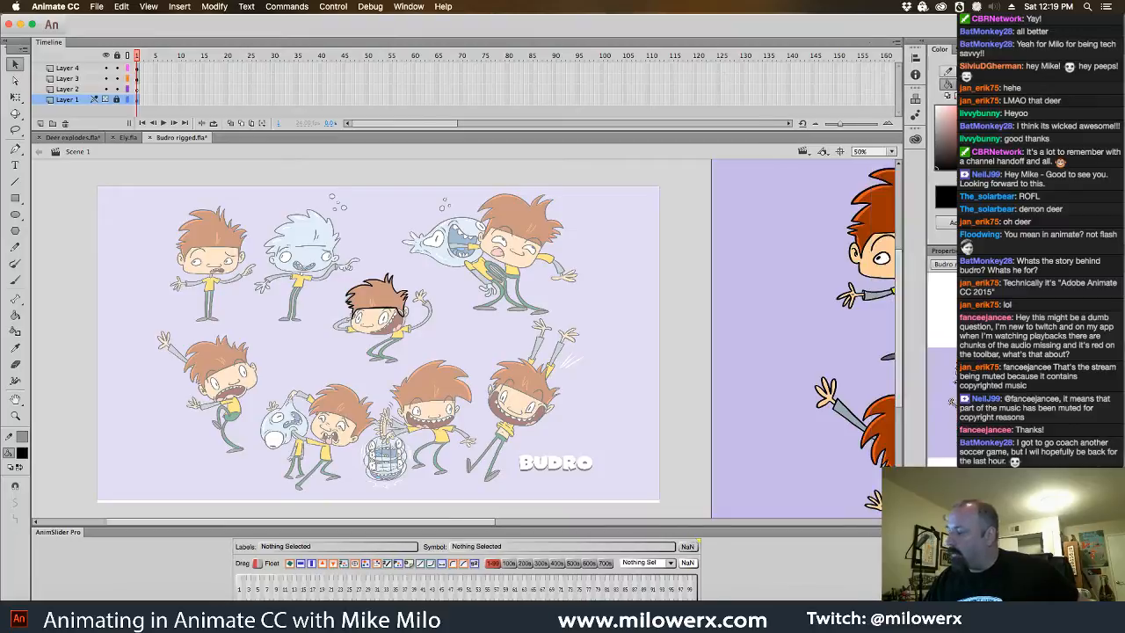
{"action": "left_click_drag", "start_coordinate": [896, 435], "coordinate": [760, 382]}
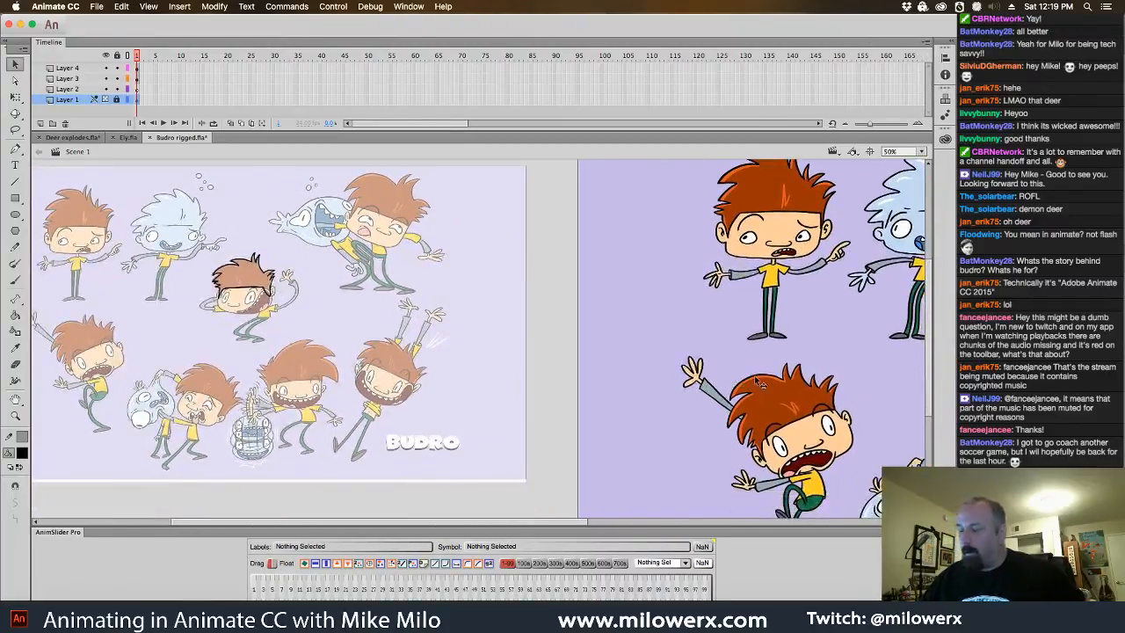
{"action": "left_click", "coordinate": [22, 451]}
{"action": "left_click", "coordinate": [756, 190]}
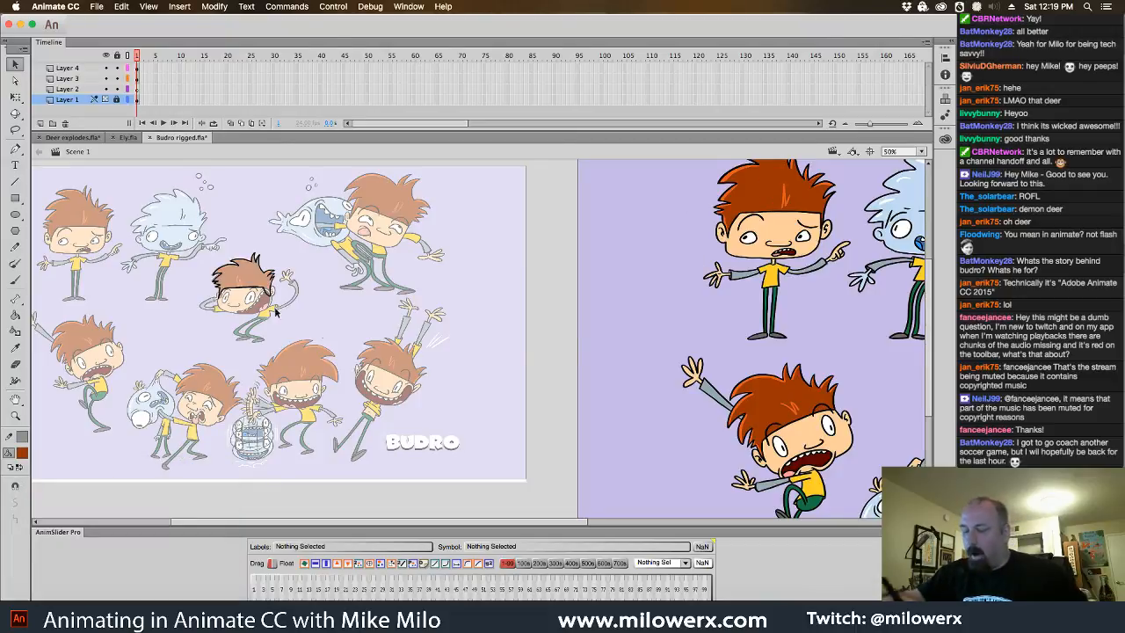
- Fill the traced hair outline on Layer 3 with the sampled reddish brown using the Paint Bucket
{"action": "key", "text": "super+equal"}
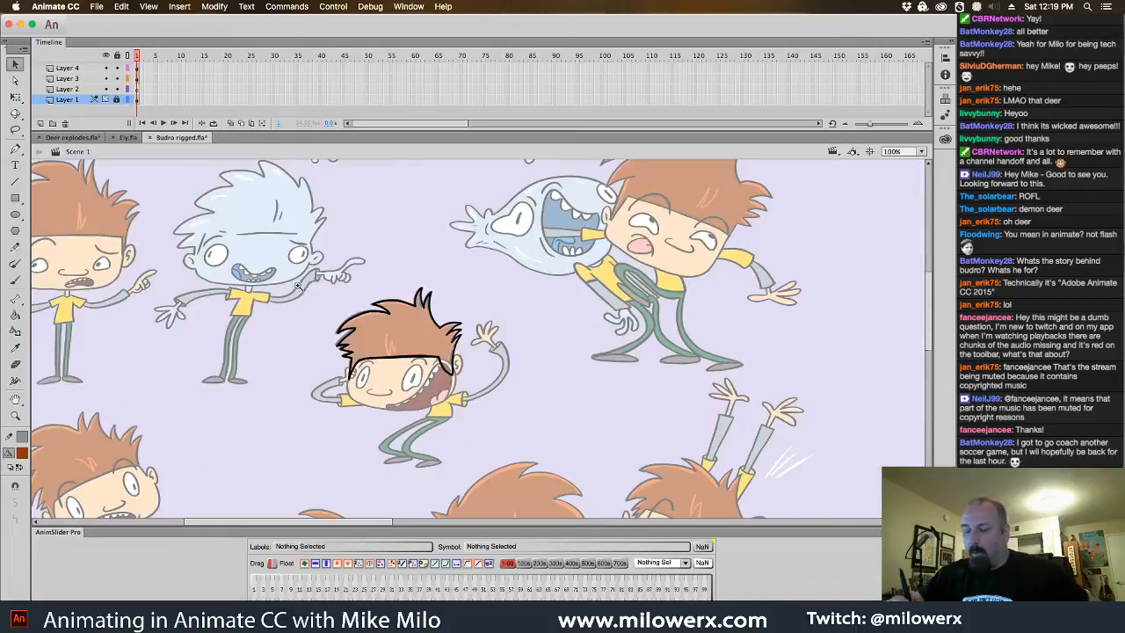
{"action": "left_click", "coordinate": [449, 300], "text": "super"}
{"action": "left_click_drag", "start_coordinate": [495, 324], "coordinate": [480, 230]}
{"action": "left_click", "coordinate": [15, 315]}
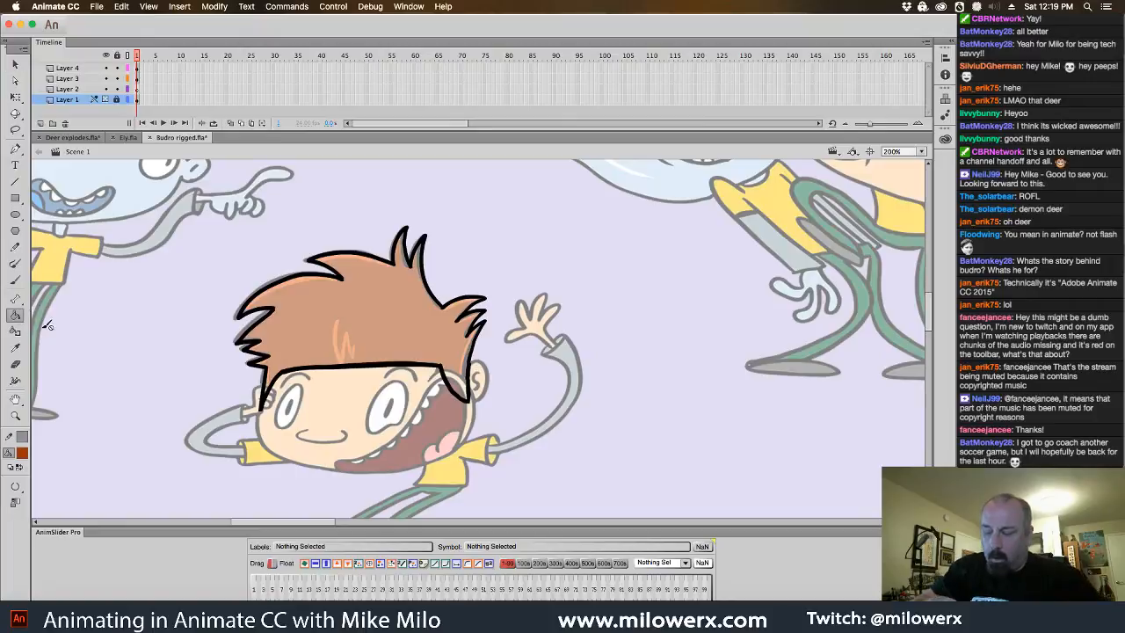
{"action": "left_click", "coordinate": [423, 345]}
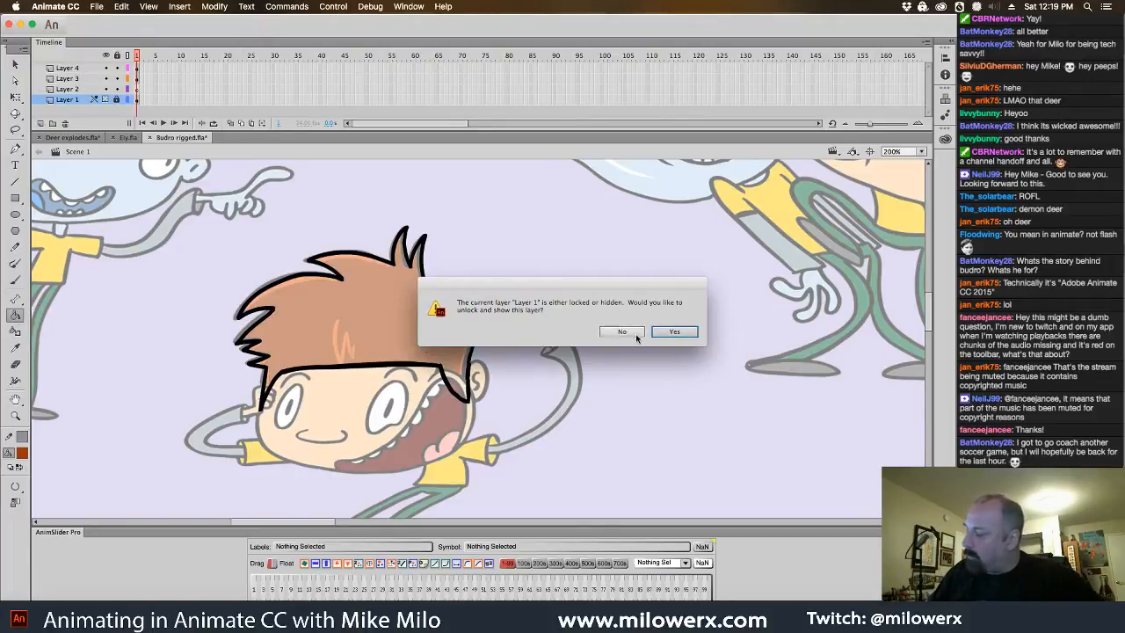
{"action": "left_click", "coordinate": [674, 331]}
{"action": "left_click", "coordinate": [137, 79]}
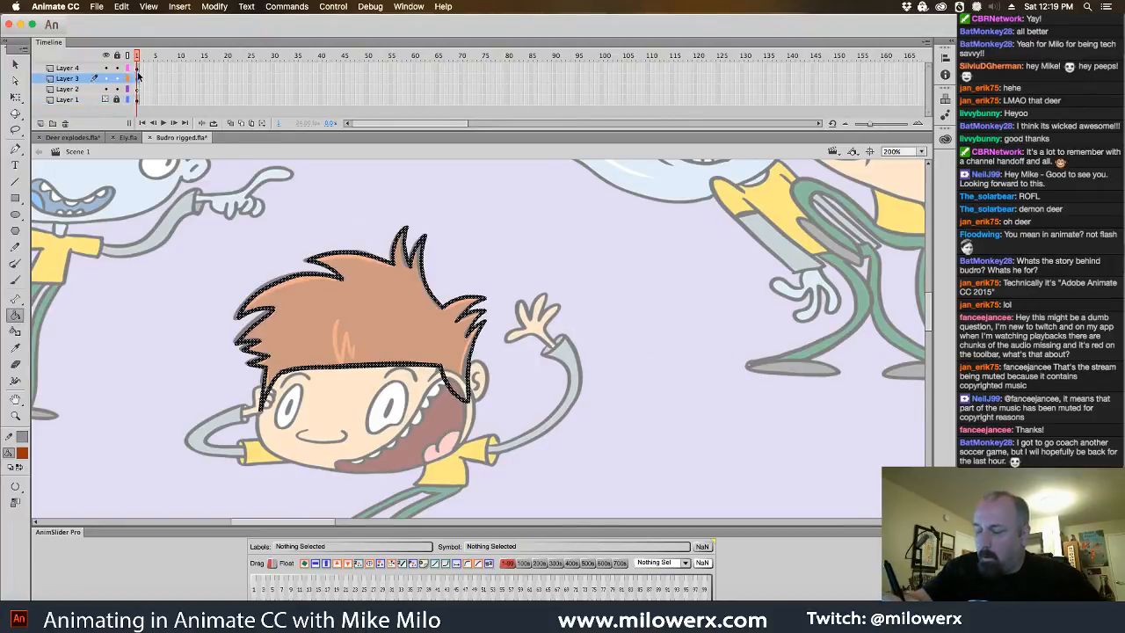
{"action": "left_click", "coordinate": [422, 320]}
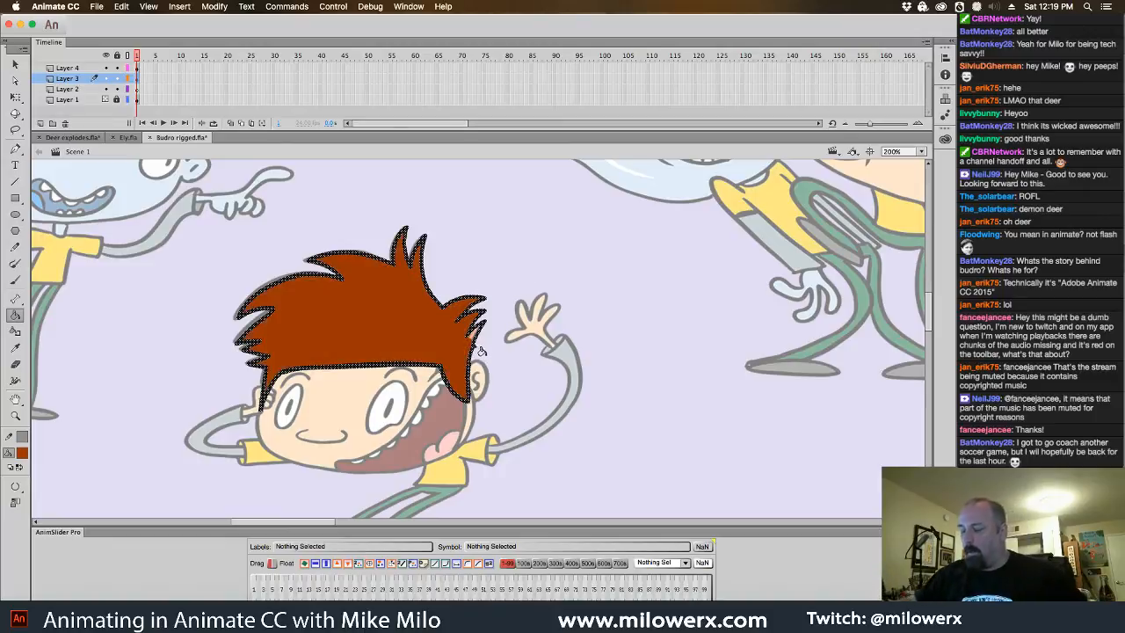
{"action": "key", "text": "Escape"}
- Sample the orange hair highlight from the full-color reference as the fill color and switch to the Brush at the traced hair
{"action": "left_click", "coordinate": [635, 387], "text": "alt+super"}
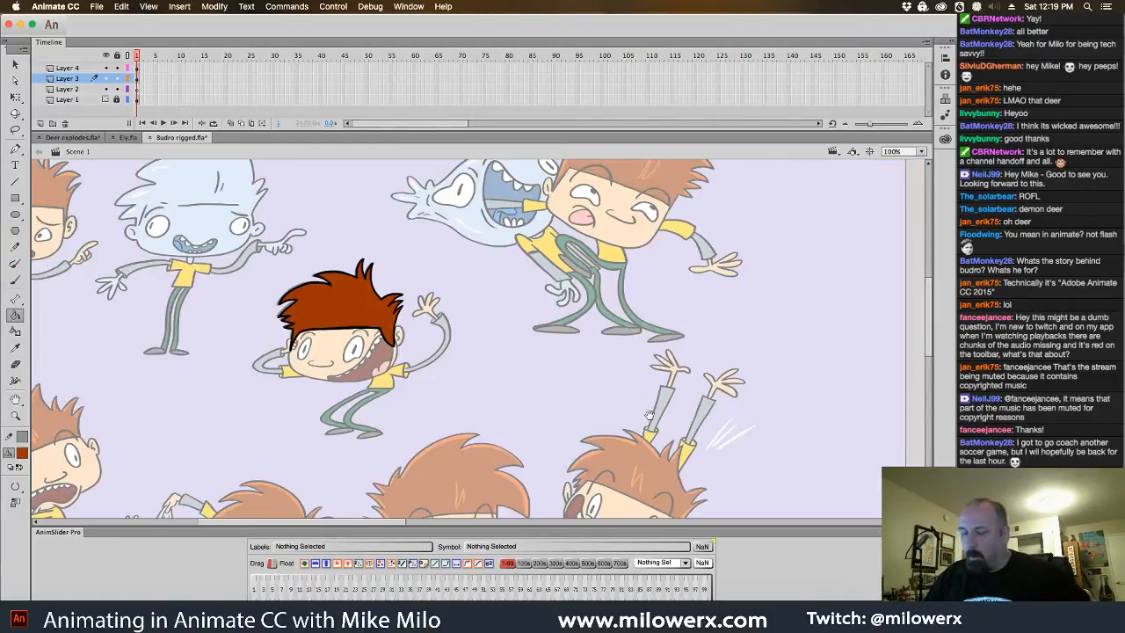
{"action": "left_click_drag", "start_coordinate": [648, 413], "coordinate": [299, 492]}
{"action": "left_click_drag", "start_coordinate": [646, 461], "coordinate": [649, 539]}
{"action": "left_click", "coordinate": [23, 454]}
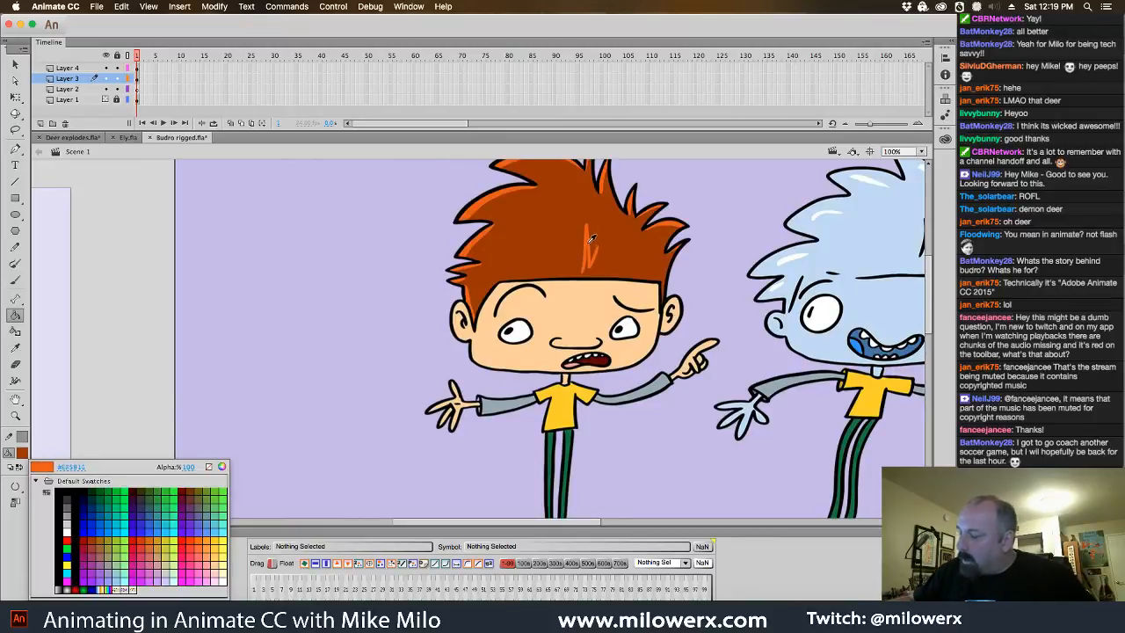
{"action": "left_click", "coordinate": [590, 247]}
{"action": "left_click_drag", "start_coordinate": [133, 324], "coordinate": [822, 294]}
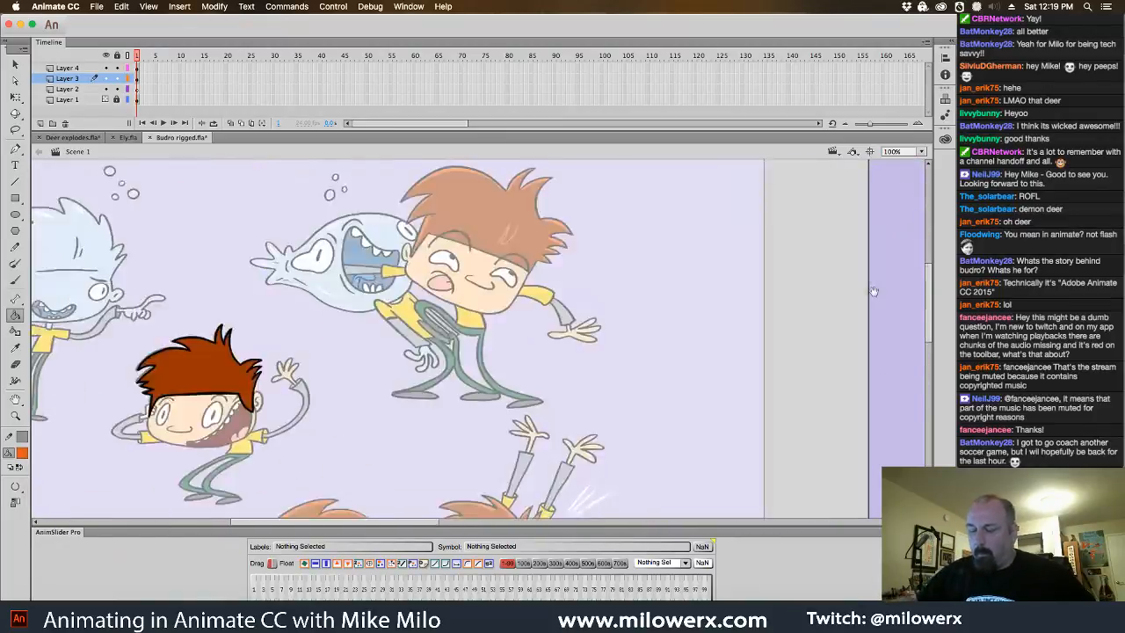
{"action": "left_click_drag", "start_coordinate": [492, 374], "coordinate": [699, 339]}
{"action": "left_click", "coordinate": [19, 281]}
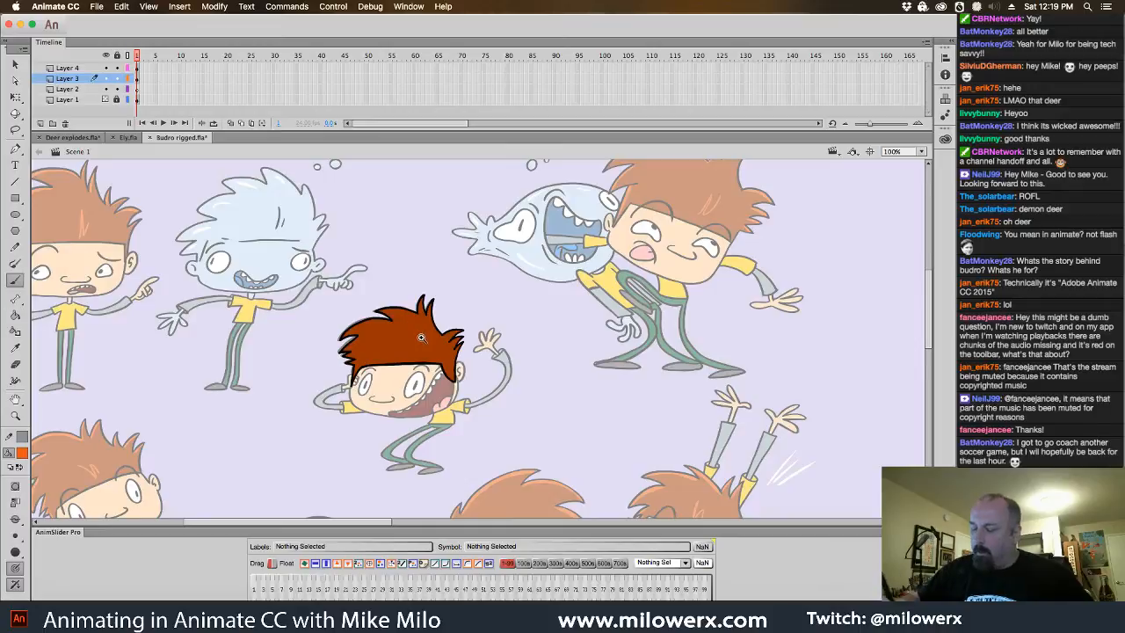
- Remove the brown hair fill to check the highlight on the sheet beneath, and undo the removal
{"action": "key", "text": "super+equal"}
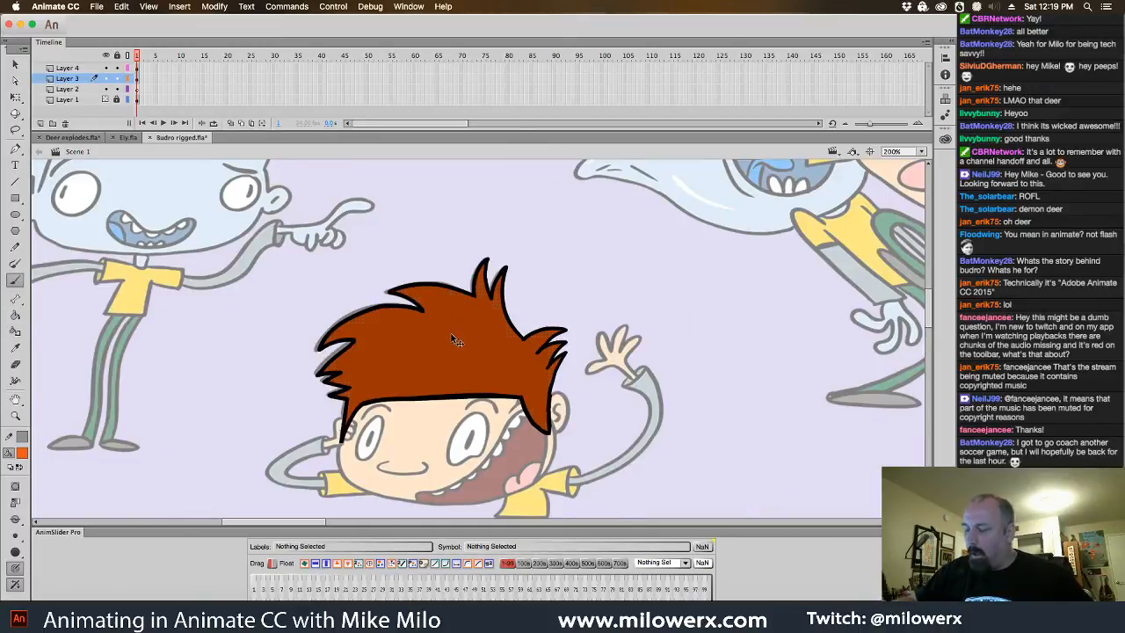
{"action": "left_click", "coordinate": [454, 339]}
{"action": "key", "text": "Delete"}
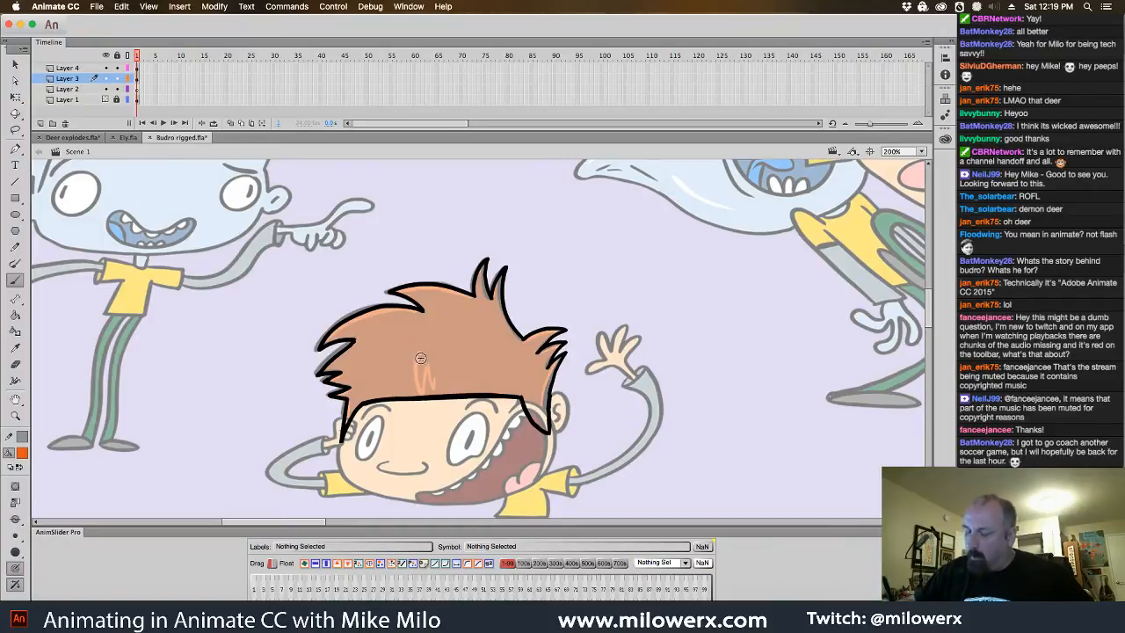
{"action": "key", "text": "cmd+z"}
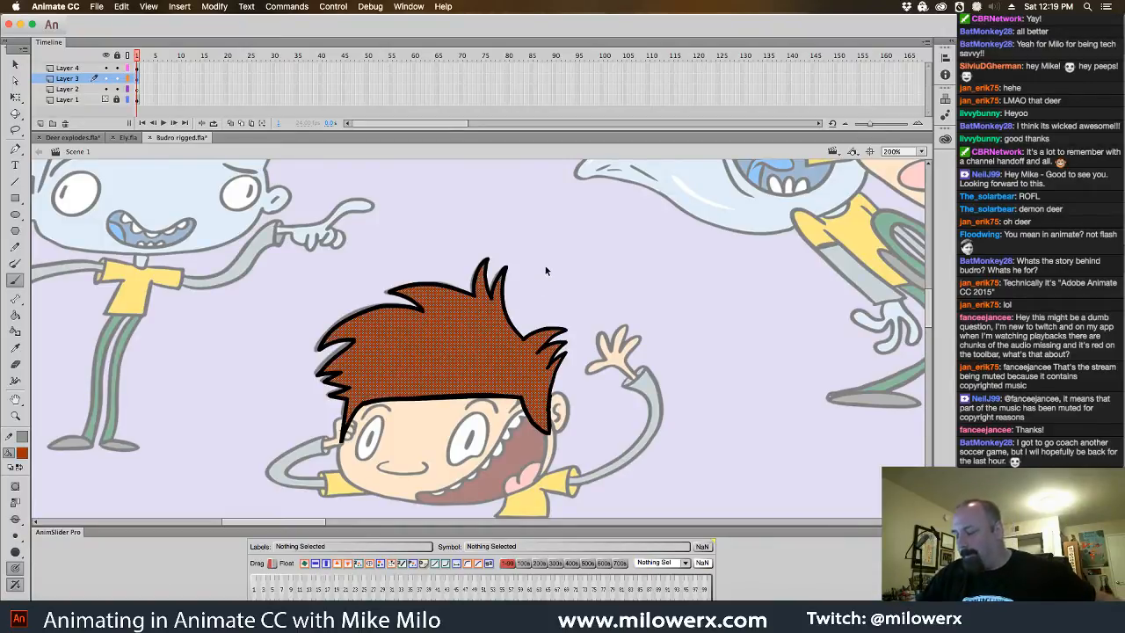
{"action": "left_click", "coordinate": [542, 259], "text": "super"}
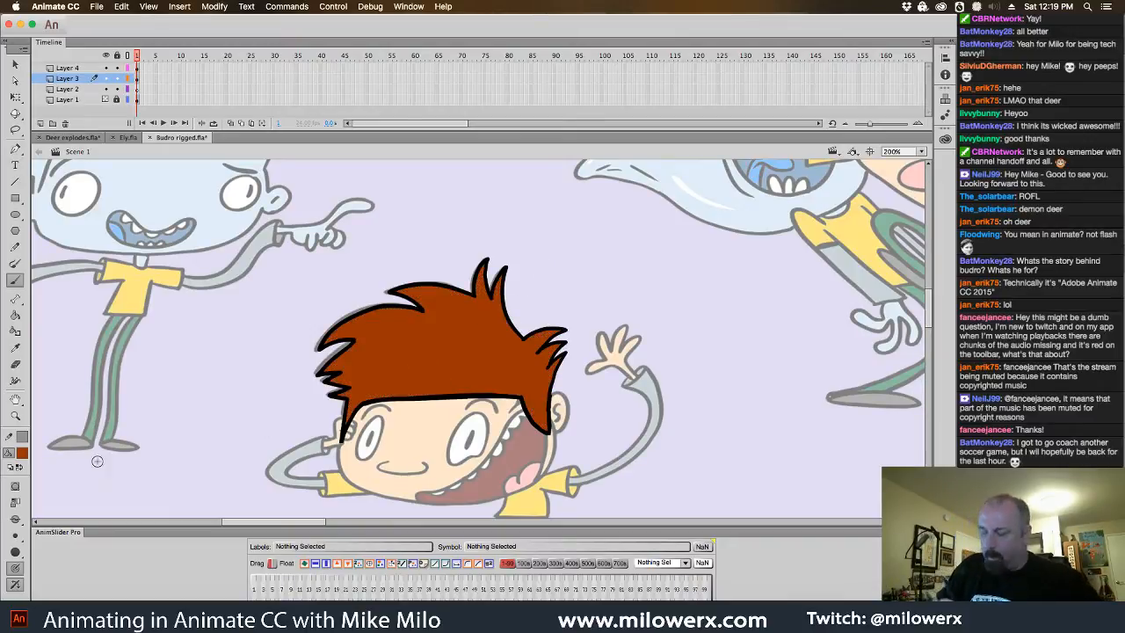
- Set the fill color back to the orange of the hair highlight, sampled from the full-color reference
{"action": "key", "text": "super+minus"}
{"action": "key", "text": "super+minus"}
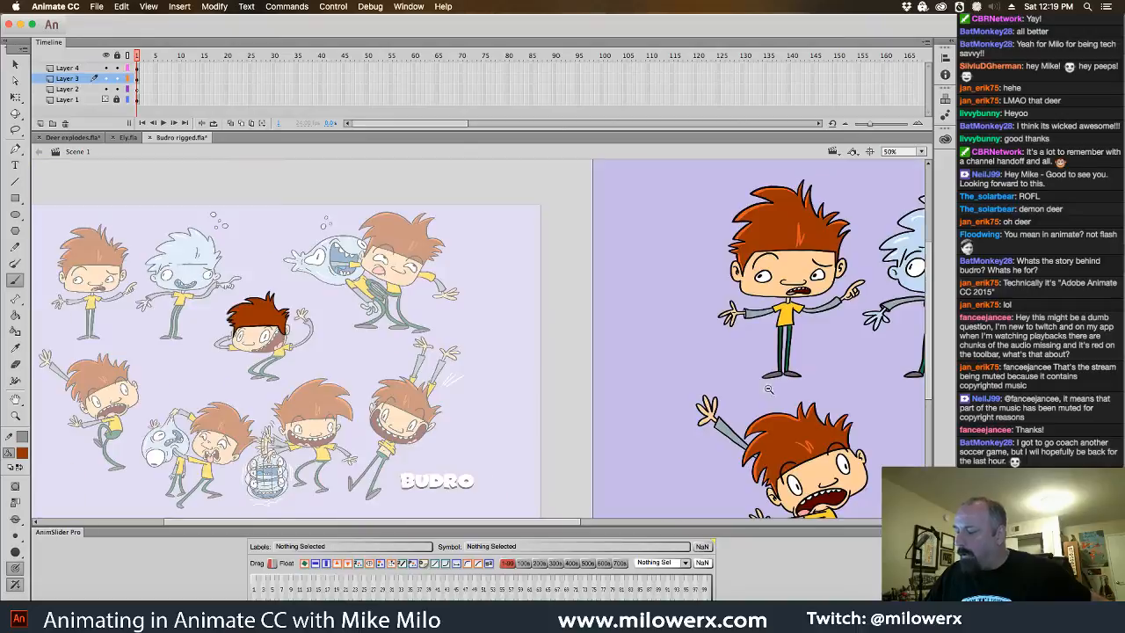
{"action": "left_click", "coordinate": [22, 453]}
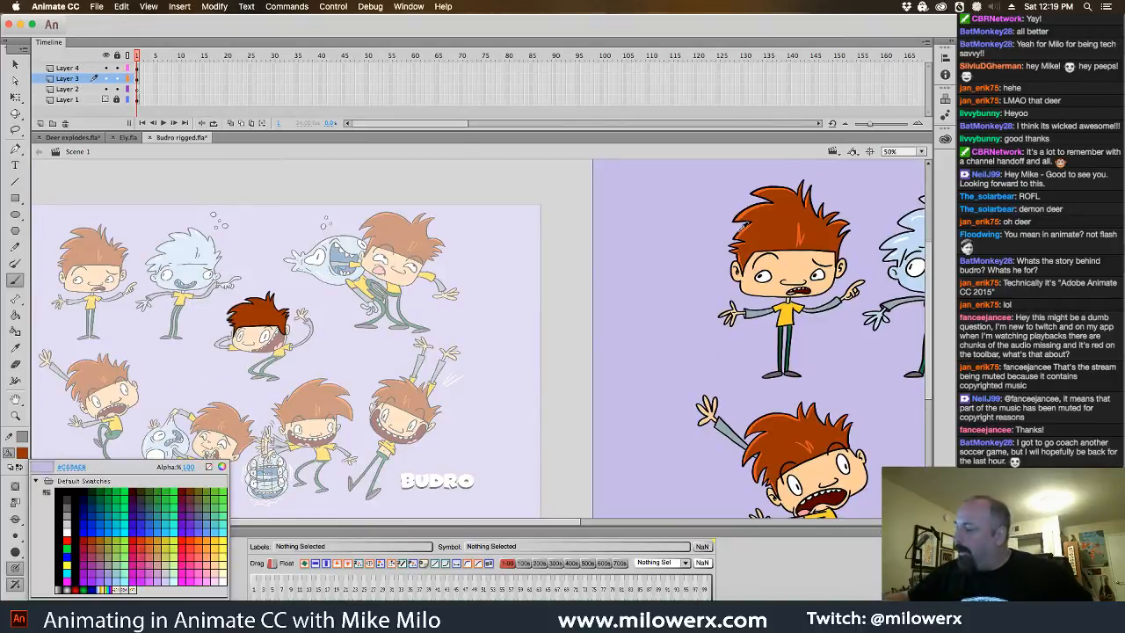
{"action": "left_click", "coordinate": [800, 231]}
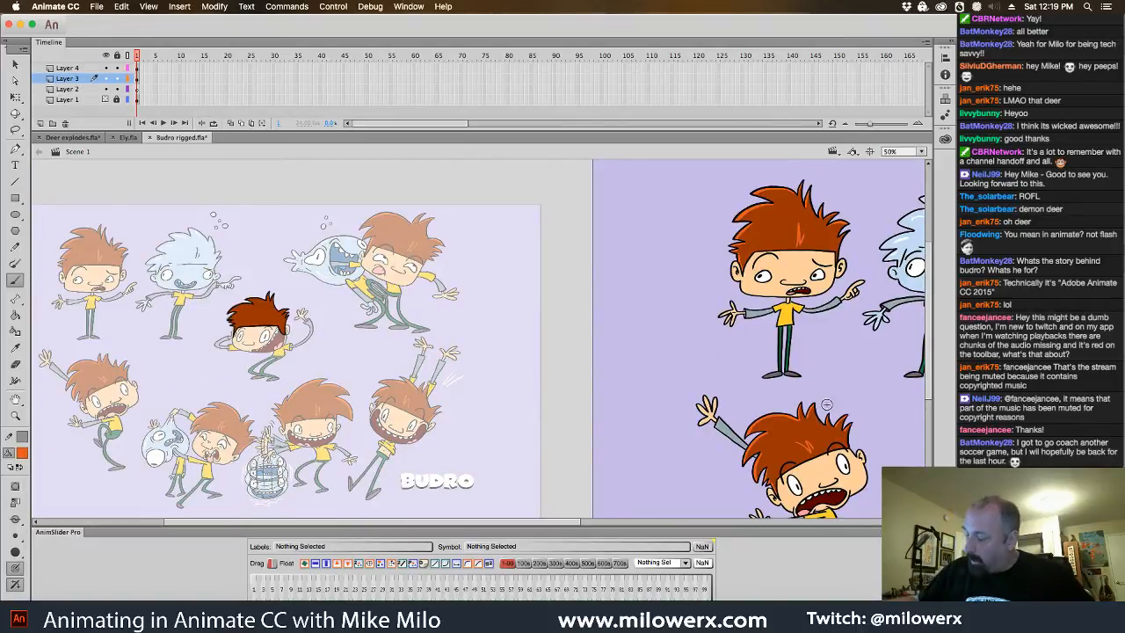
- Brush an orange N-shaped highlight onto the middle of the traced brown hair, undoing the stray dot
{"action": "left_click", "coordinate": [263, 309], "text": "super"}
{"action": "left_click", "coordinate": [454, 337], "text": "super"}
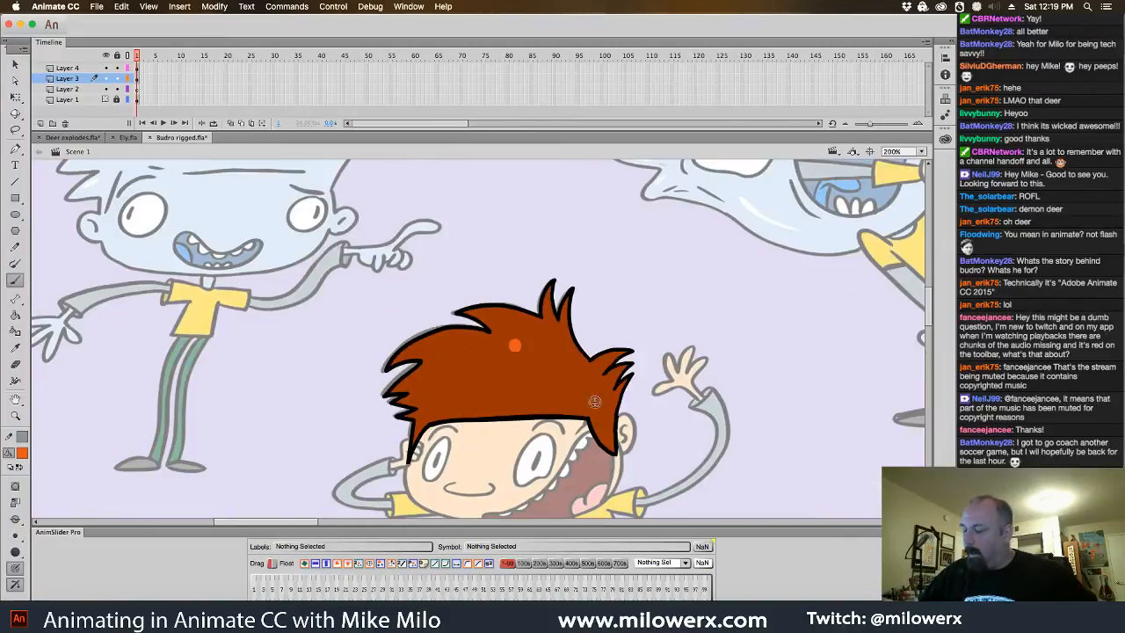
{"action": "key", "text": "super+z"}
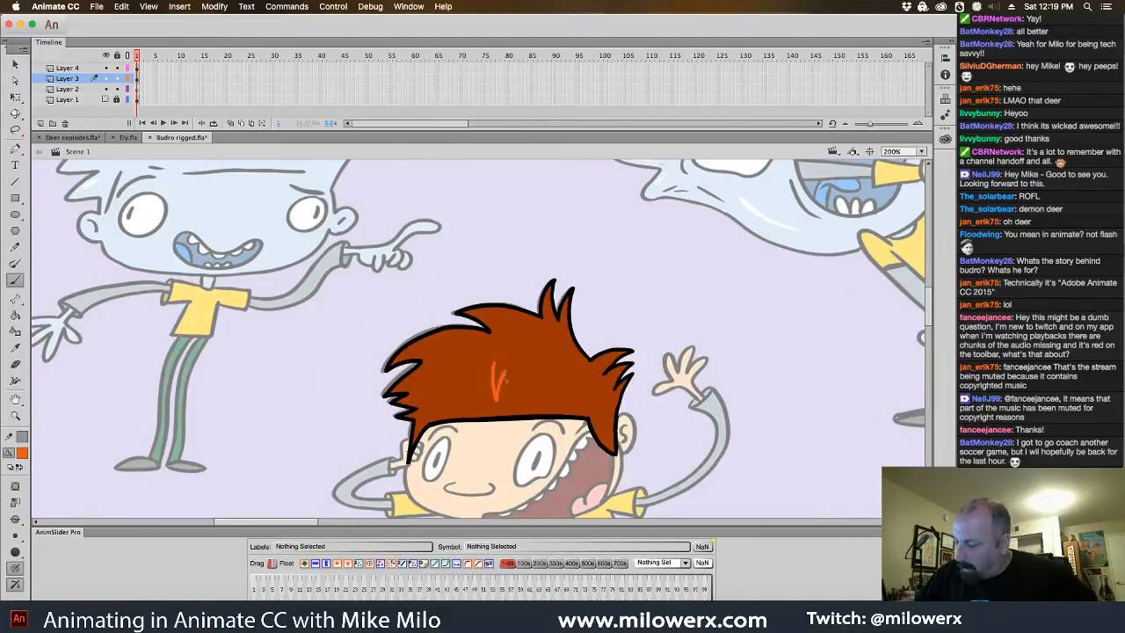
- Examine the colored hair from a distance and up close, and highlight Layer 3's contents to check what the layer holds
{"action": "key", "text": "super+minus"}
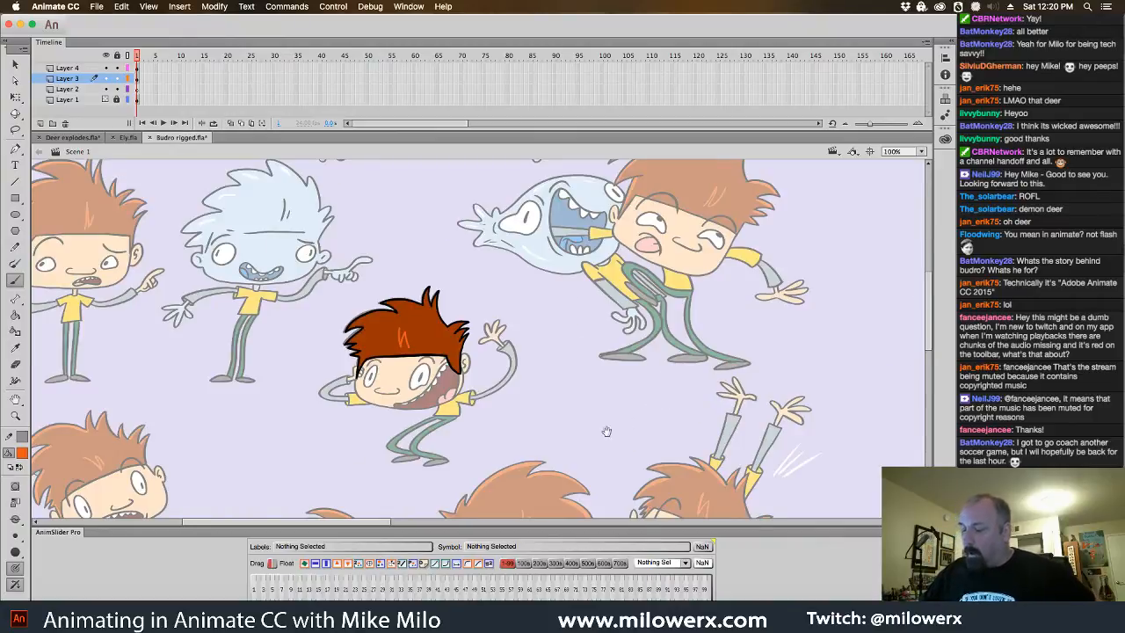
{"action": "left_click_drag", "start_coordinate": [607, 431], "coordinate": [657, 470]}
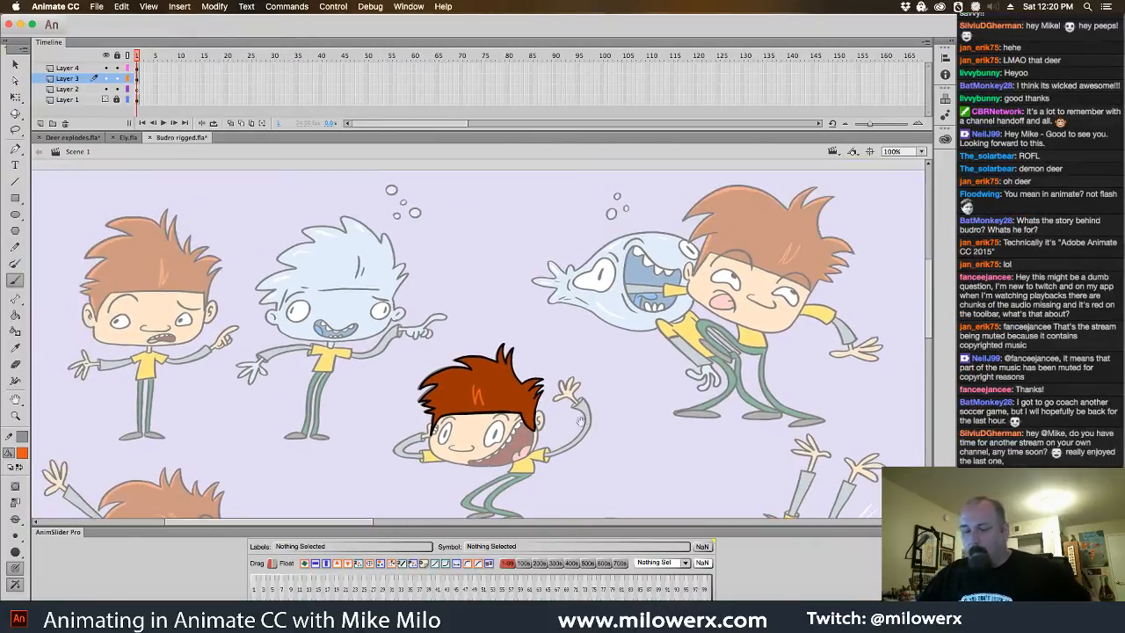
{"action": "left_click", "coordinate": [496, 376]}
{"action": "left_click", "coordinate": [544, 453]}
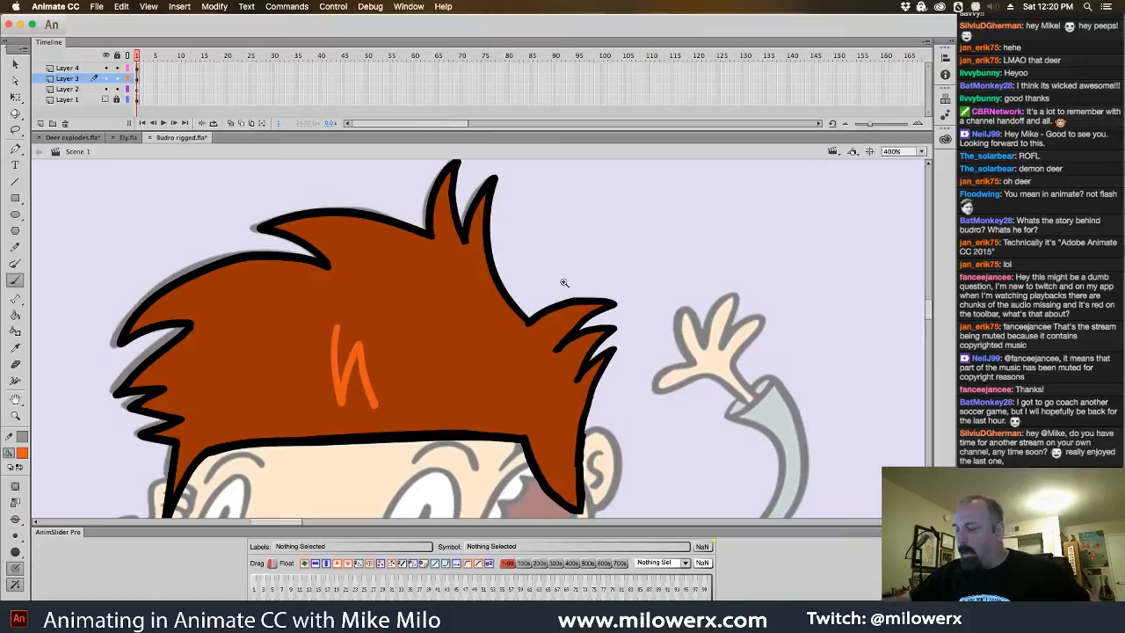
{"action": "left_click", "coordinate": [564, 282], "text": "alt"}
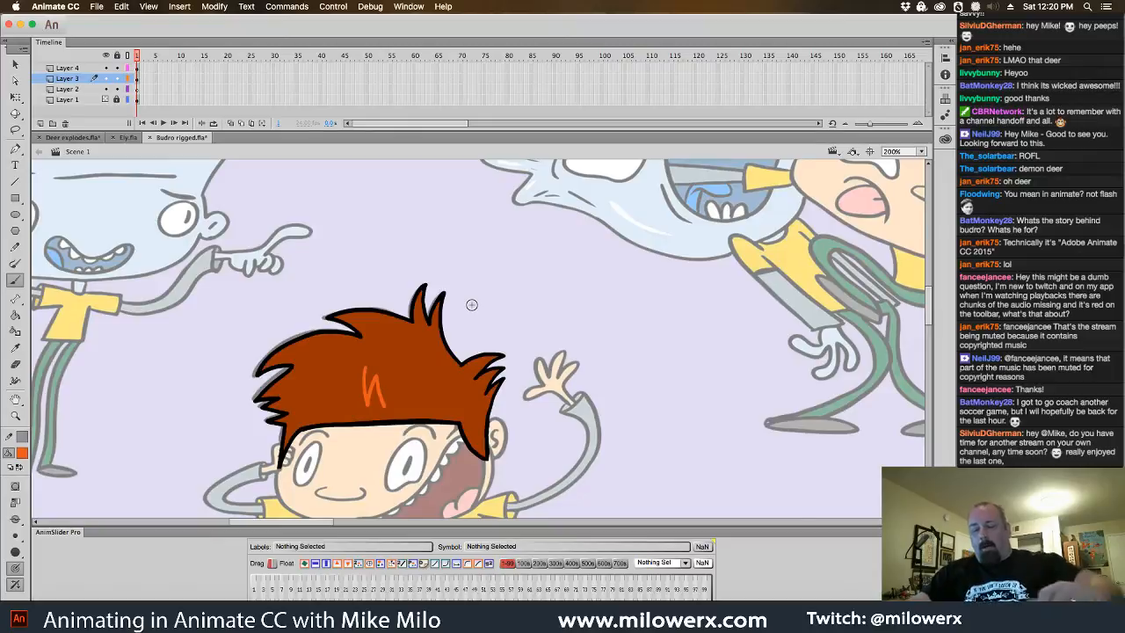
{"action": "left_click", "coordinate": [137, 79]}
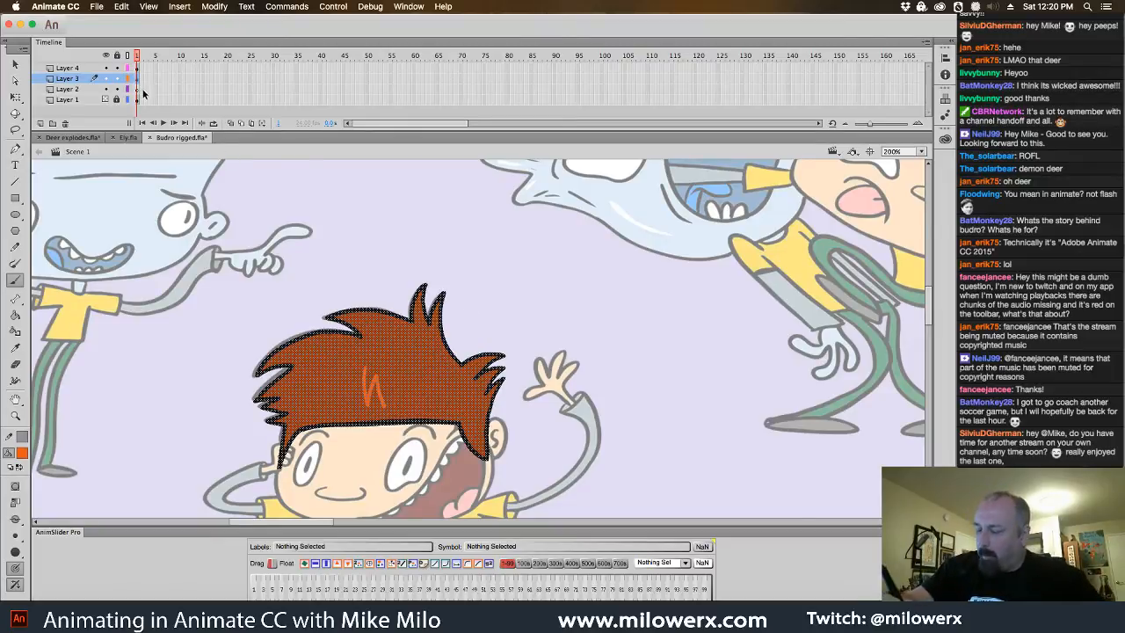
{"action": "left_click", "coordinate": [258, 216]}
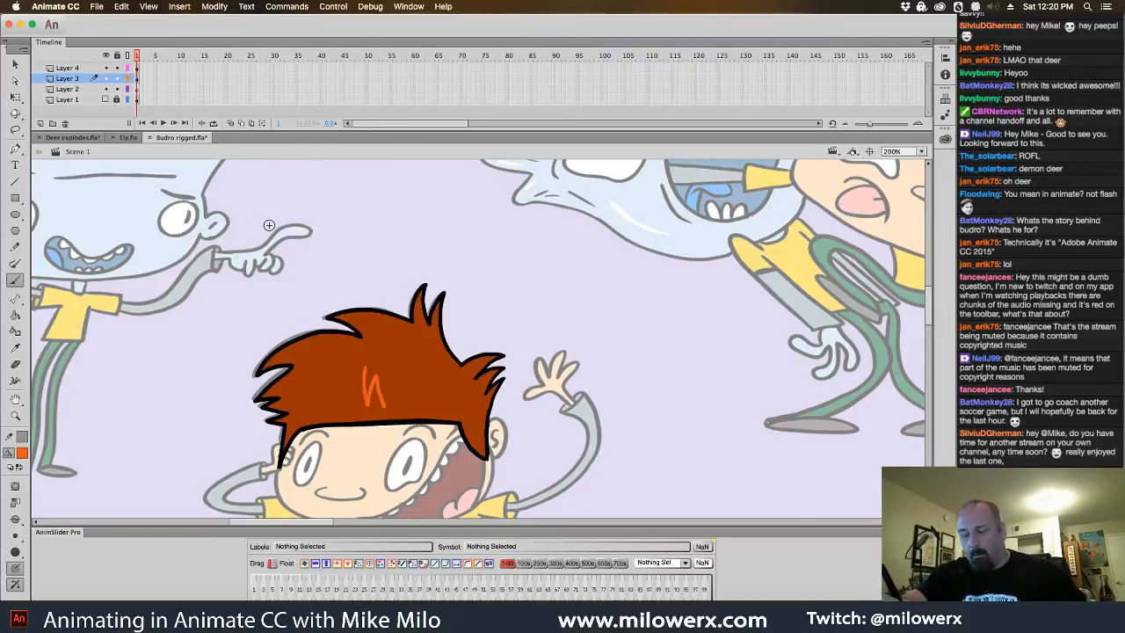
- Review the brush's paint modes and examine the orange rim highlights on the hair of the Budro pose pulled by the ghostly fish
{"action": "left_click", "coordinate": [24, 519]}
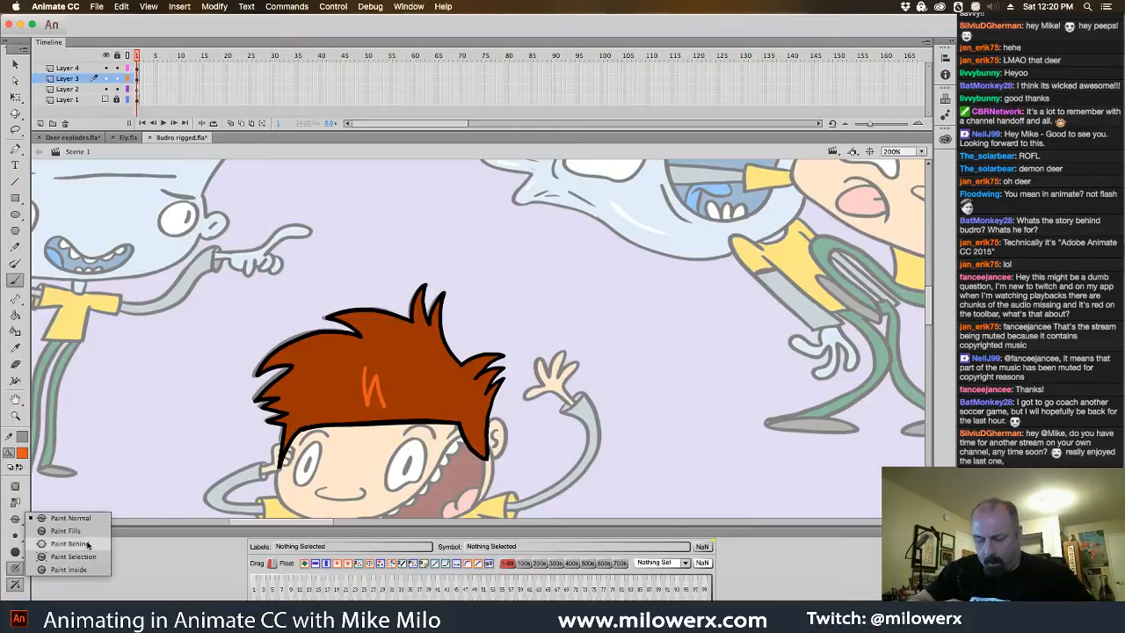
{"action": "left_click", "coordinate": [85, 438]}
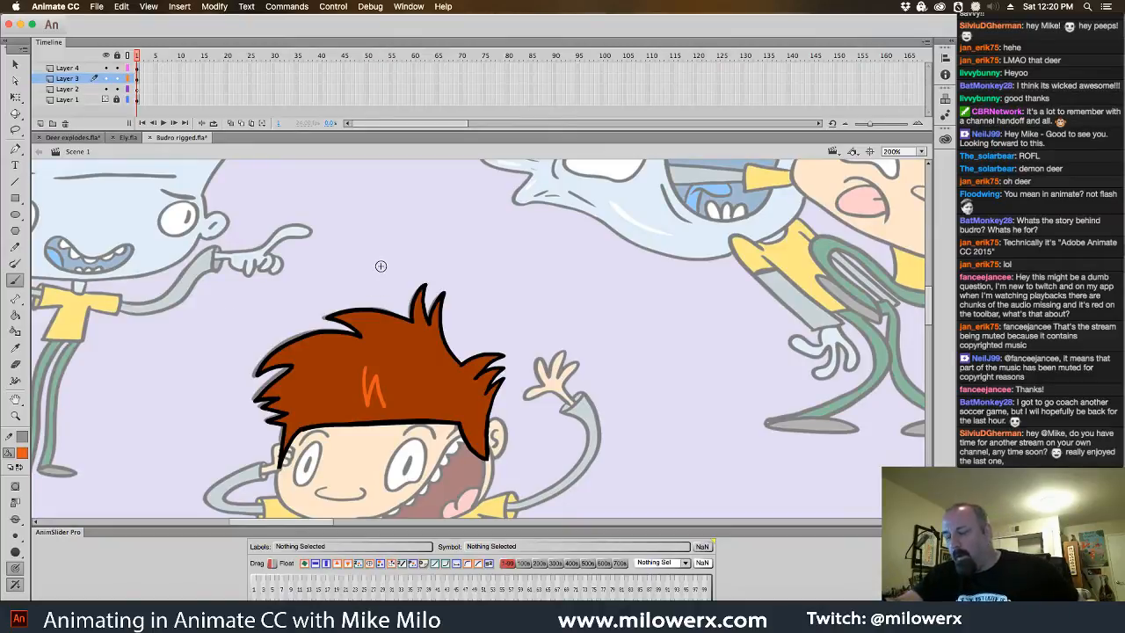
{"action": "scroll", "coordinate": [376, 254], "scroll_direction": "down", "scroll_amount": 3}
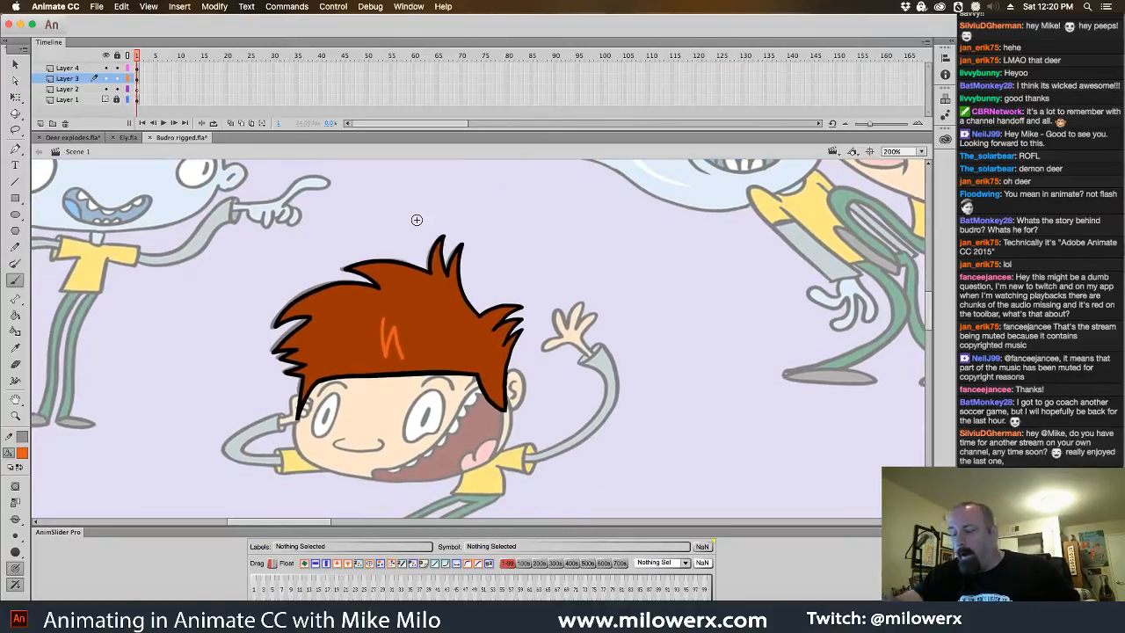
{"action": "scroll", "coordinate": [417, 220], "scroll_direction": "right", "scroll_amount": 7}
{"action": "scroll", "coordinate": [417, 220], "scroll_direction": "up", "scroll_amount": 5}
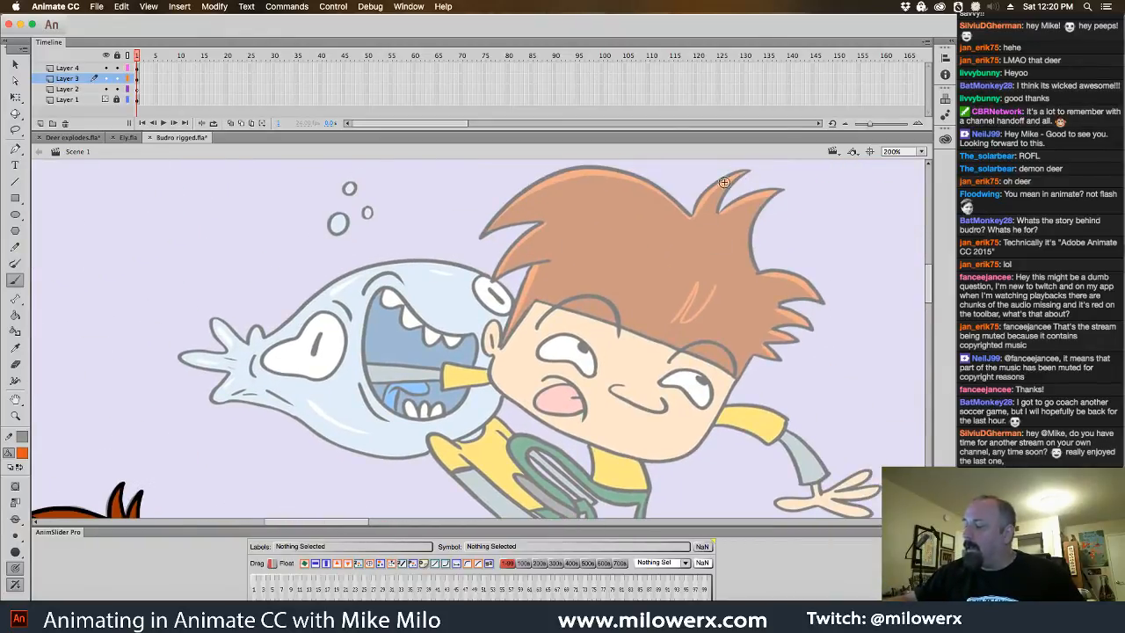
{"action": "left_click_drag", "start_coordinate": [457, 419], "coordinate": [793, 281]}
{"action": "scroll", "coordinate": [726, 311], "scroll_direction": "down", "scroll_amount": 7}
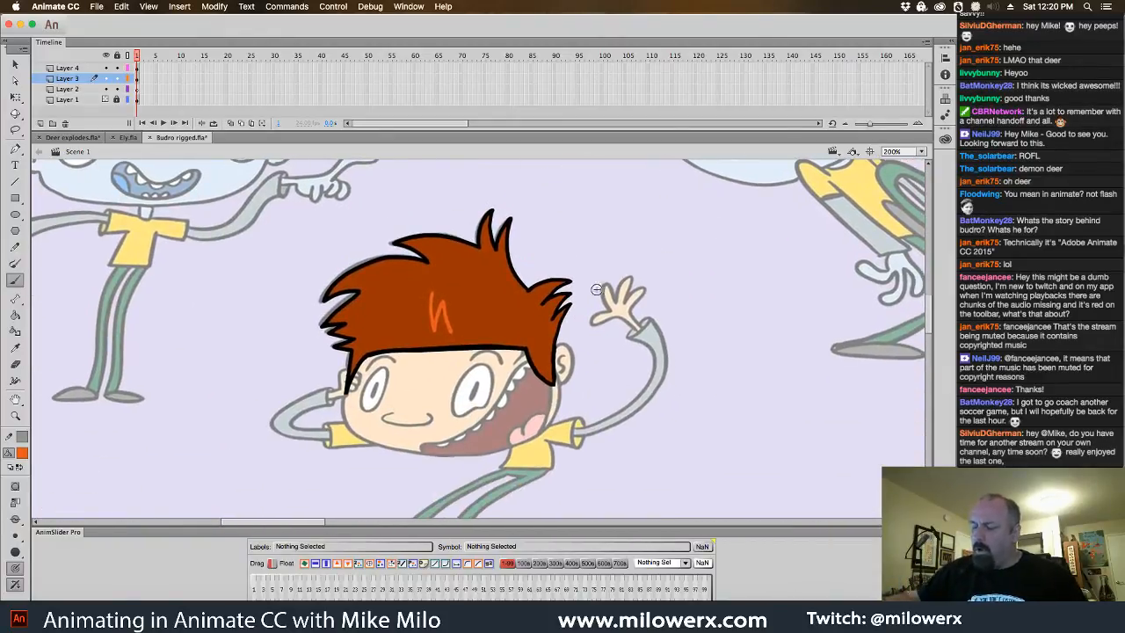
- Brush orange rim highlights along the upper edges of the hair tufts, confined to the selected brown fill with Paint Selection mode
{"action": "left_click", "coordinate": [494, 286]}
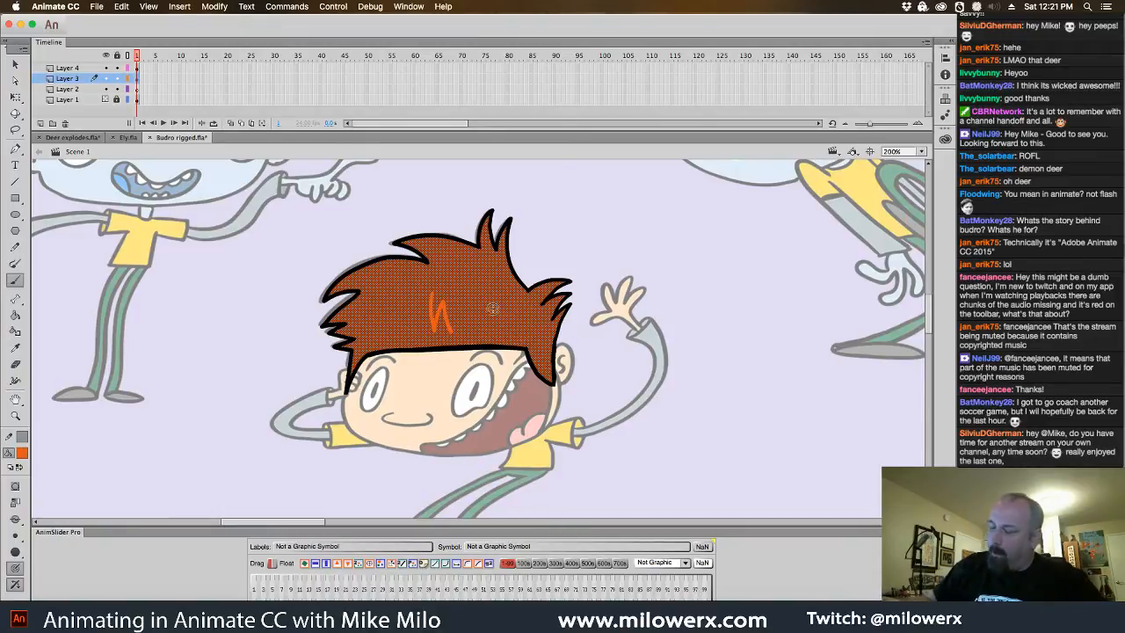
{"action": "left_click", "coordinate": [16, 280]}
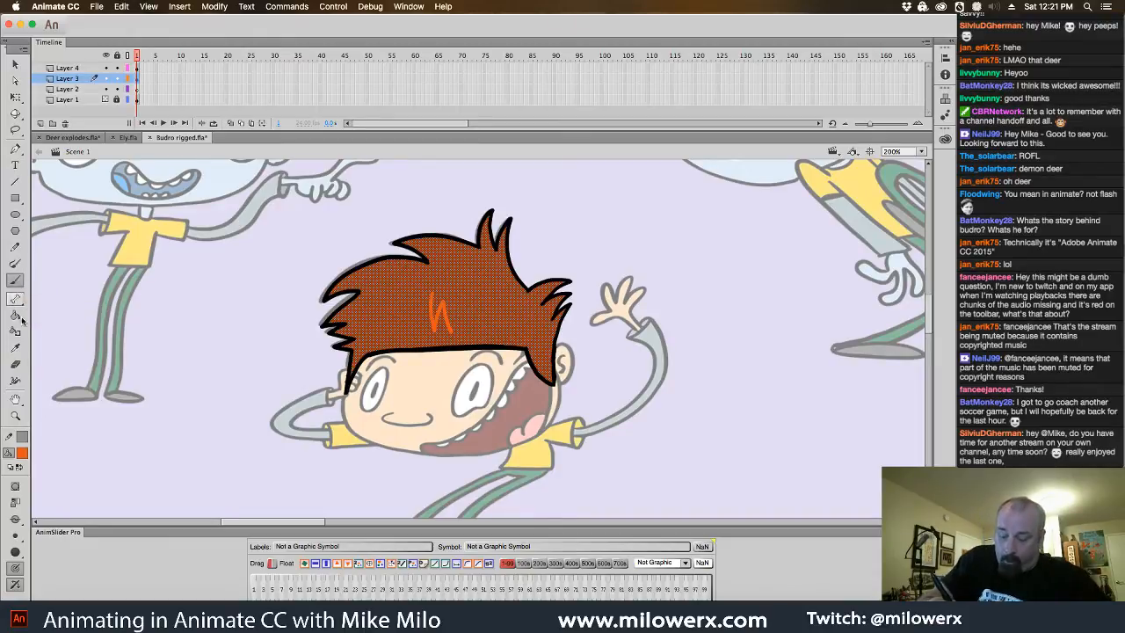
{"action": "left_click", "coordinate": [23, 518]}
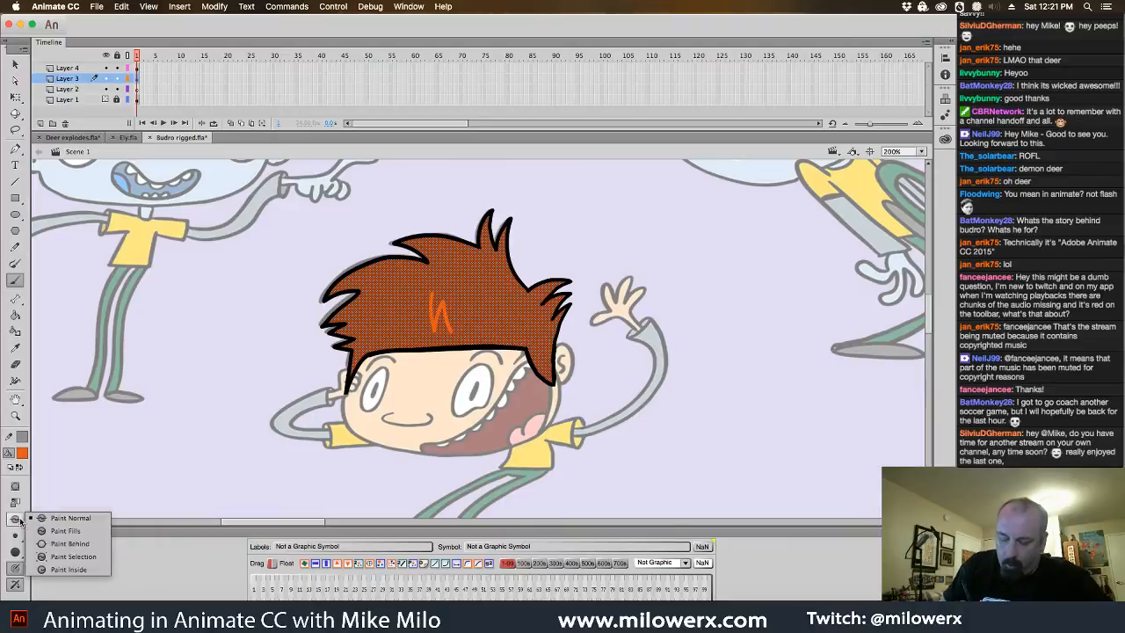
{"action": "left_click", "coordinate": [96, 559]}
{"action": "left_click_drag", "start_coordinate": [450, 195], "coordinate": [481, 323]}
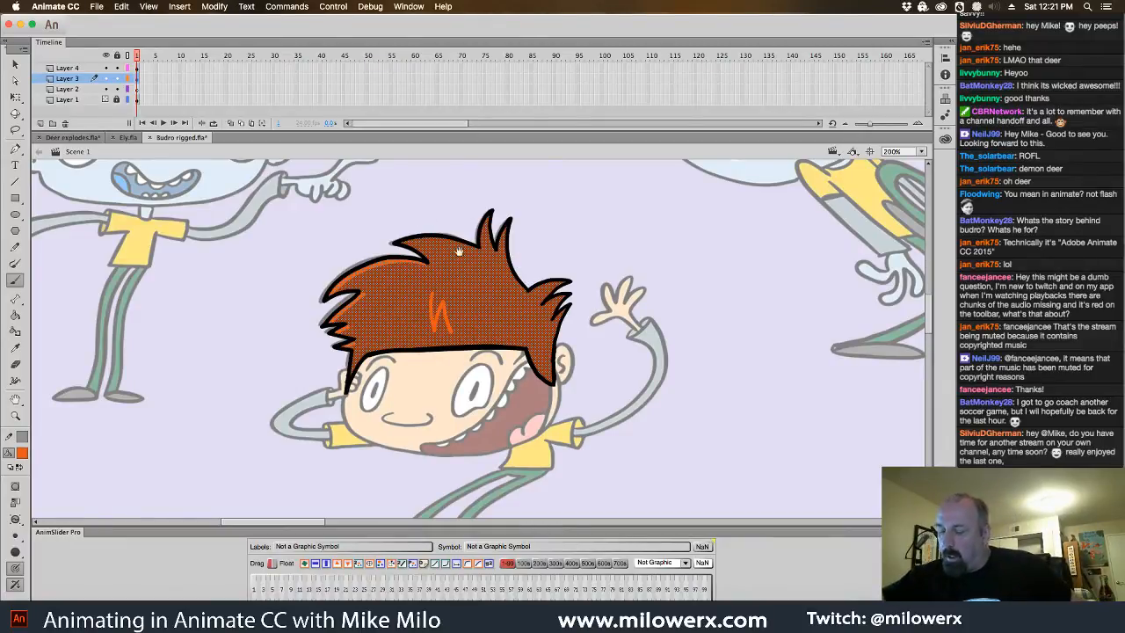
{"action": "left_click_drag", "start_coordinate": [459, 252], "coordinate": [373, 283]}
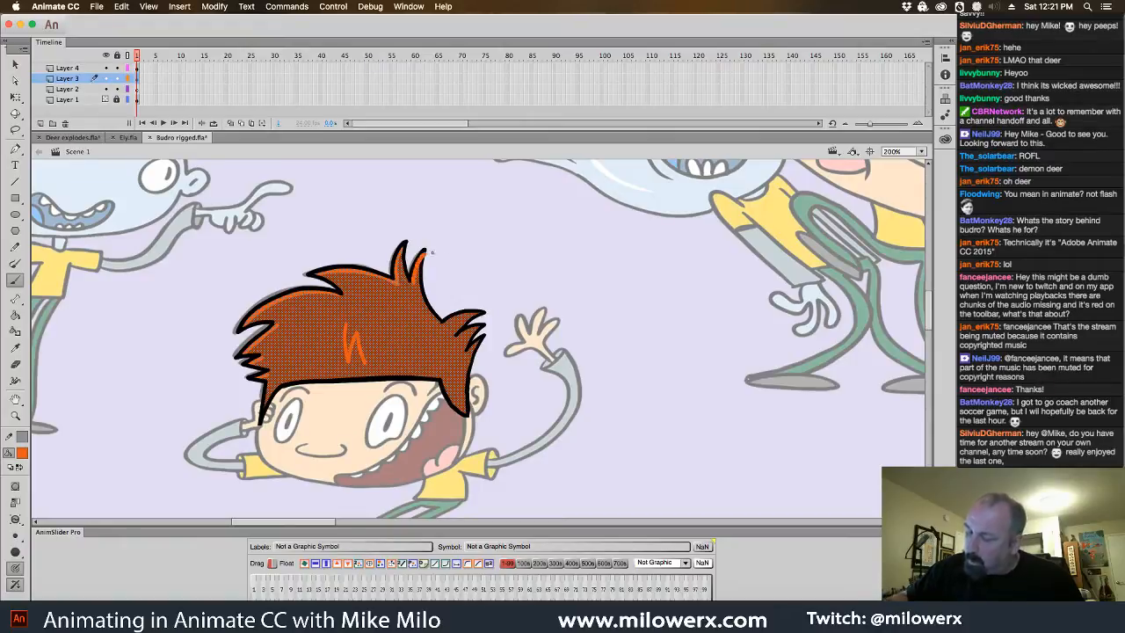
{"action": "left_click_drag", "start_coordinate": [460, 326], "coordinate": [448, 320]}
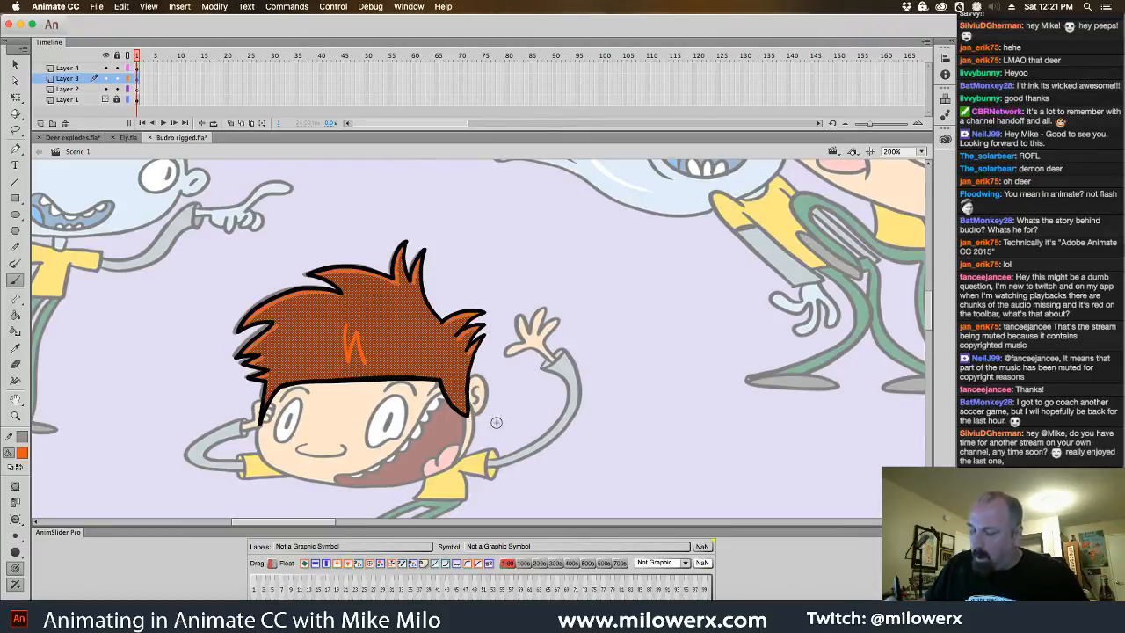
- Compare the hair highlights with the other Budro pose, deselect the brown fill, and select all of Layer 3's hair artwork
{"action": "scroll", "coordinate": [528, 439], "scroll_direction": "right", "scroll_amount": 5}
{"action": "scroll", "coordinate": [527, 439], "scroll_direction": "up", "scroll_amount": 3}
{"action": "scroll", "coordinate": [583, 489], "scroll_direction": "down", "scroll_amount": 4}
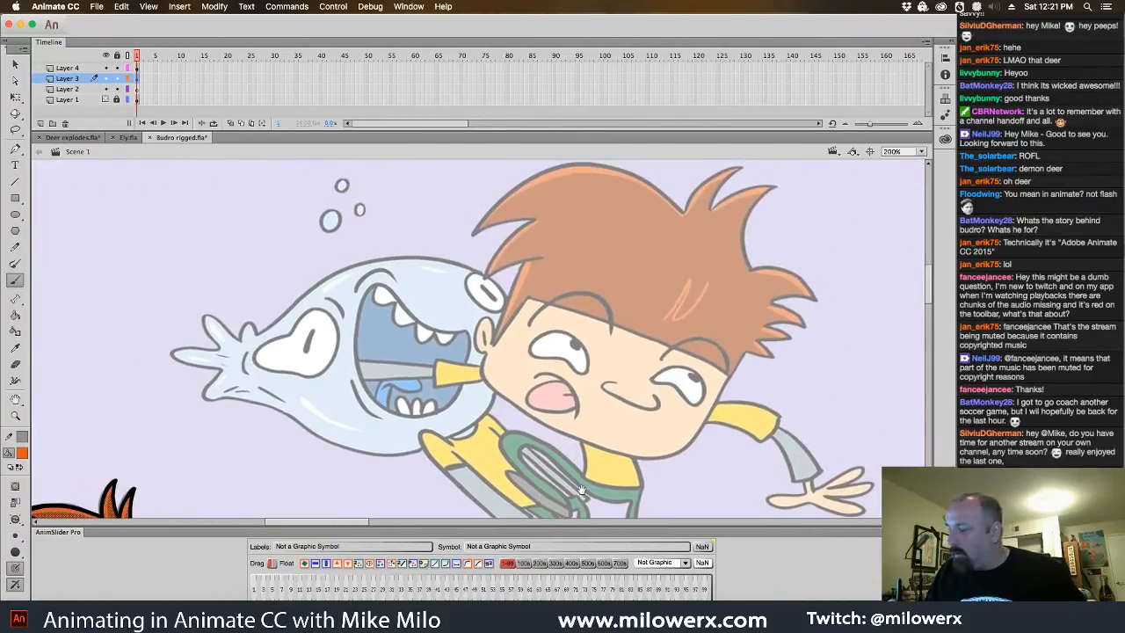
{"action": "scroll", "coordinate": [583, 488], "scroll_direction": "left", "scroll_amount": 5}
{"action": "left_click", "coordinate": [551, 270]}
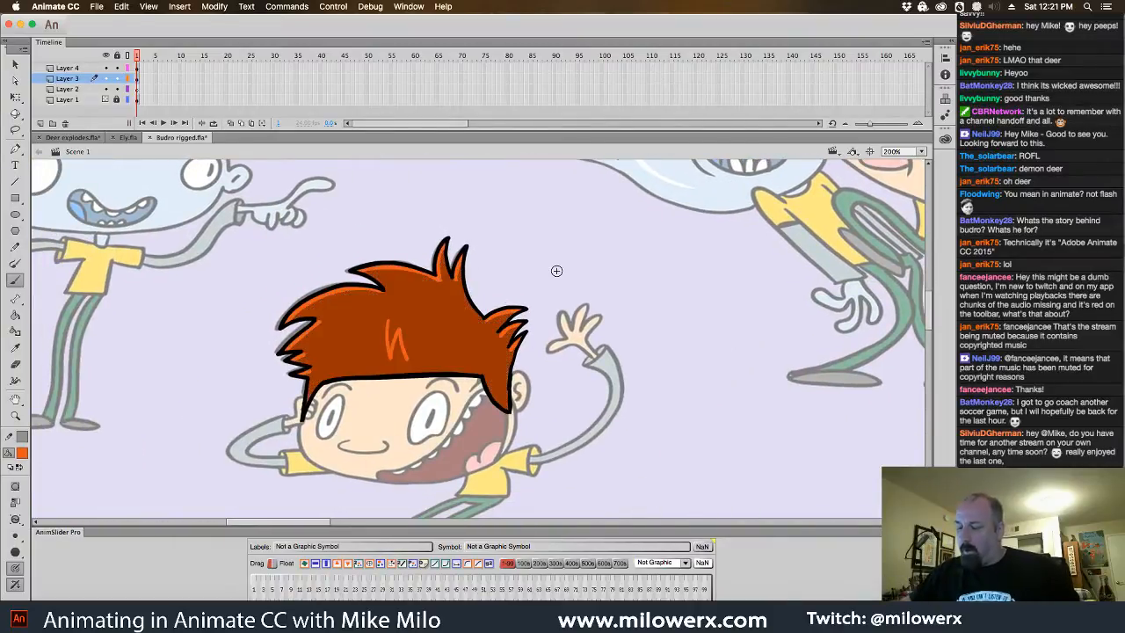
{"action": "scroll", "coordinate": [615, 308], "scroll_direction": "down", "scroll_amount": 2}
{"action": "scroll", "coordinate": [615, 308], "scroll_direction": "left", "scroll_amount": 1}
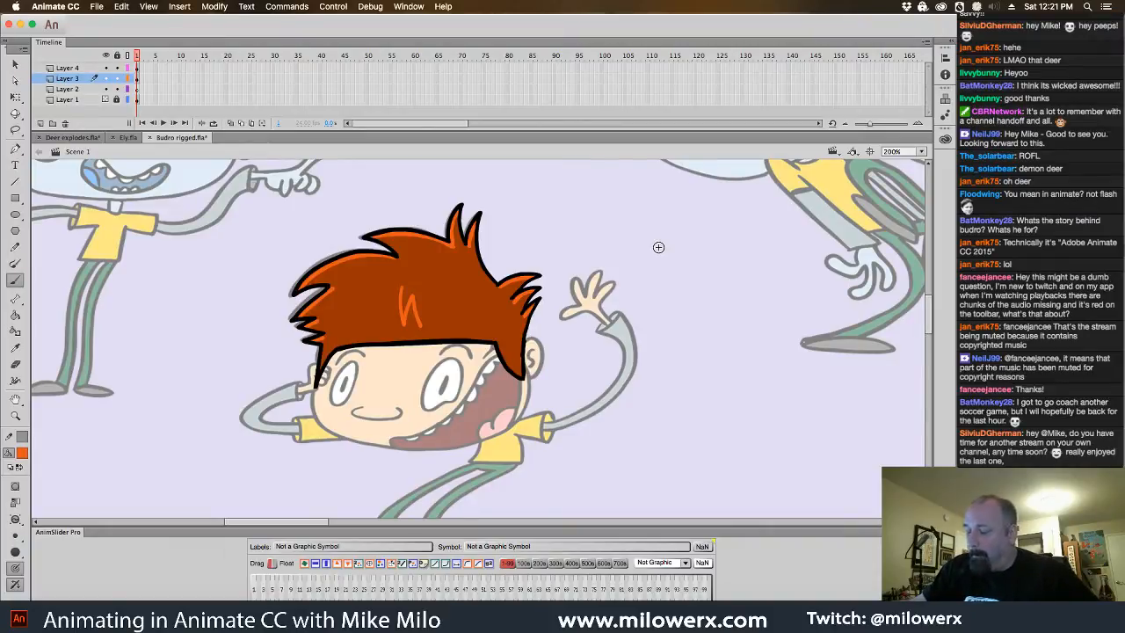
{"action": "left_click", "coordinate": [137, 79]}
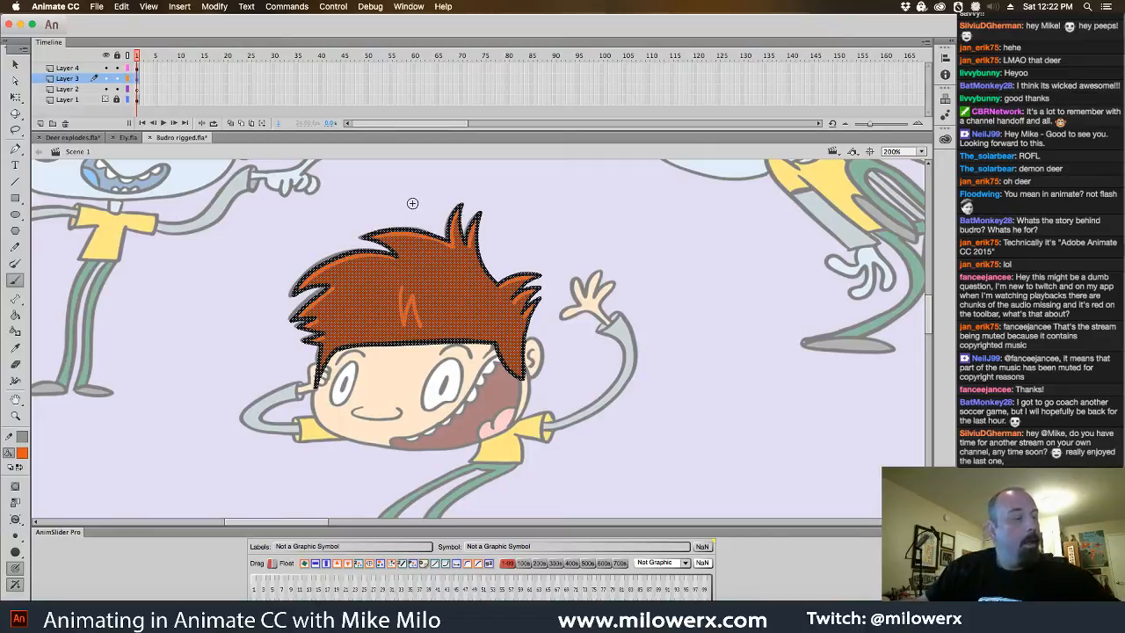
{"action": "key", "text": "F8"}
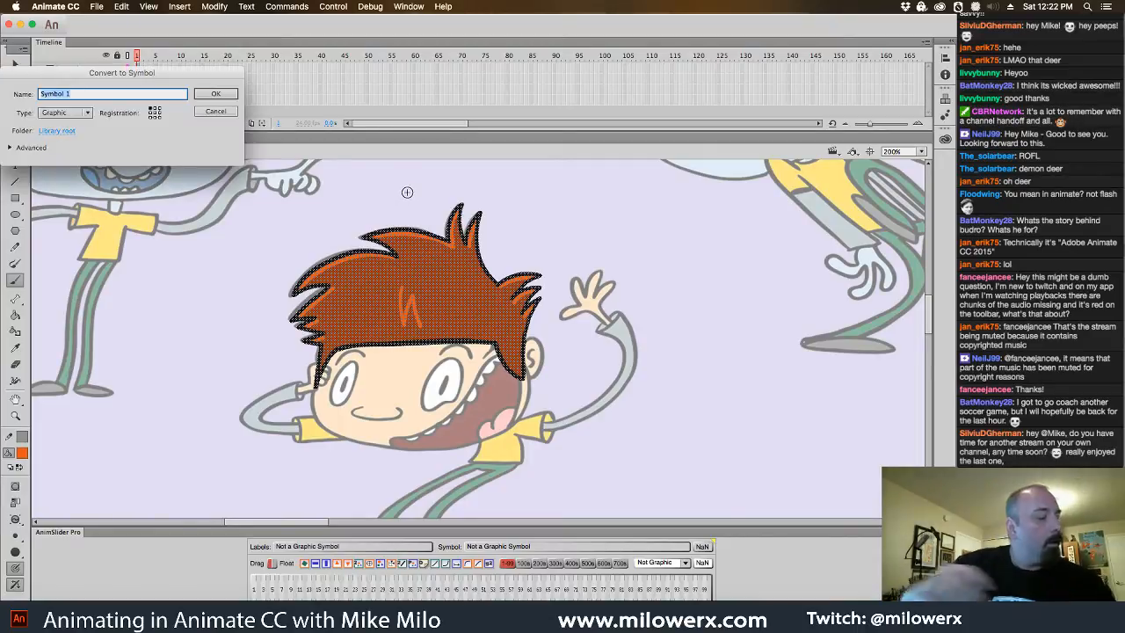
{"action": "type", "text": "hudro-"}
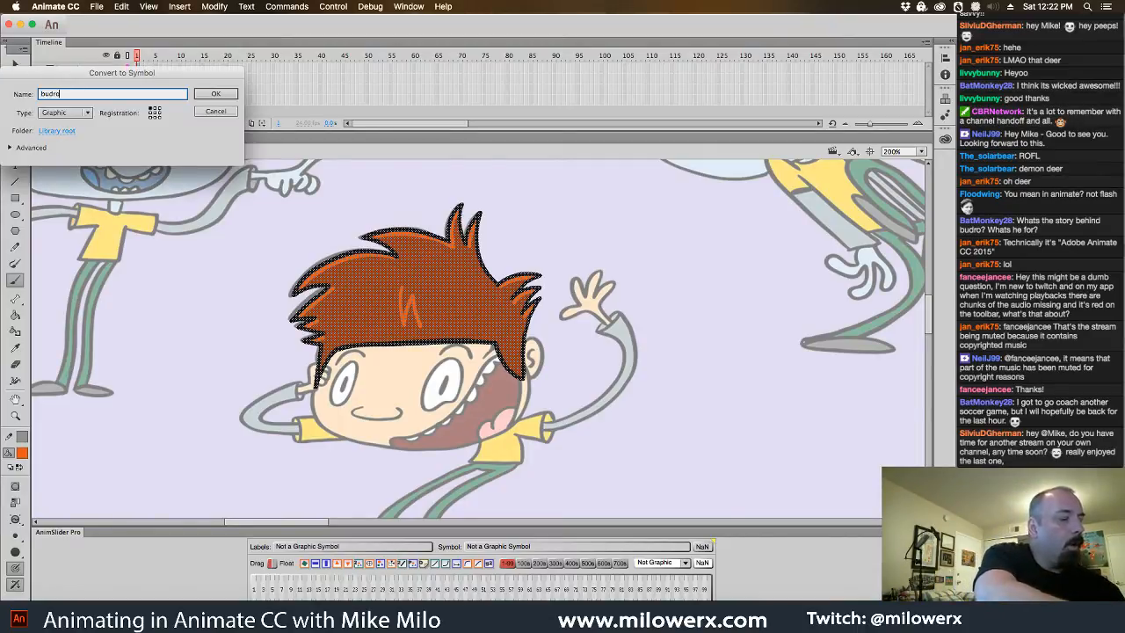
{"action": "type", "text": "hhaor"}
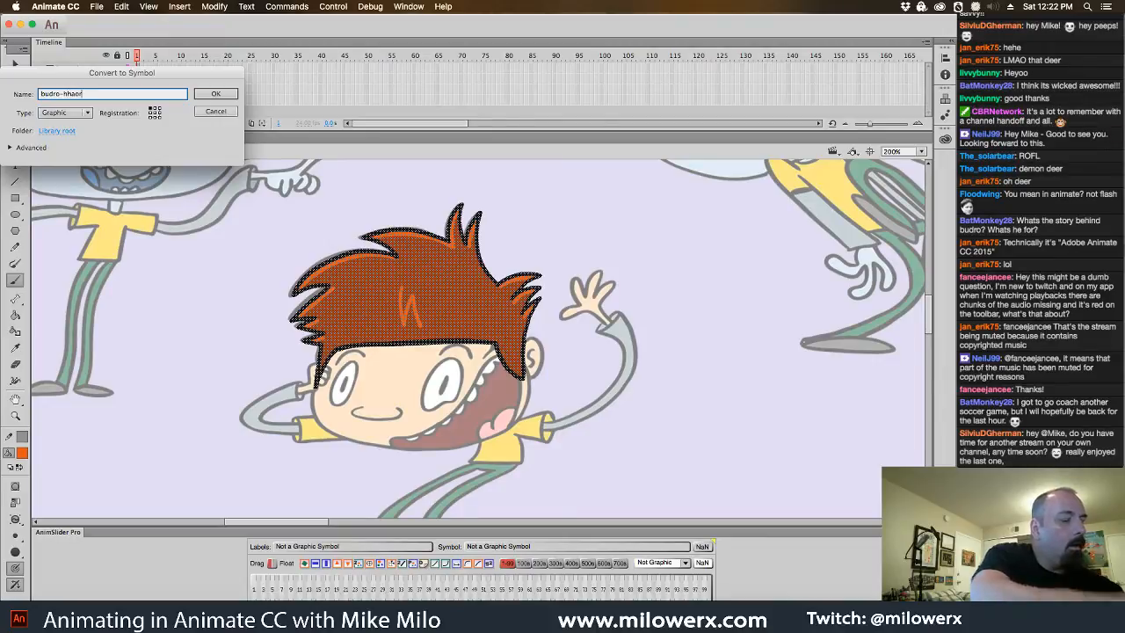
{"action": "key", "text": "Return"}
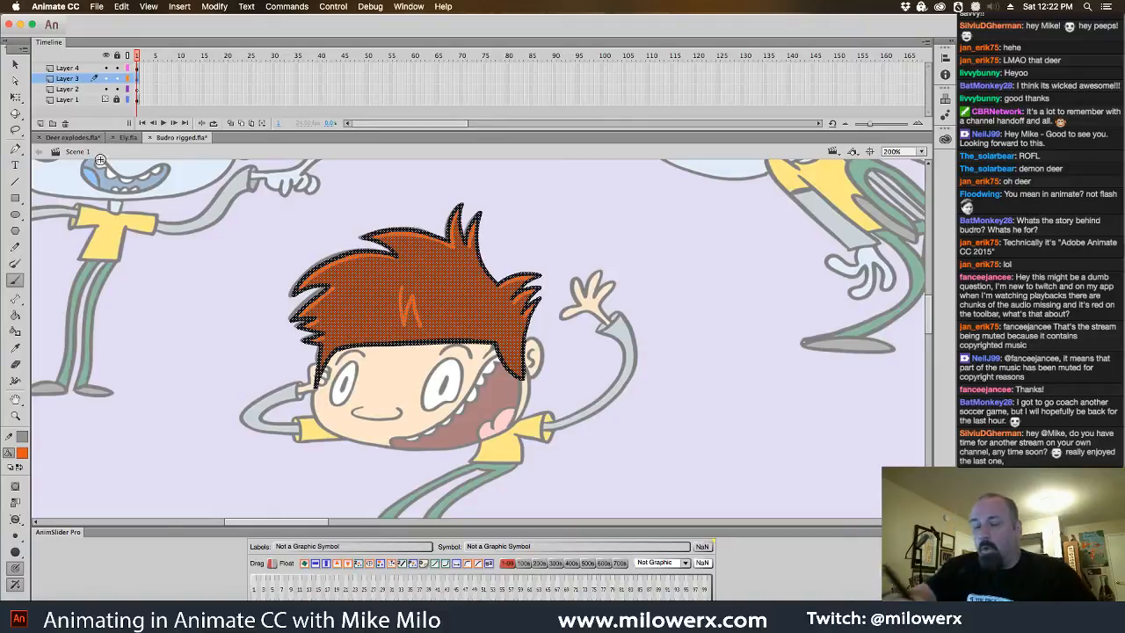
- Convert the selected hair artwork on Layer 3 to a graphic symbol named B-hair in the library root
{"action": "left_click", "coordinate": [15, 65]}
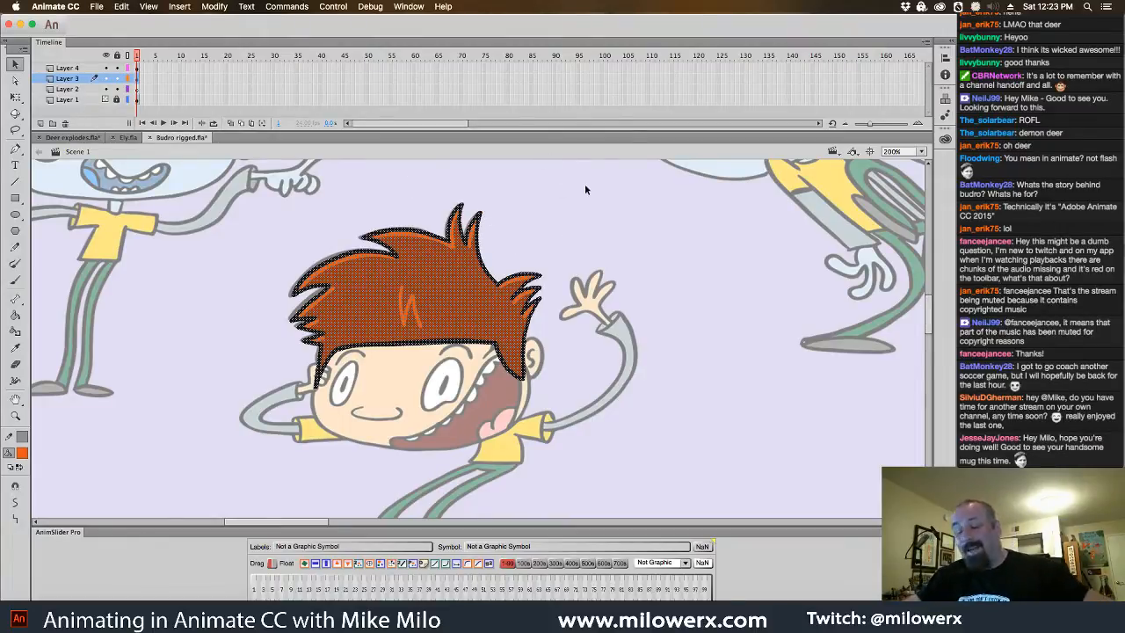
{"action": "key", "text": "F8"}
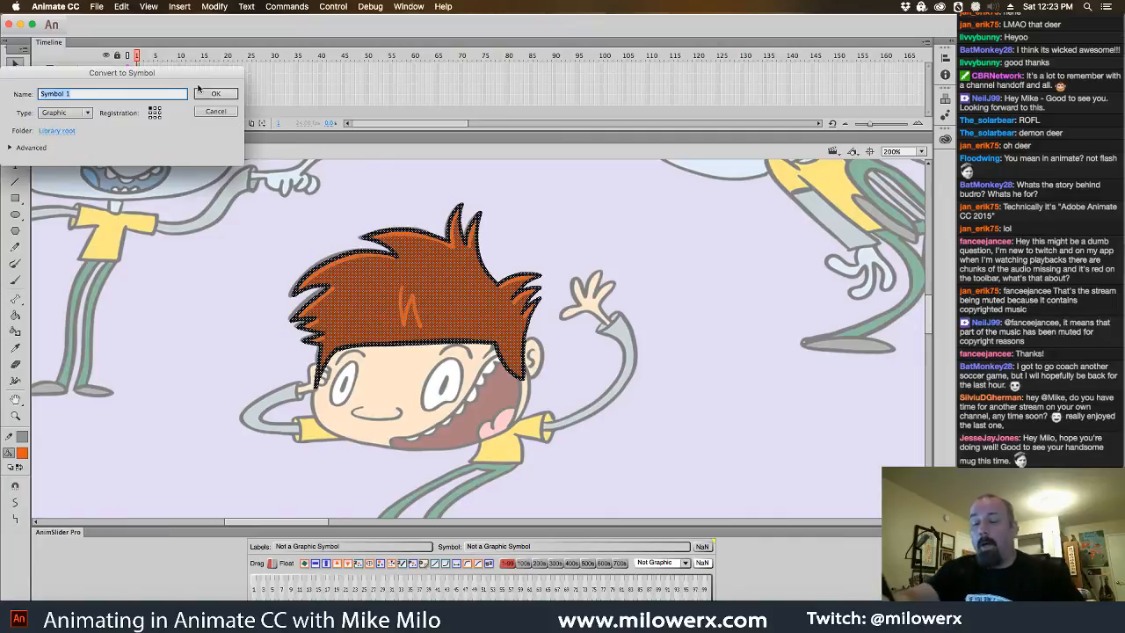
{"action": "left_click_drag", "start_coordinate": [185, 72], "coordinate": [514, 171]}
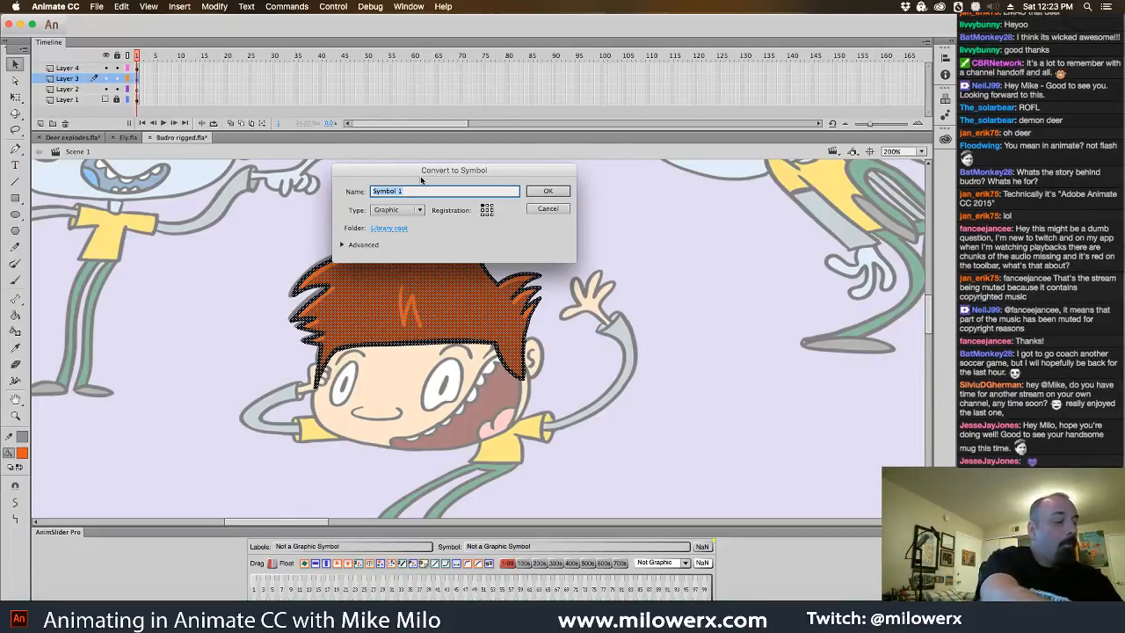
{"action": "key", "text": "BackSpace"}
{"action": "type", "text": "B-hair"}
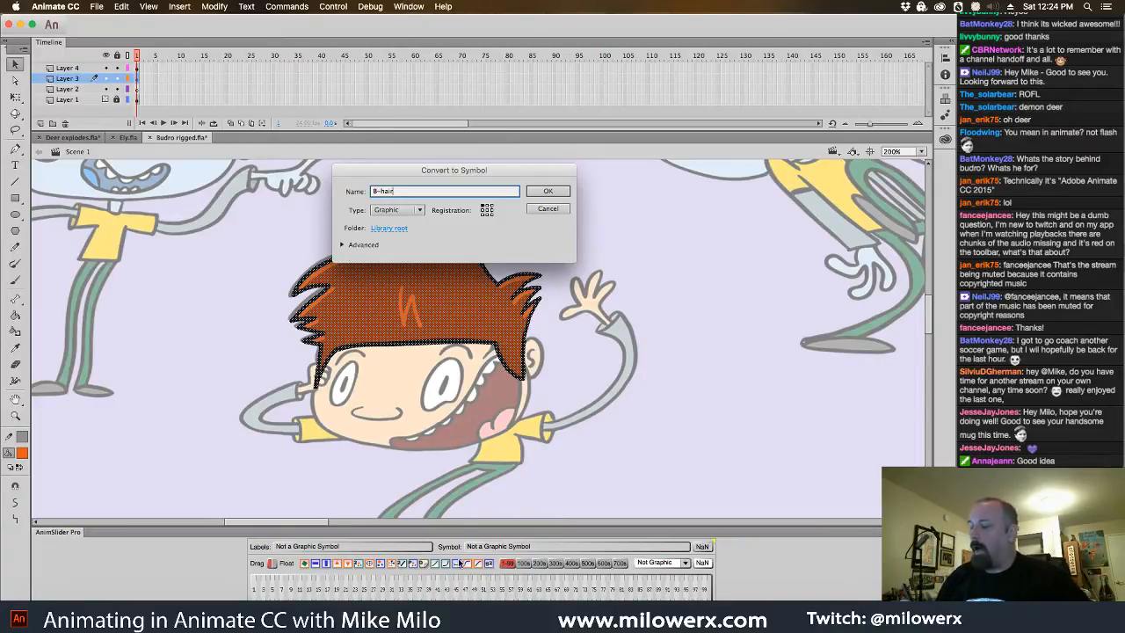
{"action": "left_click_drag", "start_coordinate": [496, 179], "coordinate": [498, 182]}
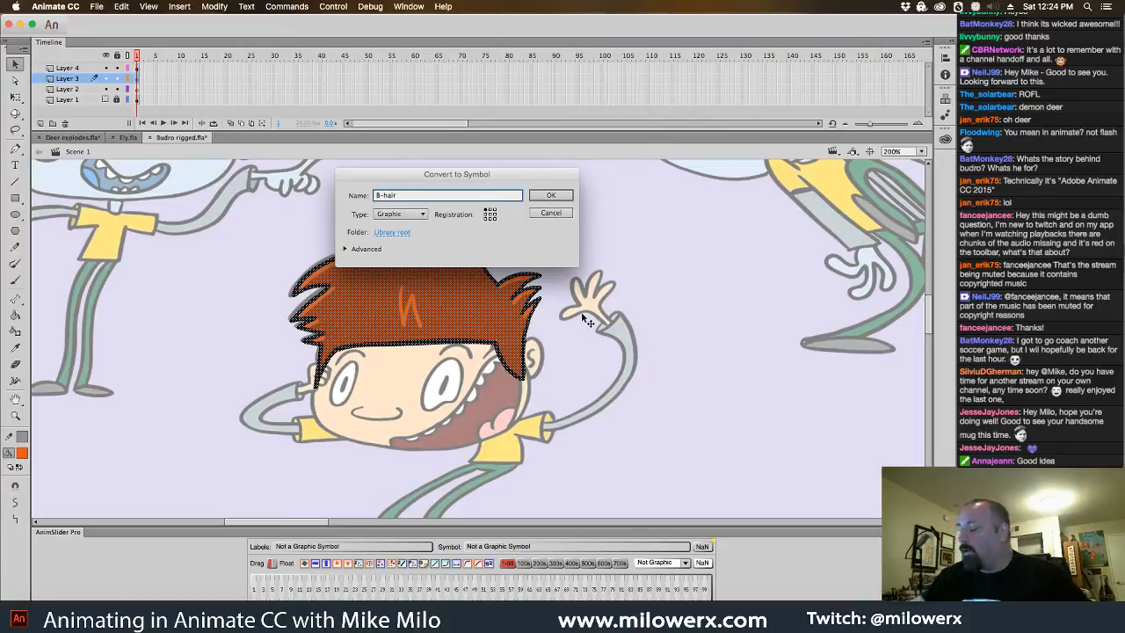
{"action": "left_click", "coordinate": [559, 197]}
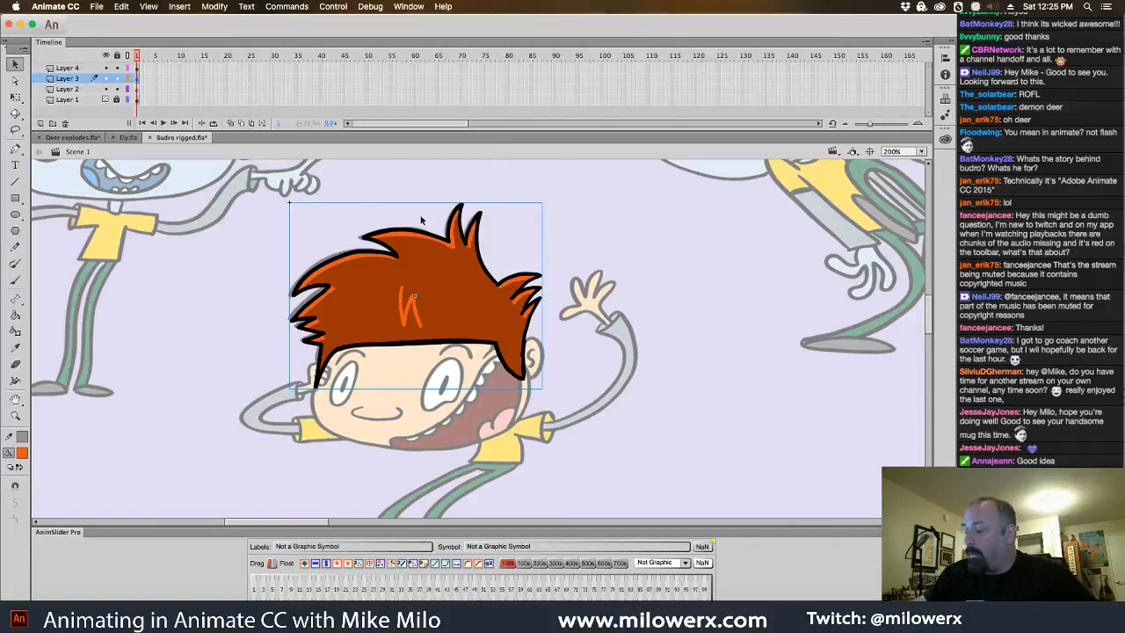
- Open the B-hair symbol to inspect the artwork inside it, and return to Scene 1
{"action": "double_click", "coordinate": [498, 289]}
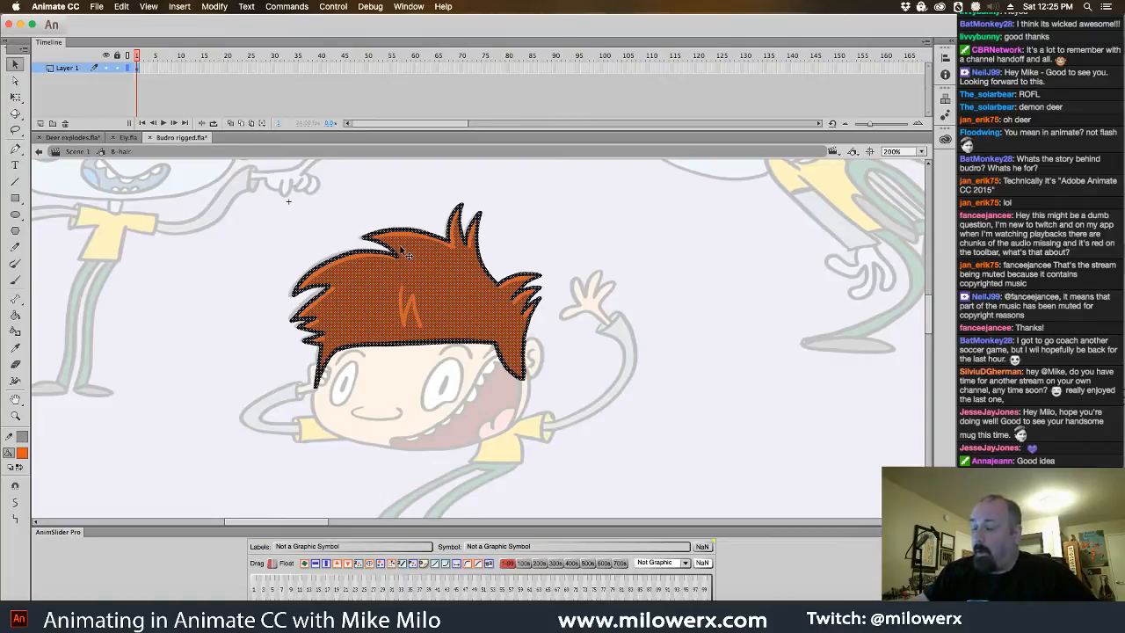
{"action": "left_click", "coordinate": [477, 188]}
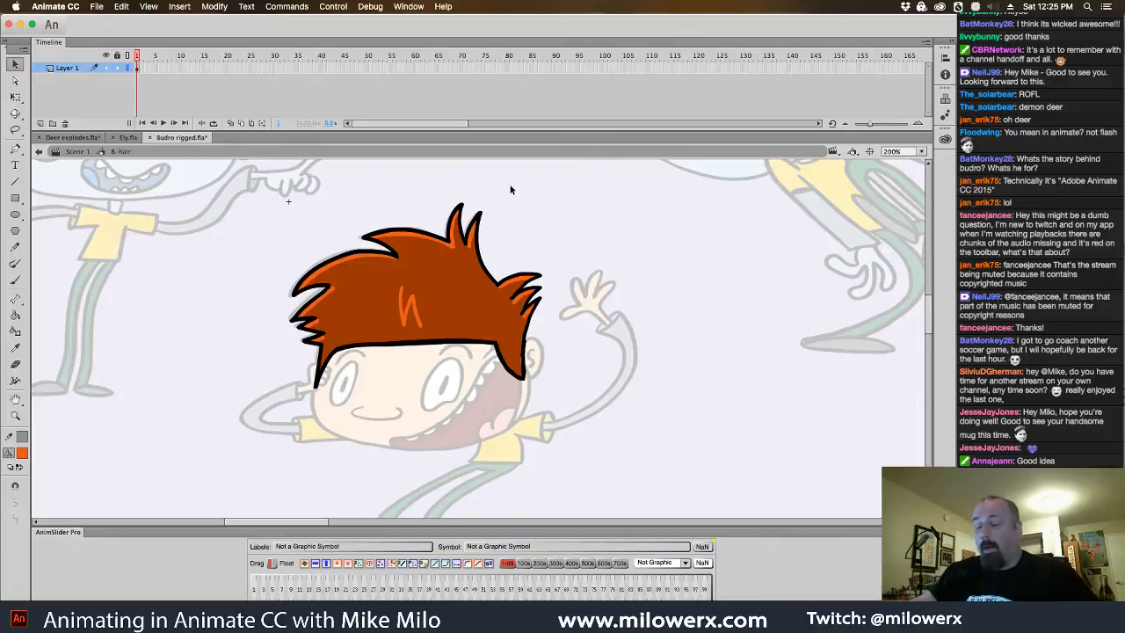
{"action": "left_click", "coordinate": [77, 152]}
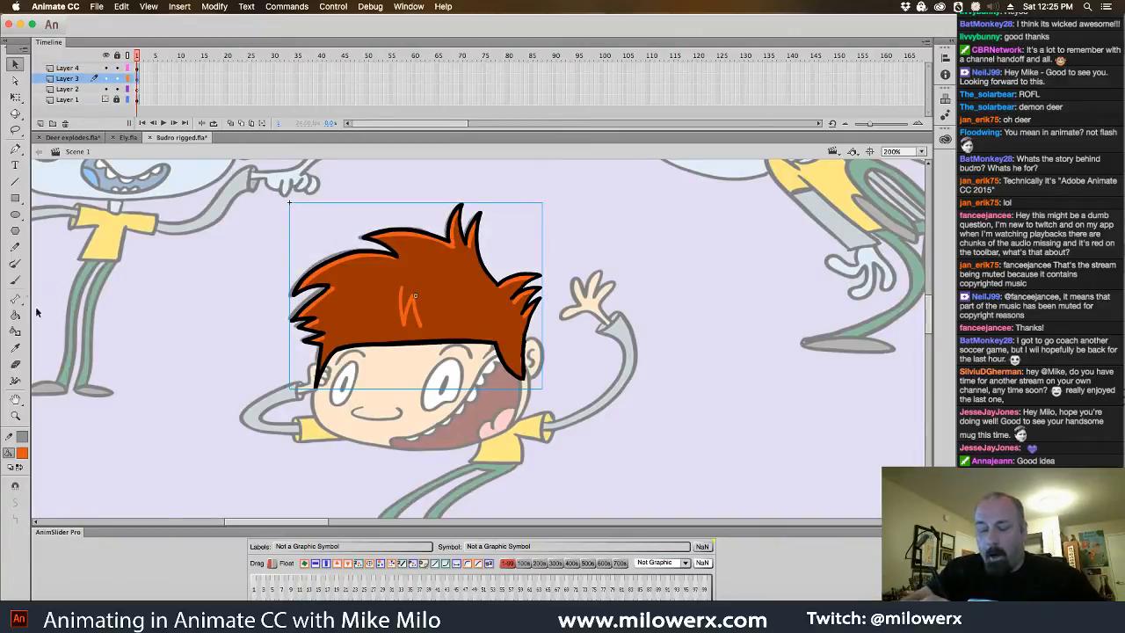
- Set the brush's fill color to black for outlining the face
{"action": "key", "text": "b"}
{"action": "left_click", "coordinate": [23, 454]}
{"action": "left_click", "coordinate": [62, 482]}
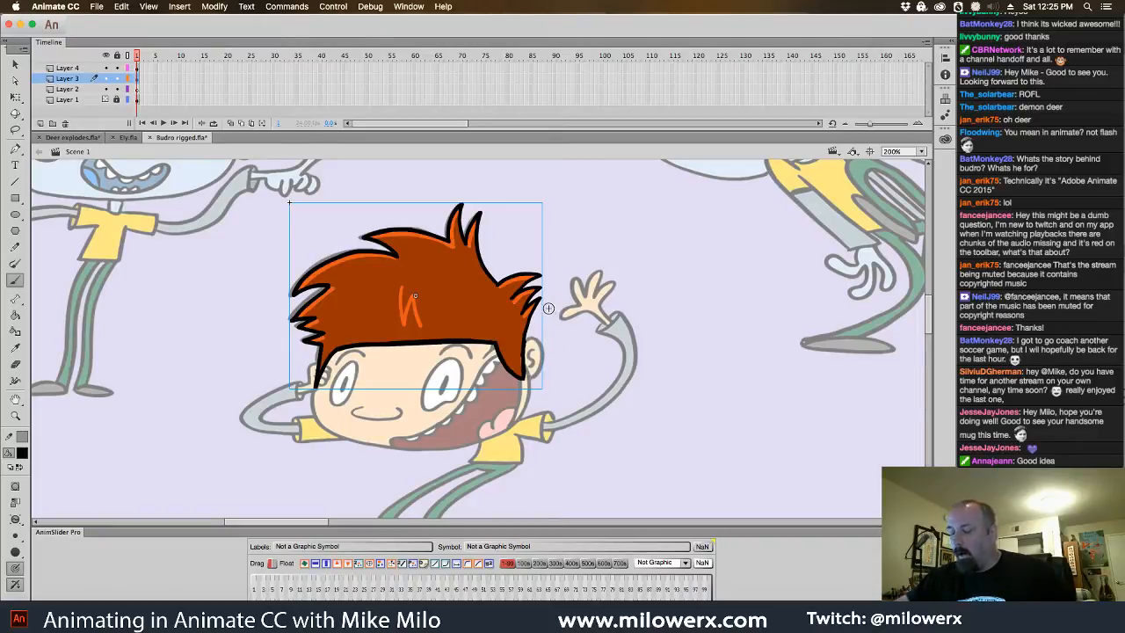
- Try to brush the black outline of the face from the hair point beside the ear down to the yellow shirt
{"action": "key", "text": "v"}
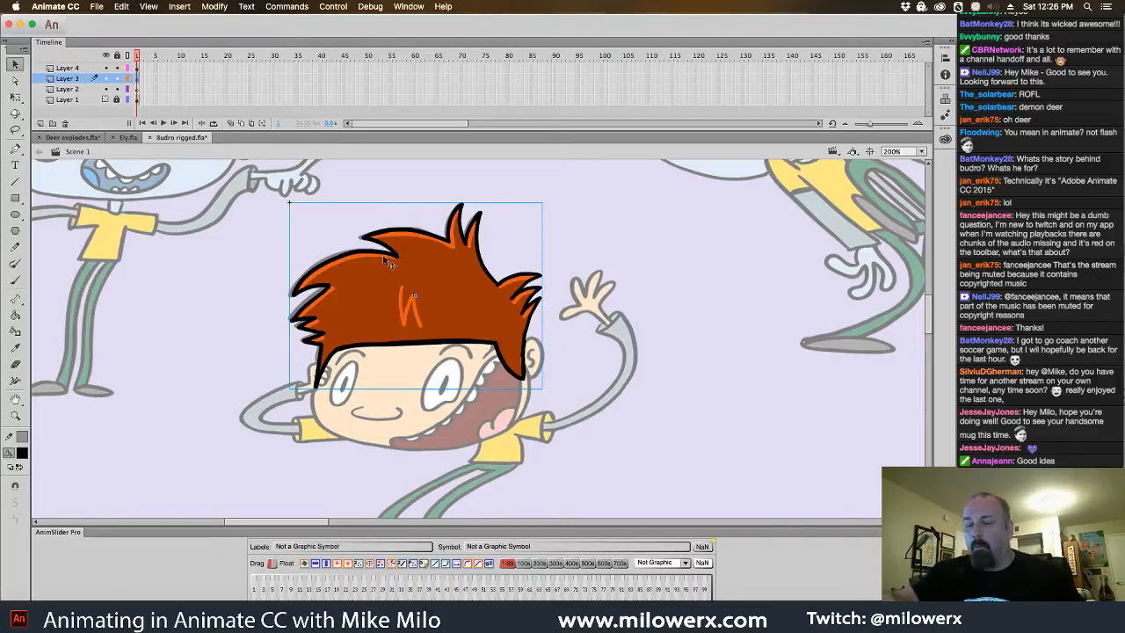
{"action": "left_click", "coordinate": [513, 313], "text": "super"}
{"action": "left_click_drag", "start_coordinate": [509, 473], "coordinate": [646, 316]}
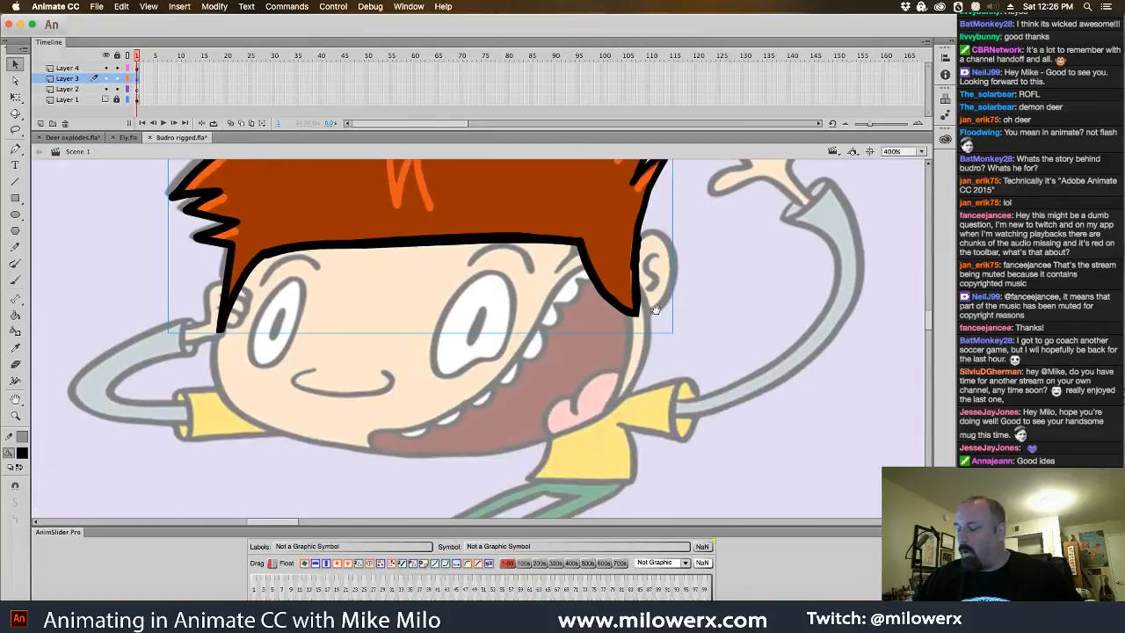
{"action": "left_click", "coordinate": [644, 312], "text": "alt+super"}
{"action": "left_click_drag", "start_coordinate": [636, 379], "coordinate": [803, 377]}
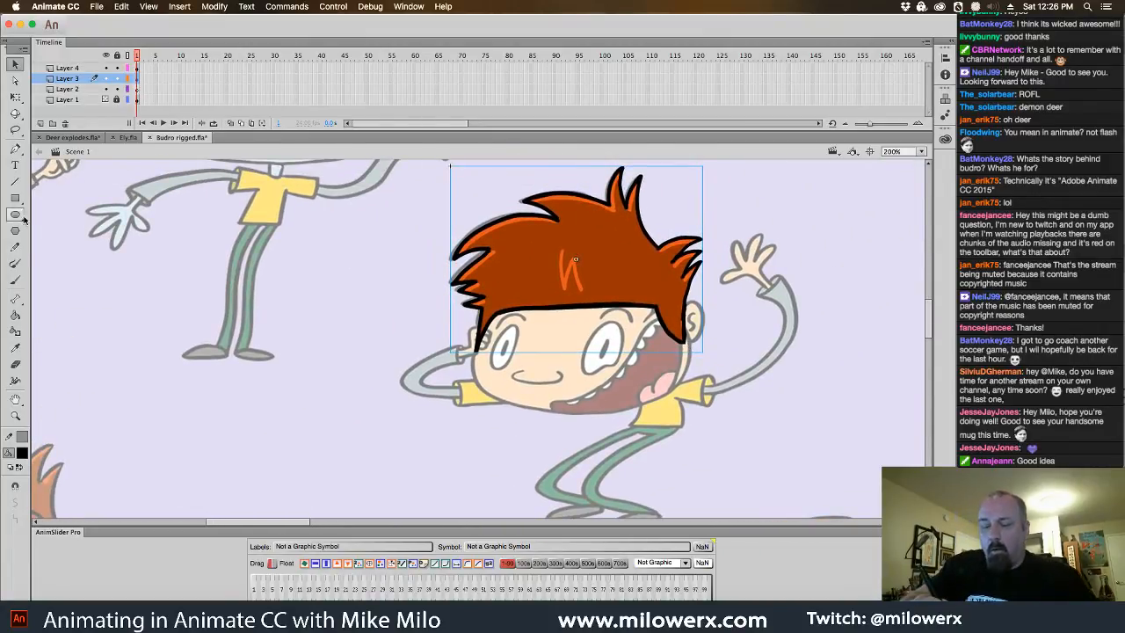
{"action": "left_click", "coordinate": [16, 282]}
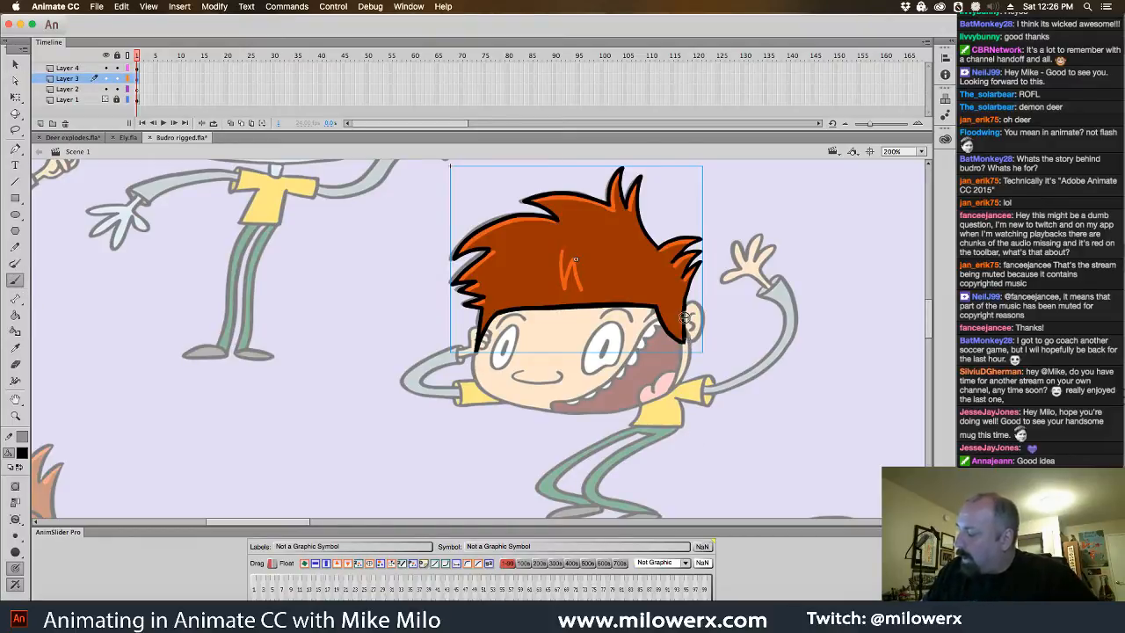
{"action": "left_click_drag", "start_coordinate": [685, 346], "coordinate": [686, 318]}
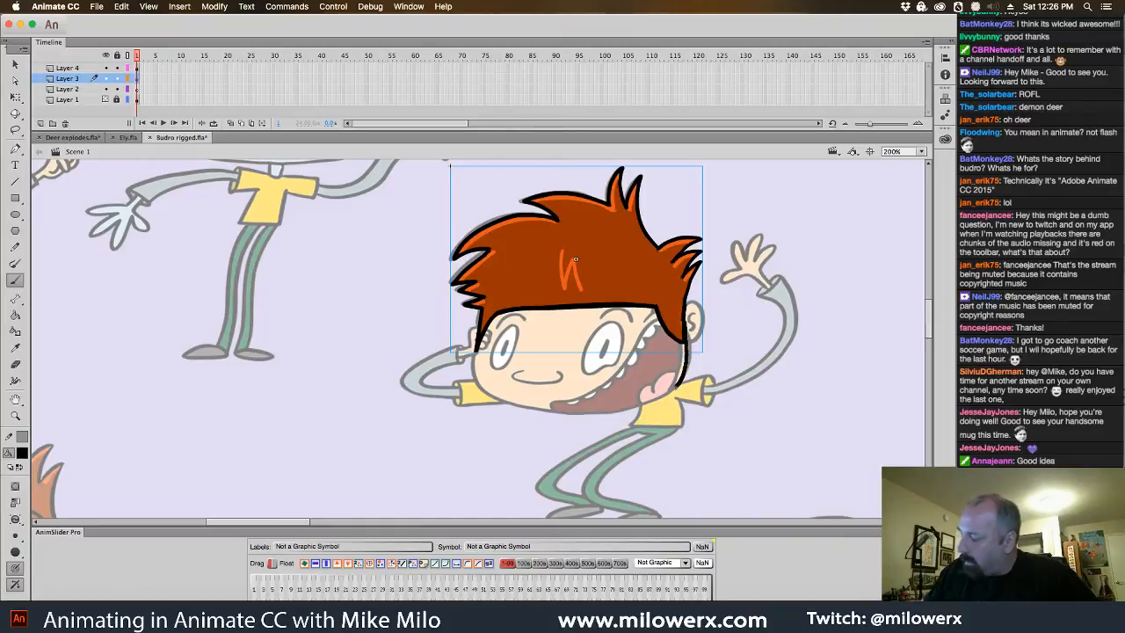
{"action": "mouse_move", "coordinate": [678, 385]}
{"action": "left_mouse_down"}
{"action": "mouse_move", "coordinate": [576, 413]}
{"action": "mouse_move", "coordinate": [514, 407]}
{"action": "mouse_move", "coordinate": [481, 379]}
{"action": "mouse_move", "coordinate": [479, 341]}
{"action": "mouse_move", "coordinate": [522, 287]}
{"action": "mouse_move", "coordinate": [567, 274]}
{"action": "mouse_move", "coordinate": [648, 285]}
{"action": "mouse_move", "coordinate": [685, 337]}
{"action": "left_mouse_up"}
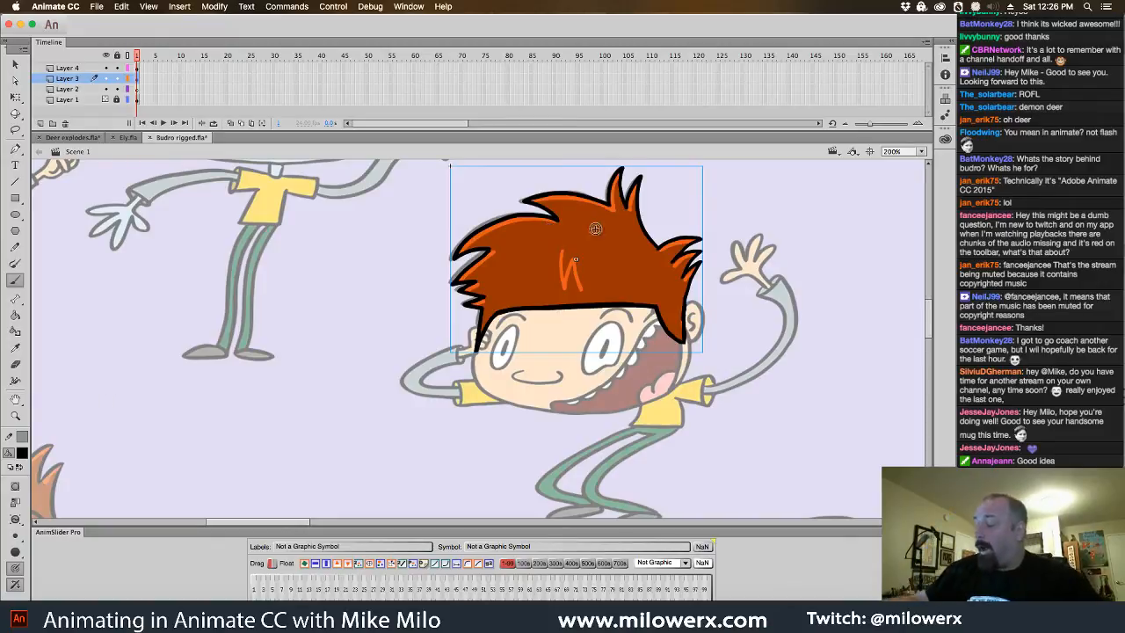
- Set the brush mode to Paint Normal, test it with loose strokes on the empty area beside the head, and undo those strokes
{"action": "left_click", "coordinate": [15, 568]}
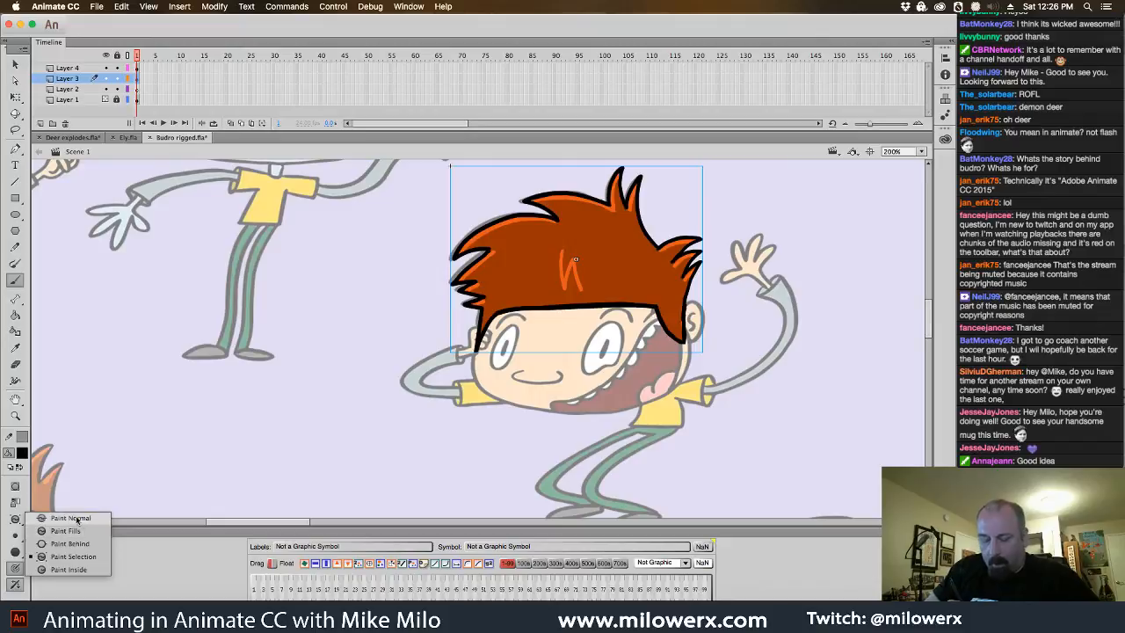
{"action": "left_click", "coordinate": [78, 518]}
{"action": "left_click_drag", "start_coordinate": [182, 488], "coordinate": [182, 382]}
{"action": "mouse_move", "coordinate": [211, 319]}
{"action": "left_mouse_down"}
{"action": "mouse_move", "coordinate": [348, 188]}
{"action": "mouse_move", "coordinate": [356, 382]}
{"action": "mouse_move", "coordinate": [422, 517]}
{"action": "left_mouse_up"}
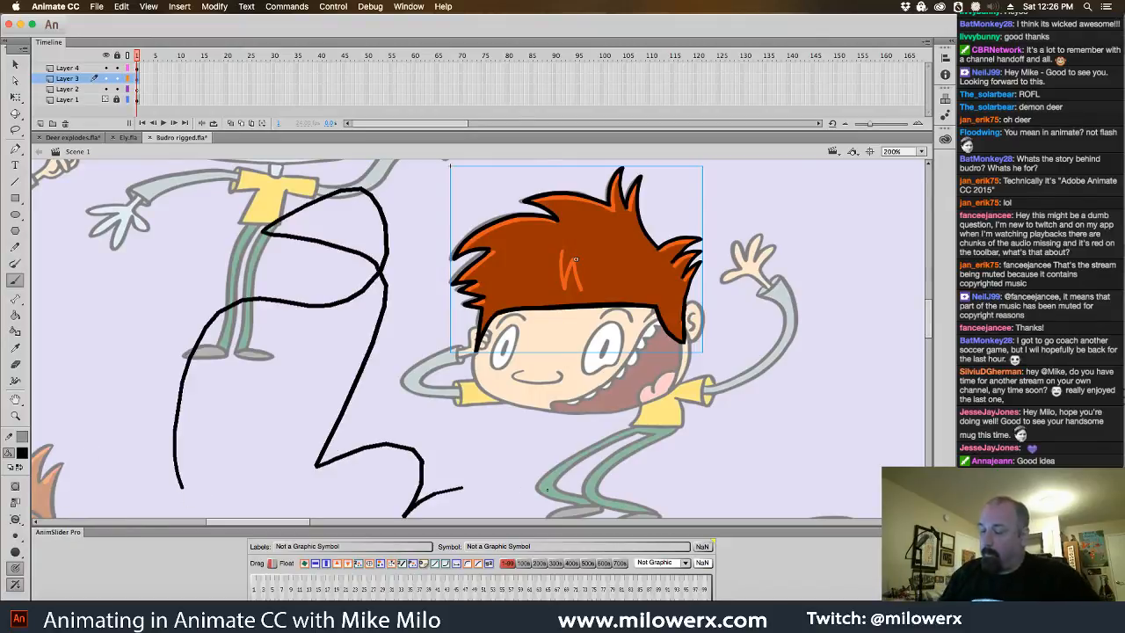
{"action": "key", "text": "super+z"}
{"action": "mouse_move", "coordinate": [238, 487]}
{"action": "left_mouse_down"}
{"action": "mouse_move", "coordinate": [211, 460]}
{"action": "mouse_move", "coordinate": [364, 439]}
{"action": "mouse_move", "coordinate": [628, 464]}
{"action": "left_mouse_up"}
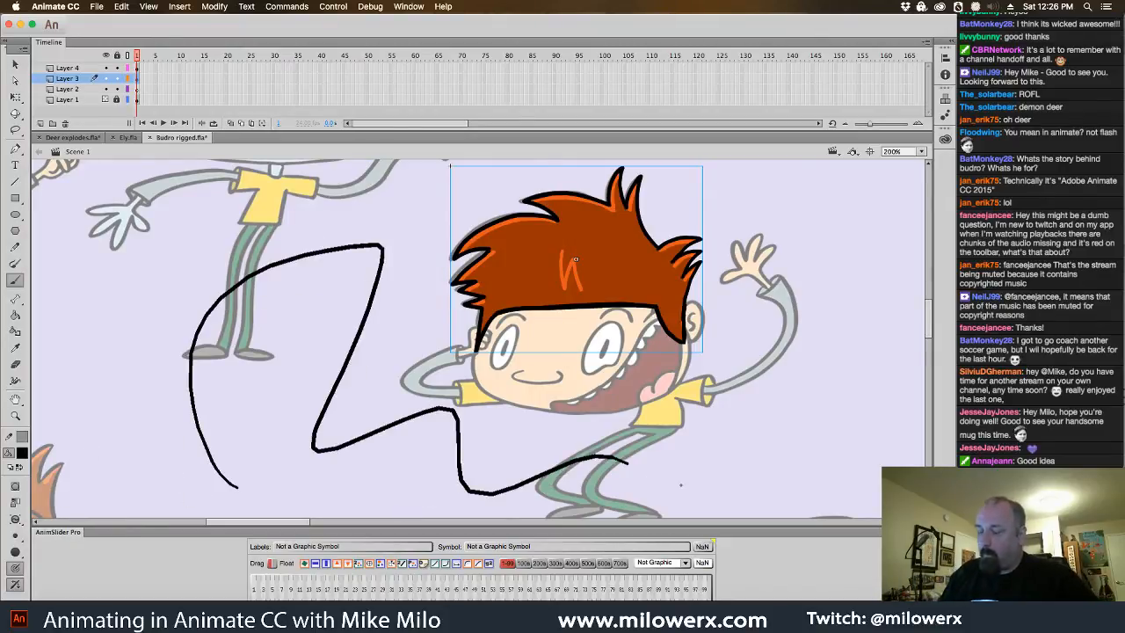
{"action": "key", "text": "super+z"}
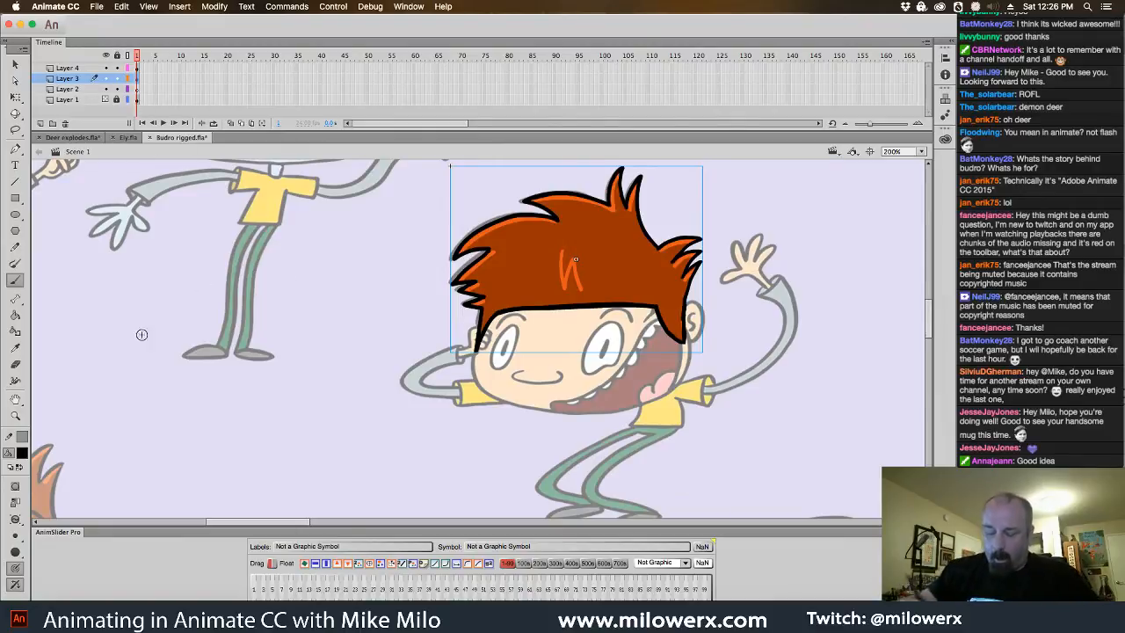
{"action": "left_click", "coordinate": [18, 519]}
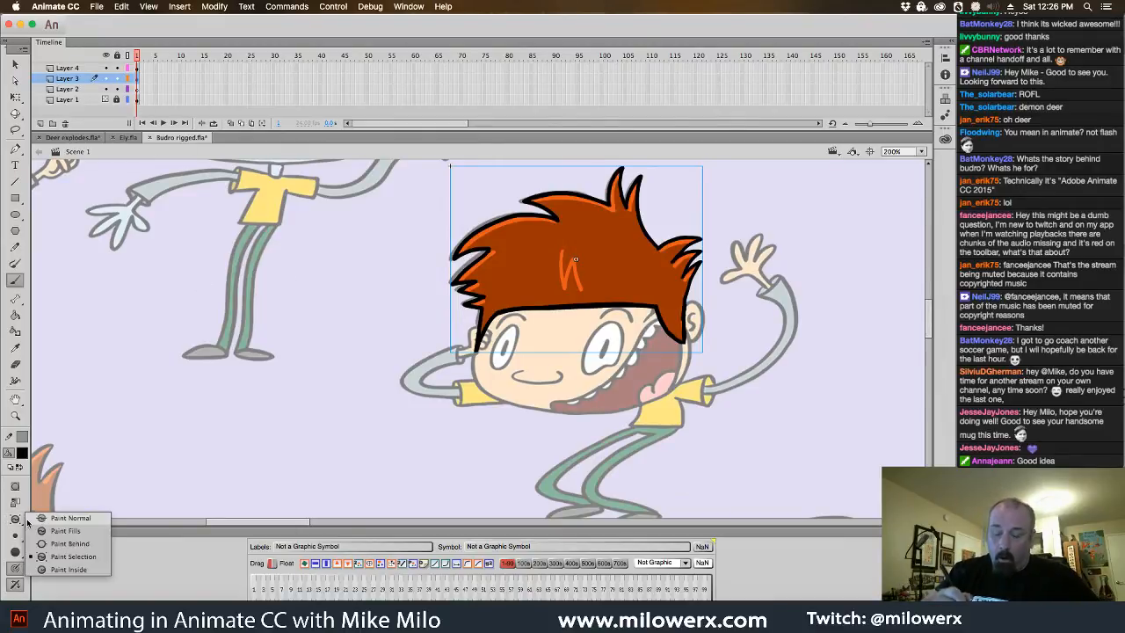
{"action": "left_click", "coordinate": [75, 518]}
{"action": "mouse_move", "coordinate": [244, 261]}
{"action": "left_mouse_down"}
{"action": "mouse_move", "coordinate": [284, 403]}
{"action": "mouse_move", "coordinate": [236, 428]}
{"action": "left_mouse_up"}
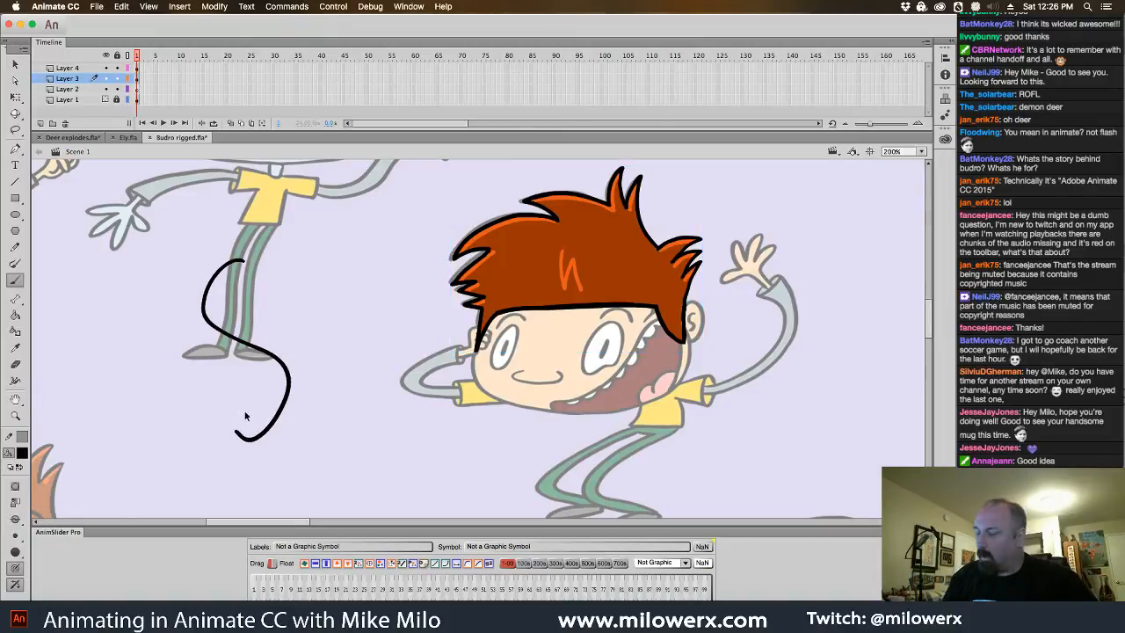
{"action": "key", "text": "super+z"}
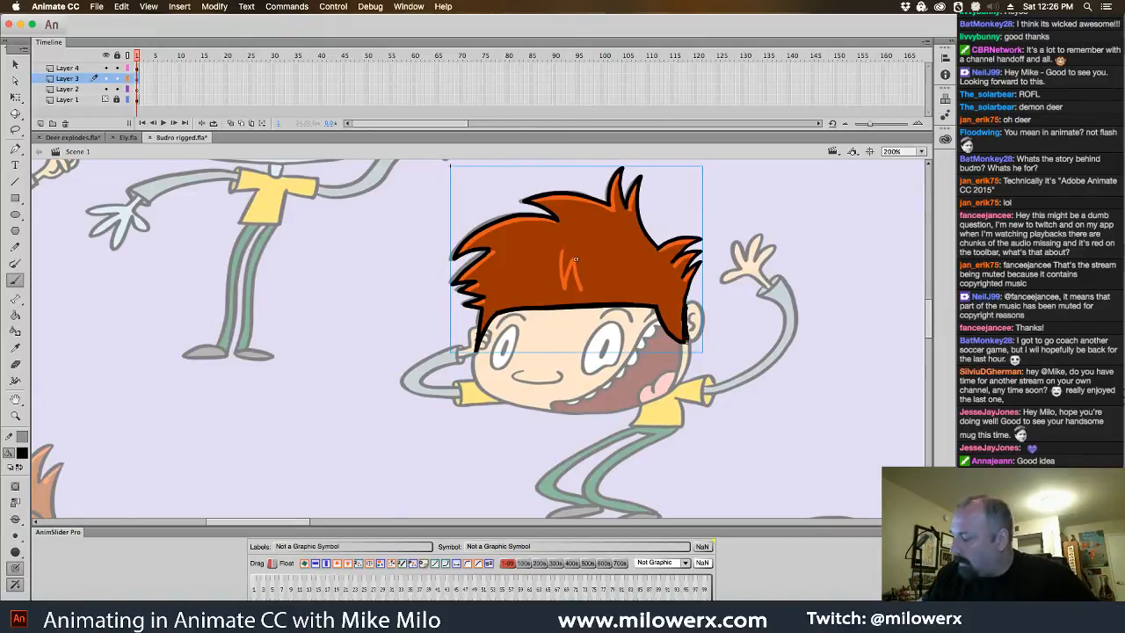
- Brush the black outline of the face from one hair point around the chin to the other, and undo the stray stroke below
{"action": "mouse_move", "coordinate": [686, 343]}
{"action": "left_mouse_down"}
{"action": "mouse_move", "coordinate": [675, 391]}
{"action": "mouse_move", "coordinate": [604, 414]}
{"action": "mouse_move", "coordinate": [543, 413]}
{"action": "mouse_move", "coordinate": [475, 380]}
{"action": "mouse_move", "coordinate": [472, 336]}
{"action": "mouse_move", "coordinate": [576, 267]}
{"action": "mouse_move", "coordinate": [676, 297]}
{"action": "mouse_move", "coordinate": [686, 318]}
{"action": "left_mouse_up"}
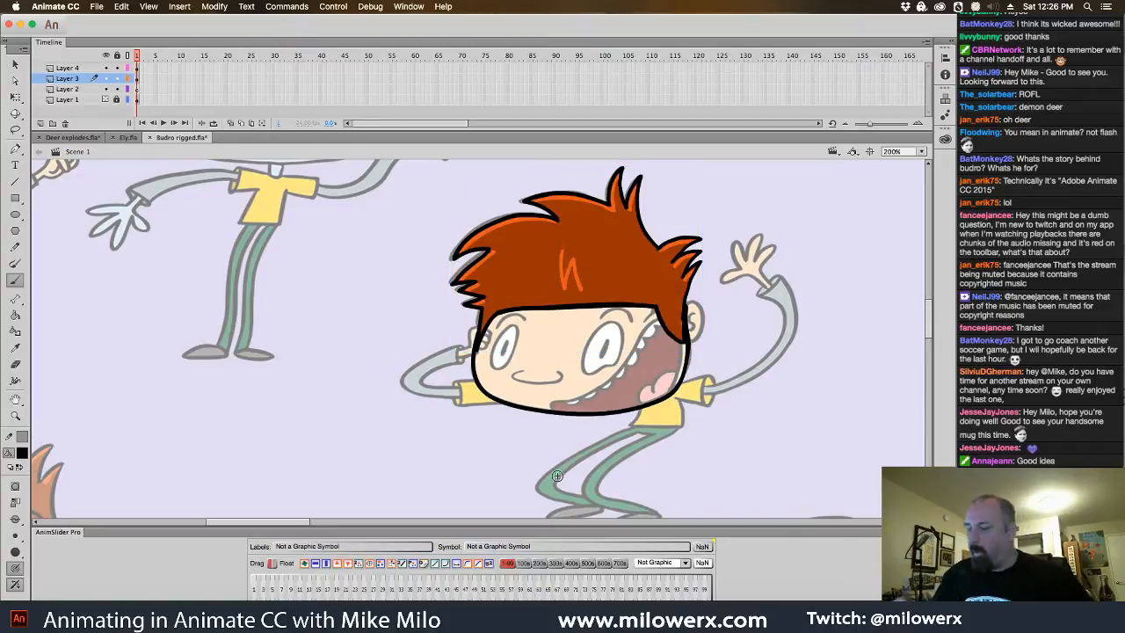
{"action": "mouse_move", "coordinate": [802, 419]}
{"action": "left_mouse_down"}
{"action": "mouse_move", "coordinate": [844, 433]}
{"action": "mouse_move", "coordinate": [718, 457]}
{"action": "mouse_move", "coordinate": [492, 466]}
{"action": "left_mouse_up"}
{"action": "key", "text": "super+z"}
- Set the fill color to the peach skin tone of the full-color Budro artwork and fill the outlined face with it
{"action": "mouse_move", "coordinate": [746, 450]}
{"action": "left_mouse_down"}
{"action": "mouse_move", "coordinate": [698, 503]}
{"action": "mouse_move", "coordinate": [599, 487]}
{"action": "left_mouse_up"}
{"action": "left_click", "coordinate": [842, 429], "text": "alt+super"}
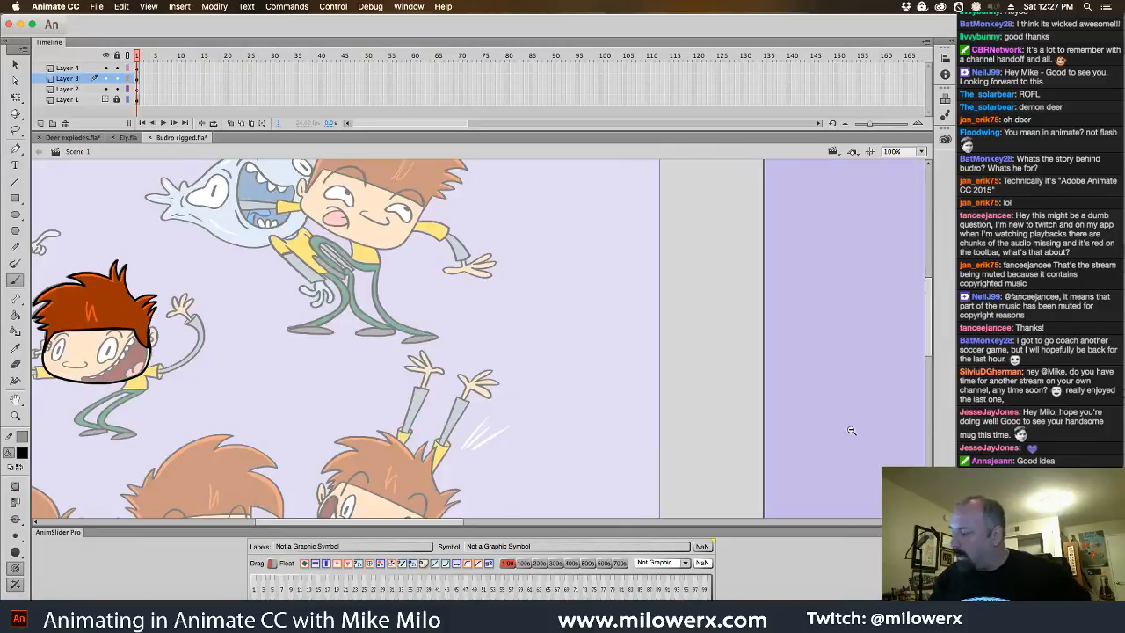
{"action": "left_click", "coordinate": [792, 439], "text": "alt+super"}
{"action": "scroll", "coordinate": [717, 446], "scroll_direction": "left", "scroll_amount": 5}
{"action": "scroll", "coordinate": [716, 445], "scroll_direction": "down", "scroll_amount": 3}
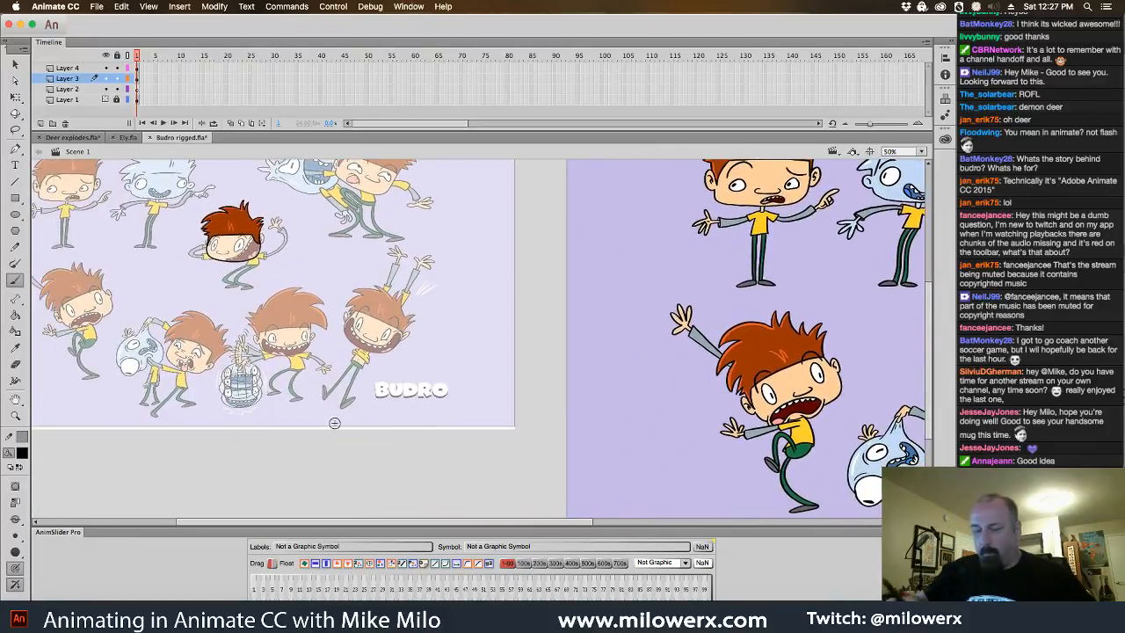
{"action": "left_click", "coordinate": [24, 453]}
{"action": "left_click", "coordinate": [205, 572]}
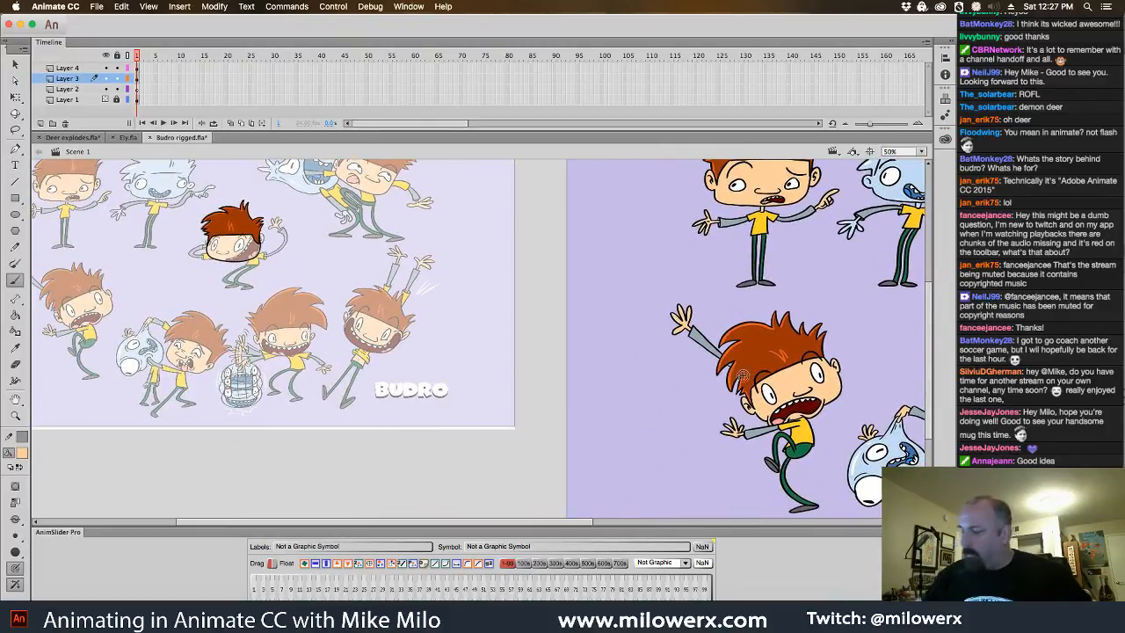
{"action": "left_click", "coordinate": [297, 259]}
{"action": "left_click", "coordinate": [286, 249]}
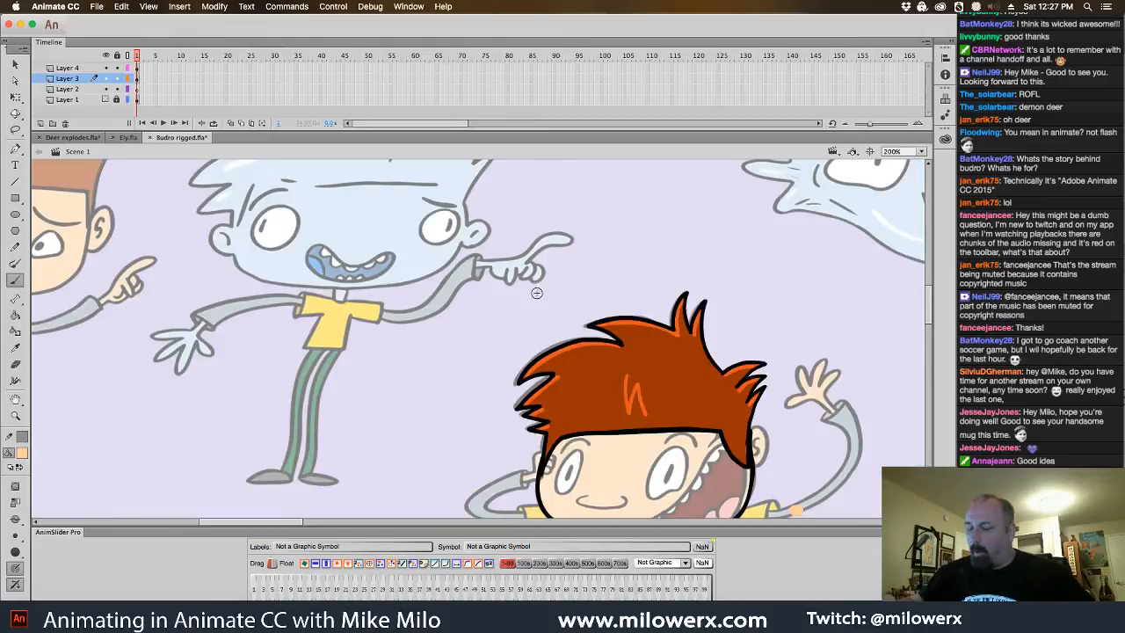
{"action": "mouse_move", "coordinate": [804, 468]}
{"action": "left_mouse_down"}
{"action": "mouse_move", "coordinate": [729, 349]}
{"action": "mouse_move", "coordinate": [618, 278]}
{"action": "left_mouse_up"}
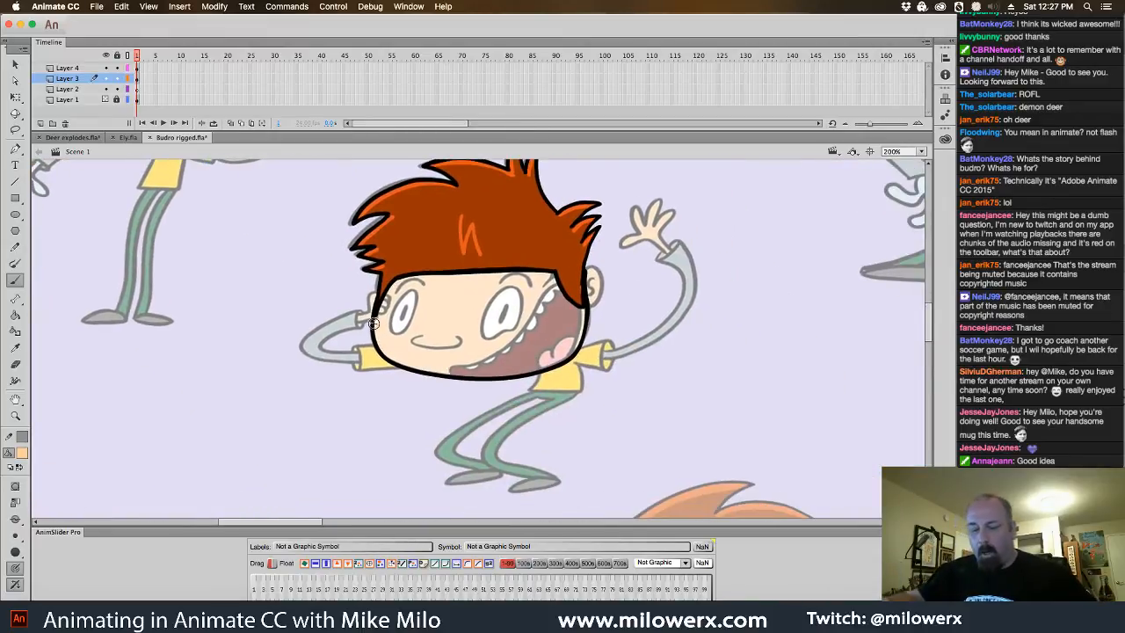
{"action": "left_click", "coordinate": [15, 314]}
{"action": "left_click", "coordinate": [481, 359]}
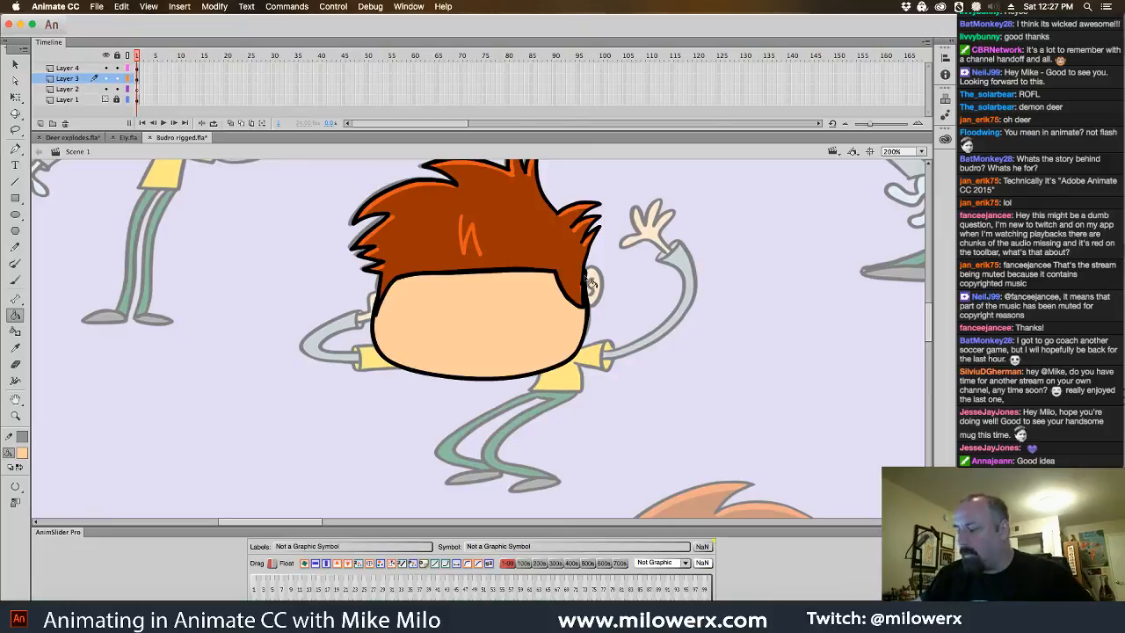
- Select the whole face shape and narrow it slightly with Free Transform so its edge tucks in under the hair beside the ear
{"action": "left_click", "coordinate": [15, 64]}
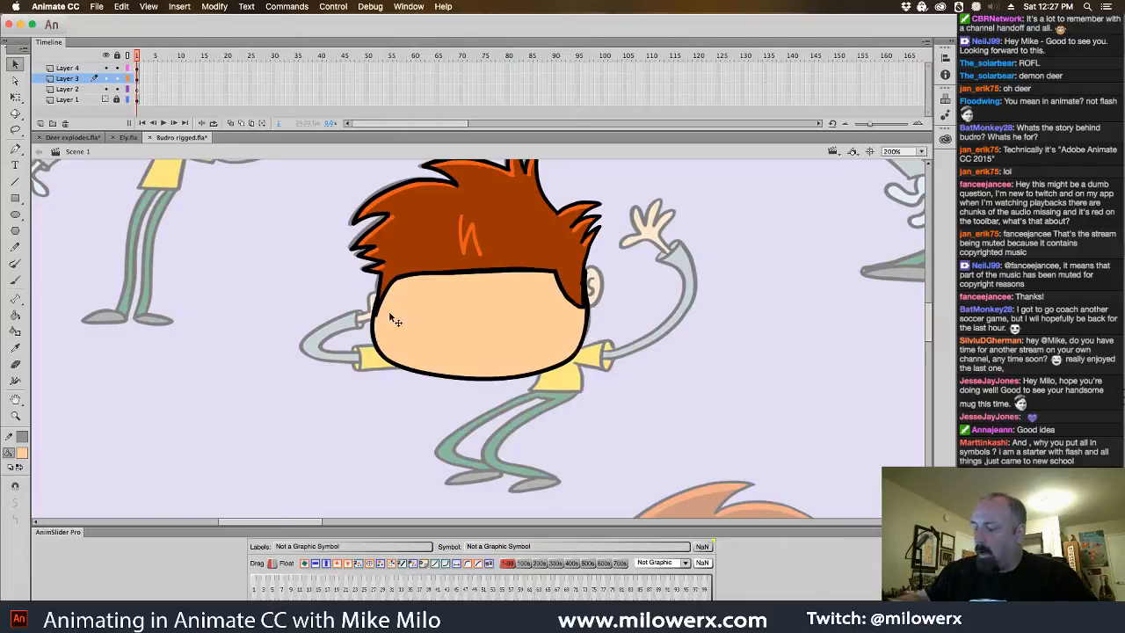
{"action": "left_click_drag", "start_coordinate": [325, 226], "coordinate": [663, 461]}
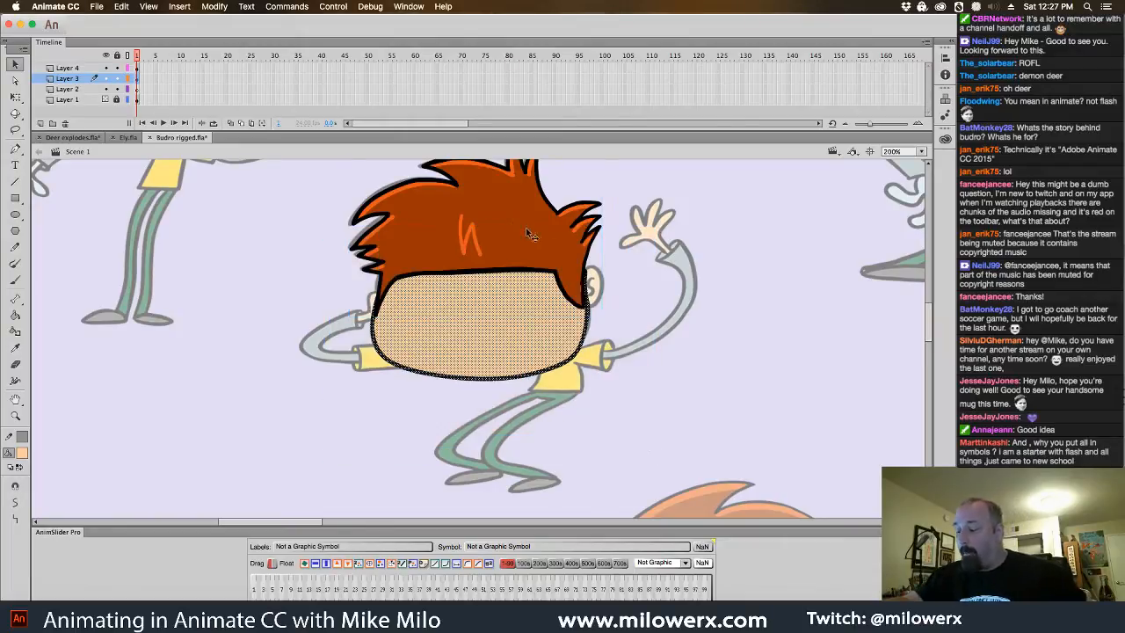
{"action": "left_click", "coordinate": [16, 98]}
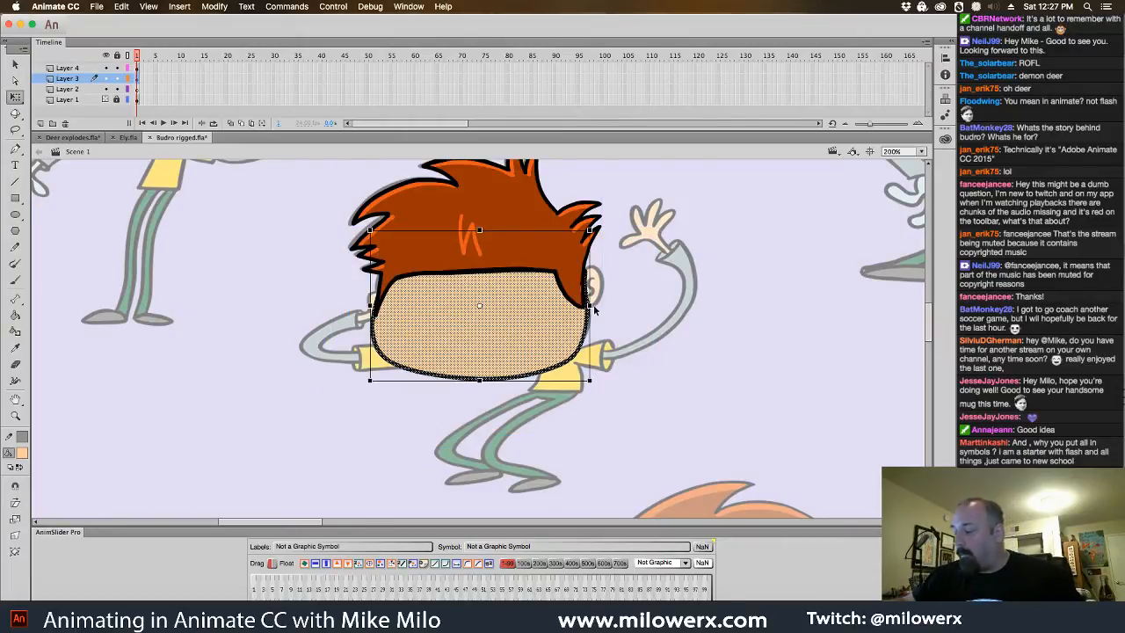
{"action": "left_click_drag", "start_coordinate": [590, 306], "coordinate": [585, 306]}
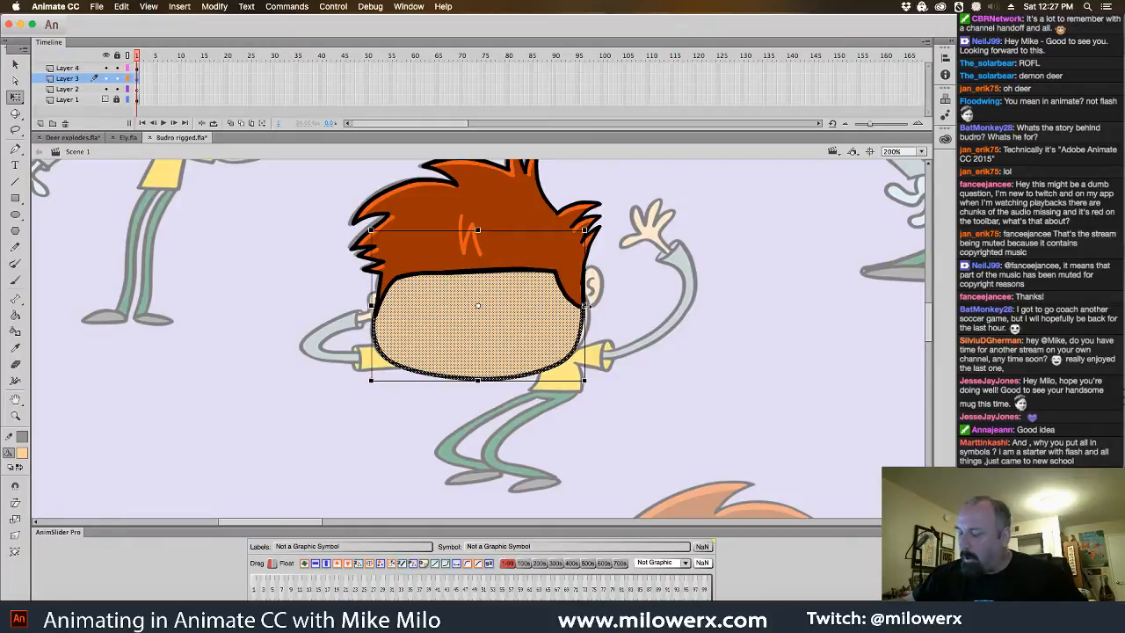
{"action": "left_click", "coordinate": [631, 318]}
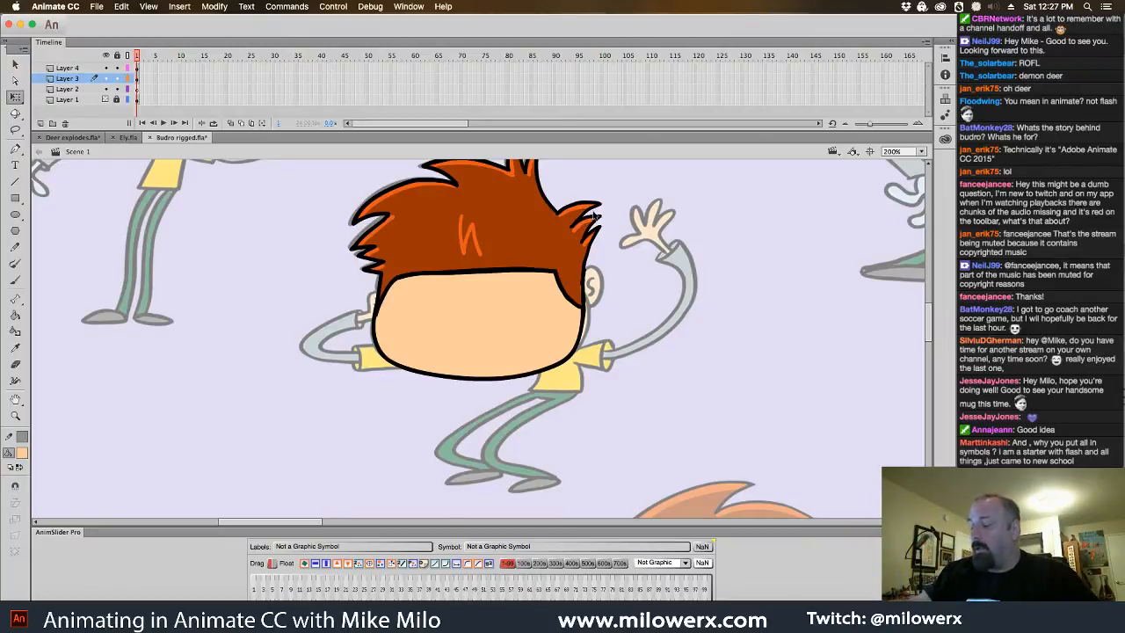
- Open the hair symbol again to view the artwork inside it, return to Scene 1, and deselect the hair
{"action": "left_click", "coordinate": [583, 222]}
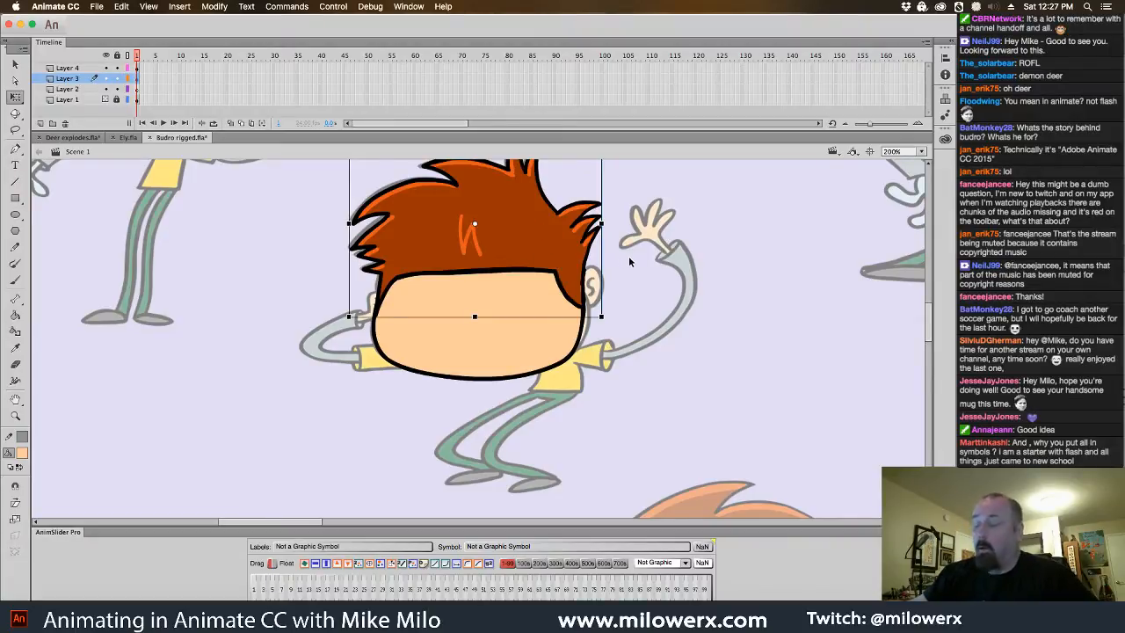
{"action": "double_click", "coordinate": [553, 212]}
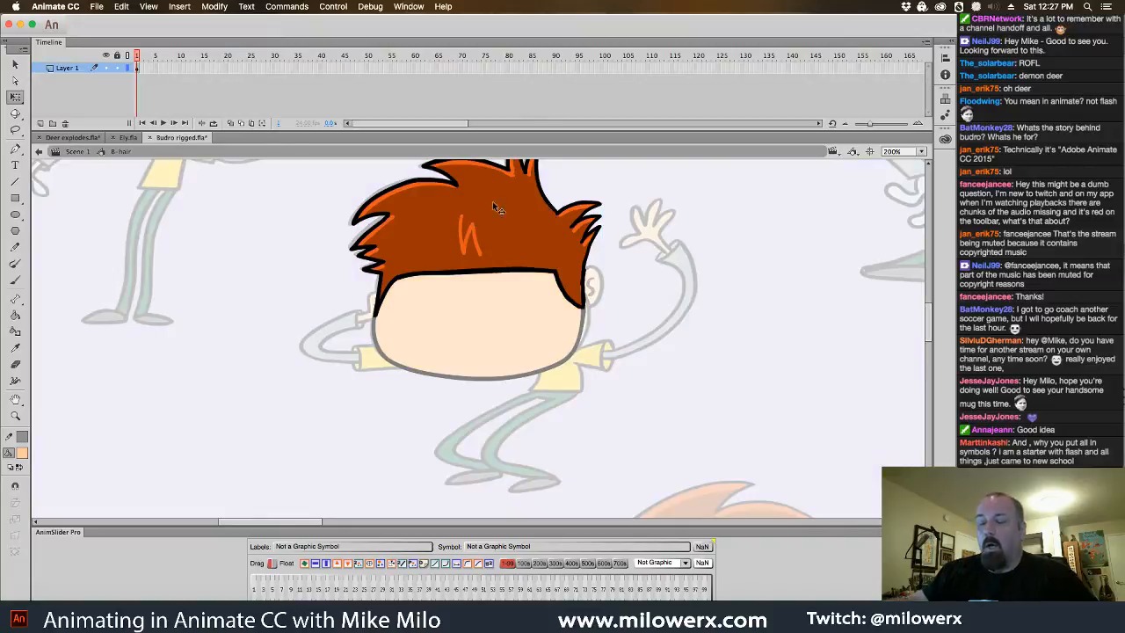
{"action": "left_click", "coordinate": [79, 152]}
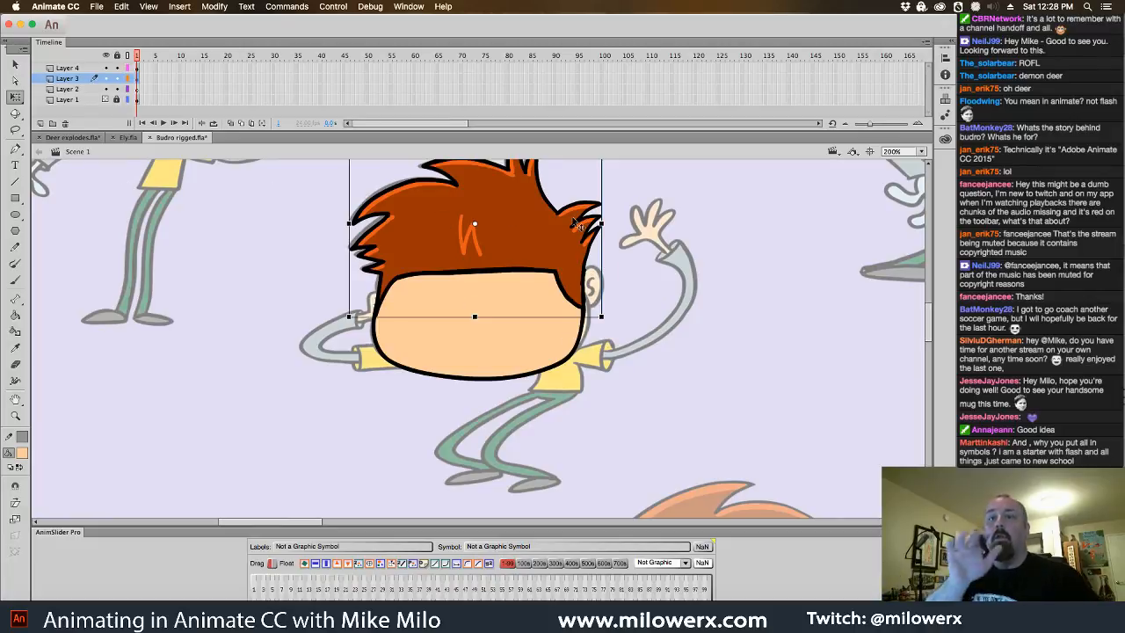
{"action": "left_click", "coordinate": [645, 265]}
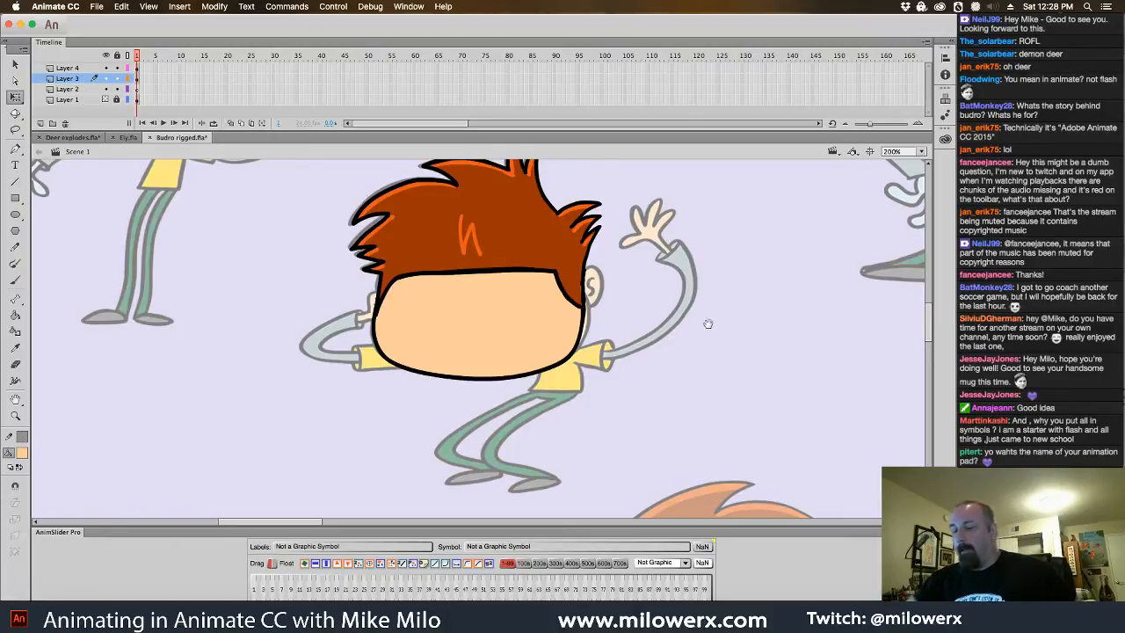
- Check the artwork on the first frame of Layer 3 by selecting it all, excluding the hair symbol, and clearing the selection
{"action": "left_click_drag", "start_coordinate": [719, 336], "coordinate": [603, 330]}
{"action": "left_click_drag", "start_coordinate": [705, 372], "coordinate": [765, 392]}
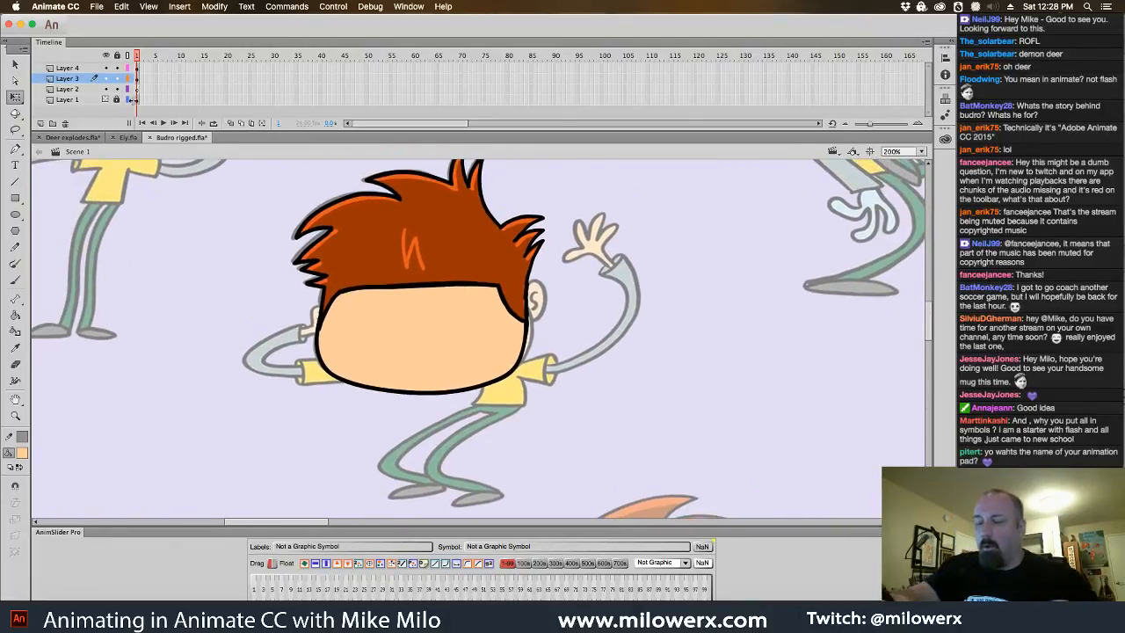
{"action": "left_click", "coordinate": [137, 78]}
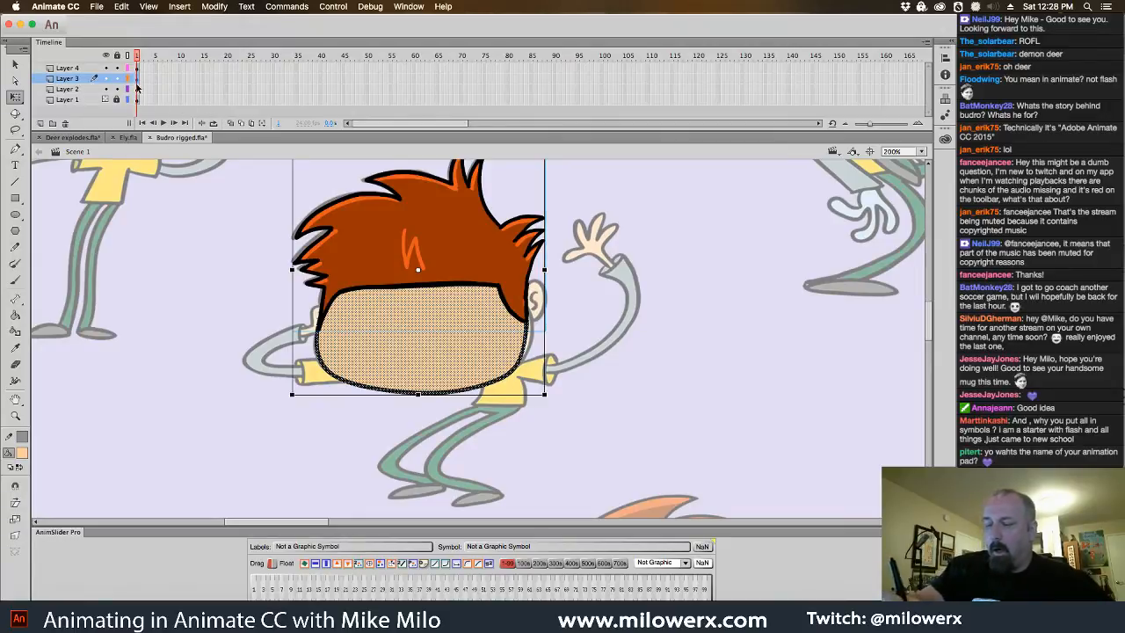
{"action": "left_click", "coordinate": [449, 227]}
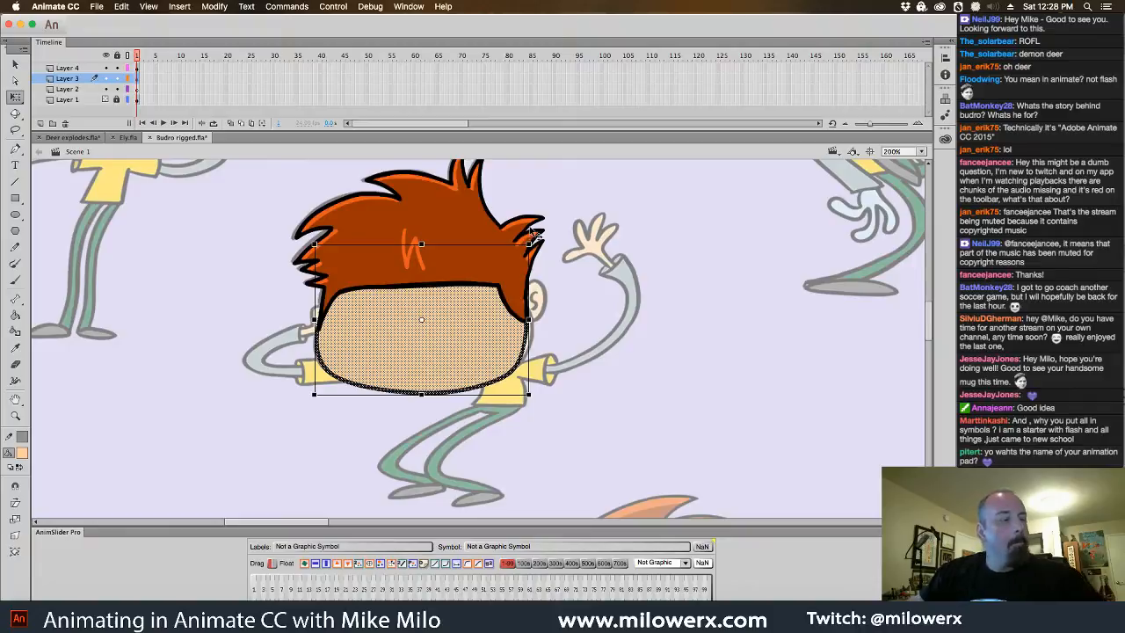
{"action": "left_click", "coordinate": [585, 284]}
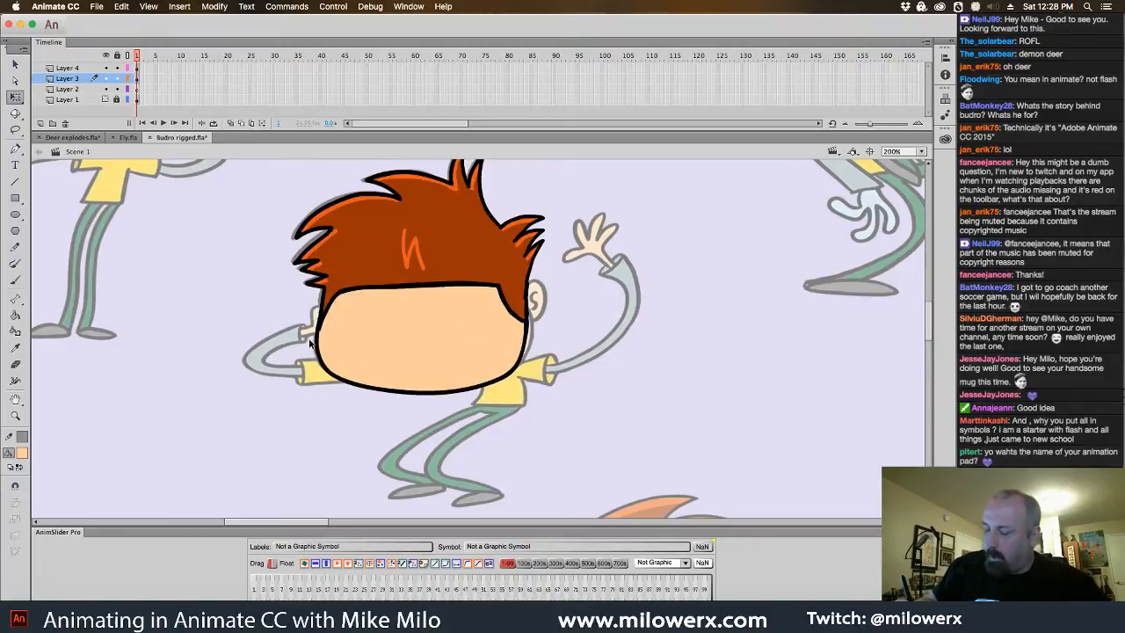
- Select the lower half of the face, try stretching it slightly downward, and undo the stretch
{"action": "left_click_drag", "start_coordinate": [303, 335], "coordinate": [556, 410]}
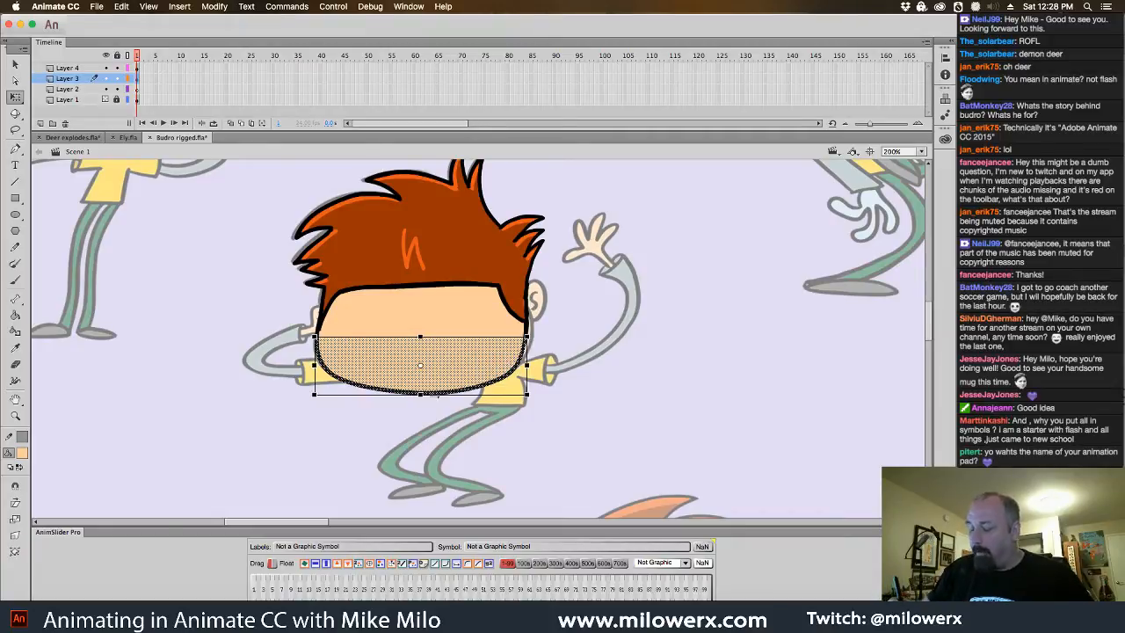
{"action": "left_click_drag", "start_coordinate": [421, 395], "coordinate": [423, 400]}
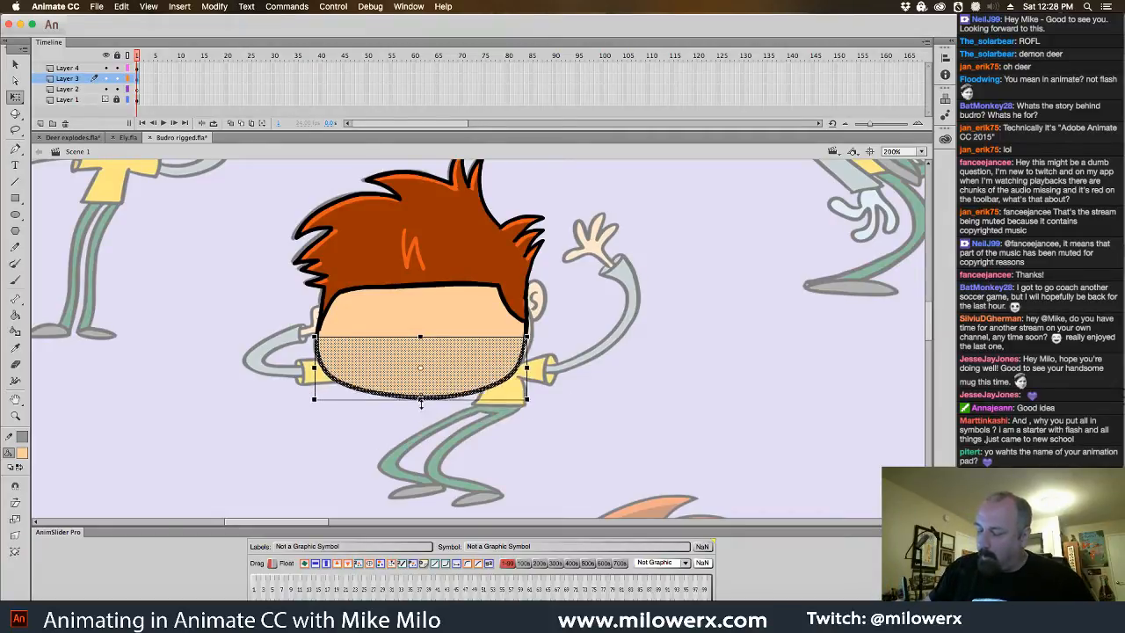
{"action": "key", "text": "ctrl+z"}
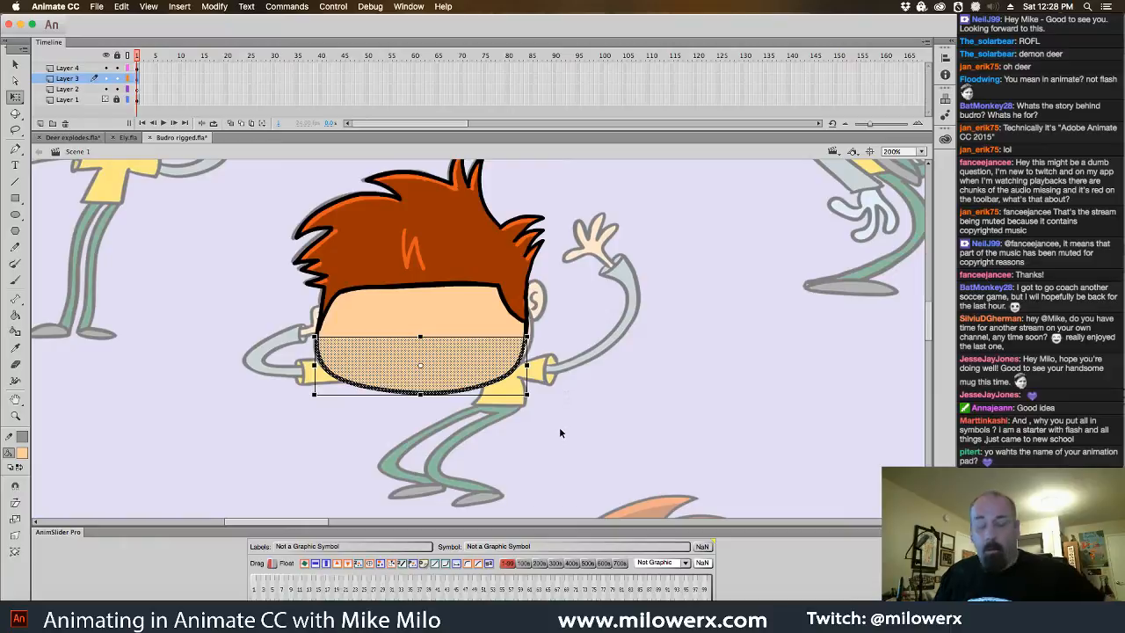
- Convert the selected lower half of the face to a Graphic symbol named B-mouth
{"action": "key", "text": "F8"}
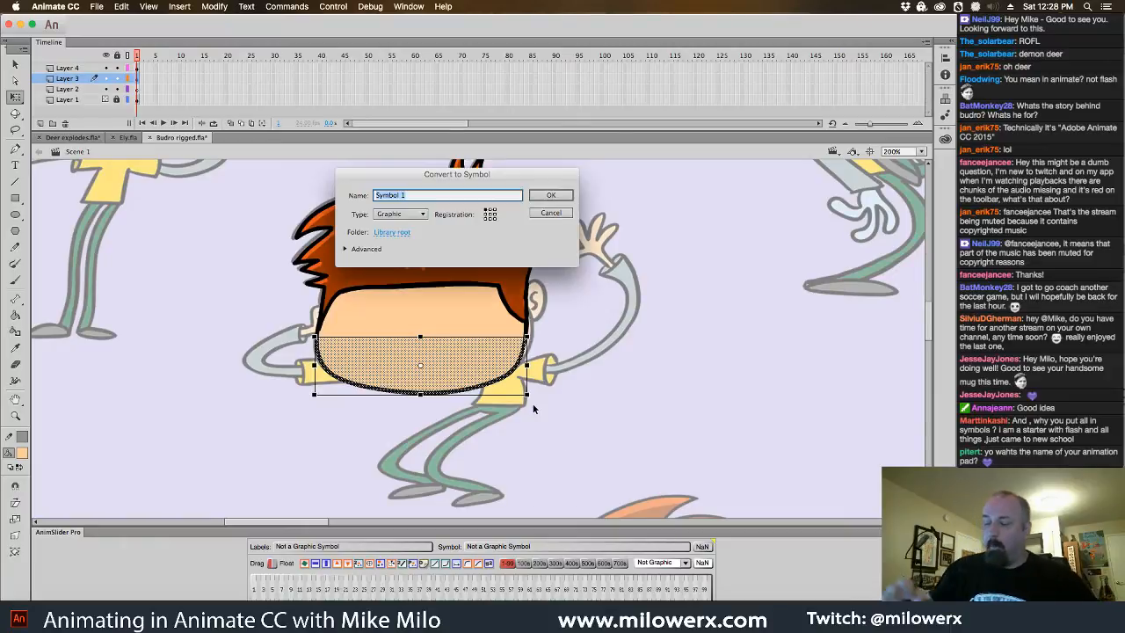
{"action": "type", "text": "B"}
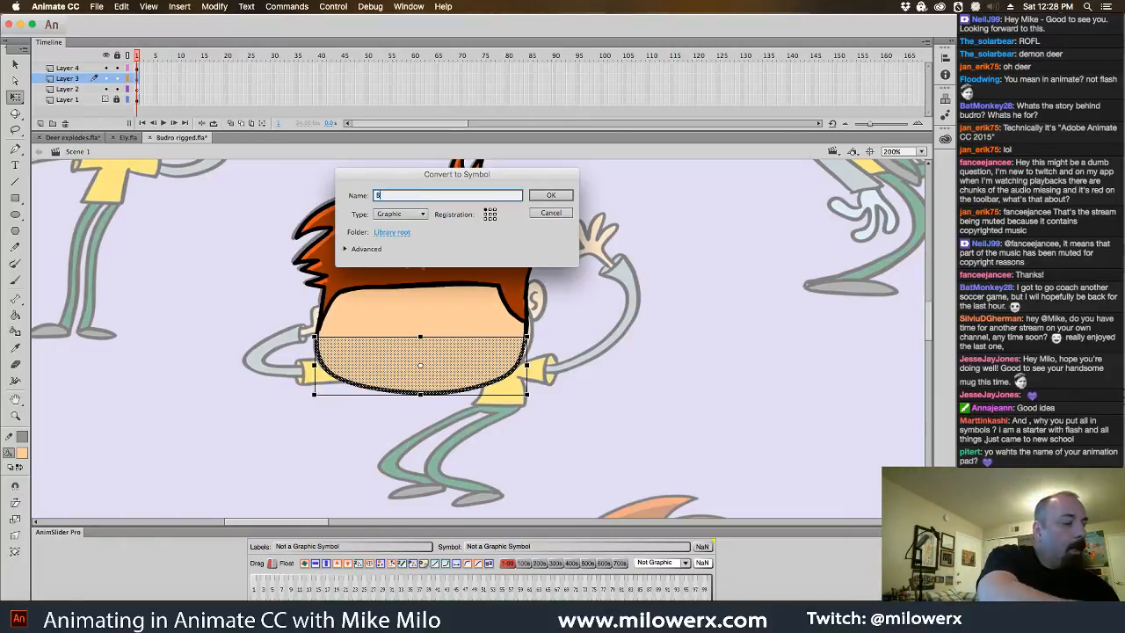
{"action": "type", "text": "-mouth"}
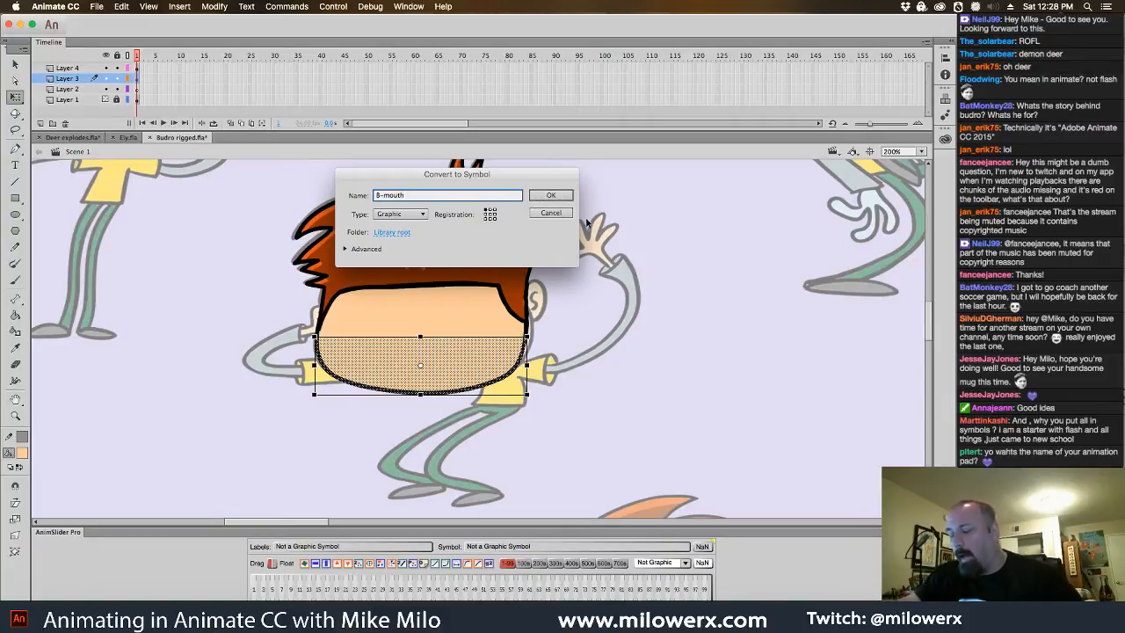
{"action": "left_click", "coordinate": [417, 215]}
{"action": "left_click", "coordinate": [416, 216]}
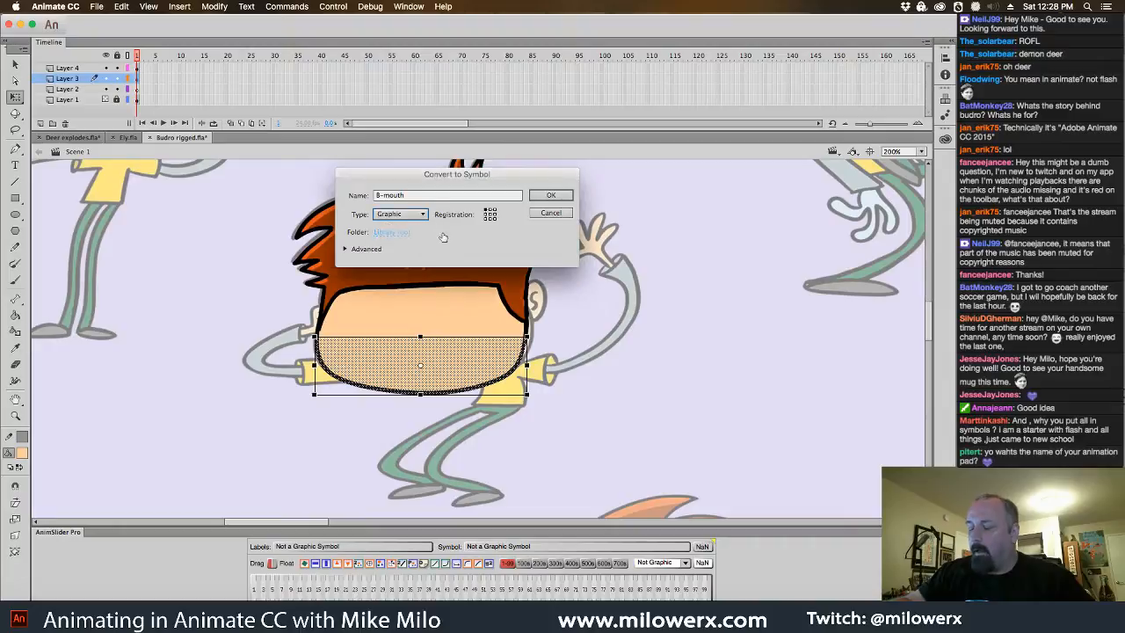
{"action": "left_click", "coordinate": [421, 215]}
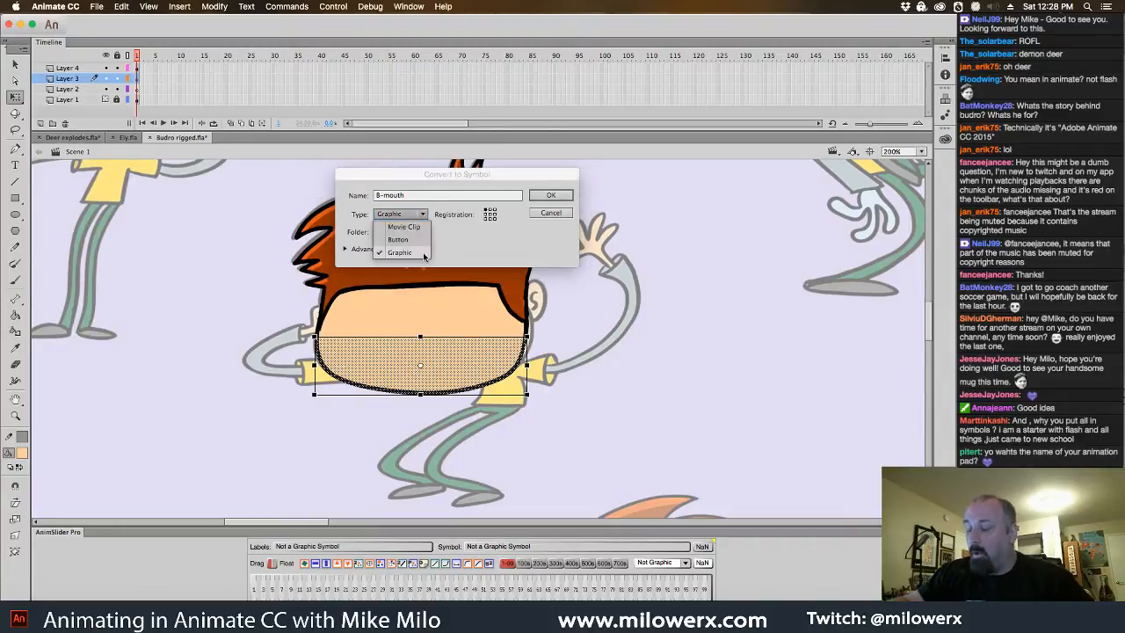
{"action": "left_click", "coordinate": [446, 246]}
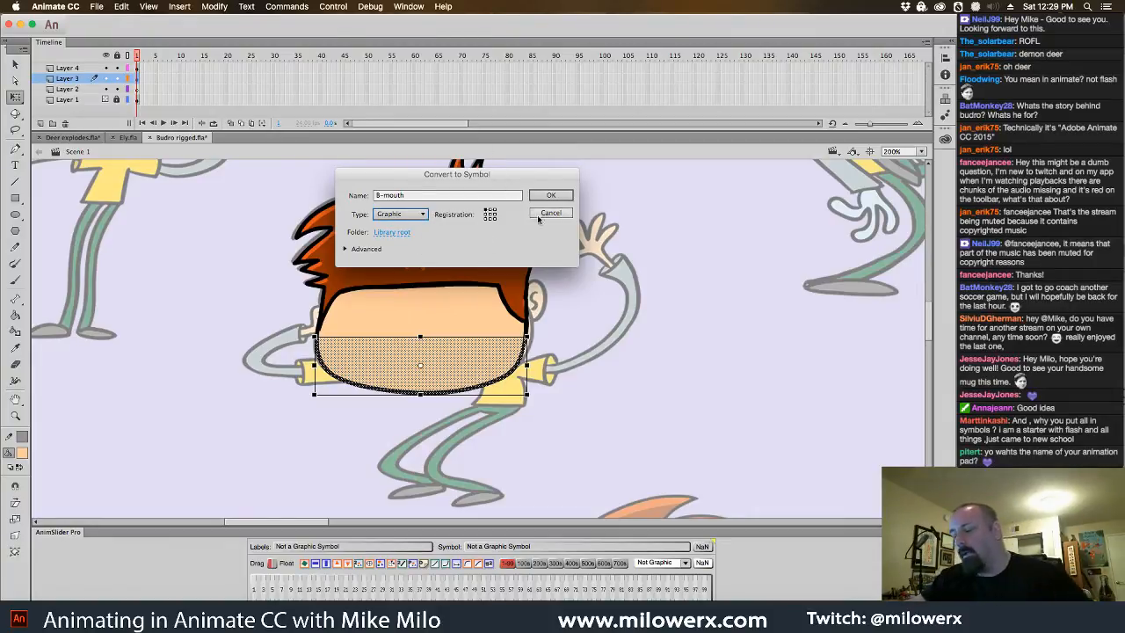
{"action": "left_click", "coordinate": [405, 214]}
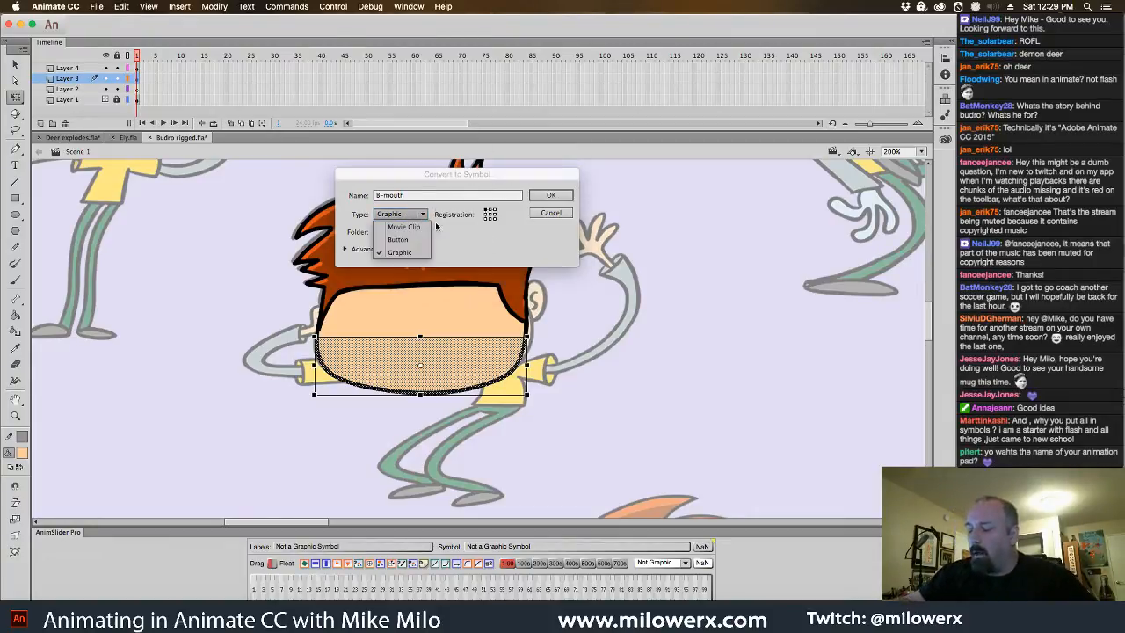
{"action": "left_click", "coordinate": [451, 243]}
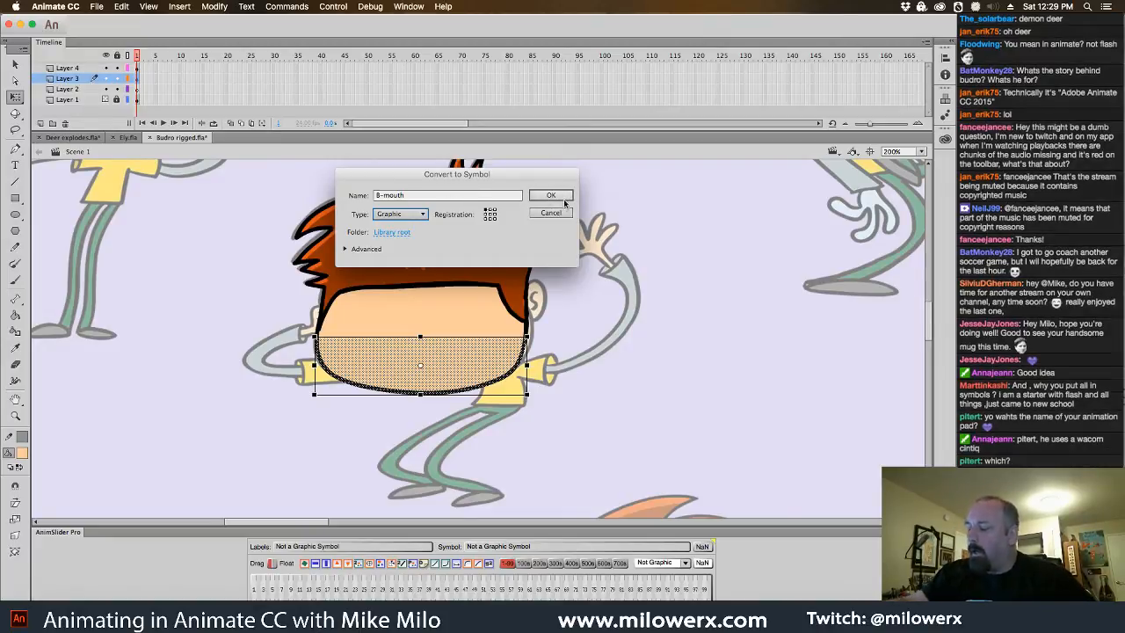
{"action": "left_click", "coordinate": [562, 199]}
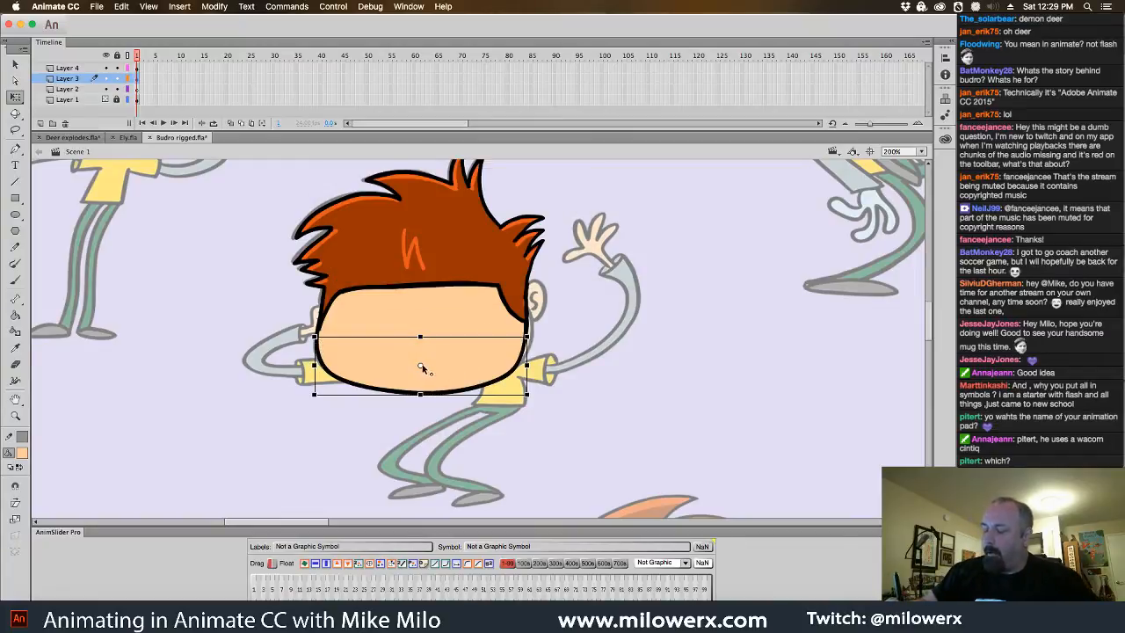
- Open the B-mouth symbol to view its artwork on its own, then return to Scene 1
{"action": "double_click", "coordinate": [464, 367]}
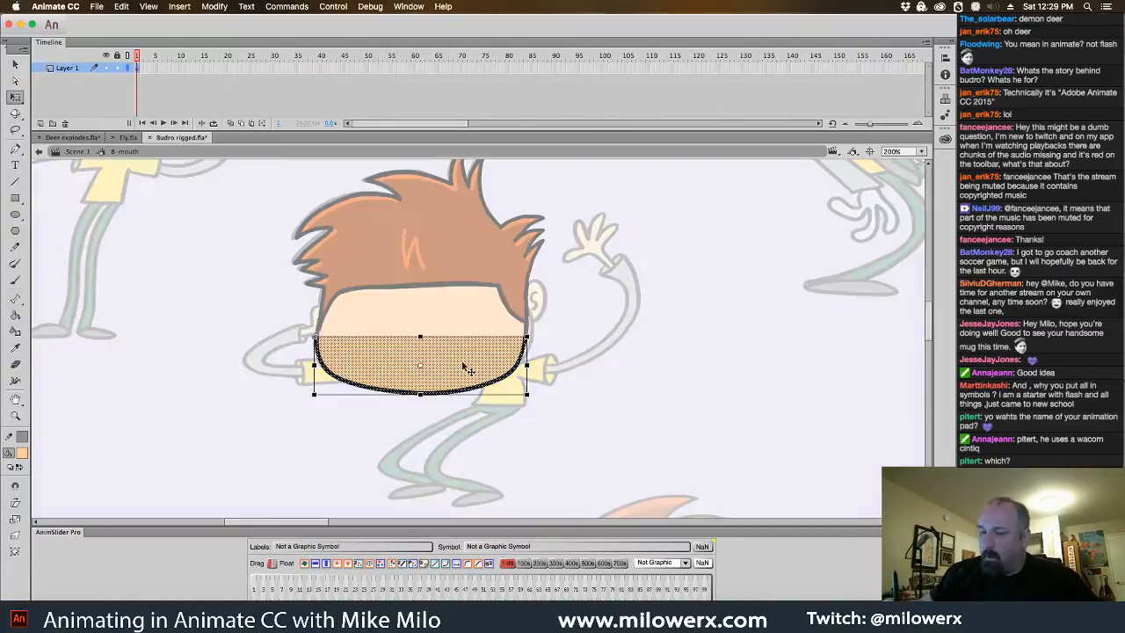
{"action": "left_click", "coordinate": [604, 339]}
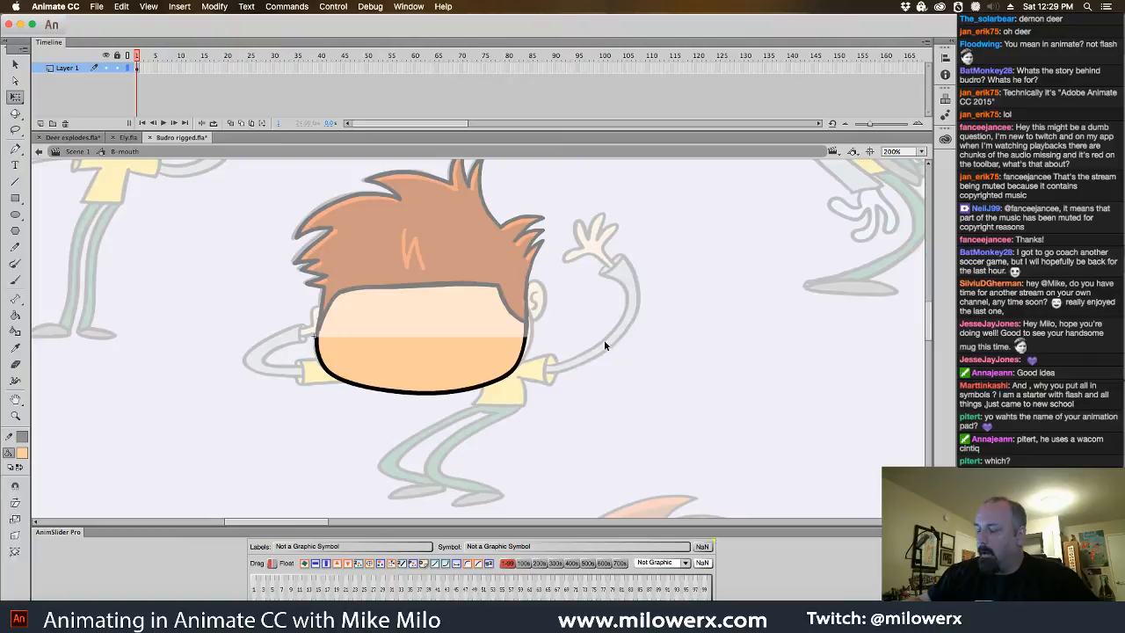
{"action": "double_click", "coordinate": [574, 299]}
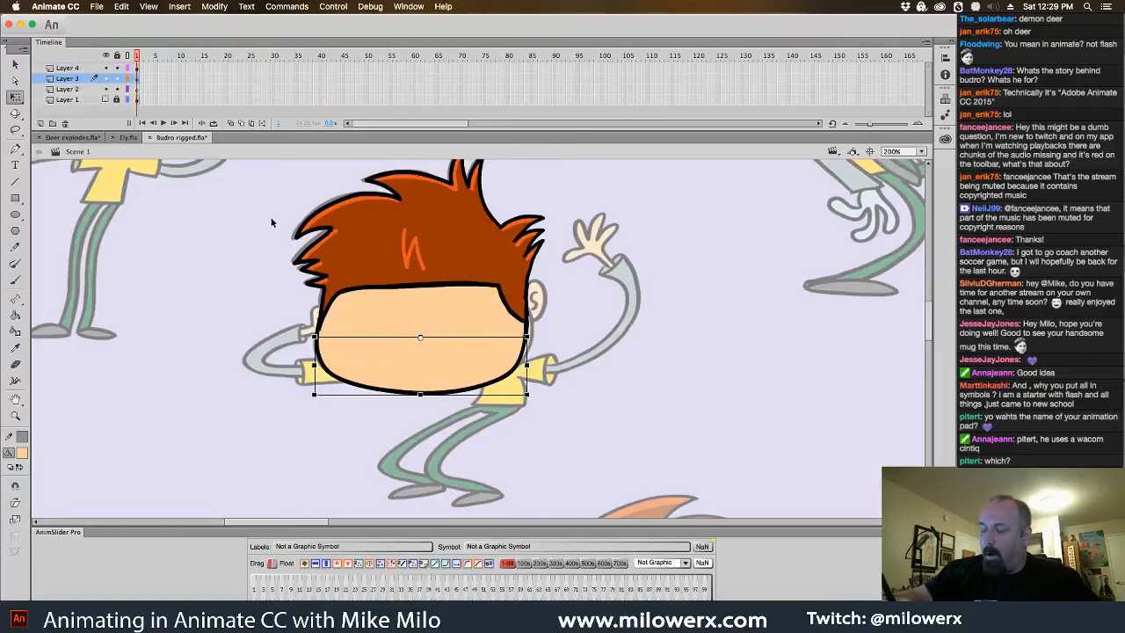
- Select only the upper half of the face, excluding the hair and mouth symbols, and convert it to a Graphic symbol named B-skull
{"action": "left_click_drag", "start_coordinate": [356, 307], "coordinate": [597, 363]}
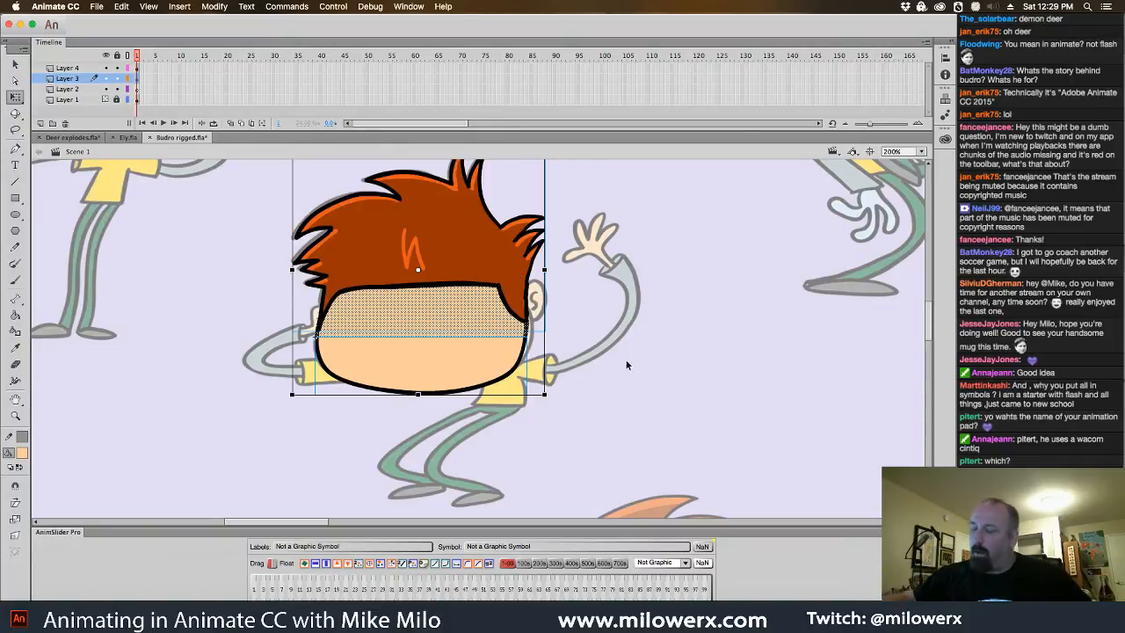
{"action": "left_click", "coordinate": [492, 220], "text": "shift"}
{"action": "left_click", "coordinate": [499, 367], "text": "shift"}
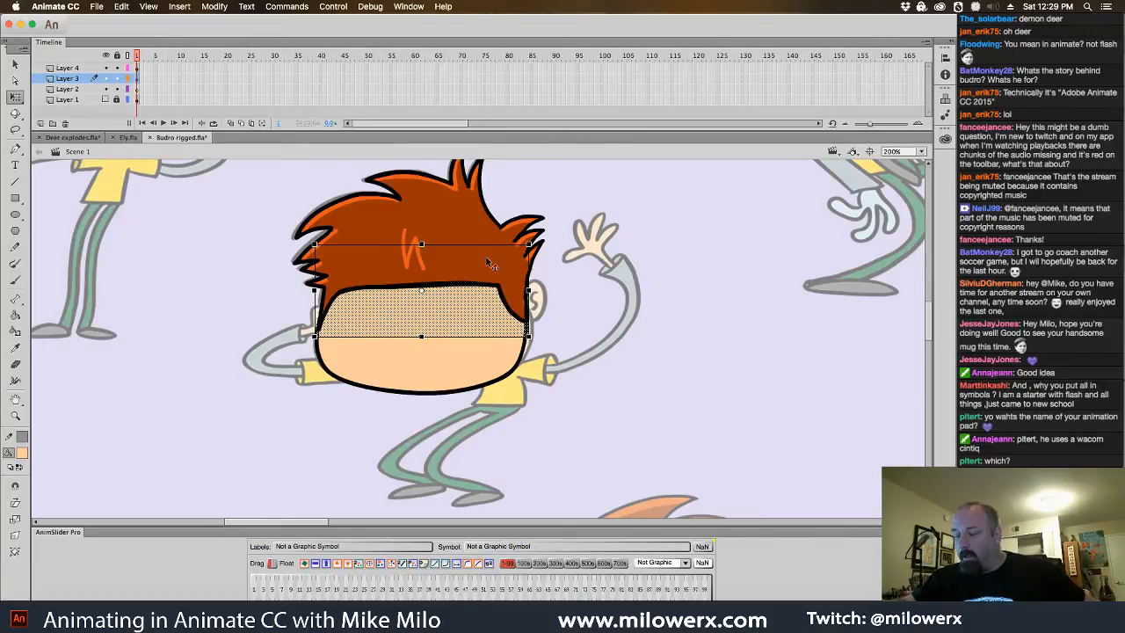
{"action": "key", "text": "F8"}
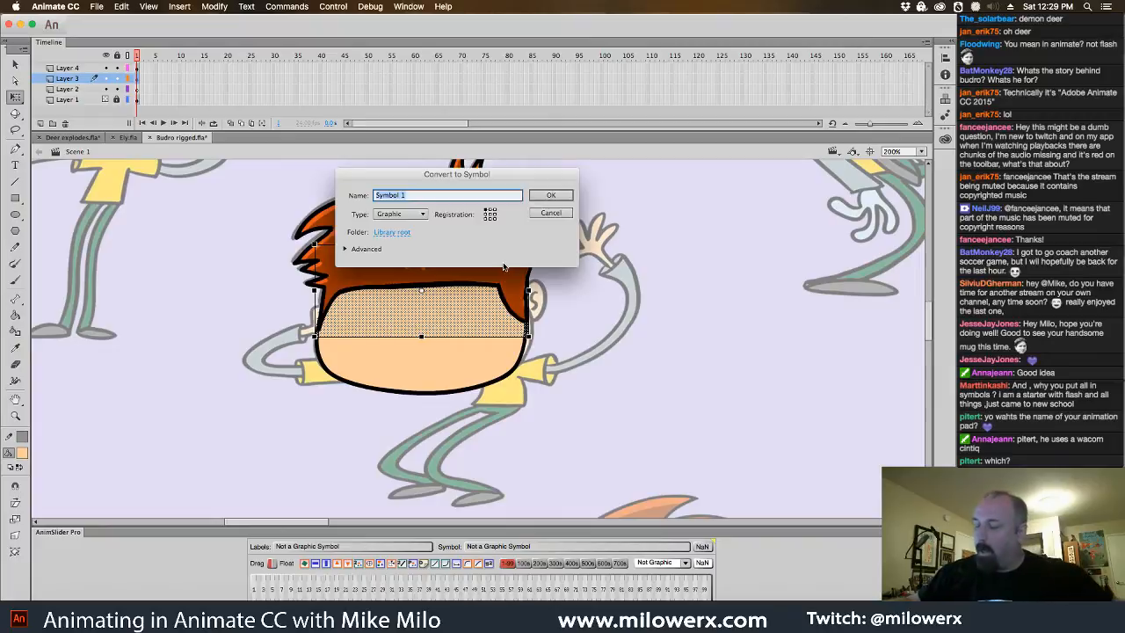
{"action": "type", "text": "B"}
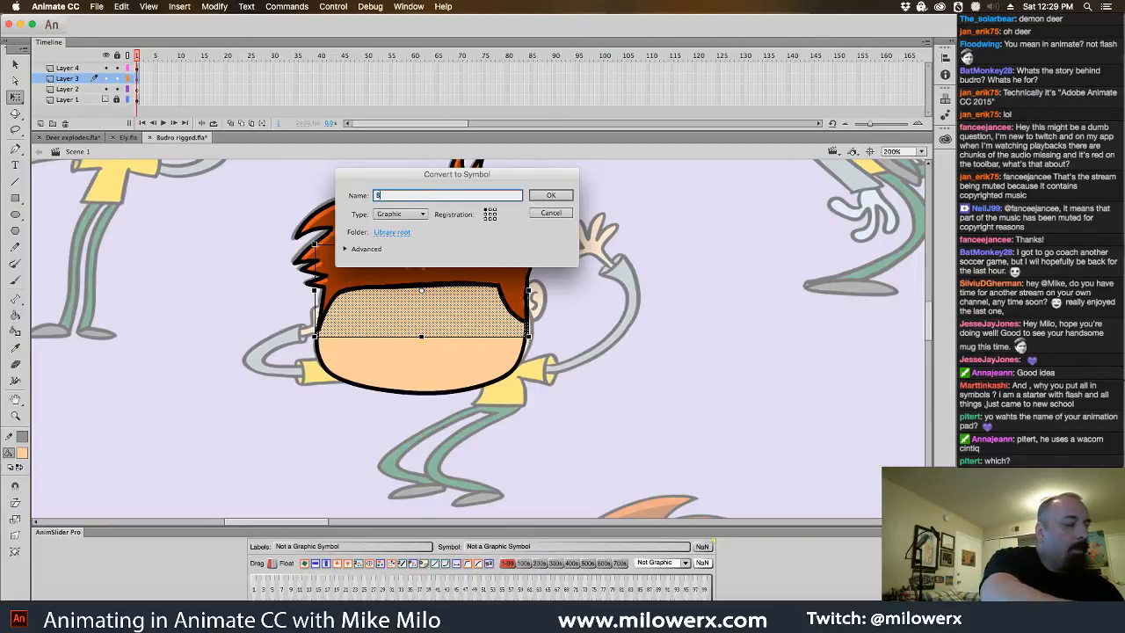
{"action": "type", "text": "-skull"}
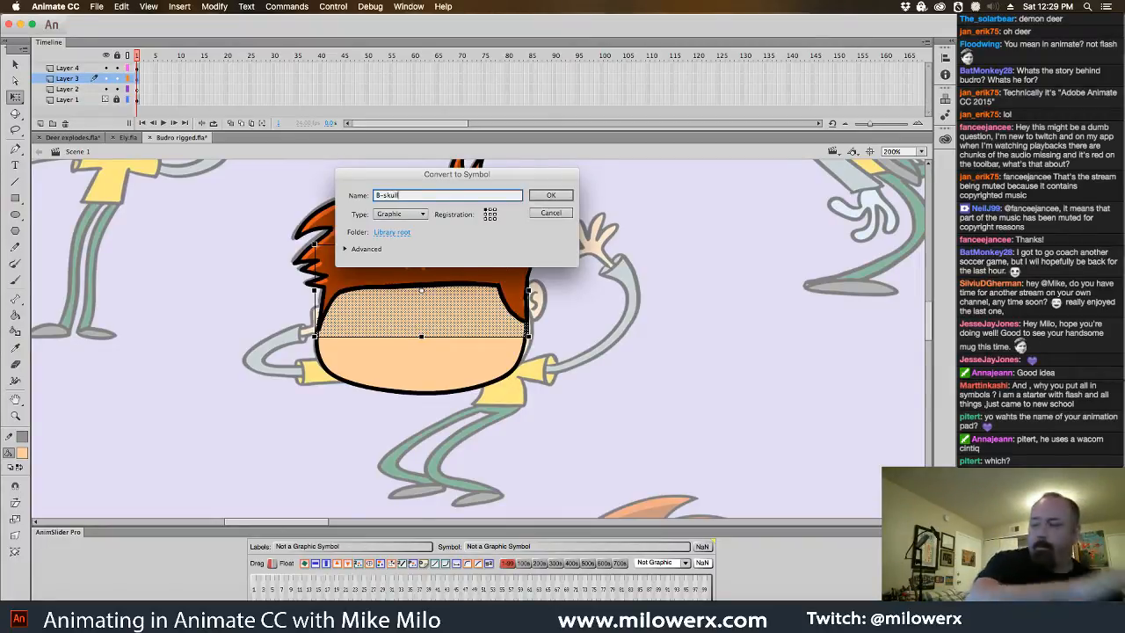
{"action": "key", "text": "Return"}
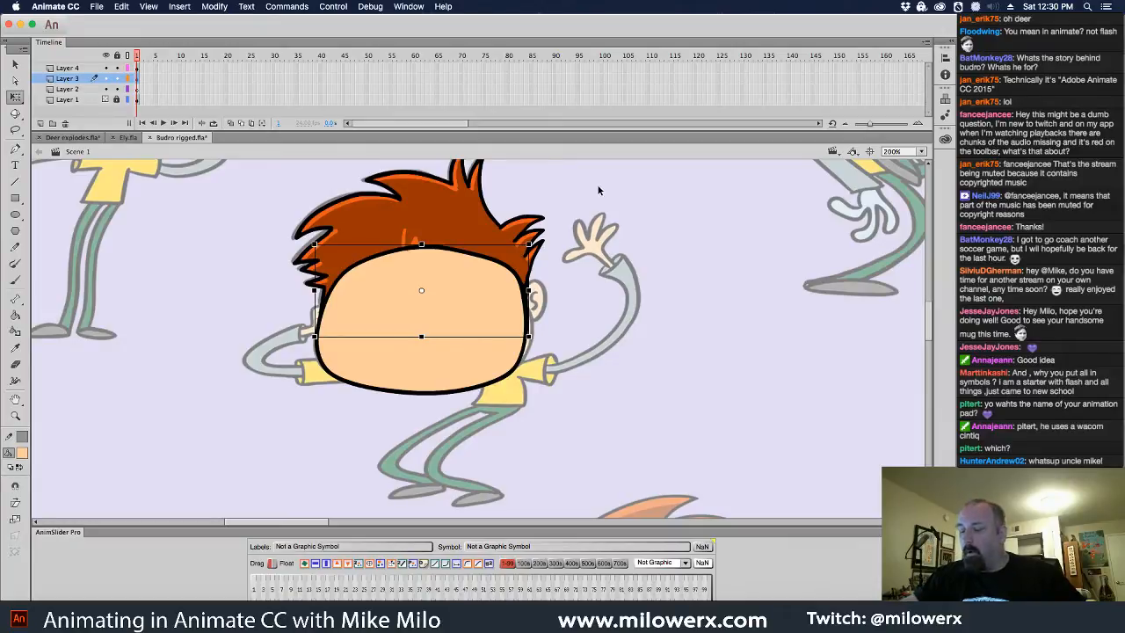
- Toggle the skull symbol's stacking order in front of and behind the hair, leave it behind the hair, and deselect it
{"action": "key", "text": "super+Down"}
{"action": "key", "text": "super+Up"}
{"action": "key", "text": "super+Down"}
{"action": "key", "text": "super+Up"}
{"action": "key", "text": "super+Down"}
{"action": "key", "text": "super+Up"}
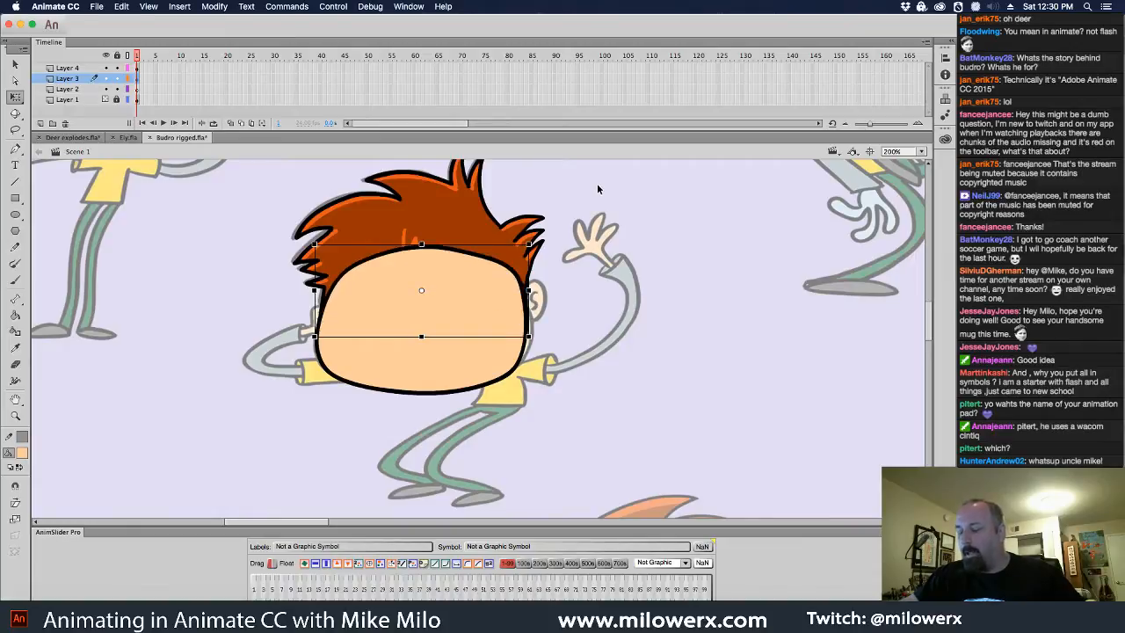
{"action": "key", "text": "super+Down"}
{"action": "left_click", "coordinate": [590, 250]}
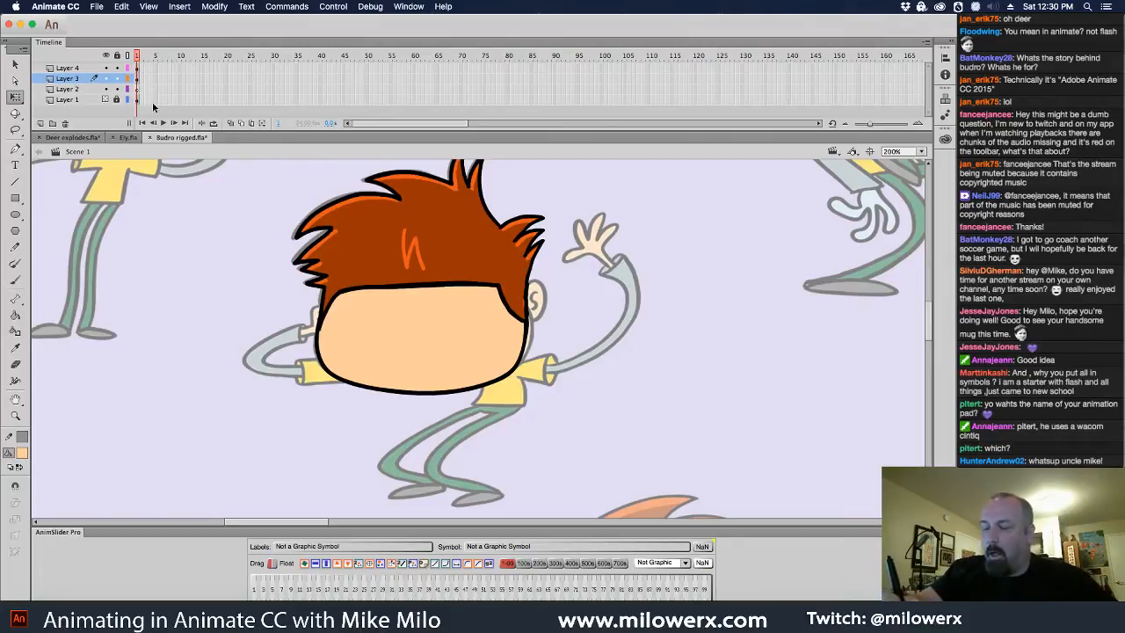
- Add a layer above Layer 3 and brush a black ear outline with an inner detail line beside the face, below the hair tip
{"action": "left_click", "coordinate": [82, 80]}
{"action": "left_click", "coordinate": [43, 124]}
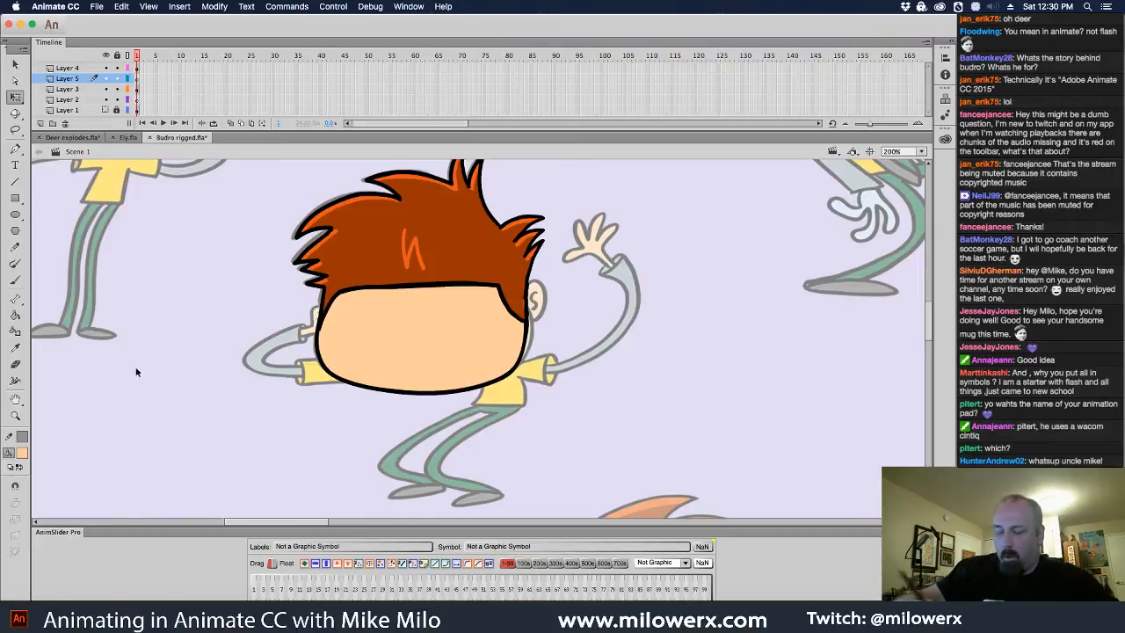
{"action": "left_click", "coordinate": [15, 279]}
{"action": "left_click", "coordinate": [22, 452]}
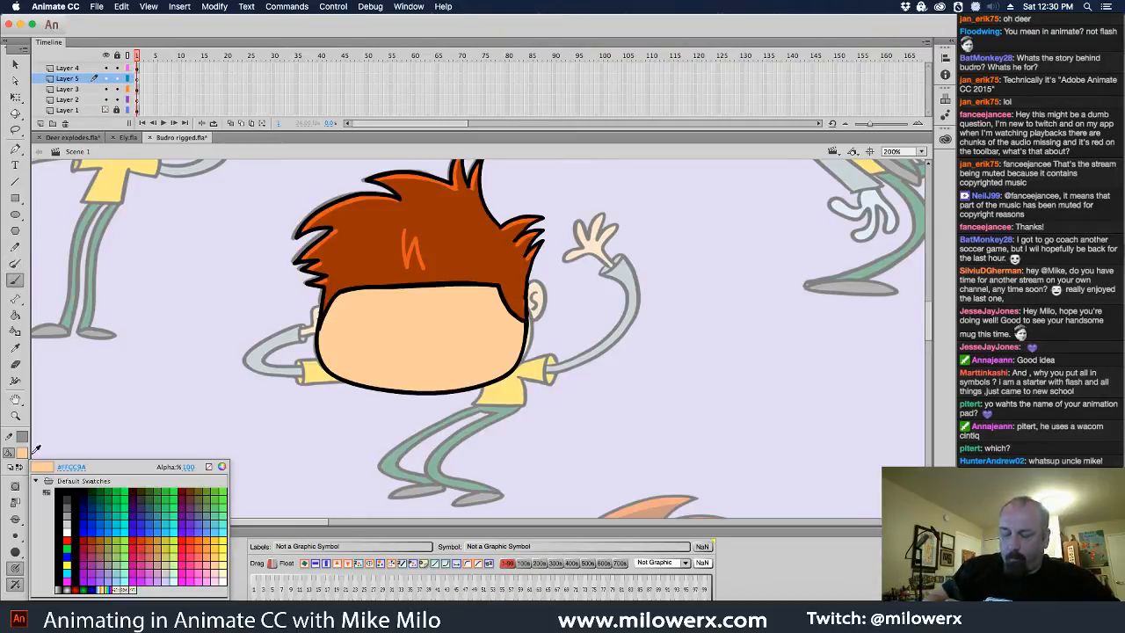
{"action": "left_click", "coordinate": [59, 490]}
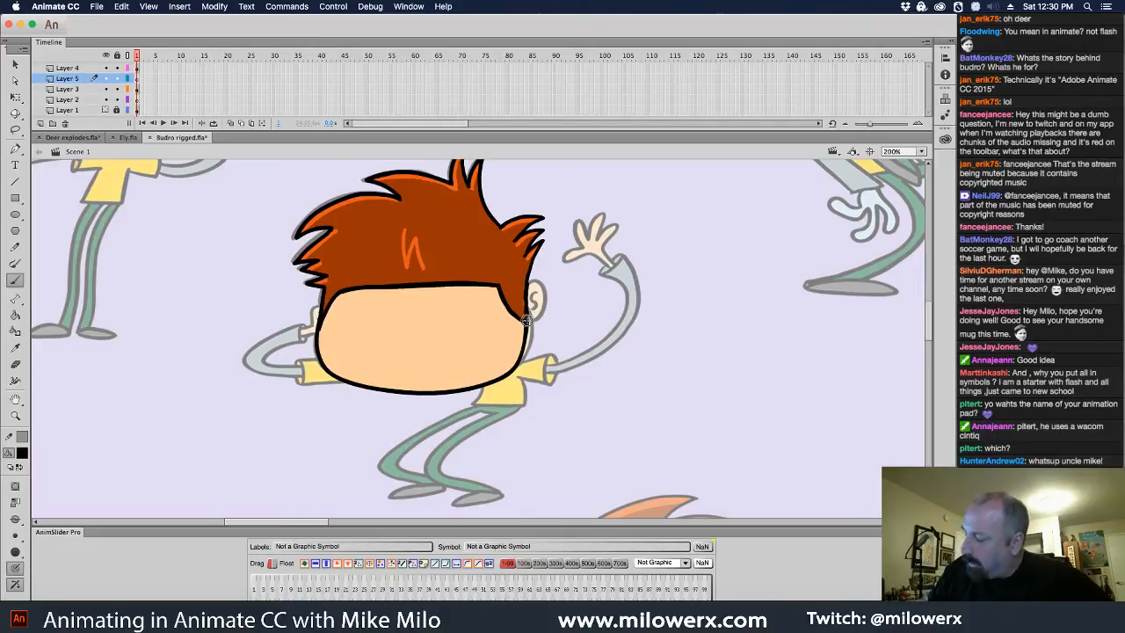
{"action": "mouse_move", "coordinate": [523, 322]}
{"action": "left_mouse_down"}
{"action": "mouse_move", "coordinate": [538, 309]}
{"action": "mouse_move", "coordinate": [523, 344]}
{"action": "left_mouse_up"}
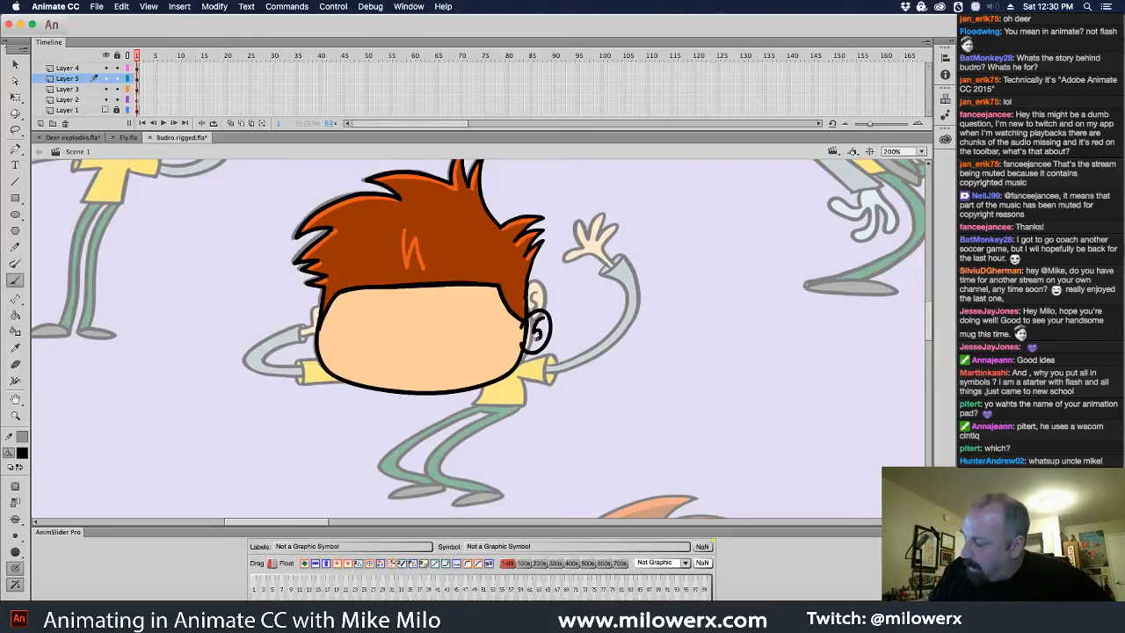
{"action": "left_click", "coordinate": [138, 80]}
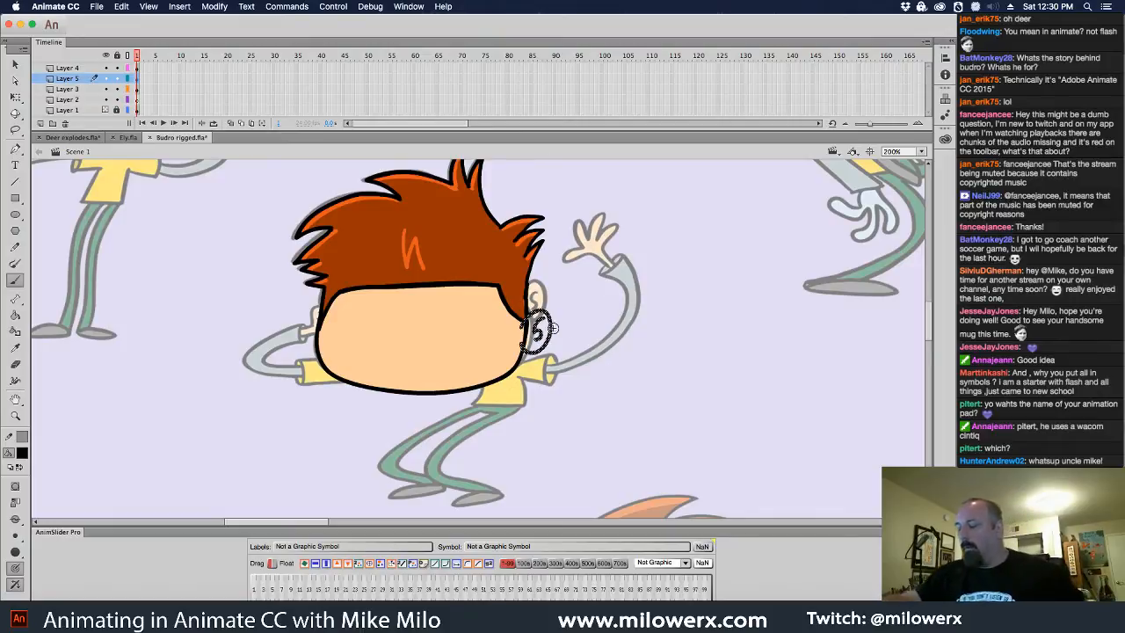
{"action": "left_click", "coordinate": [566, 295]}
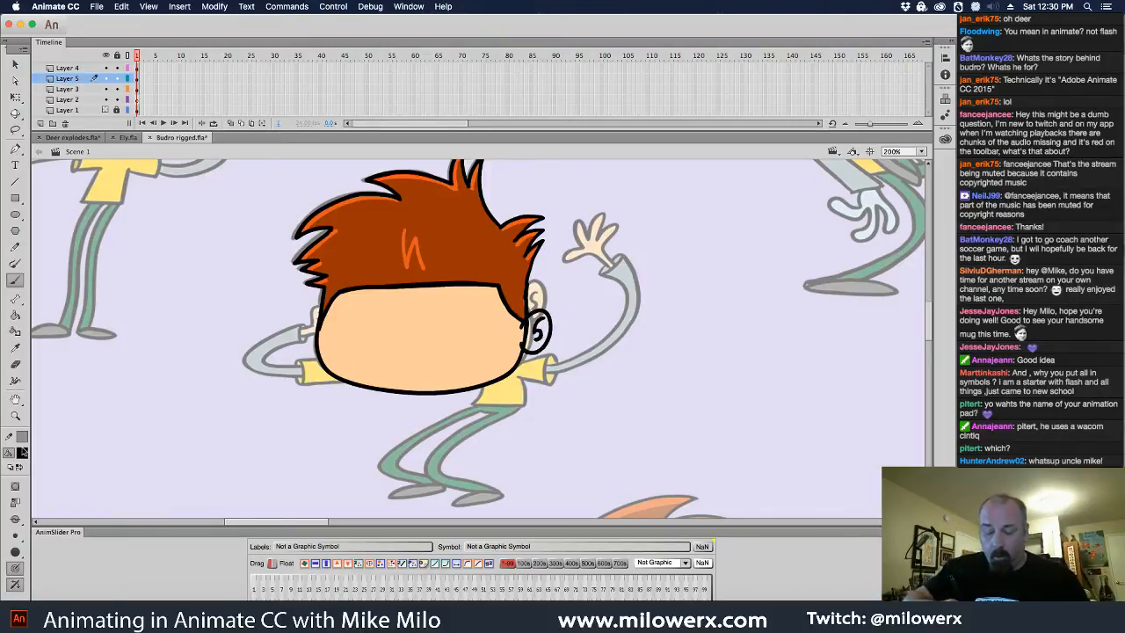
- Sample a light skin tone from the face as the fill color and hide Layers 4, 3 and 2 to isolate the ear outline
{"action": "left_click", "coordinate": [22, 453]}
{"action": "left_click", "coordinate": [385, 339]}
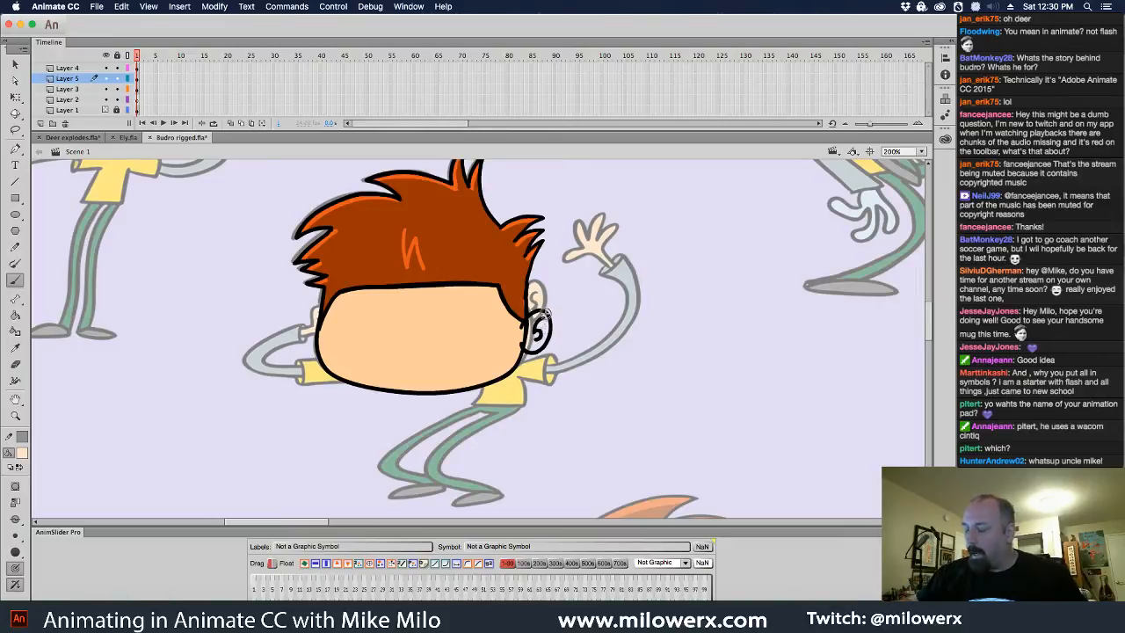
{"action": "key", "text": "z"}
{"action": "left_click", "coordinate": [567, 307]}
{"action": "left_click_drag", "start_coordinate": [586, 311], "coordinate": [619, 284]}
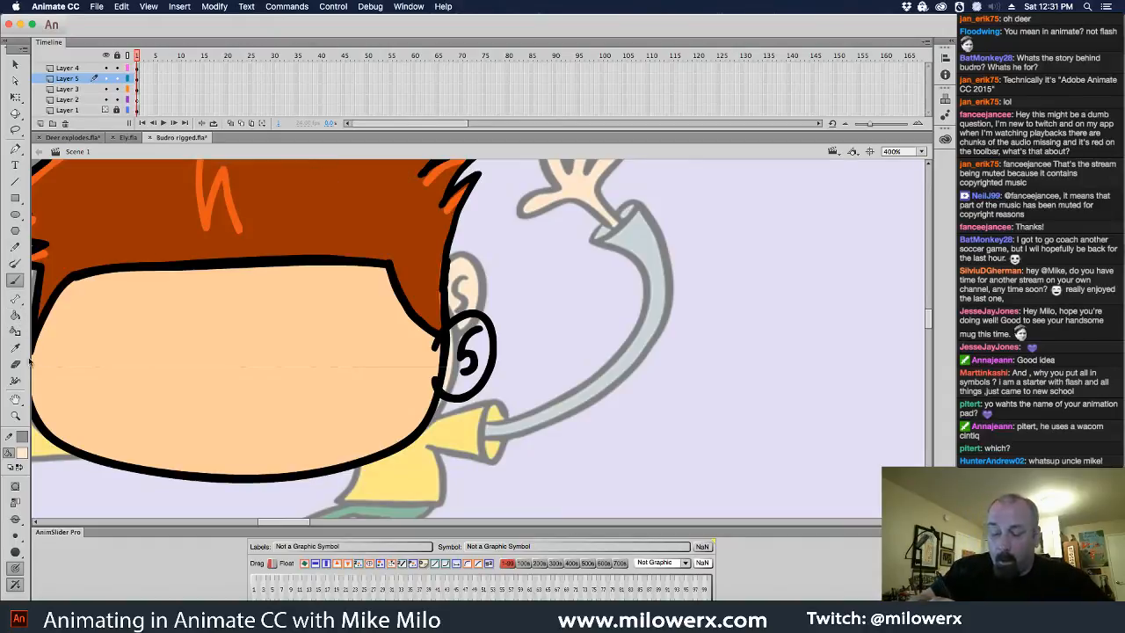
{"action": "left_click", "coordinate": [16, 519]}
{"action": "left_click", "coordinate": [36, 522]}
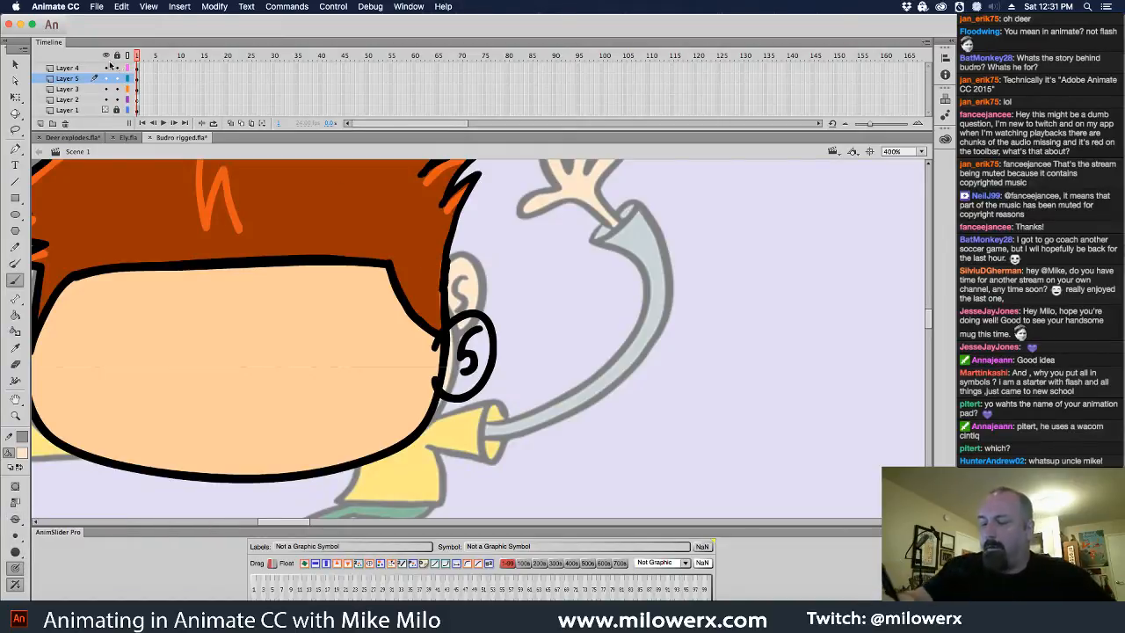
{"action": "left_click_drag", "start_coordinate": [108, 69], "coordinate": [108, 102]}
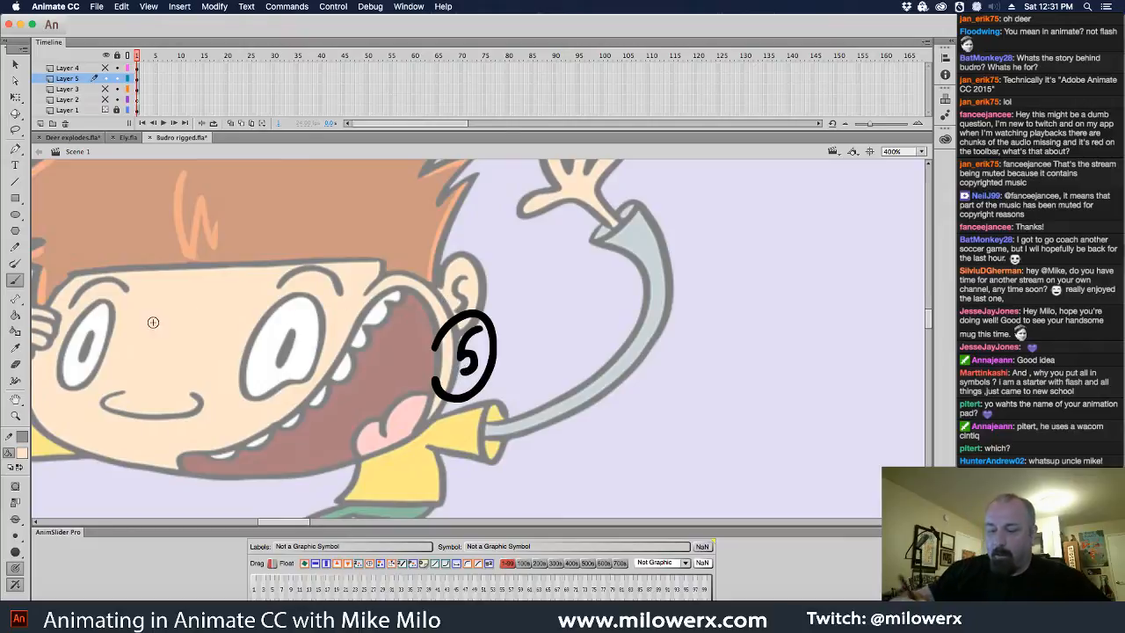
- Try to fill the ear outline with the light skin tone using the Paint Bucket with Close Medium Gaps
{"action": "key", "text": "k"}
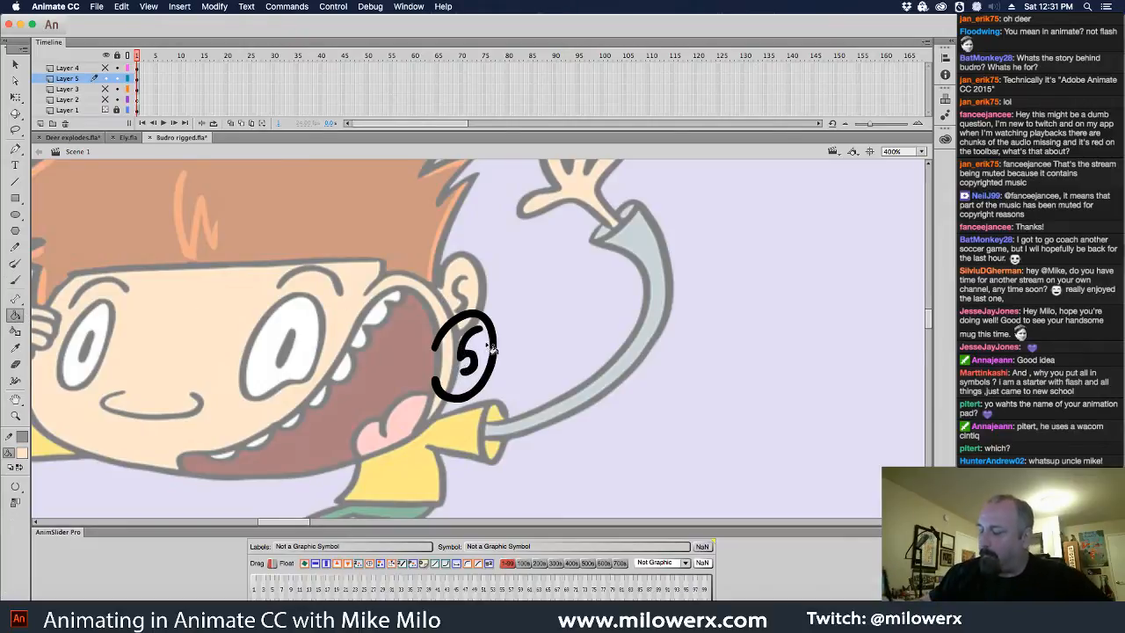
{"action": "left_click", "coordinate": [15, 485]}
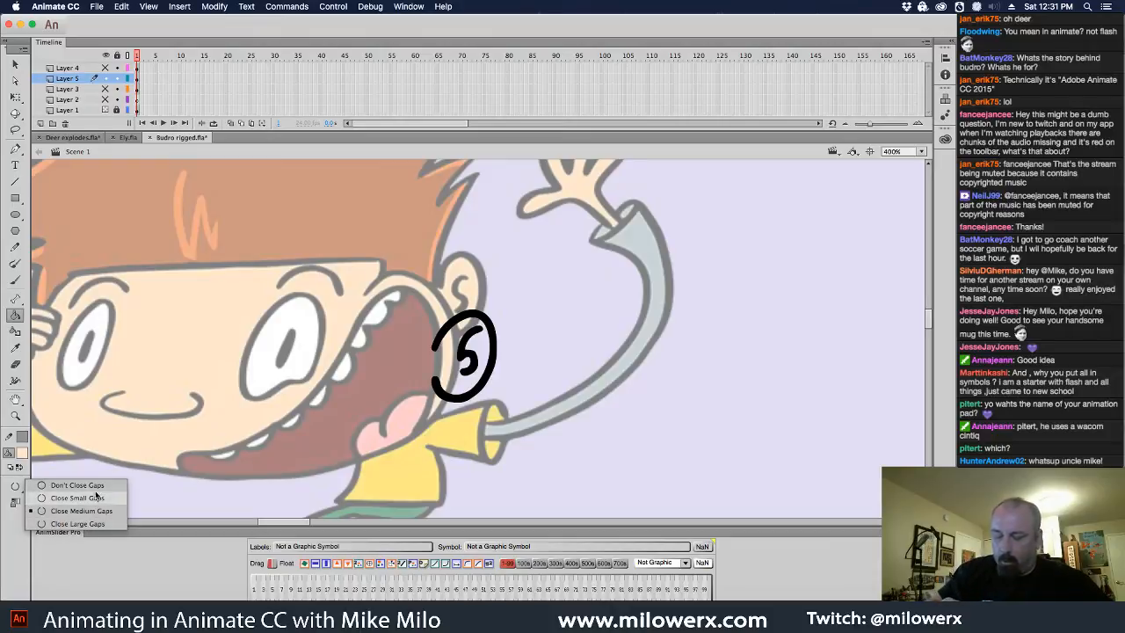
{"action": "left_click", "coordinate": [22, 317]}
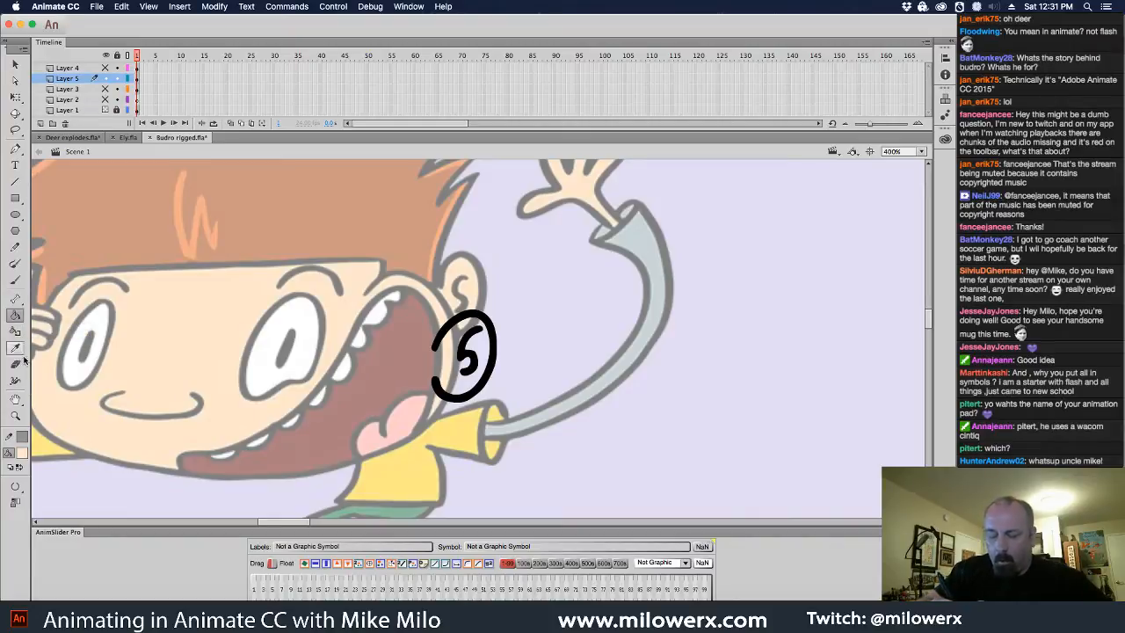
{"action": "left_click", "coordinate": [15, 486]}
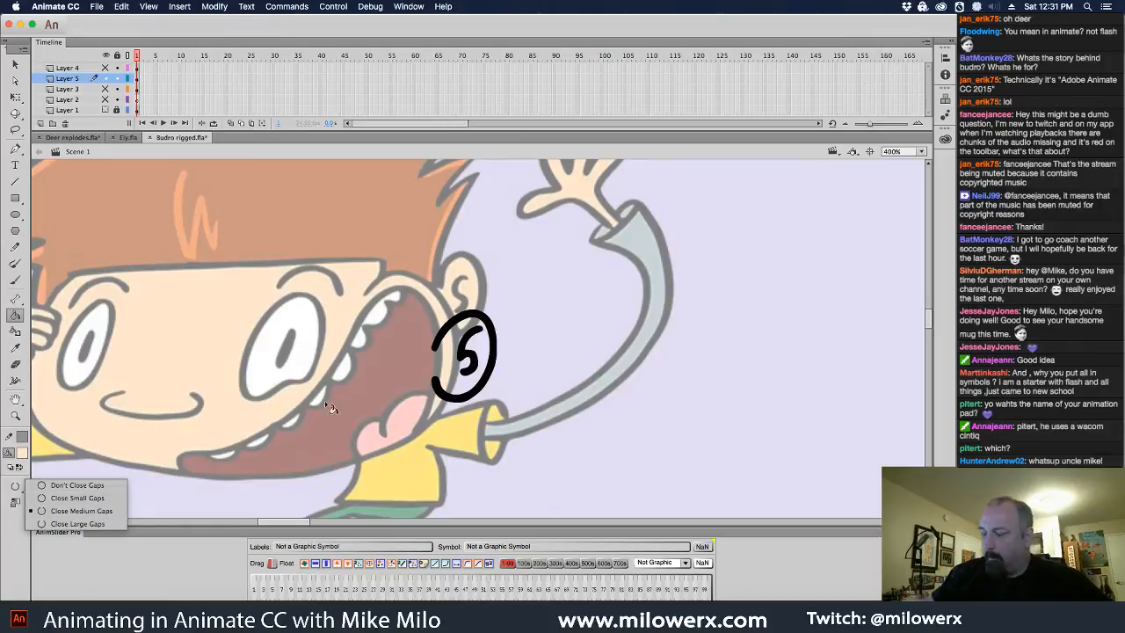
{"action": "left_click", "coordinate": [459, 341]}
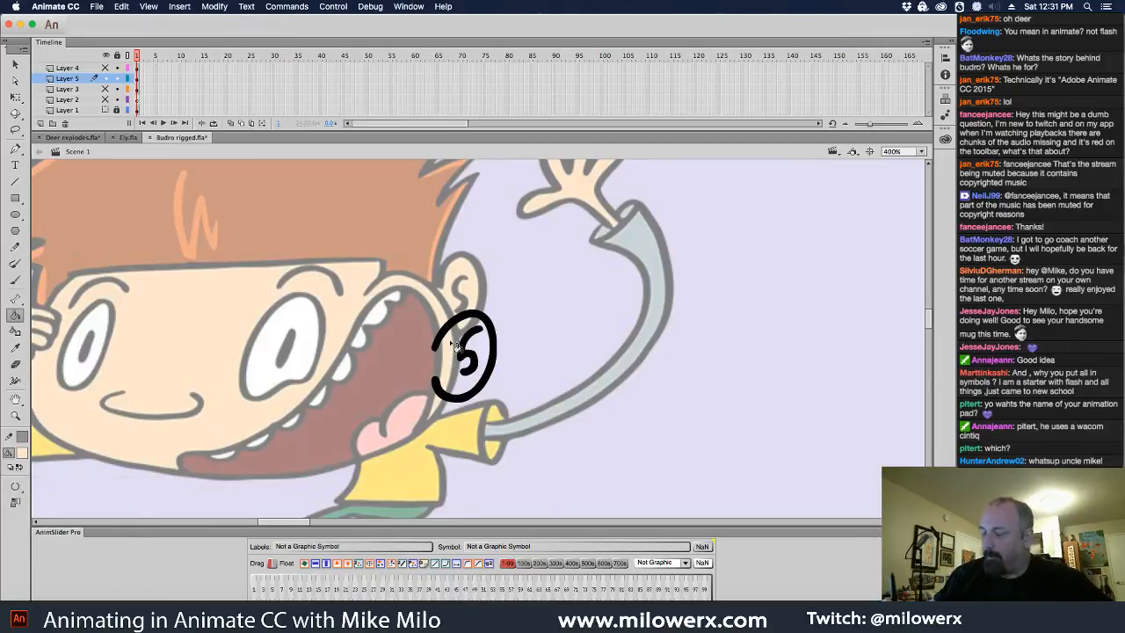
- Set the brush to Paint Behind, close the ear's open side with a light skin-tone stroke, and fill the ear interior with that color
{"action": "left_click", "coordinate": [15, 280]}
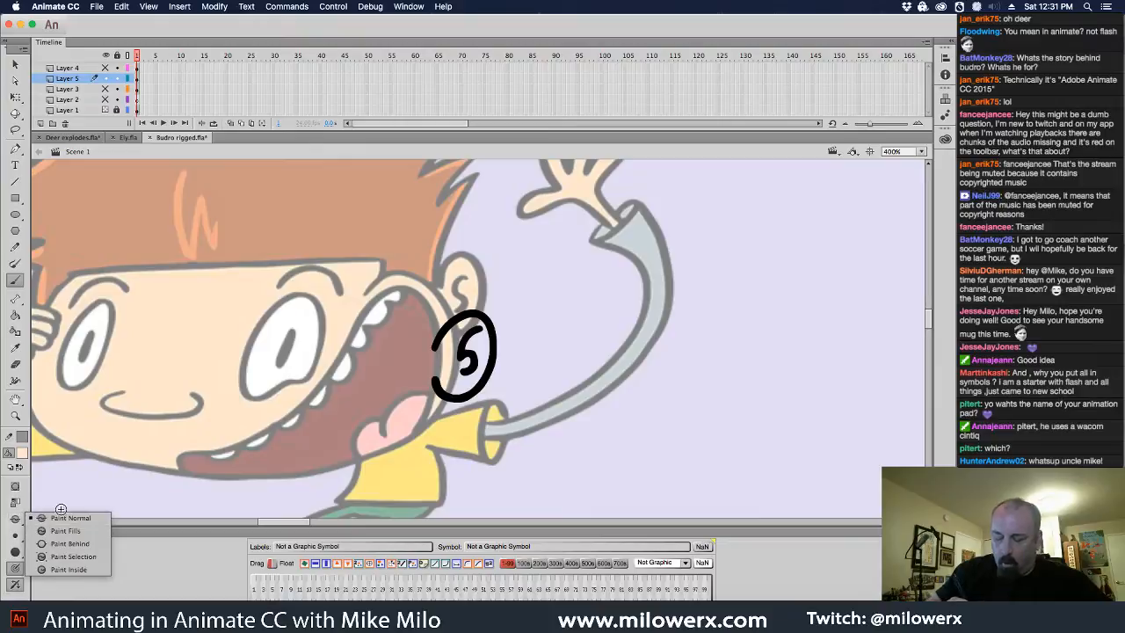
{"action": "left_click", "coordinate": [15, 519]}
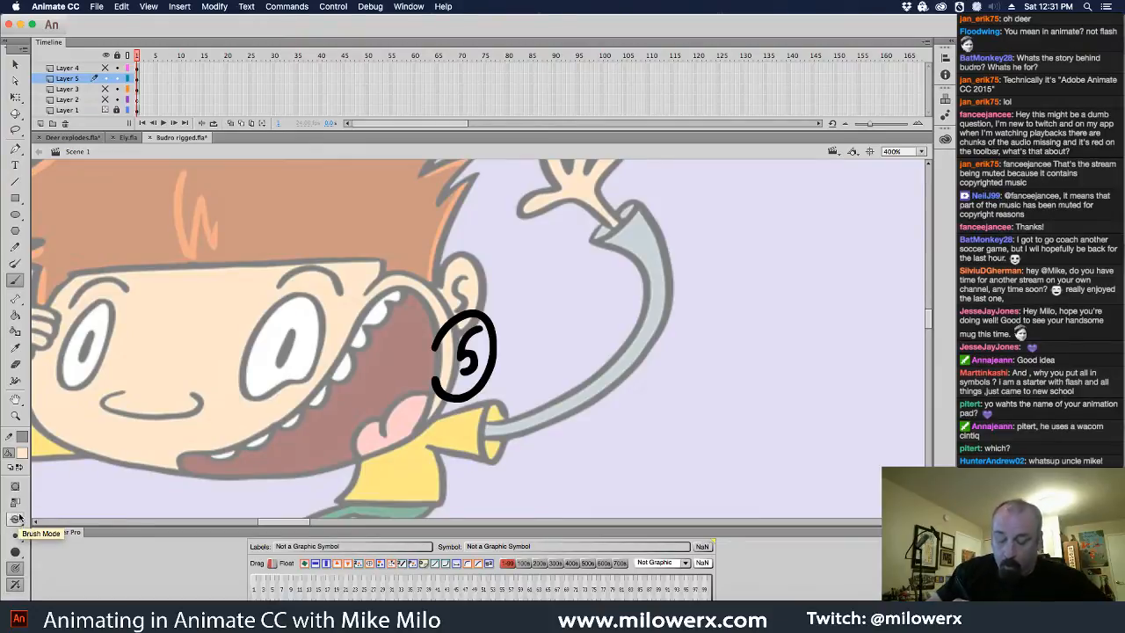
{"action": "left_click", "coordinate": [17, 519]}
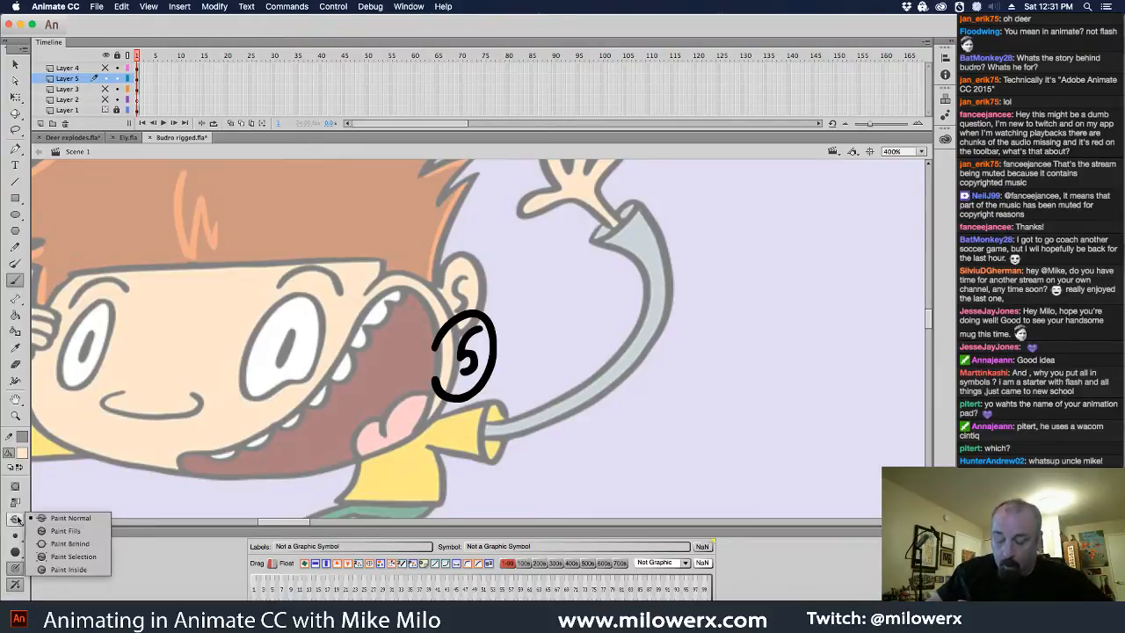
{"action": "left_click", "coordinate": [90, 544]}
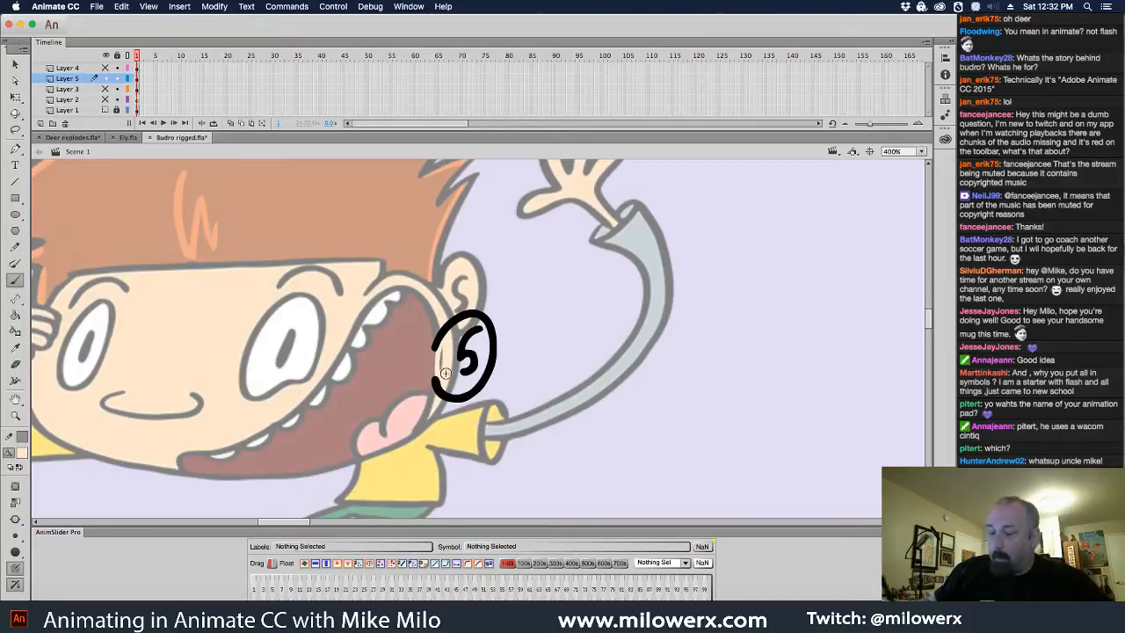
{"action": "left_click", "coordinate": [14, 315]}
{"action": "left_click", "coordinate": [464, 332]}
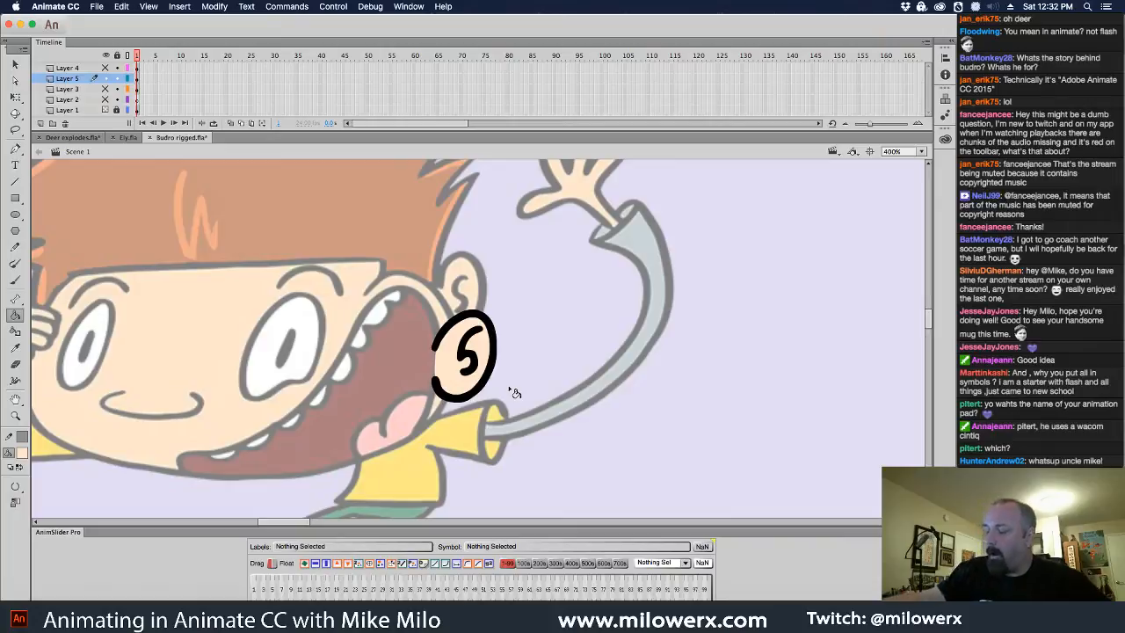
- Select all the ear artwork on Layer 5 and convert it to a Graphic symbol named B-ear
{"action": "left_click", "coordinate": [137, 78]}
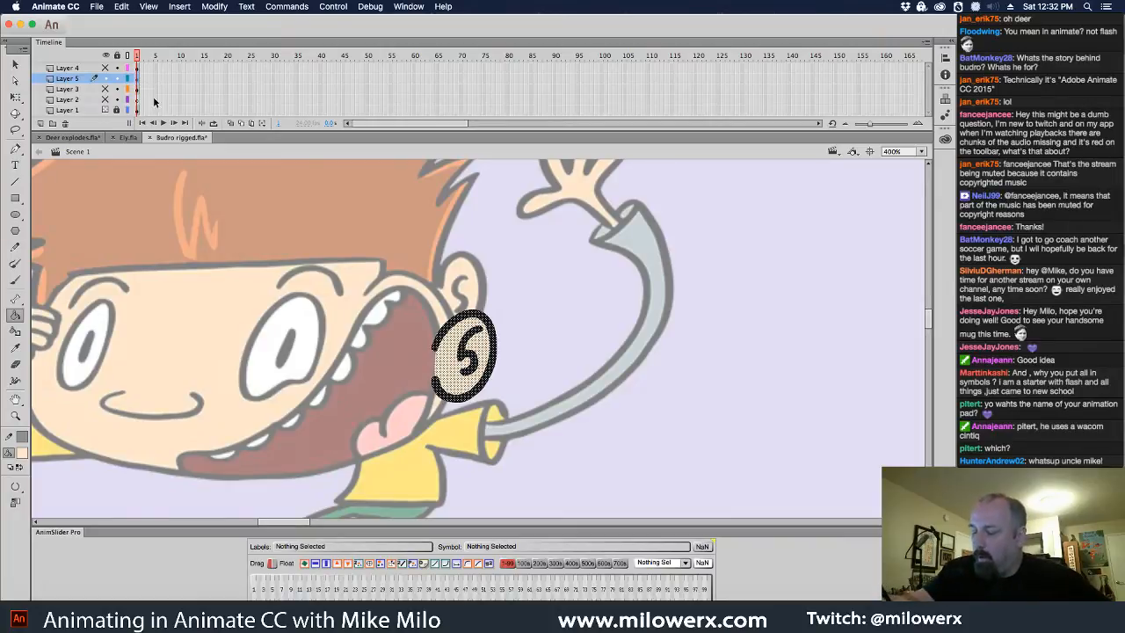
{"action": "key", "text": "F8"}
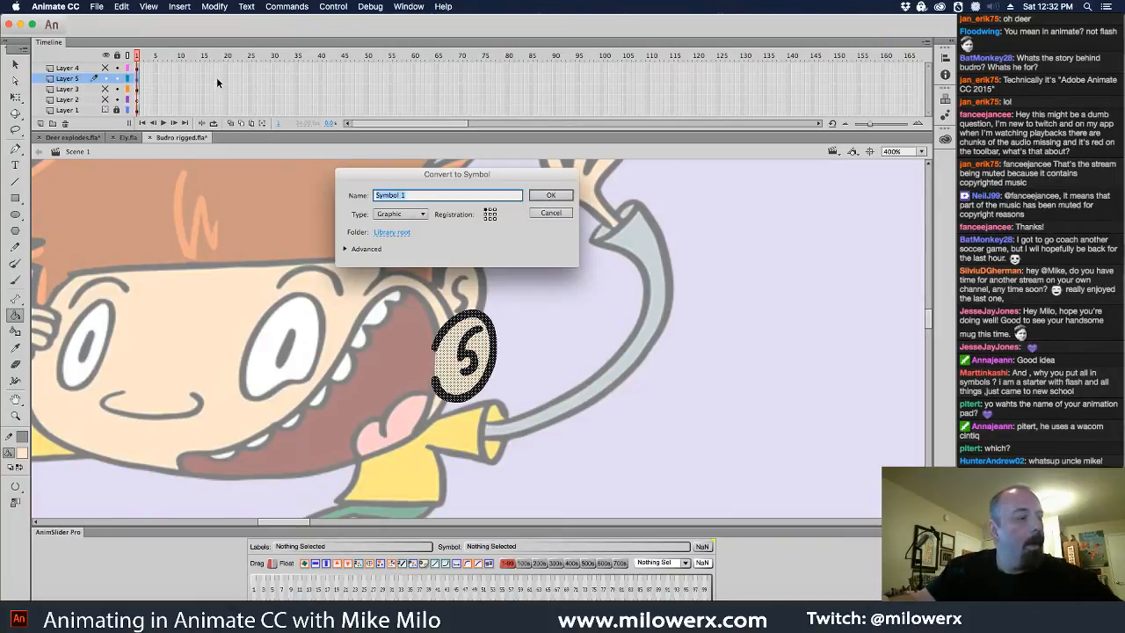
{"action": "type", "text": "B-"}
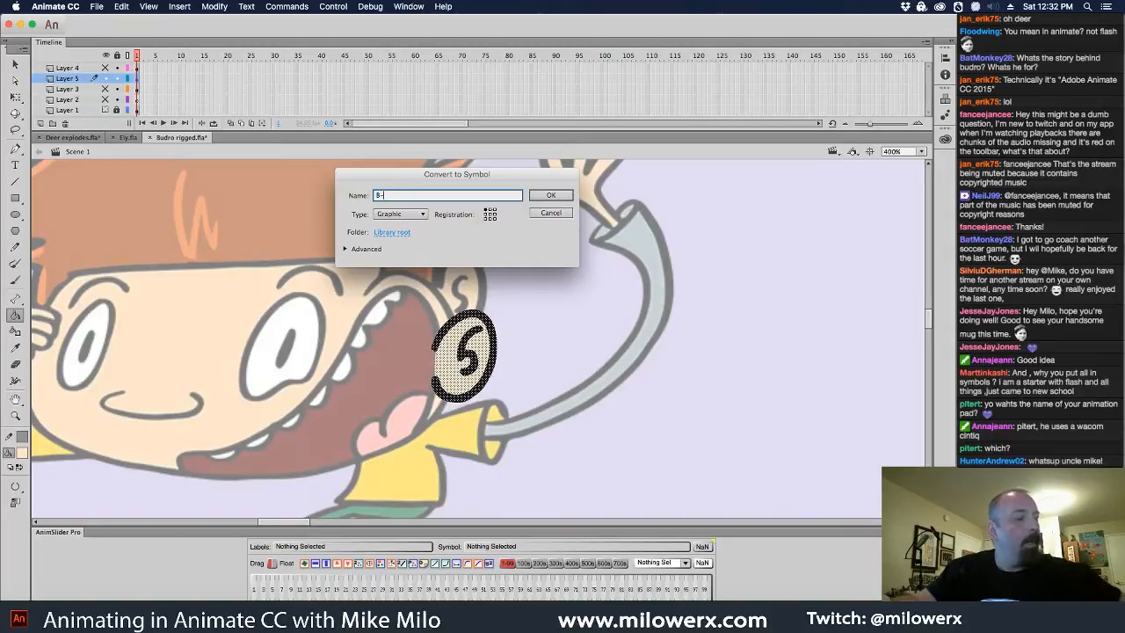
{"action": "type", "text": "ear"}
{"action": "key", "text": "Return"}
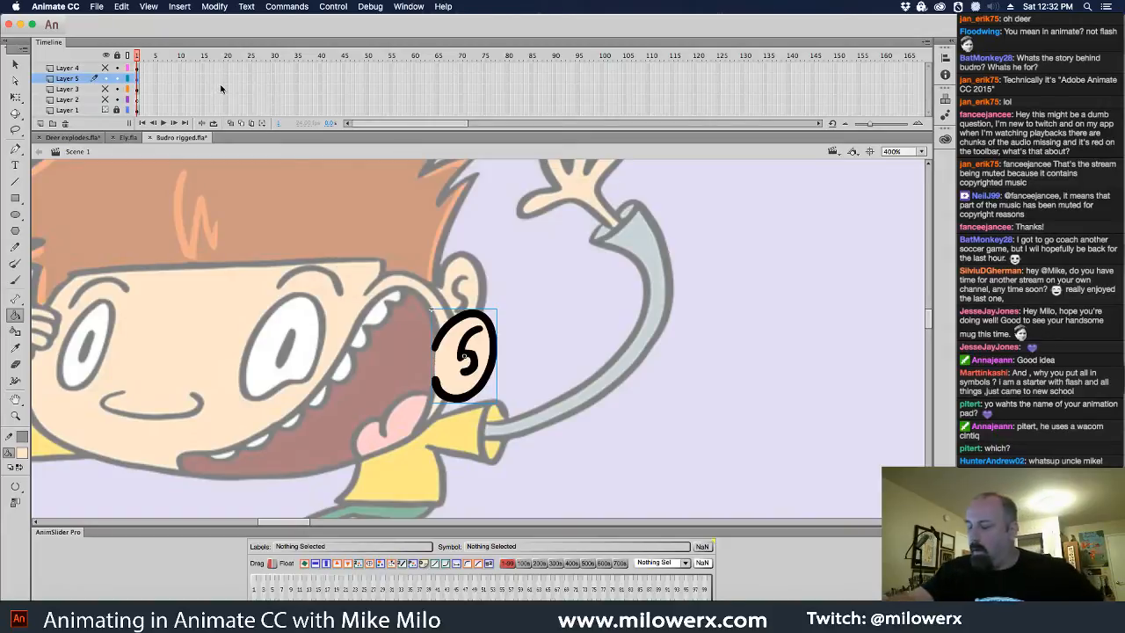
- Show Layers 4, 3 and 2 again and try to pick a matching skin tone as the fill color
{"action": "left_click_drag", "start_coordinate": [106, 67], "coordinate": [105, 100]}
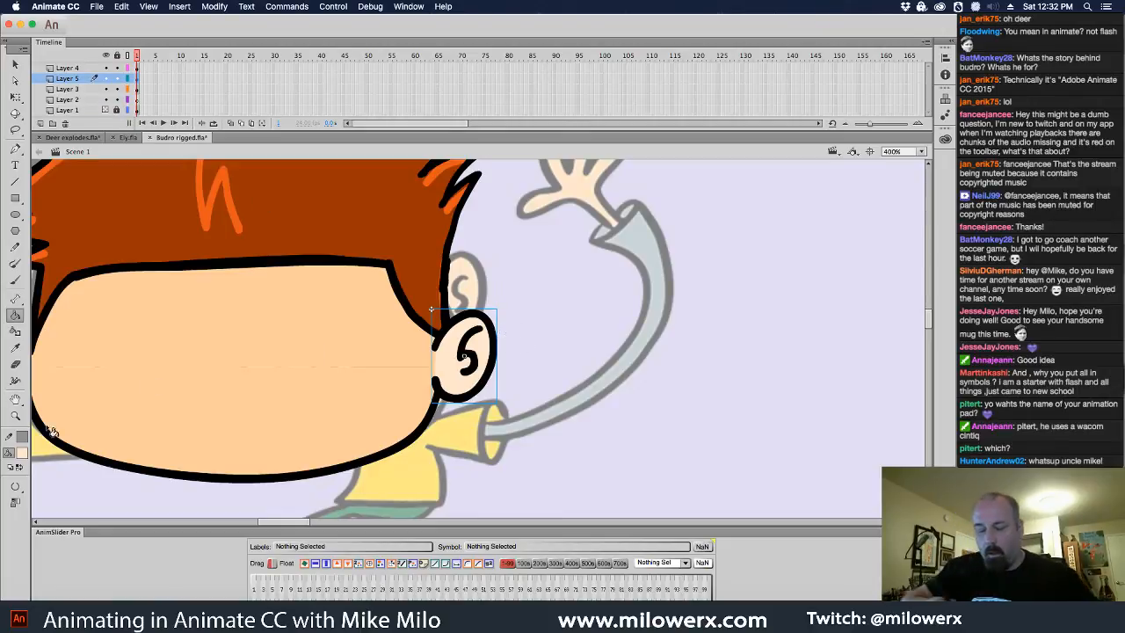
{"action": "left_click", "coordinate": [22, 436]}
{"action": "left_click", "coordinate": [180, 349]}
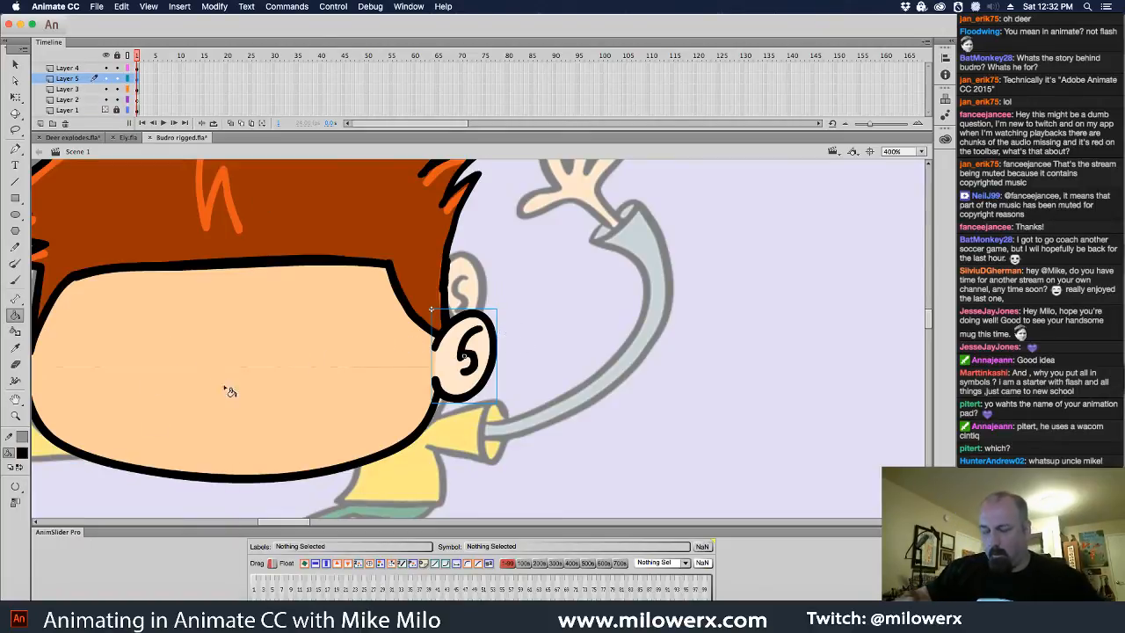
{"action": "left_click", "coordinate": [23, 454]}
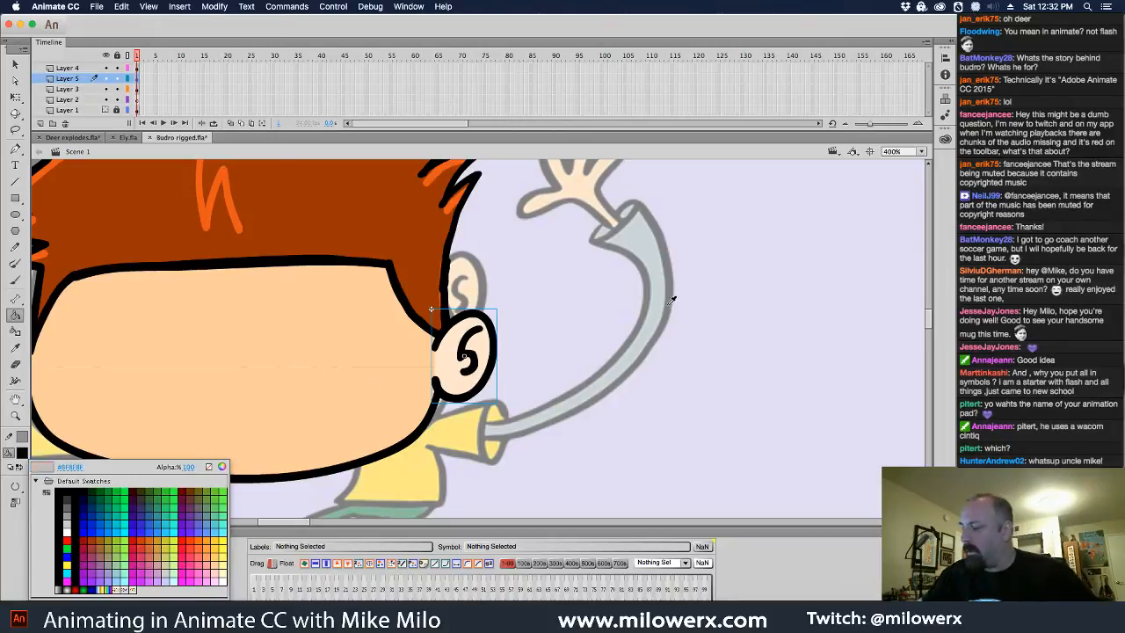
{"action": "key", "text": "Escape"}
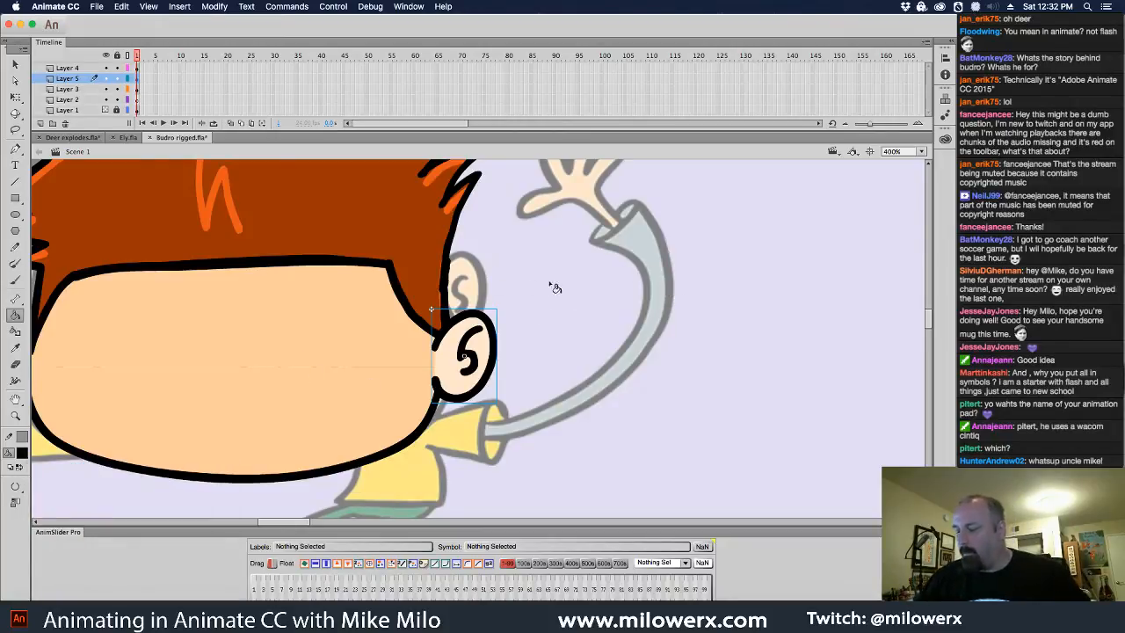
- Sample the skin tone from the face of the full-color Budro beside the faded model sheet as the fill color
{"action": "key", "text": "super+minus"}
{"action": "key", "text": "super+minus"}
{"action": "scroll", "coordinate": [653, 413], "scroll_direction": "right", "scroll_amount": 15}
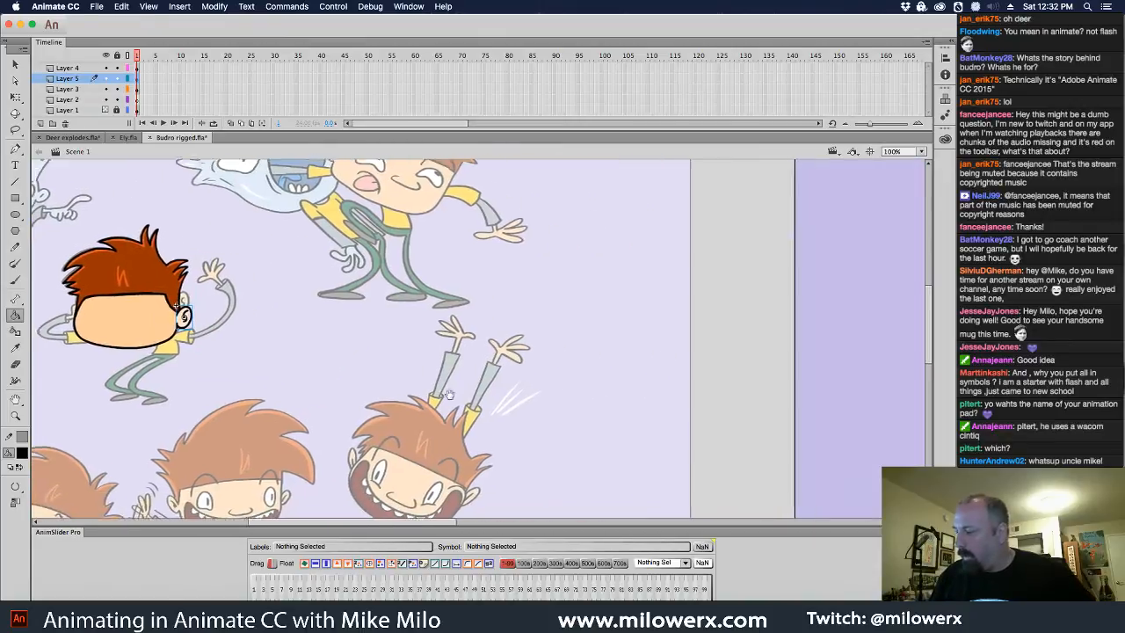
{"action": "left_click", "coordinate": [22, 452]}
{"action": "left_click", "coordinate": [689, 257]}
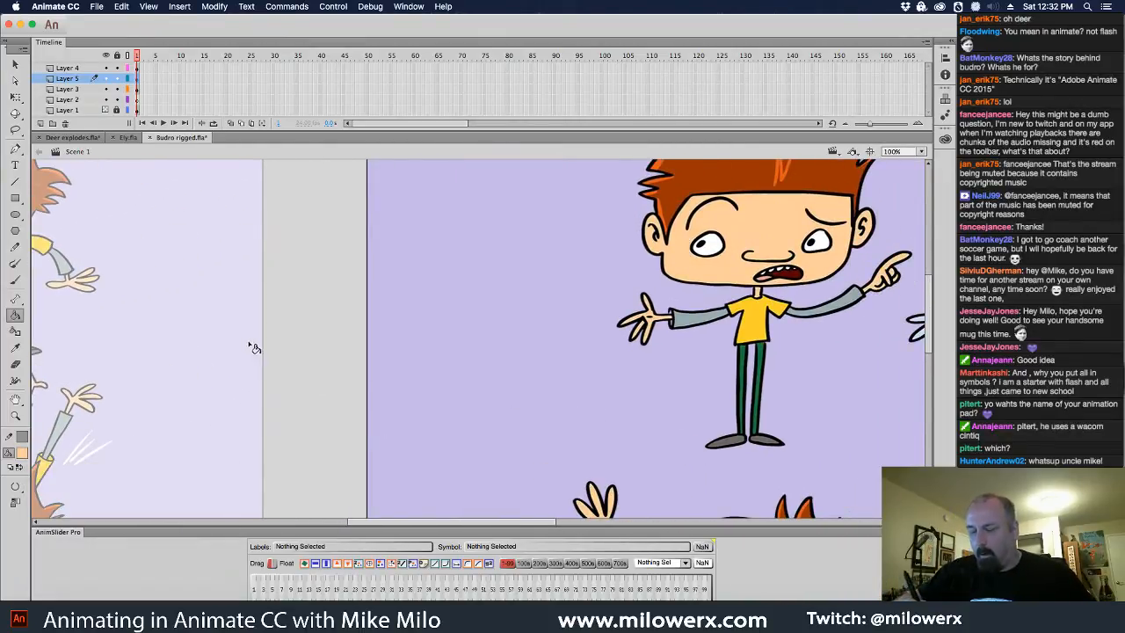
- Open the ear symbol for editing, refill the ear with the sampled skin tone, and return to the main scene
{"action": "scroll", "coordinate": [263, 339], "scroll_direction": "left", "scroll_amount": 15}
{"action": "left_click_drag", "start_coordinate": [460, 364], "coordinate": [625, 383]}
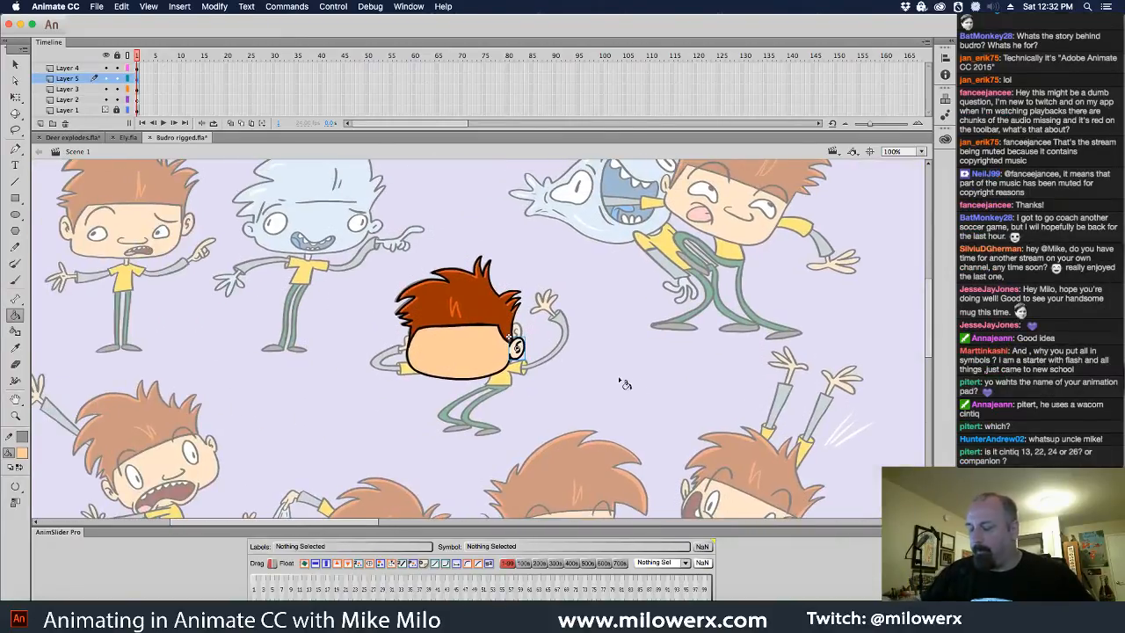
{"action": "left_click", "coordinate": [517, 351], "text": "super"}
{"action": "left_click", "coordinate": [505, 353], "text": "super"}
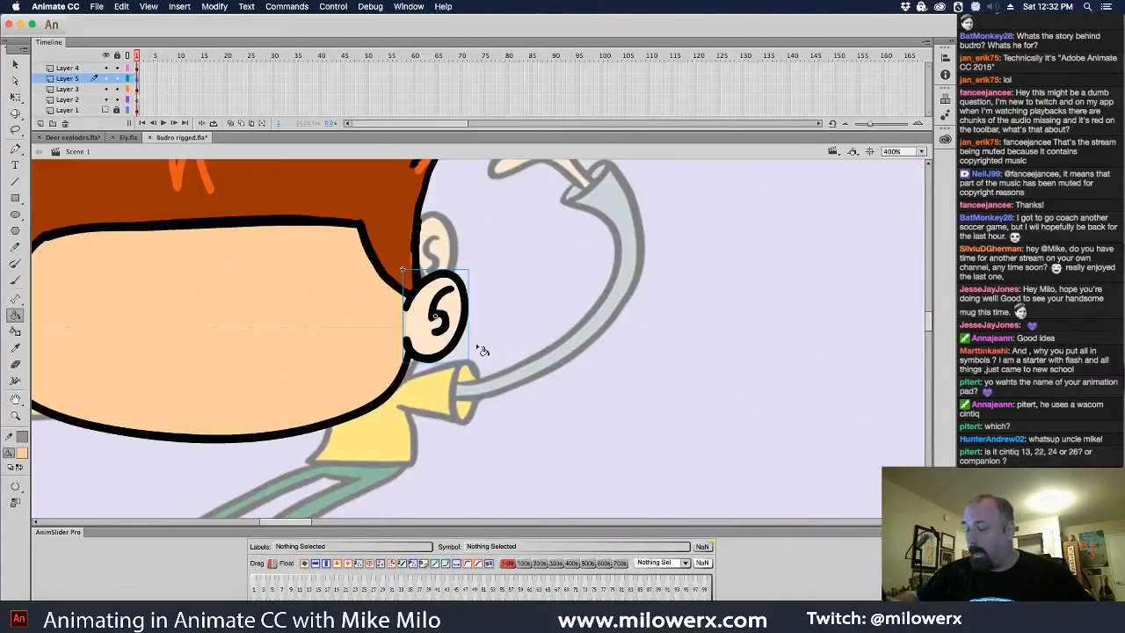
{"action": "double_click", "coordinate": [445, 288]}
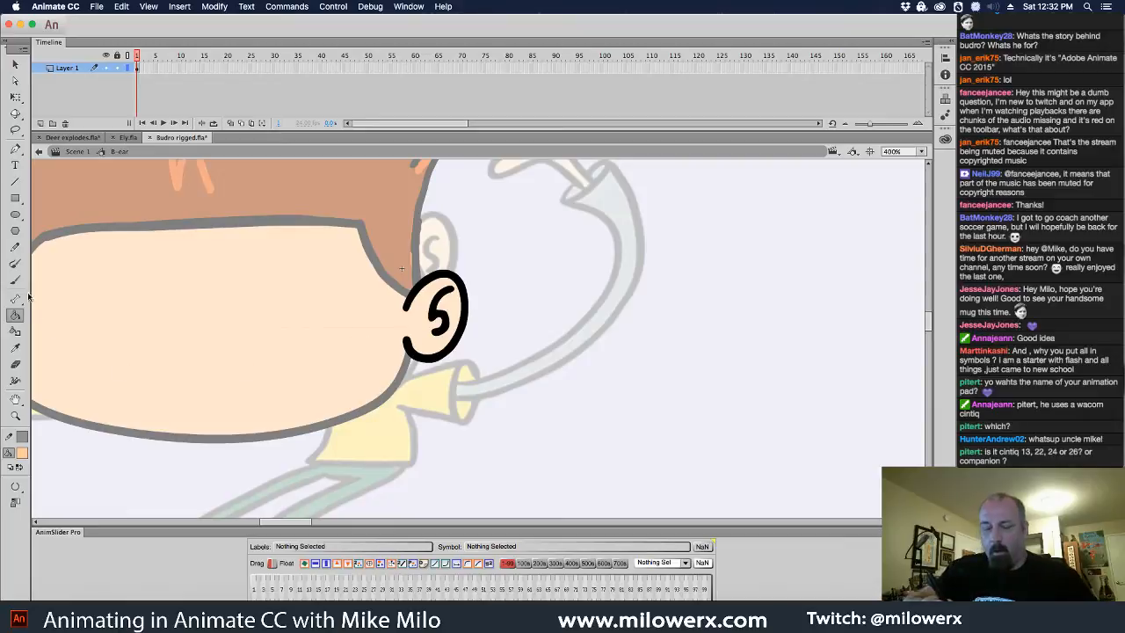
{"action": "left_click", "coordinate": [431, 316]}
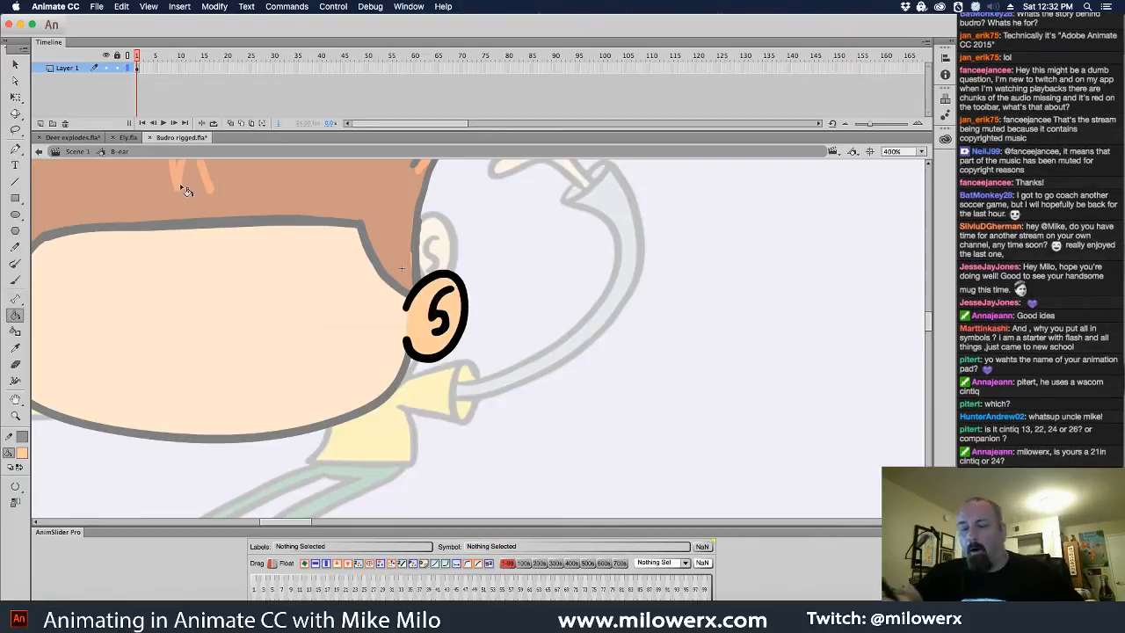
{"action": "left_click", "coordinate": [15, 64]}
{"action": "double_click", "coordinate": [460, 253]}
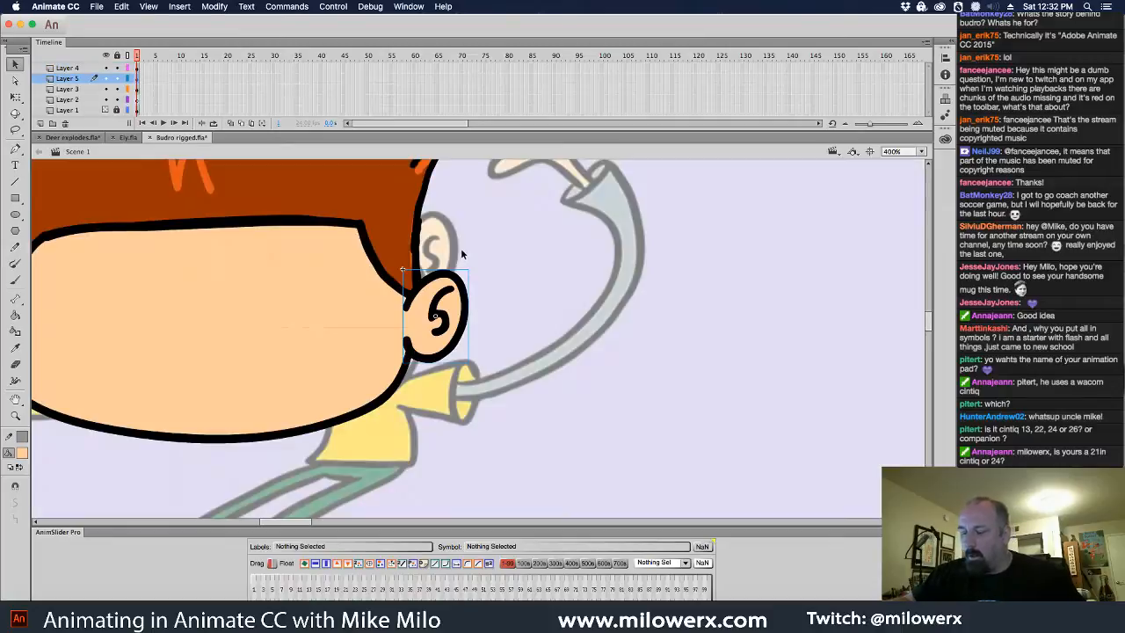
- Open the hair symbol, sample its reddish-brown as the fill color, and fill the orange sliver along the outline above the ear
{"action": "left_click", "coordinate": [420, 264]}
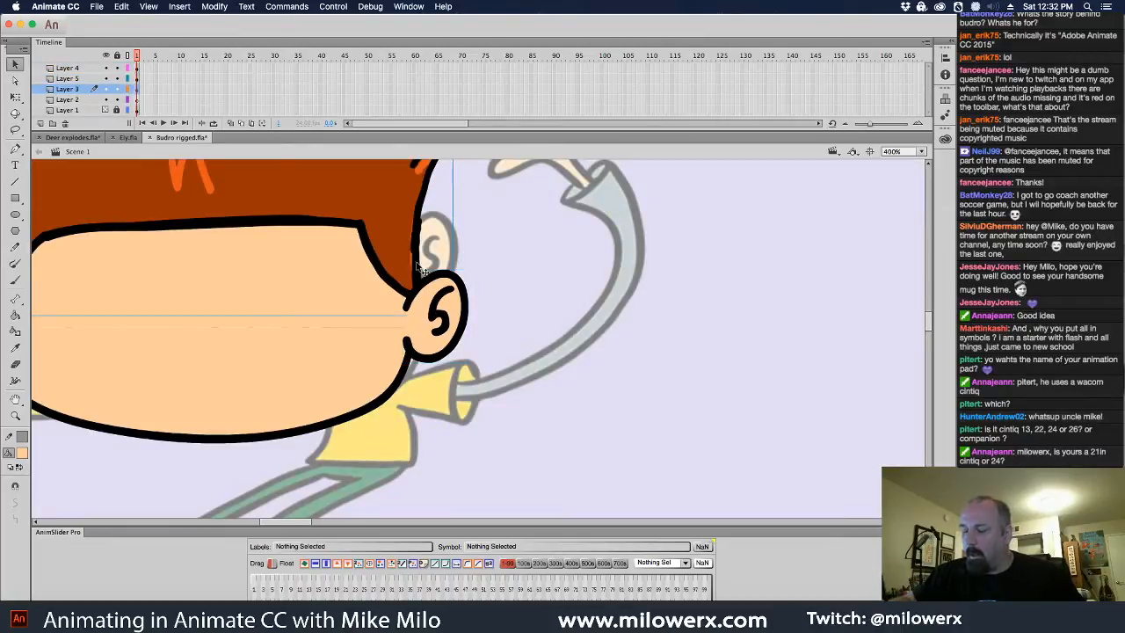
{"action": "double_click", "coordinate": [422, 268]}
{"action": "left_click", "coordinate": [423, 237]}
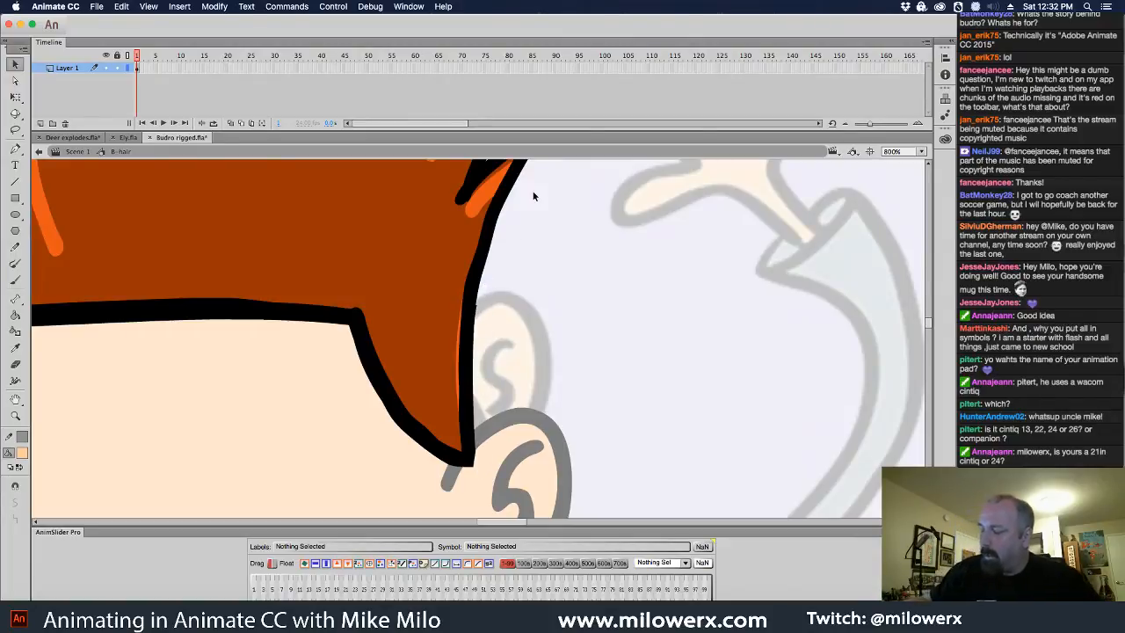
{"action": "left_click", "coordinate": [27, 453]}
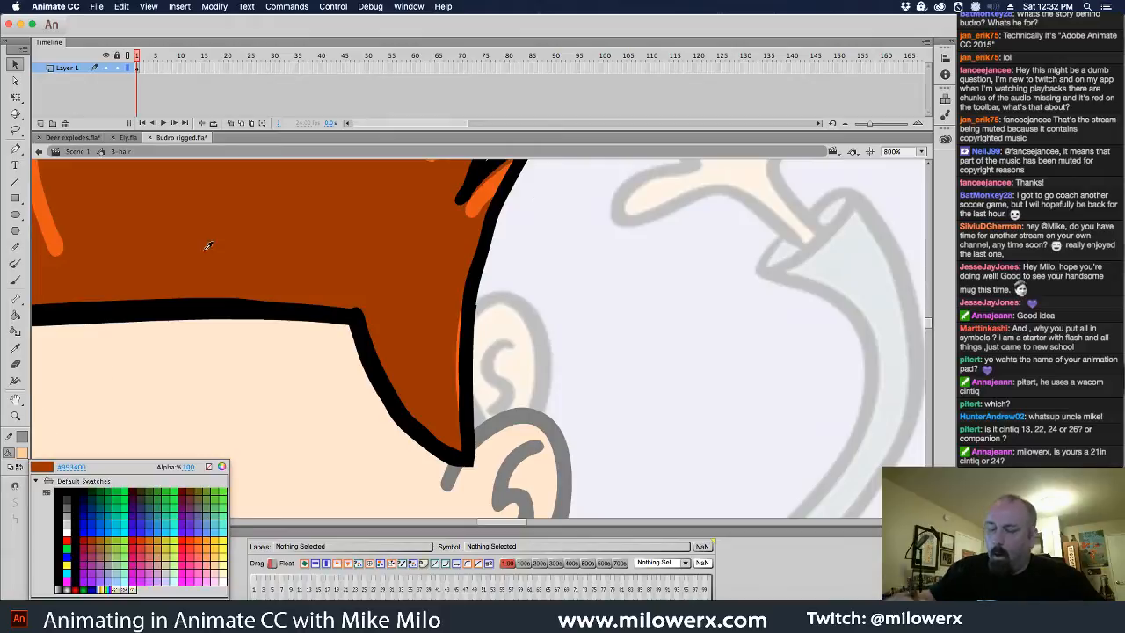
{"action": "left_click", "coordinate": [199, 260]}
{"action": "key", "text": "b"}
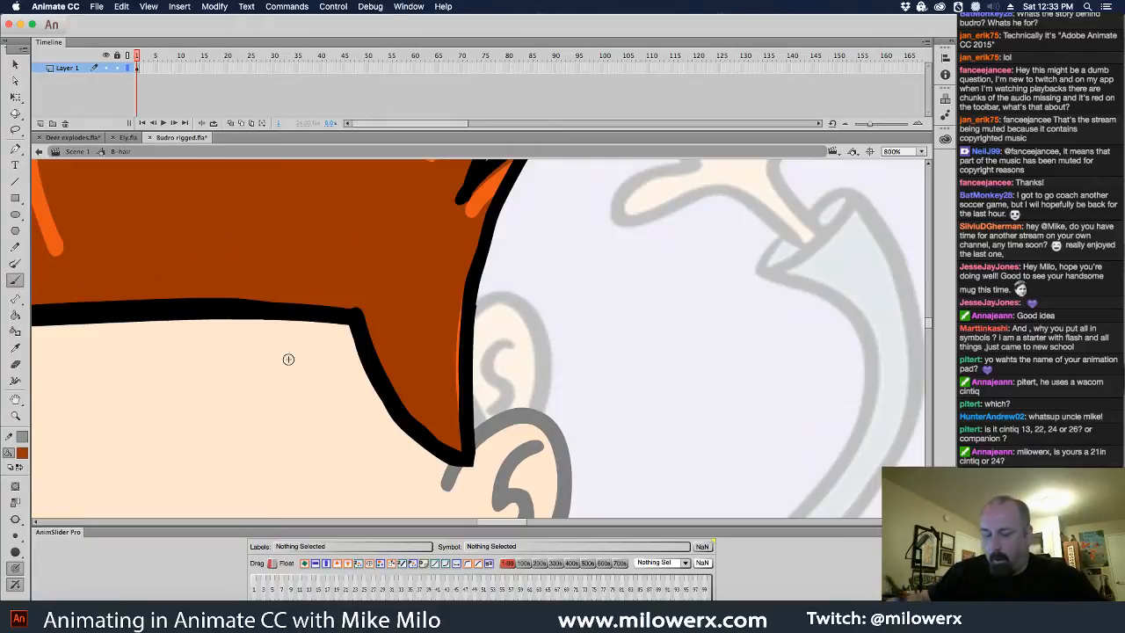
{"action": "key", "text": "k"}
{"action": "left_click", "coordinate": [461, 353]}
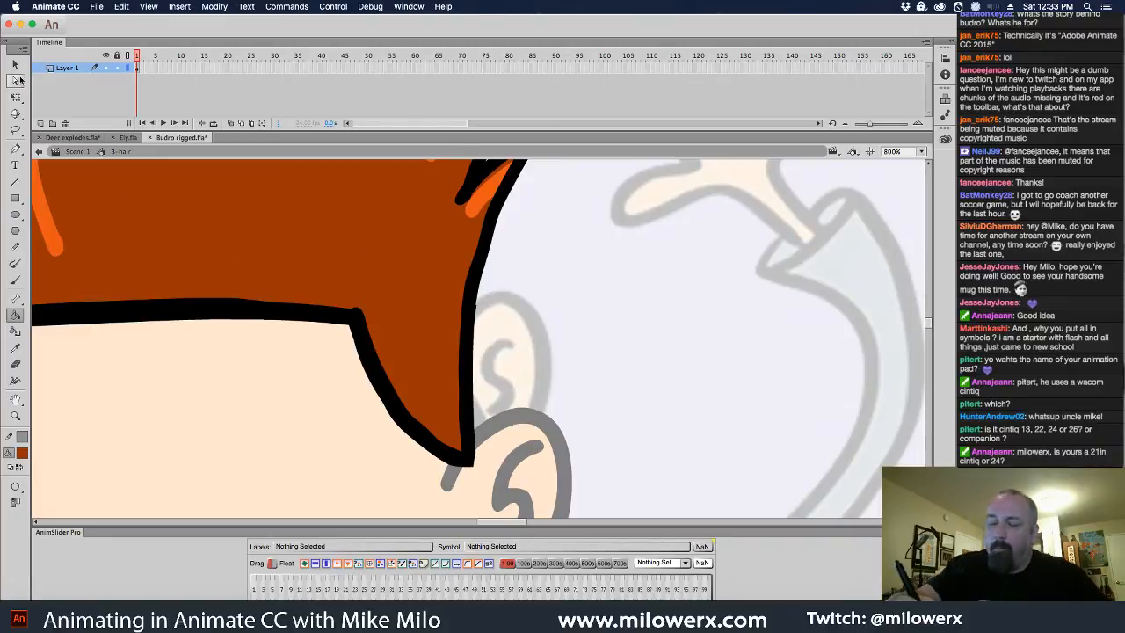
- Switch to the Selection tool and leave the hair symbol to return to Scene 1
{"action": "key", "text": "v"}
{"action": "left_click", "coordinate": [505, 292], "text": "alt+super"}
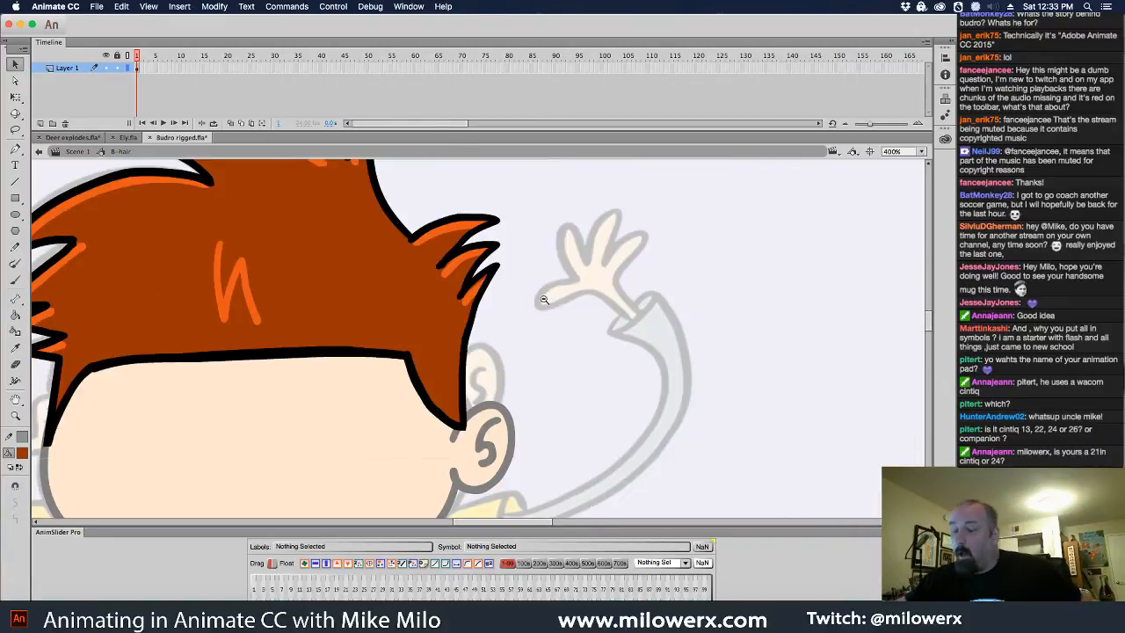
{"action": "left_click", "coordinate": [530, 304], "text": "alt+super"}
{"action": "left_click_drag", "start_coordinate": [484, 362], "coordinate": [517, 325]}
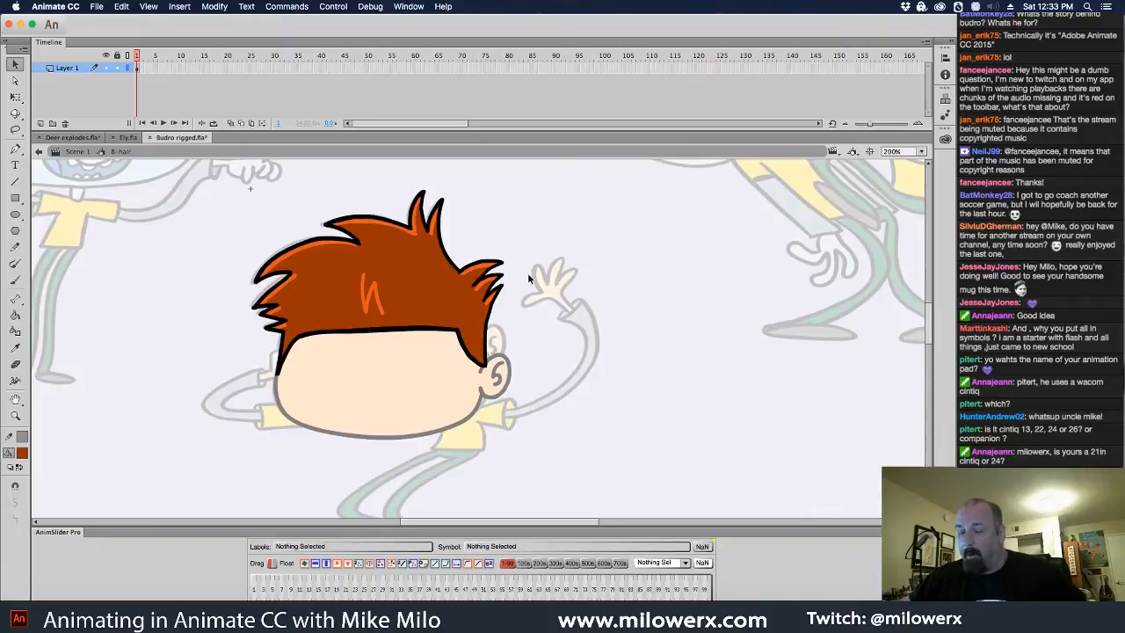
{"action": "left_click", "coordinate": [87, 156]}
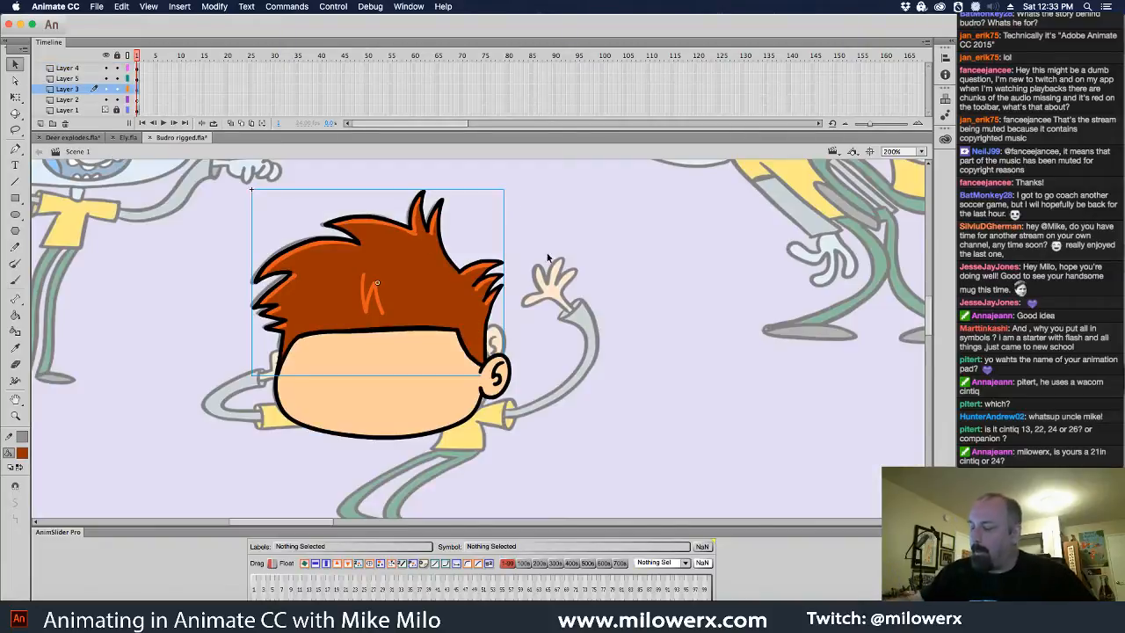
{"action": "left_click_drag", "start_coordinate": [559, 351], "coordinate": [597, 292]}
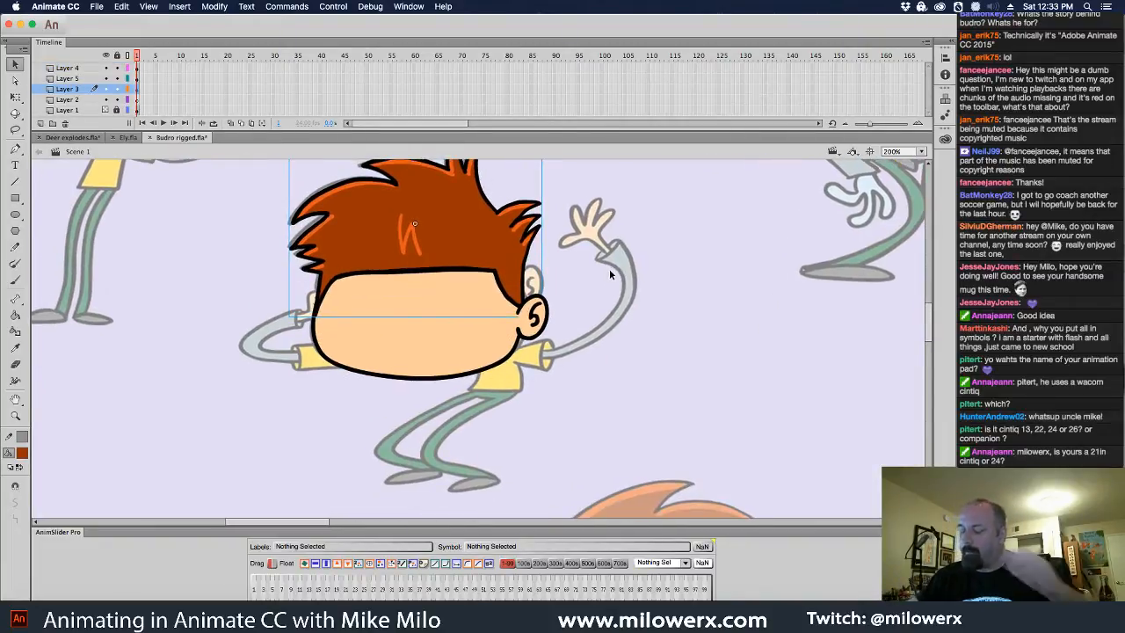
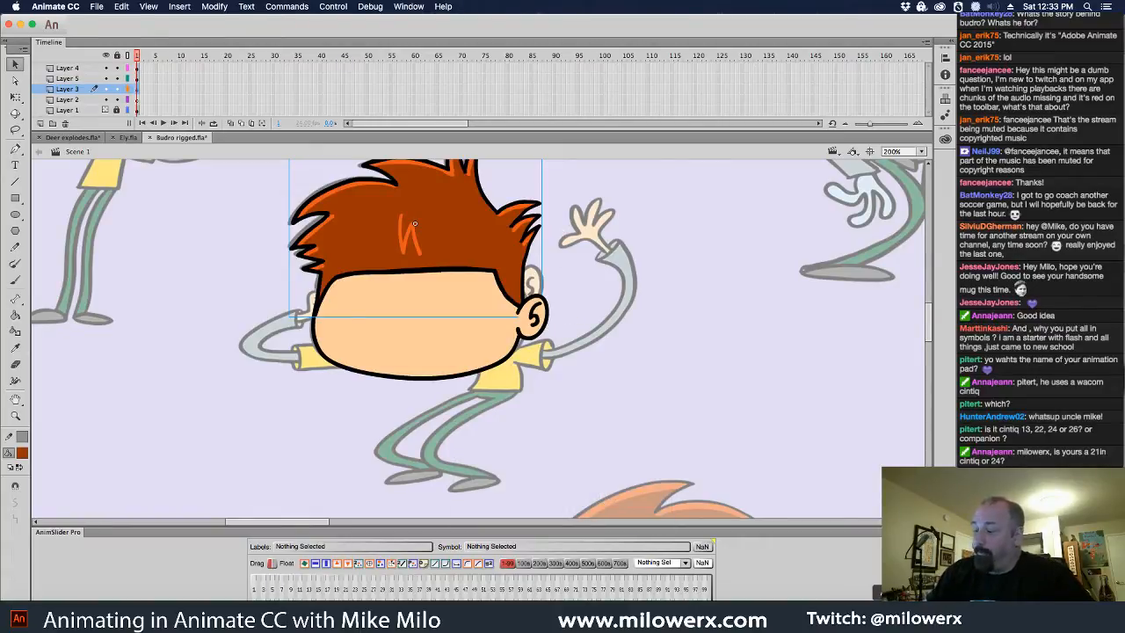
{"action": "left_click", "coordinate": [761, 270]}
{"action": "left_click_drag", "start_coordinate": [807, 420], "coordinate": [602, 333]}
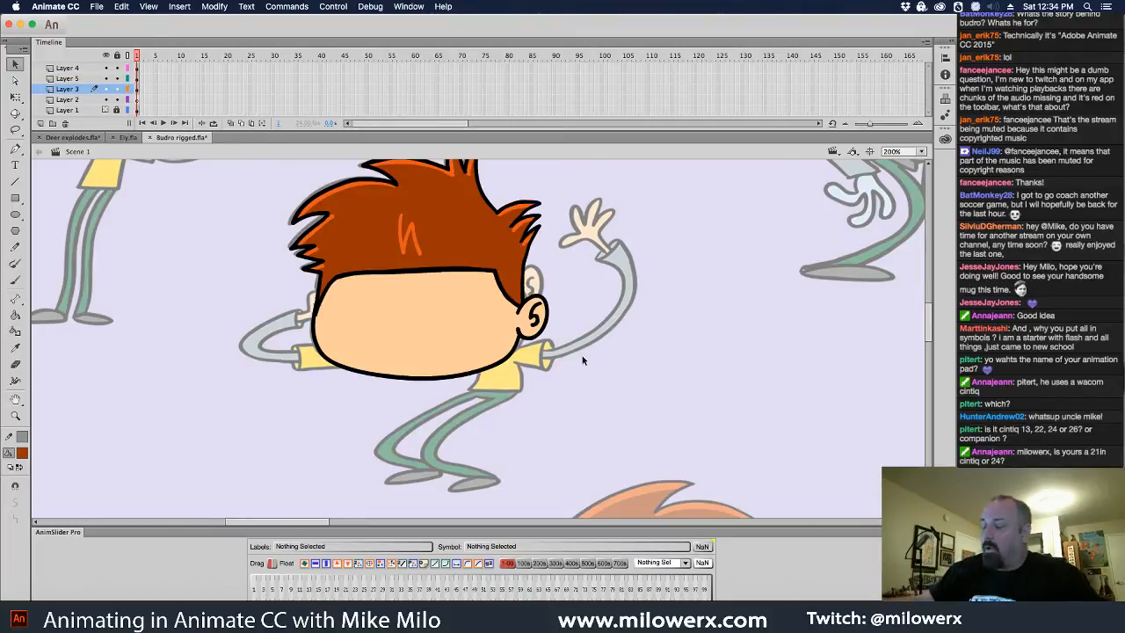
{"action": "scroll", "coordinate": [565, 268], "scroll_direction": "up", "scroll_amount": 3}
{"action": "scroll", "coordinate": [565, 267], "scroll_direction": "left", "scroll_amount": 3}
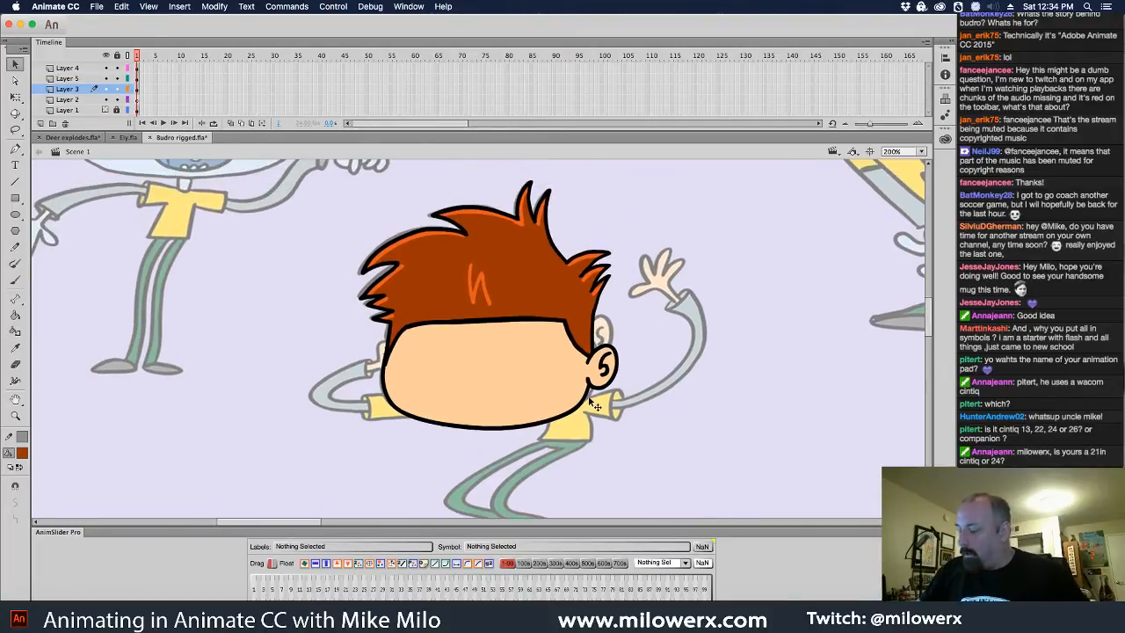
{"action": "left_click", "coordinate": [601, 406]}
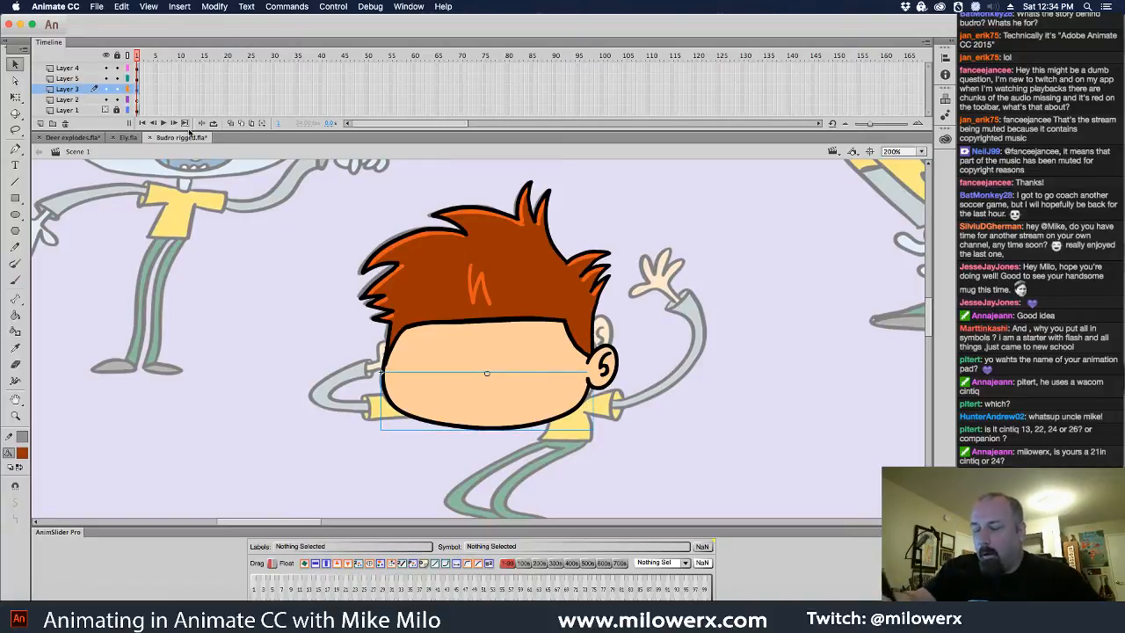
{"action": "left_click_drag", "start_coordinate": [311, 176], "coordinate": [714, 484]}
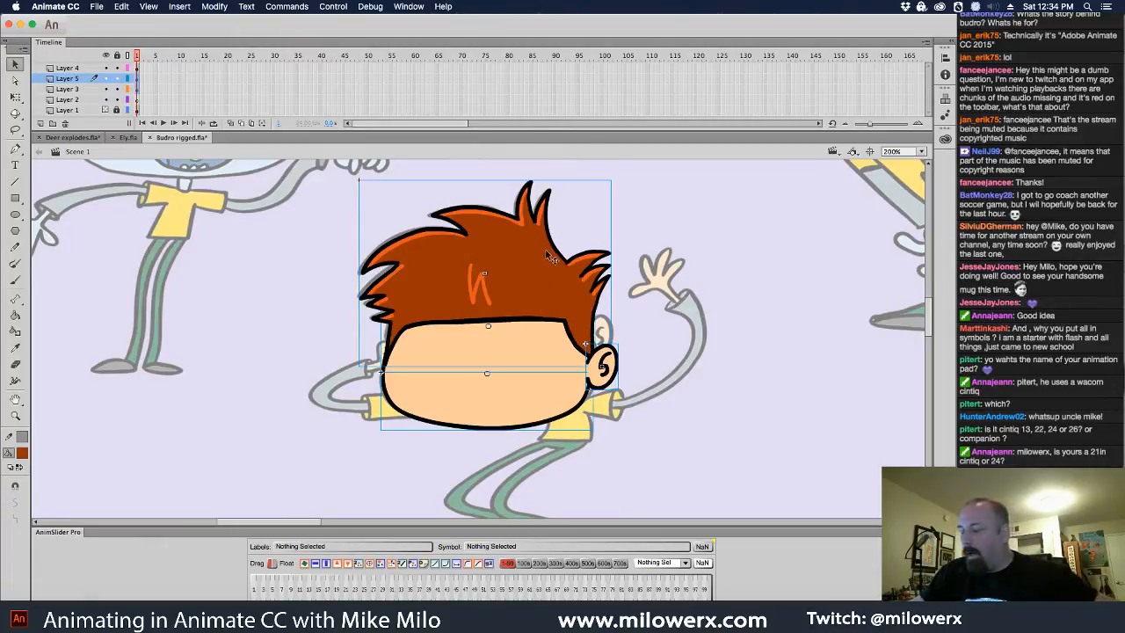
{"action": "left_click", "coordinate": [464, 358]}
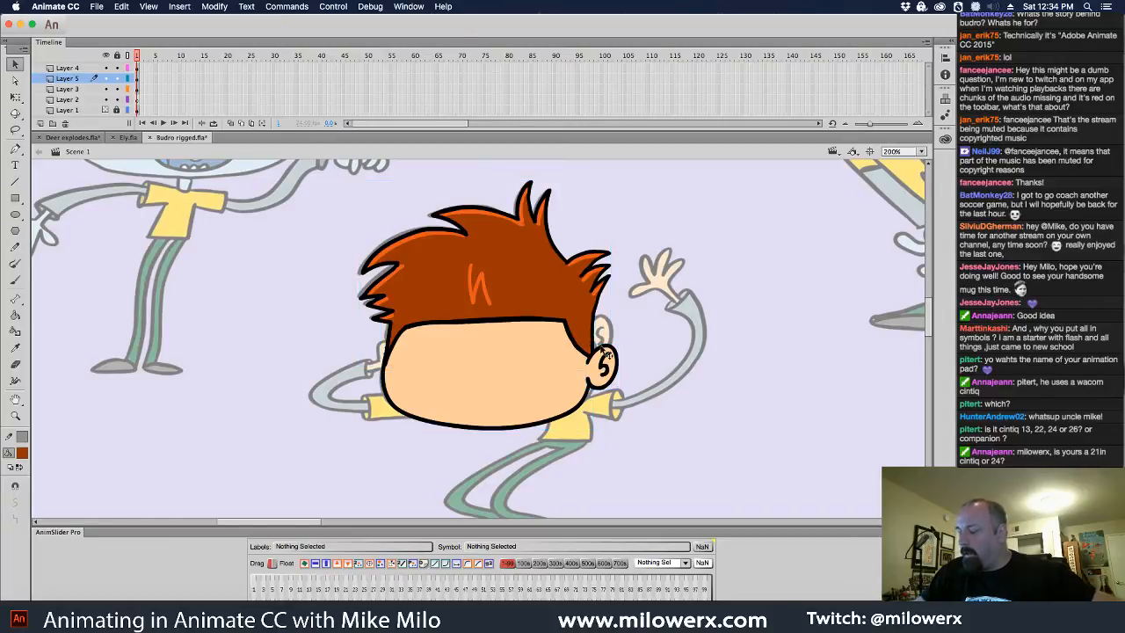
- Hide the layer that holds the skull and mouth, and insert a new layer directly above it
{"action": "left_click", "coordinate": [472, 367]}
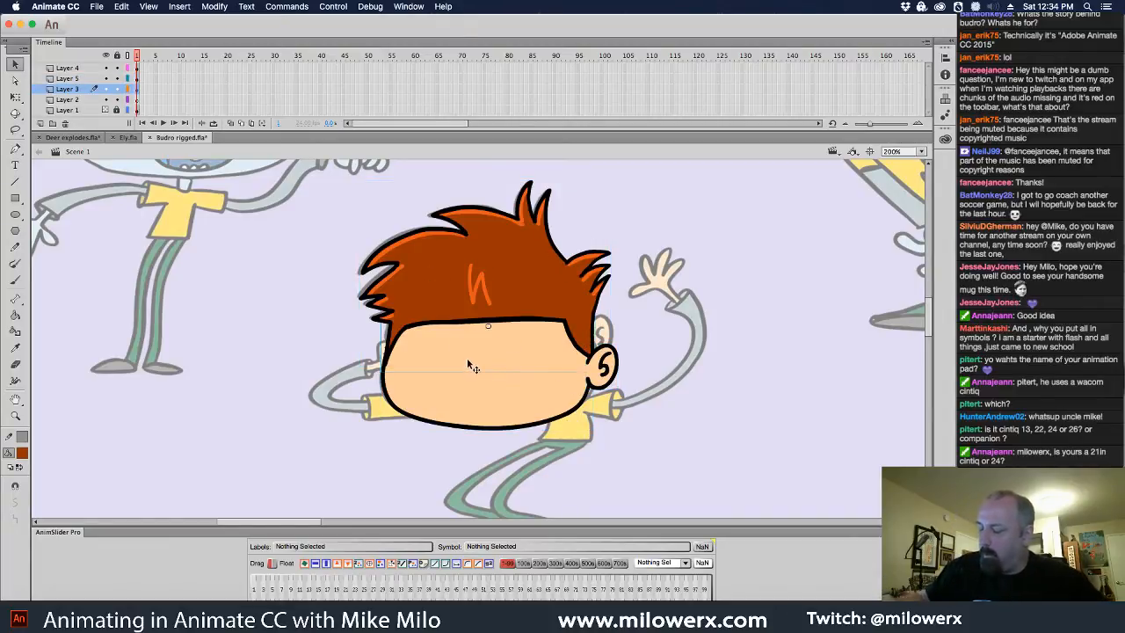
{"action": "left_click", "coordinate": [105, 89]}
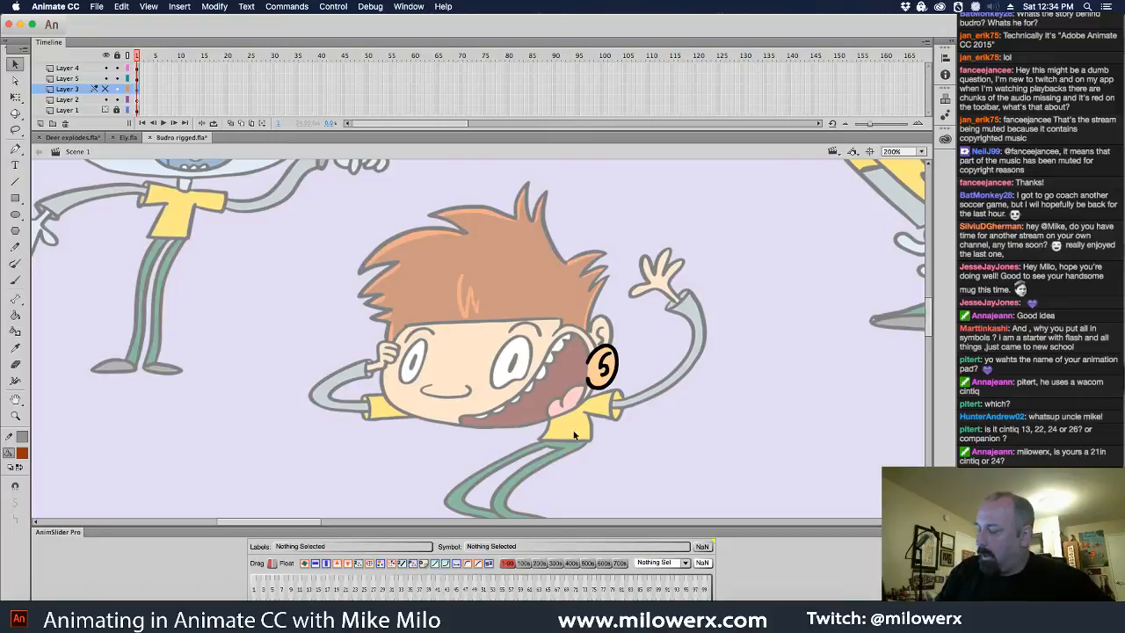
{"action": "left_click", "coordinate": [43, 122]}
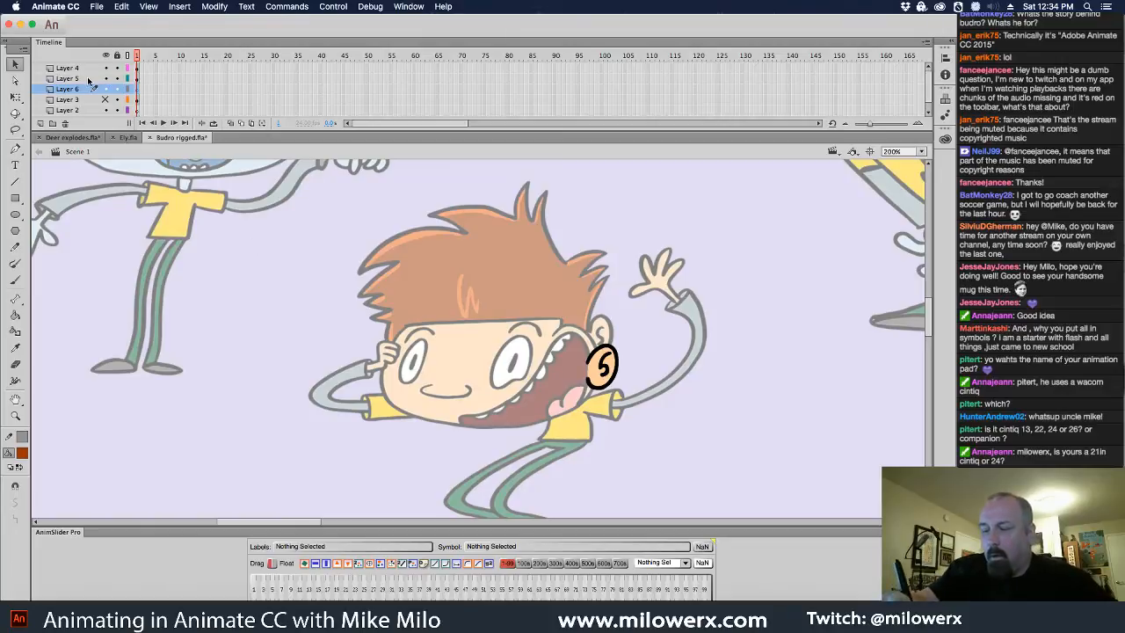
- Set the fill color to black and brush an oval outline over the faded eye nearest the ear on the new layer
{"action": "left_click", "coordinate": [22, 452]}
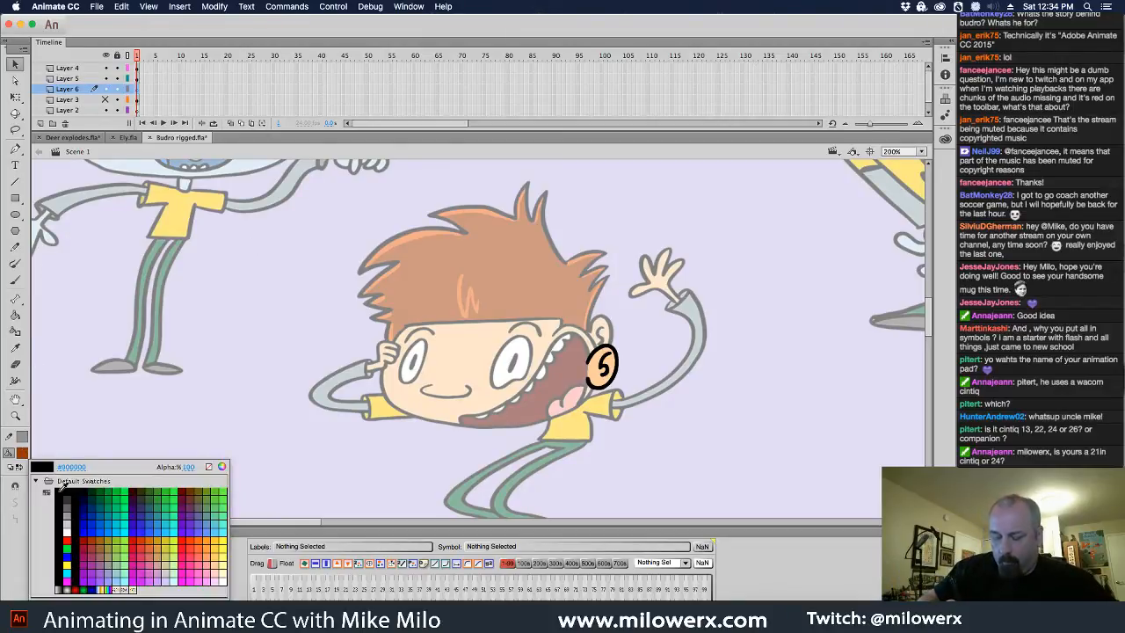
{"action": "left_click", "coordinate": [63, 488]}
{"action": "key", "text": "z"}
{"action": "left_click", "coordinate": [525, 341]}
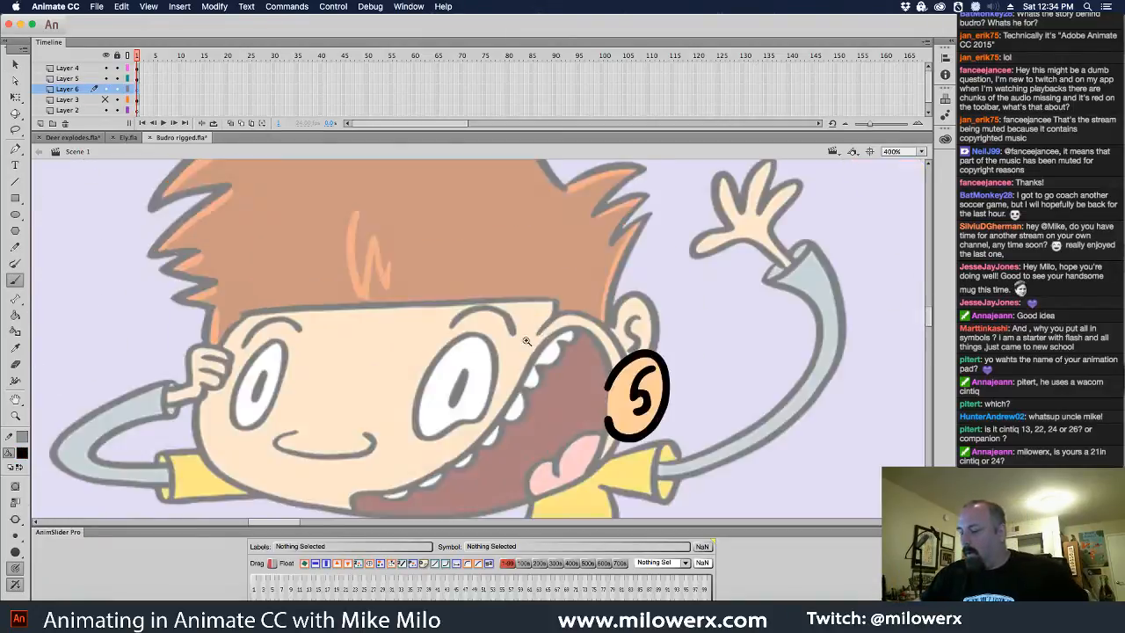
{"action": "scroll", "coordinate": [613, 341], "scroll_direction": "down", "scroll_amount": 2}
{"action": "scroll", "coordinate": [612, 342], "scroll_direction": "left", "scroll_amount": 1}
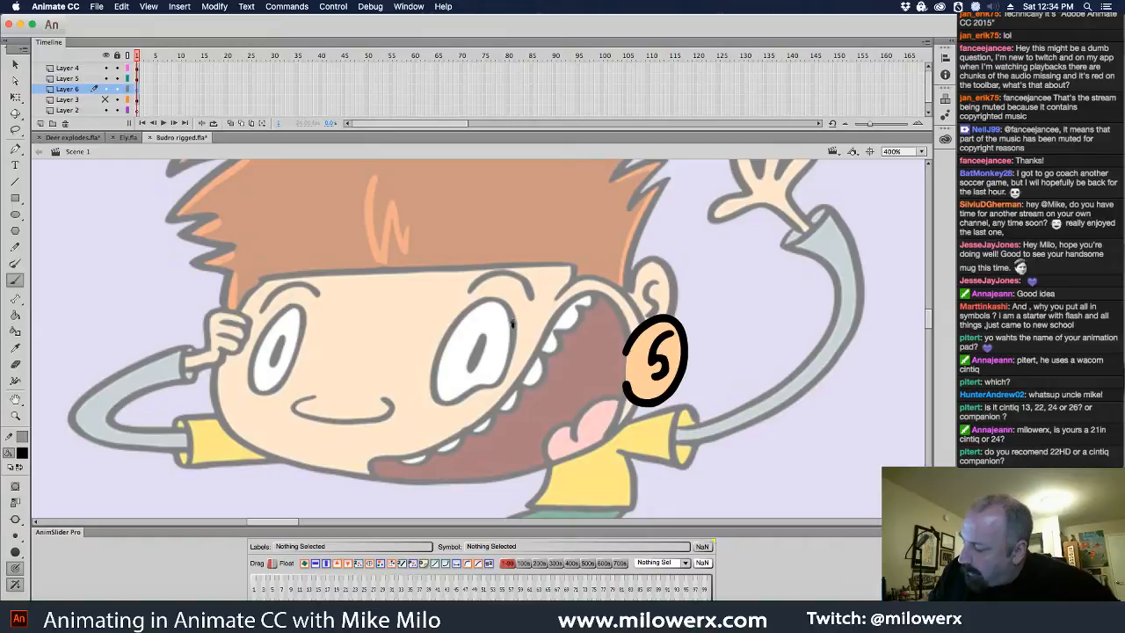
{"action": "mouse_move", "coordinate": [480, 301]}
{"action": "left_mouse_down"}
{"action": "mouse_move", "coordinate": [450, 331]}
{"action": "mouse_move", "coordinate": [436, 384]}
{"action": "mouse_move", "coordinate": [460, 403]}
{"action": "mouse_move", "coordinate": [483, 398]}
{"action": "mouse_move", "coordinate": [522, 329]}
{"action": "left_mouse_up"}
{"action": "key", "text": "super+z"}
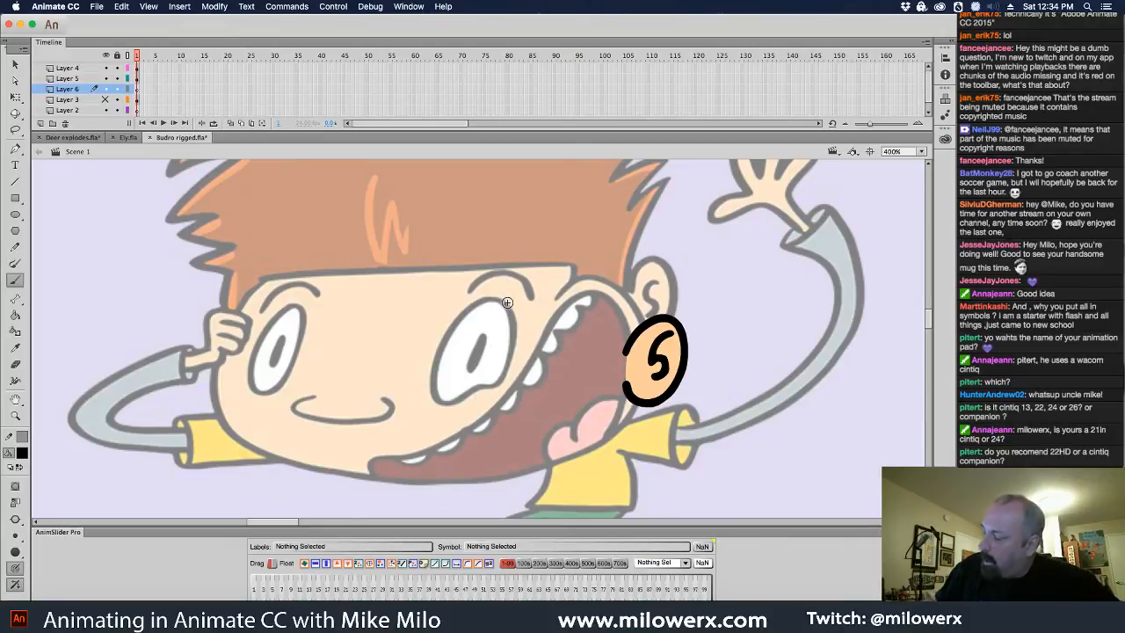
{"action": "mouse_move", "coordinate": [510, 297]}
{"action": "left_mouse_down"}
{"action": "mouse_move", "coordinate": [483, 290]}
{"action": "mouse_move", "coordinate": [448, 328]}
{"action": "mouse_move", "coordinate": [441, 383]}
{"action": "mouse_move", "coordinate": [474, 392]}
{"action": "mouse_move", "coordinate": [515, 336]}
{"action": "left_mouse_up"}
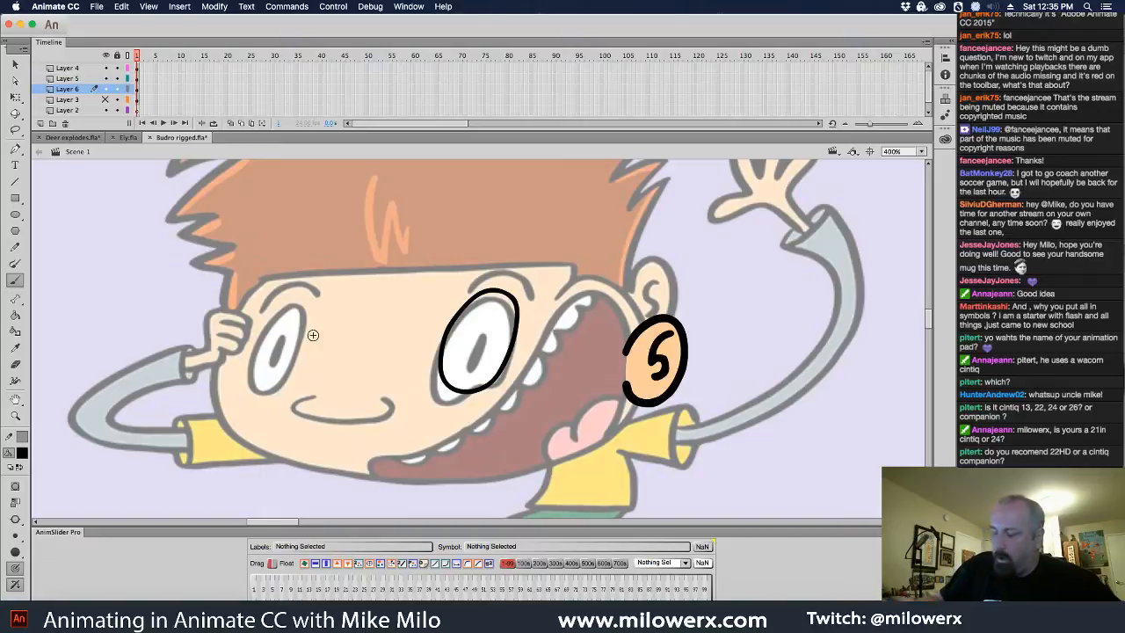
- Change the fill color to white and fill the inside of the traced eye outline
{"action": "left_click", "coordinate": [21, 453]}
{"action": "left_click", "coordinate": [68, 529]}
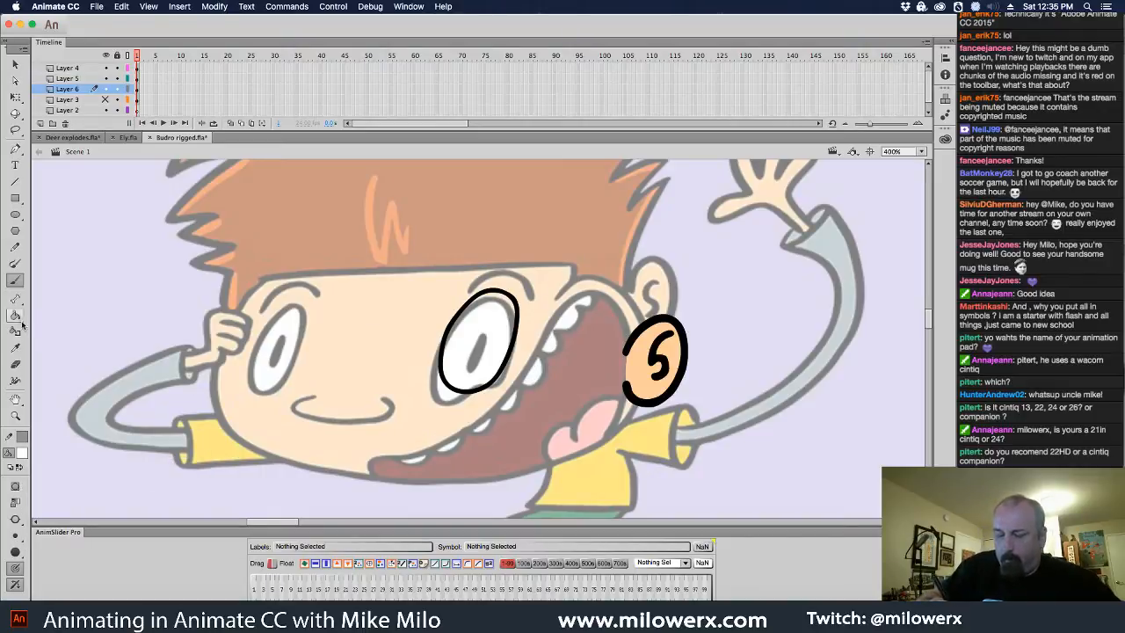
{"action": "left_click", "coordinate": [15, 315]}
{"action": "left_click", "coordinate": [490, 352]}
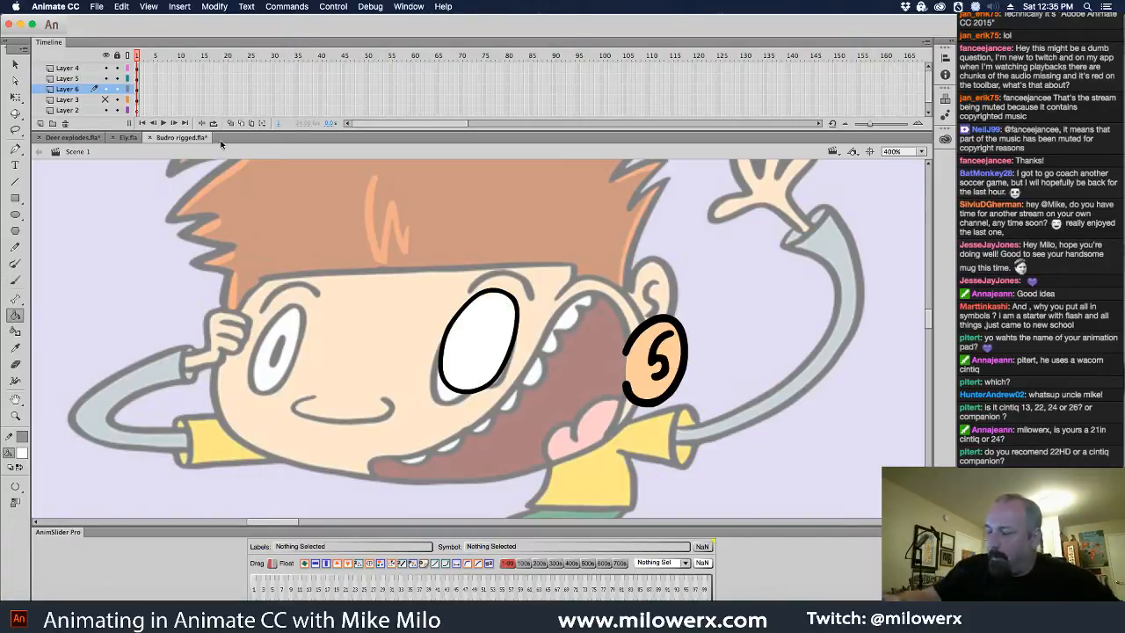
- Select the whole traced eye and convert it to a graphic symbol named B-eye
{"action": "left_click", "coordinate": [17, 65]}
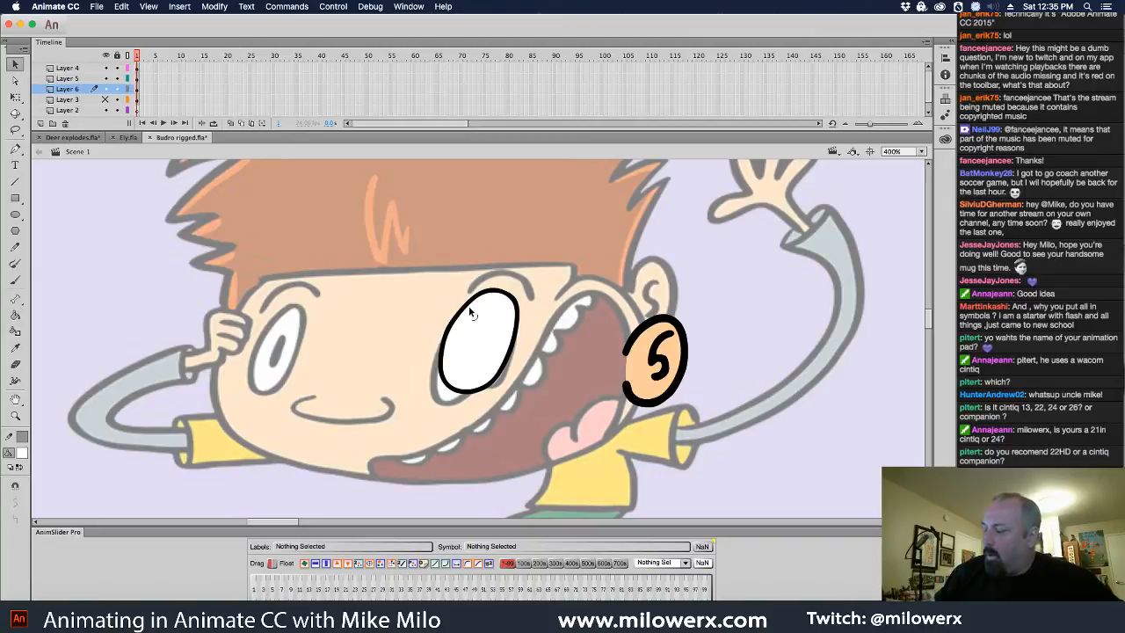
{"action": "left_click_drag", "start_coordinate": [429, 246], "coordinate": [426, 342]}
{"action": "left_click_drag", "start_coordinate": [577, 465], "coordinate": [576, 479]}
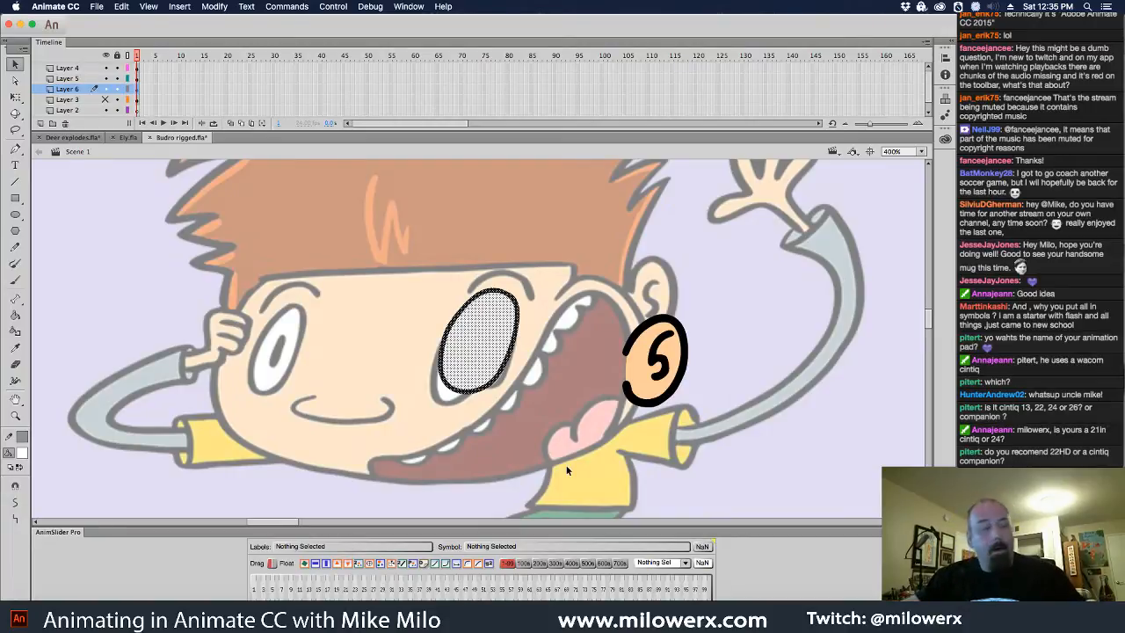
{"action": "key", "text": "F8"}
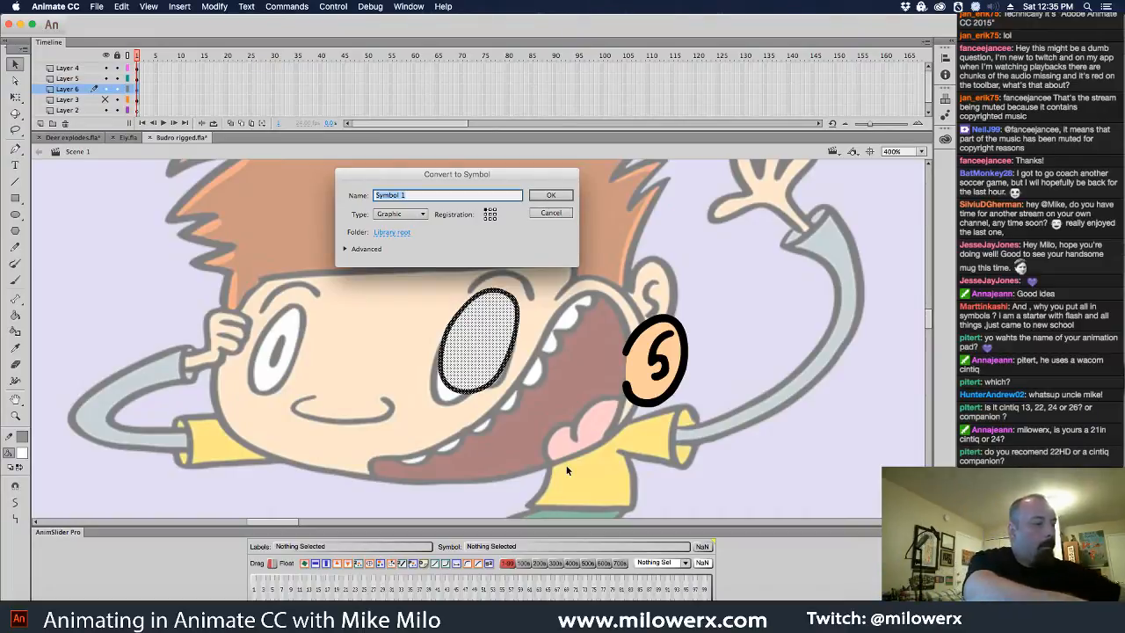
{"action": "type", "text": "B-eye"}
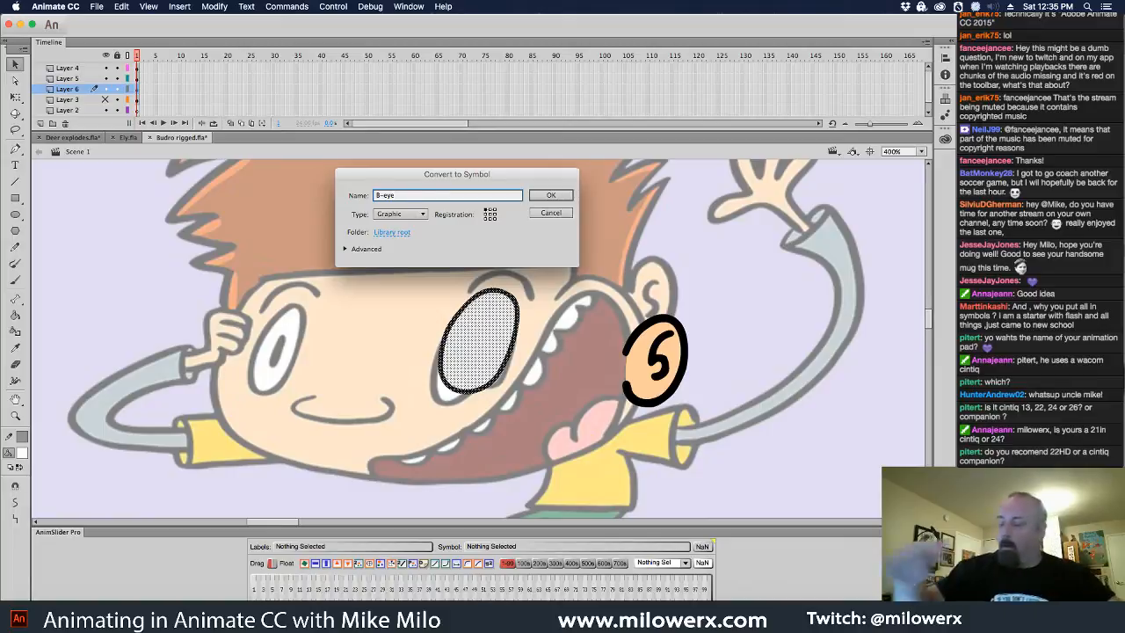
{"action": "key", "text": "Return"}
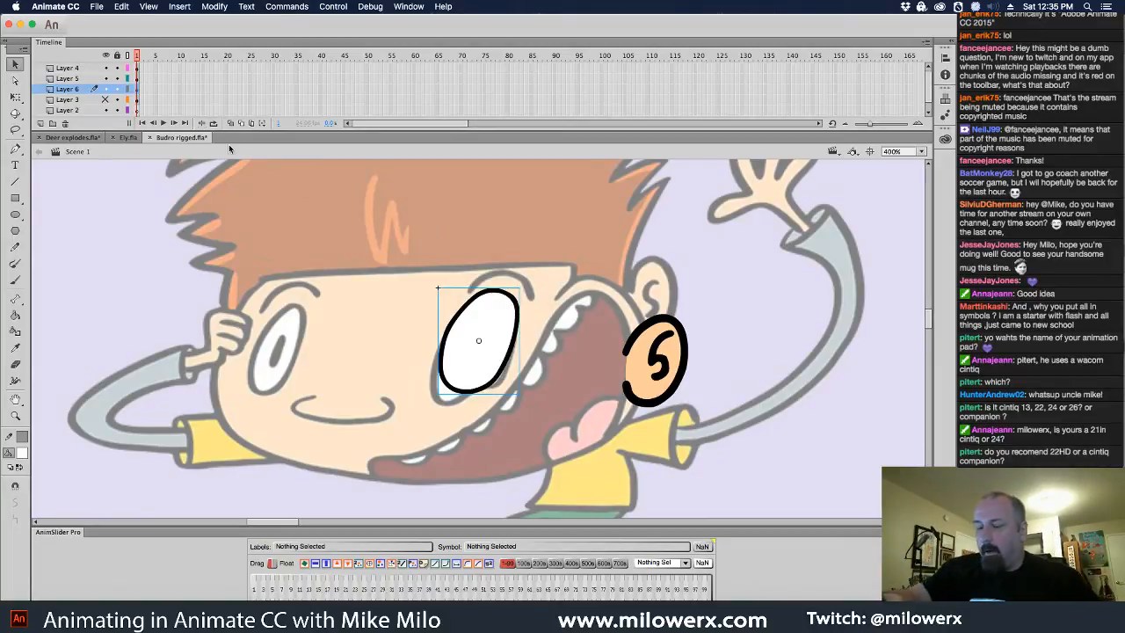
- Show the skull and mouth layer again and place a duplicate of the eye symbol on the other side of the face
{"action": "left_click", "coordinate": [106, 100]}
{"action": "left_click", "coordinate": [735, 305]}
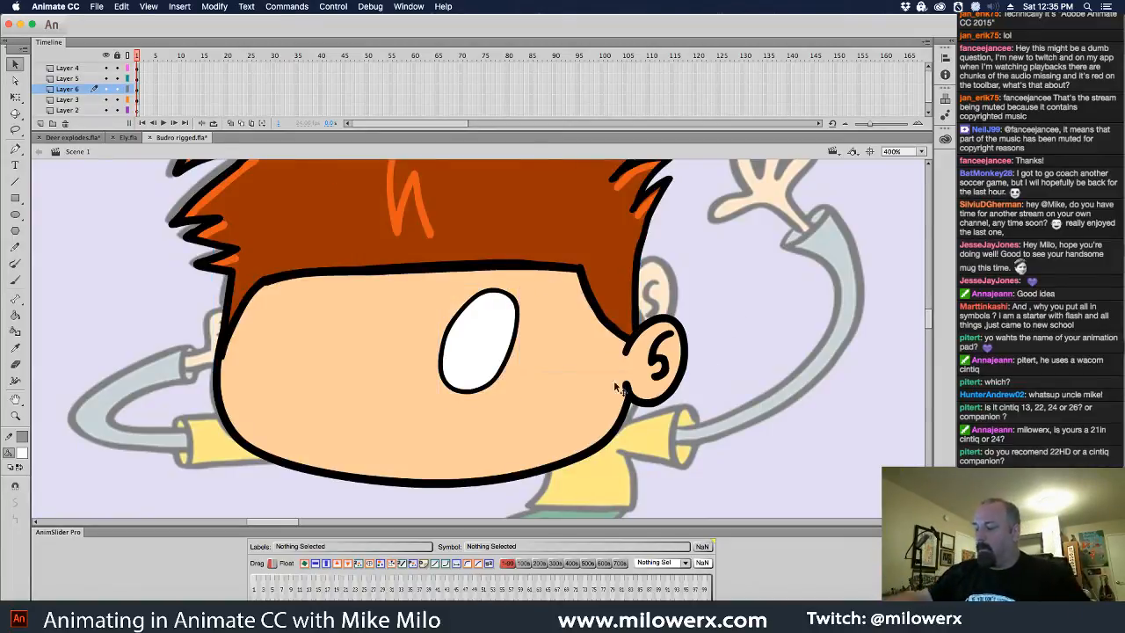
{"action": "left_click", "coordinate": [510, 325]}
{"action": "left_click_drag", "start_coordinate": [514, 330], "coordinate": [337, 326]}
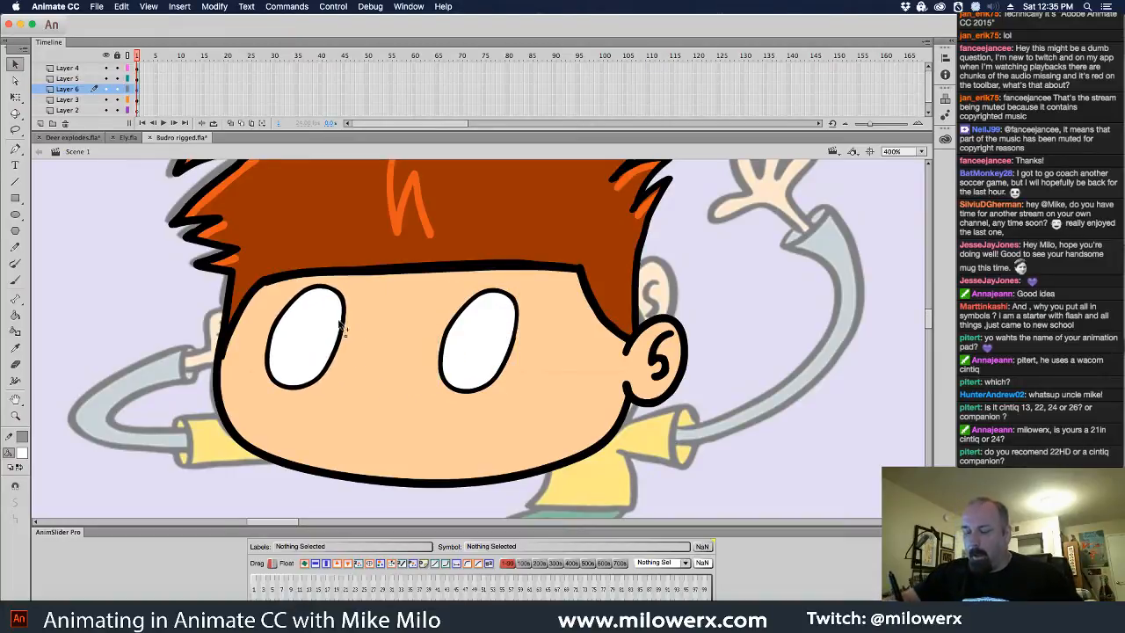
{"action": "left_click", "coordinate": [700, 303]}
{"action": "left_click", "coordinate": [696, 339], "text": "super"}
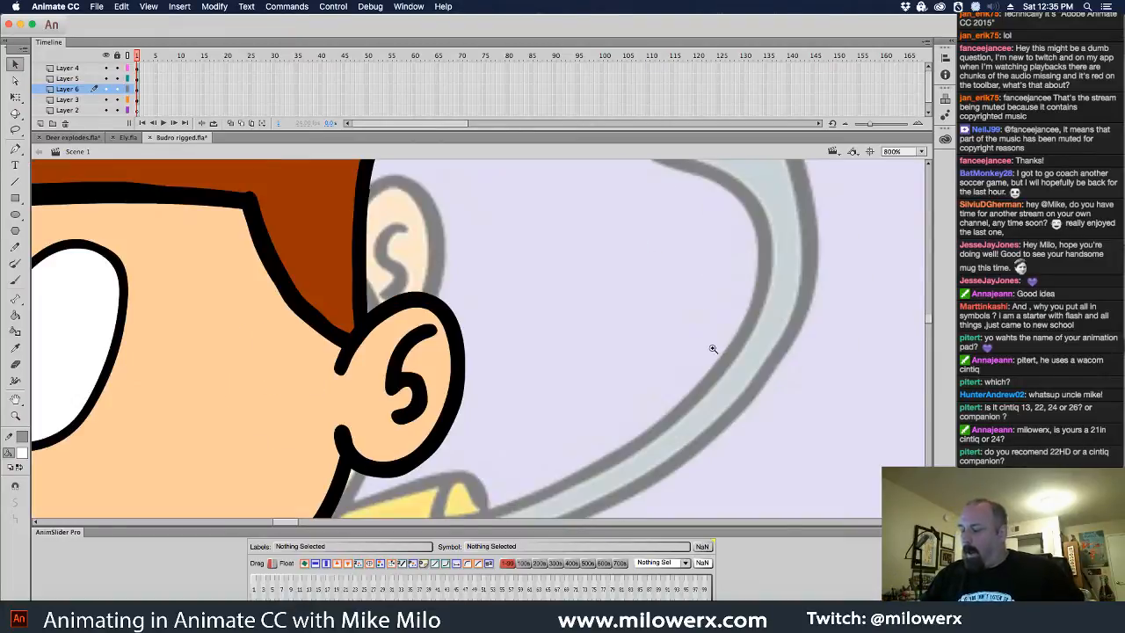
{"action": "left_click_drag", "start_coordinate": [673, 381], "coordinate": [792, 304]}
{"action": "left_click", "coordinate": [641, 340], "text": "alt+super"}
{"action": "left_click", "coordinate": [642, 343], "text": "alt+super"}
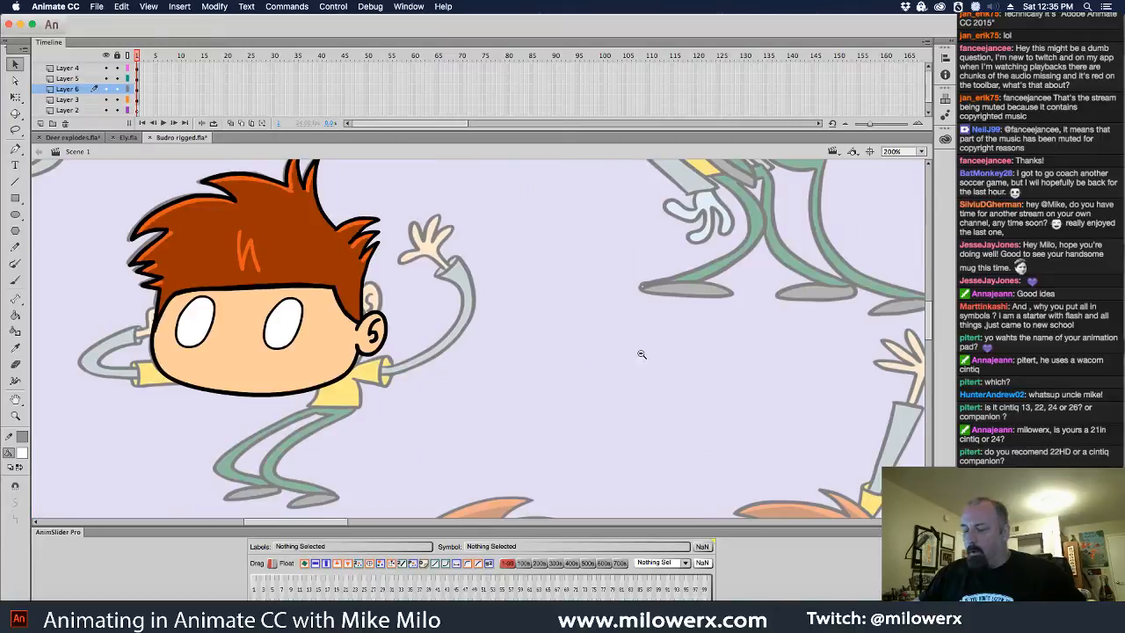
{"action": "left_click_drag", "start_coordinate": [583, 388], "coordinate": [783, 383]}
{"action": "left_click", "coordinate": [537, 376]}
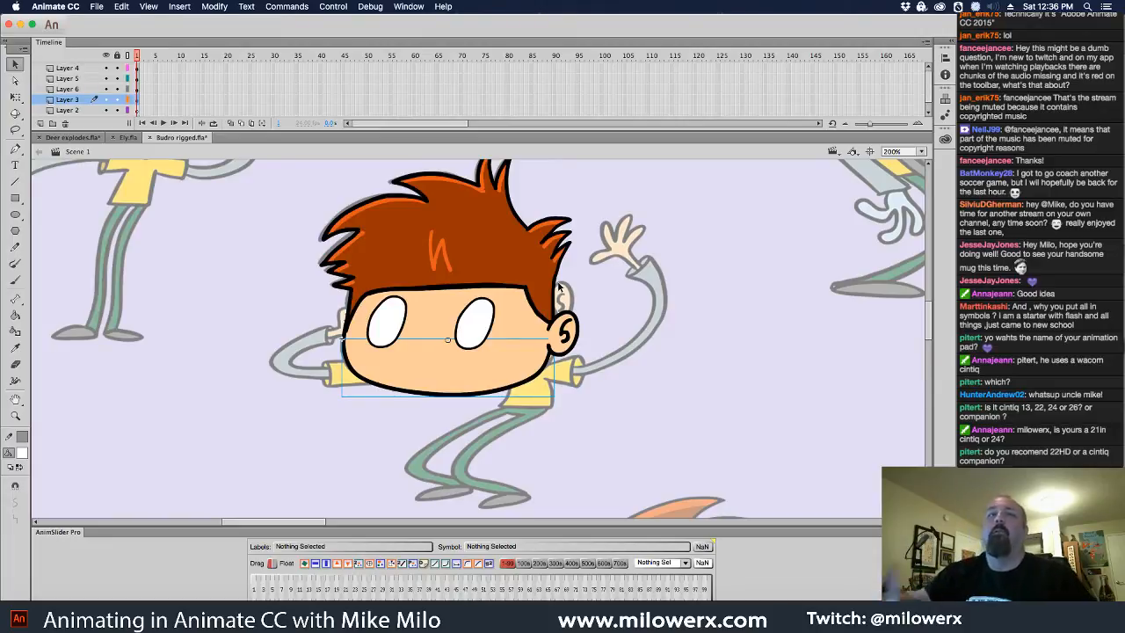
{"action": "left_click", "coordinate": [613, 229]}
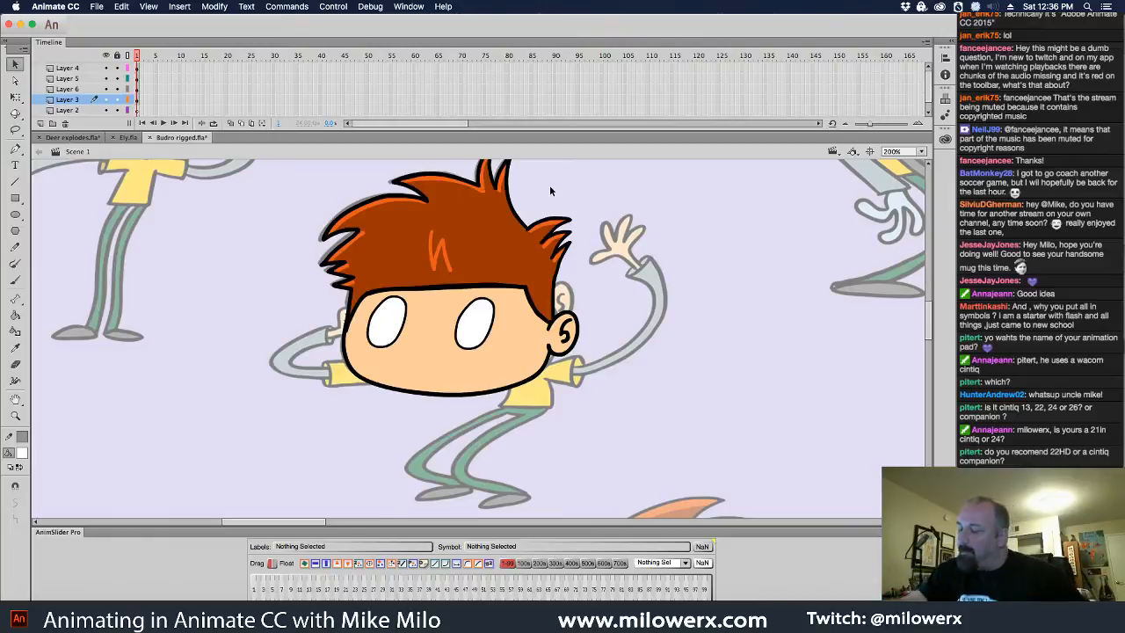
{"action": "scroll", "coordinate": [603, 266], "scroll_direction": "left", "scroll_amount": 3}
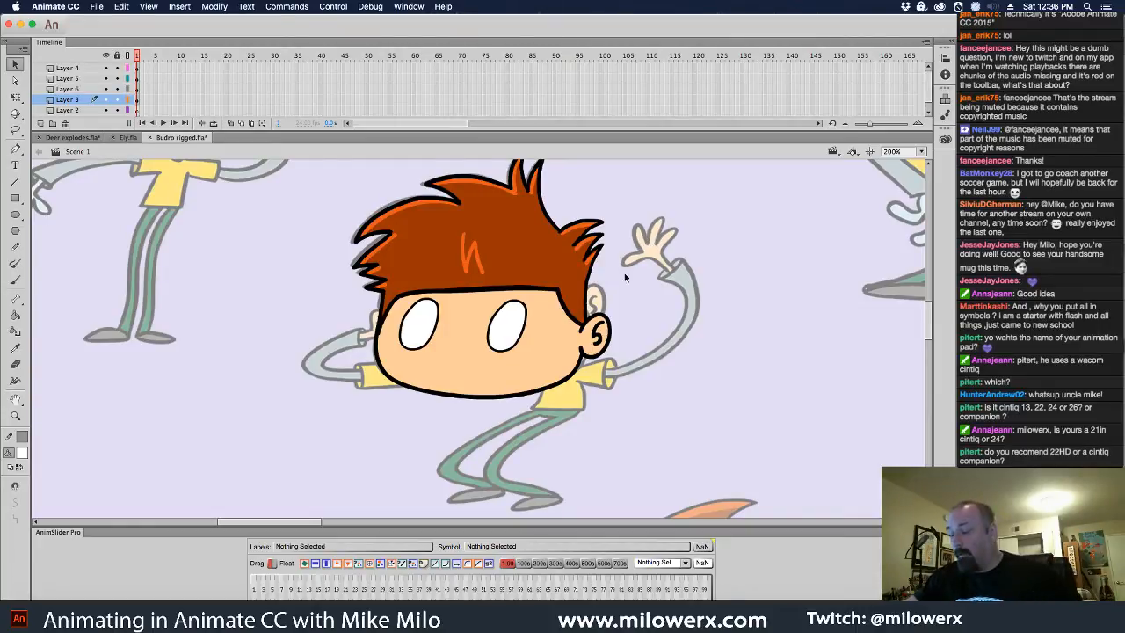
- Open the ear symbol for editing, refine the inner-ear line up close, and return to the main scene
{"action": "double_click", "coordinate": [614, 332]}
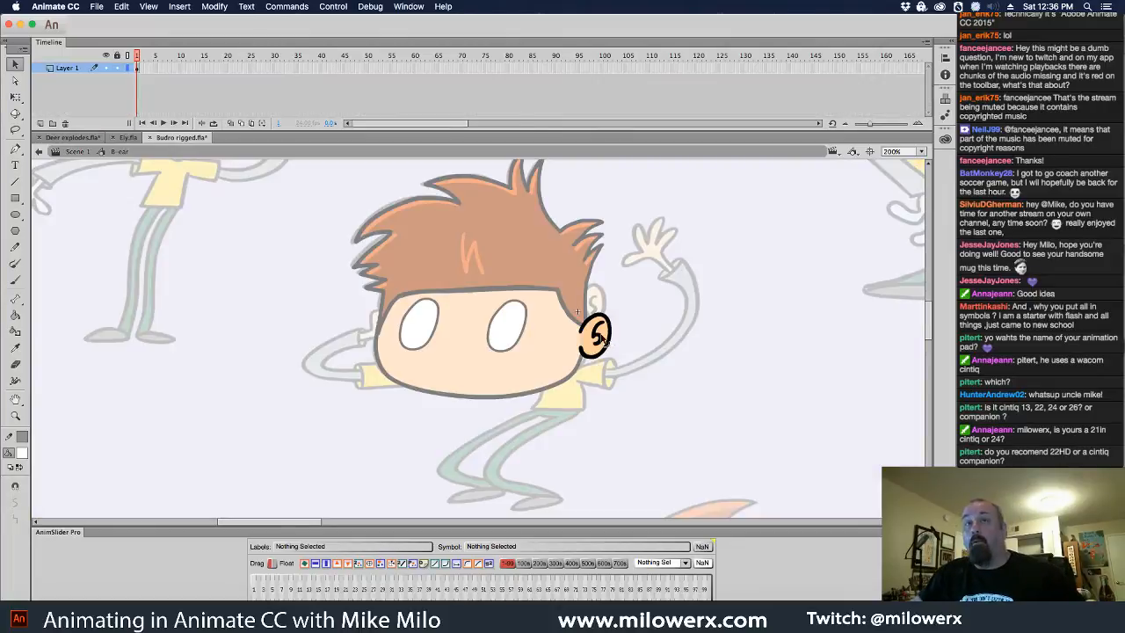
{"action": "left_click", "coordinate": [596, 332]}
{"action": "left_click", "coordinate": [591, 343]}
{"action": "left_click_drag", "start_coordinate": [625, 362], "coordinate": [790, 360]}
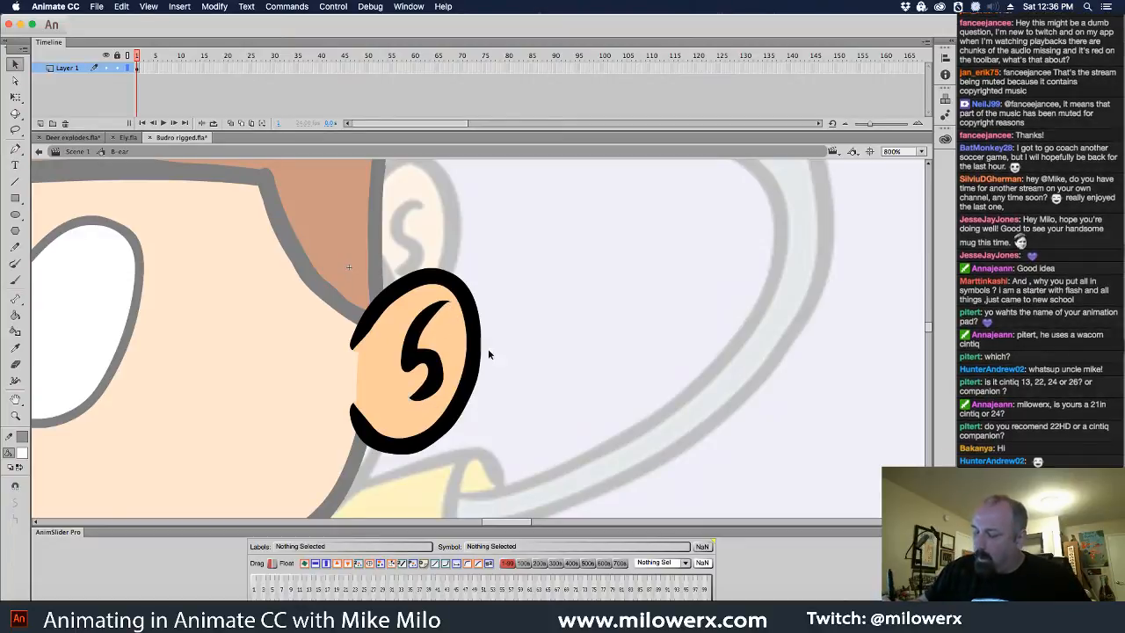
{"action": "left_click", "coordinate": [512, 331], "text": "alt+super"}
{"action": "left_click", "coordinate": [513, 331], "text": "alt+super"}
{"action": "left_click_drag", "start_coordinate": [532, 331], "coordinate": [605, 318]}
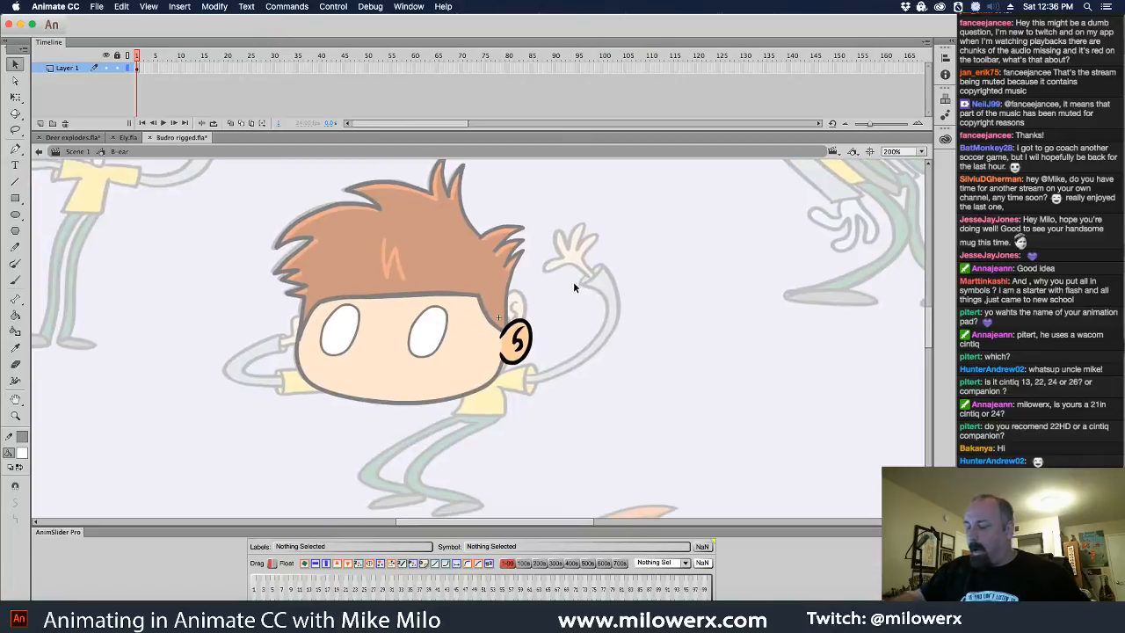
{"action": "double_click", "coordinate": [580, 315]}
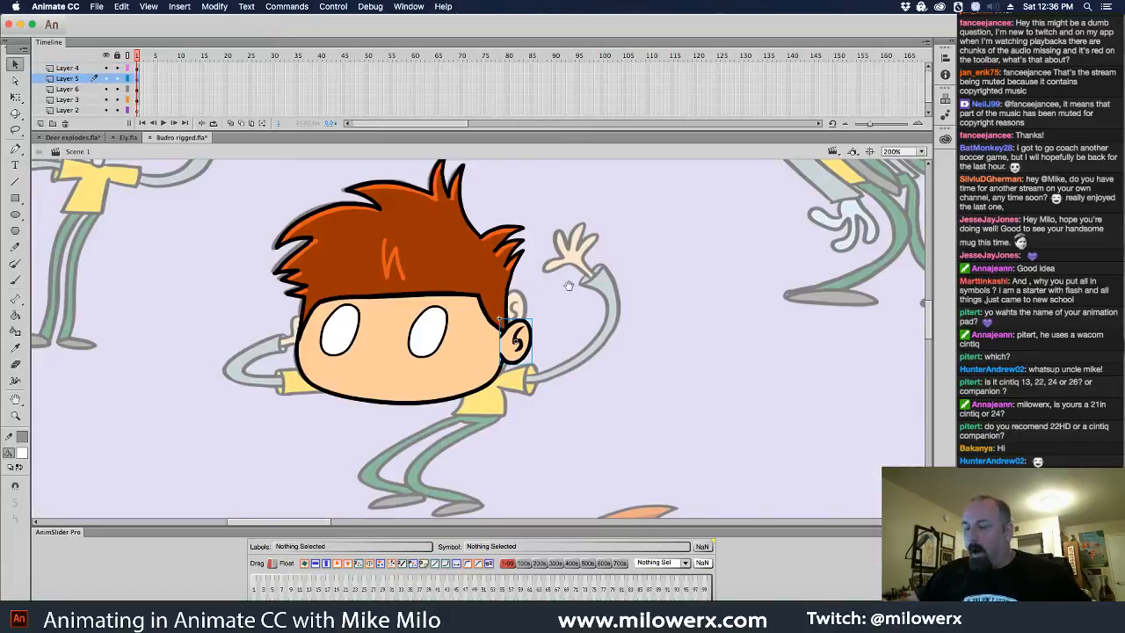
- Open the mouth symbol to examine its lower-face artwork, return to Scene 1, and look at the neighbouring model sheet poses
{"action": "left_click_drag", "start_coordinate": [569, 286], "coordinate": [640, 252]}
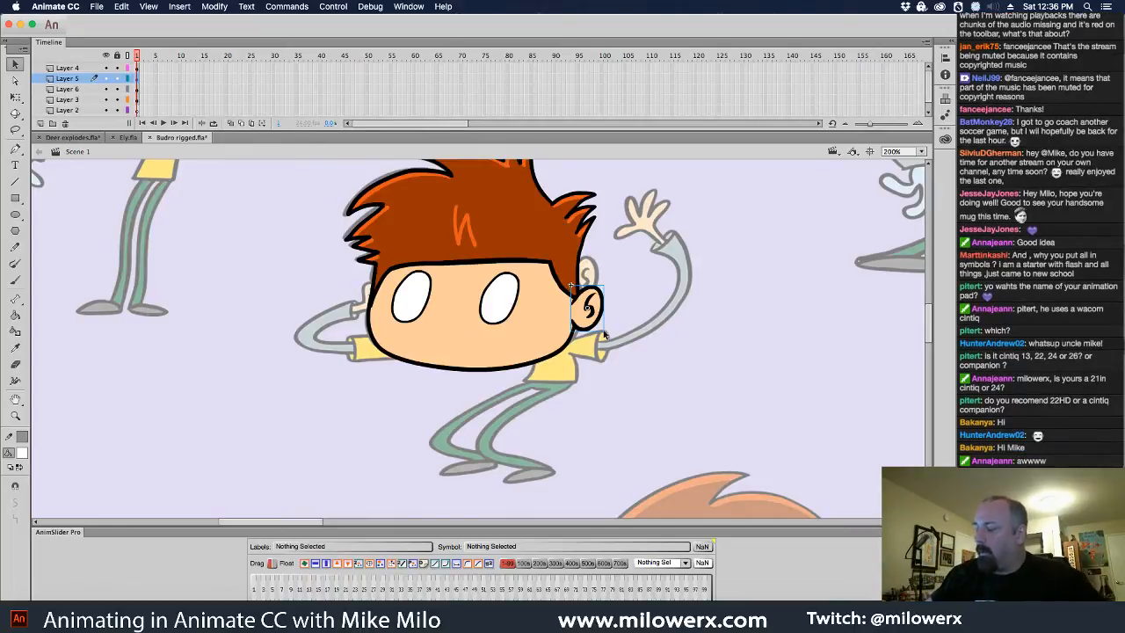
{"action": "double_click", "coordinate": [524, 370]}
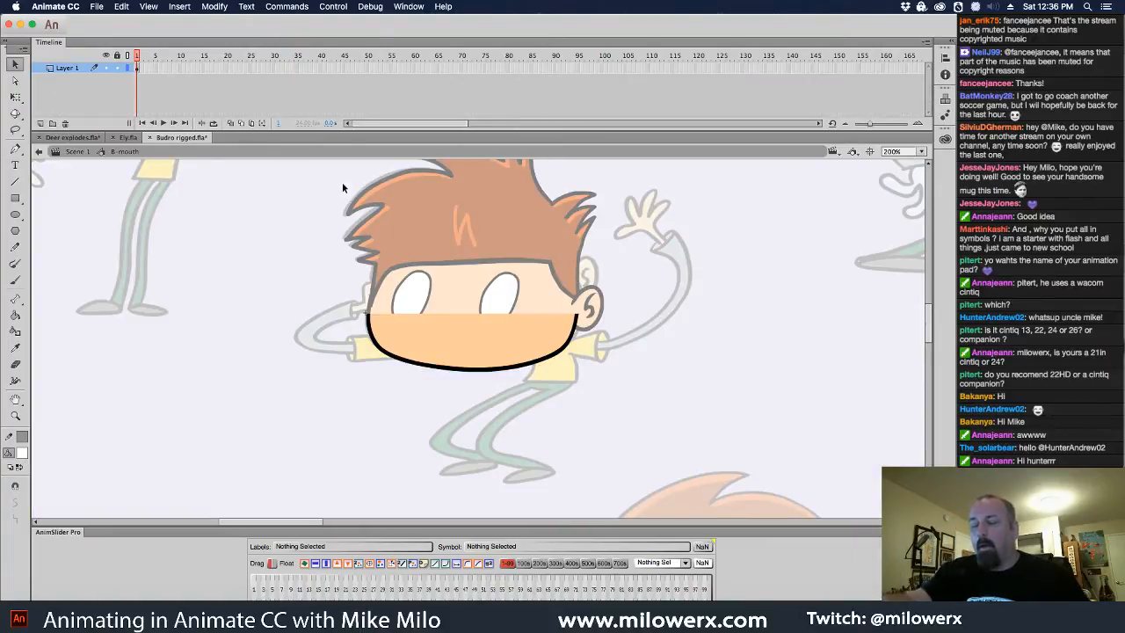
{"action": "left_click", "coordinate": [77, 151]}
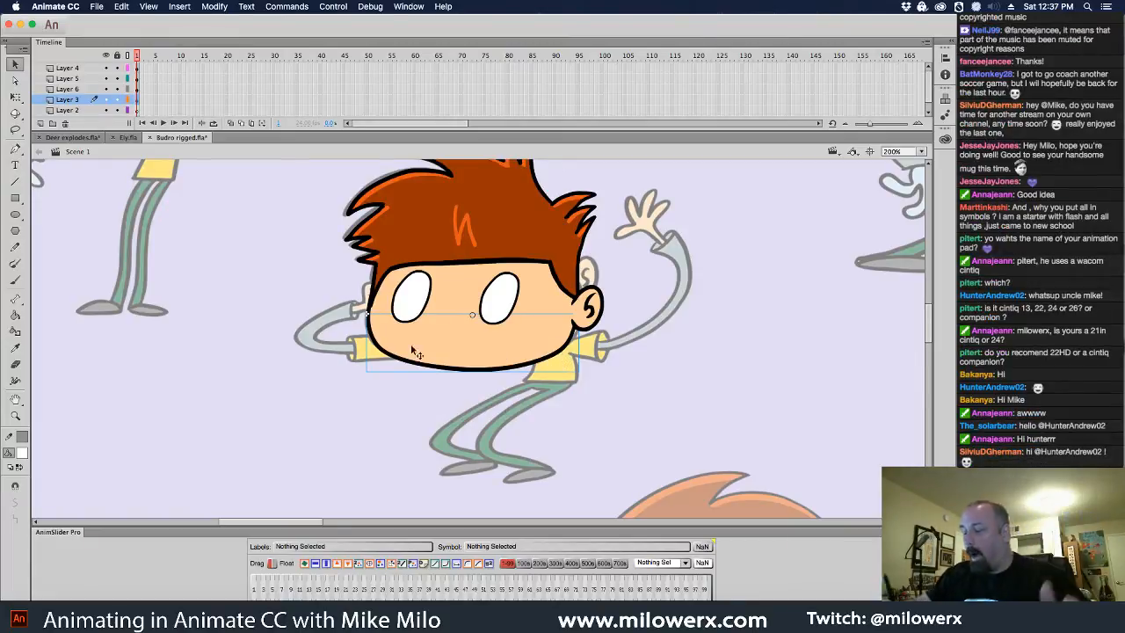
{"action": "left_click_drag", "start_coordinate": [663, 244], "coordinate": [710, 505]}
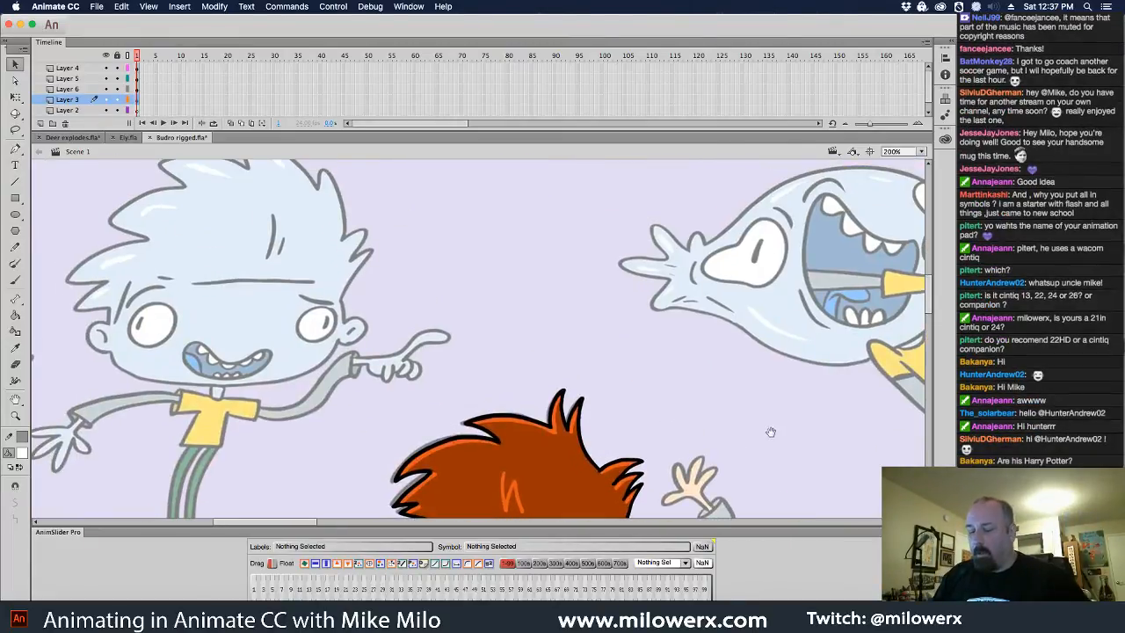
- Open the mouth symbol for editing and add a new layer above the lower-face artwork
{"action": "left_click_drag", "start_coordinate": [634, 408], "coordinate": [543, 353]}
{"action": "left_click_drag", "start_coordinate": [739, 324], "coordinate": [543, 409]}
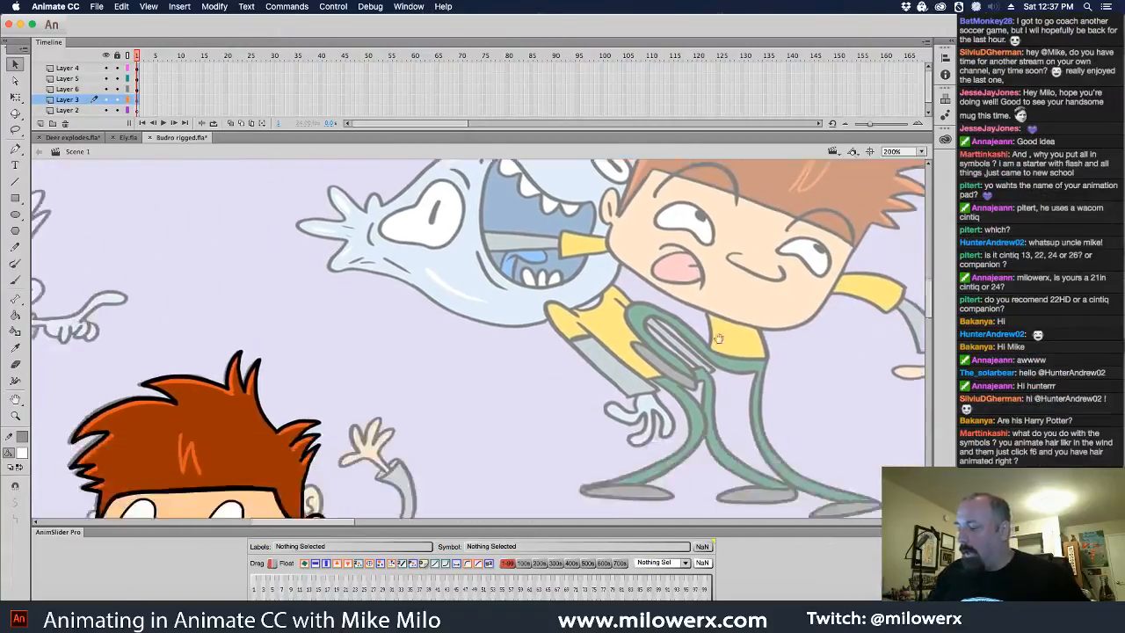
{"action": "left_click_drag", "start_coordinate": [611, 510], "coordinate": [817, 306]}
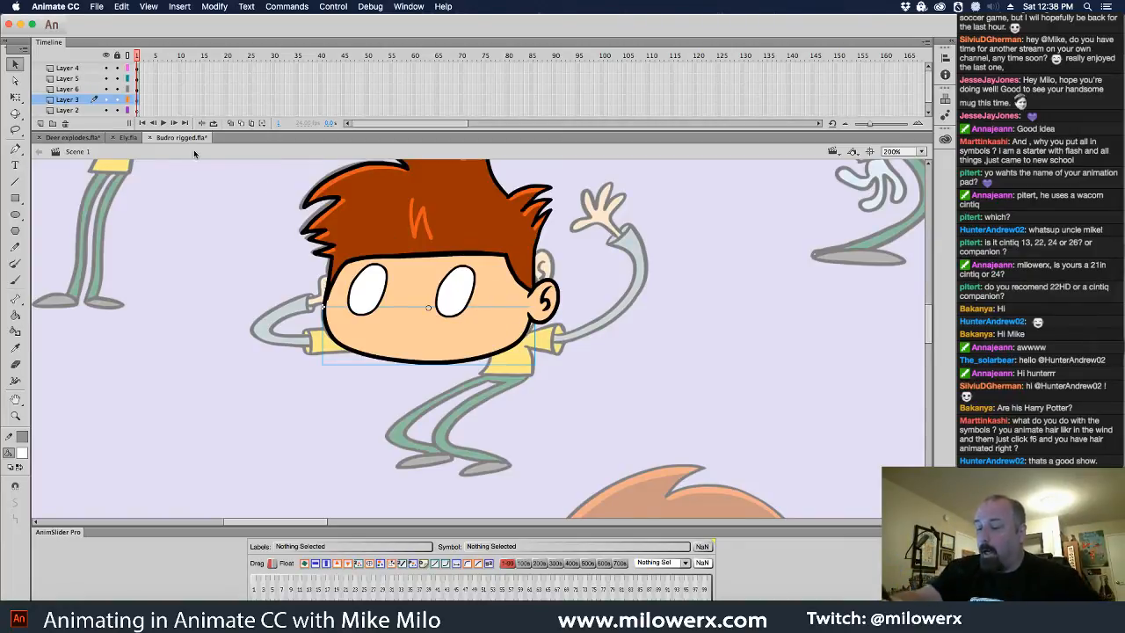
{"action": "double_click", "coordinate": [528, 348]}
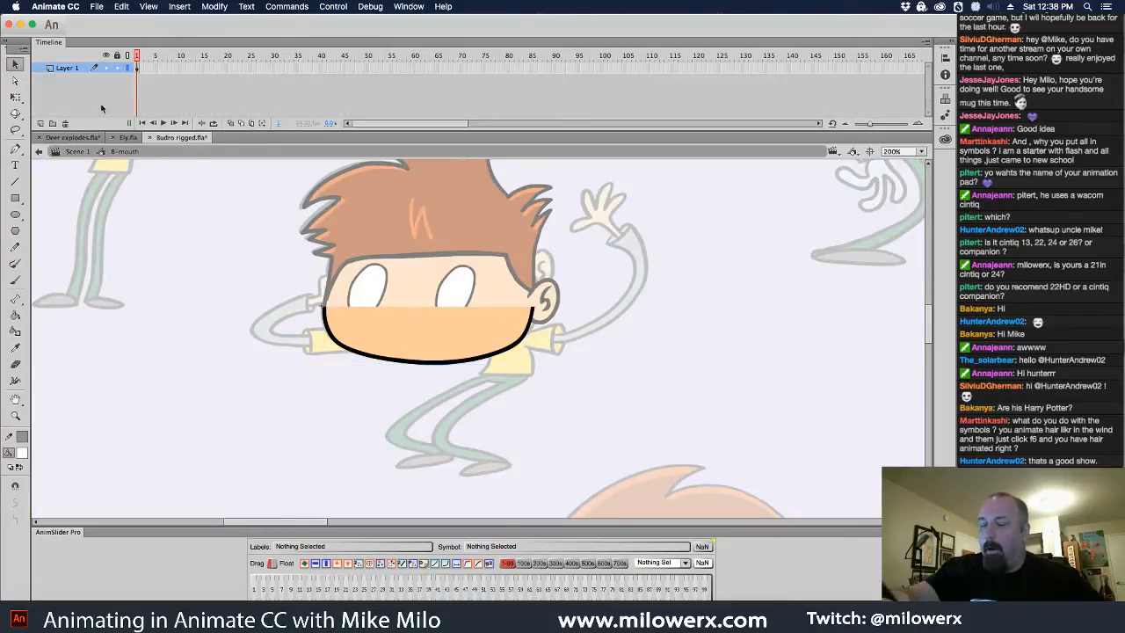
{"action": "left_click", "coordinate": [40, 123]}
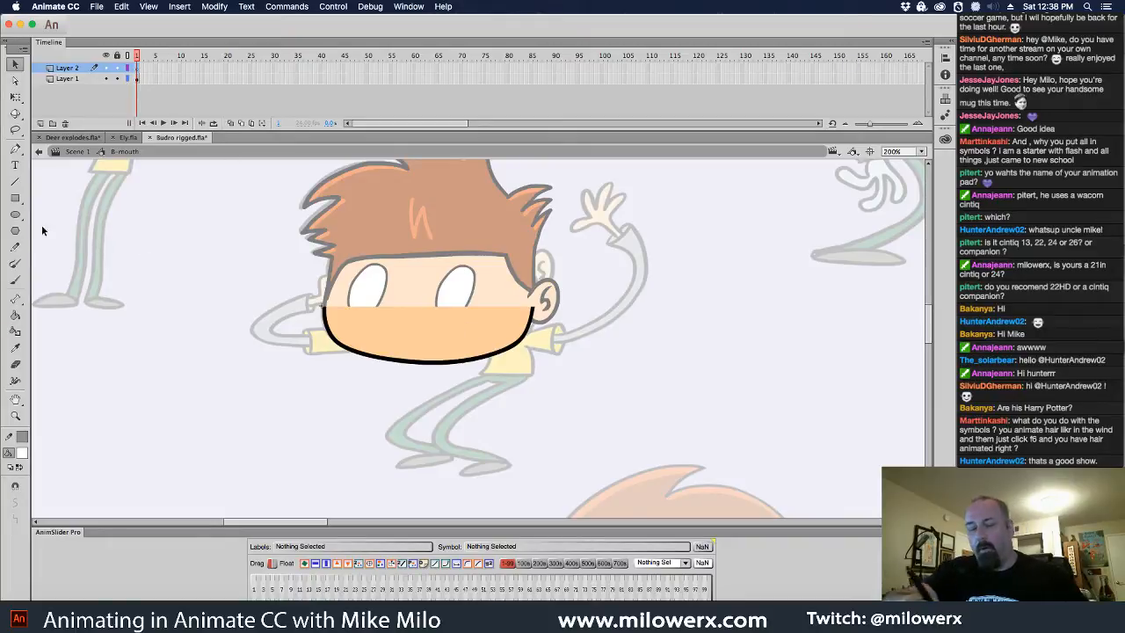
- Brush a black closed-mouth smile with a cheek crease across the lower face on Layer 2, using a larger brush size
{"action": "left_click", "coordinate": [15, 279]}
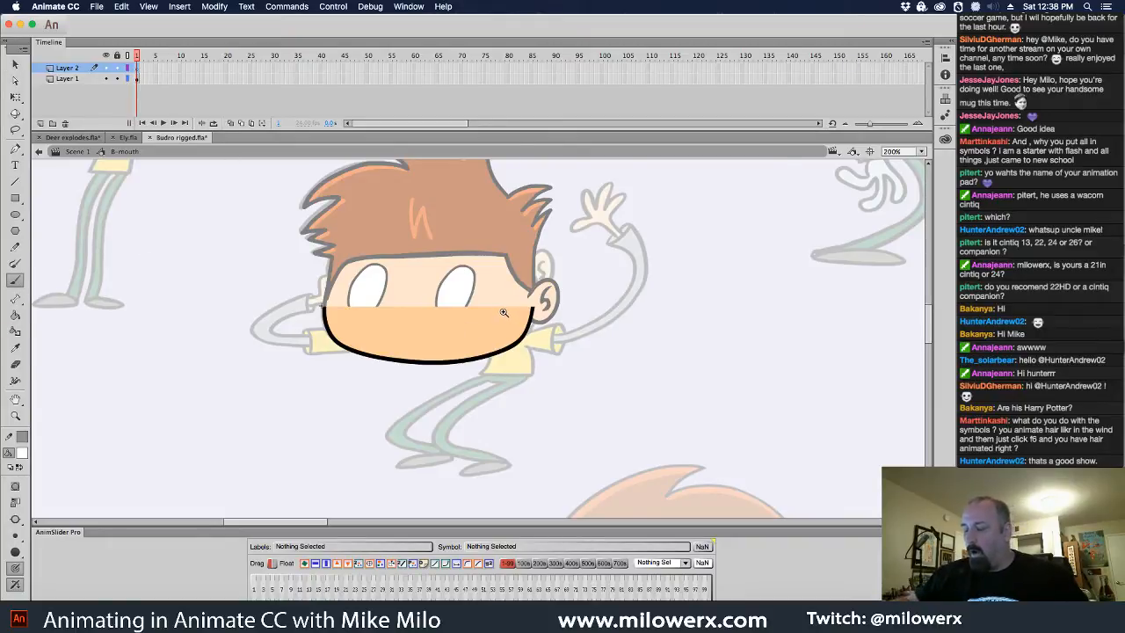
{"action": "left_click", "coordinate": [504, 312]}
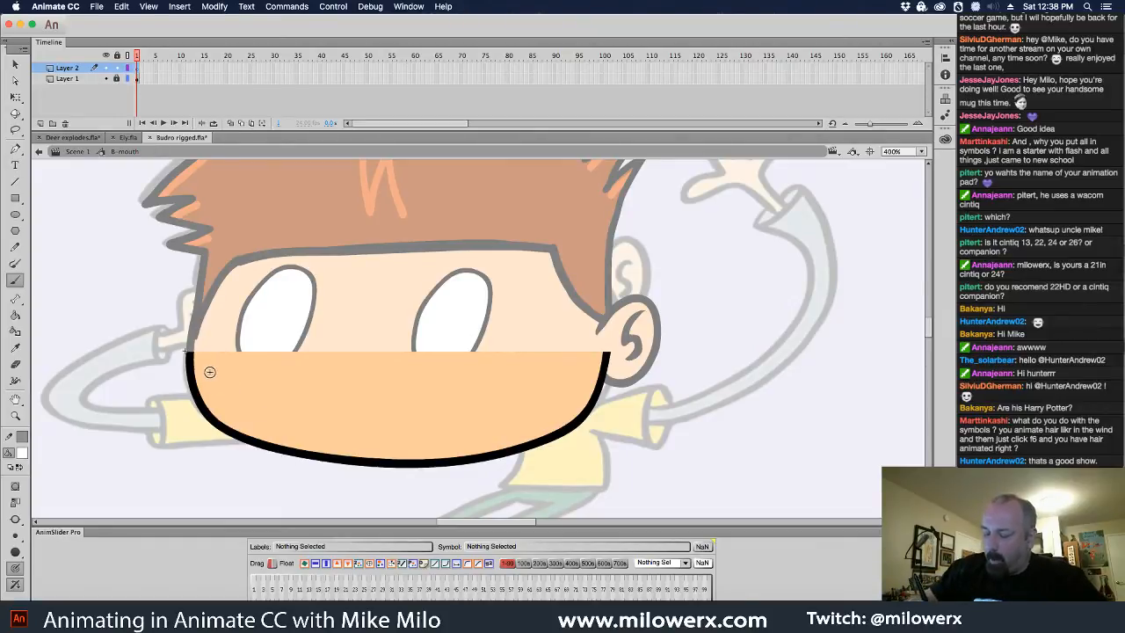
{"action": "left_click", "coordinate": [22, 452]}
{"action": "left_click", "coordinate": [62, 492]}
{"action": "mouse_move", "coordinate": [209, 370]}
{"action": "left_mouse_down"}
{"action": "mouse_move", "coordinate": [272, 404]}
{"action": "mouse_move", "coordinate": [375, 419]}
{"action": "mouse_move", "coordinate": [466, 409]}
{"action": "mouse_move", "coordinate": [571, 375]}
{"action": "left_mouse_up"}
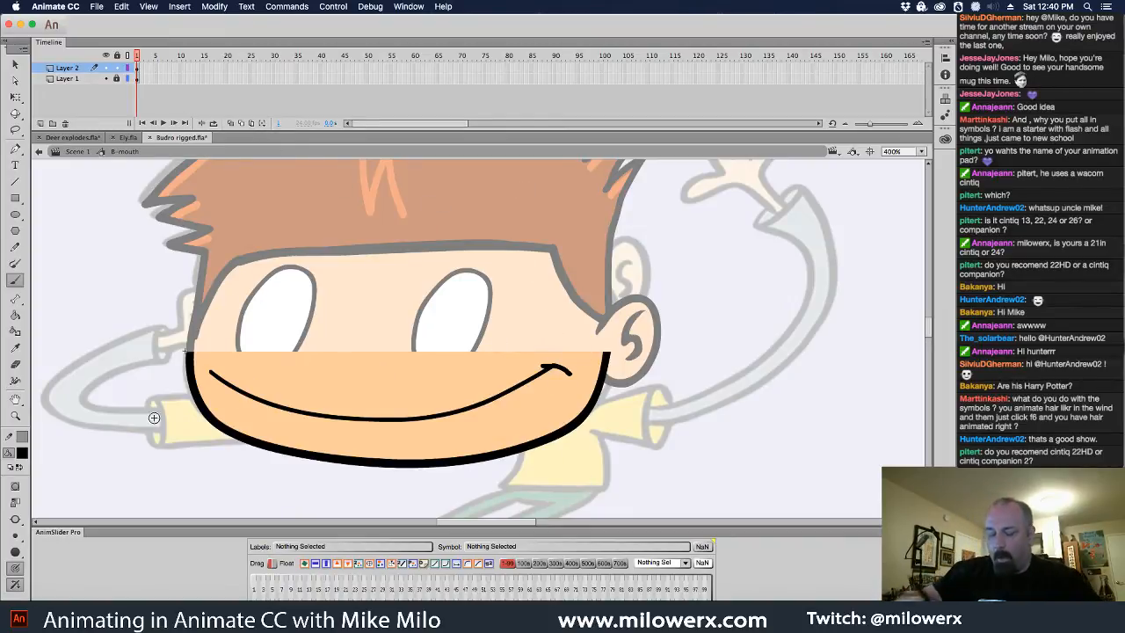
{"action": "left_click", "coordinate": [14, 535]}
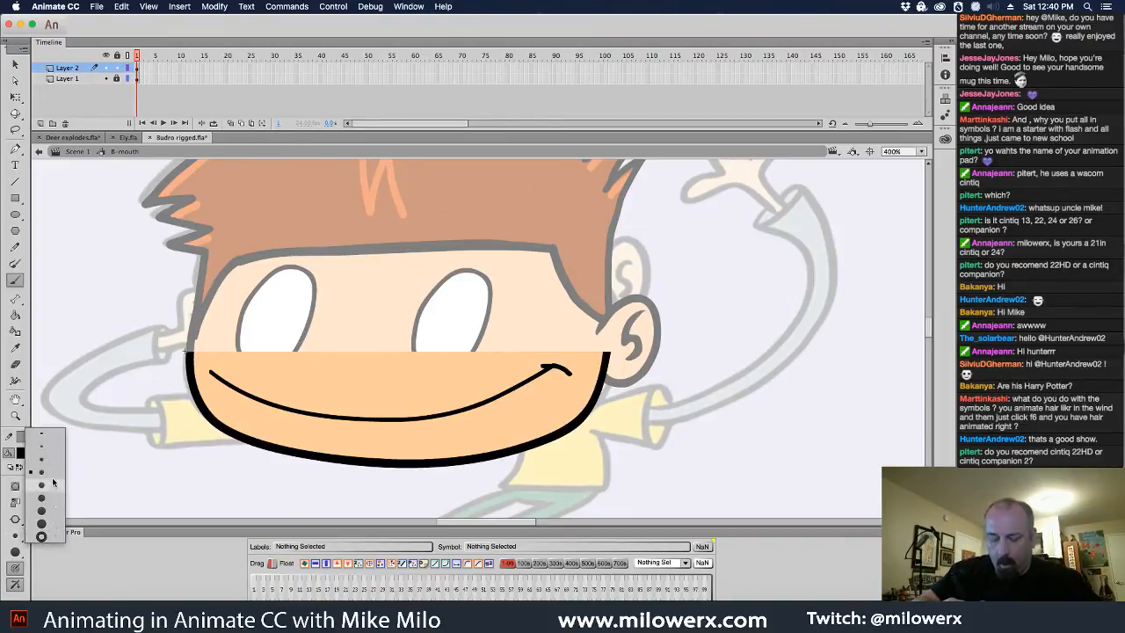
{"action": "left_click", "coordinate": [49, 485]}
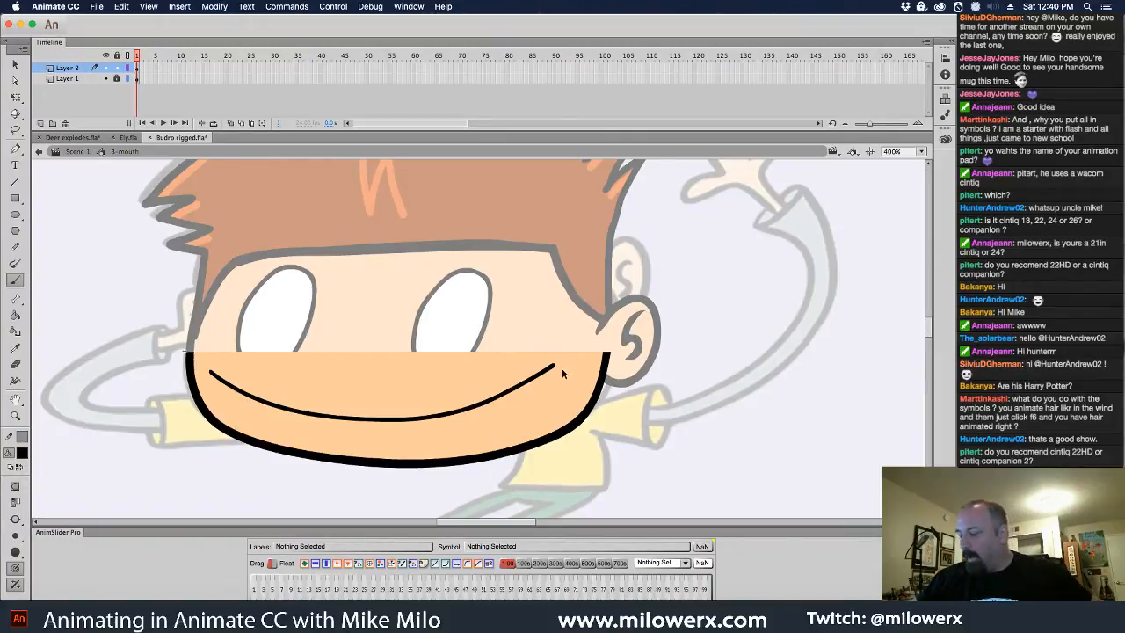
{"action": "key", "text": "super+z"}
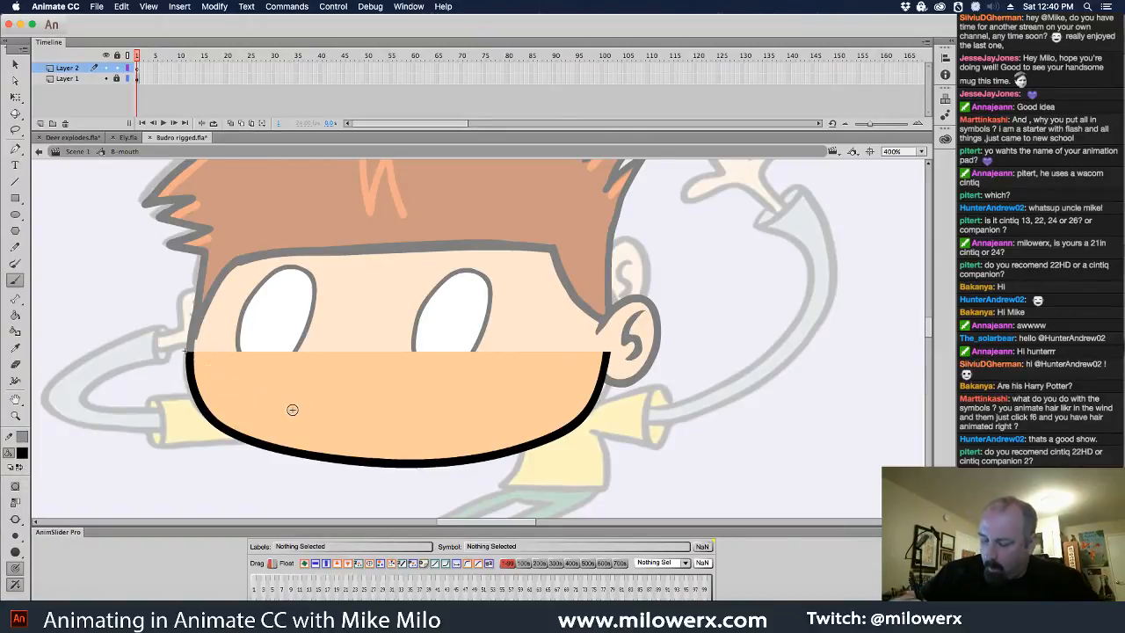
{"action": "mouse_move", "coordinate": [266, 400]}
{"action": "left_mouse_down"}
{"action": "mouse_move", "coordinate": [396, 413]}
{"action": "mouse_move", "coordinate": [563, 365]}
{"action": "mouse_move", "coordinate": [578, 378]}
{"action": "left_mouse_up"}
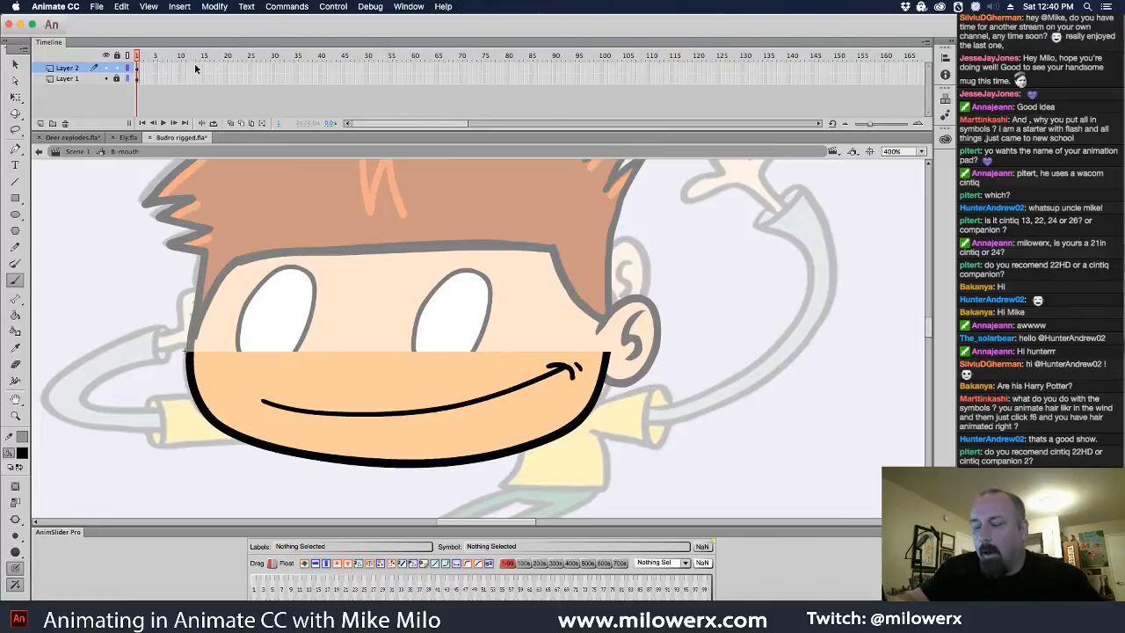
- Extend both layers of the mouth symbol to frame 20 and make frame 2 of Layer 2 an empty keyframe
{"action": "left_click", "coordinate": [226, 82]}
{"action": "key", "text": "F5"}
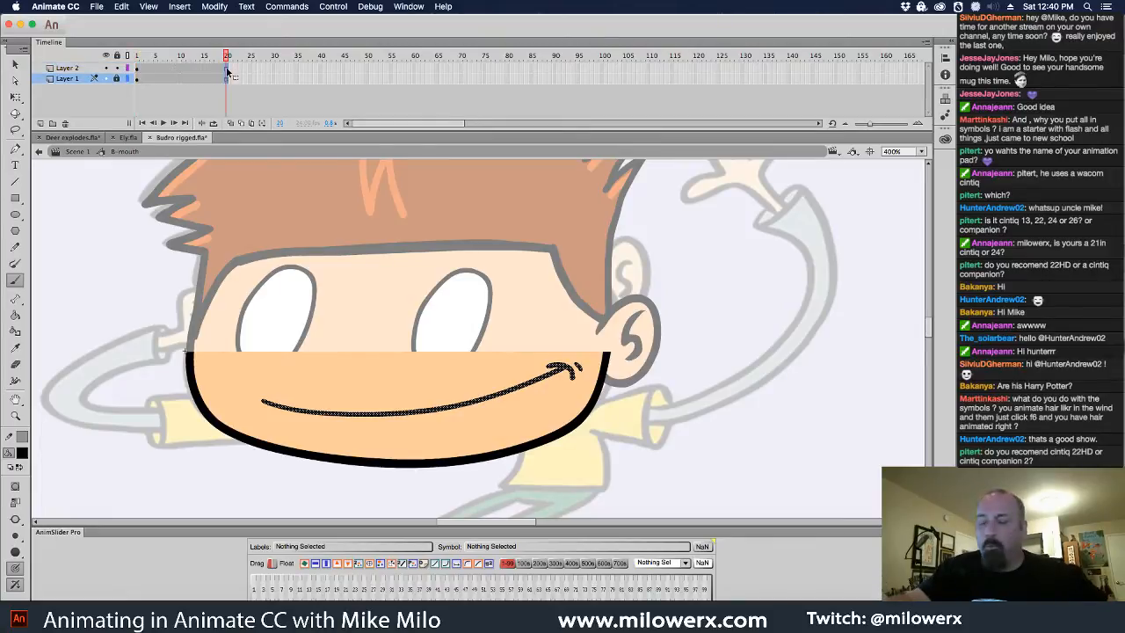
{"action": "left_click", "coordinate": [146, 76]}
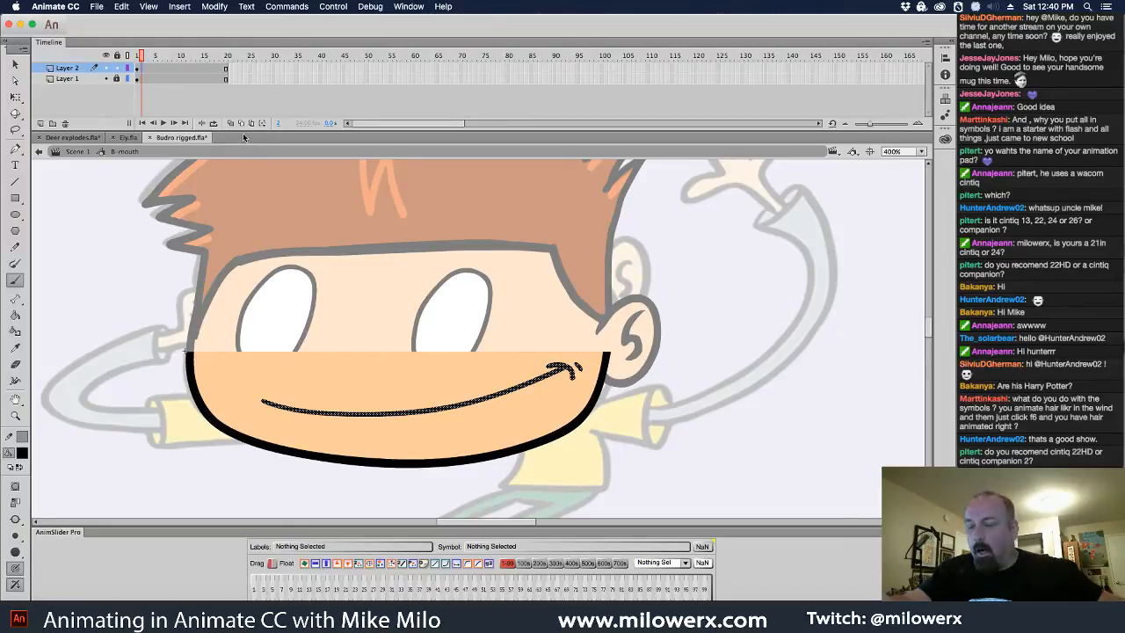
{"action": "key", "text": "Delete"}
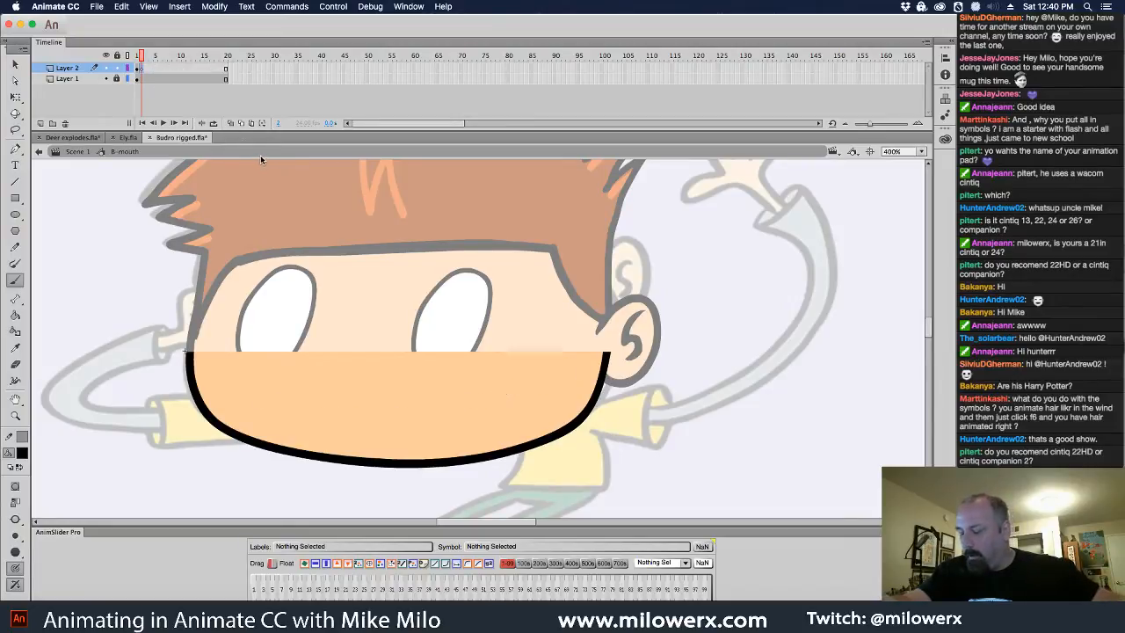
- Turn on onion skinning and brush a smile with a row of rounded upper teeth in frame 2, following the ghosted smile
{"action": "left_click", "coordinate": [231, 123]}
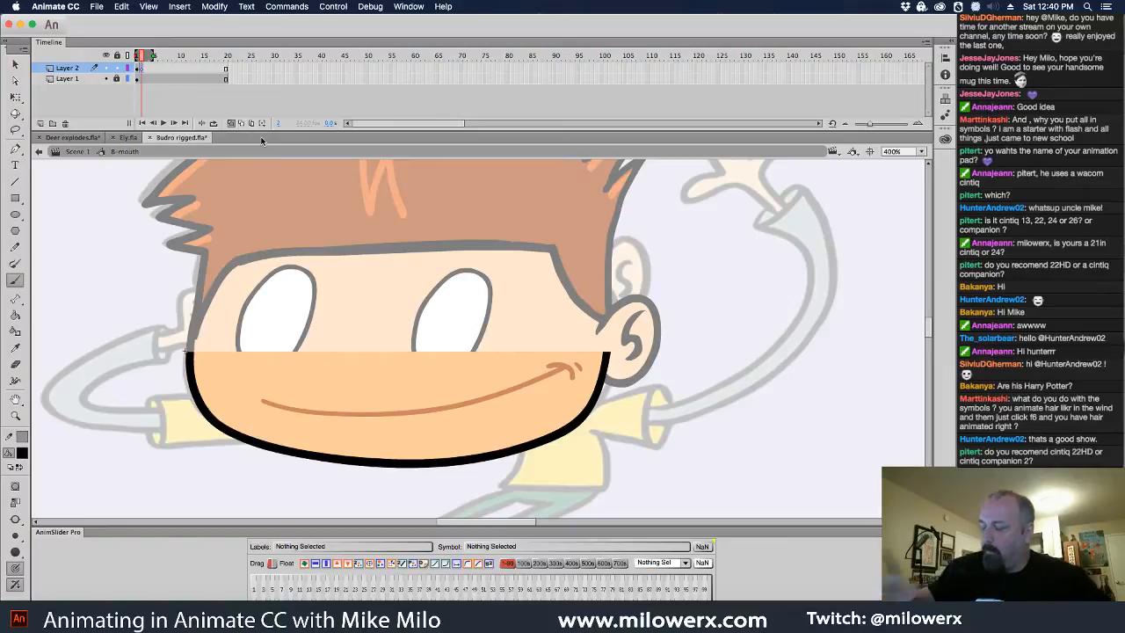
{"action": "mouse_move", "coordinate": [260, 400]}
{"action": "left_mouse_down"}
{"action": "mouse_move", "coordinate": [371, 416]}
{"action": "mouse_move", "coordinate": [445, 408]}
{"action": "mouse_move", "coordinate": [551, 360]}
{"action": "mouse_move", "coordinate": [559, 373]}
{"action": "left_mouse_up"}
{"action": "mouse_move", "coordinate": [264, 403]}
{"action": "left_mouse_down"}
{"action": "mouse_move", "coordinate": [282, 424]}
{"action": "mouse_move", "coordinate": [307, 416]}
{"action": "mouse_move", "coordinate": [340, 431]}
{"action": "mouse_move", "coordinate": [389, 430]}
{"action": "mouse_move", "coordinate": [401, 417]}
{"action": "mouse_move", "coordinate": [437, 427]}
{"action": "mouse_move", "coordinate": [453, 411]}
{"action": "mouse_move", "coordinate": [491, 413]}
{"action": "mouse_move", "coordinate": [502, 394]}
{"action": "mouse_move", "coordinate": [528, 396]}
{"action": "mouse_move", "coordinate": [547, 366]}
{"action": "left_mouse_up"}
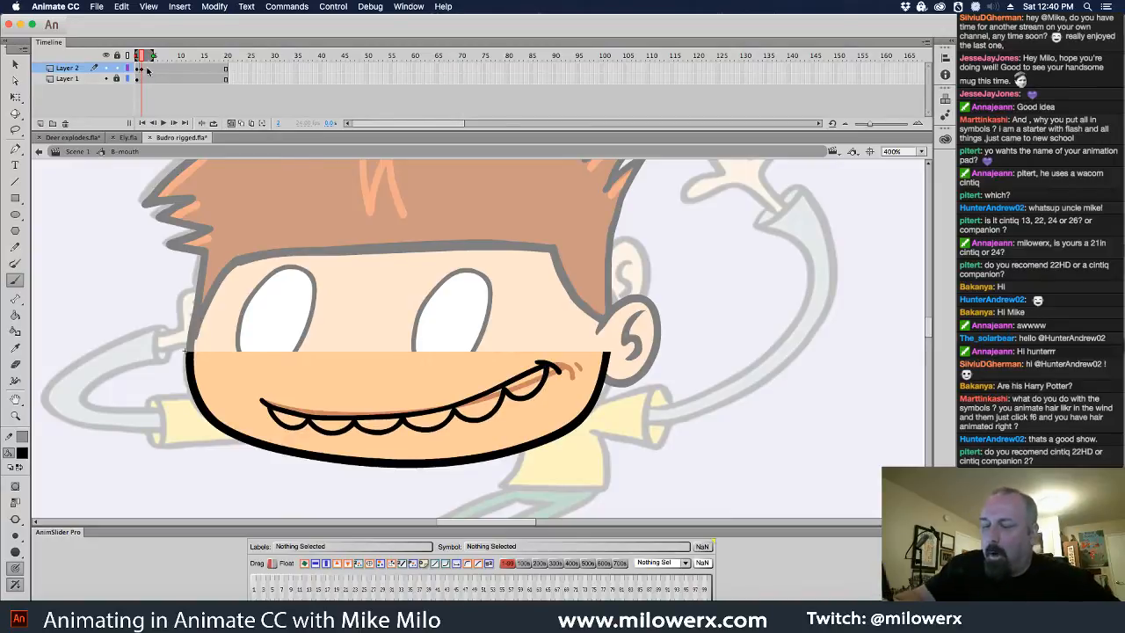
- Convert frame 3 of Layer 2 to a blank keyframe
{"action": "key", "text": "F6"}
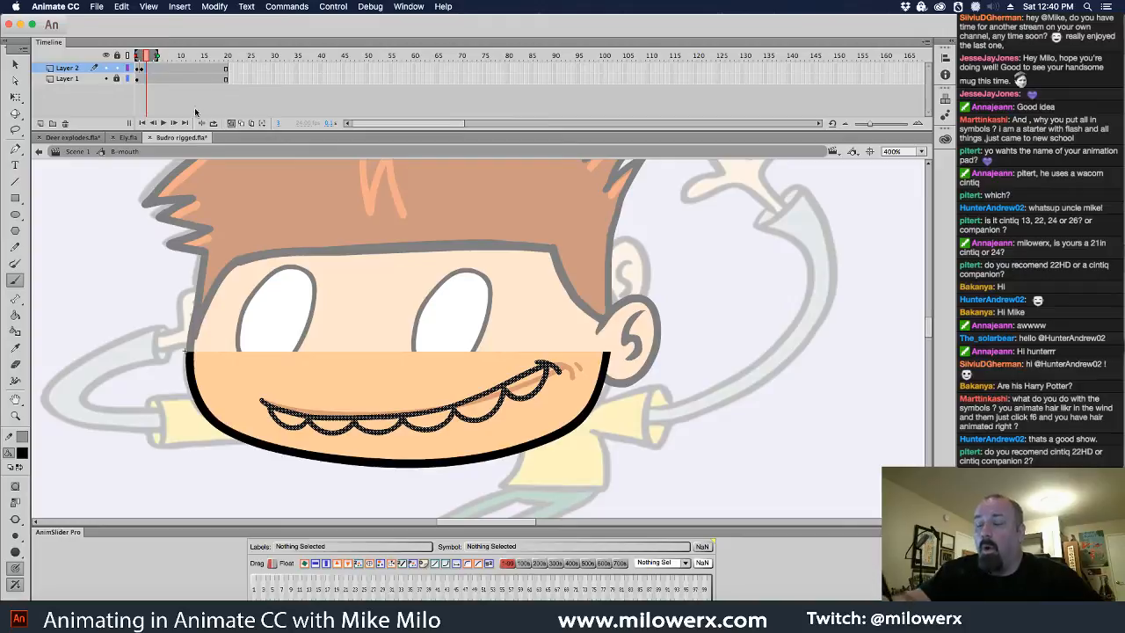
{"action": "right_click", "coordinate": [148, 69]}
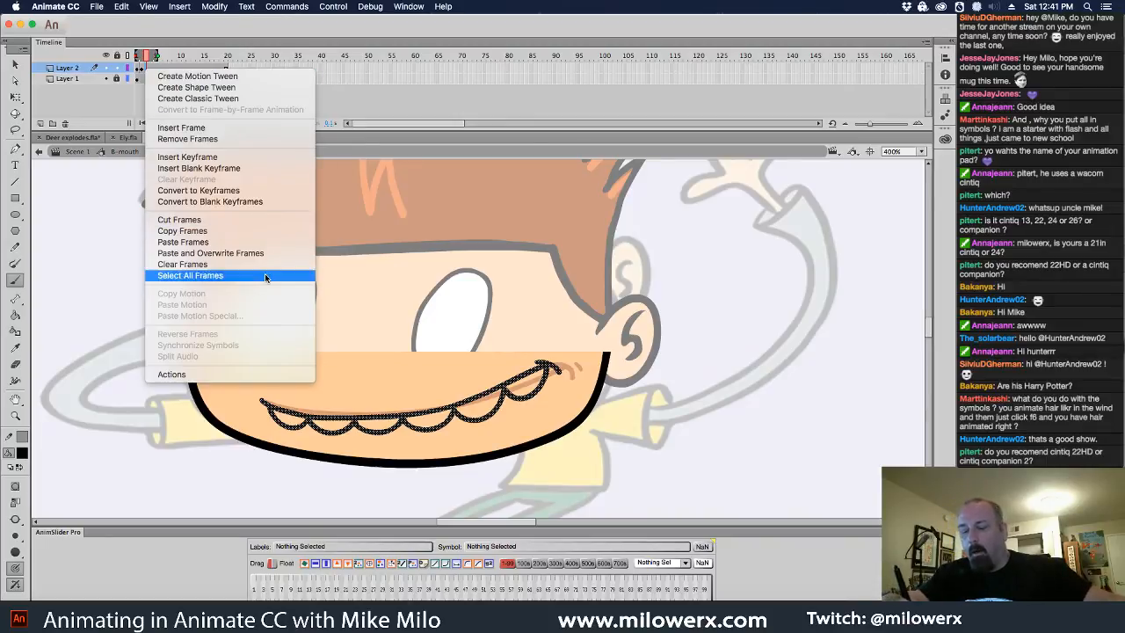
{"action": "left_click", "coordinate": [256, 203]}
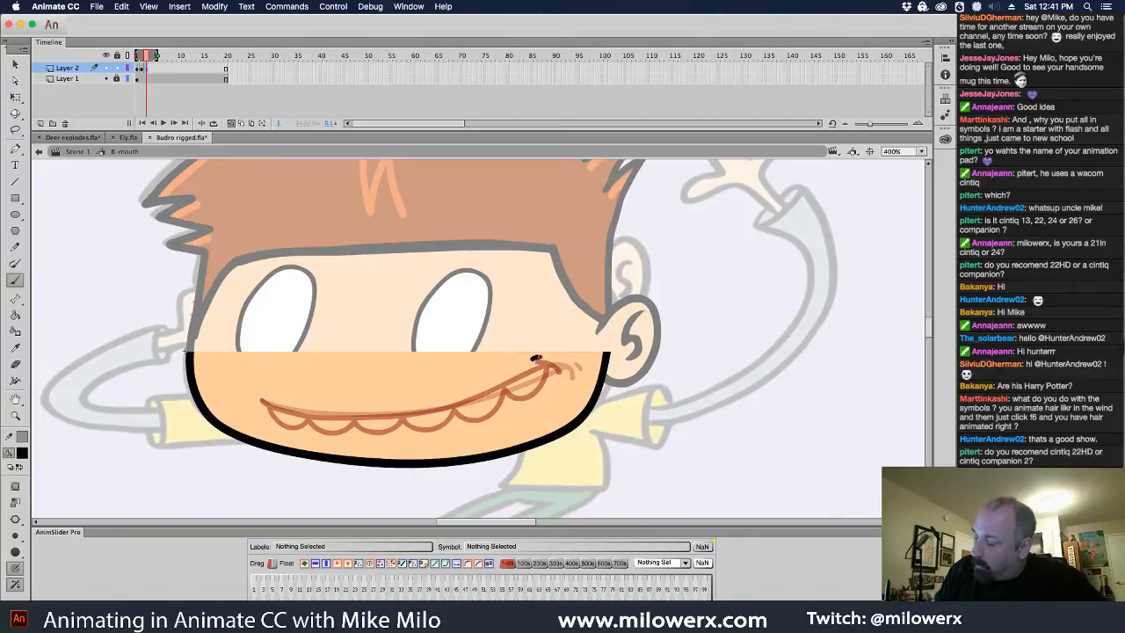
{"action": "mouse_move", "coordinate": [556, 361]}
{"action": "left_mouse_down"}
{"action": "mouse_move", "coordinate": [563, 371]}
{"action": "mouse_move", "coordinate": [460, 400]}
{"action": "mouse_move", "coordinate": [372, 413]}
{"action": "mouse_move", "coordinate": [264, 402]}
{"action": "left_mouse_up"}
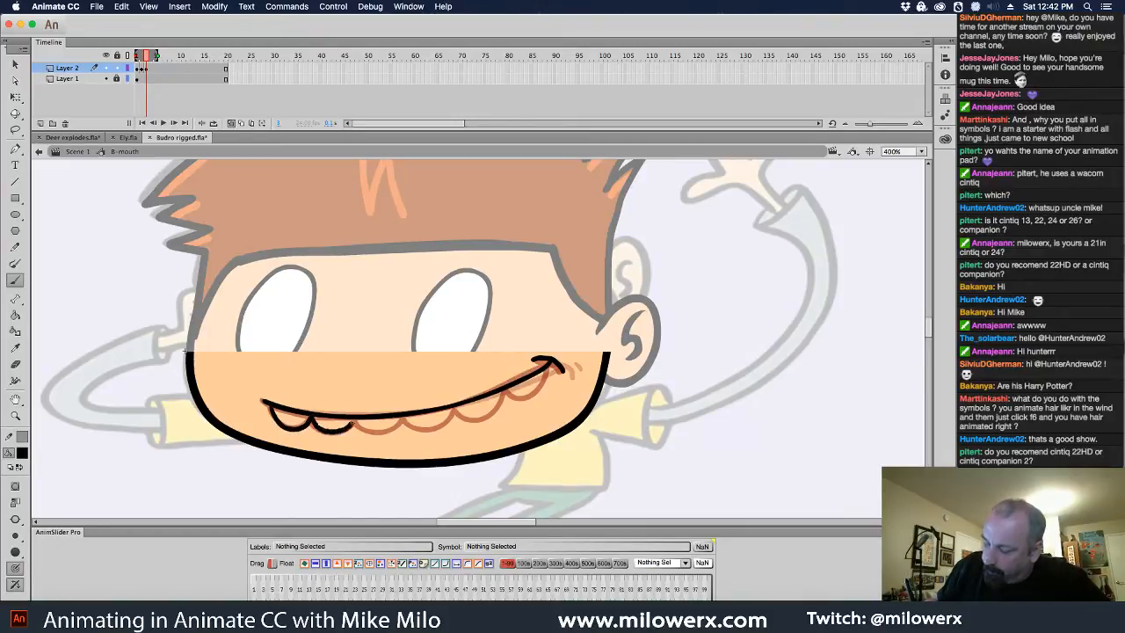
{"action": "mouse_move", "coordinate": [352, 424]}
{"action": "left_mouse_down"}
{"action": "mouse_move", "coordinate": [396, 430]}
{"action": "mouse_move", "coordinate": [405, 416]}
{"action": "mouse_move", "coordinate": [421, 435]}
{"action": "mouse_move", "coordinate": [404, 426]}
{"action": "mouse_move", "coordinate": [435, 429]}
{"action": "mouse_move", "coordinate": [453, 406]}
{"action": "mouse_move", "coordinate": [483, 419]}
{"action": "mouse_move", "coordinate": [544, 383]}
{"action": "left_mouse_up"}
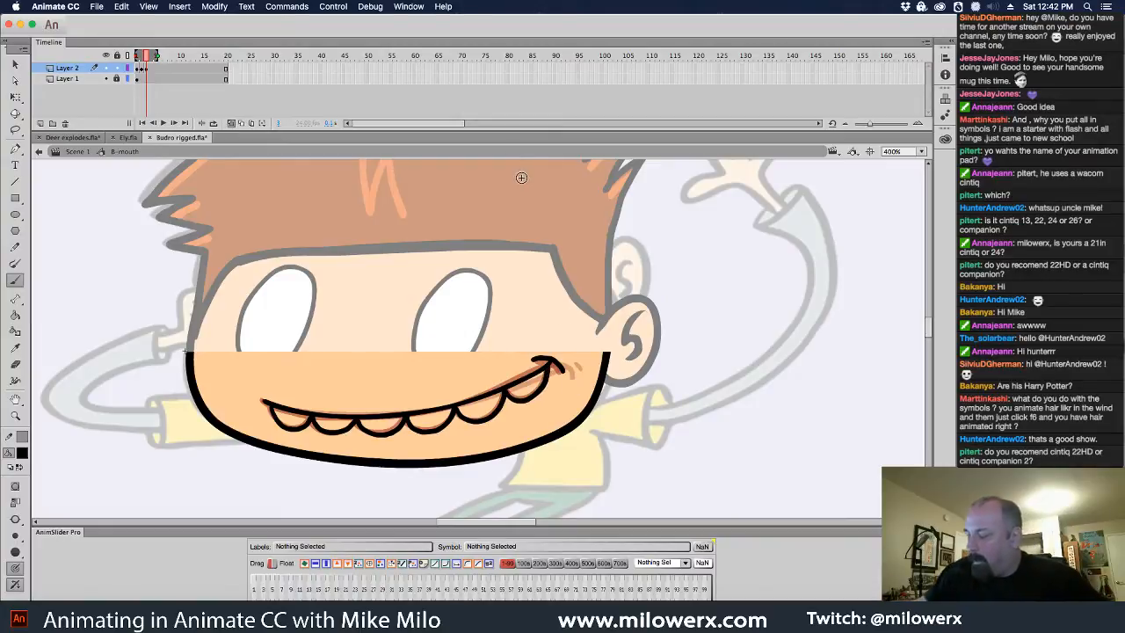
{"action": "scroll", "coordinate": [580, 281], "scroll_direction": "down", "scroll_amount": 3}
{"action": "scroll", "coordinate": [580, 281], "scroll_direction": "left", "scroll_amount": 1}
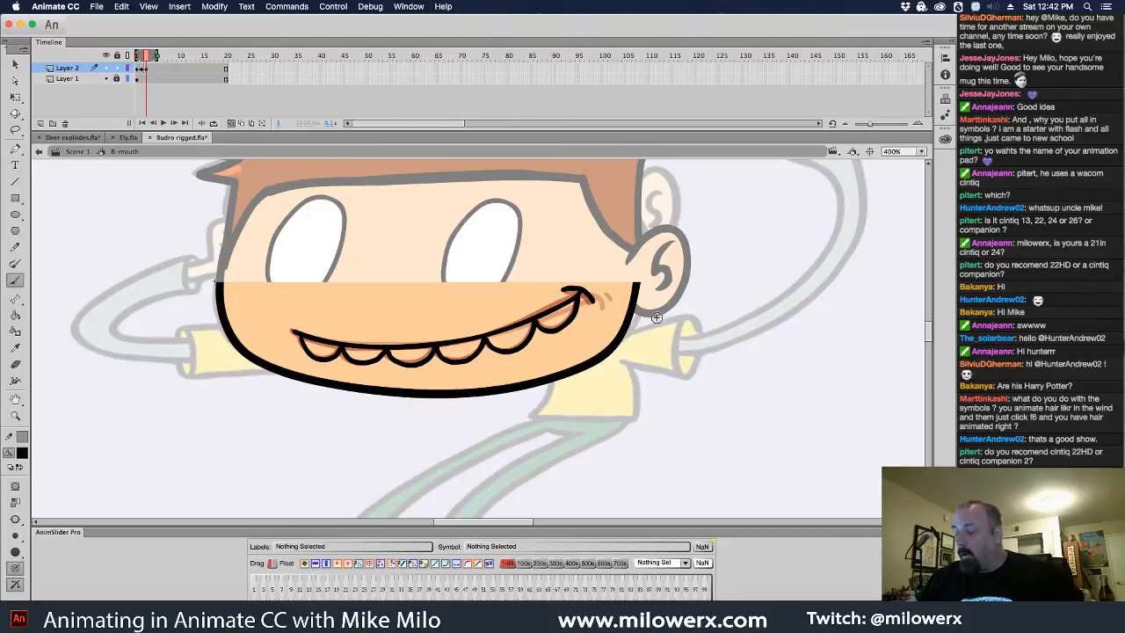
{"action": "key", "text": "super+z"}
{"action": "key", "text": "super+z"}
{"action": "key", "text": "super+z"}
{"action": "key", "text": "super+z"}
{"action": "key", "text": "super+z"}
{"action": "key", "text": "super+z"}
{"action": "key", "text": "super+z"}
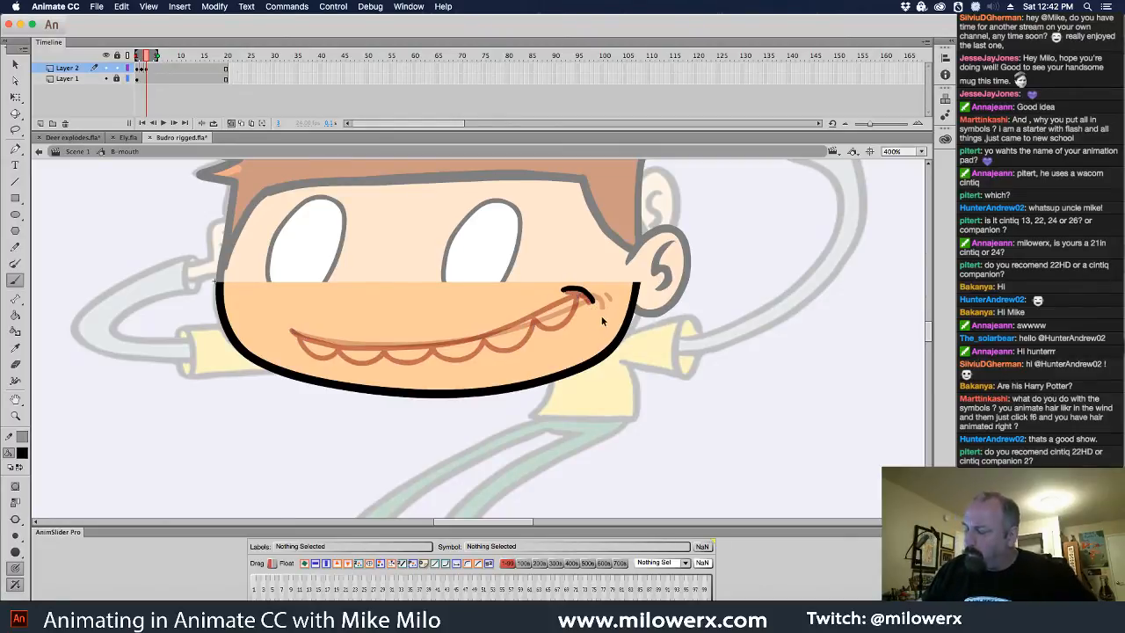
{"action": "key", "text": "super+z"}
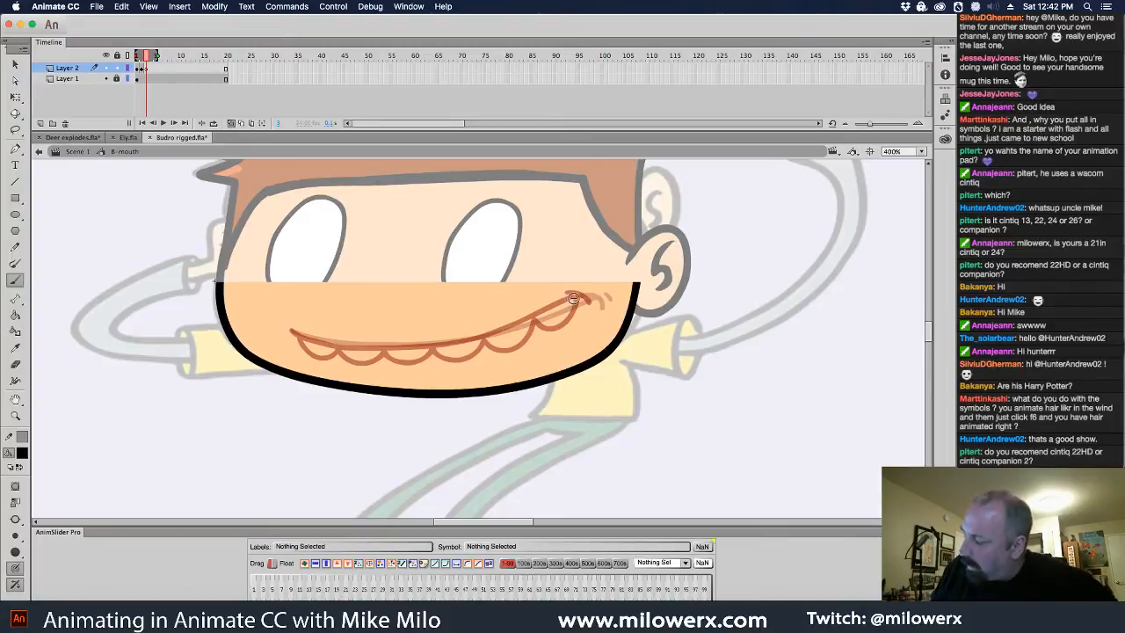
- Trace the smile line and its row of rounded teeth in frame 3 over the onion skin, extending the mouth corner to a pointed tip
{"action": "mouse_move", "coordinate": [545, 313]}
{"action": "left_mouse_down"}
{"action": "mouse_move", "coordinate": [434, 346]}
{"action": "mouse_move", "coordinate": [360, 349]}
{"action": "mouse_move", "coordinate": [289, 332]}
{"action": "left_mouse_up"}
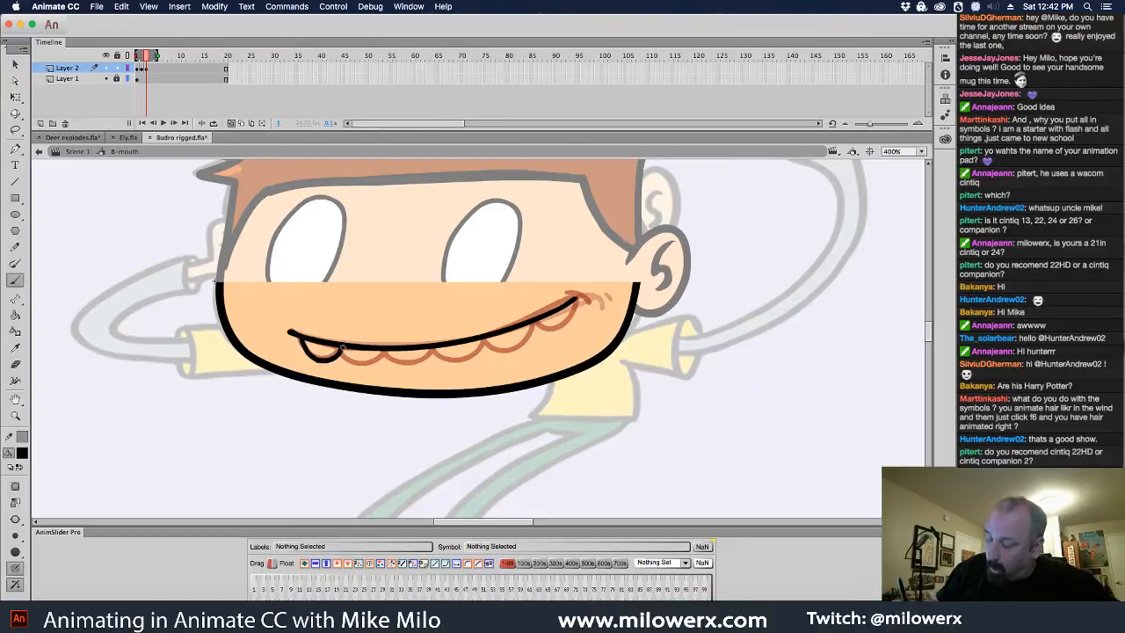
{"action": "mouse_move", "coordinate": [341, 349]}
{"action": "left_mouse_down"}
{"action": "mouse_move", "coordinate": [456, 359]}
{"action": "mouse_move", "coordinate": [483, 339]}
{"action": "mouse_move", "coordinate": [492, 354]}
{"action": "mouse_move", "coordinate": [490, 345]}
{"action": "mouse_move", "coordinate": [517, 346]}
{"action": "mouse_move", "coordinate": [531, 327]}
{"action": "mouse_move", "coordinate": [576, 300]}
{"action": "left_mouse_up"}
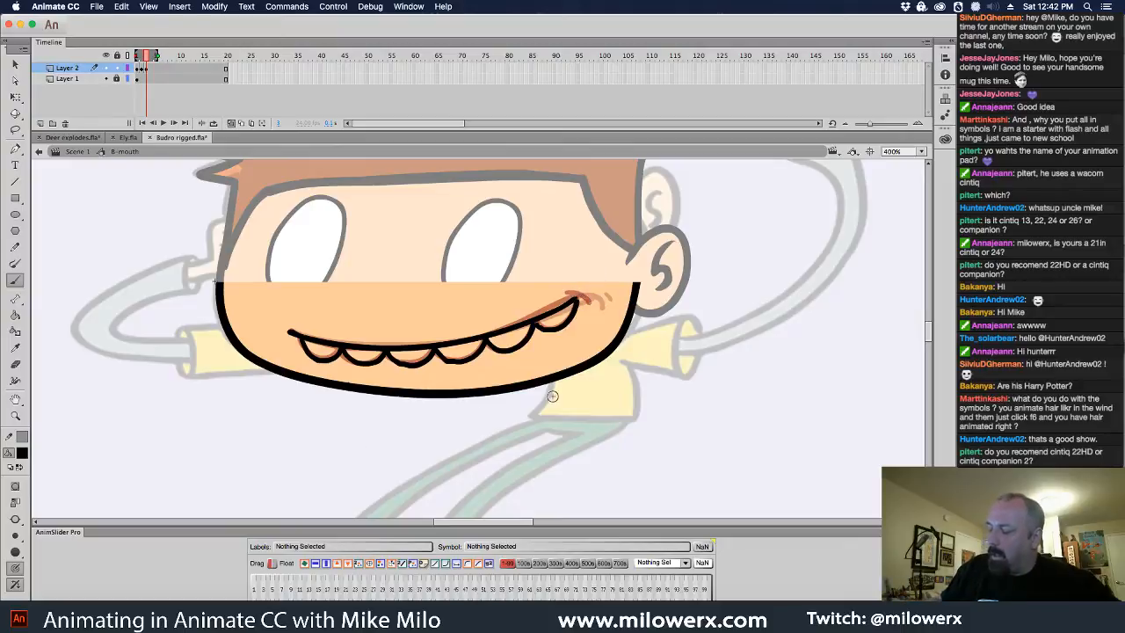
{"action": "left_click_drag", "start_coordinate": [632, 399], "coordinate": [661, 340]}
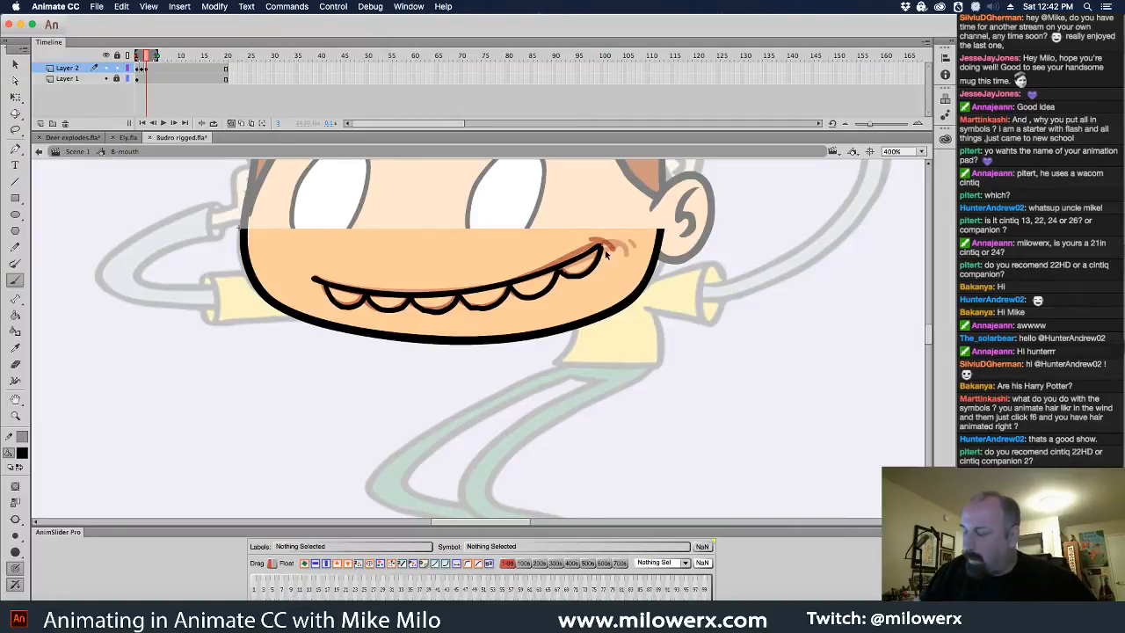
{"action": "key", "text": "super+equal"}
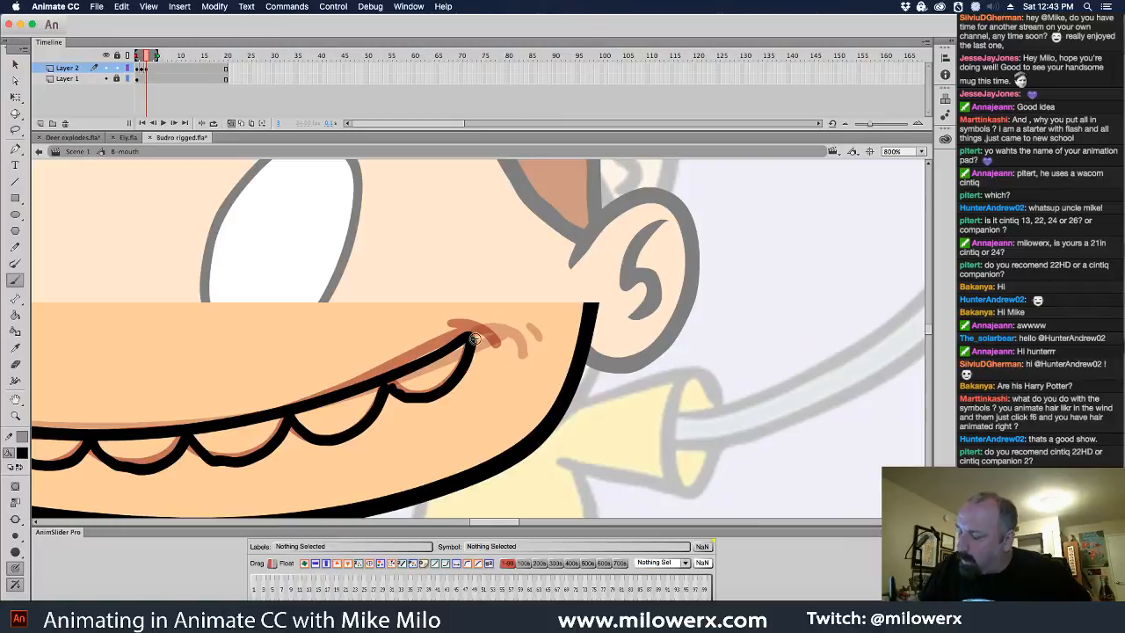
{"action": "left_click_drag", "start_coordinate": [470, 333], "coordinate": [489, 319]}
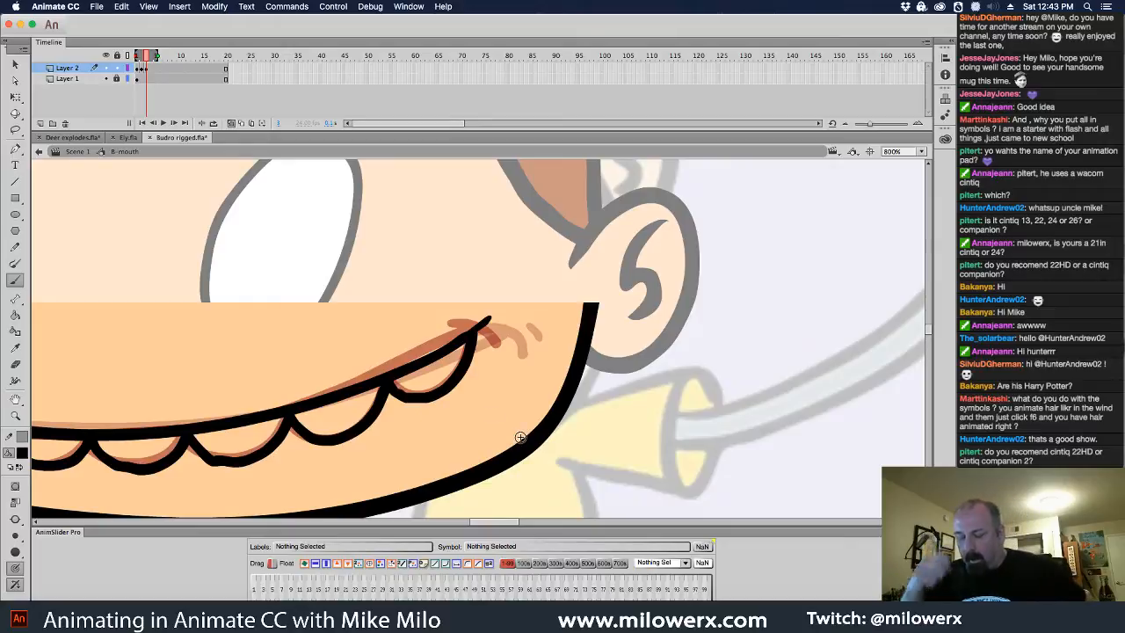
{"action": "key", "text": "super+minus"}
{"action": "scroll", "coordinate": [535, 325], "scroll_direction": "left", "scroll_amount": 2}
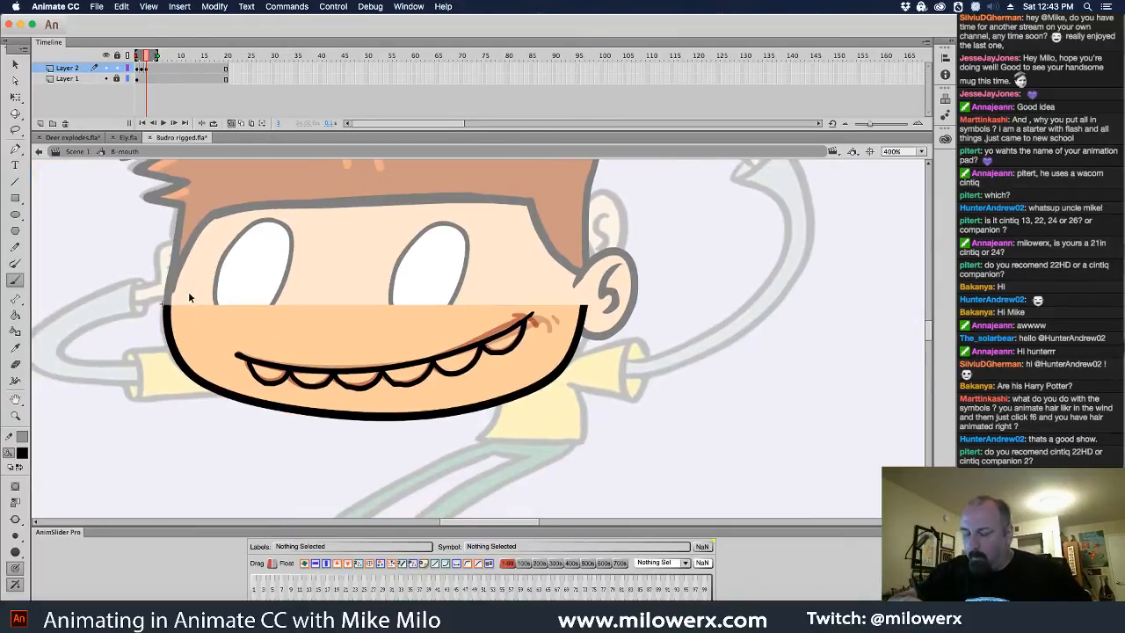
- Select and deselect the frame 3 mouth artwork and examine its teeth and corner up close and at reduced zoom
{"action": "left_click_drag", "start_coordinate": [189, 297], "coordinate": [640, 448]}
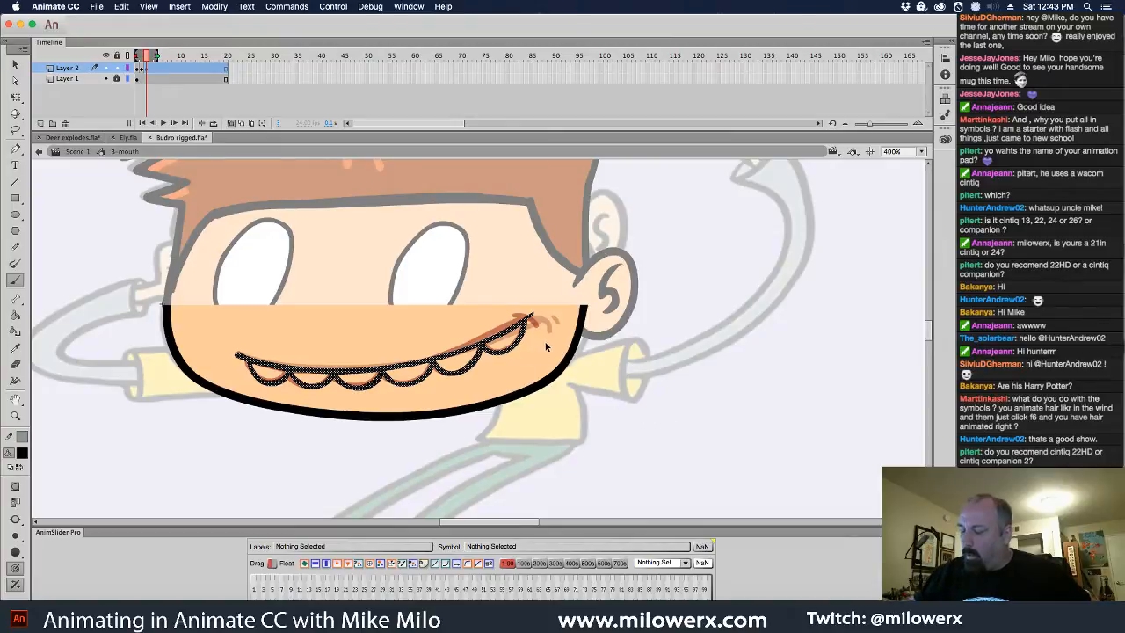
{"action": "key", "text": "super+shift+a"}
{"action": "key", "text": "super+equal"}
{"action": "left_click_drag", "start_coordinate": [553, 387], "coordinate": [818, 372]}
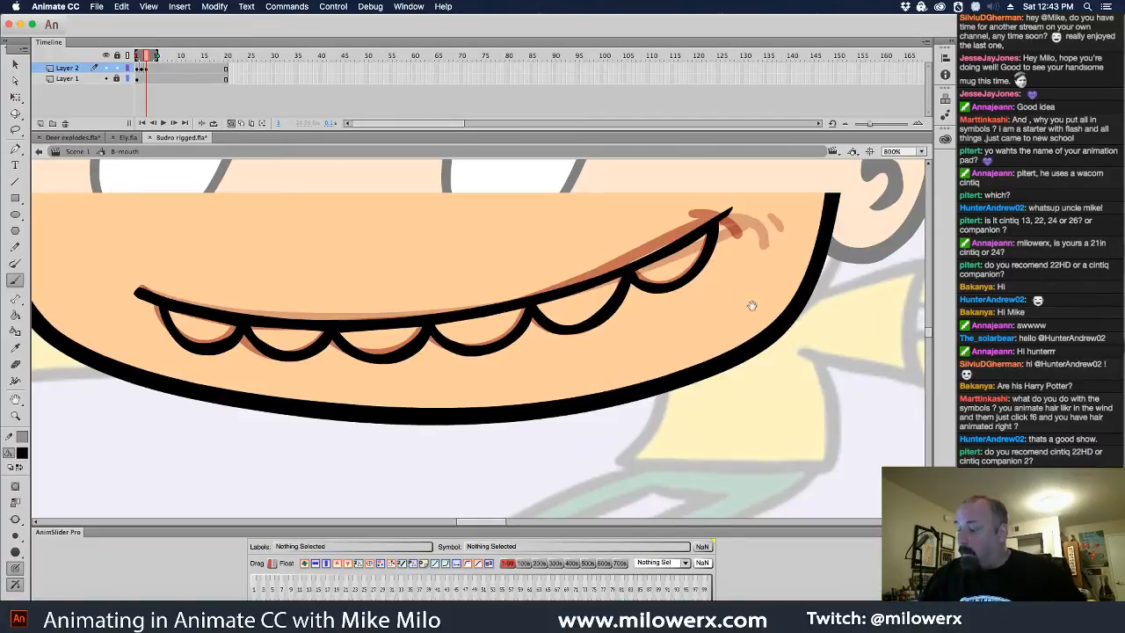
{"action": "left_click_drag", "start_coordinate": [768, 327], "coordinate": [754, 312]}
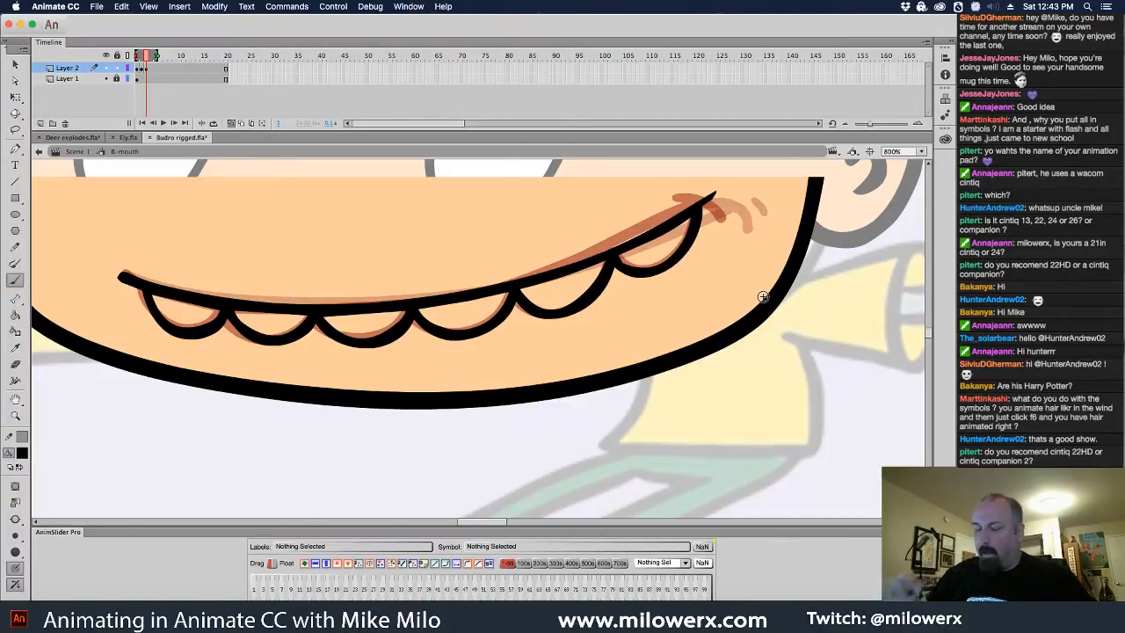
{"action": "left_click", "coordinate": [716, 238], "text": "alt+super"}
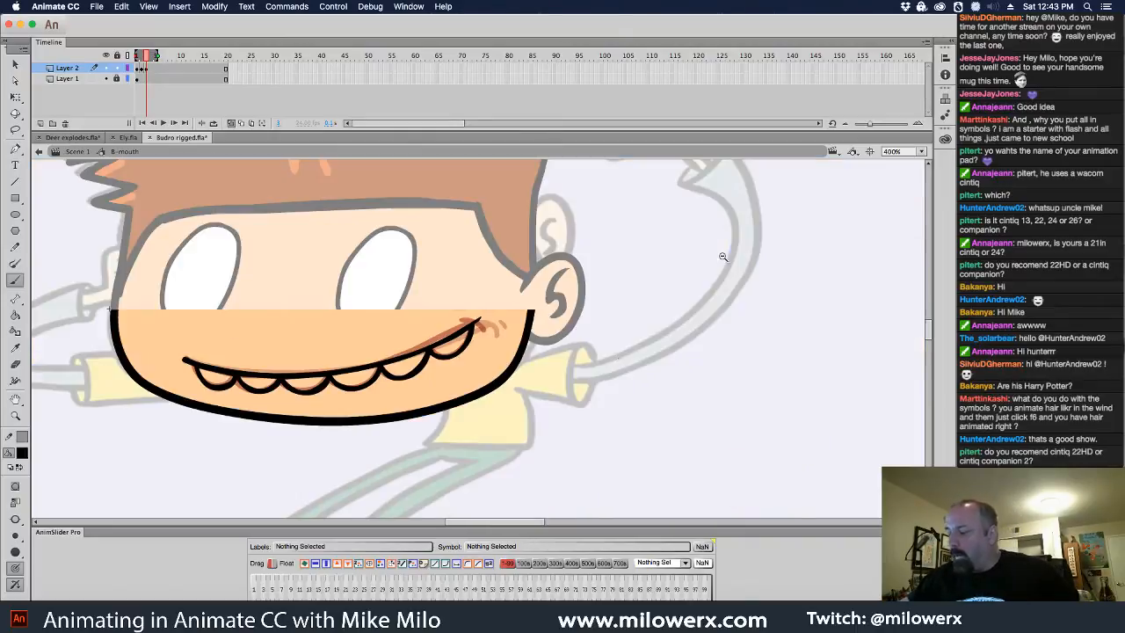
{"action": "left_click_drag", "start_coordinate": [625, 376], "coordinate": [812, 338]}
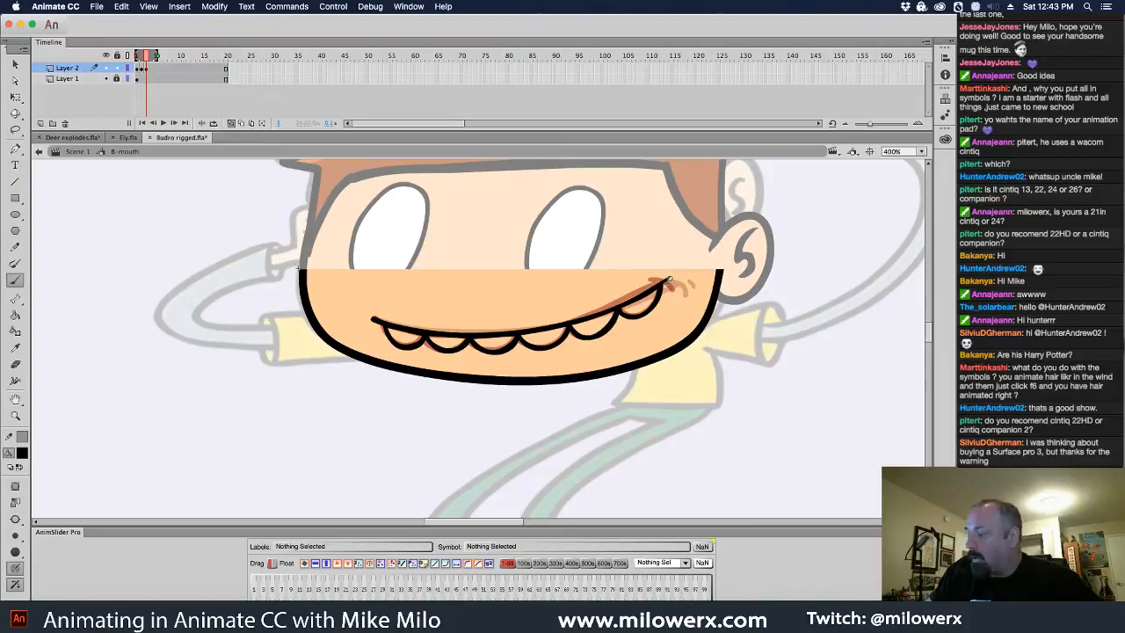
- Complete the frame 3 mouth with a curved lower lip line, a two-lobed tongue and crease marks at the raised corner
{"action": "mouse_move", "coordinate": [663, 305]}
{"action": "left_mouse_down"}
{"action": "mouse_move", "coordinate": [614, 351]}
{"action": "mouse_move", "coordinate": [541, 368]}
{"action": "mouse_move", "coordinate": [416, 358]}
{"action": "mouse_move", "coordinate": [371, 314]}
{"action": "left_mouse_up"}
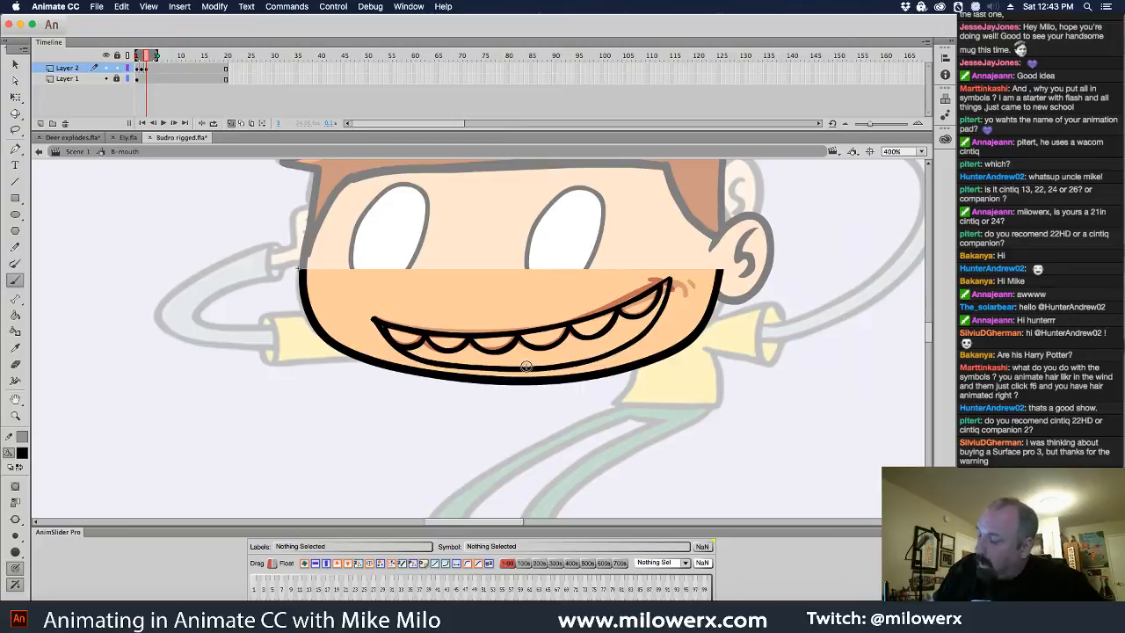
{"action": "left_click_drag", "start_coordinate": [524, 364], "coordinate": [632, 339]}
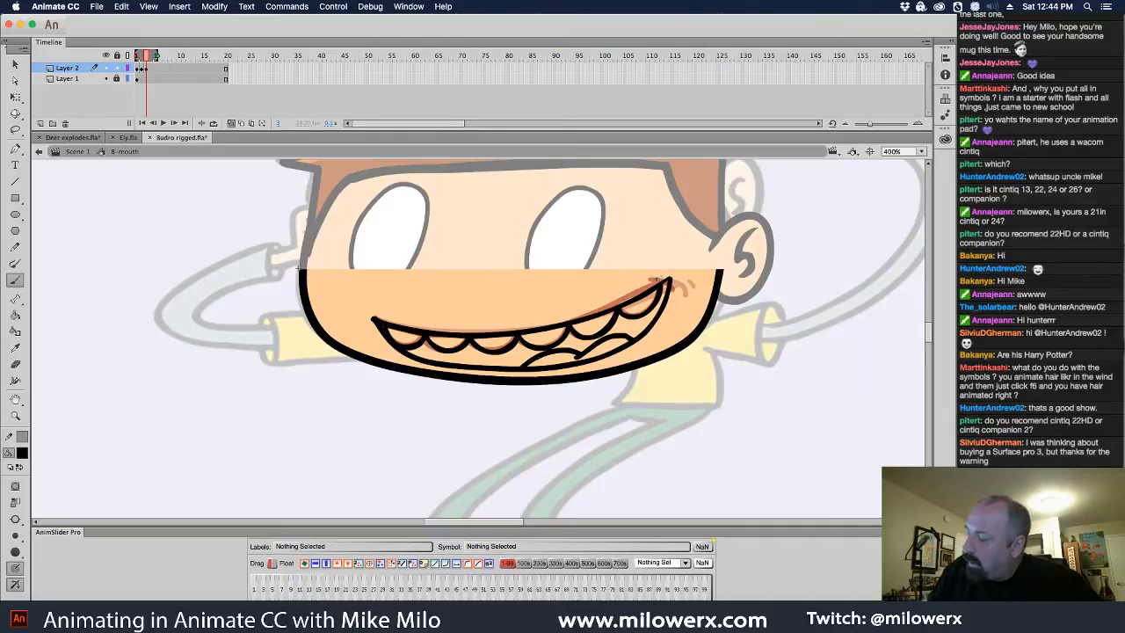
{"action": "left_click_drag", "start_coordinate": [683, 285], "coordinate": [684, 287]}
{"action": "left_click_drag", "start_coordinate": [682, 276], "coordinate": [689, 287]}
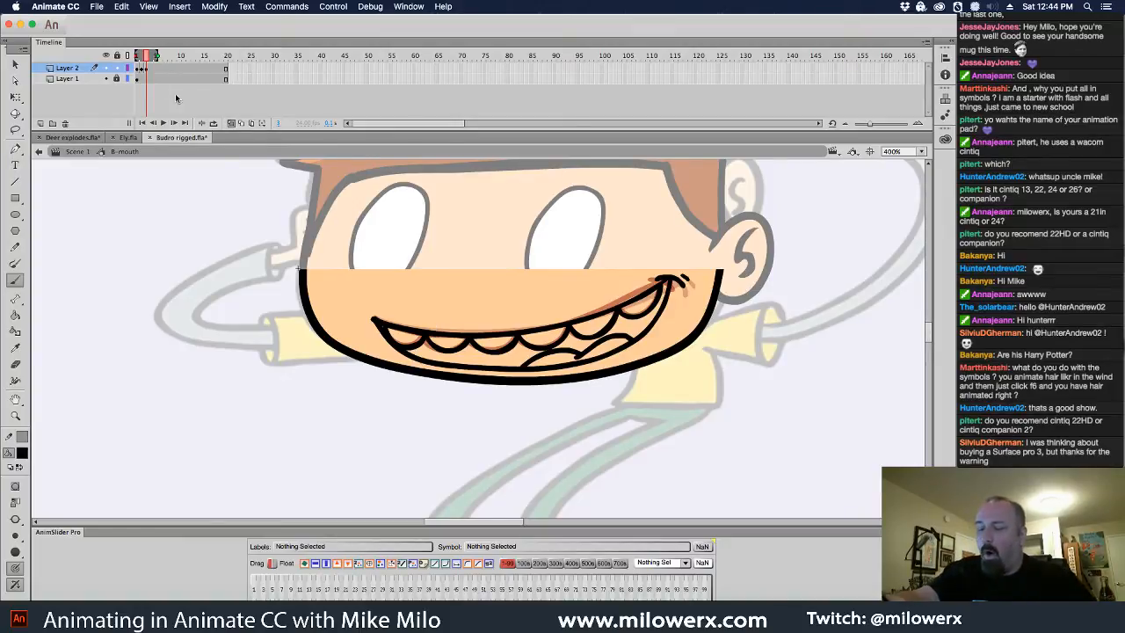
- Make frame 4 of Layer 2 a blank keyframe and brush the corner crease and upper lip line over the ghosted smile
{"action": "left_click", "coordinate": [150, 68]}
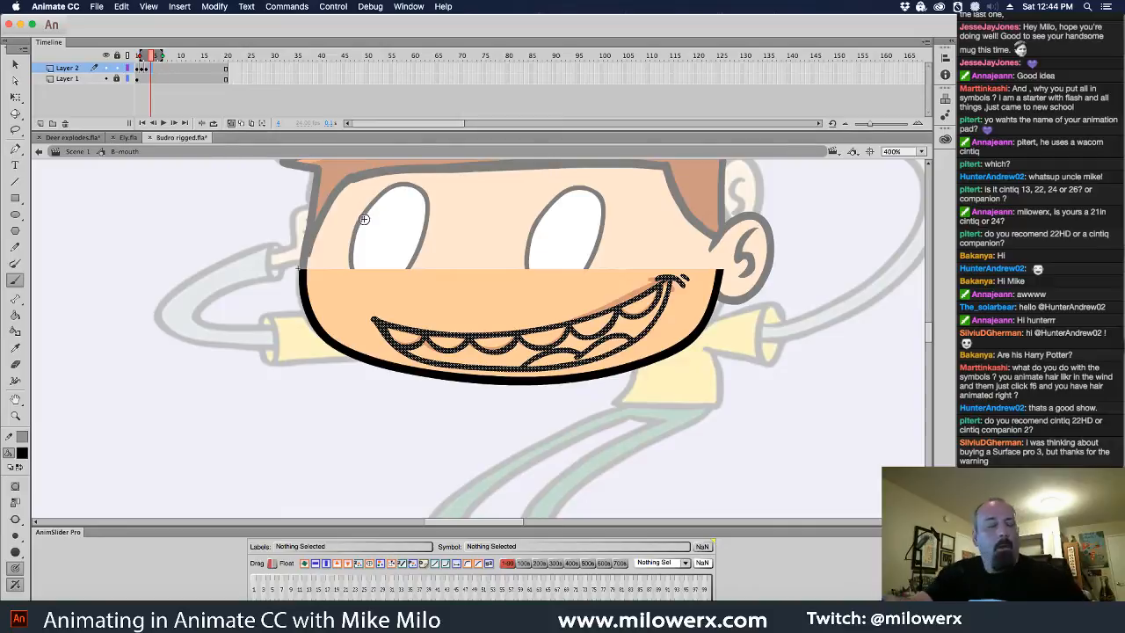
{"action": "key", "text": "Escape"}
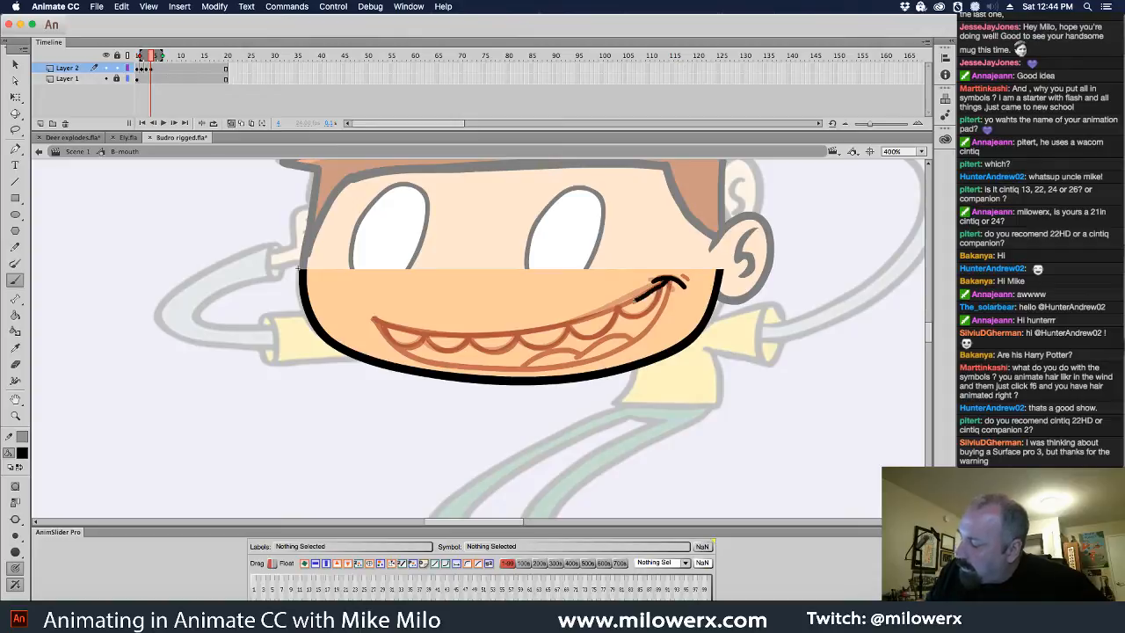
{"action": "mouse_move", "coordinate": [640, 297]}
{"action": "left_mouse_down"}
{"action": "mouse_move", "coordinate": [513, 337]}
{"action": "mouse_move", "coordinate": [452, 340]}
{"action": "mouse_move", "coordinate": [366, 320]}
{"action": "left_mouse_up"}
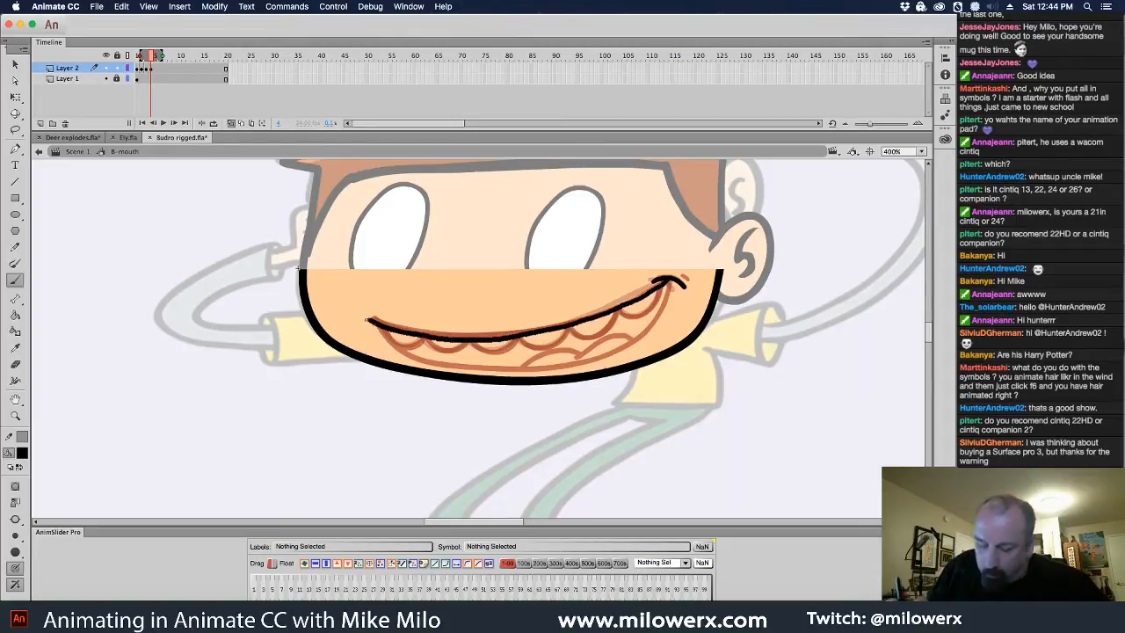
{"action": "key", "text": "super+z"}
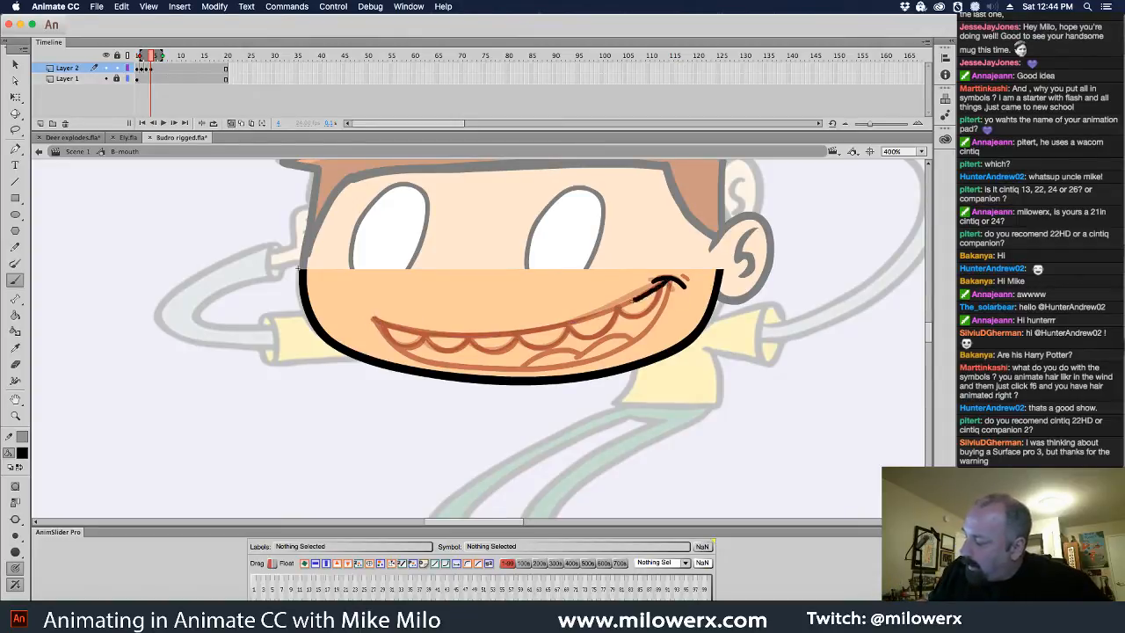
{"action": "mouse_move", "coordinate": [635, 299]}
{"action": "left_mouse_down"}
{"action": "mouse_move", "coordinate": [515, 334]}
{"action": "mouse_move", "coordinate": [435, 340]}
{"action": "mouse_move", "coordinate": [391, 327]}
{"action": "left_mouse_up"}
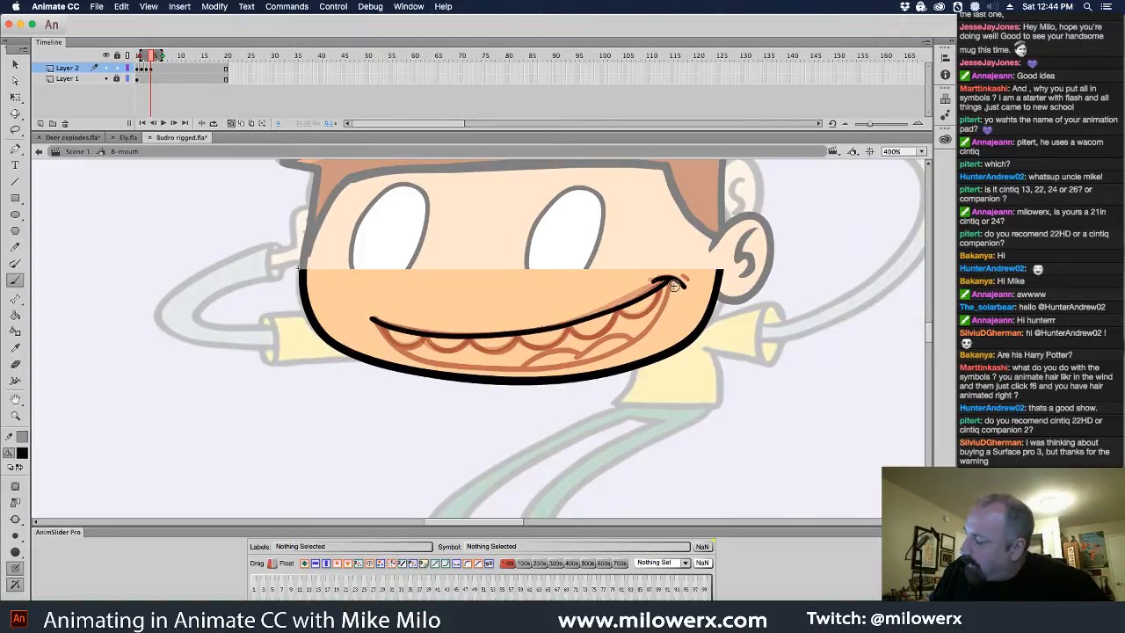
- Brush a lower lip dipping below the chin in frame 4, with a row of rounded upper teeth and a two-lobed tongue
{"action": "mouse_move", "coordinate": [679, 281]}
{"action": "left_mouse_down"}
{"action": "mouse_move", "coordinate": [658, 334]}
{"action": "mouse_move", "coordinate": [620, 369]}
{"action": "mouse_move", "coordinate": [541, 397]}
{"action": "mouse_move", "coordinate": [471, 394]}
{"action": "mouse_move", "coordinate": [401, 350]}
{"action": "left_mouse_up"}
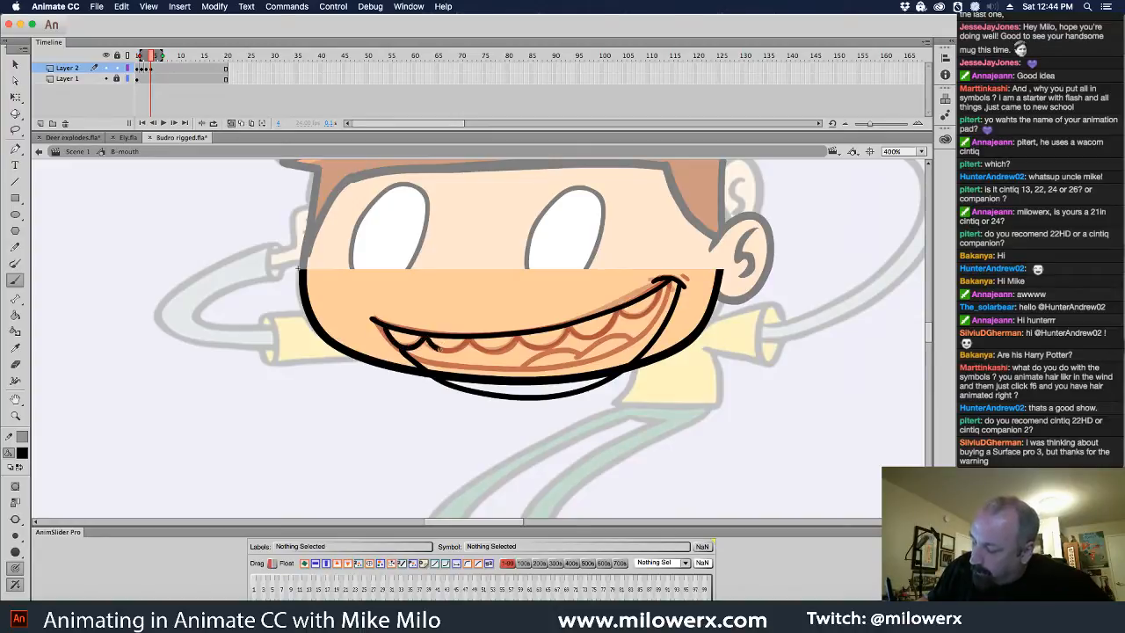
{"action": "mouse_move", "coordinate": [461, 348]}
{"action": "left_mouse_down"}
{"action": "mouse_move", "coordinate": [552, 344]}
{"action": "mouse_move", "coordinate": [569, 325]}
{"action": "mouse_move", "coordinate": [592, 337]}
{"action": "mouse_move", "coordinate": [669, 283]}
{"action": "left_mouse_up"}
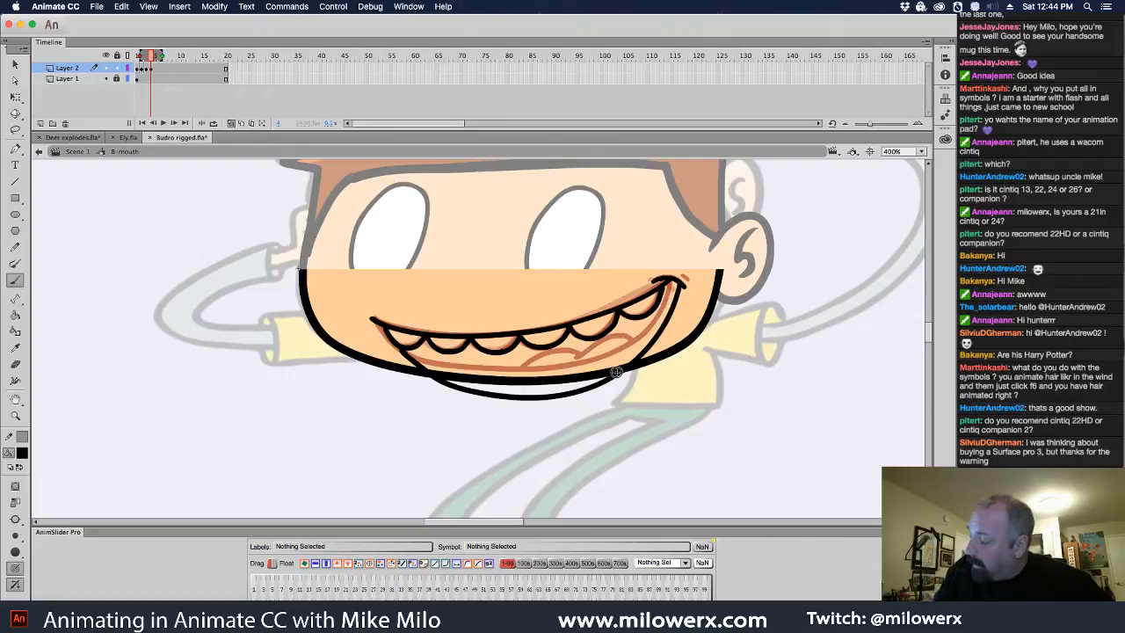
{"action": "mouse_move", "coordinate": [617, 373]}
{"action": "left_mouse_down"}
{"action": "mouse_move", "coordinate": [564, 375]}
{"action": "mouse_move", "coordinate": [586, 368]}
{"action": "mouse_move", "coordinate": [538, 381]}
{"action": "left_mouse_up"}
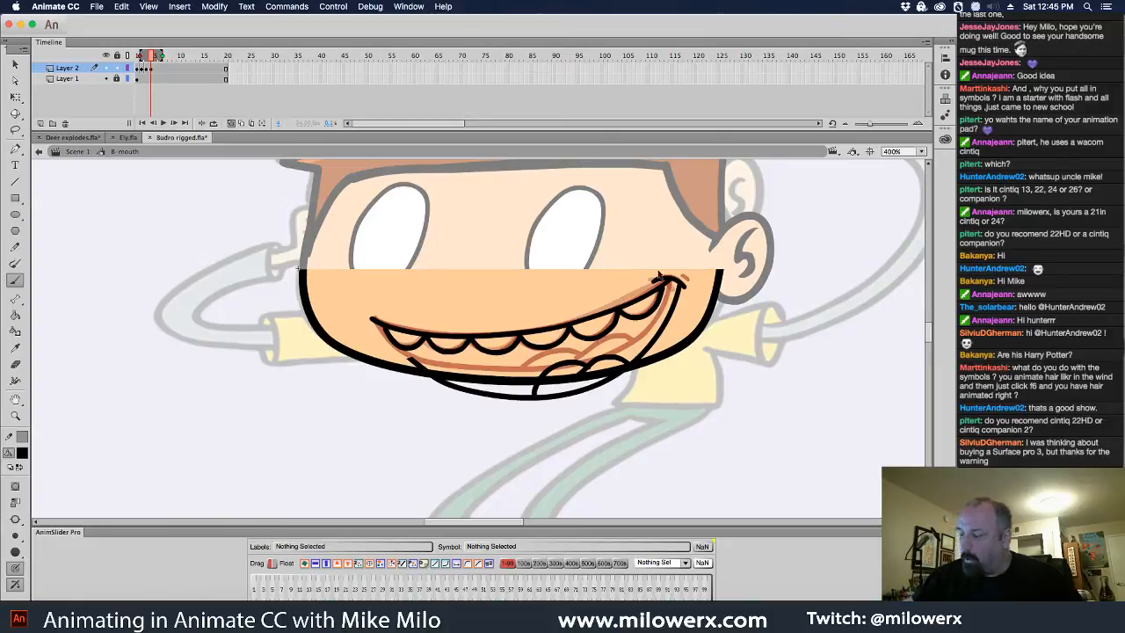
- Lasso the frame 4 lower lip and tongue and narrow them slightly with Free Transform
{"action": "key", "text": "l"}
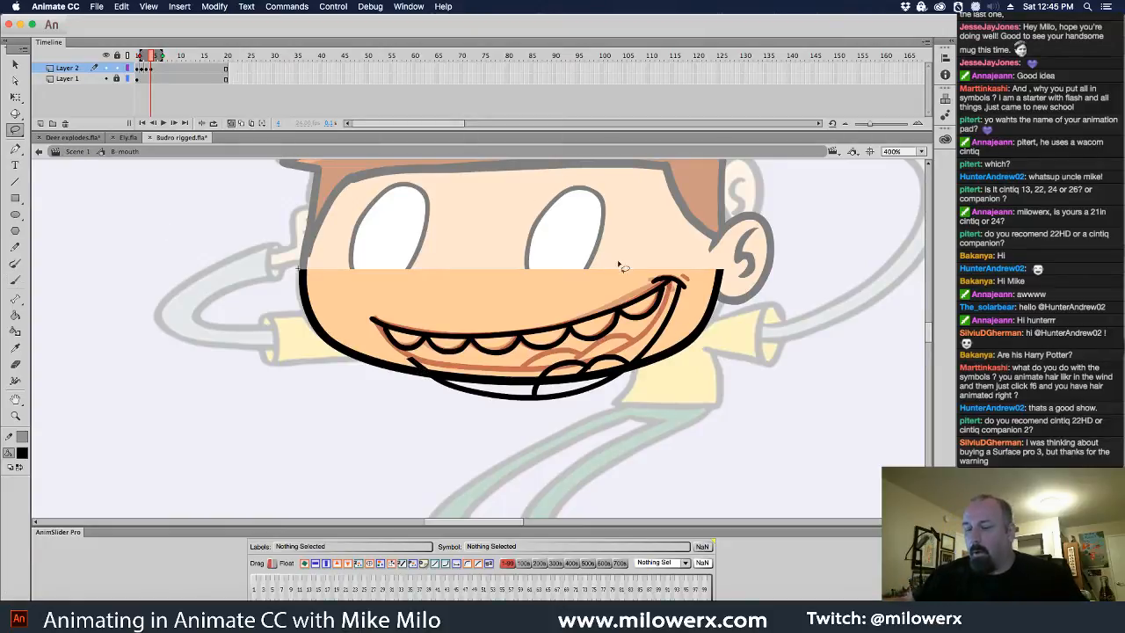
{"action": "left_click_drag", "start_coordinate": [673, 371], "coordinate": [685, 344]}
{"action": "mouse_move", "coordinate": [689, 297]}
{"action": "left_mouse_down"}
{"action": "mouse_move", "coordinate": [663, 320]}
{"action": "mouse_move", "coordinate": [622, 345]}
{"action": "mouse_move", "coordinate": [544, 362]}
{"action": "mouse_move", "coordinate": [425, 356]}
{"action": "mouse_move", "coordinate": [397, 371]}
{"action": "mouse_move", "coordinate": [685, 422]}
{"action": "left_mouse_up"}
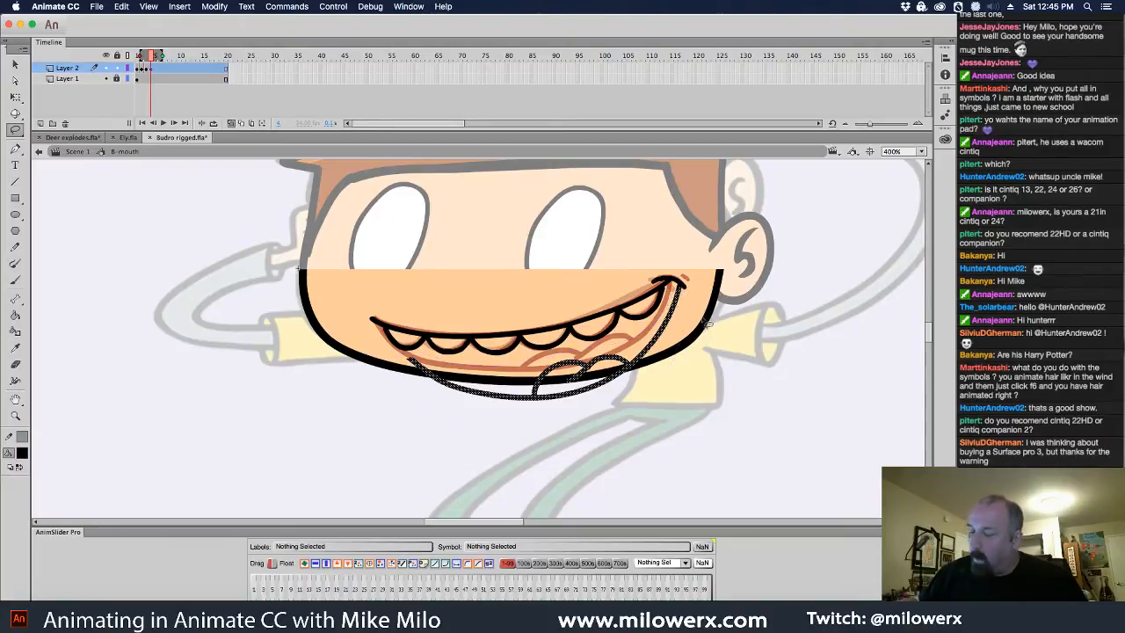
{"action": "key", "text": "q"}
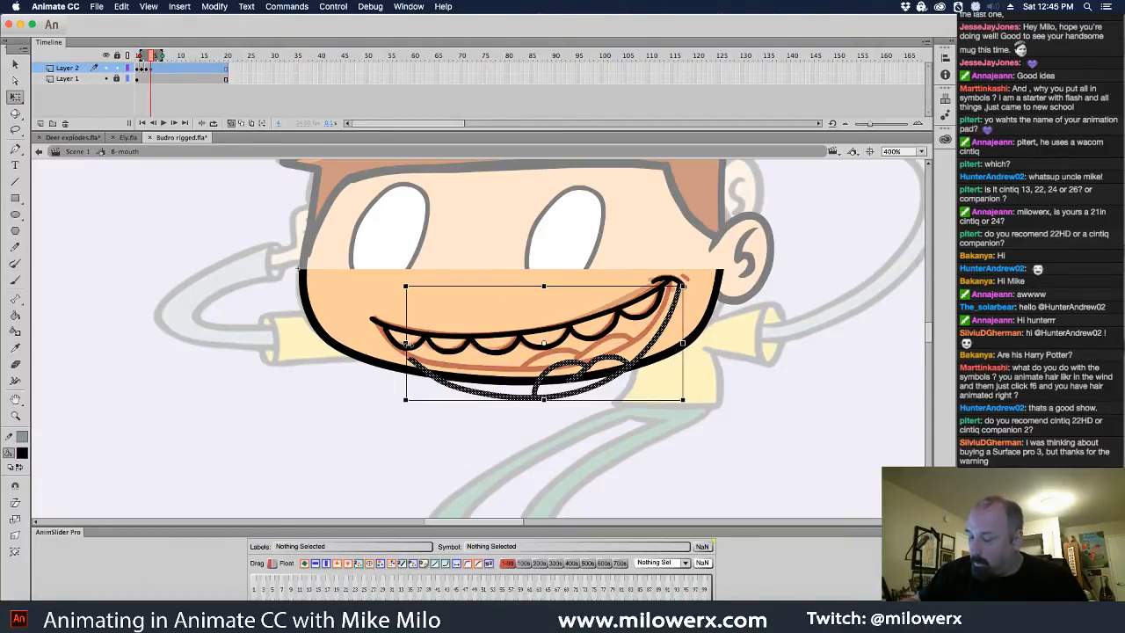
{"action": "left_click", "coordinate": [305, 302]}
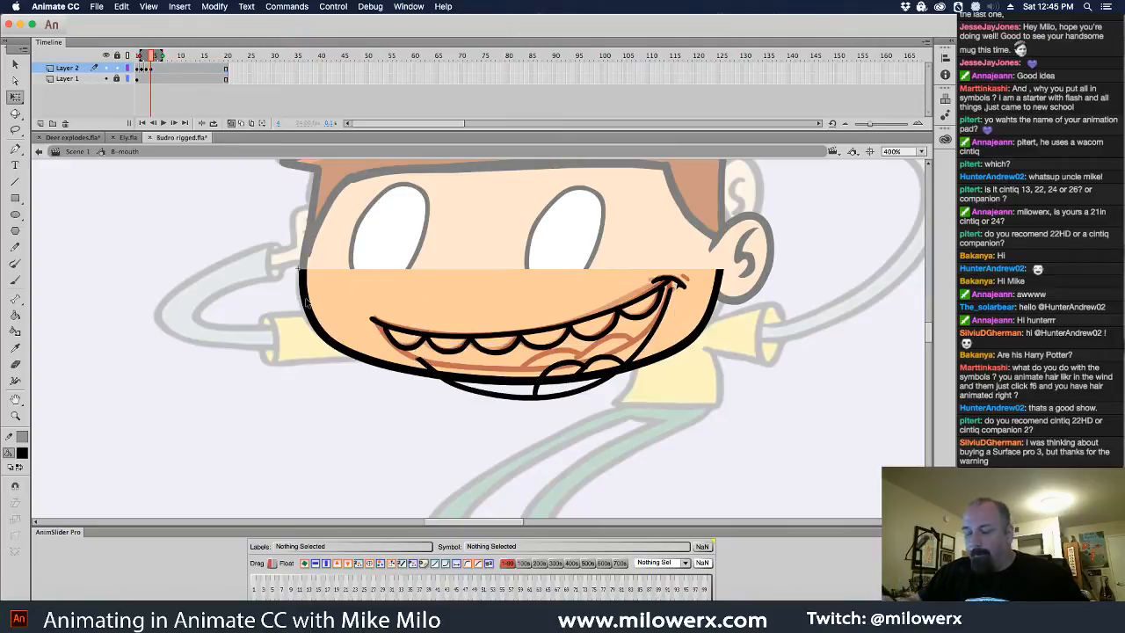
- Try to brush the loose ends of the frame 4 lower lip into the teeth and the raised mouth corner
{"action": "left_click", "coordinate": [15, 279]}
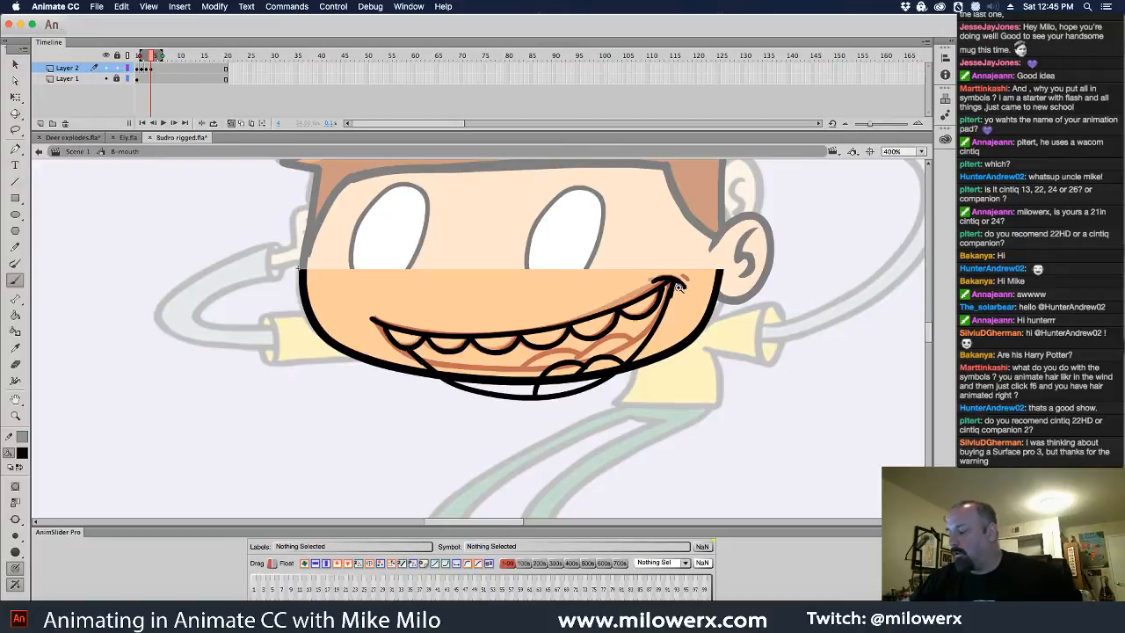
{"action": "key", "text": "super+equal"}
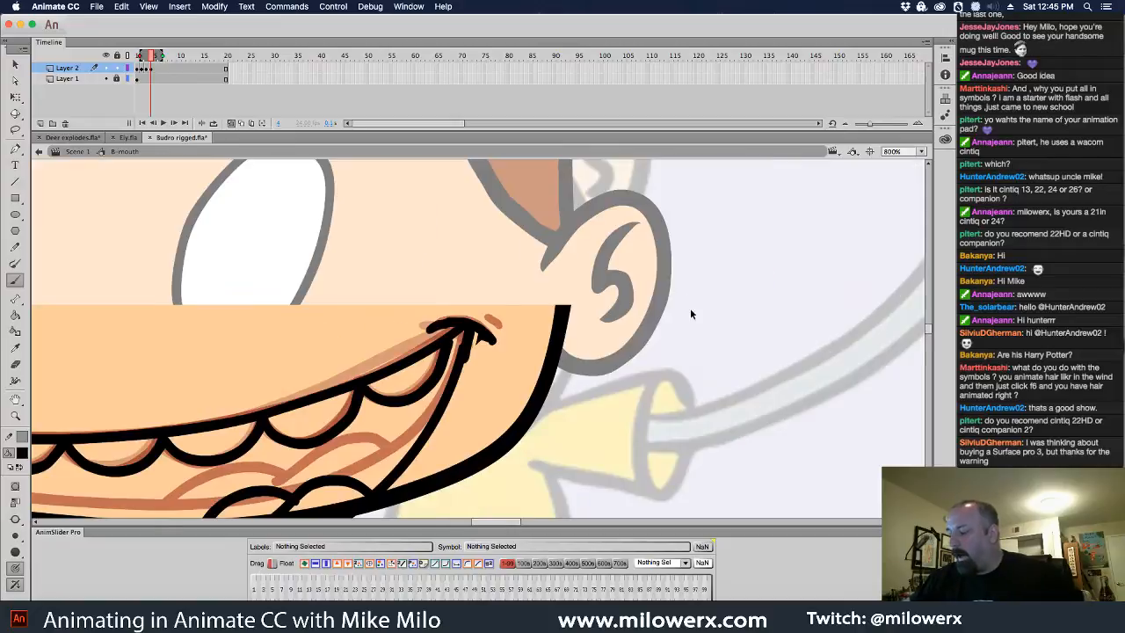
{"action": "left_click", "coordinate": [467, 366]}
{"action": "key", "text": "super+minus"}
{"action": "left_click_drag", "start_coordinate": [609, 353], "coordinate": [646, 349]}
{"action": "left_click", "coordinate": [653, 346]}
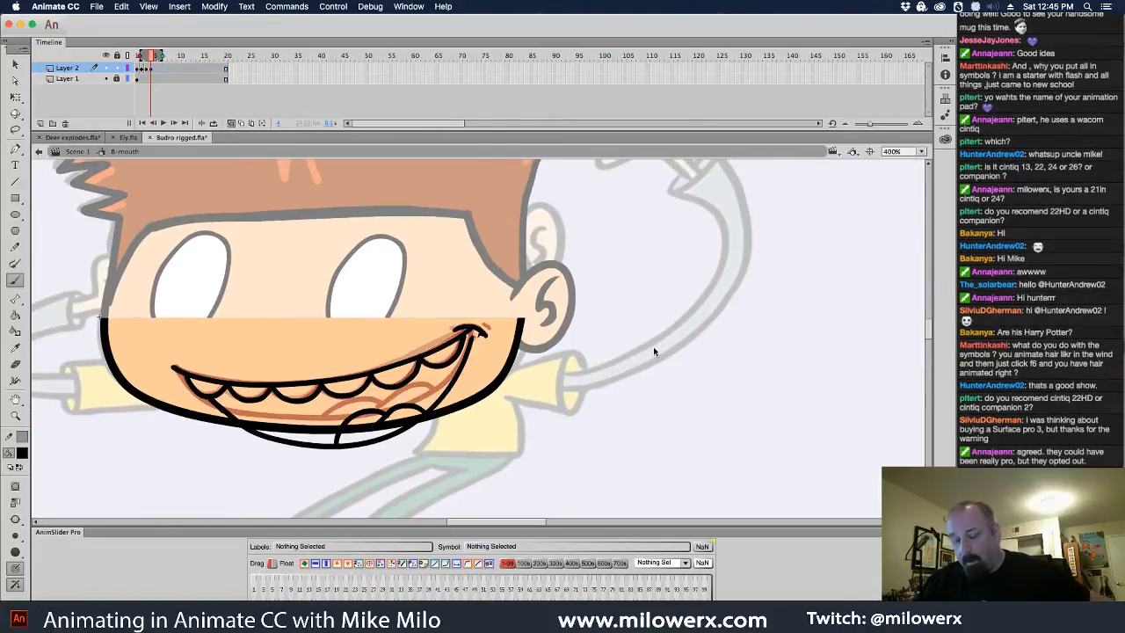
- Nudge the frame 4 lower lip and tongue toward the raised corner and brush the lip's other end into the first tooth
{"action": "left_click", "coordinate": [469, 373]}
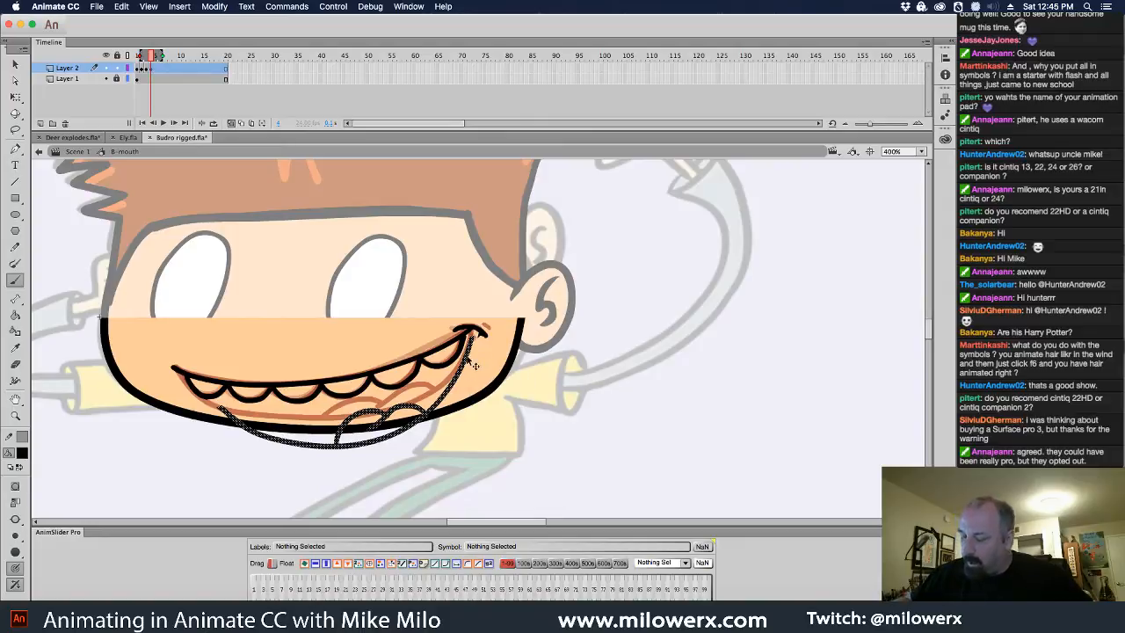
{"action": "left_click_drag", "start_coordinate": [472, 363], "coordinate": [482, 358]}
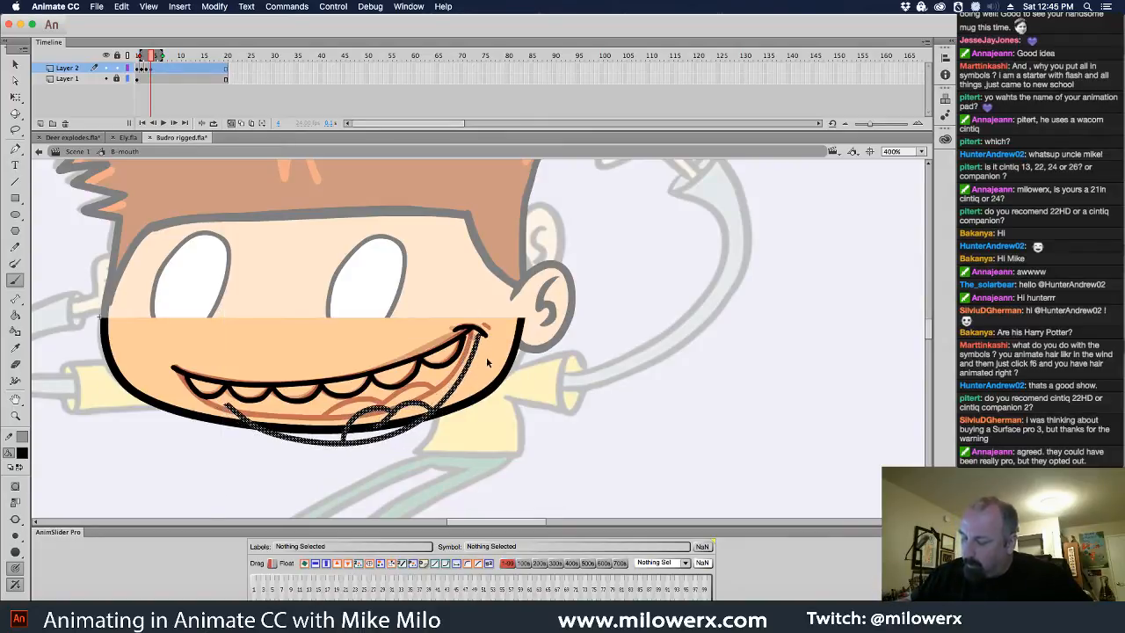
{"action": "left_click", "coordinate": [227, 403]}
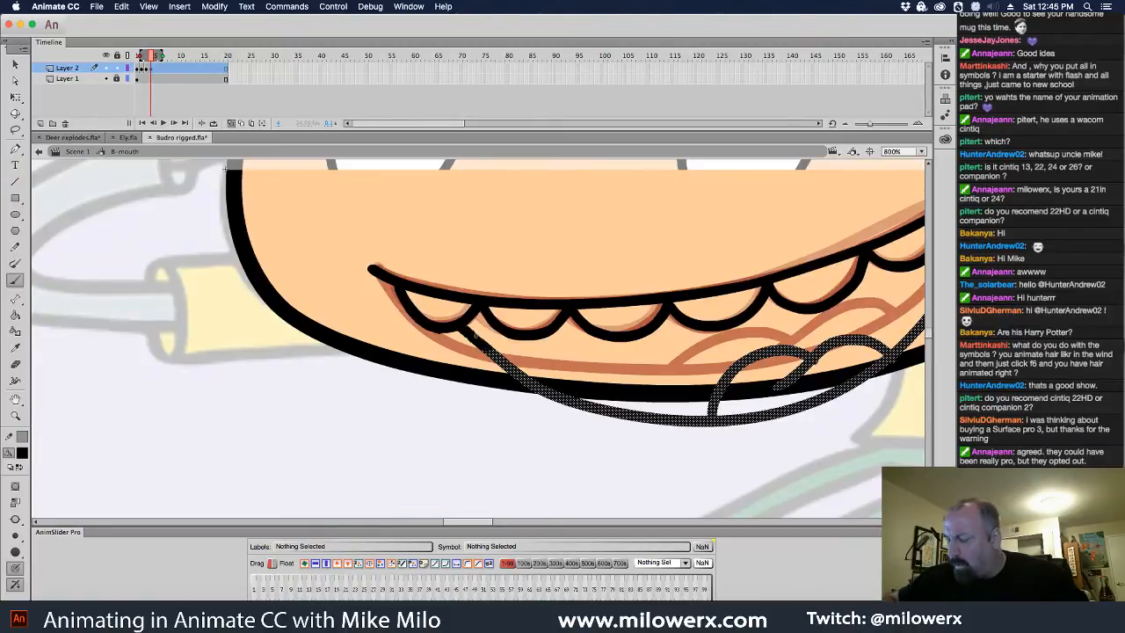
{"action": "left_click_drag", "start_coordinate": [476, 335], "coordinate": [485, 345]}
{"action": "left_click", "coordinate": [744, 428], "text": "alt+super"}
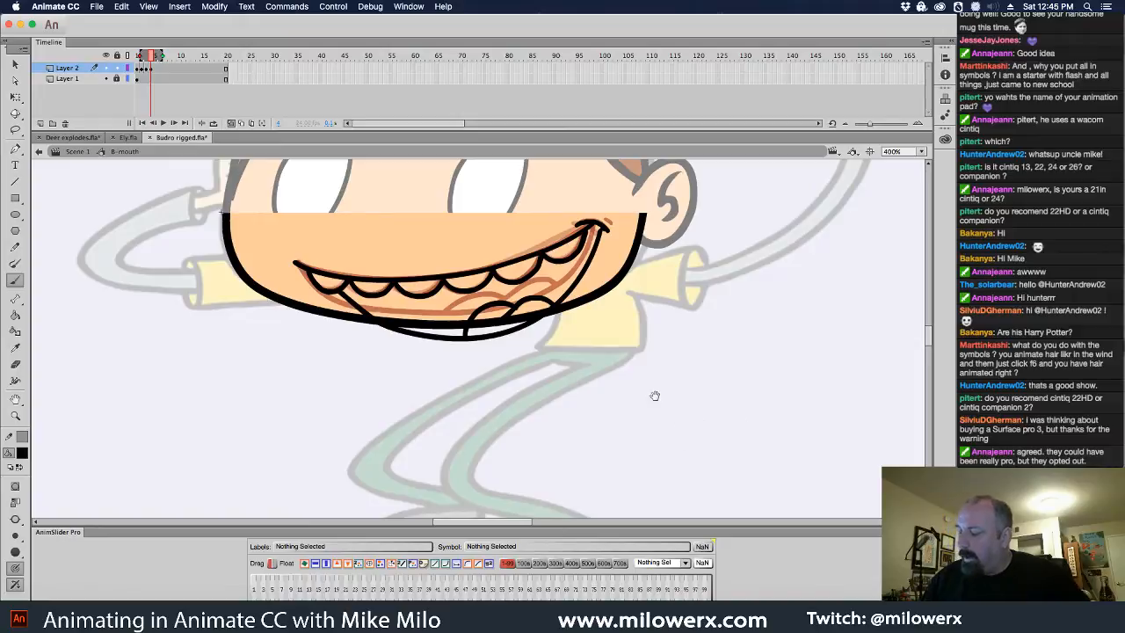
{"action": "left_click_drag", "start_coordinate": [622, 371], "coordinate": [639, 400]}
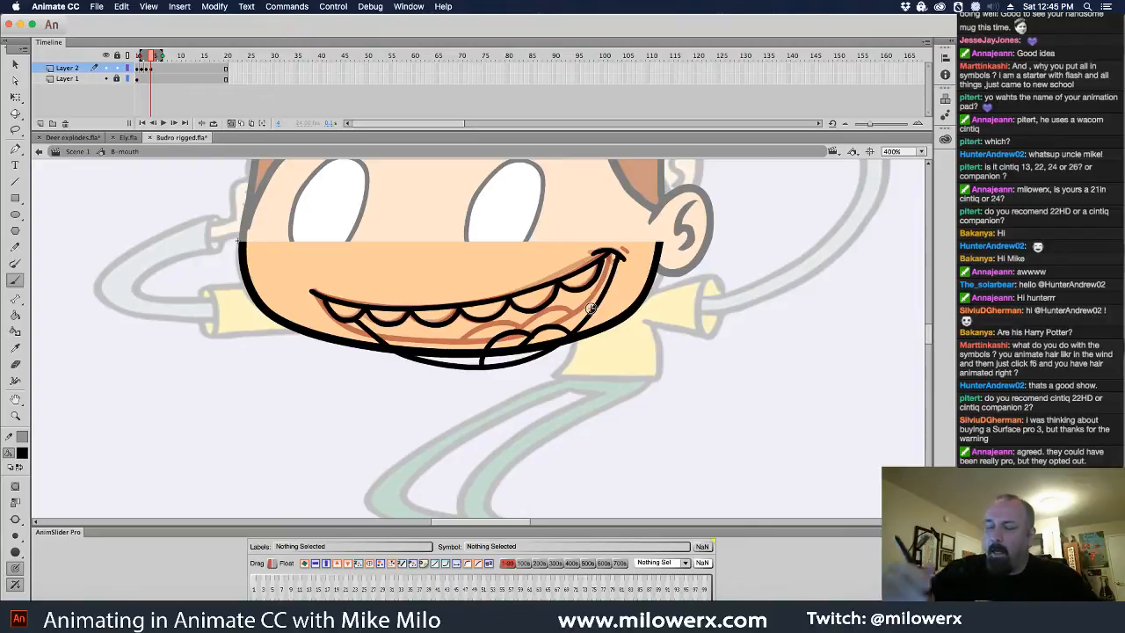
{"action": "left_click", "coordinate": [143, 79]}
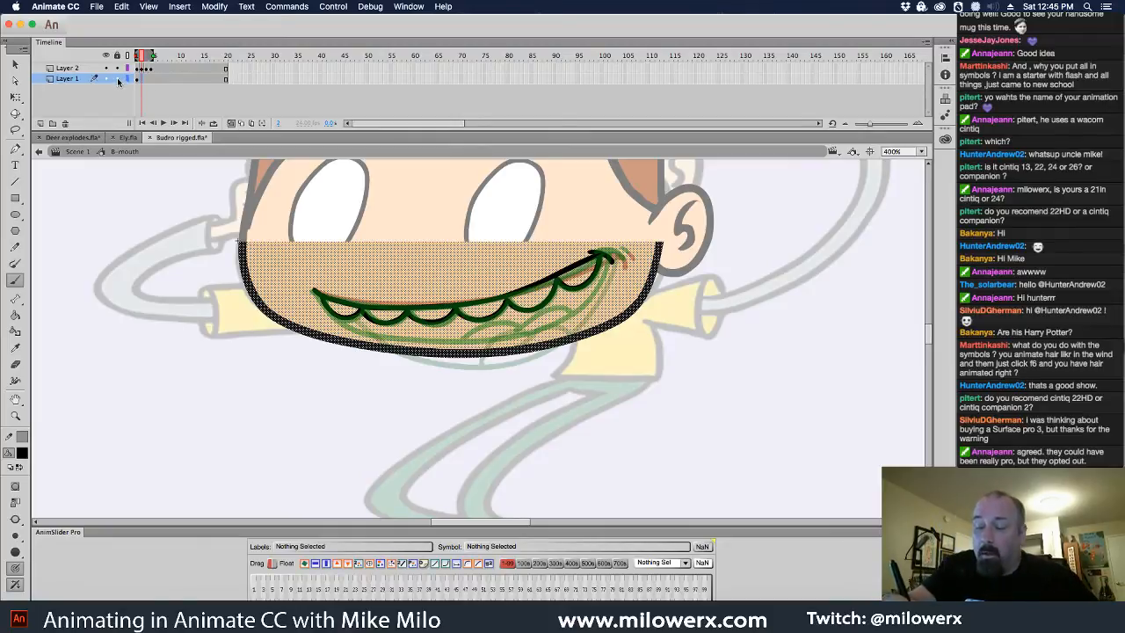
{"action": "left_click", "coordinate": [116, 78]}
{"action": "left_click", "coordinate": [152, 68]}
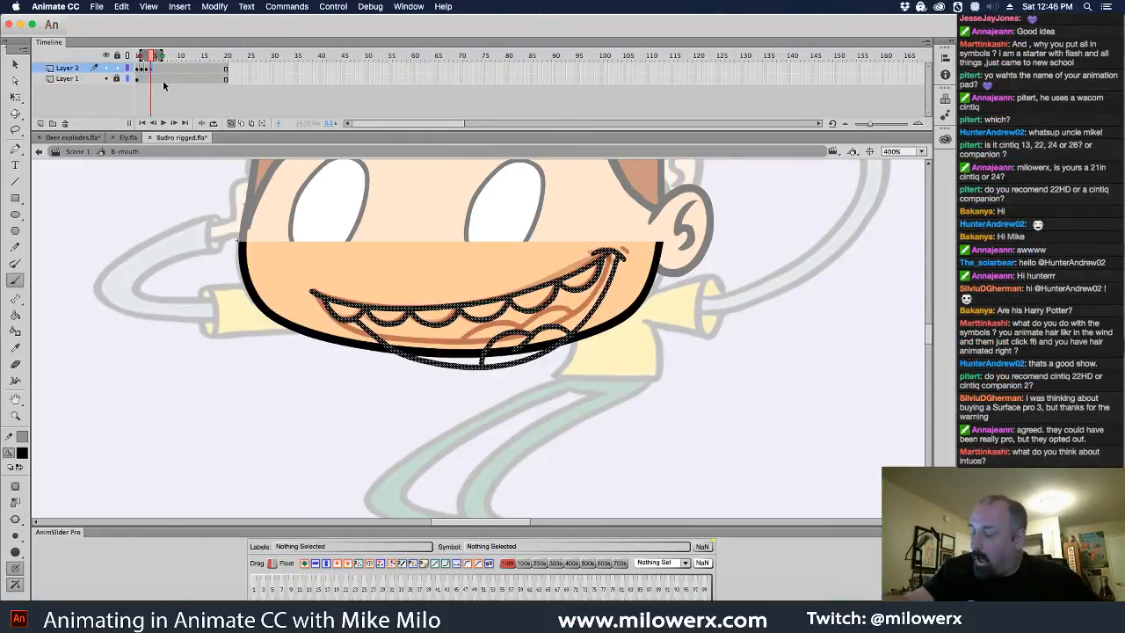
- Insert a blank keyframe at frame 5 of Layer 2 and brush a small open mouth with upper teeth and a creased corner
{"action": "key", "text": "period"}
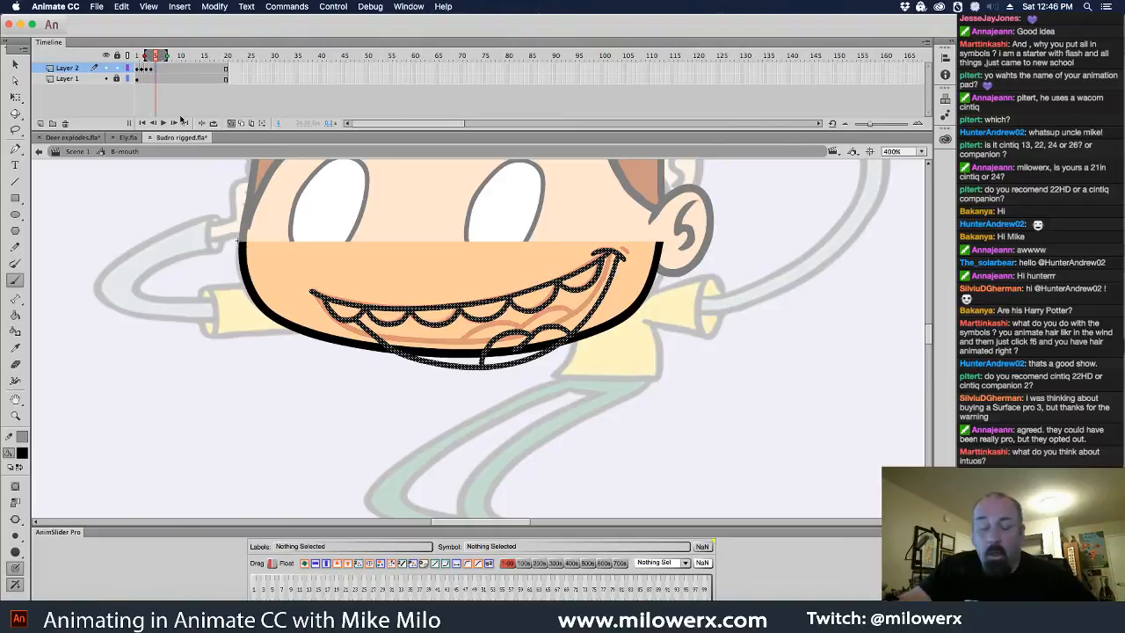
{"action": "key", "text": "F7"}
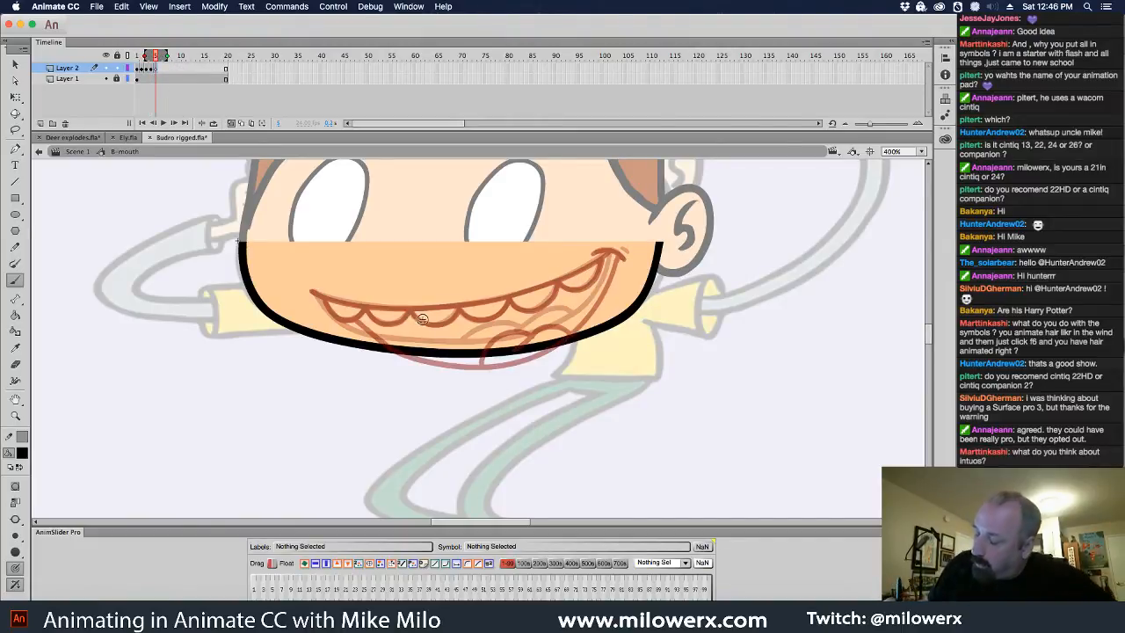
{"action": "mouse_move", "coordinate": [395, 316]}
{"action": "left_mouse_down"}
{"action": "mouse_move", "coordinate": [505, 306]}
{"action": "mouse_move", "coordinate": [462, 355]}
{"action": "mouse_move", "coordinate": [420, 363]}
{"action": "mouse_move", "coordinate": [399, 327]}
{"action": "left_mouse_up"}
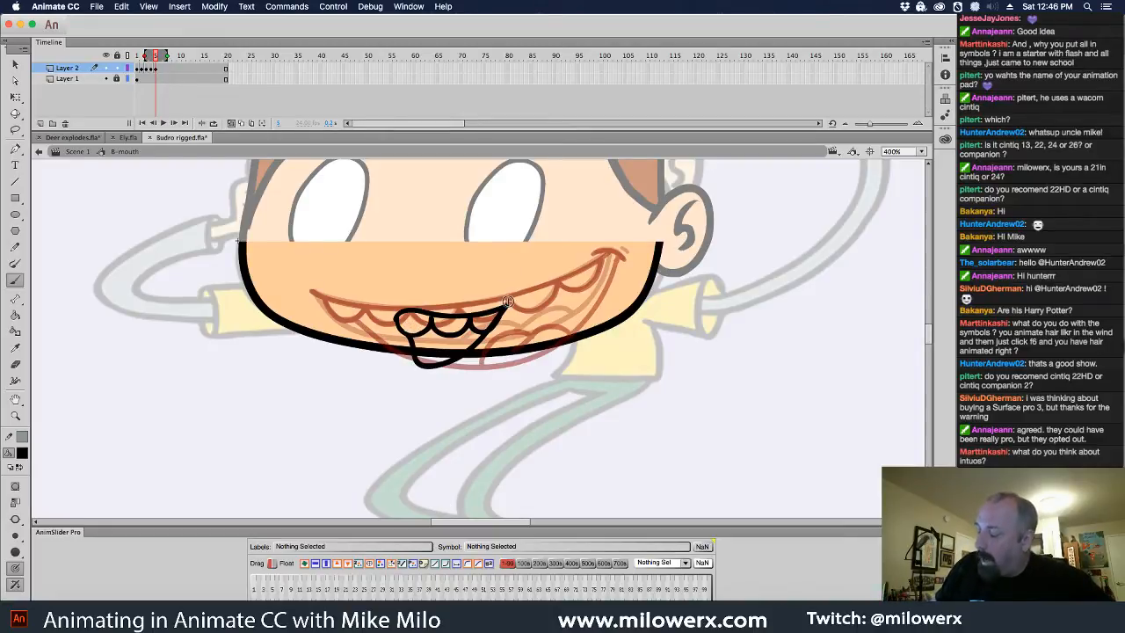
{"action": "left_click_drag", "start_coordinate": [500, 306], "coordinate": [520, 305]}
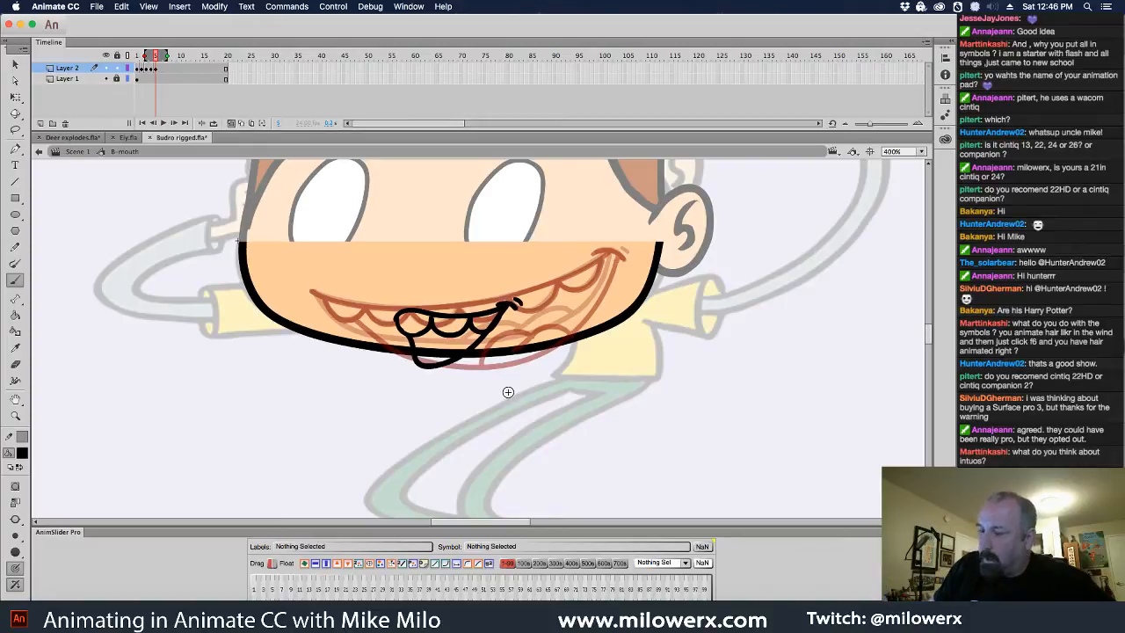
- Insert a blank keyframe at frame 6 of Layer 2 and brush a tiny puckered mouth at the chin line
{"action": "left_click", "coordinate": [161, 68]}
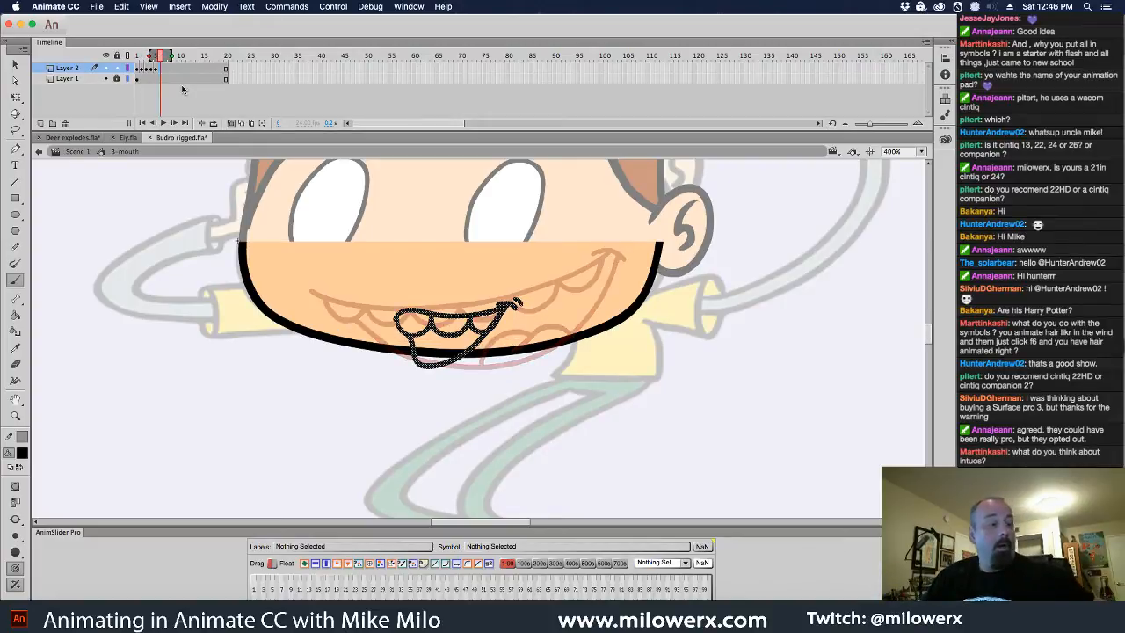
{"action": "key", "text": "F7"}
{"action": "mouse_move", "coordinate": [397, 356]}
{"action": "left_mouse_down"}
{"action": "mouse_move", "coordinate": [385, 331]}
{"action": "mouse_move", "coordinate": [414, 352]}
{"action": "mouse_move", "coordinate": [394, 353]}
{"action": "left_mouse_up"}
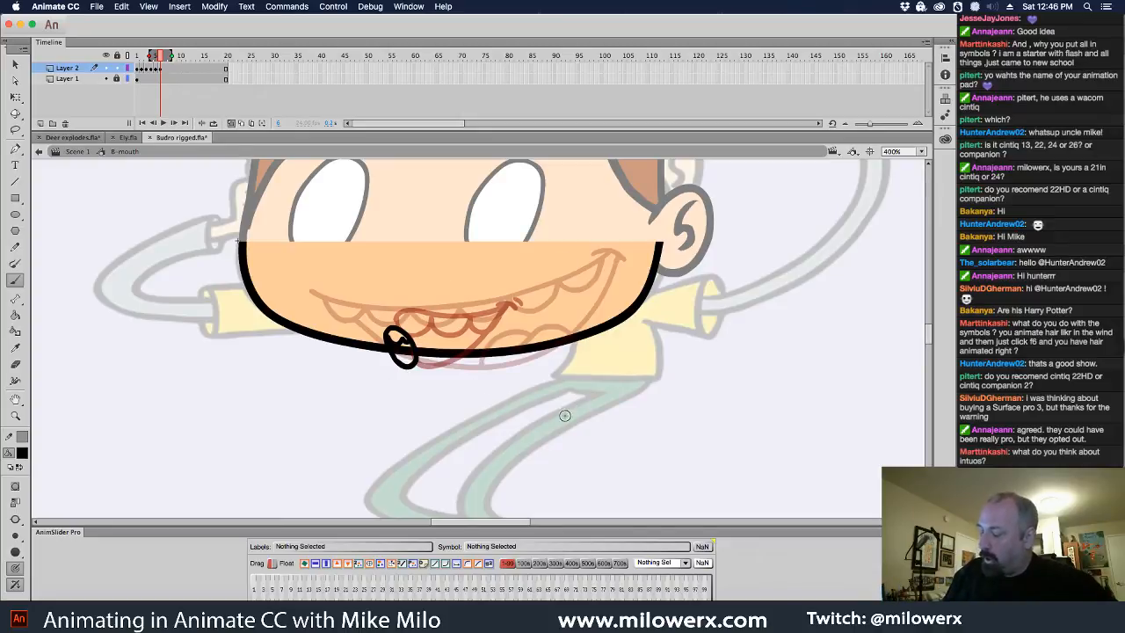
{"action": "left_click_drag", "start_coordinate": [404, 364], "coordinate": [413, 349]}
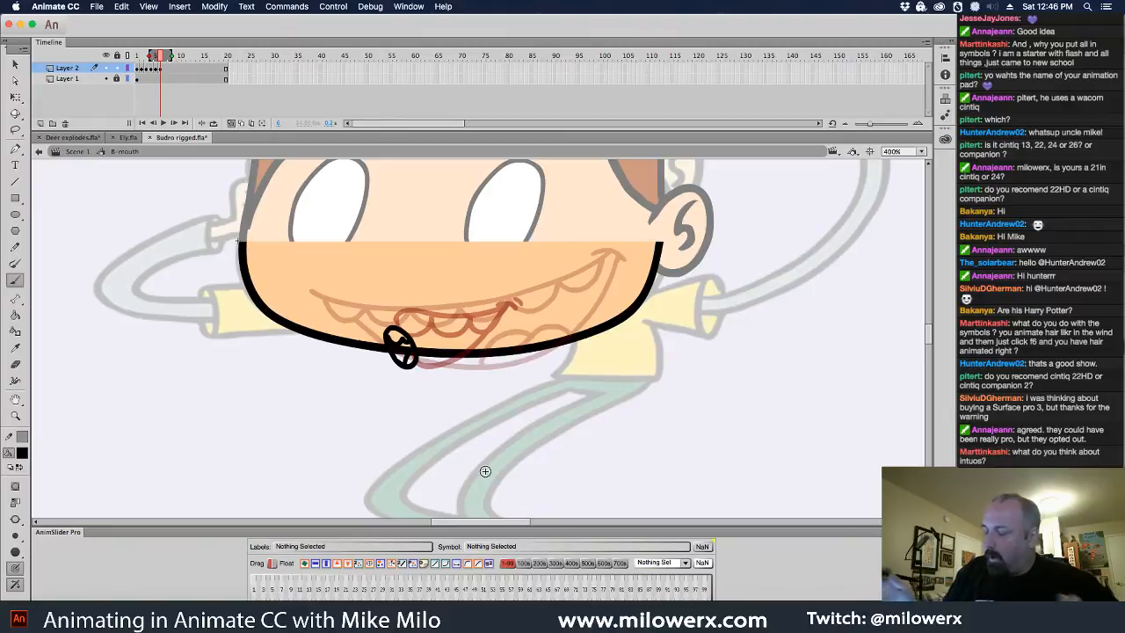
- Insert a blank keyframe at frame 7 of Layer 2 and brush a tall oval mouth with two upper teeth and a tongue
{"action": "left_click", "coordinate": [165, 69]}
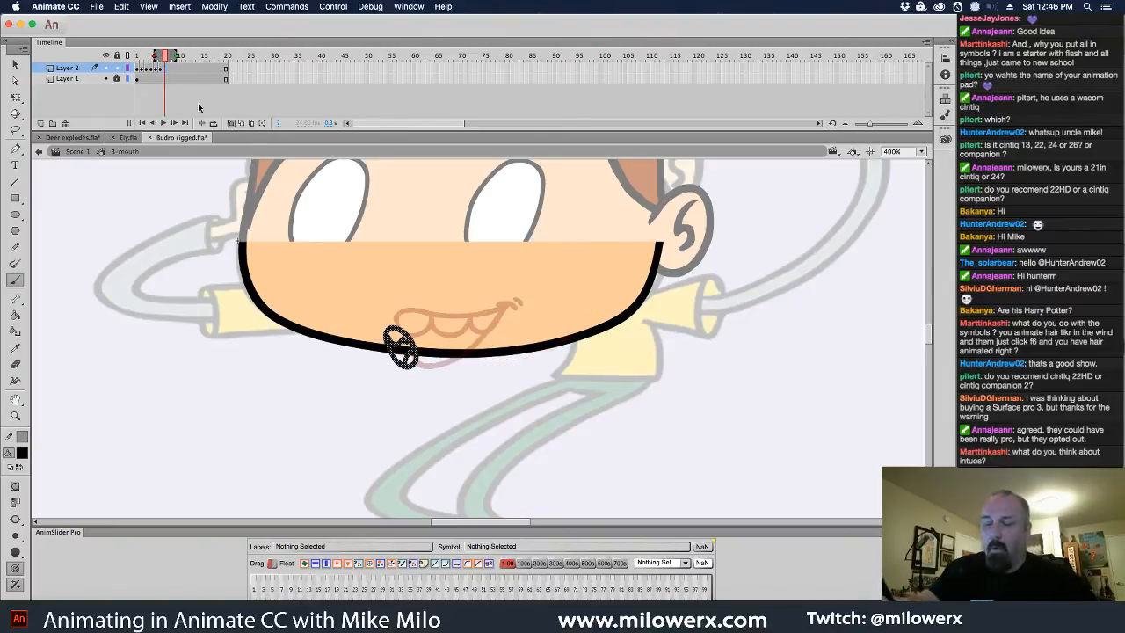
{"action": "key", "text": "F7"}
{"action": "mouse_move", "coordinate": [401, 369]}
{"action": "left_mouse_down"}
{"action": "mouse_move", "coordinate": [380, 309]}
{"action": "mouse_move", "coordinate": [382, 269]}
{"action": "mouse_move", "coordinate": [396, 254]}
{"action": "mouse_move", "coordinate": [429, 291]}
{"action": "mouse_move", "coordinate": [438, 351]}
{"action": "left_mouse_up"}
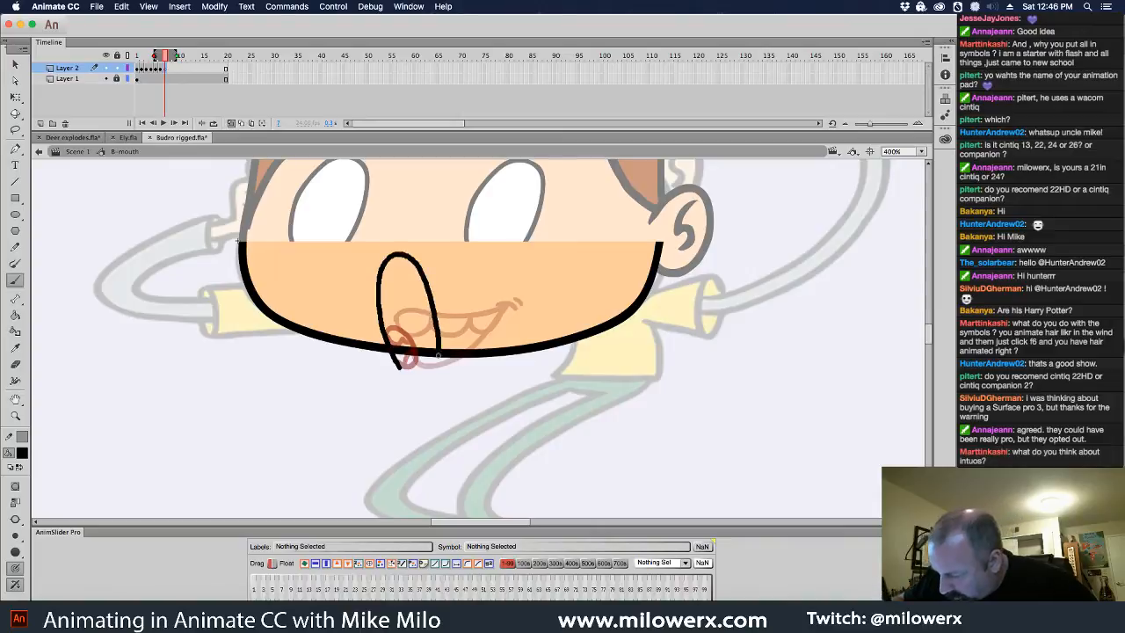
{"action": "mouse_move", "coordinate": [379, 309]}
{"action": "left_mouse_down"}
{"action": "mouse_move", "coordinate": [382, 282]}
{"action": "mouse_move", "coordinate": [425, 280]}
{"action": "left_mouse_up"}
{"action": "left_click_drag", "start_coordinate": [409, 374], "coordinate": [411, 368]}
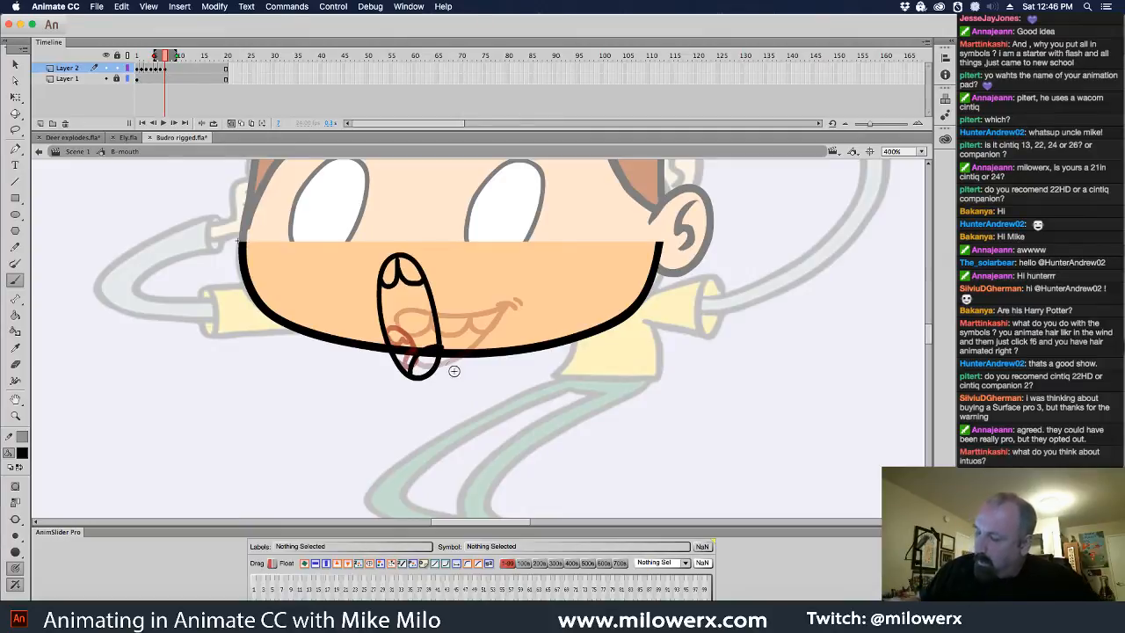
- Go to frame 8 of Layer 2 for the next mouth shape
{"action": "left_click", "coordinate": [172, 69]}
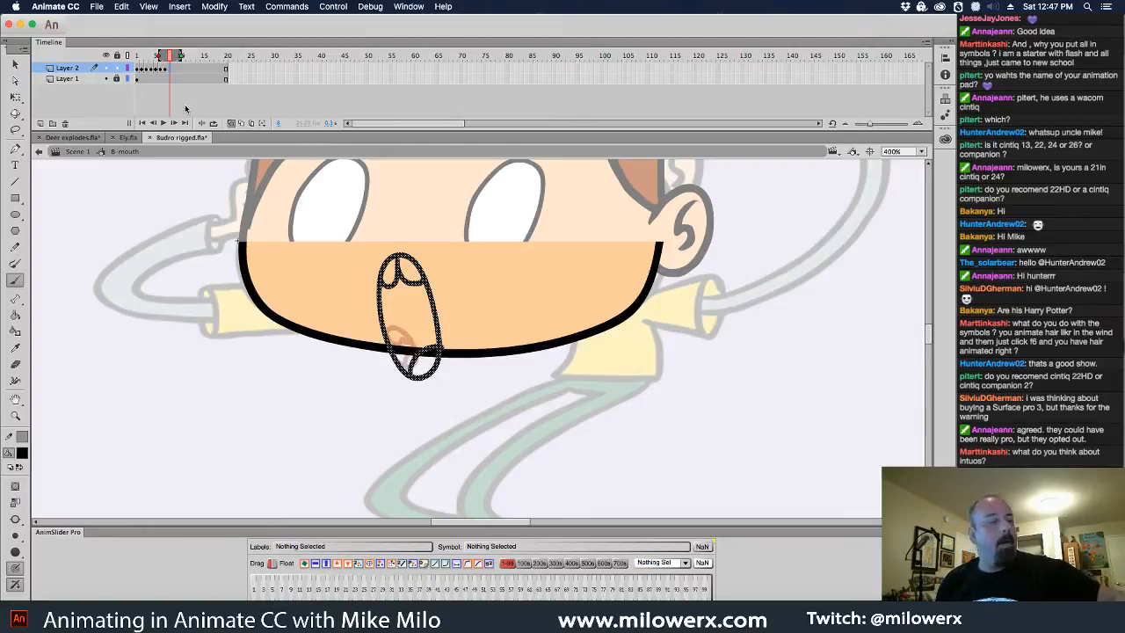
- Insert a blank keyframe at frame 8 of Layer 2 and paste the toothy smile from frame 2 in place
{"action": "key", "text": "F7"}
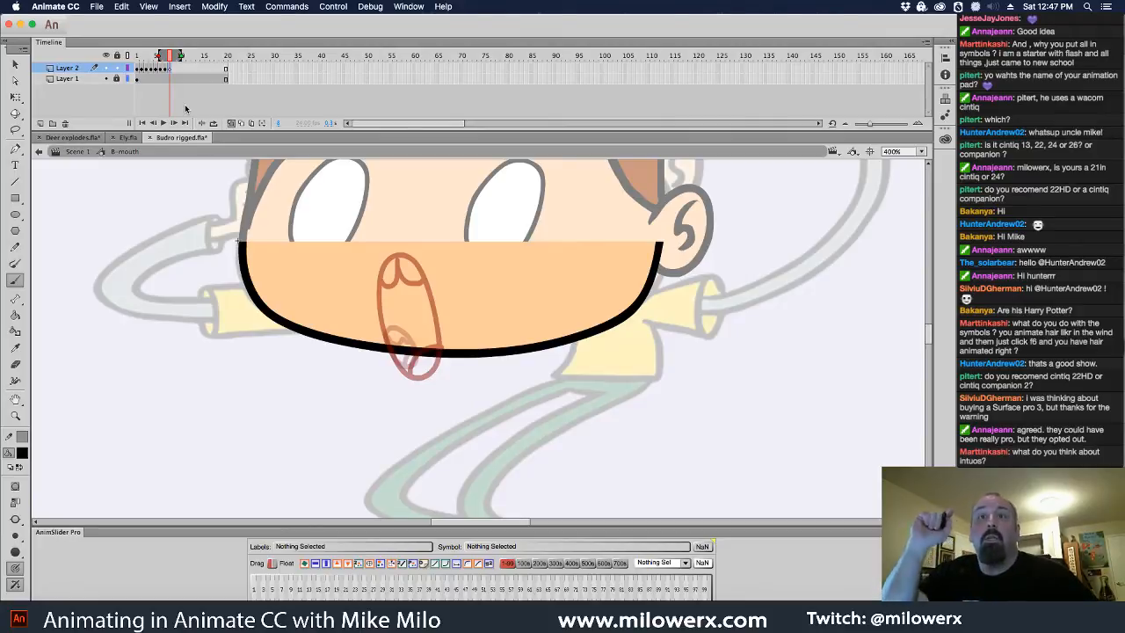
{"action": "left_click", "coordinate": [138, 75]}
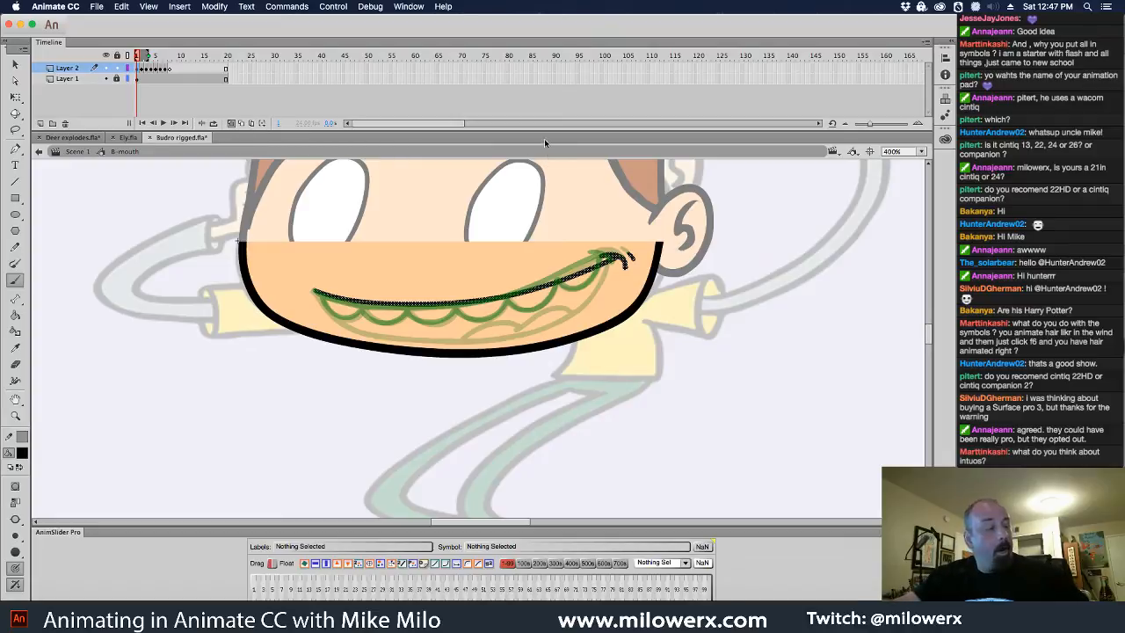
{"action": "left_click", "coordinate": [143, 71]}
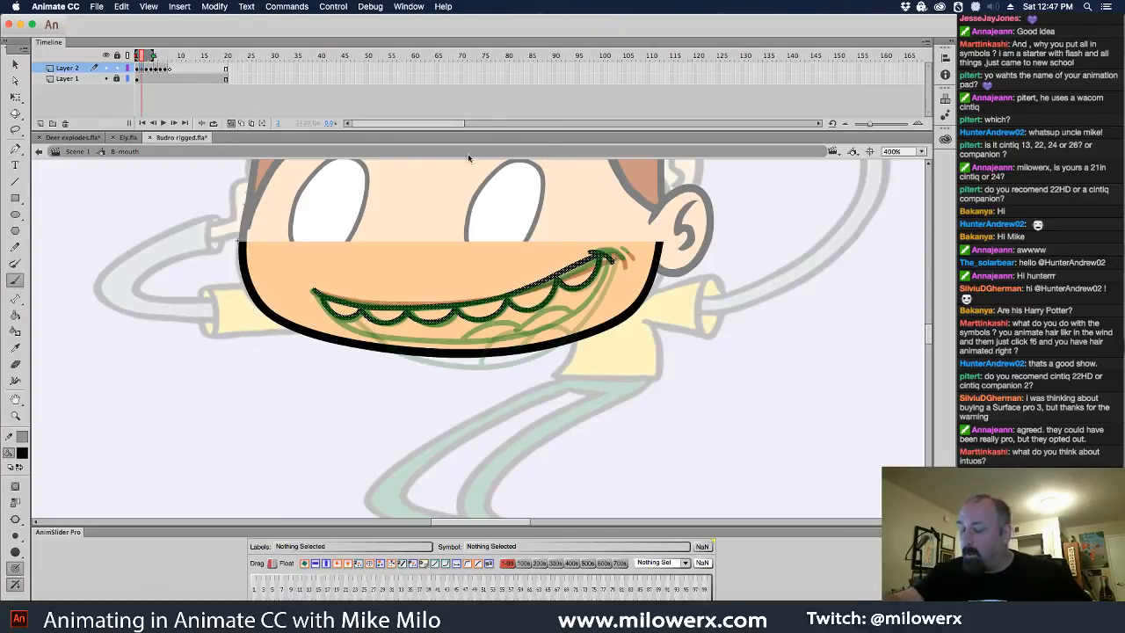
{"action": "left_click", "coordinate": [170, 70]}
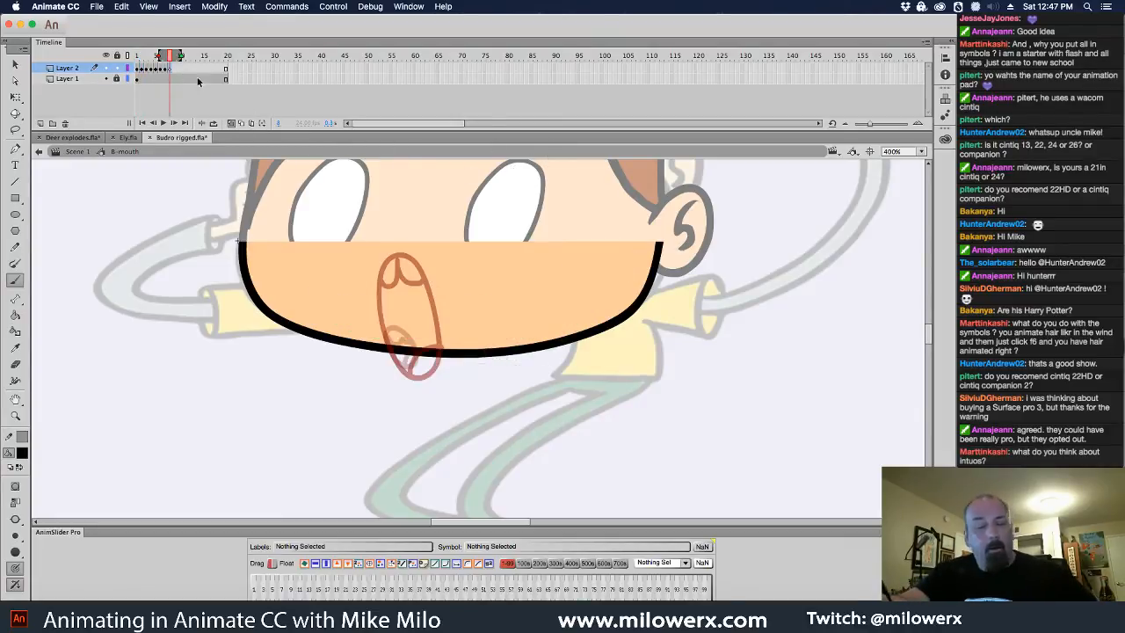
{"action": "key", "text": "super+shift+v"}
- Skew and stretch the pasted smile so both ends sit higher and its left end reaches further out
{"action": "key", "text": "q"}
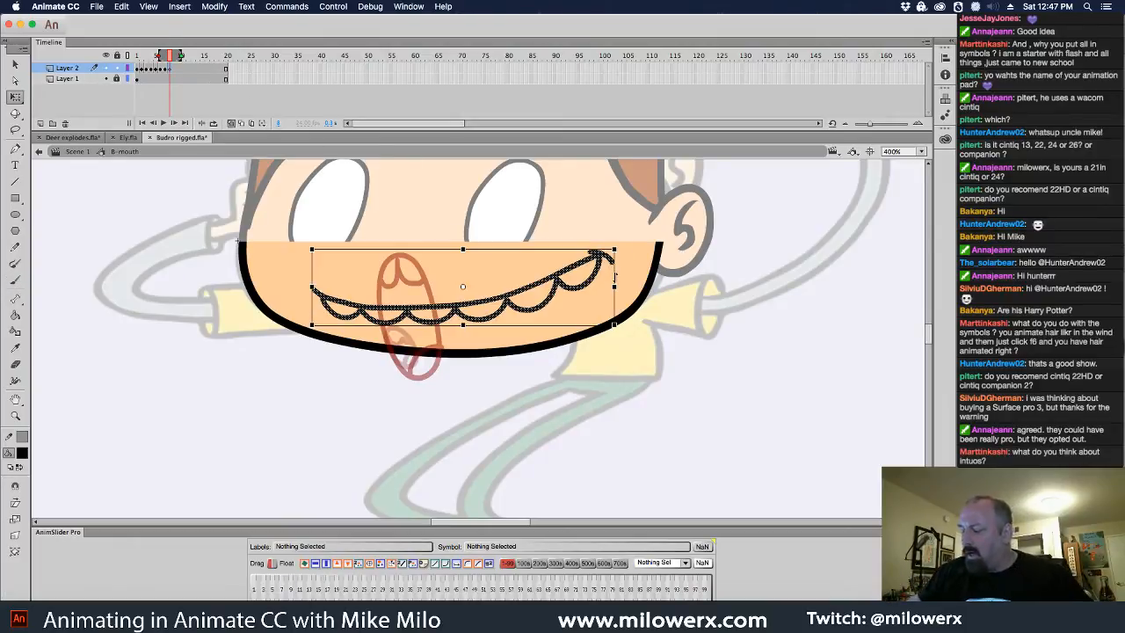
{"action": "left_click_drag", "start_coordinate": [615, 275], "coordinate": [615, 268]}
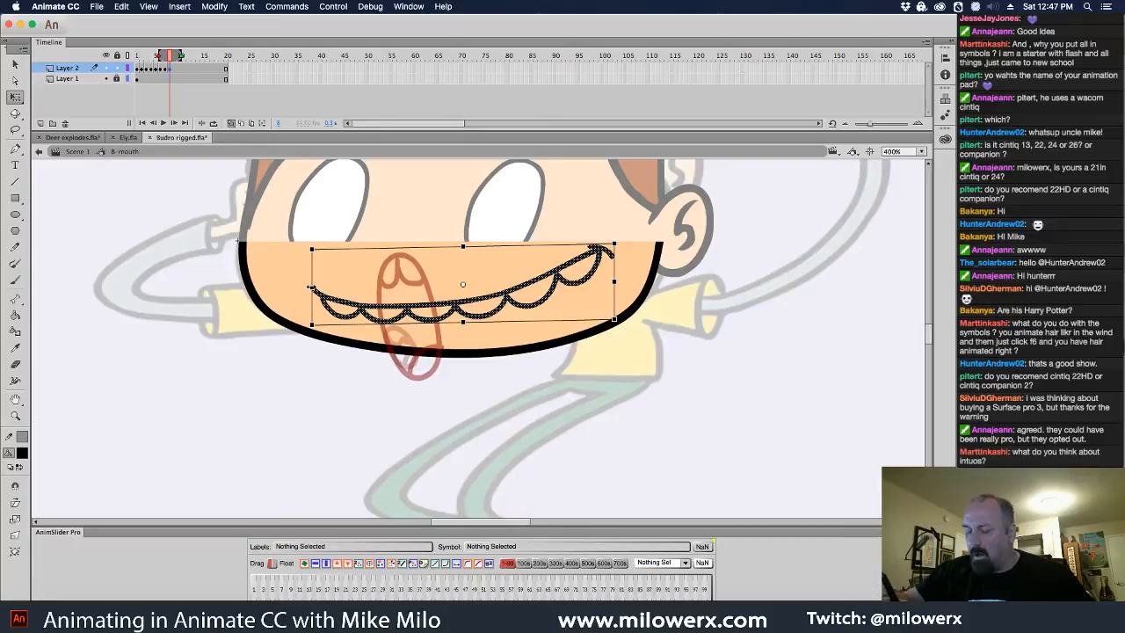
{"action": "left_click_drag", "start_coordinate": [314, 288], "coordinate": [293, 263]}
{"action": "left_click", "coordinate": [662, 299]}
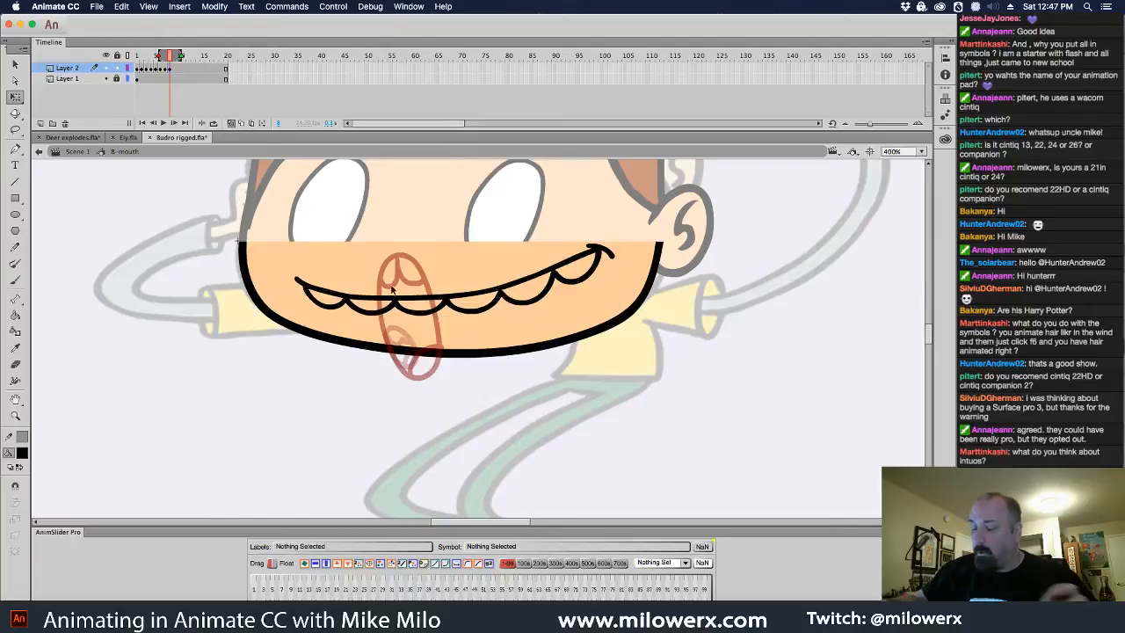
- Erase the undersides of the middle teeth in the smile with a larger round eraser
{"action": "left_click", "coordinate": [15, 279]}
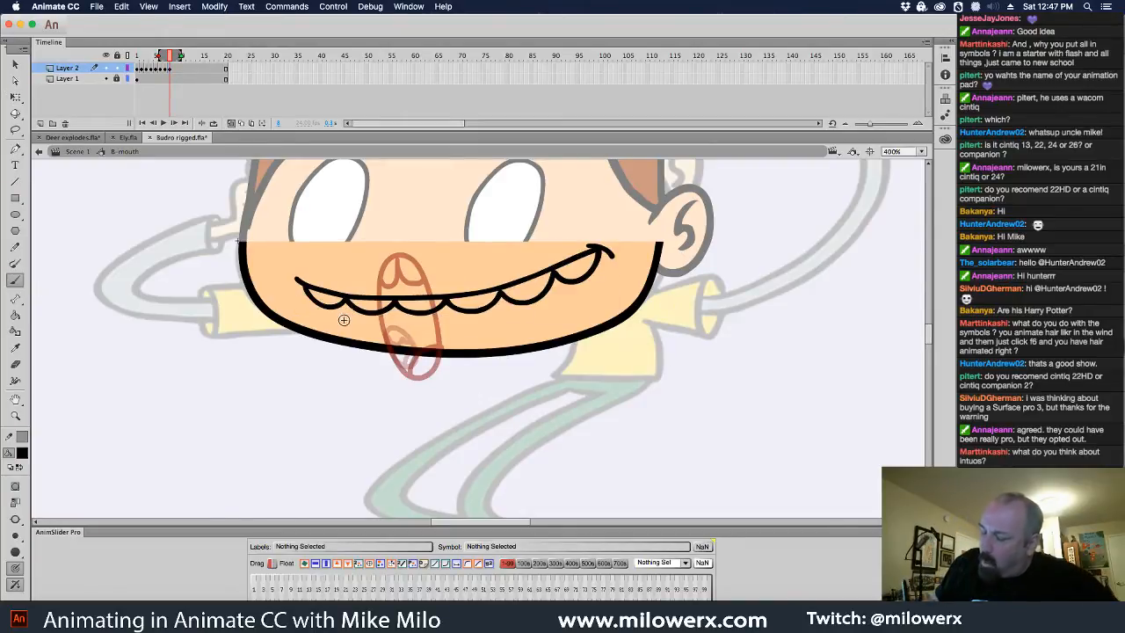
{"action": "left_click", "coordinate": [16, 363]}
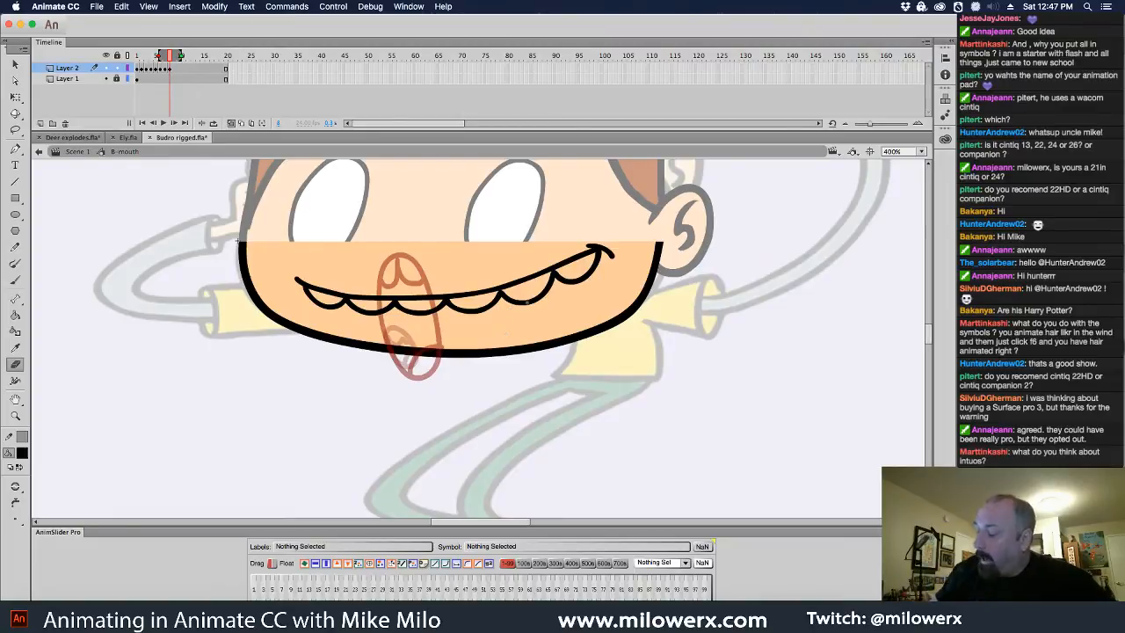
{"action": "left_click", "coordinate": [15, 519]}
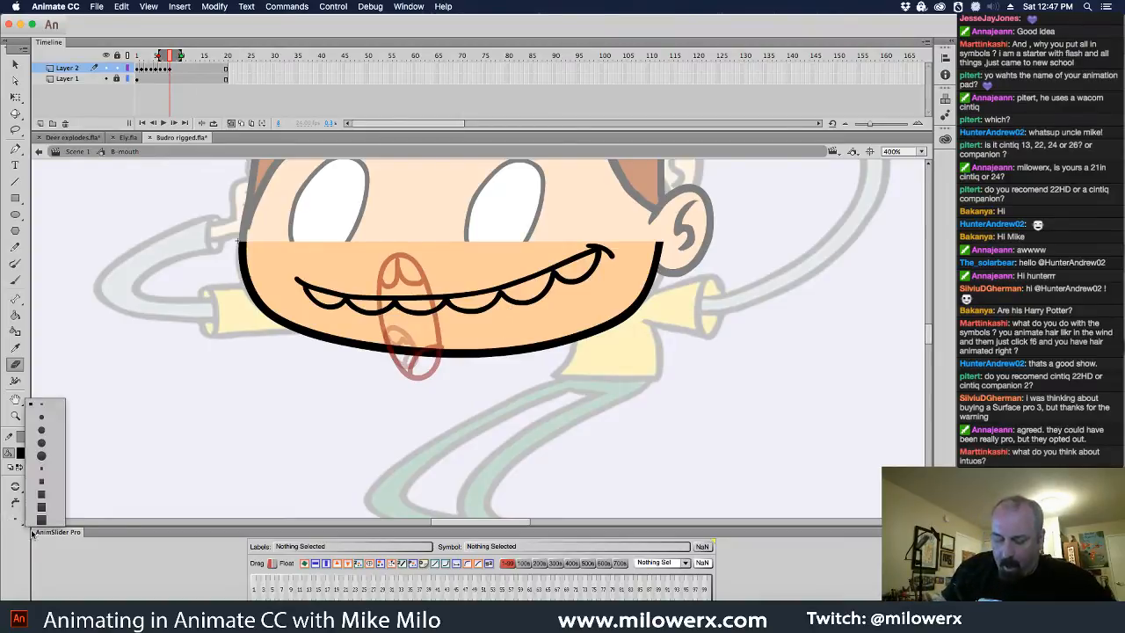
{"action": "left_click", "coordinate": [44, 450]}
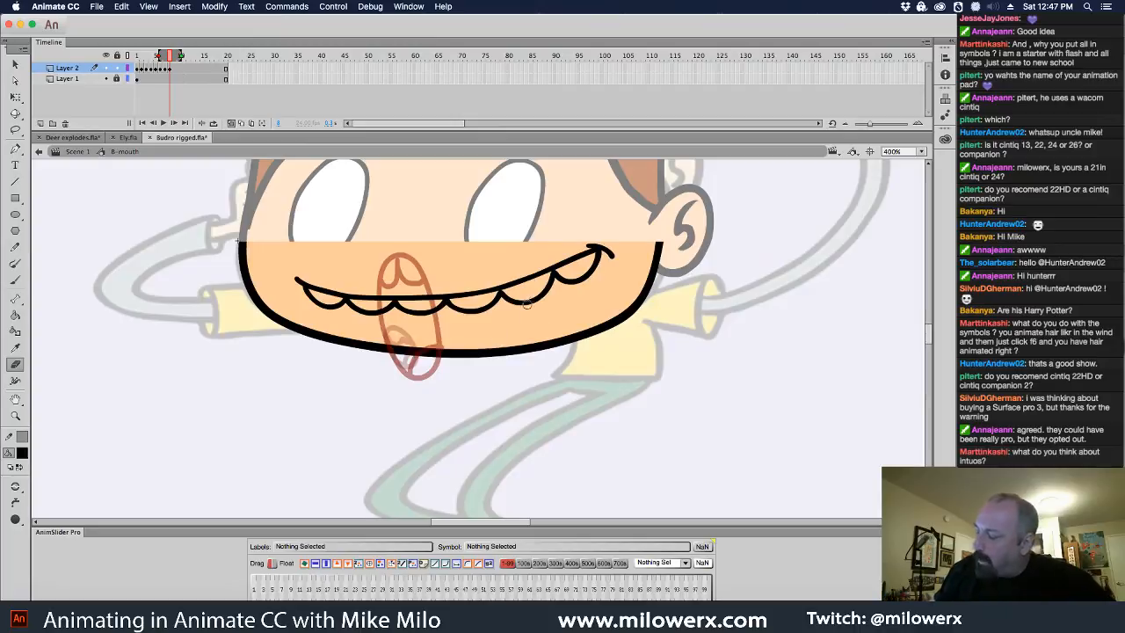
{"action": "mouse_move", "coordinate": [525, 303]}
{"action": "left_mouse_down"}
{"action": "mouse_move", "coordinate": [519, 314]}
{"action": "mouse_move", "coordinate": [554, 297]}
{"action": "mouse_move", "coordinate": [533, 302]}
{"action": "left_mouse_up"}
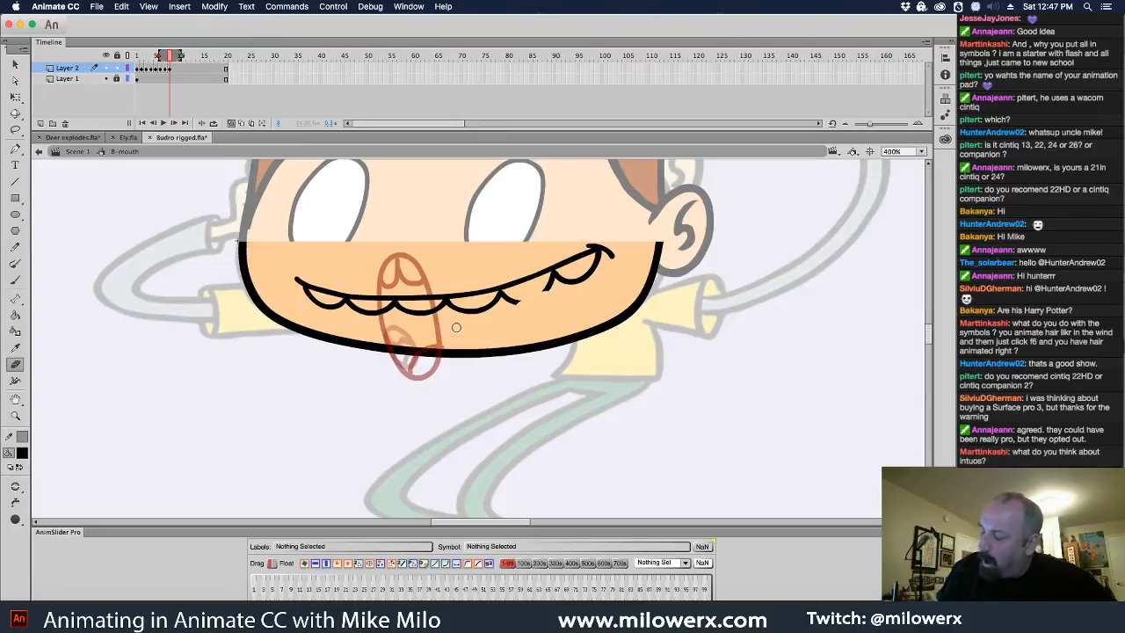
{"action": "mouse_move", "coordinate": [456, 327]}
{"action": "left_mouse_down"}
{"action": "mouse_move", "coordinate": [494, 311]}
{"action": "mouse_move", "coordinate": [474, 313]}
{"action": "left_mouse_up"}
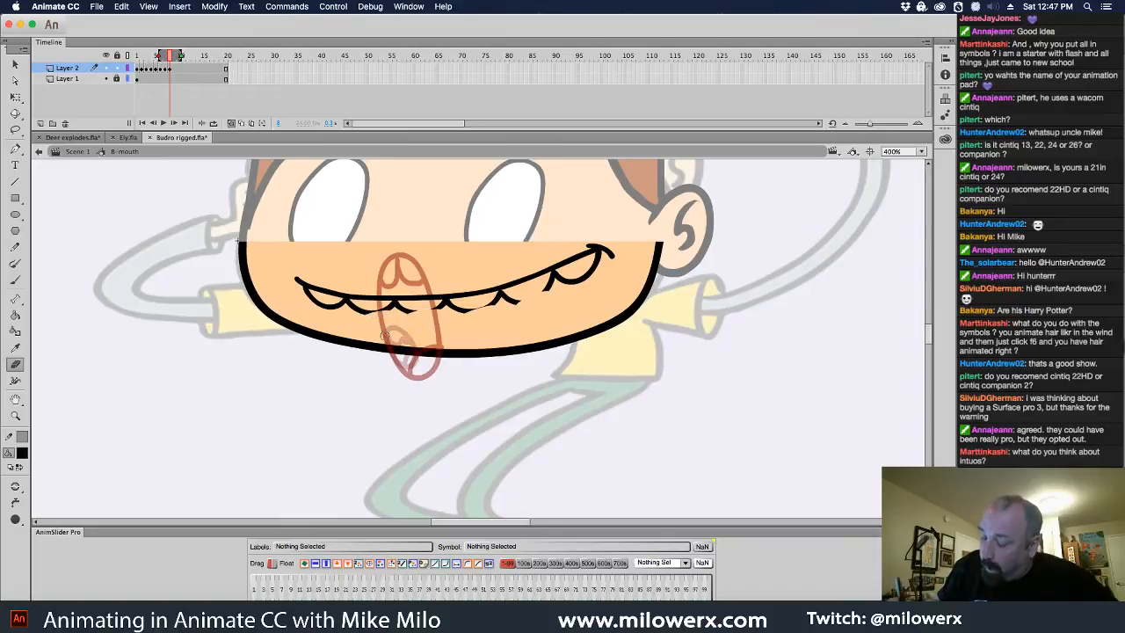
- Brush curved lower edges with tapered, overlapping ends beneath the teeth on the right side of the smile
{"action": "left_click", "coordinate": [15, 279]}
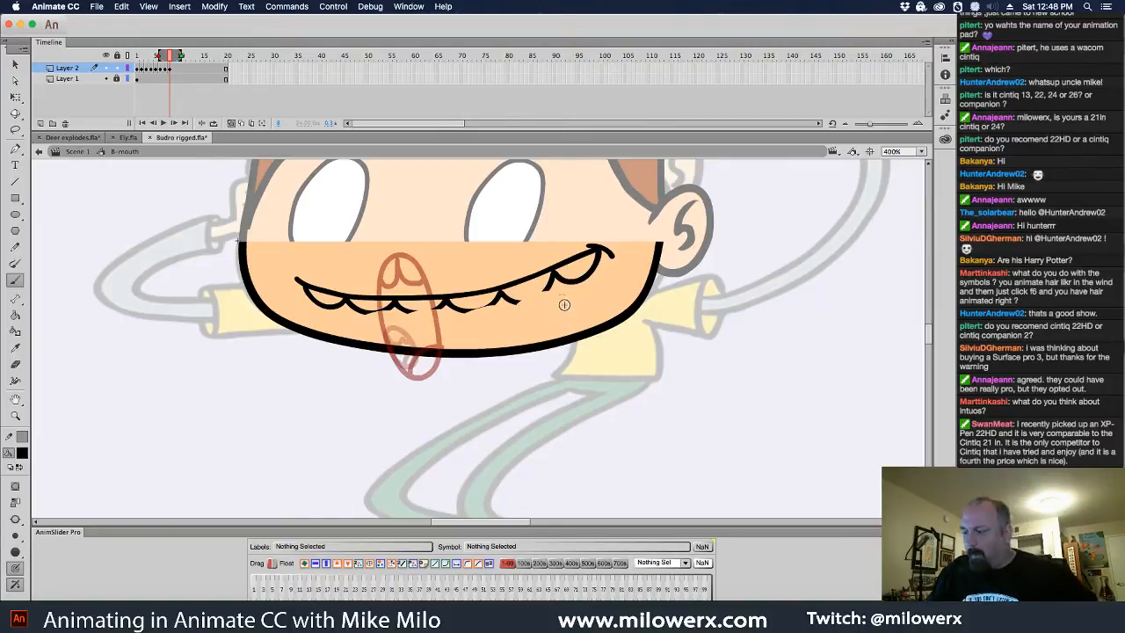
{"action": "left_click", "coordinate": [555, 295]}
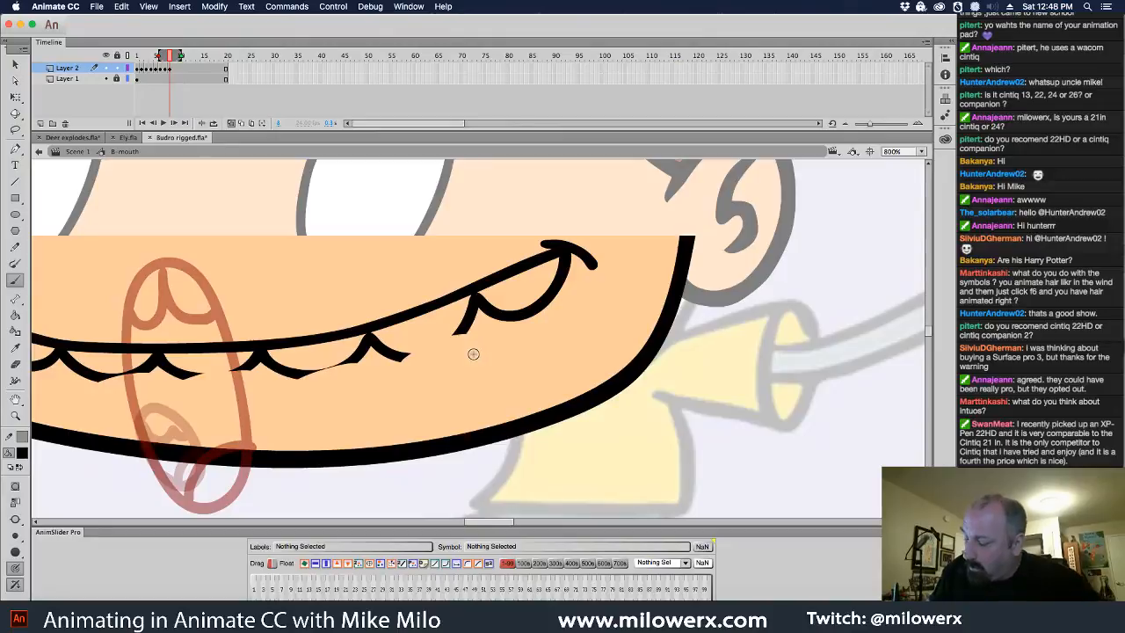
{"action": "left_click_drag", "start_coordinate": [469, 362], "coordinate": [531, 315]}
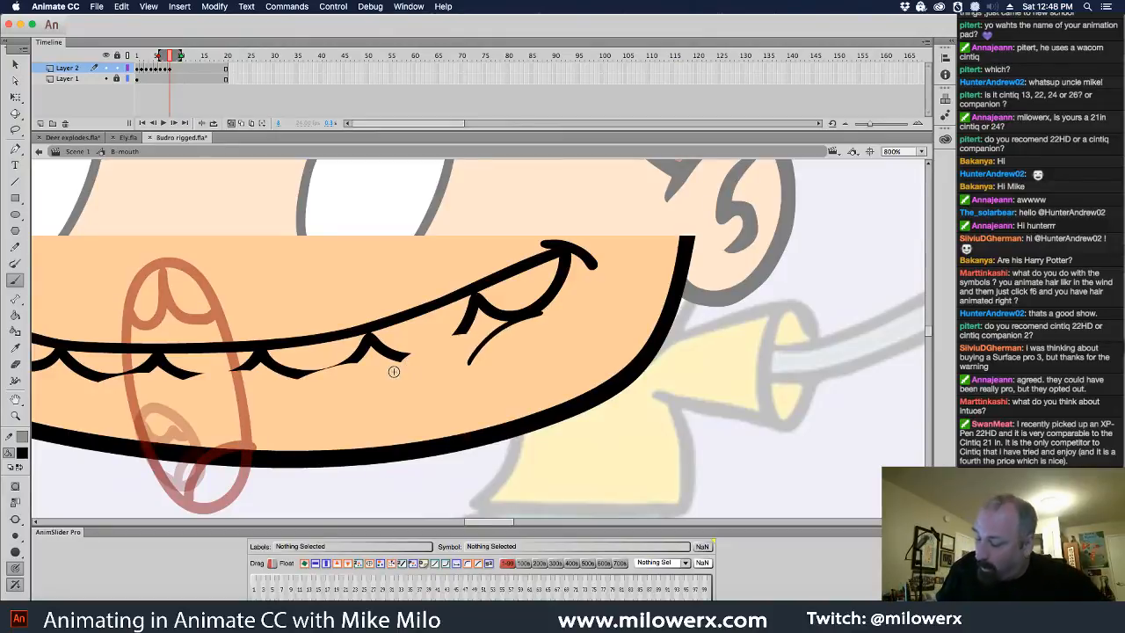
{"action": "mouse_move", "coordinate": [386, 376]}
{"action": "left_mouse_down"}
{"action": "mouse_move", "coordinate": [422, 348]}
{"action": "mouse_move", "coordinate": [474, 334]}
{"action": "left_mouse_up"}
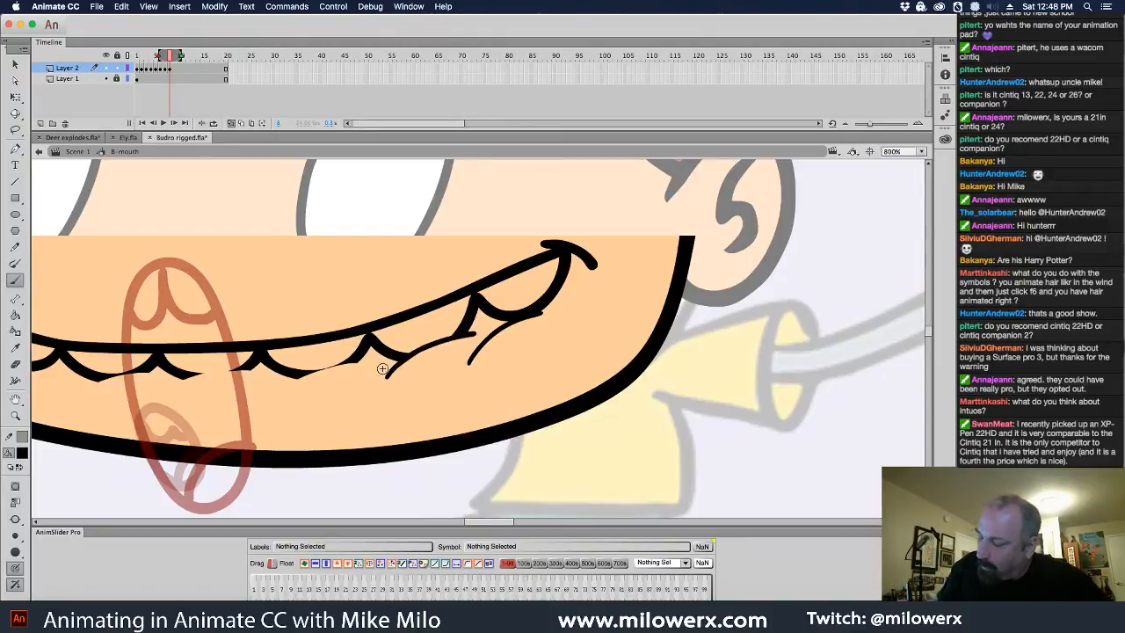
{"action": "left_click_drag", "start_coordinate": [378, 375], "coordinate": [398, 359]}
- Brush matching lower edges and short crease strokes beneath the middle teeth
{"action": "scroll", "coordinate": [522, 368], "scroll_direction": "left", "scroll_amount": 5}
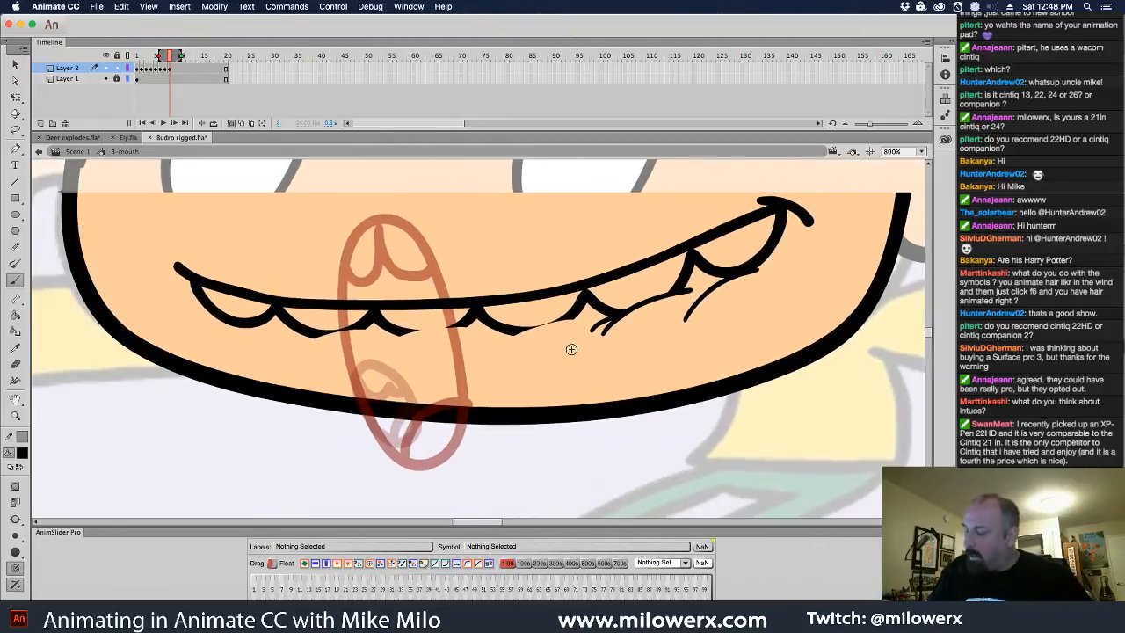
{"action": "left_click_drag", "start_coordinate": [498, 345], "coordinate": [586, 322]}
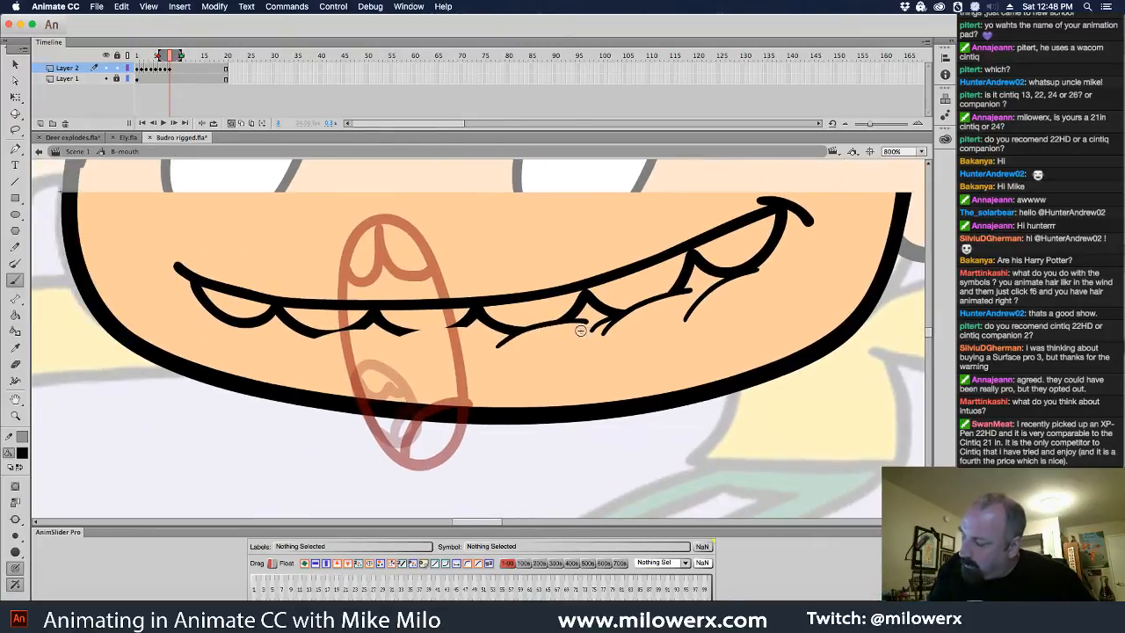
{"action": "mouse_move", "coordinate": [493, 339]}
{"action": "left_mouse_down"}
{"action": "mouse_move", "coordinate": [709, 384]}
{"action": "mouse_move", "coordinate": [490, 355]}
{"action": "mouse_move", "coordinate": [579, 342]}
{"action": "left_mouse_up"}
{"action": "scroll", "coordinate": [574, 366], "scroll_direction": "left", "scroll_amount": 3}
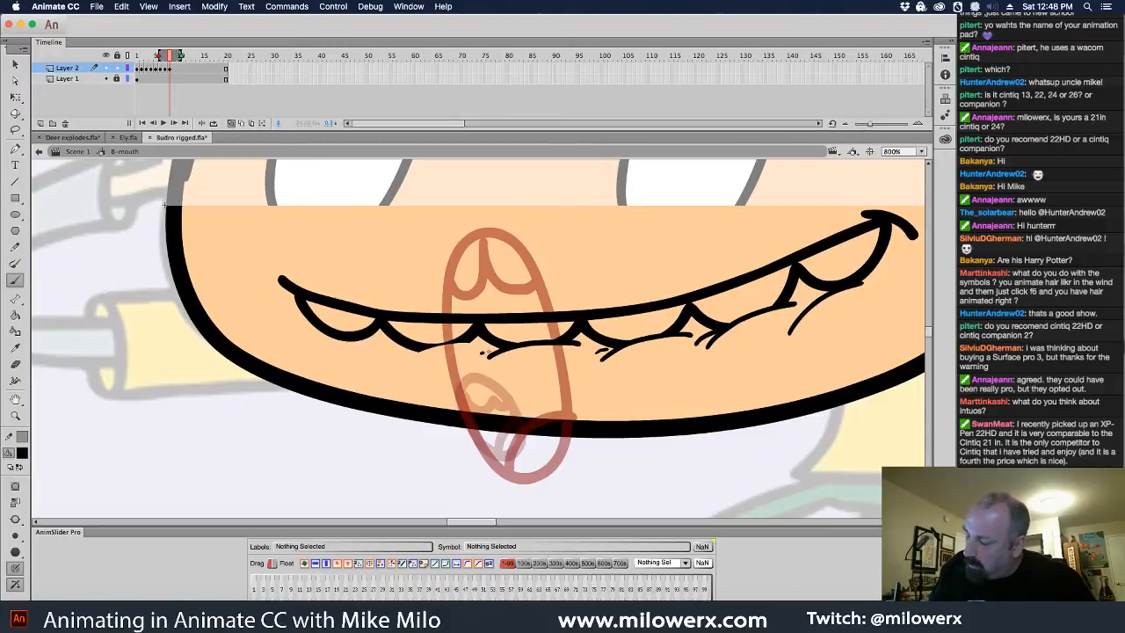
{"action": "left_click_drag", "start_coordinate": [482, 354], "coordinate": [490, 351]}
{"action": "left_click_drag", "start_coordinate": [531, 390], "coordinate": [630, 402]}
{"action": "mouse_move", "coordinate": [508, 365]}
{"action": "left_mouse_down"}
{"action": "mouse_move", "coordinate": [579, 353]}
{"action": "mouse_move", "coordinate": [512, 371]}
{"action": "left_mouse_up"}
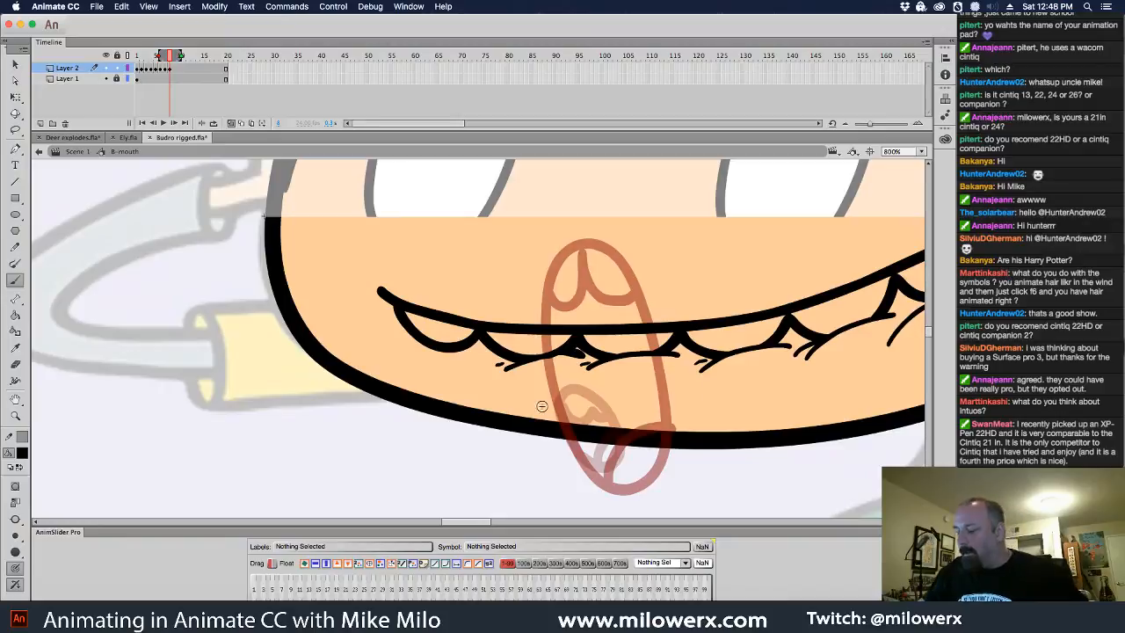
{"action": "key", "text": "super+z"}
{"action": "left_click_drag", "start_coordinate": [580, 366], "coordinate": [599, 359]}
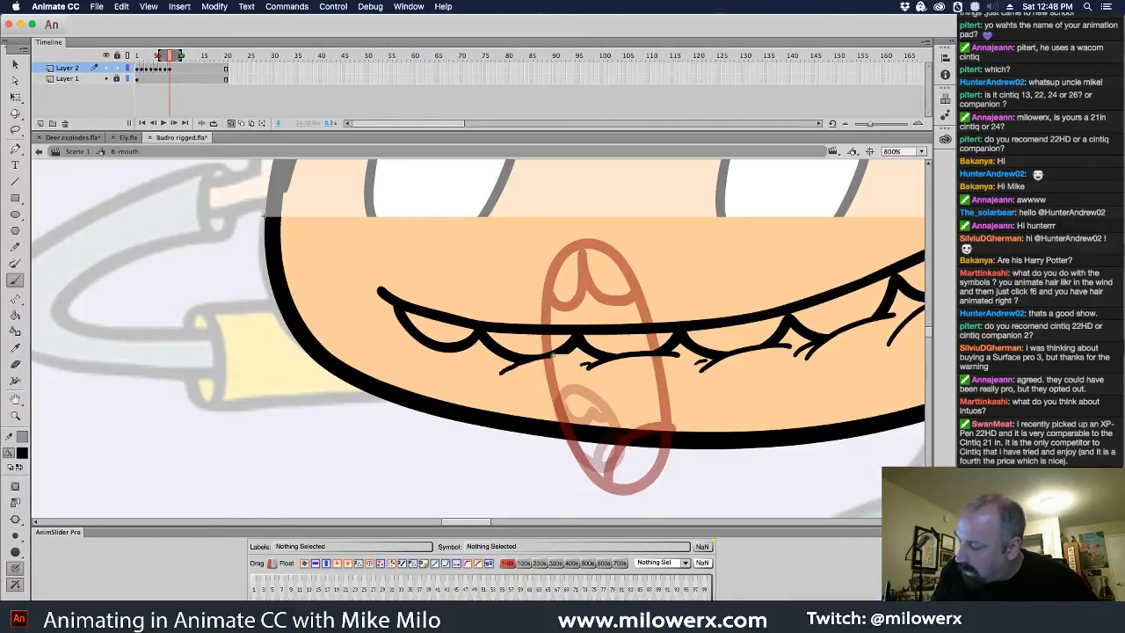
{"action": "left_click_drag", "start_coordinate": [553, 354], "coordinate": [573, 354]}
{"action": "left_click_drag", "start_coordinate": [497, 368], "coordinate": [513, 362]}
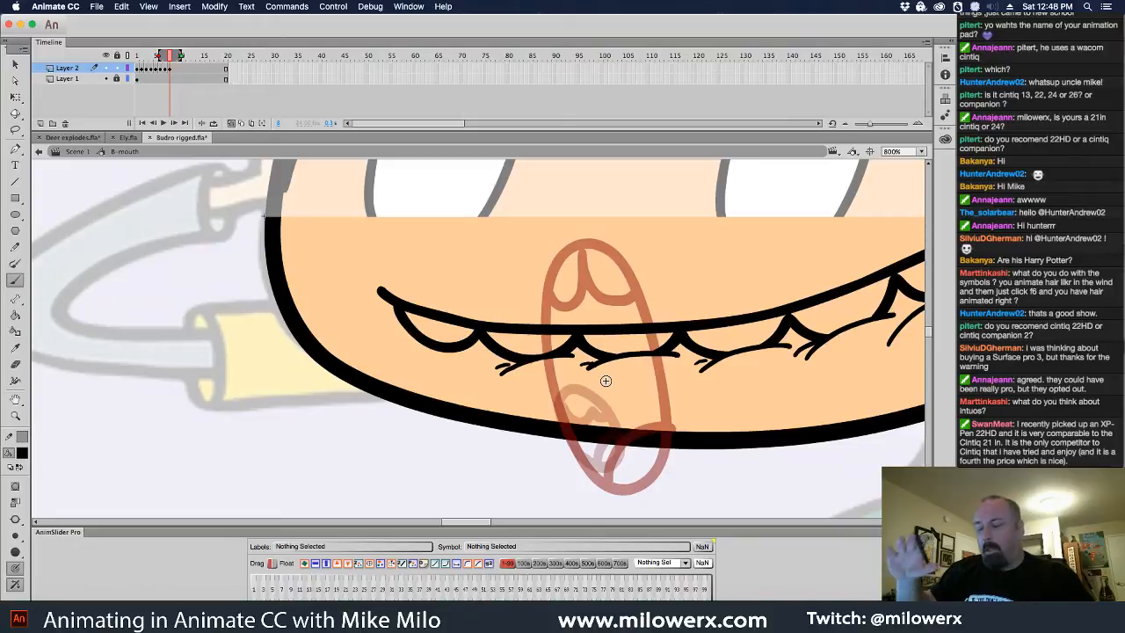
{"action": "key", "text": "v"}
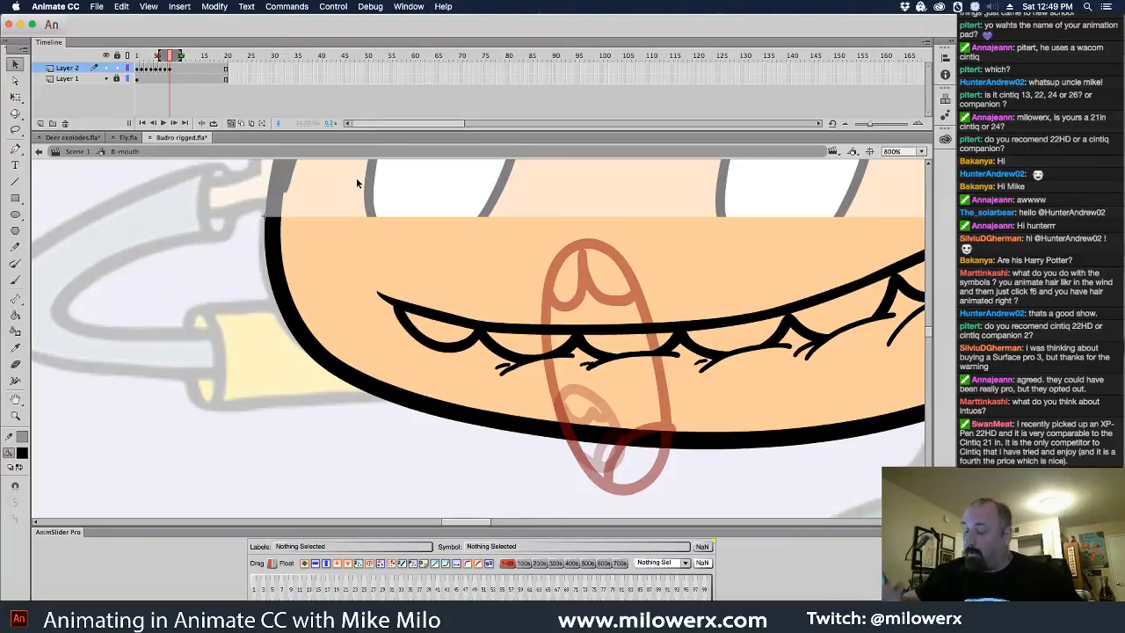
{"action": "key", "text": "b"}
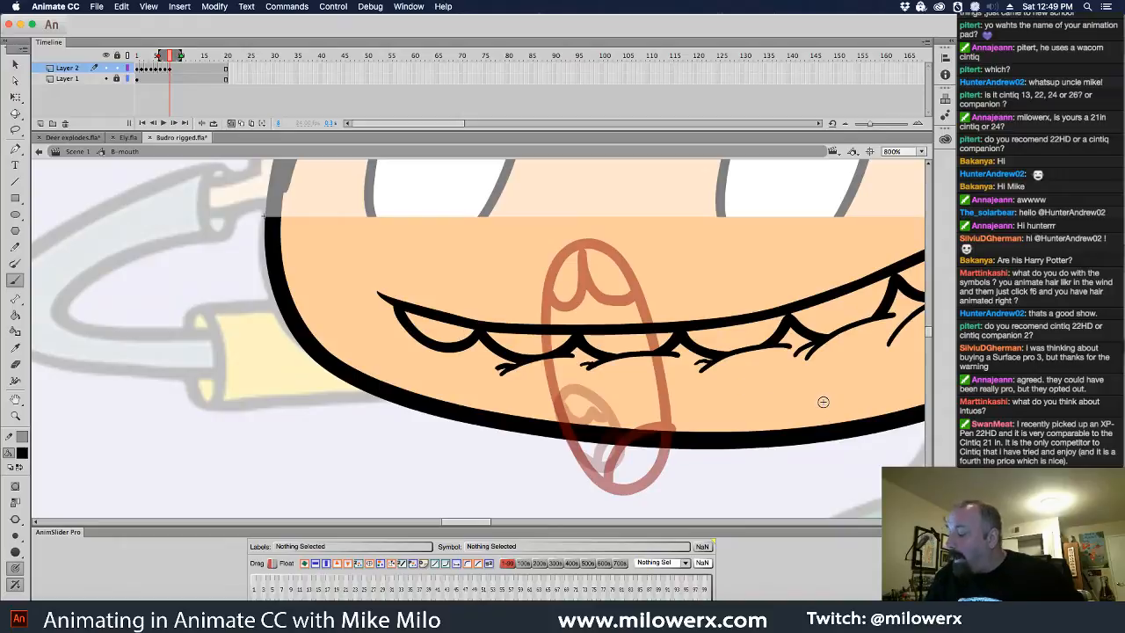
{"action": "key", "text": "super+equal"}
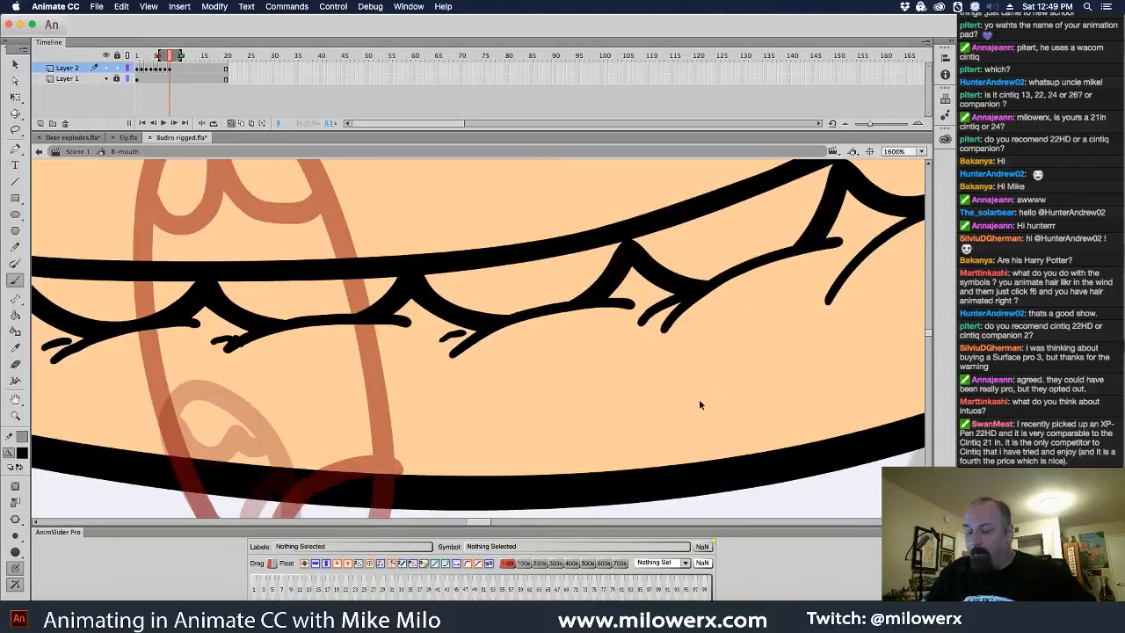
{"action": "key", "text": "super+z"}
{"action": "key", "text": "super+z"}
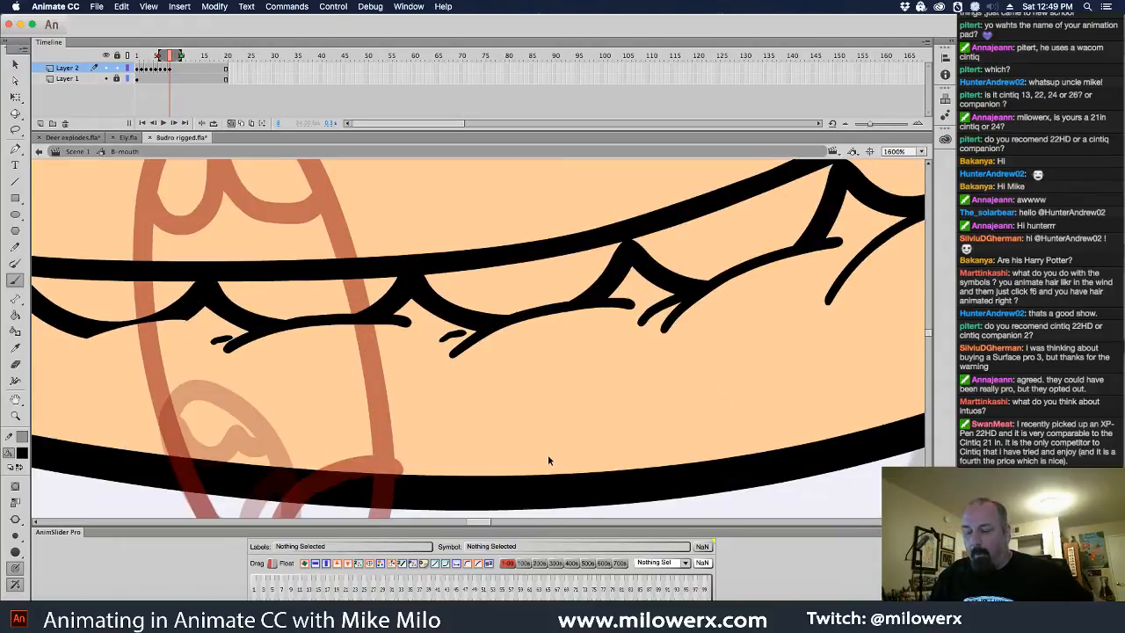
{"action": "key", "text": "super+z"}
- Brush tapered lower edges and forked crease strokes beneath the three teeth on the left side of the smile
{"action": "left_click_drag", "start_coordinate": [539, 405], "coordinate": [679, 438]}
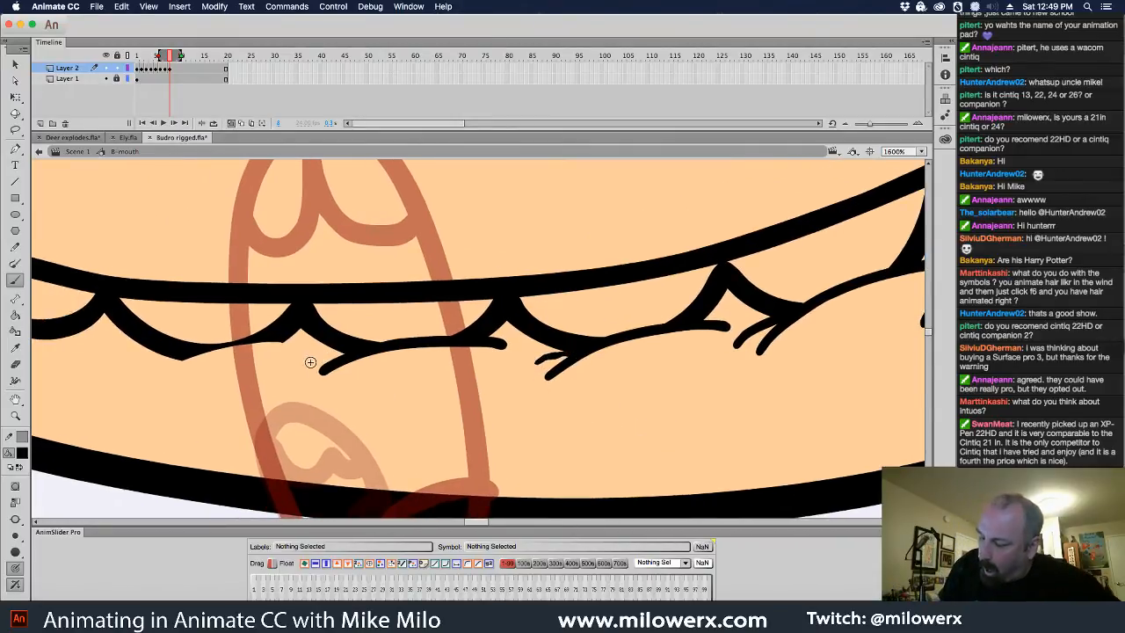
{"action": "left_click_drag", "start_coordinate": [300, 367], "coordinate": [340, 353]}
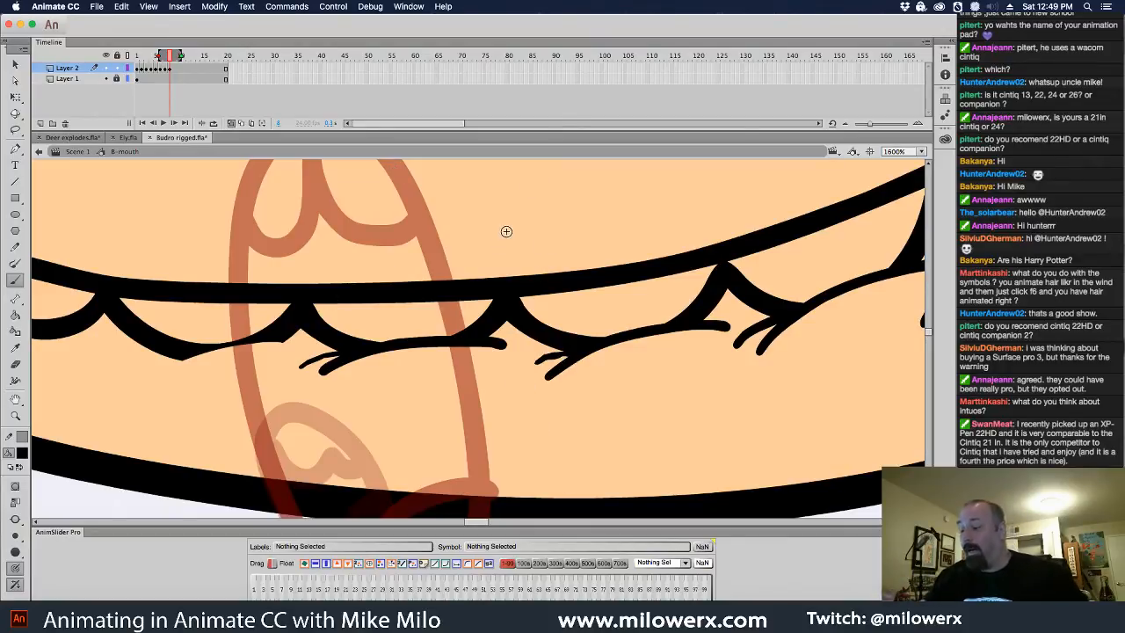
{"action": "left_click_drag", "start_coordinate": [565, 394], "coordinate": [771, 407]}
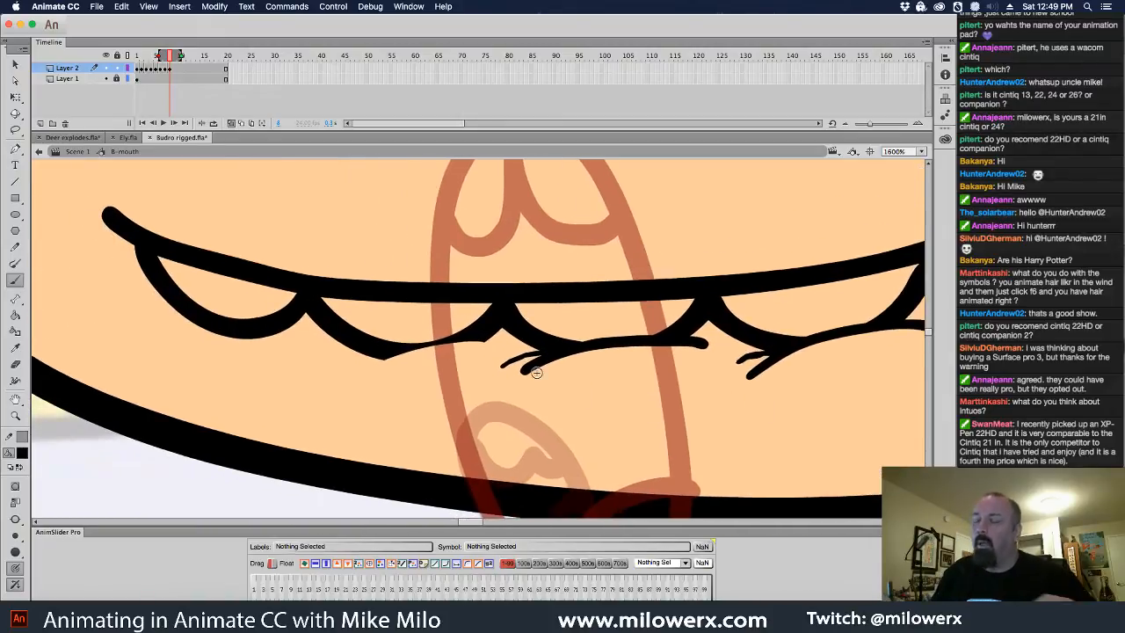
{"action": "left_click_drag", "start_coordinate": [363, 373], "coordinate": [482, 333]}
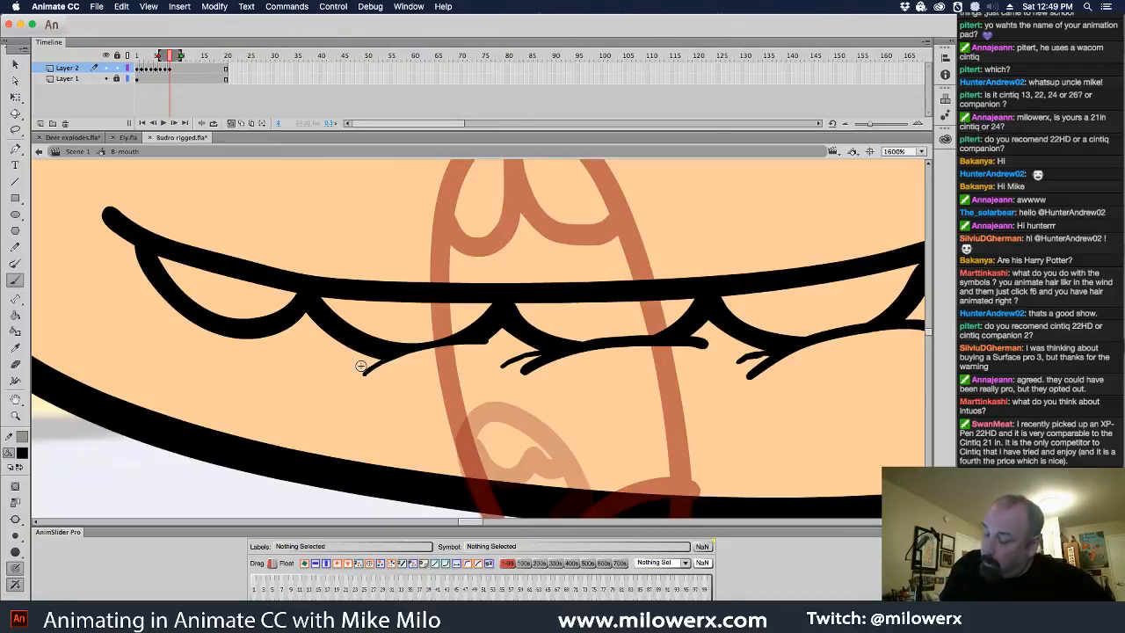
{"action": "left_click_drag", "start_coordinate": [330, 385], "coordinate": [381, 357]}
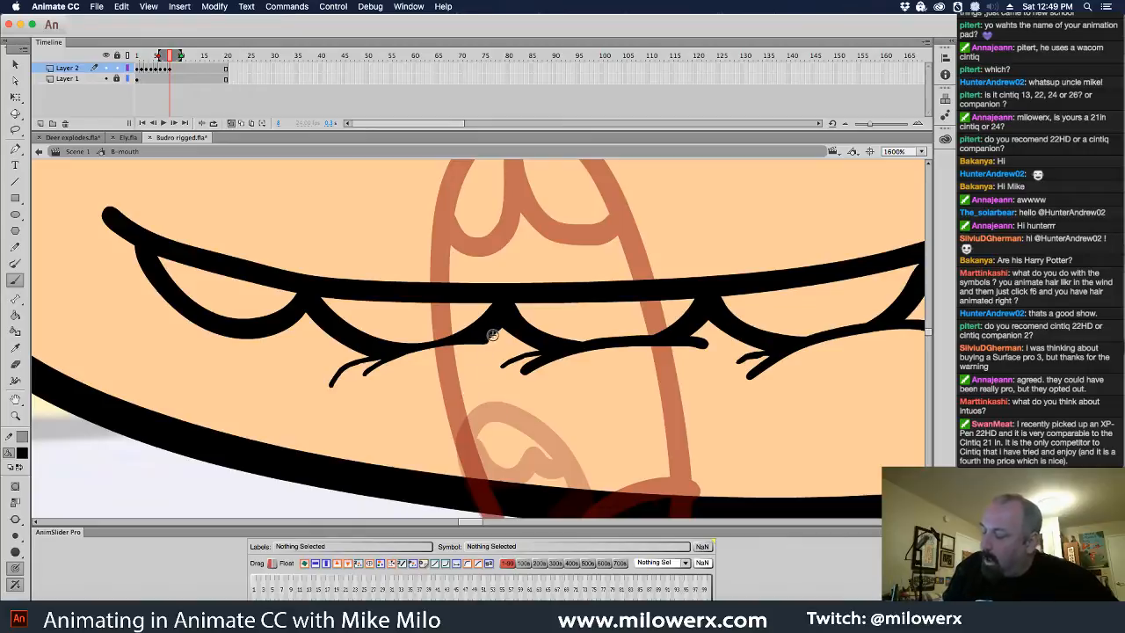
{"action": "left_click_drag", "start_coordinate": [487, 342], "coordinate": [504, 333]}
{"action": "left_click_drag", "start_coordinate": [187, 360], "coordinate": [278, 333]}
{"action": "left_click_drag", "start_coordinate": [201, 341], "coordinate": [230, 333]}
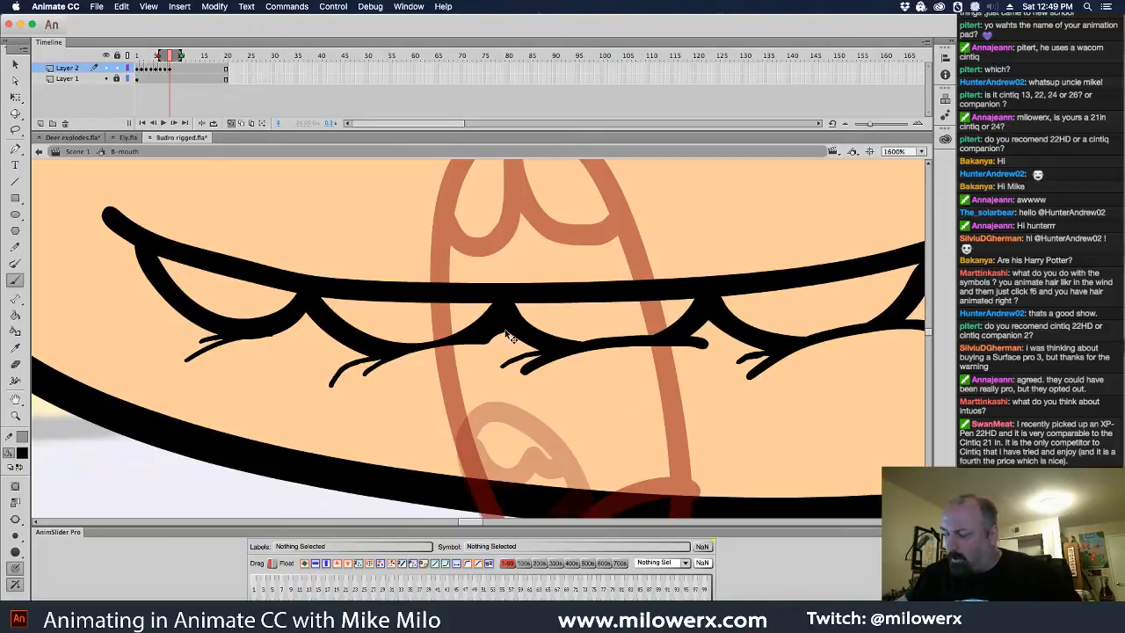
- Reshape the thick black junction between the second and third teeth from the left into a sharper notch
{"action": "key", "text": "super+a"}
{"action": "key", "text": "super+shift+a"}
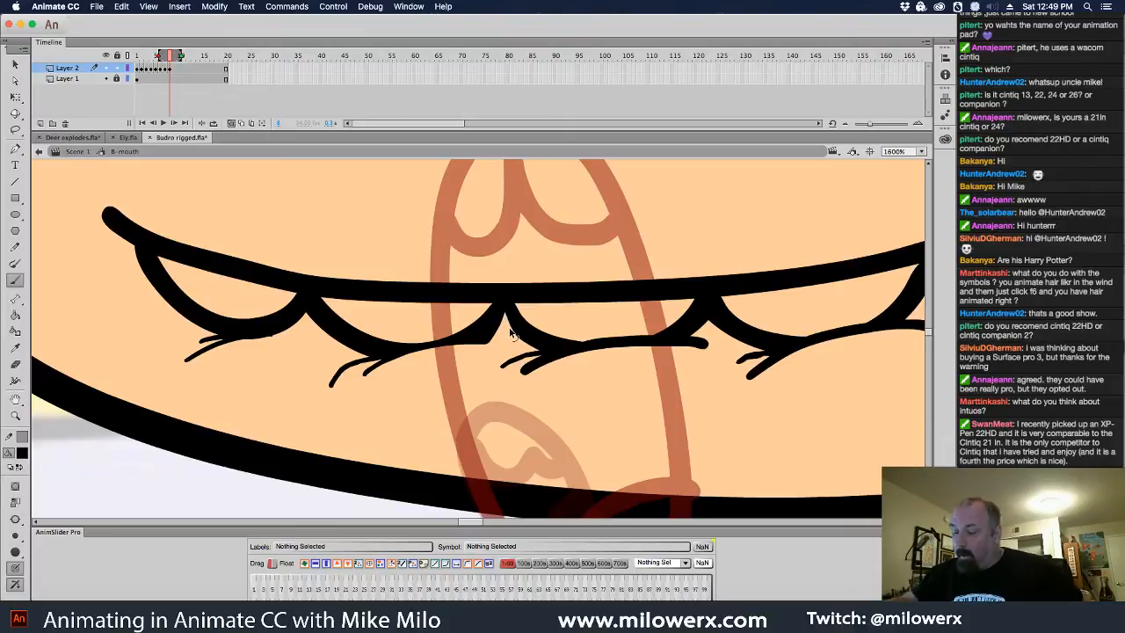
{"action": "left_click", "coordinate": [727, 399], "text": "alt+super"}
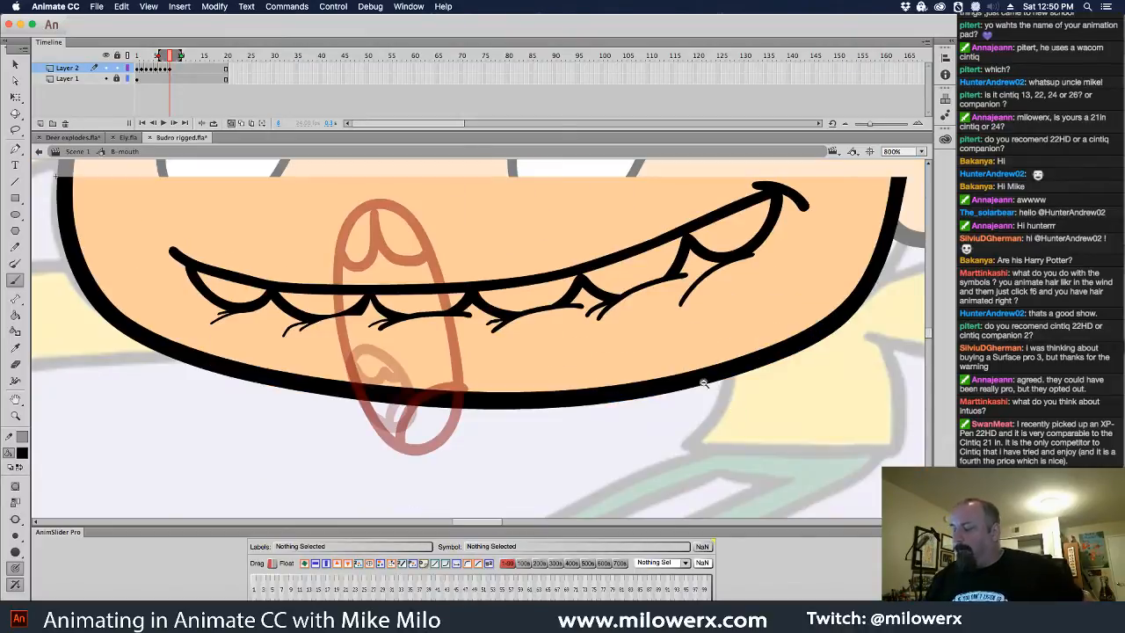
- Delete the ragged-edged smile on frame 8 and paste the clean scalloped-teeth smile in place
{"action": "left_click_drag", "start_coordinate": [712, 375], "coordinate": [726, 441]}
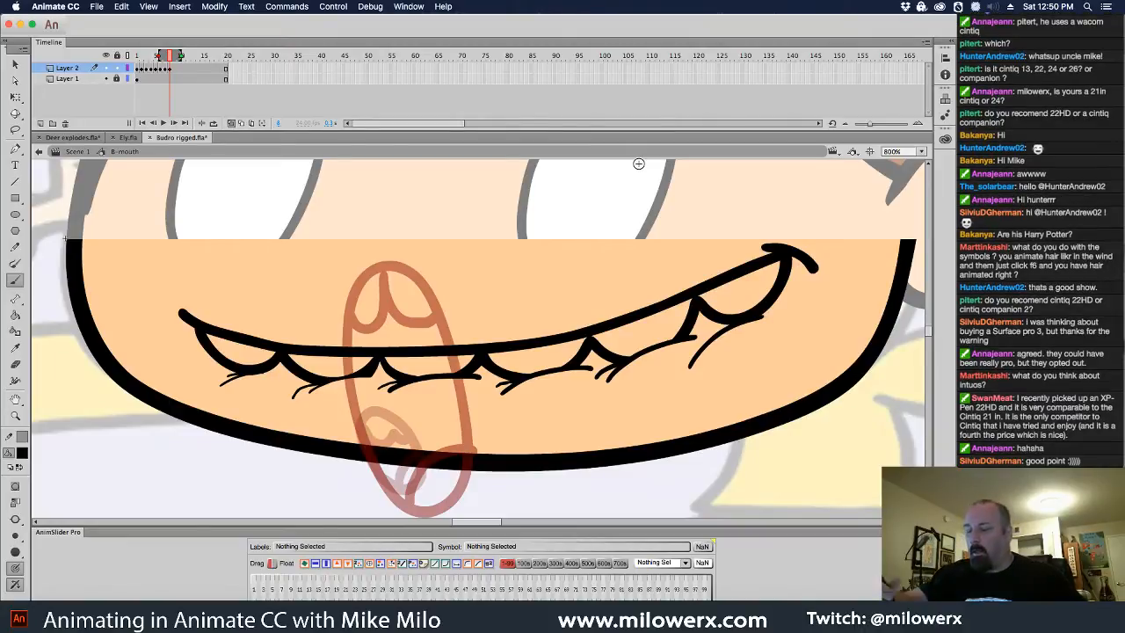
{"action": "left_click", "coordinate": [170, 69]}
{"action": "key", "text": "Delete"}
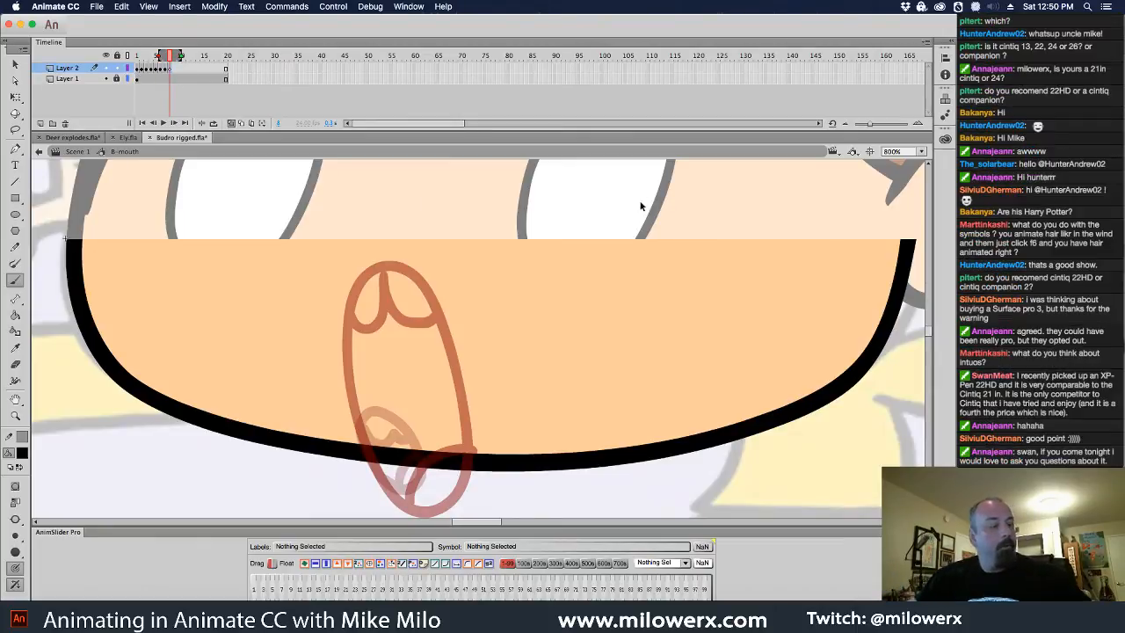
{"action": "key", "text": "super+shift+v"}
- Widen and slightly skew the pasted smile with Free Transform, and nudge it up and to the left
{"action": "left_click", "coordinate": [15, 96]}
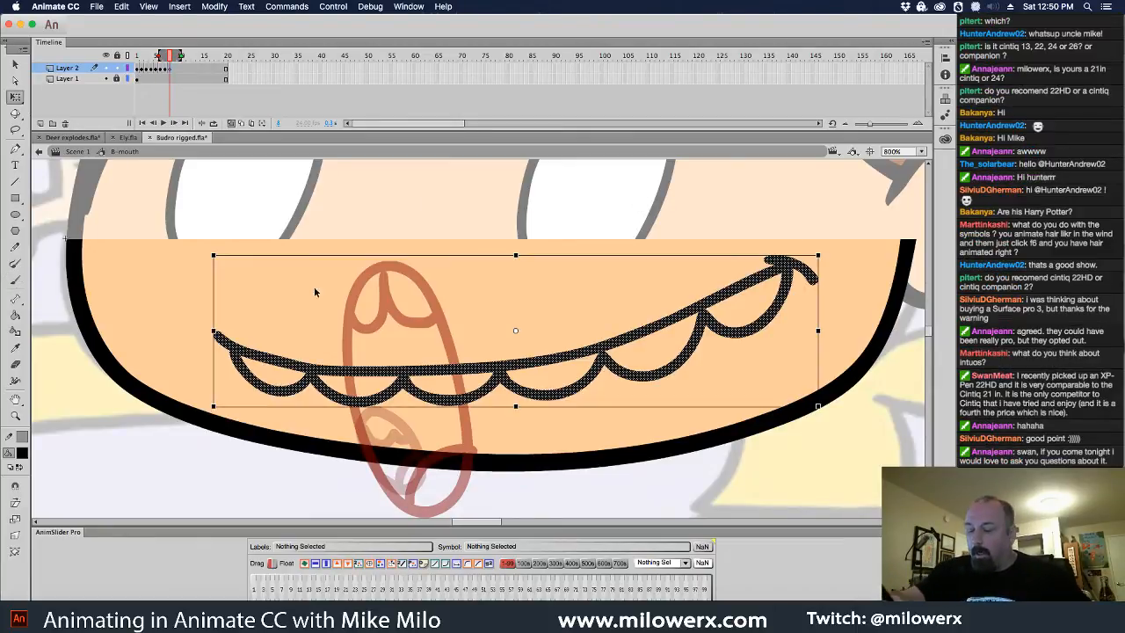
{"action": "left_click_drag", "start_coordinate": [214, 332], "coordinate": [204, 301]}
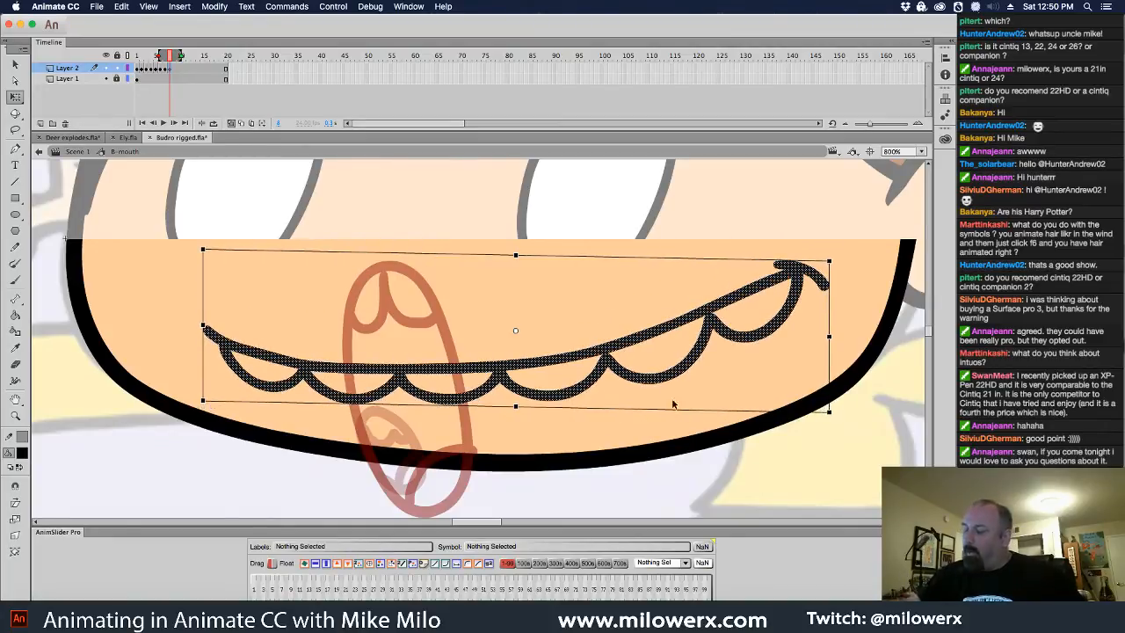
{"action": "left_click_drag", "start_coordinate": [783, 290], "coordinate": [780, 286]}
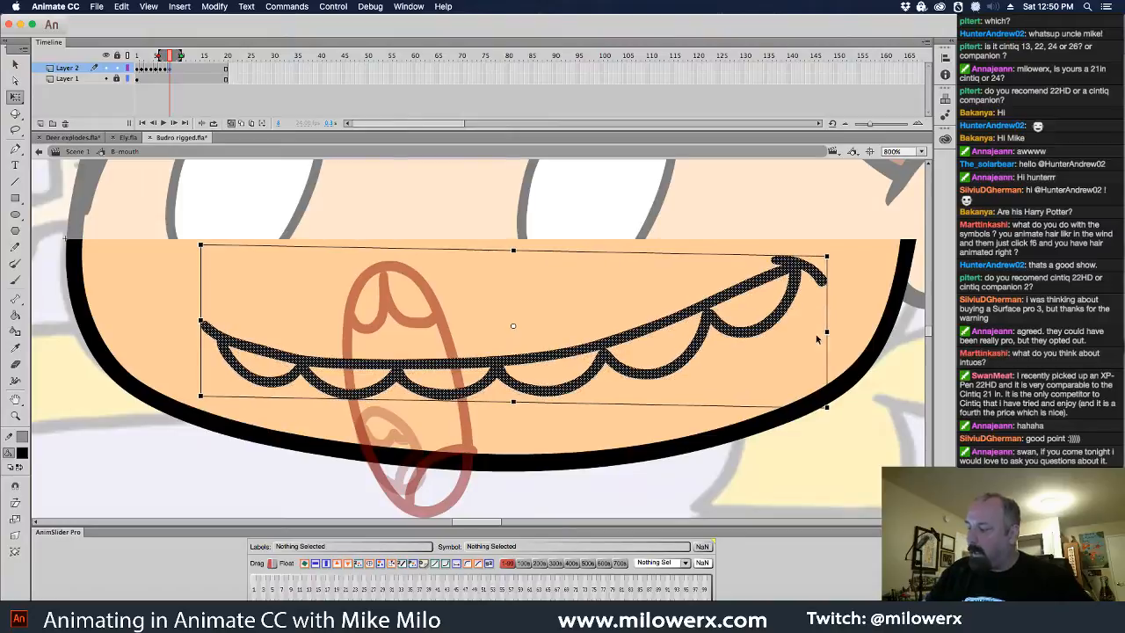
{"action": "left_click", "coordinate": [859, 447]}
{"action": "left_click", "coordinate": [18, 280]}
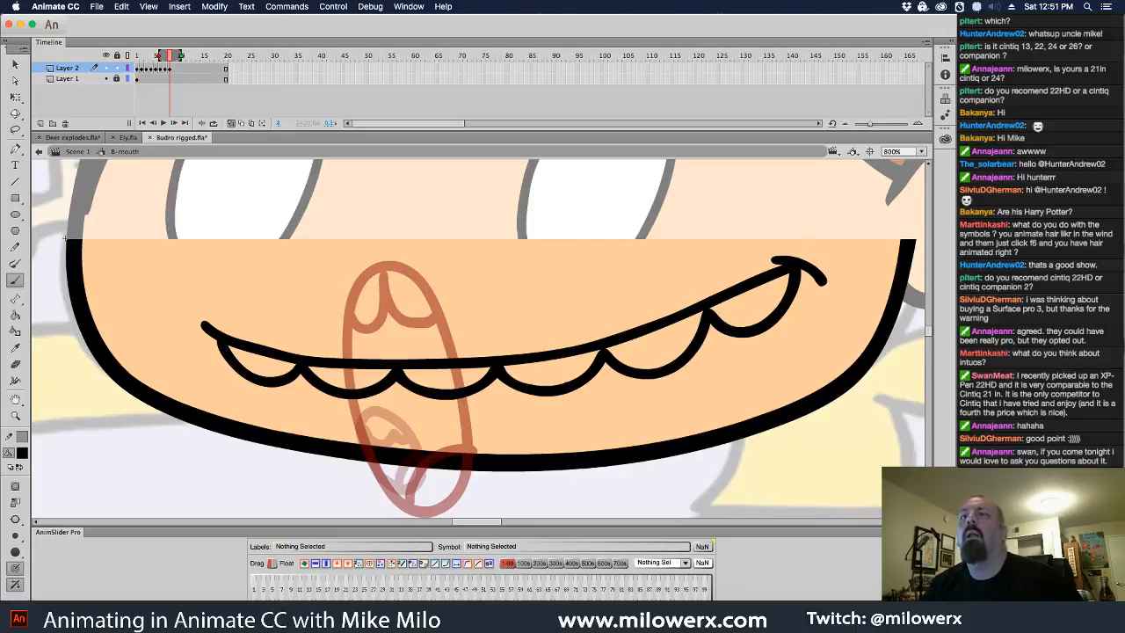
- Switch to Chrome, examine the XP-Pen Artist22 pen display page on Amazon, close it and return to Animate
{"action": "key", "text": "super+Tab"}
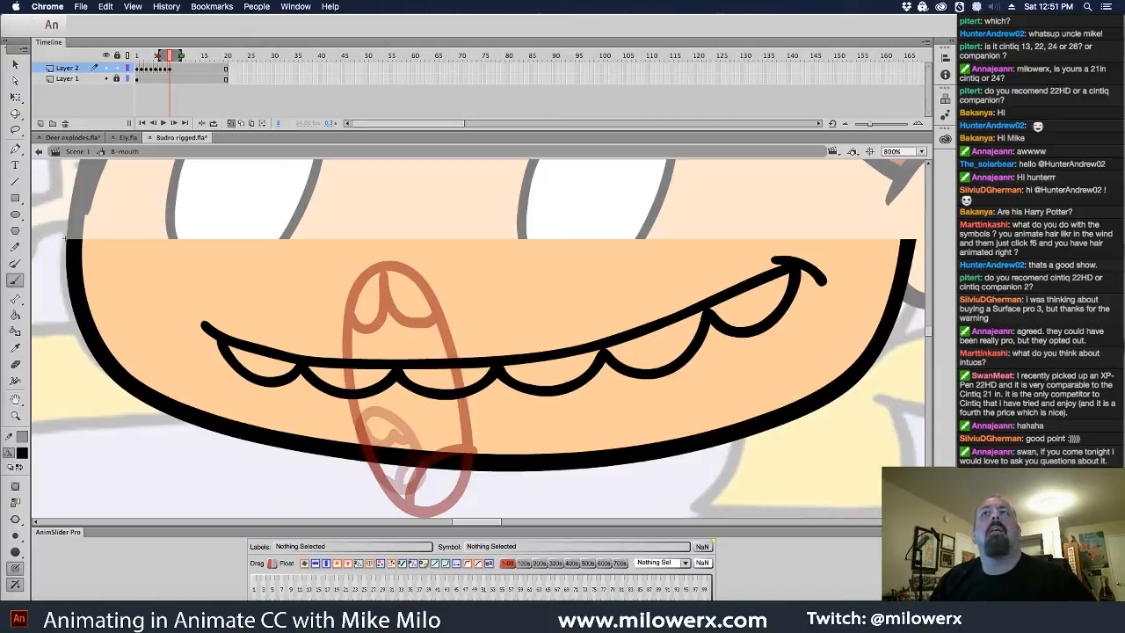
{"action": "left_click_drag", "start_coordinate": [0, 171], "coordinate": [1036, 19]}
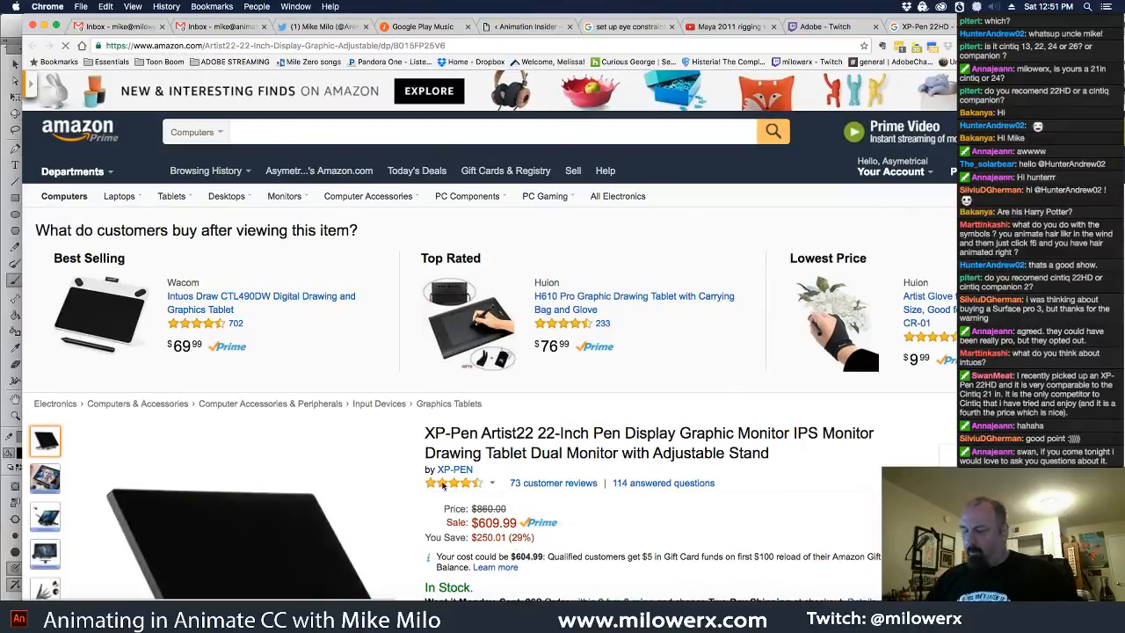
{"action": "scroll", "coordinate": [412, 453], "scroll_direction": "down", "scroll_amount": 3}
{"action": "scroll", "coordinate": [402, 451], "scroll_direction": "down", "scroll_amount": 1}
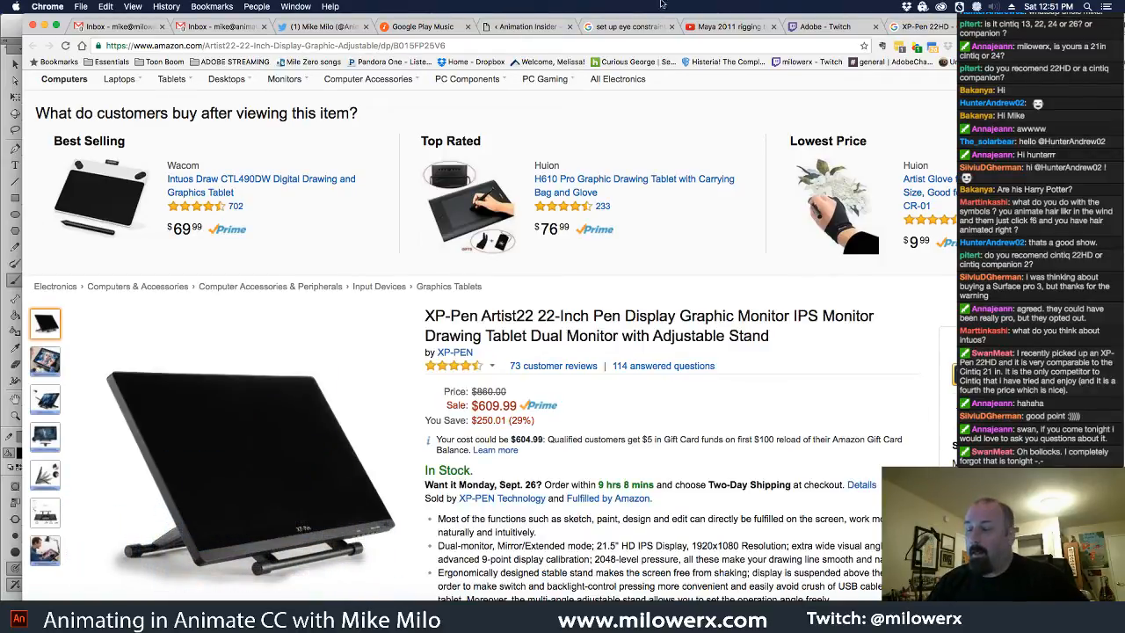
{"action": "key", "text": "super+w"}
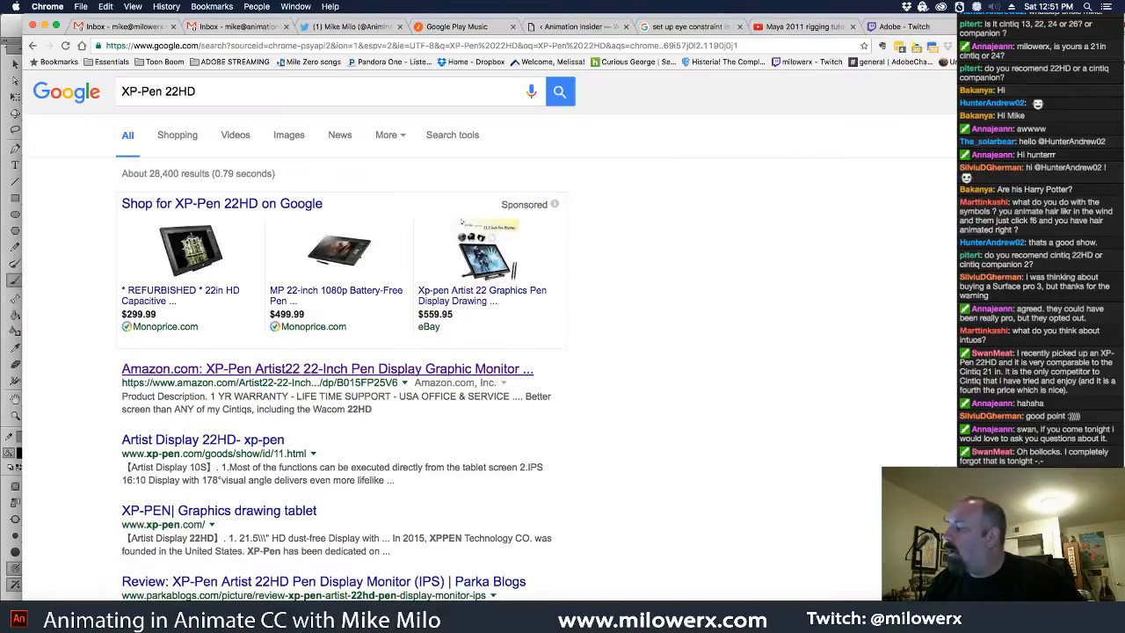
{"action": "mouse_move", "coordinate": [1098, 22]}
{"action": "left_mouse_down"}
{"action": "mouse_move", "coordinate": [495, 122]}
{"action": "mouse_move", "coordinate": [0, 114]}
{"action": "left_mouse_up"}
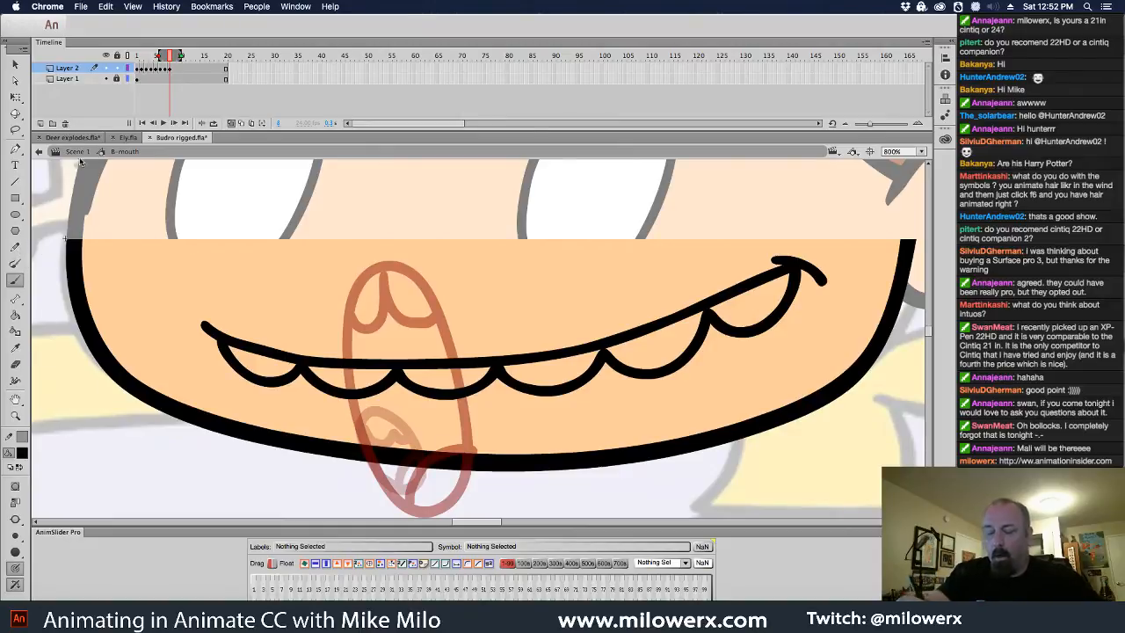
{"action": "left_click", "coordinate": [22, 370]}
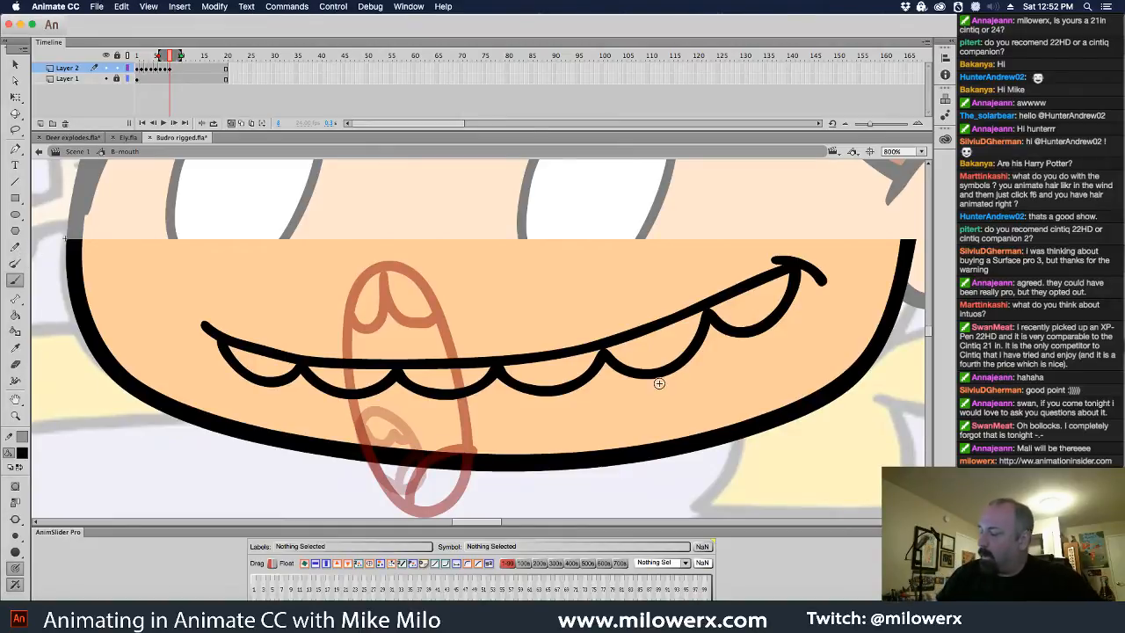
- Erase the lower curves of all the teeth except the leftmost, leaving short pointed stubs between the teeth
{"action": "mouse_move", "coordinate": [616, 403]}
{"action": "left_mouse_down"}
{"action": "mouse_move", "coordinate": [692, 351]}
{"action": "mouse_move", "coordinate": [676, 360]}
{"action": "mouse_move", "coordinate": [711, 342]}
{"action": "left_mouse_up"}
{"action": "key", "text": "super+z"}
{"action": "left_click", "coordinate": [15, 364]}
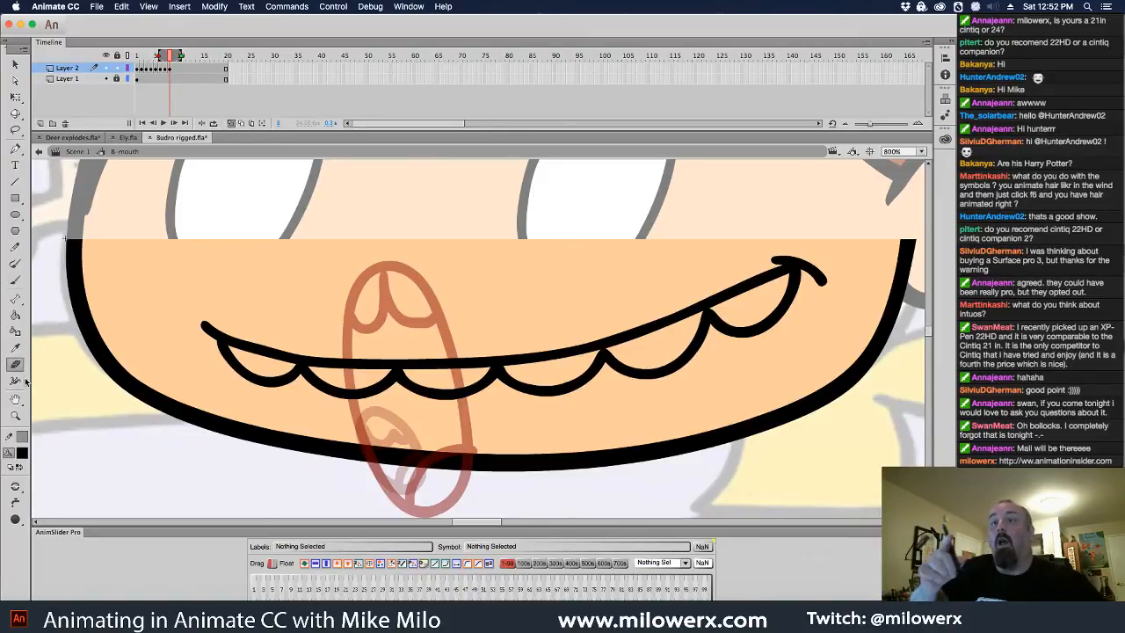
{"action": "mouse_move", "coordinate": [600, 409]}
{"action": "left_mouse_down"}
{"action": "mouse_move", "coordinate": [632, 368]}
{"action": "mouse_move", "coordinate": [713, 339]}
{"action": "mouse_move", "coordinate": [635, 371]}
{"action": "mouse_move", "coordinate": [671, 357]}
{"action": "mouse_move", "coordinate": [613, 397]}
{"action": "mouse_move", "coordinate": [676, 366]}
{"action": "mouse_move", "coordinate": [630, 395]}
{"action": "mouse_move", "coordinate": [659, 367]}
{"action": "left_mouse_up"}
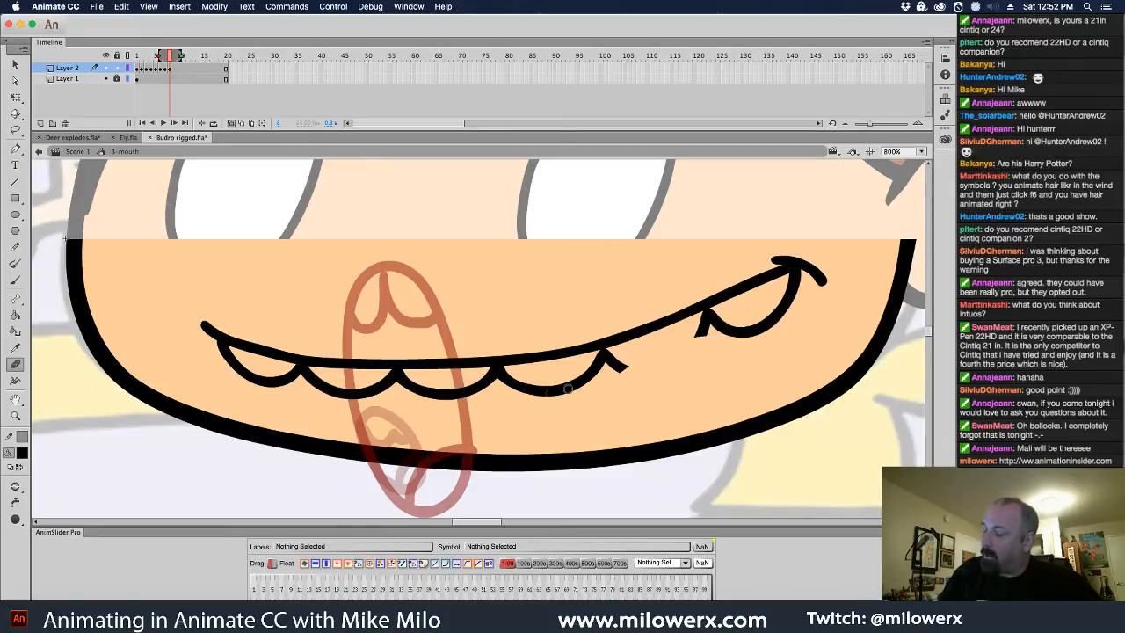
{"action": "mouse_move", "coordinate": [501, 421]}
{"action": "left_mouse_down"}
{"action": "mouse_move", "coordinate": [596, 378]}
{"action": "mouse_move", "coordinate": [527, 417]}
{"action": "left_mouse_up"}
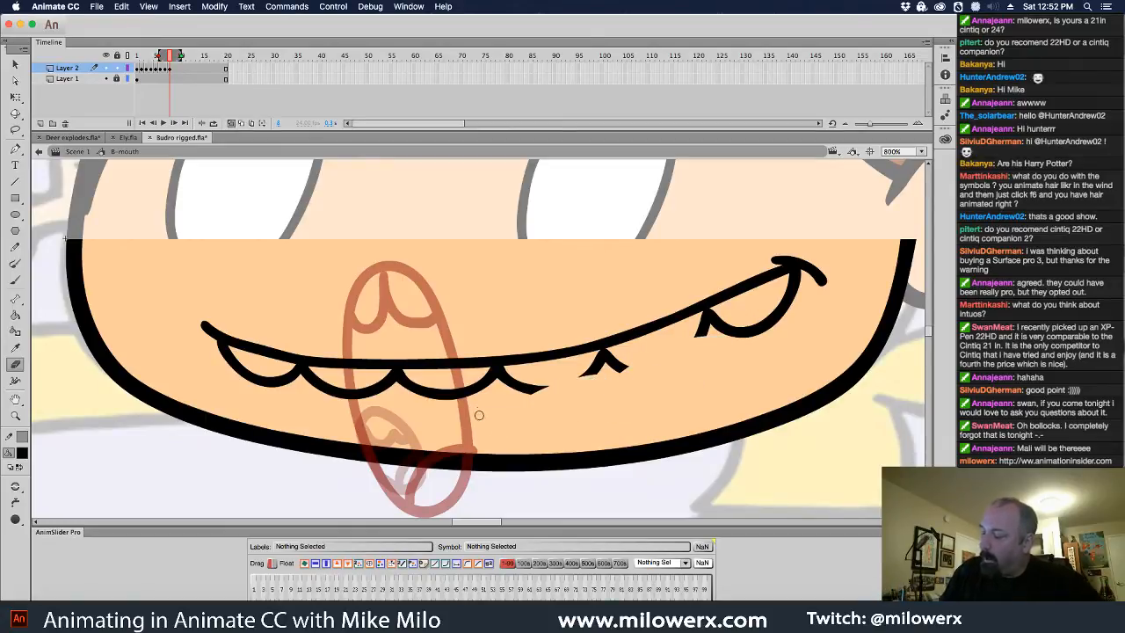
{"action": "mouse_move", "coordinate": [405, 414]}
{"action": "left_mouse_down"}
{"action": "mouse_move", "coordinate": [477, 392]}
{"action": "mouse_move", "coordinate": [413, 410]}
{"action": "left_mouse_up"}
{"action": "mouse_move", "coordinate": [326, 410]}
{"action": "left_mouse_down"}
{"action": "mouse_move", "coordinate": [370, 391]}
{"action": "mouse_move", "coordinate": [302, 414]}
{"action": "mouse_move", "coordinate": [385, 398]}
{"action": "mouse_move", "coordinate": [327, 393]}
{"action": "mouse_move", "coordinate": [373, 410]}
{"action": "left_mouse_up"}
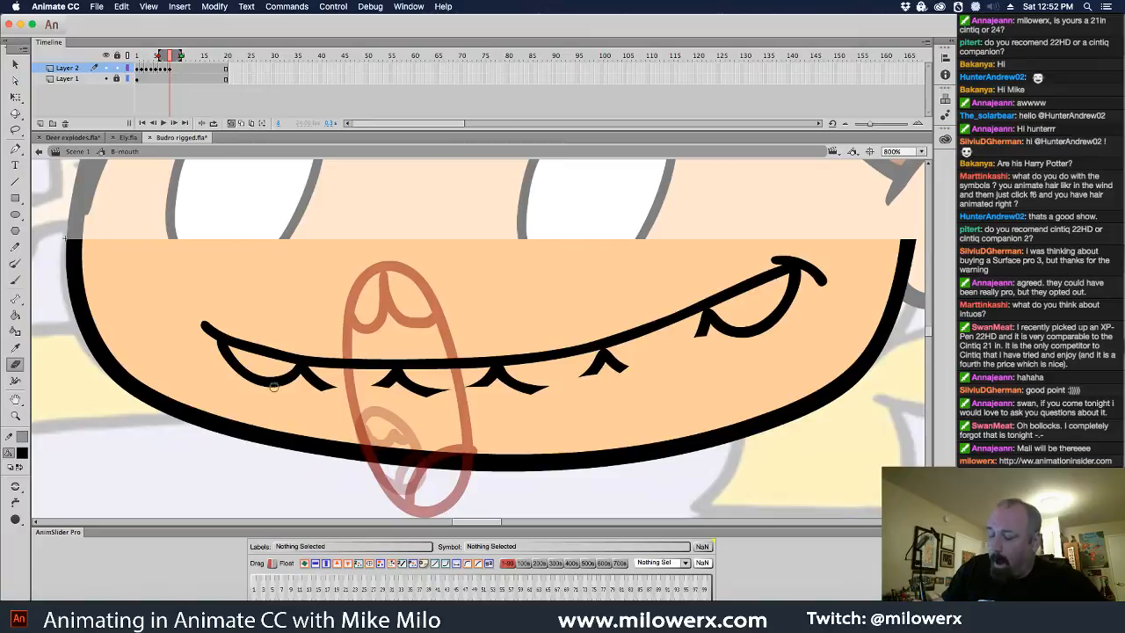
{"action": "key", "text": "b"}
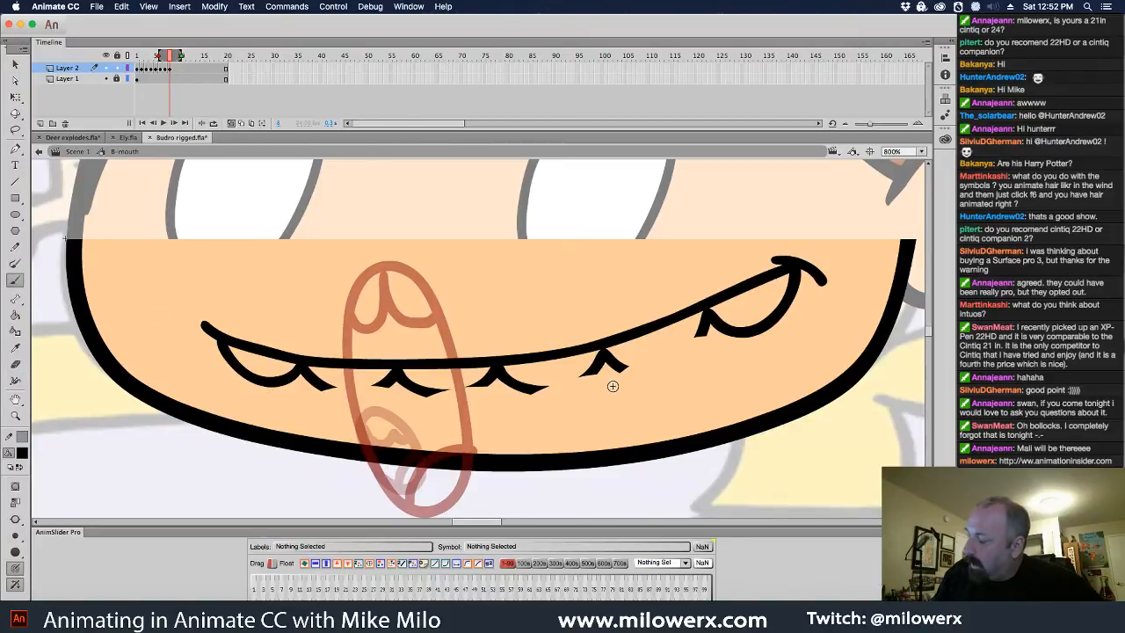
{"action": "left_click", "coordinate": [15, 362]}
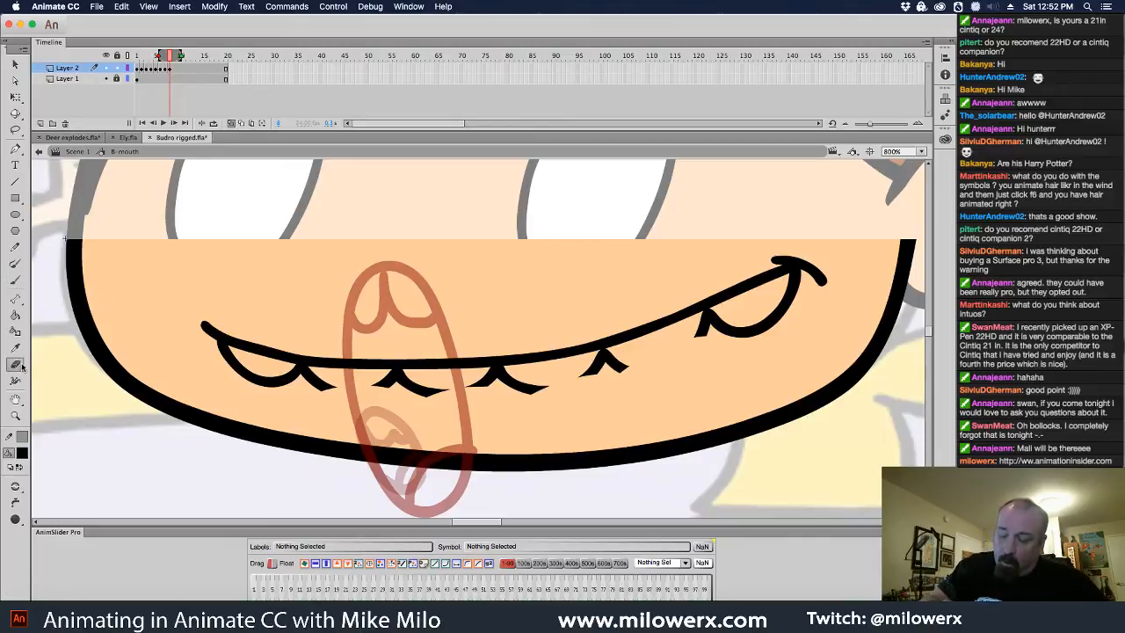
{"action": "mouse_move", "coordinate": [804, 301]}
{"action": "left_mouse_down"}
{"action": "mouse_move", "coordinate": [725, 347]}
{"action": "mouse_move", "coordinate": [796, 293]}
{"action": "mouse_move", "coordinate": [731, 336]}
{"action": "mouse_move", "coordinate": [794, 293]}
{"action": "mouse_move", "coordinate": [733, 329]}
{"action": "mouse_move", "coordinate": [778, 300]}
{"action": "mouse_move", "coordinate": [719, 335]}
{"action": "mouse_move", "coordinate": [795, 297]}
{"action": "mouse_move", "coordinate": [703, 331]}
{"action": "mouse_move", "coordinate": [670, 358]}
{"action": "left_mouse_up"}
- Brush flatter lower edges with tapered, overlapping ends beneath the four teeth on the right side of the smile
{"action": "left_click", "coordinate": [18, 280]}
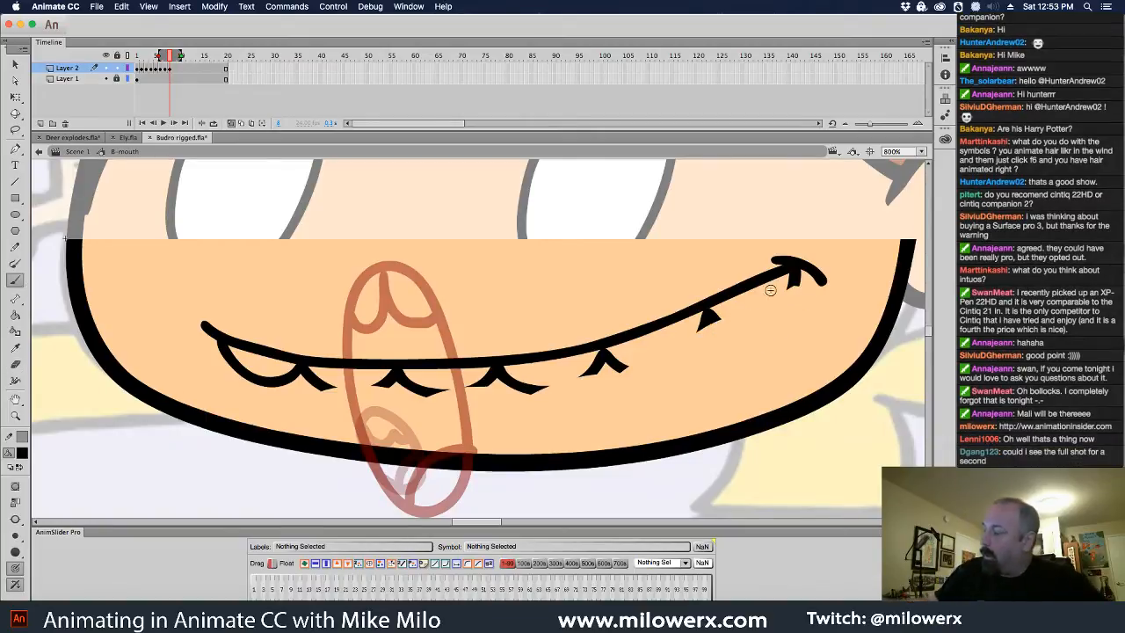
{"action": "mouse_move", "coordinate": [684, 355]}
{"action": "left_mouse_down"}
{"action": "mouse_move", "coordinate": [714, 323]}
{"action": "mouse_move", "coordinate": [803, 285]}
{"action": "left_mouse_up"}
{"action": "left_click_drag", "start_coordinate": [607, 387], "coordinate": [710, 329]}
{"action": "left_click_drag", "start_coordinate": [520, 405], "coordinate": [623, 369]}
{"action": "mouse_move", "coordinate": [408, 412]}
{"action": "left_mouse_down"}
{"action": "mouse_move", "coordinate": [434, 394]}
{"action": "mouse_move", "coordinate": [500, 383]}
{"action": "left_mouse_up"}
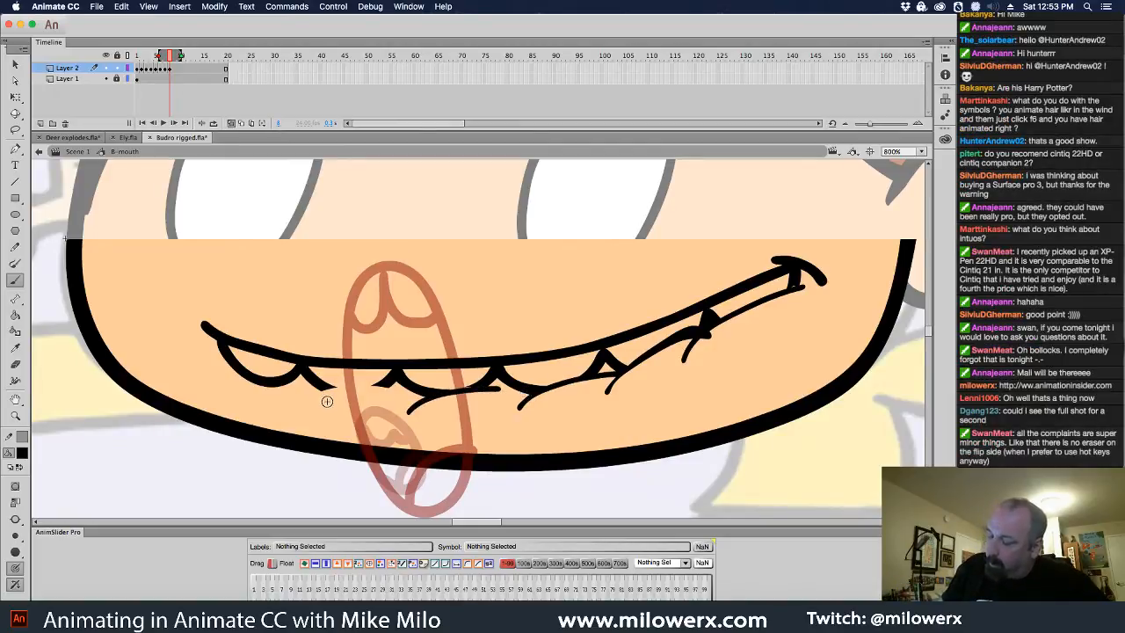
- Brush the second tooth's lower edge and the leftmost tooth's crease strokes, and add an accent line above the smile's right corner
{"action": "left_click_drag", "start_coordinate": [297, 406], "coordinate": [373, 388]}
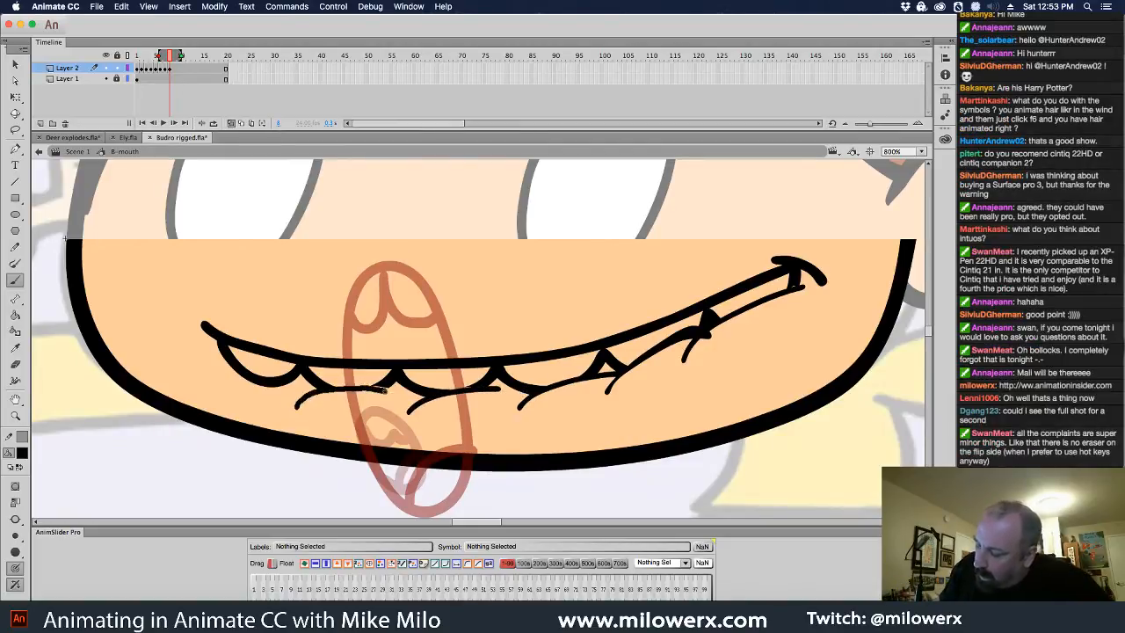
{"action": "key", "text": "super+z"}
{"action": "mouse_move", "coordinate": [295, 410]}
{"action": "left_mouse_down"}
{"action": "mouse_move", "coordinate": [344, 388]}
{"action": "mouse_move", "coordinate": [391, 389]}
{"action": "left_mouse_up"}
{"action": "left_click_drag", "start_coordinate": [283, 404], "coordinate": [324, 387]}
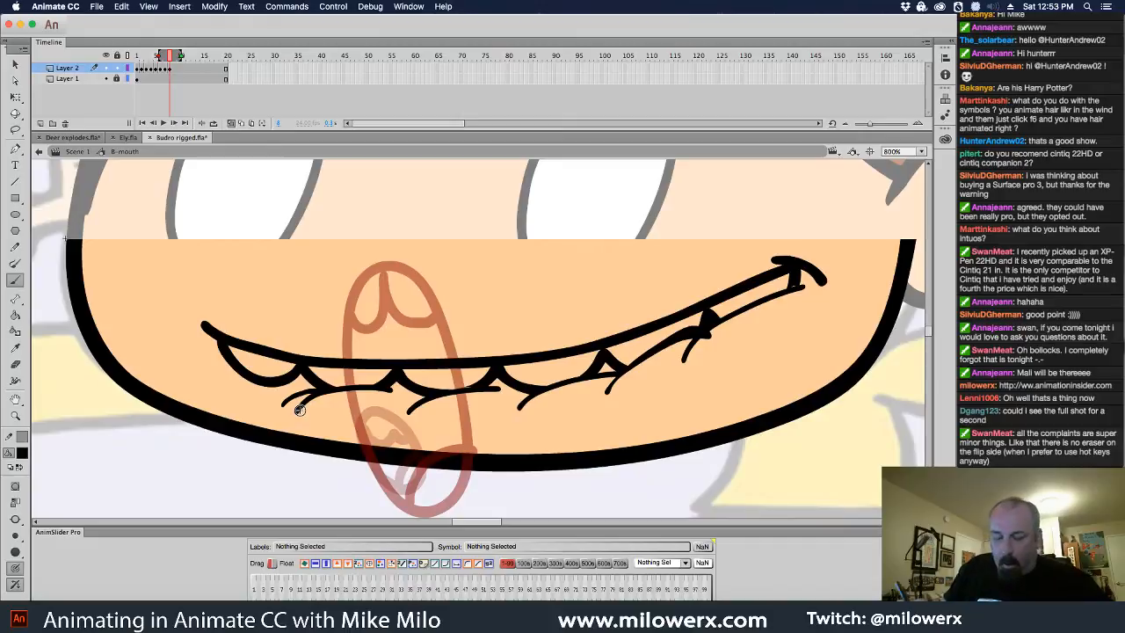
{"action": "key", "text": "super+z"}
{"action": "left_click_drag", "start_coordinate": [241, 407], "coordinate": [299, 375]}
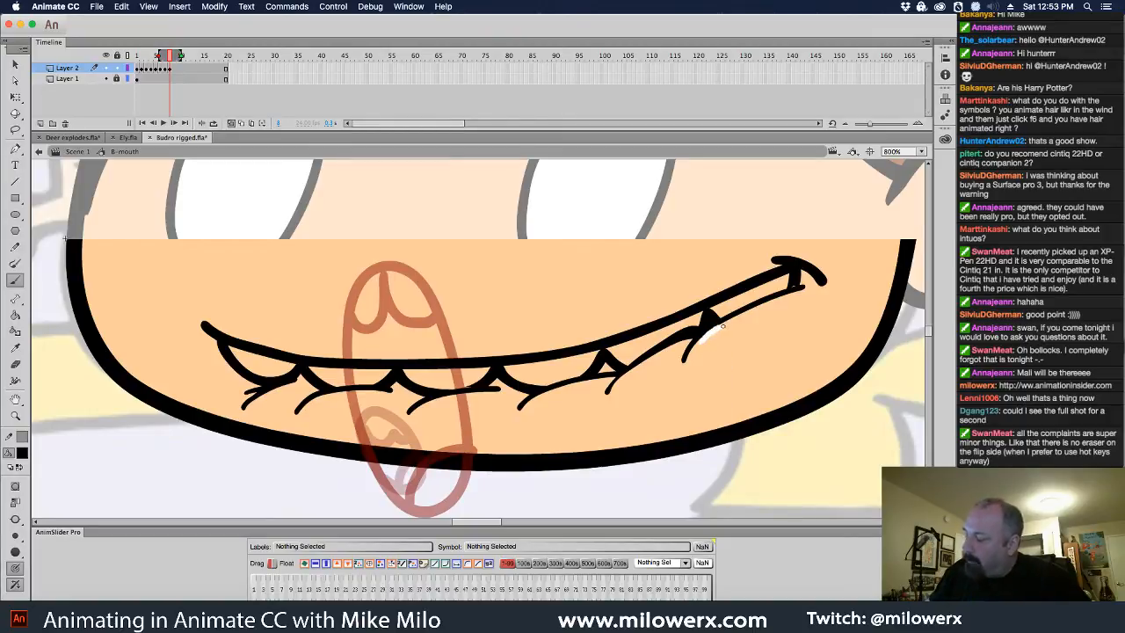
{"action": "left_click_drag", "start_coordinate": [722, 326], "coordinate": [725, 325]}
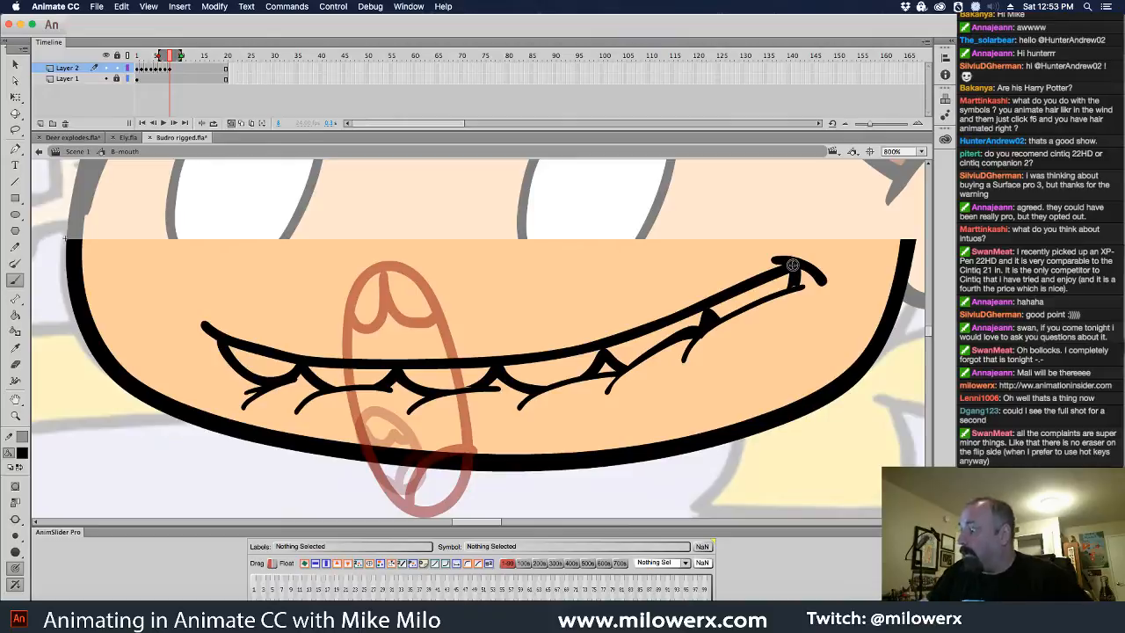
{"action": "left_click_drag", "start_coordinate": [773, 257], "coordinate": [821, 275]}
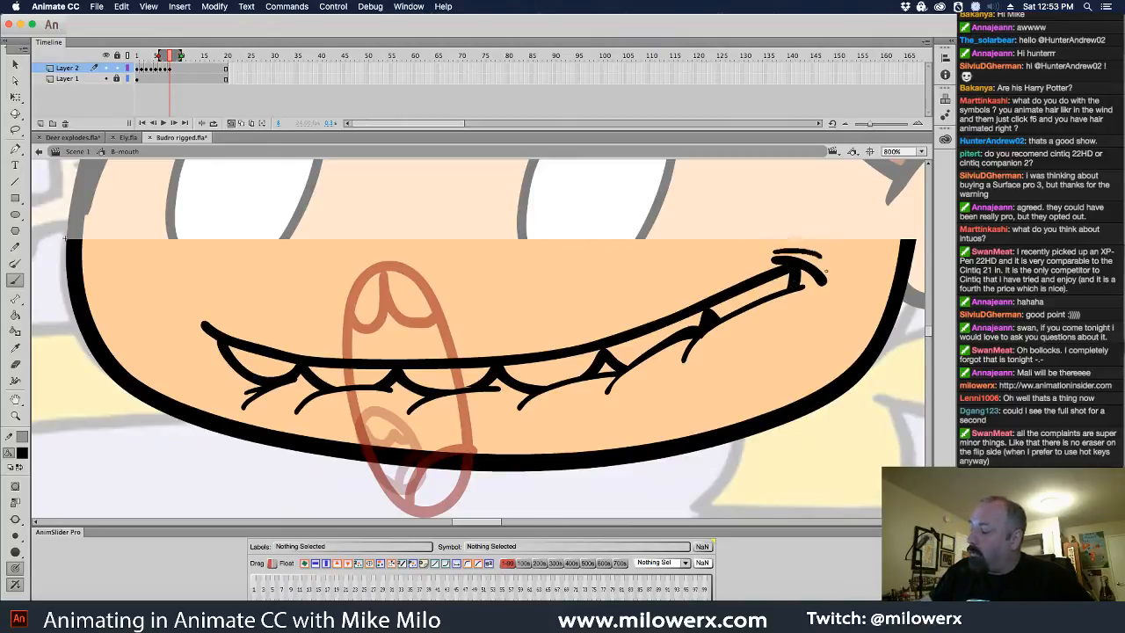
- Replace the drawing on frame 9 with a copy of the open toothy smile from frame 4, pasted in place
{"action": "left_click", "coordinate": [139, 71]}
{"action": "left_click", "coordinate": [157, 71]}
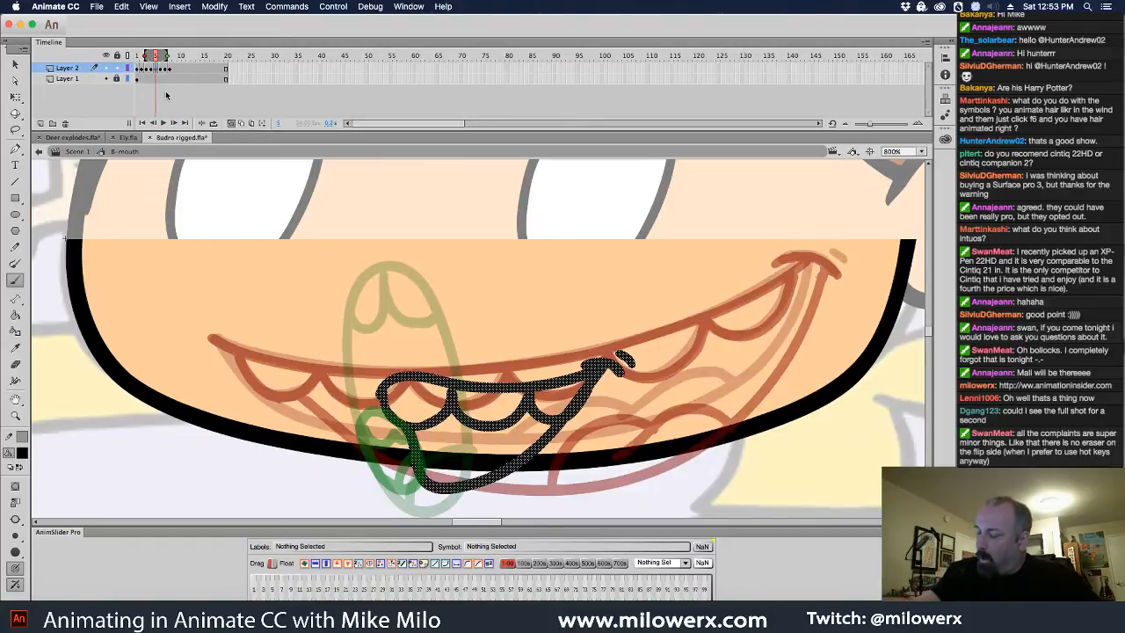
{"action": "left_click", "coordinate": [153, 75]}
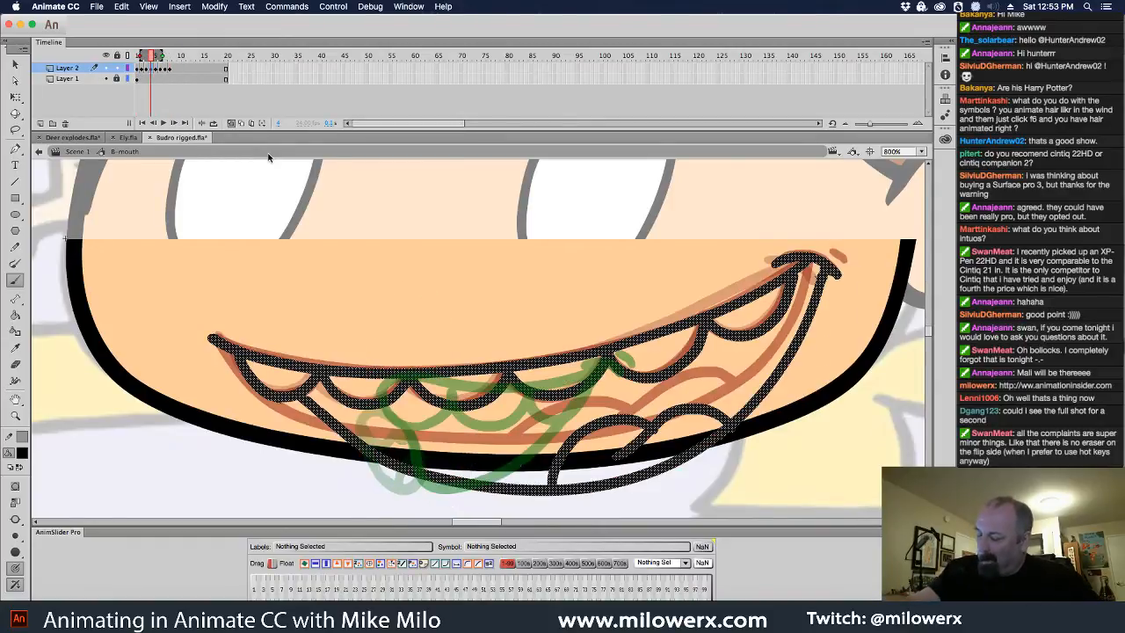
{"action": "left_click", "coordinate": [175, 75]}
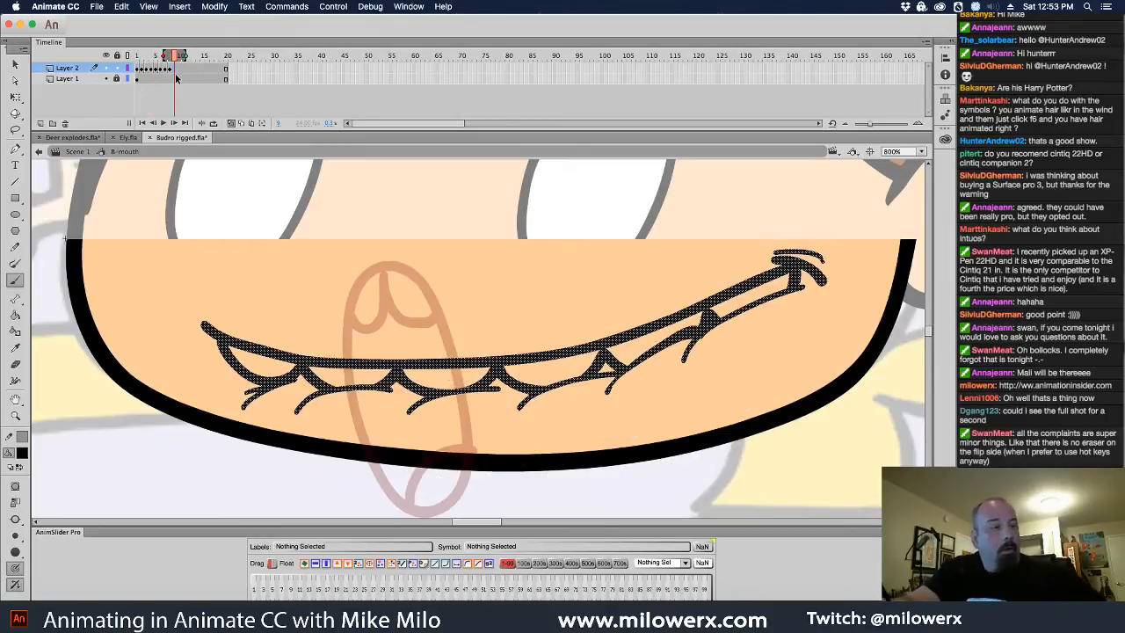
{"action": "key", "text": "Delete"}
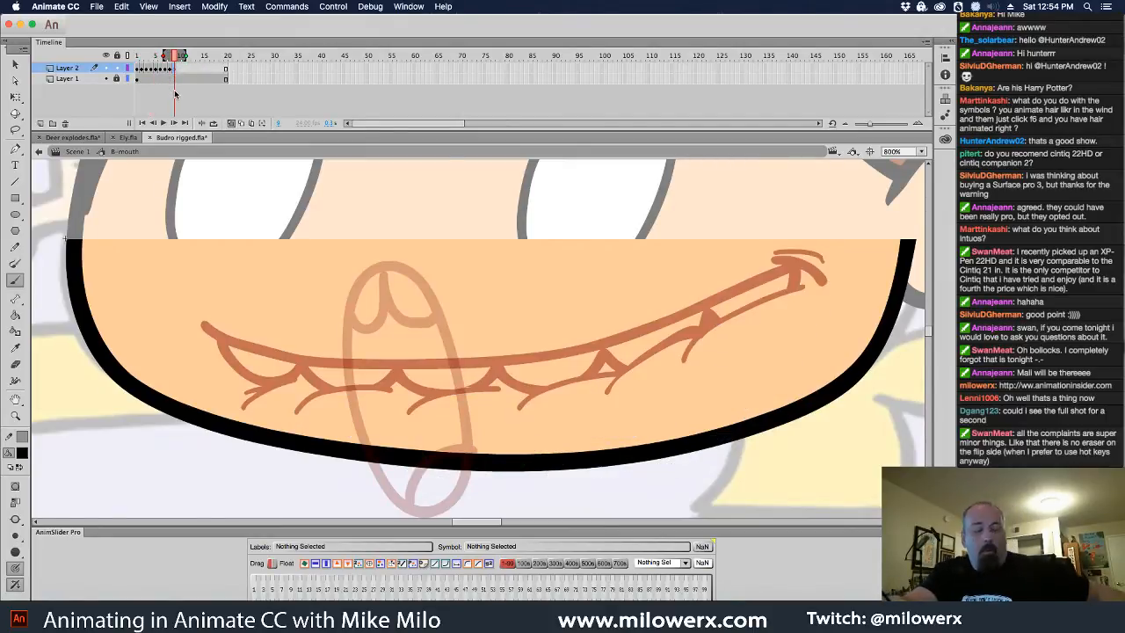
{"action": "key", "text": "ctrl+shift+v"}
- Erase the tongue shapes inside the open mouth and smooth the lower lip line where they joined it
{"action": "key", "text": "Escape"}
{"action": "left_click_drag", "start_coordinate": [673, 365], "coordinate": [581, 289]}
{"action": "left_click", "coordinate": [15, 363]}
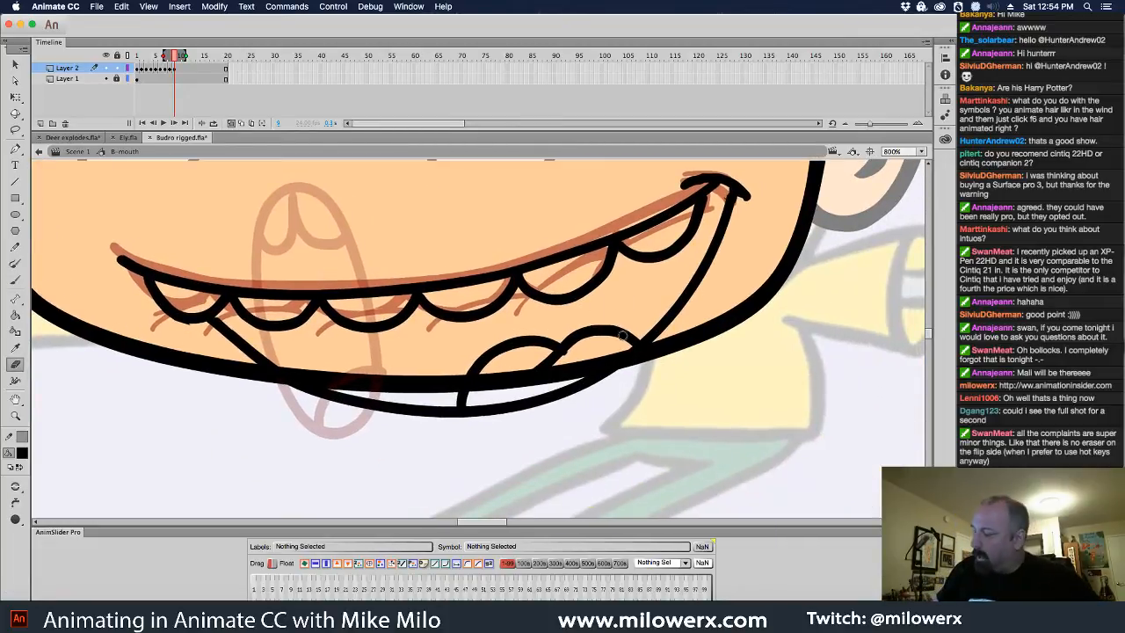
{"action": "mouse_move", "coordinate": [636, 333]}
{"action": "left_mouse_down"}
{"action": "mouse_move", "coordinate": [527, 369]}
{"action": "mouse_move", "coordinate": [577, 326]}
{"action": "mouse_move", "coordinate": [506, 366]}
{"action": "mouse_move", "coordinate": [537, 328]}
{"action": "mouse_move", "coordinate": [484, 359]}
{"action": "mouse_move", "coordinate": [493, 348]}
{"action": "mouse_move", "coordinate": [468, 373]}
{"action": "mouse_move", "coordinate": [490, 352]}
{"action": "mouse_move", "coordinate": [500, 364]}
{"action": "mouse_move", "coordinate": [577, 329]}
{"action": "mouse_move", "coordinate": [458, 401]}
{"action": "mouse_move", "coordinate": [502, 391]}
{"action": "left_mouse_up"}
{"action": "key", "text": "v"}
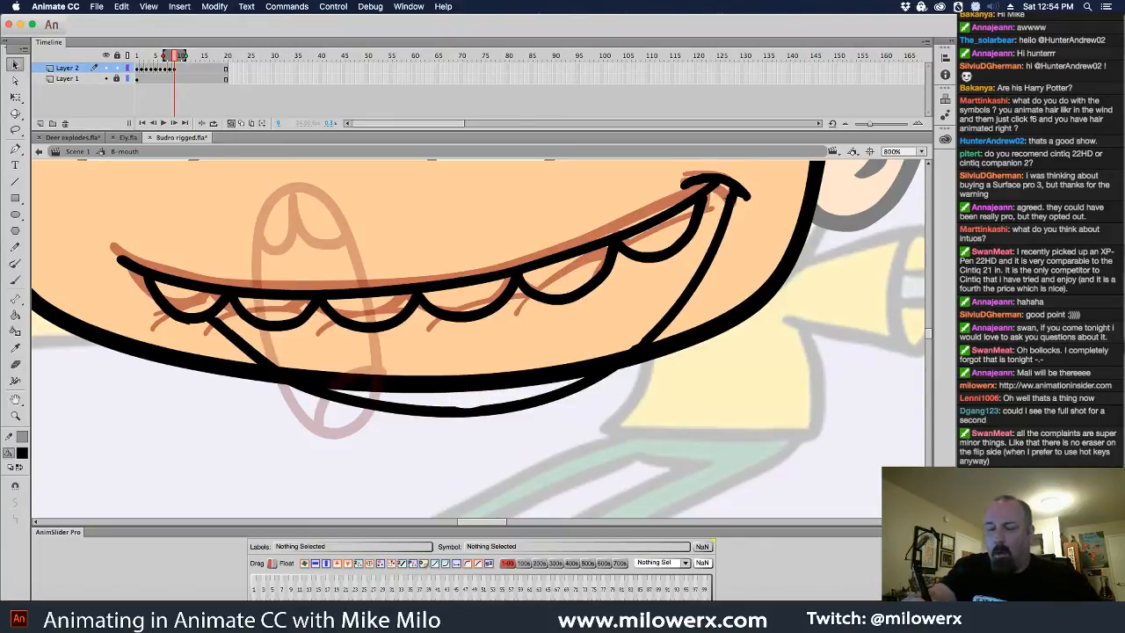
{"action": "left_click_drag", "start_coordinate": [469, 407], "coordinate": [470, 407]}
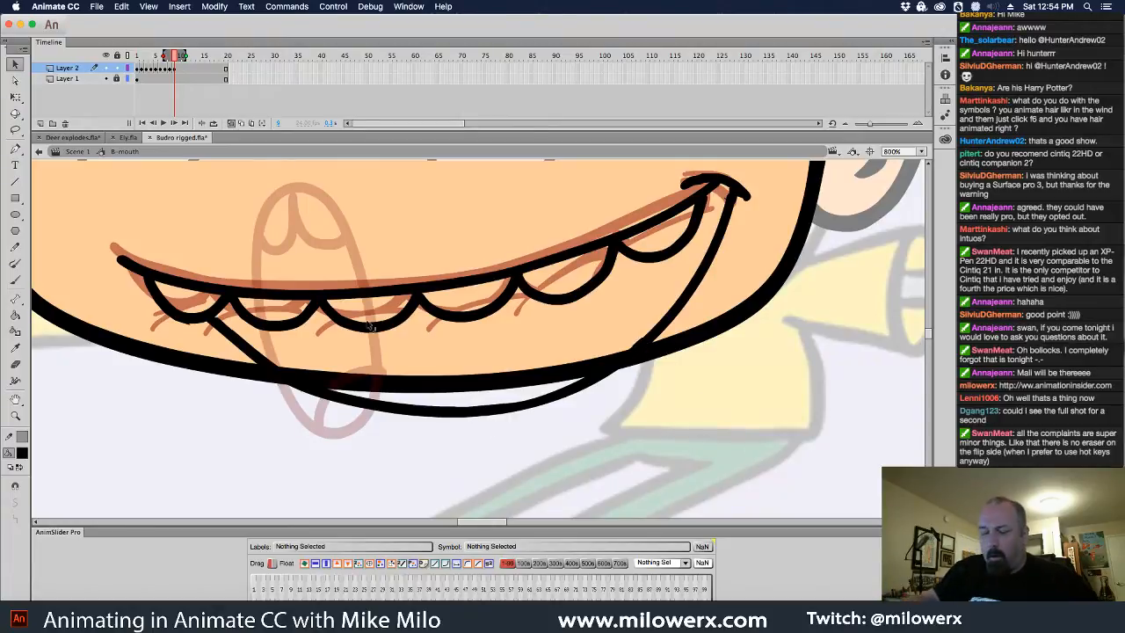
- Brush a curve down from between the fourth and fifth teeth and an arch meeting the smile's right side, undoing two trial strokes further left
{"action": "key", "text": "b"}
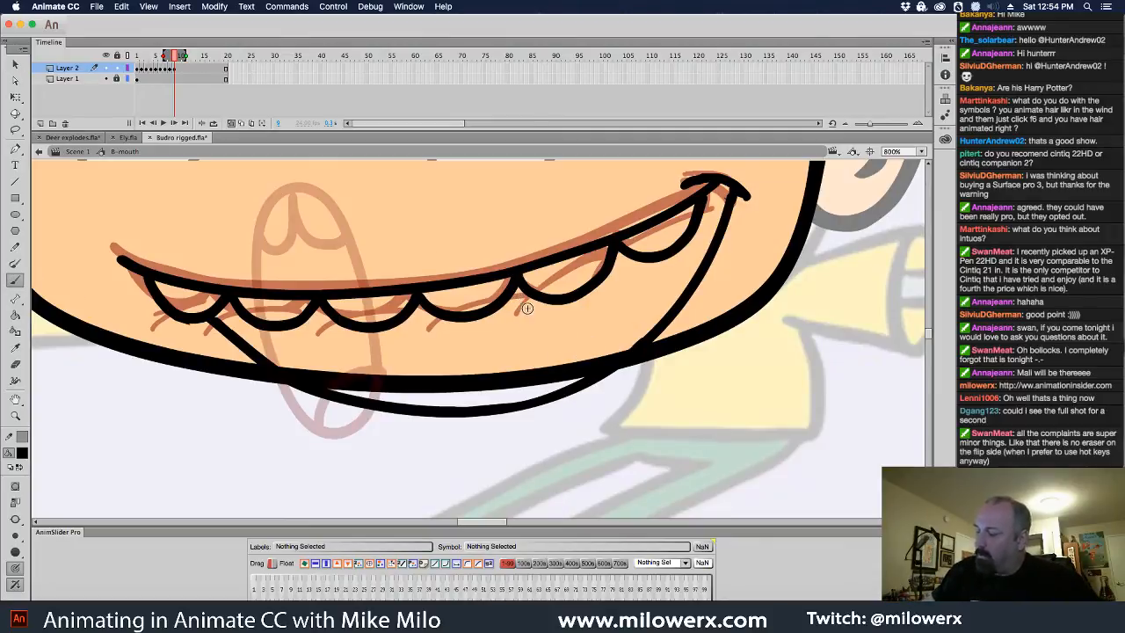
{"action": "mouse_move", "coordinate": [517, 293]}
{"action": "left_mouse_down"}
{"action": "mouse_move", "coordinate": [535, 336]}
{"action": "mouse_move", "coordinate": [564, 351]}
{"action": "mouse_move", "coordinate": [559, 330]}
{"action": "mouse_move", "coordinate": [639, 326]}
{"action": "left_mouse_up"}
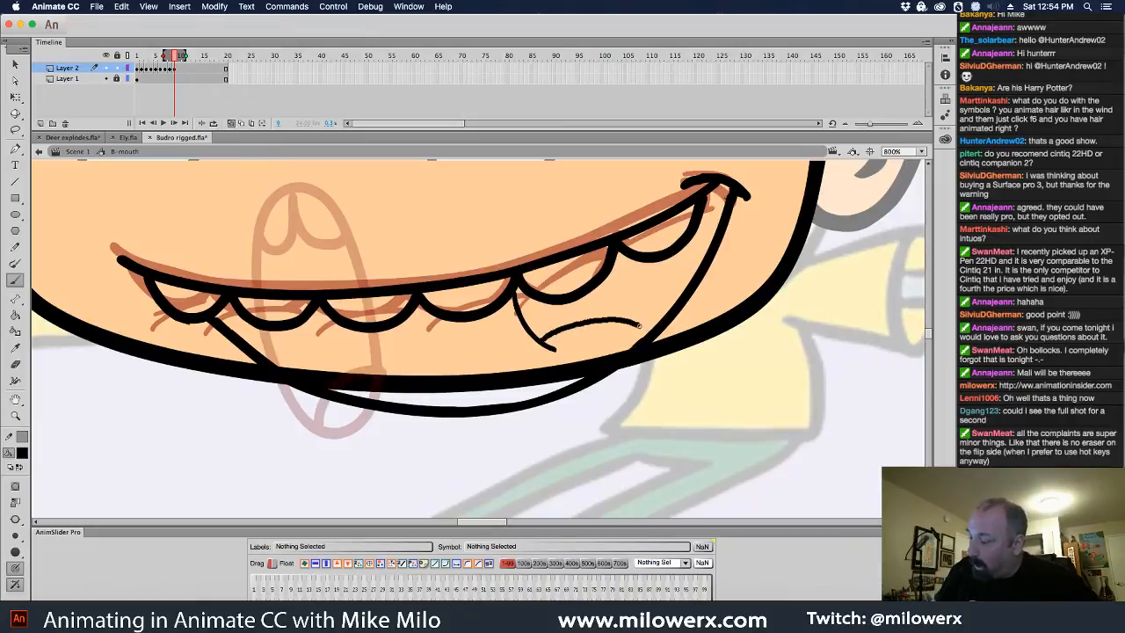
{"action": "left_click_drag", "start_coordinate": [420, 303], "coordinate": [438, 348]}
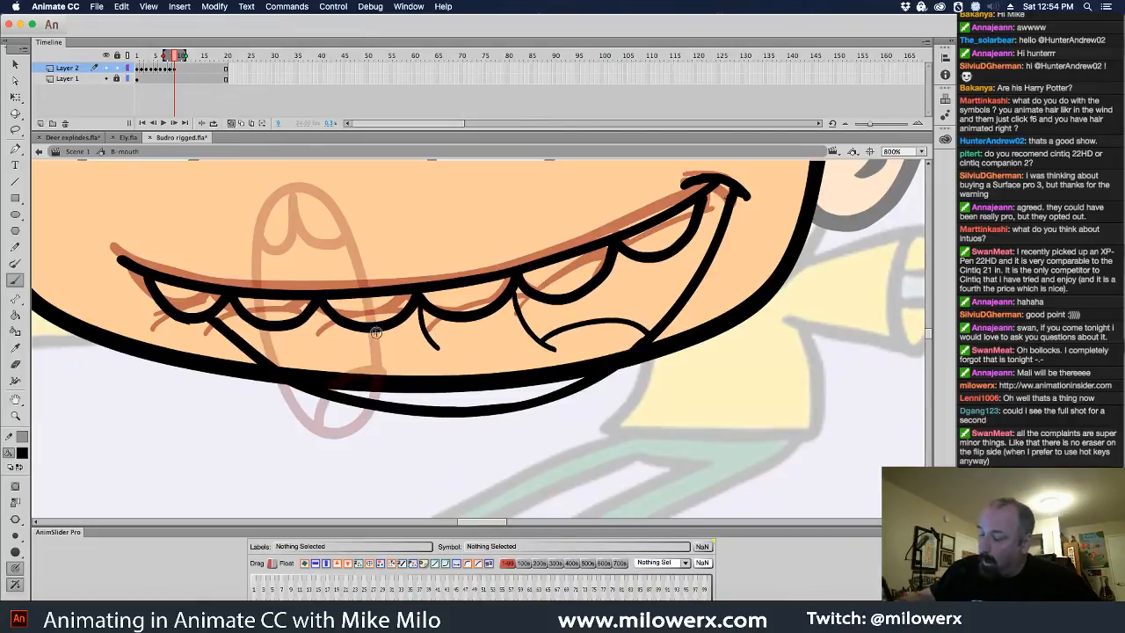
{"action": "left_click_drag", "start_coordinate": [376, 330], "coordinate": [391, 396]}
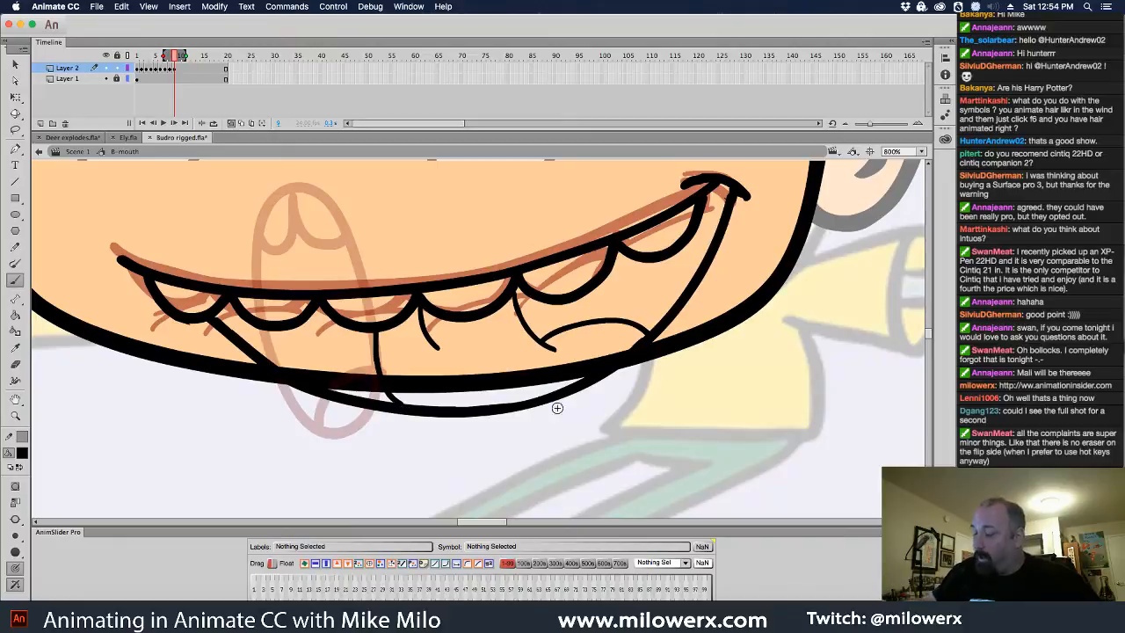
{"action": "key", "text": "super+z"}
{"action": "key", "text": "super+z"}
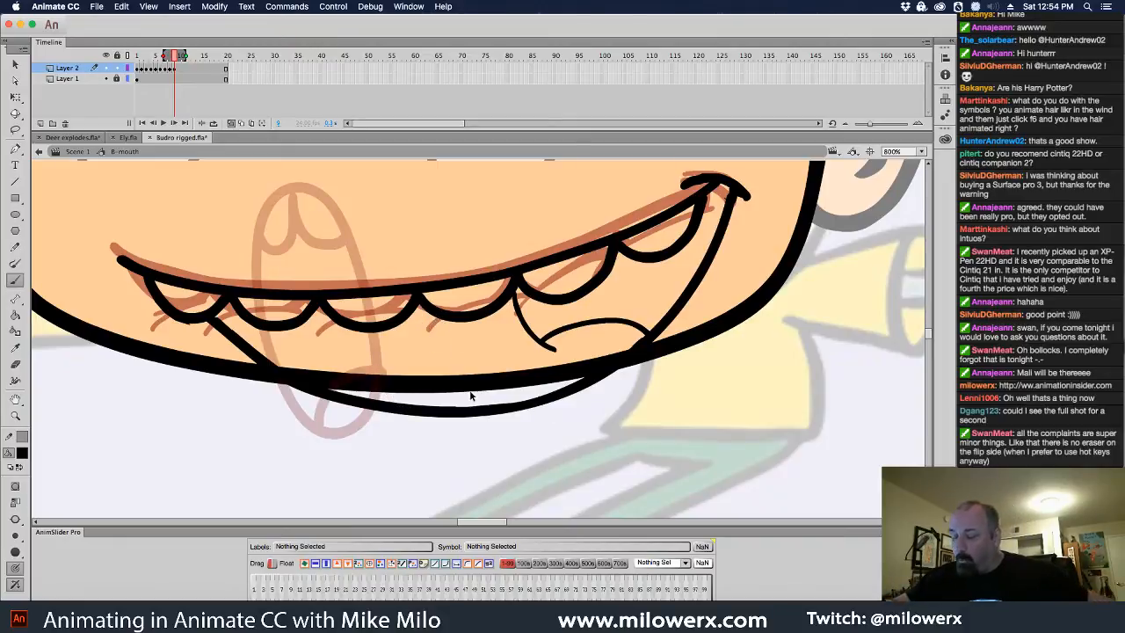
- Brush two short curved lines rising from the lower lip beneath the third and fourth teeth, and extend the end of the right-hand curve
{"action": "mouse_move", "coordinate": [468, 406]}
{"action": "left_mouse_down"}
{"action": "mouse_move", "coordinate": [433, 358]}
{"action": "mouse_move", "coordinate": [368, 362]}
{"action": "mouse_move", "coordinate": [384, 399]}
{"action": "left_mouse_up"}
{"action": "left_click_drag", "start_coordinate": [365, 343], "coordinate": [368, 330]}
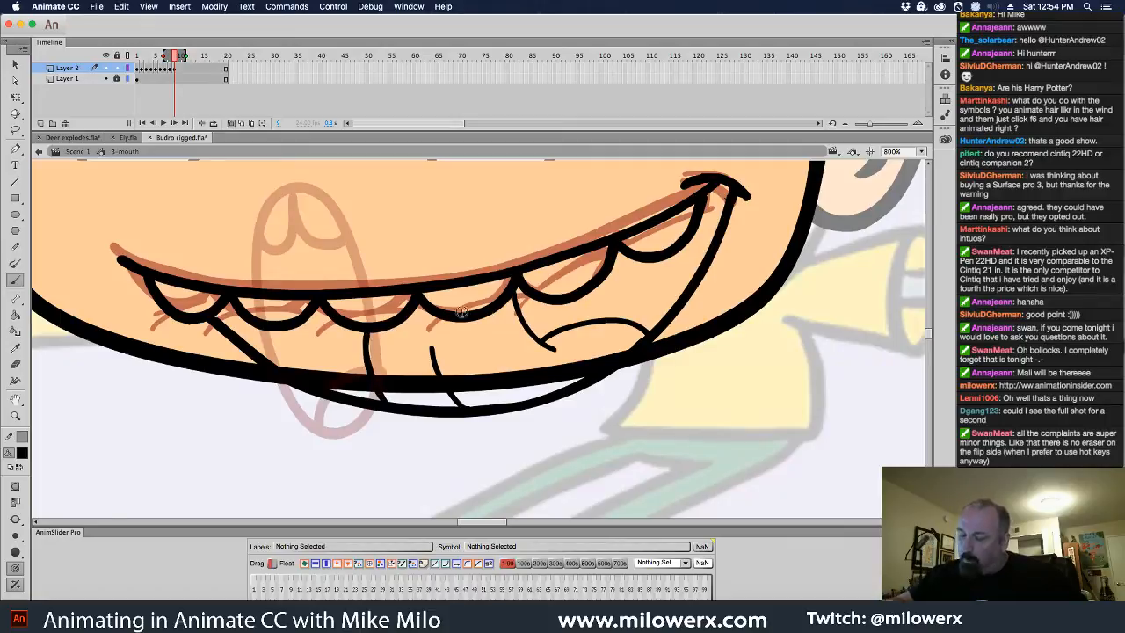
{"action": "left_click_drag", "start_coordinate": [516, 301], "coordinate": [571, 351]}
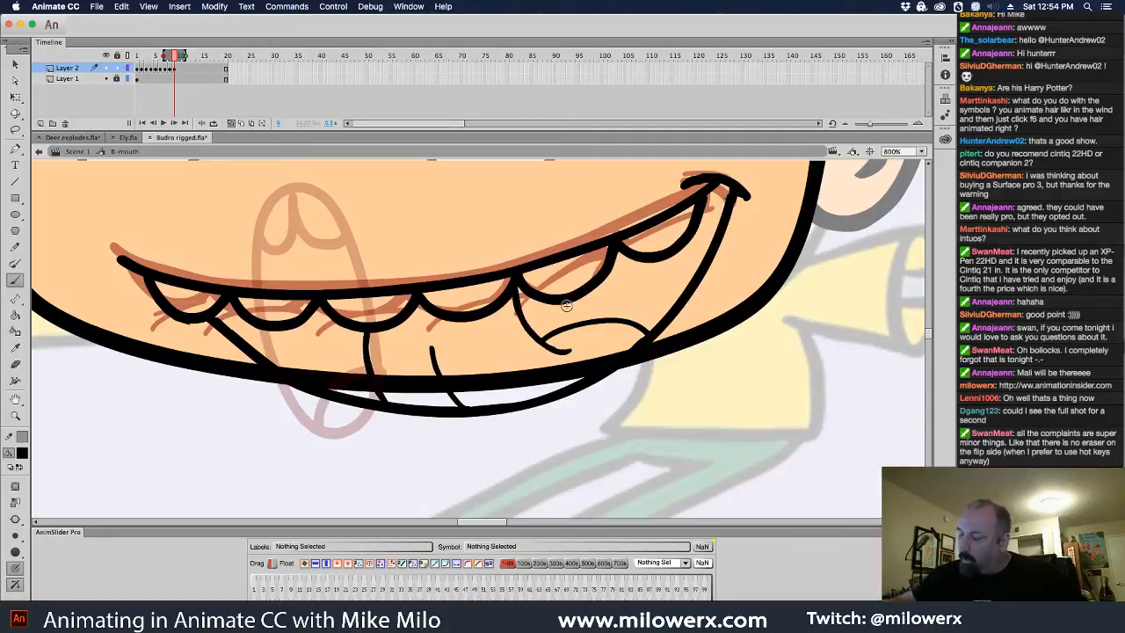
{"action": "left_click_drag", "start_coordinate": [430, 340], "coordinate": [461, 406]}
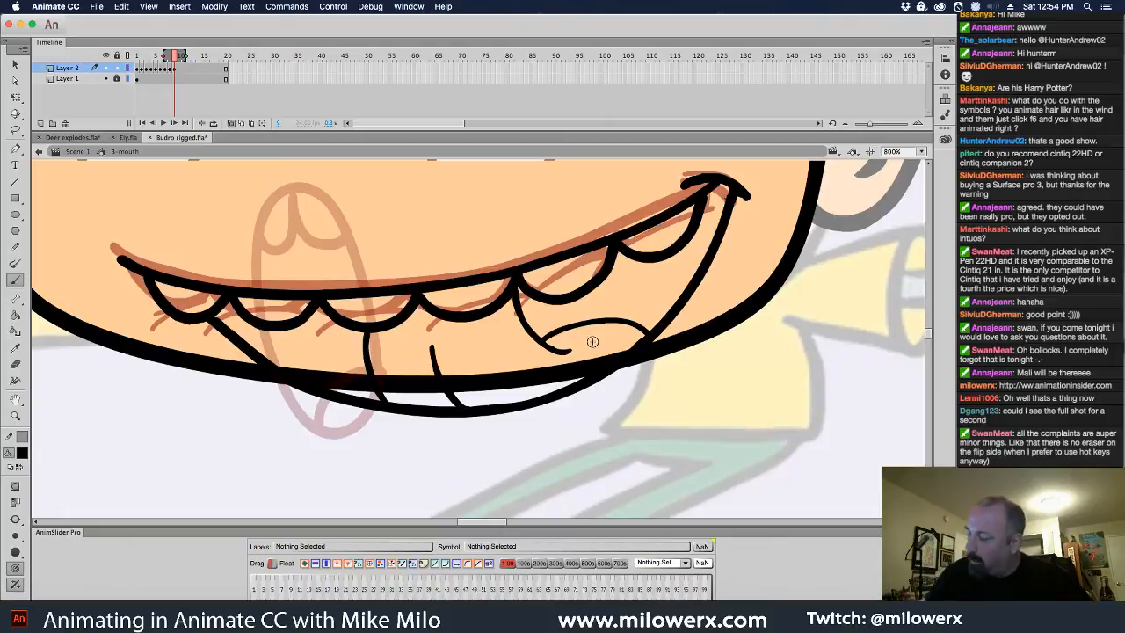
- Remove the arched stroke inside the mouth's right side and brush a wider arch from the curved line to the lip
{"action": "mouse_move", "coordinate": [567, 332]}
{"action": "left_mouse_down"}
{"action": "mouse_move", "coordinate": [554, 352]}
{"action": "mouse_move", "coordinate": [530, 329]}
{"action": "left_mouse_up"}
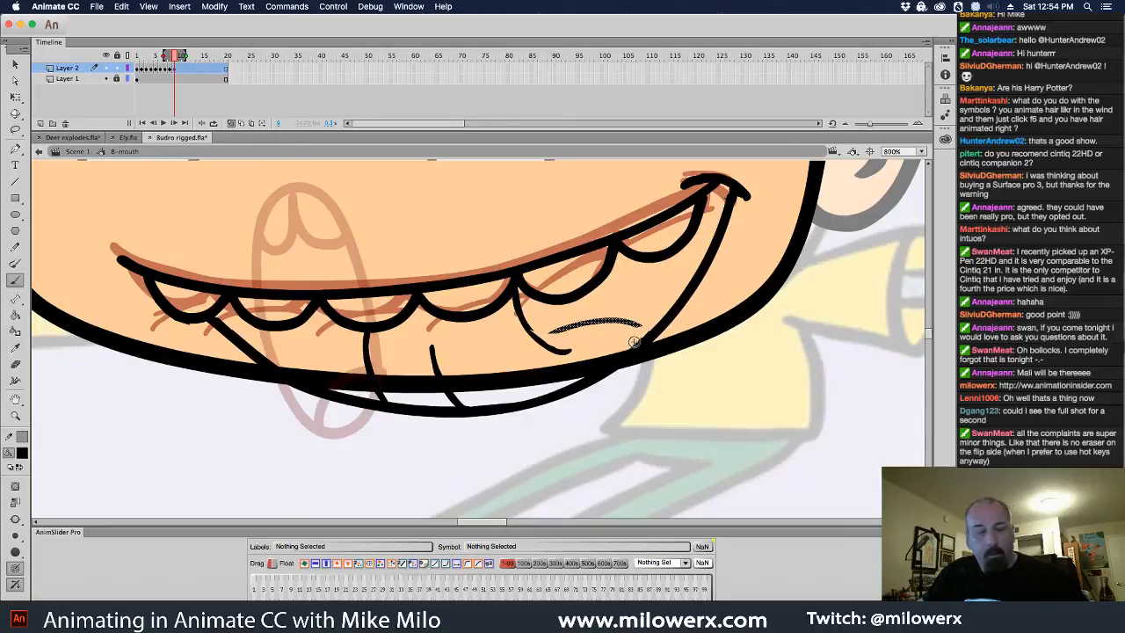
{"action": "key", "text": "super+z"}
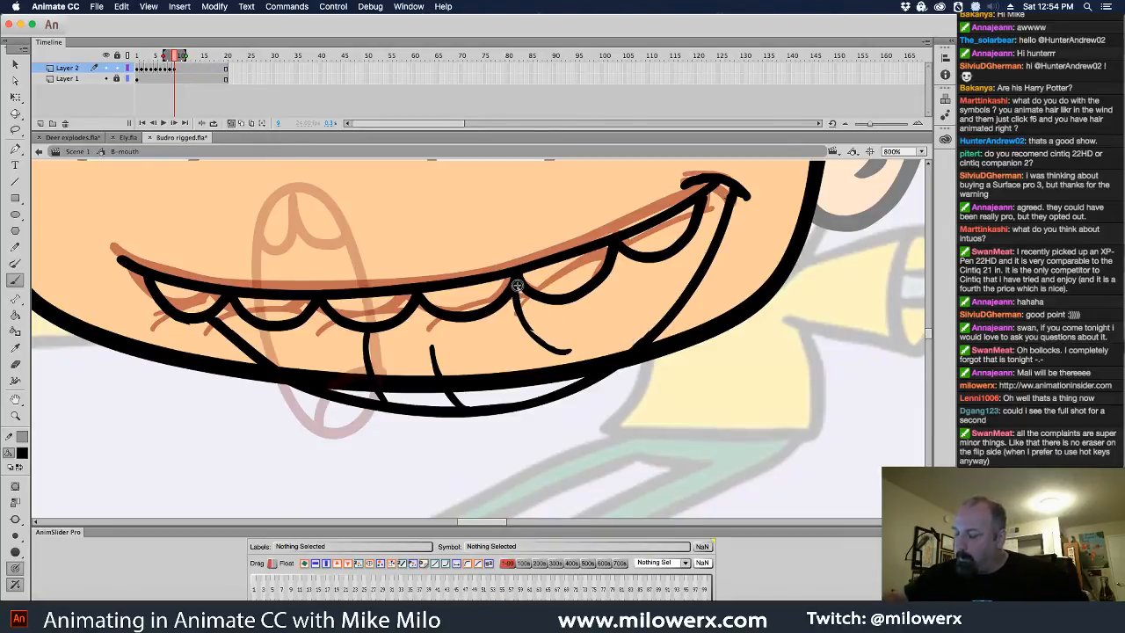
{"action": "mouse_move", "coordinate": [567, 350]}
{"action": "left_mouse_down"}
{"action": "mouse_move", "coordinate": [551, 318]}
{"action": "mouse_move", "coordinate": [600, 308]}
{"action": "mouse_move", "coordinate": [659, 329]}
{"action": "left_mouse_up"}
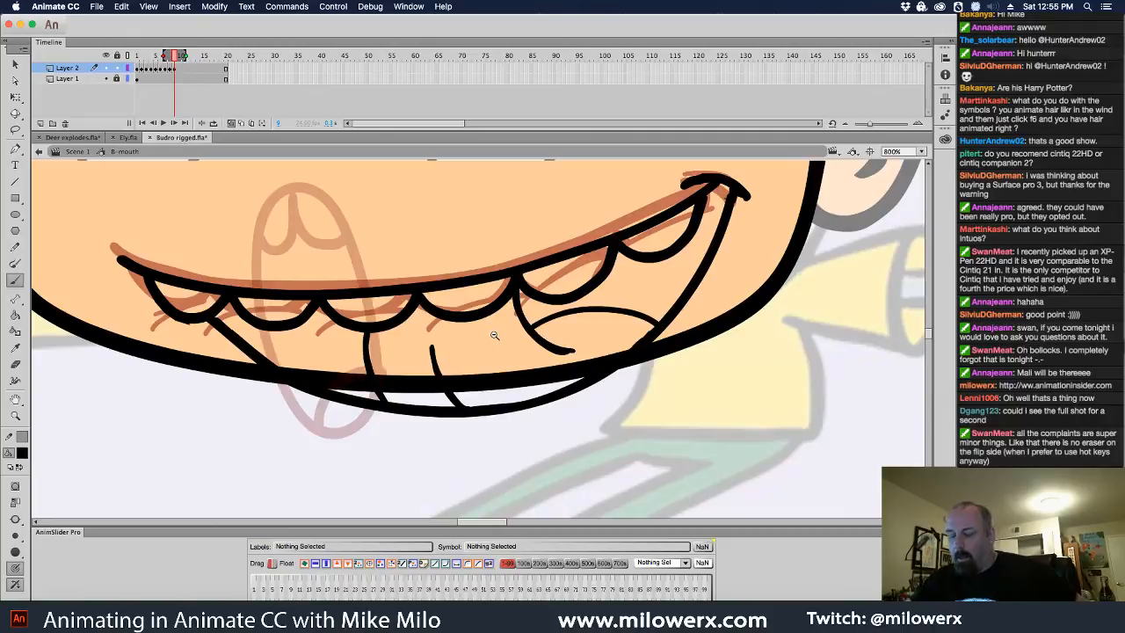
- Return to the main scene and examine the character pose sheet and the rigged boy's head
{"action": "left_click", "coordinate": [571, 352], "text": "alt+super"}
{"action": "left_click_drag", "start_coordinate": [590, 317], "coordinate": [604, 311]}
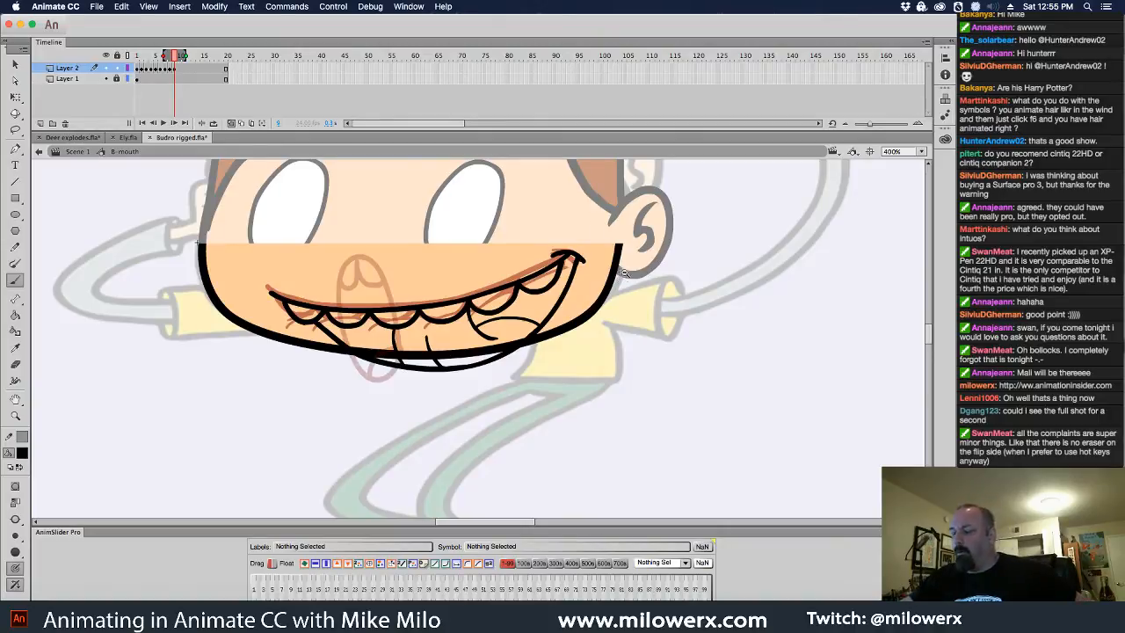
{"action": "left_click", "coordinate": [621, 300], "text": "ctrl+alt"}
{"action": "left_click", "coordinate": [582, 339], "text": "ctrl+alt"}
{"action": "left_click", "coordinate": [588, 360], "text": "ctrl+alt"}
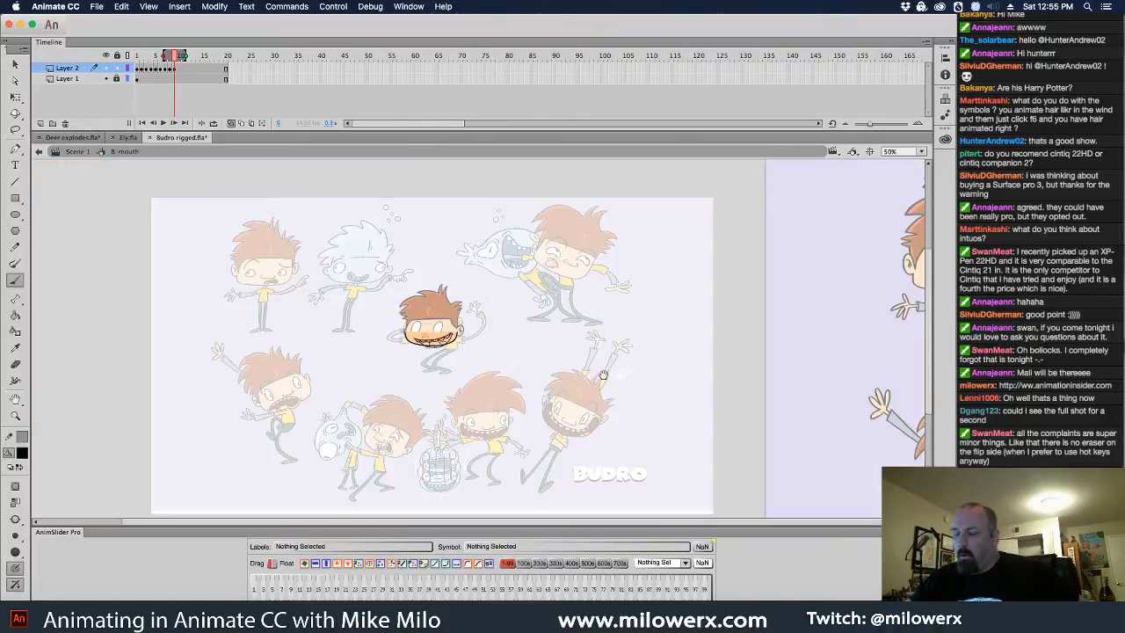
{"action": "left_click_drag", "start_coordinate": [604, 374], "coordinate": [616, 348]}
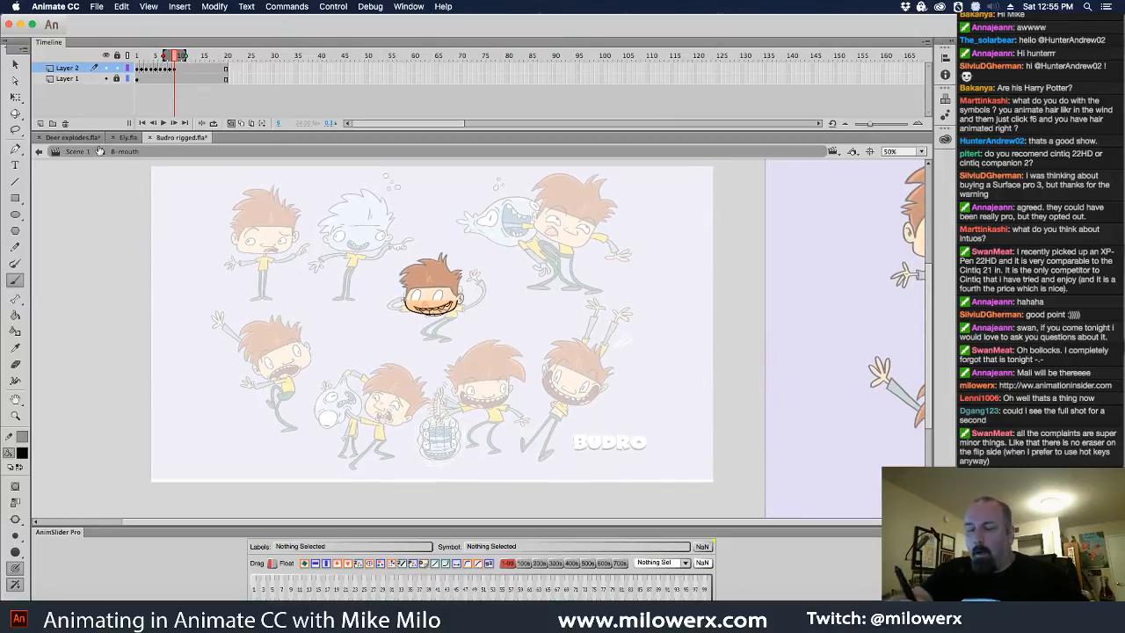
{"action": "left_click", "coordinate": [84, 152]}
{"action": "left_click_drag", "start_coordinate": [795, 433], "coordinate": [617, 369]}
{"action": "key", "text": "super+minus"}
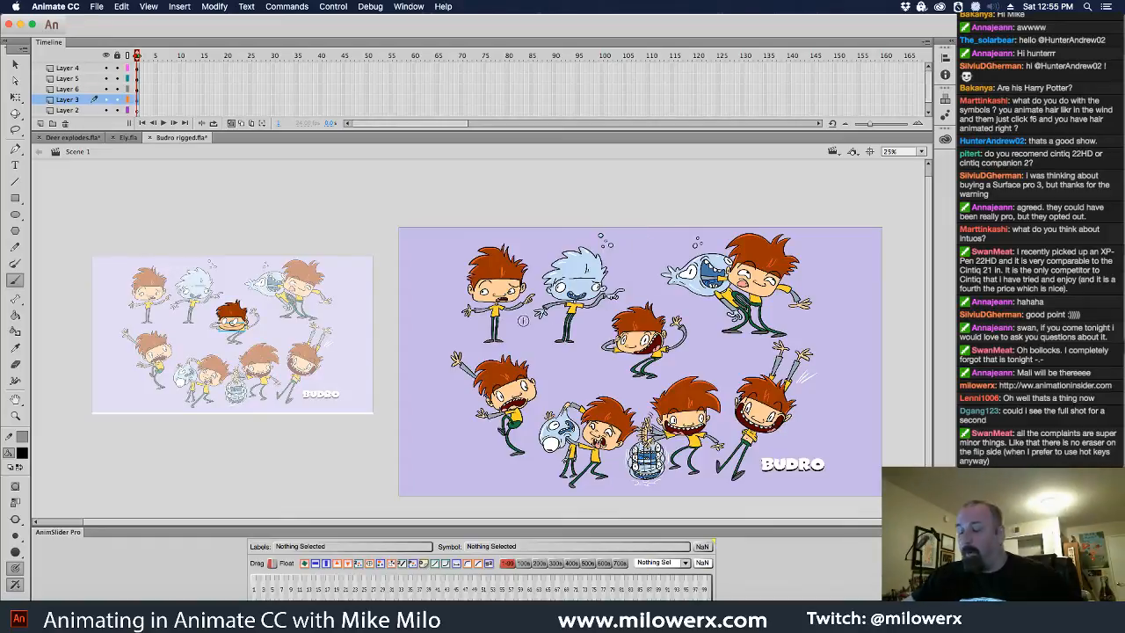
{"action": "left_click", "coordinate": [259, 325]}
{"action": "left_click", "coordinate": [400, 307]}
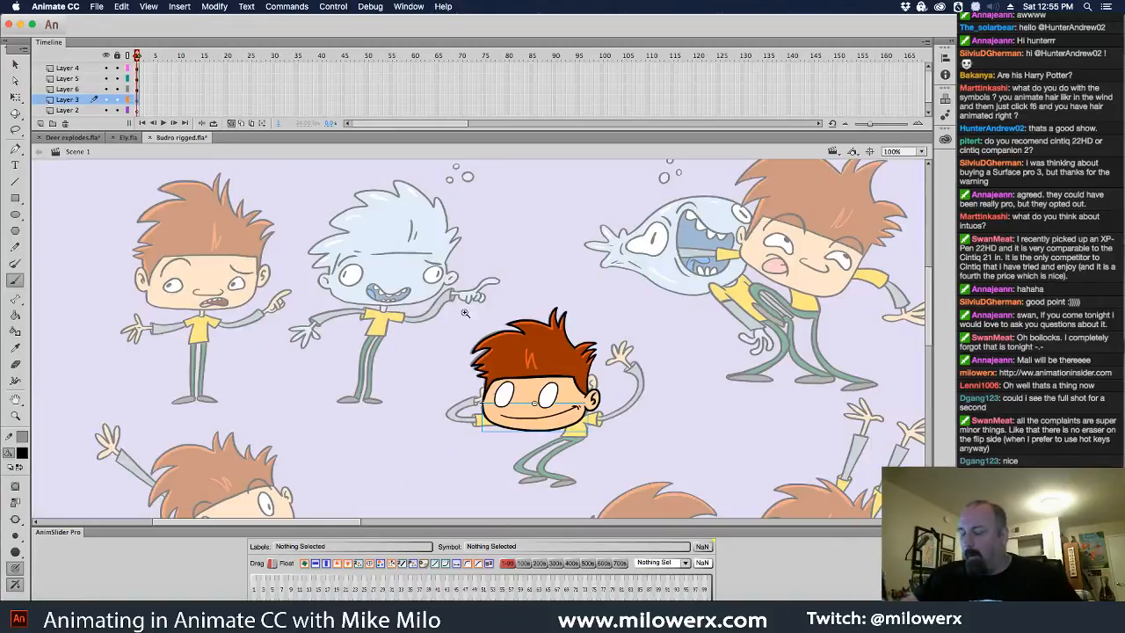
{"action": "left_click", "coordinate": [599, 362]}
{"action": "left_click", "coordinate": [613, 418]}
{"action": "left_click_drag", "start_coordinate": [615, 419], "coordinate": [699, 382]}
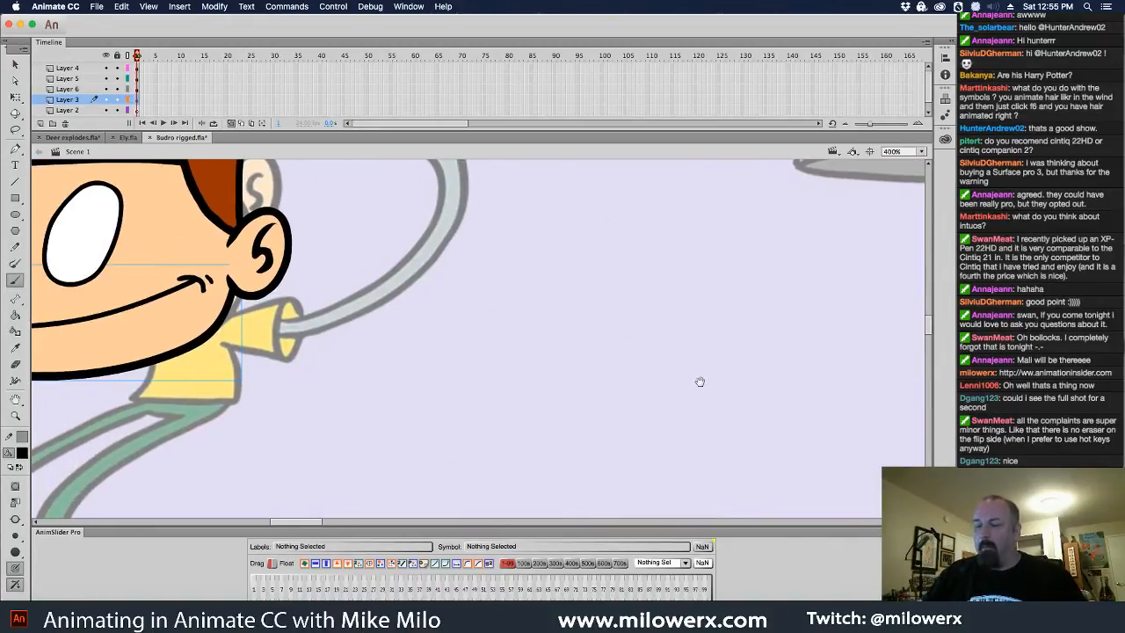
{"action": "left_click", "coordinate": [325, 257], "text": "alt"}
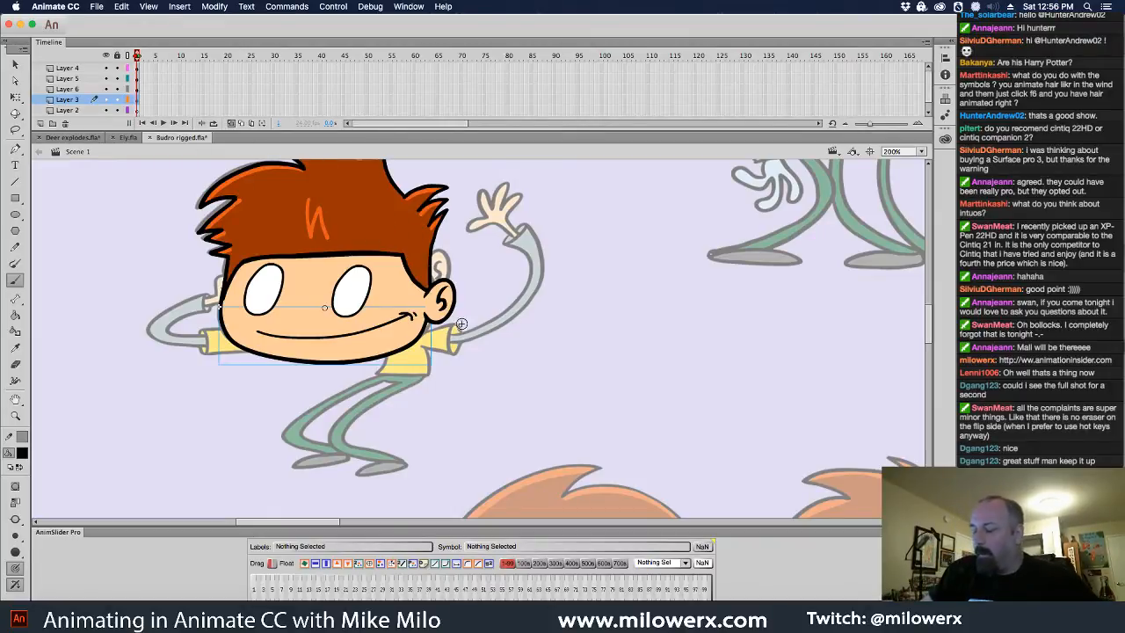
- Reopen the boy's mouth symbol and insert a blank keyframe at frame 10 of Layer 2
{"action": "key", "text": "v"}
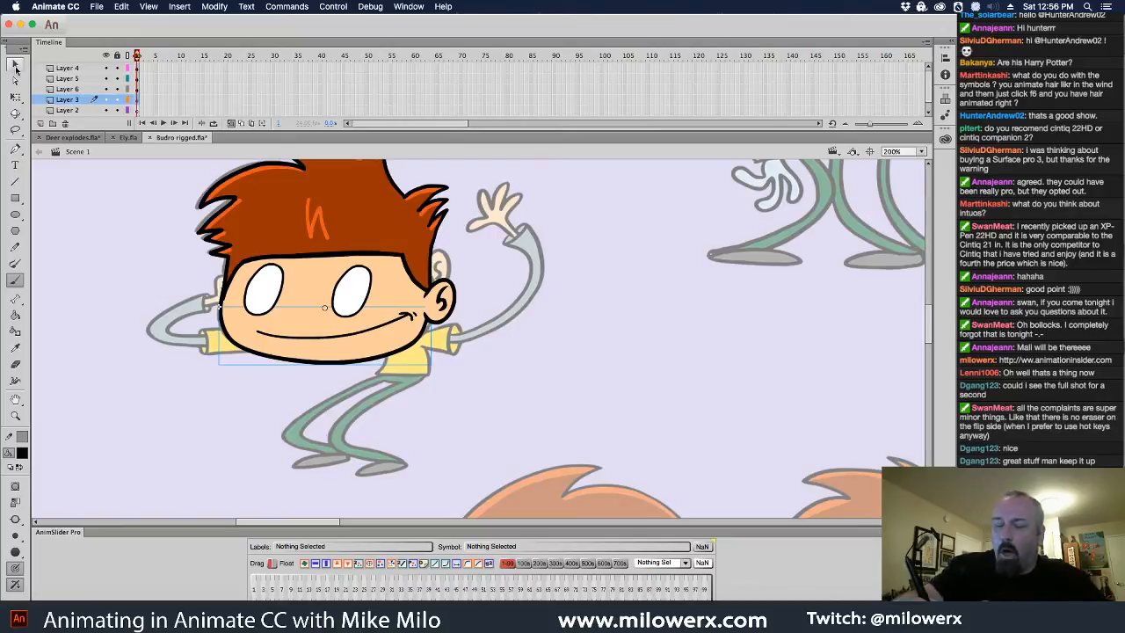
{"action": "double_click", "coordinate": [414, 320]}
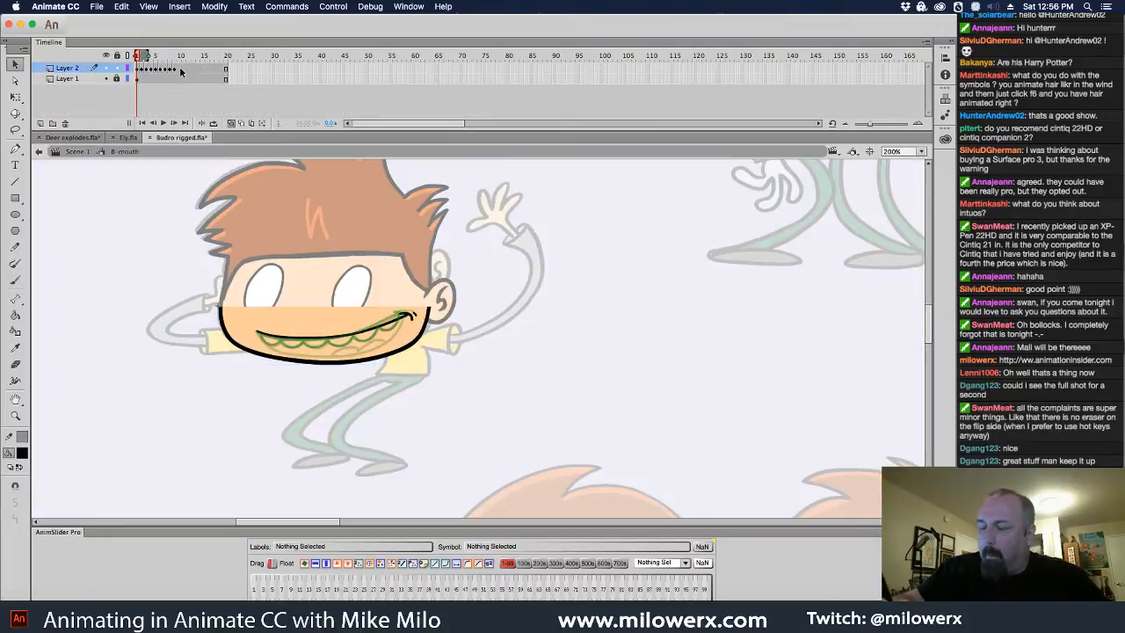
{"action": "left_click", "coordinate": [180, 73]}
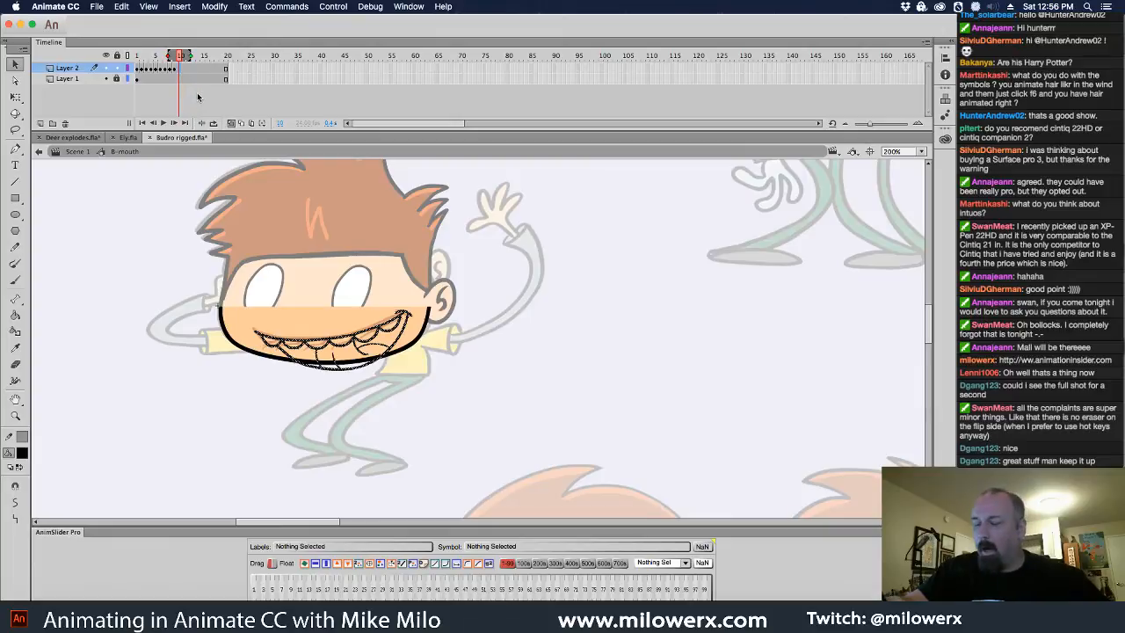
{"action": "key", "text": "F7"}
{"action": "left_click", "coordinate": [380, 332]}
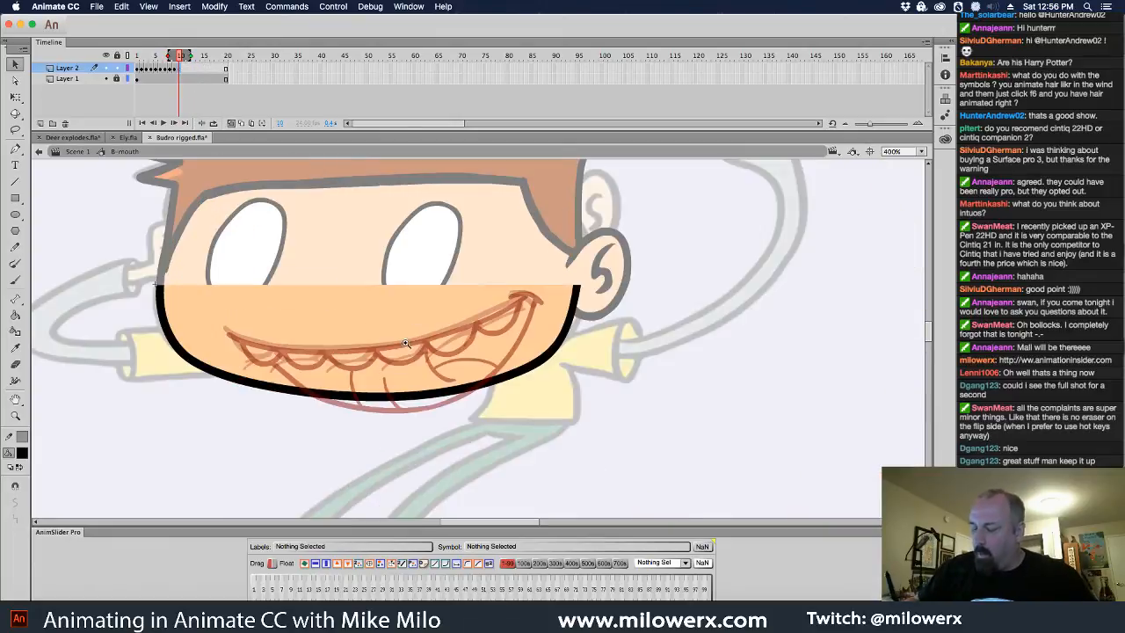
- Brush a new smile on frame 10 with a row of upper teeth and a long tongue hanging below the chin
{"action": "key", "text": "b"}
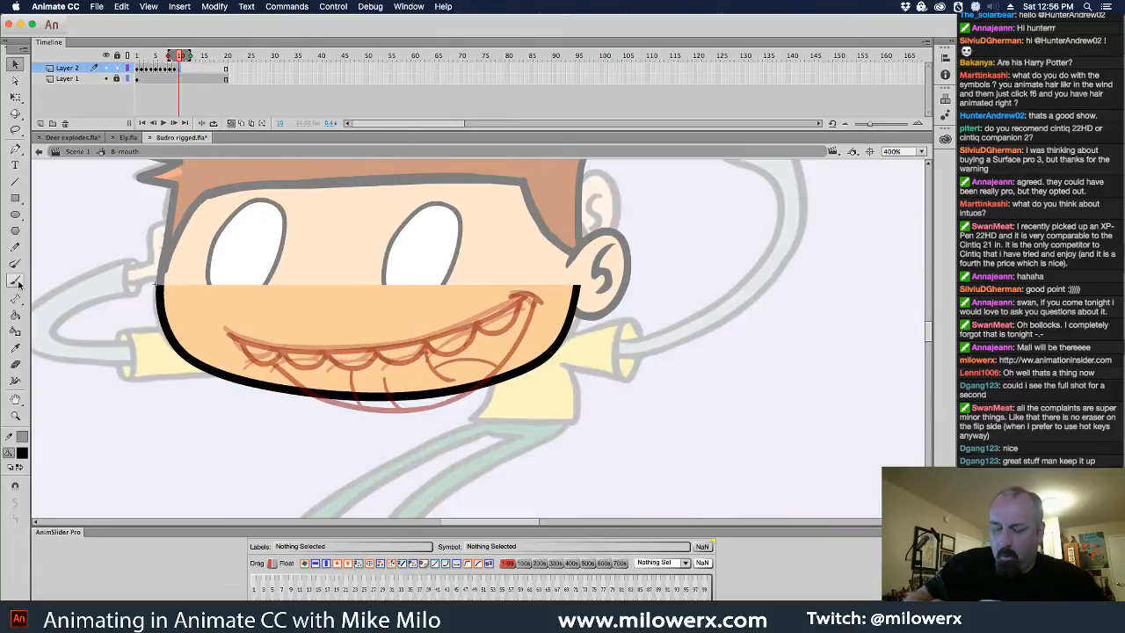
{"action": "mouse_move", "coordinate": [535, 294]}
{"action": "left_mouse_down"}
{"action": "mouse_move", "coordinate": [399, 342]}
{"action": "mouse_move", "coordinate": [334, 348]}
{"action": "mouse_move", "coordinate": [227, 332]}
{"action": "mouse_move", "coordinate": [262, 363]}
{"action": "mouse_move", "coordinate": [281, 349]}
{"action": "mouse_move", "coordinate": [309, 365]}
{"action": "mouse_move", "coordinate": [380, 351]}
{"action": "mouse_move", "coordinate": [399, 360]}
{"action": "mouse_move", "coordinate": [467, 344]}
{"action": "mouse_move", "coordinate": [527, 301]}
{"action": "left_mouse_up"}
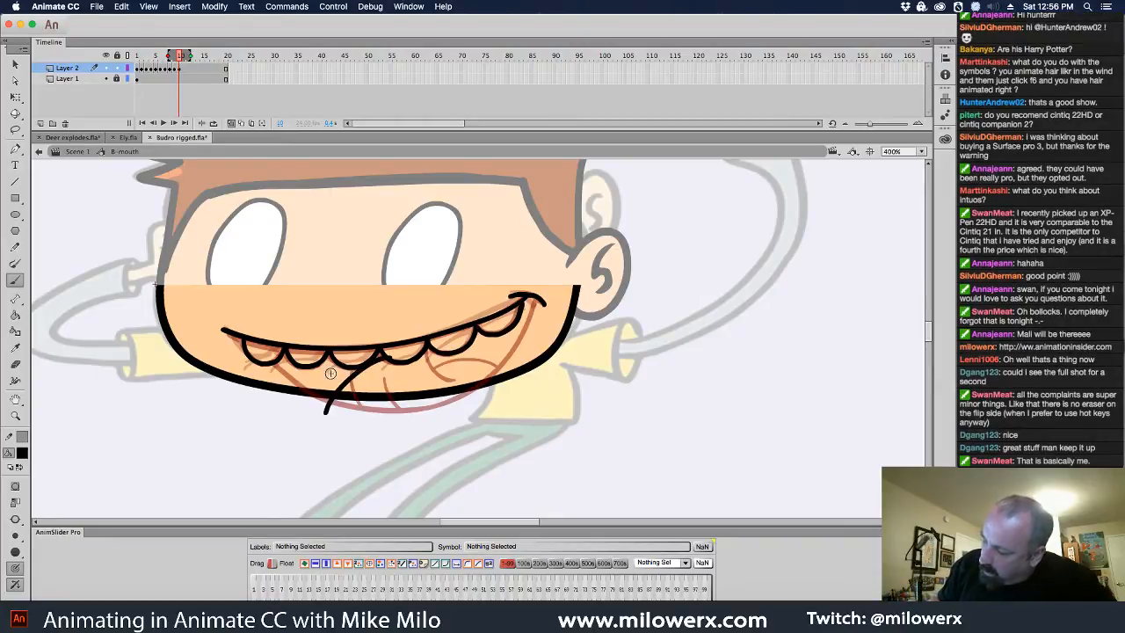
{"action": "left_click_drag", "start_coordinate": [390, 359], "coordinate": [338, 392]}
{"action": "mouse_move", "coordinate": [322, 360]}
{"action": "left_mouse_down"}
{"action": "mouse_move", "coordinate": [296, 386]}
{"action": "mouse_move", "coordinate": [312, 428]}
{"action": "mouse_move", "coordinate": [394, 432]}
{"action": "mouse_move", "coordinate": [437, 369]}
{"action": "mouse_move", "coordinate": [522, 322]}
{"action": "mouse_move", "coordinate": [462, 354]}
{"action": "left_mouse_up"}
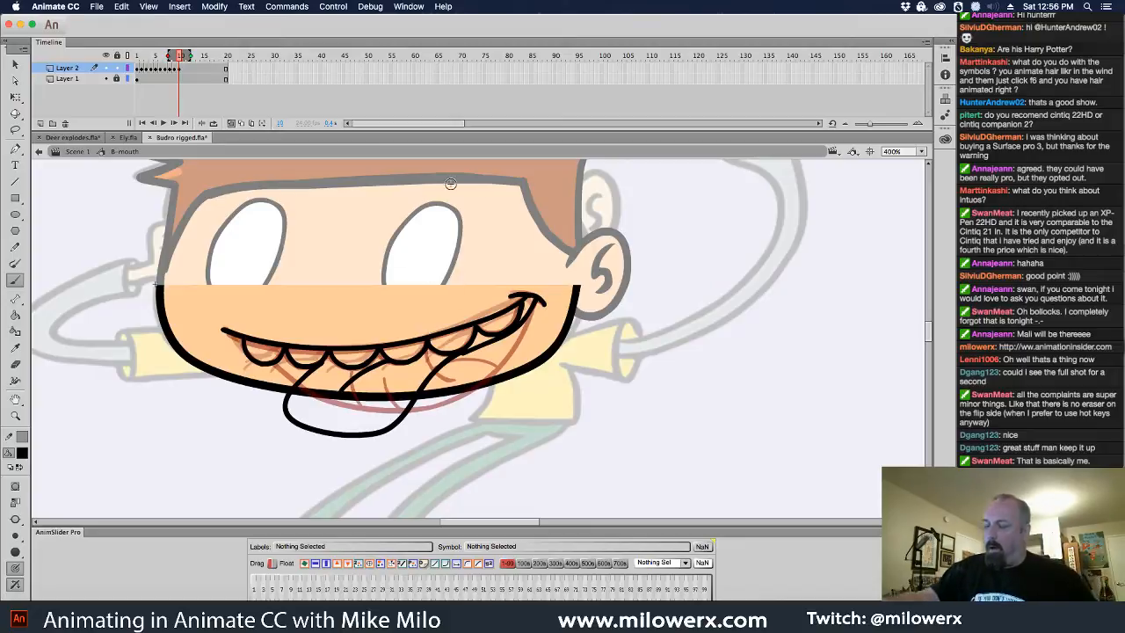
- Turn off onion skinning and play back the mouth frames
{"action": "left_click", "coordinate": [232, 125]}
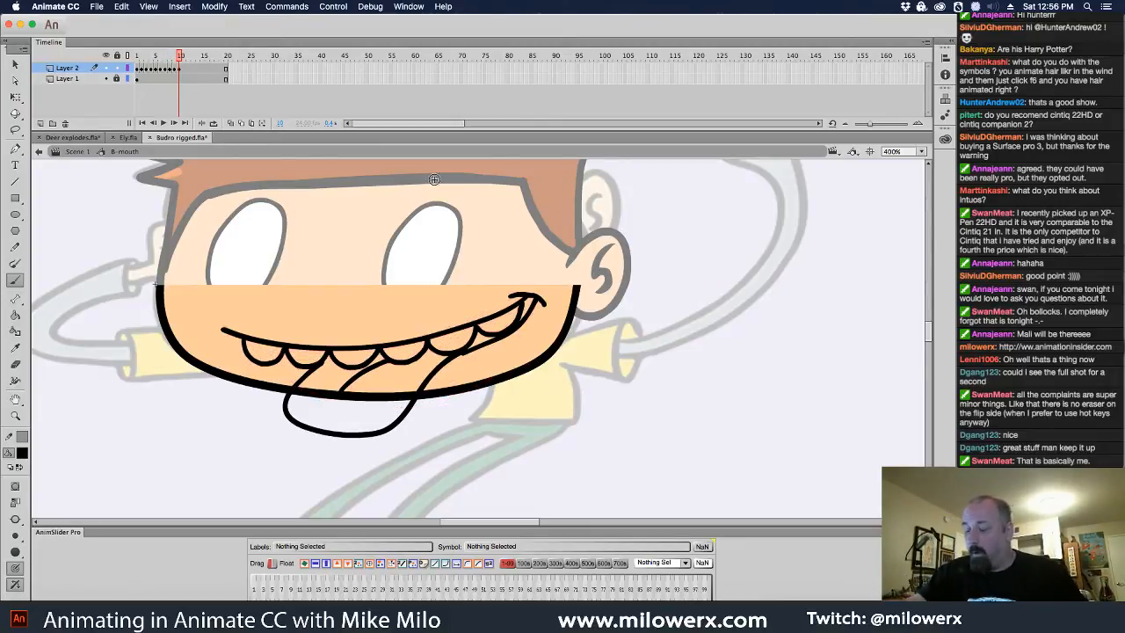
{"action": "key", "text": "Return"}
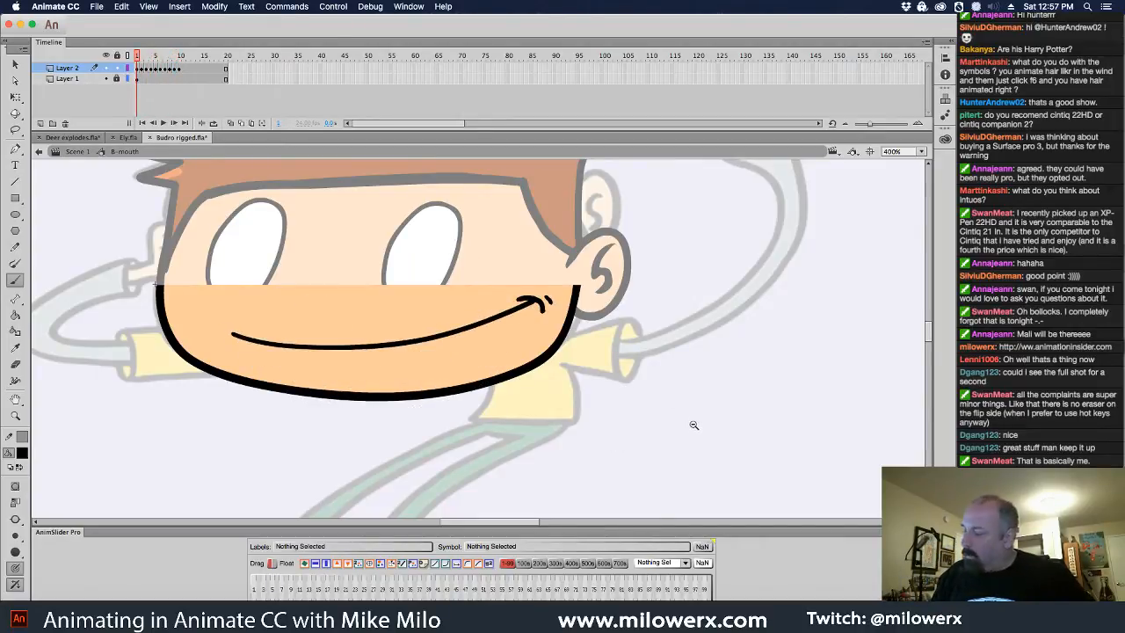
{"action": "key", "text": "super+1"}
{"action": "left_click", "coordinate": [520, 452], "text": "super"}
{"action": "left_click_drag", "start_coordinate": [505, 450], "coordinate": [719, 341]}
{"action": "left_click_drag", "start_coordinate": [344, 204], "coordinate": [615, 480]}
{"action": "left_click_drag", "start_coordinate": [682, 339], "coordinate": [736, 460]}
{"action": "left_click", "coordinate": [569, 381], "text": "super"}
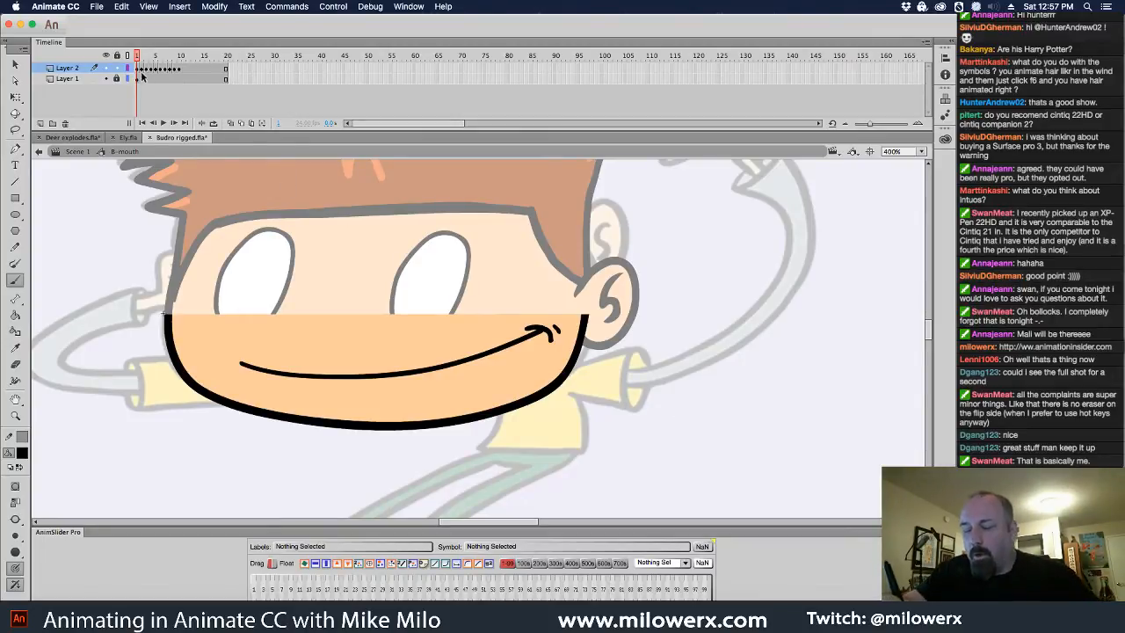
{"action": "left_click", "coordinate": [116, 80]}
{"action": "left_click", "coordinate": [117, 80]}
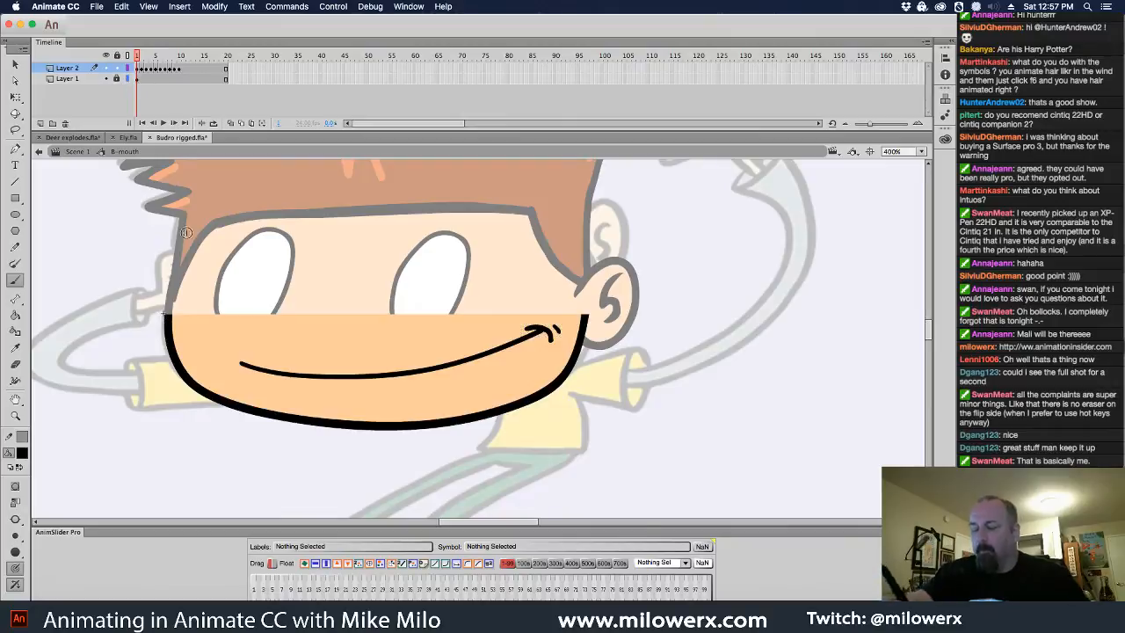
{"action": "left_click_drag", "start_coordinate": [594, 402], "coordinate": [721, 397]}
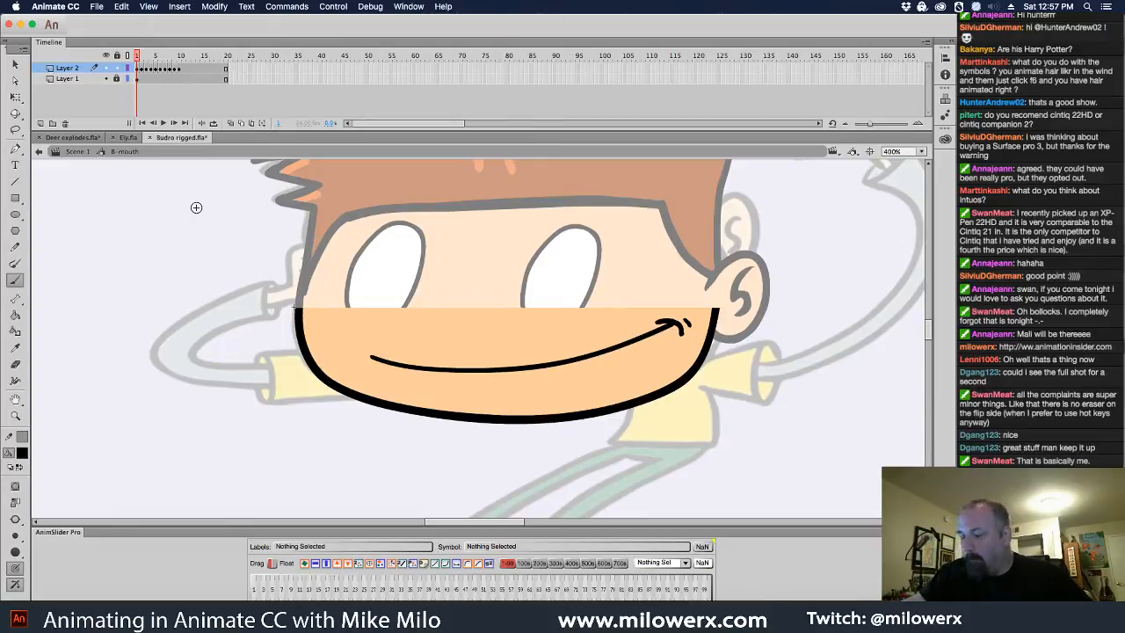
- Choose the Paint Bucket with a dark red fill and colour the open mouth interior around the teeth and tongue on frame 3
{"action": "left_click_drag", "start_coordinate": [138, 59], "coordinate": [142, 60]}
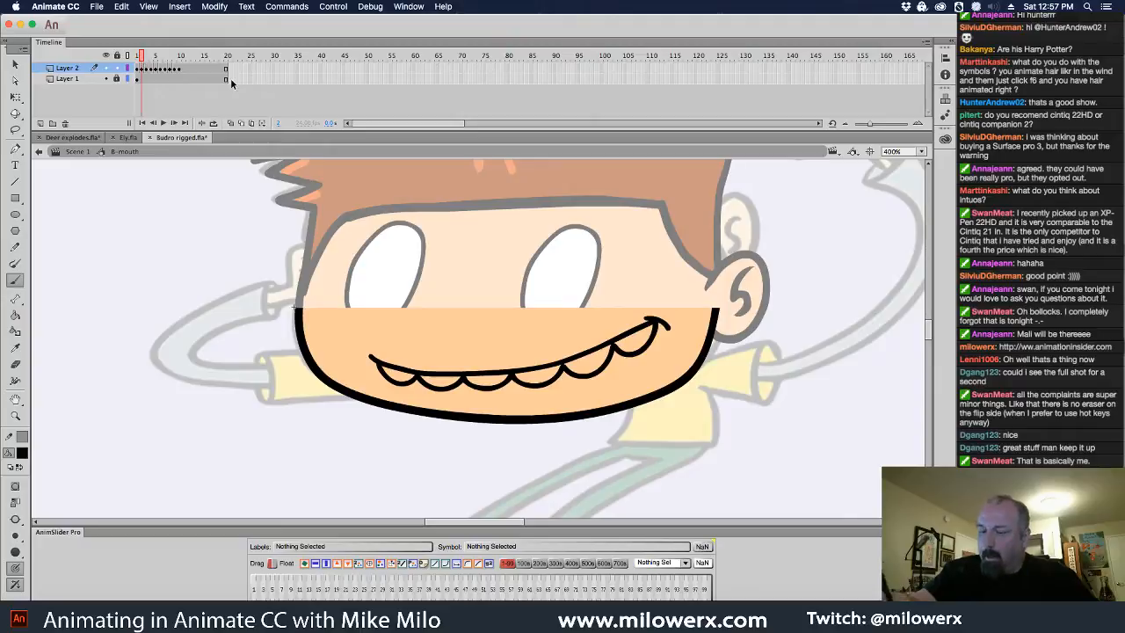
{"action": "key", "text": "."}
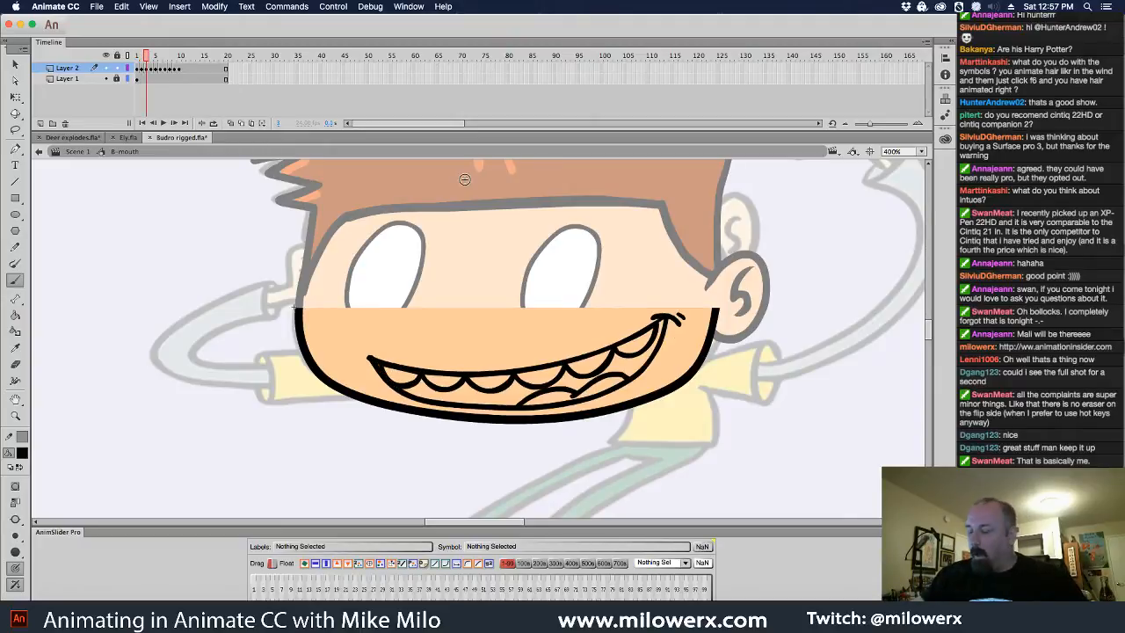
{"action": "left_click", "coordinate": [23, 454]}
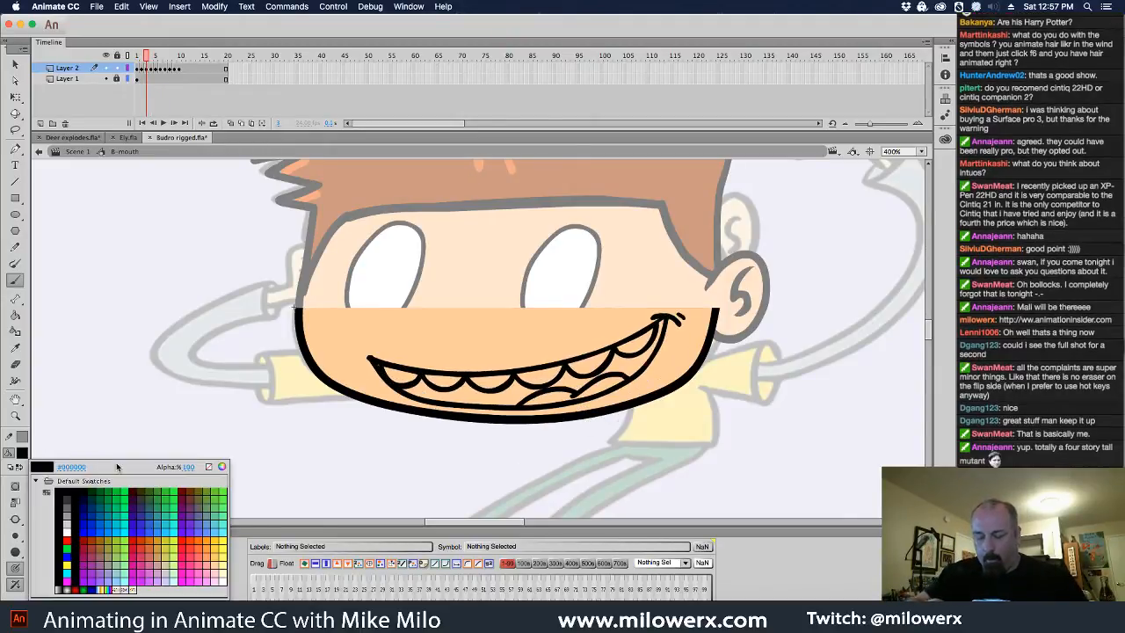
{"action": "left_click", "coordinate": [89, 547]}
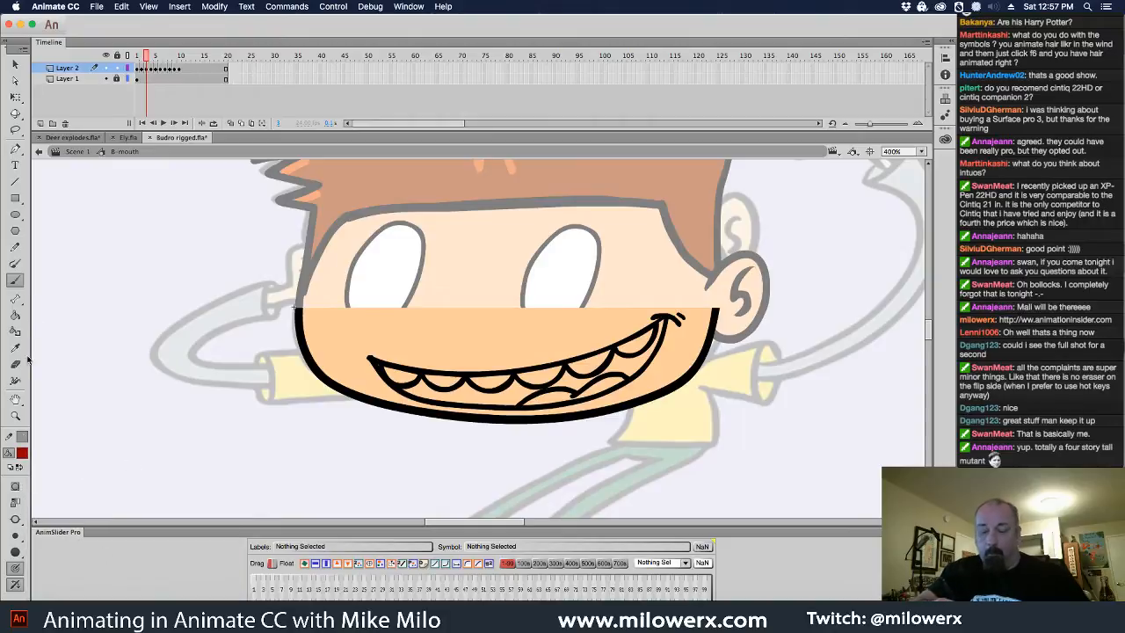
{"action": "left_click", "coordinate": [15, 314]}
{"action": "left_click", "coordinate": [22, 453]}
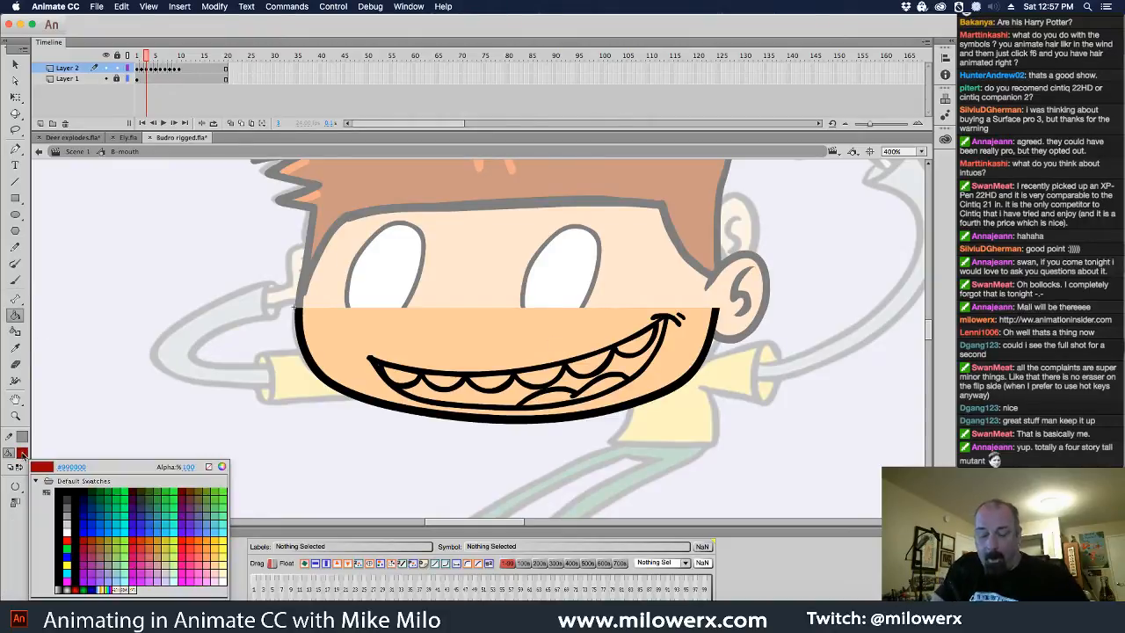
{"action": "left_click", "coordinate": [26, 456]}
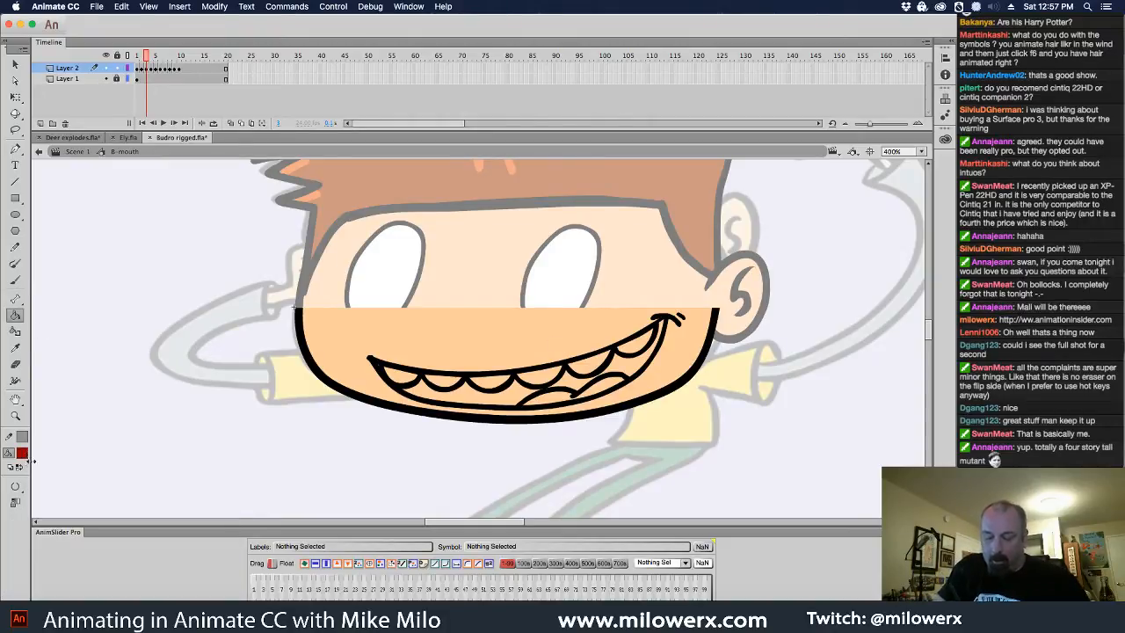
{"action": "left_click", "coordinate": [629, 375]}
{"action": "left_click", "coordinate": [520, 401]}
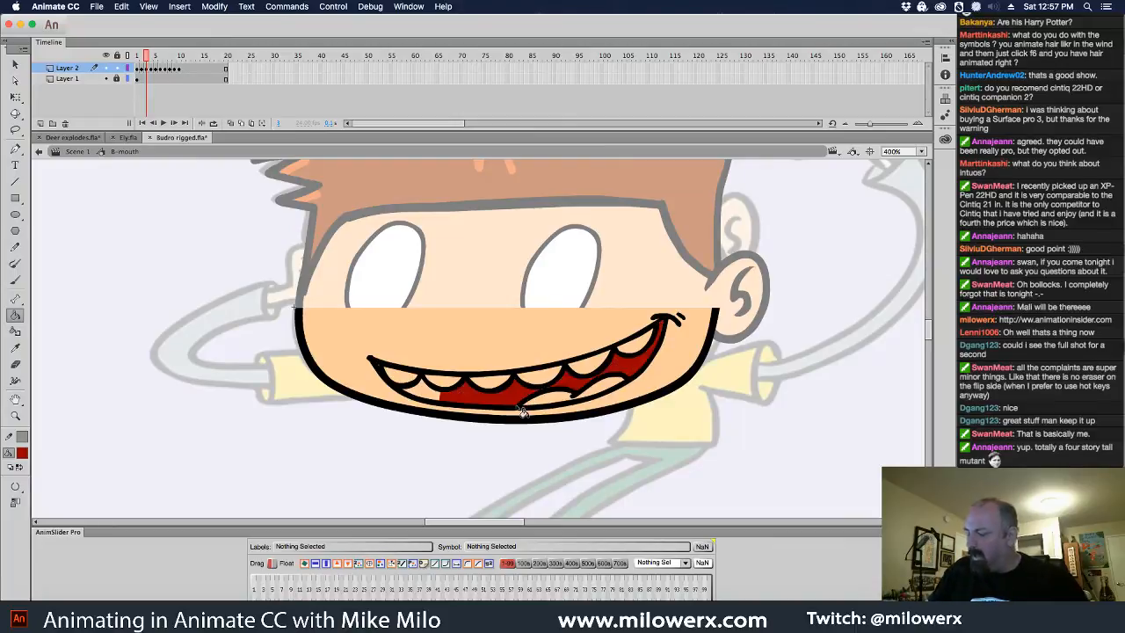
{"action": "left_click", "coordinate": [435, 401]}
{"action": "key", "text": "Return"}
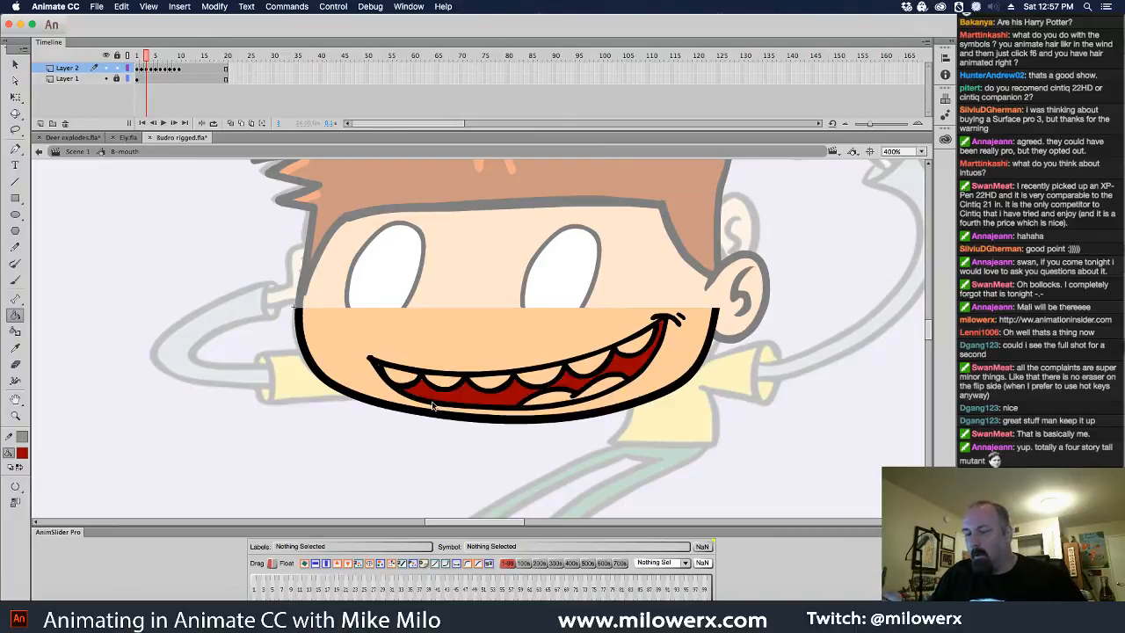
- Fill the mouth interior on frame 4 with dark red, including the narrow areas at both corners
{"action": "key", "text": "period"}
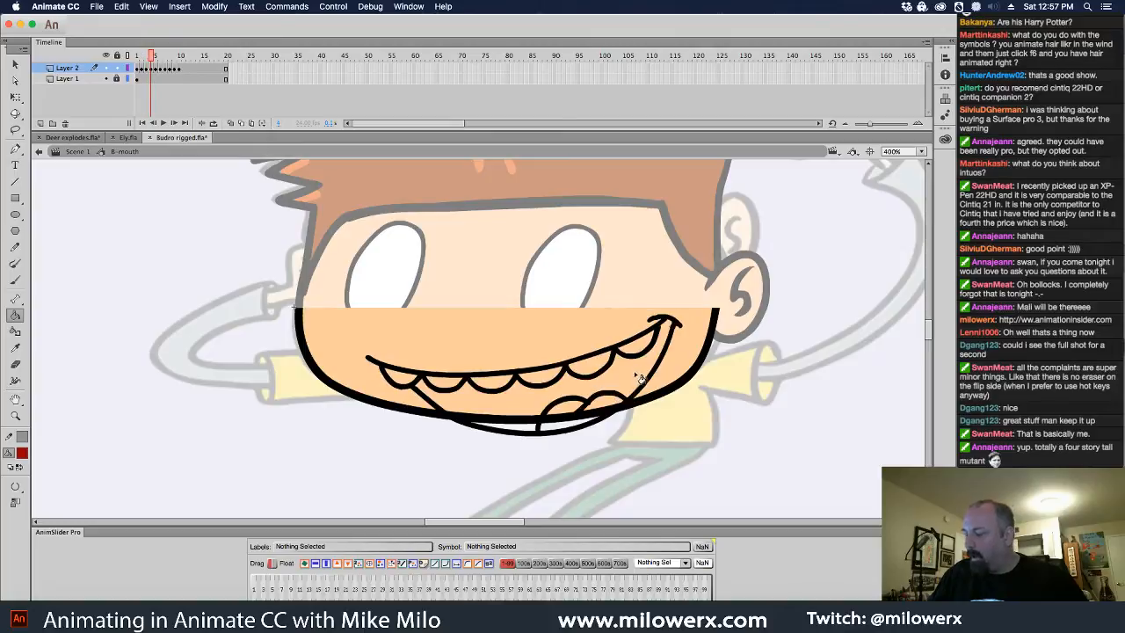
{"action": "key", "text": "comma"}
{"action": "key", "text": "period"}
{"action": "left_click", "coordinate": [638, 376]}
{"action": "left_click", "coordinate": [587, 401]}
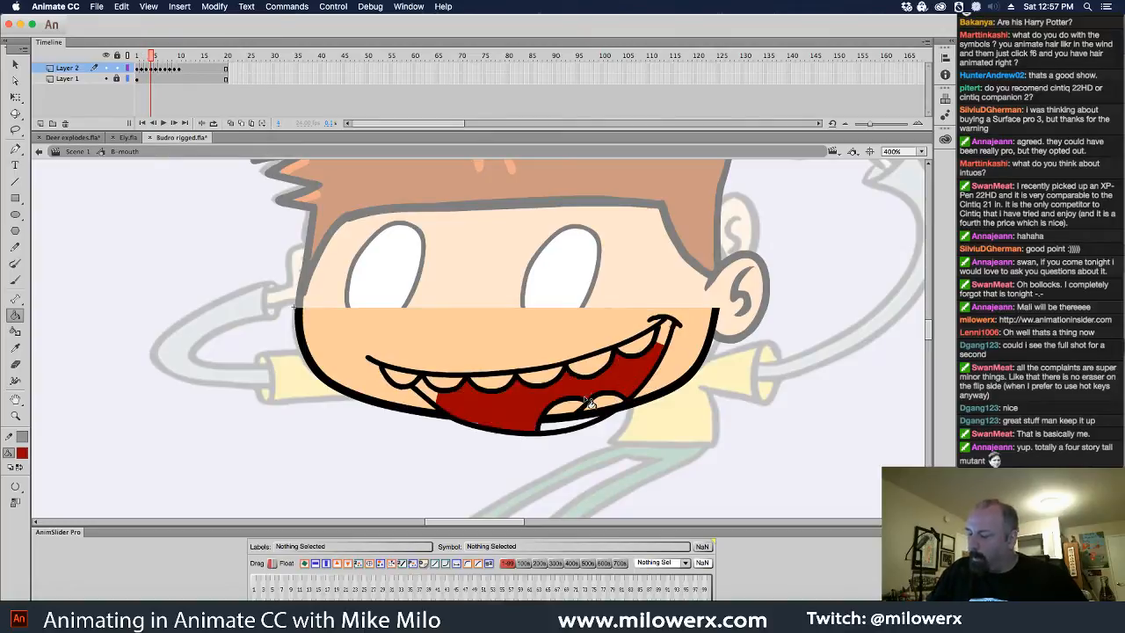
{"action": "left_click", "coordinate": [448, 406]}
{"action": "left_click", "coordinate": [671, 344]}
- Fill the interiors of the small mouth shapes on frames 5, 6 and 7 with dark red
{"action": "key", "text": "period"}
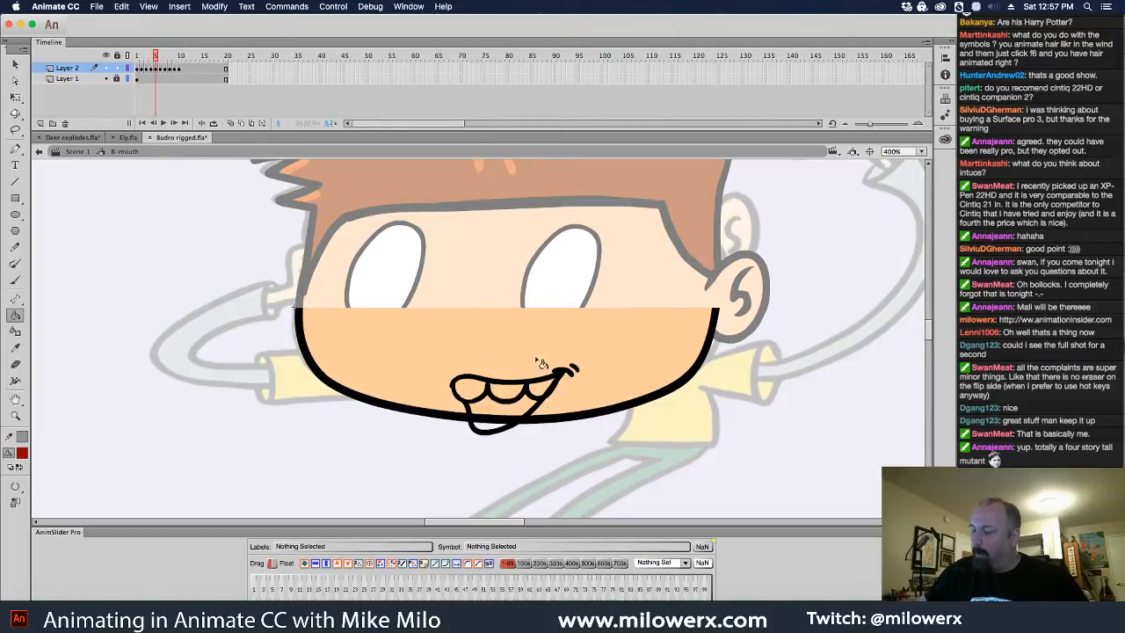
{"action": "left_click", "coordinate": [509, 421]}
{"action": "key", "text": "period"}
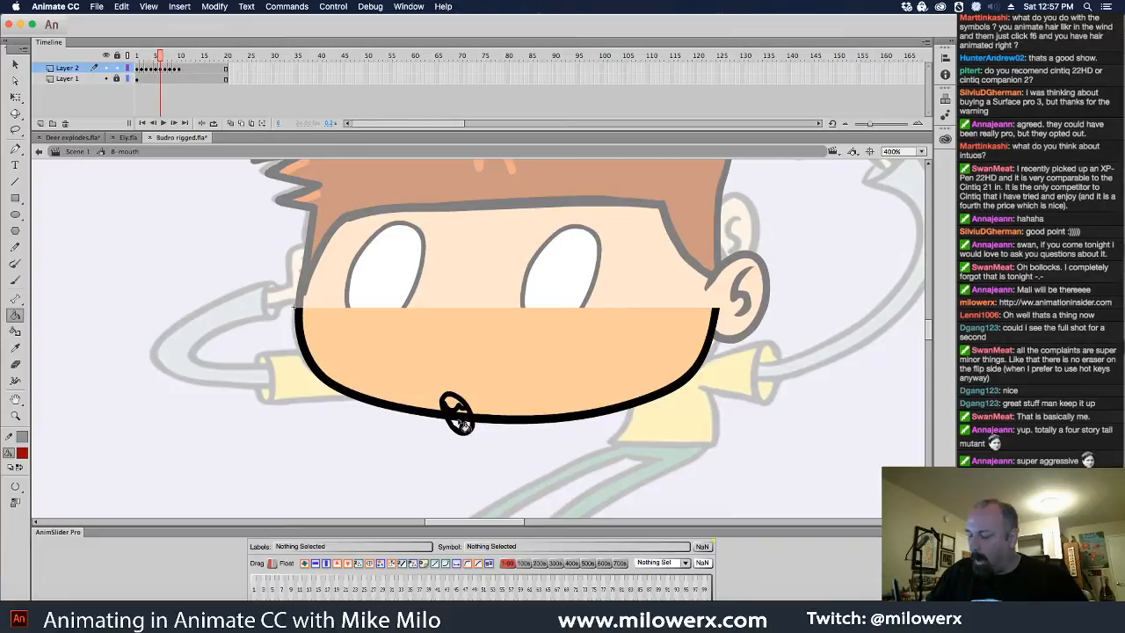
{"action": "left_click", "coordinate": [468, 427]}
{"action": "key", "text": "period"}
{"action": "left_click", "coordinate": [478, 393]}
- Fill the mouth interior on both sides of the tongue on frame 9 with dark red
{"action": "key", "text": "period"}
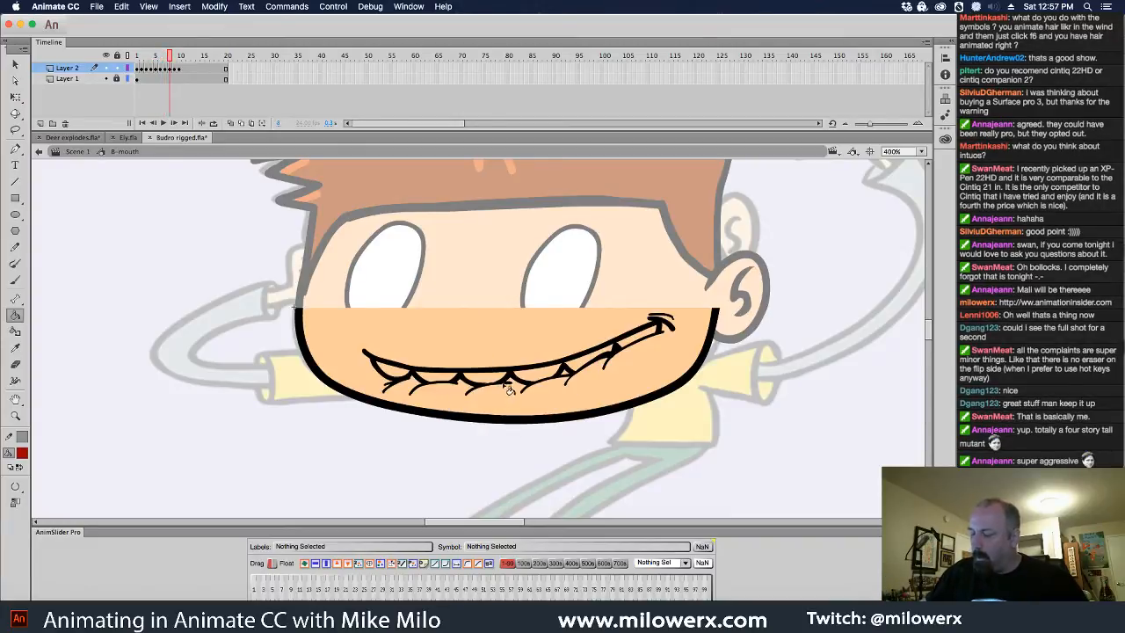
{"action": "key", "text": "period"}
{"action": "left_click", "coordinate": [626, 376]}
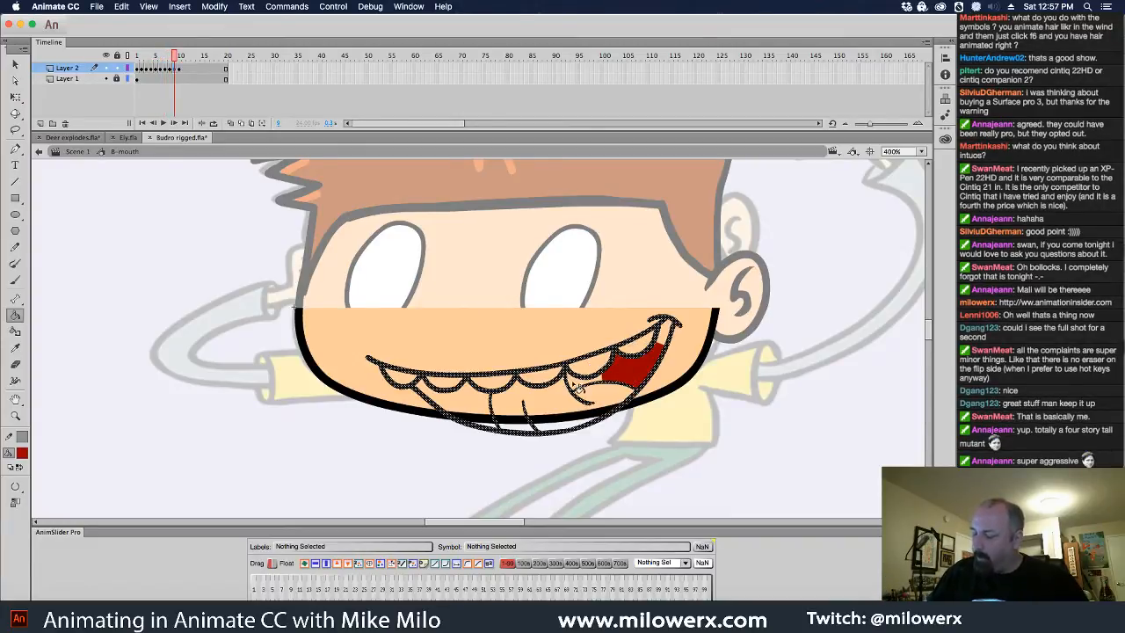
{"action": "left_click", "coordinate": [580, 386]}
{"action": "left_click", "coordinate": [482, 411]}
{"action": "left_click", "coordinate": [444, 402]}
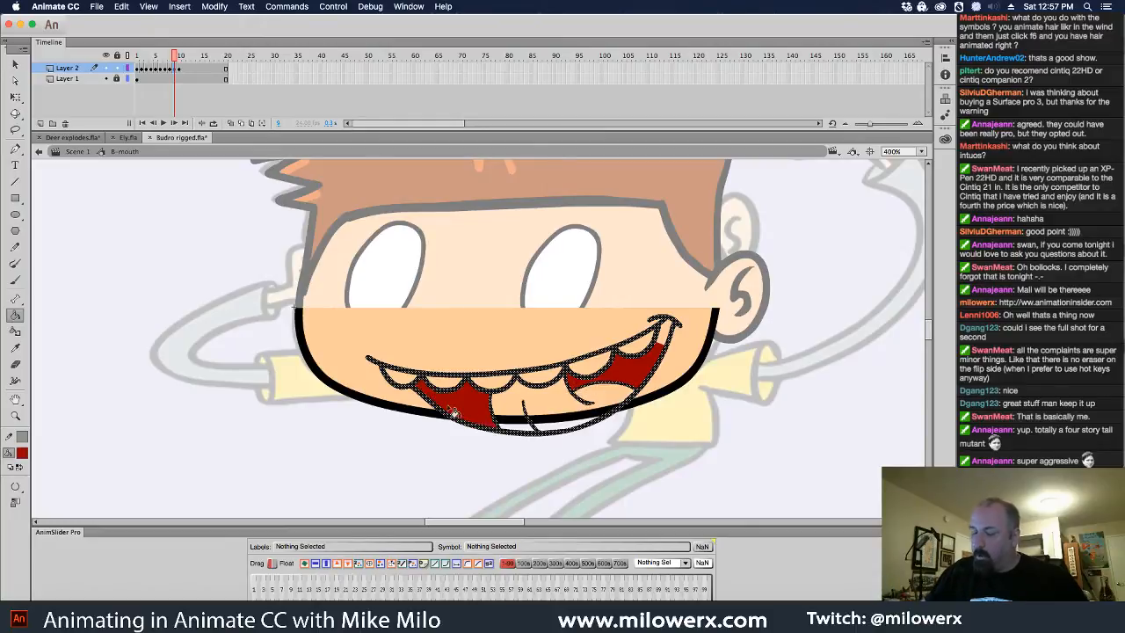
{"action": "key", "text": "period"}
{"action": "key", "text": "comma"}
{"action": "left_click", "coordinate": [668, 342]}
- Fill the gaps between the teeth and the mouth corner on frame 10 with dark red, and play back the frames
{"action": "key", "text": "period"}
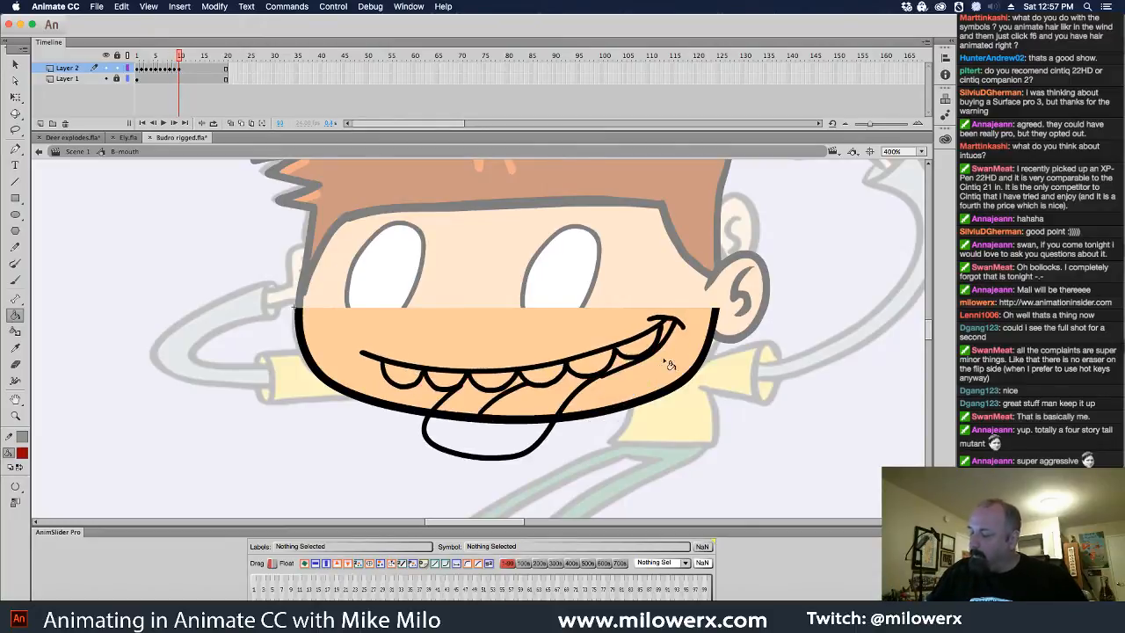
{"action": "left_click", "coordinate": [628, 364]}
{"action": "left_click", "coordinate": [671, 331]}
{"action": "key", "text": "Return"}
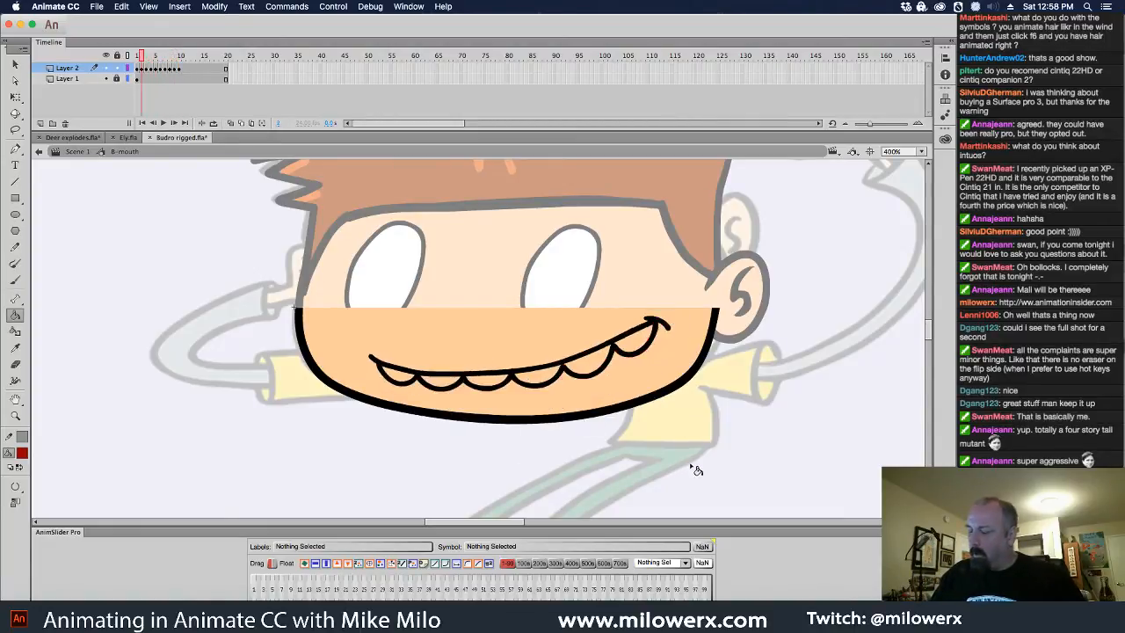
- Set the fill colour to white and fill the row of teeth on frame 2
{"action": "left_click", "coordinate": [22, 453]}
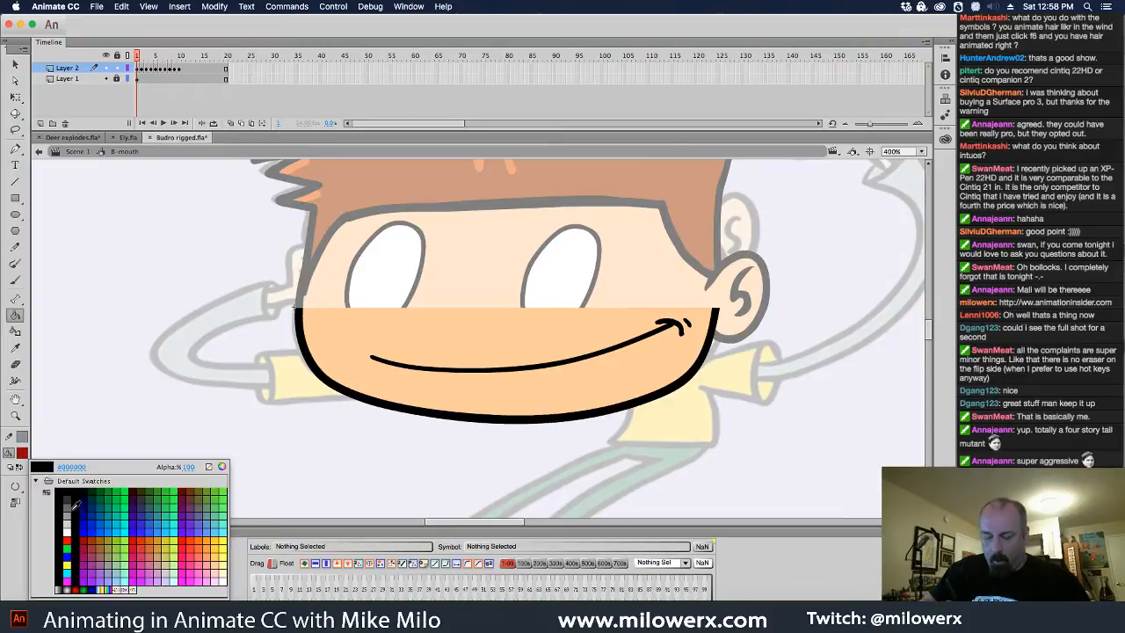
{"action": "left_click", "coordinate": [67, 528]}
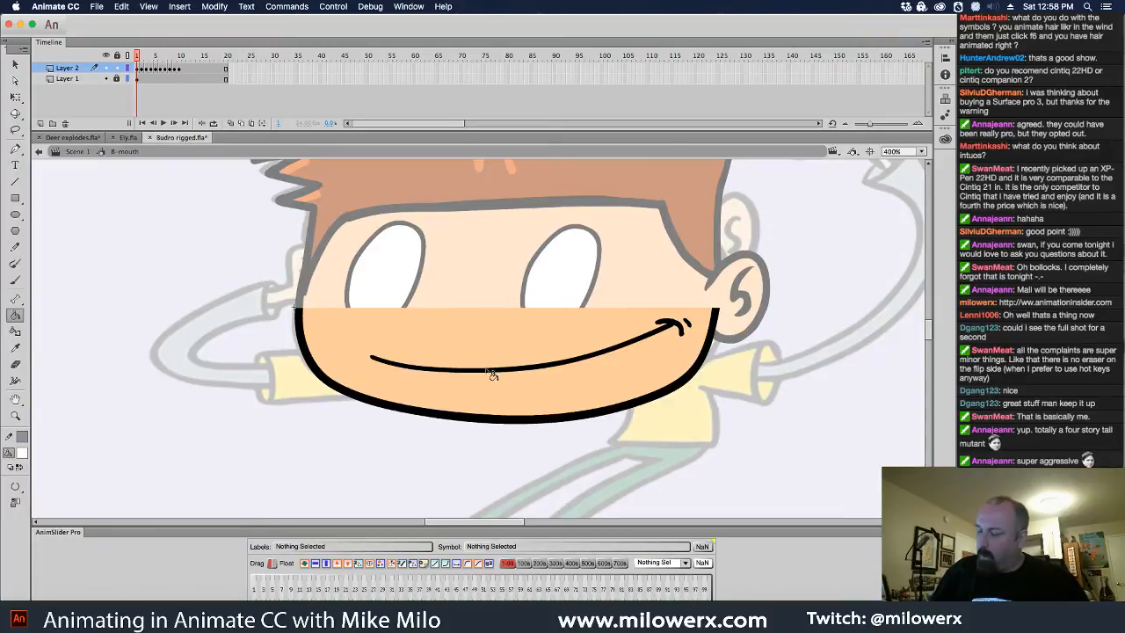
{"action": "key", "text": "."}
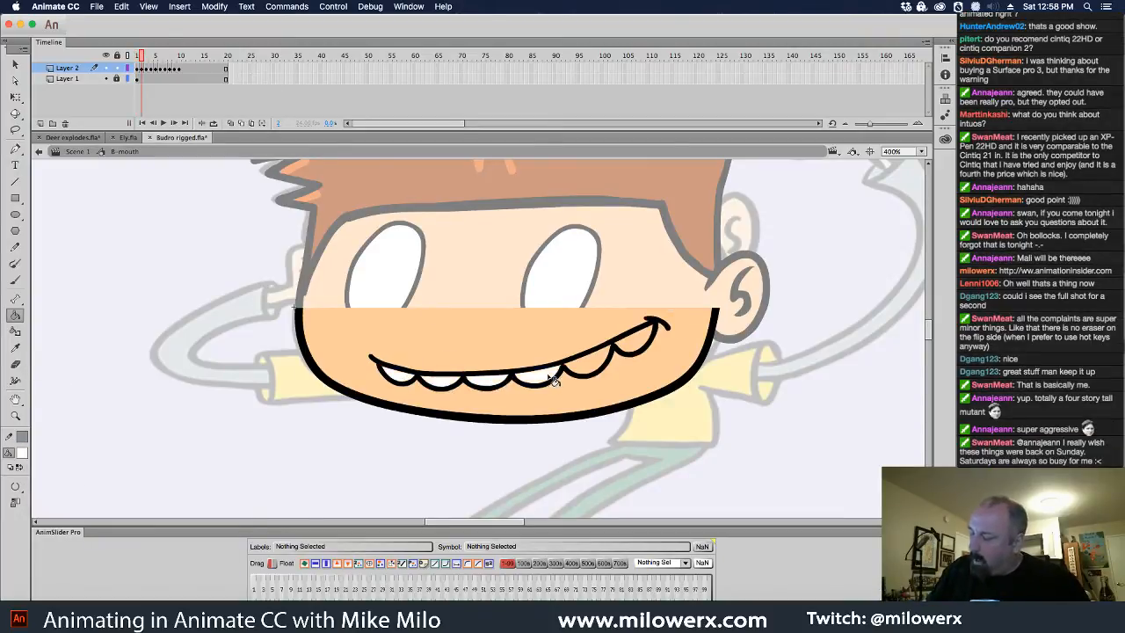
- Fill all six upper teeth on frame 3 with white
{"action": "key", "text": "."}
{"action": "left_click", "coordinate": [482, 384]}
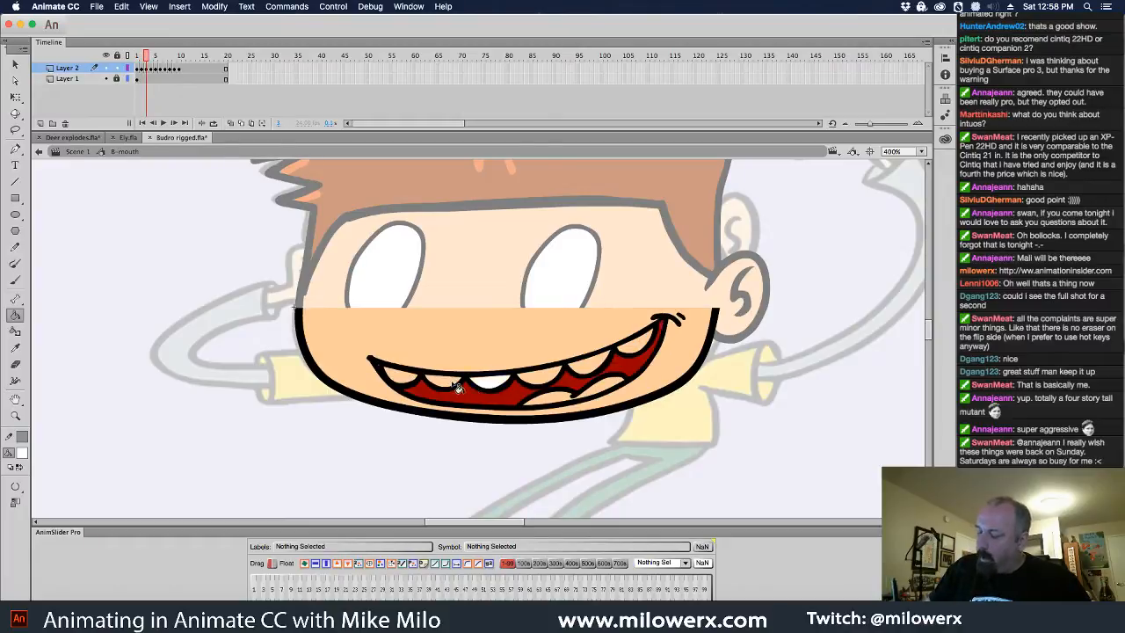
{"action": "left_click", "coordinate": [438, 384]}
{"action": "left_click", "coordinate": [401, 378]}
{"action": "left_click", "coordinate": [545, 376]}
{"action": "left_click", "coordinate": [591, 366]}
{"action": "left_click", "coordinate": [645, 353]}
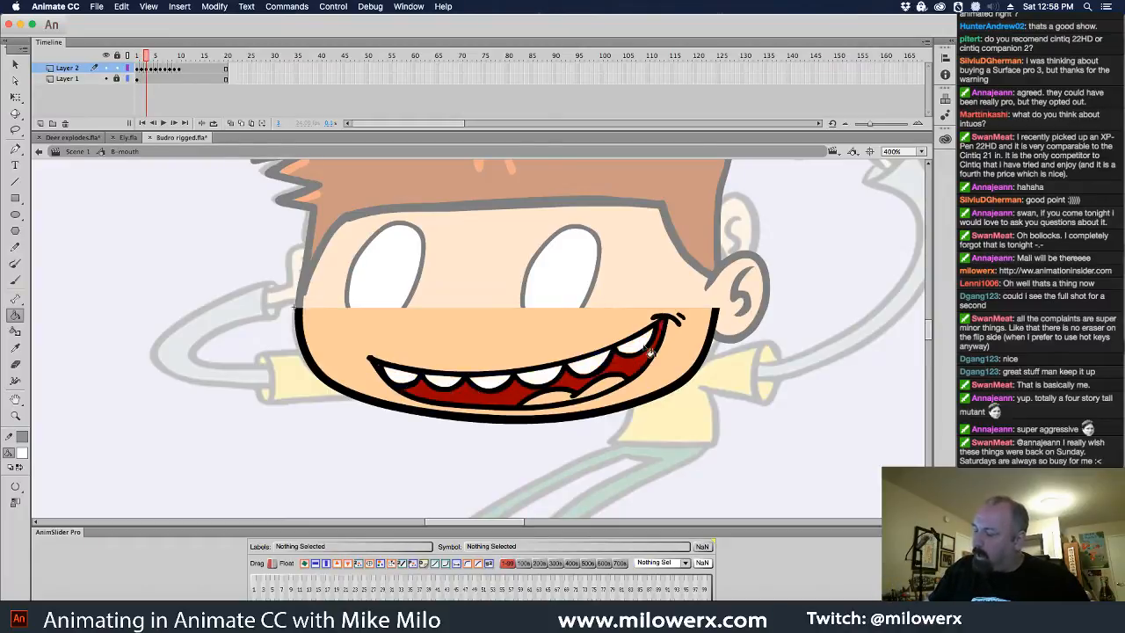
- Fill all six upper teeth on frame 4 with white
{"action": "key", "text": "."}
{"action": "left_click", "coordinate": [640, 350]}
{"action": "left_click", "coordinate": [591, 368]}
{"action": "left_click", "coordinate": [541, 378]}
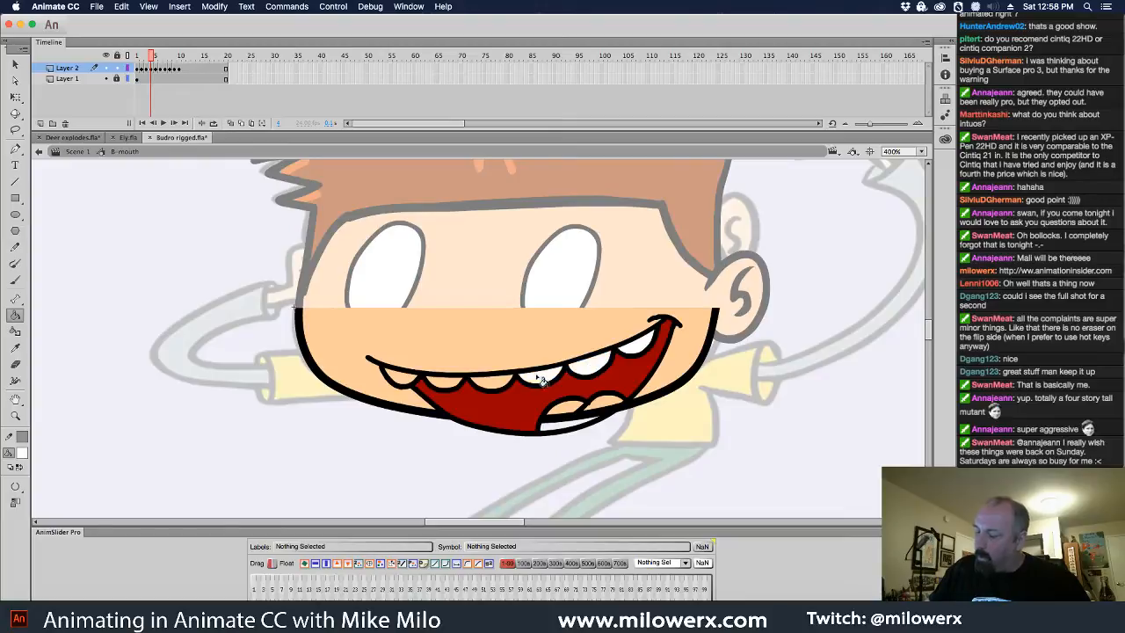
{"action": "left_click", "coordinate": [492, 384]}
{"action": "left_click", "coordinate": [446, 386]}
{"action": "left_click", "coordinate": [402, 379]}
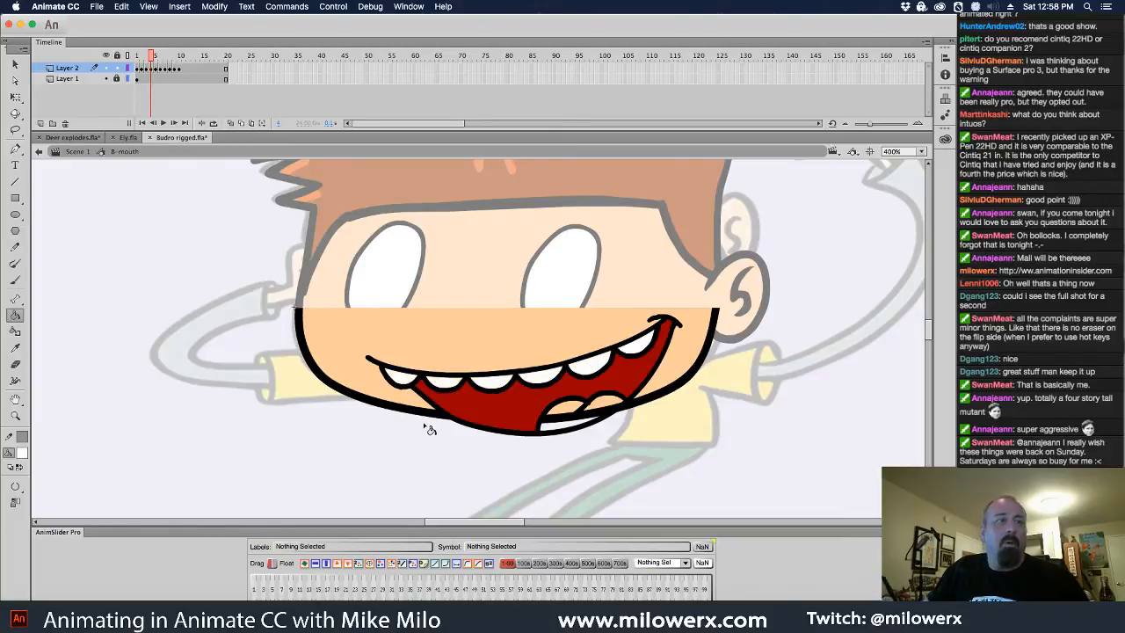
- Fill the upper teeth of the small side mouth on frame 5 with white
{"action": "key", "text": "."}
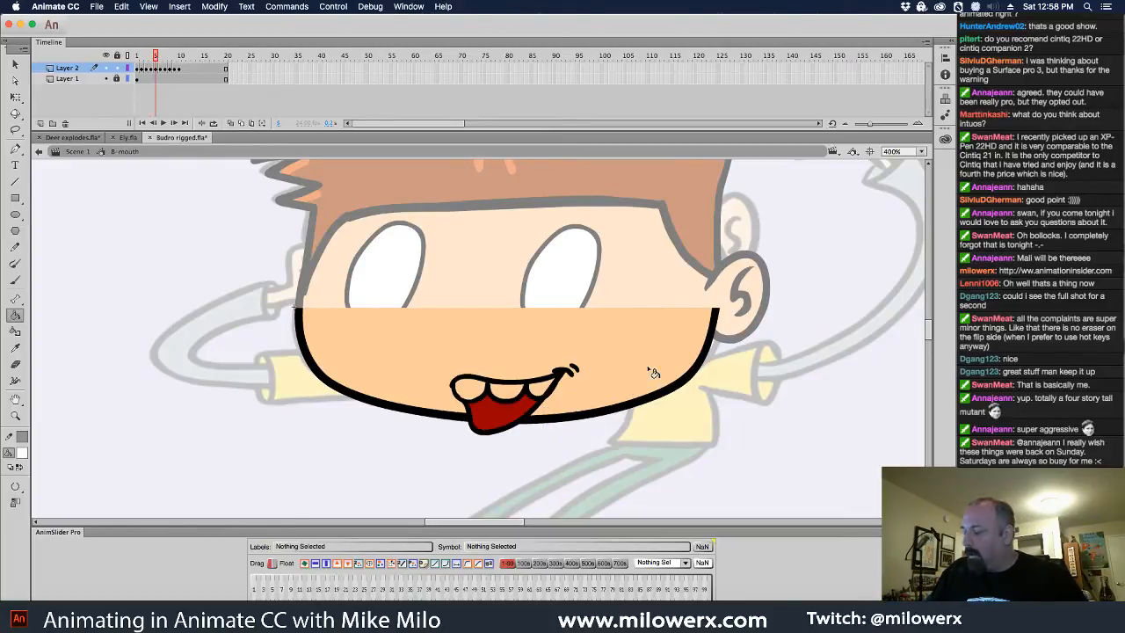
{"action": "left_click", "coordinate": [540, 388]}
{"action": "left_click", "coordinate": [519, 390]}
{"action": "left_click", "coordinate": [497, 390]}
{"action": "left_click", "coordinate": [470, 389]}
- Fill the two upper teeth of the tall oval mouth on frame 7 with white
{"action": "key", "text": "."}
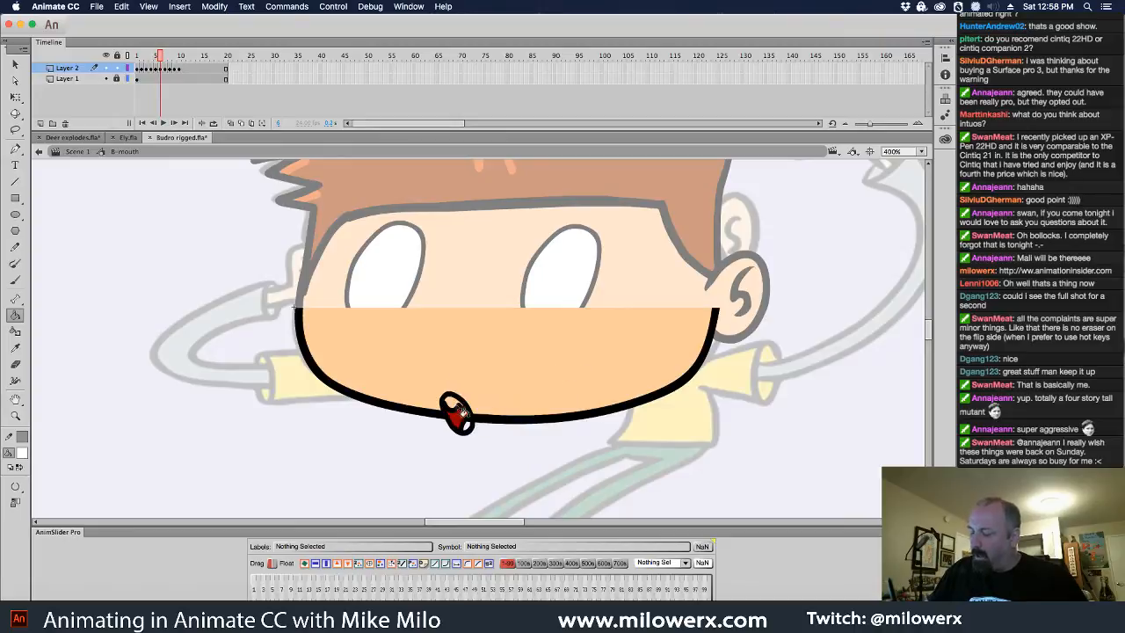
{"action": "key", "text": "."}
{"action": "left_click", "coordinate": [472, 344]}
{"action": "left_click", "coordinate": [452, 349]}
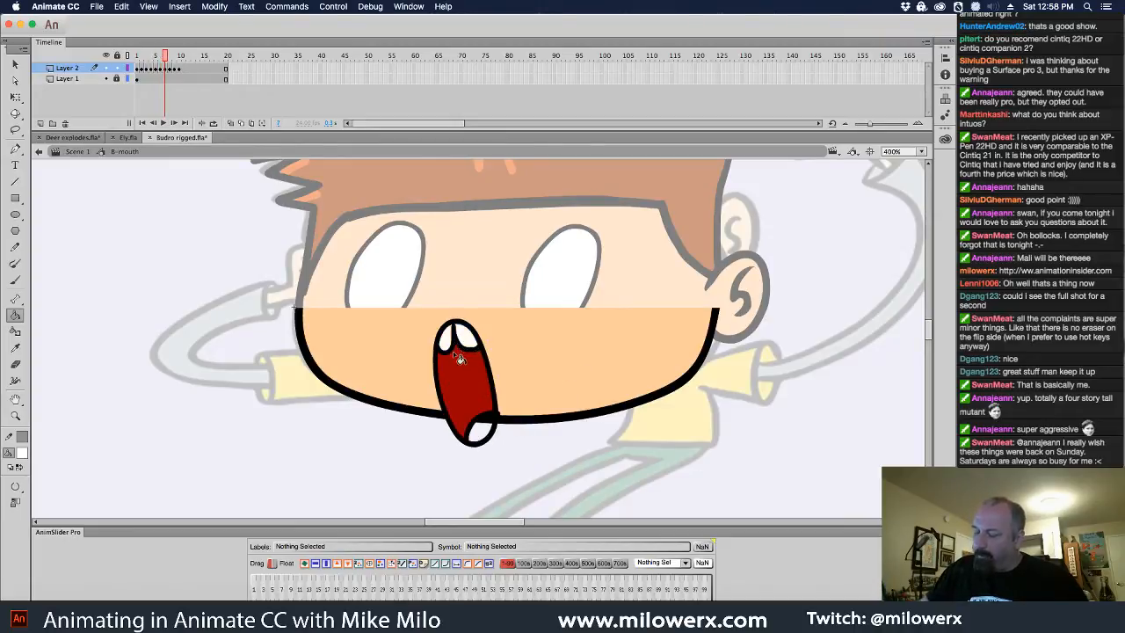
- Fill the teeth on frame 8 with white, undoing the stray fill on the outline and filling the narrow tooth at the raised corner
{"action": "key", "text": "."}
{"action": "left_click", "coordinate": [472, 386]}
{"action": "left_click", "coordinate": [448, 384]}
{"action": "left_click", "coordinate": [424, 382]}
{"action": "left_click", "coordinate": [400, 377]}
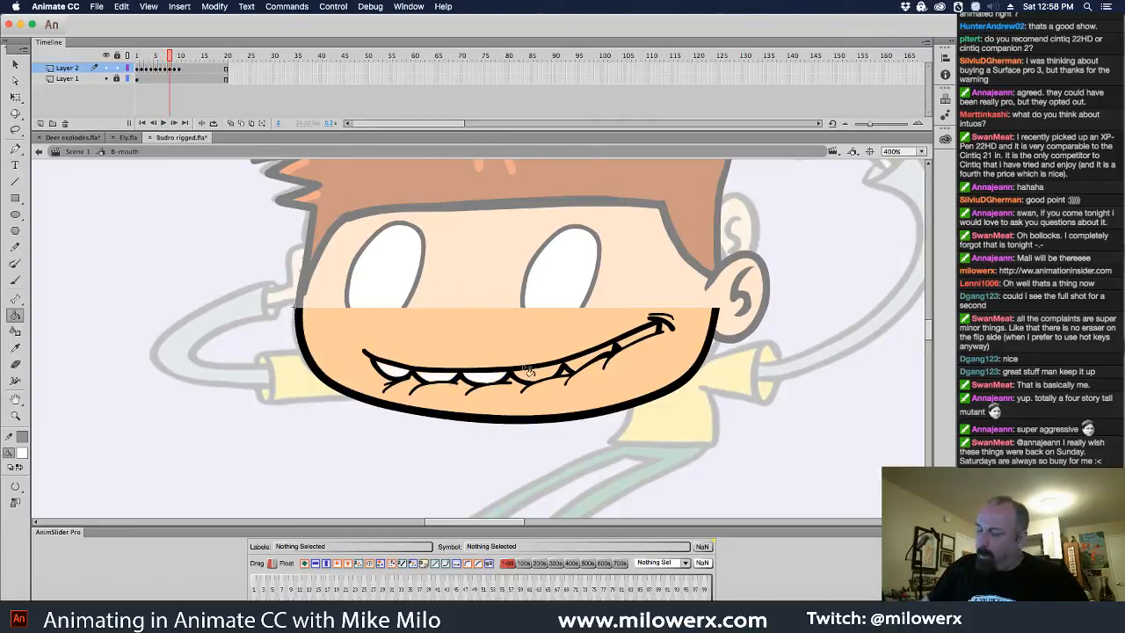
{"action": "left_click", "coordinate": [532, 372]}
{"action": "left_click", "coordinate": [596, 368]}
{"action": "left_click", "coordinate": [615, 357]}
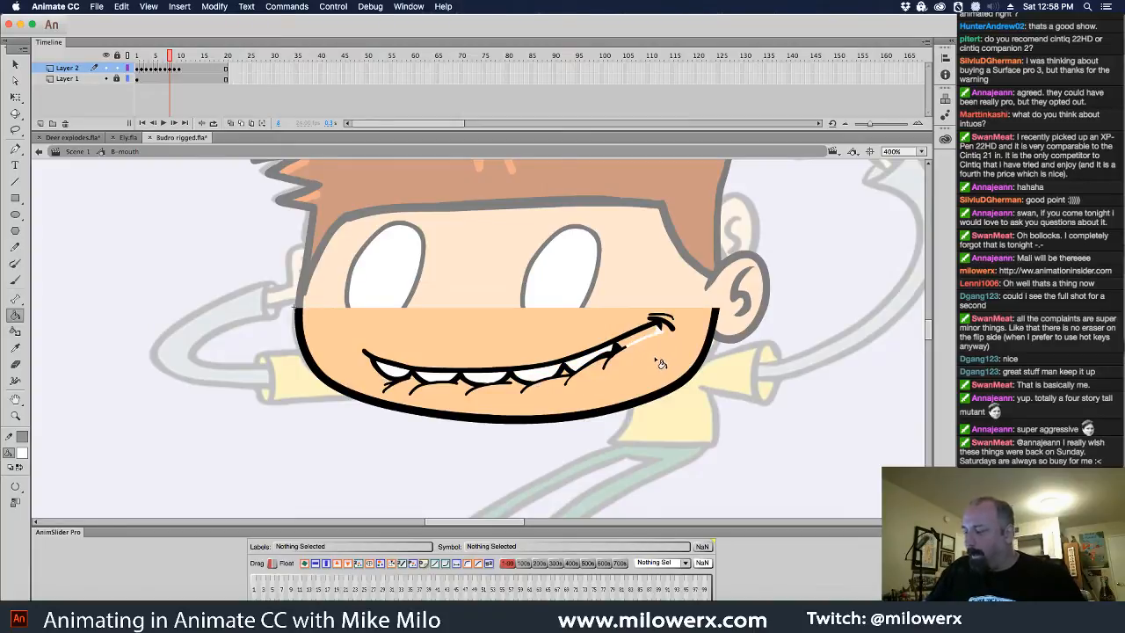
{"action": "left_click", "coordinate": [659, 342]}
{"action": "key", "text": "super+z"}
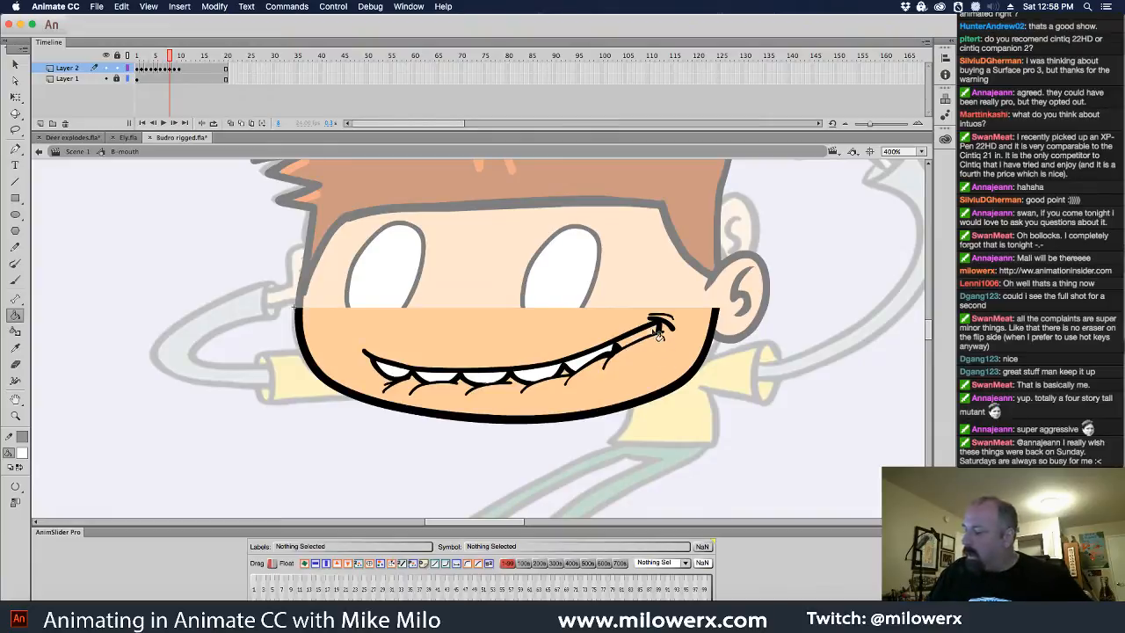
{"action": "left_click", "coordinate": [654, 335]}
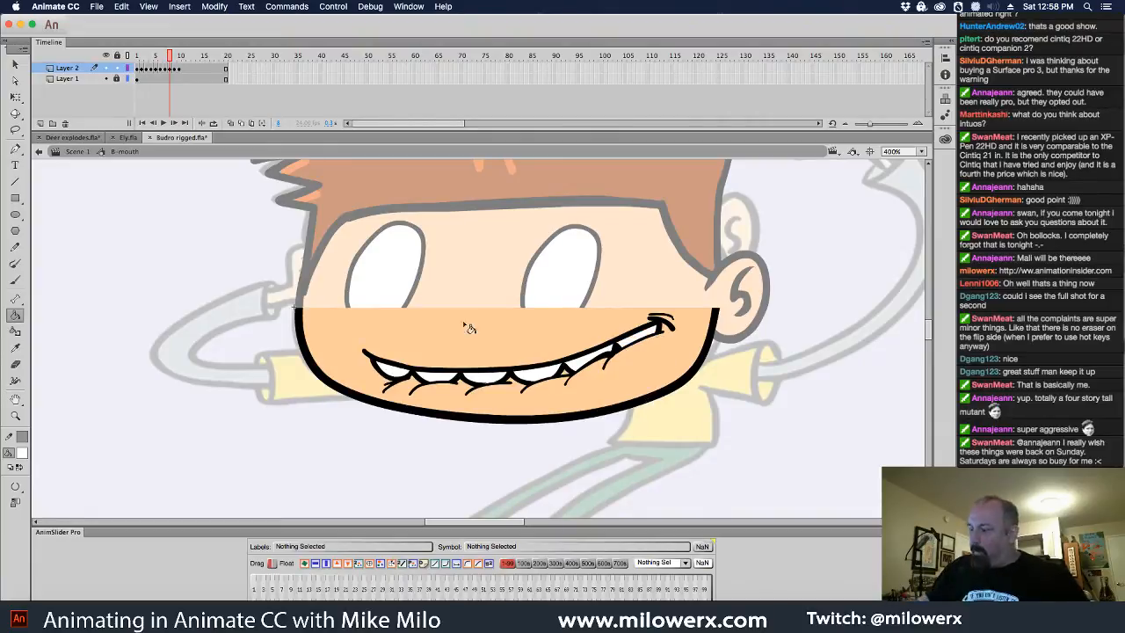
- Fill all six upper teeth on frame 9 with white
{"action": "key", "text": "period"}
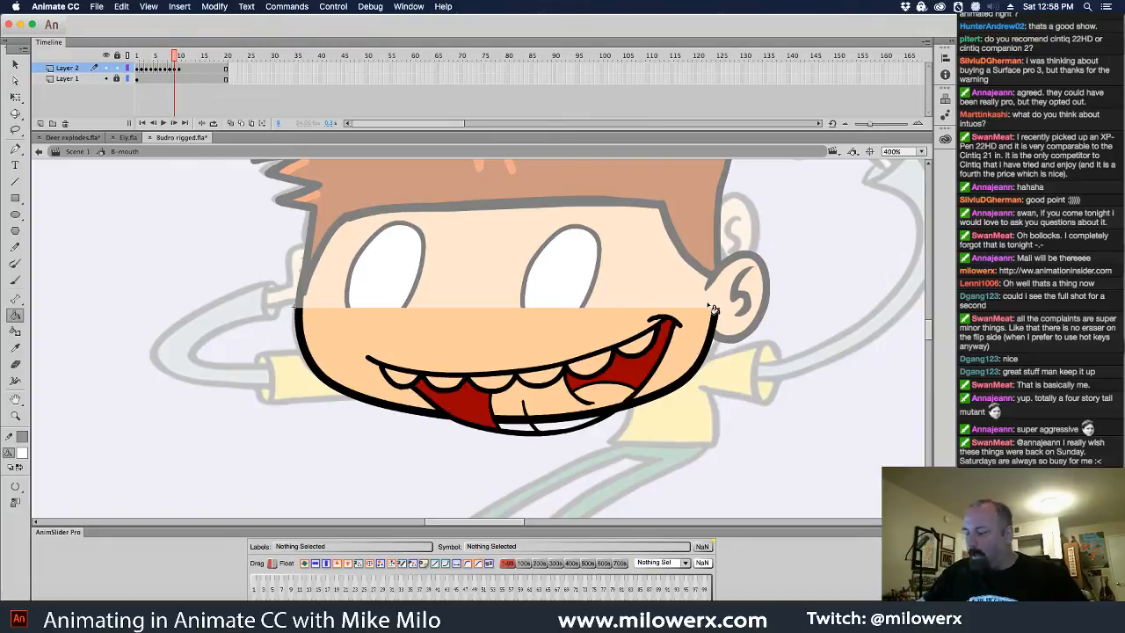
{"action": "left_click", "coordinate": [598, 374]}
{"action": "left_click", "coordinate": [643, 350]}
{"action": "left_click", "coordinate": [556, 377]}
{"action": "left_click", "coordinate": [495, 383]}
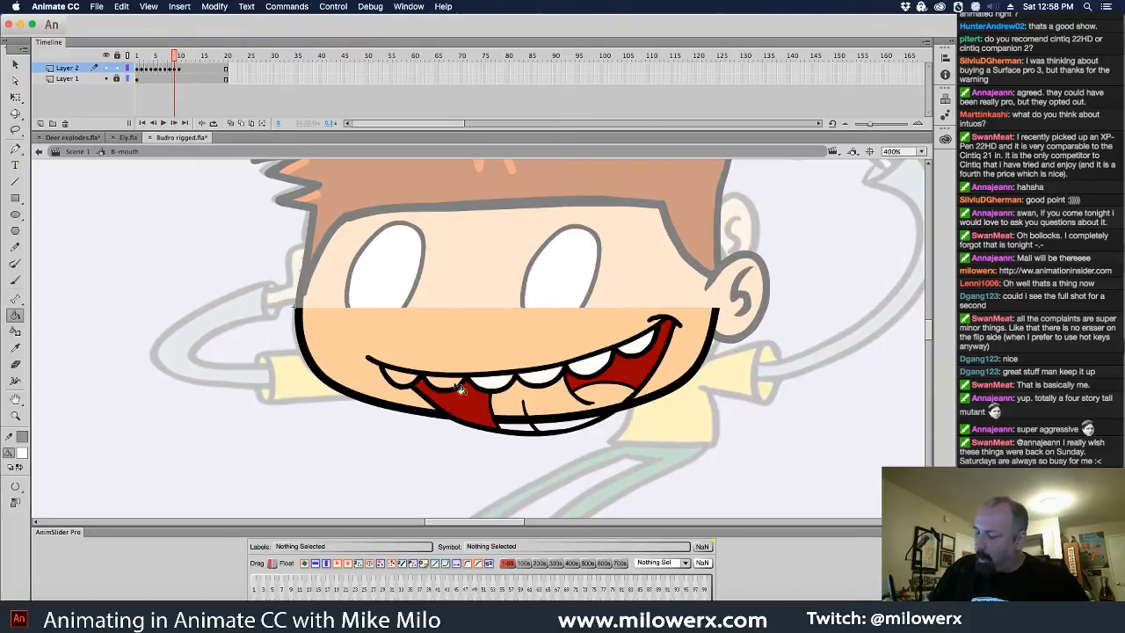
{"action": "left_click", "coordinate": [449, 383]}
{"action": "left_click", "coordinate": [403, 378]}
- Fill all six upper teeth above the hanging tongue on frame 10 with white
{"action": "key", "text": "period"}
{"action": "left_click", "coordinate": [596, 370]}
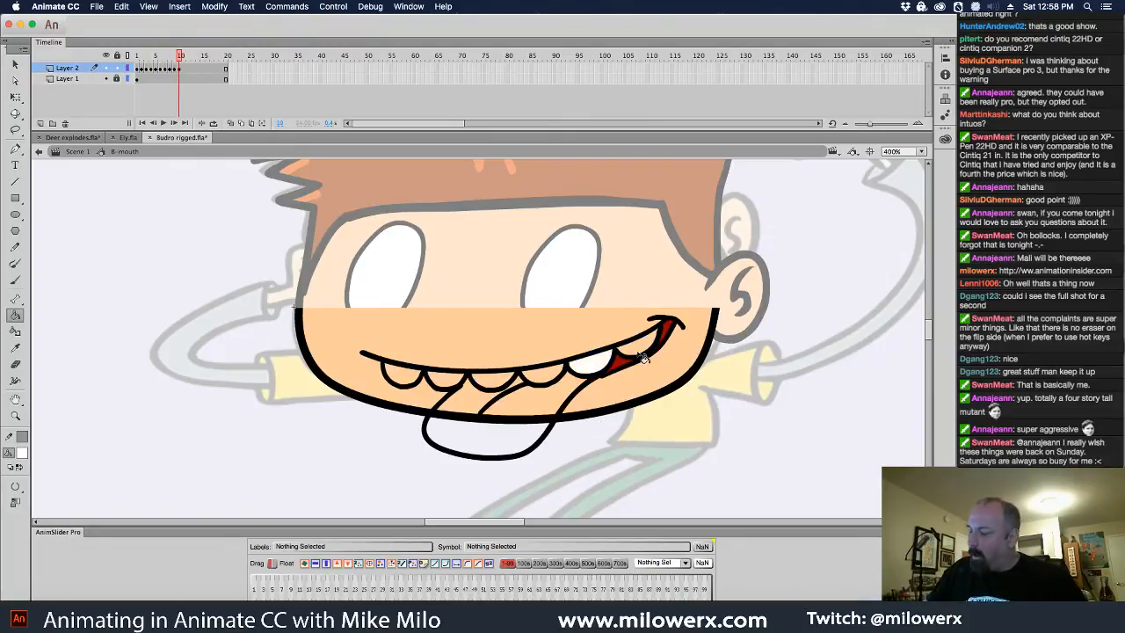
{"action": "left_click", "coordinate": [639, 350]}
{"action": "left_click", "coordinate": [542, 378]}
{"action": "left_click", "coordinate": [492, 383]}
{"action": "left_click", "coordinate": [445, 382]}
{"action": "left_click", "coordinate": [403, 378]}
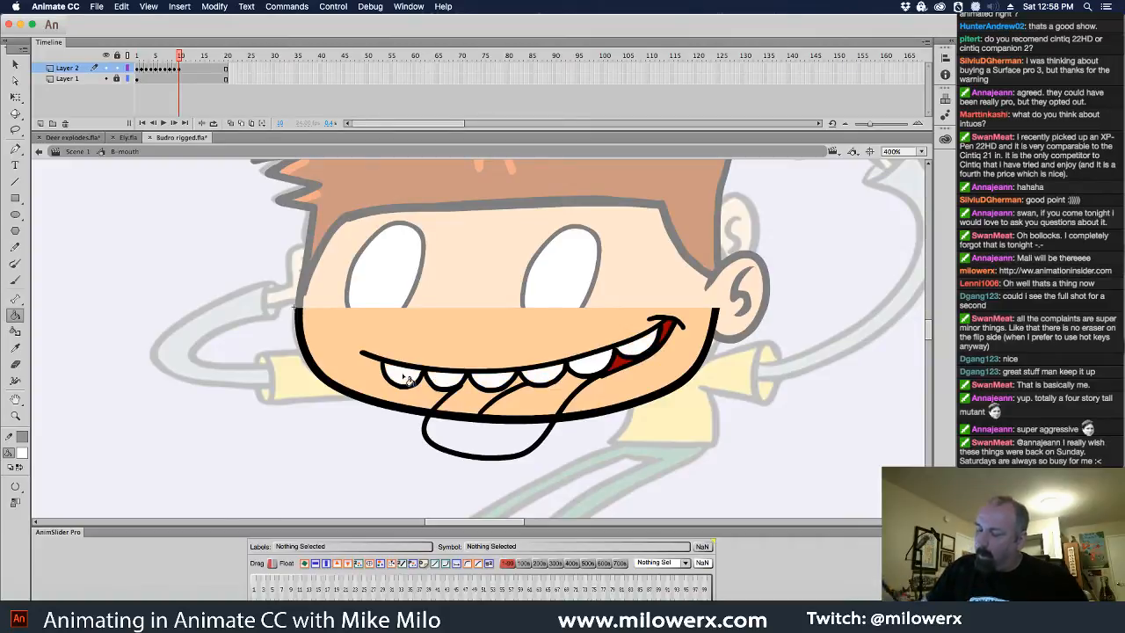
- Fill both parts of the hanging tongue on frame 10 with light pink
{"action": "key", "text": "period"}
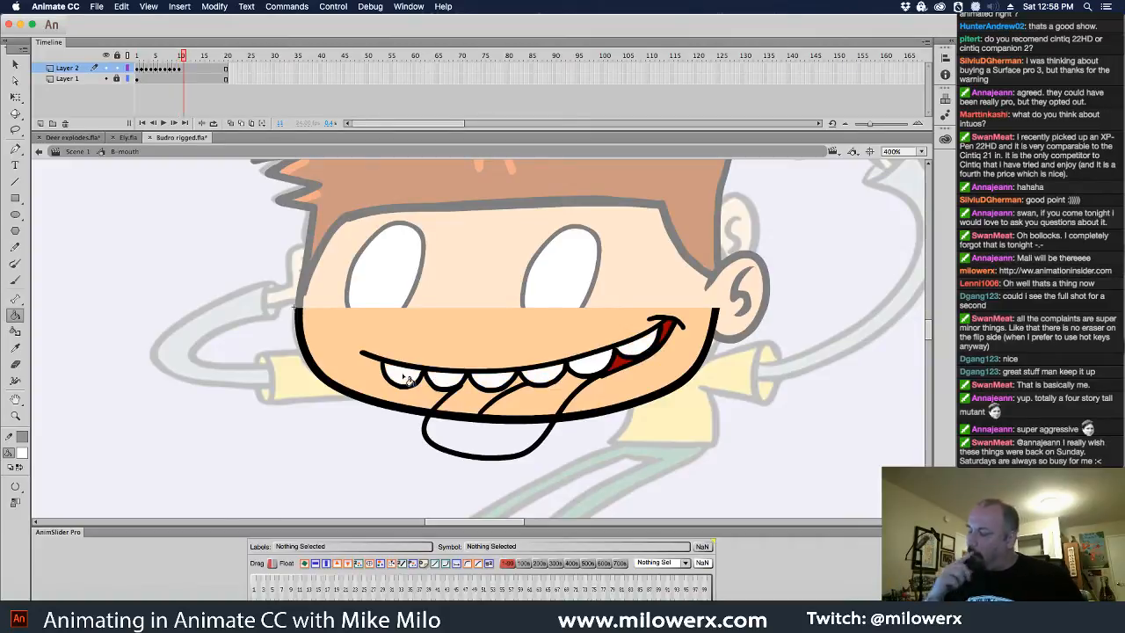
{"action": "left_click", "coordinate": [22, 452]}
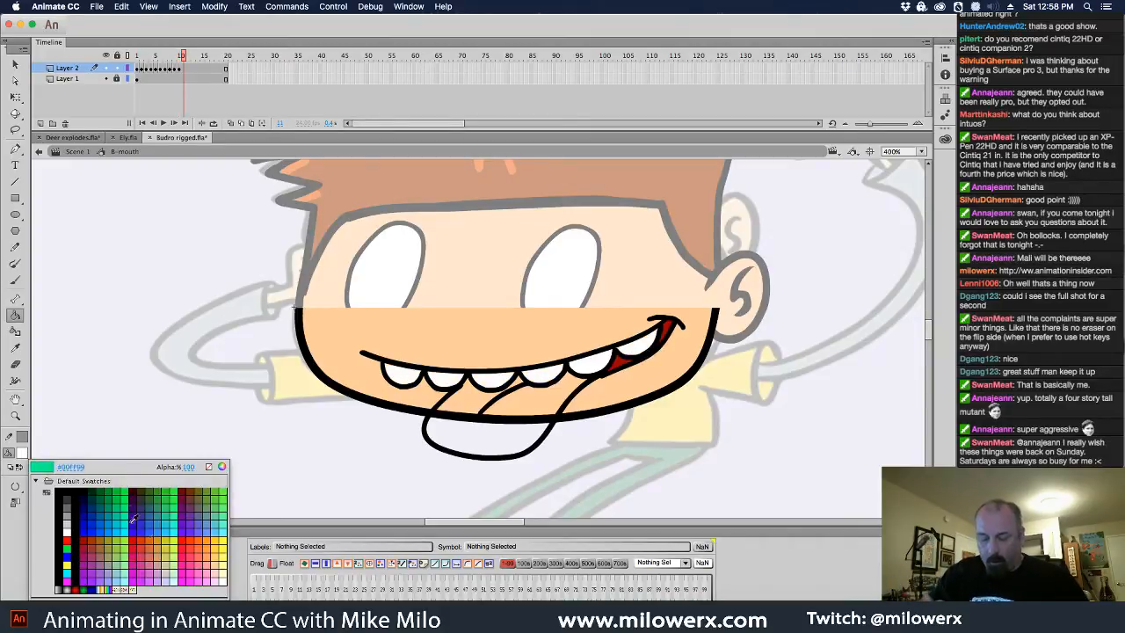
{"action": "left_click", "coordinate": [209, 556]}
{"action": "left_click", "coordinate": [544, 415]}
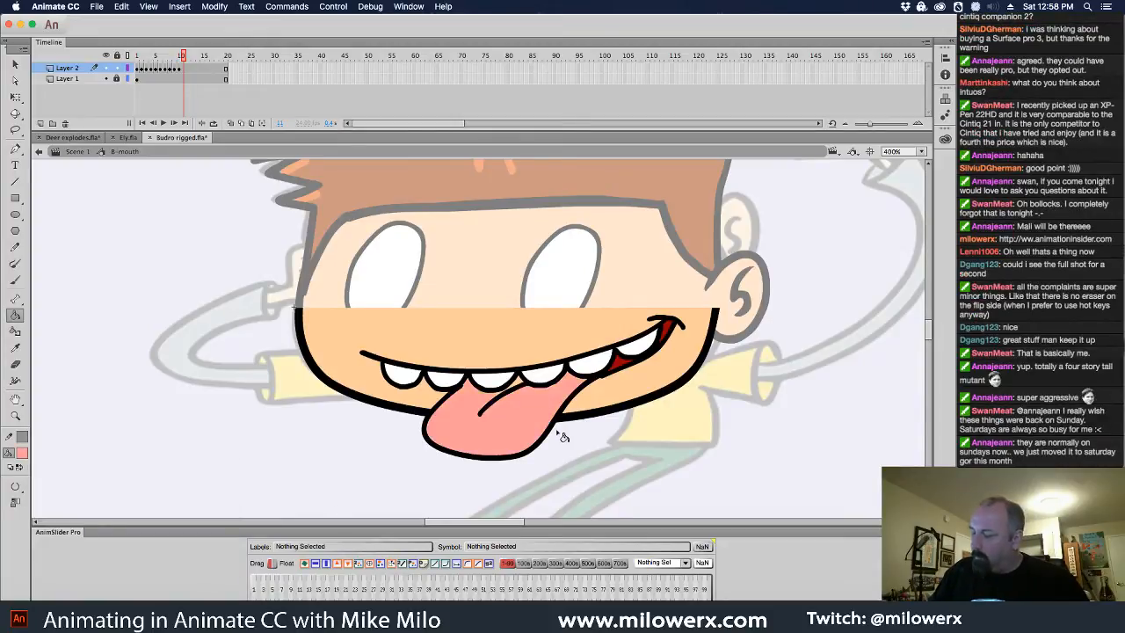
{"action": "left_click", "coordinate": [519, 386]}
{"action": "key", "text": "comma"}
{"action": "key", "text": "period"}
{"action": "key", "text": "comma"}
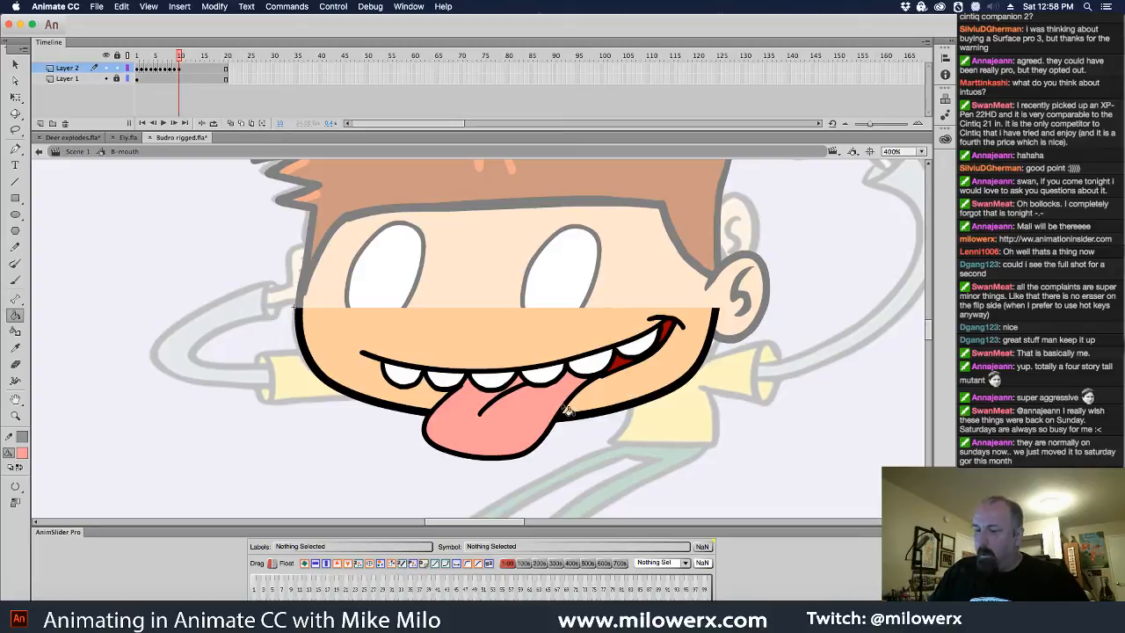
- Fill the tongue in the open mouth on frame 9 with the same light pink
{"action": "key", "text": "comma"}
{"action": "key", "text": "period"}
{"action": "key", "text": "comma"}
{"action": "left_click", "coordinate": [561, 417]}
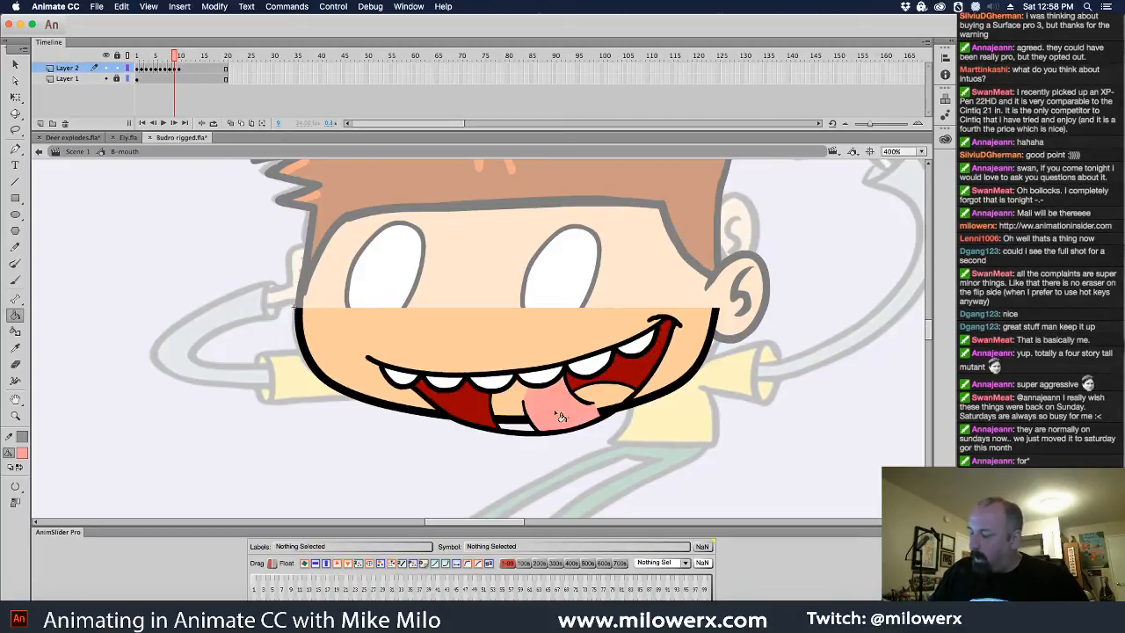
- Fill the tongues on frames 7, 6, 4 and 3 with the same light pink
{"action": "key", "text": "comma"}
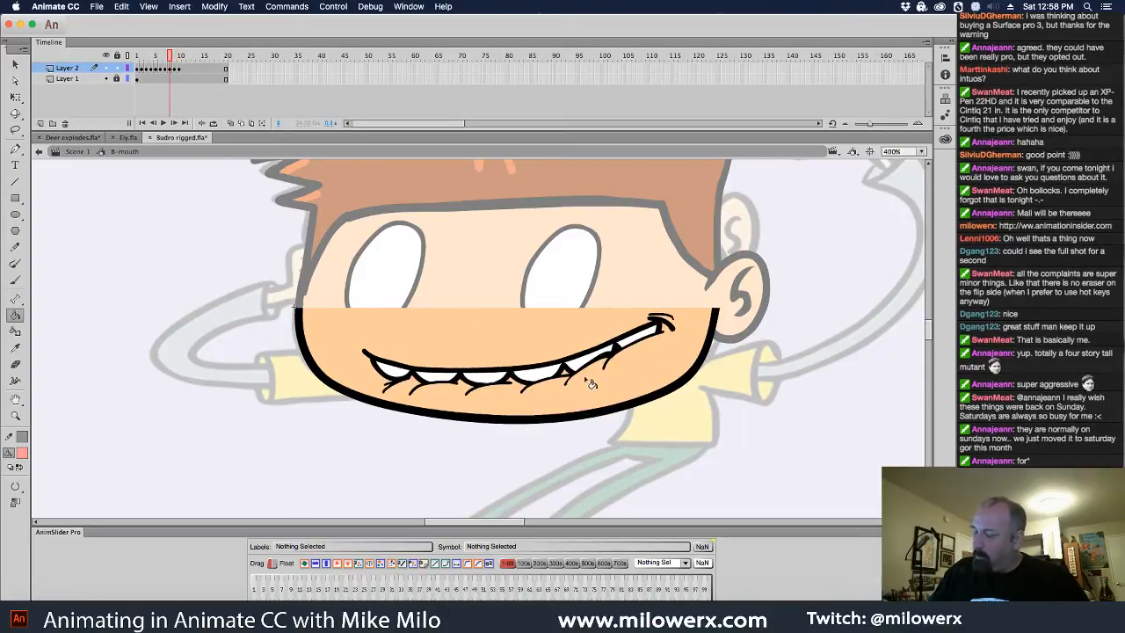
{"action": "key", "text": "comma"}
{"action": "key", "text": "period"}
{"action": "key", "text": "comma"}
{"action": "key", "text": "comma"}
{"action": "key", "text": "period"}
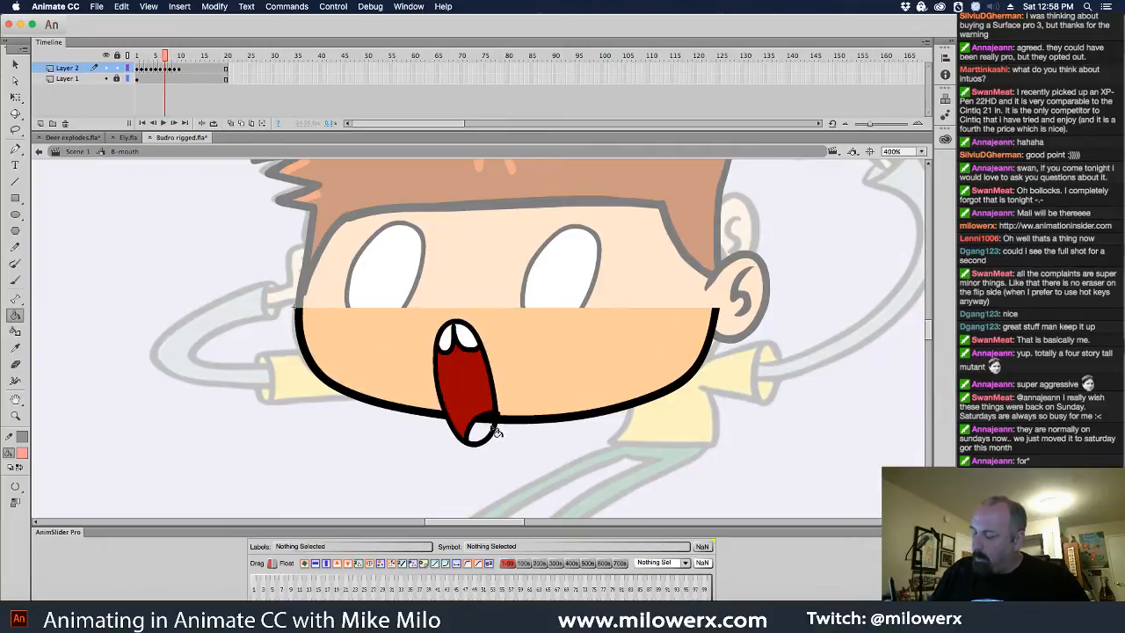
{"action": "key", "text": "comma"}
{"action": "key", "text": "comma"}
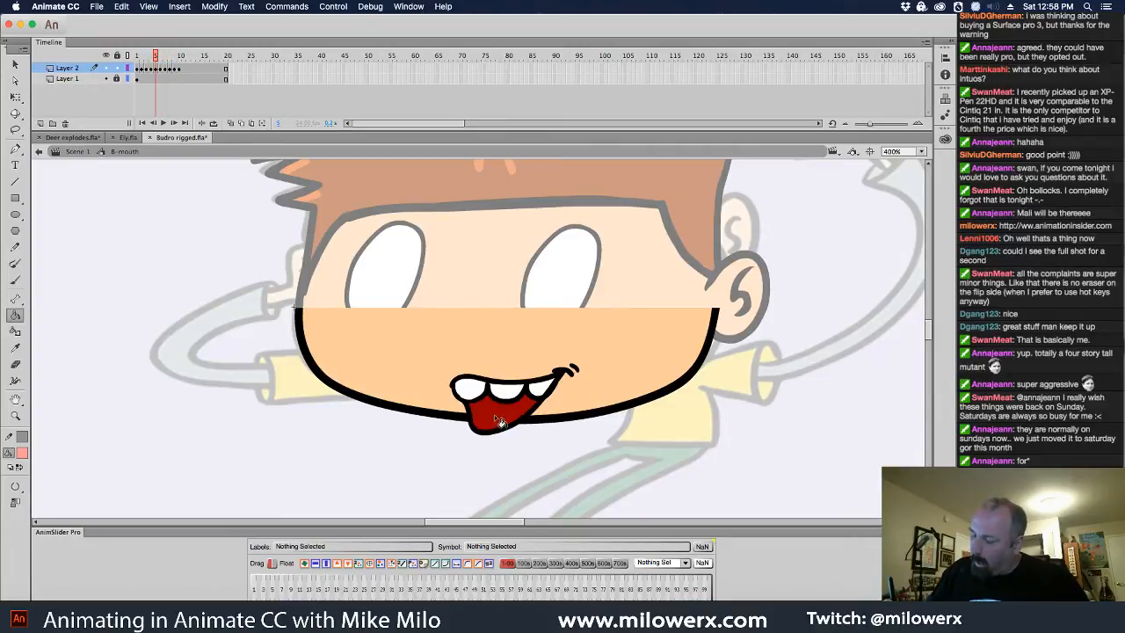
{"action": "key", "text": "comma"}
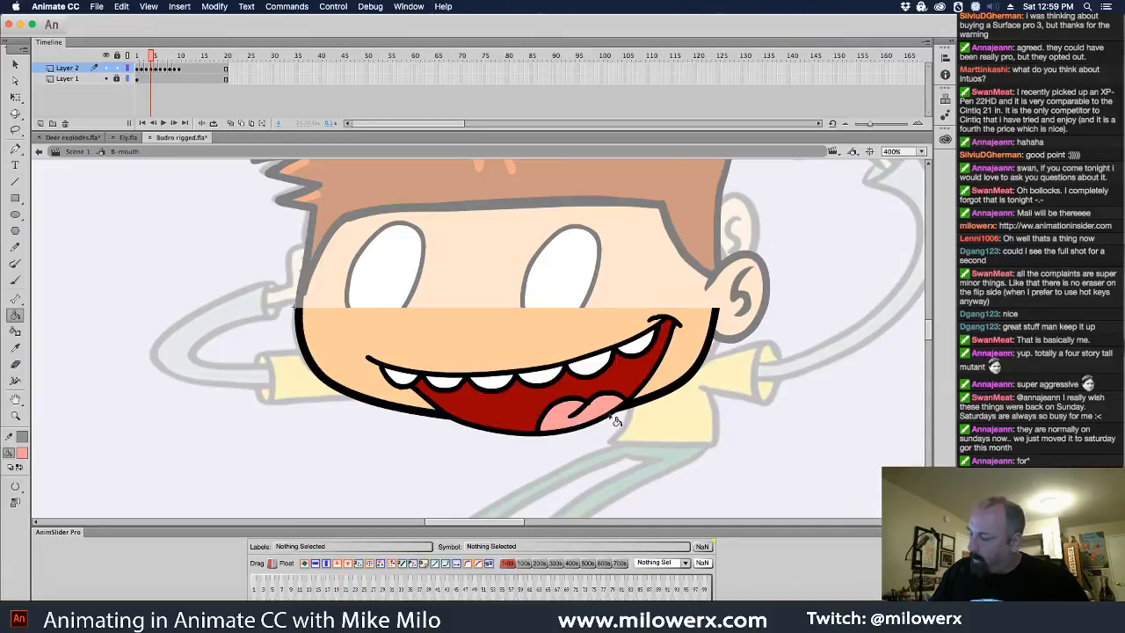
{"action": "key", "text": "comma"}
{"action": "key", "text": "comma"}
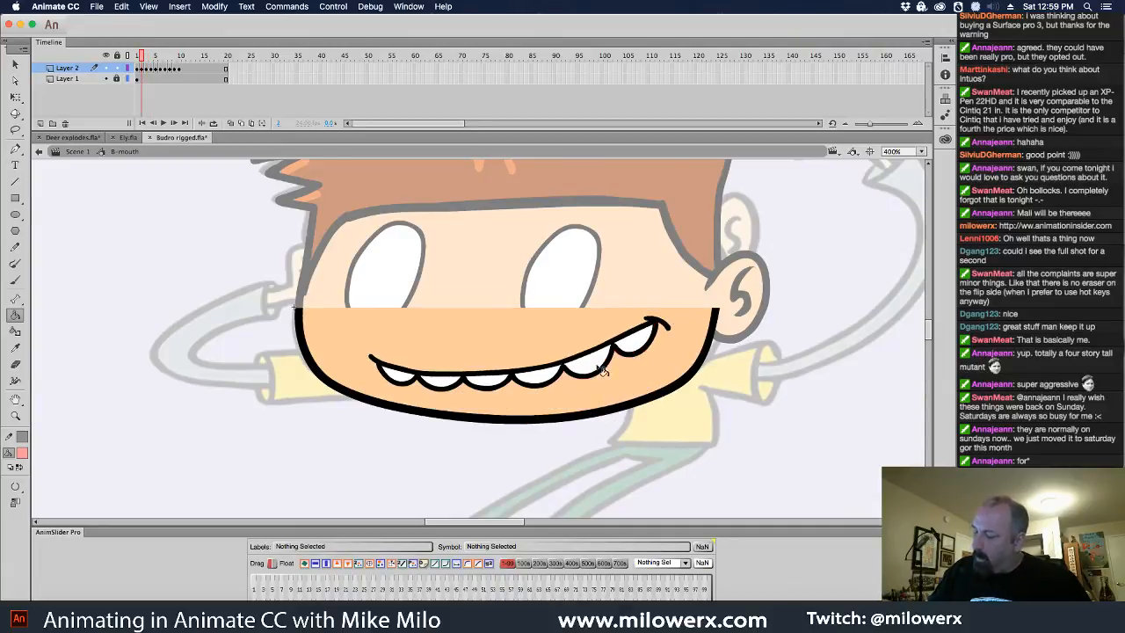
- Step through the mouth keyframes from frame 1 to frame 10 to check that every shape is coloured
{"action": "key", "text": "period"}
{"action": "key", "text": "comma"}
{"action": "key", "text": "comma"}
{"action": "key", "text": "period"}
{"action": "key", "text": "period"}
{"action": "key", "text": "period"}
{"action": "key", "text": "period"}
{"action": "key", "text": "period"}
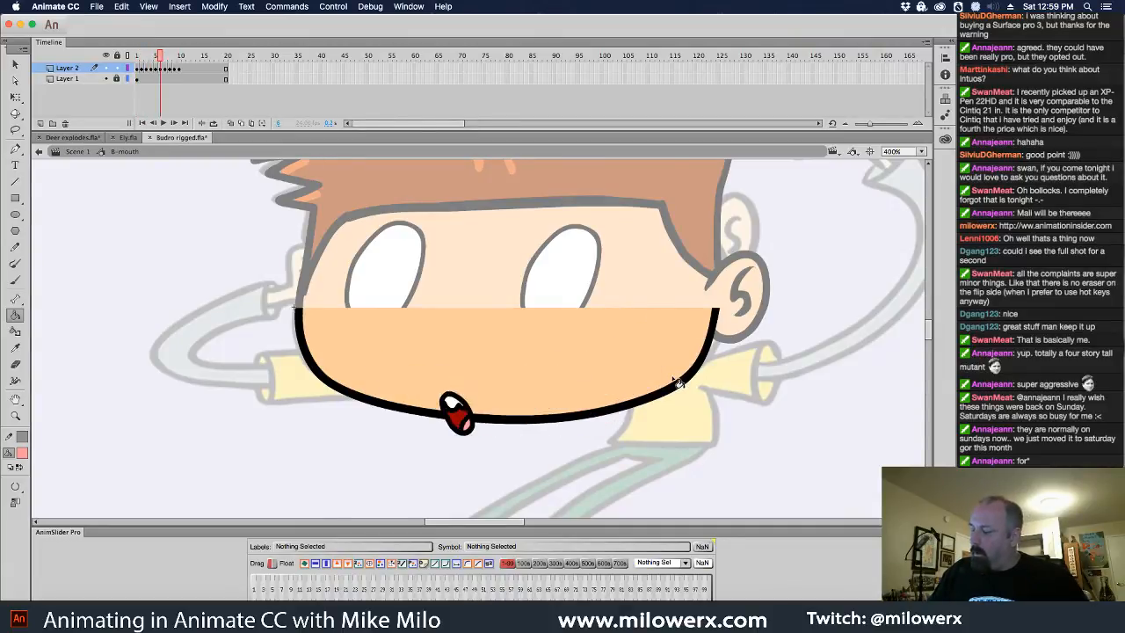
{"action": "key", "text": "period"}
{"action": "key", "text": "period"}
{"action": "key", "text": "period"}
{"action": "key", "text": "period"}
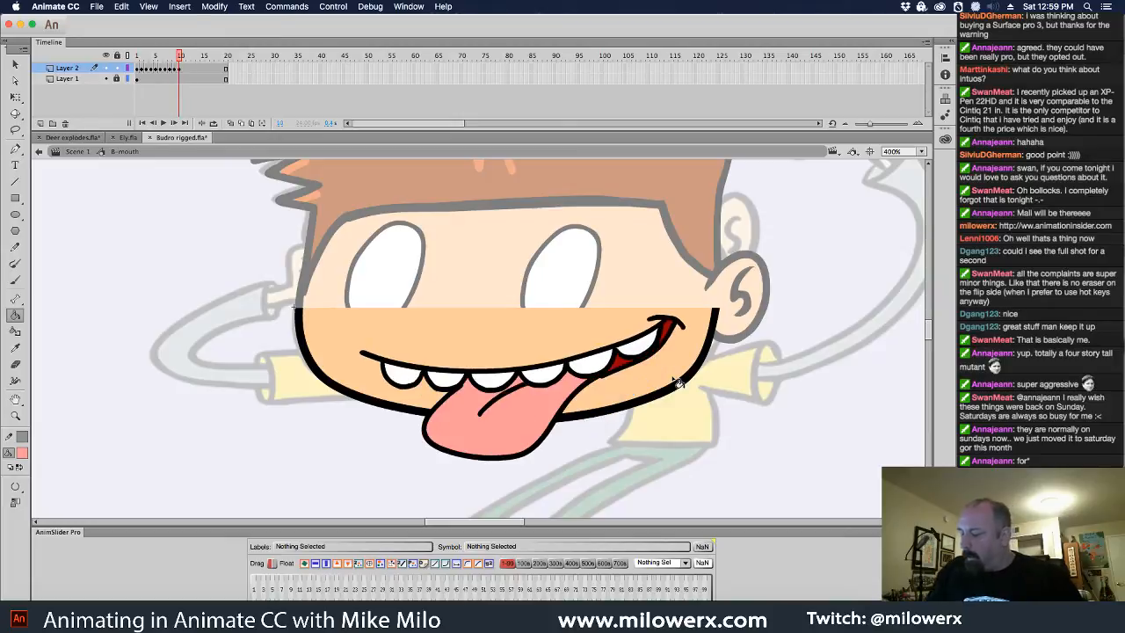
- Fill the small gap between the upper teeth on frame 8 with dark red
{"action": "key", "text": "comma"}
{"action": "key", "text": "comma"}
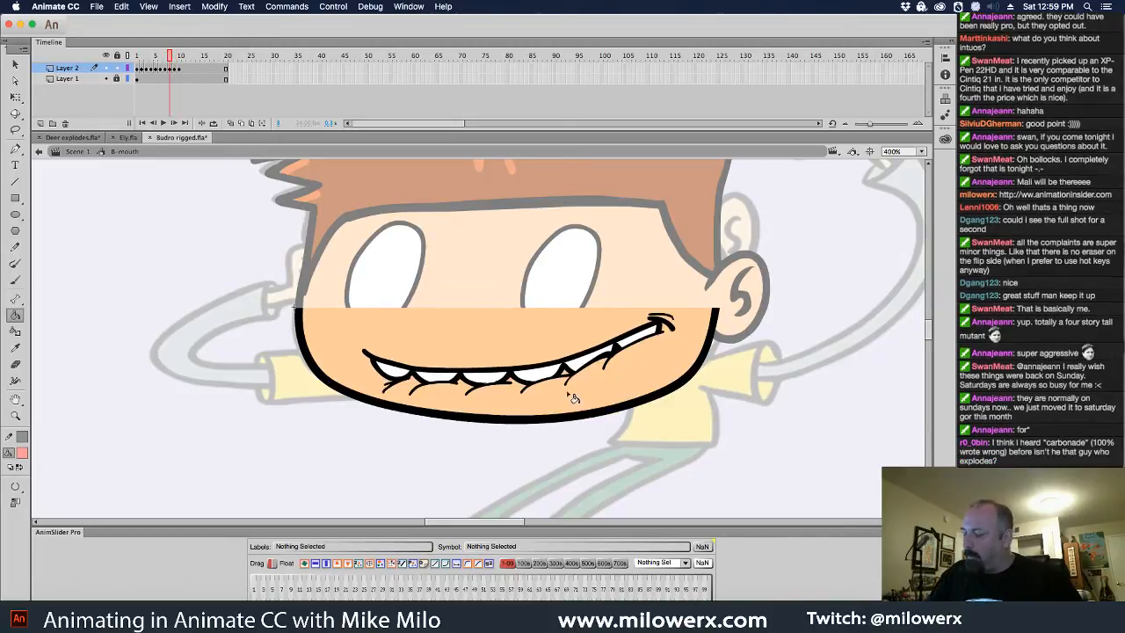
{"action": "left_click", "coordinate": [23, 452]}
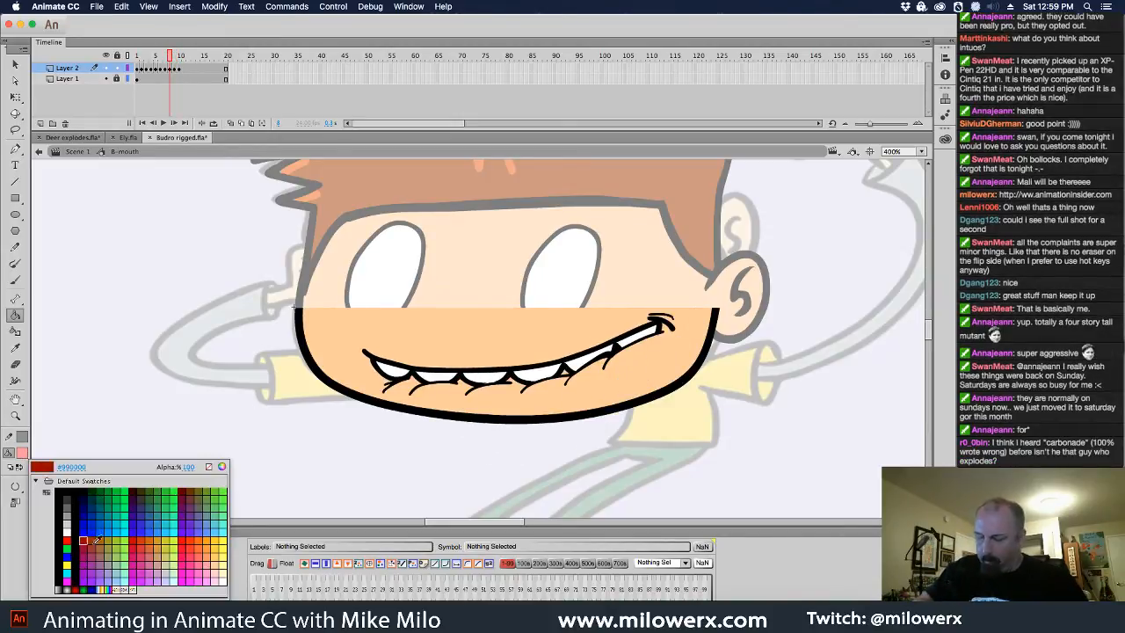
{"action": "left_click", "coordinate": [92, 535]}
{"action": "left_click", "coordinate": [567, 376]}
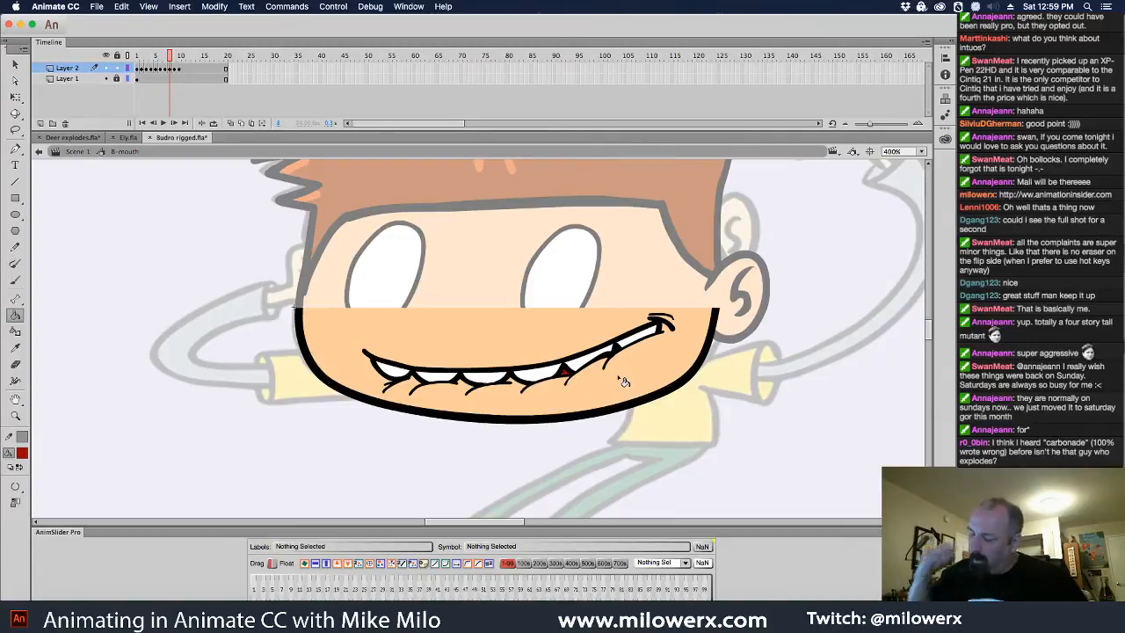
{"action": "key", "text": "comma"}
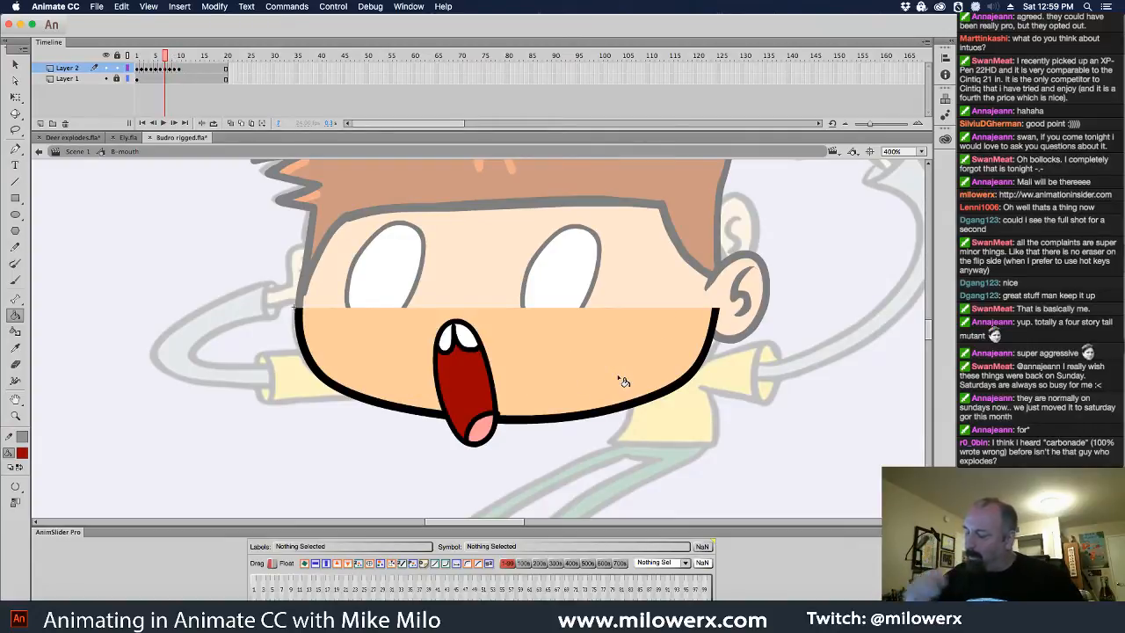
{"action": "left_click", "coordinate": [508, 403]}
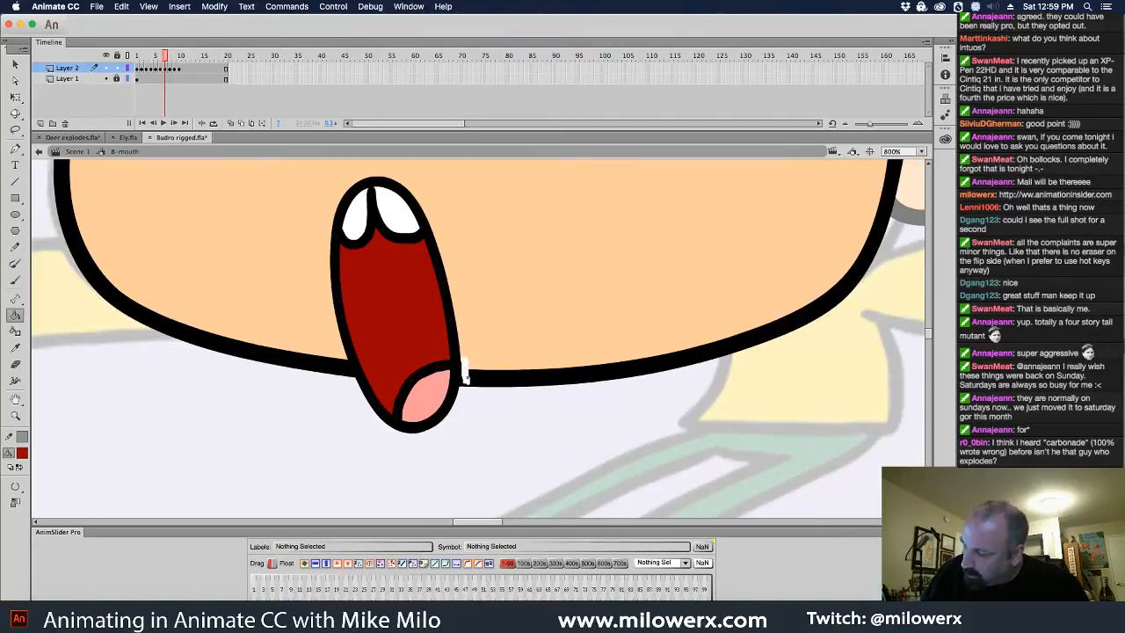
{"action": "left_click", "coordinate": [530, 358], "text": "alt+super"}
{"action": "left_click", "coordinate": [551, 375], "text": "alt+super"}
{"action": "left_click", "coordinate": [535, 371], "text": "super"}
{"action": "left_click_drag", "start_coordinate": [559, 384], "coordinate": [751, 466]}
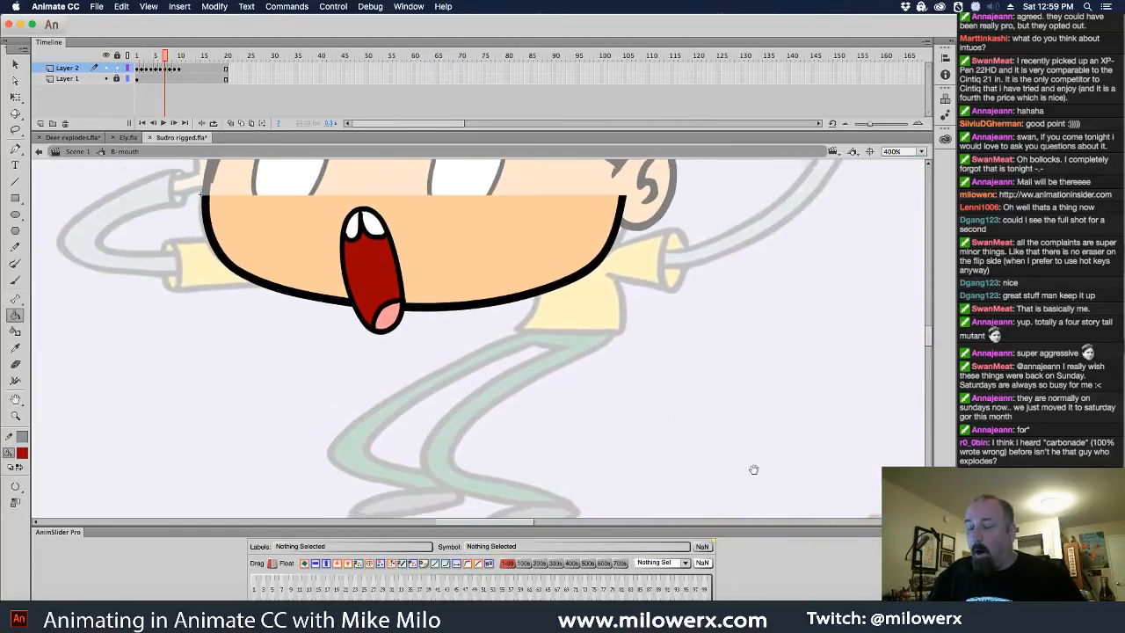
- Unlock Layer 1 and convert its frames 1 to 10 into keyframes, then return to frame 1
{"action": "left_click", "coordinate": [116, 78]}
{"action": "left_click", "coordinate": [137, 79]}
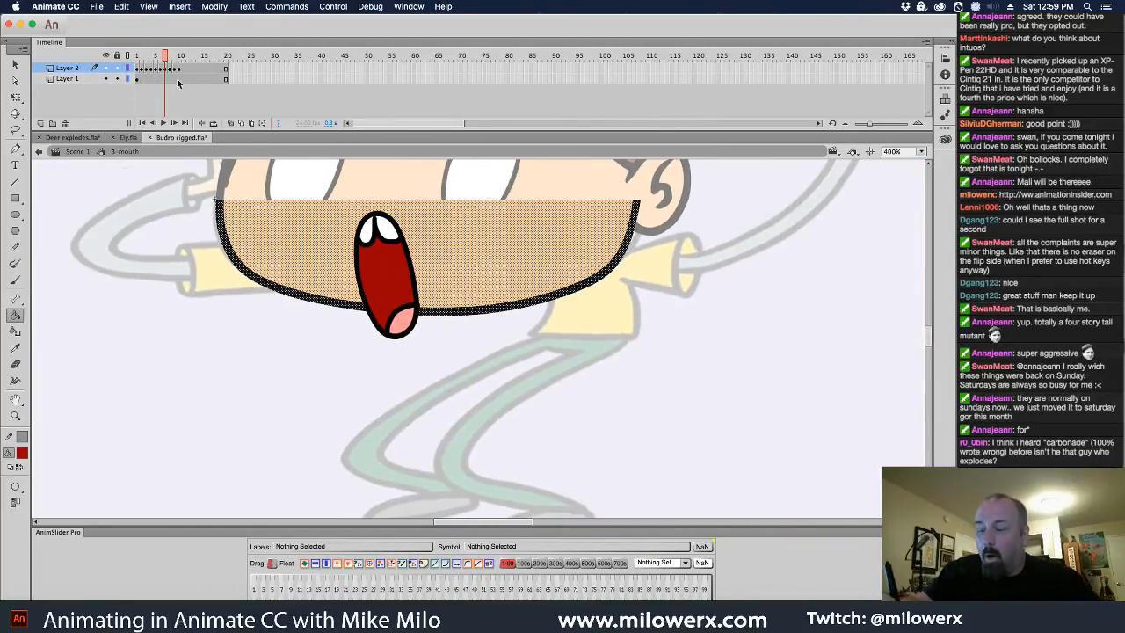
{"action": "left_click_drag", "start_coordinate": [179, 80], "coordinate": [138, 80]}
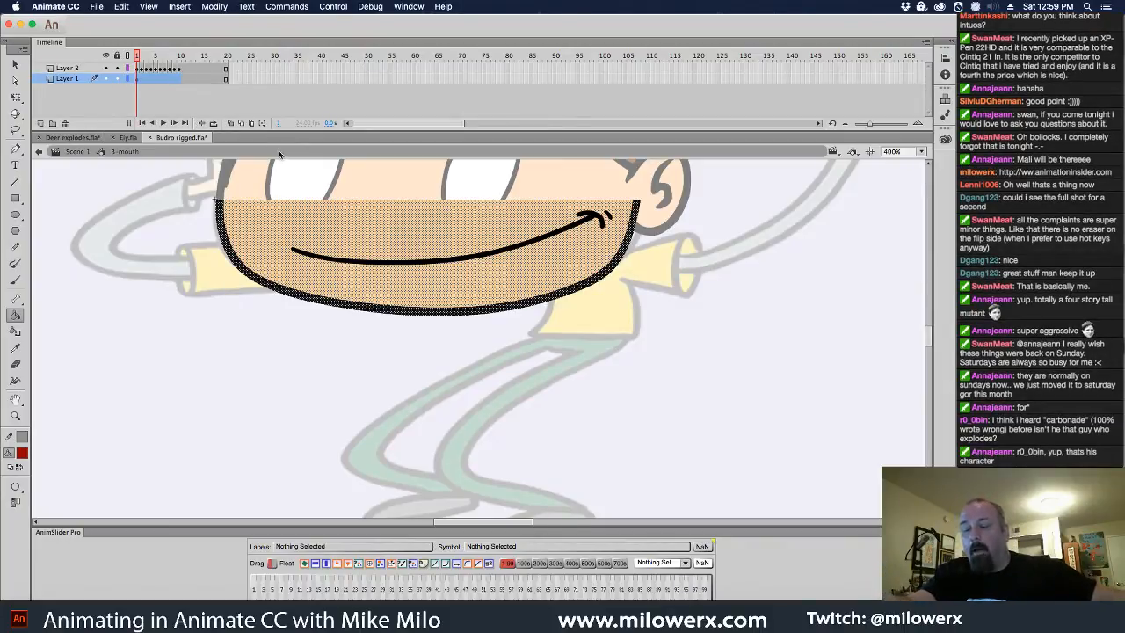
{"action": "key", "text": "F6"}
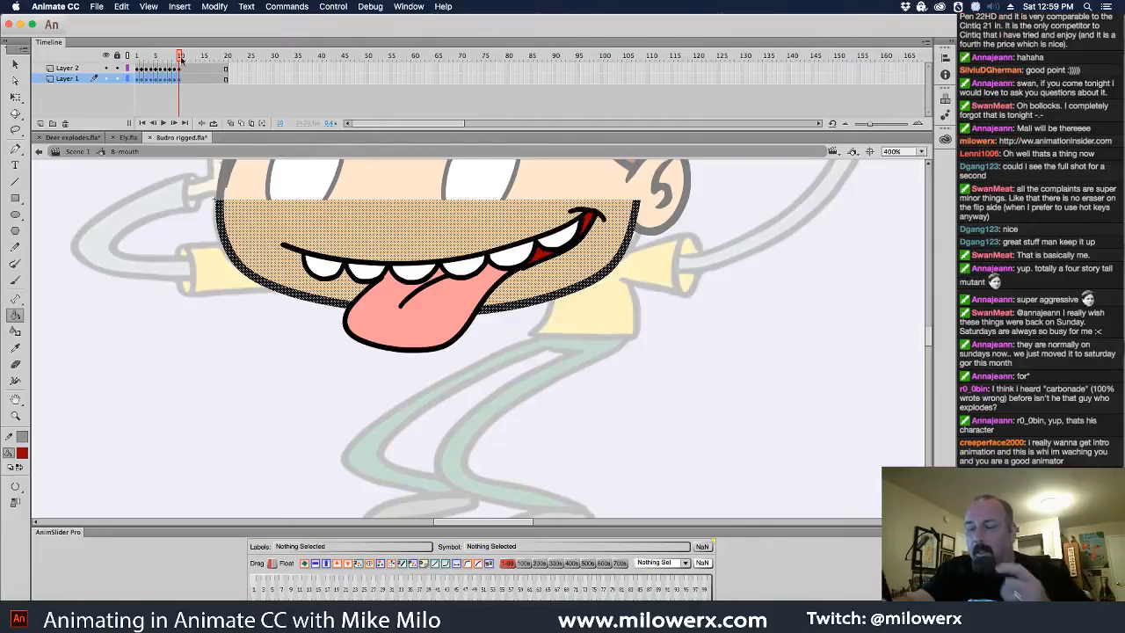
{"action": "left_click_drag", "start_coordinate": [180, 55], "coordinate": [136, 55]}
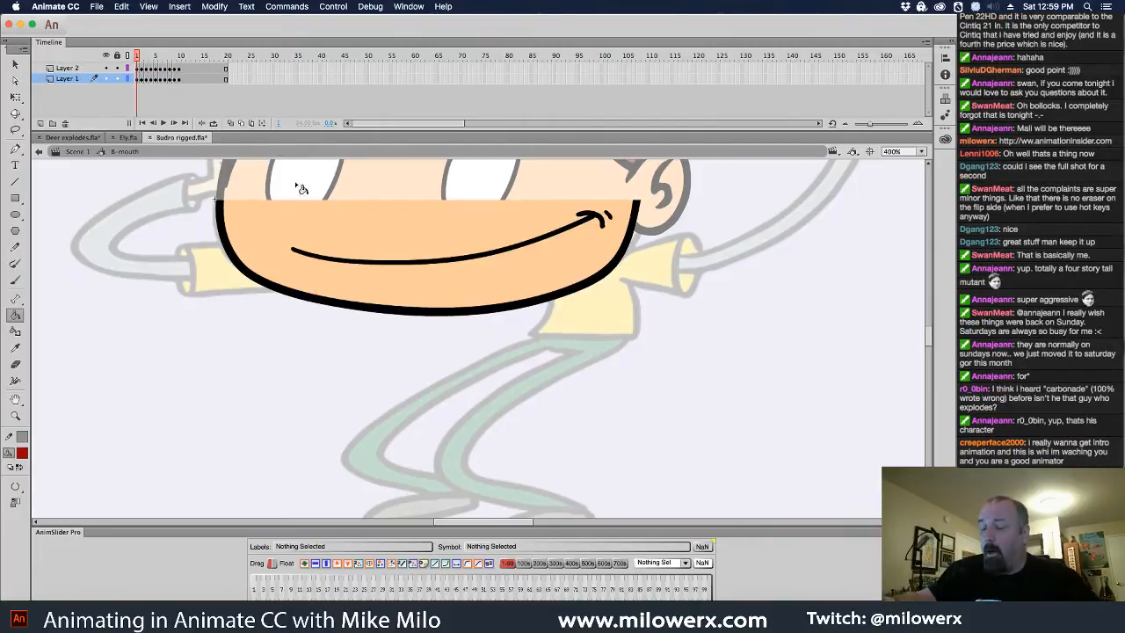
- Stretch the jaw on frame 2 of Layer 1 slightly downward with Free Transform, undoing the oversized first stretch
{"action": "left_click", "coordinate": [143, 80]}
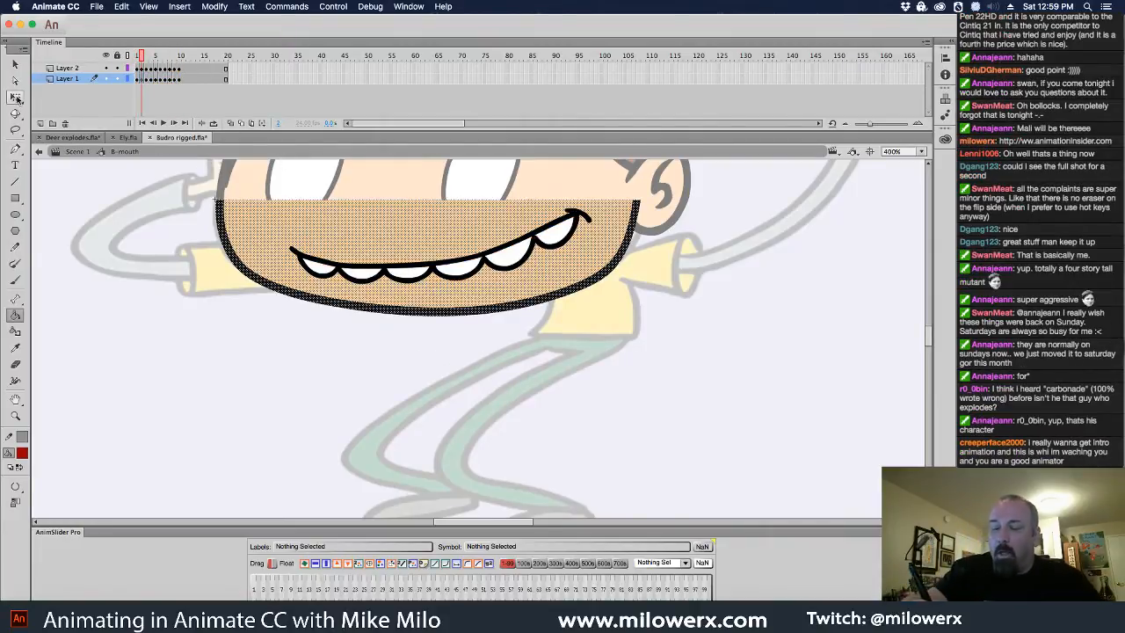
{"action": "left_click", "coordinate": [14, 97]}
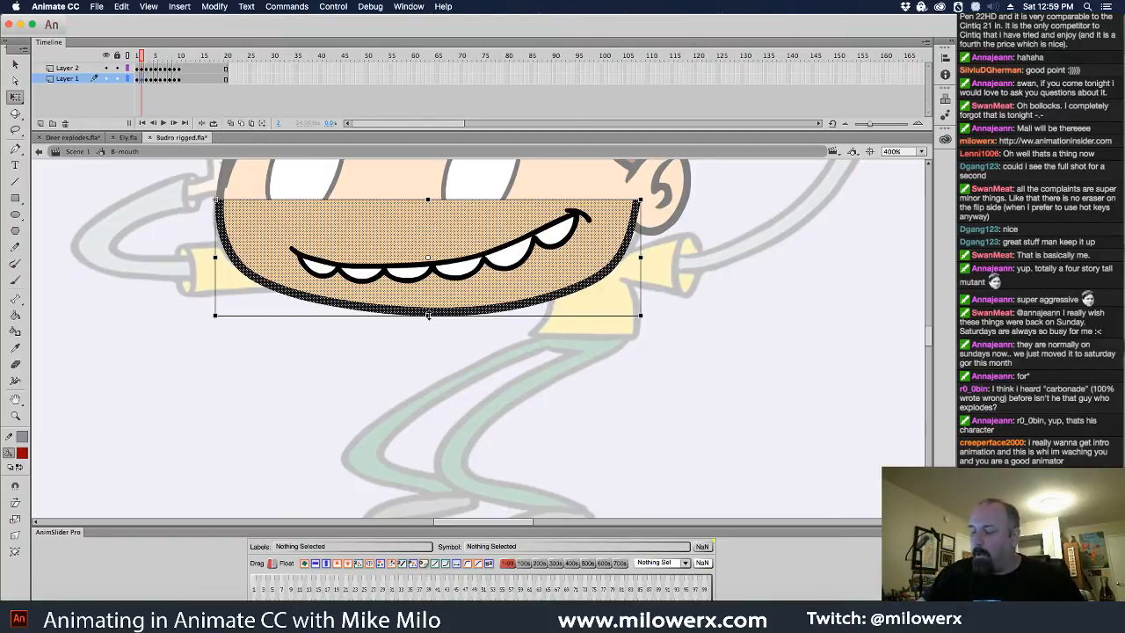
{"action": "left_click_drag", "start_coordinate": [428, 316], "coordinate": [428, 341]}
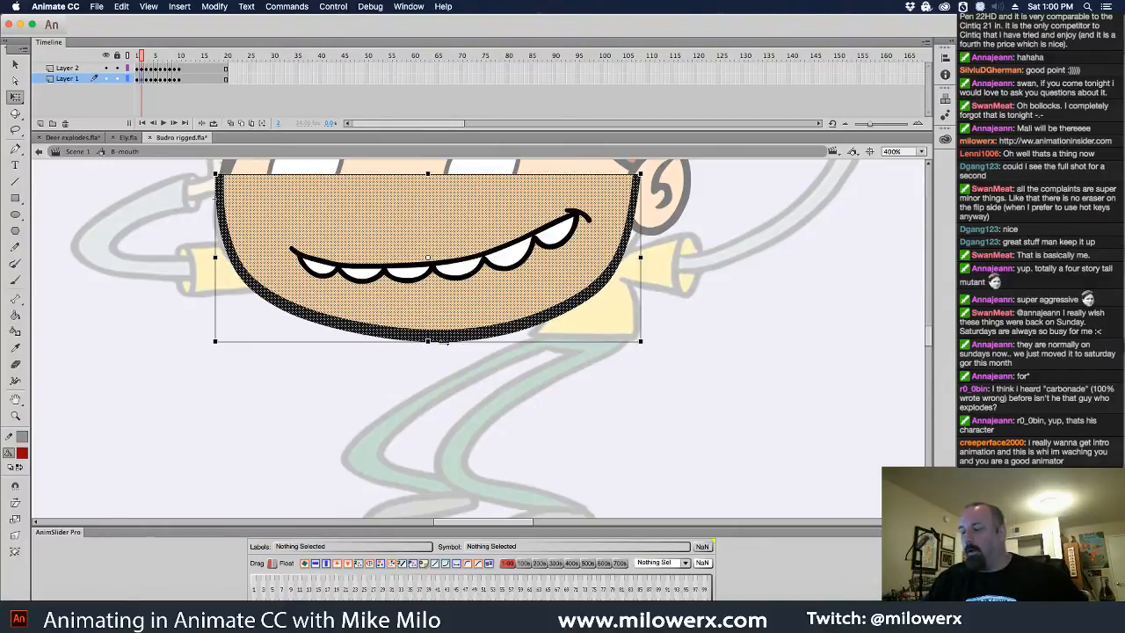
{"action": "key", "text": "super+z"}
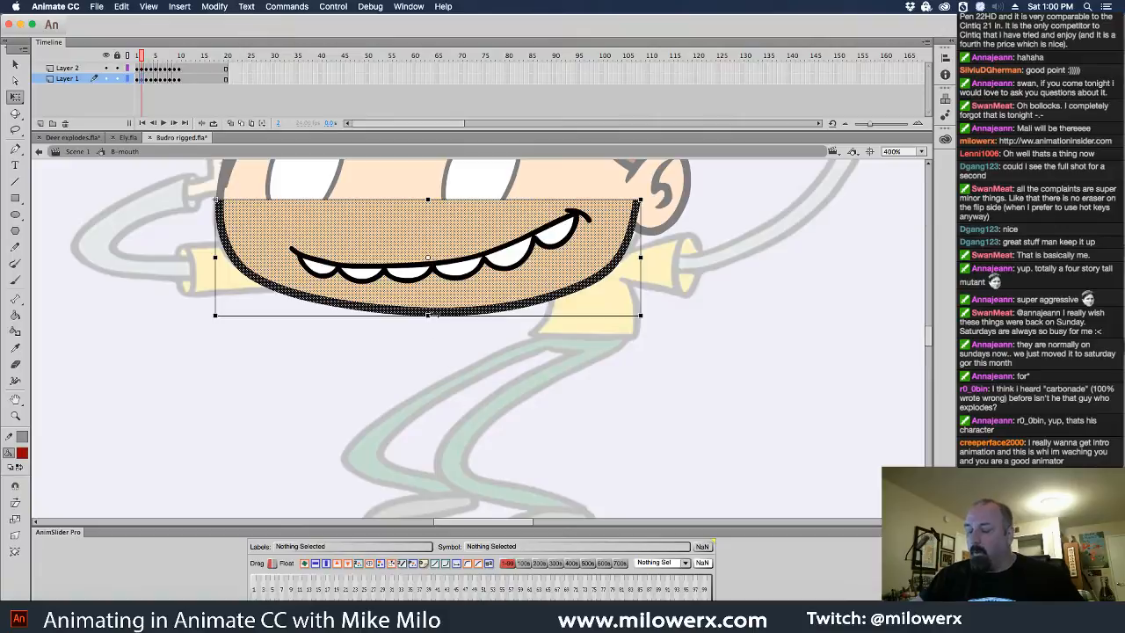
{"action": "left_click_drag", "start_coordinate": [428, 316], "coordinate": [428, 323]}
{"action": "left_click", "coordinate": [503, 387]}
- Flip between frames 1 and 2 to compare the jaw shapes
{"action": "key", "text": "comma"}
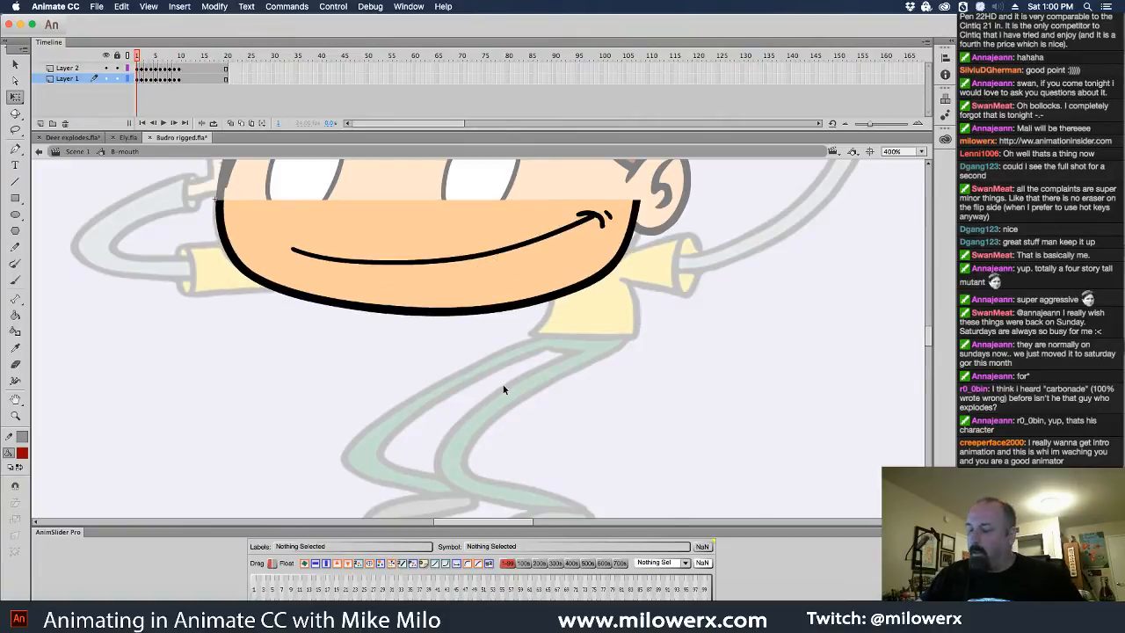
{"action": "key", "text": "period"}
{"action": "key", "text": "comma"}
{"action": "key", "text": "period"}
{"action": "key", "text": "comma"}
{"action": "key", "text": "period"}
{"action": "key", "text": "comma"}
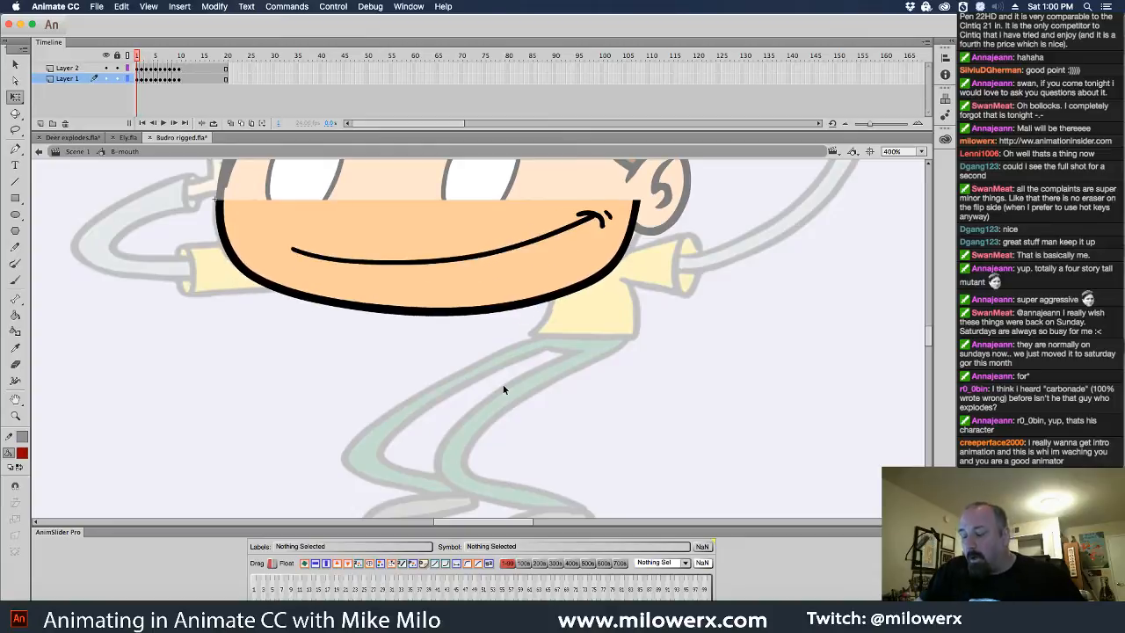
- Stretch the jaw on frame 3 of Layer 1 slightly downward, keeping its upper edge in place
{"action": "key", "text": "period"}
{"action": "key", "text": "period"}
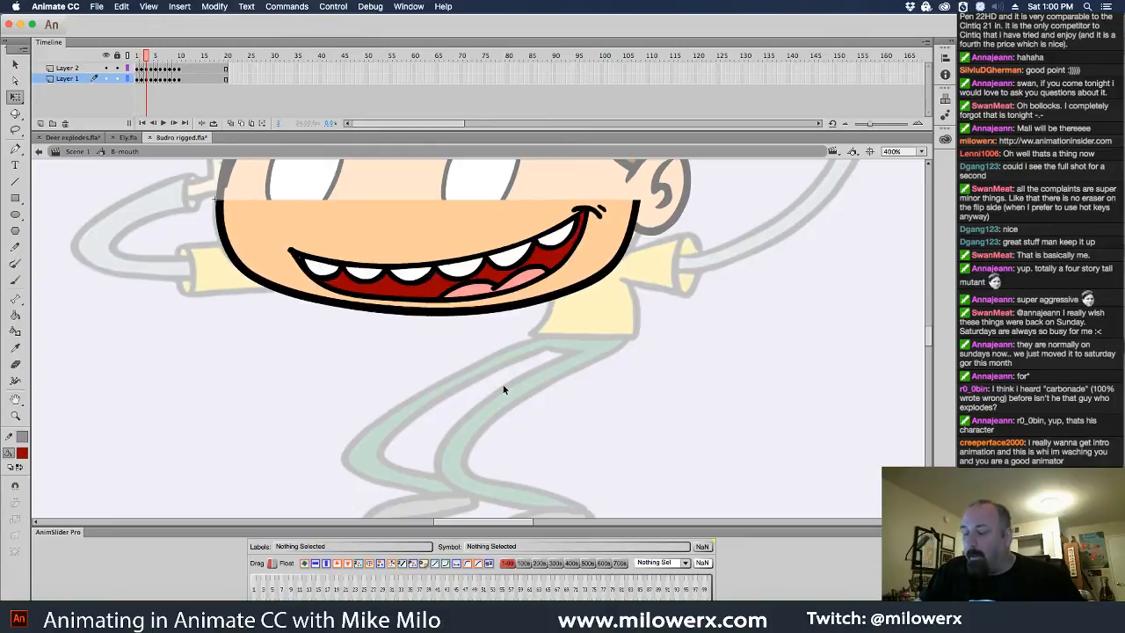
{"action": "left_click", "coordinate": [151, 80]}
{"action": "left_click_drag", "start_coordinate": [429, 316], "coordinate": [430, 324]}
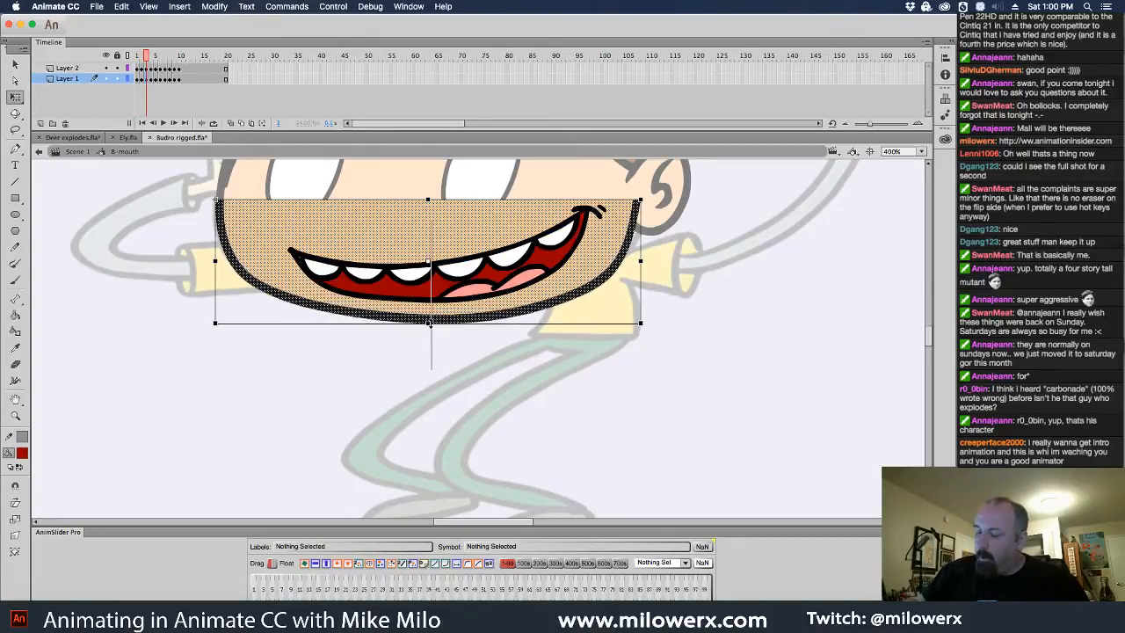
{"action": "left_click", "coordinate": [454, 378]}
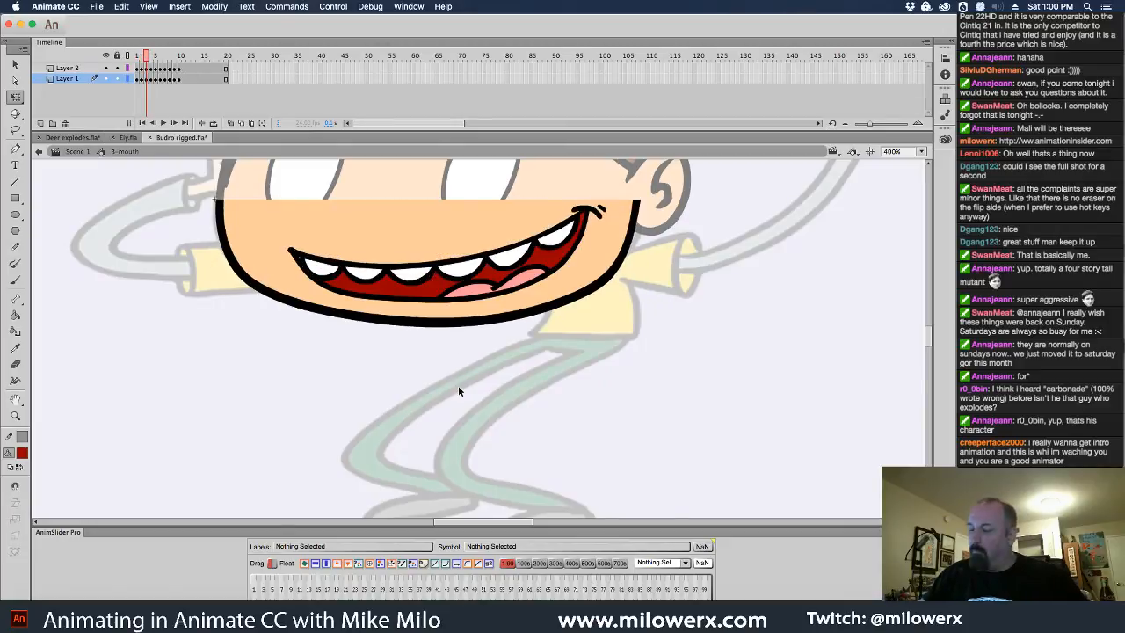
- Stretch the jaw on frame 4 of Layer 1 down below the open mouth and skew it slightly sideways
{"action": "key", "text": "period"}
{"action": "key", "text": "comma"}
{"action": "key", "text": "period"}
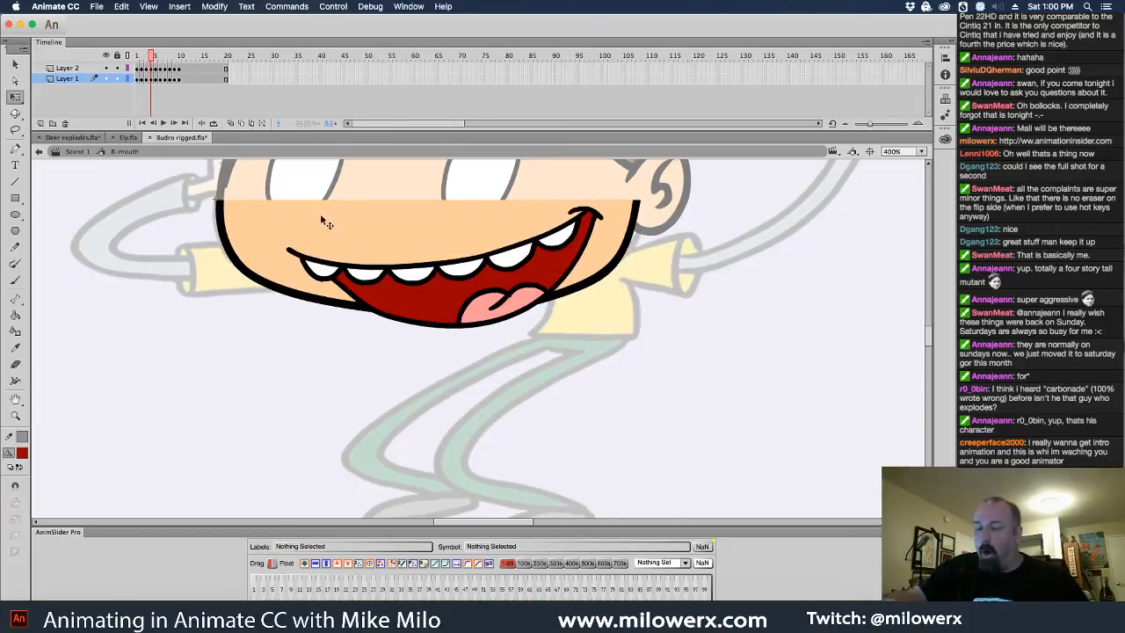
{"action": "left_click", "coordinate": [152, 80]}
{"action": "left_click_drag", "start_coordinate": [429, 320], "coordinate": [430, 345]}
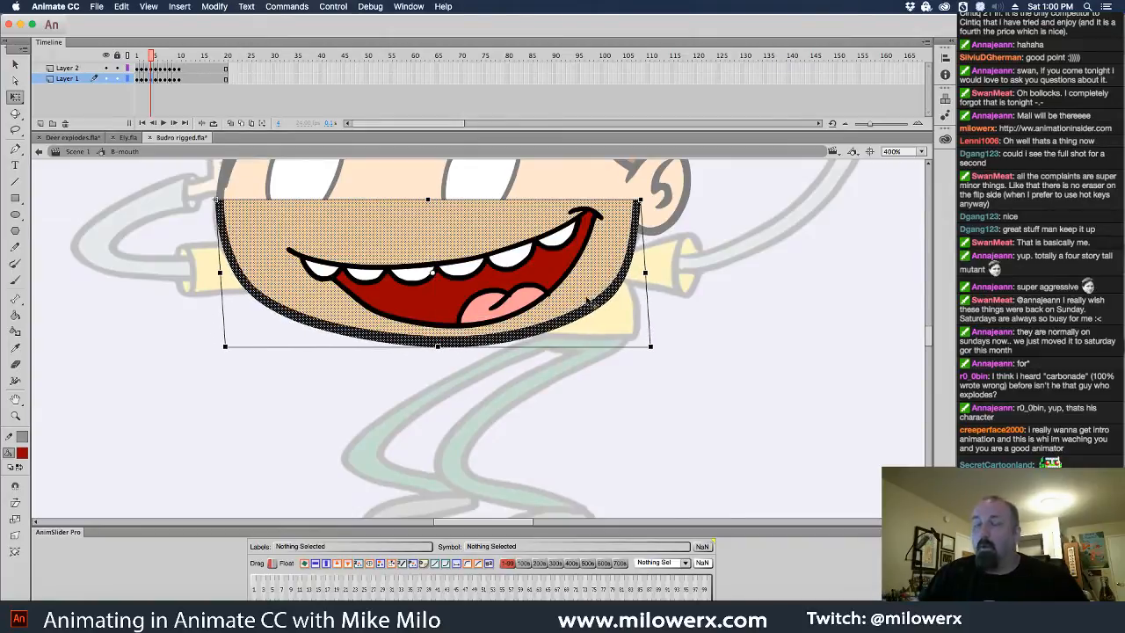
{"action": "left_click", "coordinate": [679, 272]}
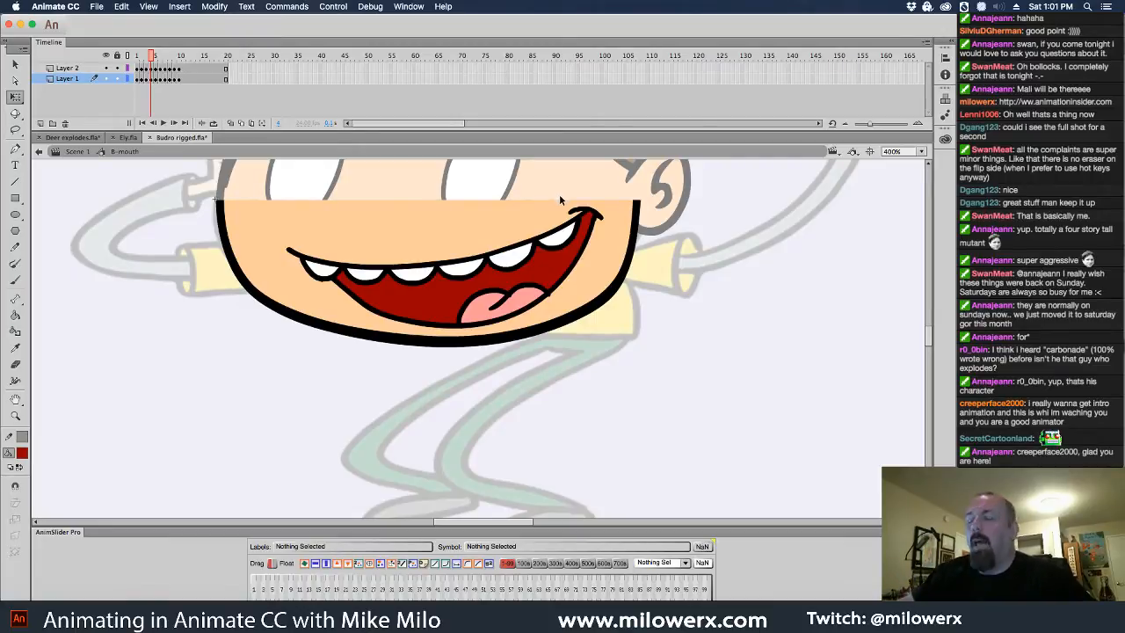
{"action": "left_click", "coordinate": [96, 7]}
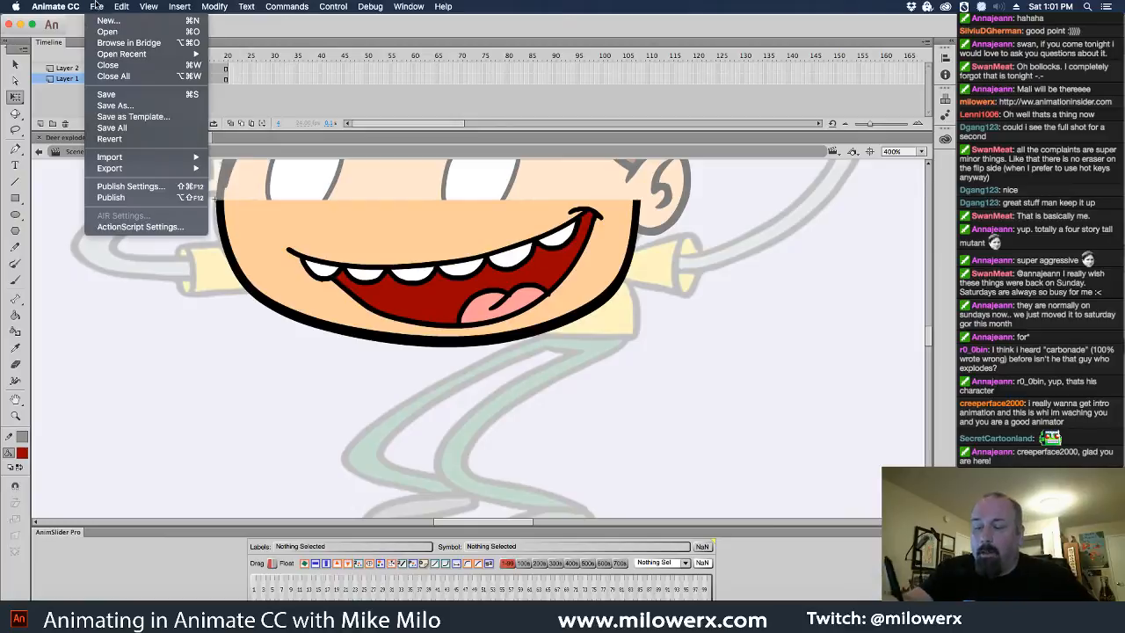
{"action": "mouse_move", "coordinate": [153, 57]}
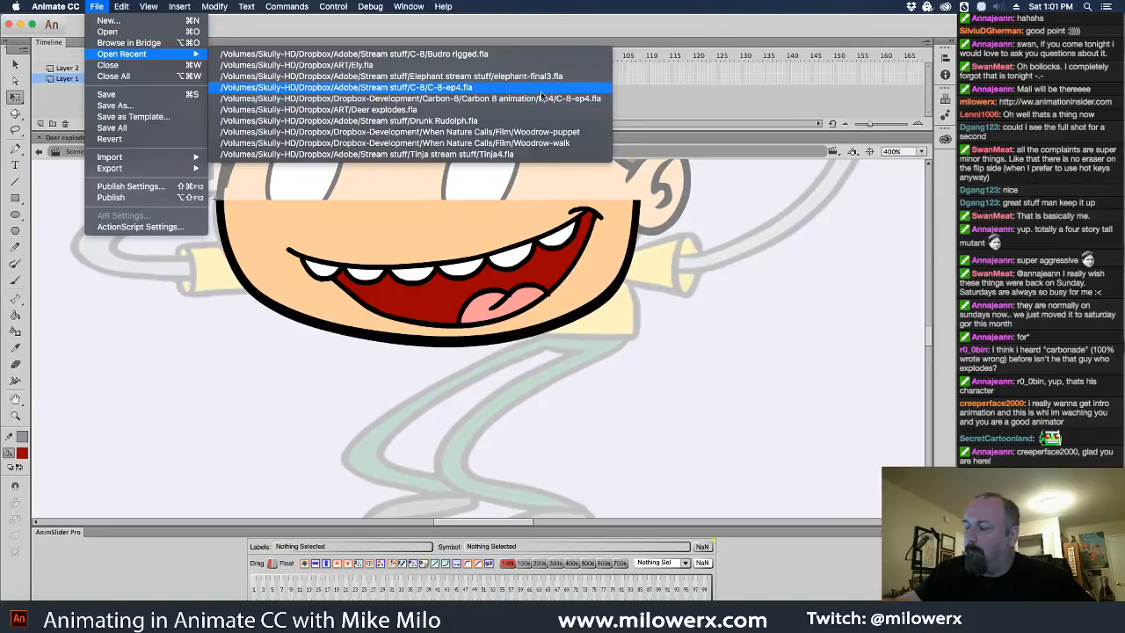
{"action": "left_click", "coordinate": [535, 18]}
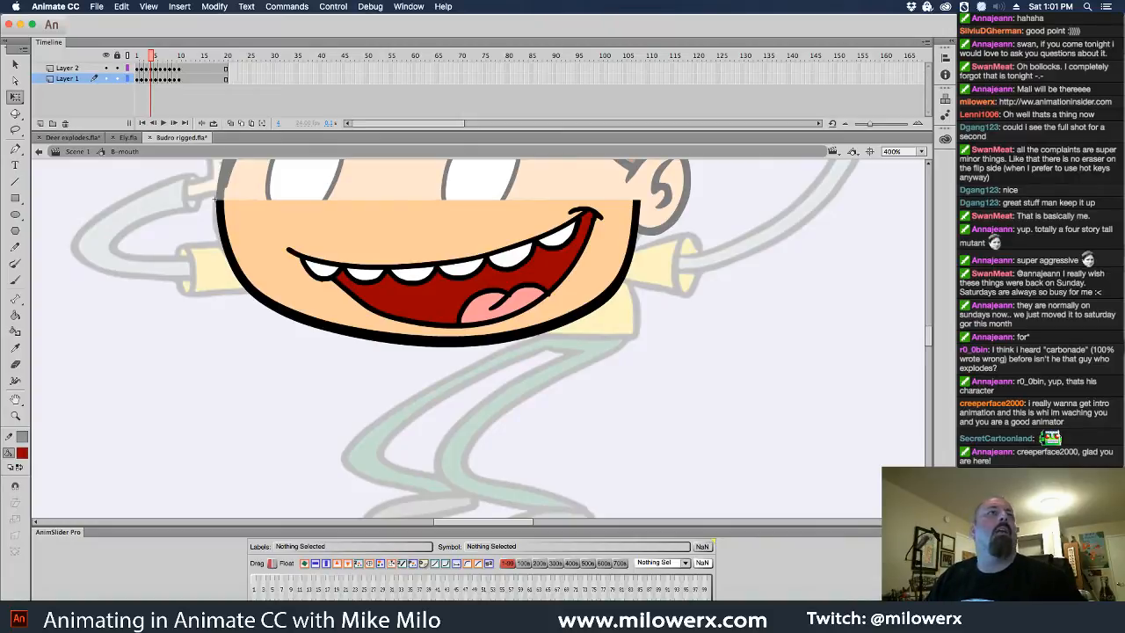
{"action": "key", "text": "super+Tab"}
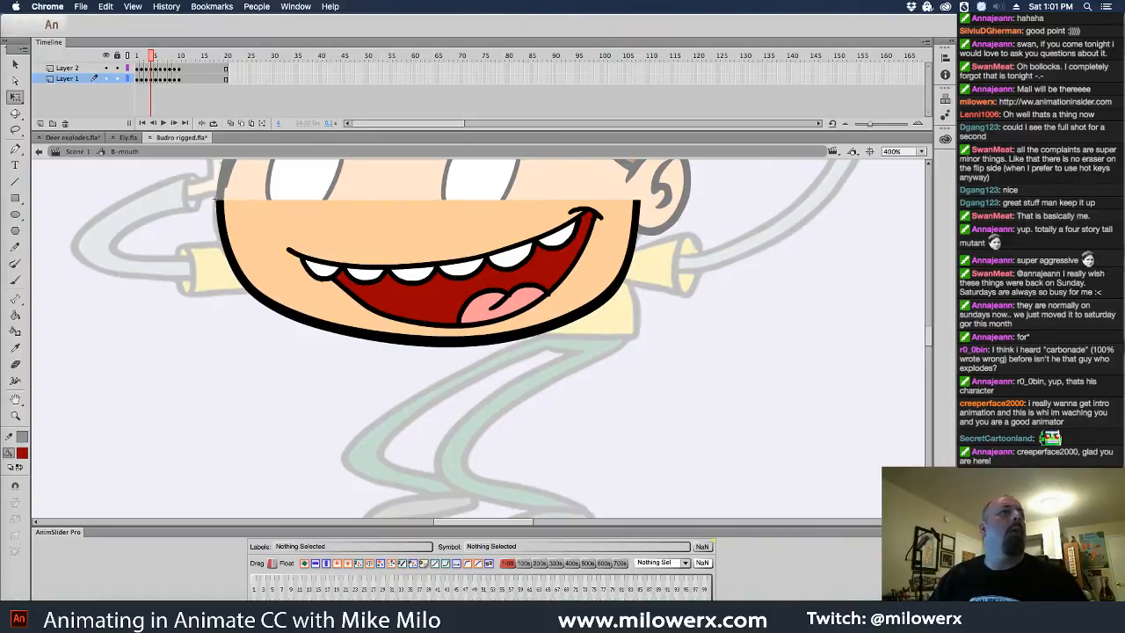
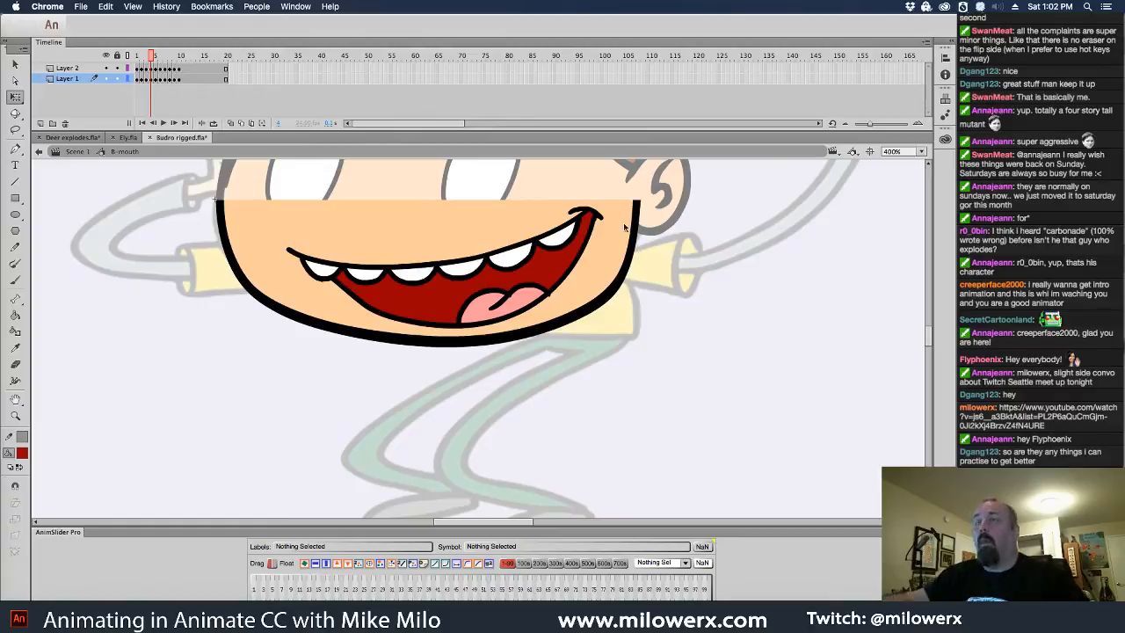
{"action": "left_click", "coordinate": [580, 34]}
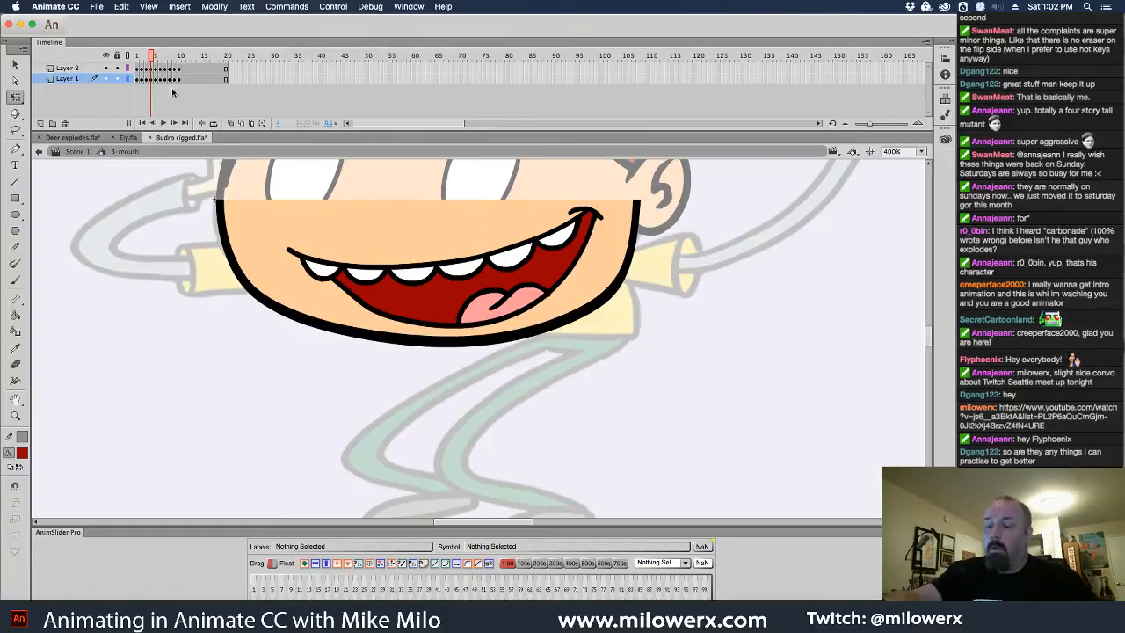
- Browse for a file to open, going through the Dropbox development folder into Carbon-8 and its Carbon 8 stuff subfolder
{"action": "left_click", "coordinate": [93, 6]}
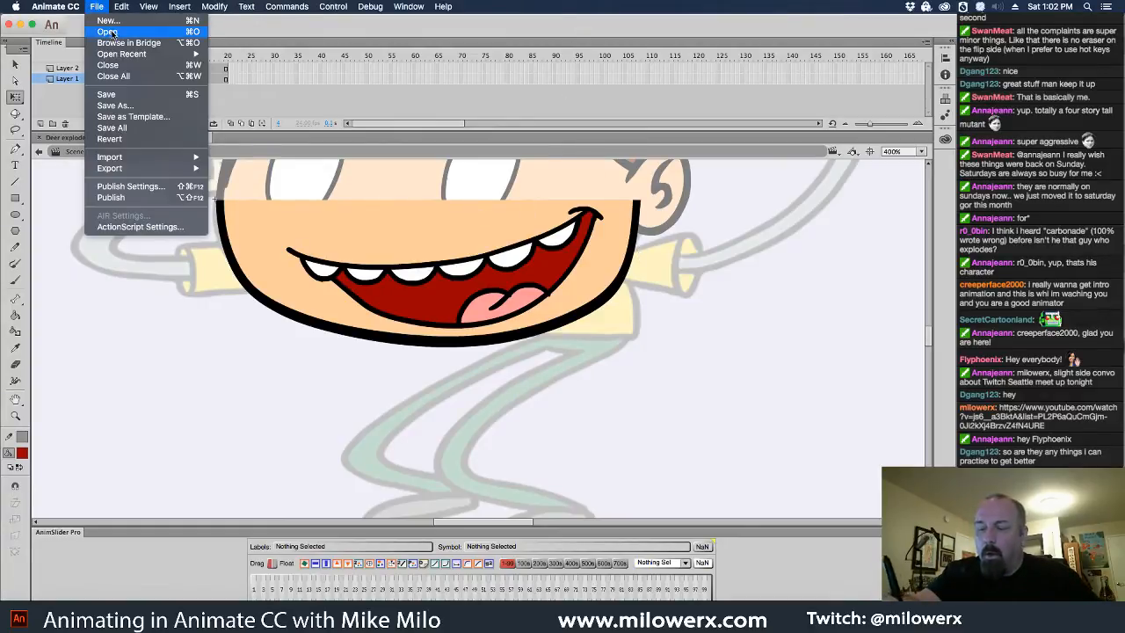
{"action": "left_click", "coordinate": [110, 32]}
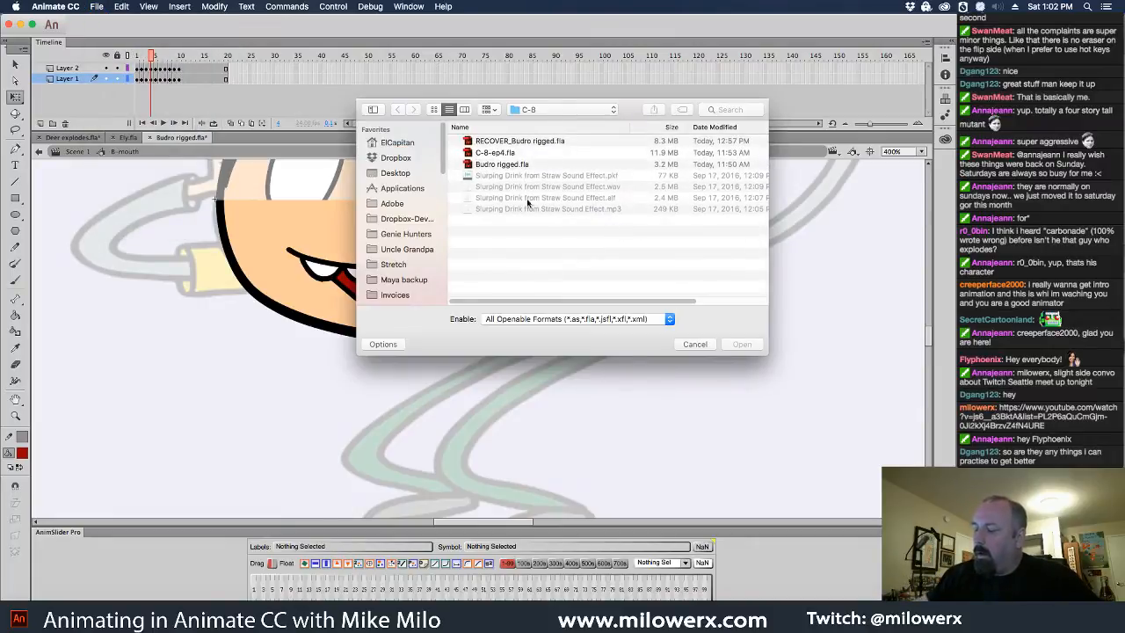
{"action": "left_click", "coordinate": [409, 159]}
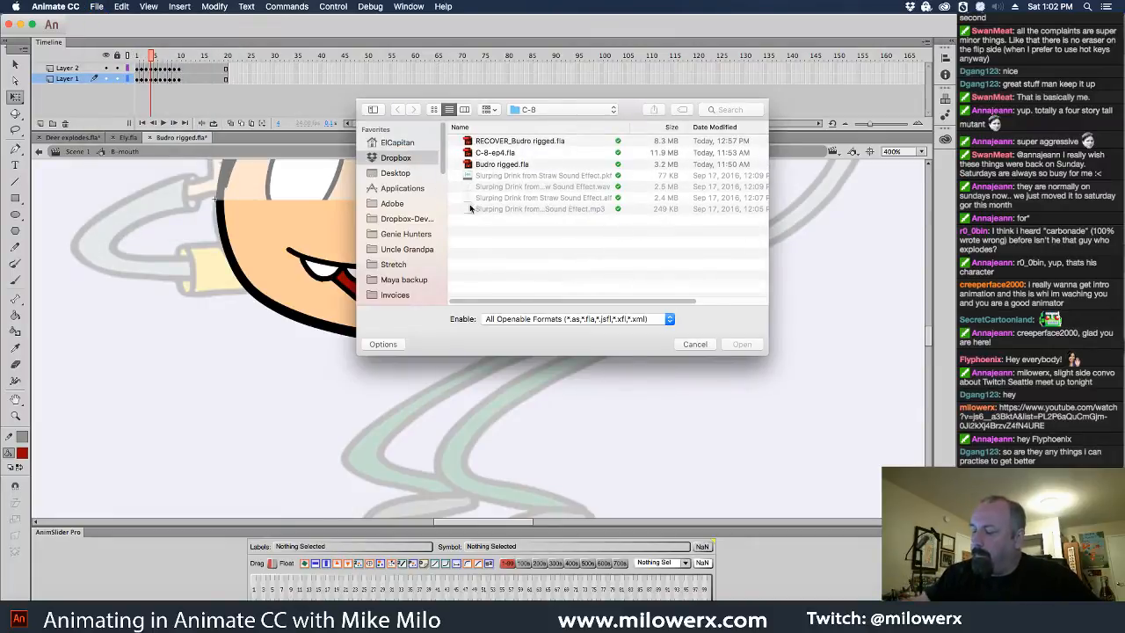
{"action": "left_click", "coordinate": [420, 220]}
{"action": "double_click", "coordinate": [469, 154]}
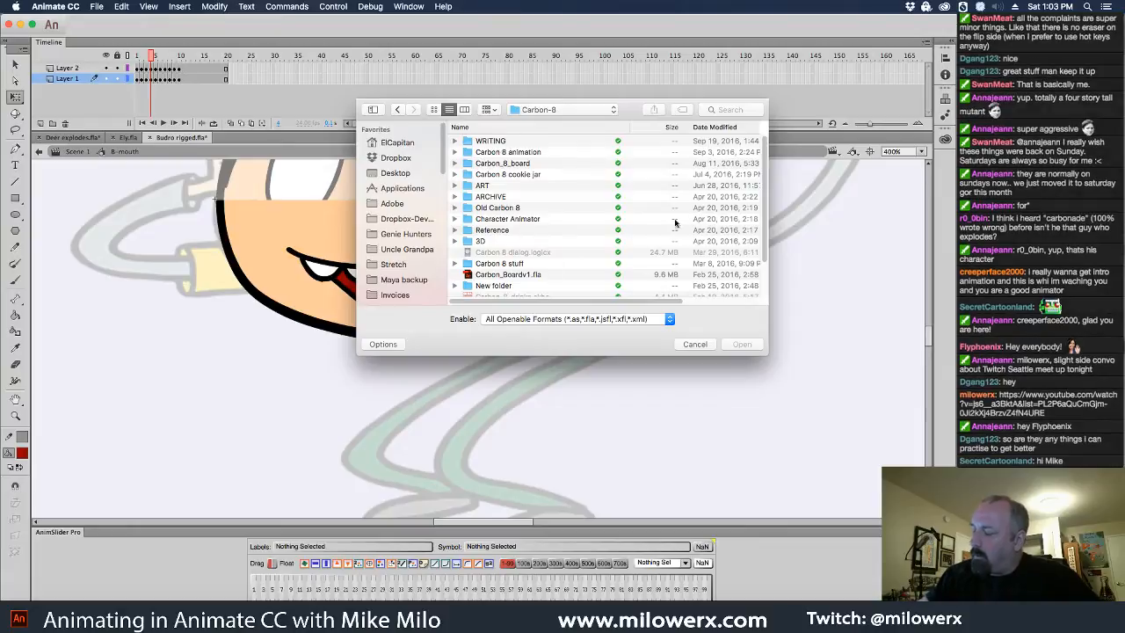
{"action": "scroll", "coordinate": [675, 220], "scroll_direction": "down", "scroll_amount": 3}
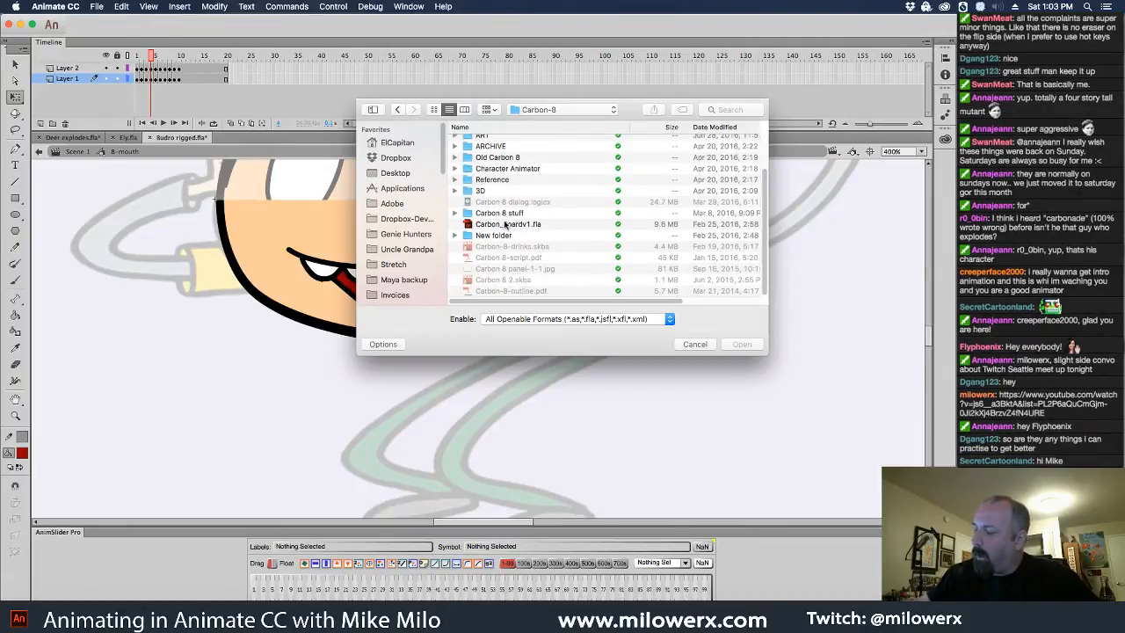
{"action": "double_click", "coordinate": [476, 215]}
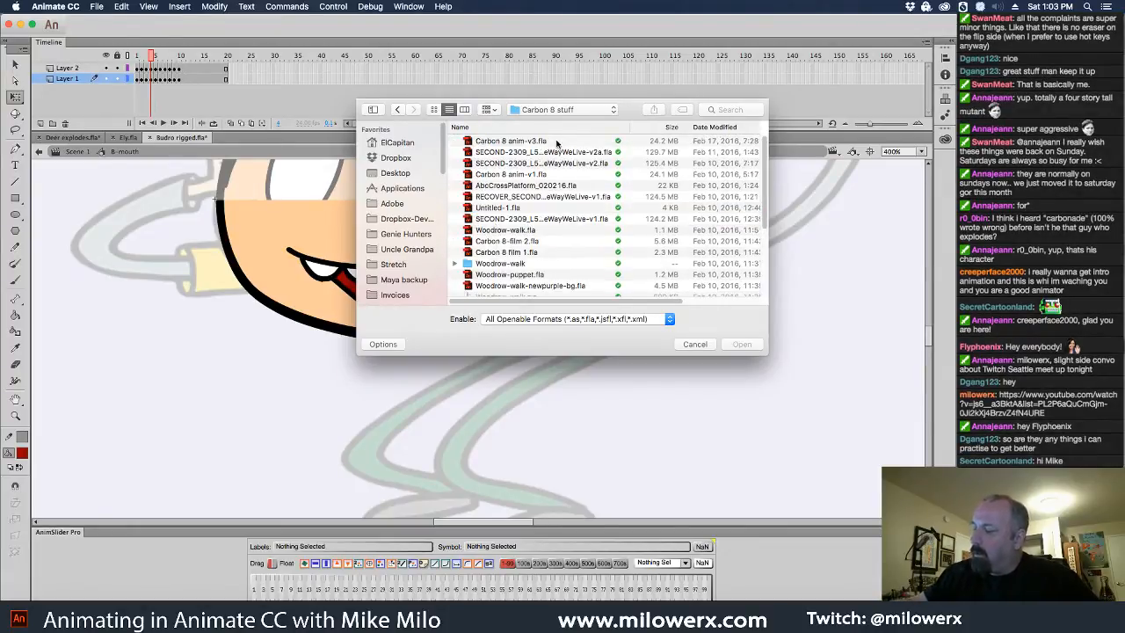
- Sort the Carbon 8 stuff folder by name and by modification date, and open Carbon 8 anim-v3.fla
{"action": "left_click", "coordinate": [552, 129]}
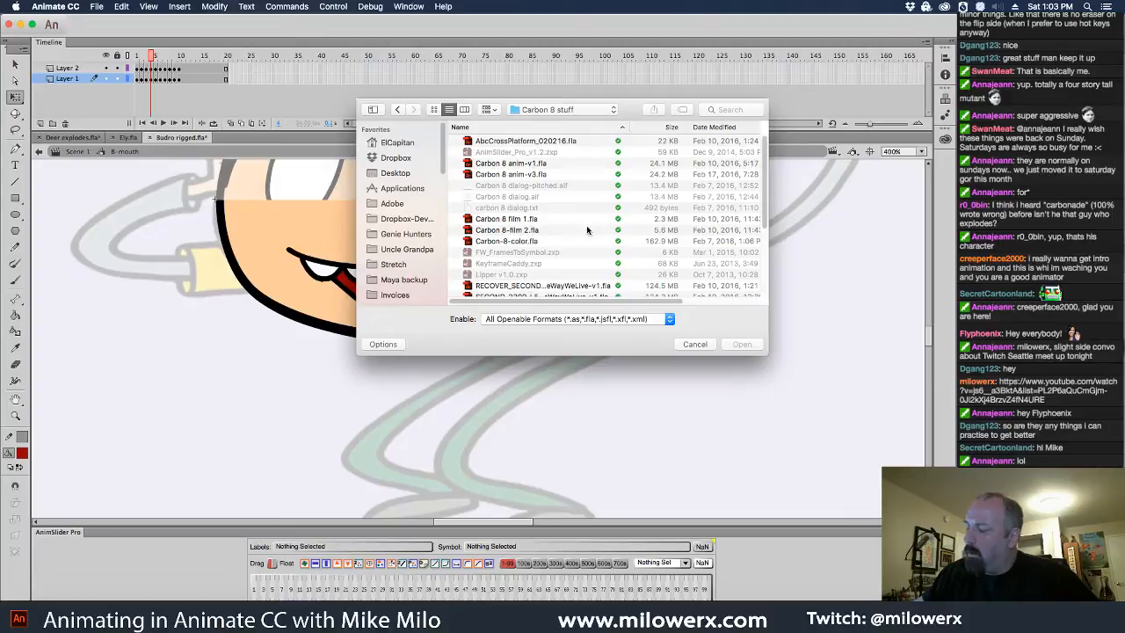
{"action": "left_click", "coordinate": [521, 232]}
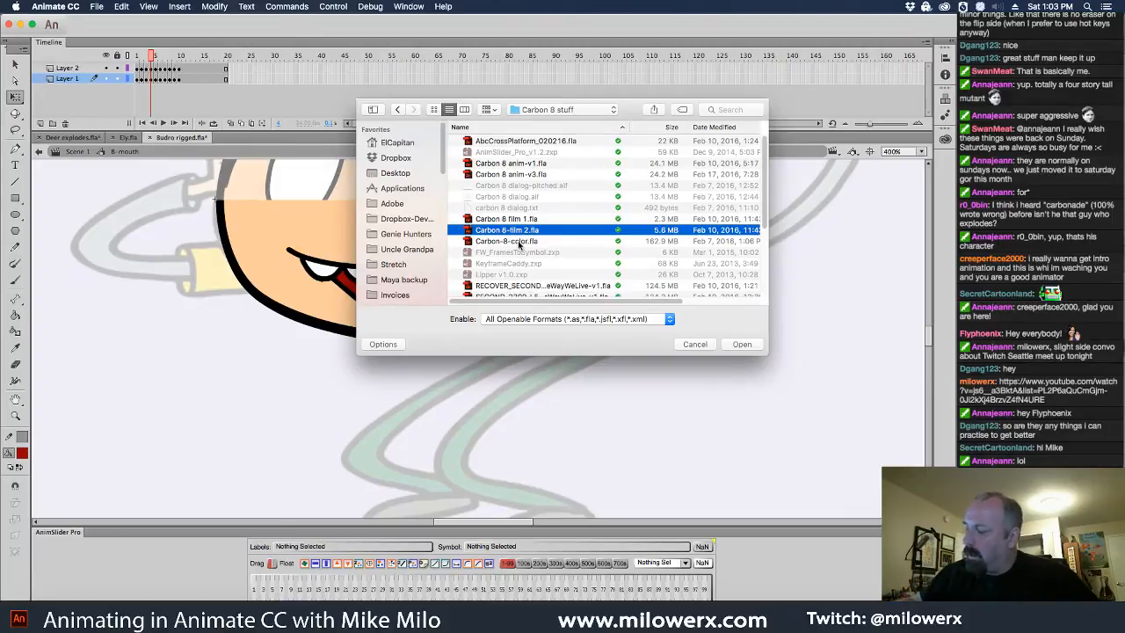
{"action": "left_click", "coordinate": [519, 245]}
{"action": "scroll", "coordinate": [764, 190], "scroll_direction": "down", "scroll_amount": 1}
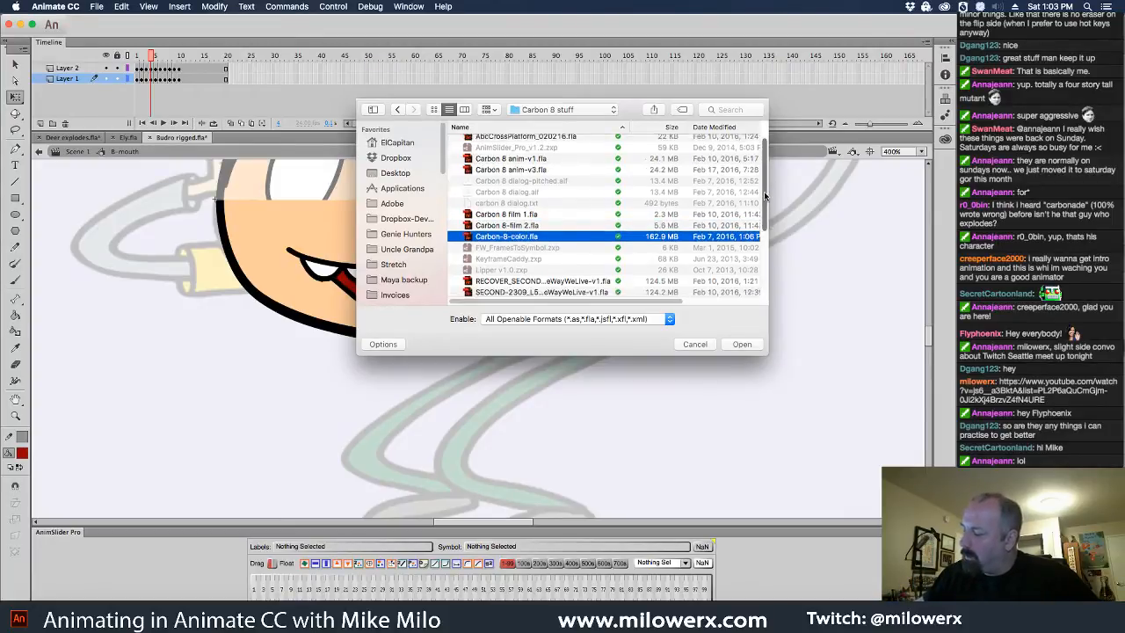
{"action": "mouse_move", "coordinate": [763, 190]}
{"action": "left_mouse_down"}
{"action": "mouse_move", "coordinate": [766, 272]}
{"action": "mouse_move", "coordinate": [771, 176]}
{"action": "left_mouse_up"}
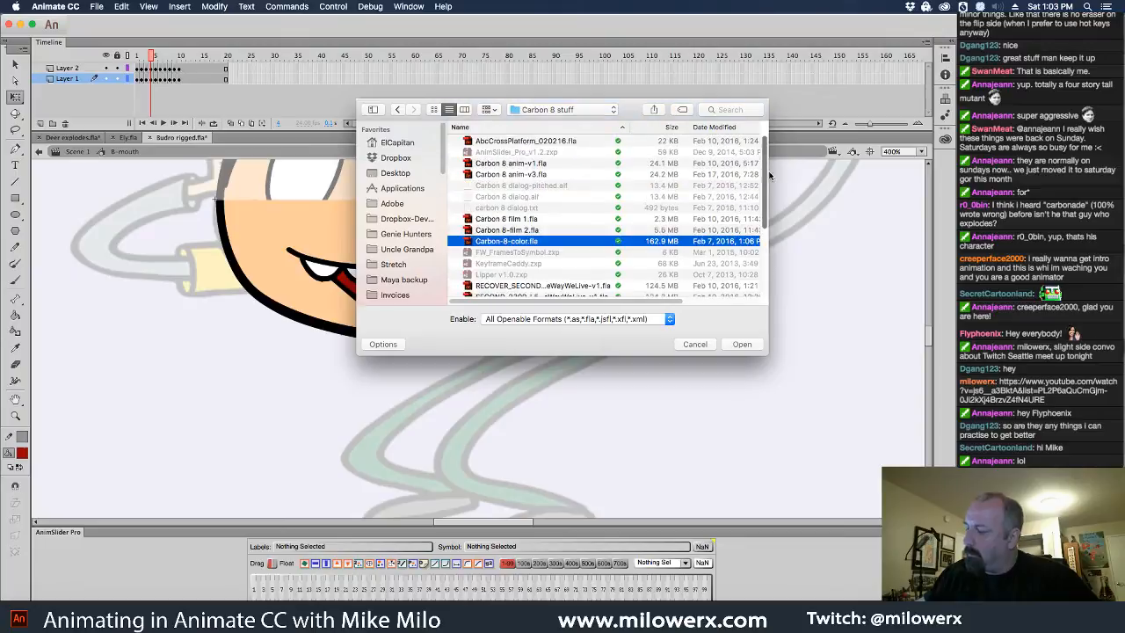
{"action": "left_click", "coordinate": [728, 130]}
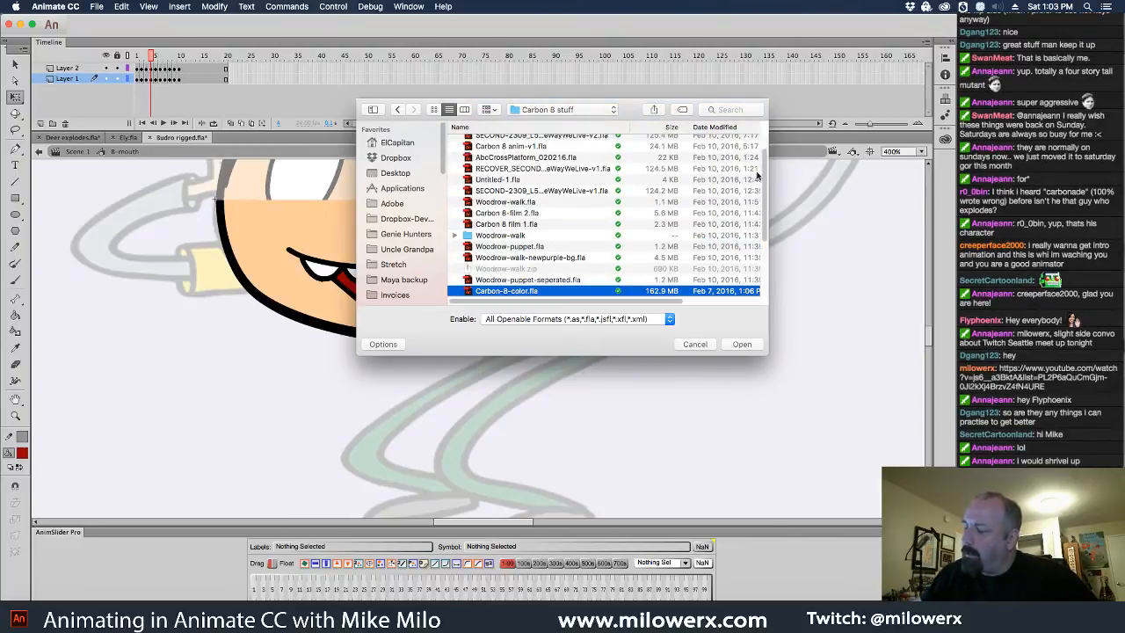
{"action": "scroll", "coordinate": [761, 179], "scroll_direction": "up", "scroll_amount": 3}
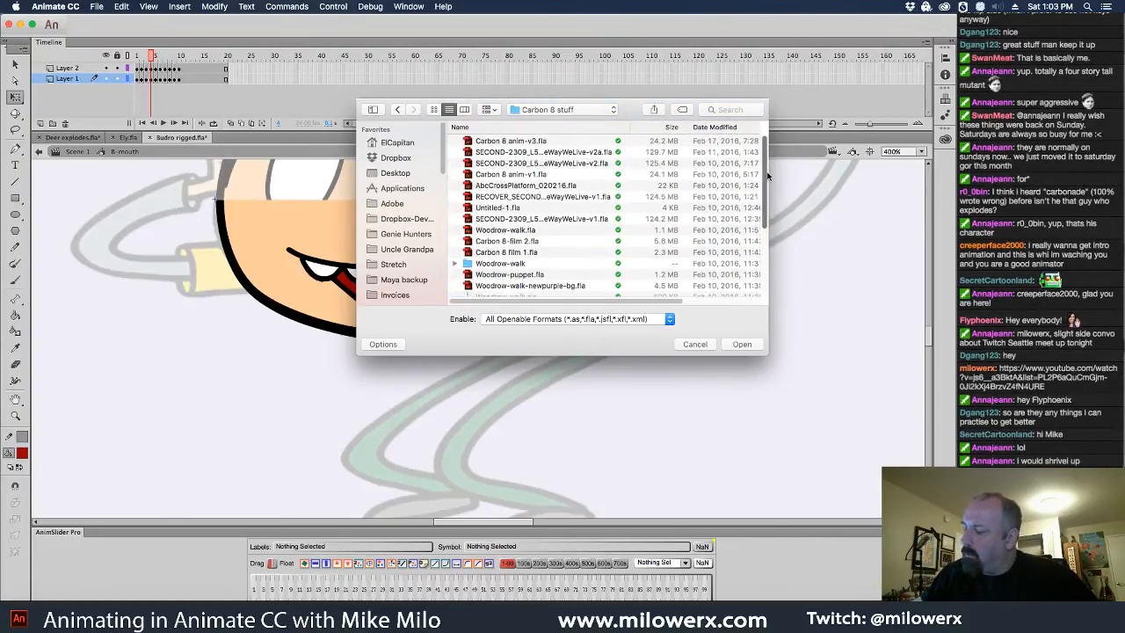
{"action": "left_click", "coordinate": [533, 143]}
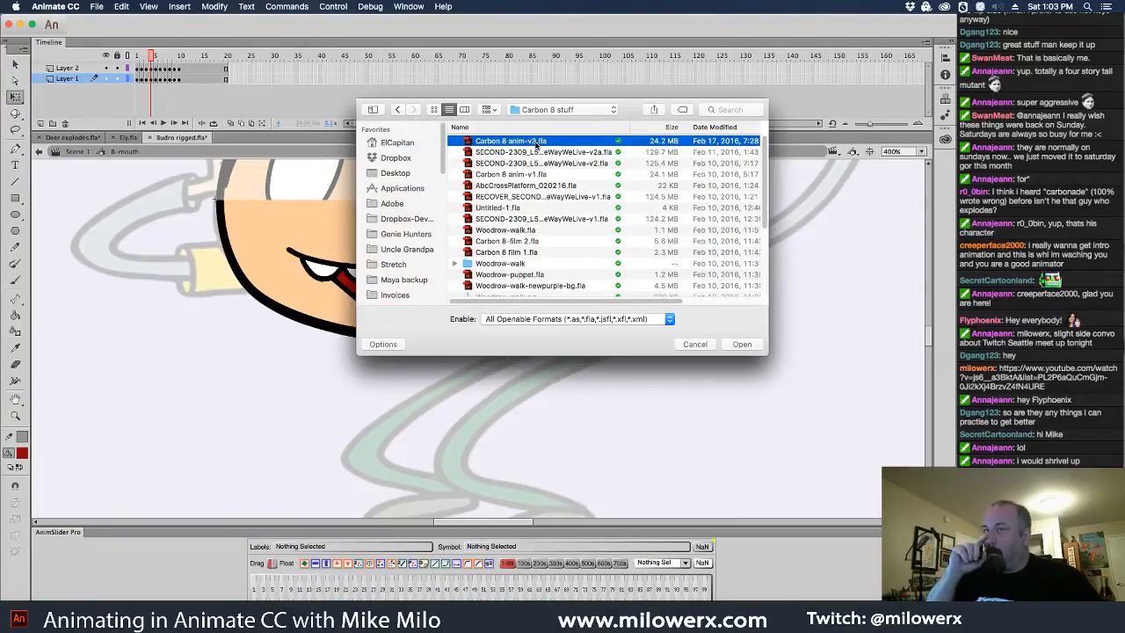
{"action": "double_click", "coordinate": [535, 144]}
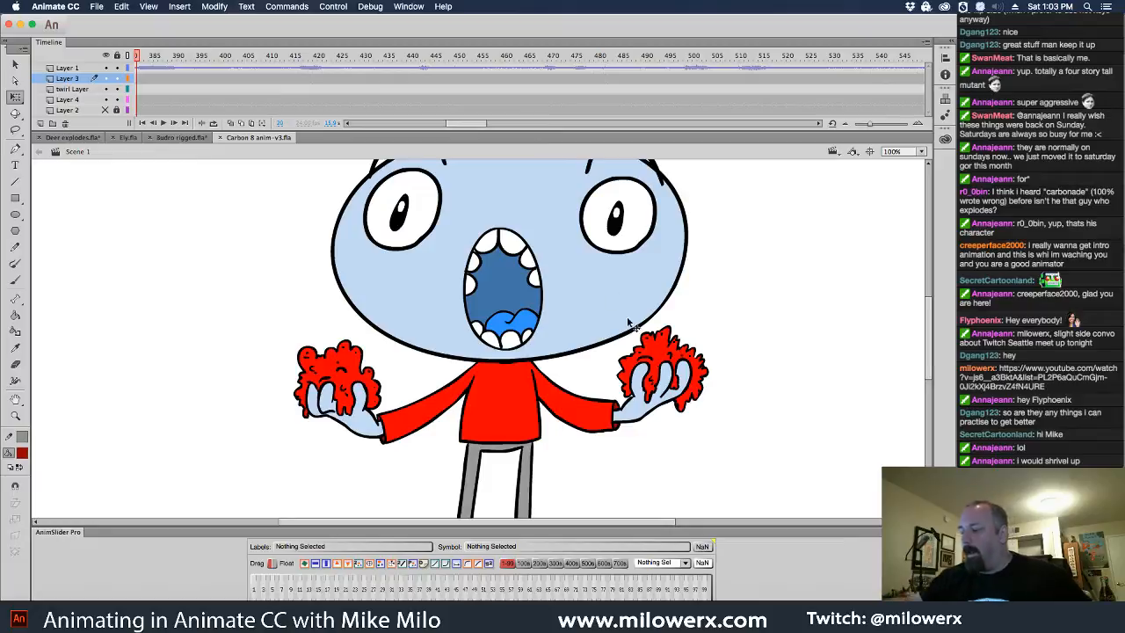
- Look over the Carbon 8 animation from its first frame, briefly showing Layer 2, and close the file without saving
{"action": "left_click_drag", "start_coordinate": [464, 124], "coordinate": [369, 124]}
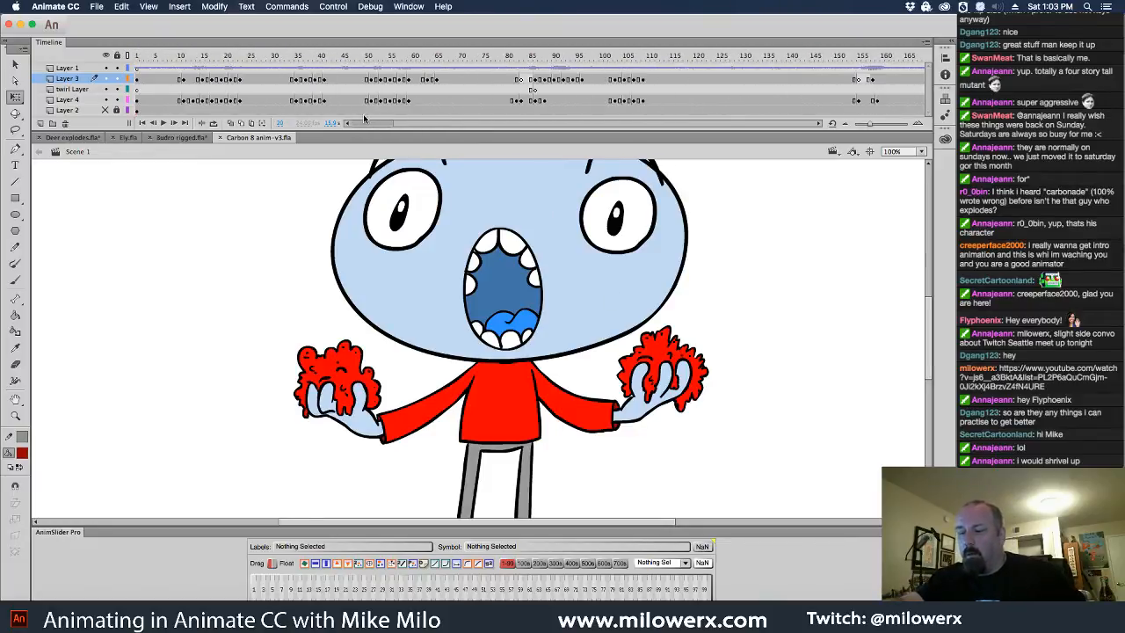
{"action": "left_click", "coordinate": [107, 110]}
{"action": "left_click", "coordinate": [566, 272], "text": "alt+super"}
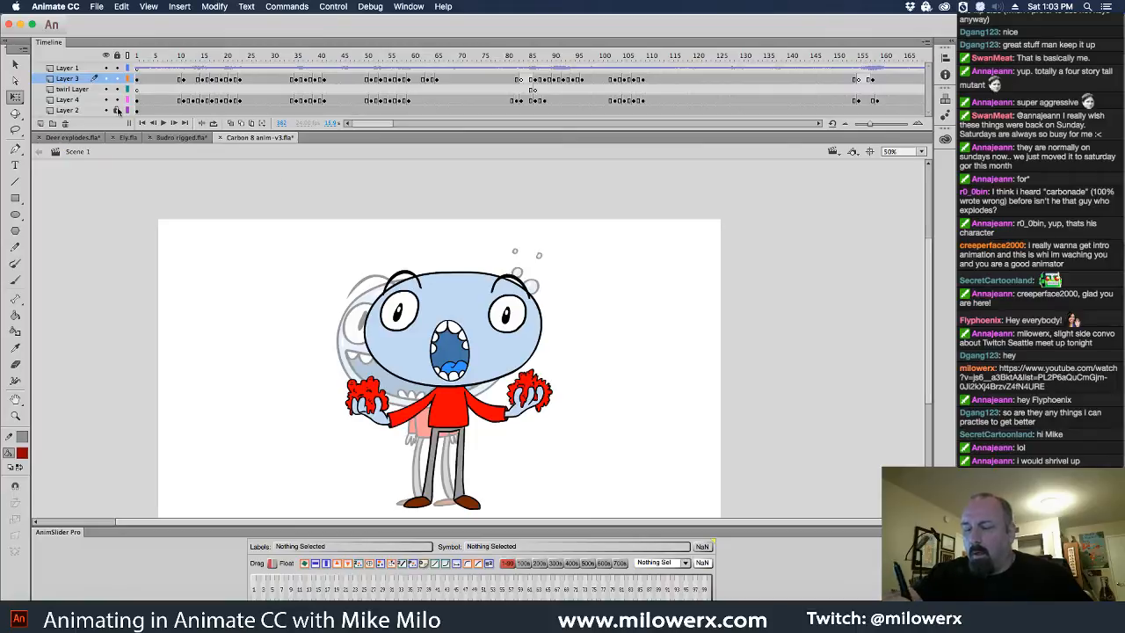
{"action": "left_click", "coordinate": [105, 110]}
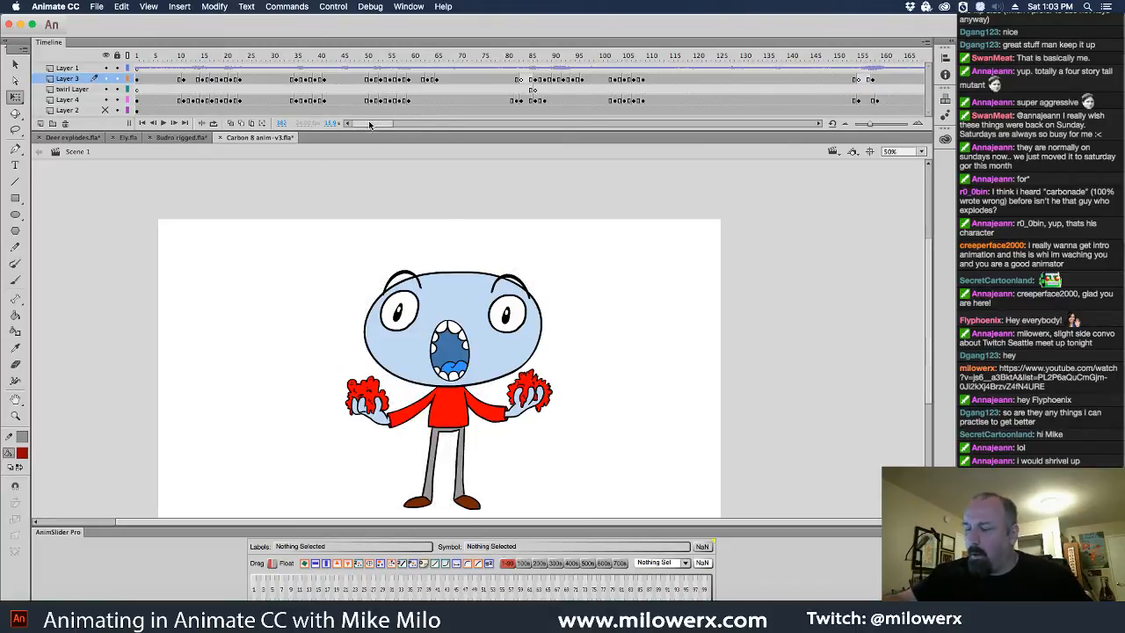
{"action": "left_click_drag", "start_coordinate": [155, 57], "coordinate": [105, 53]}
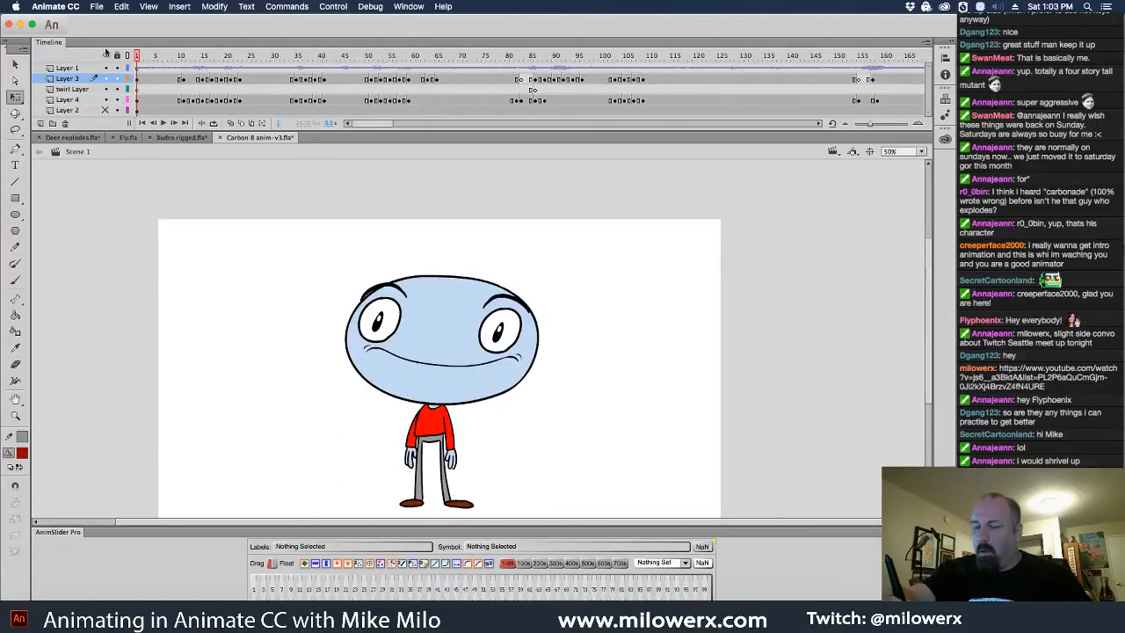
{"action": "left_click", "coordinate": [220, 137]}
{"action": "left_click", "coordinate": [565, 332]}
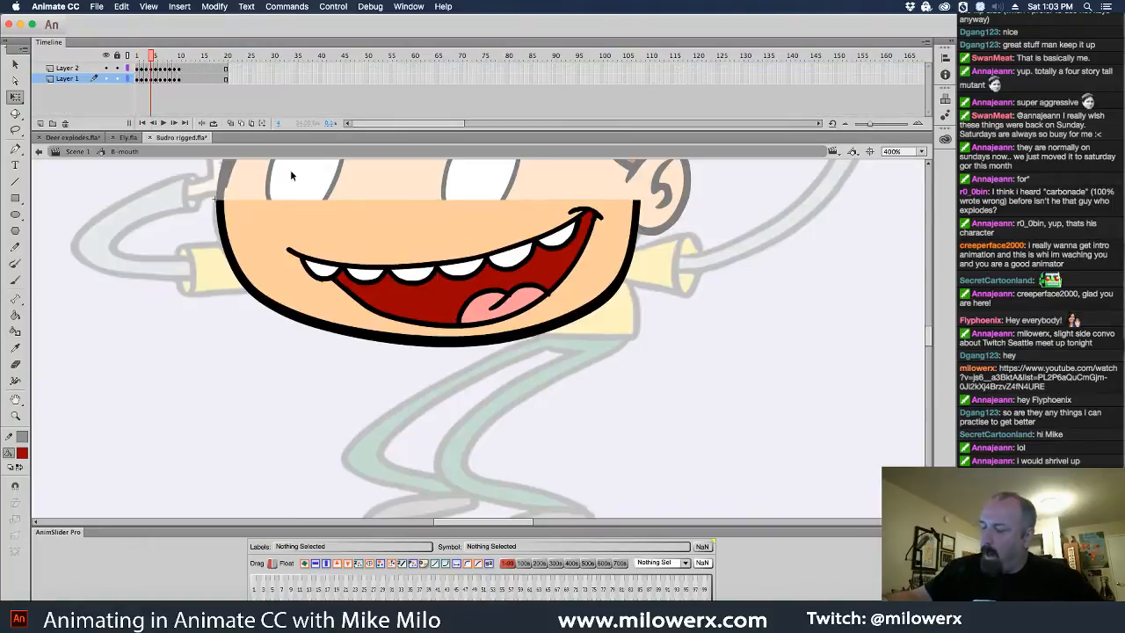
{"action": "left_click", "coordinate": [93, 6]}
{"action": "left_click", "coordinate": [107, 31]}
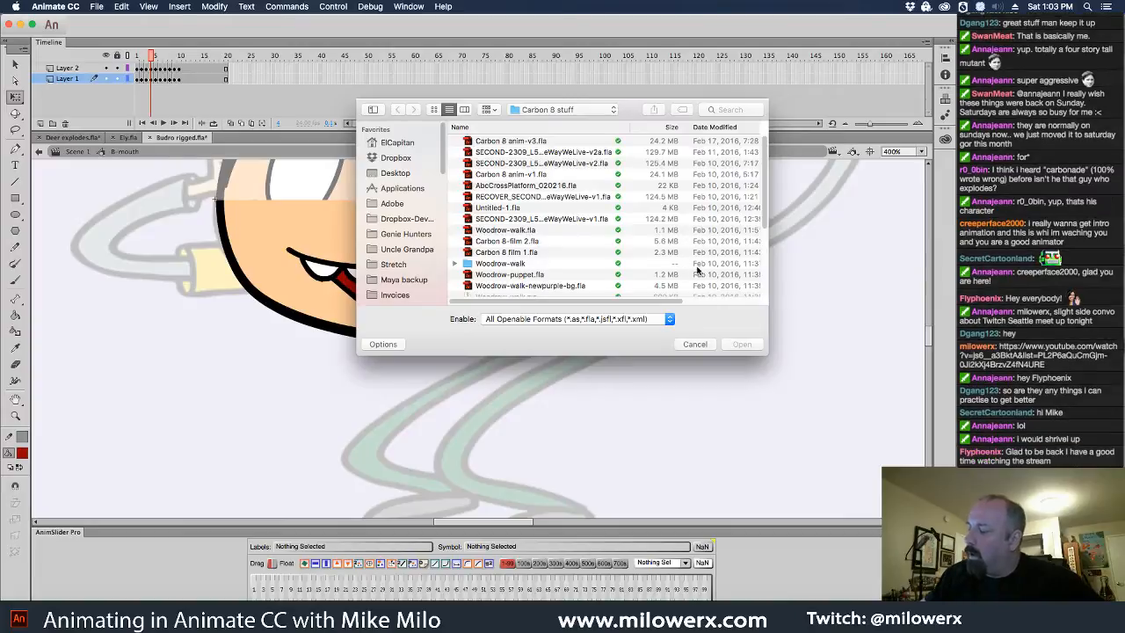
{"action": "left_click", "coordinate": [729, 128]}
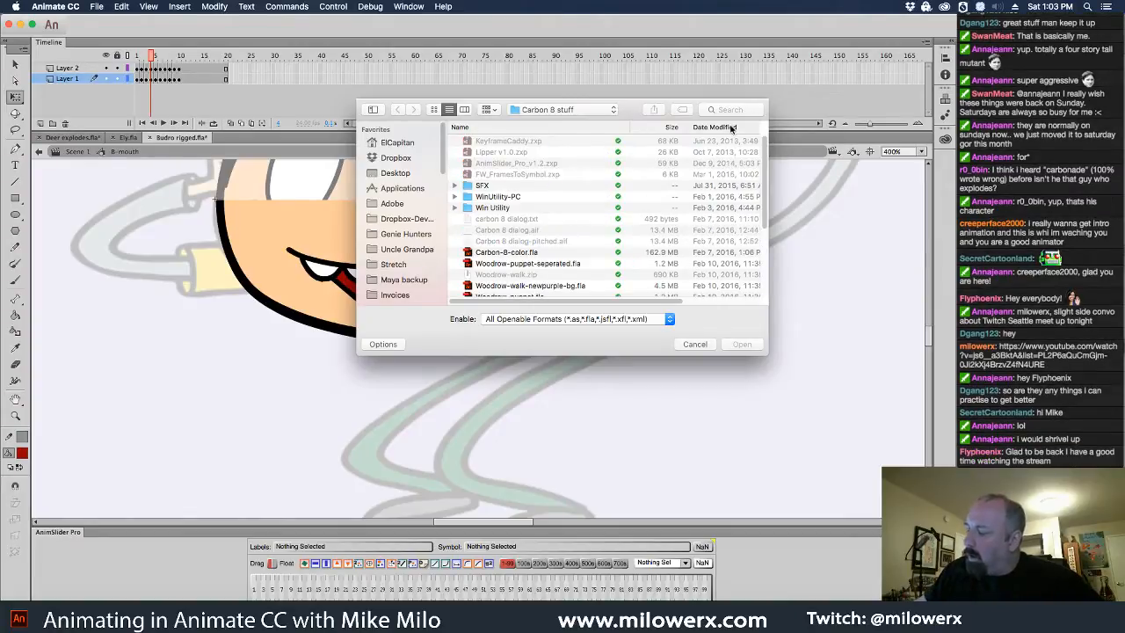
{"action": "left_click", "coordinate": [737, 127]}
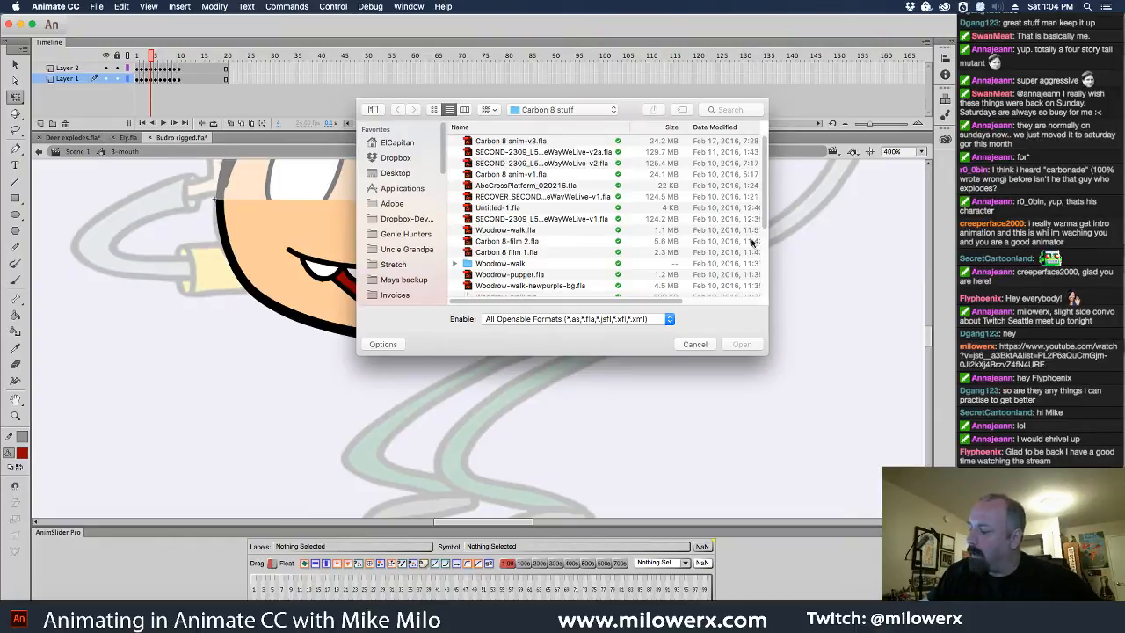
{"action": "left_click_drag", "start_coordinate": [763, 205], "coordinate": [765, 111]}
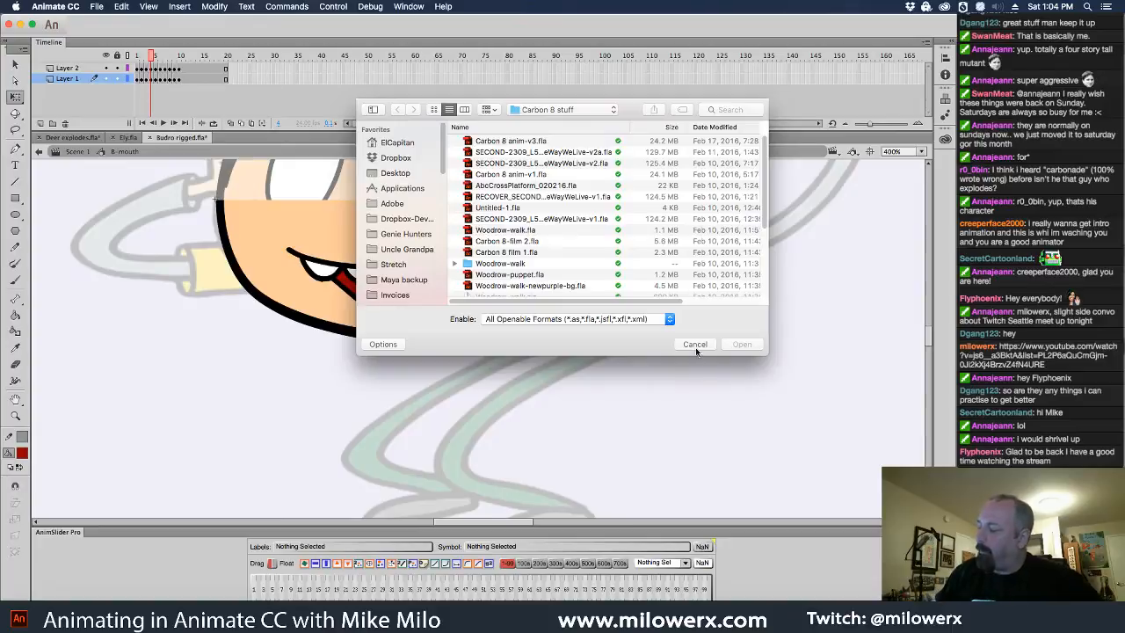
{"action": "left_click", "coordinate": [694, 344]}
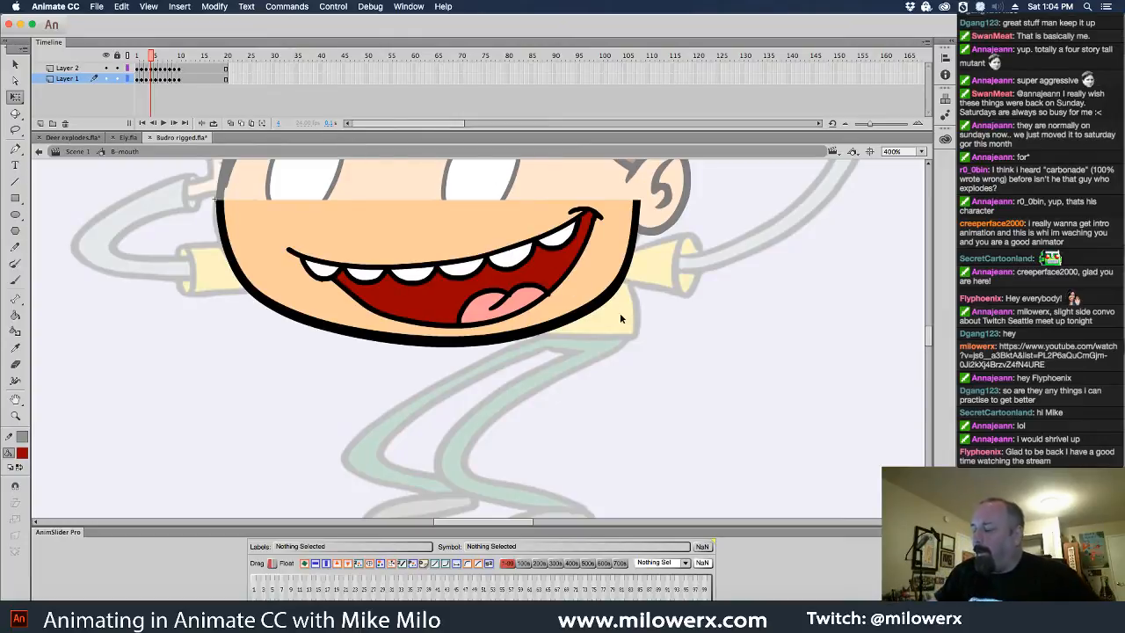
- Stretch the Layer 1 jaw down below the mouth on frames 5 and 6, skewing the frame 6 jaw slightly sideways
{"action": "left_click", "coordinate": [156, 79]}
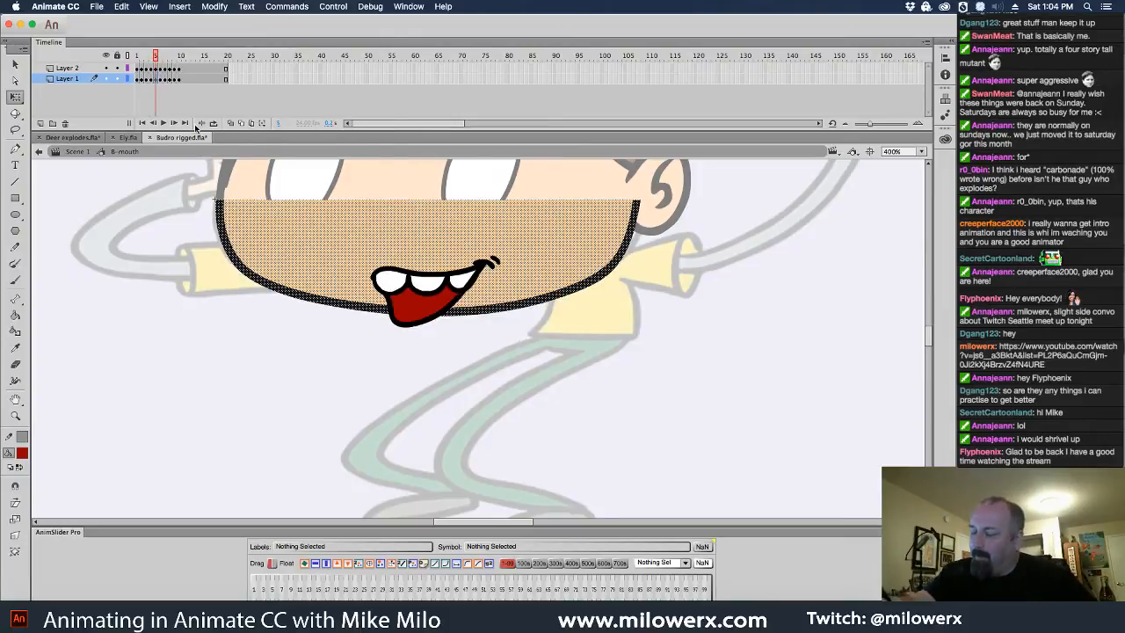
{"action": "left_click", "coordinate": [15, 97]}
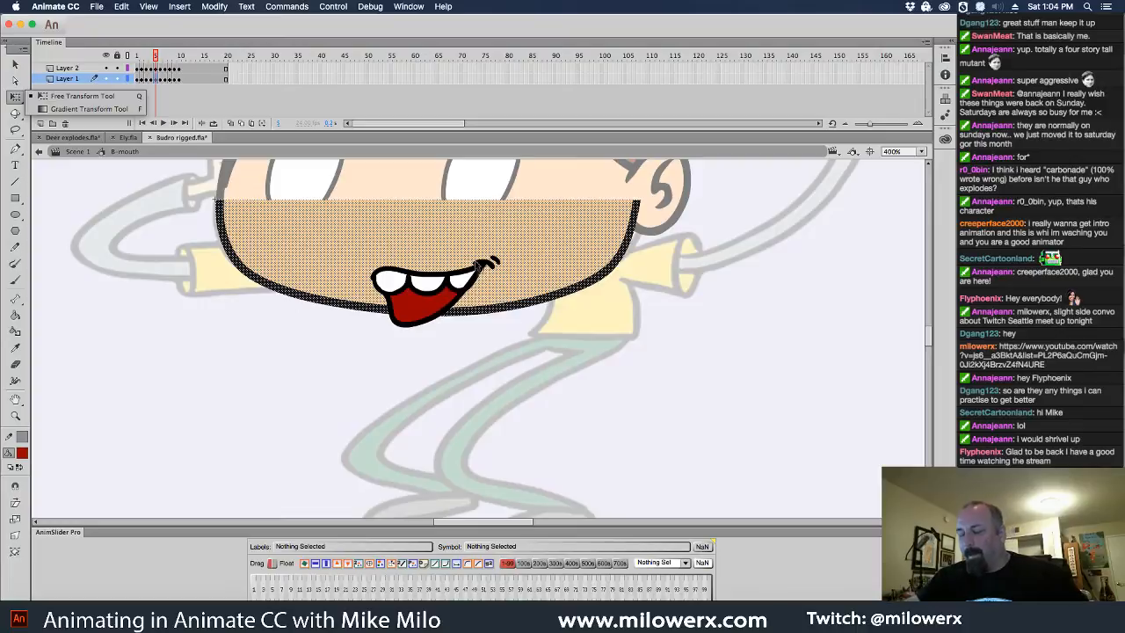
{"action": "left_click", "coordinate": [156, 68]}
{"action": "left_click", "coordinate": [157, 79]}
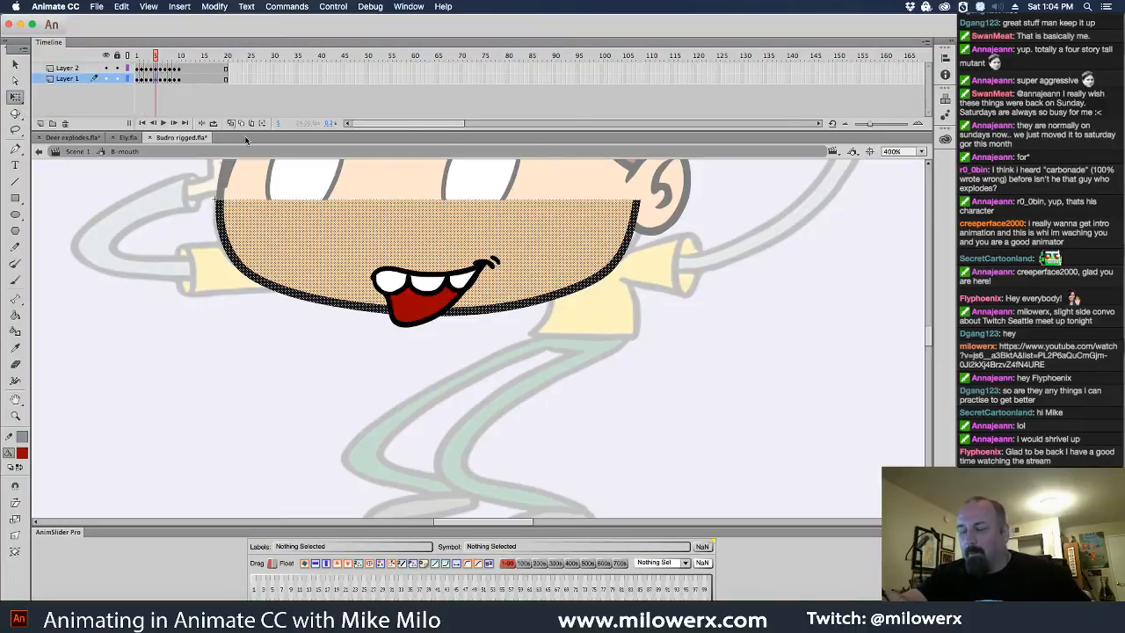
{"action": "left_click", "coordinate": [16, 97]}
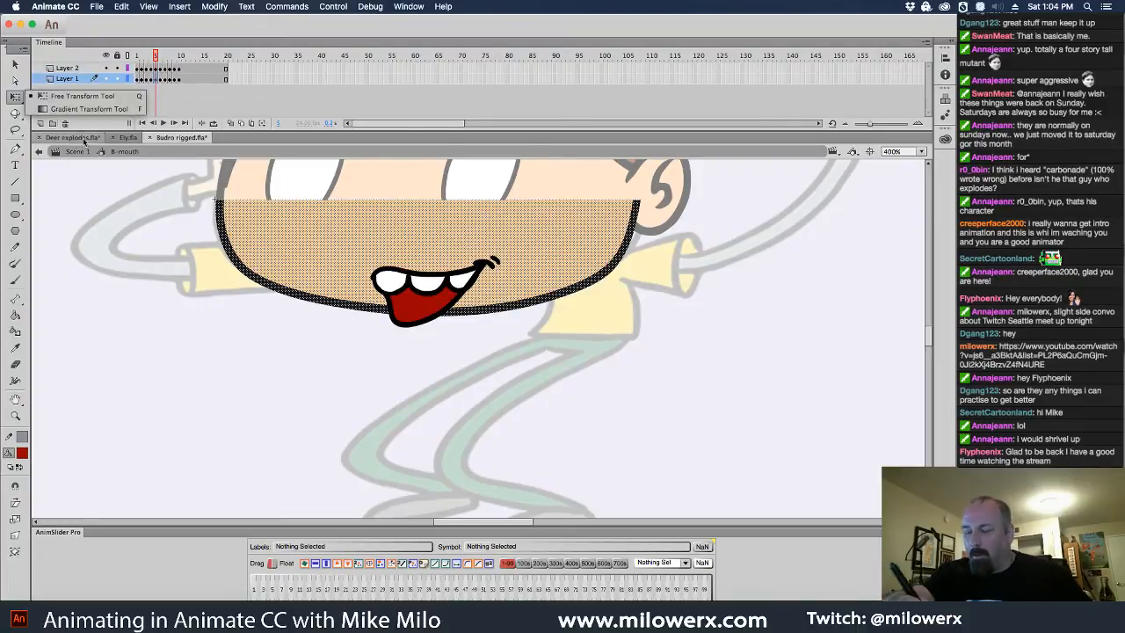
{"action": "left_click", "coordinate": [526, 289]}
{"action": "left_click", "coordinate": [568, 334]}
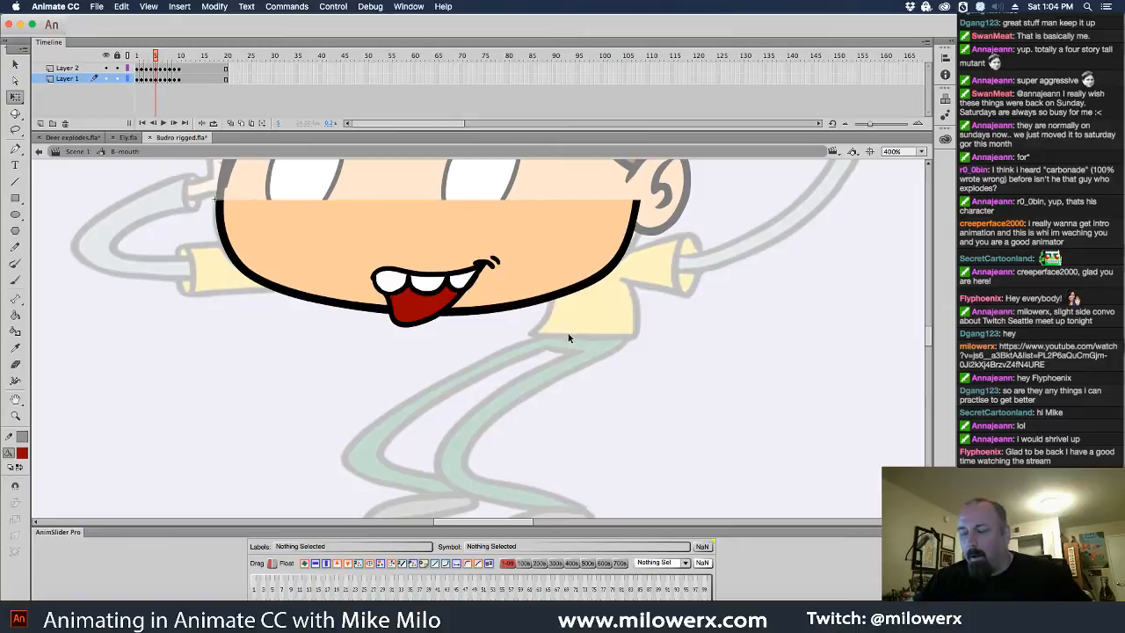
{"action": "left_click", "coordinate": [156, 80]}
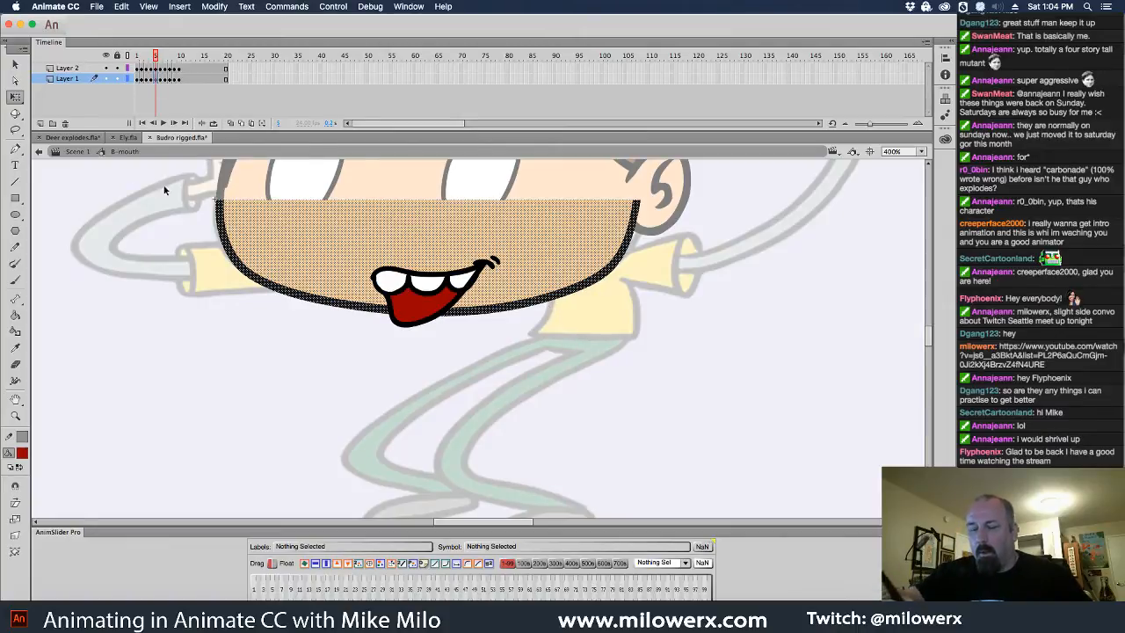
{"action": "left_click", "coordinate": [17, 98]}
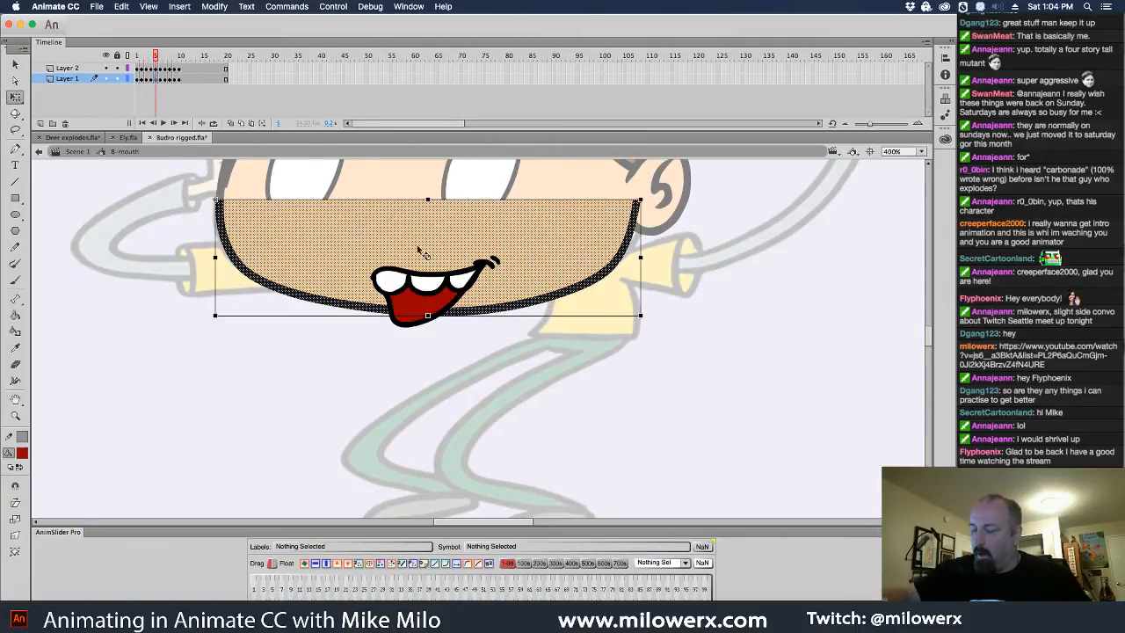
{"action": "left_click_drag", "start_coordinate": [428, 315], "coordinate": [424, 340]}
{"action": "left_click", "coordinate": [160, 78]}
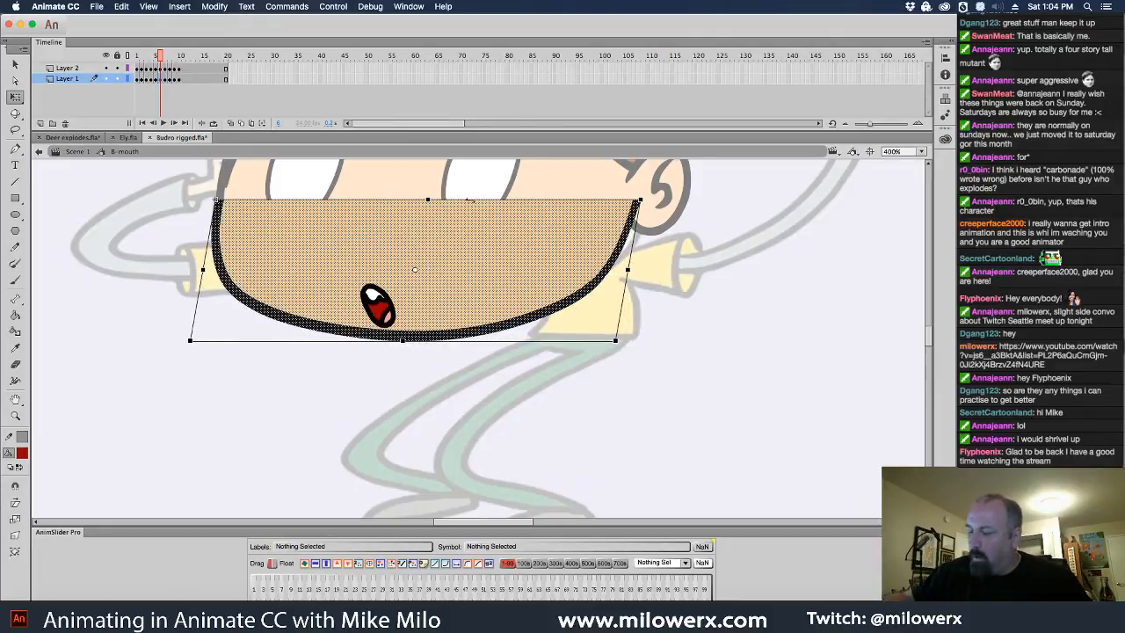
- Stretch the jaw on frame 7 of Layer 1 below the open mouth and distort its two lower corners into a slanted chin
{"action": "left_click", "coordinate": [165, 78]}
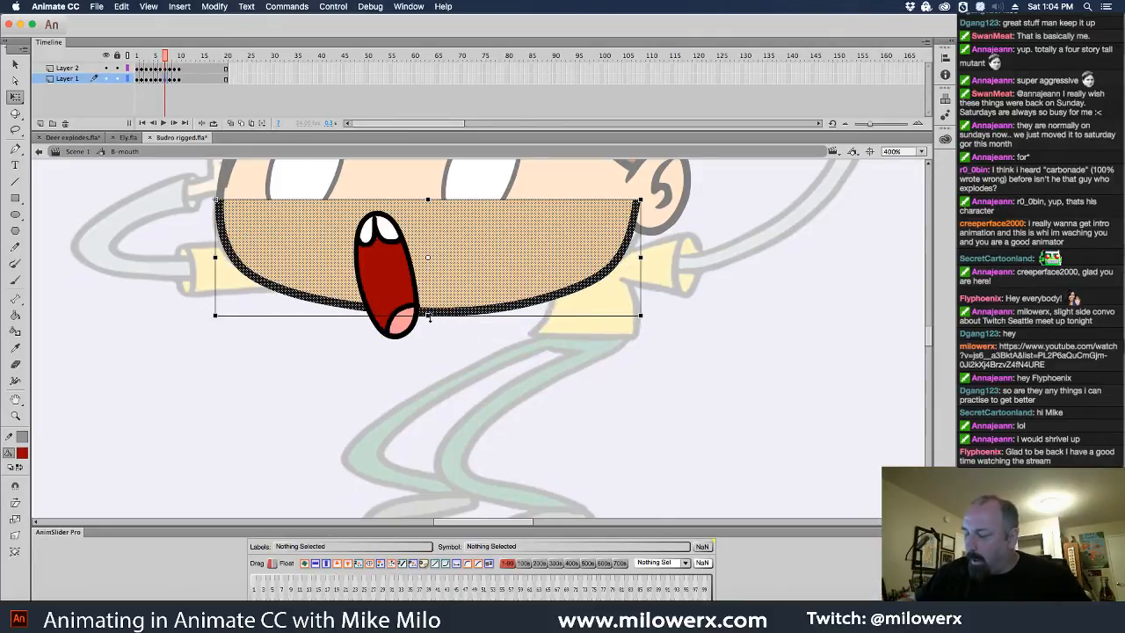
{"action": "left_click_drag", "start_coordinate": [428, 317], "coordinate": [424, 353]}
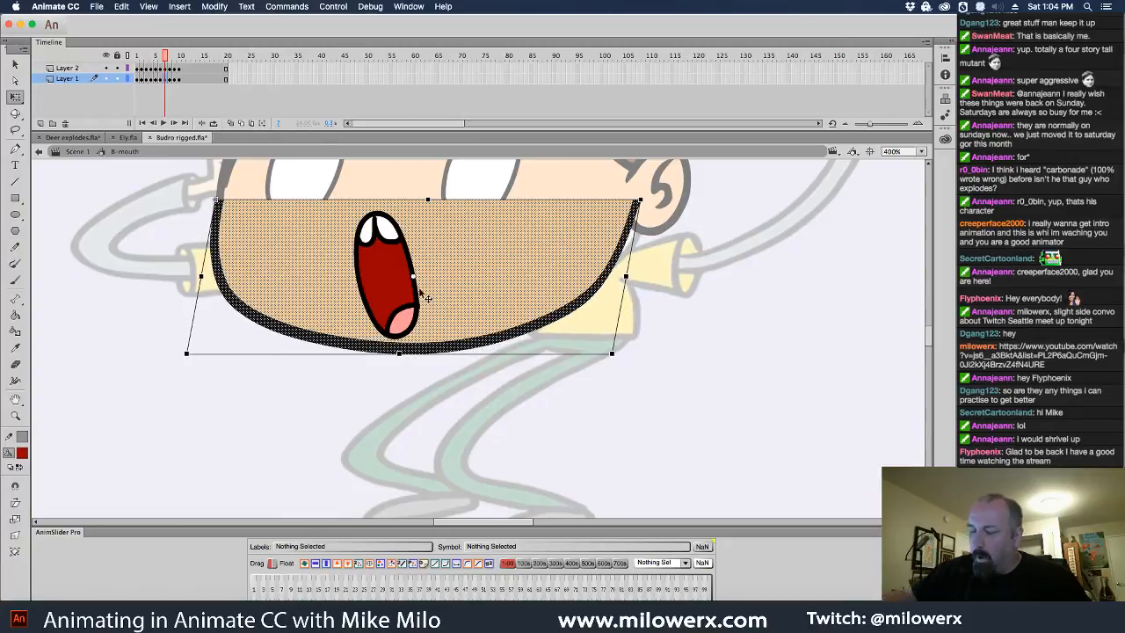
{"action": "left_click", "coordinate": [16, 534]}
{"action": "left_click_drag", "start_coordinate": [187, 355], "coordinate": [197, 333]}
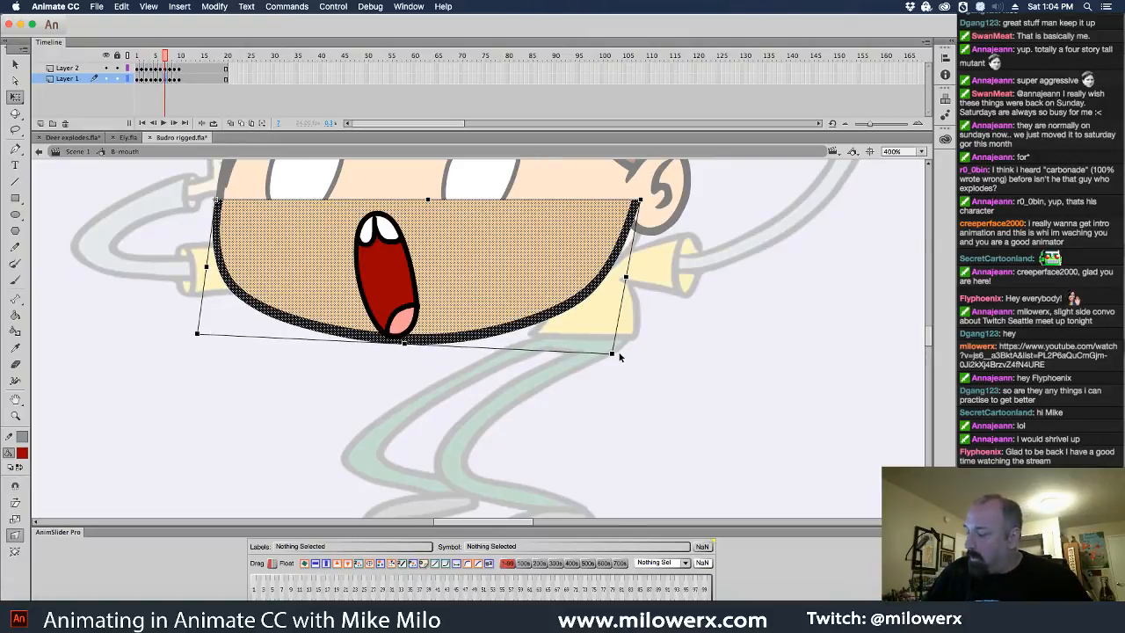
{"action": "left_click_drag", "start_coordinate": [619, 356], "coordinate": [588, 374]}
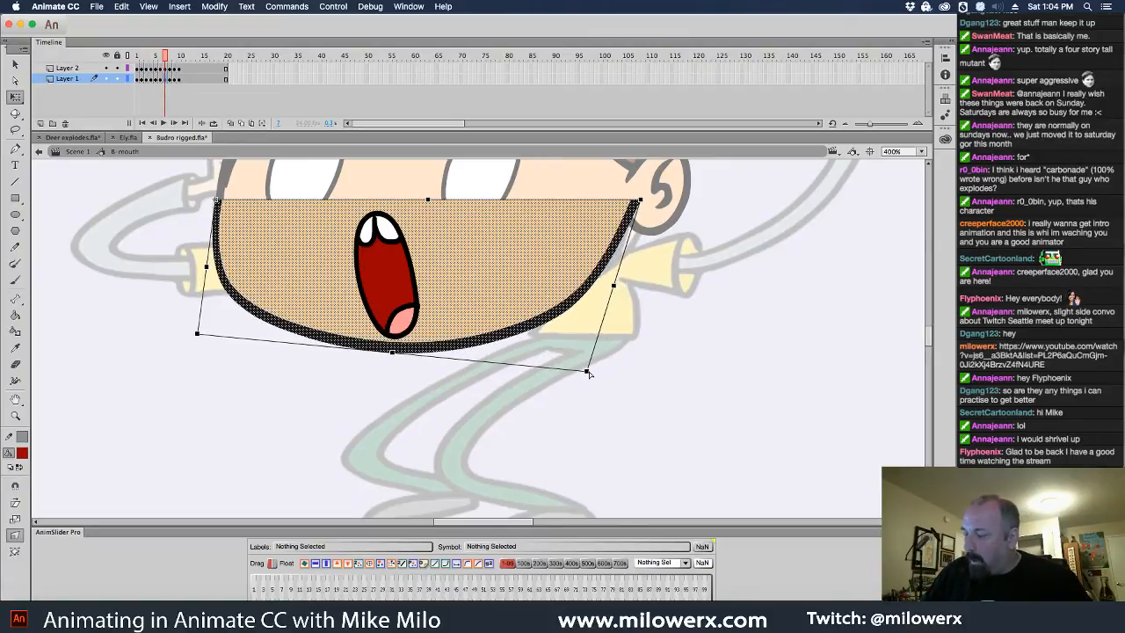
- Stretch the Layer 1 jaw downward on frames 8, 9 and 10 to fit each mouth, skewing the frame 8 jaw slightly
{"action": "key", "text": "period"}
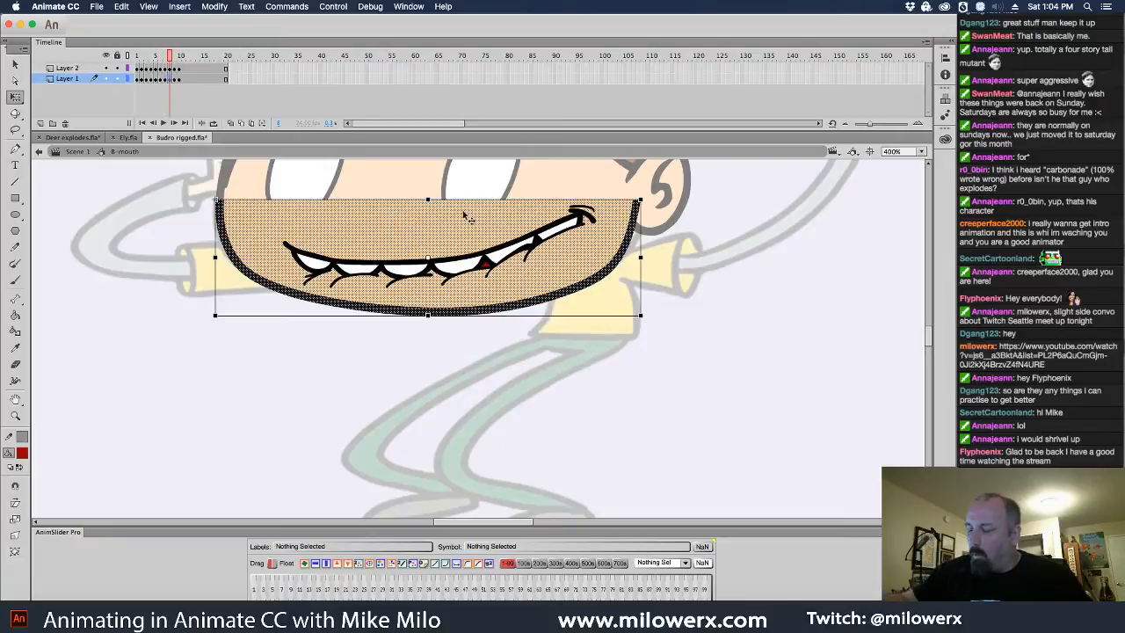
{"action": "left_click_drag", "start_coordinate": [428, 313], "coordinate": [428, 322]}
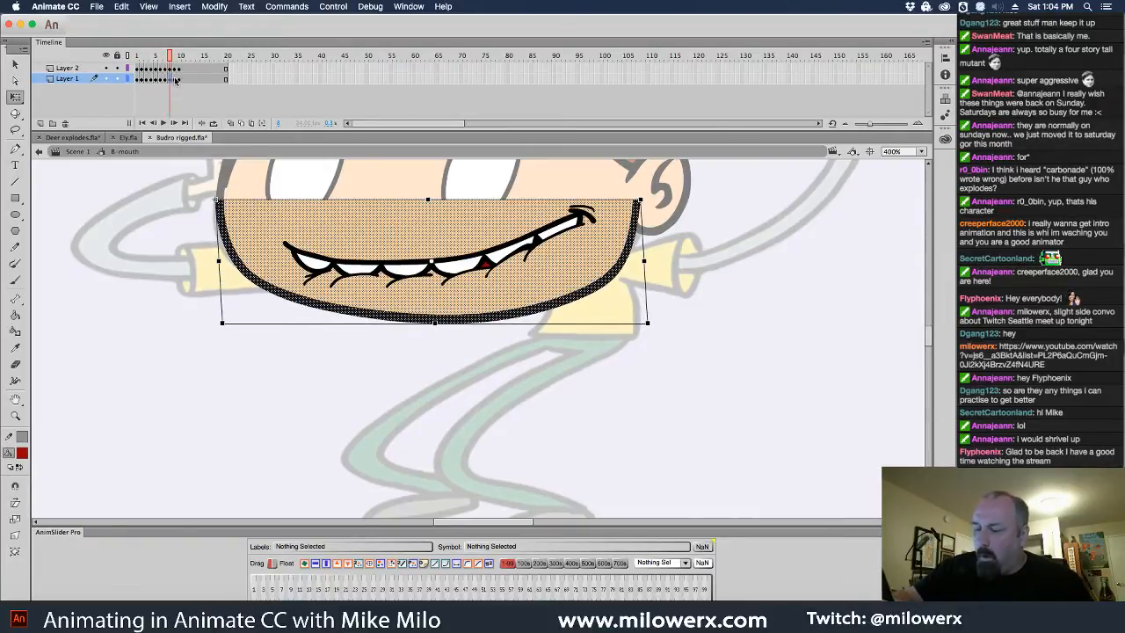
{"action": "key", "text": "period"}
{"action": "left_click_drag", "start_coordinate": [428, 314], "coordinate": [428, 344]}
{"action": "key", "text": "period"}
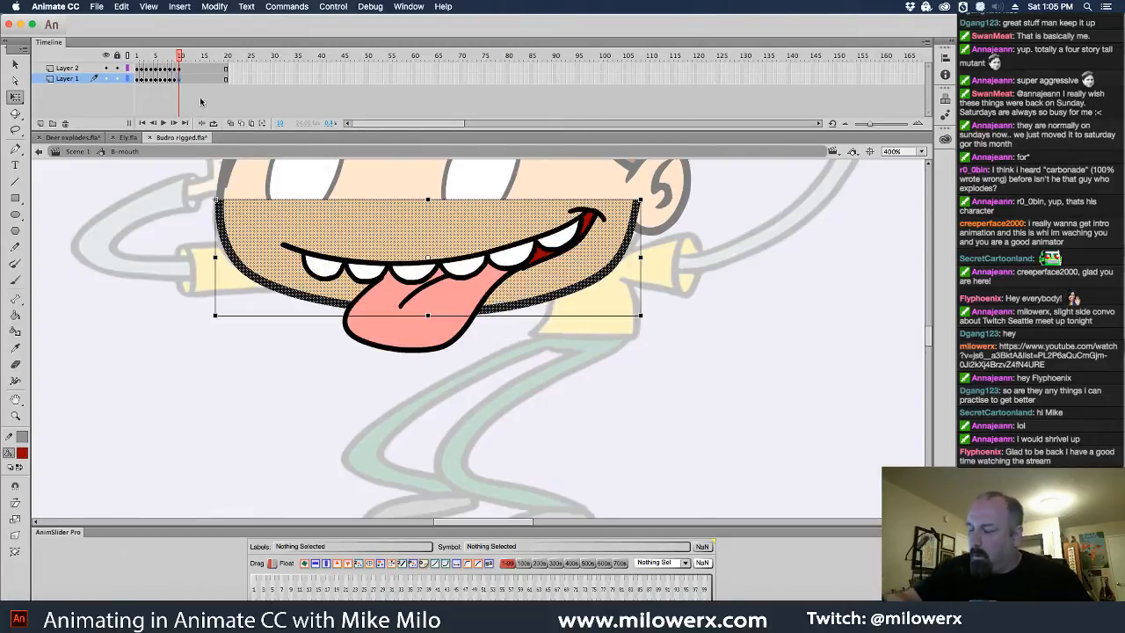
{"action": "left_click_drag", "start_coordinate": [429, 315], "coordinate": [429, 327]}
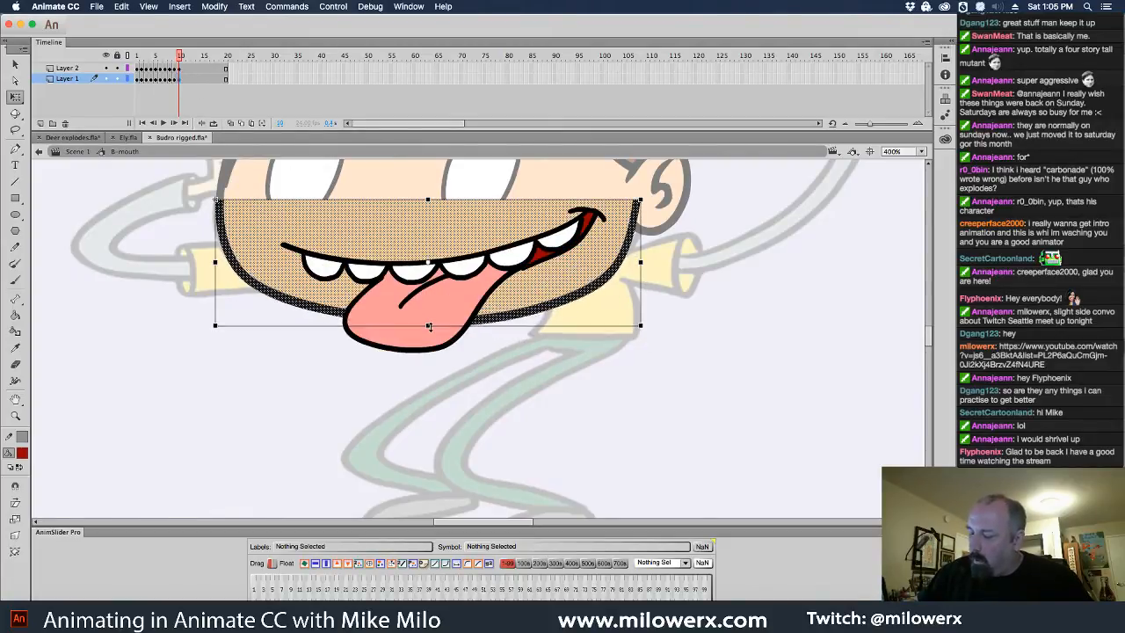
{"action": "left_click", "coordinate": [529, 386]}
- Remove the surplus frames 11 to 20 from both mouth layers, scrub back to frame 1, and return to Scene 1
{"action": "mouse_move", "coordinate": [183, 56]}
{"action": "left_mouse_down"}
{"action": "mouse_move", "coordinate": [128, 57]}
{"action": "mouse_move", "coordinate": [176, 58]}
{"action": "left_mouse_up"}
{"action": "mouse_move", "coordinate": [184, 65]}
{"action": "left_mouse_down"}
{"action": "mouse_move", "coordinate": [137, 70]}
{"action": "mouse_move", "coordinate": [227, 86]}
{"action": "left_mouse_up"}
{"action": "key", "text": "shift+F5"}
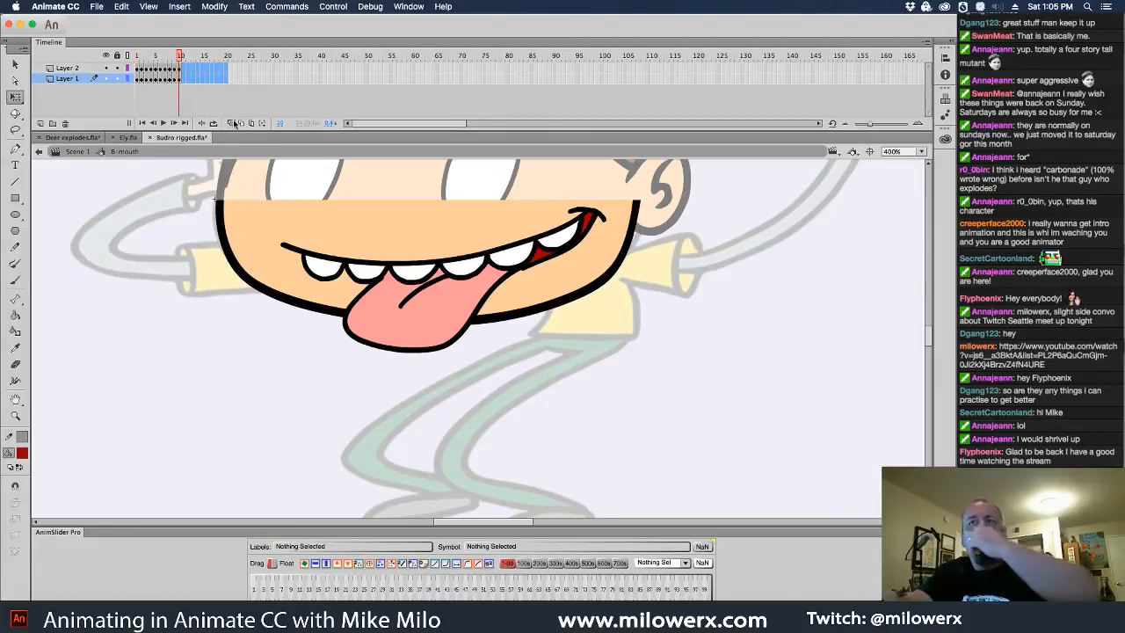
{"action": "left_click_drag", "start_coordinate": [182, 58], "coordinate": [133, 60]}
{"action": "left_click", "coordinate": [77, 152]}
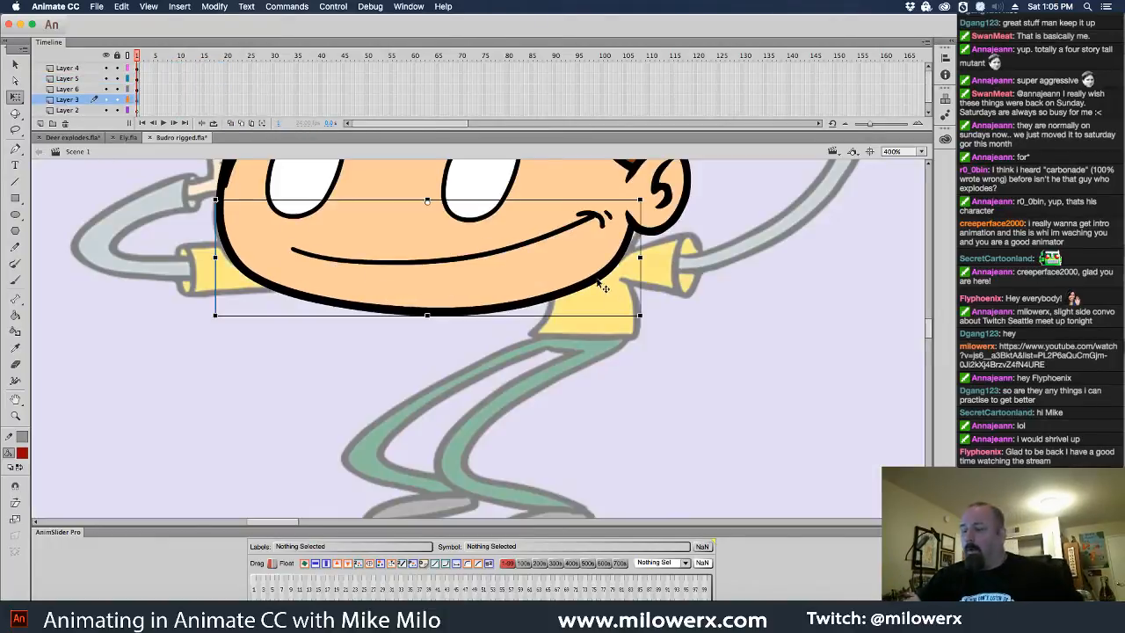
- Open the boy's B-eye symbol for editing in place and add a new layer above Layer 1
{"action": "key", "text": "super+minus"}
{"action": "left_click_drag", "start_coordinate": [629, 291], "coordinate": [702, 359]}
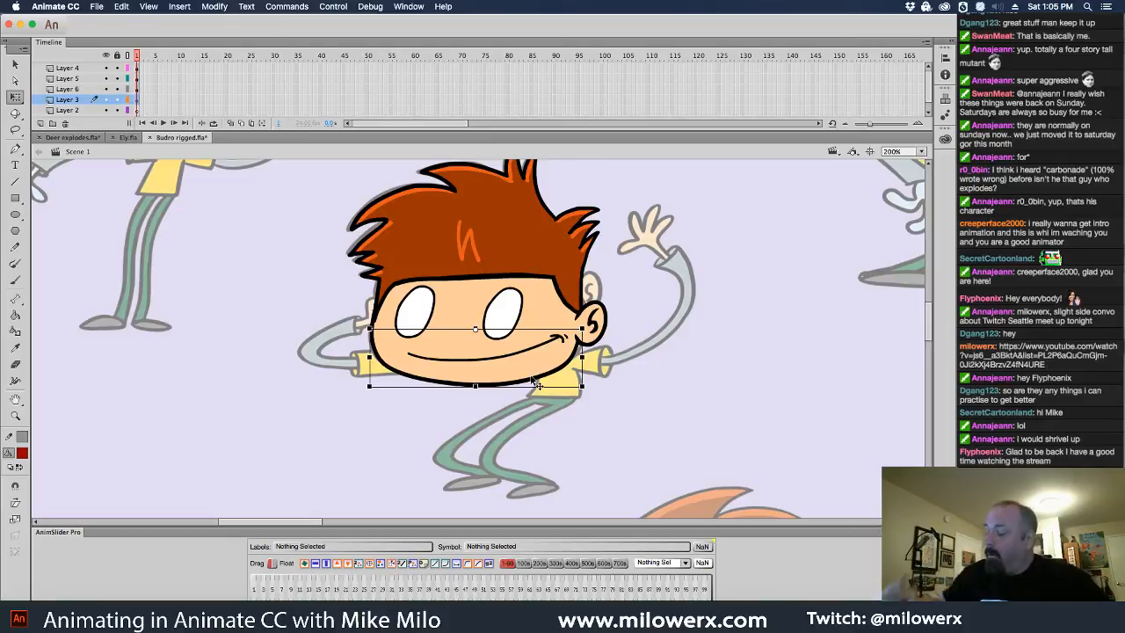
{"action": "double_click", "coordinate": [522, 316]}
{"action": "left_click", "coordinate": [630, 297]}
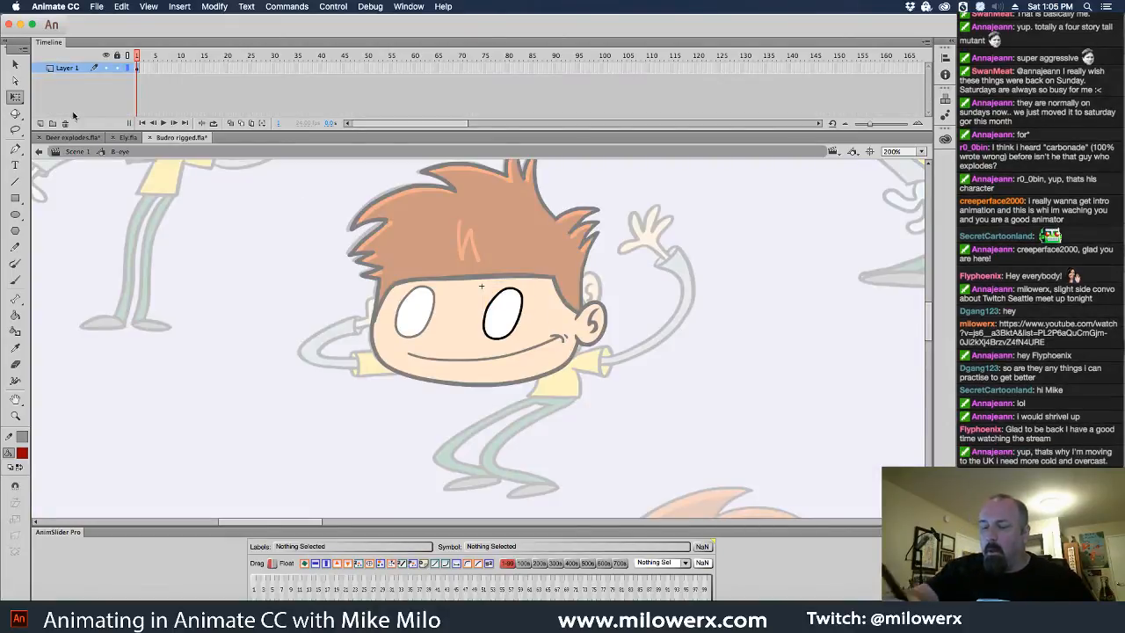
{"action": "left_click", "coordinate": [42, 123]}
- Select the eye's black outline on Layer 1 and scale it up very slightly around its centre
{"action": "left_click", "coordinate": [544, 294], "text": "super"}
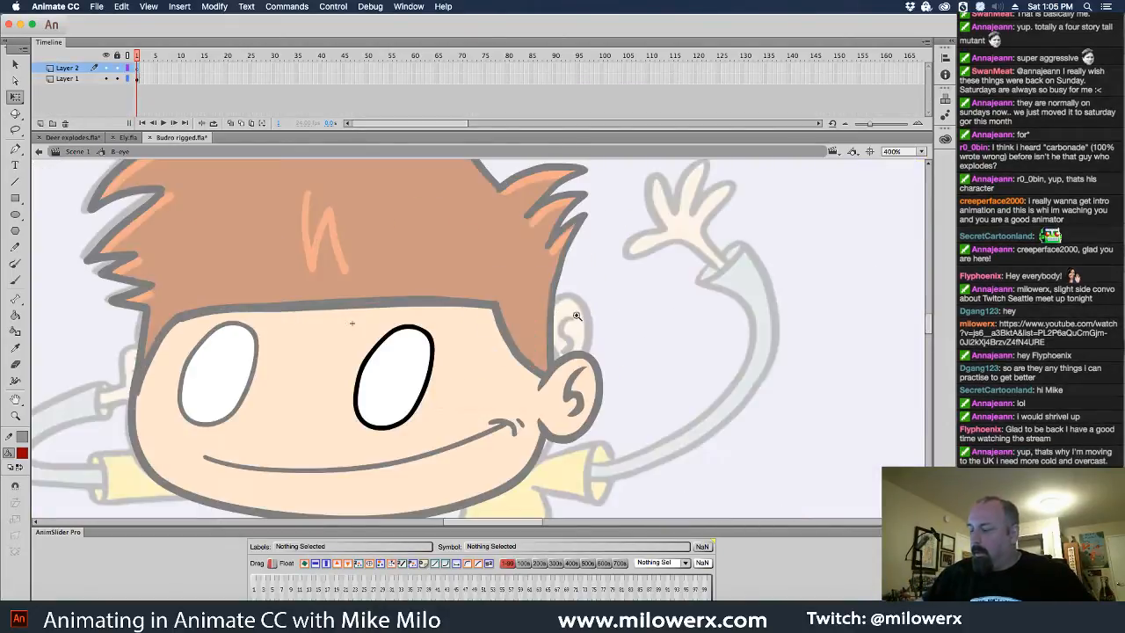
{"action": "left_click_drag", "start_coordinate": [604, 341], "coordinate": [642, 276]}
{"action": "left_click", "coordinate": [15, 64]}
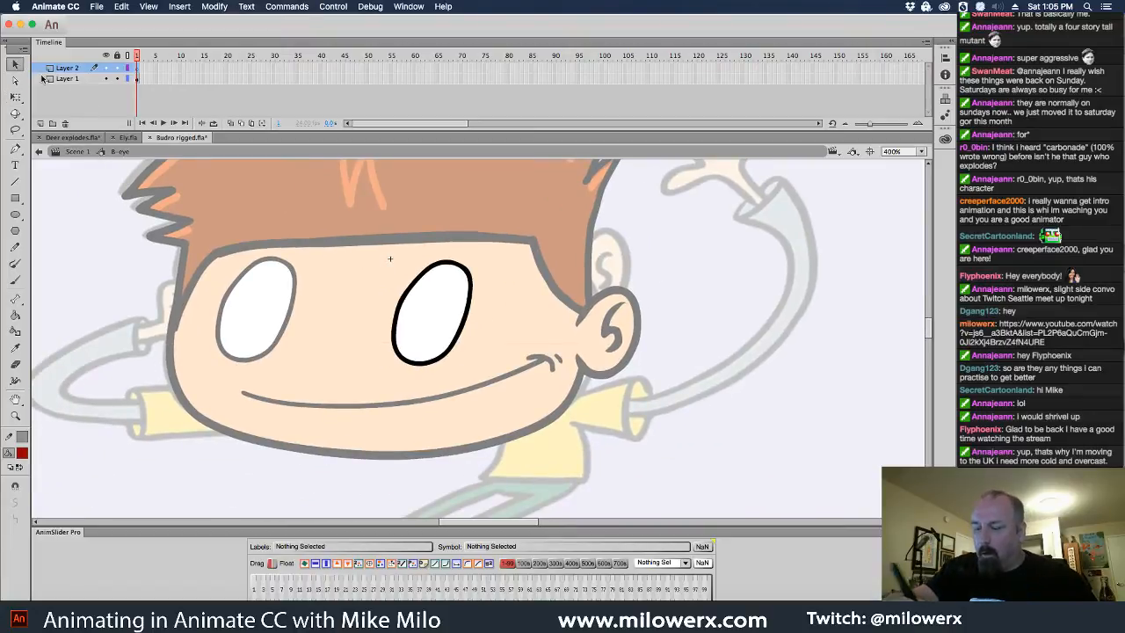
{"action": "left_click", "coordinate": [472, 308]}
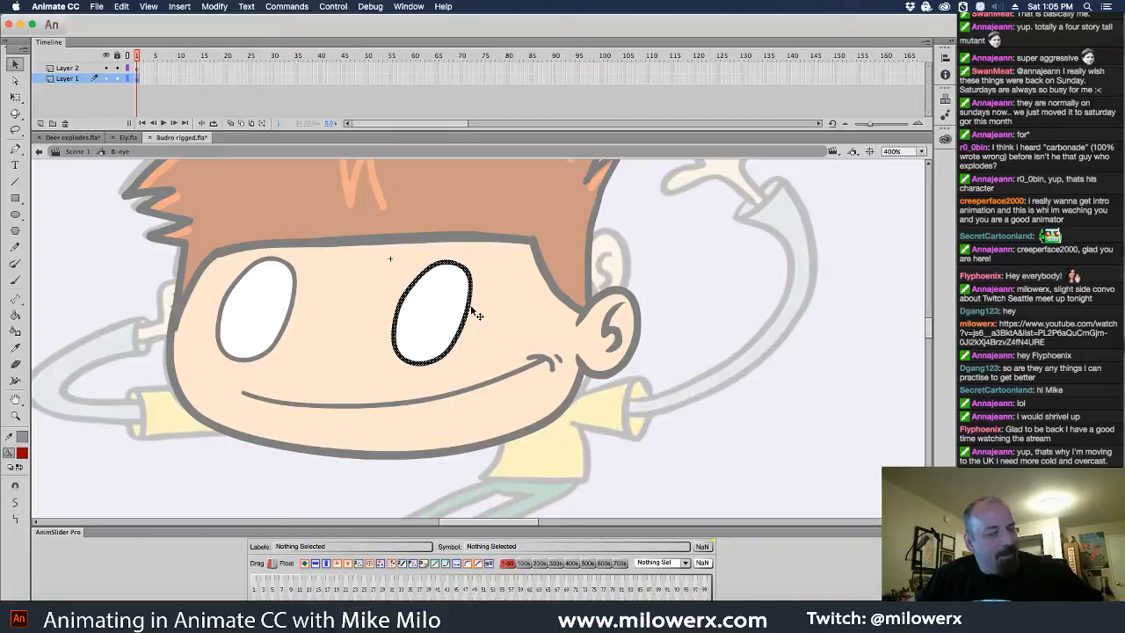
{"action": "key", "text": "q"}
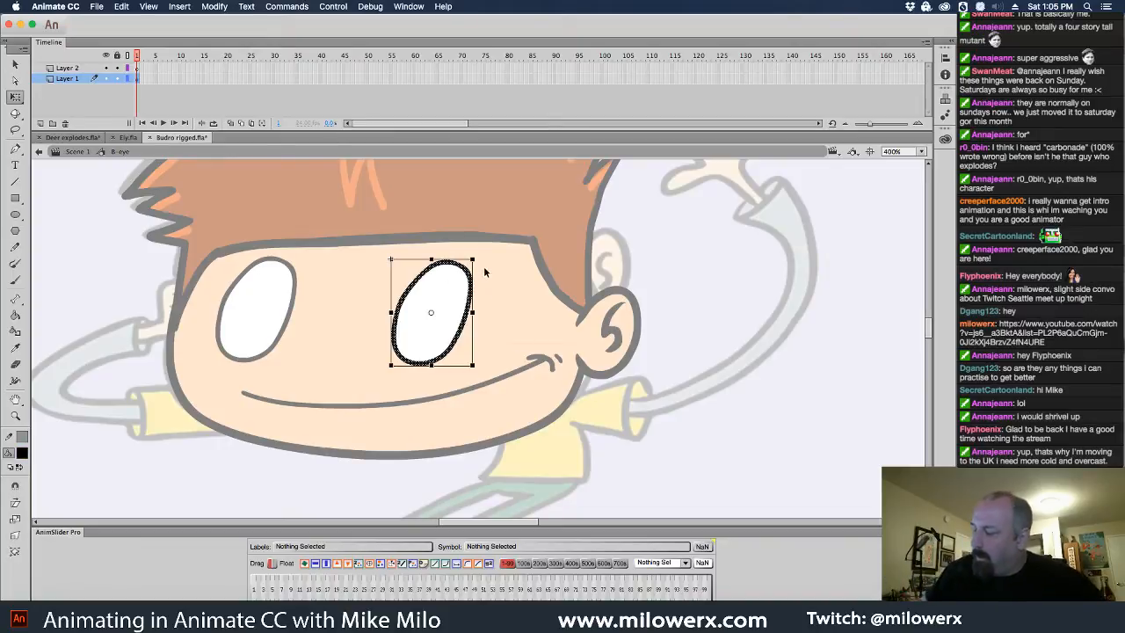
{"action": "left_click_drag", "start_coordinate": [475, 257], "coordinate": [476, 255]}
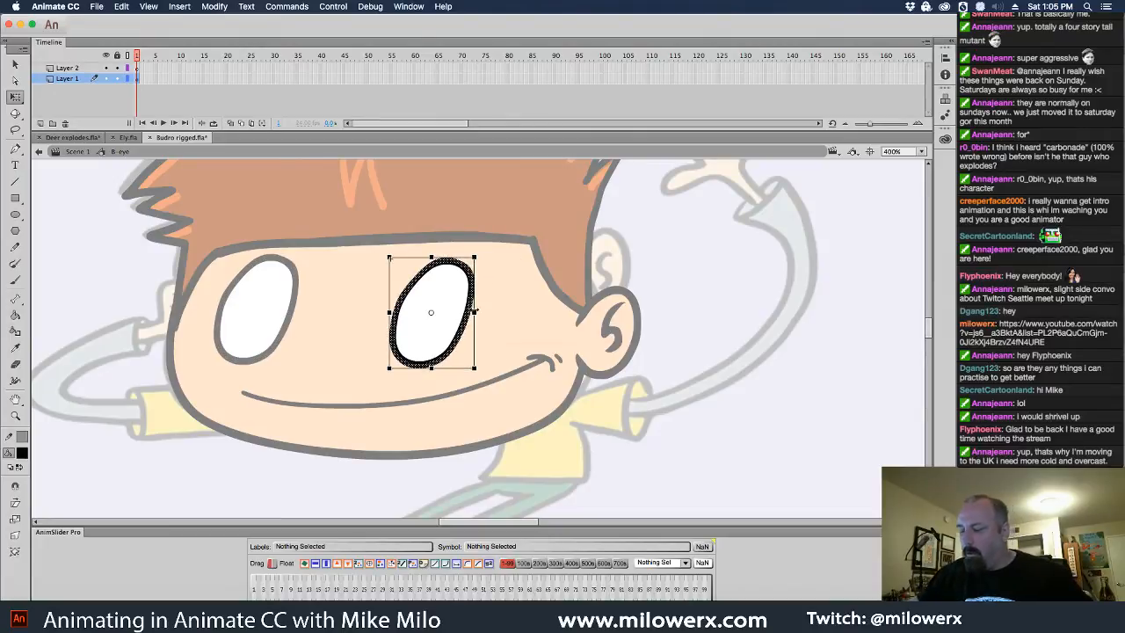
{"action": "left_click", "coordinate": [465, 294], "text": "super"}
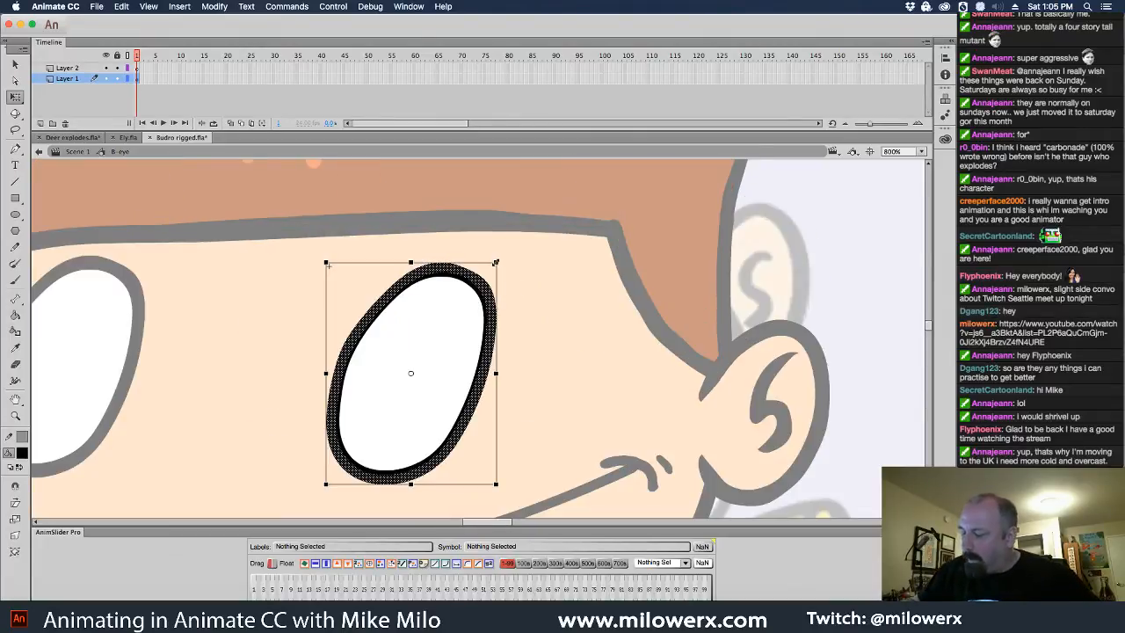
{"action": "left_click_drag", "start_coordinate": [496, 262], "coordinate": [495, 262]}
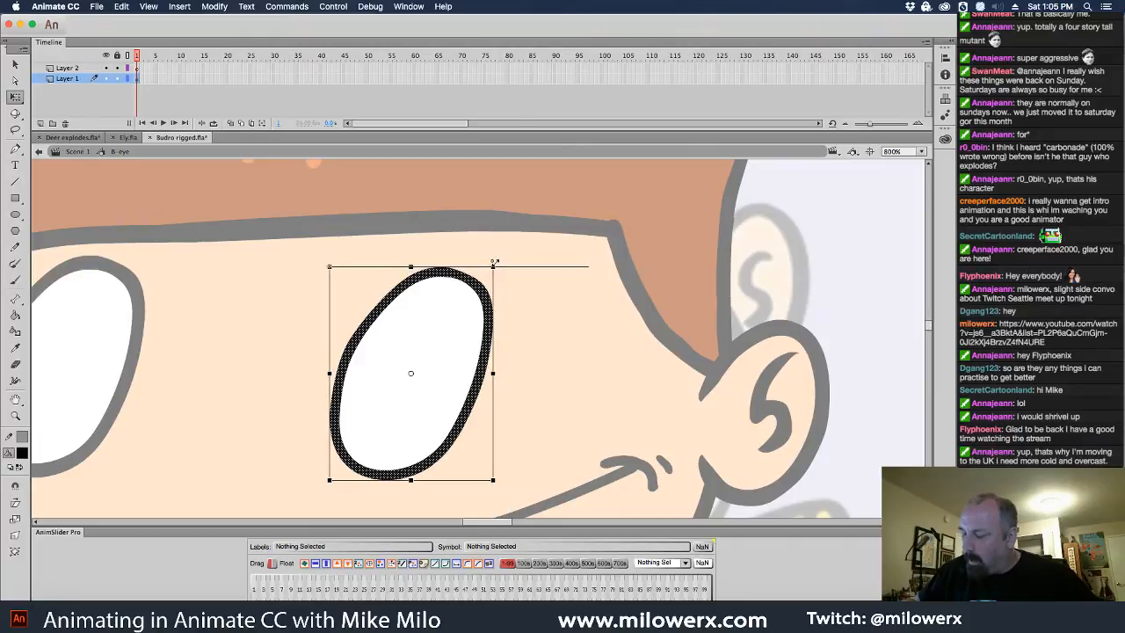
{"action": "left_click", "coordinate": [527, 282]}
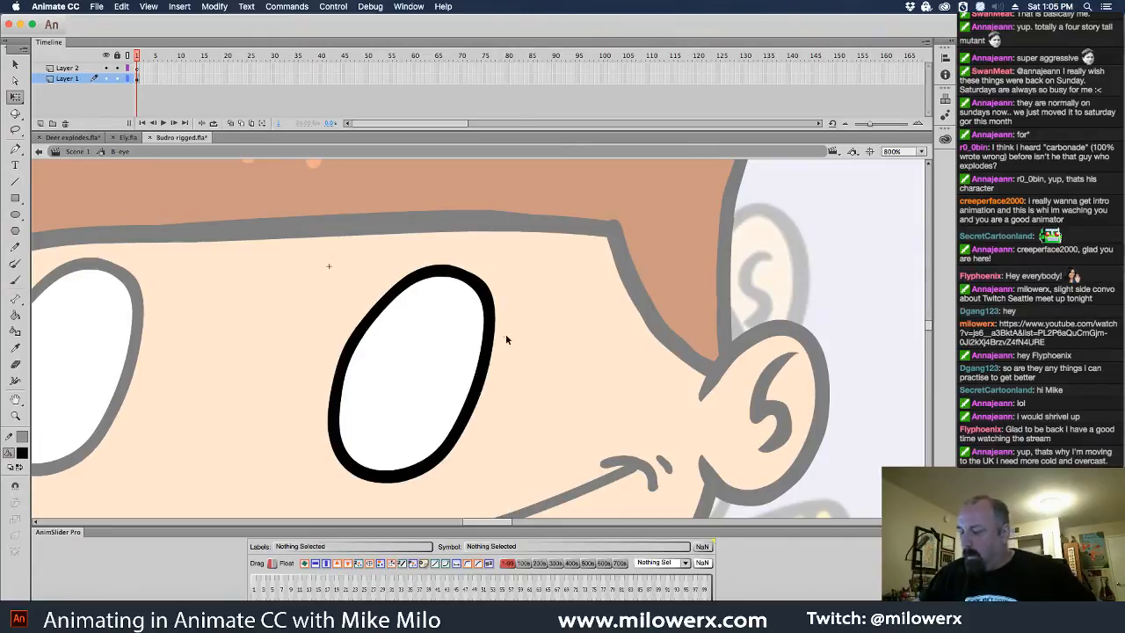
{"action": "left_click", "coordinate": [503, 334]}
{"action": "left_click_drag", "start_coordinate": [507, 353], "coordinate": [474, 290]}
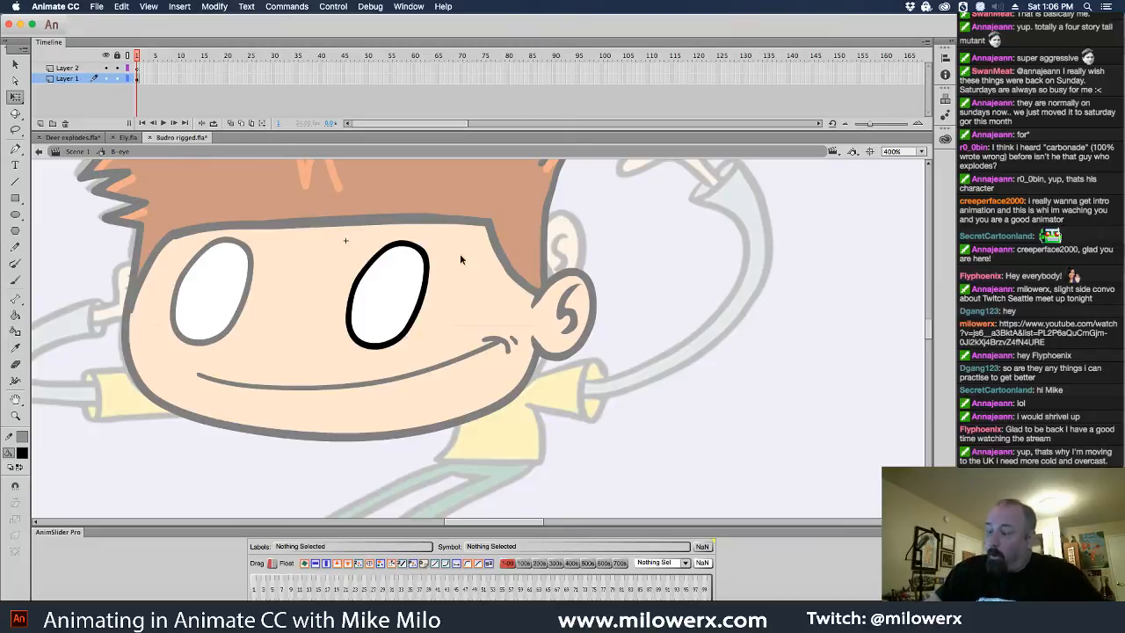
- Check the eye outline's selection and move Layer 1 above Layer 2 in the layer order
{"action": "left_click", "coordinate": [430, 278]}
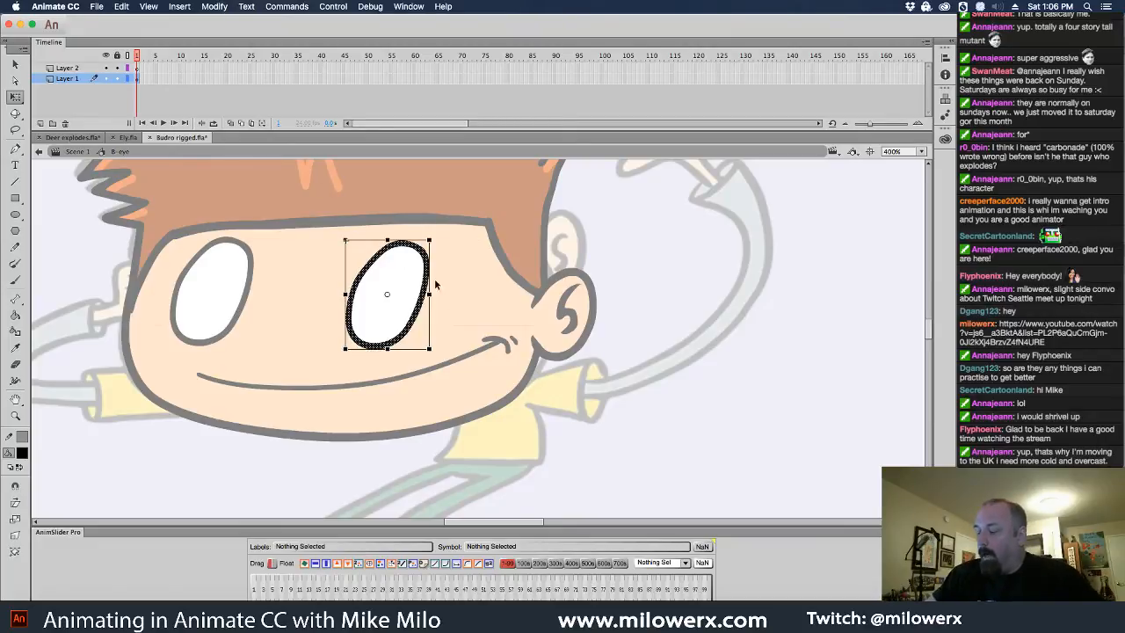
{"action": "left_click", "coordinate": [482, 277]}
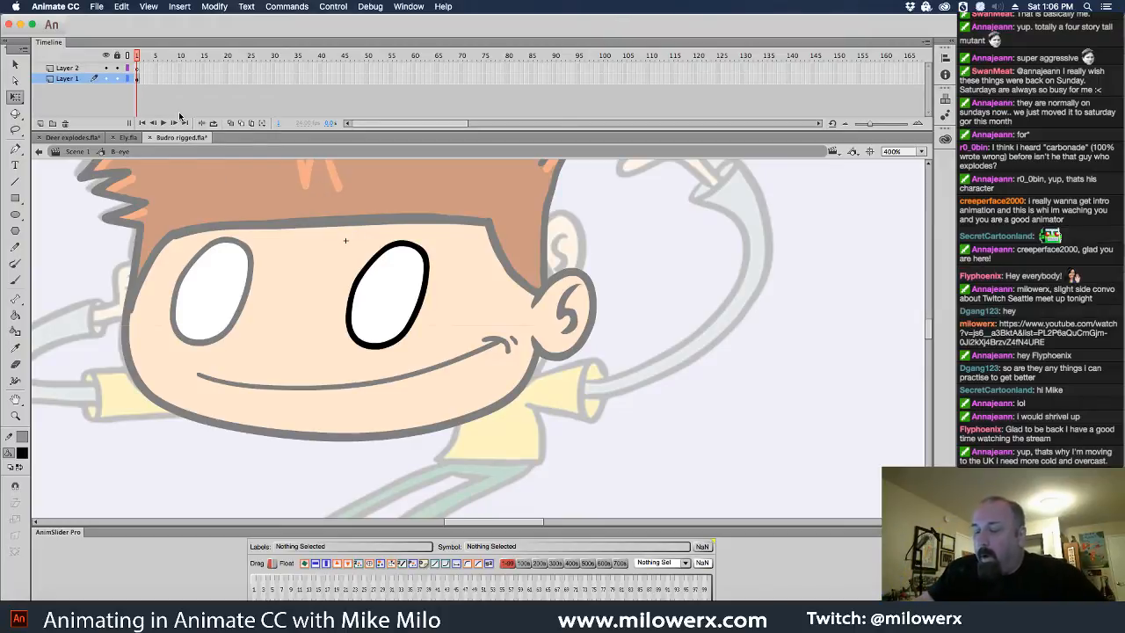
{"action": "left_click_drag", "start_coordinate": [81, 81], "coordinate": [79, 74]}
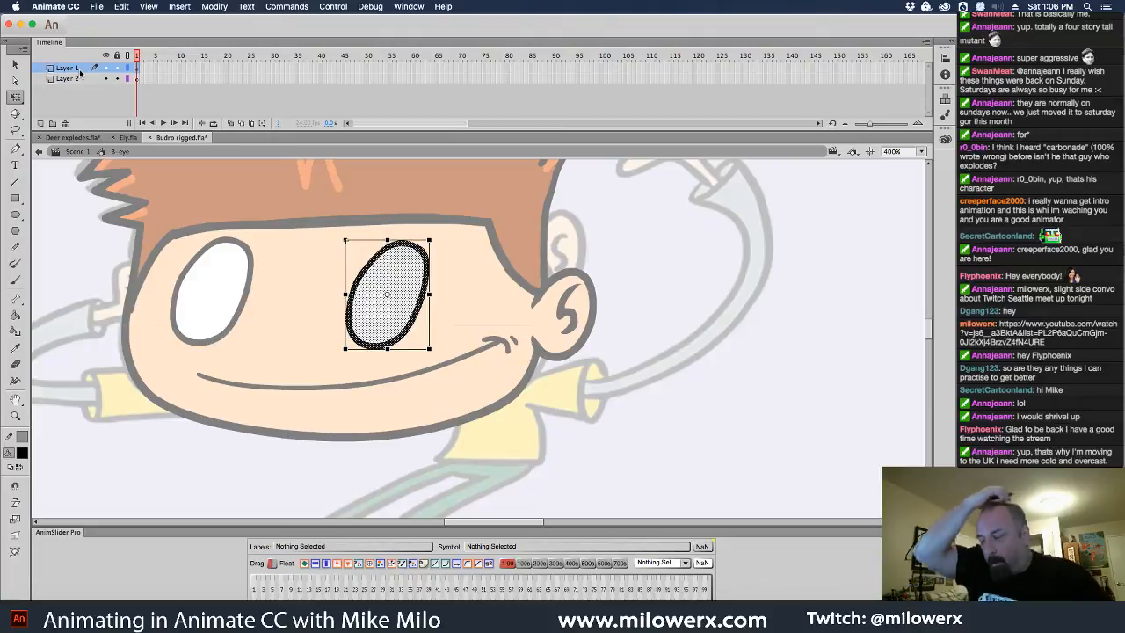
- Remove the white fill from inside the eye outline on Layer 1, keeping the black outline
{"action": "left_click", "coordinate": [460, 284]}
{"action": "left_click", "coordinate": [428, 298]}
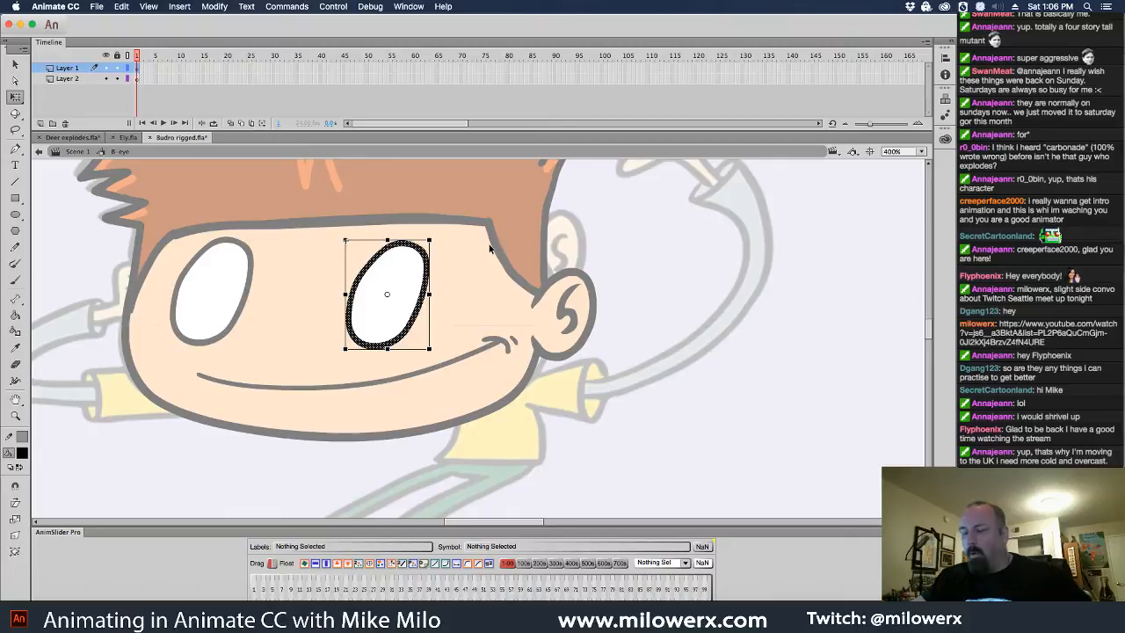
{"action": "left_click", "coordinate": [470, 278]}
{"action": "left_click", "coordinate": [423, 275]}
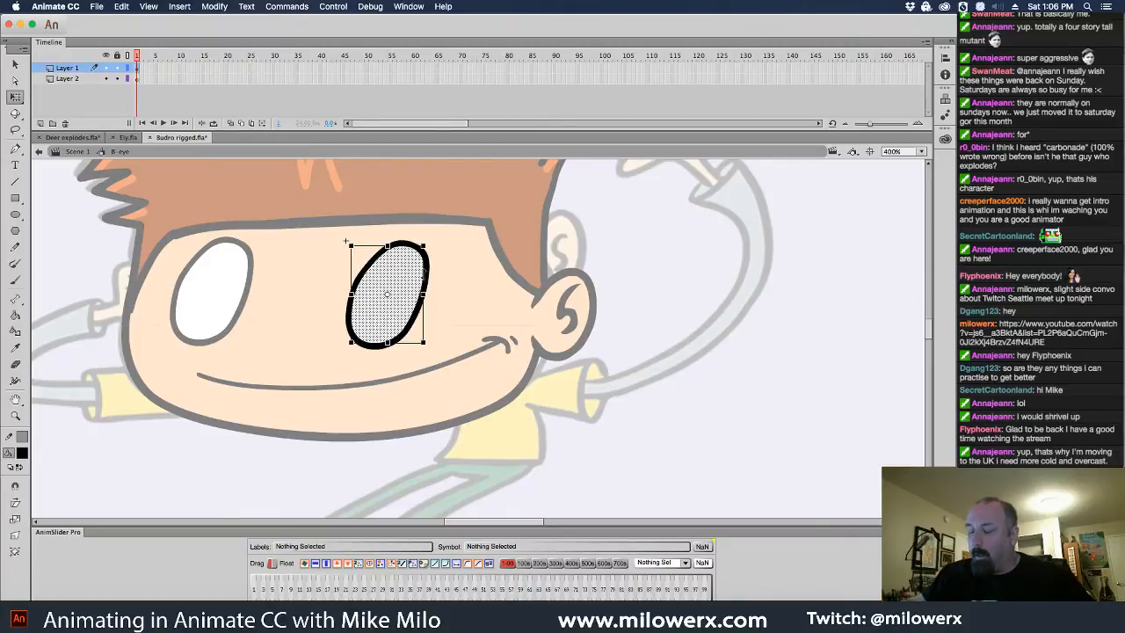
{"action": "key", "text": "Delete"}
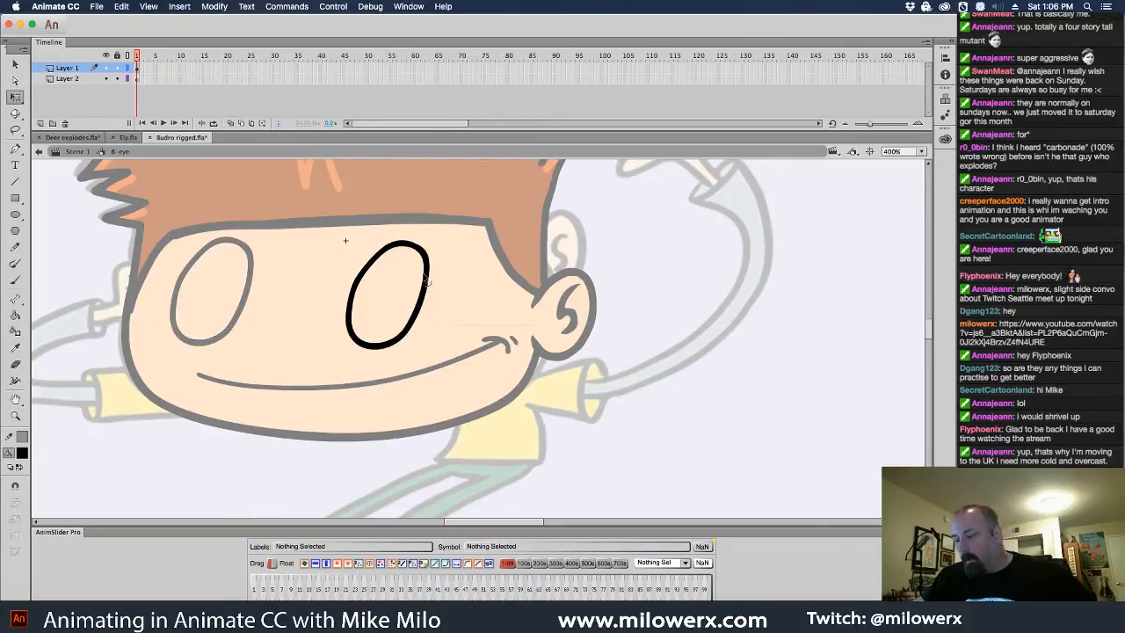
- Place the white eye fill back in position on Layer 2 and lock that layer
{"action": "left_click", "coordinate": [85, 79]}
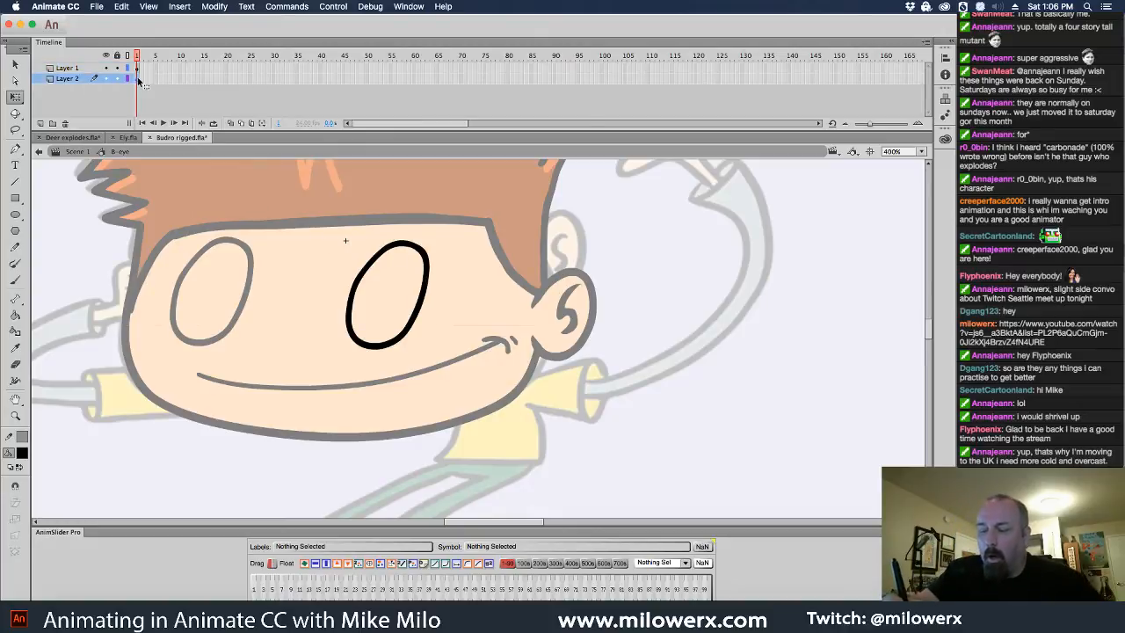
{"action": "key", "text": "super+z"}
{"action": "left_click", "coordinate": [485, 244]}
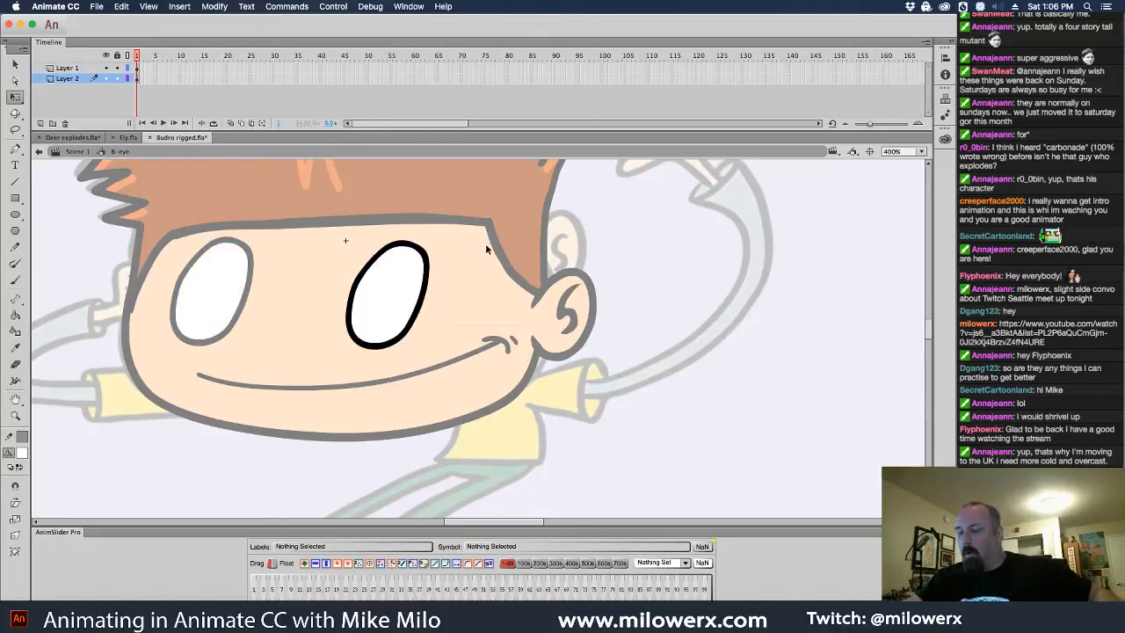
{"action": "left_click", "coordinate": [117, 78]}
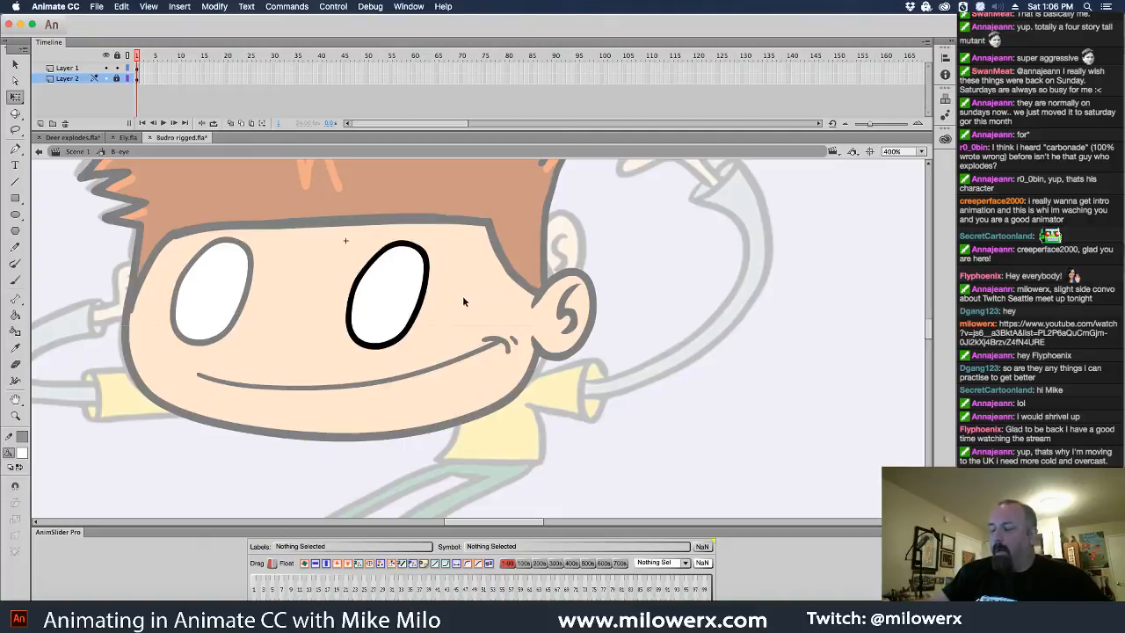
- Add a new layer between Layer 1 and Layer 2, and set a black fill with no stroke
{"action": "left_click", "coordinate": [39, 124]}
{"action": "left_click", "coordinate": [23, 453]}
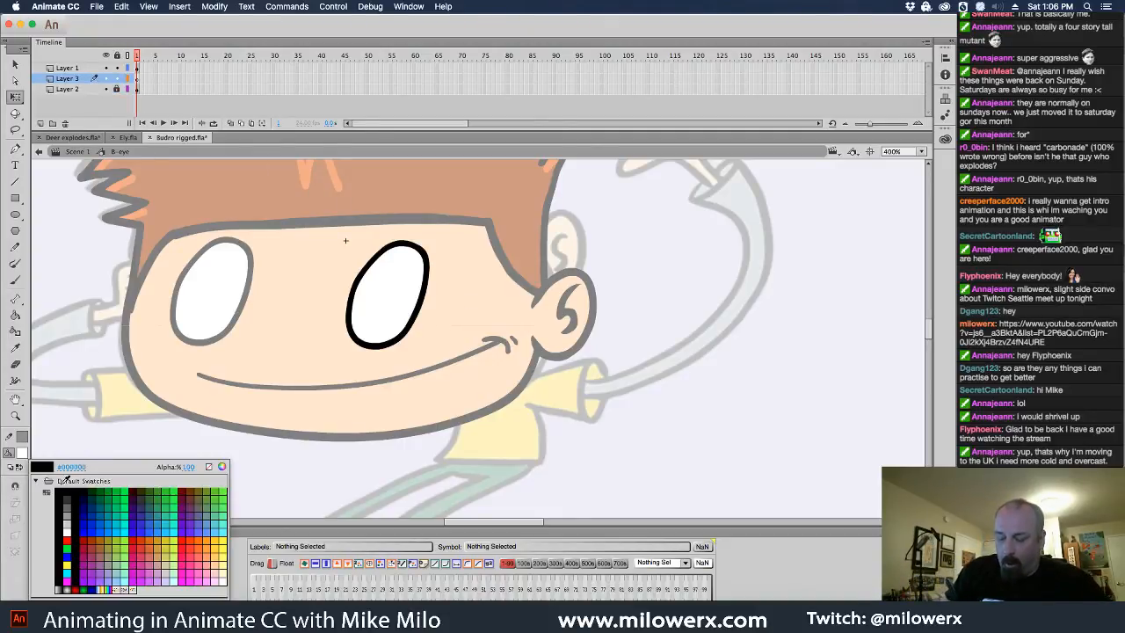
{"action": "left_click", "coordinate": [70, 479]}
{"action": "left_click", "coordinate": [26, 439]}
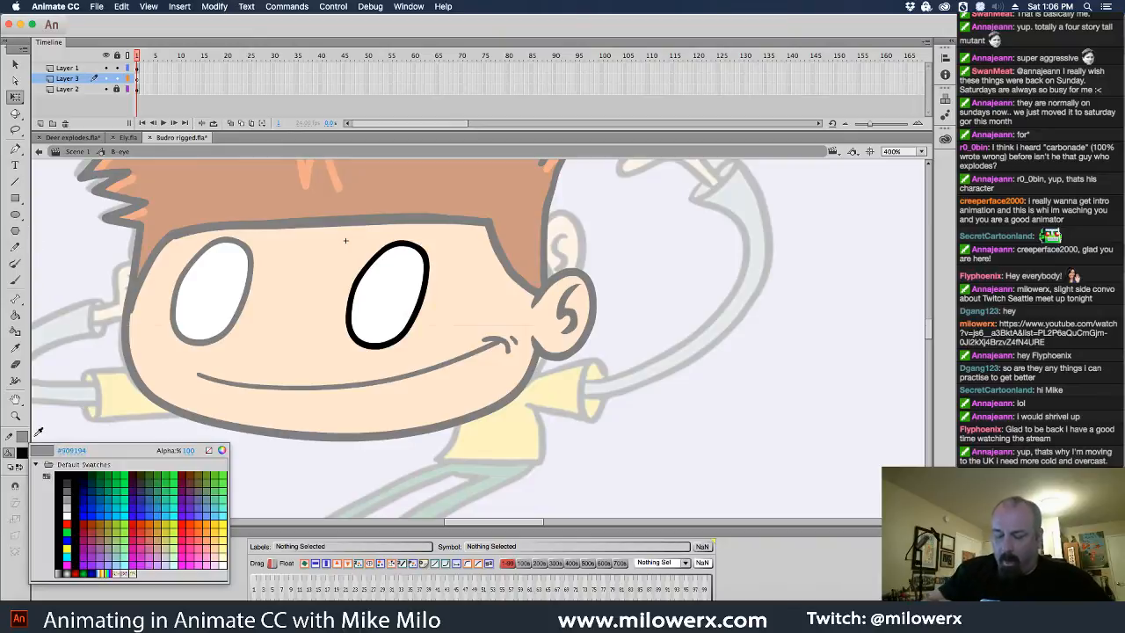
{"action": "left_click", "coordinate": [208, 452]}
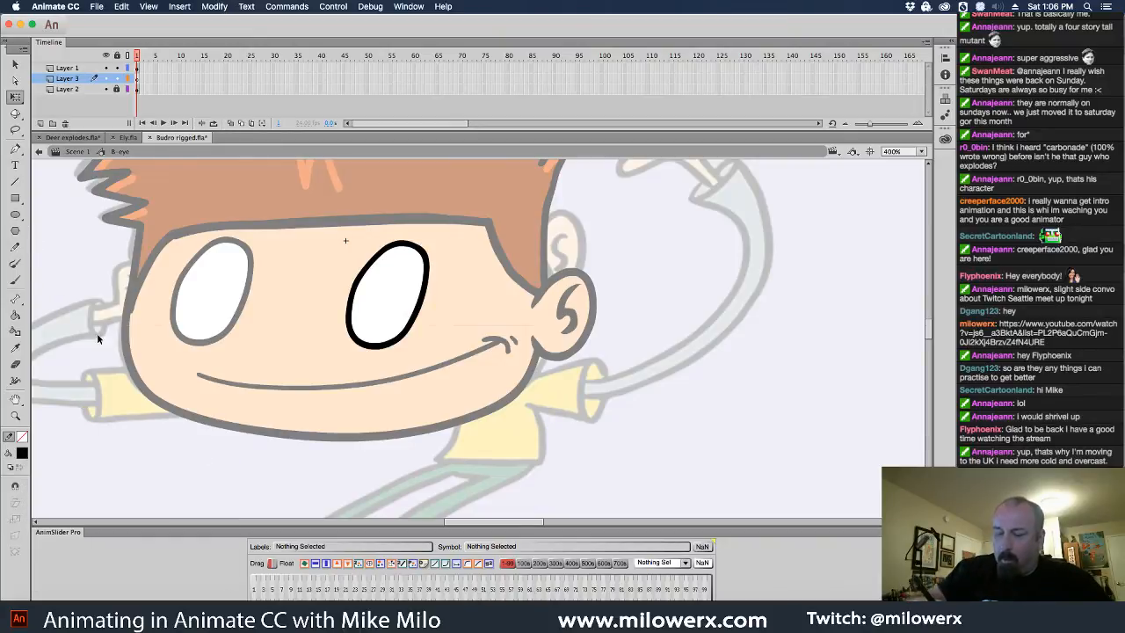
- Draw a narrow upright black oval pupil in the middle of the eye on Layer 3 and tilt it slightly clockwise
{"action": "left_click", "coordinate": [15, 214]}
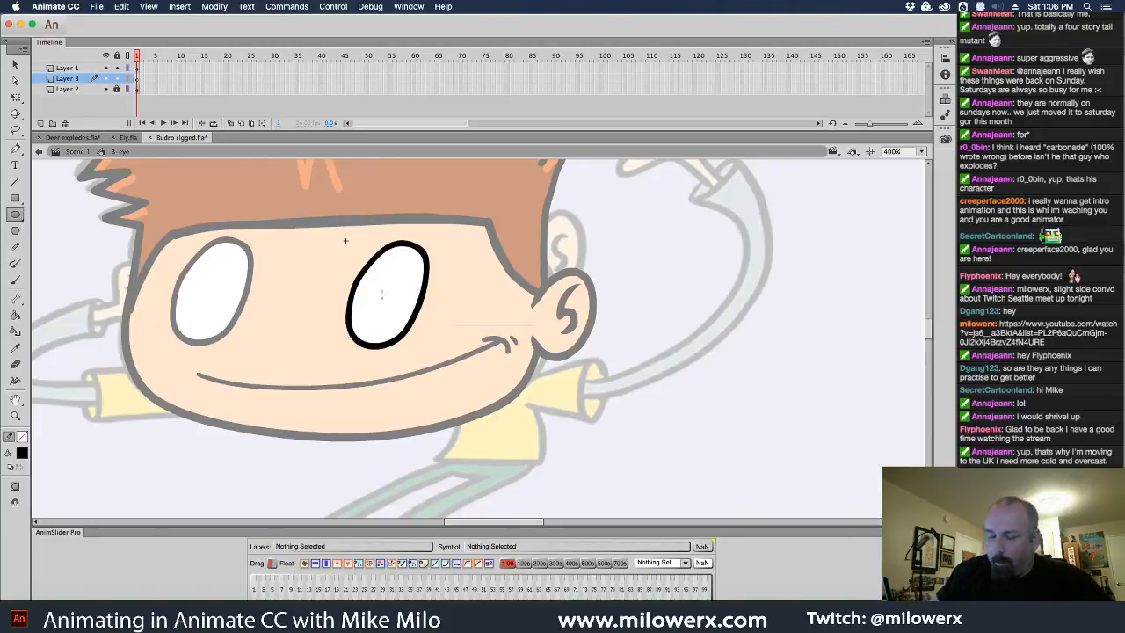
{"action": "left_click_drag", "start_coordinate": [383, 276], "coordinate": [400, 314]}
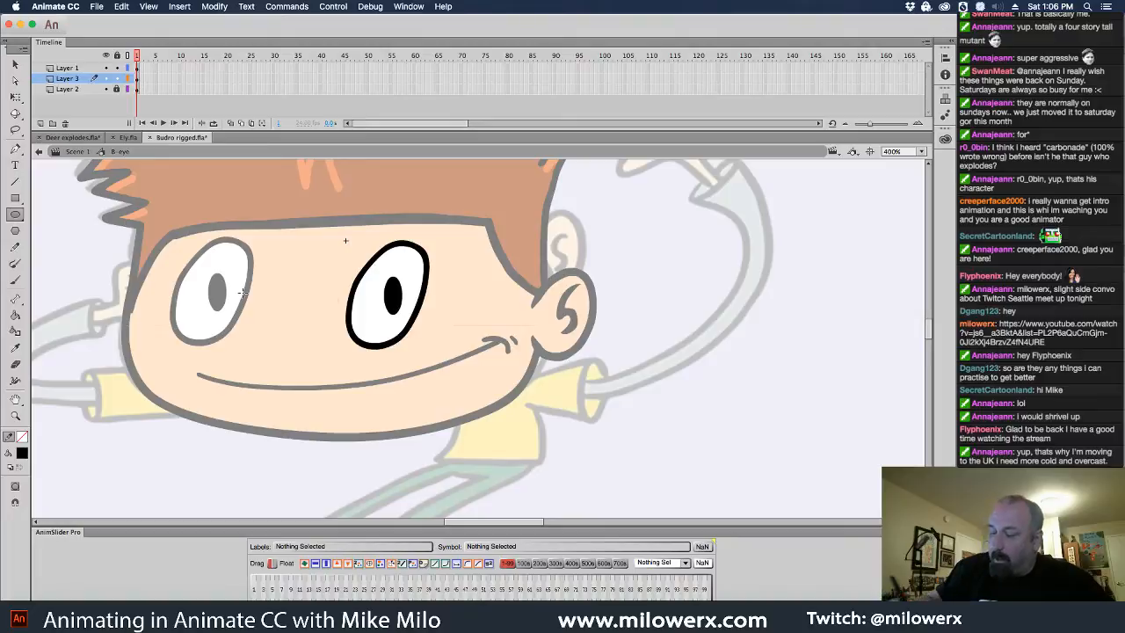
{"action": "key", "text": "q"}
{"action": "left_click", "coordinate": [396, 303]}
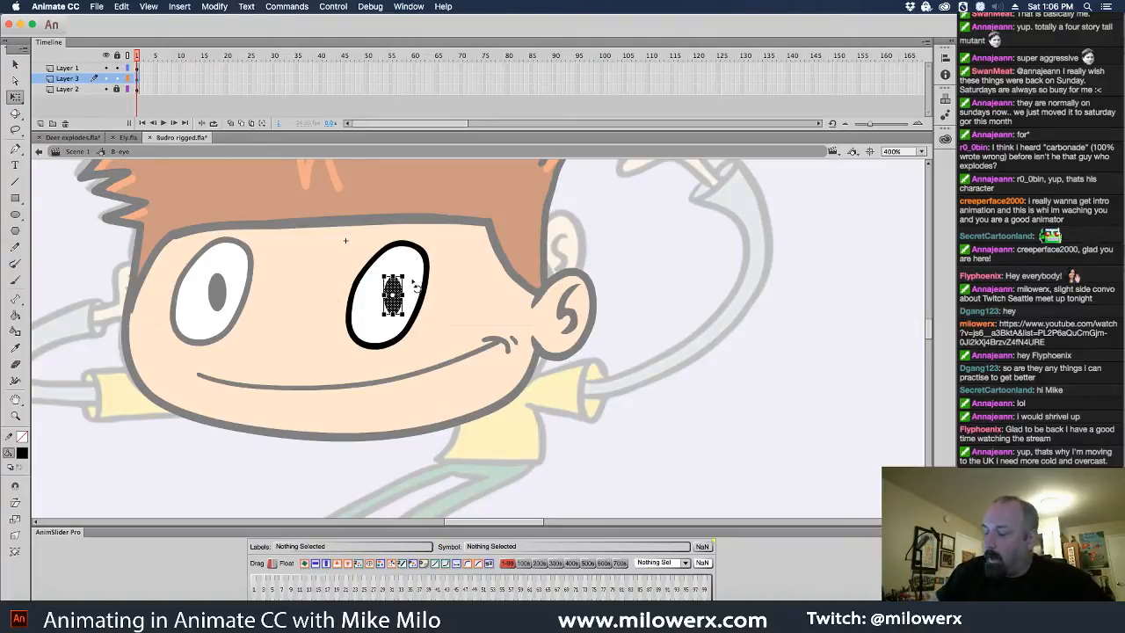
{"action": "left_click_drag", "start_coordinate": [413, 282], "coordinate": [417, 287]}
{"action": "left_click", "coordinate": [460, 282]}
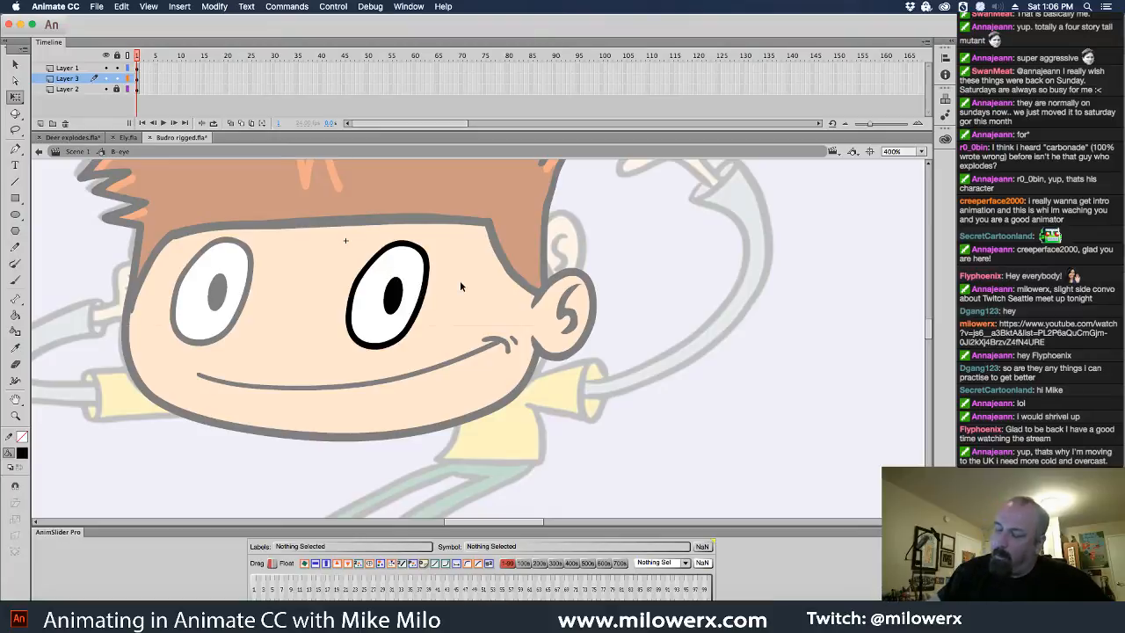
- Set the fill to white and draw a small oval highlight in the upper right of the black pupil
{"action": "left_click", "coordinate": [24, 452]}
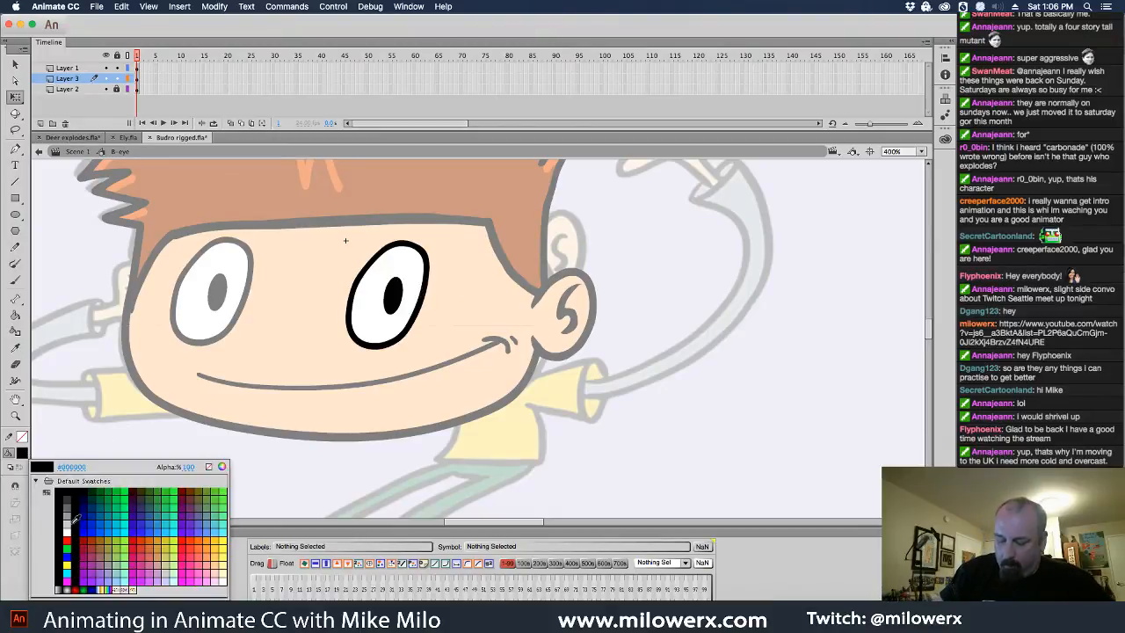
{"action": "left_click", "coordinate": [79, 516]}
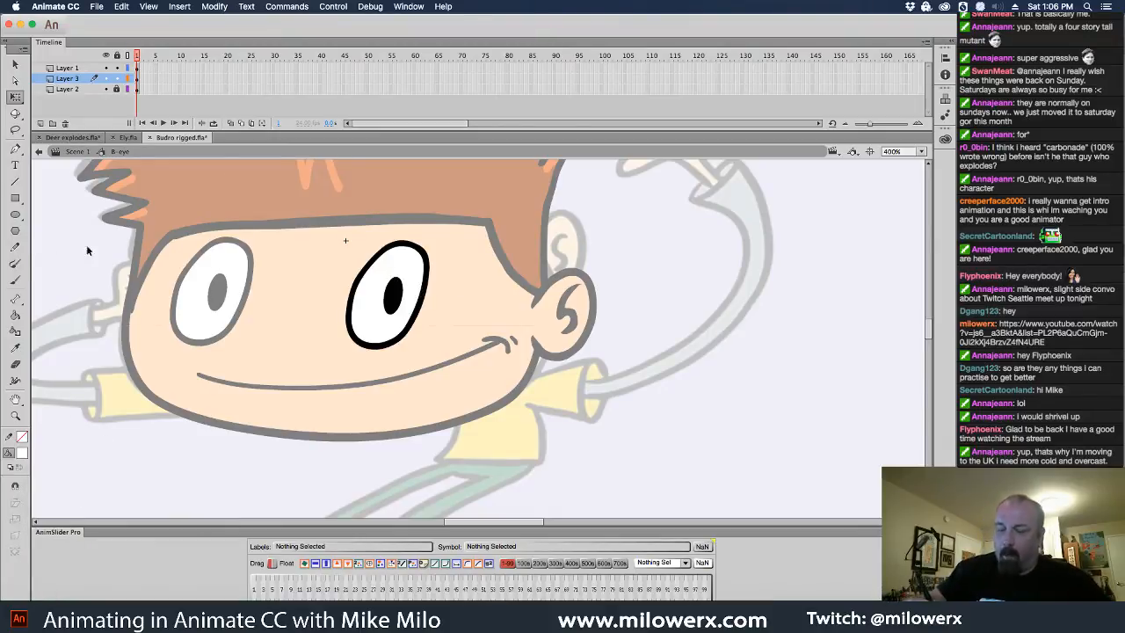
{"action": "left_click", "coordinate": [400, 286]}
{"action": "left_click", "coordinate": [416, 284], "text": "super"}
{"action": "left_click", "coordinate": [498, 363]}
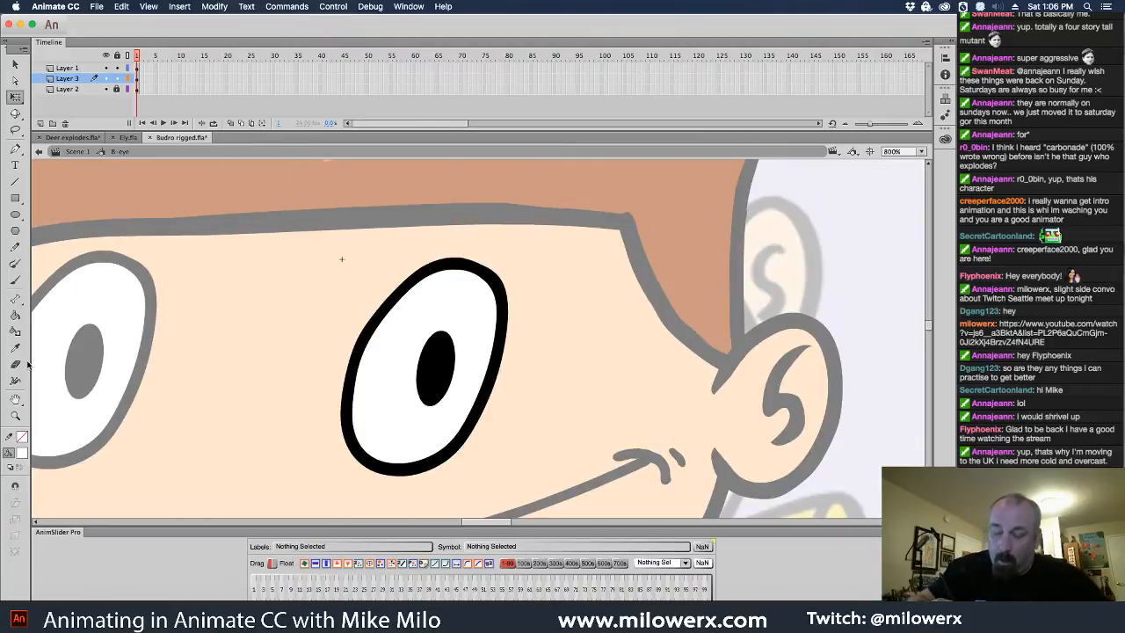
{"action": "left_click", "coordinate": [21, 218]}
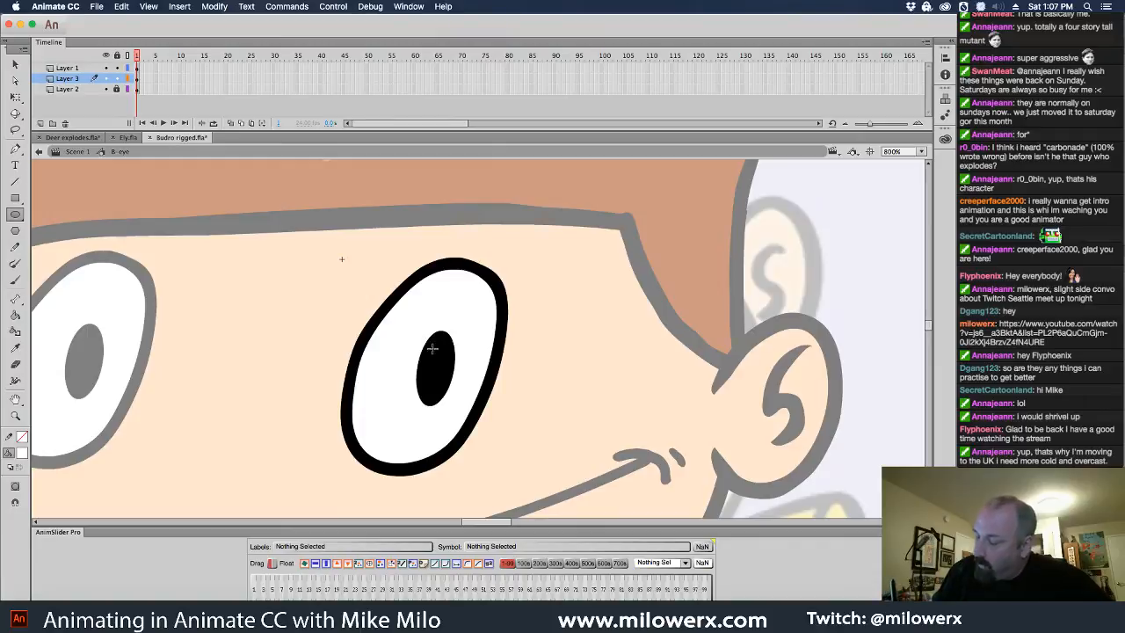
{"action": "left_click_drag", "start_coordinate": [439, 340], "coordinate": [456, 370]}
{"action": "key", "text": "v"}
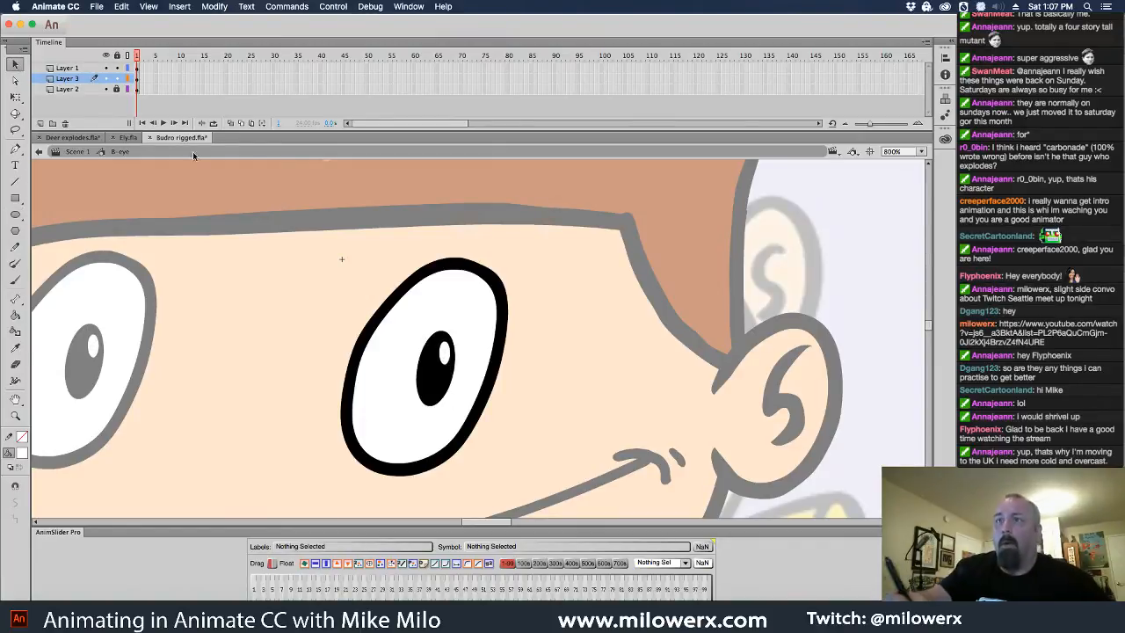
{"action": "left_click", "coordinate": [517, 292], "text": "super"}
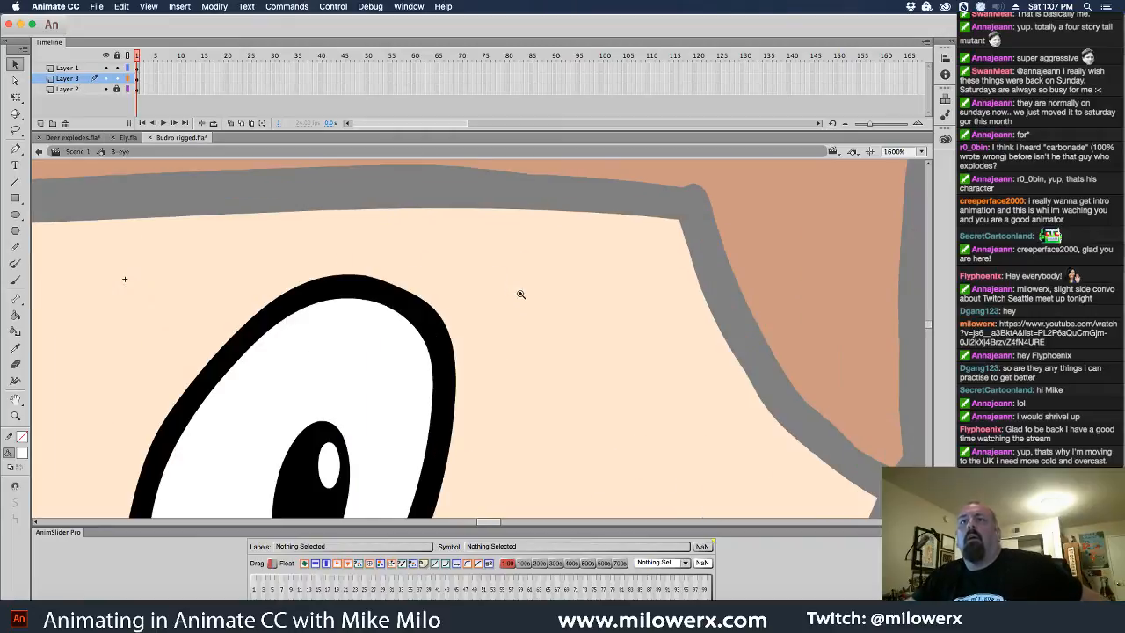
{"action": "left_click_drag", "start_coordinate": [521, 337], "coordinate": [641, 162]}
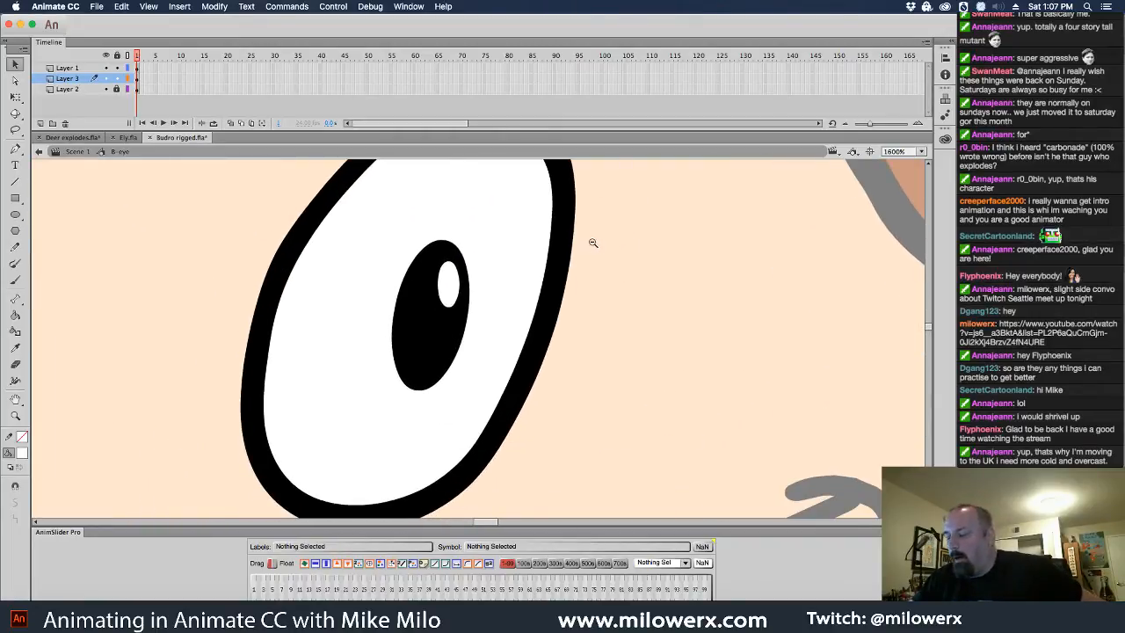
{"action": "left_click", "coordinate": [592, 243], "text": "alt+super"}
{"action": "left_click", "coordinate": [552, 290], "text": "alt+super"}
{"action": "scroll", "coordinate": [565, 258], "scroll_direction": "down", "scroll_amount": 2}
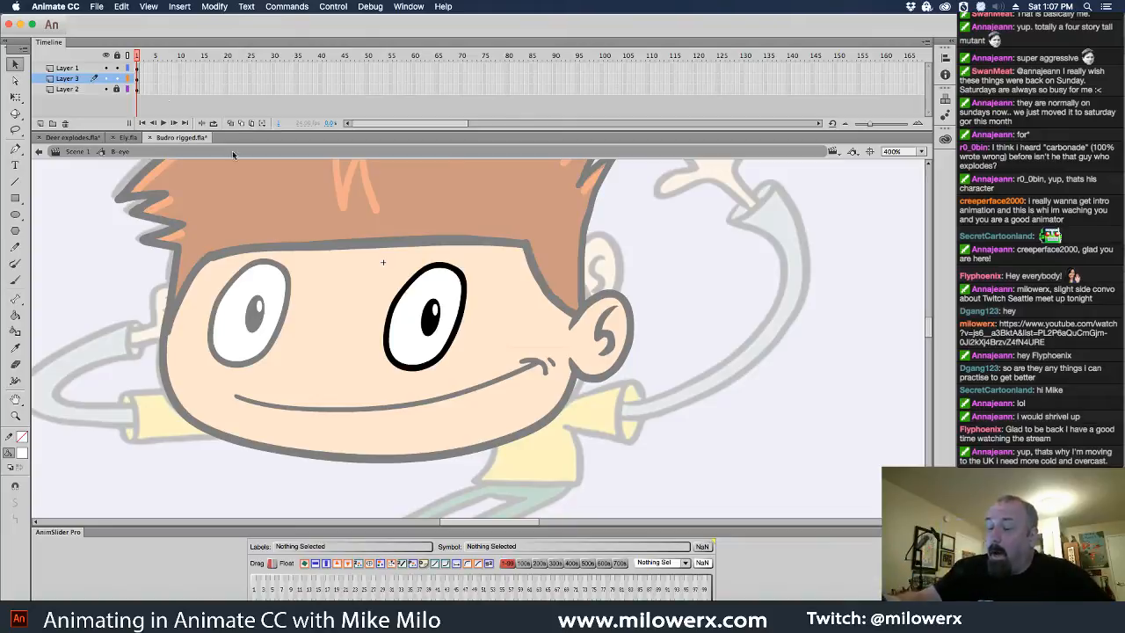
- Convert the pupil and its highlight on Layer 3 to a Graphic symbol named B-pupil
{"action": "left_click", "coordinate": [77, 80]}
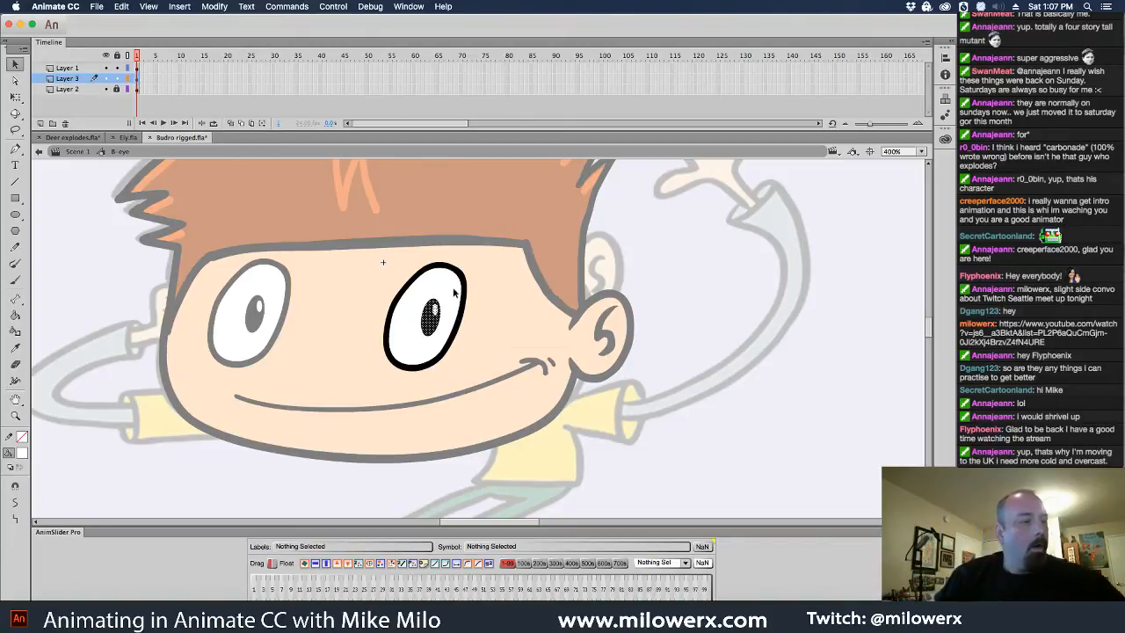
{"action": "key", "text": "F8"}
{"action": "type", "text": "B P"}
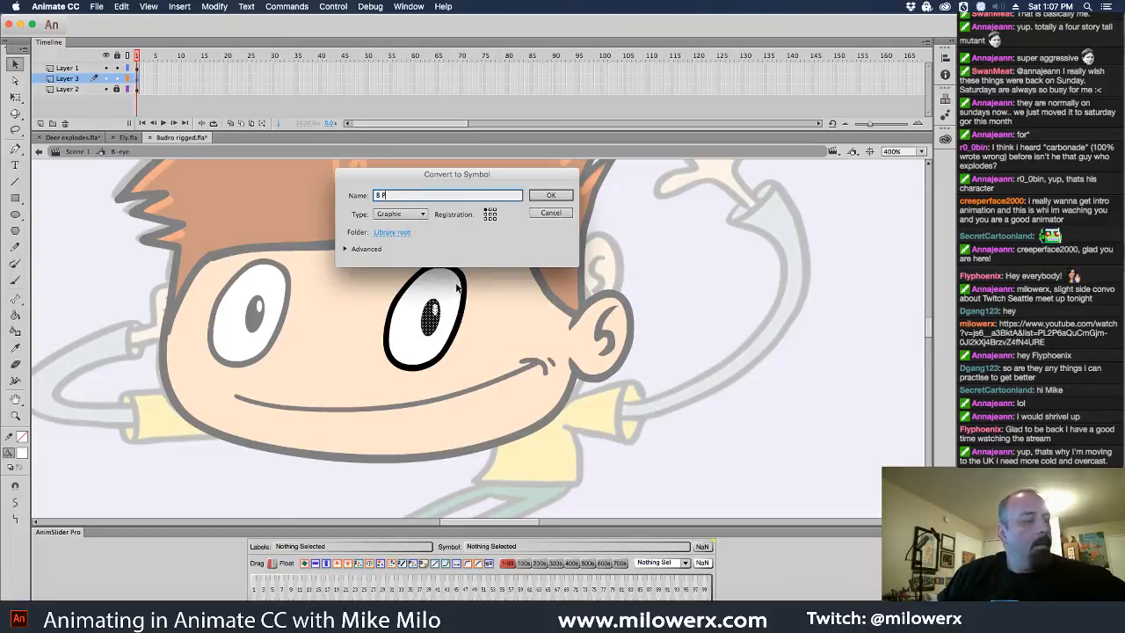
{"action": "type", "text": "UPIL"}
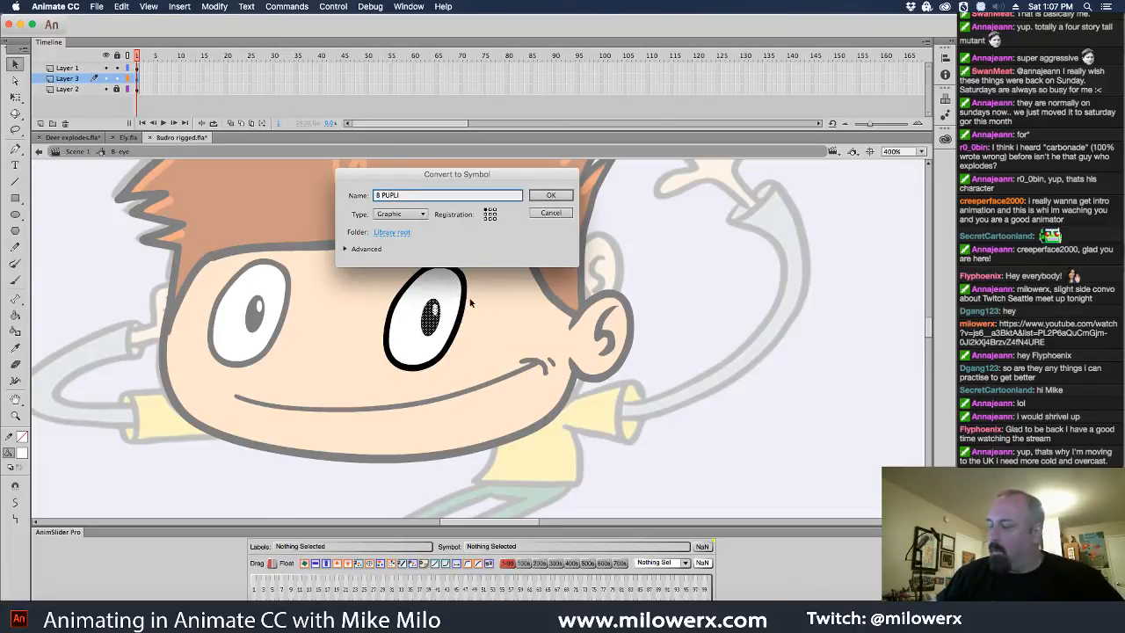
{"action": "key", "text": "BackSpace"}
{"action": "key", "text": "BackSpace"}
{"action": "key", "text": "BackSpace"}
{"action": "key", "text": "BackSpace"}
{"action": "key", "text": "BackSpace"}
{"action": "key", "text": "BackSpace"}
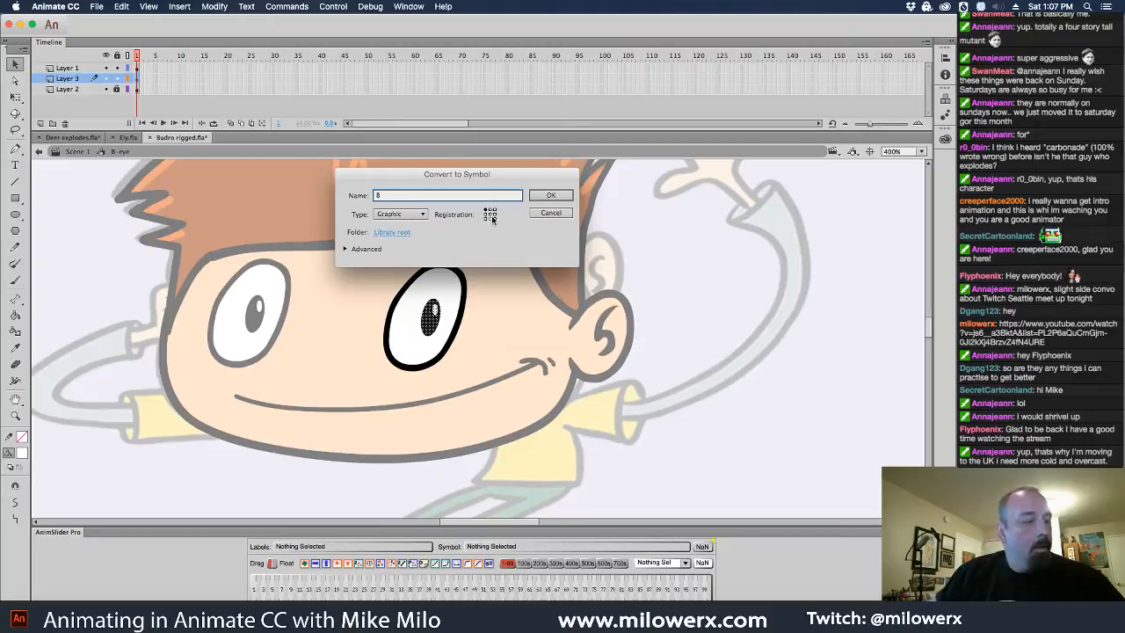
{"action": "type", "text": "pupil"}
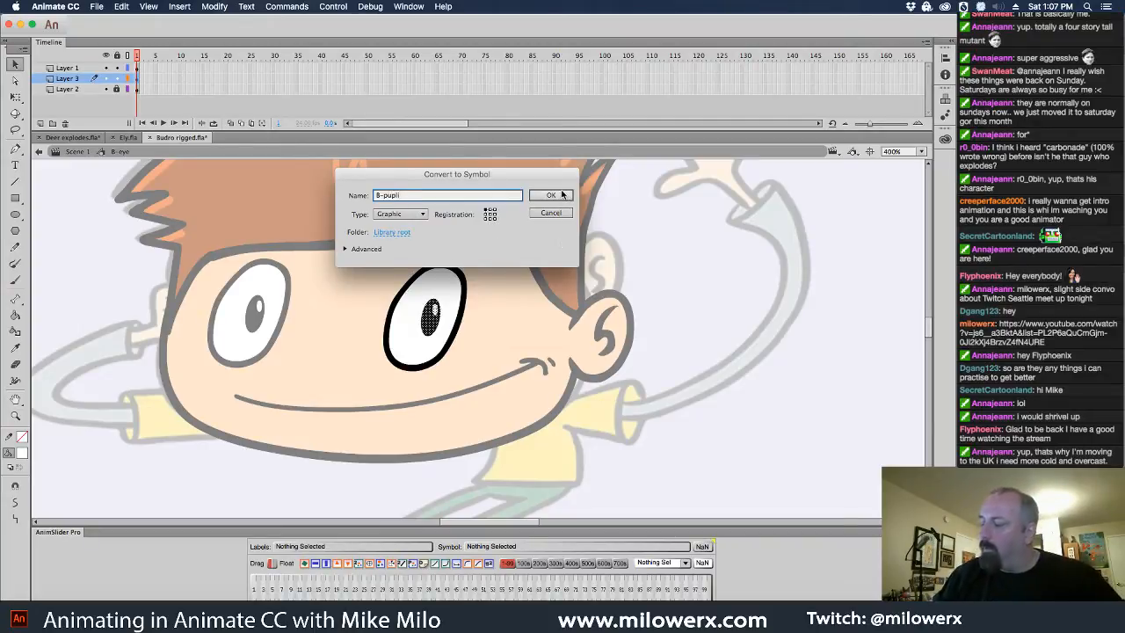
{"action": "key", "text": "BackSpace"}
{"action": "key", "text": "BackSpace"}
{"action": "type", "text": "il"}
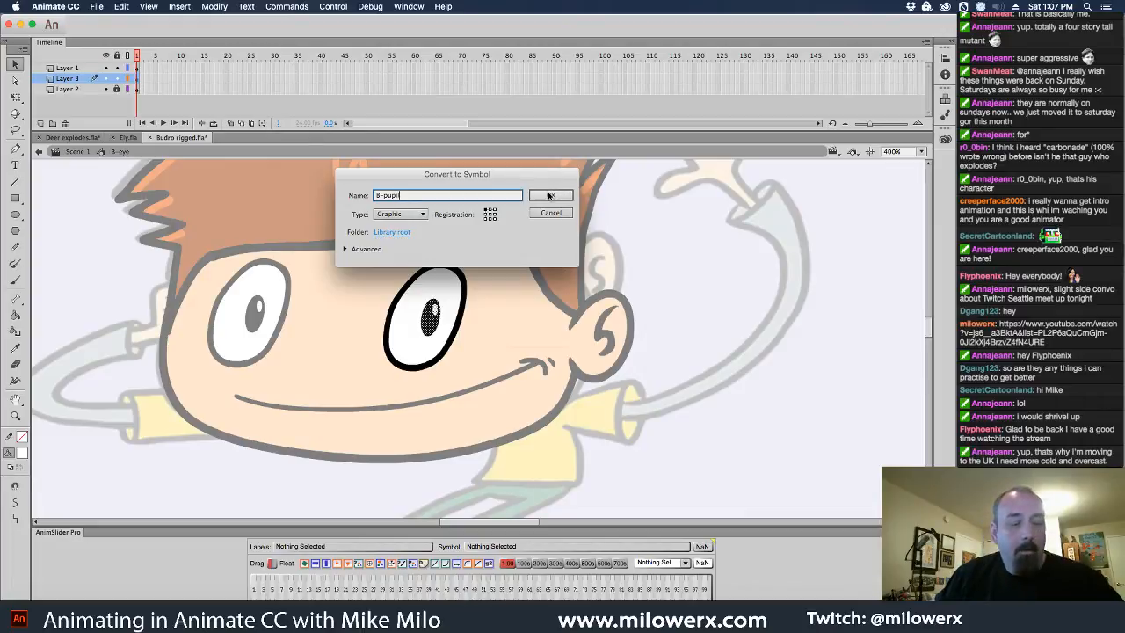
{"action": "left_click", "coordinate": [550, 195]}
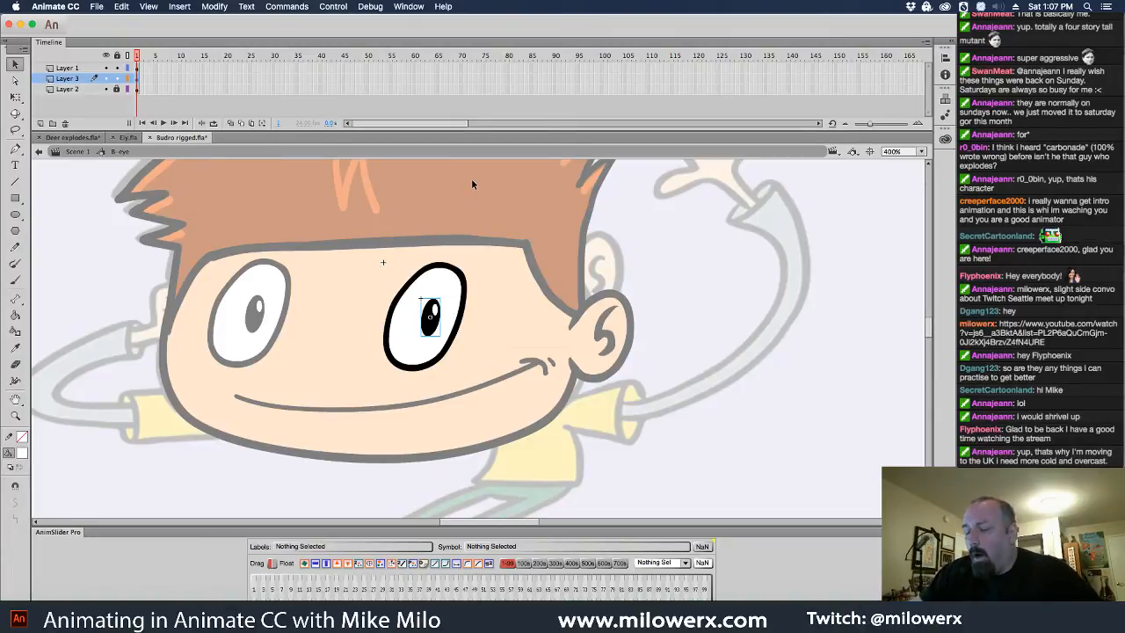
- Insert keyframes at frame 2 on Layers 1, 2 and 3 of the eye symbol
{"action": "left_click", "coordinate": [140, 89]}
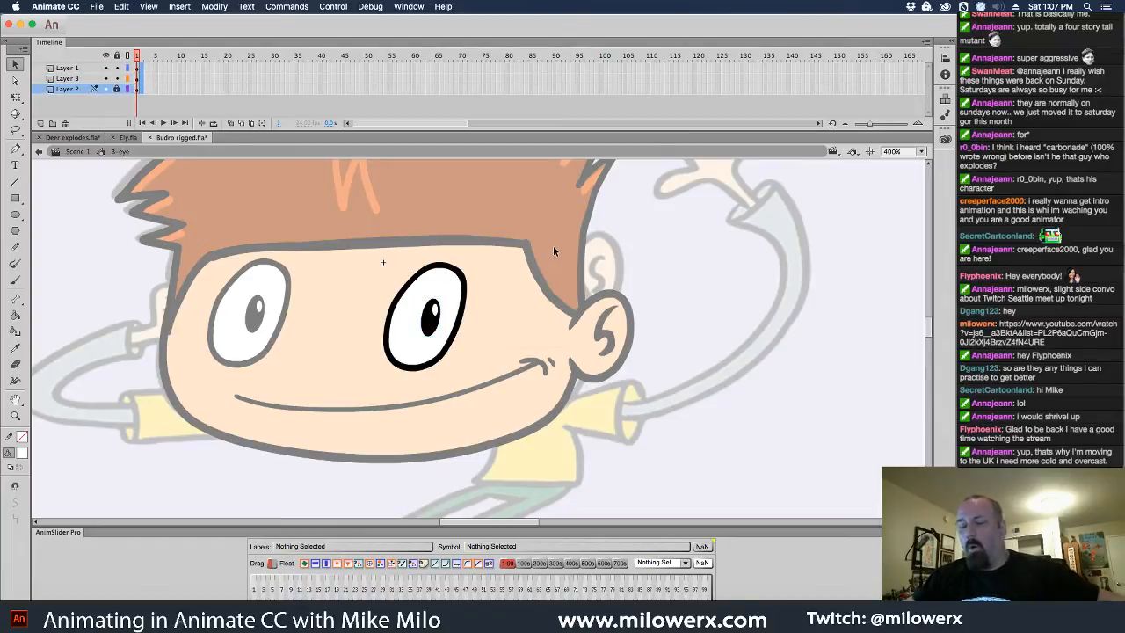
{"action": "left_click", "coordinate": [141, 78]}
{"action": "left_click", "coordinate": [142, 67]}
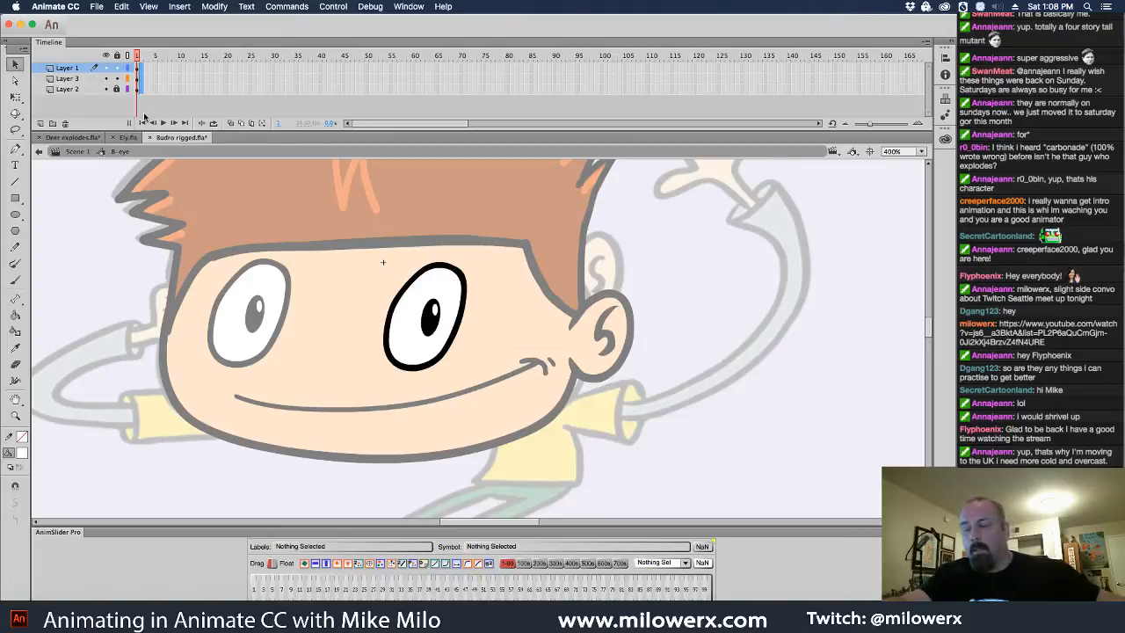
{"action": "key", "text": "super+a"}
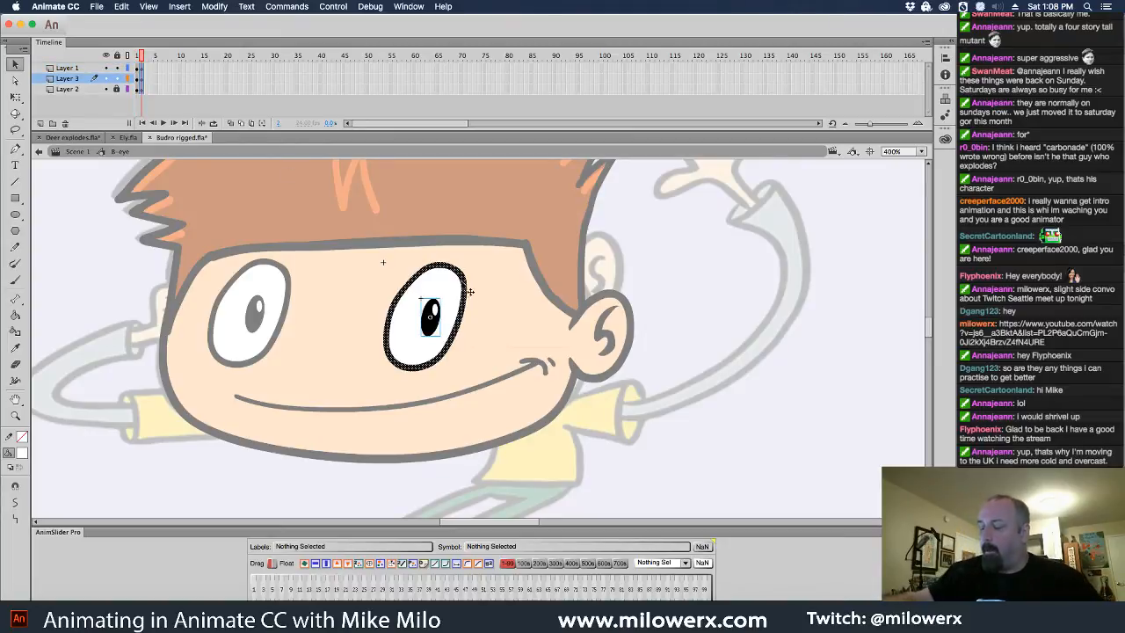
- Make Layer 1 active at frame 2, lock Layer 3 and set the fill colour to black
{"action": "left_click", "coordinate": [150, 70]}
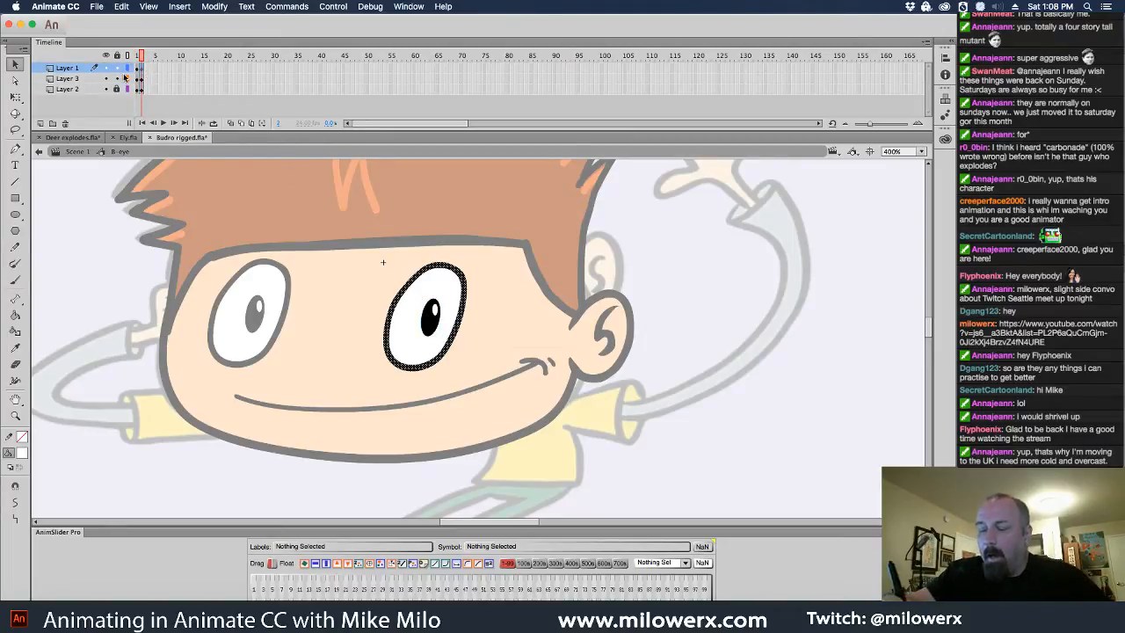
{"action": "left_click", "coordinate": [118, 78]}
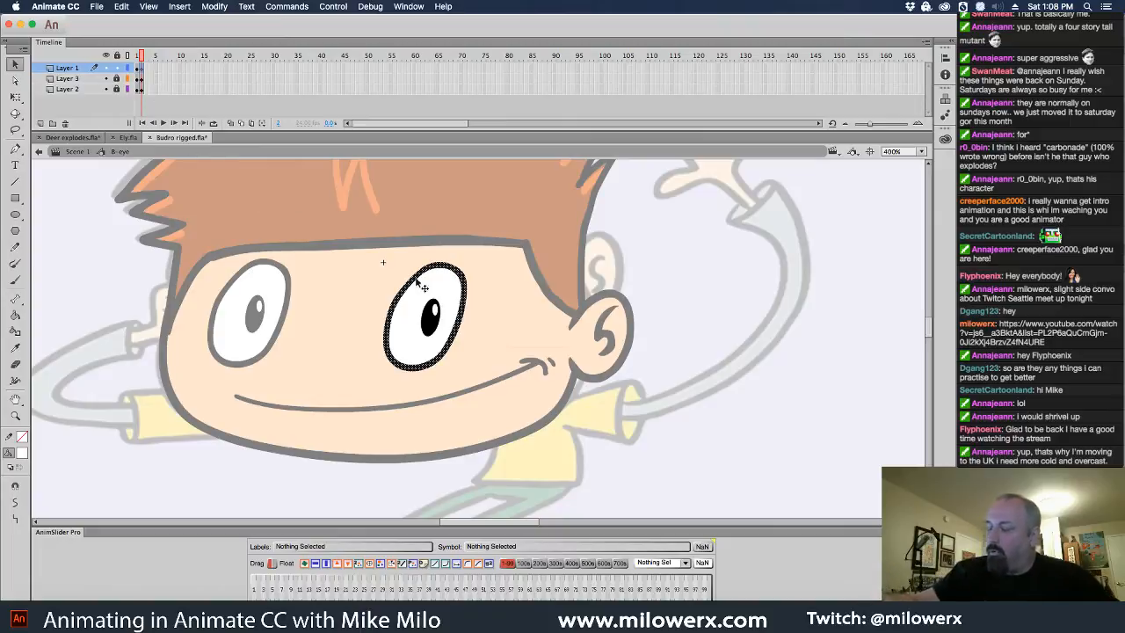
{"action": "left_click", "coordinate": [103, 334]}
{"action": "left_click", "coordinate": [23, 452]}
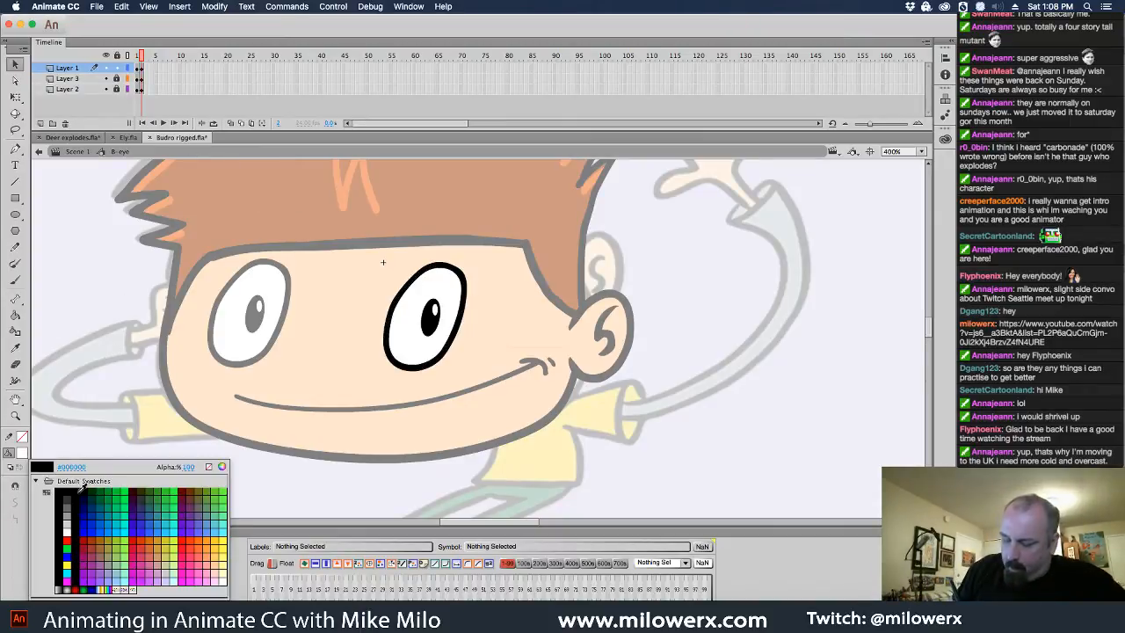
{"action": "left_click", "coordinate": [69, 492]}
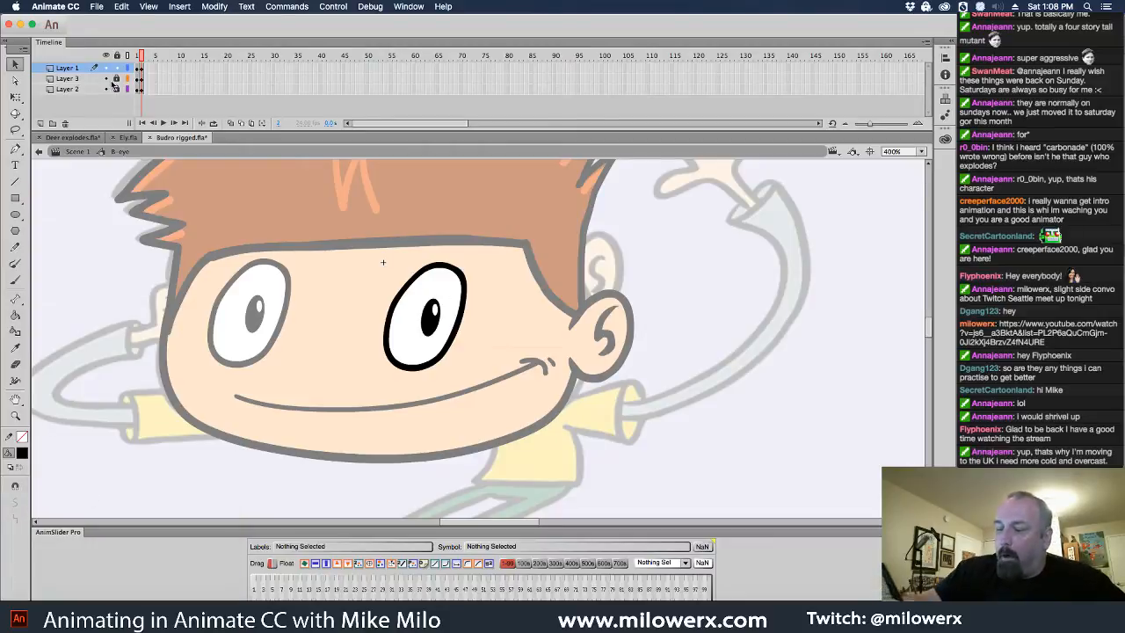
- Hide Layers 3 and 2 to check the eye outline by itself, and show both layers again
{"action": "left_click", "coordinate": [106, 79]}
{"action": "left_click", "coordinate": [105, 89]}
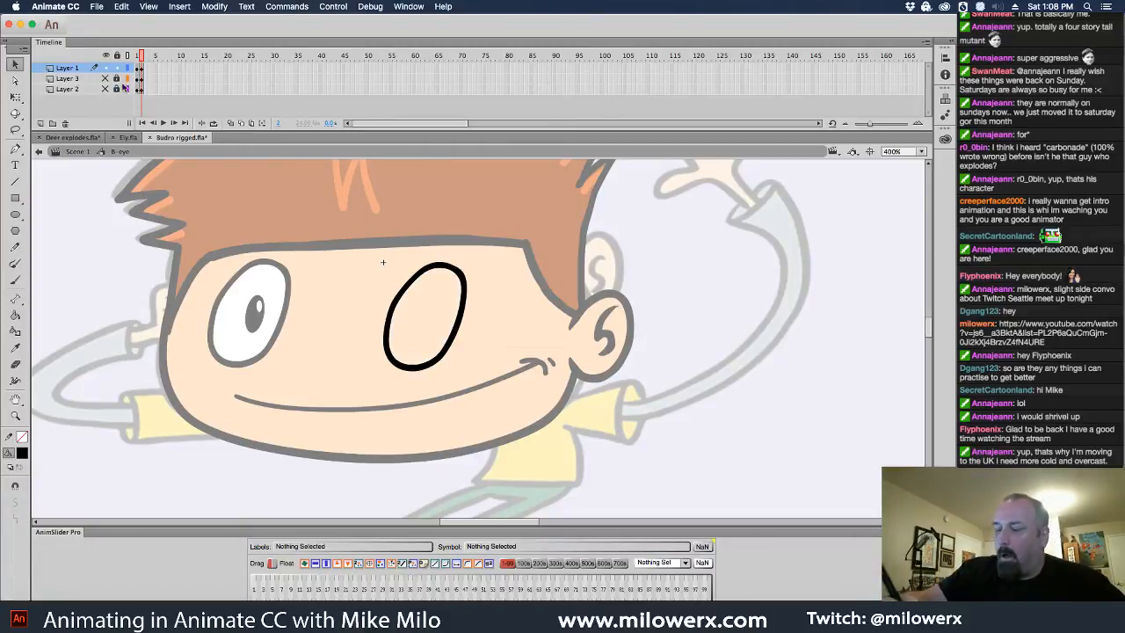
{"action": "left_click", "coordinate": [106, 78]}
{"action": "left_click", "coordinate": [106, 88]}
- Try brushing an upper eyelid line across the eye at frame 2 of Layer 1, then undo it
{"action": "left_click", "coordinate": [143, 69]}
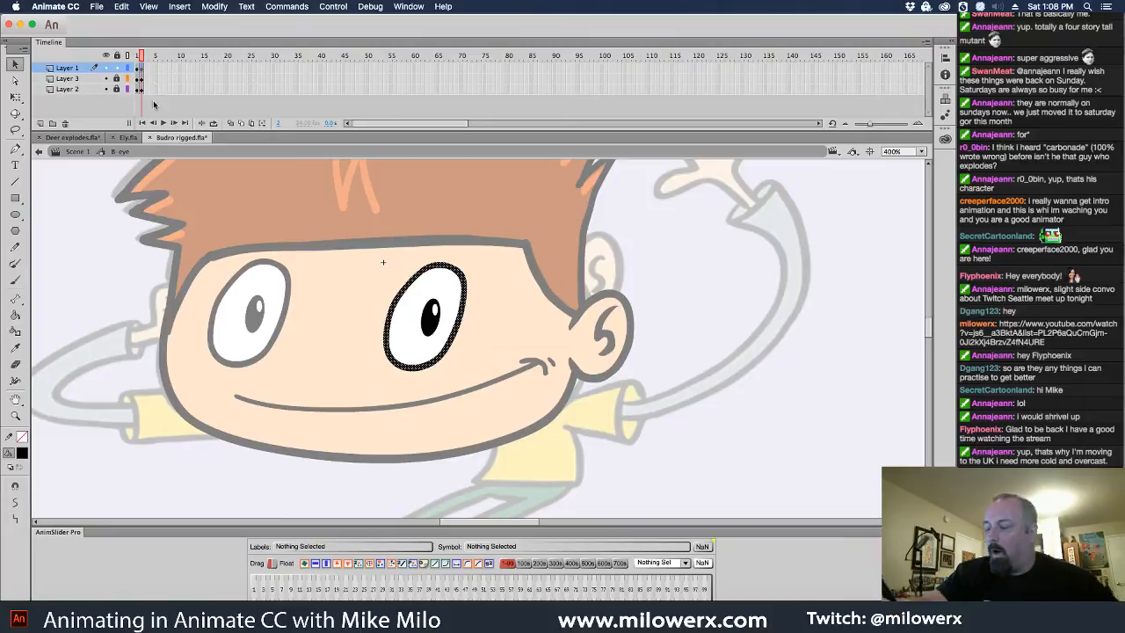
{"action": "left_click", "coordinate": [477, 282]}
{"action": "scroll", "coordinate": [572, 356], "scroll_direction": "left", "scroll_amount": 3}
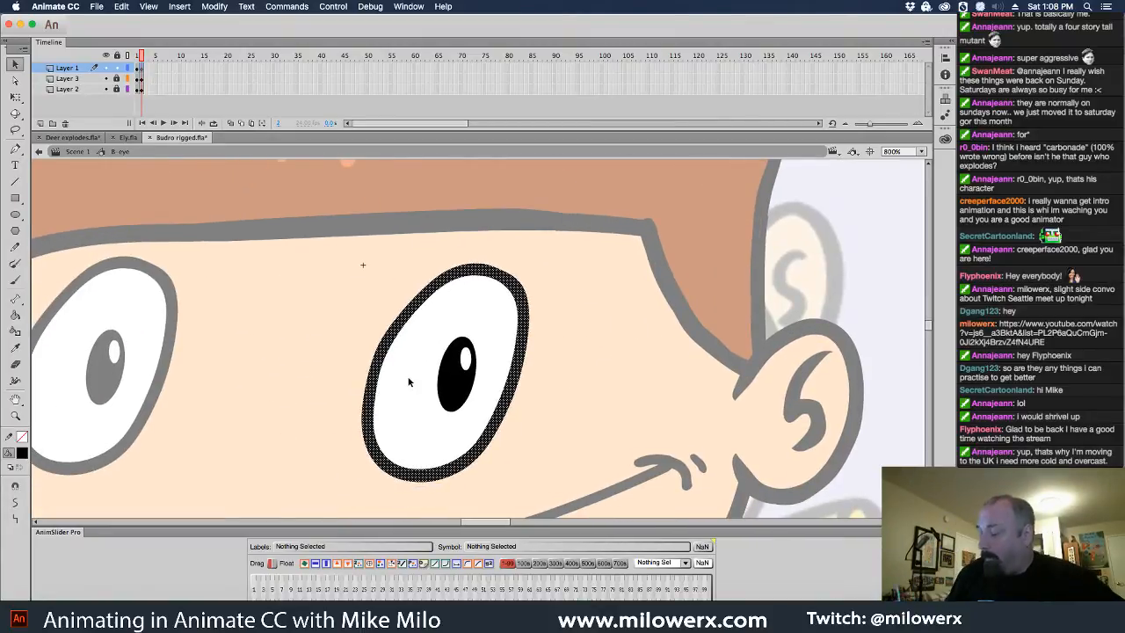
{"action": "key", "text": "b"}
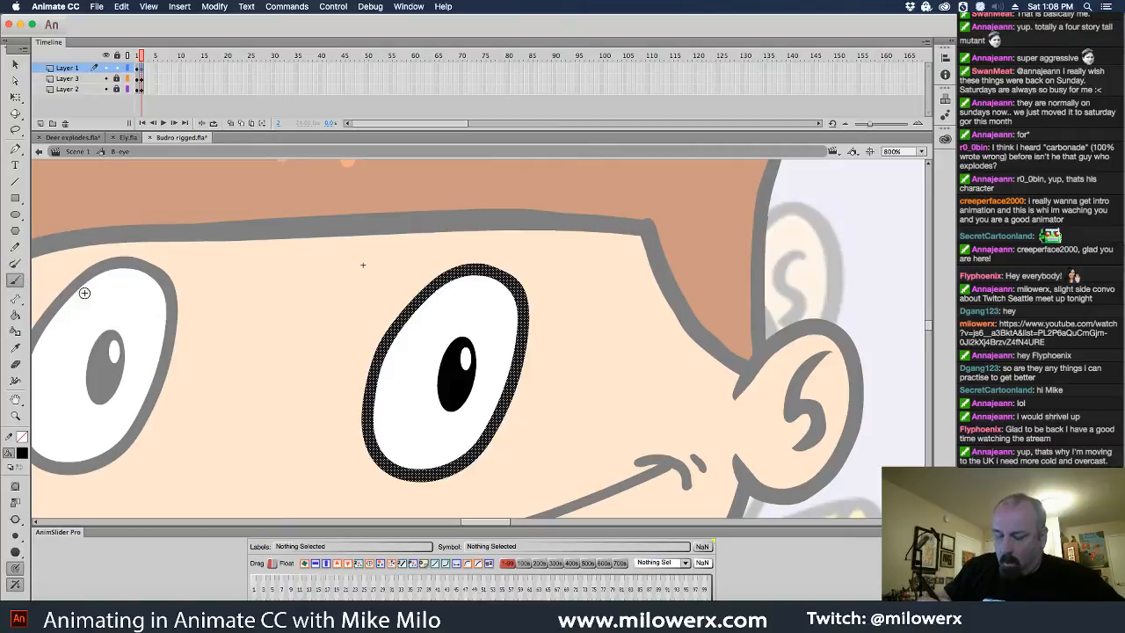
{"action": "left_click", "coordinate": [37, 519]}
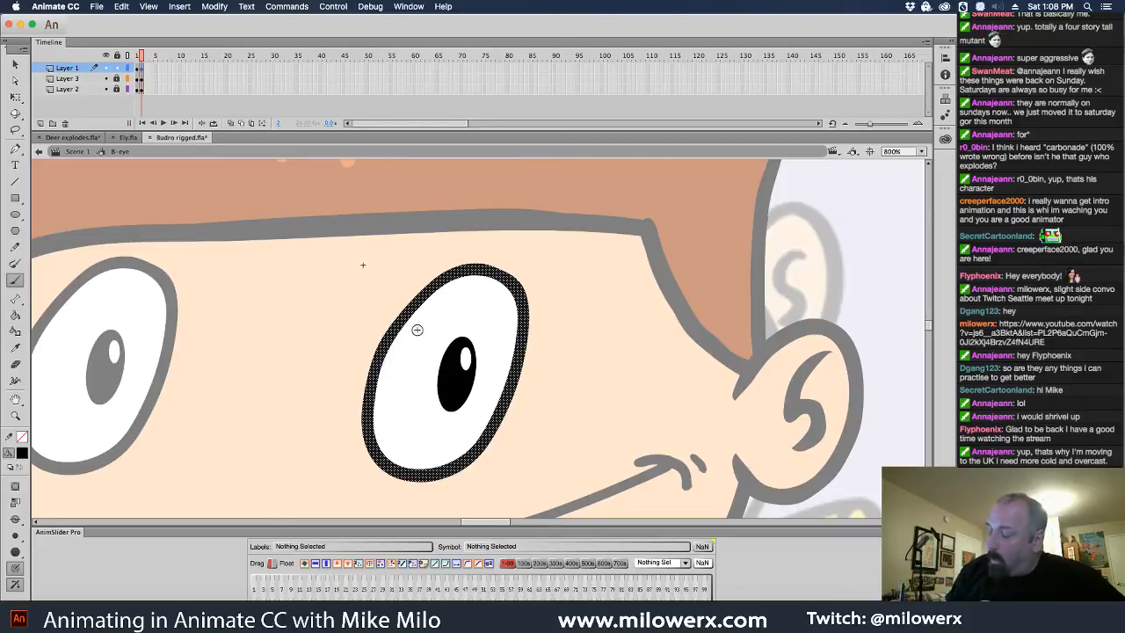
{"action": "left_click_drag", "start_coordinate": [398, 332], "coordinate": [517, 326]}
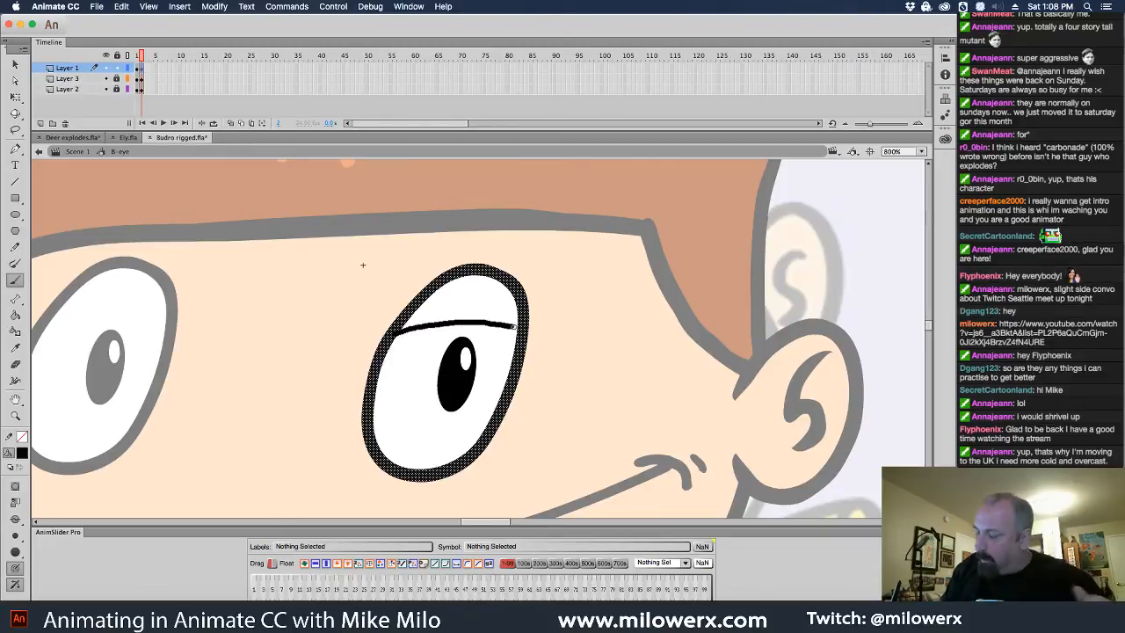
{"action": "key", "text": "super+z"}
{"action": "left_click", "coordinate": [532, 353], "text": "alt"}
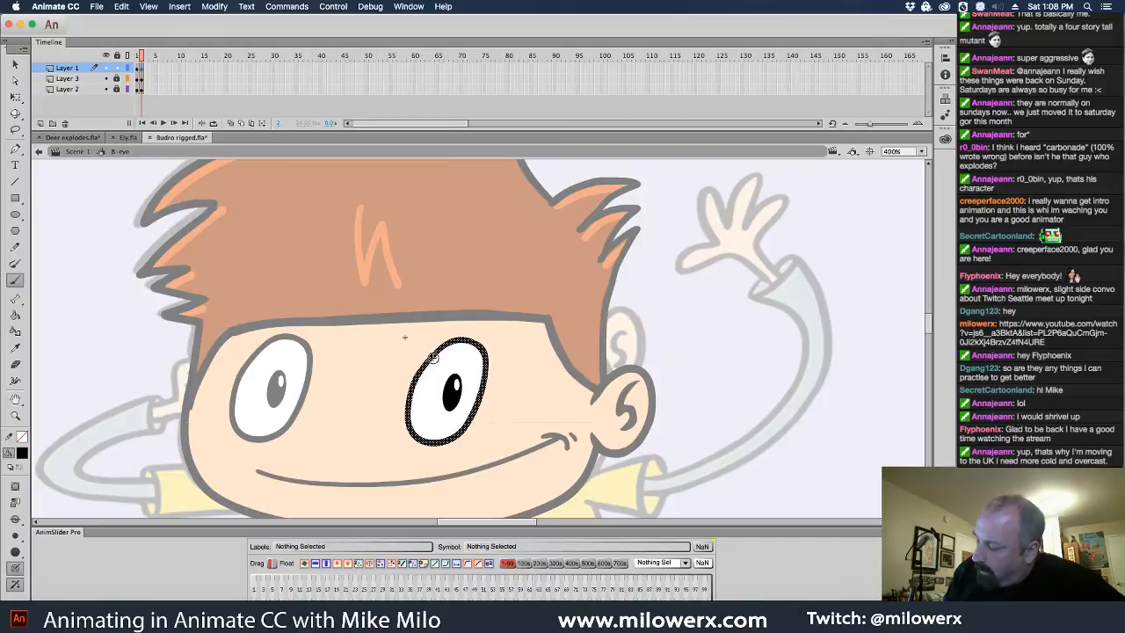
{"action": "key", "text": "Escape"}
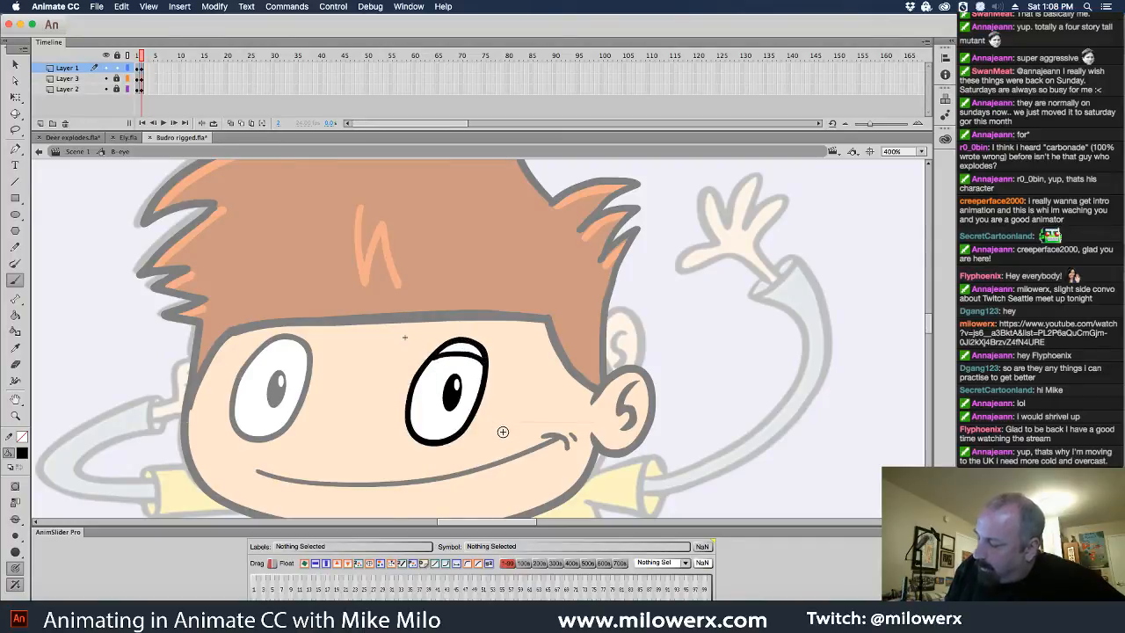
- Insert keyframes at frames 3 to 6 on Layers 1, 2 and 3 of the eye symbol
{"action": "left_click", "coordinate": [139, 69]}
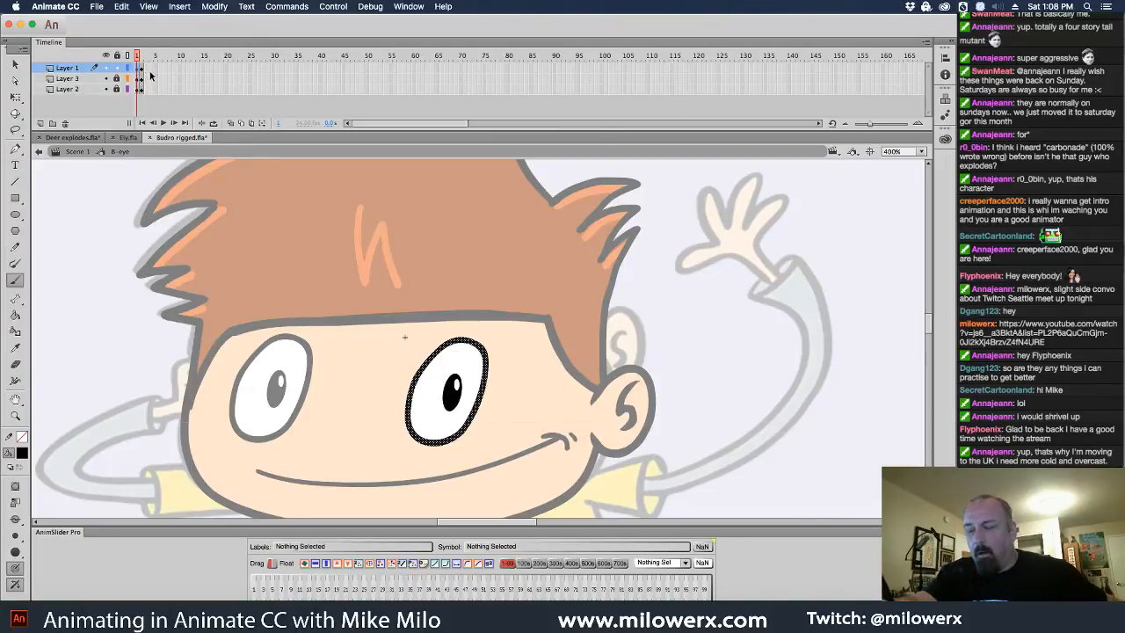
{"action": "key", "text": "period"}
{"action": "key", "text": "comma"}
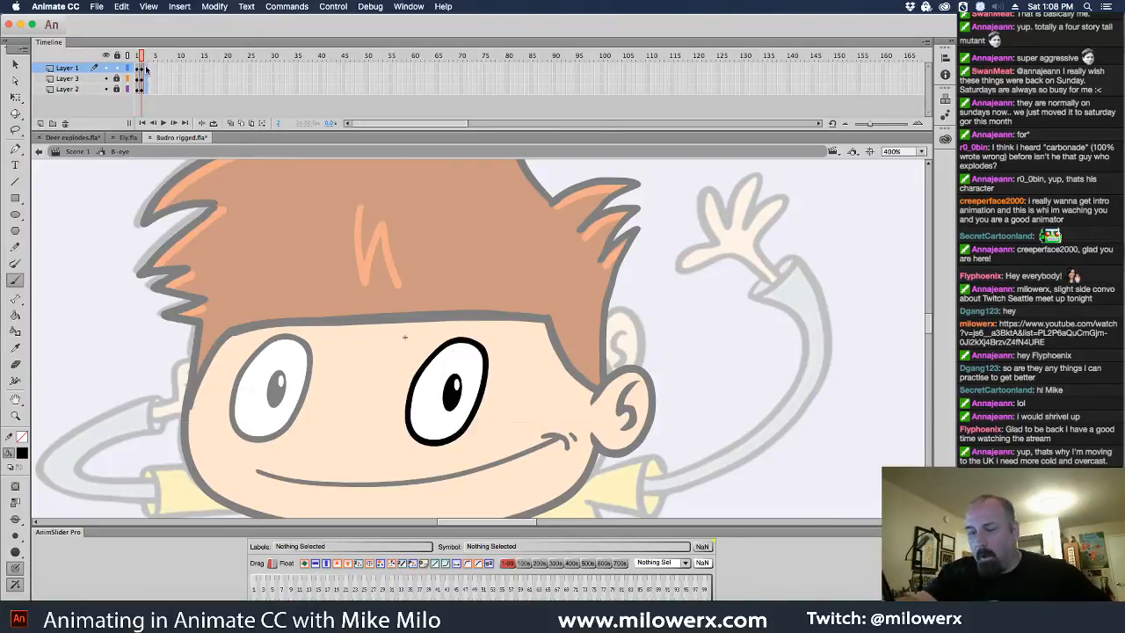
{"action": "key", "text": "F6"}
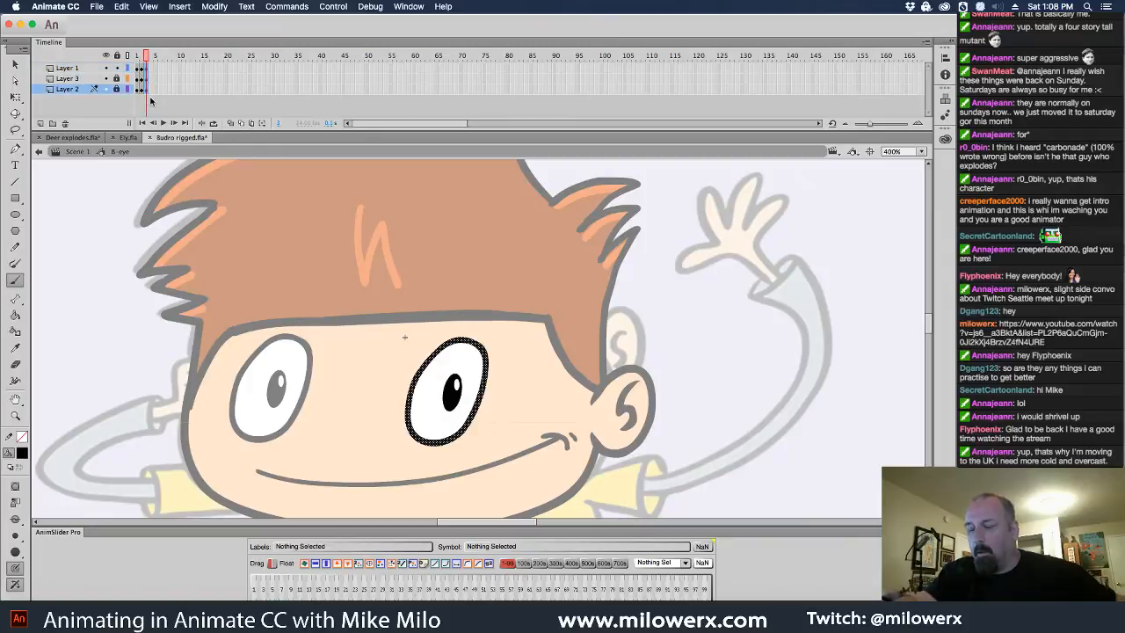
{"action": "left_click_drag", "start_coordinate": [152, 88], "coordinate": [137, 59]}
{"action": "key", "text": "F6"}
{"action": "key", "text": "F6"}
{"action": "key", "text": "F6"}
- Brush black upper and lower eyelid lines just inside the eye outline at frame 2 of Layer 1
{"action": "left_click", "coordinate": [141, 68]}
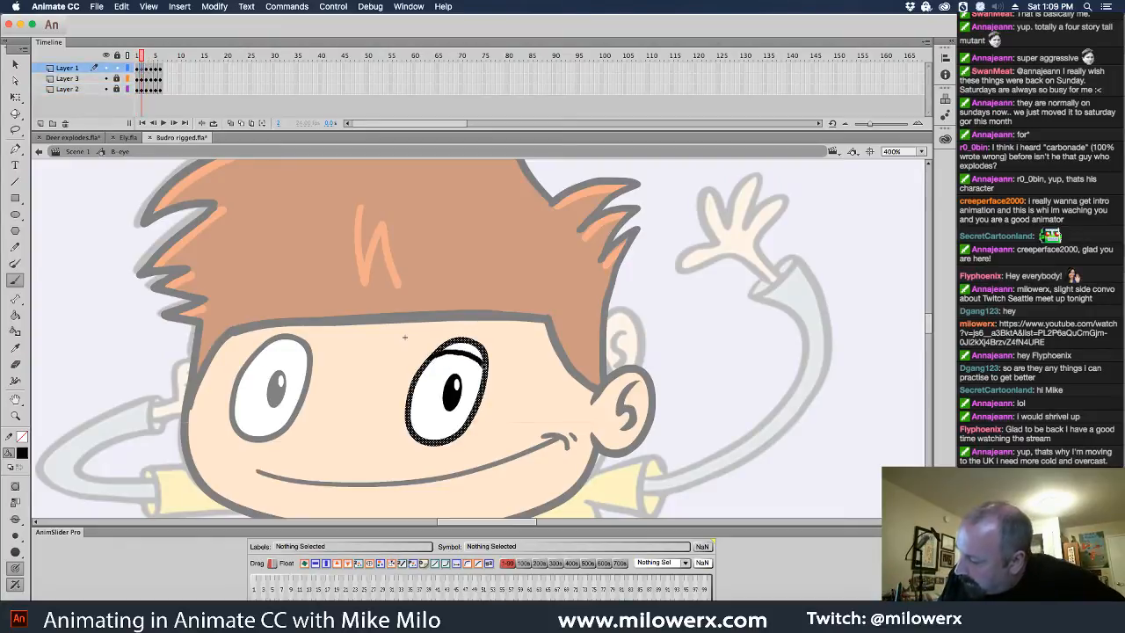
{"action": "left_click_drag", "start_coordinate": [484, 362], "coordinate": [484, 369]}
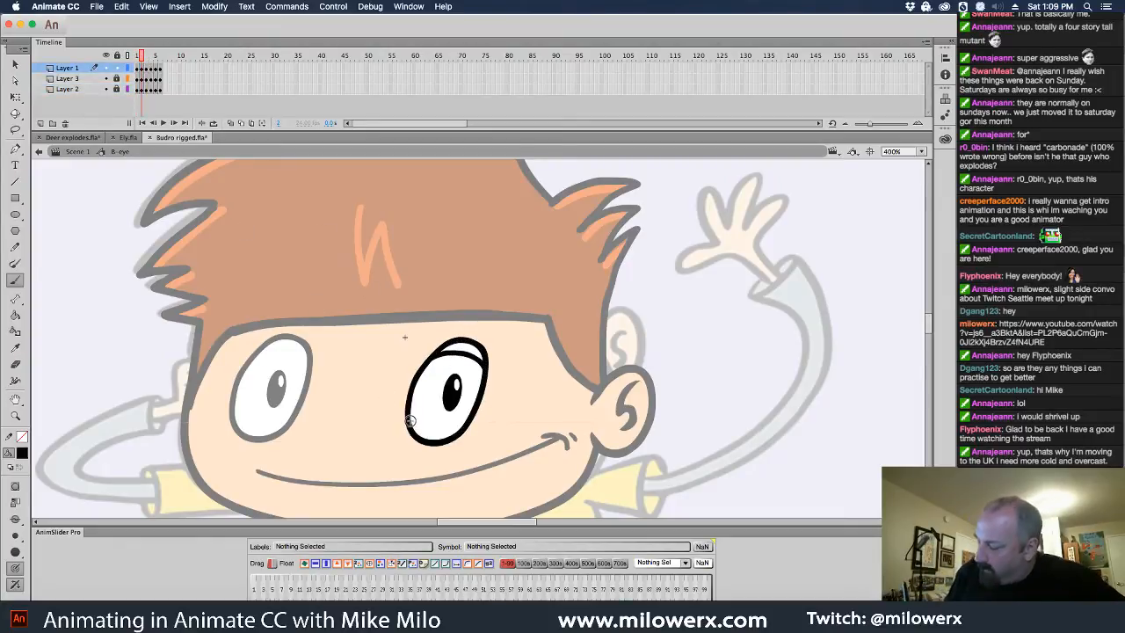
{"action": "left_click_drag", "start_coordinate": [463, 425], "coordinate": [474, 420]}
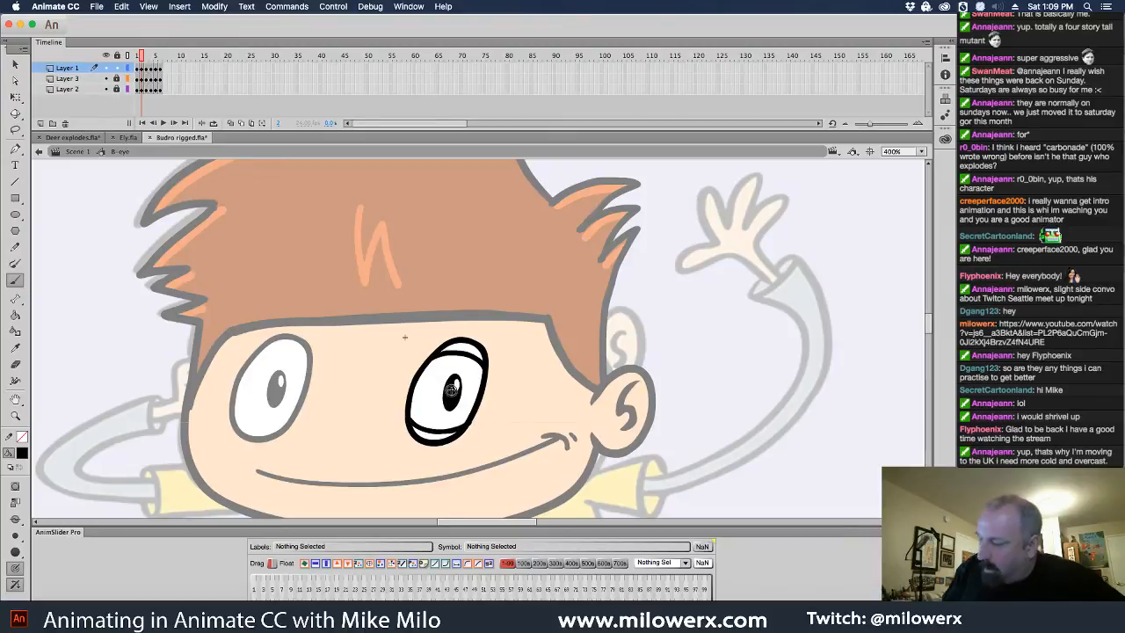
- Turn on onion skinning and brush eyelid lines at frames 3 and 4 of Layer 1, closing further over the pupil each frame
{"action": "left_click", "coordinate": [148, 68]}
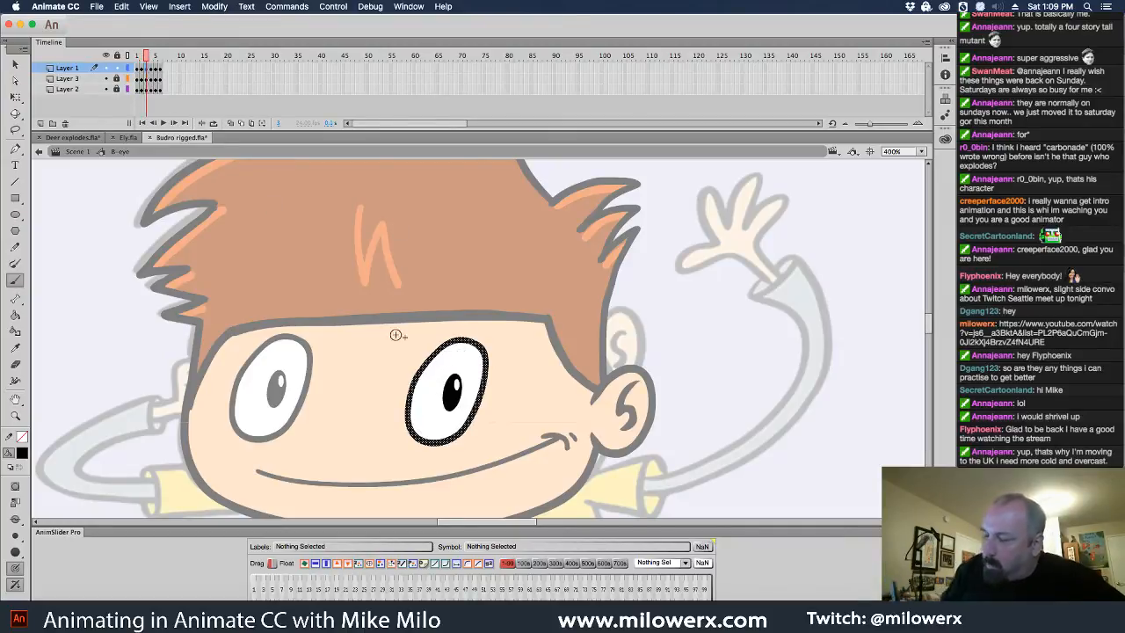
{"action": "left_click", "coordinate": [230, 124]}
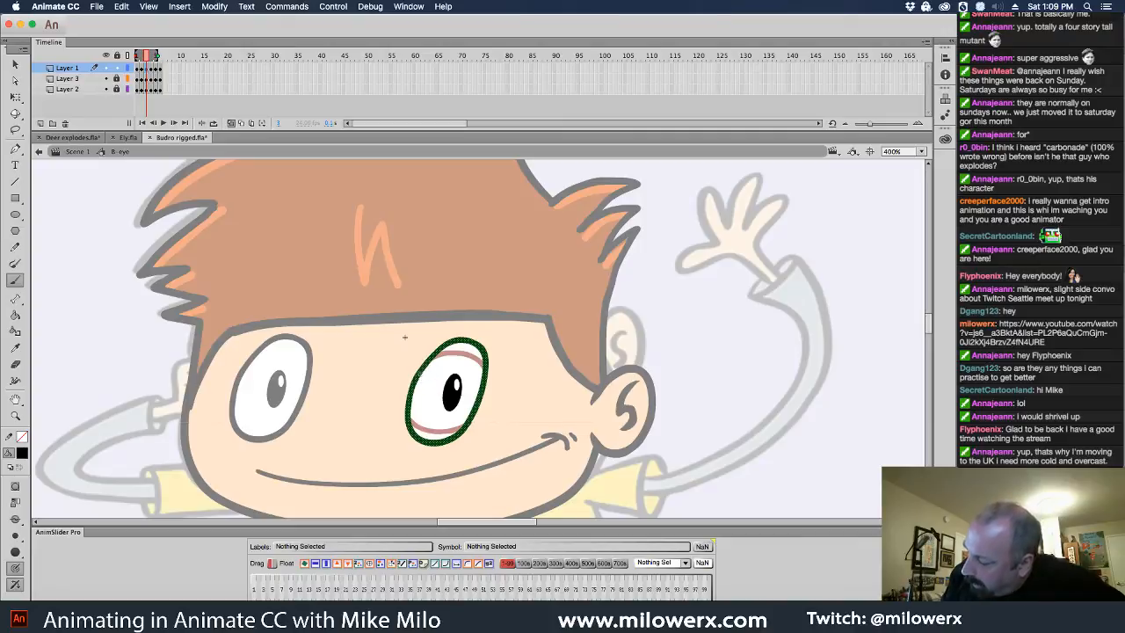
{"action": "left_click_drag", "start_coordinate": [417, 376], "coordinate": [454, 367]}
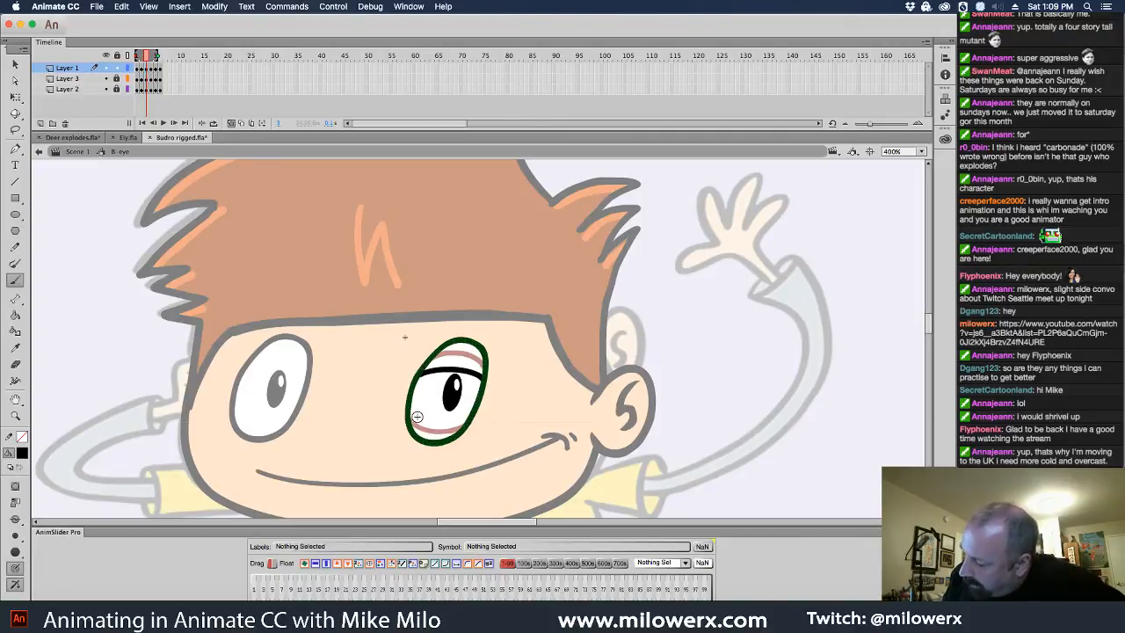
{"action": "left_click_drag", "start_coordinate": [410, 415], "coordinate": [469, 426]}
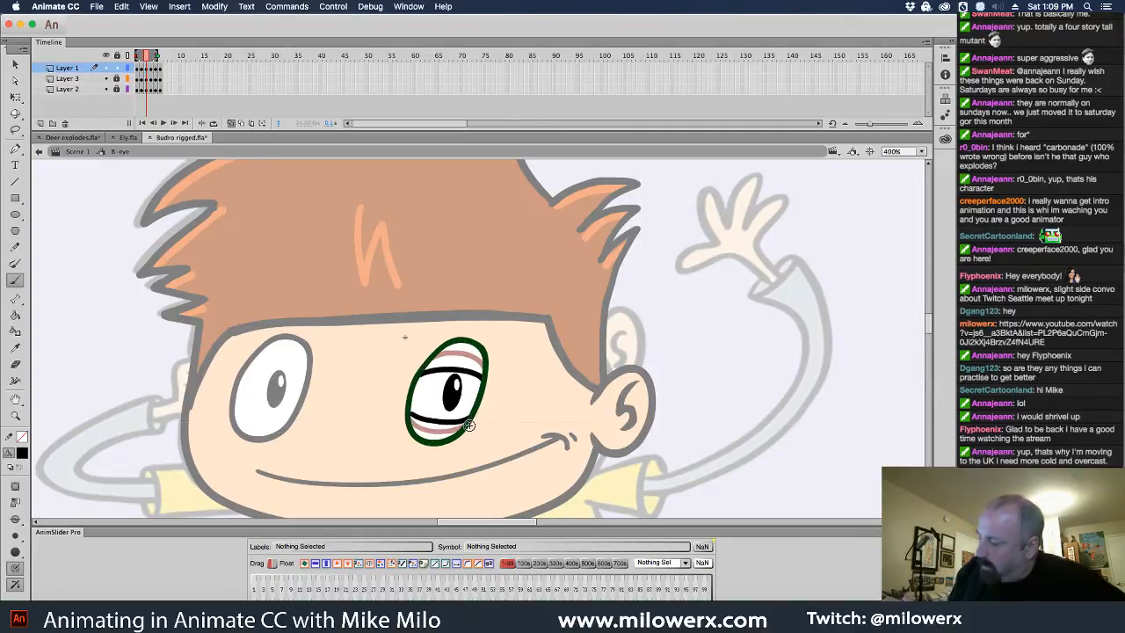
{"action": "key", "text": "."}
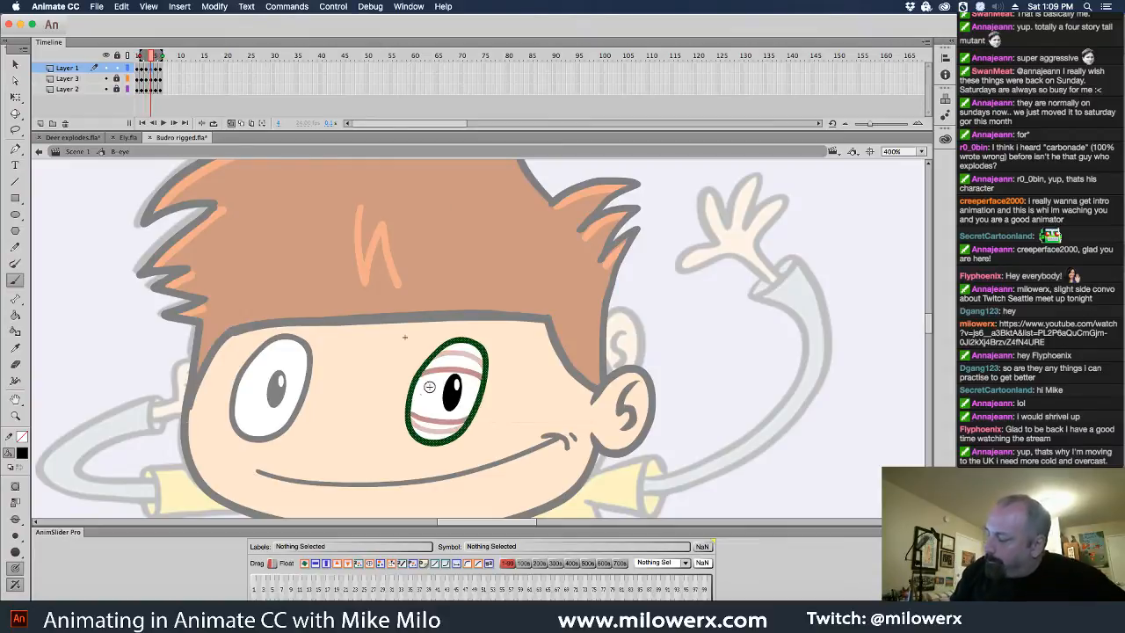
{"action": "mouse_move", "coordinate": [411, 387]}
{"action": "left_mouse_down"}
{"action": "mouse_move", "coordinate": [478, 391]}
{"action": "mouse_move", "coordinate": [434, 402]}
{"action": "mouse_move", "coordinate": [475, 408]}
{"action": "left_mouse_up"}
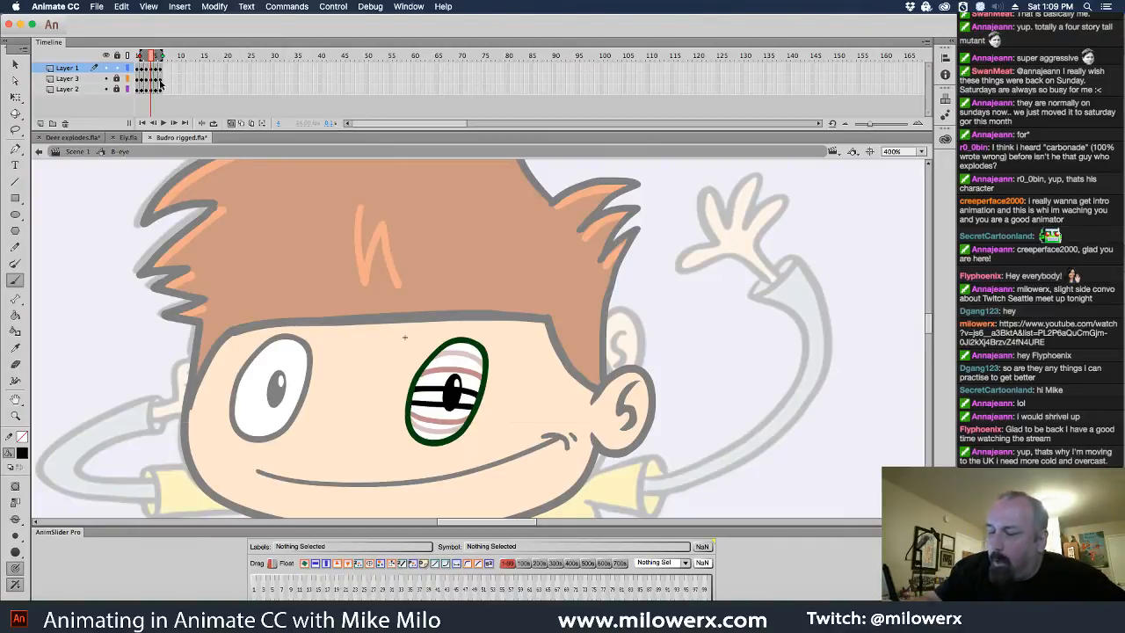
- Unlock Layer 3 and delete the pupil at frame 5
{"action": "left_click", "coordinate": [159, 79]}
{"action": "left_click", "coordinate": [118, 78]}
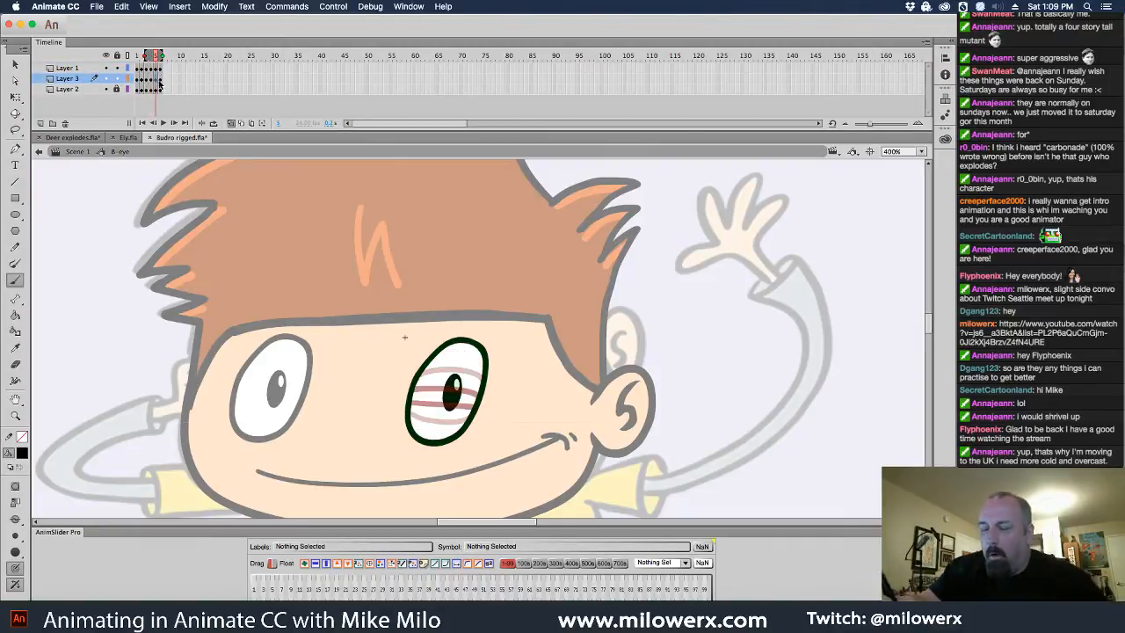
{"action": "left_click", "coordinate": [160, 81]}
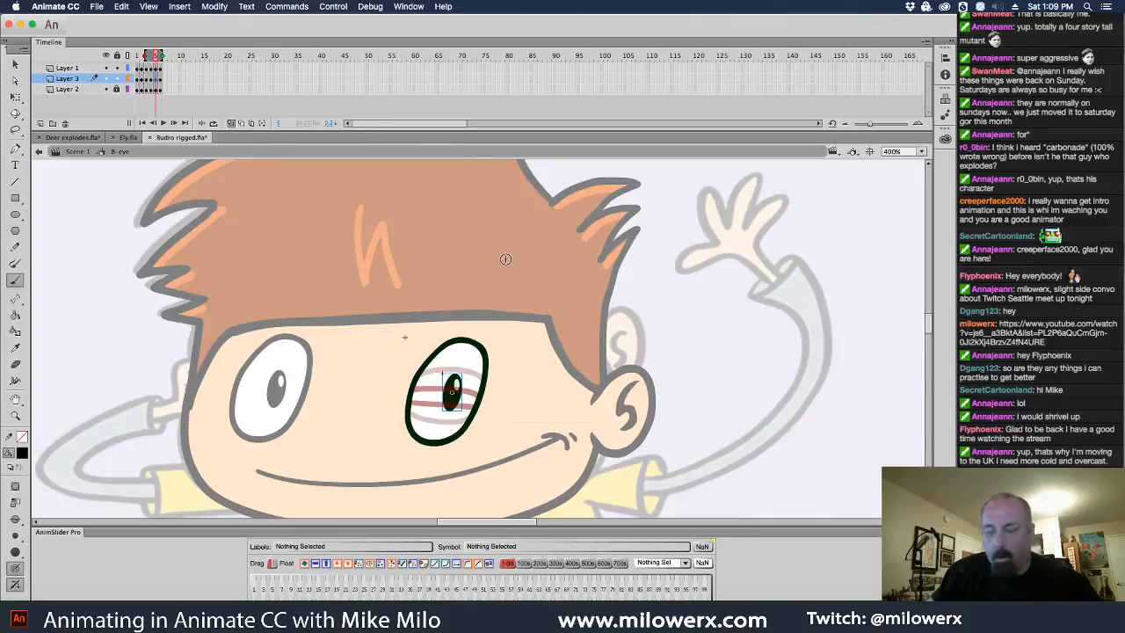
{"action": "key", "text": "Delete"}
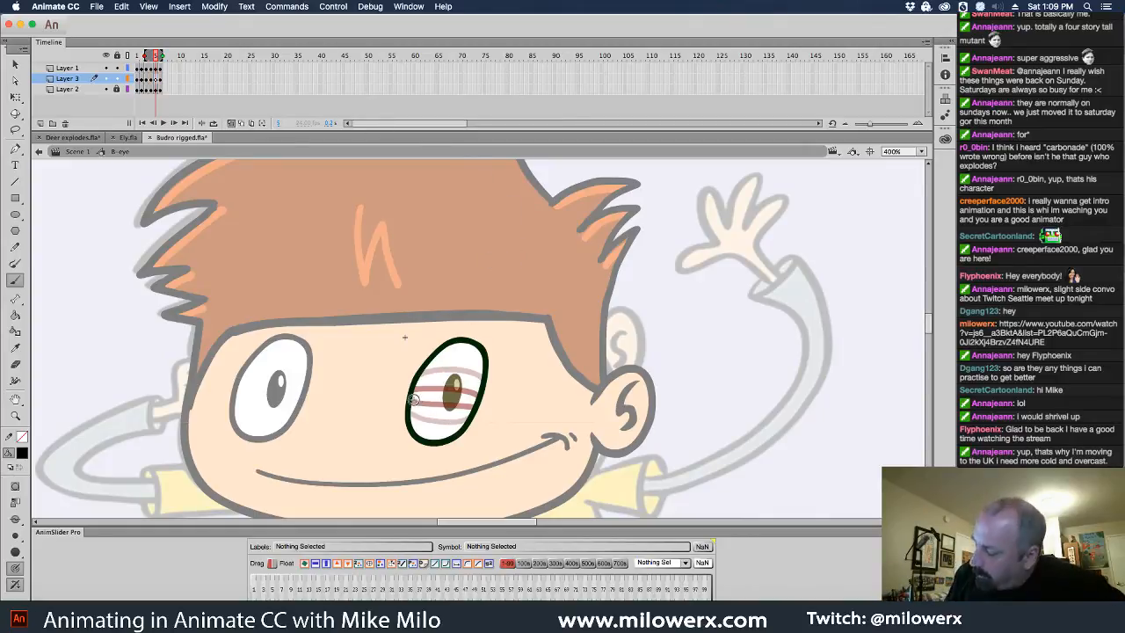
- Brush a thick closed-eyelid line across the middle of the eye at frame 5, turn off onion skinning and play back the blink
{"action": "mouse_move", "coordinate": [402, 398]}
{"action": "left_mouse_down"}
{"action": "mouse_move", "coordinate": [483, 394]}
{"action": "mouse_move", "coordinate": [409, 402]}
{"action": "left_mouse_up"}
{"action": "left_click_drag", "start_coordinate": [480, 399], "coordinate": [493, 403]}
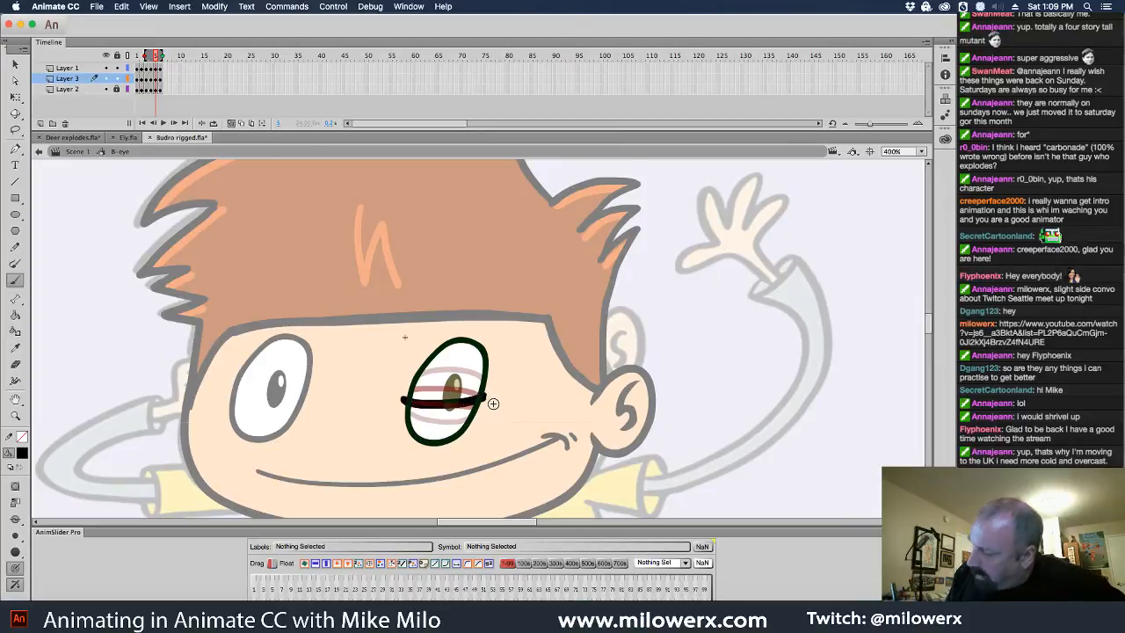
{"action": "left_click", "coordinate": [231, 125]}
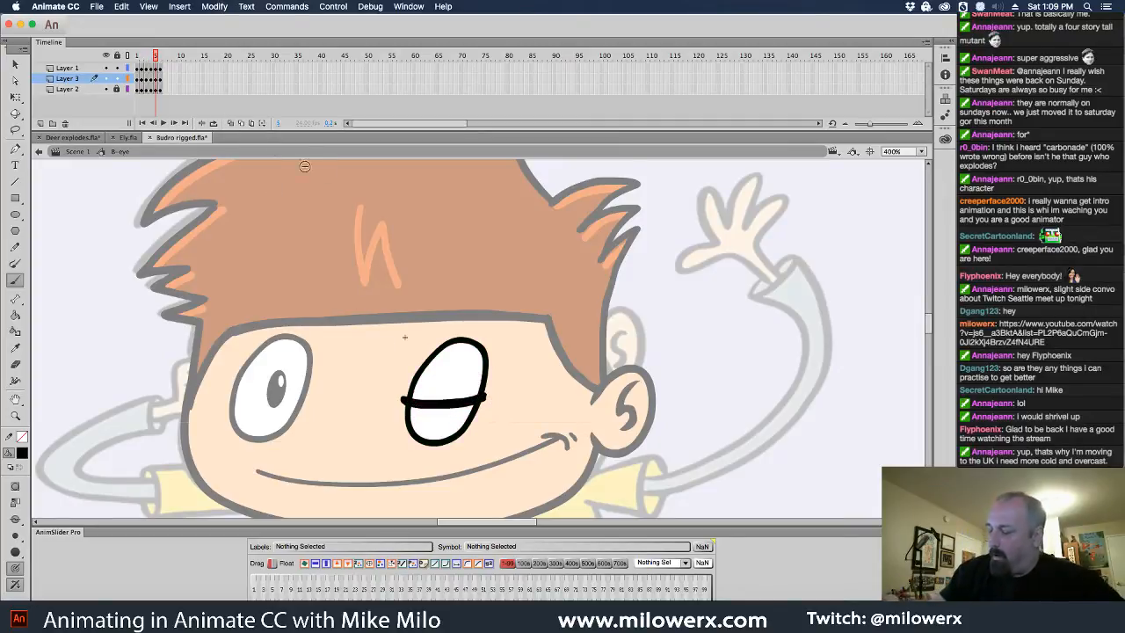
{"action": "key", "text": "Return"}
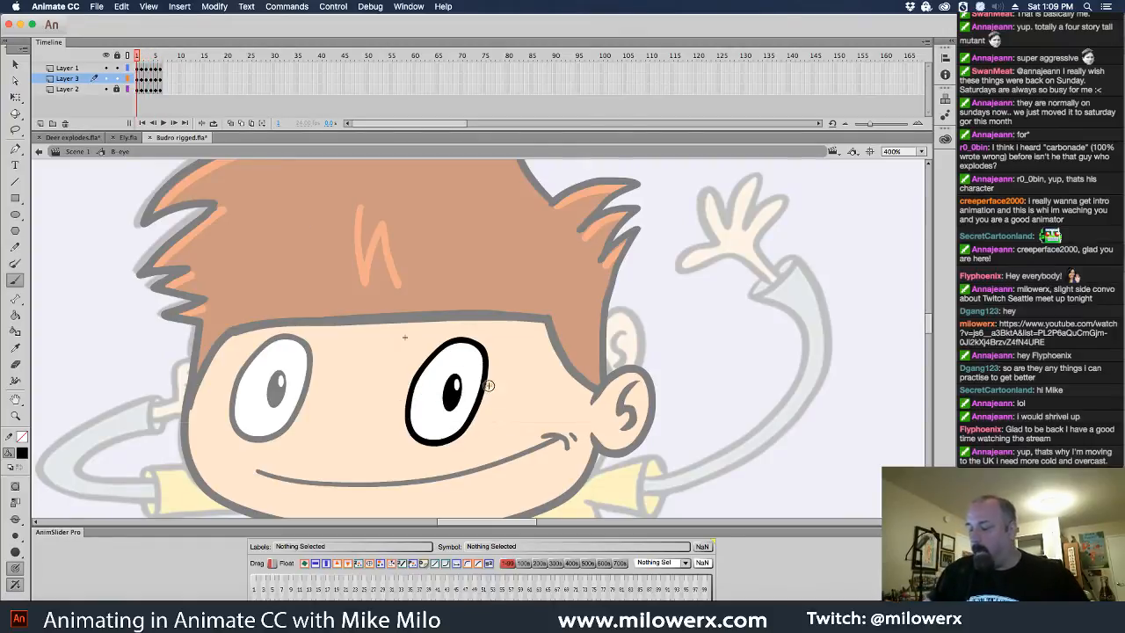
- Exit the eye symbol to Scene 1 and try to sample the boy's skin colour as the fill colour
{"action": "left_click", "coordinate": [23, 453]}
{"action": "left_click", "coordinate": [21, 454]}
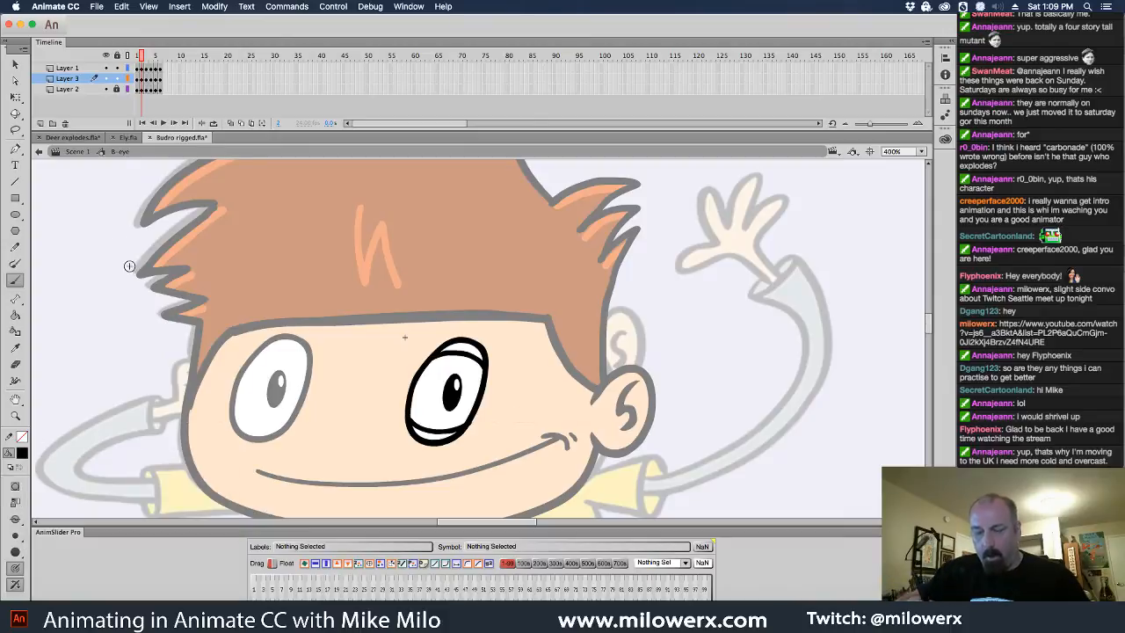
{"action": "left_click", "coordinate": [78, 152]}
{"action": "key", "text": "super+minus"}
{"action": "key", "text": "super+minus"}
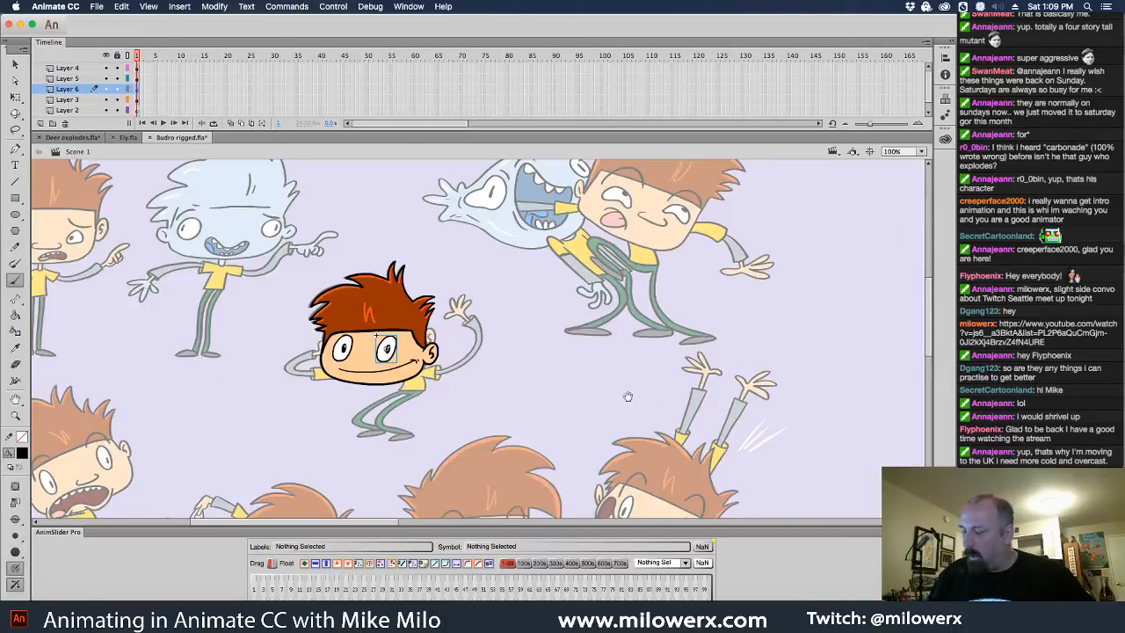
{"action": "left_click", "coordinate": [531, 395]}
{"action": "scroll", "coordinate": [527, 413], "scroll_direction": "left", "scroll_amount": 3}
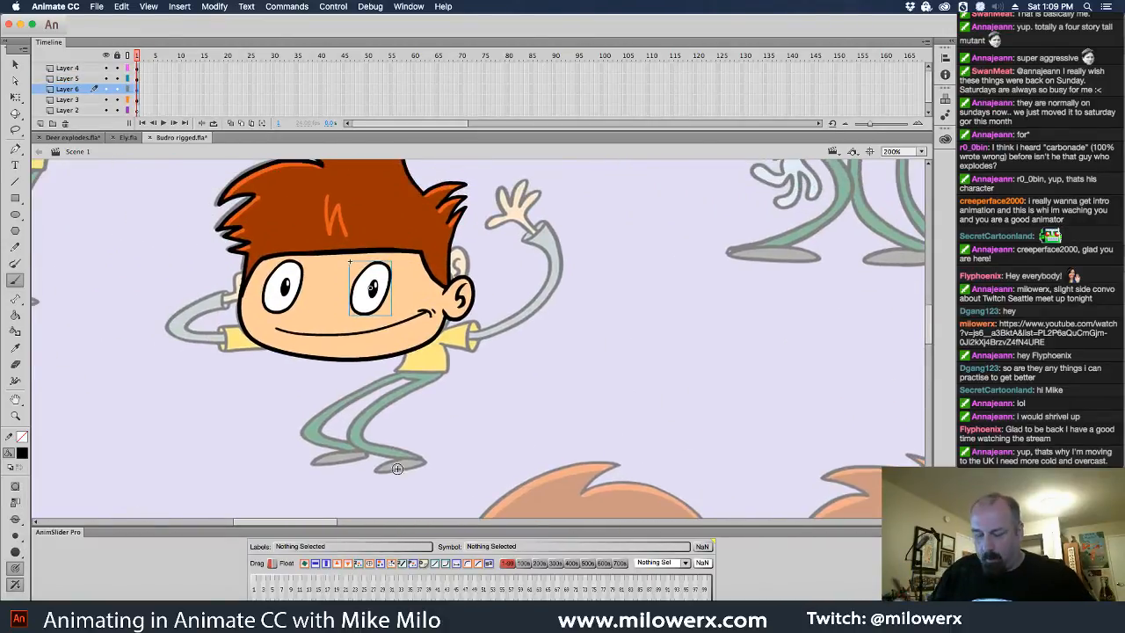
{"action": "left_click", "coordinate": [23, 453]}
{"action": "left_click", "coordinate": [319, 290]}
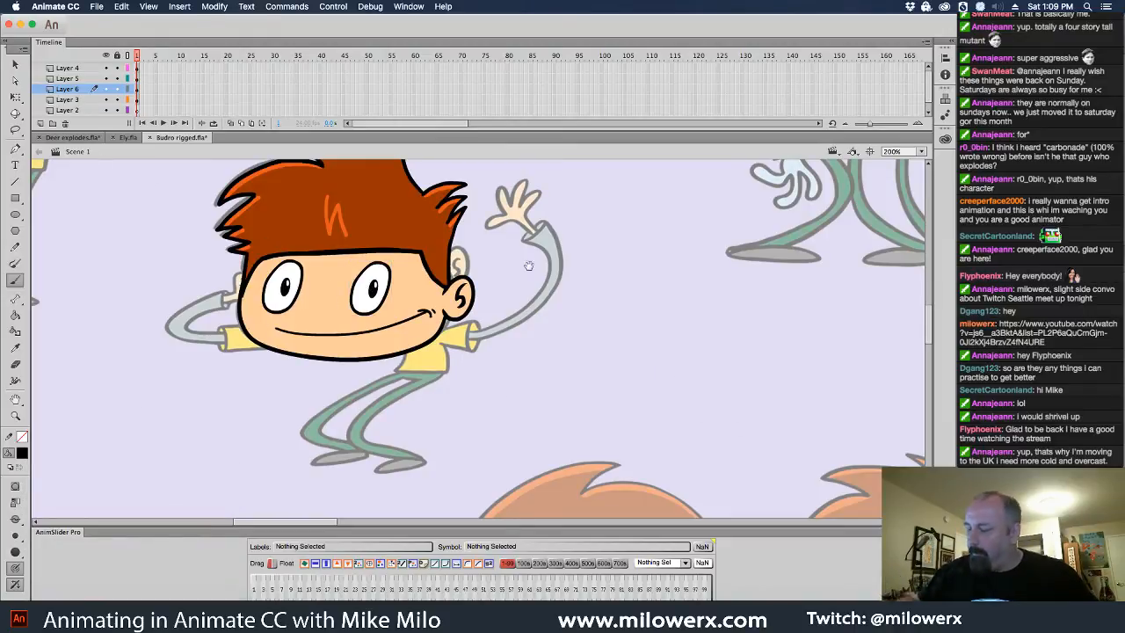
- Set the fill colour to the skin tone sampled from the standing boy on the full-colour reference sheet
{"action": "left_click", "coordinate": [695, 354]}
{"action": "left_click", "coordinate": [754, 402], "text": "alt+super"}
{"action": "left_click", "coordinate": [752, 415], "text": "alt+super"}
{"action": "left_click", "coordinate": [746, 420], "text": "alt+super"}
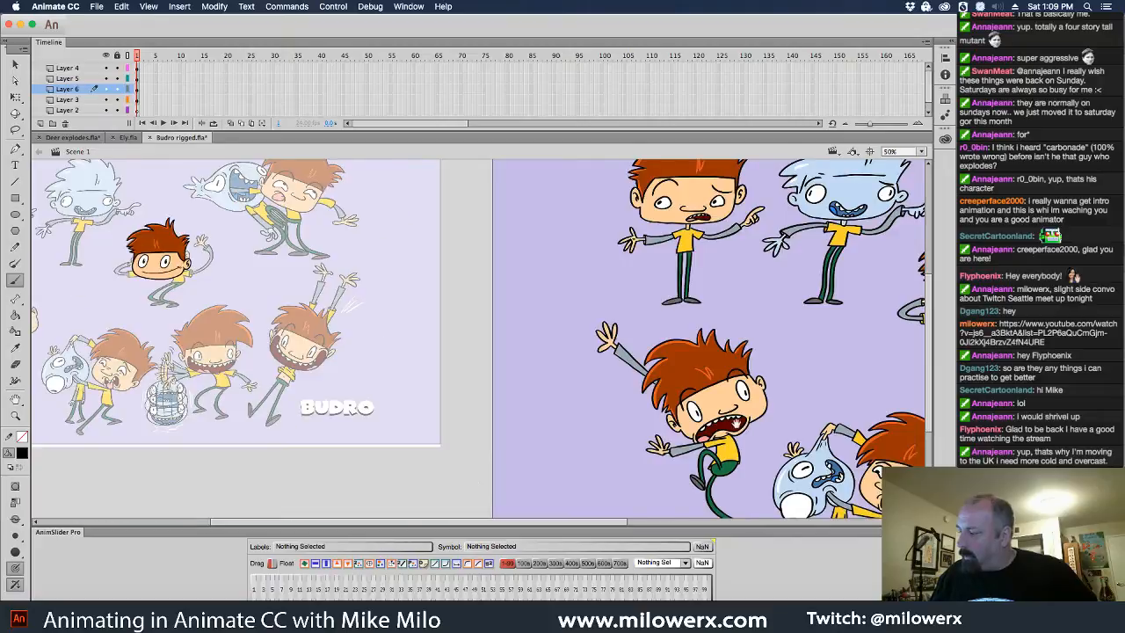
{"action": "left_click_drag", "start_coordinate": [775, 435], "coordinate": [622, 494]}
{"action": "left_click", "coordinate": [22, 452]}
{"action": "left_click", "coordinate": [527, 260]}
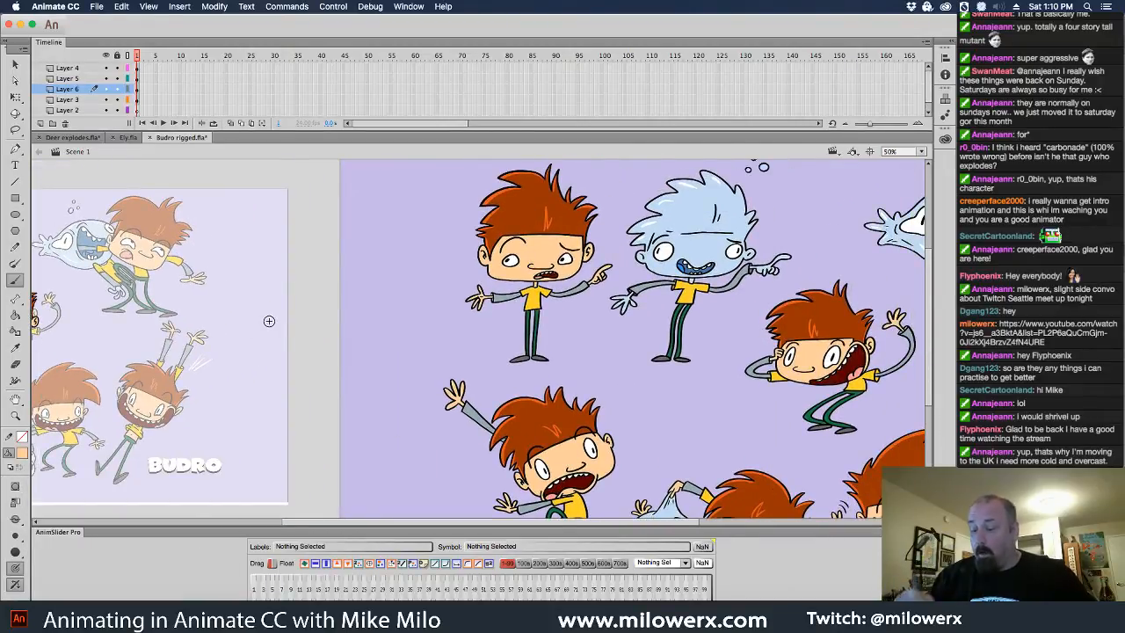
- Return from the colour reference sheet to the boy's face and open the B-eye symbol for editing
{"action": "left_click_drag", "start_coordinate": [306, 405], "coordinate": [624, 403]}
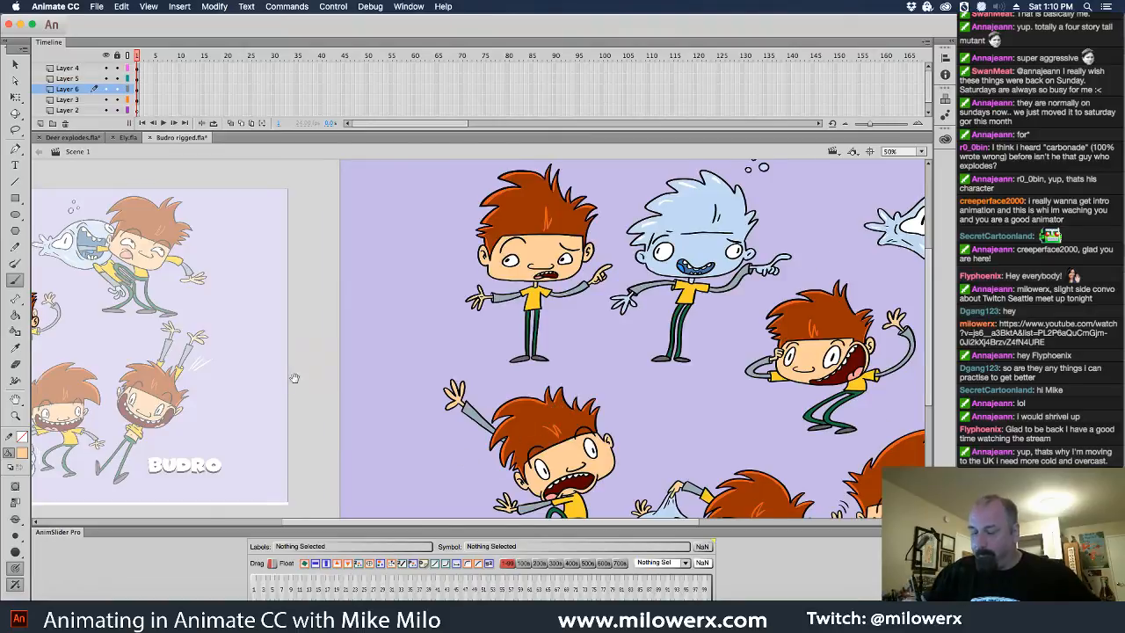
{"action": "left_click_drag", "start_coordinate": [247, 373], "coordinate": [468, 399]}
{"action": "left_click", "coordinate": [382, 344]}
{"action": "left_click", "coordinate": [381, 343]}
{"action": "left_click", "coordinate": [500, 387]}
{"action": "double_click", "coordinate": [478, 287]}
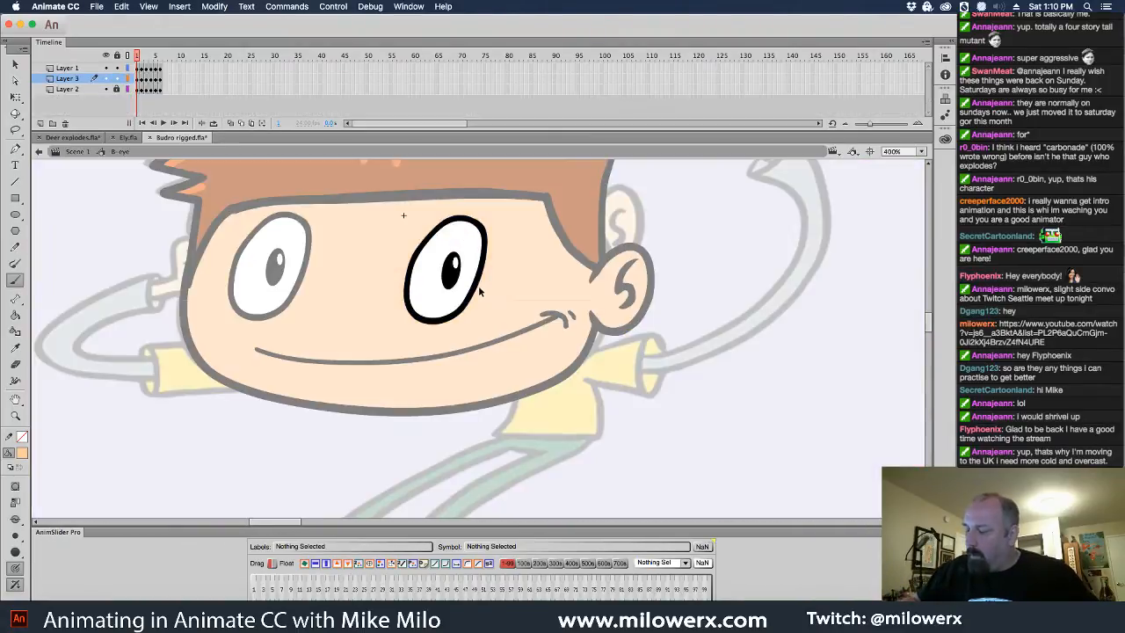
- Fill the upper eyelid on Layer 1 with the sampled skin tone at frames 2, 3 and 4
{"action": "left_click", "coordinate": [138, 68]}
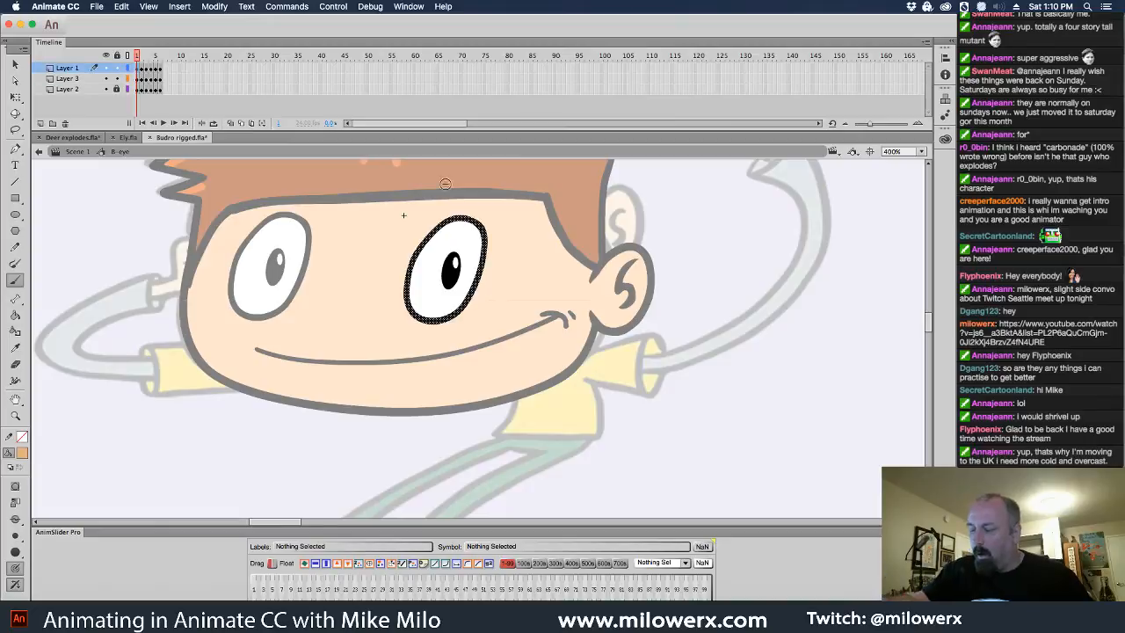
{"action": "left_click", "coordinate": [15, 315]}
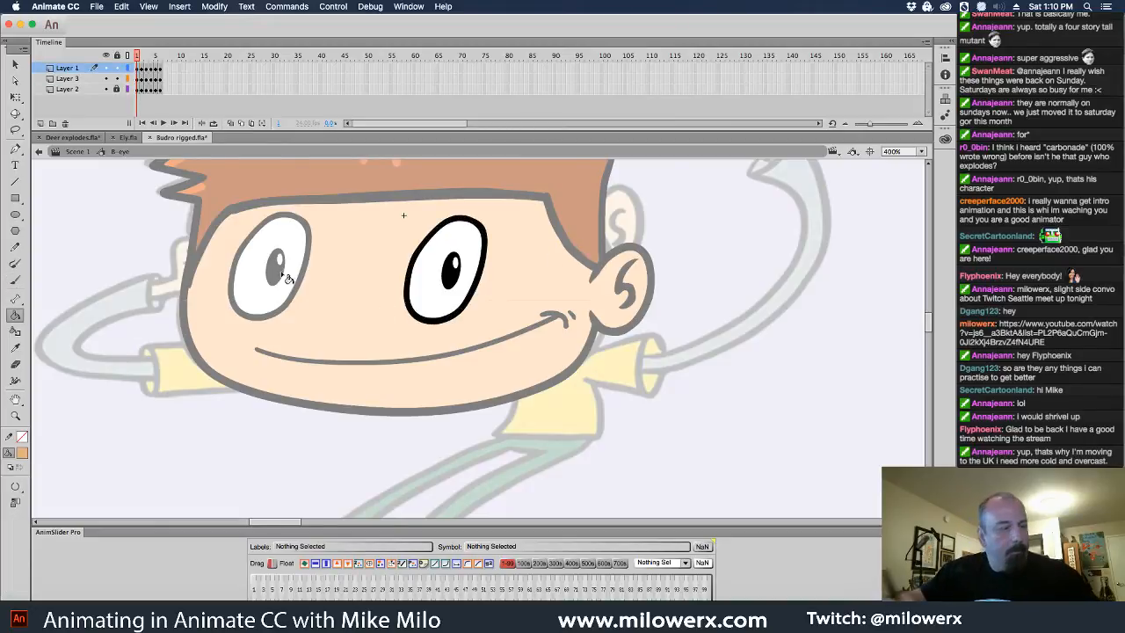
{"action": "left_click", "coordinate": [479, 239]}
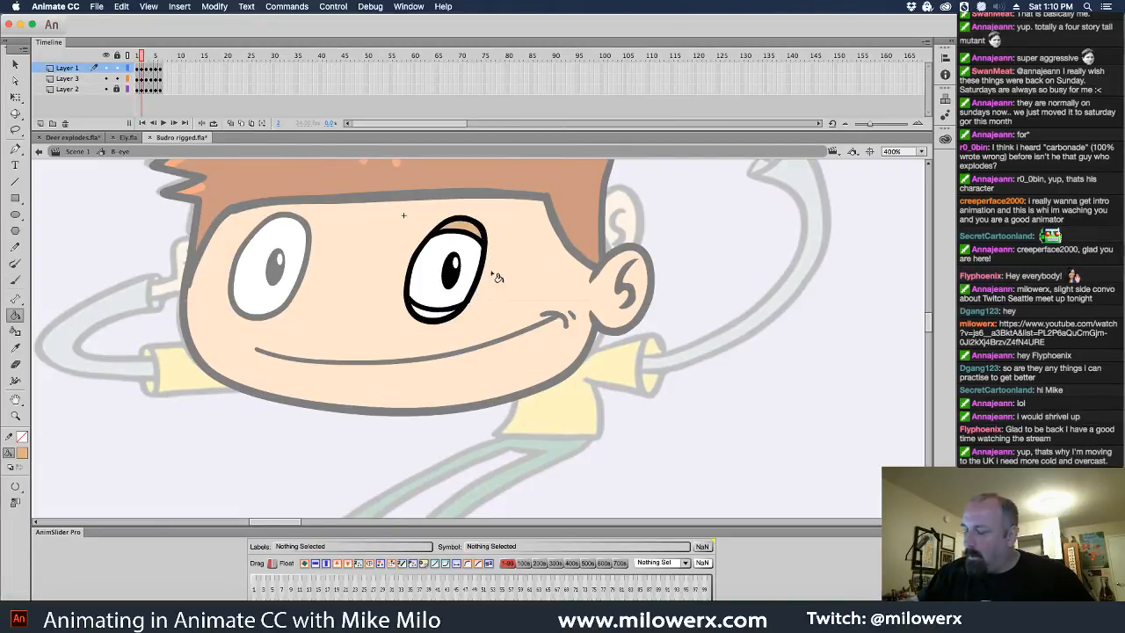
{"action": "key", "text": "."}
{"action": "left_click", "coordinate": [477, 238]}
{"action": "key", "text": "comma"}
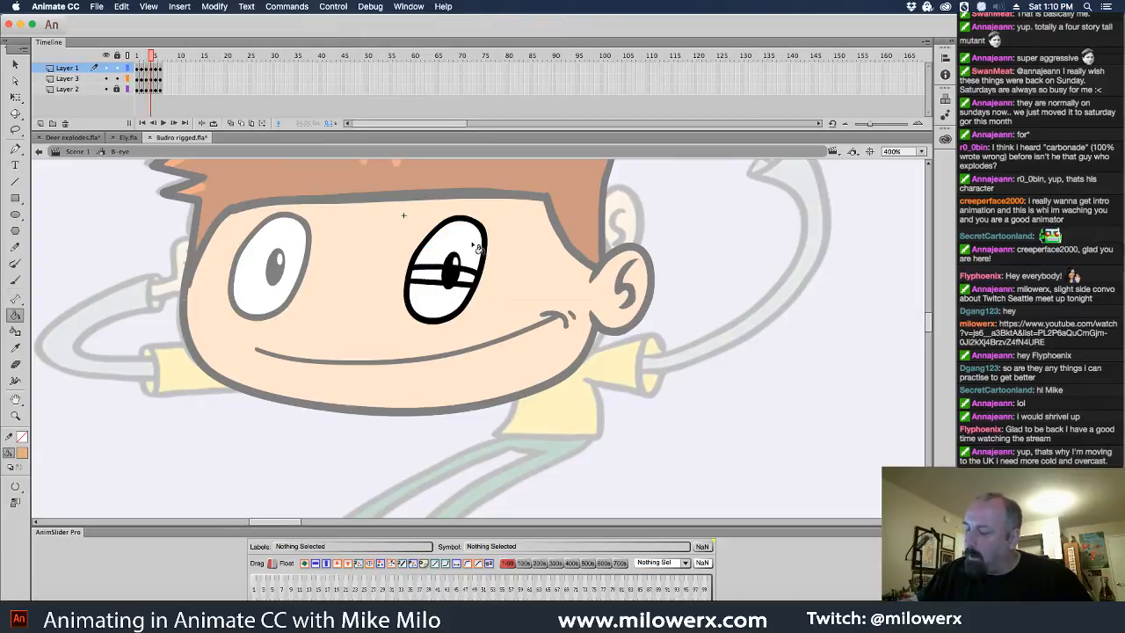
{"action": "key", "text": "period"}
{"action": "key", "text": "period"}
{"action": "left_click", "coordinate": [483, 268]}
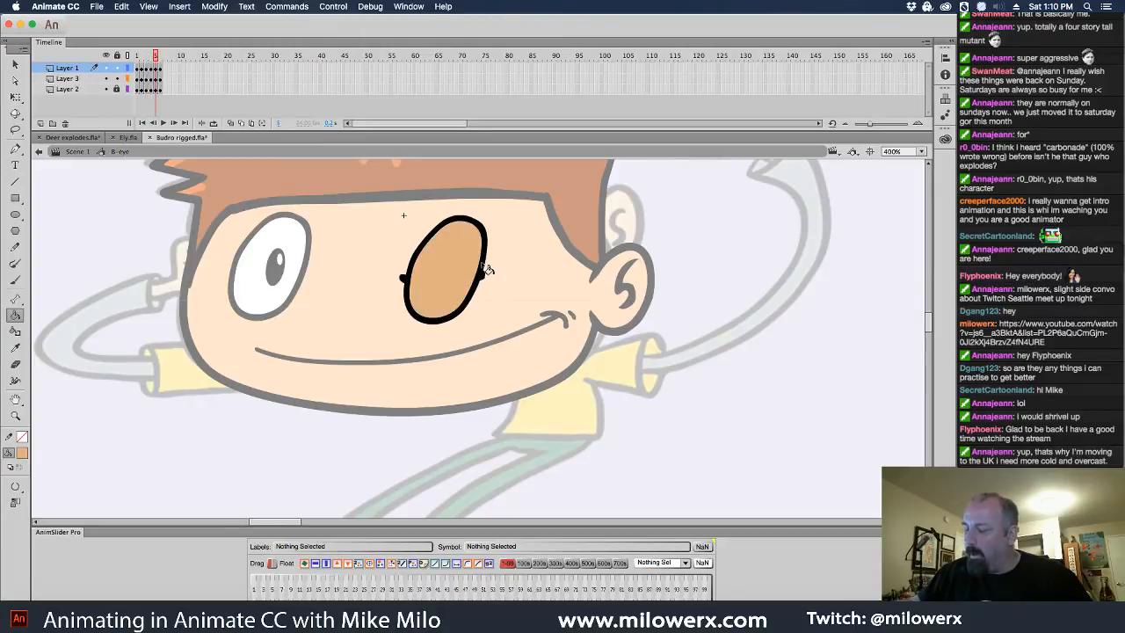
{"action": "key", "text": "ctrl+z"}
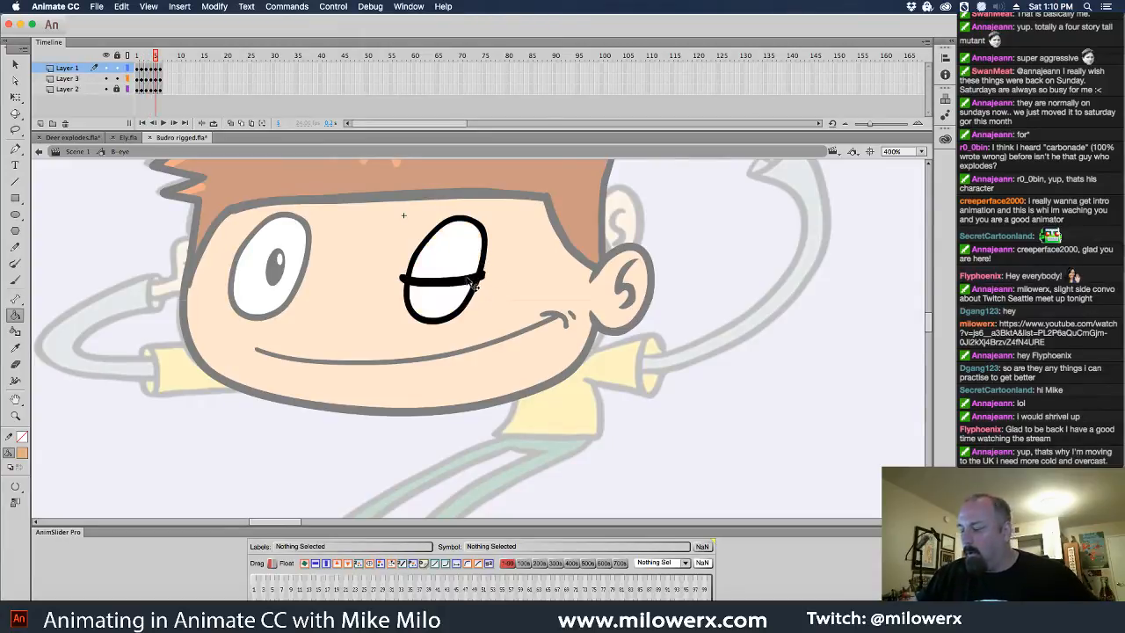
- Move the closed-eyelid line at frame 5 from Layer 3 to Layer 1, keeping it in place
{"action": "left_click", "coordinate": [481, 282]}
{"action": "key", "text": "Delete"}
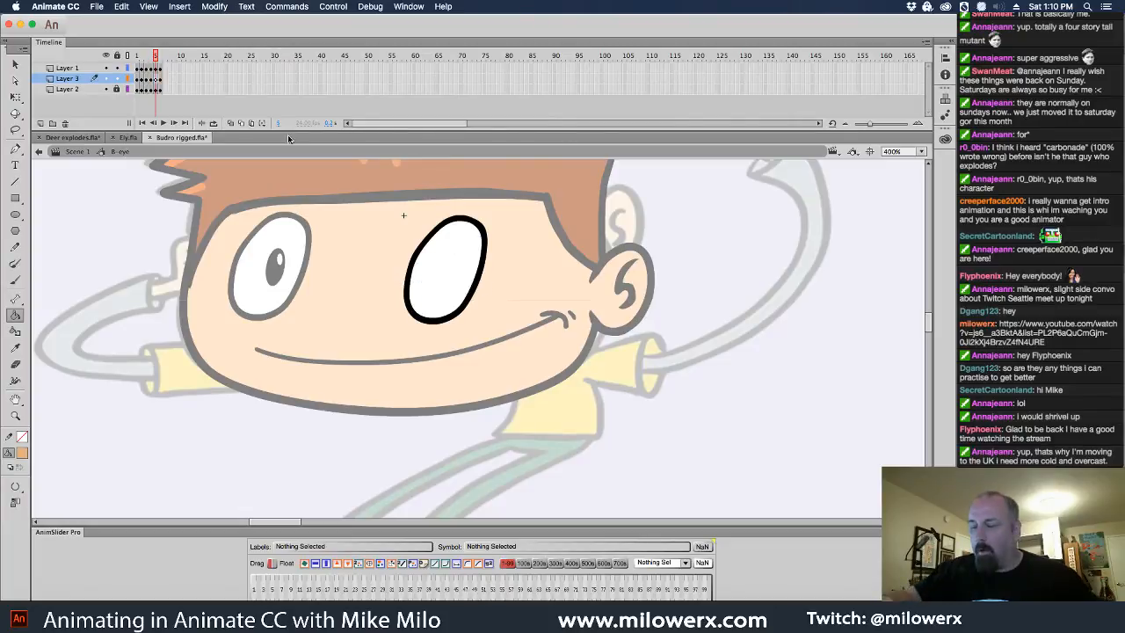
{"action": "left_click", "coordinate": [157, 70]}
{"action": "key", "text": "super+shift+v"}
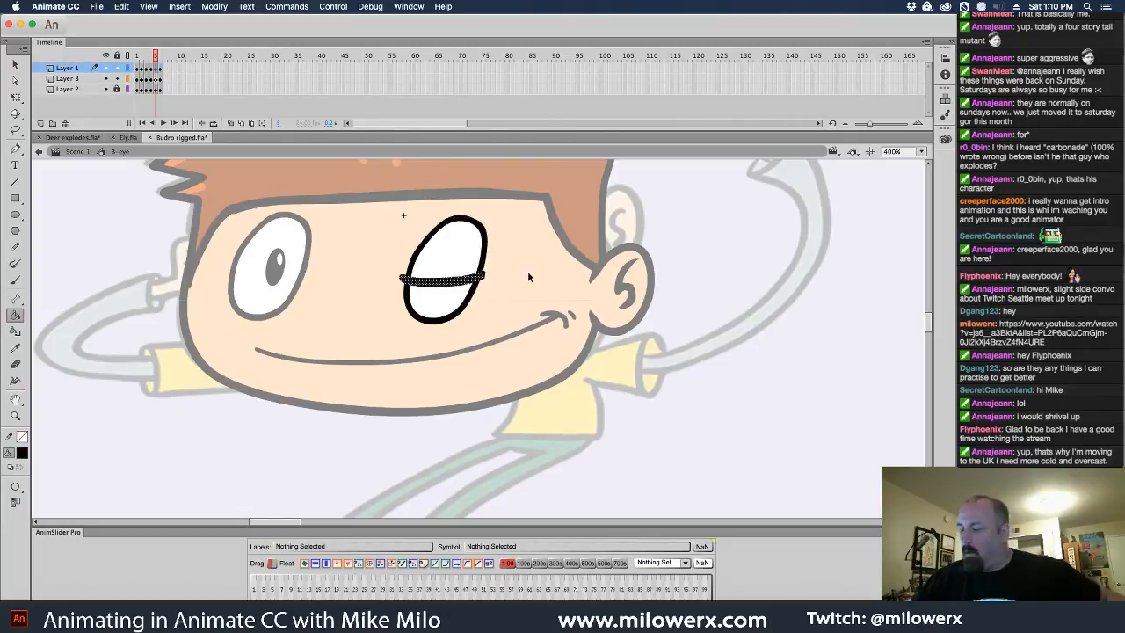
{"action": "left_click", "coordinate": [536, 279], "text": "super"}
- Fill the upper half of the closed eye at frame 5 with the tan sampled from frame 4's upper eyelid
{"action": "left_click", "coordinate": [473, 257]}
{"action": "key", "text": "super+z"}
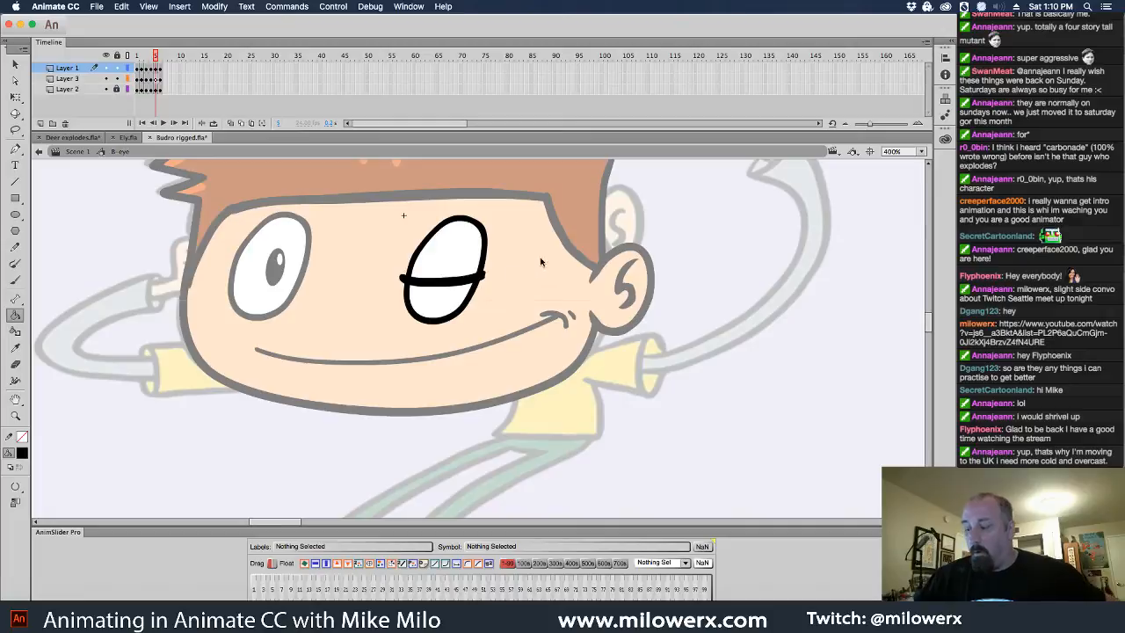
{"action": "key", "text": "comma"}
{"action": "left_click", "coordinate": [23, 452]}
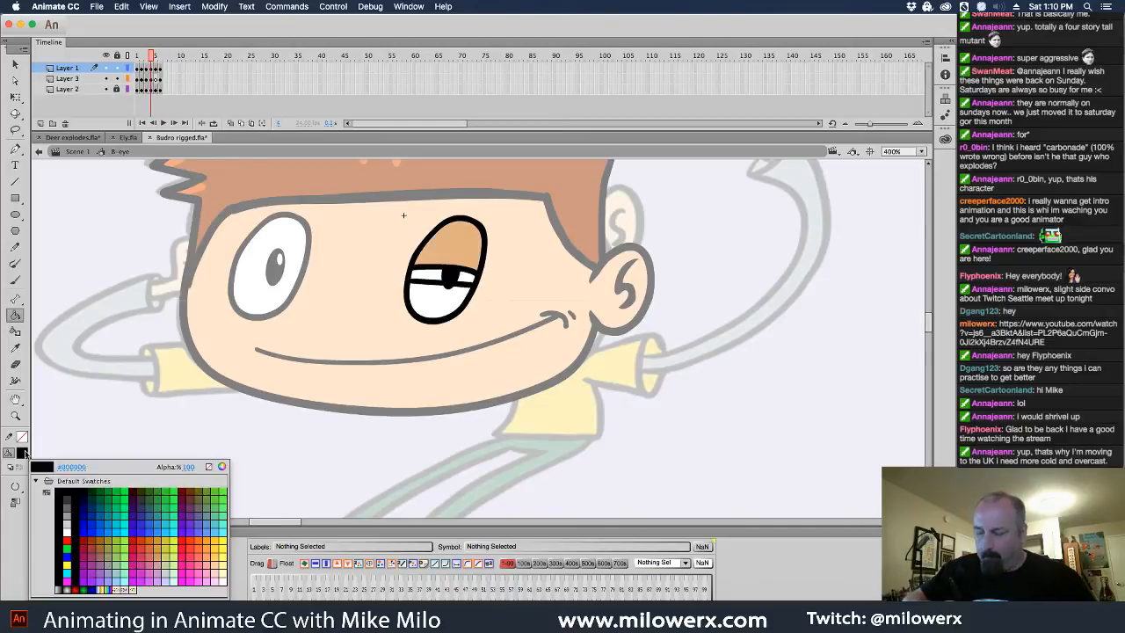
{"action": "left_click", "coordinate": [470, 261]}
{"action": "left_click", "coordinate": [18, 280]}
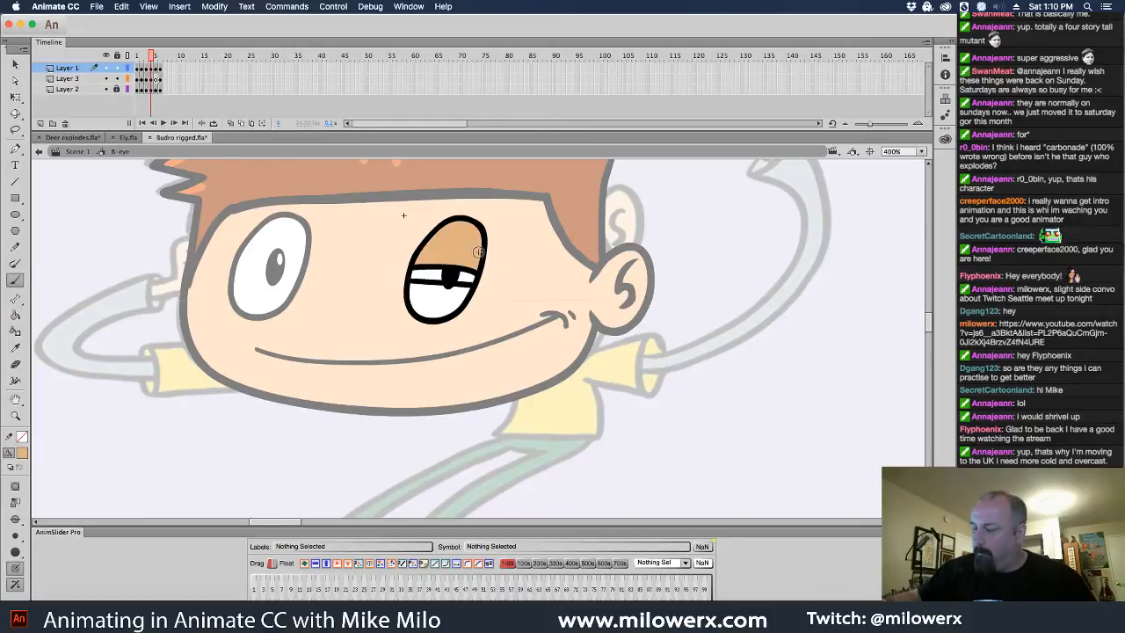
{"action": "key", "text": "period"}
{"action": "left_click", "coordinate": [15, 316]}
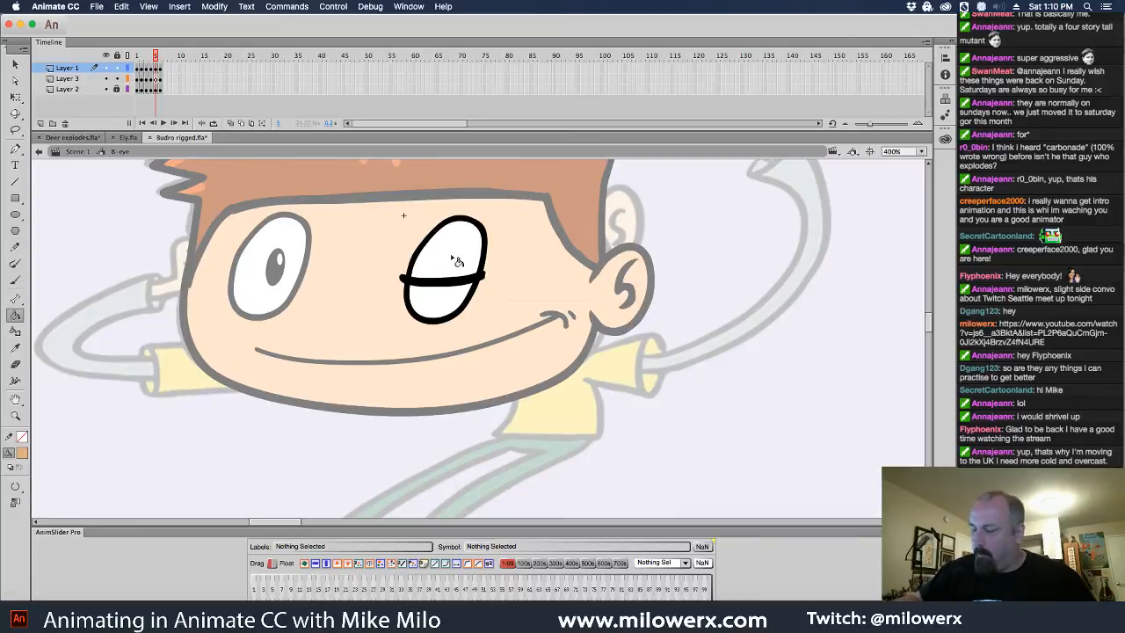
{"action": "left_click", "coordinate": [458, 260]}
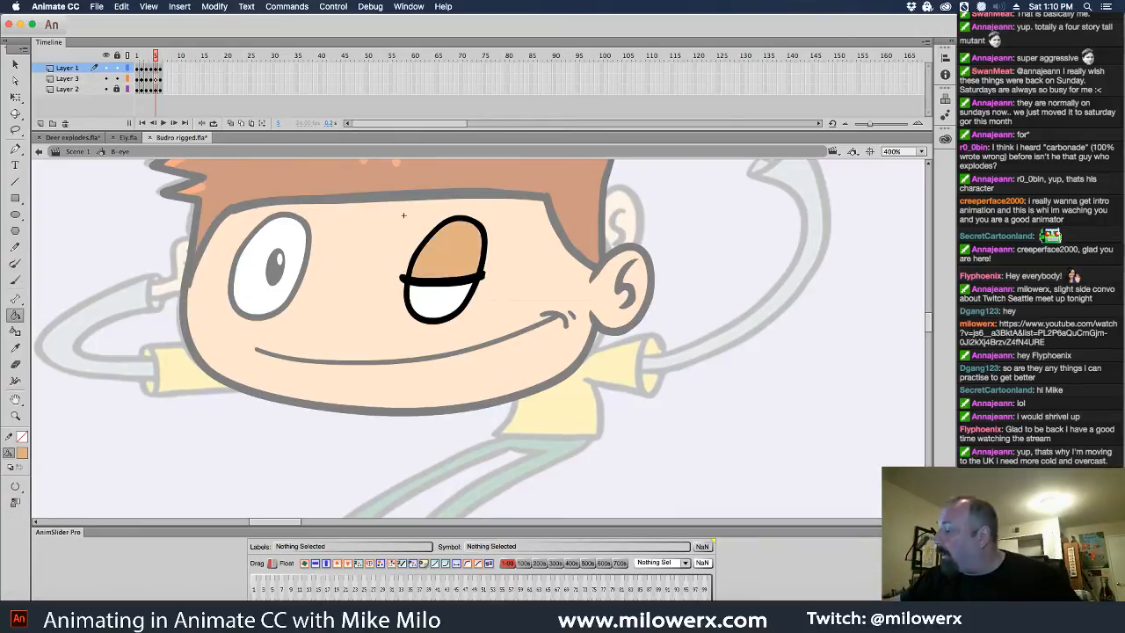
- Fill the lower eyelid with a darker tan shade at frames 2 through 5
{"action": "left_click", "coordinate": [457, 309]}
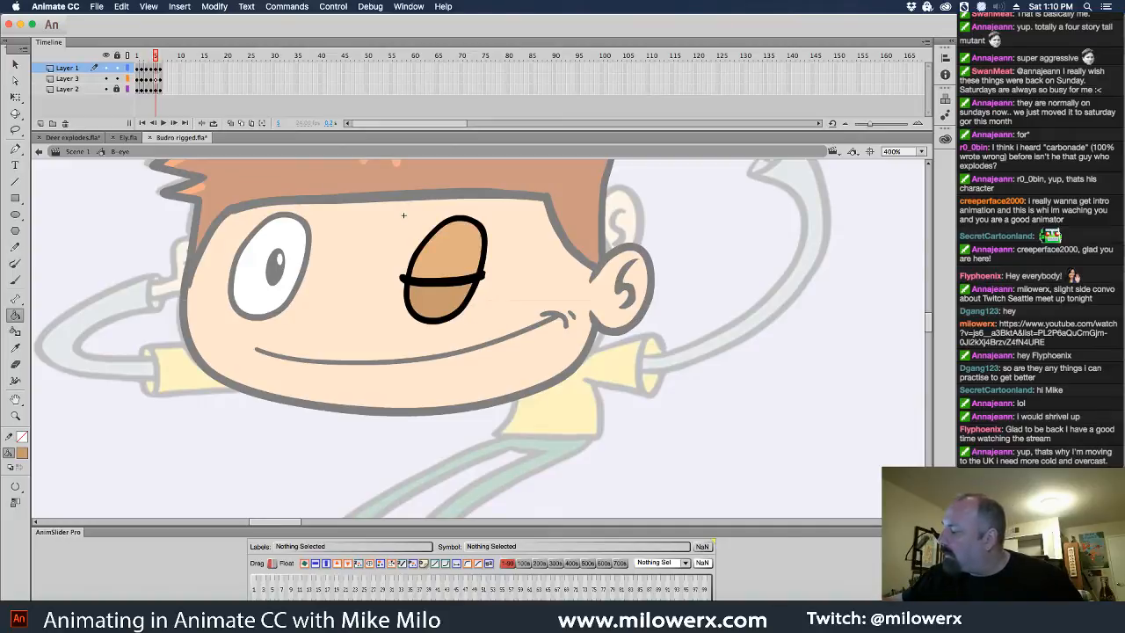
{"action": "left_click", "coordinate": [452, 305]}
{"action": "left_click", "coordinate": [448, 311]}
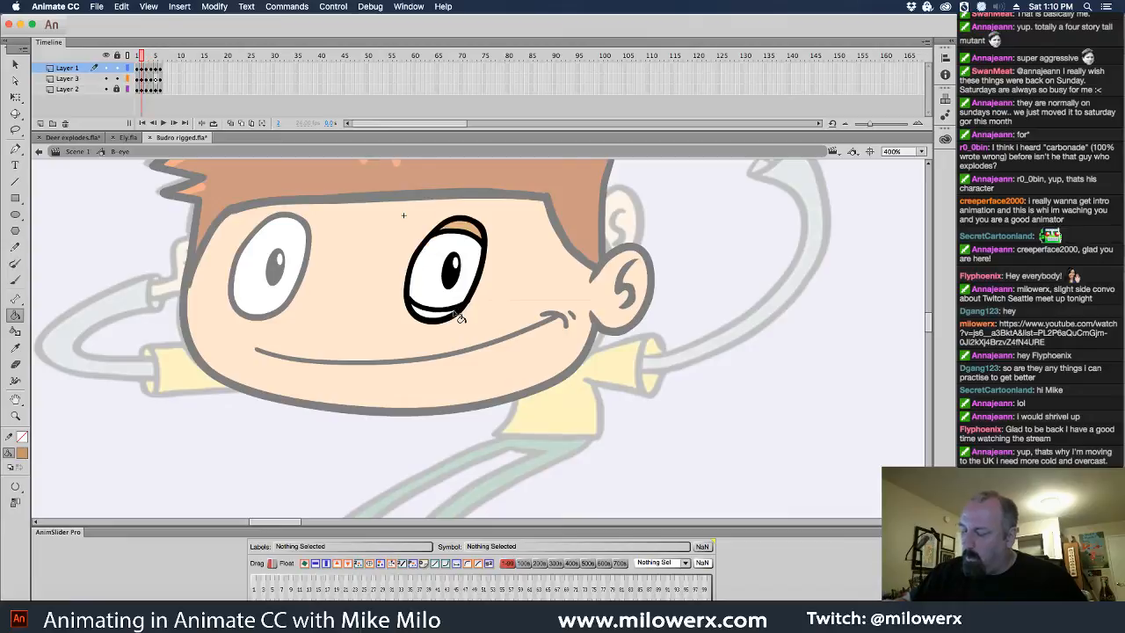
{"action": "key", "text": "."}
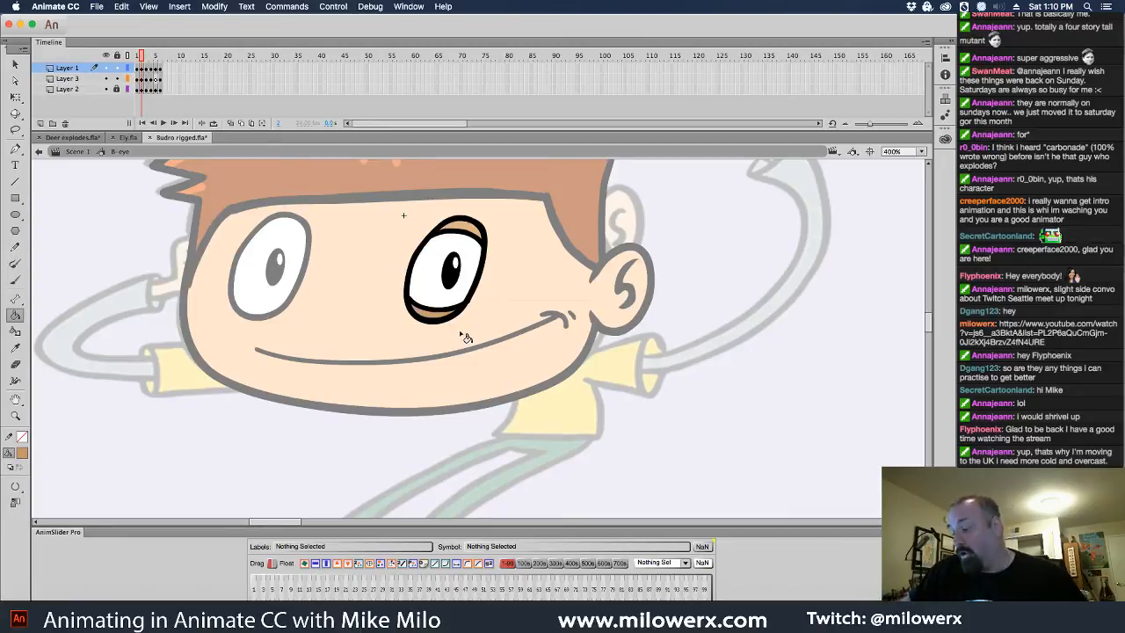
{"action": "key", "text": "."}
{"action": "key", "text": "."}
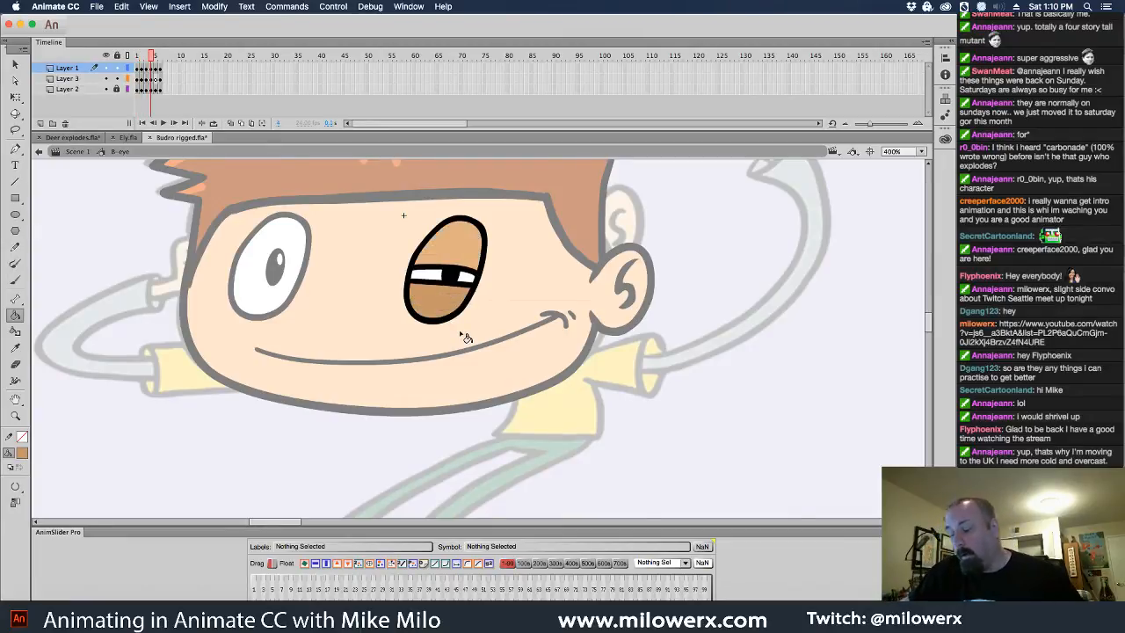
- Set the fill to black and brush a thicker upper-eyelid line extending slightly past the eye outline at frames 2, 3 and 4
{"action": "left_click", "coordinate": [15, 279]}
{"action": "left_click", "coordinate": [22, 452]}
{"action": "left_click", "coordinate": [67, 493]}
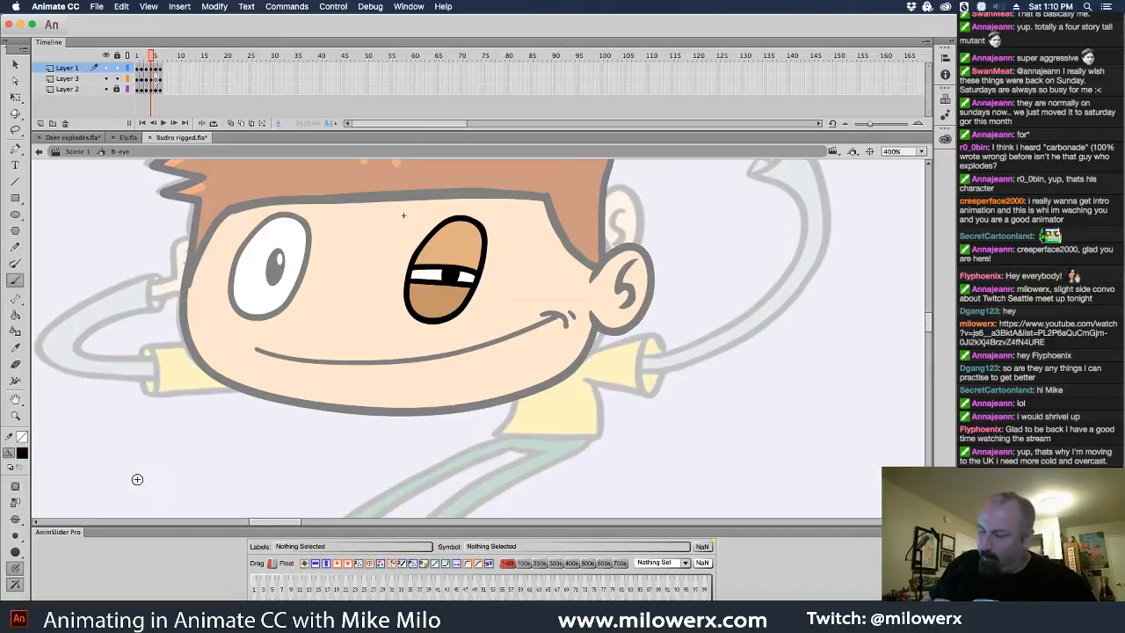
{"action": "key", "text": "comma"}
{"action": "key", "text": "comma"}
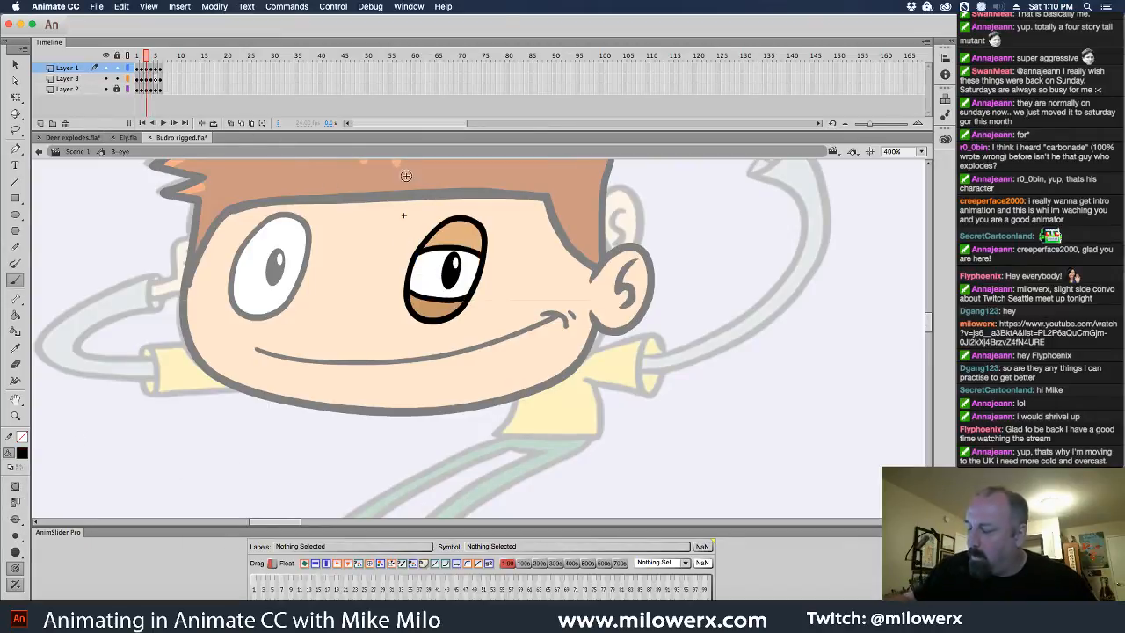
{"action": "left_click", "coordinate": [143, 69]}
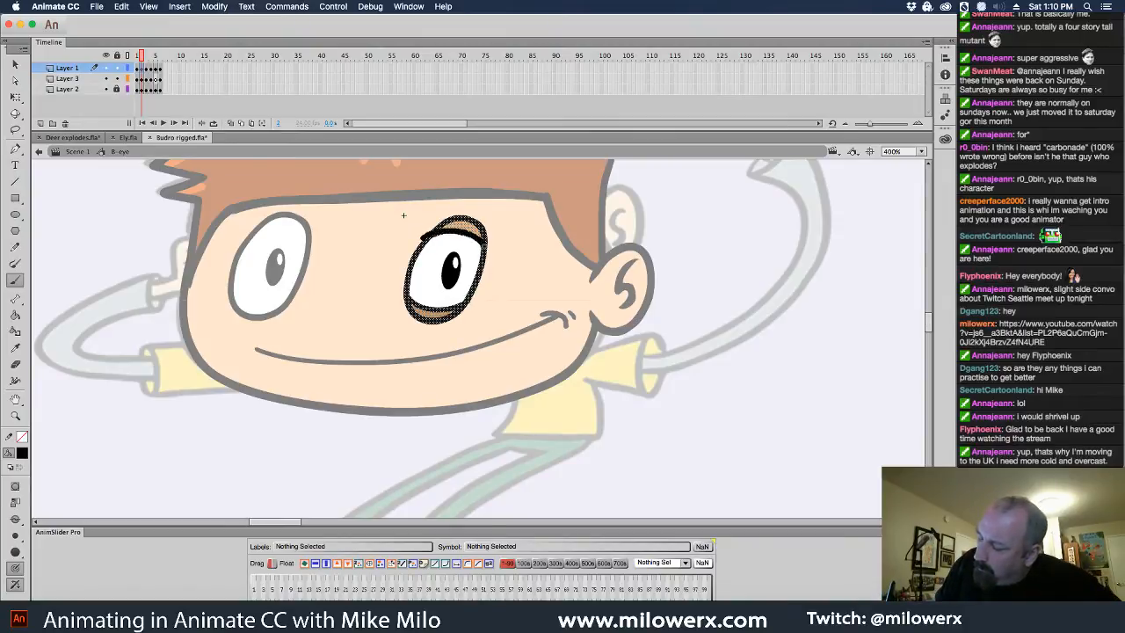
{"action": "mouse_move", "coordinate": [483, 242]}
{"action": "left_mouse_down"}
{"action": "mouse_move", "coordinate": [425, 238]}
{"action": "mouse_move", "coordinate": [480, 246]}
{"action": "left_mouse_up"}
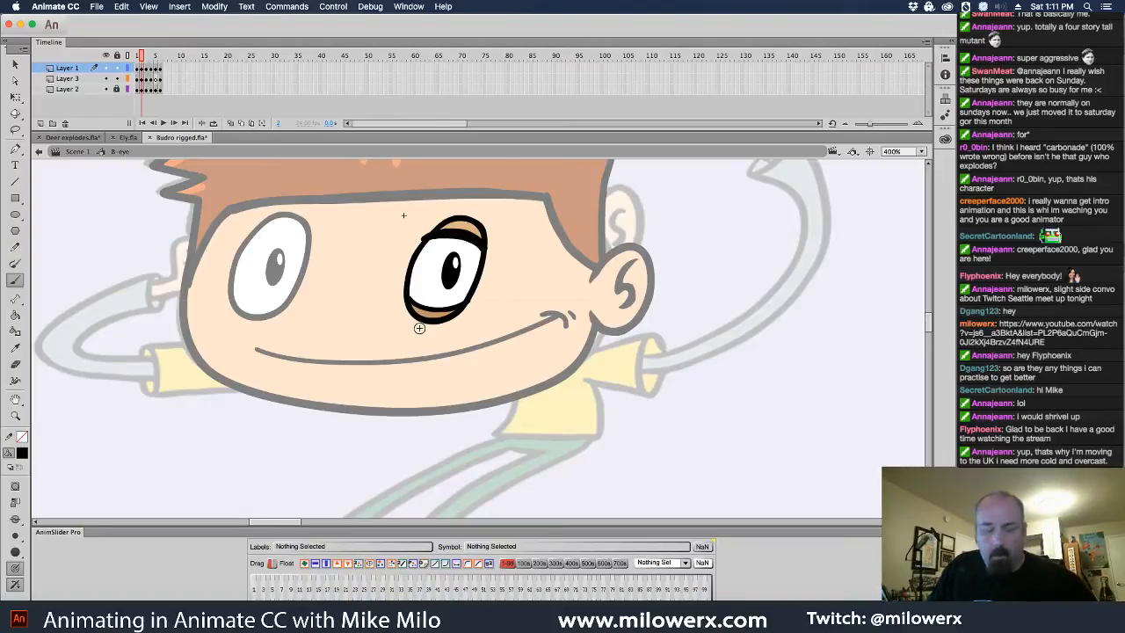
{"action": "key", "text": "."}
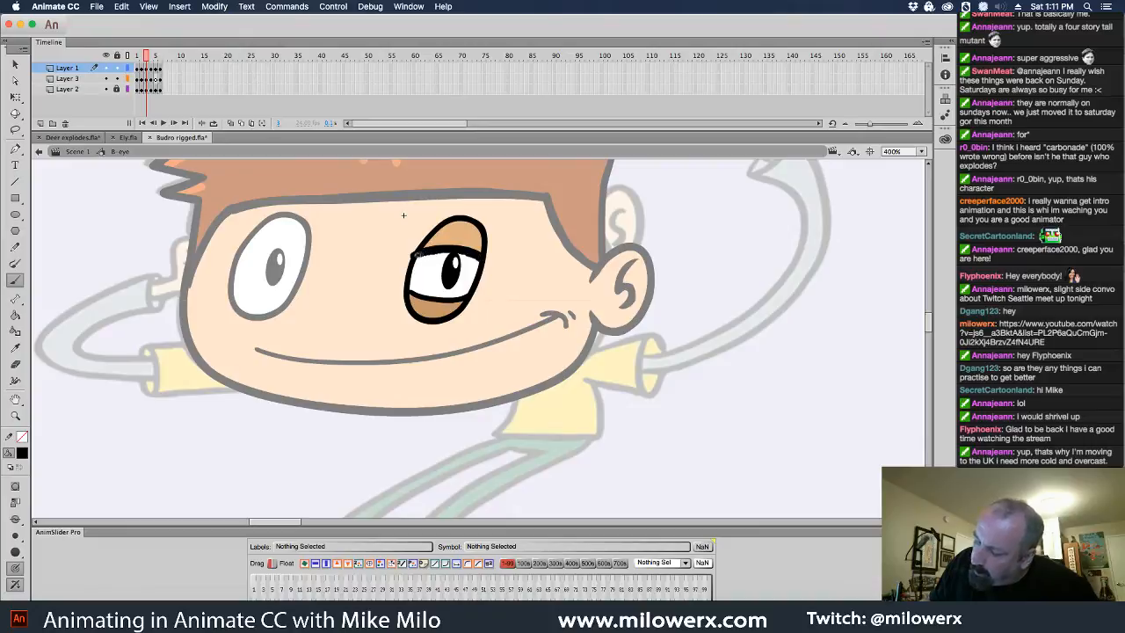
{"action": "key", "text": "."}
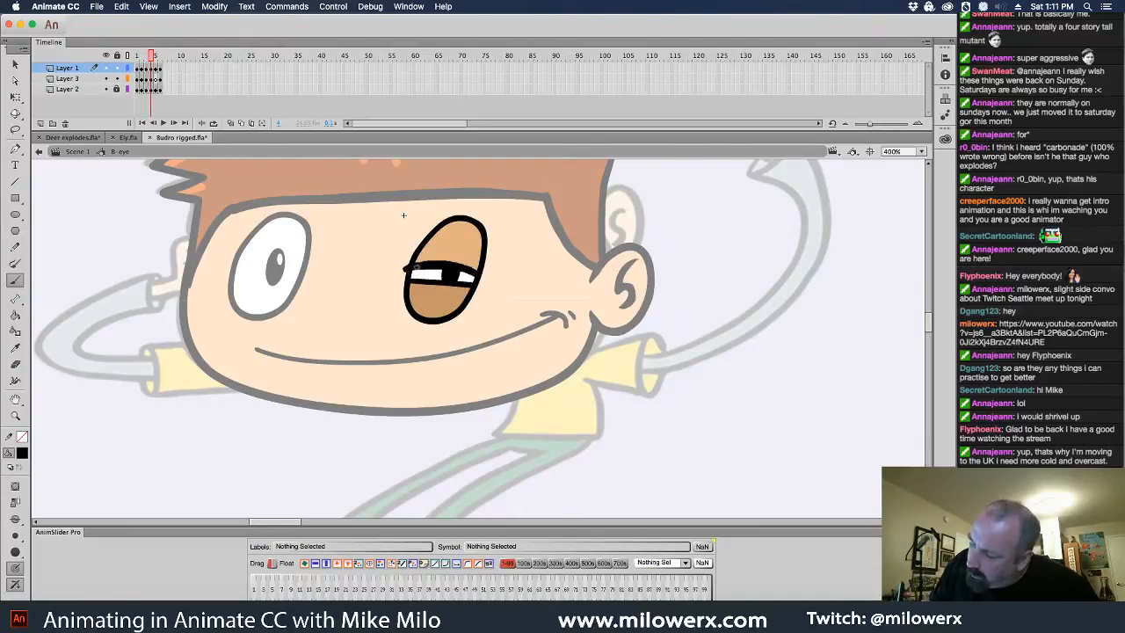
{"action": "key", "text": "."}
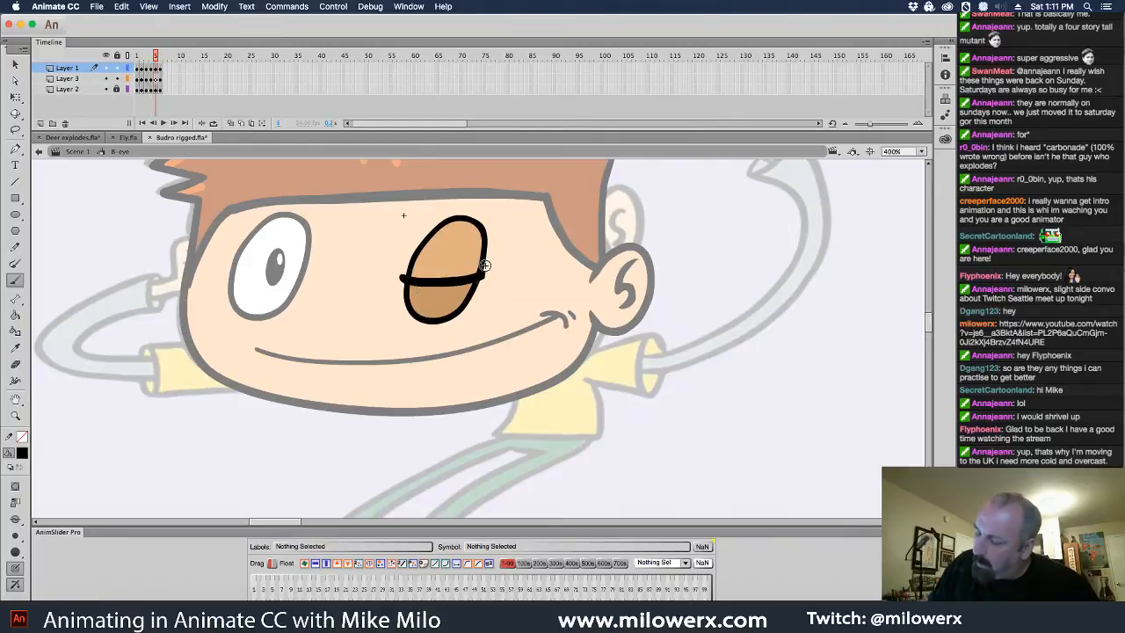
- Step back and forth through frames 1 to 6 to check the eye's blink animation
{"action": "key", "text": "comma"}
{"action": "key", "text": "comma"}
{"action": "key", "text": "comma"}
{"action": "key", "text": "comma"}
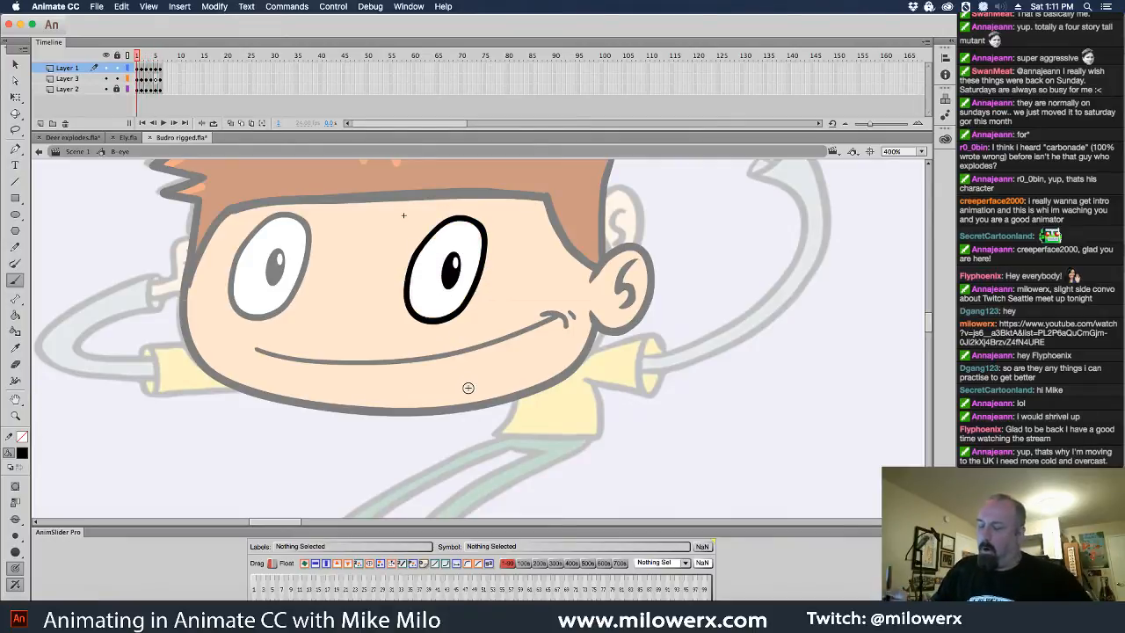
{"action": "key", "text": "period"}
{"action": "key", "text": "period"}
{"action": "key", "text": "period"}
{"action": "key", "text": "period"}
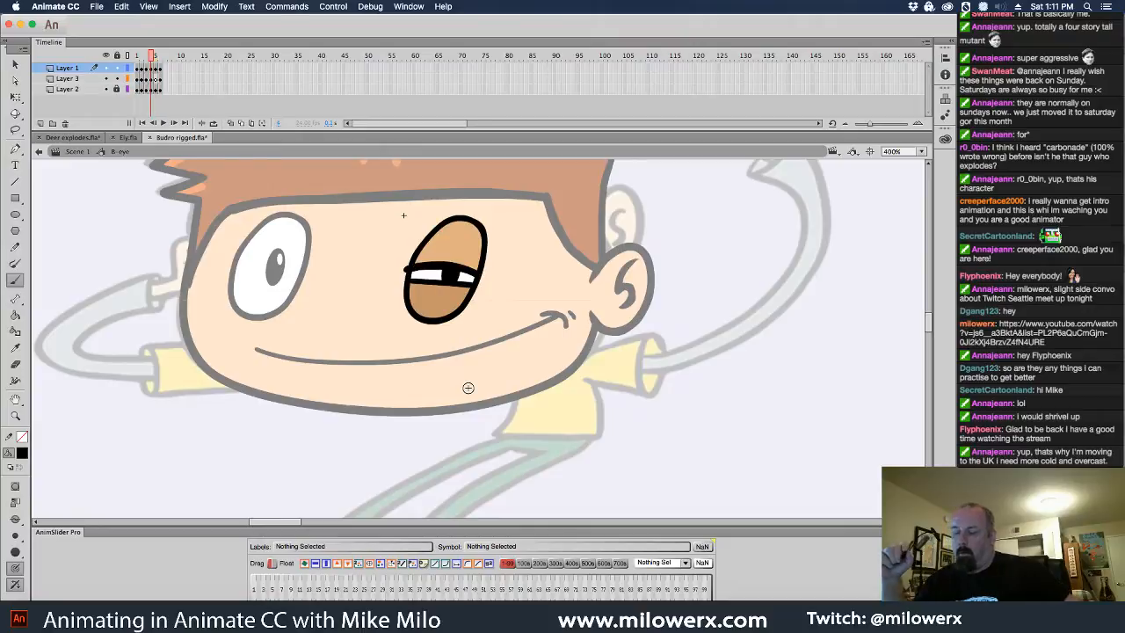
{"action": "key", "text": "comma"}
{"action": "key", "text": "comma"}
{"action": "key", "text": "comma"}
{"action": "key", "text": "period"}
{"action": "key", "text": "comma"}
{"action": "key", "text": "comma"}
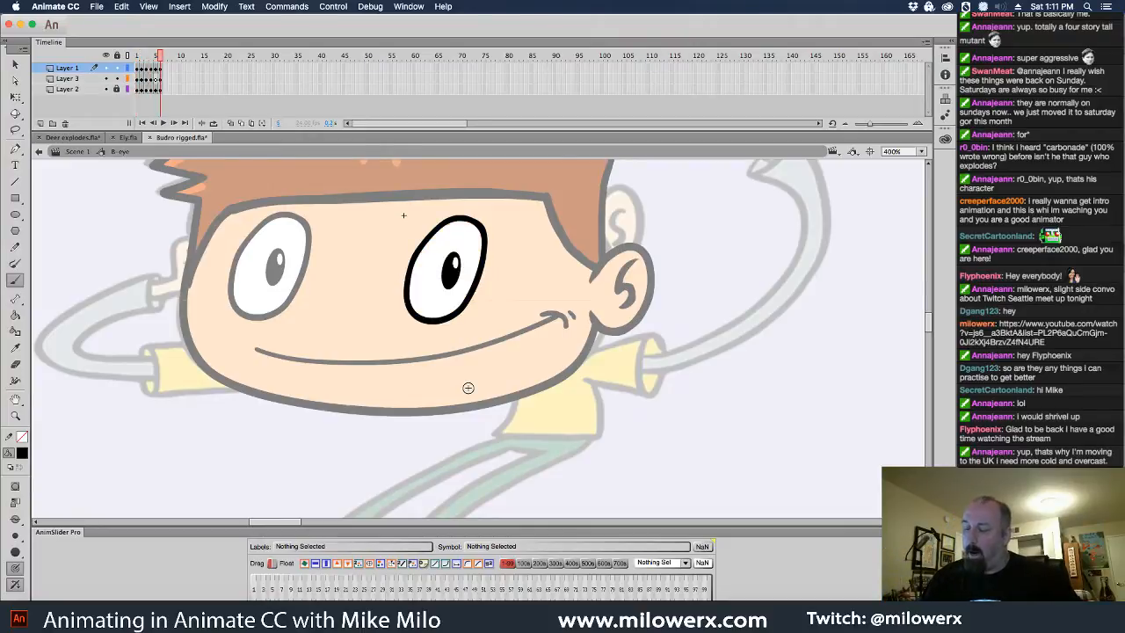
{"action": "key", "text": "period"}
{"action": "key", "text": "period"}
{"action": "key", "text": "comma"}
{"action": "key", "text": "comma"}
{"action": "key", "text": "period"}
{"action": "key", "text": "period"}
{"action": "key", "text": "period"}
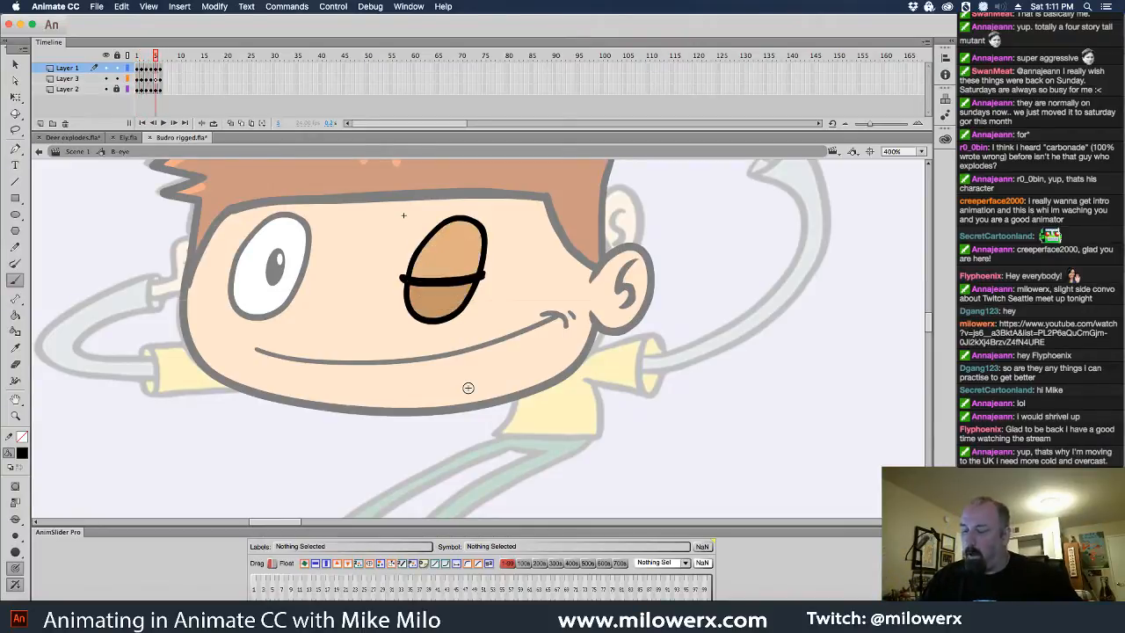
{"action": "key", "text": "period"}
{"action": "key", "text": "period"}
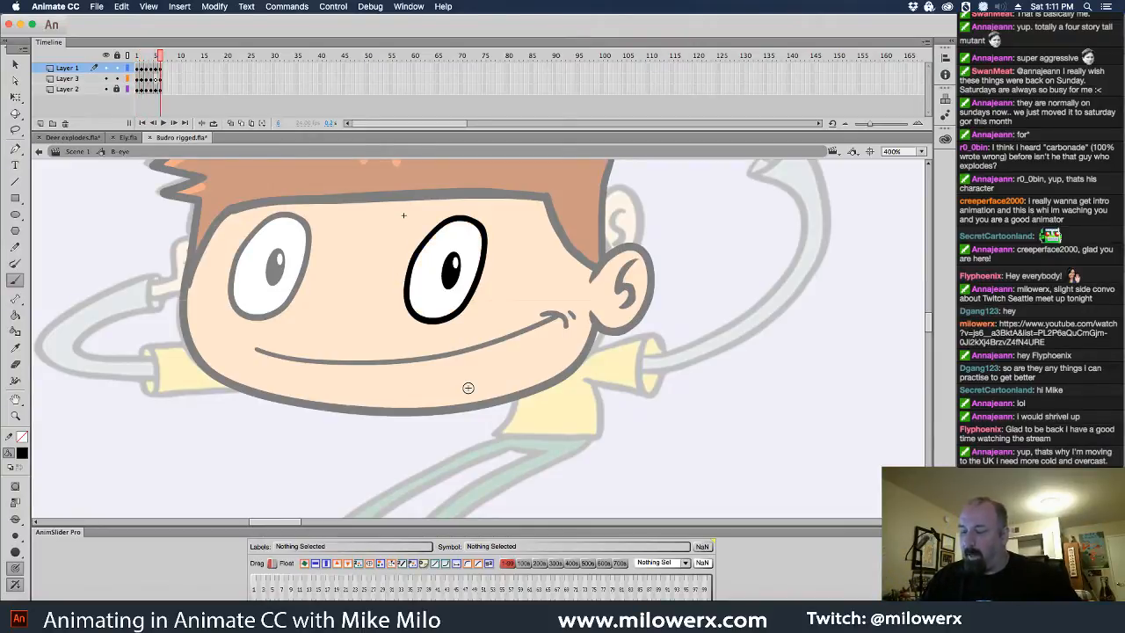
- Add keyframes at frame 7 of the eye symbol and move the pupil to the eye's right edge on Layer 3
{"action": "left_click", "coordinate": [167, 90]}
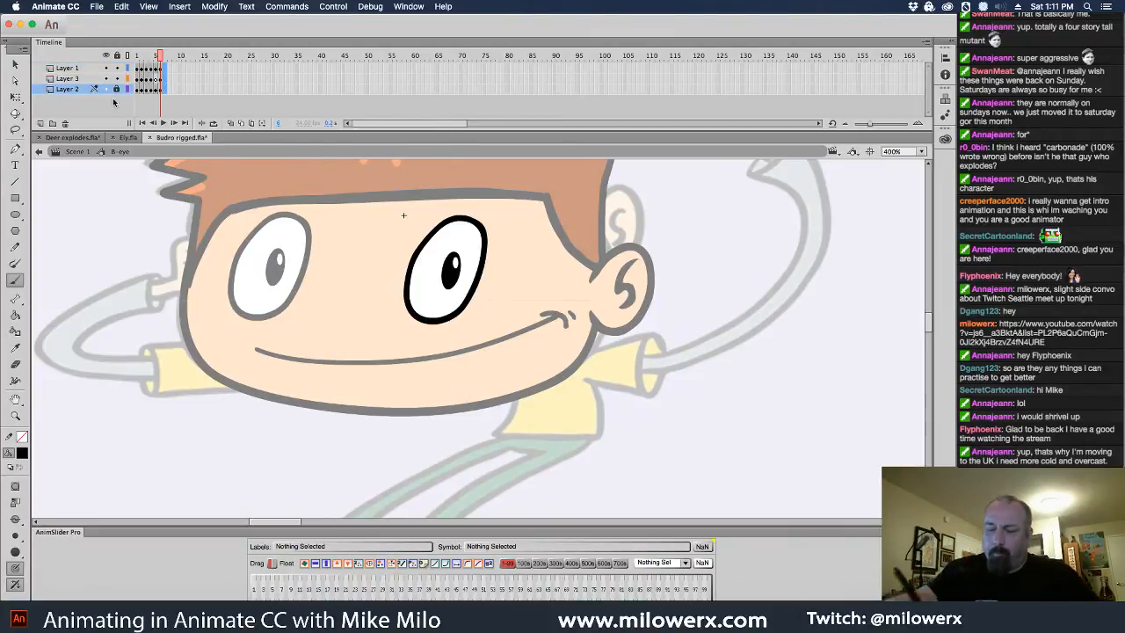
{"action": "key", "text": "v"}
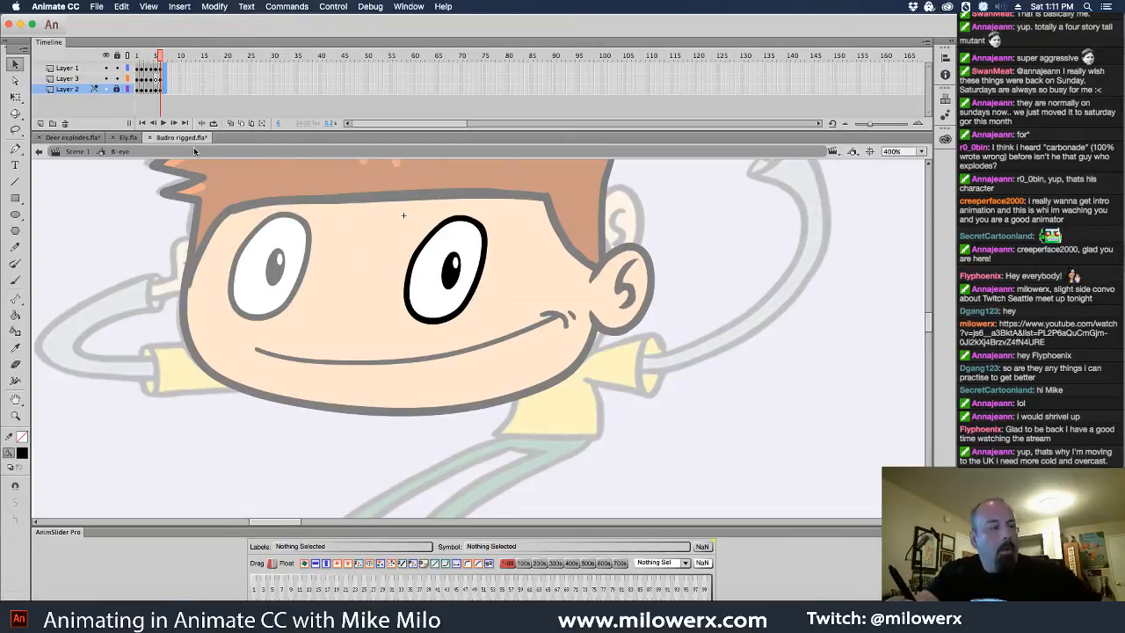
{"action": "key", "text": "super+a"}
{"action": "left_click", "coordinate": [514, 287]}
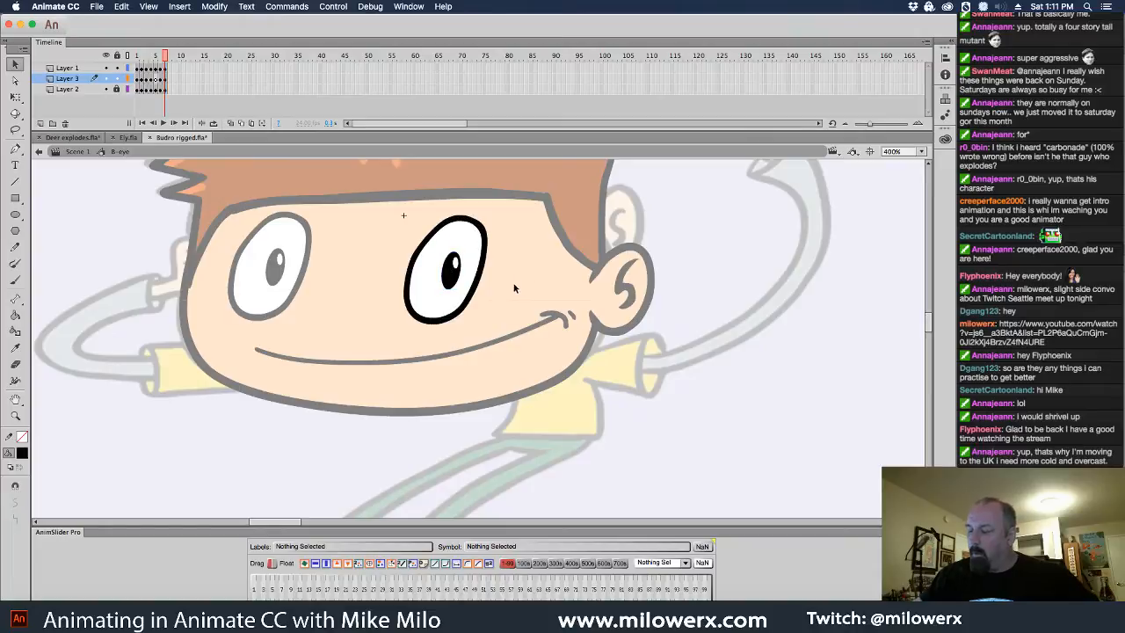
{"action": "left_click_drag", "start_coordinate": [456, 275], "coordinate": [474, 273]}
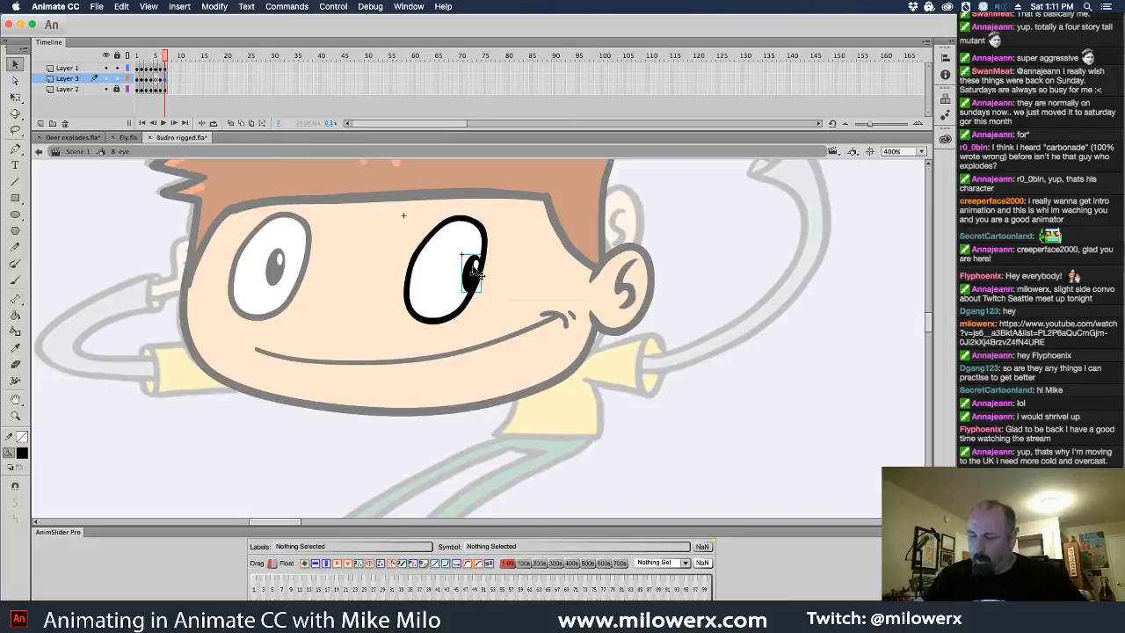
- Recolour the pupil inside the B-pupil symbol bright blue (0099FF) and return to the B-eye symbol
{"action": "double_click", "coordinate": [473, 274]}
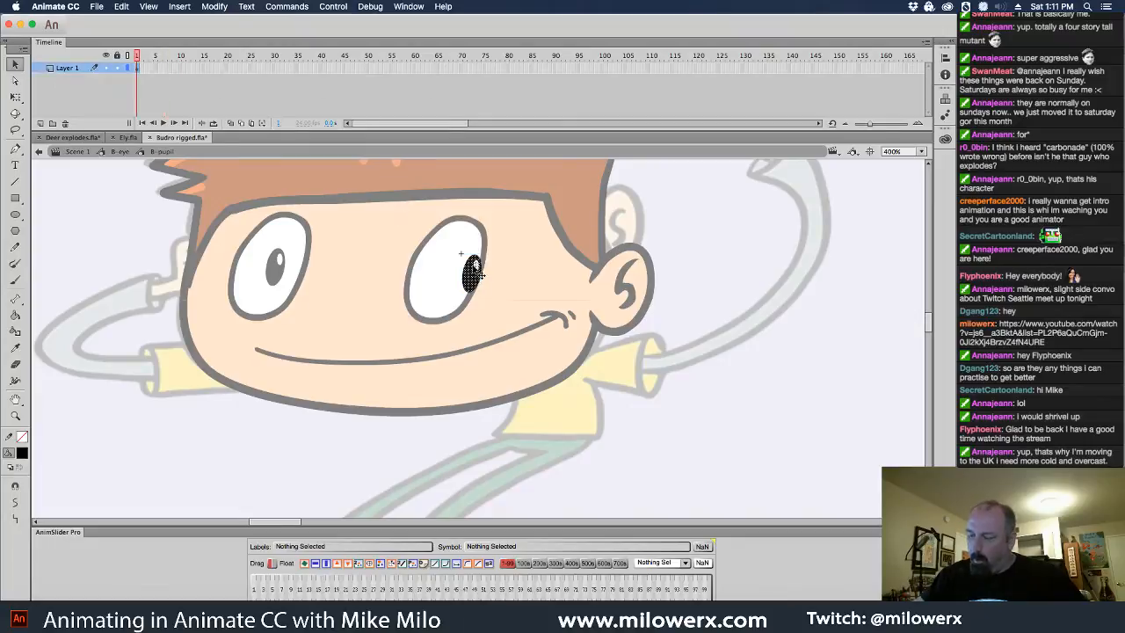
{"action": "left_click", "coordinate": [22, 453]}
{"action": "left_click", "coordinate": [113, 529]}
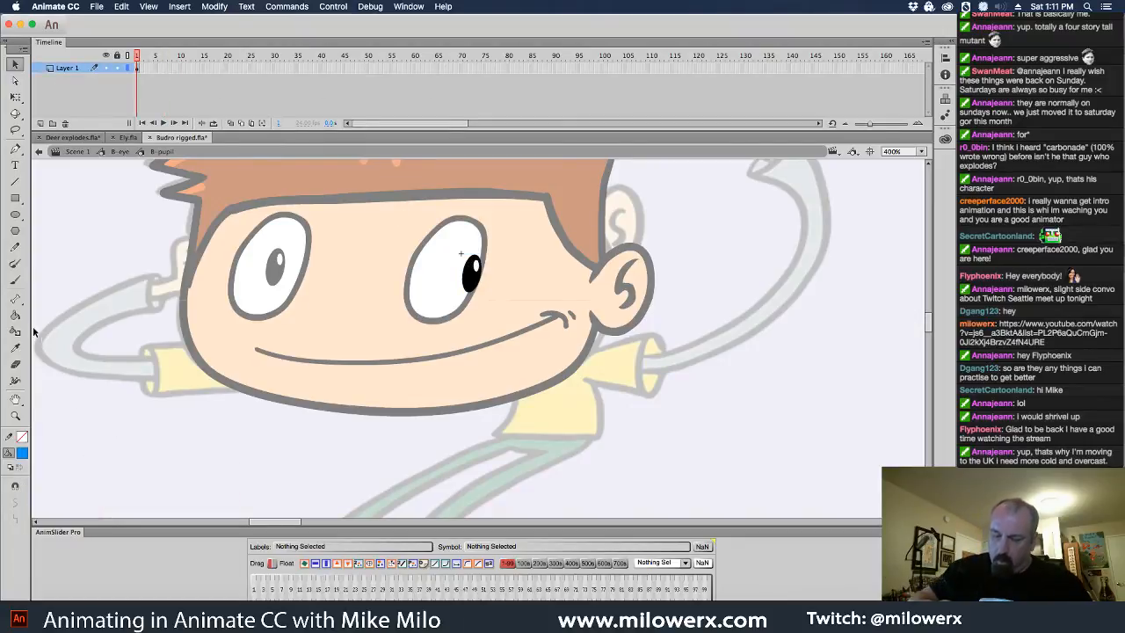
{"action": "left_click", "coordinate": [15, 315]}
{"action": "left_click", "coordinate": [472, 288]}
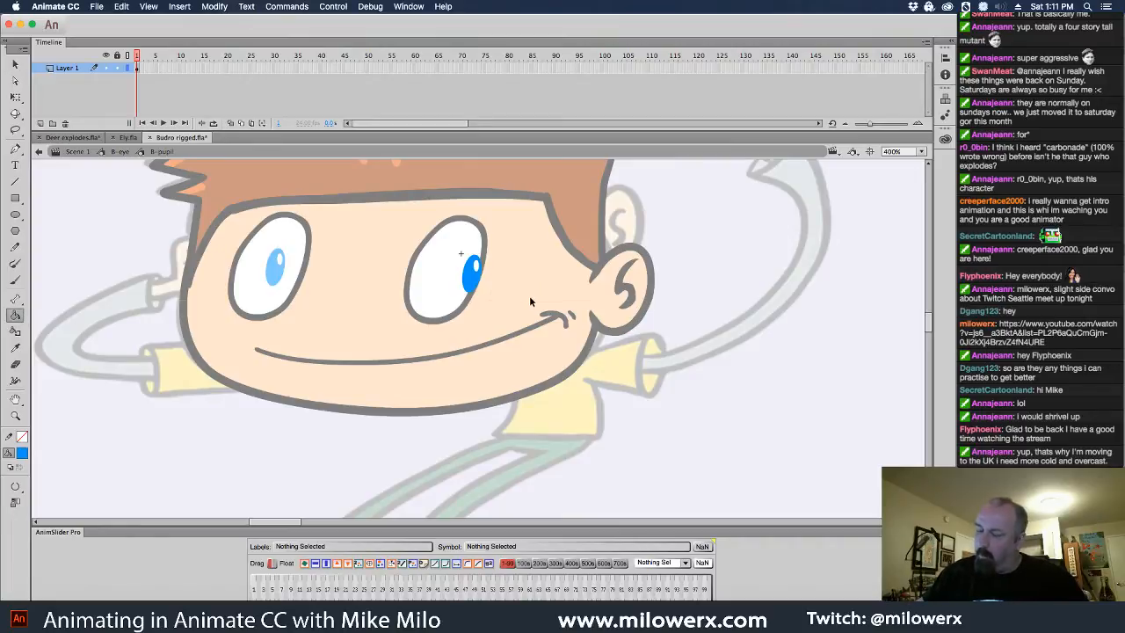
{"action": "double_click", "coordinate": [529, 296]}
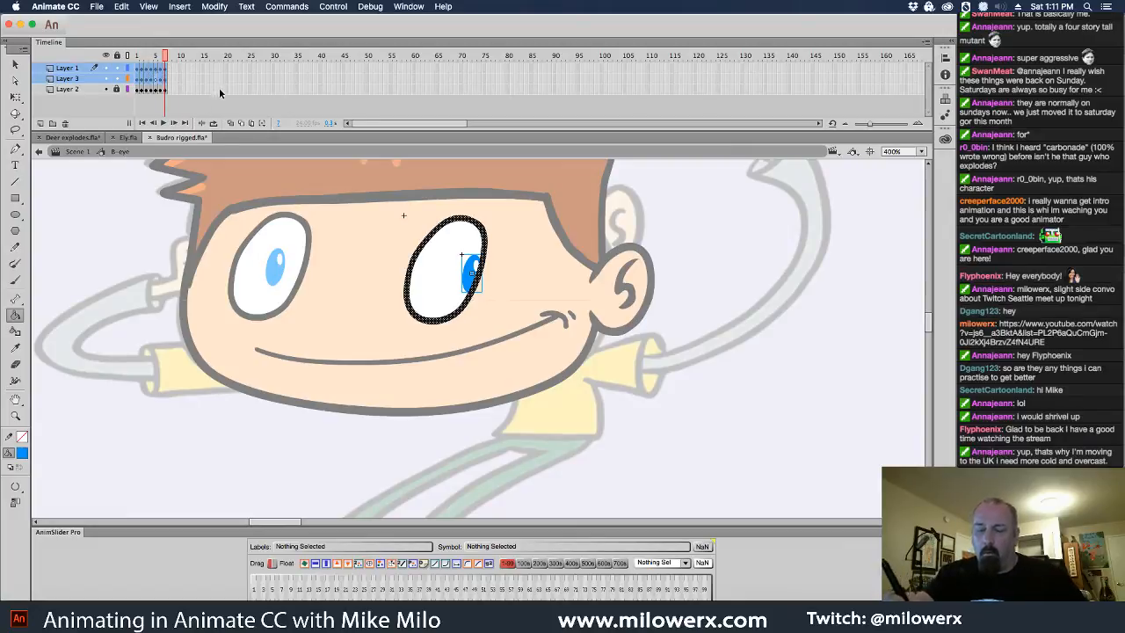
{"action": "key", "text": "v"}
{"action": "left_click", "coordinate": [534, 228]}
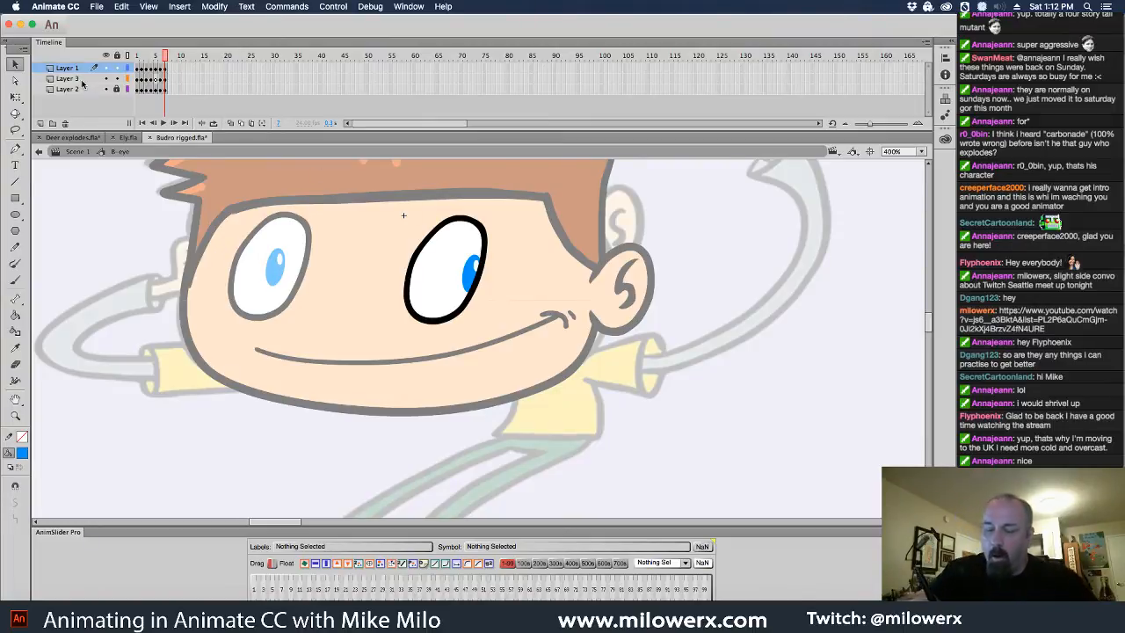
- Try Layer 3 above Layer 1 so the pupil overlaps the eye outline, and put it back beneath Layer 1
{"action": "left_click_drag", "start_coordinate": [79, 80], "coordinate": [77, 65]}
{"action": "left_click", "coordinate": [534, 301]}
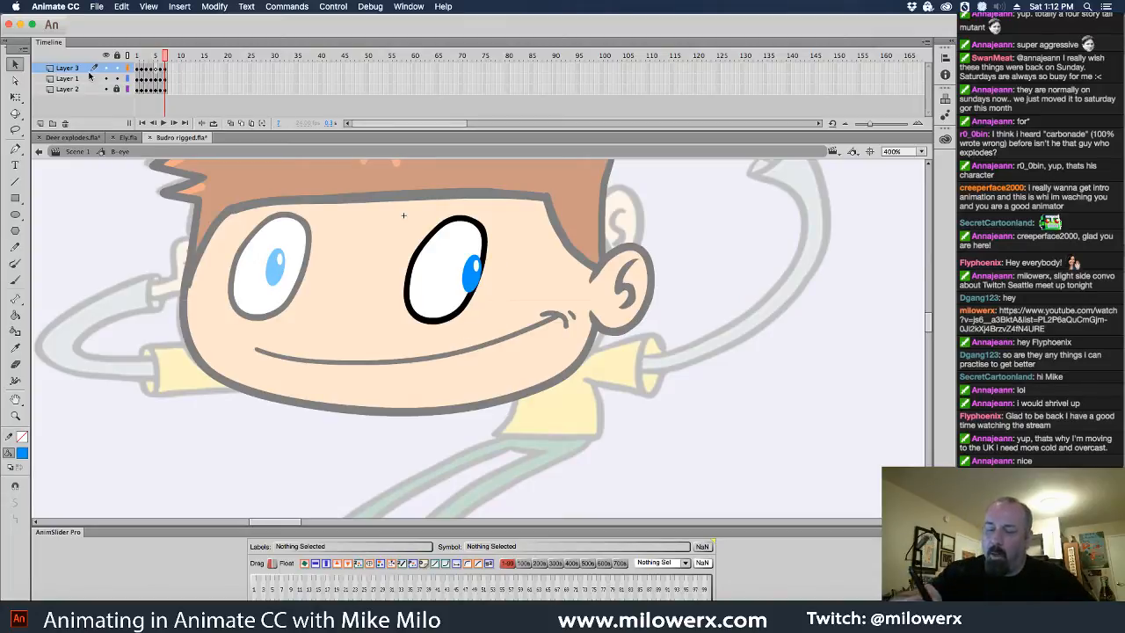
{"action": "left_click_drag", "start_coordinate": [82, 70], "coordinate": [85, 84]}
{"action": "left_click", "coordinate": [572, 298]}
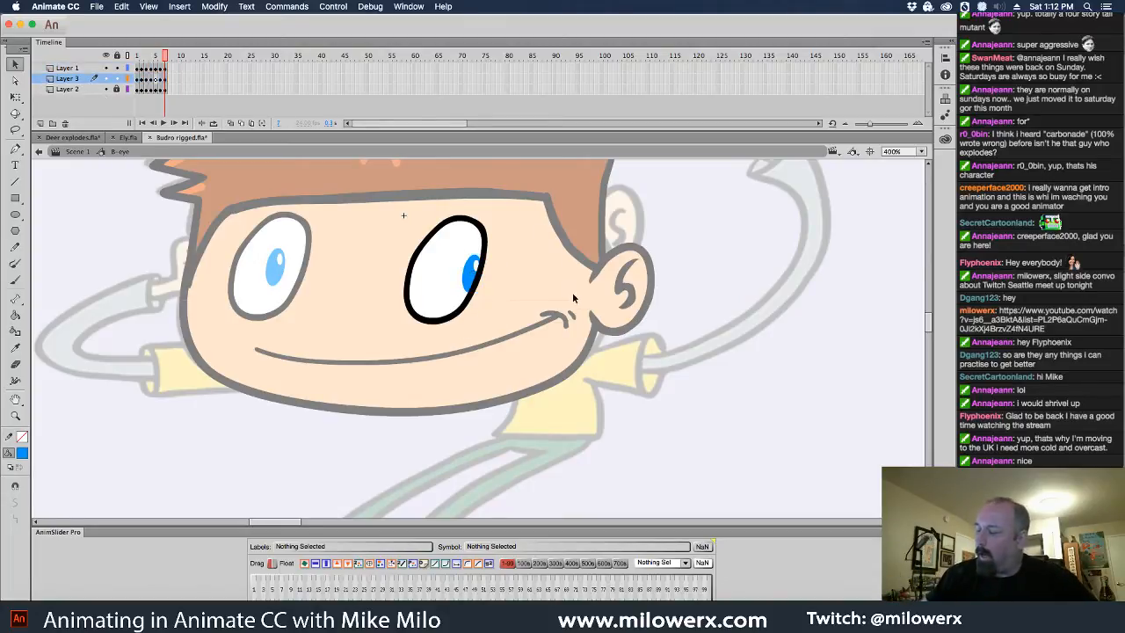
- Try the frame 7 pupil lower along the eye's right edge and undo the move
{"action": "left_click_drag", "start_coordinate": [479, 278], "coordinate": [461, 300]}
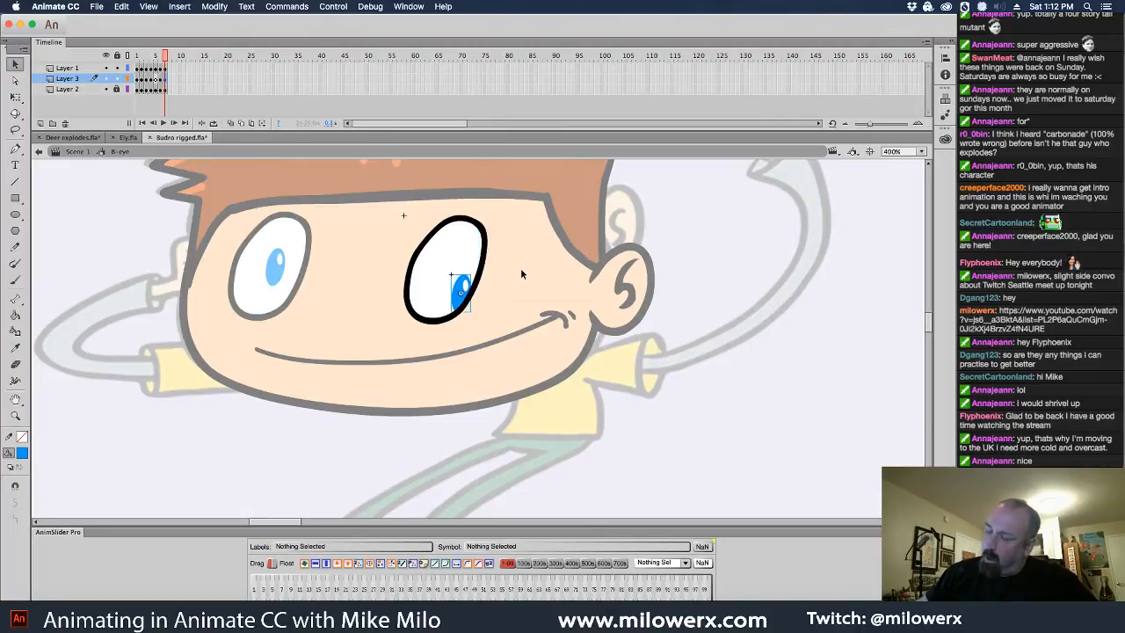
{"action": "left_click", "coordinate": [494, 304]}
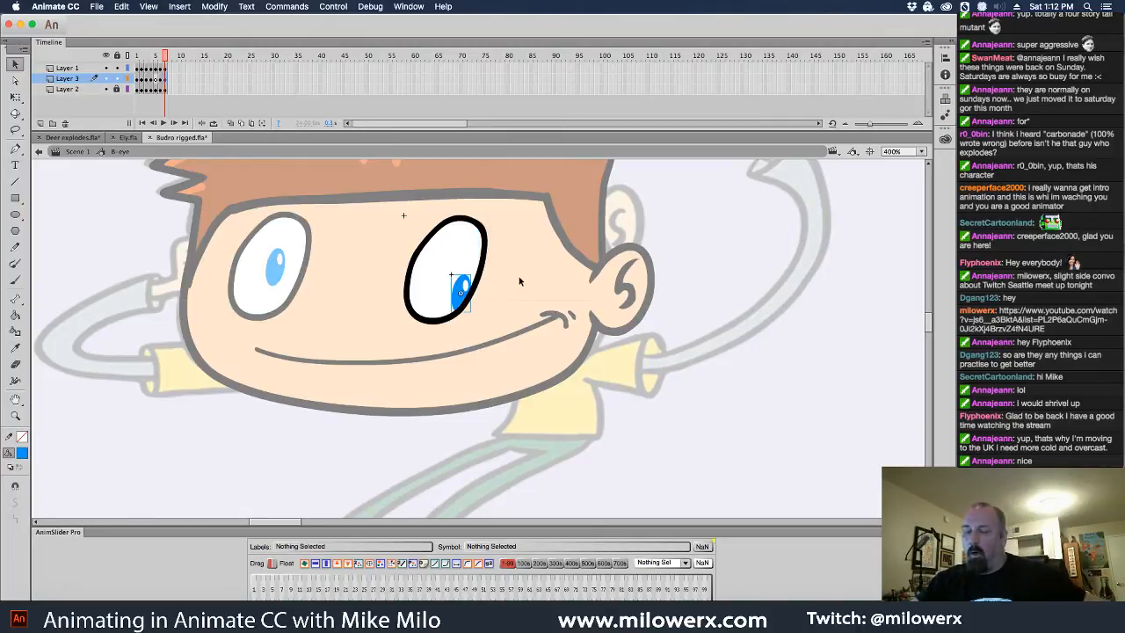
{"action": "key", "text": "ctrl+z"}
{"action": "left_click_drag", "start_coordinate": [473, 277], "coordinate": [470, 285]}
{"action": "left_click", "coordinate": [541, 278]}
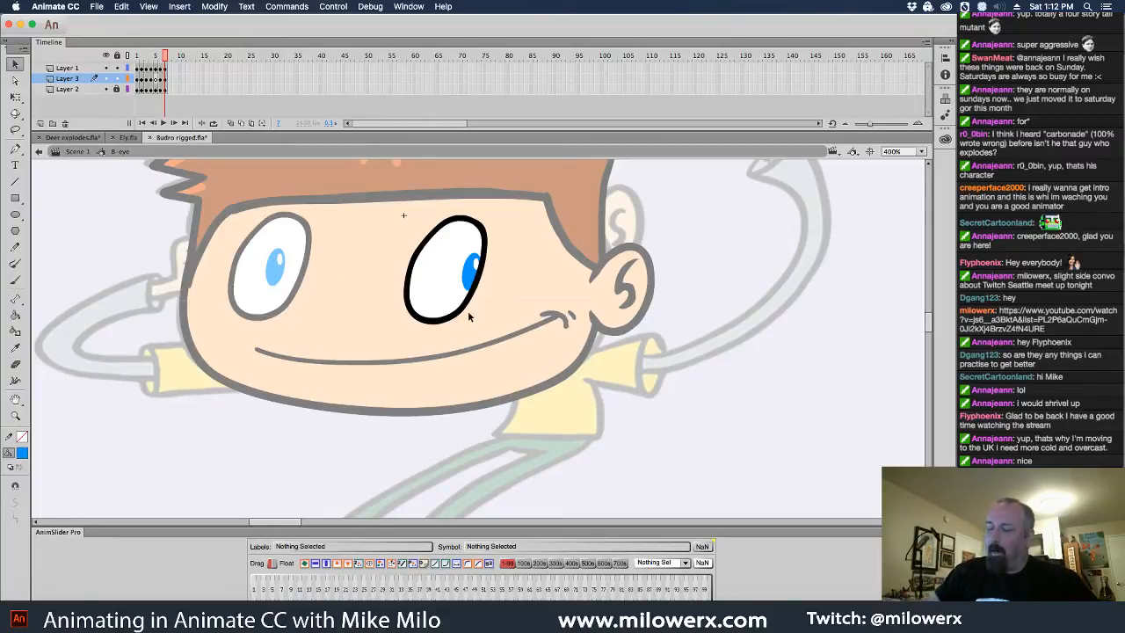
- Return to Scene 1 and extend the frames of all its layers to frame 27
{"action": "left_click", "coordinate": [79, 153]}
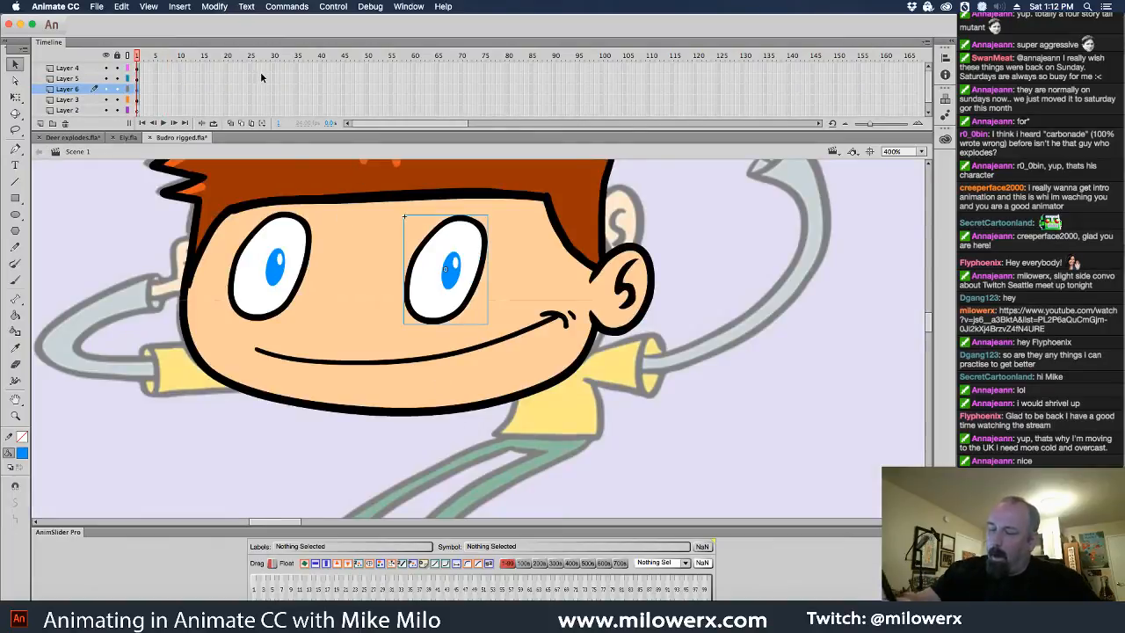
{"action": "left_click_drag", "start_coordinate": [254, 70], "coordinate": [266, 124]}
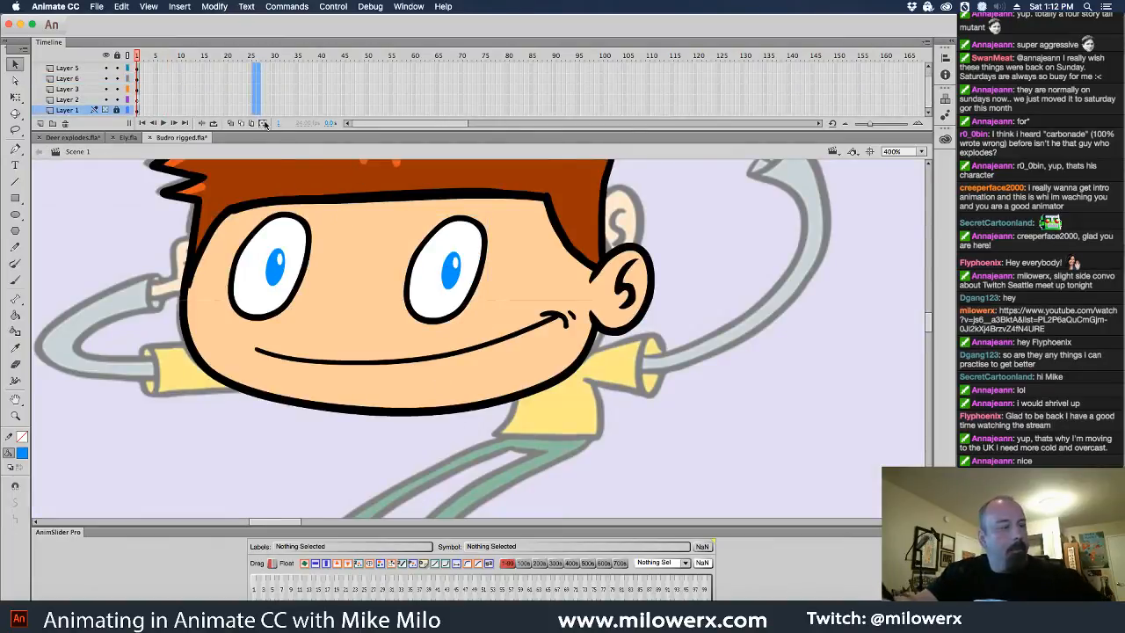
{"action": "key", "text": "F5"}
{"action": "left_click", "coordinate": [256, 59]}
{"action": "left_click_drag", "start_coordinate": [256, 59], "coordinate": [139, 78]}
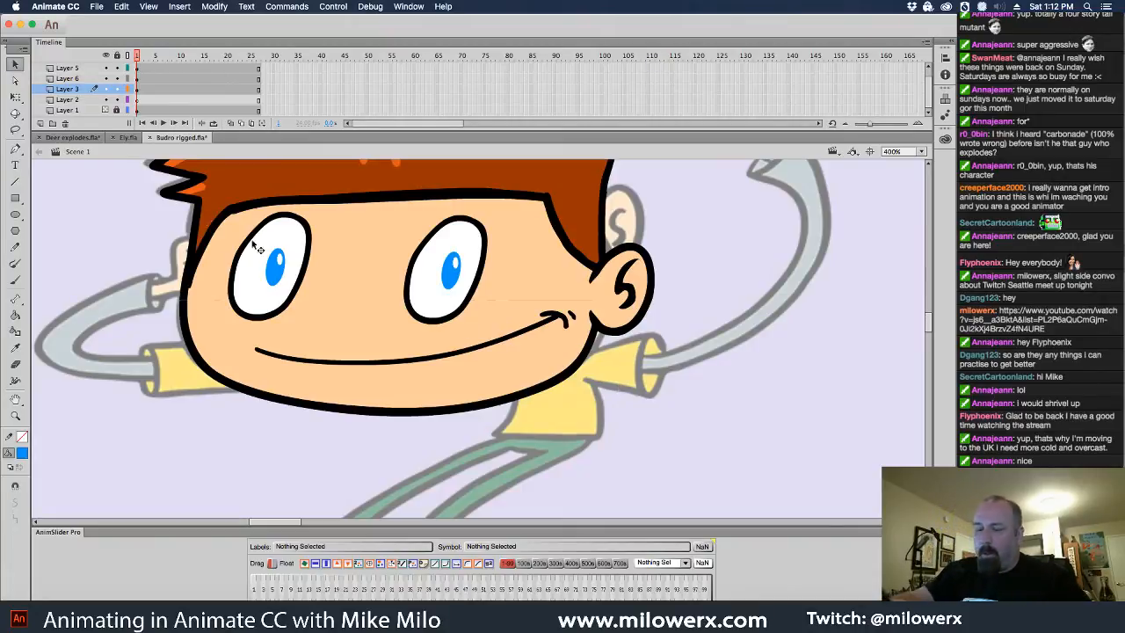
- Select the mouth, play the scene's timeline through once and rewind to frame 1
{"action": "left_click", "coordinate": [458, 411]}
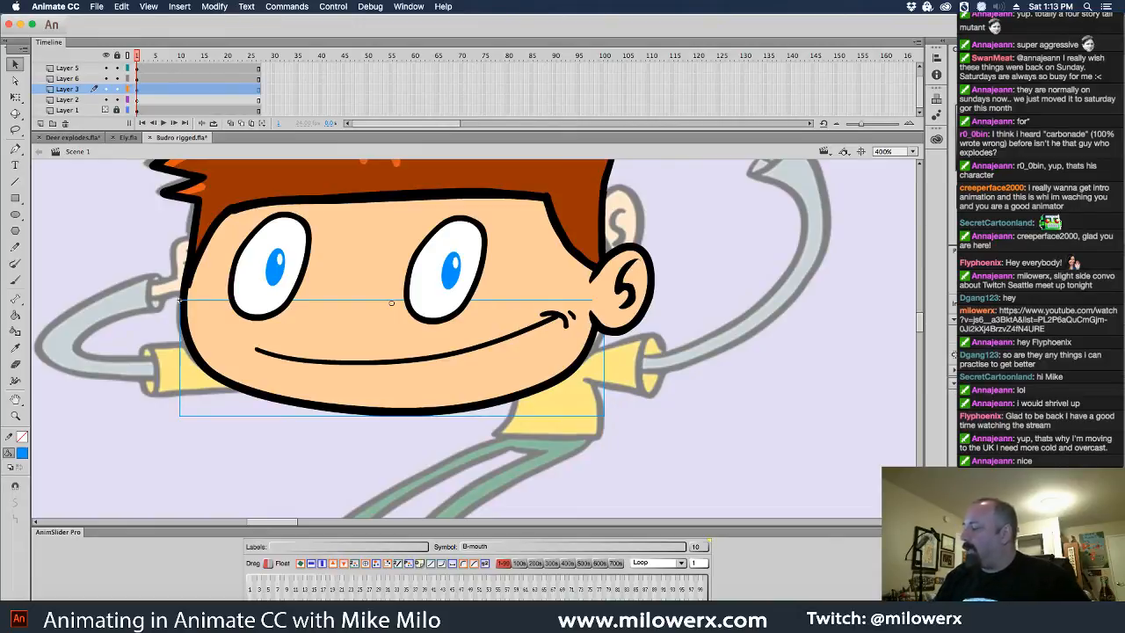
{"action": "key", "text": "Return"}
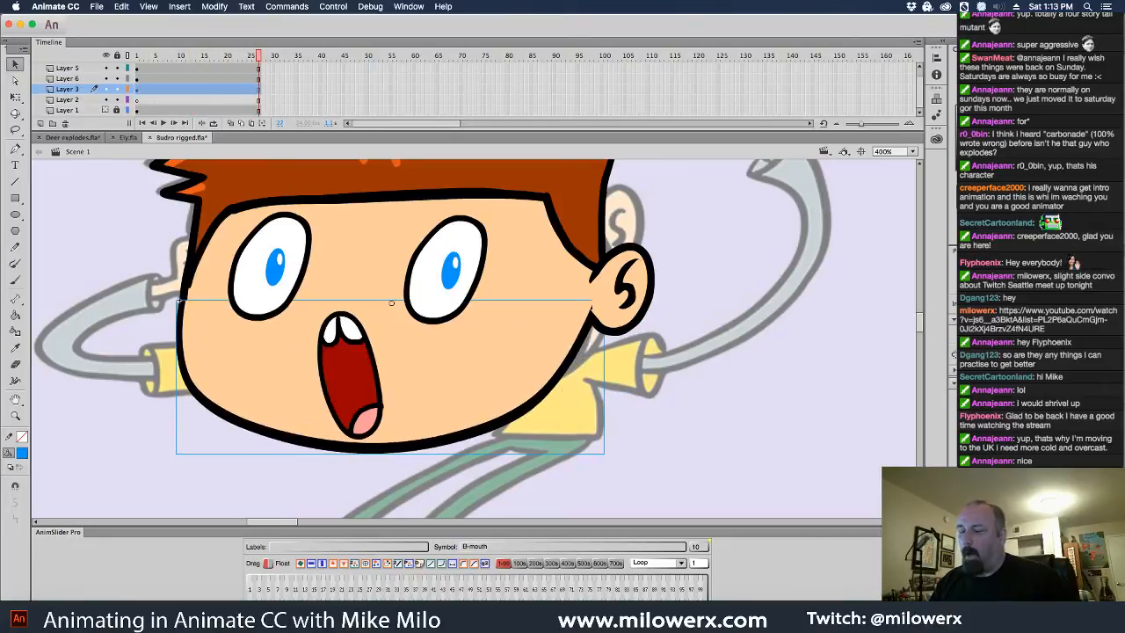
{"action": "key", "text": "shift+comma"}
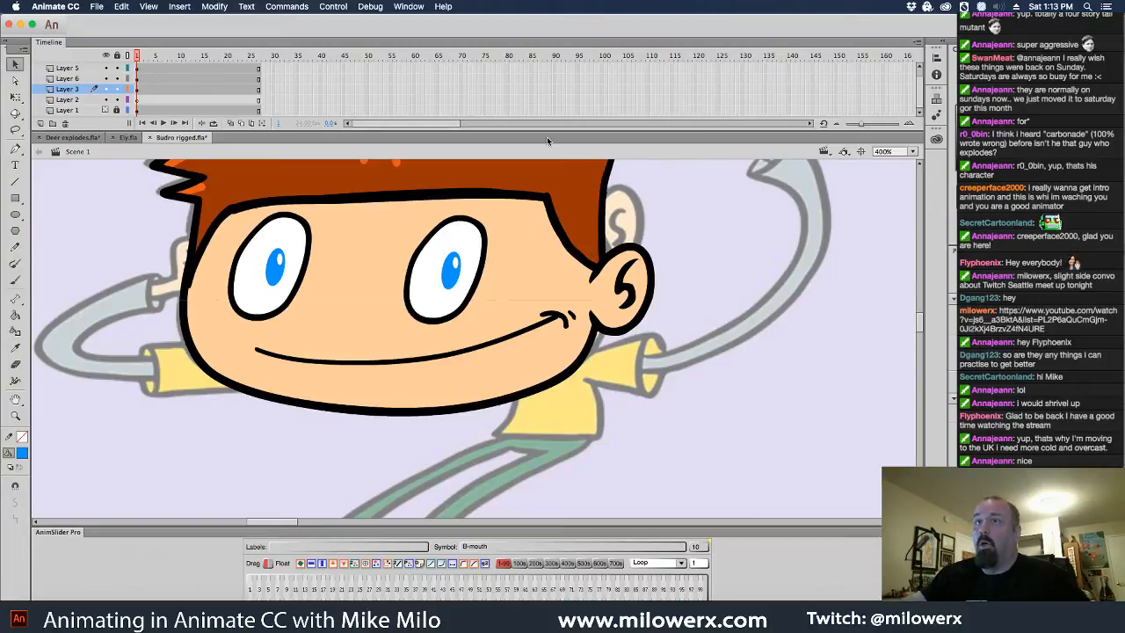
- Enable Loop Playback, play the face animation repeatedly and stop it back at frame 1
{"action": "left_click", "coordinate": [337, 7]}
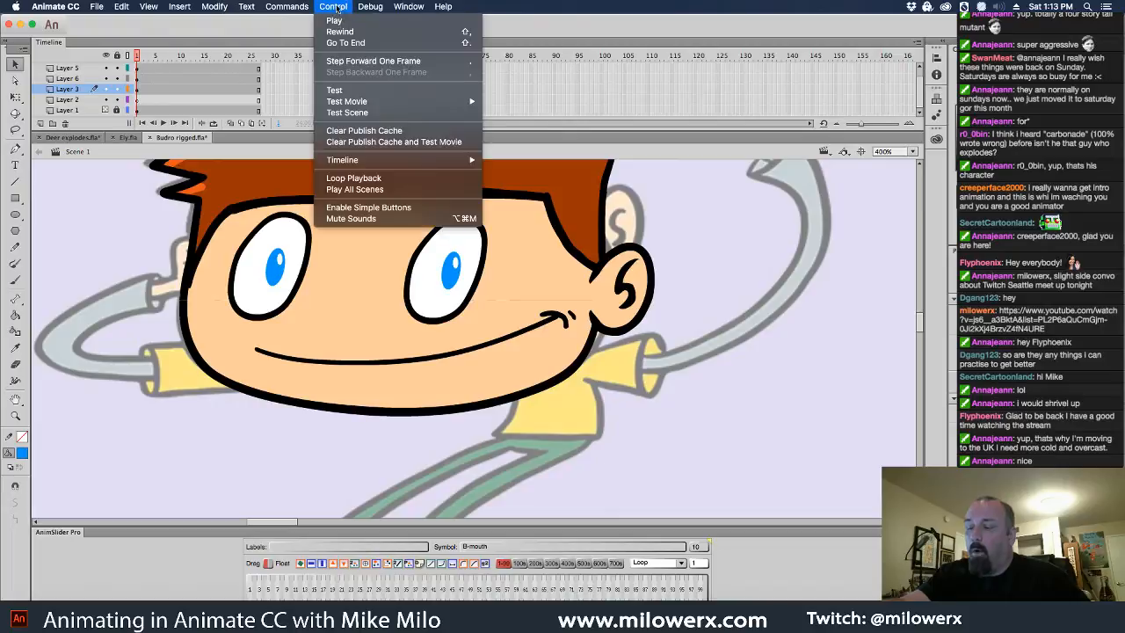
{"action": "left_click", "coordinate": [392, 180]}
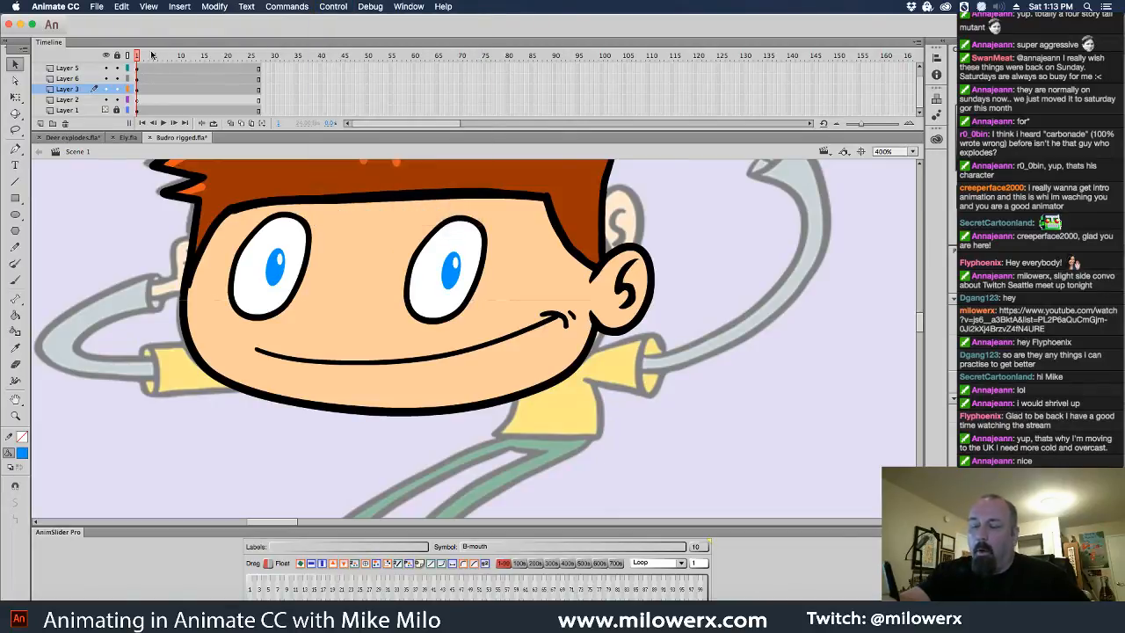
{"action": "left_click", "coordinate": [142, 56]}
{"action": "key", "text": "Return"}
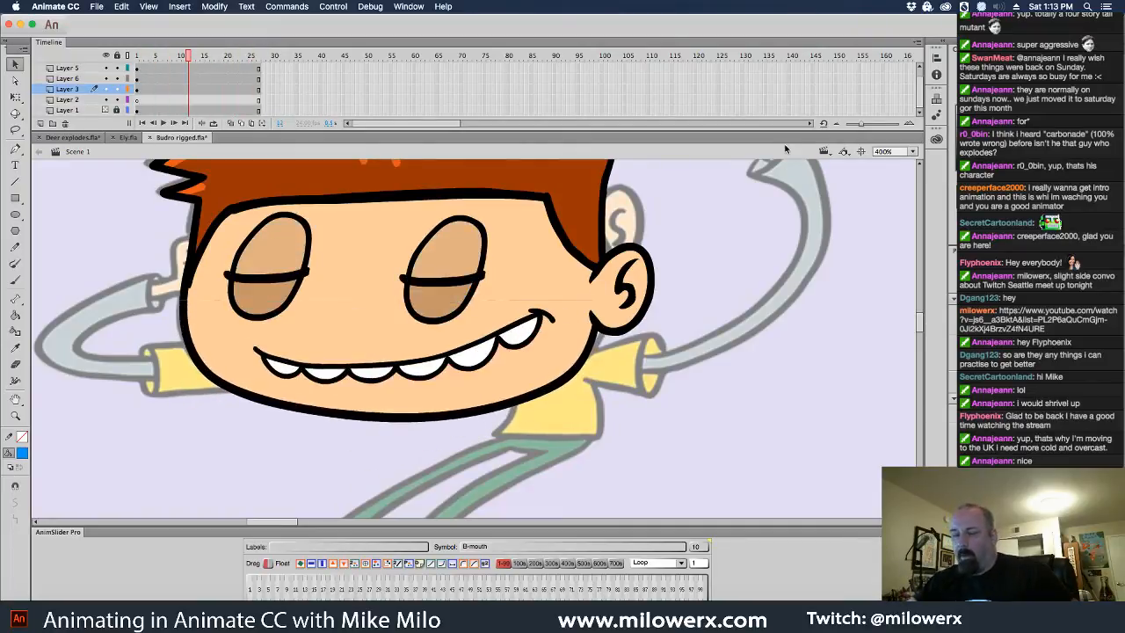
{"action": "left_click", "coordinate": [130, 68]}
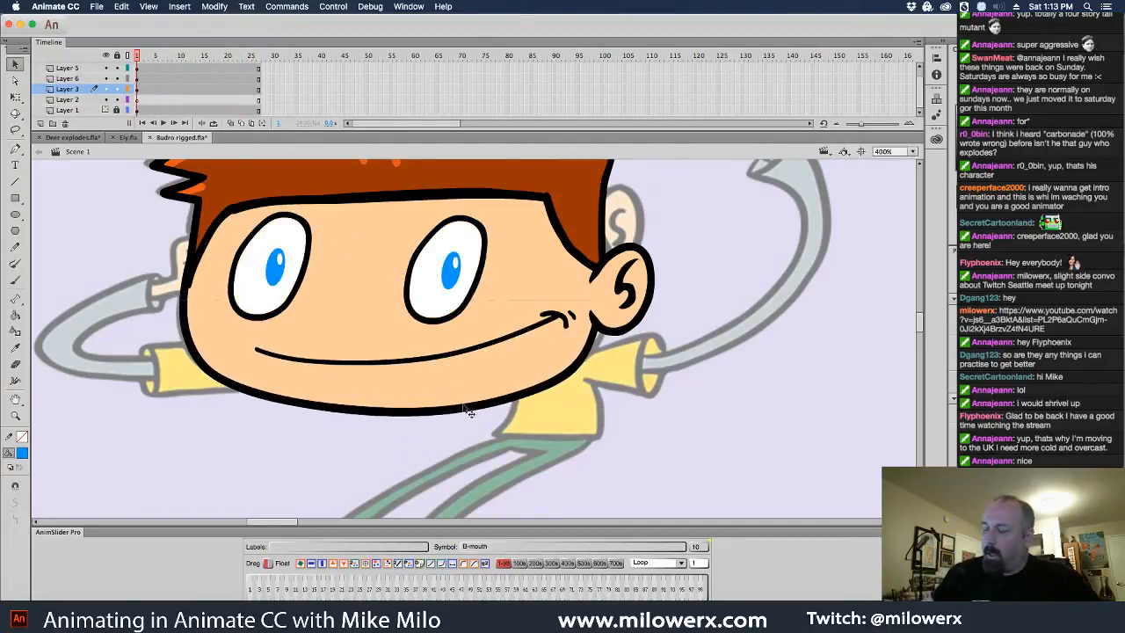
- Pull the skin shape's lower edge further down inside the B-skull symbol to cover the seam with the mouth piece, and return to Scene 1
{"action": "left_click", "coordinate": [572, 397]}
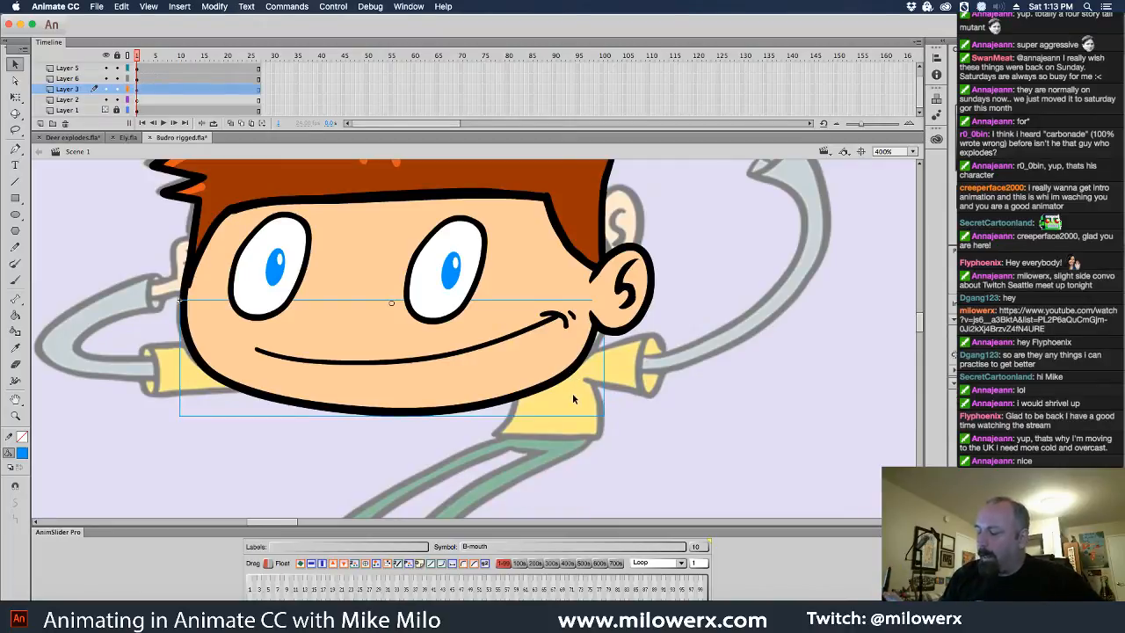
{"action": "left_click", "coordinate": [570, 304]}
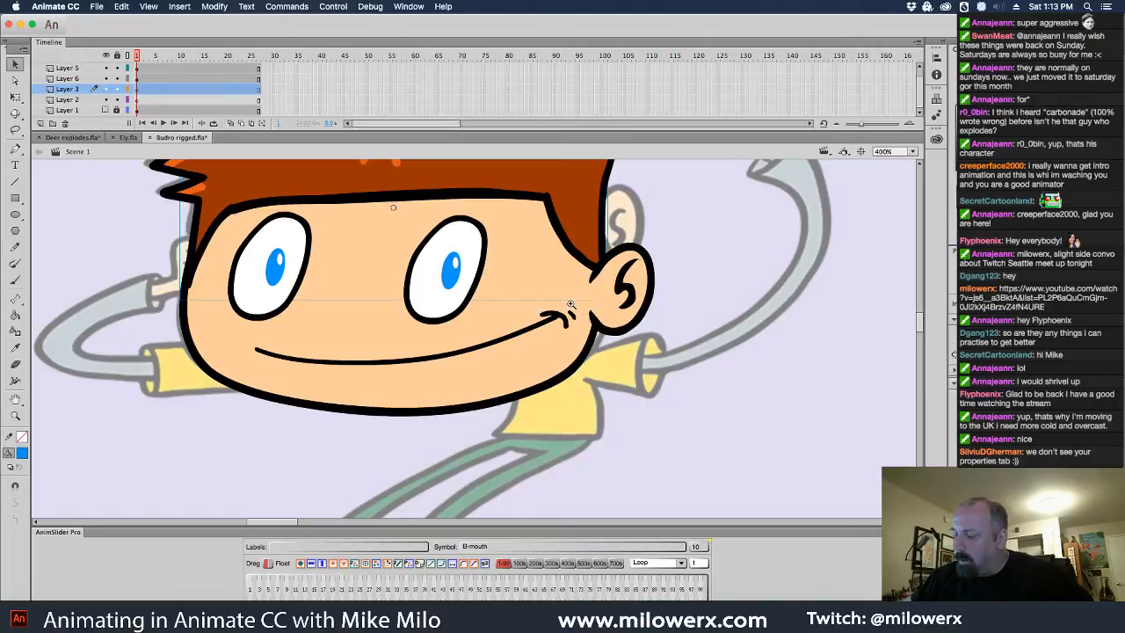
{"action": "left_click", "coordinate": [570, 304]}
{"action": "left_click_drag", "start_coordinate": [606, 435], "coordinate": [781, 450]}
{"action": "left_click", "coordinate": [774, 421]}
{"action": "left_click", "coordinate": [617, 359], "text": "alt+super"}
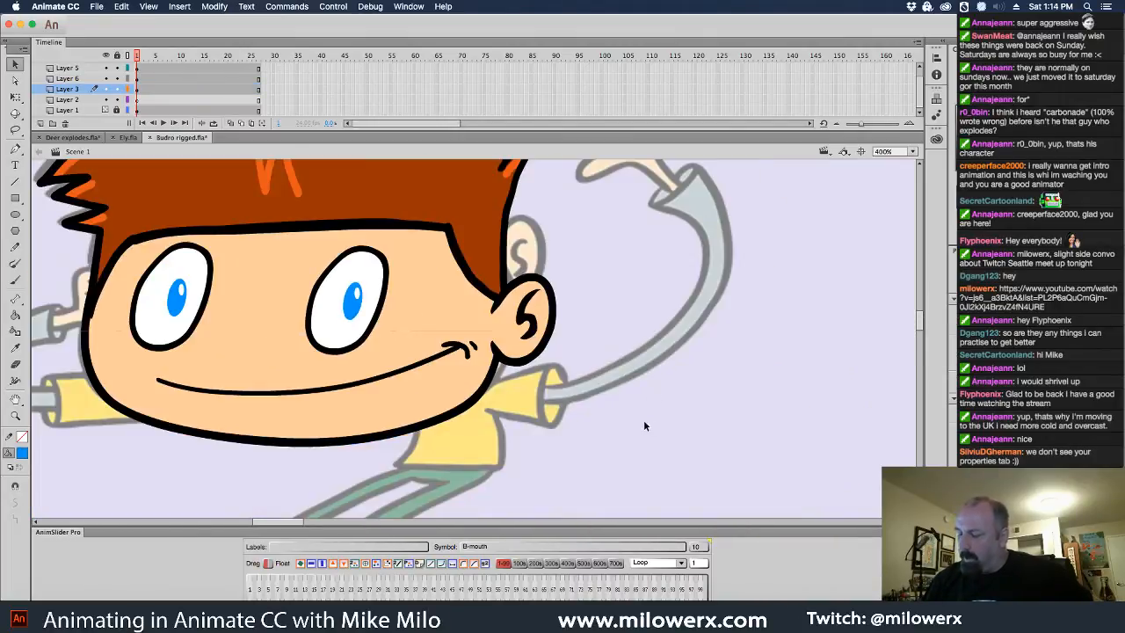
{"action": "double_click", "coordinate": [459, 316]}
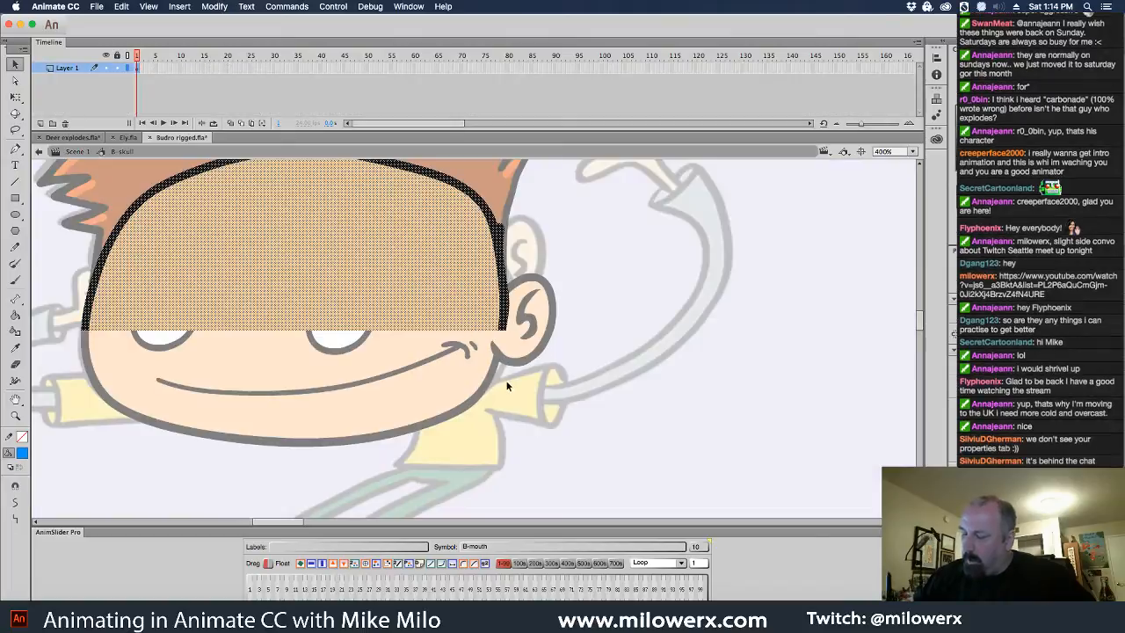
{"action": "left_click_drag", "start_coordinate": [456, 337], "coordinate": [475, 406]}
{"action": "double_click", "coordinate": [571, 412]}
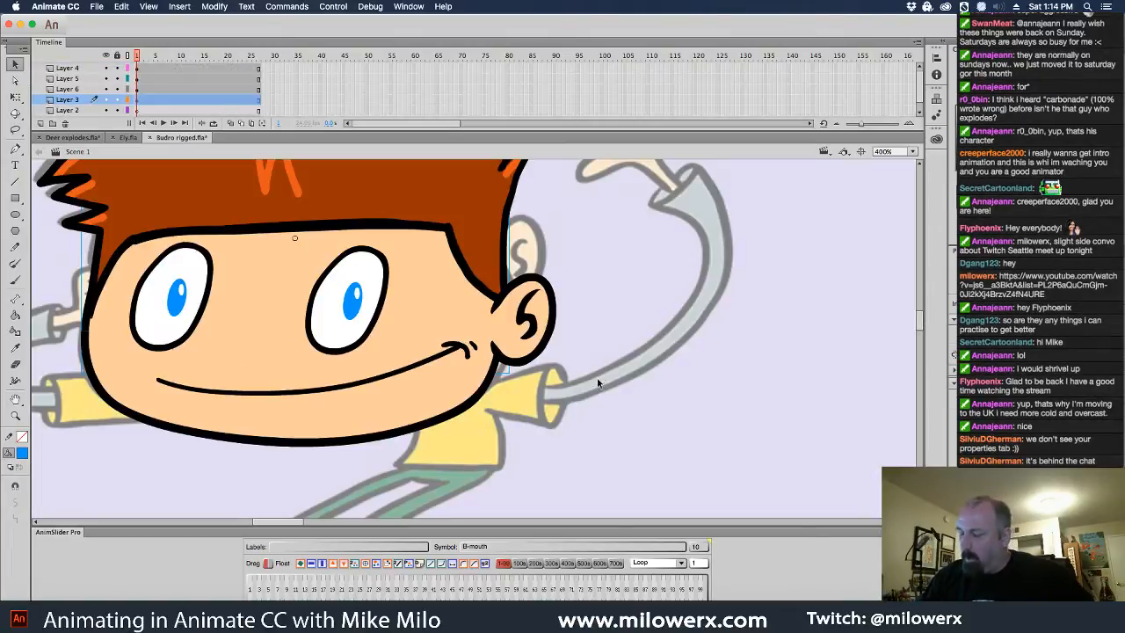
- Examine the assembled head close up and against the full-body sketch for remaining seams
{"action": "left_click", "coordinate": [579, 353], "text": "alt+super"}
{"action": "left_click_drag", "start_coordinate": [606, 389], "coordinate": [758, 442]}
{"action": "left_click", "coordinate": [630, 391], "text": "super"}
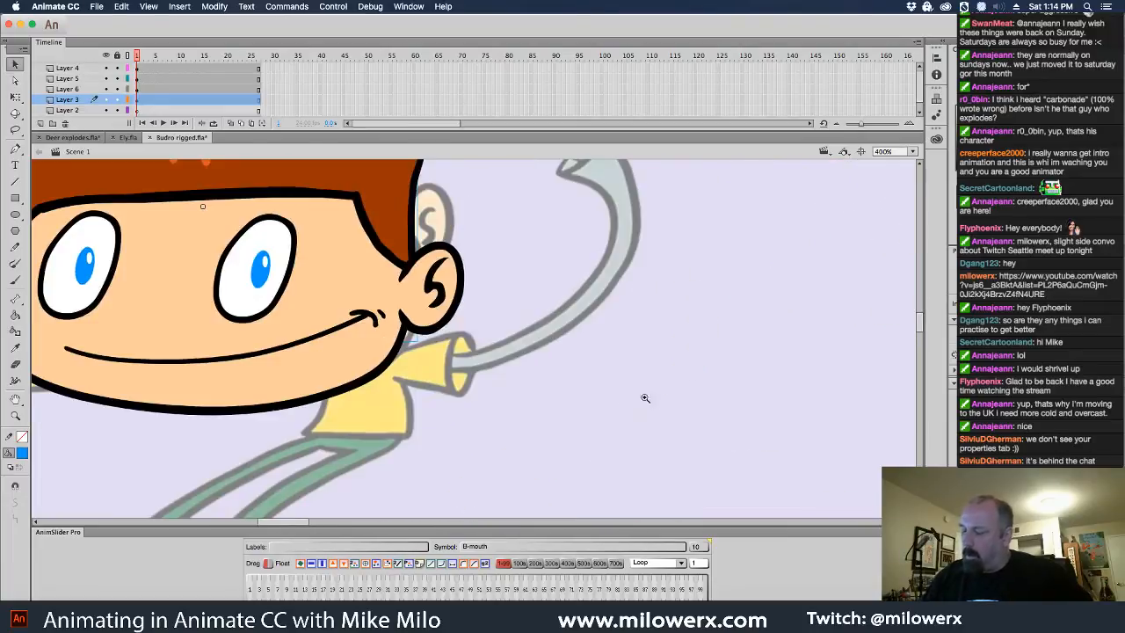
{"action": "left_click_drag", "start_coordinate": [648, 398], "coordinate": [775, 472]}
{"action": "left_click", "coordinate": [763, 427], "text": "alt+super"}
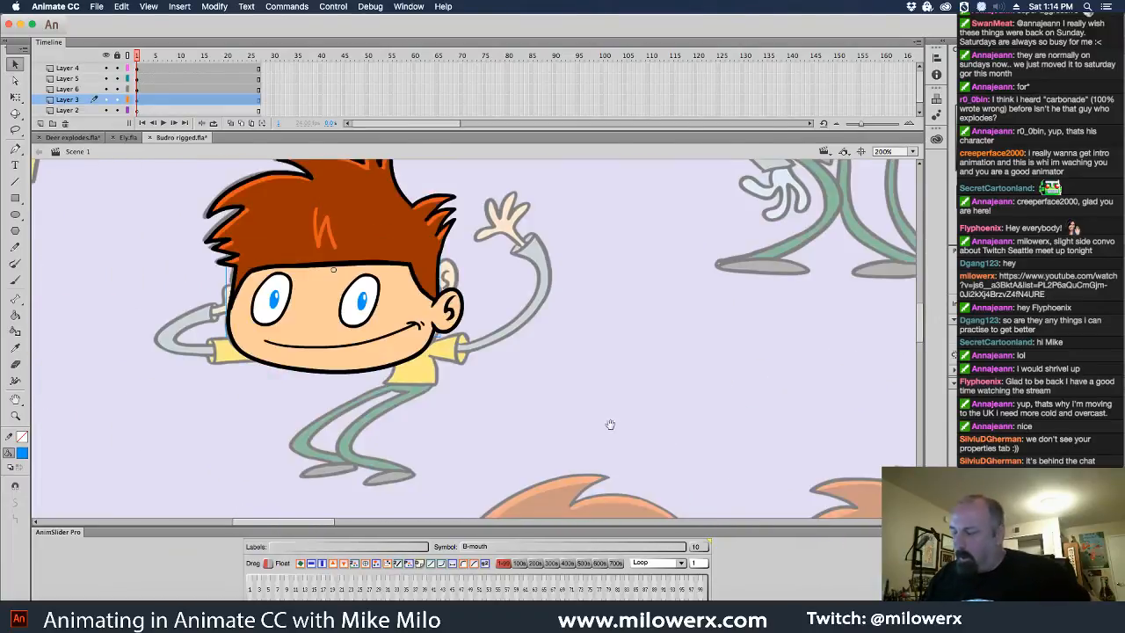
{"action": "left_click_drag", "start_coordinate": [610, 424], "coordinate": [439, 519]}
{"action": "left_click_drag", "start_coordinate": [307, 457], "coordinate": [593, 452]}
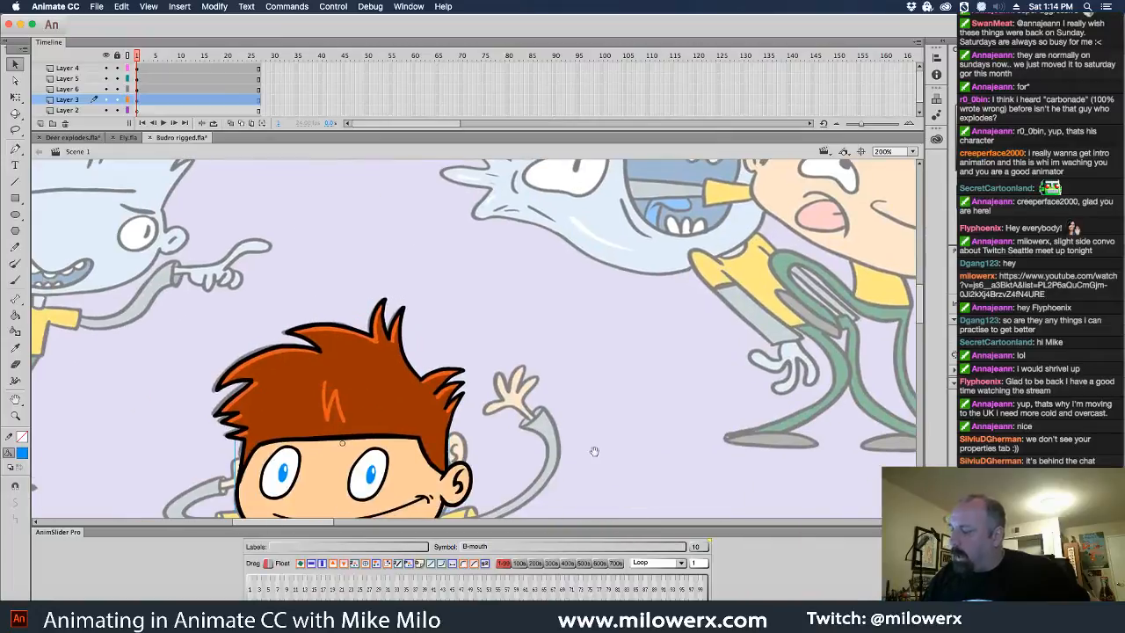
{"action": "left_click_drag", "start_coordinate": [396, 413], "coordinate": [594, 309]}
{"action": "left_click_drag", "start_coordinate": [688, 235], "coordinate": [863, 327]}
{"action": "left_click", "coordinate": [682, 401], "text": "super"}
{"action": "left_click_drag", "start_coordinate": [703, 443], "coordinate": [893, 449]}
{"action": "left_click_drag", "start_coordinate": [708, 416], "coordinate": [761, 466]}
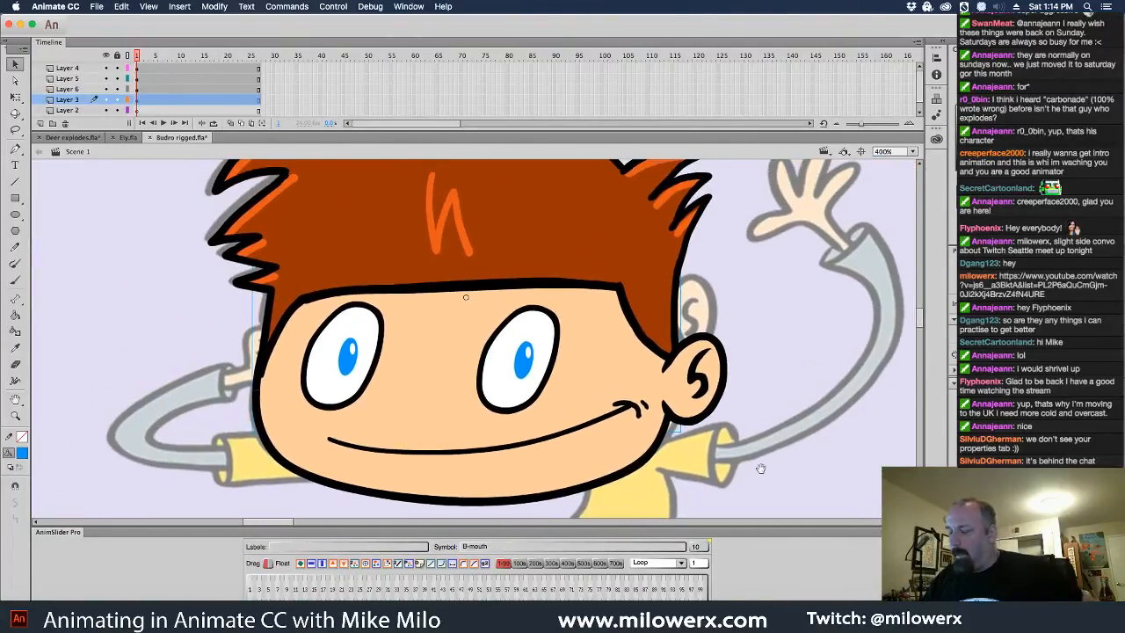
{"action": "left_click", "coordinate": [756, 453], "text": "alt"}
{"action": "left_click_drag", "start_coordinate": [411, 321], "coordinate": [468, 352]}
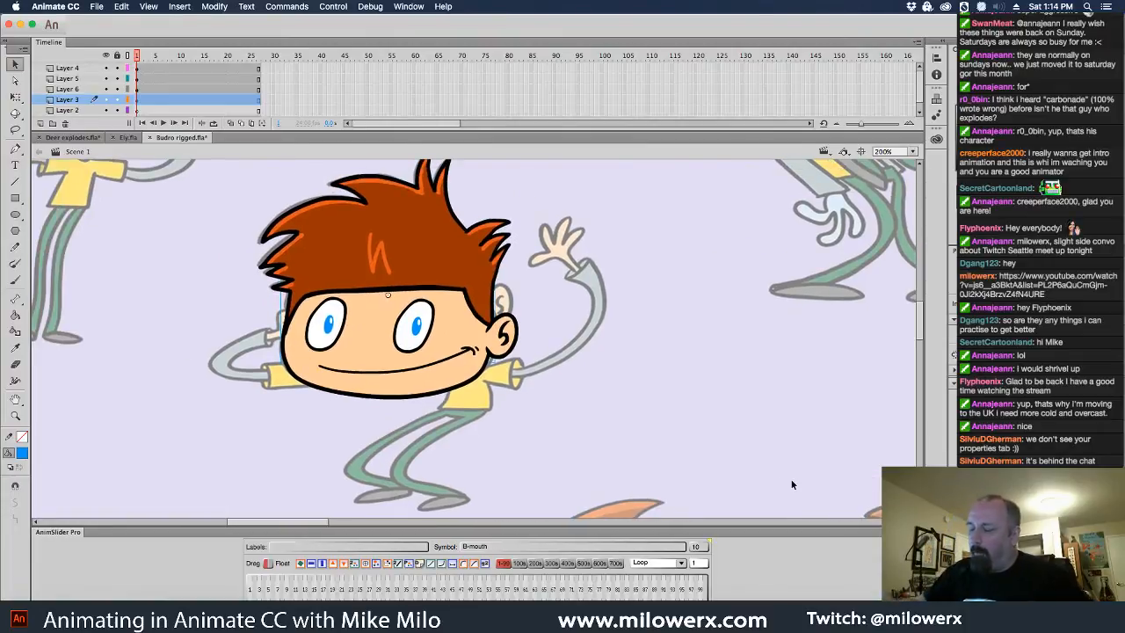
- Select the B-mouth instance and inspect the Looping settings in its properties
{"action": "left_click", "coordinate": [472, 376]}
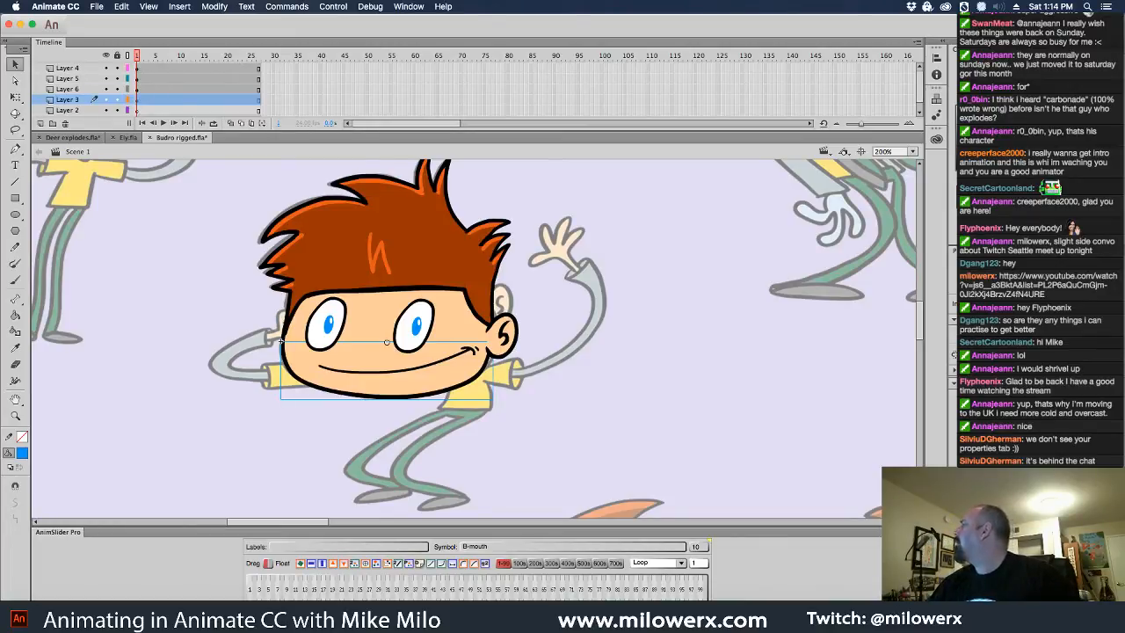
{"action": "key", "text": "super+Tab"}
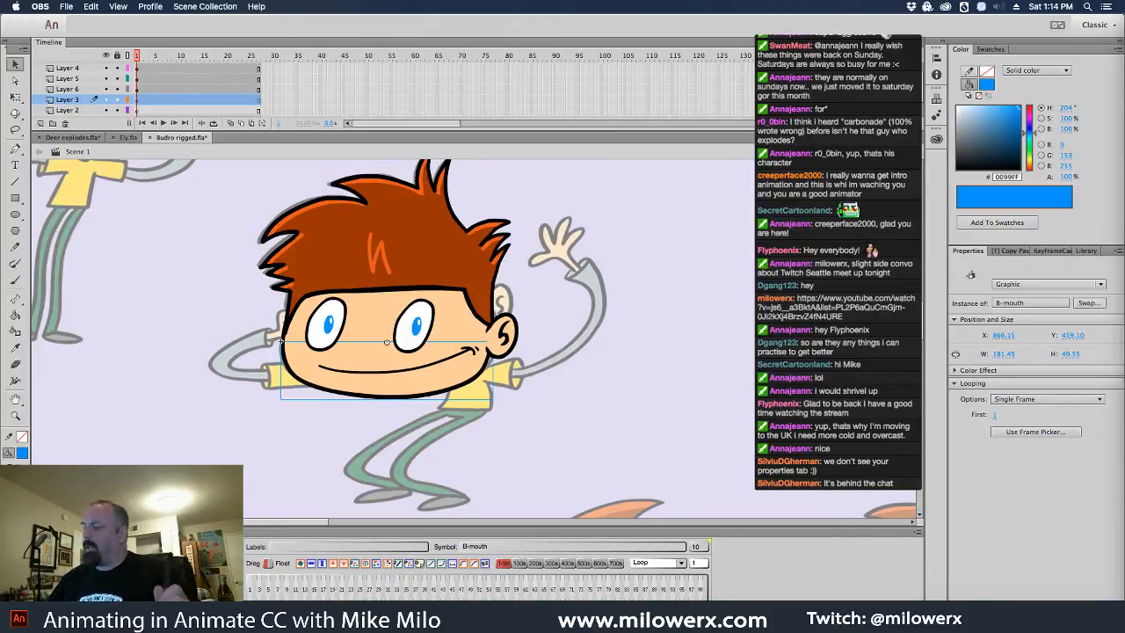
{"action": "left_click", "coordinate": [1002, 396]}
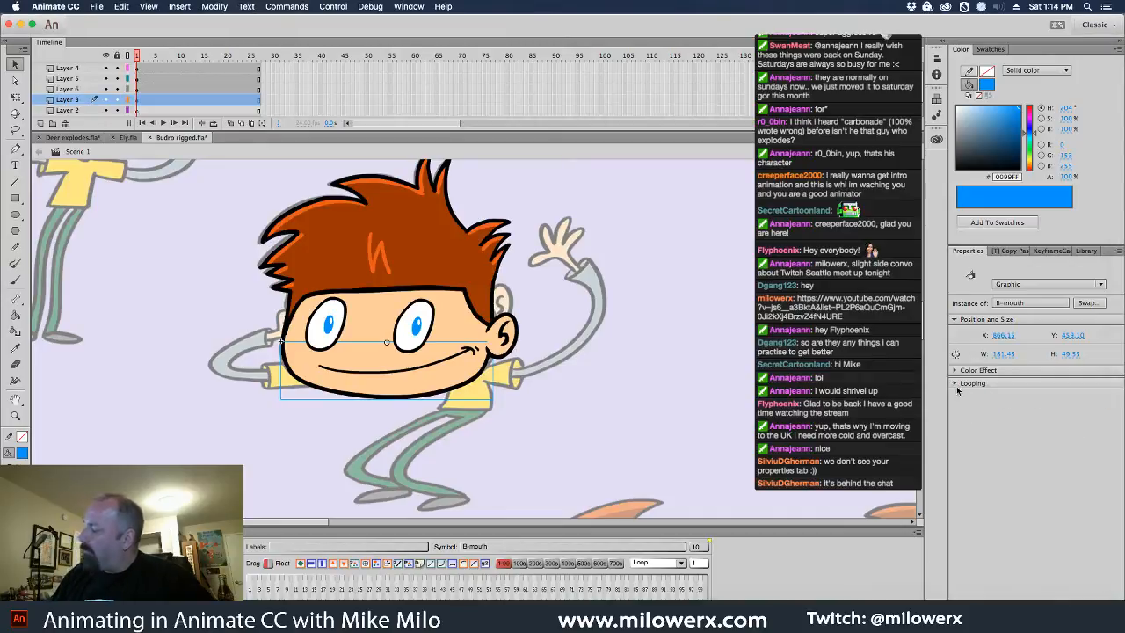
{"action": "left_click", "coordinate": [955, 384]}
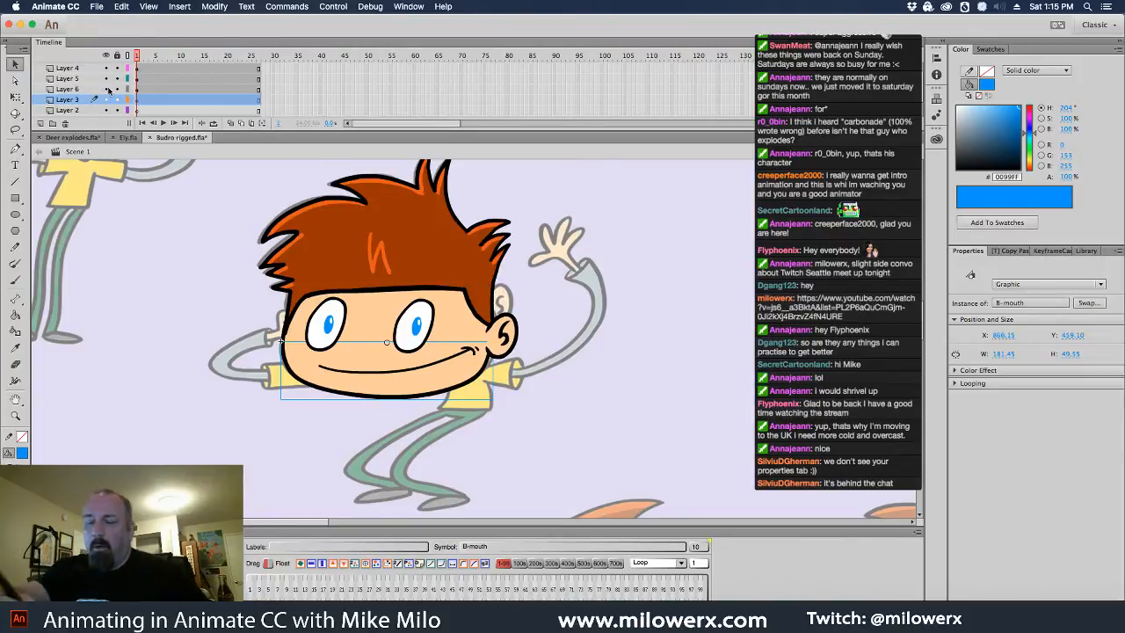
{"action": "left_click", "coordinate": [31, 24]}
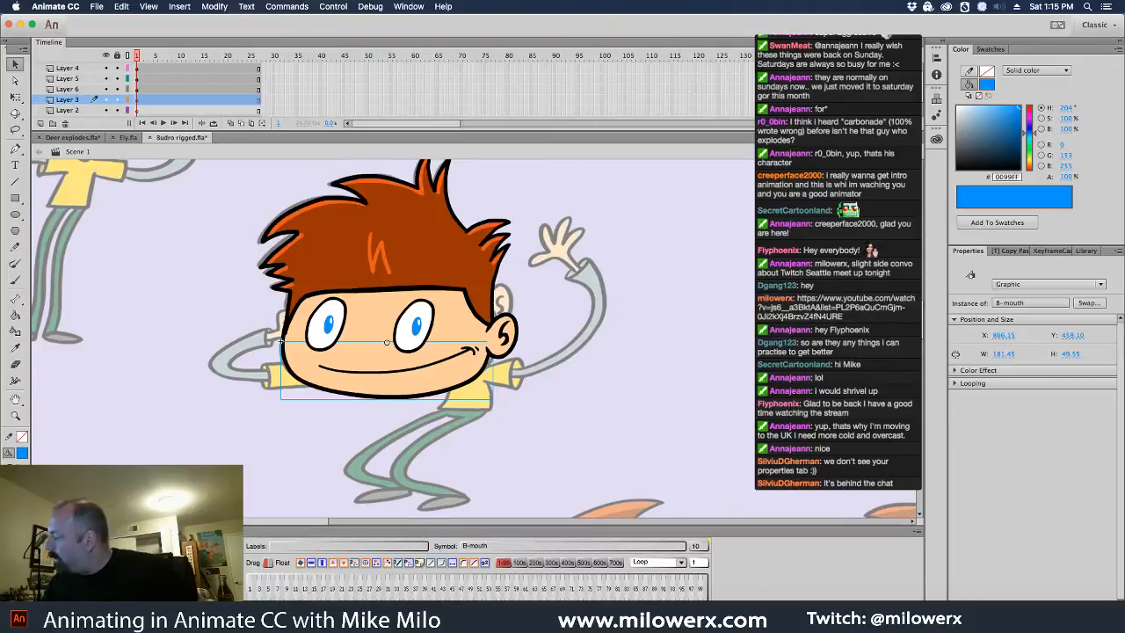
- Narrow the Animate CC window until the Color and Properties panels sit fully clear of the chat overlay
{"action": "left_click_drag", "start_coordinate": [1123, 464], "coordinate": [1070, 464]}
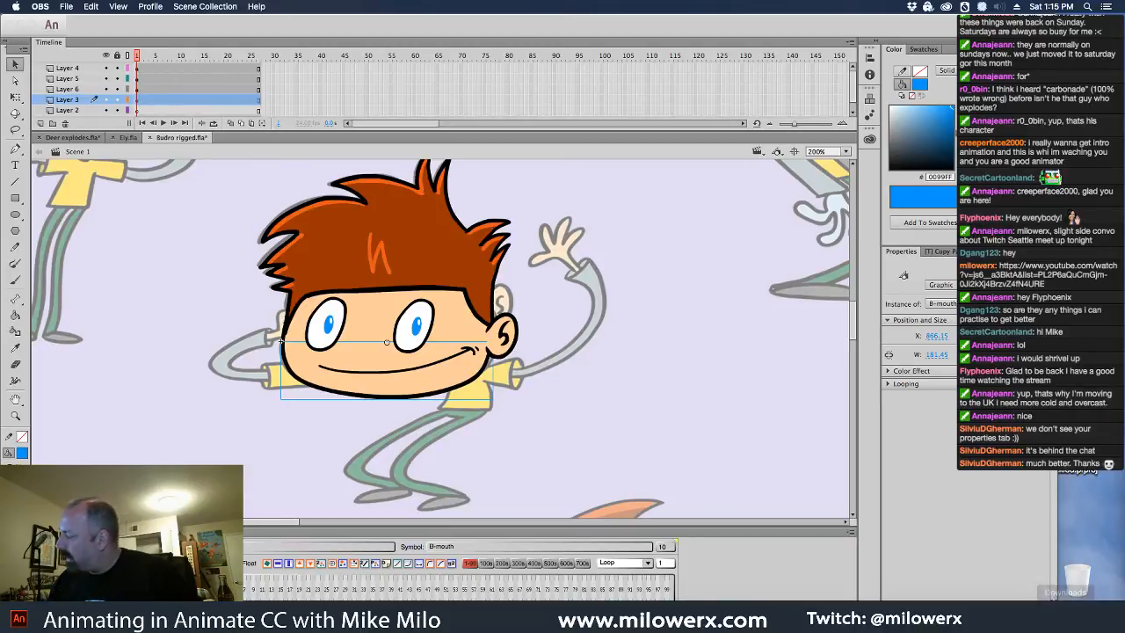
{"action": "key", "text": "super+Tab"}
{"action": "left_click_drag", "start_coordinate": [1057, 606], "coordinate": [957, 601]}
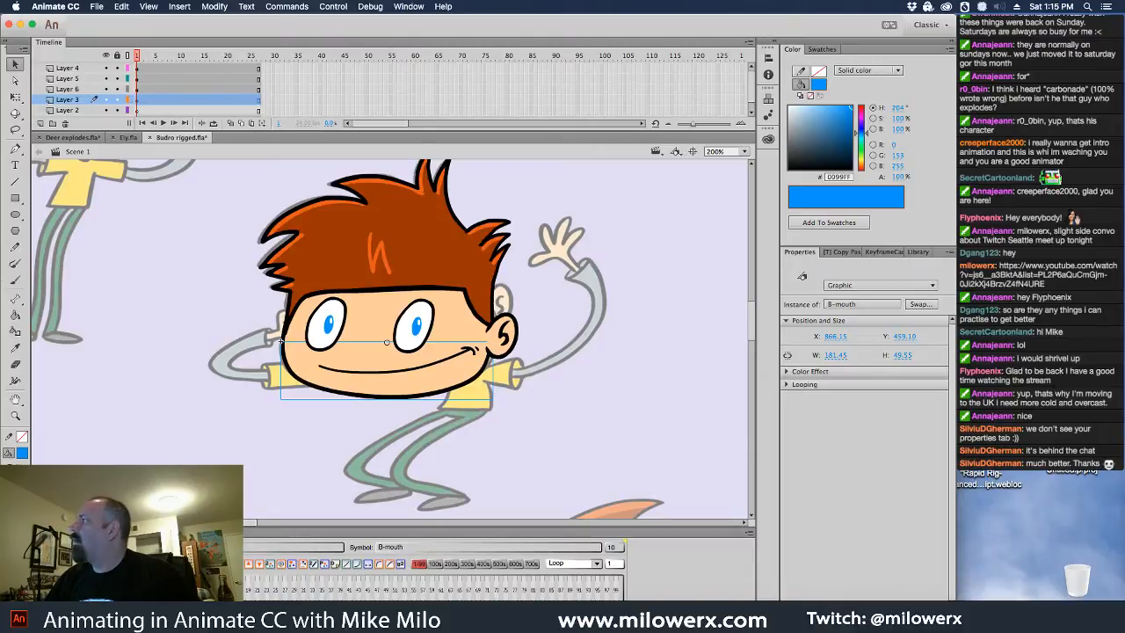
{"action": "key", "text": "super+Tab"}
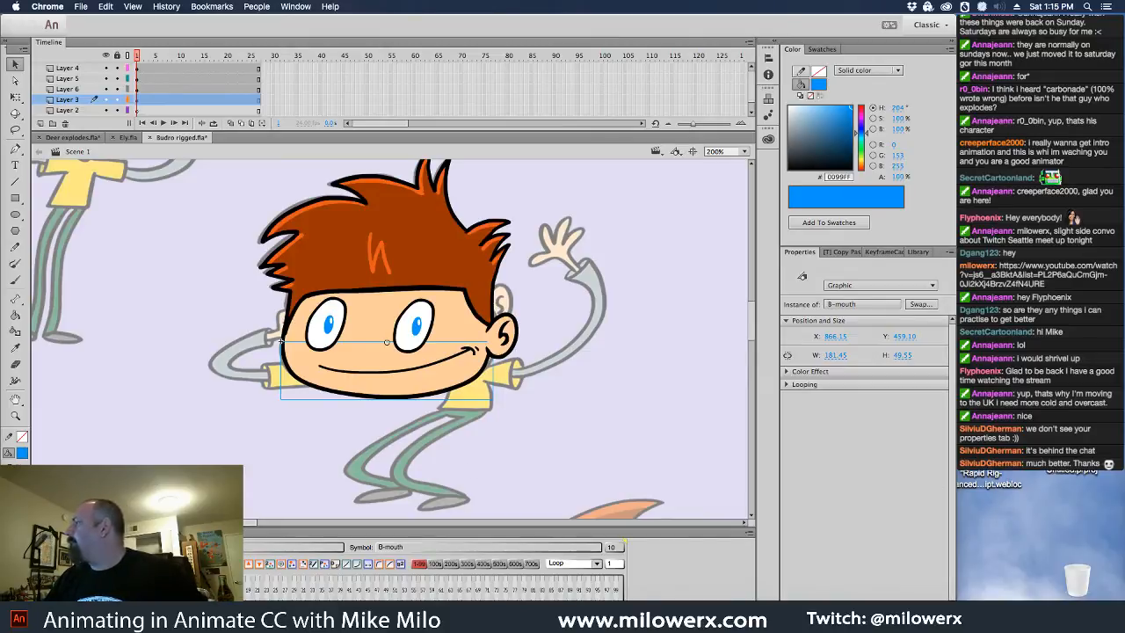
{"action": "left_click", "coordinate": [620, 29]}
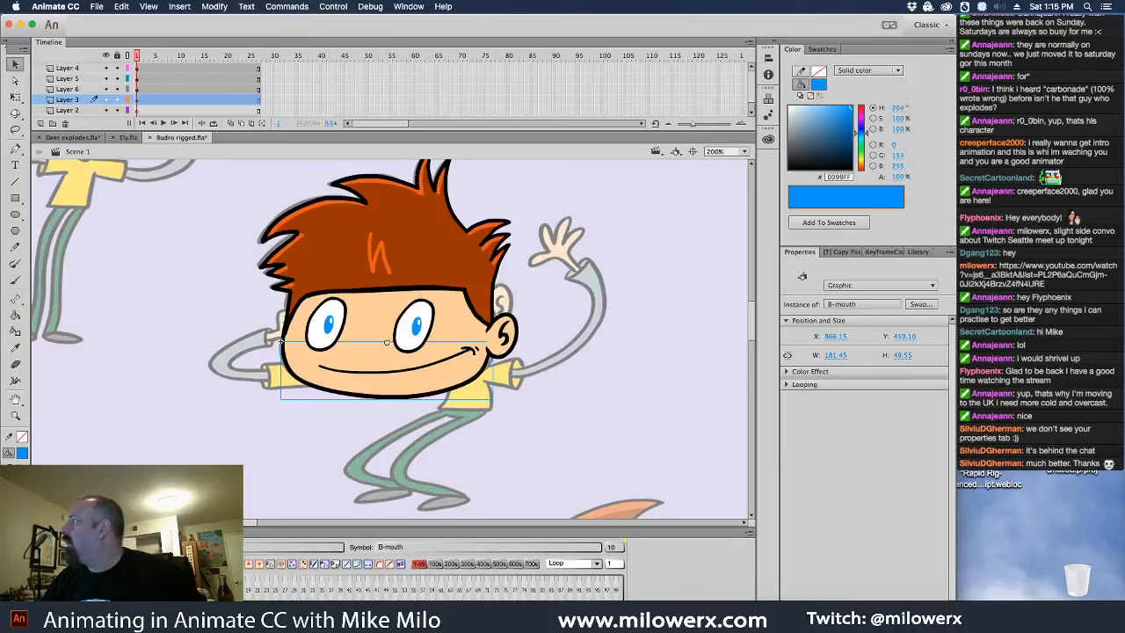
{"action": "key", "text": "super+Tab"}
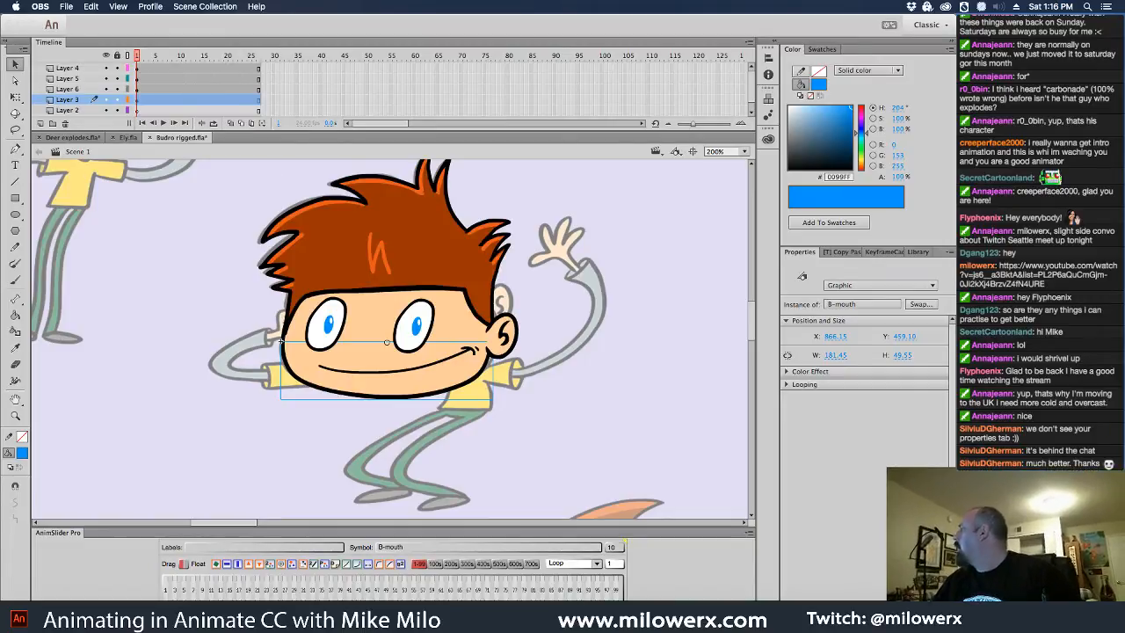
{"action": "left_click", "coordinate": [430, 32]}
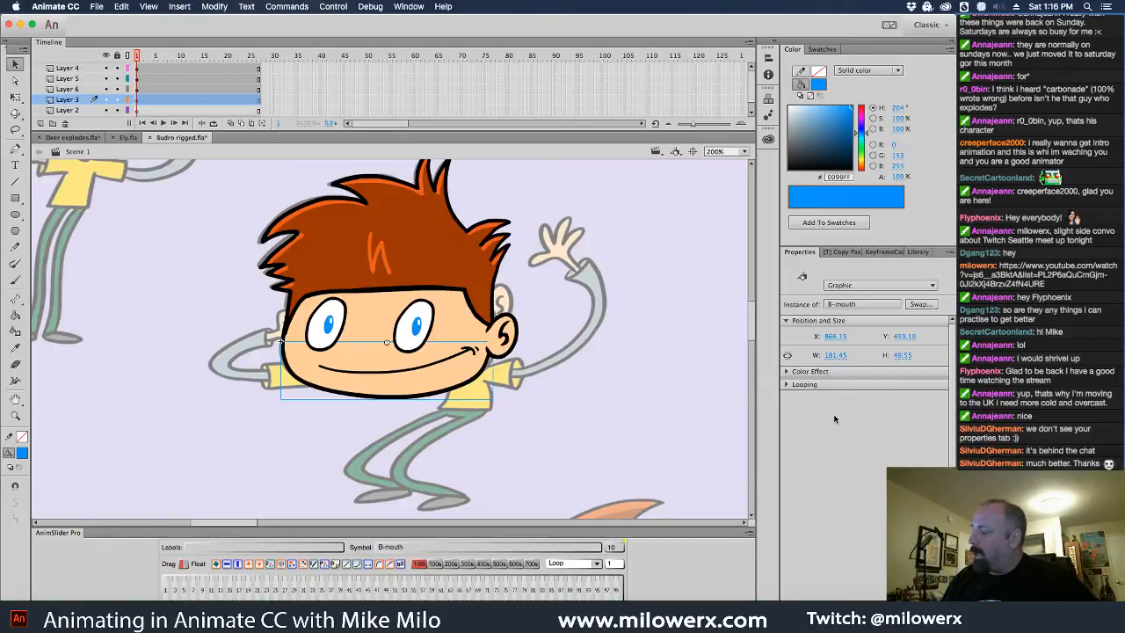
- Show the mouth symbol's looping options, switch them to Loop and return them to Single Frame
{"action": "left_click", "coordinate": [787, 386]}
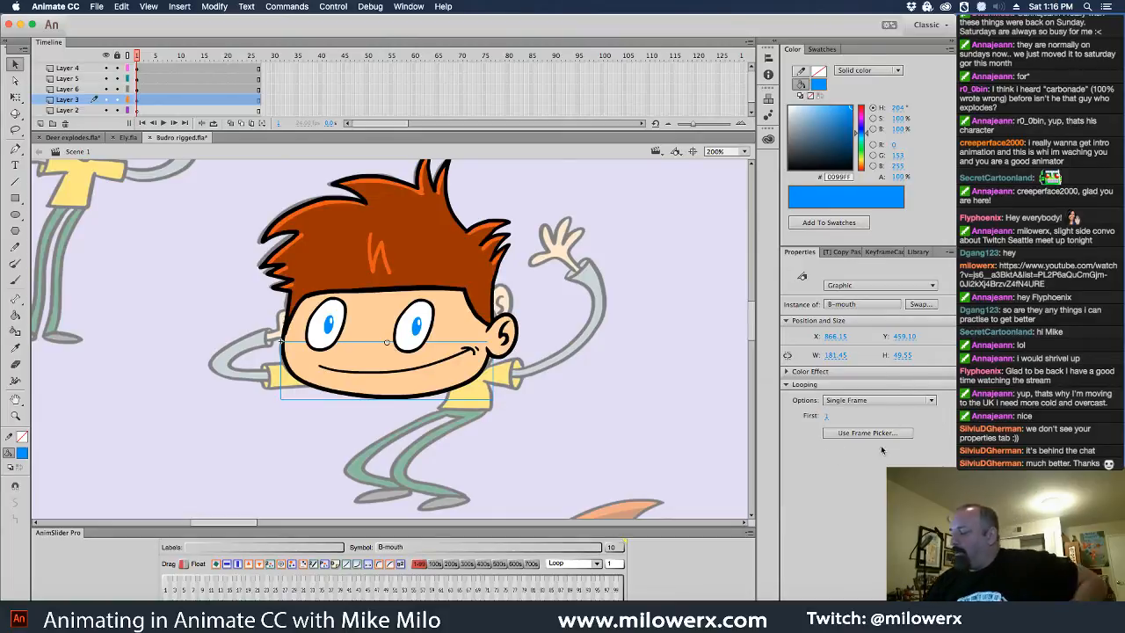
{"action": "left_click", "coordinate": [892, 402]}
{"action": "left_click", "coordinate": [888, 414]}
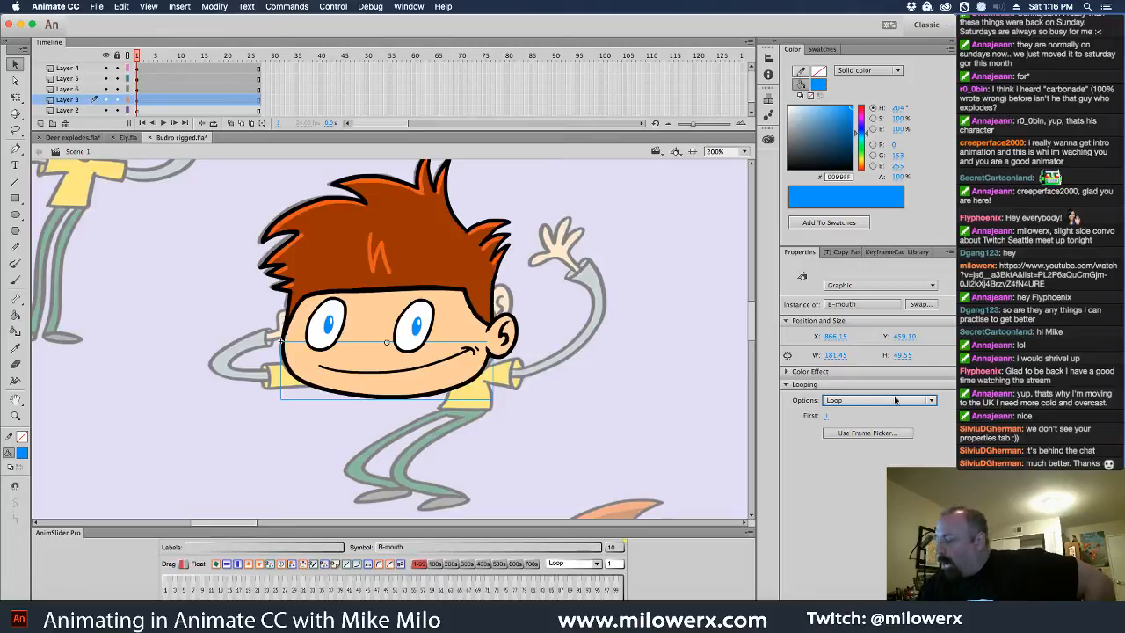
{"action": "left_click", "coordinate": [894, 399]}
{"action": "left_click", "coordinate": [896, 439]}
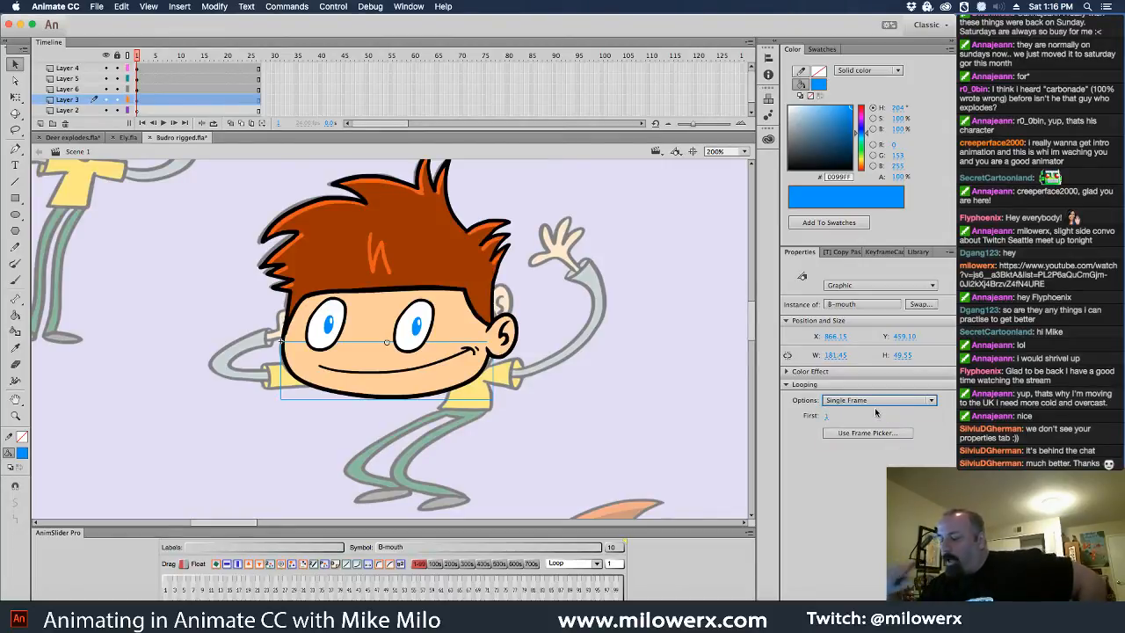
- Set the looping option of the hair symbol and the ear symbol to Single Frame
{"action": "left_click", "coordinate": [488, 243]}
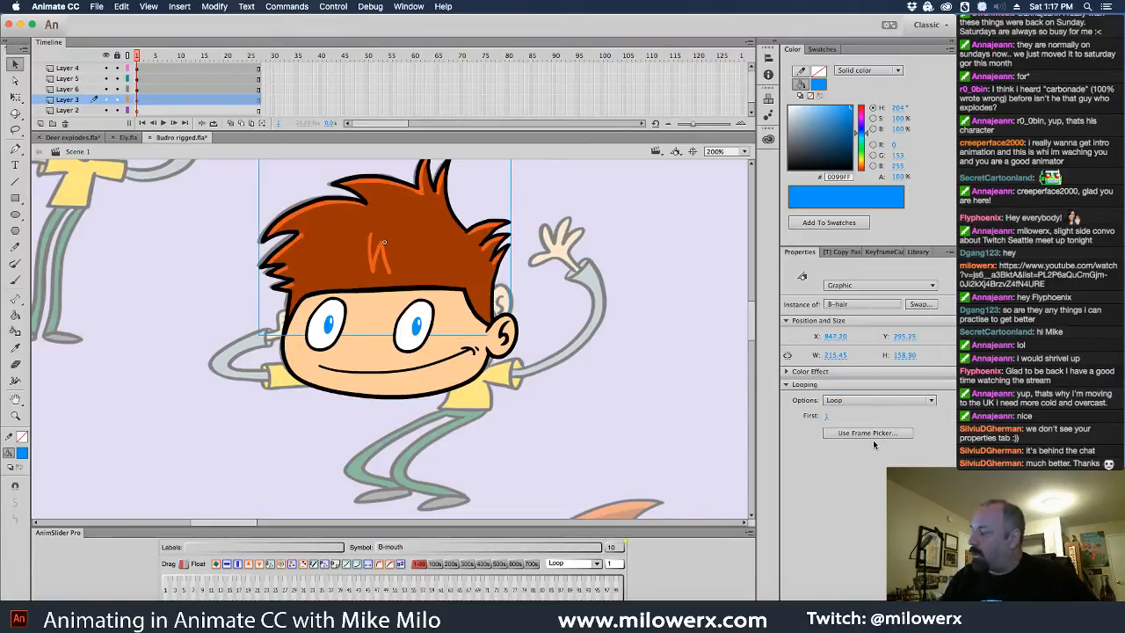
{"action": "left_click", "coordinate": [890, 402]}
{"action": "left_click", "coordinate": [880, 439]}
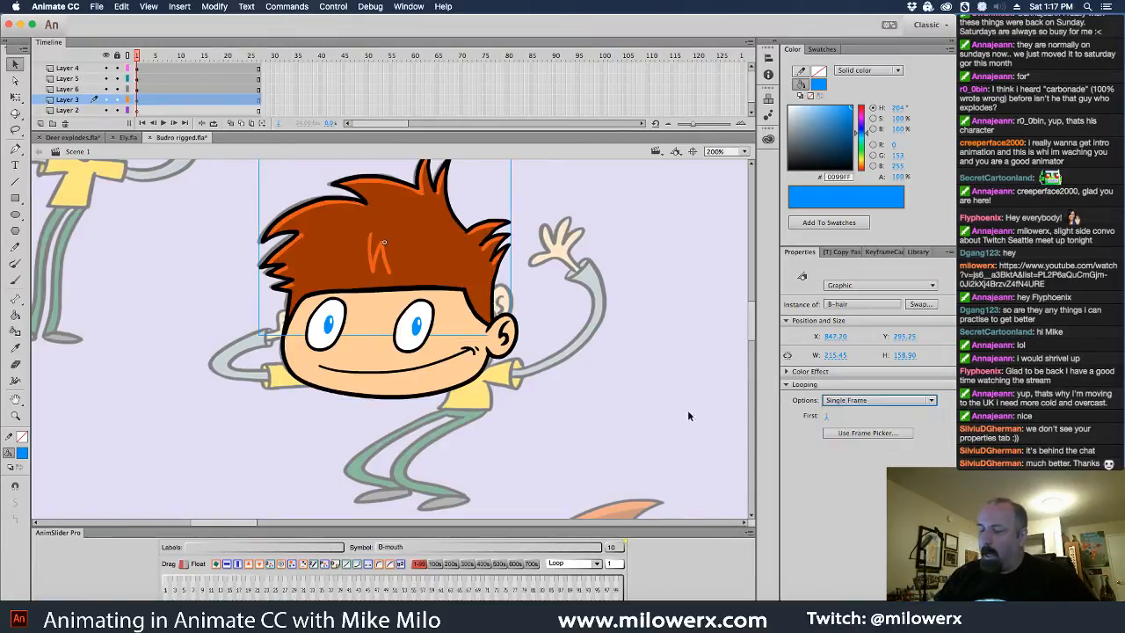
{"action": "left_click", "coordinate": [505, 336]}
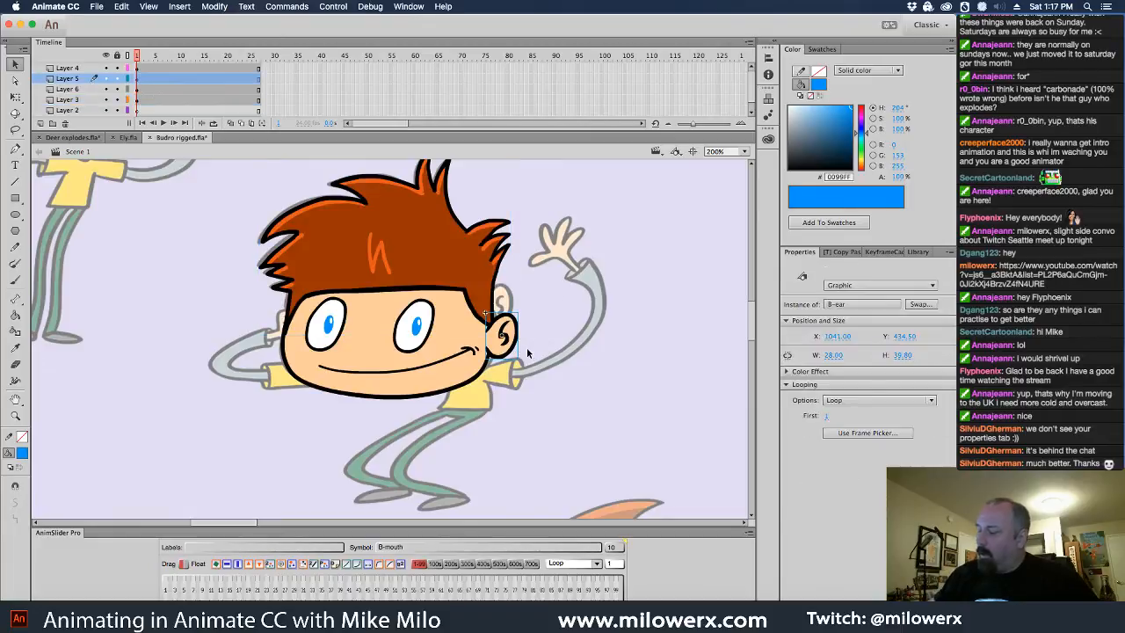
{"action": "left_click", "coordinate": [868, 400]}
{"action": "left_click", "coordinate": [880, 440]}
- Set the looping option of both eye symbols to Single Frame
{"action": "left_click", "coordinate": [427, 325]}
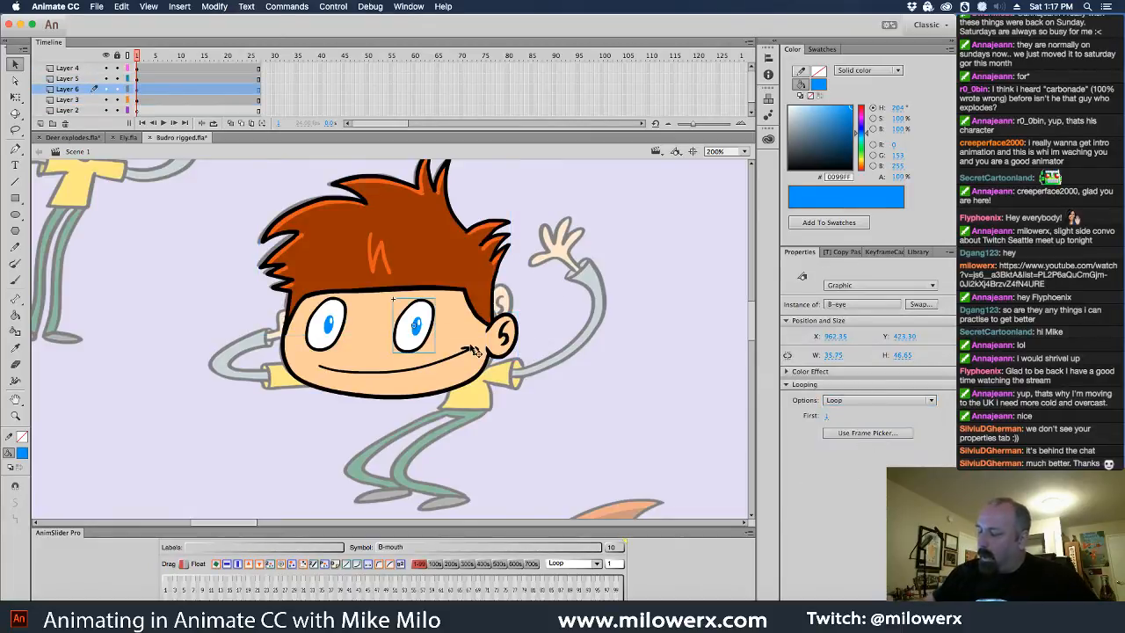
{"action": "left_click", "coordinate": [883, 401]}
{"action": "left_click", "coordinate": [880, 440]}
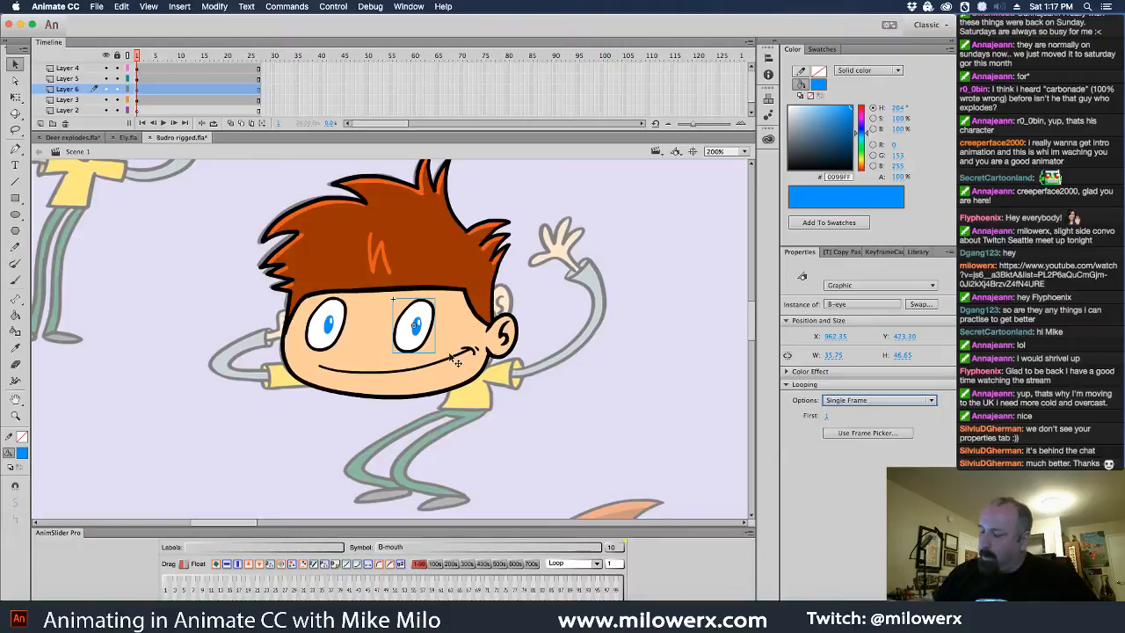
{"action": "left_click", "coordinate": [327, 325]}
{"action": "left_click", "coordinate": [879, 401]}
{"action": "left_click", "coordinate": [870, 442]}
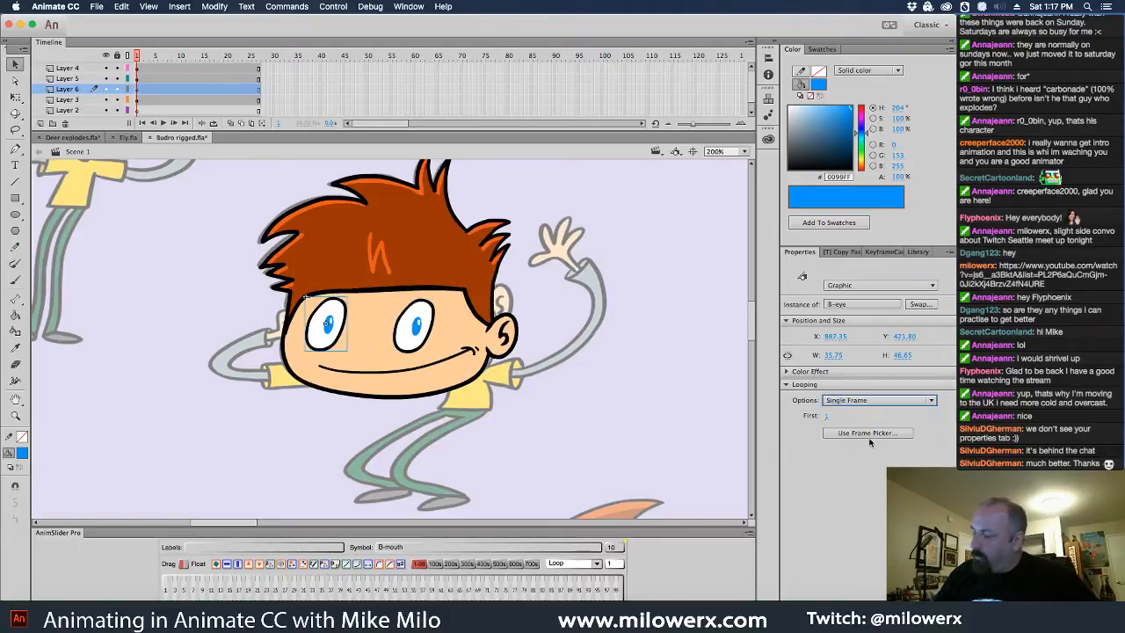
- Check the looping option of the ear symbol, and clear the selection on the stage
{"action": "left_click", "coordinate": [503, 348]}
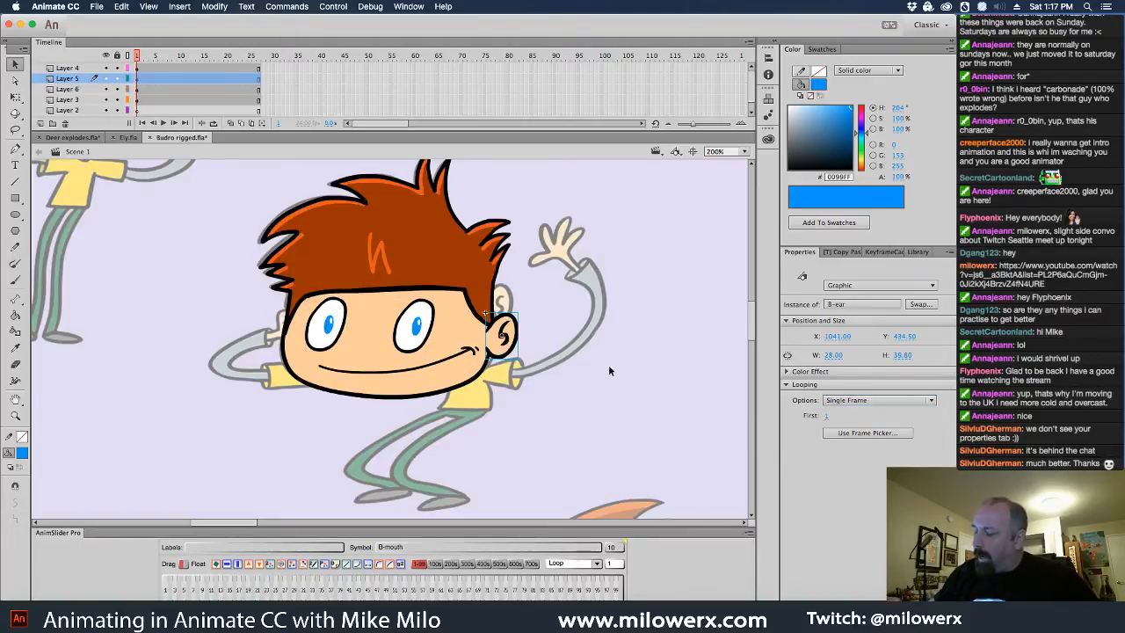
{"action": "left_click", "coordinate": [874, 400]}
{"action": "left_click", "coordinate": [874, 400]}
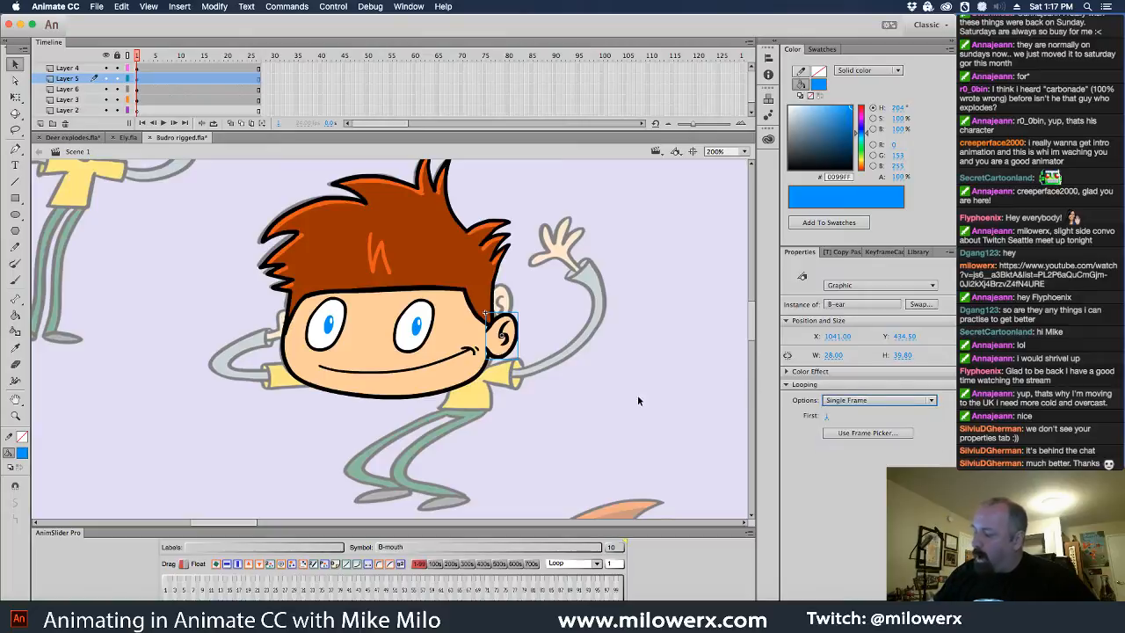
{"action": "left_click", "coordinate": [449, 369]}
{"action": "left_click", "coordinate": [678, 455]}
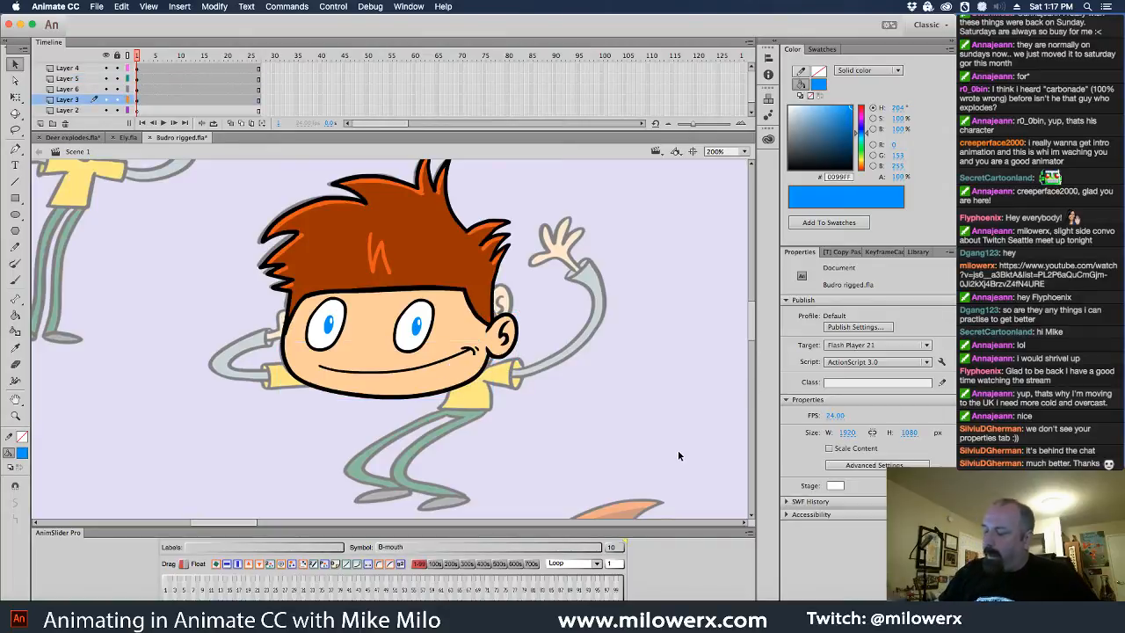
- Set the ear symbol's looping option to Loop and deselect it
{"action": "left_click", "coordinate": [515, 337]}
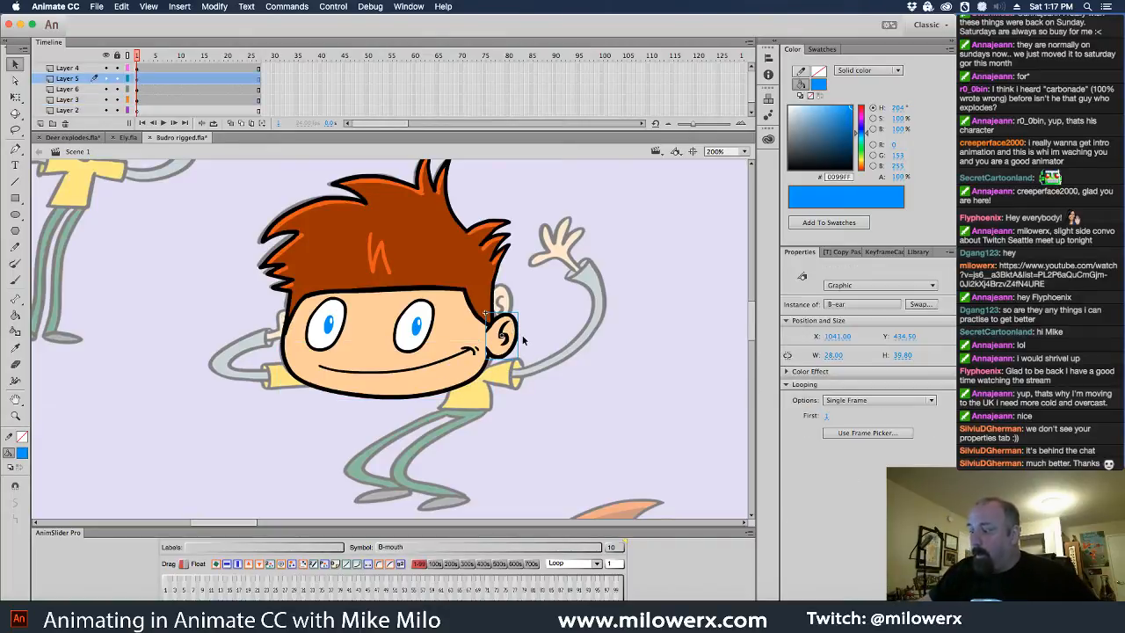
{"action": "left_click", "coordinate": [877, 400]}
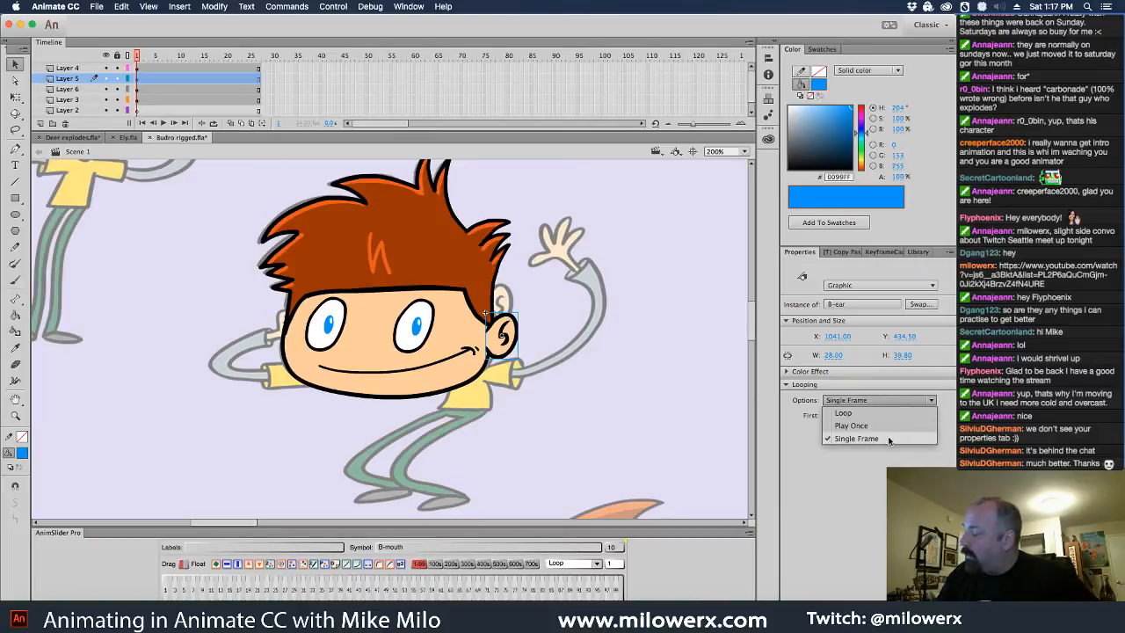
{"action": "left_click", "coordinate": [885, 416]}
{"action": "left_click", "coordinate": [568, 378]}
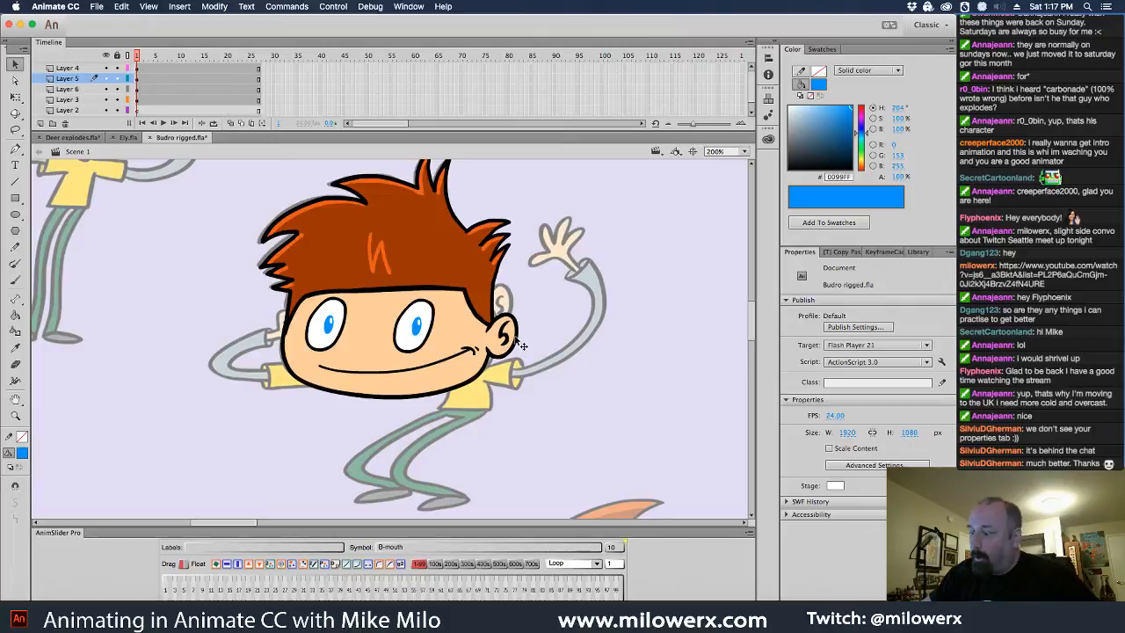
- Add a second keyframe inside the ear symbol, narrow the ear there to 20 px wide, and return to Scene 1 at frame 1
{"action": "double_click", "coordinate": [522, 344]}
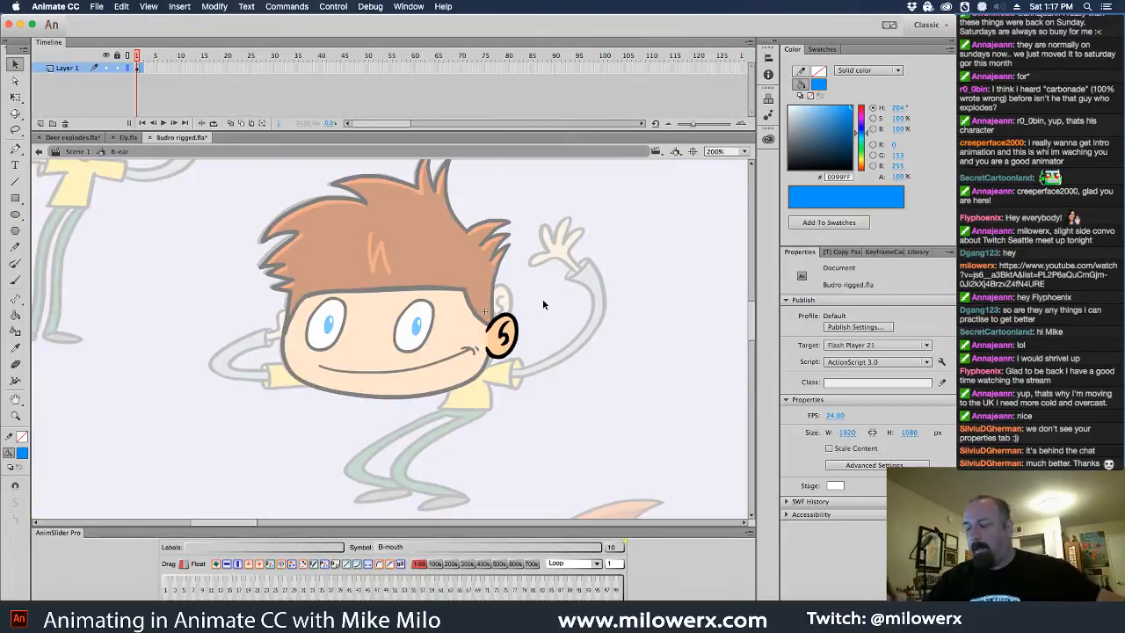
{"action": "key", "text": "ctrl+a"}
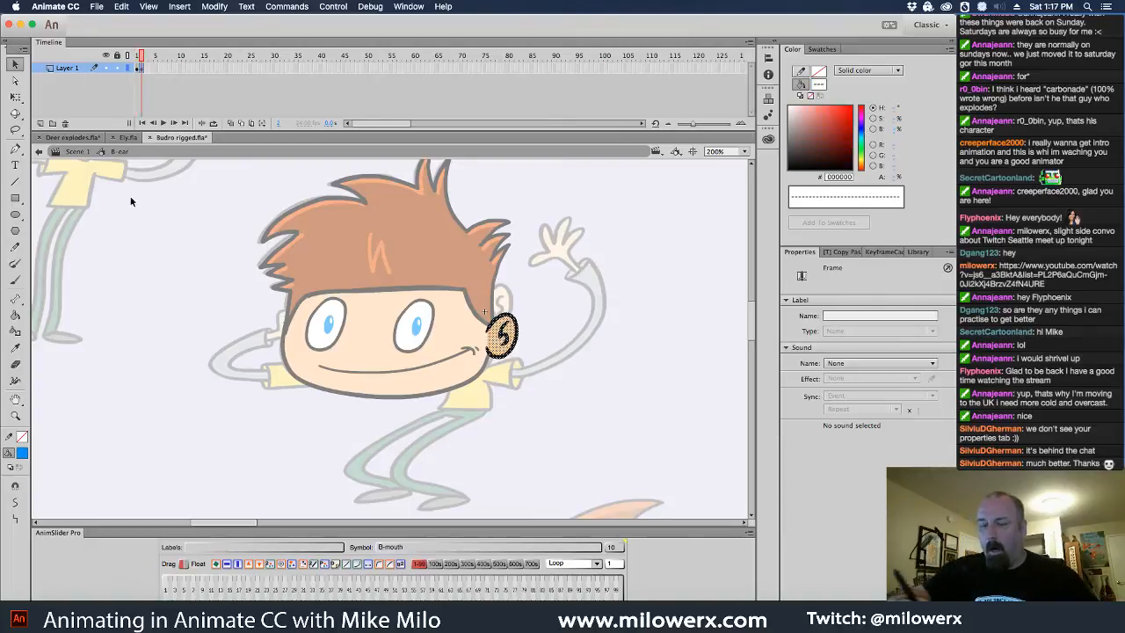
{"action": "key", "text": "q"}
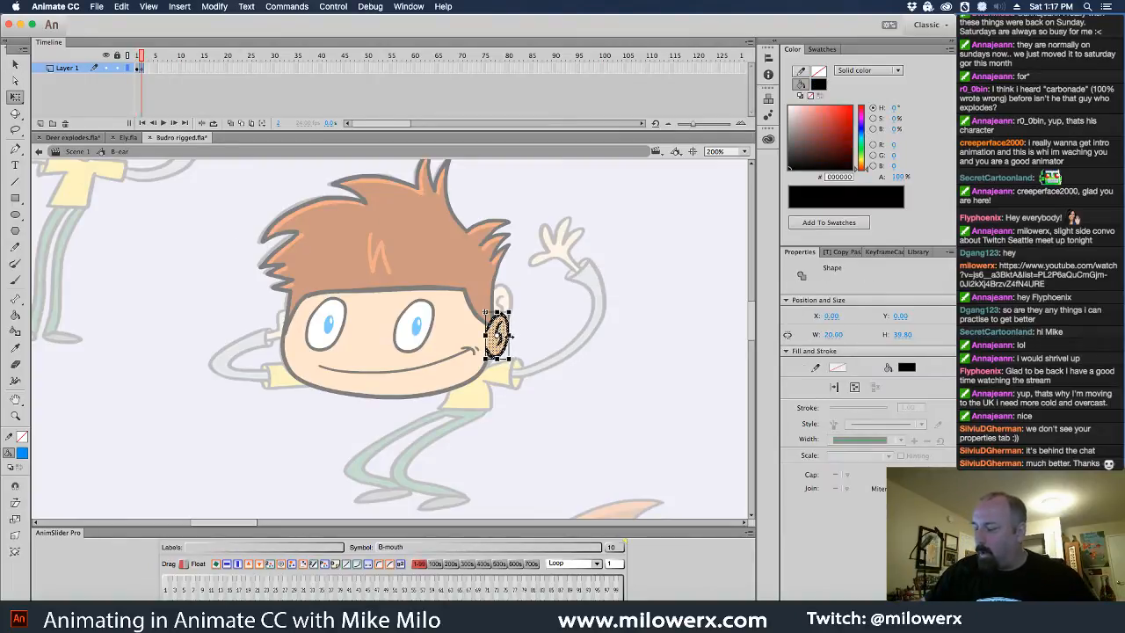
{"action": "left_click", "coordinate": [528, 346]}
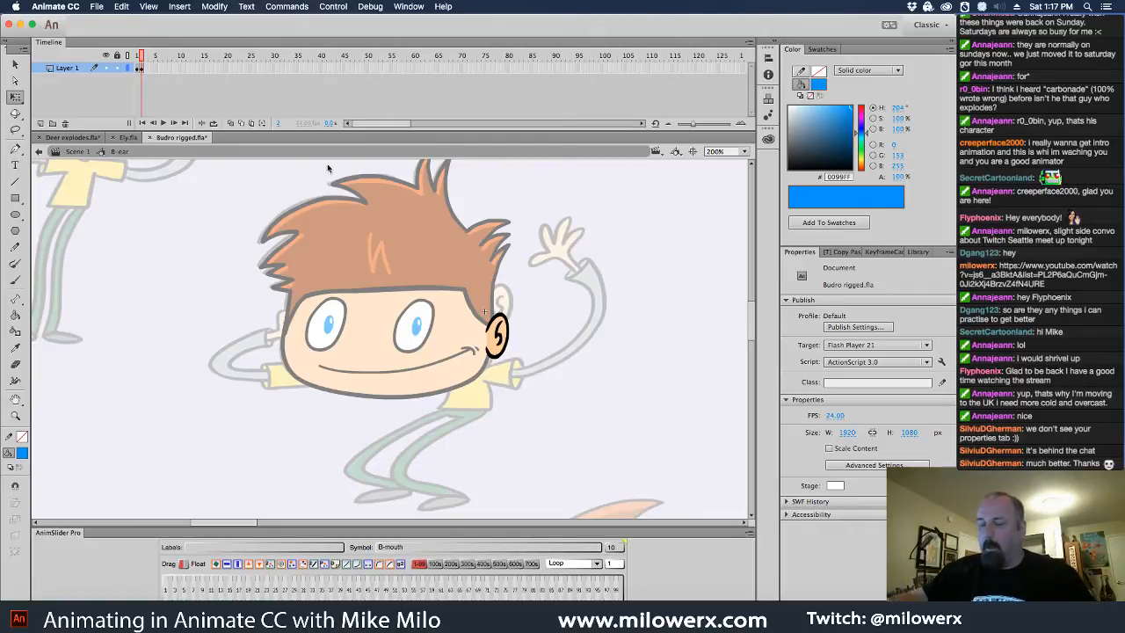
{"action": "left_click", "coordinate": [73, 152]}
{"action": "mouse_move", "coordinate": [138, 57]}
{"action": "left_mouse_down"}
{"action": "mouse_move", "coordinate": [232, 57]}
{"action": "mouse_move", "coordinate": [136, 61]}
{"action": "left_mouse_up"}
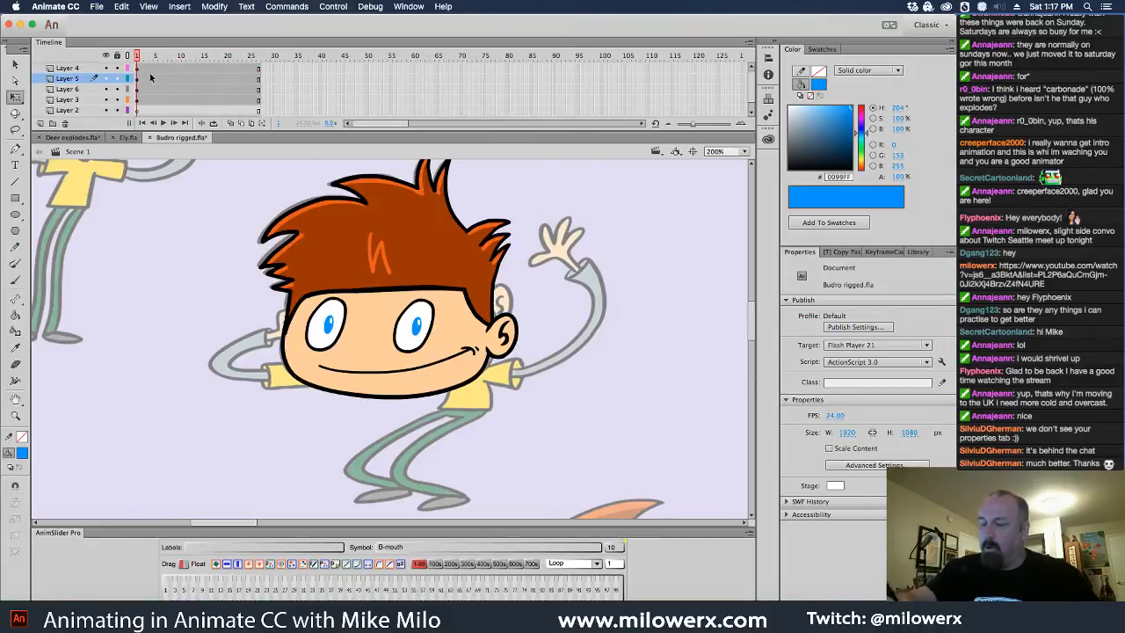
- Set the ear symbol's looping option back to Single Frame and deselect it
{"action": "left_click", "coordinate": [518, 346]}
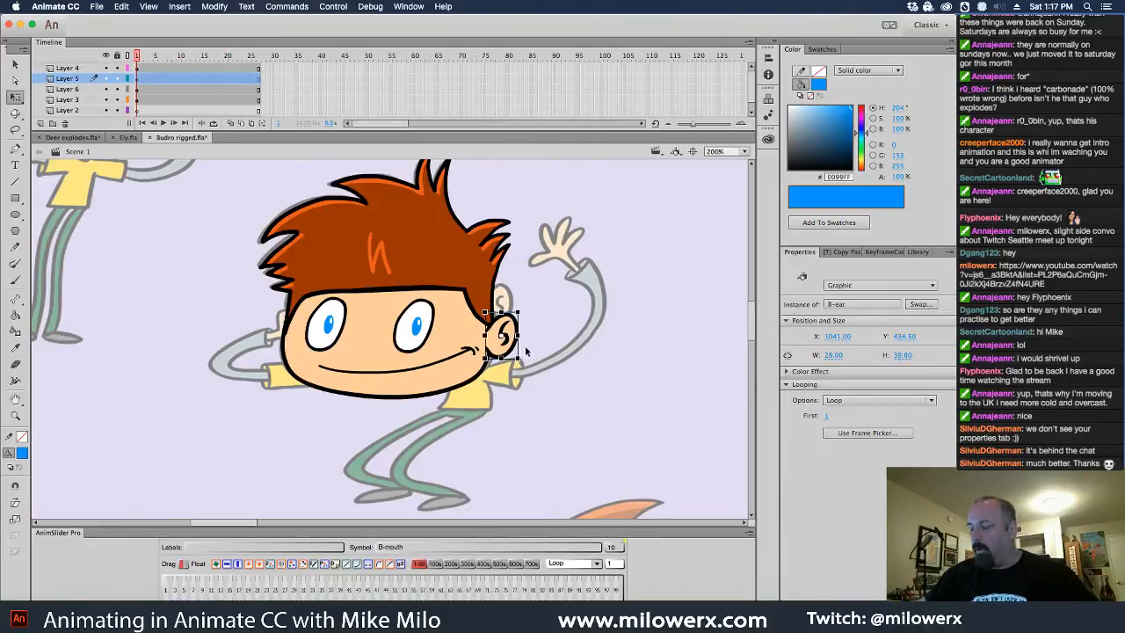
{"action": "left_click", "coordinate": [892, 401]}
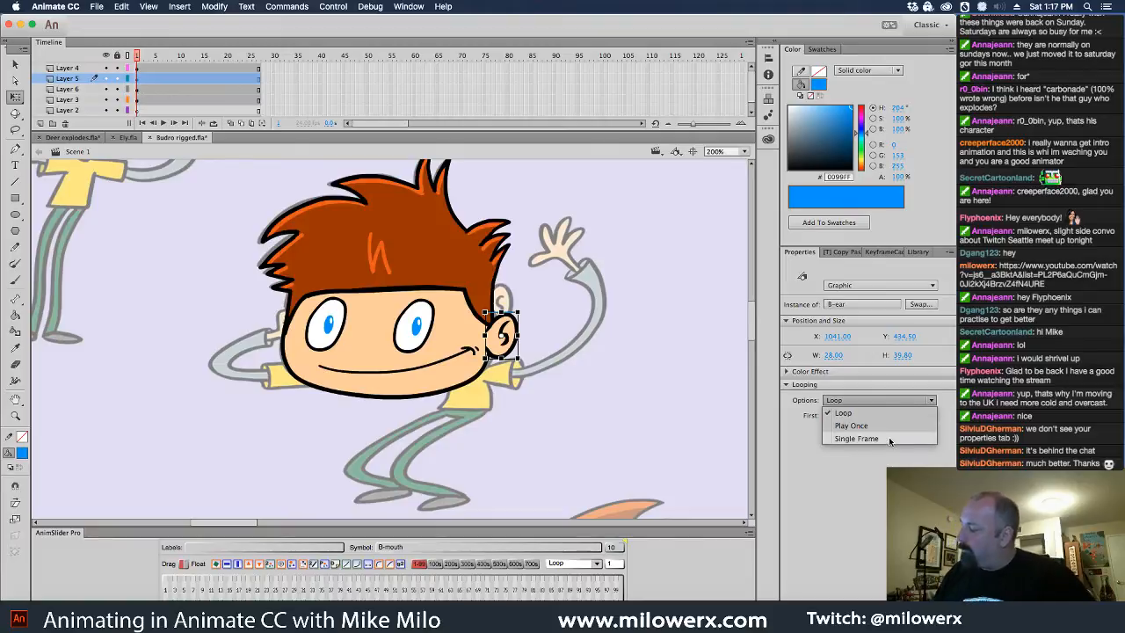
{"action": "left_click", "coordinate": [892, 438]}
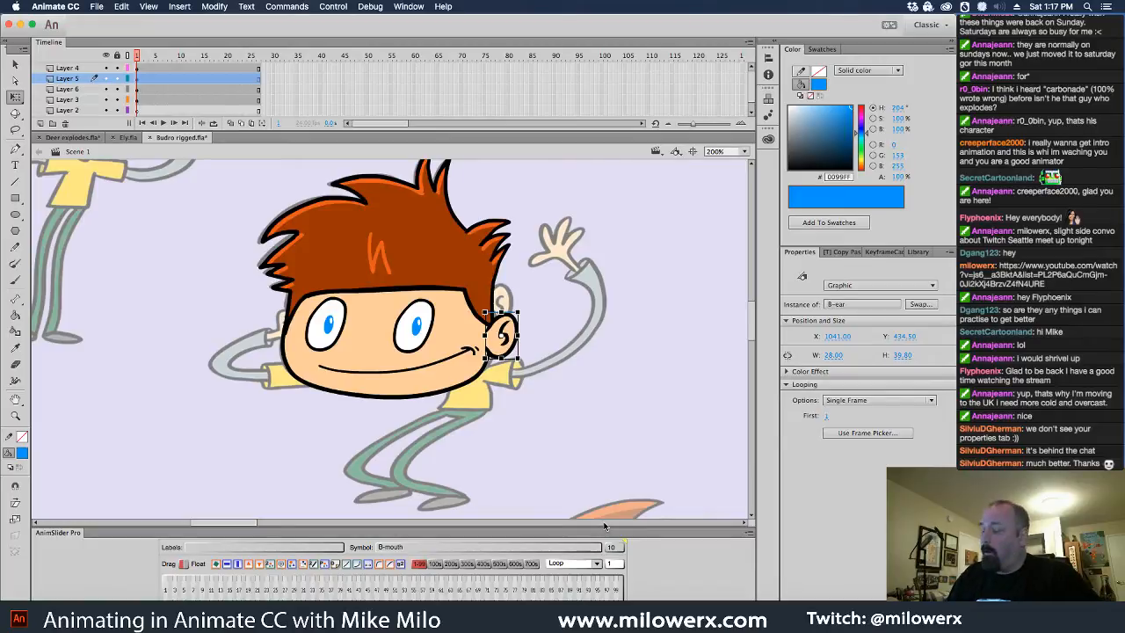
{"action": "left_click", "coordinate": [630, 469]}
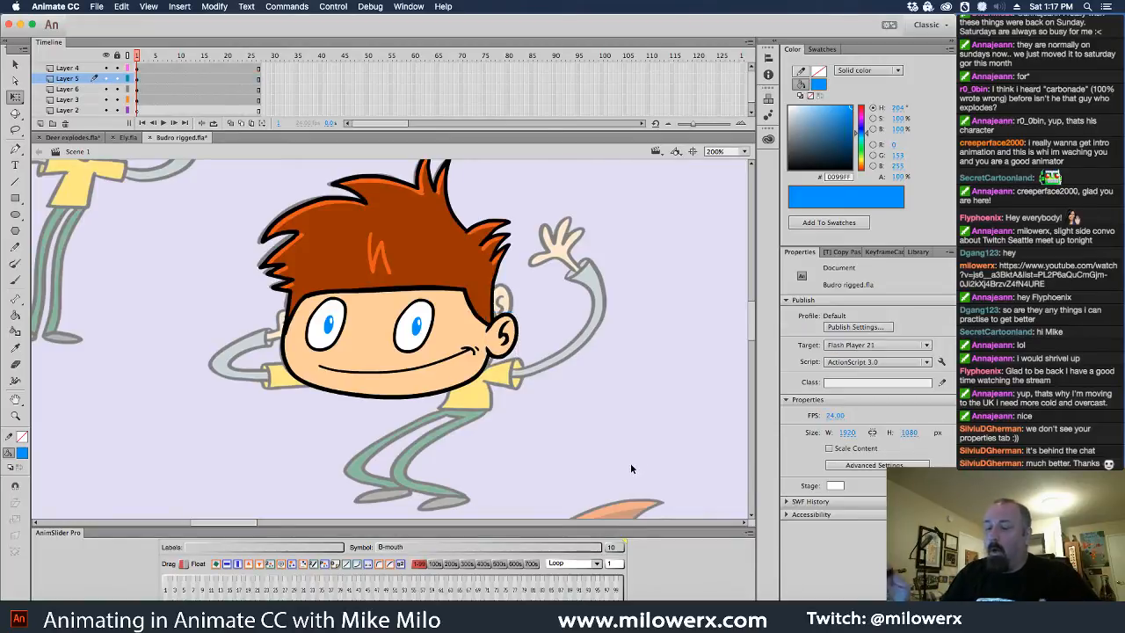
- Delete Layer 2 from the main timeline
{"action": "left_click", "coordinate": [68, 110]}
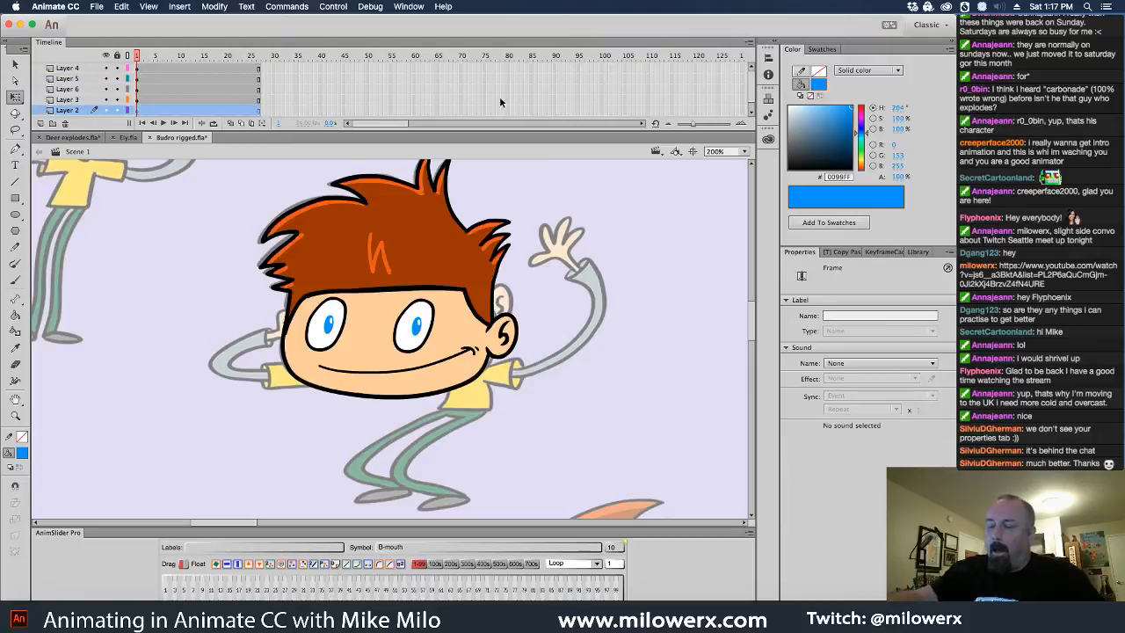
{"action": "scroll", "coordinate": [752, 107], "scroll_direction": "down", "scroll_amount": 1}
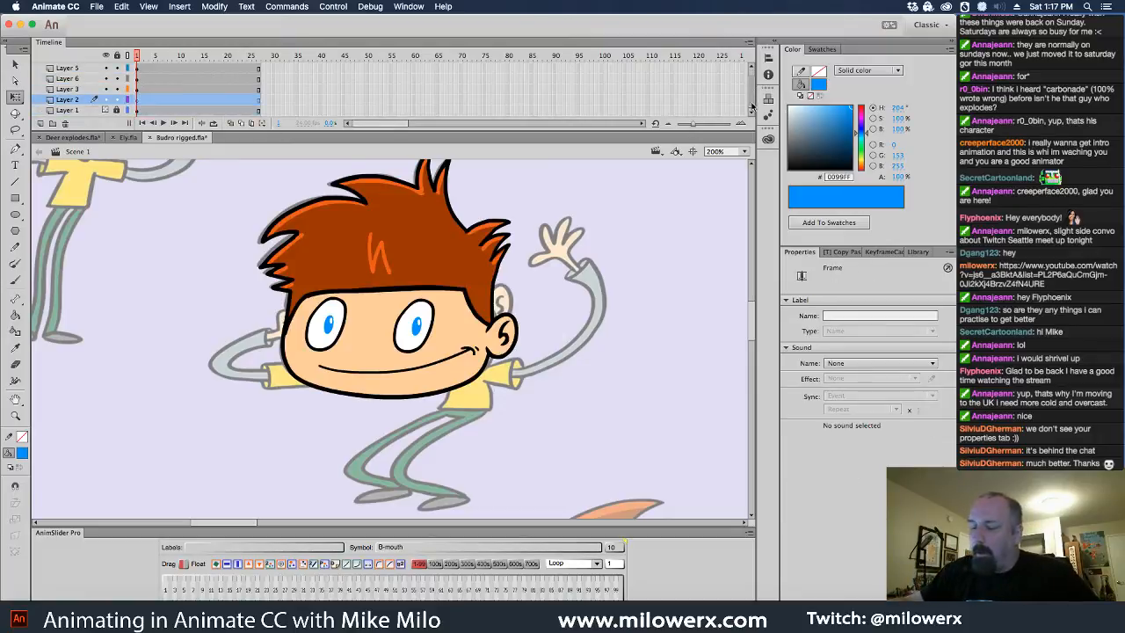
{"action": "left_click", "coordinate": [65, 123]}
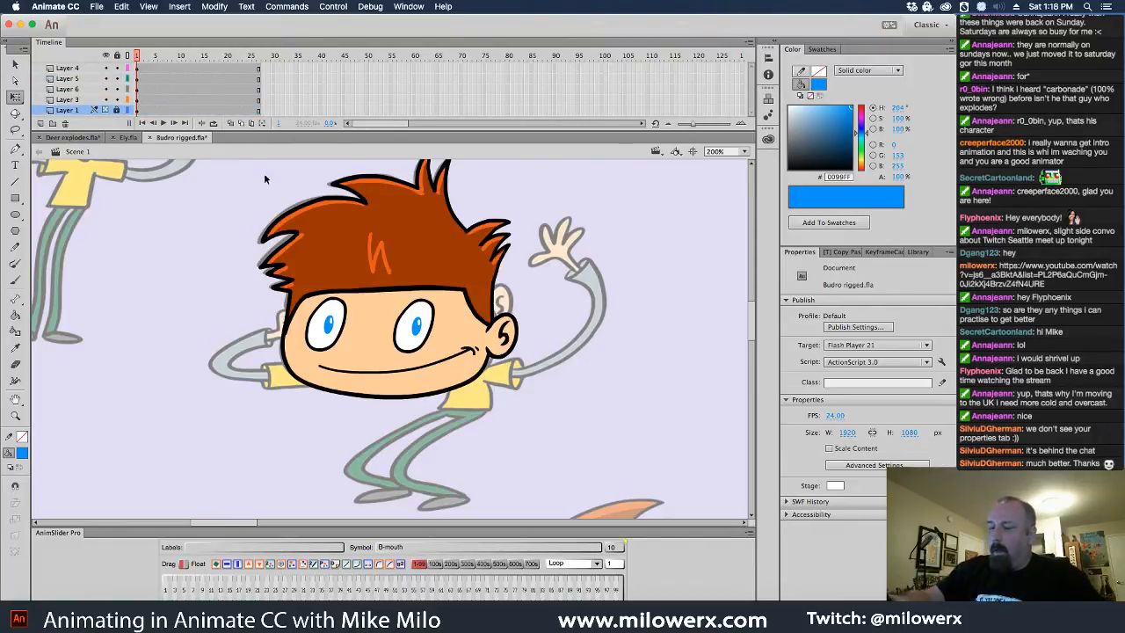
- Extend the frames of all layers to about frame 126 and return the playhead to frame 1
{"action": "mouse_move", "coordinate": [141, 58]}
{"action": "left_mouse_down"}
{"action": "mouse_move", "coordinate": [254, 58]}
{"action": "mouse_move", "coordinate": [129, 66]}
{"action": "left_mouse_up"}
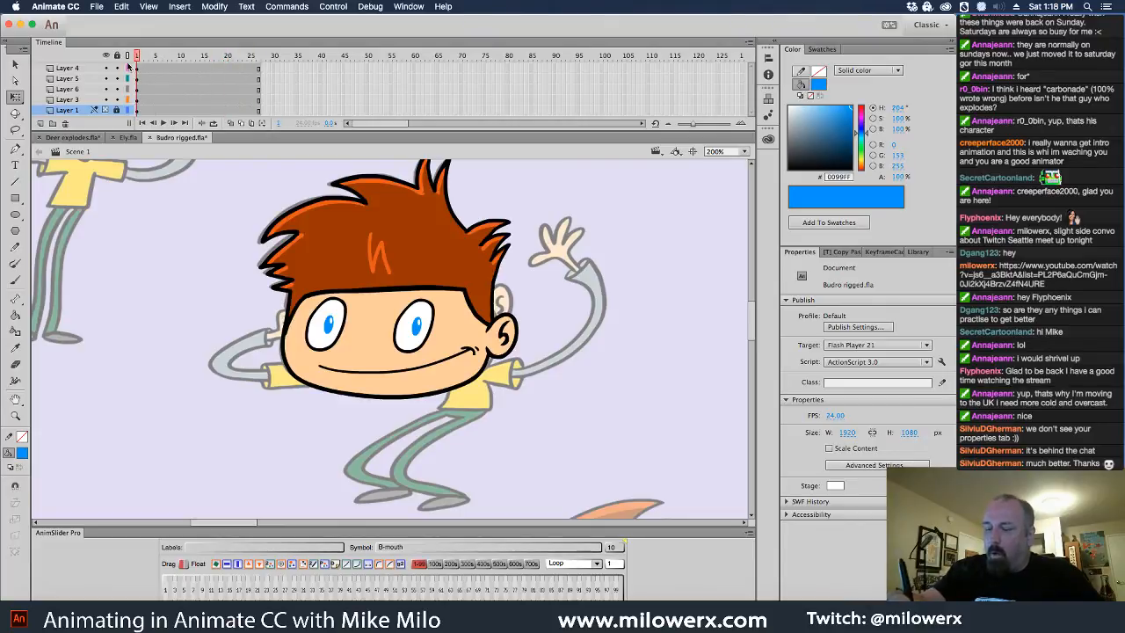
{"action": "left_click", "coordinate": [481, 376]}
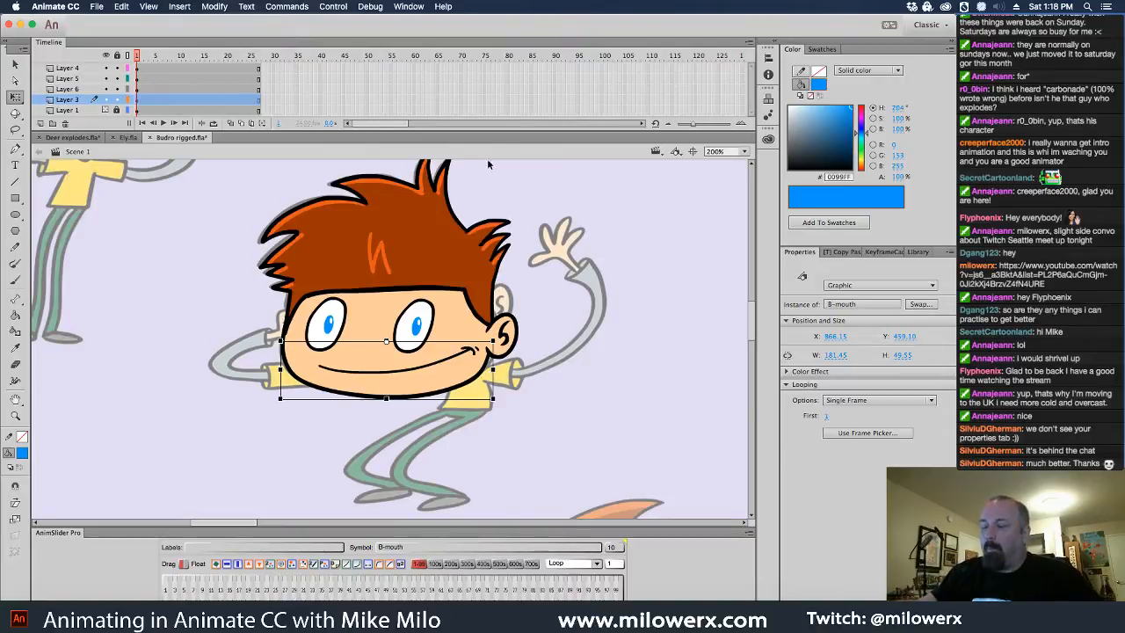
{"action": "left_click", "coordinate": [725, 75]}
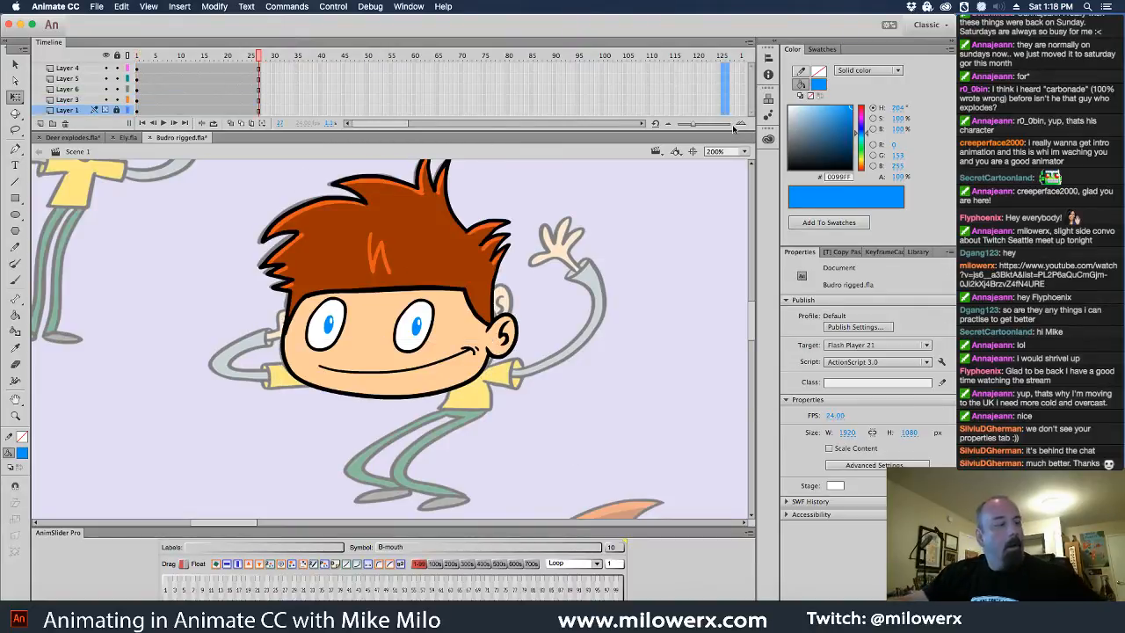
{"action": "left_click_drag", "start_coordinate": [728, 57], "coordinate": [95, 72]}
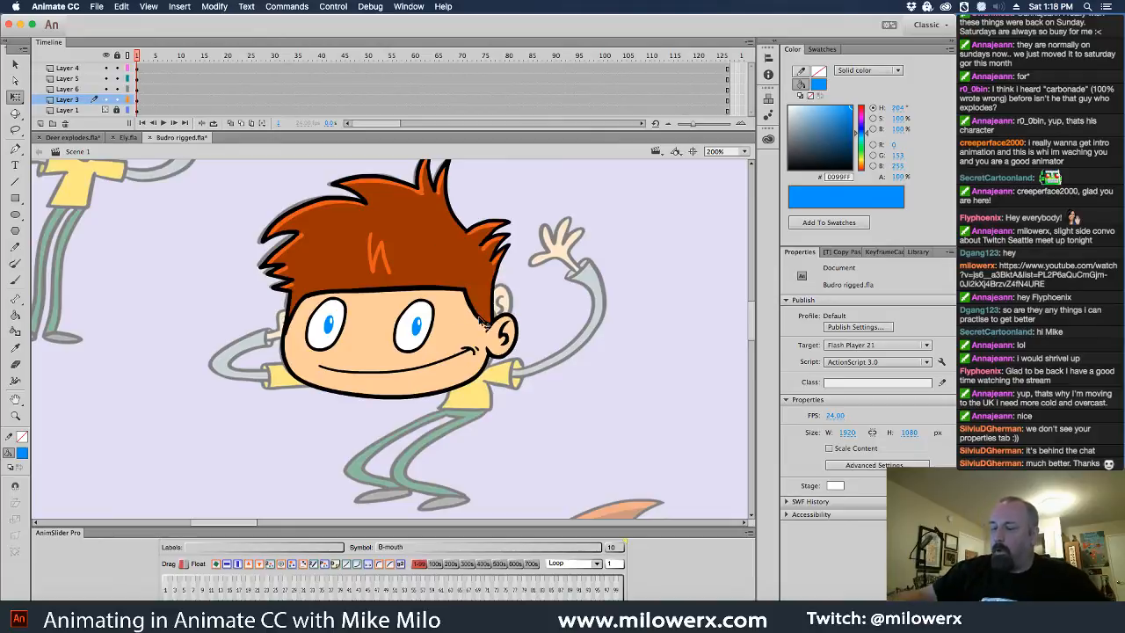
- Select Layer 4, the uppermost layer in the timeline
{"action": "left_click", "coordinate": [72, 68]}
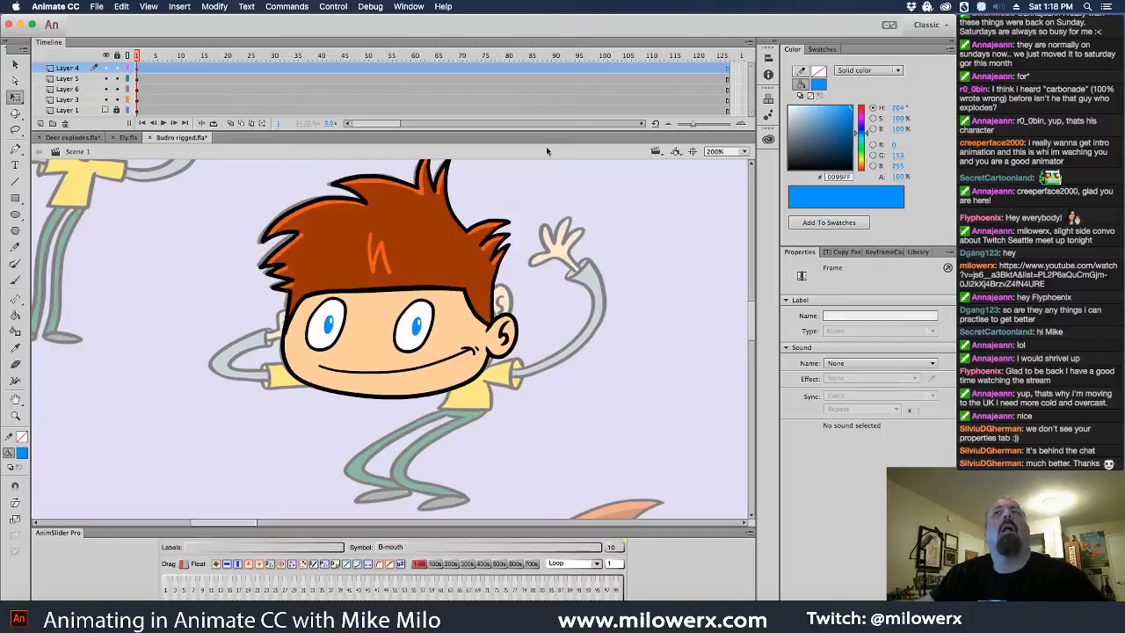
{"action": "left_click", "coordinate": [100, 7]}
{"action": "left_click", "coordinate": [109, 32]}
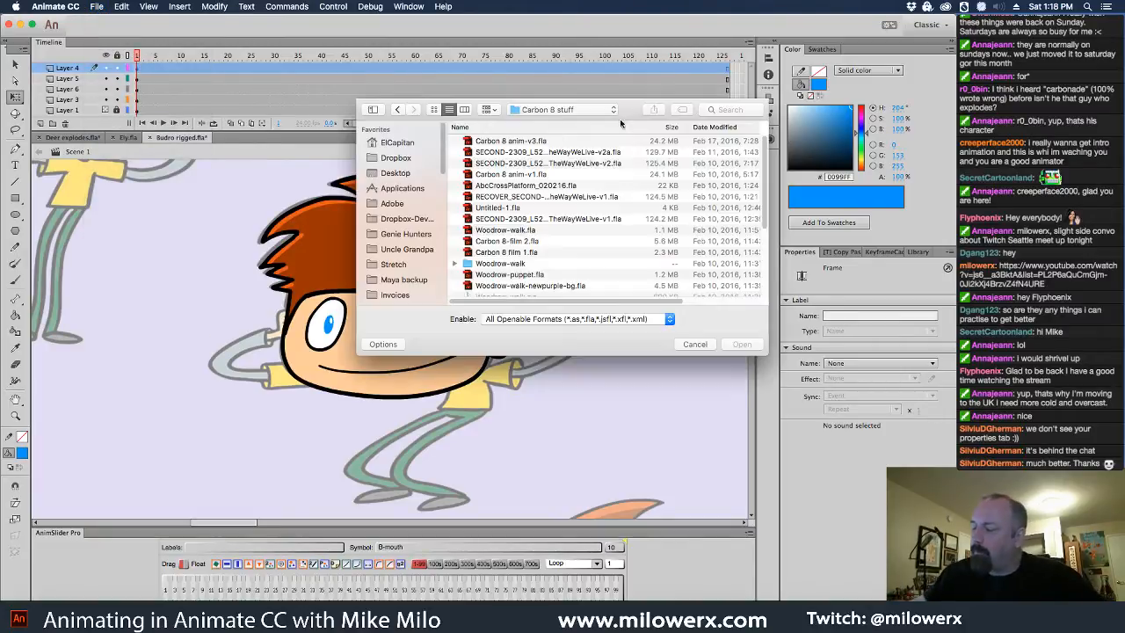
{"action": "left_click", "coordinate": [408, 160]}
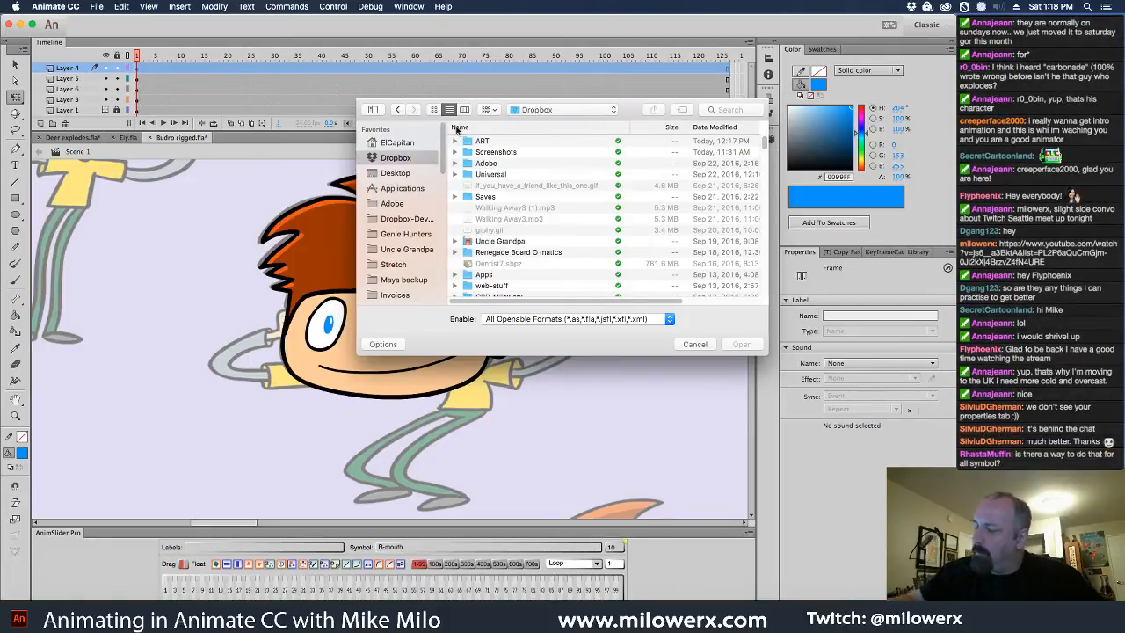
{"action": "left_click", "coordinate": [515, 128]}
{"action": "left_click", "coordinate": [517, 127]}
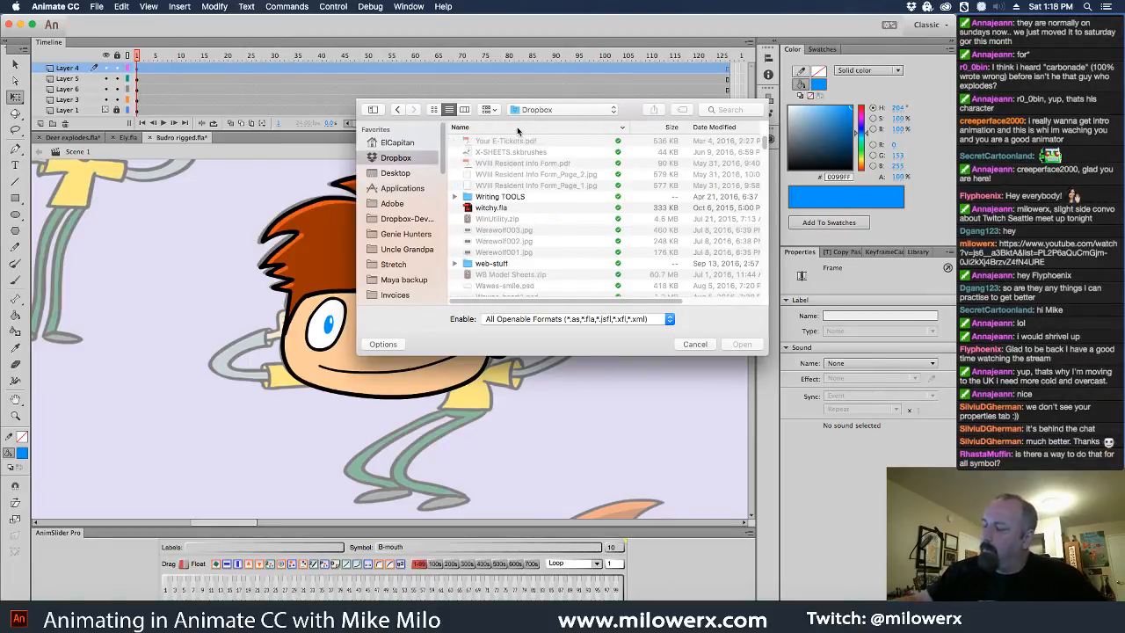
{"action": "left_click", "coordinate": [517, 126]}
{"action": "left_click_drag", "start_coordinate": [766, 141], "coordinate": [767, 309]}
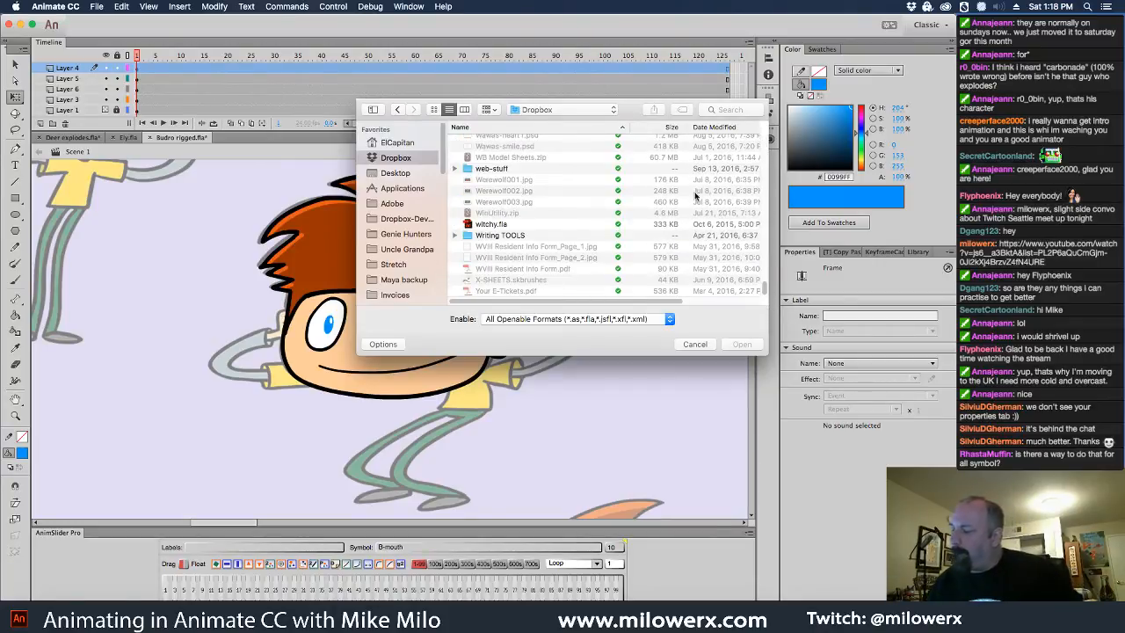
{"action": "scroll", "coordinate": [581, 220], "scroll_direction": "up", "scroll_amount": 10}
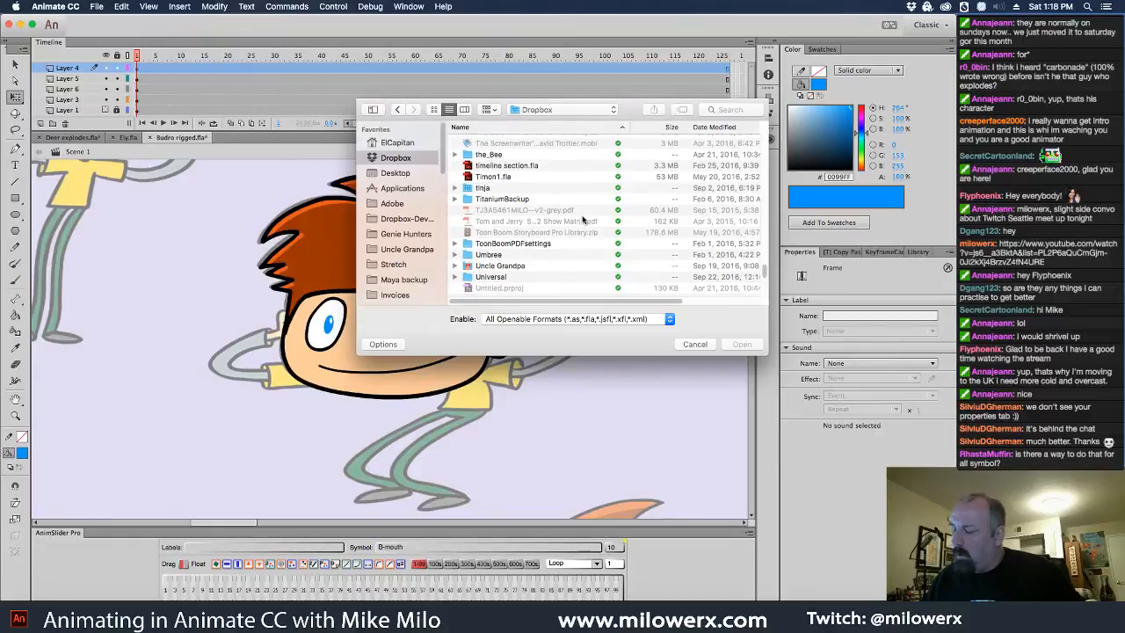
{"action": "scroll", "coordinate": [562, 253], "scroll_direction": "down", "scroll_amount": 3}
{"action": "scroll", "coordinate": [563, 253], "scroll_direction": "up", "scroll_amount": 5}
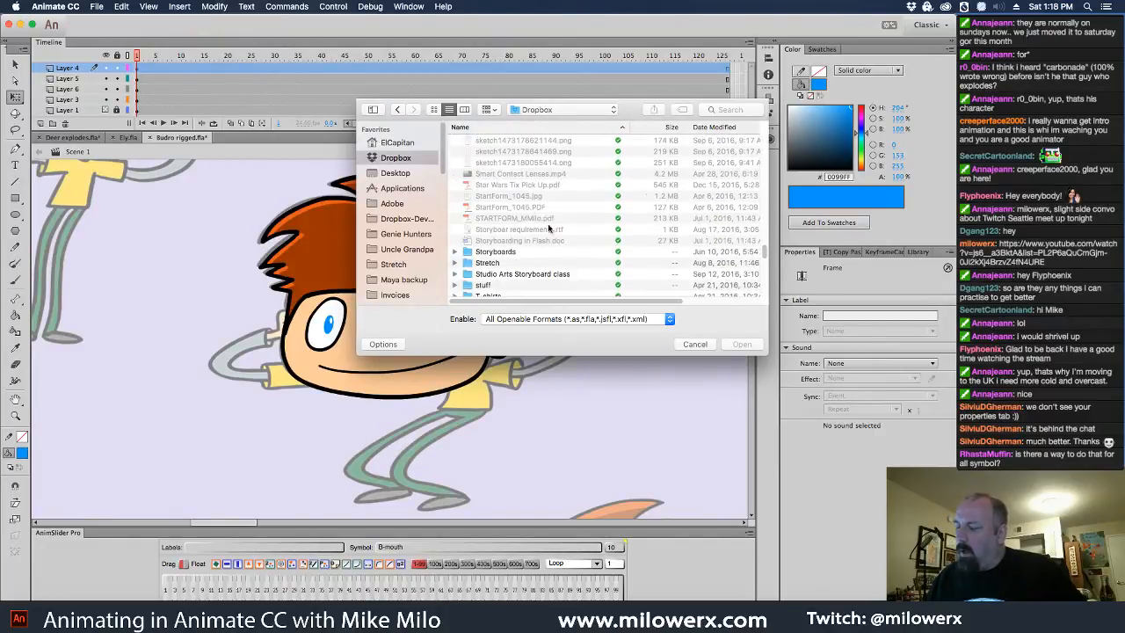
{"action": "key", "text": "Escape"}
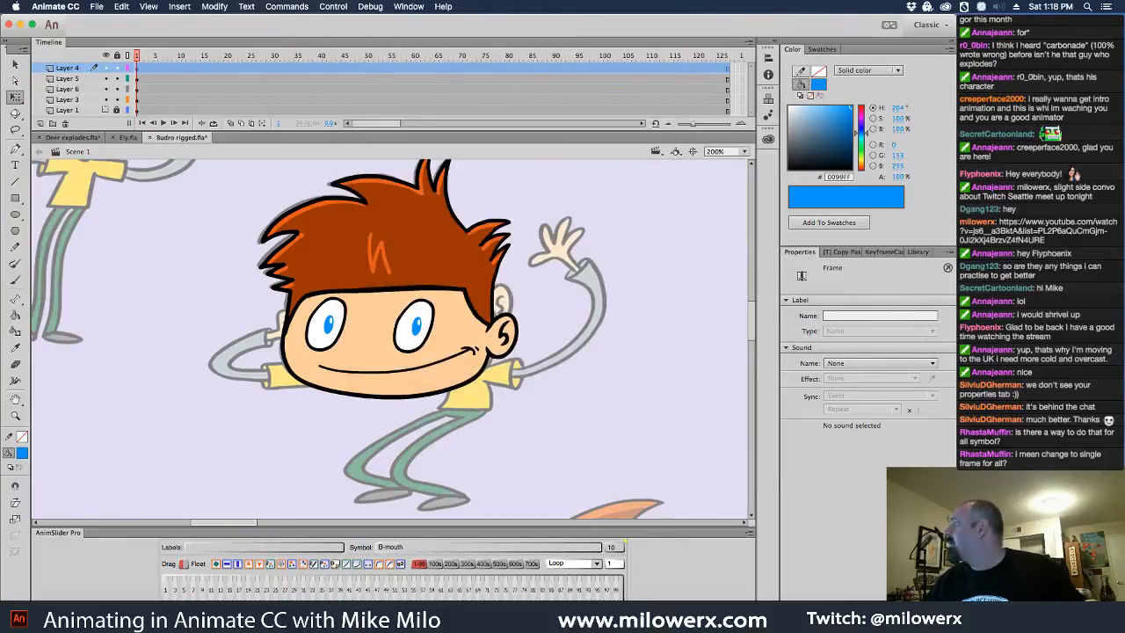
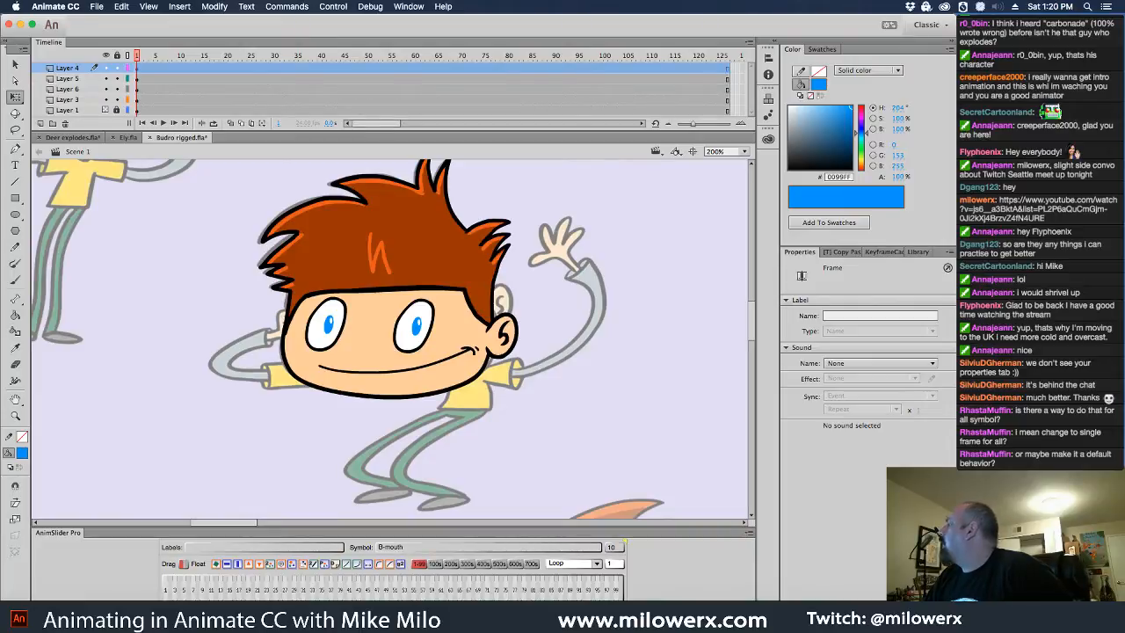
- Import the sound file 001-Whos got the crumbs-001.aif into the library
{"action": "left_click", "coordinate": [97, 6]}
{"action": "mouse_move", "coordinate": [198, 158]}
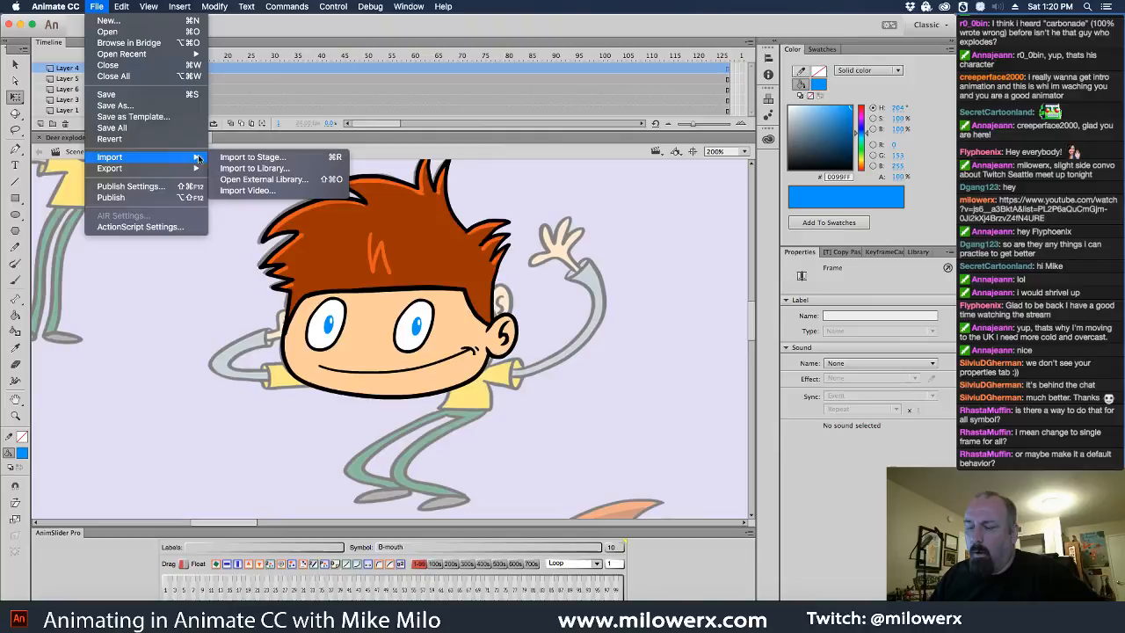
{"action": "left_click", "coordinate": [263, 167]}
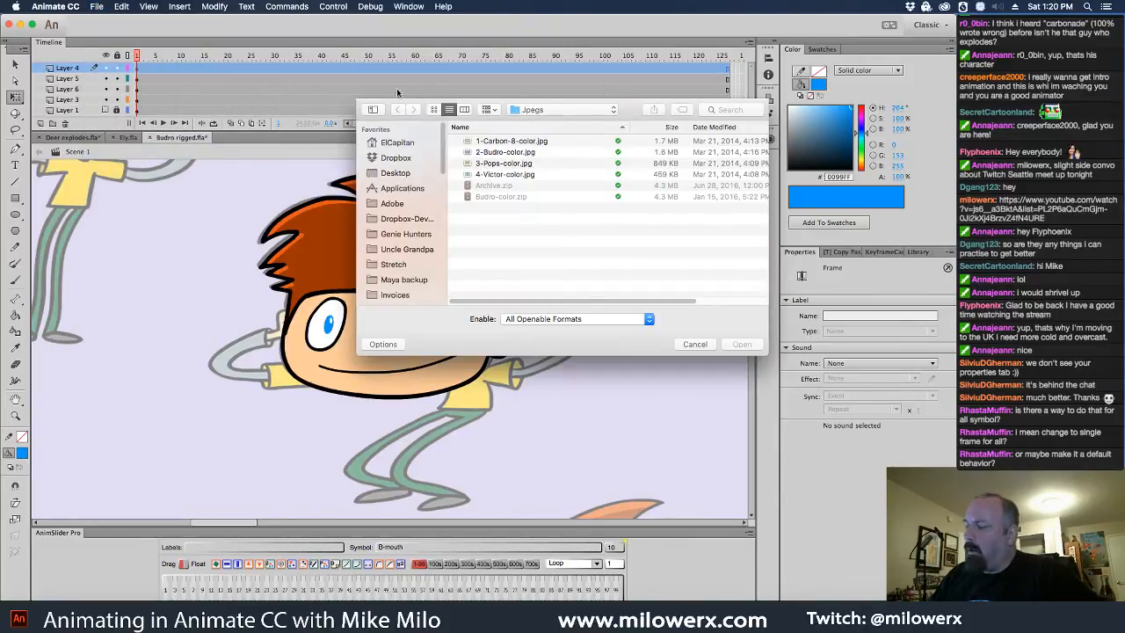
{"action": "left_click_drag", "start_coordinate": [376, 104], "coordinate": [520, 123]}
{"action": "key", "text": "Escape"}
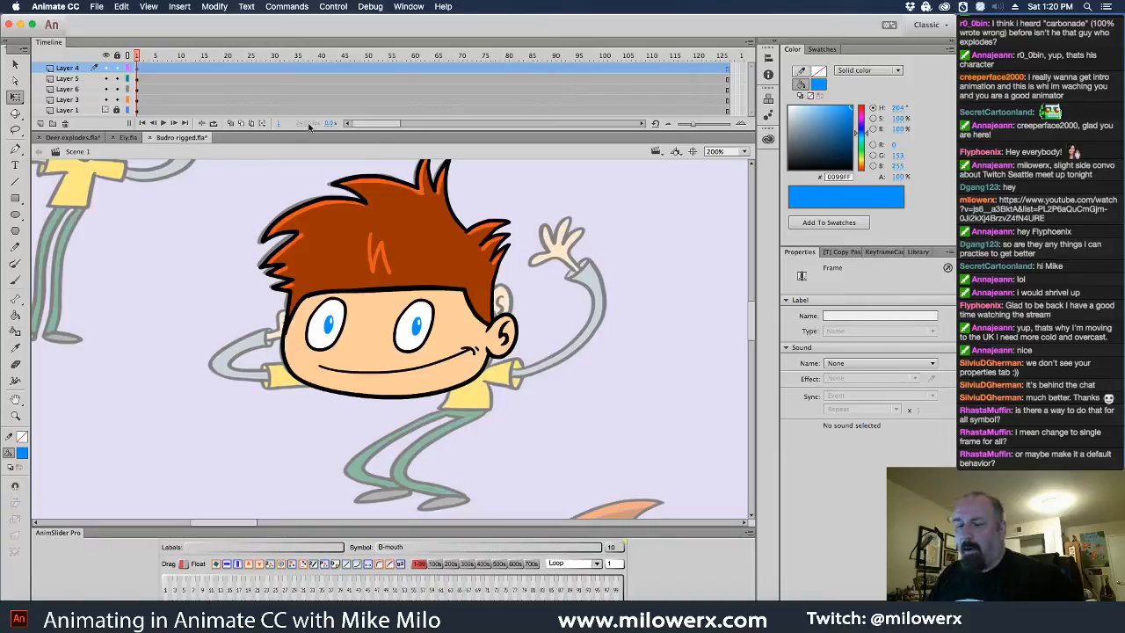
- Add a new layer above Layer 4 and assign it the sound 001-Whos got the crumbs-001.aif
{"action": "left_click", "coordinate": [41, 124]}
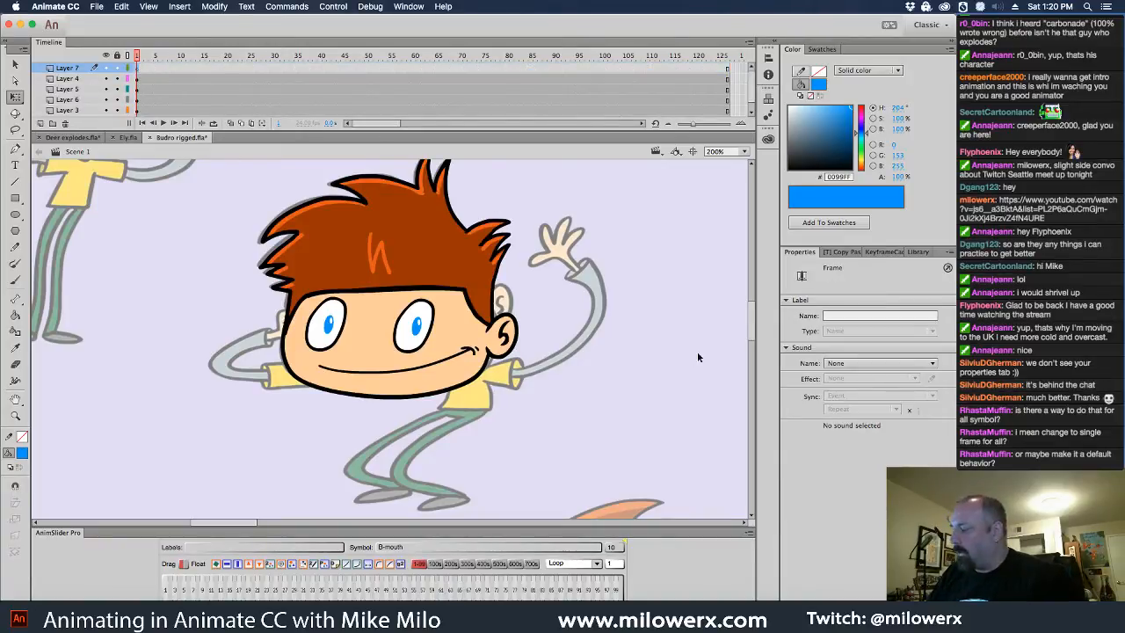
{"action": "left_click", "coordinate": [864, 363]}
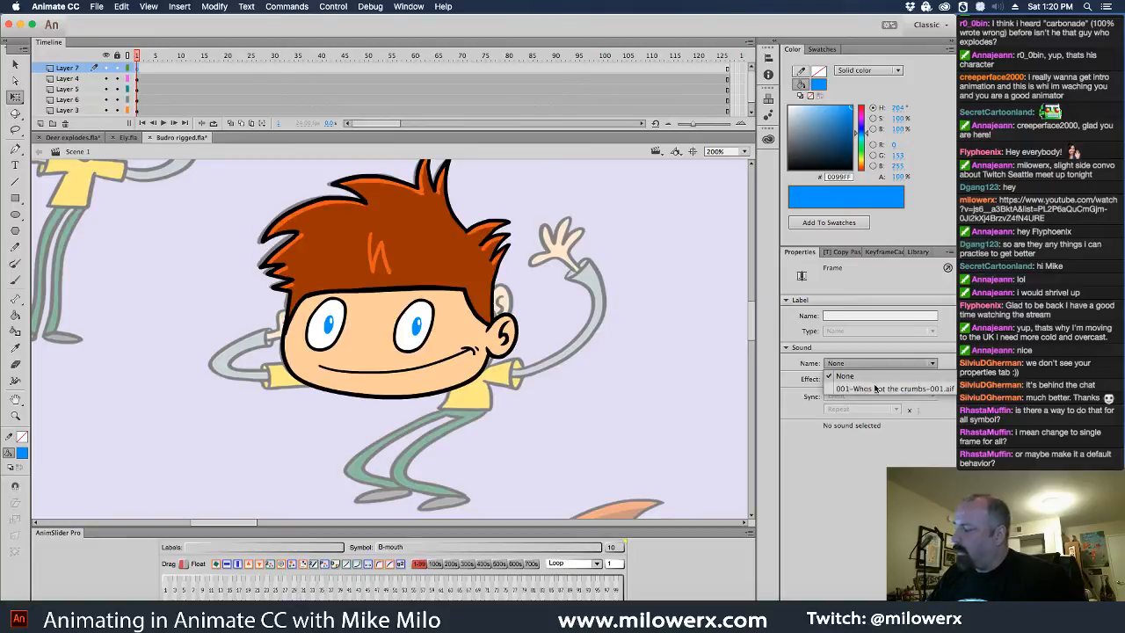
{"action": "left_click", "coordinate": [875, 387]}
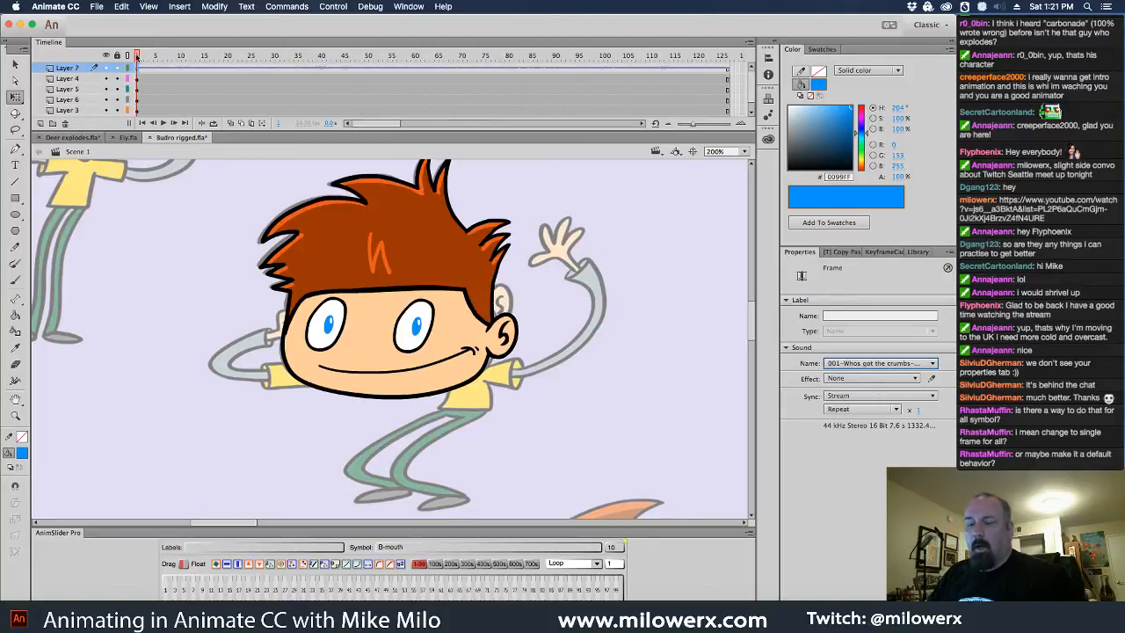
- Return the playhead to frame 1 and inspect the looping settings of the B-eye and B-mouth symbols
{"action": "left_click_drag", "start_coordinate": [137, 57], "coordinate": [7, 62]}
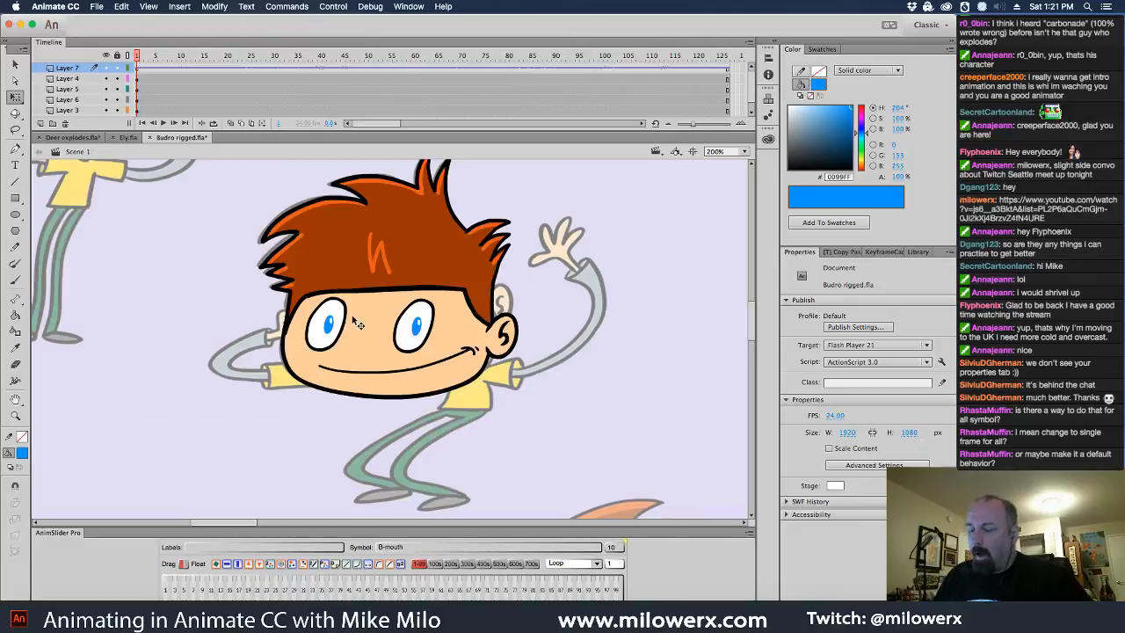
{"action": "left_click", "coordinate": [413, 326]}
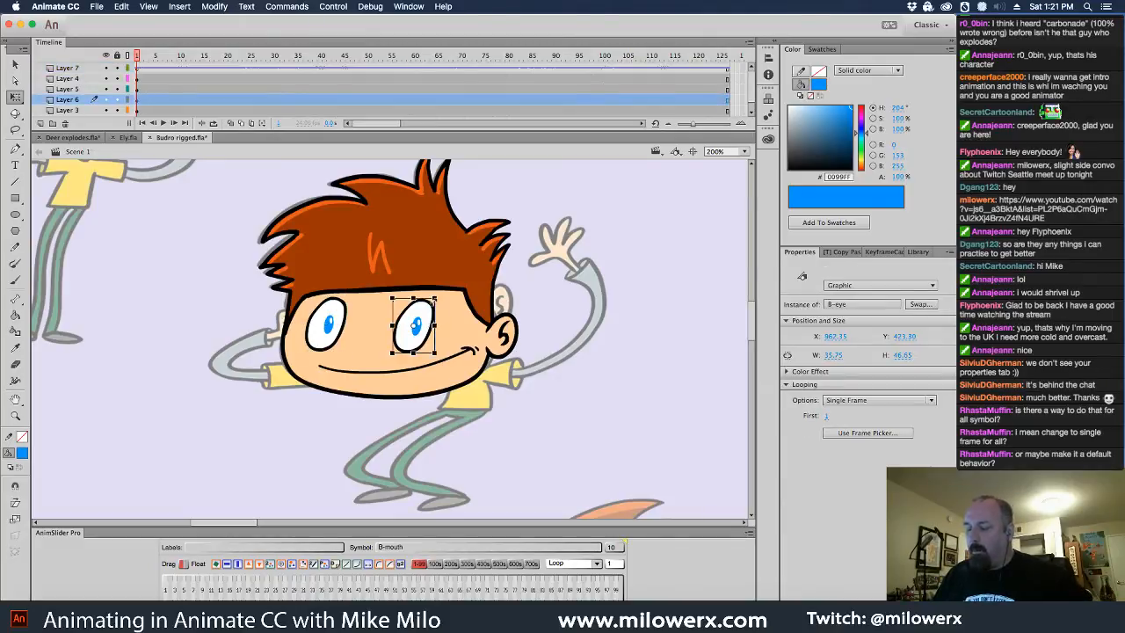
{"action": "left_click", "coordinate": [620, 344]}
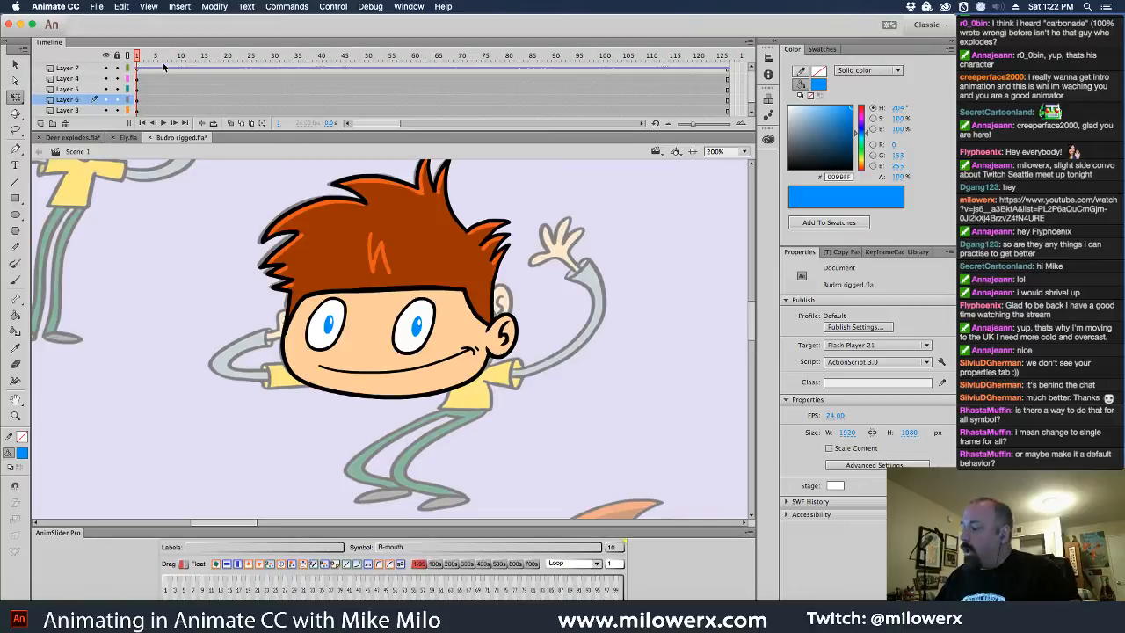
{"action": "left_click", "coordinate": [442, 378]}
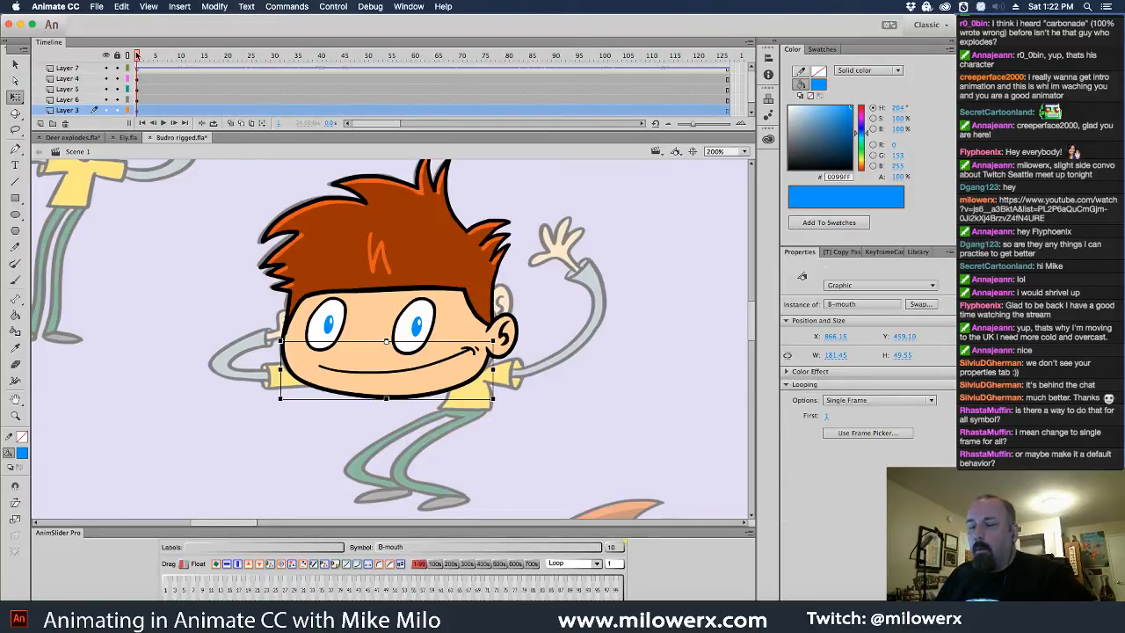
- Scrub and play the timeline to review the soundtrack against the frames, and return the playhead to frame 1
{"action": "left_click_drag", "start_coordinate": [137, 56], "coordinate": [330, 72]}
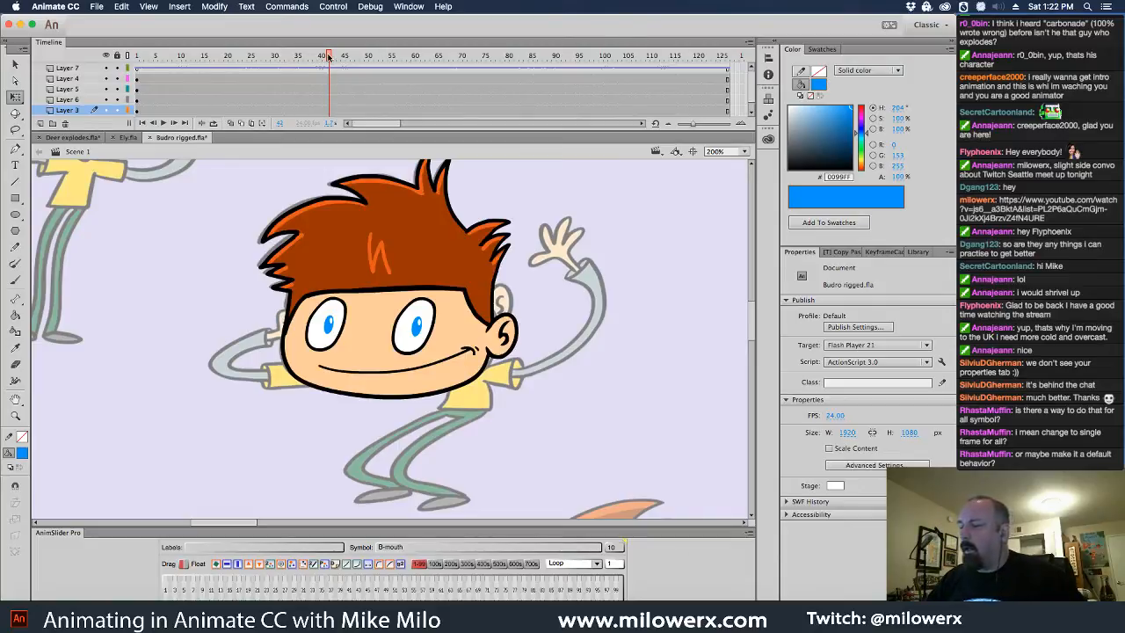
{"action": "left_click_drag", "start_coordinate": [329, 56], "coordinate": [288, 58]}
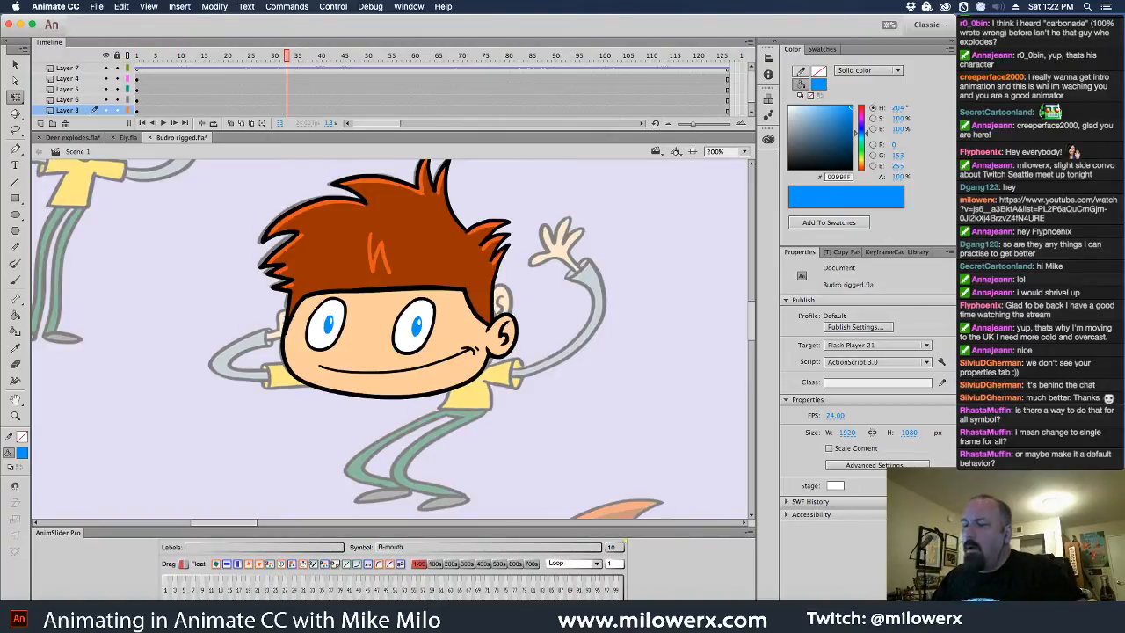
{"action": "left_click_drag", "start_coordinate": [285, 64], "coordinate": [506, 120]}
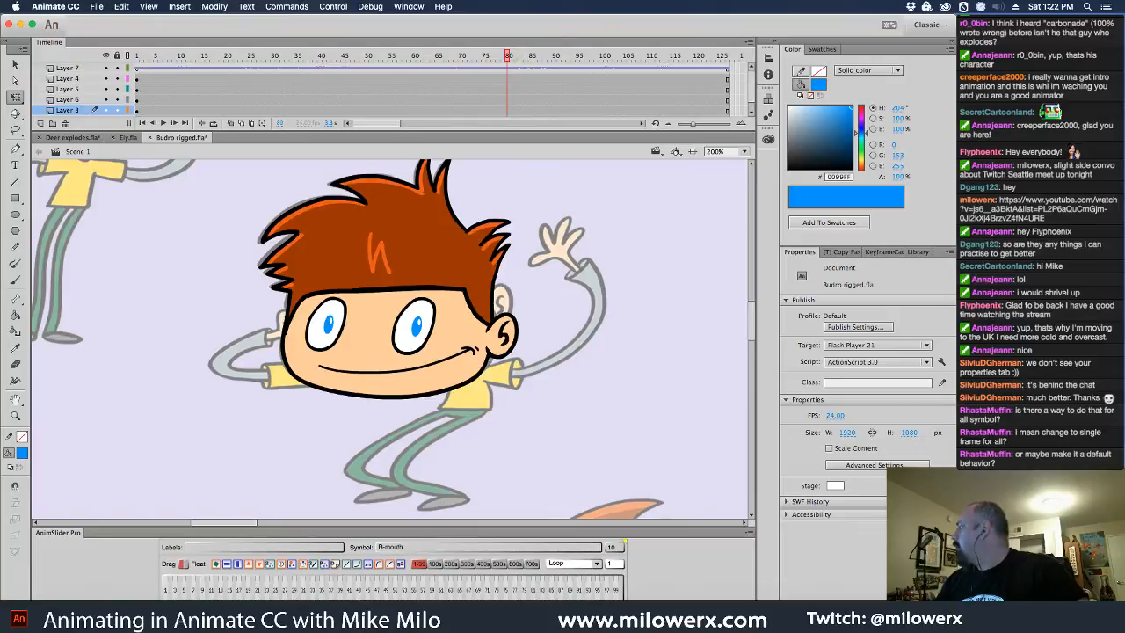
{"action": "key", "text": "super+Tab"}
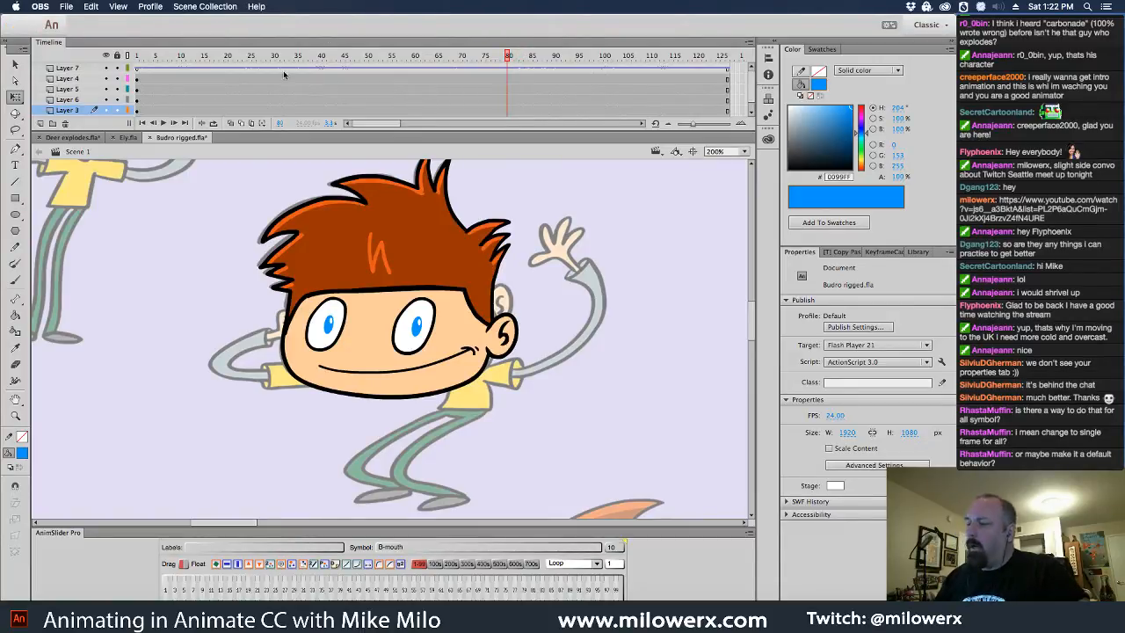
{"action": "left_click", "coordinate": [503, 57]}
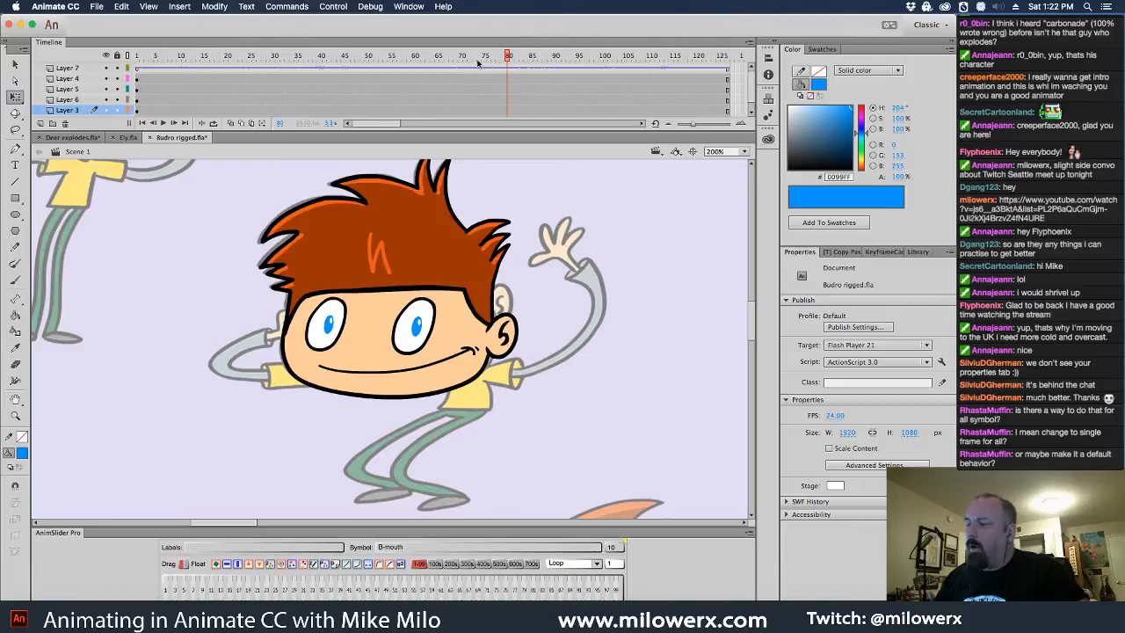
{"action": "left_click", "coordinate": [143, 56]}
{"action": "key", "text": "Return"}
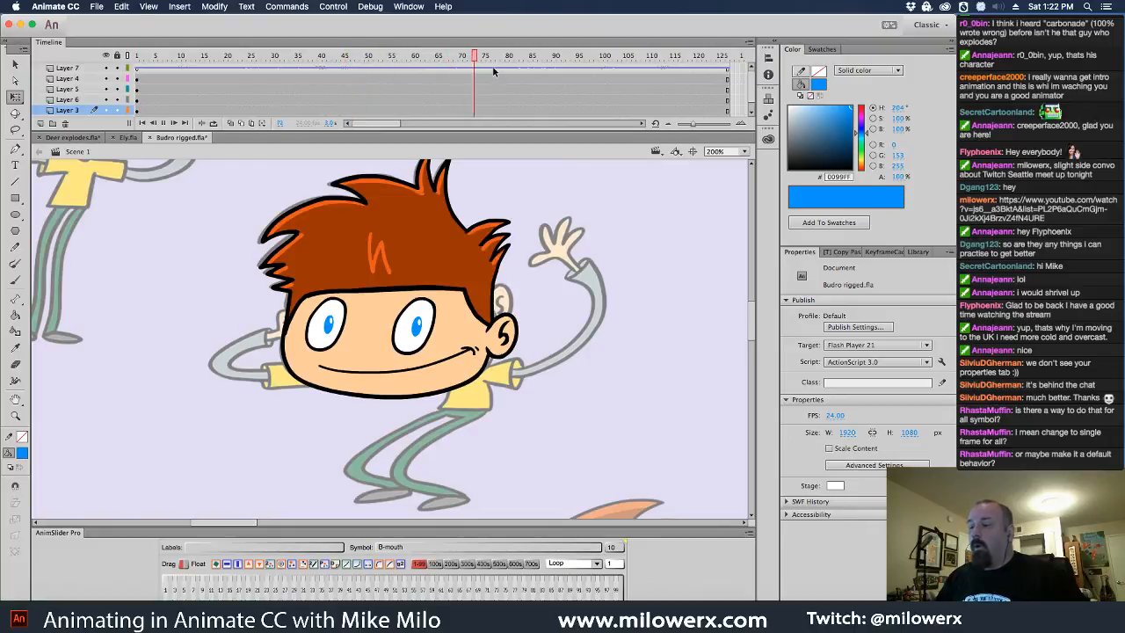
{"action": "left_click_drag", "start_coordinate": [480, 59], "coordinate": [105, 65]}
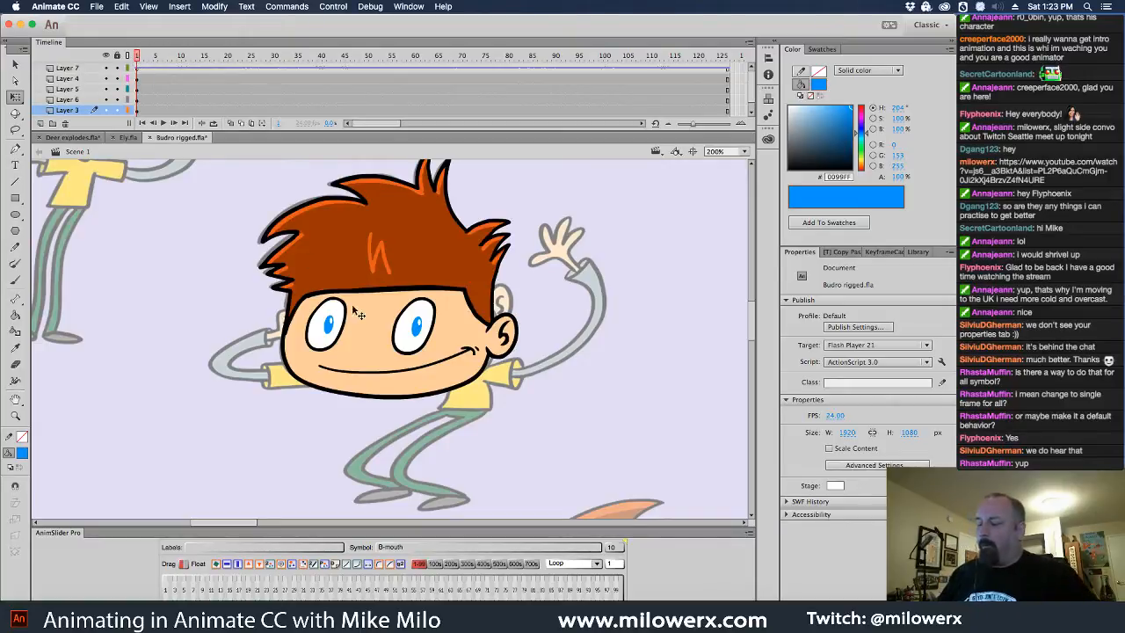
- Open the Frame Picker for the B-mouth symbol, show its frames as thumbnails, and dock it above the timeline
{"action": "left_click", "coordinate": [448, 372]}
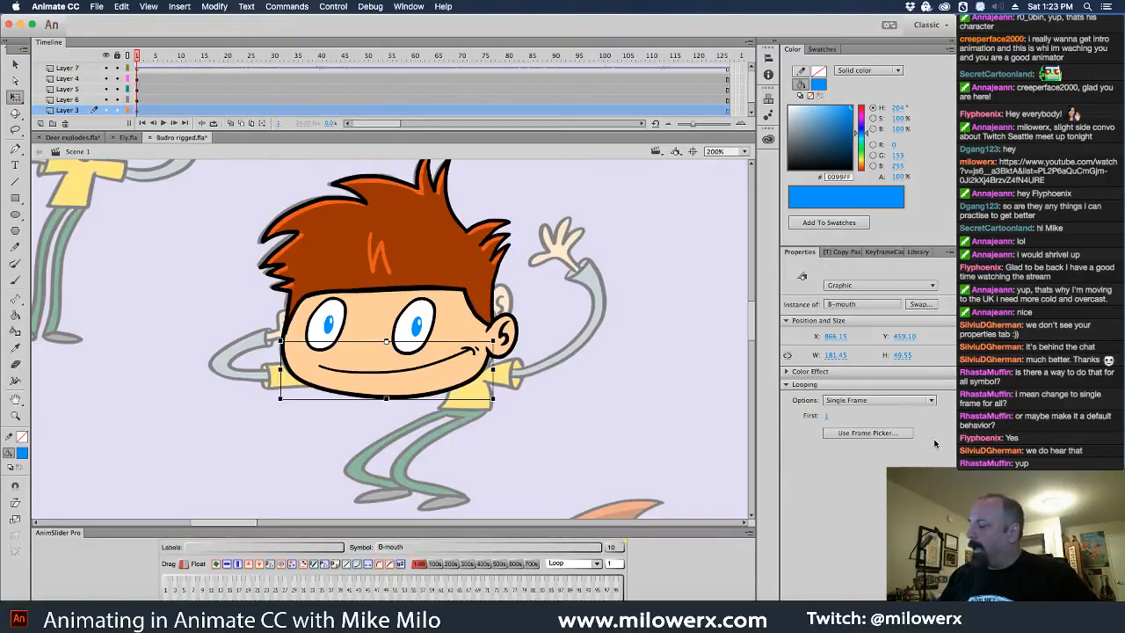
{"action": "left_click", "coordinate": [867, 432]}
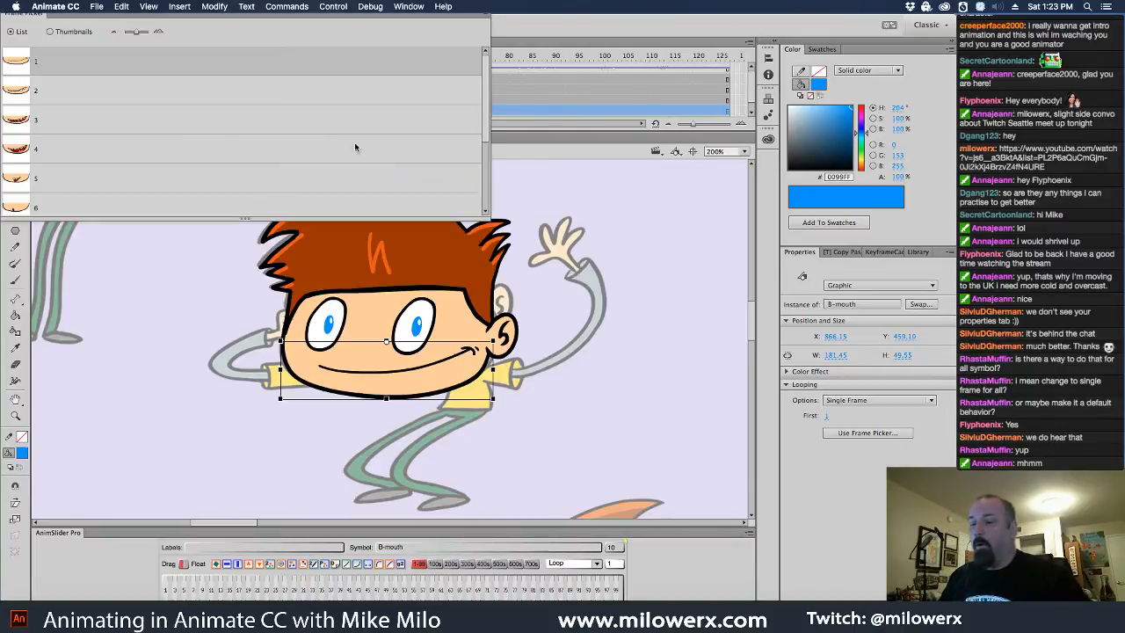
{"action": "left_click", "coordinate": [50, 31]}
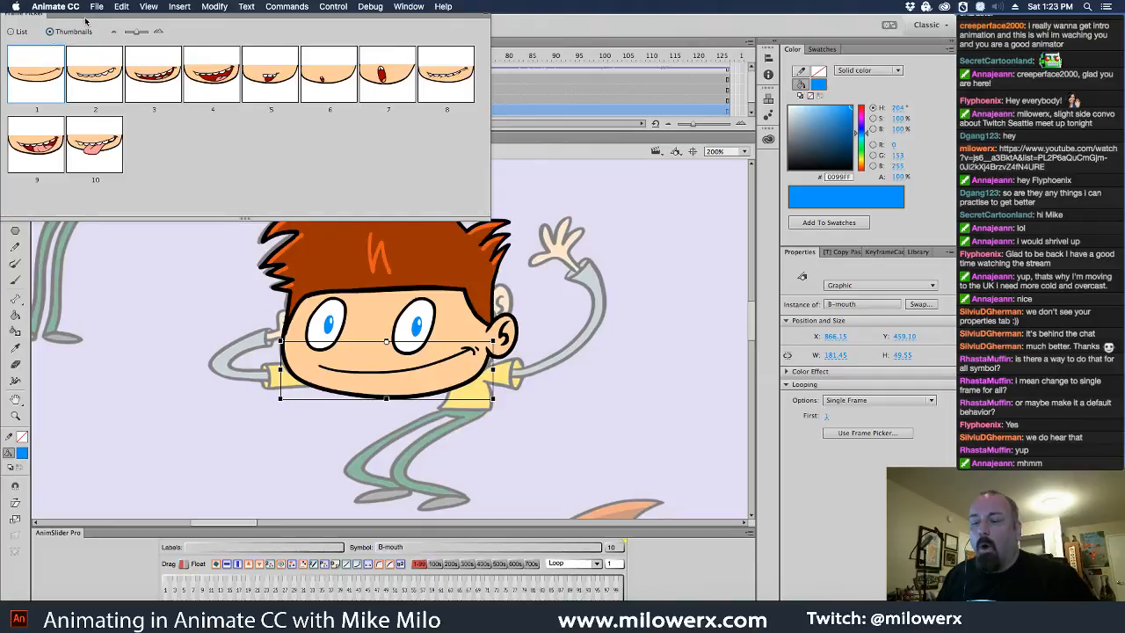
{"action": "left_click_drag", "start_coordinate": [39, 15], "coordinate": [107, 49]}
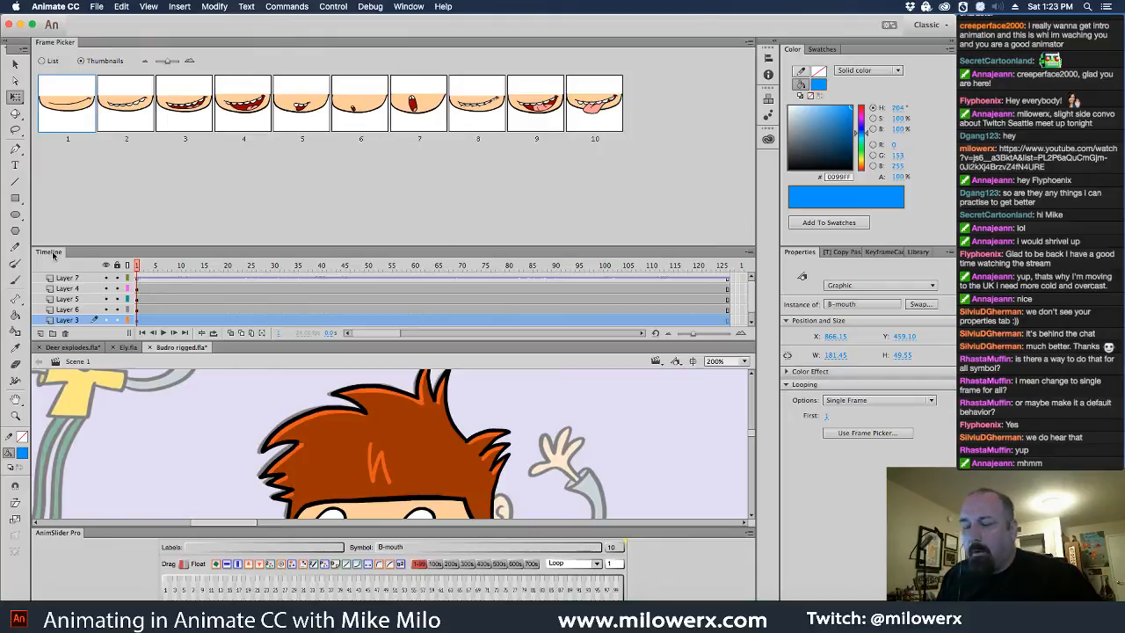
- Close the Frame Picker's panel group and reopen it for the selected mouth symbol
{"action": "left_click", "coordinate": [748, 43]}
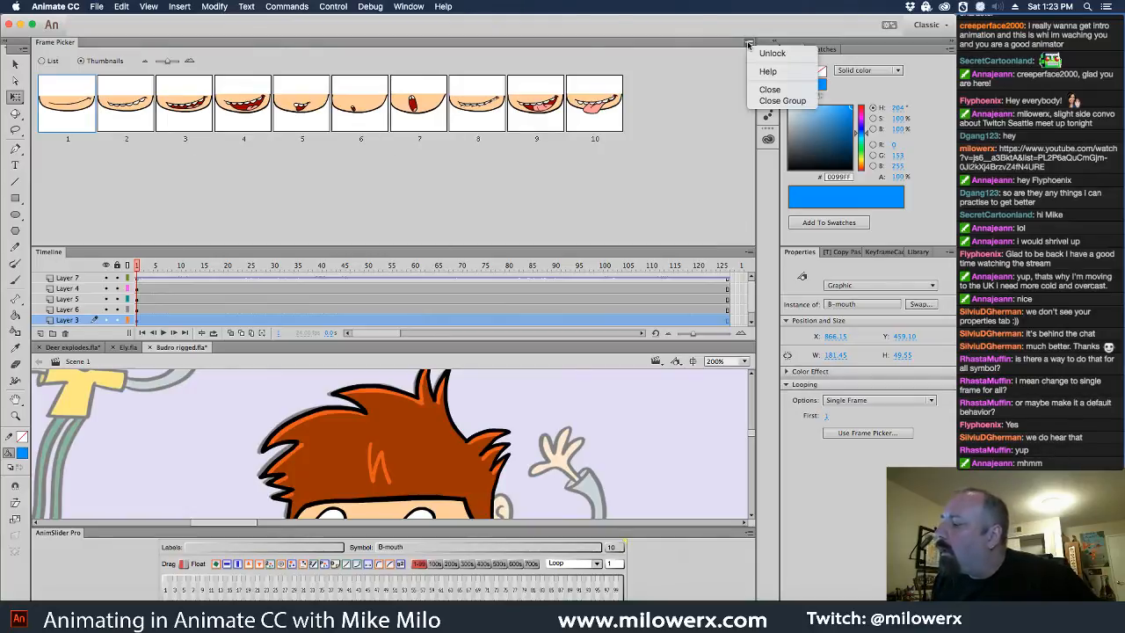
{"action": "left_click", "coordinate": [781, 99]}
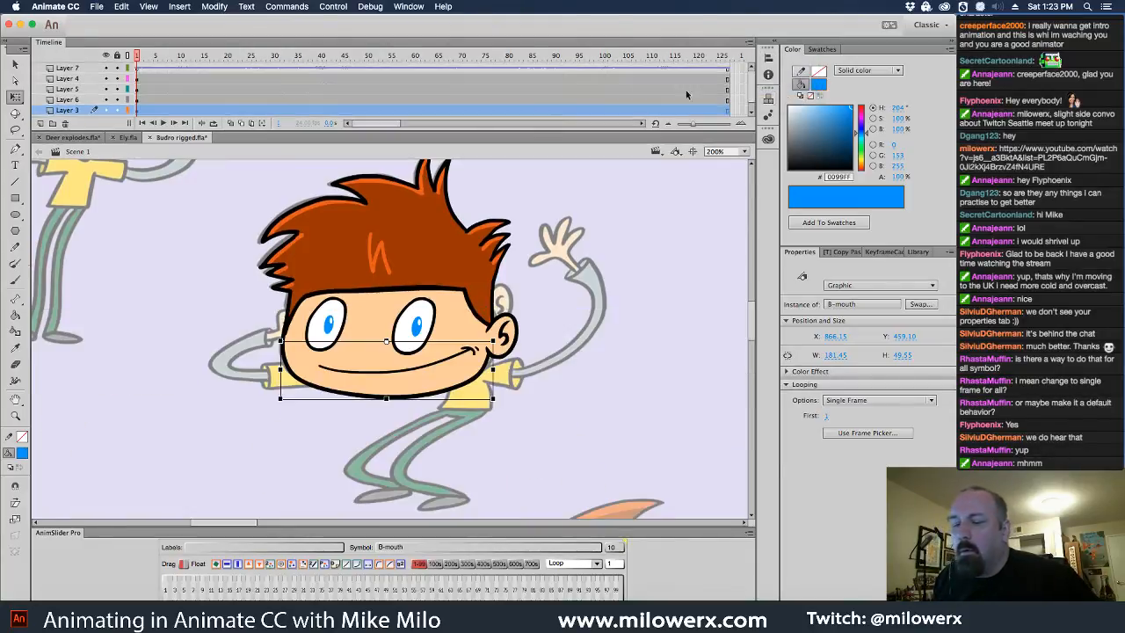
{"action": "left_click", "coordinate": [860, 433]}
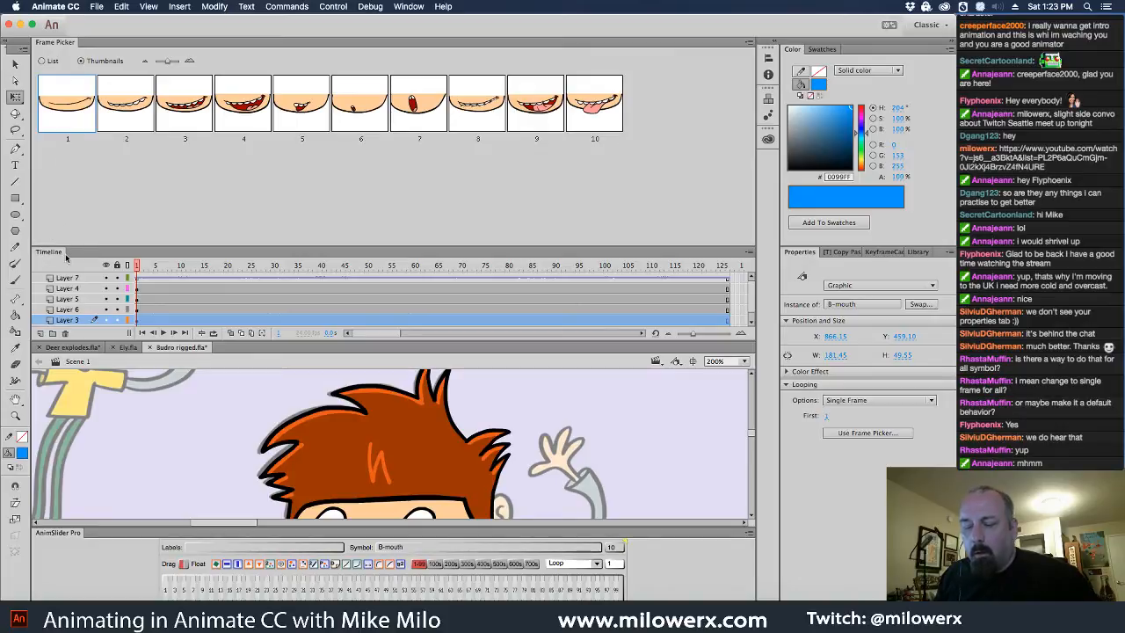
- Unlock the Timeline panel so it can be moved
{"action": "left_click", "coordinate": [748, 254]}
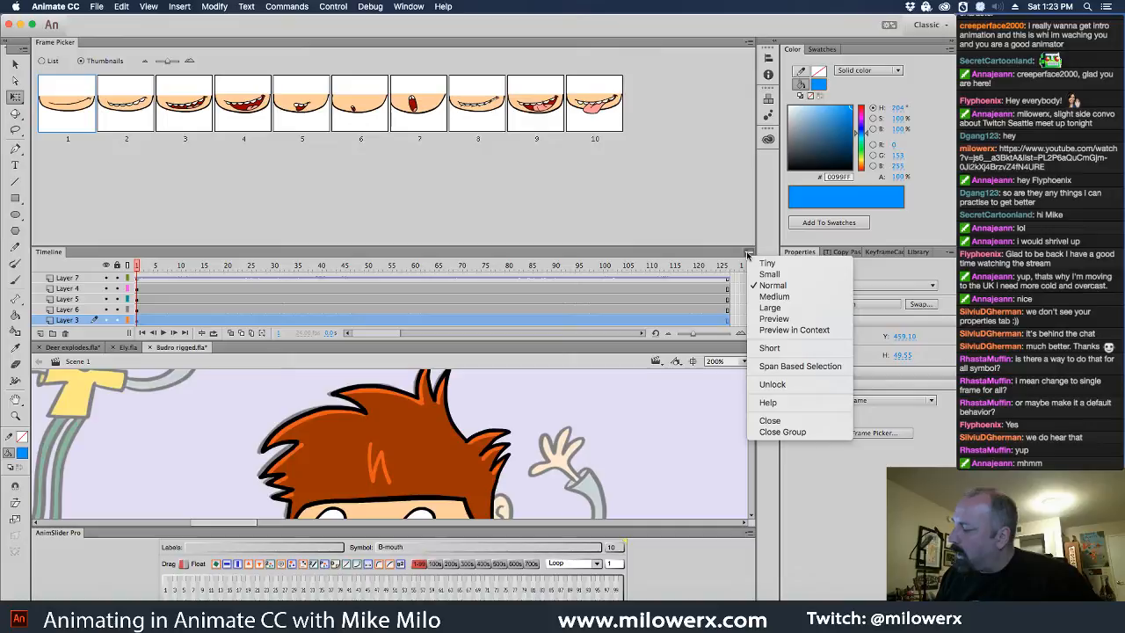
{"action": "left_click", "coordinate": [772, 384]}
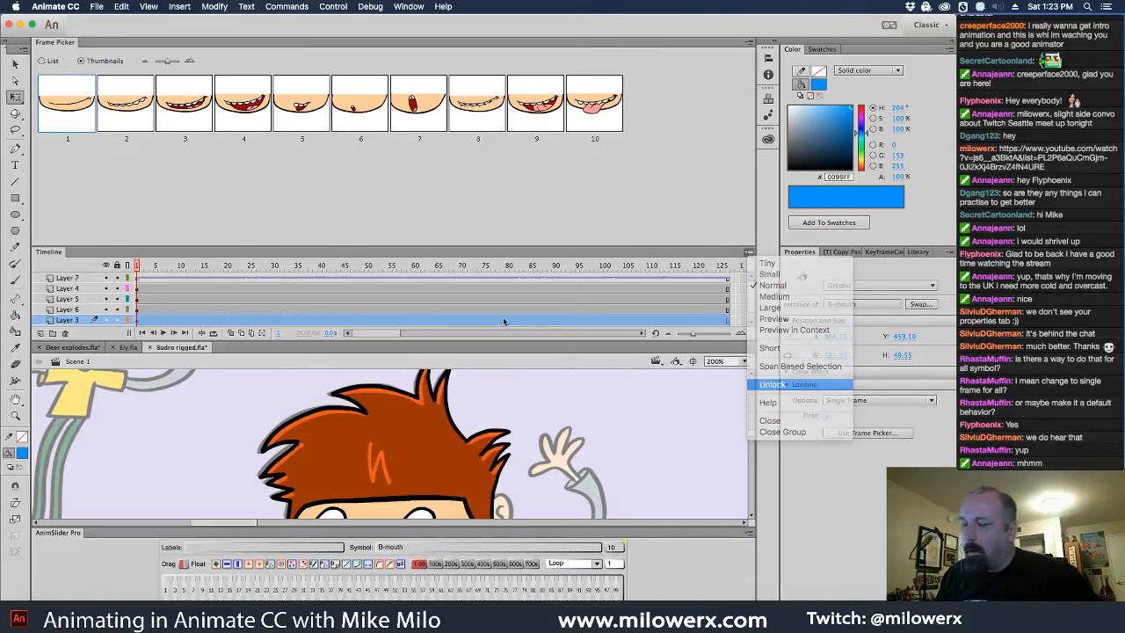
- Group the Frame Picker with the Timeline above the stage, view both panels, and detach and close the Frame Picker
{"action": "left_click_drag", "start_coordinate": [57, 44], "coordinate": [91, 262]}
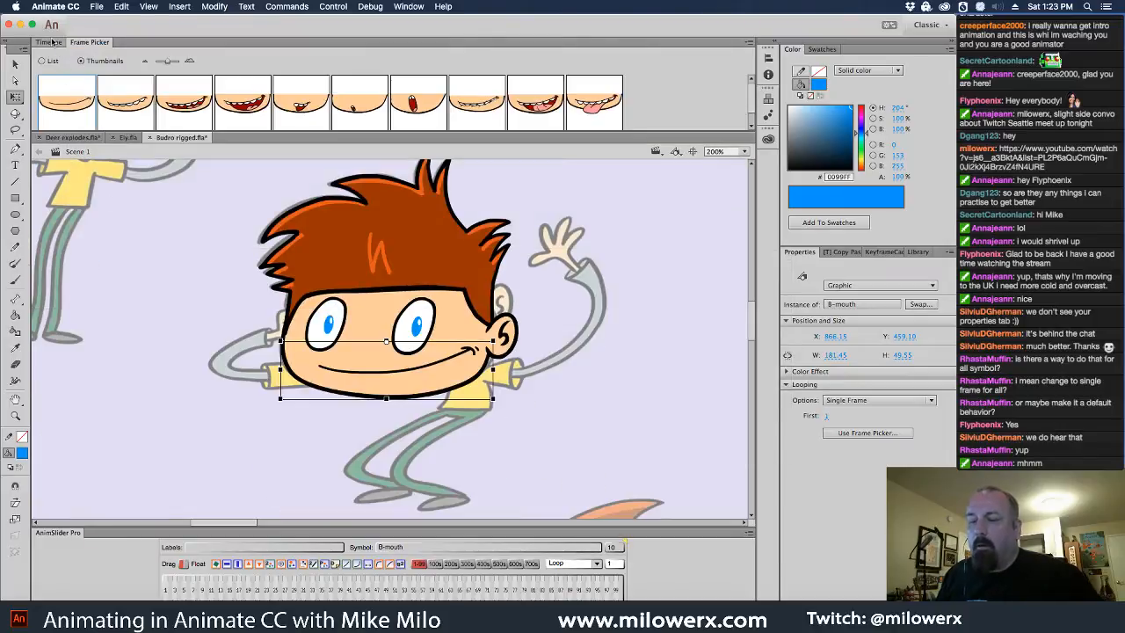
{"action": "left_click", "coordinate": [48, 43]}
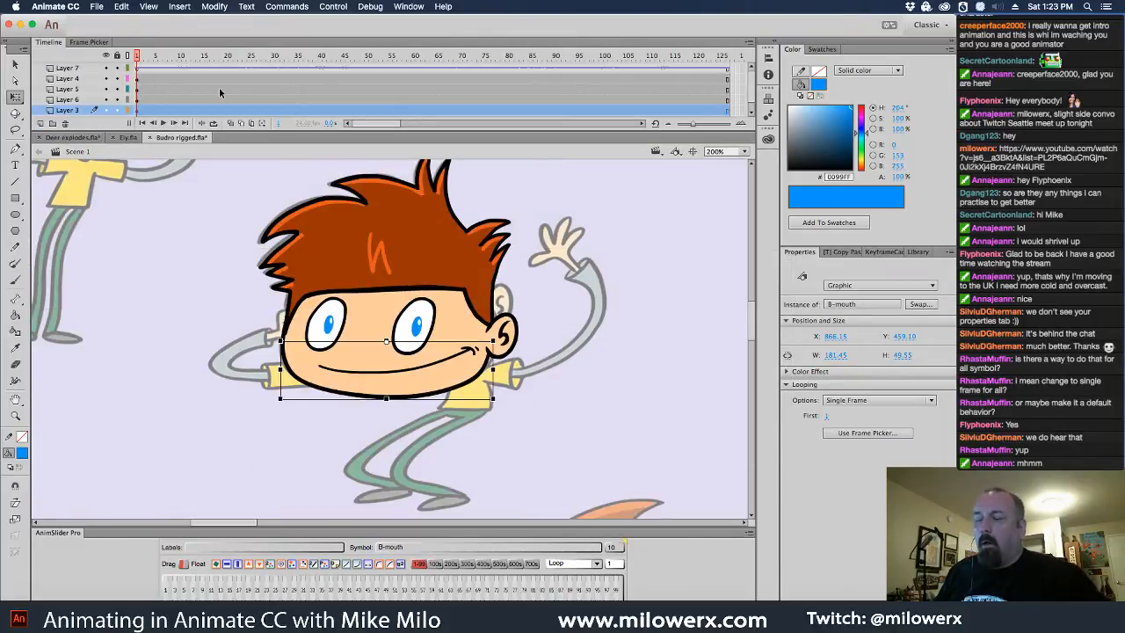
{"action": "left_click", "coordinate": [93, 42]}
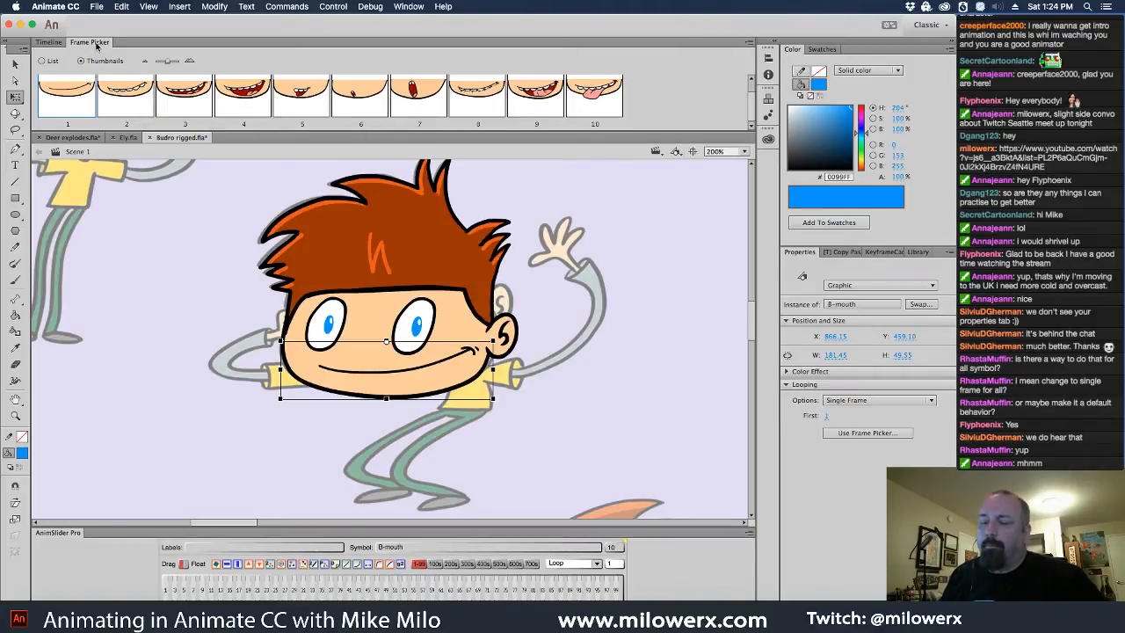
{"action": "left_click_drag", "start_coordinate": [97, 45], "coordinate": [594, 351]}
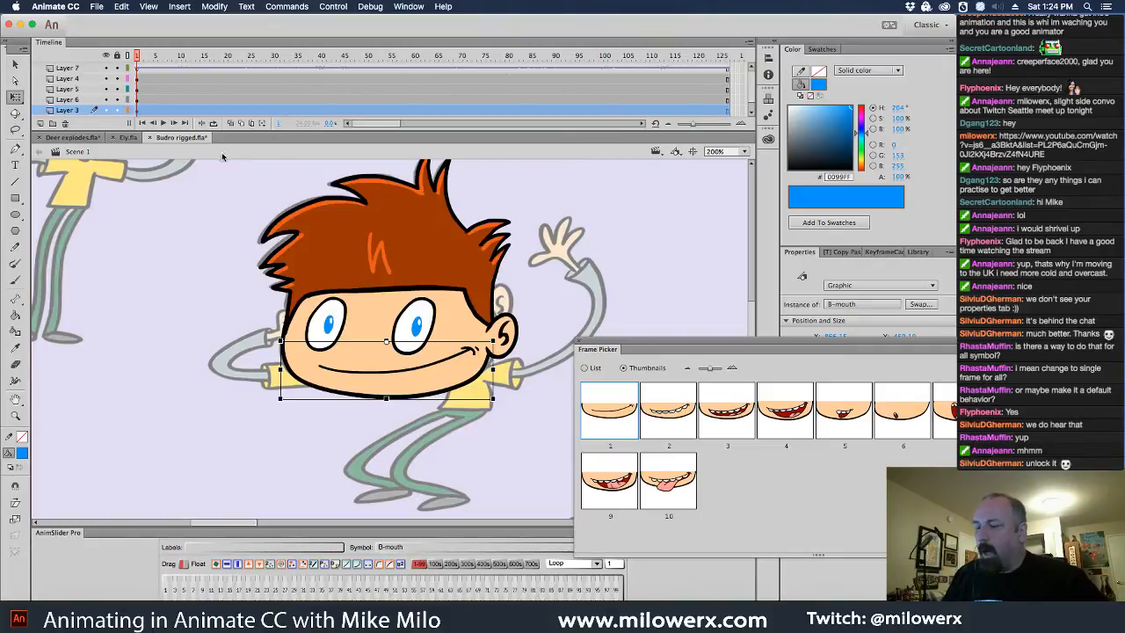
{"action": "left_click", "coordinate": [579, 346]}
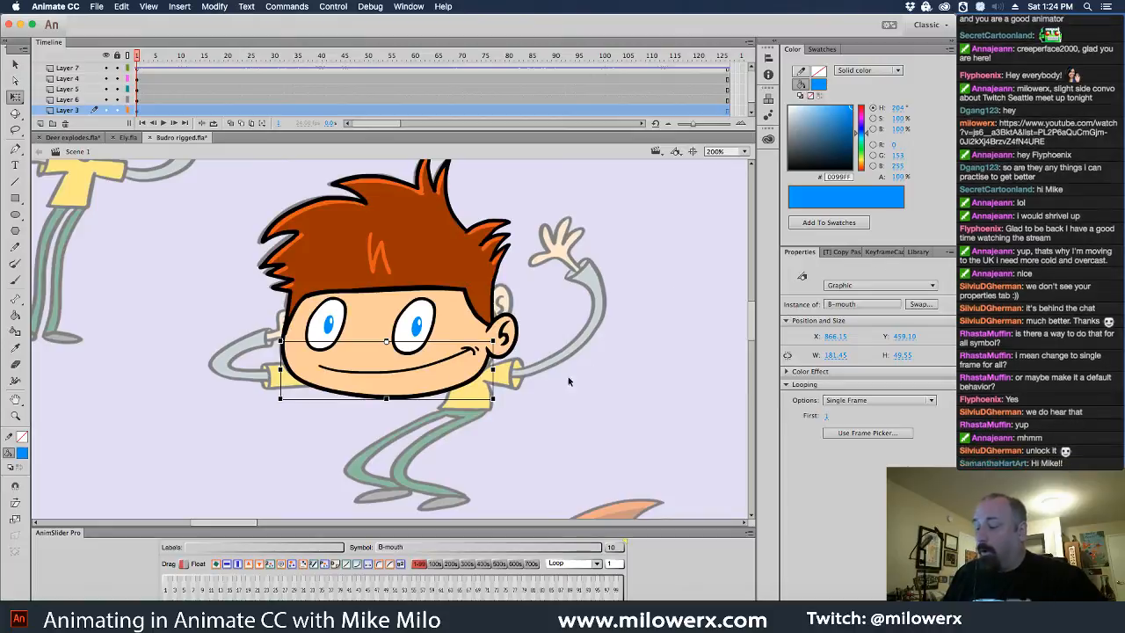
- Load the B-mouth symbol's frame thumbnails in KeyframeCaddy and enlarge them
{"action": "left_click", "coordinate": [877, 252]}
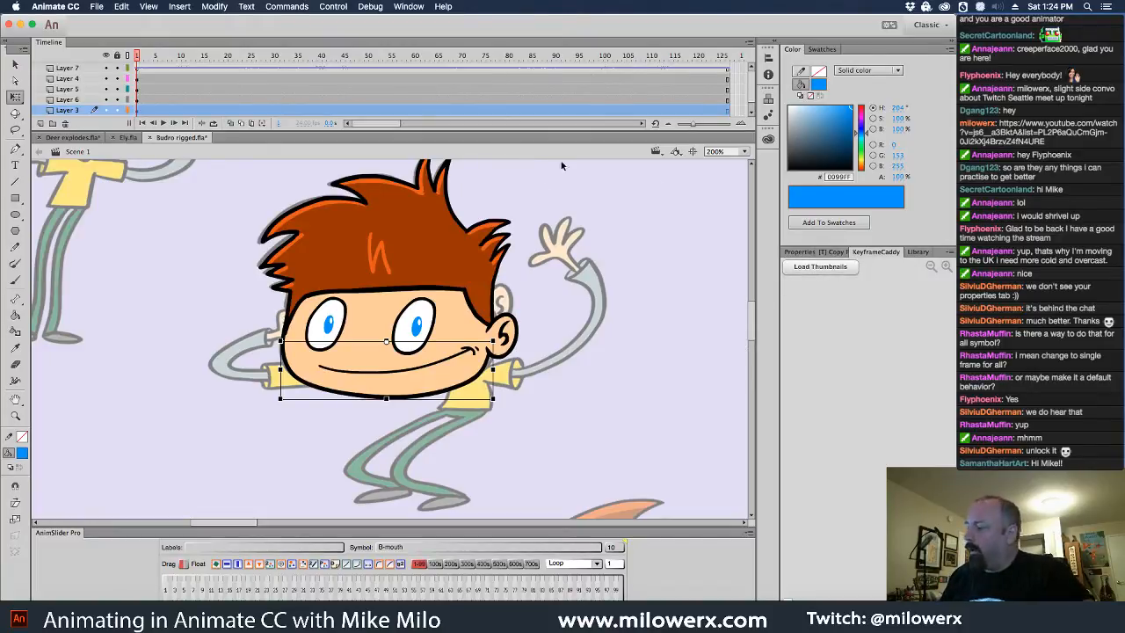
{"action": "left_click", "coordinate": [808, 268]}
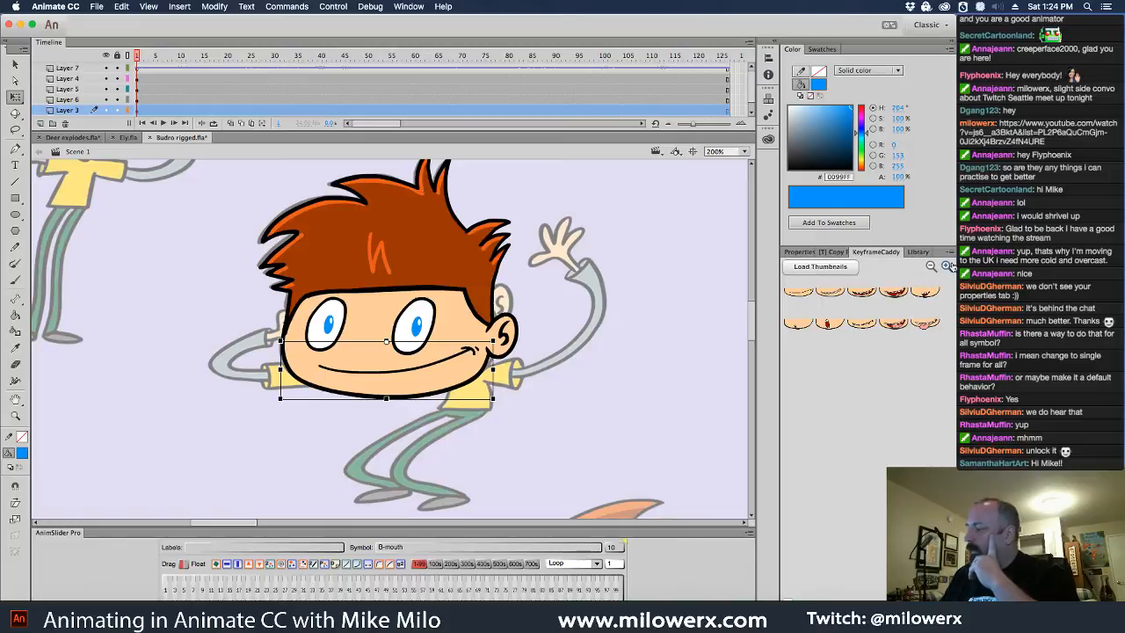
{"action": "left_click", "coordinate": [946, 267]}
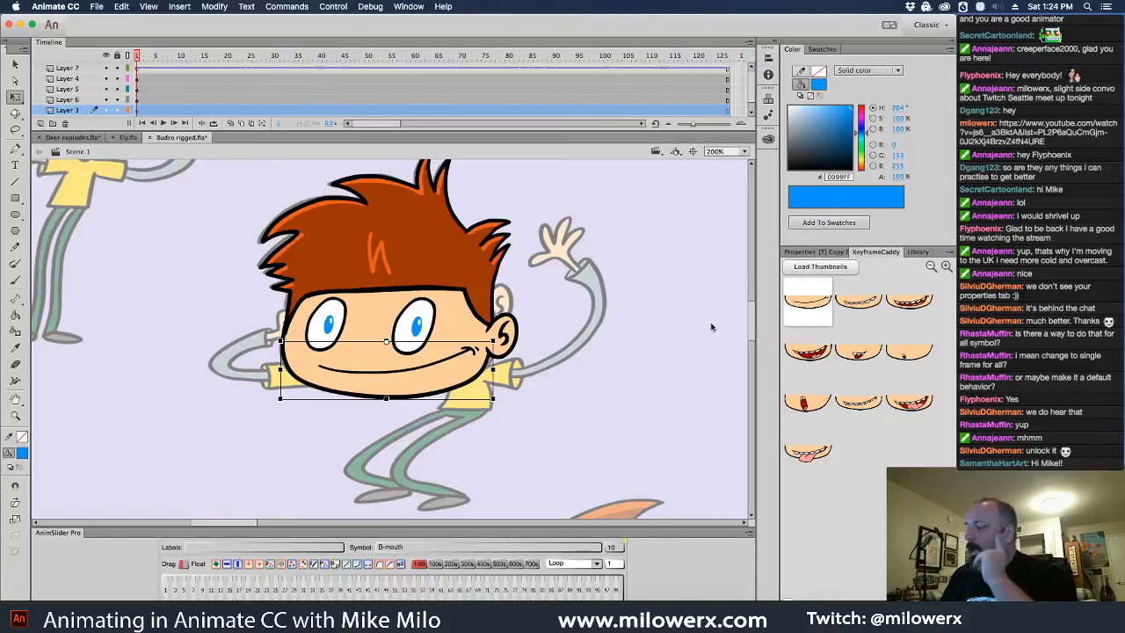
- Inspect the B-mouth symbol's own timeline, return to Scene 1, and move the playhead to frame 5
{"action": "double_click", "coordinate": [384, 378]}
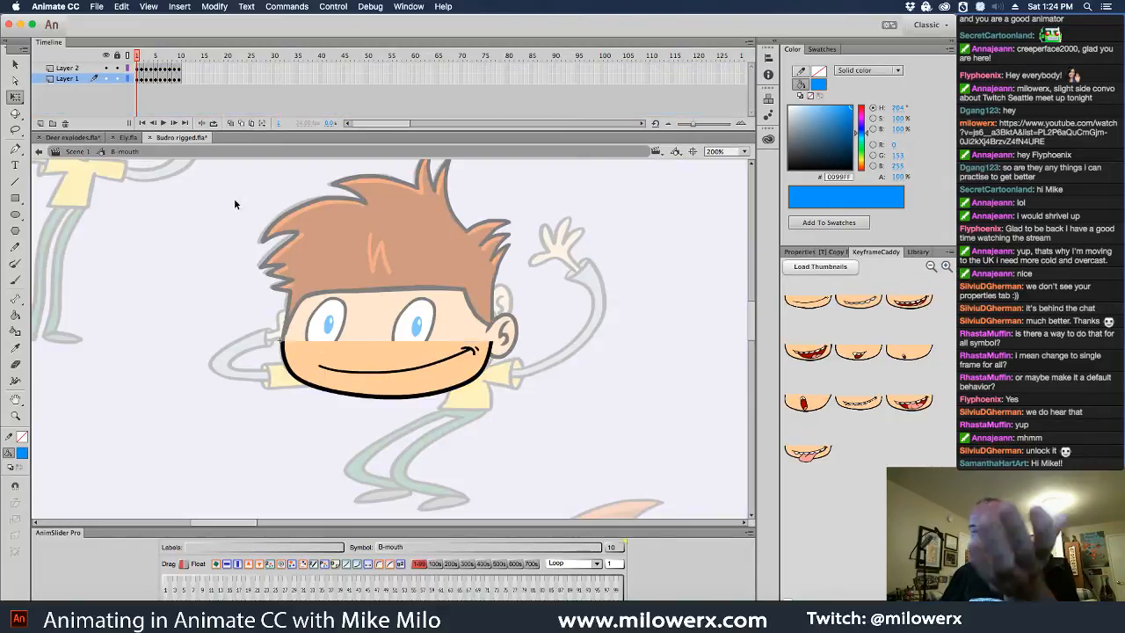
{"action": "mouse_move", "coordinate": [136, 57]}
{"action": "left_mouse_down"}
{"action": "mouse_move", "coordinate": [165, 57]}
{"action": "mouse_move", "coordinate": [136, 57]}
{"action": "left_mouse_up"}
{"action": "left_click", "coordinate": [83, 153]}
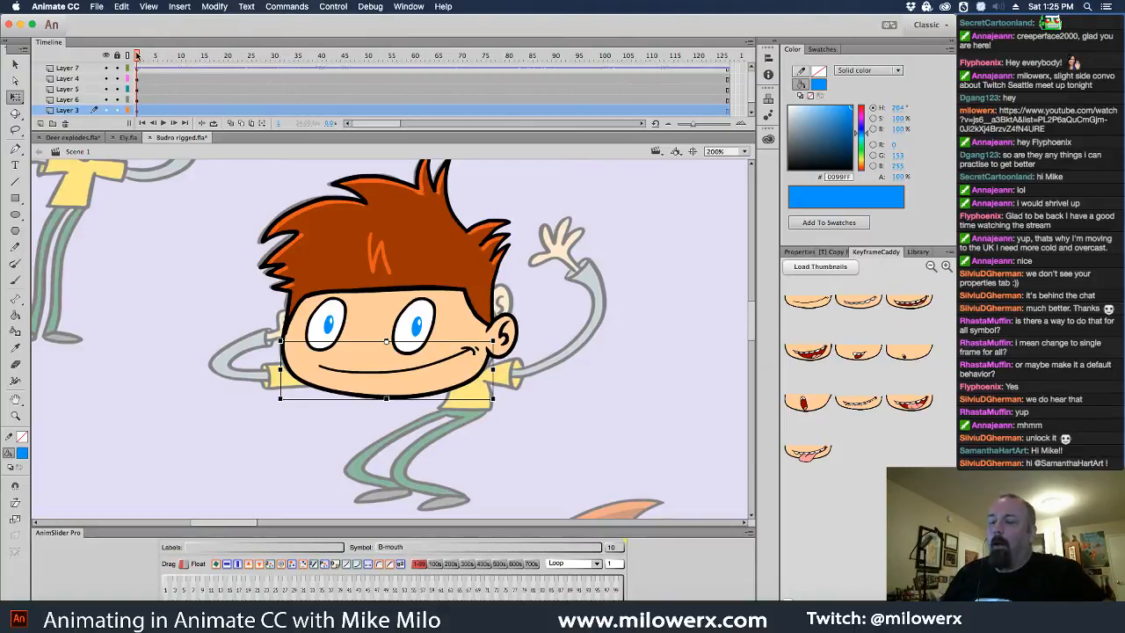
{"action": "left_click_drag", "start_coordinate": [137, 55], "coordinate": [136, 112]}
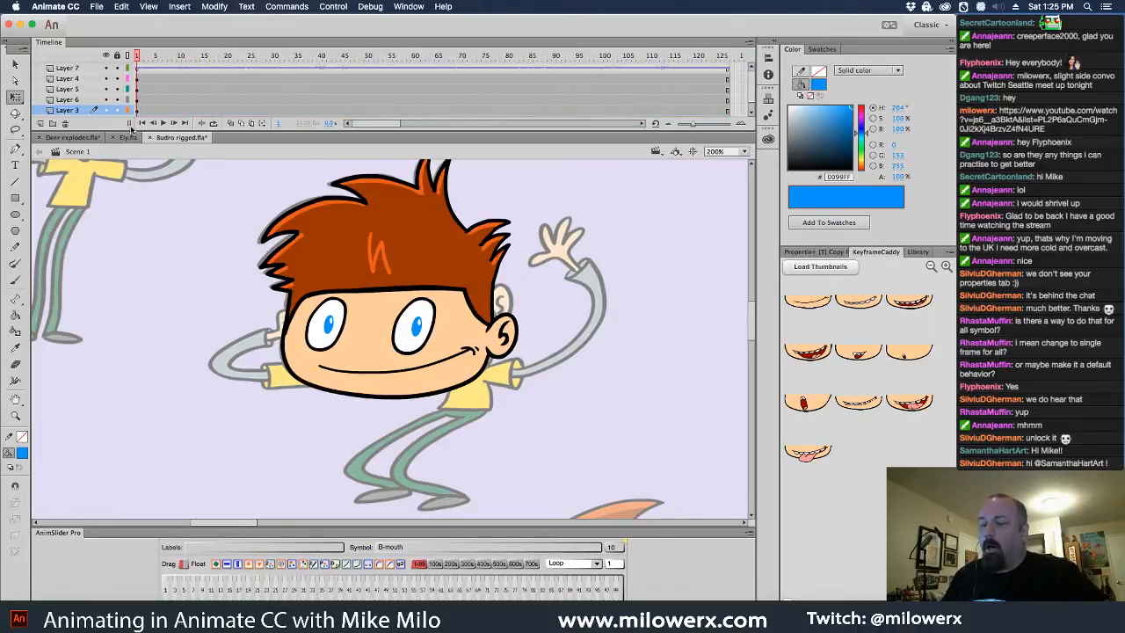
{"action": "left_click_drag", "start_coordinate": [137, 112], "coordinate": [154, 104]}
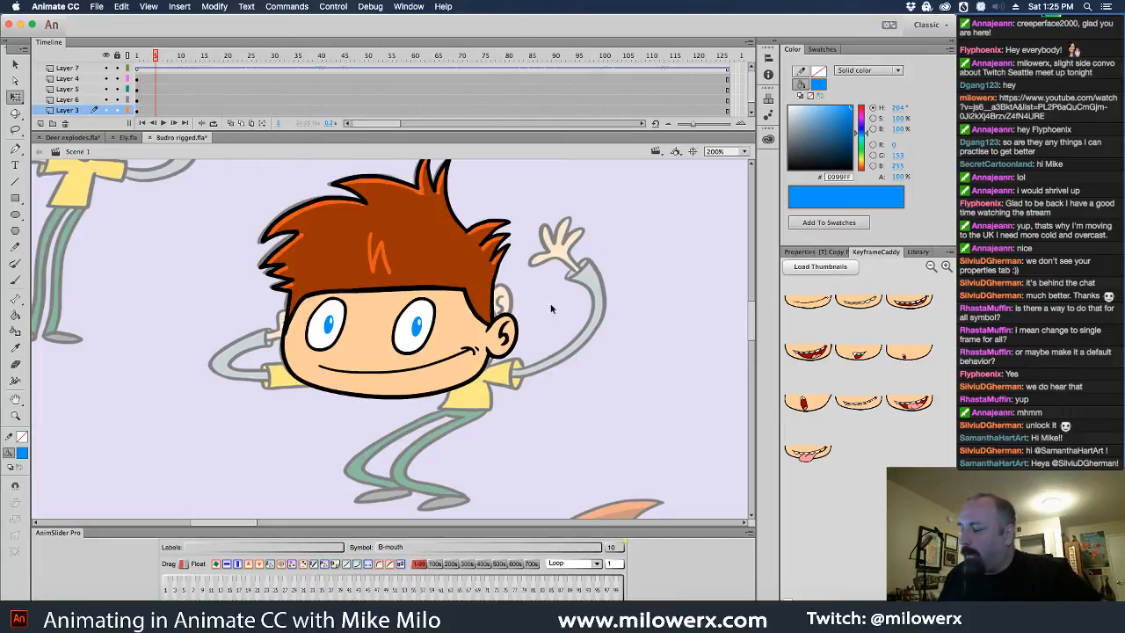
- Inside the B-mouth symbol, add a new frame 3 duplicating frame 2 and delete its mouth drawing from Layer 2
{"action": "double_click", "coordinate": [431, 371]}
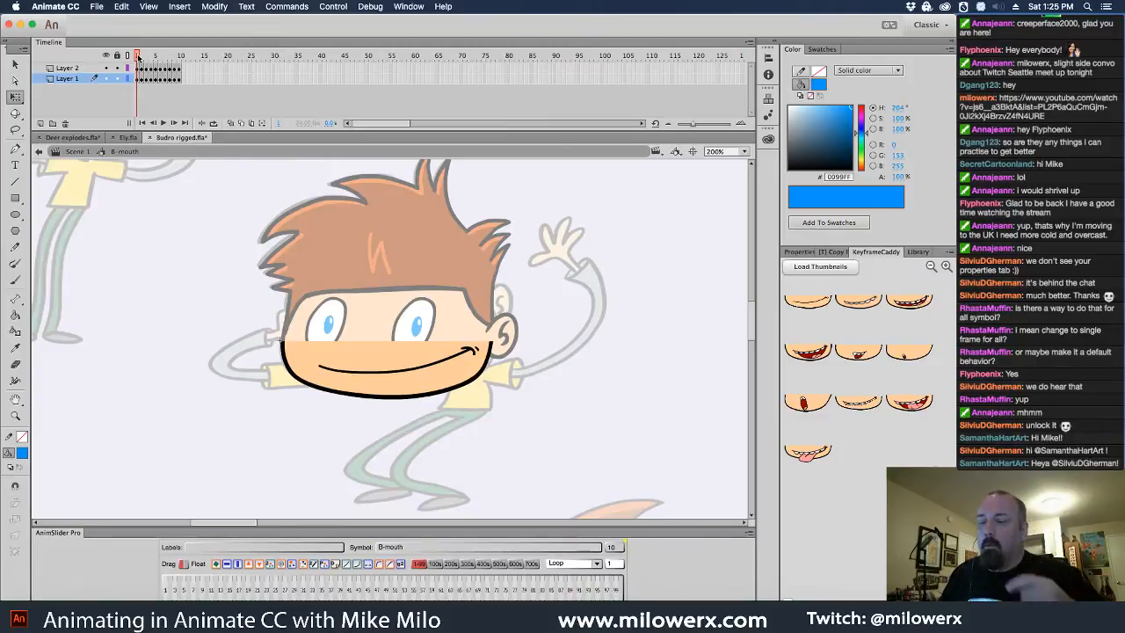
{"action": "left_click_drag", "start_coordinate": [139, 56], "coordinate": [141, 56]}
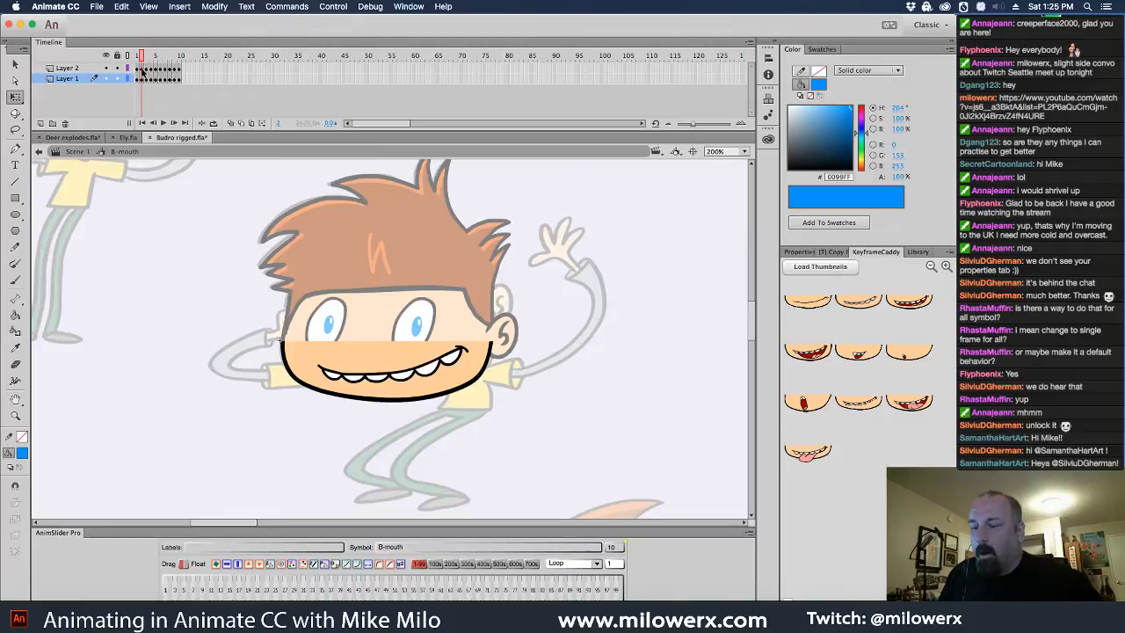
{"action": "left_click", "coordinate": [144, 79]}
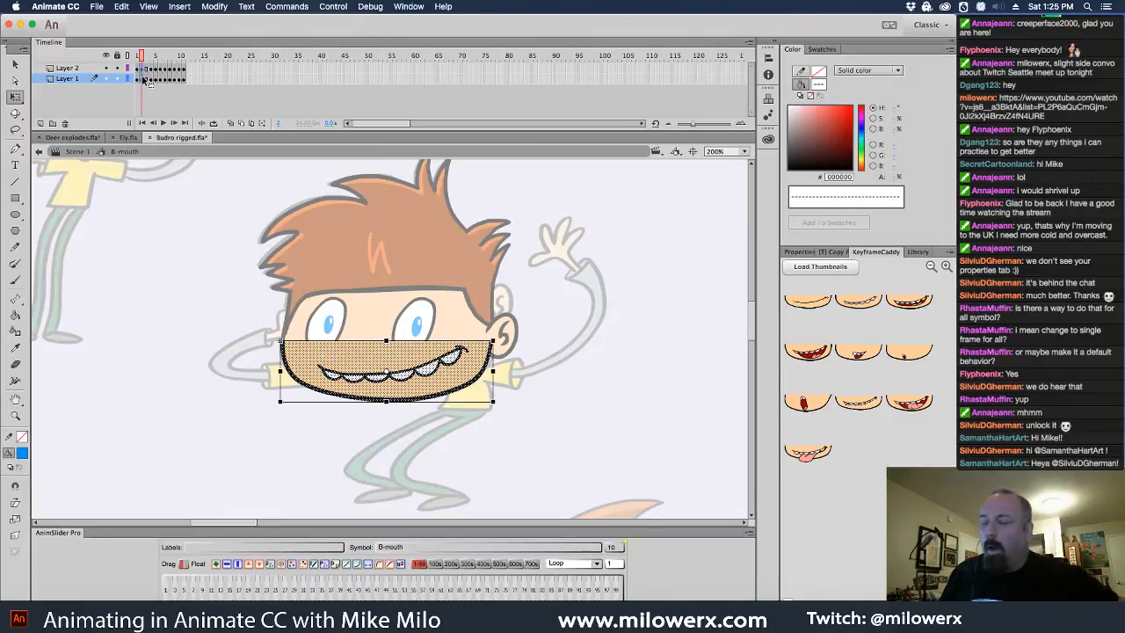
{"action": "left_click", "coordinate": [146, 79]}
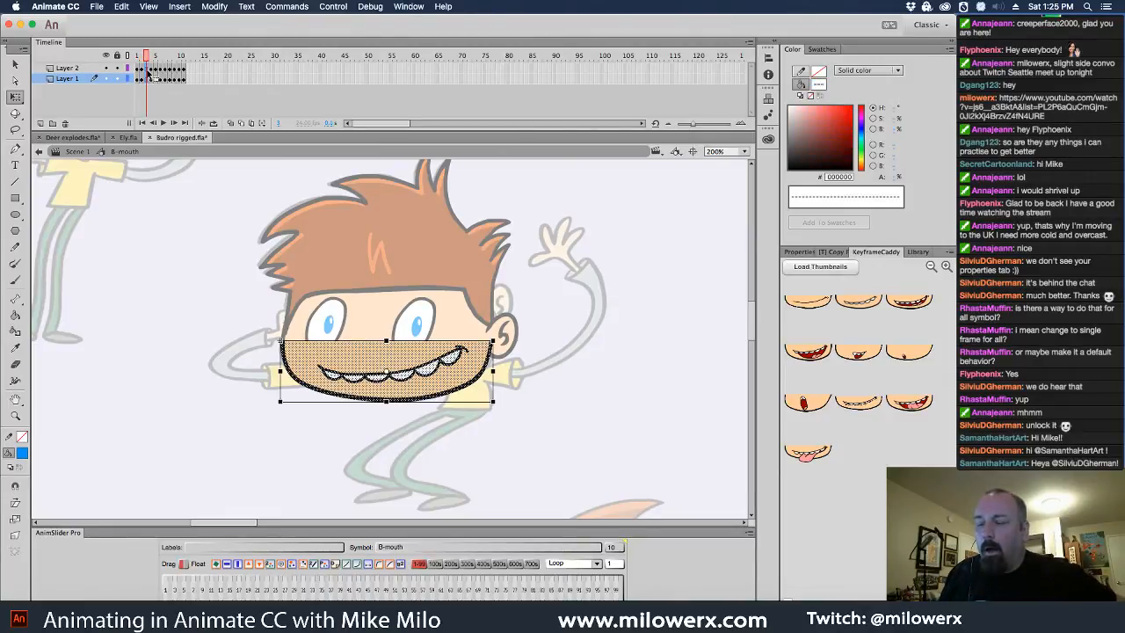
{"action": "left_click", "coordinate": [147, 69]}
{"action": "key", "text": "Delete"}
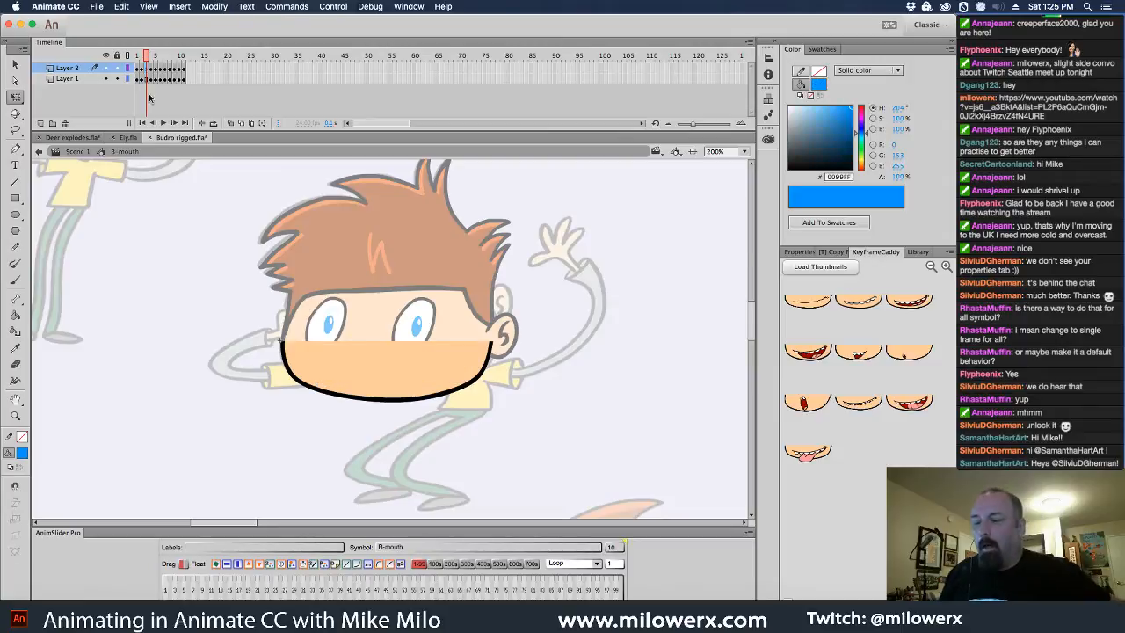
- Turn on onion skinning and brush the smile's upper and lower lip lines in black (#000000) on Layer 2, frame 3
{"action": "left_click", "coordinate": [397, 312]}
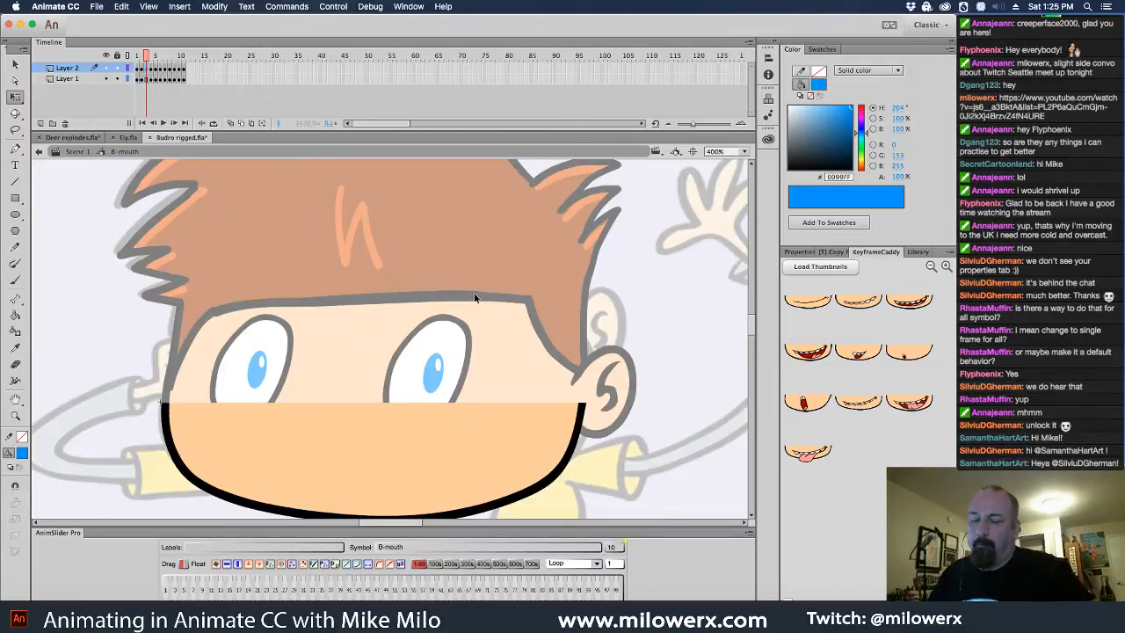
{"action": "left_click", "coordinate": [231, 123]}
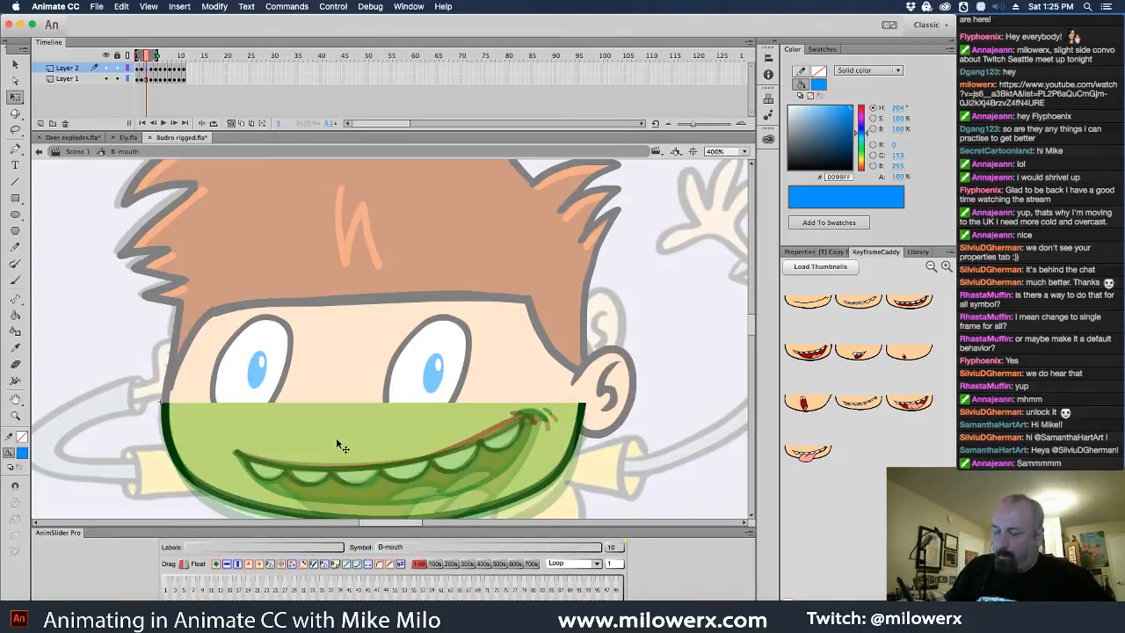
{"action": "scroll", "coordinate": [343, 446], "scroll_direction": "down", "scroll_amount": 3}
{"action": "left_click", "coordinate": [22, 453]}
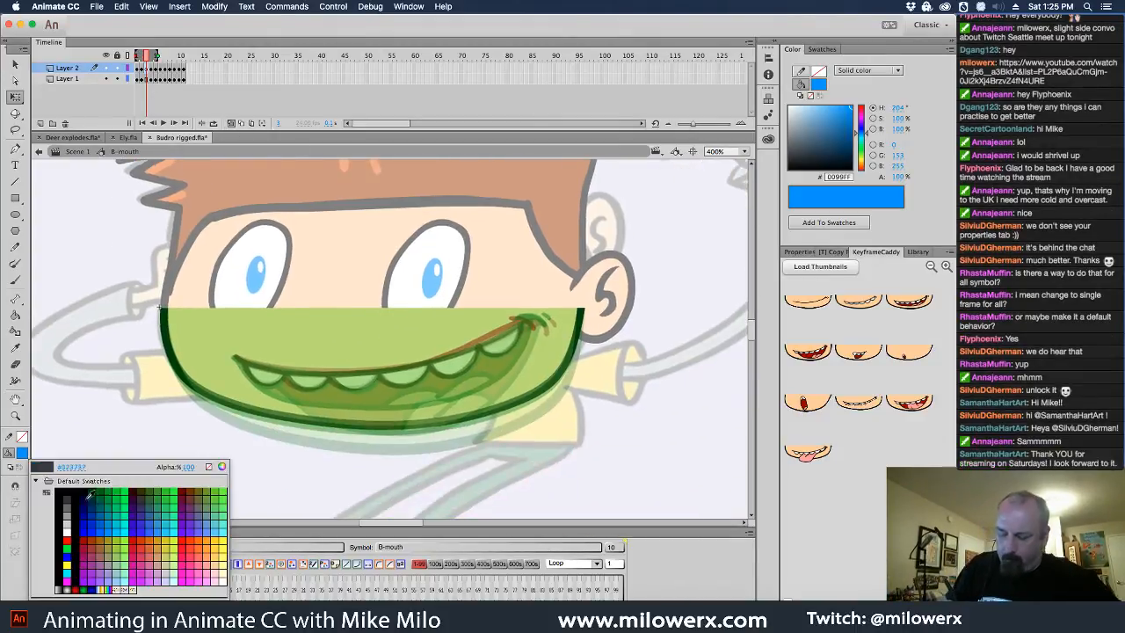
{"action": "left_click", "coordinate": [66, 495]}
{"action": "key", "text": "b"}
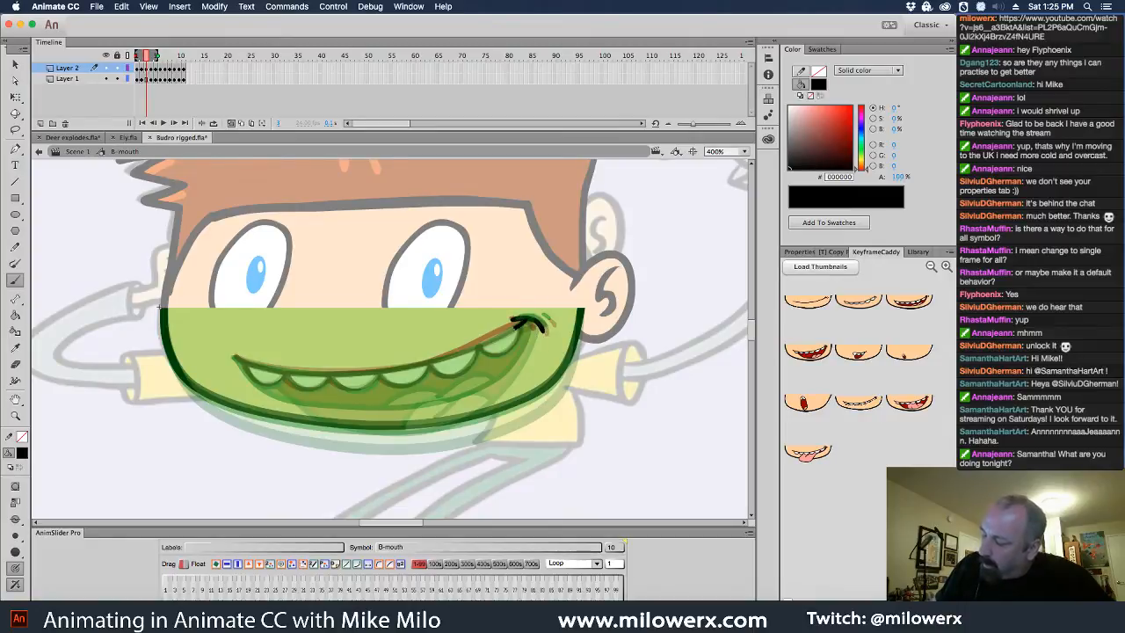
{"action": "mouse_move", "coordinate": [443, 356]}
{"action": "left_mouse_down"}
{"action": "mouse_move", "coordinate": [328, 371]}
{"action": "mouse_move", "coordinate": [233, 355]}
{"action": "left_mouse_up"}
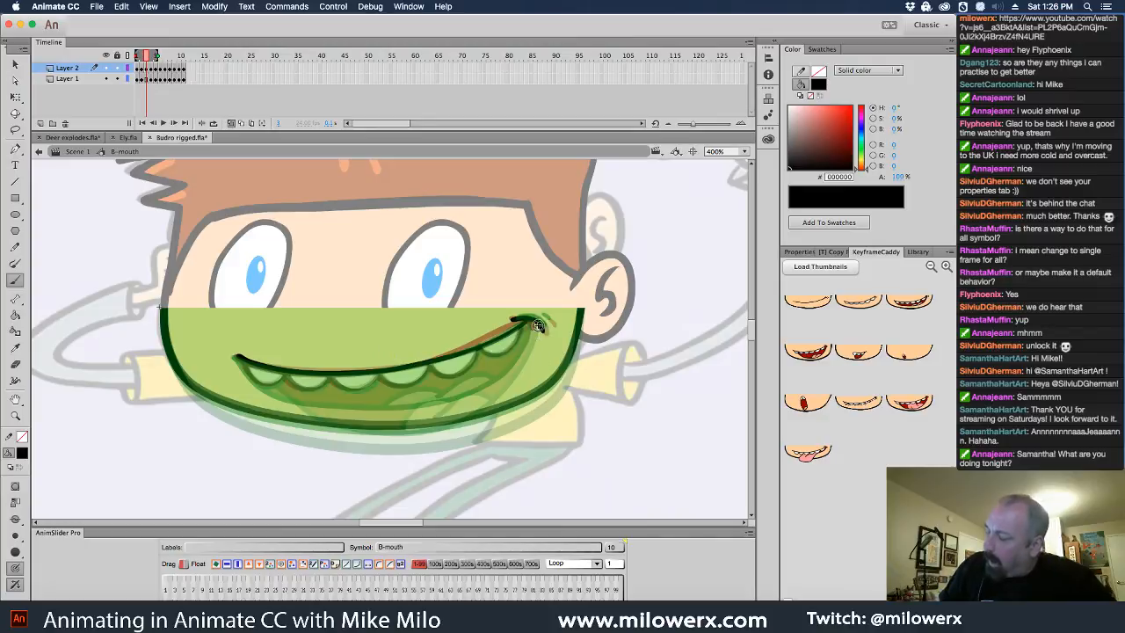
{"action": "mouse_move", "coordinate": [538, 344]}
{"action": "left_mouse_down"}
{"action": "mouse_move", "coordinate": [510, 381]}
{"action": "mouse_move", "coordinate": [418, 403]}
{"action": "mouse_move", "coordinate": [306, 406]}
{"action": "mouse_move", "coordinate": [257, 393]}
{"action": "left_mouse_up"}
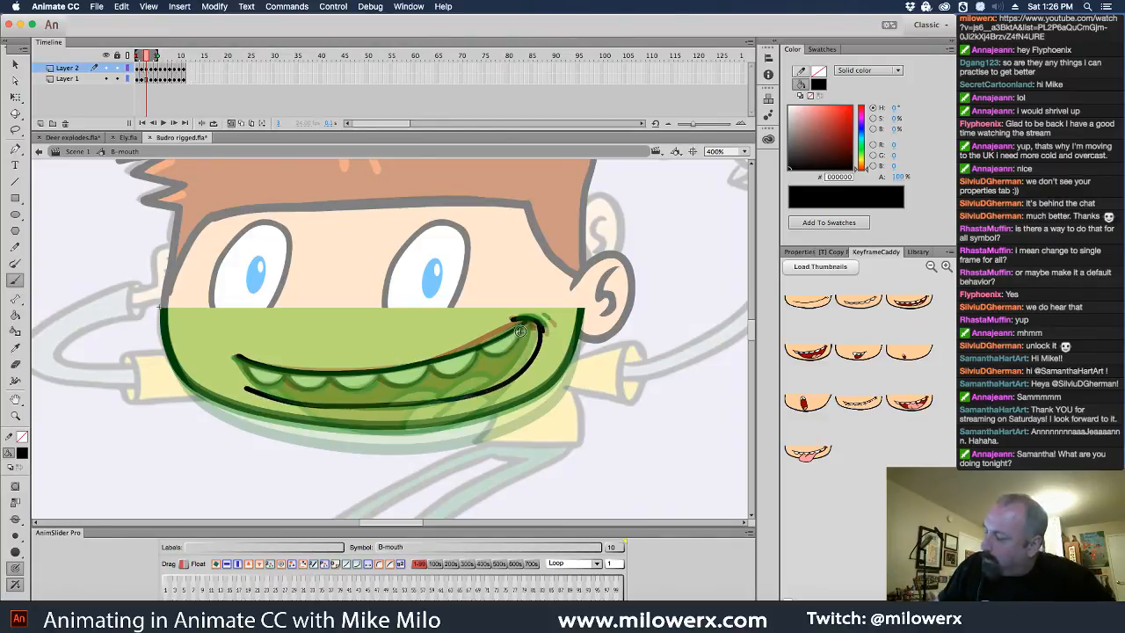
- Brush black outlines for the upper and lower rows of teeth inside the smile, undoing stray strokes
{"action": "mouse_move", "coordinate": [482, 352]}
{"action": "left_mouse_down"}
{"action": "mouse_move", "coordinate": [446, 375]}
{"action": "mouse_move", "coordinate": [431, 366]}
{"action": "mouse_move", "coordinate": [394, 388]}
{"action": "mouse_move", "coordinate": [379, 372]}
{"action": "mouse_move", "coordinate": [330, 375]}
{"action": "left_mouse_up"}
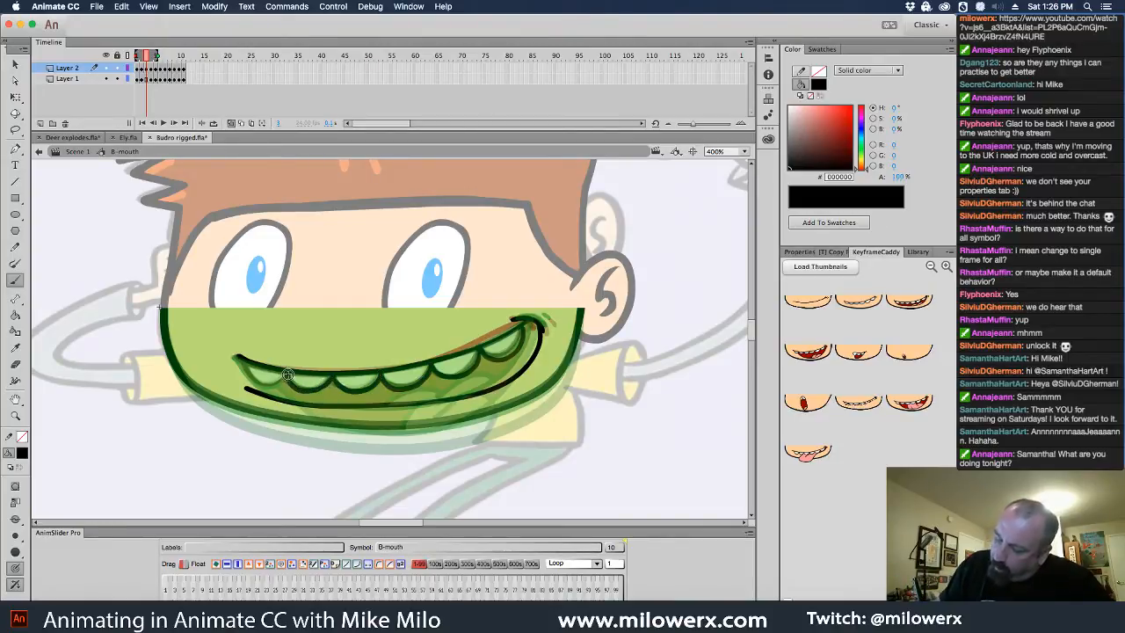
{"action": "left_click_drag", "start_coordinate": [272, 383], "coordinate": [247, 367]}
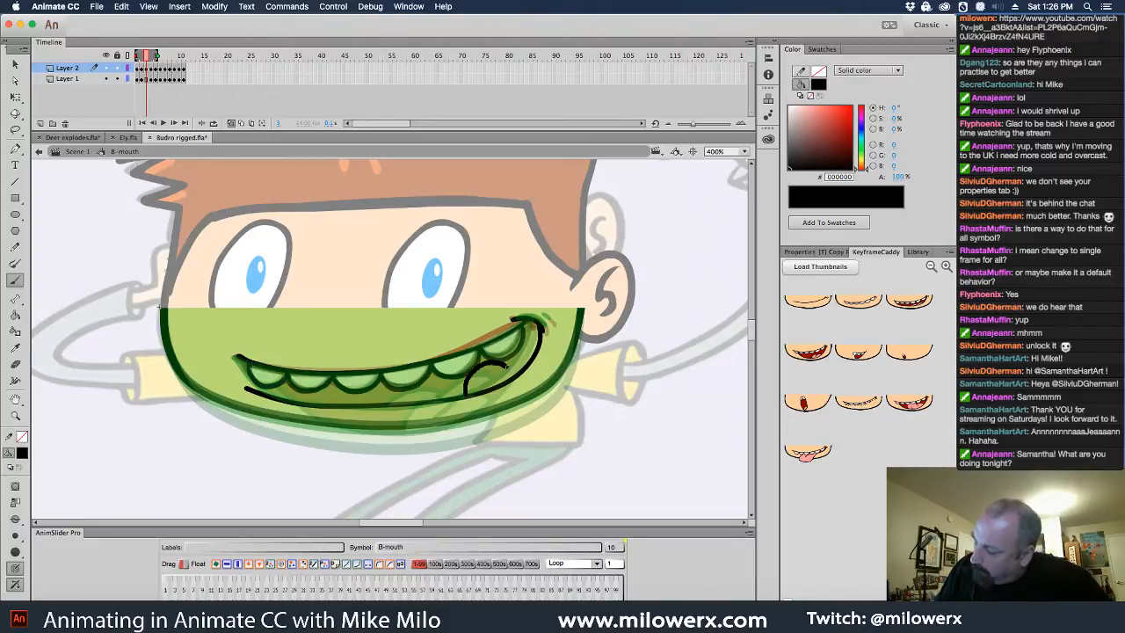
{"action": "key", "text": "ctrl+z"}
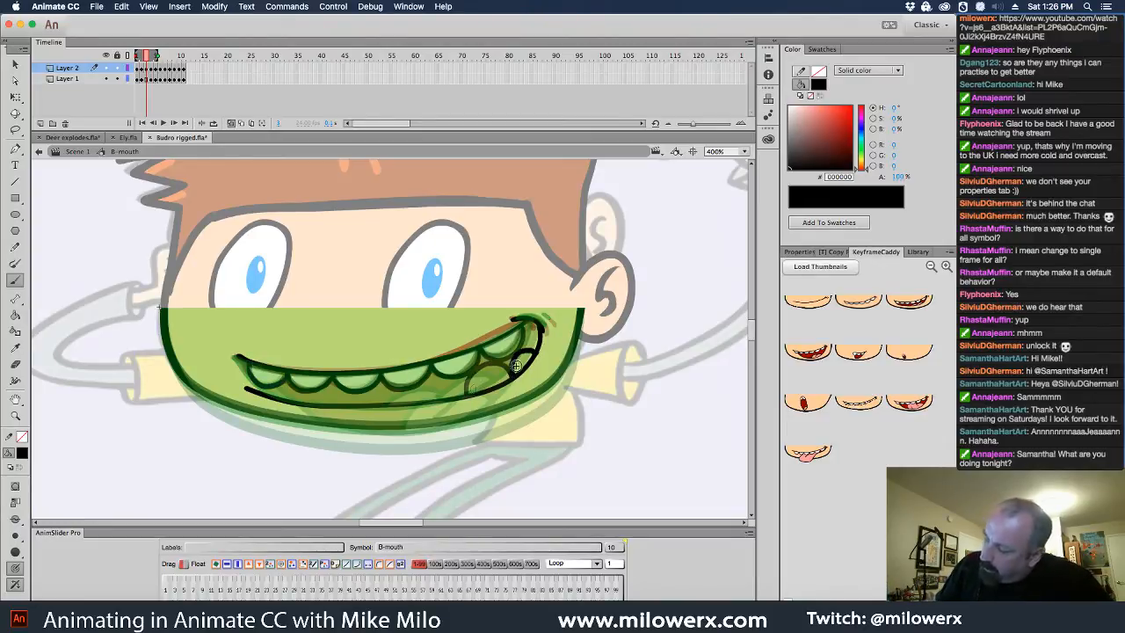
{"action": "left_click_drag", "start_coordinate": [527, 351], "coordinate": [464, 392]}
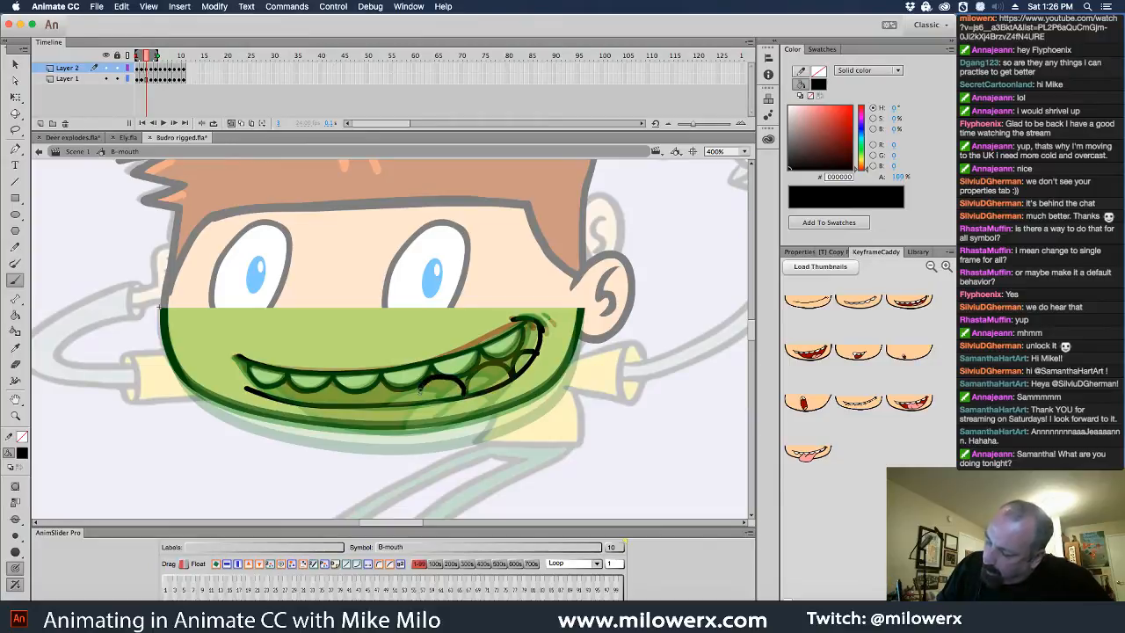
{"action": "key", "text": "ctrl+z"}
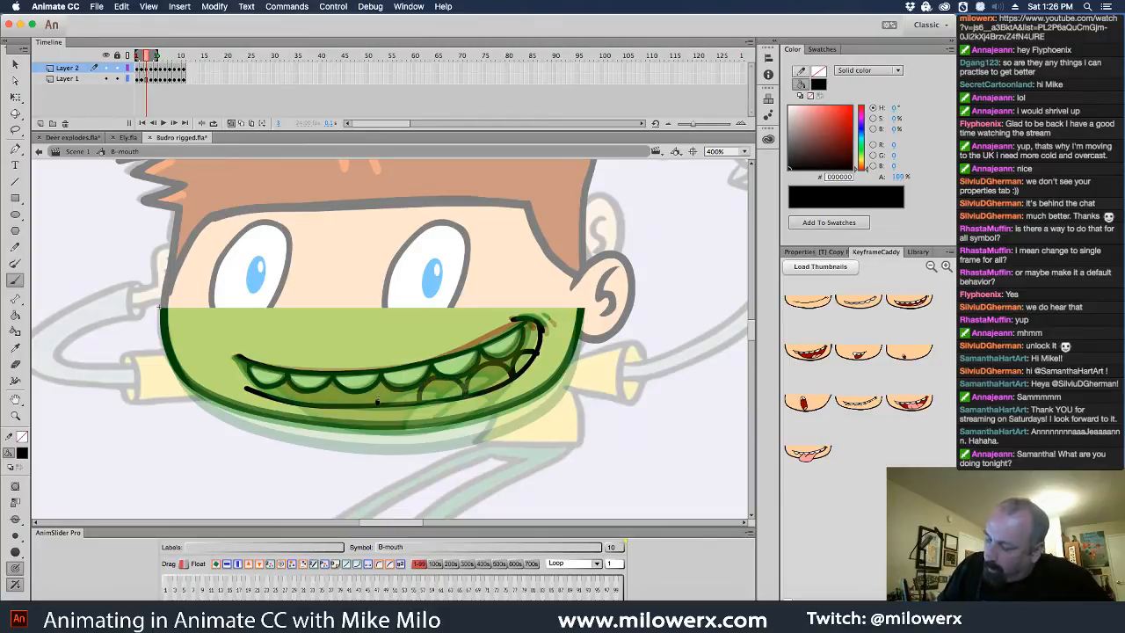
{"action": "key", "text": "super+z"}
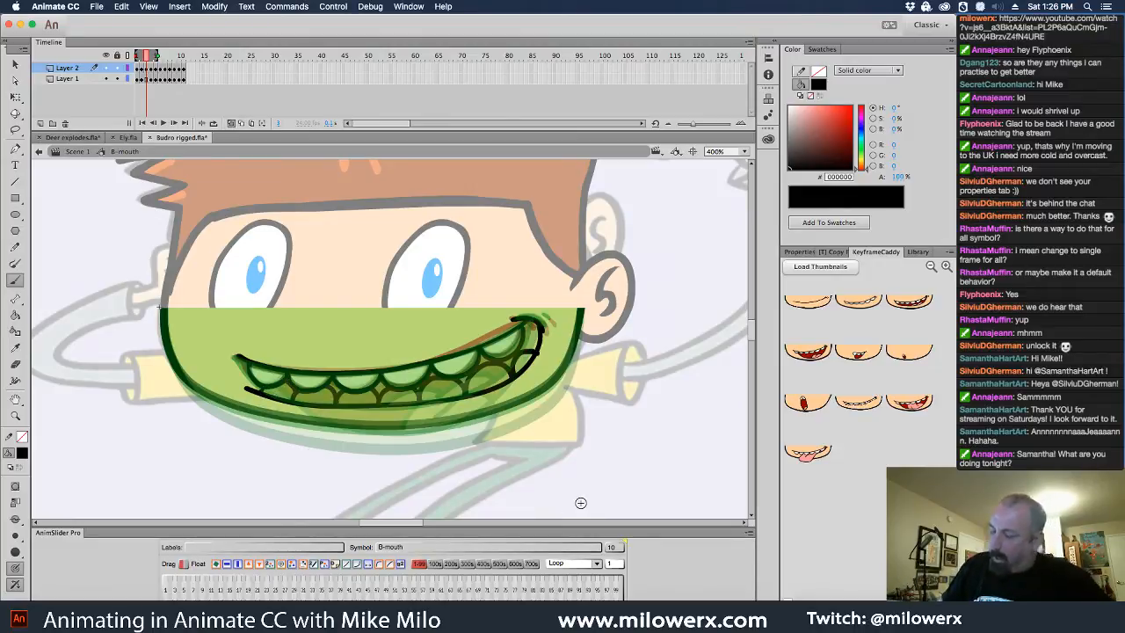
- Brush the crease strokes at the raised corner of the smile and turn off onion skinning
{"action": "left_click_drag", "start_coordinate": [538, 323], "coordinate": [546, 337]}
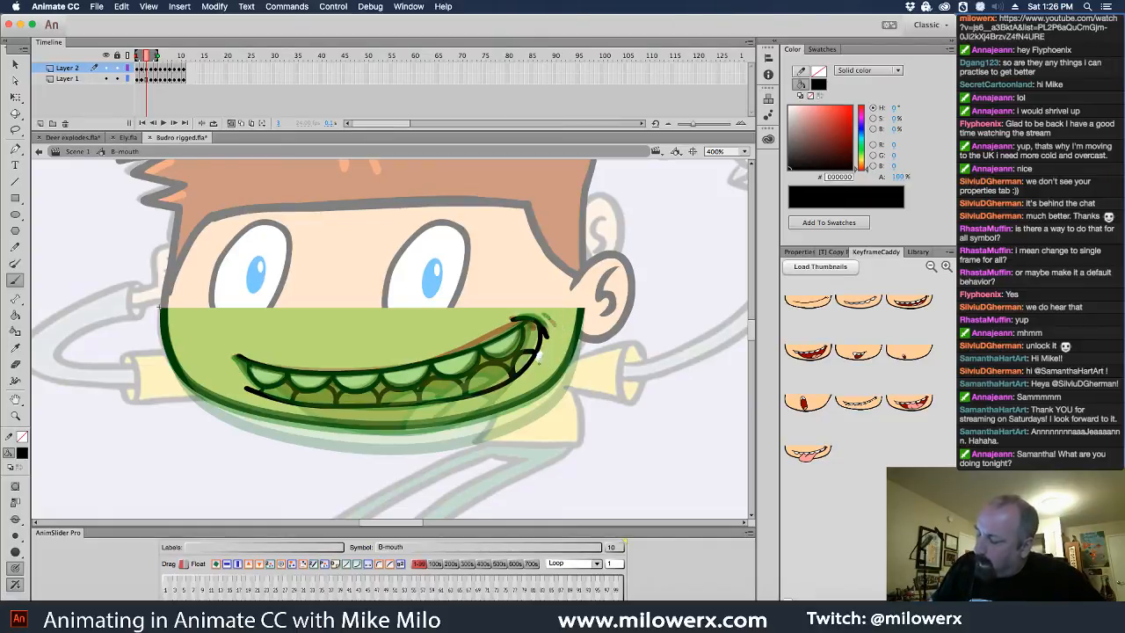
{"action": "left_click_drag", "start_coordinate": [550, 318], "coordinate": [556, 340]}
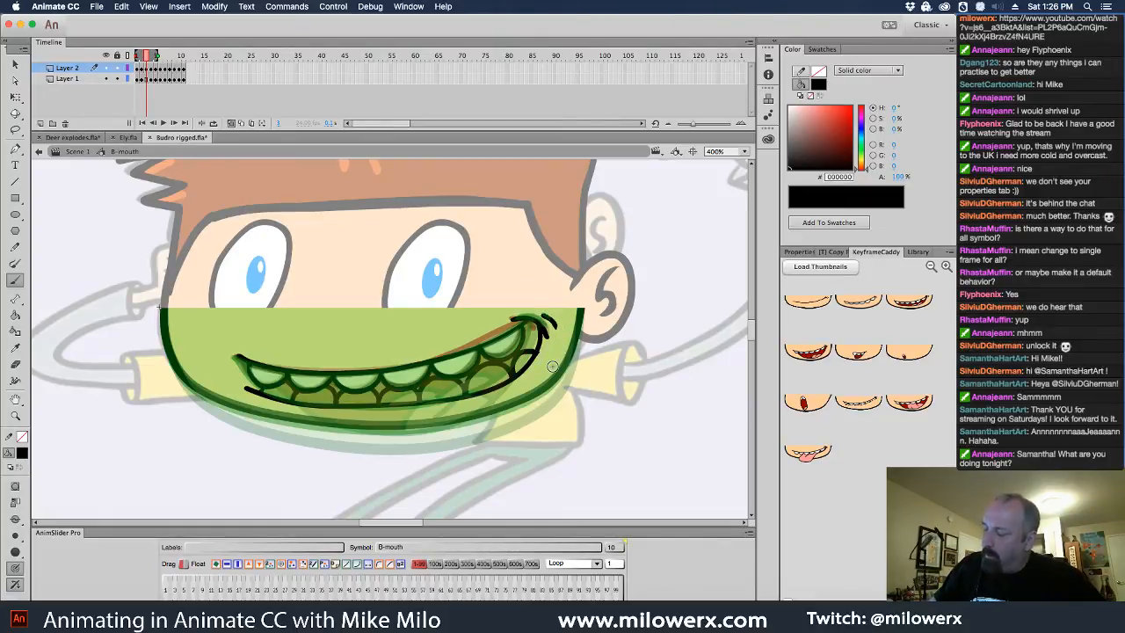
{"action": "left_click", "coordinate": [230, 123]}
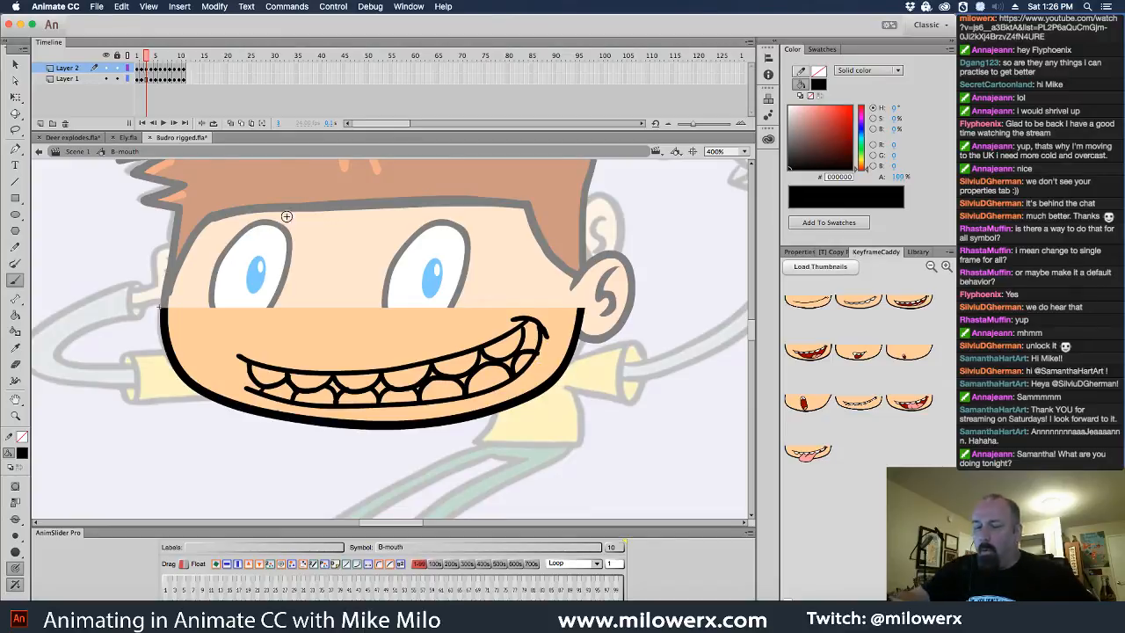
- Lock Layer 1 and fill the upper row of teeth with white (#FFFFFF) using the Paint Bucket
{"action": "left_click", "coordinate": [118, 79]}
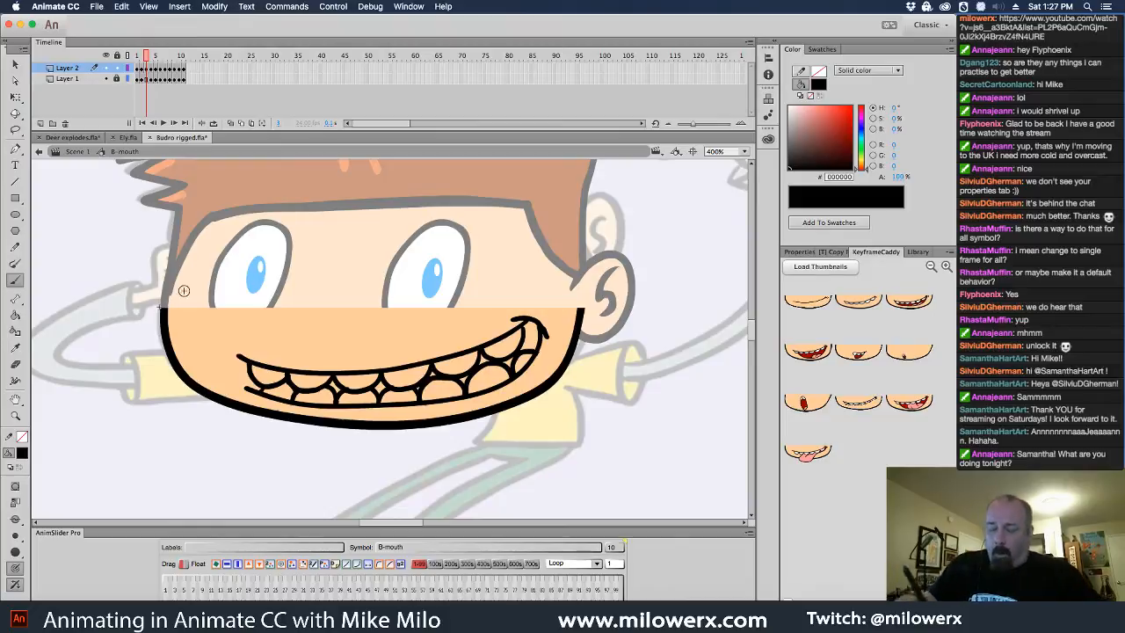
{"action": "left_click", "coordinate": [22, 452]}
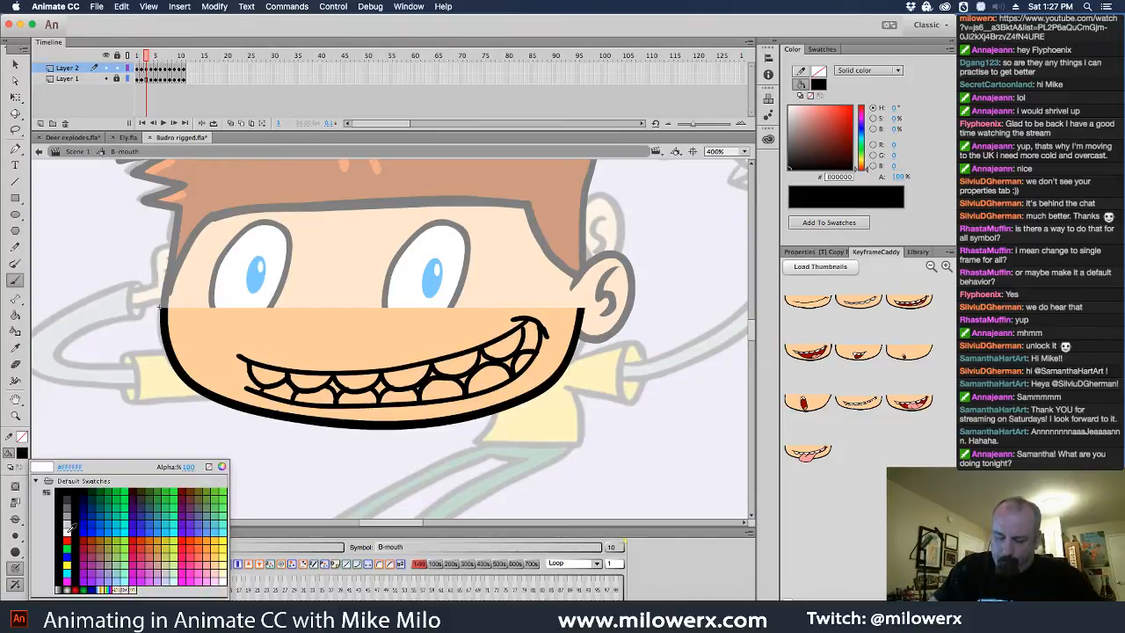
{"action": "left_click", "coordinate": [67, 527]}
{"action": "left_click", "coordinate": [15, 314]}
{"action": "left_click", "coordinate": [268, 380]}
{"action": "left_click", "coordinate": [308, 384]}
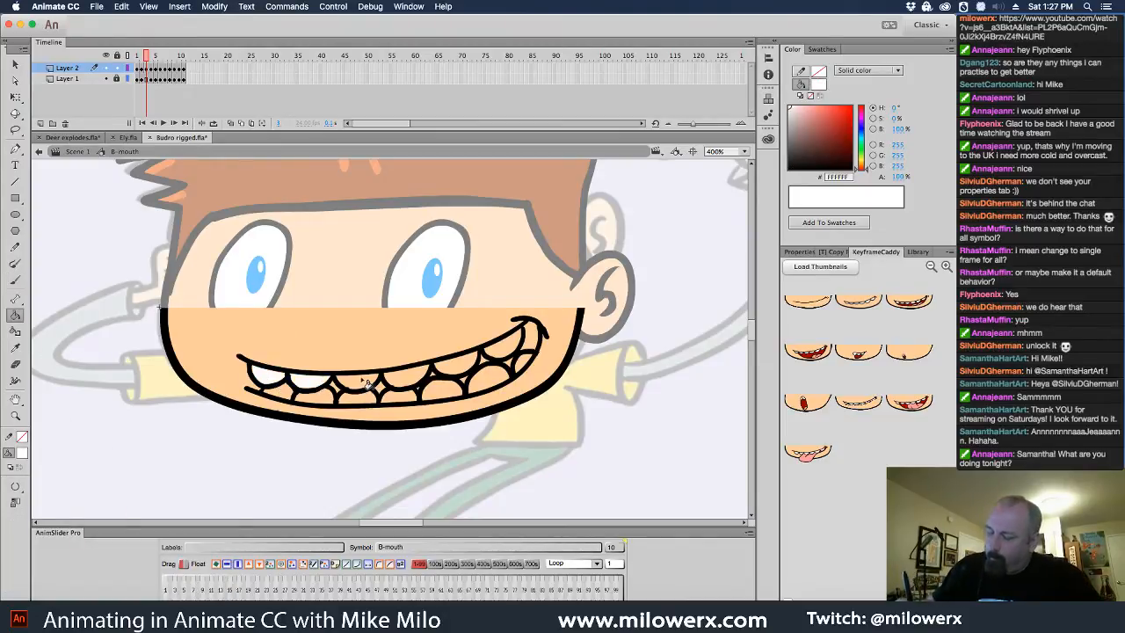
{"action": "left_click", "coordinate": [350, 385]}
{"action": "left_click", "coordinate": [389, 383]}
{"action": "left_click", "coordinate": [427, 380]}
{"action": "left_click", "coordinate": [462, 372]}
{"action": "left_click", "coordinate": [495, 362]}
{"action": "left_click", "coordinate": [521, 349]}
- Fill every tooth in the lower row with white, undoing the misplaced fills near the raised corner of the smile
{"action": "left_click", "coordinate": [526, 363]}
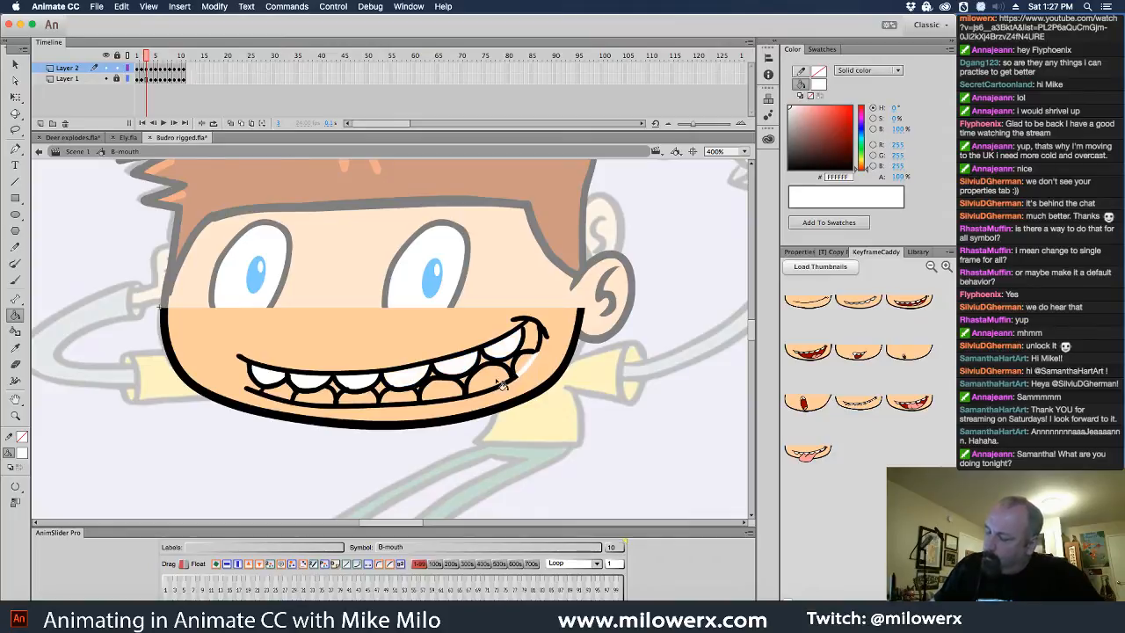
{"action": "left_click", "coordinate": [498, 381]}
{"action": "key", "text": "super+z"}
{"action": "key", "text": "super+z"}
{"action": "left_click", "coordinate": [526, 363]}
{"action": "left_click", "coordinate": [496, 380]}
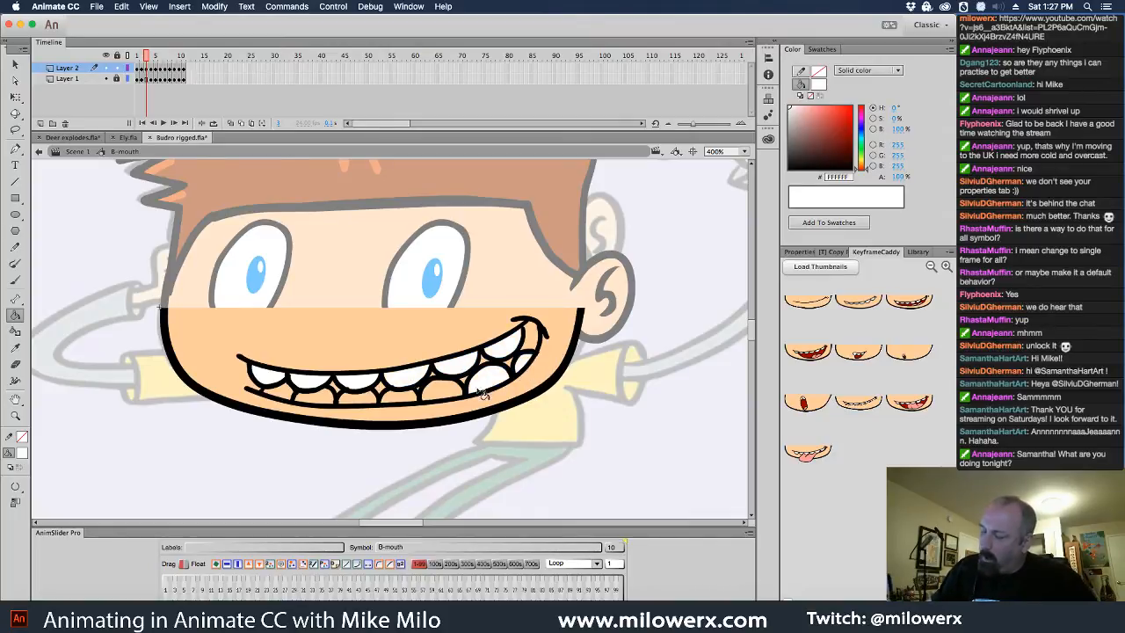
{"action": "left_click", "coordinate": [457, 392]}
{"action": "left_click", "coordinate": [418, 400]}
{"action": "left_click", "coordinate": [387, 402]}
{"action": "left_click", "coordinate": [357, 407]}
{"action": "left_click", "coordinate": [327, 403]}
{"action": "left_click", "coordinate": [307, 400]}
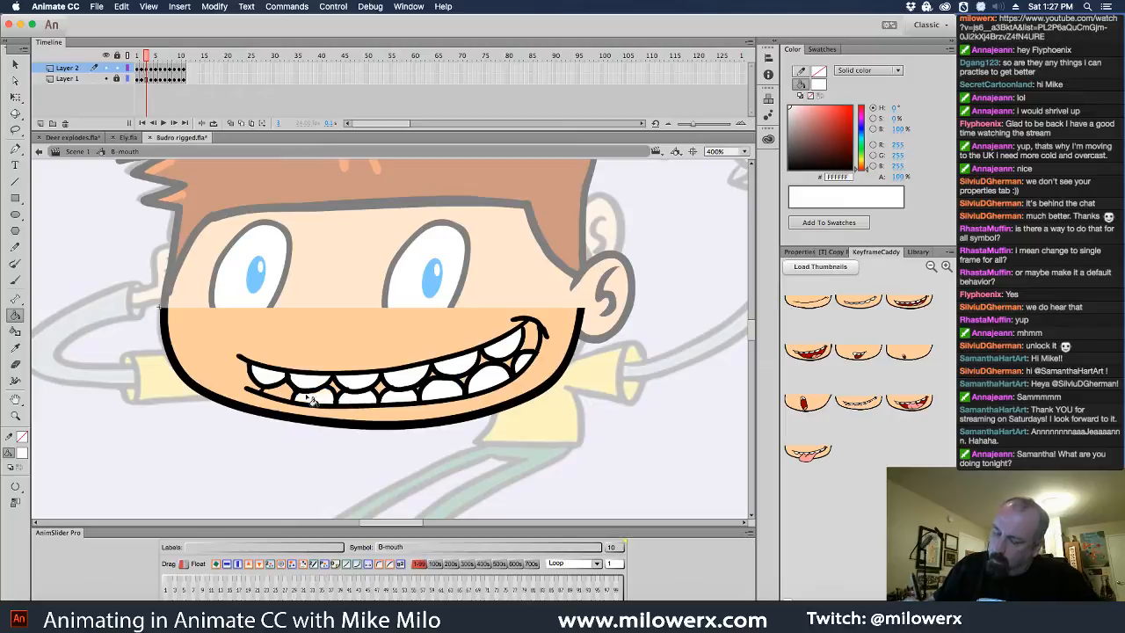
{"action": "left_click", "coordinate": [287, 397]}
{"action": "left_click", "coordinate": [269, 392]}
- Switch to the Brush tool and set its fill color to black (#000000) for close-up work on the mouth lines
{"action": "left_click", "coordinate": [21, 283]}
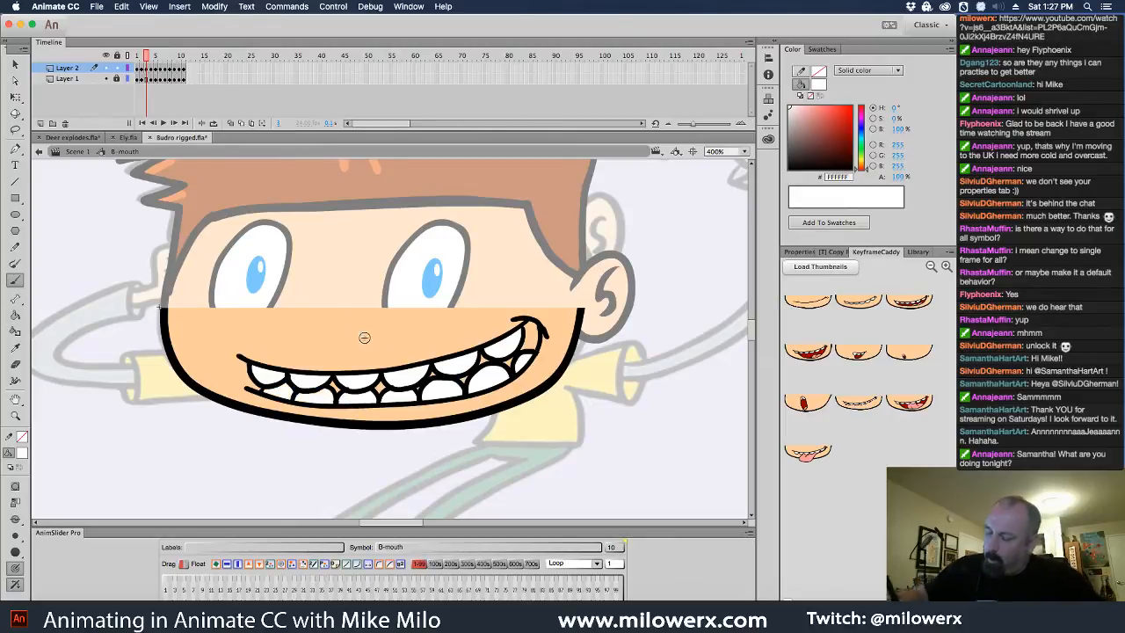
{"action": "key", "text": "super+equal"}
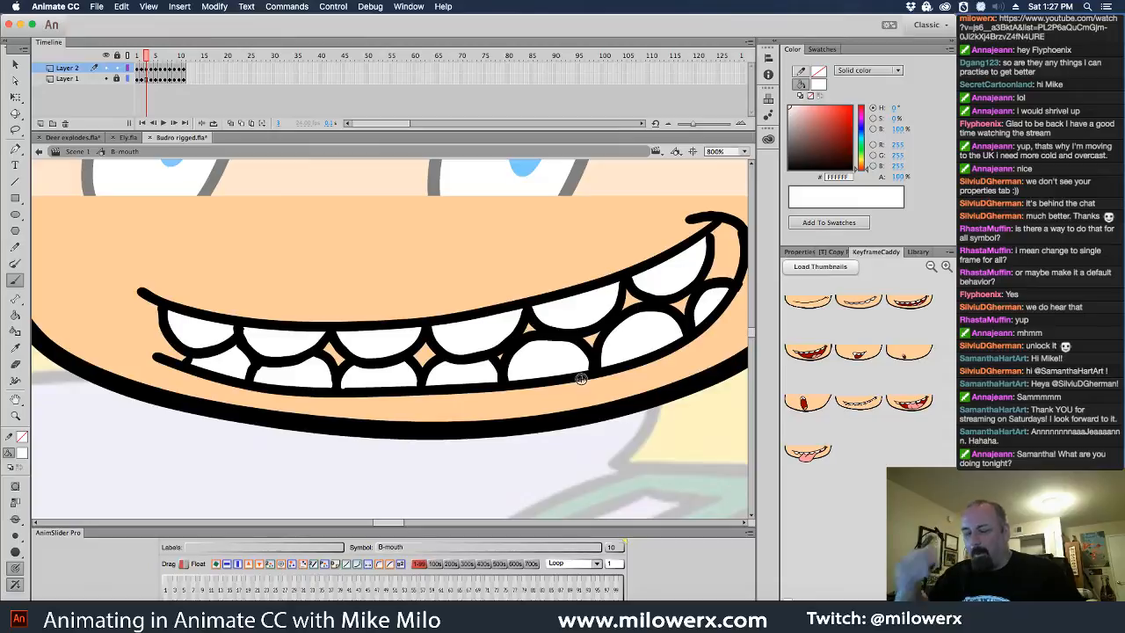
{"action": "left_click", "coordinate": [22, 453]}
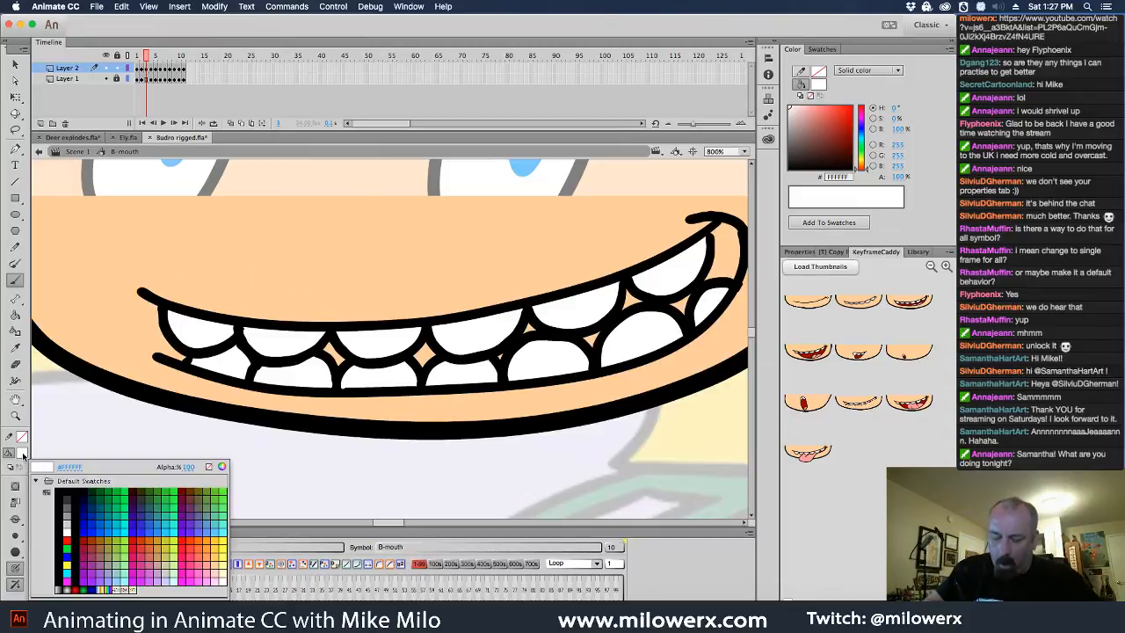
{"action": "left_click", "coordinate": [66, 495]}
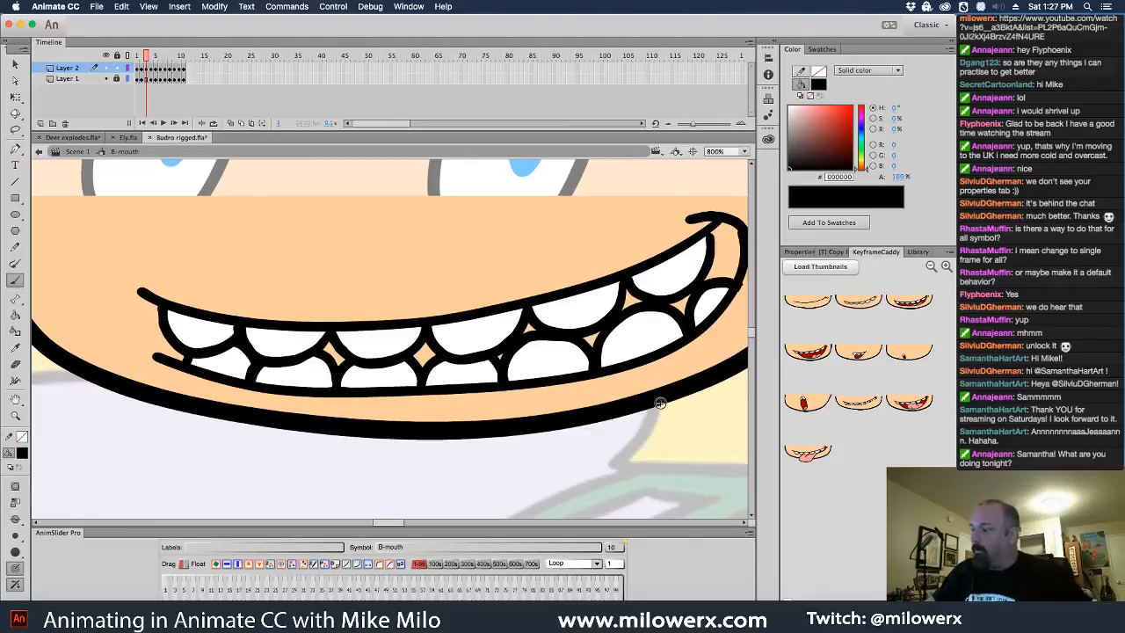
{"action": "mouse_move", "coordinate": [705, 224]}
{"action": "left_mouse_down"}
{"action": "mouse_move", "coordinate": [627, 264]}
{"action": "mouse_move", "coordinate": [664, 325]}
{"action": "left_mouse_up"}
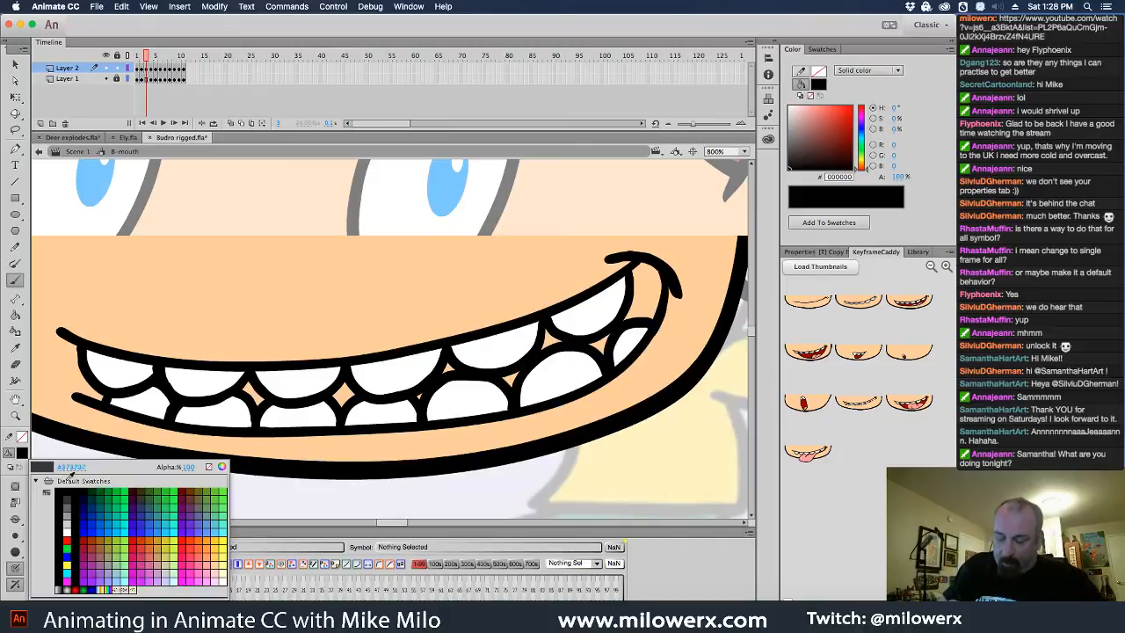
- Fill the gaps between the teeth and the open area at the smile's raised corner with dark red (#990000)
{"action": "left_click", "coordinate": [22, 452]}
{"action": "left_click", "coordinate": [86, 533]}
{"action": "key", "text": "k"}
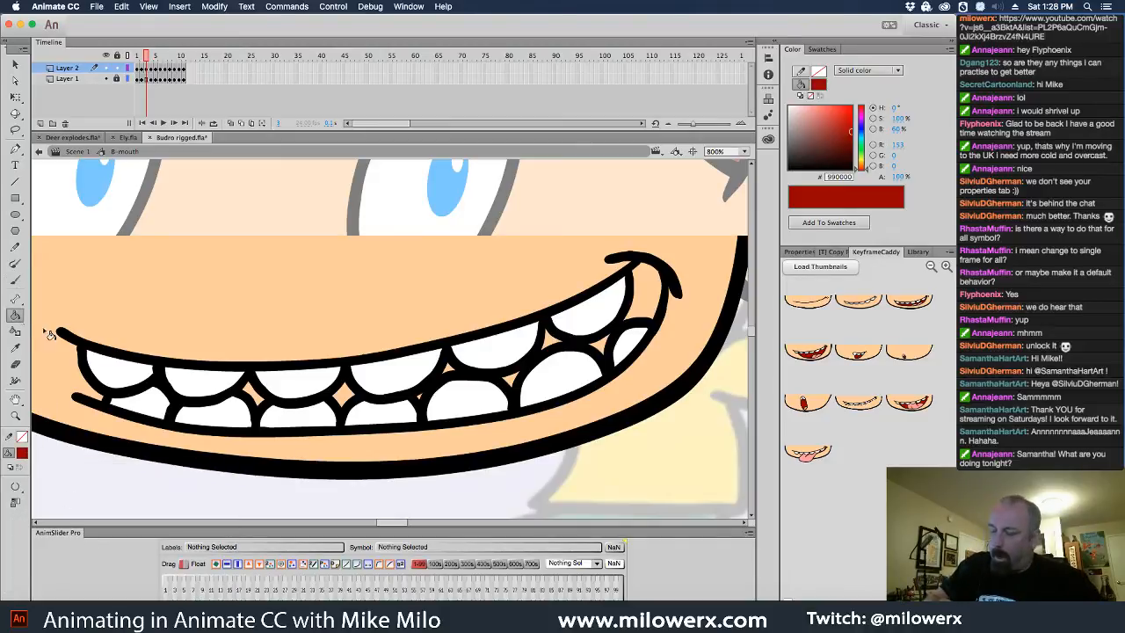
{"action": "left_click", "coordinate": [257, 398]}
{"action": "left_click", "coordinate": [347, 396]}
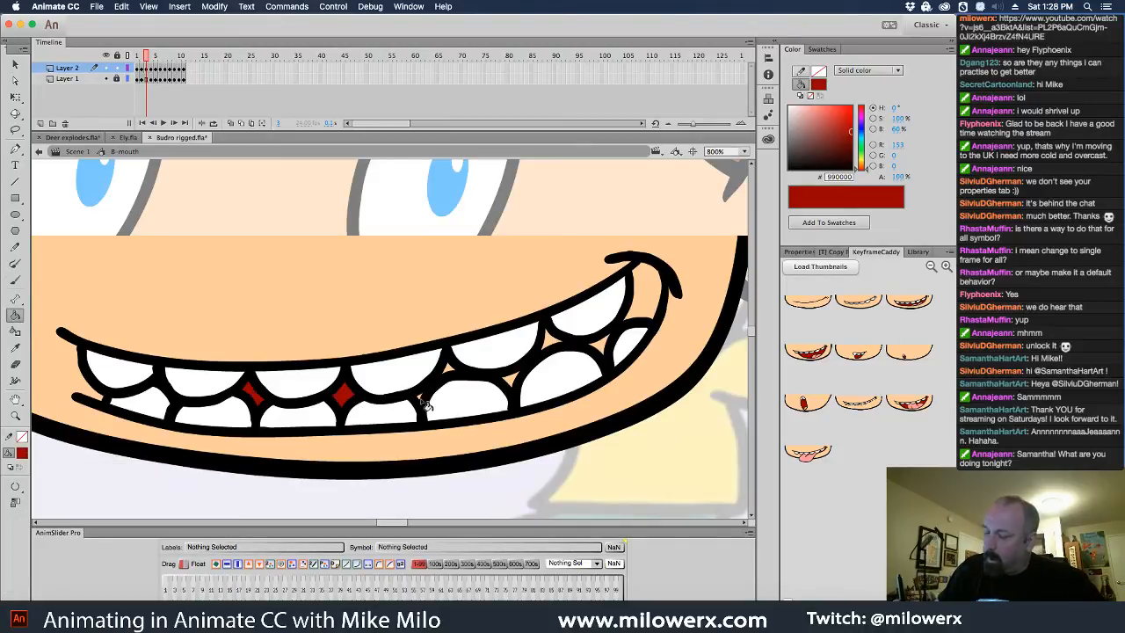
{"action": "left_click", "coordinate": [425, 400]}
{"action": "left_click", "coordinate": [453, 371]}
{"action": "left_click", "coordinate": [519, 385]}
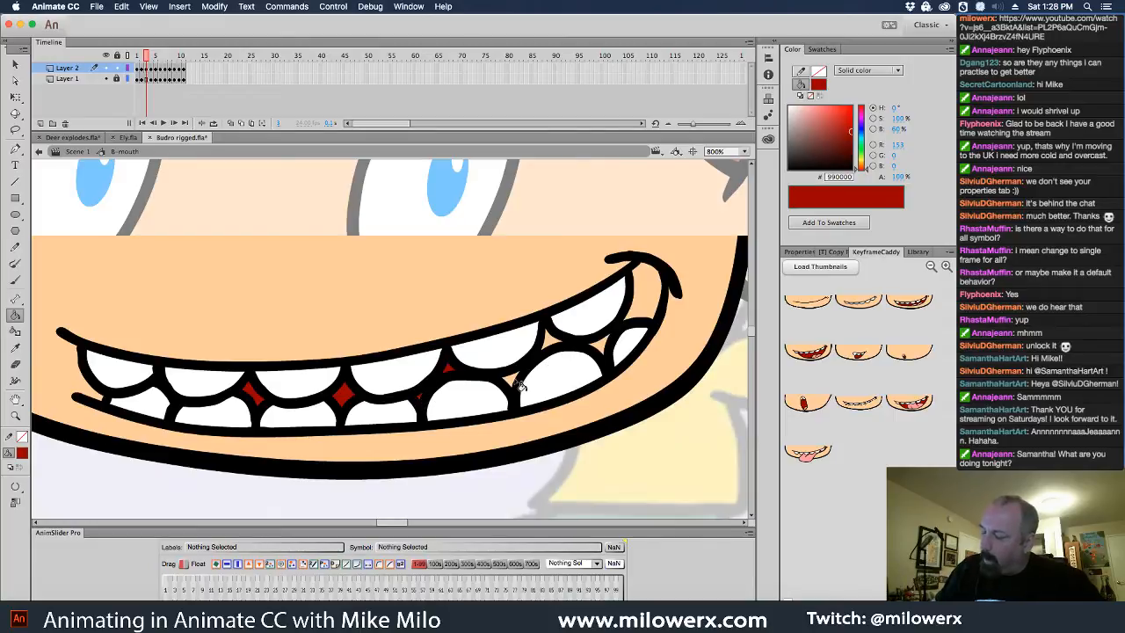
{"action": "left_click", "coordinate": [552, 341]}
{"action": "left_click", "coordinate": [611, 350]}
{"action": "left_click", "coordinate": [650, 294]}
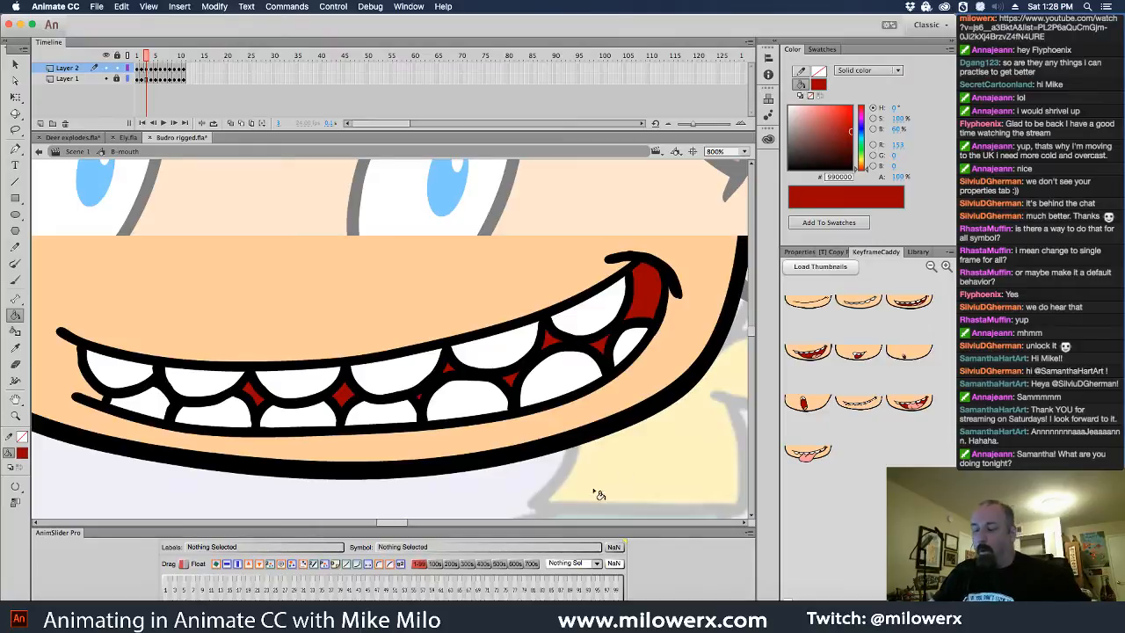
- Brush a small black (#000000) crease line beside the raised corner of the smile
{"action": "left_click", "coordinate": [15, 279]}
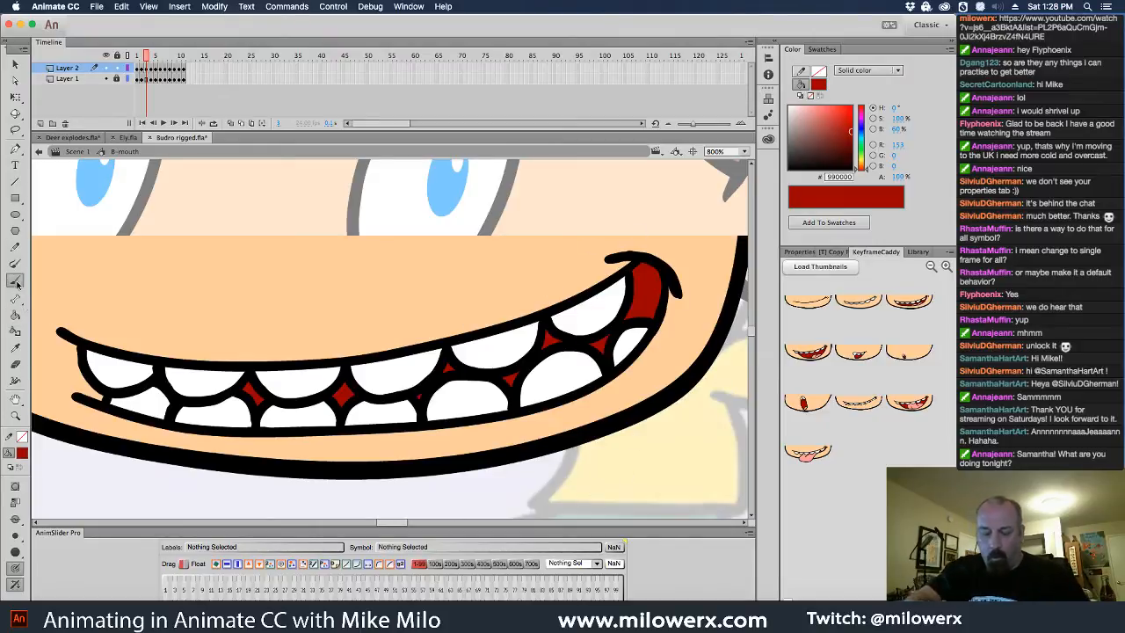
{"action": "left_click", "coordinate": [22, 453]}
{"action": "left_click", "coordinate": [68, 492]}
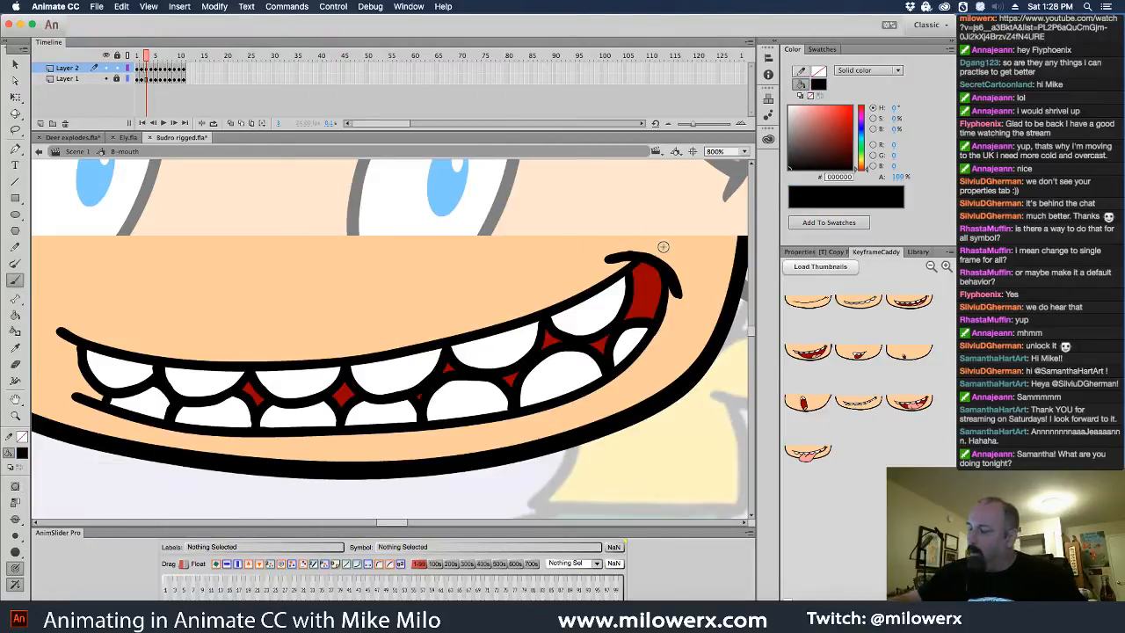
{"action": "left_click_drag", "start_coordinate": [661, 244], "coordinate": [686, 268]}
{"action": "left_click", "coordinate": [671, 310]}
{"action": "left_click_drag", "start_coordinate": [639, 361], "coordinate": [741, 327]}
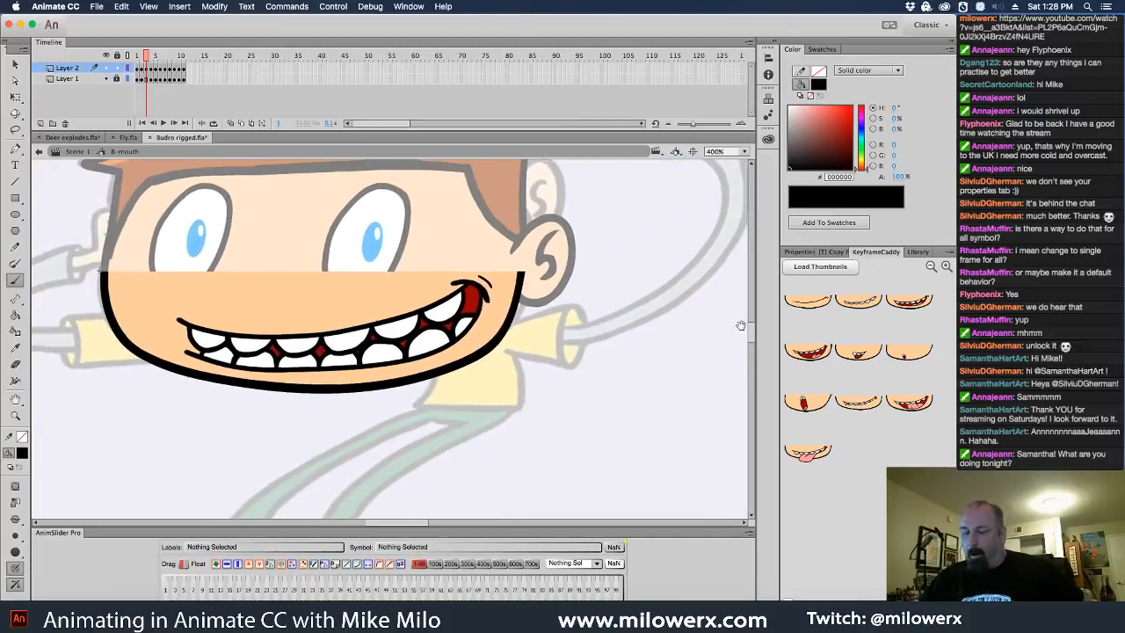
- Unlock Layer 1, stretch the frame 3 jaw shape slightly downward with Free Transform, and compare it with the previous frame's mouth
{"action": "left_click", "coordinate": [146, 80]}
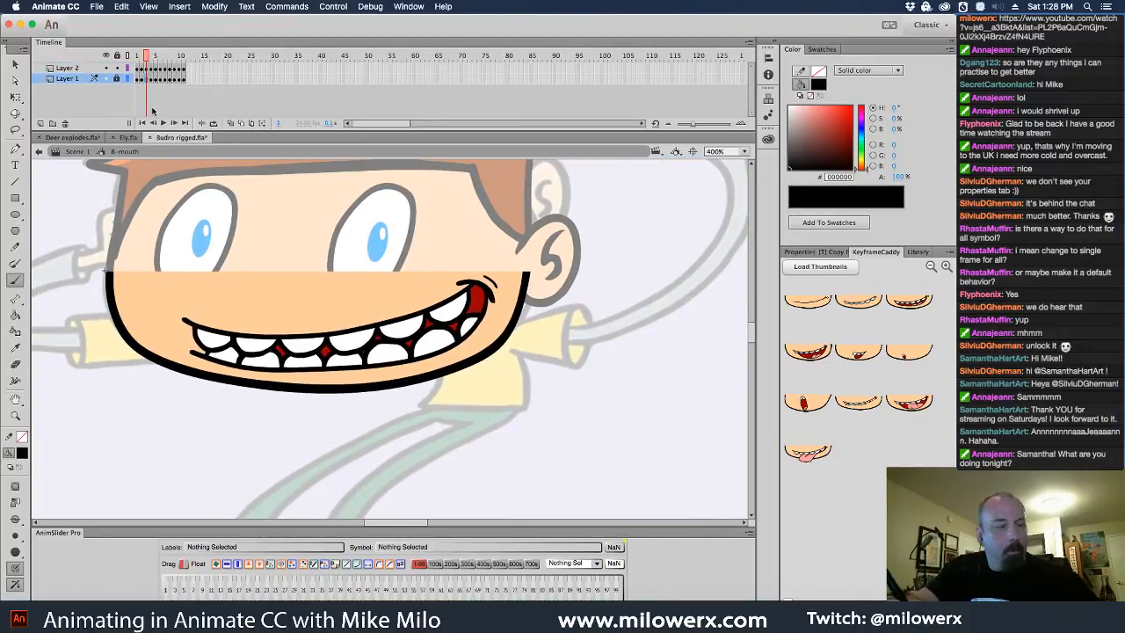
{"action": "key", "text": "q"}
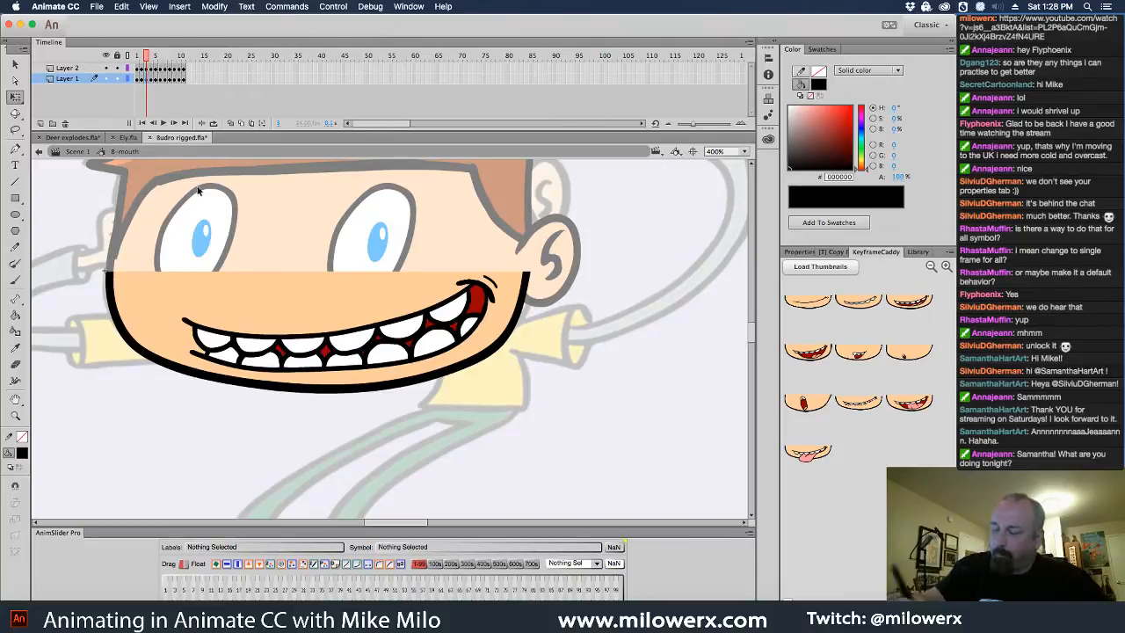
{"action": "left_click", "coordinate": [150, 80]}
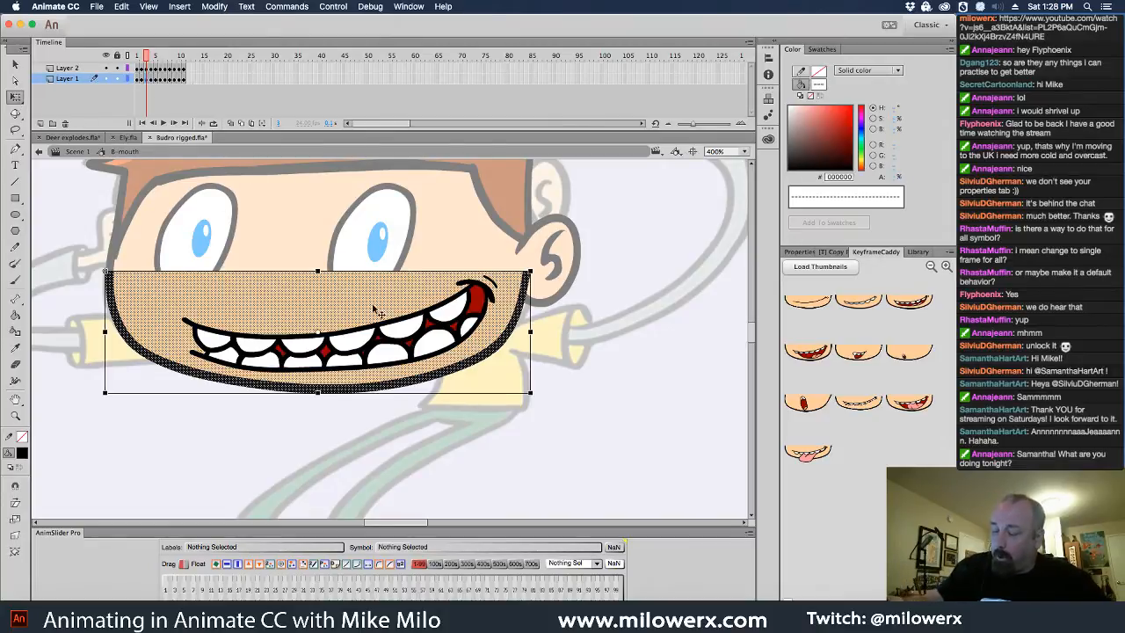
{"action": "left_click_drag", "start_coordinate": [317, 392], "coordinate": [317, 397]}
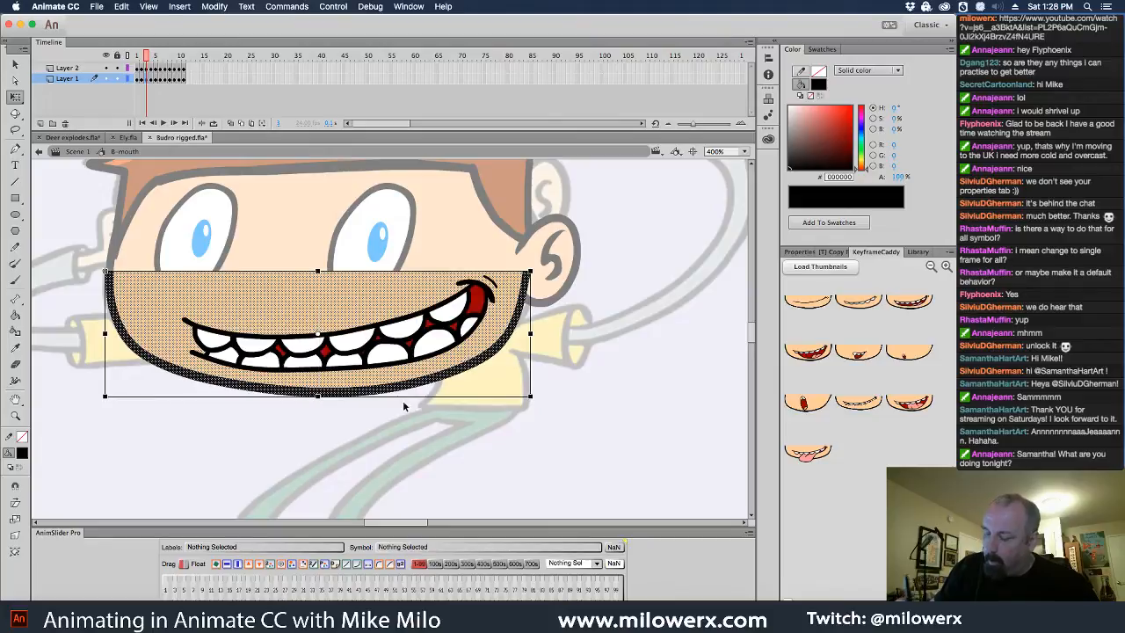
{"action": "left_click", "coordinate": [571, 410]}
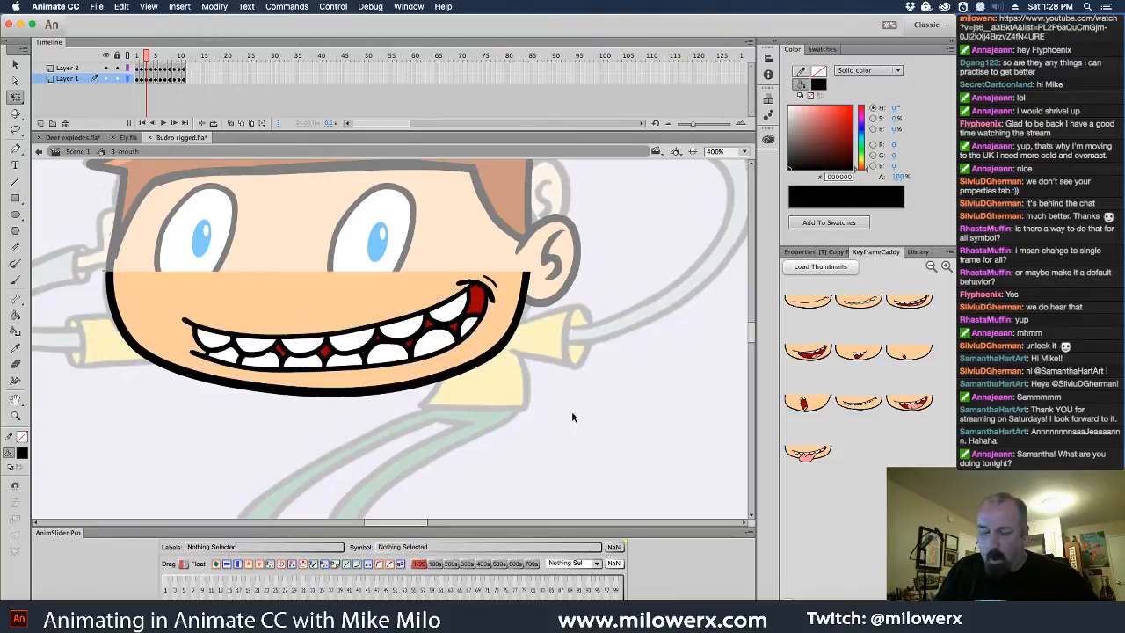
{"action": "key", "text": "comma"}
{"action": "key", "text": "period"}
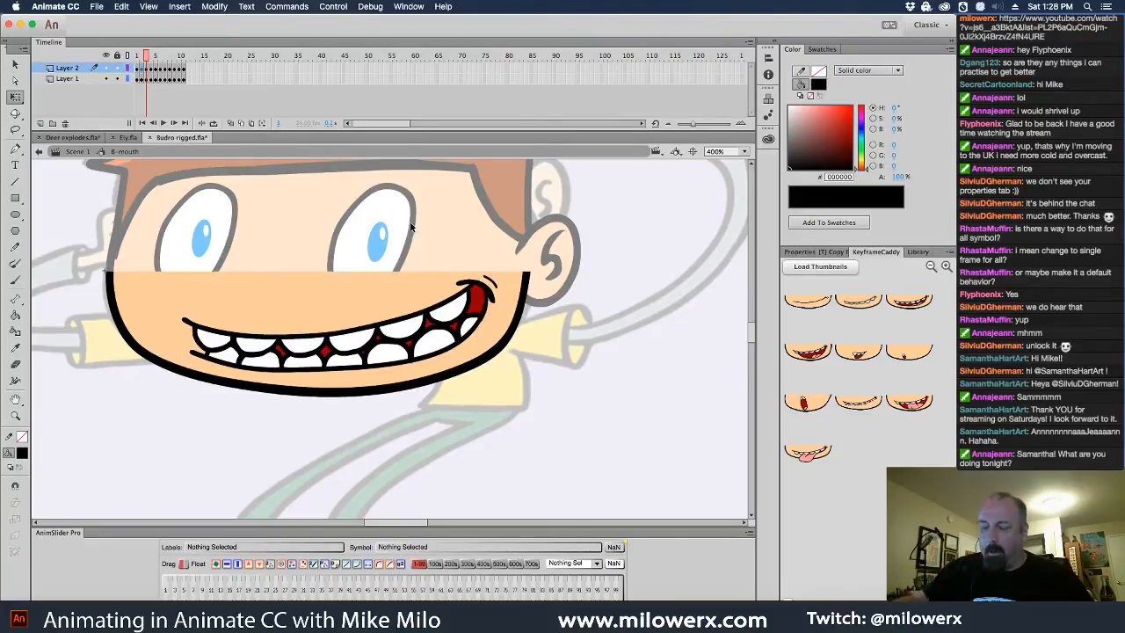
- Return to Scene 1, move to frame 4, reload the B-mouth thumbnails in KeyframeCaddy and enlarge them
{"action": "left_click", "coordinate": [78, 152]}
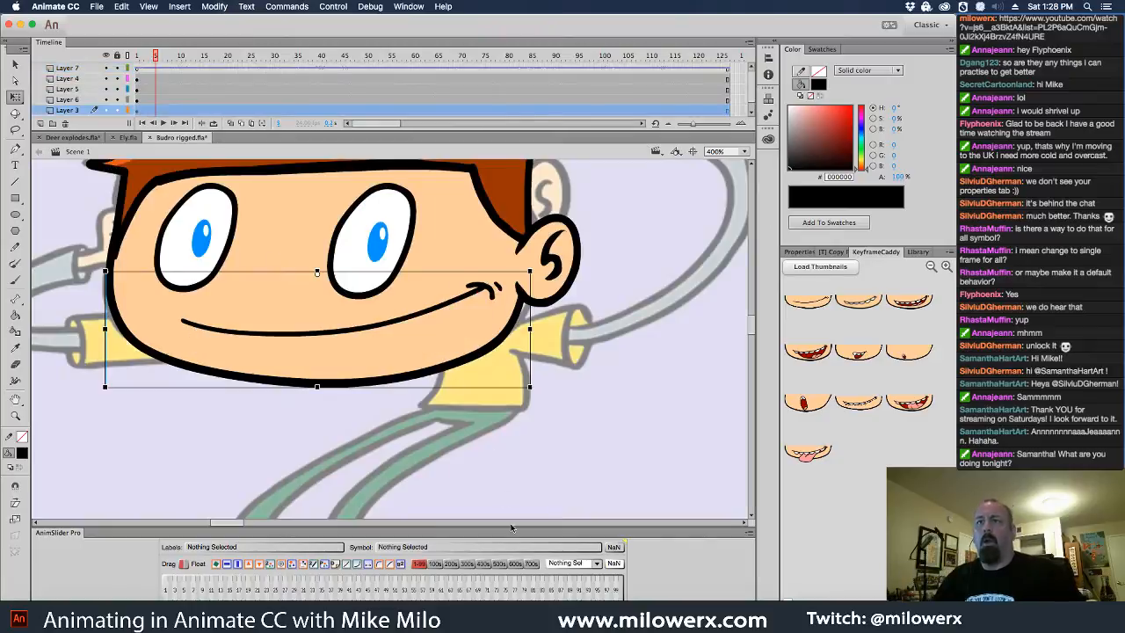
{"action": "left_click", "coordinate": [157, 60]}
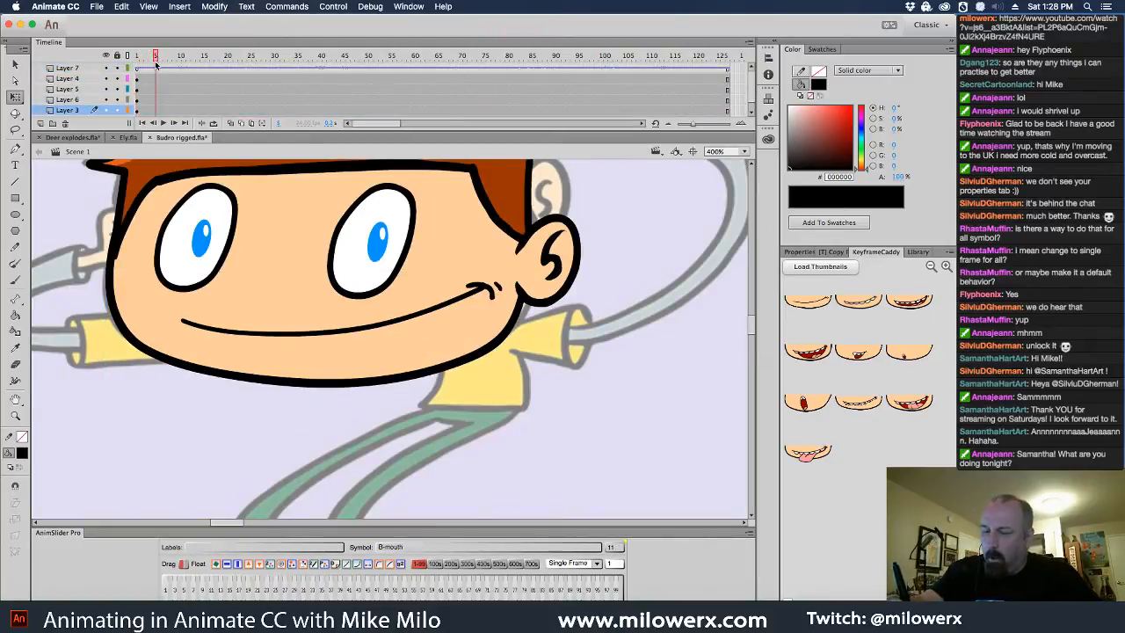
{"action": "mouse_move", "coordinate": [157, 65]}
{"action": "left_mouse_down"}
{"action": "mouse_move", "coordinate": [137, 67]}
{"action": "mouse_move", "coordinate": [152, 70]}
{"action": "left_mouse_up"}
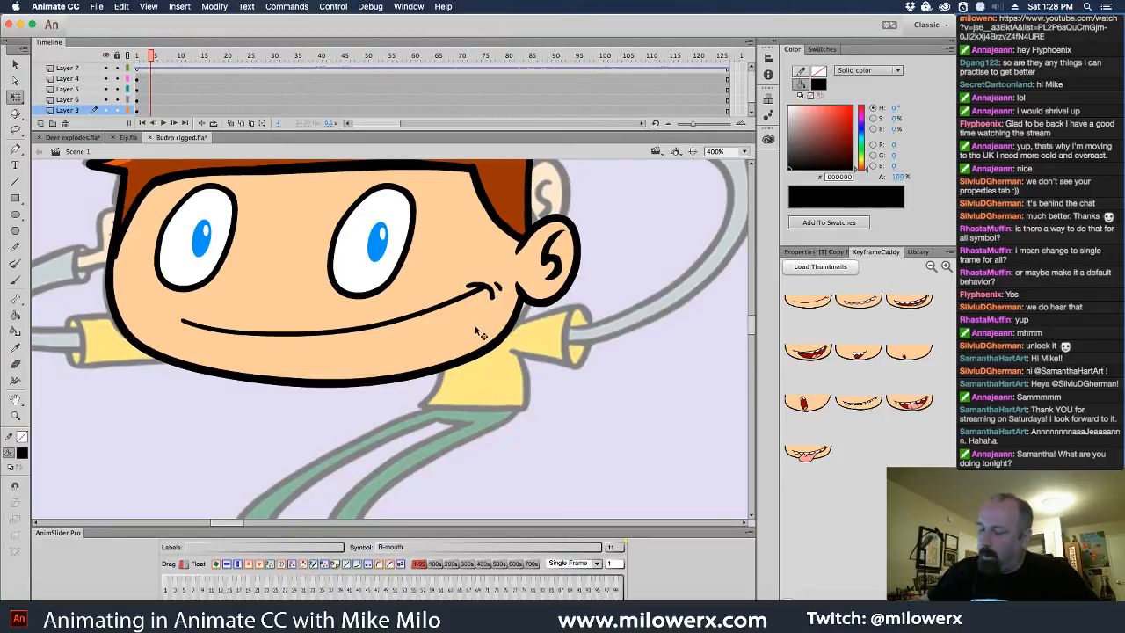
{"action": "left_click", "coordinate": [861, 305]}
{"action": "left_click", "coordinate": [820, 266]}
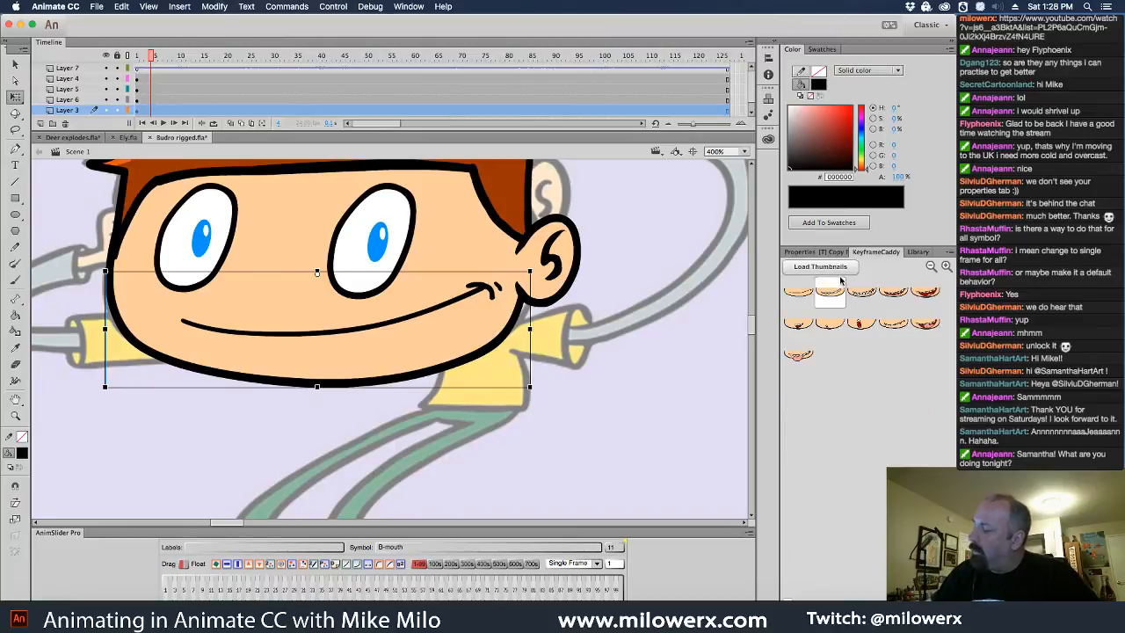
{"action": "left_click", "coordinate": [946, 266]}
{"action": "left_click", "coordinate": [947, 266]}
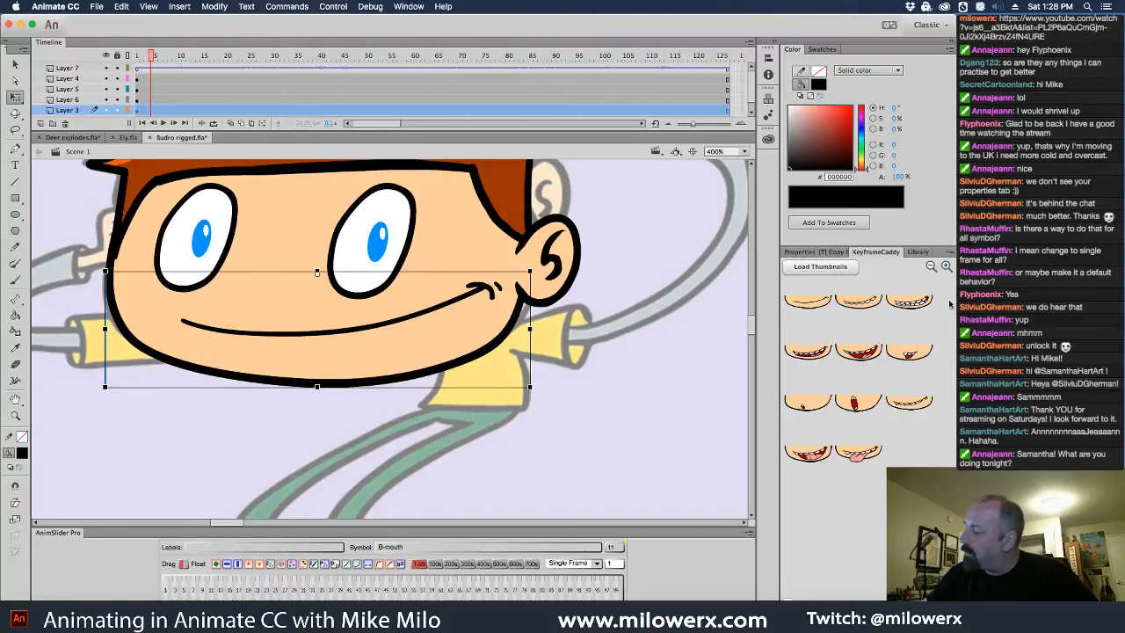
- Keyframe B-mouth in Scene 1 with the clenched-teeth smile at frame 4, the open smile around frame 8 and the wider open smile around frame 11
{"action": "left_click", "coordinate": [918, 351]}
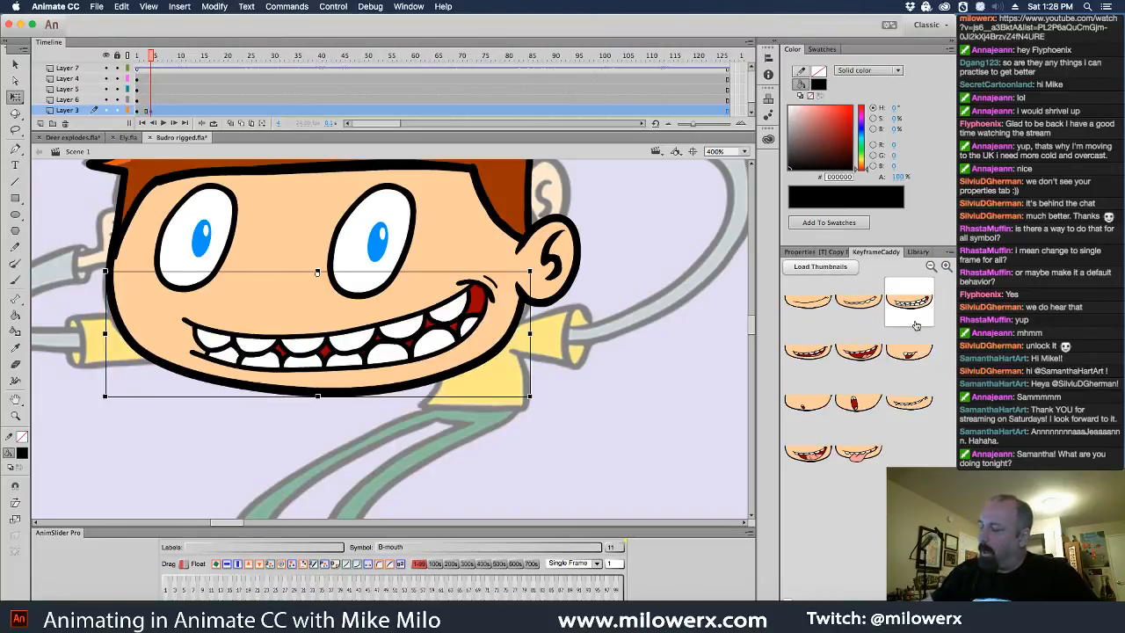
{"action": "mouse_move", "coordinate": [153, 58]}
{"action": "left_mouse_down"}
{"action": "mouse_move", "coordinate": [143, 58]}
{"action": "mouse_move", "coordinate": [172, 68]}
{"action": "left_mouse_up"}
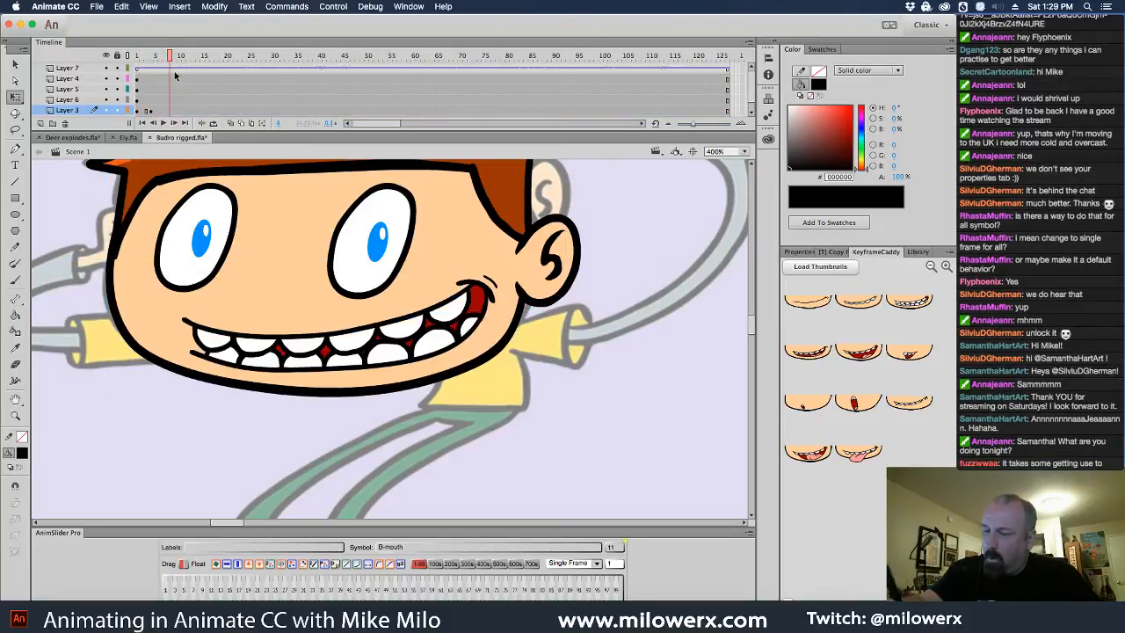
{"action": "left_click", "coordinate": [808, 353]}
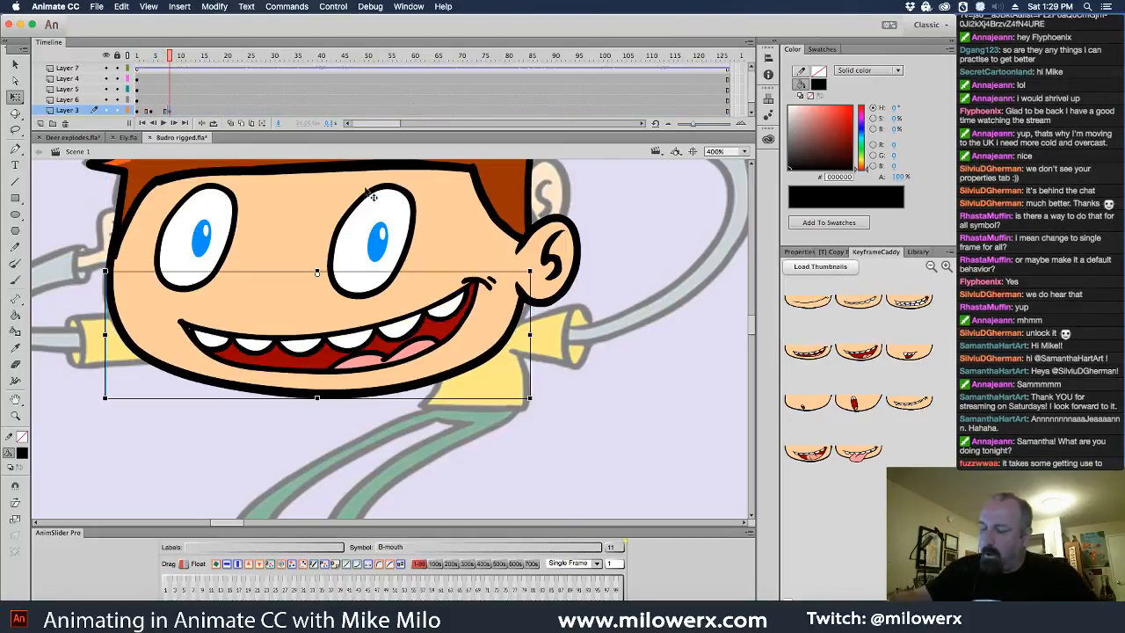
{"action": "left_click_drag", "start_coordinate": [176, 58], "coordinate": [183, 56]}
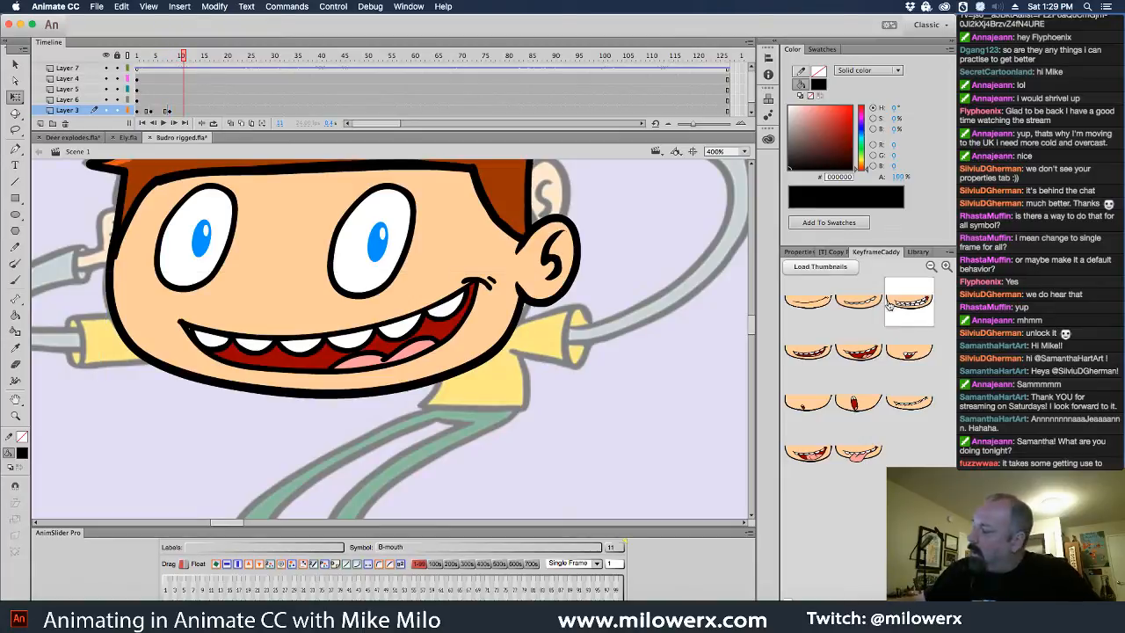
{"action": "left_click", "coordinate": [858, 352]}
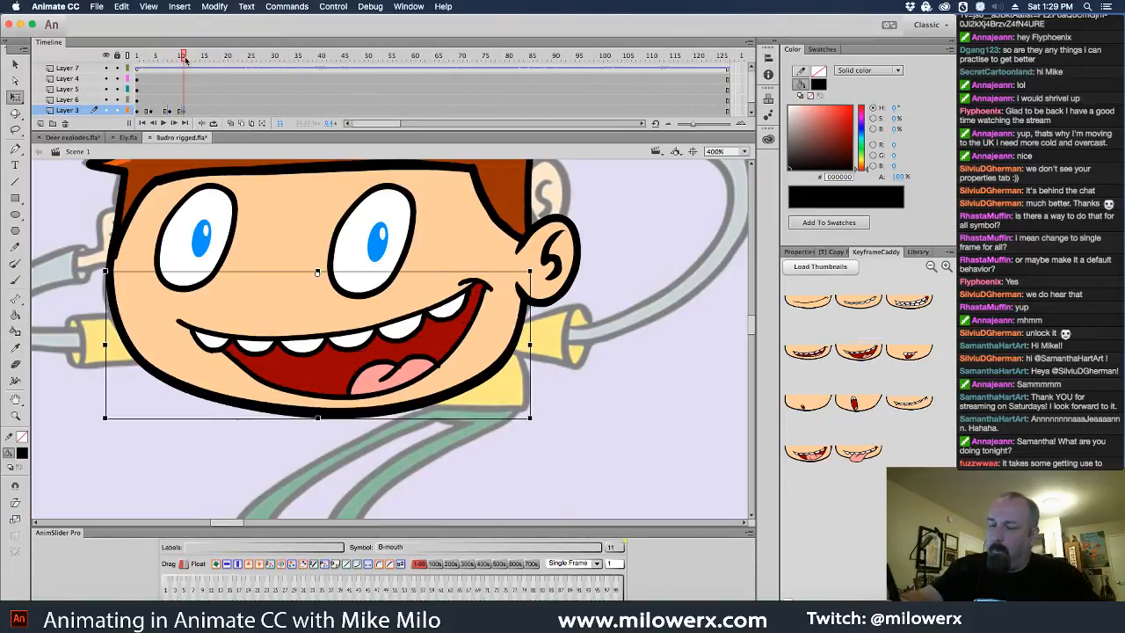
{"action": "left_click_drag", "start_coordinate": [185, 59], "coordinate": [204, 79]}
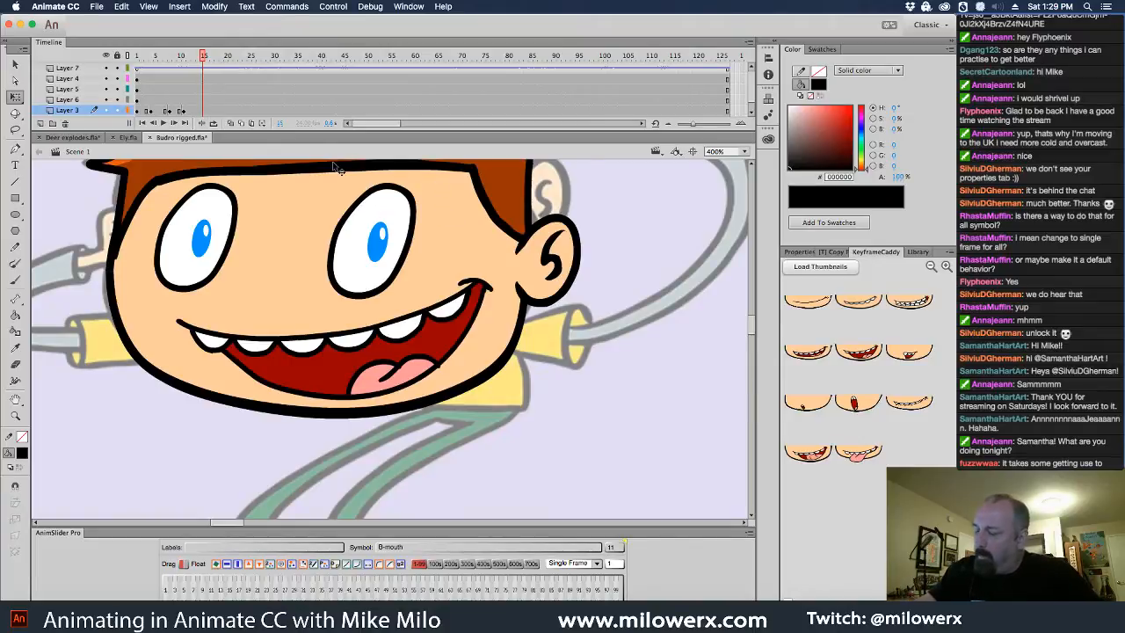
- Open B-mouth for editing and insert an extra frame after frame 5 on both layers, duplicating the wide open smile and jaw
{"action": "double_click", "coordinate": [488, 311]}
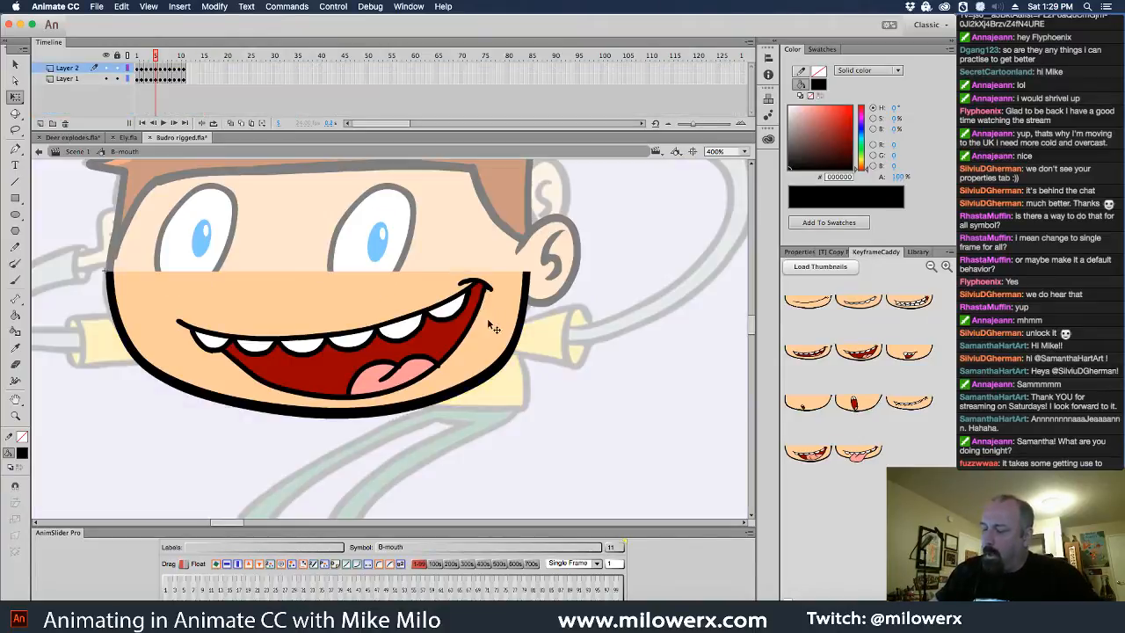
{"action": "left_click", "coordinate": [156, 70]}
{"action": "left_click", "coordinate": [446, 419]}
{"action": "left_click", "coordinate": [452, 365], "text": "super"}
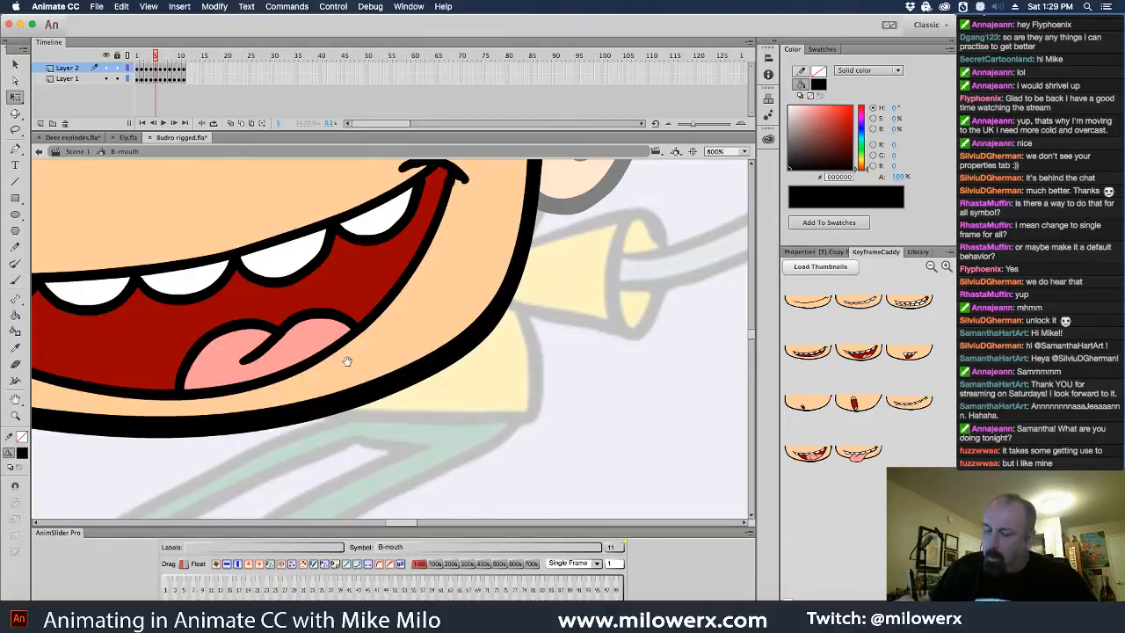
{"action": "left_click_drag", "start_coordinate": [347, 361], "coordinate": [543, 433]}
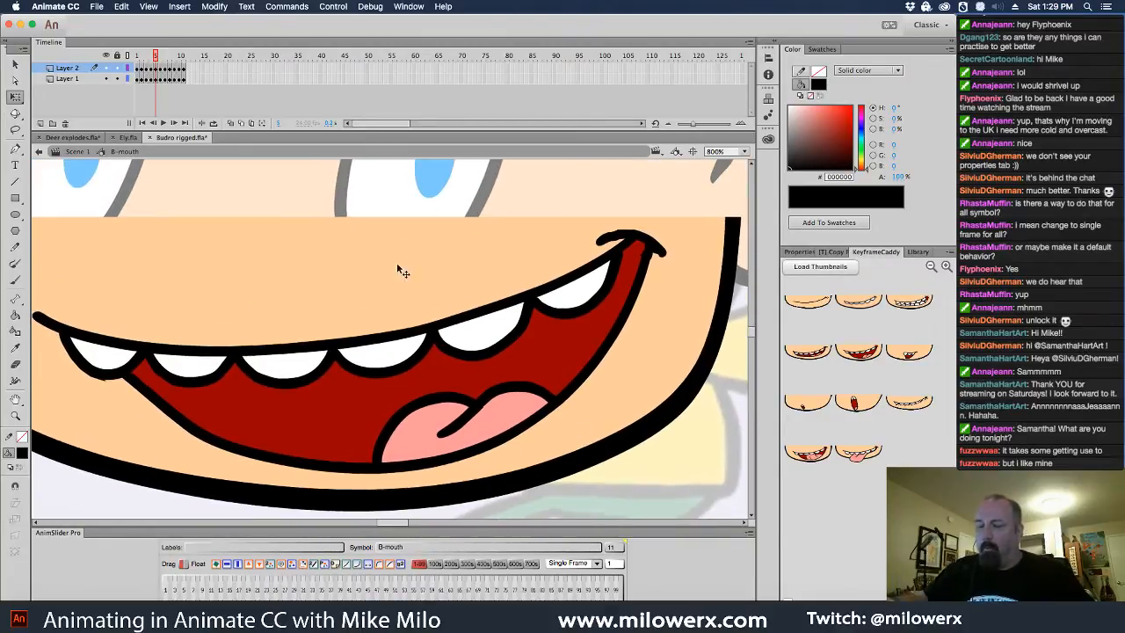
{"action": "left_click", "coordinate": [156, 71]}
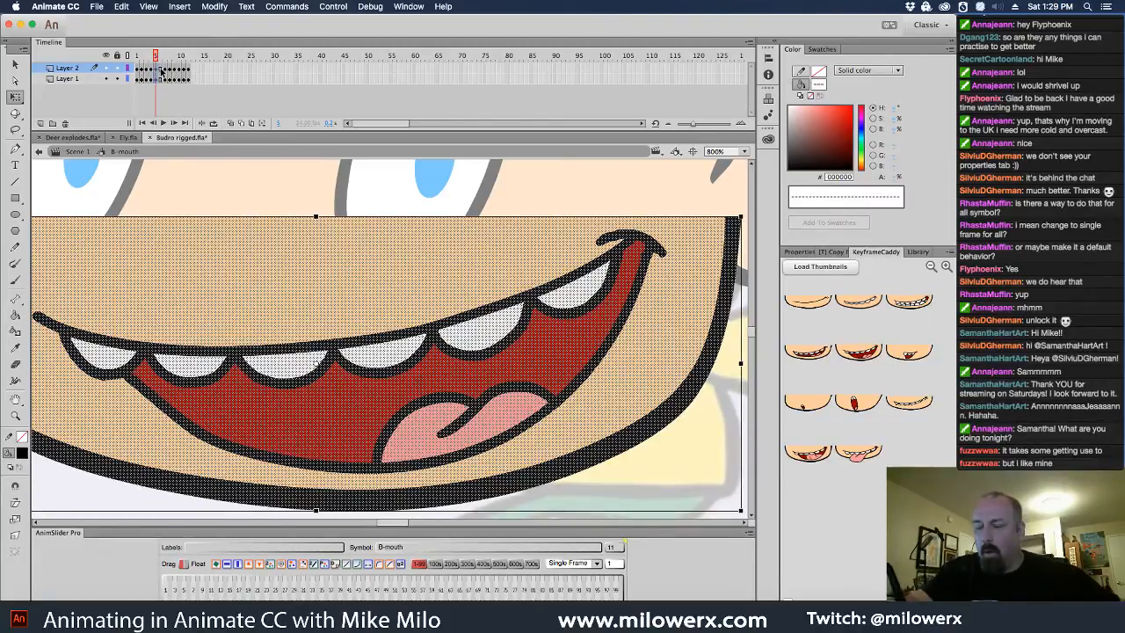
{"action": "left_click", "coordinate": [160, 68]}
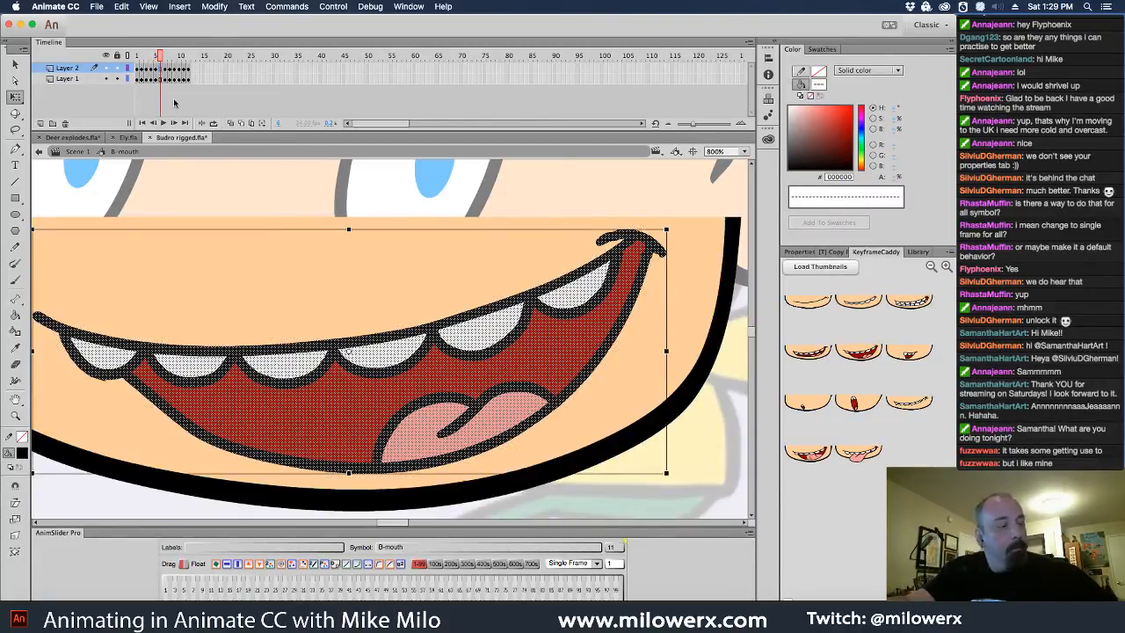
- Try to stretch the frame 6 mouth vertically with Free Transform, and undo the stretch
{"action": "left_click", "coordinate": [630, 493]}
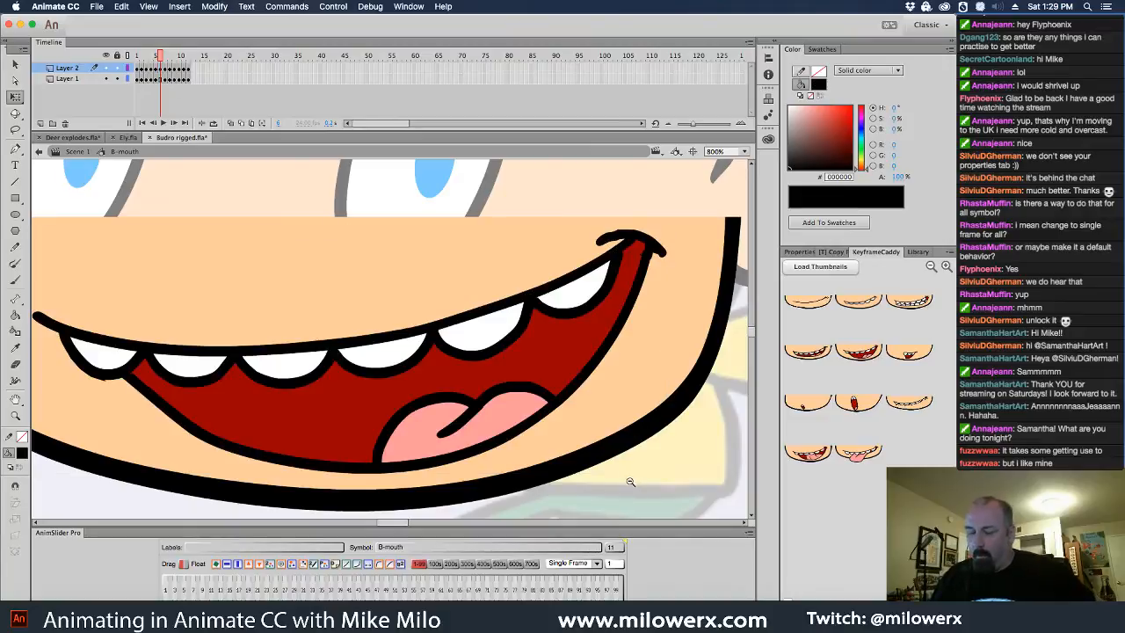
{"action": "key", "text": "super+minus"}
{"action": "left_click_drag", "start_coordinate": [626, 470], "coordinate": [661, 474]}
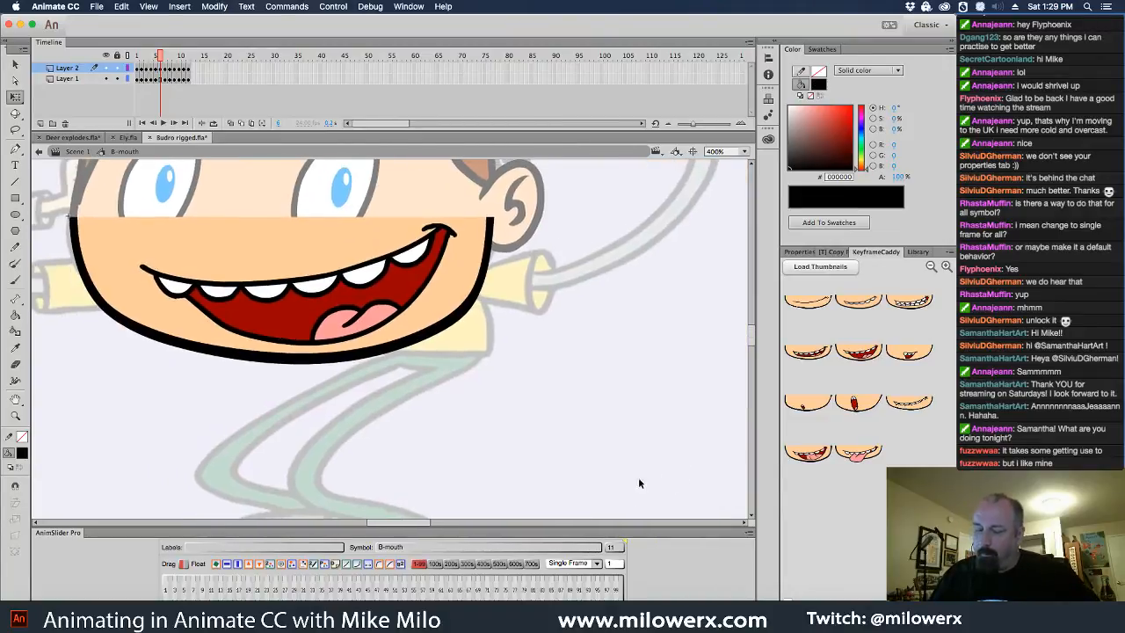
{"action": "left_click", "coordinate": [161, 69]}
{"action": "left_click_drag", "start_coordinate": [298, 344], "coordinate": [298, 352]}
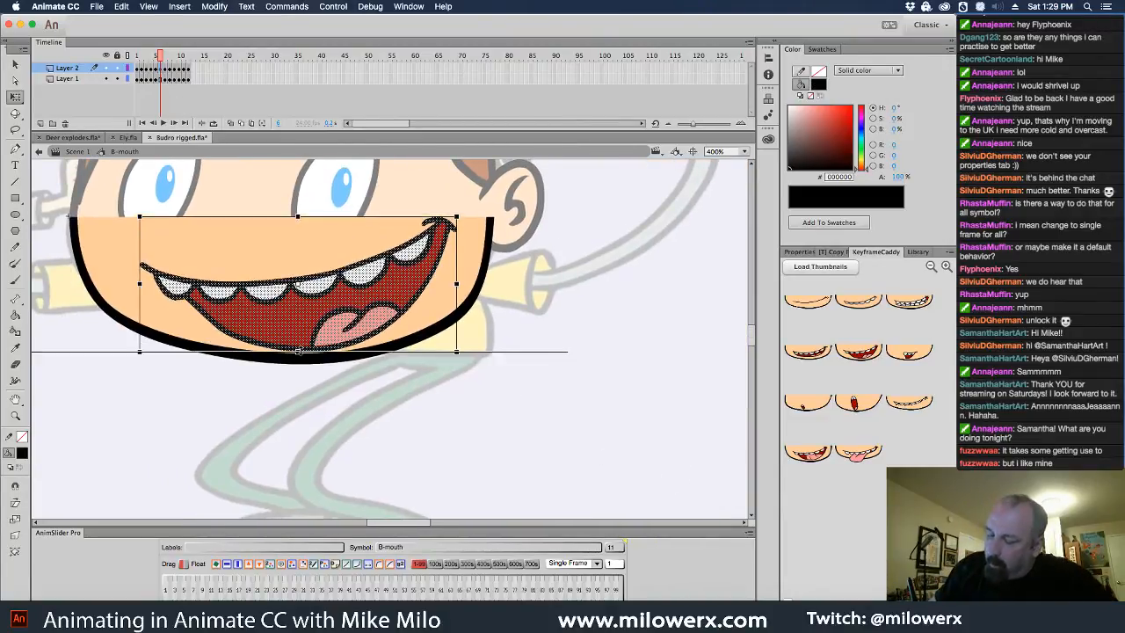
{"action": "key", "text": "super+z"}
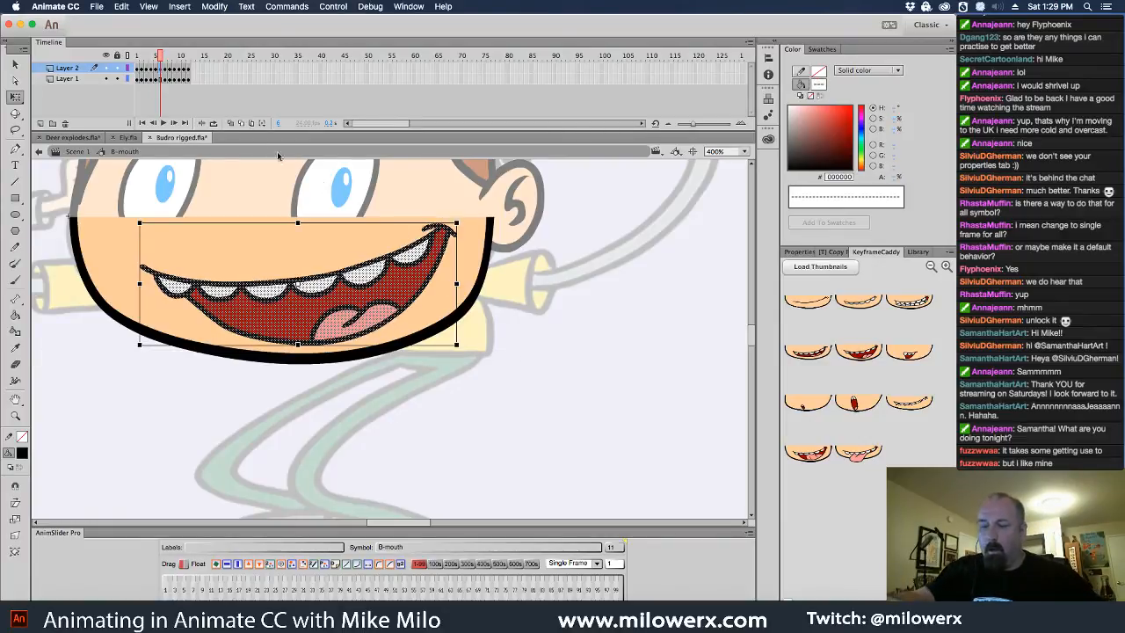
- Delete the mouth artwork on frame 6 and turn on onion skinning, narrowed to the neighbouring frames
{"action": "key", "text": "Delete"}
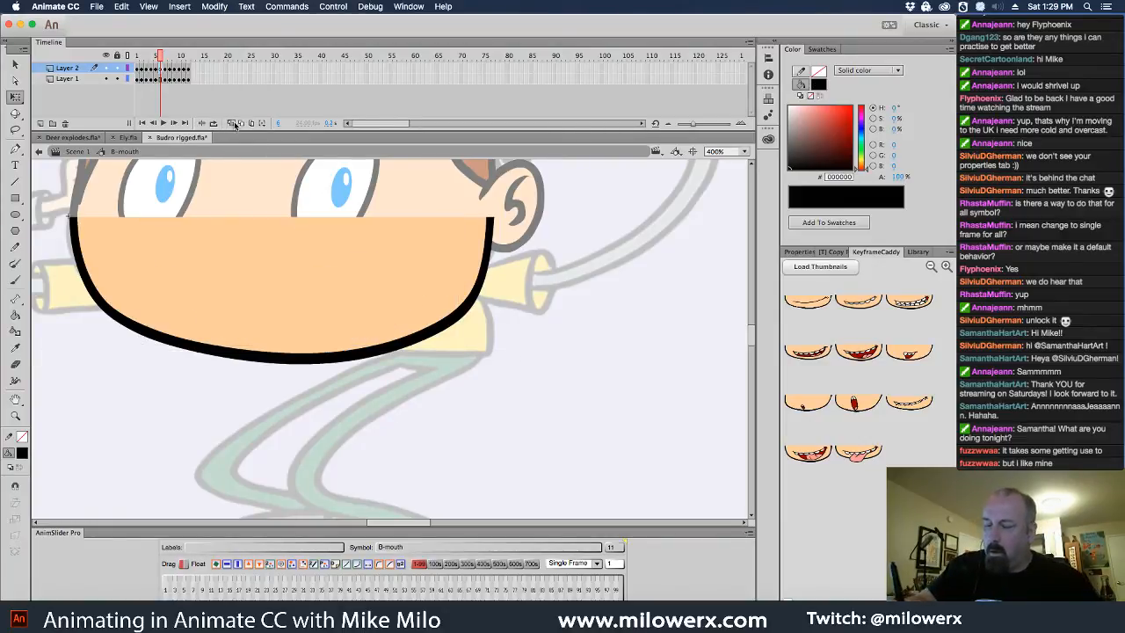
{"action": "left_click", "coordinate": [230, 123]}
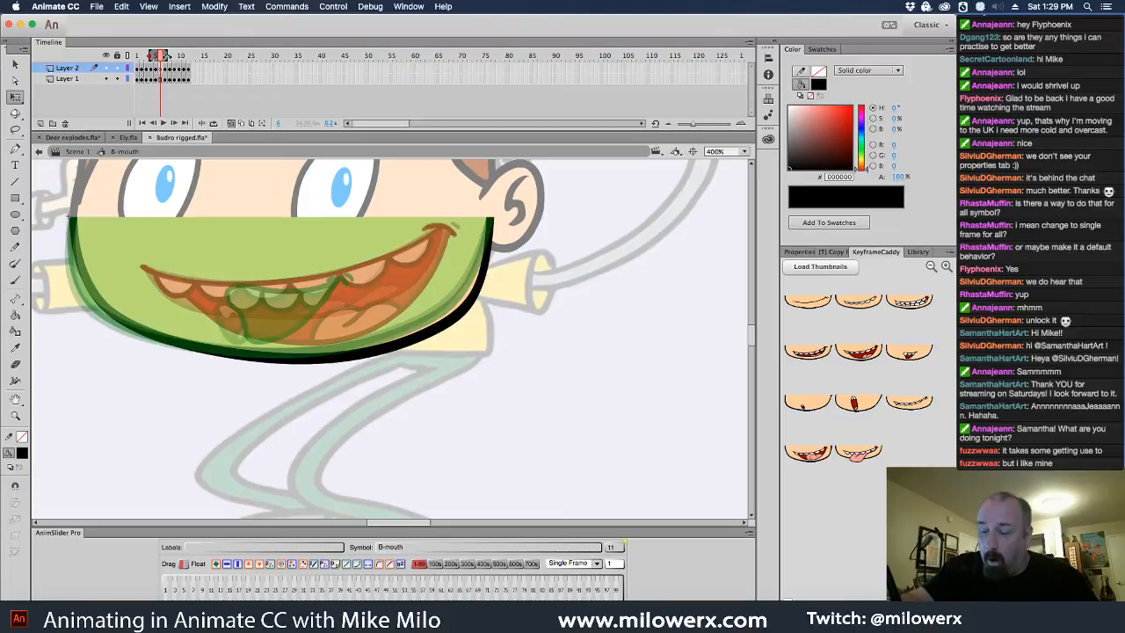
{"action": "left_click_drag", "start_coordinate": [169, 57], "coordinate": [157, 57]}
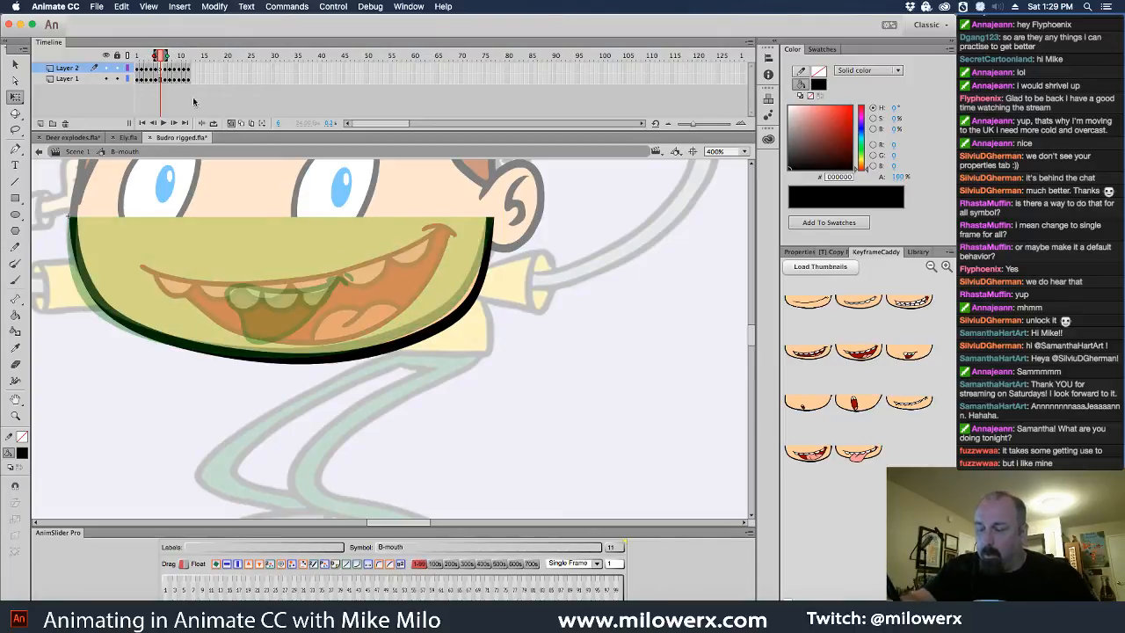
- Brush a black outline of a bigger open smile on frame 6, tracing the upper lip and teeth, with a lower lip and tongue dropping past the chin
{"action": "left_click", "coordinate": [393, 355]}
{"action": "left_click", "coordinate": [15, 279]}
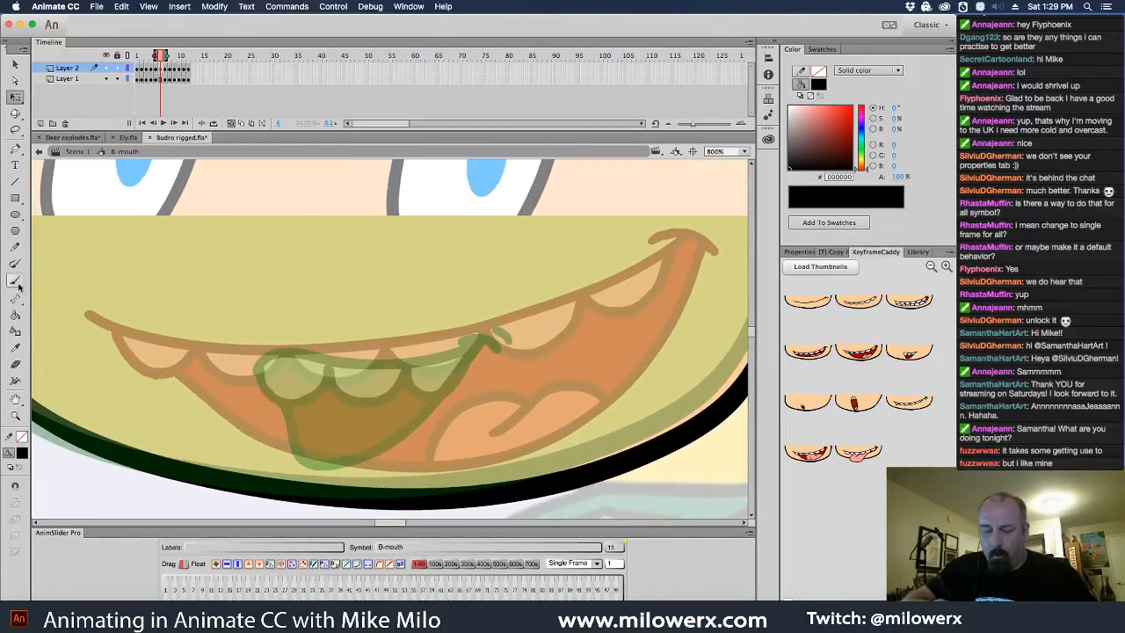
{"action": "left_click", "coordinate": [603, 379], "text": "alt+super"}
{"action": "left_click_drag", "start_coordinate": [554, 433], "coordinate": [613, 515]}
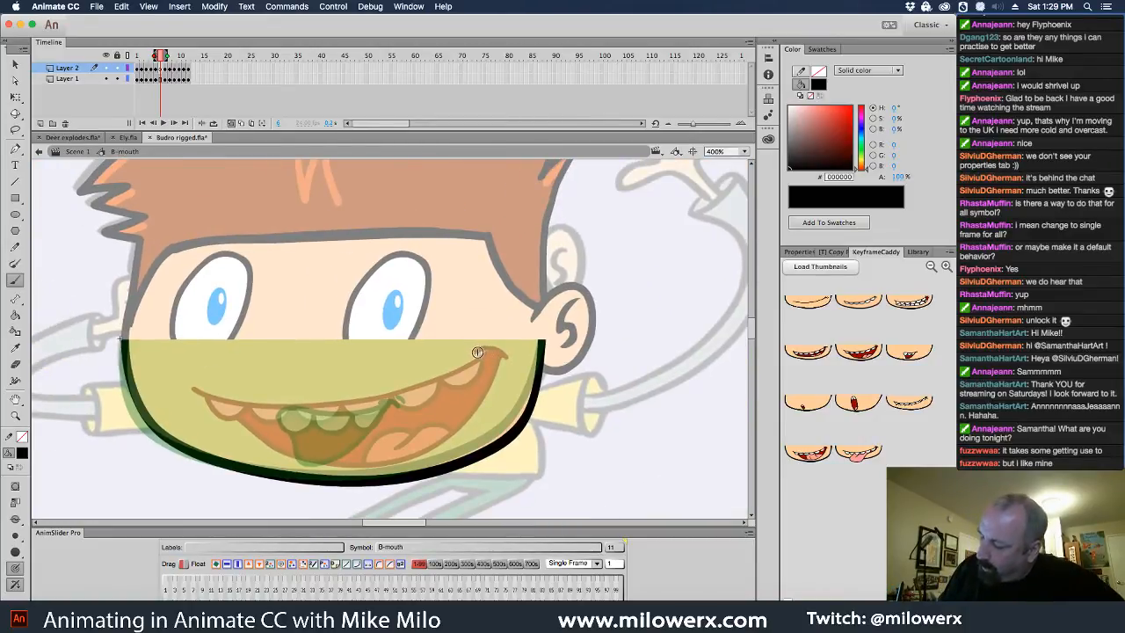
{"action": "mouse_move", "coordinate": [502, 353]}
{"action": "left_mouse_down"}
{"action": "mouse_move", "coordinate": [378, 400]}
{"action": "mouse_move", "coordinate": [288, 407]}
{"action": "mouse_move", "coordinate": [193, 389]}
{"action": "left_mouse_up"}
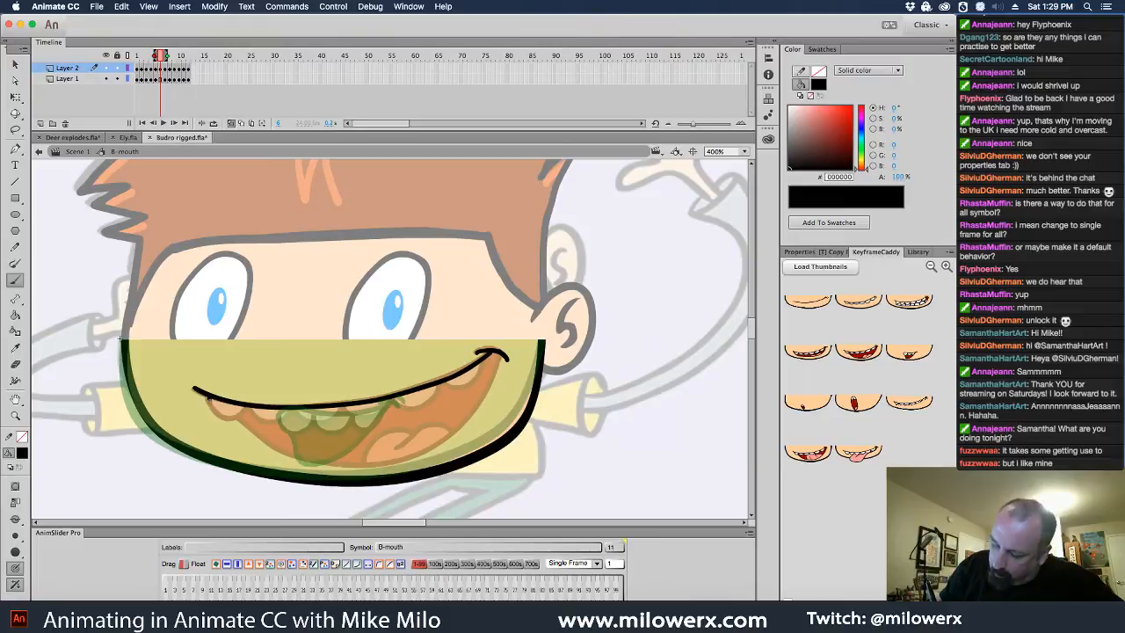
{"action": "left_click_drag", "start_coordinate": [244, 411], "coordinate": [249, 406]}
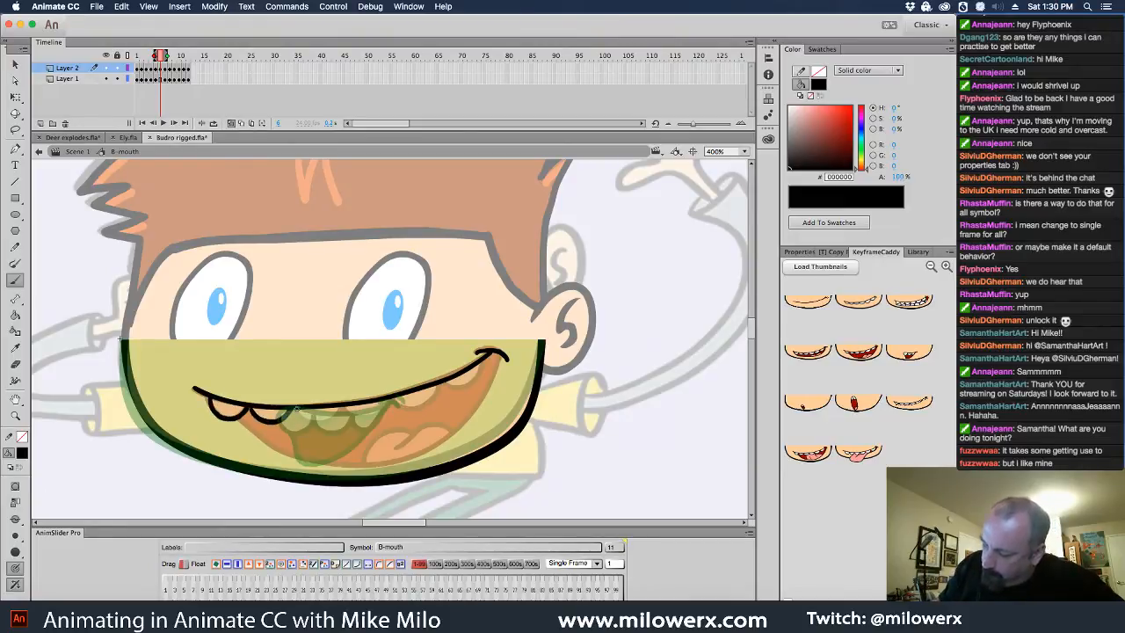
{"action": "mouse_move", "coordinate": [294, 408]}
{"action": "left_mouse_down"}
{"action": "mouse_move", "coordinate": [314, 420]}
{"action": "mouse_move", "coordinate": [342, 406]}
{"action": "mouse_move", "coordinate": [397, 404]}
{"action": "mouse_move", "coordinate": [502, 360]}
{"action": "mouse_move", "coordinate": [483, 416]}
{"action": "mouse_move", "coordinate": [429, 476]}
{"action": "mouse_move", "coordinate": [363, 493]}
{"action": "mouse_move", "coordinate": [310, 496]}
{"action": "mouse_move", "coordinate": [260, 446]}
{"action": "mouse_move", "coordinate": [246, 410]}
{"action": "left_mouse_up"}
{"action": "mouse_move", "coordinate": [333, 496]}
{"action": "left_mouse_down"}
{"action": "mouse_move", "coordinate": [345, 474]}
{"action": "mouse_move", "coordinate": [423, 457]}
{"action": "mouse_move", "coordinate": [441, 468]}
{"action": "left_mouse_up"}
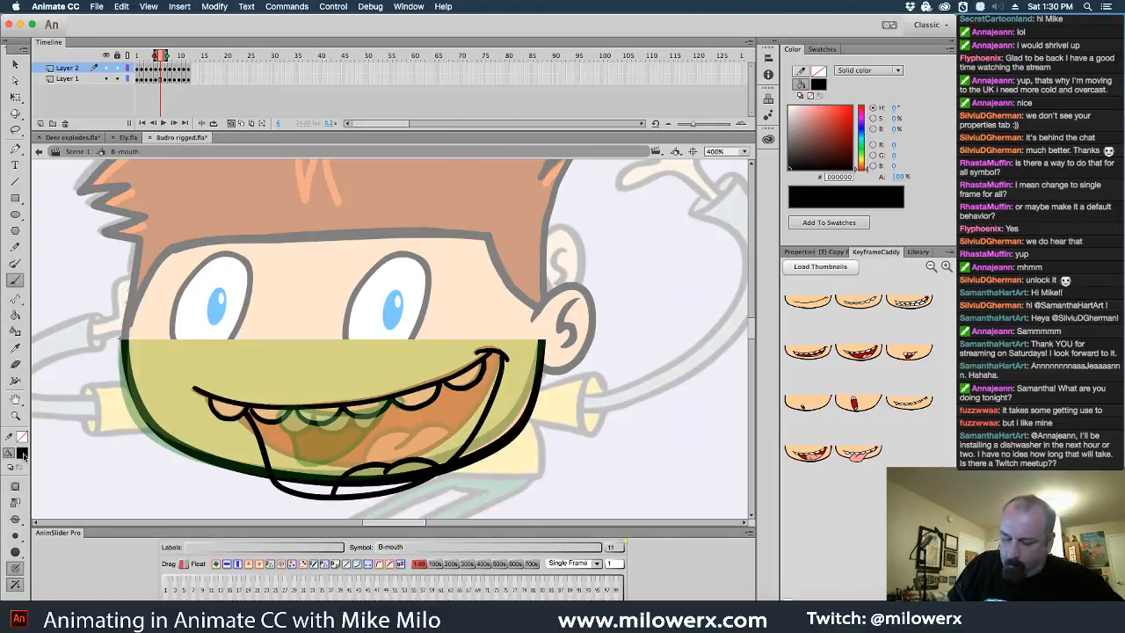
- Turn off onion skinning and fill the upper teeth of the new mouth with white (#FFFFFF)
{"action": "left_click", "coordinate": [24, 455]}
{"action": "left_click", "coordinate": [68, 530]}
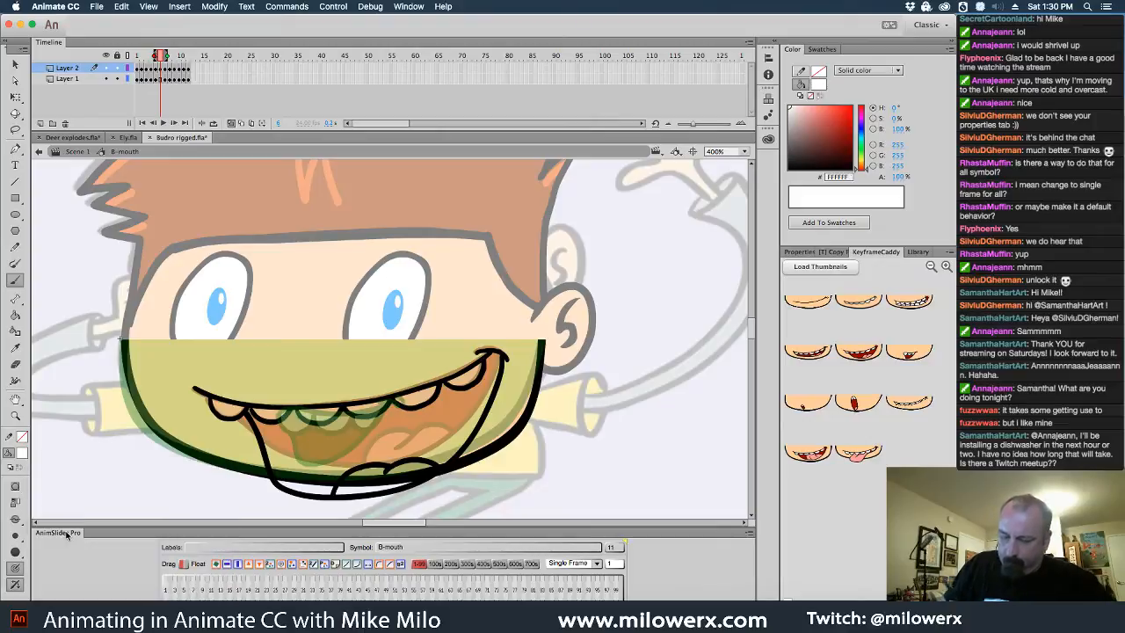
{"action": "left_click", "coordinate": [15, 315]}
{"action": "left_click", "coordinate": [232, 123]}
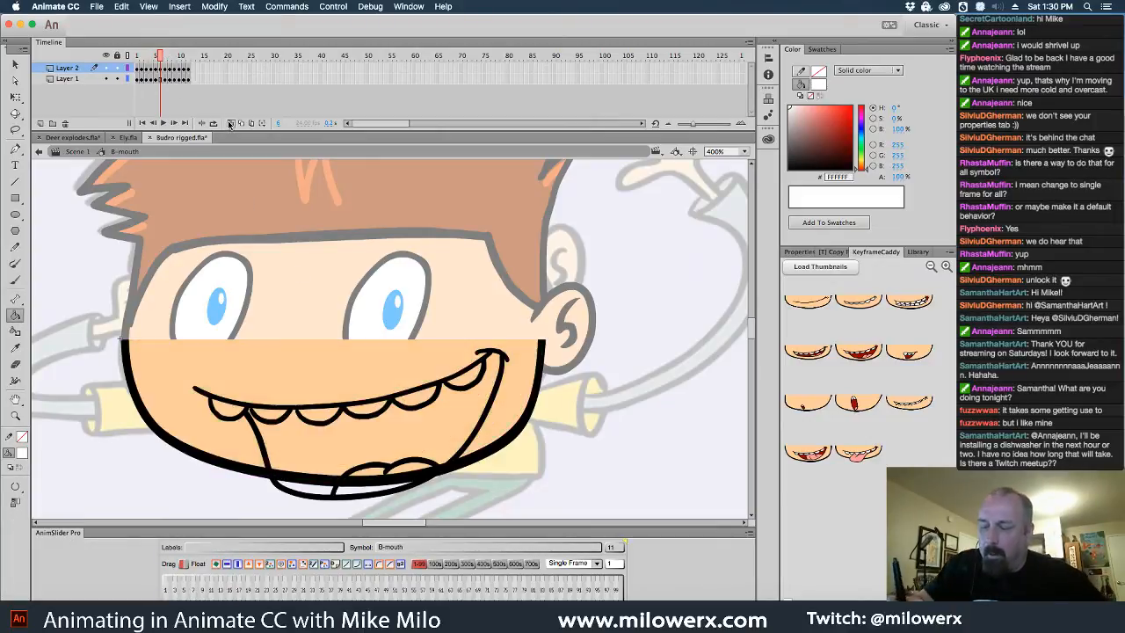
{"action": "left_click", "coordinate": [229, 410]}
{"action": "left_click", "coordinate": [269, 415]}
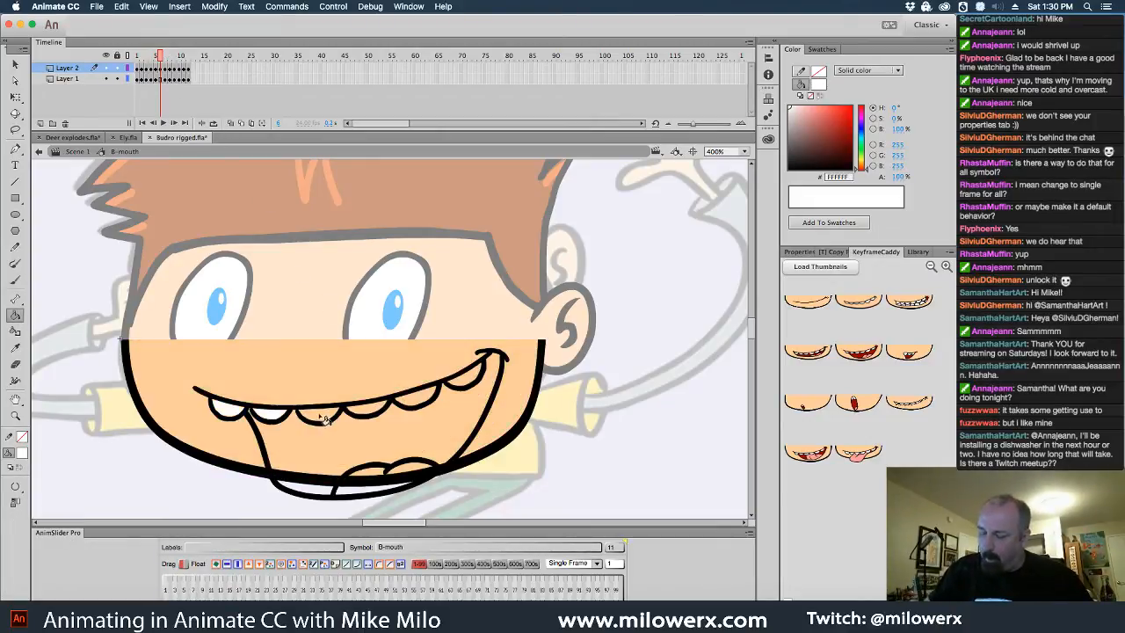
{"action": "left_click", "coordinate": [316, 417]}
{"action": "left_click", "coordinate": [365, 412]}
{"action": "left_click", "coordinate": [413, 404]}
{"action": "left_click", "coordinate": [443, 398]}
{"action": "left_click", "coordinate": [466, 381]}
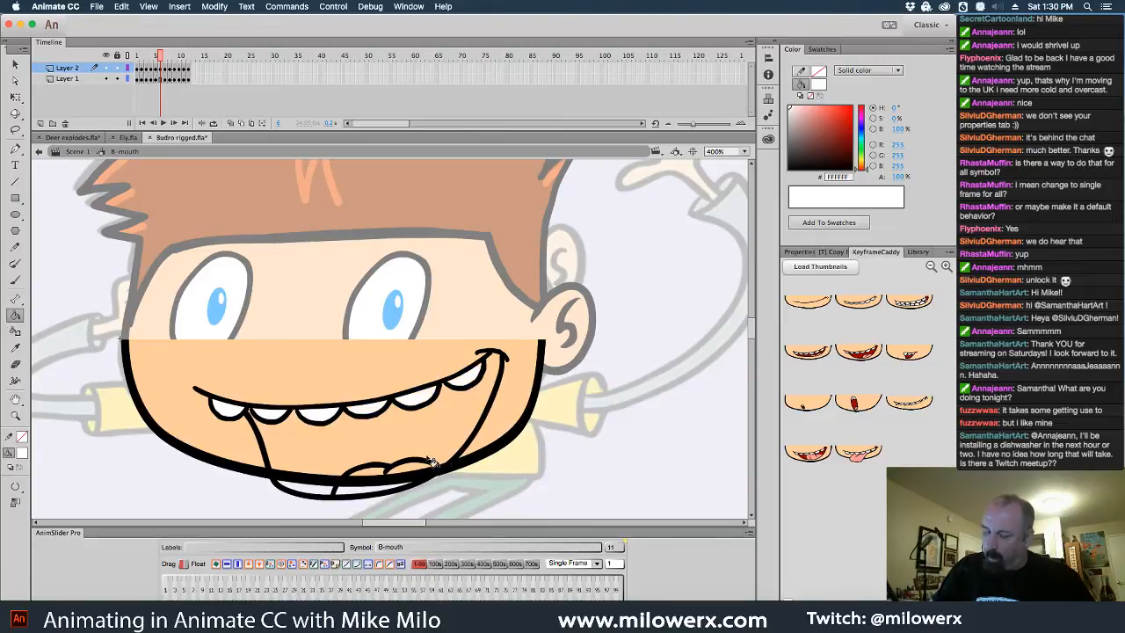
- Fill the inside of the new mouth, including the area at its raised corner, with dark red (#990000)
{"action": "left_click", "coordinate": [22, 453]}
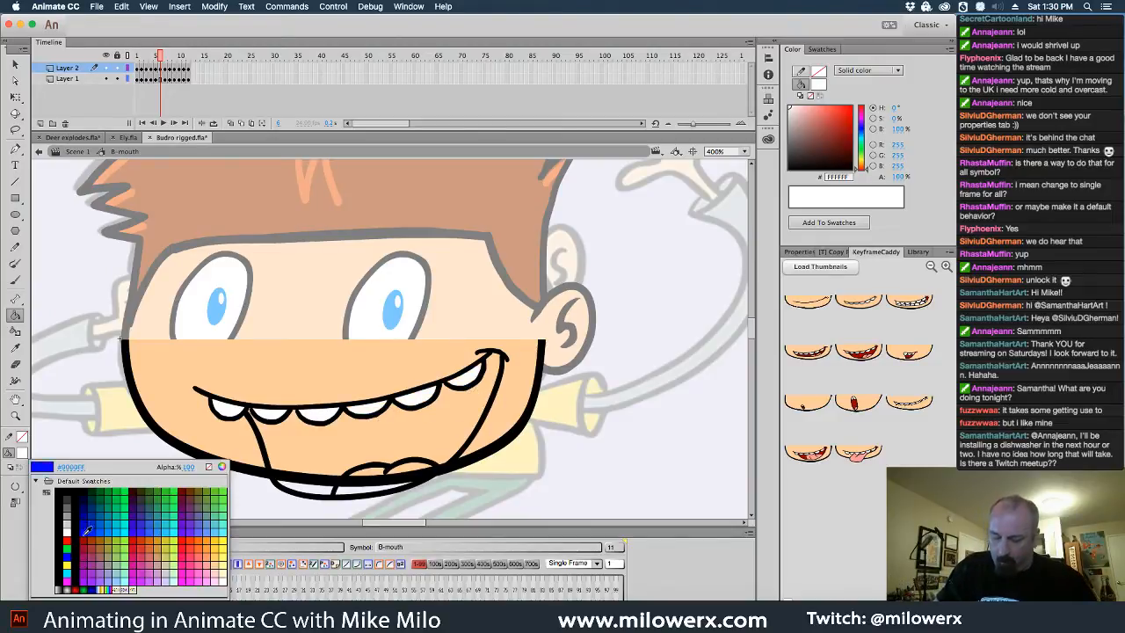
{"action": "left_click", "coordinate": [181, 508]}
{"action": "left_click", "coordinate": [431, 454]}
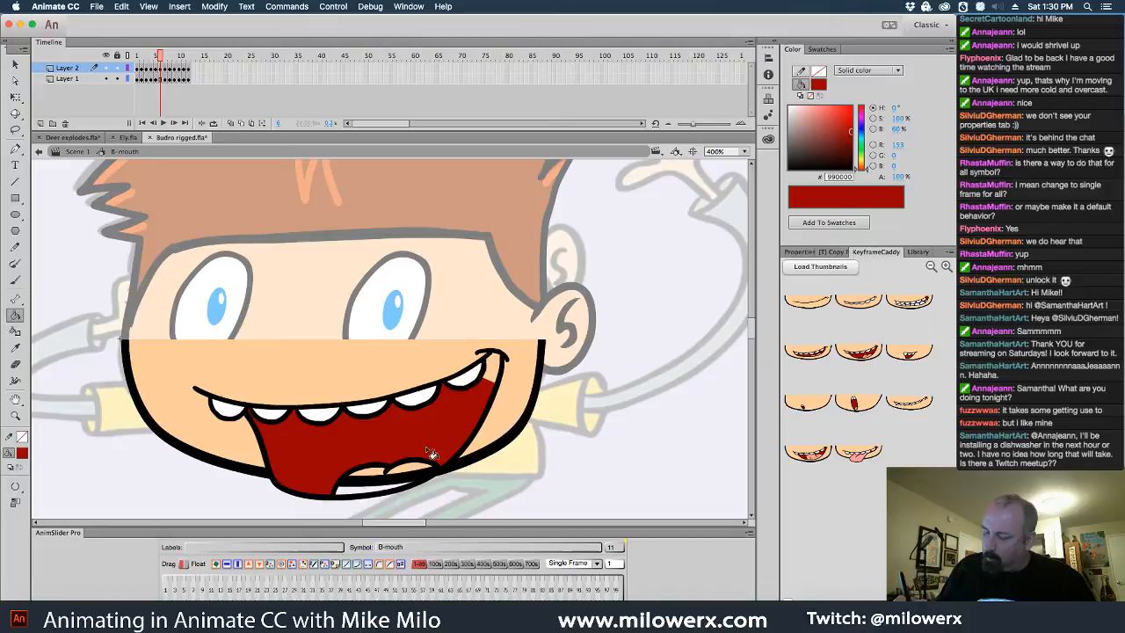
{"action": "left_click", "coordinate": [499, 378]}
- Try filling the tongue of the new mouth with orange (#FF9966)
{"action": "left_click", "coordinate": [22, 452]}
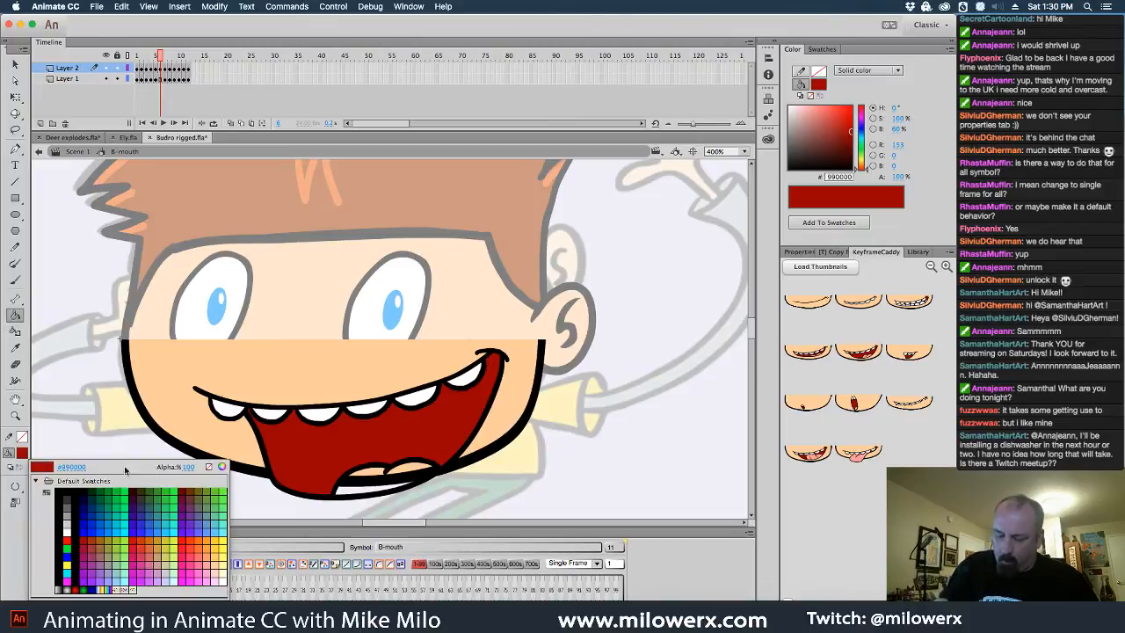
{"action": "left_click", "coordinate": [210, 551]}
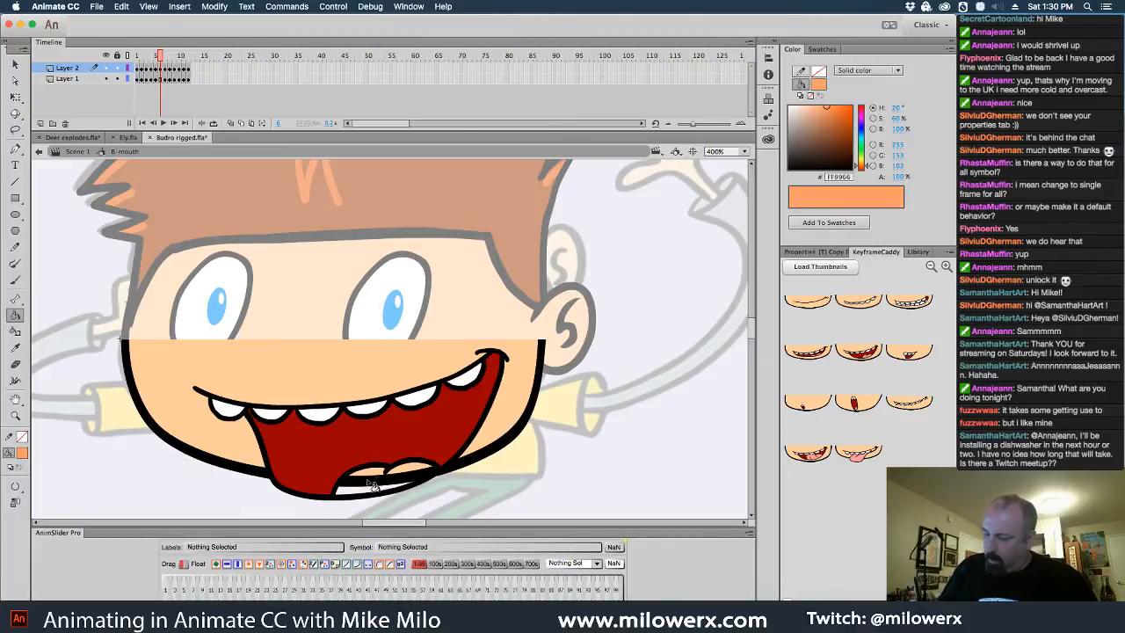
{"action": "left_click", "coordinate": [380, 485]}
- Pick the pink tongue color (#FF9999) from the previous frame's mouth and fill the new mouth's tongue on frame 6 with it
{"action": "key", "text": "comma"}
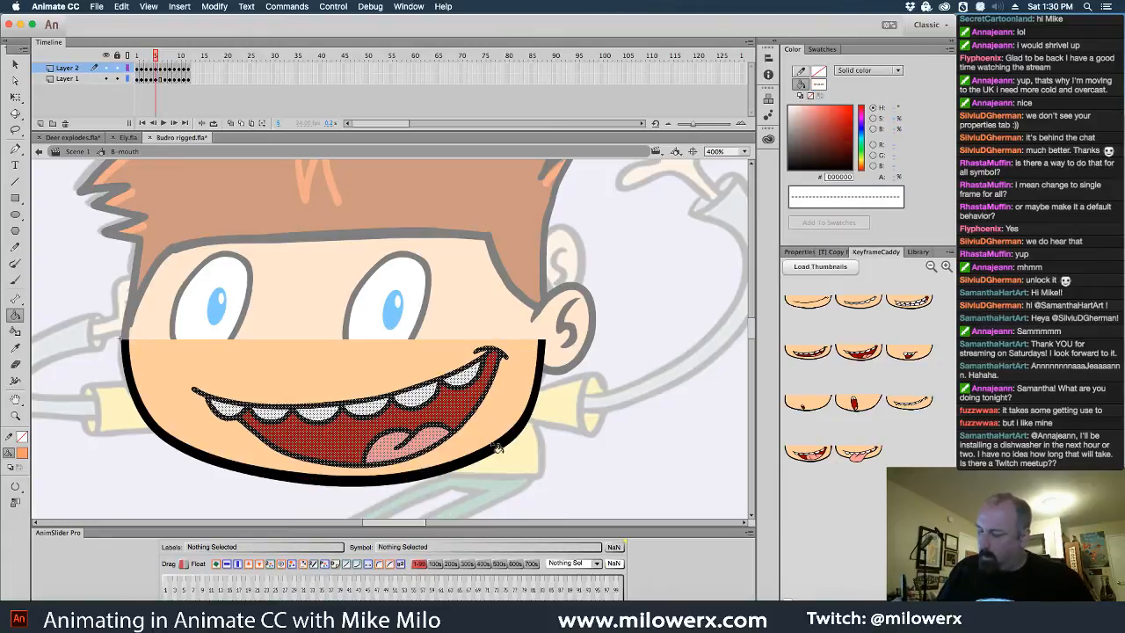
{"action": "left_click", "coordinate": [549, 433], "text": "super"}
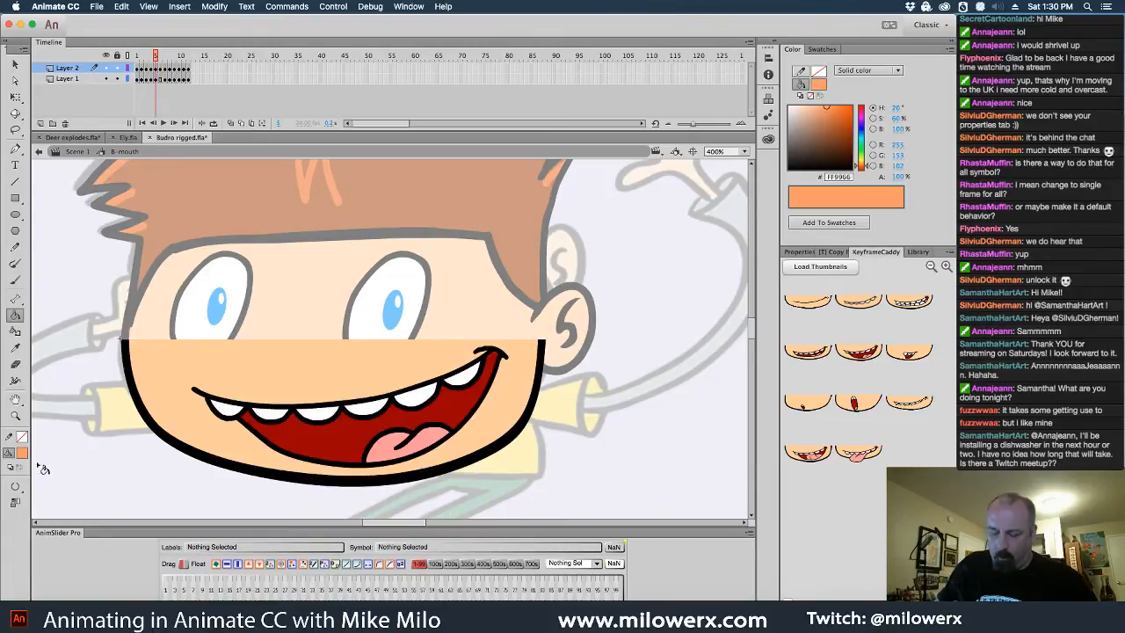
{"action": "left_click", "coordinate": [23, 453]}
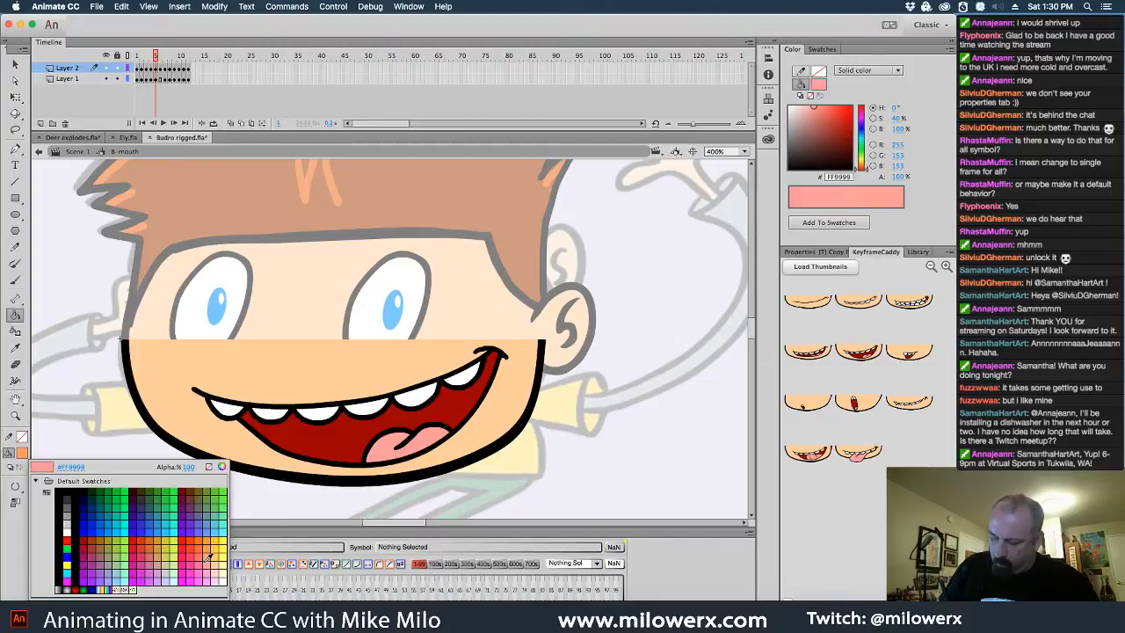
{"action": "left_click", "coordinate": [212, 560]}
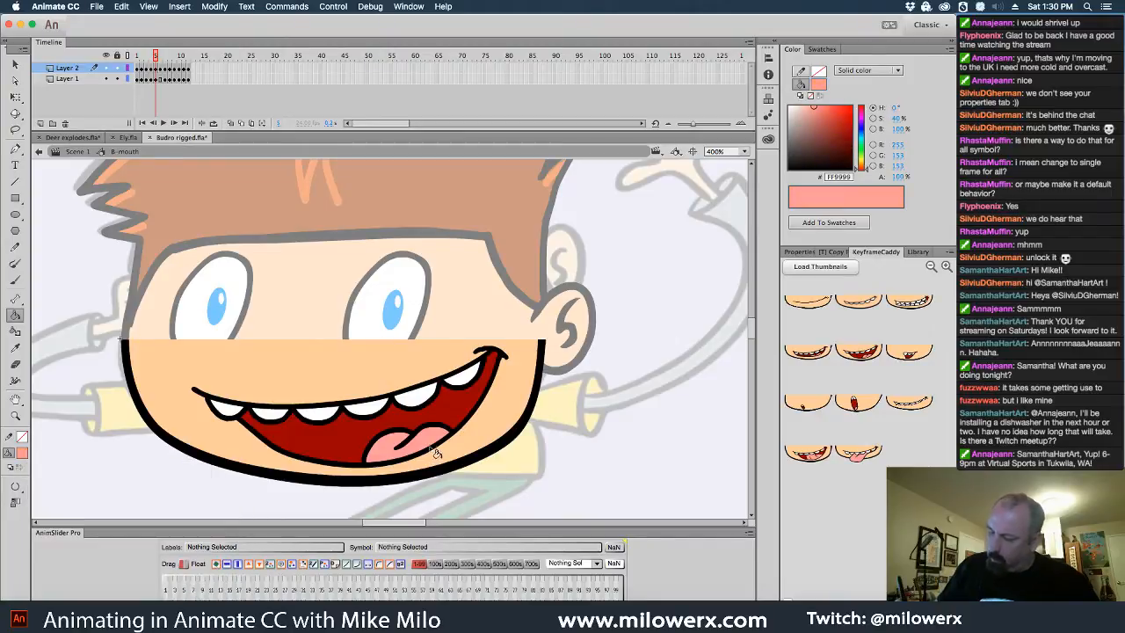
{"action": "key", "text": "period"}
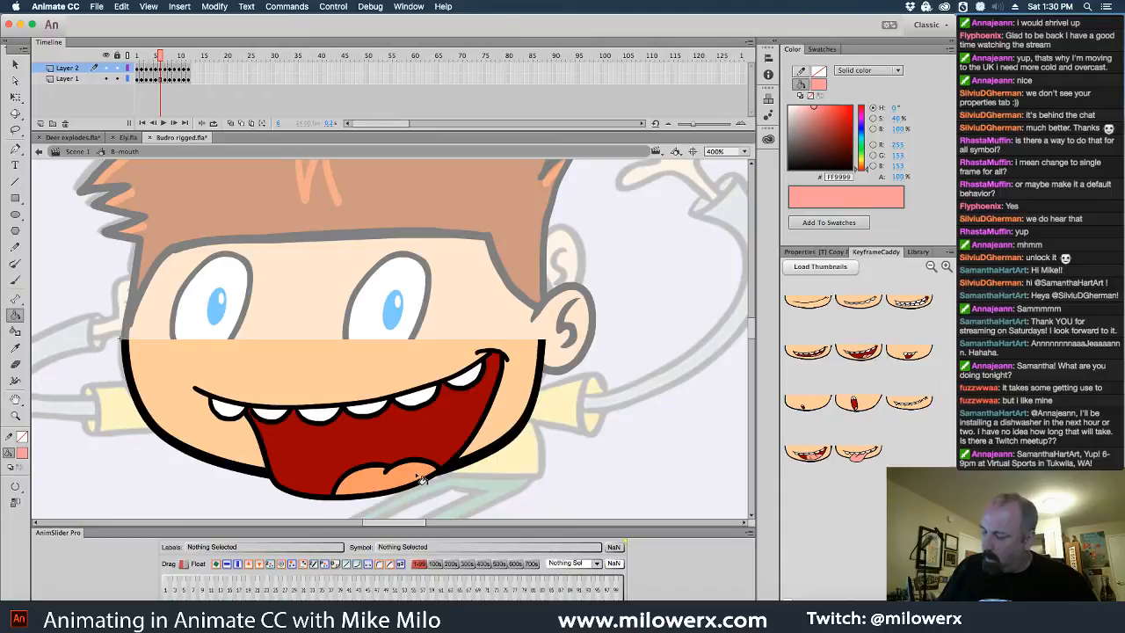
- Stretch the Layer 1 jaw on frame 6 downward with Free Transform until the chin extends below the new mouth
{"action": "left_click", "coordinate": [161, 80]}
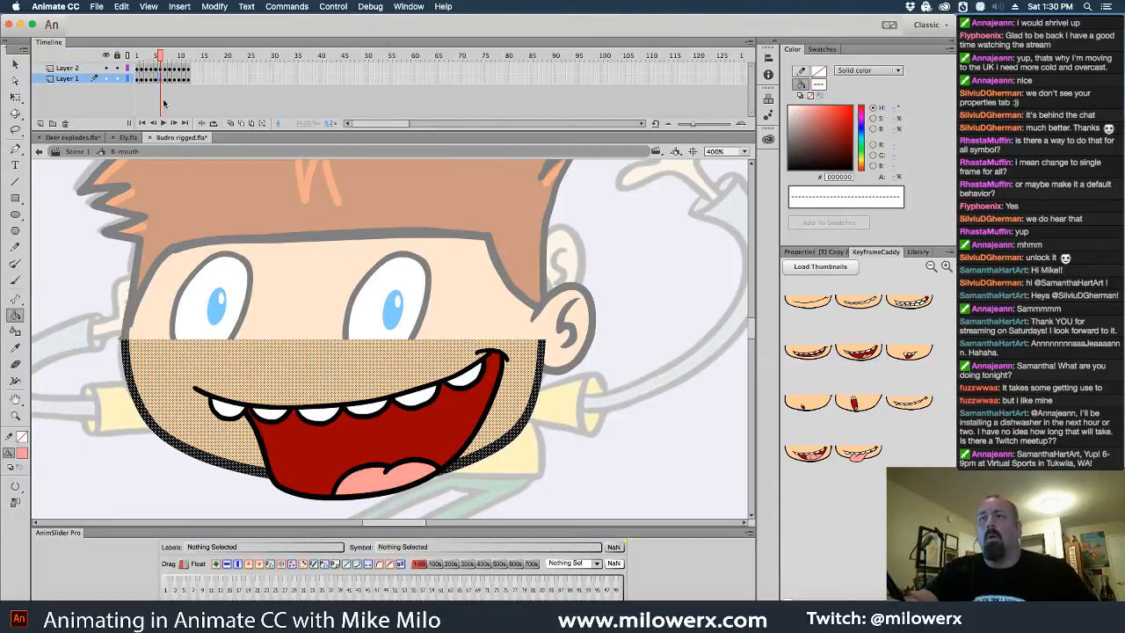
{"action": "left_click", "coordinate": [15, 97]}
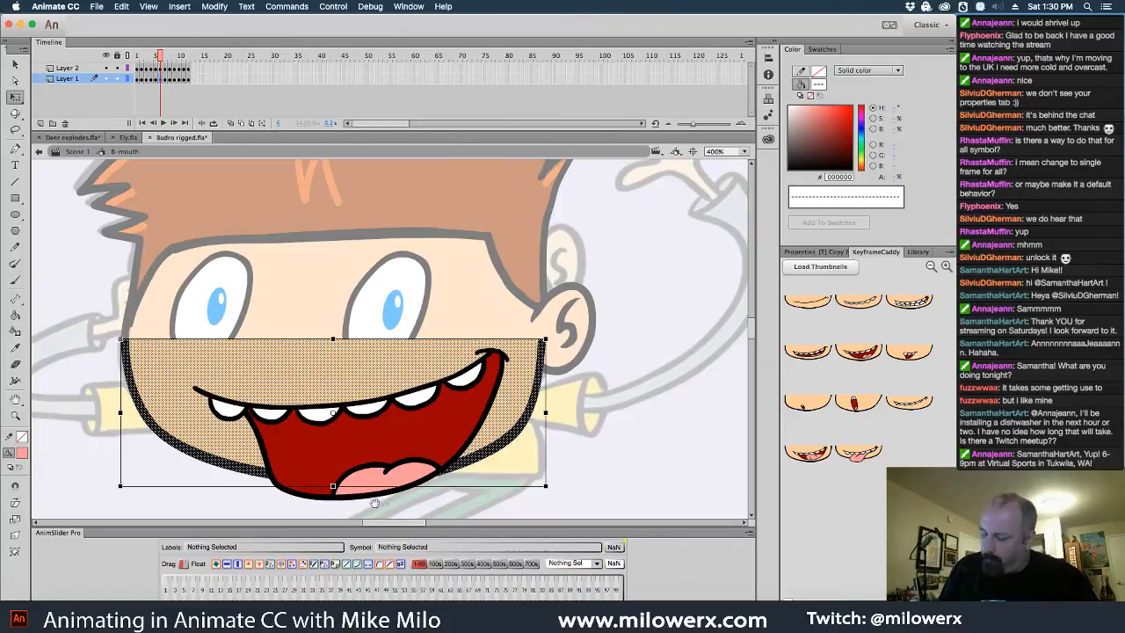
{"action": "scroll", "coordinate": [377, 492], "scroll_direction": "down", "scroll_amount": 3}
{"action": "left_click_drag", "start_coordinate": [334, 426], "coordinate": [337, 463]}
{"action": "left_click", "coordinate": [624, 428]}
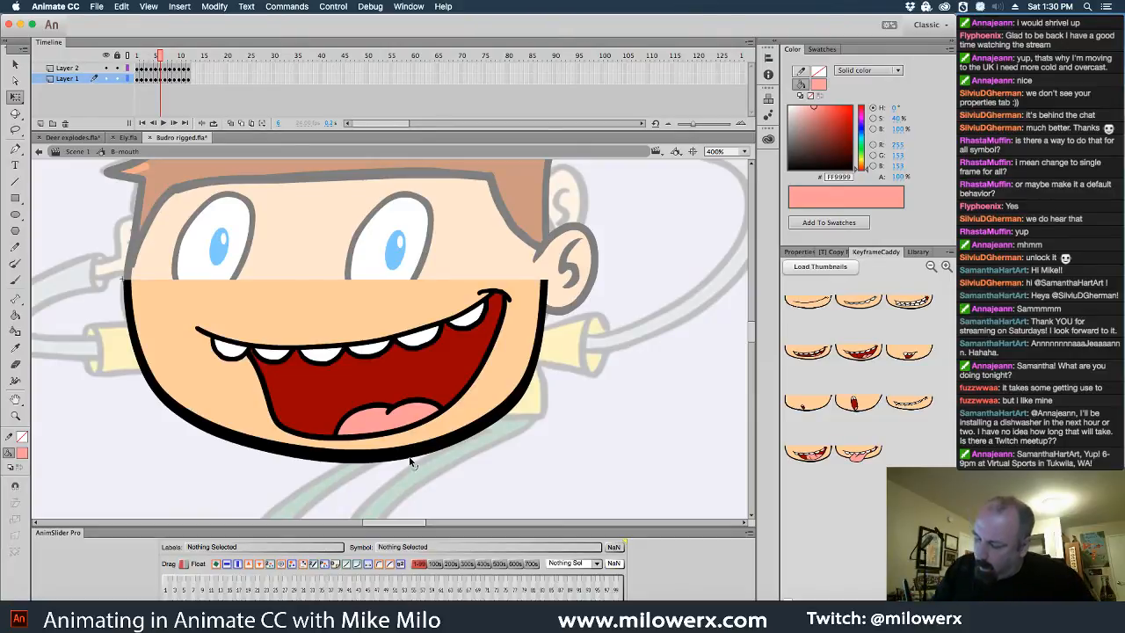
- Reshape the lower edge of the stretched jaw's outline to thin the black line around the chin
{"action": "mouse_move", "coordinate": [410, 456]}
{"action": "left_mouse_down"}
{"action": "mouse_move", "coordinate": [437, 482]}
{"action": "mouse_move", "coordinate": [396, 454]}
{"action": "left_mouse_up"}
{"action": "key", "text": "super+z"}
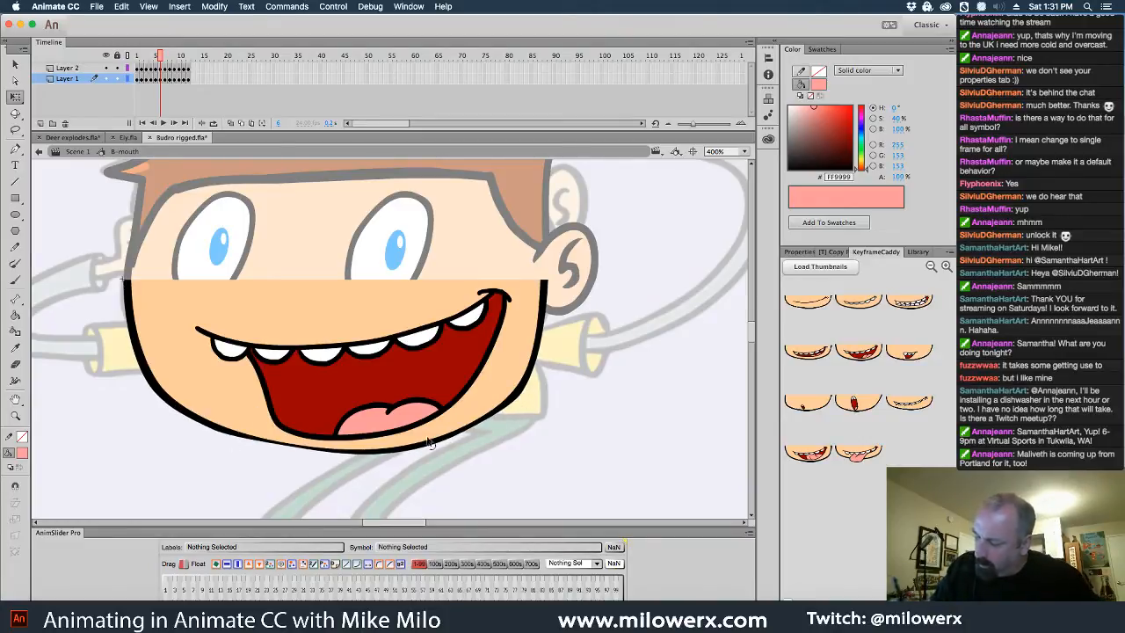
{"action": "left_click_drag", "start_coordinate": [291, 451], "coordinate": [302, 455]}
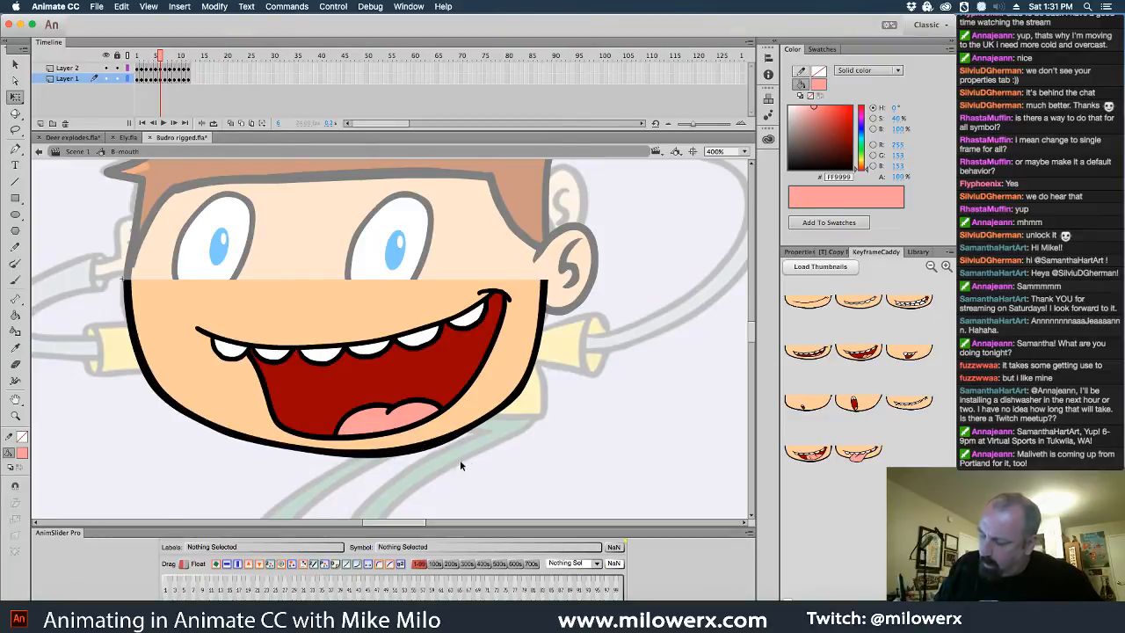
- Display the anchor points of the jaw outline and fill, and try the Add Anchor Point tool on them
{"action": "key", "text": "a"}
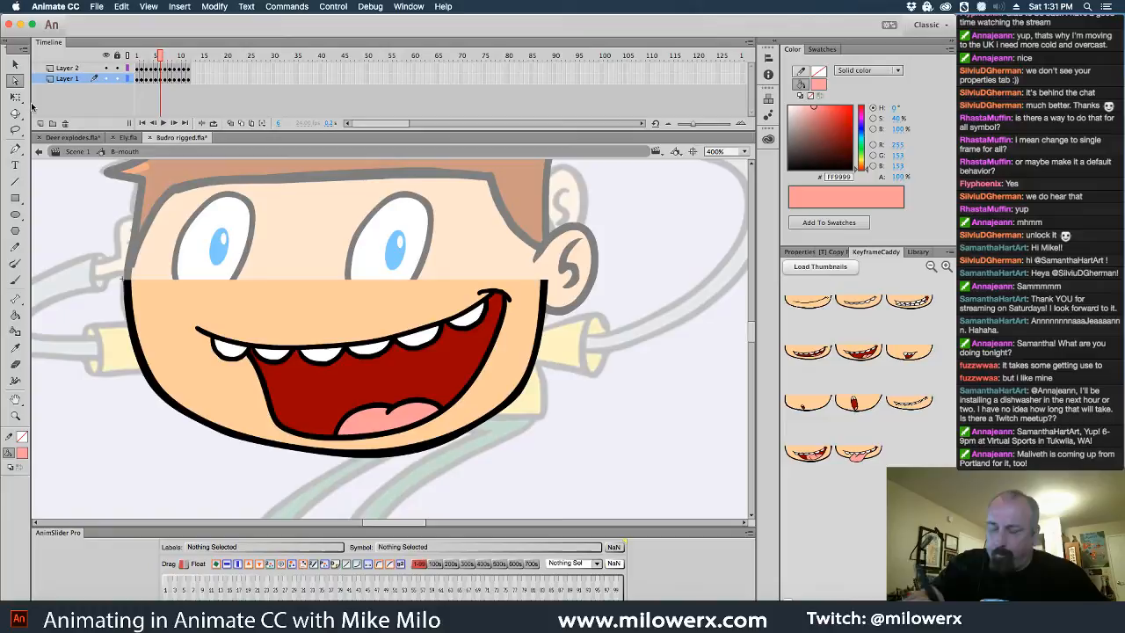
{"action": "left_click", "coordinate": [417, 452]}
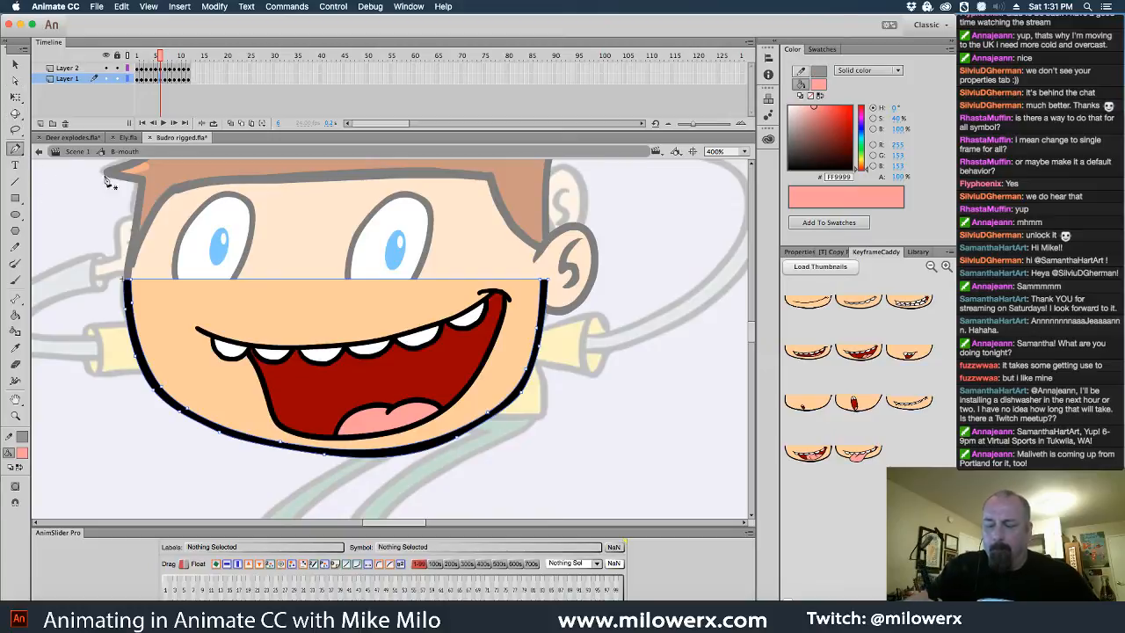
{"action": "left_click", "coordinate": [17, 149]}
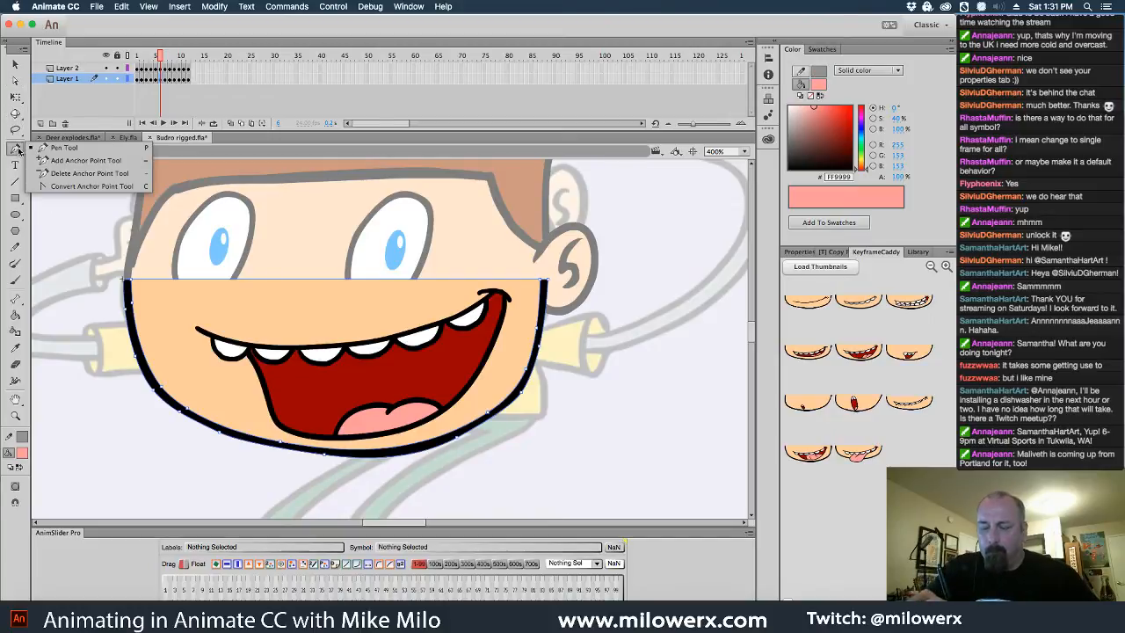
{"action": "left_click", "coordinate": [118, 160]}
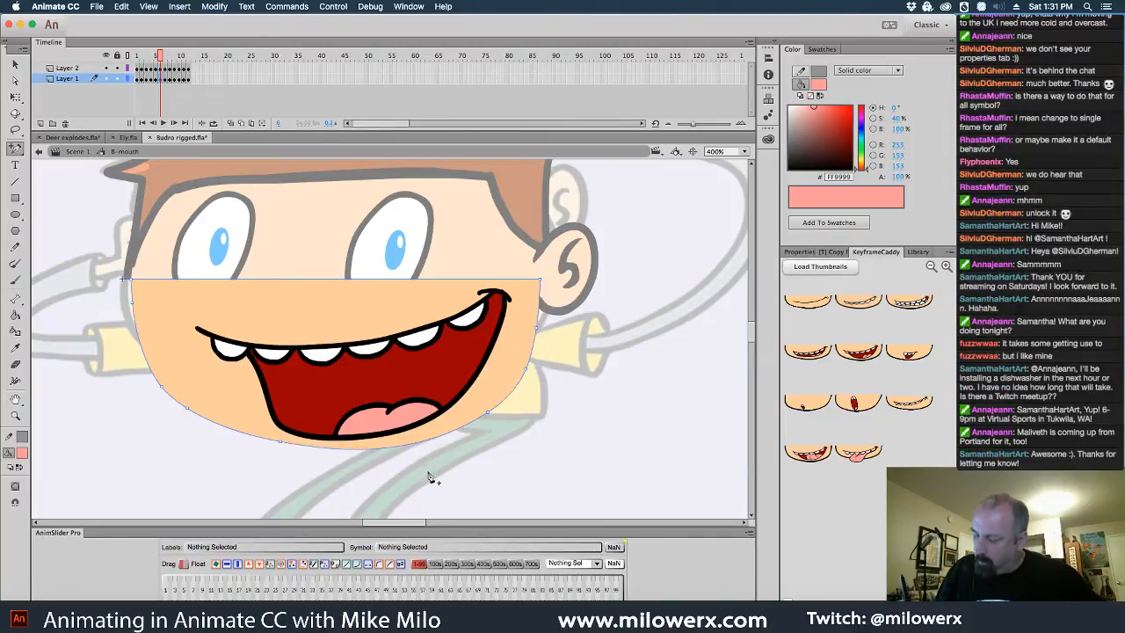
{"action": "key", "text": "q"}
{"action": "left_click", "coordinate": [450, 496]}
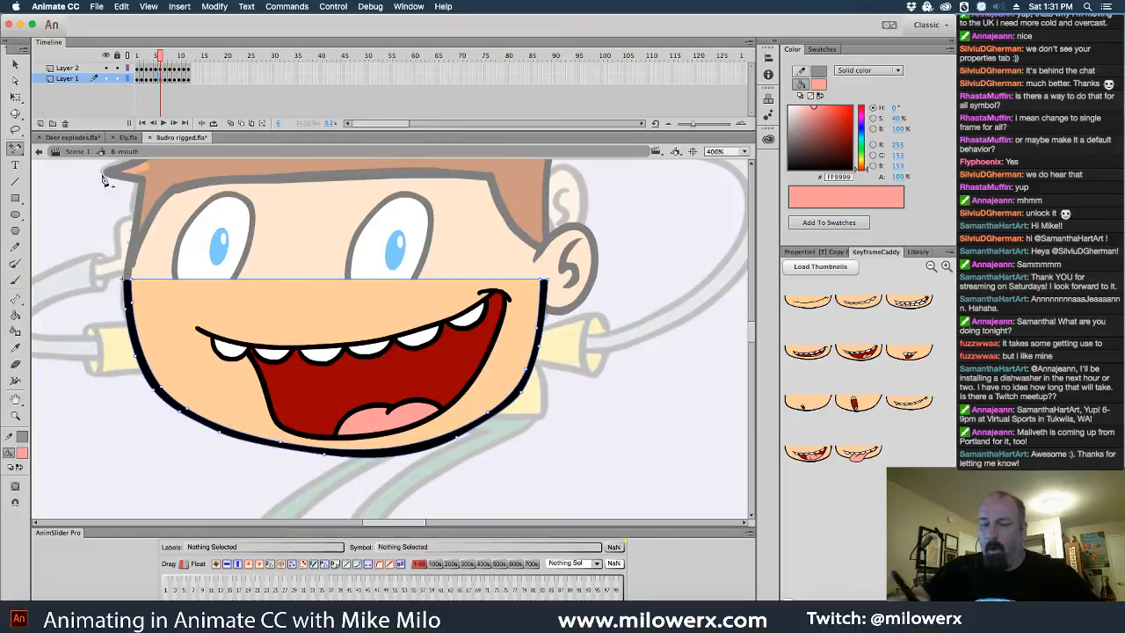
{"action": "key", "text": "v"}
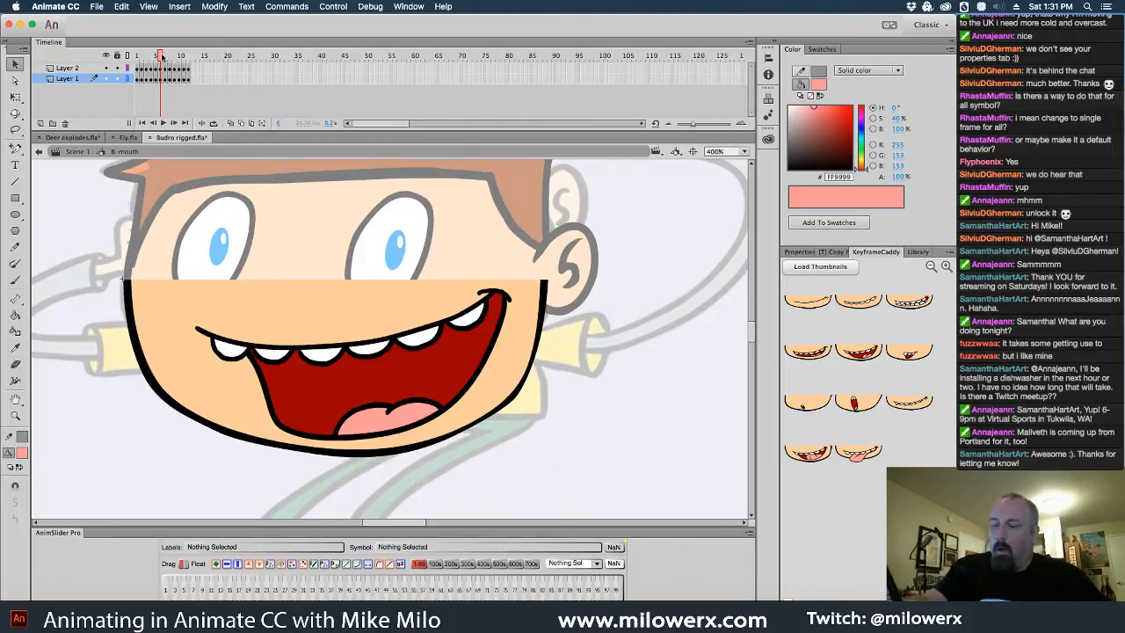
- Return to Scene 1 and reload the B-mouth thumbnails in KeyframeCaddy to include the new mouth
{"action": "mouse_move", "coordinate": [161, 55]}
{"action": "left_mouse_down"}
{"action": "mouse_move", "coordinate": [139, 58]}
{"action": "mouse_move", "coordinate": [161, 63]}
{"action": "left_mouse_up"}
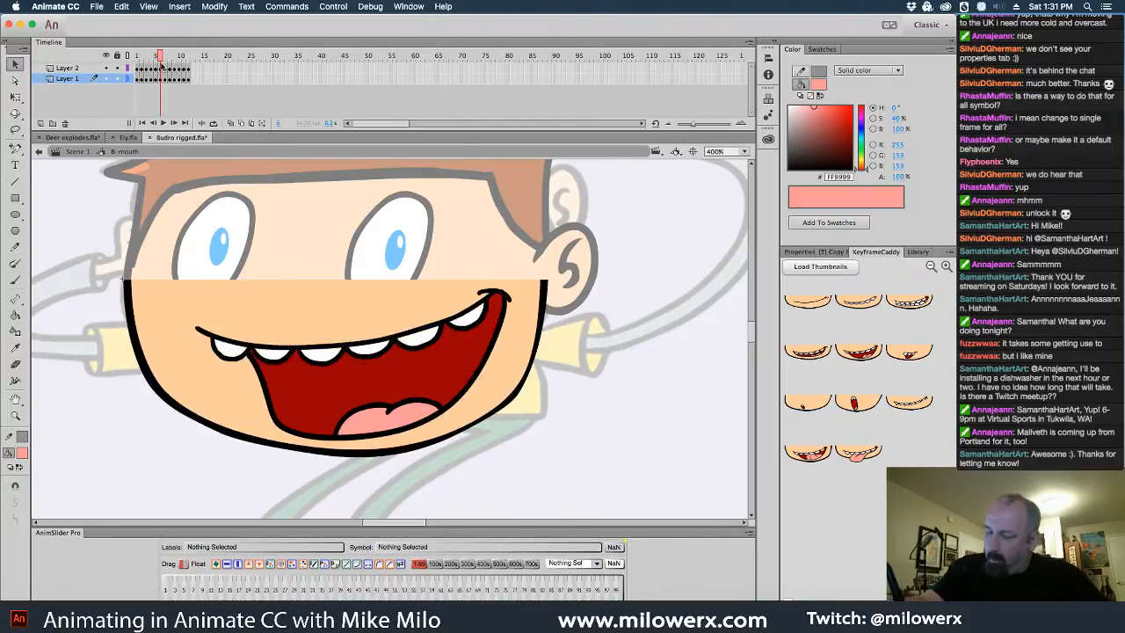
{"action": "left_click", "coordinate": [85, 152]}
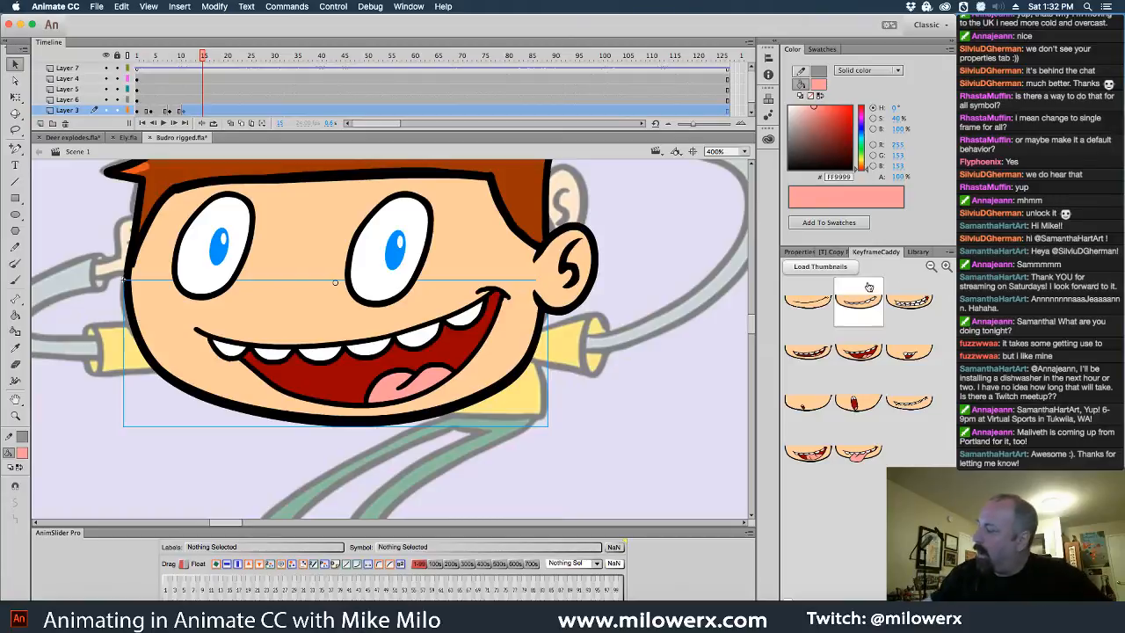
{"action": "left_click", "coordinate": [820, 266]}
{"action": "left_click", "coordinate": [946, 266]}
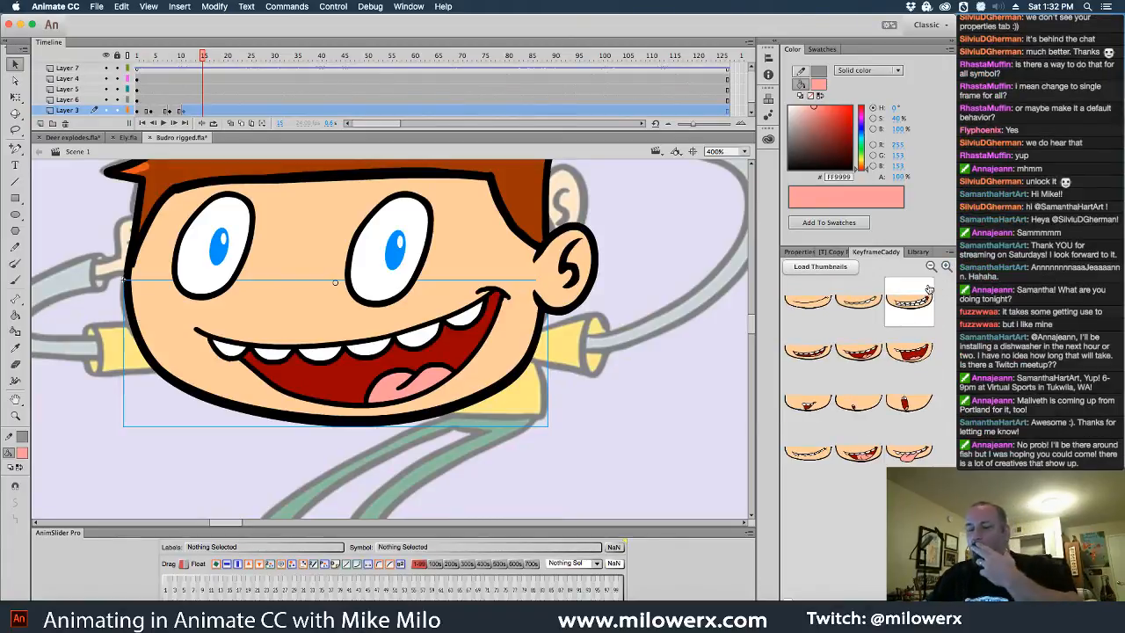
- Keyframe the new extra-wide open mouth at frame 13 and the small toothy open mouth at frame 16 on Layer 3
{"action": "mouse_move", "coordinate": [202, 58]}
{"action": "left_mouse_down"}
{"action": "mouse_move", "coordinate": [135, 70]}
{"action": "mouse_move", "coordinate": [194, 78]}
{"action": "left_mouse_up"}
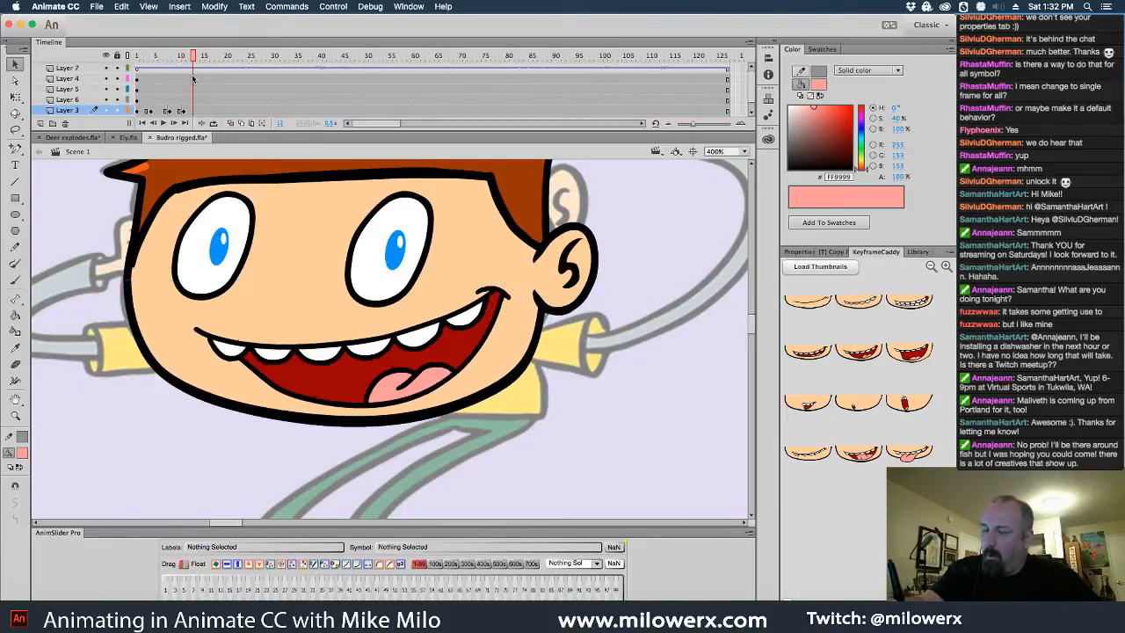
{"action": "left_click", "coordinate": [909, 351]}
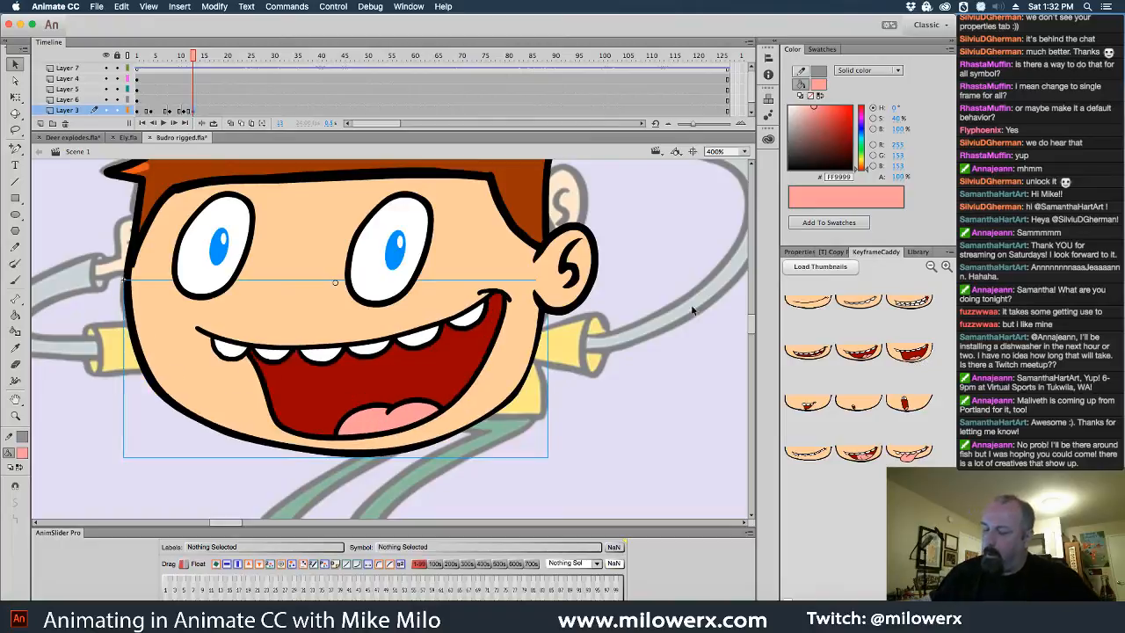
{"action": "left_click_drag", "start_coordinate": [185, 57], "coordinate": [209, 83]}
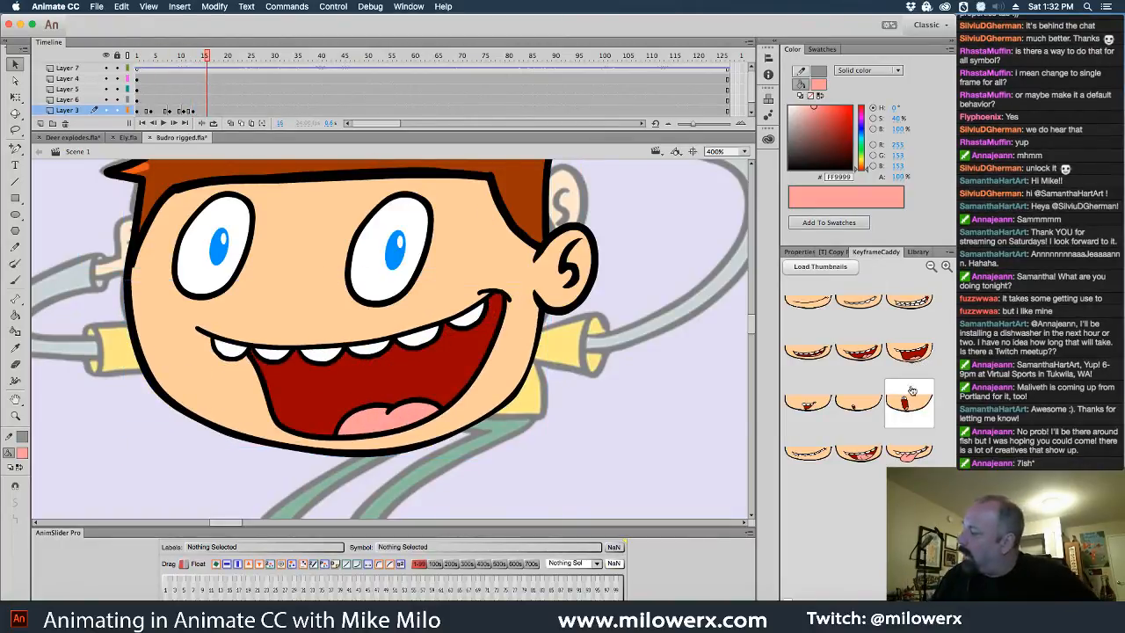
{"action": "left_click", "coordinate": [795, 403]}
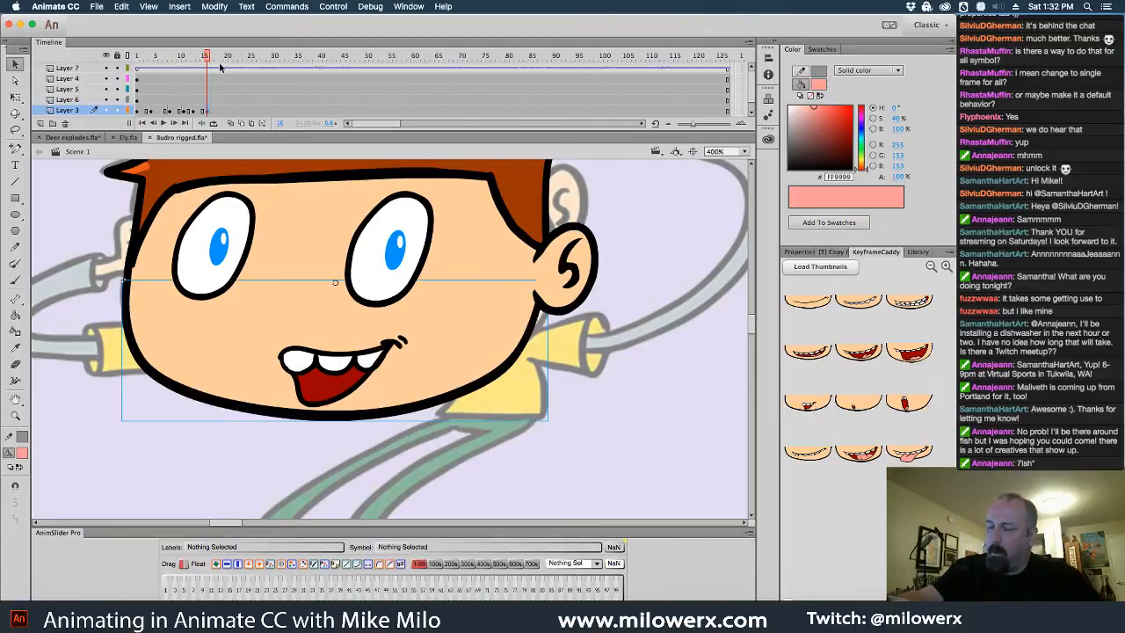
- Keyframe the small oval mouth at frame 19 and the closed smile at frame 23 on Layer 3
{"action": "left_click_drag", "start_coordinate": [209, 58], "coordinate": [242, 79]}
{"action": "left_click", "coordinate": [908, 403]}
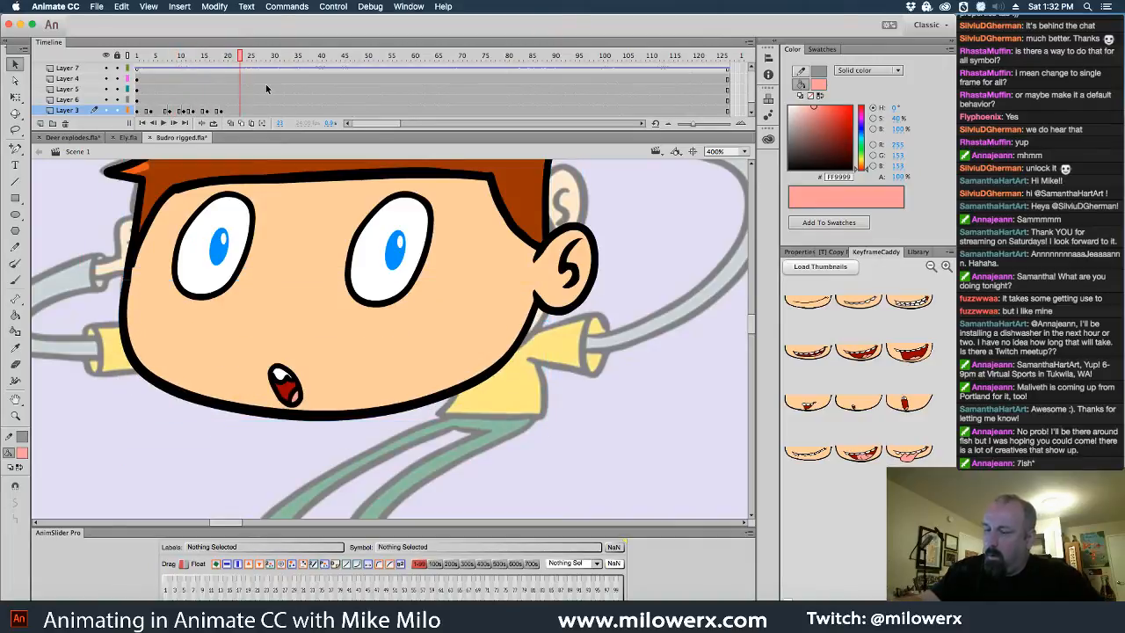
{"action": "left_click", "coordinate": [808, 311]}
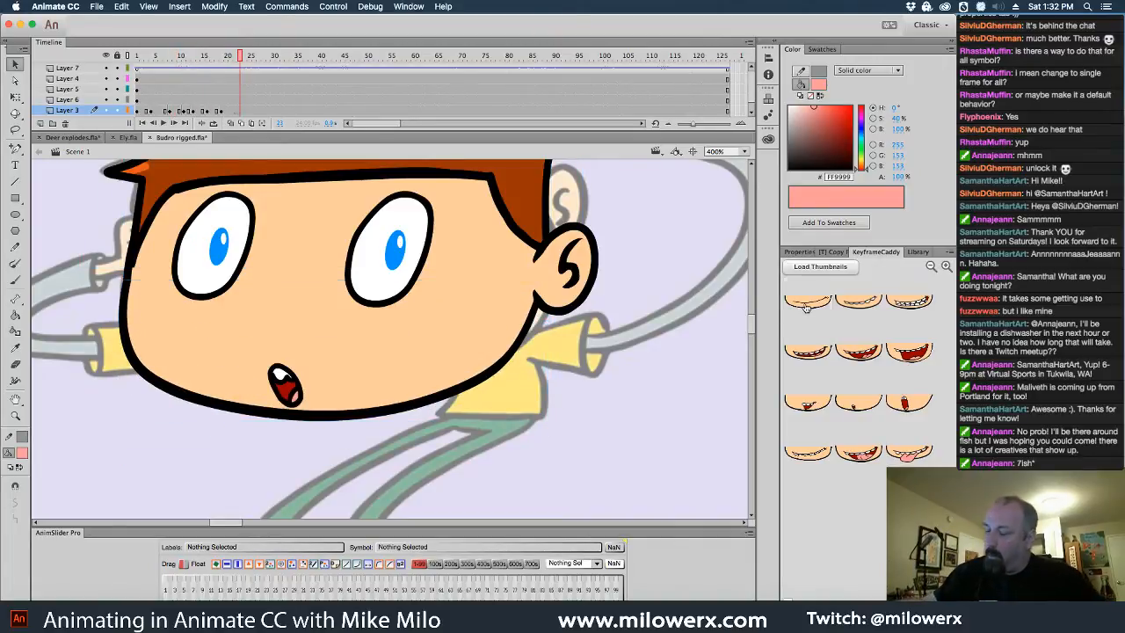
- Move the closed-smile keyframe on Layer 3 to frame 30
{"action": "left_click_drag", "start_coordinate": [242, 61], "coordinate": [278, 56]}
{"action": "left_click", "coordinate": [240, 110]}
{"action": "left_click", "coordinate": [243, 112]}
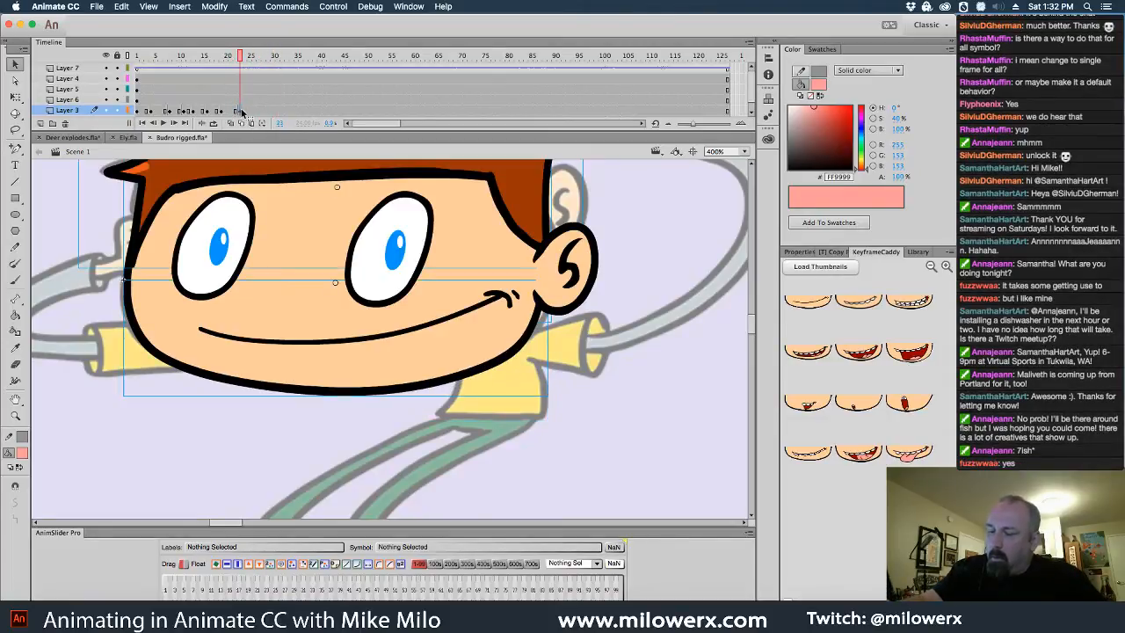
{"action": "left_click", "coordinate": [276, 112]}
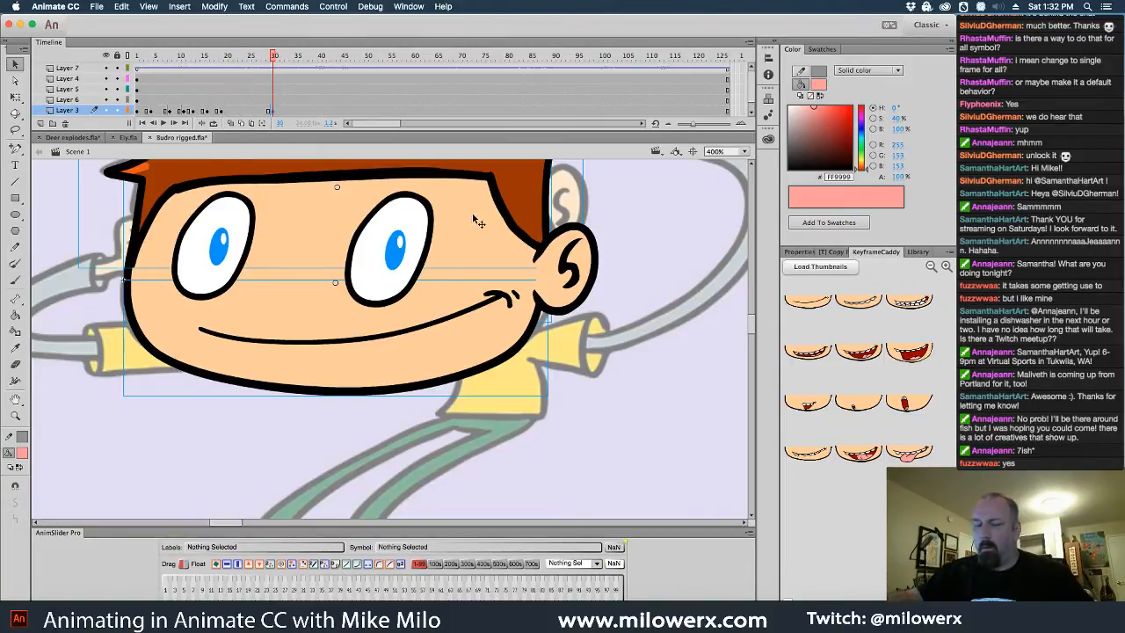
- Remove the hair symbol from frame 30 and paste it back in place
{"action": "left_click", "coordinate": [591, 282], "text": "alt+super"}
{"action": "left_click_drag", "start_coordinate": [599, 315], "coordinate": [610, 367]}
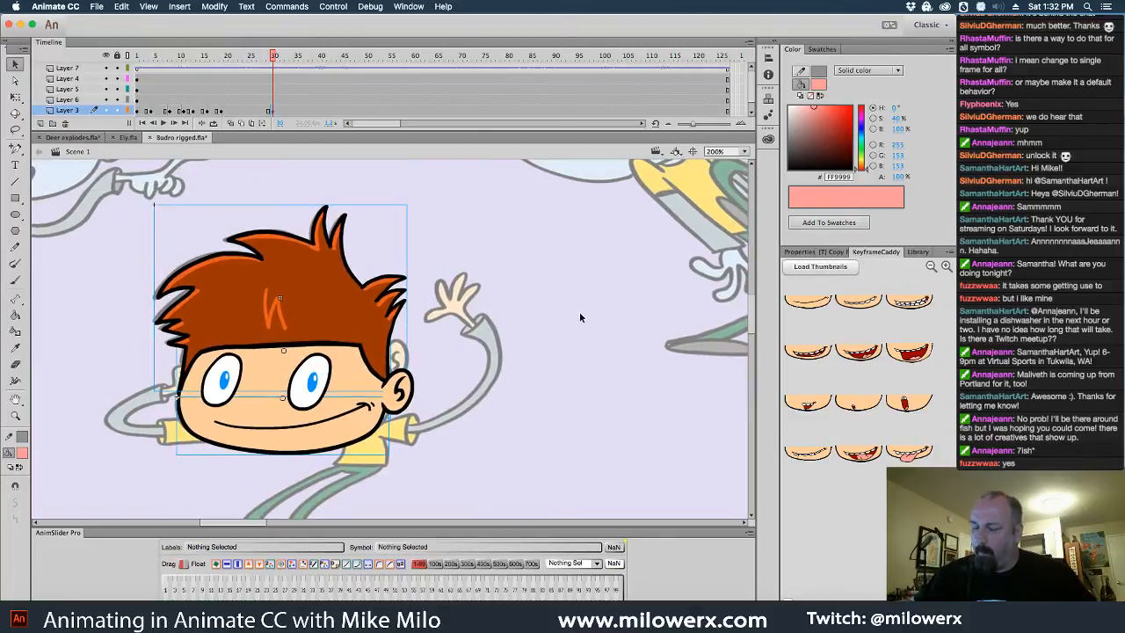
{"action": "left_click", "coordinate": [579, 317]}
{"action": "left_click", "coordinate": [362, 288]}
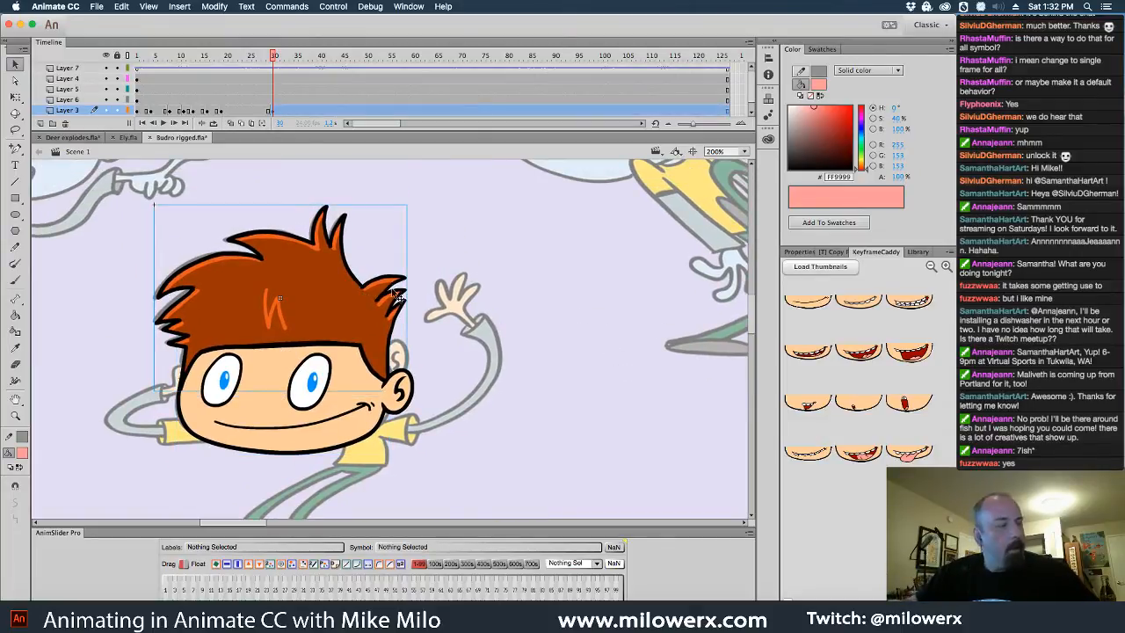
{"action": "key", "text": "Delete"}
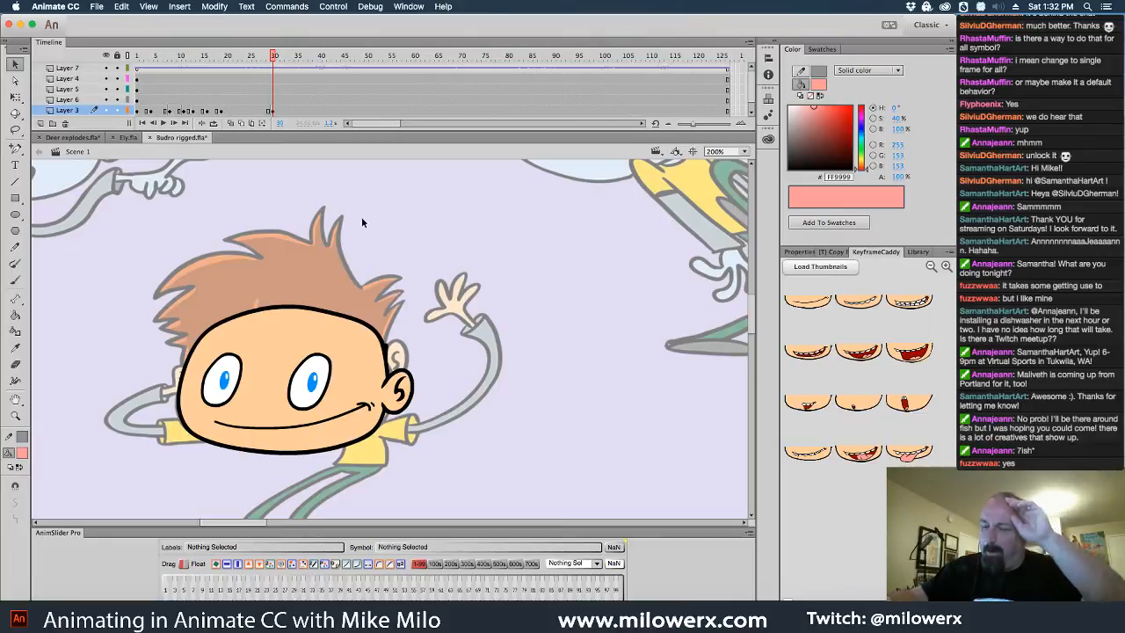
{"action": "key", "text": "super+shift+v"}
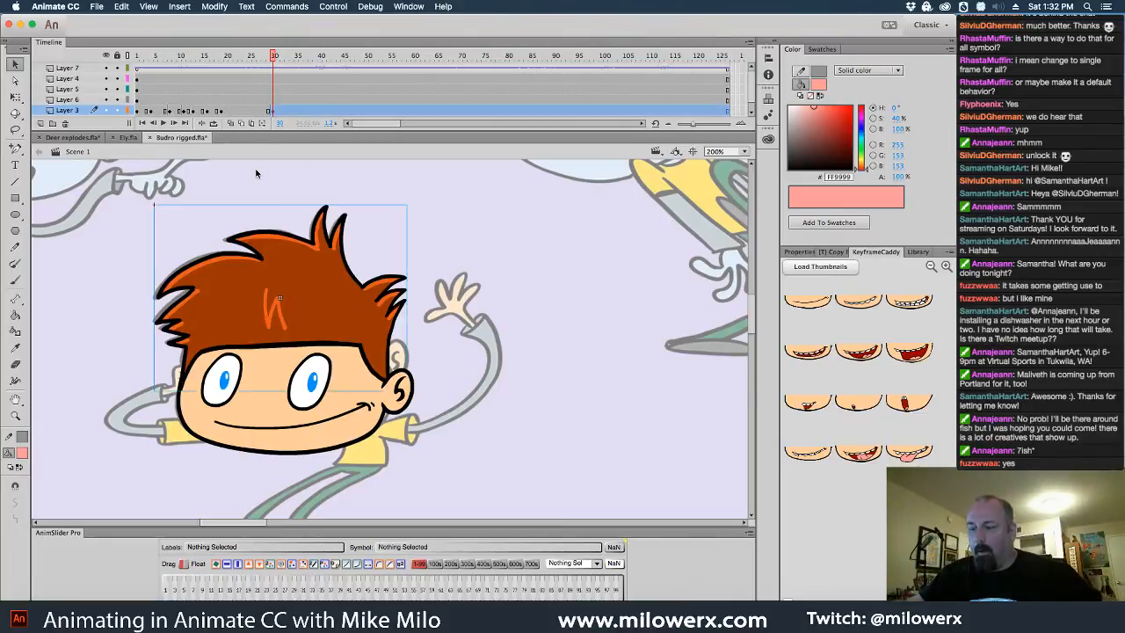
- Clear all Layer 3 keyframes after the first frame, up through frame 30
{"action": "left_click_drag", "start_coordinate": [154, 112], "coordinate": [272, 112]}
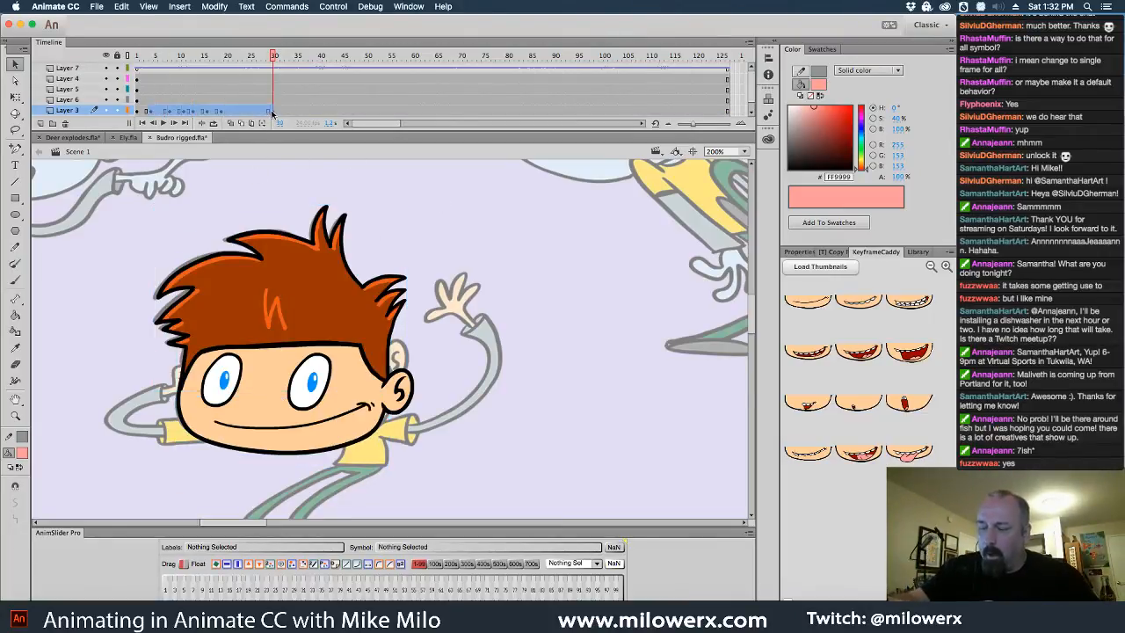
{"action": "right_click", "coordinate": [271, 113]}
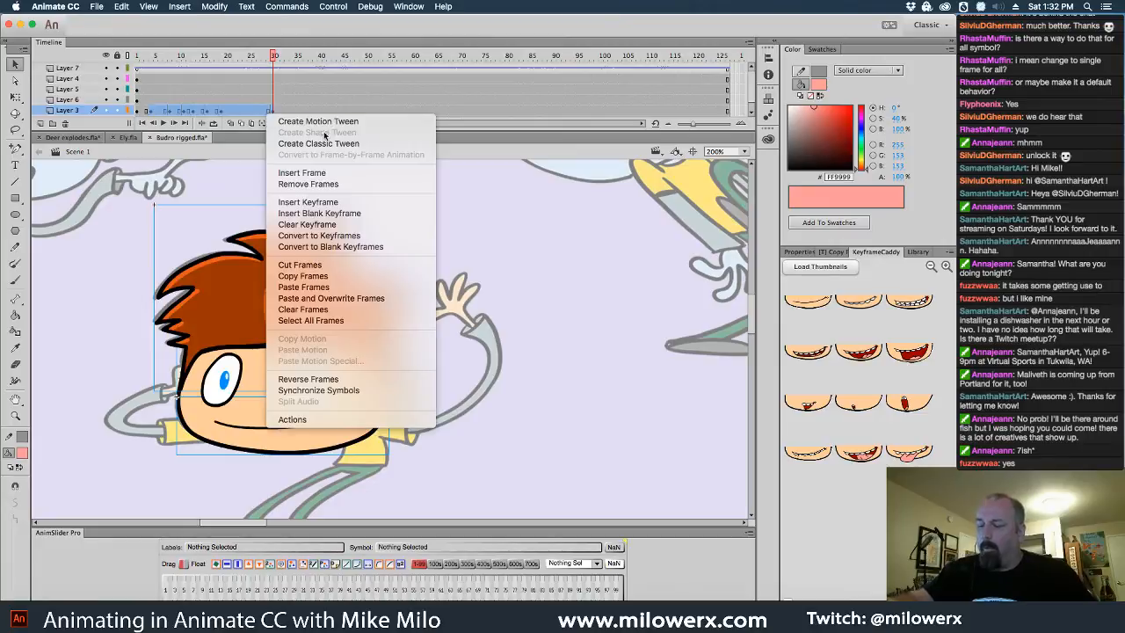
{"action": "left_click", "coordinate": [339, 224]}
- Cut the hair symbol from Layer 3 at frame 1 and paste it in place on a new layer above Layer 4
{"action": "left_click", "coordinate": [139, 111]}
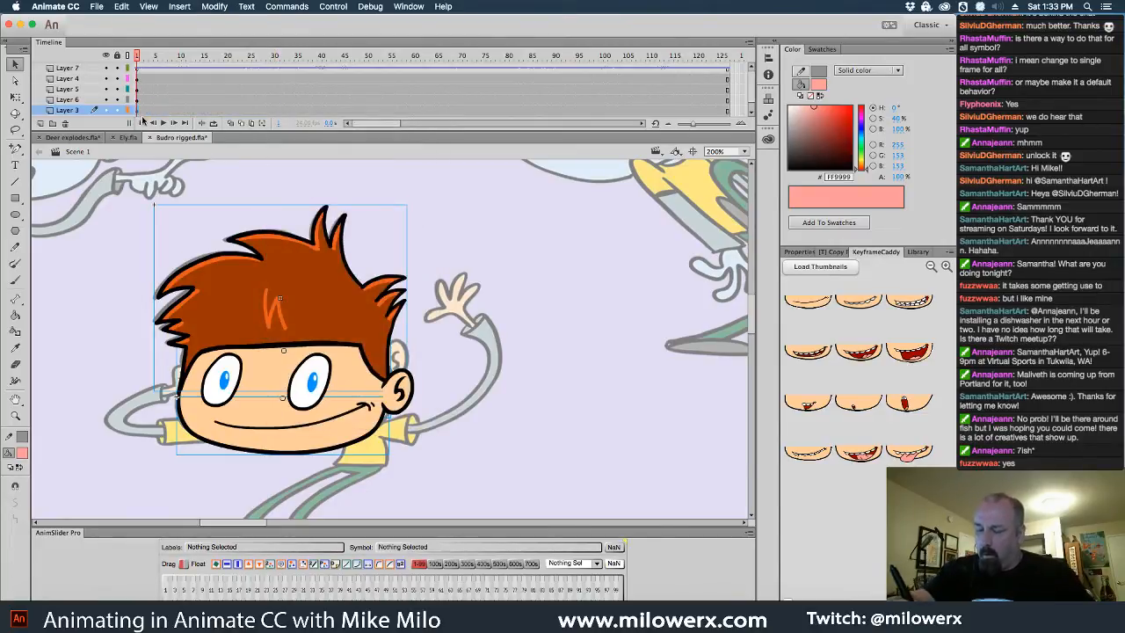
{"action": "left_click", "coordinate": [453, 269]}
{"action": "left_click", "coordinate": [398, 304]}
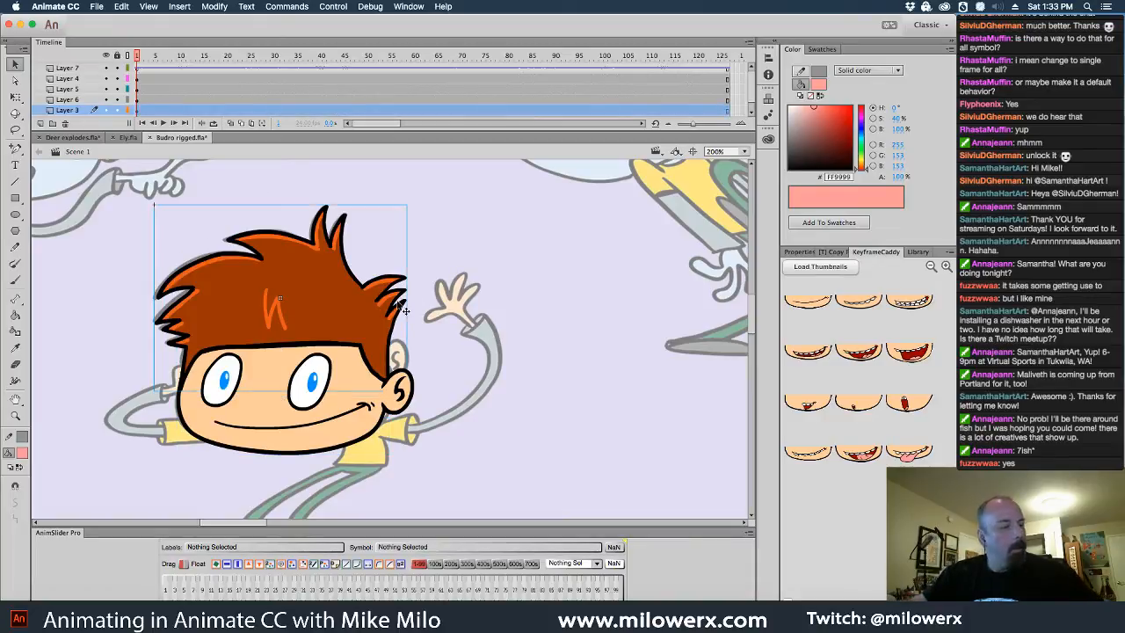
{"action": "key", "text": "super+x"}
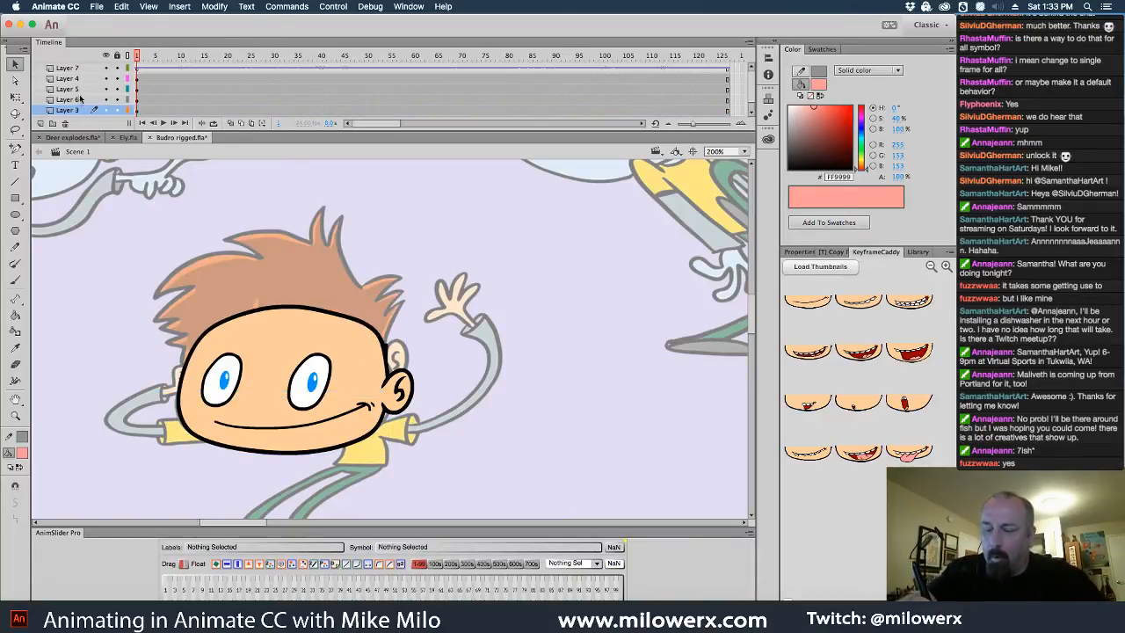
{"action": "left_click", "coordinate": [102, 78]}
{"action": "left_click", "coordinate": [41, 123]}
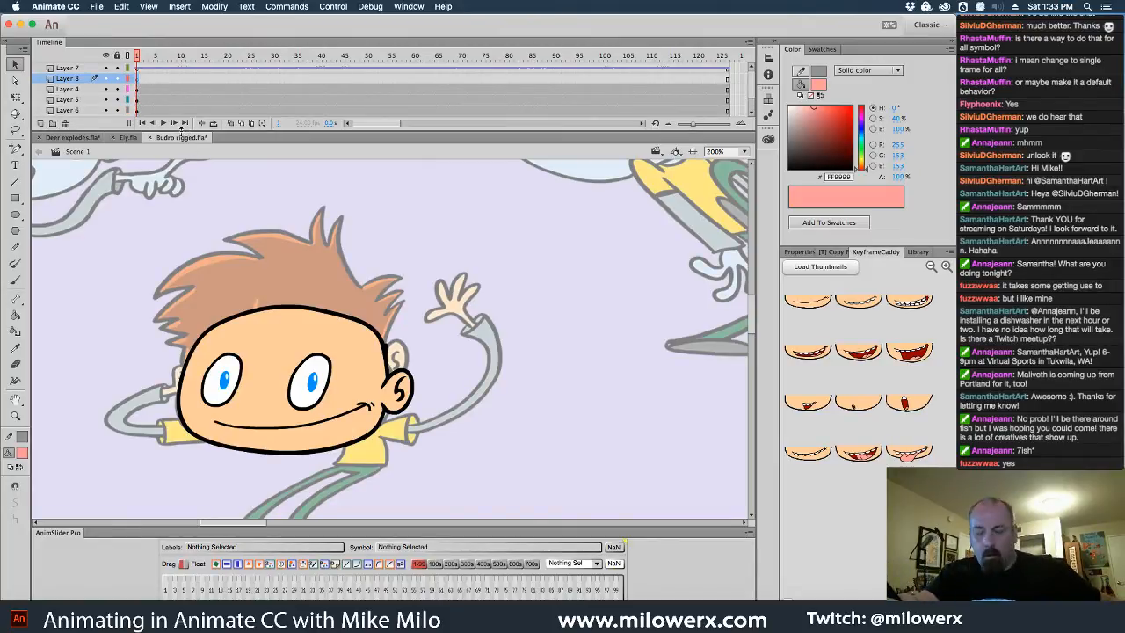
{"action": "key", "text": "ctrl+shift+v"}
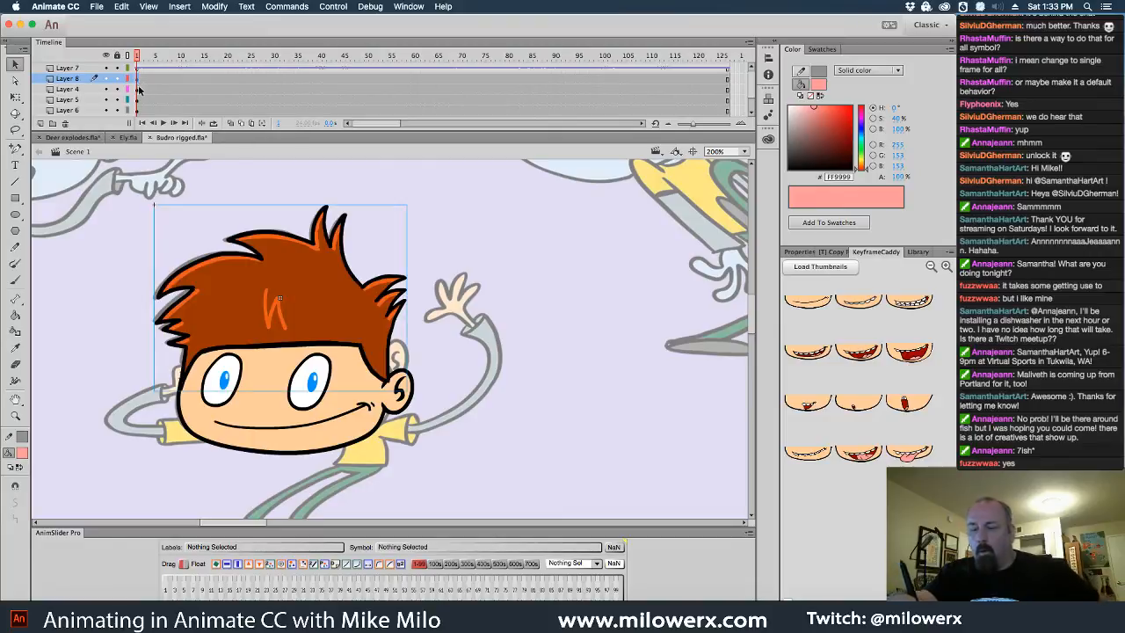
- Select all the head parts, including hair, ear, eyes, mouth and skull, and distribute them to separate layers
{"action": "left_click_drag", "start_coordinate": [392, 234], "coordinate": [433, 215]}
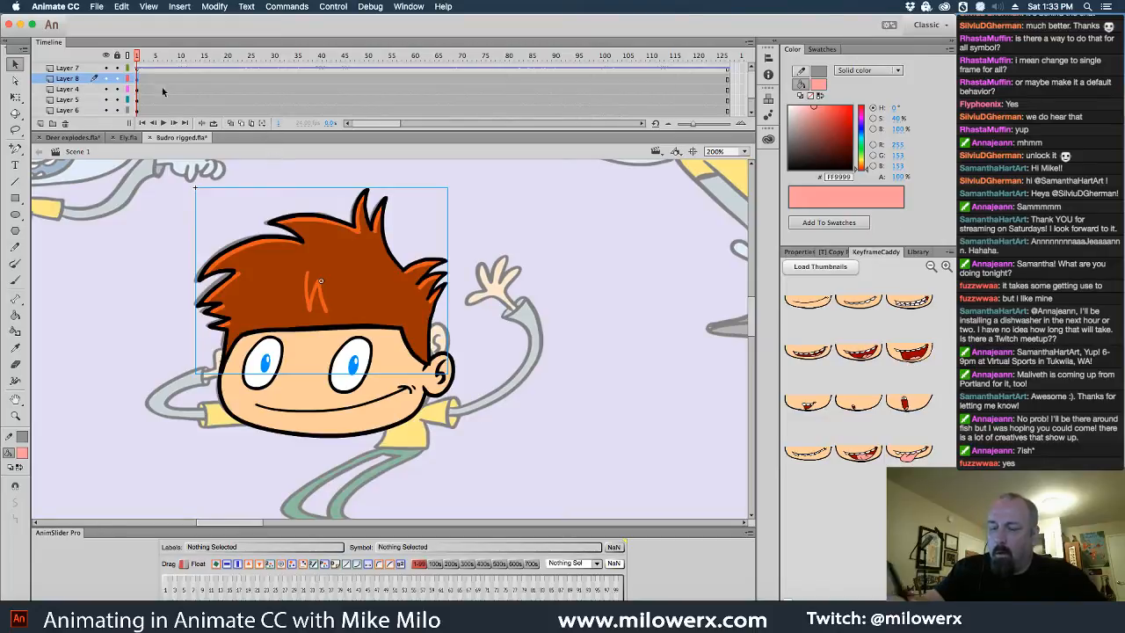
{"action": "left_click_drag", "start_coordinate": [158, 175], "coordinate": [562, 504]}
{"action": "right_click", "coordinate": [393, 288]}
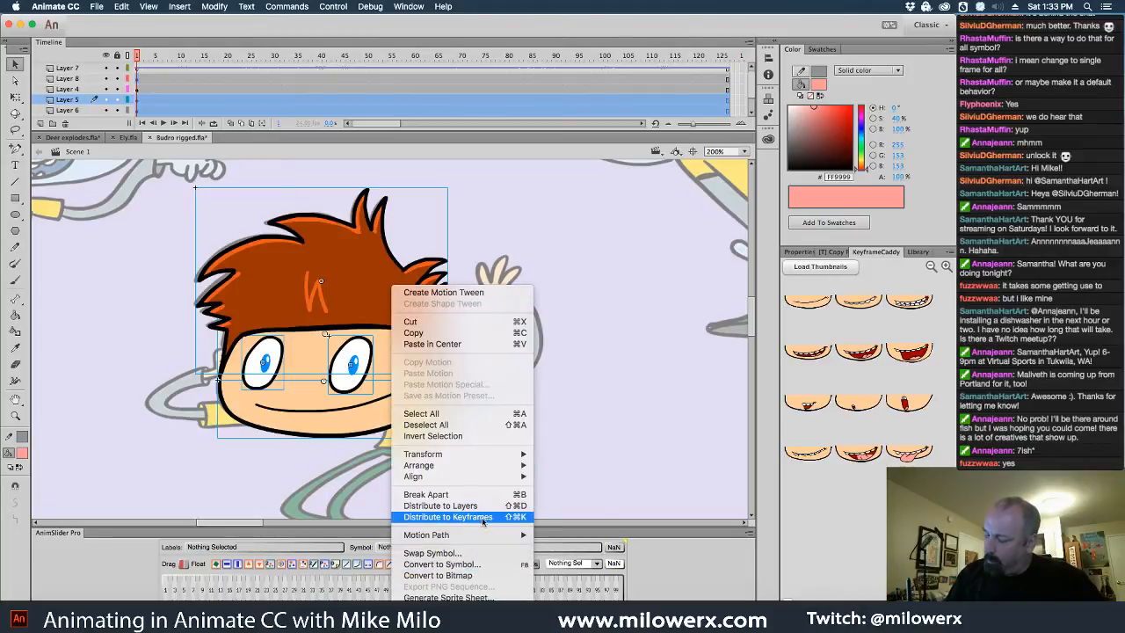
{"action": "left_click", "coordinate": [448, 505]}
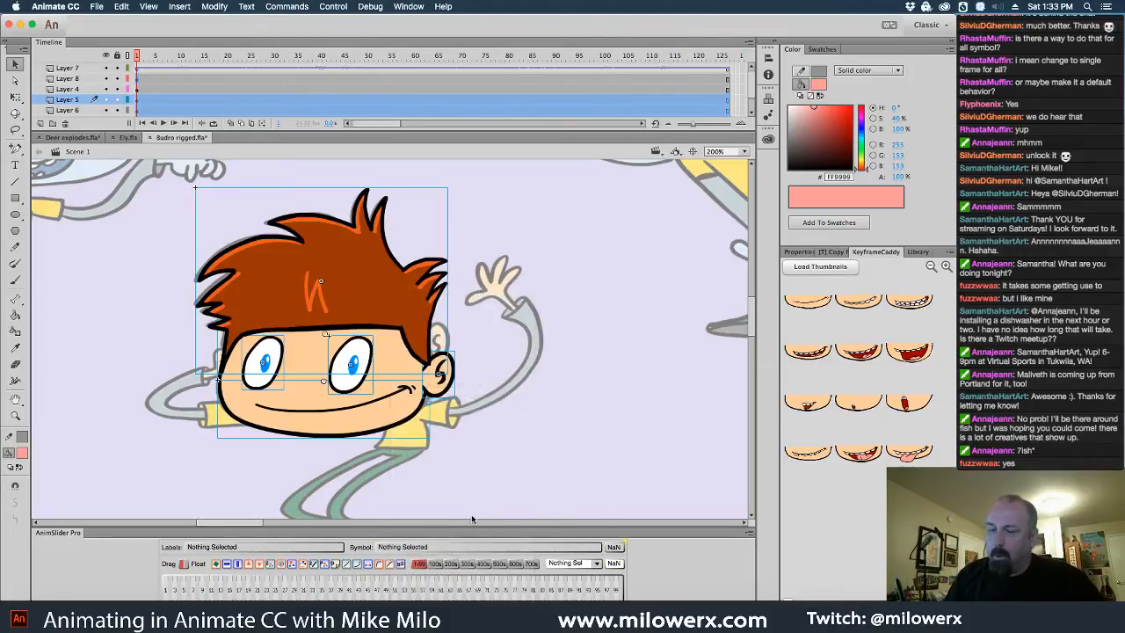
- Enlarge the timeline and delete the leftover Layers 5, 8, 6, 3 and 4 around the new B- layers
{"action": "left_click", "coordinate": [76, 78]}
{"action": "left_click_drag", "start_coordinate": [220, 130], "coordinate": [242, 231]}
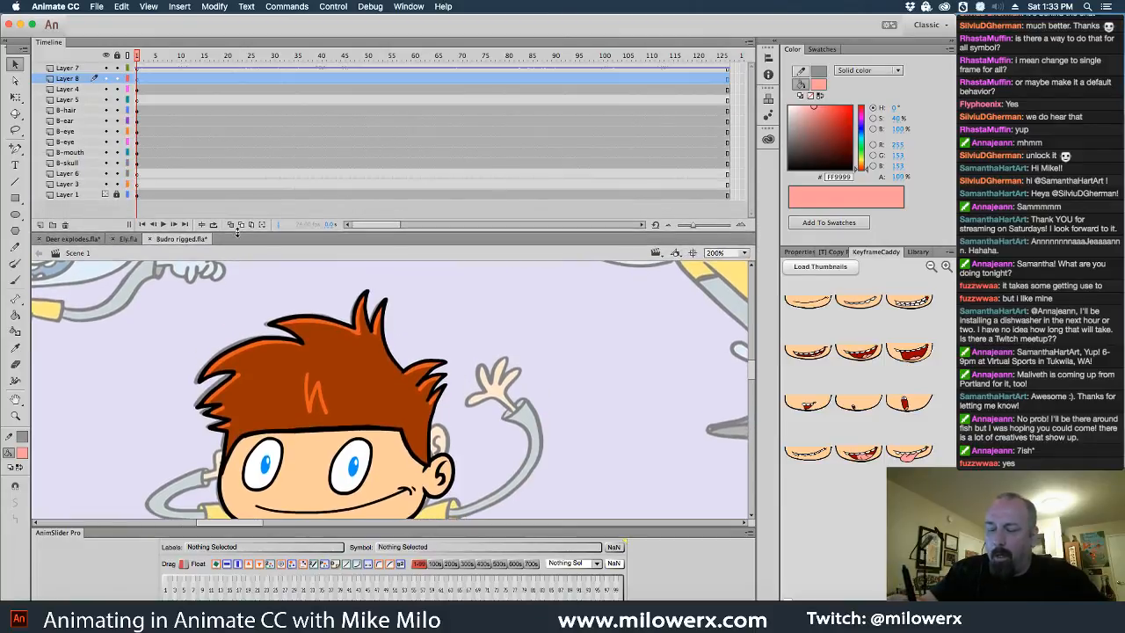
{"action": "left_click", "coordinate": [83, 100]}
{"action": "left_click", "coordinate": [64, 224]}
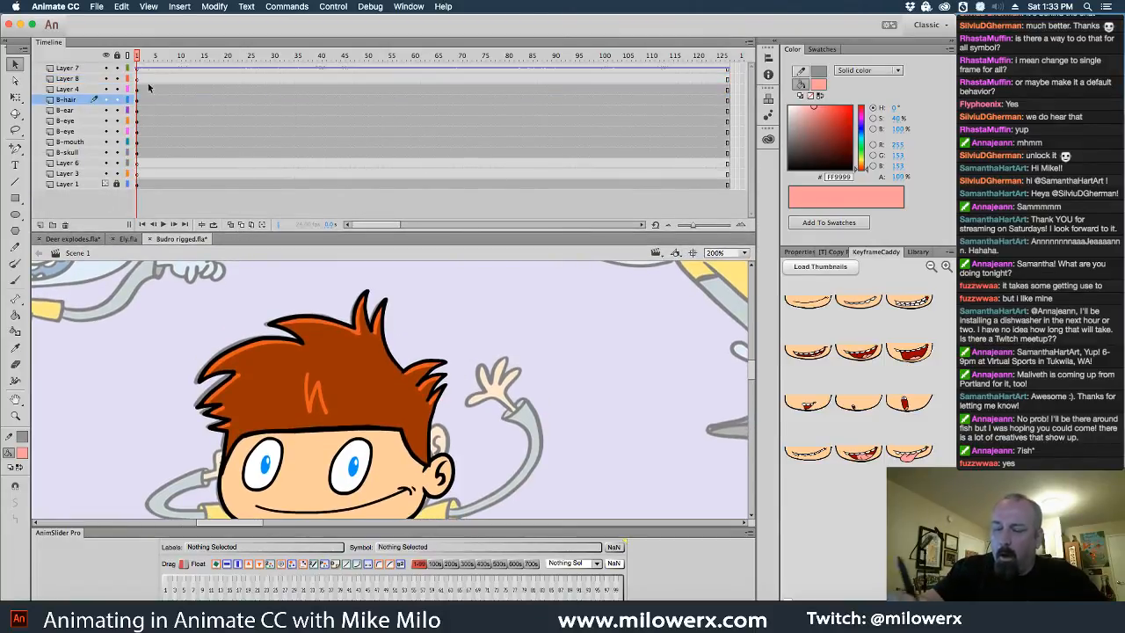
{"action": "left_click", "coordinate": [83, 79]}
{"action": "left_click", "coordinate": [64, 224]}
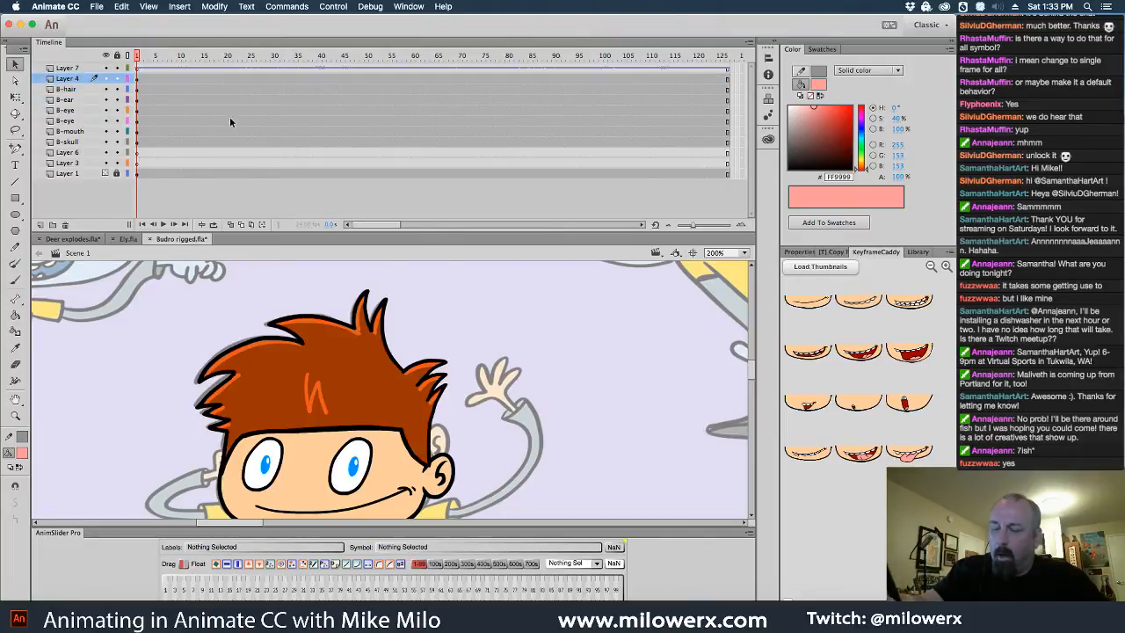
{"action": "left_click", "coordinate": [90, 153]}
{"action": "left_click", "coordinate": [64, 224]}
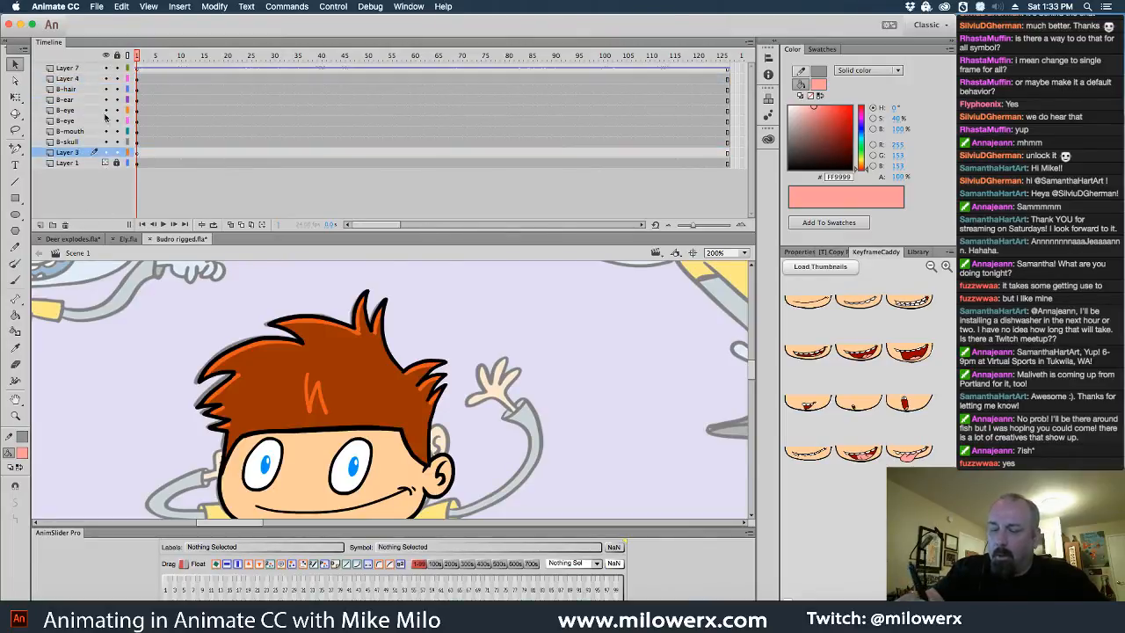
{"action": "left_click", "coordinate": [64, 224]}
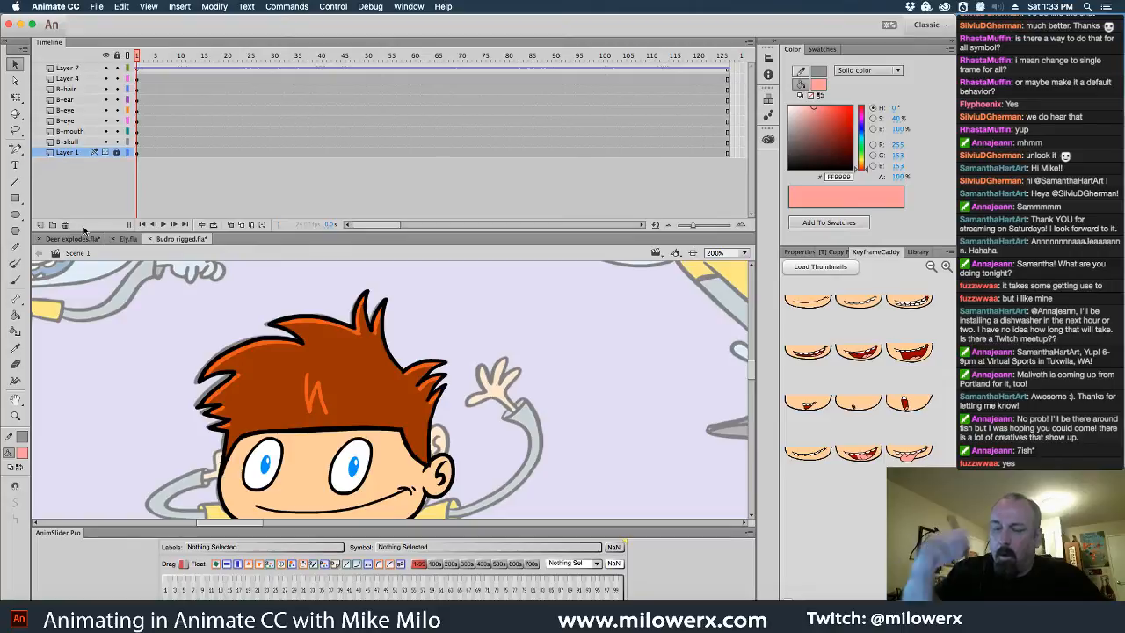
{"action": "left_click", "coordinate": [87, 79]}
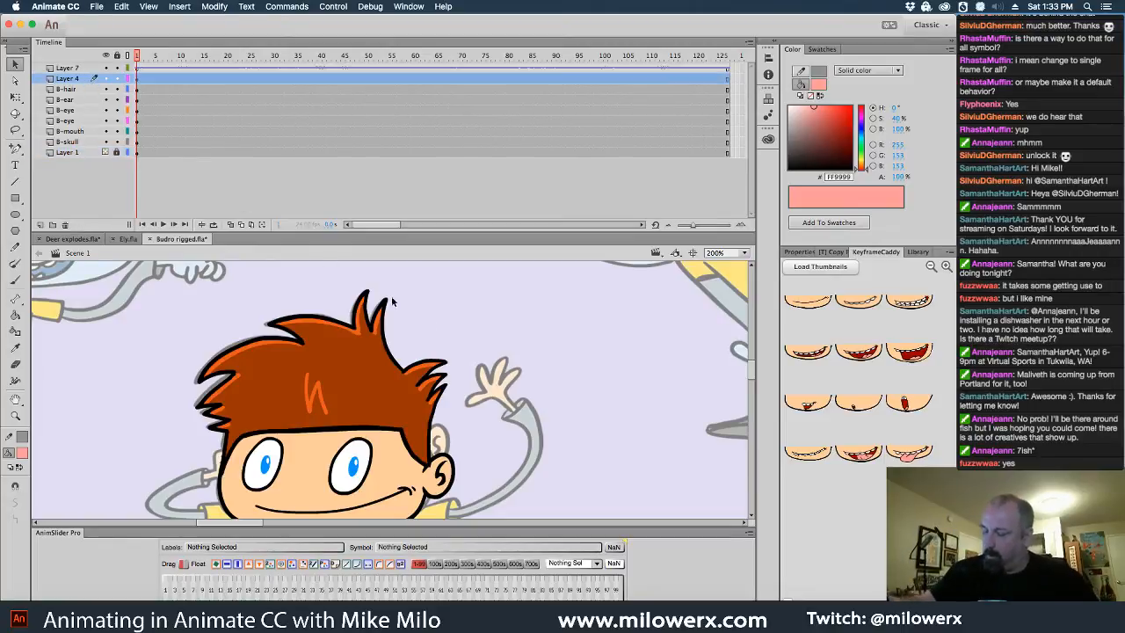
{"action": "scroll", "coordinate": [374, 286], "scroll_direction": "down", "scroll_amount": 4}
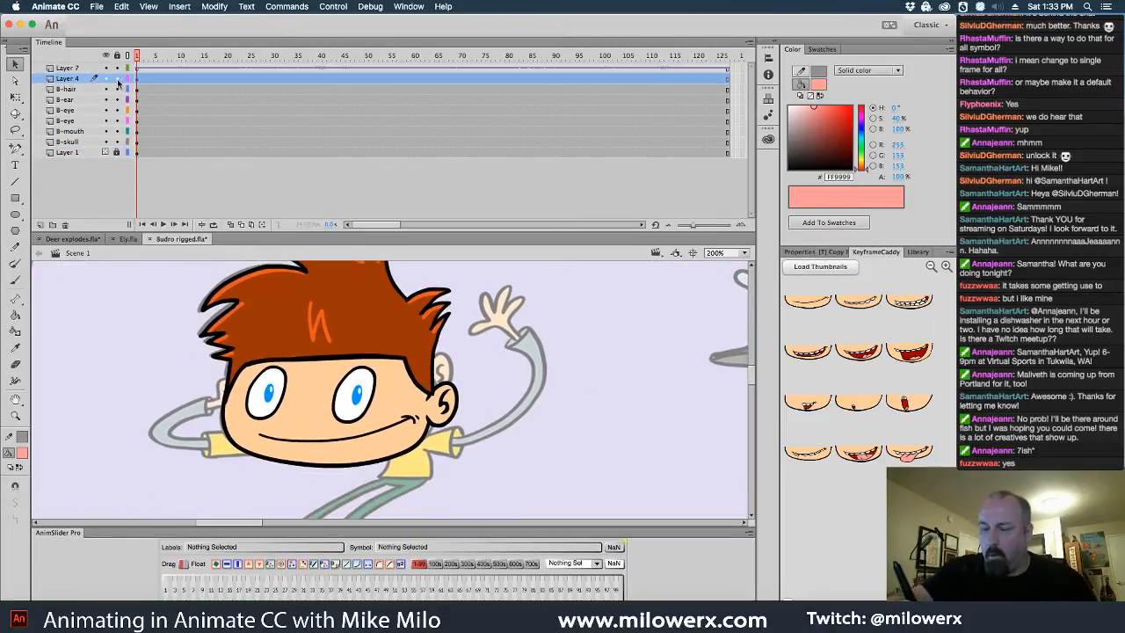
{"action": "left_click", "coordinate": [65, 225]}
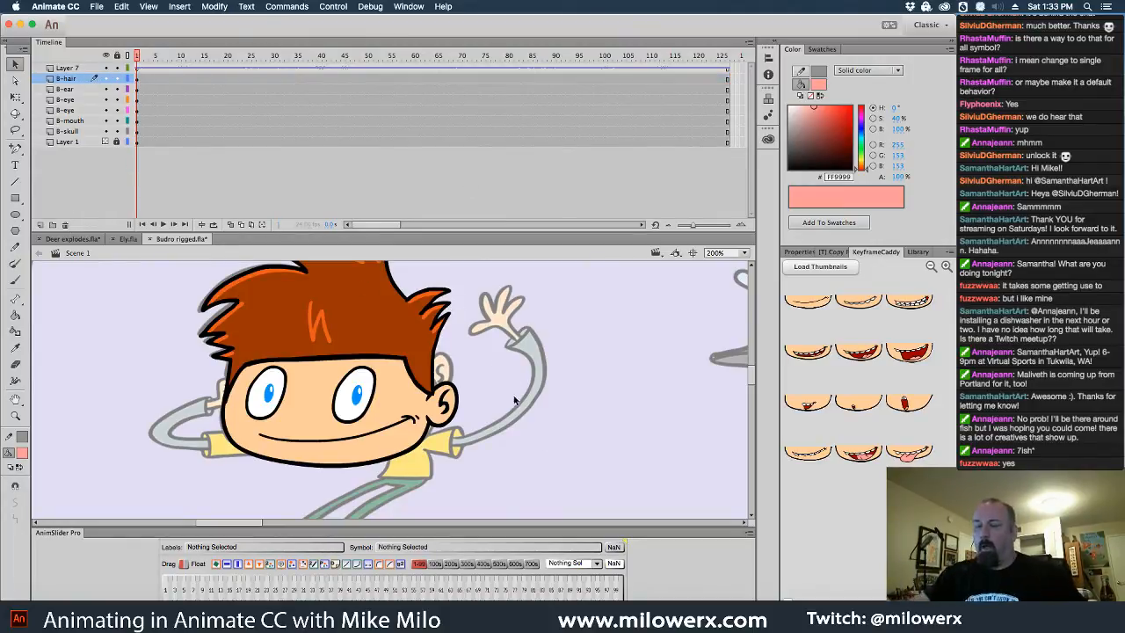
- Add a new layer above B-hair and ready the brush with a black 000000 fill
{"action": "left_click_drag", "start_coordinate": [139, 56], "coordinate": [156, 57]}
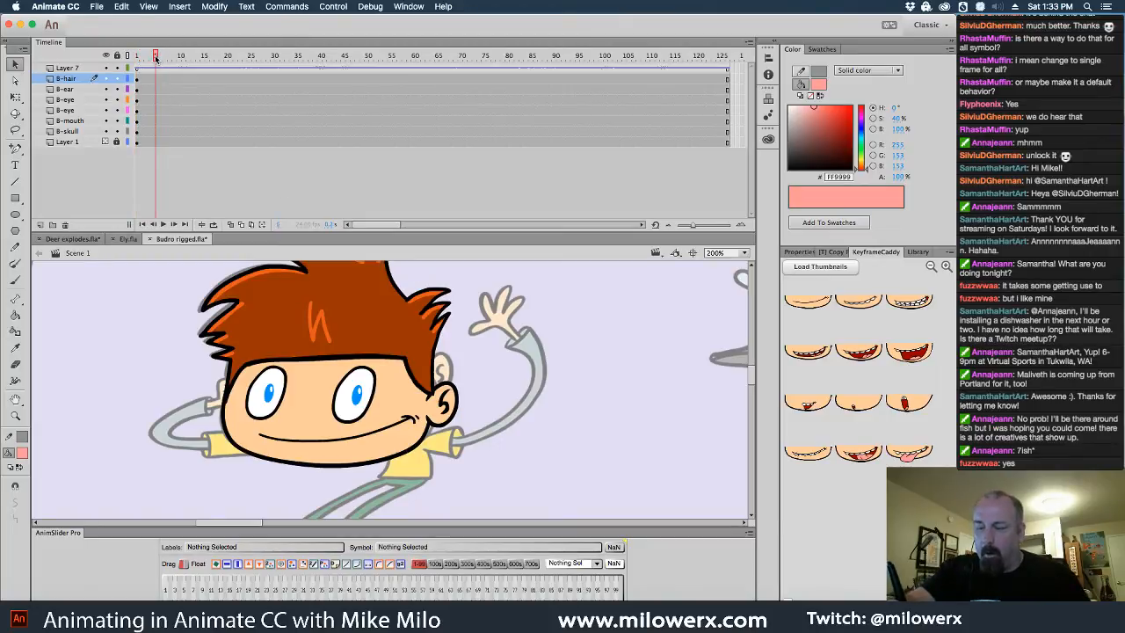
{"action": "left_click", "coordinate": [400, 459]}
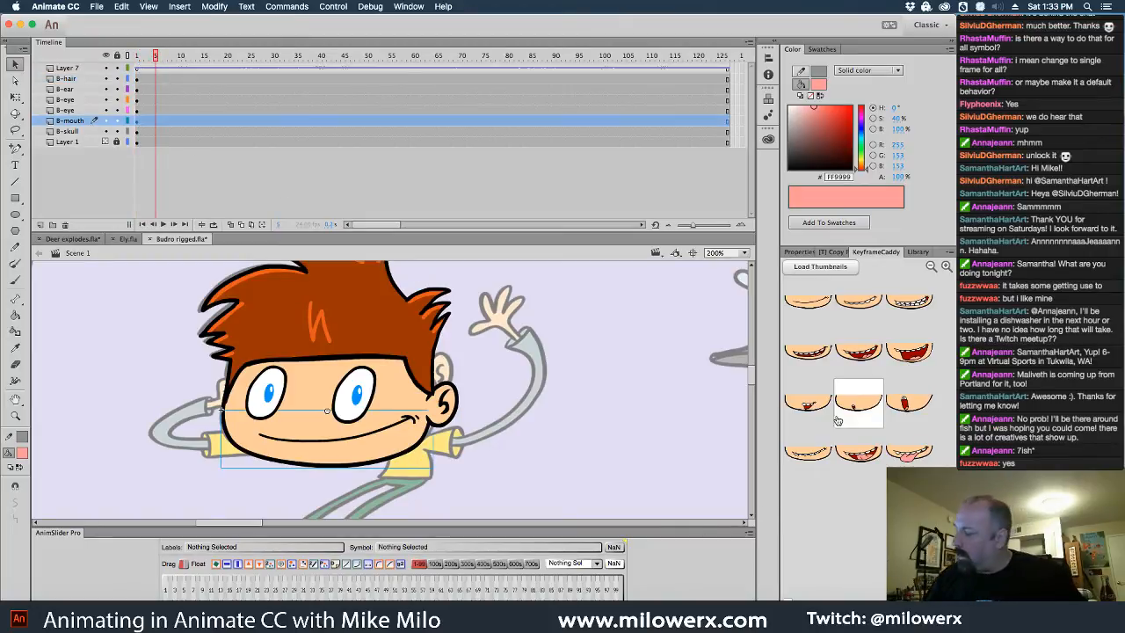
{"action": "left_click", "coordinate": [77, 79]}
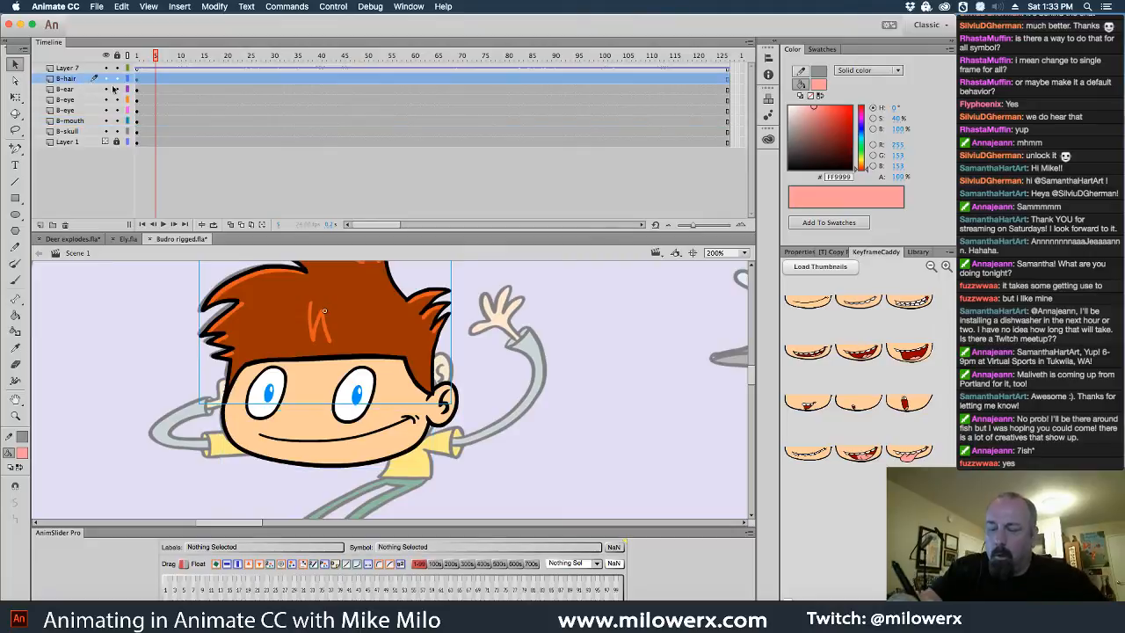
{"action": "left_click", "coordinate": [39, 225]}
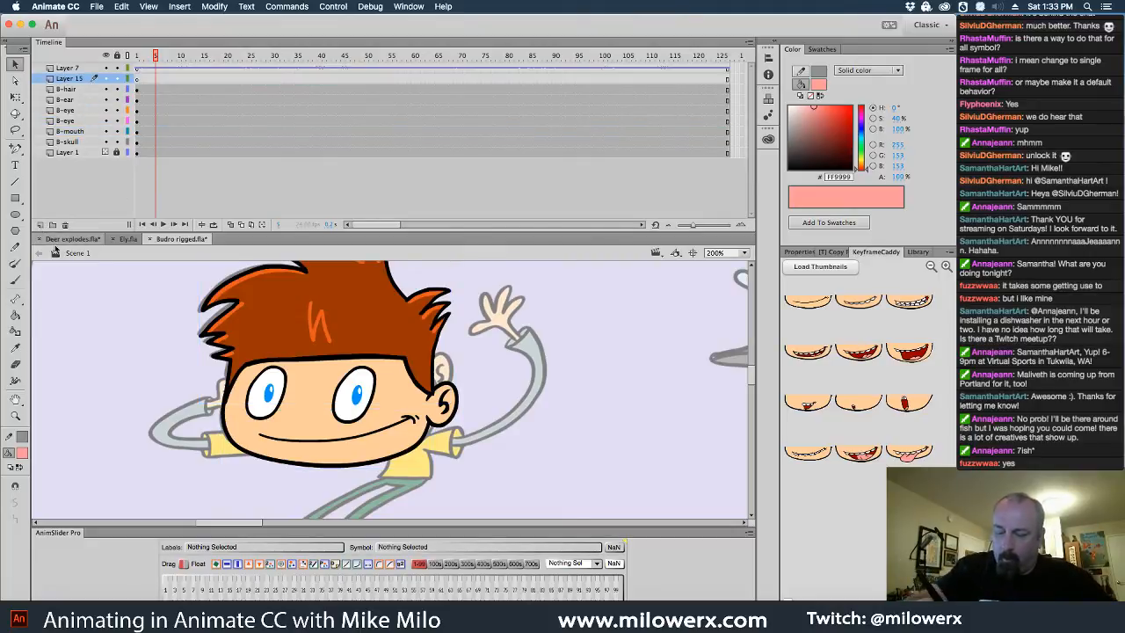
{"action": "left_click", "coordinate": [15, 280]}
{"action": "left_click", "coordinate": [23, 453]}
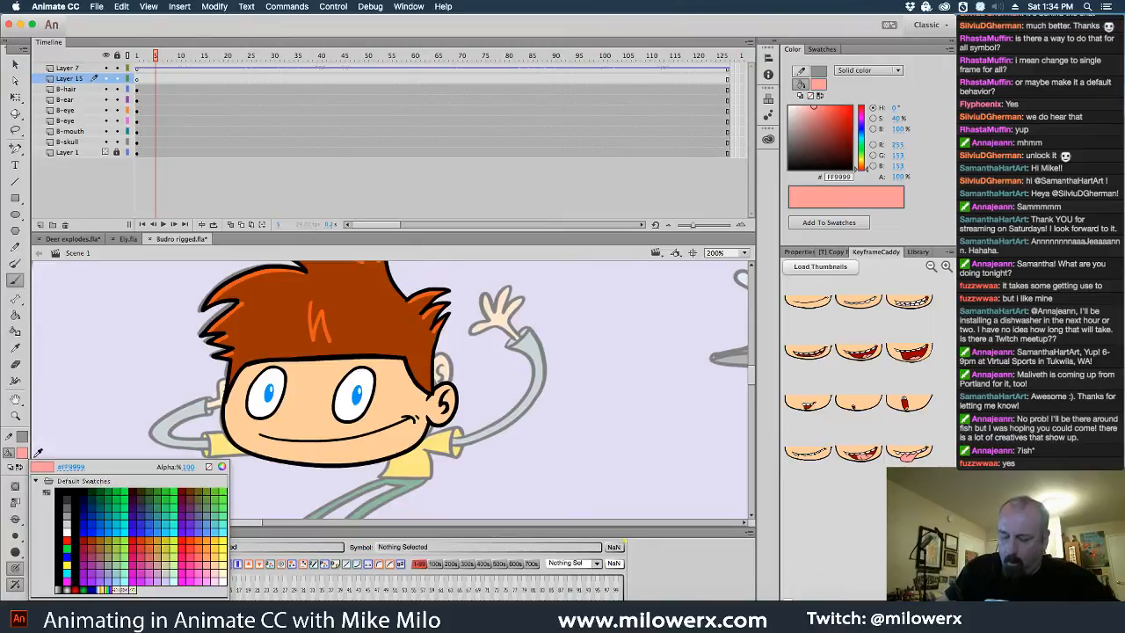
{"action": "left_click", "coordinate": [62, 494]}
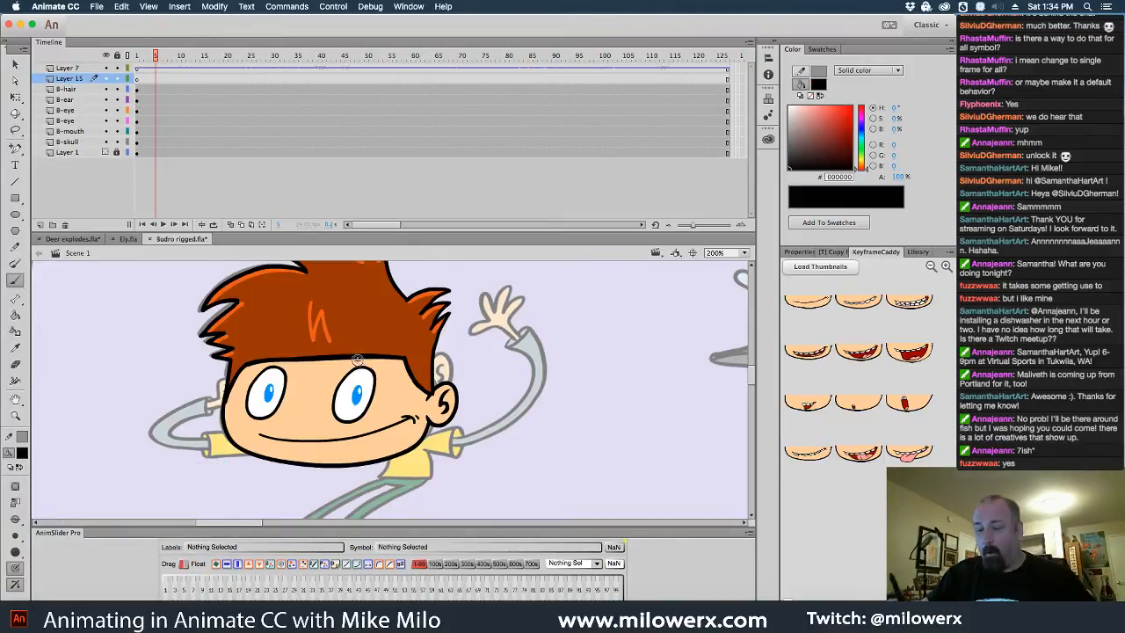
- Brush a thick black arched eyebrow above the eye nearest the visible ear, overlapping the hairline
{"action": "left_click", "coordinate": [404, 340]}
{"action": "left_click", "coordinate": [440, 362], "text": "super"}
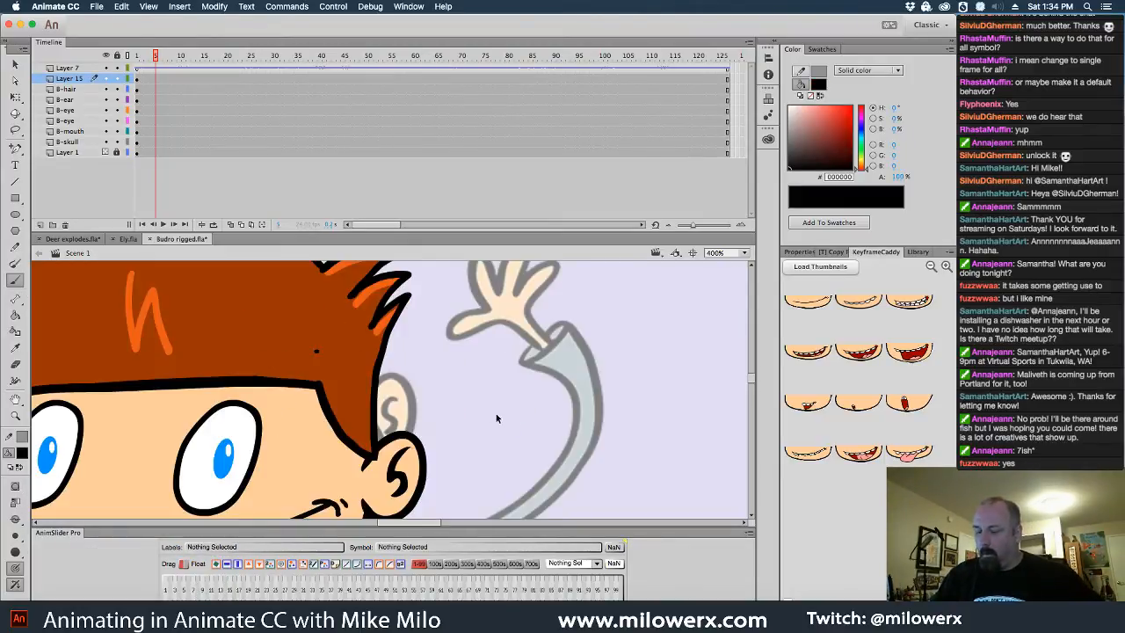
{"action": "key", "text": "super+z"}
{"action": "left_click_drag", "start_coordinate": [482, 427], "coordinate": [641, 404]}
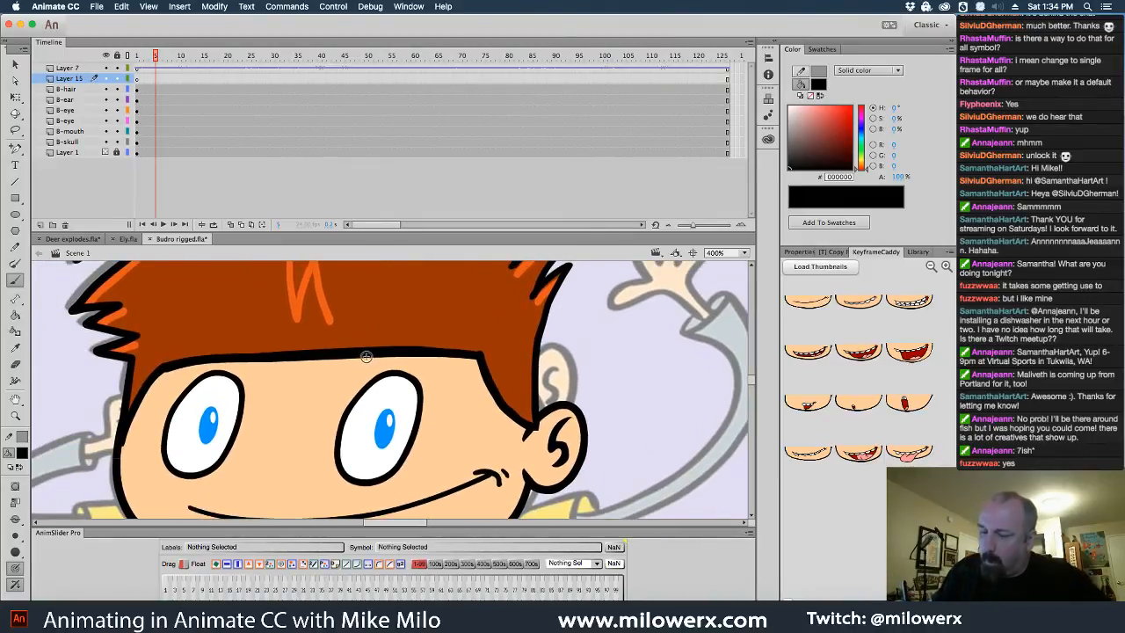
{"action": "mouse_move", "coordinate": [348, 373]}
{"action": "left_mouse_down"}
{"action": "mouse_move", "coordinate": [411, 332]}
{"action": "mouse_move", "coordinate": [432, 341]}
{"action": "mouse_move", "coordinate": [442, 385]}
{"action": "left_mouse_up"}
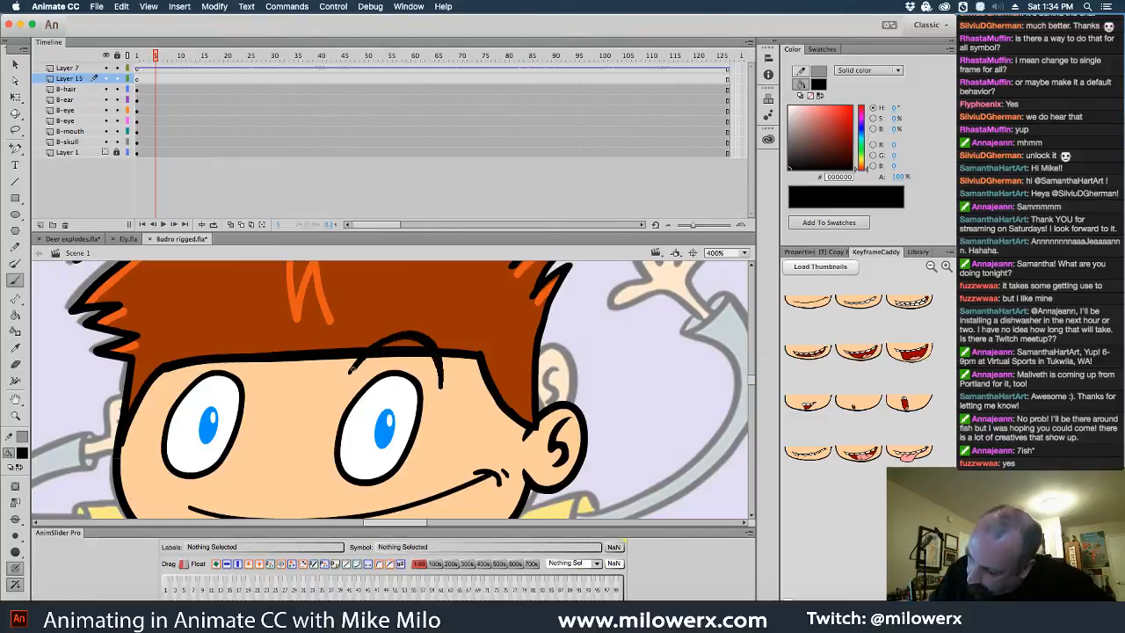
{"action": "mouse_move", "coordinate": [379, 348]}
{"action": "left_mouse_down"}
{"action": "mouse_move", "coordinate": [421, 345]}
{"action": "mouse_move", "coordinate": [441, 385]}
{"action": "left_mouse_up"}
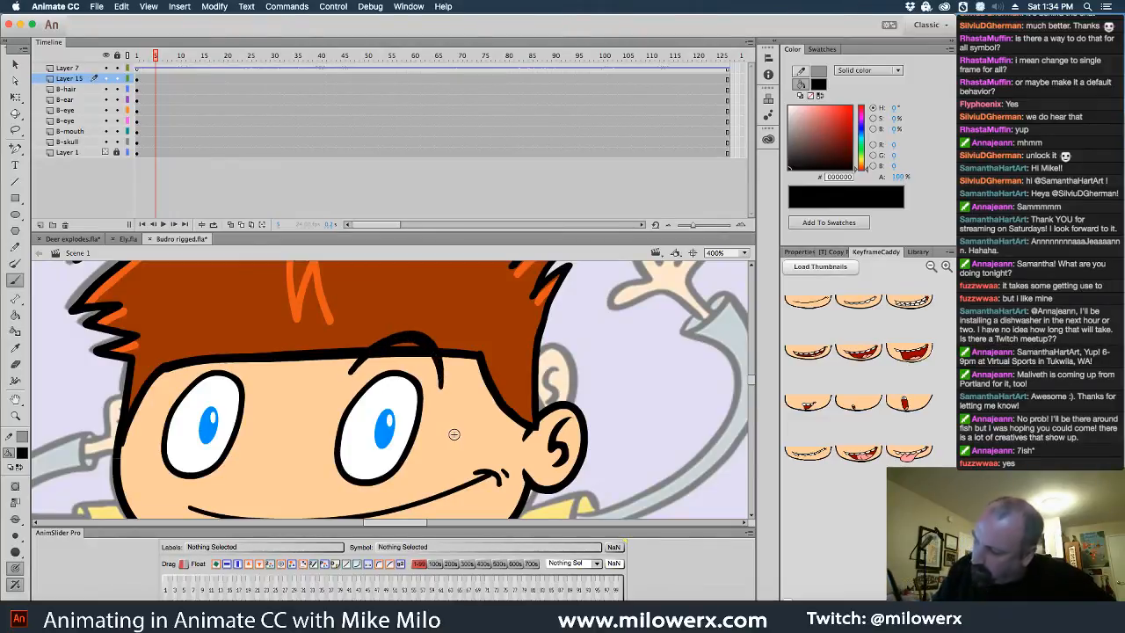
- Convert the eyebrow drawing at frame 1 to a Graphic symbol named B-brow
{"action": "left_click", "coordinate": [138, 78]}
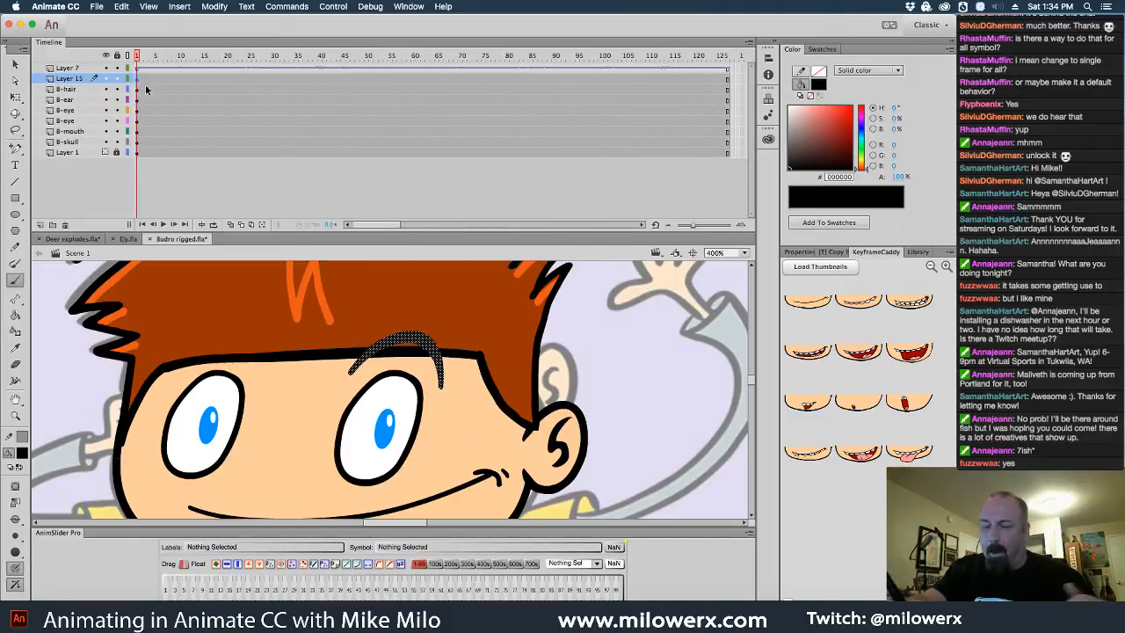
{"action": "key", "text": "F7"}
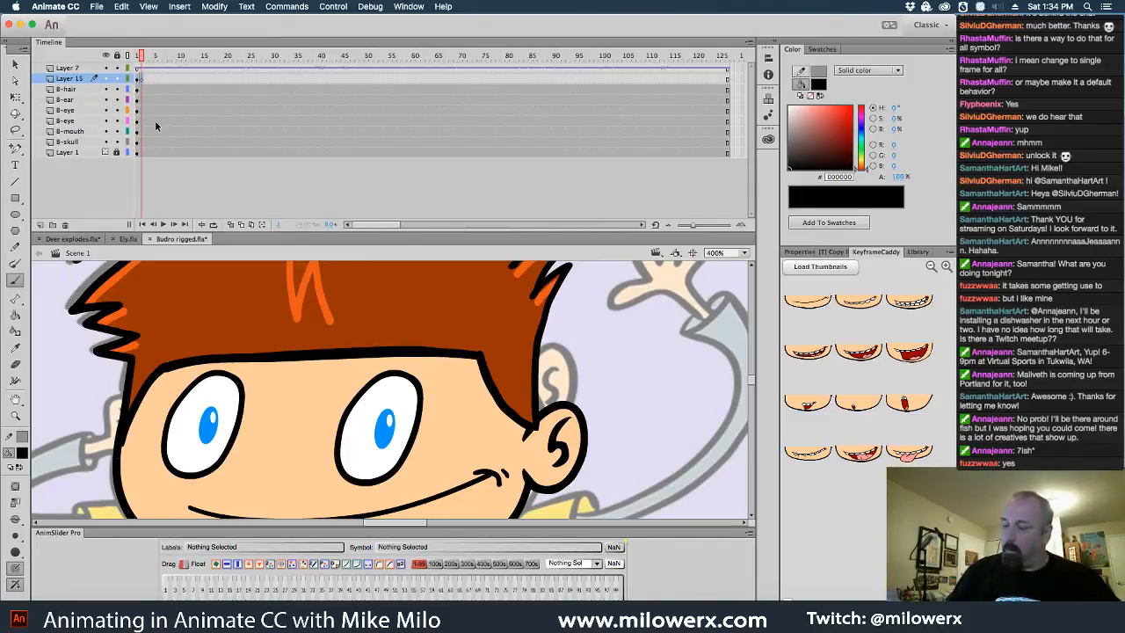
{"action": "key", "text": "comma"}
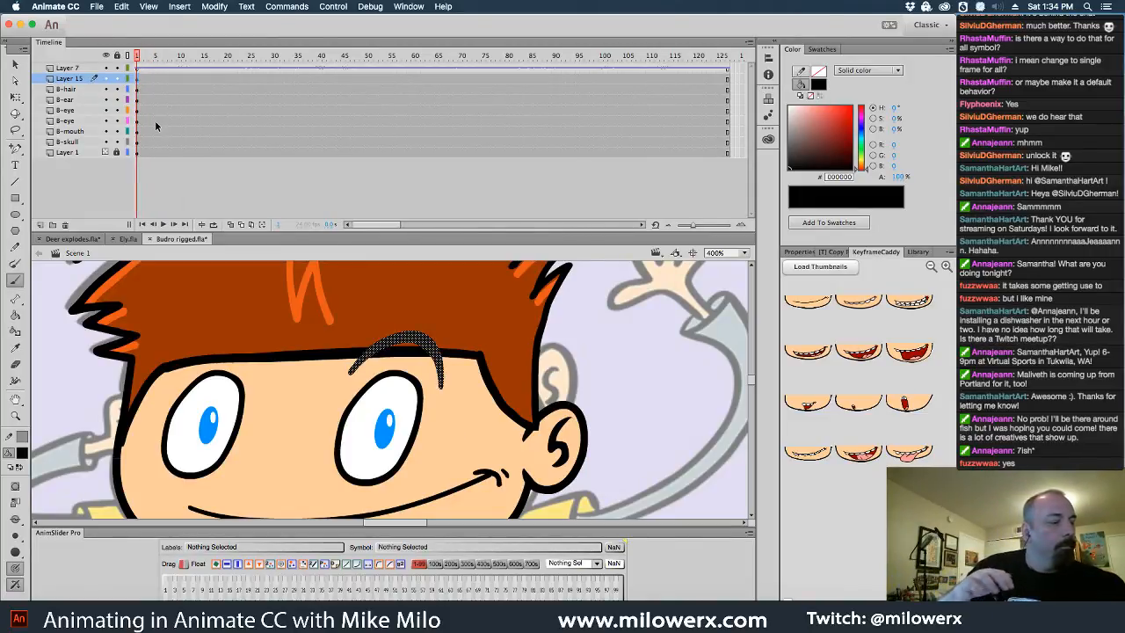
{"action": "key", "text": "F8"}
{"action": "type", "text": "B-bro"}
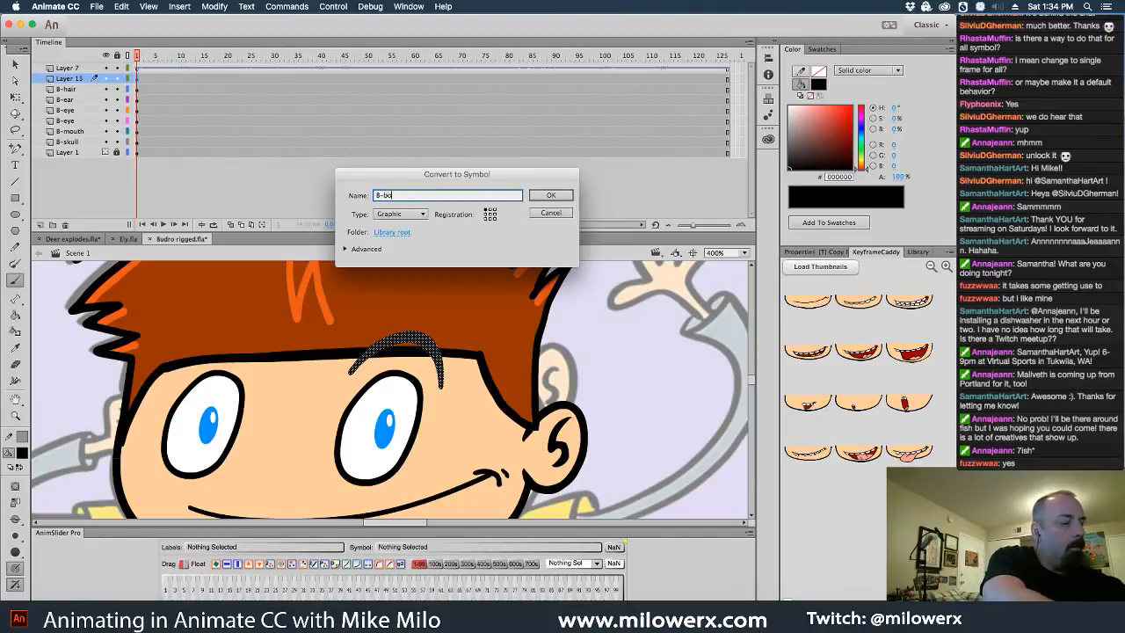
{"action": "type", "text": "ow"}
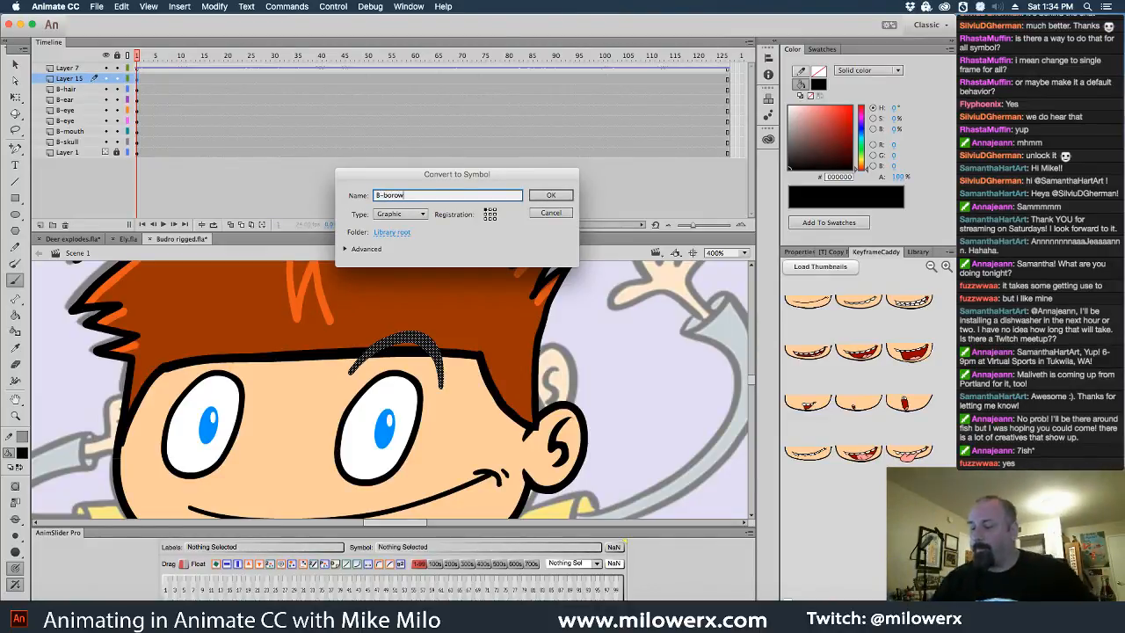
{"action": "key", "text": "BackSpace"}
{"action": "key", "text": "BackSpace"}
{"action": "key", "text": "BackSpace"}
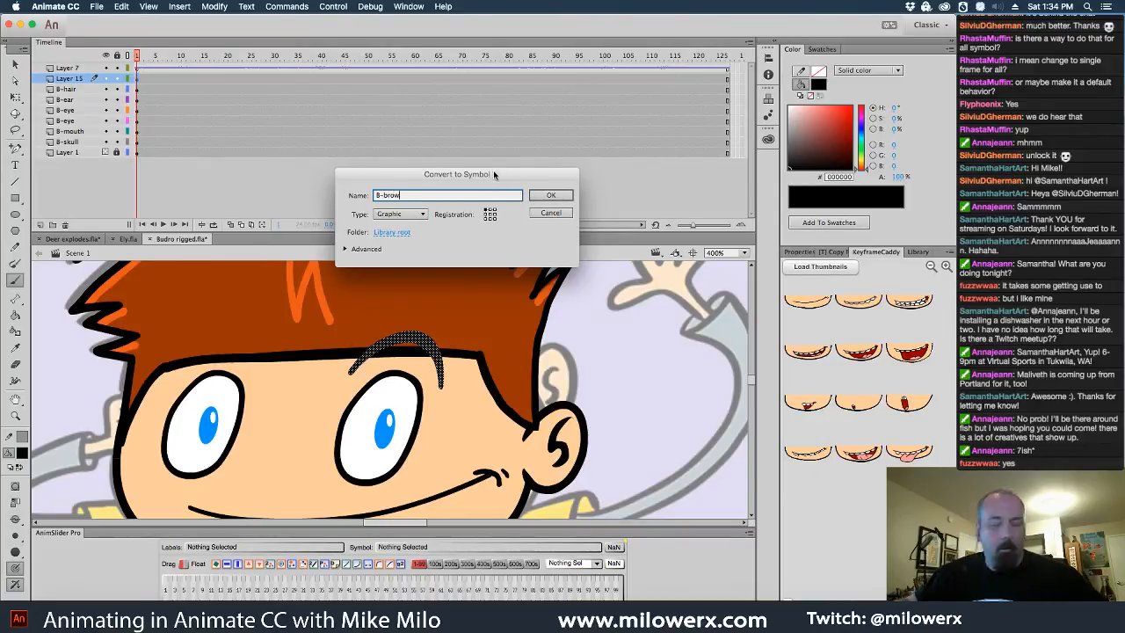
{"action": "left_click", "coordinate": [551, 195]}
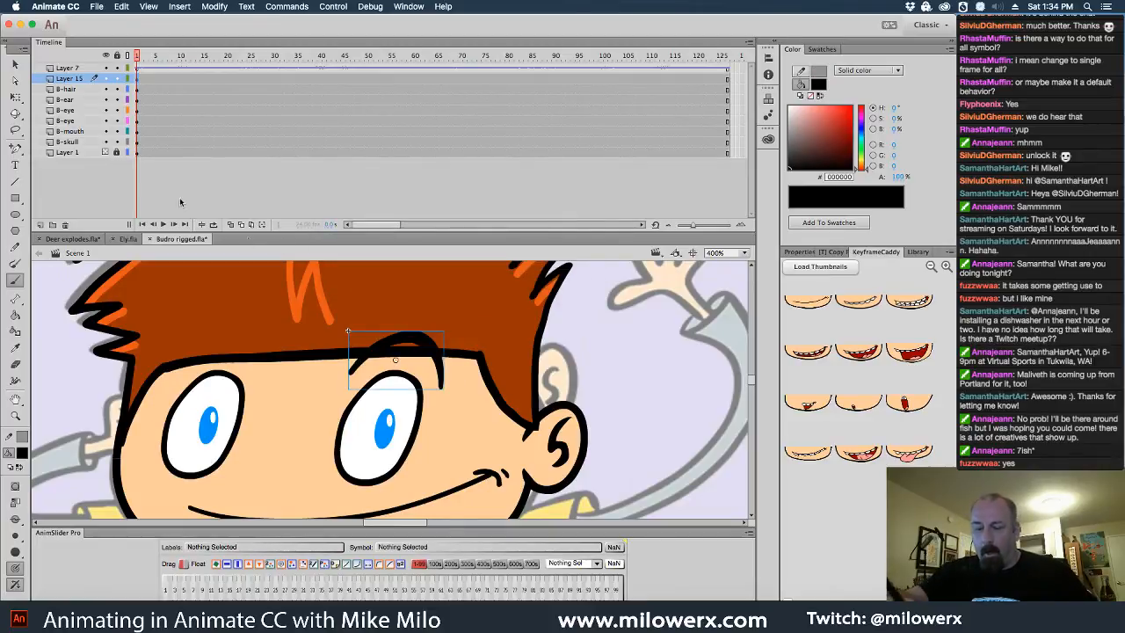
- Paste a copy of the B-brow eyebrow onto a new layer and position it above the other eye
{"action": "left_click", "coordinate": [14, 64]}
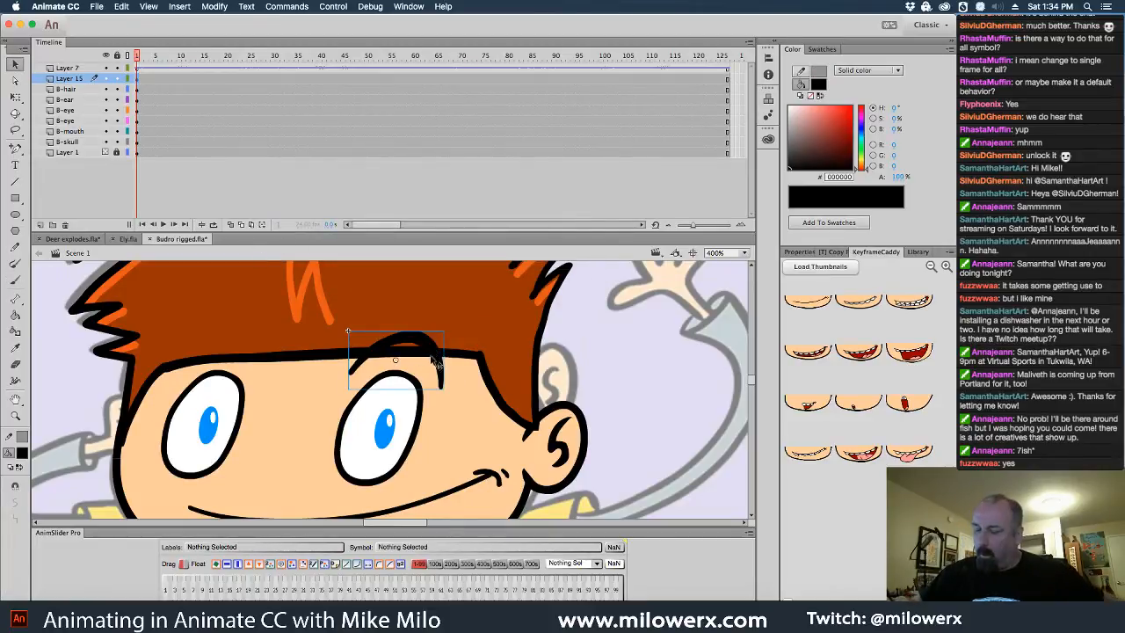
{"action": "left_click", "coordinate": [44, 225]}
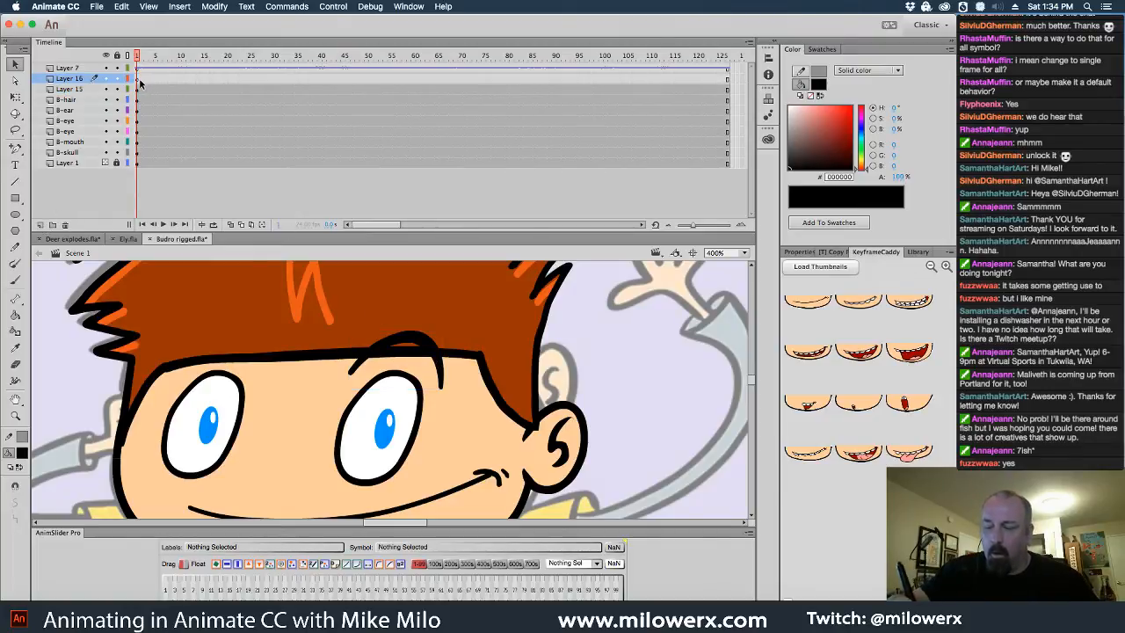
{"action": "key", "text": "super+shift+v"}
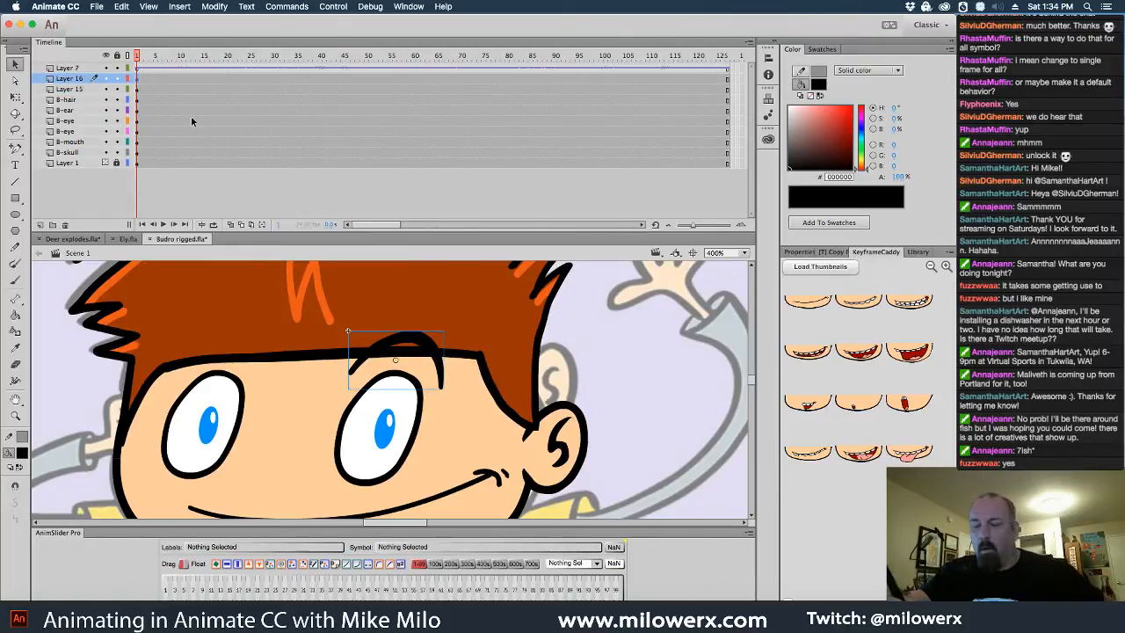
{"action": "left_click_drag", "start_coordinate": [429, 343], "coordinate": [252, 346]}
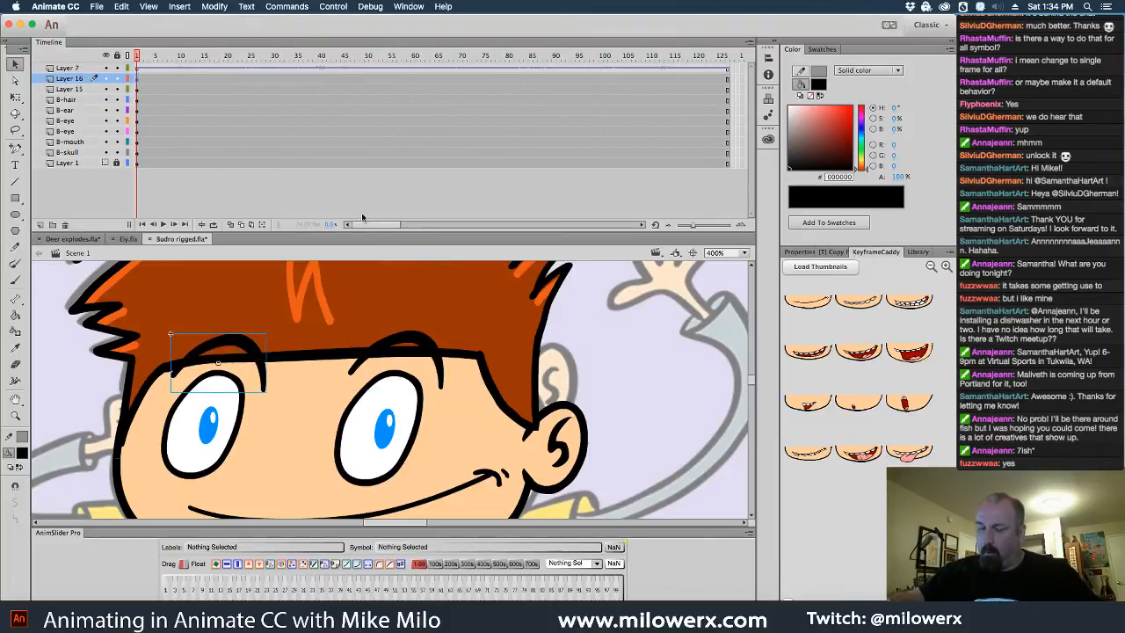
- Distribute both eyebrow symbols to their own B-brow layers and delete the emptied Layers 15 and 16
{"action": "left_click", "coordinate": [88, 90], "text": "shift"}
{"action": "right_click", "coordinate": [406, 348]}
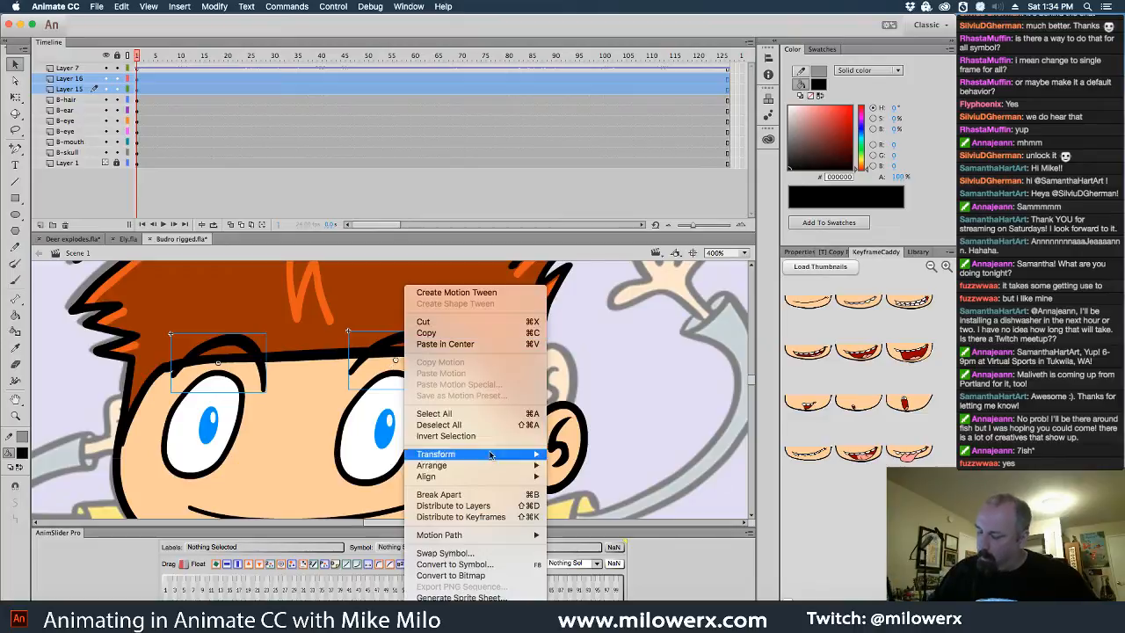
{"action": "left_click", "coordinate": [508, 507]}
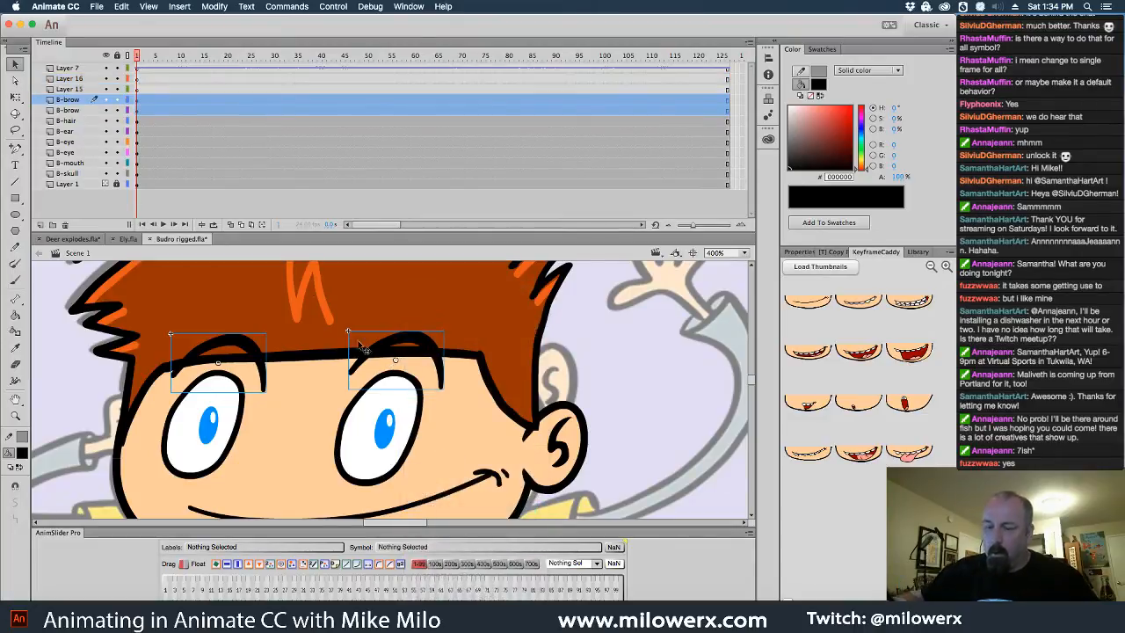
{"action": "left_click", "coordinate": [86, 78]}
{"action": "left_click", "coordinate": [88, 89], "text": "shift"}
{"action": "left_click", "coordinate": [65, 225]}
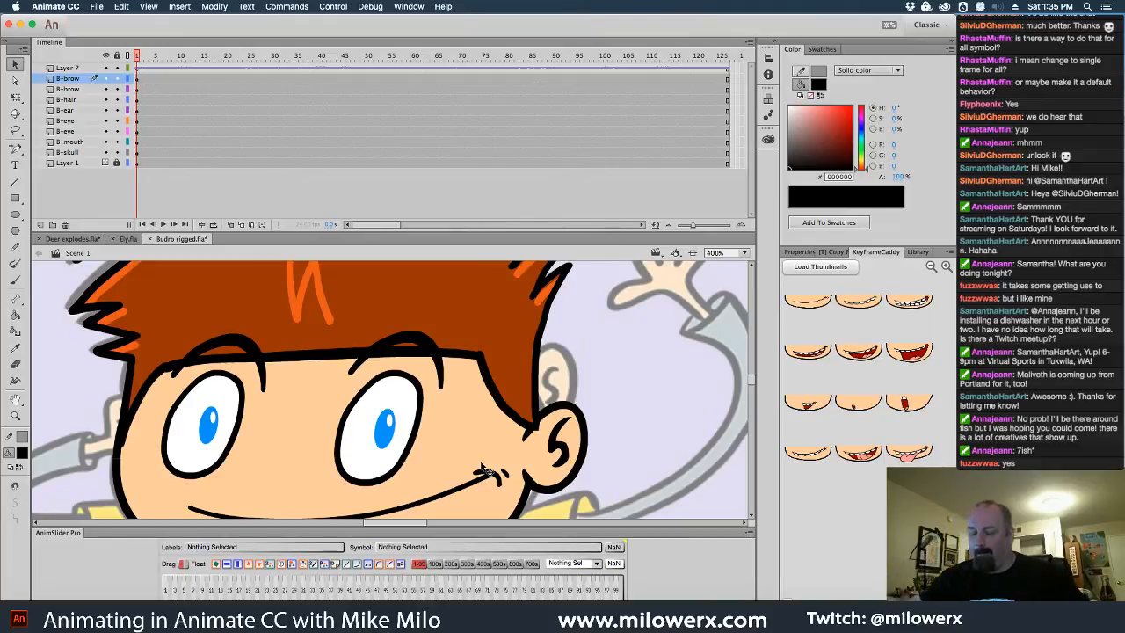
- Add a new layer above the B-brow layers and brush a black outline over the reference nose of the tilted boy's head
{"action": "key", "text": "super+minus"}
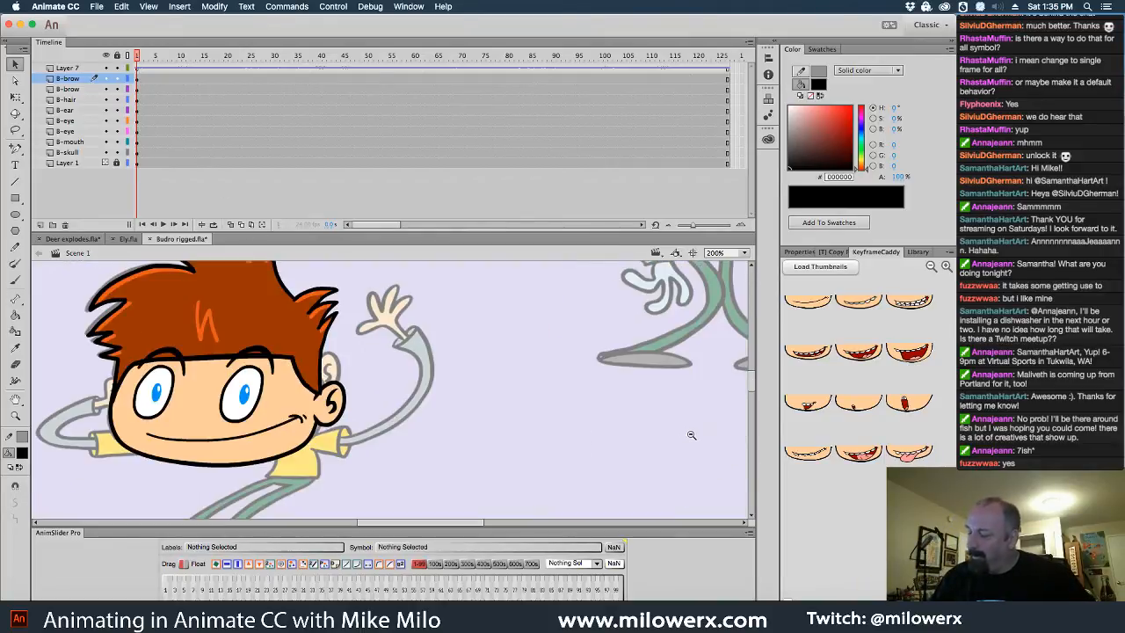
{"action": "left_click_drag", "start_coordinate": [630, 436], "coordinate": [499, 517]}
{"action": "left_click_drag", "start_coordinate": [675, 268], "coordinate": [605, 440]}
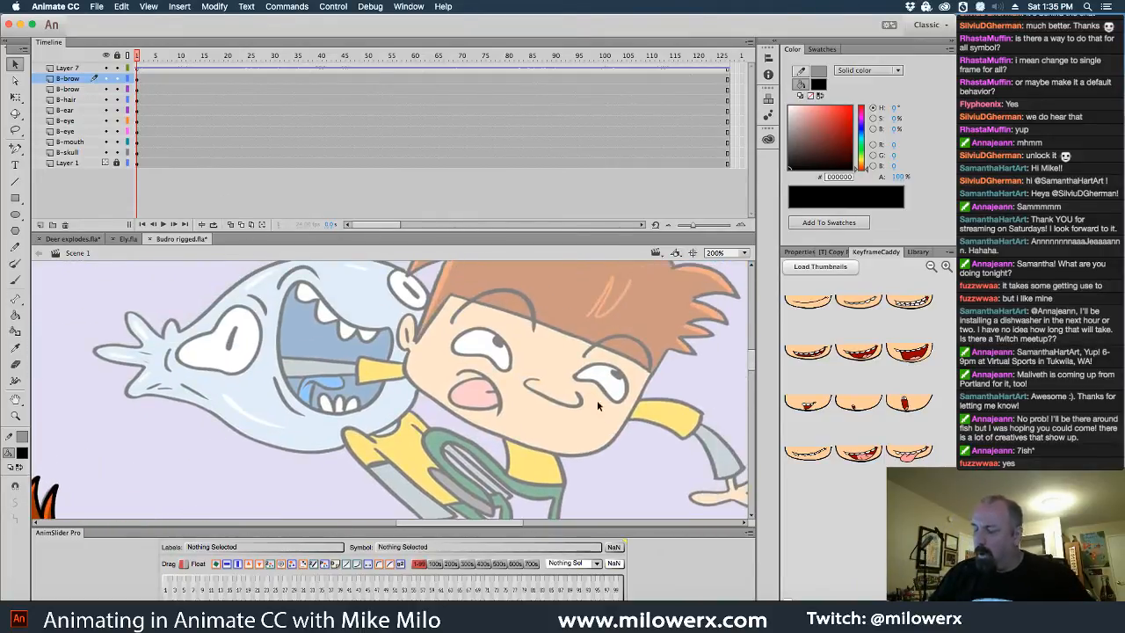
{"action": "left_click", "coordinate": [42, 226]}
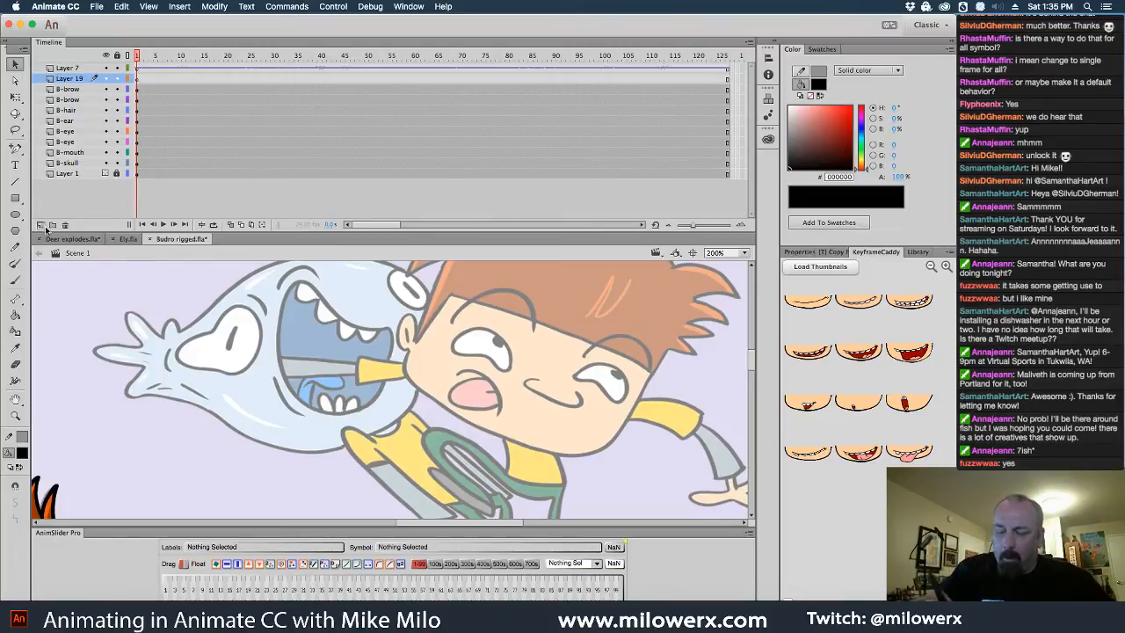
{"action": "left_click", "coordinate": [23, 452]}
{"action": "left_click", "coordinate": [28, 452]}
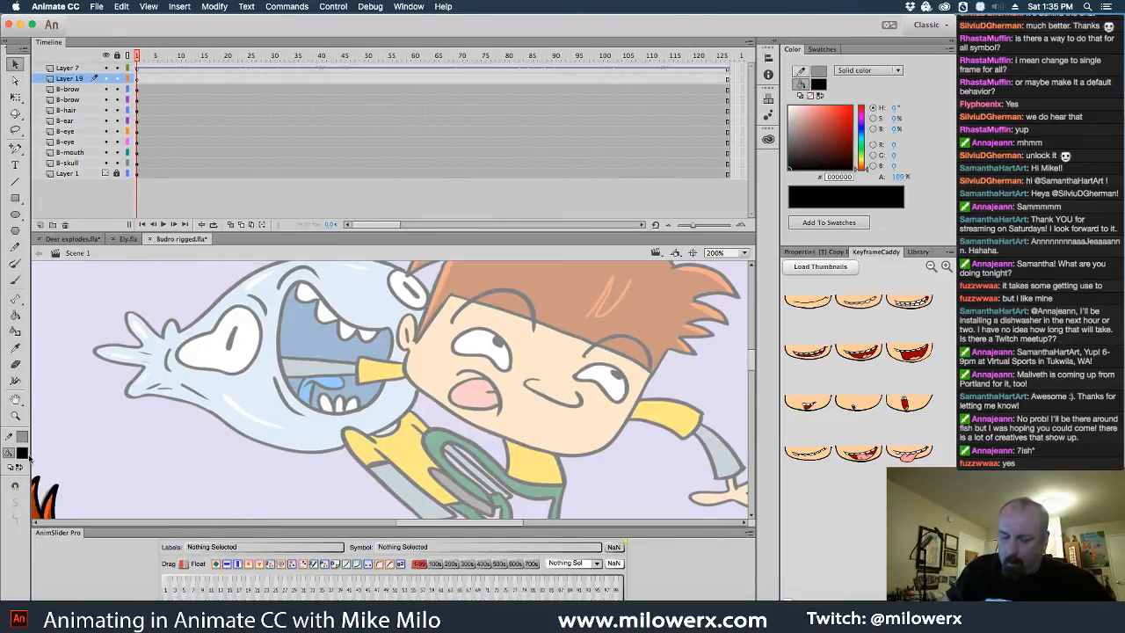
{"action": "left_click", "coordinate": [16, 280]}
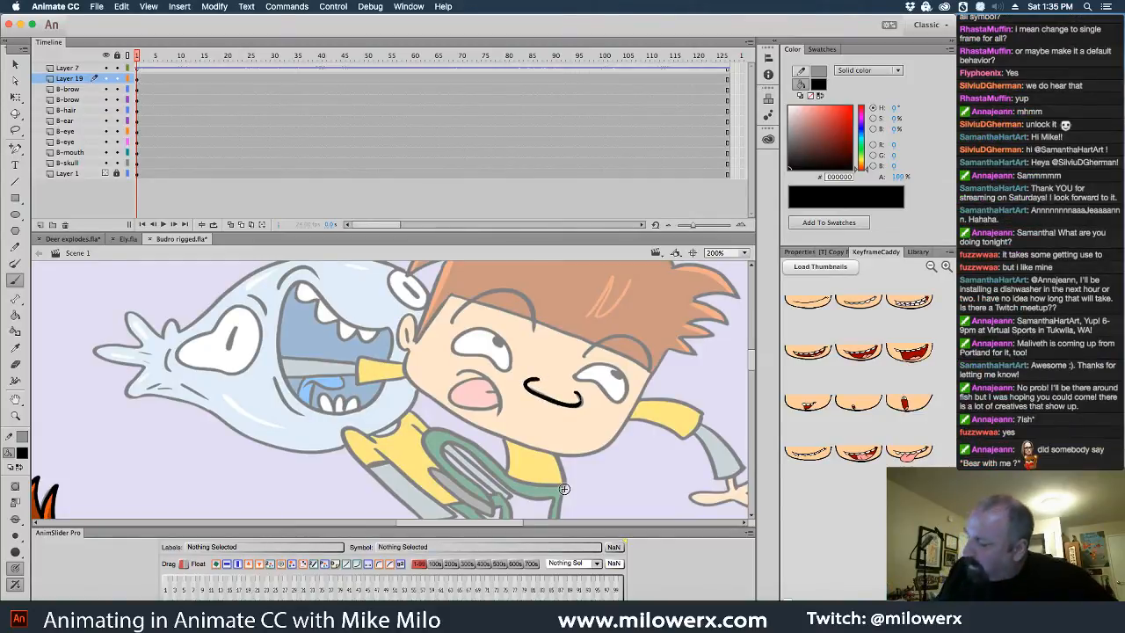
{"action": "left_click", "coordinate": [27, 452]}
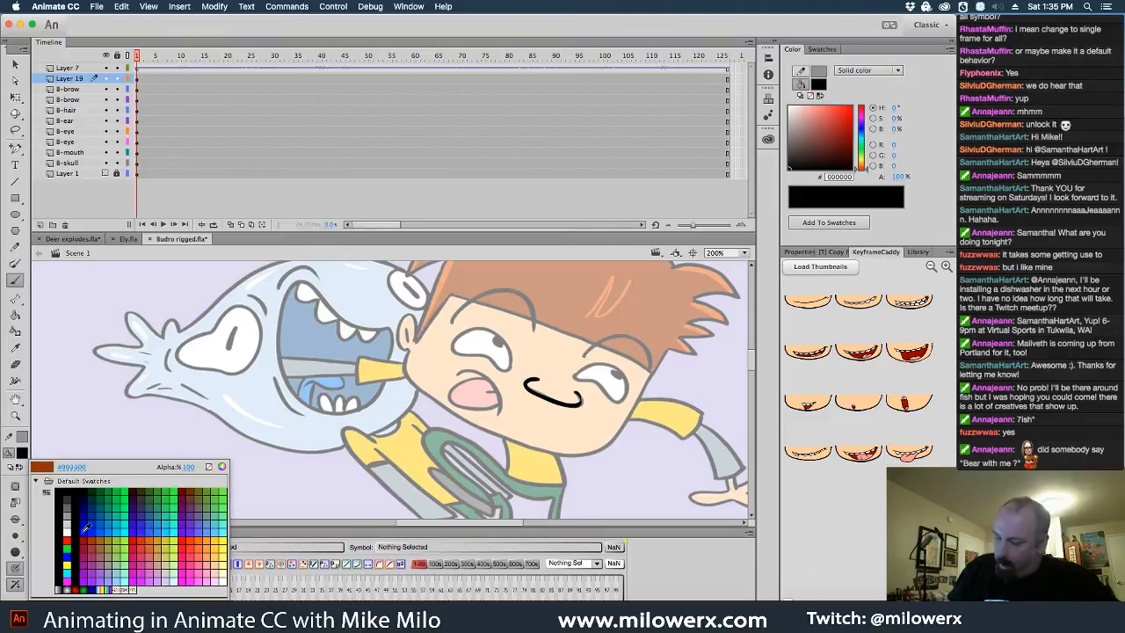
{"action": "left_click", "coordinate": [825, 398]}
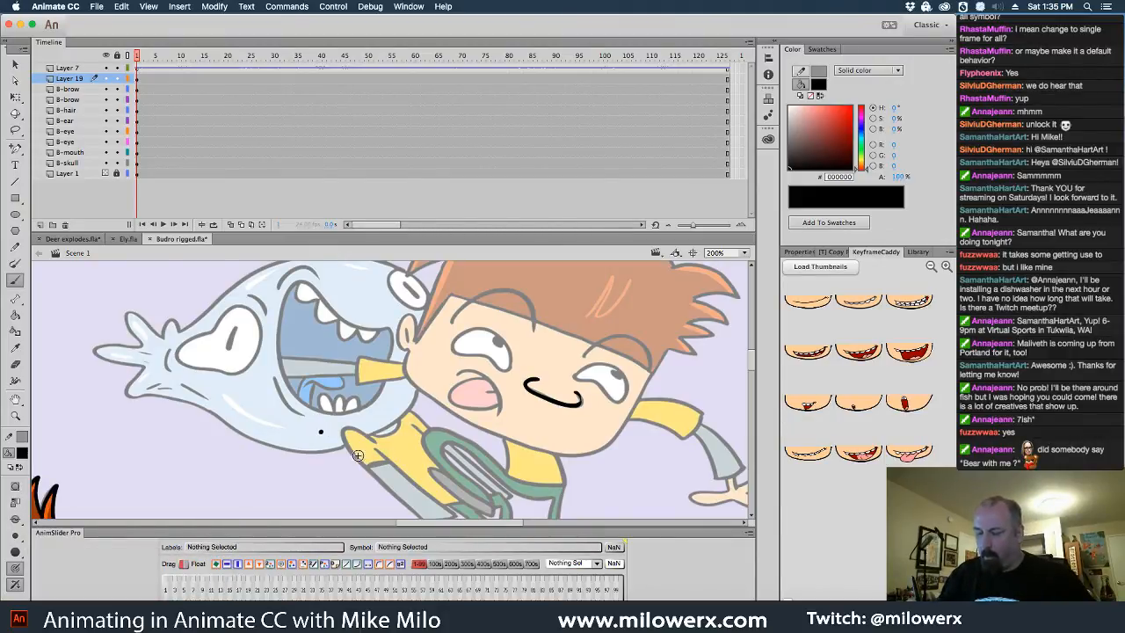
{"action": "left_click", "coordinate": [419, 449], "text": "super"}
{"action": "left_click_drag", "start_coordinate": [417, 470], "coordinate": [575, 450]}
- Sample the skin colour FFCC9A as the fill from inside the B-skull symbol and return to Scene 1
{"action": "left_click", "coordinate": [531, 443], "text": "alt+super"}
{"action": "left_click", "coordinate": [534, 443], "text": "alt+super"}
{"action": "left_click", "coordinate": [534, 443], "text": "alt+super"}
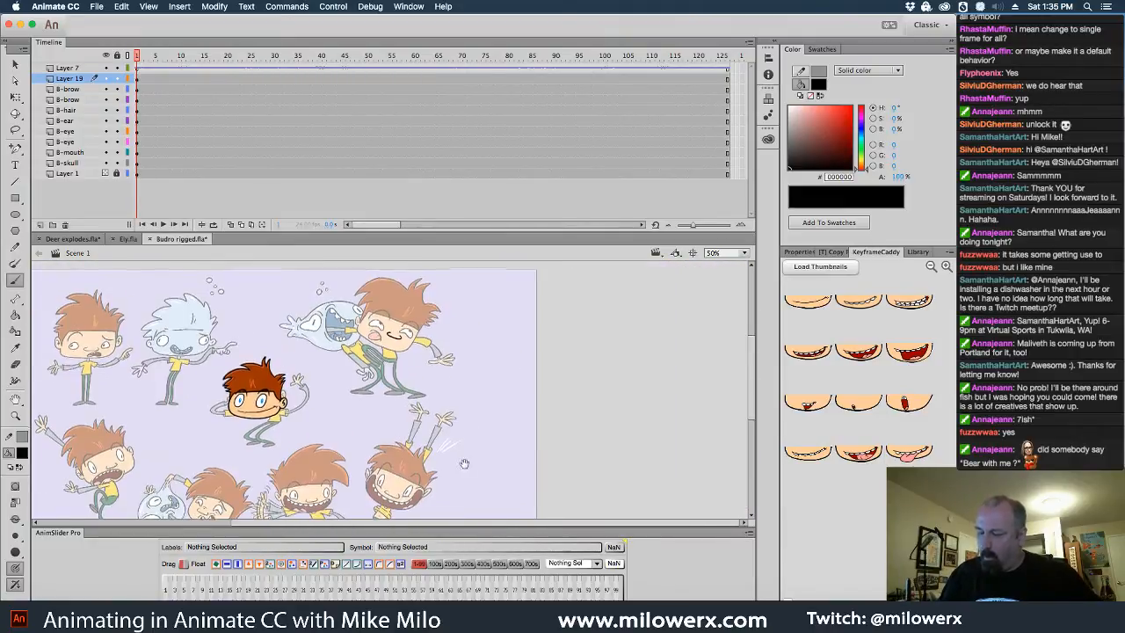
{"action": "left_click", "coordinate": [465, 455], "text": "alt+super"}
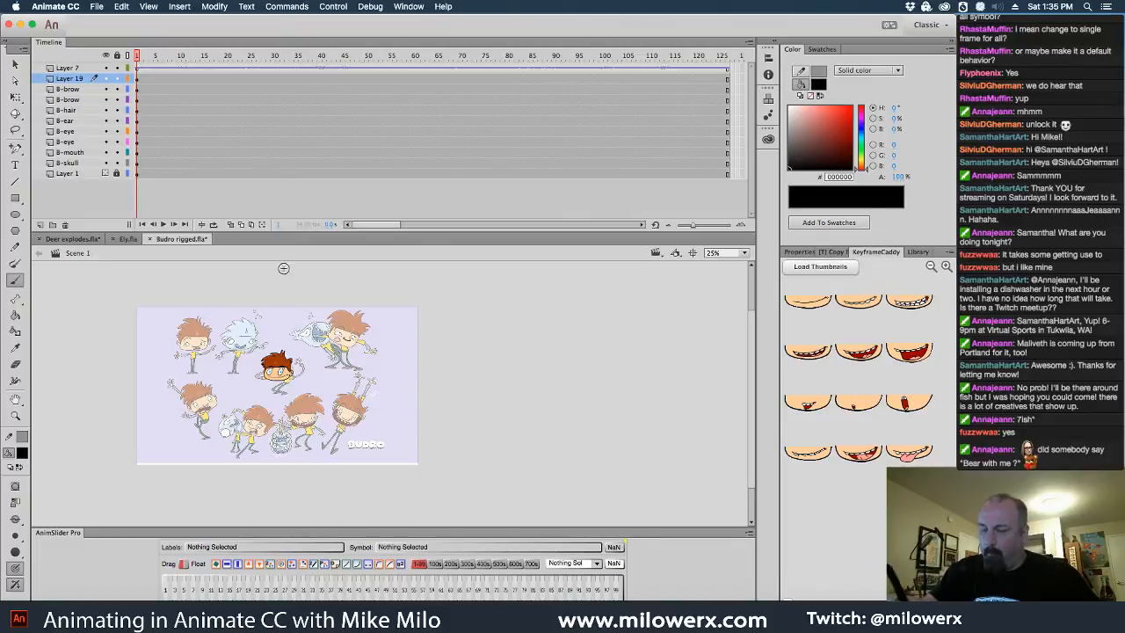
{"action": "scroll", "coordinate": [527, 466], "scroll_direction": "up", "scroll_amount": 2}
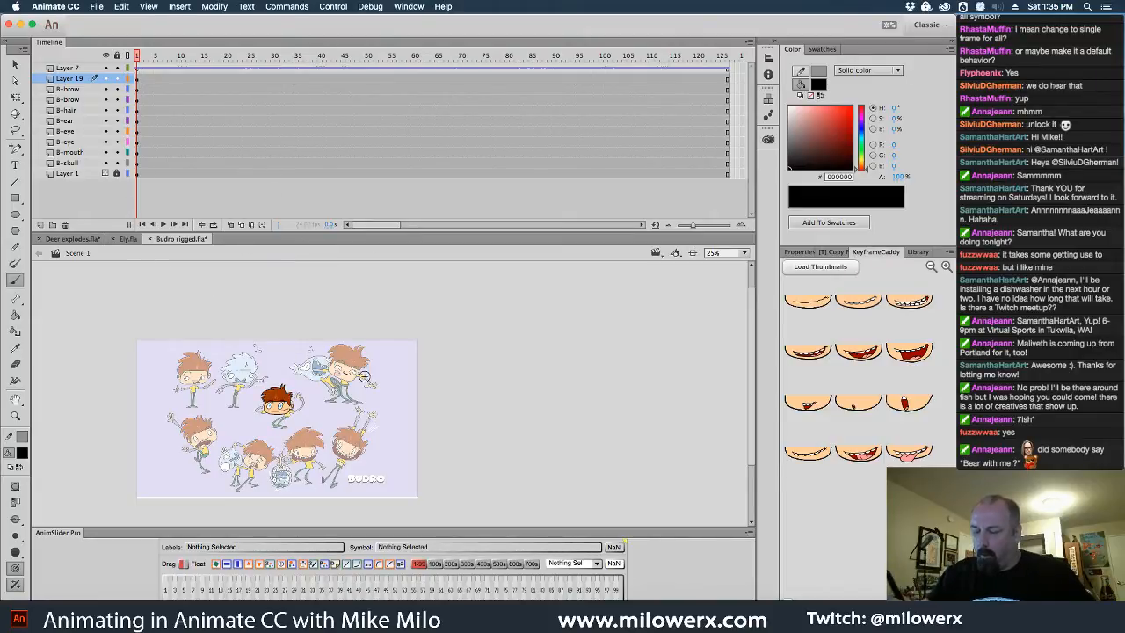
{"action": "left_click", "coordinate": [296, 404]}
{"action": "left_click", "coordinate": [299, 407]}
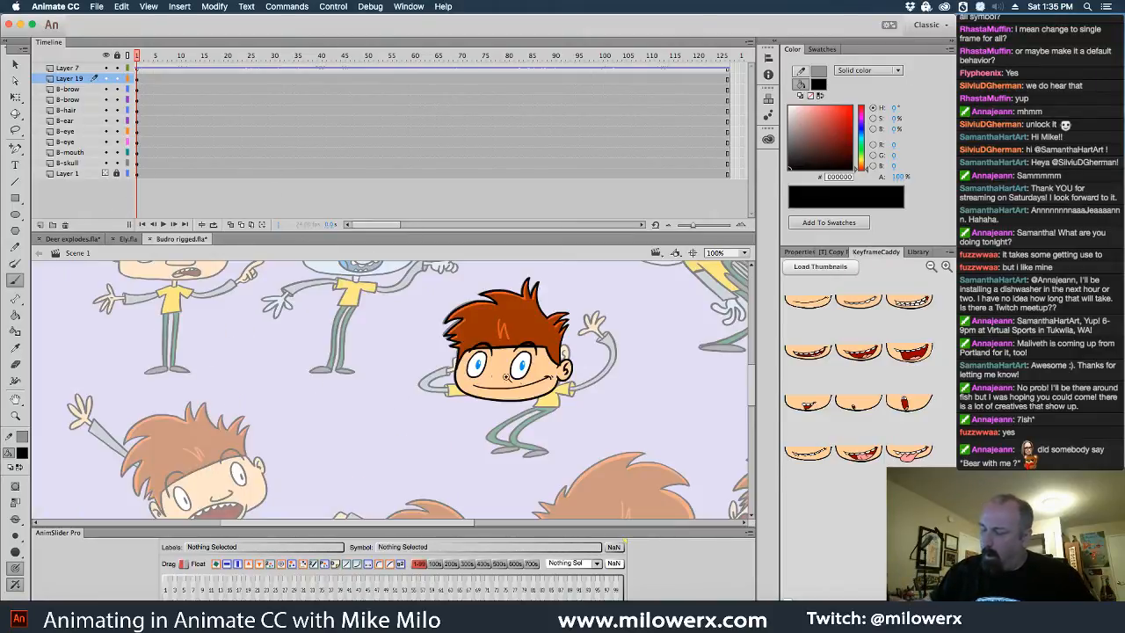
{"action": "left_click", "coordinate": [524, 362]}
{"action": "double_click", "coordinate": [435, 379]}
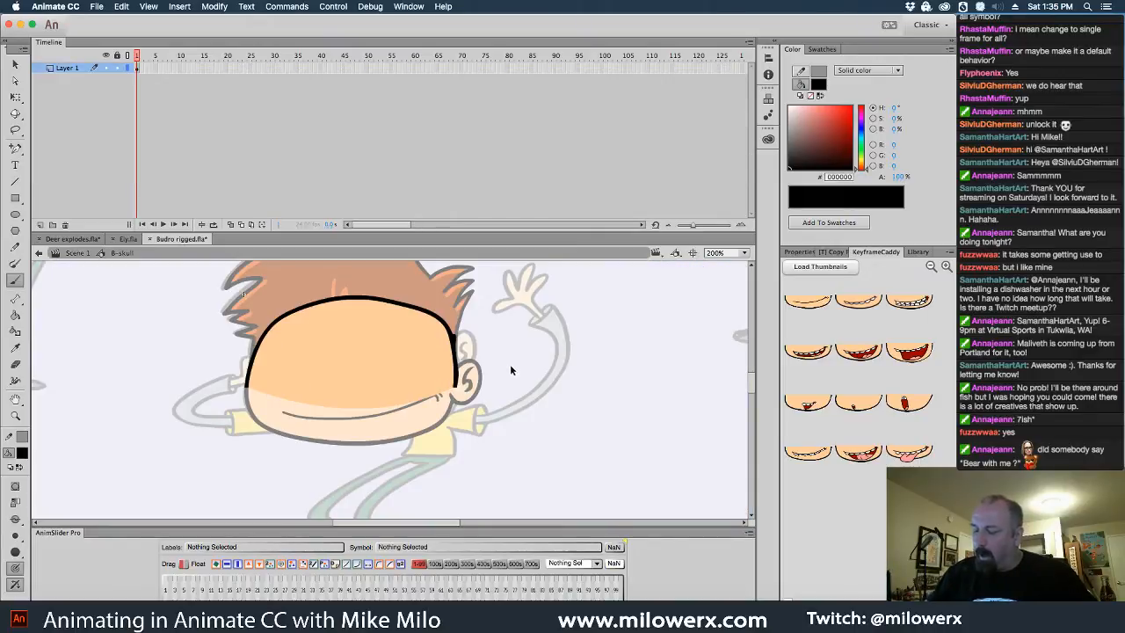
{"action": "left_click", "coordinate": [22, 452]}
{"action": "left_click", "coordinate": [343, 353]}
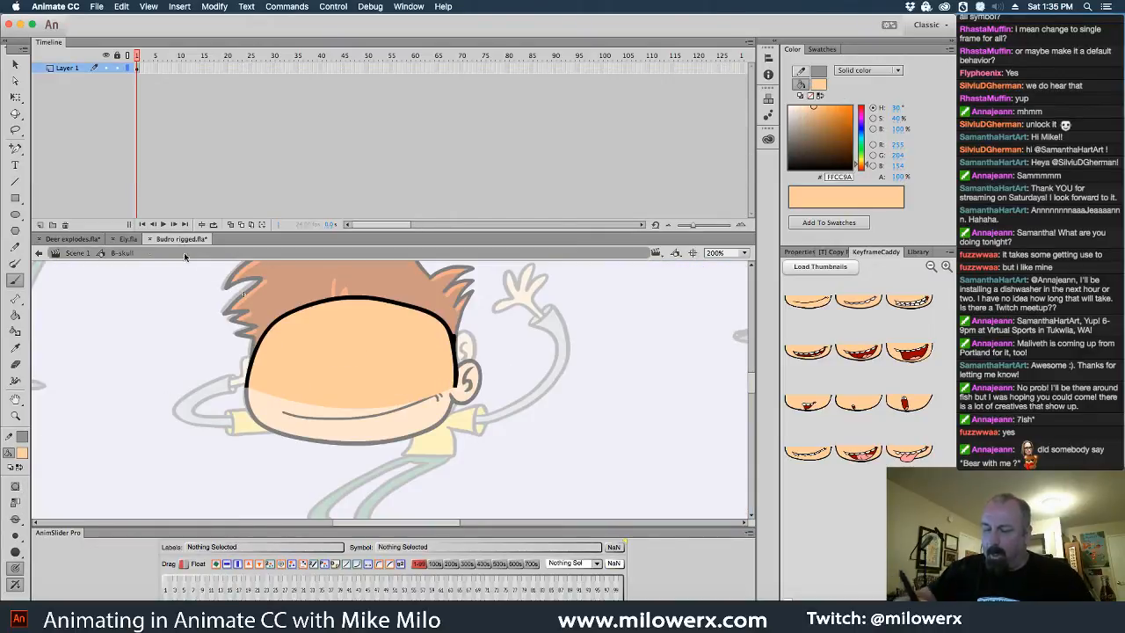
{"action": "left_click", "coordinate": [91, 256]}
- Set the brush mode to Paint Behind for work on the black nose outline
{"action": "left_click", "coordinate": [476, 348], "text": "alt"}
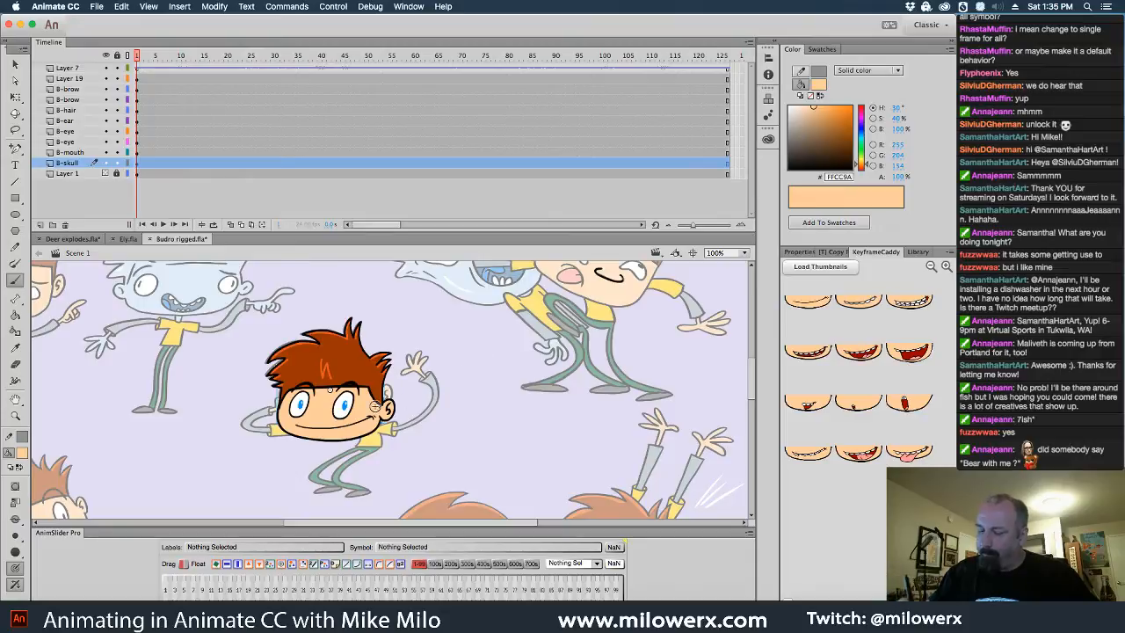
{"action": "left_click_drag", "start_coordinate": [621, 291], "coordinate": [558, 402]}
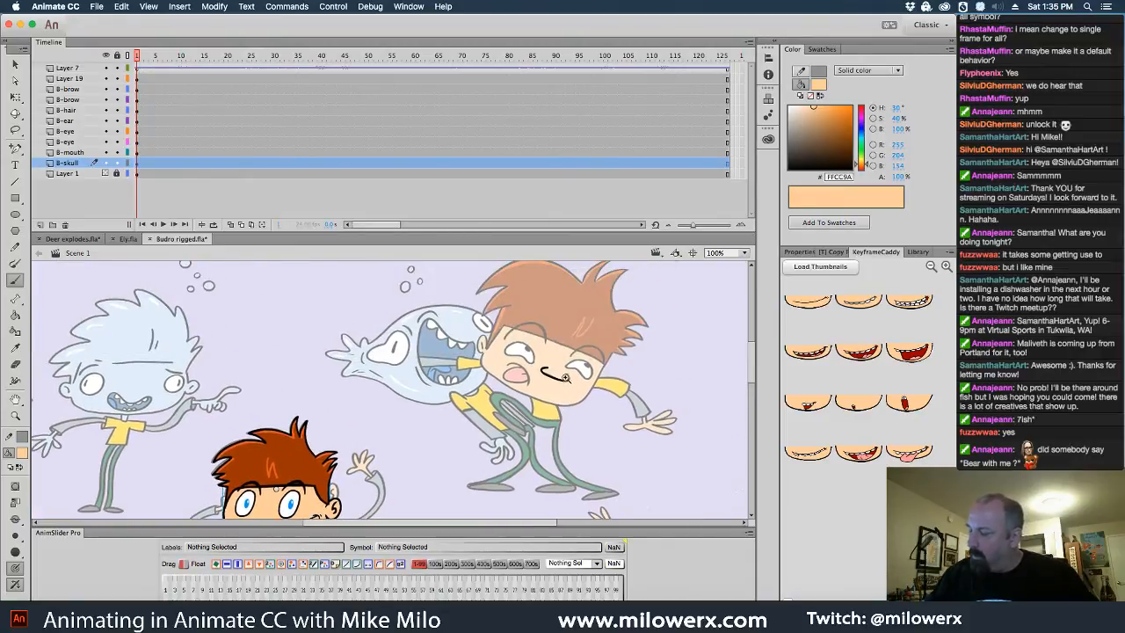
{"action": "left_click", "coordinate": [569, 381], "text": "super"}
{"action": "left_click", "coordinate": [522, 396], "text": "super"}
{"action": "left_click_drag", "start_coordinate": [475, 466], "coordinate": [671, 510]}
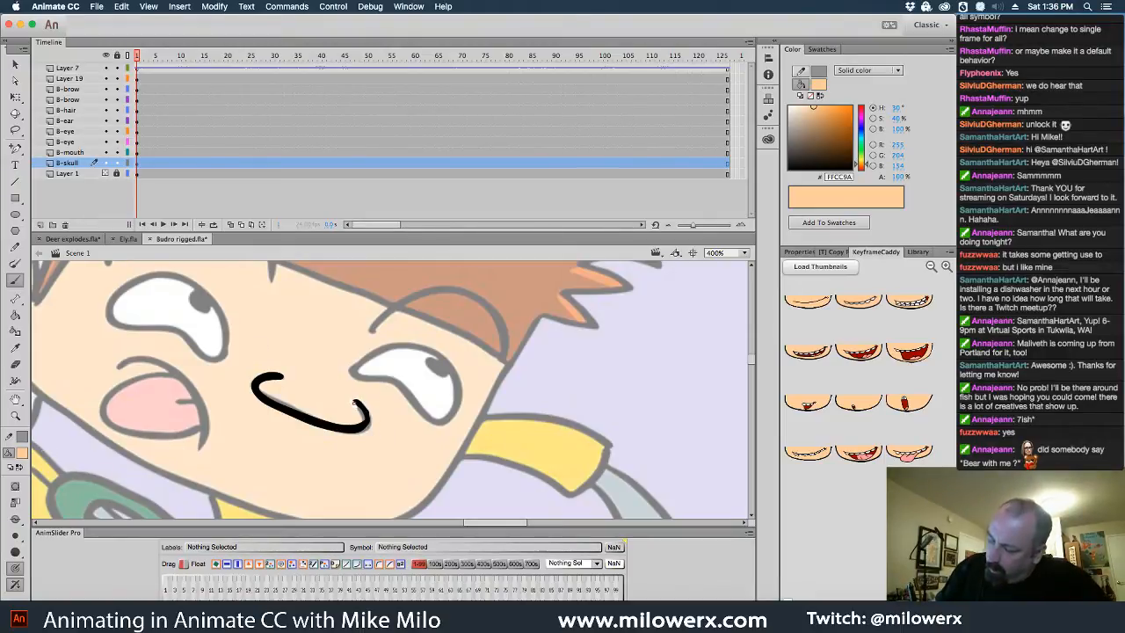
{"action": "left_click", "coordinate": [356, 412]}
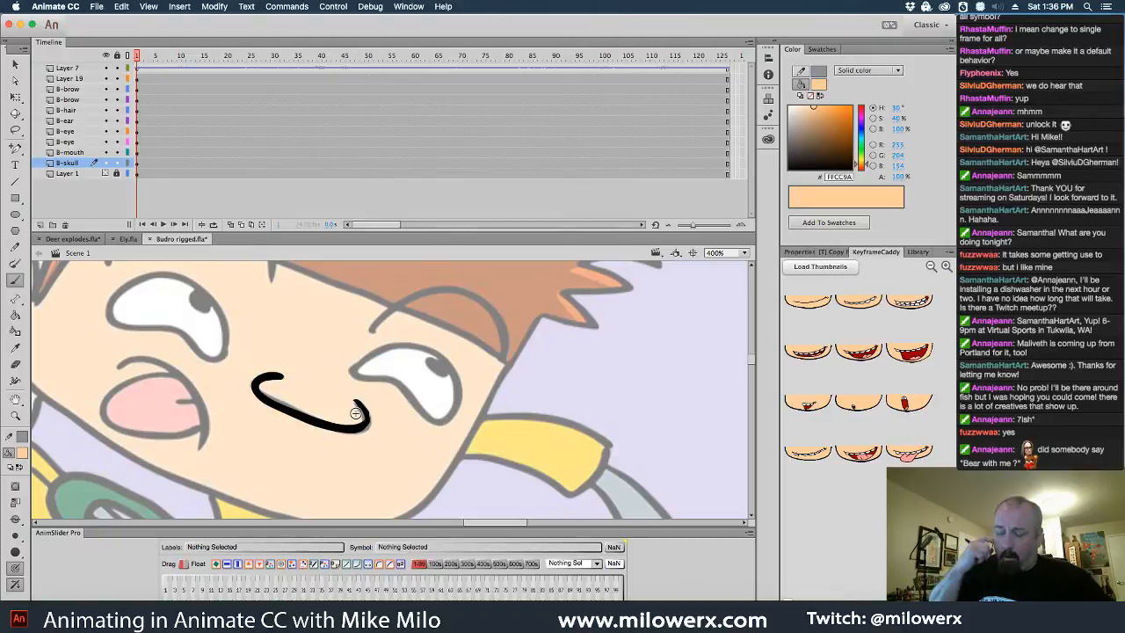
{"action": "left_click", "coordinate": [15, 520]}
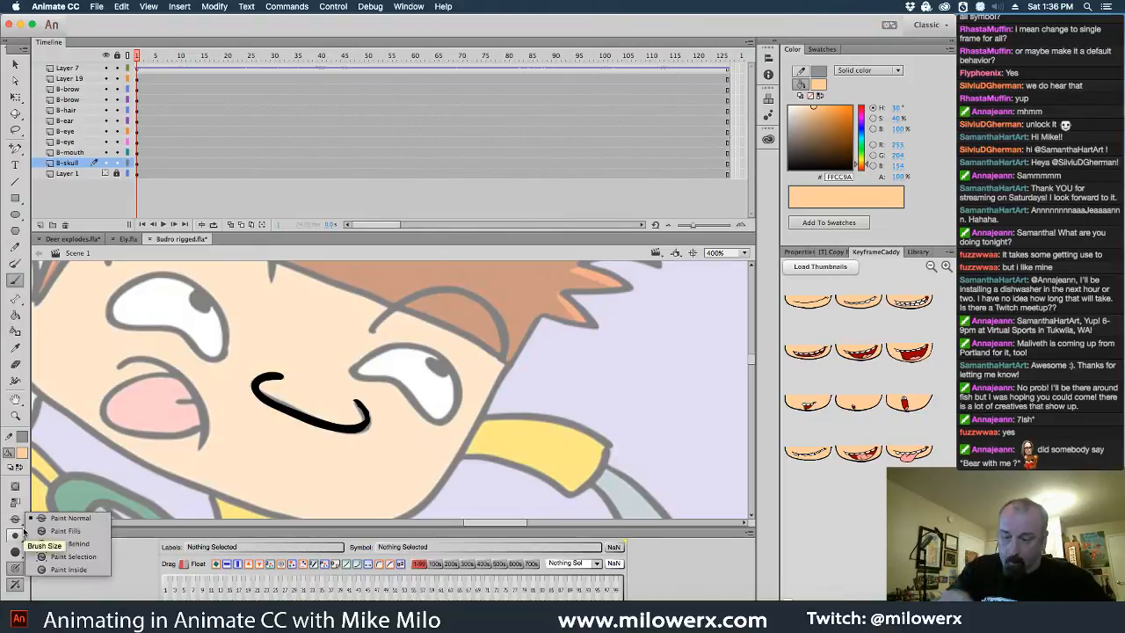
{"action": "left_click", "coordinate": [31, 298]}
{"action": "left_click", "coordinate": [16, 520]}
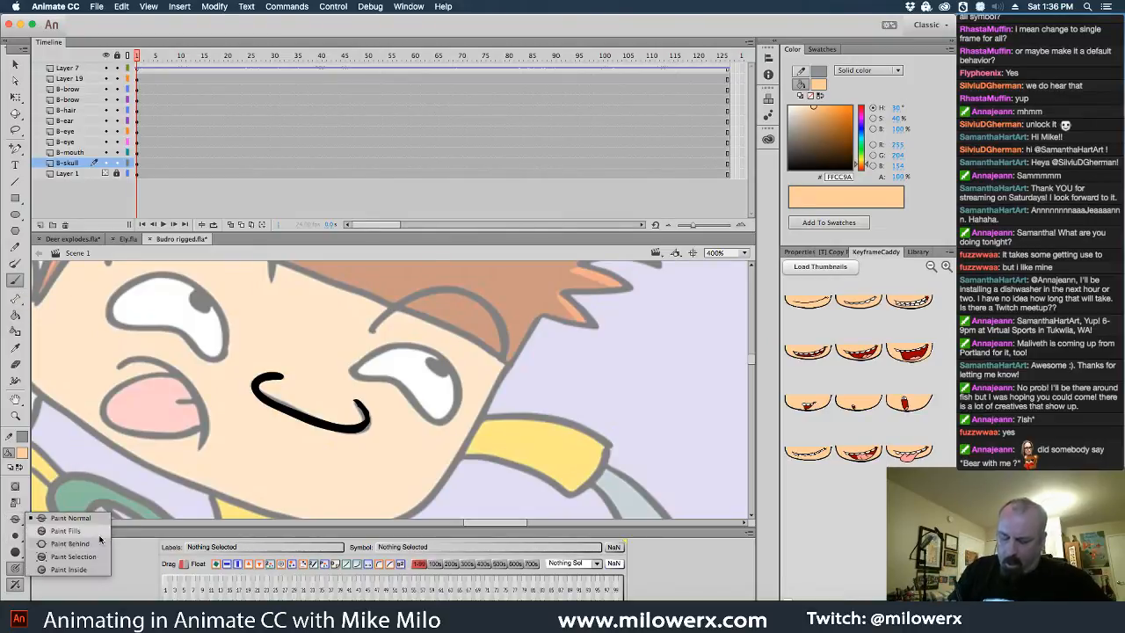
{"action": "left_click", "coordinate": [95, 545]}
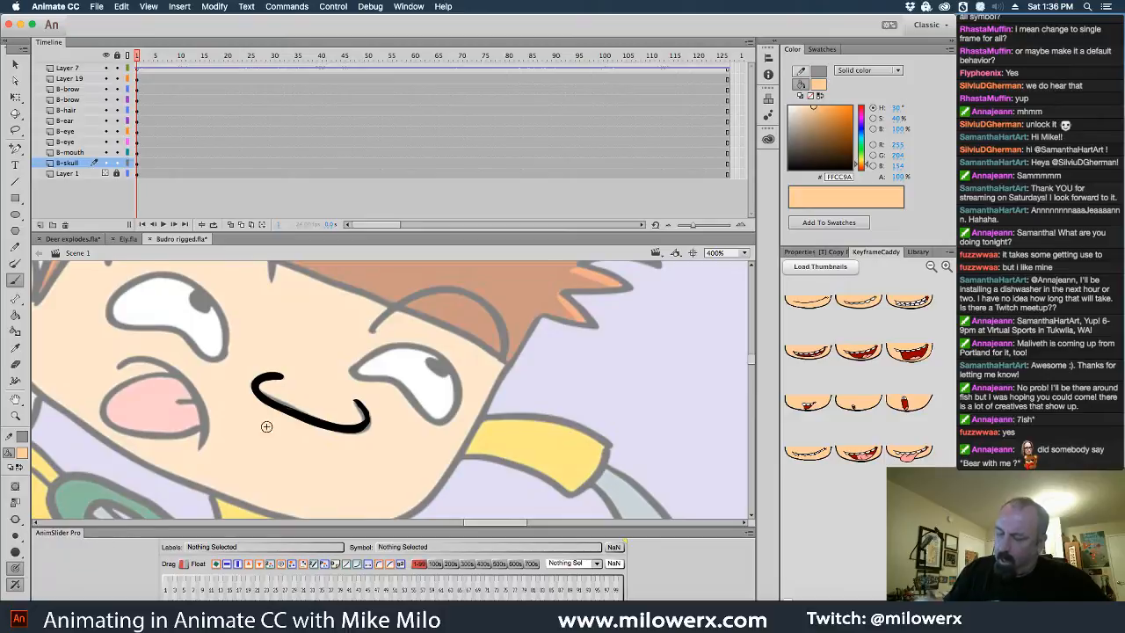
{"action": "left_click_drag", "start_coordinate": [281, 378], "coordinate": [313, 390]}
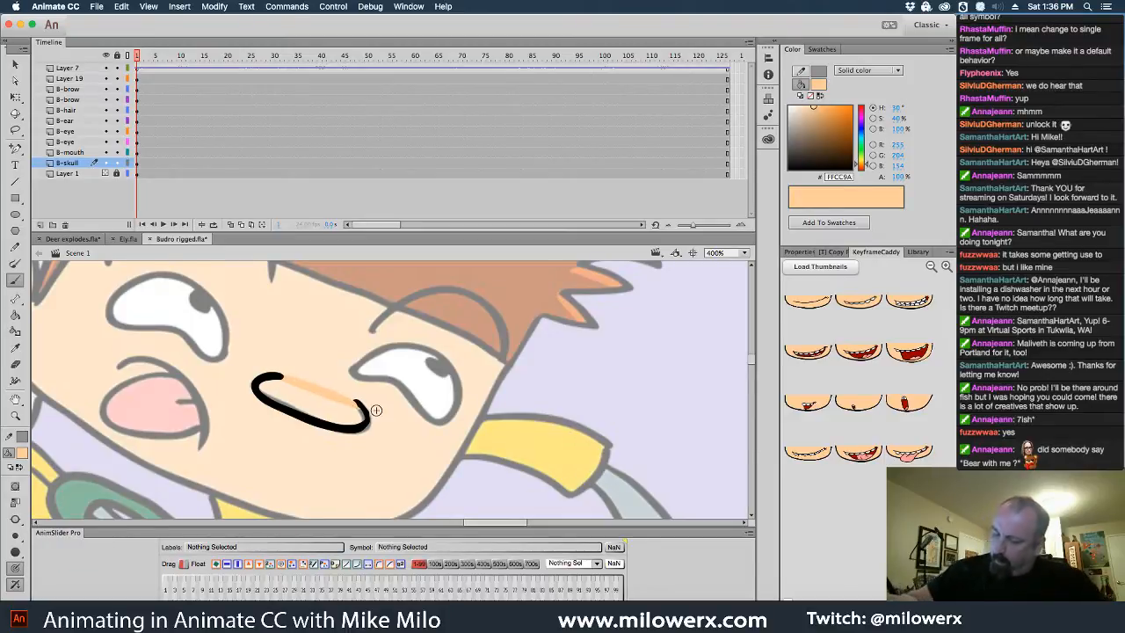
{"action": "left_click", "coordinate": [15, 314]}
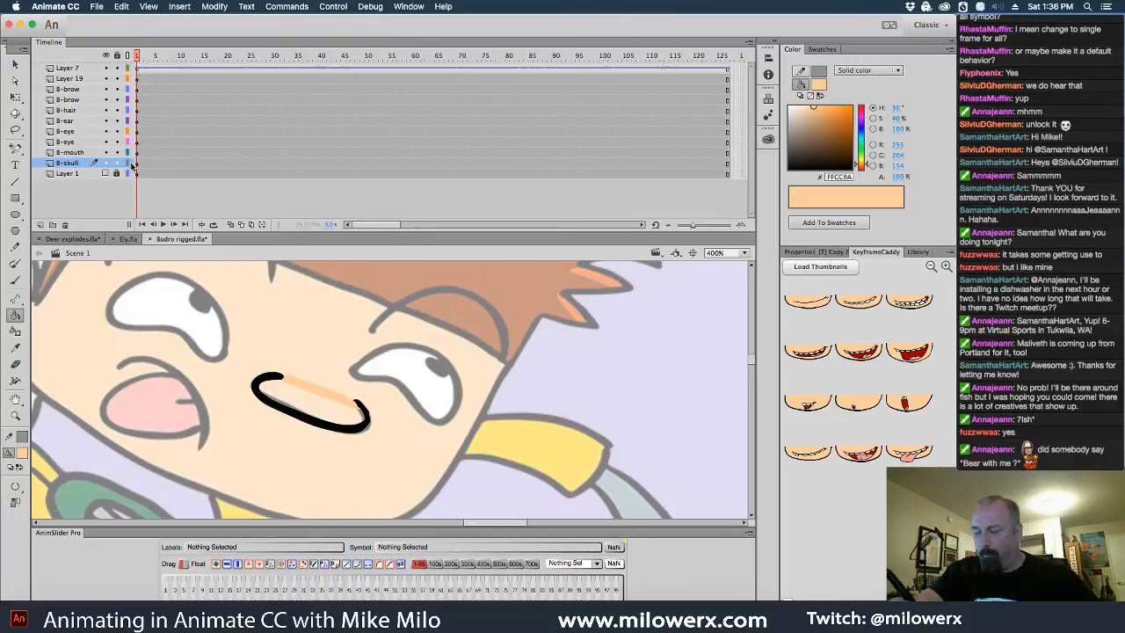
{"action": "key", "text": "super+z"}
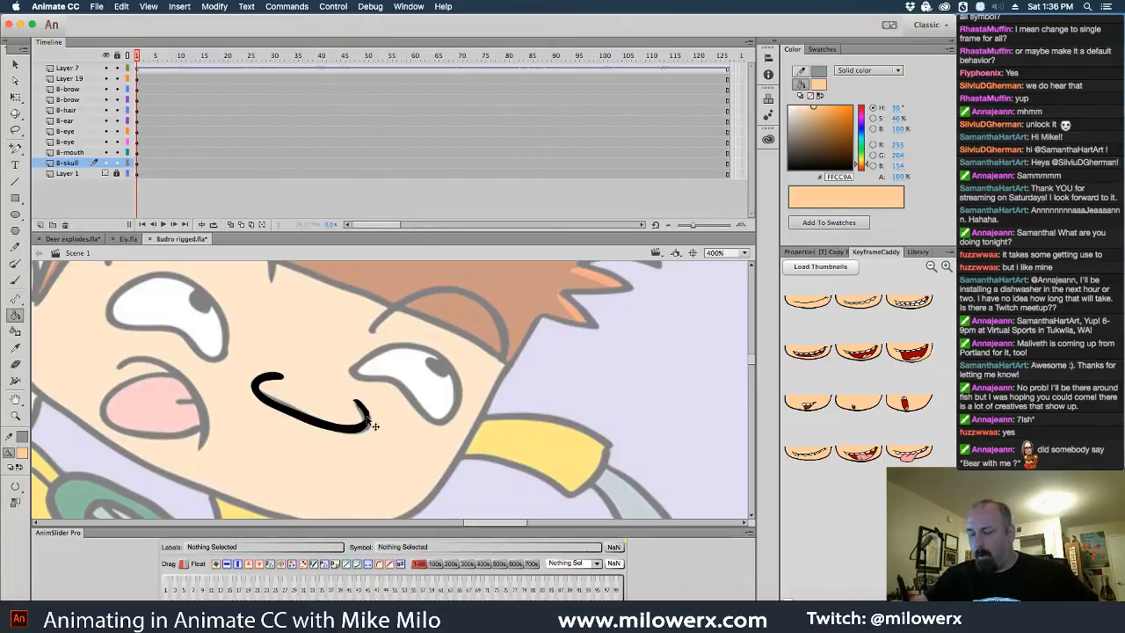
- On Layer 19, close the nose outline's open upper edge with an FFCC9A brush stroke and fill the nose with that colour
{"action": "left_click", "coordinate": [372, 422]}
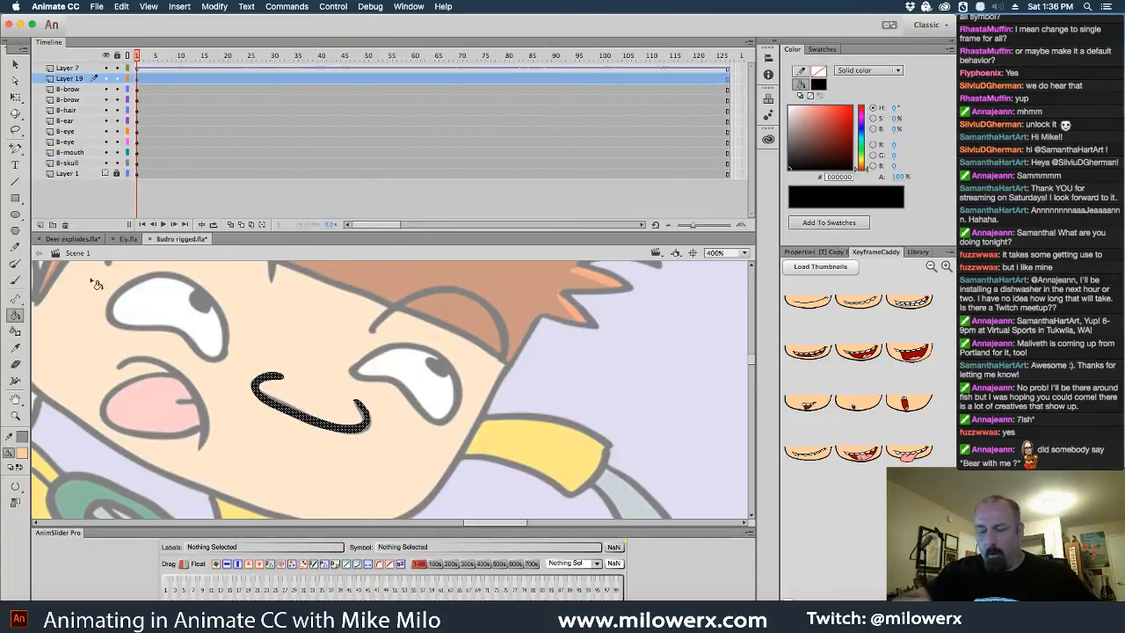
{"action": "left_click", "coordinate": [15, 280]}
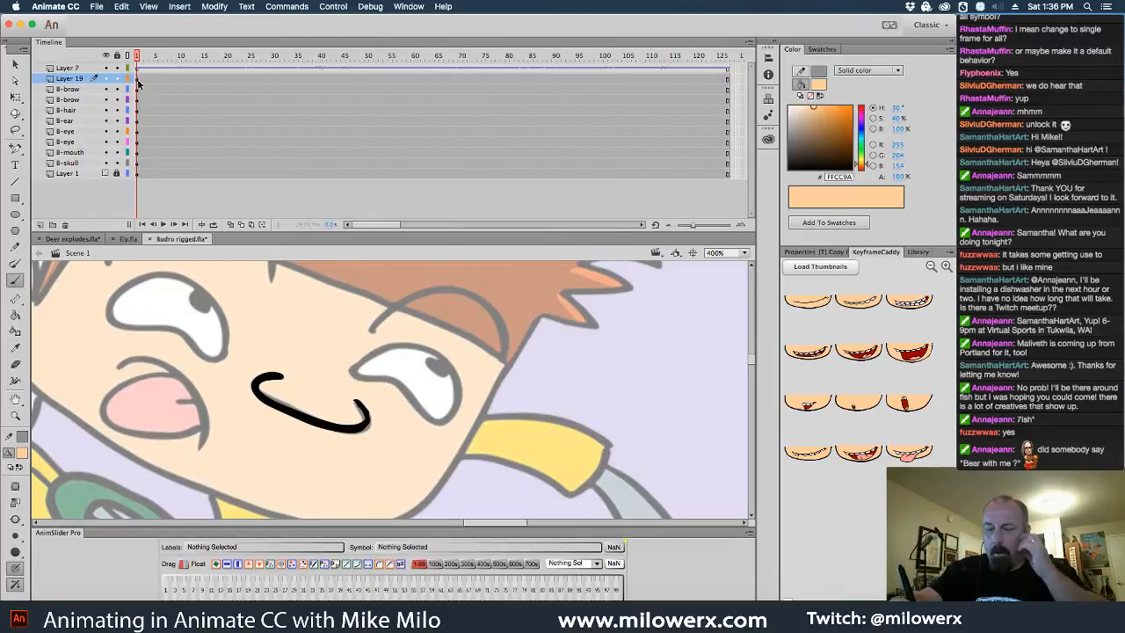
{"action": "left_click", "coordinate": [137, 82]}
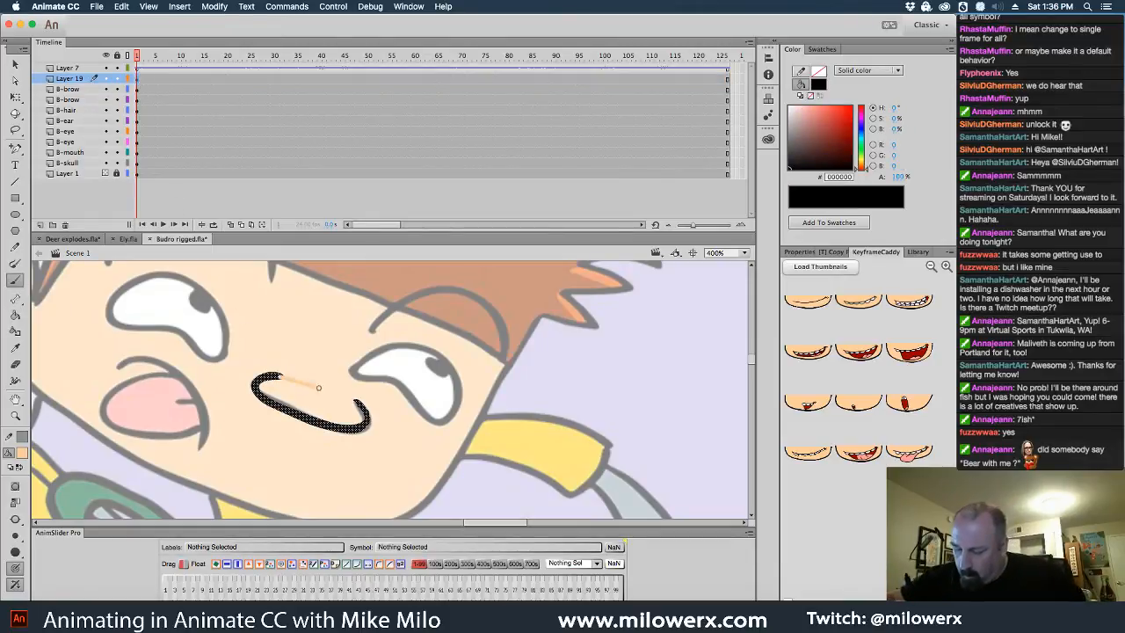
{"action": "mouse_move", "coordinate": [318, 387]}
{"action": "left_mouse_down"}
{"action": "mouse_move", "coordinate": [359, 403]}
{"action": "mouse_move", "coordinate": [281, 376]}
{"action": "mouse_move", "coordinate": [360, 404]}
{"action": "left_mouse_up"}
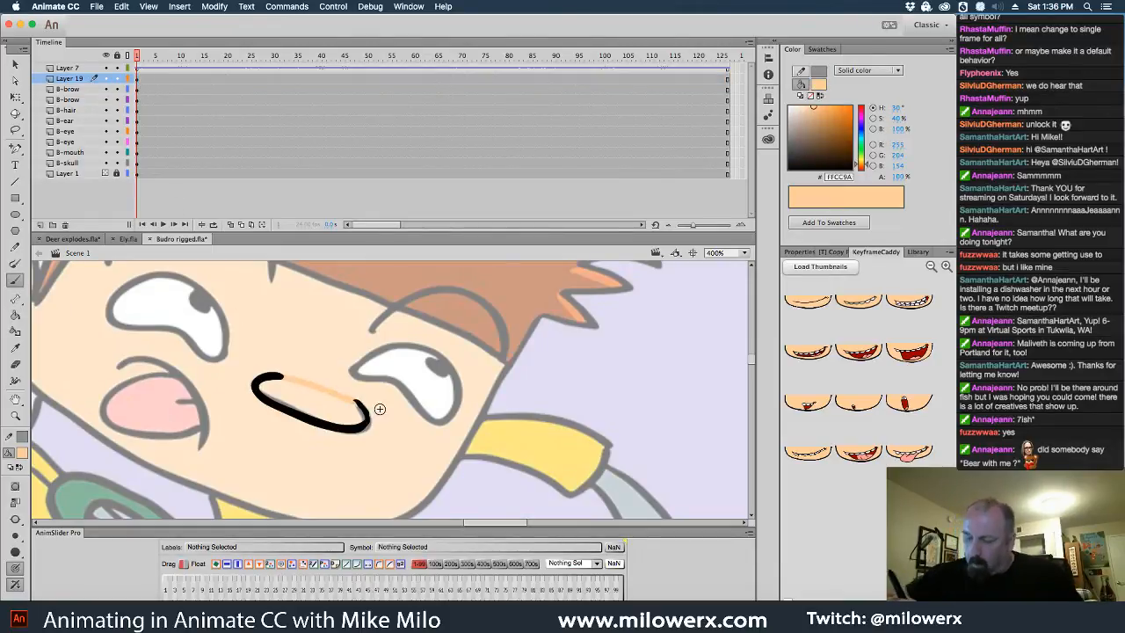
{"action": "left_click", "coordinate": [15, 316]}
{"action": "left_click", "coordinate": [362, 418]}
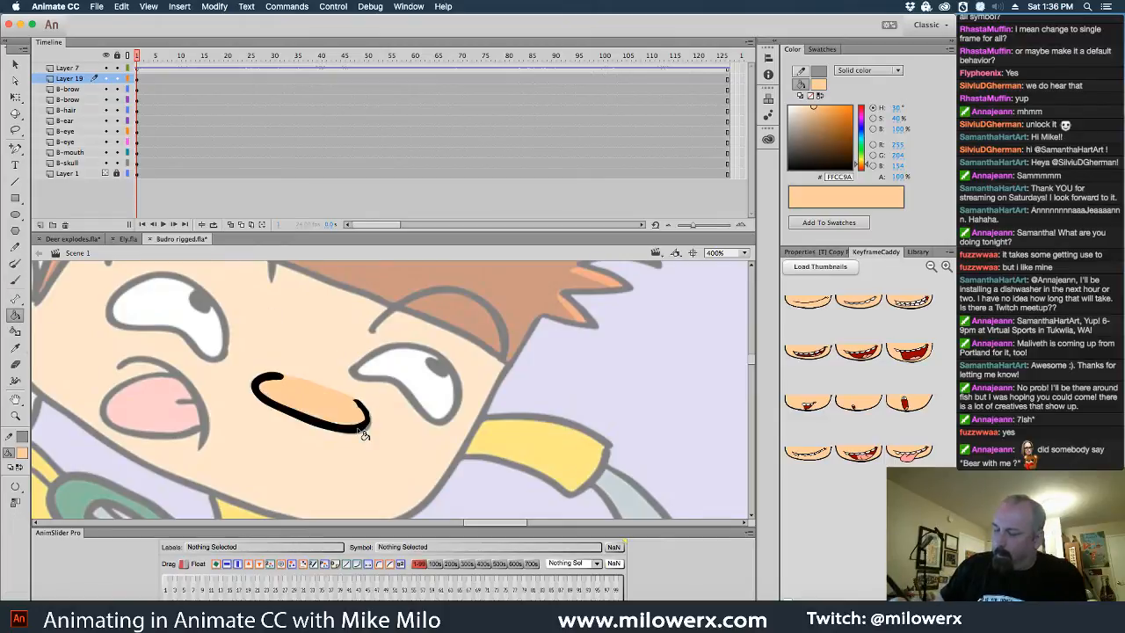
- Set the brush fill to black (000000) and touch up the right end of the nose outline on Layer 19
{"action": "left_click", "coordinate": [15, 280]}
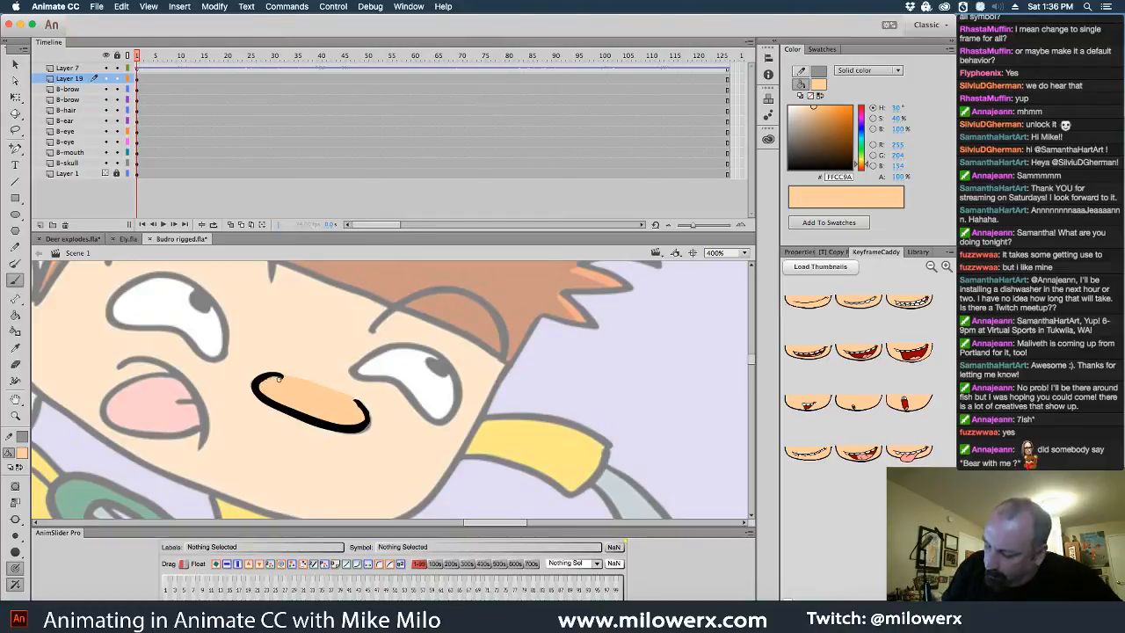
{"action": "left_click", "coordinate": [15, 518]}
{"action": "left_click", "coordinate": [42, 519]}
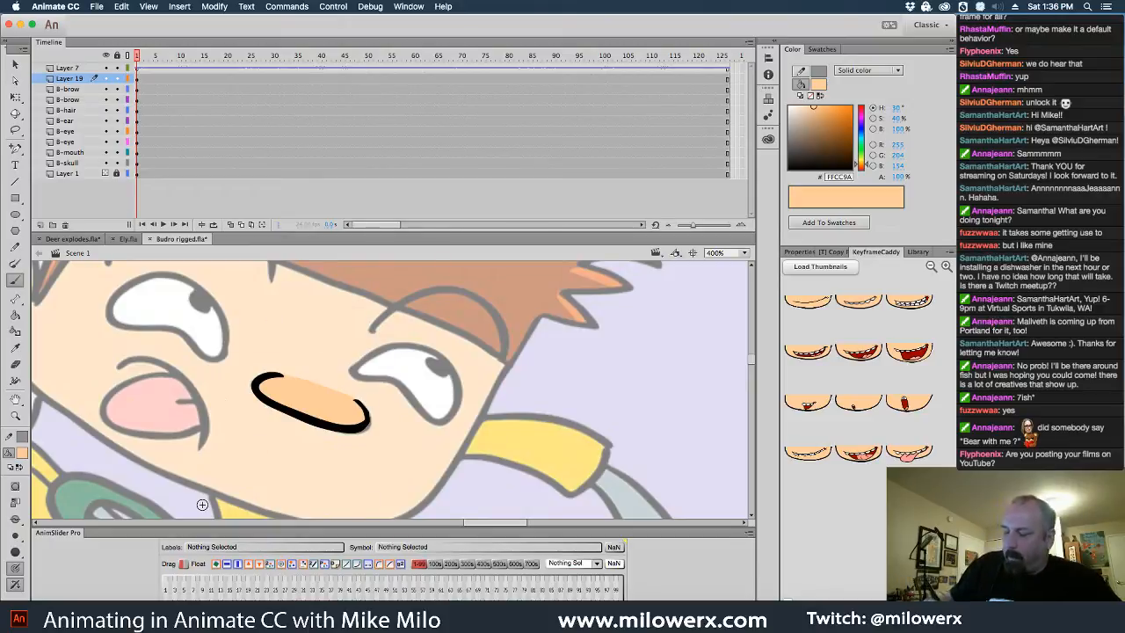
{"action": "left_click", "coordinate": [24, 454]}
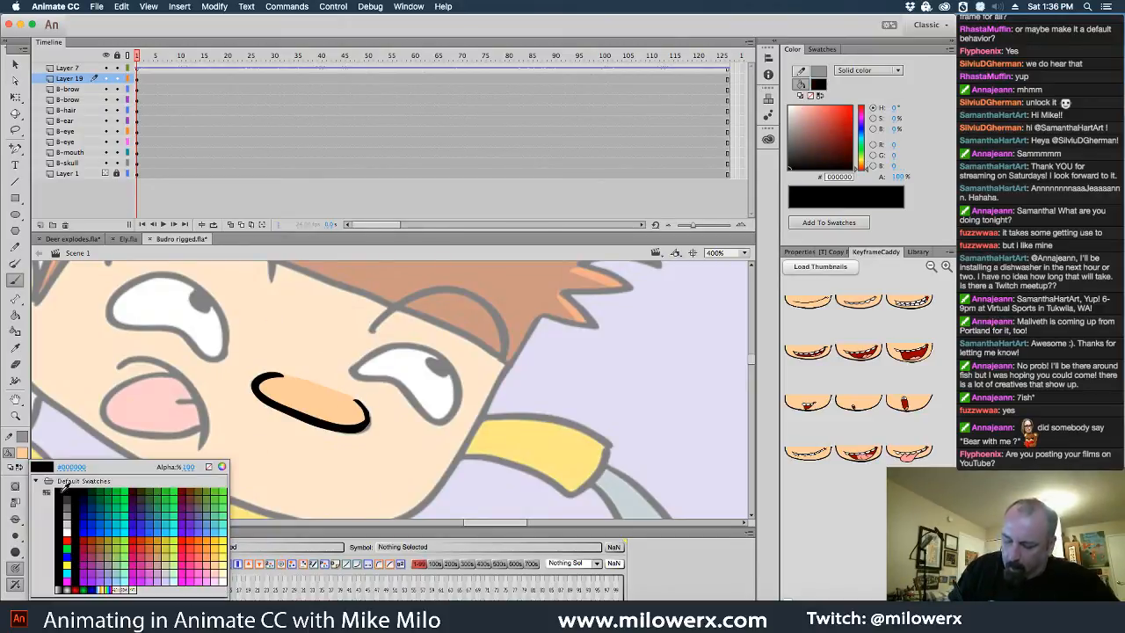
{"action": "left_click", "coordinate": [64, 488]}
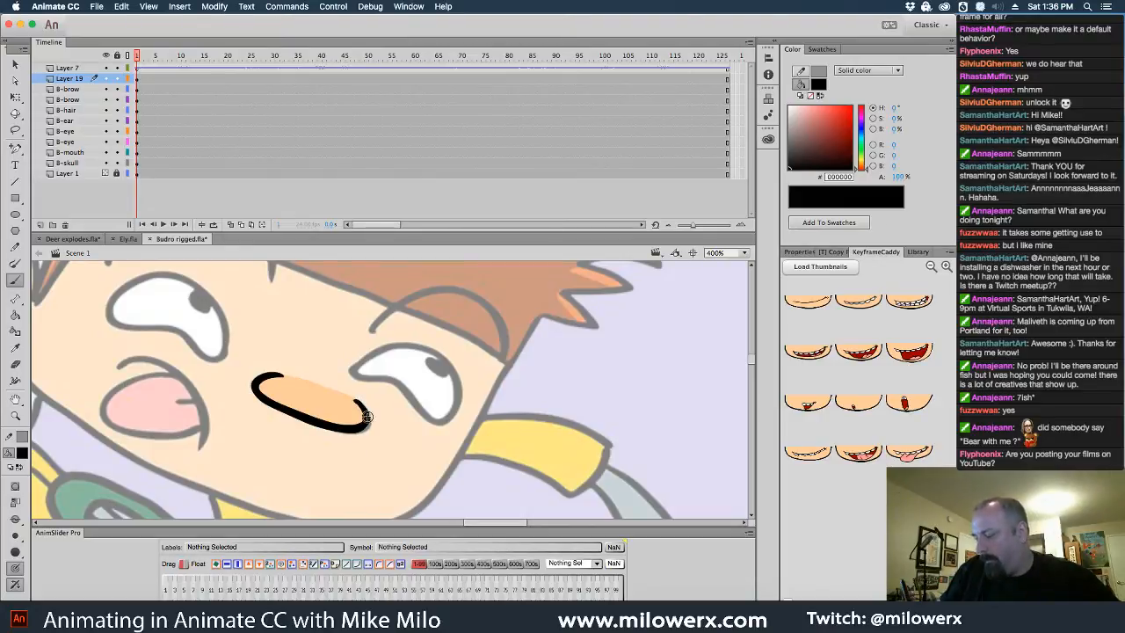
{"action": "left_click_drag", "start_coordinate": [366, 417], "coordinate": [359, 404]}
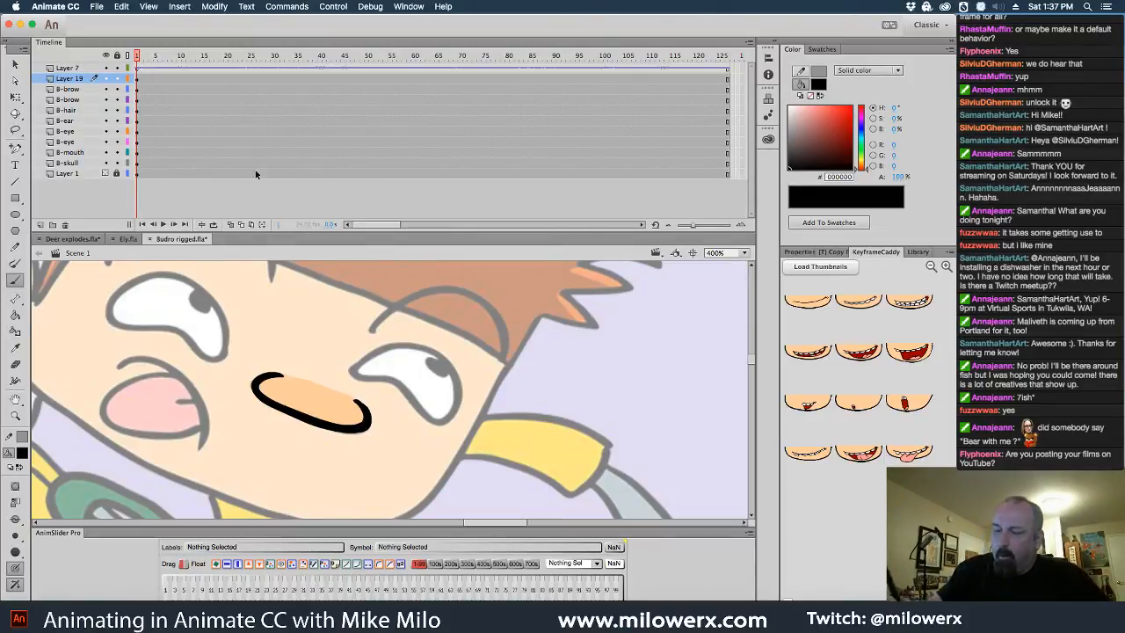
- Convert all the nose artwork on Layer 19 to a Graphic symbol called B-nose
{"action": "left_click", "coordinate": [137, 79]}
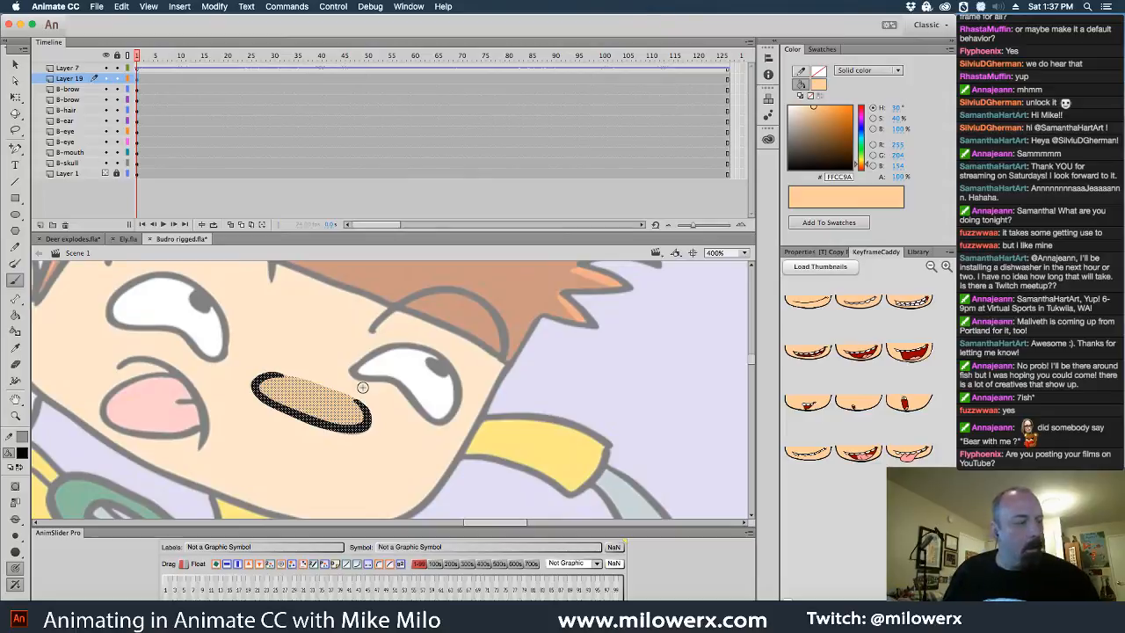
{"action": "key", "text": "F8"}
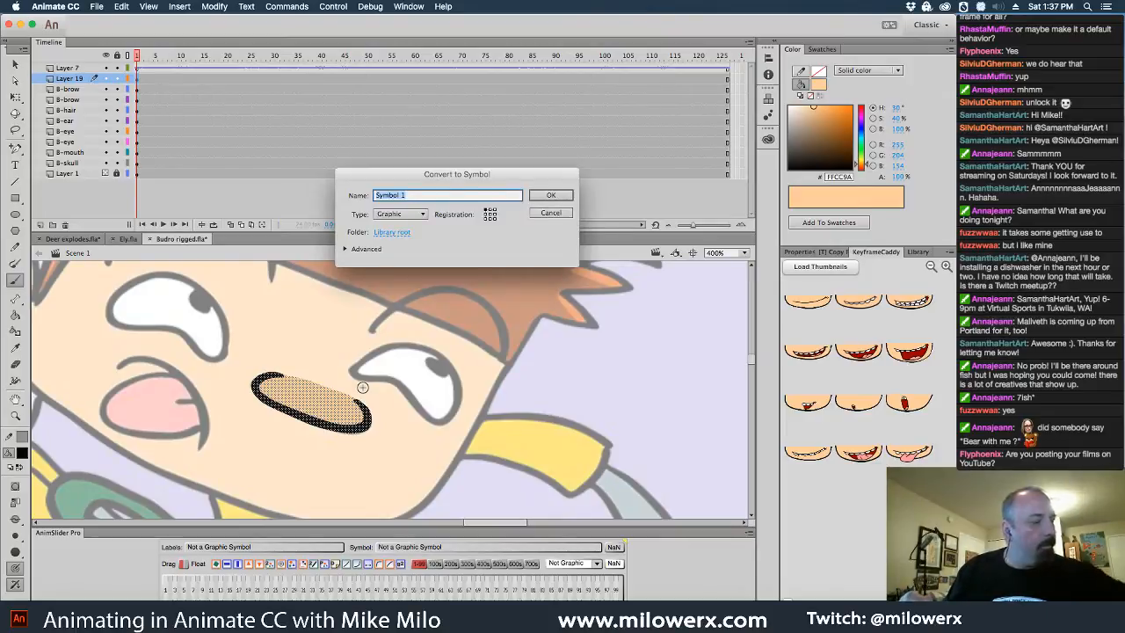
{"action": "type", "text": "B-nose"}
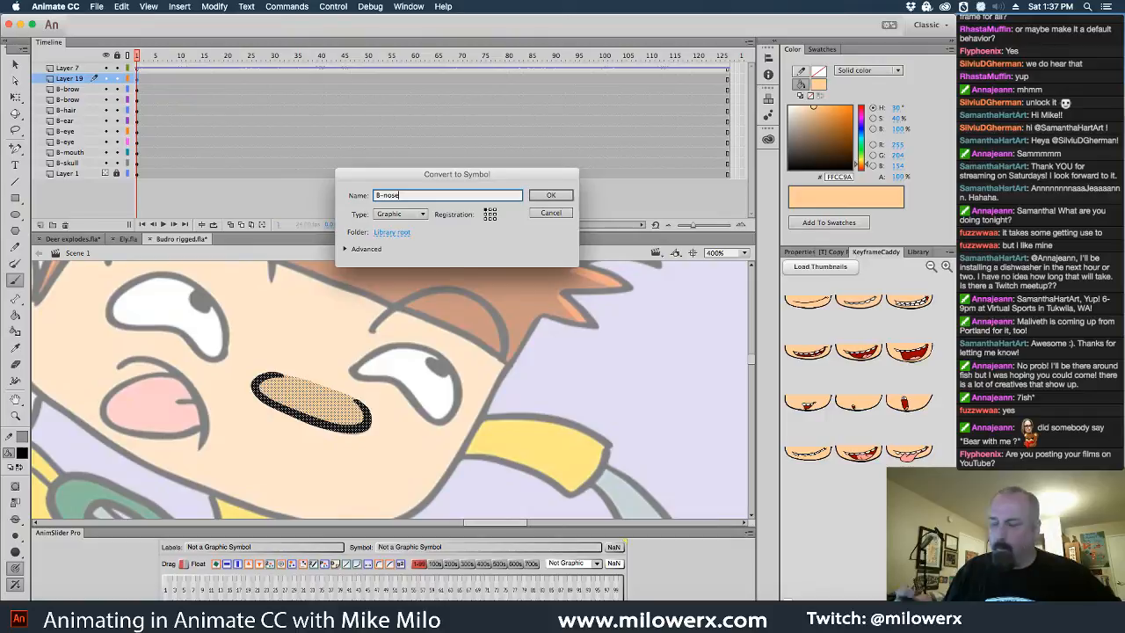
{"action": "key", "text": "Return"}
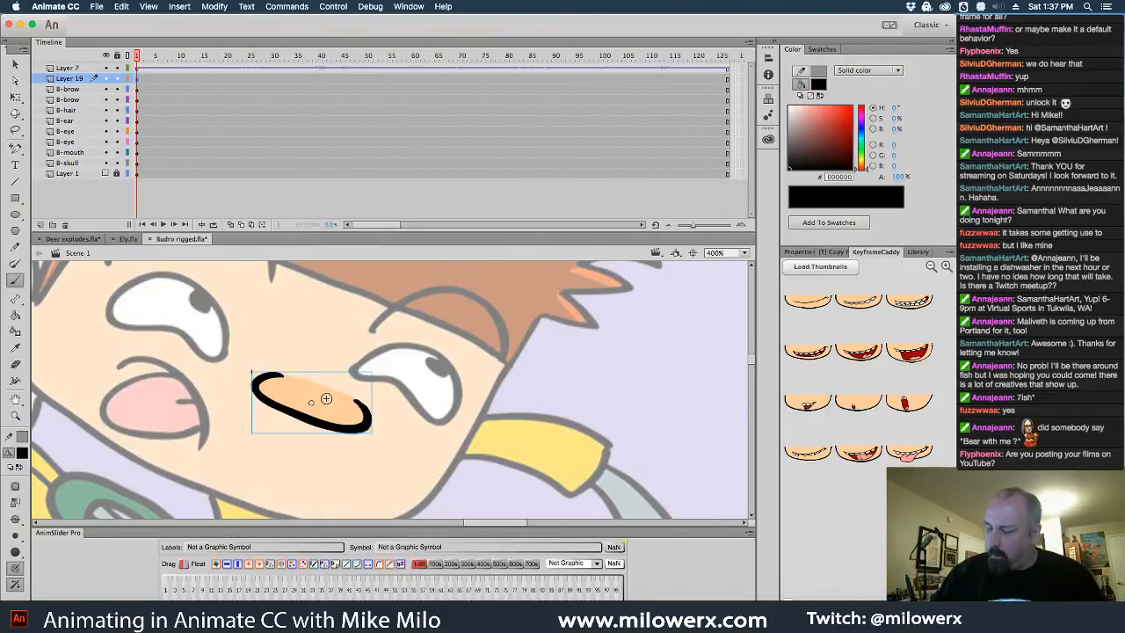
- Distribute the B-nose symbol to its own layer and delete the emptied Layer 19
{"action": "right_click", "coordinate": [323, 398]}
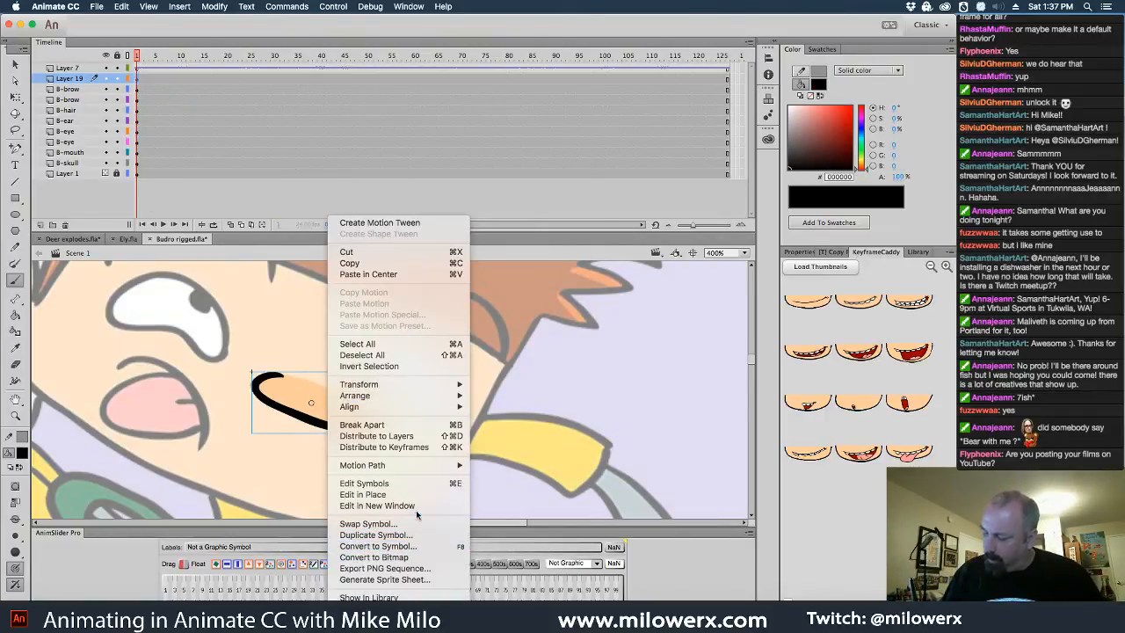
{"action": "left_click", "coordinate": [426, 436]}
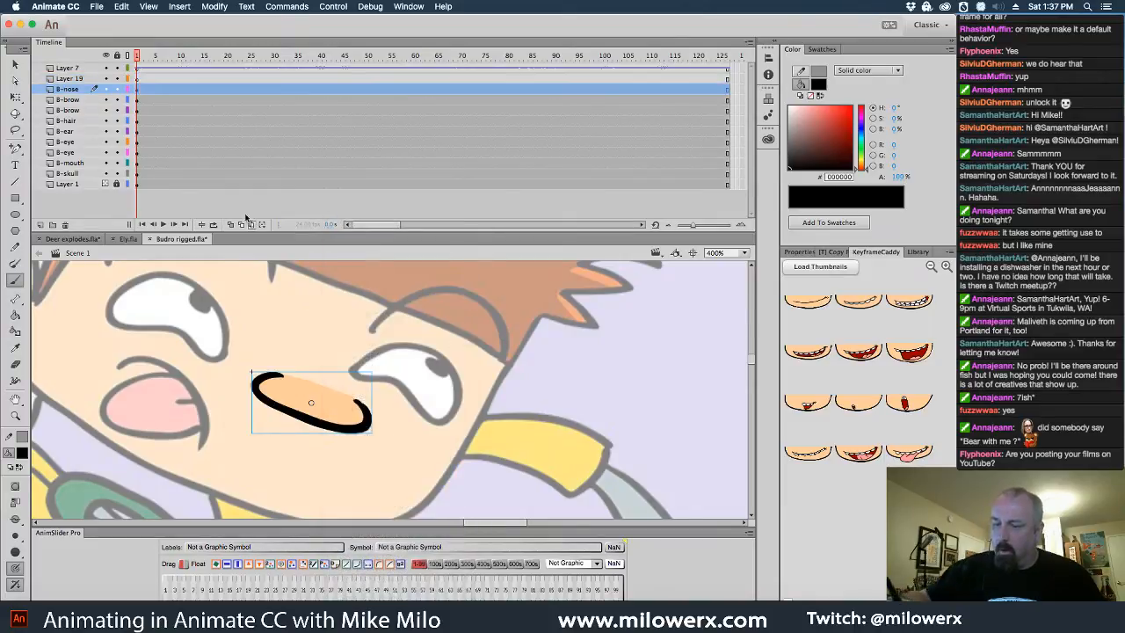
{"action": "left_click", "coordinate": [65, 225]}
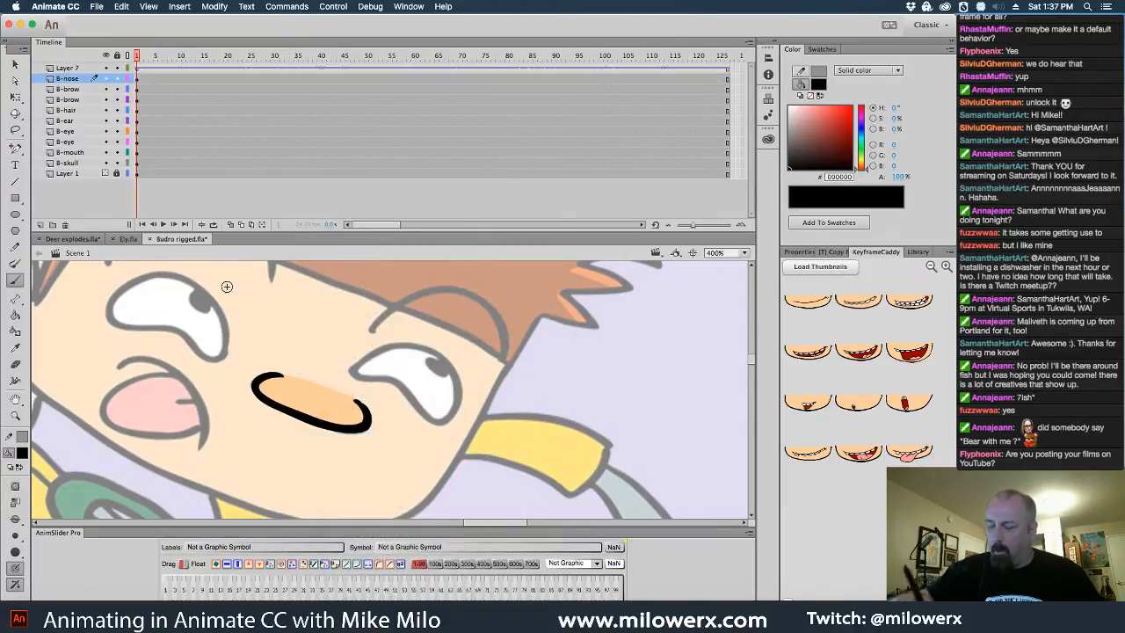
- Move the B-nose symbol from the tilted reference head onto the face of the rigged head with the Free Transform tool
{"action": "left_click", "coordinate": [385, 373], "text": "alt+super"}
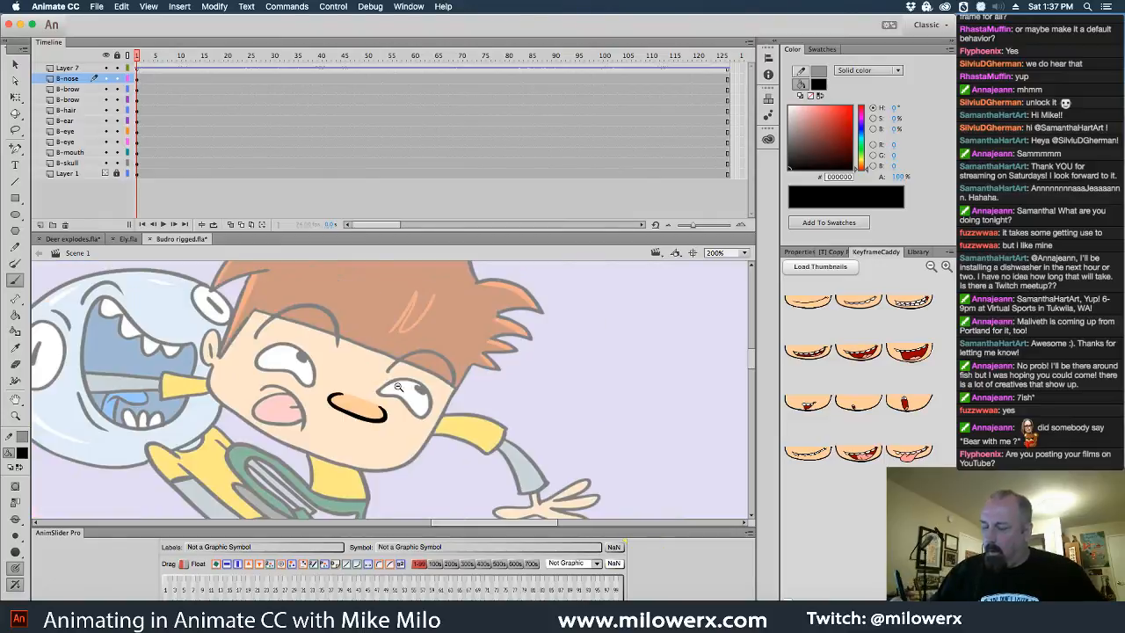
{"action": "left_click_drag", "start_coordinate": [470, 409], "coordinate": [501, 348]}
{"action": "left_click", "coordinate": [584, 355], "text": "alt+super"}
{"action": "left_click", "coordinate": [15, 97]}
{"action": "left_click_drag", "start_coordinate": [450, 310], "coordinate": [176, 447]}
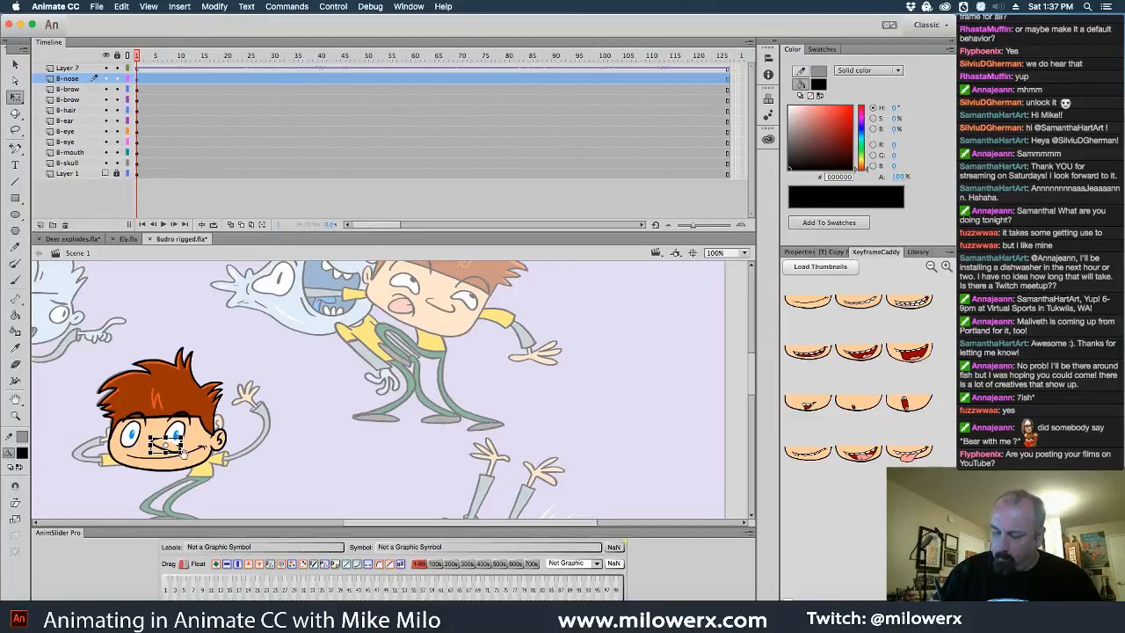
- Flip the nose horizontally, rotate it level and position it above the smile, between the two eyes
{"action": "left_click", "coordinate": [190, 453], "text": "super"}
{"action": "left_click", "coordinate": [349, 404], "text": "super"}
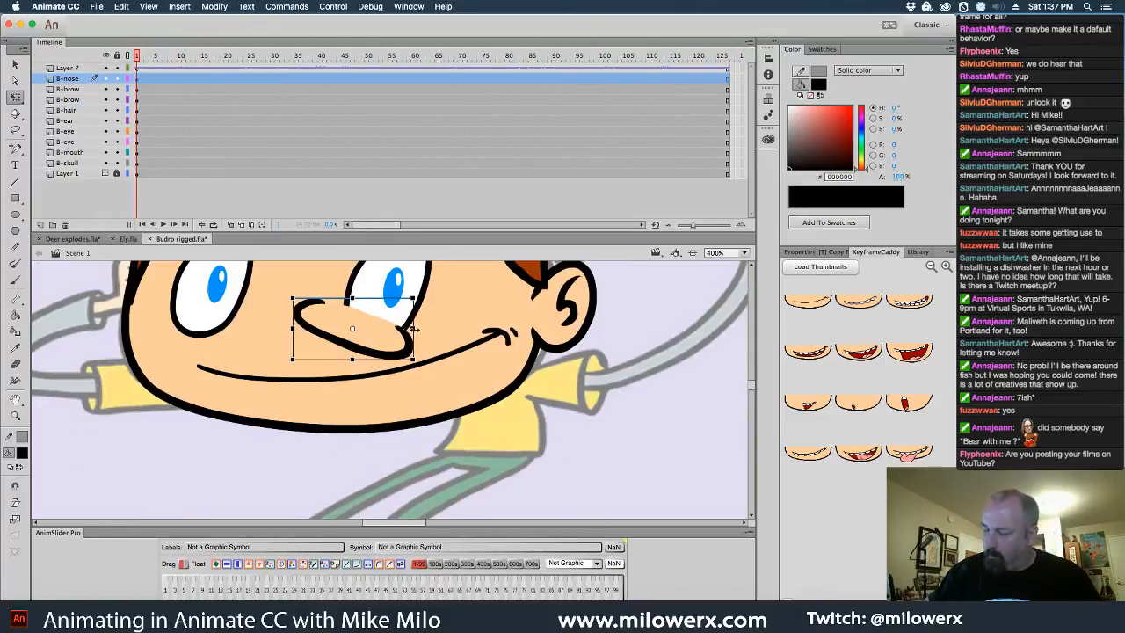
{"action": "left_click_drag", "start_coordinate": [318, 327], "coordinate": [284, 328]}
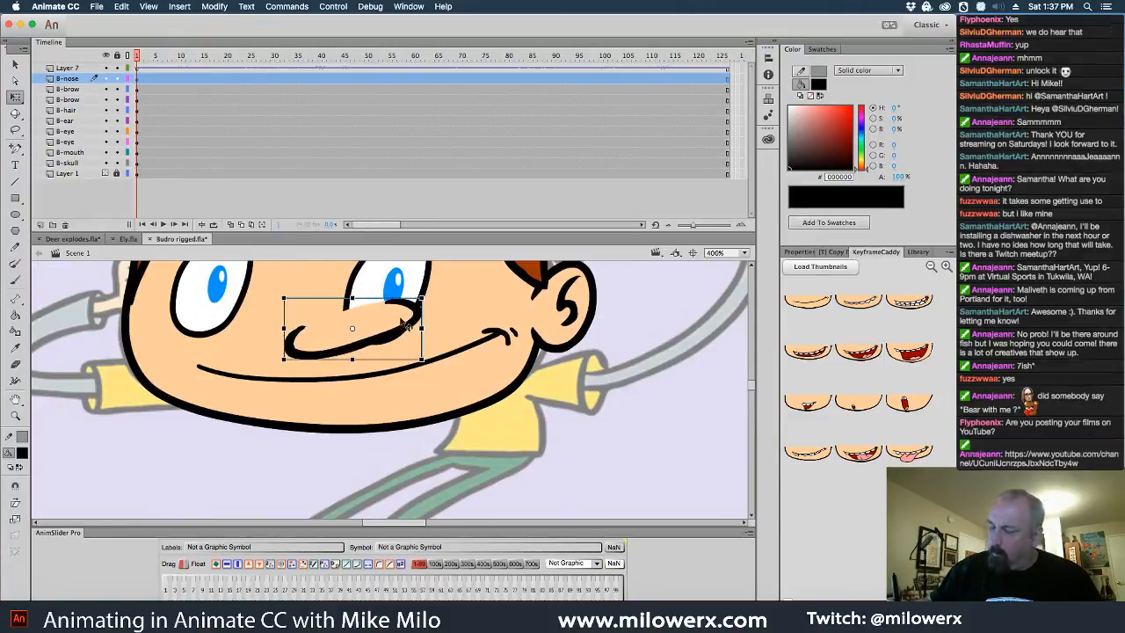
{"action": "left_click_drag", "start_coordinate": [431, 309], "coordinate": [359, 368]}
- Check the nose artwork inside the B-nose symbol and return to Scene 1
{"action": "double_click", "coordinate": [353, 360]}
{"action": "left_click", "coordinate": [281, 317]}
{"action": "left_click_drag", "start_coordinate": [207, 293], "coordinate": [414, 411]}
{"action": "left_click", "coordinate": [416, 361]}
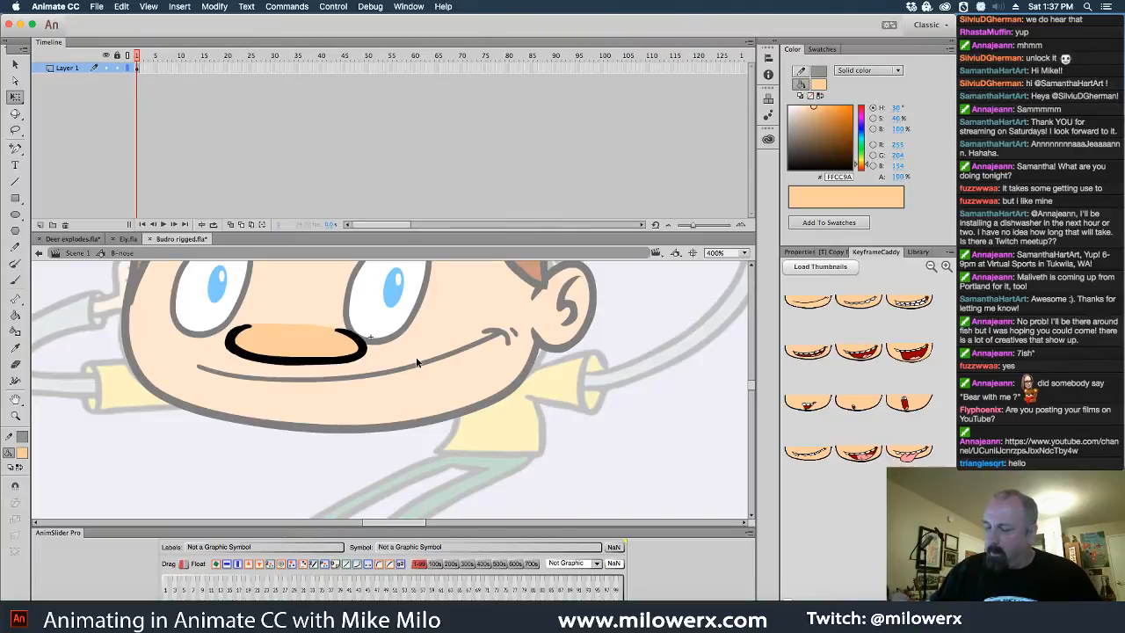
{"action": "left_click", "coordinate": [77, 253]}
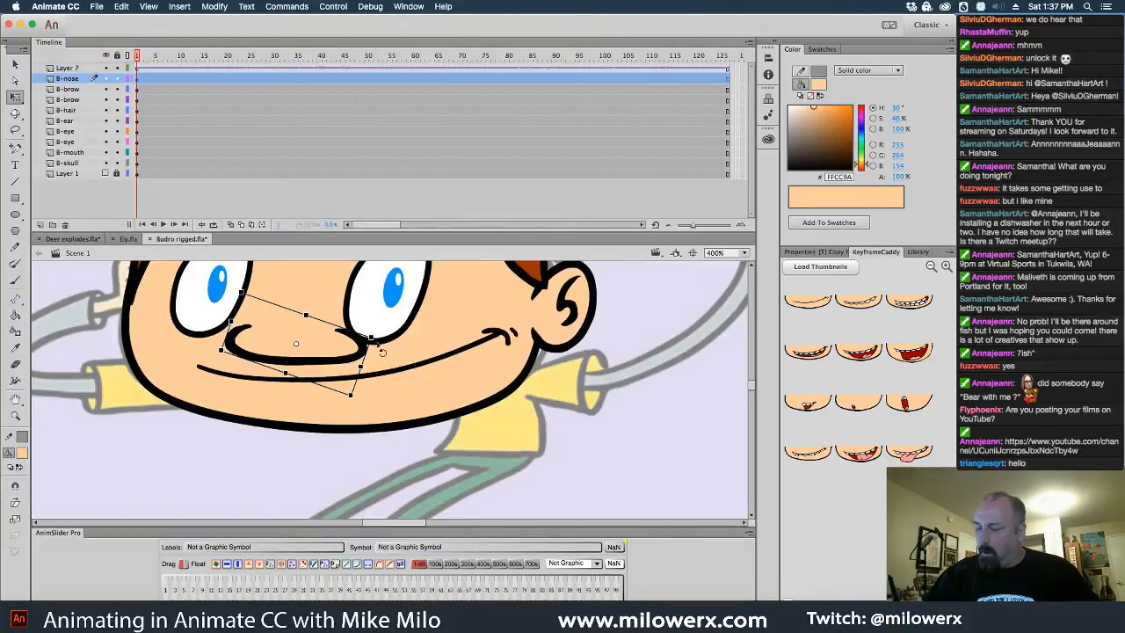
- Scale the nose down and mirror it so it sits level in the gap between the eyes
{"action": "left_click_drag", "start_coordinate": [371, 336], "coordinate": [329, 337]}
{"action": "left_click", "coordinate": [236, 565]}
{"action": "left_click", "coordinate": [357, 465]}
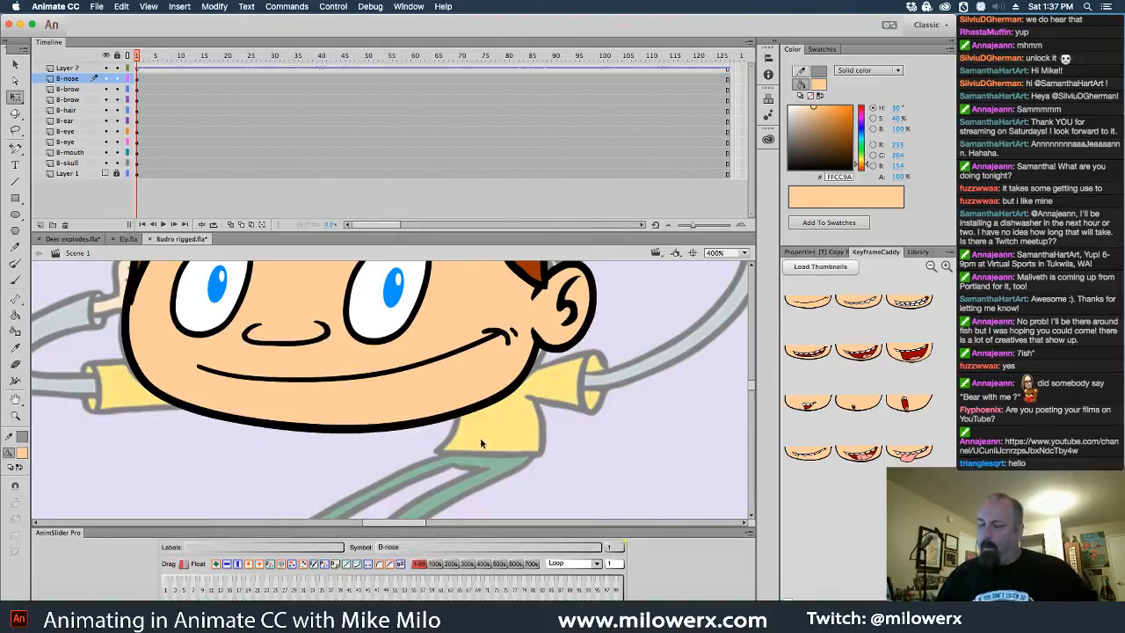
{"action": "left_click", "coordinate": [323, 332]}
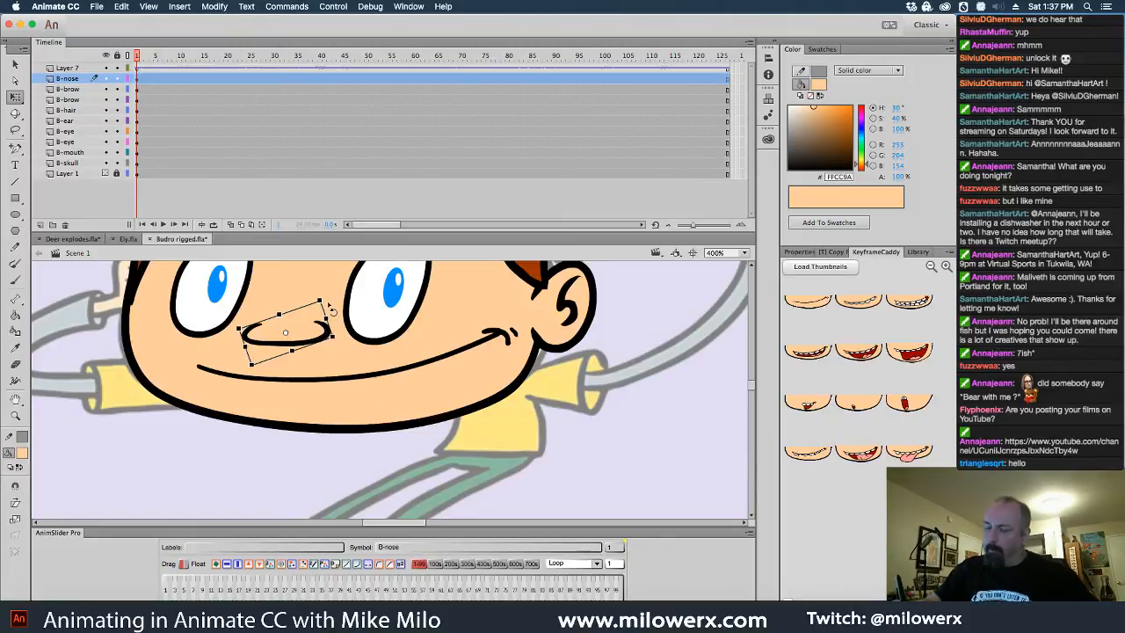
{"action": "left_click", "coordinate": [362, 468]}
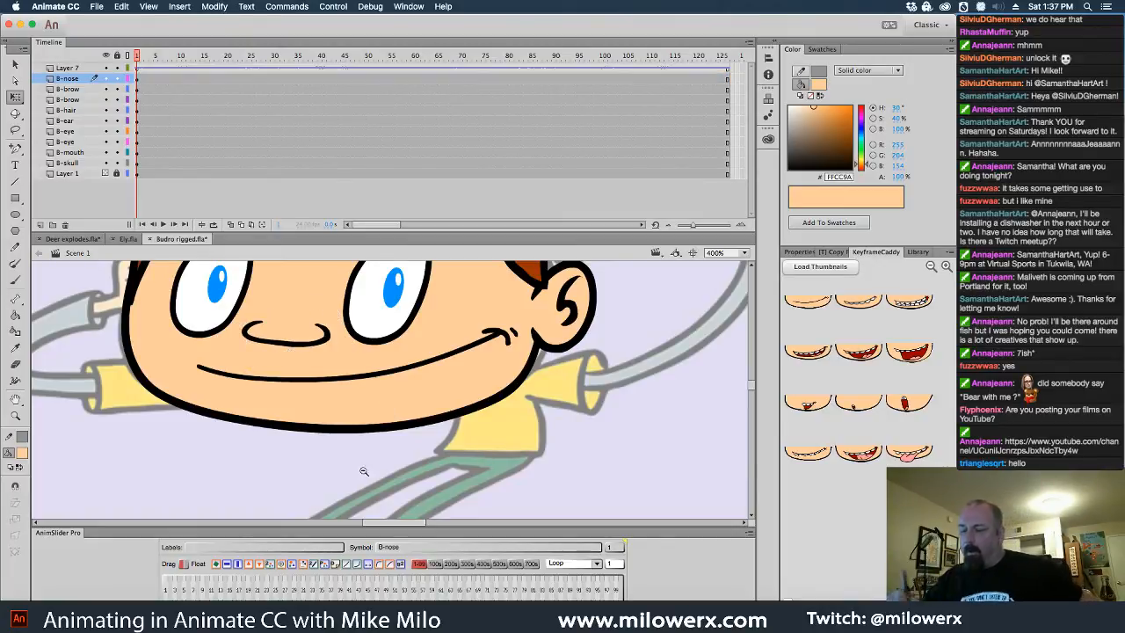
- Place the B-ear layer directly above B-hair, comparing how the ear looks in both stacking orders
{"action": "left_click", "coordinate": [364, 471], "text": "alt"}
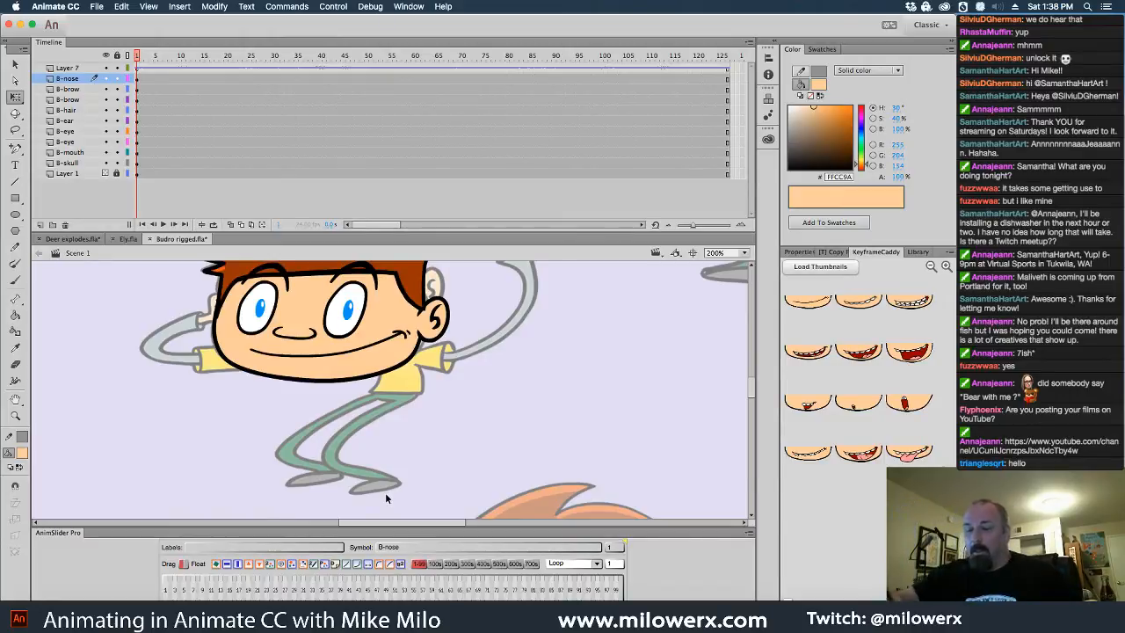
{"action": "left_click", "coordinate": [450, 322]}
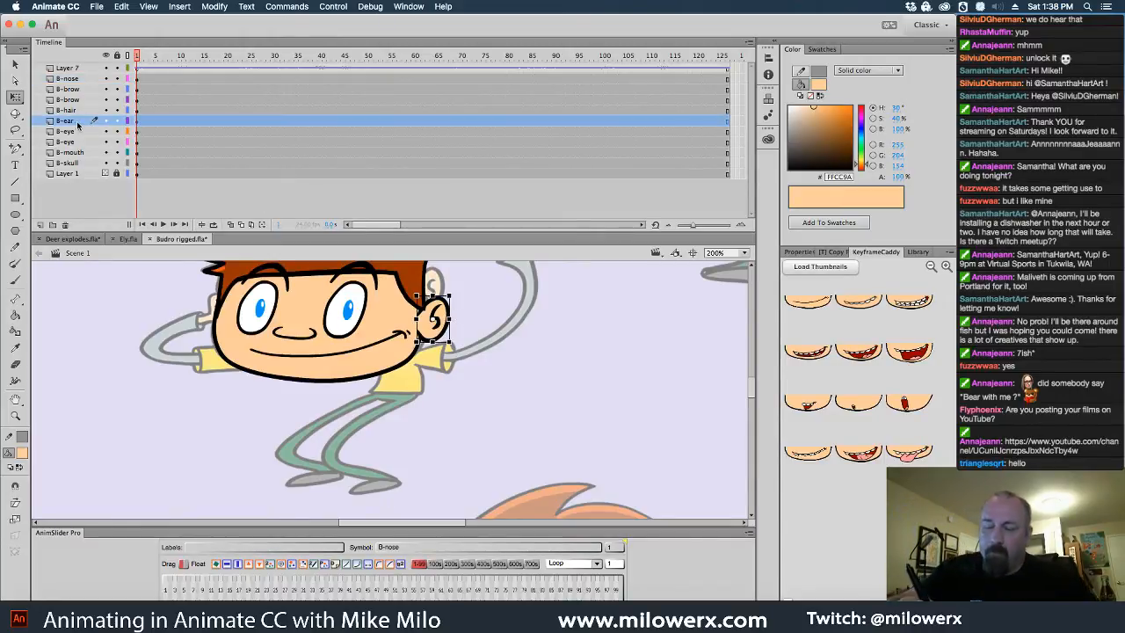
{"action": "left_click_drag", "start_coordinate": [81, 110], "coordinate": [81, 108]}
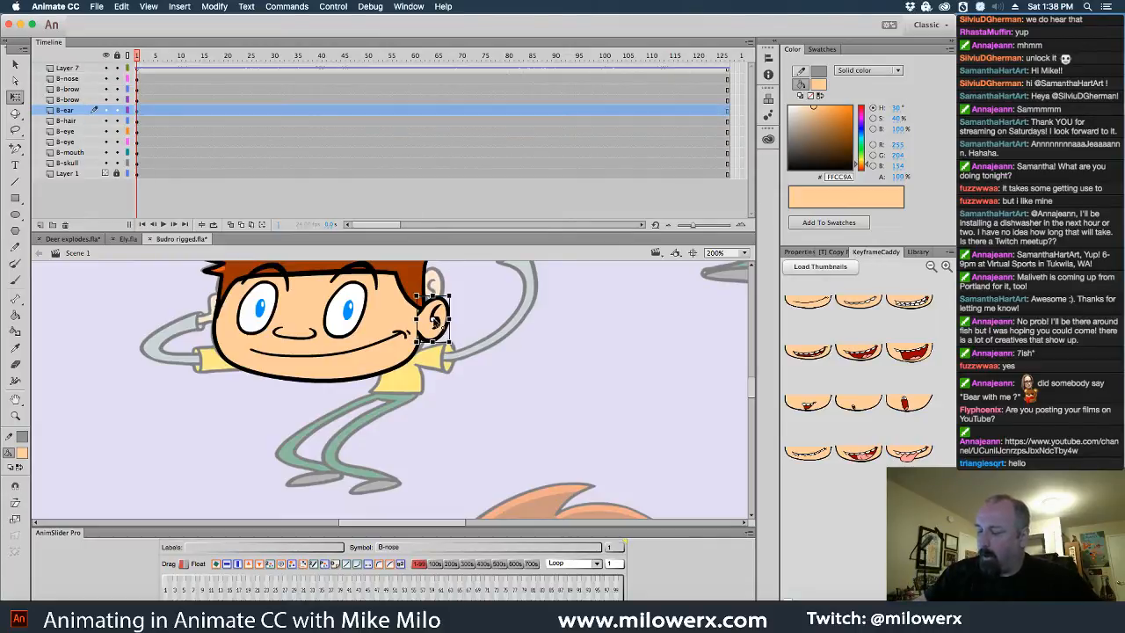
{"action": "left_click", "coordinate": [475, 322]}
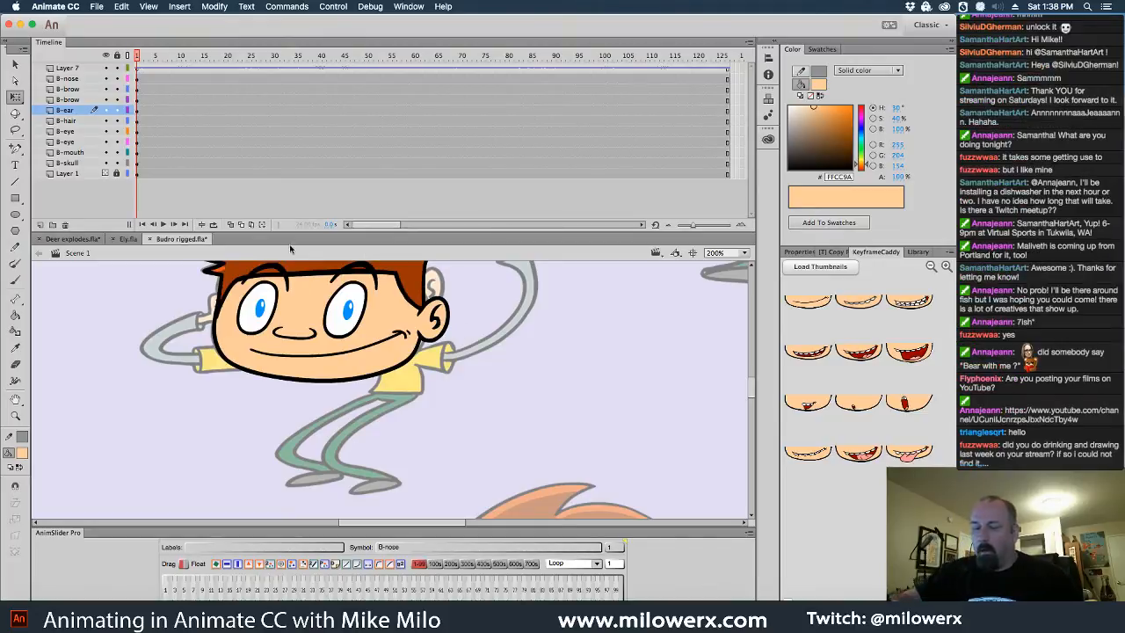
{"action": "left_click_drag", "start_coordinate": [68, 115], "coordinate": [70, 124]}
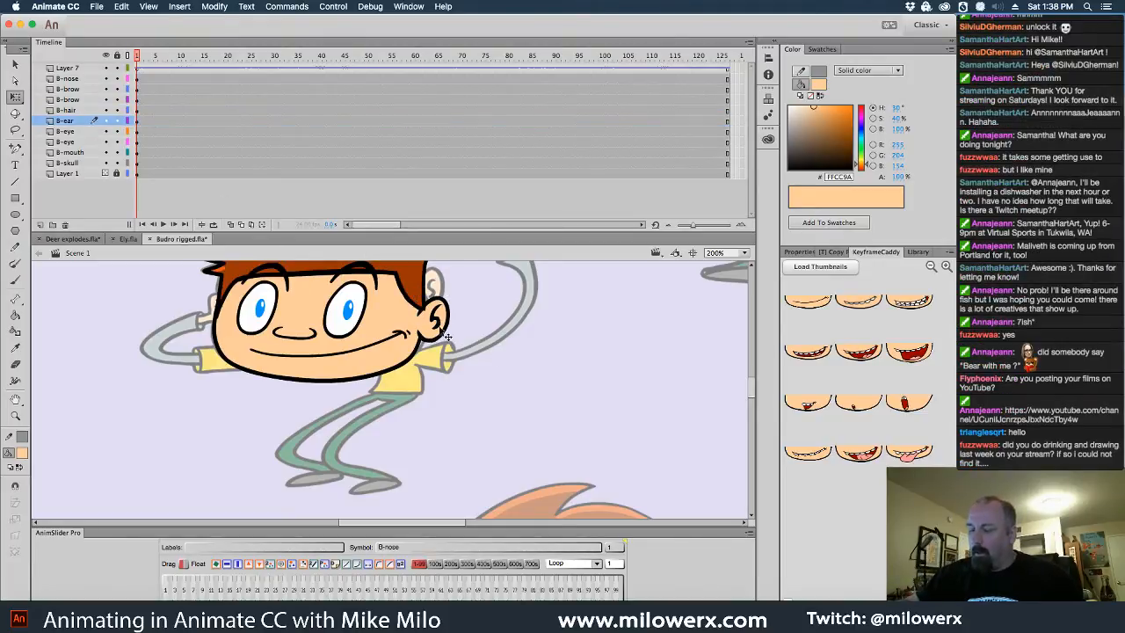
{"action": "left_click", "coordinate": [466, 358], "text": "super"}
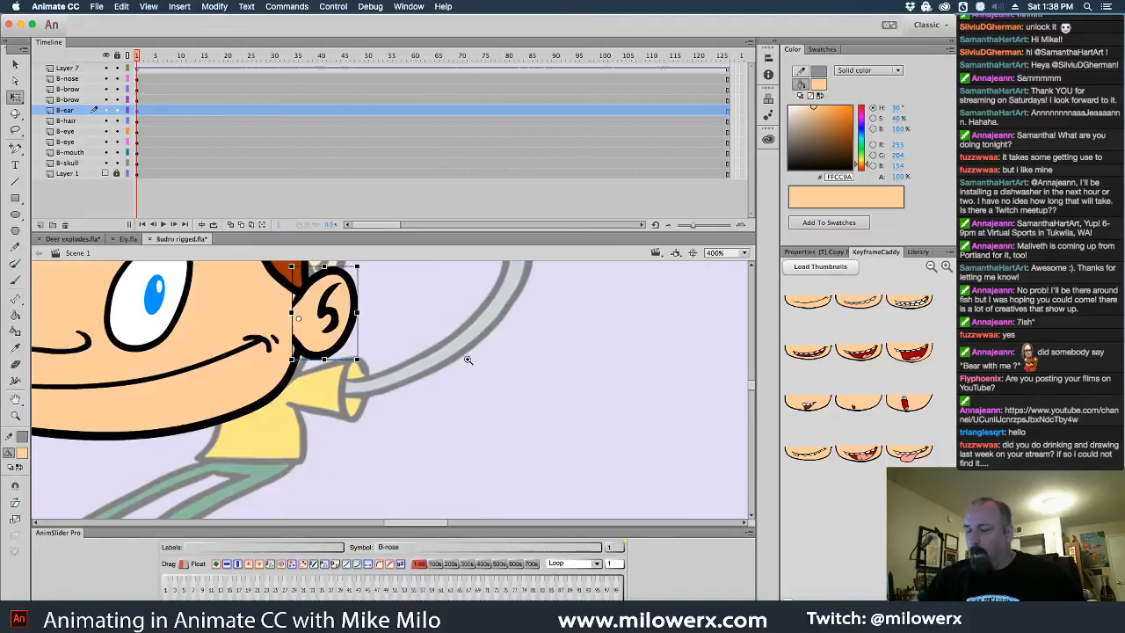
- At frame 6 of the B-mouth layer, key a toothy-grin mouth pose from the KeyframeCaddy thumbnails
{"action": "left_click_drag", "start_coordinate": [535, 403], "coordinate": [740, 518]}
{"action": "left_click_drag", "start_coordinate": [608, 396], "coordinate": [658, 302]}
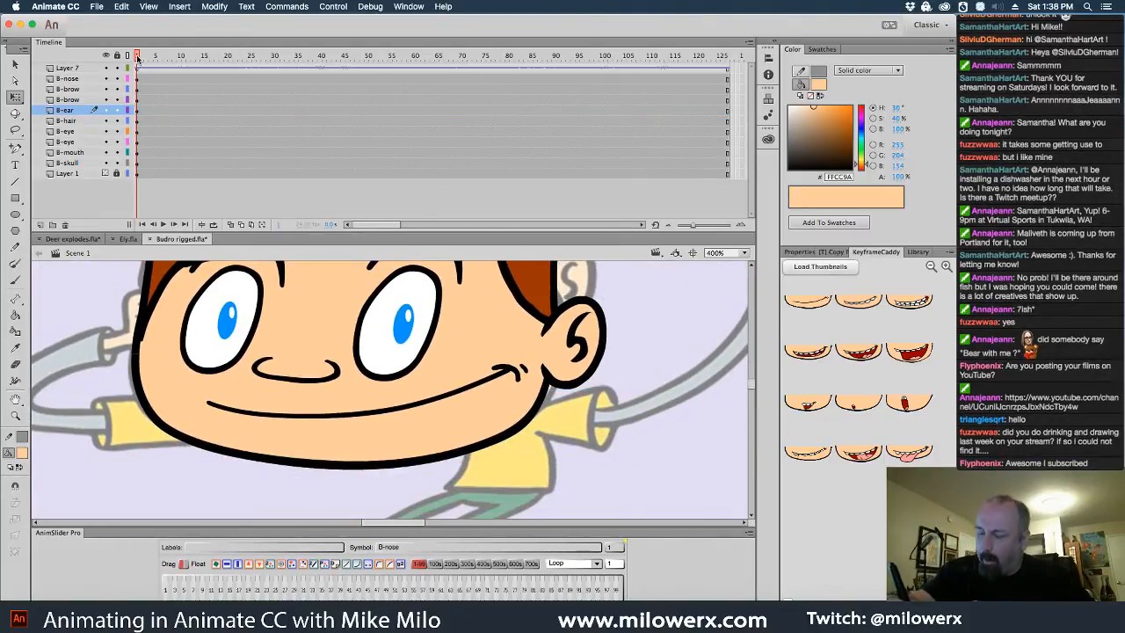
{"action": "left_click_drag", "start_coordinate": [138, 58], "coordinate": [161, 65]}
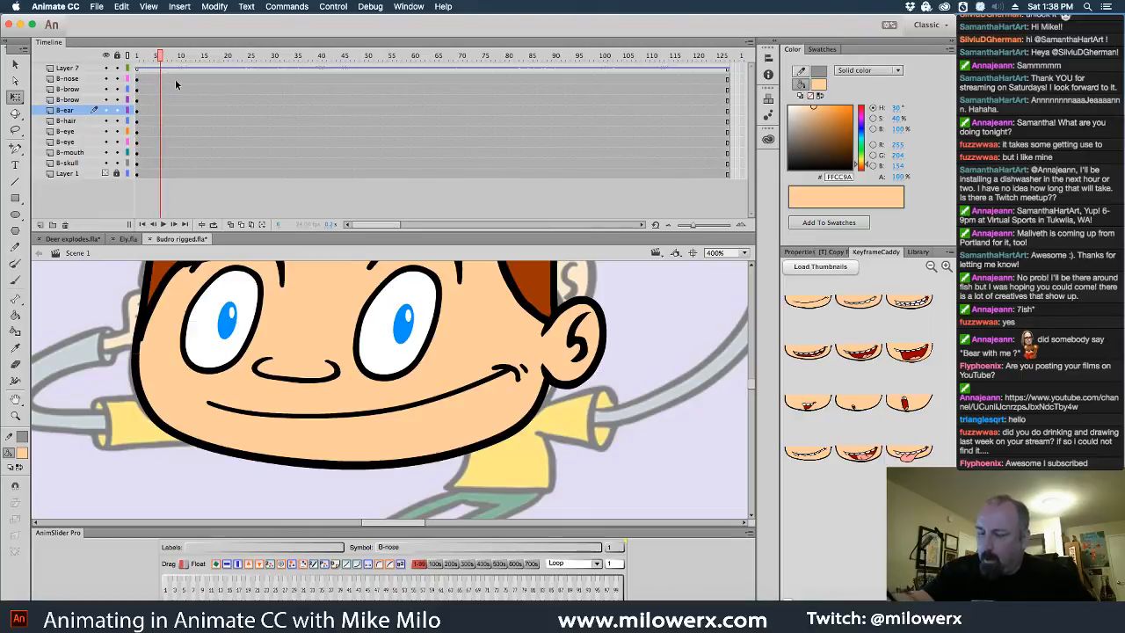
{"action": "left_click", "coordinate": [386, 420]}
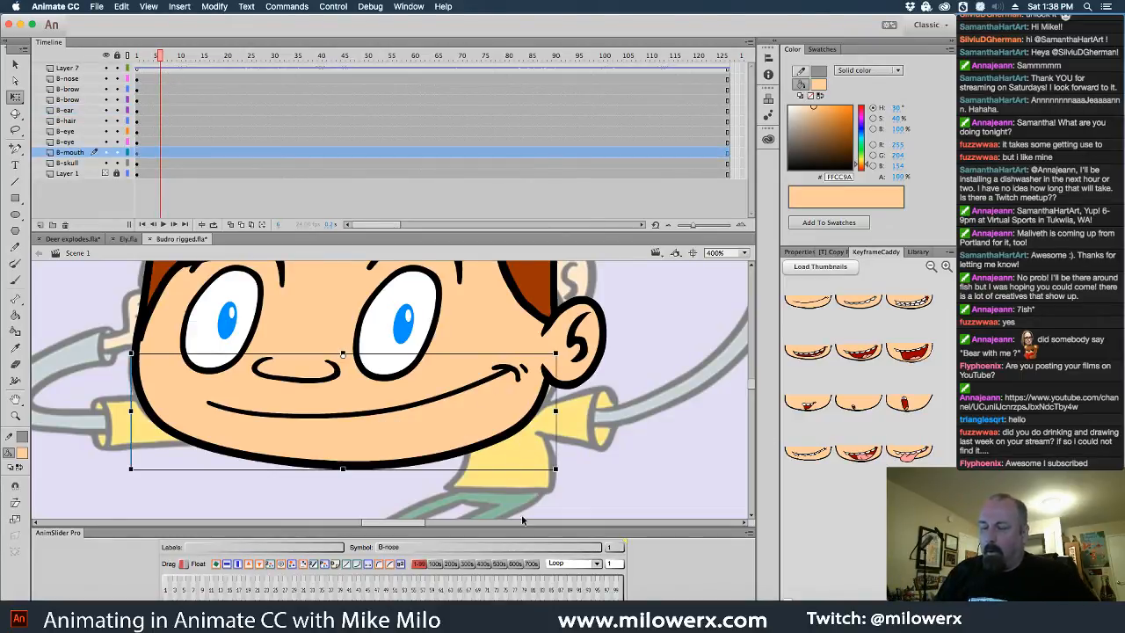
{"action": "left_click", "coordinate": [868, 344]}
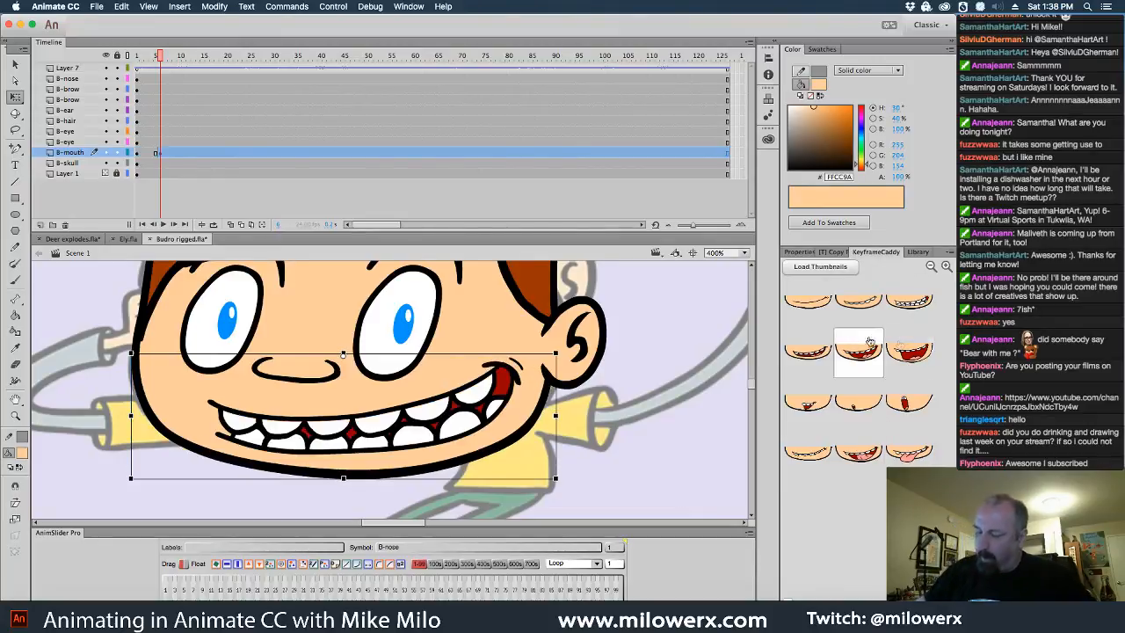
- Key an open mouth showing the tongue at frame 8 of B-mouth, and shift the toothy-grin keyframe to frame 4
{"action": "left_click_drag", "start_coordinate": [162, 58], "coordinate": [172, 61]}
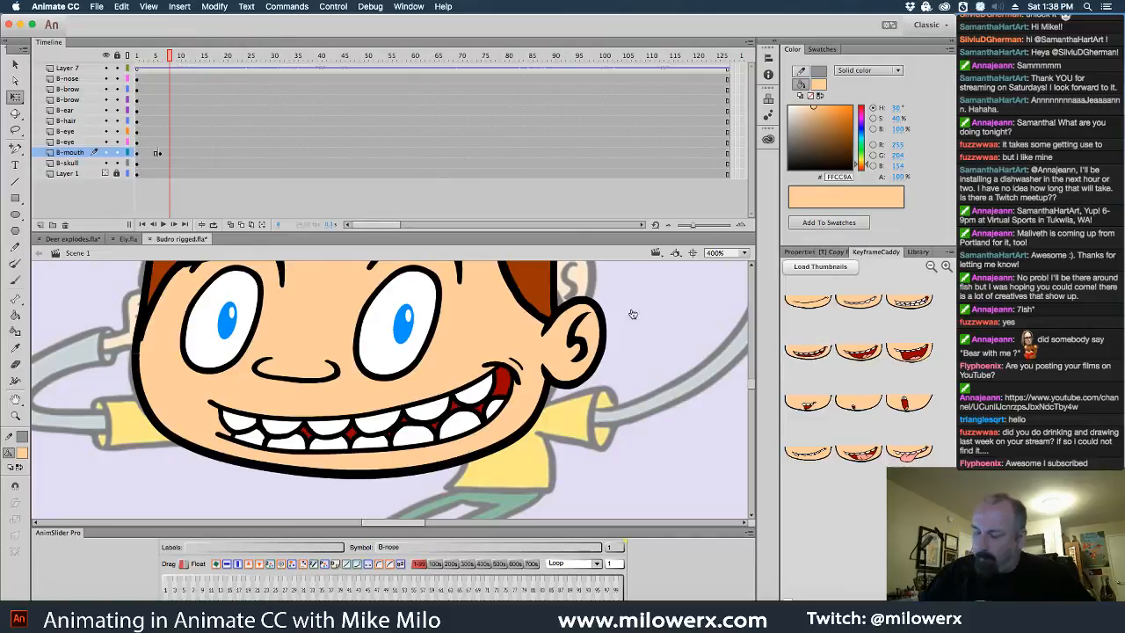
{"action": "left_click_drag", "start_coordinate": [172, 59], "coordinate": [146, 72]}
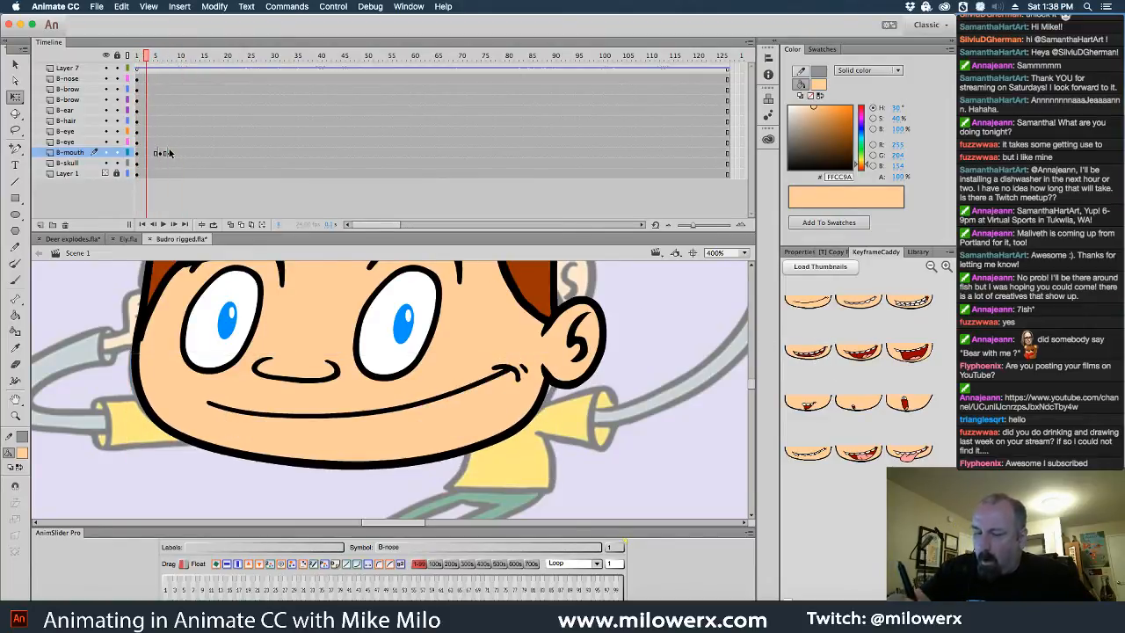
{"action": "left_click", "coordinate": [159, 154]}
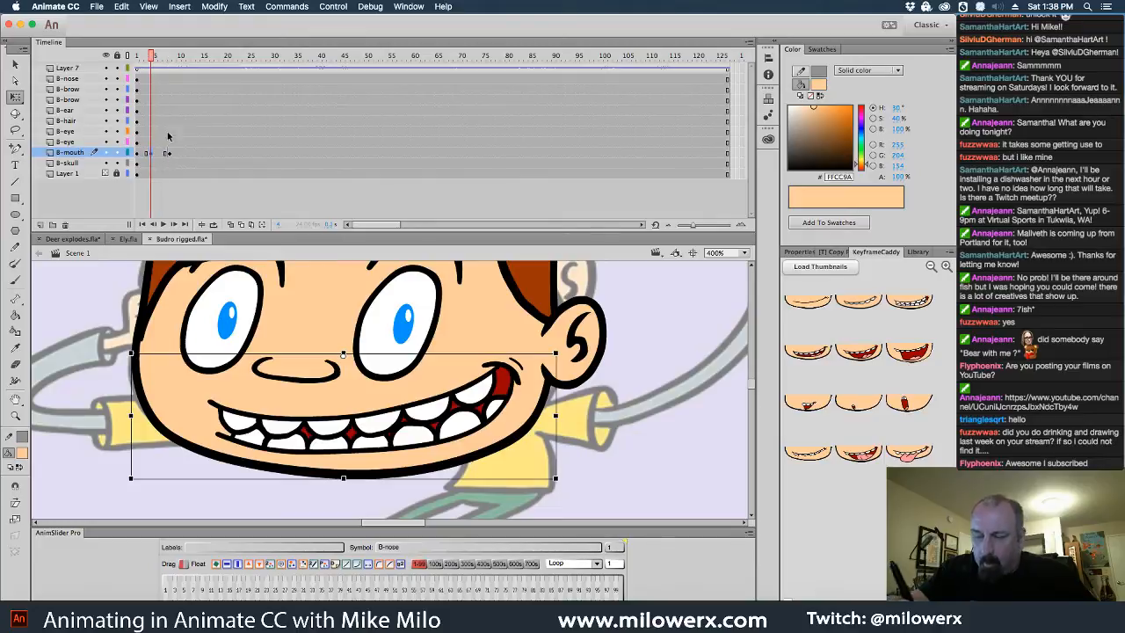
{"action": "left_click_drag", "start_coordinate": [153, 63], "coordinate": [183, 74]}
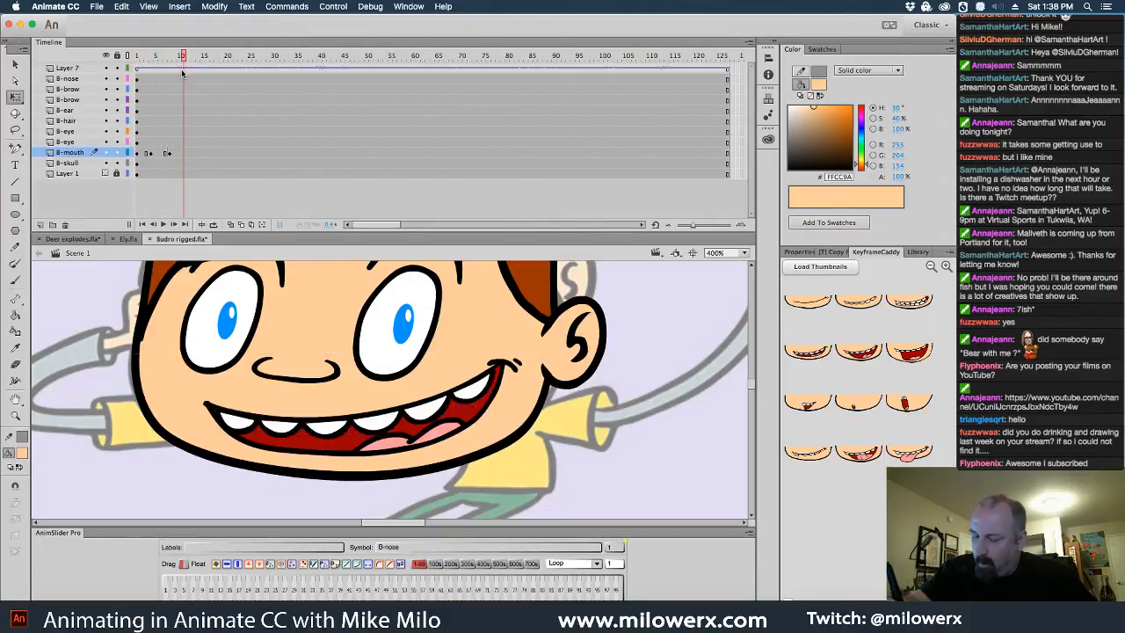
- On B-mouth, key the wide-open mouth showing the tongue at frame 11 and the tall open mouth at frame 14
{"action": "left_click", "coordinate": [862, 360]}
{"action": "left_click_drag", "start_coordinate": [189, 59], "coordinate": [199, 60]}
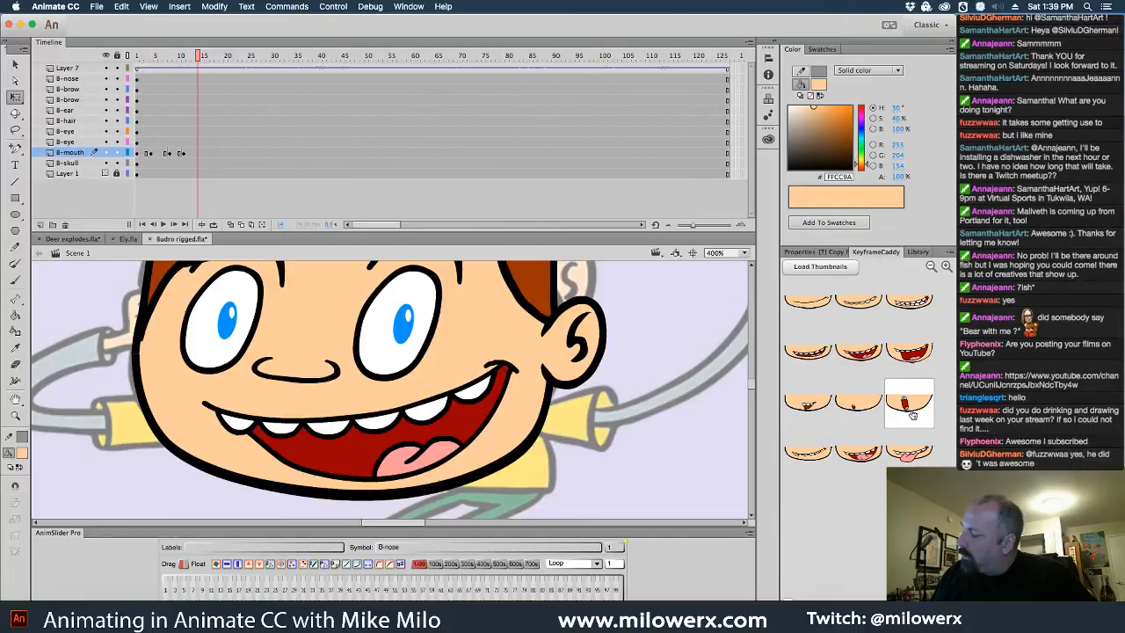
{"action": "left_click", "coordinate": [854, 403]}
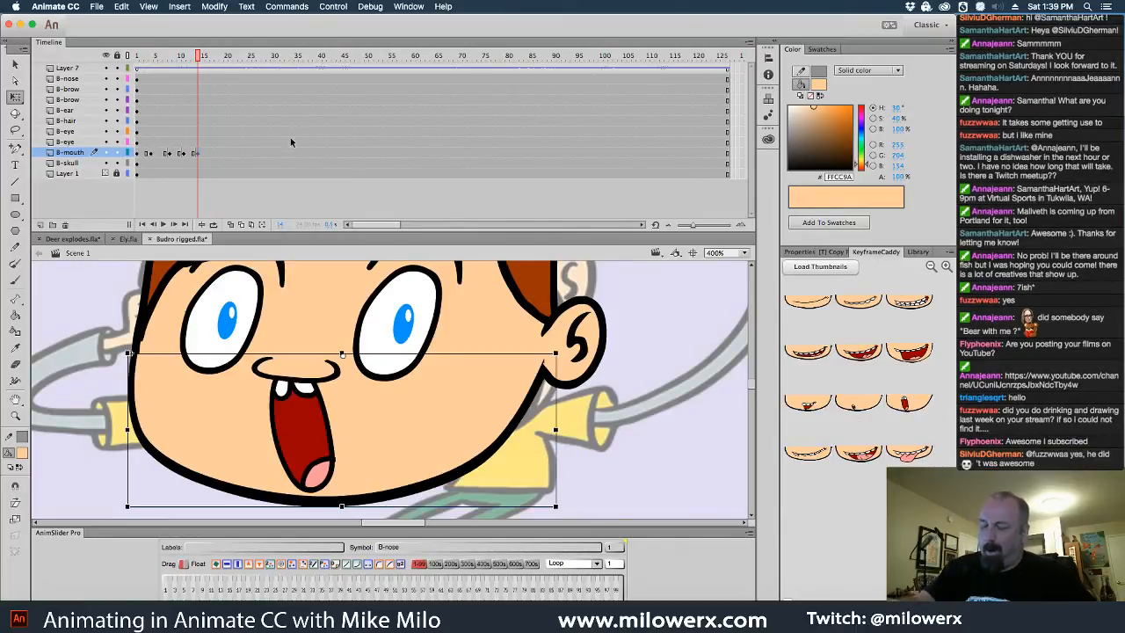
- Inside the B-mouth symbol, shrink and lower the tall open mouth drawing so it sits below the nose, and return to Scene 1
{"action": "double_click", "coordinate": [331, 435]}
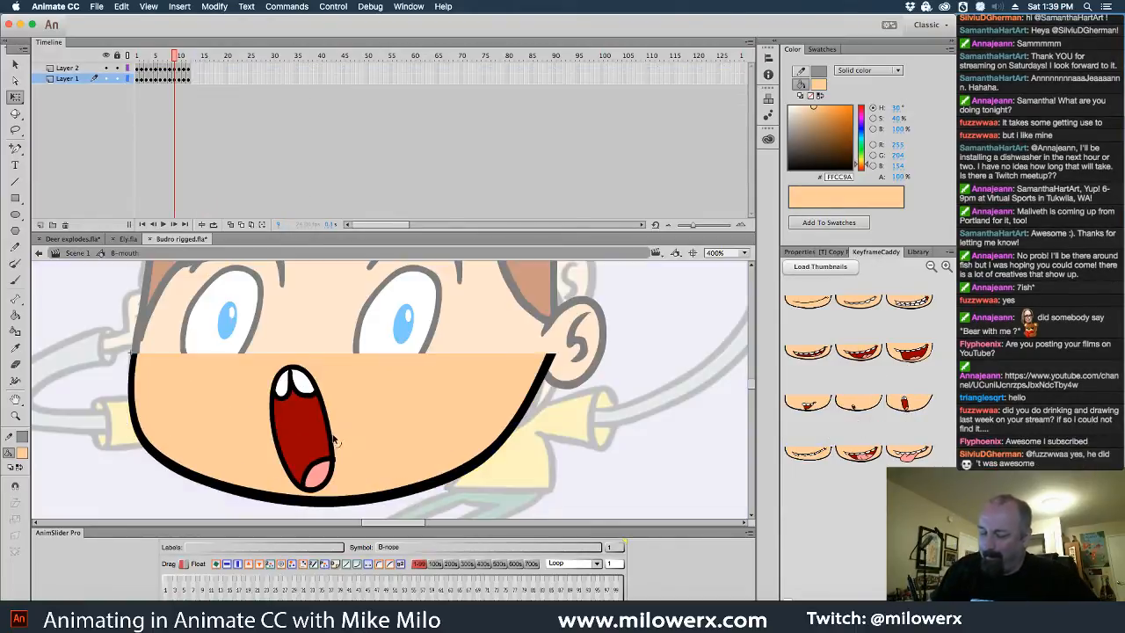
{"action": "left_click", "coordinate": [174, 69]}
{"action": "left_click_drag", "start_coordinate": [303, 363], "coordinate": [302, 378]}
{"action": "left_click_drag", "start_coordinate": [326, 409], "coordinate": [331, 423]}
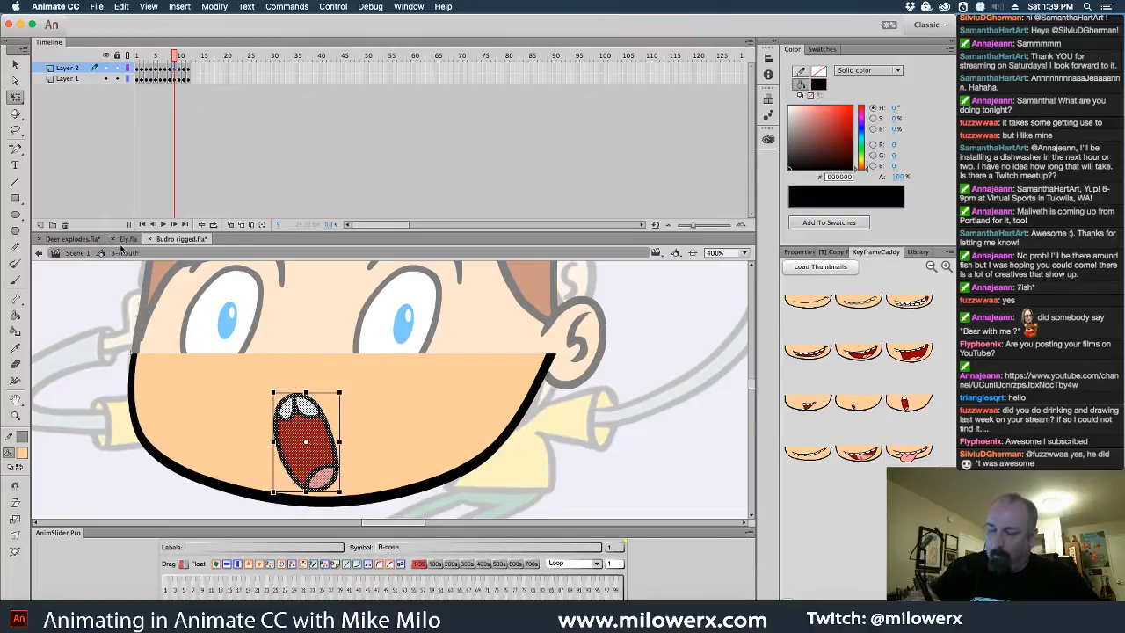
{"action": "left_click", "coordinate": [88, 255]}
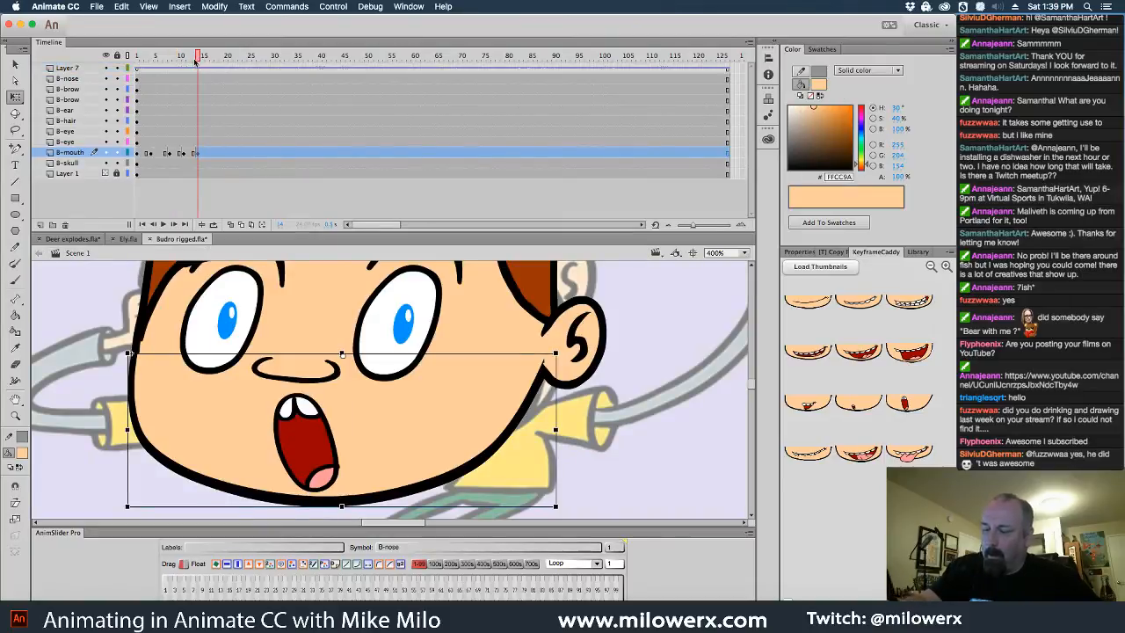
- Replace the frame 14 pose on B-mouth with the lopsided half-open mouth, and key the small open mouth at frame 17
{"action": "left_click_drag", "start_coordinate": [195, 60], "coordinate": [212, 82]}
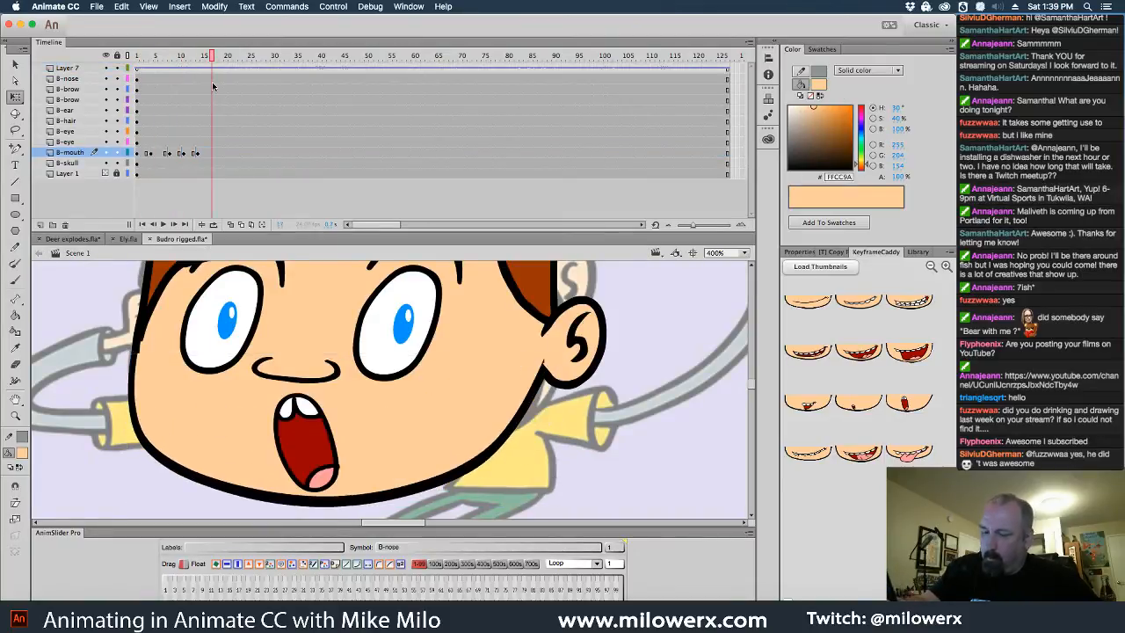
{"action": "left_click", "coordinate": [198, 153]}
{"action": "left_click", "coordinate": [813, 409]}
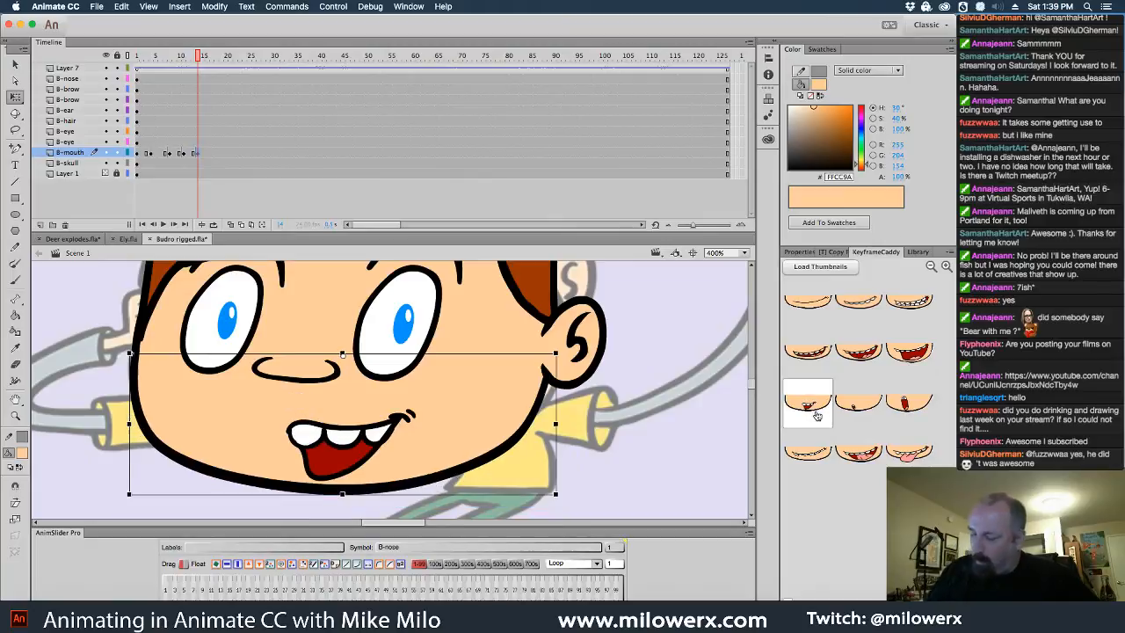
{"action": "left_click_drag", "start_coordinate": [199, 59], "coordinate": [211, 84]}
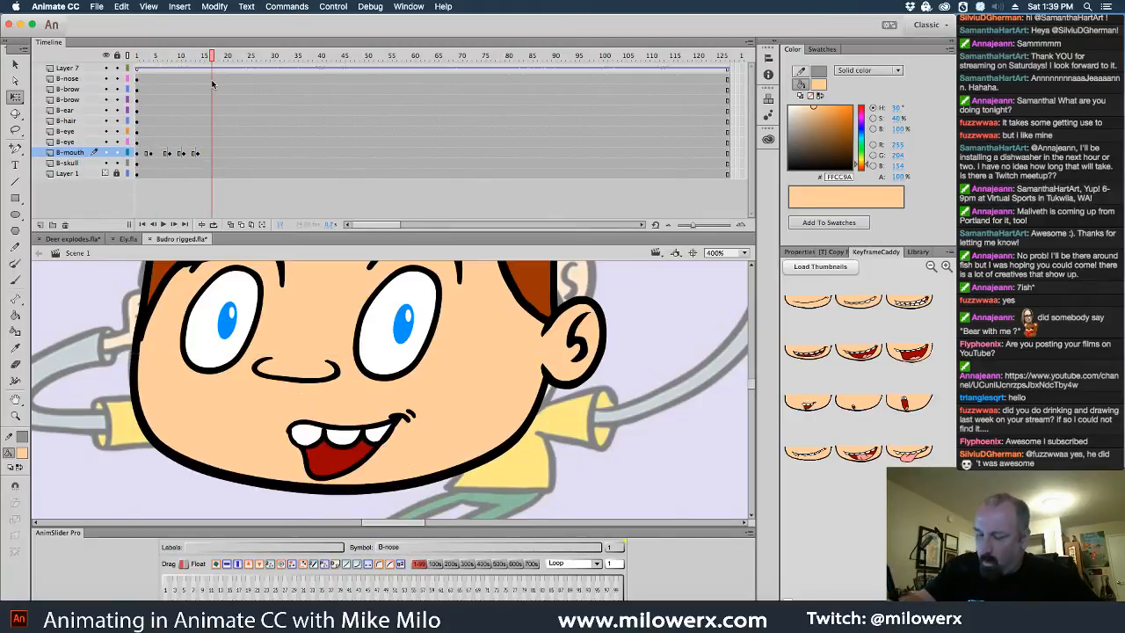
{"action": "left_click", "coordinate": [857, 410]}
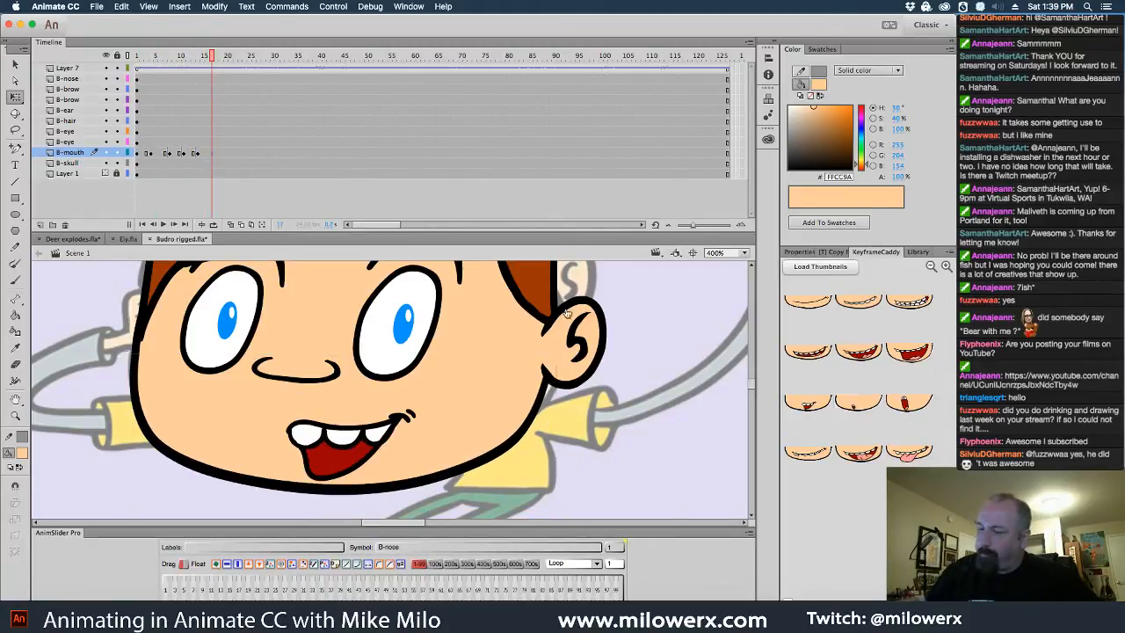
- Key the wide smile with only upper teeth at frame 22 of B-mouth and scrub through the mouth poses
{"action": "left_click_drag", "start_coordinate": [213, 60], "coordinate": [235, 99]}
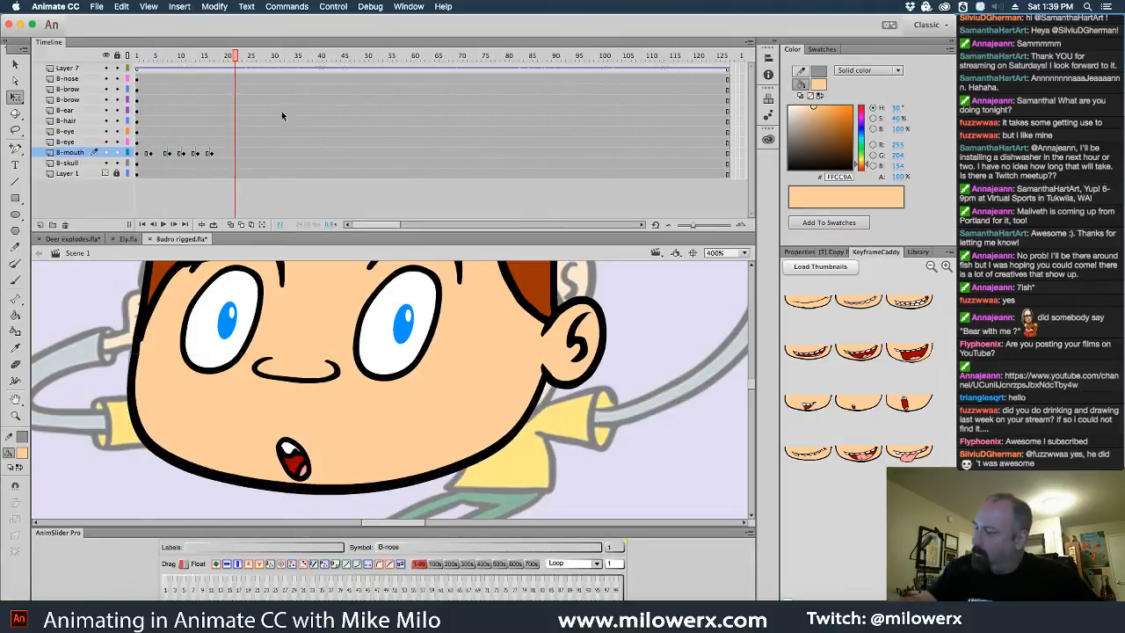
{"action": "left_click", "coordinate": [856, 302]}
{"action": "left_click_drag", "start_coordinate": [235, 57], "coordinate": [224, 113]}
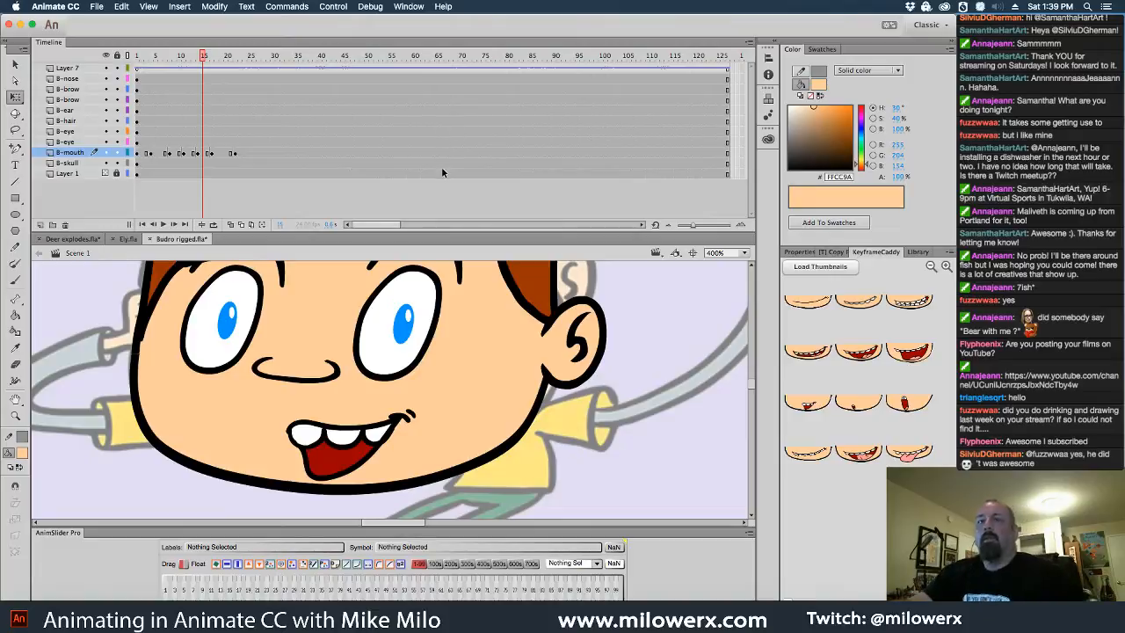
- Open the recent file Drunk Rudolph.fla and view the whole reindeer at frame 1 at 50% zoom
{"action": "left_click", "coordinate": [97, 7]}
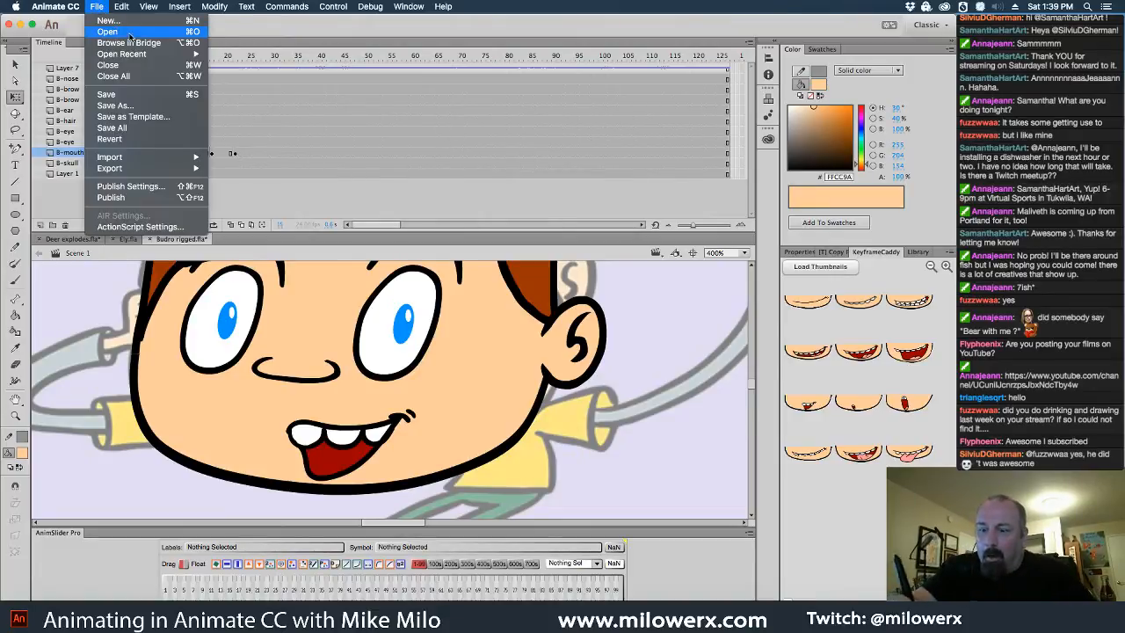
{"action": "mouse_move", "coordinate": [145, 55]}
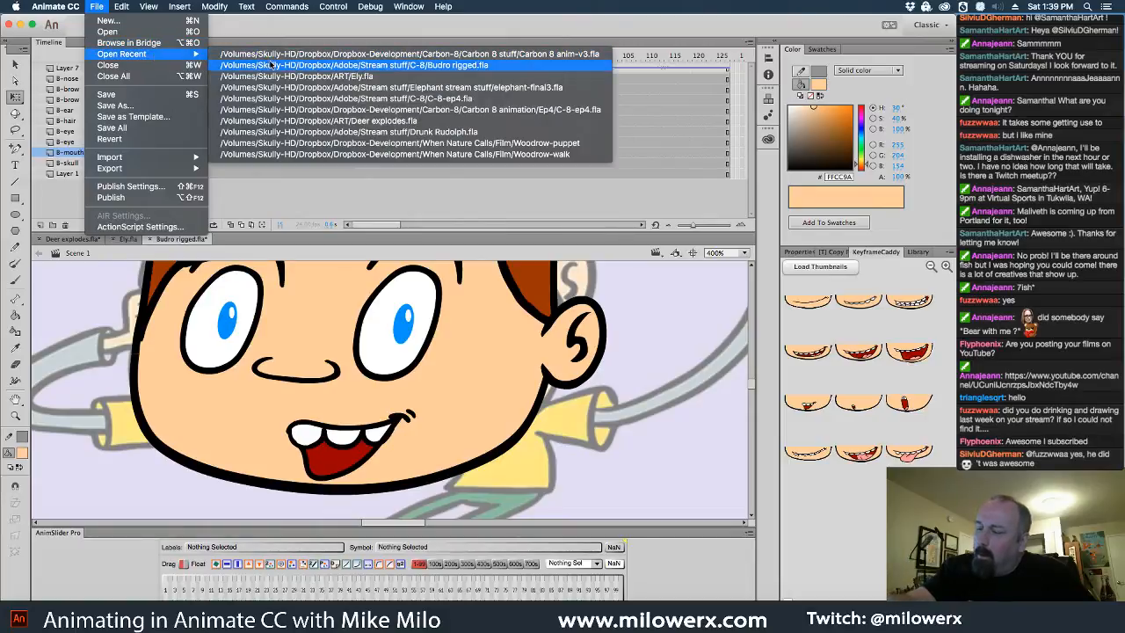
{"action": "left_click", "coordinate": [429, 154]}
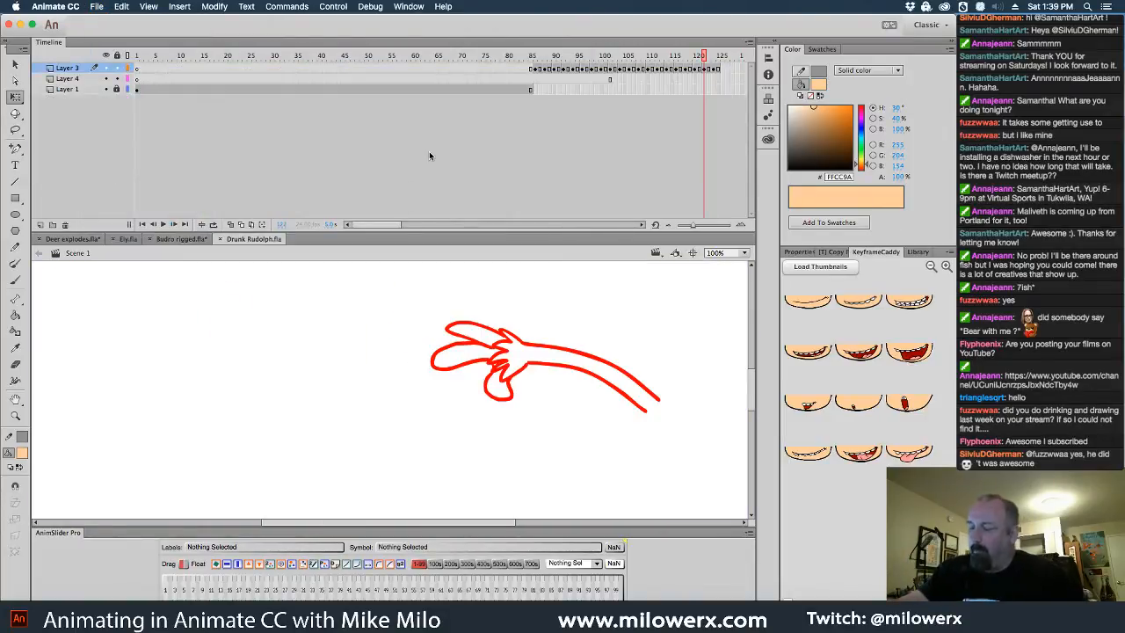
{"action": "left_click_drag", "start_coordinate": [703, 57], "coordinate": [136, 74]}
{"action": "left_click", "coordinate": [519, 400]}
{"action": "left_click", "coordinate": [518, 400], "text": "alt"}
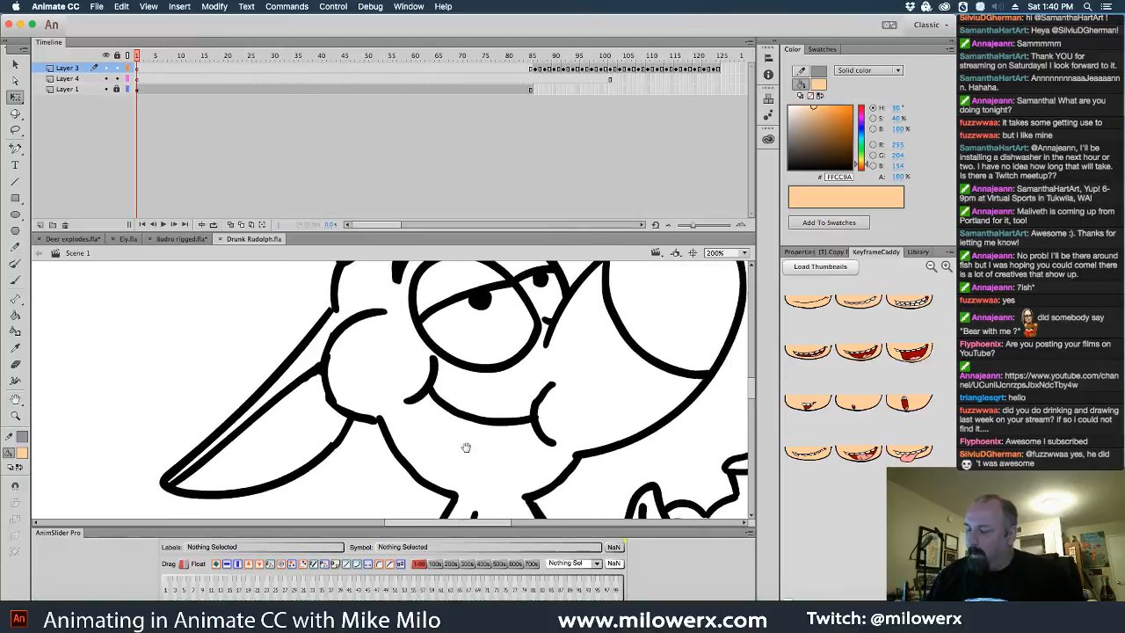
{"action": "left_click", "coordinate": [567, 400], "text": "alt"}
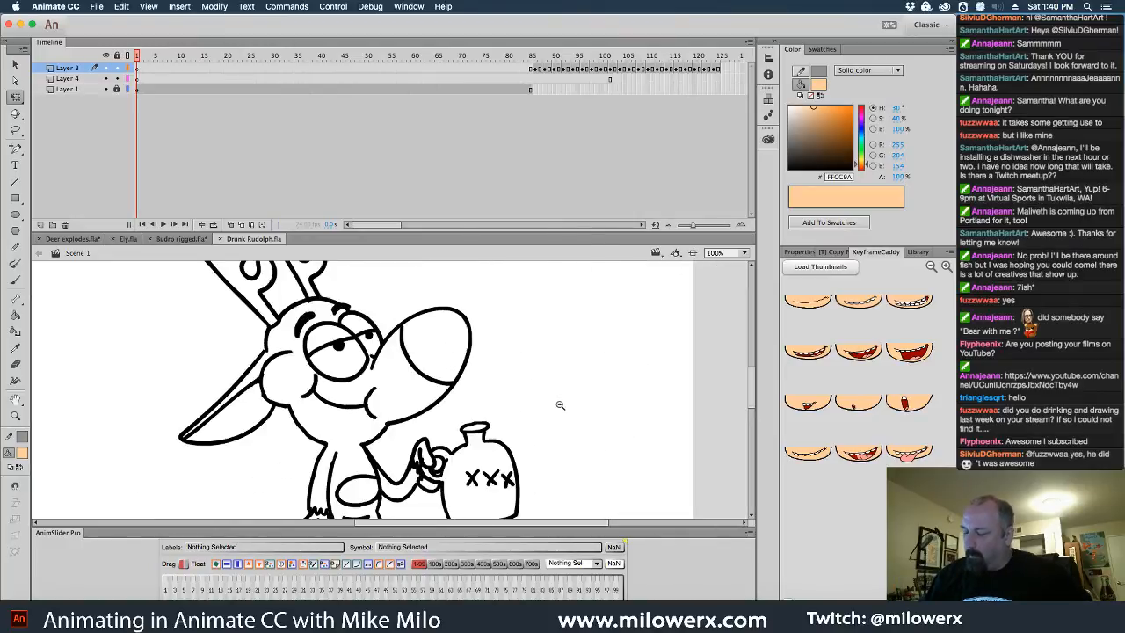
{"action": "left_click", "coordinate": [559, 405], "text": "alt"}
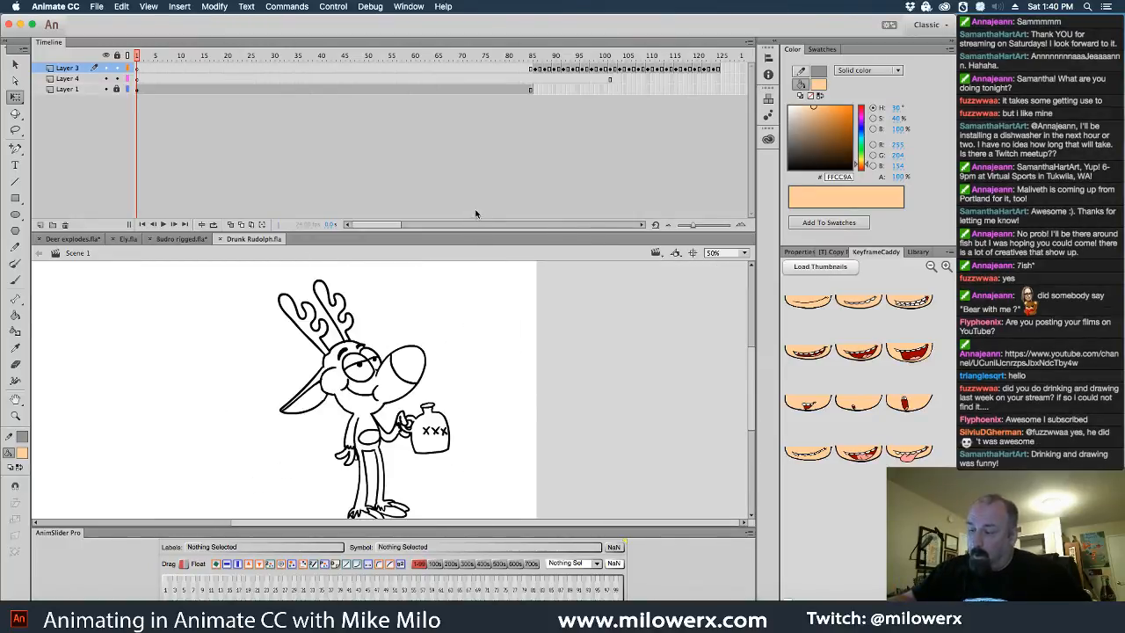
- Enlarge the stage area, review the reindeer animation up to frame 84, and close Drunk Rudolph.fla
{"action": "left_click_drag", "start_coordinate": [477, 234], "coordinate": [474, 161]}
{"action": "key", "text": "Return"}
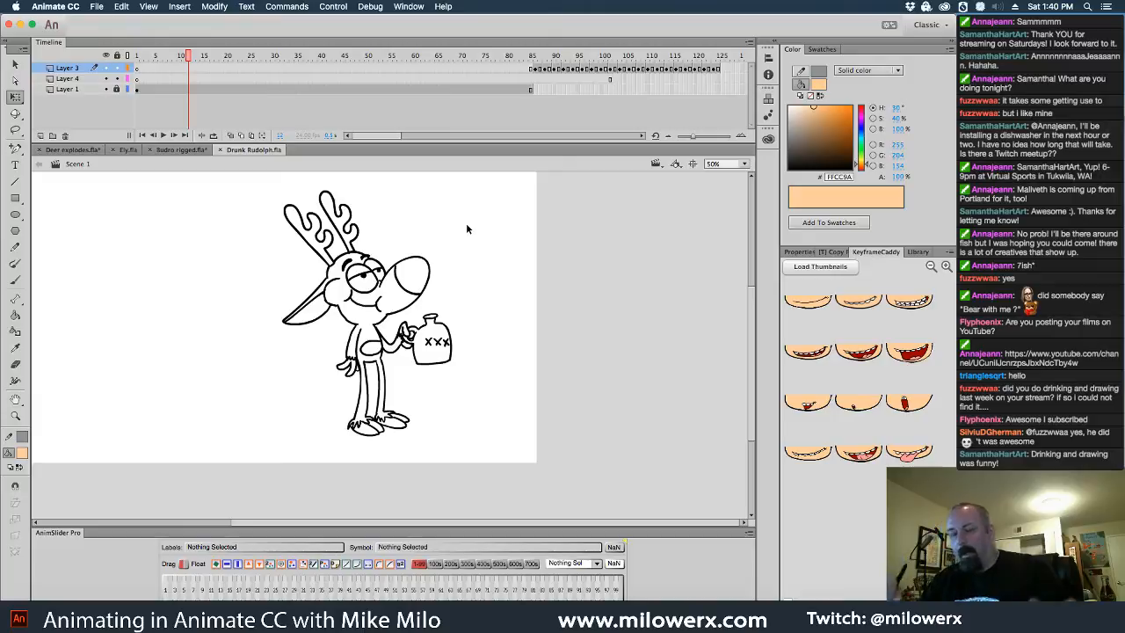
{"action": "mouse_move", "coordinate": [189, 58]}
{"action": "left_mouse_down"}
{"action": "mouse_move", "coordinate": [348, 82]}
{"action": "mouse_move", "coordinate": [562, 93]}
{"action": "mouse_move", "coordinate": [528, 104]}
{"action": "mouse_move", "coordinate": [715, 101]}
{"action": "mouse_move", "coordinate": [526, 122]}
{"action": "left_mouse_up"}
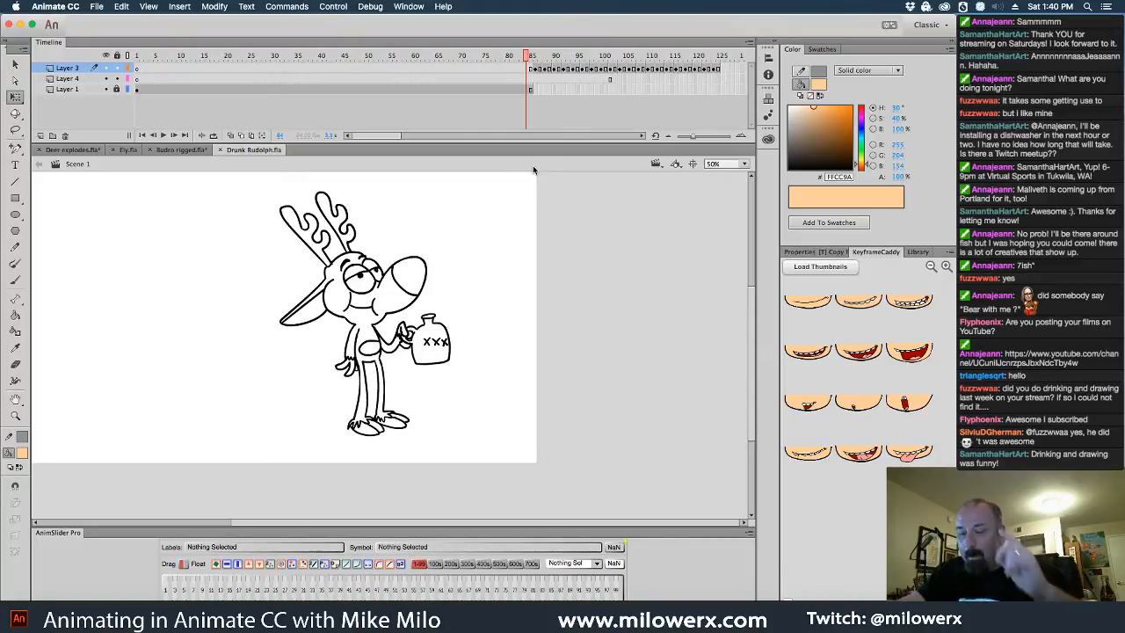
{"action": "left_click", "coordinate": [221, 150]}
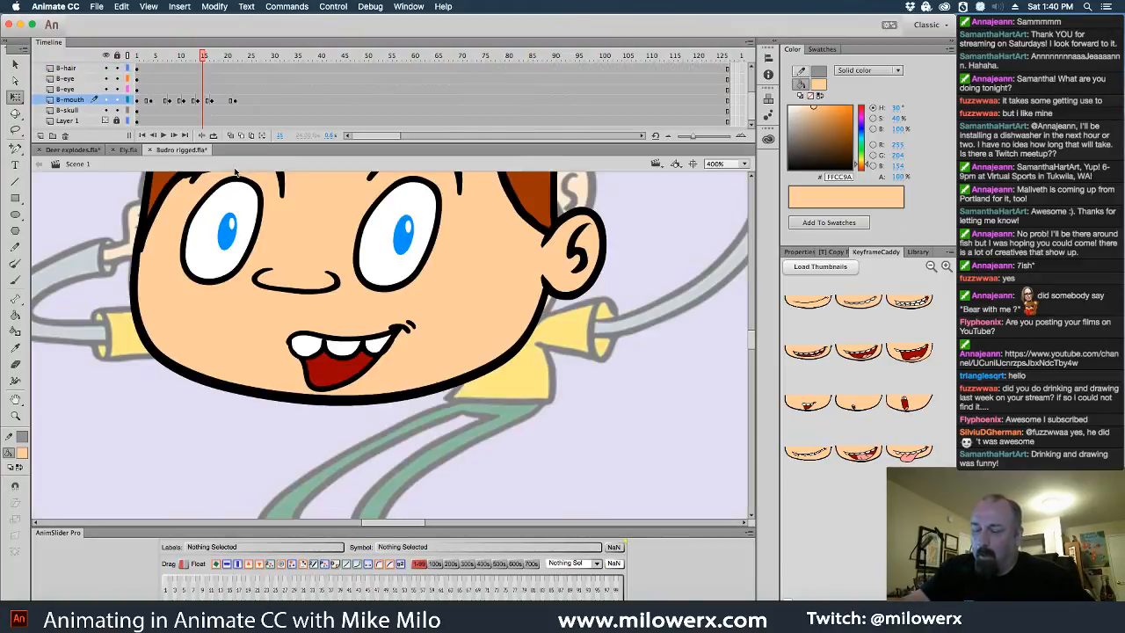
- Key the lopsided half-open mouth at frame 20 of B-mouth and play back the lip-sync
{"action": "mouse_move", "coordinate": [206, 59]}
{"action": "left_mouse_down"}
{"action": "mouse_move", "coordinate": [159, 67]}
{"action": "mouse_move", "coordinate": [247, 70]}
{"action": "mouse_move", "coordinate": [177, 79]}
{"action": "mouse_move", "coordinate": [301, 93]}
{"action": "mouse_move", "coordinate": [210, 98]}
{"action": "mouse_move", "coordinate": [239, 100]}
{"action": "mouse_move", "coordinate": [227, 99]}
{"action": "left_mouse_up"}
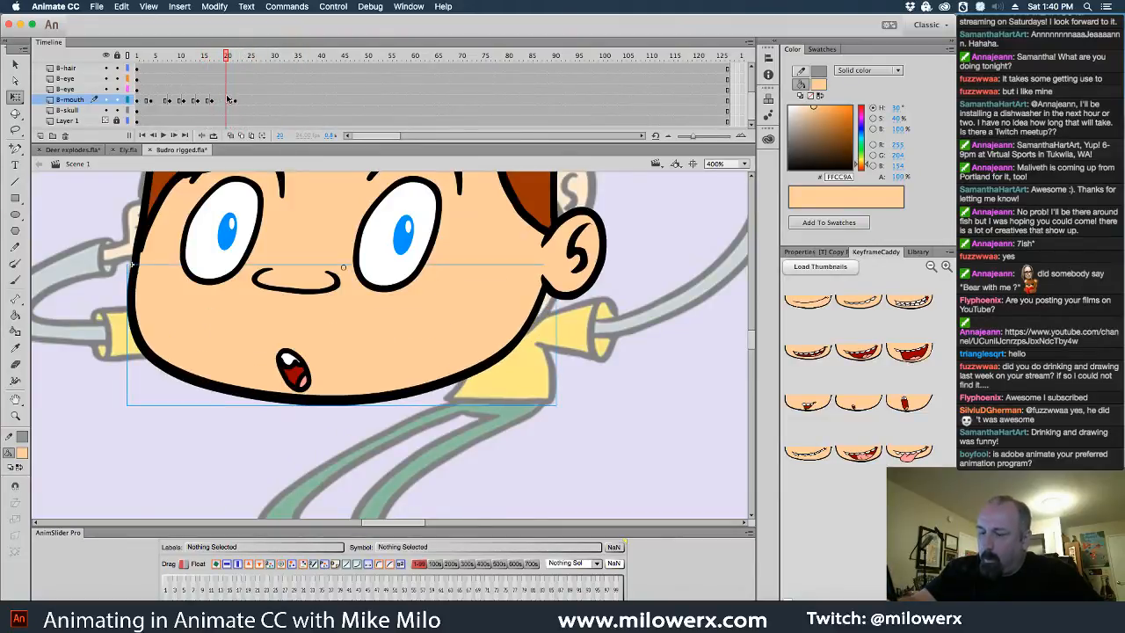
{"action": "left_click", "coordinate": [227, 100]}
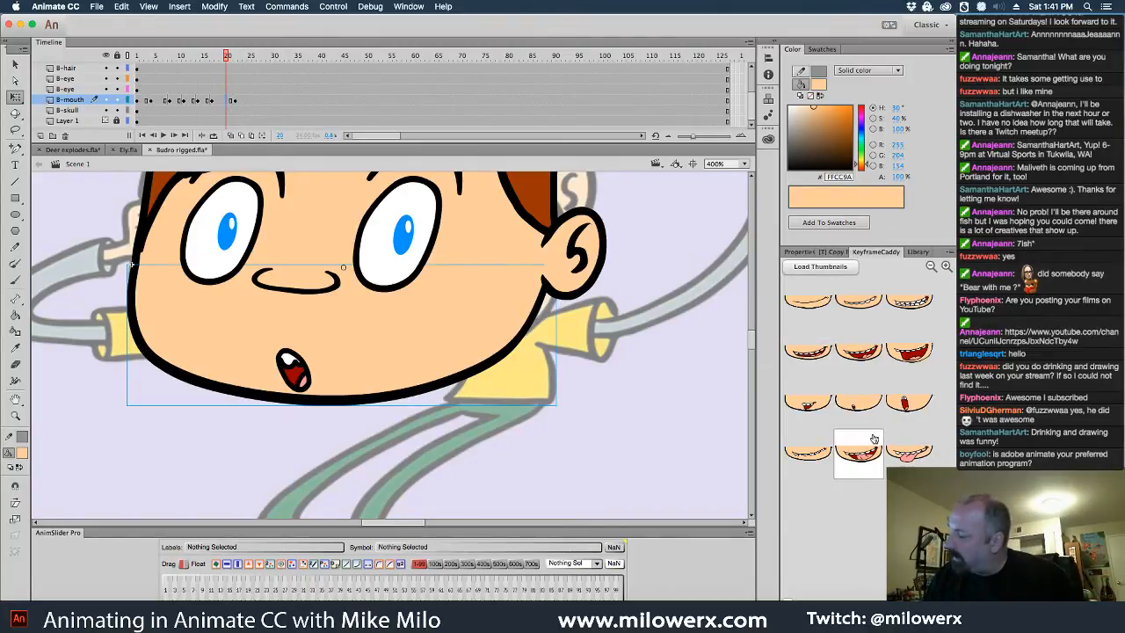
{"action": "left_click", "coordinate": [812, 413]}
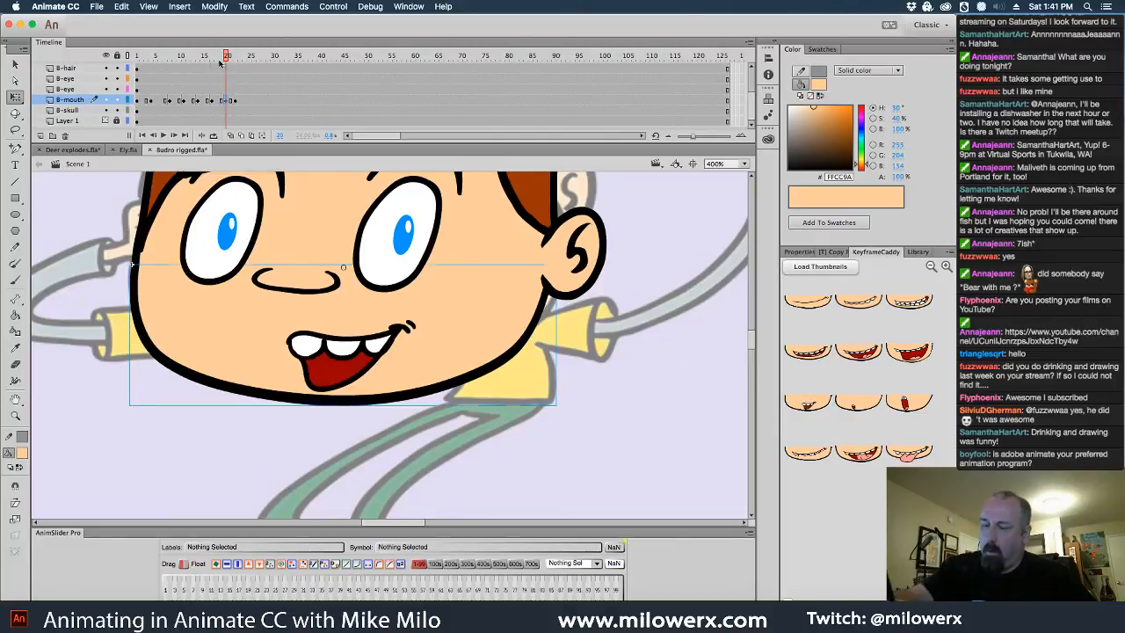
{"action": "key", "text": "Return"}
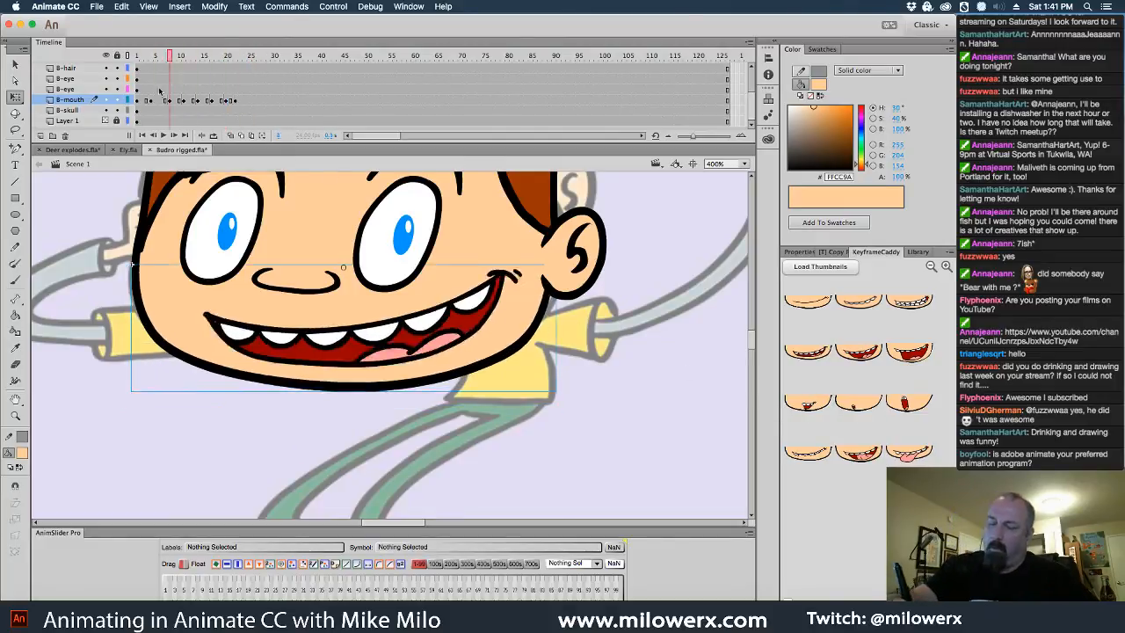
- Shift the upper-teeth smile keyframe on B-mouth from frame 22 to frame 27 and return to frame 1
{"action": "left_click", "coordinate": [236, 100]}
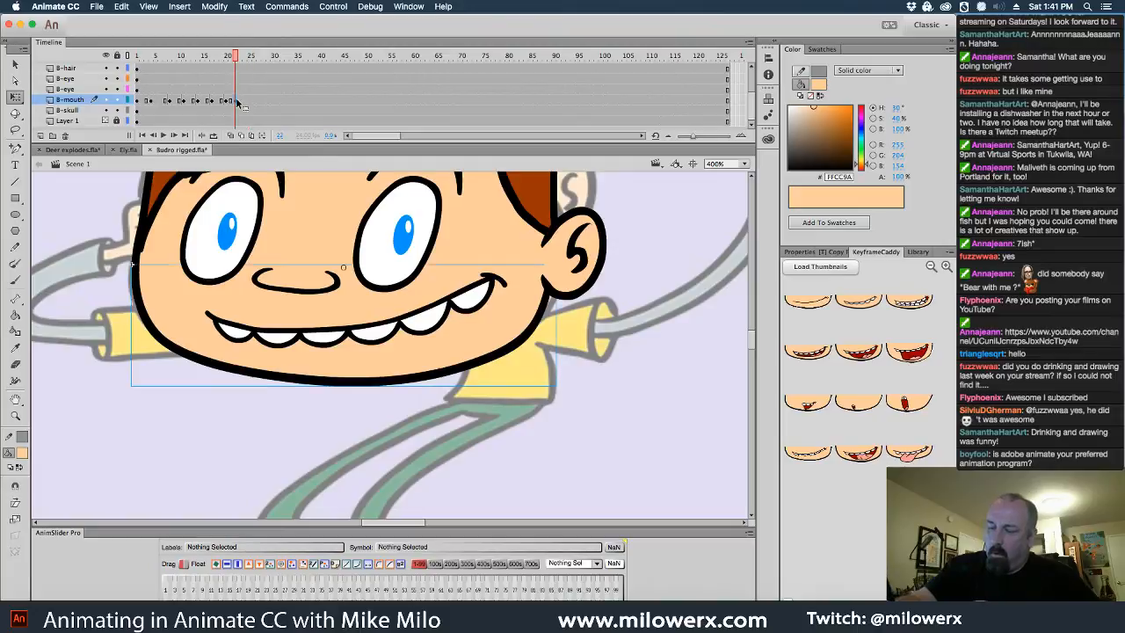
{"action": "left_click_drag", "start_coordinate": [237, 102], "coordinate": [256, 100]}
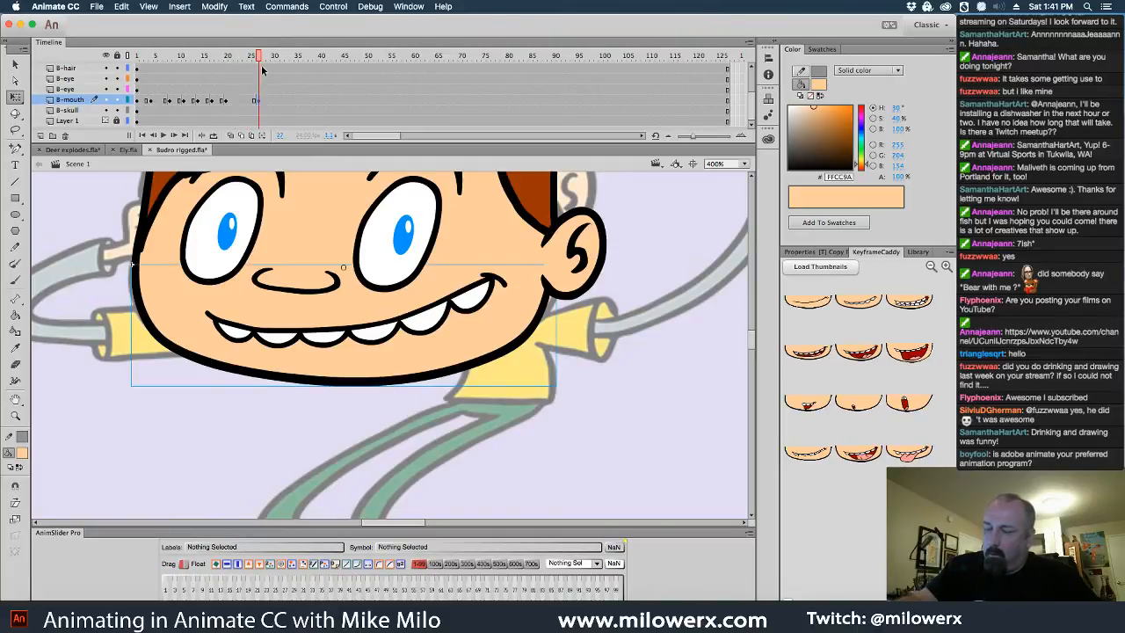
{"action": "left_click", "coordinate": [139, 81]}
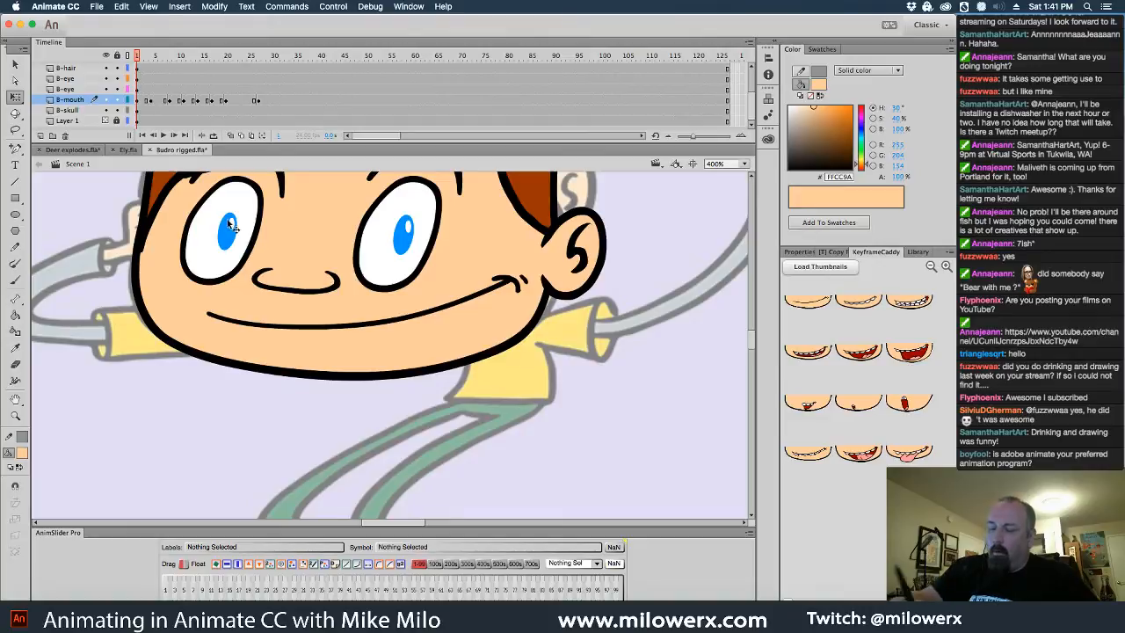
- Inspect the first drawing inside the B-mouth symbol, and compare the closed smile with the toothy grin at frame 4 on the whole head
{"action": "left_click", "coordinate": [311, 334]}
{"action": "double_click", "coordinate": [307, 332]}
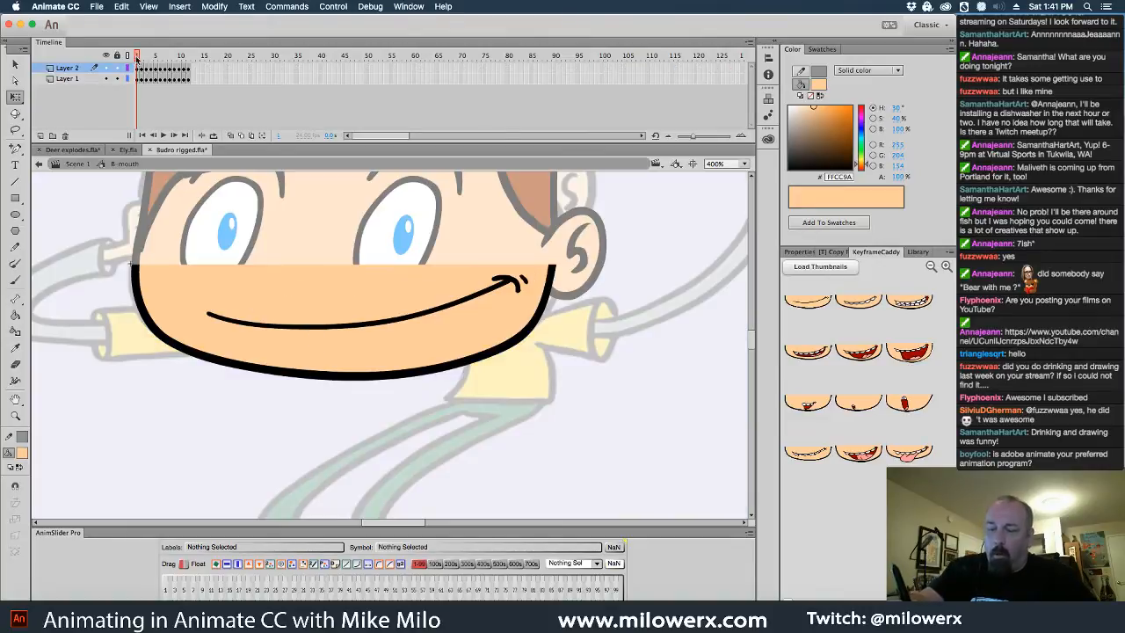
{"action": "mouse_move", "coordinate": [136, 57]}
{"action": "left_mouse_down"}
{"action": "mouse_move", "coordinate": [188, 57]}
{"action": "mouse_move", "coordinate": [137, 57]}
{"action": "left_mouse_up"}
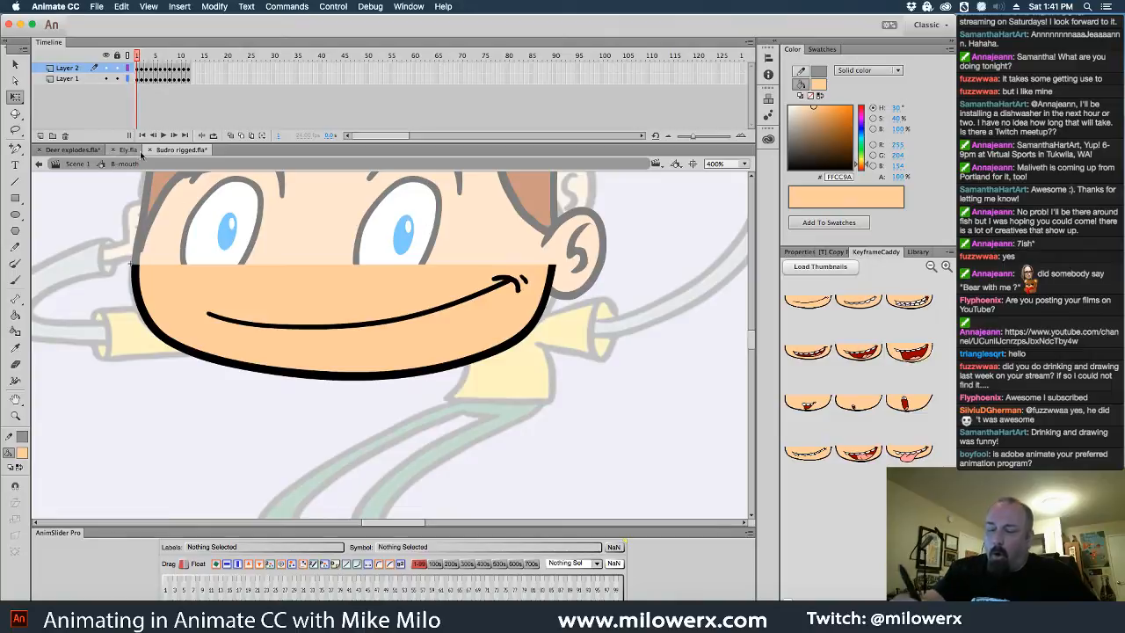
{"action": "double_click", "coordinate": [92, 181]}
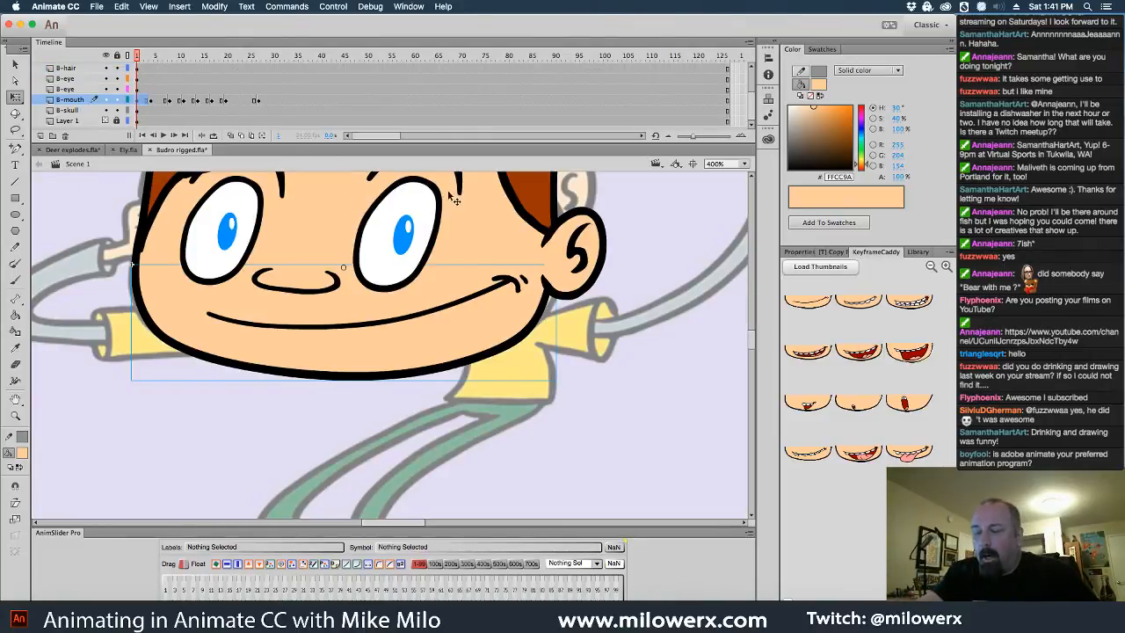
{"action": "left_click_drag", "start_coordinate": [143, 58], "coordinate": [147, 56]}
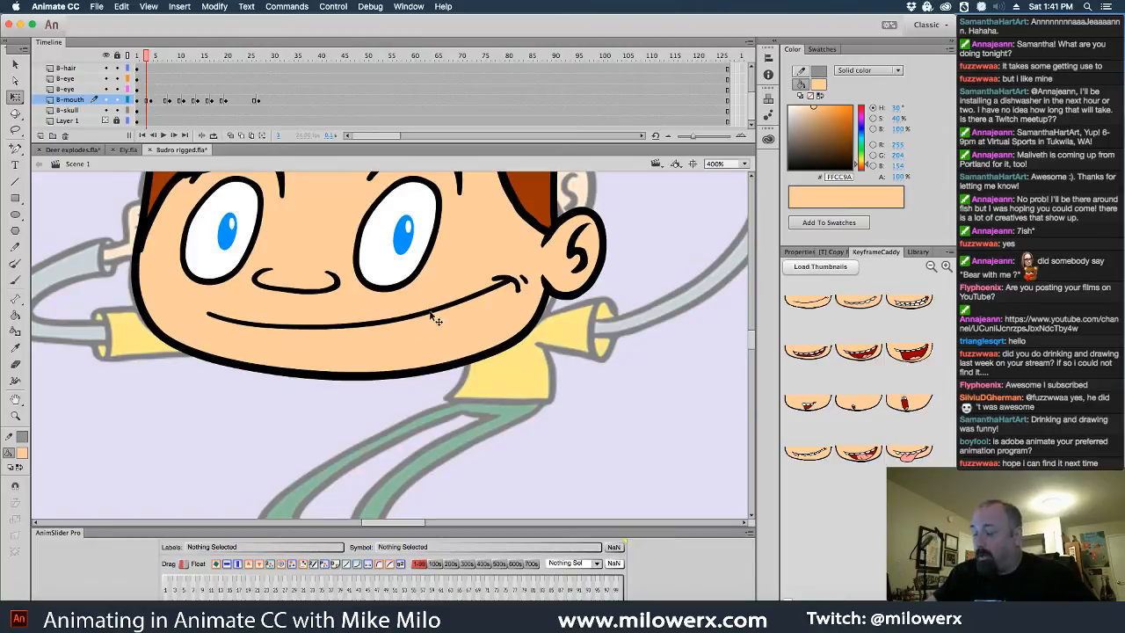
{"action": "left_click", "coordinate": [447, 342]}
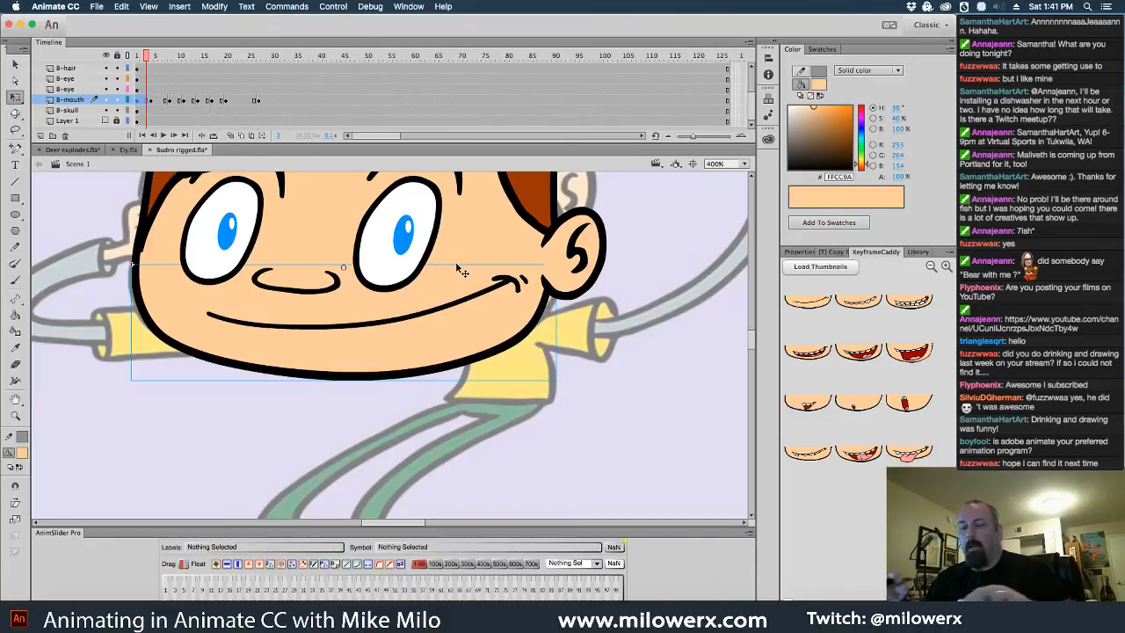
{"action": "key", "text": "period"}
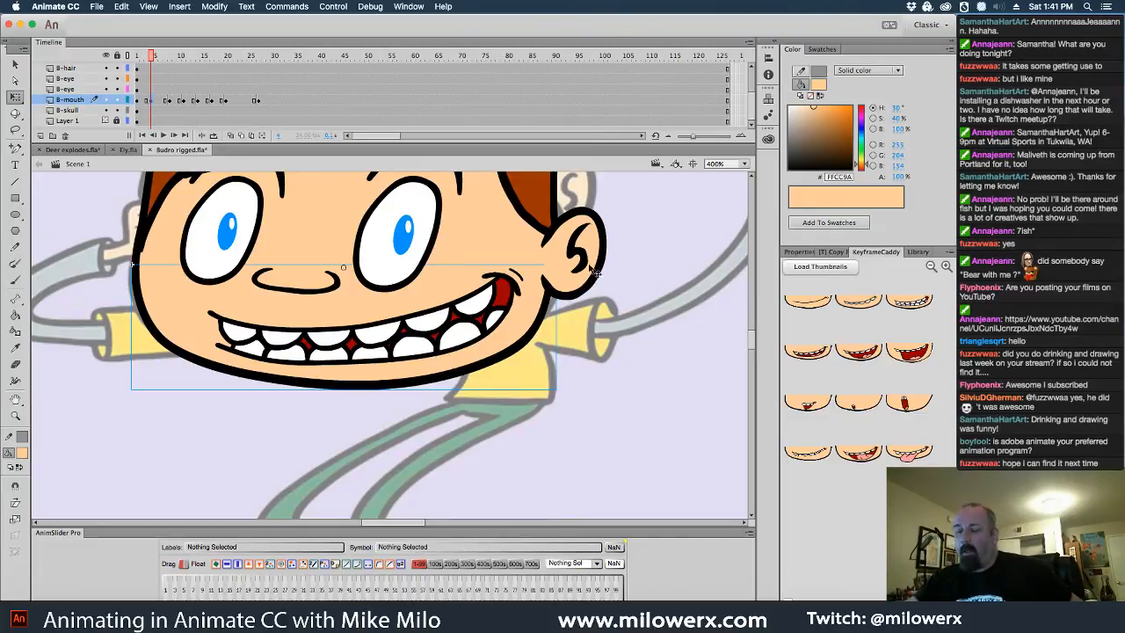
{"action": "key", "text": "super+minus"}
{"action": "left_click_drag", "start_coordinate": [545, 307], "coordinate": [610, 261]}
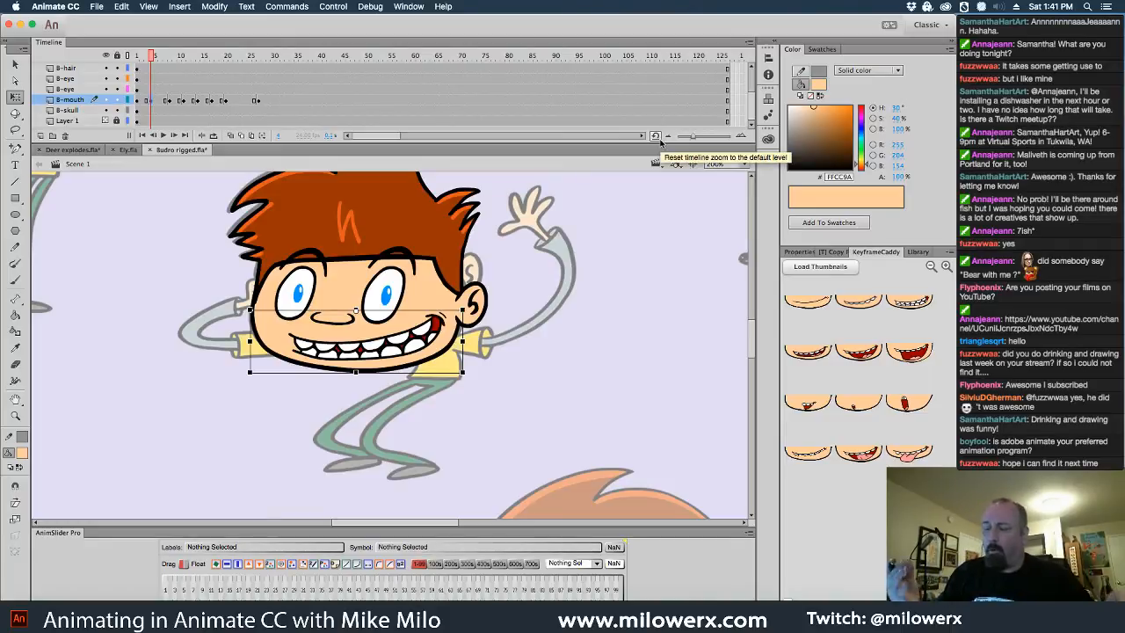
{"action": "left_click_drag", "start_coordinate": [150, 57], "coordinate": [136, 57]}
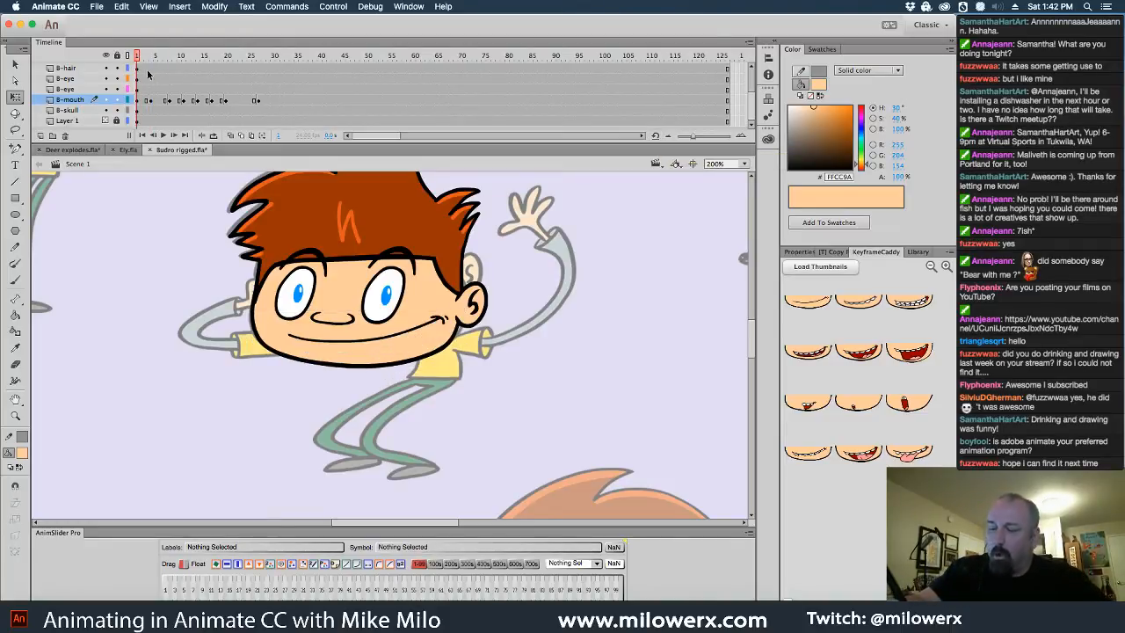
- Play back the lip-sync, move the lopsided half-open mouth keyframe on B-mouth from frame 20 to frame 24, and return to frame 1
{"action": "key", "text": "v"}
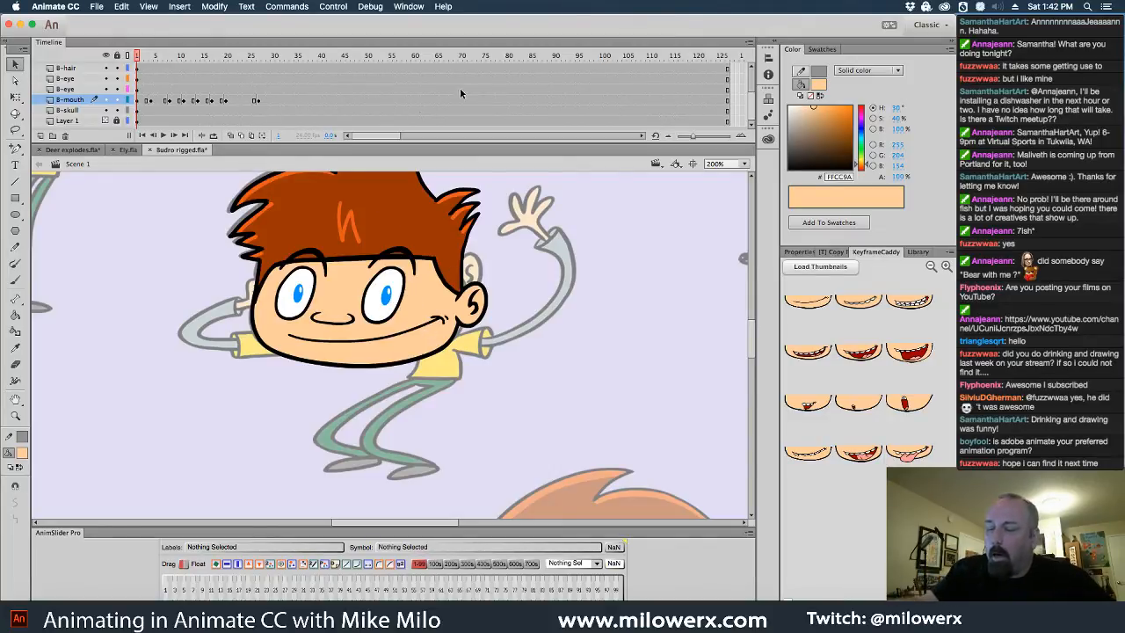
{"action": "key", "text": "Return"}
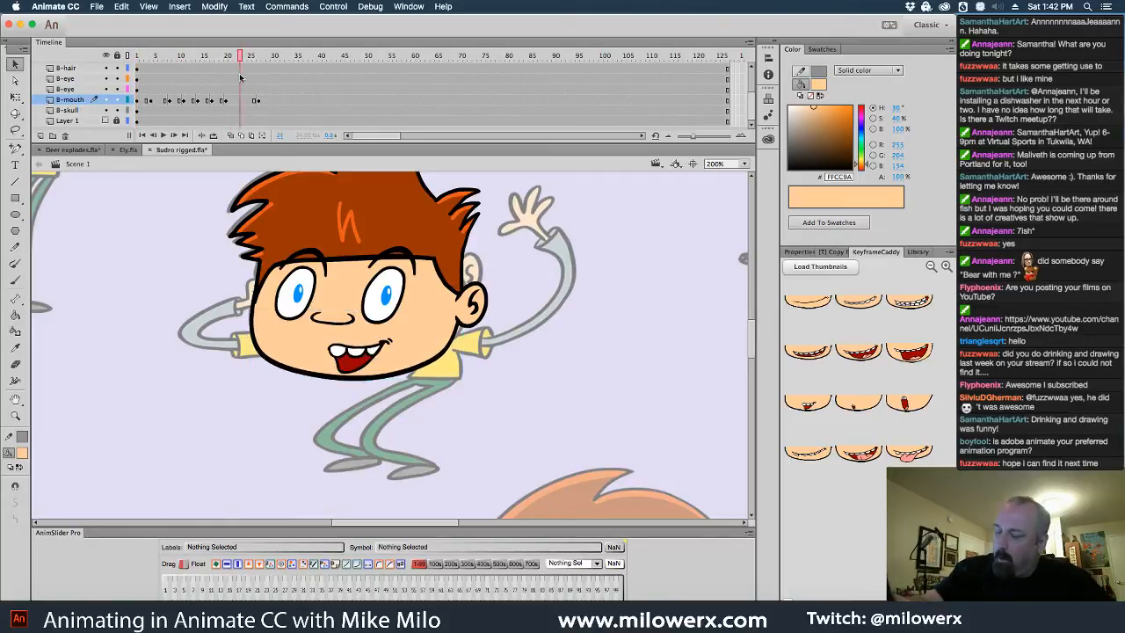
{"action": "left_click_drag", "start_coordinate": [192, 79], "coordinate": [242, 103]}
{"action": "left_click", "coordinate": [230, 105]}
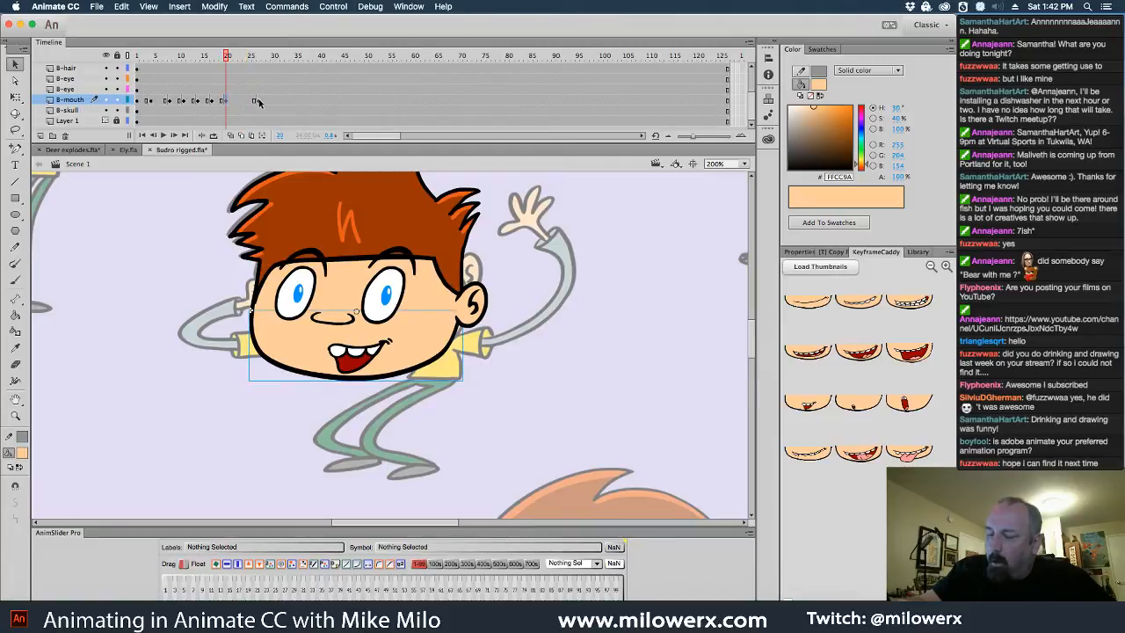
{"action": "left_click", "coordinate": [258, 102]}
{"action": "left_click", "coordinate": [229, 104]}
{"action": "left_click_drag", "start_coordinate": [249, 102], "coordinate": [245, 103]}
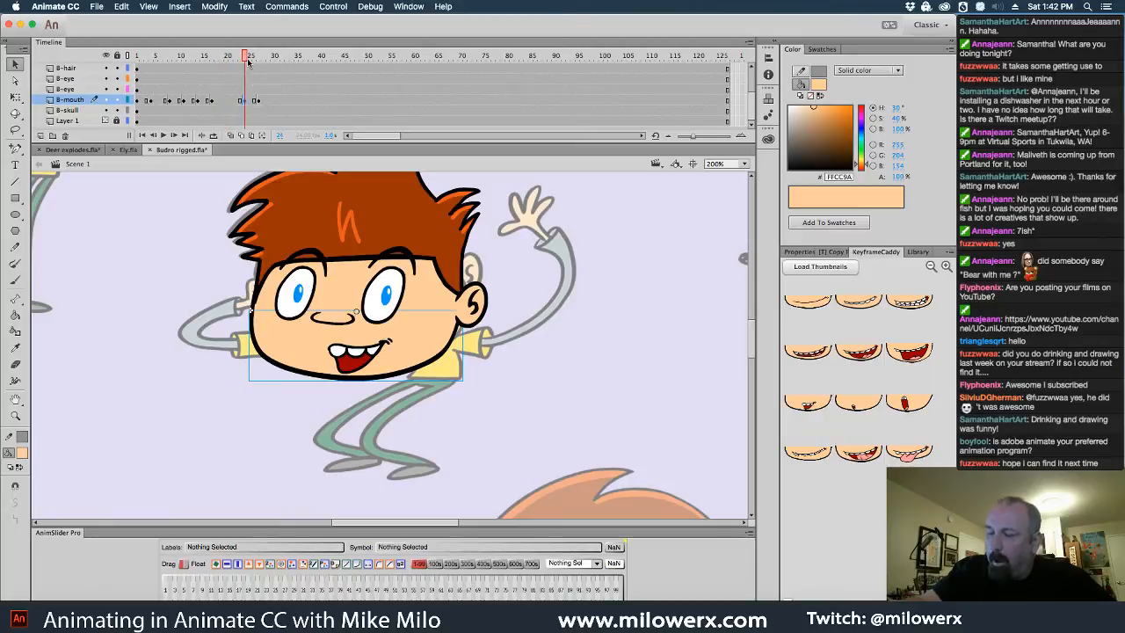
{"action": "left_click_drag", "start_coordinate": [248, 59], "coordinate": [122, 71]}
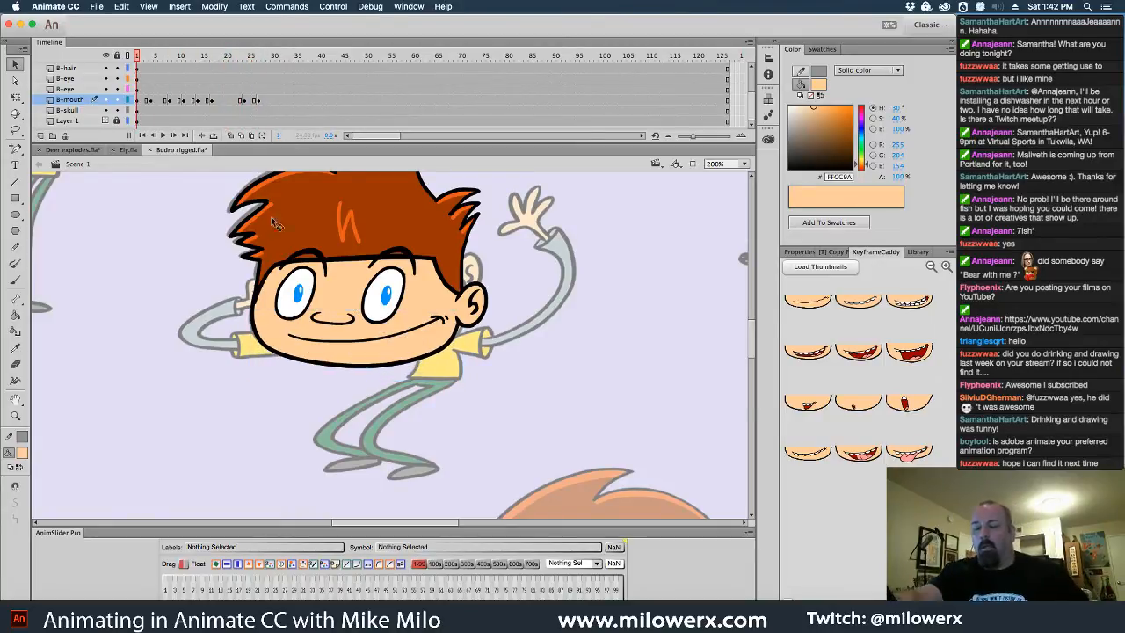
- Clear all mouth keyframes after frame 1 on the B-mouth layer, up to frame 28
{"action": "left_click", "coordinate": [388, 249], "text": "alt+super"}
{"action": "left_click_drag", "start_coordinate": [446, 270], "coordinate": [405, 221]}
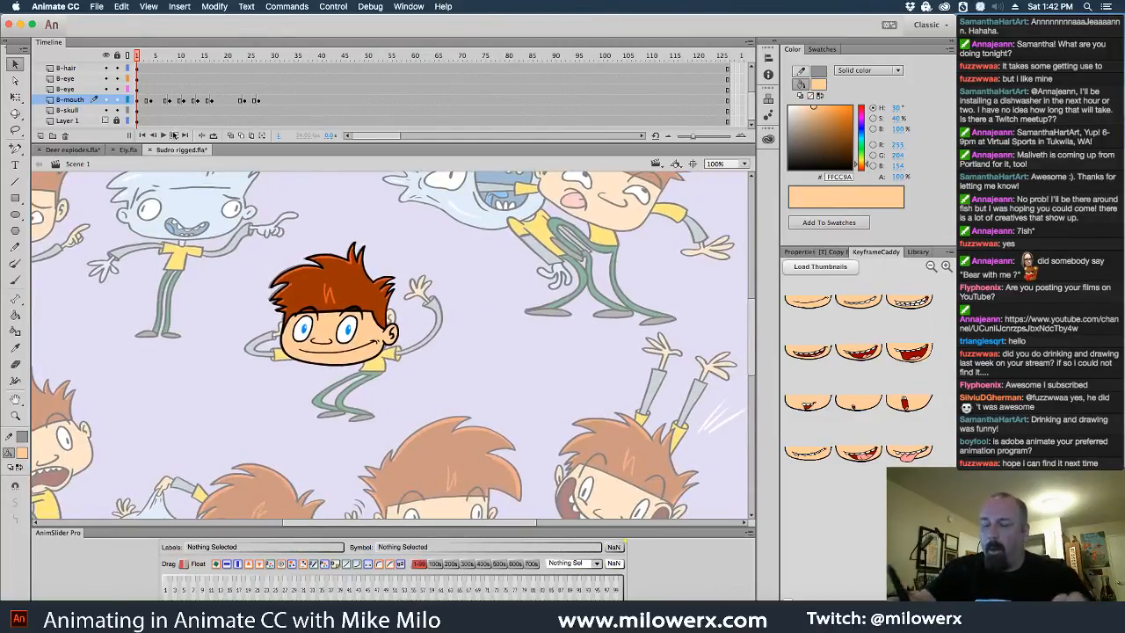
{"action": "left_click_drag", "start_coordinate": [260, 140], "coordinate": [269, 165]}
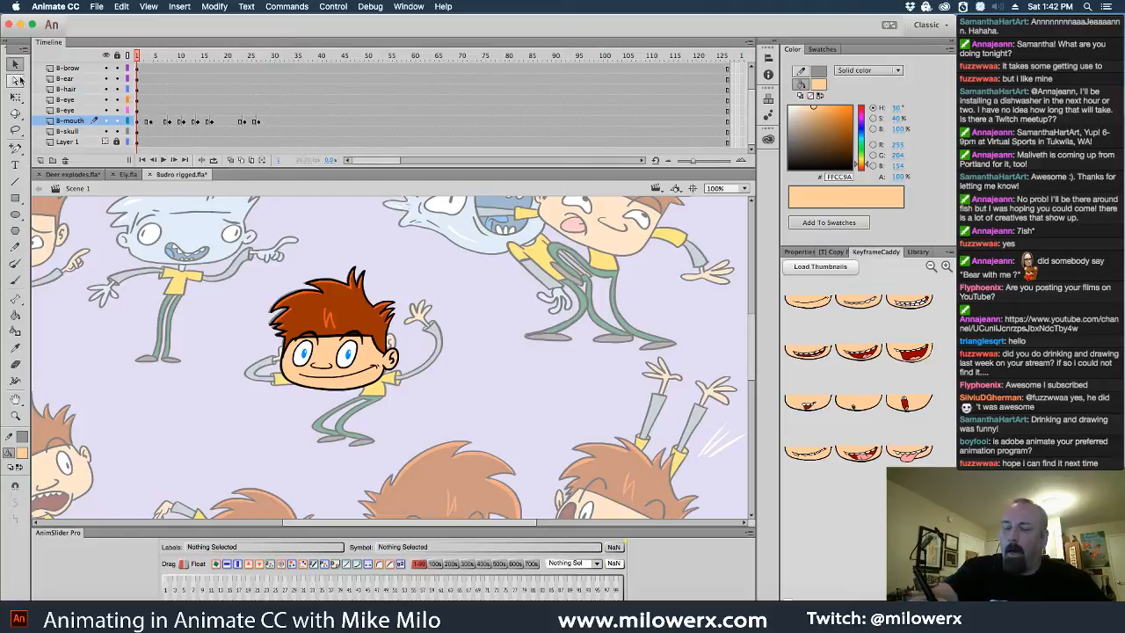
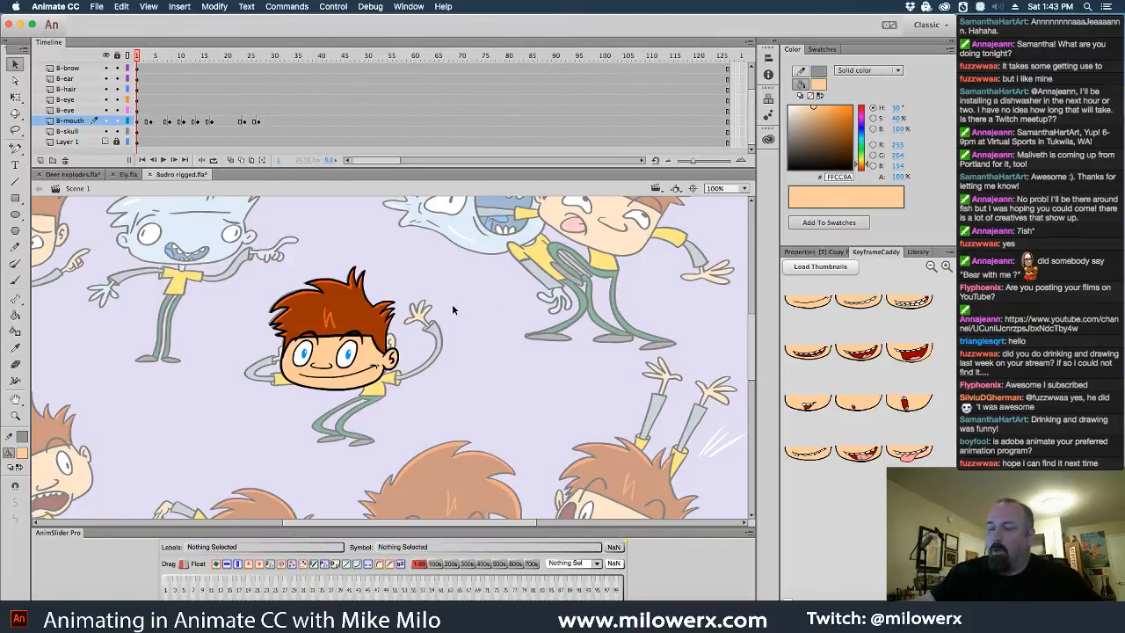
{"action": "left_click_drag", "start_coordinate": [156, 121], "coordinate": [260, 121]}
{"action": "right_click", "coordinate": [257, 122]}
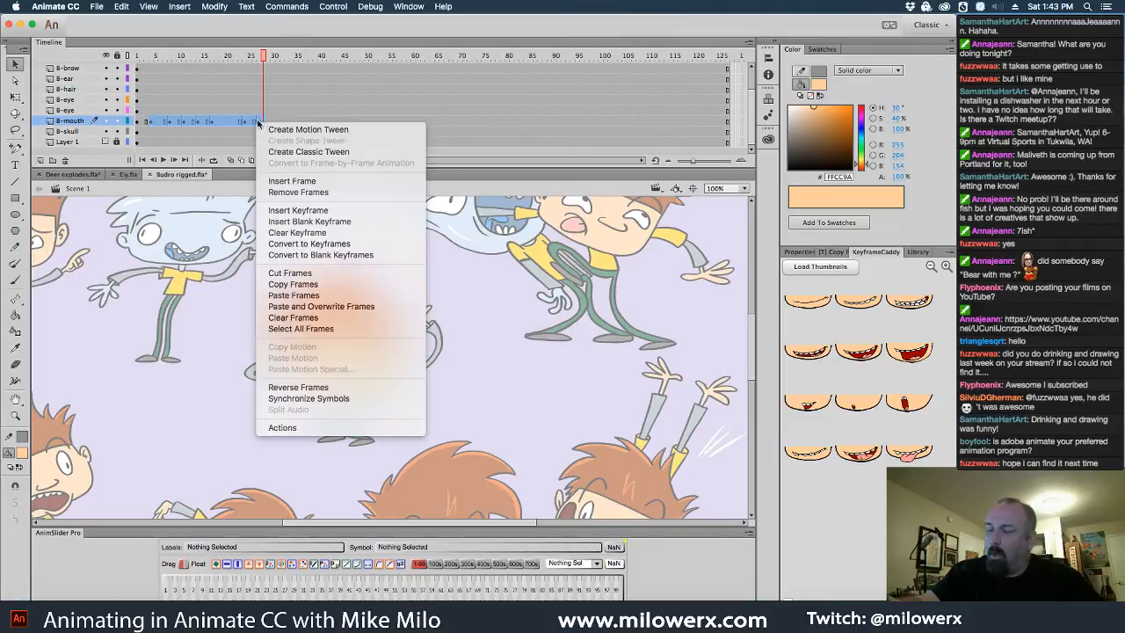
{"action": "left_click", "coordinate": [369, 233]}
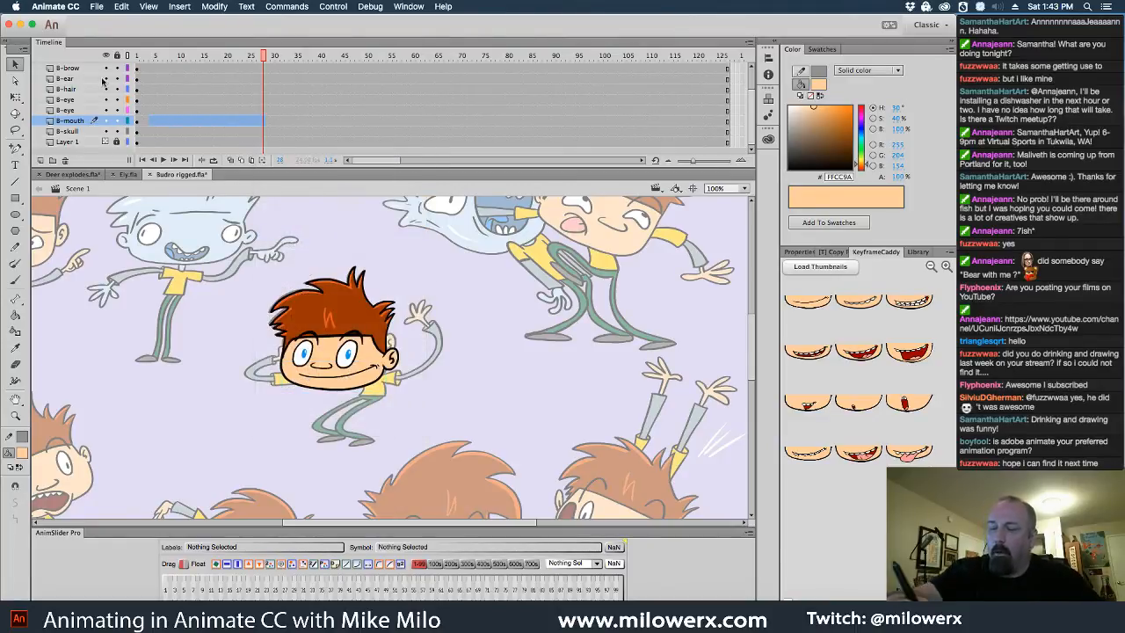
- Delete the empty Layer 7 above B-nose and return to frame 1
{"action": "left_click_drag", "start_coordinate": [752, 109], "coordinate": [752, 84]}
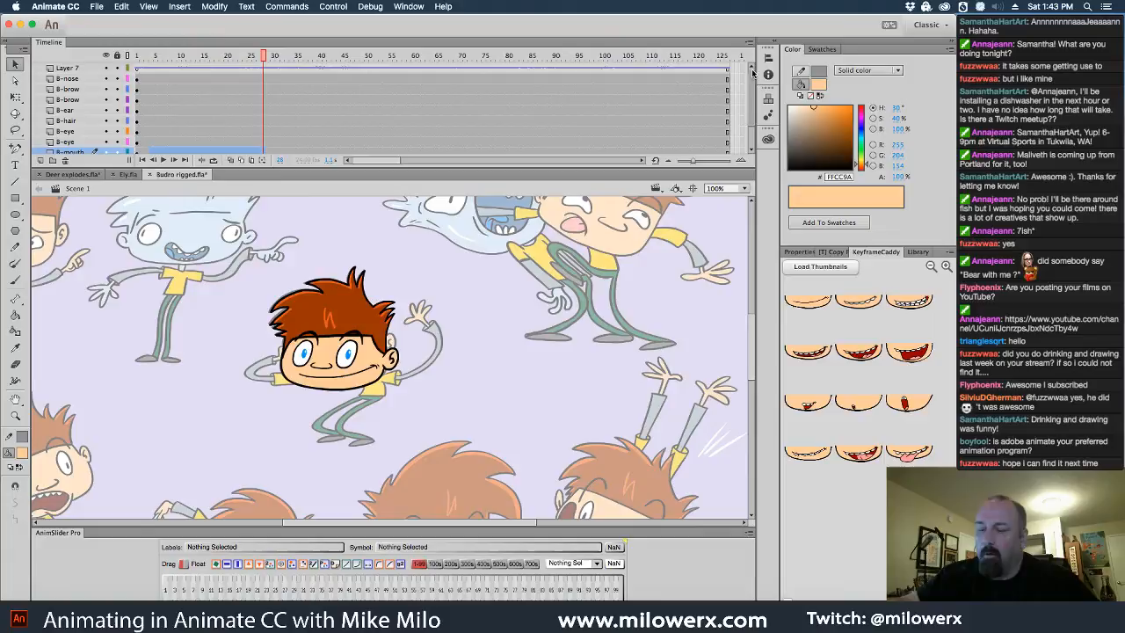
{"action": "left_click", "coordinate": [80, 68]}
{"action": "left_click", "coordinate": [65, 161]}
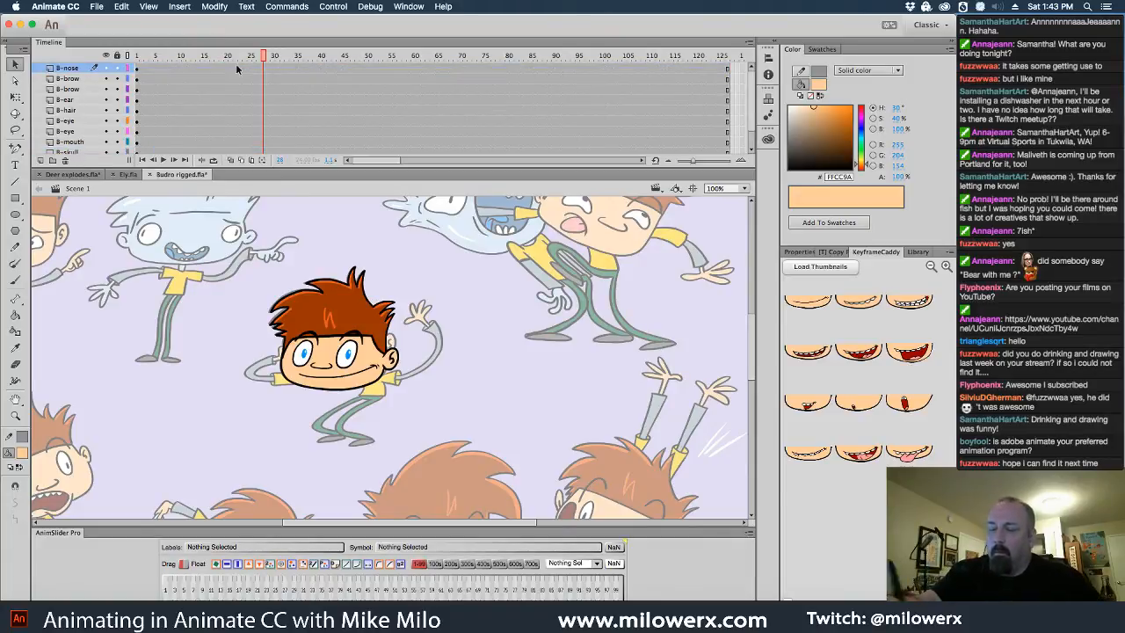
{"action": "left_click_drag", "start_coordinate": [262, 56], "coordinate": [137, 57]}
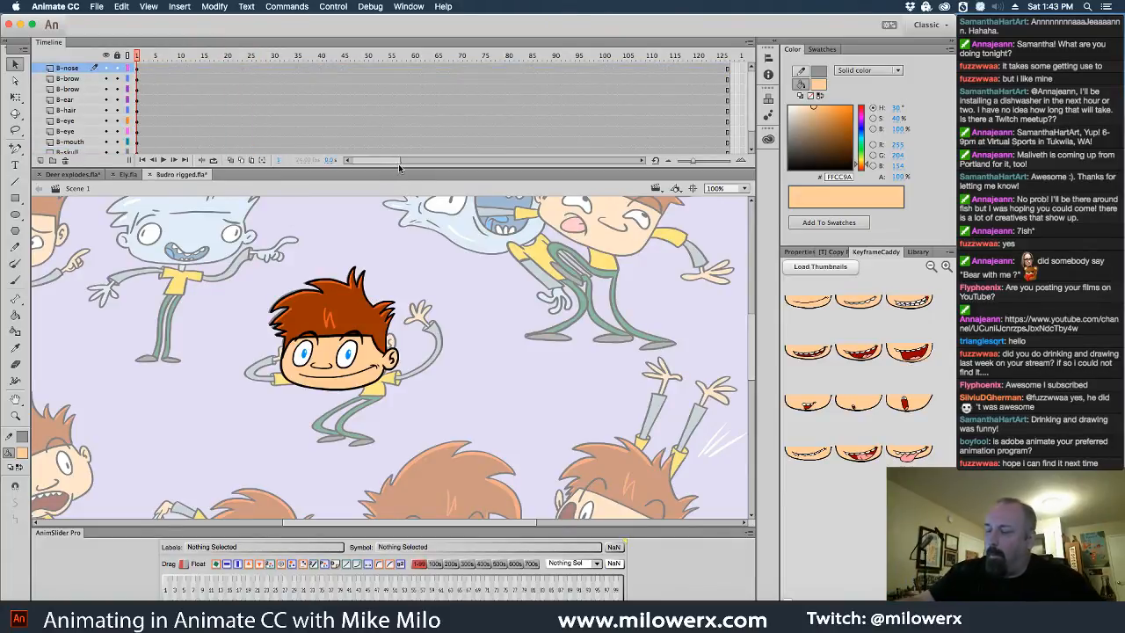
- Cut frames 1 to 17 of all the head layers, from B-nose down to B-skull
{"action": "left_click_drag", "start_coordinate": [402, 169], "coordinate": [402, 197]}
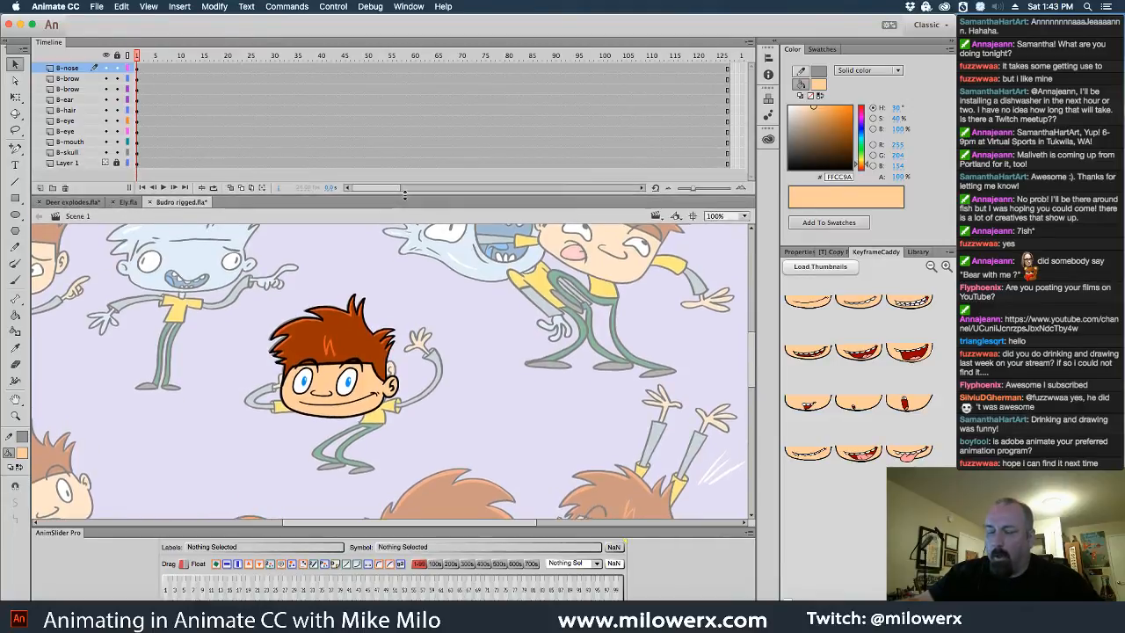
{"action": "left_click", "coordinate": [90, 166]}
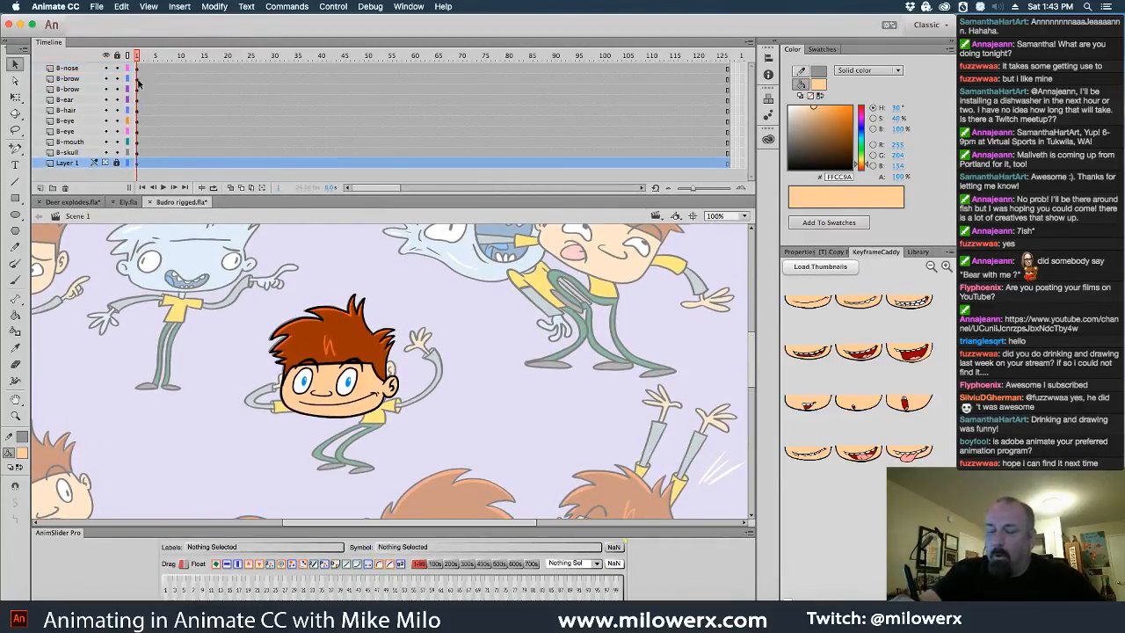
{"action": "left_click_drag", "start_coordinate": [138, 77], "coordinate": [183, 152]}
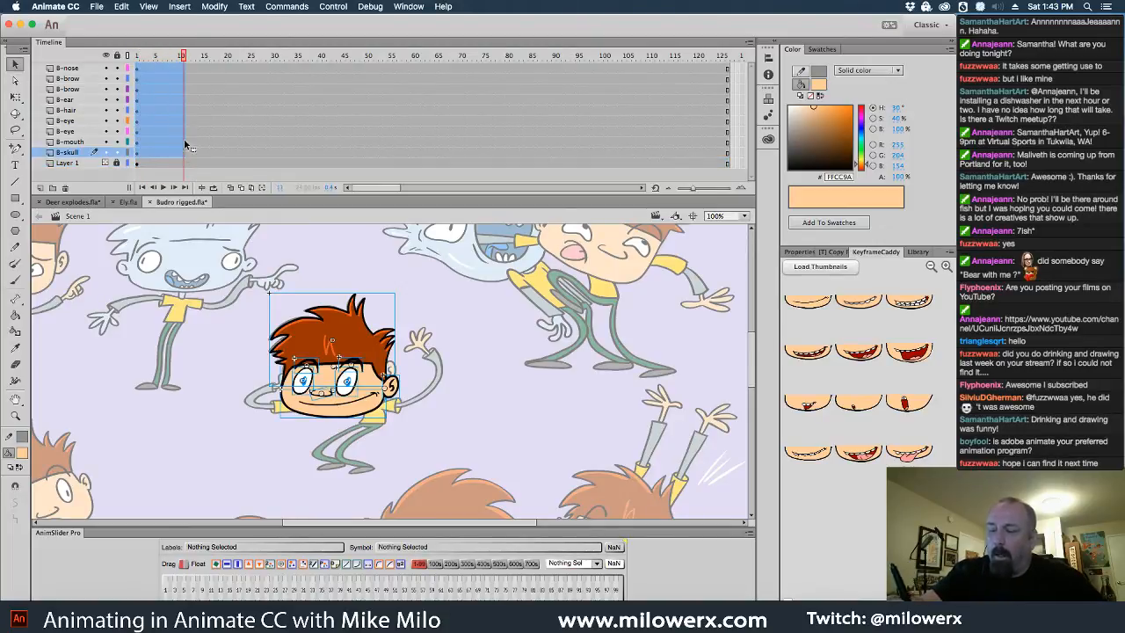
{"action": "left_click_drag", "start_coordinate": [183, 58], "coordinate": [139, 154]}
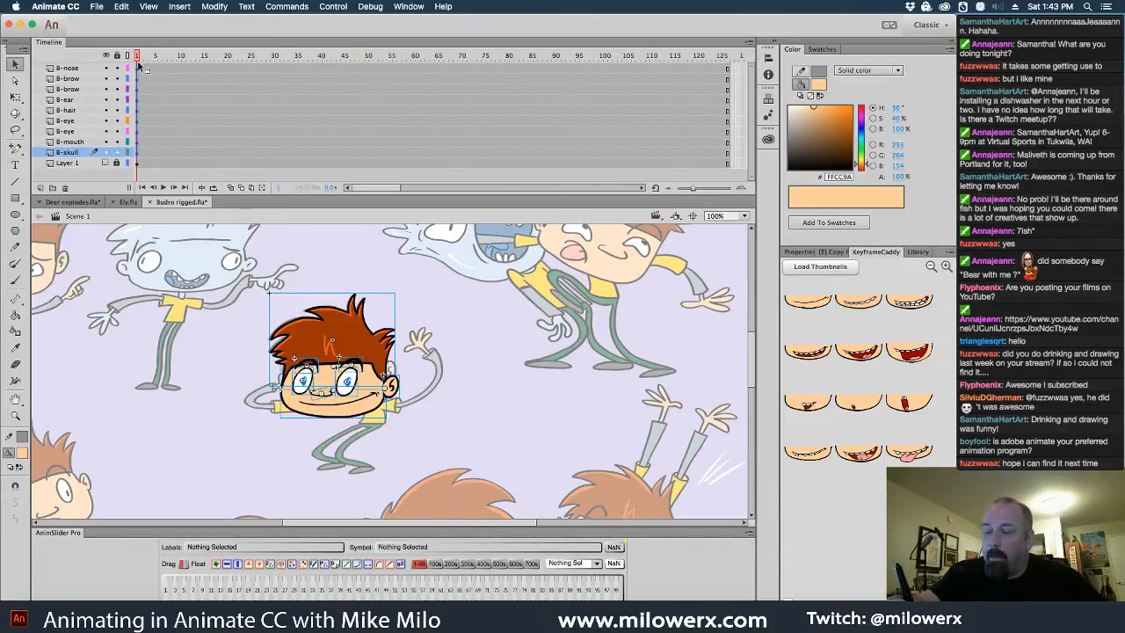
{"action": "left_click_drag", "start_coordinate": [138, 67], "coordinate": [211, 153]}
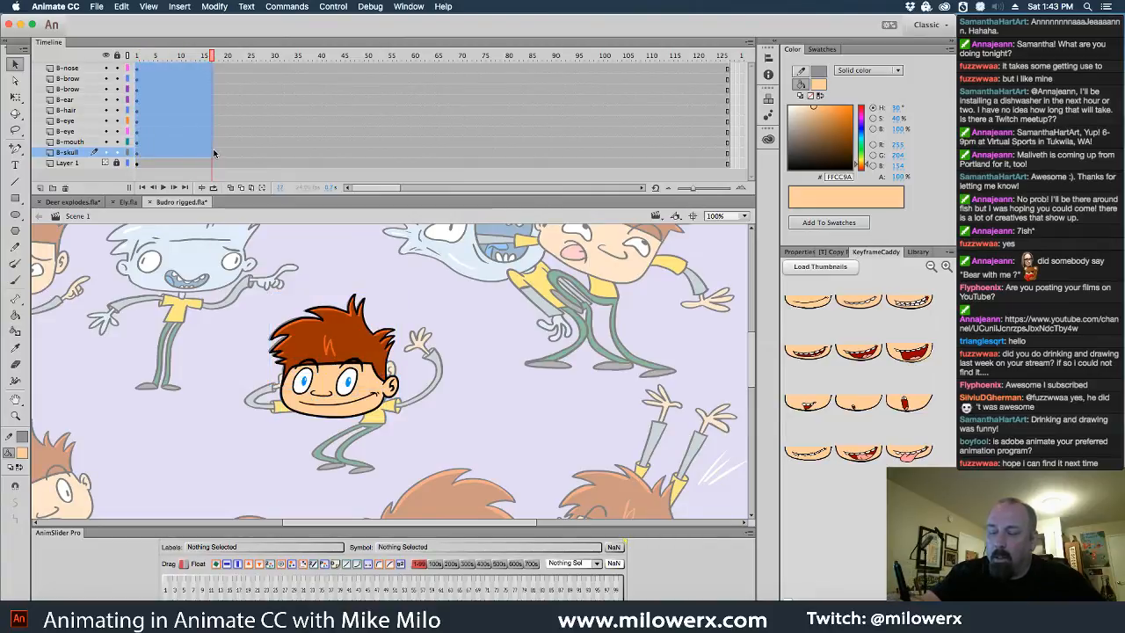
{"action": "right_click", "coordinate": [171, 92]}
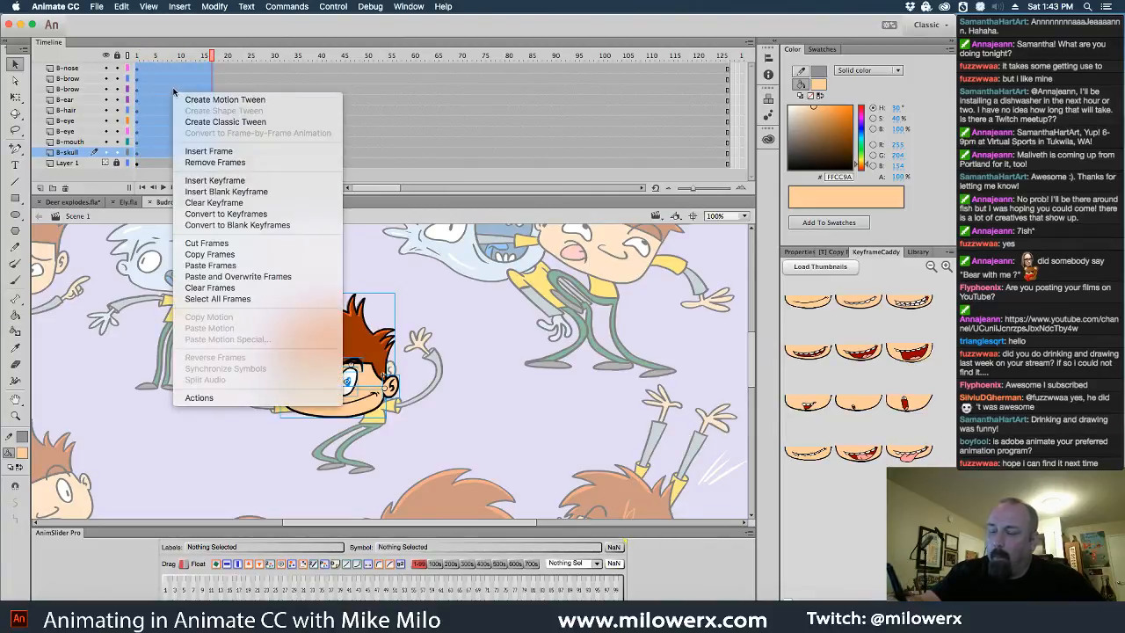
{"action": "left_click", "coordinate": [249, 245]}
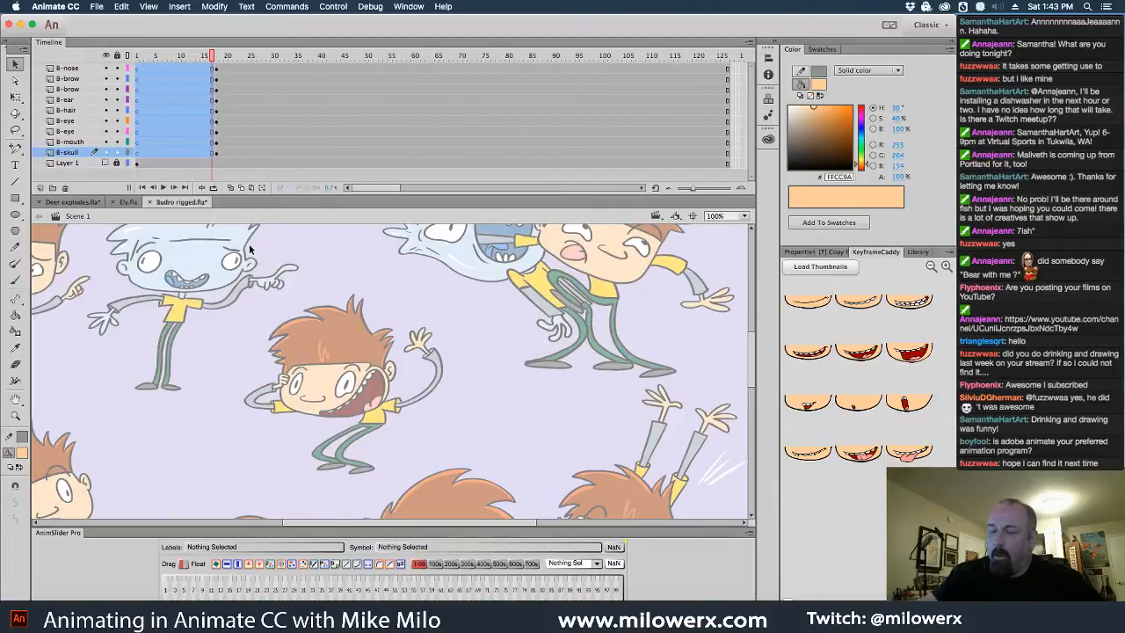
- Clear the leftover keyframes at frame 18 on all the head layers and return to frame 1
{"action": "left_click", "coordinate": [218, 85]}
{"action": "right_click", "coordinate": [218, 137]}
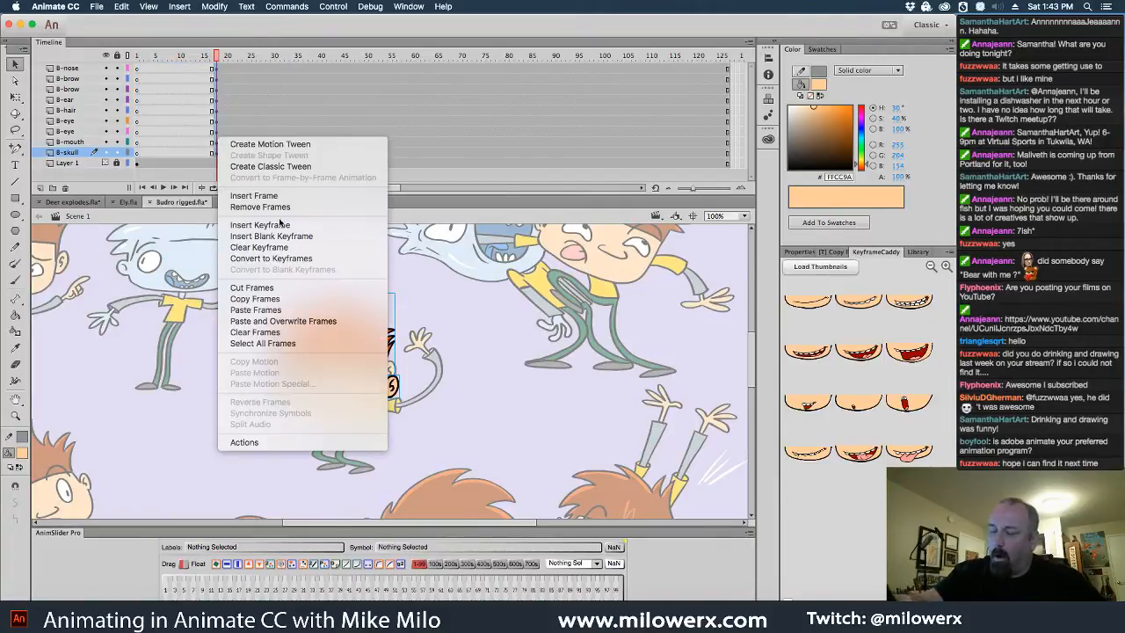
{"action": "left_click", "coordinate": [296, 249]}
{"action": "left_click", "coordinate": [136, 58]}
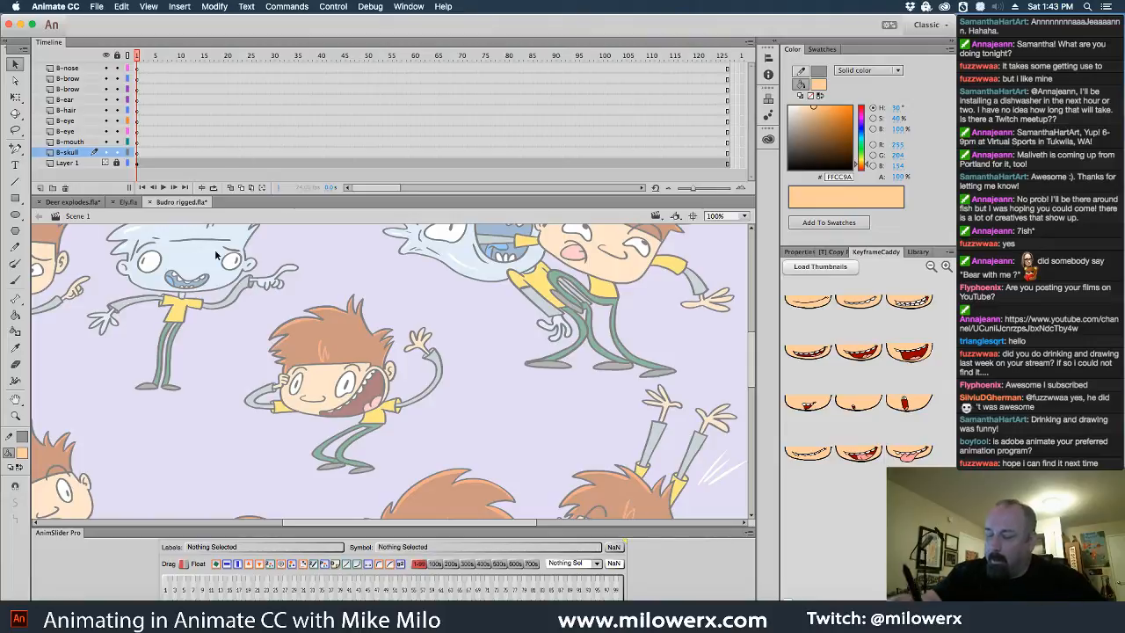
- Create a new graphic symbol named B-head in the library root
{"action": "left_click", "coordinate": [180, 6]}
{"action": "left_click", "coordinate": [208, 24]}
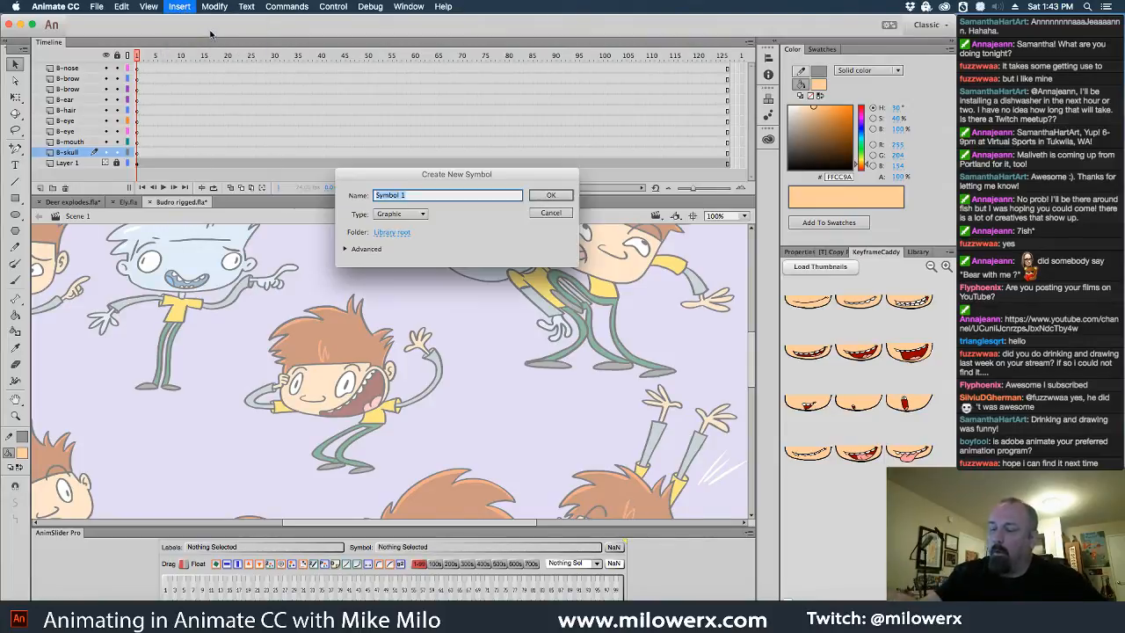
{"action": "type", "text": "B"}
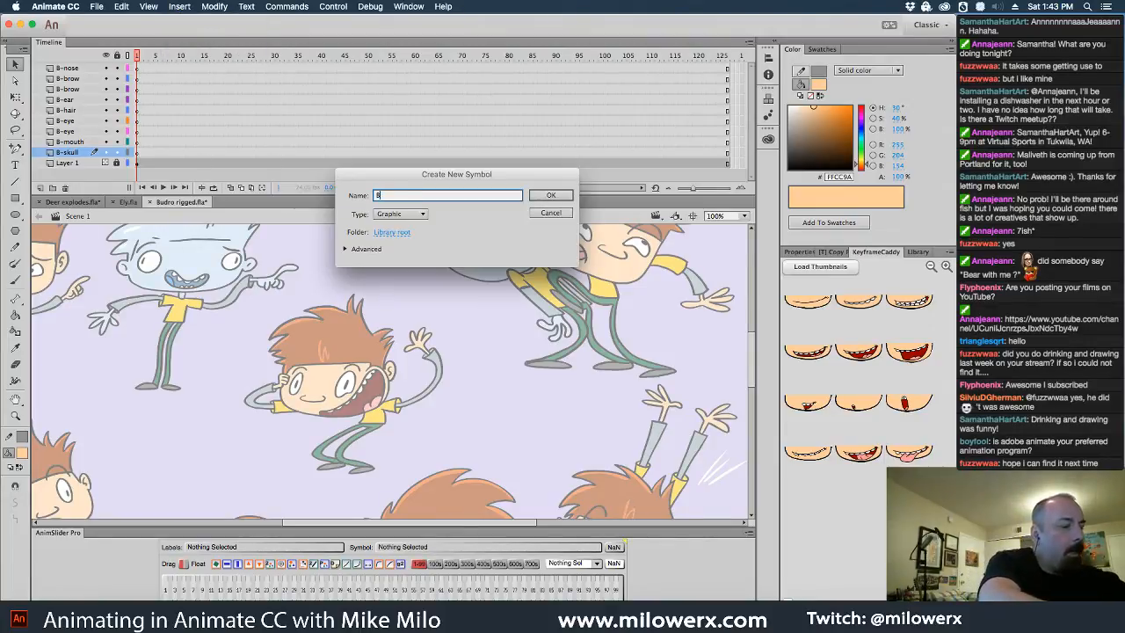
{"action": "type", "text": "-head"}
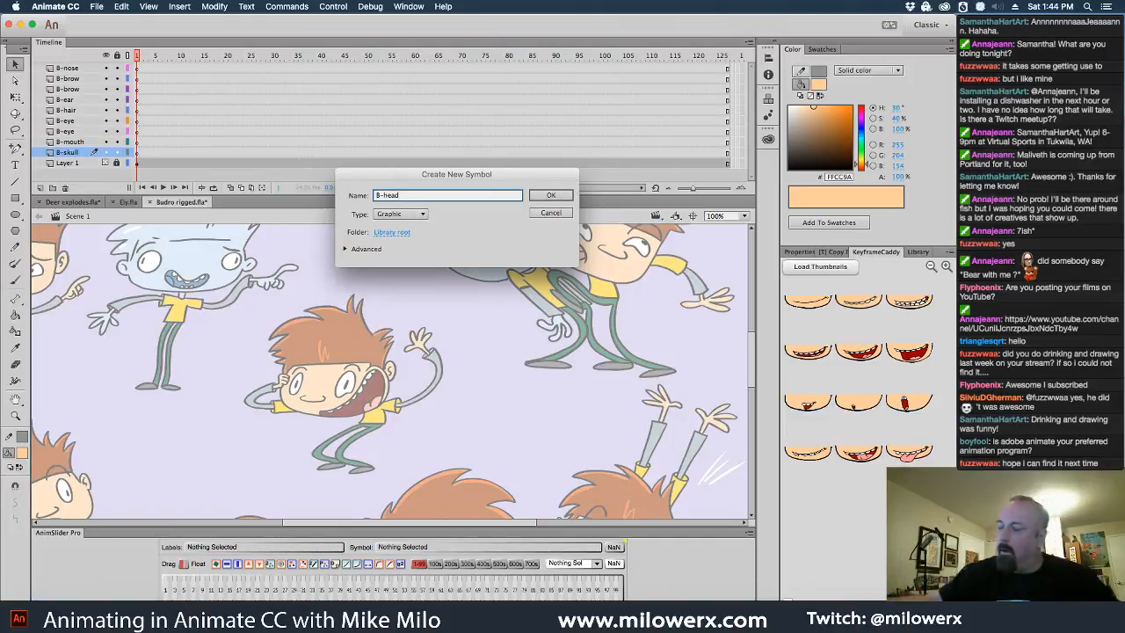
{"action": "left_click", "coordinate": [550, 195]}
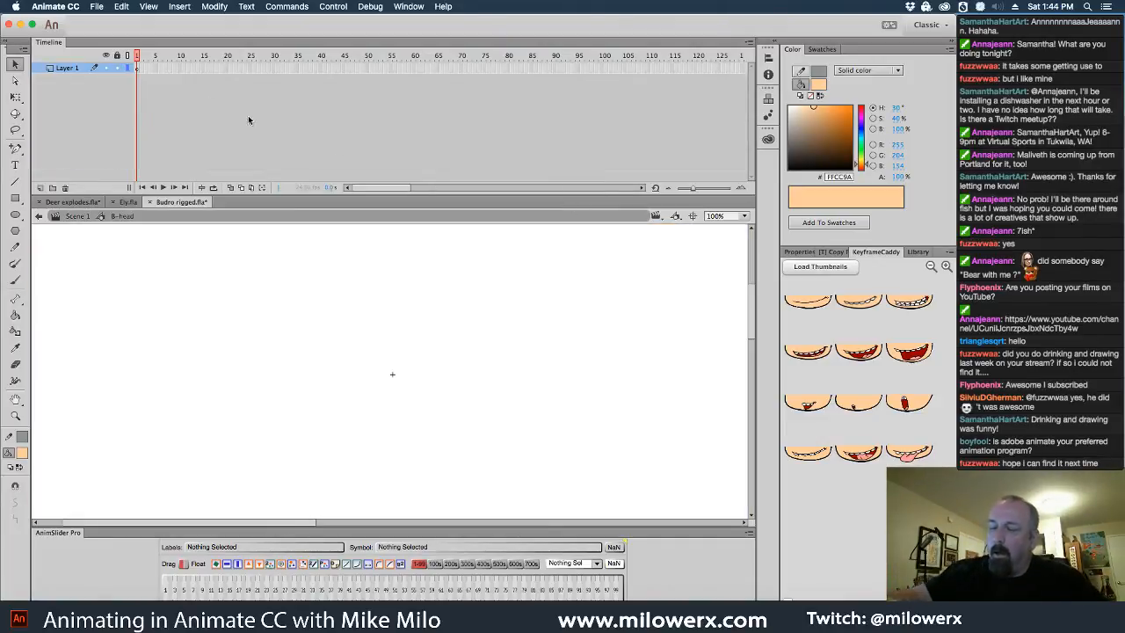
- Paste and overwrite the cut head frames at frame 1 inside B-head, and return to Scene 1
{"action": "right_click", "coordinate": [138, 70]}
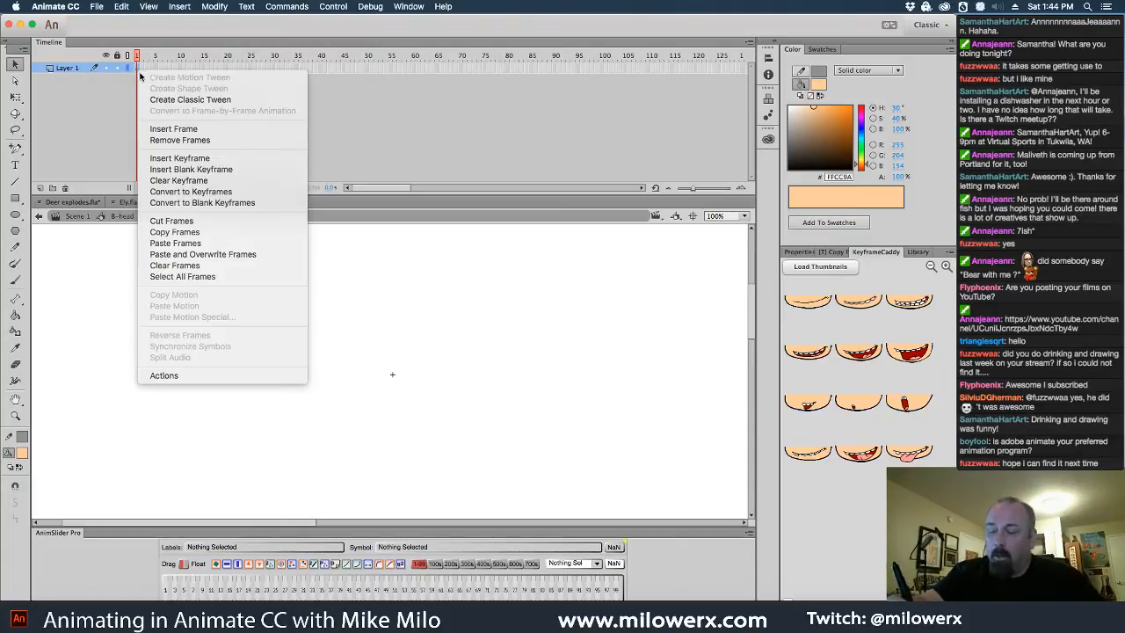
{"action": "left_click", "coordinate": [238, 253]}
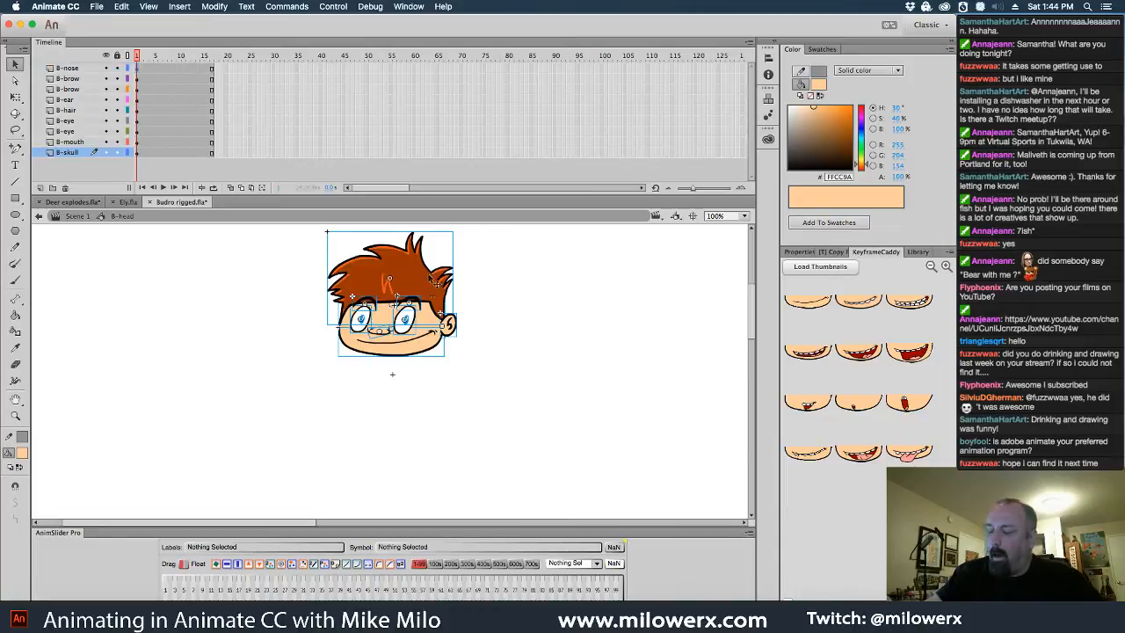
{"action": "left_click", "coordinate": [77, 215]}
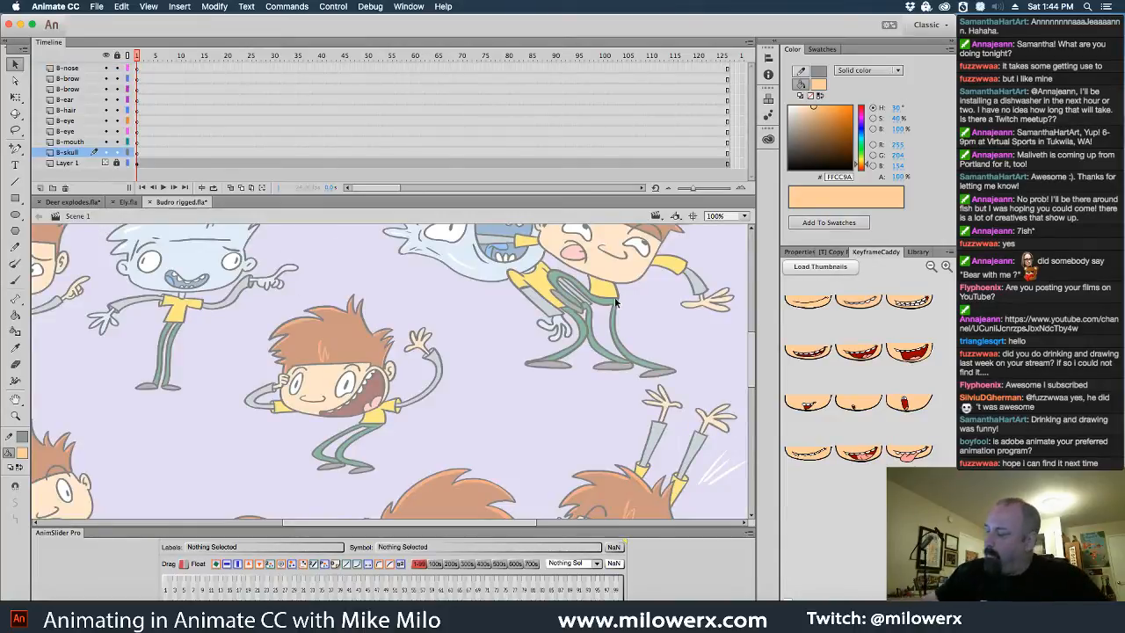
- Place the B-head symbol from the library onto the B-skull layer, over the sketched boy's head
{"action": "left_click", "coordinate": [923, 253]}
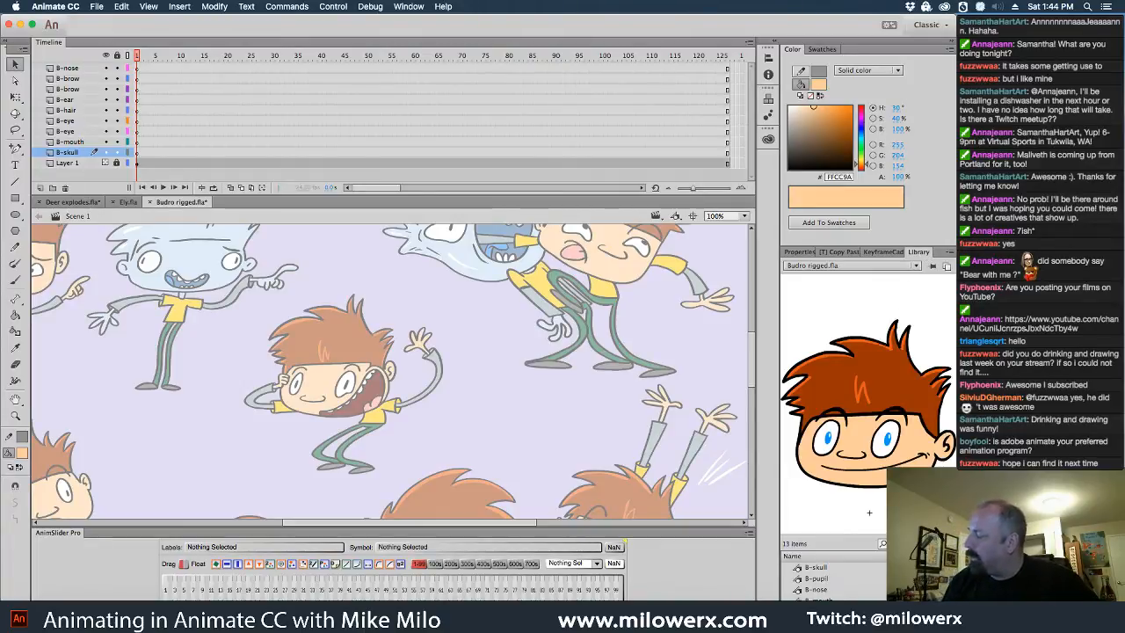
{"action": "left_click_drag", "start_coordinate": [879, 537], "coordinate": [921, 440]}
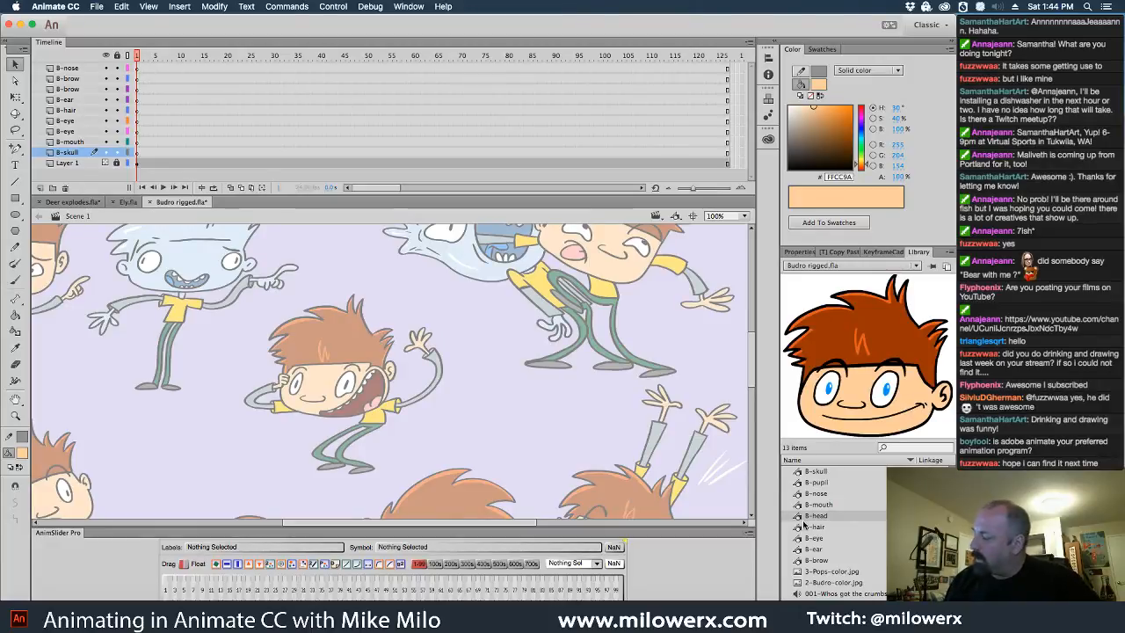
{"action": "left_click_drag", "start_coordinate": [800, 519], "coordinate": [389, 355]}
{"action": "left_click_drag", "start_coordinate": [138, 65], "coordinate": [126, 101]}
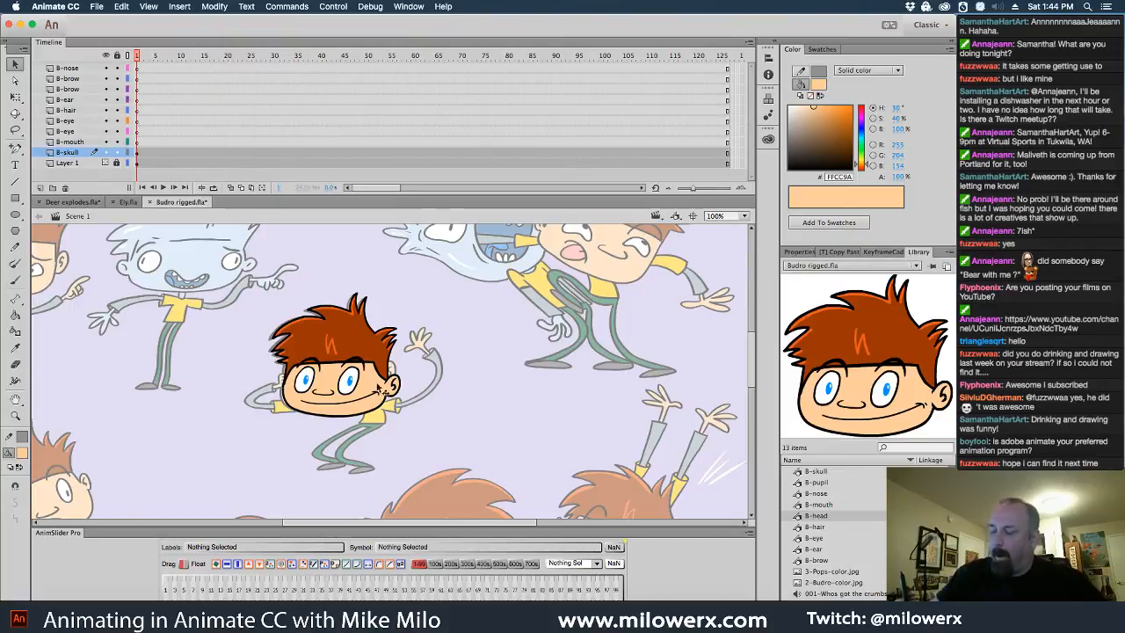
- Undo the B-head placement, nesting and symbol creation, back through the clearing of the head layers' frames, and return to Scene 1
{"action": "left_click", "coordinate": [389, 378]}
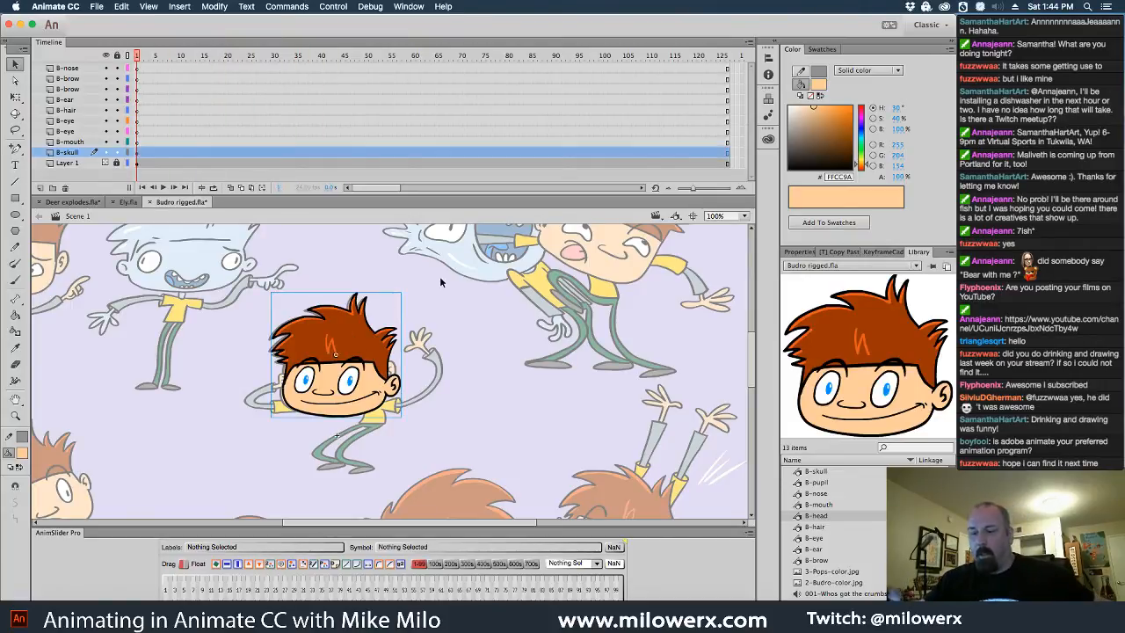
{"action": "key", "text": "super+e"}
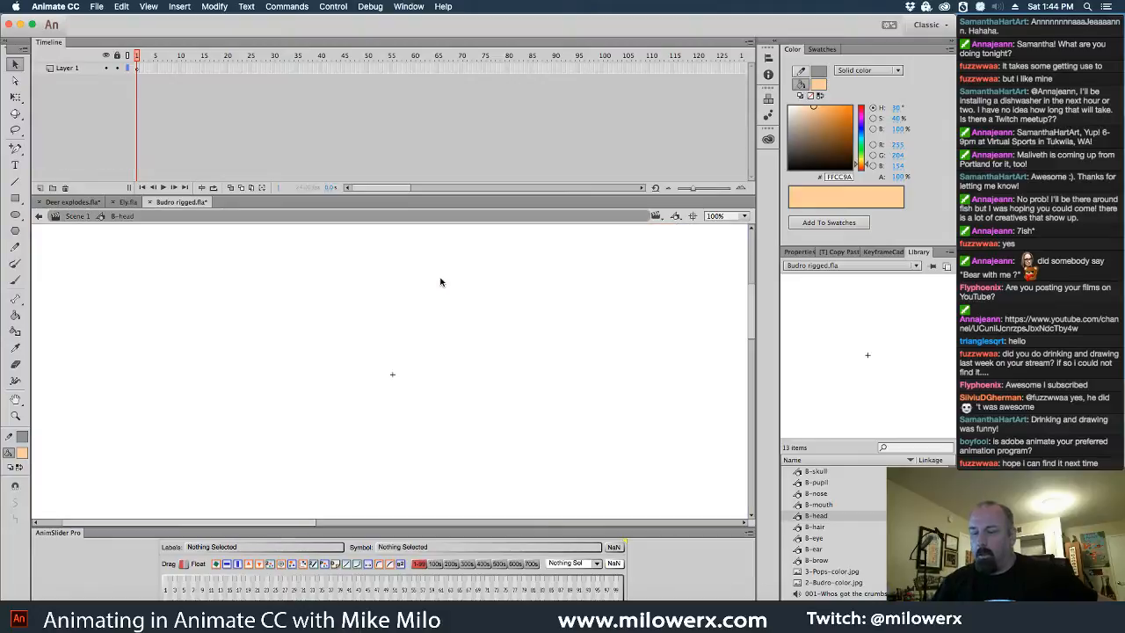
{"action": "key", "text": "super+z"}
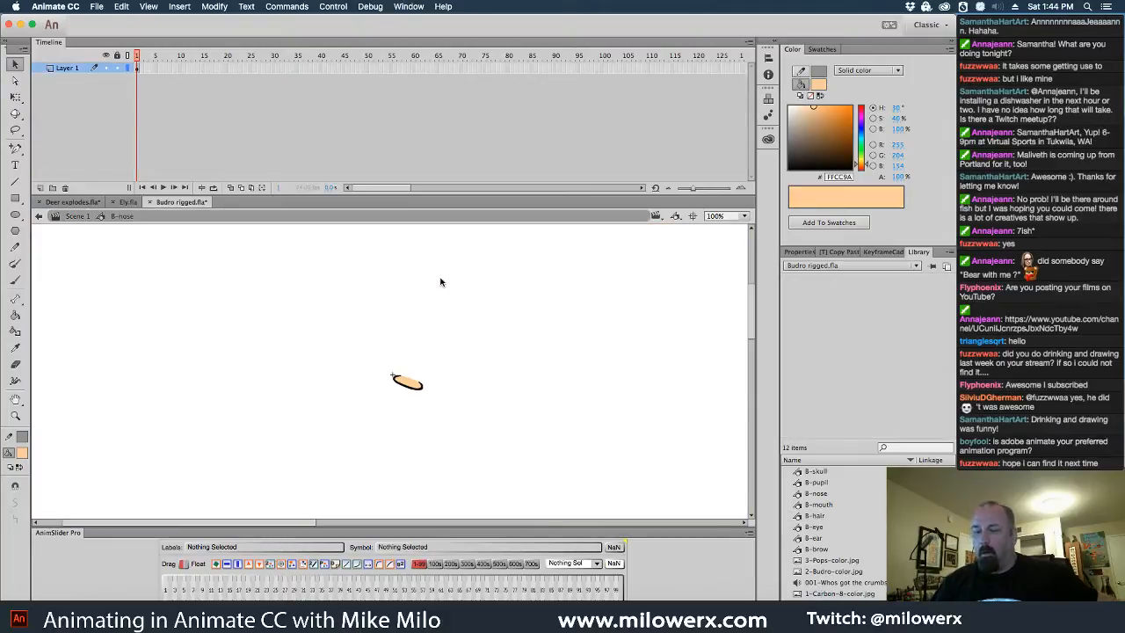
{"action": "left_click", "coordinate": [85, 215]}
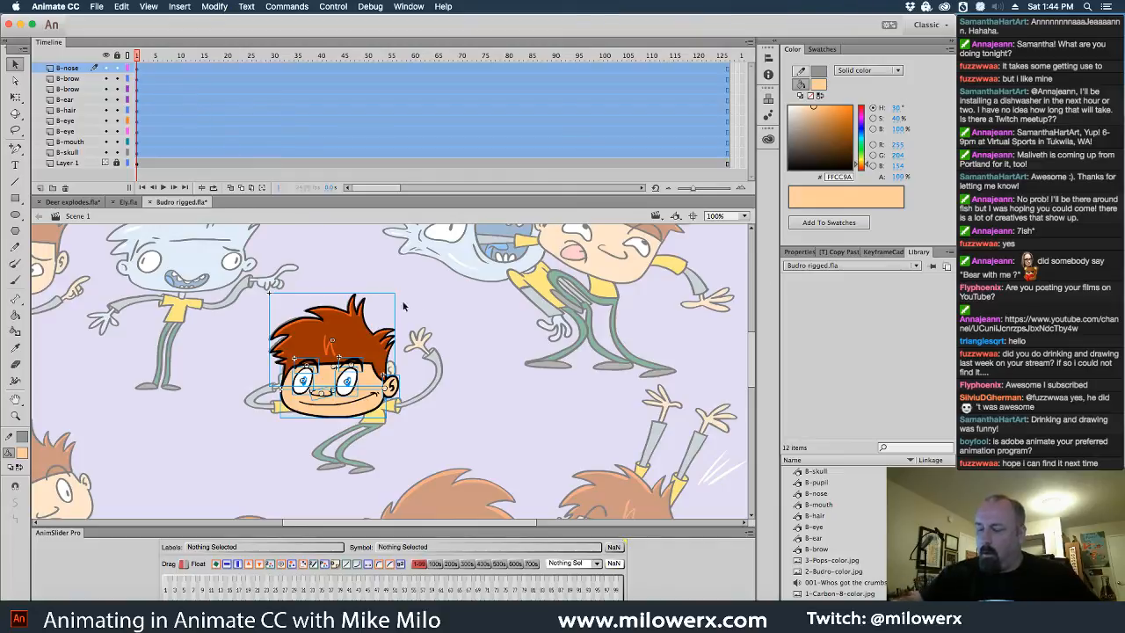
{"action": "key", "text": "super+z"}
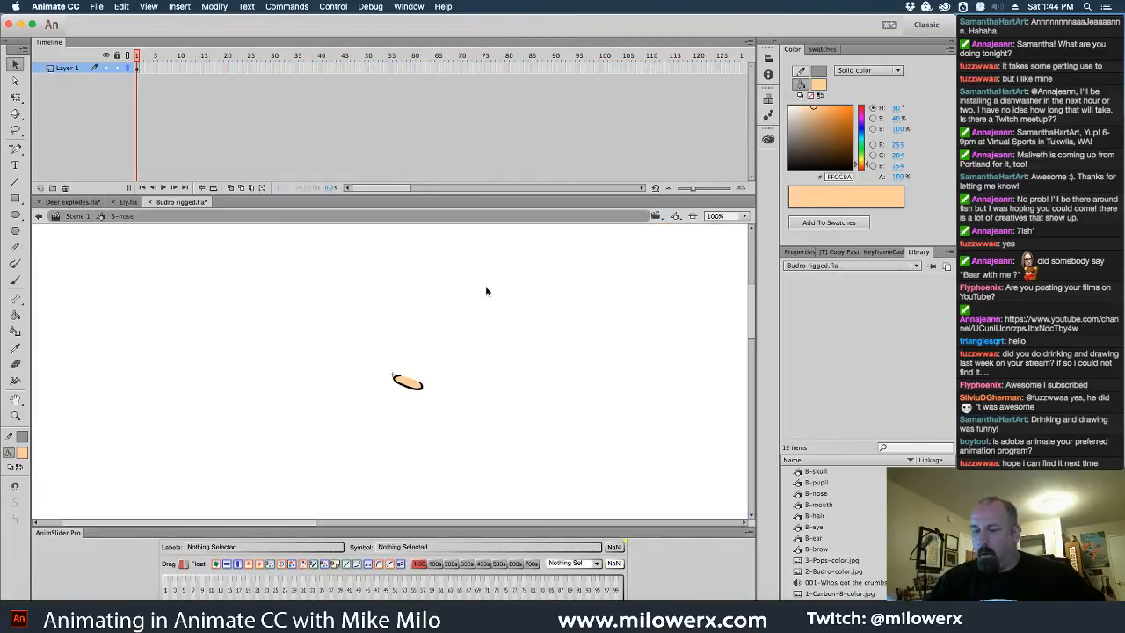
{"action": "left_click", "coordinate": [125, 7]}
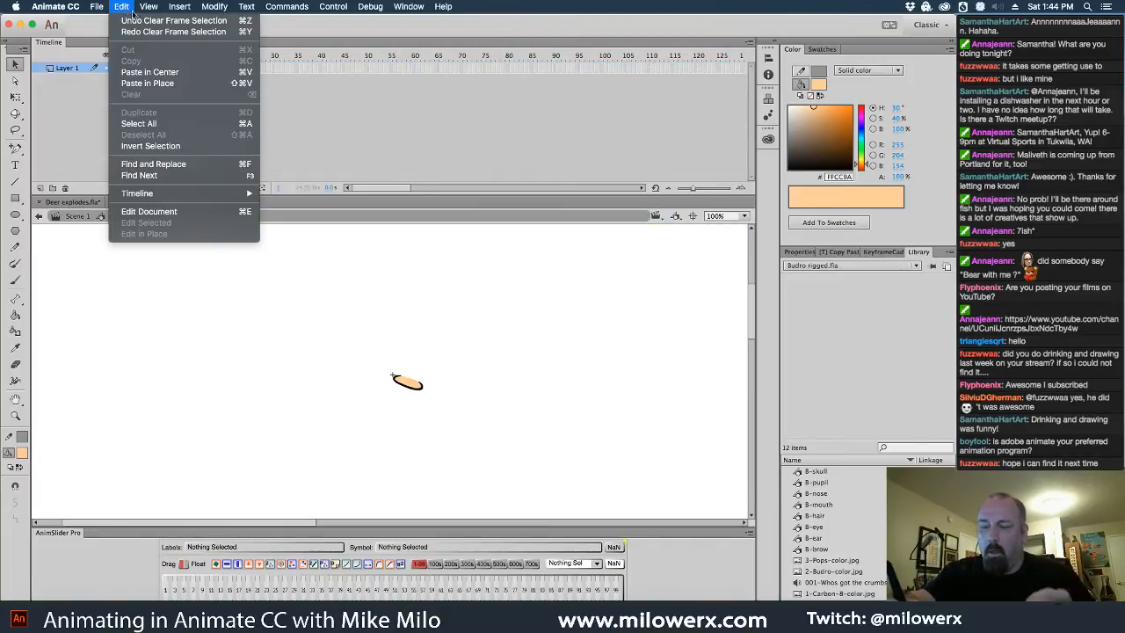
{"action": "left_click", "coordinate": [121, 7]}
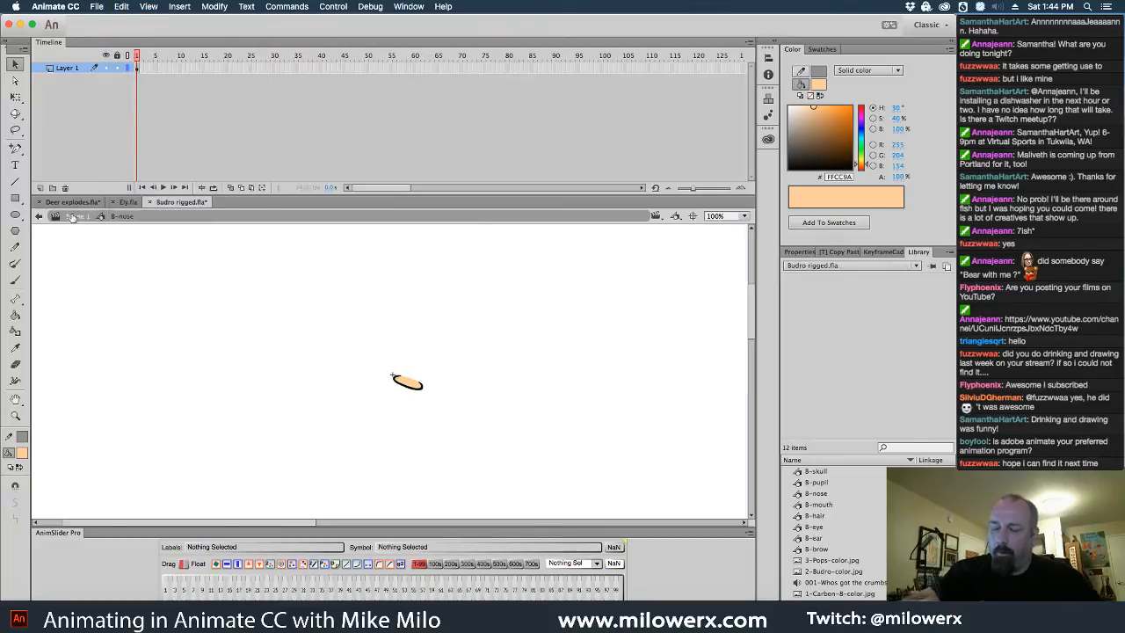
{"action": "left_click", "coordinate": [72, 216]}
- Select all frames on the layers from Layer 7 down through B-skull, from frame 1 to the end of the timeline
{"action": "left_click_drag", "start_coordinate": [142, 57], "coordinate": [205, 57]}
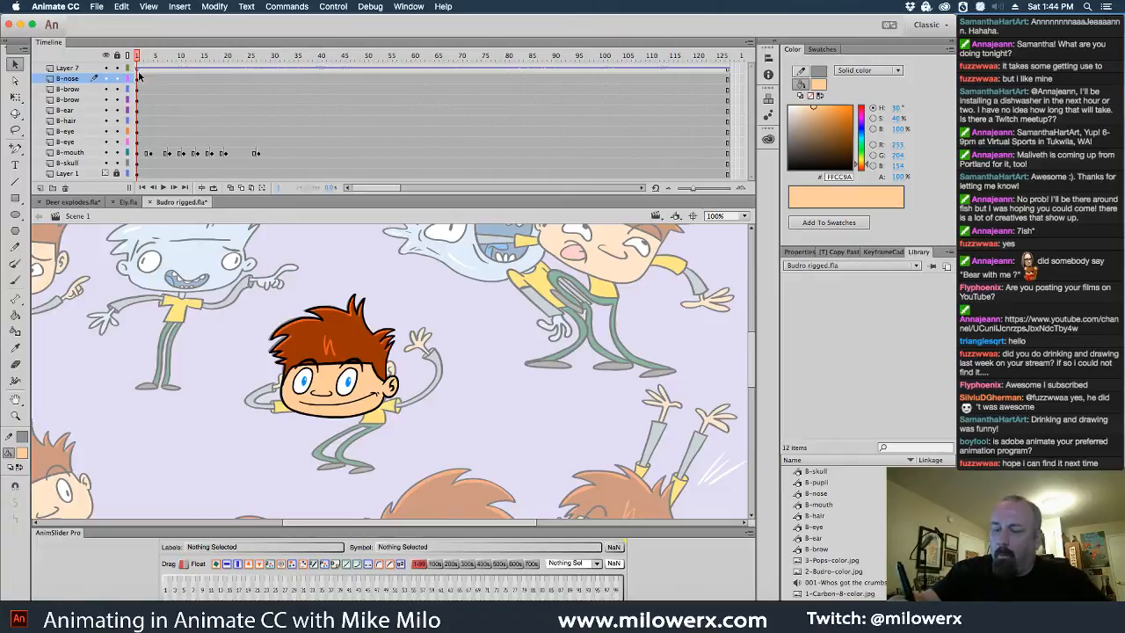
{"action": "left_click_drag", "start_coordinate": [138, 71], "coordinate": [727, 164]}
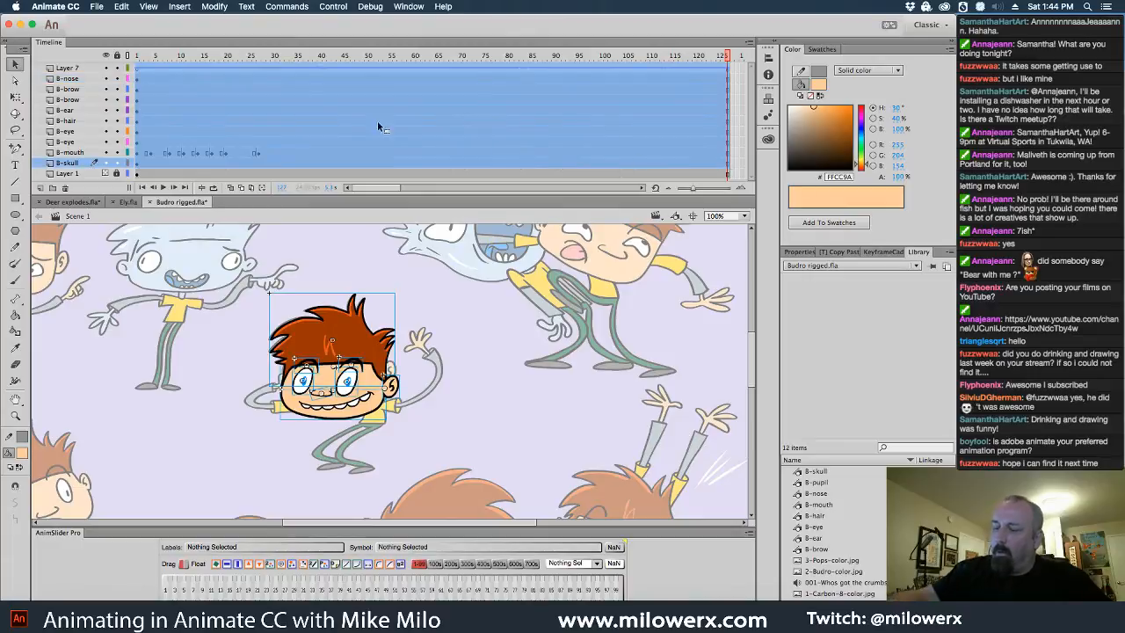
- Cut the selected frames from the head-part layers and create a new graphic symbol named B-head
{"action": "right_click", "coordinate": [329, 102]}
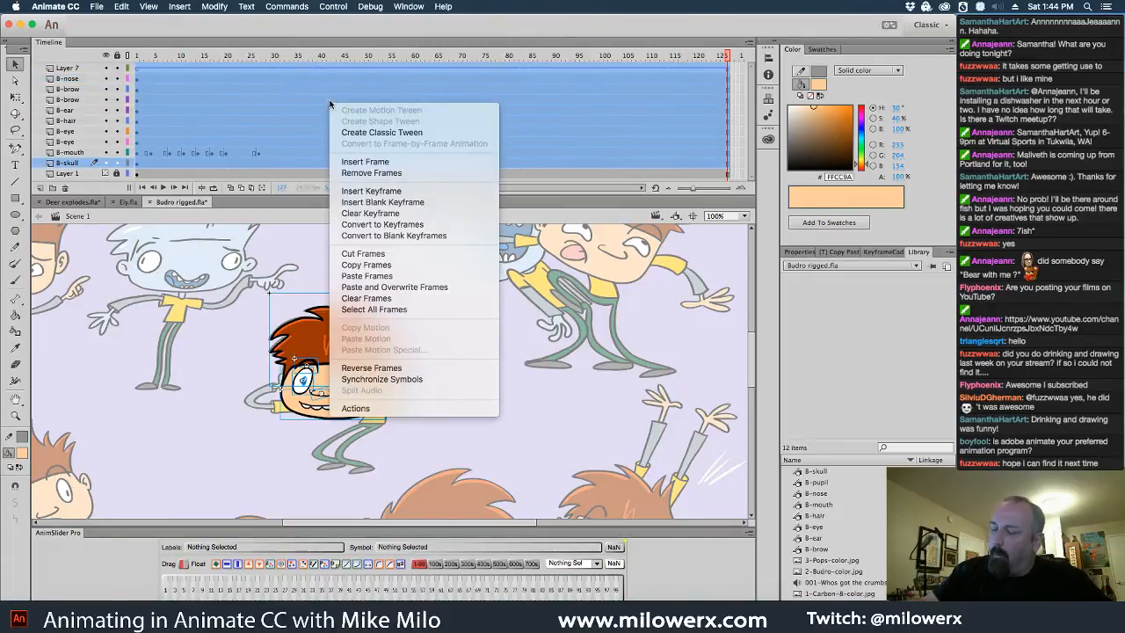
{"action": "left_click", "coordinate": [423, 255]}
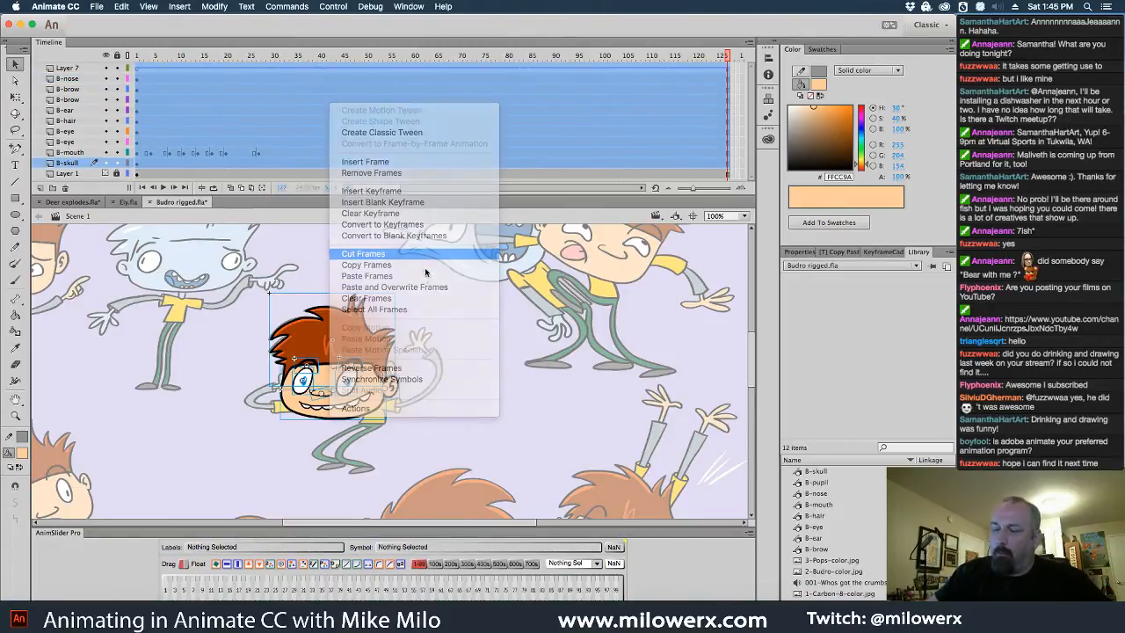
{"action": "left_click", "coordinate": [179, 7]}
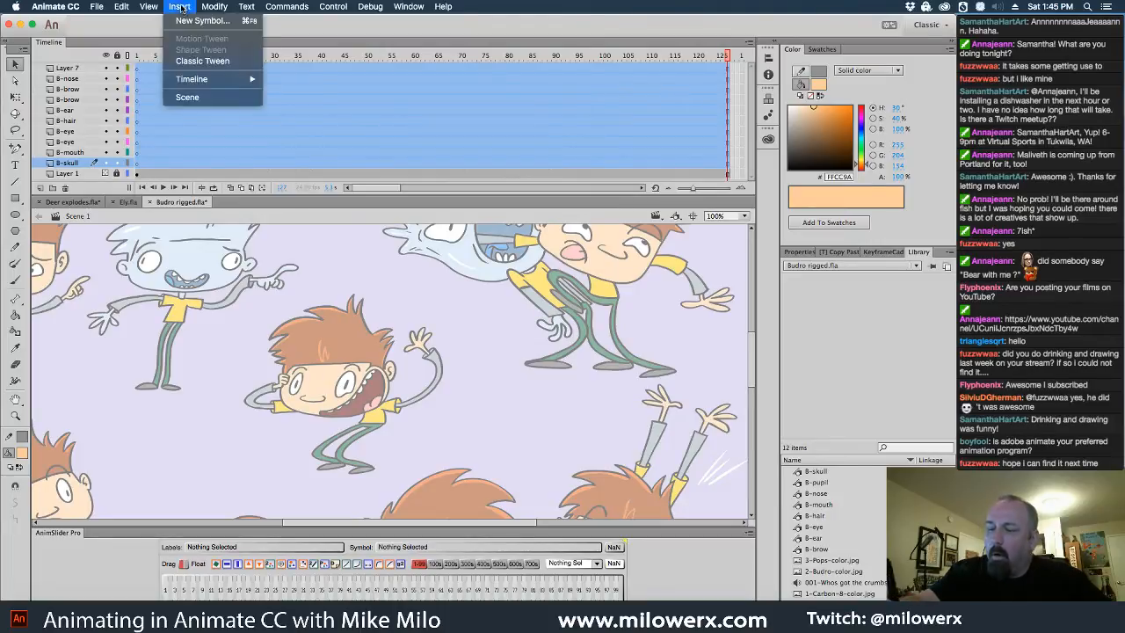
{"action": "left_click", "coordinate": [211, 61]}
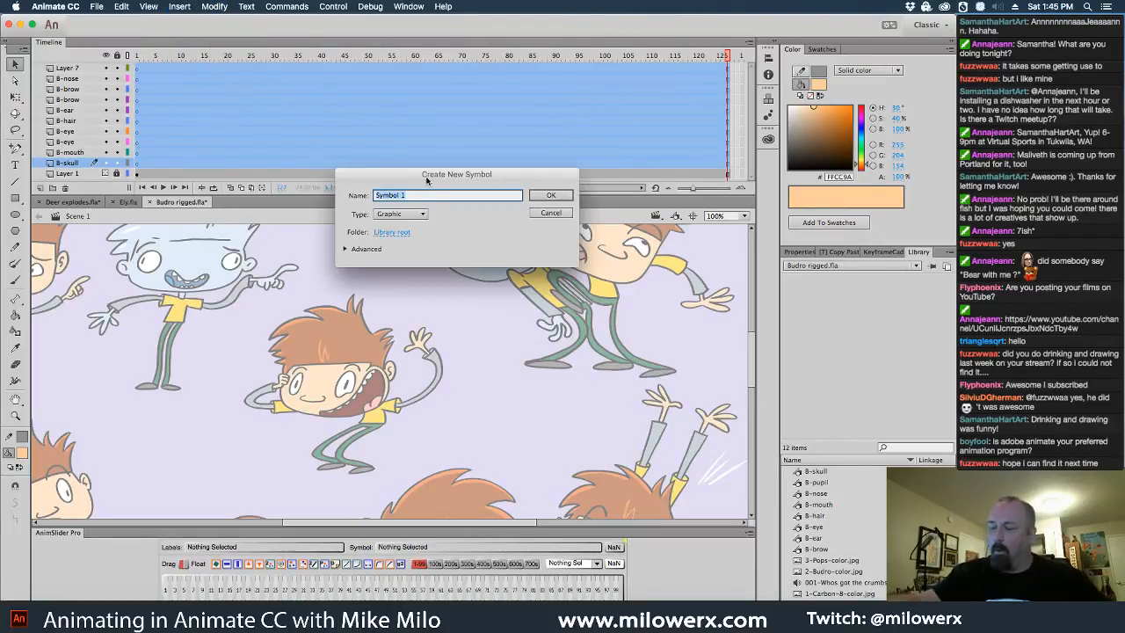
{"action": "type", "text": "-head"}
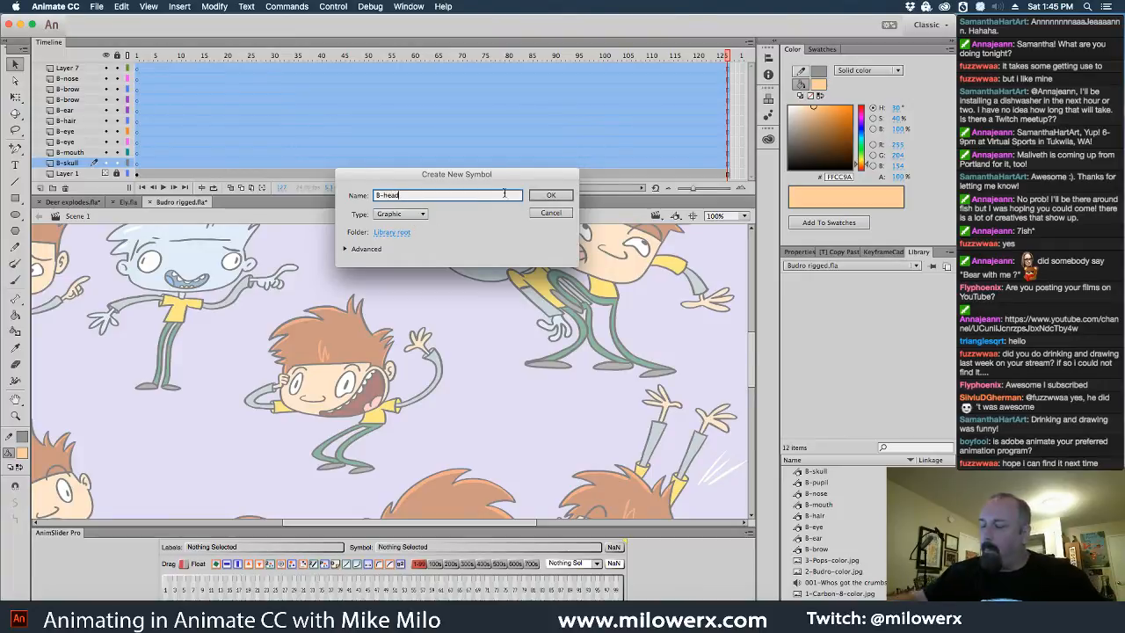
{"action": "left_click", "coordinate": [556, 195]}
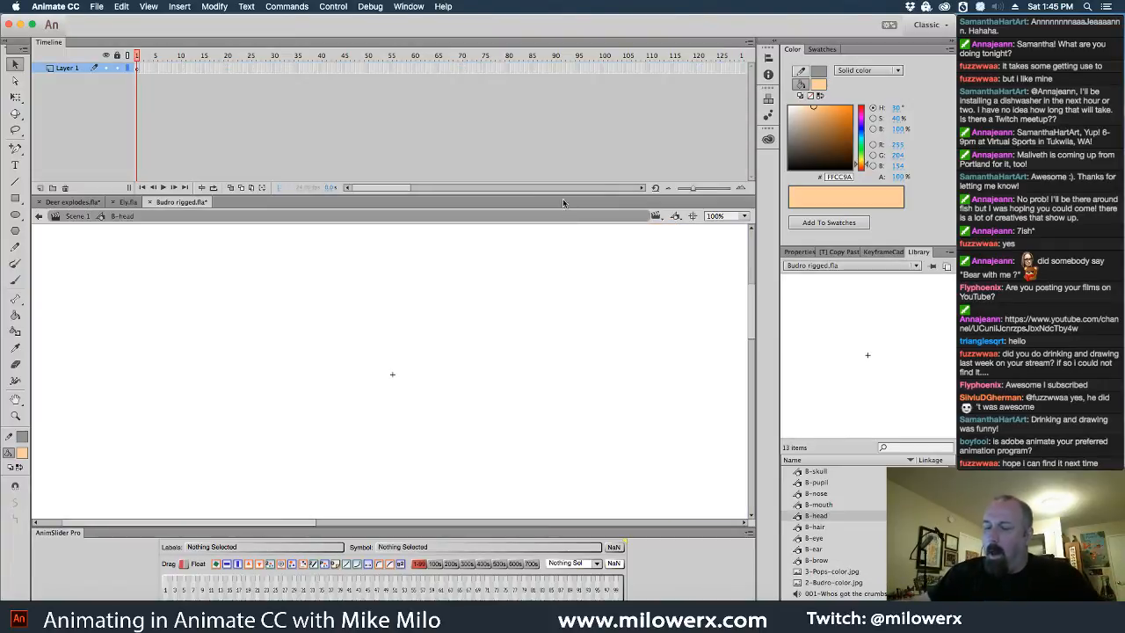
- Paste the cut head-part frames into the B-head symbol, starting at frame 1 of its layer
{"action": "right_click", "coordinate": [137, 69]}
{"action": "left_click", "coordinate": [220, 242]}
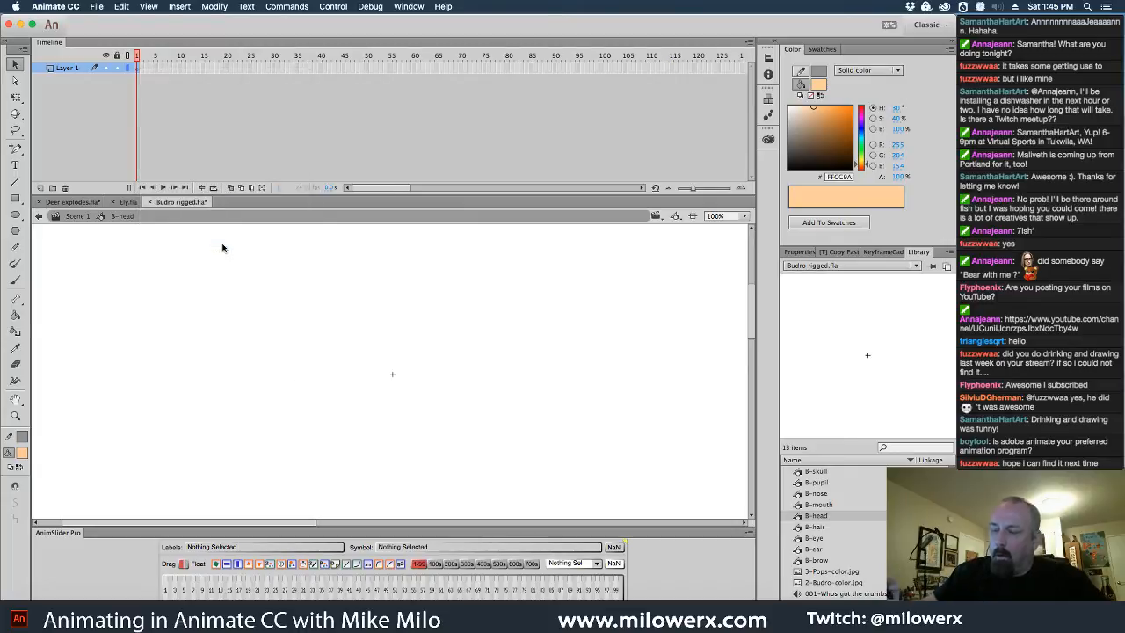
{"action": "left_click_drag", "start_coordinate": [140, 83], "coordinate": [101, 93]}
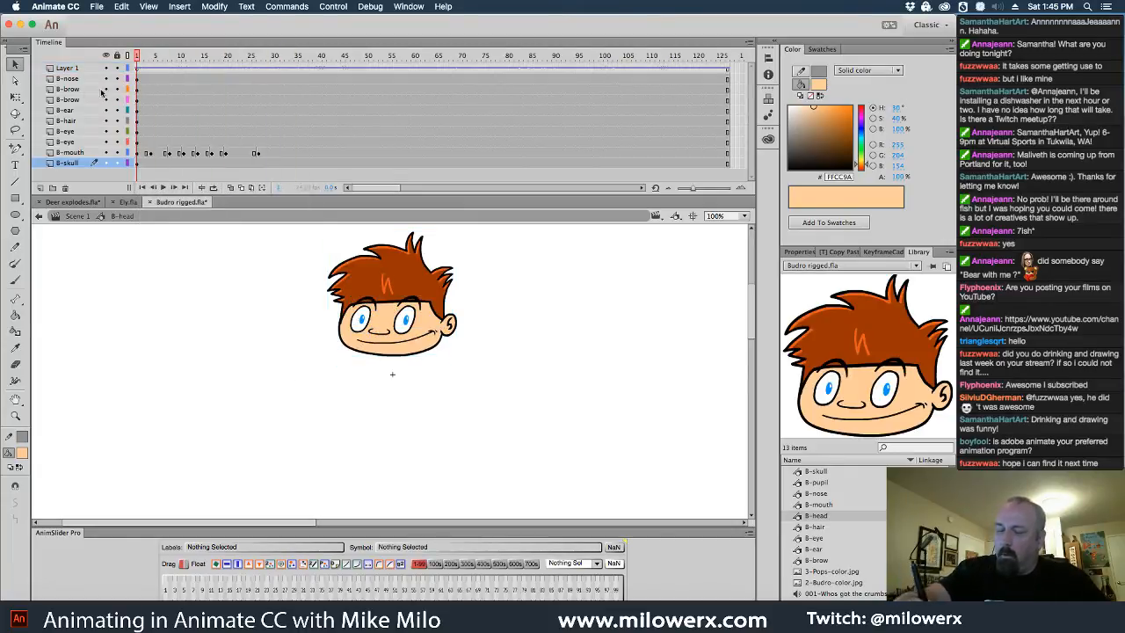
- Return to Scene 1, place an instance of B-head on the stage and distribute it to its own layer
{"action": "left_click", "coordinate": [77, 216]}
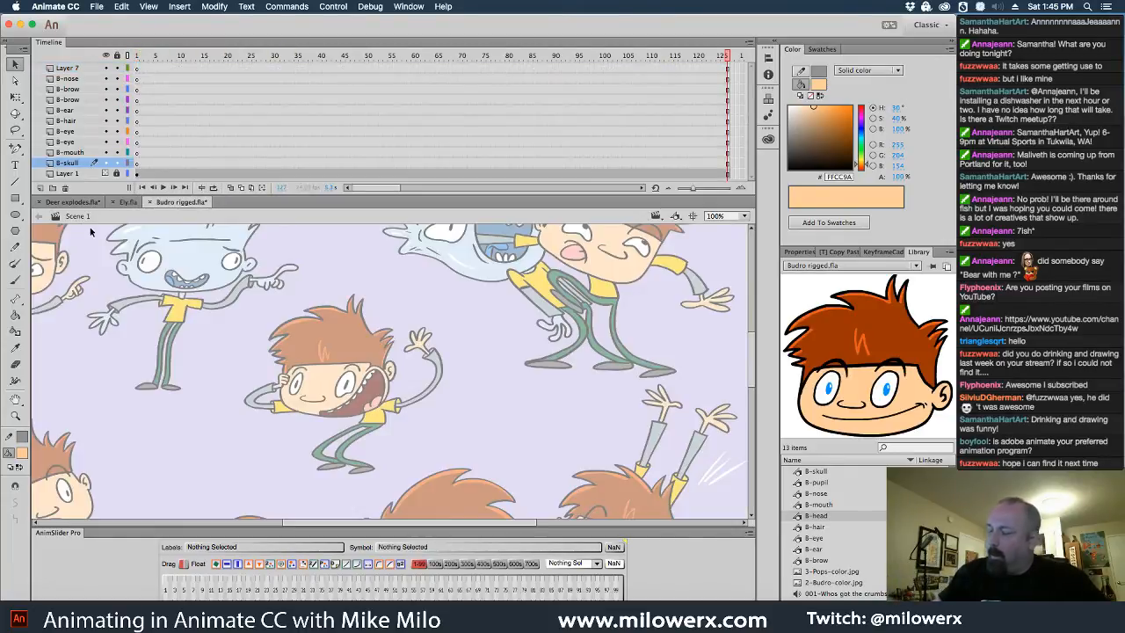
{"action": "left_click_drag", "start_coordinate": [801, 520], "coordinate": [299, 343]}
{"action": "right_click", "coordinate": [323, 325]}
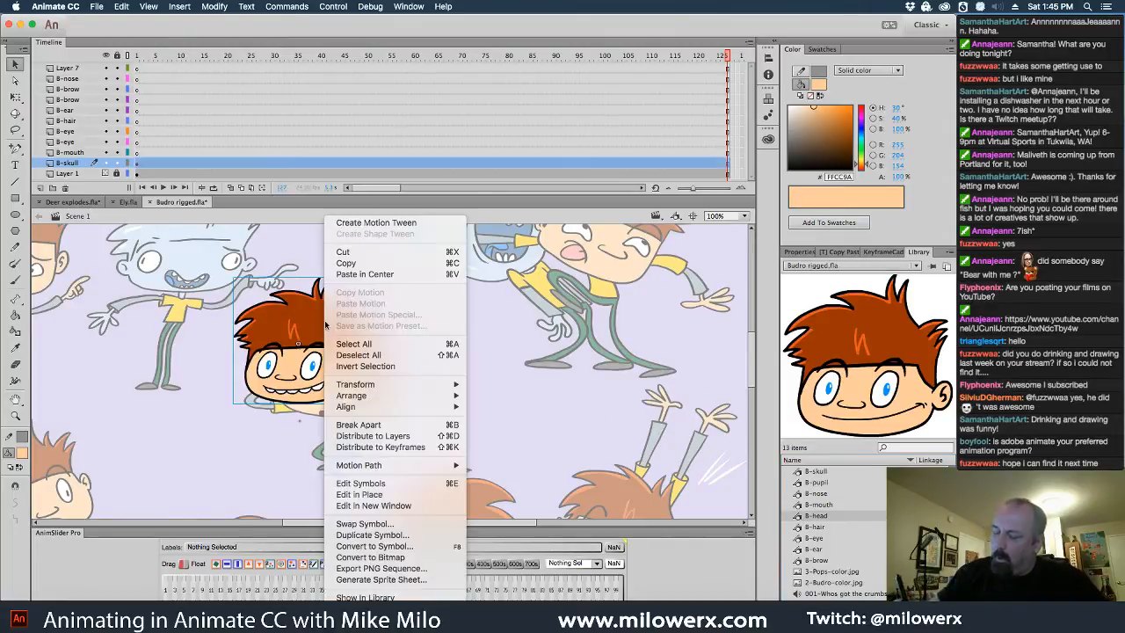
{"action": "left_click", "coordinate": [420, 436]}
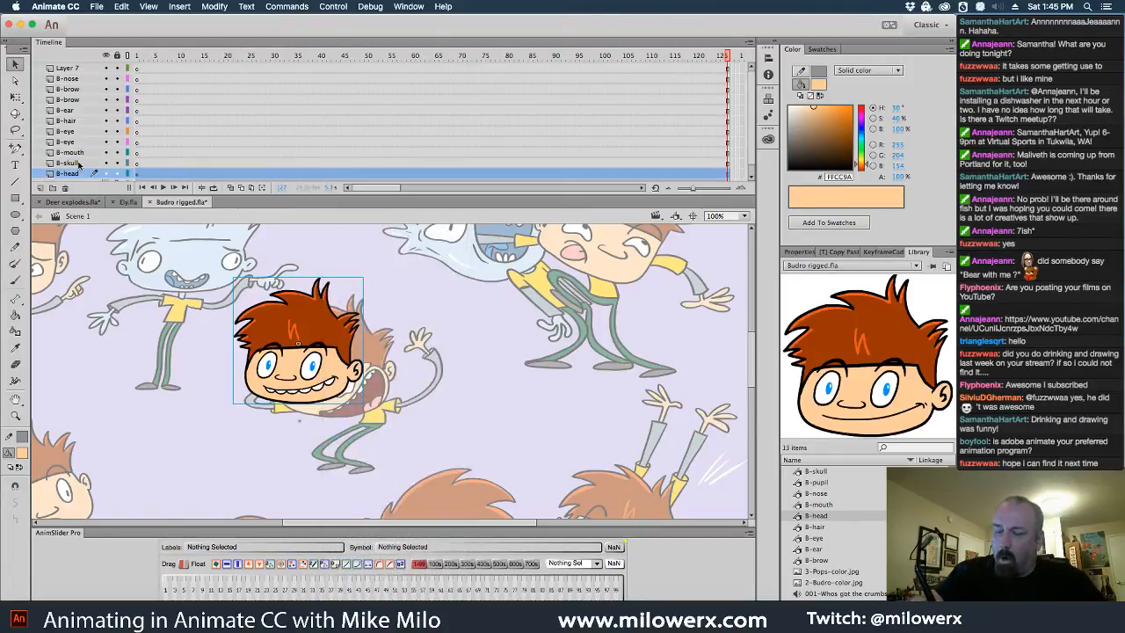
- Delete the emptied head-part layers from B-nose to B-skull and go back to frame 1
{"action": "left_click", "coordinate": [69, 79], "text": "shift"}
{"action": "left_click", "coordinate": [65, 187]}
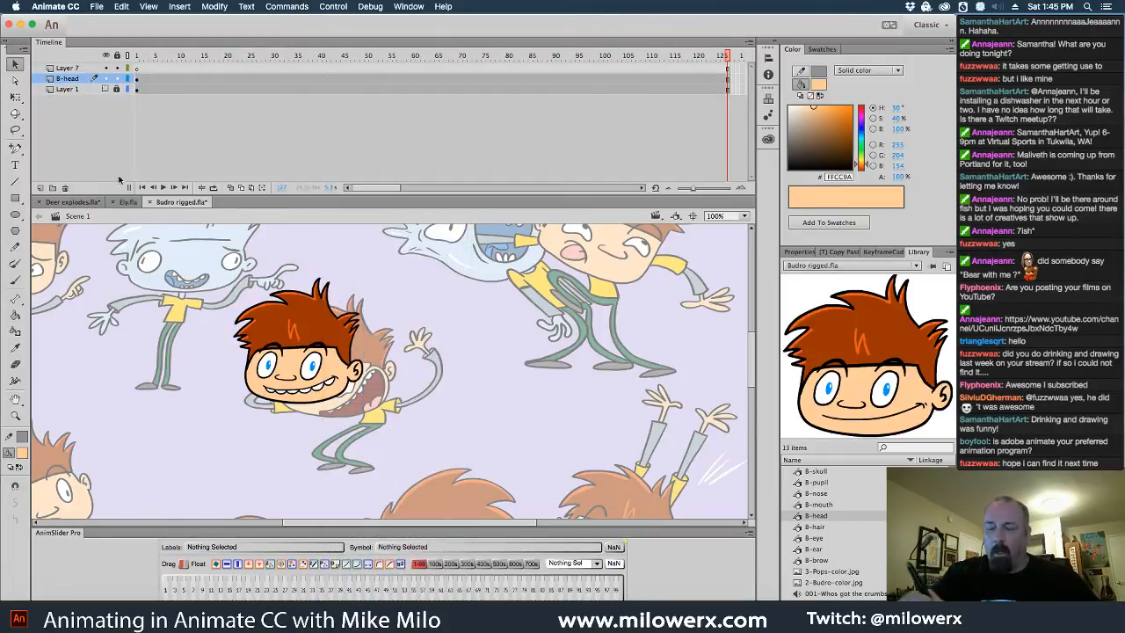
{"action": "left_click", "coordinate": [139, 78]}
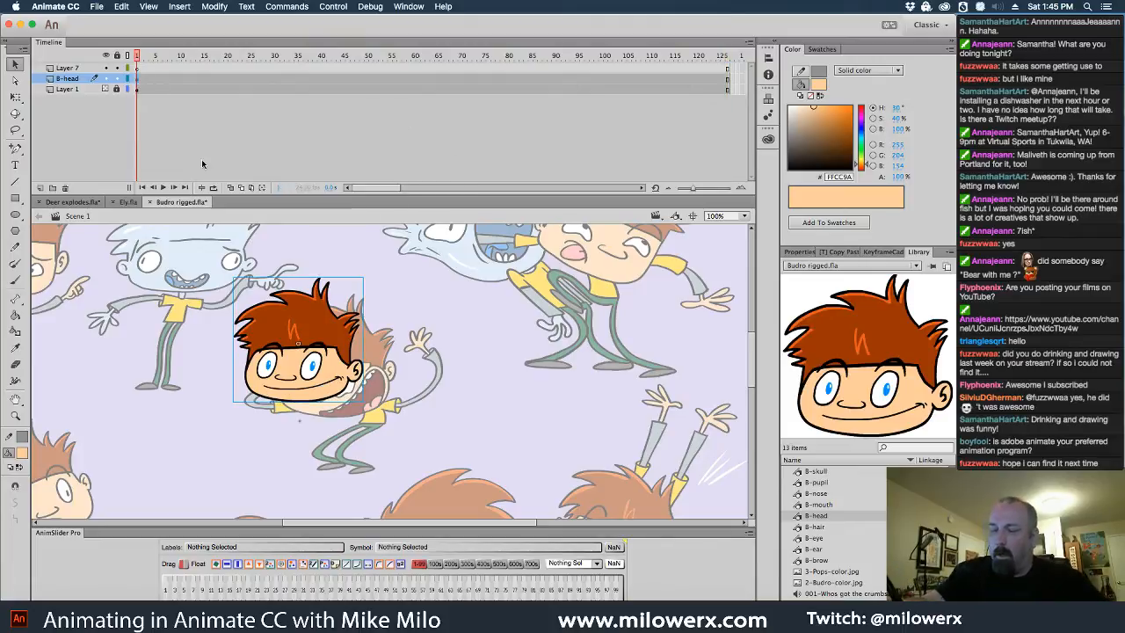
{"action": "left_click", "coordinate": [137, 60]}
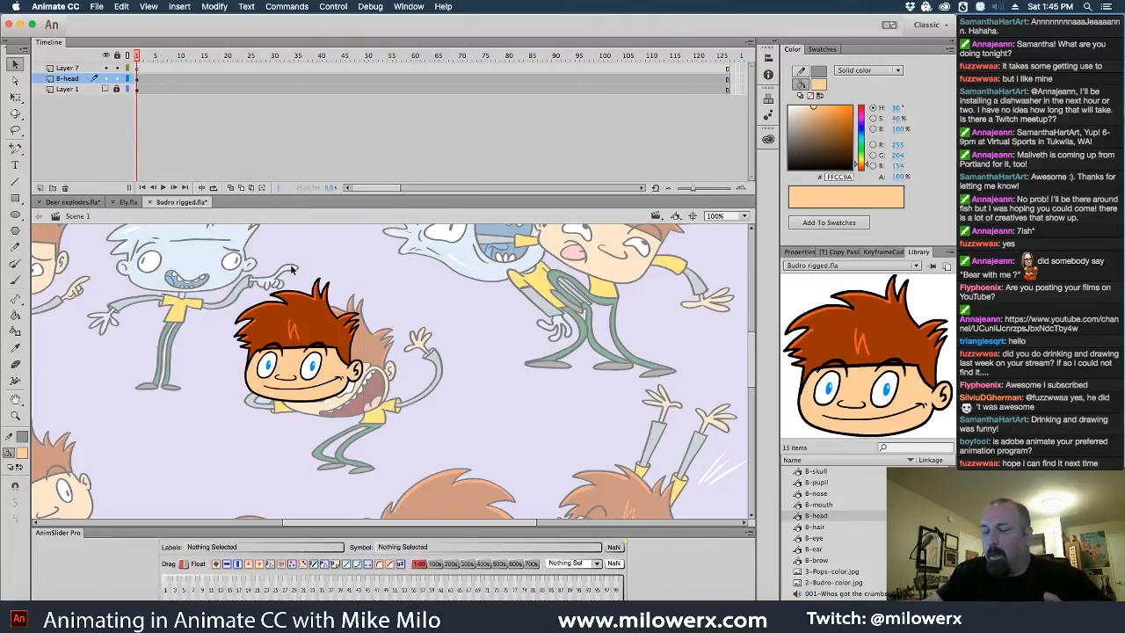
- Assign the sound 001-Whos got the crumbs-001.aif to the first frame of Layer 7
{"action": "left_click", "coordinate": [138, 68]}
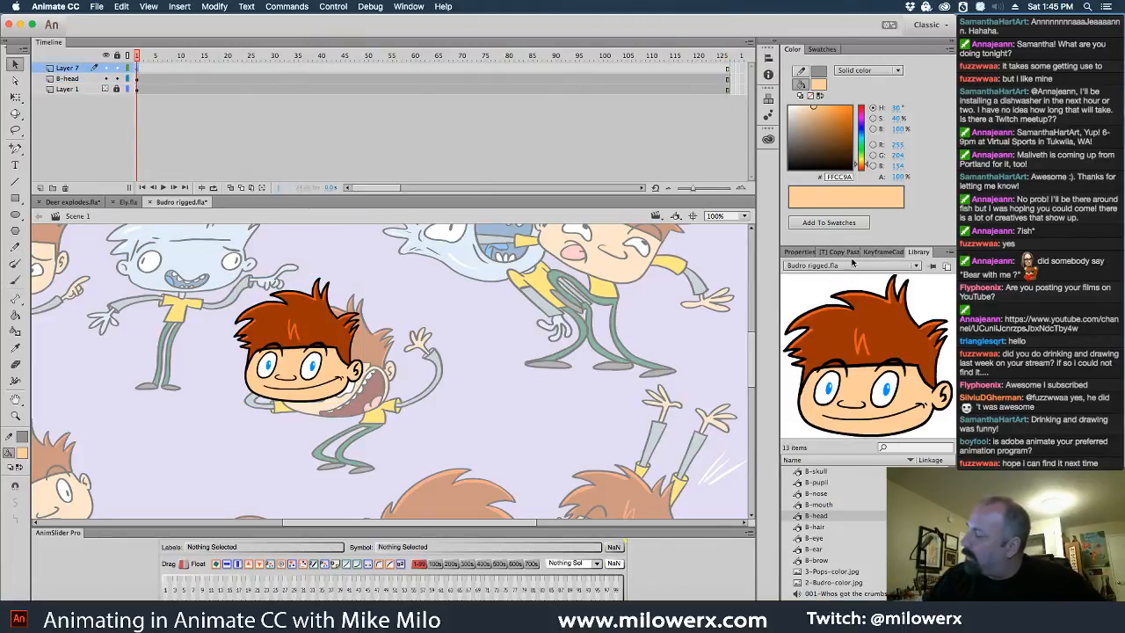
{"action": "left_click", "coordinate": [807, 253]}
{"action": "left_click", "coordinate": [878, 363]}
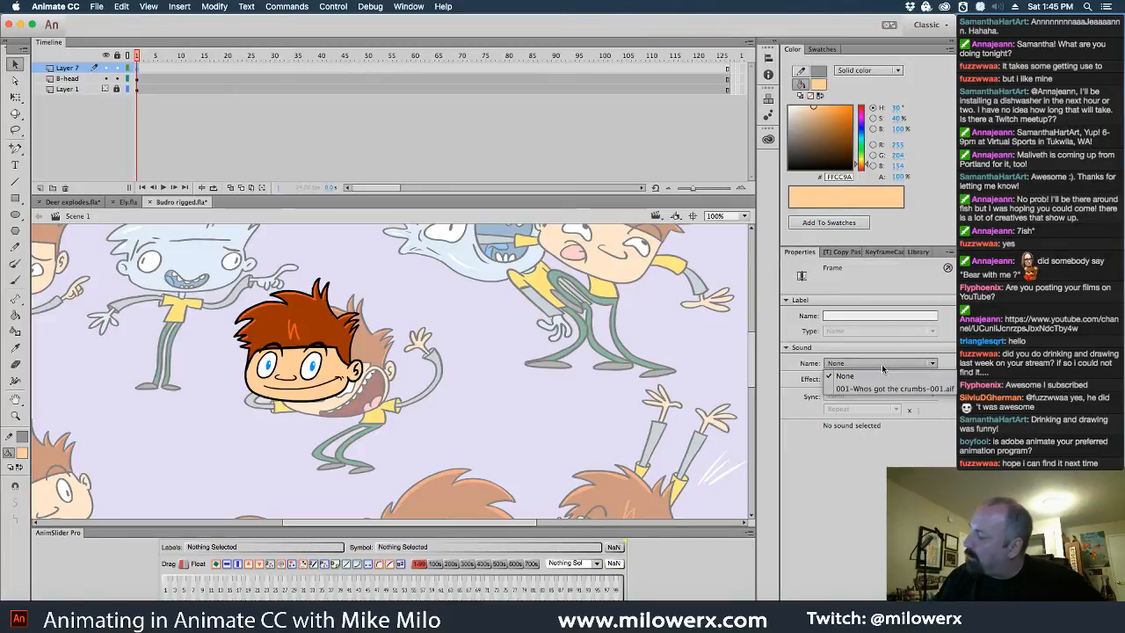
{"action": "left_click", "coordinate": [878, 391]}
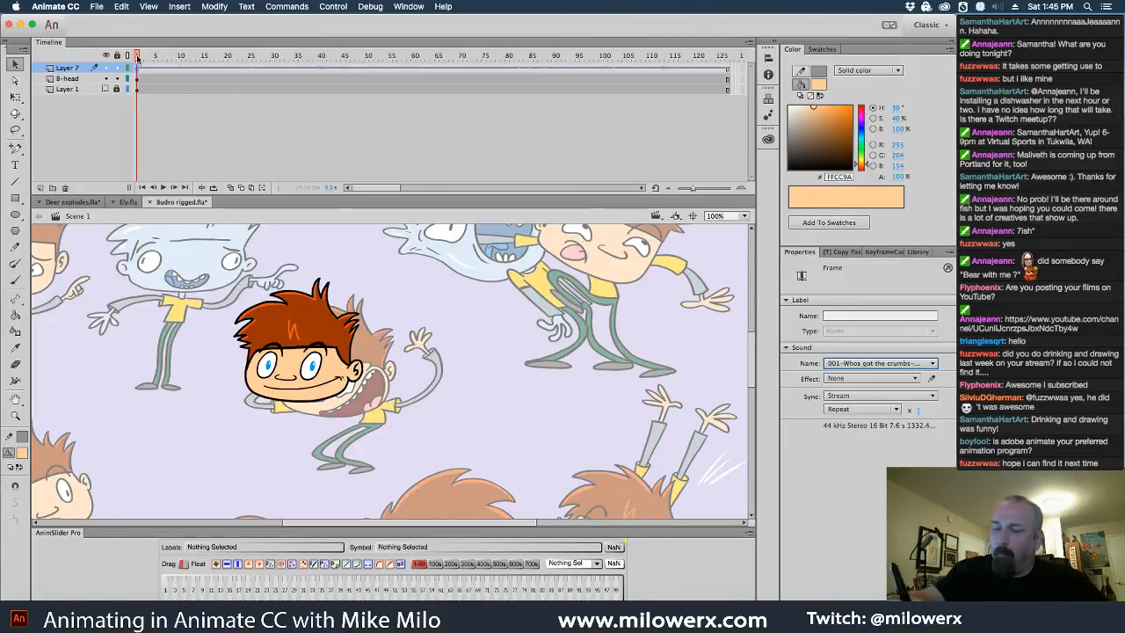
{"action": "left_click_drag", "start_coordinate": [138, 57], "coordinate": [144, 82]}
- Squash the B-head instance vertically to a height of about 203 px with Free Transform
{"action": "left_click", "coordinate": [305, 349]}
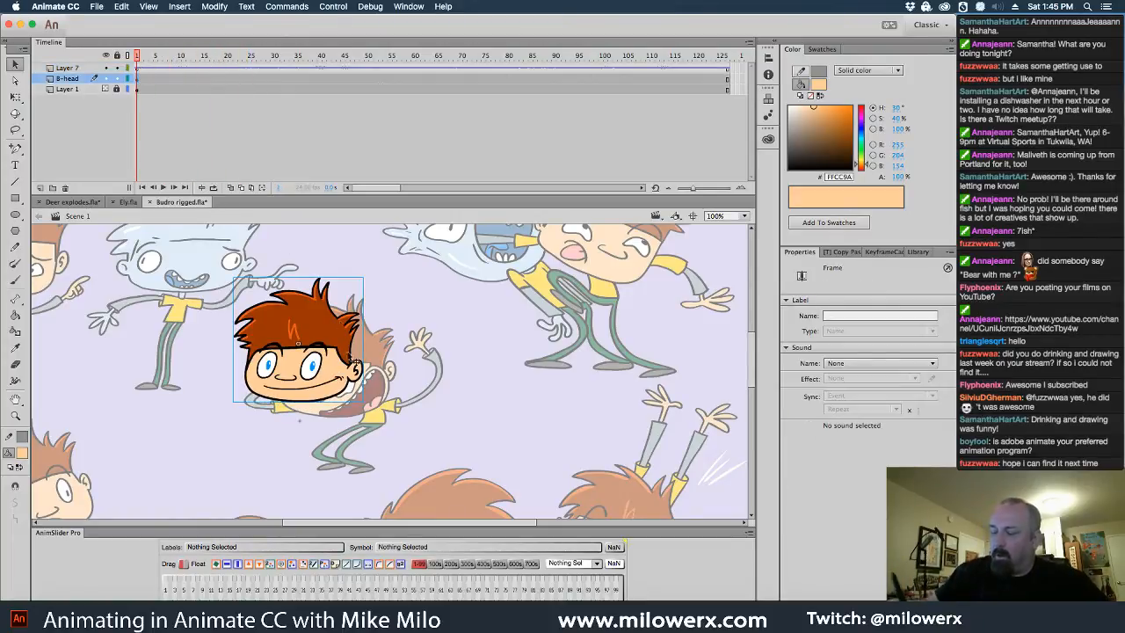
{"action": "key", "text": "q"}
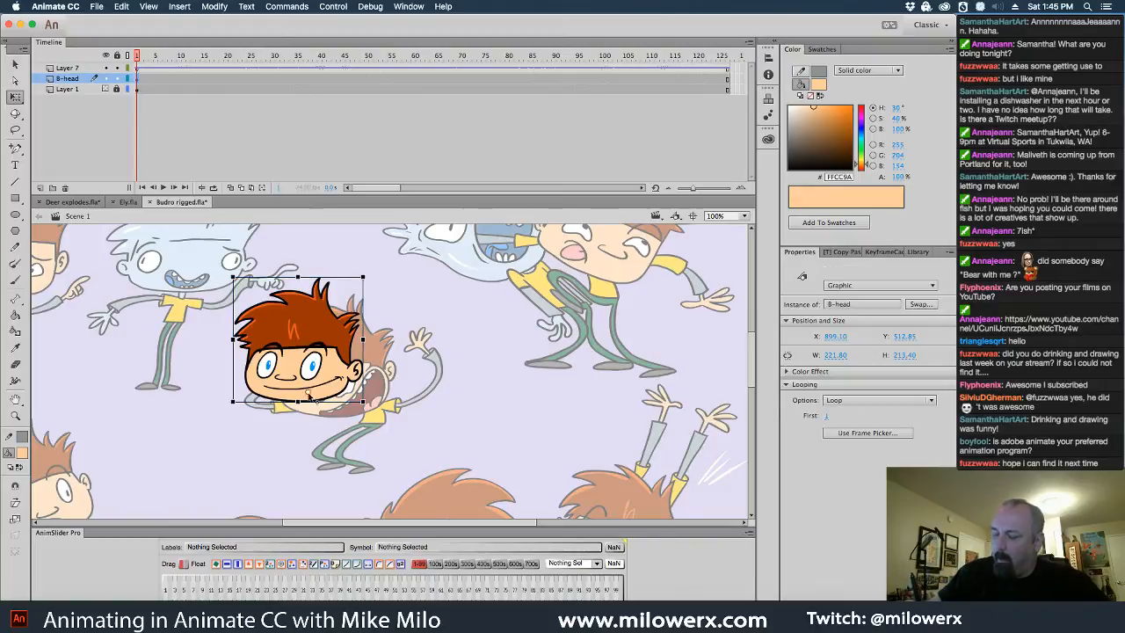
{"action": "left_click_drag", "start_coordinate": [299, 277], "coordinate": [300, 284]}
- Try rotating the B-head instance slightly counter-clockwise and inspect the layers inside its symbol
{"action": "left_click_drag", "start_coordinate": [373, 293], "coordinate": [361, 290]}
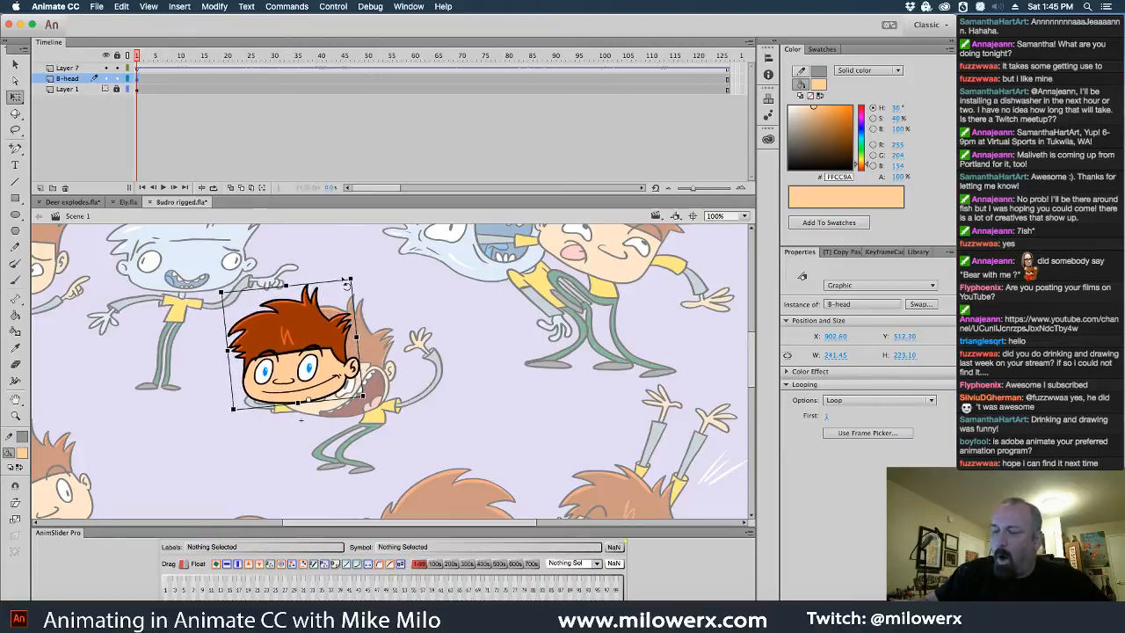
{"action": "mouse_move", "coordinate": [140, 58]}
{"action": "left_mouse_down"}
{"action": "mouse_move", "coordinate": [231, 69]}
{"action": "mouse_move", "coordinate": [137, 62]}
{"action": "left_mouse_up"}
{"action": "double_click", "coordinate": [341, 380]}
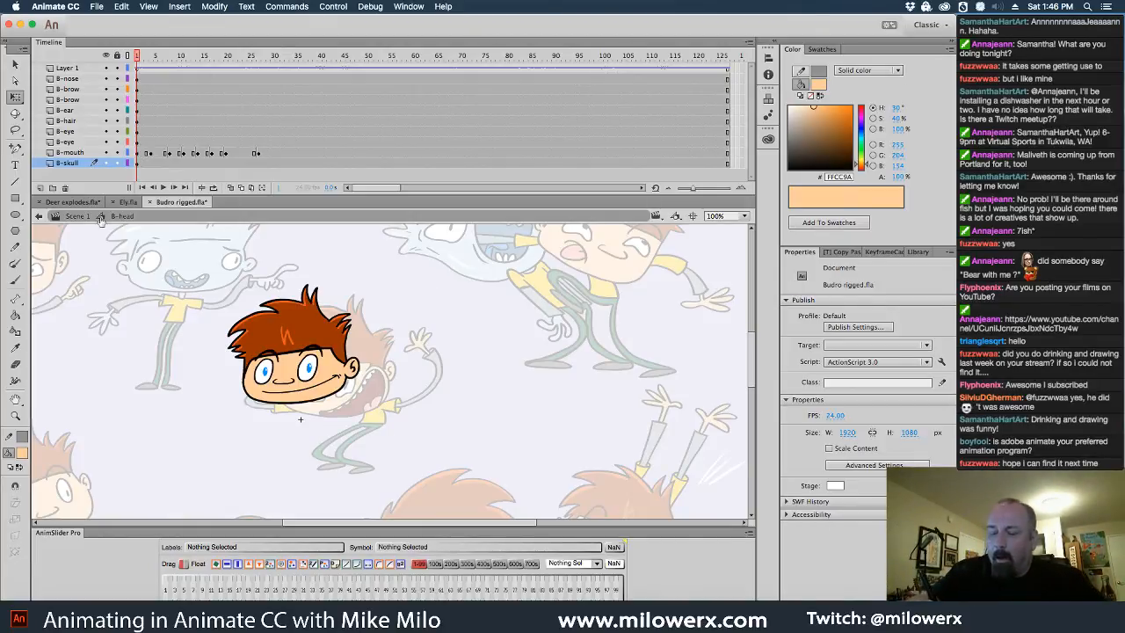
{"action": "double_click", "coordinate": [239, 232]}
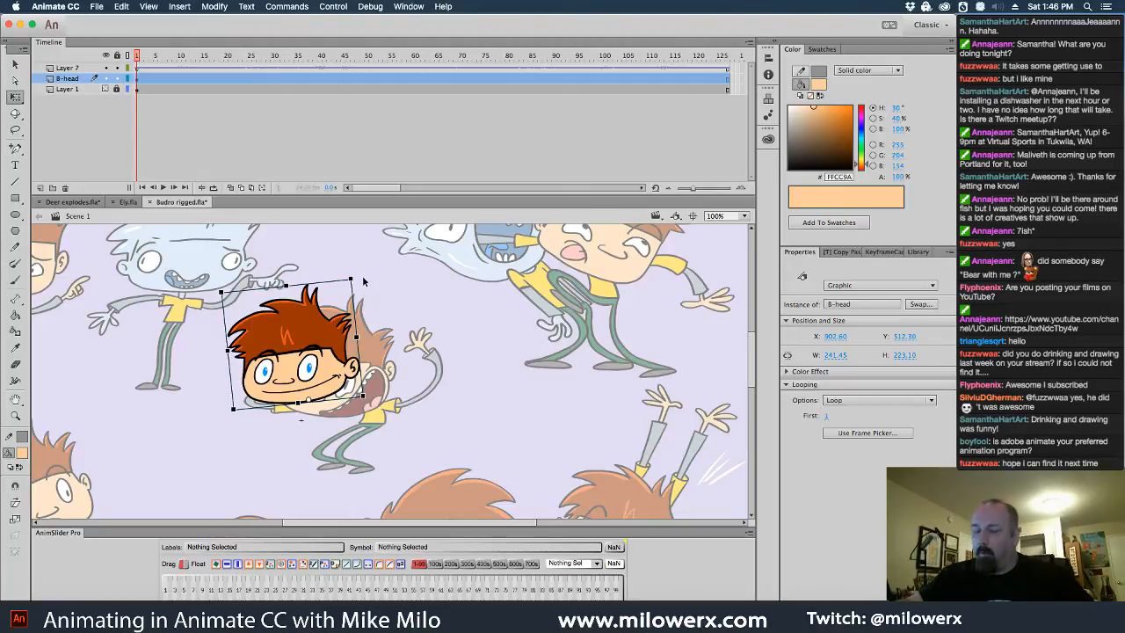
{"action": "key", "text": "super+e"}
{"action": "key", "text": "super+e"}
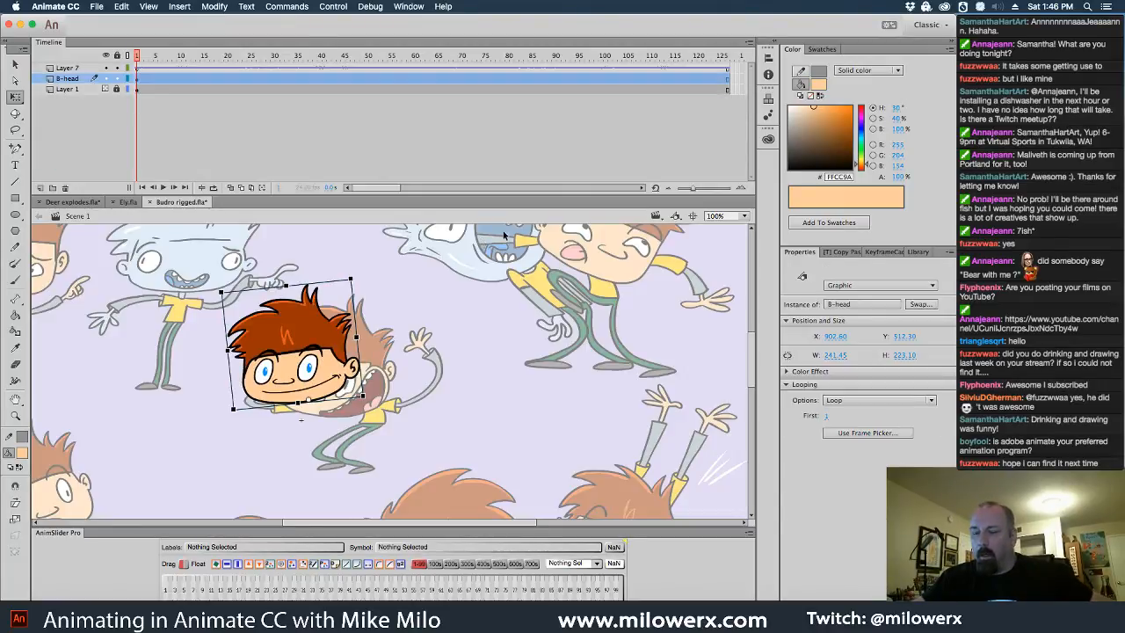
- Undo the rotation of the B-head instance and deselect it
{"action": "left_click", "coordinate": [465, 255]}
{"action": "key", "text": "super+z"}
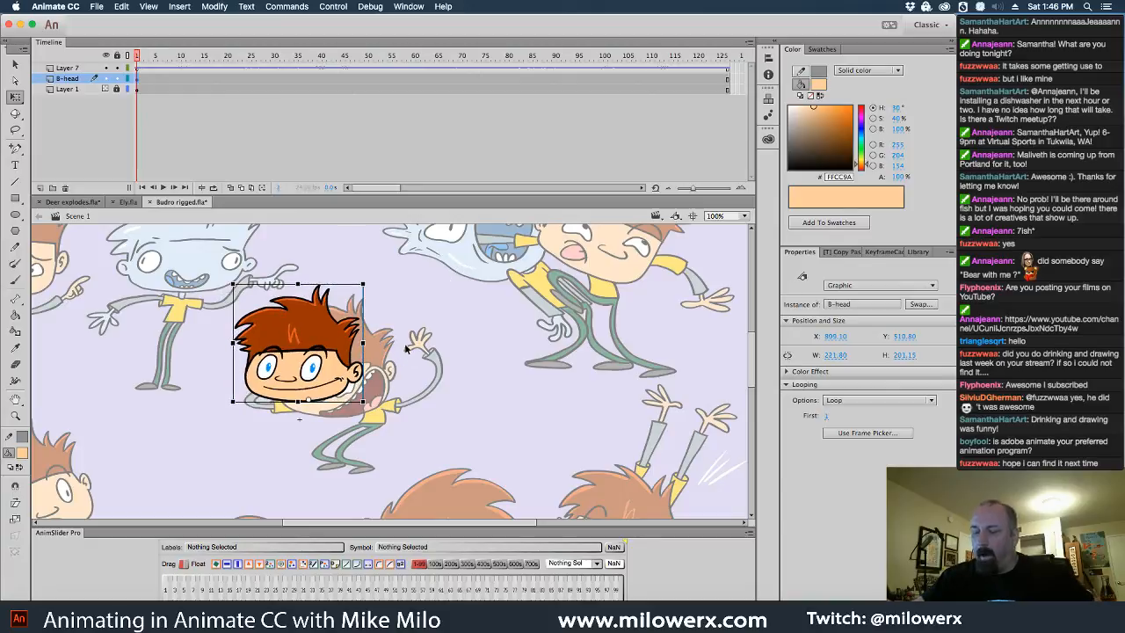
{"action": "left_click", "coordinate": [401, 307]}
- Move the B-head instance over the head of the standing, pointing reference character and scale it to about 242 × 220 px
{"action": "left_click_drag", "start_coordinate": [209, 423], "coordinate": [442, 403]}
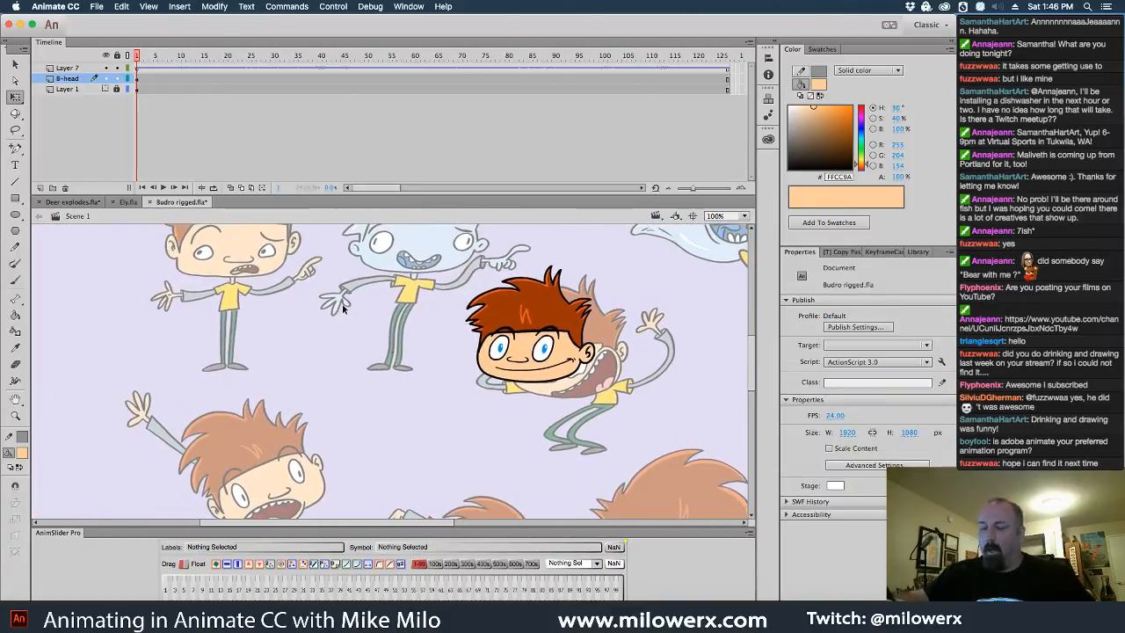
{"action": "left_click", "coordinate": [117, 79]}
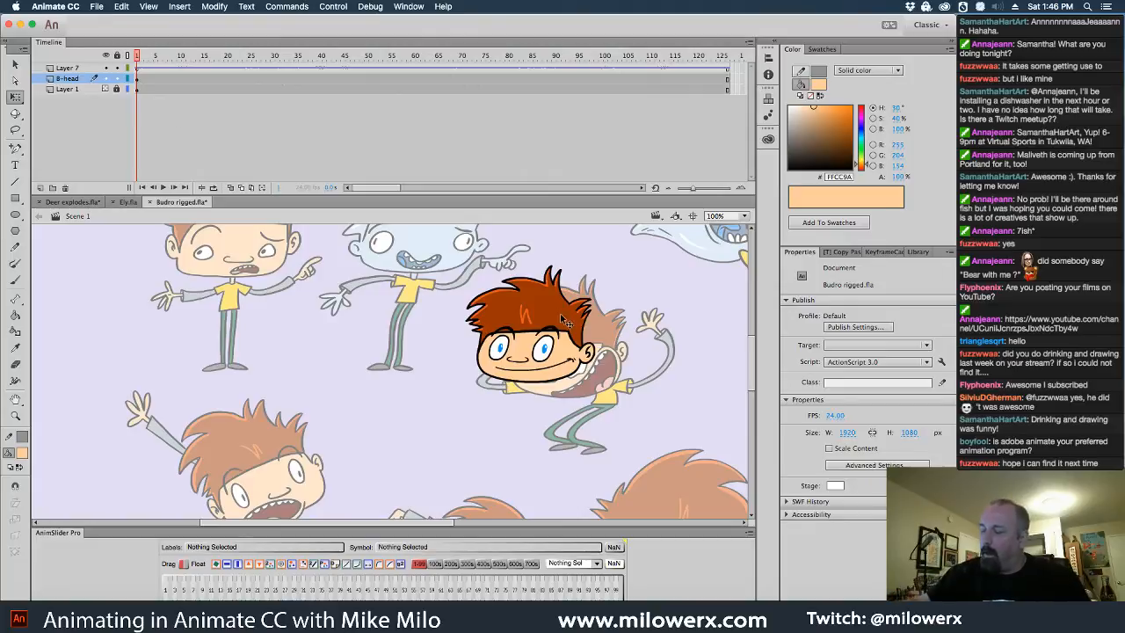
{"action": "left_click_drag", "start_coordinate": [563, 318], "coordinate": [257, 221]}
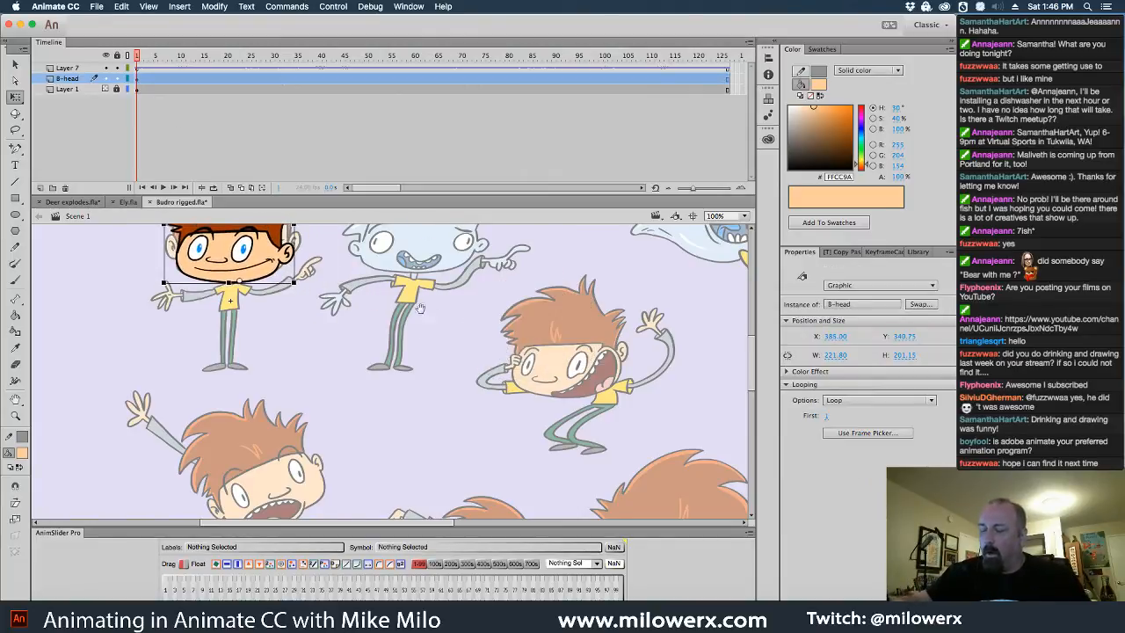
{"action": "scroll", "coordinate": [506, 380], "scroll_direction": "left", "scroll_amount": 5}
{"action": "left_click_drag", "start_coordinate": [374, 232], "coordinate": [379, 224]}
{"action": "left_click_drag", "start_coordinate": [361, 297], "coordinate": [360, 297]}
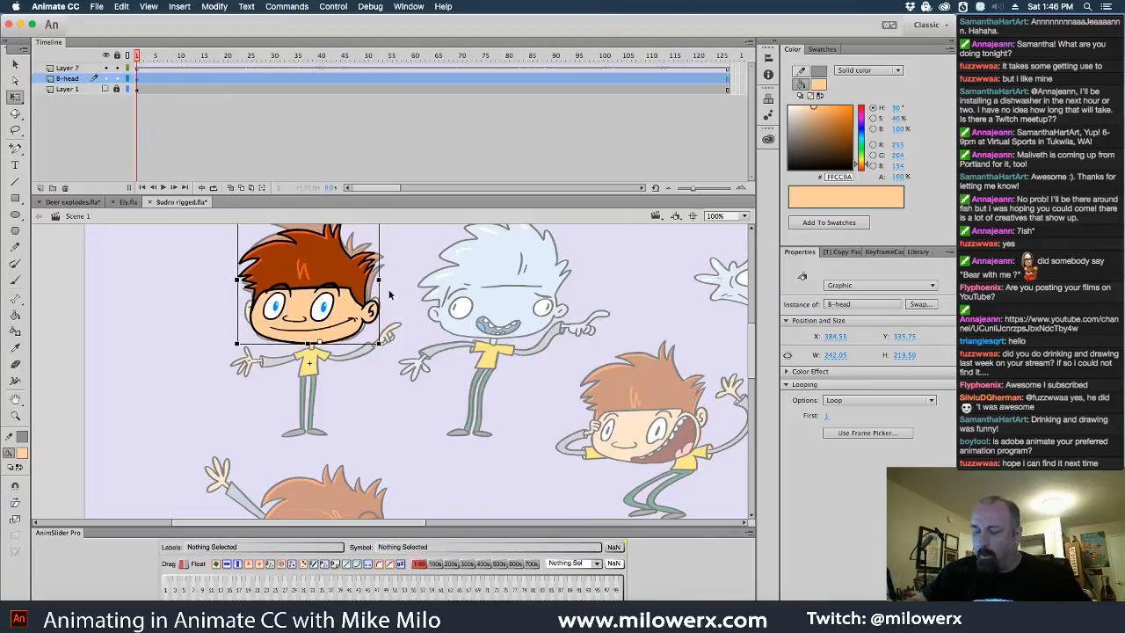
- Lock the B-head layer and add a new layer between it and Layer 1
{"action": "left_click", "coordinate": [116, 78]}
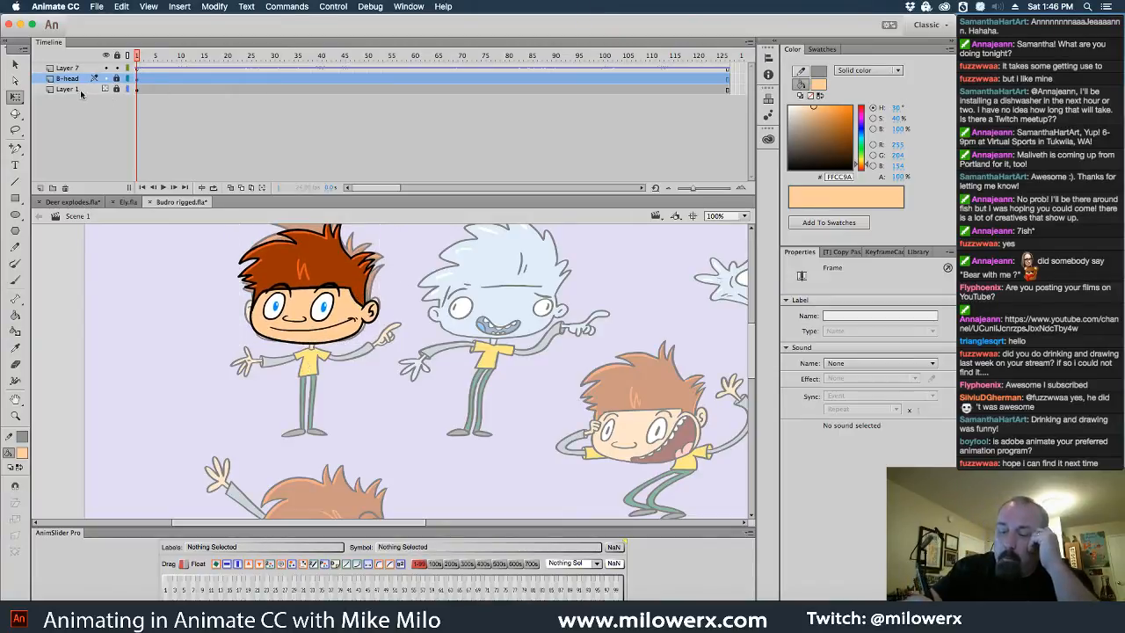
{"action": "left_click", "coordinate": [84, 89]}
{"action": "left_click", "coordinate": [39, 187]}
- Set up the Brush tool with a solid black (#000000) fill
{"action": "left_click", "coordinate": [15, 280]}
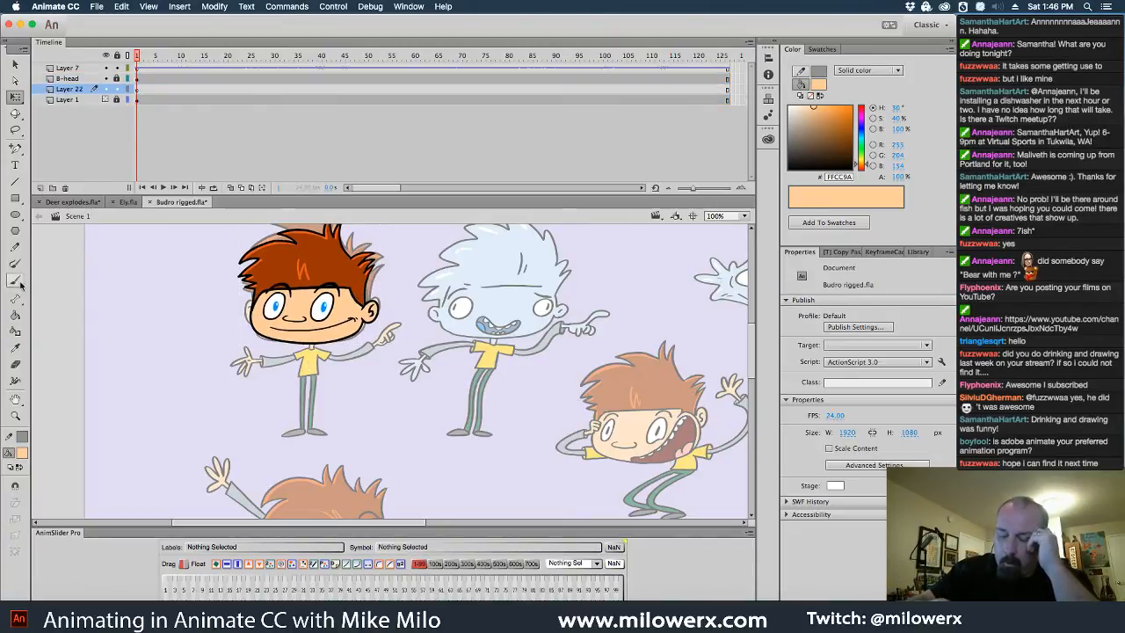
{"action": "left_click", "coordinate": [22, 452]}
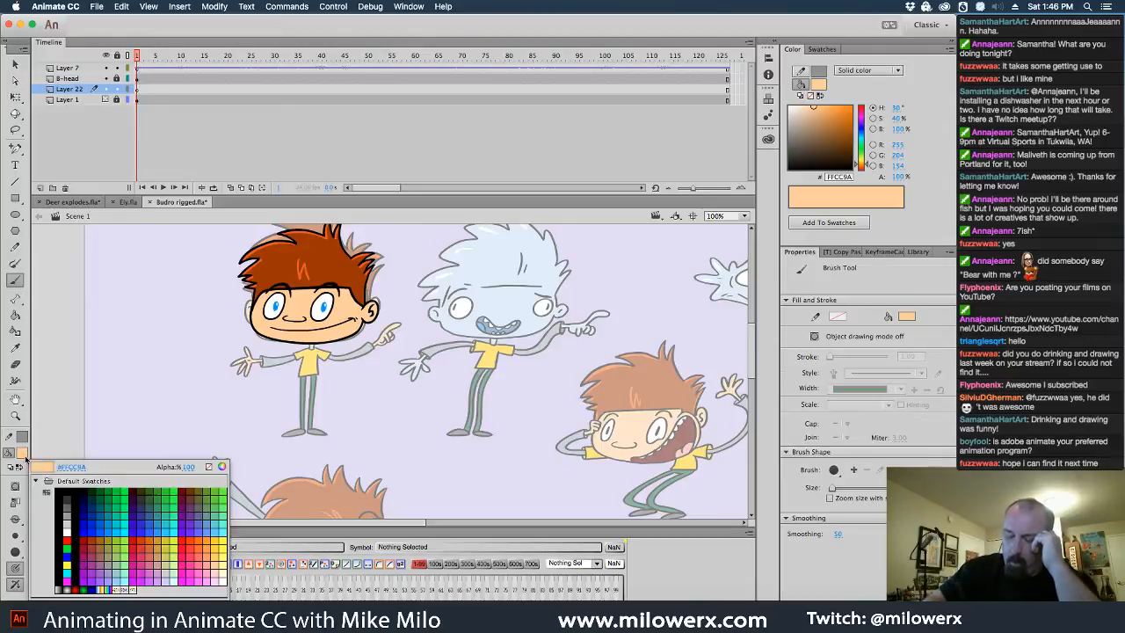
{"action": "left_click", "coordinate": [61, 492]}
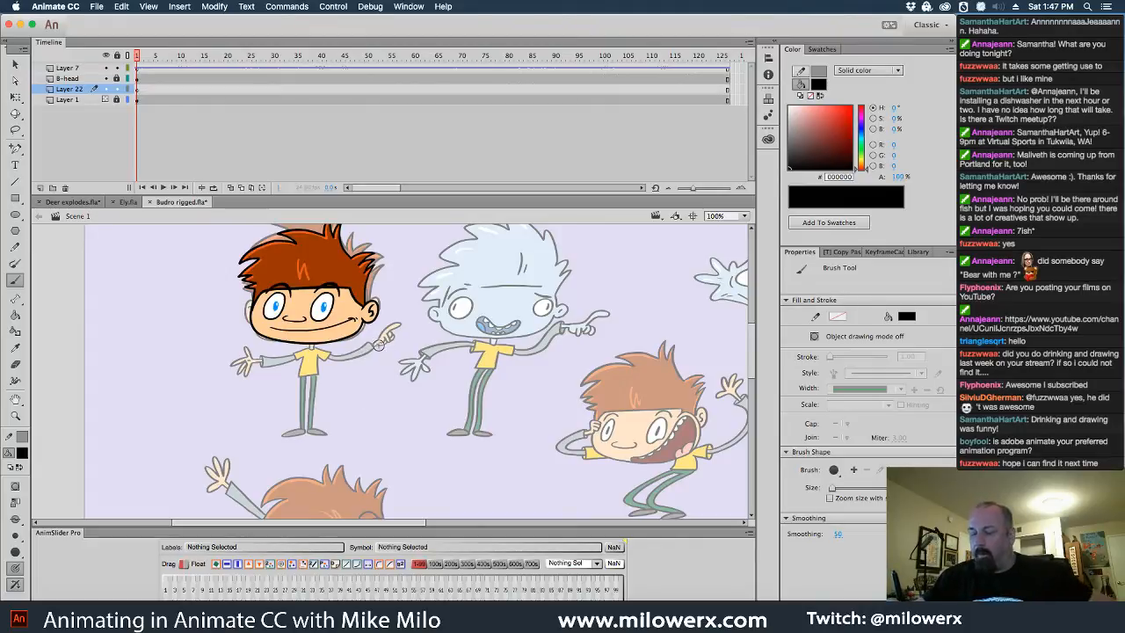
- Hide the B-head layer to expose the reference character's neck and body at 400% zoom
{"action": "scroll", "coordinate": [371, 339], "scroll_direction": "up", "scroll_amount": 5}
{"action": "scroll", "coordinate": [371, 339], "scroll_direction": "down", "scroll_amount": 3}
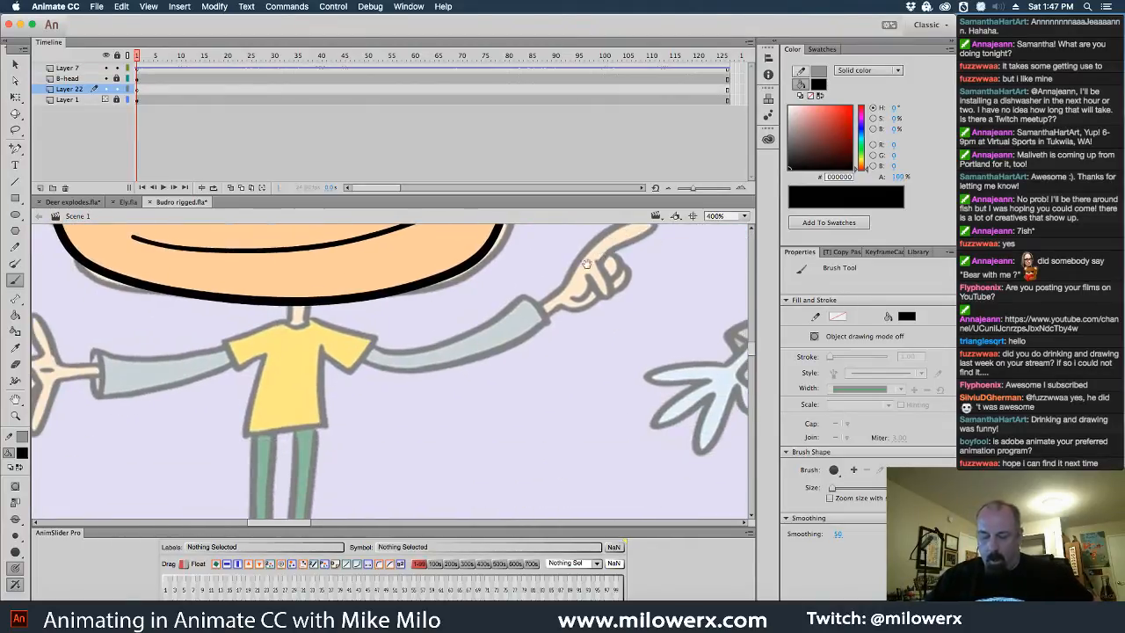
{"action": "scroll", "coordinate": [146, 492], "scroll_direction": "up", "scroll_amount": 3}
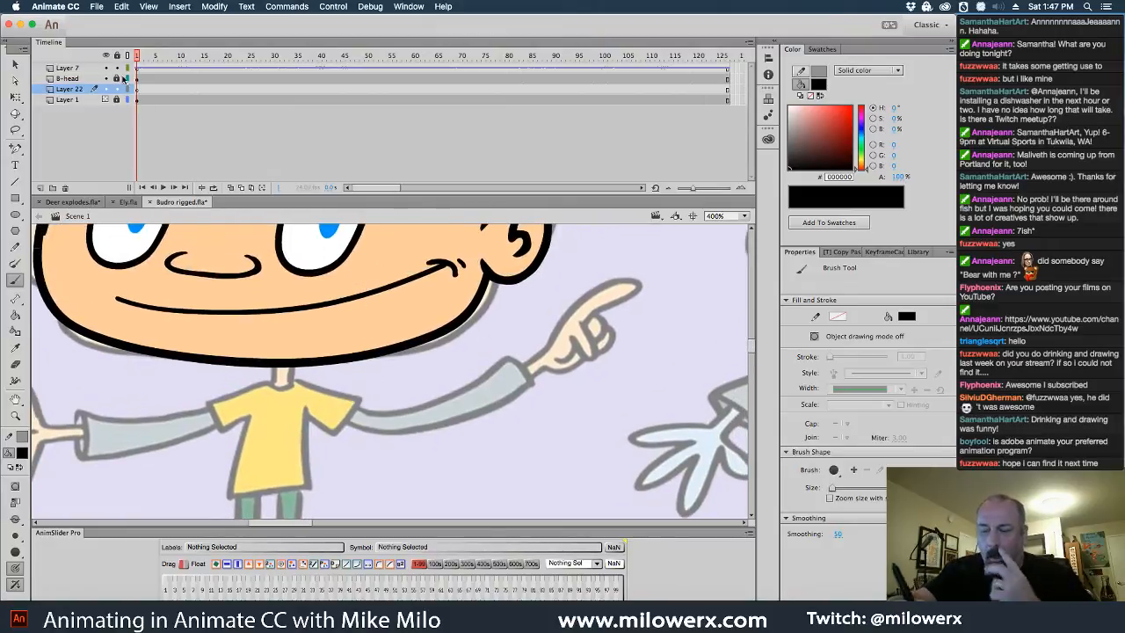
{"action": "left_click", "coordinate": [106, 78]}
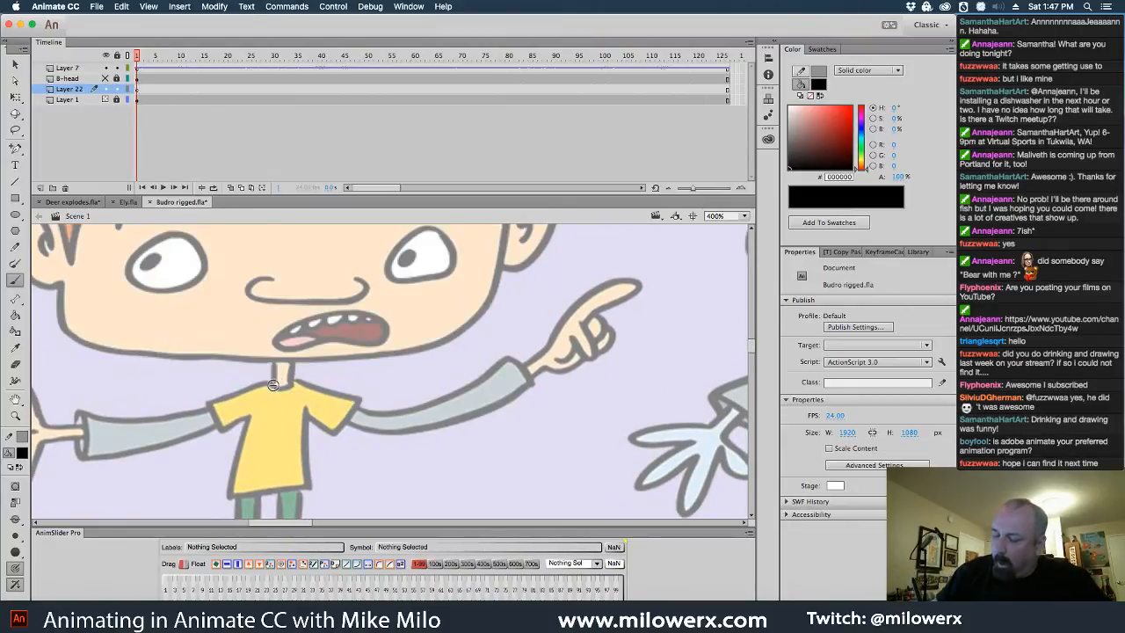
- Outline the neck with a narrow rounded brush shape and convert it to a graphic symbol named B-neck
{"action": "mouse_move", "coordinate": [273, 385]}
{"action": "left_mouse_down"}
{"action": "mouse_move", "coordinate": [286, 338]}
{"action": "mouse_move", "coordinate": [293, 373]}
{"action": "left_mouse_up"}
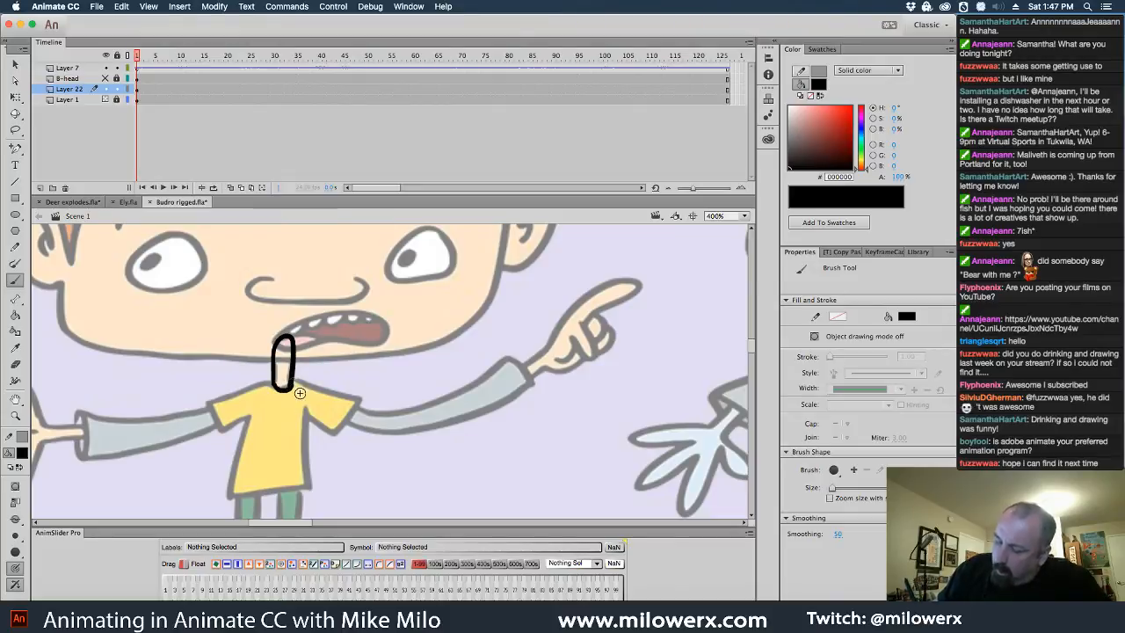
{"action": "left_click", "coordinate": [137, 88]}
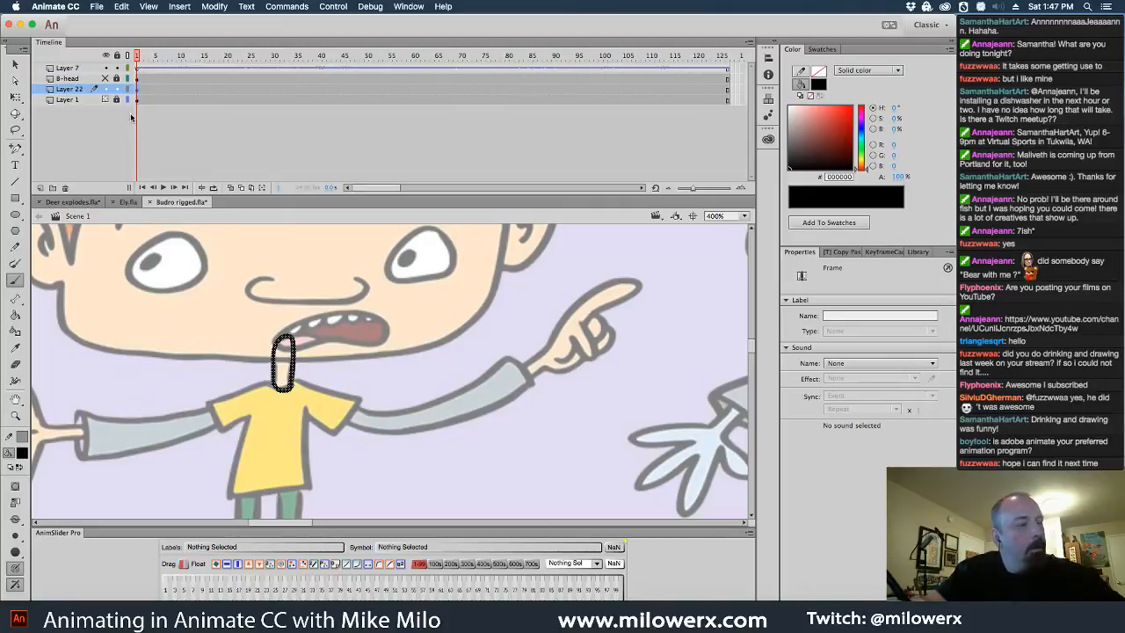
{"action": "key", "text": "F8"}
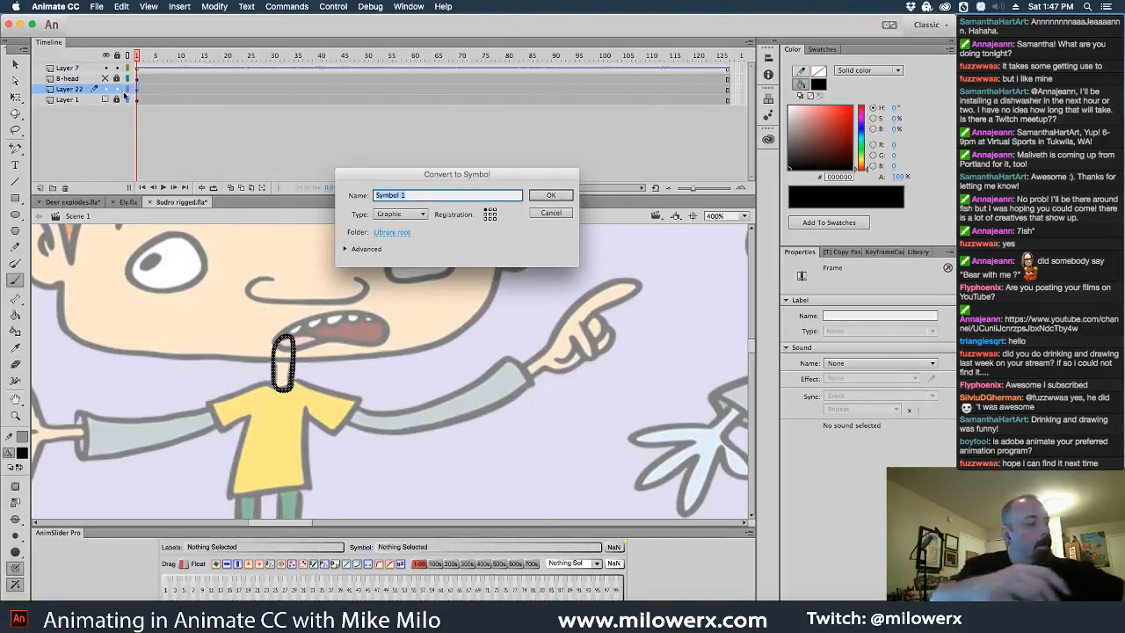
{"action": "type", "text": "B-neck"}
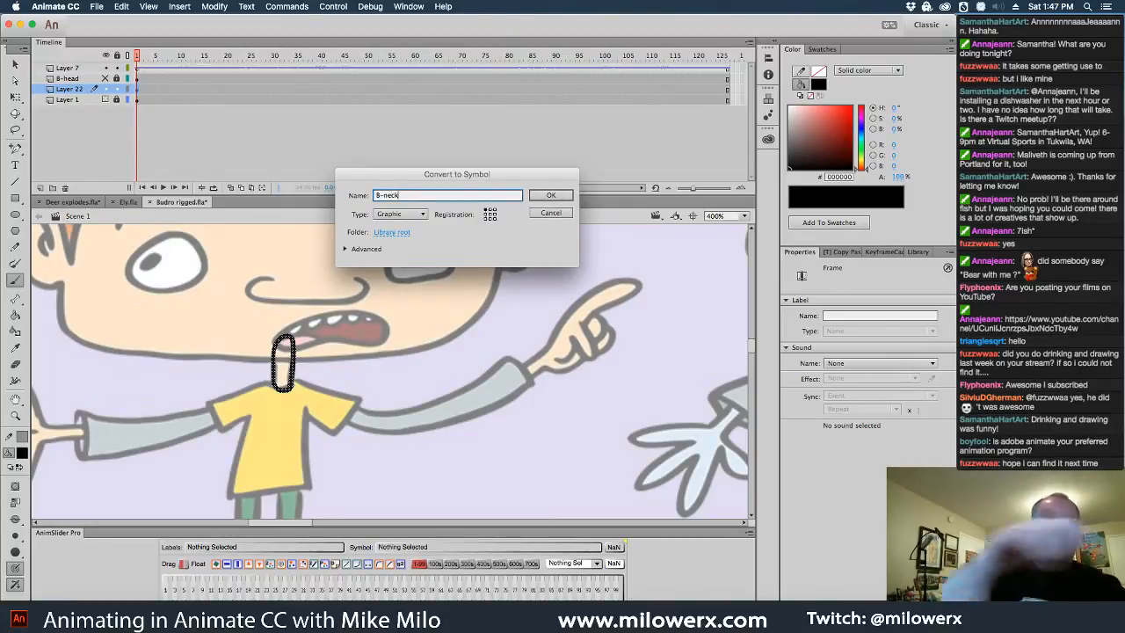
{"action": "key", "text": "Return"}
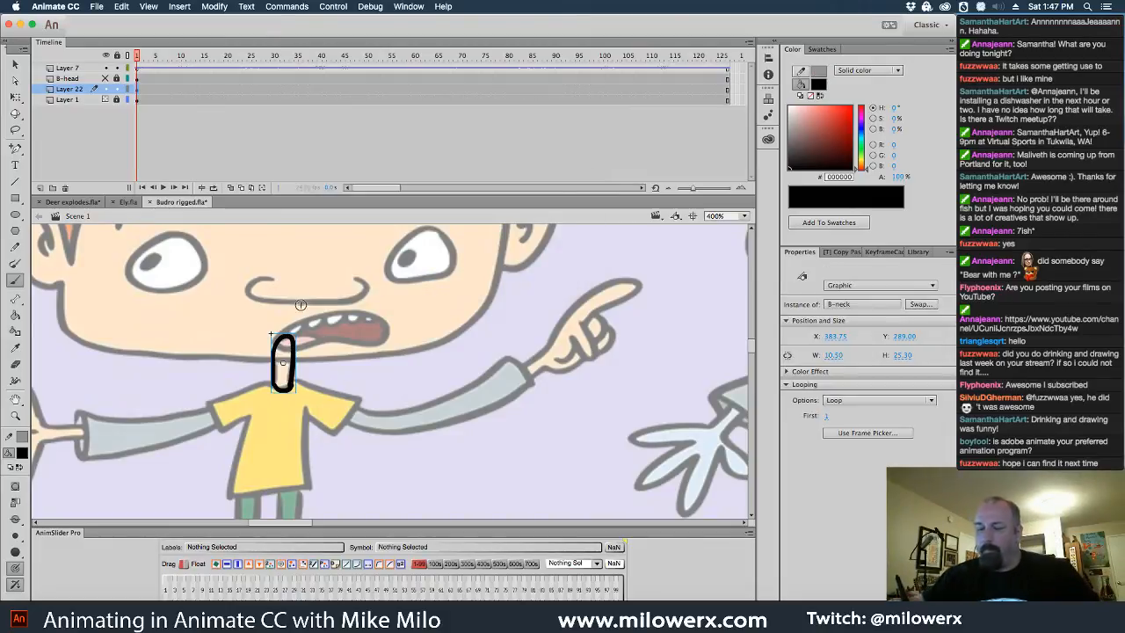
- Add a layer between the neck and the reference artwork and outline the shirt's torso on it, without sleeves
{"action": "left_click", "coordinate": [66, 100]}
{"action": "left_click", "coordinate": [39, 187]}
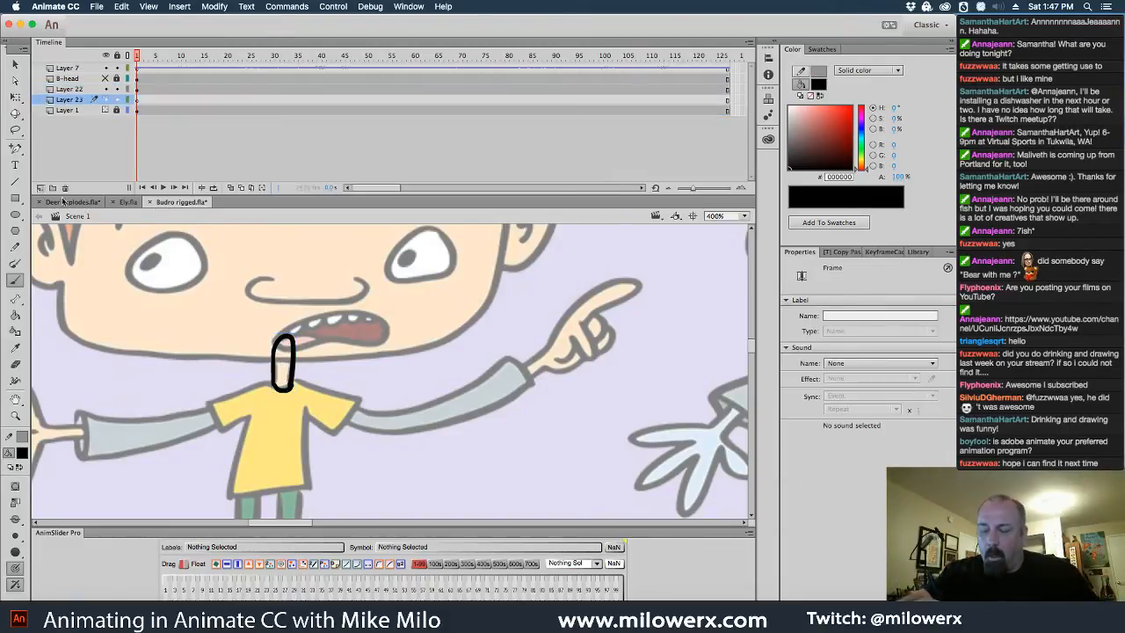
{"action": "left_click_drag", "start_coordinate": [446, 366], "coordinate": [484, 258]}
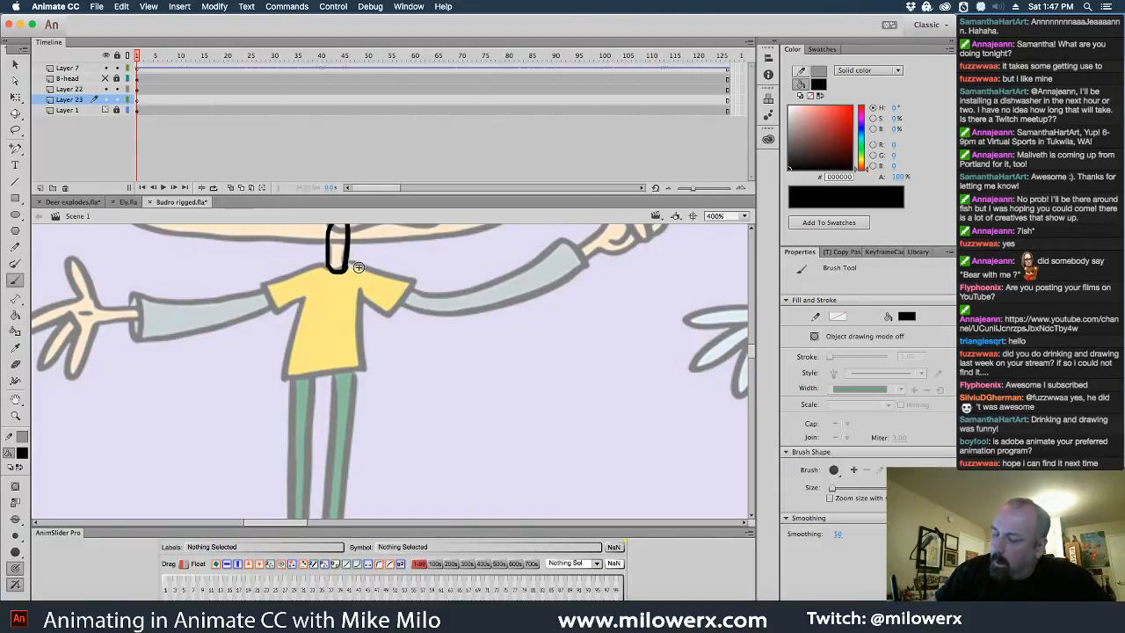
{"action": "mouse_move", "coordinate": [357, 263]}
{"action": "left_mouse_down"}
{"action": "mouse_move", "coordinate": [316, 269]}
{"action": "mouse_move", "coordinate": [306, 288]}
{"action": "mouse_move", "coordinate": [285, 376]}
{"action": "mouse_move", "coordinate": [350, 373]}
{"action": "left_mouse_up"}
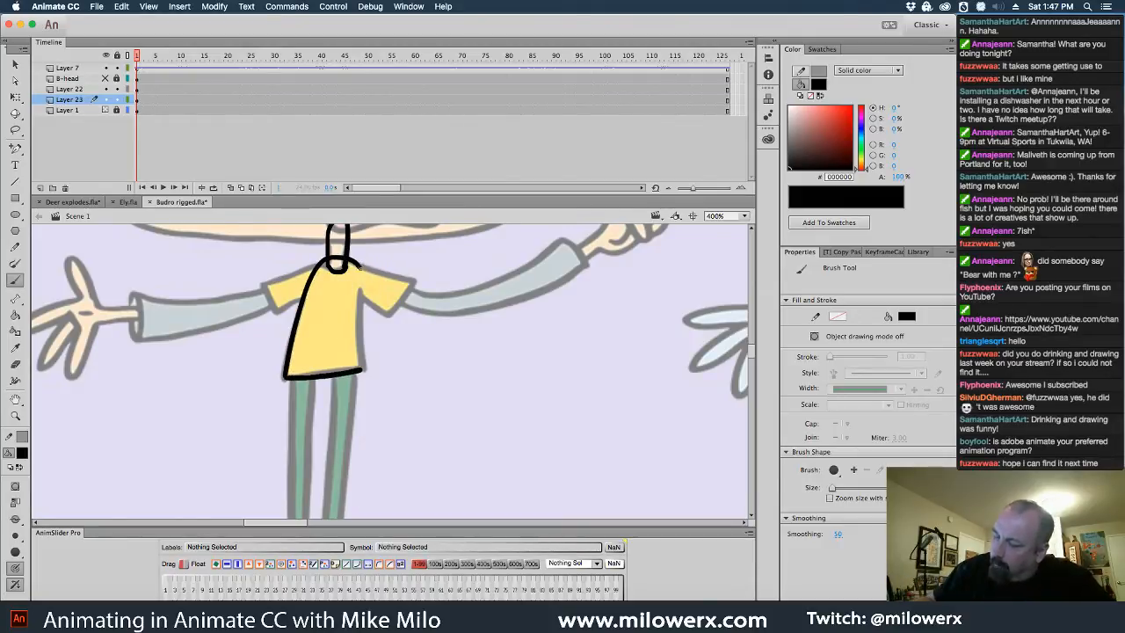
{"action": "left_click_drag", "start_coordinate": [358, 266], "coordinate": [361, 369]}
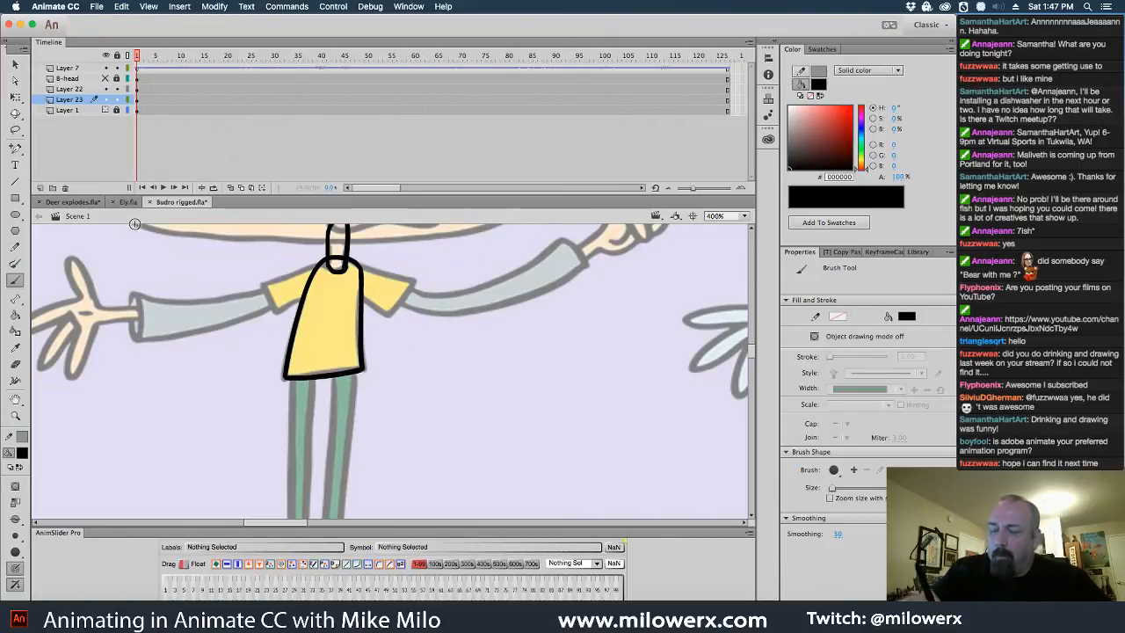
- Add a layer above the torso, convert the torso outline to a graphic symbol named B-torso, and return to the empty layer
{"action": "left_click", "coordinate": [40, 187]}
{"action": "left_click", "coordinate": [138, 111]}
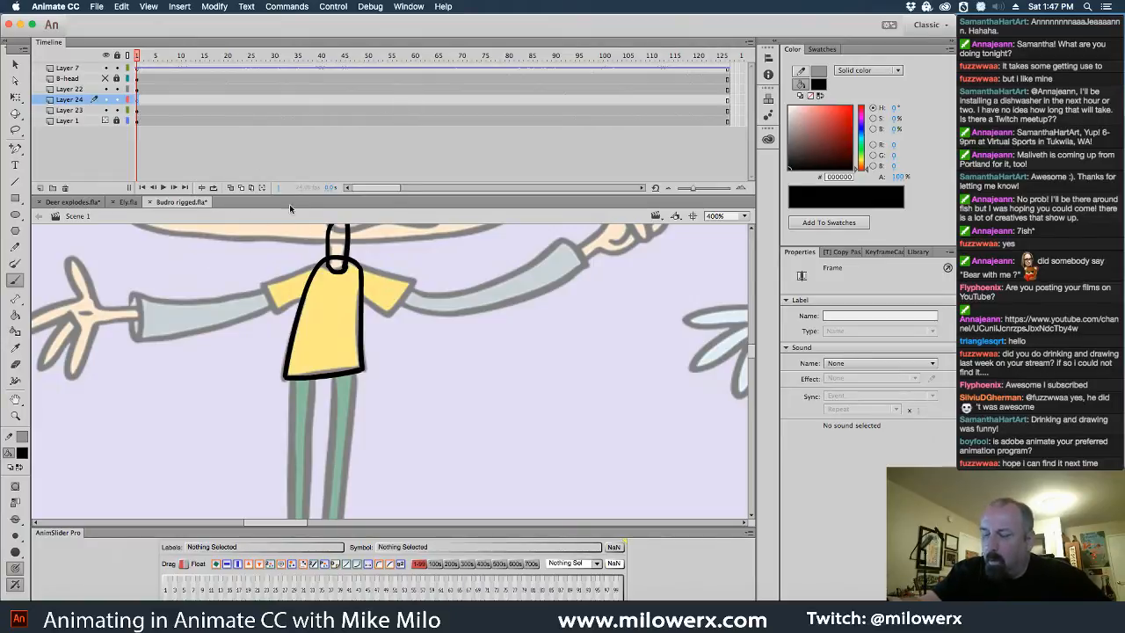
{"action": "left_click", "coordinate": [137, 110]}
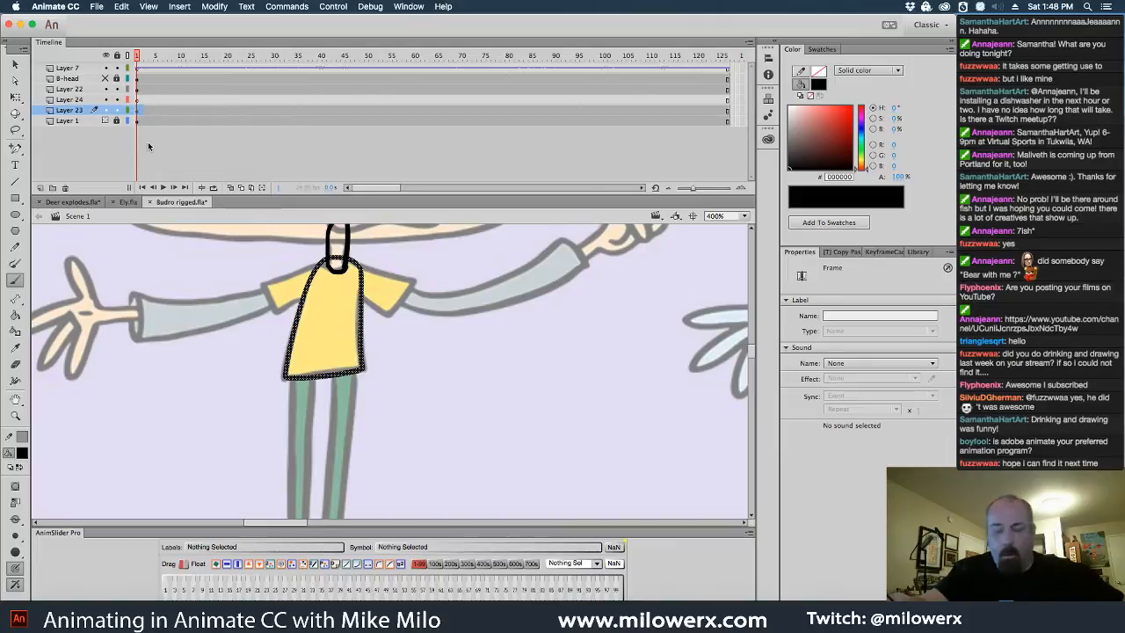
{"action": "key", "text": "F8"}
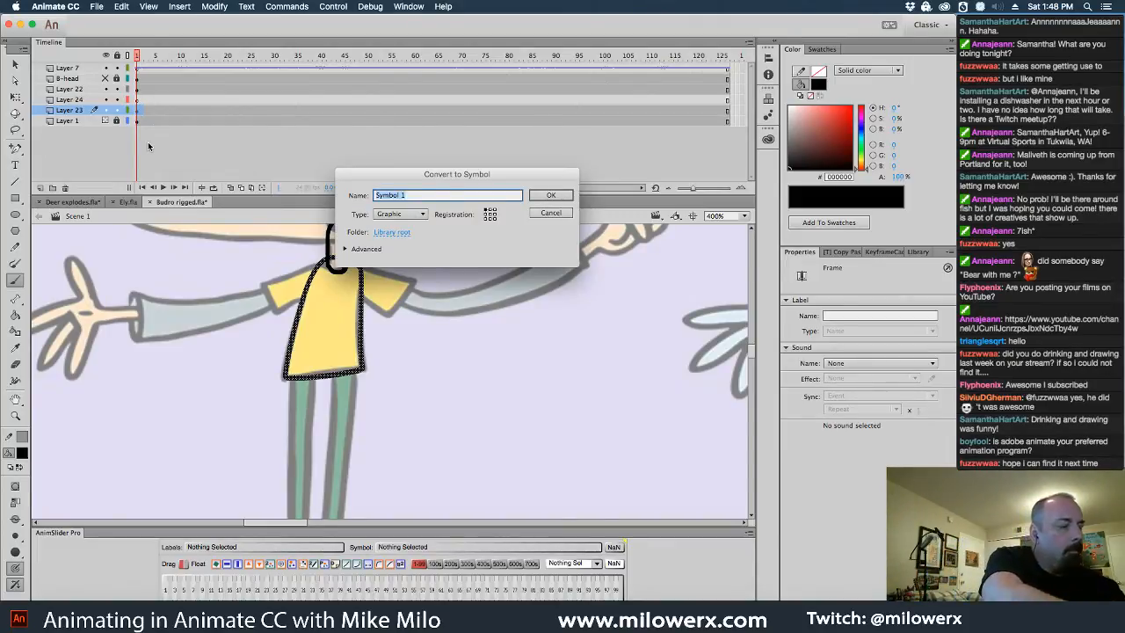
{"action": "type", "text": "B-"}
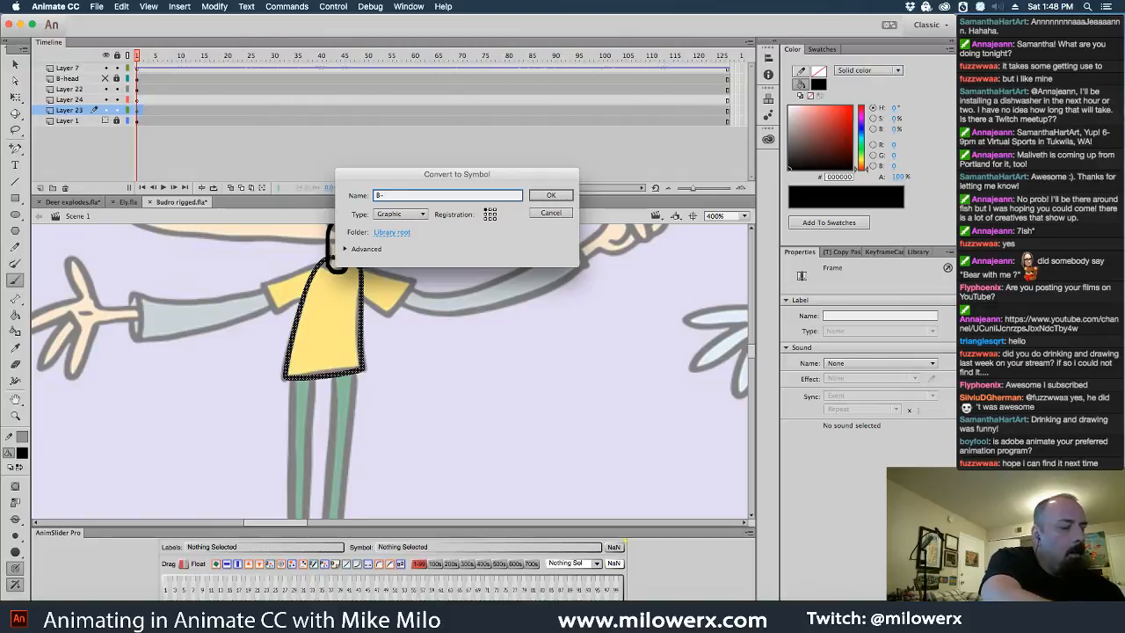
{"action": "type", "text": "t"}
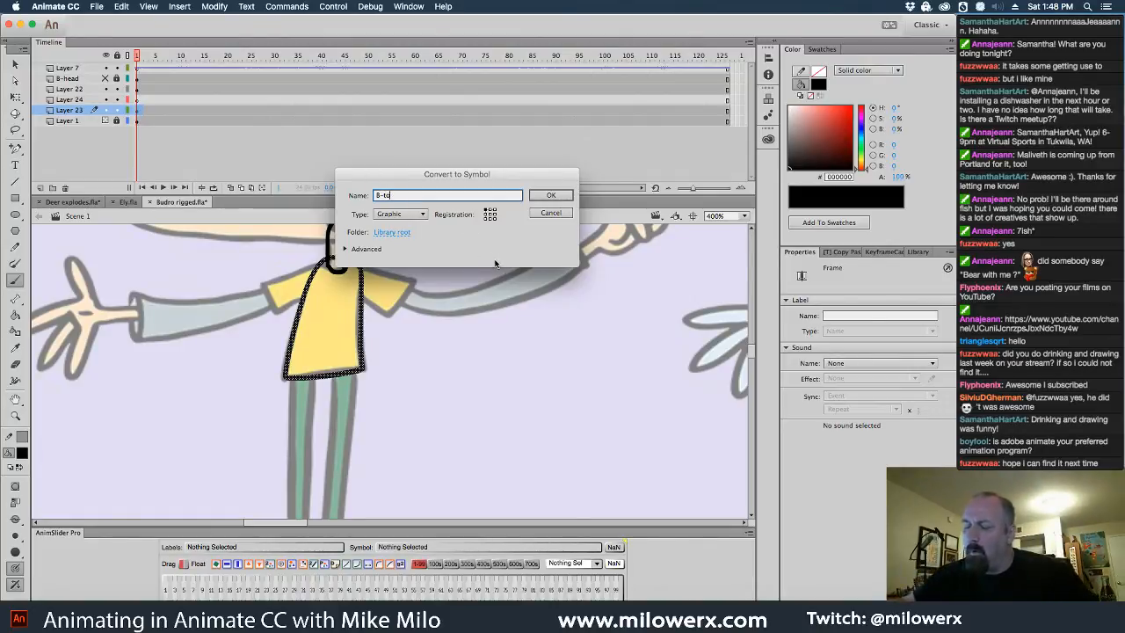
{"action": "type", "text": "orso"}
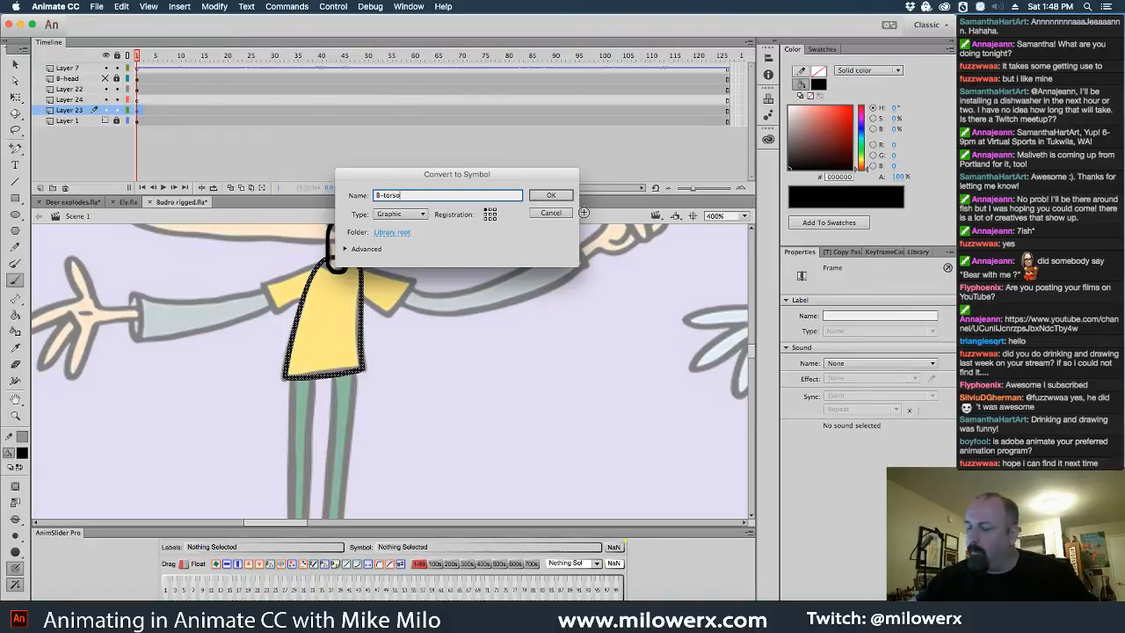
{"action": "left_click", "coordinate": [551, 196]}
{"action": "left_click_drag", "start_coordinate": [470, 308], "coordinate": [510, 267]}
{"action": "left_click", "coordinate": [138, 100]}
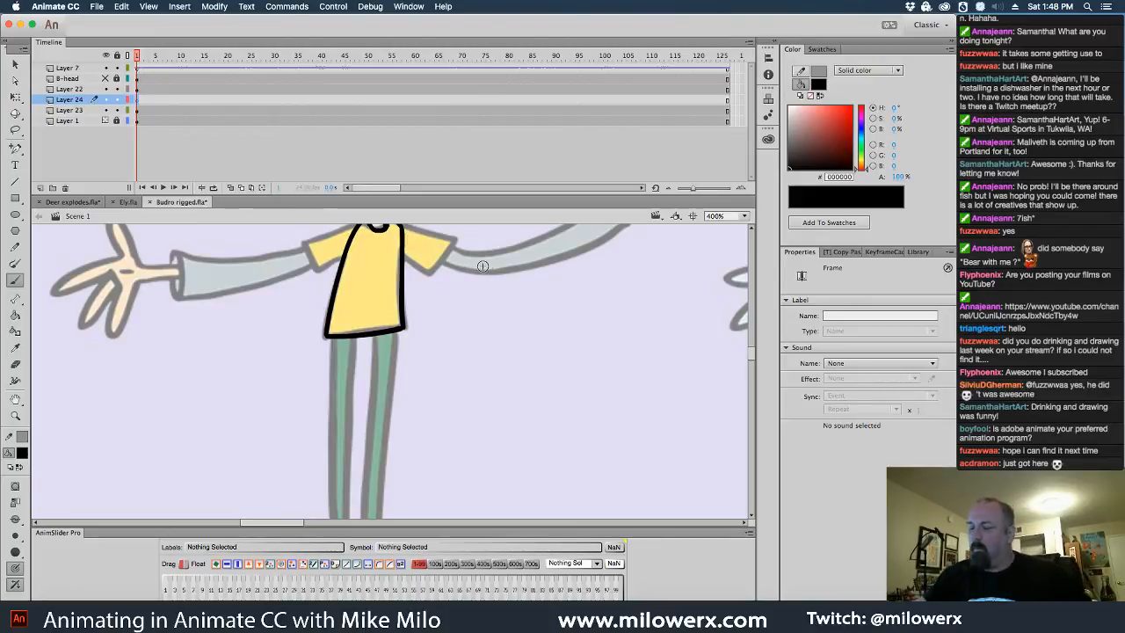
{"action": "left_click_drag", "start_coordinate": [482, 268], "coordinate": [449, 358]}
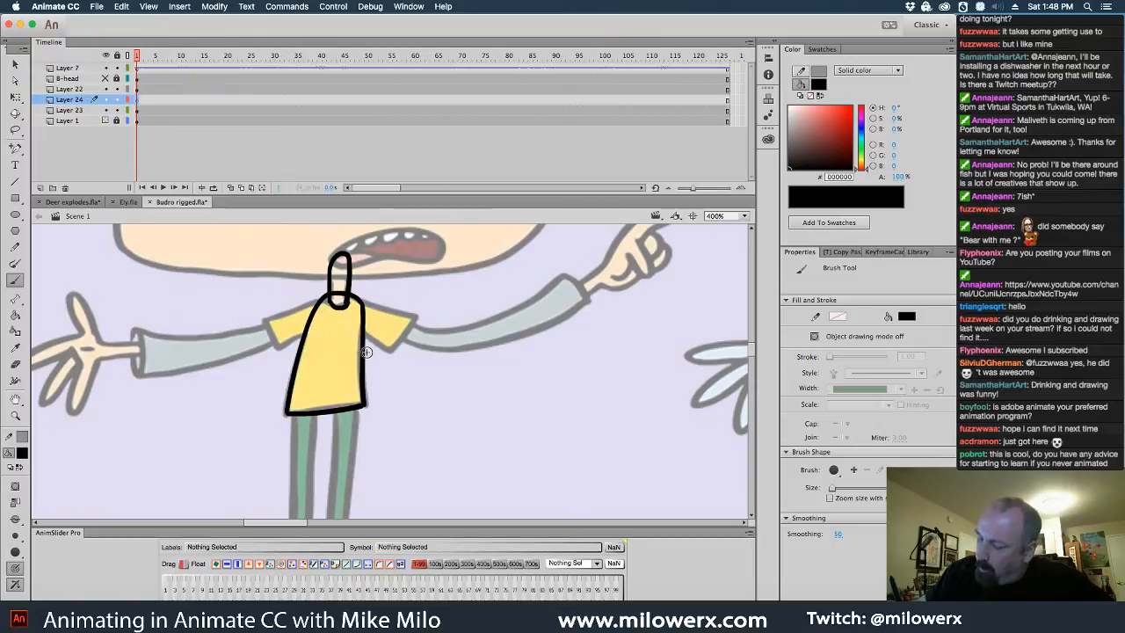
{"action": "left_click_drag", "start_coordinate": [365, 355], "coordinate": [357, 322]}
{"action": "left_click_drag", "start_coordinate": [380, 312], "coordinate": [390, 347]}
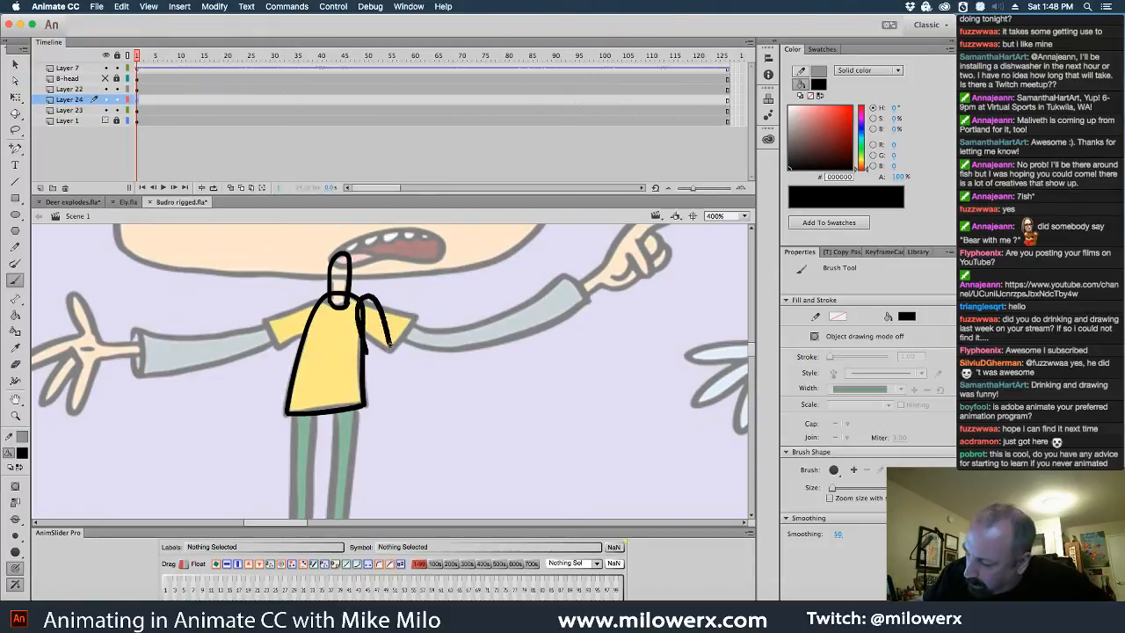
{"action": "key", "text": "super+z"}
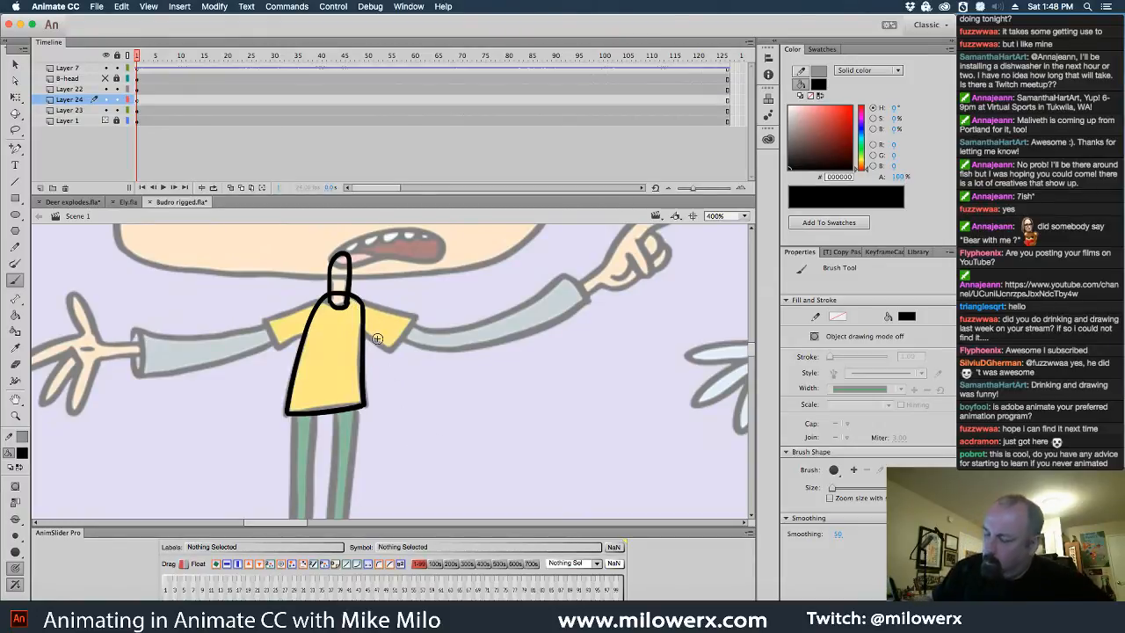
- Outline the short shirt sleeve hanging straight down from the shoulder beside the neck on the empty layer
{"action": "left_click_drag", "start_coordinate": [356, 343], "coordinate": [354, 356]}
{"action": "mouse_move", "coordinate": [356, 315]}
{"action": "left_mouse_down"}
{"action": "mouse_move", "coordinate": [355, 348]}
{"action": "mouse_move", "coordinate": [384, 337]}
{"action": "mouse_move", "coordinate": [355, 358]}
{"action": "left_mouse_up"}
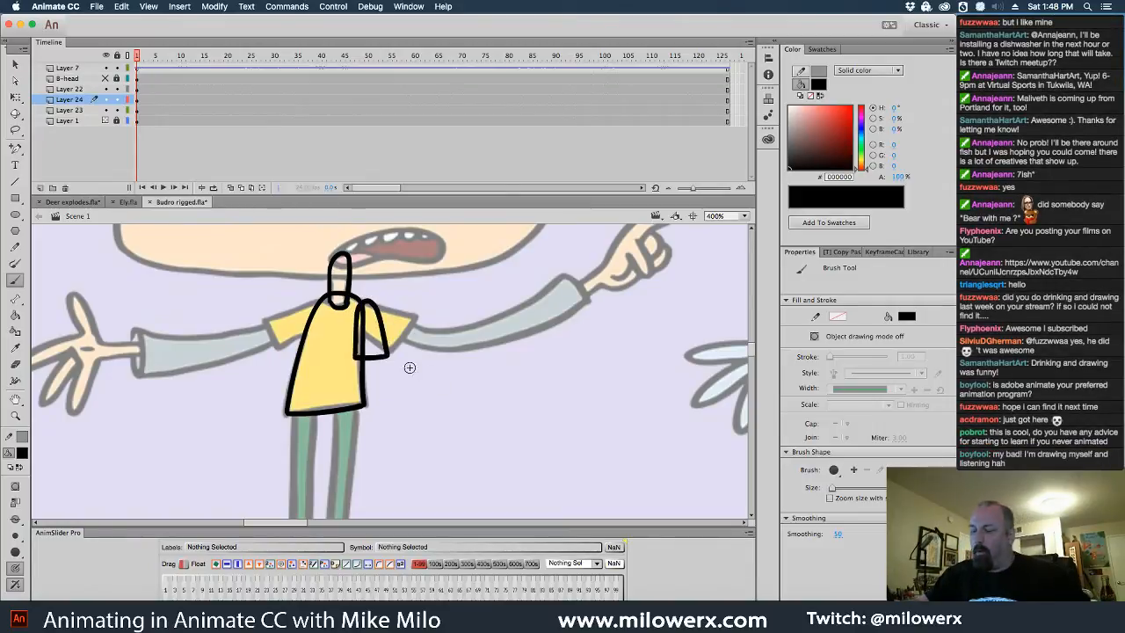
{"action": "left_click_drag", "start_coordinate": [443, 370], "coordinate": [528, 307]}
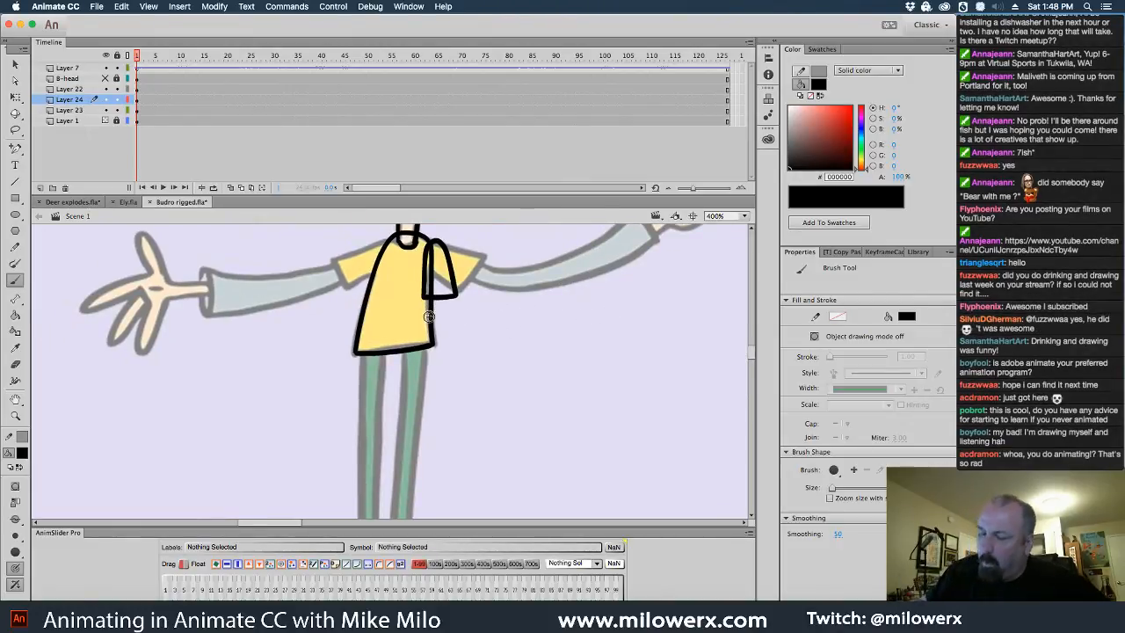
- Hide the torso layer and draw the upper arm as a narrow rounded shape extending below the sleeve
{"action": "left_click", "coordinate": [236, 164]}
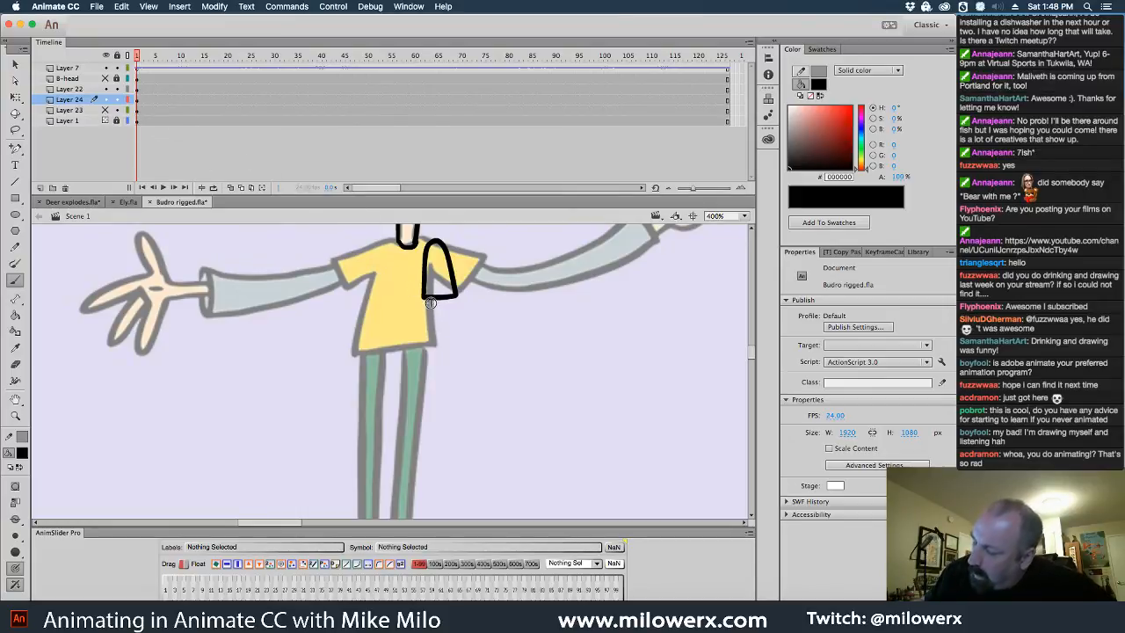
{"action": "left_click_drag", "start_coordinate": [430, 302], "coordinate": [436, 326]}
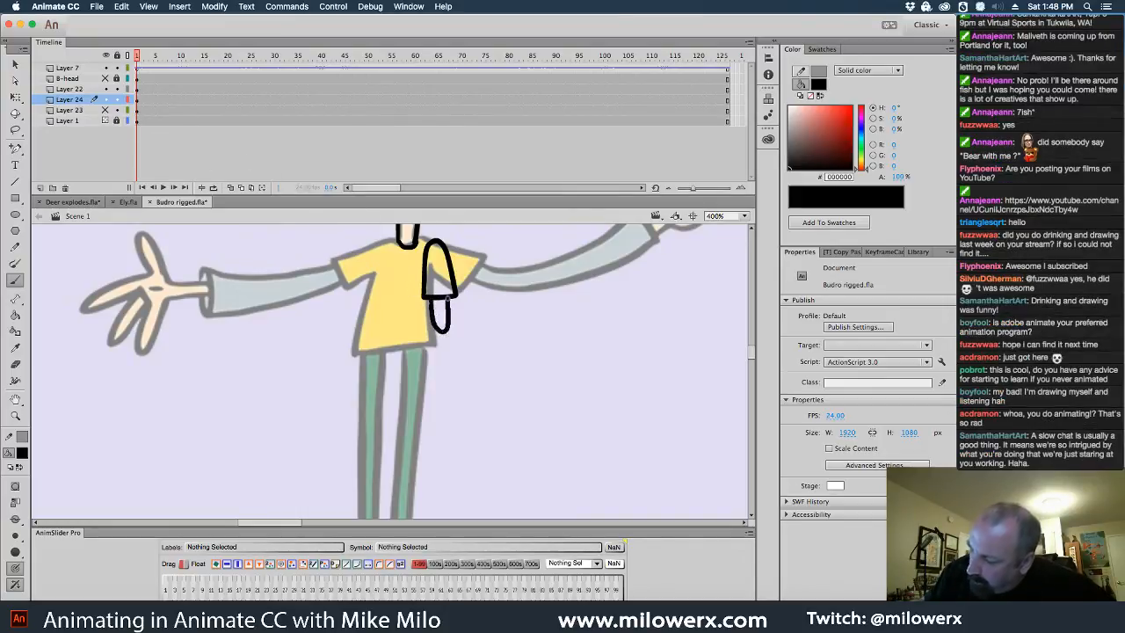
{"action": "key", "text": "ctrl+z"}
{"action": "key", "text": "ctrl+z"}
{"action": "key", "text": "ctrl+z"}
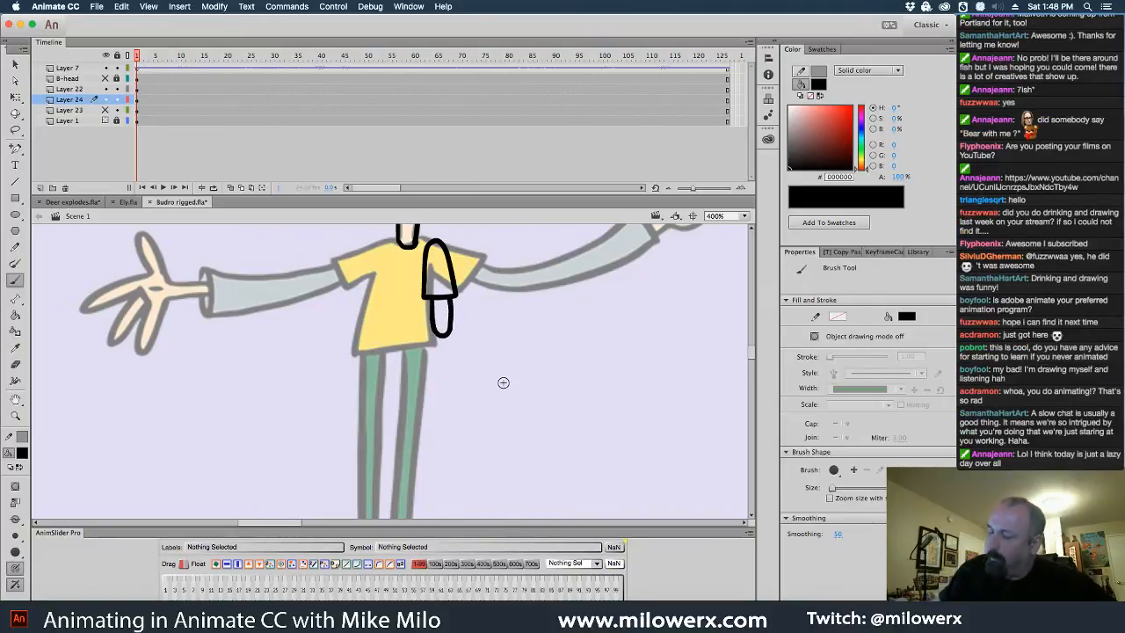
- Lock the neck layer and convert the sleeve and upper arm drawing to a graphic symbol named B-bicep
{"action": "left_click", "coordinate": [15, 67]}
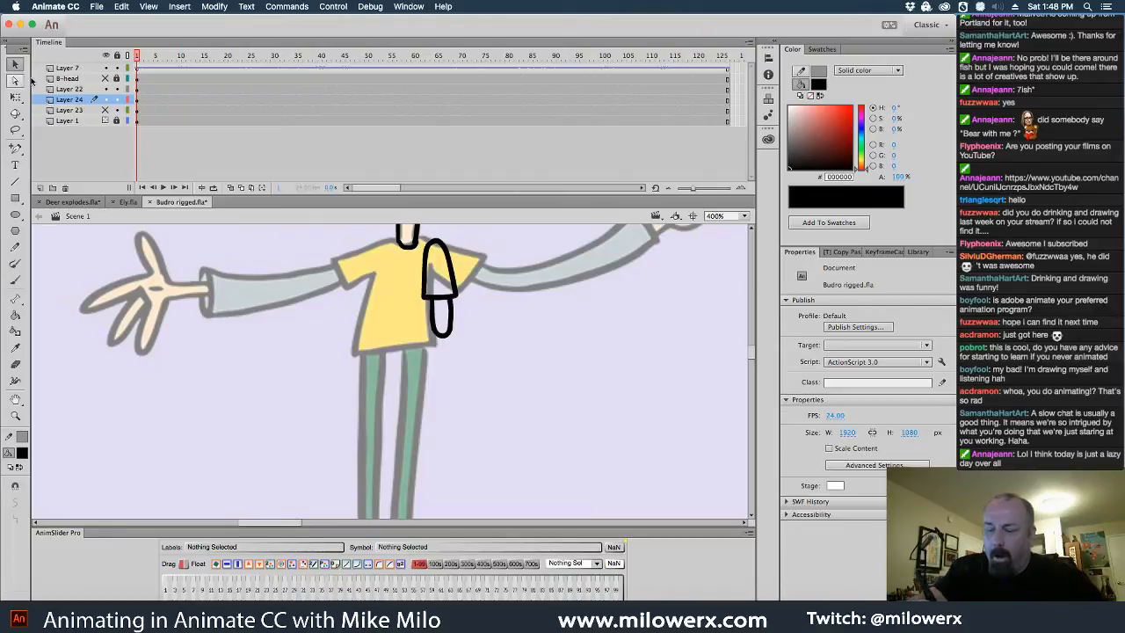
{"action": "left_click_drag", "start_coordinate": [386, 227], "coordinate": [522, 406]}
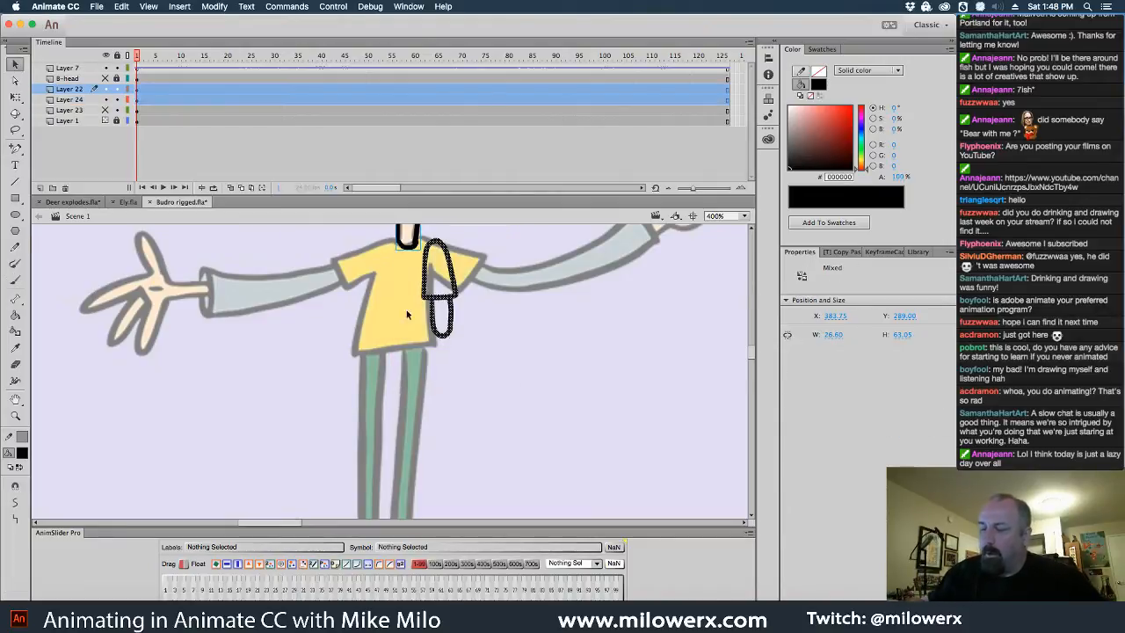
{"action": "left_click", "coordinate": [120, 91]}
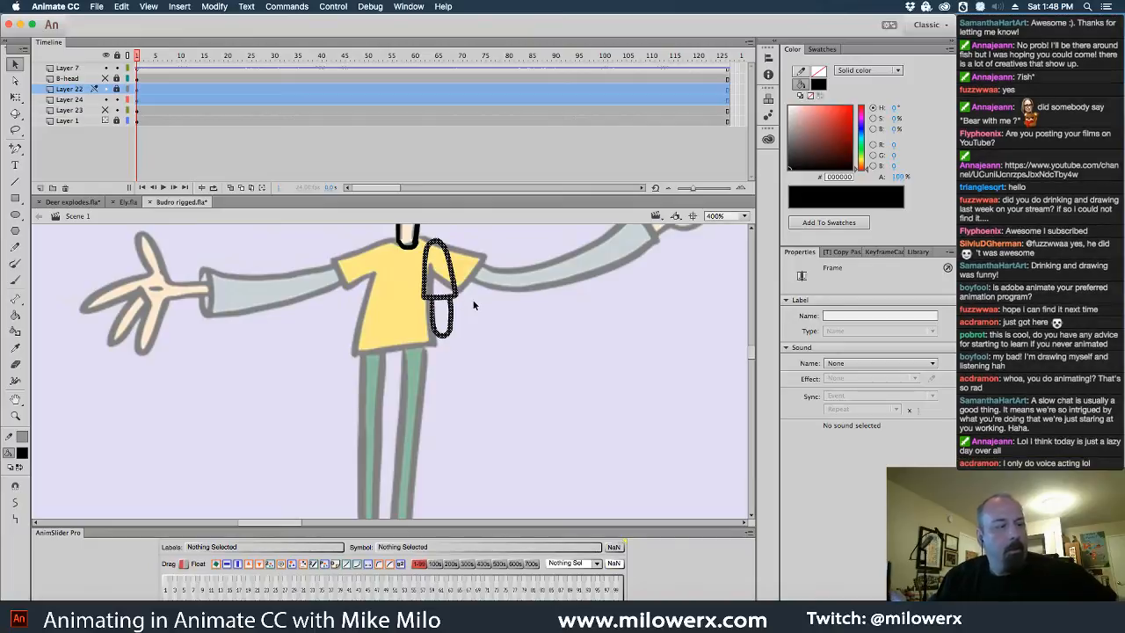
{"action": "key", "text": "F8"}
{"action": "type", "text": "B"}
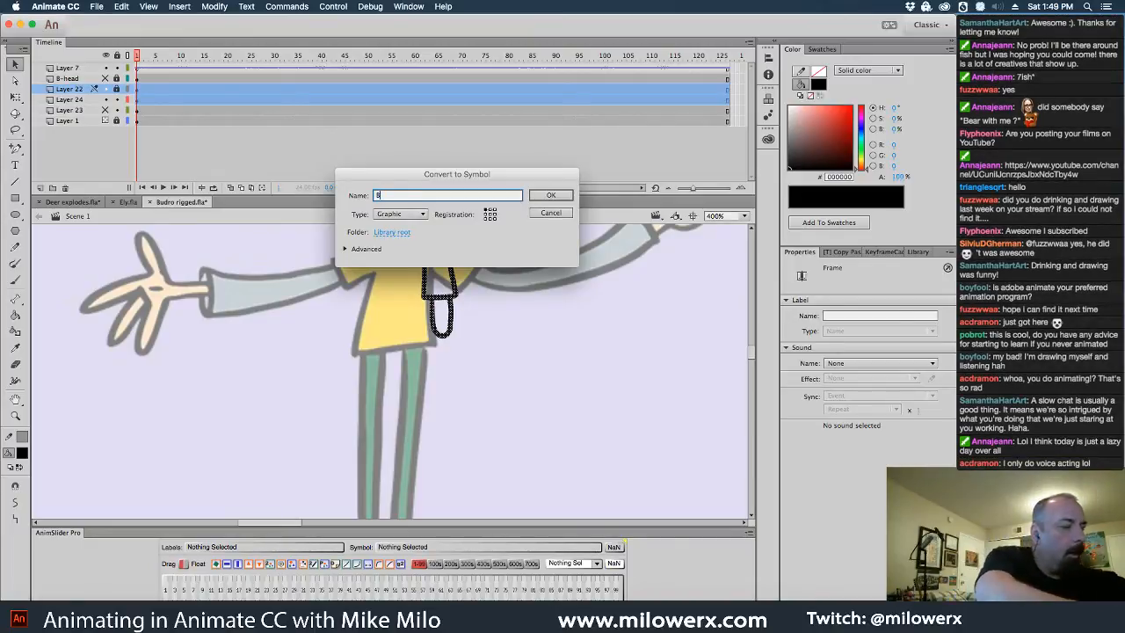
{"action": "type", "text": "-bicep"}
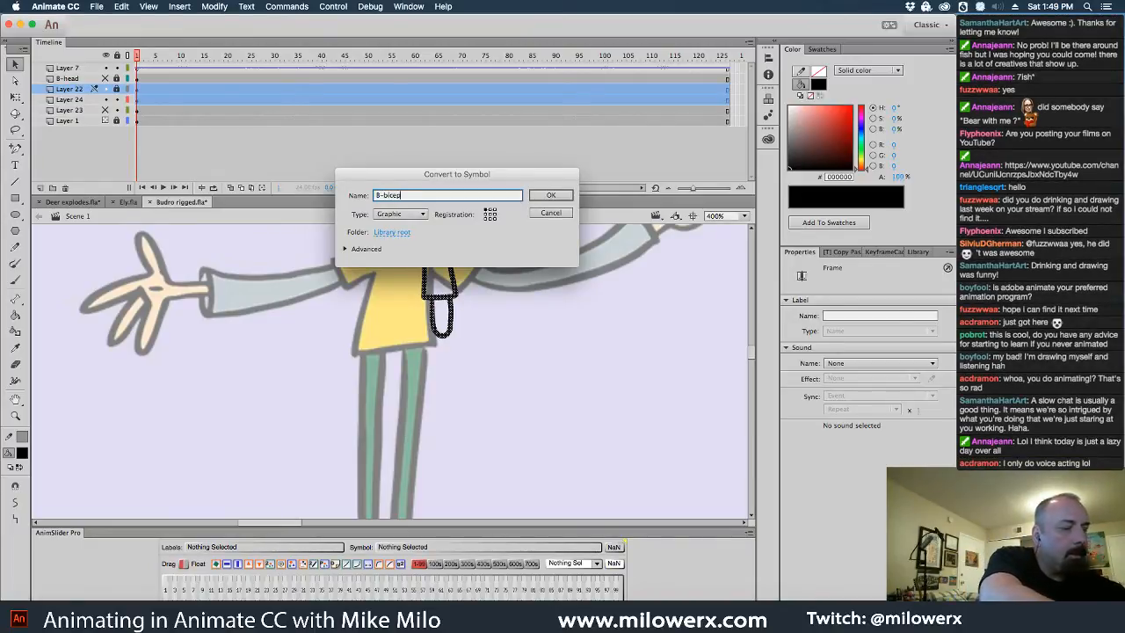
{"action": "key", "text": "Return"}
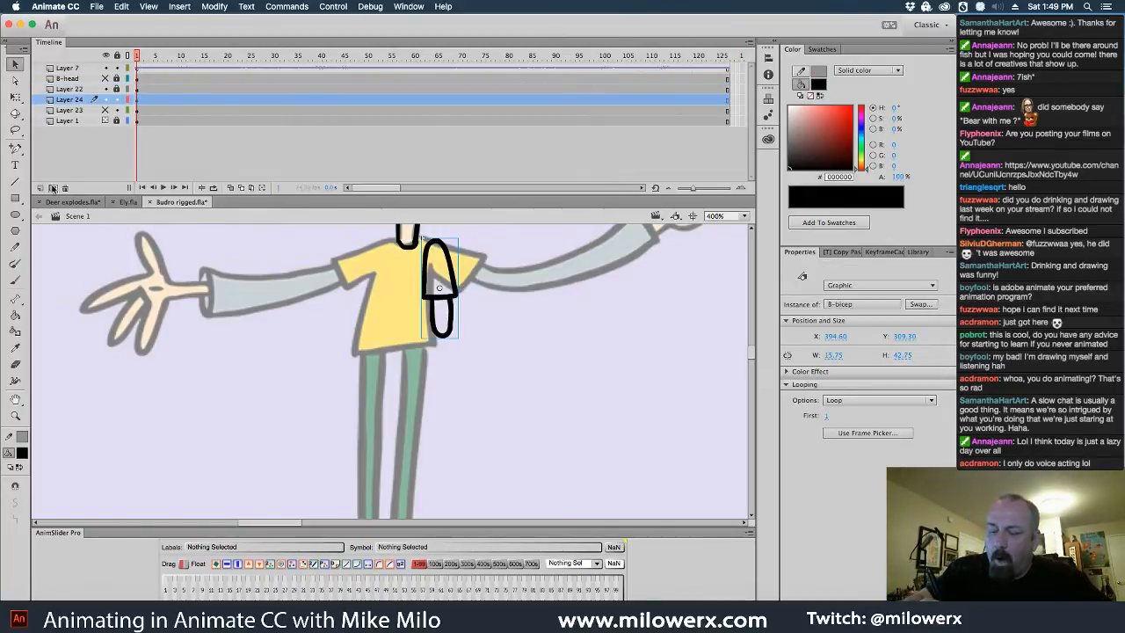
- Add a layer above the bicep and draw the forearm sleeve on it, widening from the elbow to a flat cuff
{"action": "left_click", "coordinate": [41, 188]}
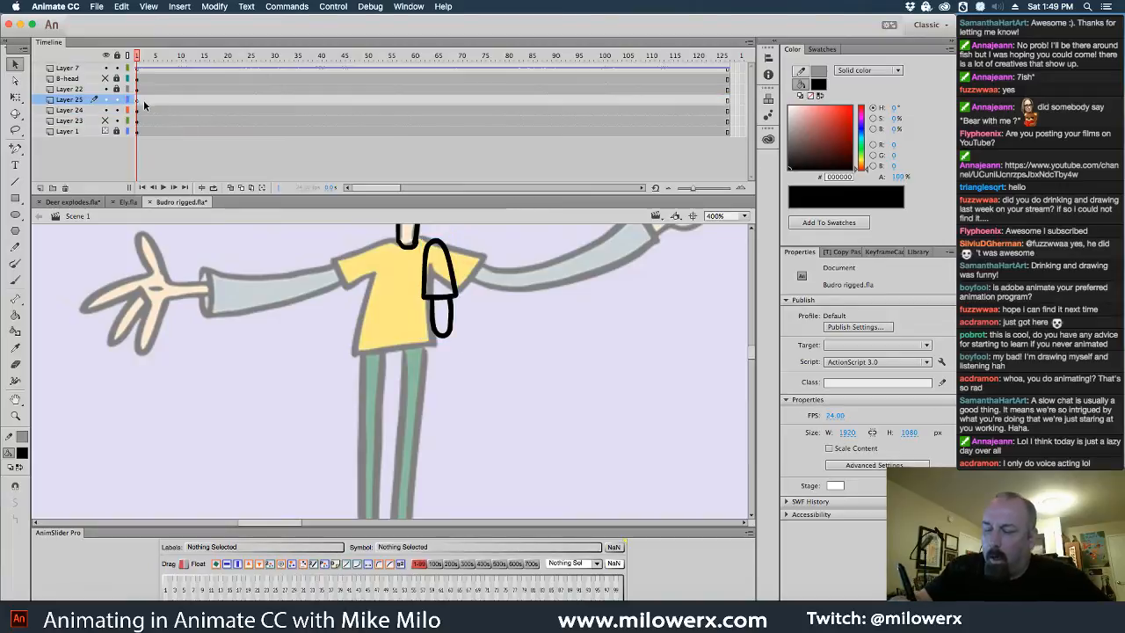
{"action": "left_click", "coordinate": [15, 279]}
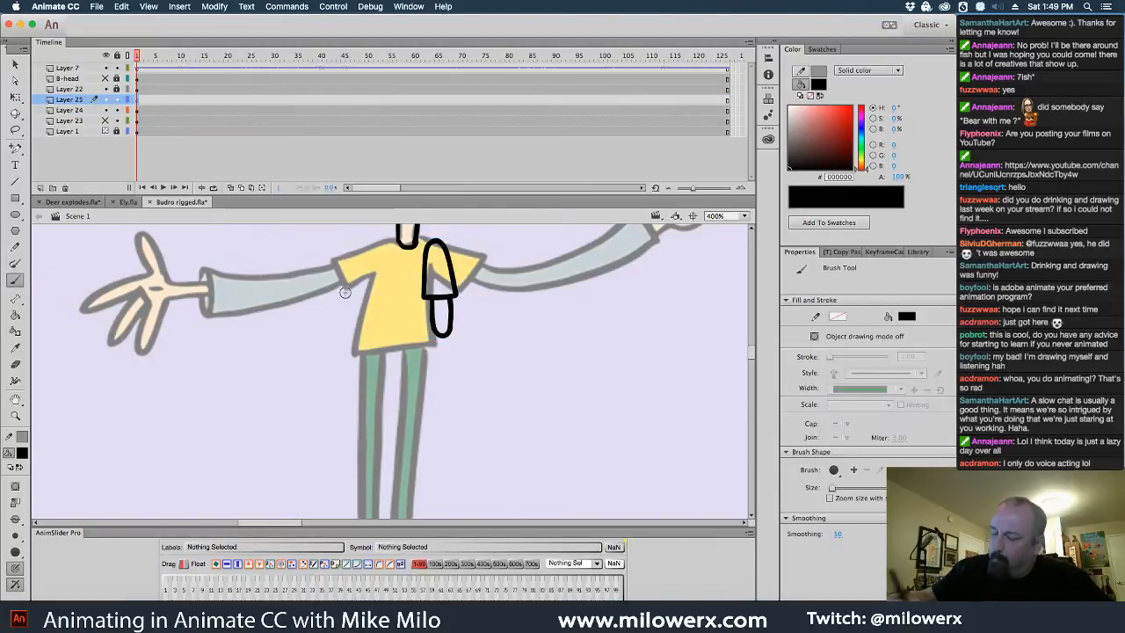
{"action": "mouse_move", "coordinate": [435, 334]}
{"action": "left_mouse_down"}
{"action": "mouse_move", "coordinate": [427, 385]}
{"action": "mouse_move", "coordinate": [458, 416]}
{"action": "mouse_move", "coordinate": [454, 339]}
{"action": "mouse_move", "coordinate": [439, 325]}
{"action": "left_mouse_up"}
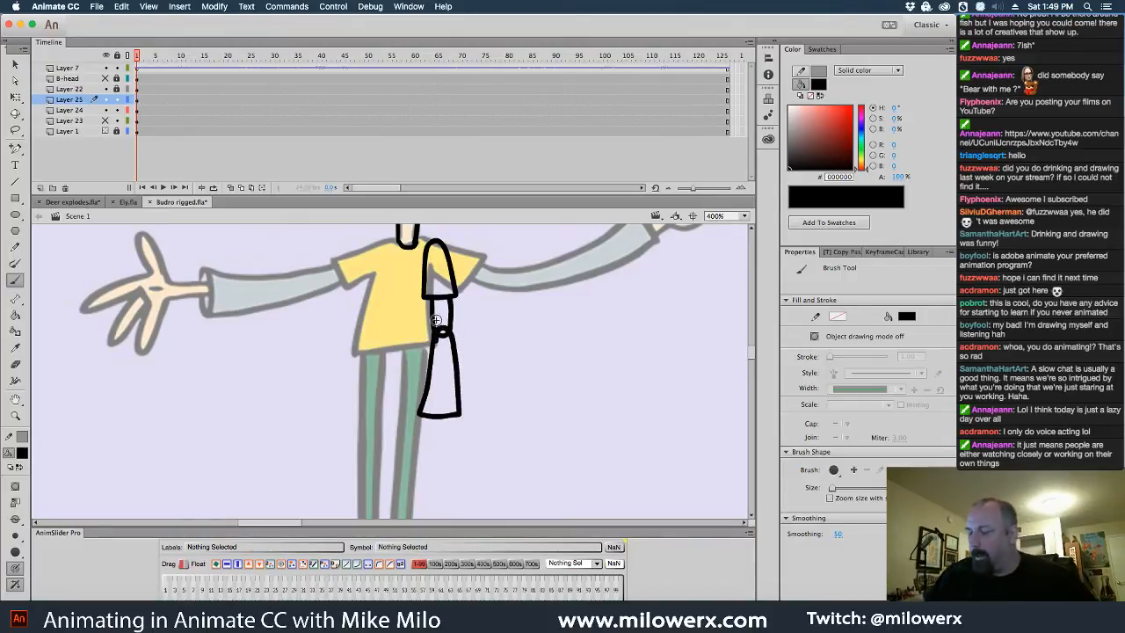
{"action": "key", "text": "super+z"}
{"action": "mouse_move", "coordinate": [431, 378]}
{"action": "left_mouse_down"}
{"action": "mouse_move", "coordinate": [417, 419]}
{"action": "mouse_move", "coordinate": [429, 349]}
{"action": "mouse_move", "coordinate": [447, 383]}
{"action": "mouse_move", "coordinate": [445, 425]}
{"action": "left_mouse_up"}
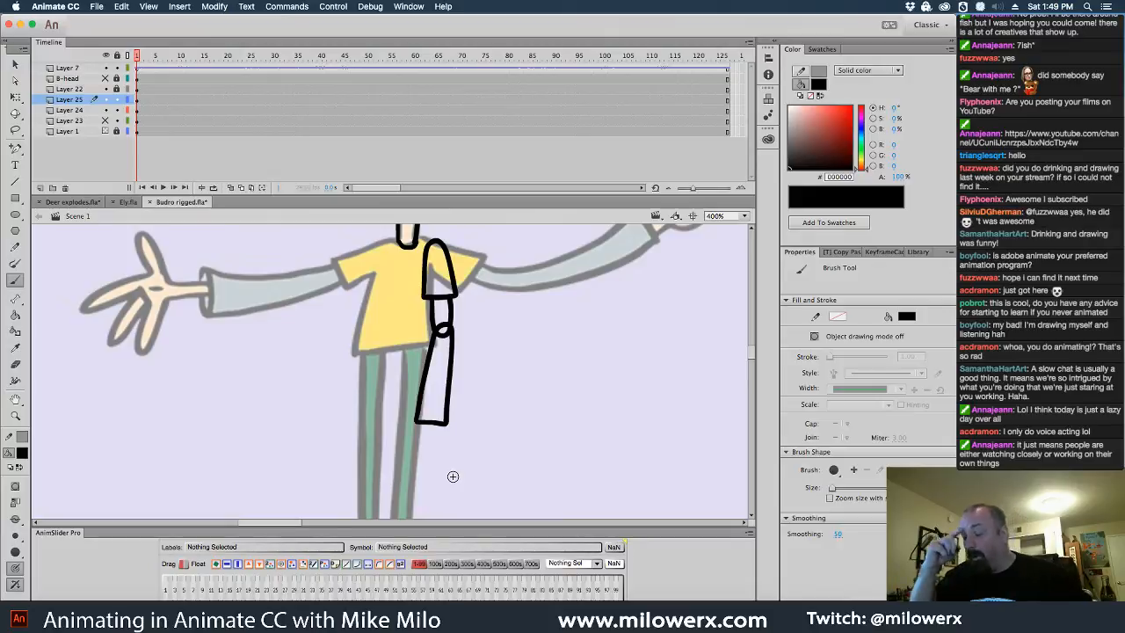
- Draw a short rounded wrist stub extending below the forearm sleeve's cuff
{"action": "left_click", "coordinate": [468, 427], "text": "super"}
{"action": "left_click_drag", "start_coordinate": [510, 420], "coordinate": [590, 421]}
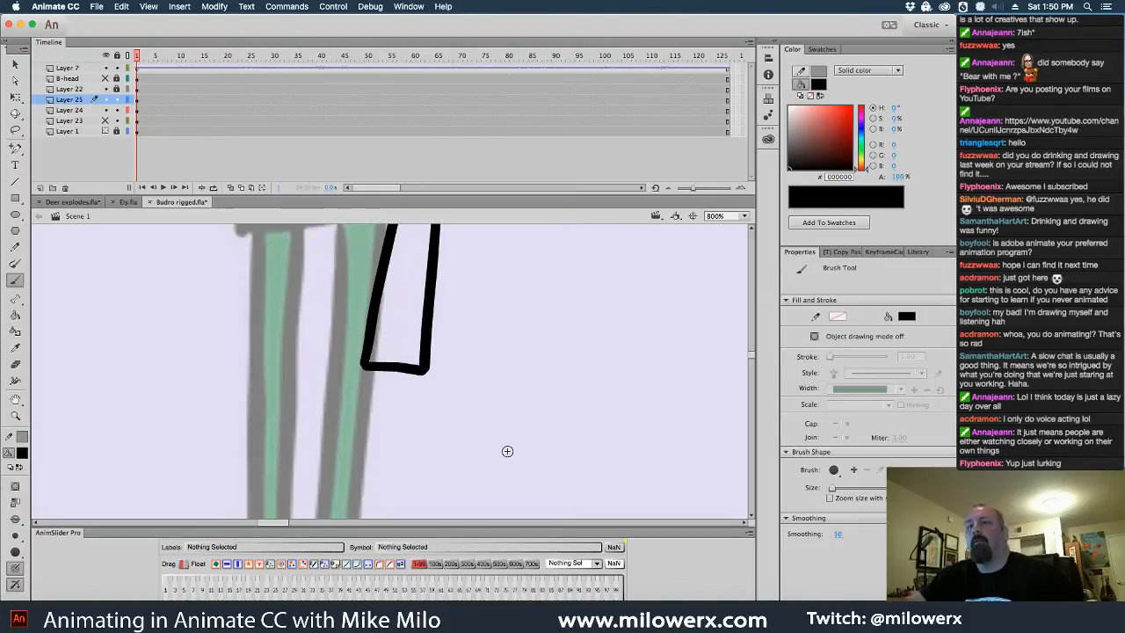
{"action": "left_click_drag", "start_coordinate": [535, 389], "coordinate": [554, 309]}
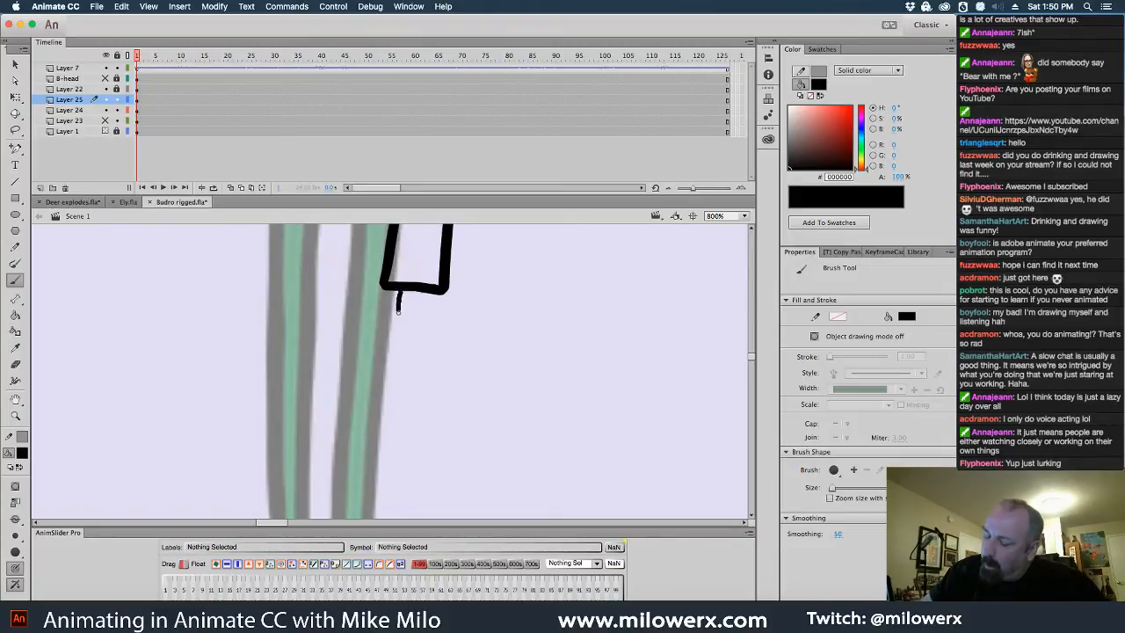
{"action": "mouse_move", "coordinate": [398, 311]}
{"action": "left_mouse_down"}
{"action": "mouse_move", "coordinate": [406, 331]}
{"action": "mouse_move", "coordinate": [429, 291]}
{"action": "left_mouse_up"}
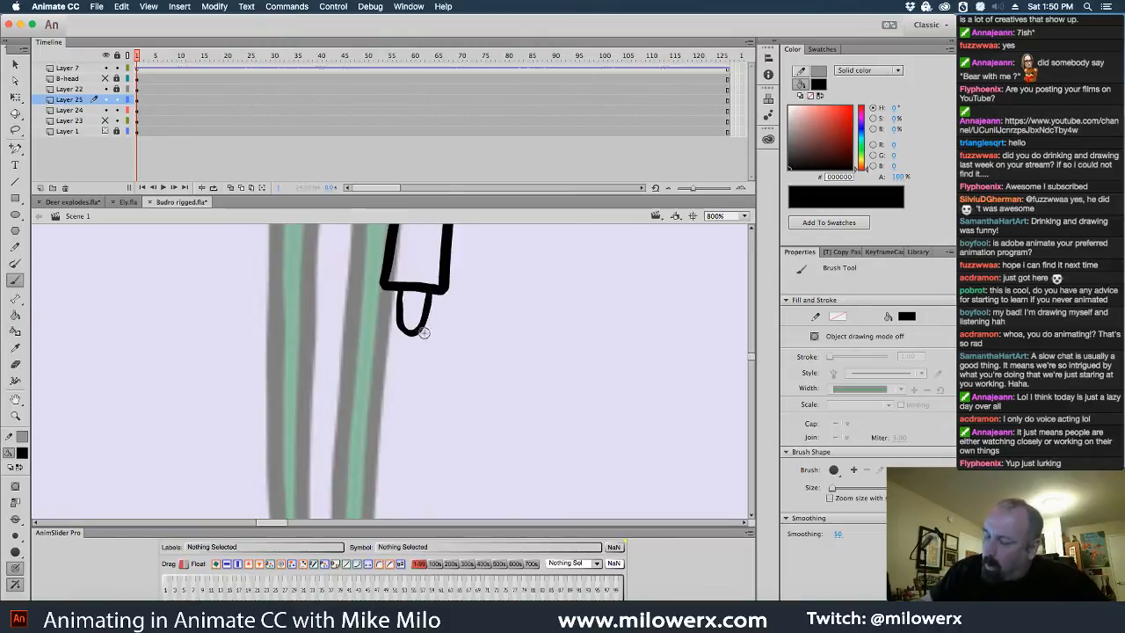
{"action": "key", "text": "super+minus"}
{"action": "key", "text": "super+minus"}
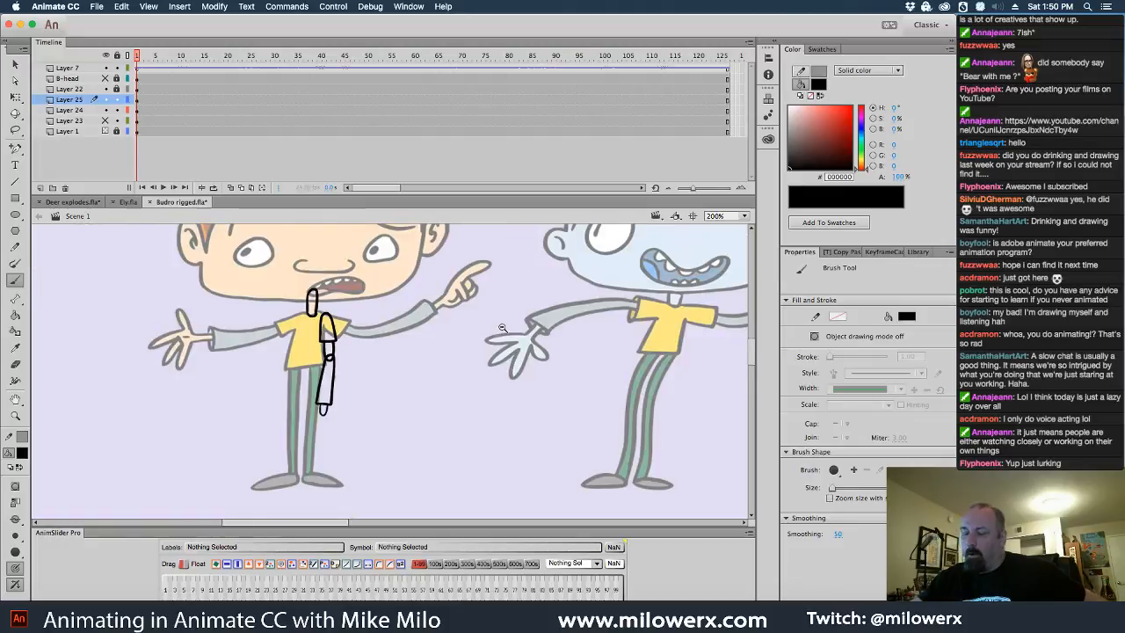
{"action": "left_click_drag", "start_coordinate": [514, 373], "coordinate": [562, 349]}
{"action": "left_click", "coordinate": [426, 371], "text": "super"}
{"action": "left_click_drag", "start_coordinate": [482, 389], "coordinate": [537, 392]}
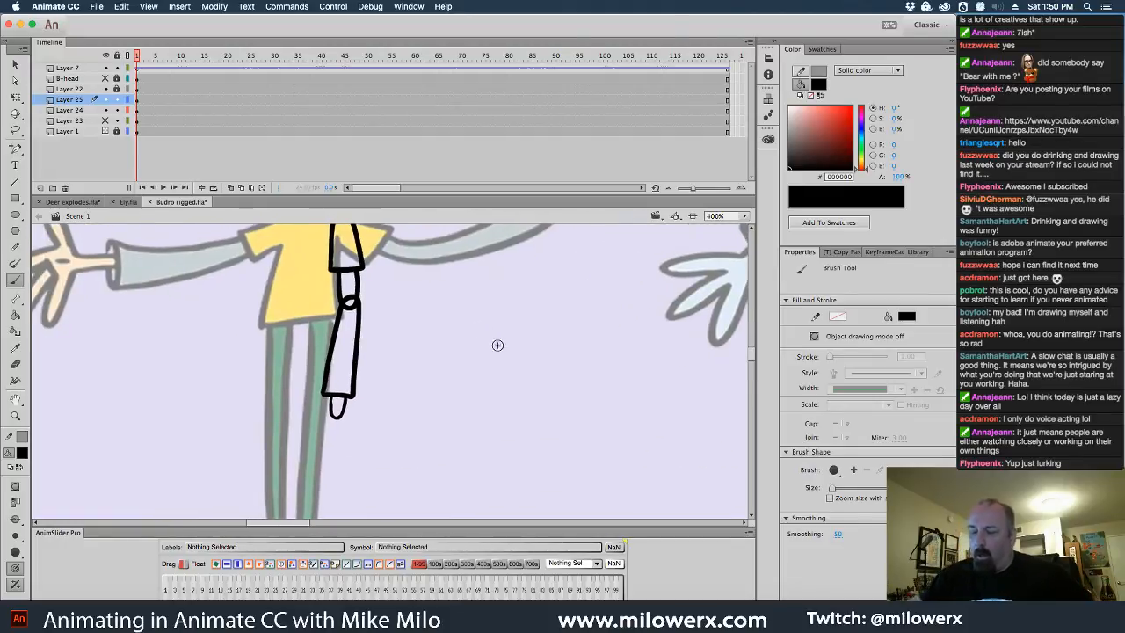
- Shorten the forearm and wrist drawing vertically from the wrist end to a height of about 45.9 px
{"action": "left_click", "coordinate": [138, 101]}
{"action": "key", "text": "q"}
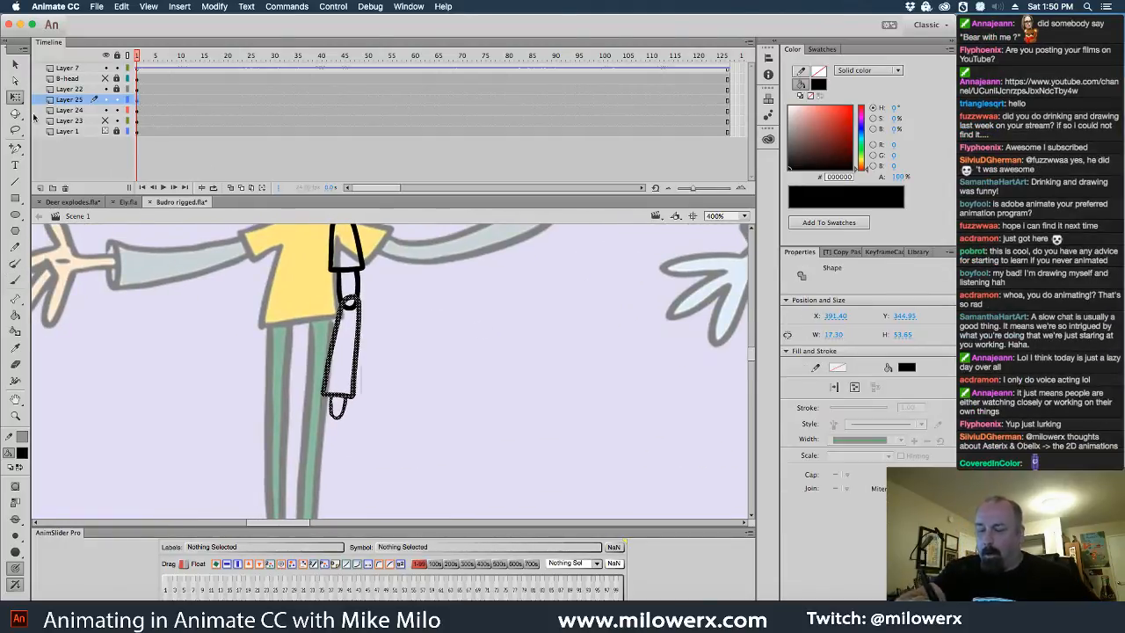
{"action": "left_click_drag", "start_coordinate": [340, 419], "coordinate": [386, 395]}
{"action": "left_click", "coordinate": [482, 405]}
{"action": "scroll", "coordinate": [457, 339], "scroll_direction": "left", "scroll_amount": 3}
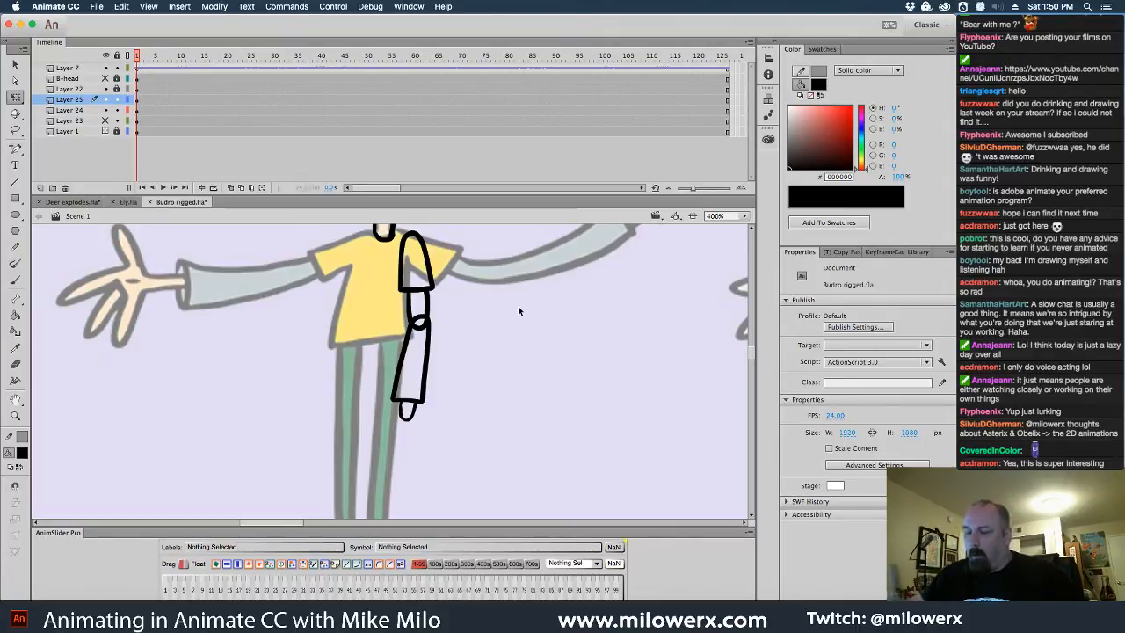
- Convert the forearm and wrist drawing to a graphic symbol named B-f-arm
{"action": "left_click", "coordinate": [137, 99]}
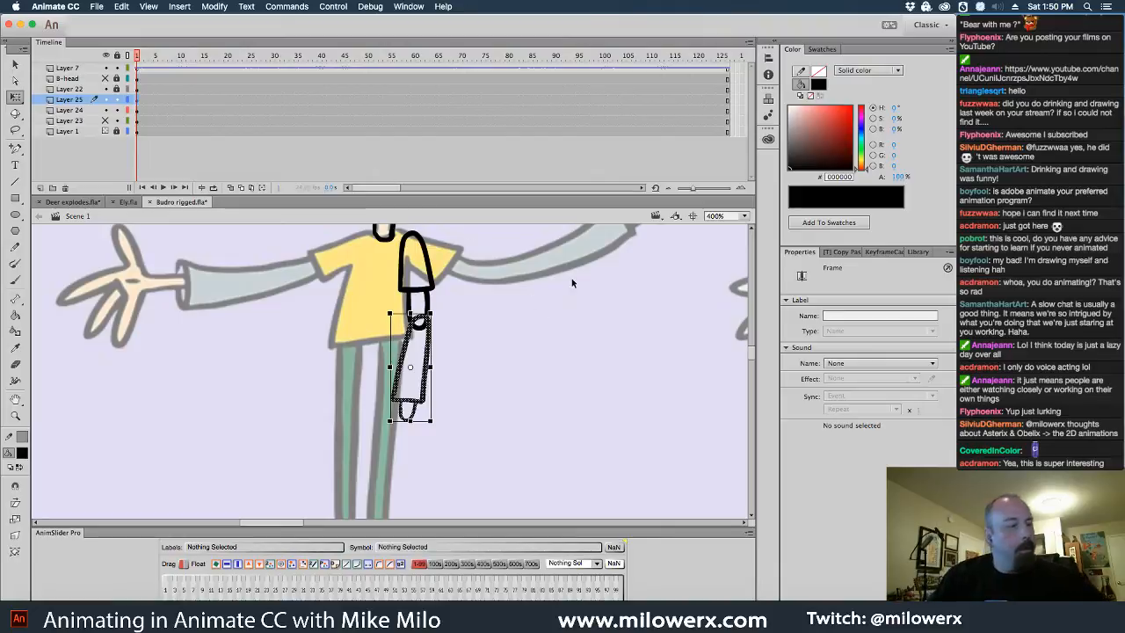
{"action": "key", "text": "F8"}
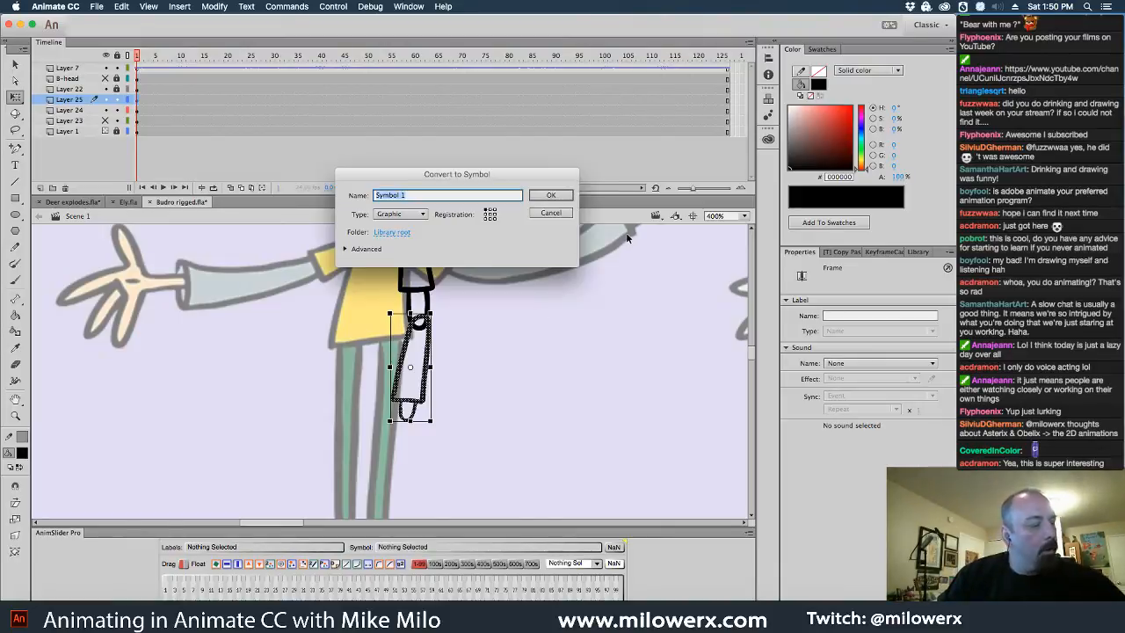
{"action": "type", "text": "B-"}
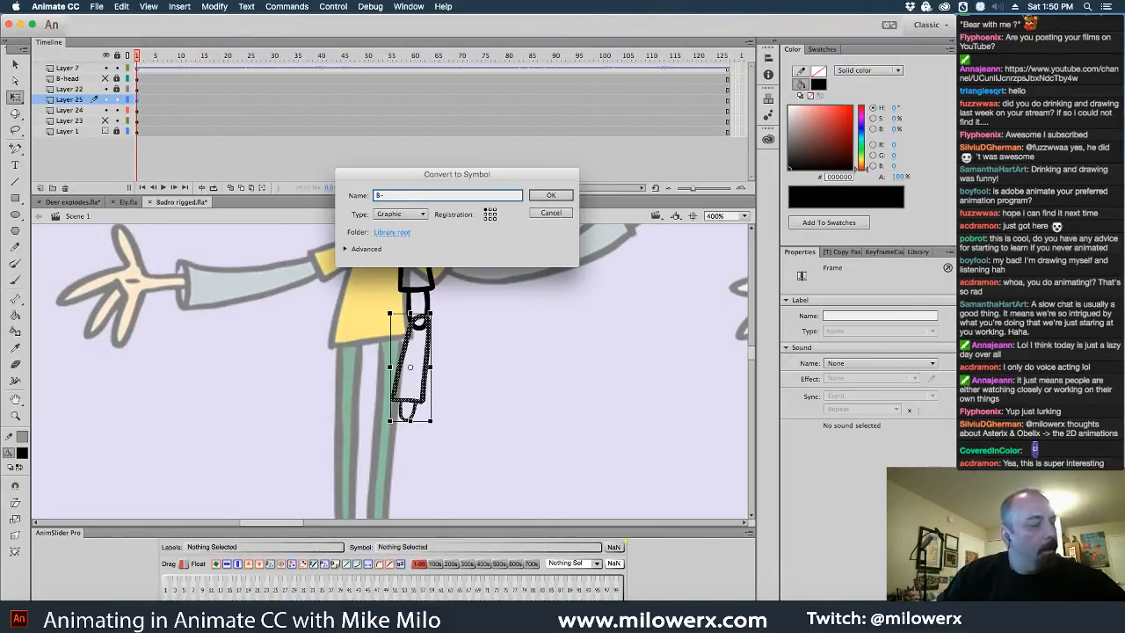
{"action": "type", "text": "f-arm"}
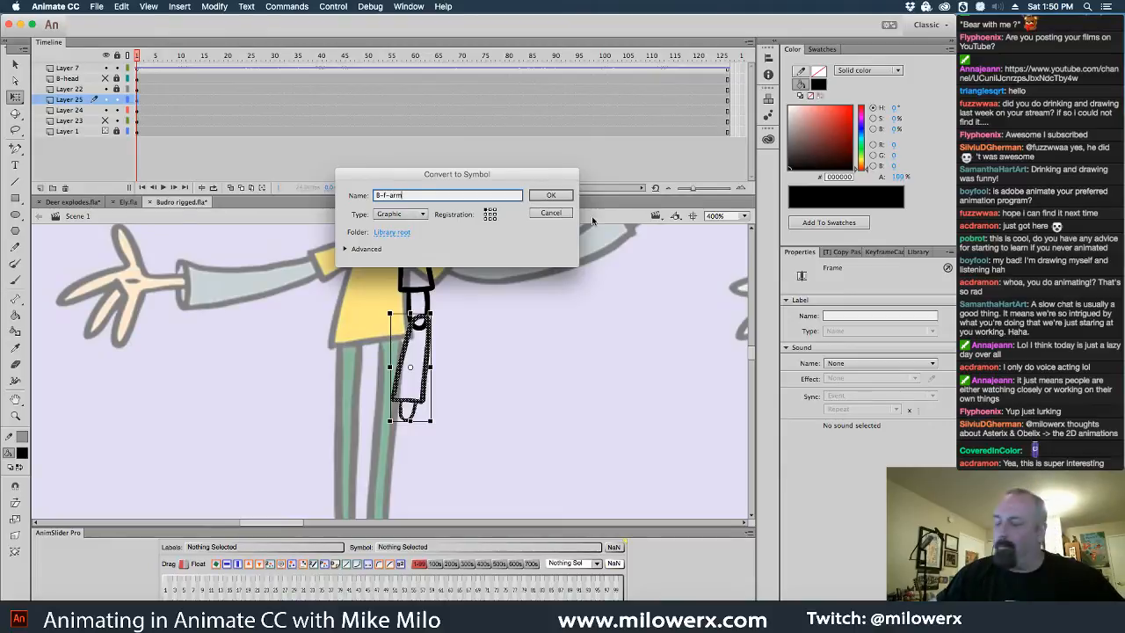
{"action": "key", "text": "Return"}
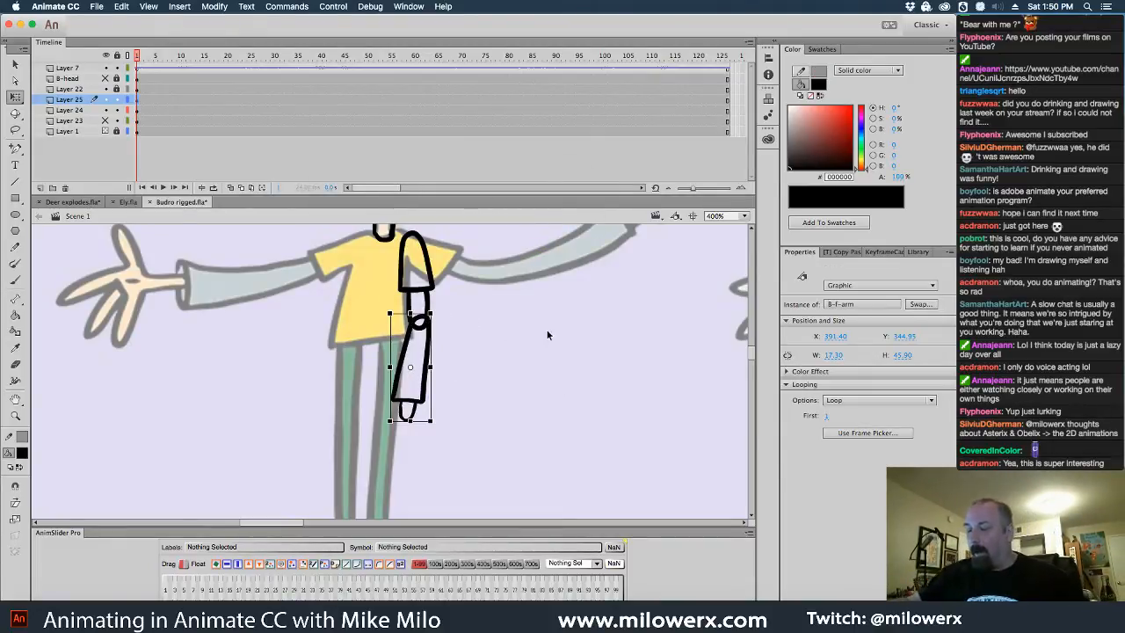
- Examine the arms in the other Budro poses across the faded reference sheet
{"action": "left_click", "coordinate": [610, 340], "text": "alt+super"}
{"action": "left_click", "coordinate": [621, 426], "text": "alt+super"}
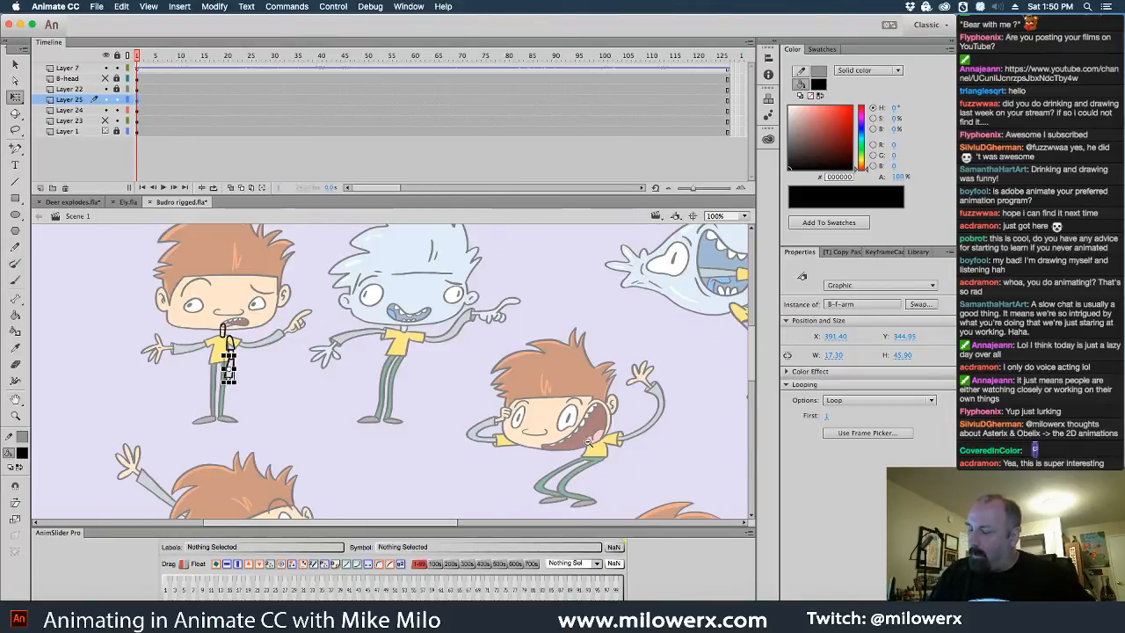
{"action": "left_click", "coordinate": [600, 453], "text": "alt+super"}
{"action": "left_click_drag", "start_coordinate": [551, 428], "coordinate": [546, 438]}
{"action": "left_click", "coordinate": [556, 395]}
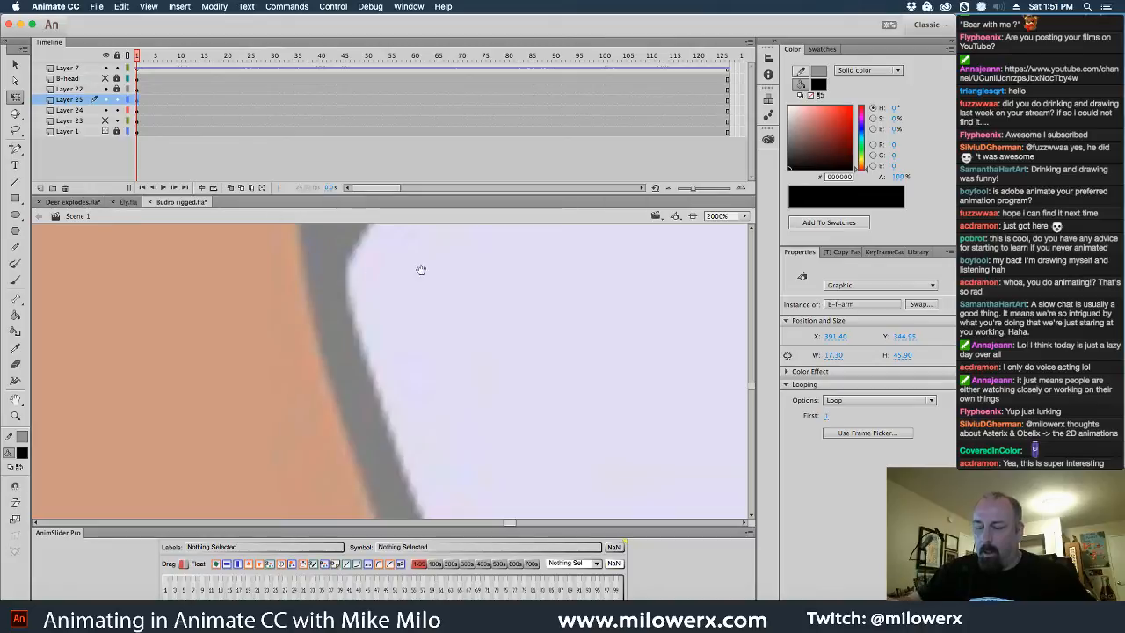
{"action": "left_click", "coordinate": [477, 297], "text": "alt"}
{"action": "left_click", "coordinate": [474, 304], "text": "alt"}
{"action": "left_click", "coordinate": [475, 307], "text": "alt"}
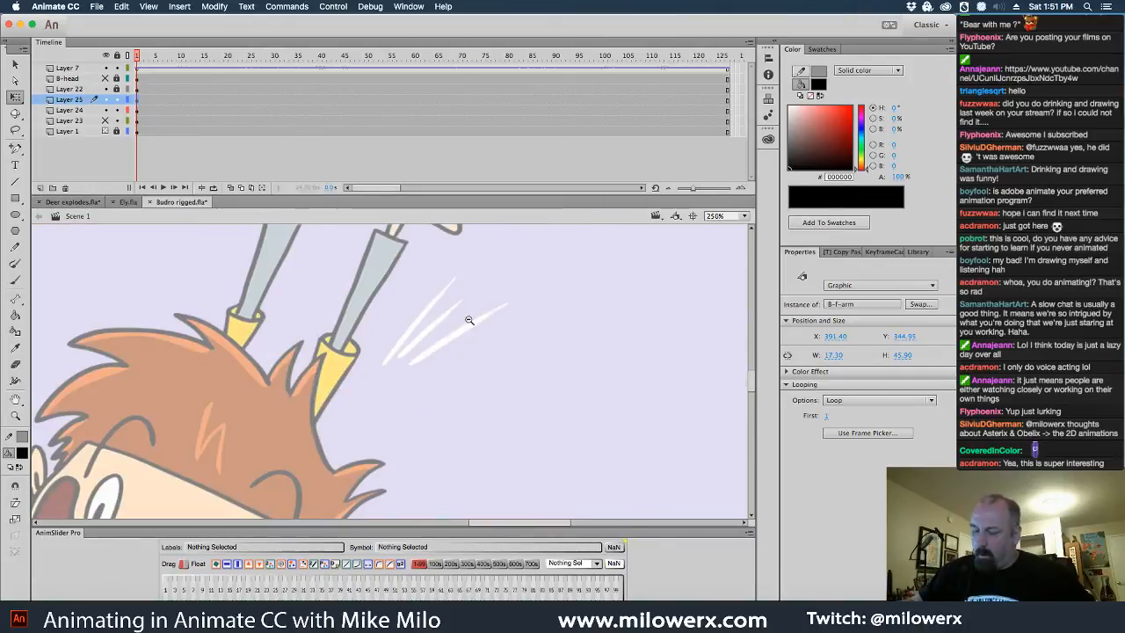
{"action": "left_click", "coordinate": [456, 361], "text": "alt"}
{"action": "left_click", "coordinate": [439, 404], "text": "alt"}
{"action": "scroll", "coordinate": [422, 408], "scroll_direction": "left", "scroll_amount": 5}
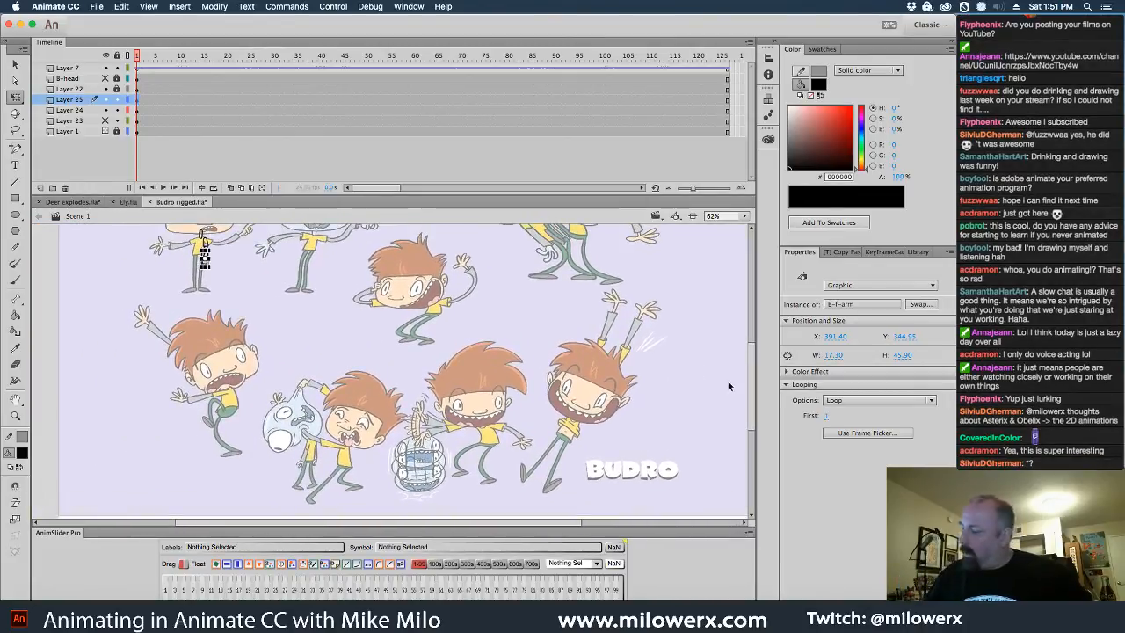
- Add an empty layer directly above Layer 1 and bring up the document's library
{"action": "left_click", "coordinate": [81, 80]}
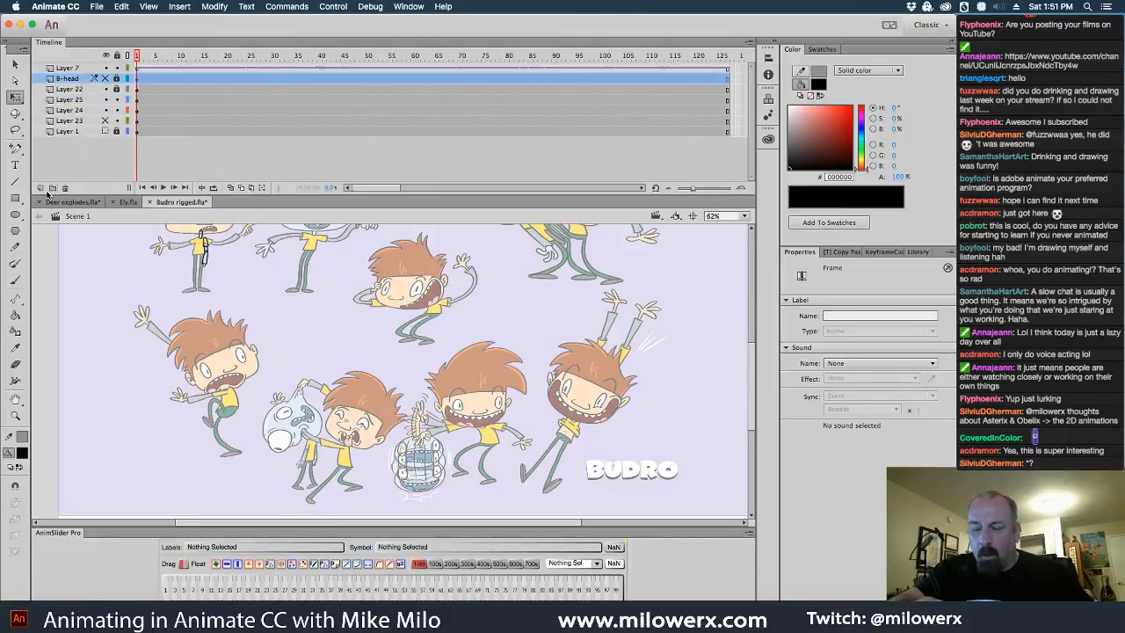
{"action": "left_click", "coordinate": [86, 130]}
{"action": "left_click", "coordinate": [39, 187]}
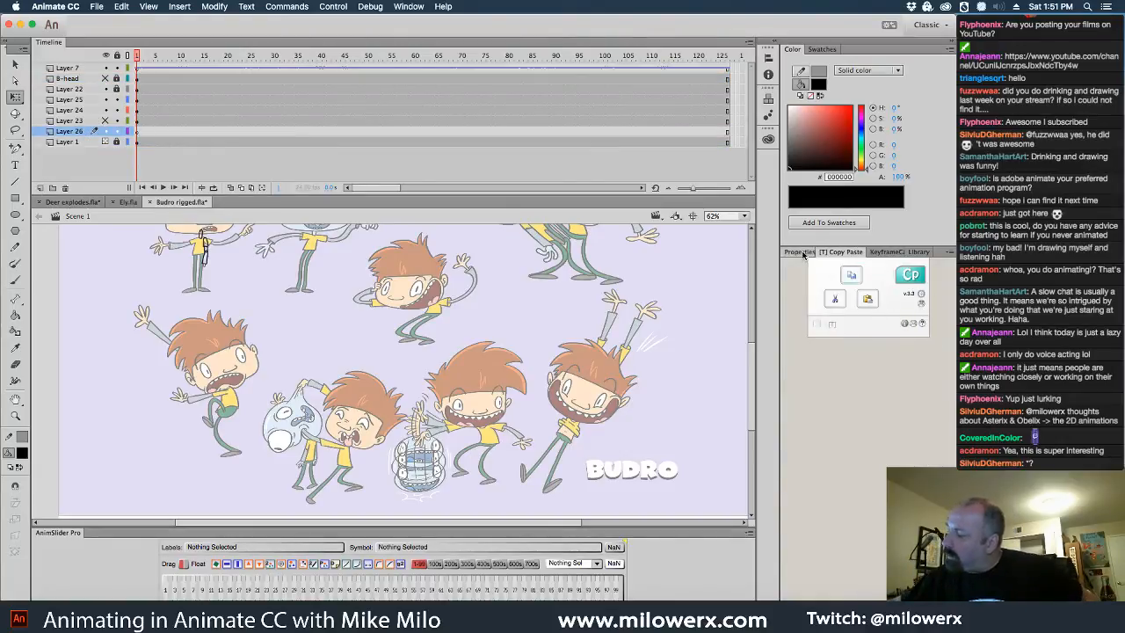
{"action": "left_click", "coordinate": [918, 252]}
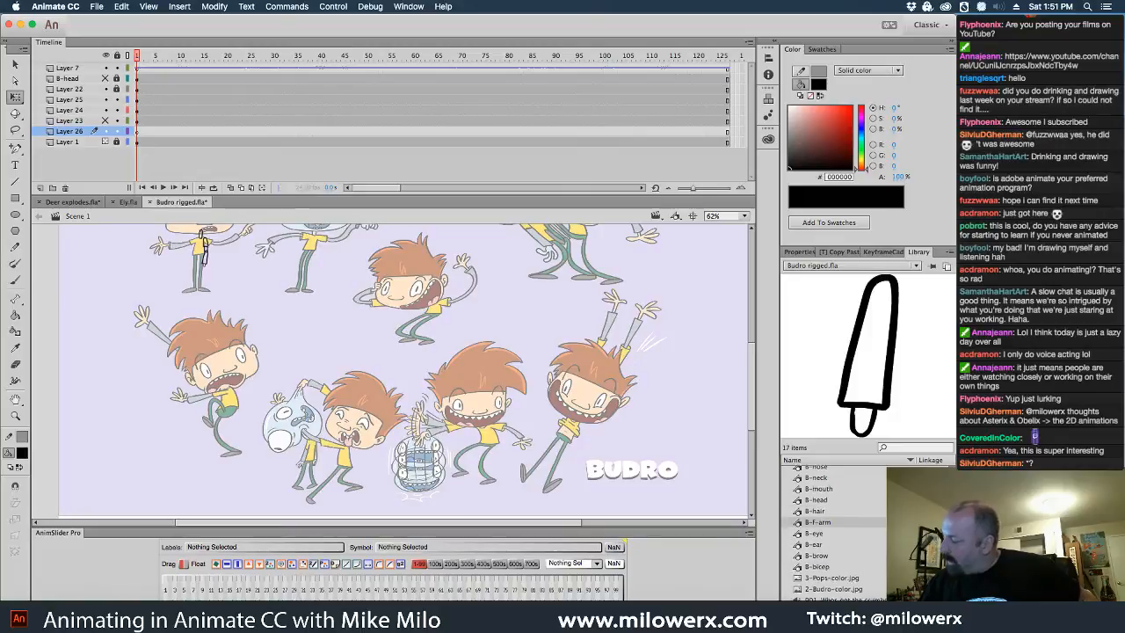
{"action": "left_click", "coordinate": [839, 596]}
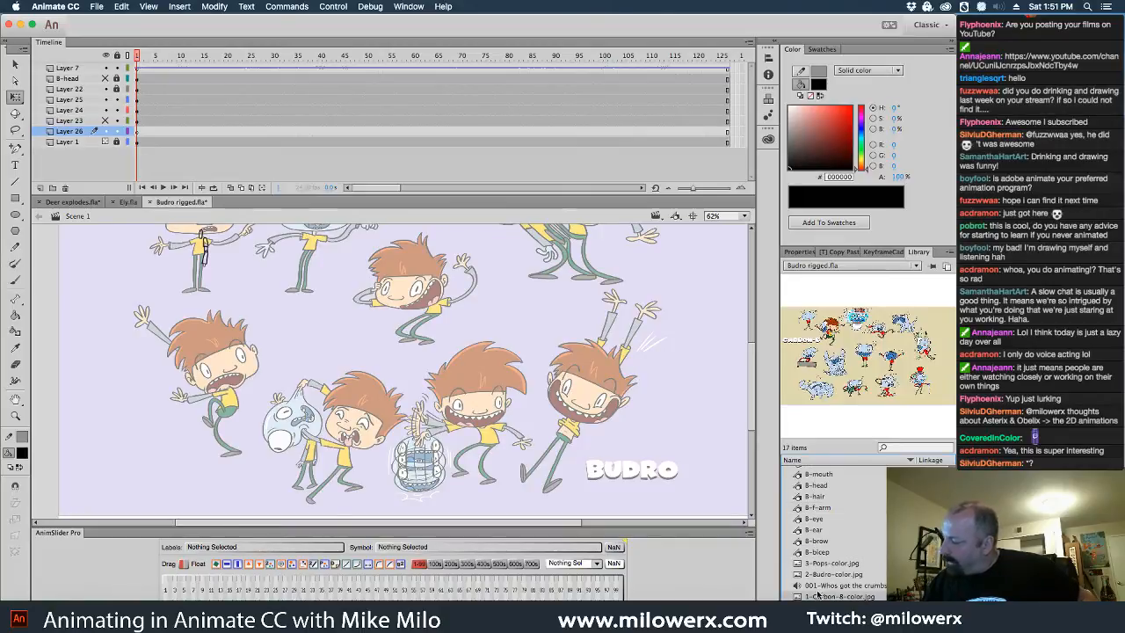
{"action": "left_click_drag", "start_coordinate": [817, 596], "coordinate": [694, 361]}
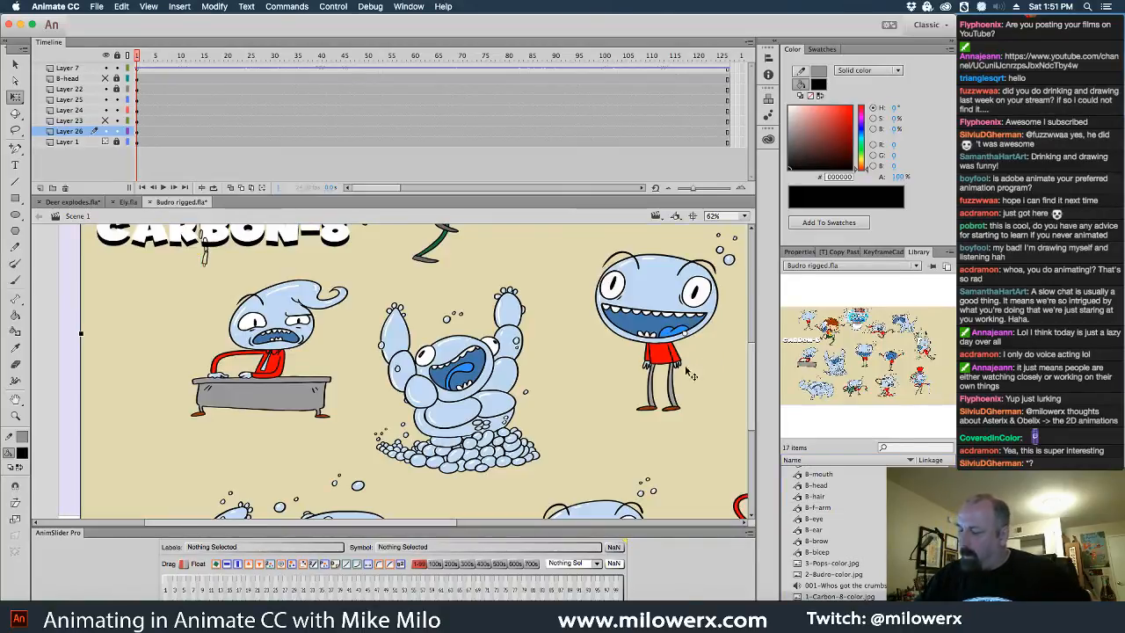
{"action": "key", "text": "super+z"}
- Place the 2-Budro-color.jpg bitmap on the new layer and move it beside the faded reference sheet
{"action": "left_click", "coordinate": [835, 573]}
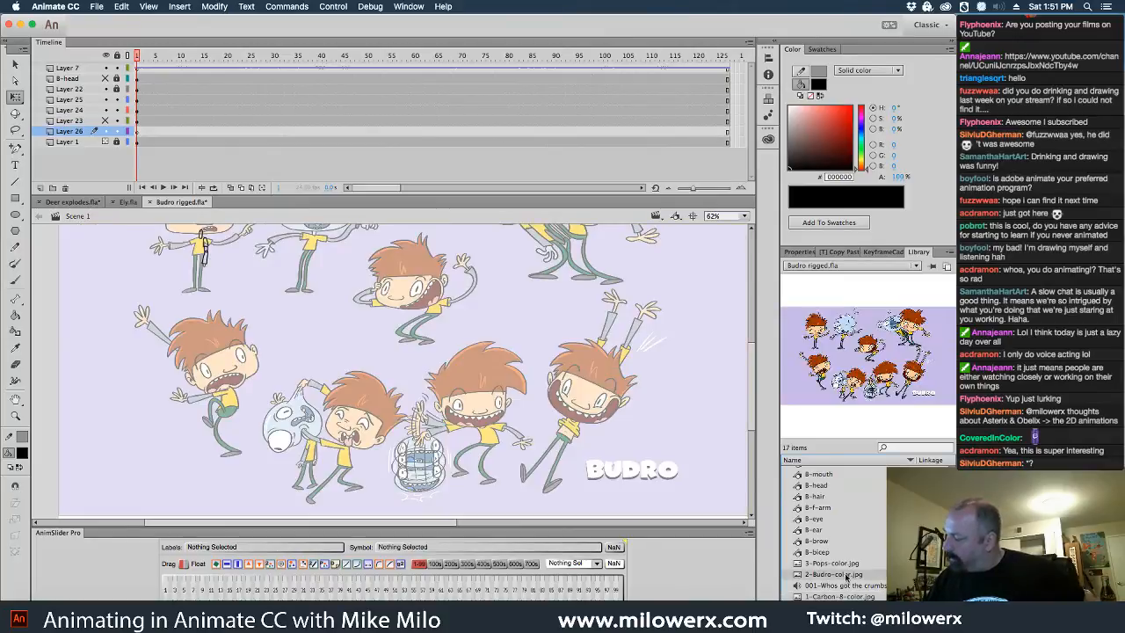
{"action": "left_click_drag", "start_coordinate": [805, 580], "coordinate": [668, 348]}
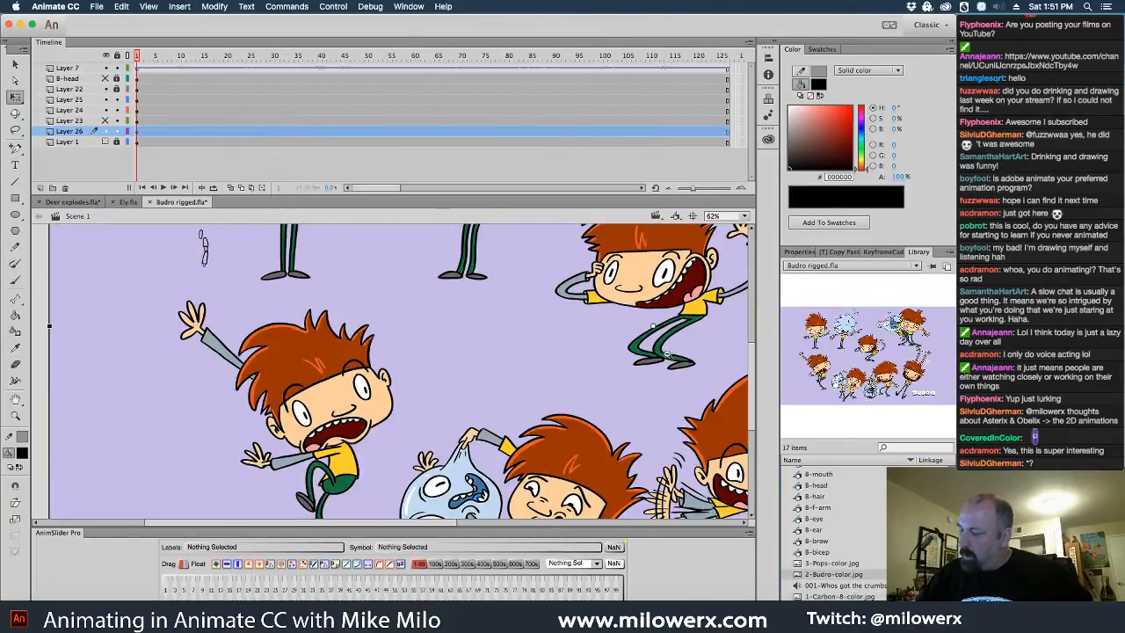
{"action": "left_click", "coordinate": [666, 353], "text": "alt+super"}
{"action": "left_click_drag", "start_coordinate": [202, 336], "coordinate": [484, 423]}
{"action": "left_click", "coordinate": [356, 378], "text": "super"}
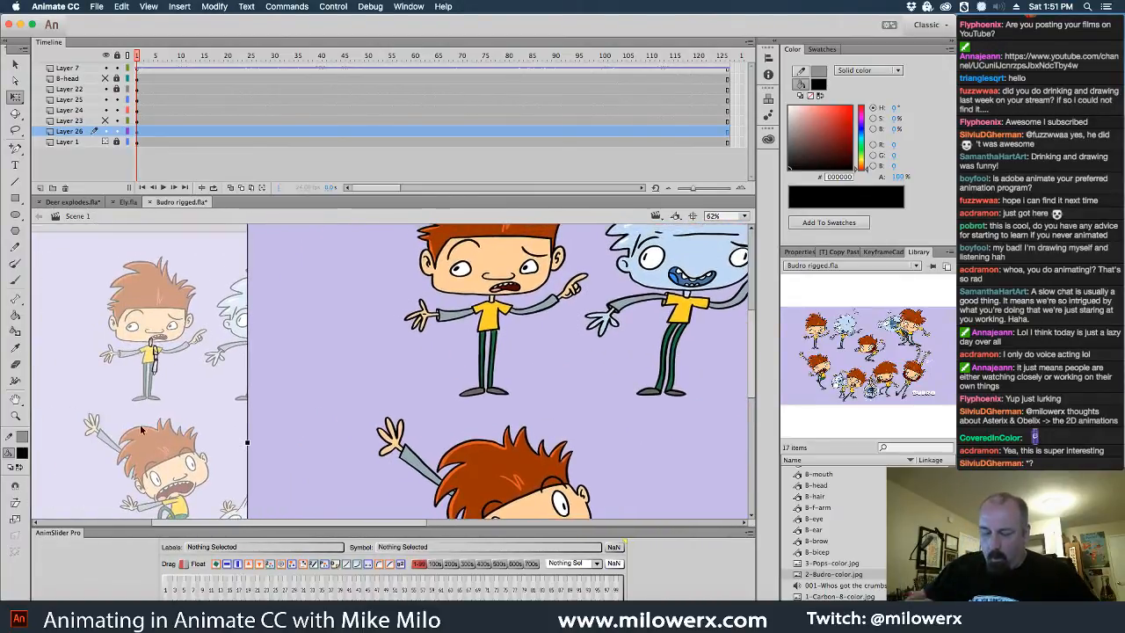
- Set the fill to yellow FFCC00, show the torso layer and fill the shirt inside the B-torso symbol
{"action": "left_click", "coordinate": [22, 451]}
{"action": "left_click", "coordinate": [176, 571]}
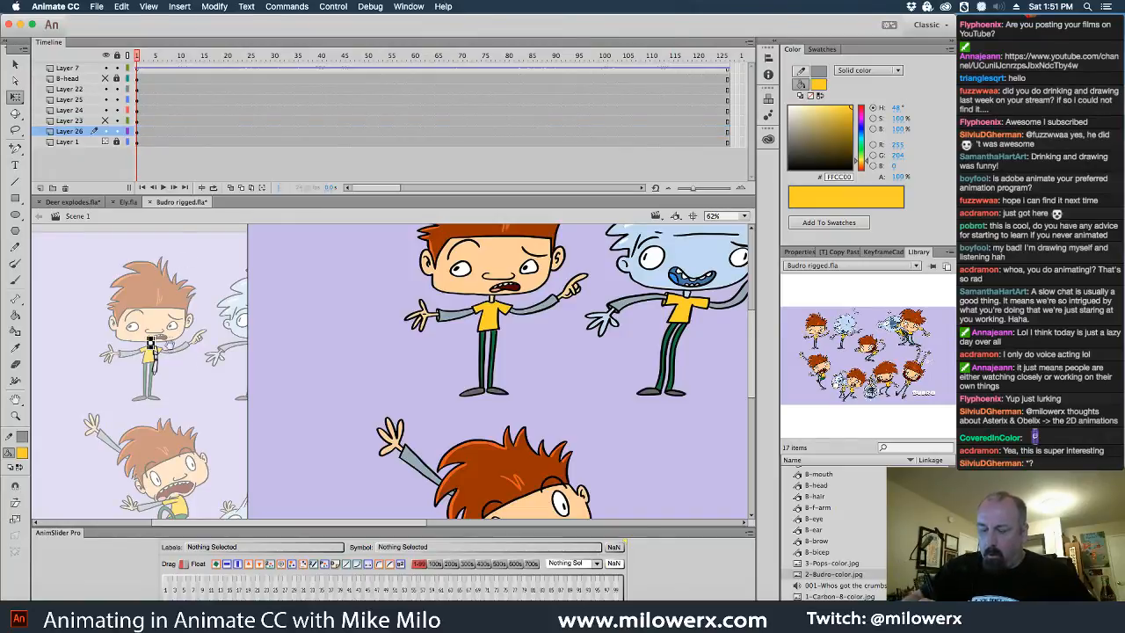
{"action": "scroll", "coordinate": [151, 343], "scroll_direction": "up", "scroll_amount": 5}
{"action": "scroll", "coordinate": [211, 326], "scroll_direction": "down", "scroll_amount": 2}
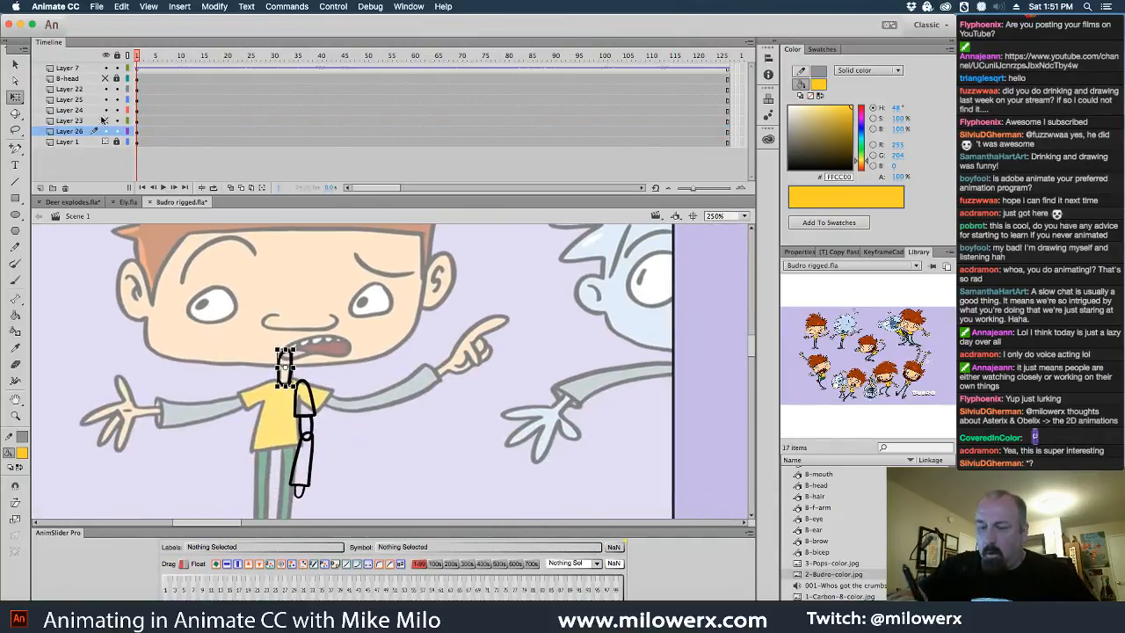
{"action": "scroll", "coordinate": [290, 369], "scroll_direction": "down", "scroll_amount": 2}
{"action": "double_click", "coordinate": [286, 378]}
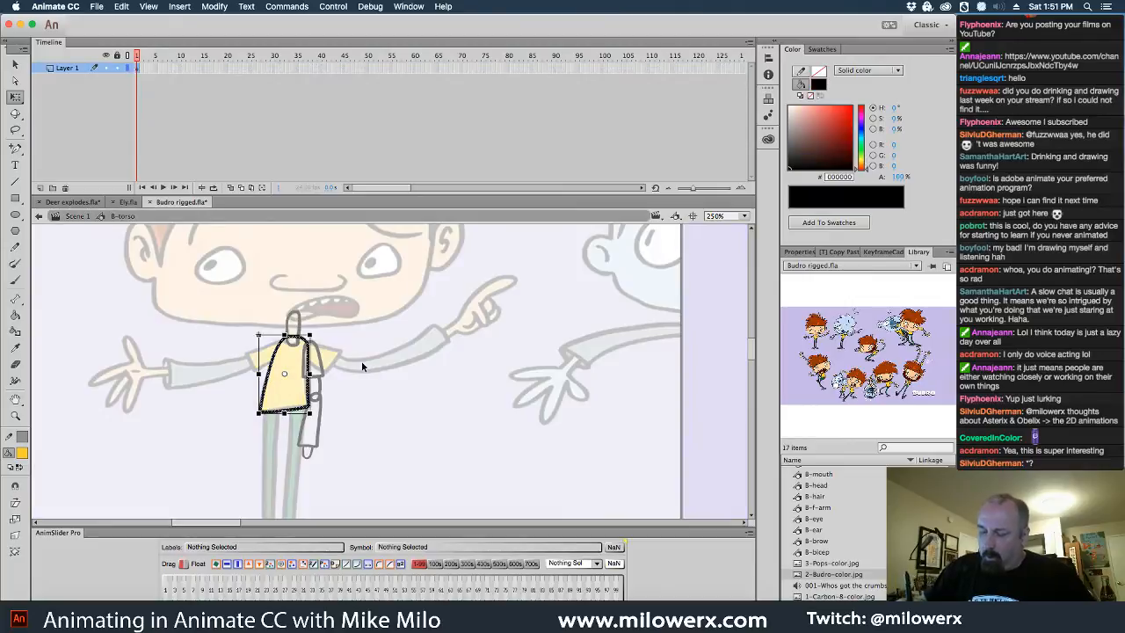
{"action": "left_click", "coordinate": [15, 314]}
{"action": "left_click", "coordinate": [288, 369]}
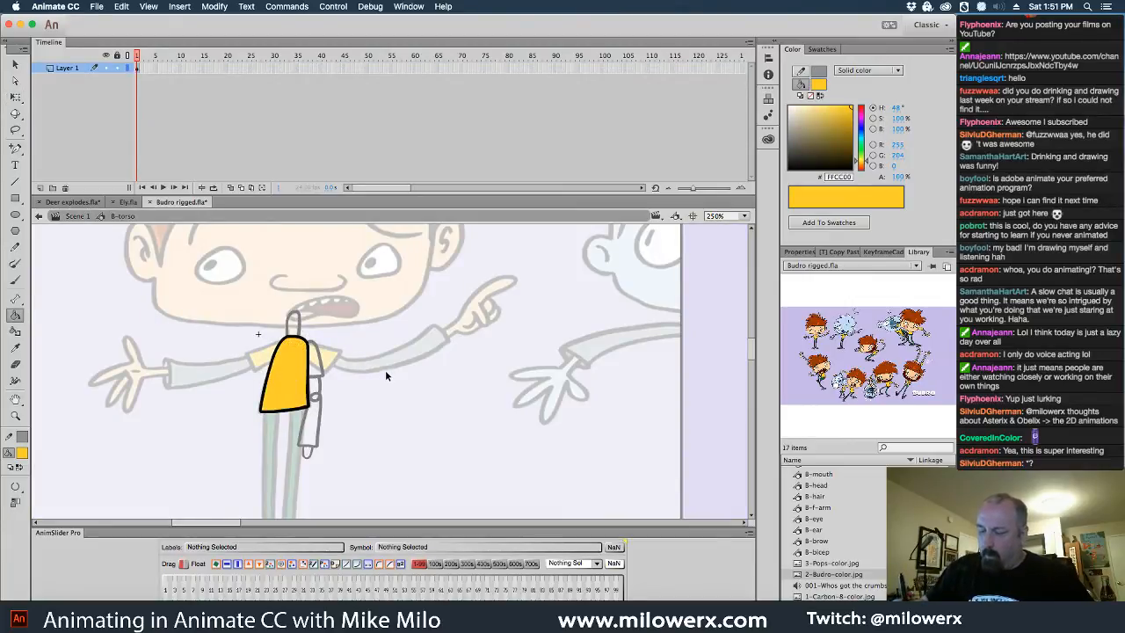
{"action": "double_click", "coordinate": [439, 409]}
{"action": "left_click_drag", "start_coordinate": [429, 397], "coordinate": [399, 382]}
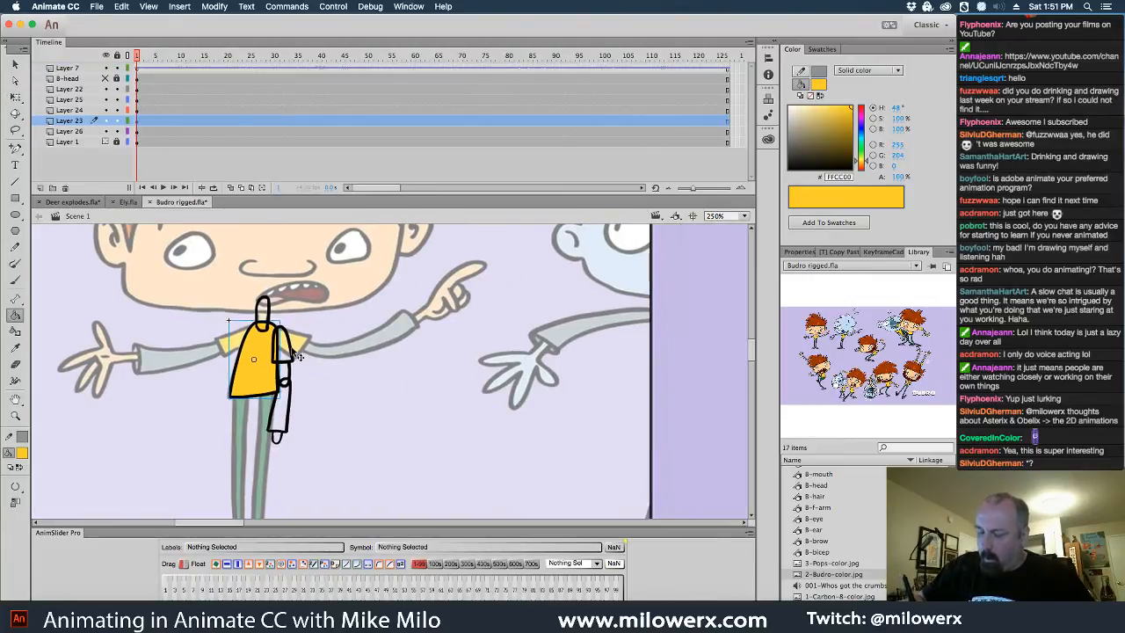
- Fill the short sleeve inside the B-bicep symbol with the same yellow as the shirt
{"action": "double_click", "coordinate": [299, 355]}
{"action": "left_click", "coordinate": [286, 352]}
{"action": "double_click", "coordinate": [433, 408]}
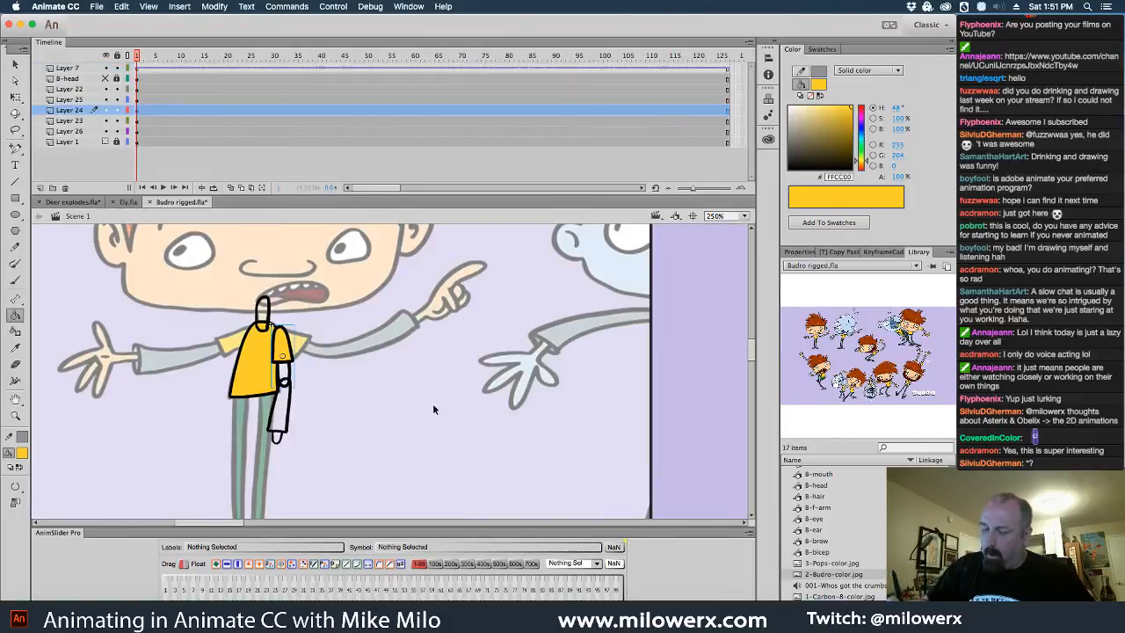
- Sample the grey-blue 97AAB1 from the full-colour reference's long sleeve and fill the upper arm inside B-bicep with it
{"action": "left_click", "coordinate": [547, 431], "text": "alt+super"}
{"action": "left_click_drag", "start_coordinate": [572, 439], "coordinate": [403, 417]}
{"action": "left_click_drag", "start_coordinate": [667, 433], "coordinate": [568, 462]}
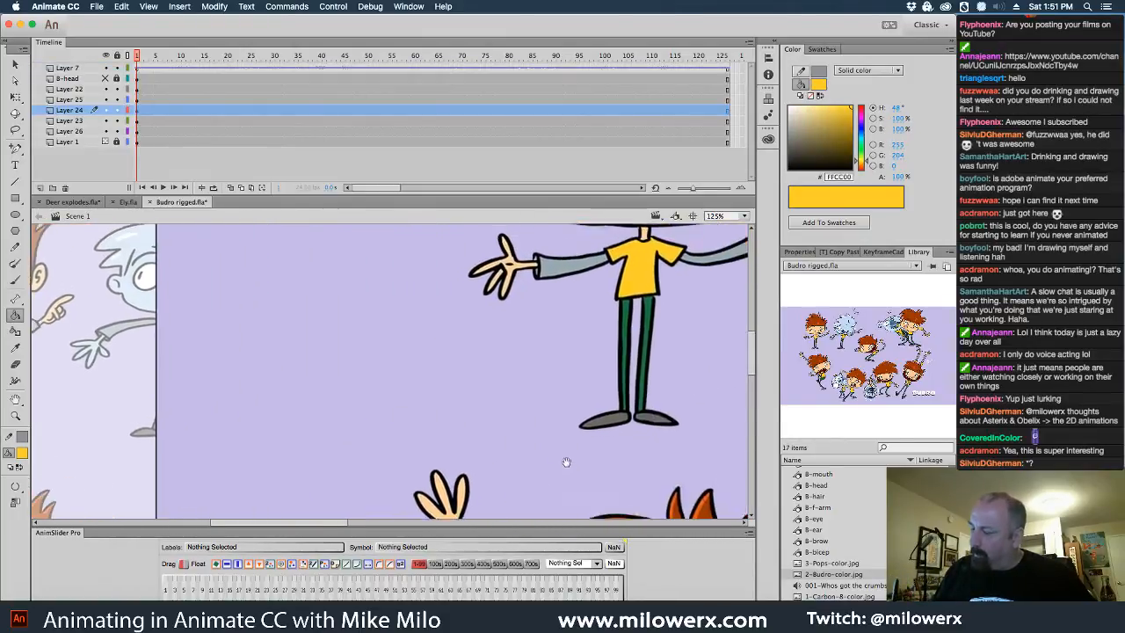
{"action": "left_click", "coordinate": [22, 452]}
{"action": "left_click", "coordinate": [581, 274]}
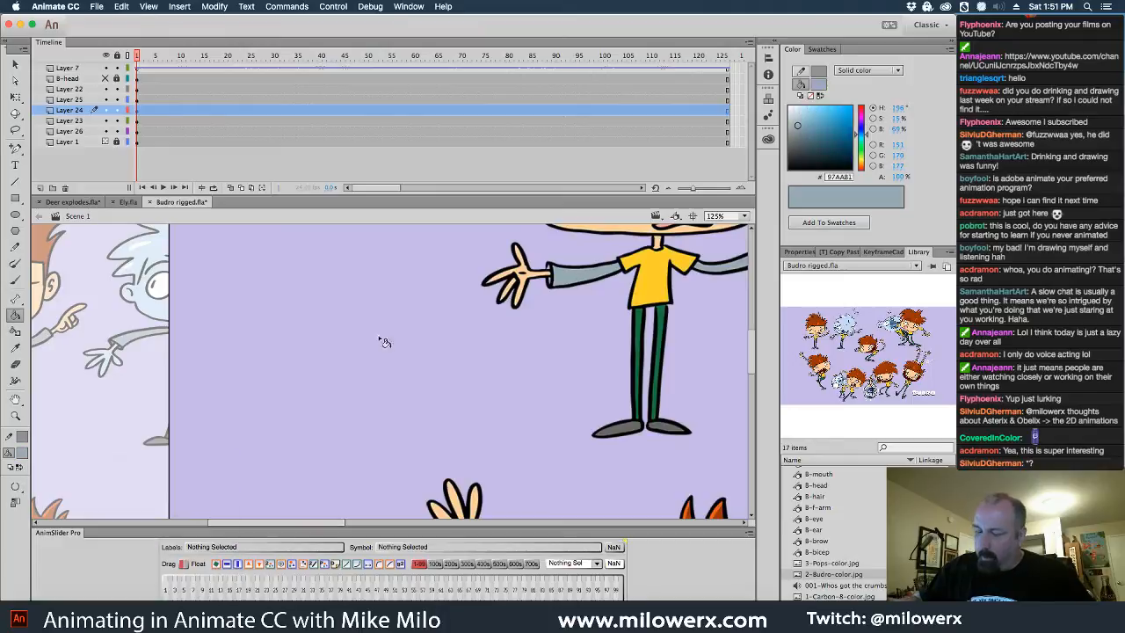
{"action": "scroll", "coordinate": [409, 352], "scroll_direction": "left", "scroll_amount": 10}
{"action": "left_click", "coordinate": [441, 352], "text": "super"}
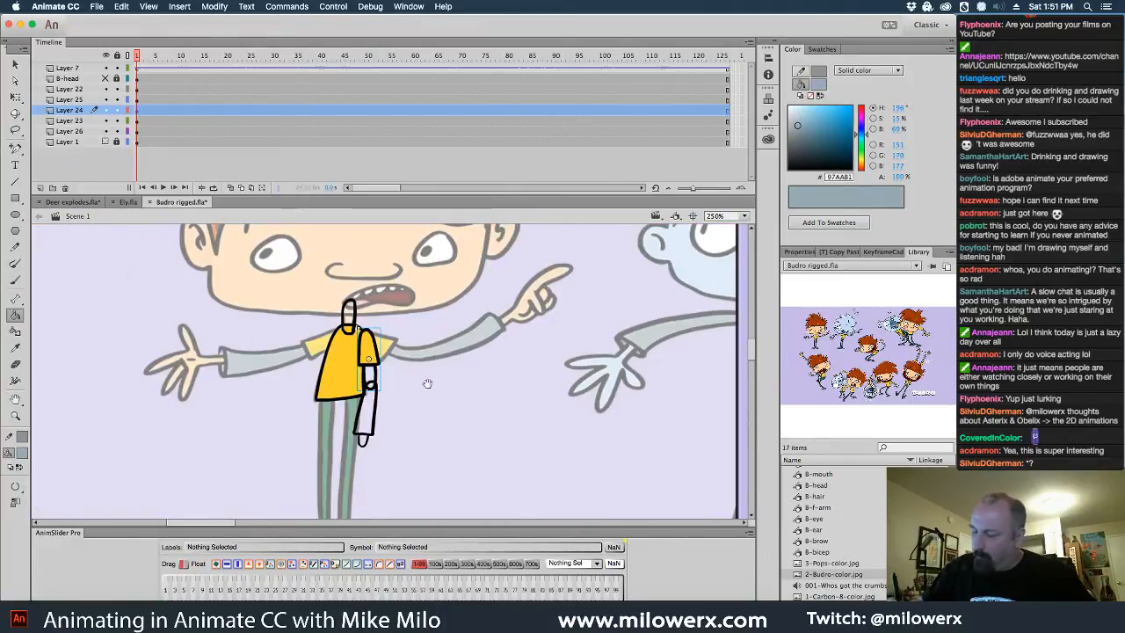
{"action": "double_click", "coordinate": [373, 377], "text": "super"}
{"action": "left_click", "coordinate": [370, 379]}
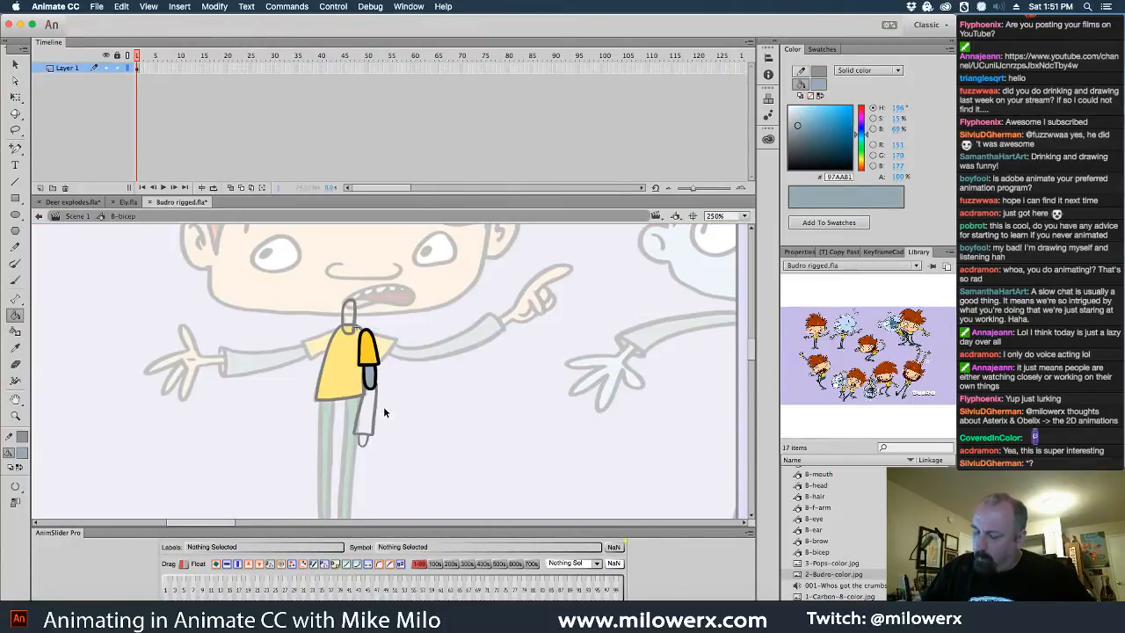
{"action": "double_click", "coordinate": [383, 406], "text": "super"}
- Fill the forearm sleeve inside the B-f-arm symbol with the same grey-blue
{"action": "double_click", "coordinate": [365, 413], "text": "super"}
{"action": "left_click", "coordinate": [363, 413]}
{"action": "double_click", "coordinate": [424, 419], "text": "super"}
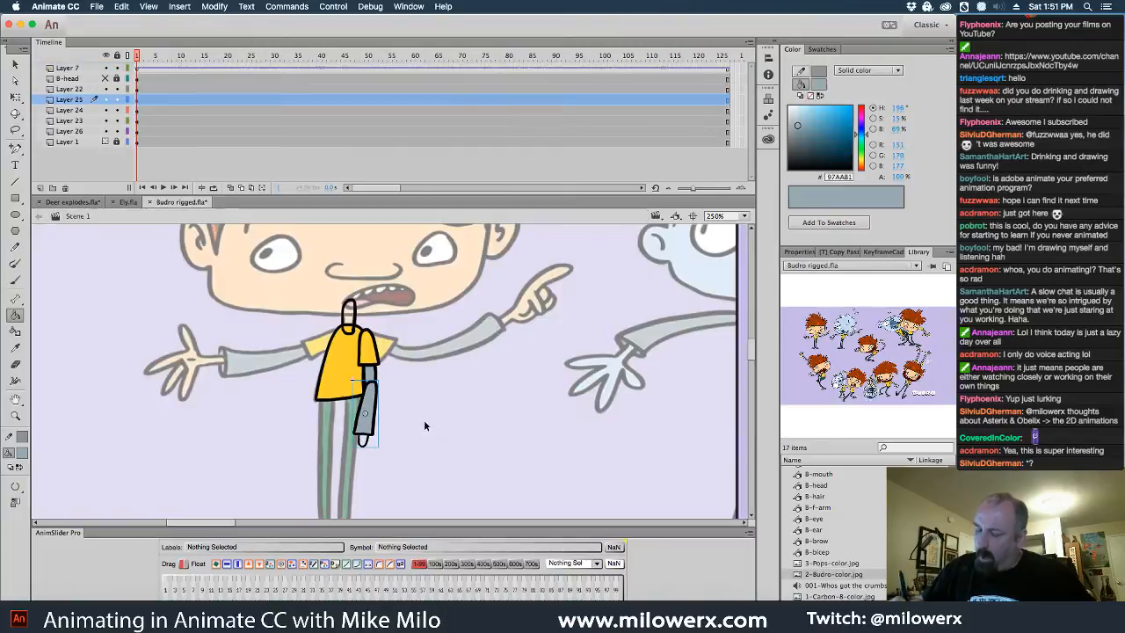
- Sample the skin tone FFCC9A from the full-colour reference's hand and fill the neck inside the B-neck symbol with it
{"action": "left_click", "coordinate": [505, 435], "text": "alt+super"}
{"action": "scroll", "coordinate": [534, 448], "scroll_direction": "right", "scroll_amount": 10}
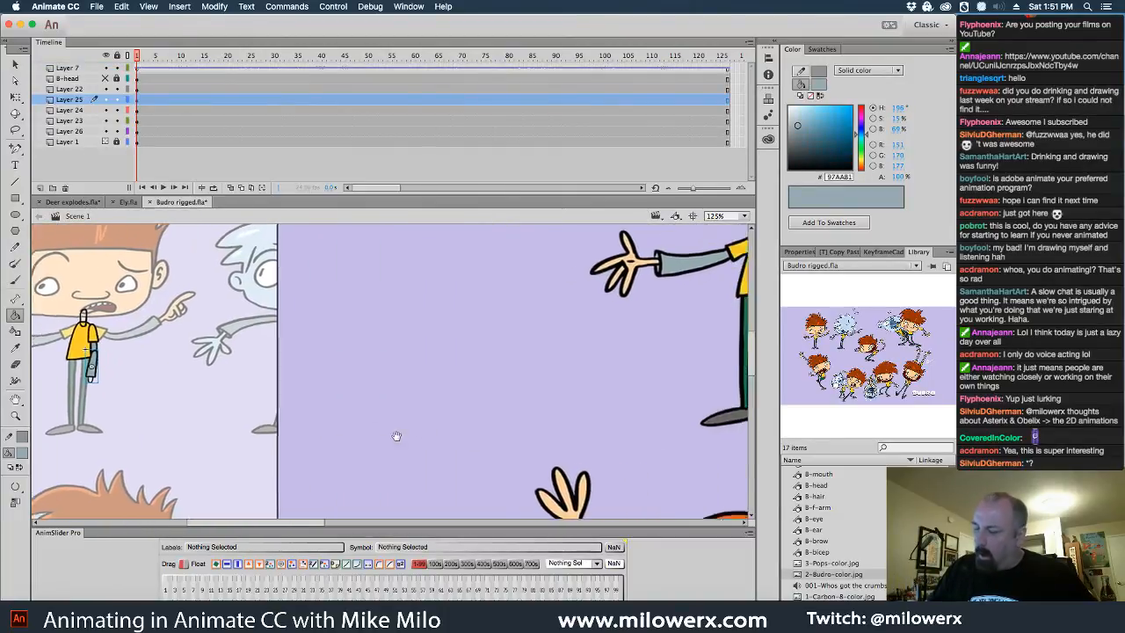
{"action": "scroll", "coordinate": [396, 436], "scroll_direction": "right", "scroll_amount": 3}
{"action": "left_click", "coordinate": [25, 453]}
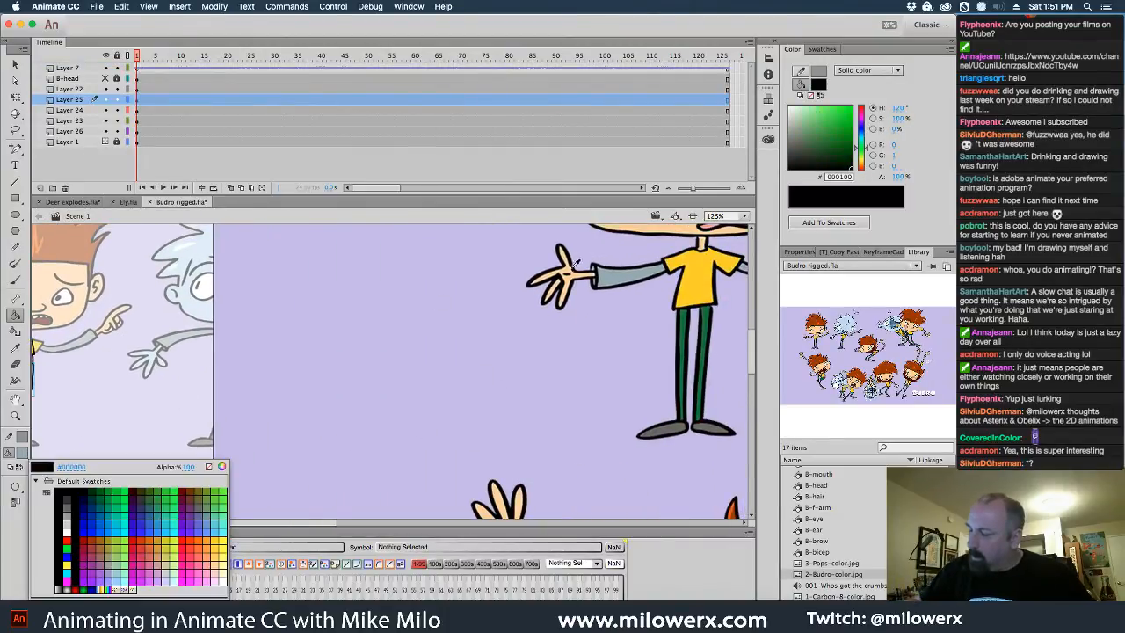
{"action": "left_click", "coordinate": [661, 226]}
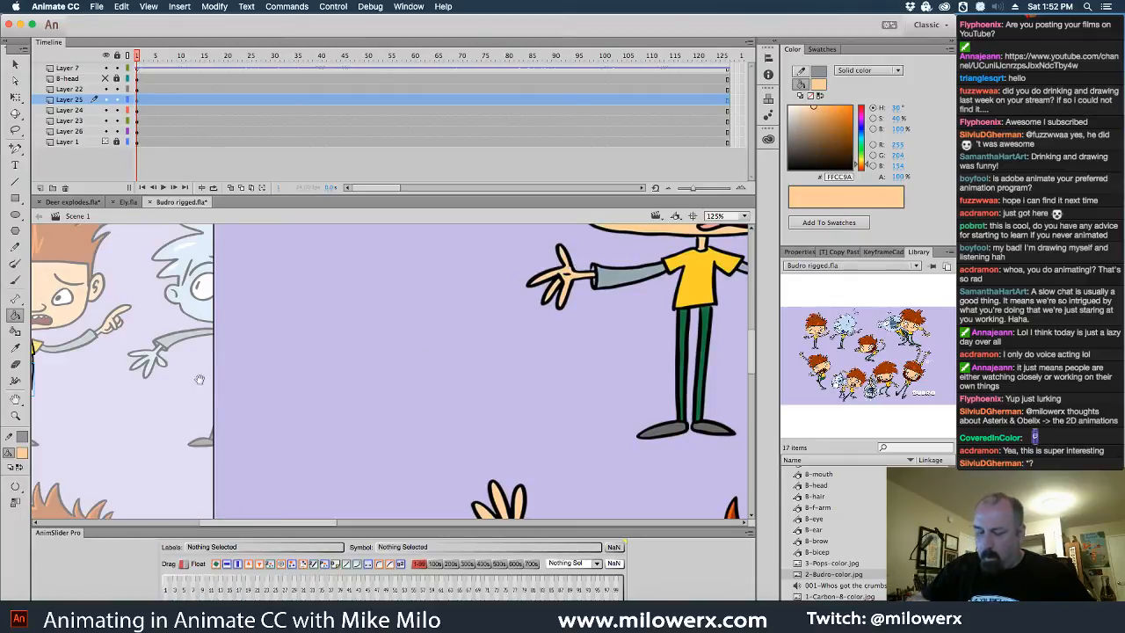
{"action": "scroll", "coordinate": [401, 389], "scroll_direction": "up", "scroll_amount": 6}
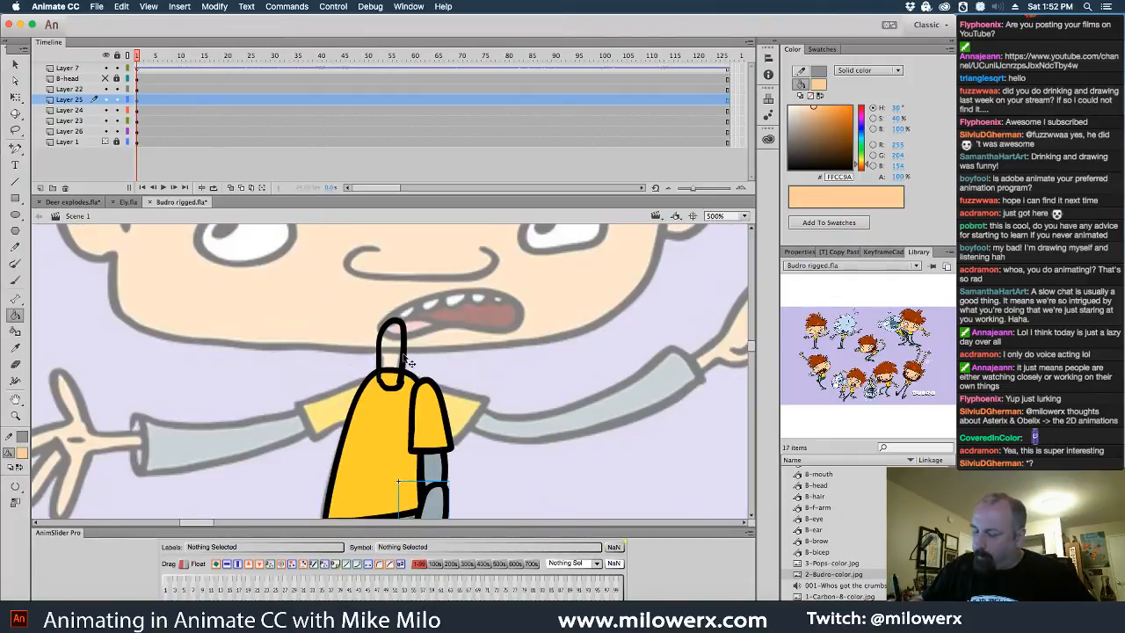
{"action": "double_click", "coordinate": [404, 357]}
{"action": "left_click", "coordinate": [392, 356]}
{"action": "left_click_drag", "start_coordinate": [442, 380], "coordinate": [431, 352]}
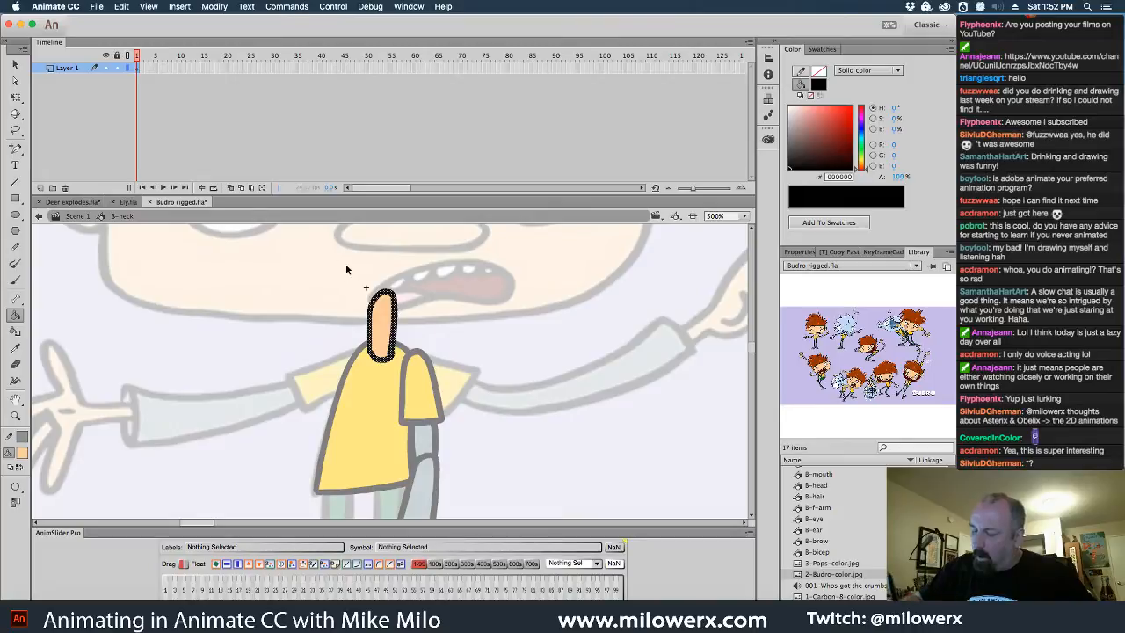
- Select the neck's outline and fill inside B-neck, clear the selection and return to the main scene
{"action": "left_click_drag", "start_coordinate": [345, 268], "coordinate": [436, 401]}
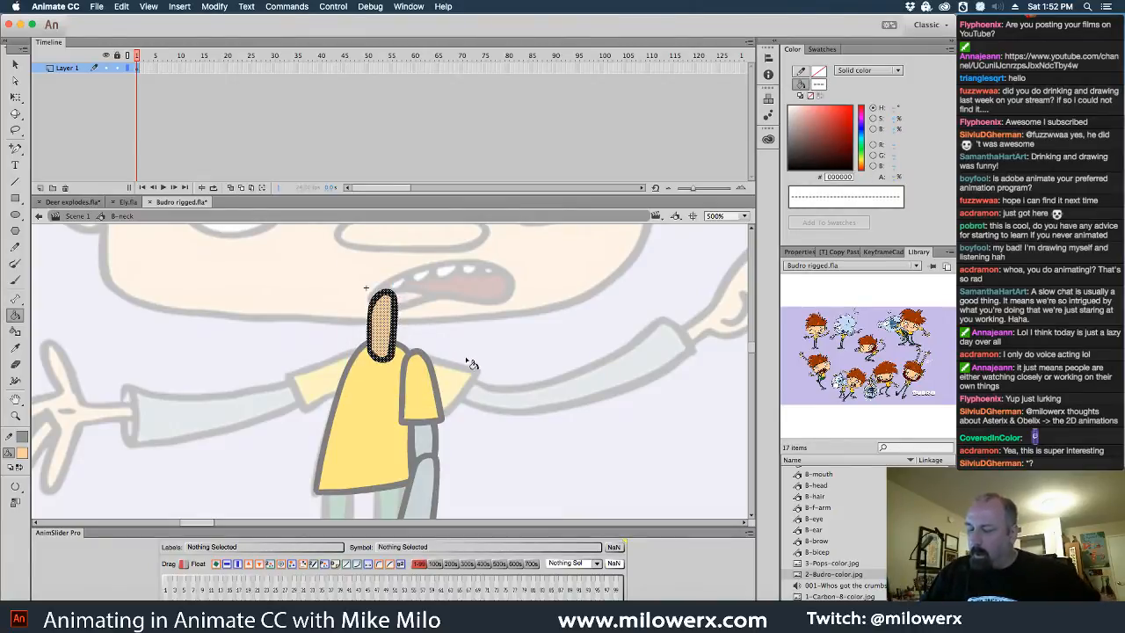
{"action": "left_click", "coordinate": [472, 363]}
{"action": "scroll", "coordinate": [457, 352], "scroll_direction": "down", "scroll_amount": 3}
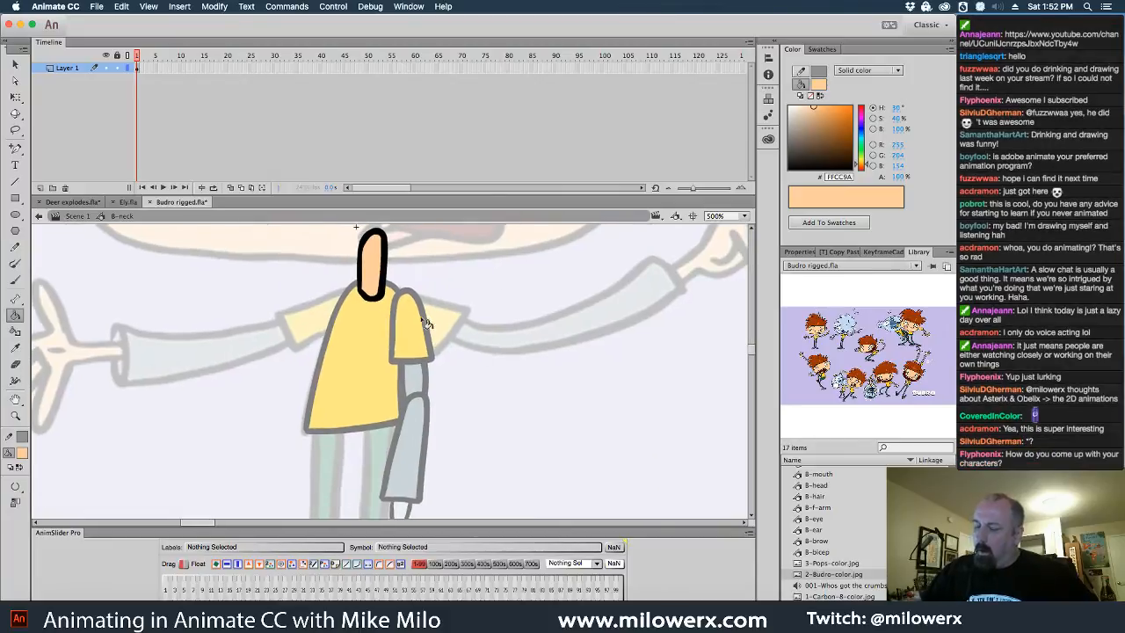
{"action": "left_click_drag", "start_coordinate": [336, 230], "coordinate": [436, 351]}
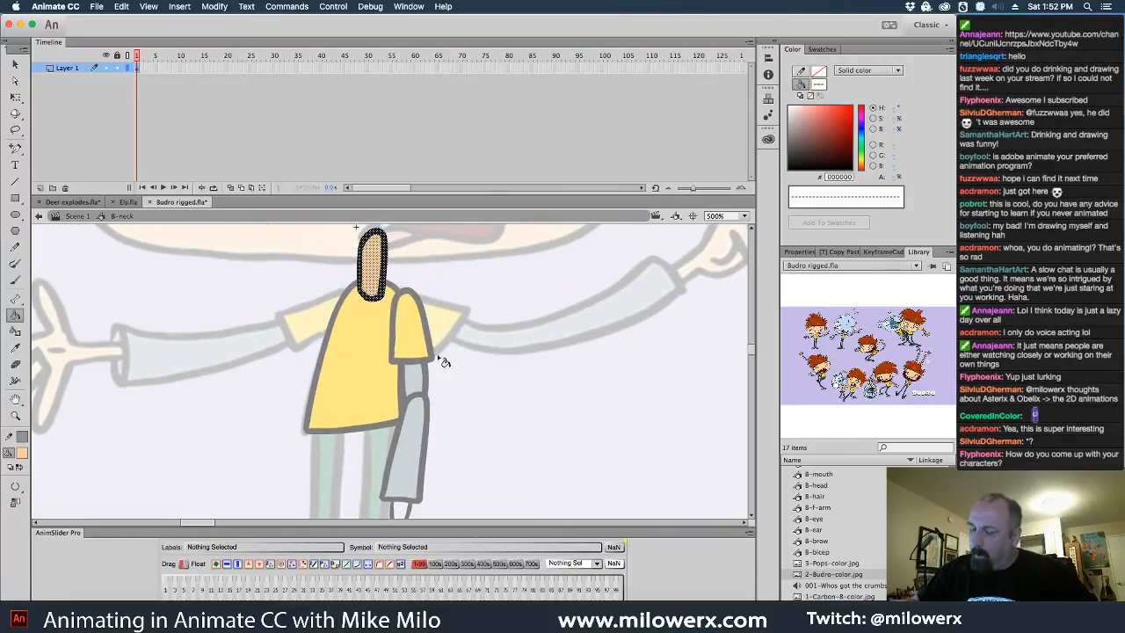
{"action": "left_click", "coordinate": [227, 567]}
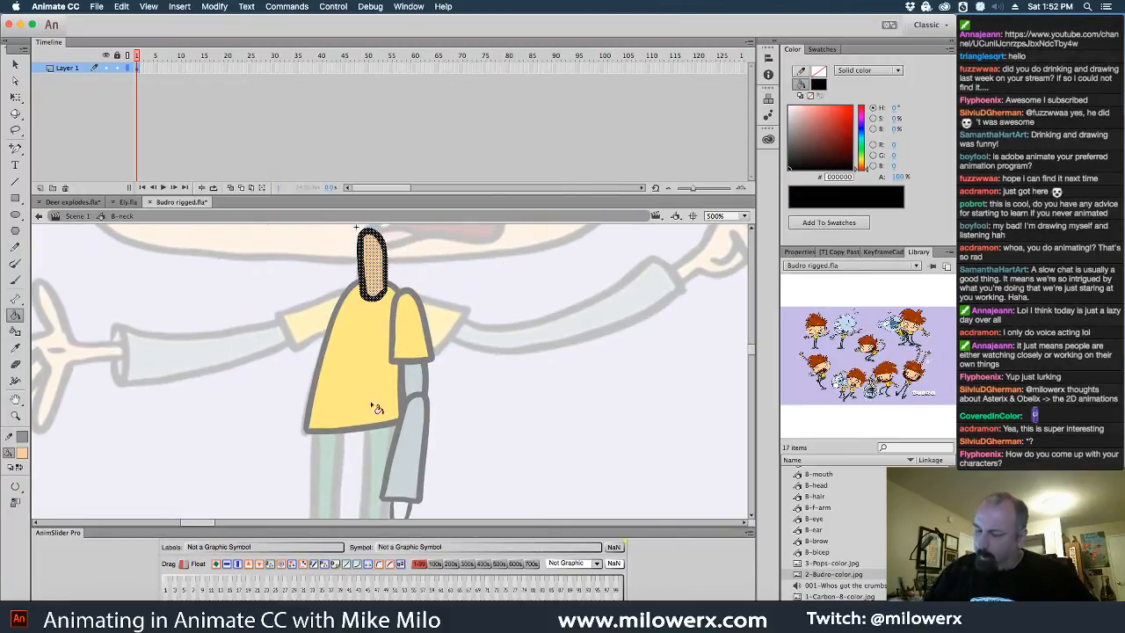
{"action": "left_click", "coordinate": [427, 271], "text": "super"}
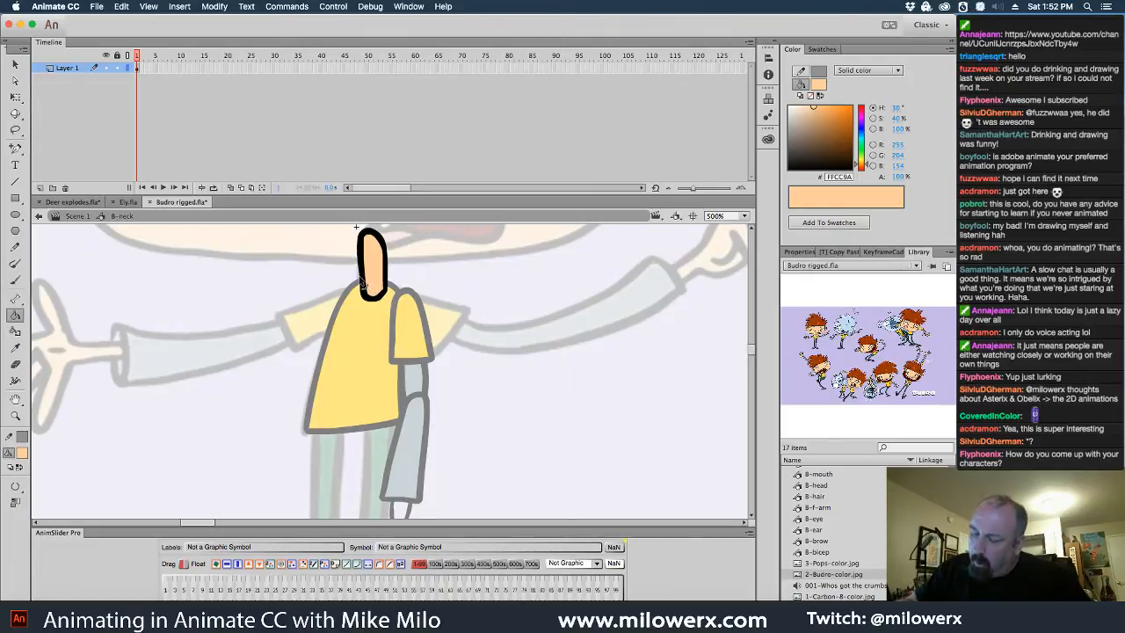
{"action": "double_click", "coordinate": [466, 372]}
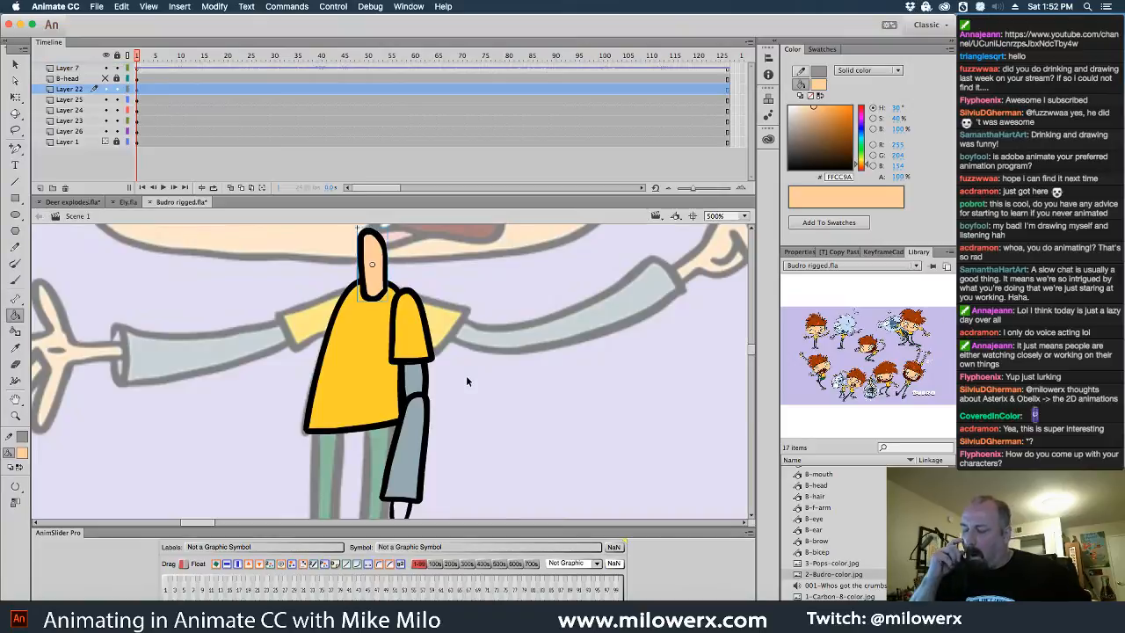
- Fill the wrist stub below the sleeve cuff inside the B-f-arm symbol with the skin tone FFCC9A
{"action": "scroll", "coordinate": [530, 378], "scroll_direction": "down", "scroll_amount": 5}
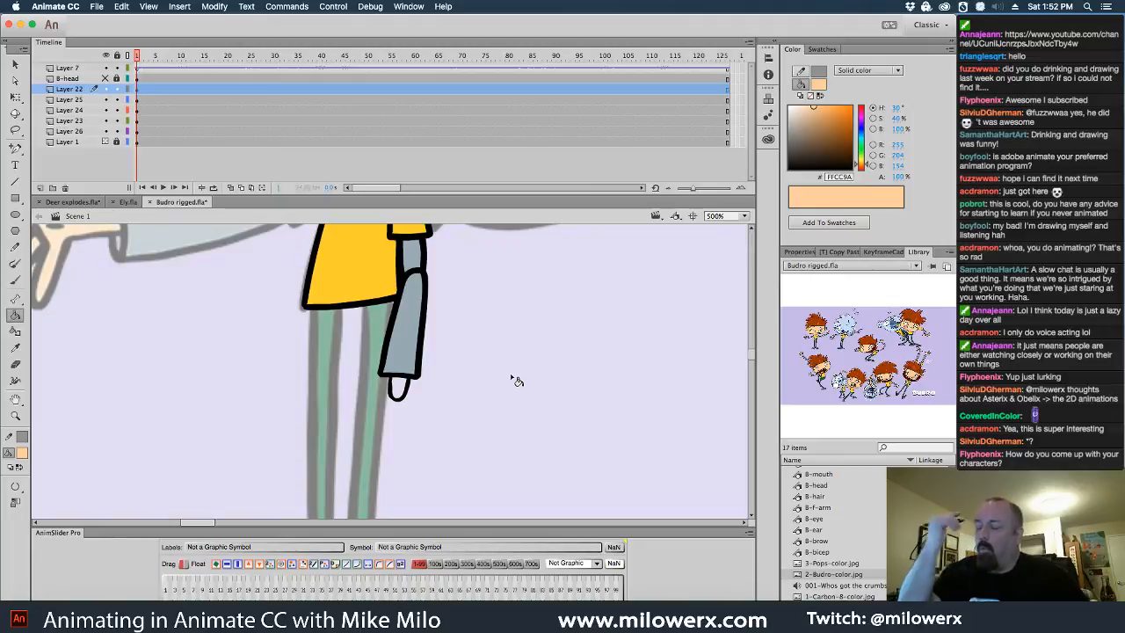
{"action": "double_click", "coordinate": [413, 394]}
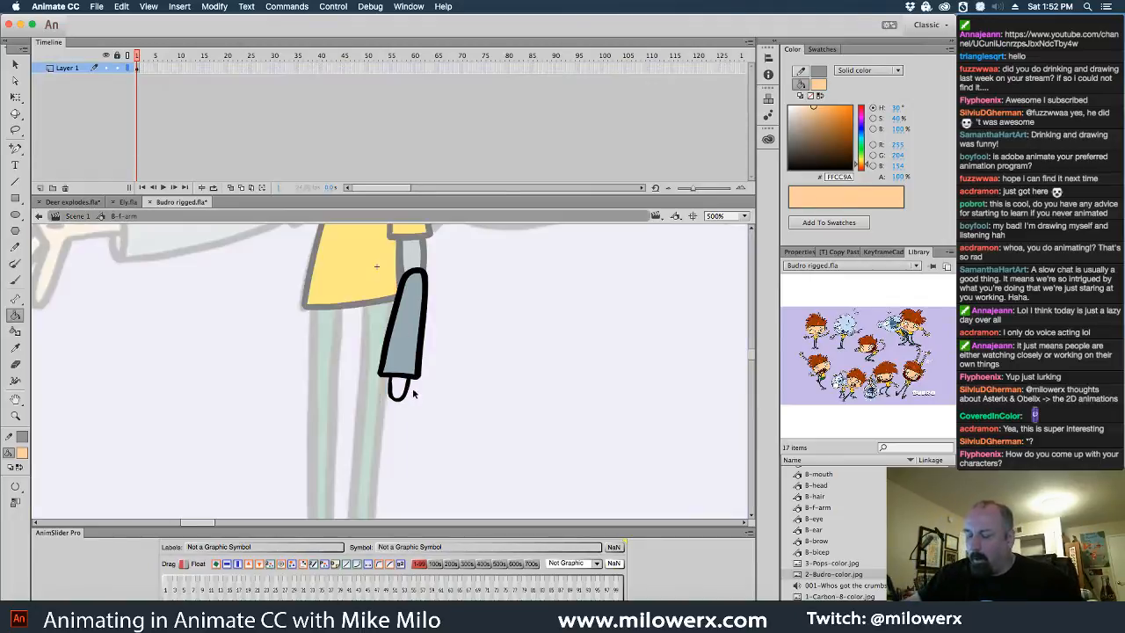
{"action": "double_click", "coordinate": [472, 378]}
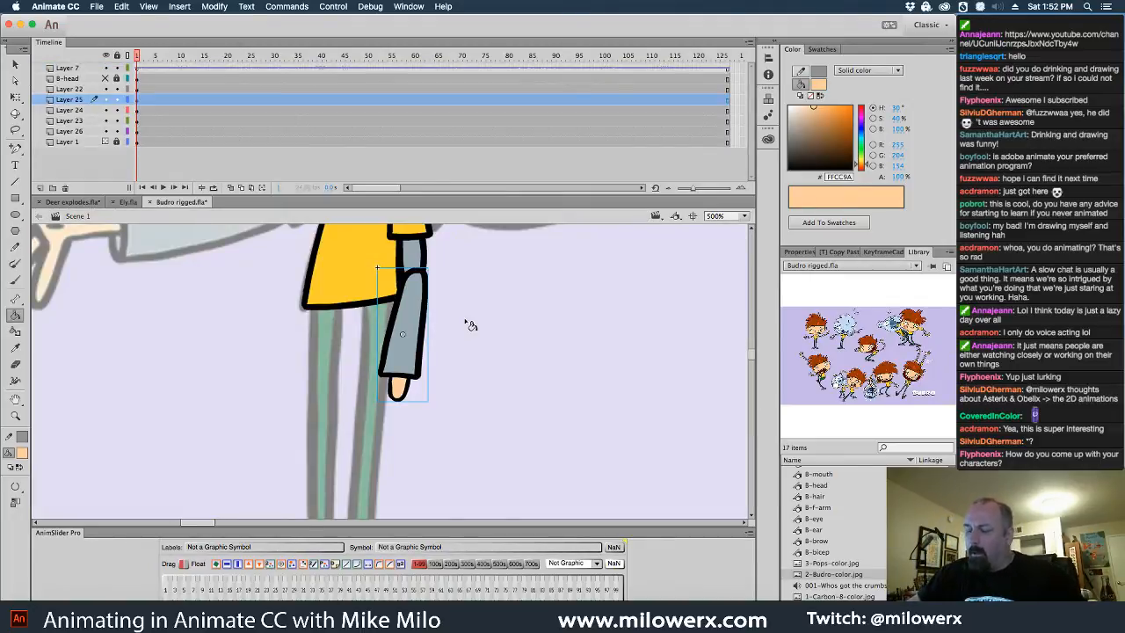
- Remove the black outline across the forearm's top at the elbow inside B-f-arm so it joins the upper arm openly
{"action": "key", "text": "super+minus"}
{"action": "left_click_drag", "start_coordinate": [449, 373], "coordinate": [466, 356]}
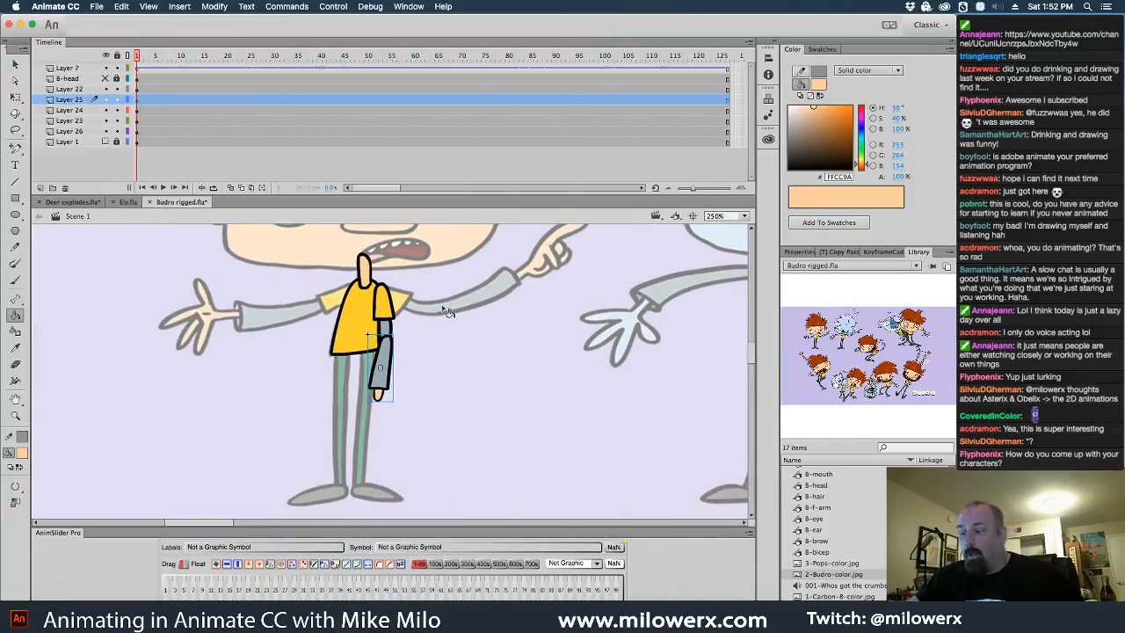
{"action": "left_click", "coordinate": [386, 347], "text": "super"}
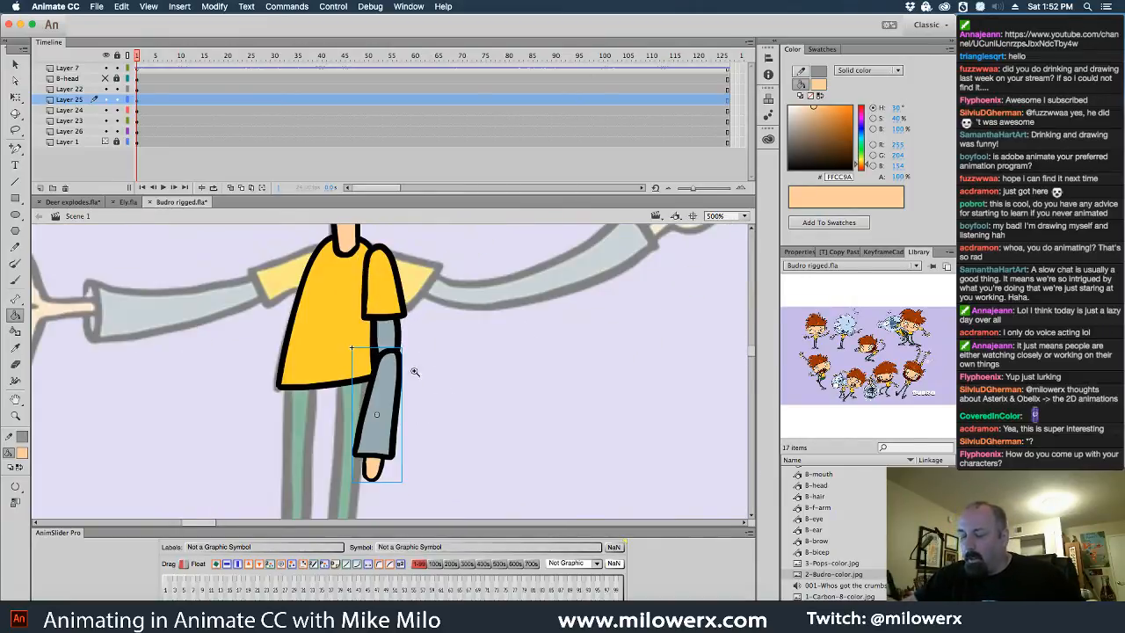
{"action": "left_click", "coordinate": [415, 372], "text": "super"}
{"action": "double_click", "coordinate": [396, 373]}
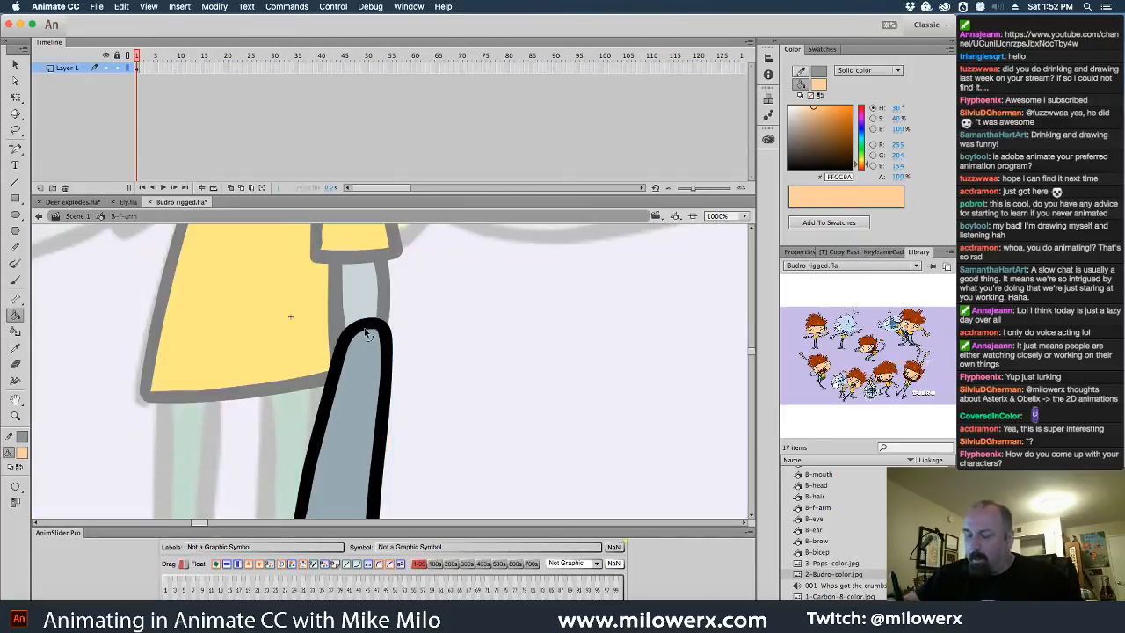
{"action": "mouse_move", "coordinate": [363, 331]}
{"action": "left_mouse_down"}
{"action": "mouse_move", "coordinate": [357, 312]}
{"action": "mouse_move", "coordinate": [370, 318]}
{"action": "left_mouse_up"}
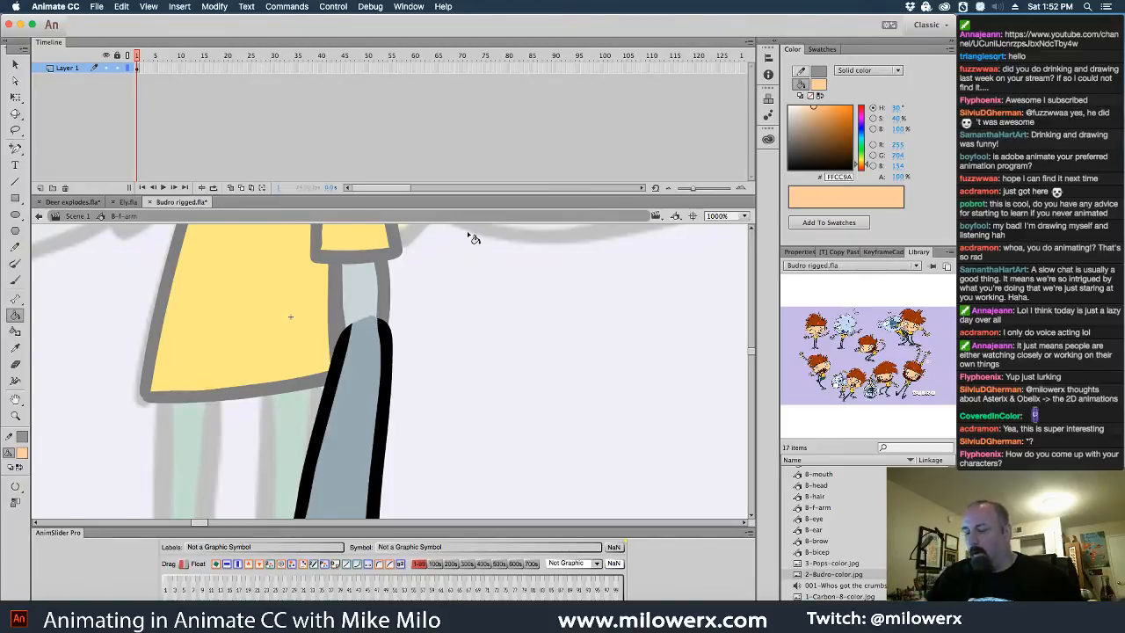
{"action": "left_click_drag", "start_coordinate": [343, 327], "coordinate": [406, 318]}
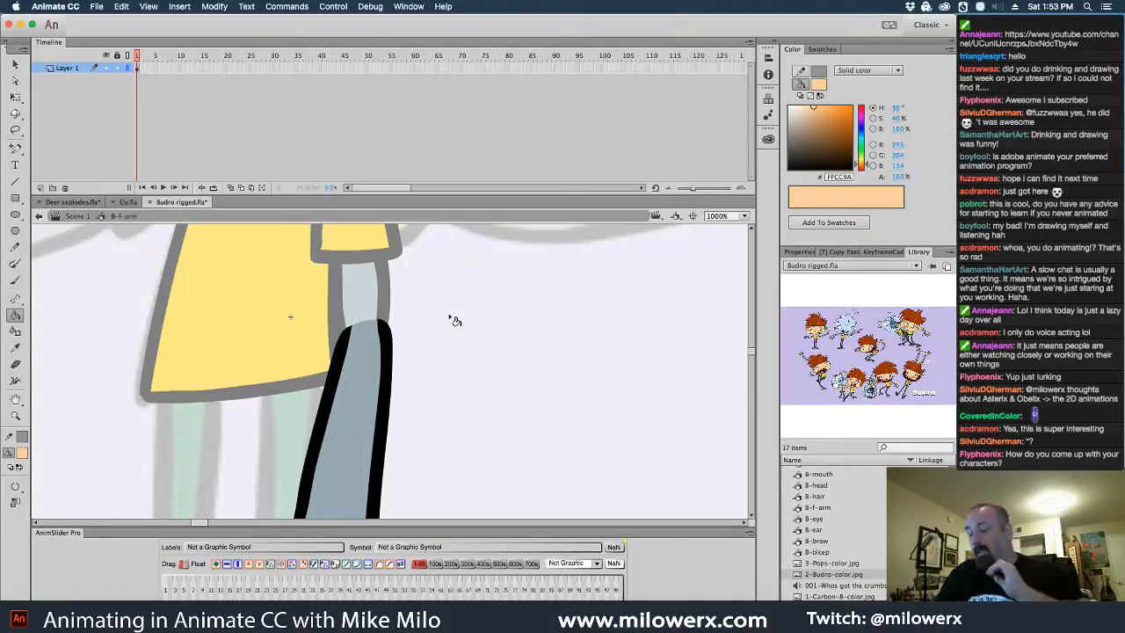
- Refine the open upper end of the forearm's outer outline inside B-f-arm and return to Scene 1
{"action": "key", "text": "v"}
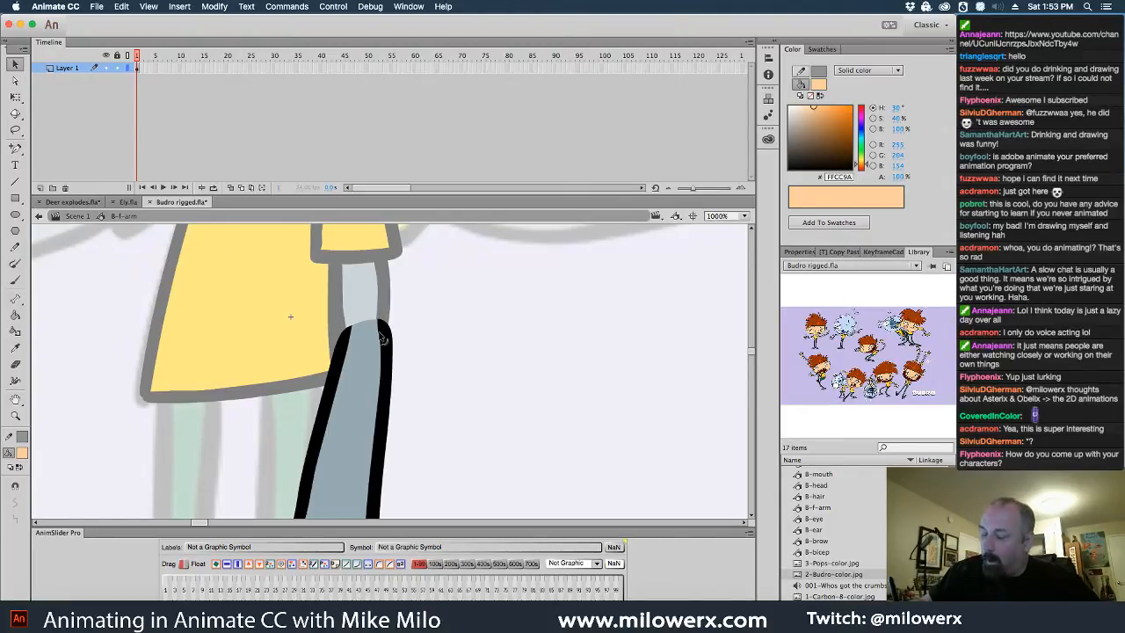
{"action": "left_click_drag", "start_coordinate": [379, 333], "coordinate": [384, 332]}
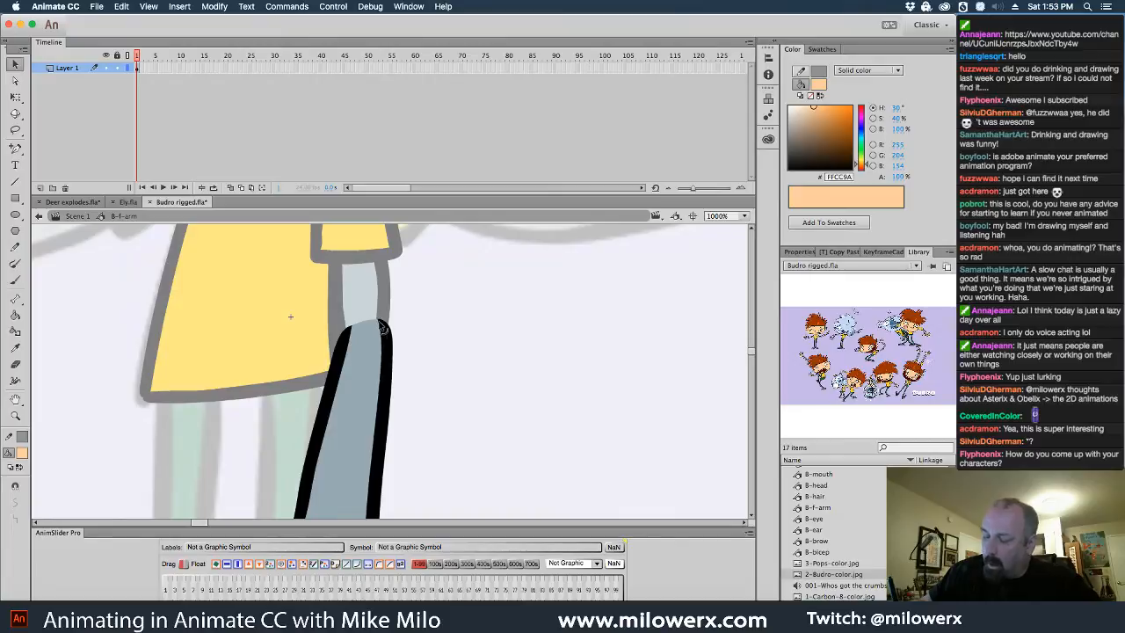
{"action": "left_click", "coordinate": [434, 328], "text": "alt+super"}
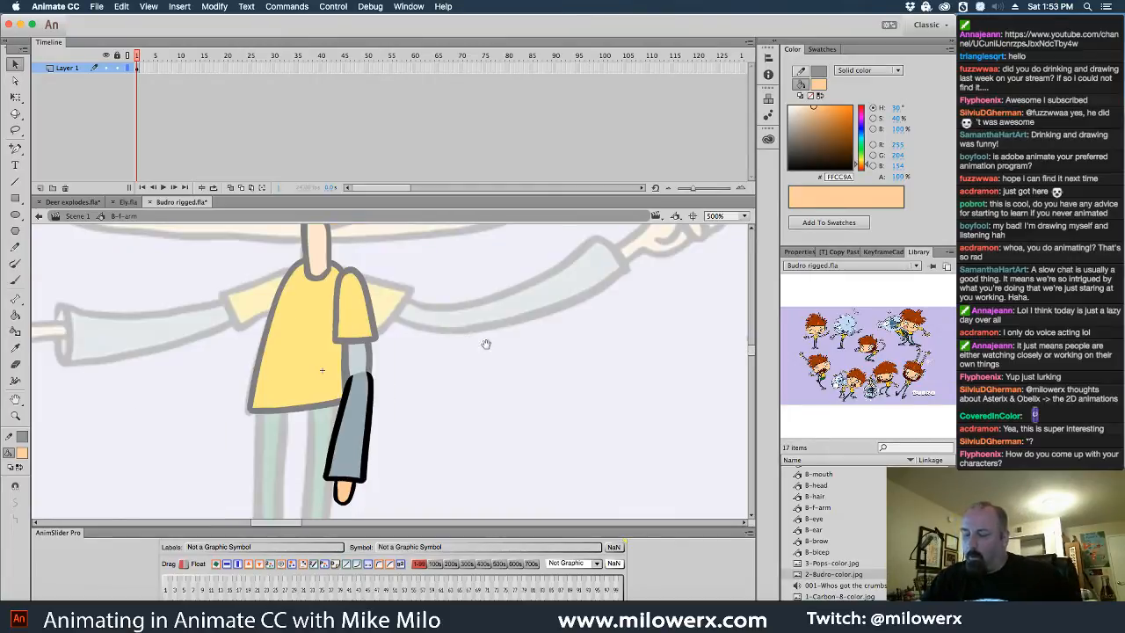
{"action": "left_click_drag", "start_coordinate": [486, 346], "coordinate": [489, 277]}
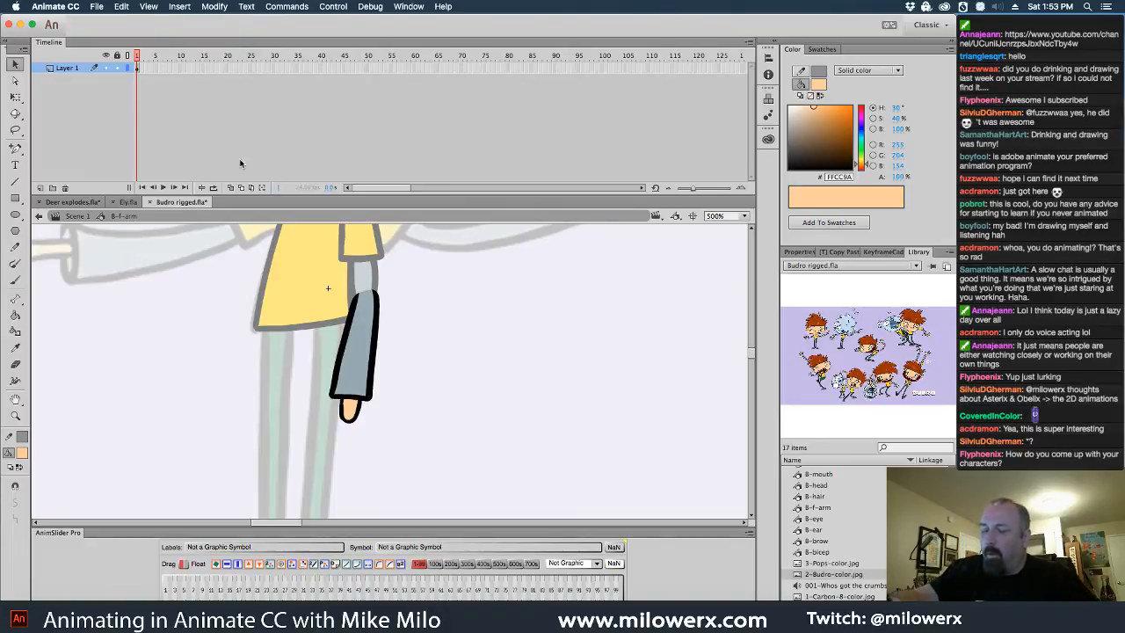
{"action": "left_click", "coordinate": [77, 215]}
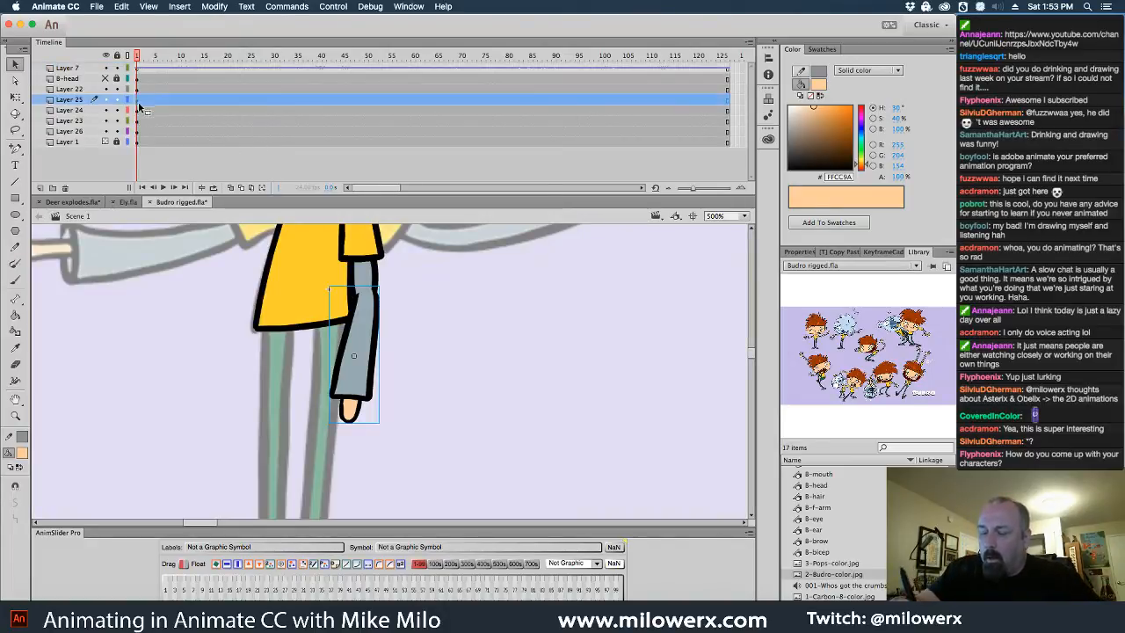
{"action": "left_click", "coordinate": [15, 97]}
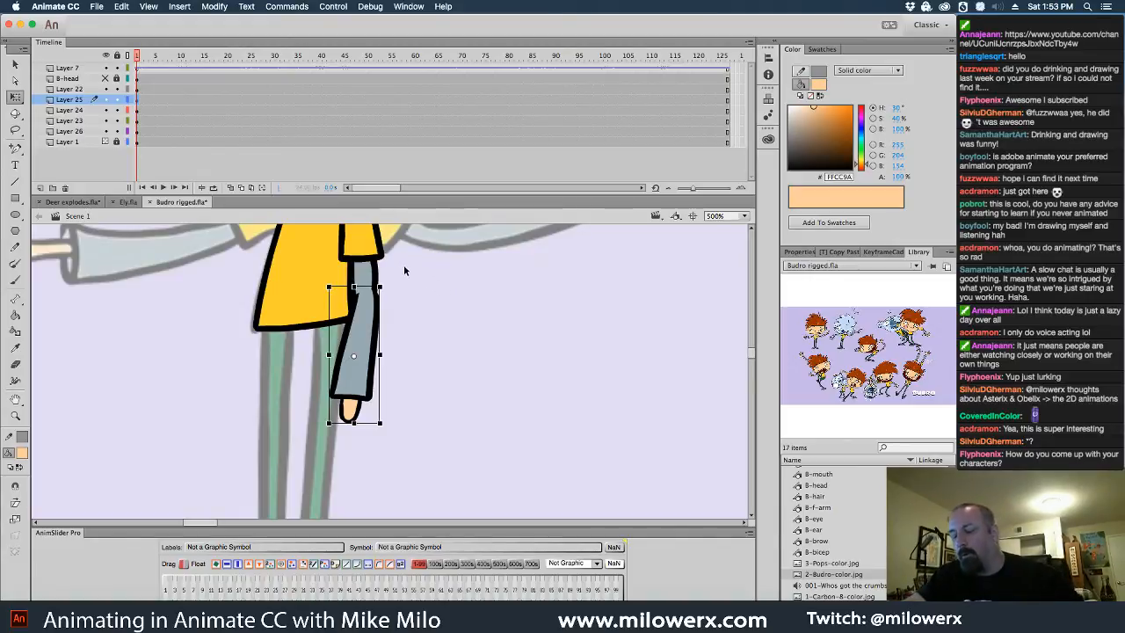
{"action": "left_click_drag", "start_coordinate": [446, 304], "coordinate": [485, 369]}
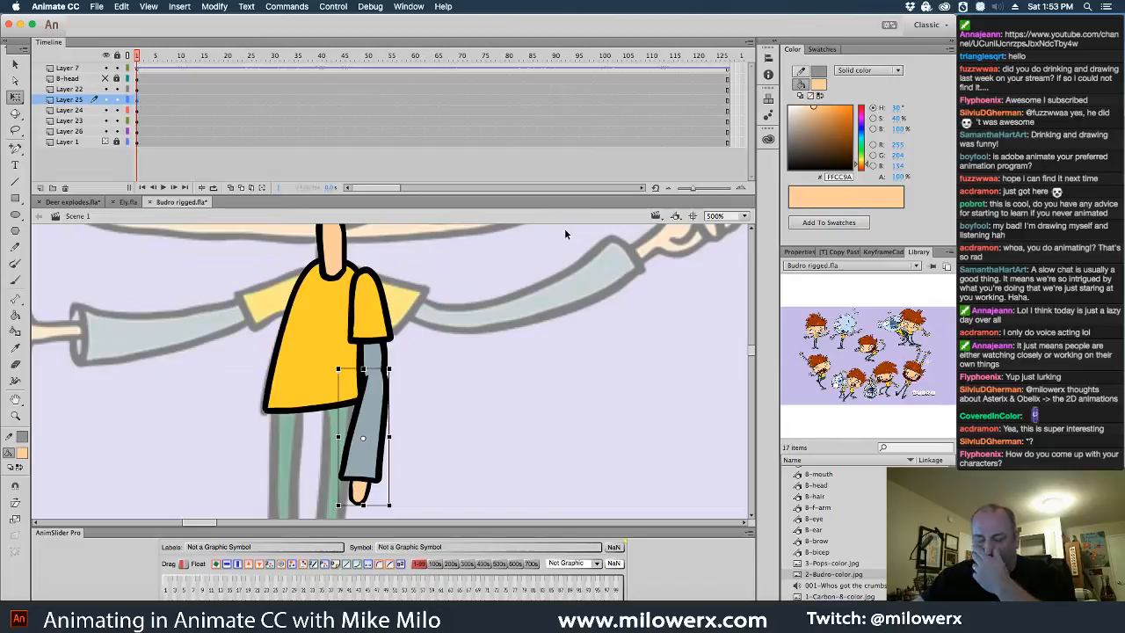
{"action": "left_click", "coordinate": [500, 328]}
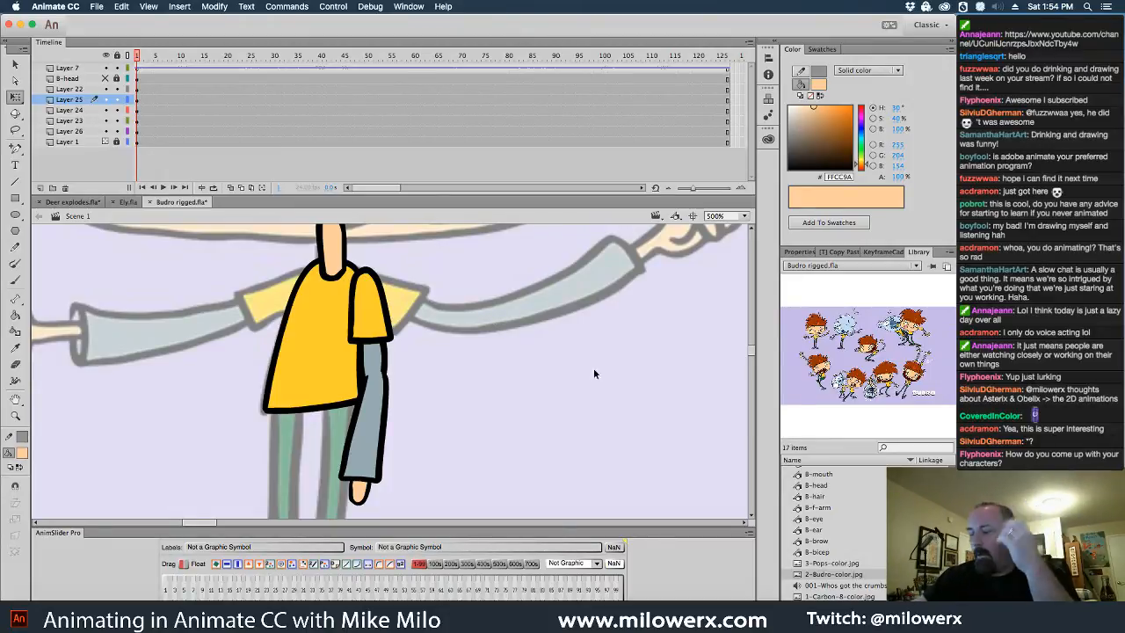
{"action": "key", "text": "super+minus"}
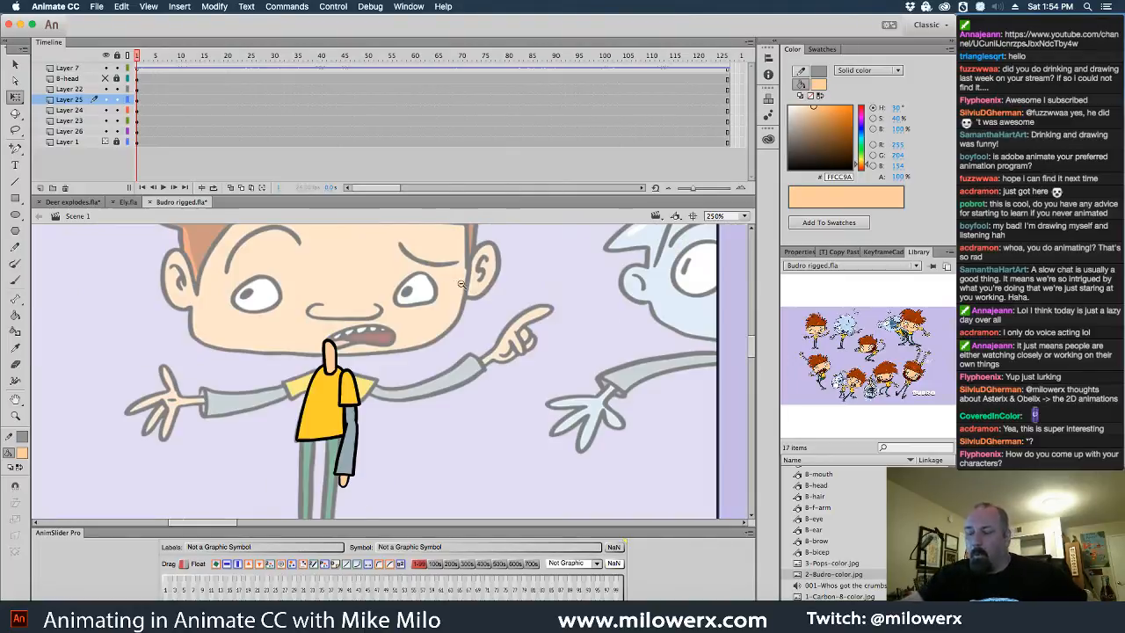
{"action": "left_click_drag", "start_coordinate": [521, 325], "coordinate": [501, 296]}
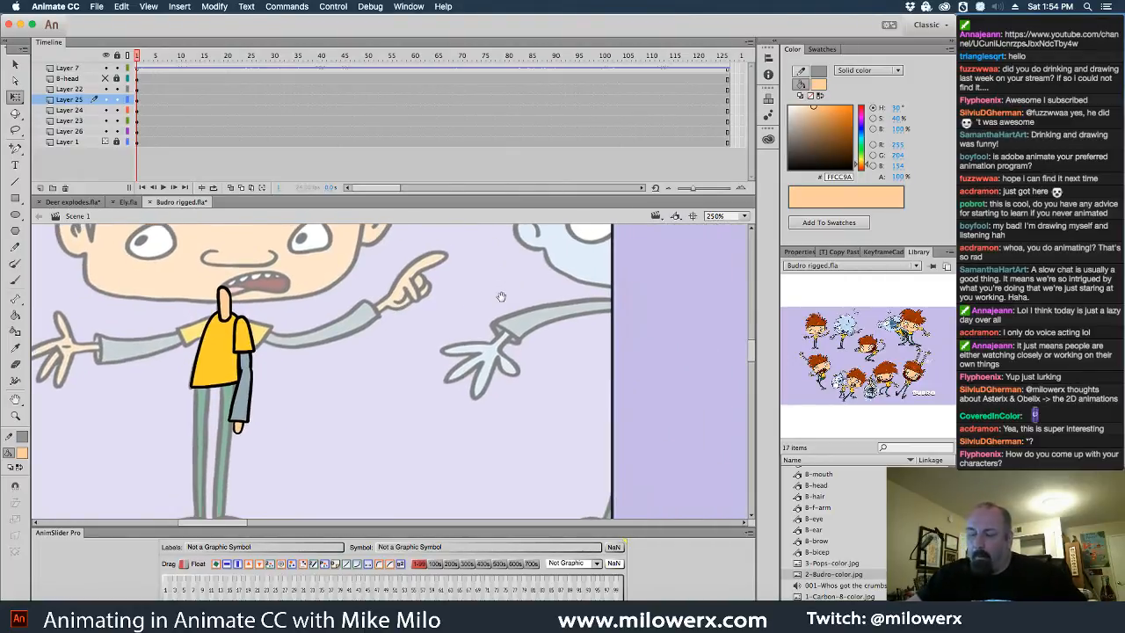
{"action": "left_click_drag", "start_coordinate": [353, 312], "coordinate": [530, 335]}
{"action": "key", "text": "super+equal"}
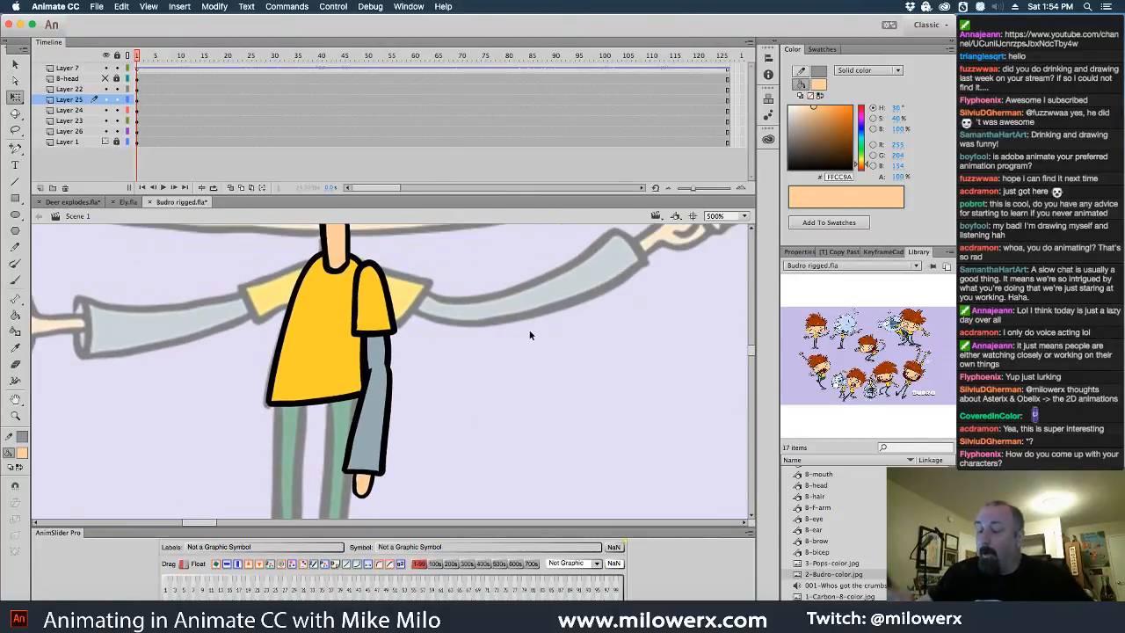
{"action": "left_click", "coordinate": [15, 98]}
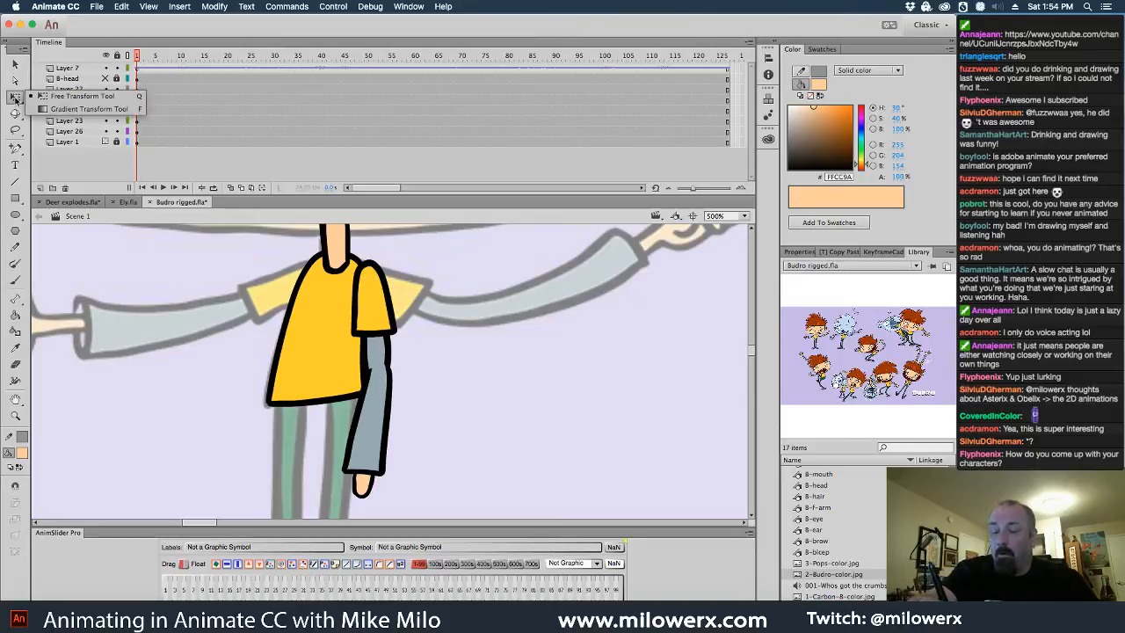
{"action": "left_click", "coordinate": [417, 309]}
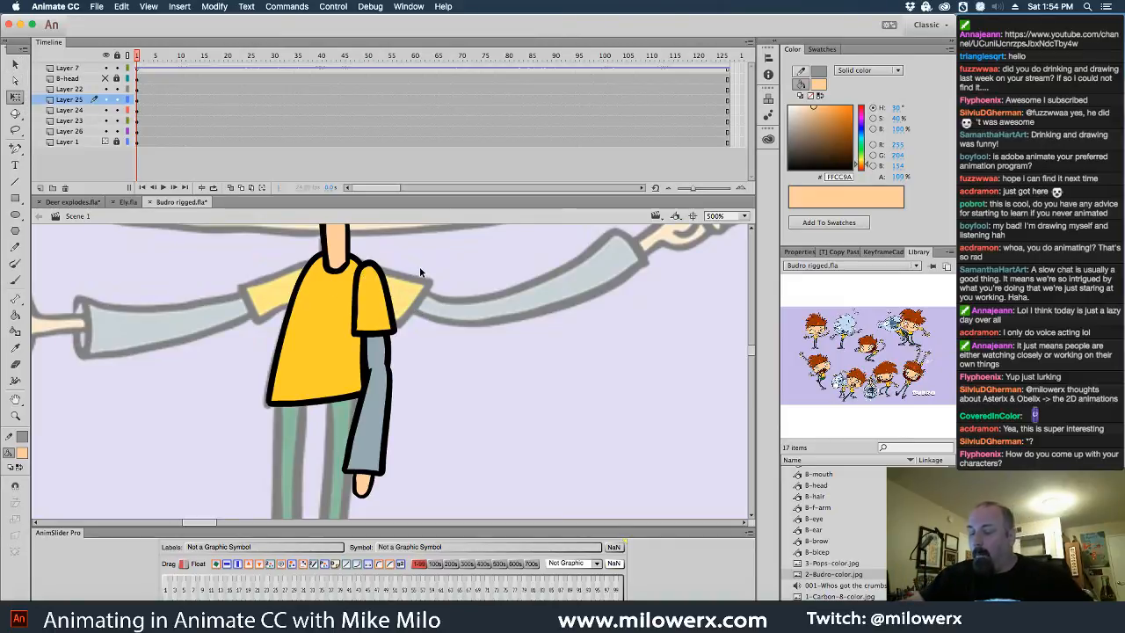
{"action": "key", "text": "super+minus"}
{"action": "scroll", "coordinate": [472, 315], "scroll_direction": "down", "scroll_amount": 2}
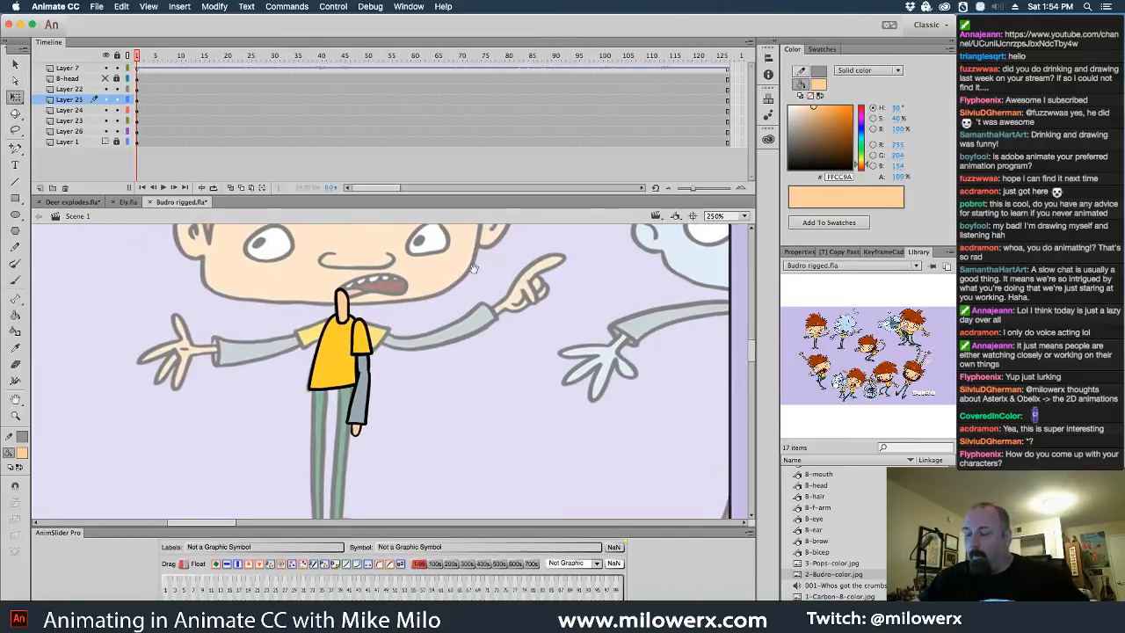
- Move the upper arm's transformation point up to the shoulder and test a slight rotation around it
{"action": "left_click", "coordinate": [366, 350]}
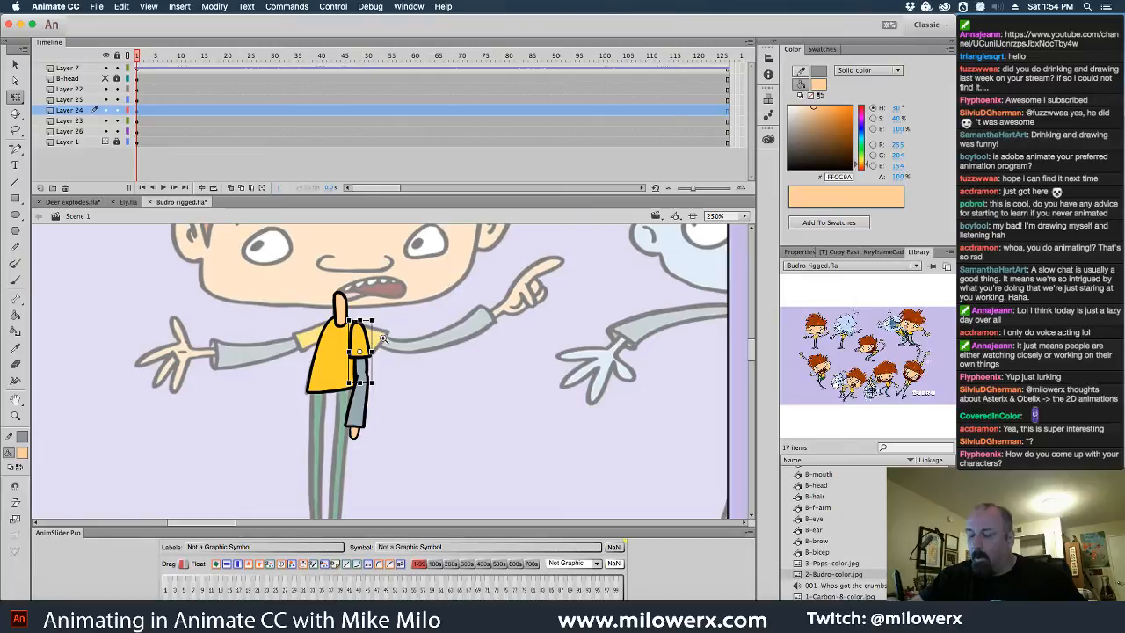
{"action": "key", "text": "super+equal"}
{"action": "scroll", "coordinate": [401, 351], "scroll_direction": "down", "scroll_amount": 1}
{"action": "mouse_move", "coordinate": [389, 311]}
{"action": "left_mouse_down"}
{"action": "mouse_move", "coordinate": [369, 327]}
{"action": "mouse_move", "coordinate": [378, 321]}
{"action": "left_mouse_up"}
{"action": "key", "text": "super+z"}
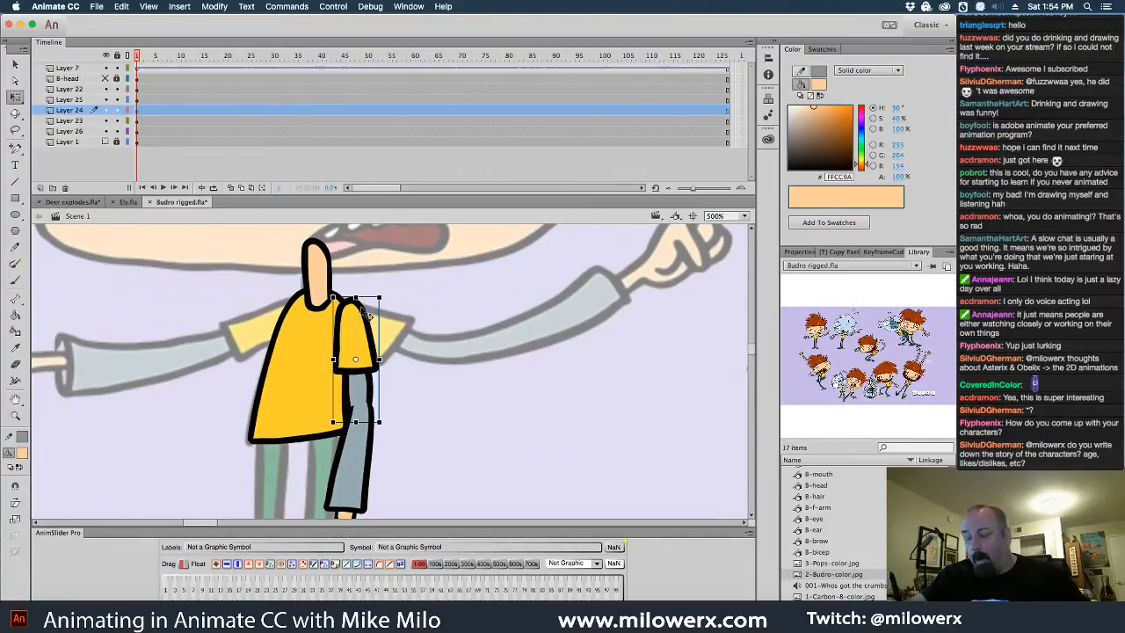
{"action": "left_click_drag", "start_coordinate": [355, 359], "coordinate": [348, 312]}
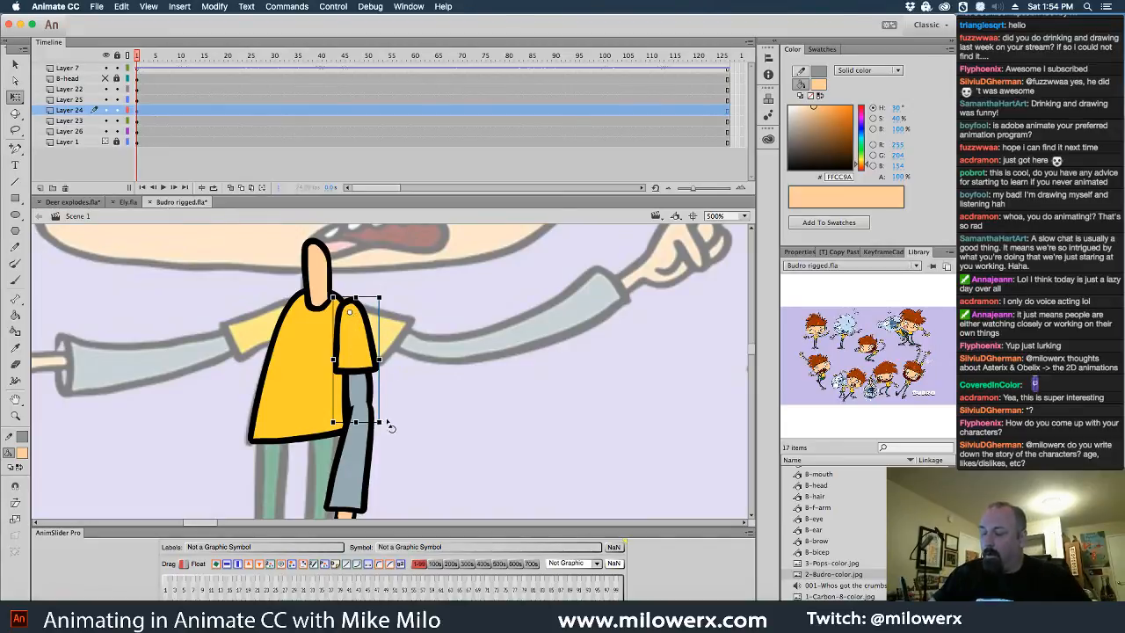
{"action": "mouse_move", "coordinate": [391, 427]}
{"action": "left_mouse_down"}
{"action": "mouse_move", "coordinate": [434, 367]}
{"action": "mouse_move", "coordinate": [400, 401]}
{"action": "mouse_move", "coordinate": [456, 380]}
{"action": "mouse_move", "coordinate": [389, 406]}
{"action": "left_mouse_up"}
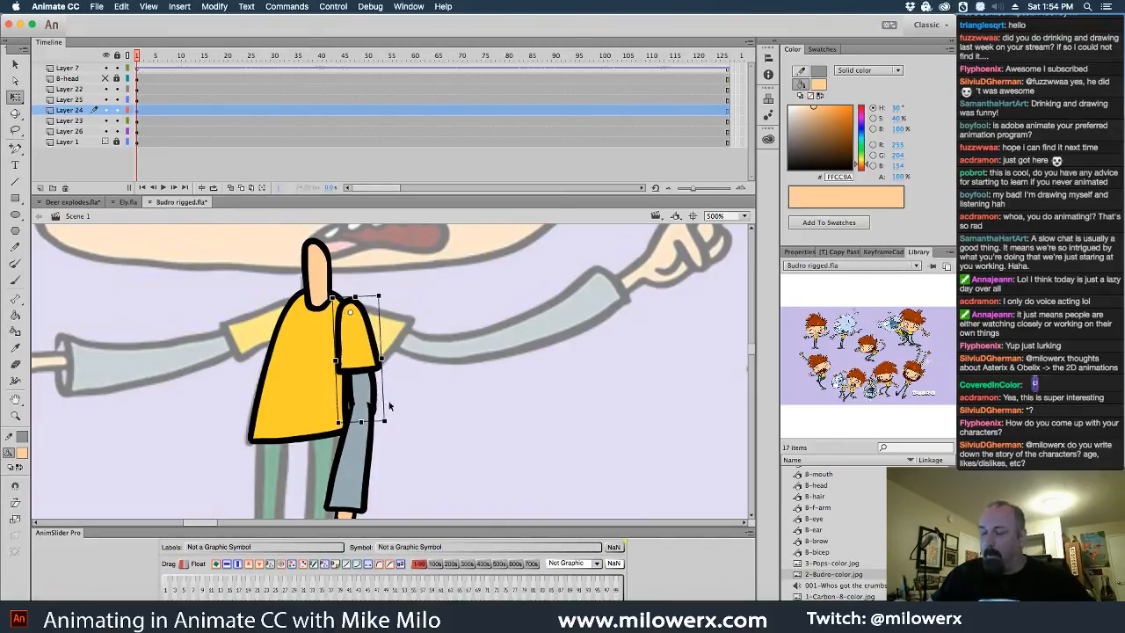
- Move the forearm's transformation point to the elbow and the torso's to the middle of the shirt's hem
{"action": "left_click", "coordinate": [356, 465]}
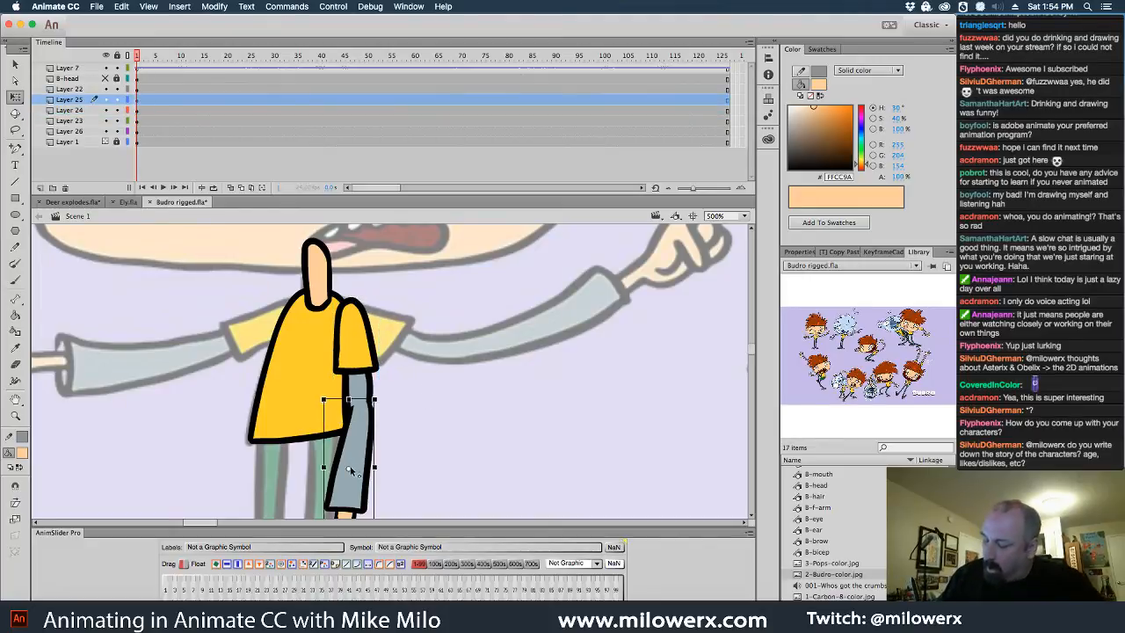
{"action": "left_click_drag", "start_coordinate": [498, 446], "coordinate": [458, 470]}
{"action": "left_click", "coordinate": [330, 429]}
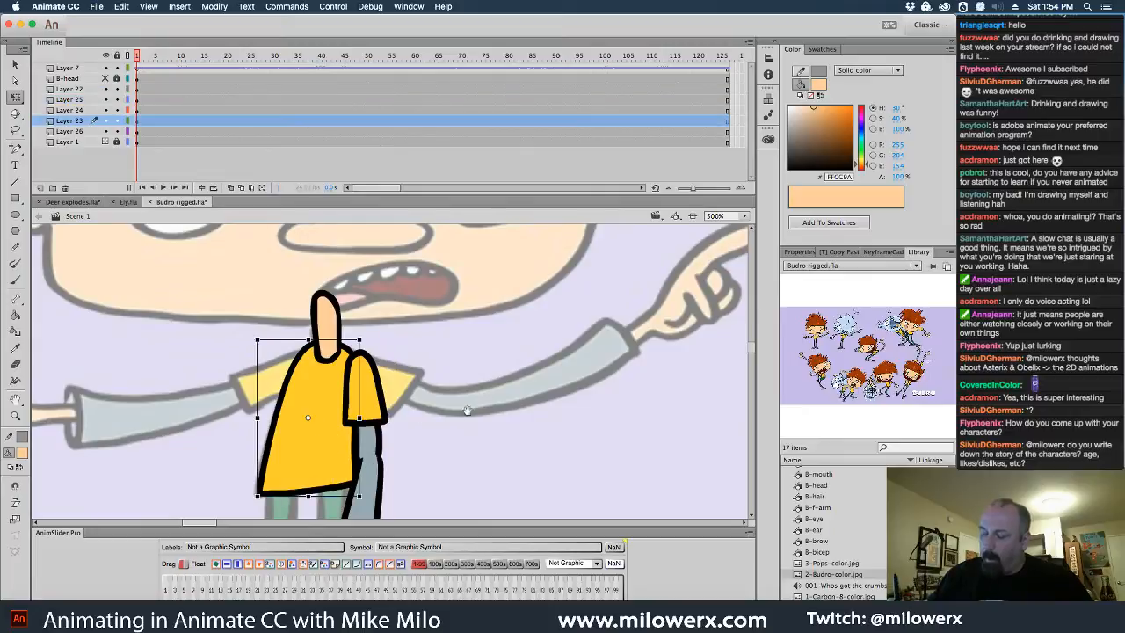
{"action": "left_click_drag", "start_coordinate": [467, 410], "coordinate": [474, 385]}
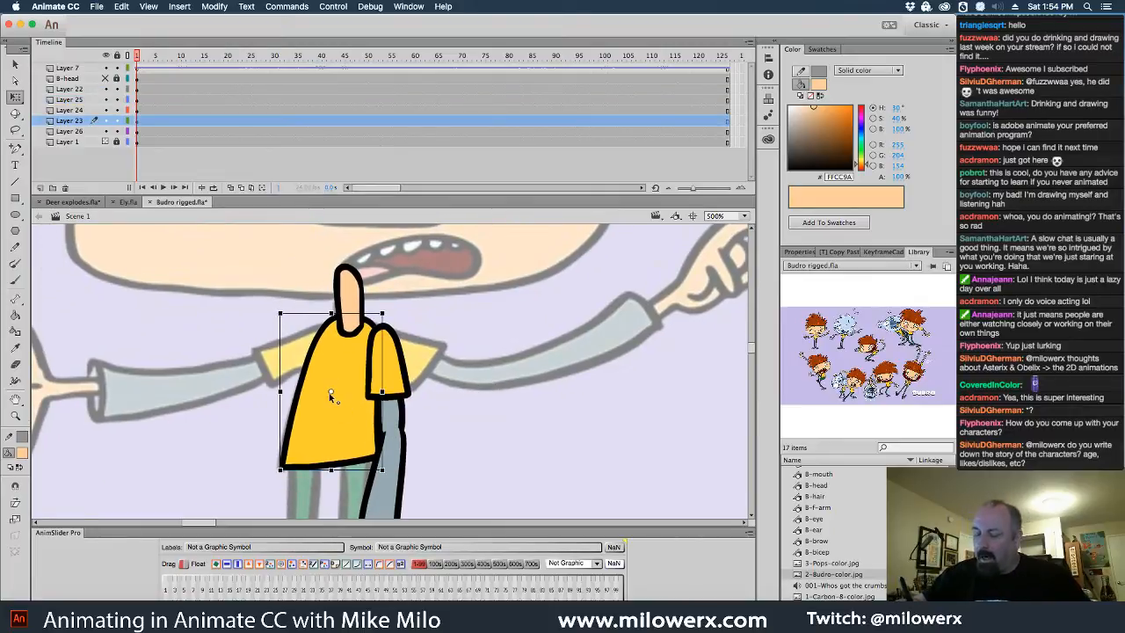
{"action": "left_click_drag", "start_coordinate": [330, 392], "coordinate": [336, 464]}
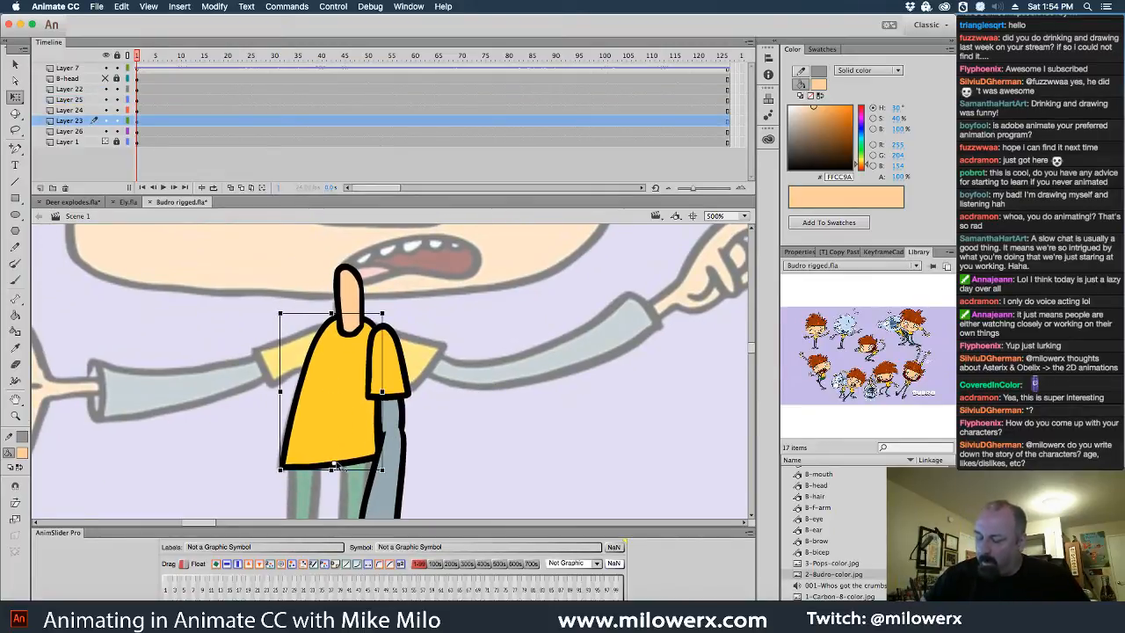
{"action": "left_click", "coordinate": [448, 429]}
{"action": "left_click", "coordinate": [331, 320]}
{"action": "mouse_move", "coordinate": [331, 314]}
{"action": "left_mouse_down"}
{"action": "mouse_move", "coordinate": [332, 348]}
{"action": "mouse_move", "coordinate": [332, 314]}
{"action": "left_mouse_up"}
{"action": "left_click", "coordinate": [432, 316]}
{"action": "left_click", "coordinate": [348, 290]}
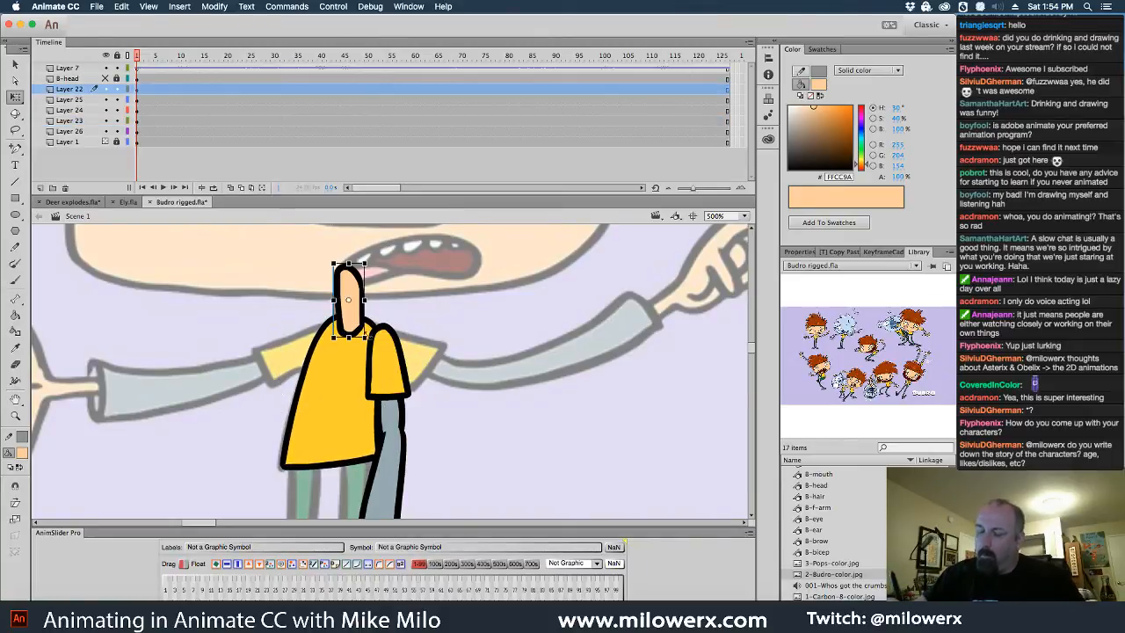
{"action": "left_click", "coordinate": [415, 319]}
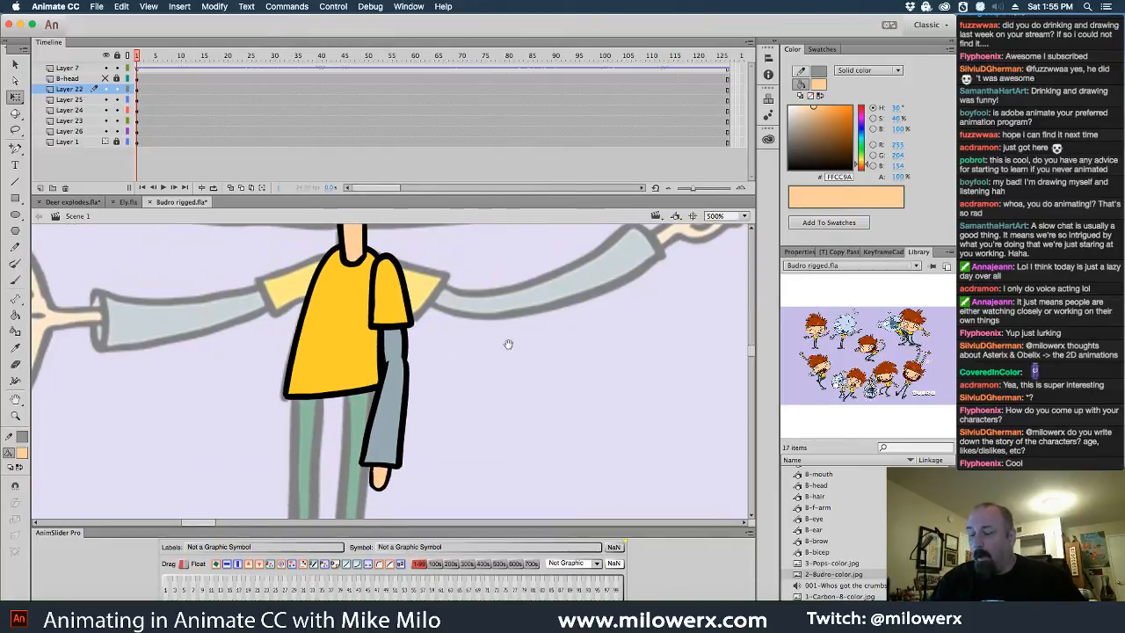
- Shift the upper arm and forearm together slightly inward toward the torso and nudge the forearm up at the elbow
{"action": "left_click", "coordinate": [403, 283]}
{"action": "left_click", "coordinate": [404, 413], "text": "shift"}
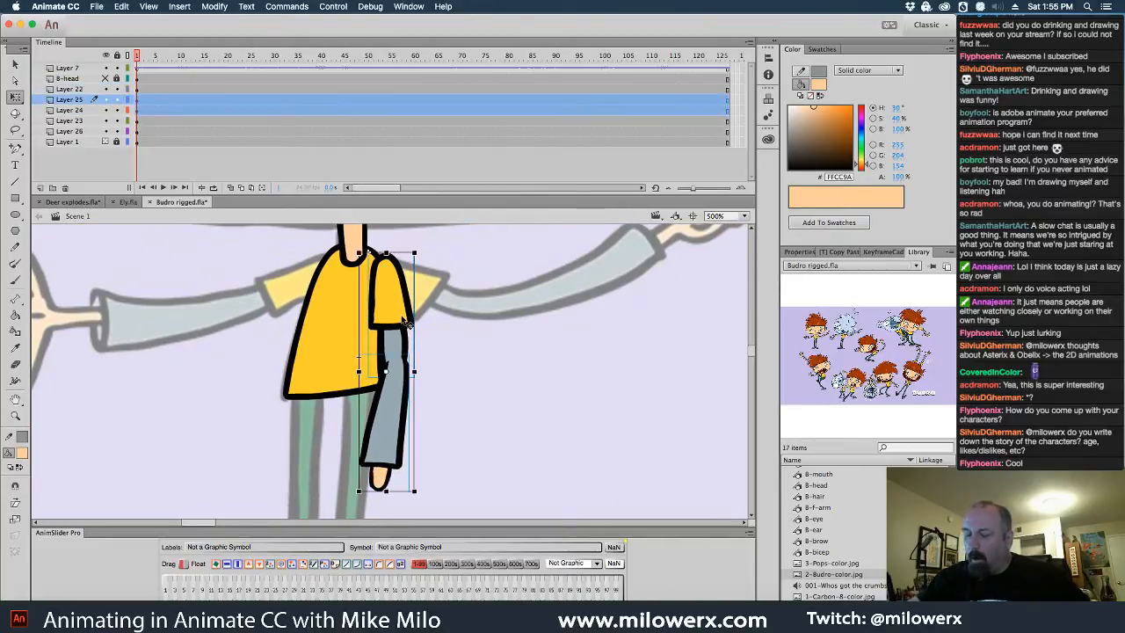
{"action": "left_click_drag", "start_coordinate": [399, 361], "coordinate": [395, 361]}
{"action": "left_click", "coordinate": [442, 319]}
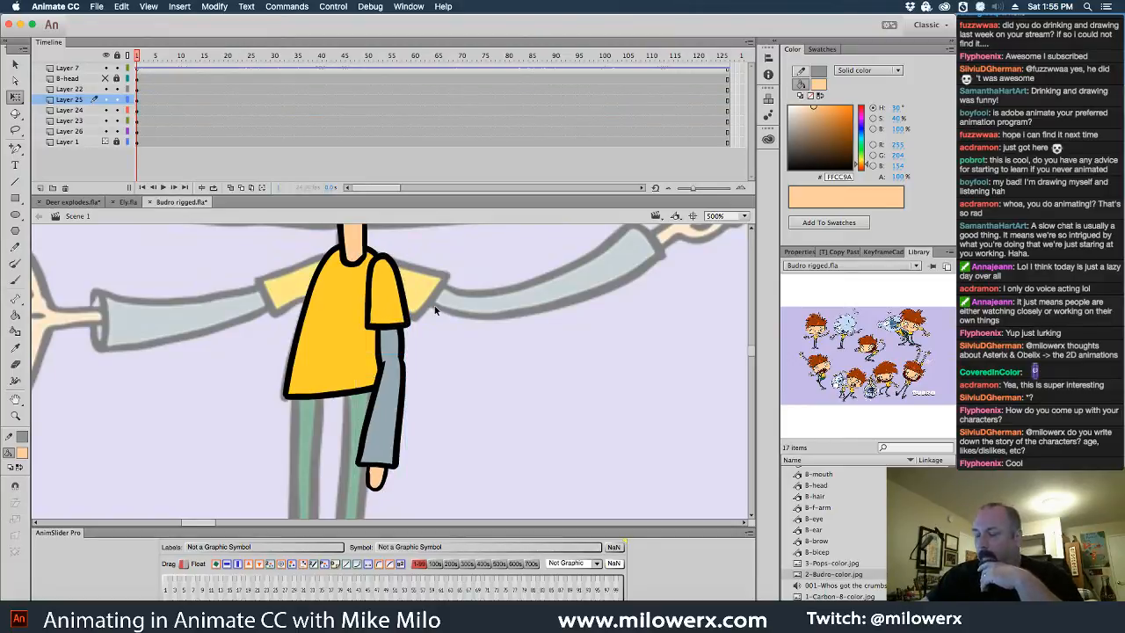
{"action": "left_click", "coordinate": [403, 410]}
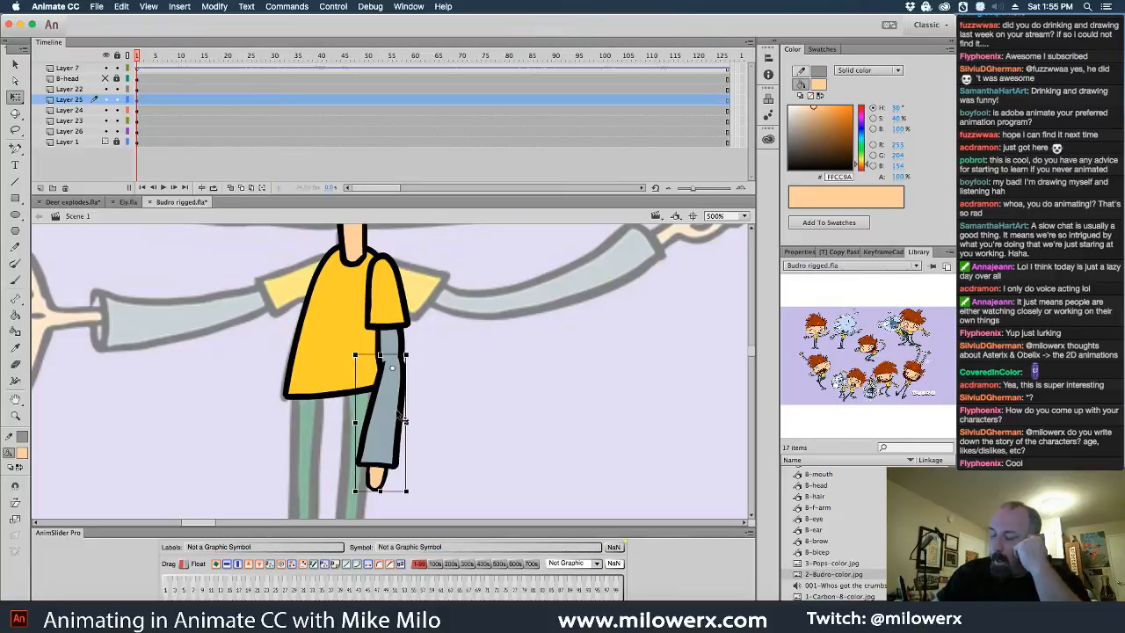
{"action": "left_click", "coordinate": [446, 376]}
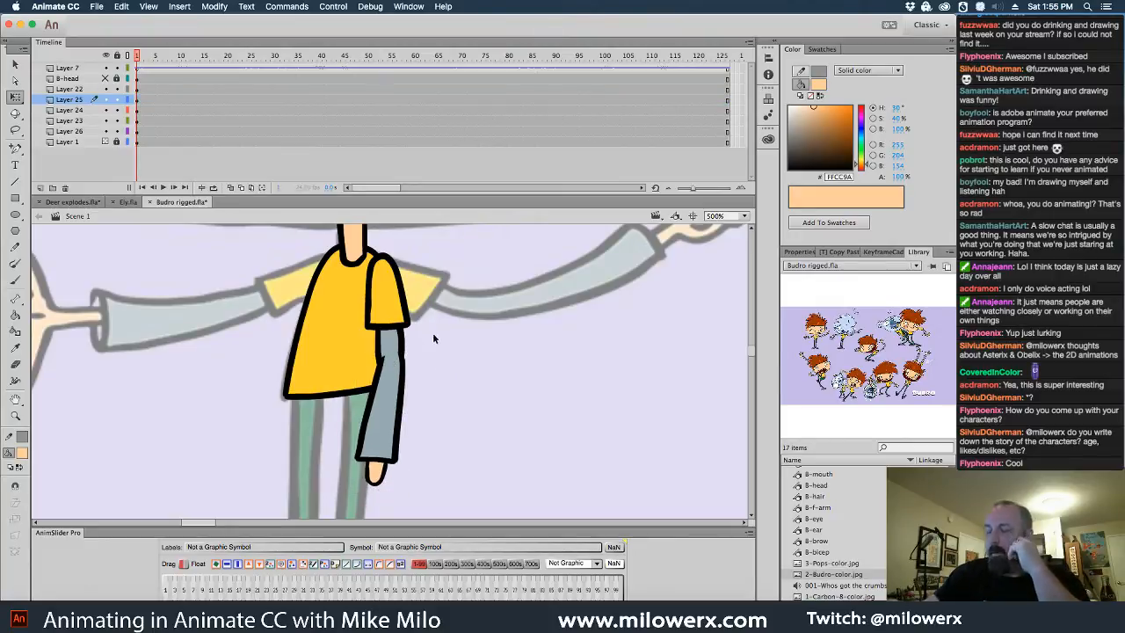
- Brush a black sketch of a realistic hand with fingers, nails and thumb in the empty area beside the arm
{"action": "left_click", "coordinate": [14, 280]}
{"action": "left_click", "coordinate": [22, 453]}
{"action": "left_click", "coordinate": [76, 490]}
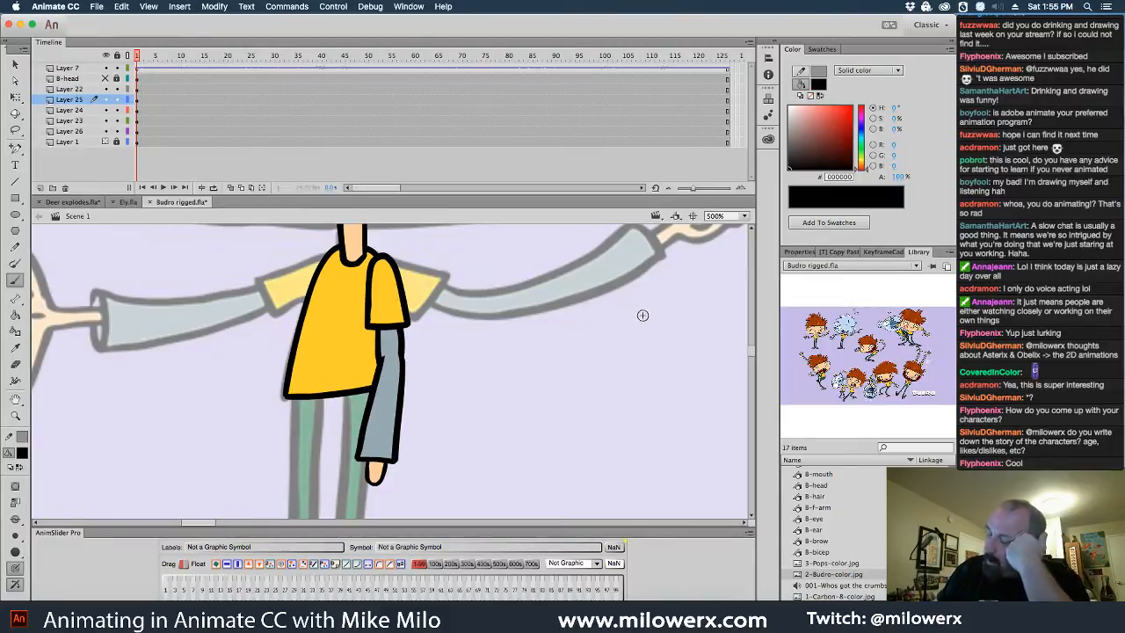
{"action": "left_click_drag", "start_coordinate": [652, 300], "coordinate": [573, 343]}
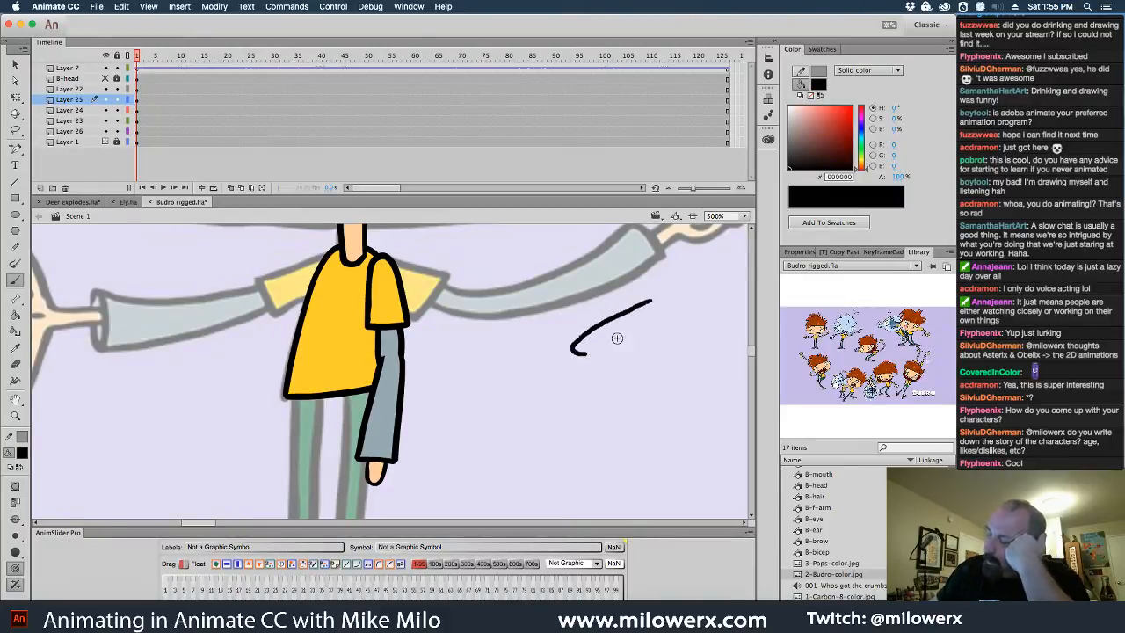
{"action": "left_click_drag", "start_coordinate": [650, 313], "coordinate": [580, 367]}
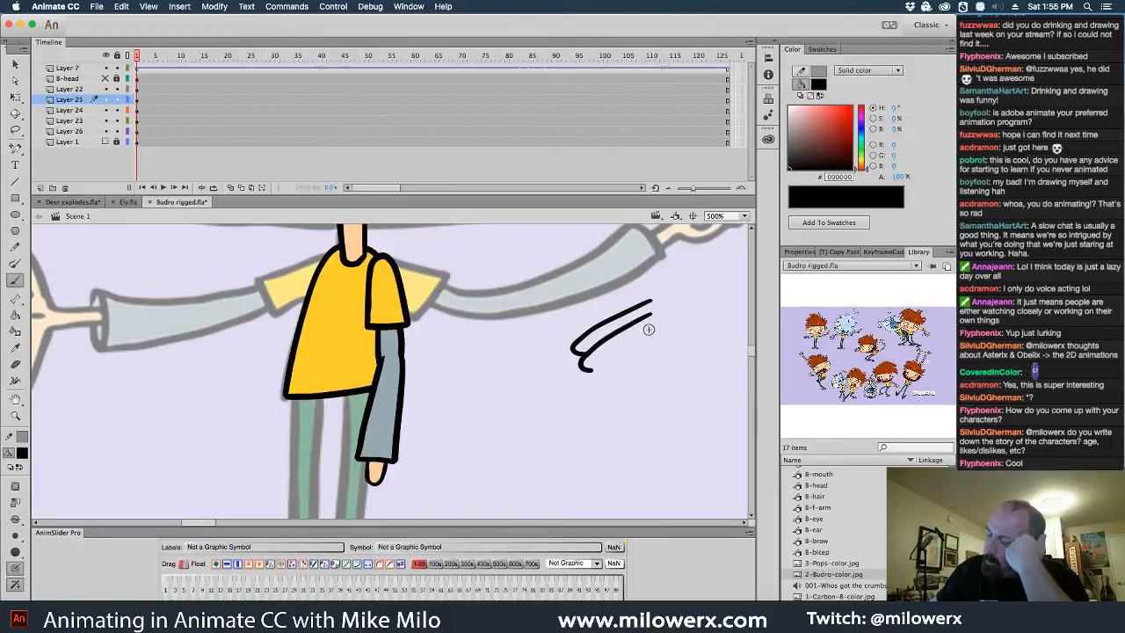
{"action": "left_click_drag", "start_coordinate": [656, 325], "coordinate": [594, 370]}
{"action": "left_click_drag", "start_coordinate": [669, 335], "coordinate": [627, 363]}
{"action": "mouse_move", "coordinate": [690, 342]}
{"action": "left_mouse_down"}
{"action": "mouse_move", "coordinate": [626, 376]}
{"action": "mouse_move", "coordinate": [634, 359]}
{"action": "mouse_move", "coordinate": [619, 365]}
{"action": "mouse_move", "coordinate": [589, 334]}
{"action": "mouse_move", "coordinate": [620, 322]}
{"action": "mouse_move", "coordinate": [647, 340]}
{"action": "mouse_move", "coordinate": [652, 313]}
{"action": "mouse_move", "coordinate": [659, 325]}
{"action": "left_mouse_up"}
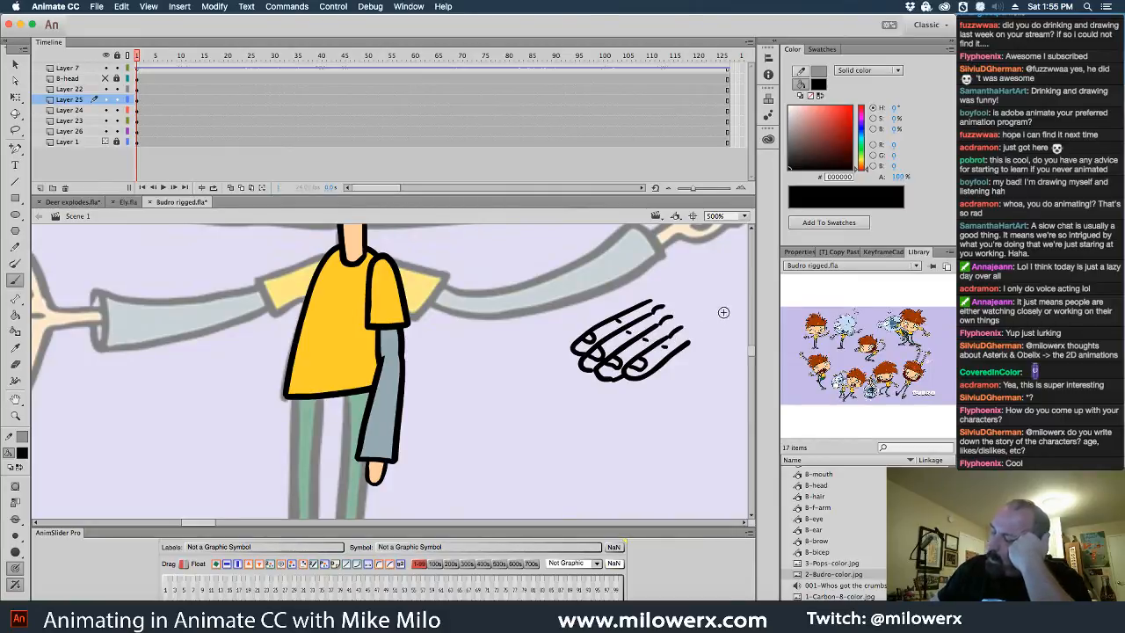
{"action": "mouse_move", "coordinate": [728, 310]}
{"action": "left_mouse_down"}
{"action": "mouse_move", "coordinate": [726, 339]}
{"action": "mouse_move", "coordinate": [745, 328]}
{"action": "mouse_move", "coordinate": [744, 345]}
{"action": "mouse_move", "coordinate": [706, 341]}
{"action": "left_mouse_up"}
{"action": "left_click_drag", "start_coordinate": [725, 409], "coordinate": [620, 455]}
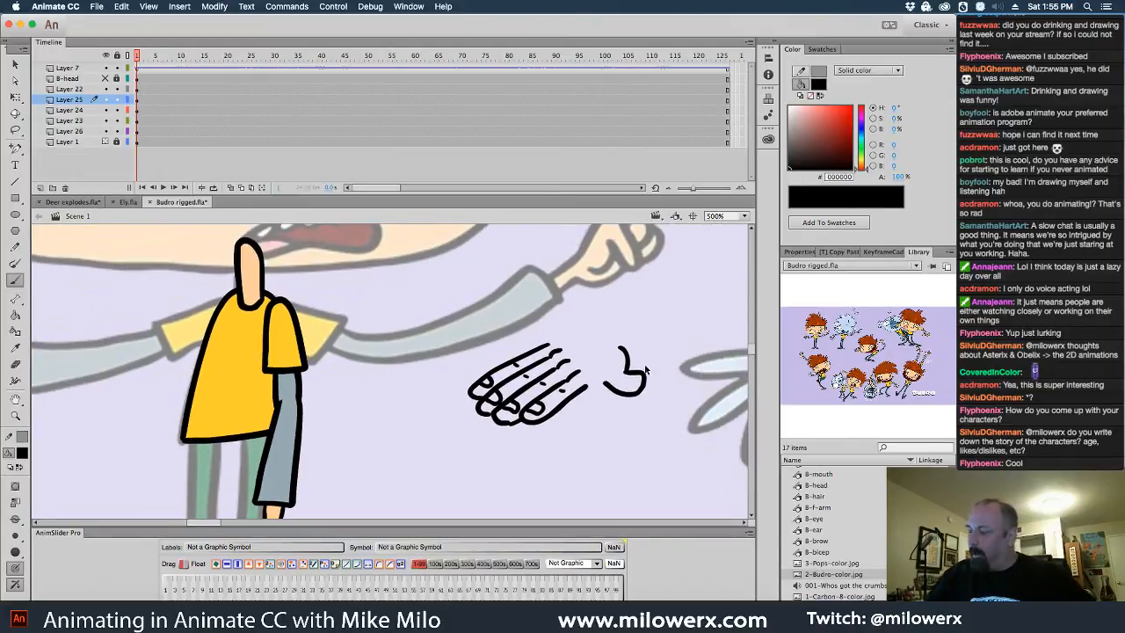
{"action": "key", "text": "ctrl+z"}
{"action": "mouse_move", "coordinate": [635, 371]}
{"action": "left_mouse_down"}
{"action": "mouse_move", "coordinate": [656, 383]}
{"action": "mouse_move", "coordinate": [623, 397]}
{"action": "mouse_move", "coordinate": [603, 378]}
{"action": "mouse_move", "coordinate": [585, 385]}
{"action": "left_mouse_up"}
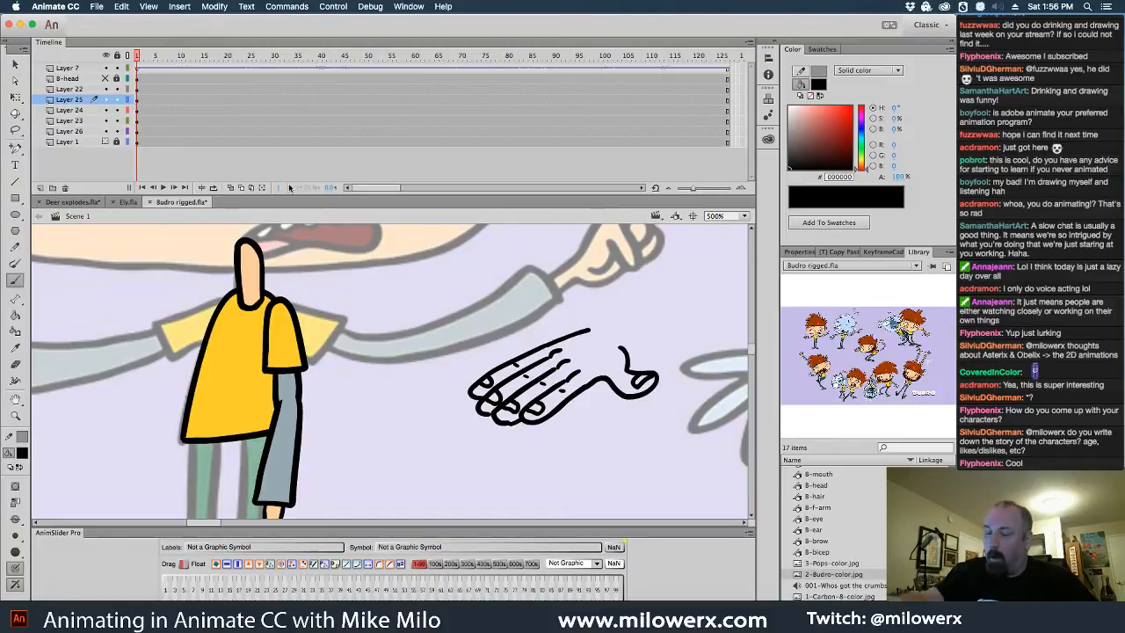
- Select the whole hand sketch beside the arm and delete it
{"action": "key", "text": "v"}
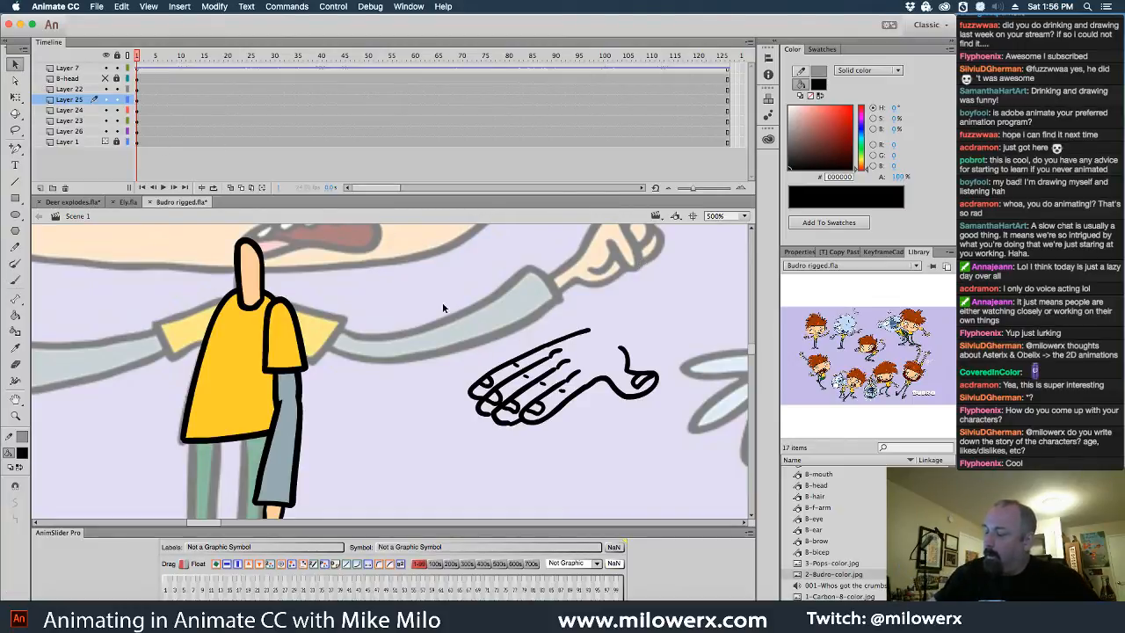
{"action": "mouse_move", "coordinate": [442, 303]}
{"action": "left_mouse_down"}
{"action": "mouse_move", "coordinate": [687, 483]}
{"action": "mouse_move", "coordinate": [681, 472]}
{"action": "left_mouse_up"}
{"action": "key", "text": "Delete"}
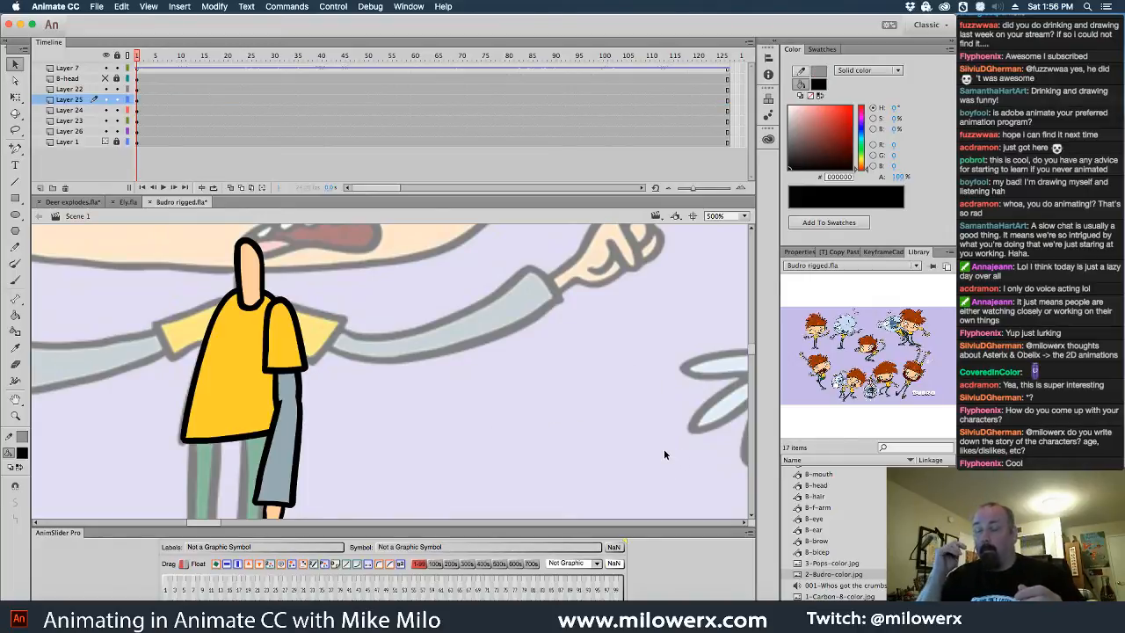
- Open the B-f-arm symbol to examine the forearm's elbow end and return to the main scene
{"action": "scroll", "coordinate": [463, 409], "scroll_direction": "down", "scroll_amount": 3}
{"action": "scroll", "coordinate": [462, 409], "scroll_direction": "left", "scroll_amount": 5}
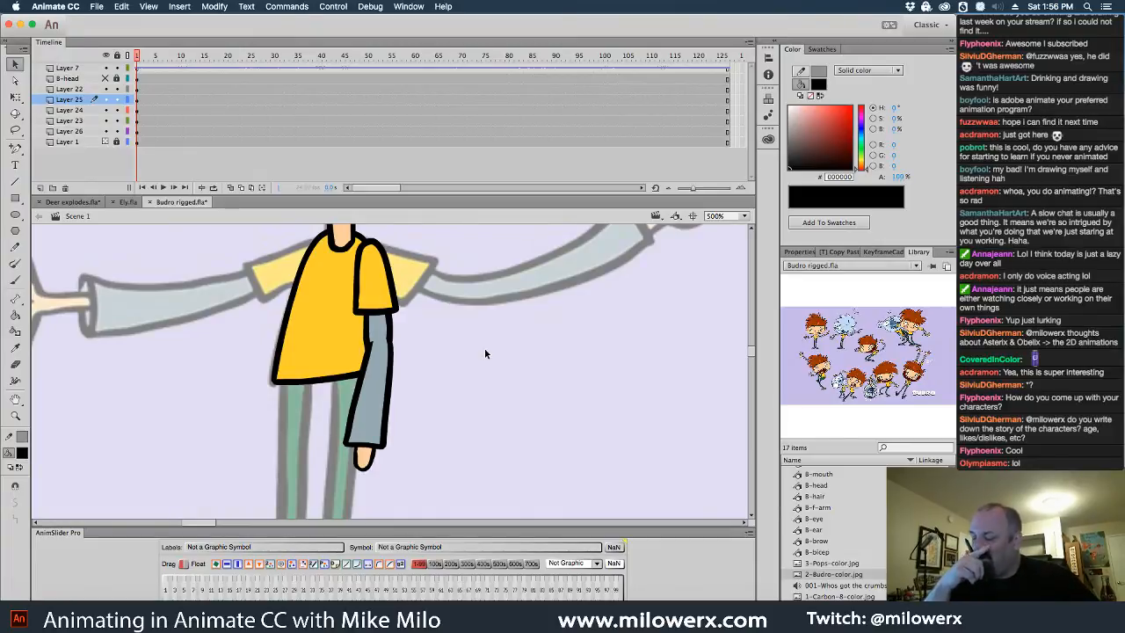
{"action": "left_click", "coordinate": [398, 372]}
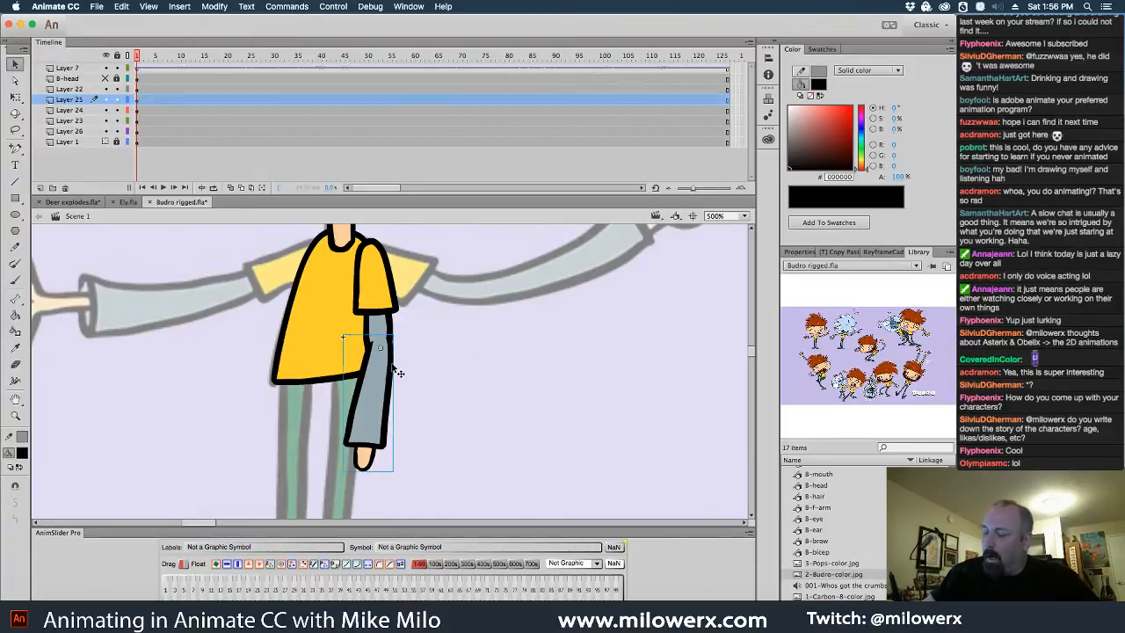
{"action": "double_click", "coordinate": [398, 372]}
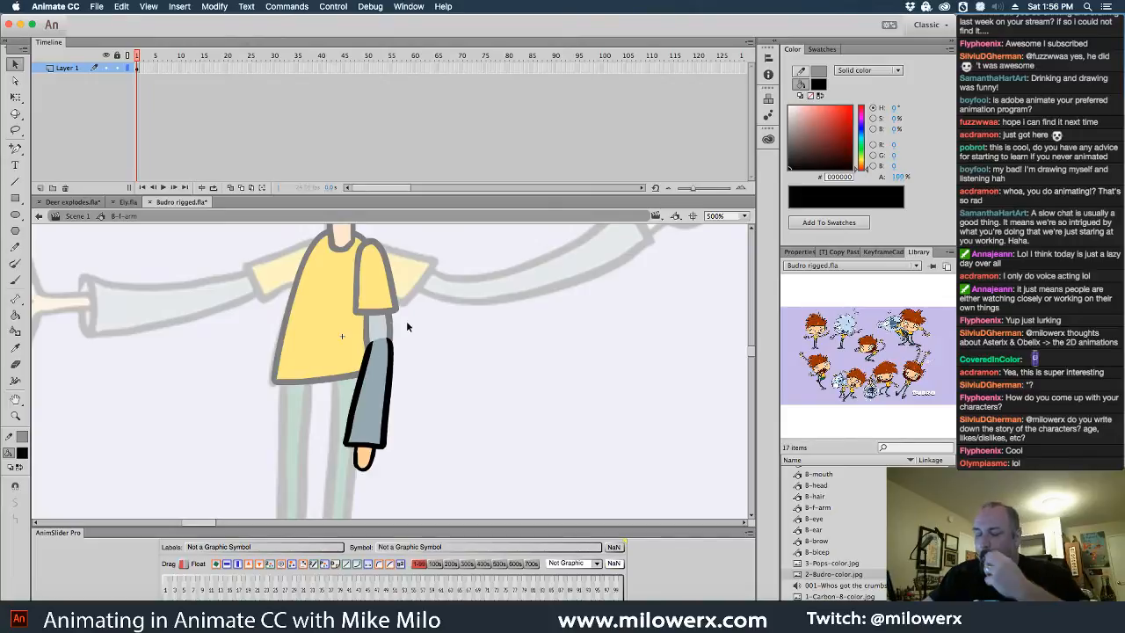
{"action": "double_click", "coordinate": [426, 366]}
- Test the elbow joint by rotating the forearm across the front of the shirt and adjusting its position, and undo the pose
{"action": "key", "text": "q"}
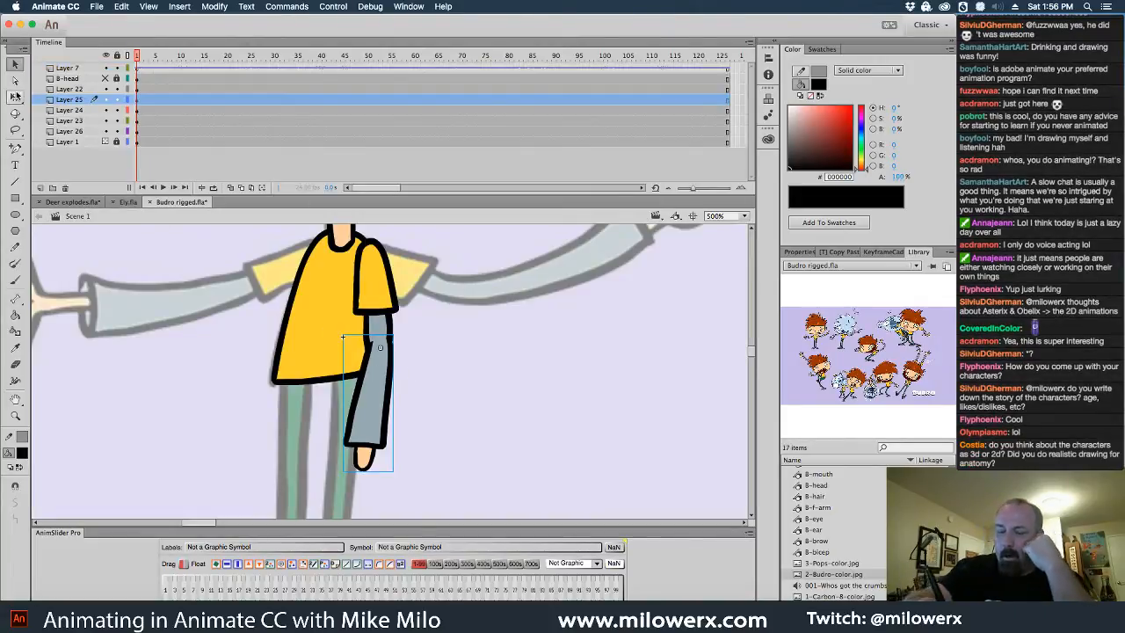
{"action": "left_click", "coordinate": [387, 444]}
{"action": "left_click_drag", "start_coordinate": [405, 479], "coordinate": [268, 421]}
{"action": "left_click_drag", "start_coordinate": [367, 349], "coordinate": [377, 355]}
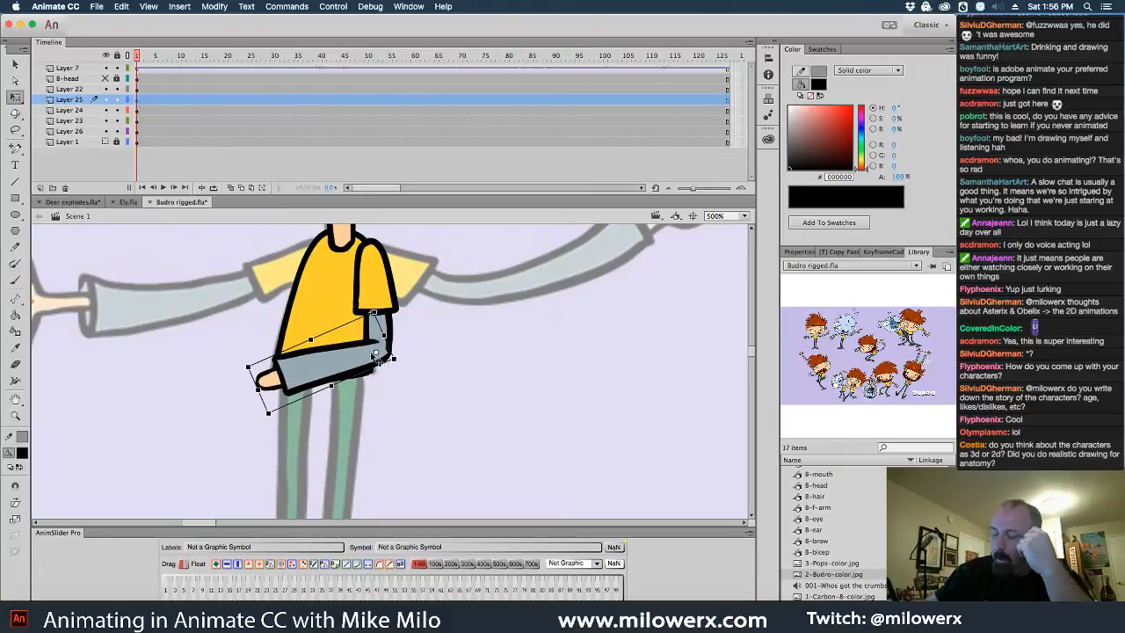
{"action": "left_click", "coordinate": [434, 357]}
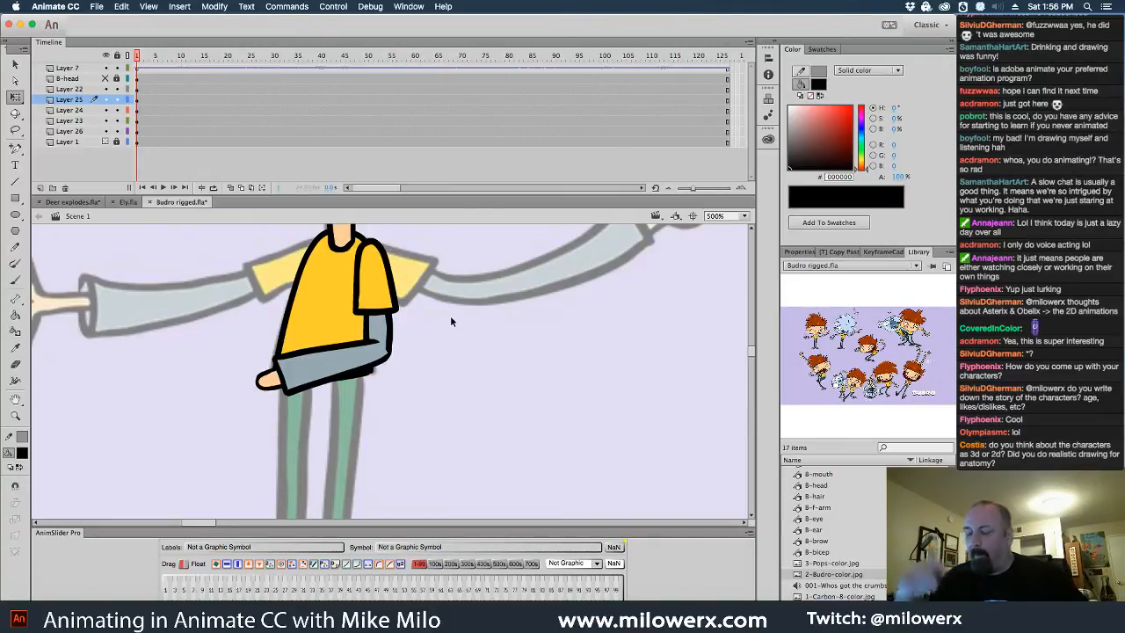
{"action": "key", "text": "super+z"}
{"action": "key", "text": "super+z"}
{"action": "key", "text": "super+z"}
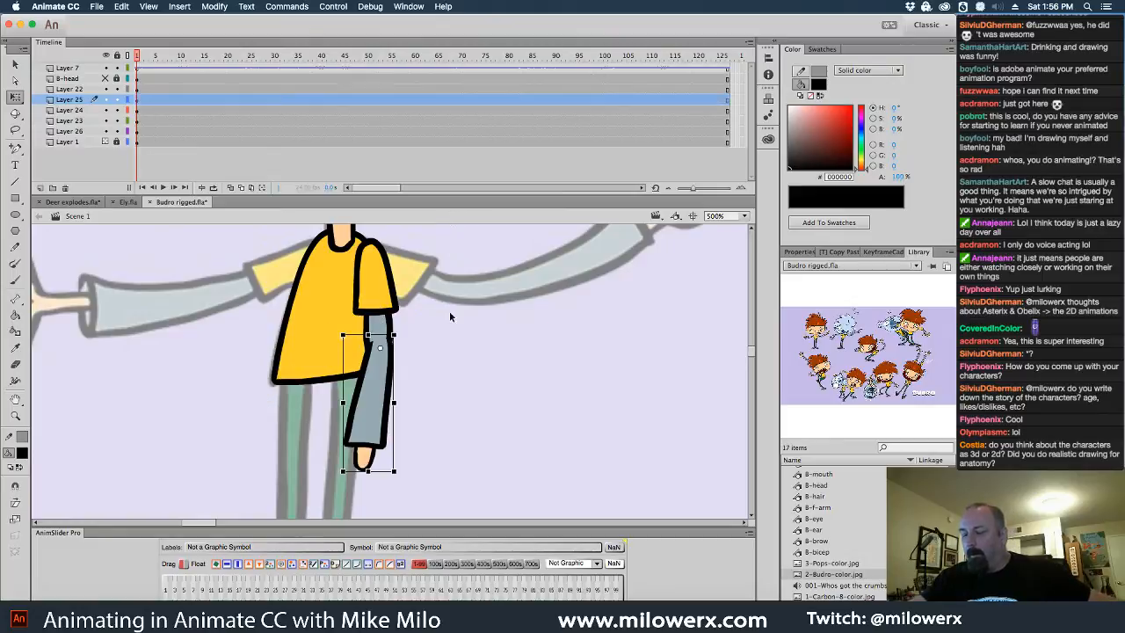
- Taper the sleeve's inner outline at the shoulder inside B-bicep so it blends into the shirt, and return to Scene 1
{"action": "left_click", "coordinate": [441, 394]}
{"action": "left_click_drag", "start_coordinate": [436, 330], "coordinate": [488, 375]}
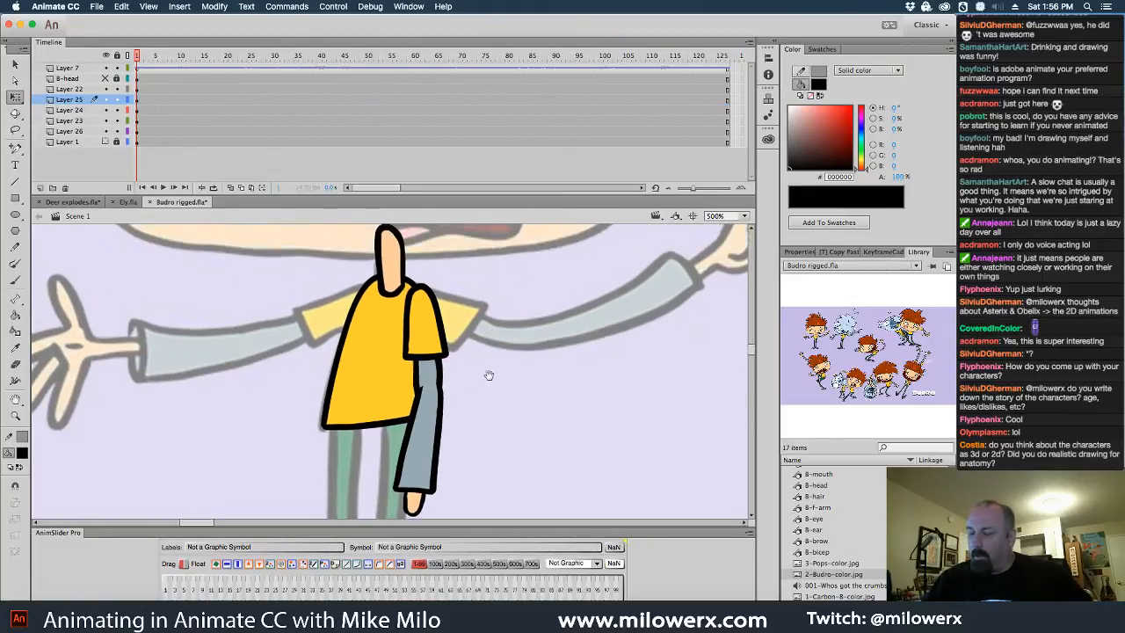
{"action": "left_click", "coordinate": [417, 307]}
{"action": "double_click", "coordinate": [417, 307]}
{"action": "key", "text": "super+="}
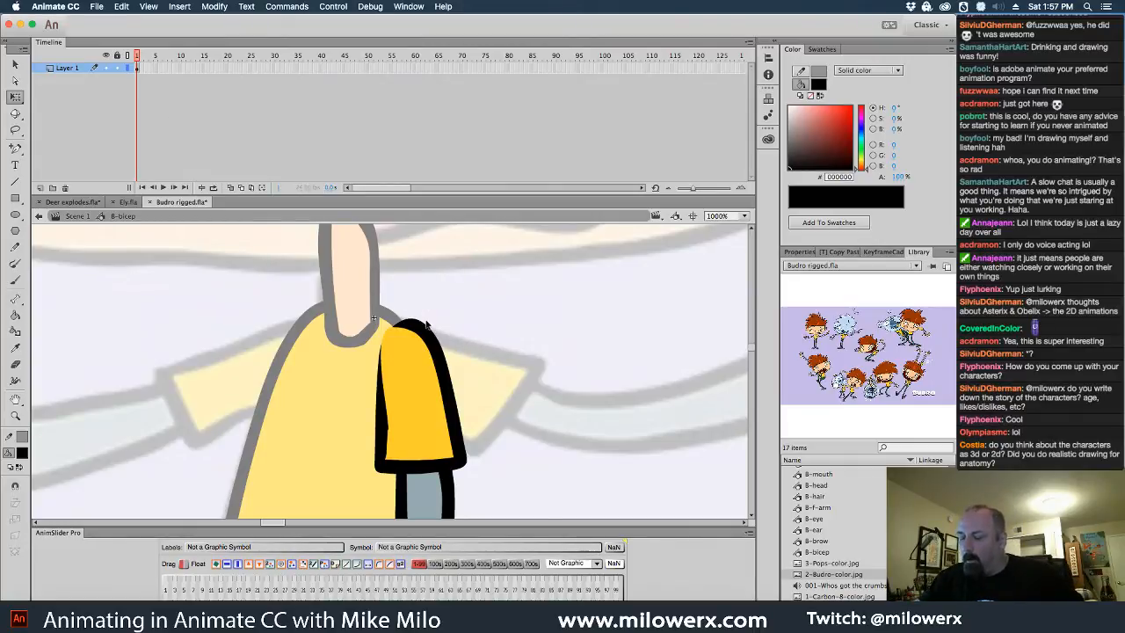
{"action": "scroll", "coordinate": [527, 299], "scroll_direction": "down", "scroll_amount": 3}
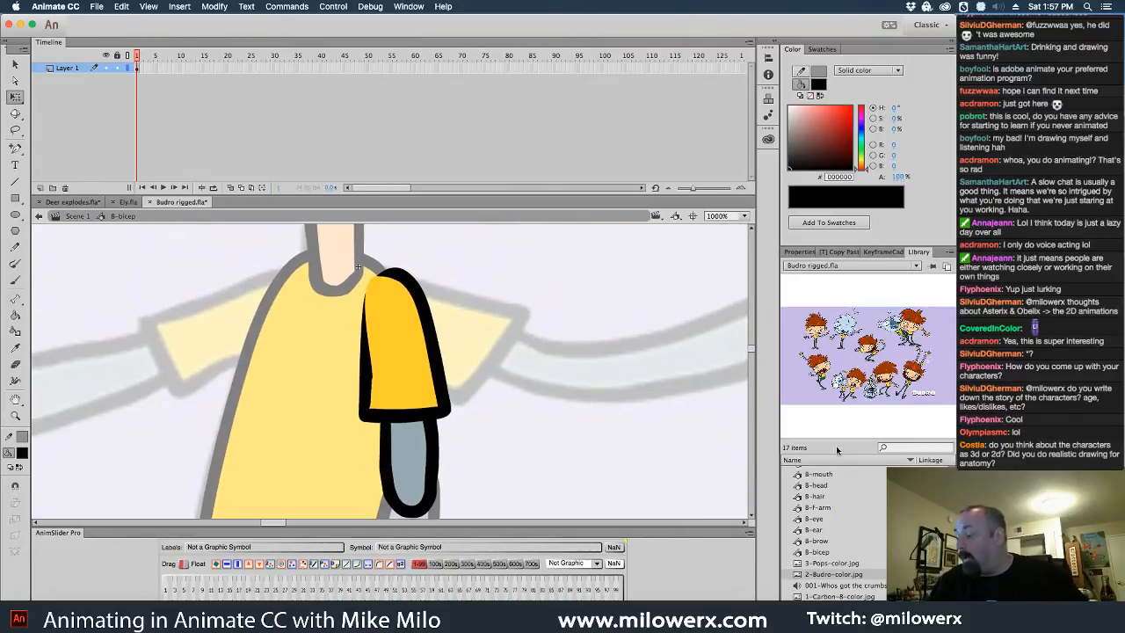
{"action": "left_click", "coordinate": [84, 217]}
{"action": "left_click", "coordinate": [513, 308]}
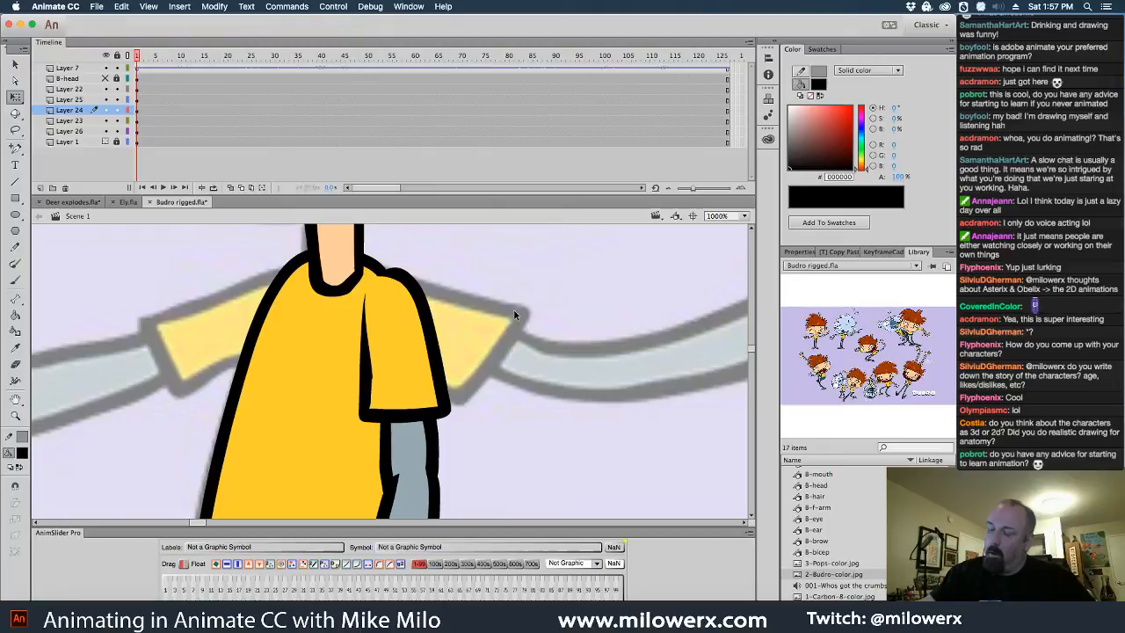
{"action": "double_click", "coordinate": [439, 352]}
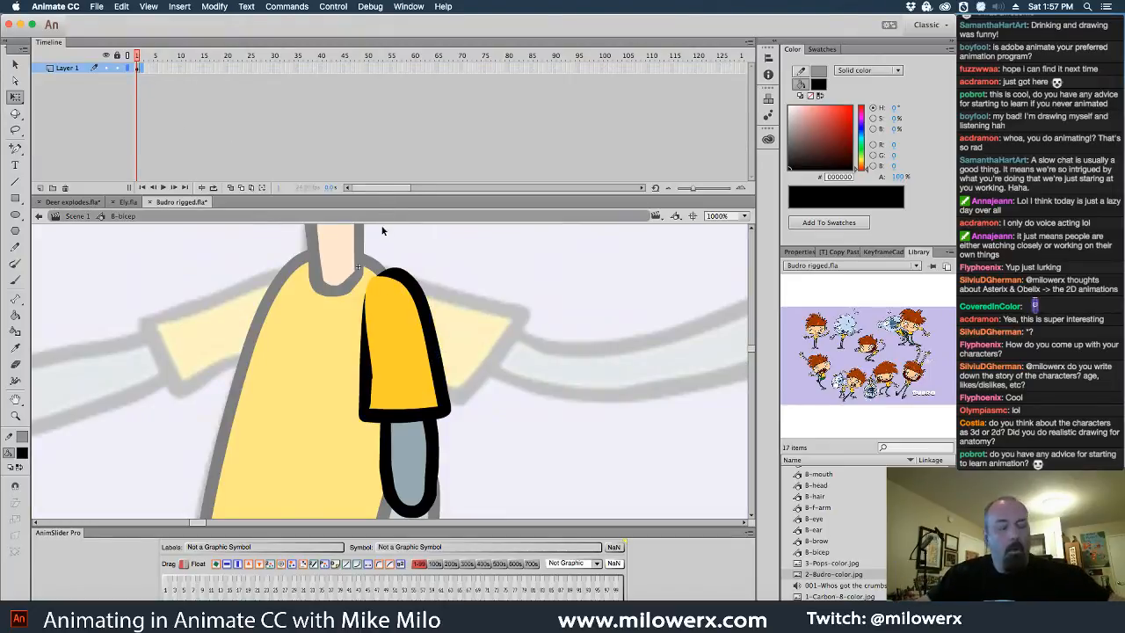
{"action": "left_click", "coordinate": [93, 216]}
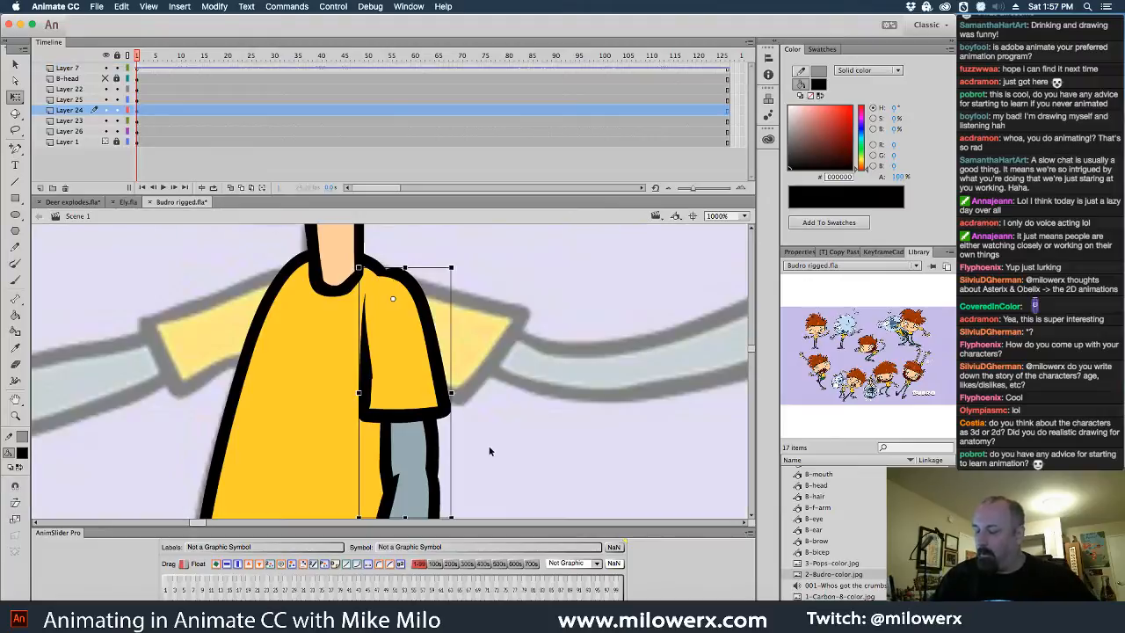
- Select the whole arm and rotate it up from the shoulder until it extends sideways from the shirt
{"action": "key", "text": "super+minus"}
{"action": "left_click", "coordinate": [376, 445]}
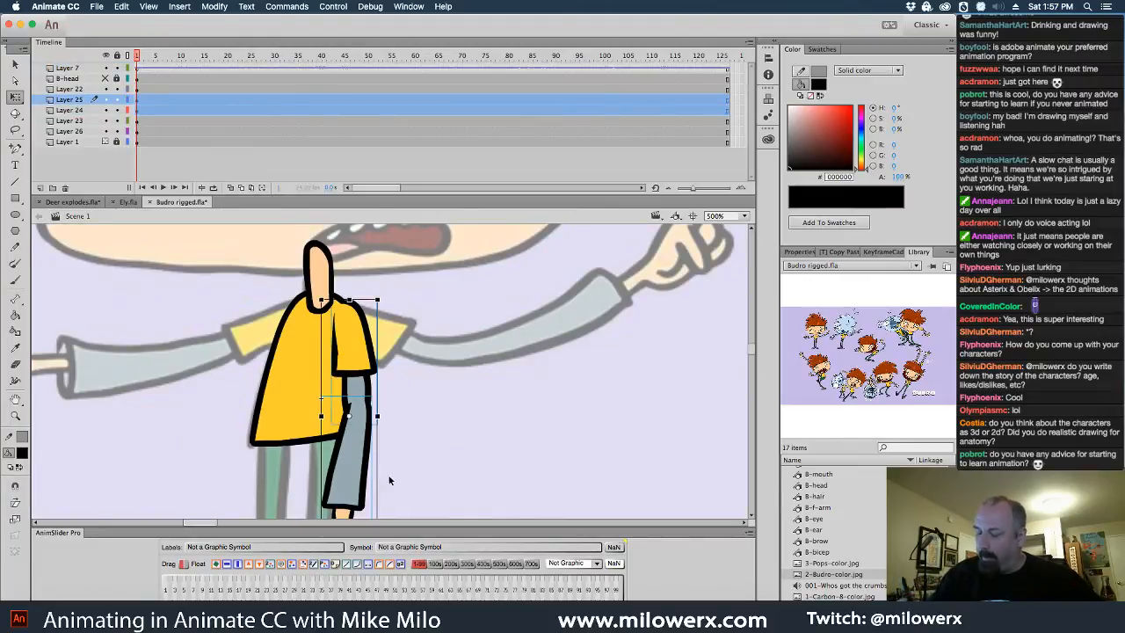
{"action": "scroll", "coordinate": [397, 420], "scroll_direction": "down", "scroll_amount": 3}
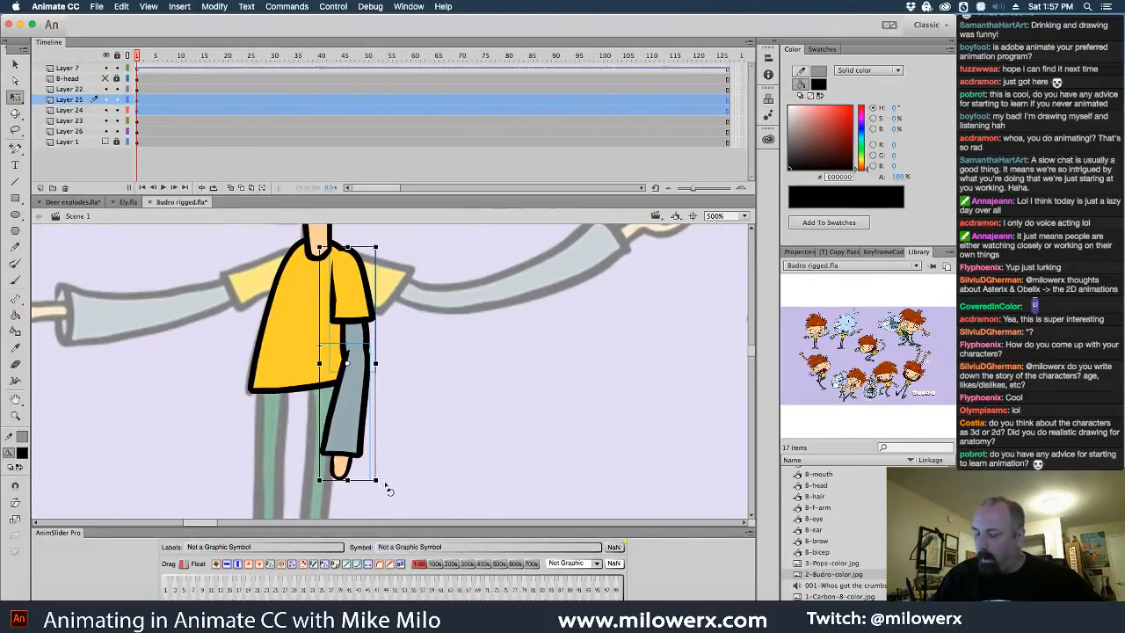
{"action": "left_click_drag", "start_coordinate": [381, 477], "coordinate": [528, 322]}
{"action": "left_click_drag", "start_coordinate": [393, 350], "coordinate": [495, 245]}
{"action": "left_click", "coordinate": [505, 373]}
{"action": "scroll", "coordinate": [505, 373], "scroll_direction": "up", "scroll_amount": 3}
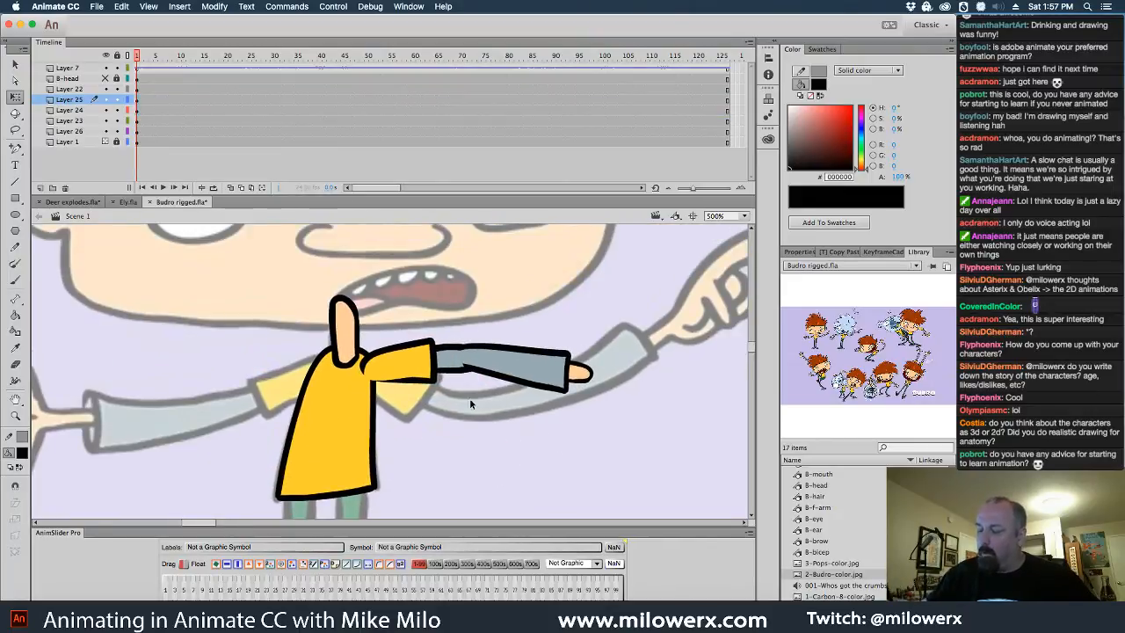
- Open the B-bicep symbol, add a blank keyframe at frame 2 and turn on onion skinning
{"action": "double_click", "coordinate": [437, 358]}
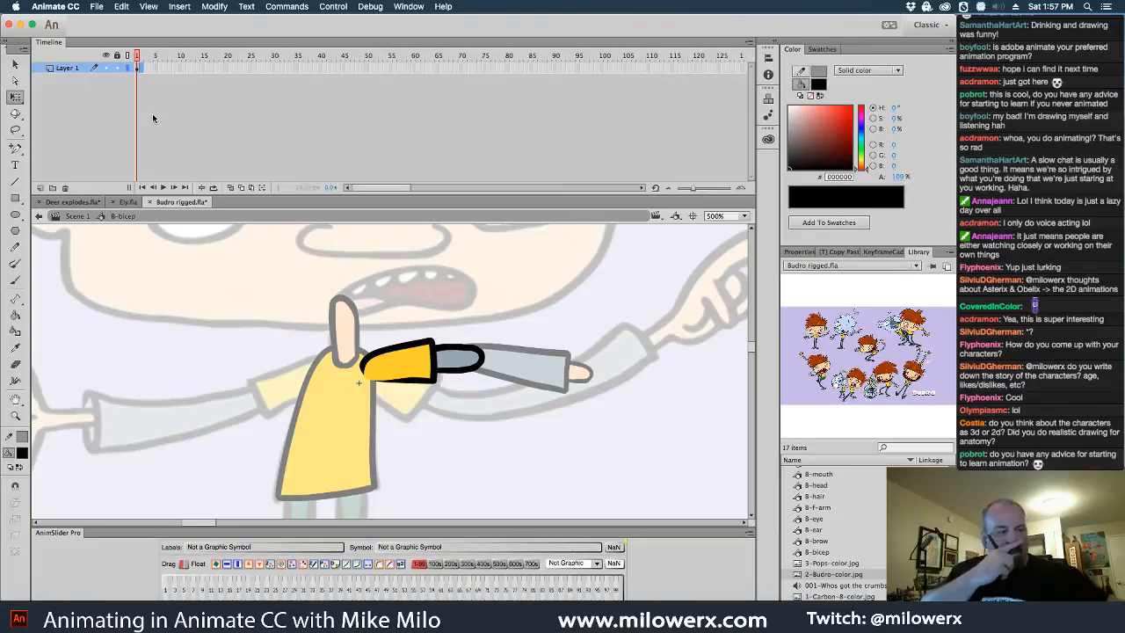
{"action": "key", "text": "F7"}
{"action": "key", "text": "w"}
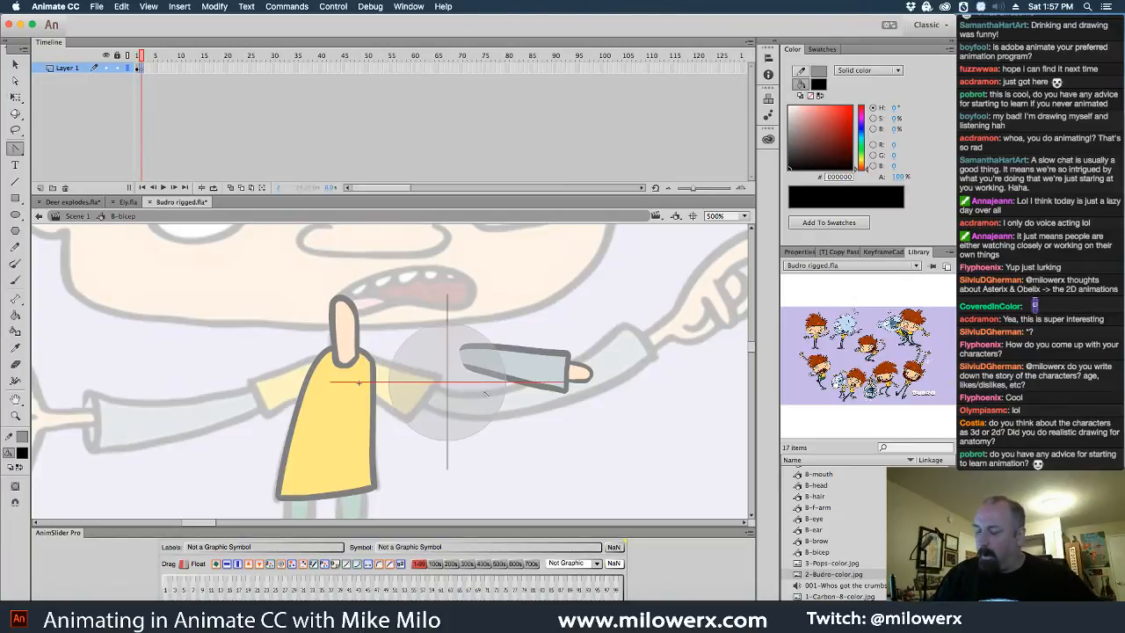
{"action": "key", "text": "space"}
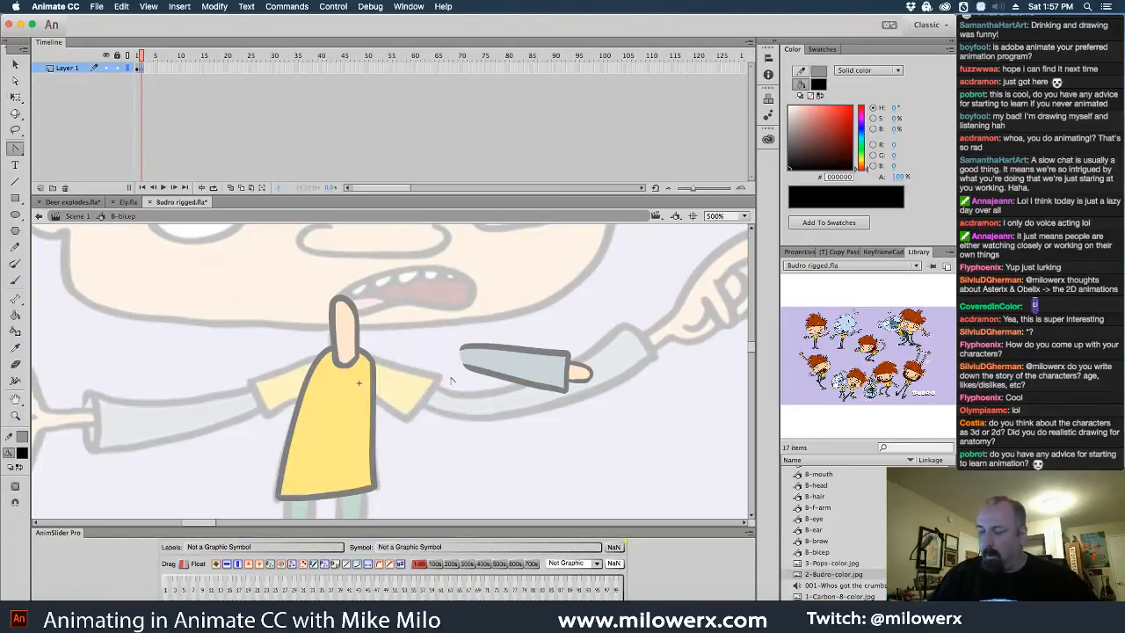
{"action": "left_click", "coordinate": [15, 67]}
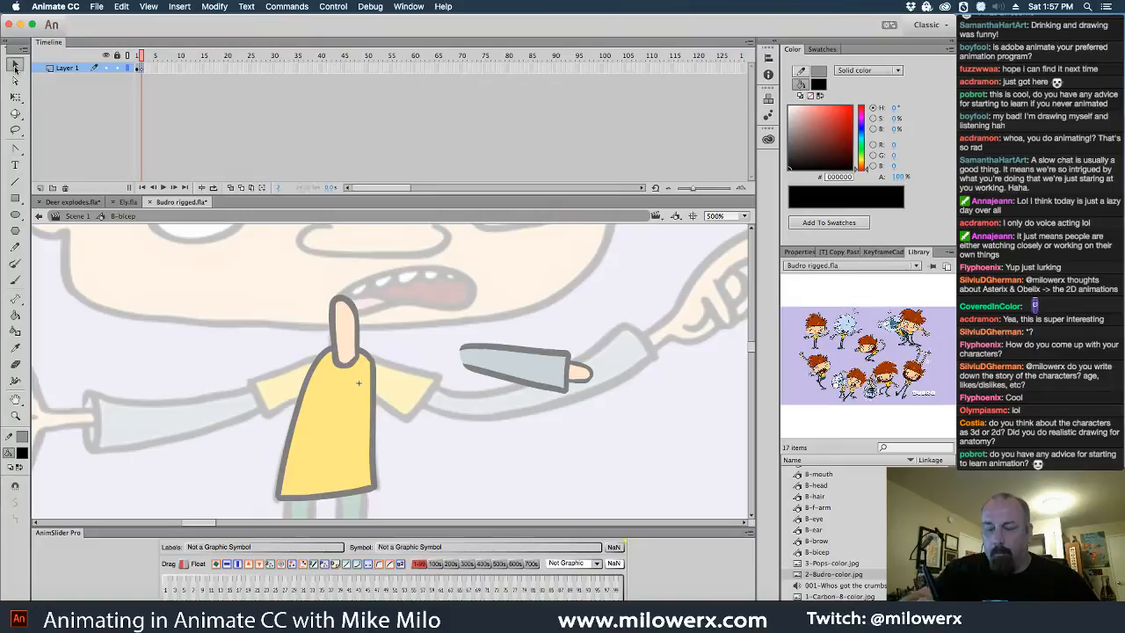
{"action": "left_click", "coordinate": [230, 188]}
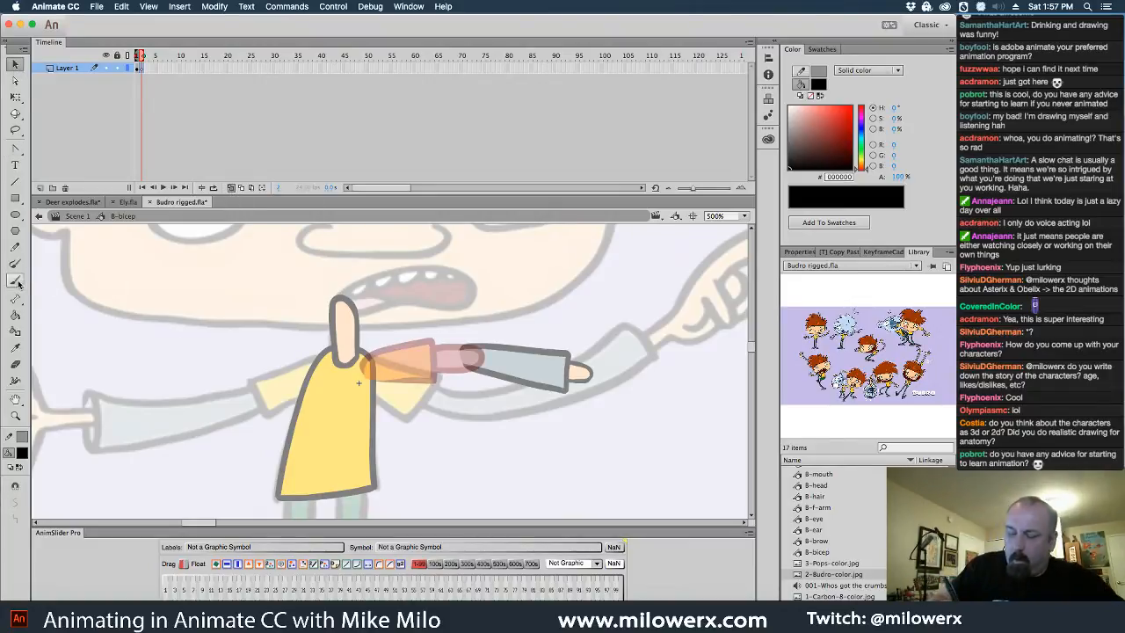
- Brush the sleeve's upper edge over the onion skin on frame 2, and undo the trial cuff, lower edge and arm strokes
{"action": "key", "text": "b"}
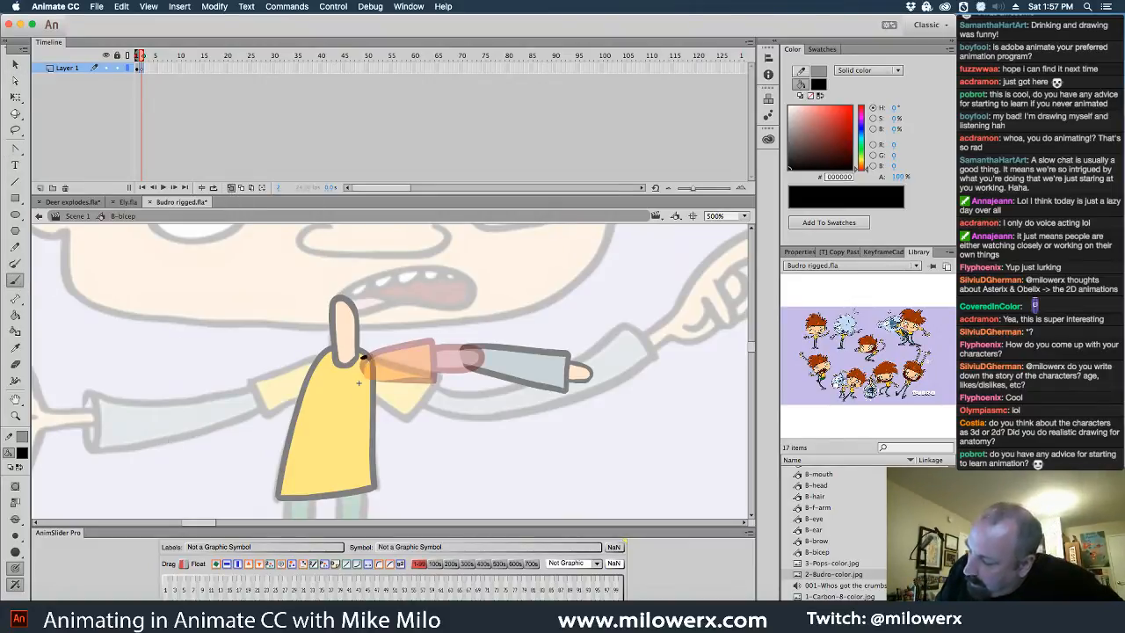
{"action": "mouse_move", "coordinate": [362, 357]}
{"action": "left_mouse_down"}
{"action": "mouse_move", "coordinate": [441, 343]}
{"action": "mouse_move", "coordinate": [436, 382]}
{"action": "mouse_move", "coordinate": [362, 382]}
{"action": "left_mouse_up"}
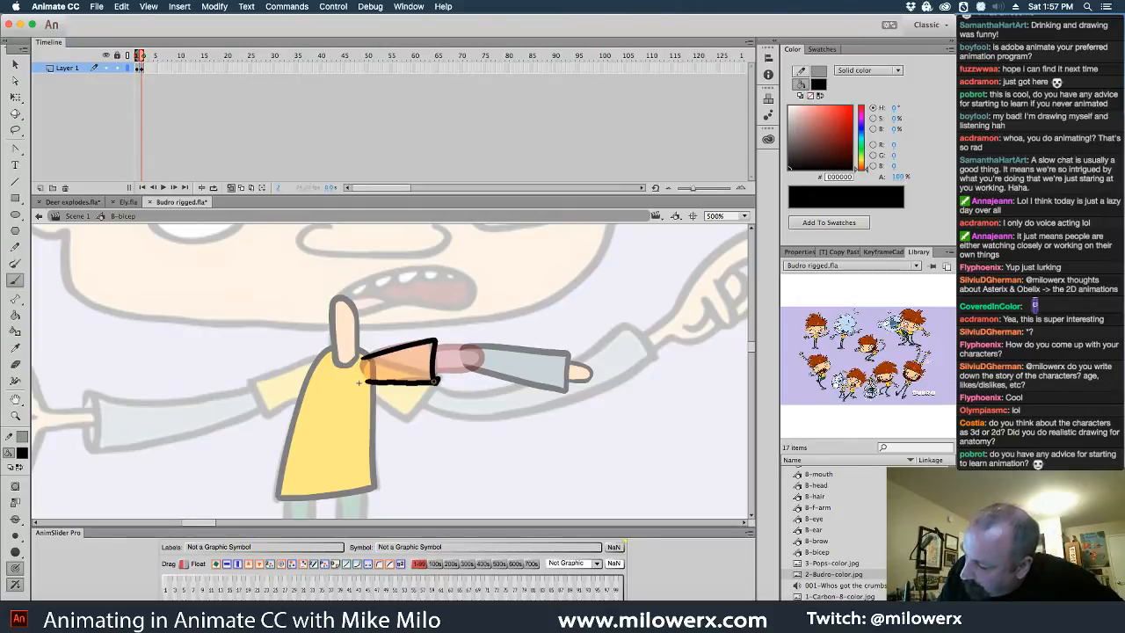
{"action": "left_click_drag", "start_coordinate": [439, 383], "coordinate": [435, 343]}
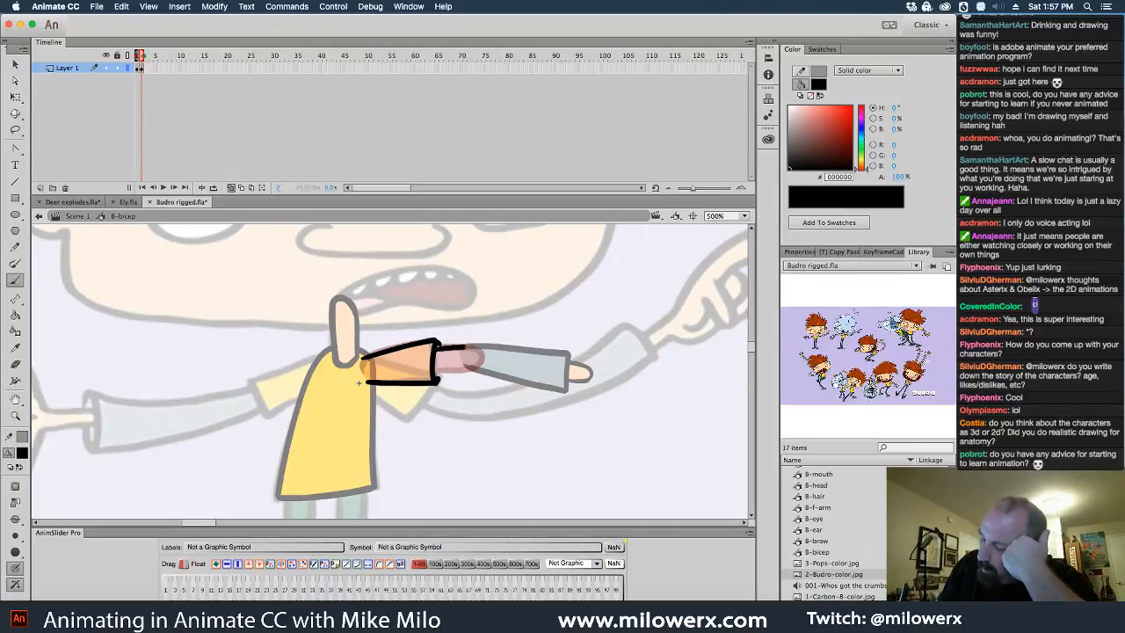
{"action": "left_click_drag", "start_coordinate": [486, 354], "coordinate": [438, 376]}
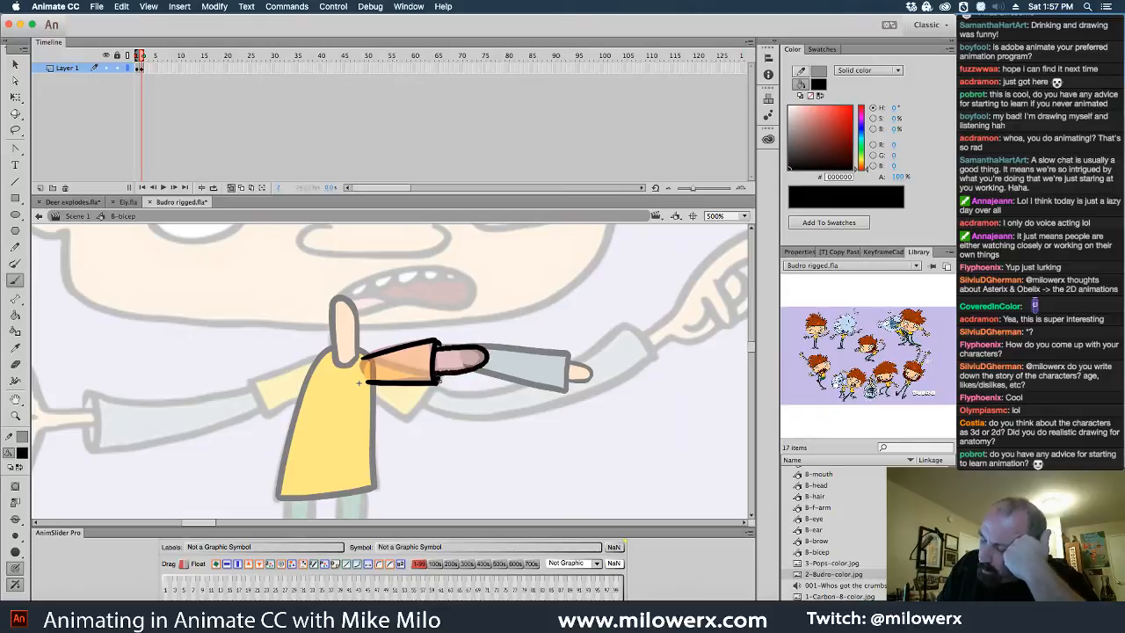
{"action": "key", "text": "z"}
{"action": "left_click", "coordinate": [450, 348]}
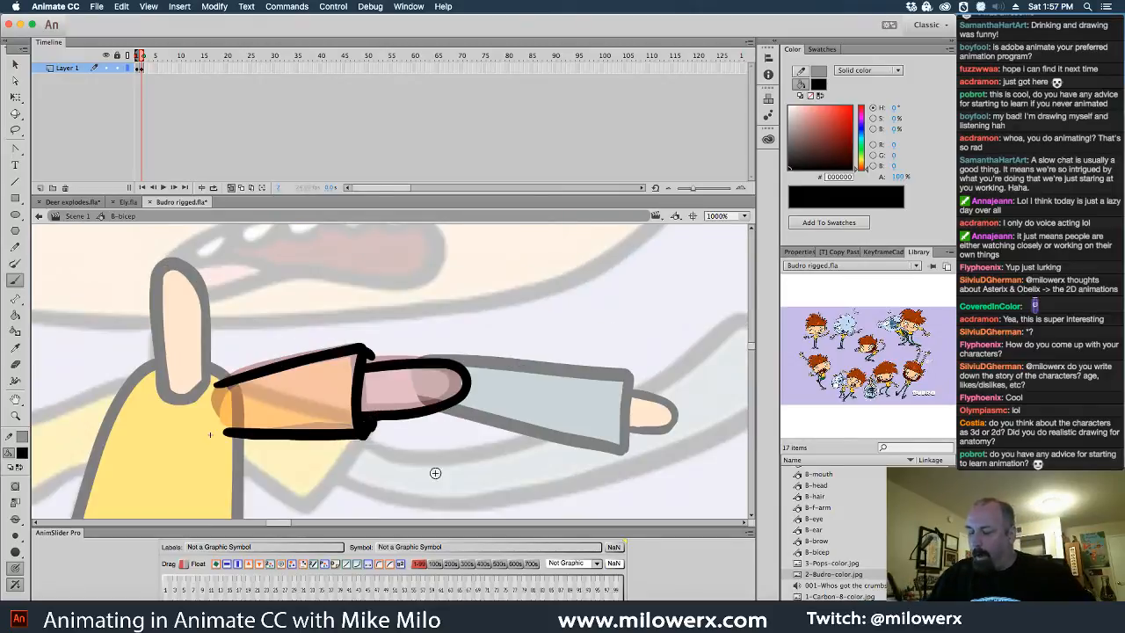
{"action": "key", "text": "super+z"}
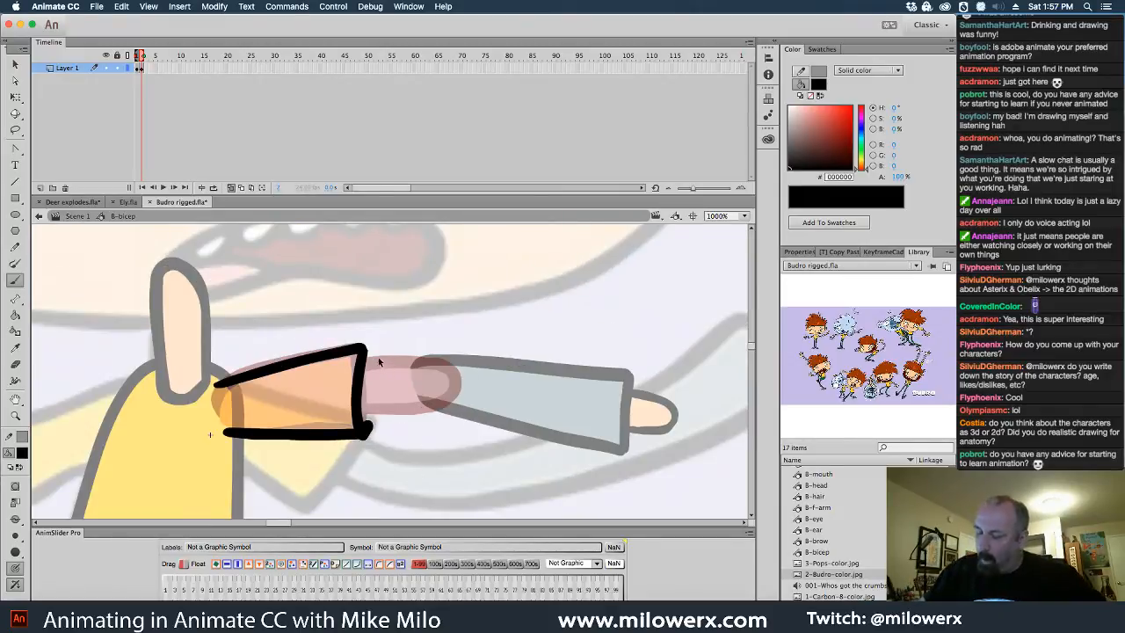
{"action": "key", "text": "super+z"}
{"action": "key", "text": "super+z"}
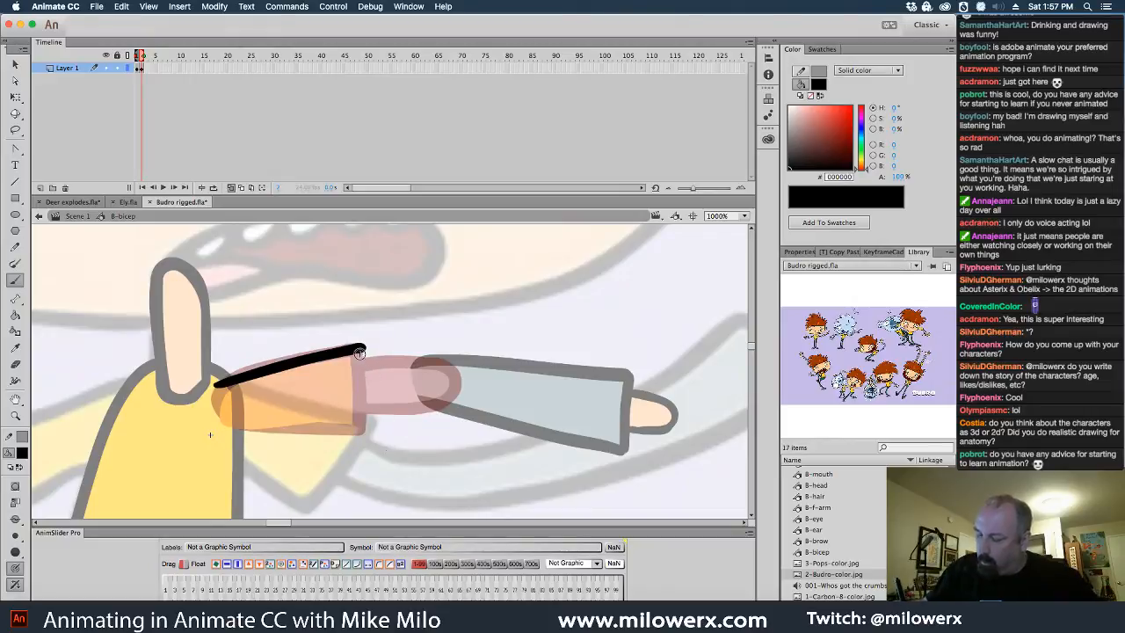
- Draw a curved cuff edge at the sleeve opening with the brush, and undo the stray lower-edge stroke
{"action": "left_click_drag", "start_coordinate": [364, 348], "coordinate": [350, 416]}
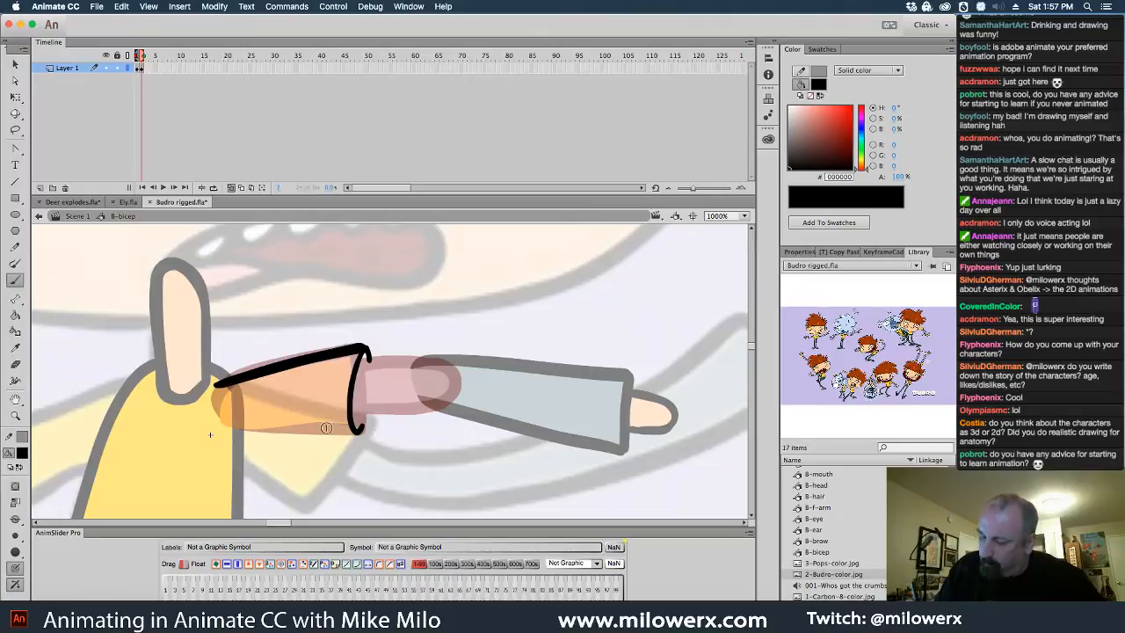
{"action": "left_click_drag", "start_coordinate": [217, 428], "coordinate": [267, 433]}
{"action": "key", "text": "super+z"}
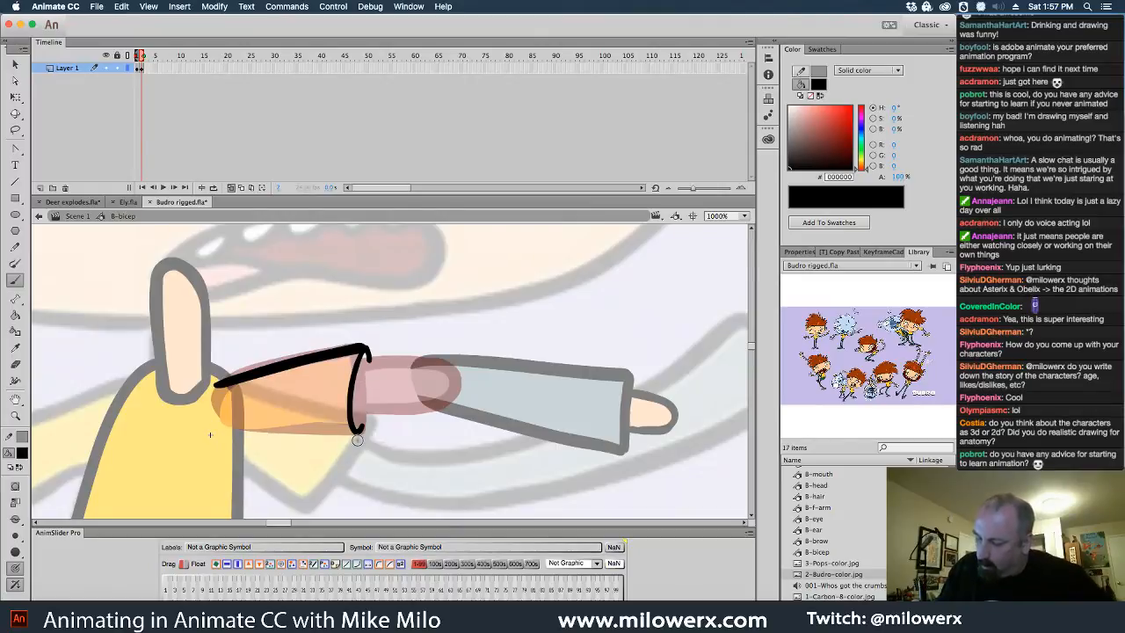
- Brush the sleeve's lower edge from the shoulder to the cuff, undoing the excess strokes at the shoulder end
{"action": "left_click", "coordinate": [363, 437], "text": "super"}
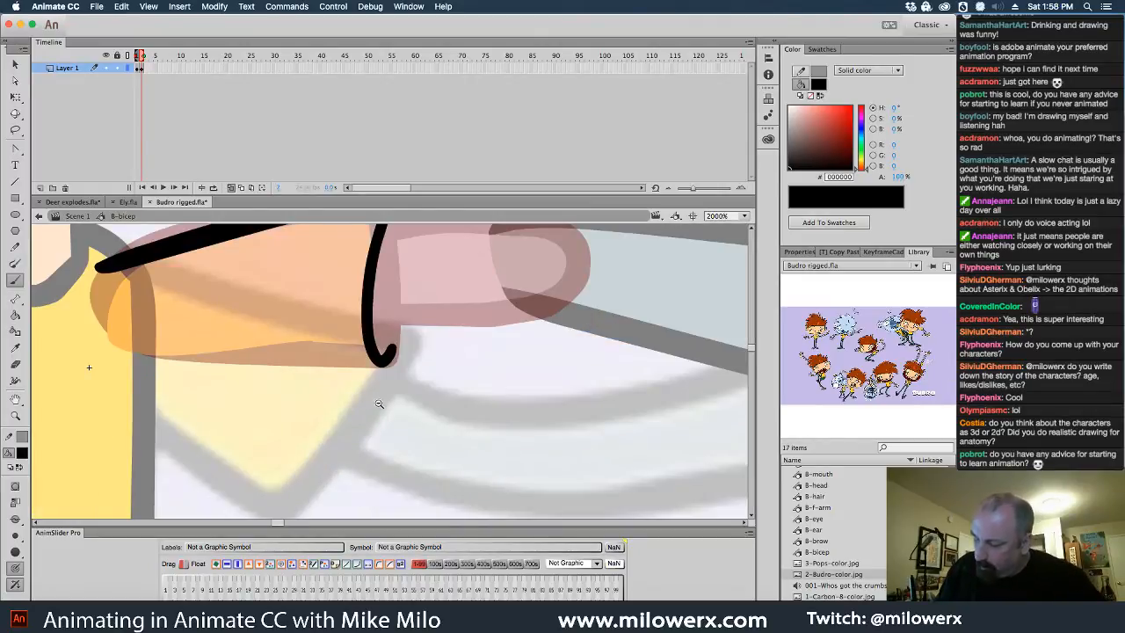
{"action": "left_click", "coordinate": [377, 402], "text": "alt+super"}
{"action": "left_click", "coordinate": [378, 402], "text": "alt+super"}
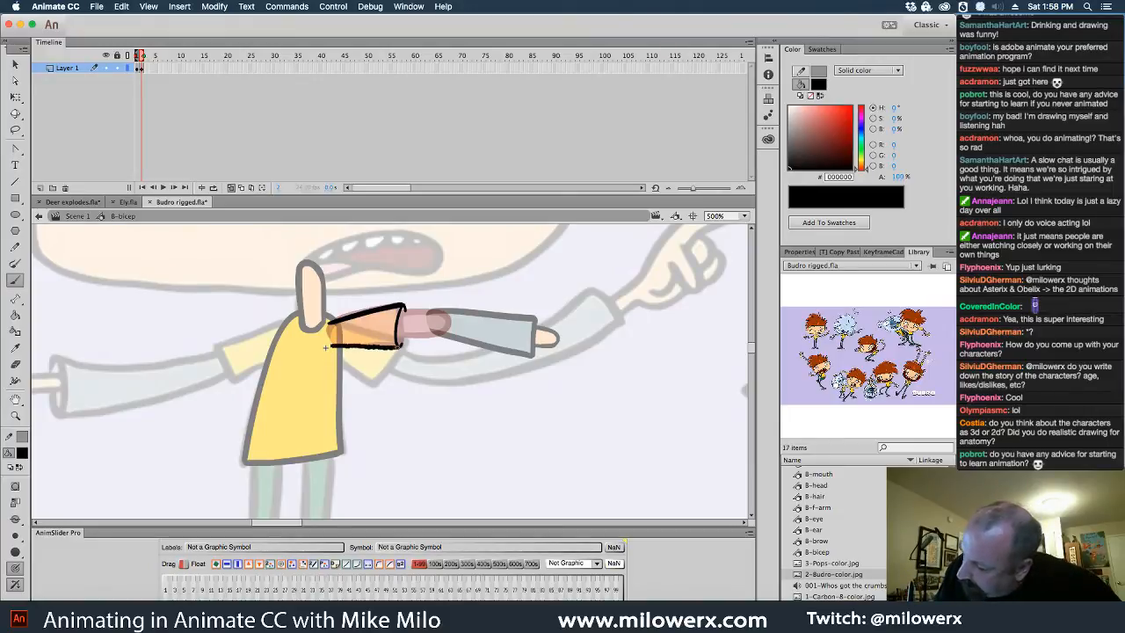
{"action": "left_click_drag", "start_coordinate": [397, 348], "coordinate": [402, 347]}
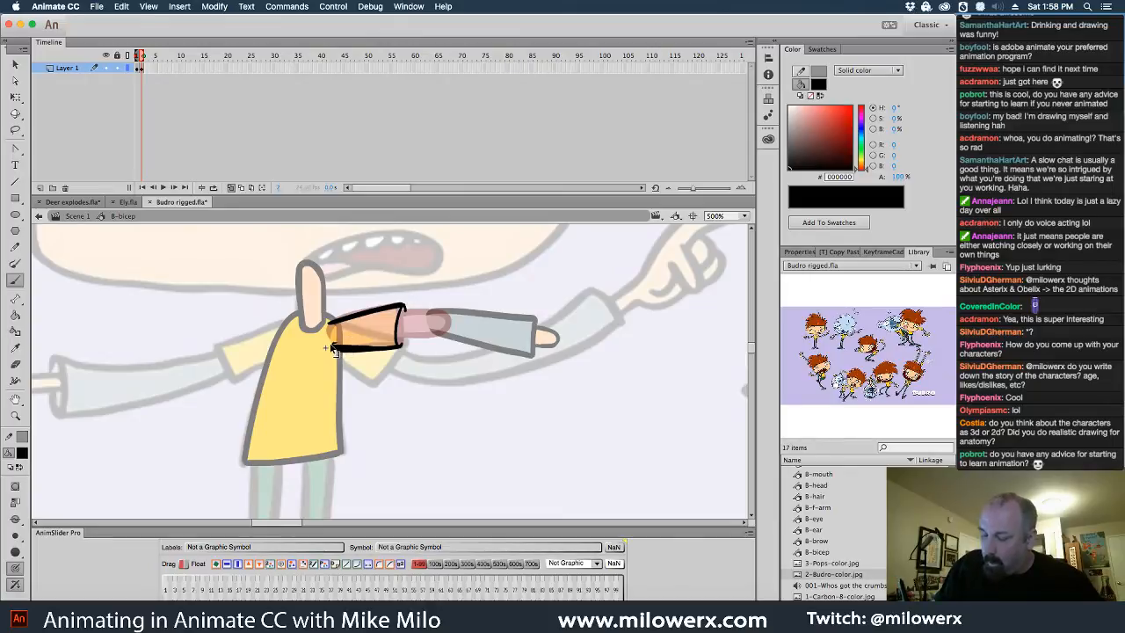
{"action": "key", "text": "super+z"}
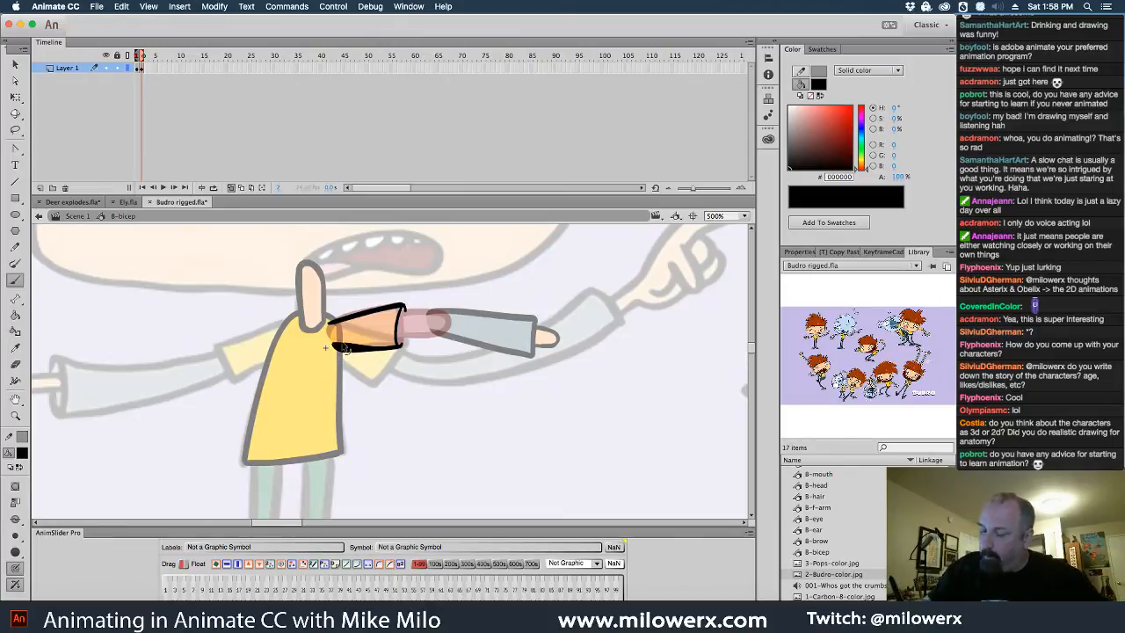
{"action": "key", "text": "super+z"}
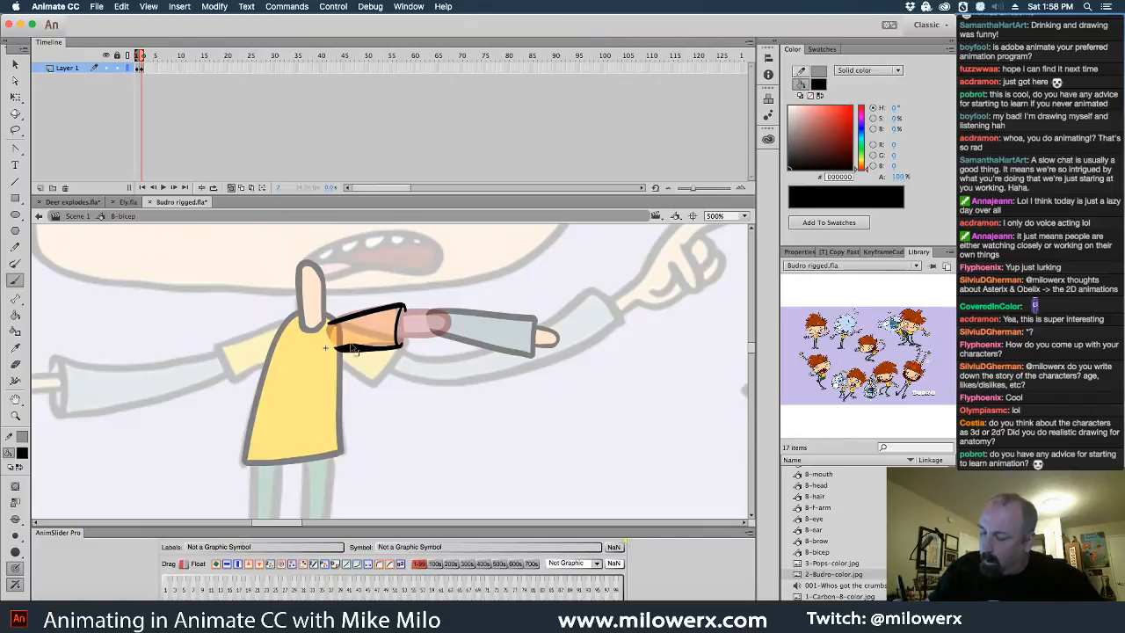
{"action": "left_click", "coordinate": [400, 349], "text": "super"}
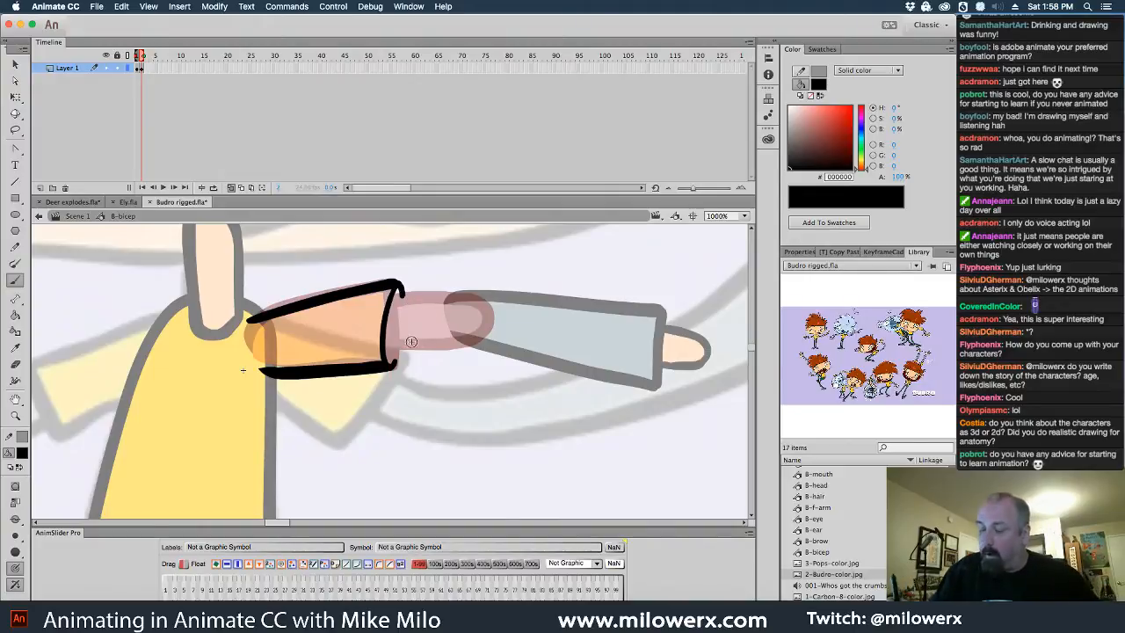
- Outline the rounded upper-arm end extending from the cuff and turn off onion skinning
{"action": "left_click", "coordinate": [443, 369], "text": "alt"}
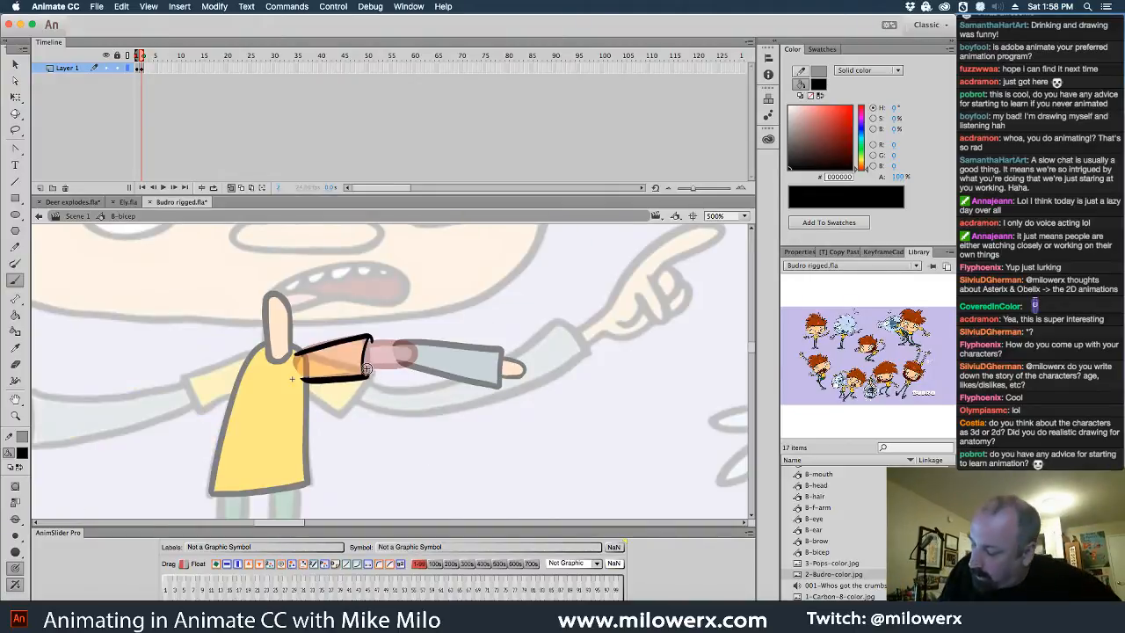
{"action": "mouse_move", "coordinate": [415, 358]}
{"action": "left_mouse_down"}
{"action": "mouse_move", "coordinate": [396, 340]}
{"action": "mouse_move", "coordinate": [369, 343]}
{"action": "mouse_move", "coordinate": [369, 367]}
{"action": "mouse_move", "coordinate": [400, 365]}
{"action": "mouse_move", "coordinate": [367, 346]}
{"action": "left_mouse_up"}
{"action": "key", "text": "super+z"}
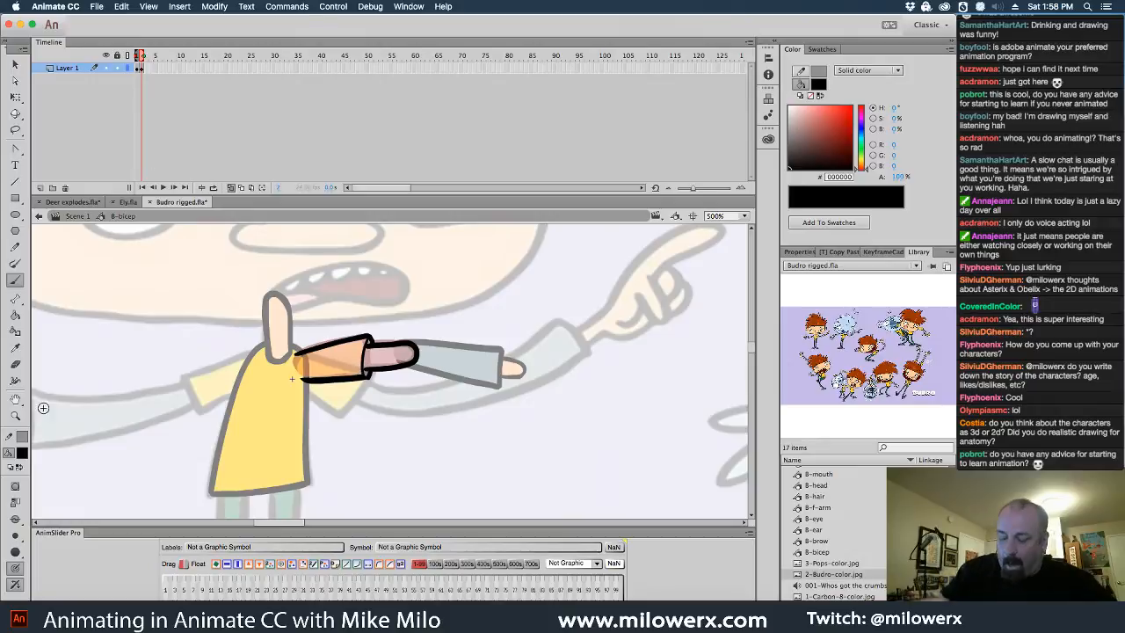
{"action": "left_click", "coordinate": [230, 187]}
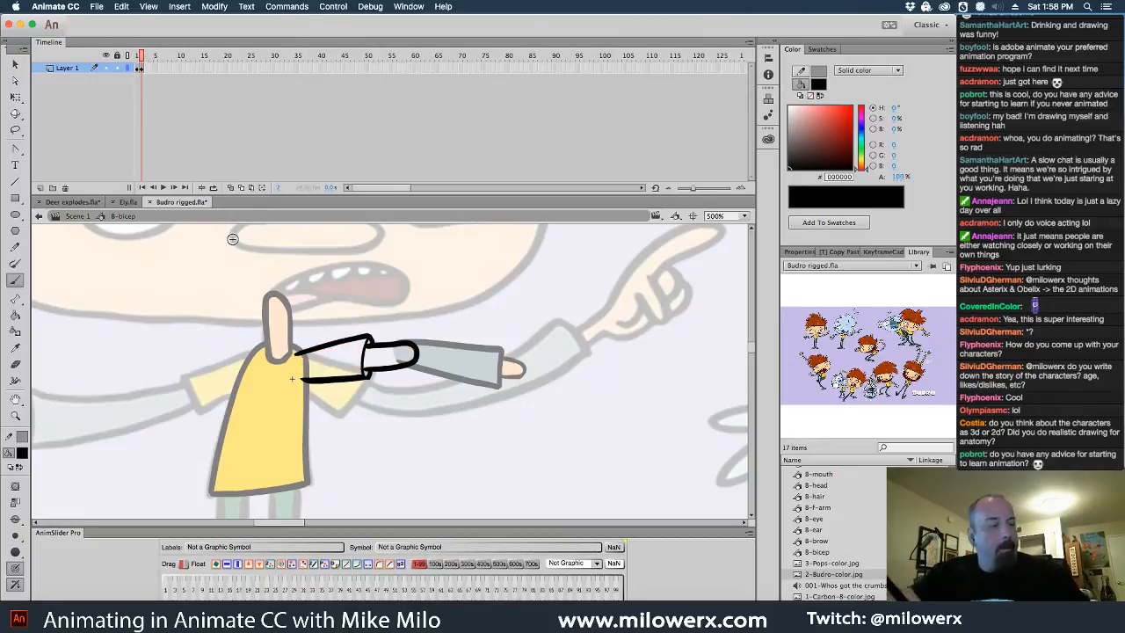
- Sample the sleeve yellow FFCC00 from frame 1, brush it across frame 2's open shoulder end and fill the sleeve
{"action": "key", "text": "comma"}
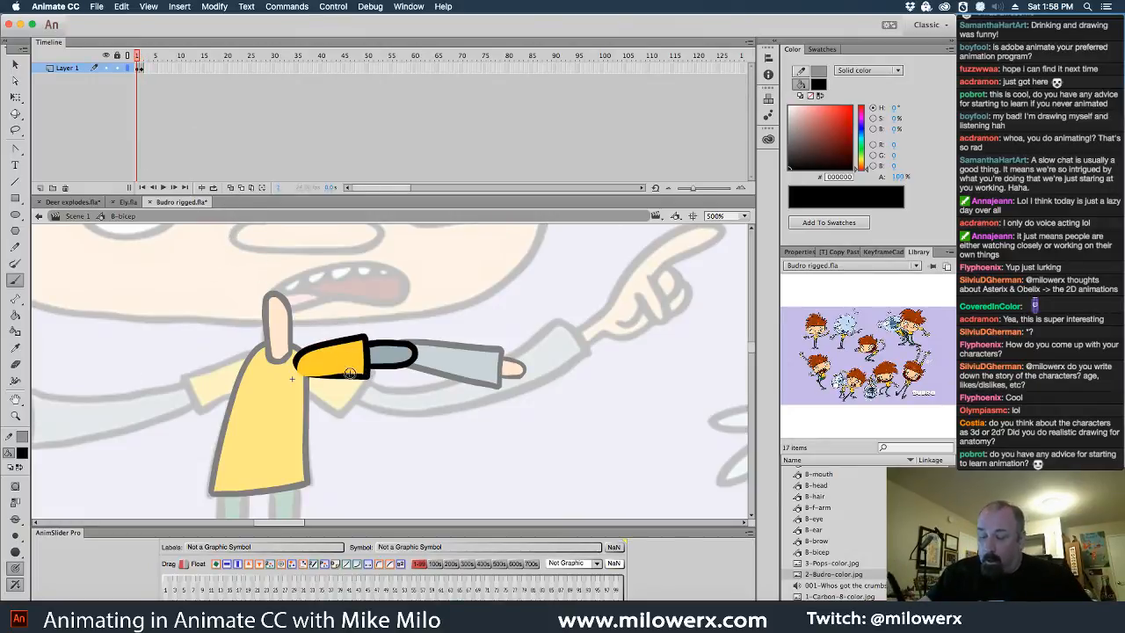
{"action": "left_click", "coordinate": [22, 452]}
{"action": "left_click", "coordinate": [344, 364]}
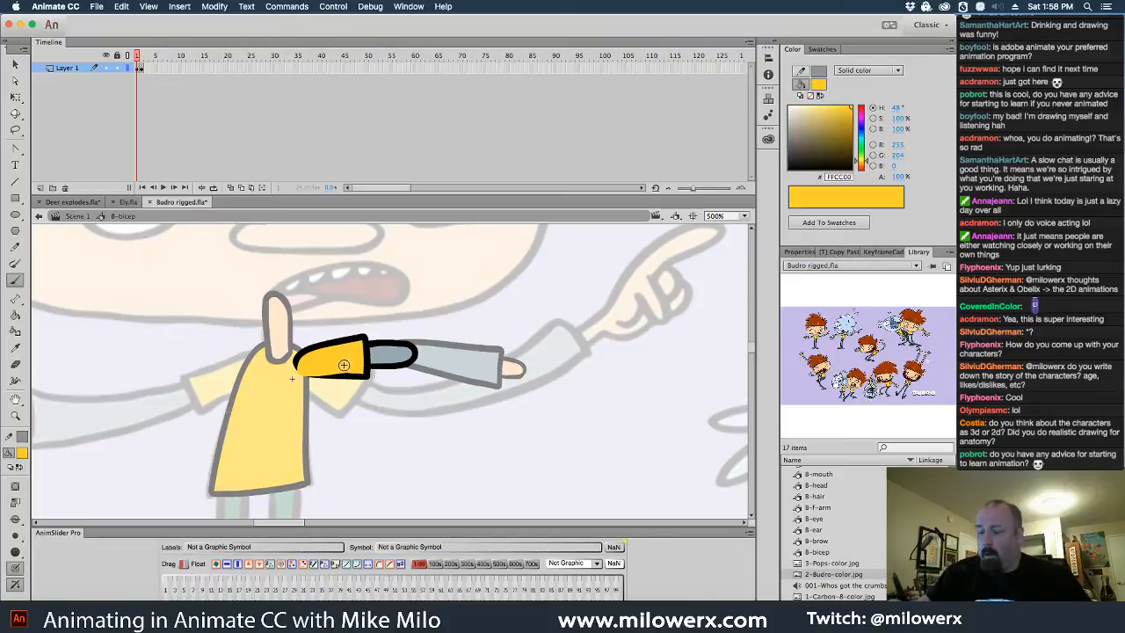
{"action": "left_click", "coordinate": [20, 520]}
{"action": "left_click", "coordinate": [86, 540]}
{"action": "key", "text": "period"}
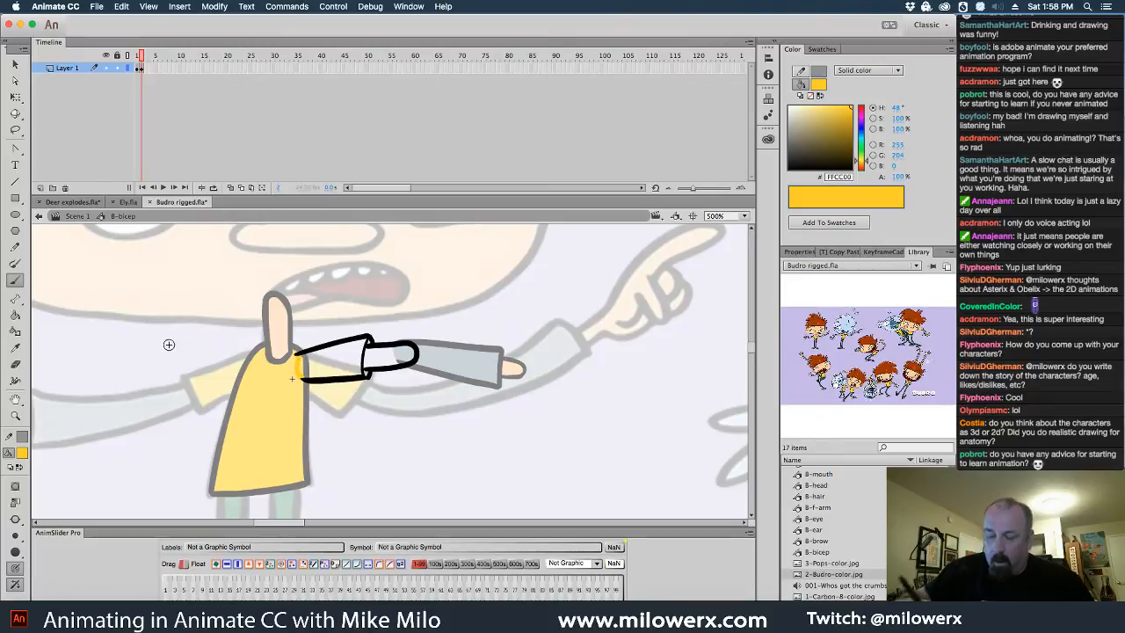
{"action": "key", "text": "k"}
{"action": "left_click", "coordinate": [337, 366]}
- Sample the blue-grey 97AAB1 from the arm on frame 1 and fill the upper-arm end on frame 2
{"action": "key", "text": "comma"}
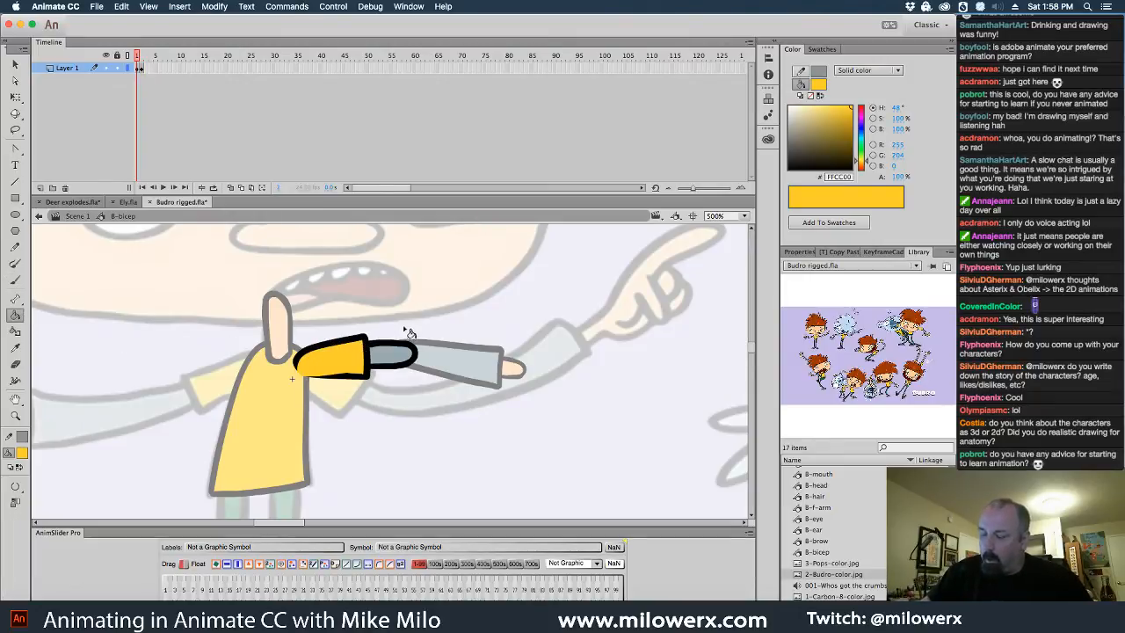
{"action": "left_click", "coordinate": [23, 453]}
{"action": "left_click", "coordinate": [391, 360]}
{"action": "key", "text": "period"}
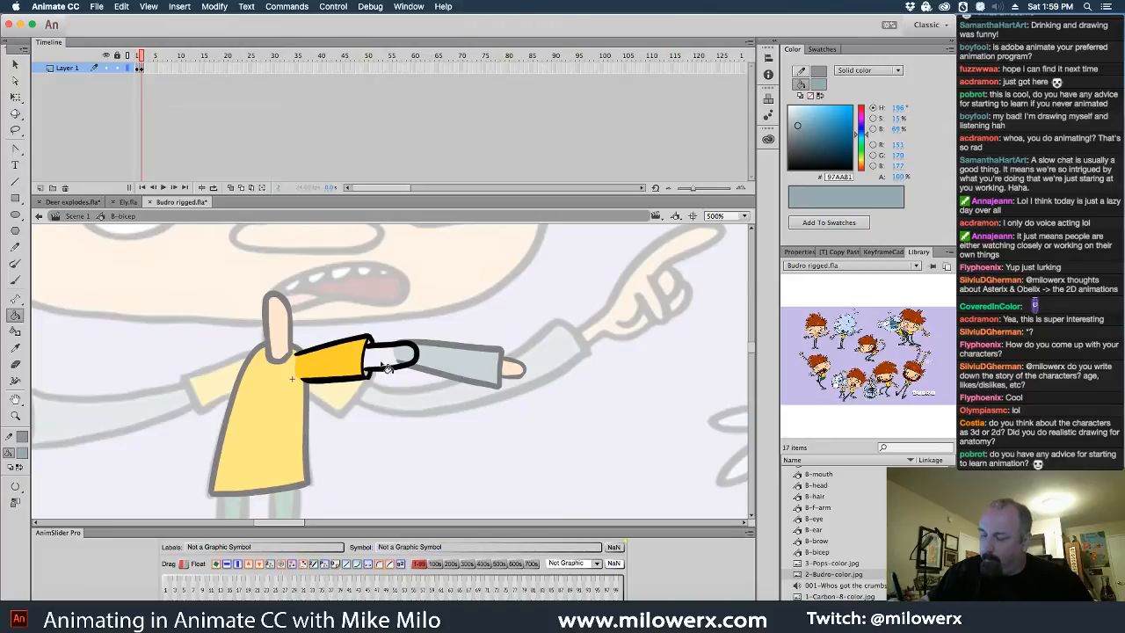
{"action": "left_click", "coordinate": [388, 360]}
- Darken the sampled sleeve yellow to B18F06, fill the inner cuff gaps on frame 2 and compare the two frames
{"action": "key", "text": "comma"}
{"action": "left_click", "coordinate": [22, 454]}
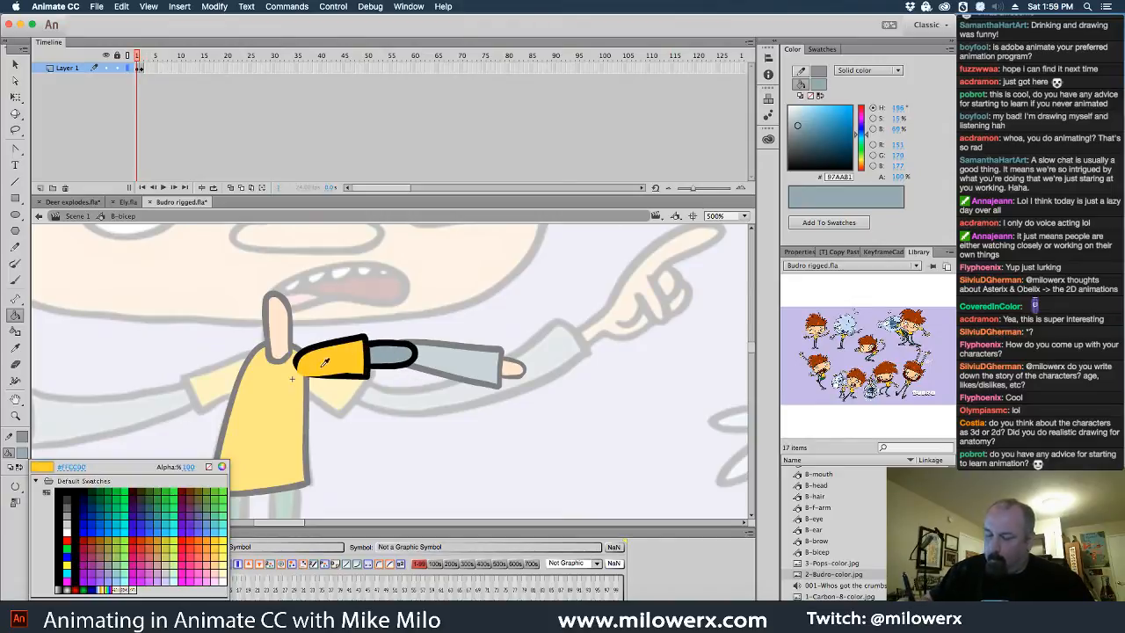
{"action": "left_click", "coordinate": [342, 366]}
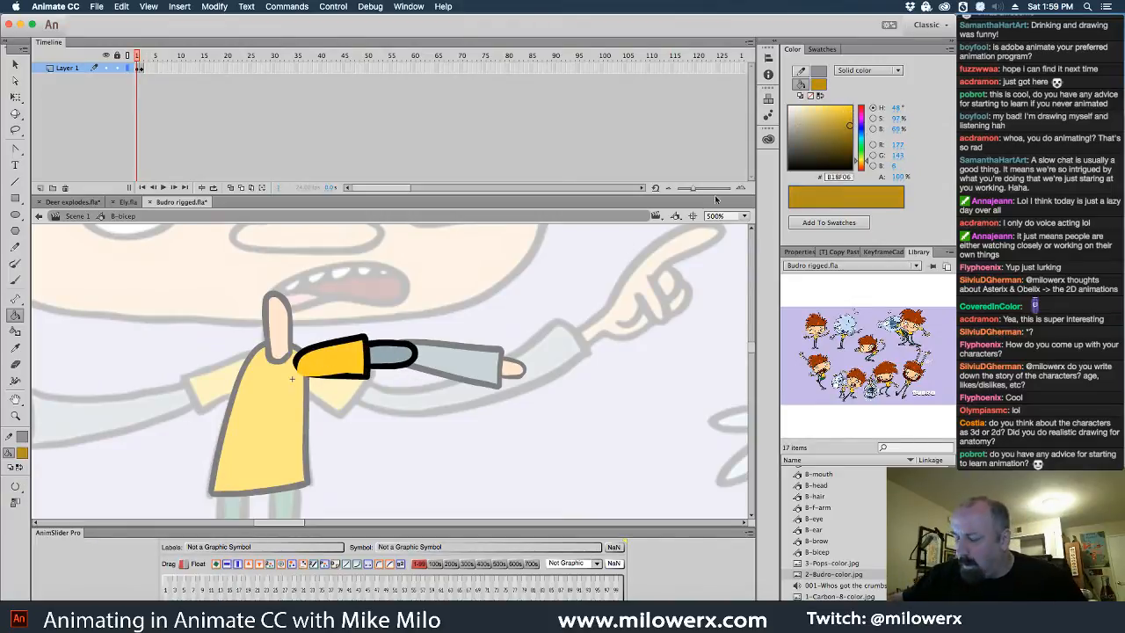
{"action": "key", "text": "period"}
{"action": "left_click", "coordinate": [369, 342]}
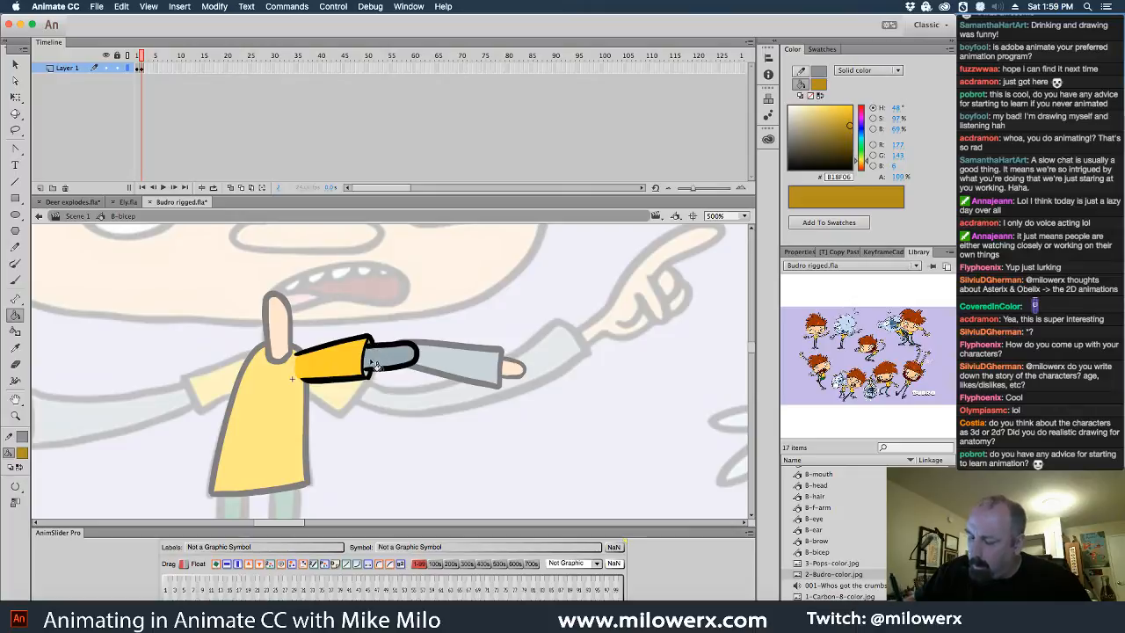
{"action": "left_click", "coordinate": [368, 375]}
{"action": "key", "text": "comma"}
{"action": "key", "text": "period"}
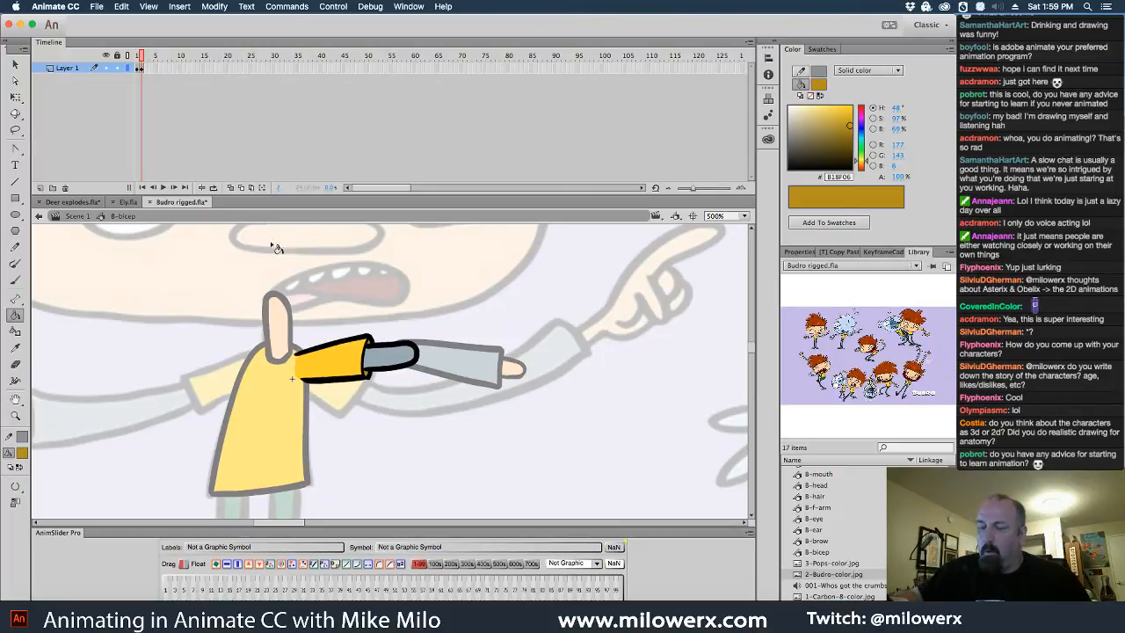
- Return to the main scene and rotate the upper arm and forearm together about the shoulder until the arm hangs beside the shirt
{"action": "left_click", "coordinate": [75, 216]}
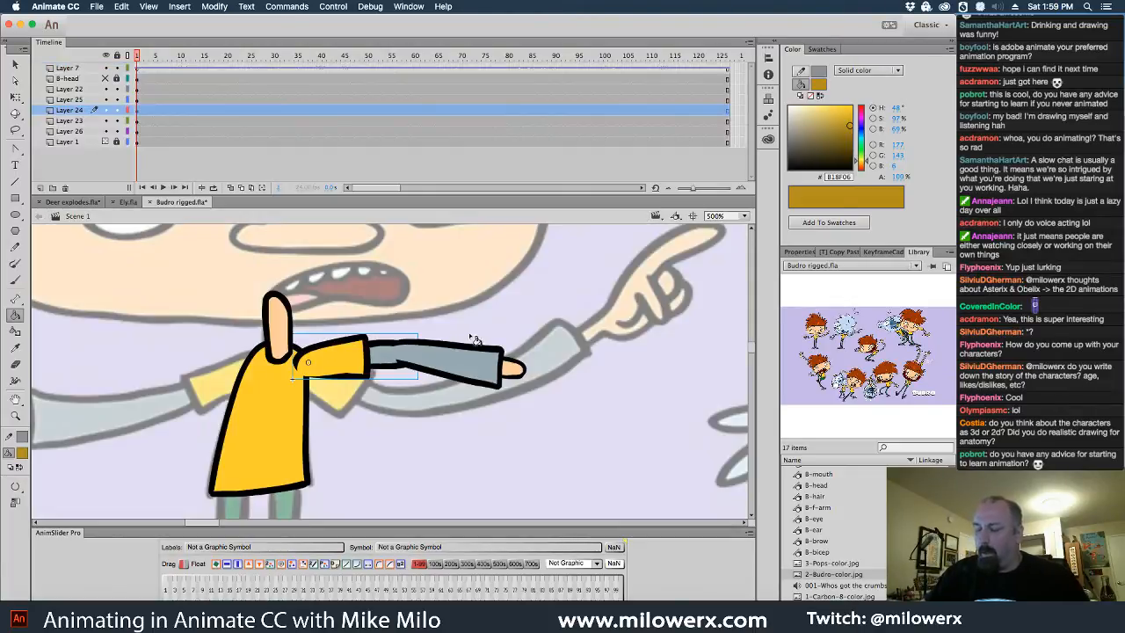
{"action": "key", "text": "q"}
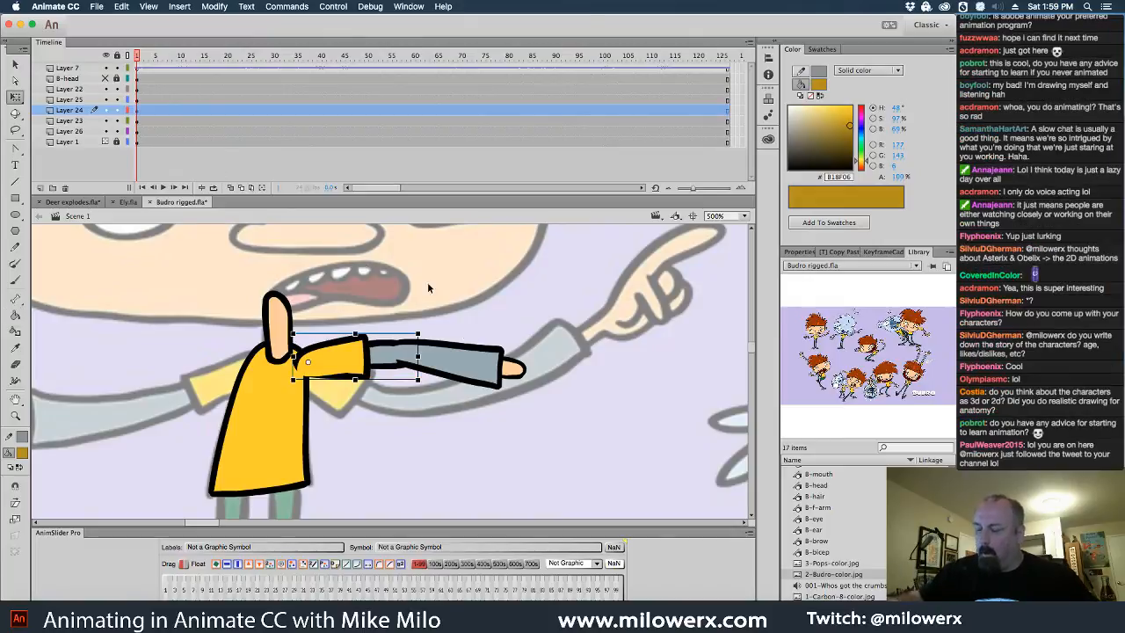
{"action": "left_click", "coordinate": [494, 377], "text": "shift"}
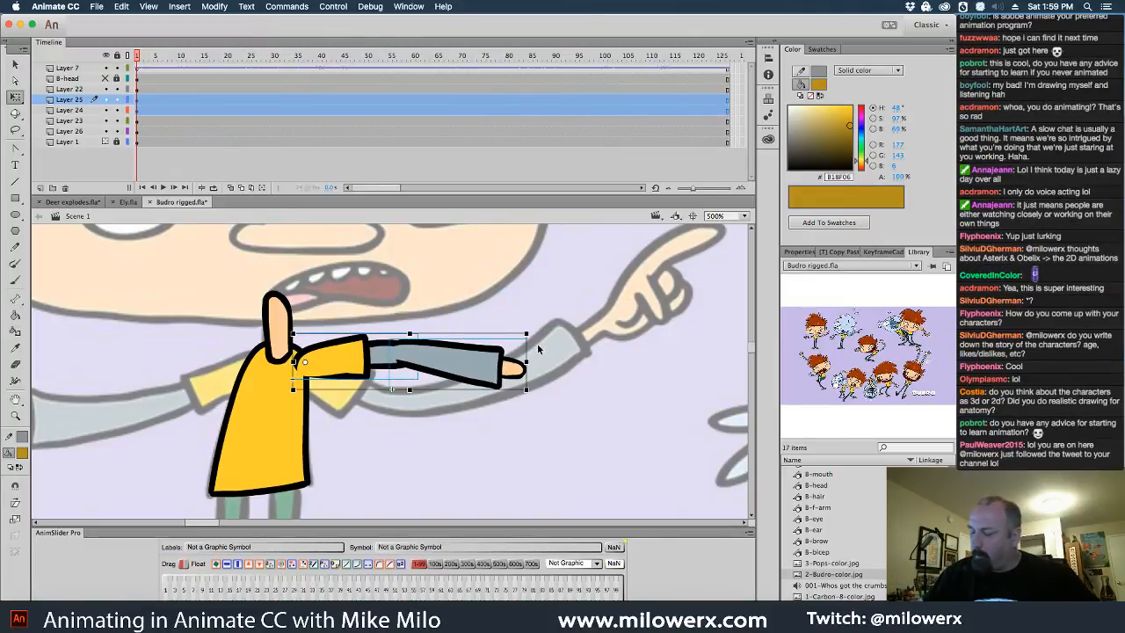
{"action": "left_click_drag", "start_coordinate": [538, 348], "coordinate": [330, 425]}
{"action": "left_click", "coordinate": [412, 387]}
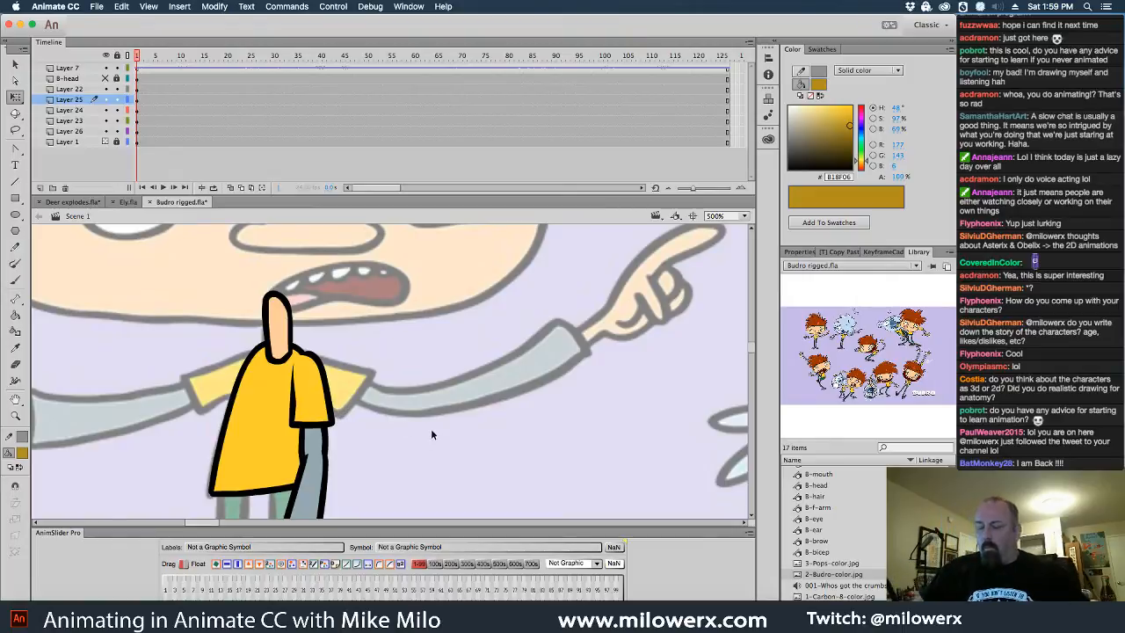
{"action": "left_click_drag", "start_coordinate": [431, 428], "coordinate": [475, 338]}
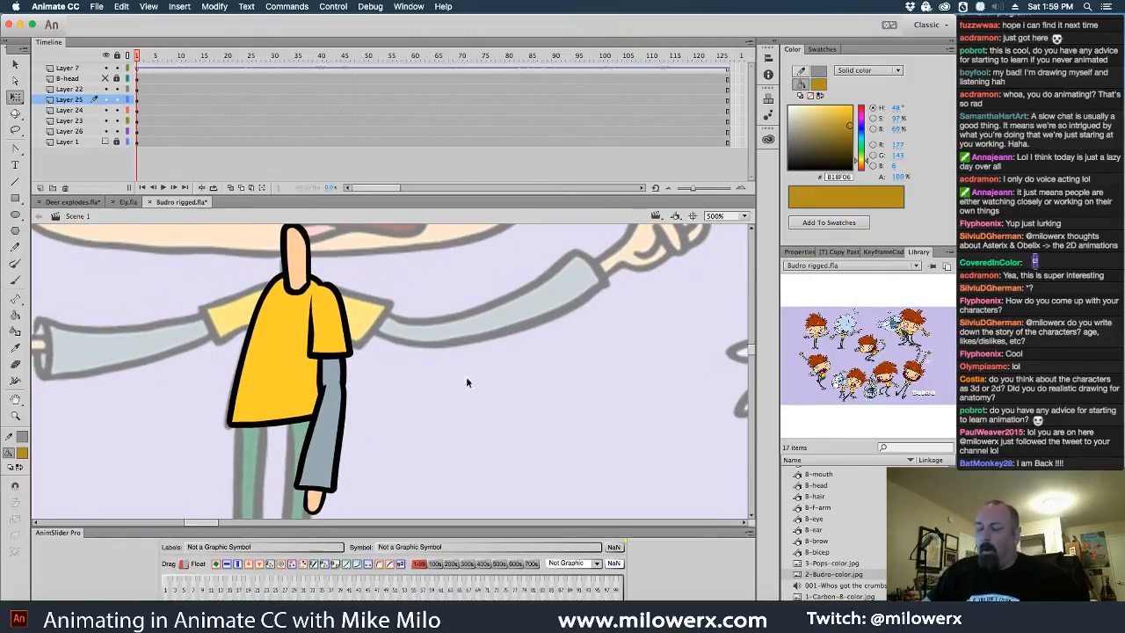
- Shorten the upper part of the sleeve's inner outline on frame 1 of B-bicep and return to the main scene
{"action": "double_click", "coordinate": [315, 334]}
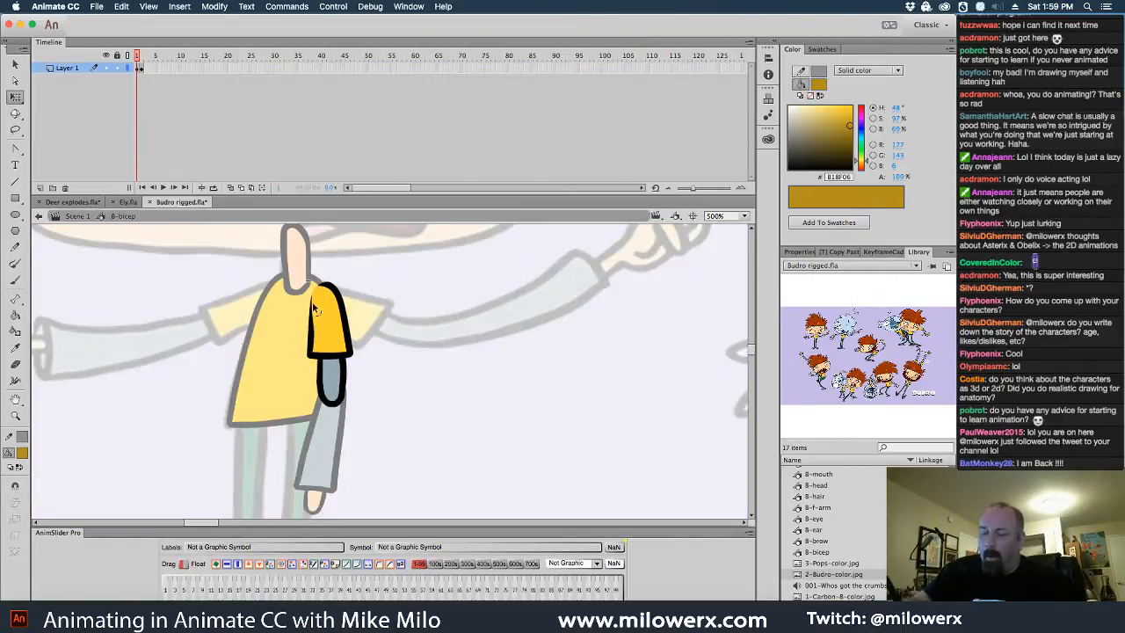
{"action": "key", "text": "super+equal"}
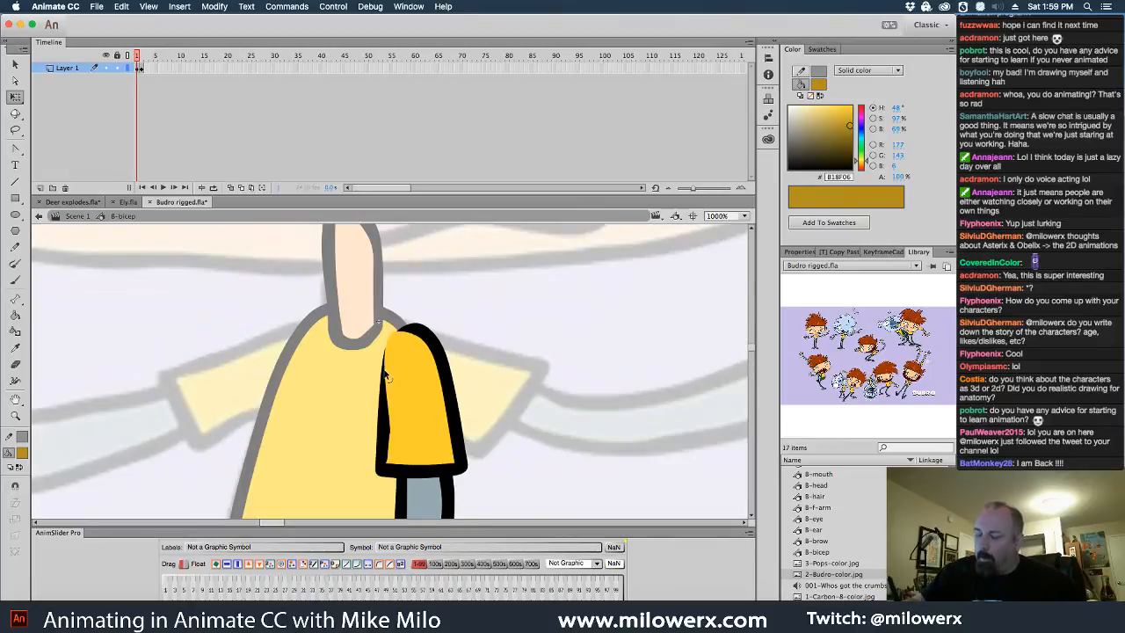
{"action": "left_click_drag", "start_coordinate": [384, 370], "coordinate": [378, 355]}
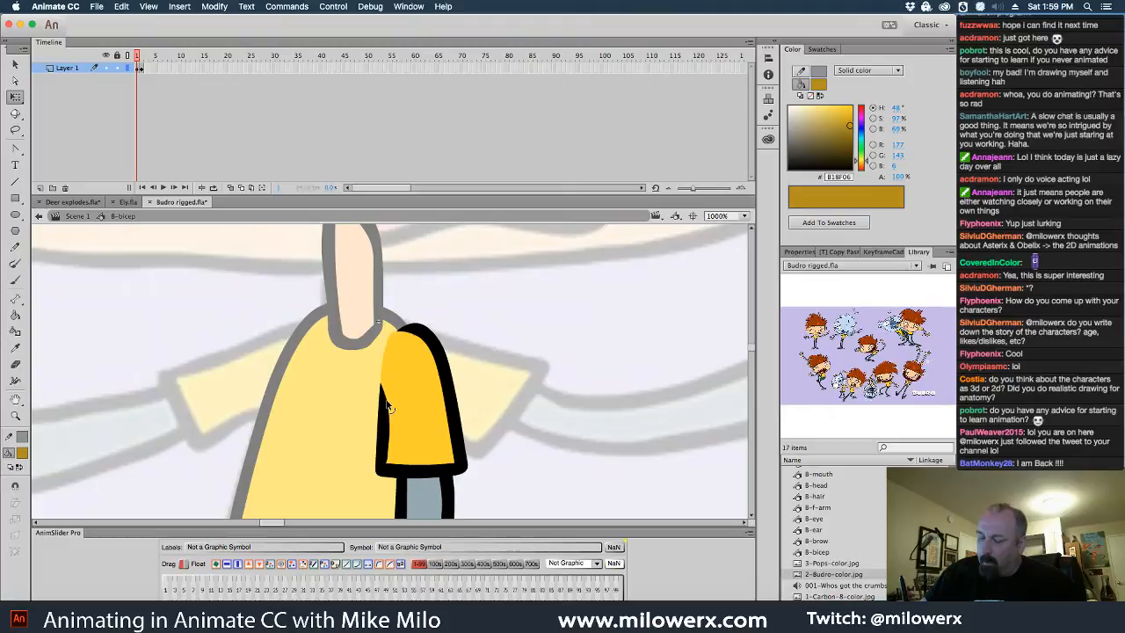
{"action": "key", "text": "super+minus"}
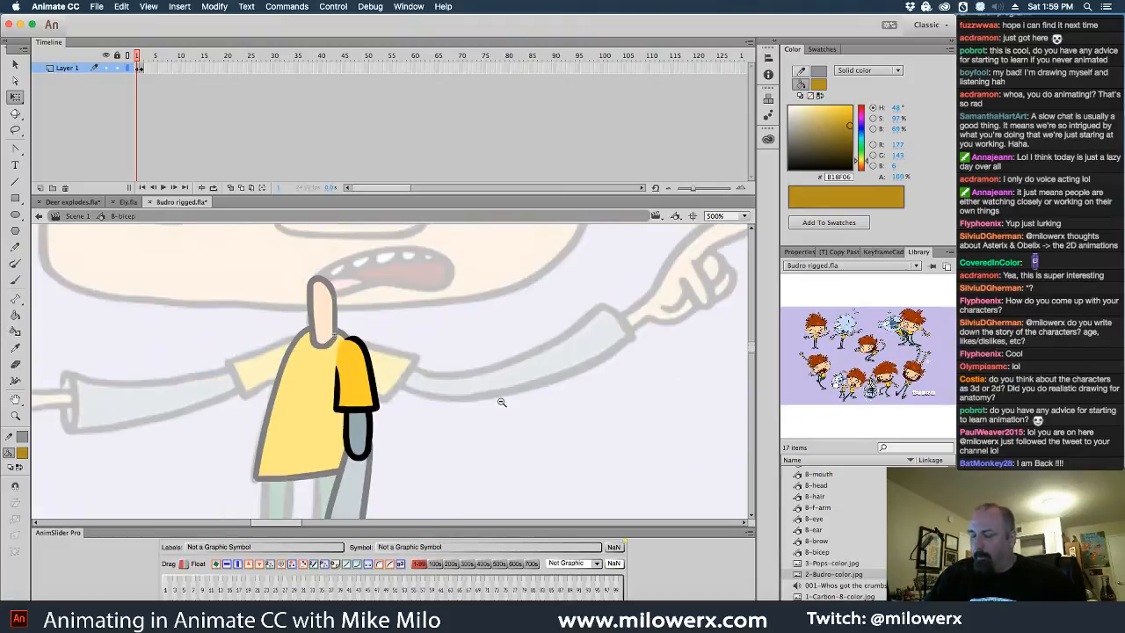
{"action": "double_click", "coordinate": [464, 406]}
{"action": "left_click_drag", "start_coordinate": [475, 406], "coordinate": [475, 316]}
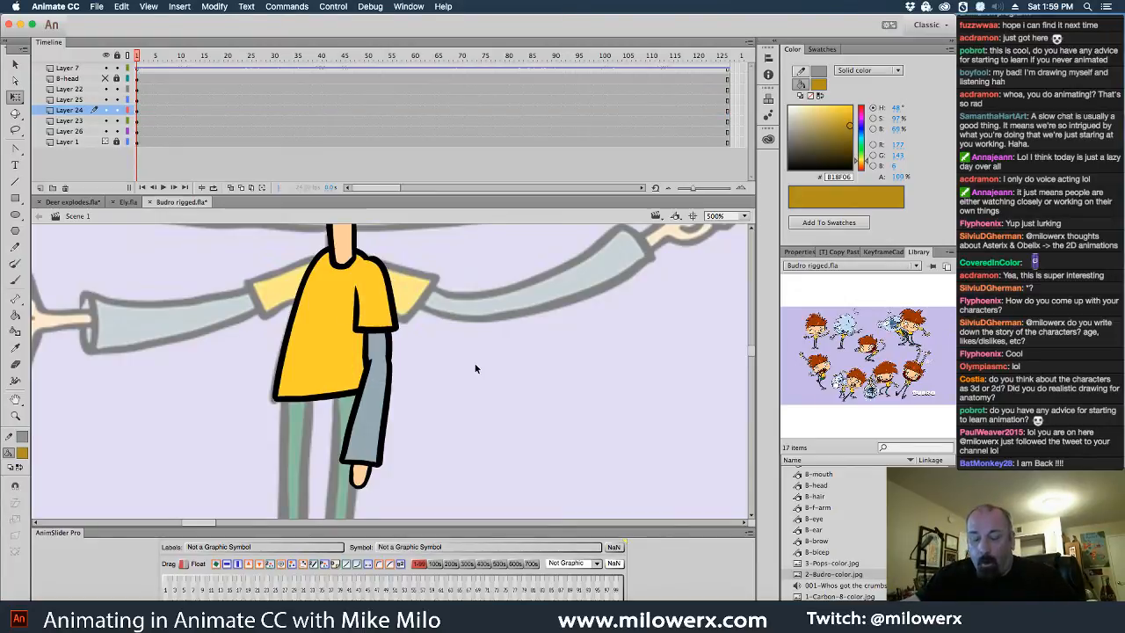
- Set the fill colour to black 000000 and activate the Brush tool
{"action": "left_click", "coordinate": [22, 452]}
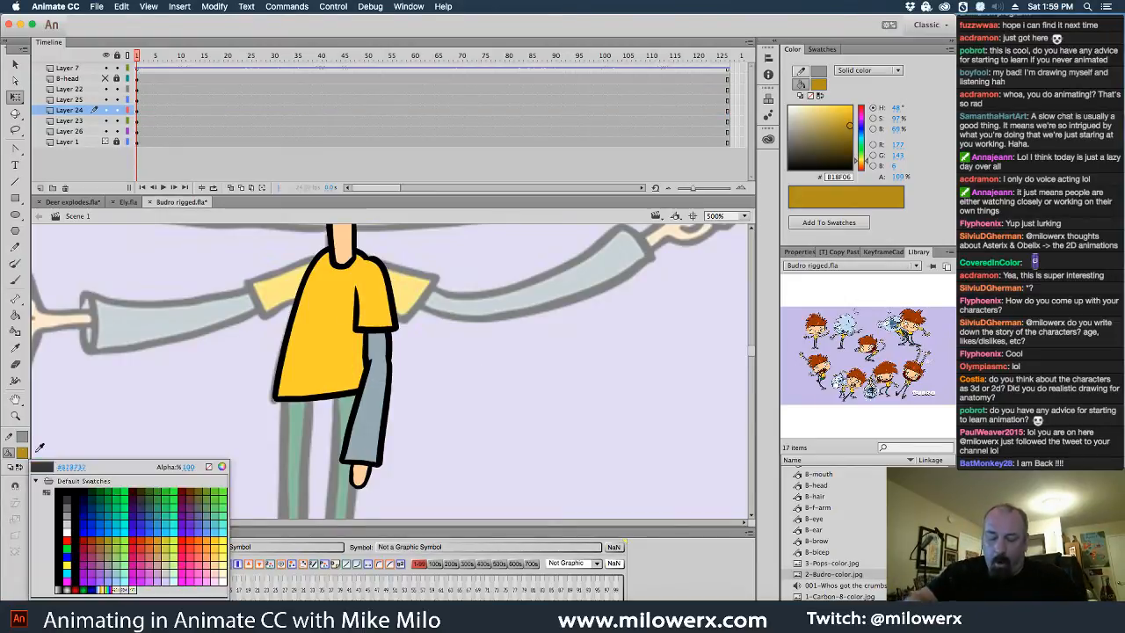
{"action": "left_click", "coordinate": [65, 489]}
{"action": "left_click", "coordinate": [16, 281]}
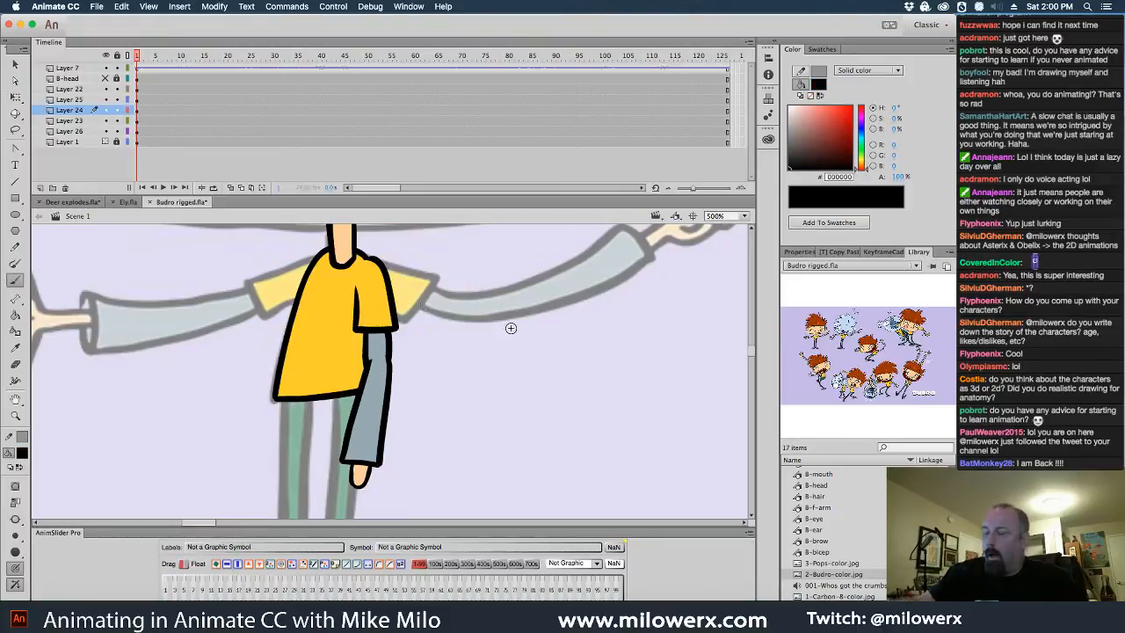
- Brush the handwritten note "7 - 11" beside the hanging arm and delete it
{"action": "mouse_move", "coordinate": [478, 330]}
{"action": "left_mouse_down"}
{"action": "mouse_move", "coordinate": [522, 380]}
{"action": "mouse_move", "coordinate": [549, 357]}
{"action": "mouse_move", "coordinate": [601, 356]}
{"action": "left_mouse_up"}
{"action": "mouse_move", "coordinate": [633, 330]}
{"action": "left_mouse_down"}
{"action": "mouse_move", "coordinate": [629, 379]}
{"action": "mouse_move", "coordinate": [656, 380]}
{"action": "left_mouse_up"}
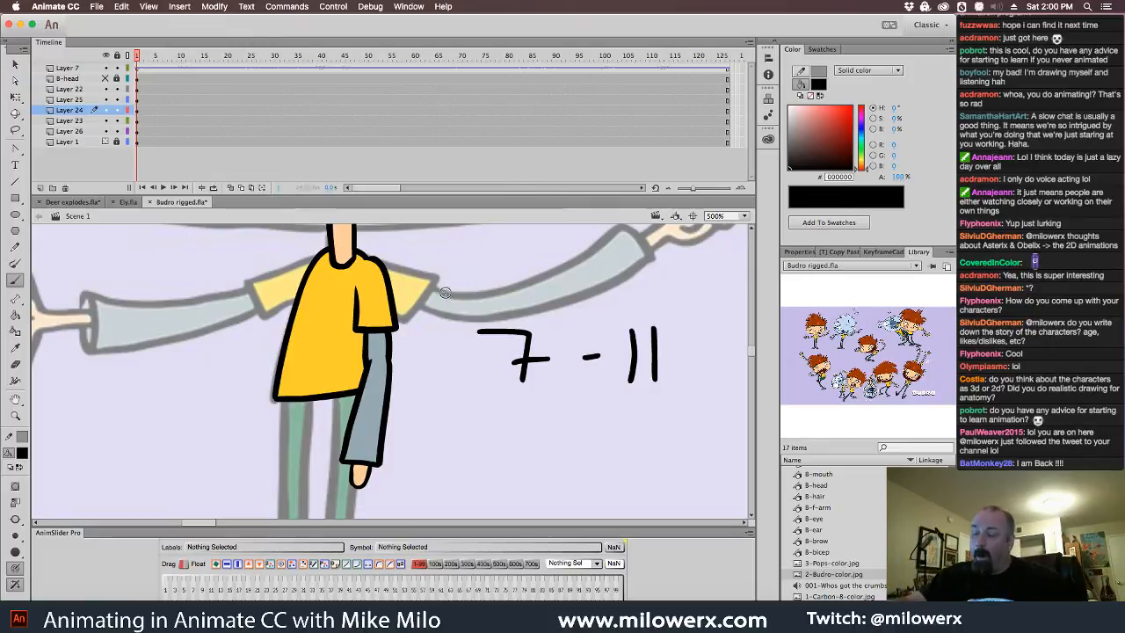
{"action": "left_click_drag", "start_coordinate": [443, 293], "coordinate": [710, 429]}
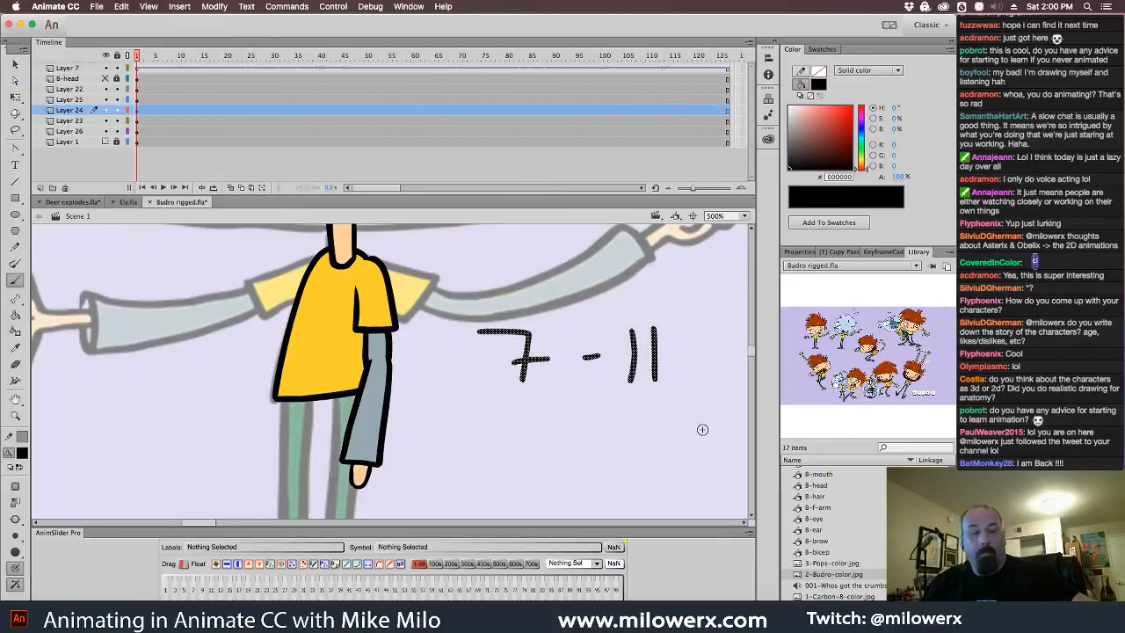
{"action": "key", "text": "Delete"}
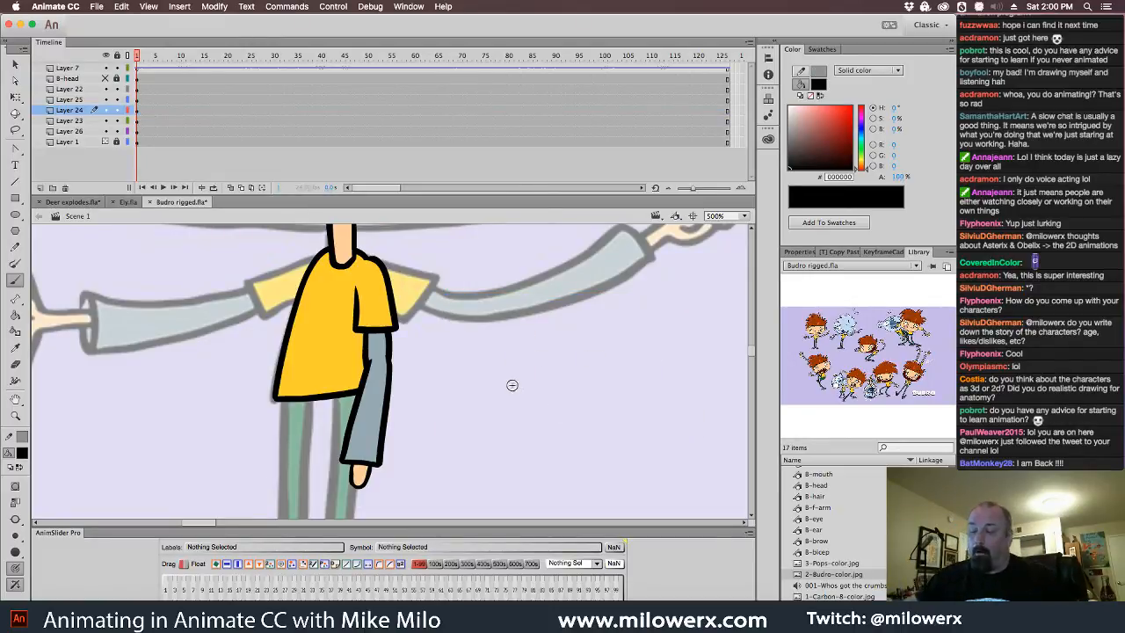
{"action": "left_click_drag", "start_coordinate": [490, 351], "coordinate": [541, 323]}
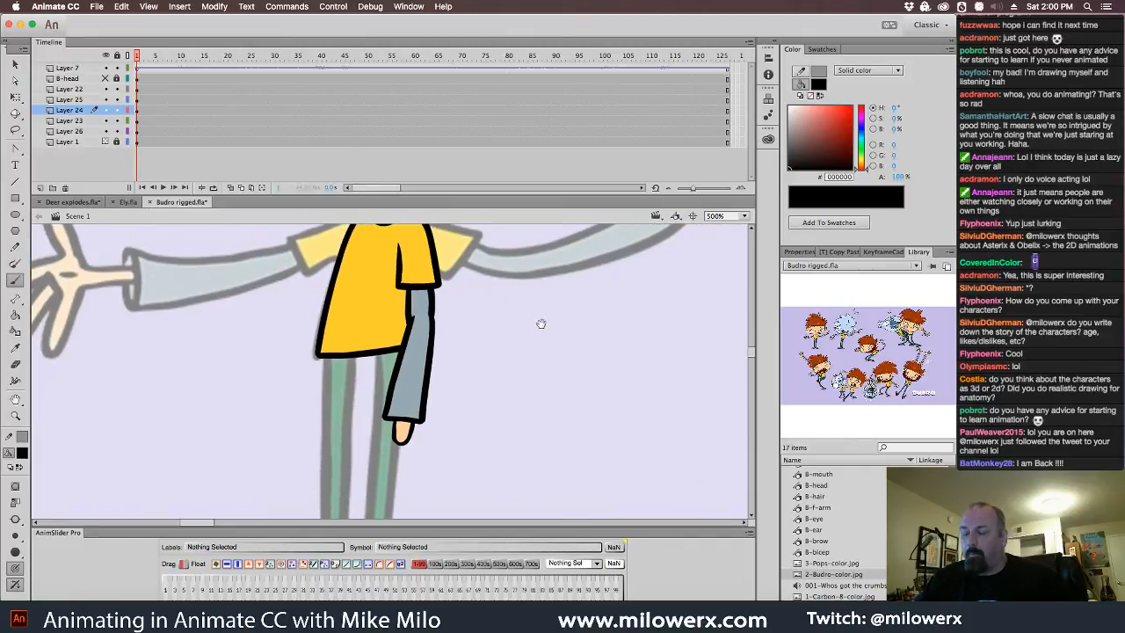
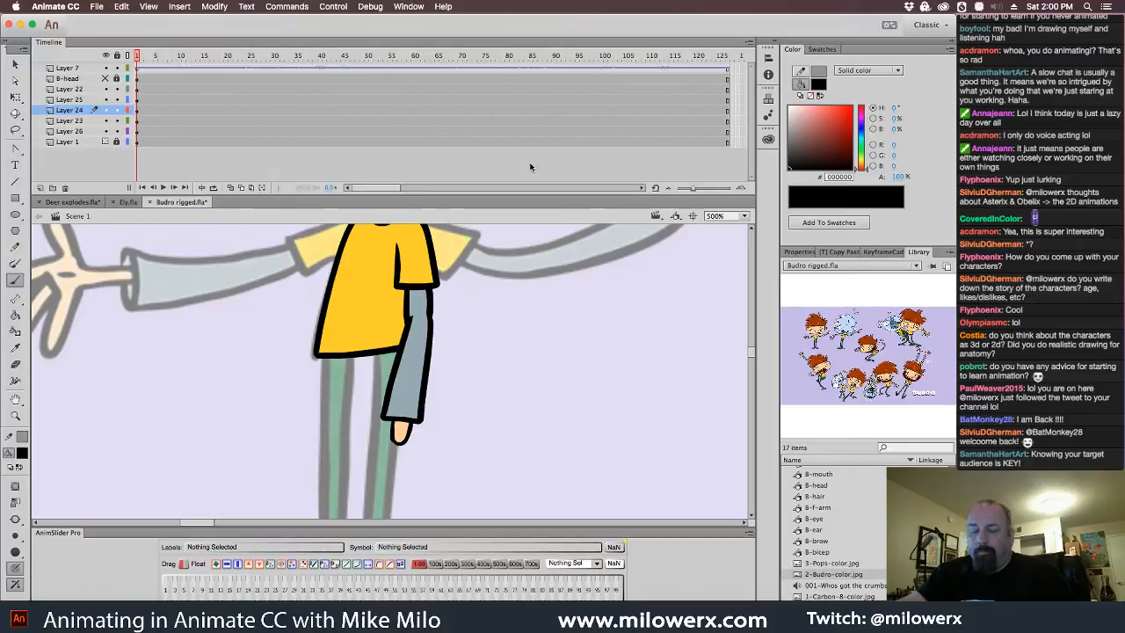
- Look at the Deer explodes.fla document, switch back to Budro rigged.fla and save it
{"action": "left_click", "coordinate": [73, 205]}
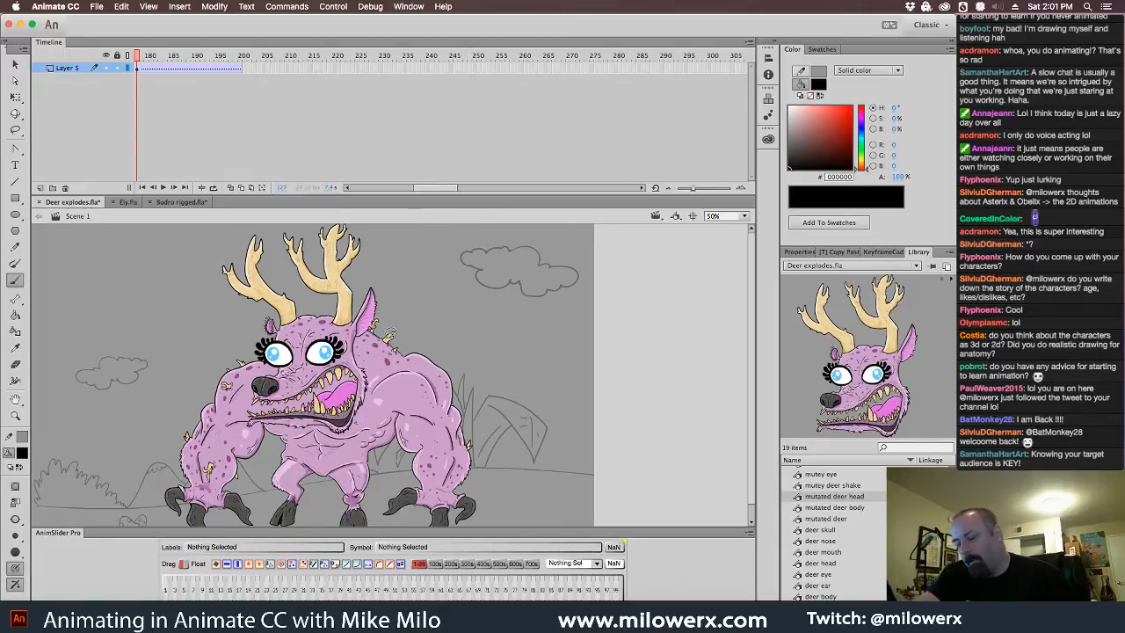
{"action": "left_click", "coordinate": [181, 201]}
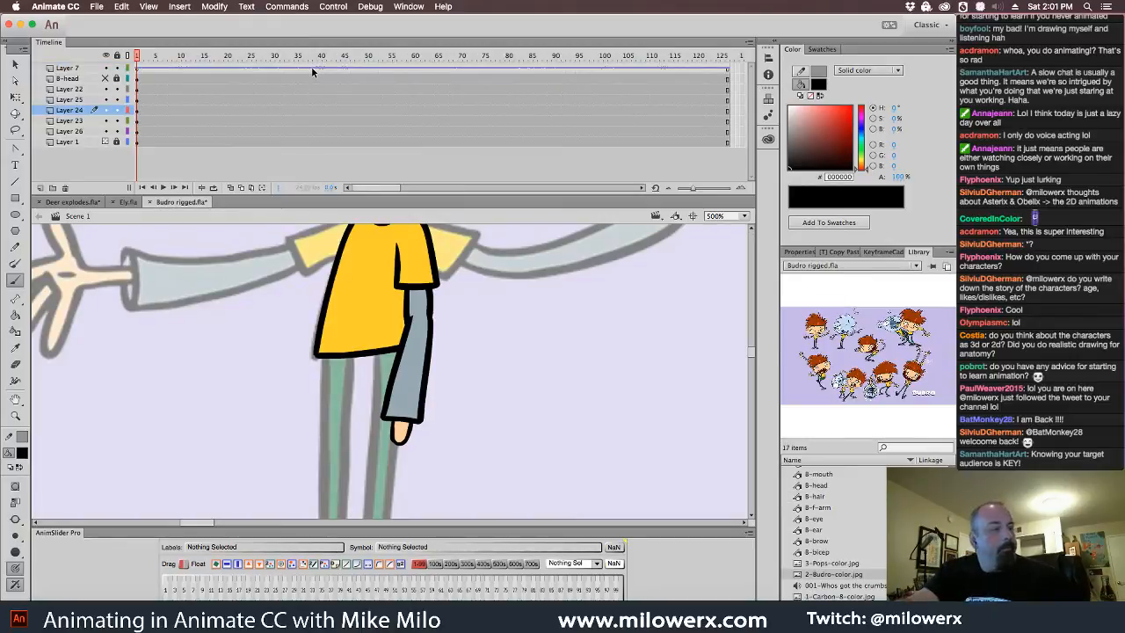
{"action": "key", "text": "super+s"}
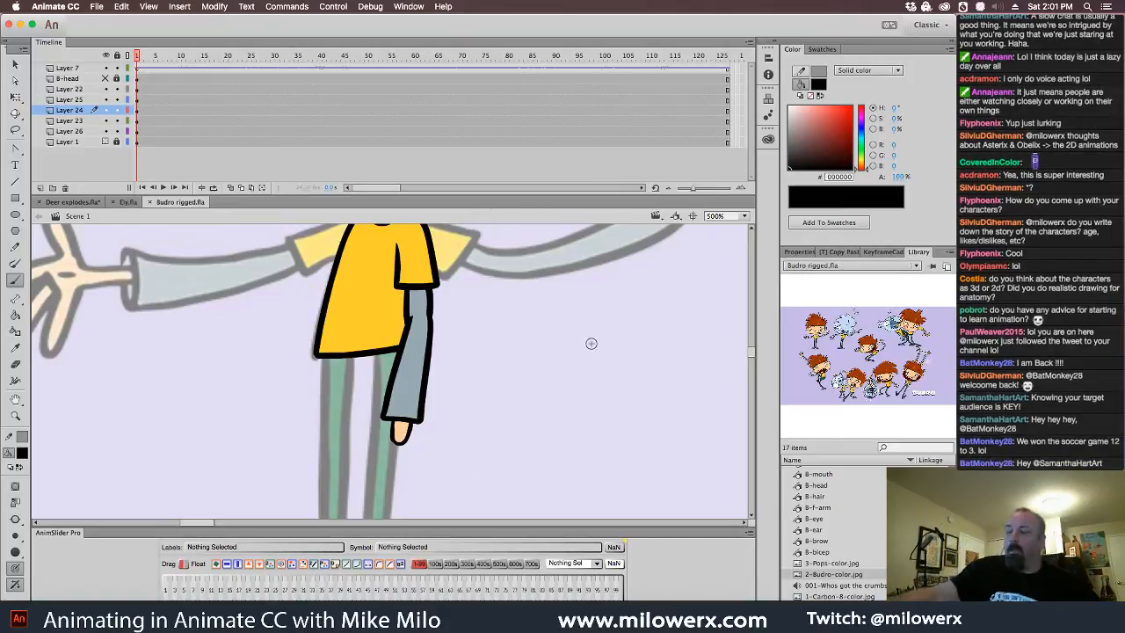
- Add a blank keyframe at frame 3 of B-bicep and brush the outline of a foreshortened sleeve with a rounded upper arm pointing forward
{"action": "double_click", "coordinate": [442, 277]}
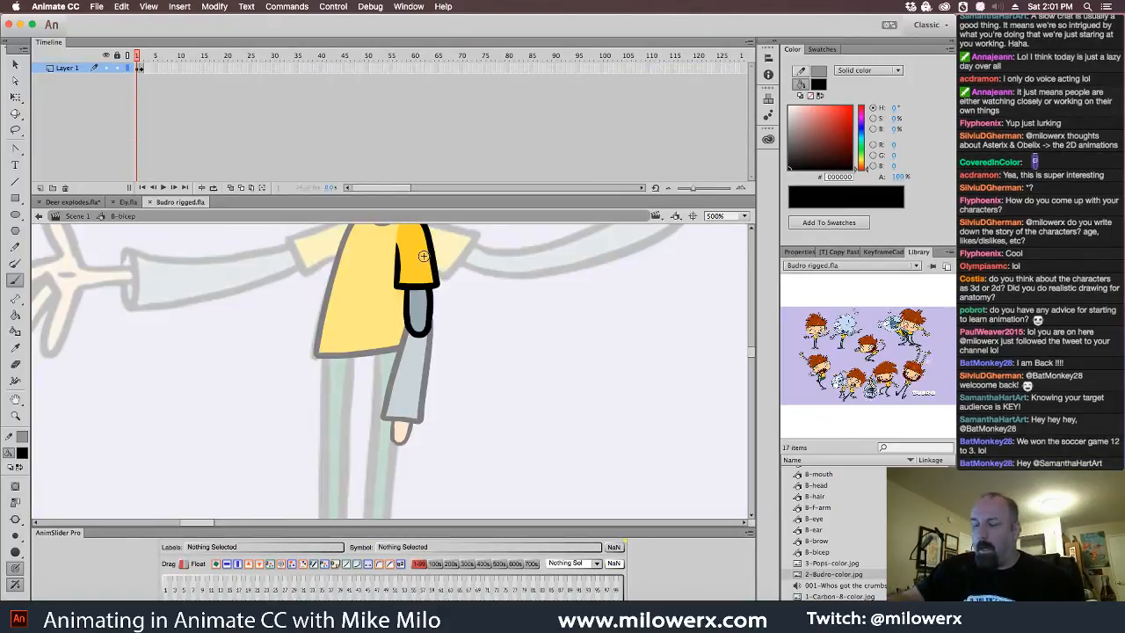
{"action": "left_click", "coordinate": [144, 69]}
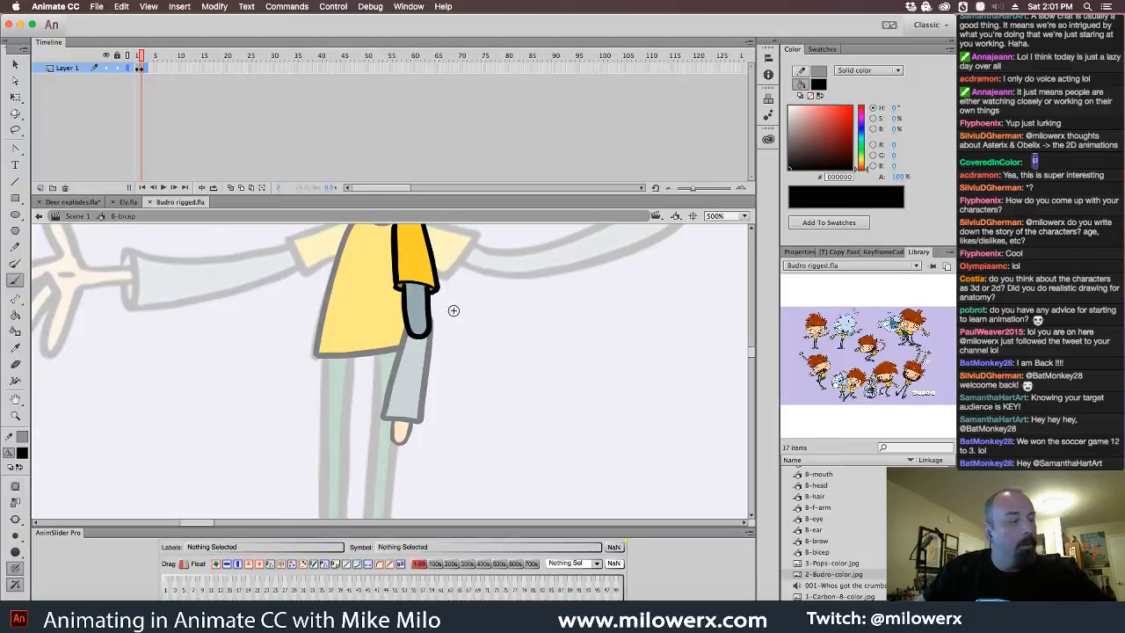
{"action": "key", "text": "F7"}
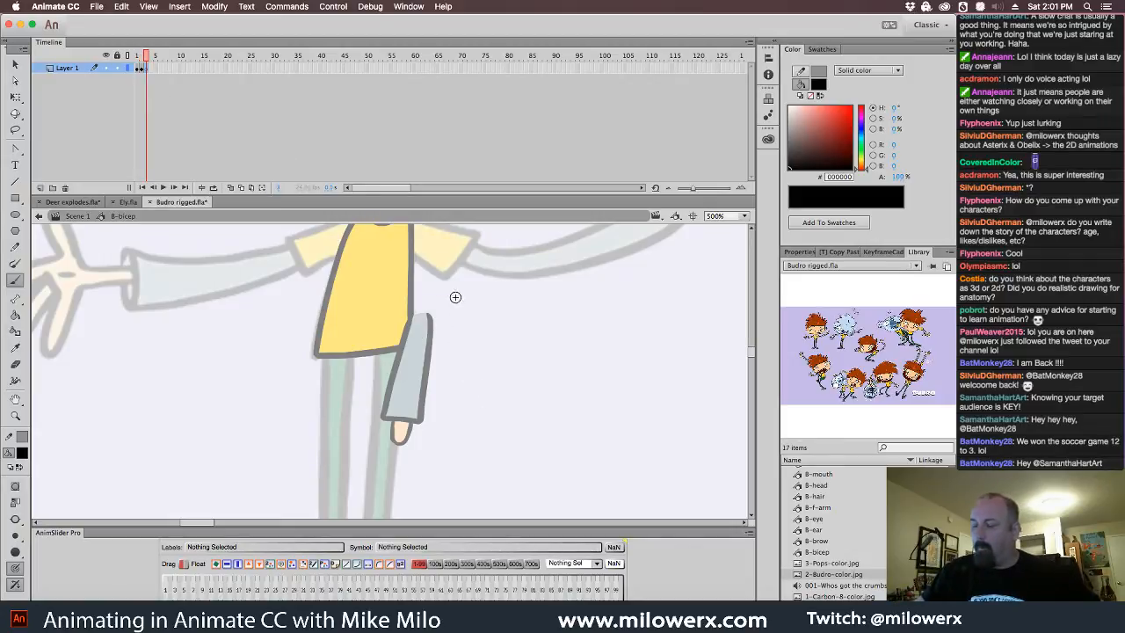
{"action": "left_click_drag", "start_coordinate": [494, 293], "coordinate": [486, 369]}
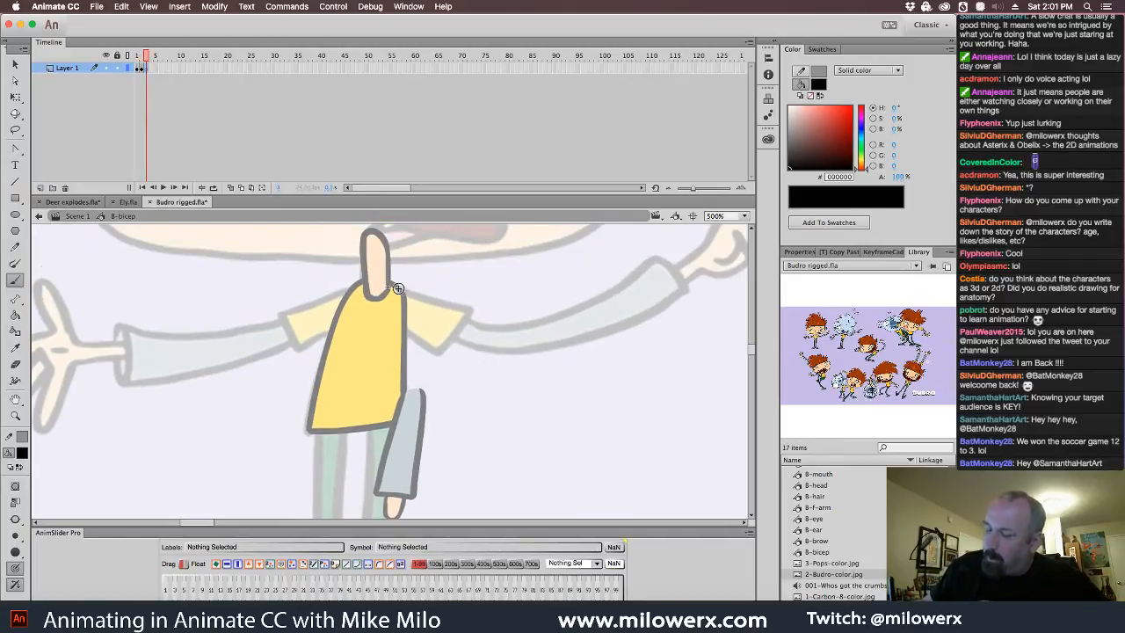
{"action": "mouse_move", "coordinate": [413, 290]}
{"action": "left_mouse_down"}
{"action": "mouse_move", "coordinate": [439, 294]}
{"action": "mouse_move", "coordinate": [406, 309]}
{"action": "mouse_move", "coordinate": [428, 339]}
{"action": "mouse_move", "coordinate": [397, 321]}
{"action": "mouse_move", "coordinate": [444, 300]}
{"action": "mouse_move", "coordinate": [476, 318]}
{"action": "mouse_move", "coordinate": [475, 341]}
{"action": "mouse_move", "coordinate": [441, 348]}
{"action": "mouse_move", "coordinate": [403, 325]}
{"action": "left_mouse_up"}
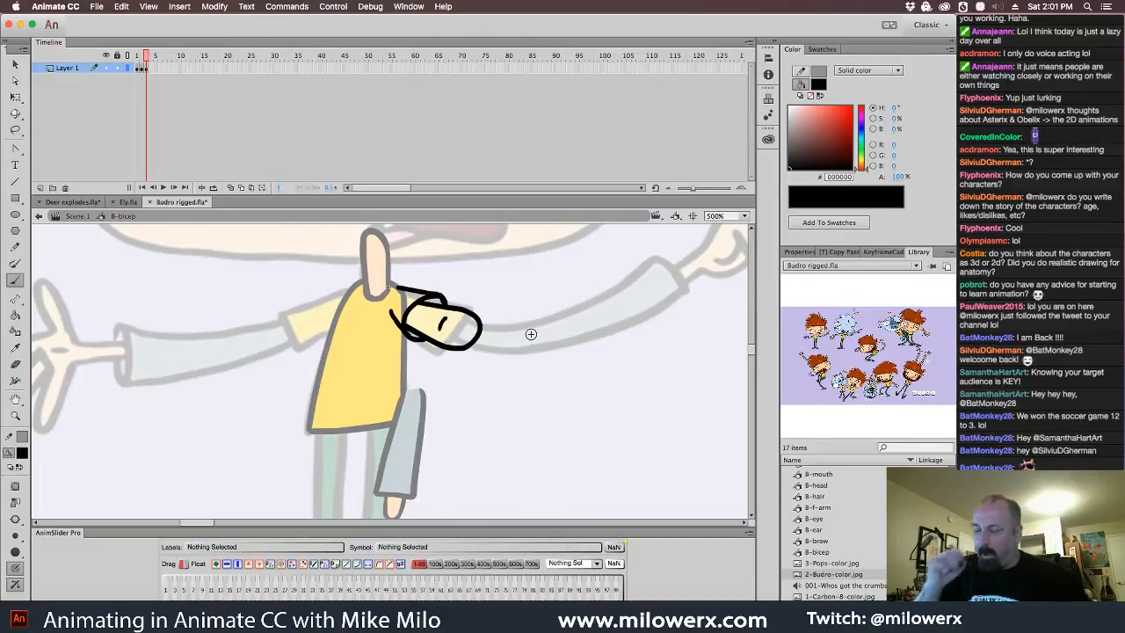
- Sample FFCC00 from frame 2, close and fill the sleeve on frame 3 with it, and darken the fill colour to D2A904
{"action": "left_click", "coordinate": [22, 453]}
{"action": "left_click", "coordinate": [346, 347]}
{"action": "key", "text": "k"}
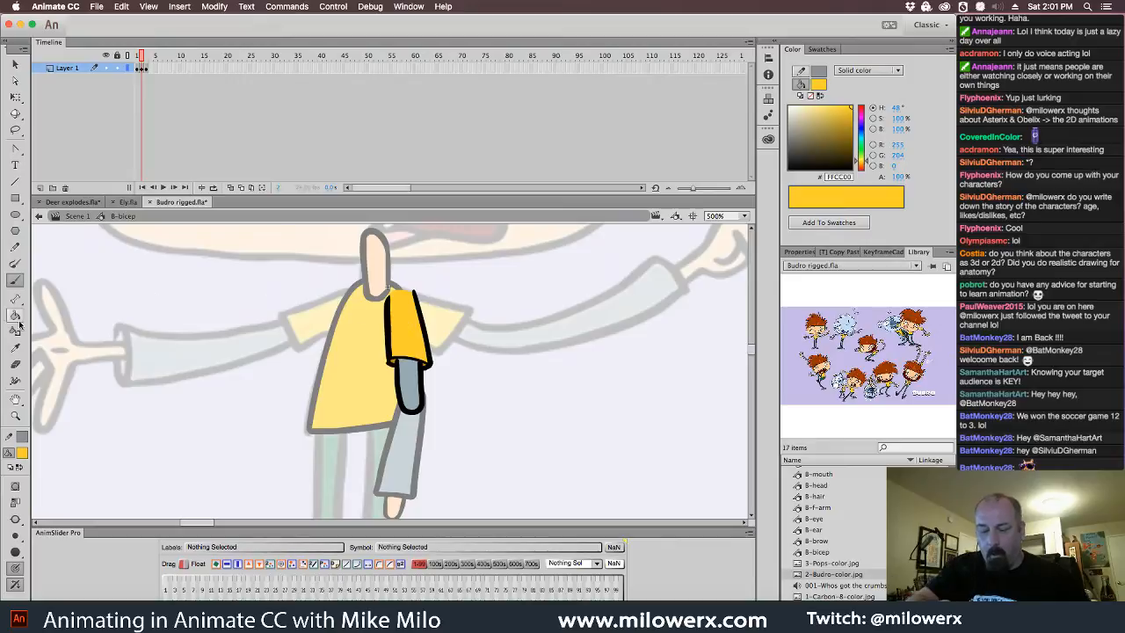
{"action": "key", "text": "."}
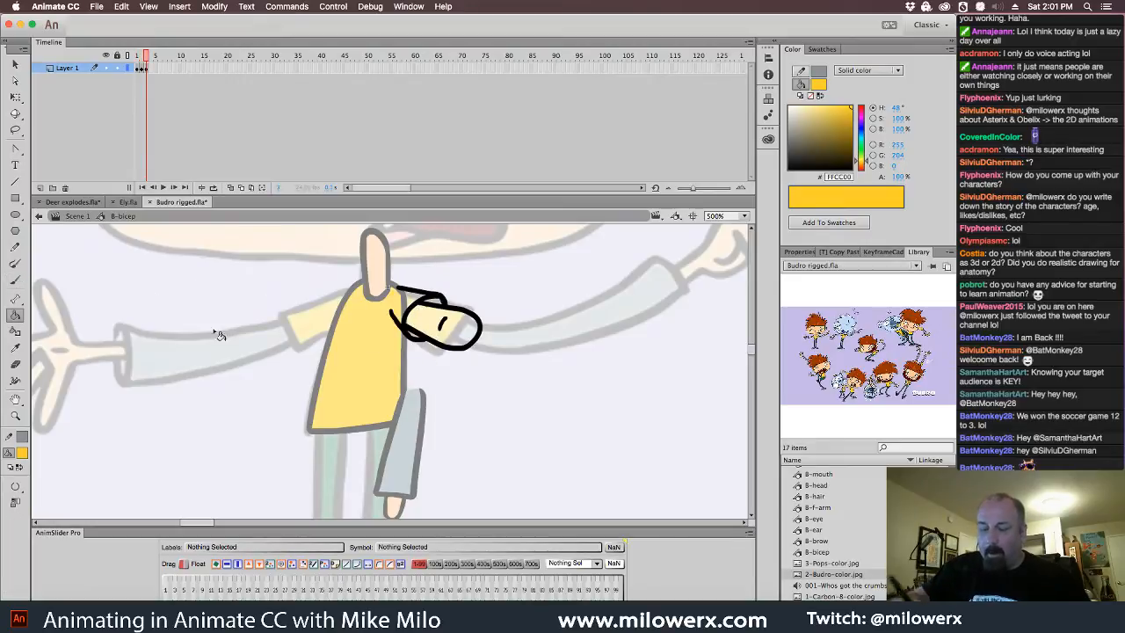
{"action": "left_click", "coordinate": [22, 280]}
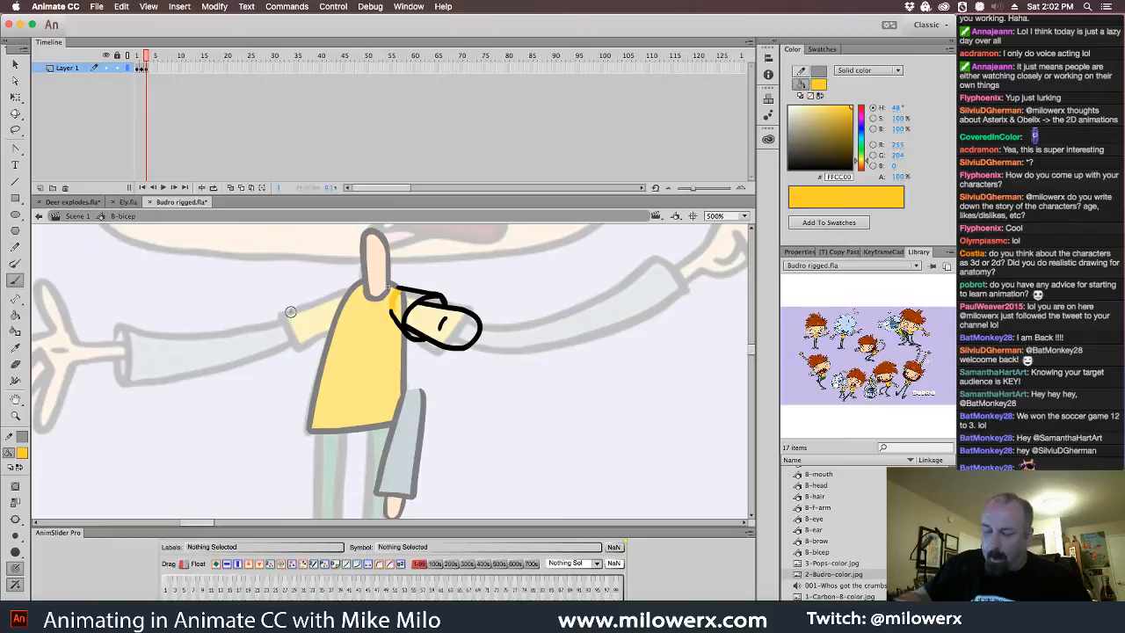
{"action": "left_click", "coordinate": [15, 313]}
{"action": "left_click", "coordinate": [400, 304]}
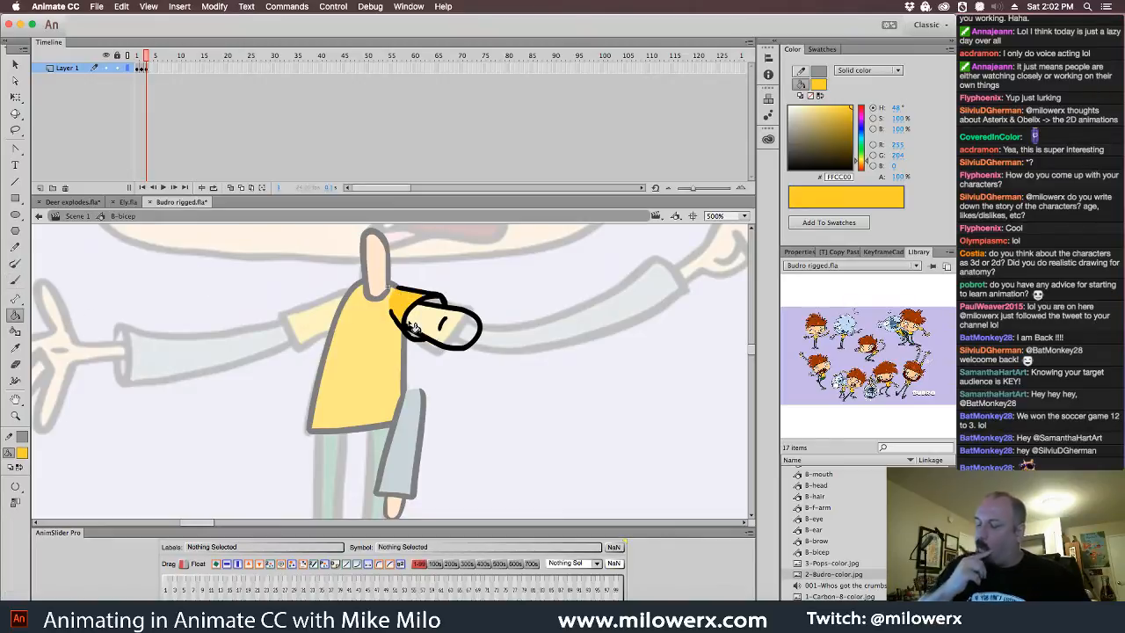
{"action": "left_click_drag", "start_coordinate": [848, 110], "coordinate": [850, 117]}
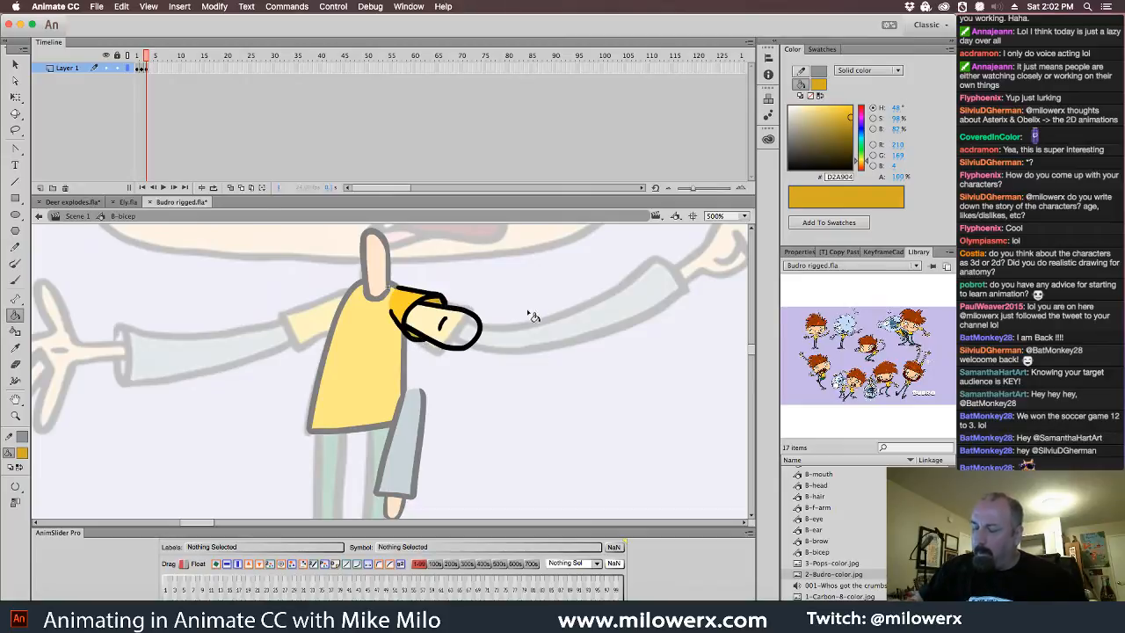
- Sample the blue-grey 97AAB1 from the arm on frame 2 and fill the foreshortened upper arm on frame 3
{"action": "key", "text": "comma"}
{"action": "left_click", "coordinate": [22, 452]}
{"action": "left_click", "coordinate": [412, 376]}
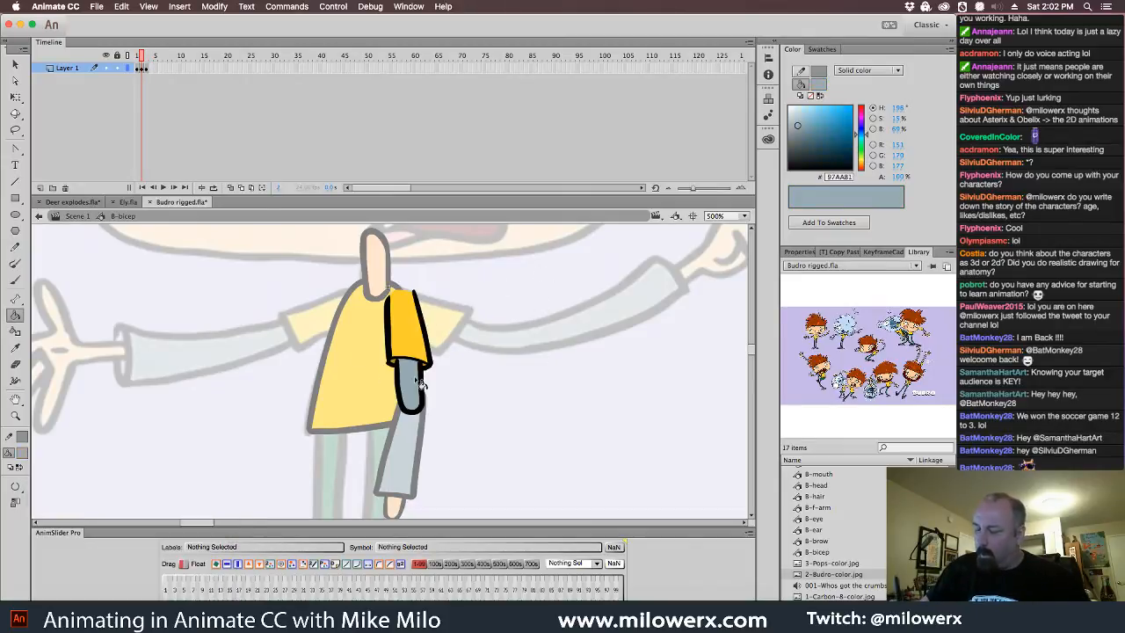
{"action": "key", "text": "period"}
{"action": "left_click", "coordinate": [464, 337]}
- Flip between frames 2 and 3 of B-bicep to compare the arm drawings and return to frame 1 of the main scene
{"action": "key", "text": "comma"}
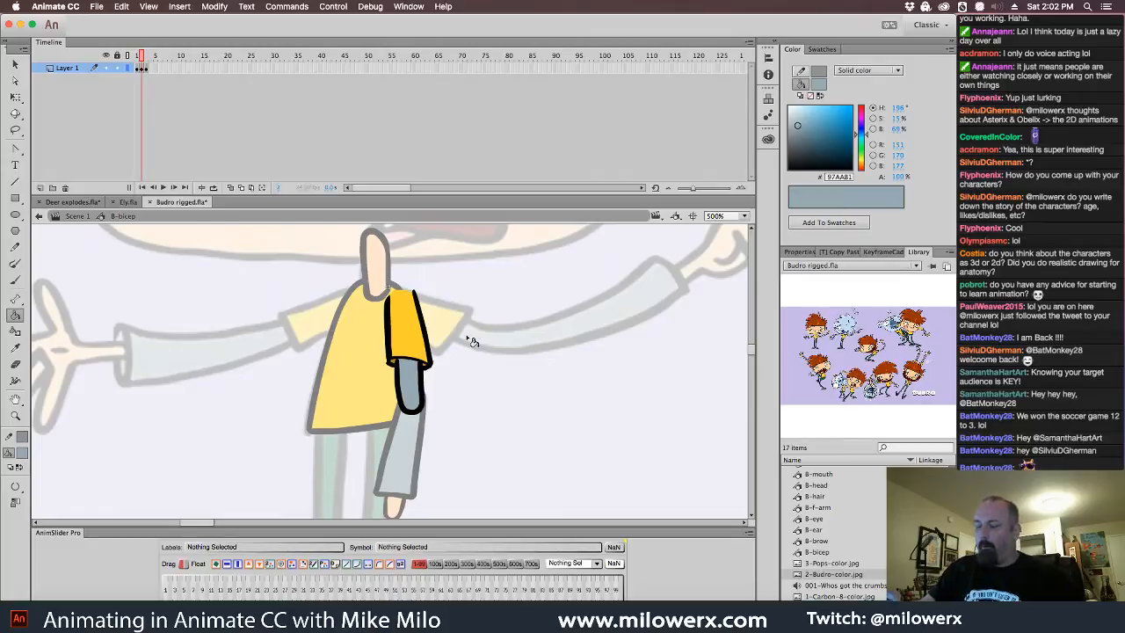
{"action": "key", "text": "period"}
{"action": "key", "text": "comma"}
{"action": "key", "text": "period"}
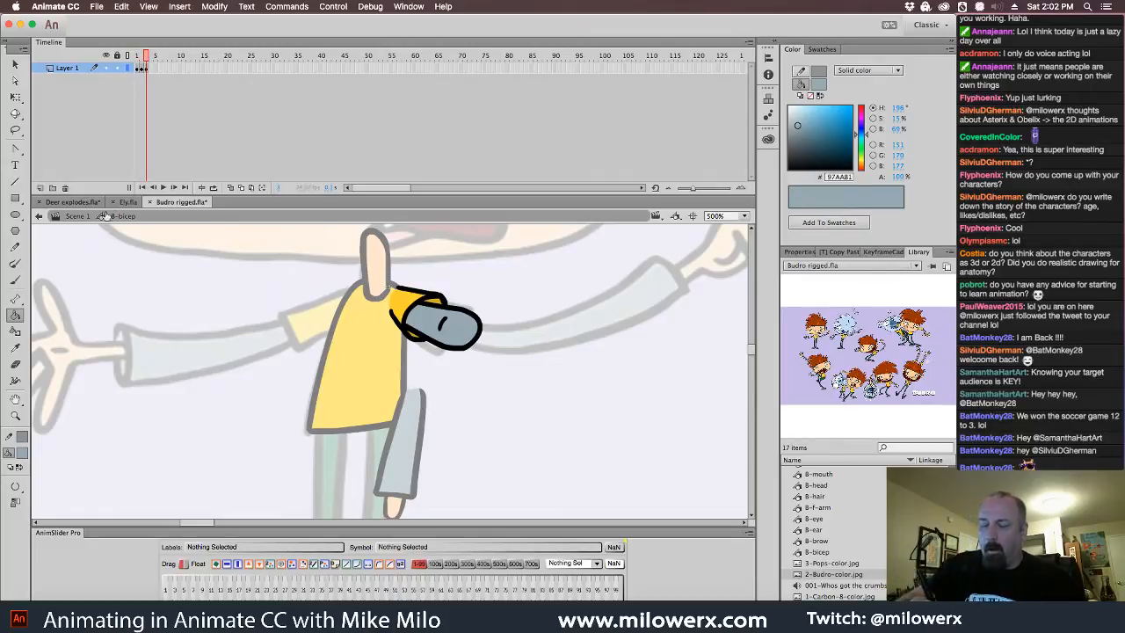
{"action": "left_click", "coordinate": [77, 215]}
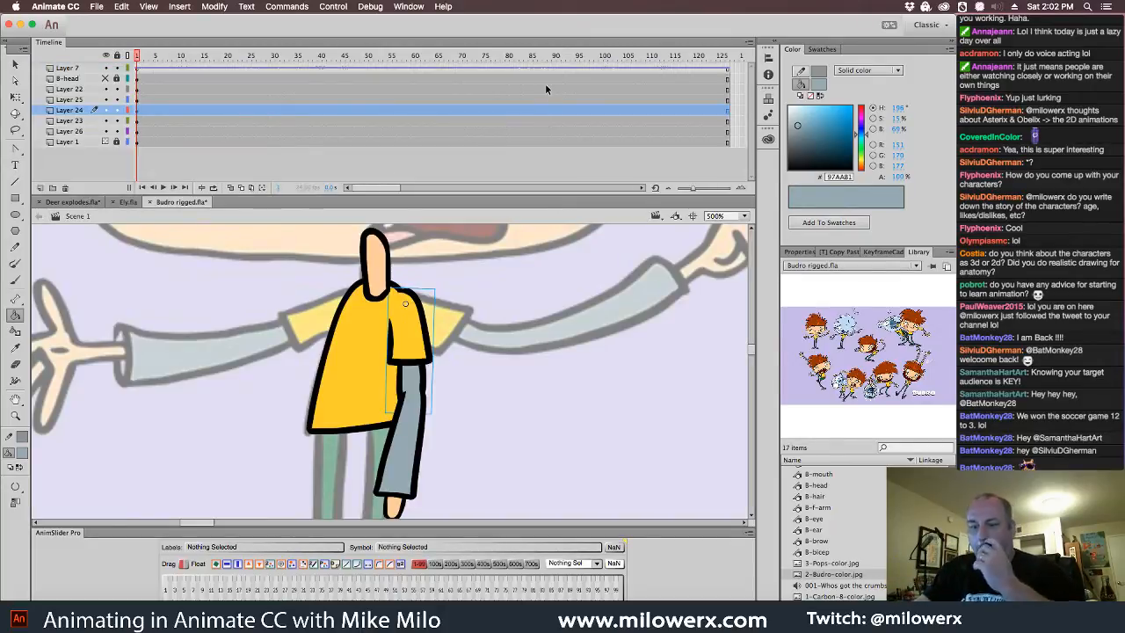
{"action": "mouse_move", "coordinate": [141, 60]}
{"action": "left_mouse_down"}
{"action": "mouse_move", "coordinate": [158, 64]}
{"action": "mouse_move", "coordinate": [136, 70]}
{"action": "mouse_move", "coordinate": [187, 77]}
{"action": "mouse_move", "coordinate": [137, 73]}
{"action": "left_mouse_up"}
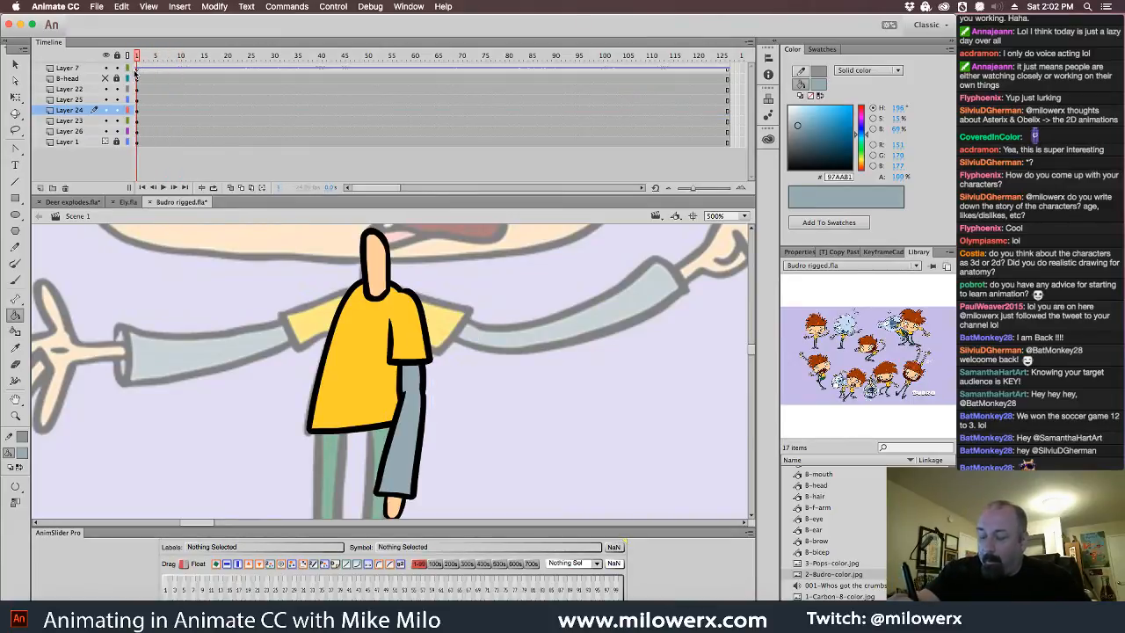
{"action": "mouse_move", "coordinate": [136, 74]}
{"action": "left_mouse_down"}
{"action": "mouse_move", "coordinate": [170, 75]}
{"action": "mouse_move", "coordinate": [117, 70]}
{"action": "left_mouse_up"}
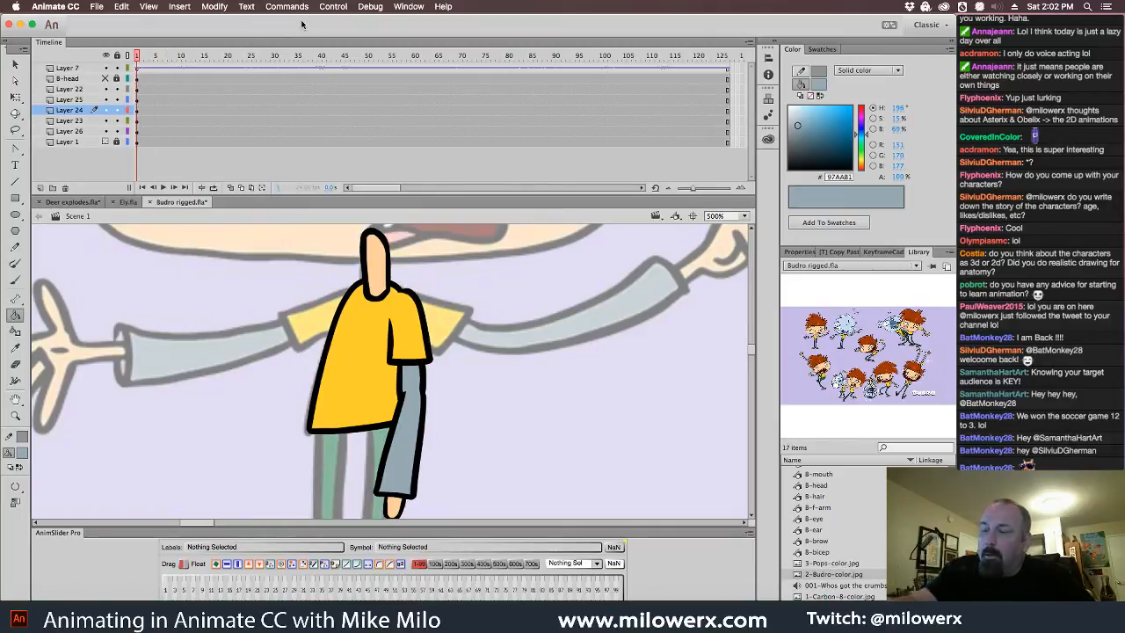
{"action": "left_click", "coordinate": [382, 7]}
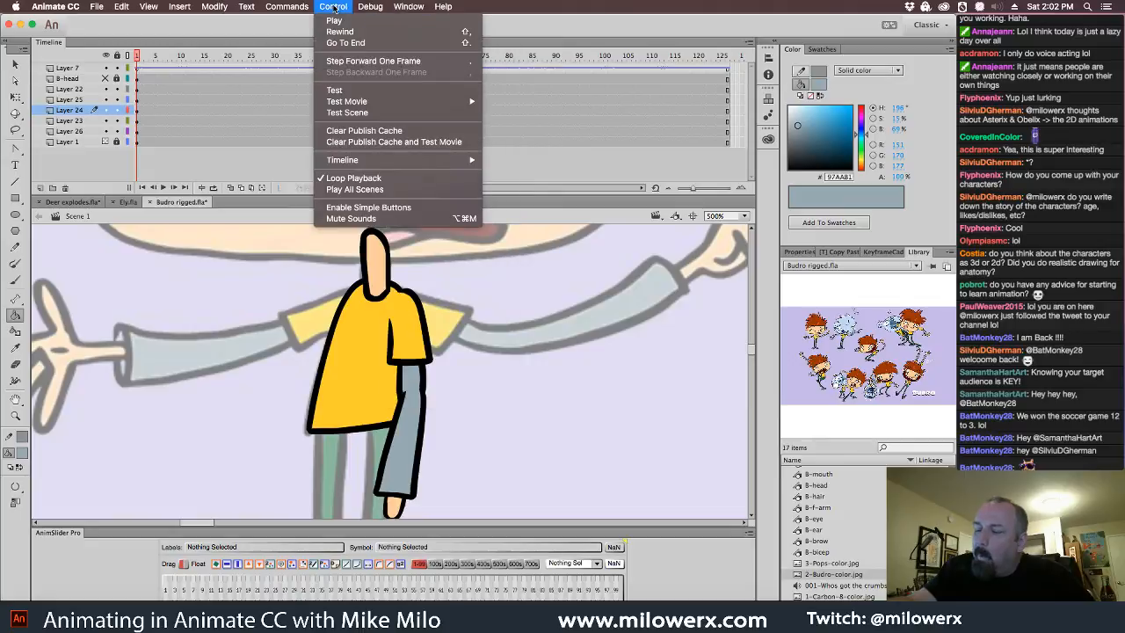
{"action": "left_click", "coordinate": [399, 237]}
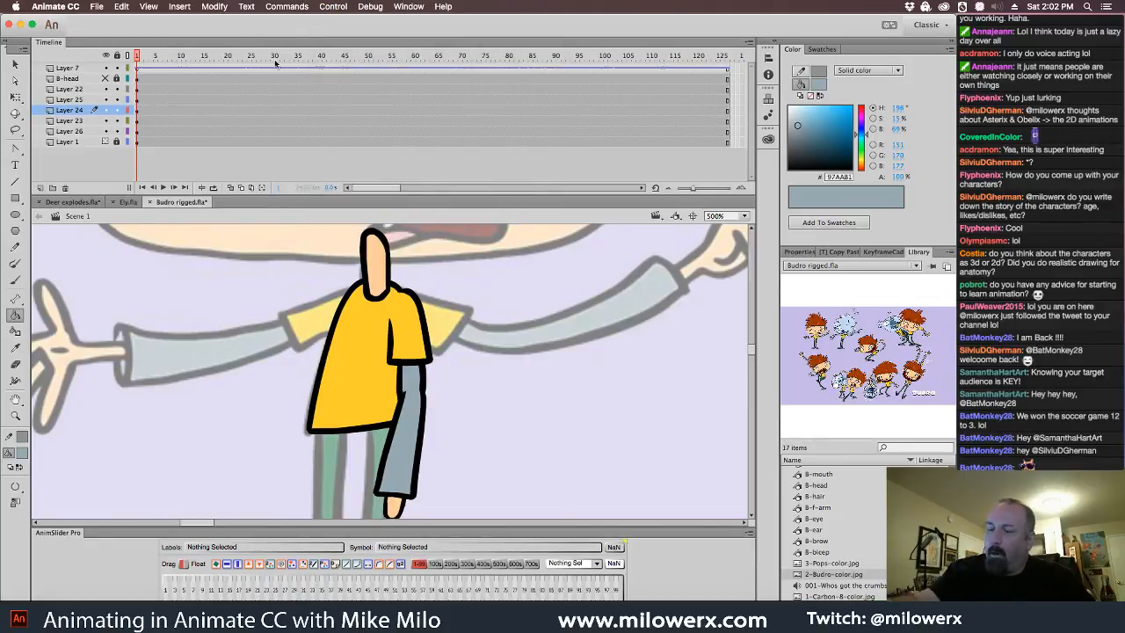
{"action": "key", "text": "Return"}
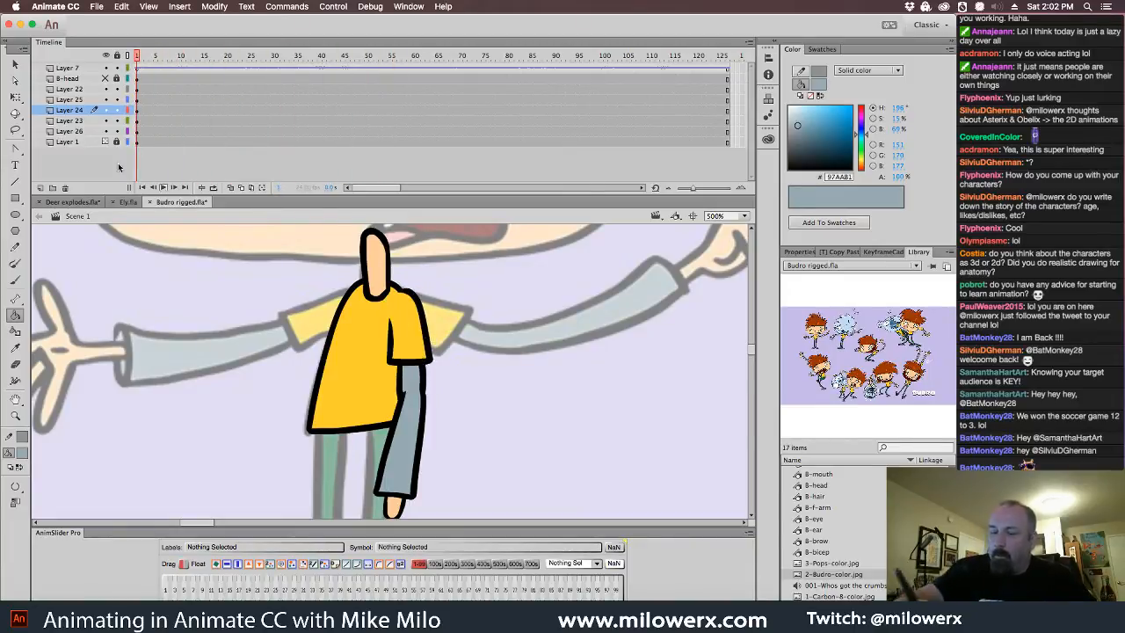
- Set the looping option of the B-bicep and B-f-arm instances to Single Frame
{"action": "key", "text": "v"}
{"action": "left_click", "coordinate": [419, 348]}
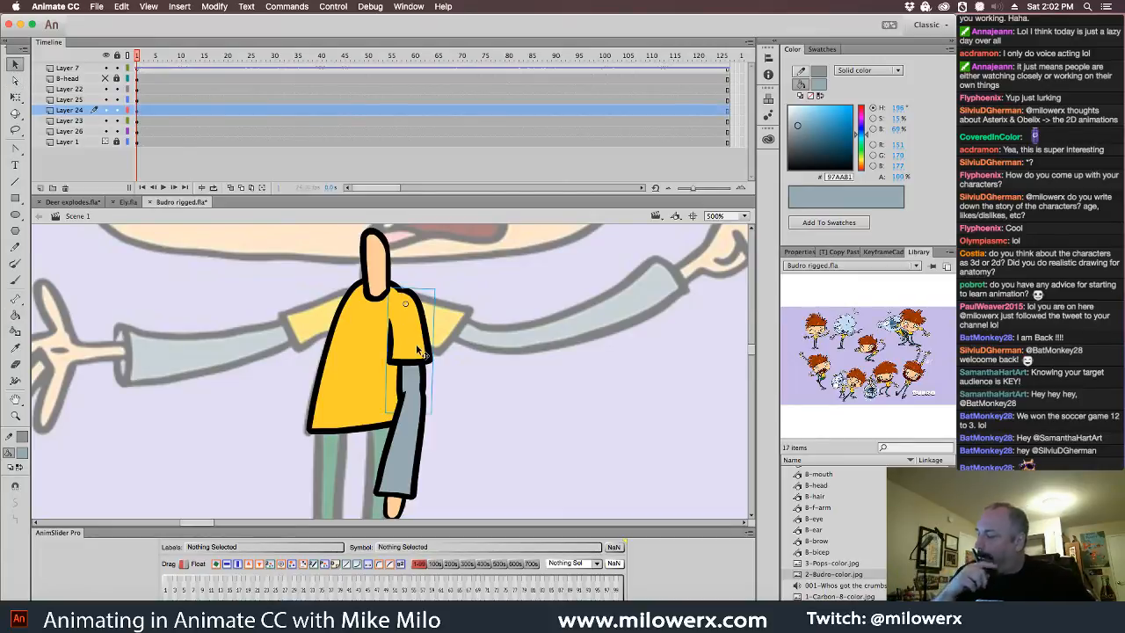
{"action": "left_click", "coordinate": [802, 252]}
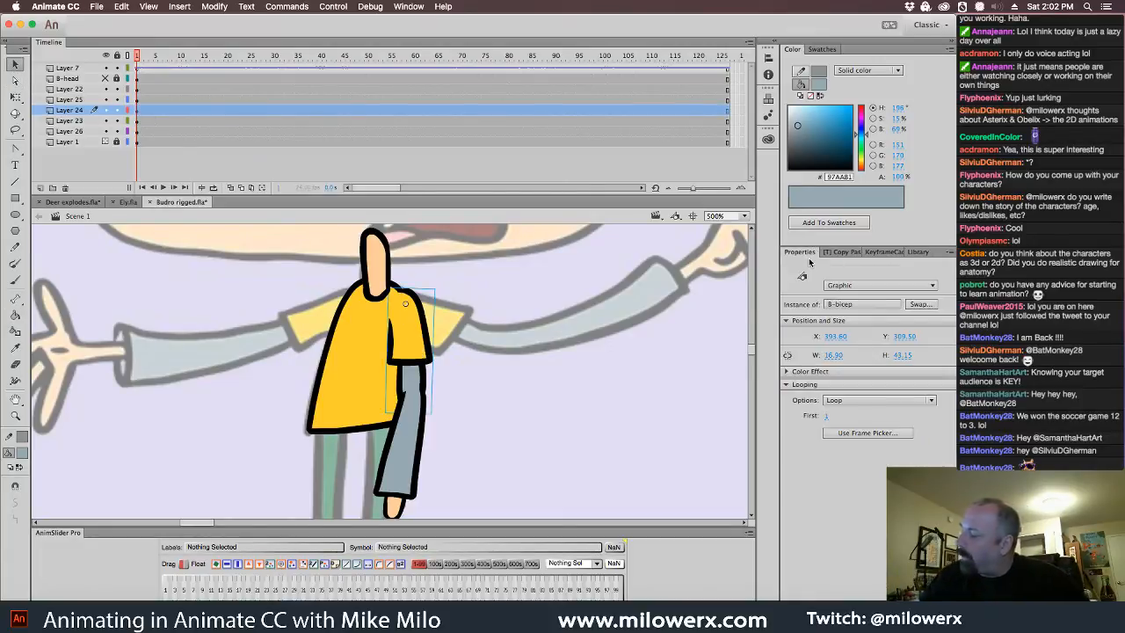
{"action": "left_click", "coordinate": [873, 402]}
{"action": "left_click", "coordinate": [881, 437]}
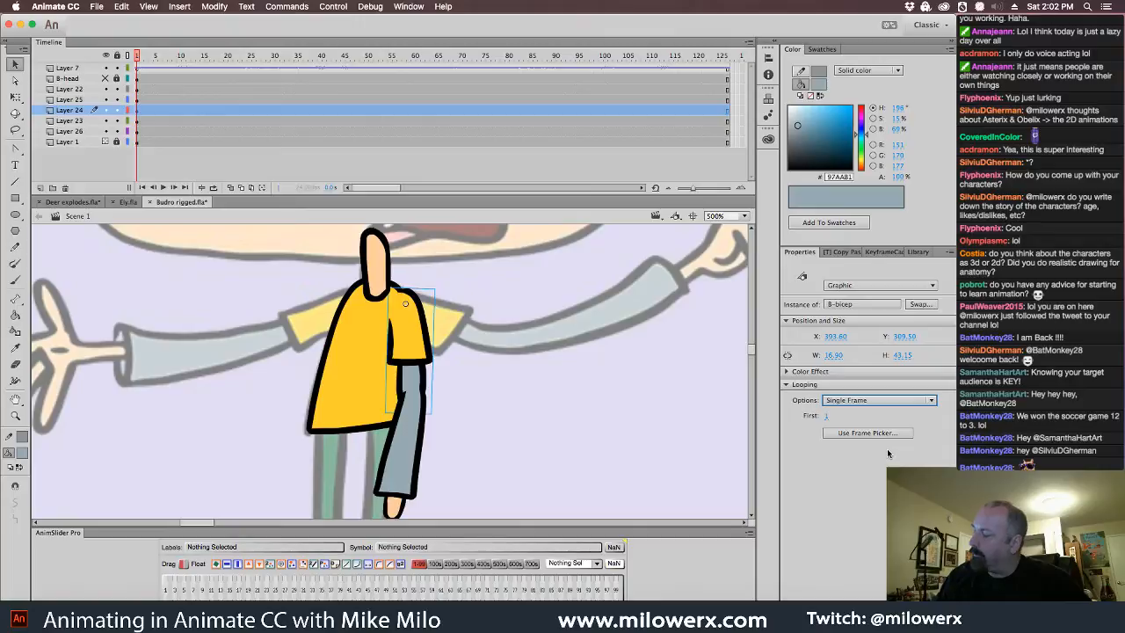
{"action": "mouse_move", "coordinate": [138, 57]}
{"action": "left_mouse_down"}
{"action": "mouse_move", "coordinate": [247, 67]}
{"action": "mouse_move", "coordinate": [127, 68]}
{"action": "left_mouse_up"}
{"action": "left_click", "coordinate": [420, 461]}
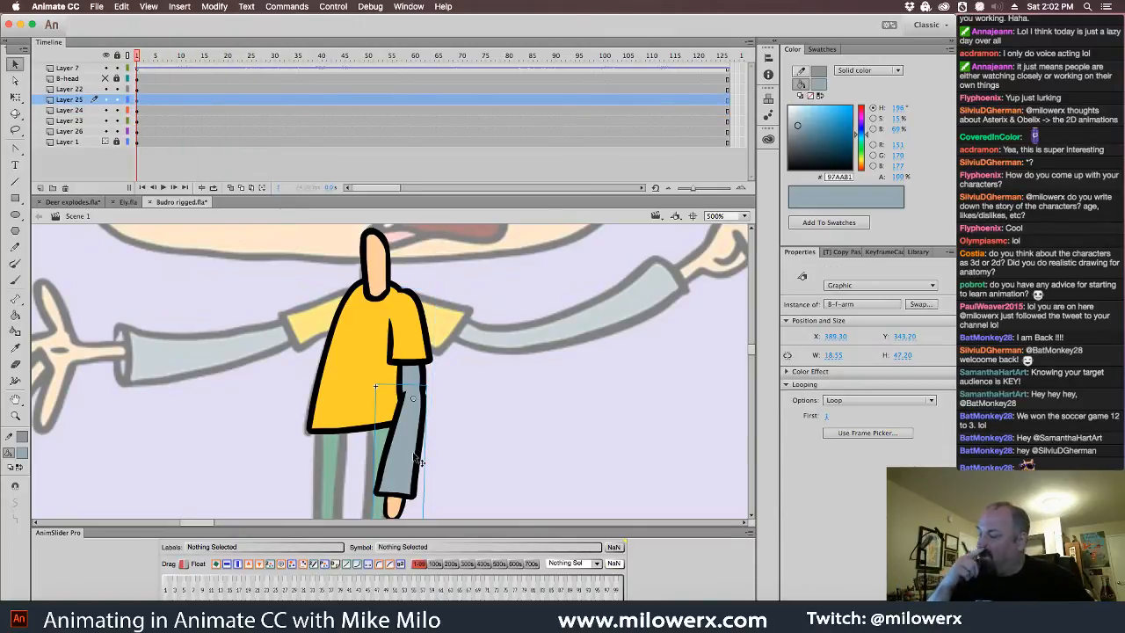
{"action": "left_click", "coordinate": [874, 401]}
{"action": "left_click", "coordinate": [891, 437]}
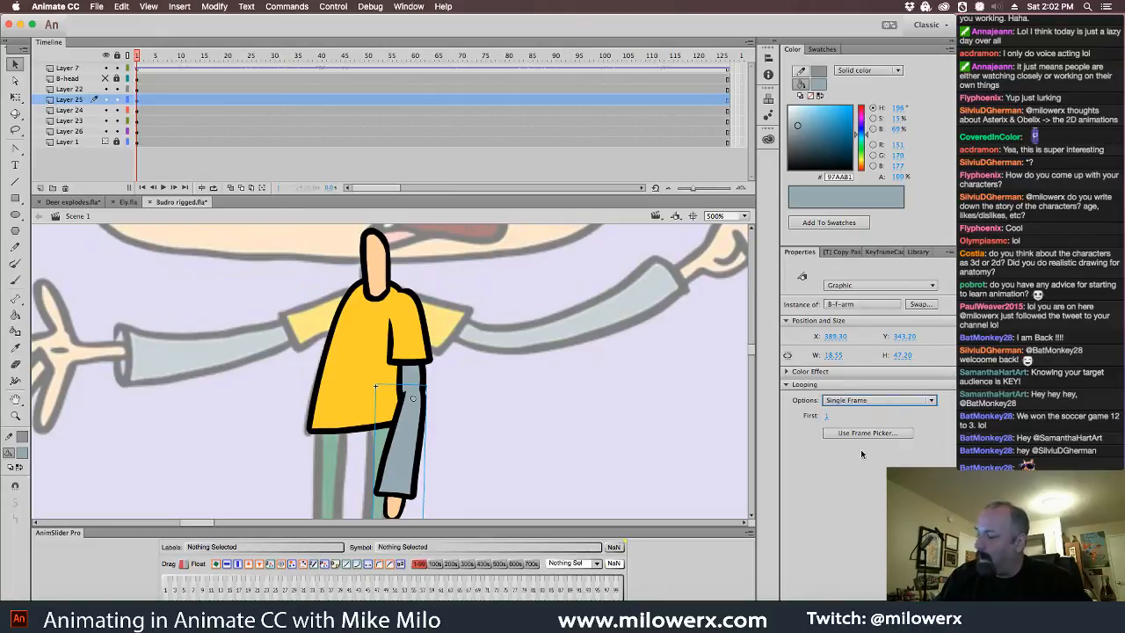
- Set the looping option of the B-torso and B-neck instances to Single Frame
{"action": "left_click", "coordinate": [365, 362]}
{"action": "left_click", "coordinate": [875, 401]}
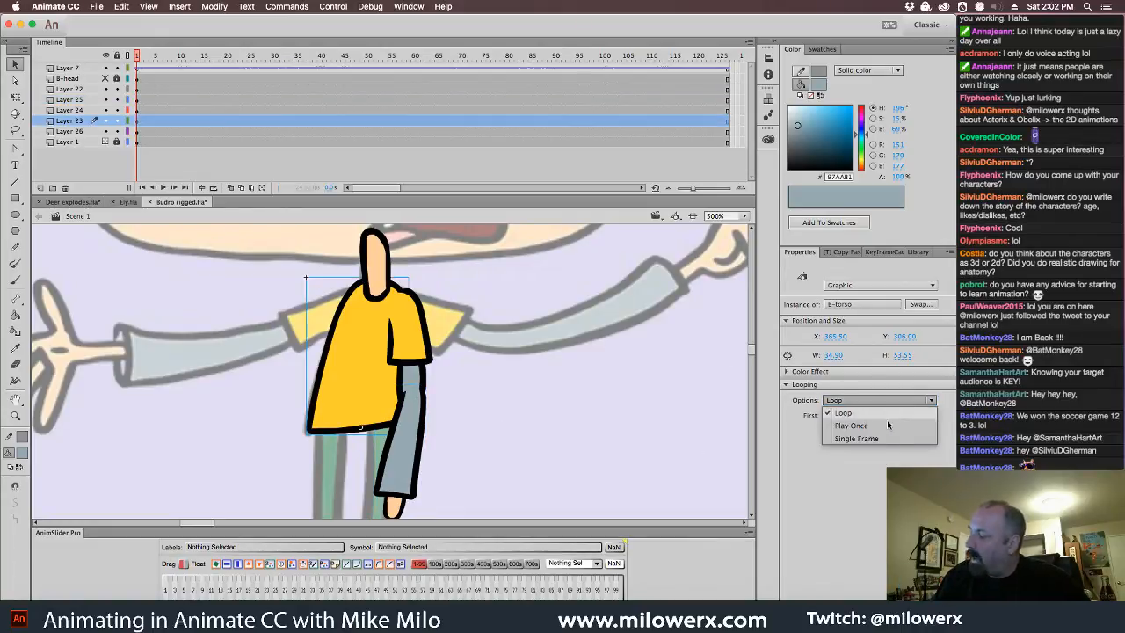
{"action": "left_click", "coordinate": [882, 439]}
{"action": "left_click", "coordinate": [387, 259]}
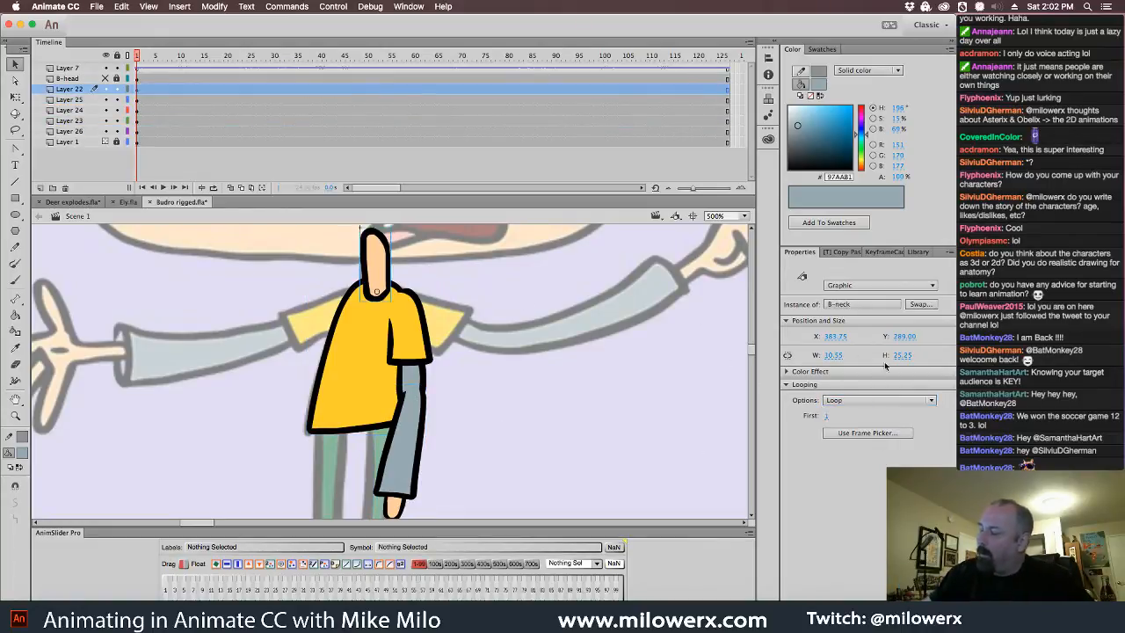
{"action": "left_click", "coordinate": [880, 401]}
{"action": "left_click", "coordinate": [882, 438]}
{"action": "left_click", "coordinate": [516, 294]}
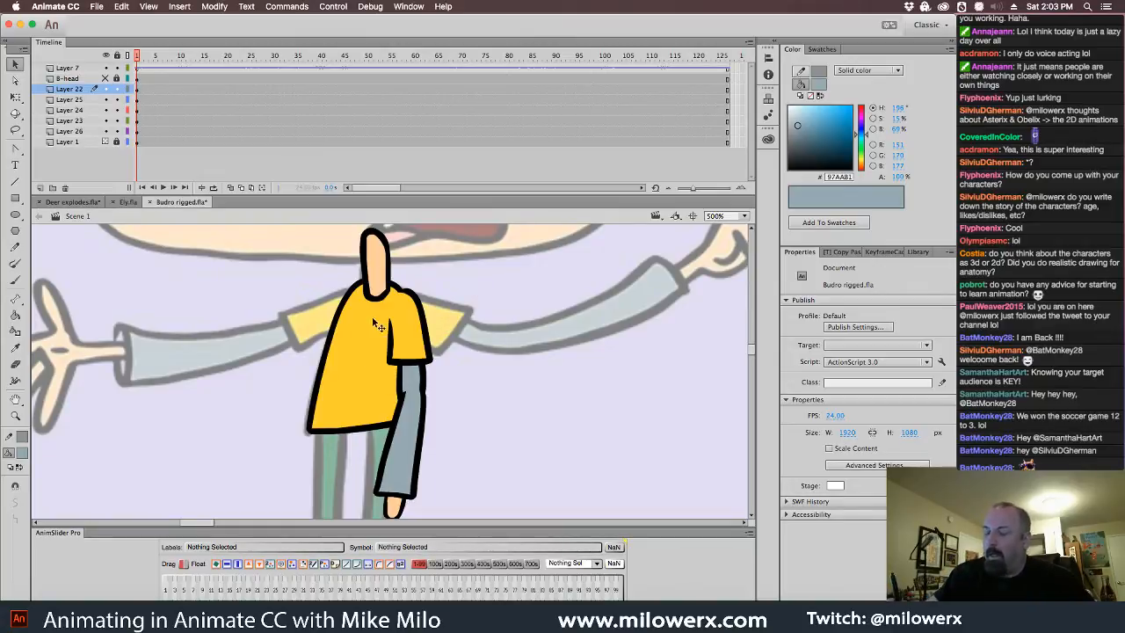
- Add a blank keyframe at frame 2 inside B-torso with onion skinning on to show the first torso drawing
{"action": "double_click", "coordinate": [336, 341]}
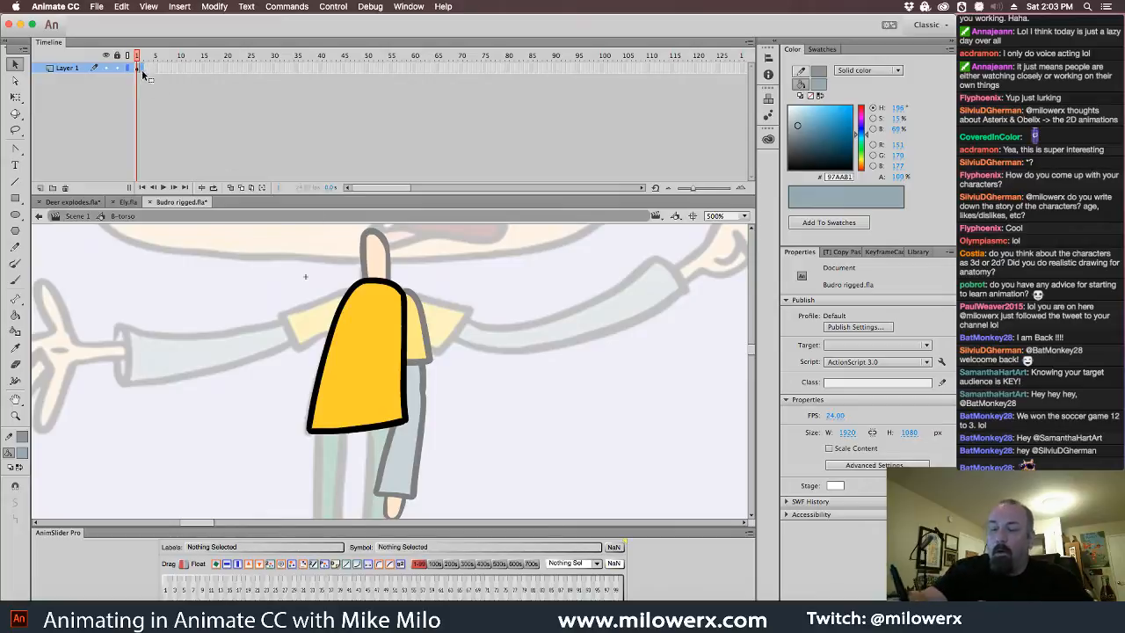
{"action": "key", "text": "F7"}
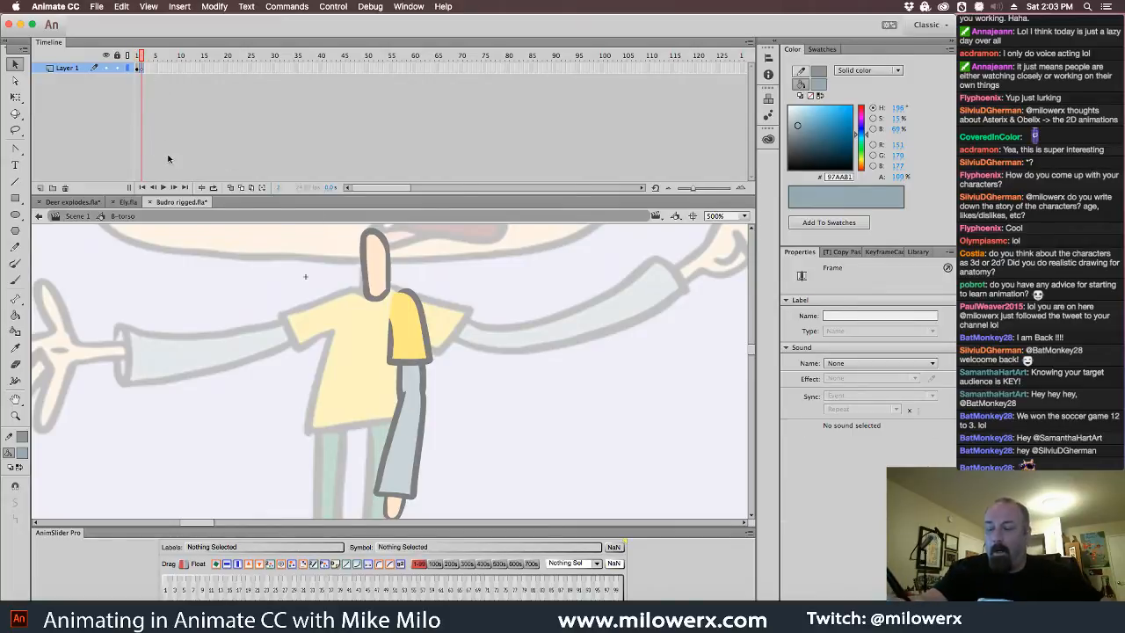
{"action": "left_click", "coordinate": [230, 187]}
- Brush a black outline of a torso with a large rounded chest bulging forward above a narrow waist, redrawing its lower hem
{"action": "left_click", "coordinate": [22, 453]}
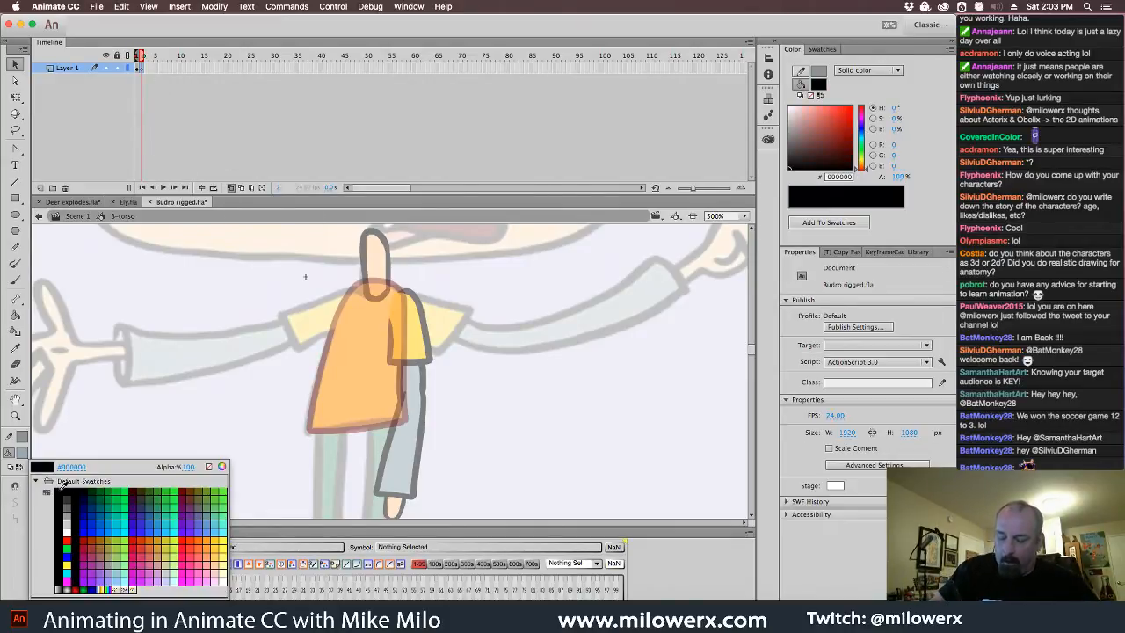
{"action": "left_click", "coordinate": [65, 490]}
{"action": "left_click", "coordinate": [15, 279]}
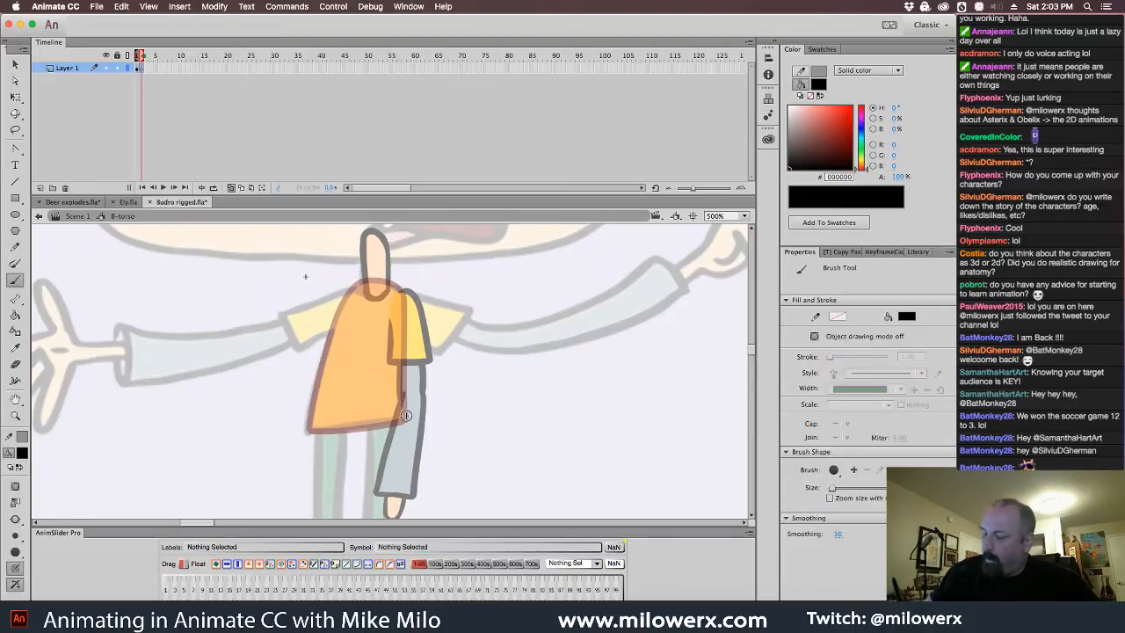
{"action": "mouse_move", "coordinate": [406, 413]}
{"action": "left_mouse_down"}
{"action": "mouse_move", "coordinate": [377, 319]}
{"action": "mouse_move", "coordinate": [340, 295]}
{"action": "mouse_move", "coordinate": [285, 303]}
{"action": "mouse_move", "coordinate": [266, 340]}
{"action": "mouse_move", "coordinate": [302, 381]}
{"action": "mouse_move", "coordinate": [354, 386]}
{"action": "mouse_move", "coordinate": [306, 403]}
{"action": "mouse_move", "coordinate": [300, 426]}
{"action": "mouse_move", "coordinate": [406, 417]}
{"action": "left_mouse_up"}
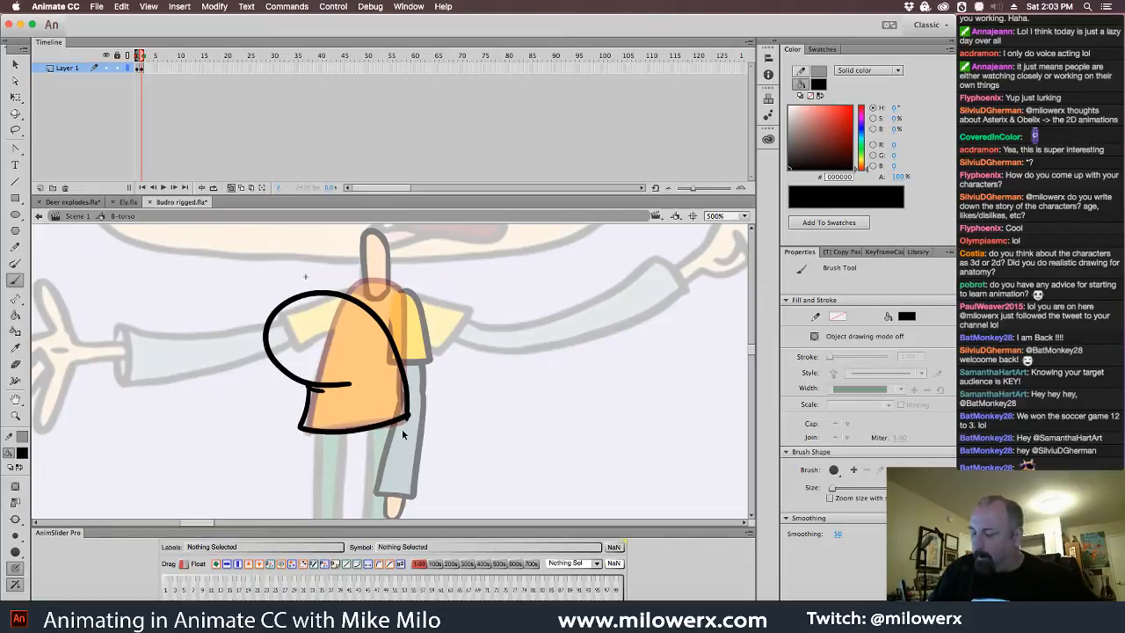
{"action": "key", "text": "super+z"}
{"action": "mouse_move", "coordinate": [314, 394]}
{"action": "left_mouse_down"}
{"action": "mouse_move", "coordinate": [306, 434]}
{"action": "mouse_move", "coordinate": [378, 435]}
{"action": "mouse_move", "coordinate": [410, 417]}
{"action": "left_mouse_up"}
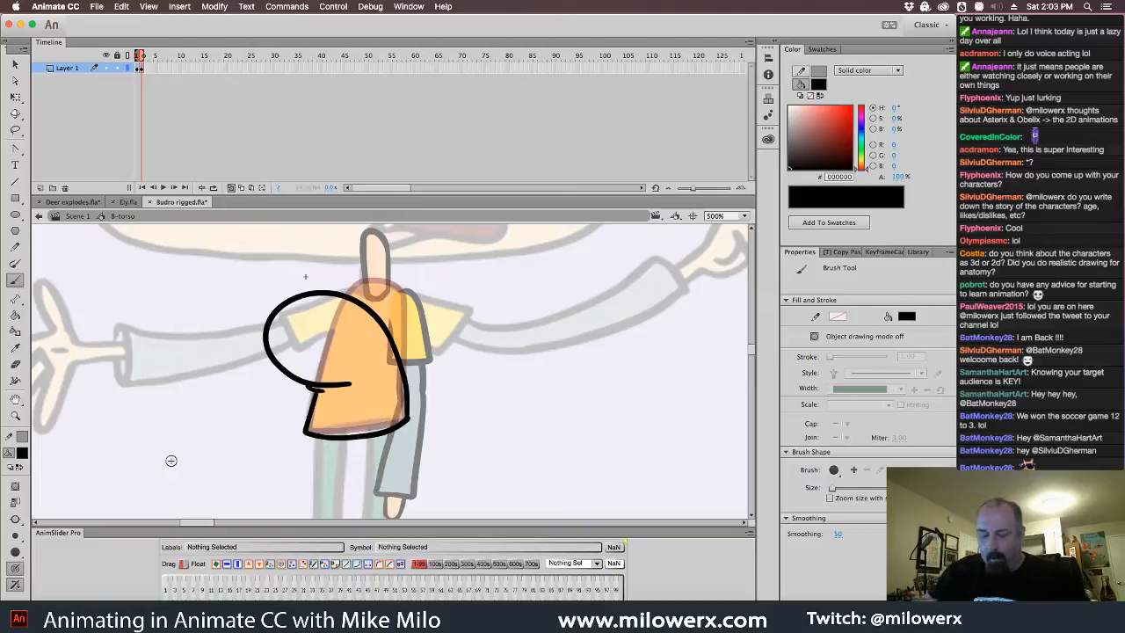
- Turn off onion skinning, sample FFCC00 from the torso on frame 1 and fill the bulging torso on frame 2
{"action": "left_click", "coordinate": [24, 453]}
{"action": "left_click", "coordinate": [139, 67]}
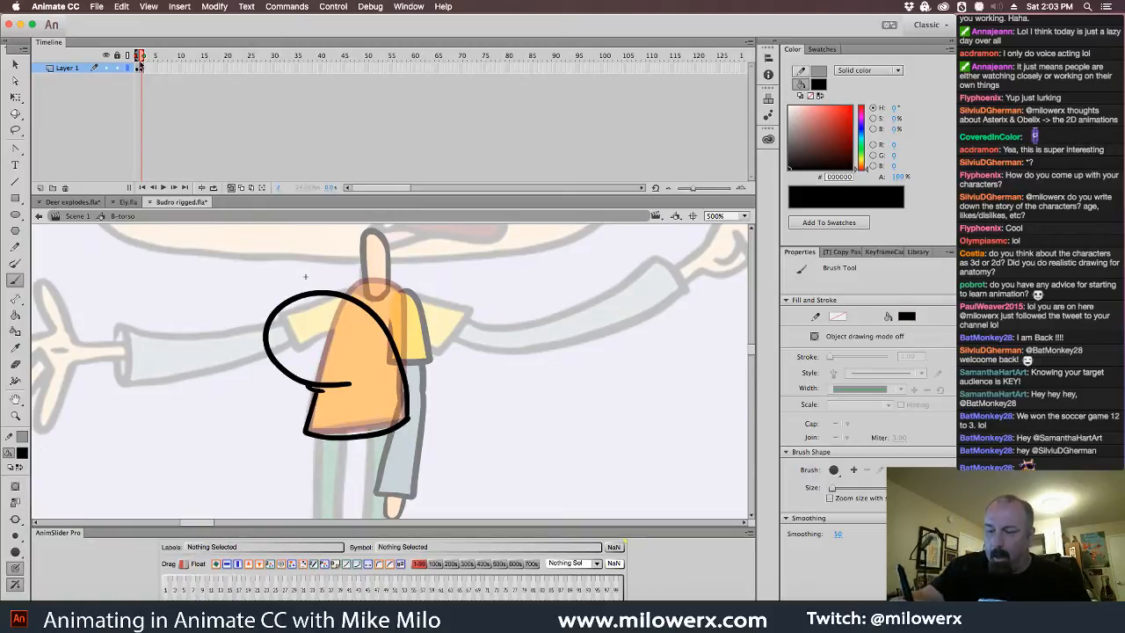
{"action": "left_click", "coordinate": [232, 188]}
{"action": "key", "text": "comma"}
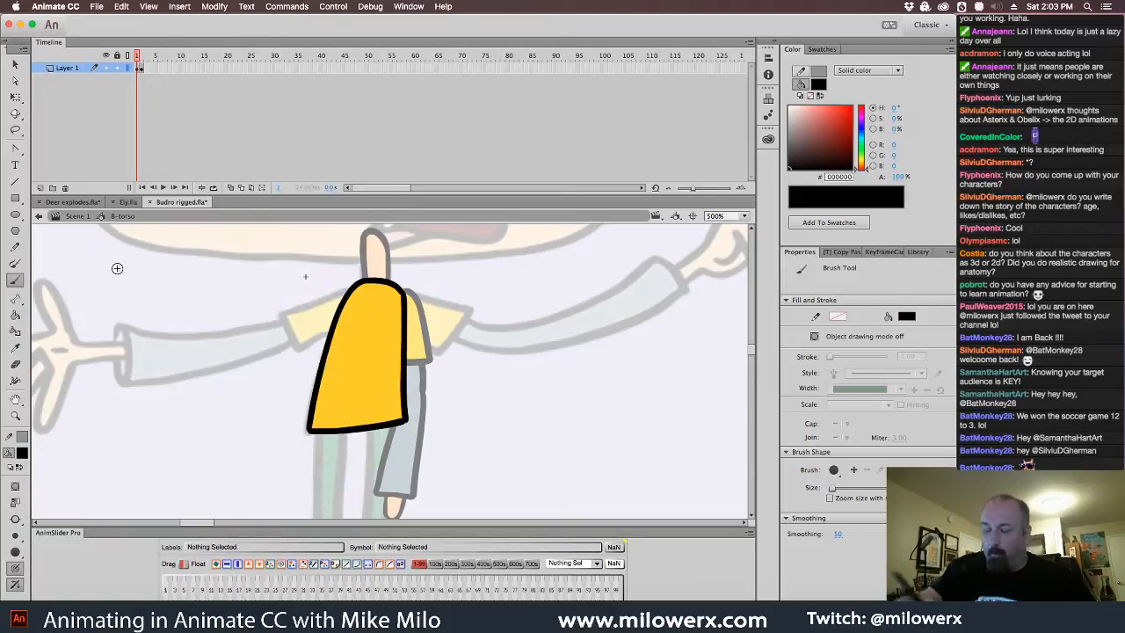
{"action": "left_click", "coordinate": [24, 452]}
{"action": "left_click", "coordinate": [363, 349]}
{"action": "key", "text": "period"}
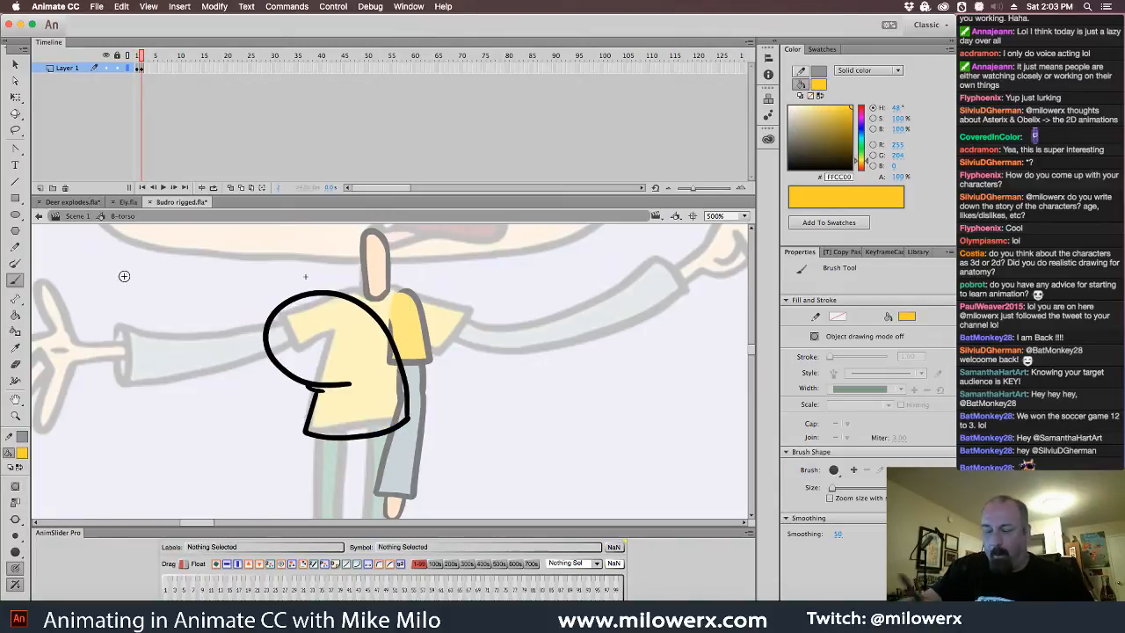
{"action": "left_click", "coordinate": [14, 314]}
{"action": "left_click", "coordinate": [343, 368]}
- Flip between frames 1 and 2 of B-torso to compare the drawings and return to the main scene
{"action": "key", "text": "comma"}
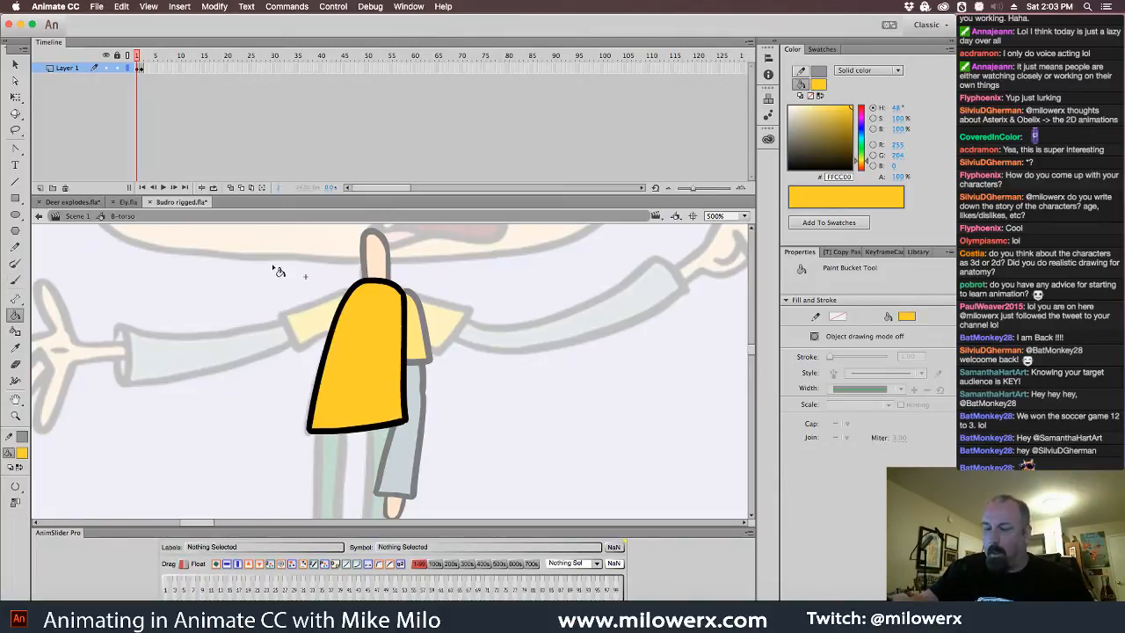
{"action": "key", "text": "period"}
{"action": "key", "text": "comma"}
{"action": "key", "text": "period"}
{"action": "key", "text": "comma"}
{"action": "key", "text": "period"}
{"action": "key", "text": "comma"}
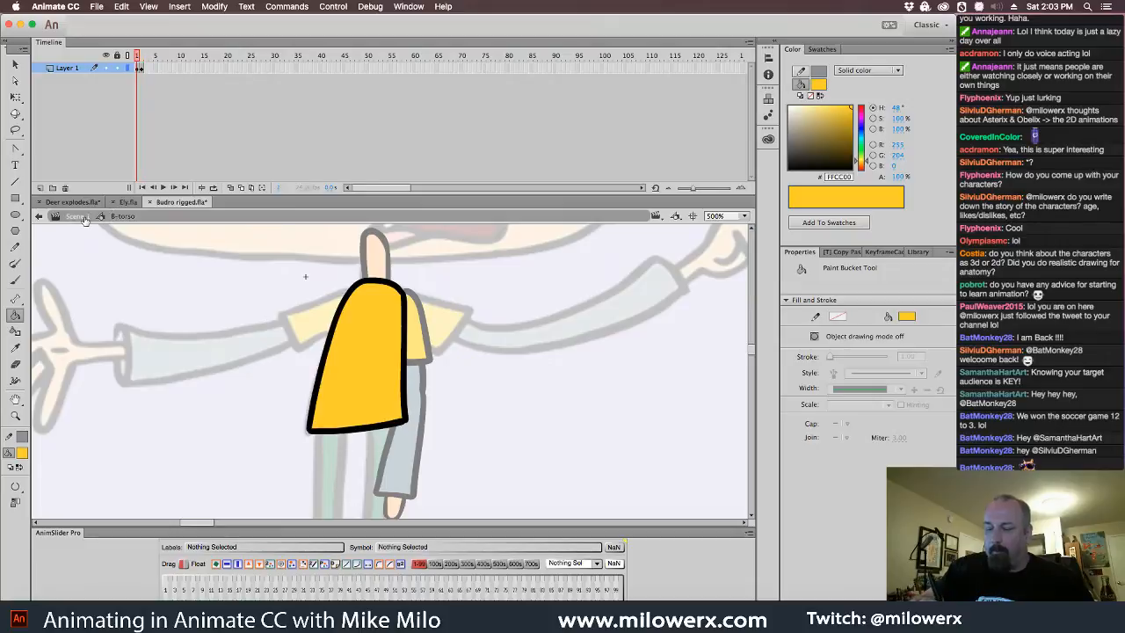
{"action": "left_click", "coordinate": [79, 217]}
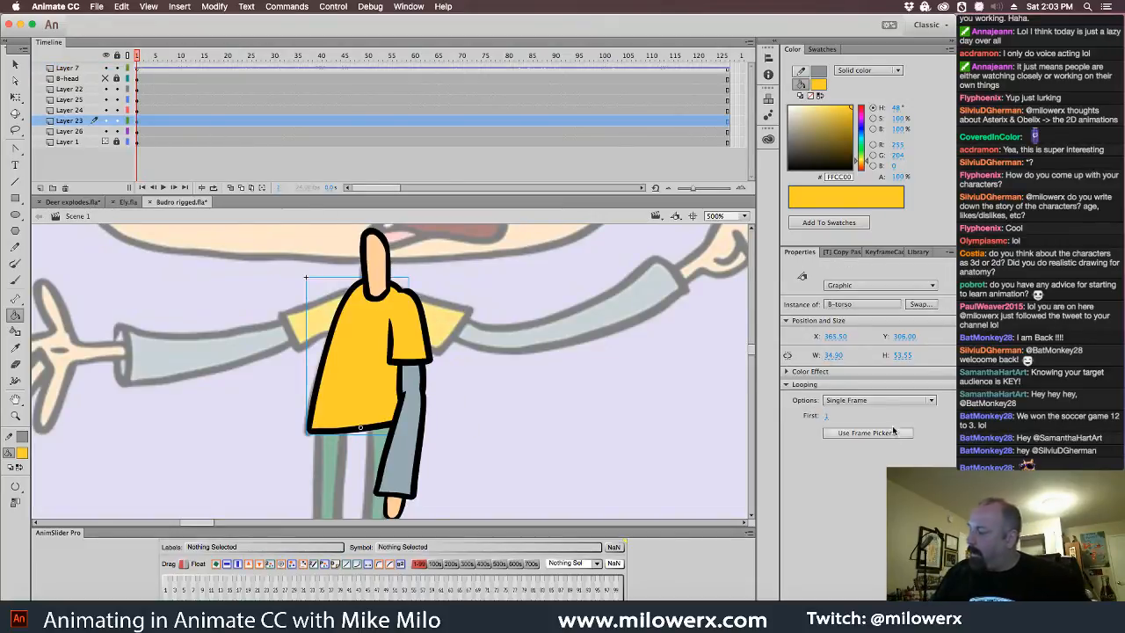
- Insert a keyframe at frame 55 of Layer 23 and switch the torso there to its frame 2 drawing
{"action": "left_click", "coordinate": [887, 401]}
{"action": "left_click_drag", "start_coordinate": [139, 56], "coordinate": [393, 129]}
{"action": "left_click", "coordinate": [393, 121]}
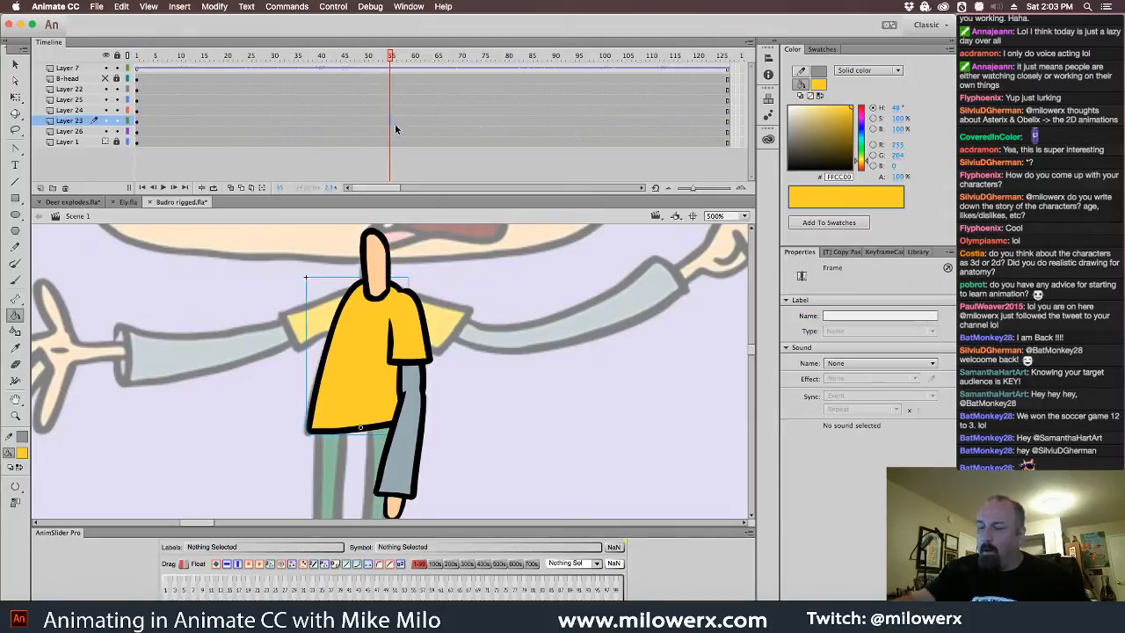
{"action": "key", "text": "F6"}
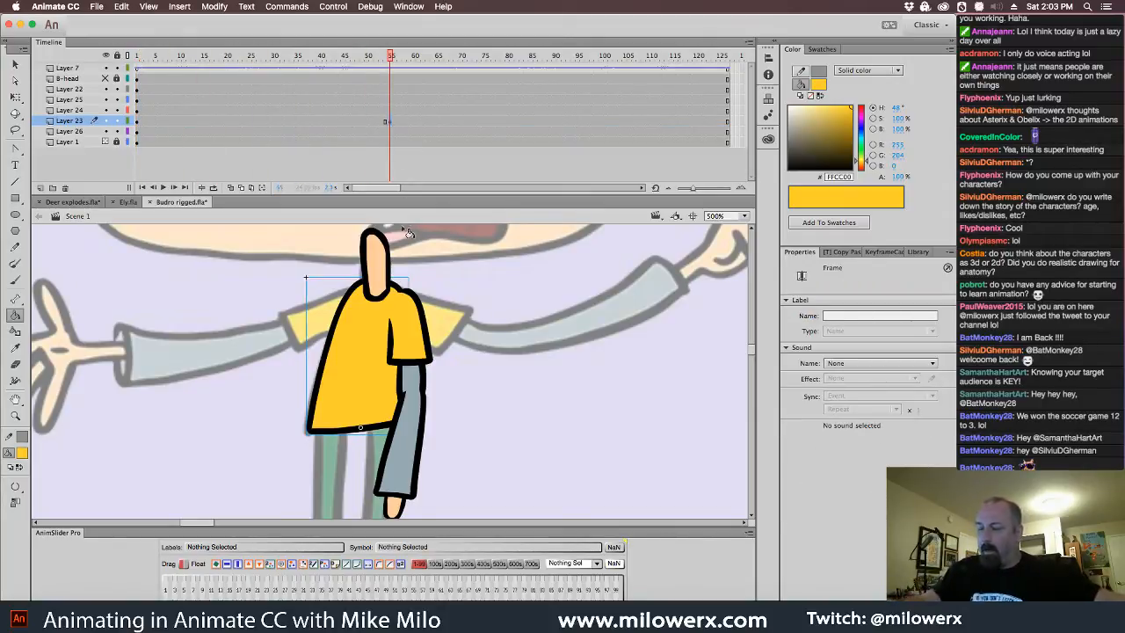
{"action": "left_click", "coordinate": [170, 598]}
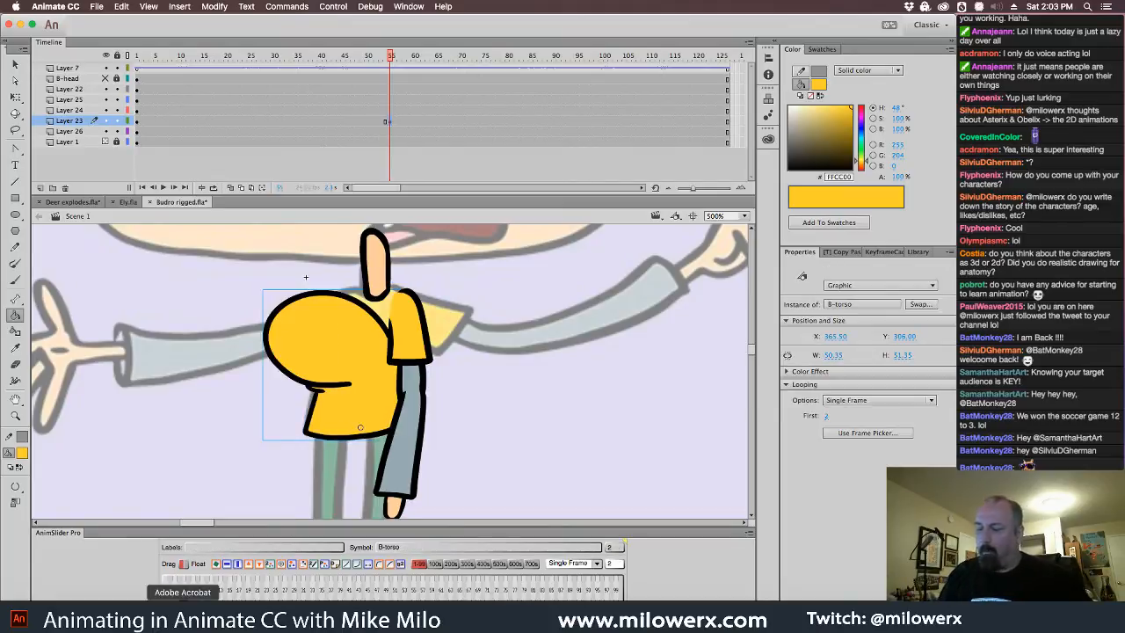
{"action": "mouse_move", "coordinate": [388, 56]}
{"action": "left_mouse_down"}
{"action": "mouse_move", "coordinate": [377, 58]}
{"action": "mouse_move", "coordinate": [390, 61]}
{"action": "left_mouse_up"}
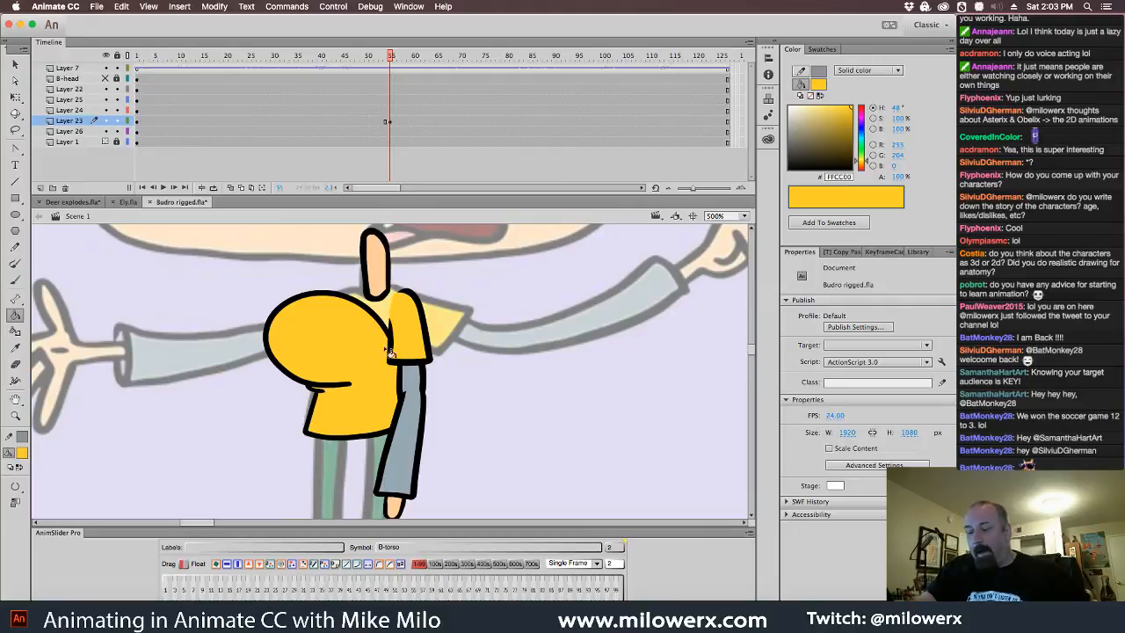
- Inspect the two torso drawings inside B-torso and return to the main scene
{"action": "double_click", "coordinate": [374, 316]}
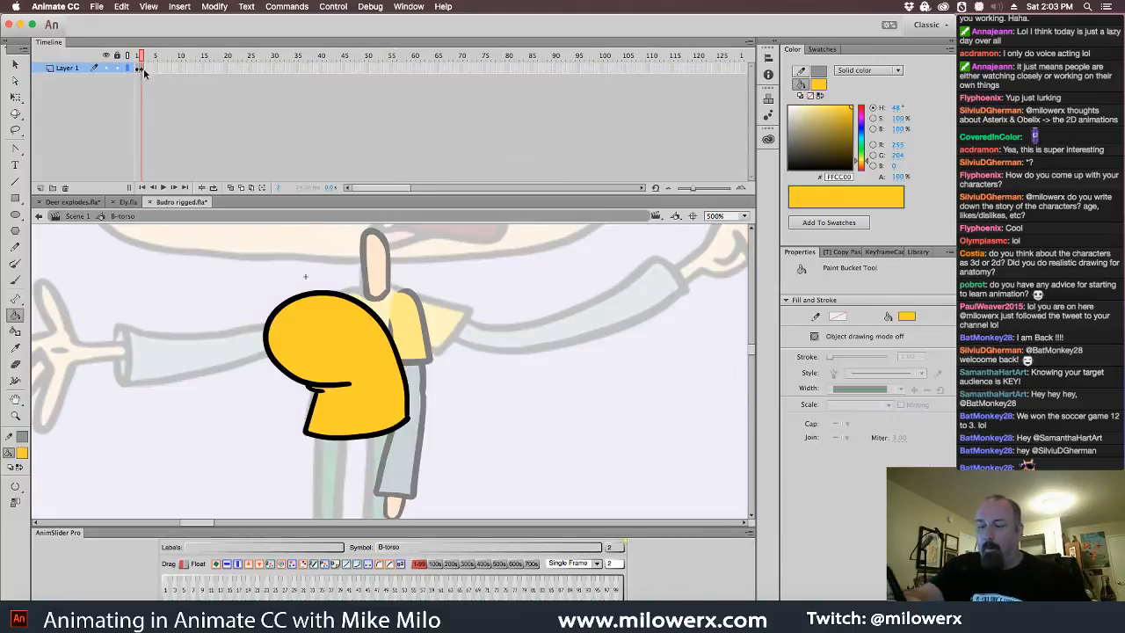
{"action": "left_click", "coordinate": [142, 69]}
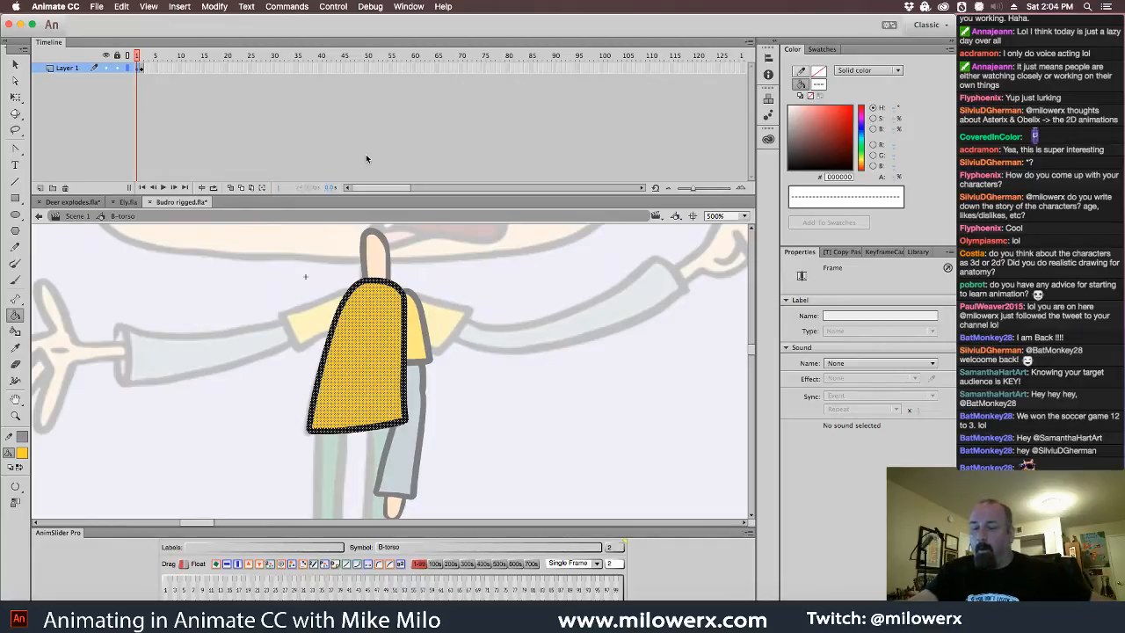
{"action": "left_click", "coordinate": [77, 216]}
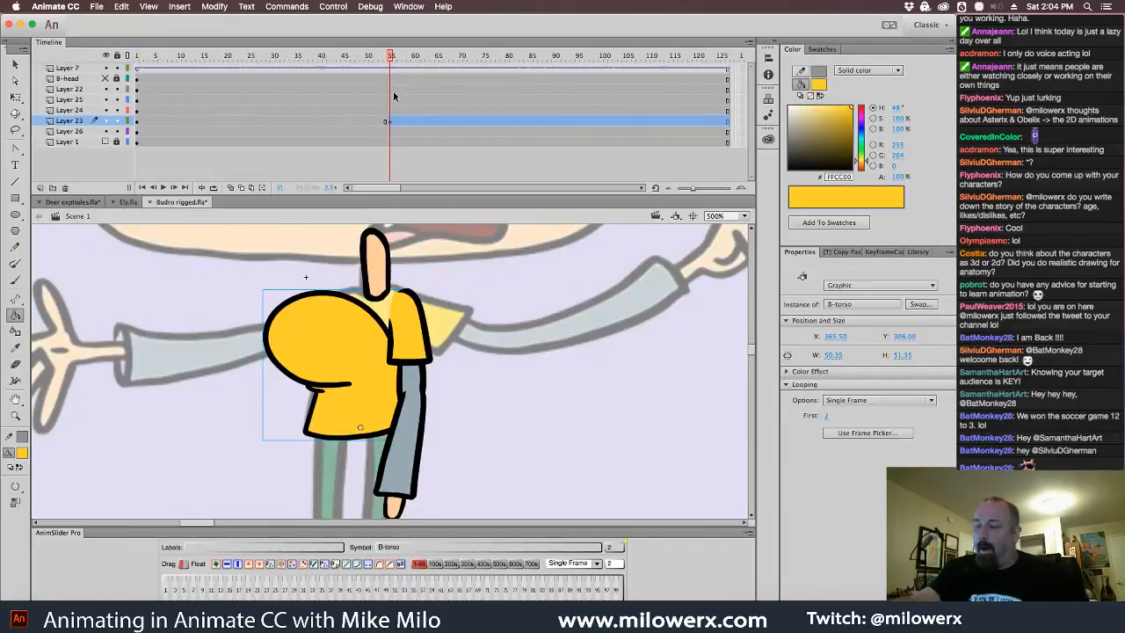
- Clear the keyframe at frame 55 of Layer 23 and set the B-torso instance's looping option to Loop
{"action": "right_click", "coordinate": [391, 122]}
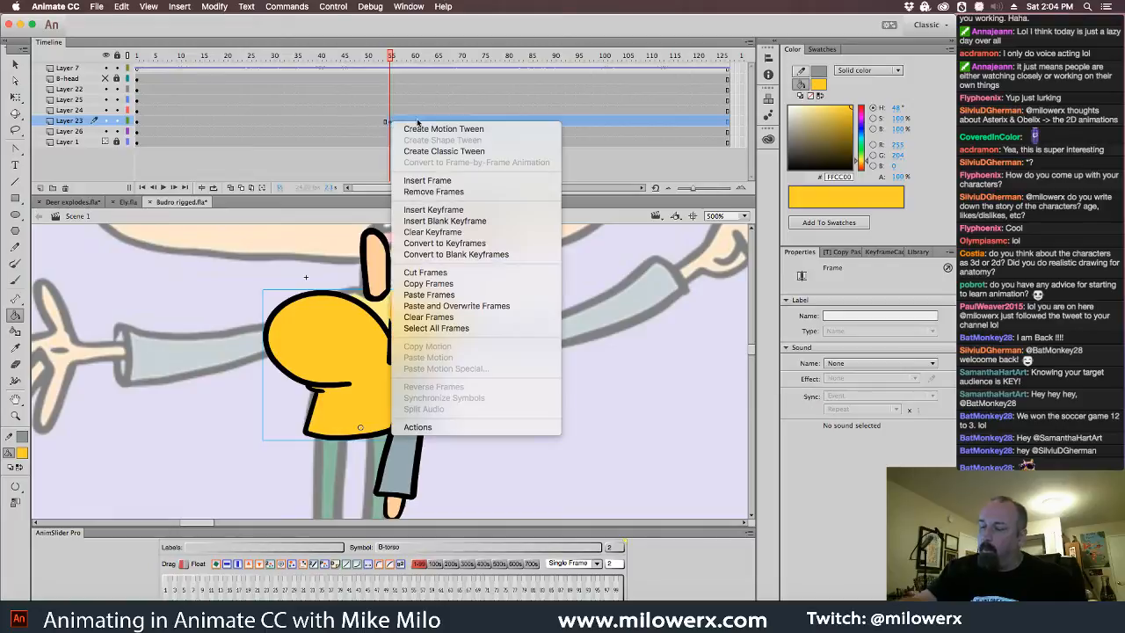
{"action": "left_click", "coordinate": [494, 232]}
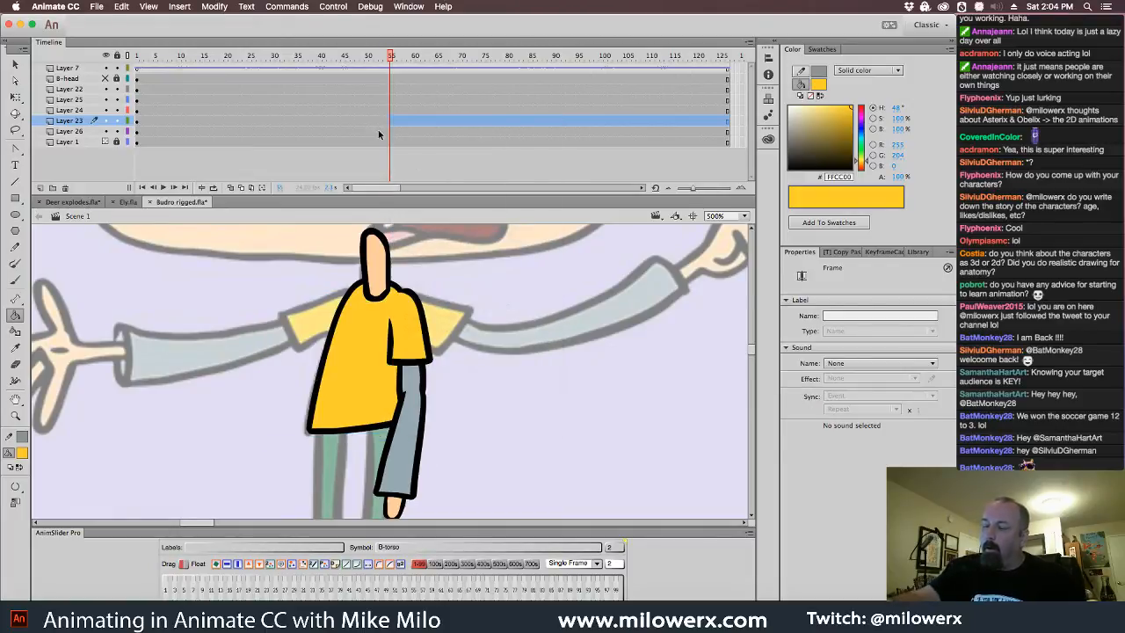
{"action": "left_click", "coordinate": [374, 361]}
{"action": "left_click", "coordinate": [893, 401]}
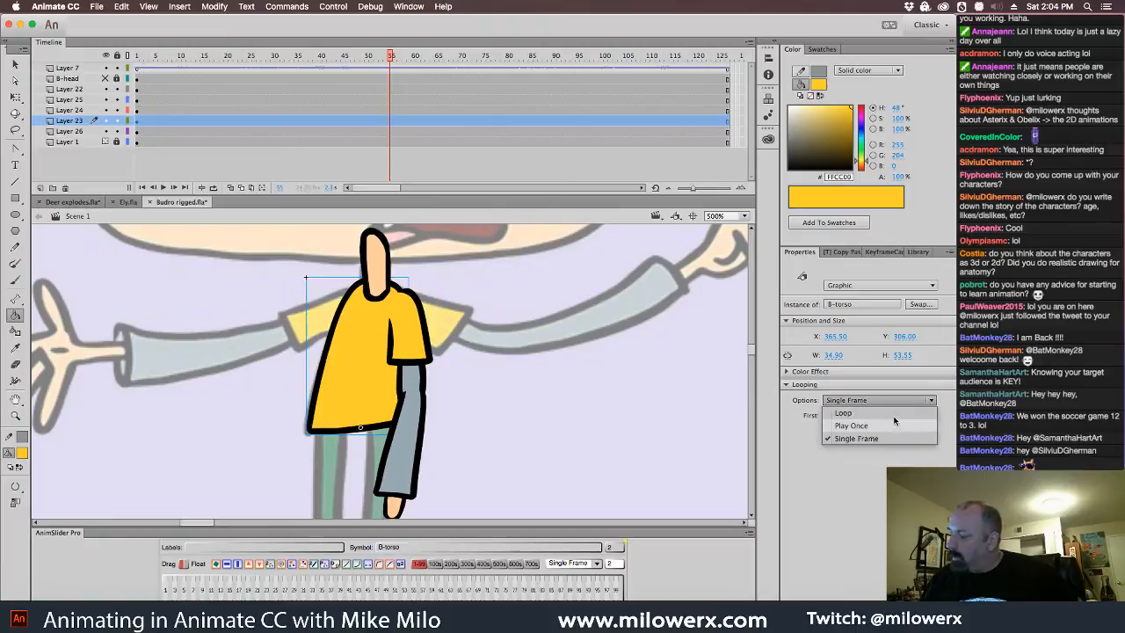
{"action": "left_click", "coordinate": [850, 412]}
{"action": "left_click_drag", "start_coordinate": [391, 59], "coordinate": [118, 120]}
{"action": "left_click", "coordinate": [375, 397]}
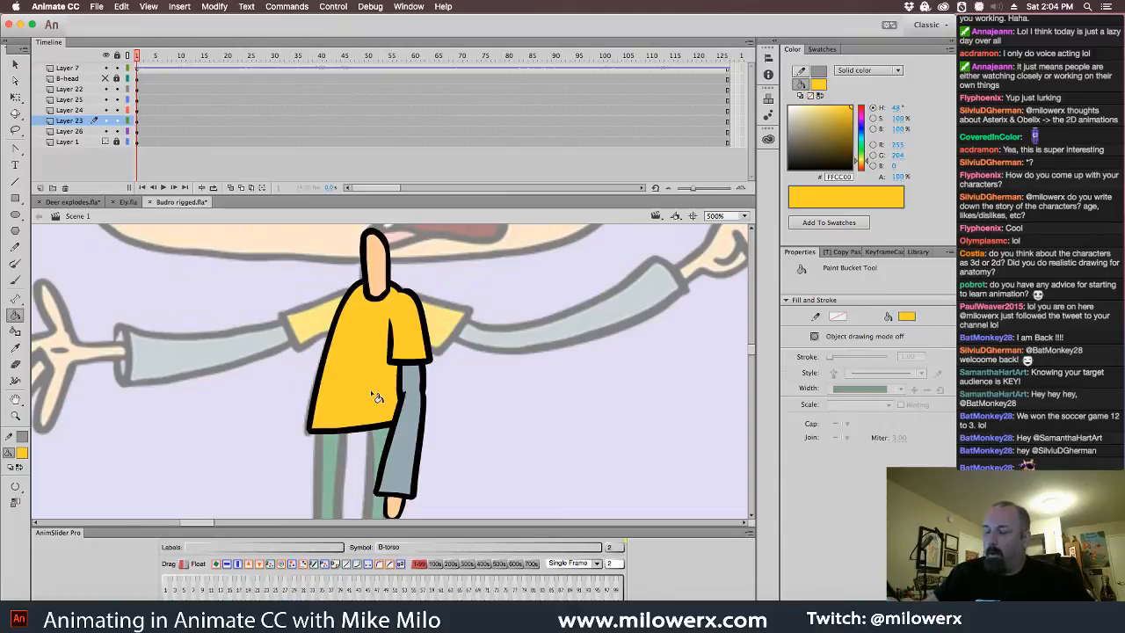
- Set the looping option of the B-torso instance to Single Frame
{"action": "key", "text": "v"}
{"action": "left_click", "coordinate": [359, 391]}
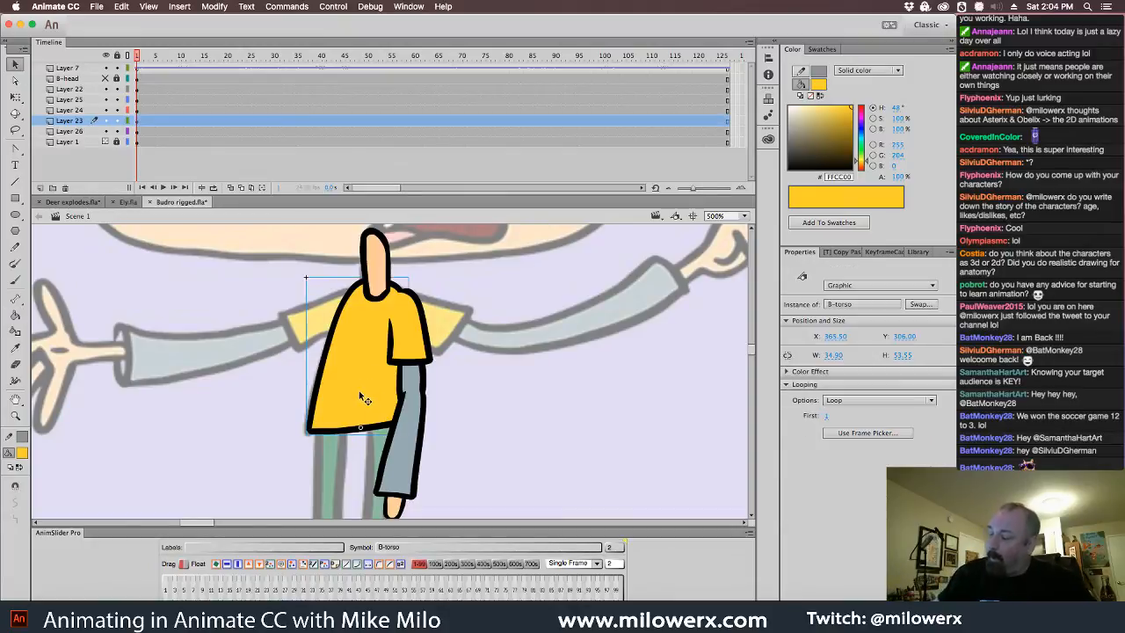
{"action": "left_click", "coordinate": [879, 401]}
{"action": "left_click", "coordinate": [890, 442]}
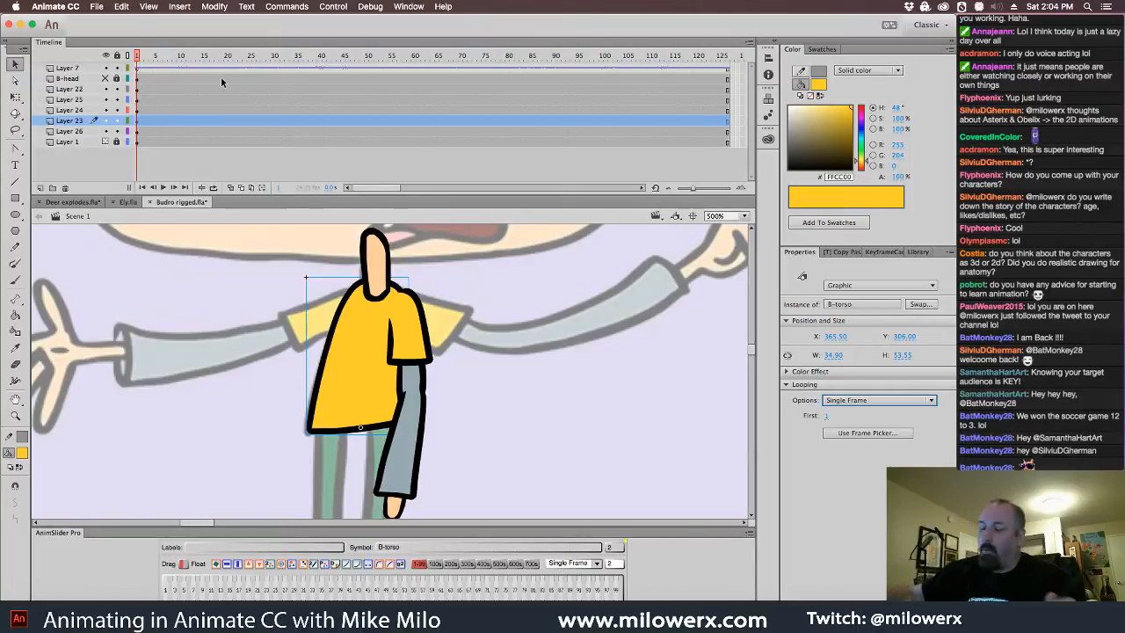
- Shift the B-neck instance slightly left over the torso's collar, check its drawing inside the symbol and return to the main scene
{"action": "left_click", "coordinate": [383, 267]}
{"action": "double_click", "coordinate": [390, 279]}
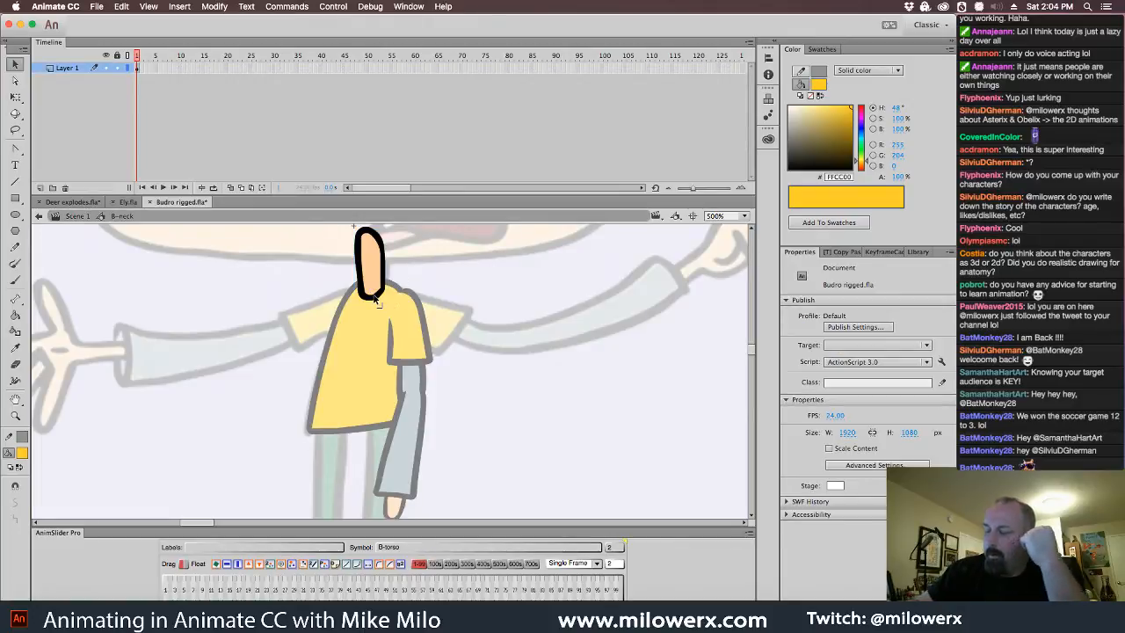
{"action": "double_click", "coordinate": [396, 282]}
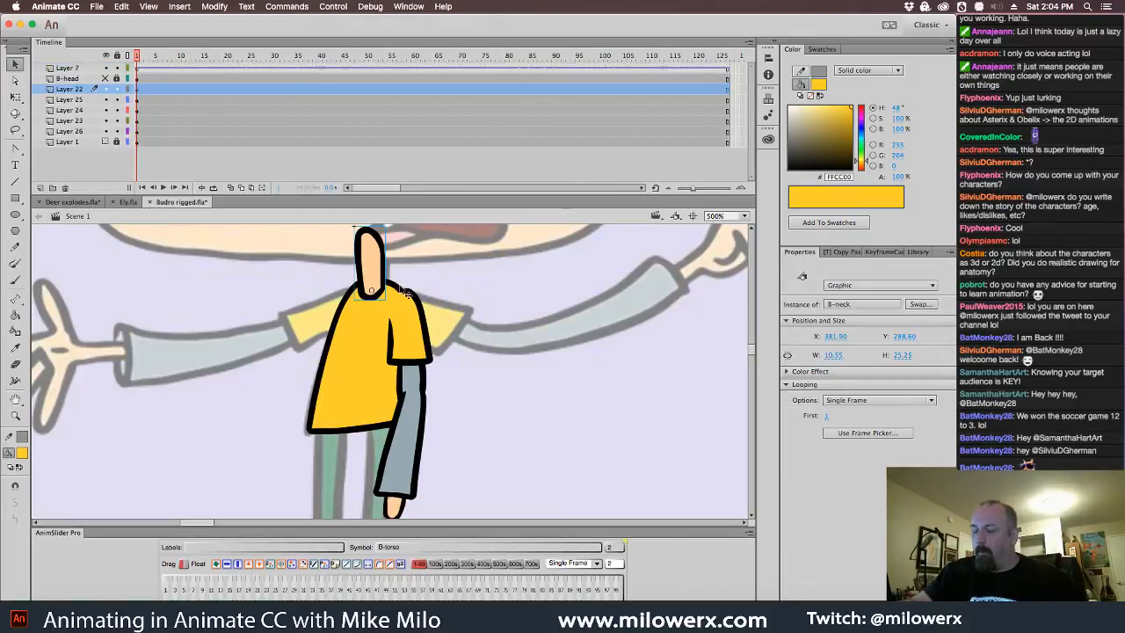
- Brush a black curved neckline onto the frame 1 torso drawing inside B-torso and return to the main scene
{"action": "double_click", "coordinate": [402, 293]}
{"action": "left_click", "coordinate": [15, 280]}
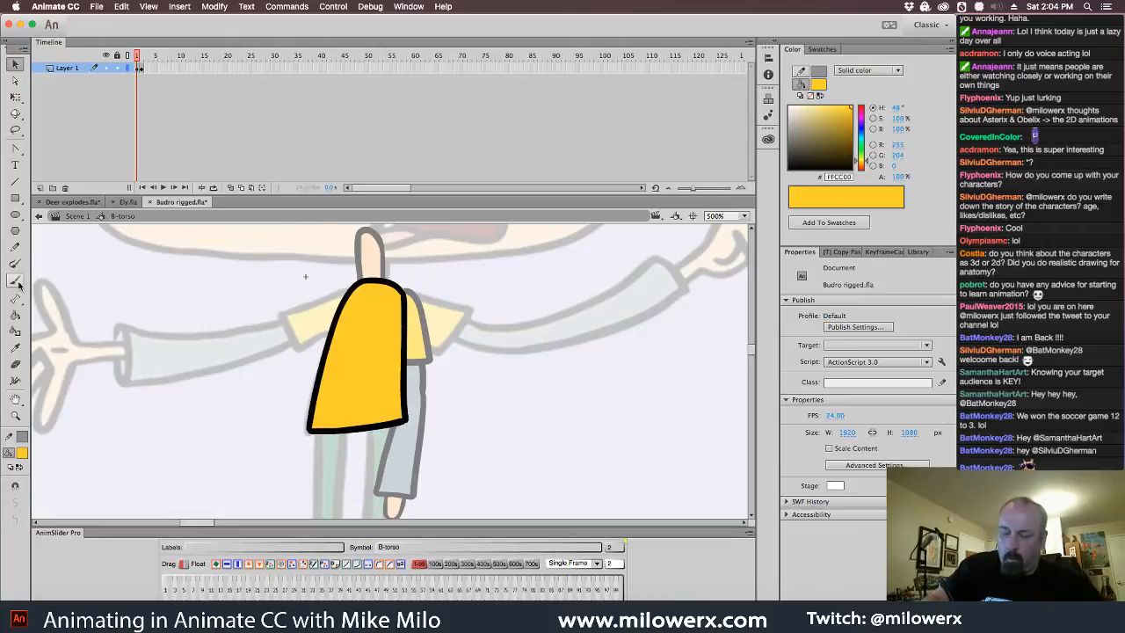
{"action": "left_click", "coordinate": [22, 452]}
{"action": "left_click", "coordinate": [120, 489]}
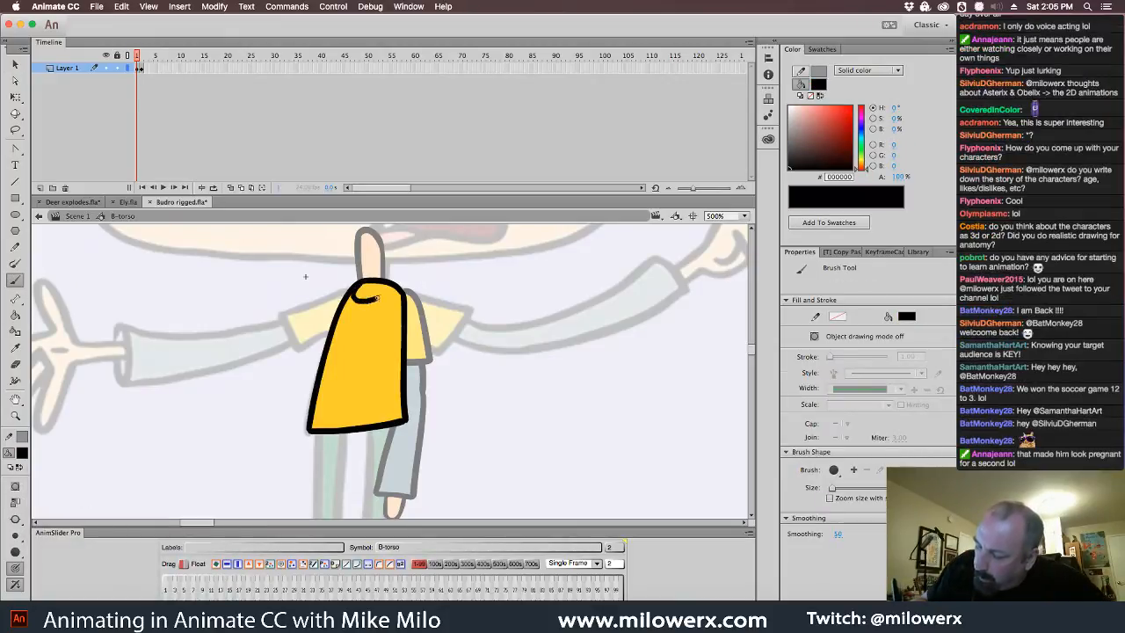
{"action": "mouse_move", "coordinate": [376, 299]}
{"action": "left_mouse_down"}
{"action": "mouse_move", "coordinate": [393, 290]}
{"action": "mouse_move", "coordinate": [406, 302]}
{"action": "left_mouse_up"}
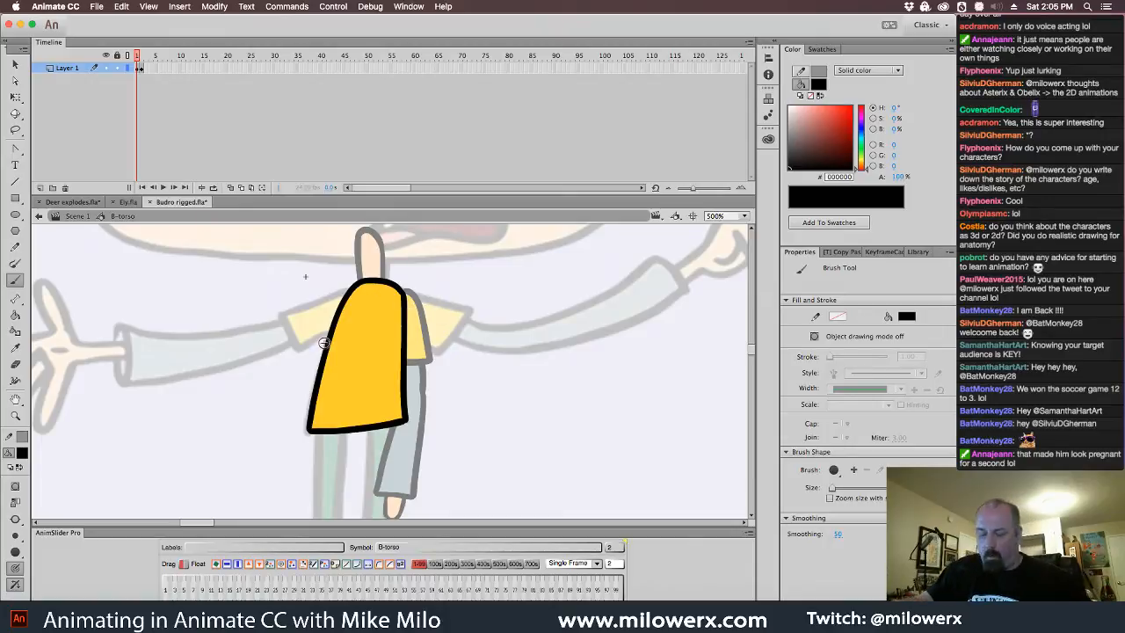
{"action": "left_click", "coordinate": [15, 518]}
{"action": "left_click", "coordinate": [74, 518]}
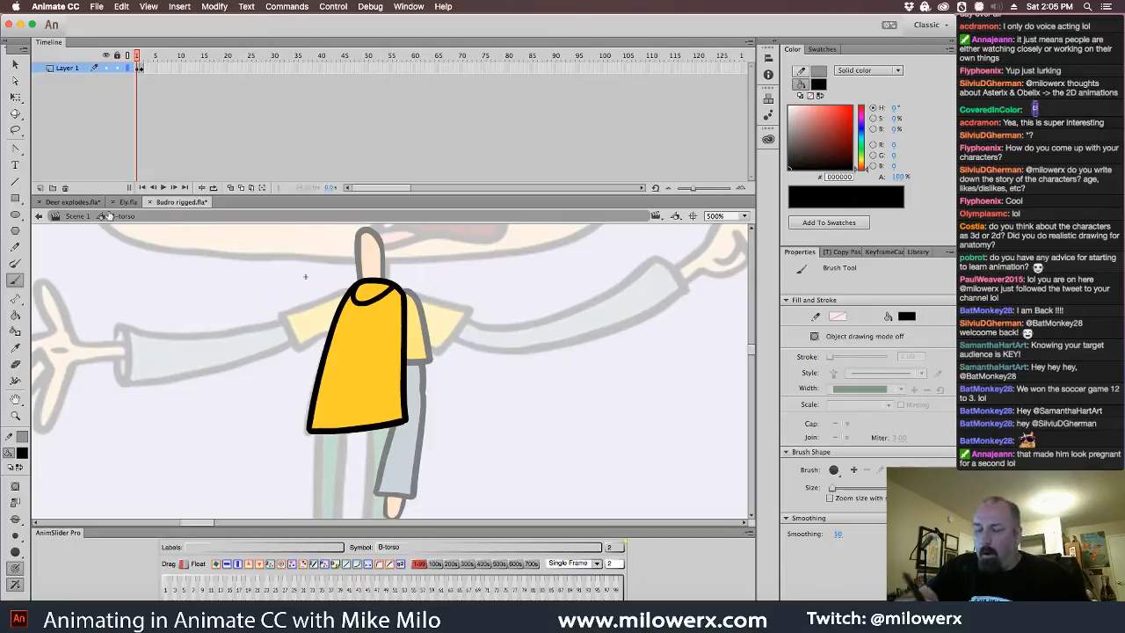
{"action": "left_click", "coordinate": [79, 215]}
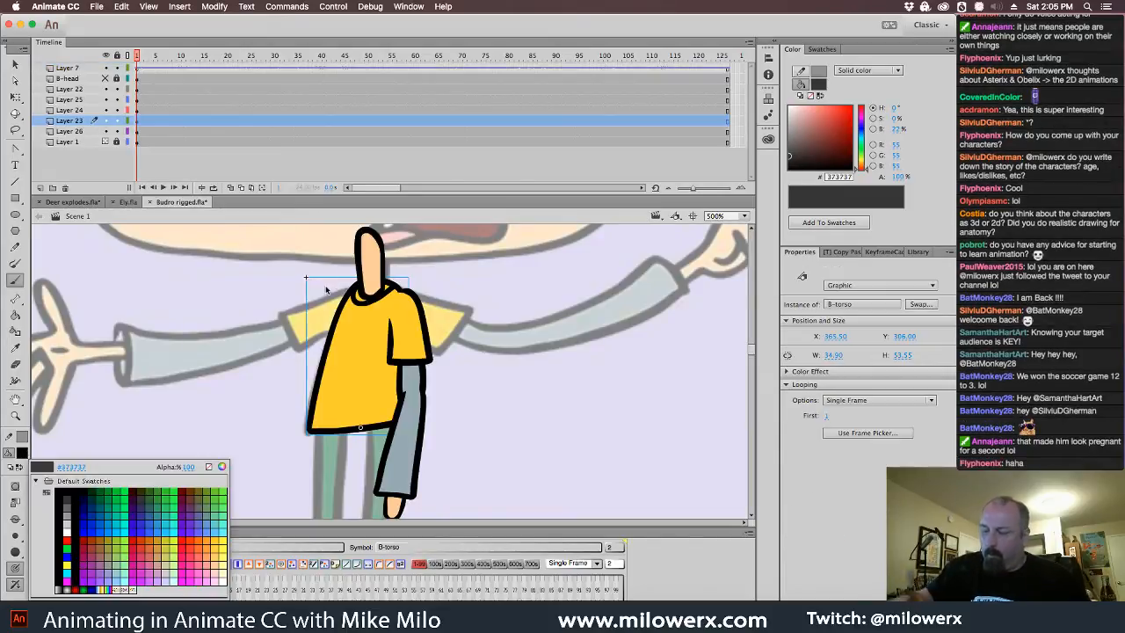
{"action": "left_click", "coordinate": [378, 260]}
{"action": "left_click", "coordinate": [24, 453]}
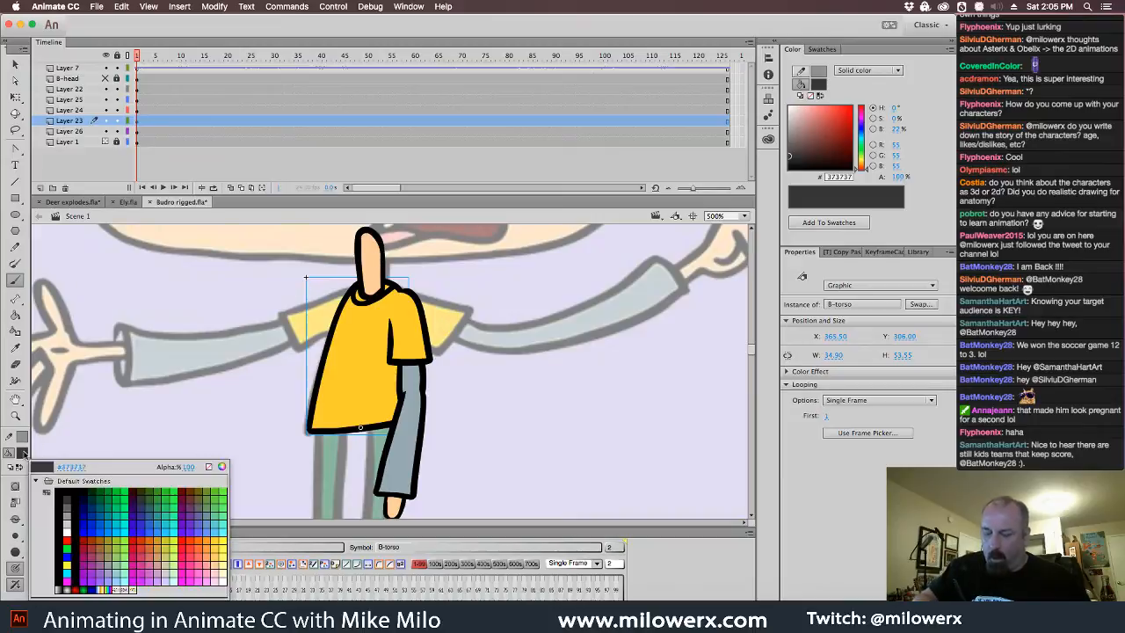
{"action": "left_click", "coordinate": [23, 454]}
{"action": "left_click", "coordinate": [510, 321]}
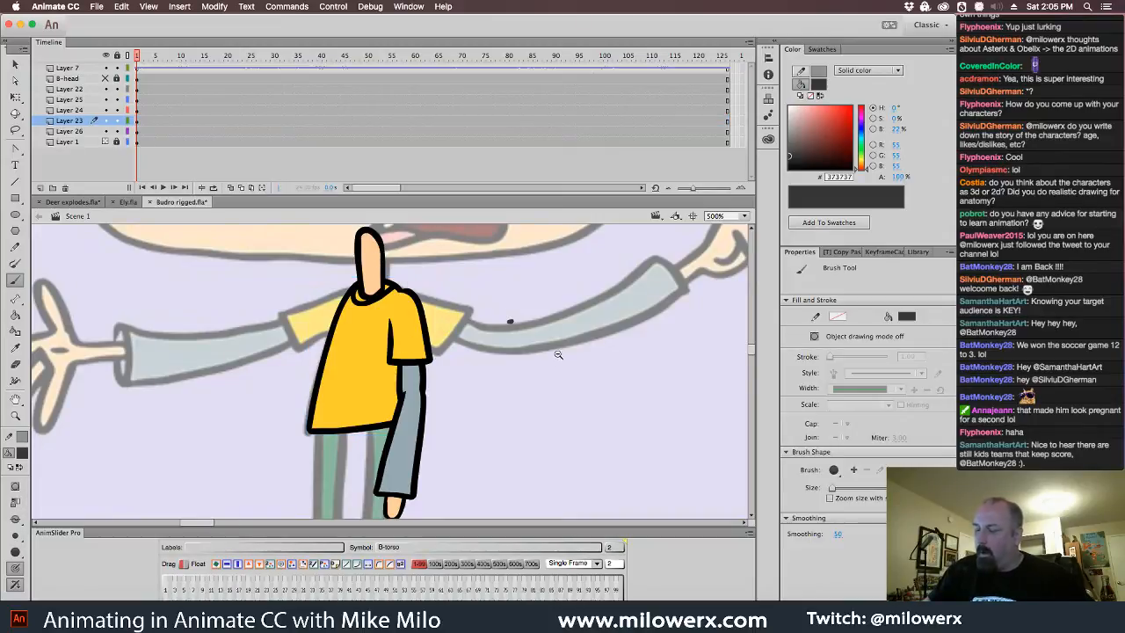
- Sample the skin colour FFCC9A from the face of the full-colour reference character as the fill colour
{"action": "left_click", "coordinate": [558, 354], "text": "alt"}
{"action": "left_click", "coordinate": [558, 354], "text": "alt"}
{"action": "key", "text": "ctrl+a"}
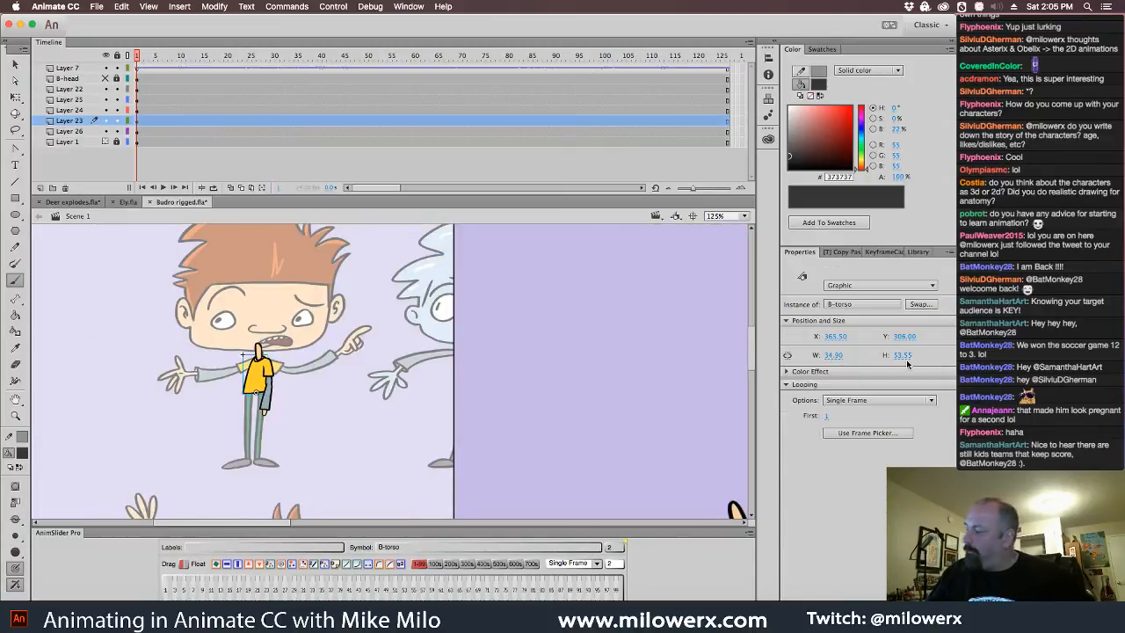
{"action": "key", "text": "ctrl+minus"}
{"action": "left_click_drag", "start_coordinate": [665, 405], "coordinate": [415, 404]}
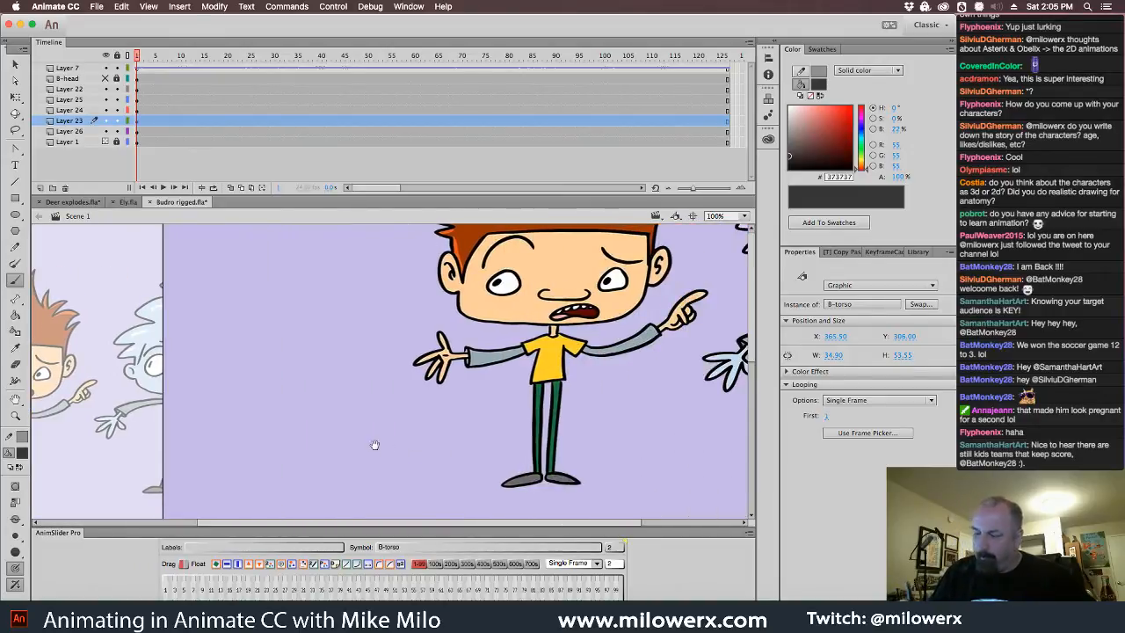
{"action": "left_click", "coordinate": [22, 452]}
{"action": "left_click", "coordinate": [547, 294]}
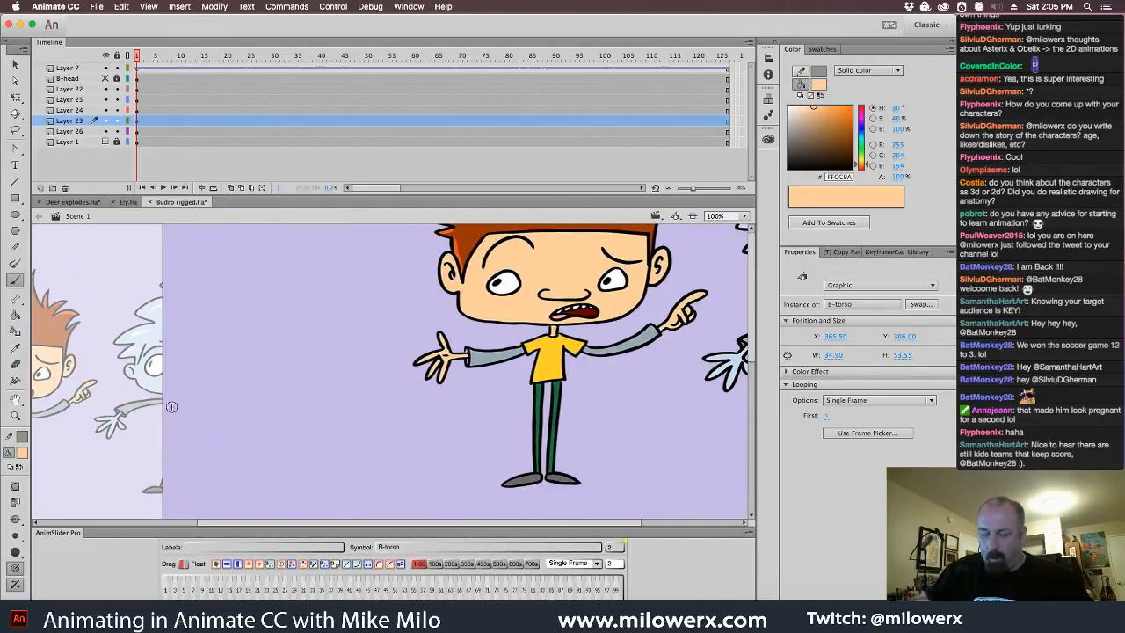
- Fill the neckline opening of the frame 1 drawing inside B-torso with the sampled skin colour
{"action": "key", "text": "b"}
{"action": "mouse_move", "coordinate": [116, 403]}
{"action": "left_mouse_down"}
{"action": "mouse_move", "coordinate": [241, 412]}
{"action": "mouse_move", "coordinate": [260, 402]}
{"action": "mouse_move", "coordinate": [457, 411]}
{"action": "left_mouse_up"}
{"action": "key", "text": "ctrl+z"}
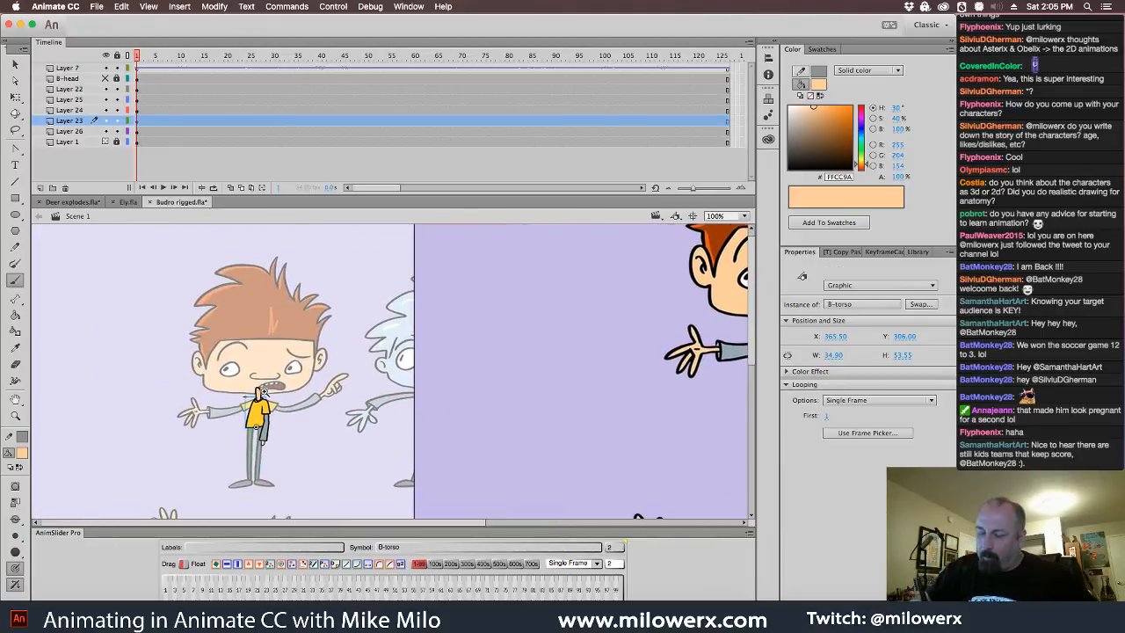
{"action": "left_click", "coordinate": [265, 392], "text": "super"}
{"action": "left_click", "coordinate": [396, 385], "text": "super"}
{"action": "left_click", "coordinate": [391, 388], "text": "super"}
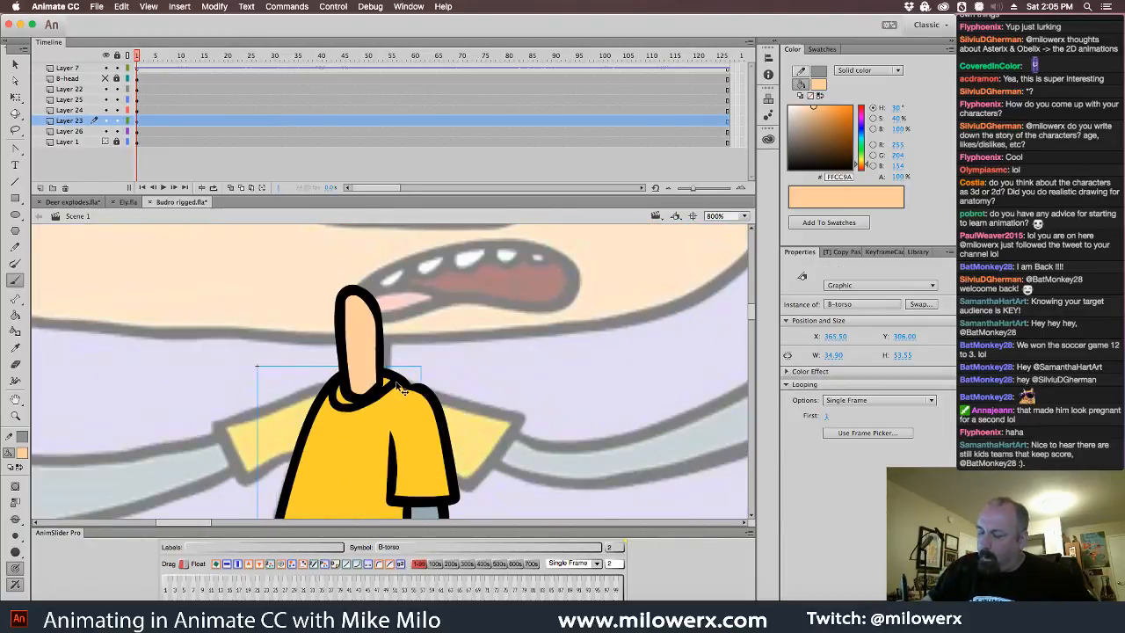
{"action": "double_click", "coordinate": [391, 388]}
{"action": "key", "text": "k"}
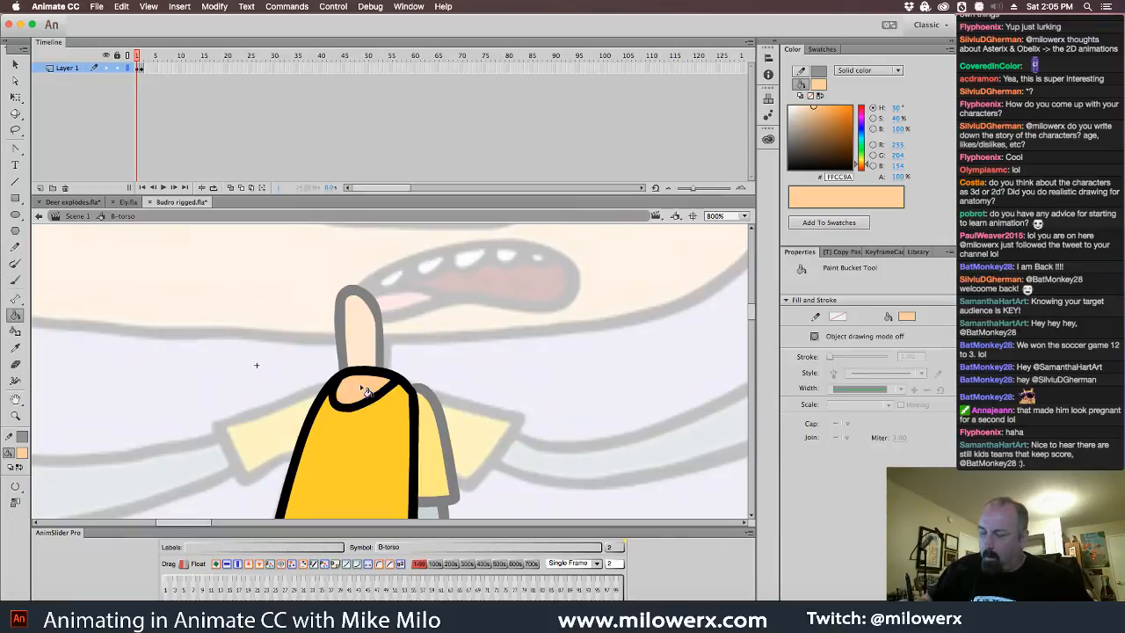
- Brush a black 000000 neck opening onto the shoulder end of the bent-over torso on frame 2 of B-torso
{"action": "key", "text": "."}
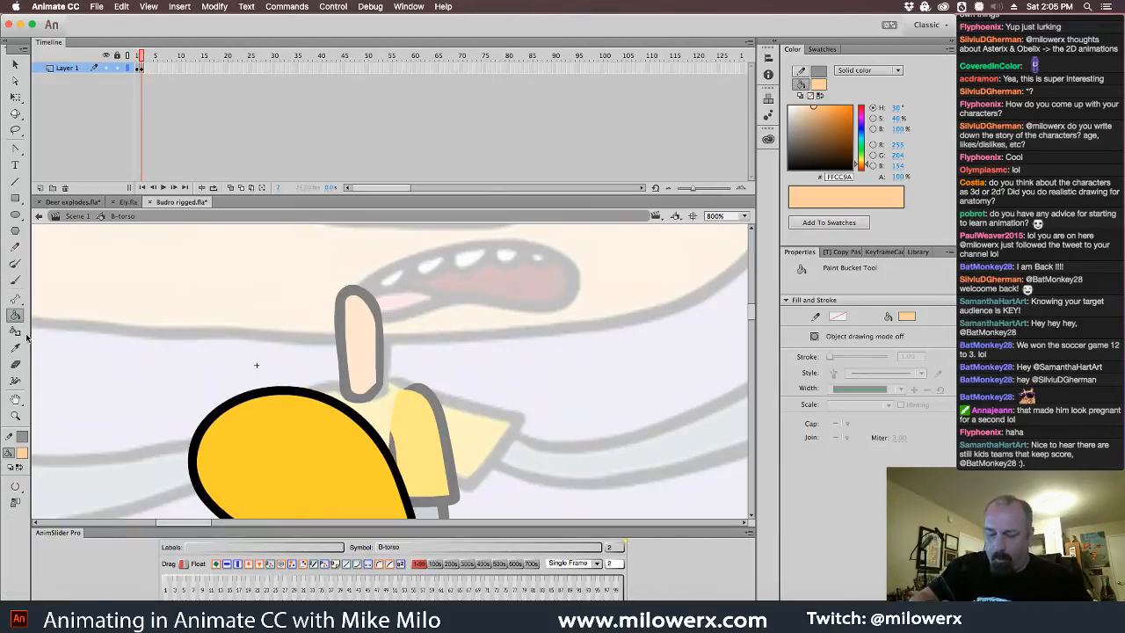
{"action": "left_click", "coordinate": [24, 450]}
{"action": "left_click", "coordinate": [28, 474]}
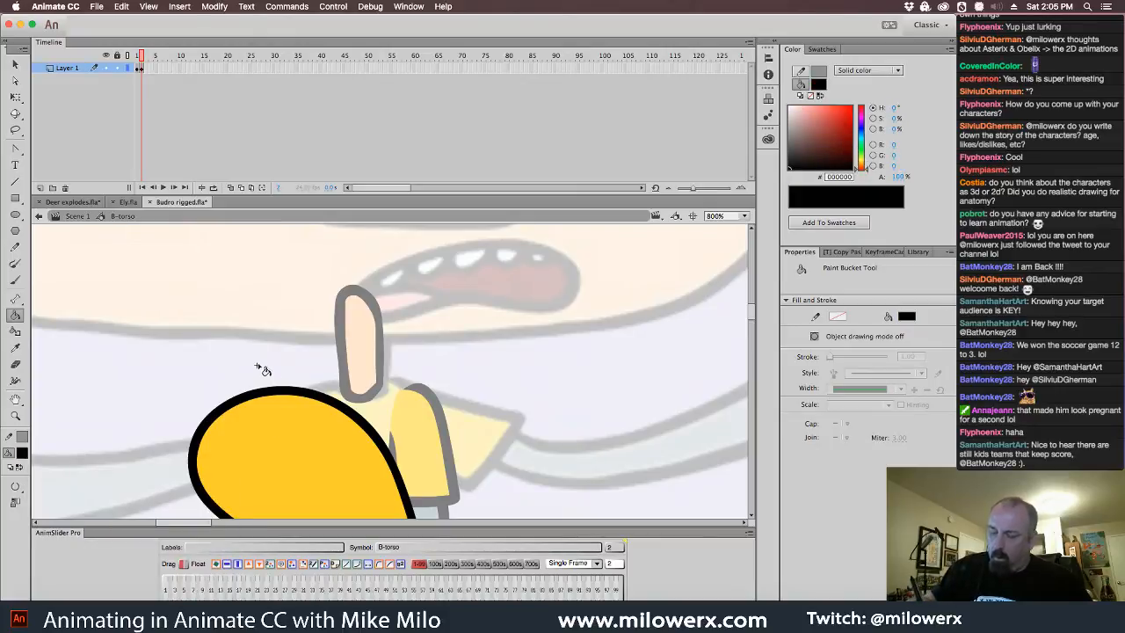
{"action": "left_click", "coordinate": [15, 279]}
{"action": "scroll", "coordinate": [351, 333], "scroll_direction": "down", "scroll_amount": 3}
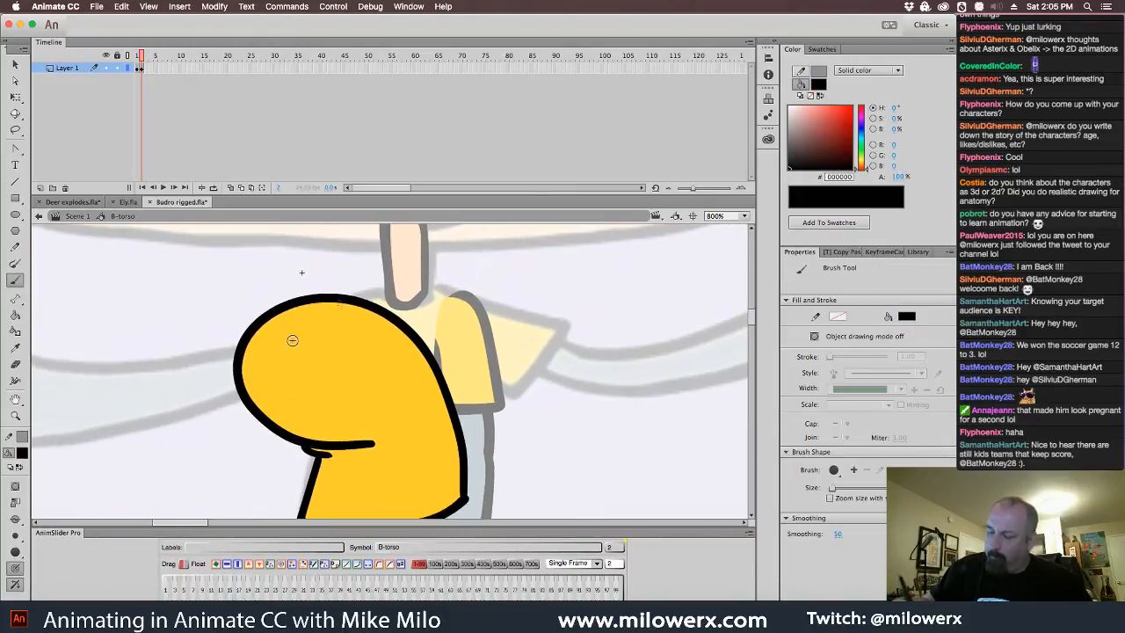
{"action": "mouse_move", "coordinate": [242, 353]}
{"action": "left_mouse_down"}
{"action": "mouse_move", "coordinate": [265, 380]}
{"action": "mouse_move", "coordinate": [295, 355]}
{"action": "left_mouse_up"}
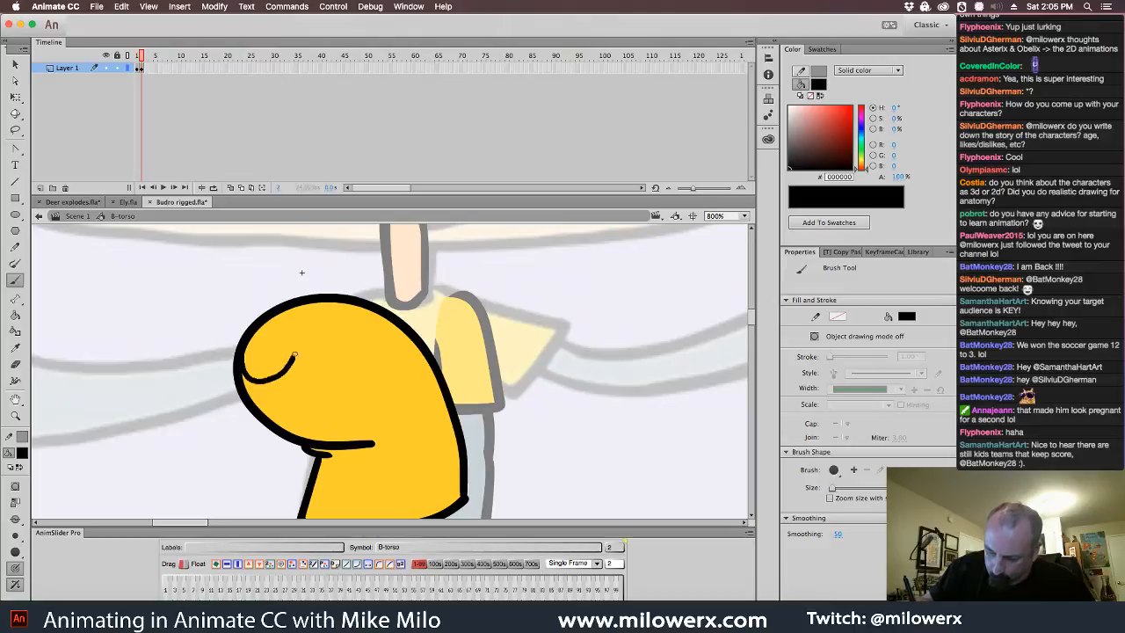
{"action": "left_click_drag", "start_coordinate": [284, 310], "coordinate": [285, 309]}
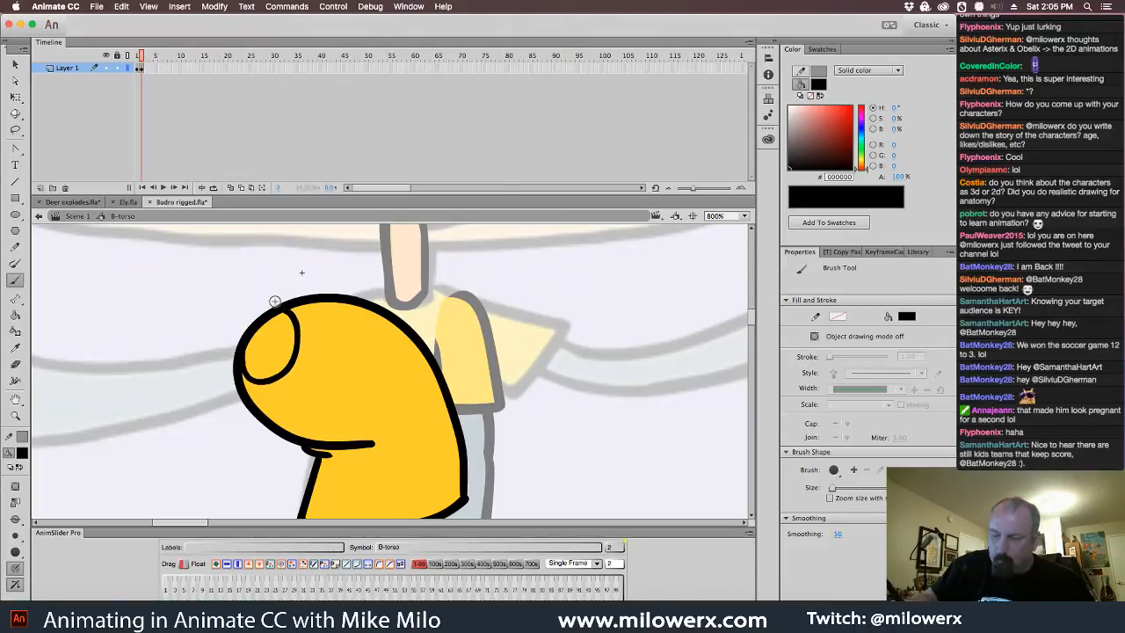
- Fill the frame 2 neck opening with skin colour FFCC9A sampled from the frame 1 drawing and return to the main scene
{"action": "key", "text": "comma"}
{"action": "left_click", "coordinate": [26, 452]}
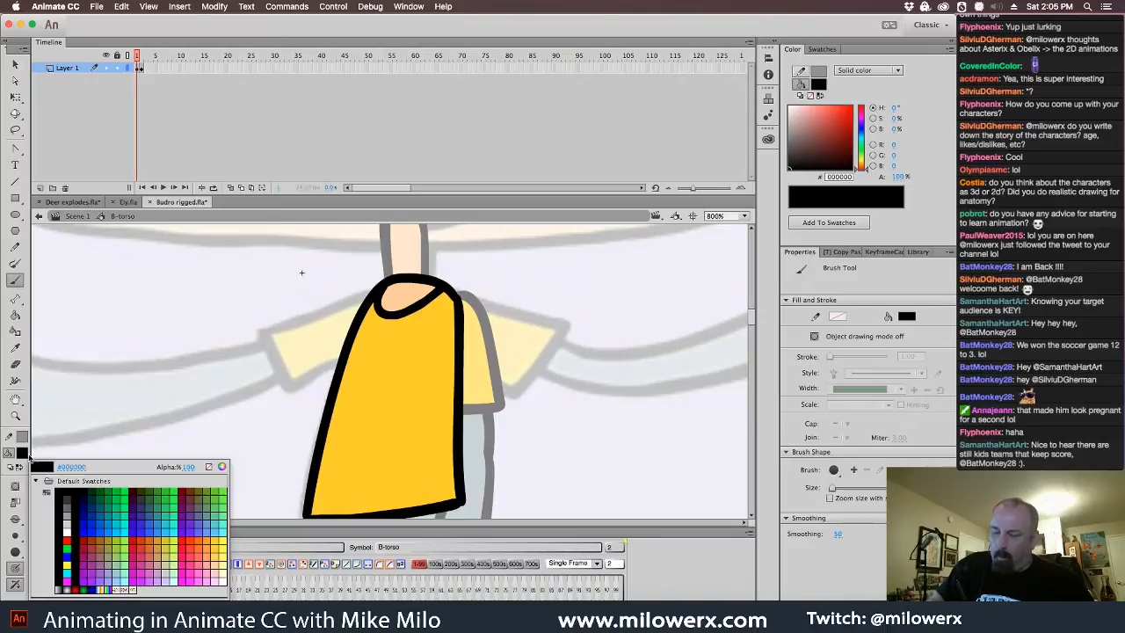
{"action": "left_click", "coordinate": [413, 302]}
{"action": "key", "text": "period"}
{"action": "key", "text": "k"}
{"action": "left_click", "coordinate": [296, 353]}
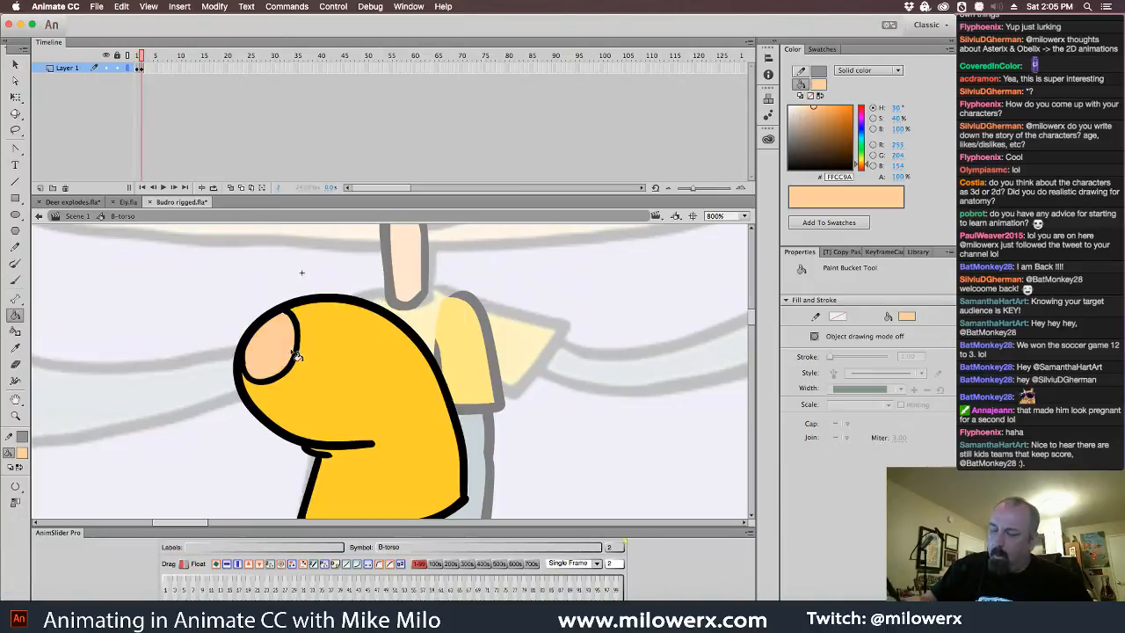
{"action": "key", "text": "comma"}
{"action": "left_click", "coordinate": [77, 216]}
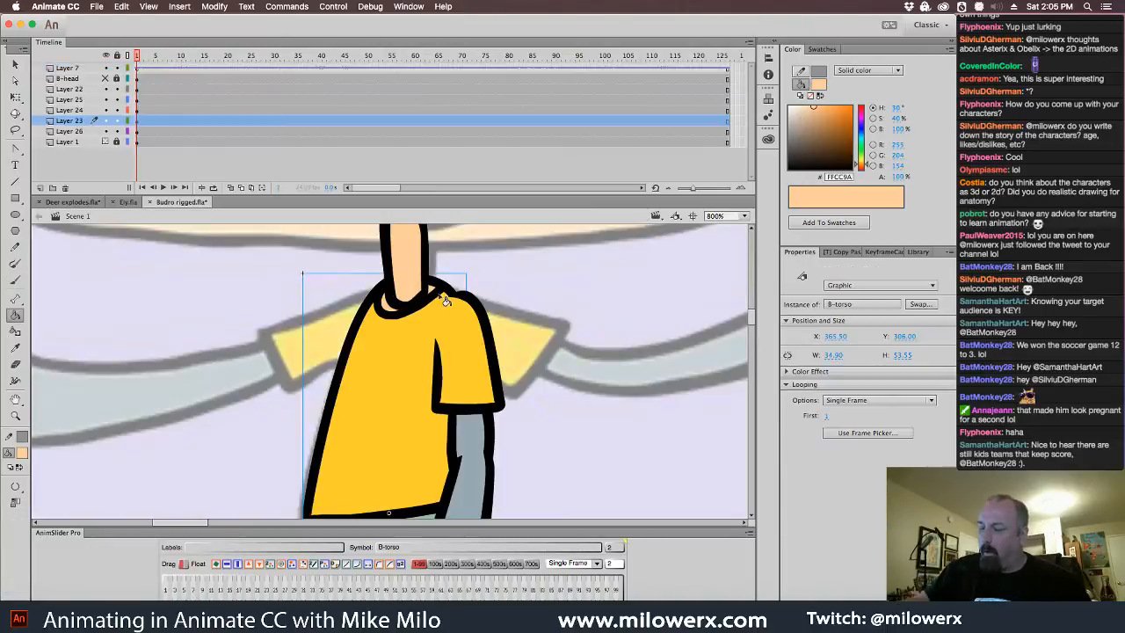
- Delete the lower end of the neck drawing inside B-neck, then move the neck instance to about X 383, Y 288 in the main scene
{"action": "left_click", "coordinate": [430, 284]}
{"action": "double_click", "coordinate": [431, 287]}
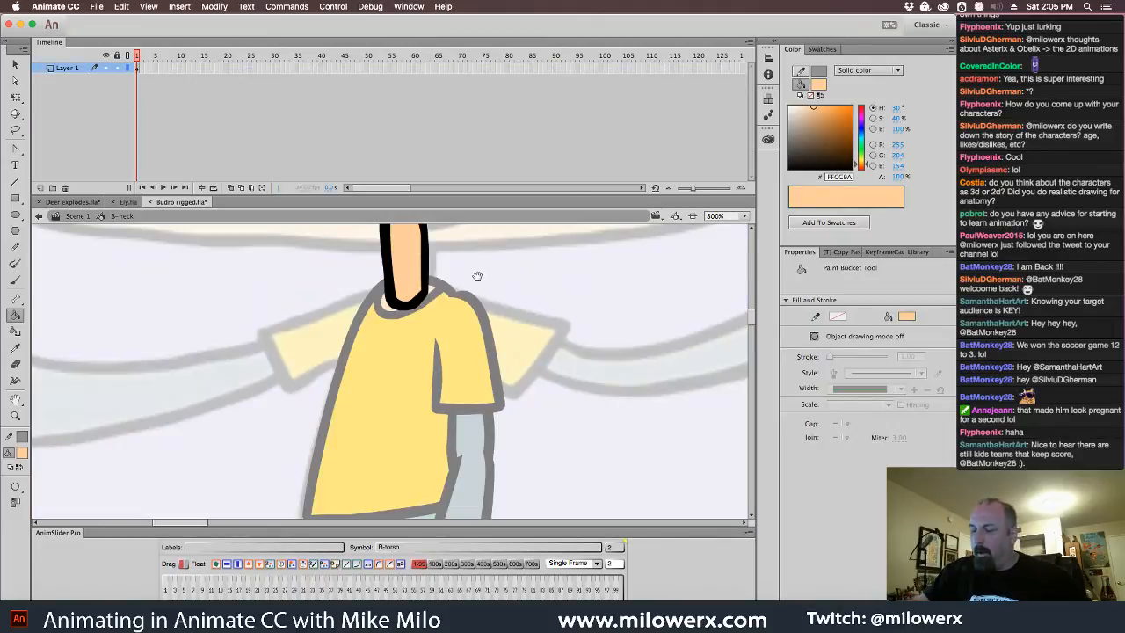
{"action": "left_click_drag", "start_coordinate": [353, 335], "coordinate": [448, 406]}
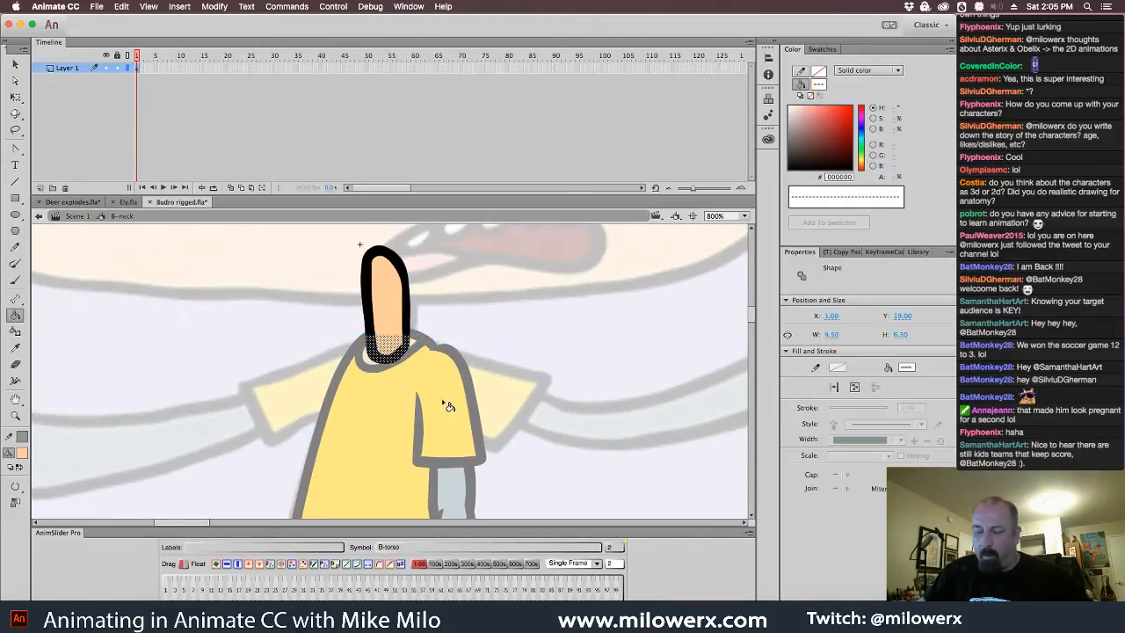
{"action": "left_click", "coordinate": [457, 331], "text": "super"}
{"action": "left_click", "coordinate": [362, 352]}
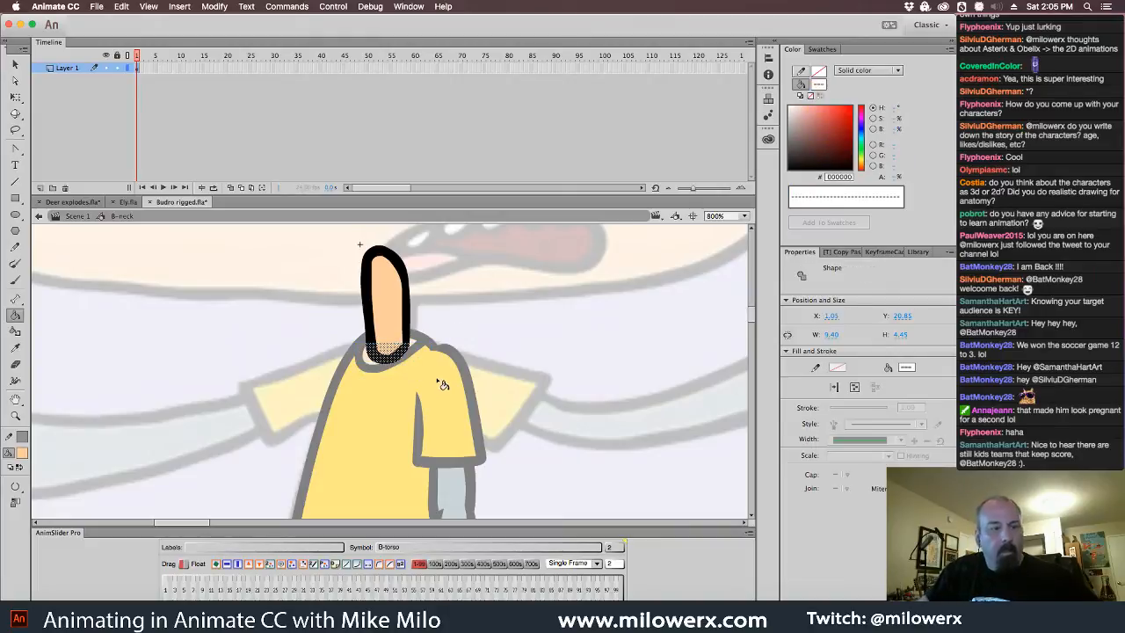
{"action": "key", "text": "v"}
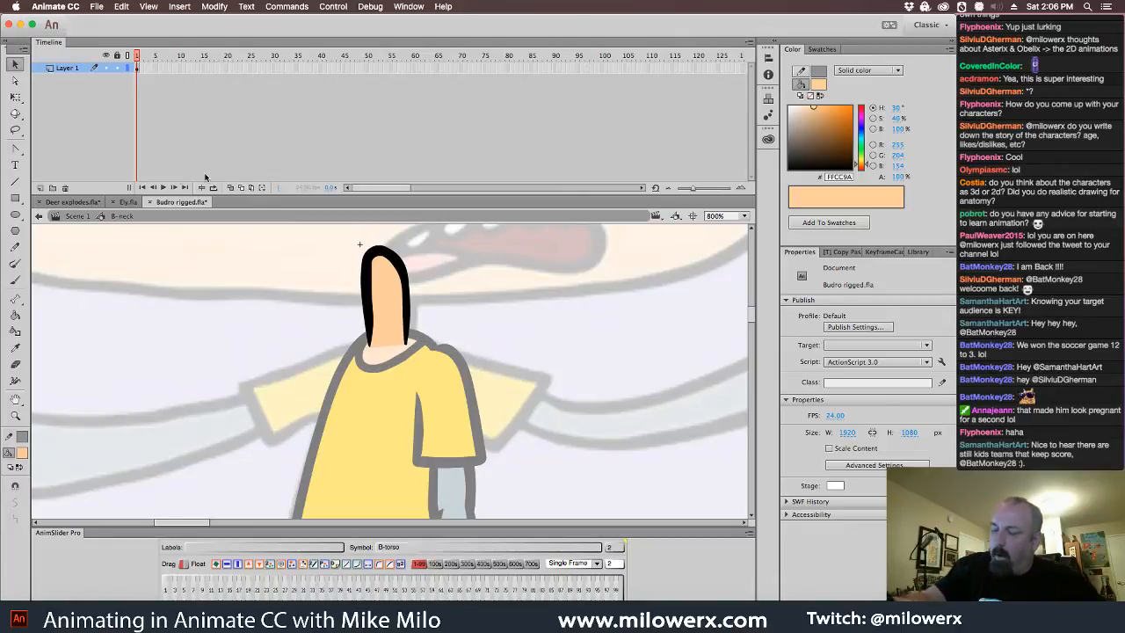
{"action": "left_click", "coordinate": [114, 218]}
{"action": "left_click_drag", "start_coordinate": [411, 309], "coordinate": [419, 307]}
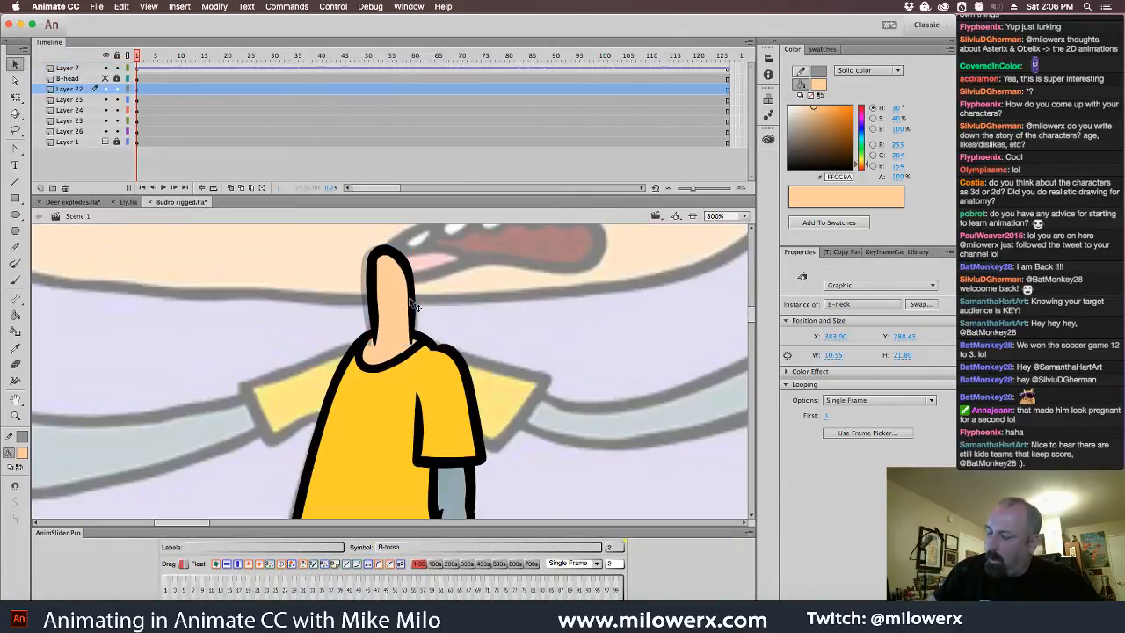
{"action": "left_click", "coordinate": [534, 377]}
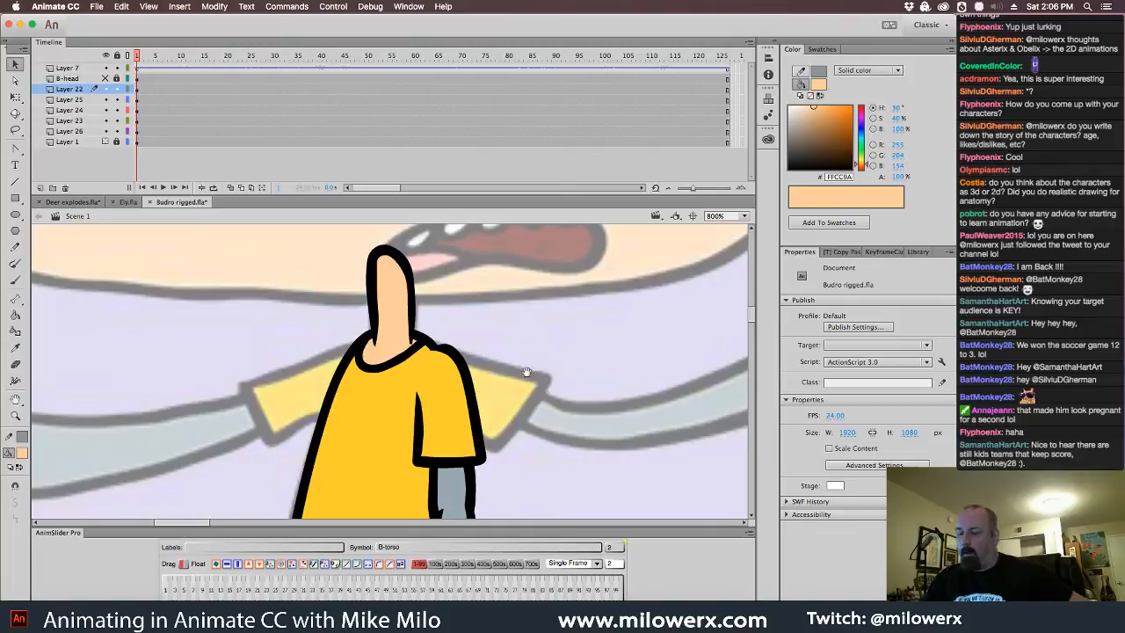
- Add a new layer directly below the torso's Layer 23
{"action": "key", "text": "super+minus"}
{"action": "left_click_drag", "start_coordinate": [496, 436], "coordinate": [568, 367]}
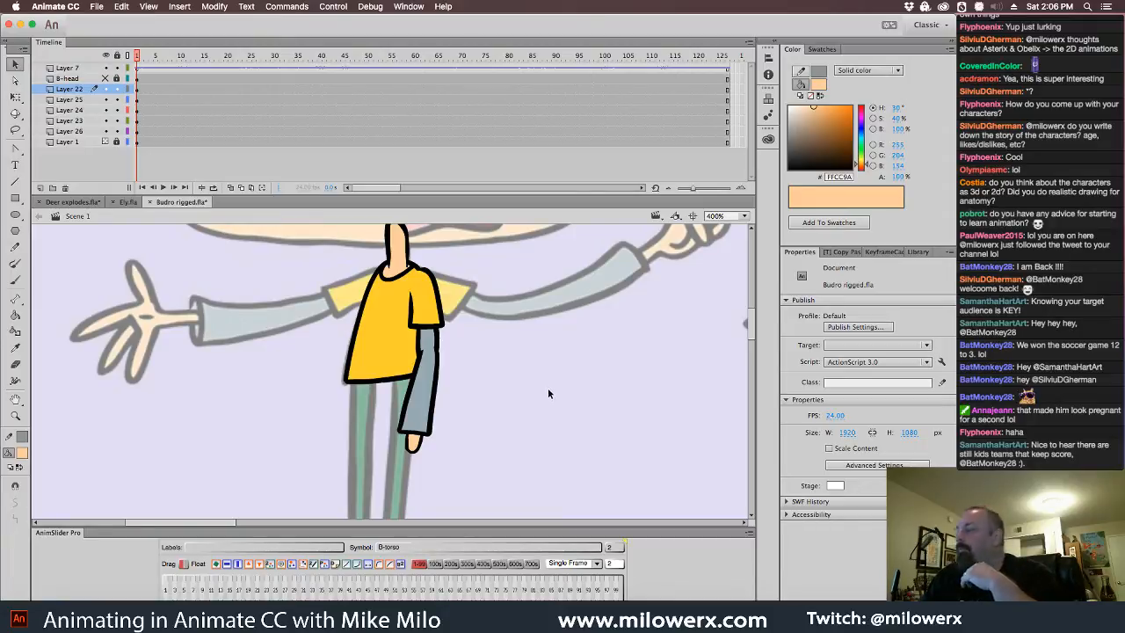
{"action": "left_click_drag", "start_coordinate": [515, 380], "coordinate": [555, 294]}
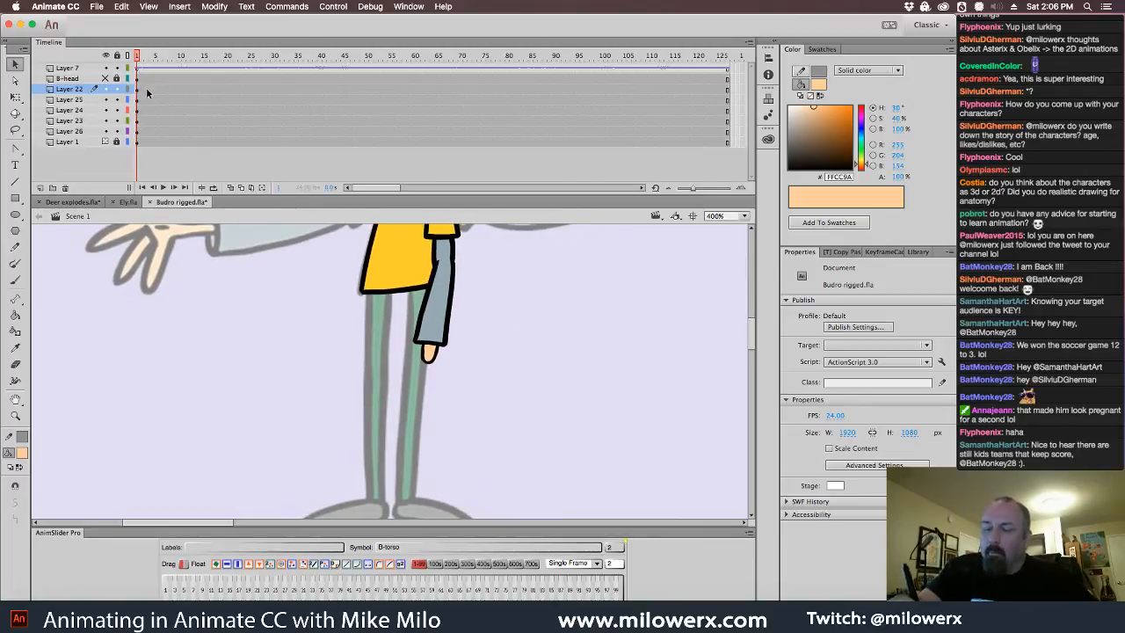
{"action": "left_click", "coordinate": [417, 296]}
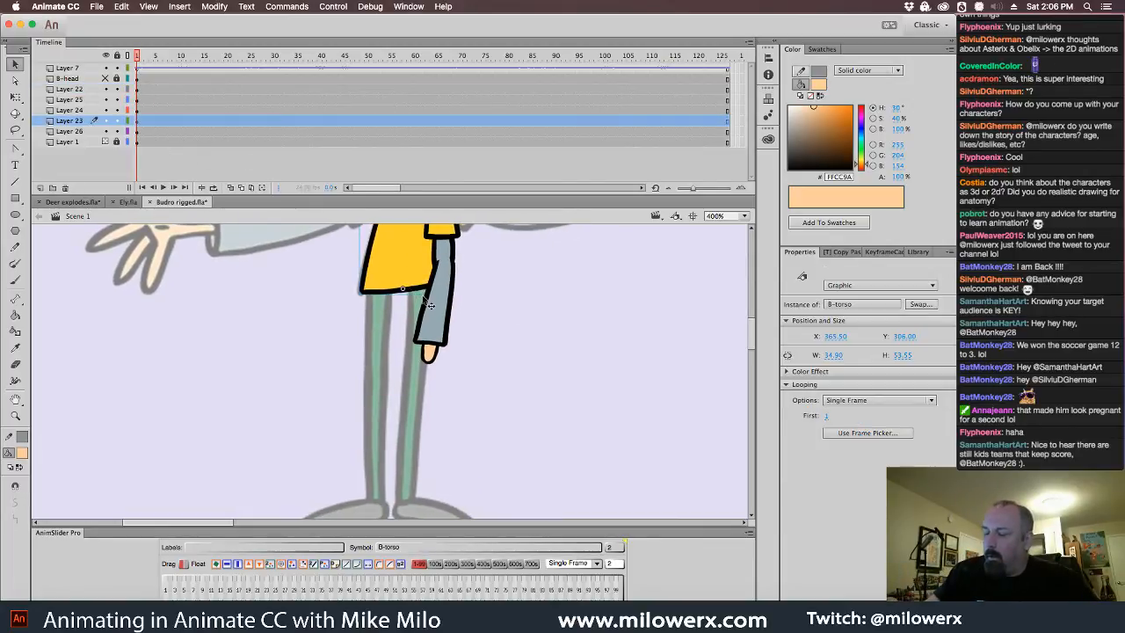
{"action": "left_click", "coordinate": [51, 187]}
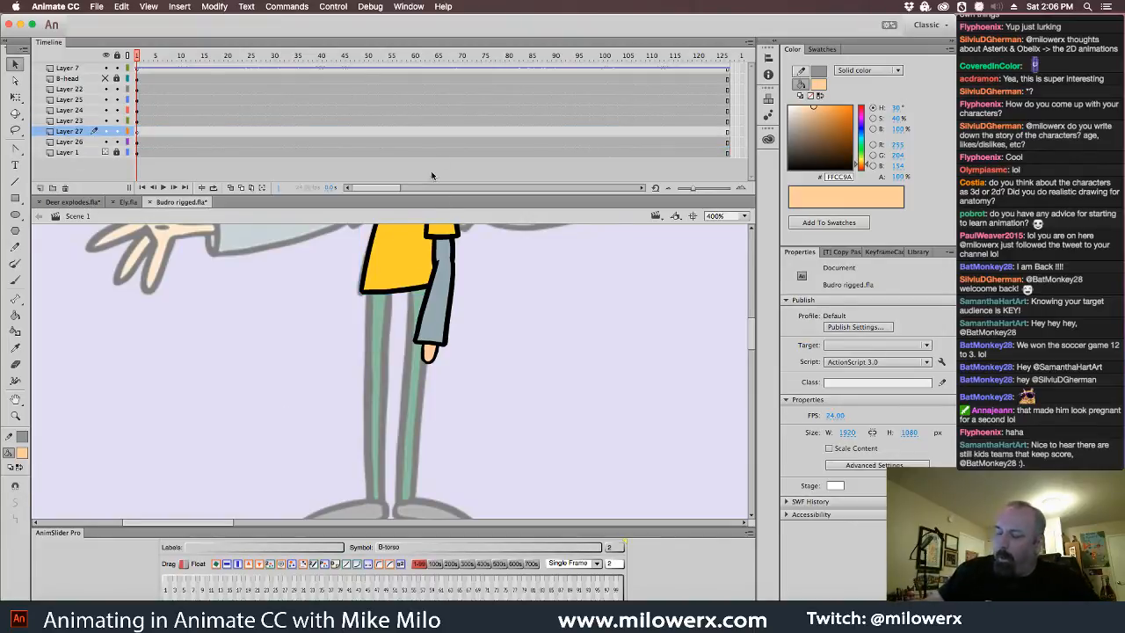
- Brush a black 000000 curved hip outline beneath the shirt hem on Layer 27
{"action": "left_click", "coordinate": [25, 453]}
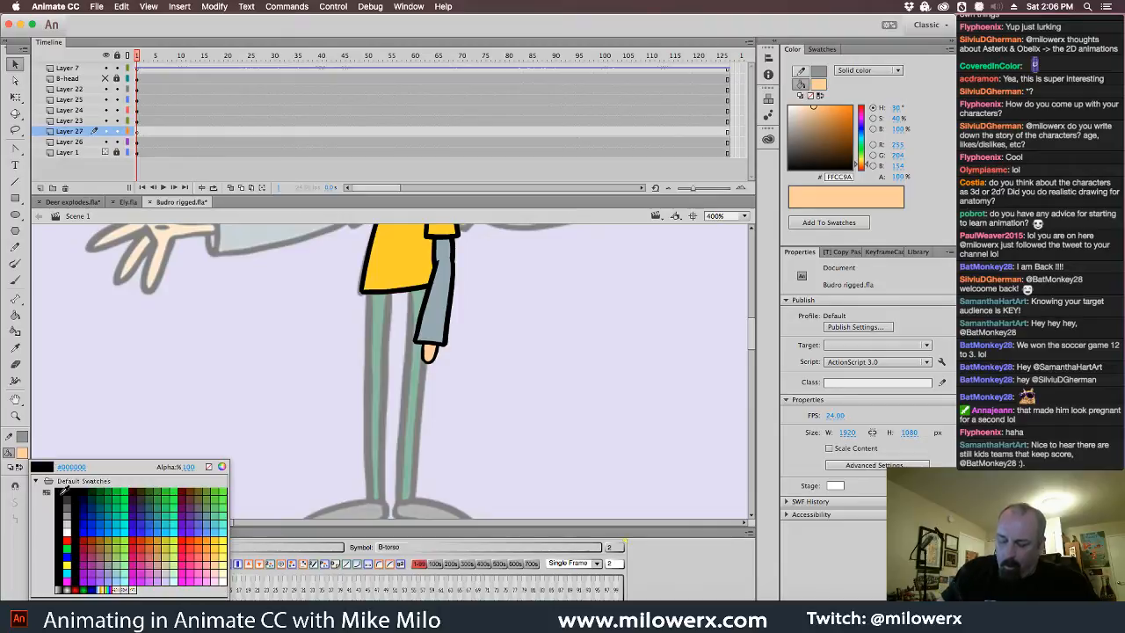
{"action": "left_click", "coordinate": [65, 473]}
{"action": "left_click", "coordinate": [22, 282]}
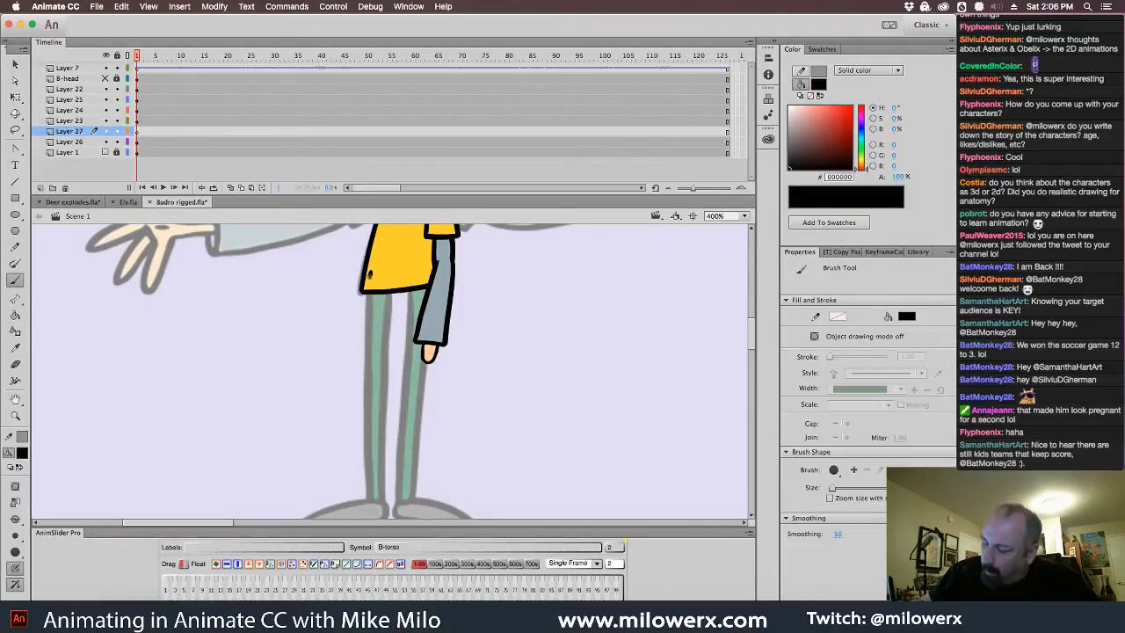
{"action": "mouse_move", "coordinate": [399, 307]}
{"action": "left_mouse_down"}
{"action": "mouse_move", "coordinate": [436, 274]}
{"action": "mouse_move", "coordinate": [392, 257]}
{"action": "left_mouse_up"}
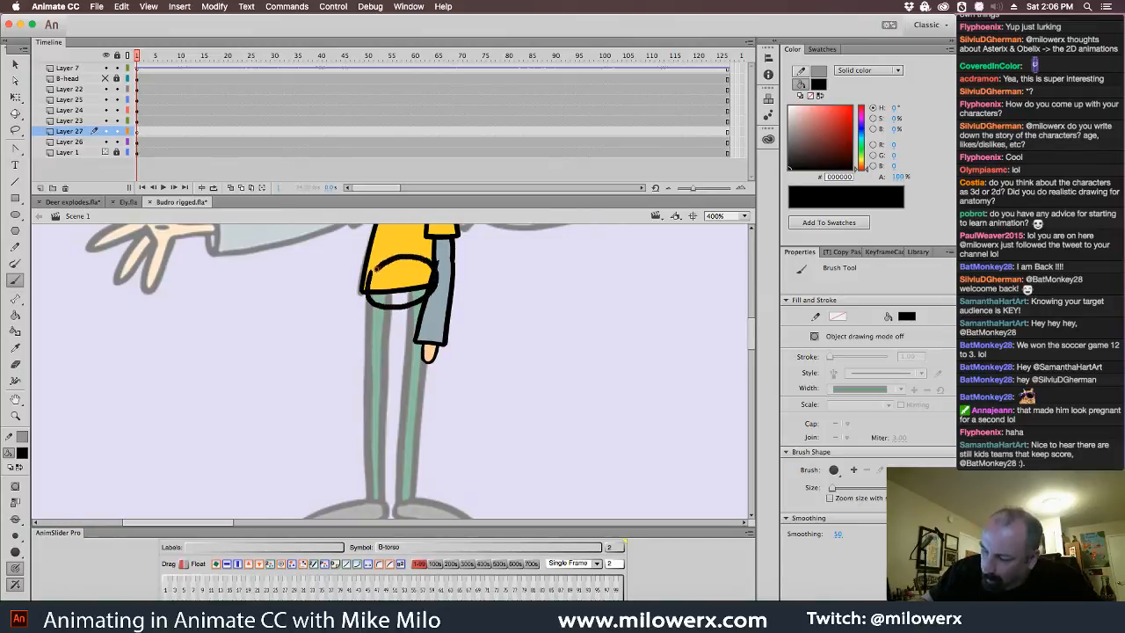
{"action": "key", "text": "super+z"}
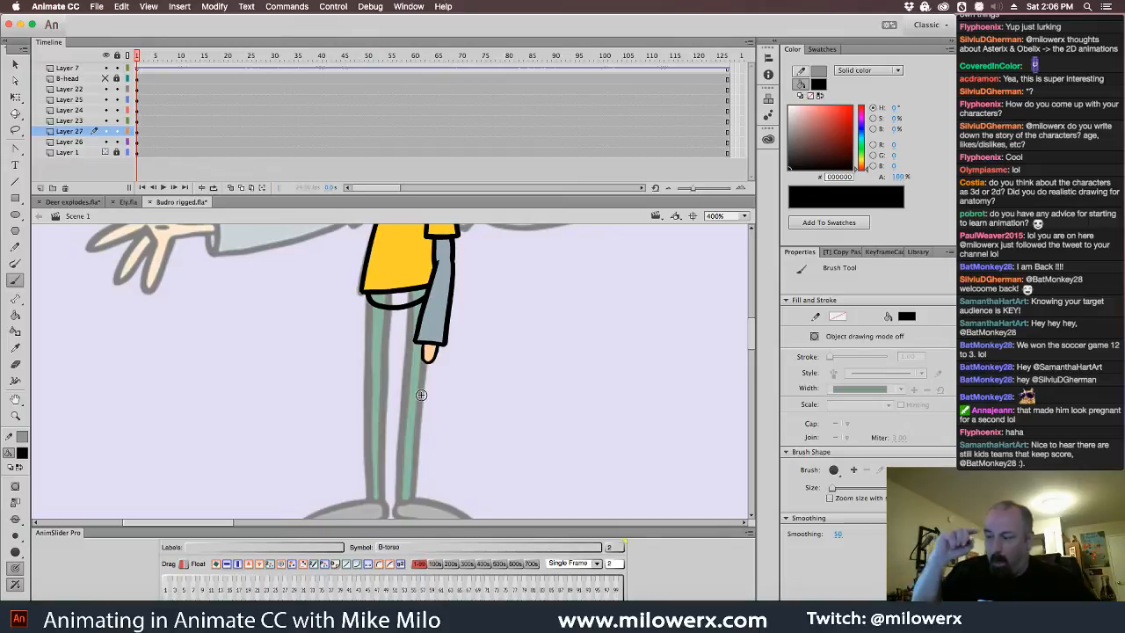
- Sample the trouser green 18723E from the full-colour reference character as the fill colour
{"action": "left_click", "coordinate": [581, 378], "text": "alt"}
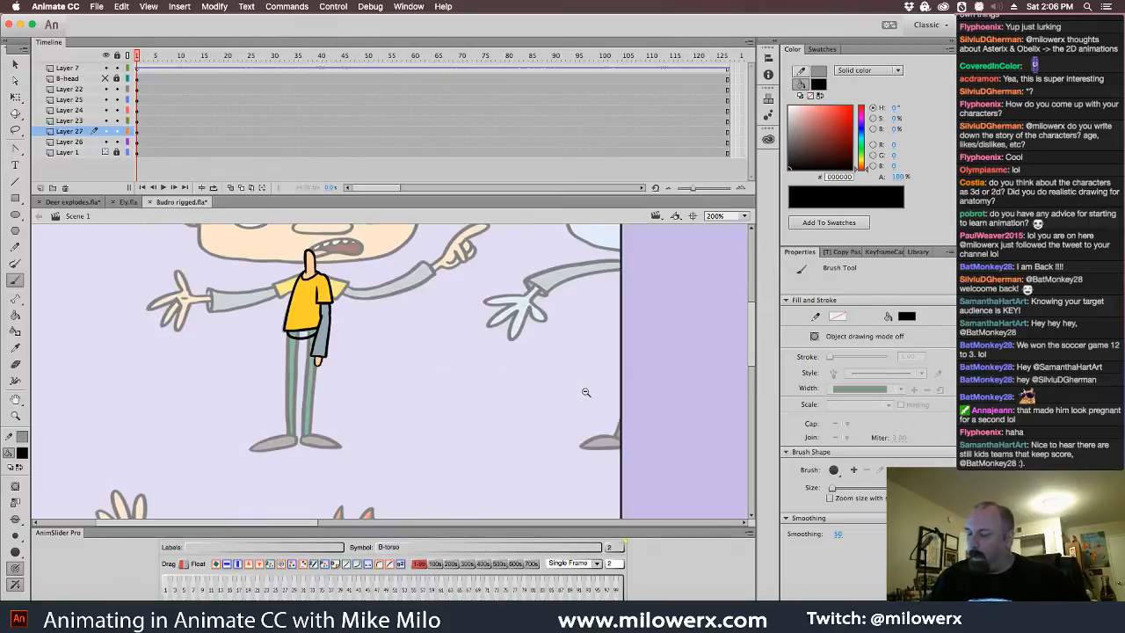
{"action": "key", "text": "super+1"}
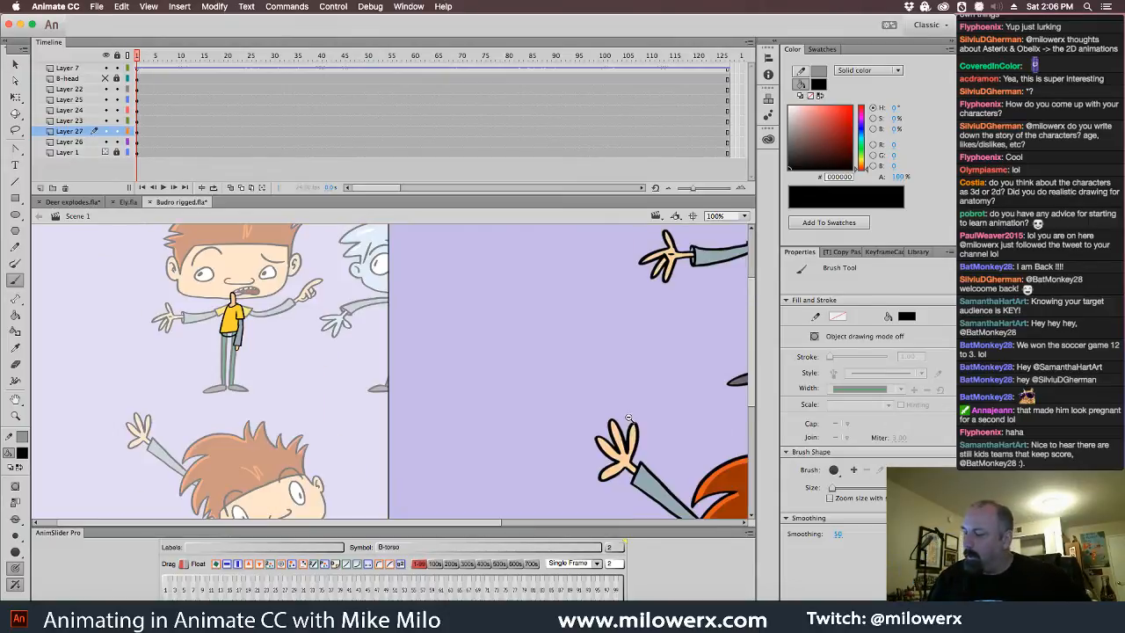
{"action": "left_click_drag", "start_coordinate": [502, 431], "coordinate": [434, 513]}
{"action": "left_click_drag", "start_coordinate": [539, 395], "coordinate": [572, 382]}
{"action": "left_click", "coordinate": [21, 453]}
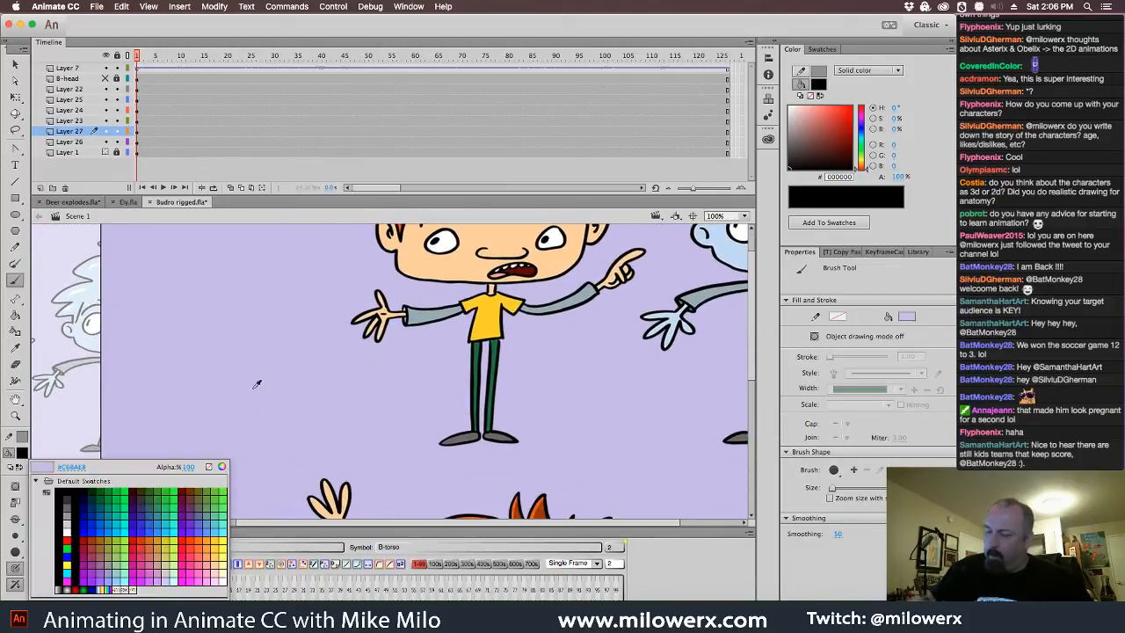
{"action": "left_click", "coordinate": [477, 347]}
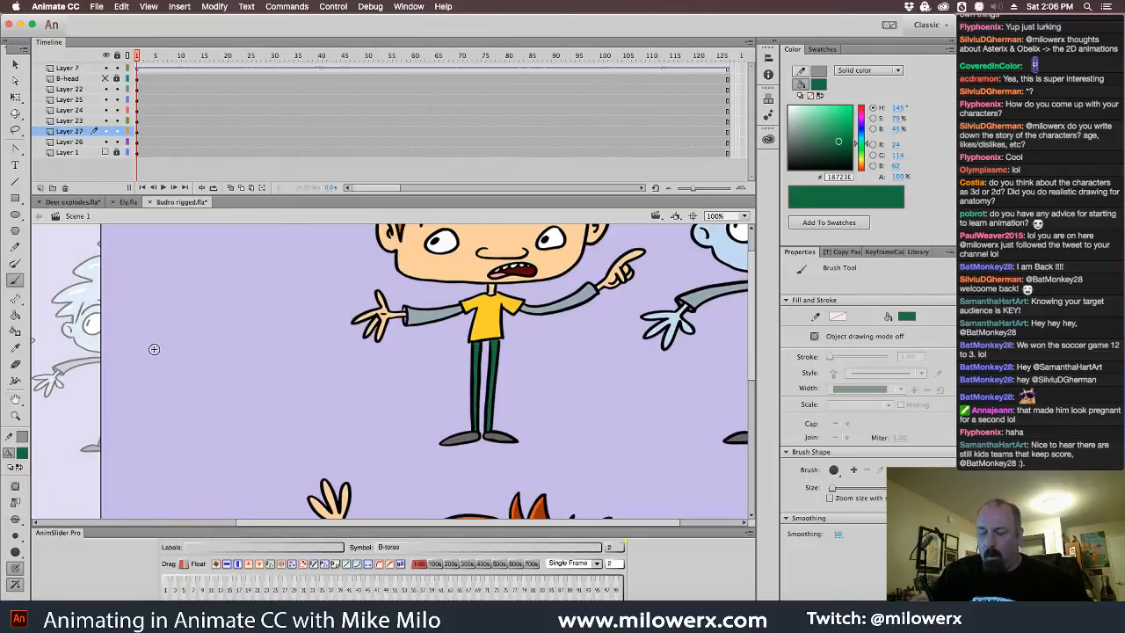
- Fill the hip shape below the shirt hem with green 18723E
{"action": "left_click_drag", "start_coordinate": [213, 372], "coordinate": [455, 413]}
{"action": "left_click", "coordinate": [283, 419], "text": "super"}
{"action": "left_click", "coordinate": [286, 419], "text": "super"}
{"action": "left_click_drag", "start_coordinate": [550, 364], "coordinate": [470, 384]}
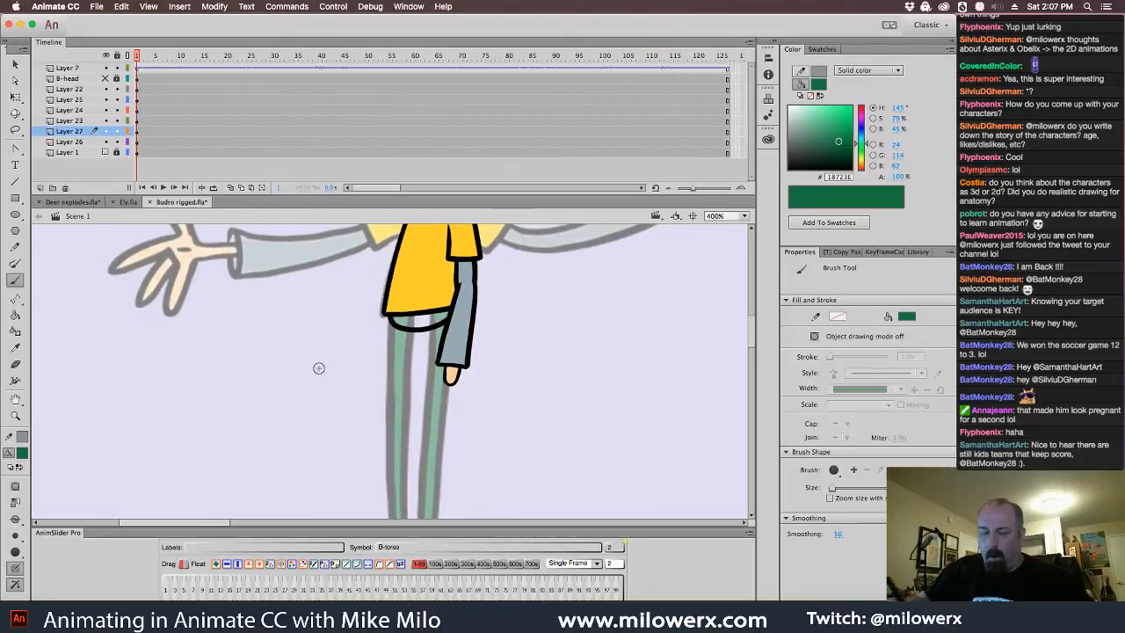
{"action": "left_click", "coordinate": [16, 315]}
{"action": "left_click", "coordinate": [427, 325]}
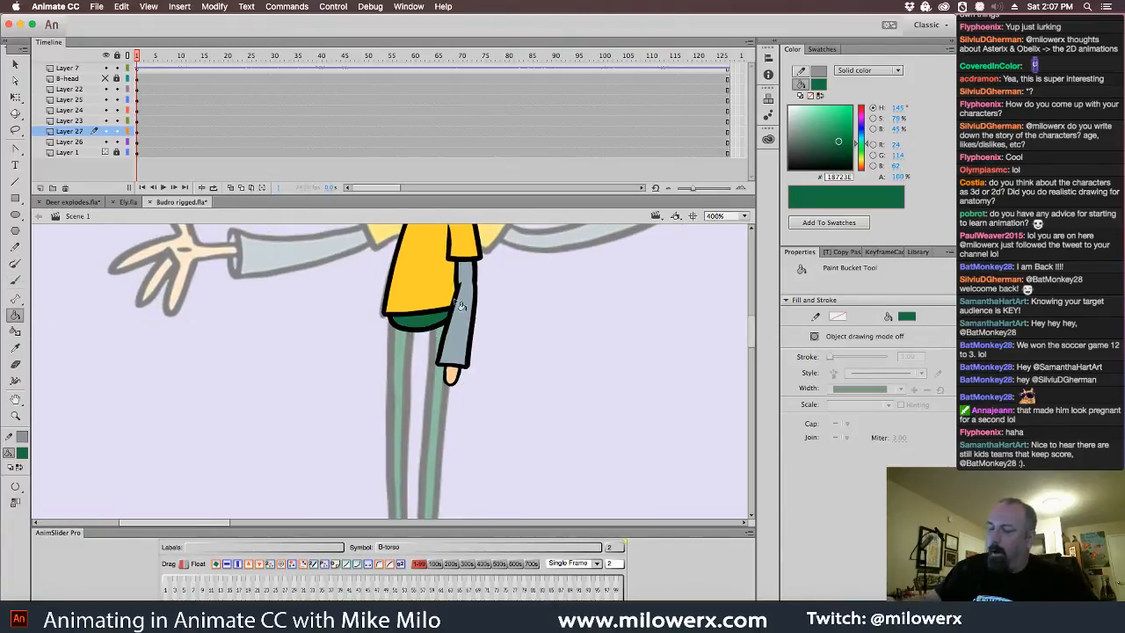
- Convert the hip drawing on Layer 27 into a graphic symbol named B-hips
{"action": "left_click", "coordinate": [137, 132]}
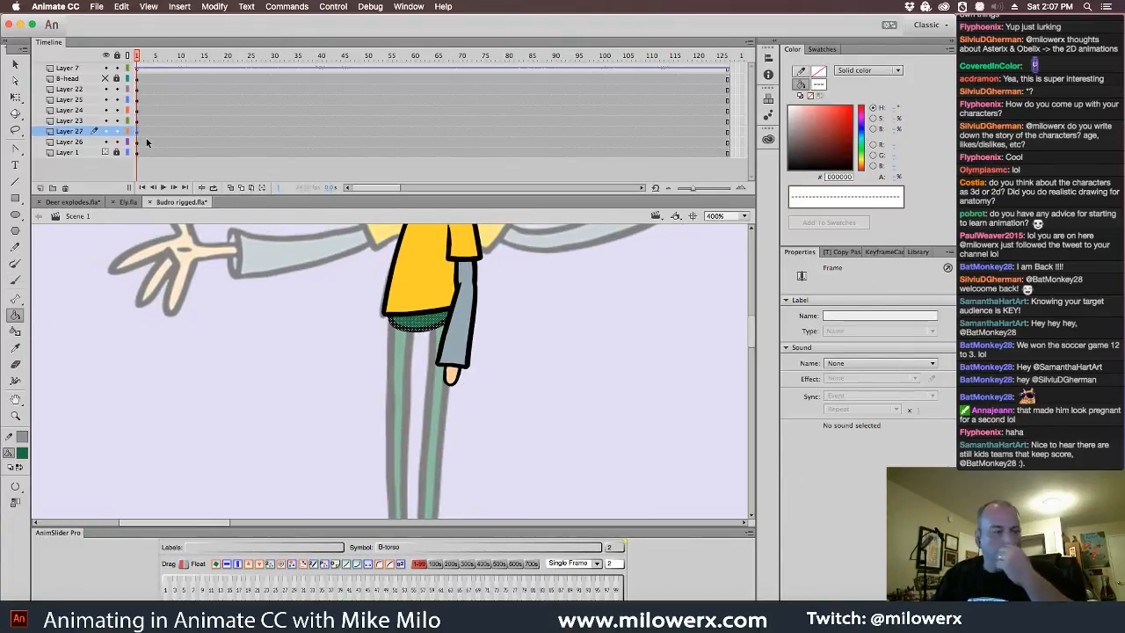
{"action": "key", "text": "F8"}
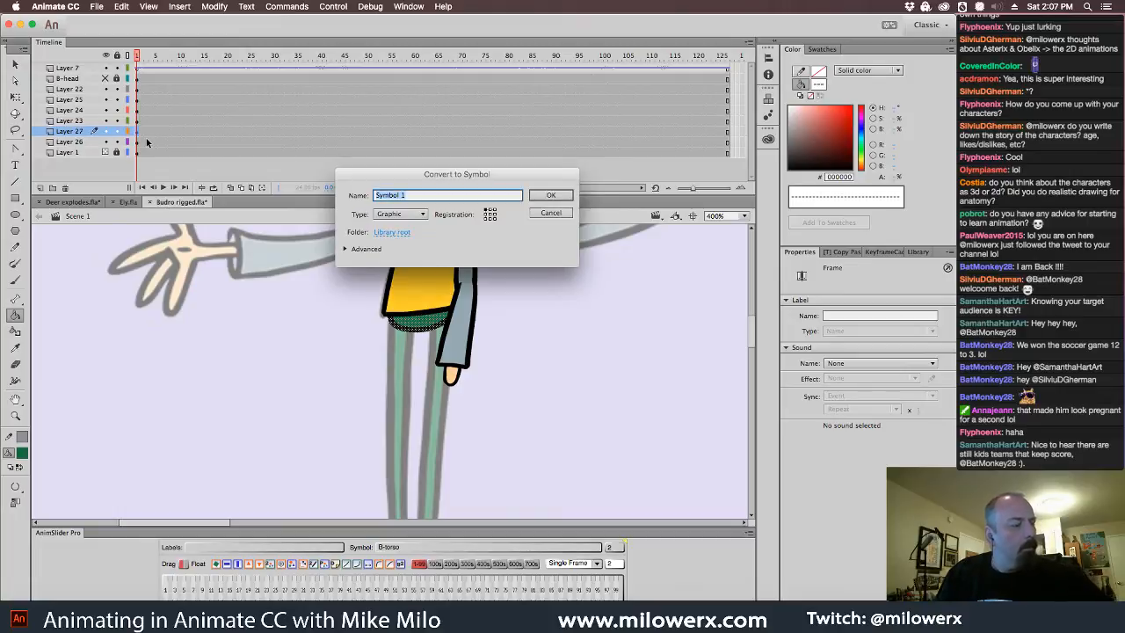
{"action": "type", "text": "B-hips"}
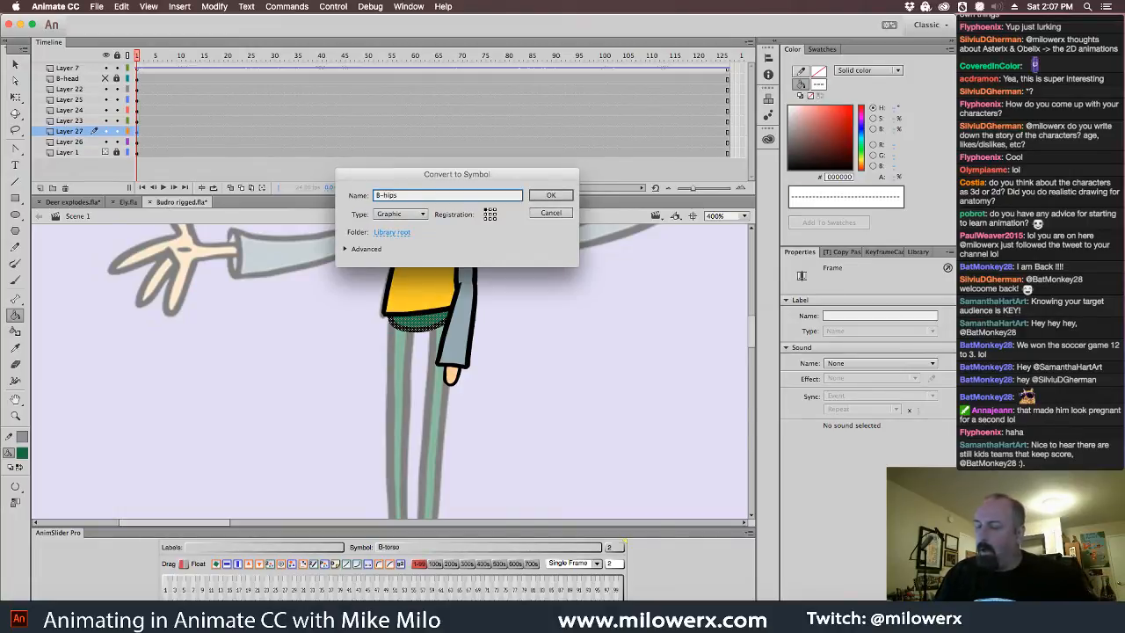
{"action": "key", "text": "Return"}
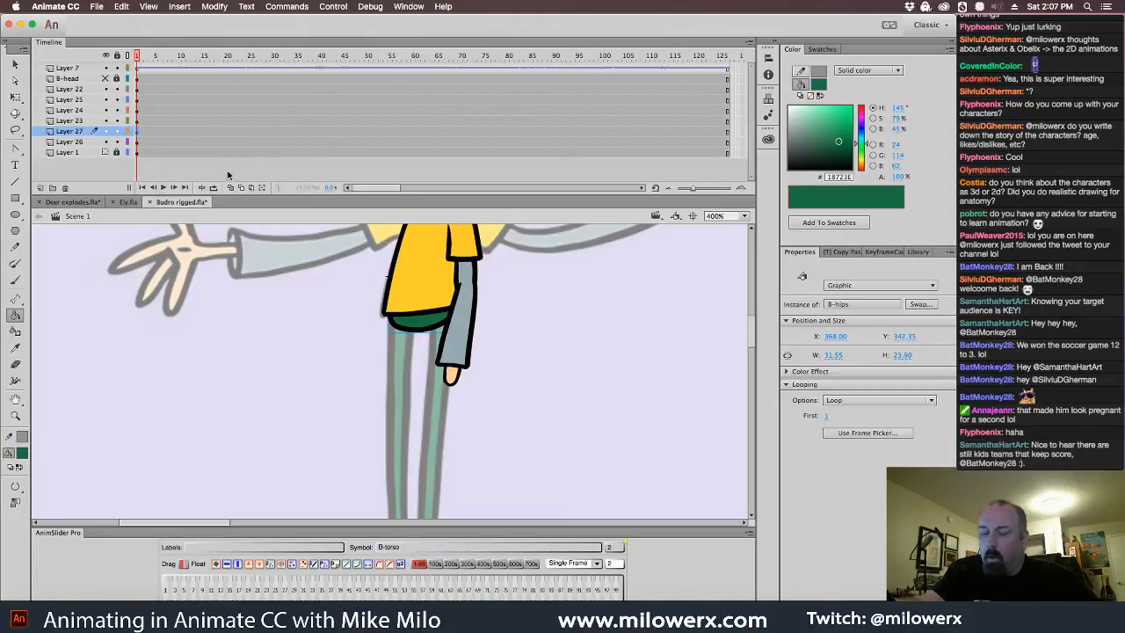
- Add a new layer directly above the hips layer and set the brush fill to black 000000
{"action": "left_click", "coordinate": [42, 188]}
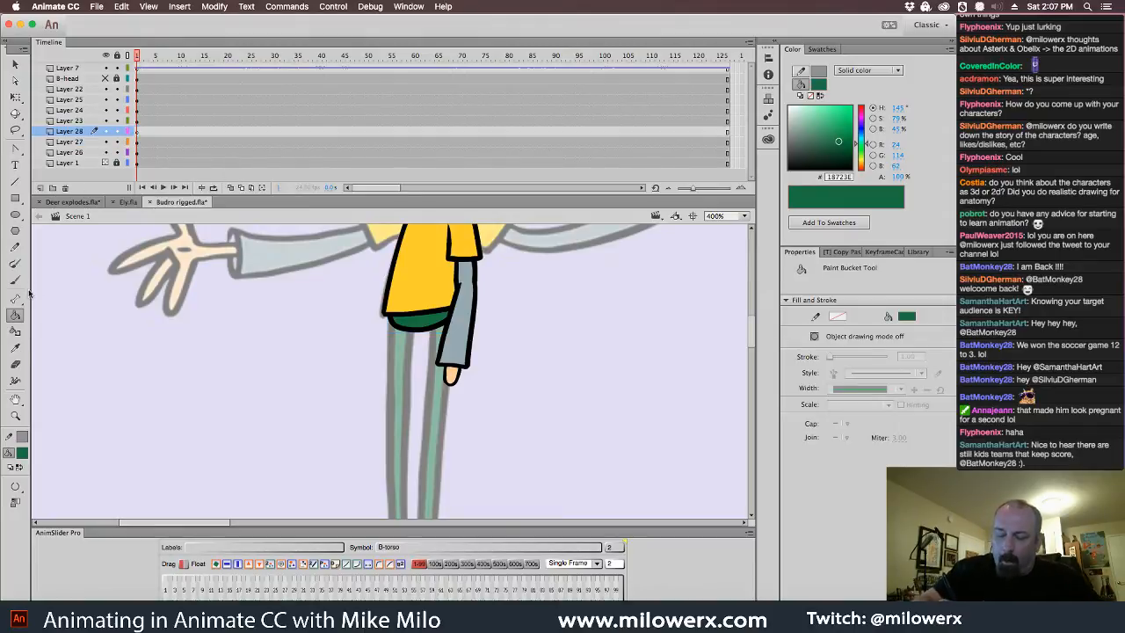
{"action": "key", "text": "b"}
{"action": "left_click", "coordinate": [22, 453]}
{"action": "left_click", "coordinate": [68, 486]}
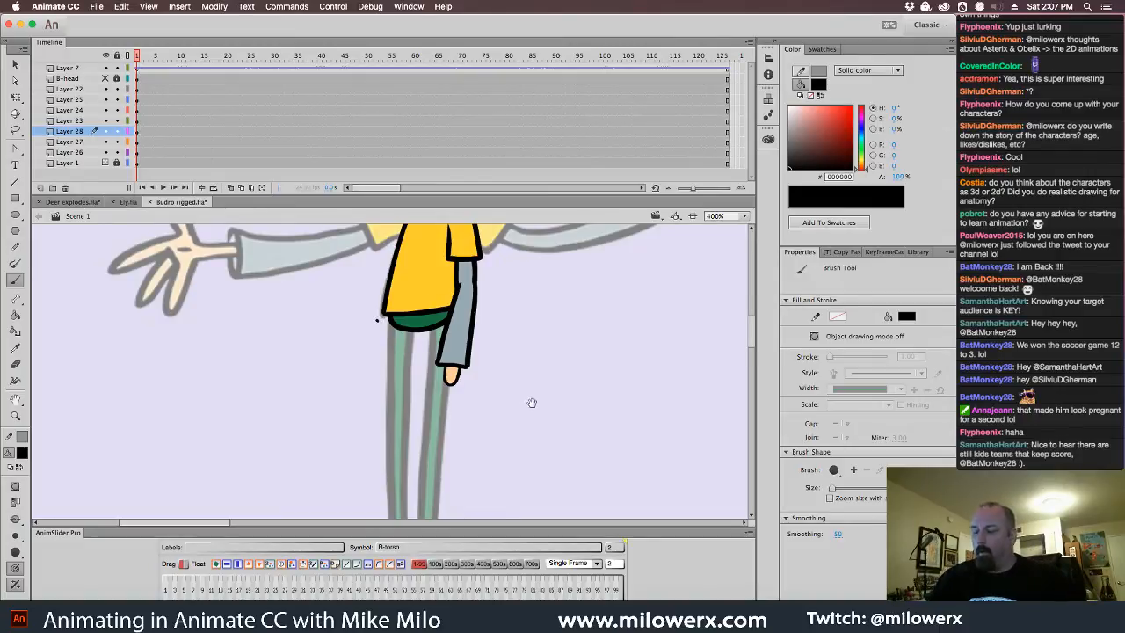
- Hide the lower arm on Layer 25 and make frame 1 of Layer 28 active for the leg drawing
{"action": "left_click_drag", "start_coordinate": [532, 402], "coordinate": [509, 331]}
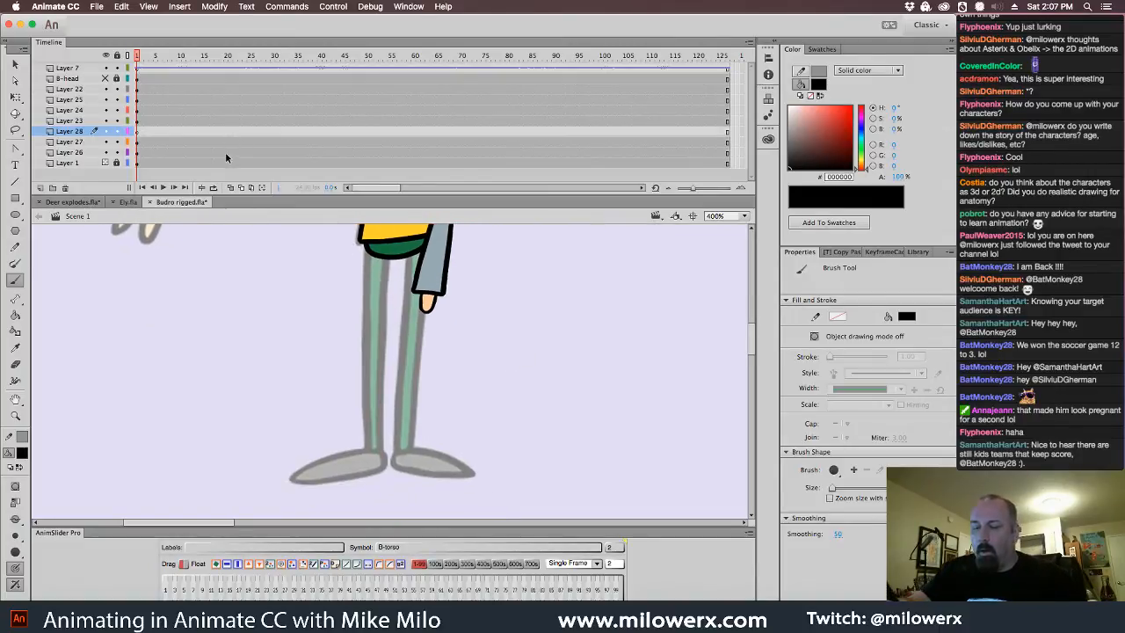
{"action": "left_click", "coordinate": [105, 89]}
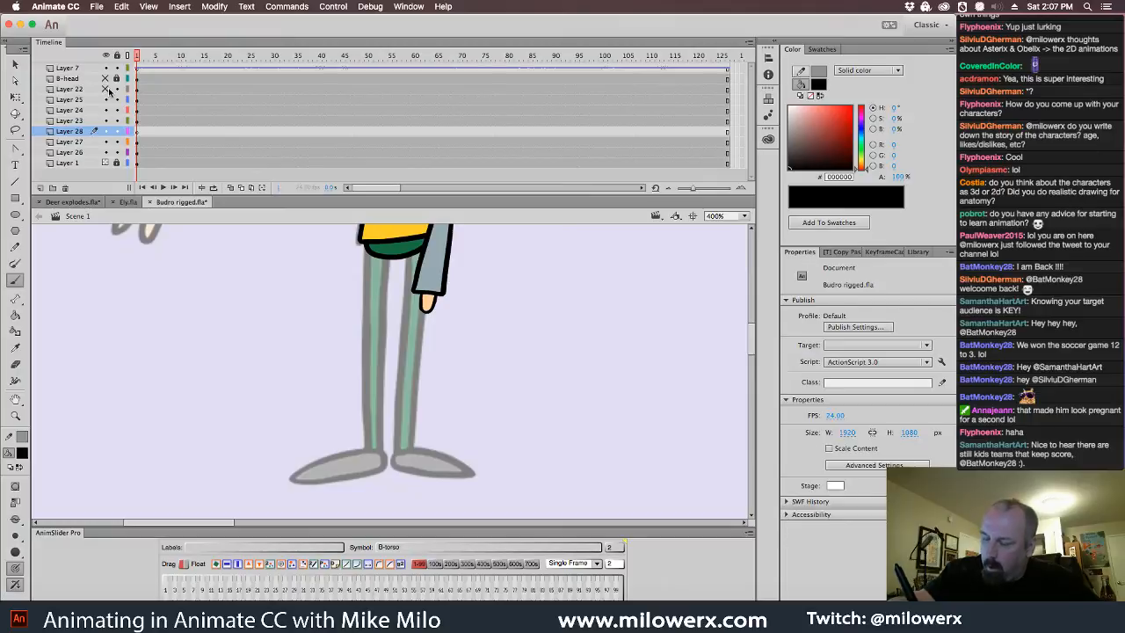
{"action": "left_click", "coordinate": [105, 100]}
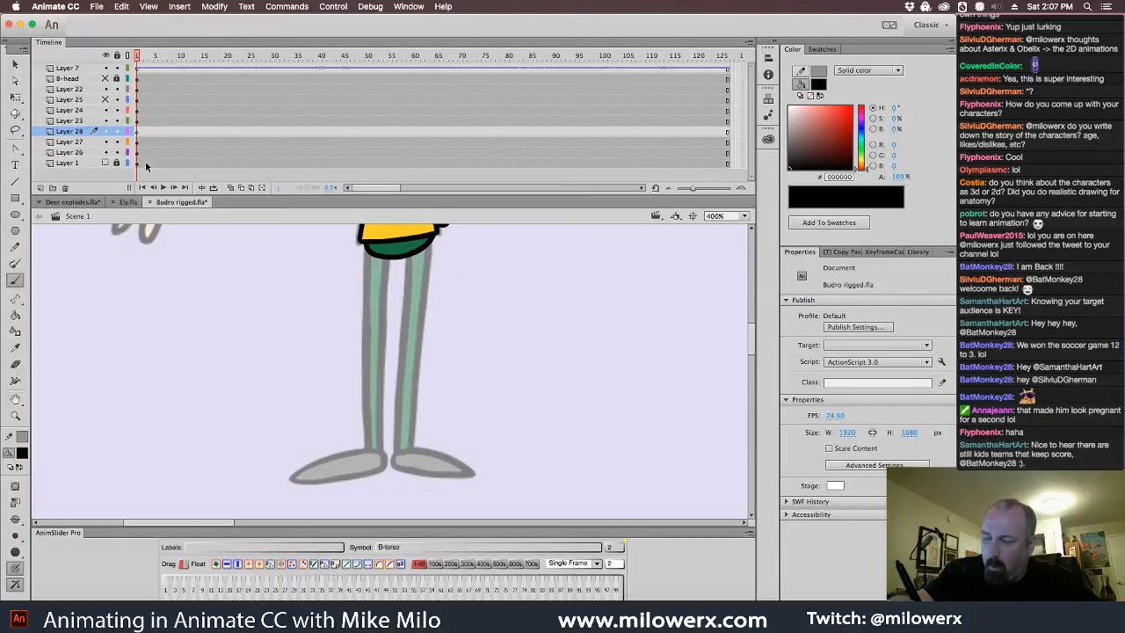
{"action": "left_click", "coordinate": [149, 132]}
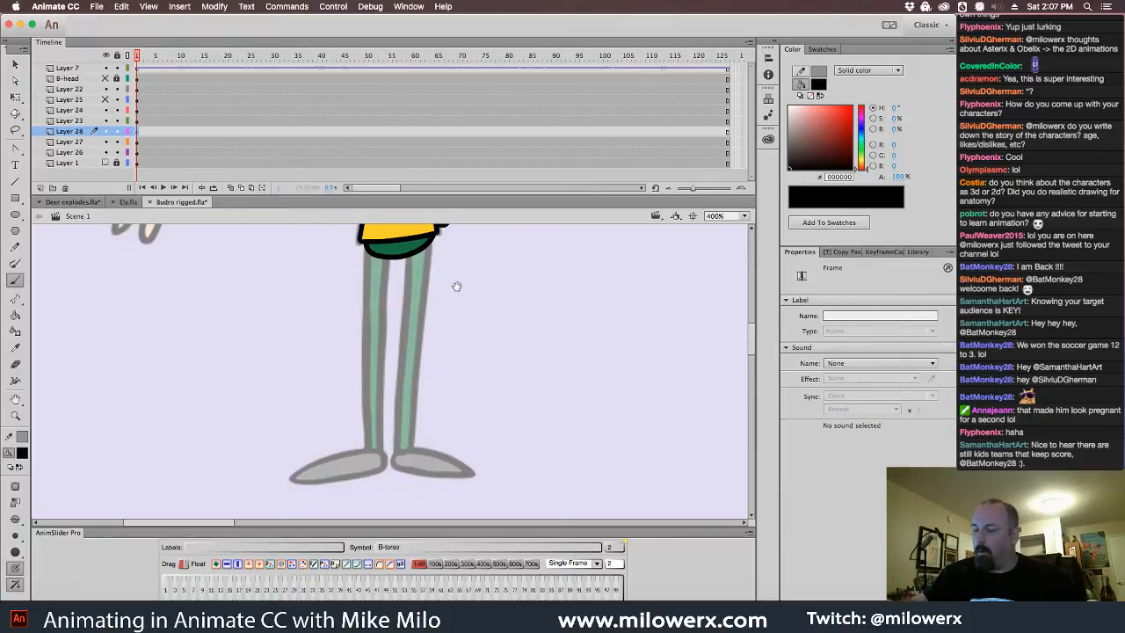
{"action": "mouse_move", "coordinate": [456, 287]}
{"action": "left_mouse_down"}
{"action": "mouse_move", "coordinate": [467, 332]}
{"action": "mouse_move", "coordinate": [468, 308]}
{"action": "left_mouse_up"}
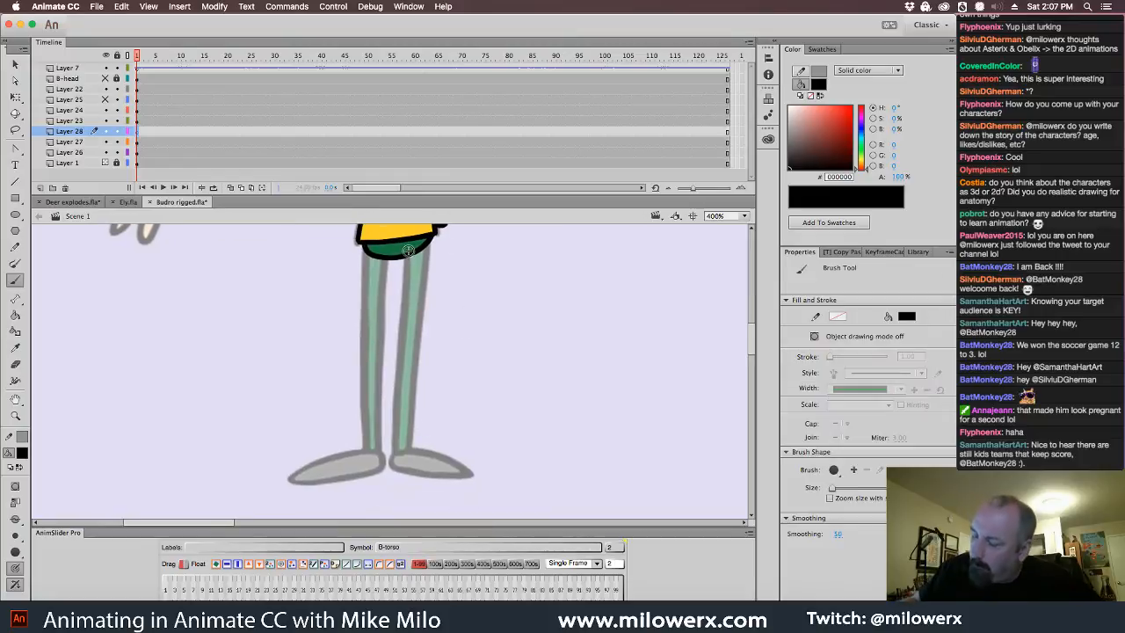
- Brush a black upper-leg outline on Layer 28 over the faded right-hand leg, from the hips to a rounded knee
{"action": "mouse_move", "coordinate": [407, 271]}
{"action": "left_mouse_down"}
{"action": "mouse_move", "coordinate": [399, 339]}
{"action": "mouse_move", "coordinate": [424, 293]}
{"action": "mouse_move", "coordinate": [430, 239]}
{"action": "left_mouse_up"}
{"action": "key", "text": "super+z"}
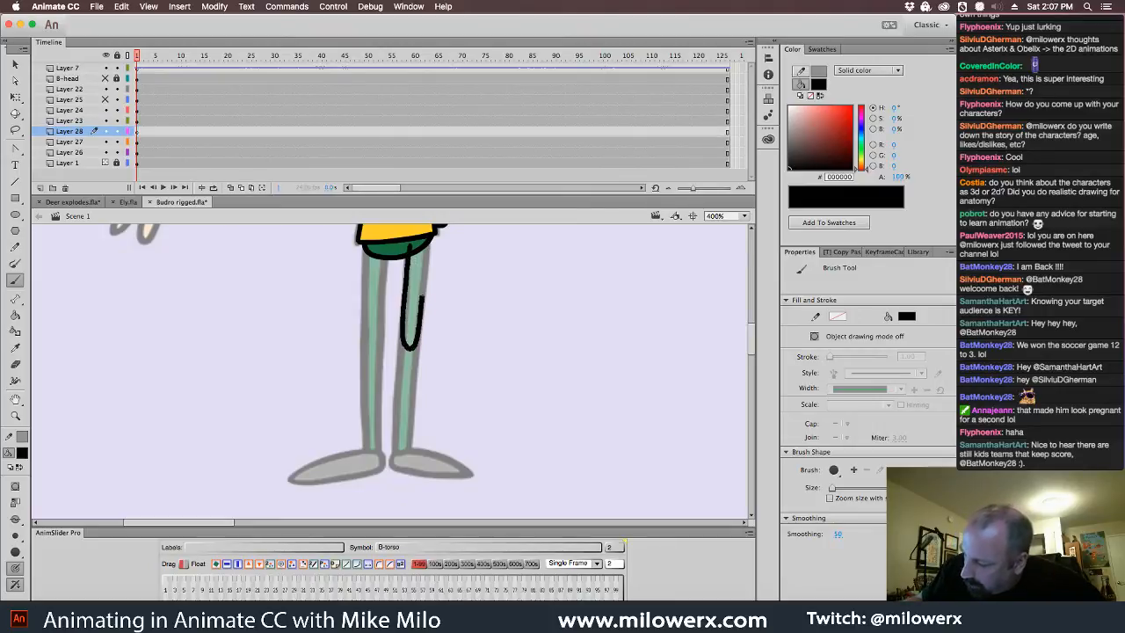
{"action": "left_click_drag", "start_coordinate": [425, 243], "coordinate": [426, 240]}
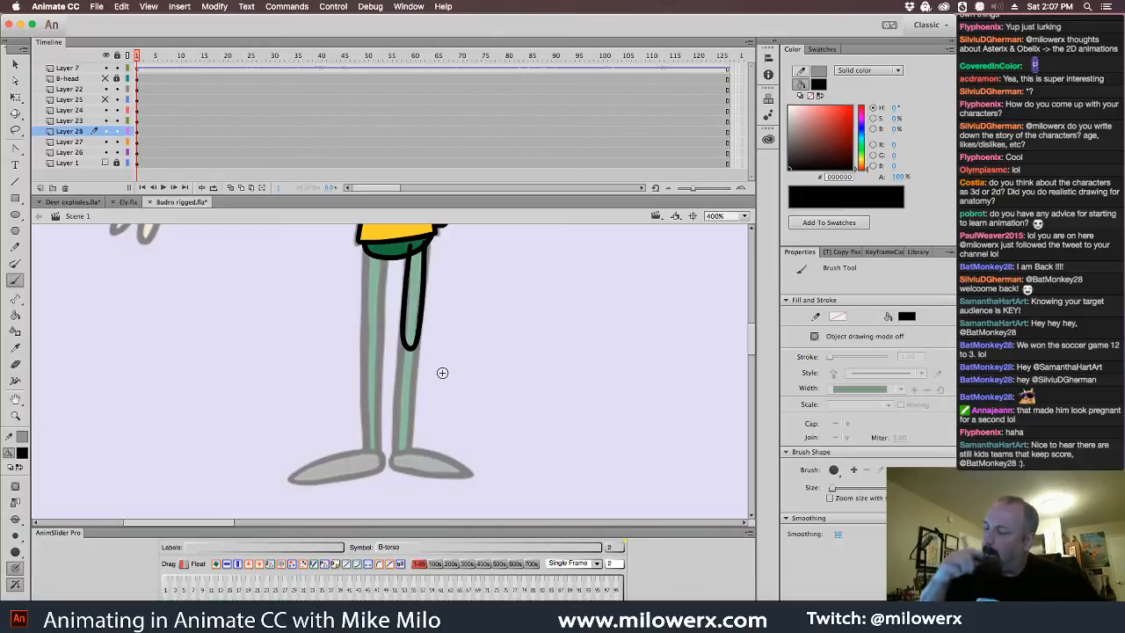
{"action": "left_click", "coordinate": [437, 284], "text": "super"}
{"action": "key", "text": "super+z"}
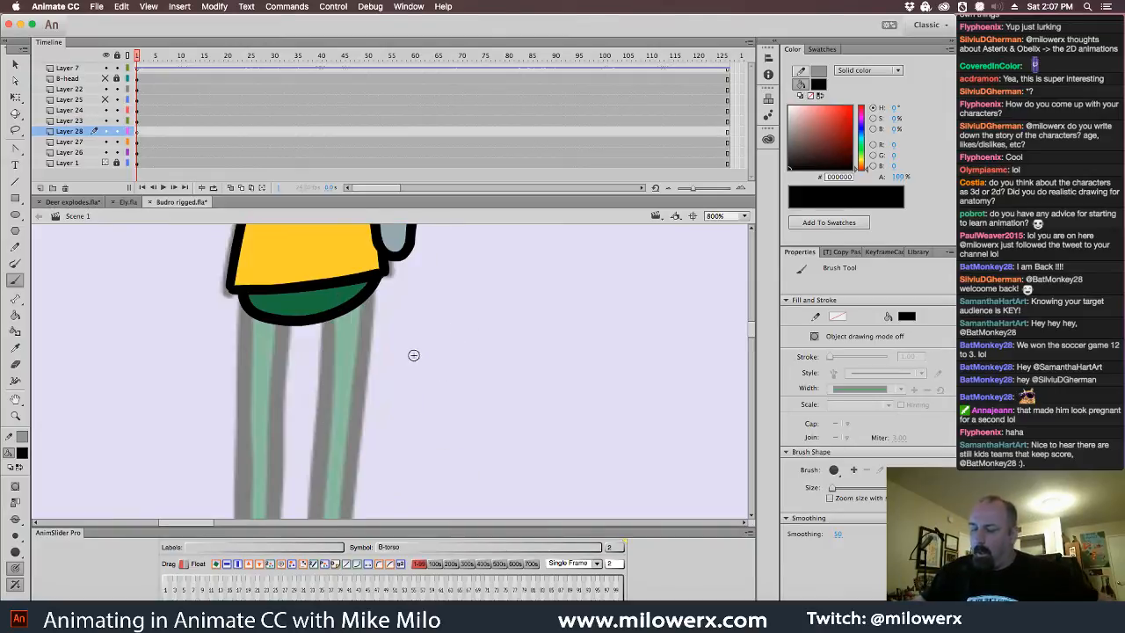
{"action": "left_click_drag", "start_coordinate": [431, 363], "coordinate": [439, 291]}
{"action": "mouse_move", "coordinate": [352, 256]}
{"action": "left_mouse_down"}
{"action": "mouse_move", "coordinate": [355, 279]}
{"action": "mouse_move", "coordinate": [343, 276]}
{"action": "left_mouse_up"}
{"action": "key", "text": "super+z"}
{"action": "left_click", "coordinate": [447, 347], "text": "alt+super"}
{"action": "left_click_drag", "start_coordinate": [453, 345], "coordinate": [451, 306]}
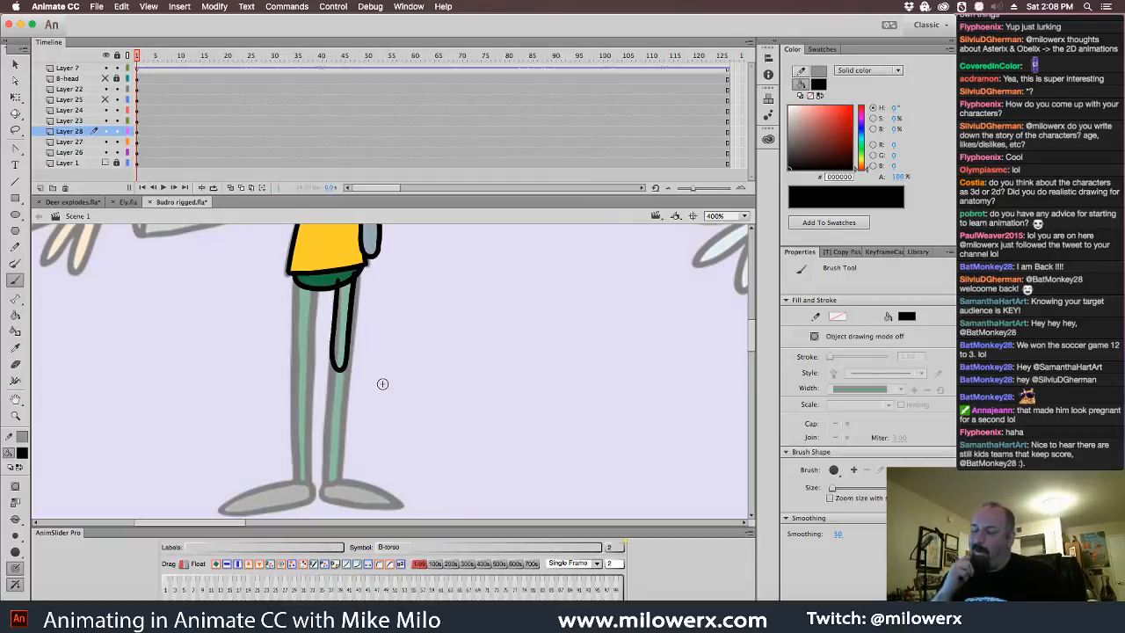
- Switch the brush to Paint Behind mode
{"action": "left_click", "coordinate": [23, 454]}
{"action": "left_click", "coordinate": [332, 275]}
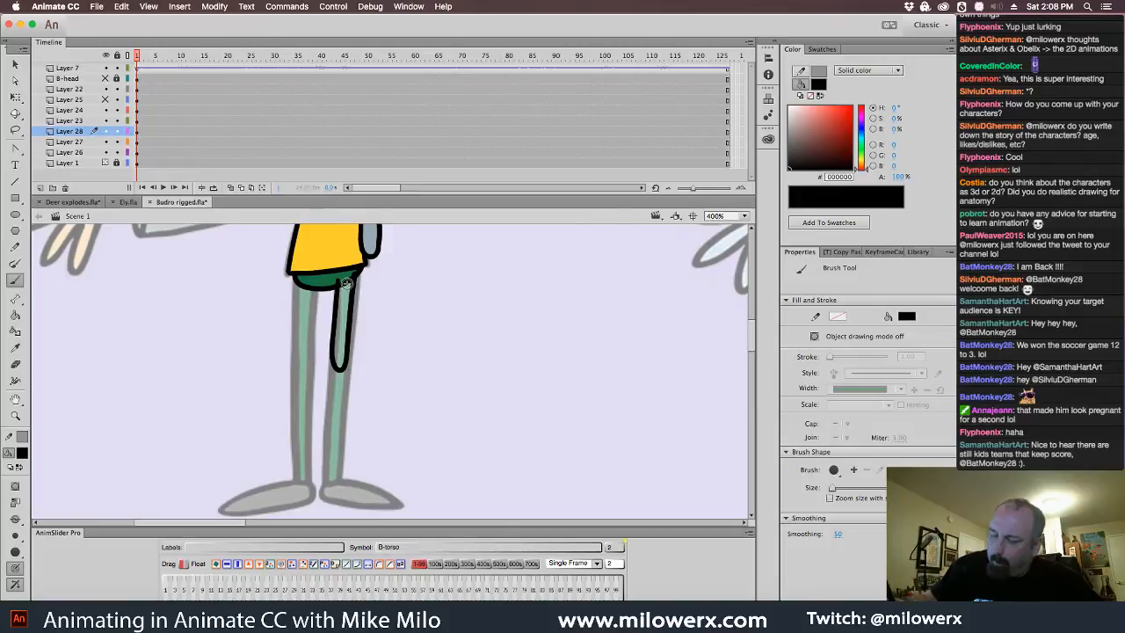
{"action": "left_click", "coordinate": [16, 518]}
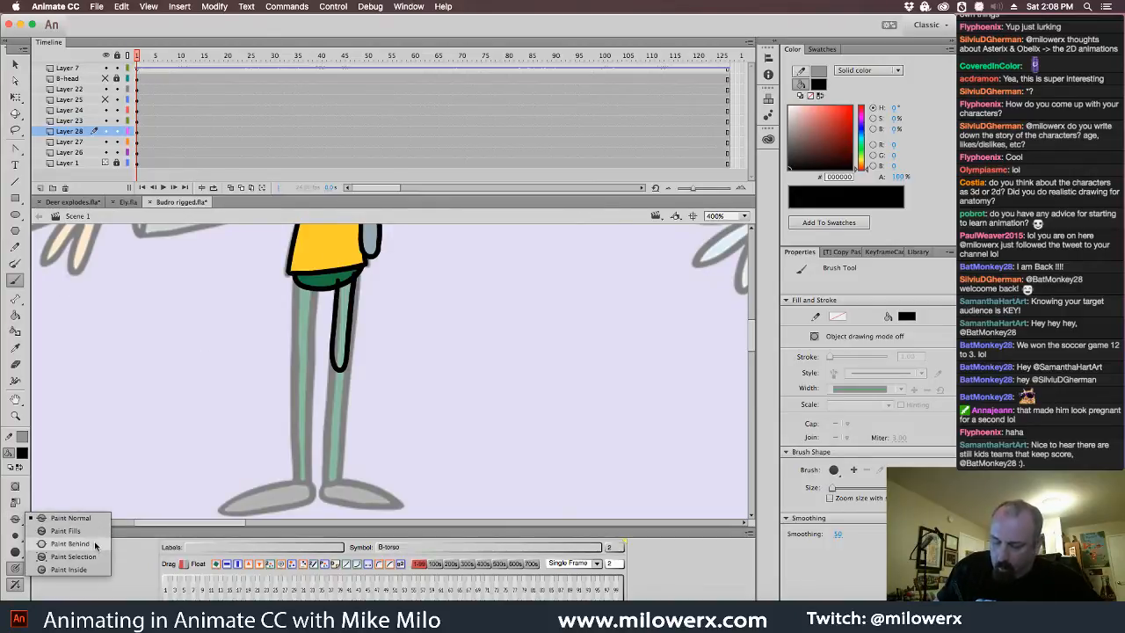
{"action": "left_click", "coordinate": [71, 544]}
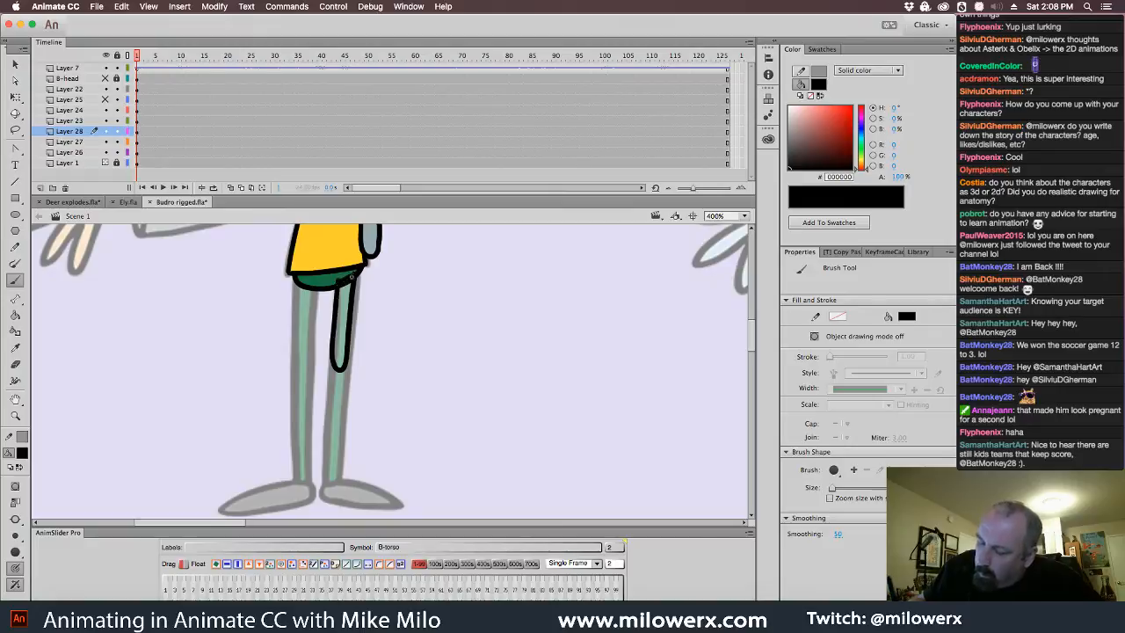
- Pick green 18723E from the full-colour reference character's leg as the fill for the upper leg
{"action": "left_click", "coordinate": [22, 452]}
{"action": "left_click", "coordinate": [334, 290]}
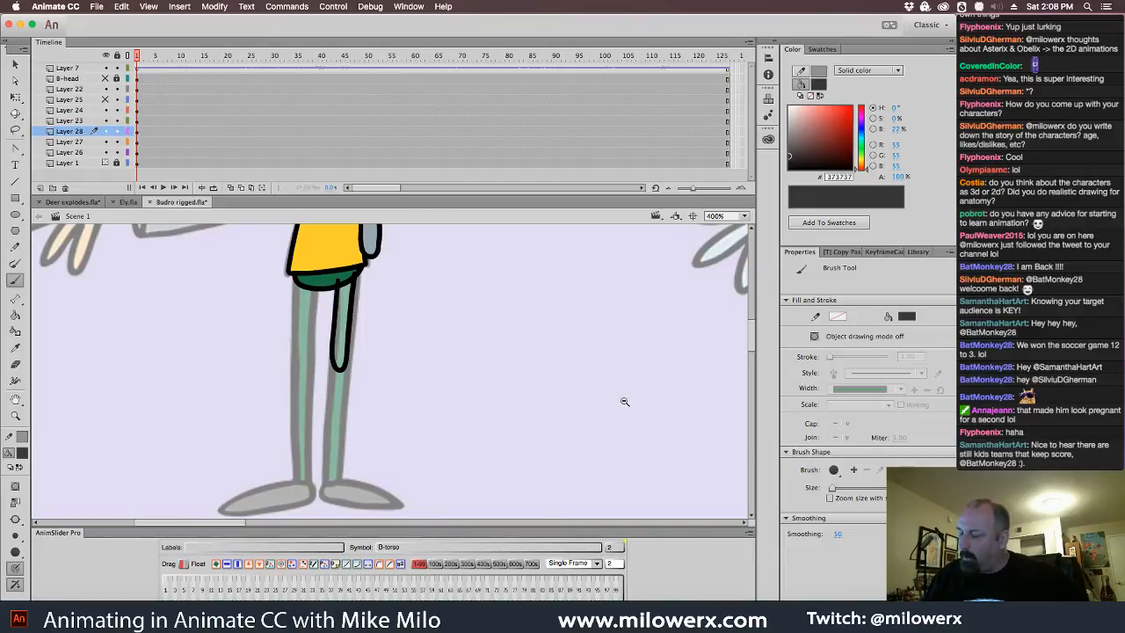
{"action": "key", "text": "super+minus"}
{"action": "key", "text": "super+minus"}
{"action": "key", "text": "super+minus"}
{"action": "mouse_move", "coordinate": [620, 429]}
{"action": "left_mouse_down"}
{"action": "mouse_move", "coordinate": [607, 331]}
{"action": "mouse_move", "coordinate": [552, 311]}
{"action": "mouse_move", "coordinate": [608, 306]}
{"action": "mouse_move", "coordinate": [610, 441]}
{"action": "left_mouse_up"}
{"action": "key", "text": "super+equal"}
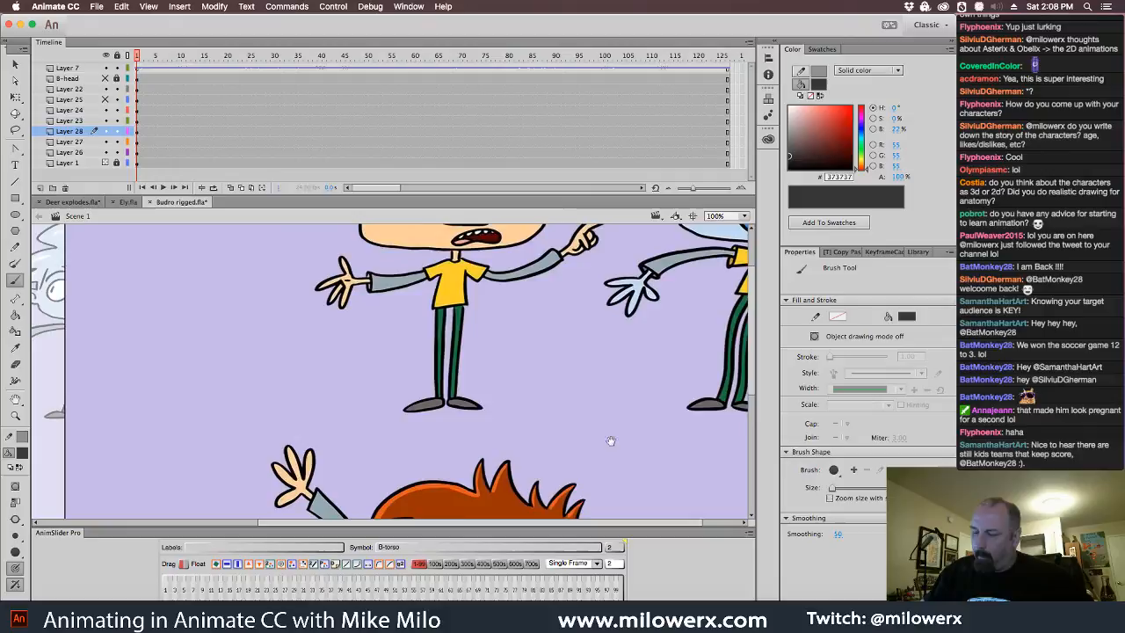
{"action": "left_click", "coordinate": [22, 452]}
{"action": "left_click", "coordinate": [458, 317]}
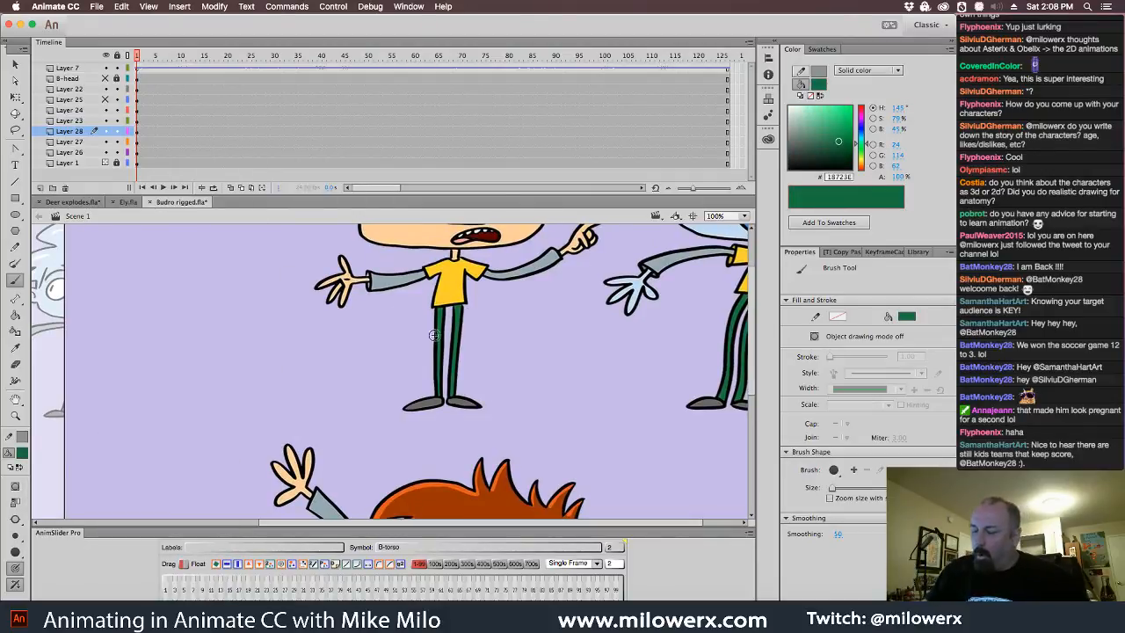
- Fill the black upper-leg outline on Layer 28 with green 18723E using the Paint Bucket, from the hips down to the knee
{"action": "left_click_drag", "start_coordinate": [392, 349], "coordinate": [747, 371]}
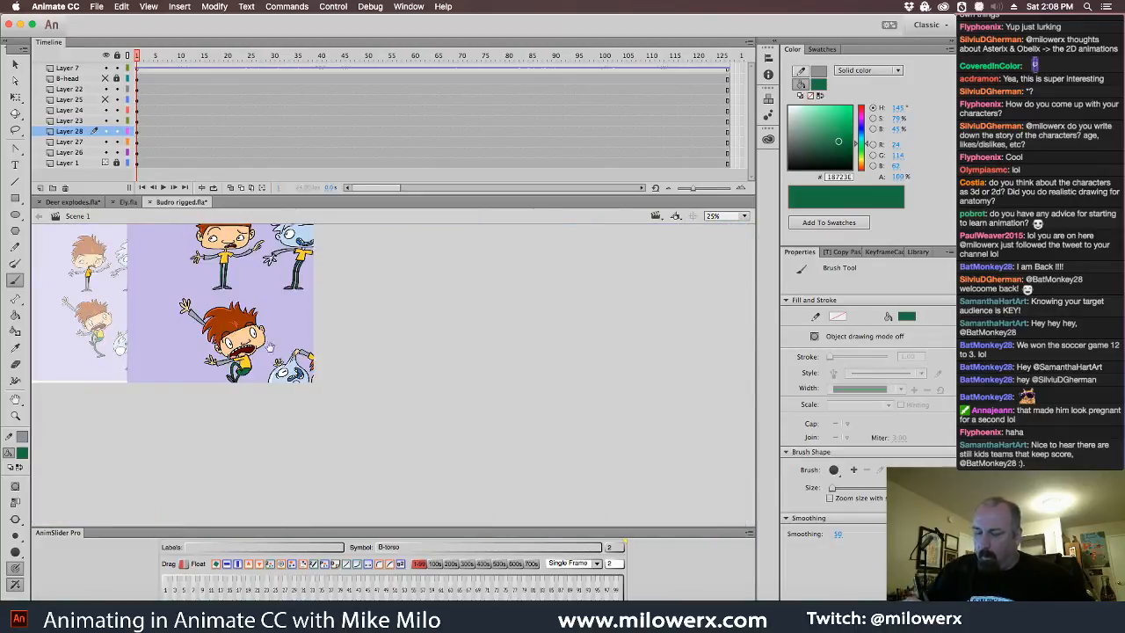
{"action": "left_click", "coordinate": [158, 307]}
{"action": "left_click", "coordinate": [211, 318]}
{"action": "left_click", "coordinate": [208, 340]}
{"action": "left_click", "coordinate": [485, 435]}
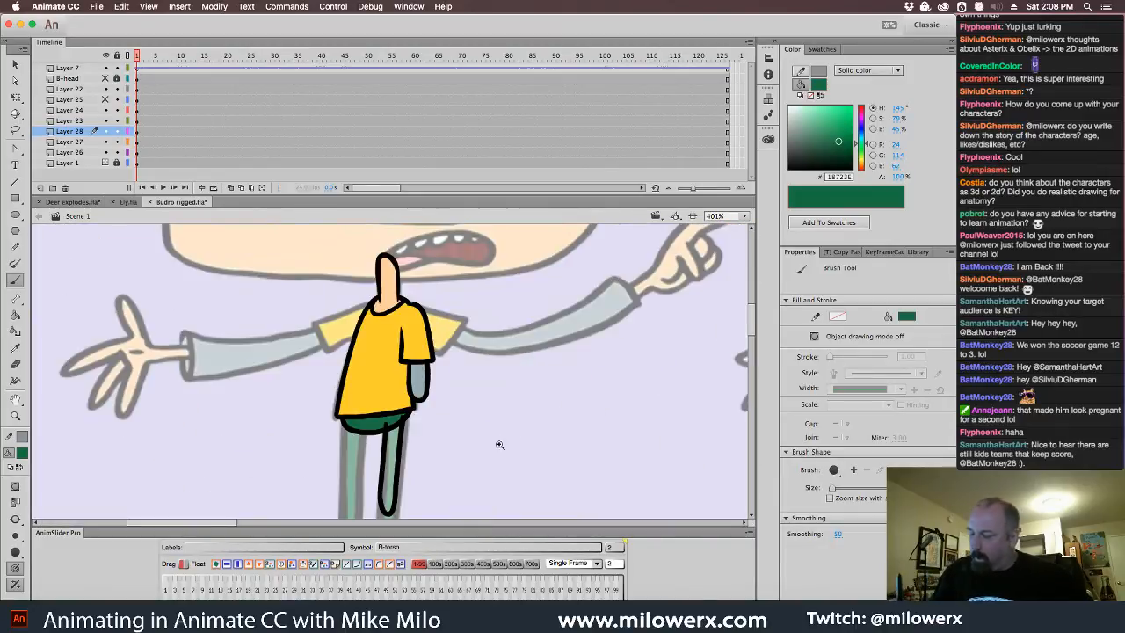
{"action": "mouse_move", "coordinate": [527, 438]}
{"action": "left_mouse_down"}
{"action": "mouse_move", "coordinate": [518, 409]}
{"action": "mouse_move", "coordinate": [501, 406]}
{"action": "left_mouse_up"}
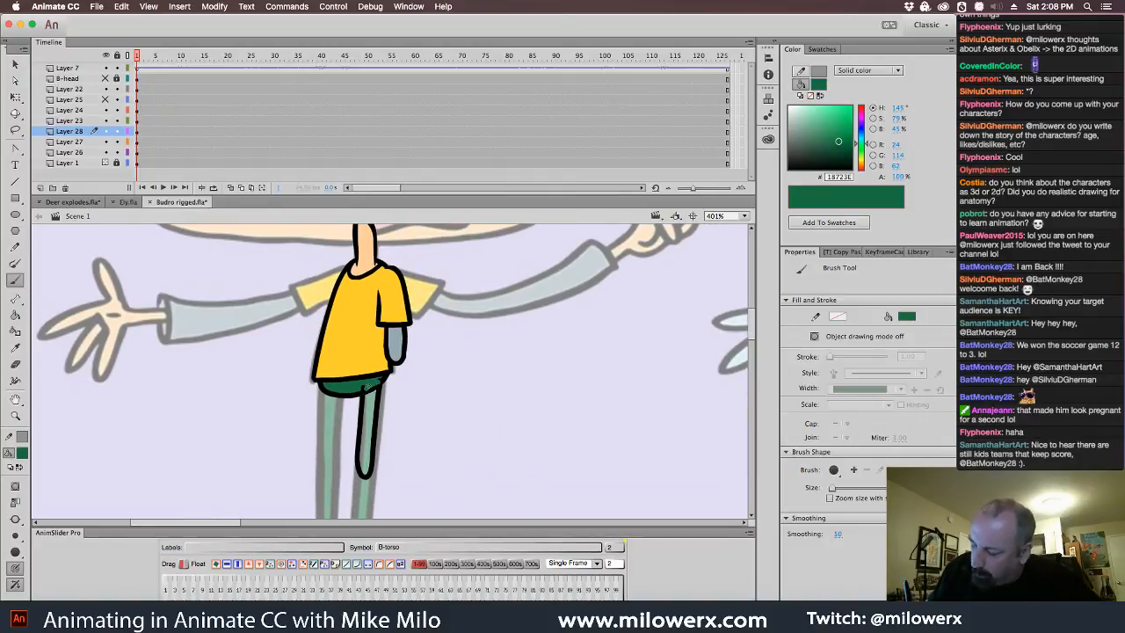
{"action": "left_click_drag", "start_coordinate": [372, 468], "coordinate": [371, 475]}
{"action": "left_click", "coordinate": [15, 314]}
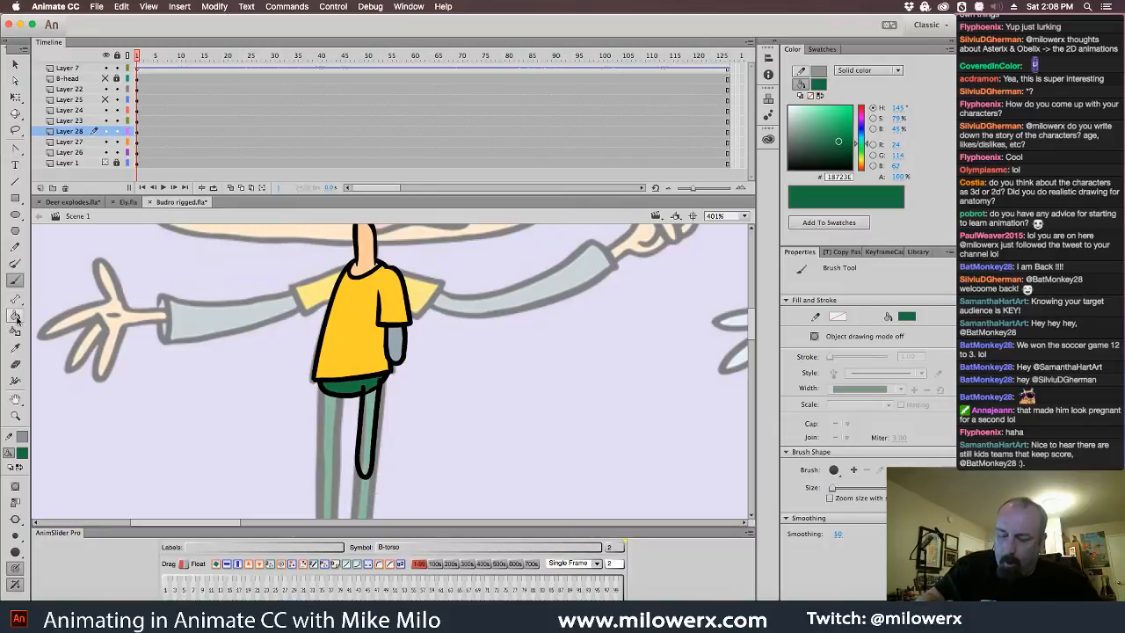
{"action": "key", "text": "ctrl+z"}
{"action": "left_click", "coordinate": [380, 431]}
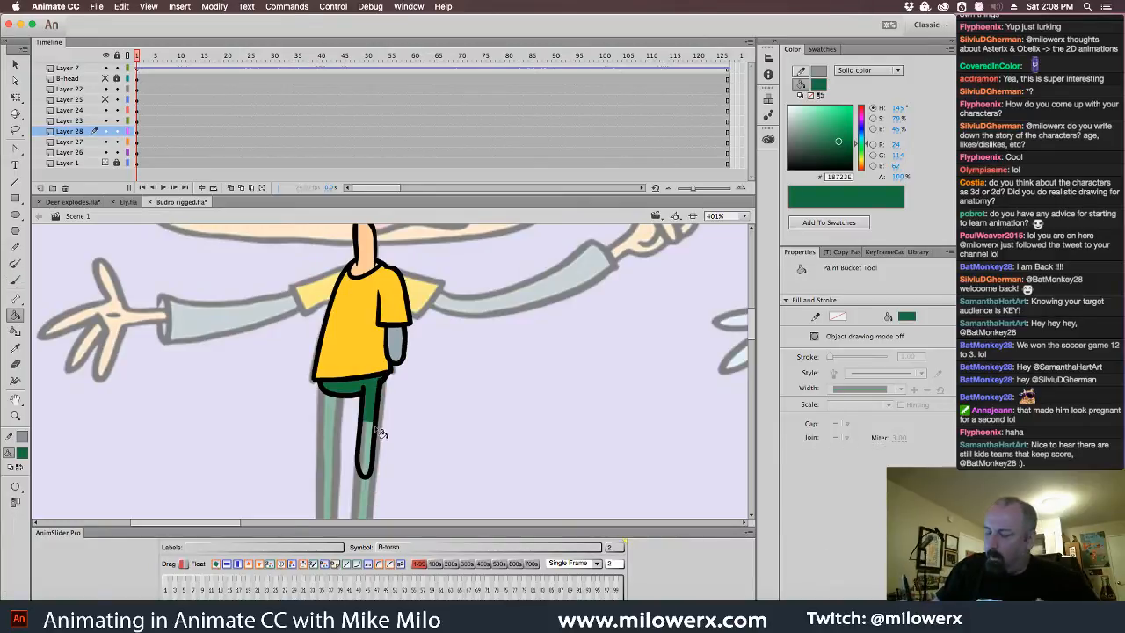
{"action": "left_click", "coordinate": [373, 443]}
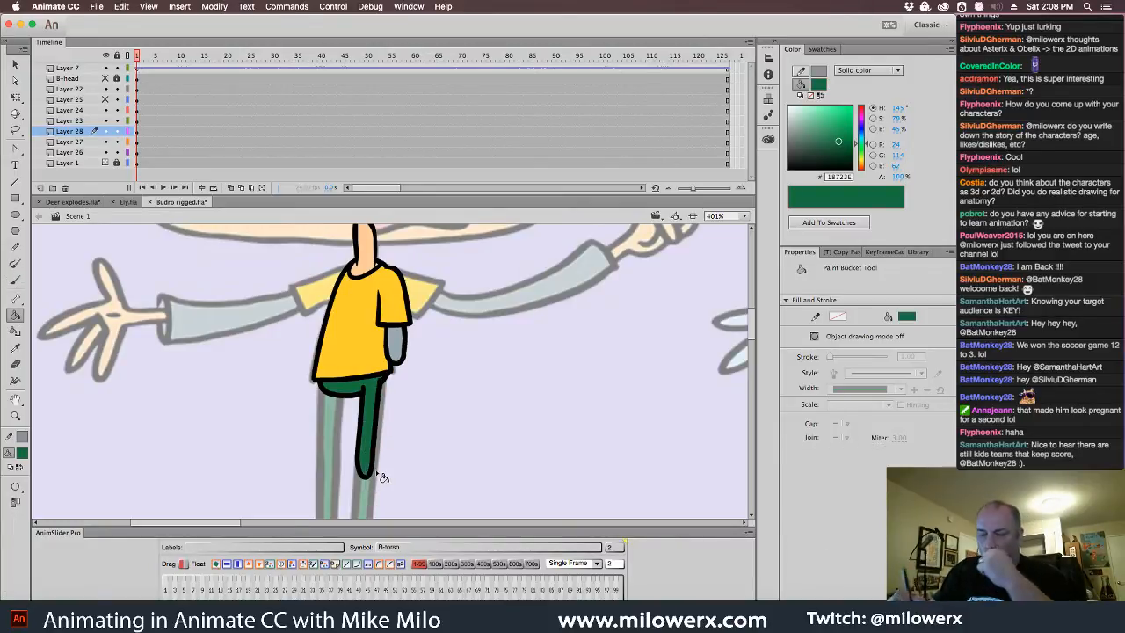
- Convert the upper-leg drawing on frame 1 of Layer 28 into a graphic symbol named B-thigh
{"action": "left_click", "coordinate": [138, 132]}
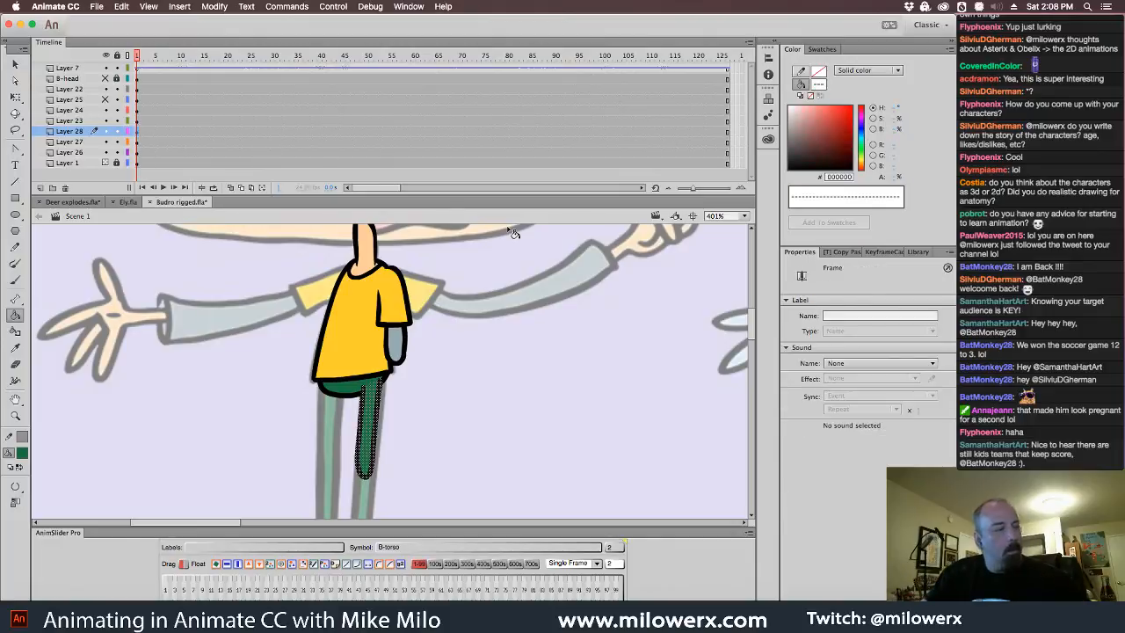
{"action": "left_click", "coordinate": [425, 386]}
{"action": "scroll", "coordinate": [470, 414], "scroll_direction": "down", "scroll_amount": 1}
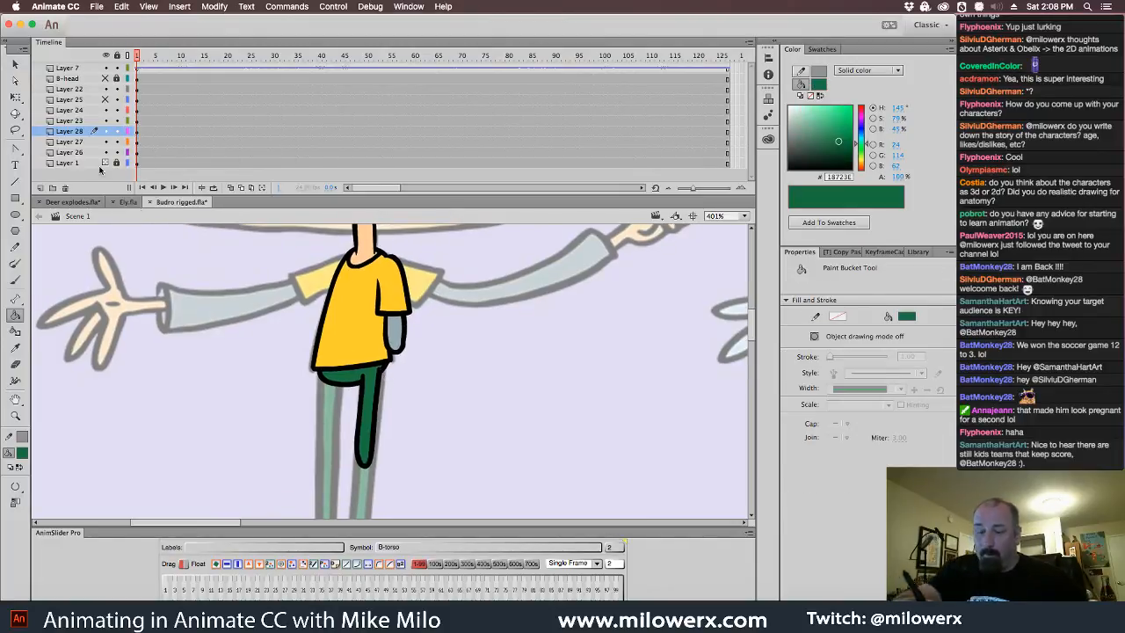
{"action": "key", "text": "v"}
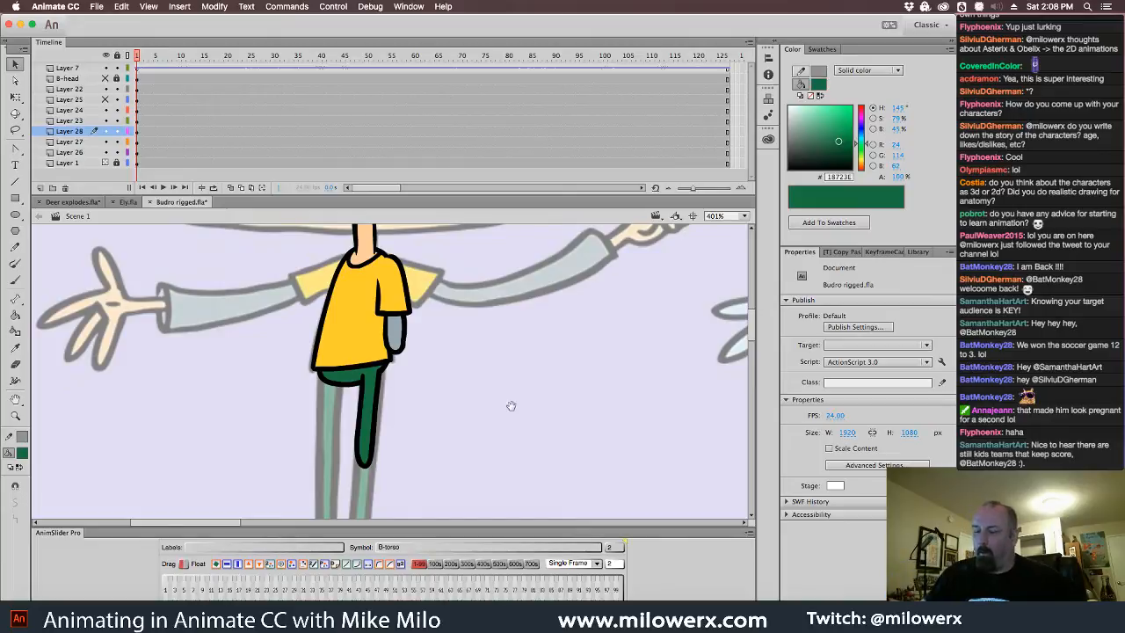
{"action": "scroll", "coordinate": [509, 407], "scroll_direction": "down", "scroll_amount": 5}
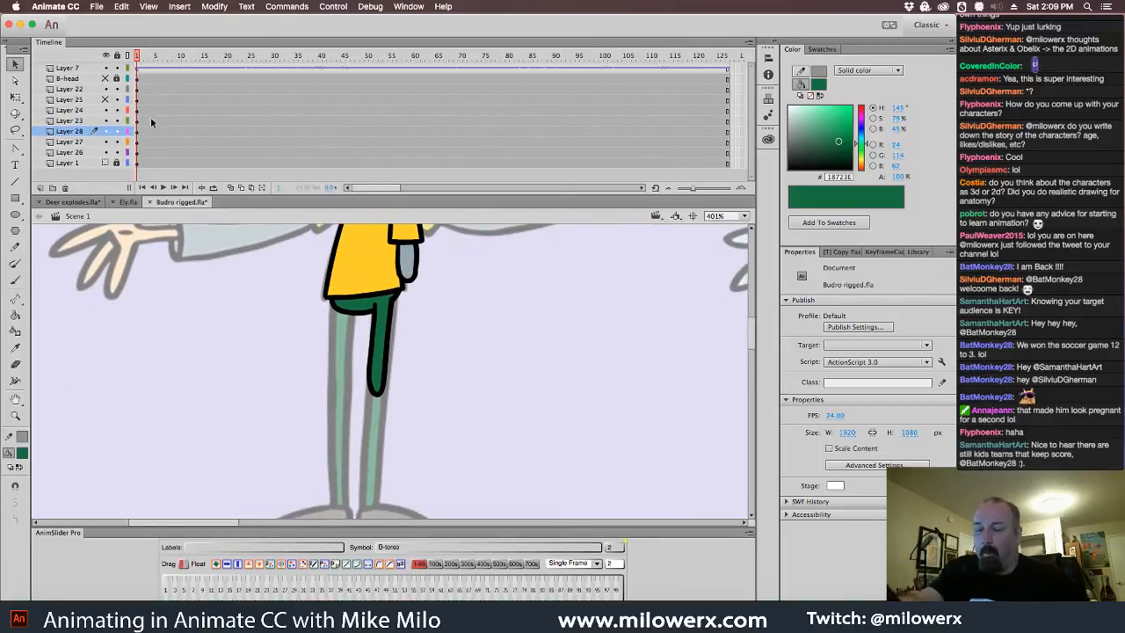
{"action": "left_click", "coordinate": [138, 131]}
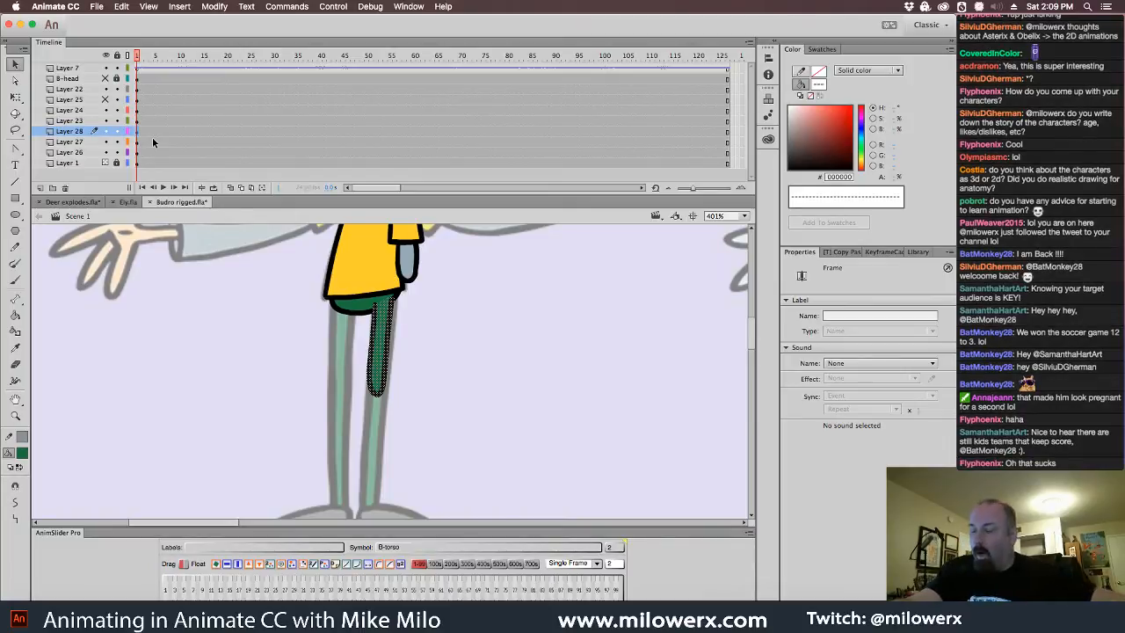
{"action": "key", "text": "F8"}
{"action": "type", "text": "B"}
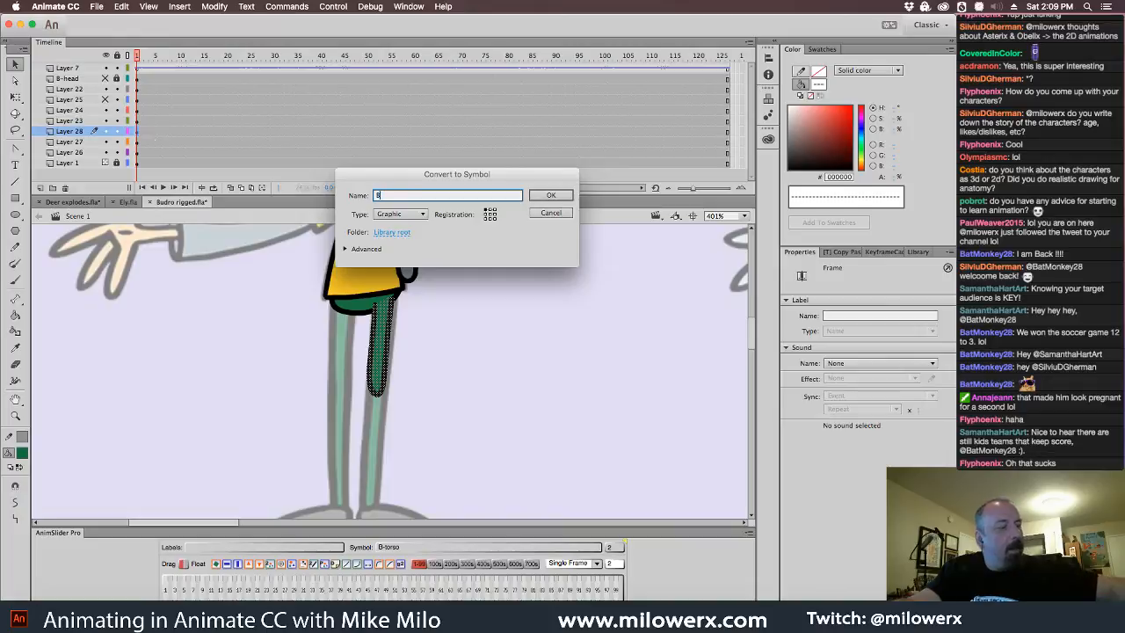
{"action": "type", "text": "-thigh"}
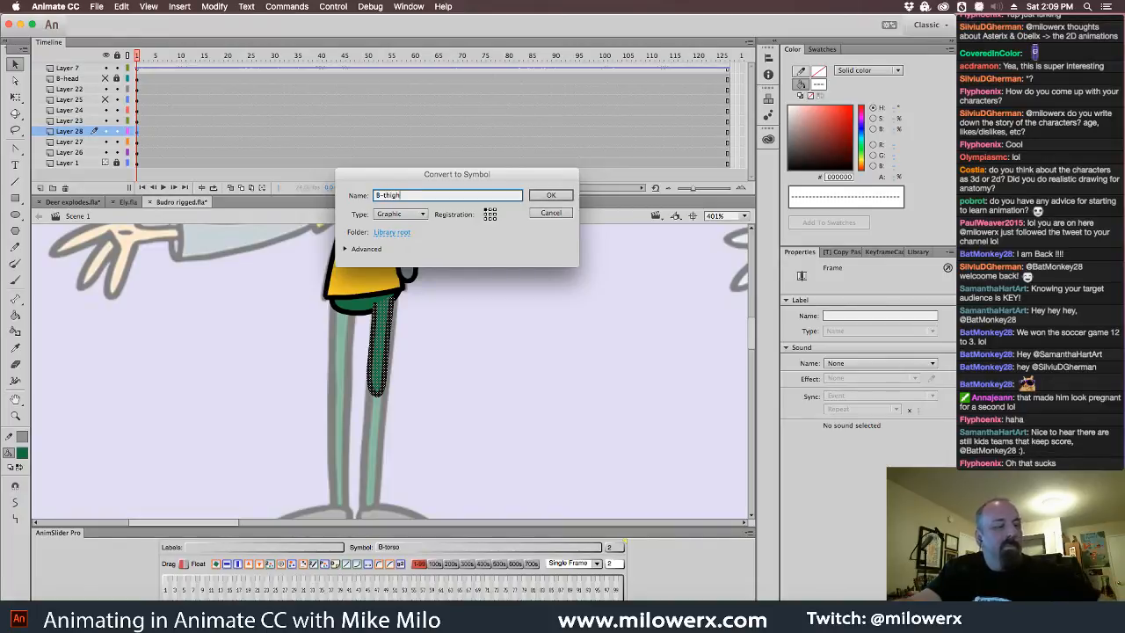
{"action": "key", "text": "Return"}
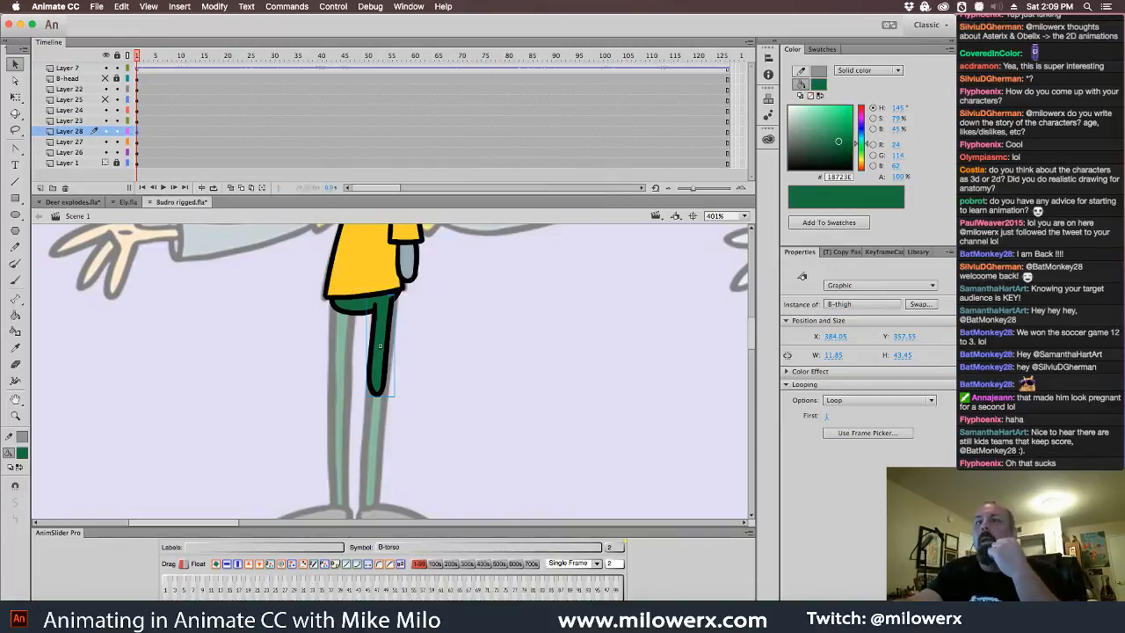
- Move the B-thigh instance's transformation point up to the hip joint with Free Transform
{"action": "key", "text": "q"}
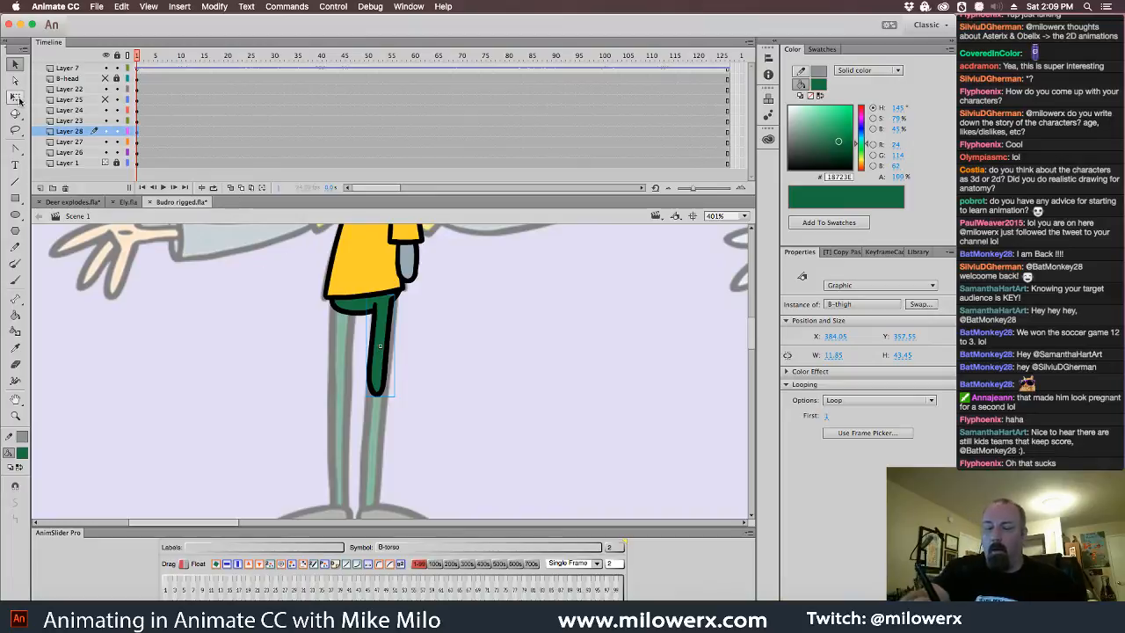
{"action": "left_click_drag", "start_coordinate": [380, 345], "coordinate": [384, 304]}
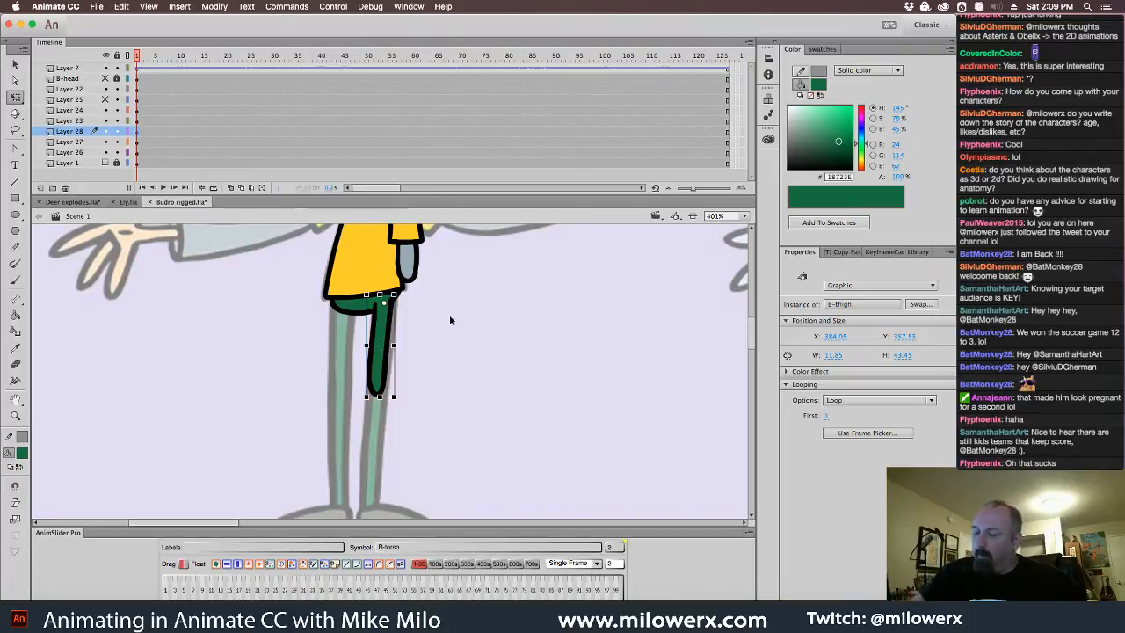
{"action": "left_click_drag", "start_coordinate": [458, 326], "coordinate": [500, 287]}
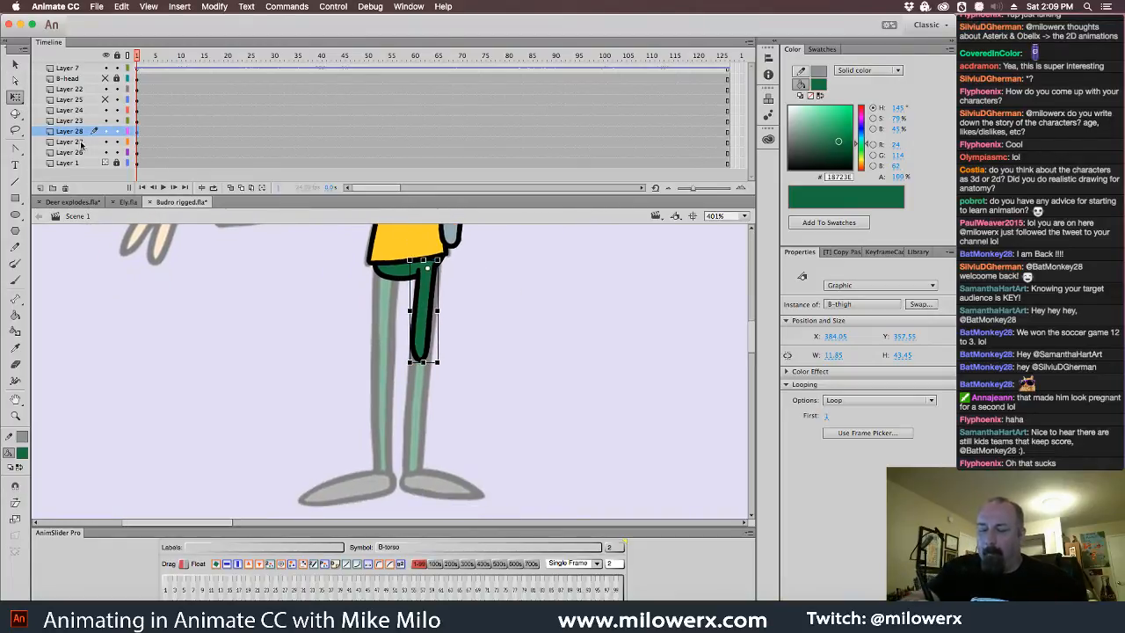
- Add a new layer directly above Layer 28 and set the Brush fill to black 000000 for the lower leg
{"action": "left_click", "coordinate": [188, 143]}
{"action": "left_click", "coordinate": [81, 132]}
{"action": "left_click", "coordinate": [41, 188]}
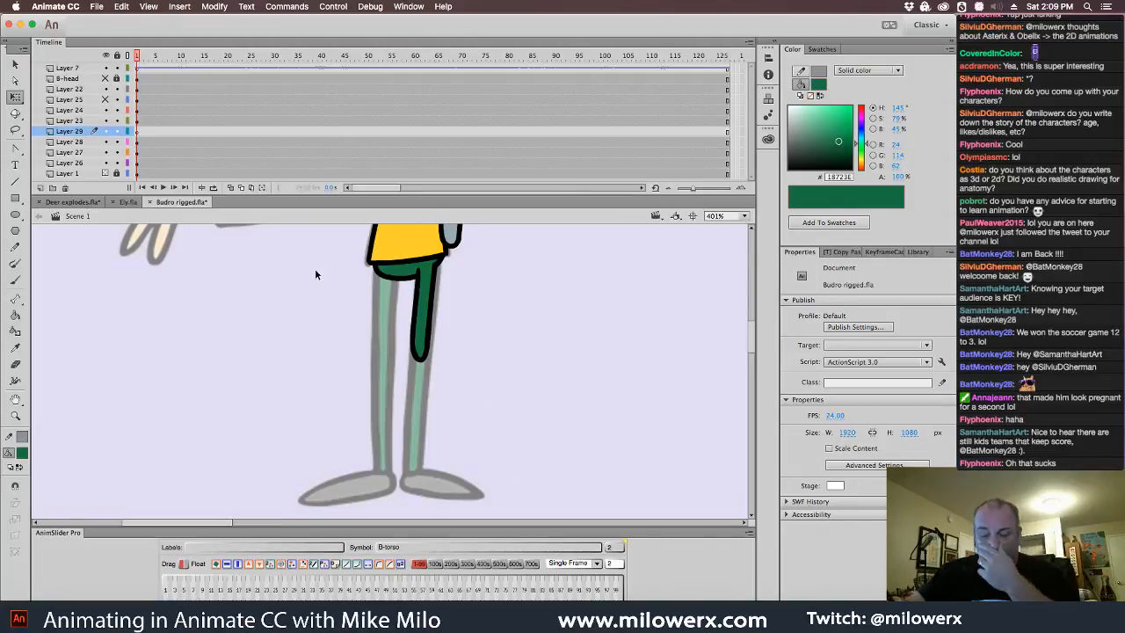
{"action": "left_click", "coordinate": [15, 279]}
{"action": "left_click", "coordinate": [22, 453]}
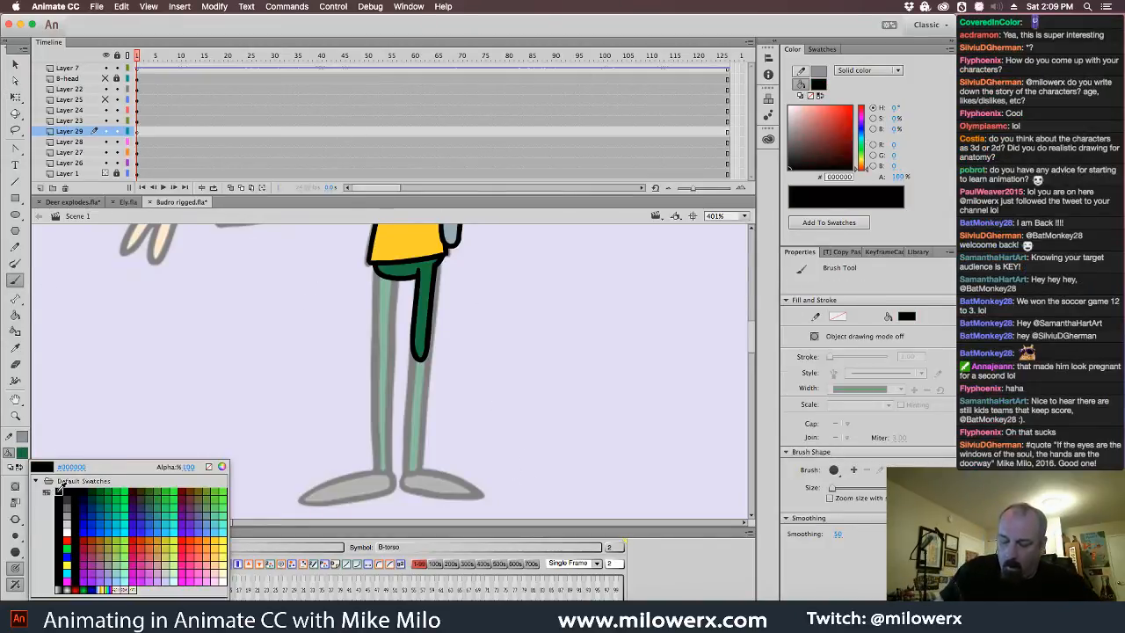
{"action": "left_click", "coordinate": [58, 489]}
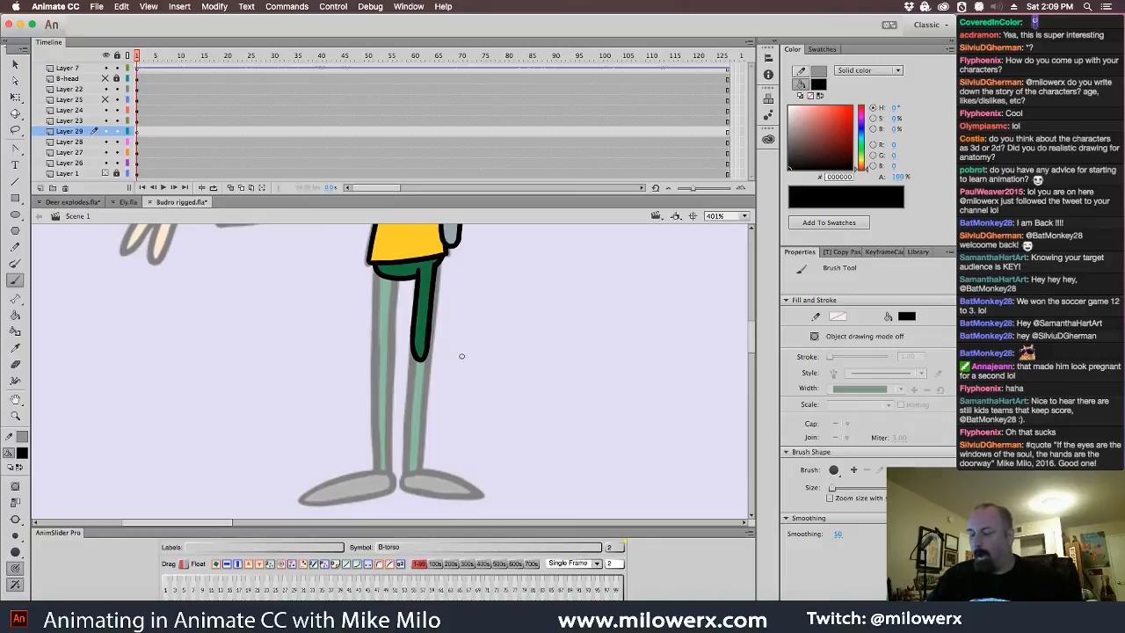
- Brush a closed lower-leg outline over the faded right-hand leg, from a rounded knee overlapping the thigh to a flat ankle
{"action": "scroll", "coordinate": [477, 349], "scroll_direction": "down", "scroll_amount": 3}
{"action": "scroll", "coordinate": [478, 349], "scroll_direction": "right", "scroll_amount": 2}
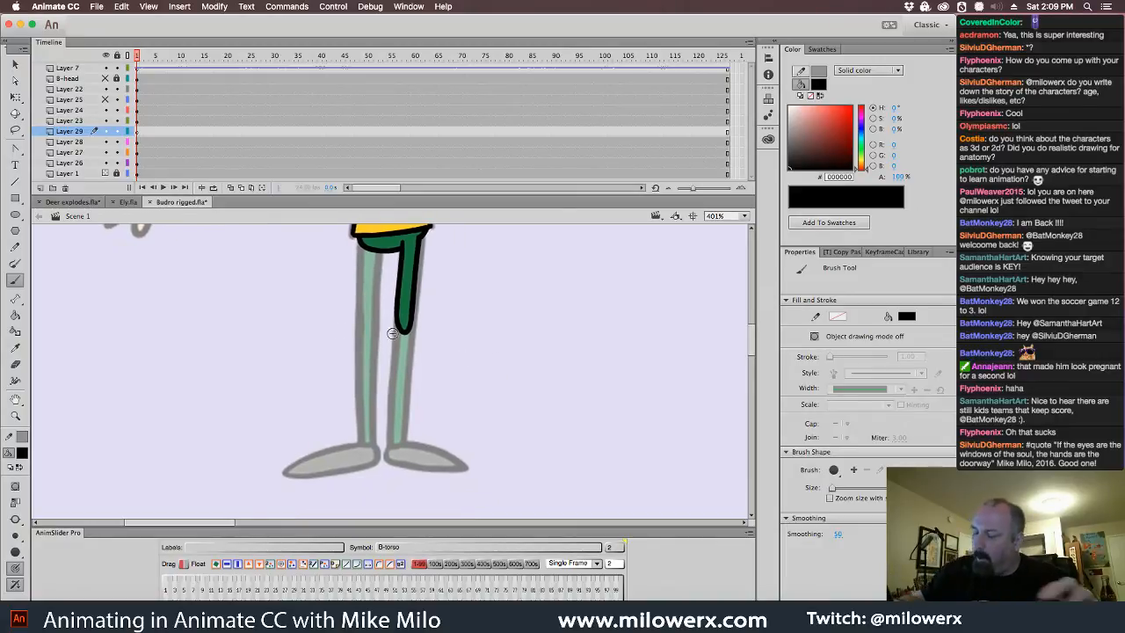
{"action": "mouse_move", "coordinate": [396, 323]}
{"action": "left_mouse_down"}
{"action": "mouse_move", "coordinate": [387, 441]}
{"action": "mouse_move", "coordinate": [408, 441]}
{"action": "mouse_move", "coordinate": [411, 323]}
{"action": "left_mouse_up"}
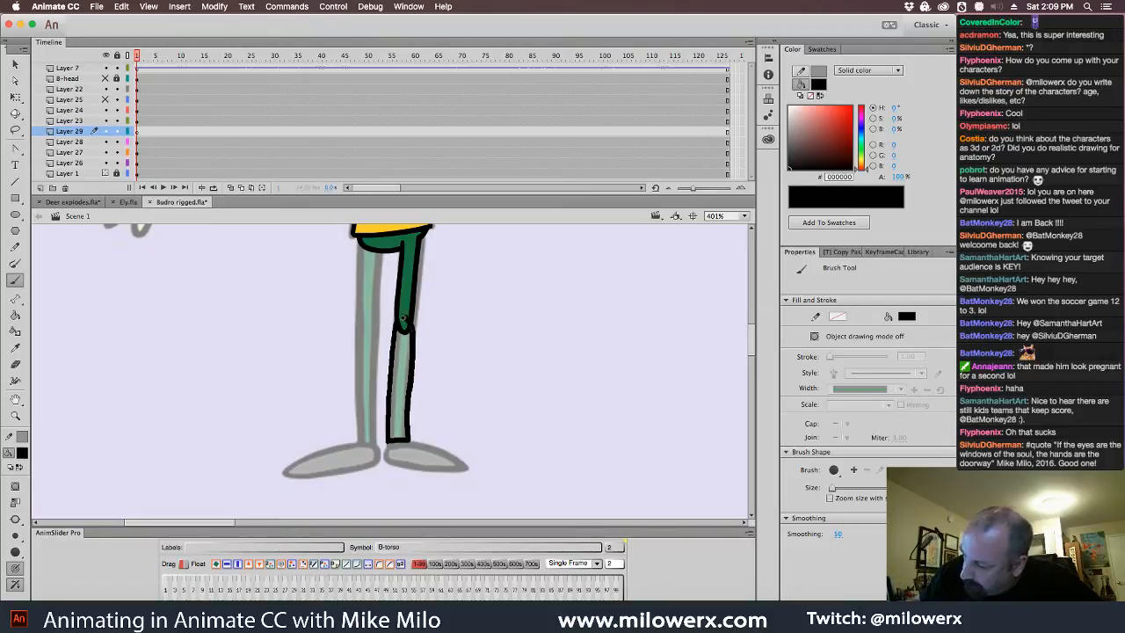
{"action": "left_click_drag", "start_coordinate": [389, 440], "coordinate": [410, 437]}
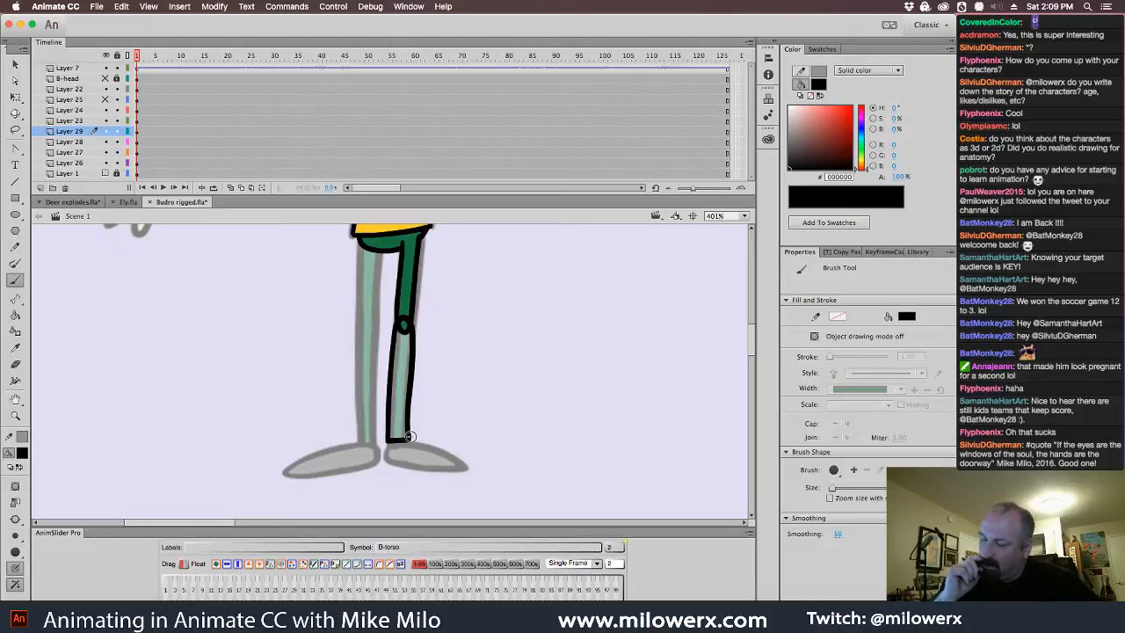
- Pick green 18723E from the drawing inside the B-thigh symbol as the fill colour and return to Scene 1
{"action": "left_click", "coordinate": [22, 453]}
{"action": "left_click", "coordinate": [47, 503]}
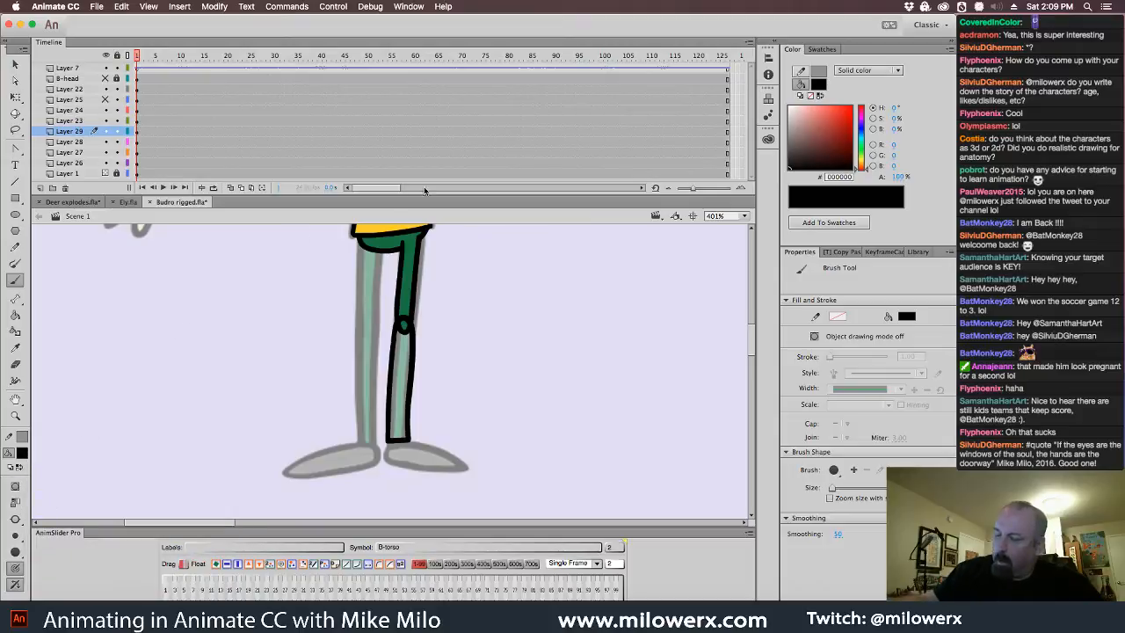
{"action": "double_click", "coordinate": [420, 283]}
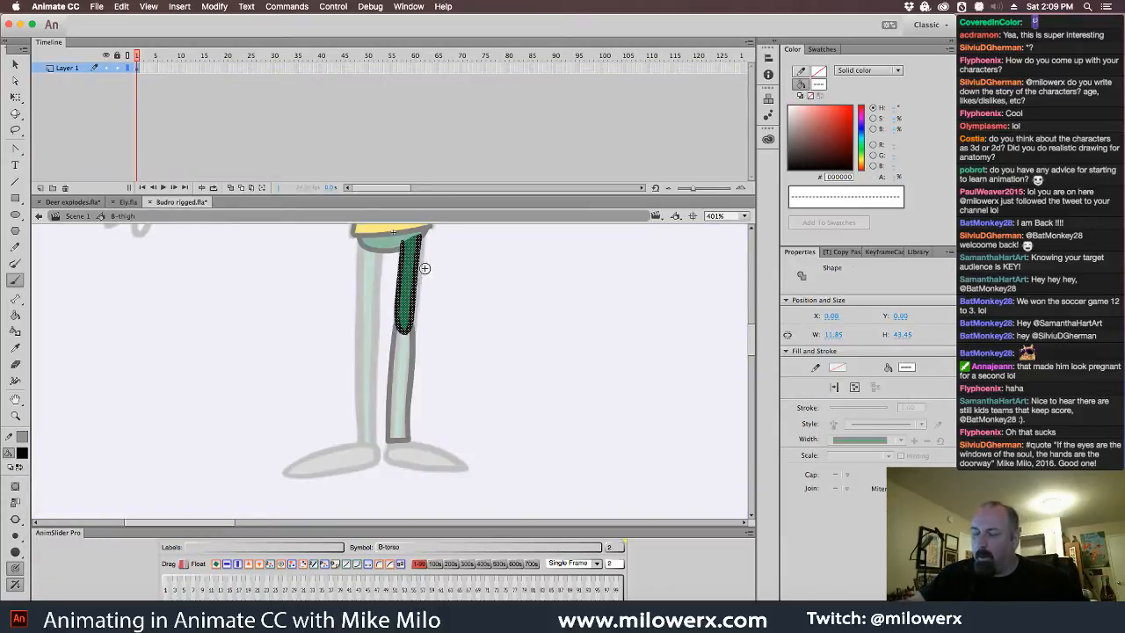
{"action": "left_click", "coordinate": [22, 453]}
{"action": "left_click", "coordinate": [406, 283]}
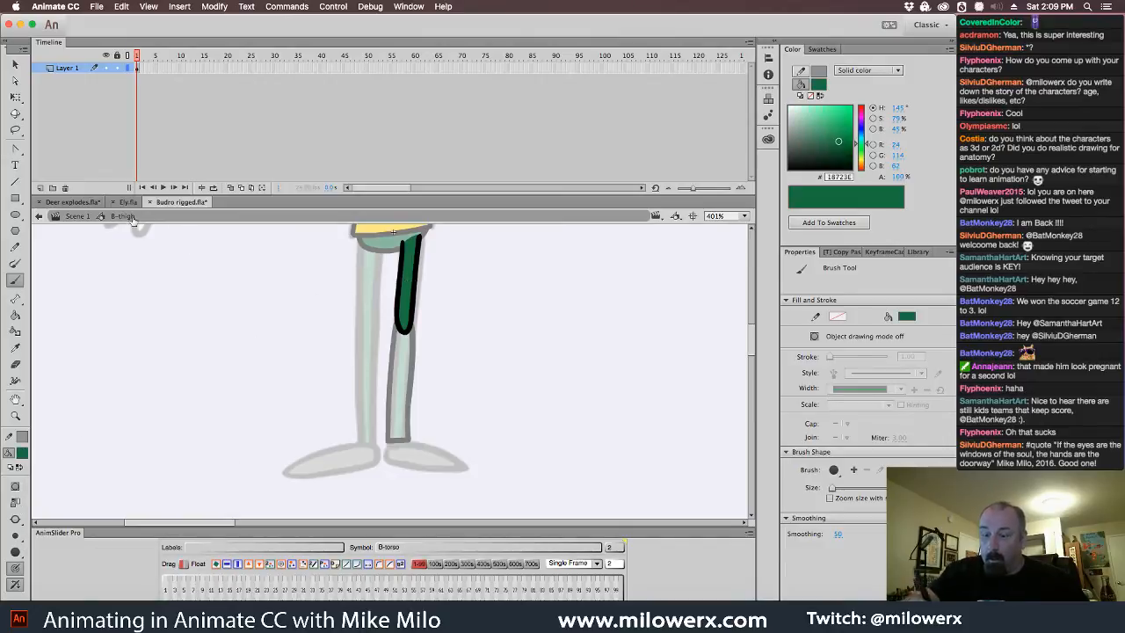
{"action": "left_click", "coordinate": [78, 216]}
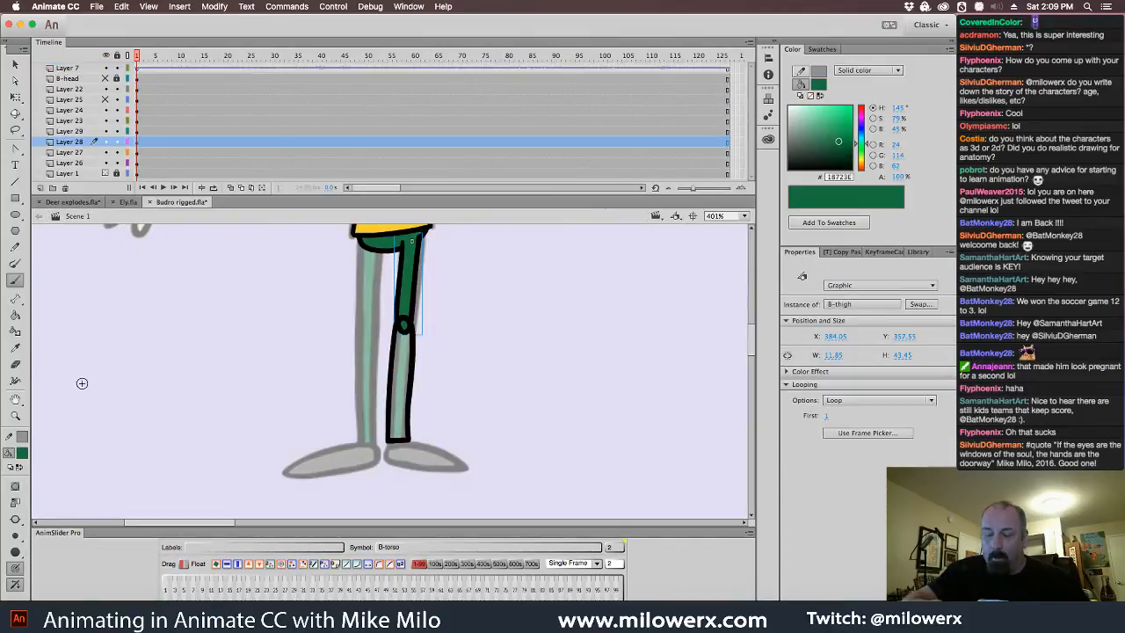
- Fill the outlined front lower leg with the dark green used on the thigh and clear the thigh selection
{"action": "left_click", "coordinate": [15, 314]}
{"action": "left_click", "coordinate": [407, 360]}
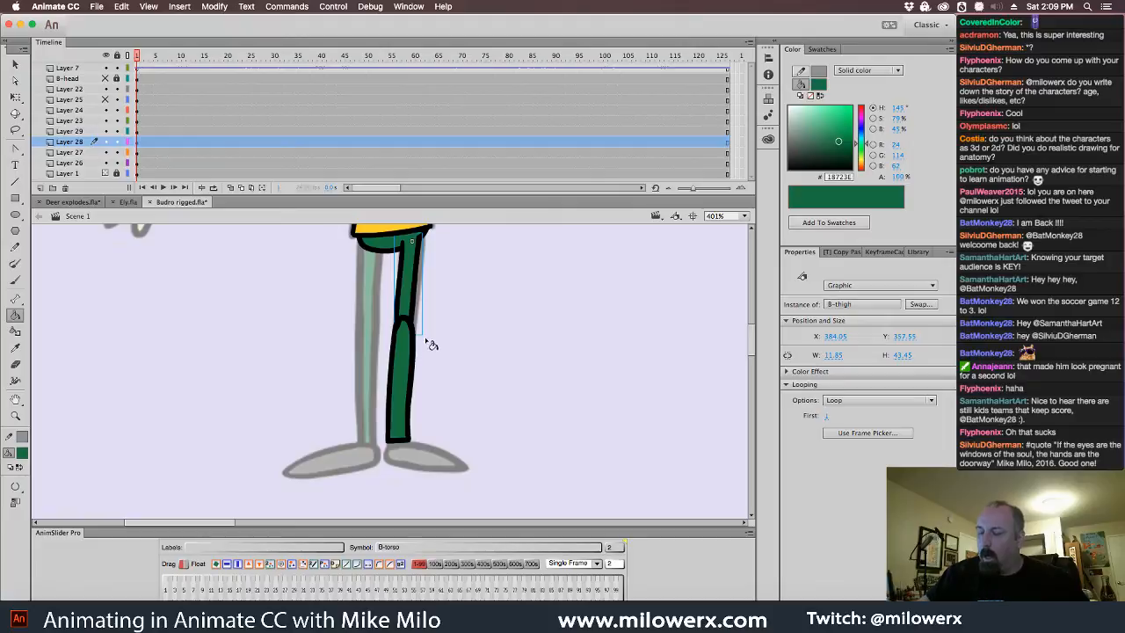
{"action": "left_click", "coordinate": [419, 360], "text": "super"}
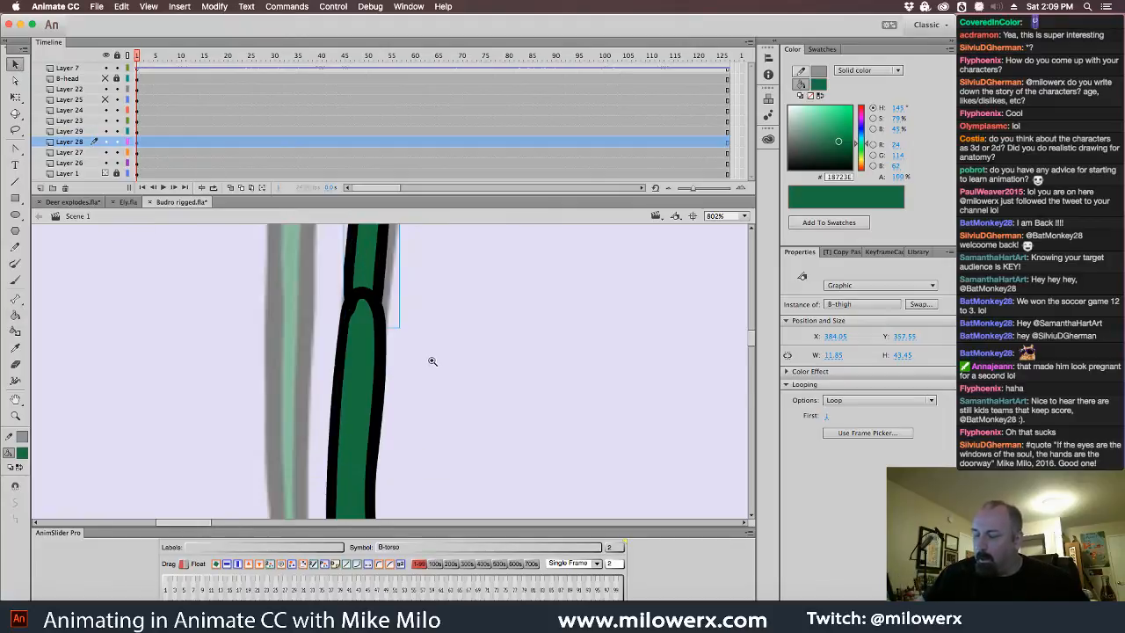
{"action": "left_click", "coordinate": [410, 349]}
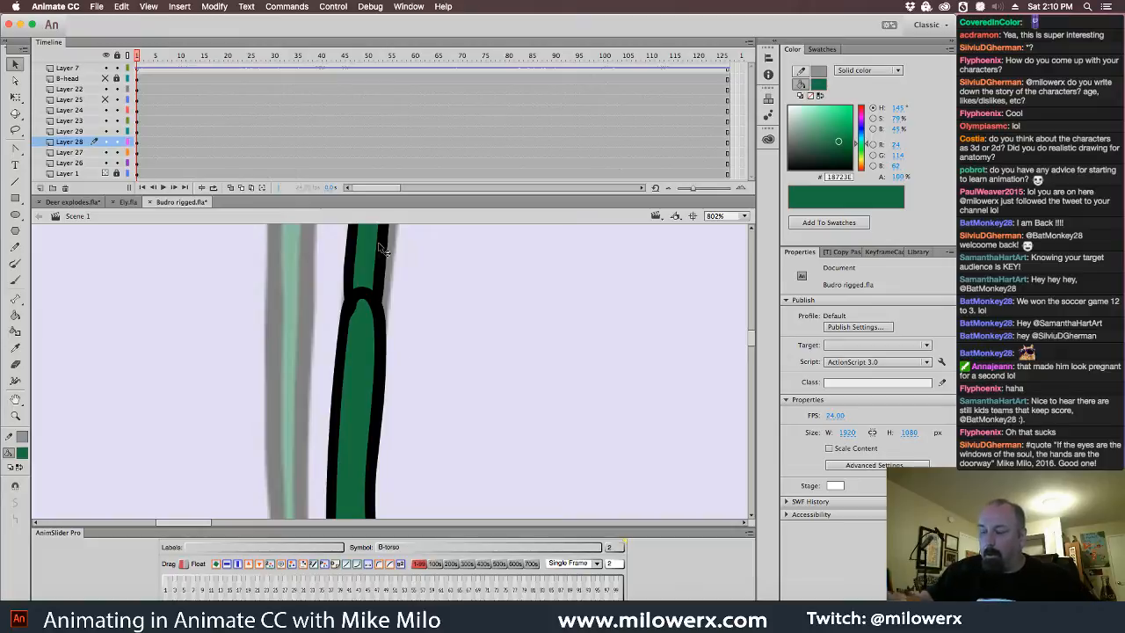
- Brush dark green over the upper end of the lower leg's fill at the knee
{"action": "left_click", "coordinate": [15, 280]}
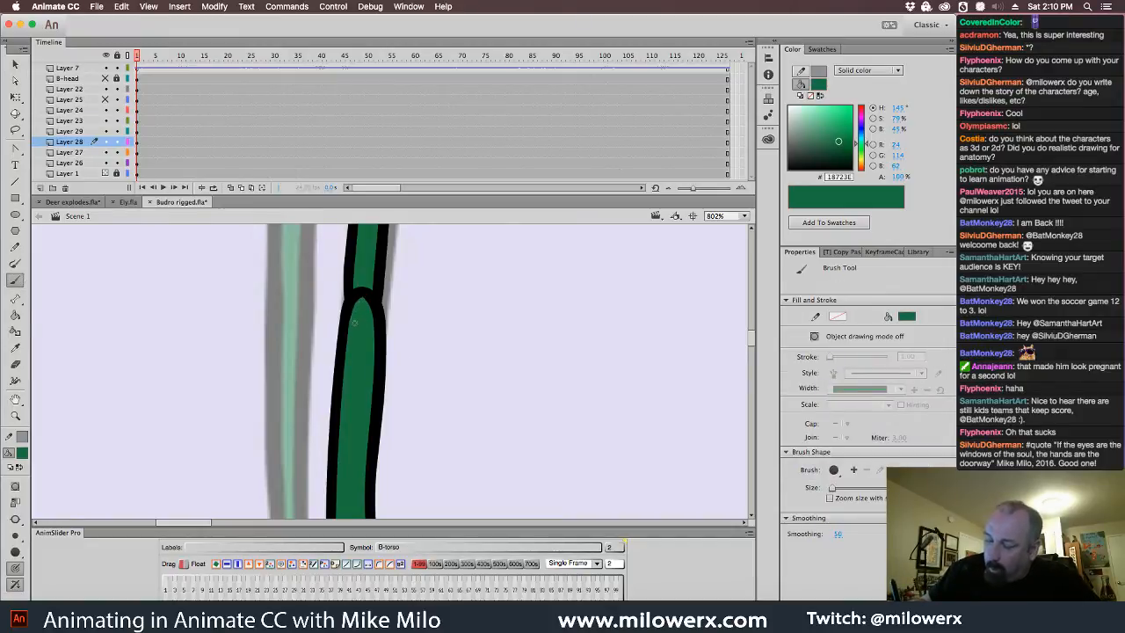
{"action": "left_click", "coordinate": [15, 518]}
{"action": "left_click", "coordinate": [63, 521]}
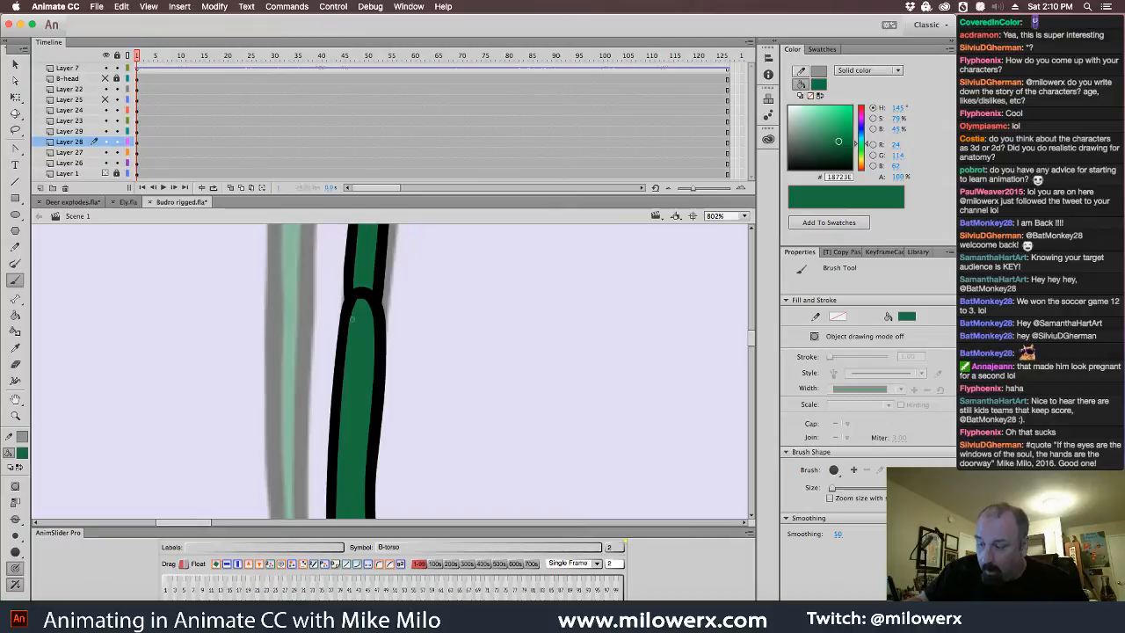
{"action": "left_click", "coordinate": [378, 342], "text": "super"}
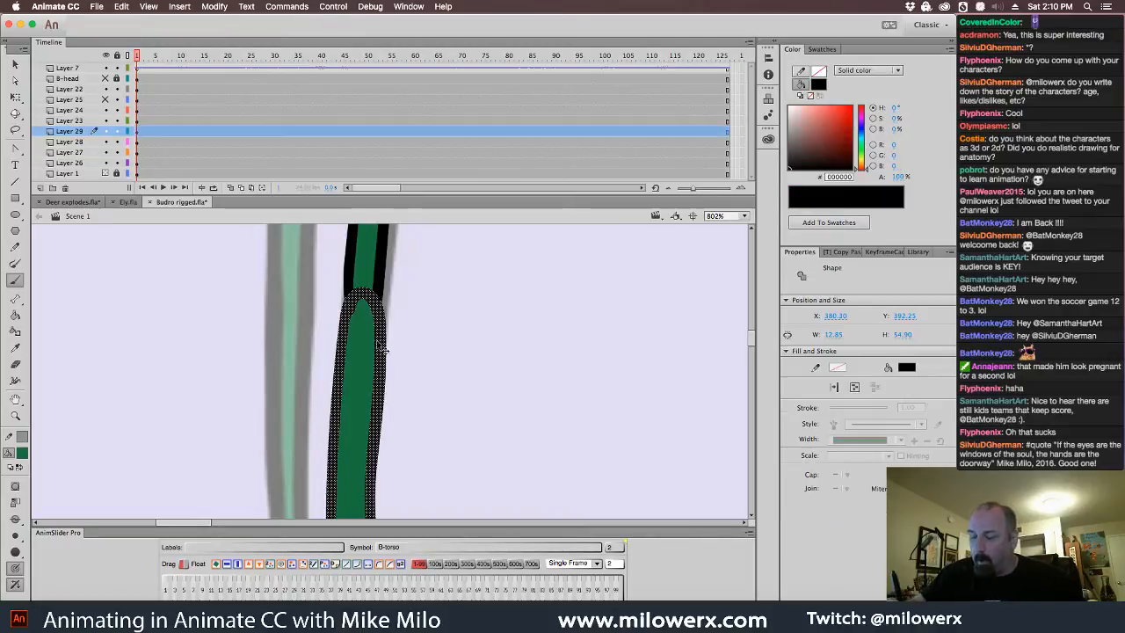
{"action": "left_click_drag", "start_coordinate": [360, 303], "coordinate": [353, 313]}
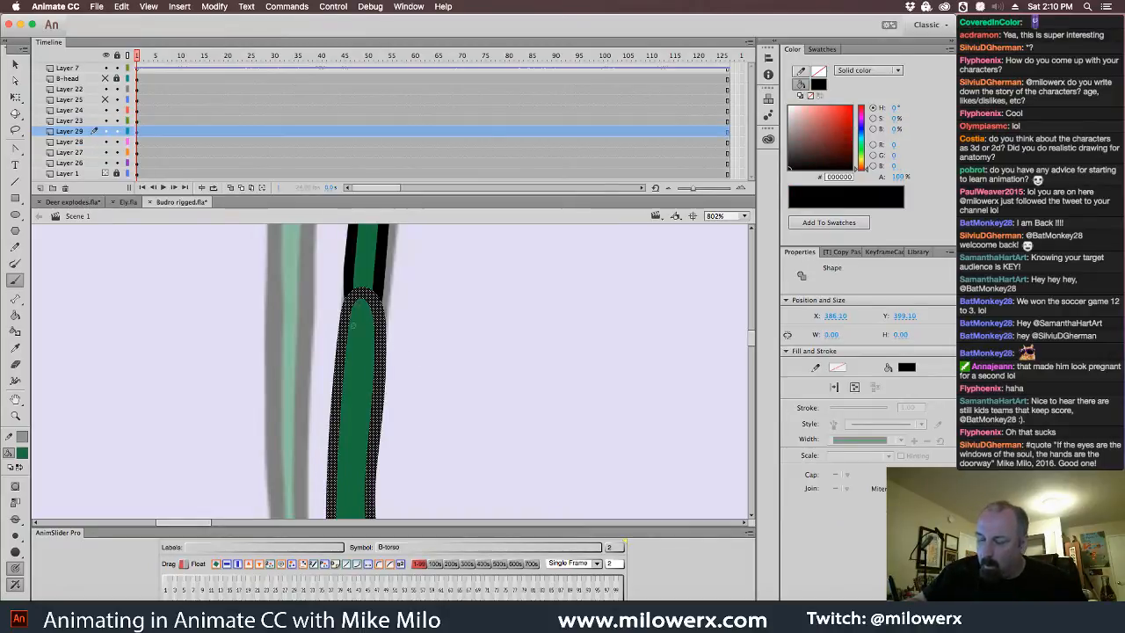
{"action": "left_click", "coordinate": [353, 324], "text": "alt"}
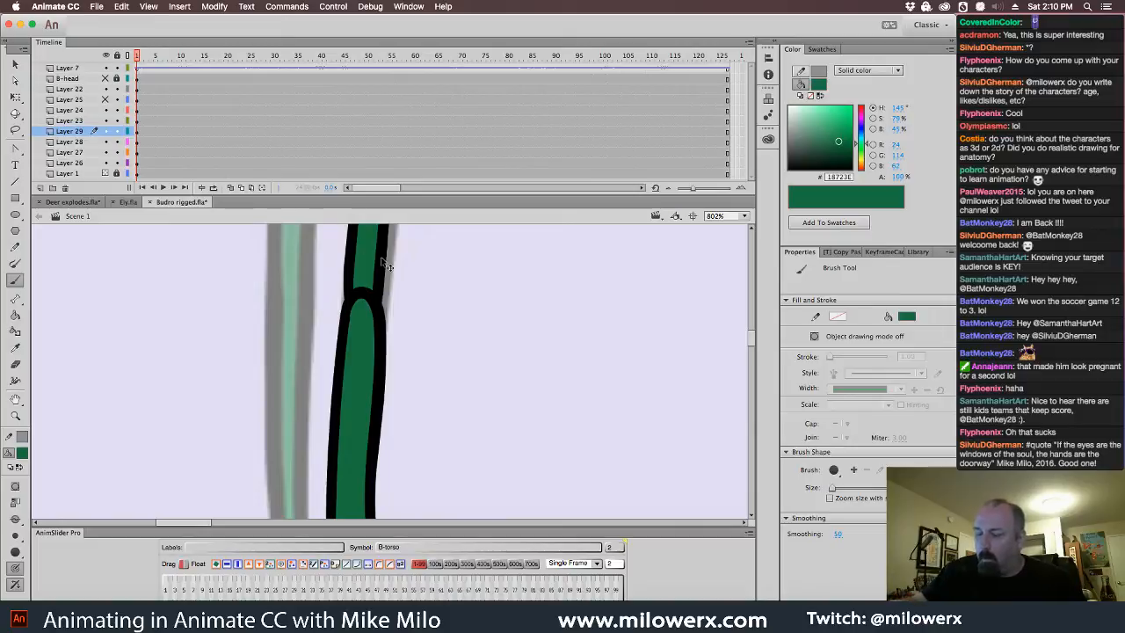
- Hide and show Layers 28 and 29 to examine how the thigh and lower leg overlap at the knee
{"action": "left_click", "coordinate": [350, 224], "text": "super"}
{"action": "left_click", "coordinate": [106, 141]}
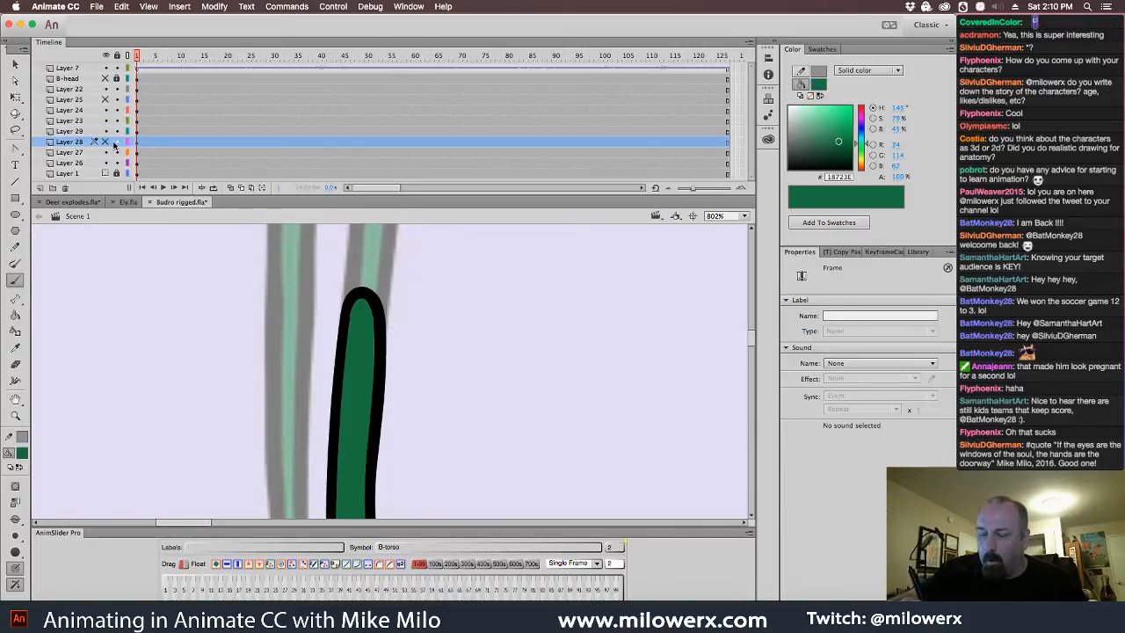
{"action": "left_click", "coordinate": [106, 132]}
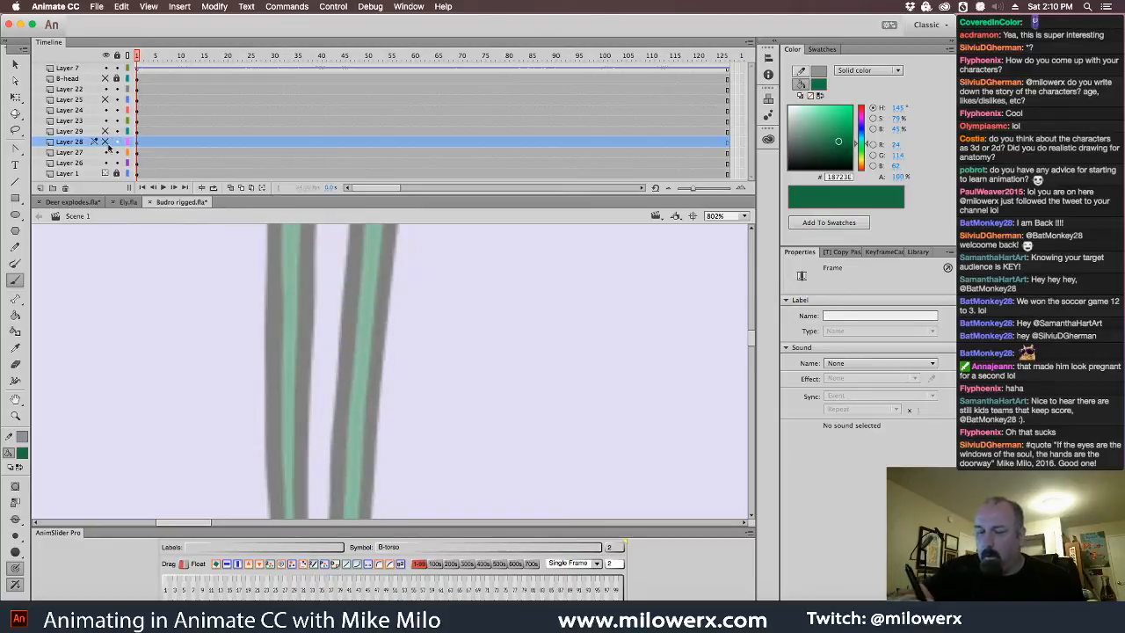
{"action": "left_click", "coordinate": [106, 141]}
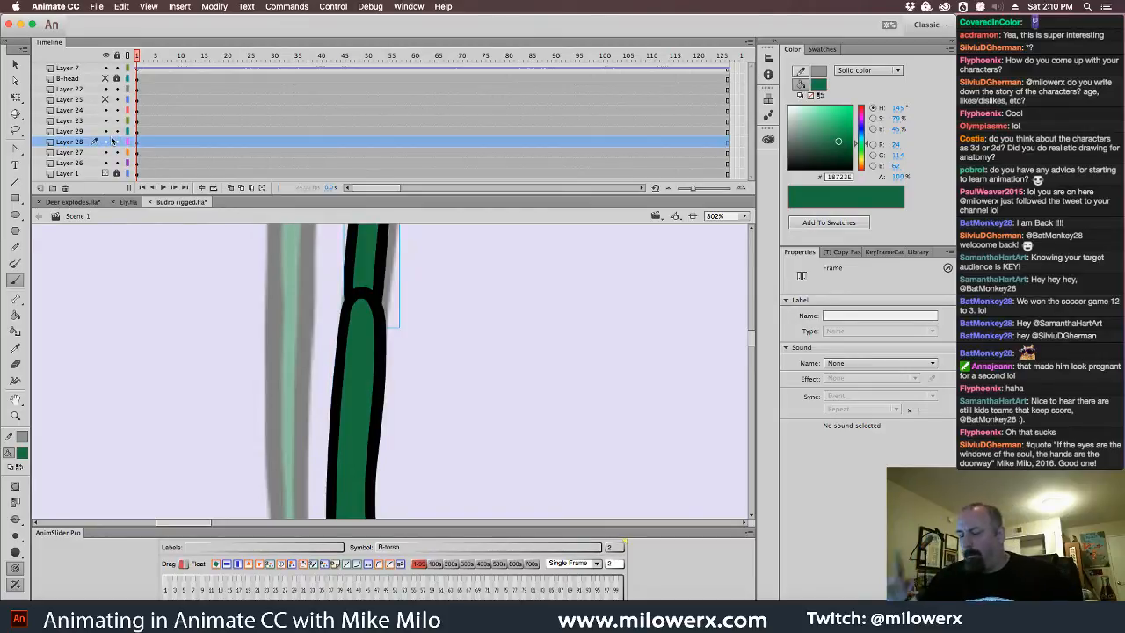
- Select the lower leg's outline and fill on Layer 29 and narrow the shape with Free Transform
{"action": "left_click", "coordinate": [475, 377], "text": "alt+super"}
{"action": "left_click_drag", "start_coordinate": [502, 387], "coordinate": [523, 395]}
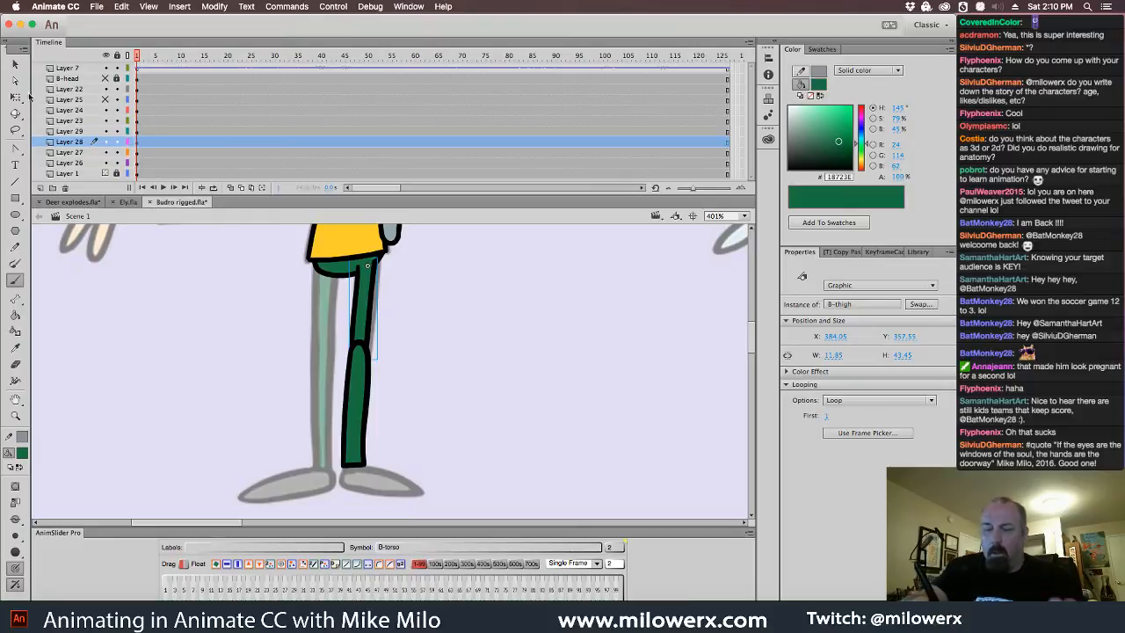
{"action": "left_click", "coordinate": [15, 64]}
{"action": "left_click", "coordinate": [283, 235]}
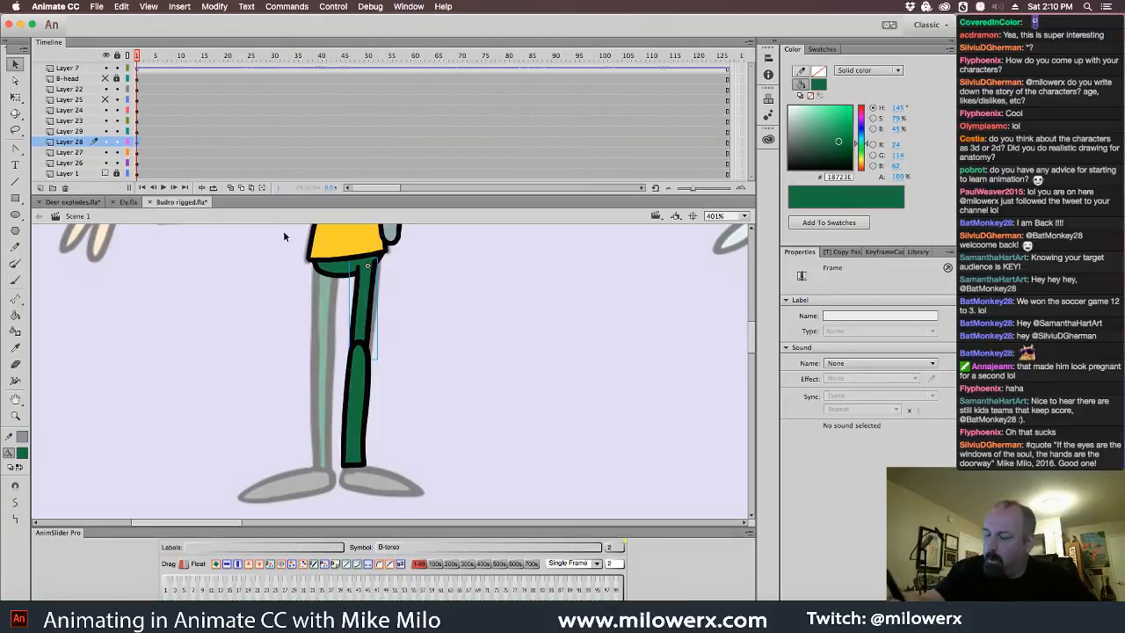
{"action": "left_click", "coordinate": [364, 400]}
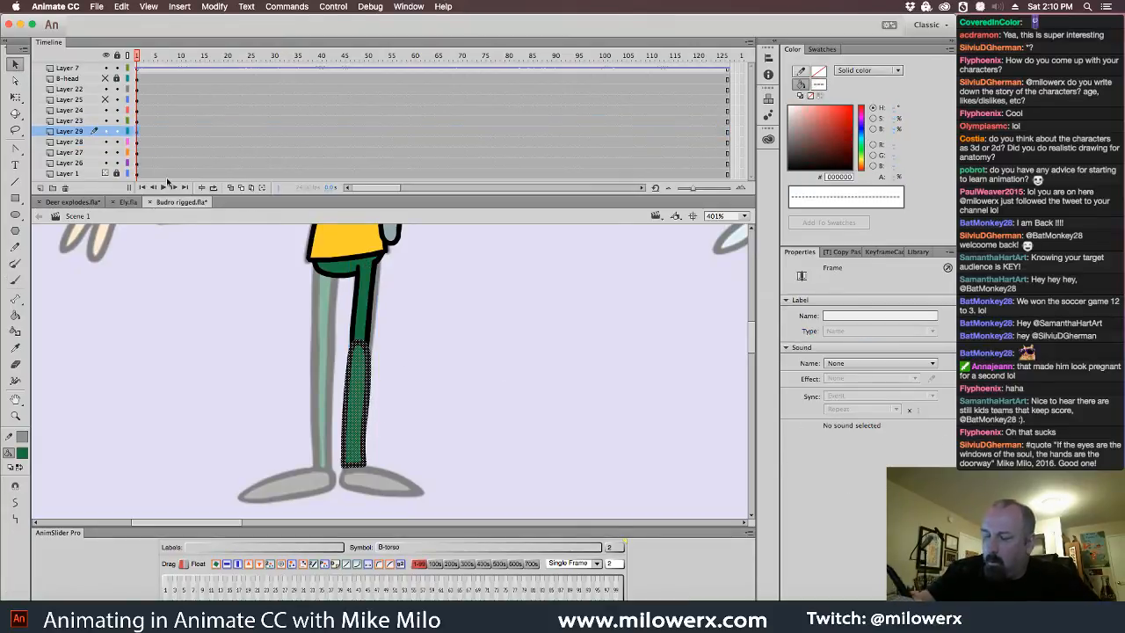
{"action": "key", "text": "q"}
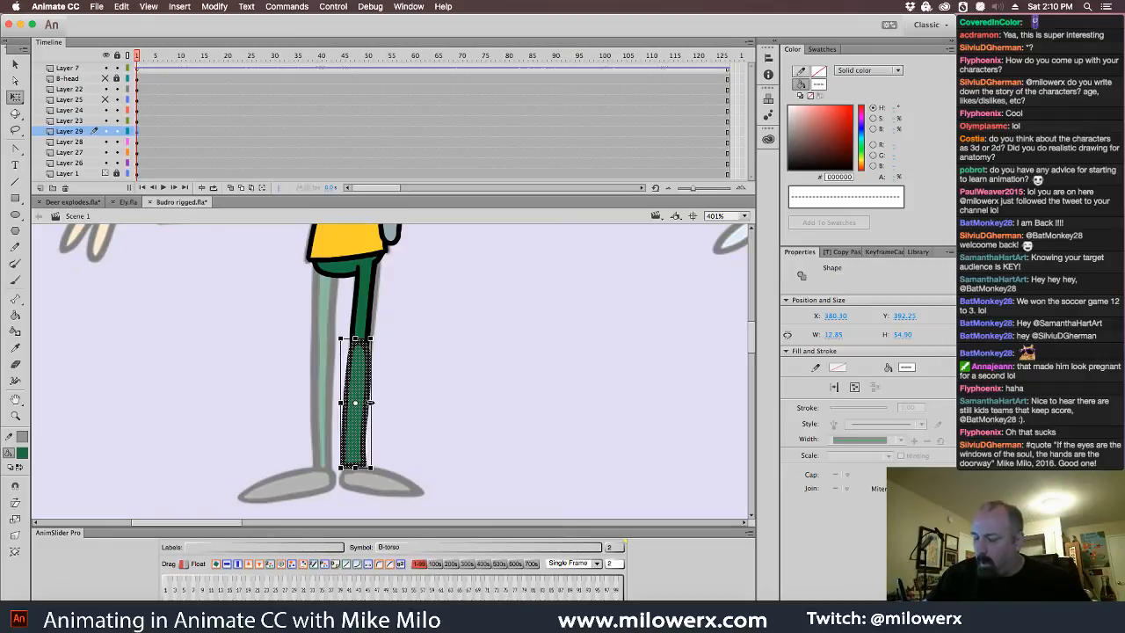
{"action": "left_click_drag", "start_coordinate": [370, 402], "coordinate": [367, 403]}
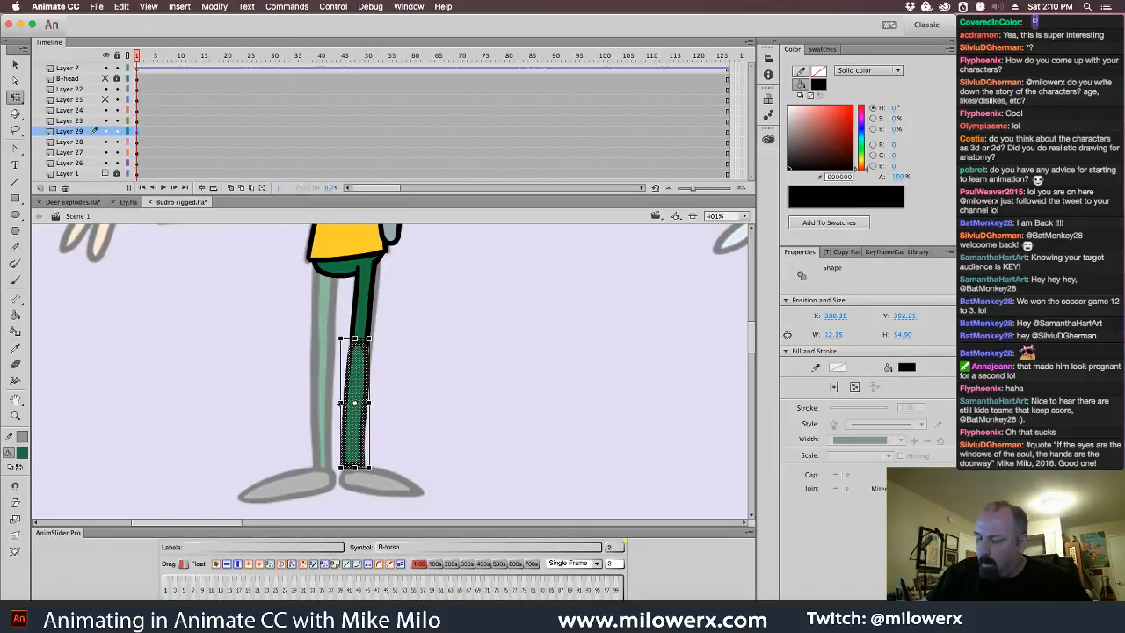
{"action": "left_click", "coordinate": [405, 408]}
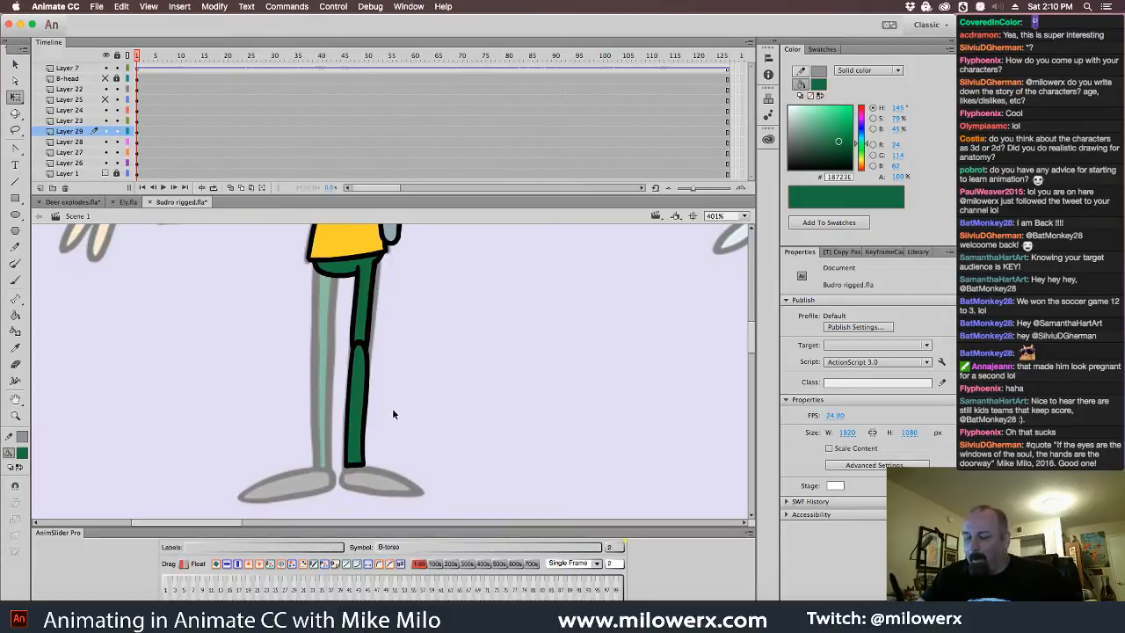
- Skew the lower leg shape with Free Transform so its upper end lines up with the thigh at the knee
{"action": "left_click", "coordinate": [356, 395]}
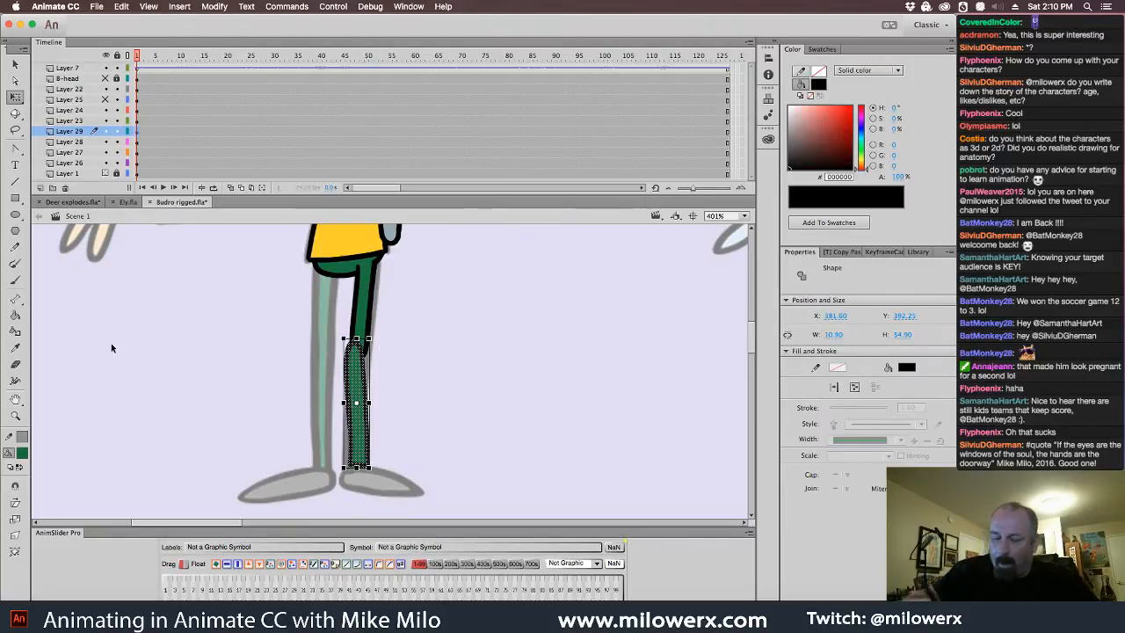
{"action": "left_click", "coordinate": [15, 534]}
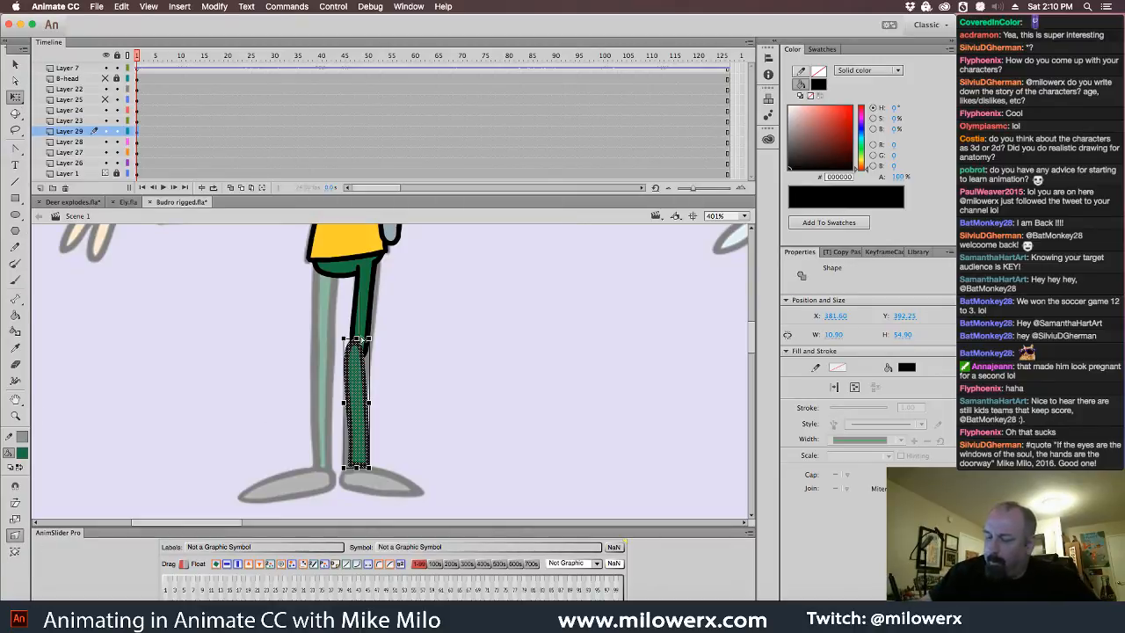
{"action": "left_click_drag", "start_coordinate": [369, 339], "coordinate": [362, 340]}
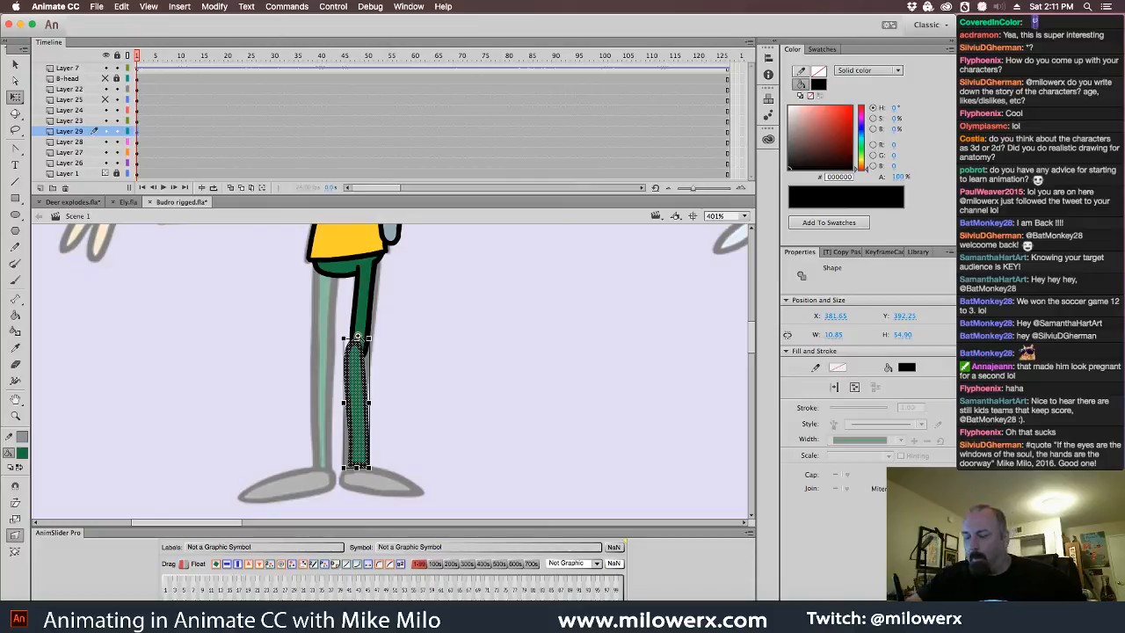
{"action": "left_click", "coordinate": [356, 335], "text": "super"}
{"action": "mouse_move", "coordinate": [391, 383]}
{"action": "left_mouse_down"}
{"action": "mouse_move", "coordinate": [377, 382]}
{"action": "mouse_move", "coordinate": [414, 380]}
{"action": "mouse_move", "coordinate": [400, 383]}
{"action": "left_mouse_up"}
{"action": "scroll", "coordinate": [521, 381], "scroll_direction": "down", "scroll_amount": 5}
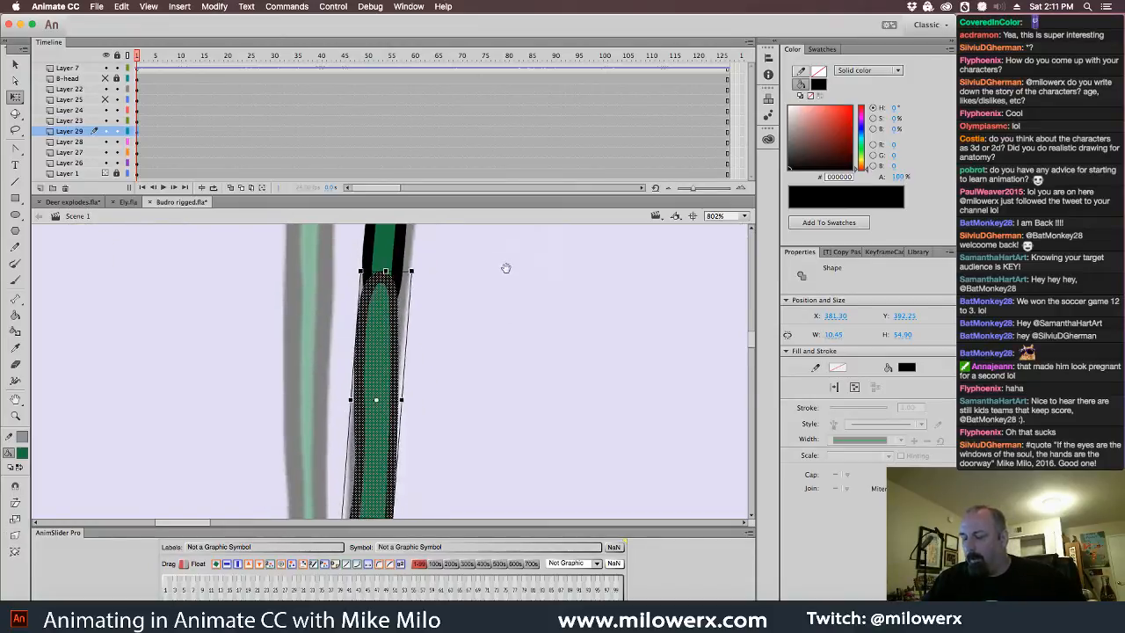
{"action": "left_click", "coordinate": [435, 331]}
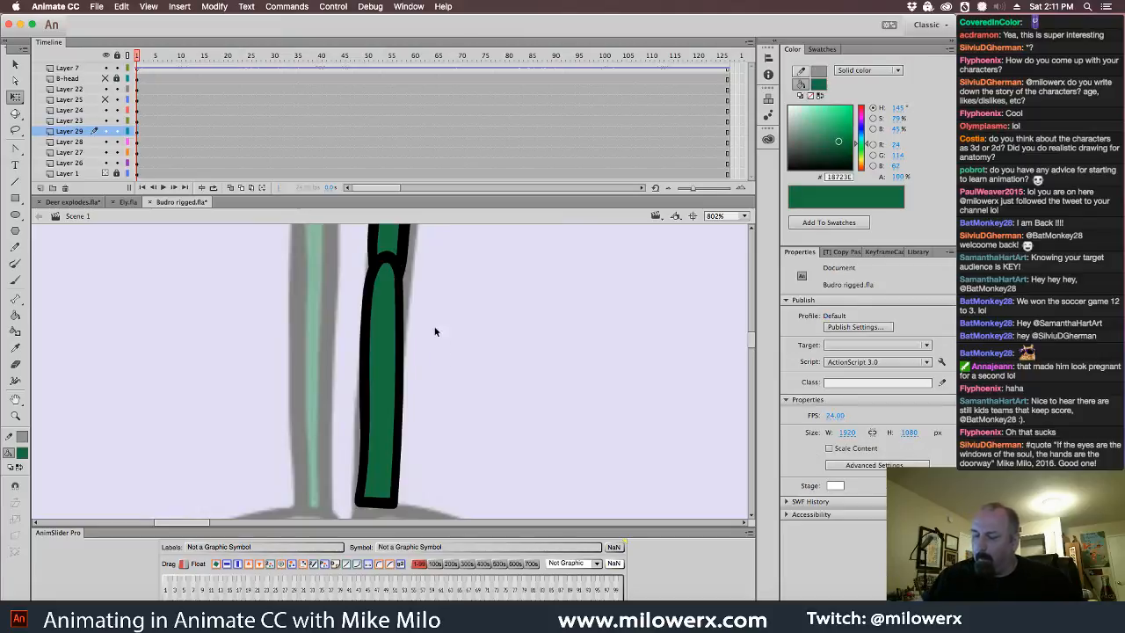
- Select the lower leg shape without the thigh and nudge it to about X 381.45, Y 392.40
{"action": "left_click_drag", "start_coordinate": [338, 252], "coordinate": [453, 519]}
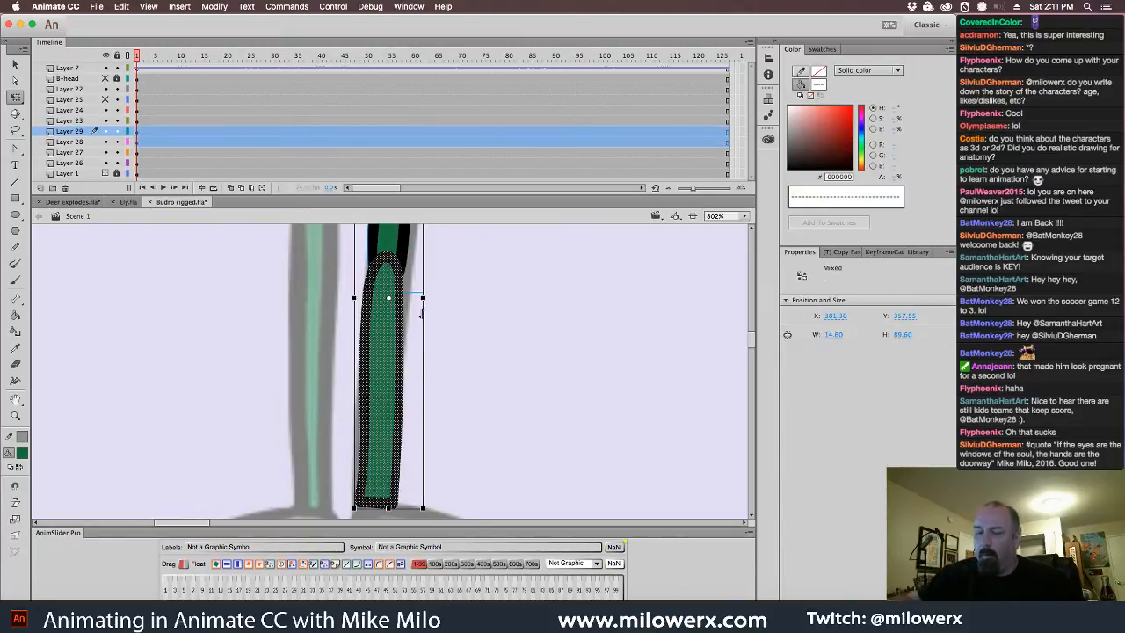
{"action": "left_click", "coordinate": [411, 252], "text": "shift"}
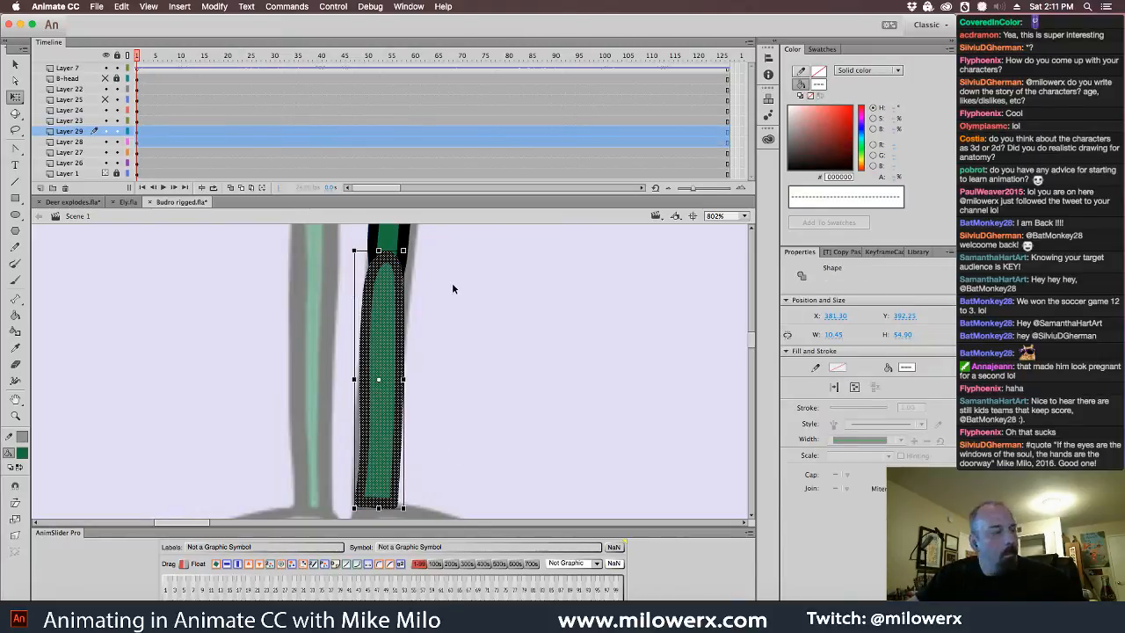
{"action": "key", "text": "super+alt+shift+m"}
{"action": "key", "text": "super+alt+shift+m"}
{"action": "key", "text": "super+alt+shift+m"}
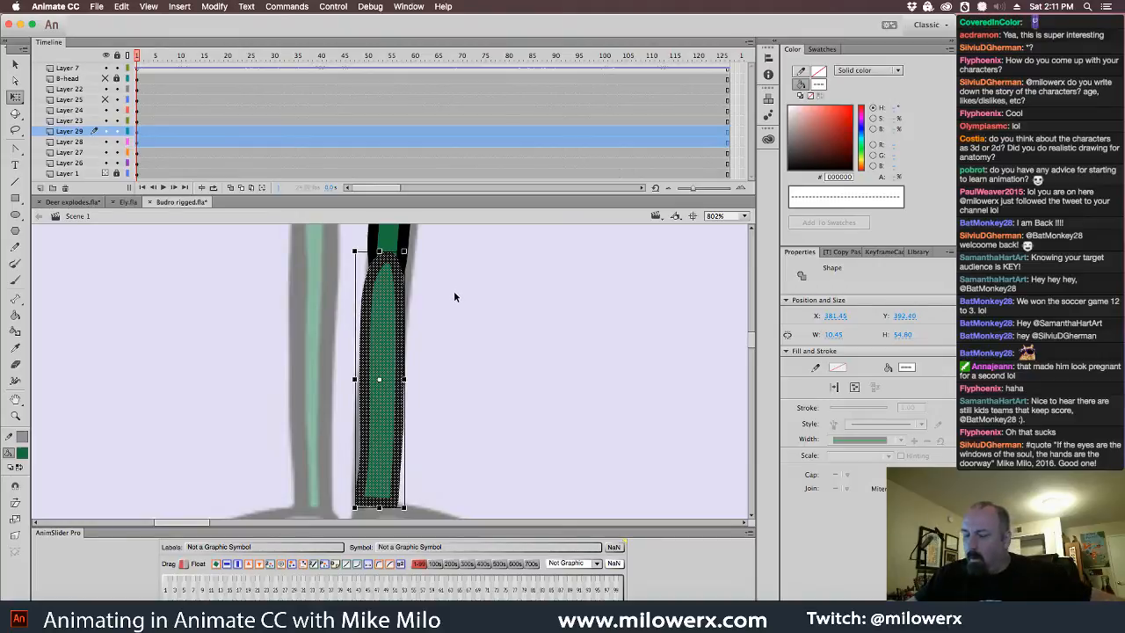
{"action": "left_click", "coordinate": [453, 304]}
- Select all artwork on Layer 29 and transform the lower leg's upper end to meet the thigh at the knee
{"action": "scroll", "coordinate": [459, 294], "scroll_direction": "down", "scroll_amount": 3}
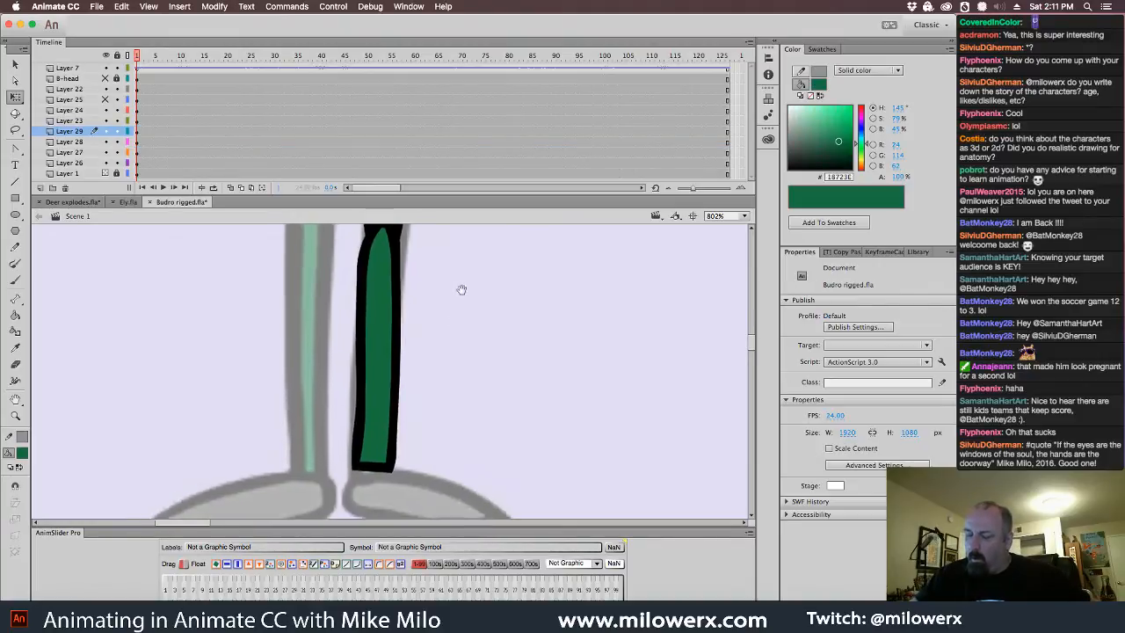
{"action": "scroll", "coordinate": [393, 409], "scroll_direction": "up", "scroll_amount": 2}
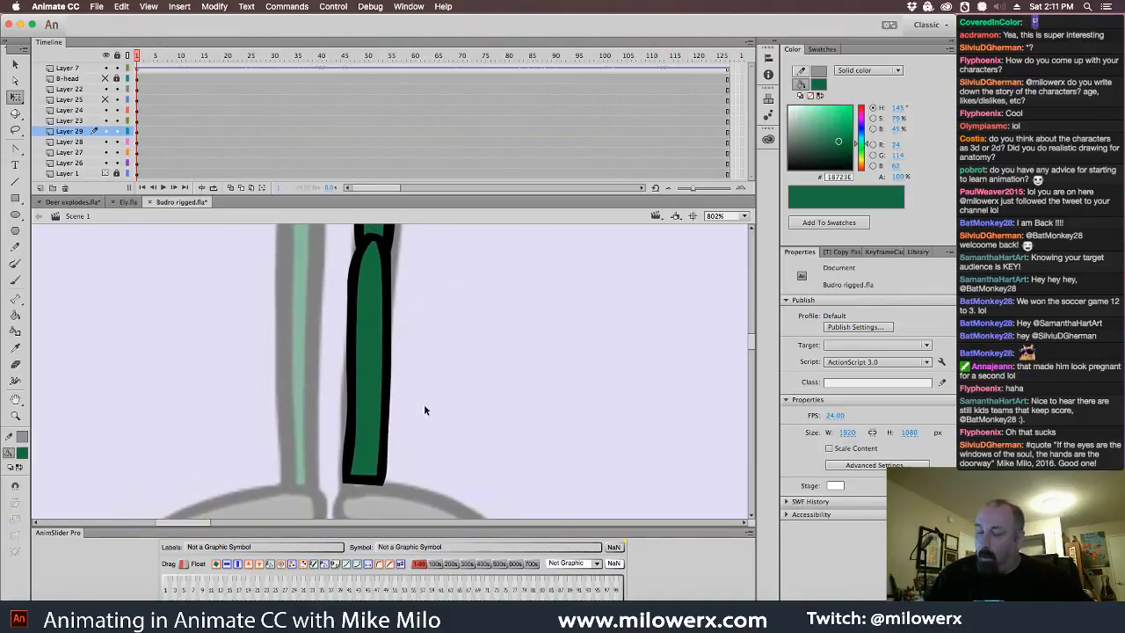
{"action": "left_click", "coordinate": [137, 132]}
{"action": "left_click", "coordinate": [227, 565]}
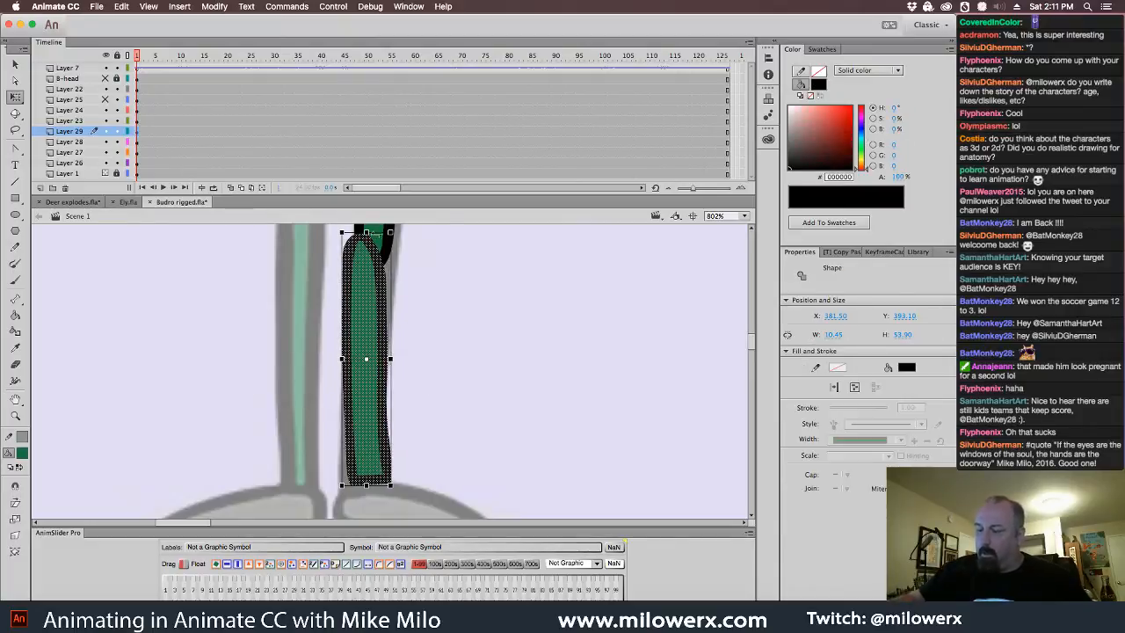
{"action": "left_click_drag", "start_coordinate": [378, 233], "coordinate": [386, 250]}
{"action": "left_click_drag", "start_coordinate": [381, 298], "coordinate": [433, 381]}
{"action": "left_click", "coordinate": [442, 286]}
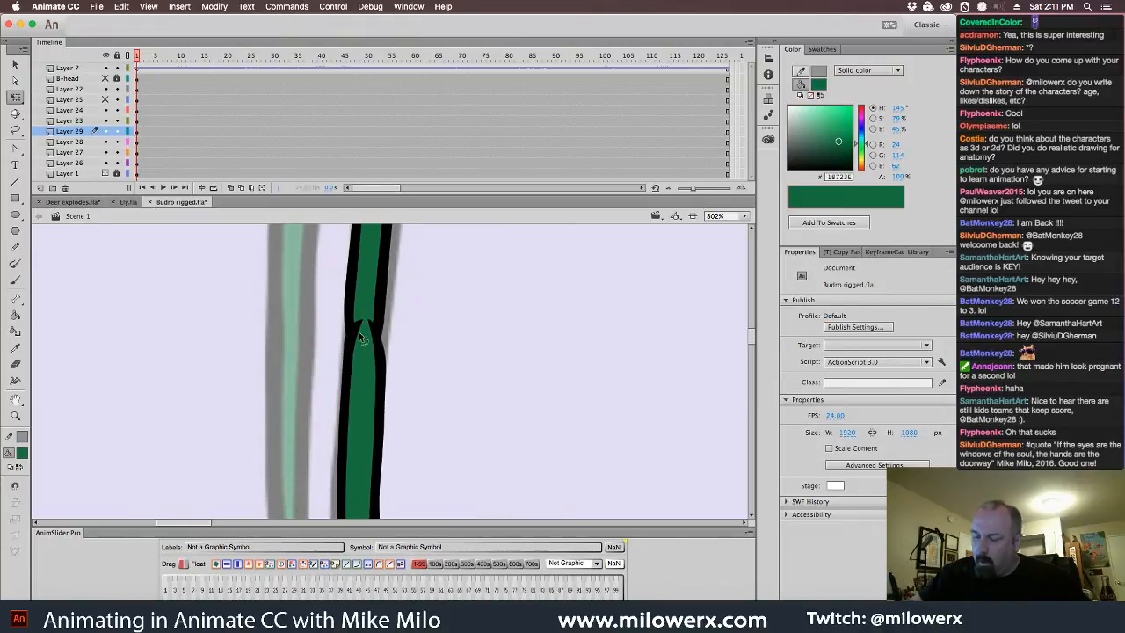
- Make Layer 25 with the front sleeve and hand visible again
{"action": "left_click", "coordinate": [359, 331]}
{"action": "left_click", "coordinate": [444, 308]}
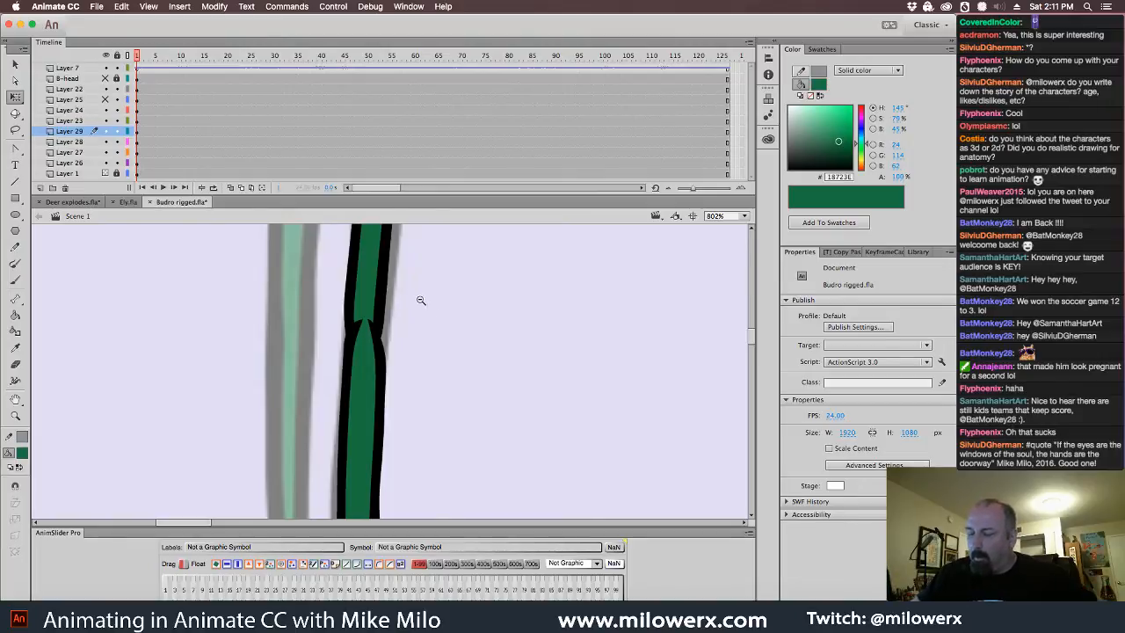
{"action": "key", "text": "super+minus"}
{"action": "scroll", "coordinate": [423, 295], "scroll_direction": "up", "scroll_amount": 1}
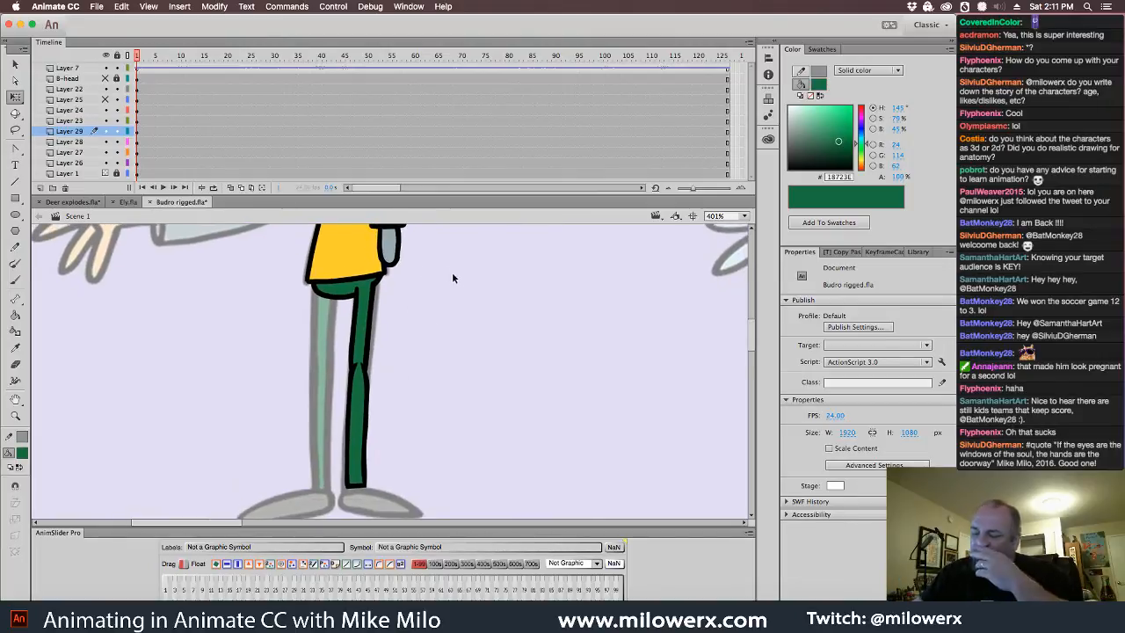
{"action": "left_click", "coordinate": [106, 99]}
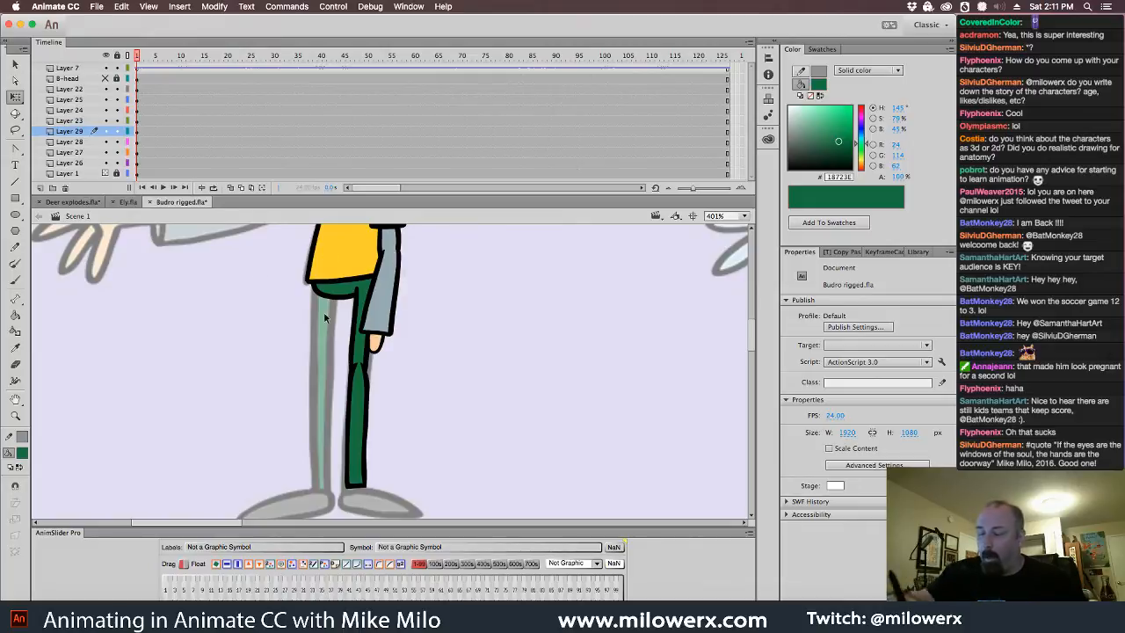
- Convert the lower leg artwork on Layer 29 into a graphic symbol named B-calf
{"action": "left_click", "coordinate": [367, 381]}
{"action": "left_click", "coordinate": [390, 372], "text": "super"}
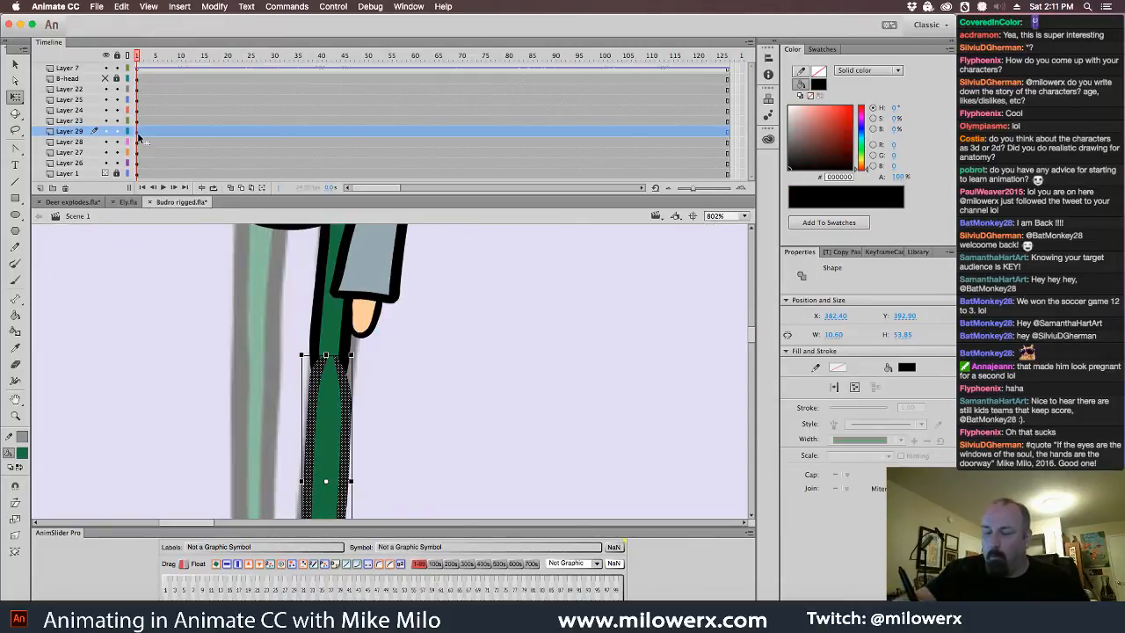
{"action": "left_click", "coordinate": [138, 133]}
{"action": "key", "text": "F8"}
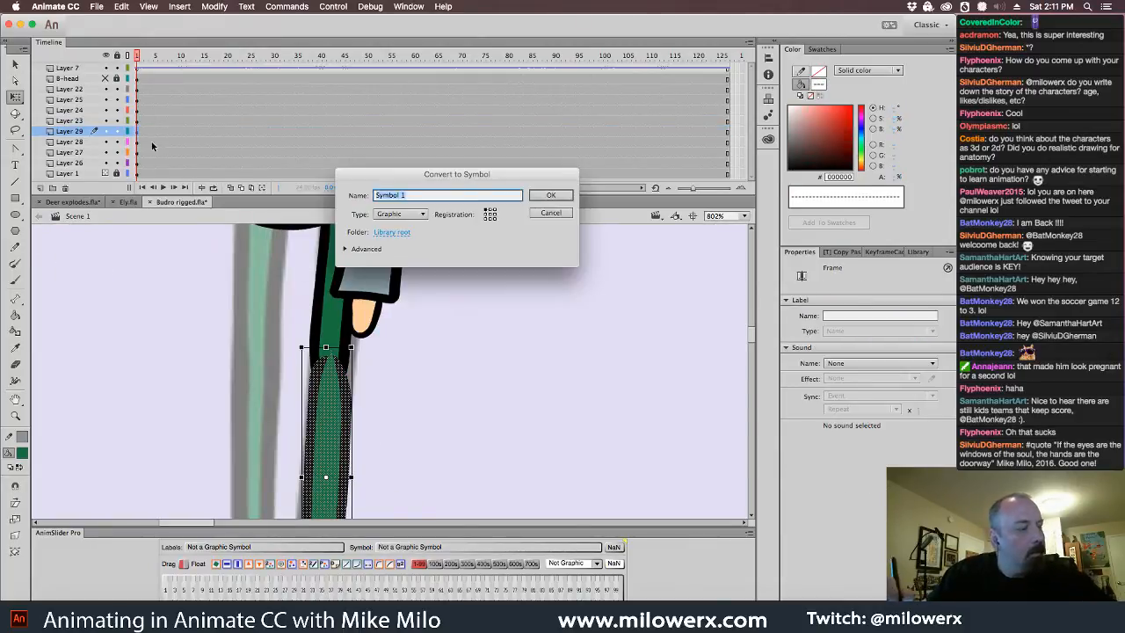
{"action": "type", "text": "B-ca"}
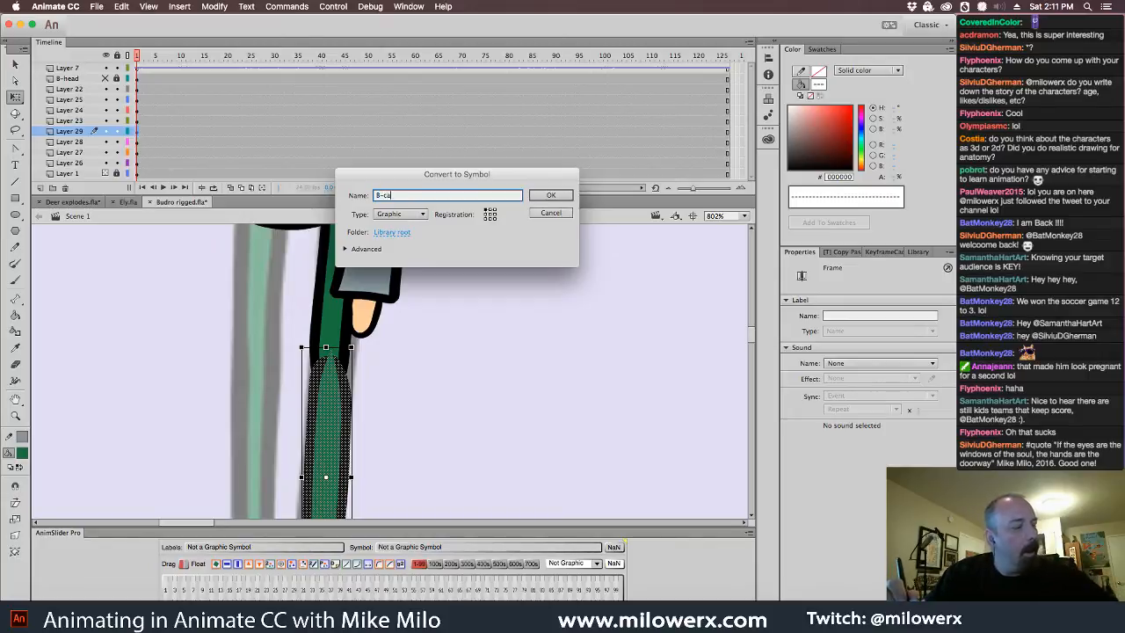
{"action": "type", "text": "lf"}
{"action": "key", "text": "Return"}
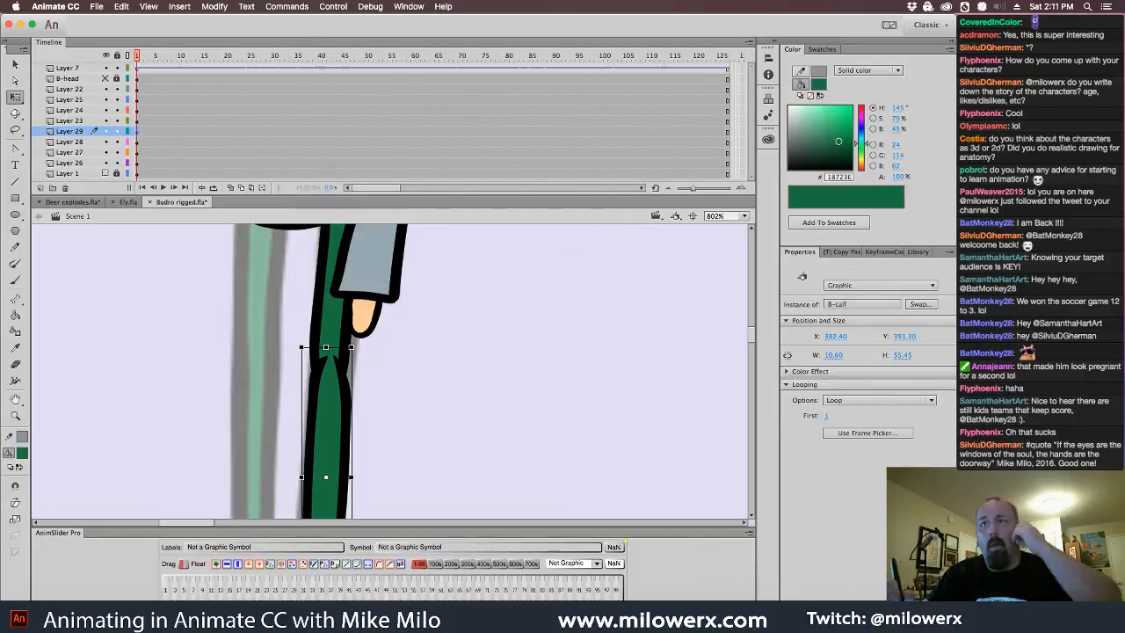
- Add a layer above Layer 29 and draw a green oval without stroke, about 3.7 by 4.8, over the knee joint
{"action": "left_click", "coordinate": [374, 356]}
{"action": "left_click", "coordinate": [39, 187]}
{"action": "left_click", "coordinate": [139, 131]}
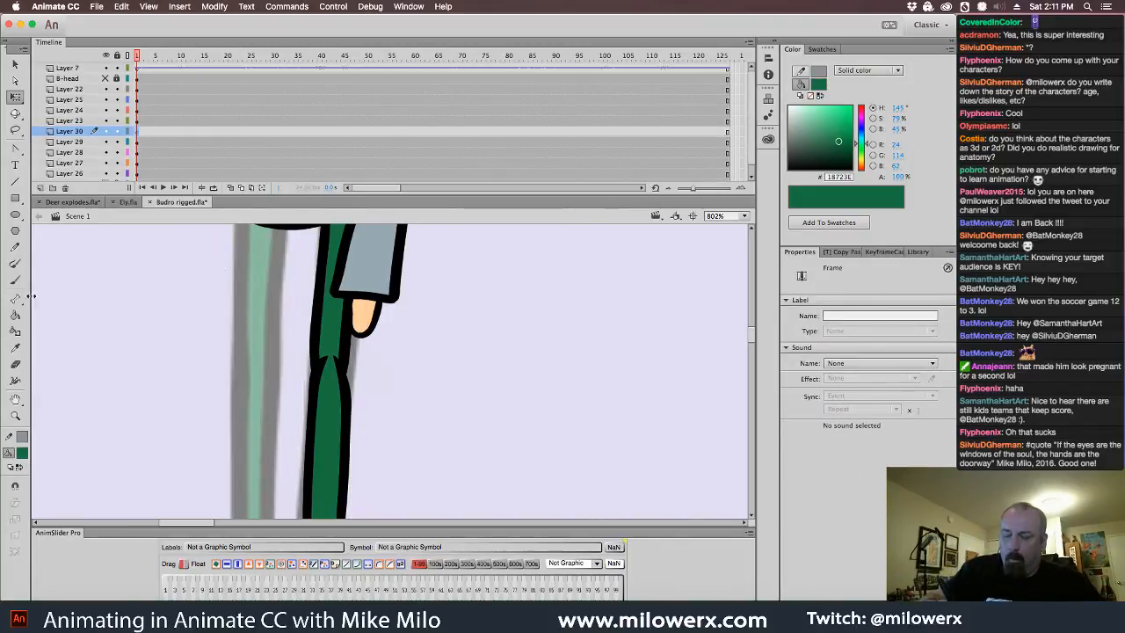
{"action": "left_click", "coordinate": [15, 216]}
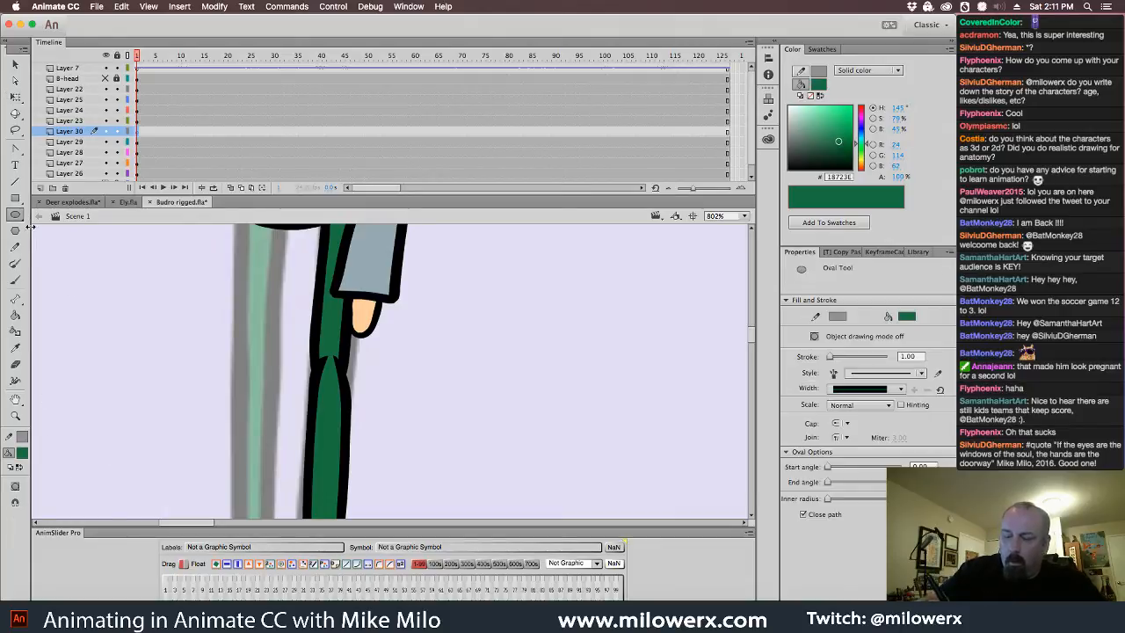
{"action": "left_click", "coordinate": [22, 453]}
{"action": "left_click", "coordinate": [209, 450]}
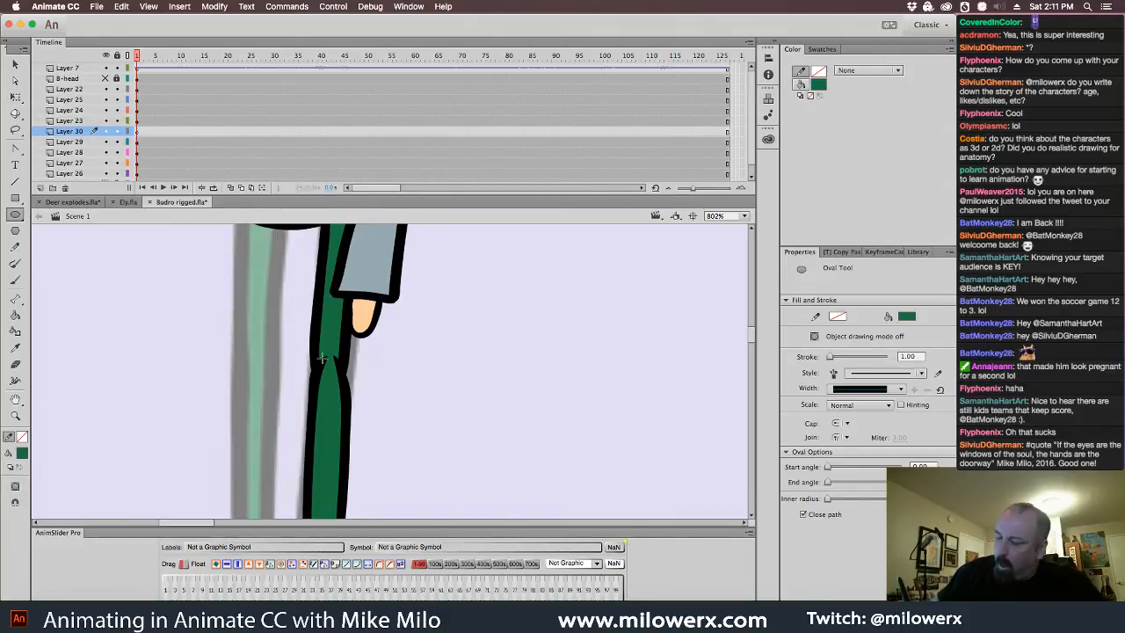
{"action": "left_click_drag", "start_coordinate": [321, 357], "coordinate": [339, 376]}
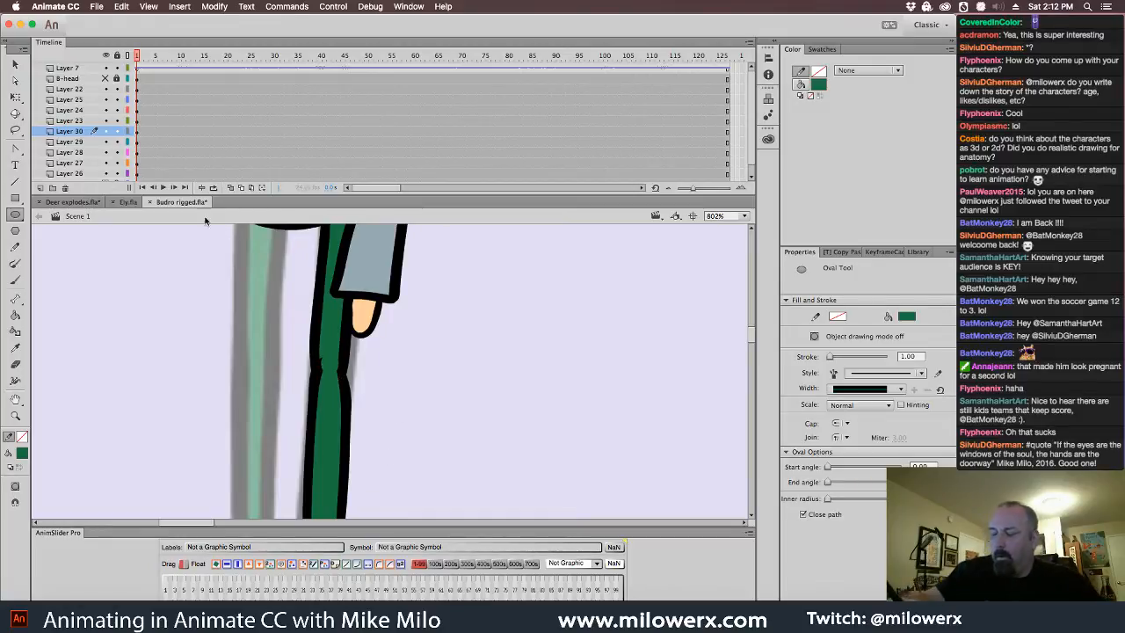
- Try widening the green knee oval with Free Transform to cover the outlines at the joint
{"action": "key", "text": "v"}
{"action": "left_click", "coordinate": [331, 365]}
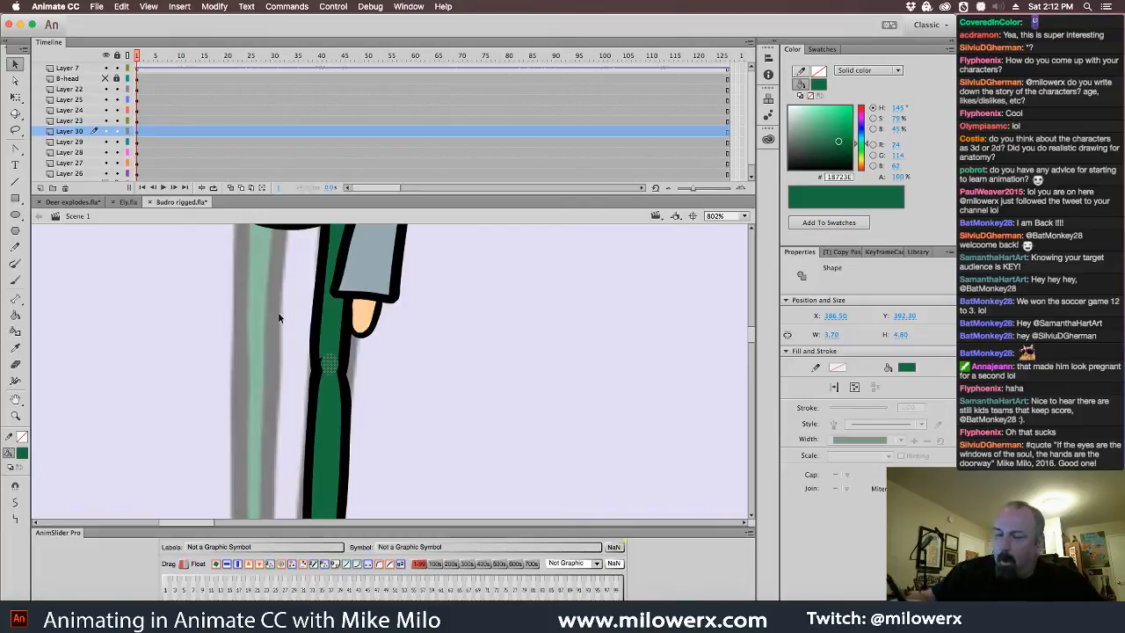
{"action": "key", "text": "q"}
{"action": "left_click_drag", "start_coordinate": [339, 363], "coordinate": [344, 364]}
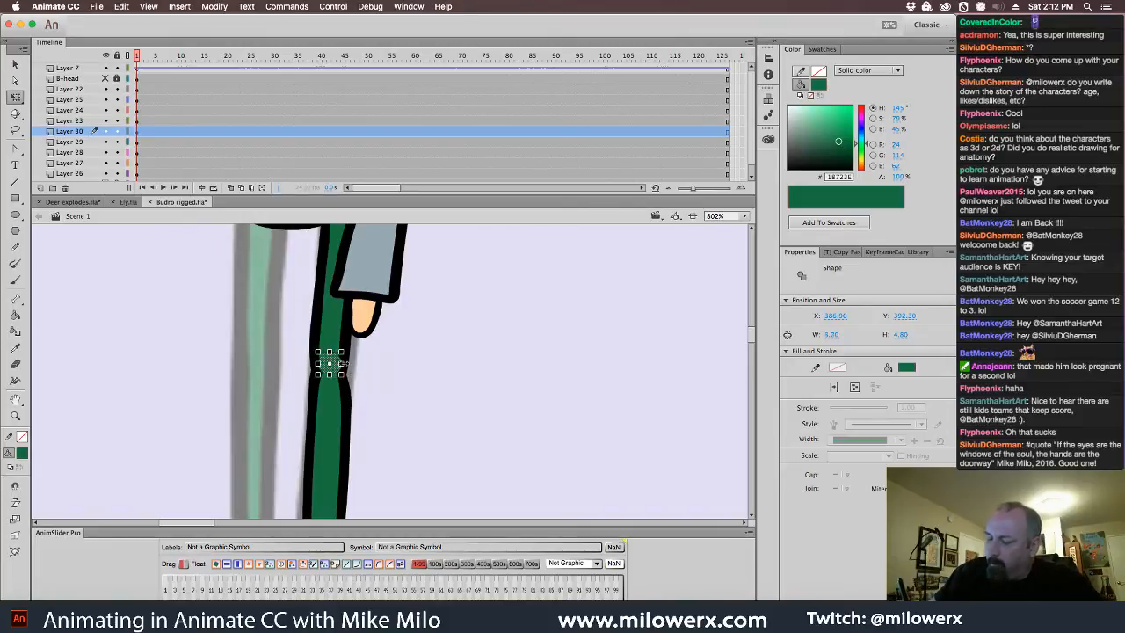
{"action": "left_click", "coordinate": [379, 402]}
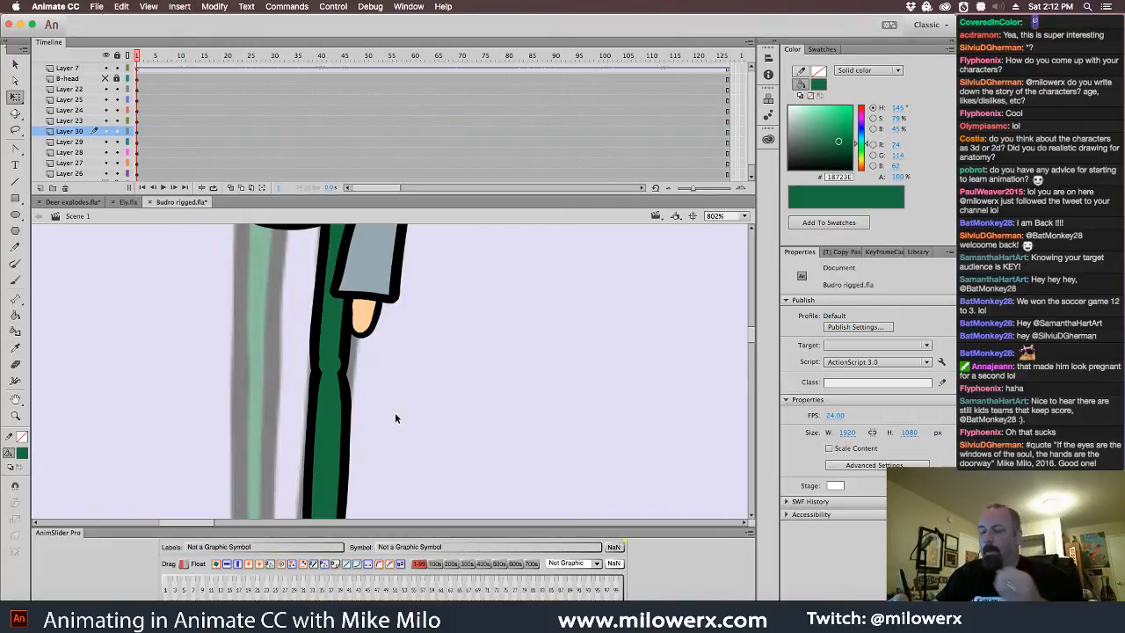
{"action": "left_click", "coordinate": [331, 366]}
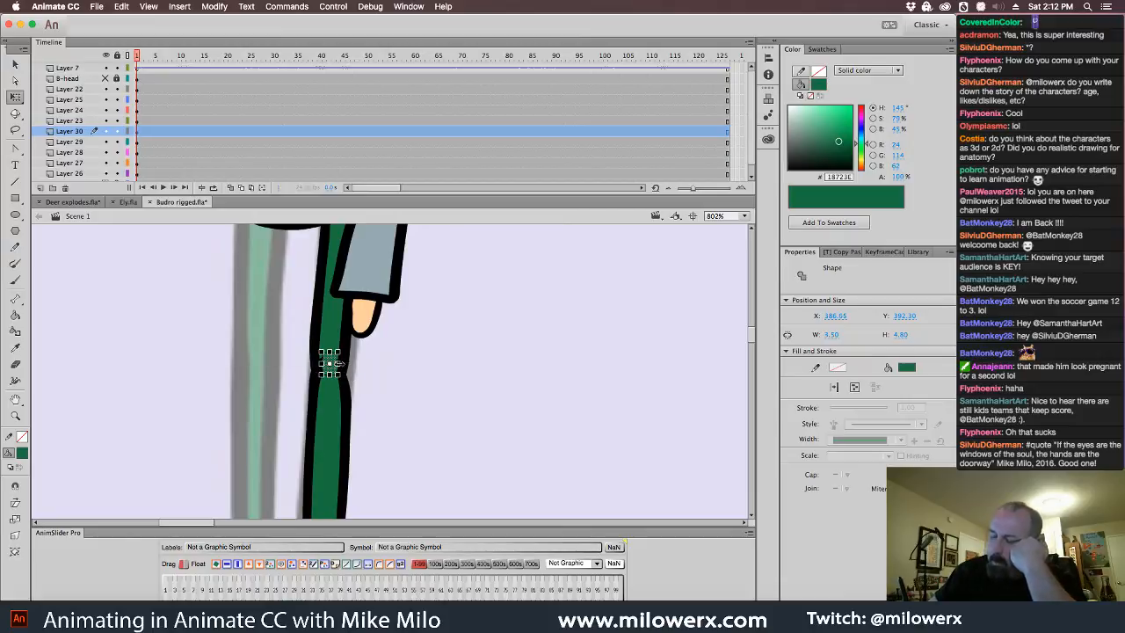
{"action": "left_click", "coordinate": [379, 364]}
- Convert the green knee oval into a graphic symbol named B-knee
{"action": "left_click", "coordinate": [332, 366]}
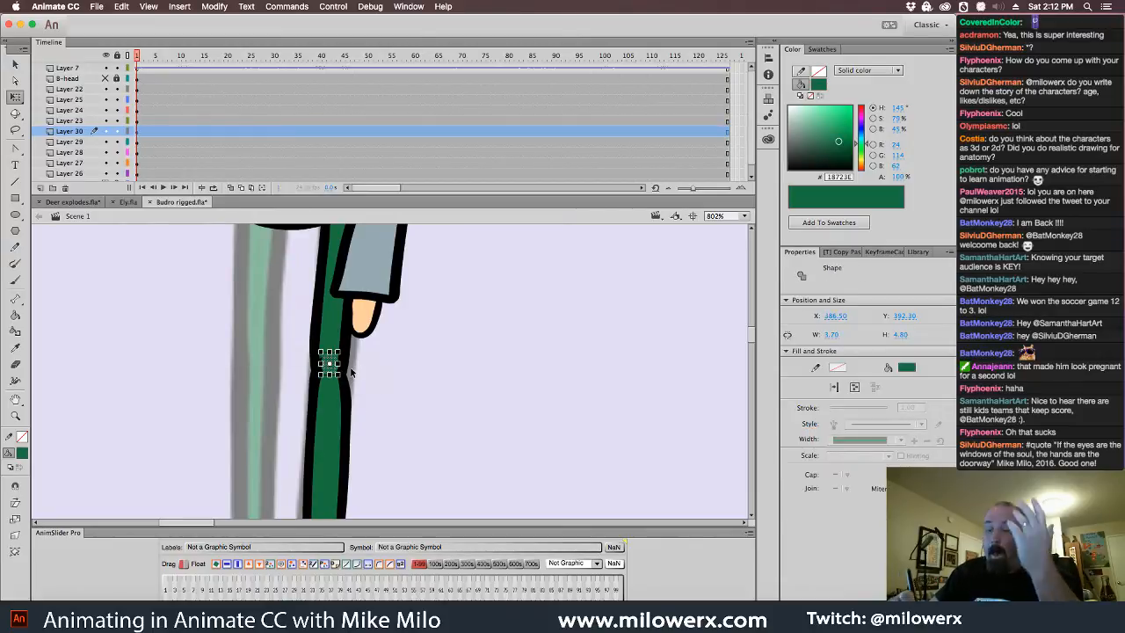
{"action": "key", "text": "F8"}
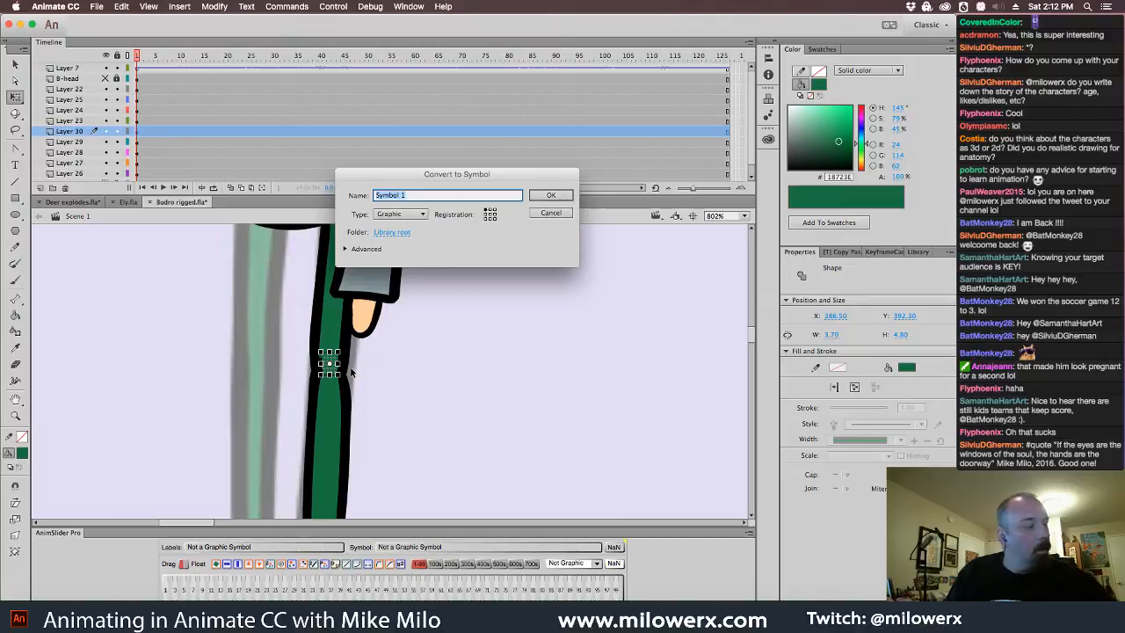
{"action": "type", "text": "B-kn"}
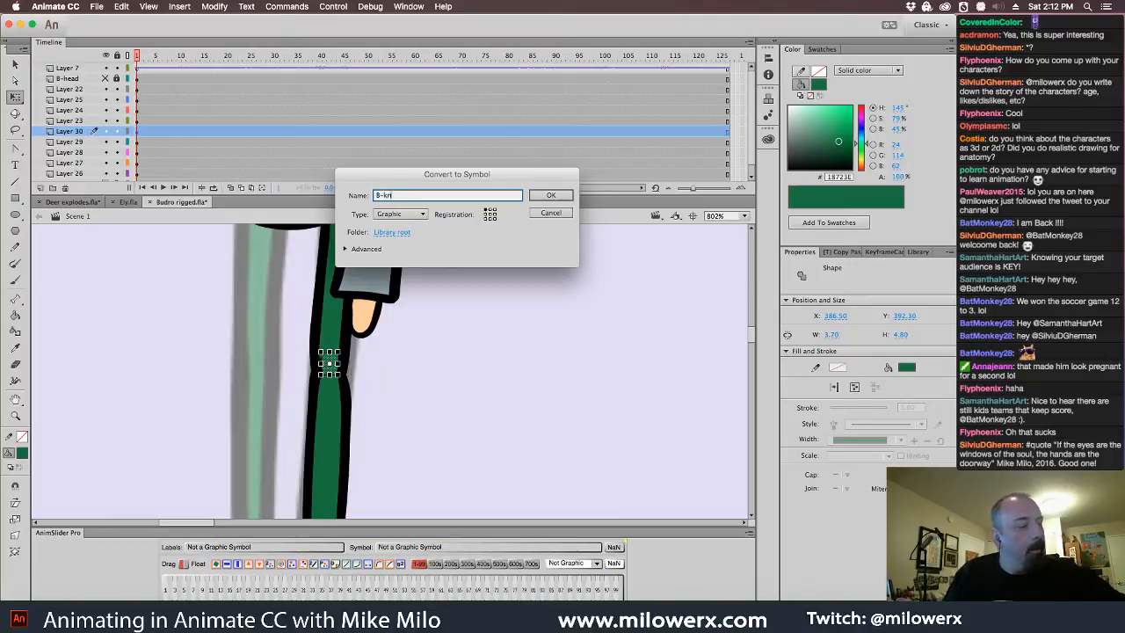
{"action": "type", "text": "ee"}
{"action": "key", "text": "Return"}
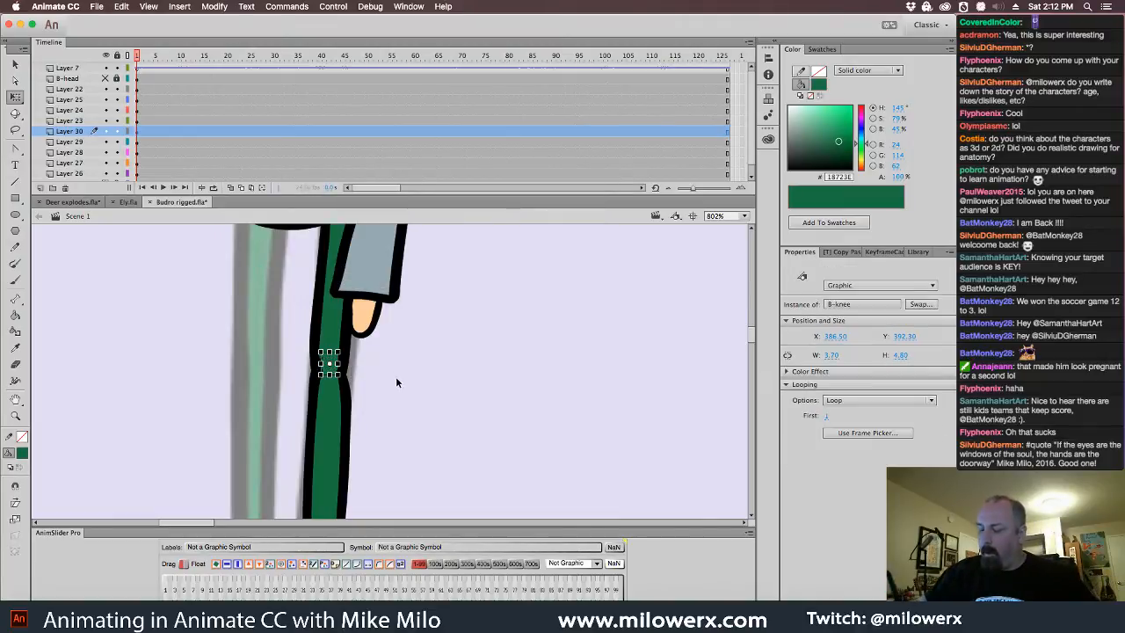
{"action": "left_click", "coordinate": [370, 397]}
{"action": "left_click", "coordinate": [333, 366]}
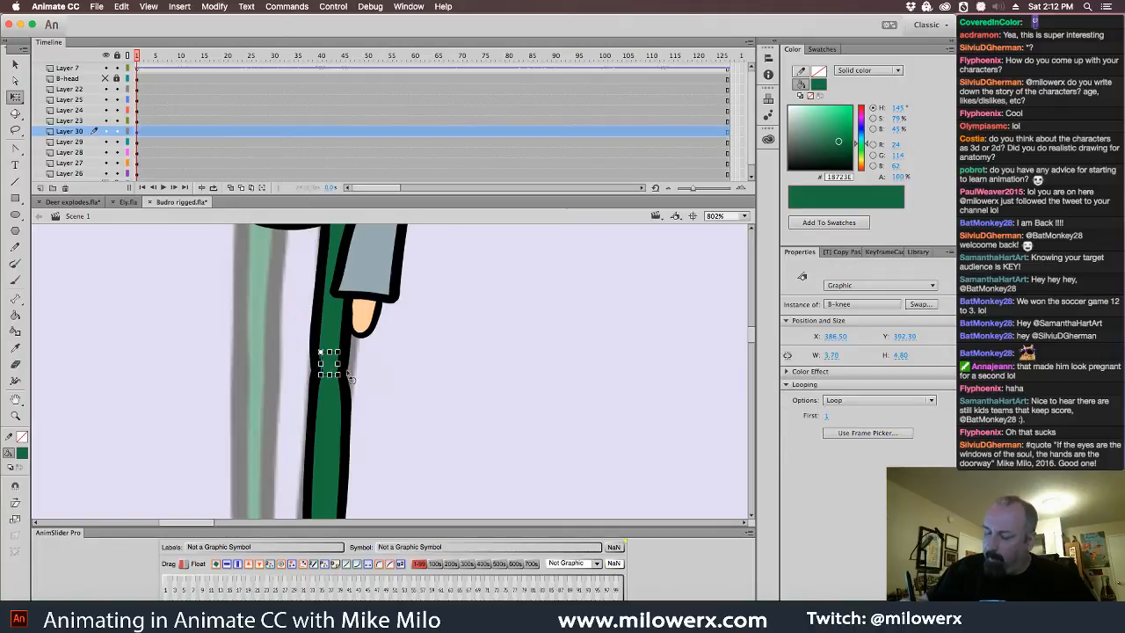
- Inside B-knee, pull the oval's edges out into a rounded block about 4.55 by 6.8 covering the joint, and return to Scene 1
{"action": "left_click", "coordinate": [361, 376]}
{"action": "double_click", "coordinate": [333, 364]}
{"action": "left_click", "coordinate": [363, 368], "text": "super"}
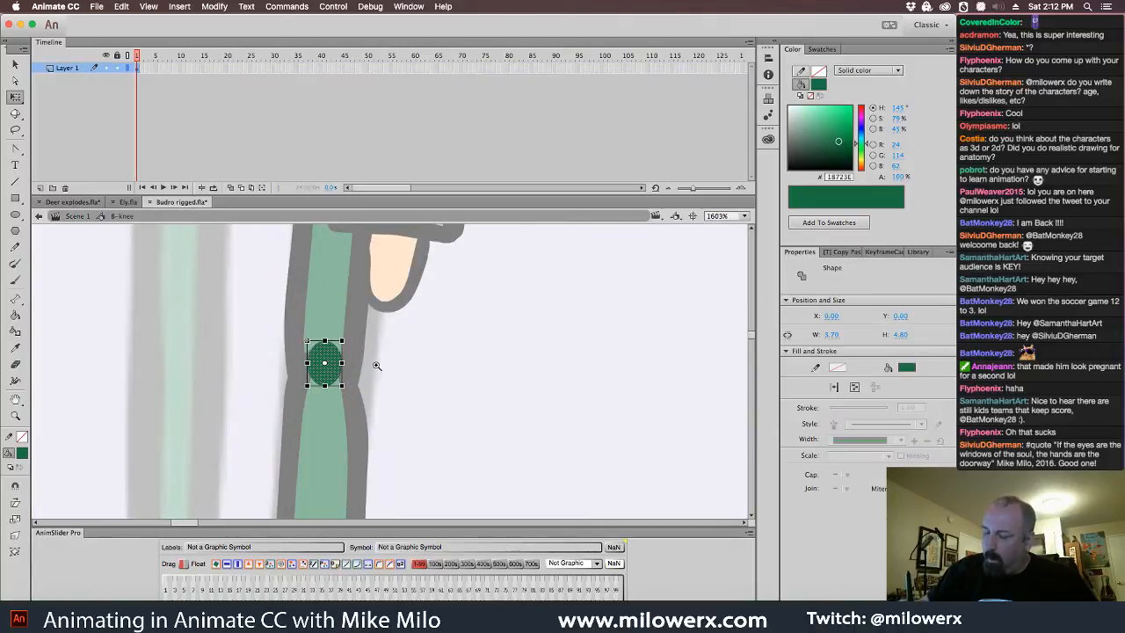
{"action": "left_click", "coordinate": [376, 365], "text": "super"}
{"action": "left_click", "coordinate": [405, 366]}
{"action": "left_click_drag", "start_coordinate": [311, 355], "coordinate": [307, 349]}
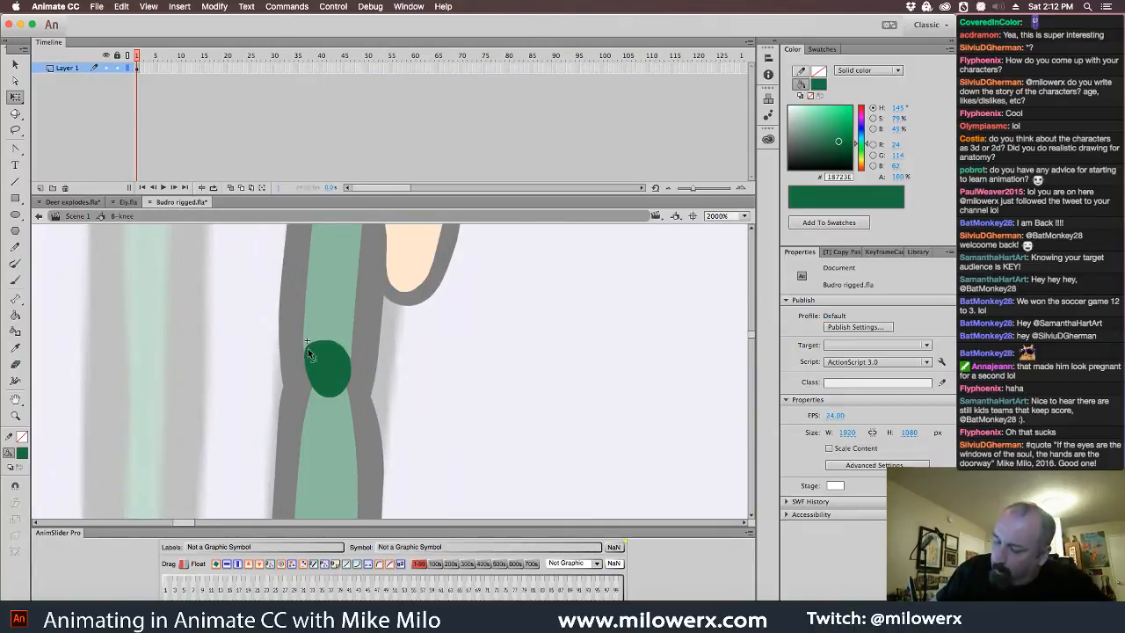
{"action": "left_click_drag", "start_coordinate": [319, 389], "coordinate": [311, 413]}
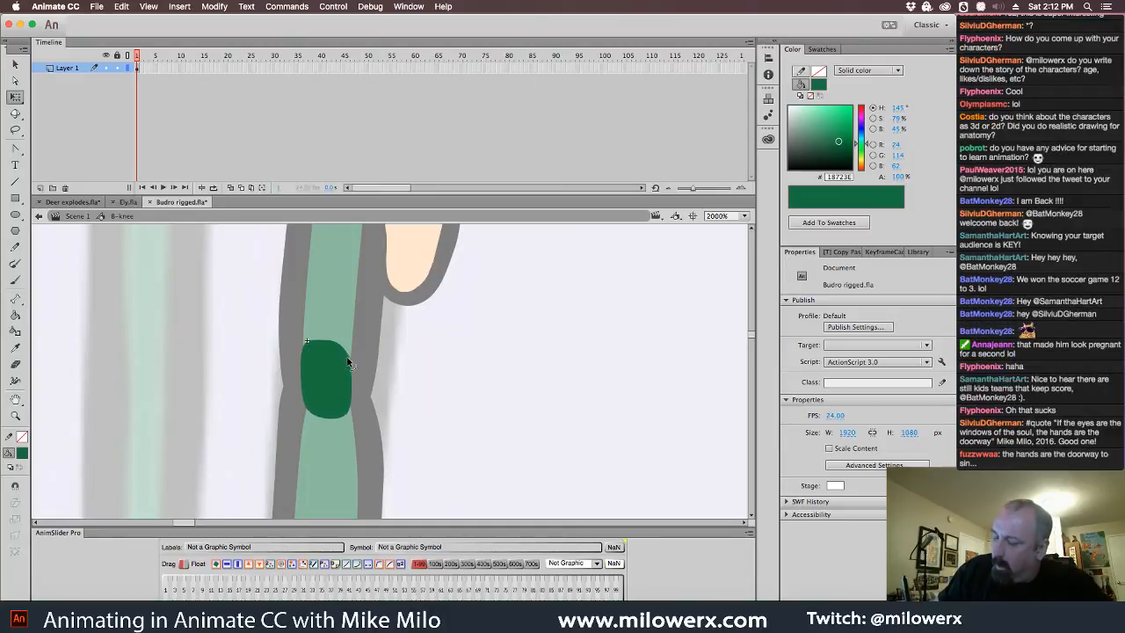
{"action": "left_click_drag", "start_coordinate": [352, 361], "coordinate": [350, 354]}
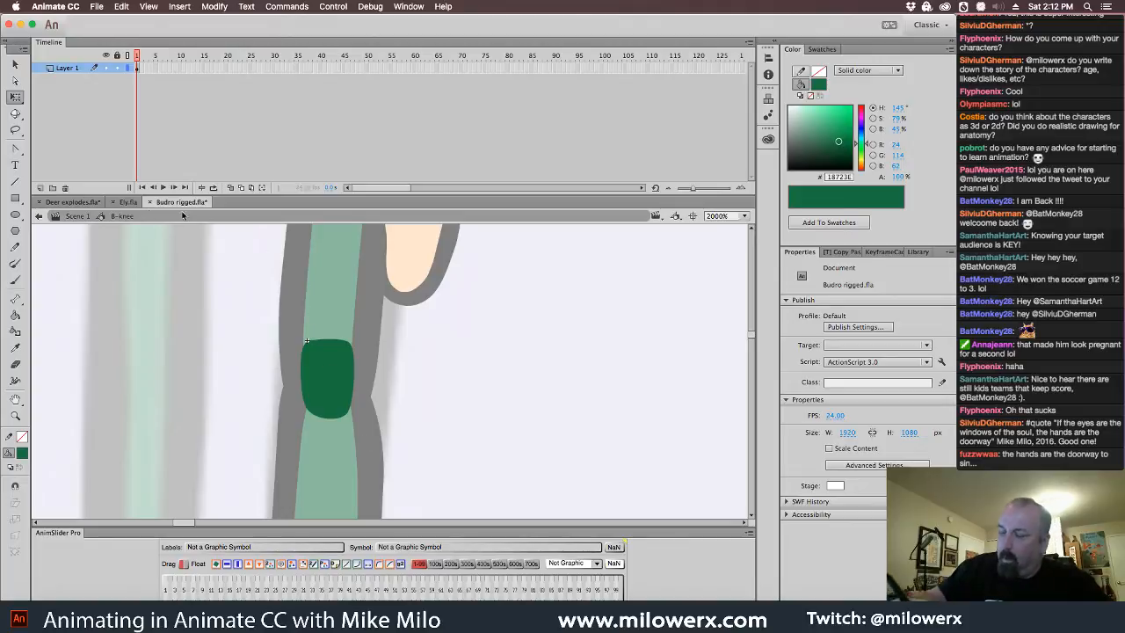
{"action": "left_click", "coordinate": [97, 219]}
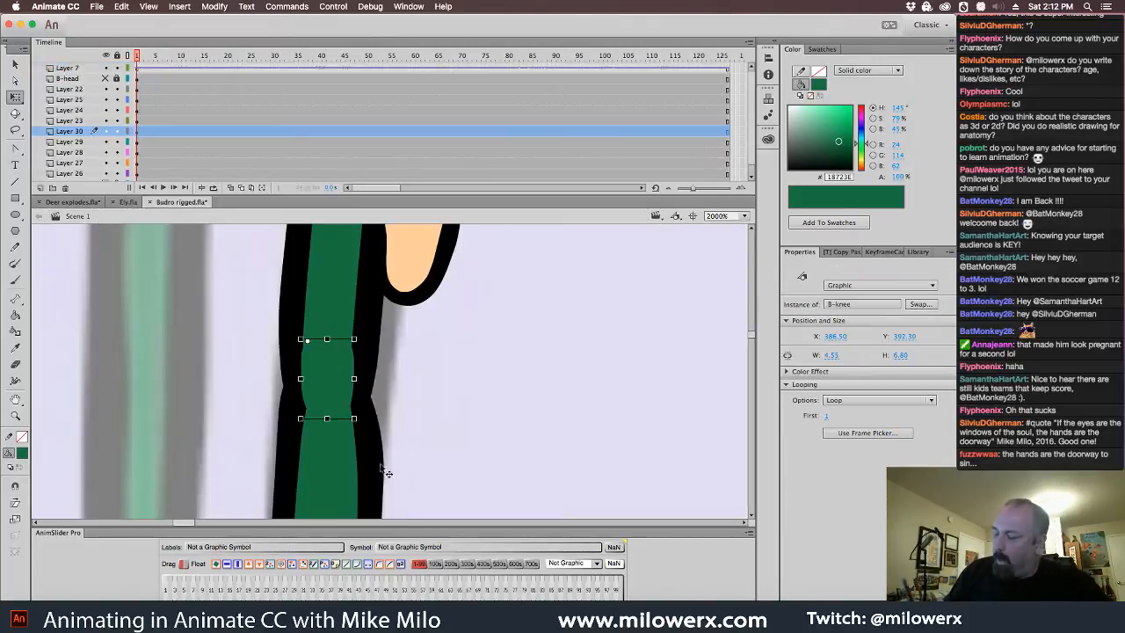
- Set the looping option of the B-knee instance to Single Frame
{"action": "left_click", "coordinate": [879, 400]}
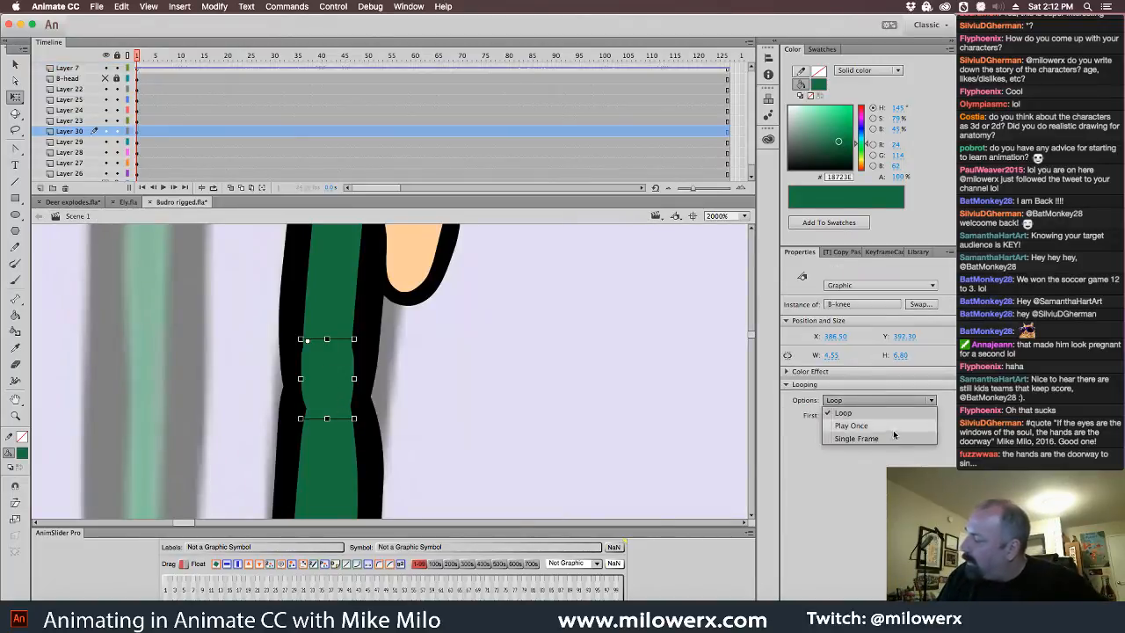
{"action": "left_click", "coordinate": [843, 433]}
{"action": "left_click", "coordinate": [590, 436]}
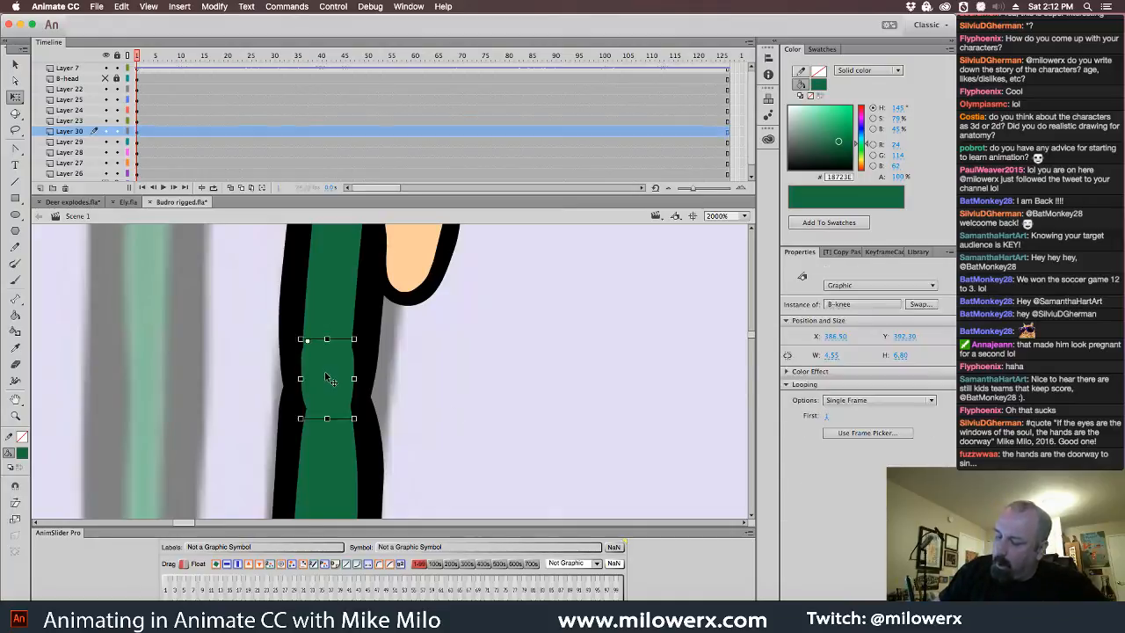
- Inside B-knee, pull in the sides of the green patch to about 4.1 wide to match the leg's inner outlines, and return to Scene 1
{"action": "double_click", "coordinate": [330, 379]}
{"action": "left_click_drag", "start_coordinate": [301, 366], "coordinate": [304, 365]}
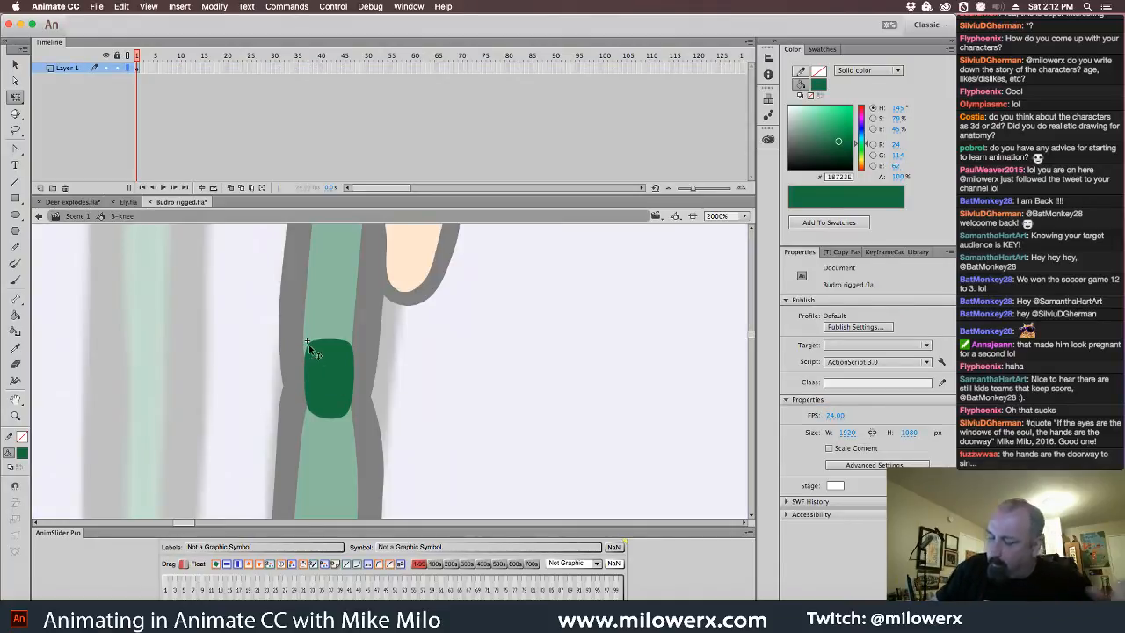
{"action": "left_click", "coordinate": [316, 351]}
{"action": "key", "text": "Escape"}
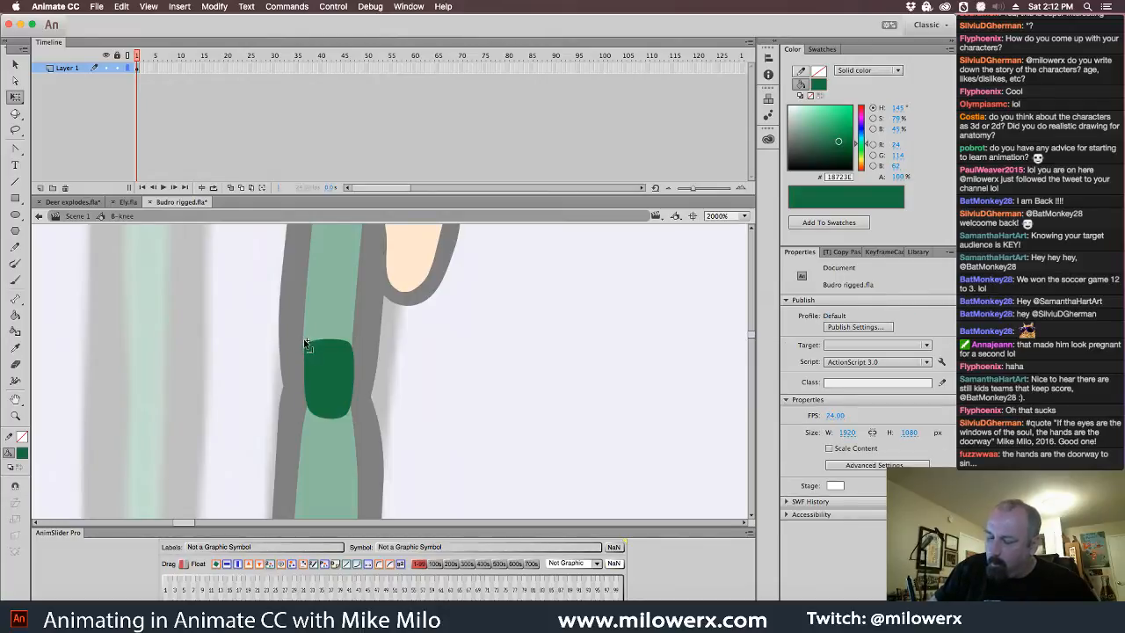
{"action": "double_click", "coordinate": [430, 411]}
{"action": "left_click", "coordinate": [429, 410]}
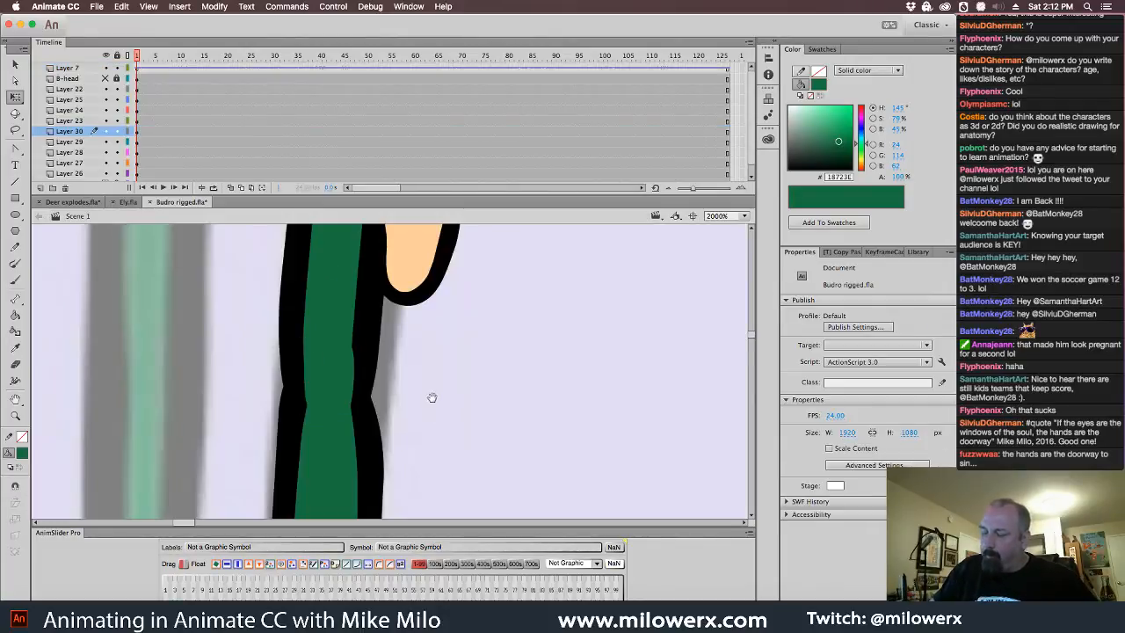
{"action": "double_click", "coordinate": [355, 380]}
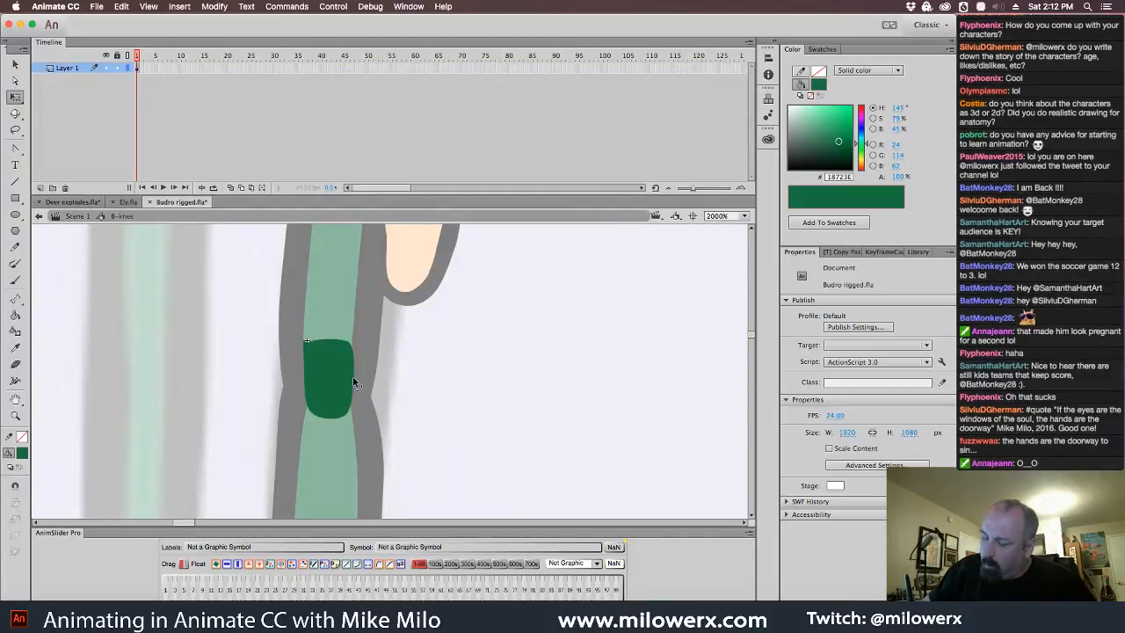
{"action": "double_click", "coordinate": [407, 388]}
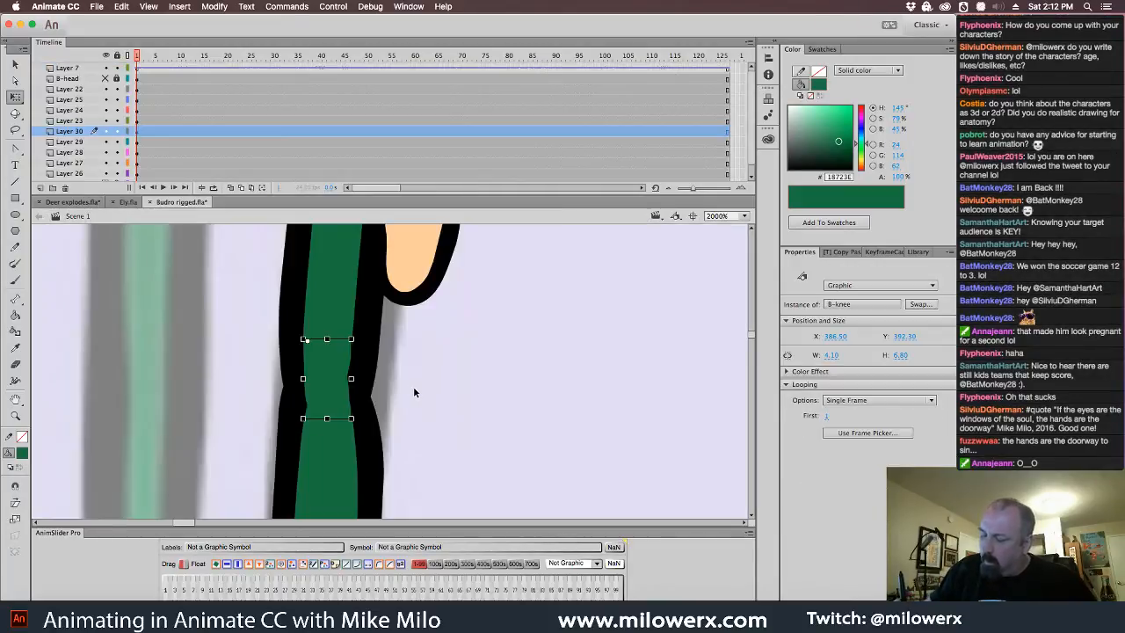
{"action": "left_click", "coordinate": [436, 396]}
- Inside B-thigh, reshape the lower inner corner of the black outline at the knee, and return to Scene 1
{"action": "left_click", "coordinate": [411, 362], "text": "alt+super"}
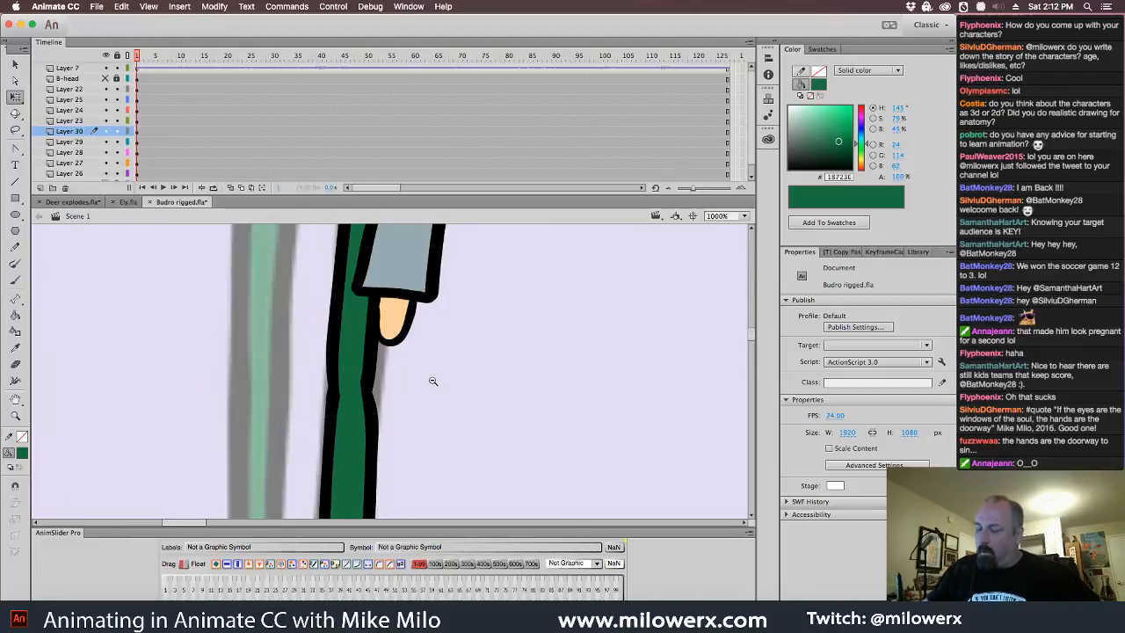
{"action": "left_click", "coordinate": [430, 380], "text": "alt+super"}
{"action": "left_click_drag", "start_coordinate": [421, 406], "coordinate": [407, 372]}
{"action": "left_click", "coordinate": [381, 351], "text": "super"}
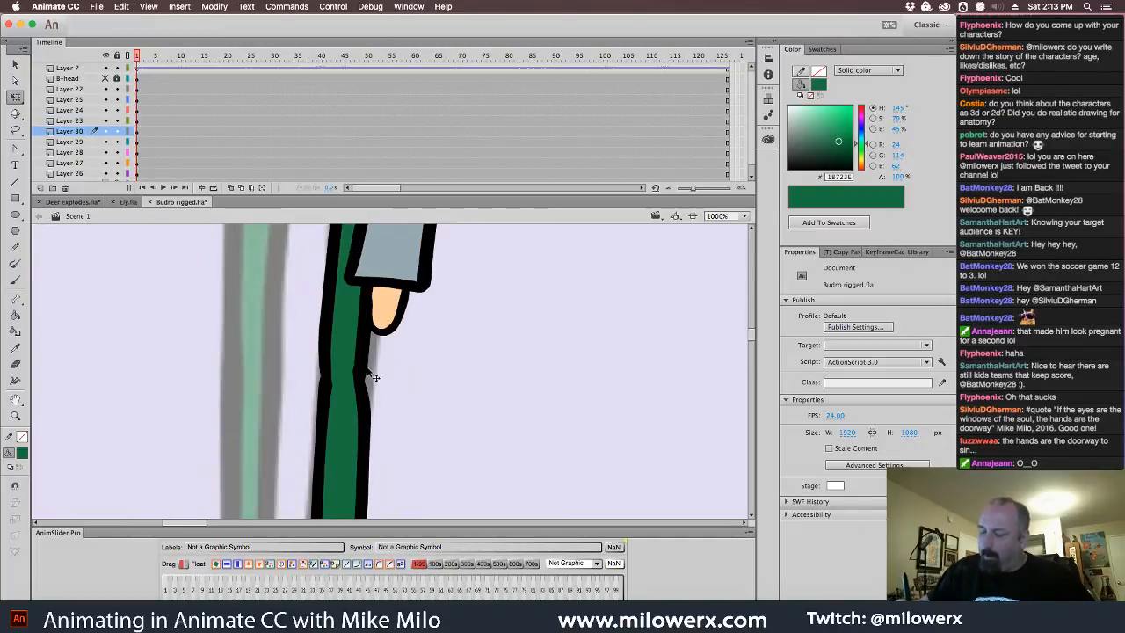
{"action": "left_click", "coordinate": [374, 376]}
{"action": "double_click", "coordinate": [373, 376]}
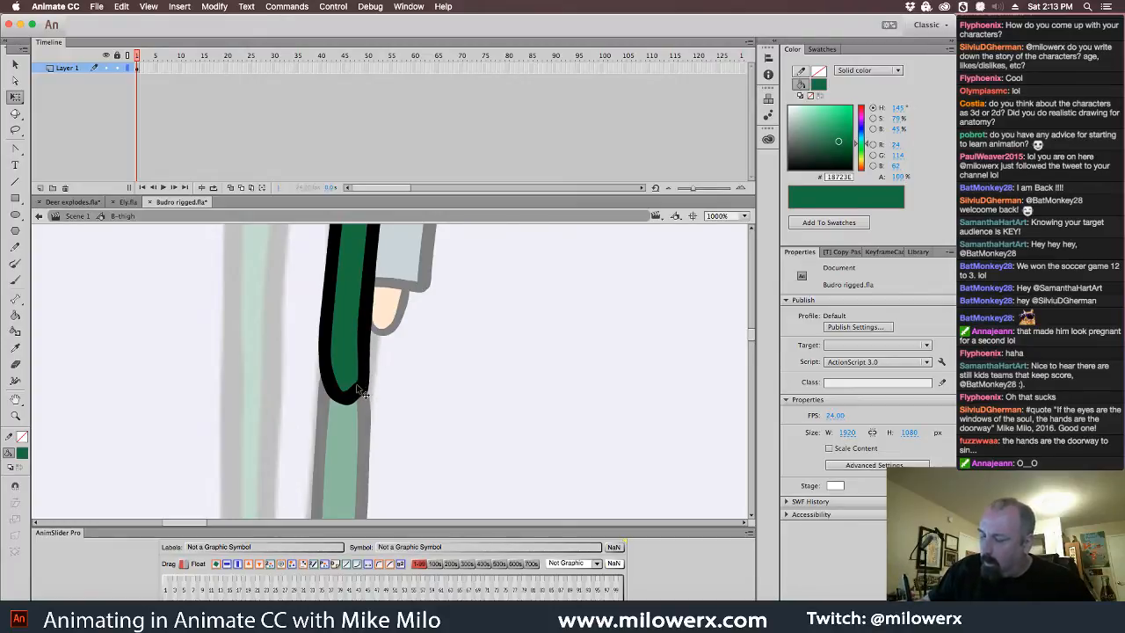
{"action": "left_click_drag", "start_coordinate": [357, 391], "coordinate": [360, 402]}
{"action": "double_click", "coordinate": [422, 395]}
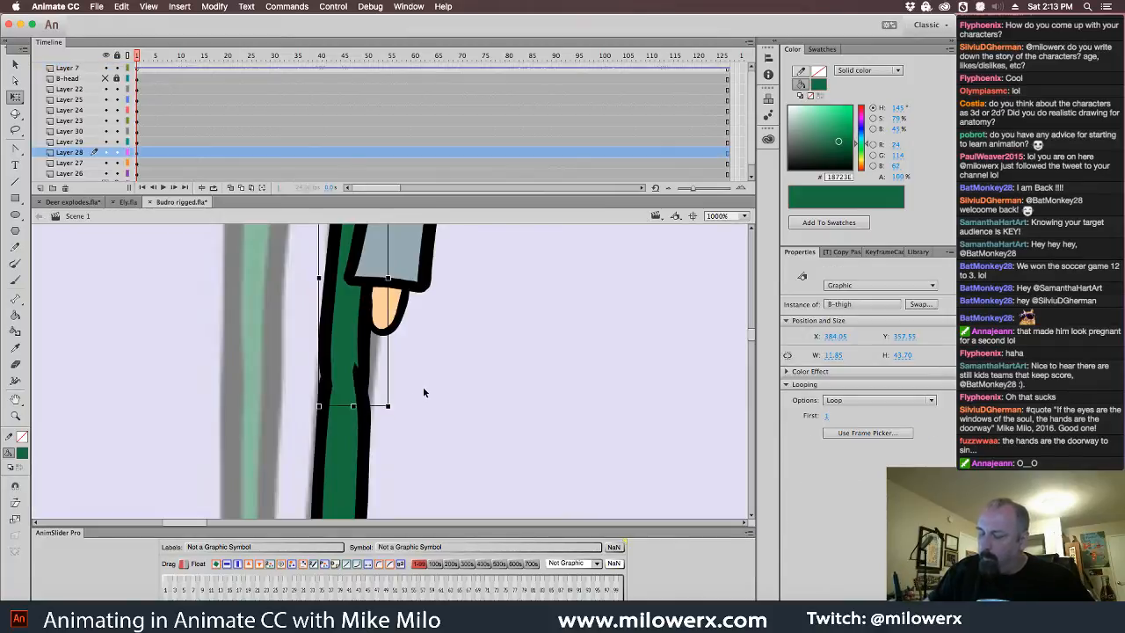
- Inside B-calf, delete the rounded upper end of the lower leg shape to leave a straight cut just below the knee
{"action": "left_click", "coordinate": [423, 392]}
{"action": "double_click", "coordinate": [361, 388]}
{"action": "left_click_drag", "start_coordinate": [441, 374], "coordinate": [437, 347]}
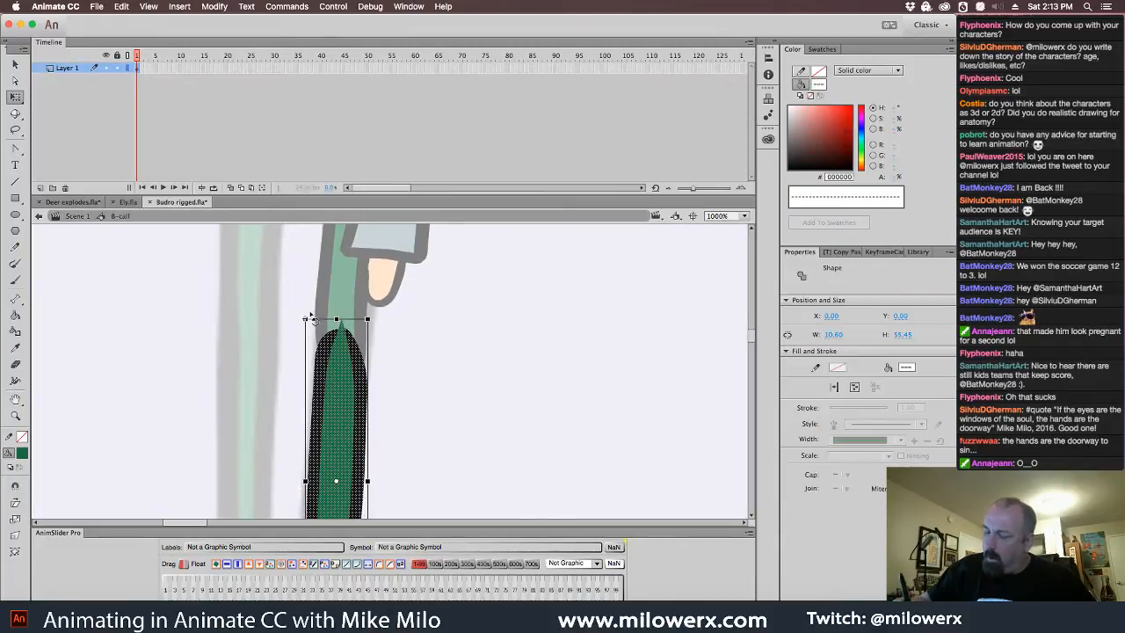
{"action": "left_click_drag", "start_coordinate": [308, 317], "coordinate": [376, 369]}
{"action": "key", "text": "Delete"}
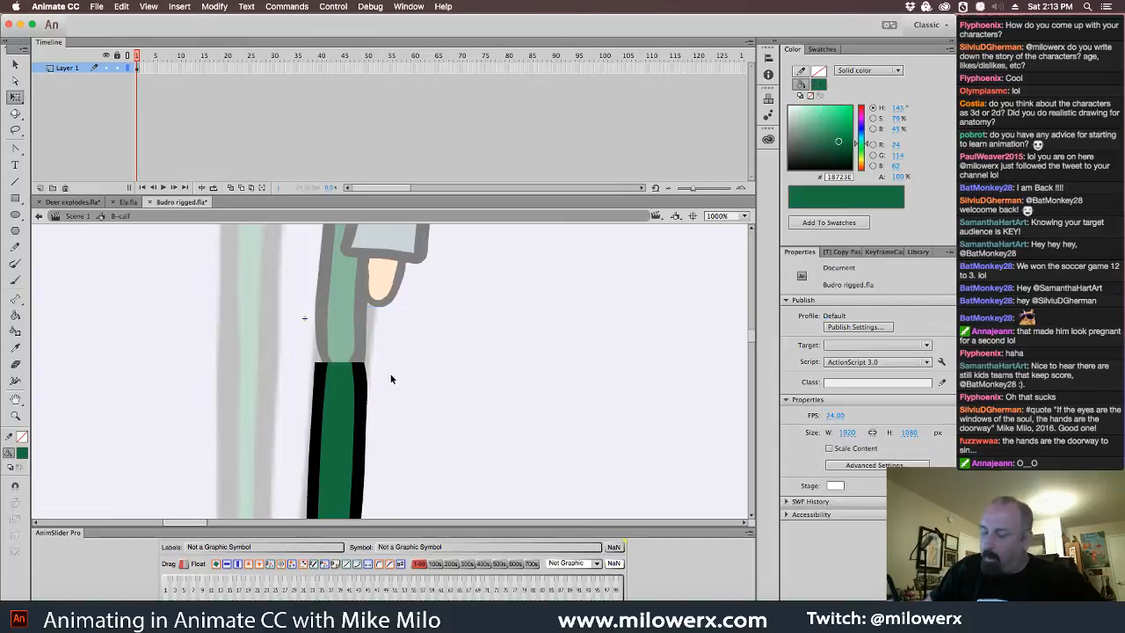
- Inside B-calf, raise the corners of the lower leg's straight-cut upper end so it reaches a little higher toward the knee
{"action": "left_click", "coordinate": [328, 369]}
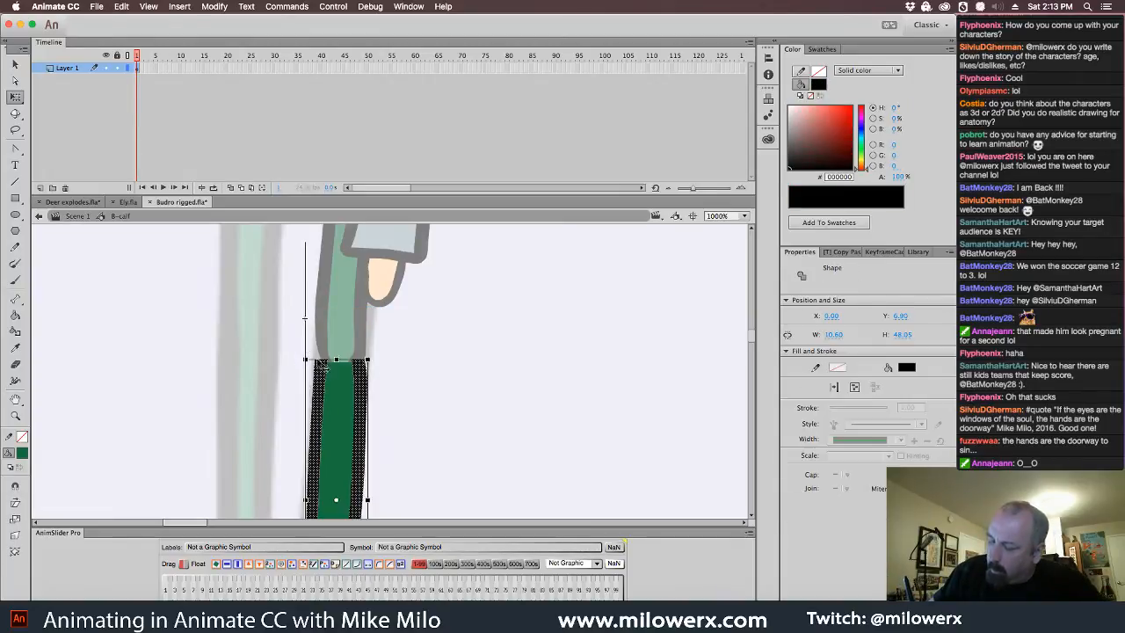
{"action": "left_click_drag", "start_coordinate": [325, 367], "coordinate": [325, 364]}
{"action": "left_click", "coordinate": [403, 360]}
{"action": "left_click", "coordinate": [327, 366]}
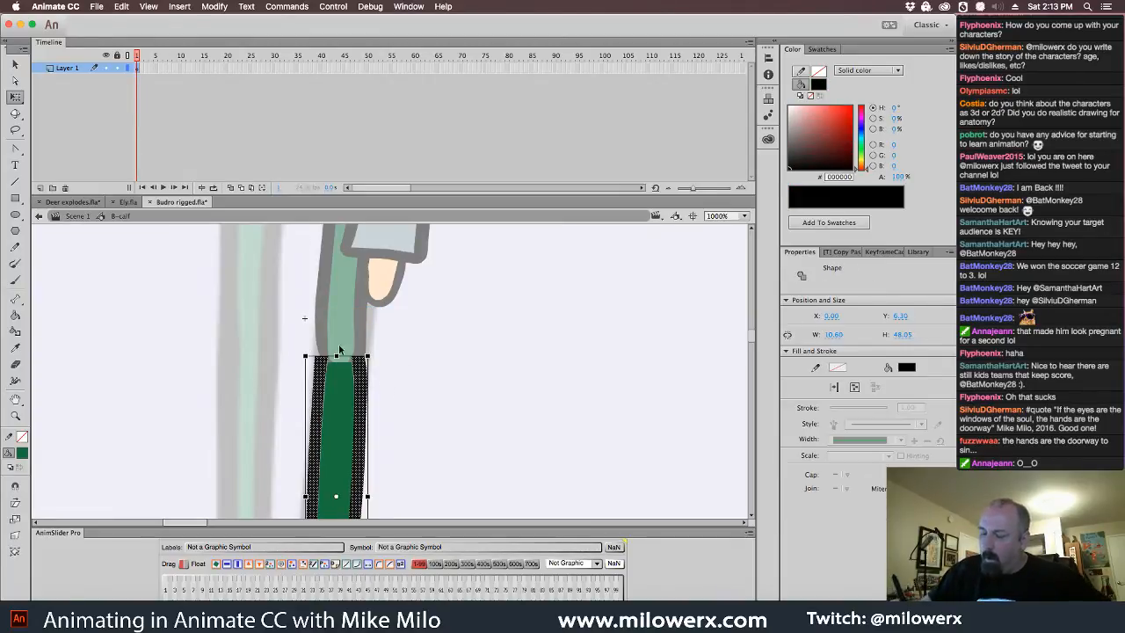
{"action": "left_click", "coordinate": [406, 344]}
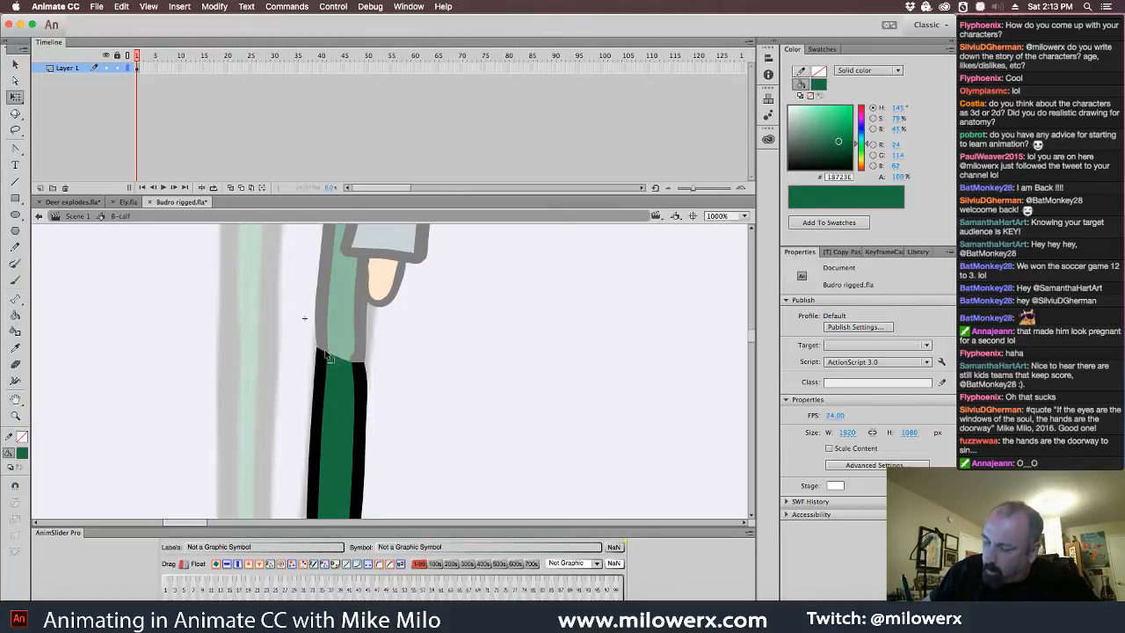
{"action": "left_click_drag", "start_coordinate": [353, 362], "coordinate": [352, 351]}
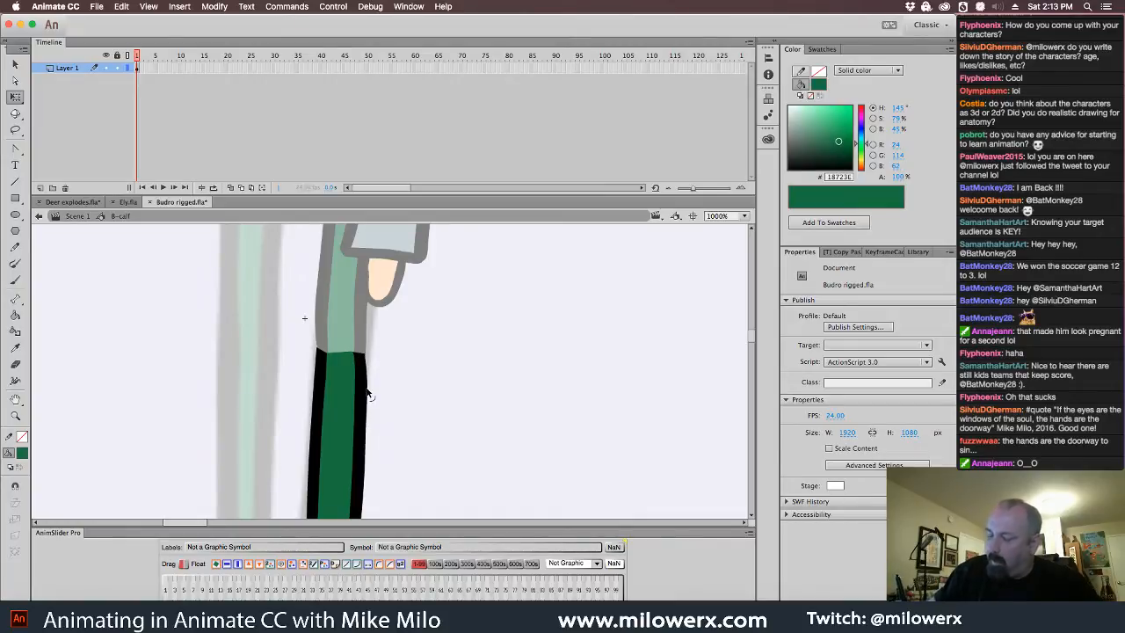
- Pull in the sides of the calf's black outline near its upper end to about 10.1 wide, and return to Scene 1
{"action": "left_click_drag", "start_coordinate": [368, 389], "coordinate": [365, 387]}
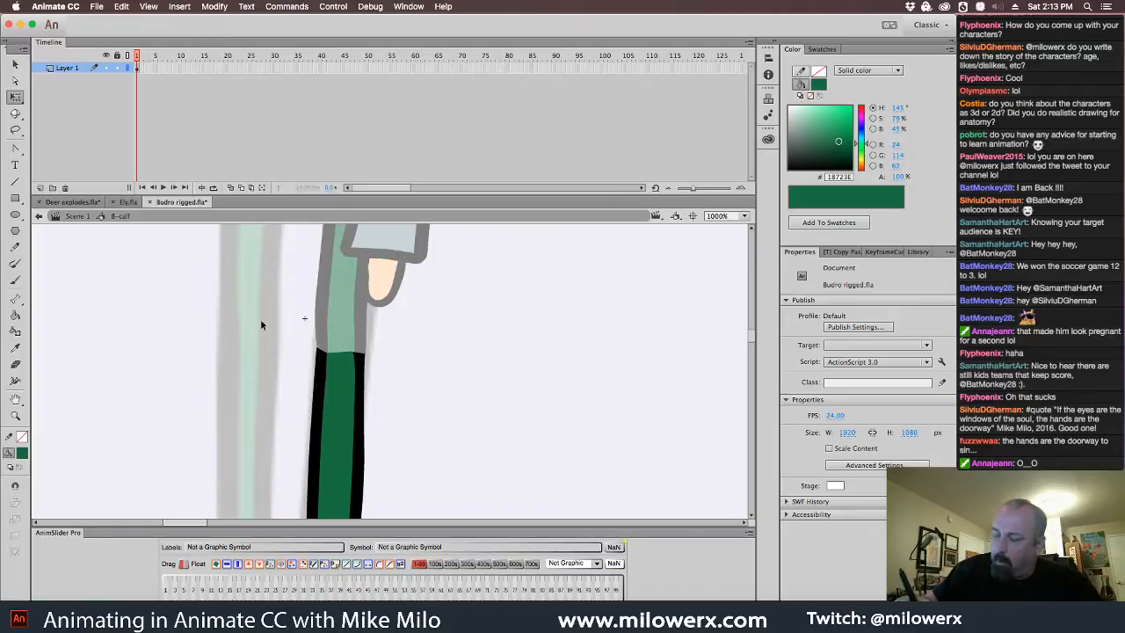
{"action": "left_click_drag", "start_coordinate": [317, 419], "coordinate": [323, 424]}
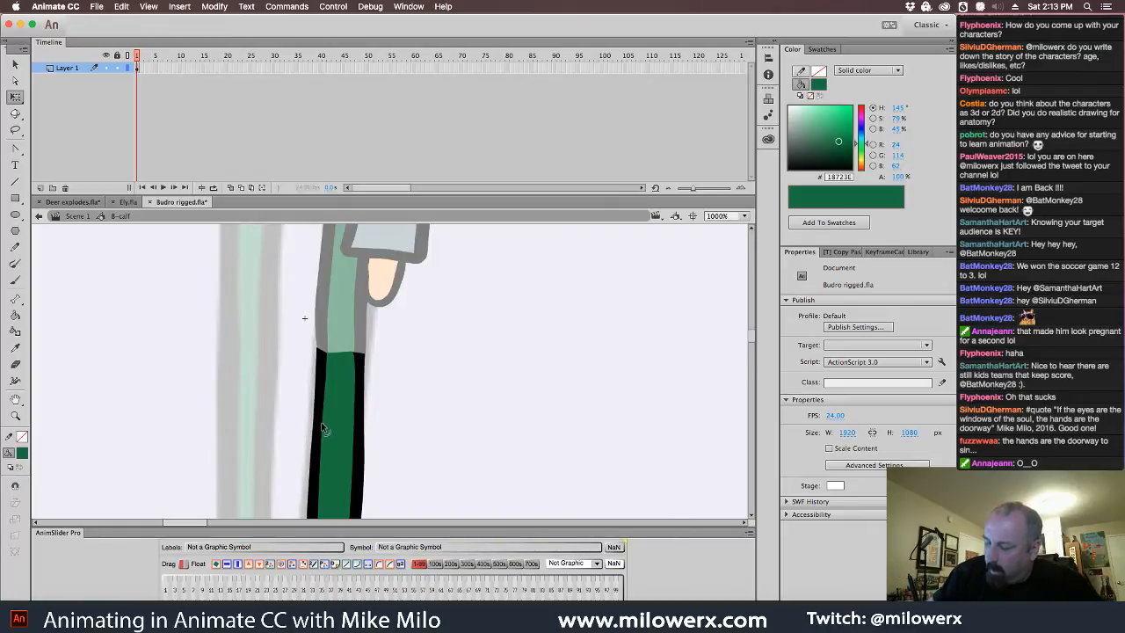
{"action": "left_click", "coordinate": [327, 431]}
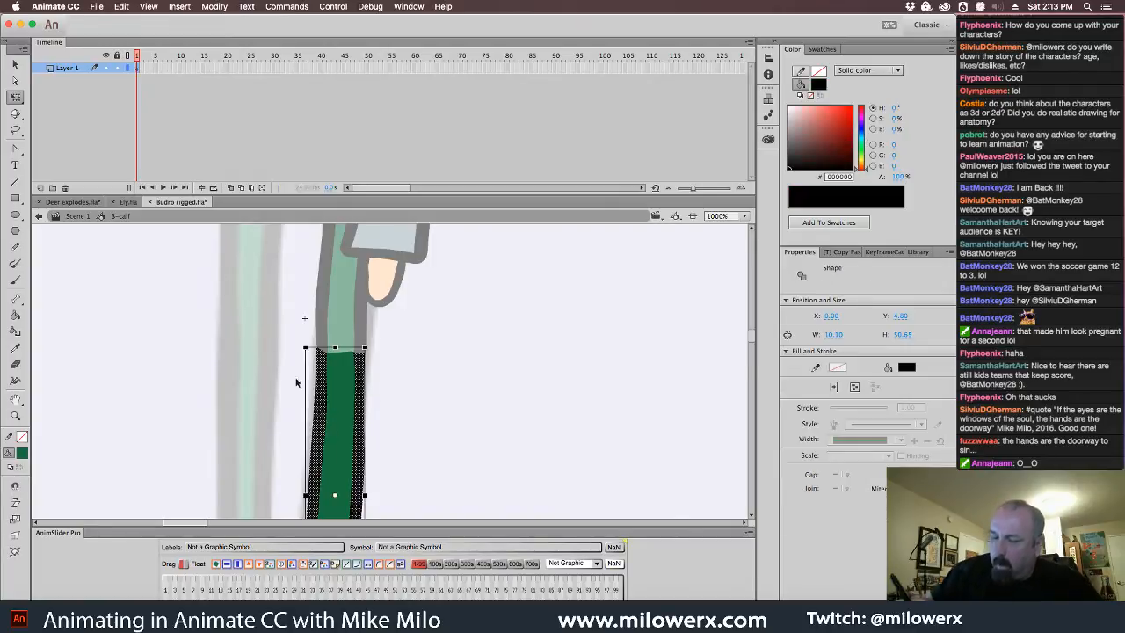
{"action": "left_click", "coordinate": [78, 216]}
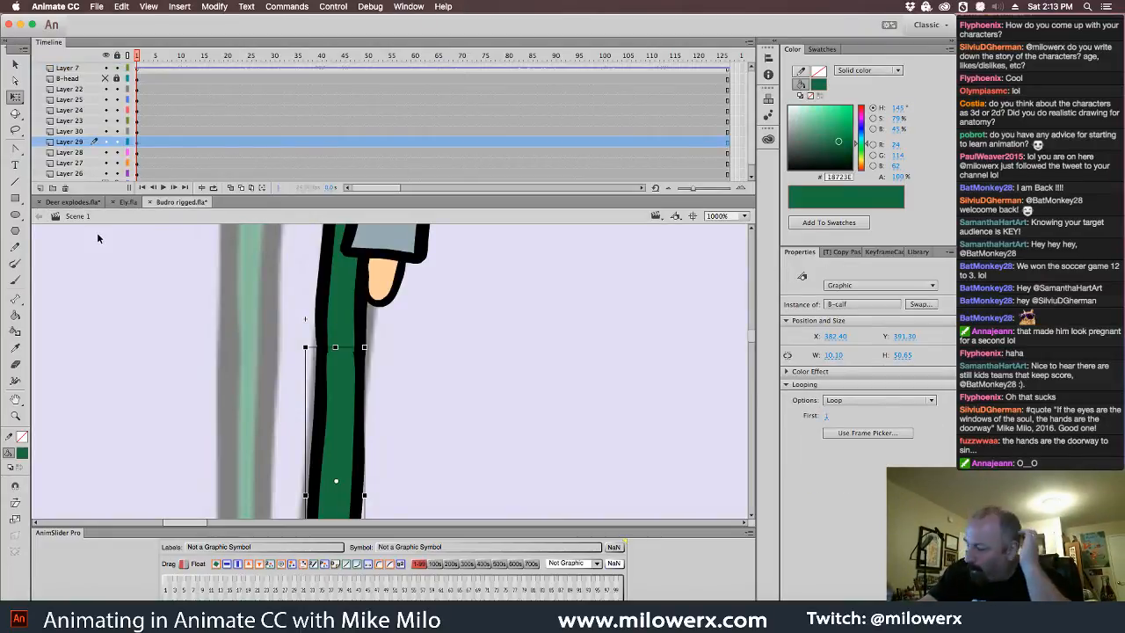
- Reopen B-calf, widen the black outline to about 10.5, even out its upper corners, and return to Scene 1
{"action": "double_click", "coordinate": [331, 387]}
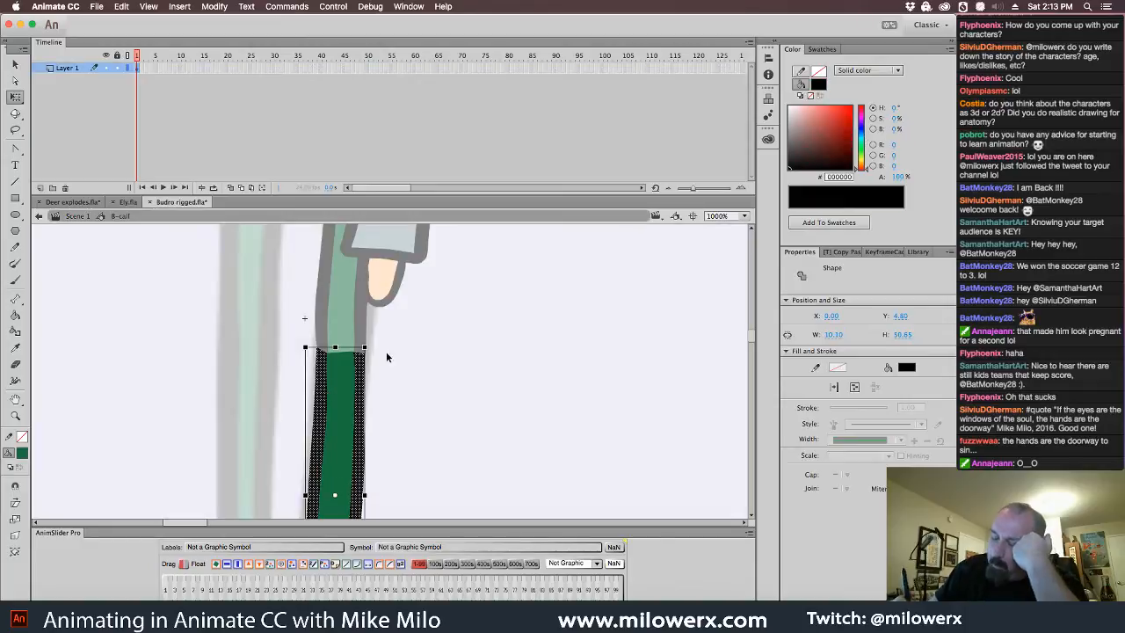
{"action": "left_click", "coordinate": [419, 334]}
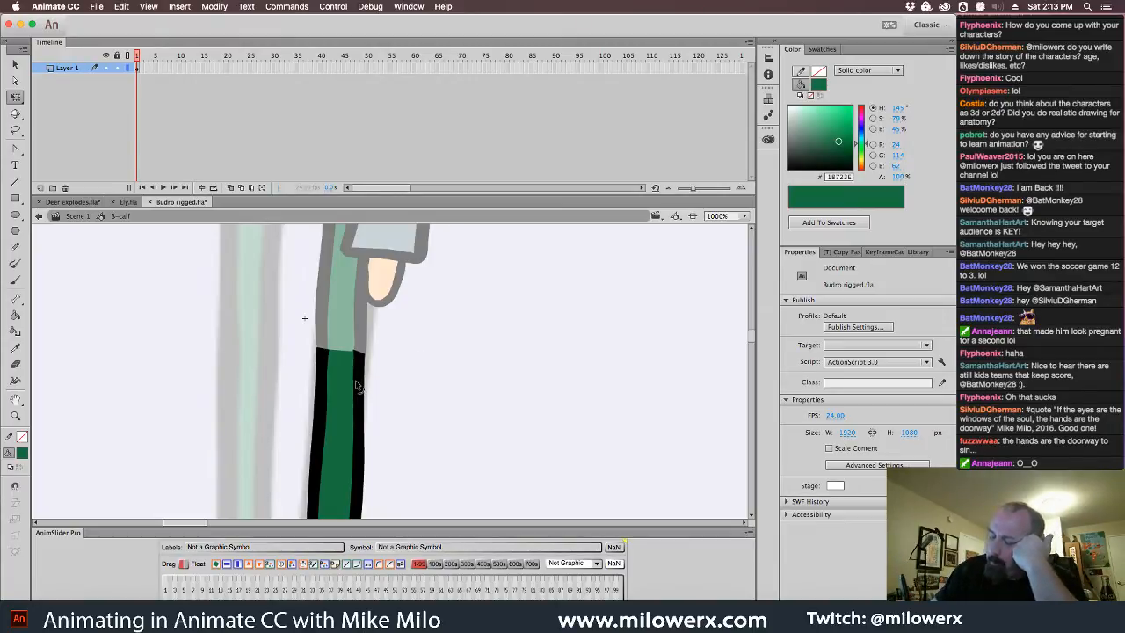
{"action": "left_click_drag", "start_coordinate": [364, 384], "coordinate": [366, 385]}
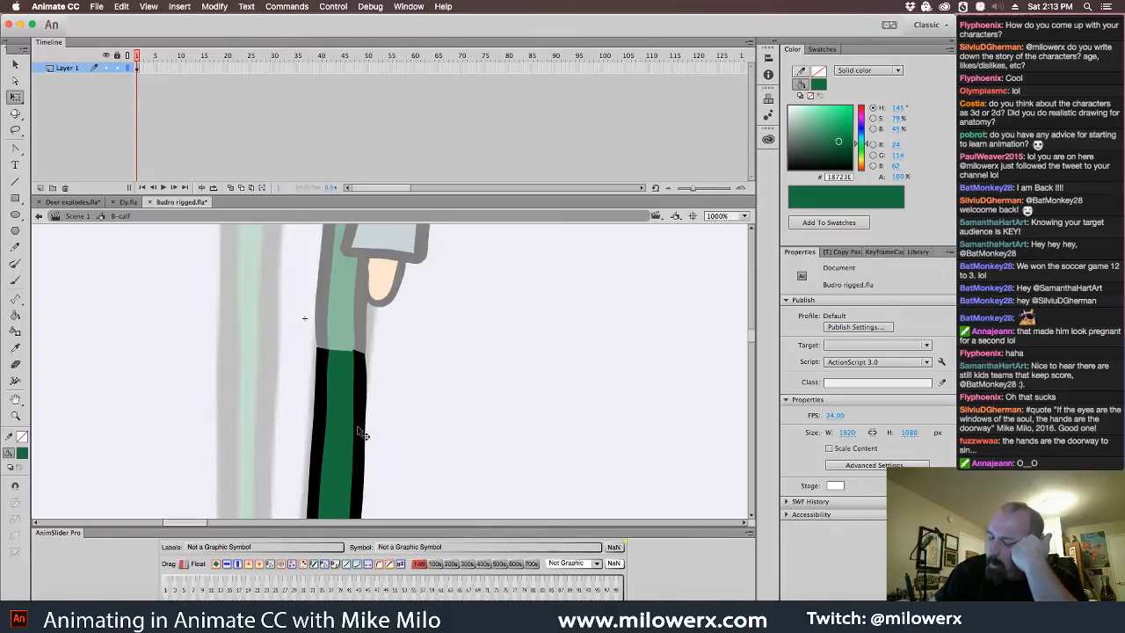
{"action": "left_click_drag", "start_coordinate": [311, 457], "coordinate": [312, 458]}
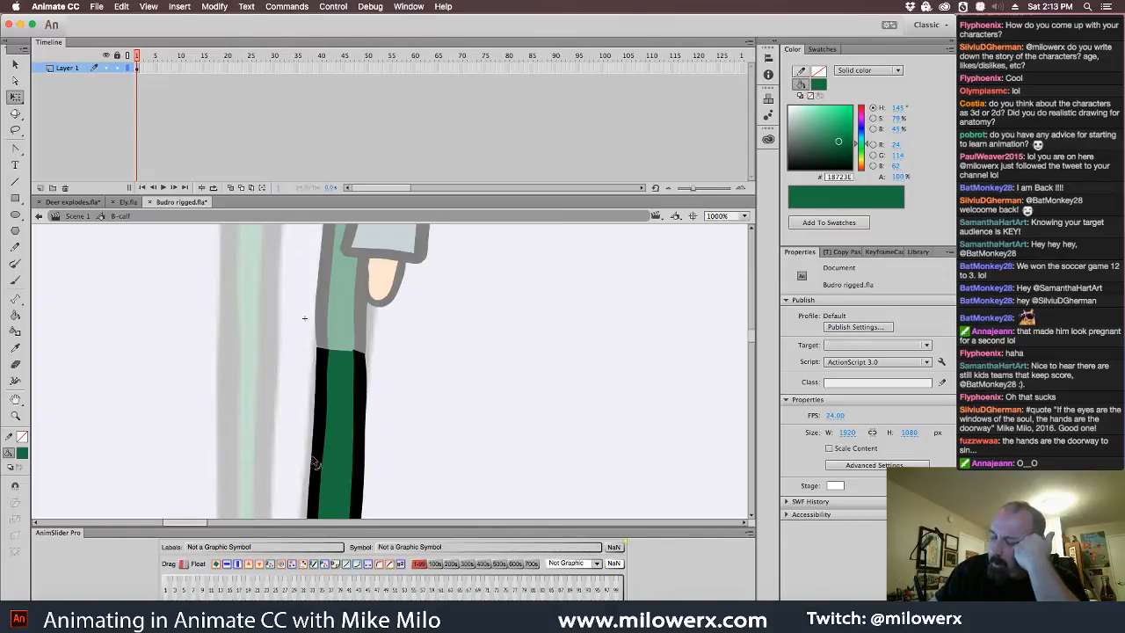
{"action": "left_click", "coordinate": [355, 361]}
{"action": "left_click", "coordinate": [403, 337]}
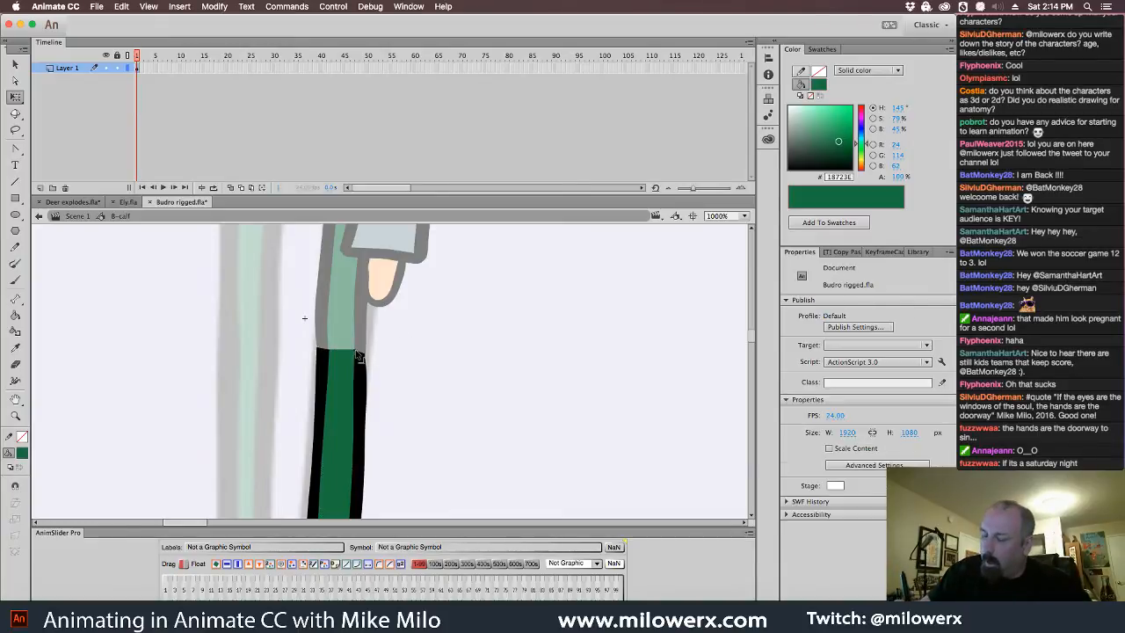
{"action": "left_click", "coordinate": [365, 355]}
{"action": "left_click", "coordinate": [395, 337]}
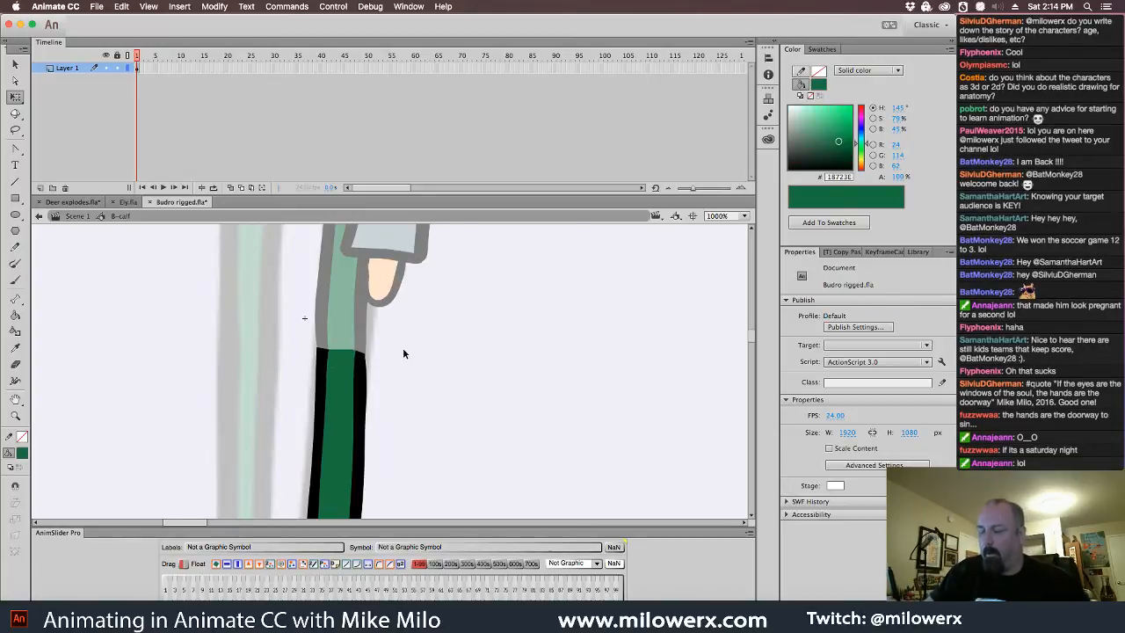
{"action": "left_click", "coordinate": [79, 216]}
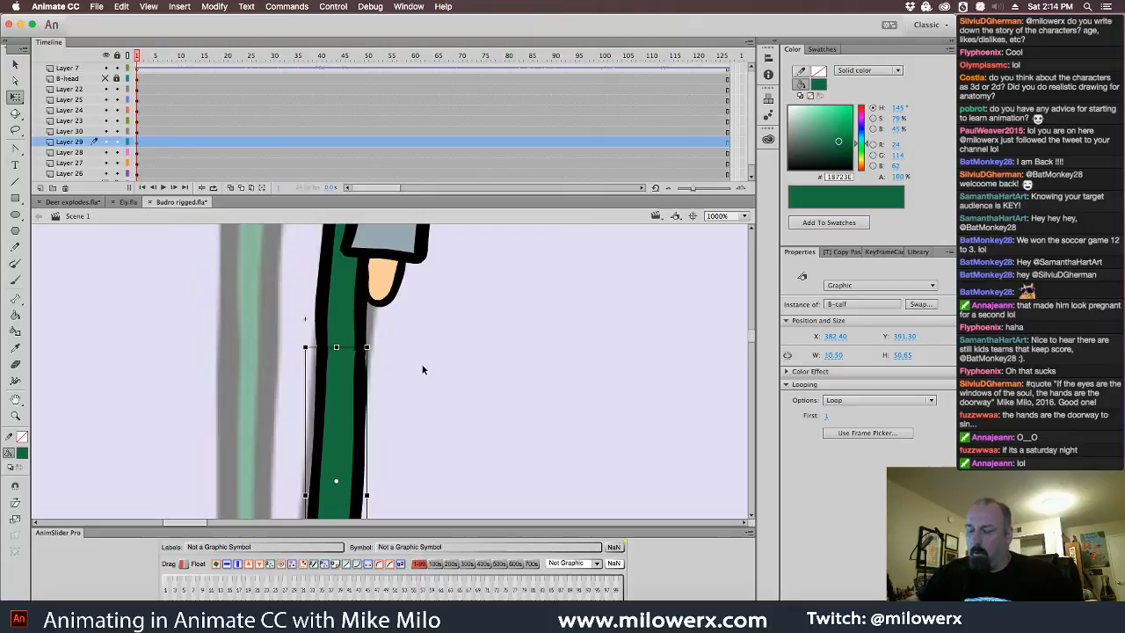
- Check the knee joint in Scene 1, and inside B-calf straighten the upper edge of the black outline on the hand side
{"action": "double_click", "coordinate": [365, 371]}
{"action": "key", "text": "super+equal"}
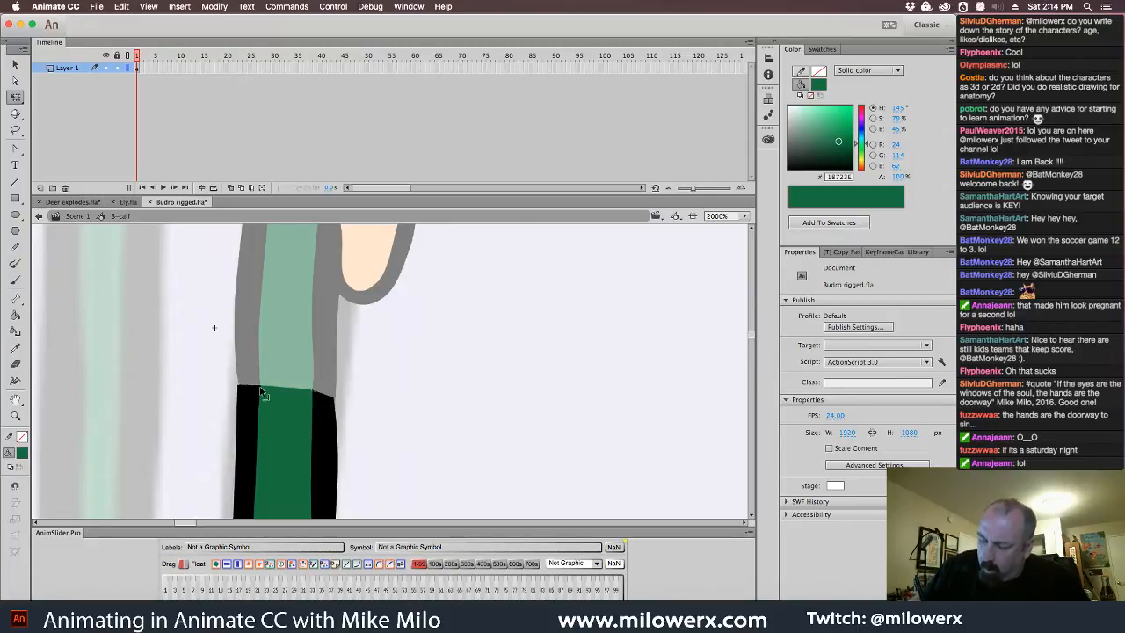
{"action": "double_click", "coordinate": [383, 396]}
{"action": "left_click", "coordinate": [388, 399]}
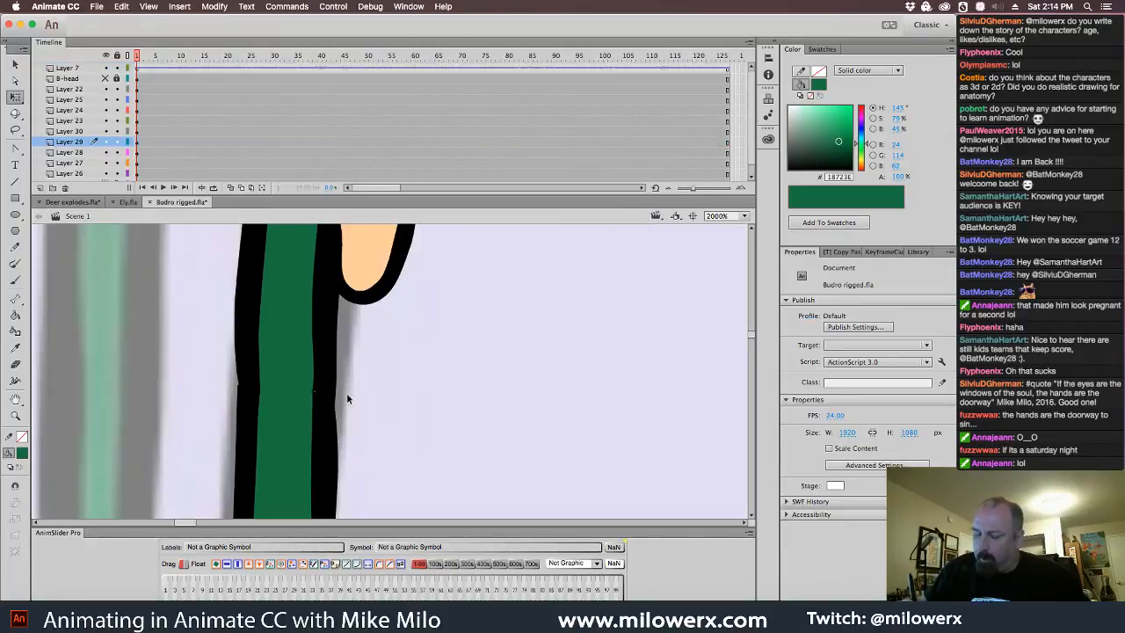
{"action": "double_click", "coordinate": [326, 397]}
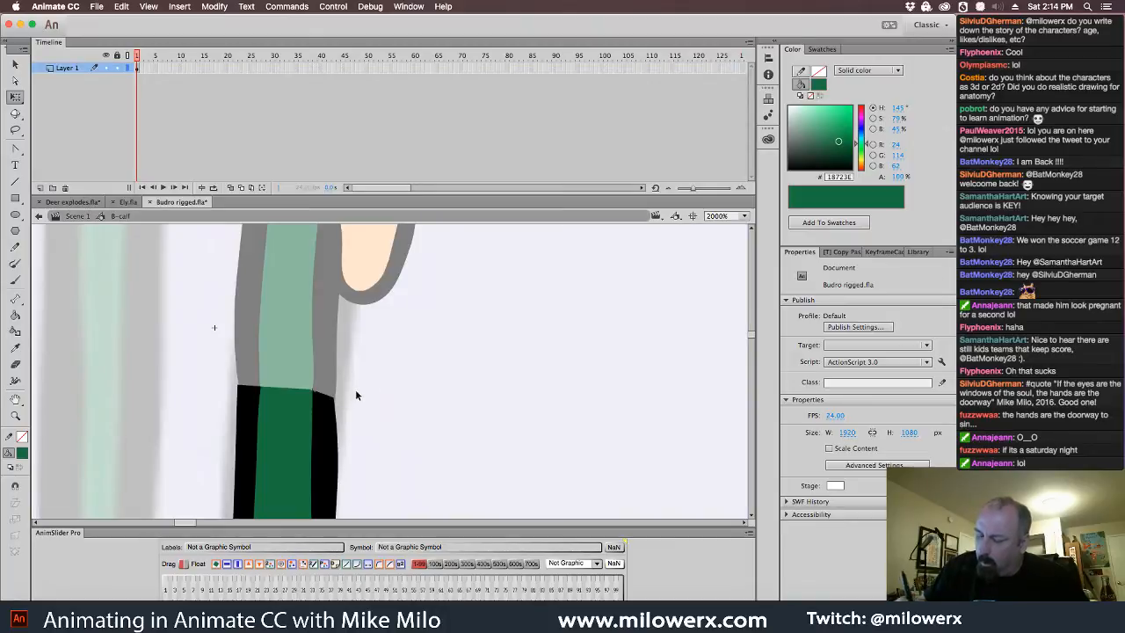
{"action": "left_click", "coordinate": [321, 399]}
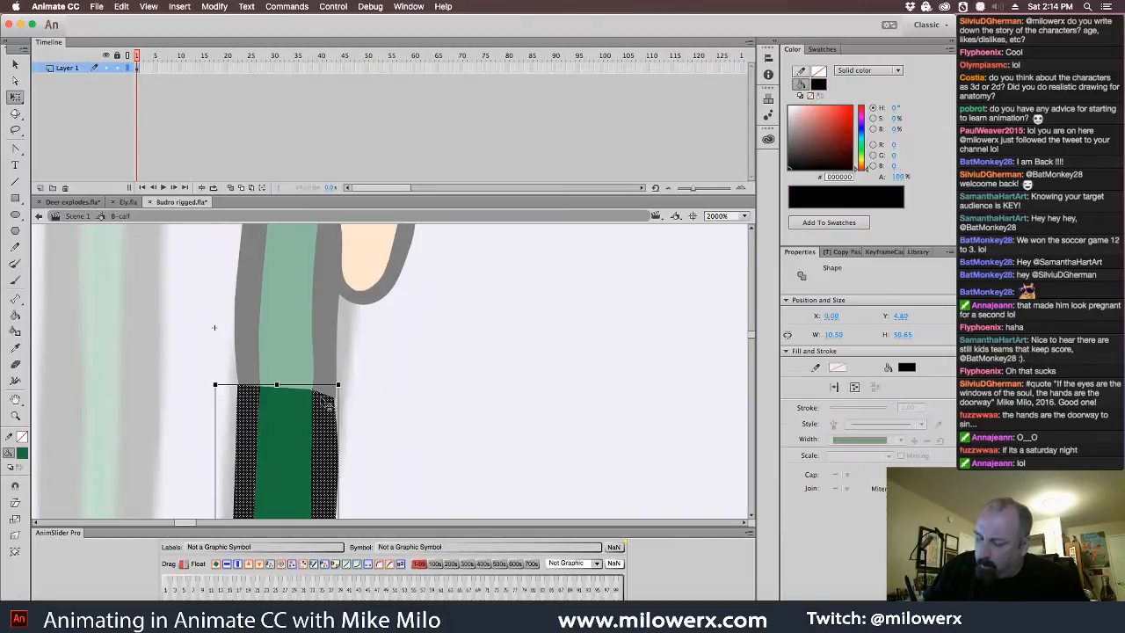
{"action": "left_click", "coordinate": [364, 384]}
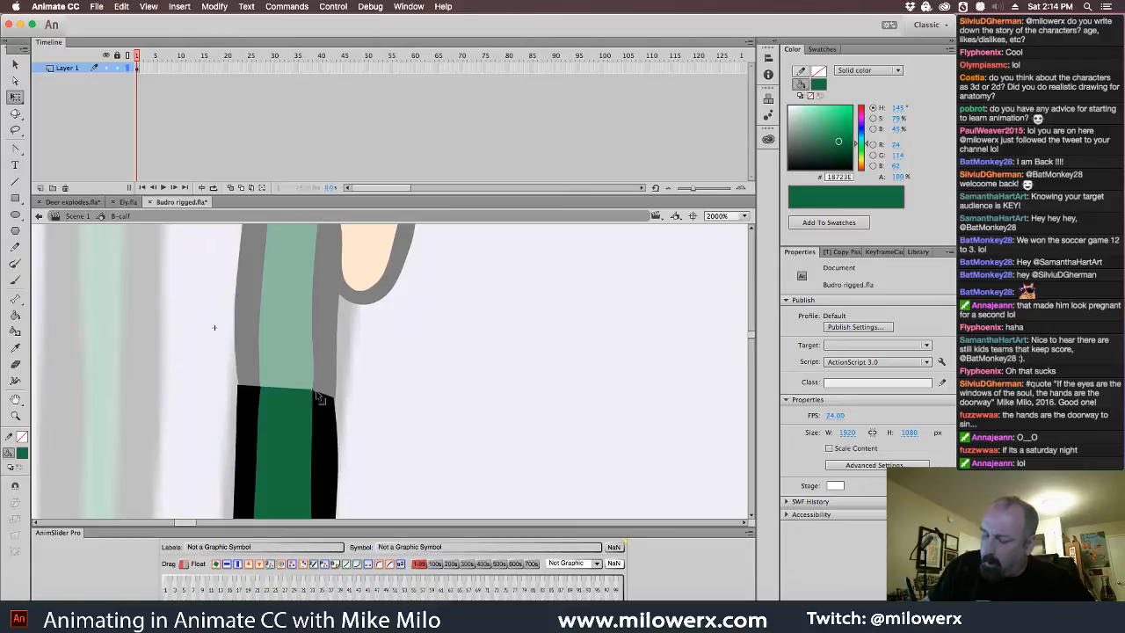
{"action": "left_click", "coordinate": [319, 397]}
{"action": "left_click", "coordinate": [372, 384]}
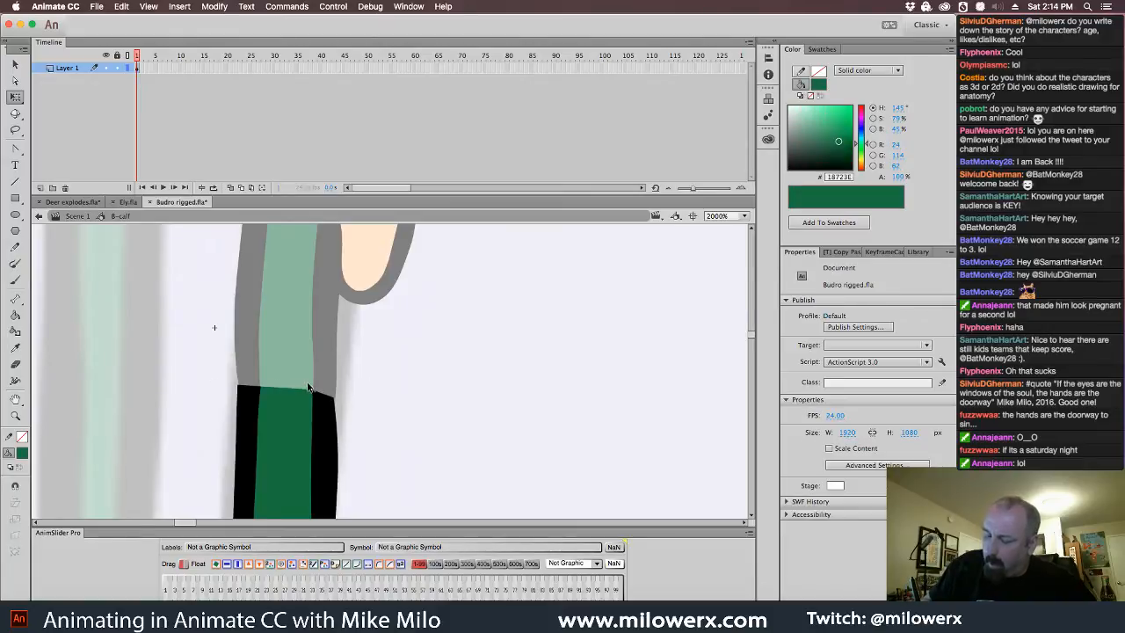
{"action": "left_click_drag", "start_coordinate": [336, 392], "coordinate": [312, 390]}
{"action": "key", "text": "Delete"}
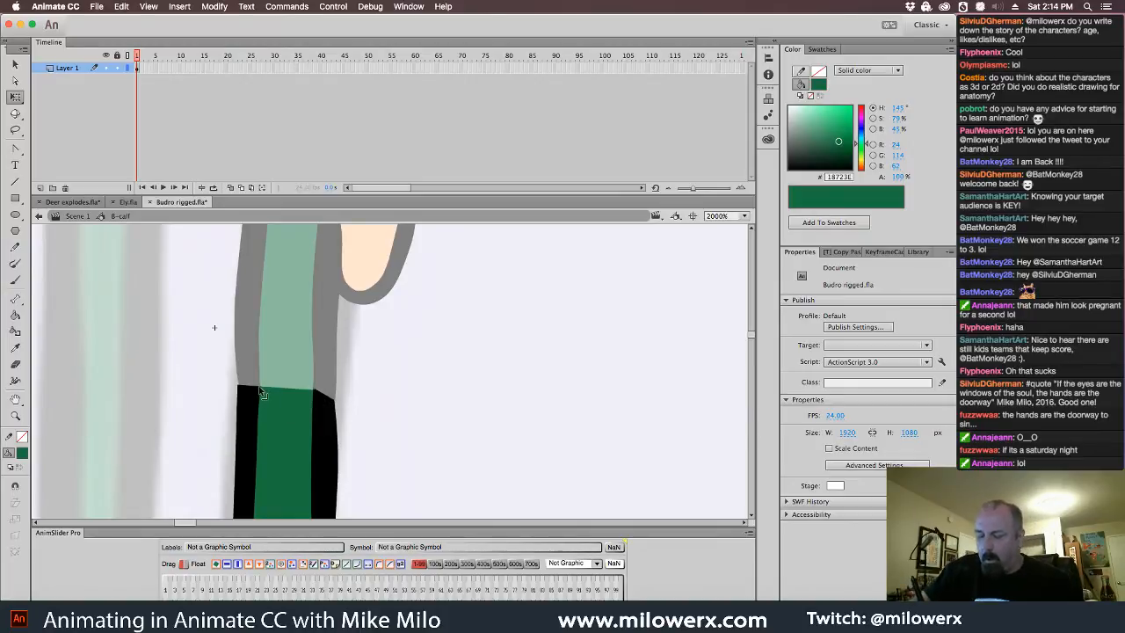
- Adjust the upper inner corner of the calf's opposite black outline, and return to Scene 1 with the whole leg in view
{"action": "left_click_drag", "start_coordinate": [261, 387], "coordinate": [258, 385]}
{"action": "double_click", "coordinate": [373, 377]}
{"action": "key", "text": "super+minus"}
{"action": "key", "text": "super+minus"}
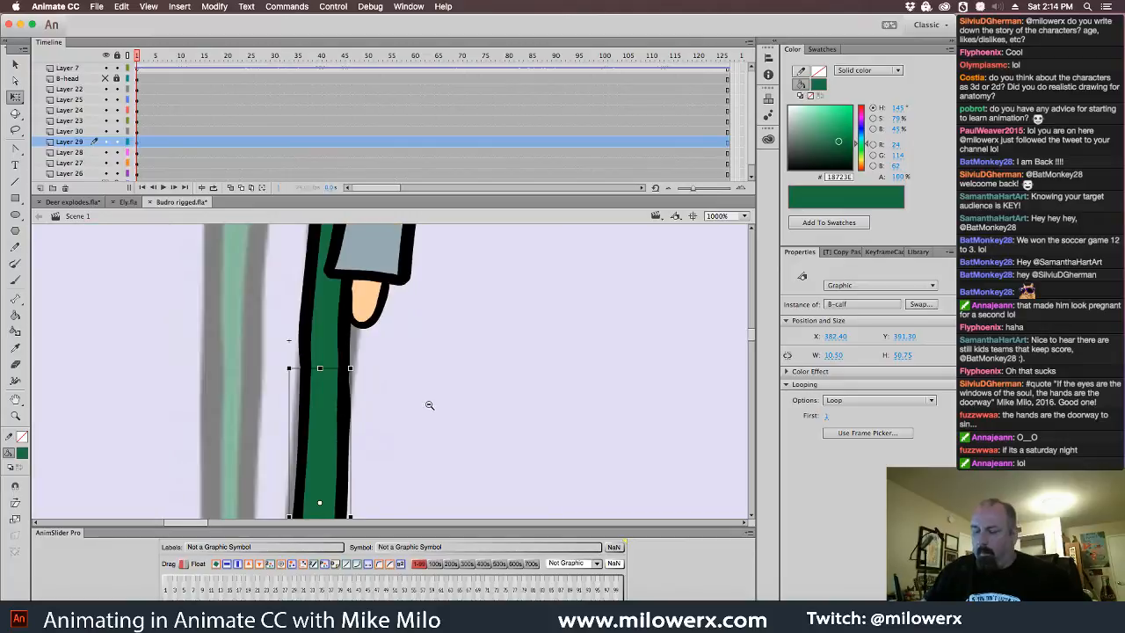
{"action": "left_click", "coordinate": [461, 431]}
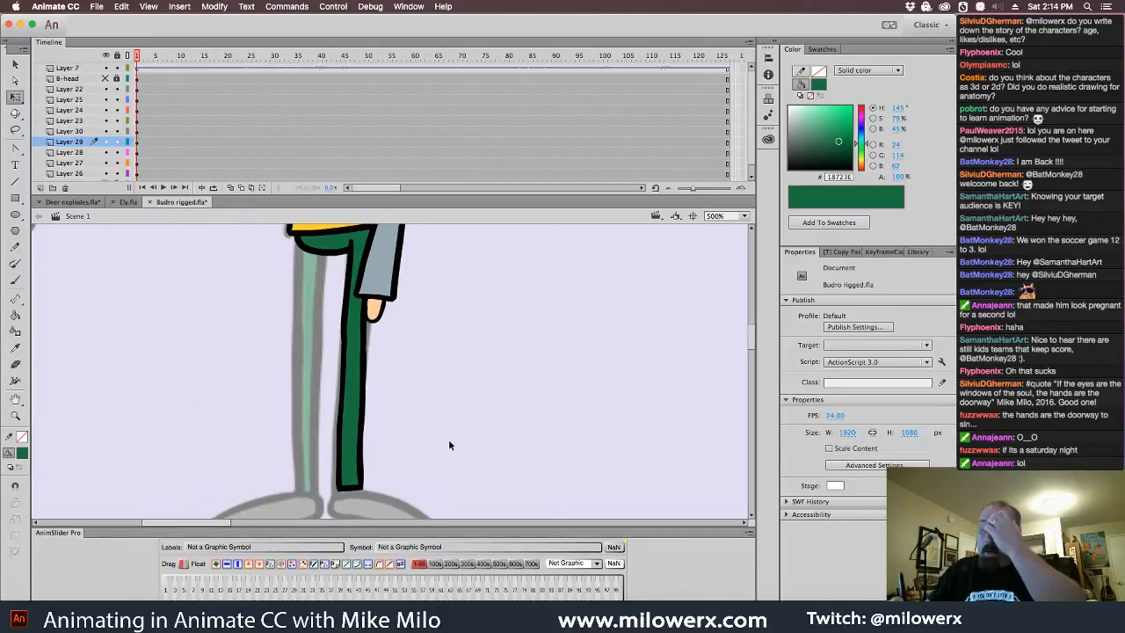
- Inside B-calf, brush a small rounded black ankle stub below the lower end of the leg and fill it solid black
{"action": "scroll", "coordinate": [460, 446], "scroll_direction": "down", "scroll_amount": 4}
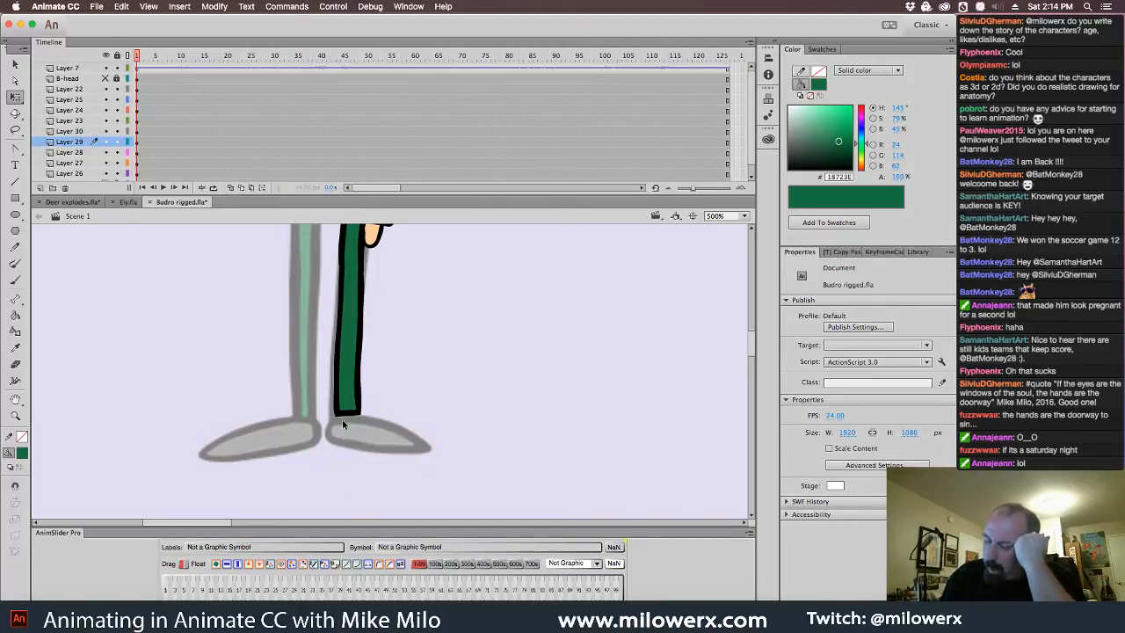
{"action": "left_click", "coordinate": [467, 477]}
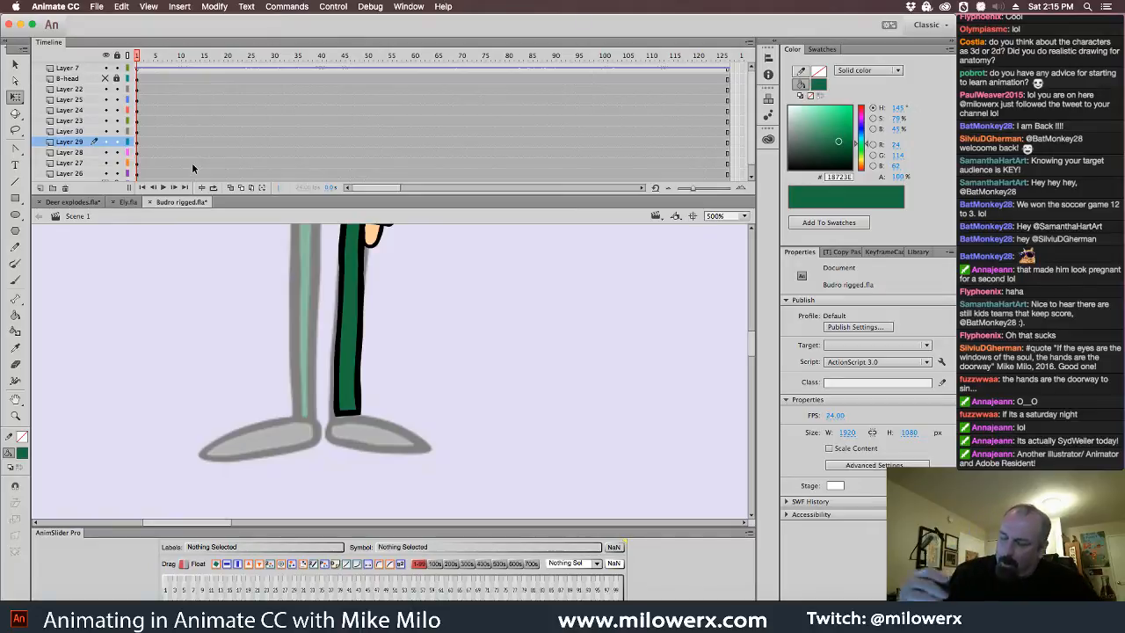
{"action": "left_click", "coordinate": [23, 454]}
{"action": "left_click", "coordinate": [25, 459]}
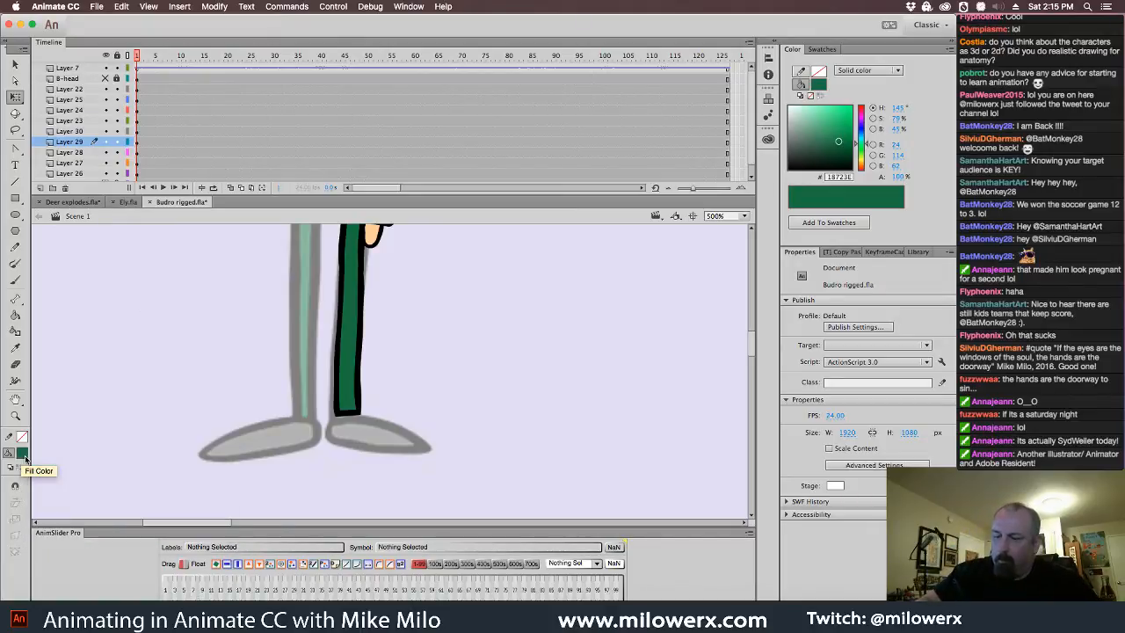
{"action": "left_click", "coordinate": [18, 67]}
{"action": "left_click", "coordinate": [362, 341]}
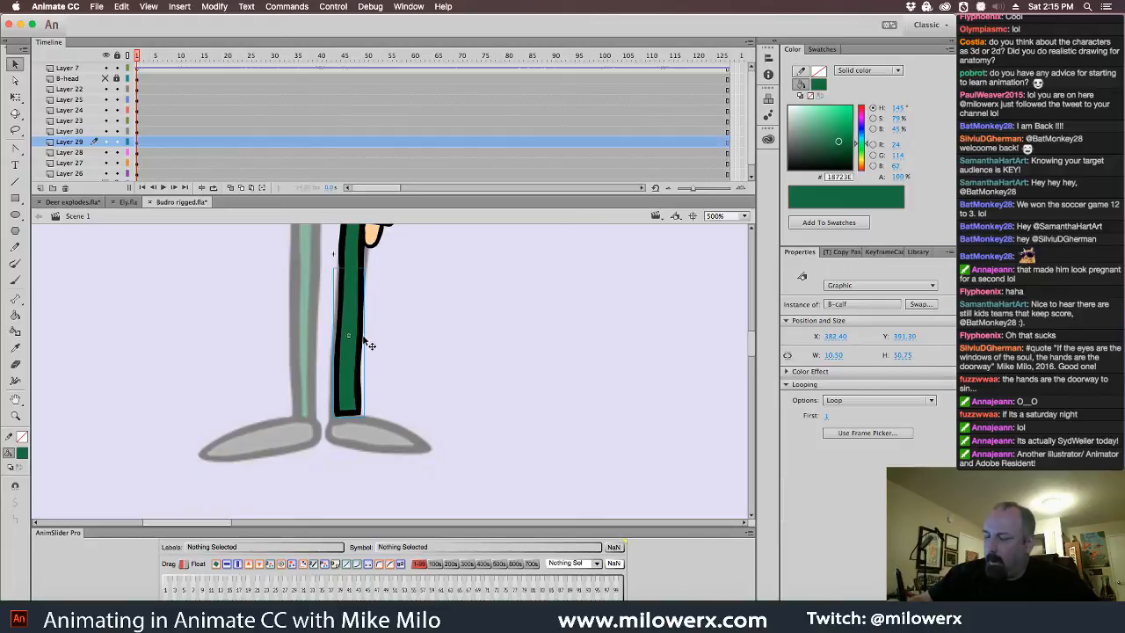
{"action": "double_click", "coordinate": [364, 341]}
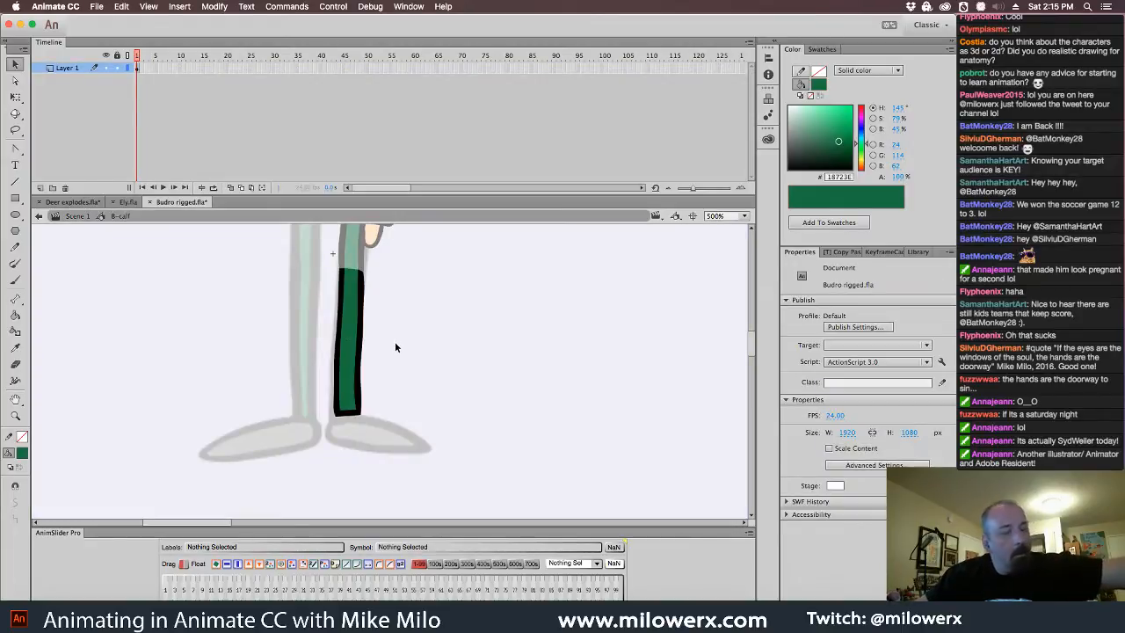
{"action": "left_click", "coordinate": [15, 282]}
{"action": "left_click", "coordinate": [22, 452]}
{"action": "left_click", "coordinate": [60, 480]}
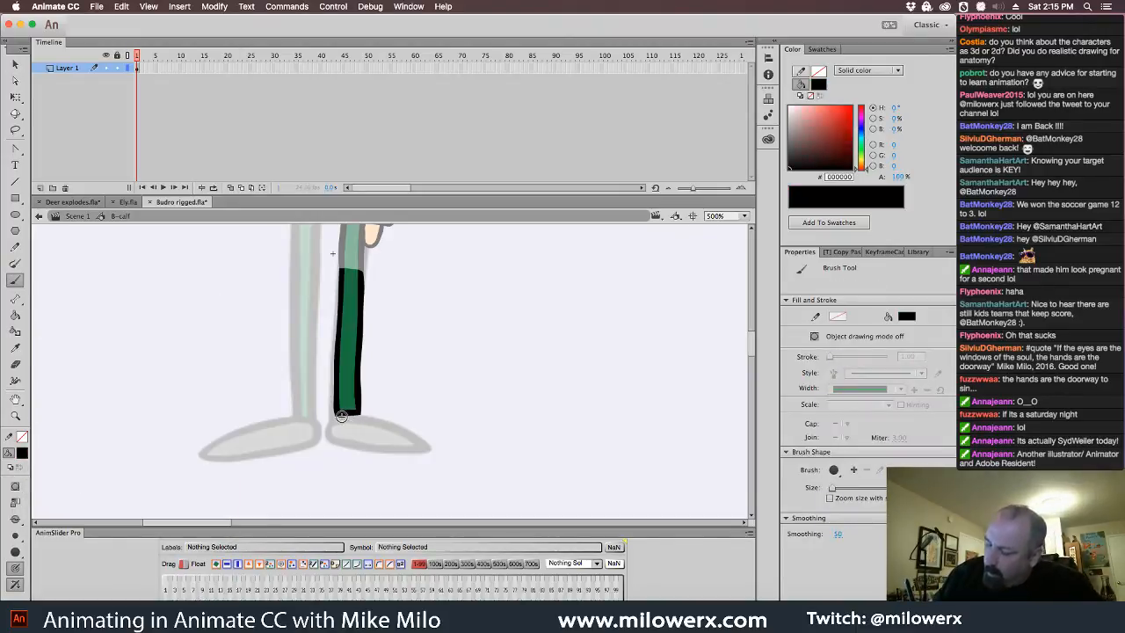
{"action": "left_click_drag", "start_coordinate": [344, 425], "coordinate": [349, 423]}
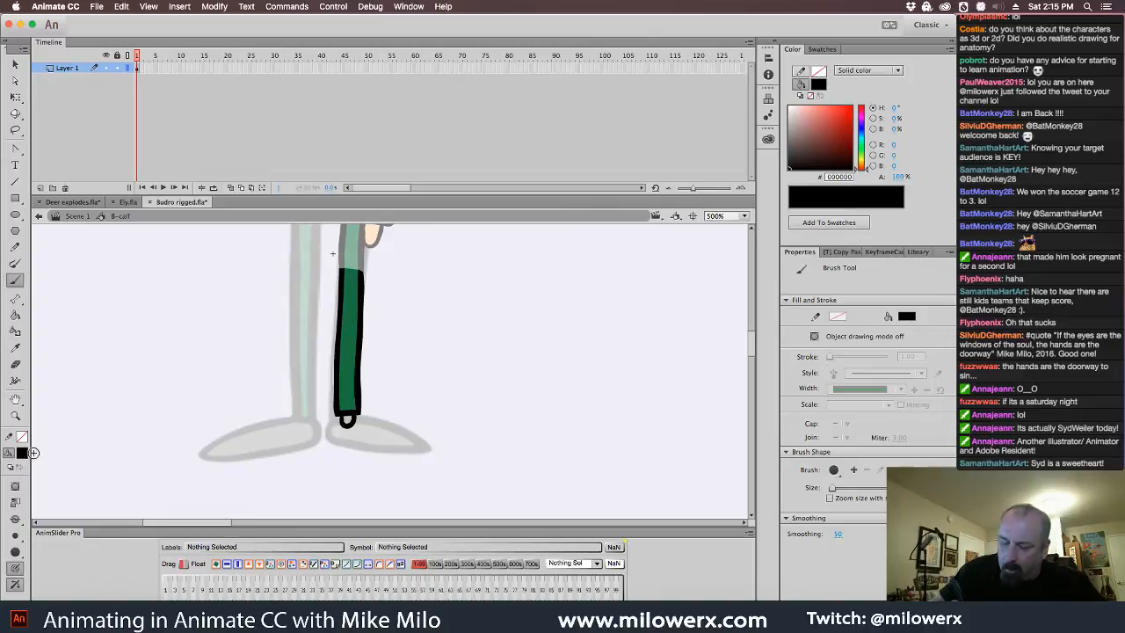
{"action": "left_click", "coordinate": [15, 315]}
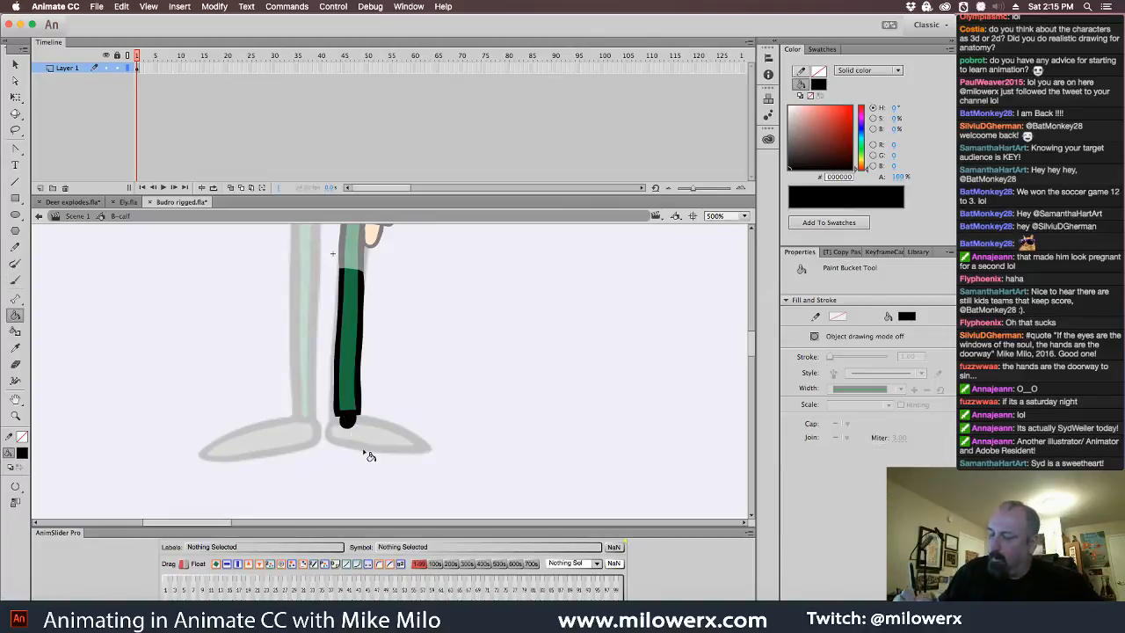
- Extend the black ankle stub farther down into the shoe, and undo the accidental shift of the calf's black outline
{"action": "left_click", "coordinate": [15, 65]}
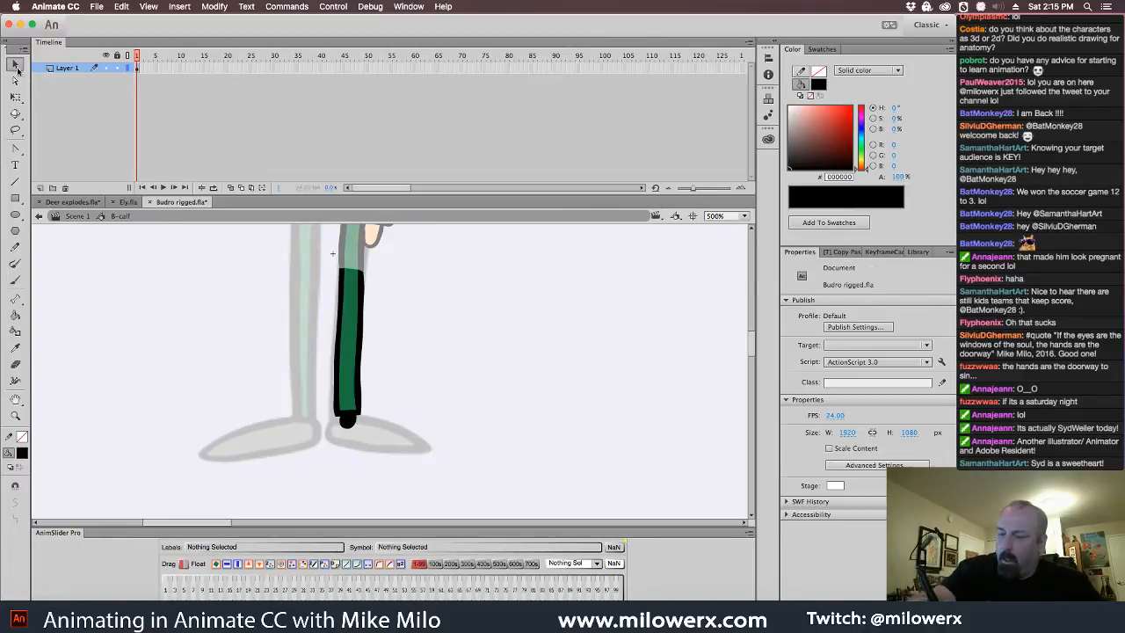
{"action": "double_click", "coordinate": [344, 431]}
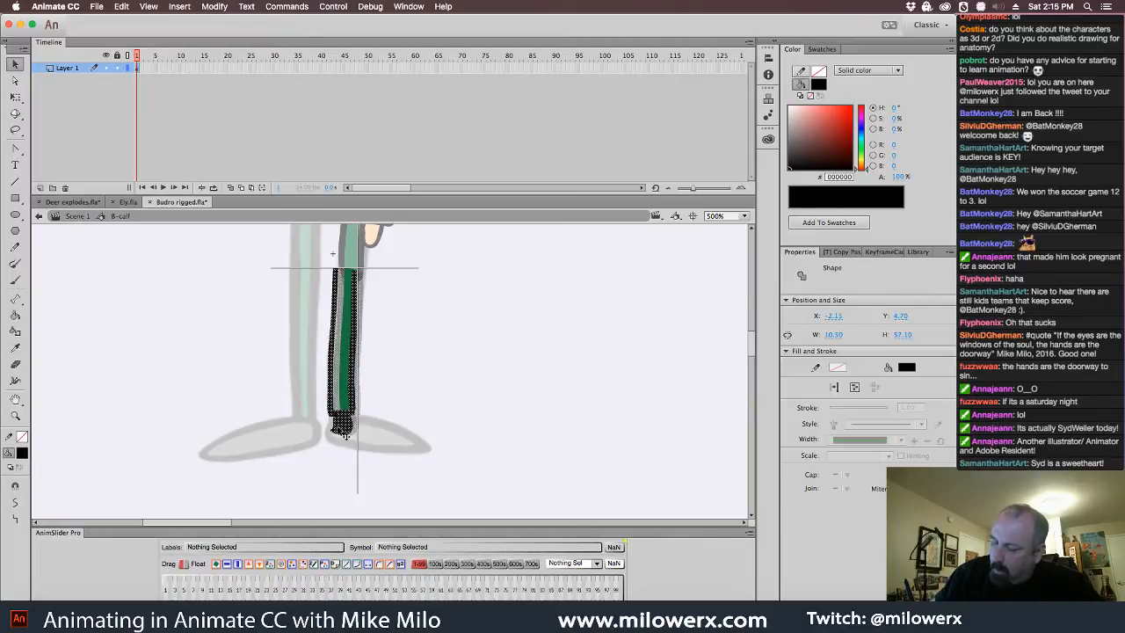
{"action": "left_click_drag", "start_coordinate": [345, 435], "coordinate": [350, 435]}
{"action": "left_click", "coordinate": [392, 414]}
{"action": "key", "text": "super+z"}
{"action": "key", "text": "super+z"}
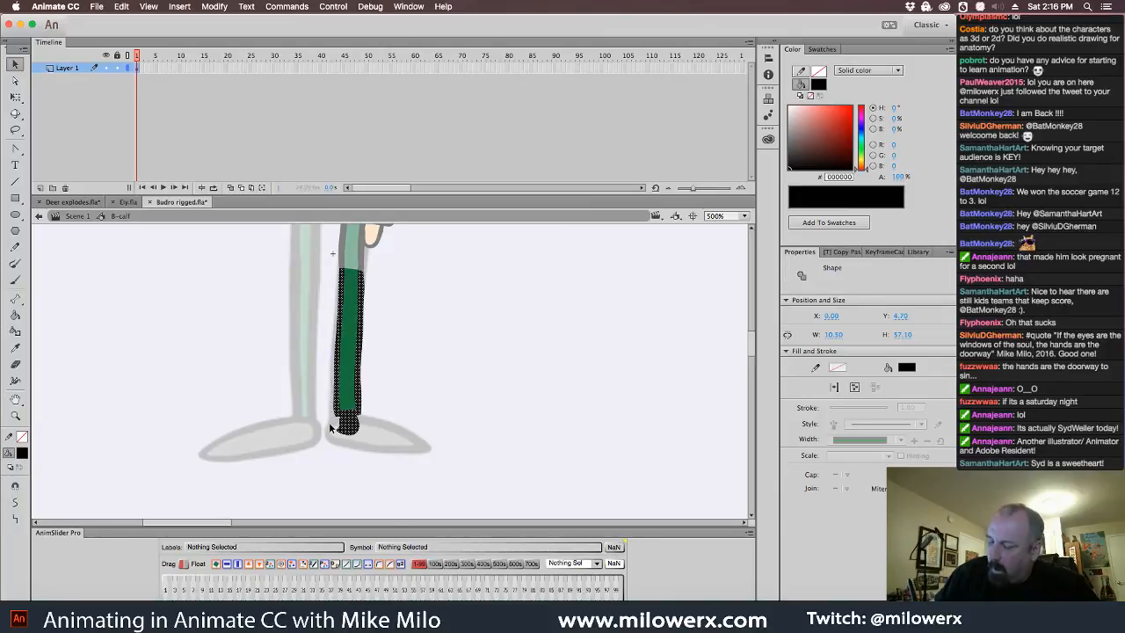
- Leave the B-calf symbol for Scene 1 and add a new layer directly above Layer 28
{"action": "left_click", "coordinate": [356, 440]}
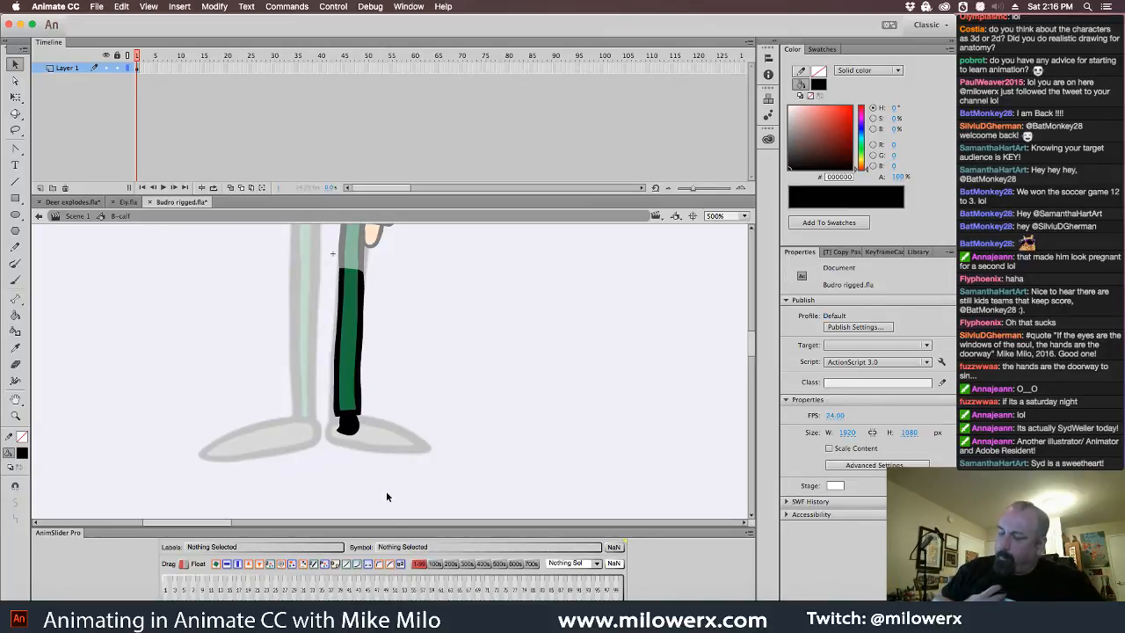
{"action": "left_click", "coordinate": [77, 215]}
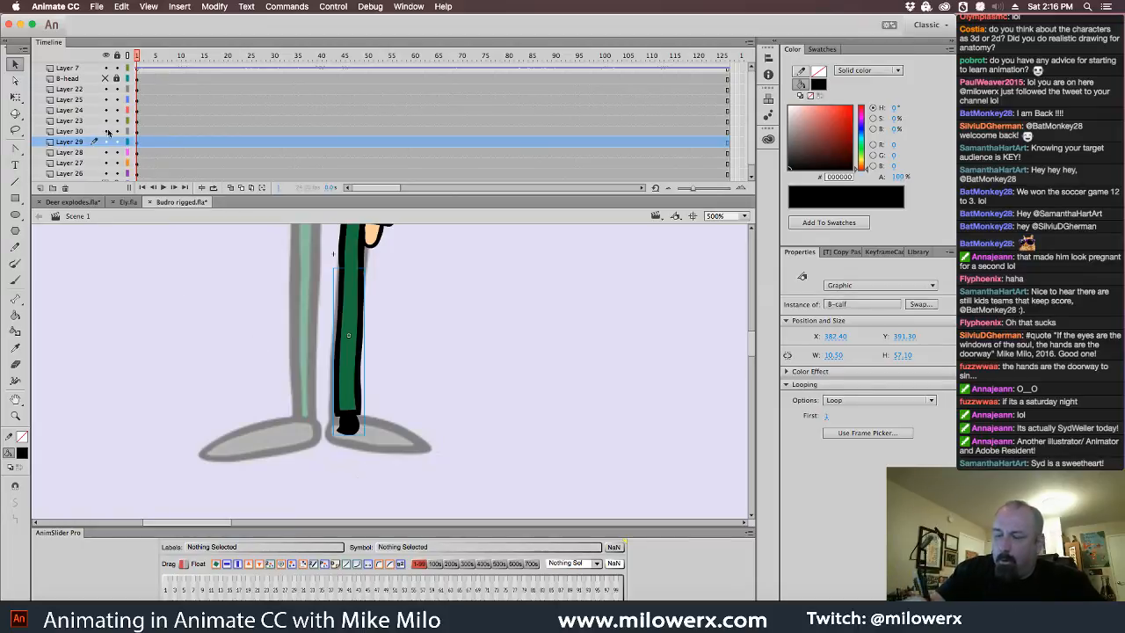
{"action": "left_click", "coordinate": [70, 152]}
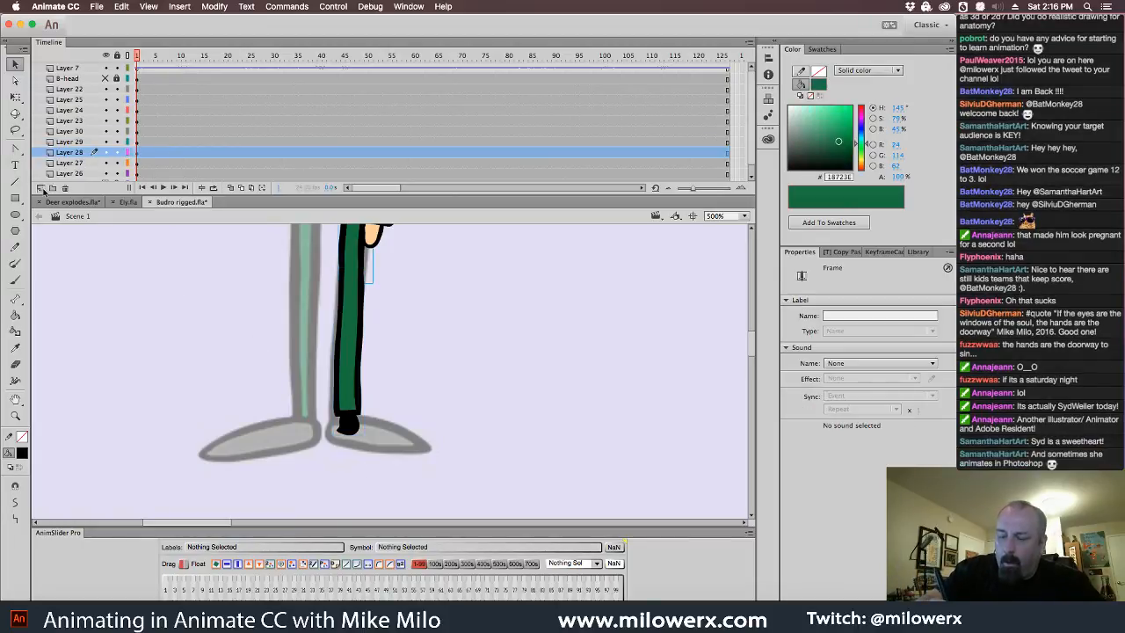
{"action": "left_click", "coordinate": [40, 187]}
- Brush a closed black shoe outline about 41 px wide and 18 px high below the front leg's ankle, toe pointing away from the hand side
{"action": "left_click", "coordinate": [23, 454]}
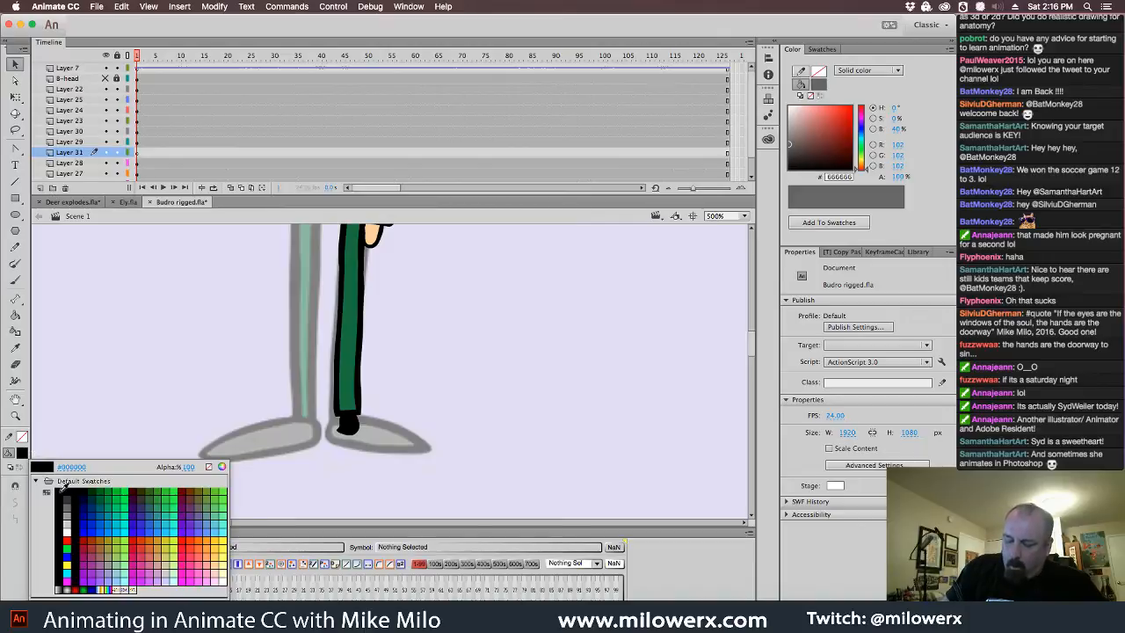
{"action": "left_click", "coordinate": [47, 493]}
{"action": "left_click", "coordinate": [15, 279]}
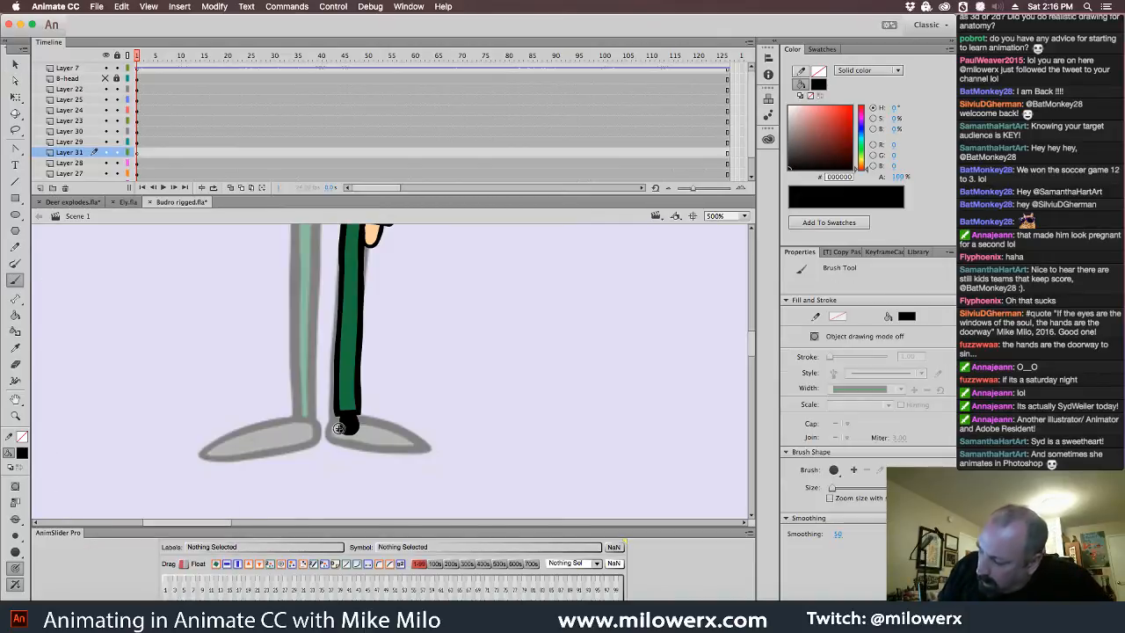
{"action": "mouse_move", "coordinate": [341, 429]}
{"action": "left_mouse_down"}
{"action": "mouse_move", "coordinate": [278, 449]}
{"action": "mouse_move", "coordinate": [257, 469]}
{"action": "mouse_move", "coordinate": [309, 466]}
{"action": "mouse_move", "coordinate": [369, 430]}
{"action": "mouse_move", "coordinate": [332, 427]}
{"action": "left_mouse_up"}
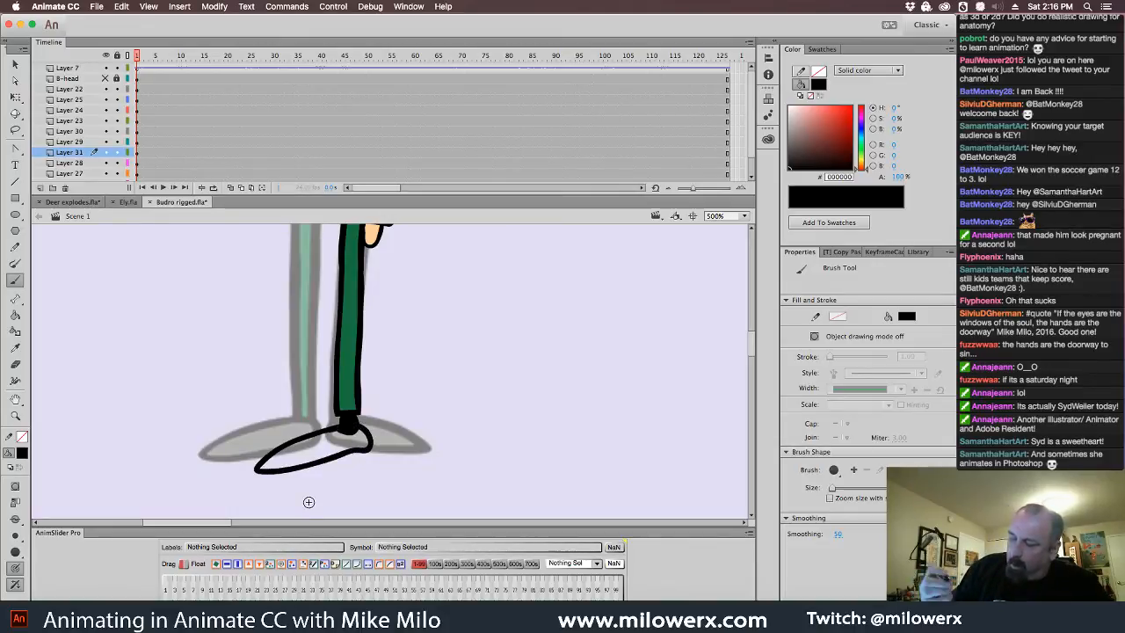
- Fill the inside of the shoe outline with grey #999999
{"action": "left_click", "coordinate": [23, 452]}
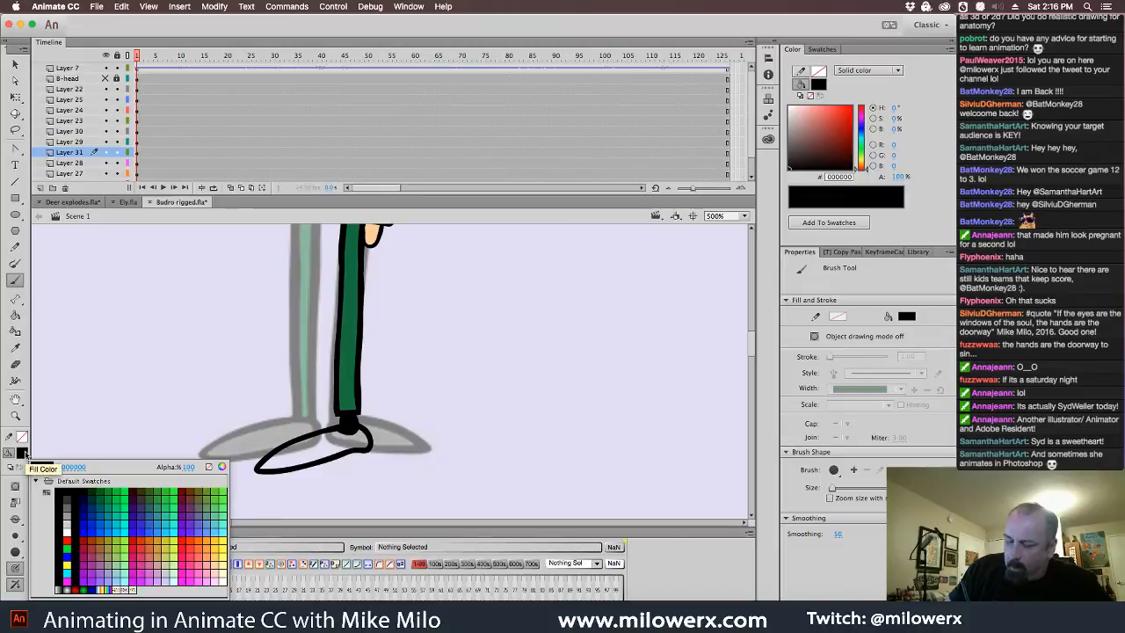
{"action": "left_click", "coordinate": [69, 514]}
{"action": "key", "text": "k"}
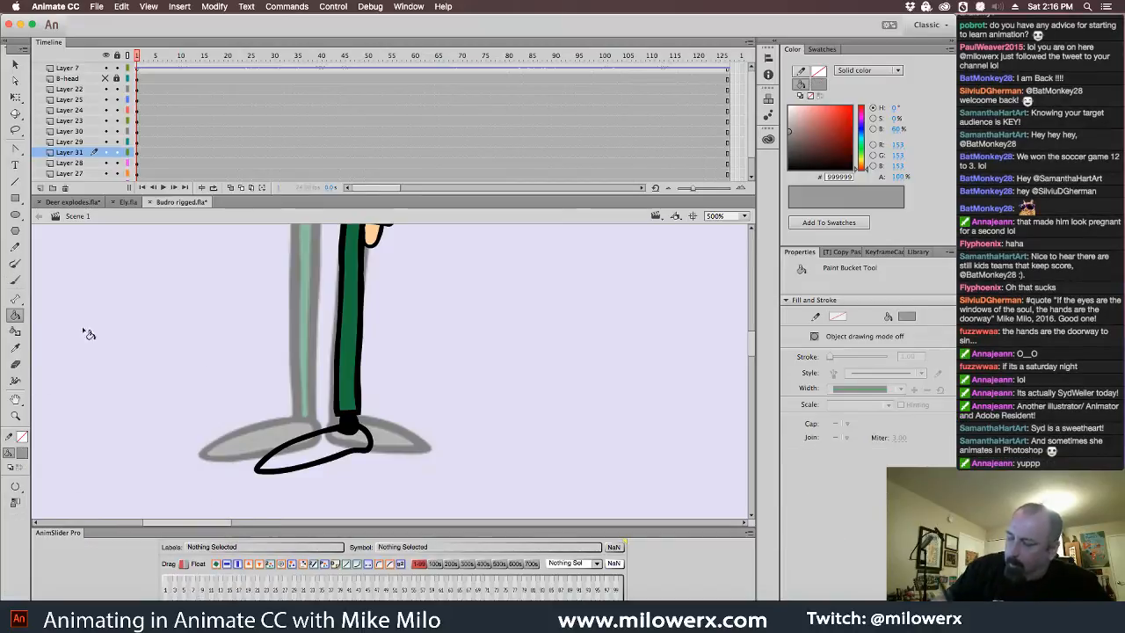
{"action": "left_click", "coordinate": [335, 454]}
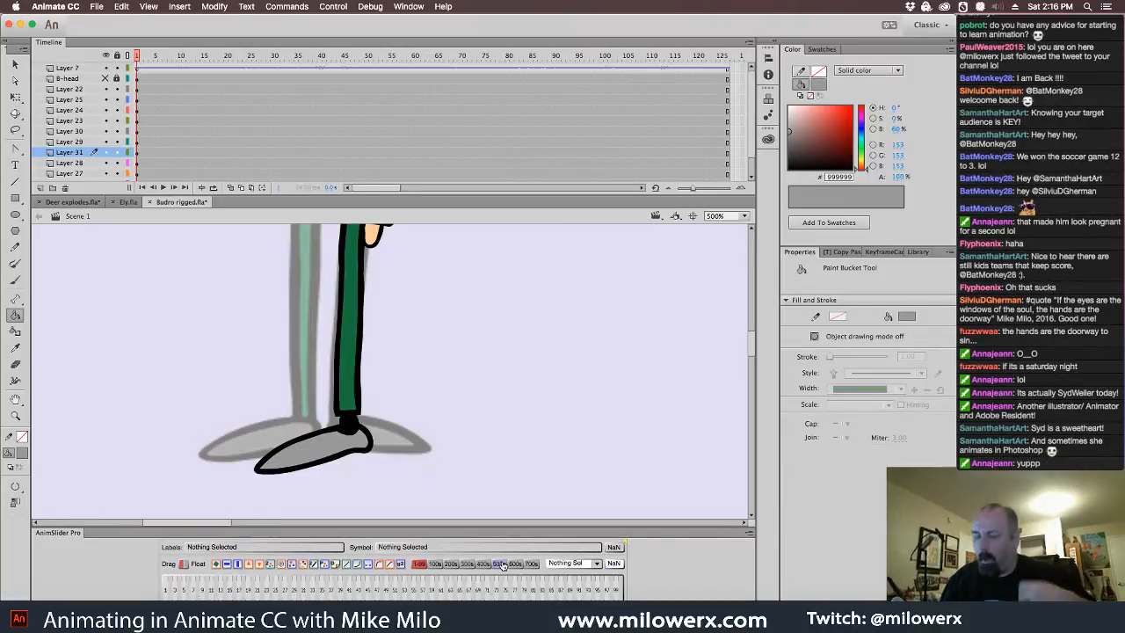
- Convert the whole shoe drawing into a graphic symbol named B-shoe
{"action": "left_click", "coordinate": [137, 153]}
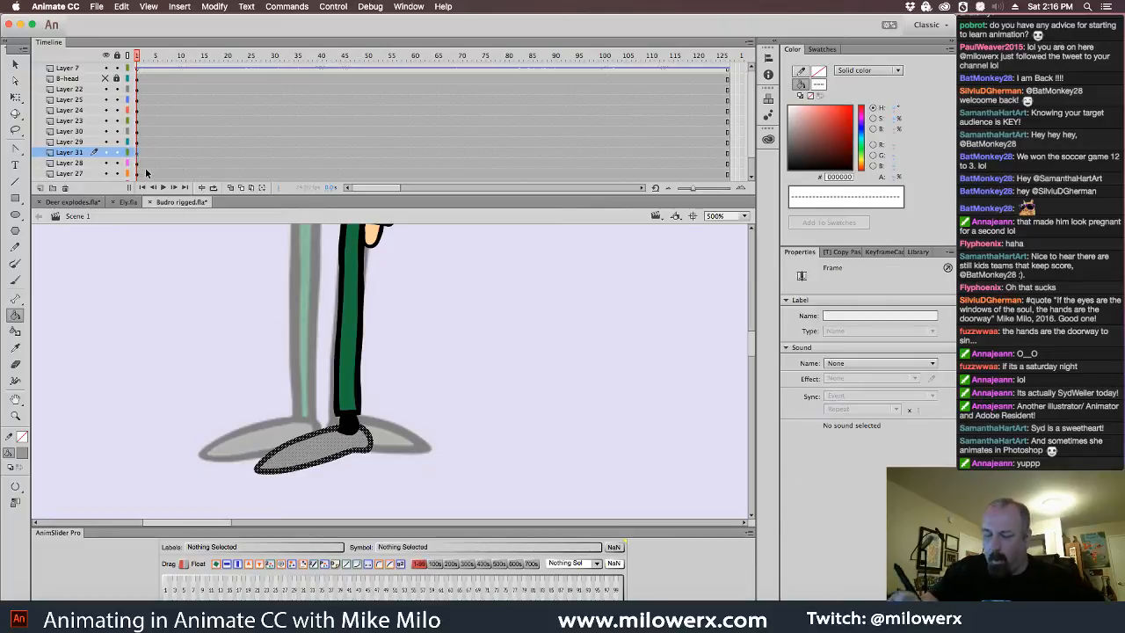
{"action": "key", "text": "F8"}
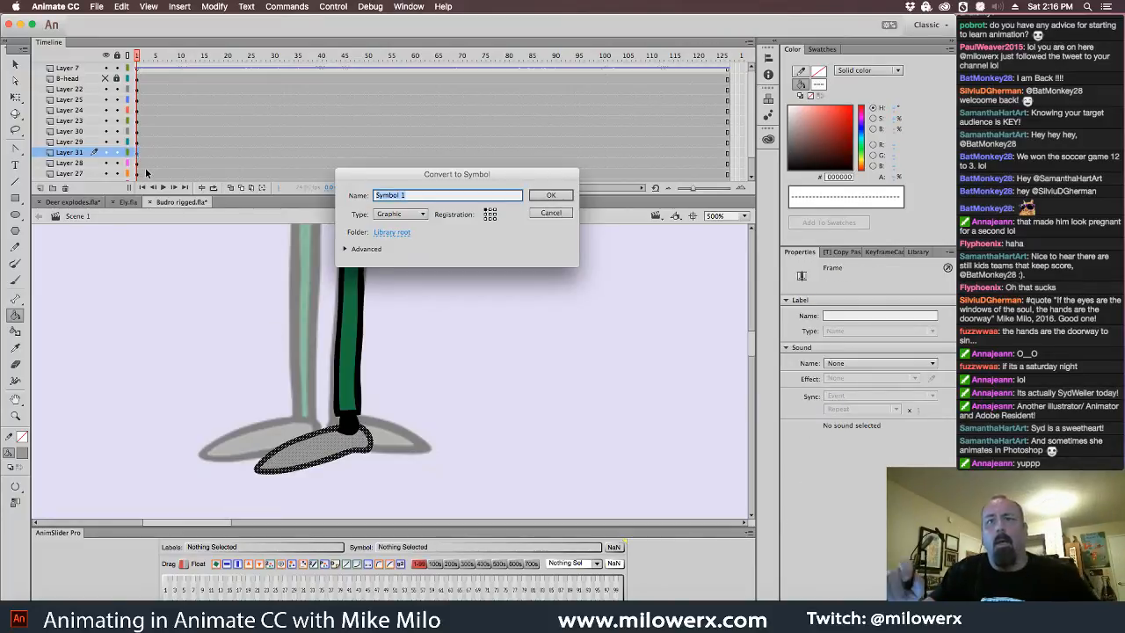
{"action": "type", "text": "B-shoe"}
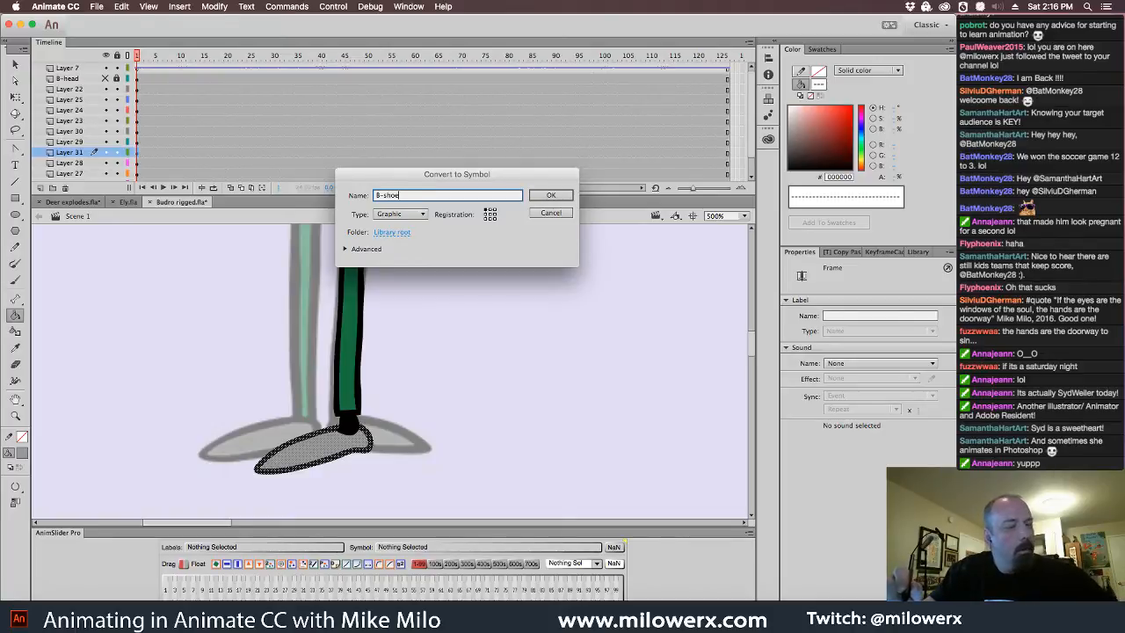
{"action": "key", "text": "Return"}
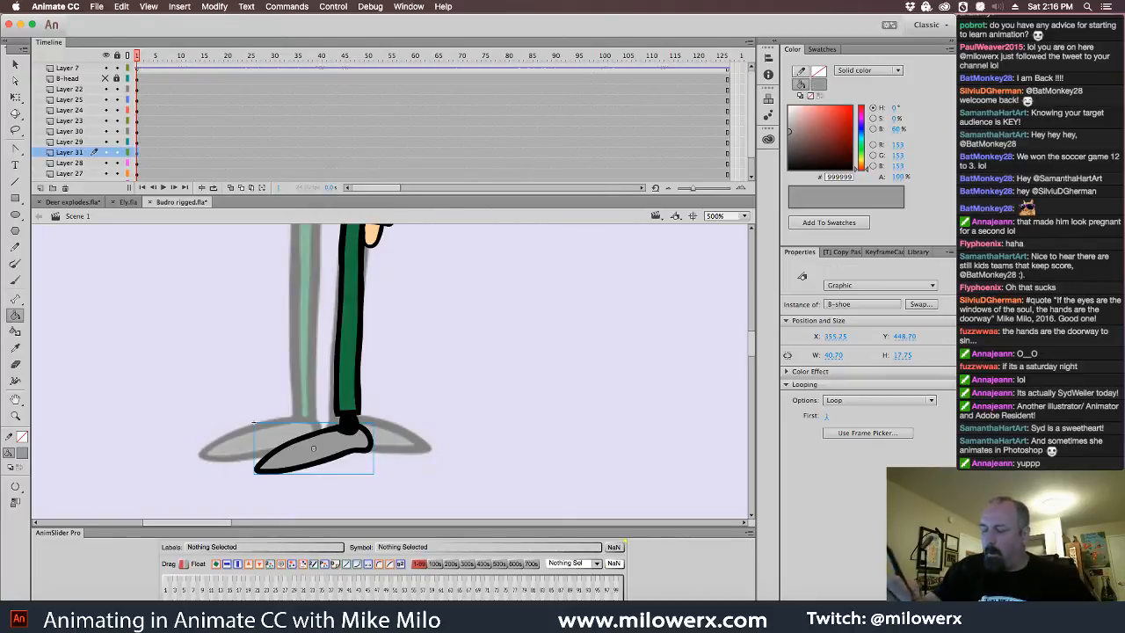
- Select all the rigged body parts from neck to shoe and distribute them to separate layers
{"action": "left_click", "coordinate": [384, 363], "text": "alt"}
{"action": "left_click", "coordinate": [439, 366], "text": "alt"}
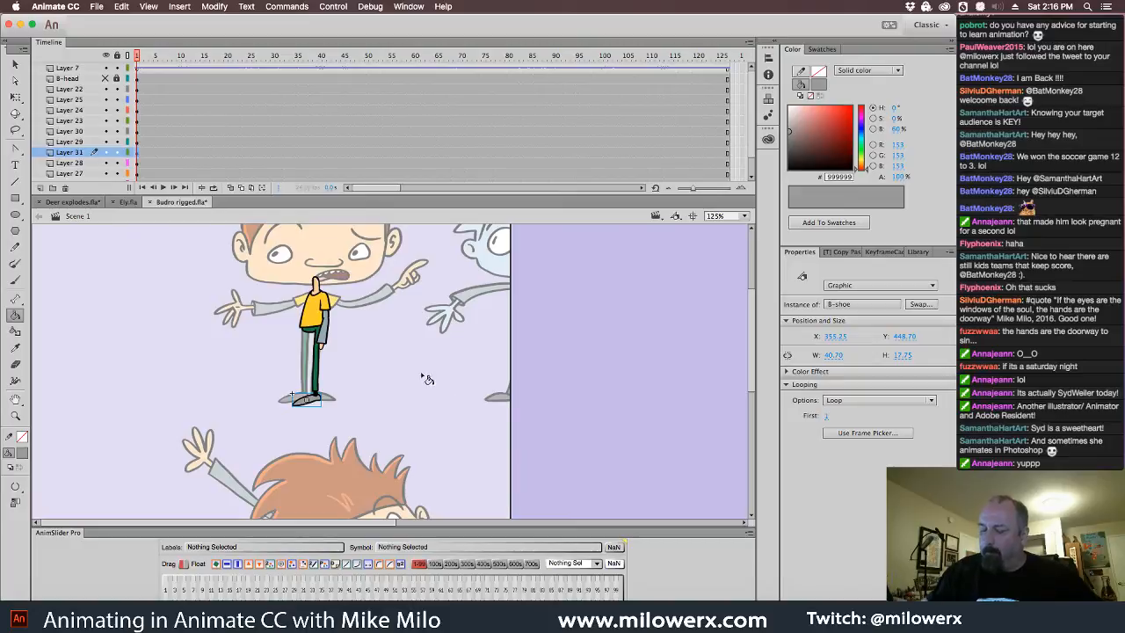
{"action": "left_click", "coordinate": [15, 65]}
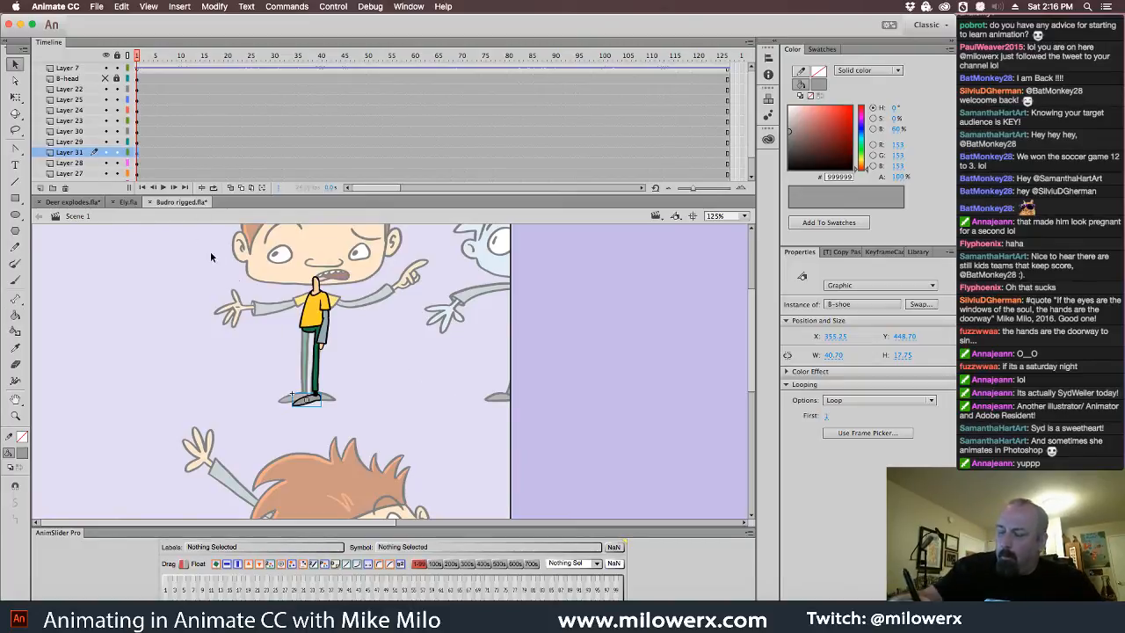
{"action": "left_click_drag", "start_coordinate": [254, 256], "coordinate": [392, 459]}
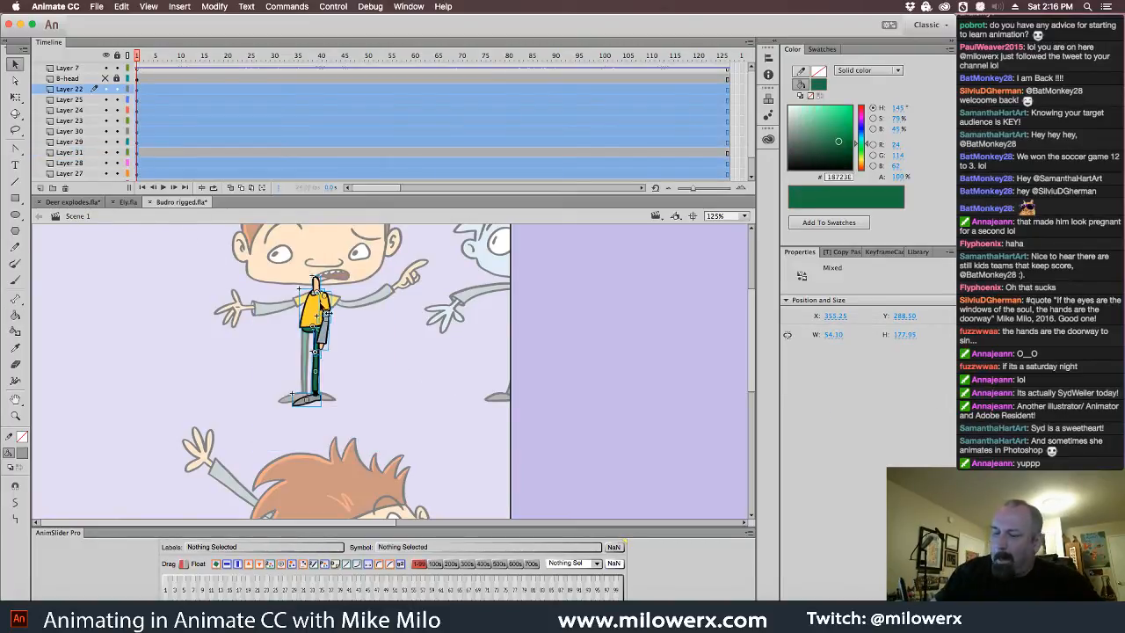
{"action": "right_click", "coordinate": [320, 300]}
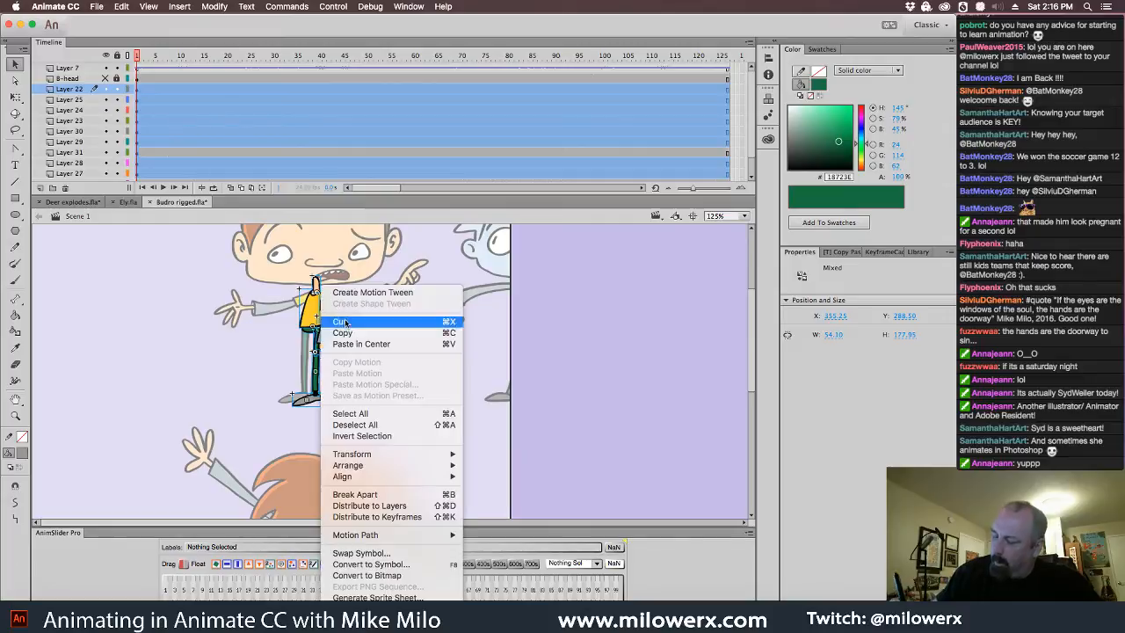
{"action": "left_click", "coordinate": [427, 507]}
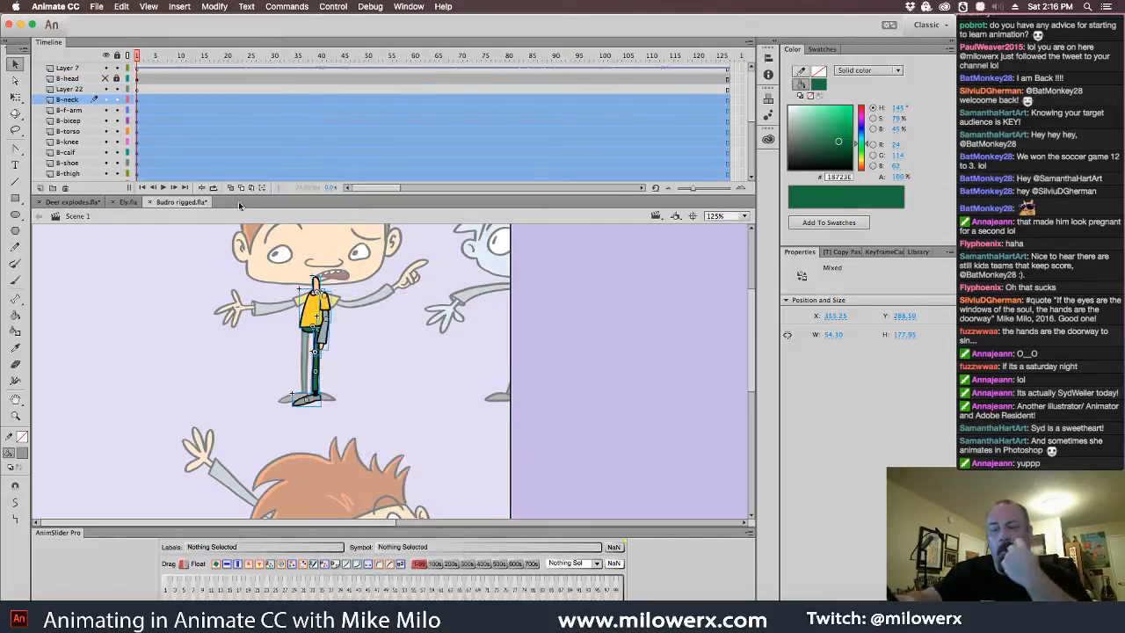
- Delete the emptied Layer 22 above the B-neck layer
{"action": "left_click", "coordinate": [84, 91]}
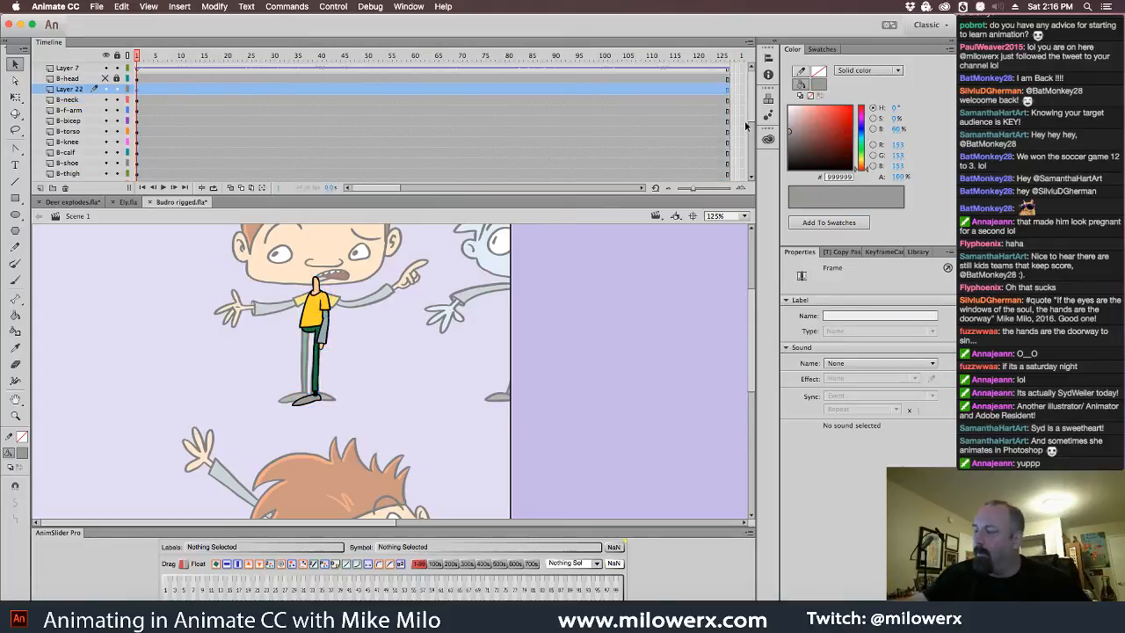
{"action": "left_click_drag", "start_coordinate": [753, 107], "coordinate": [753, 115]}
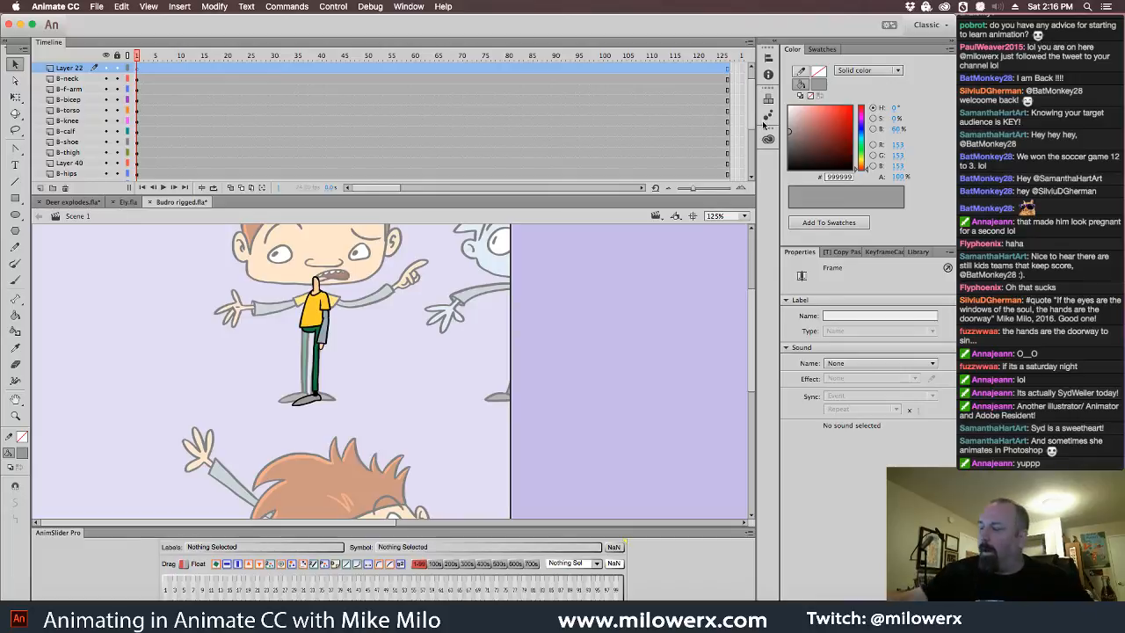
{"action": "left_click_drag", "start_coordinate": [752, 114], "coordinate": [732, 107]}
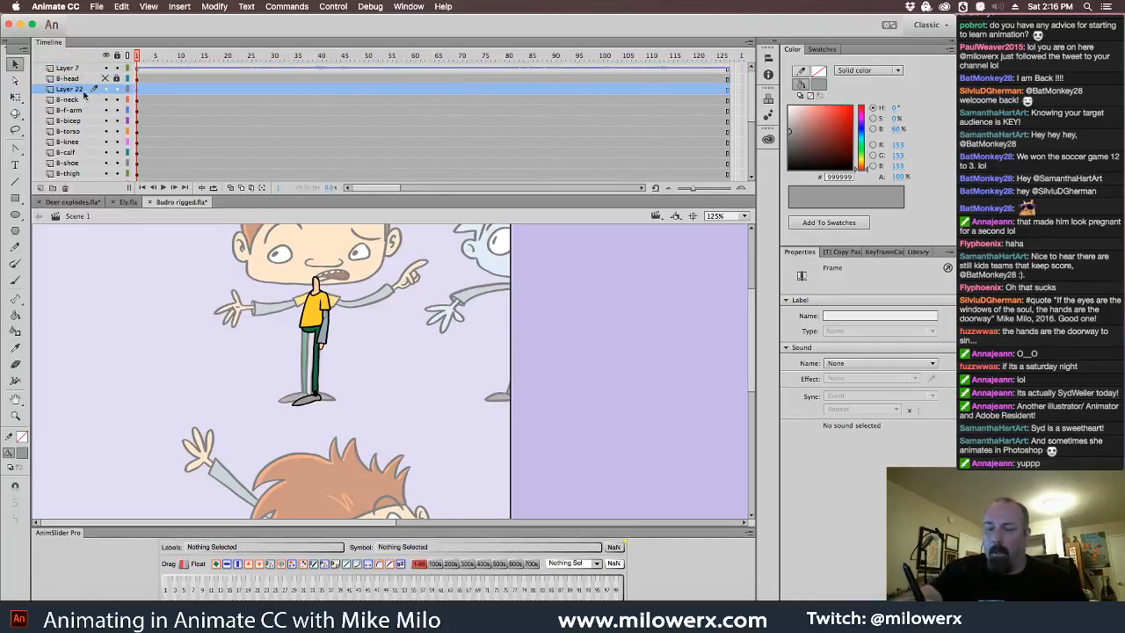
{"action": "left_click", "coordinate": [64, 187]}
- Delete the leftover empty layers from Layer 25 down to Layer 27, and also Layer 40
{"action": "left_click_drag", "start_coordinate": [752, 114], "coordinate": [748, 166]}
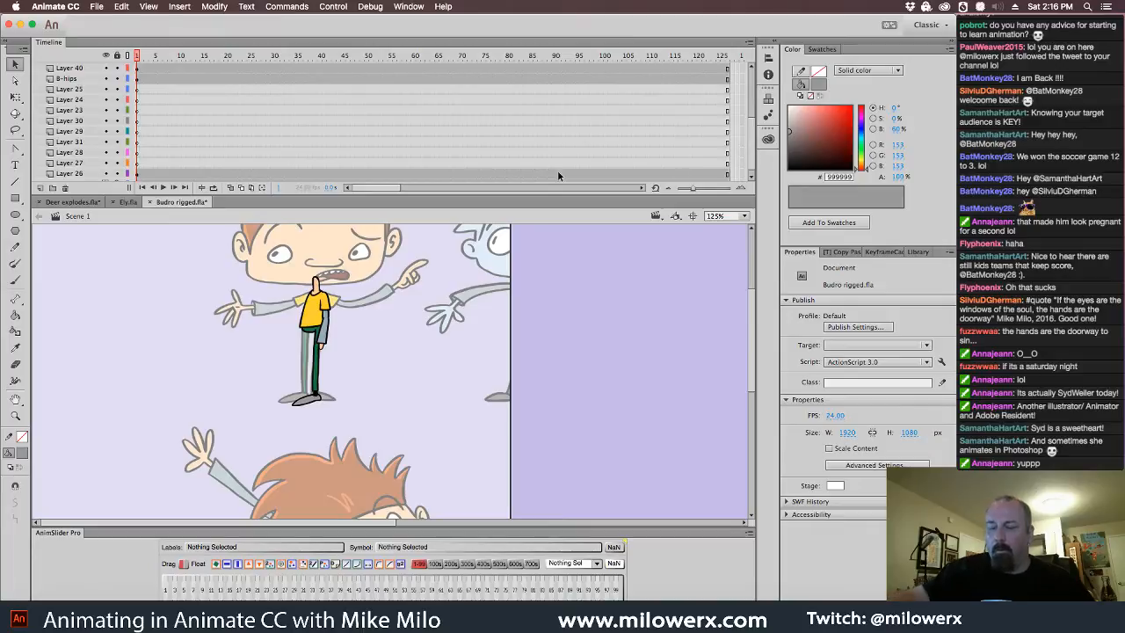
{"action": "left_click", "coordinate": [87, 92]}
{"action": "left_click", "coordinate": [93, 171], "text": "shift"}
{"action": "left_click", "coordinate": [64, 187]}
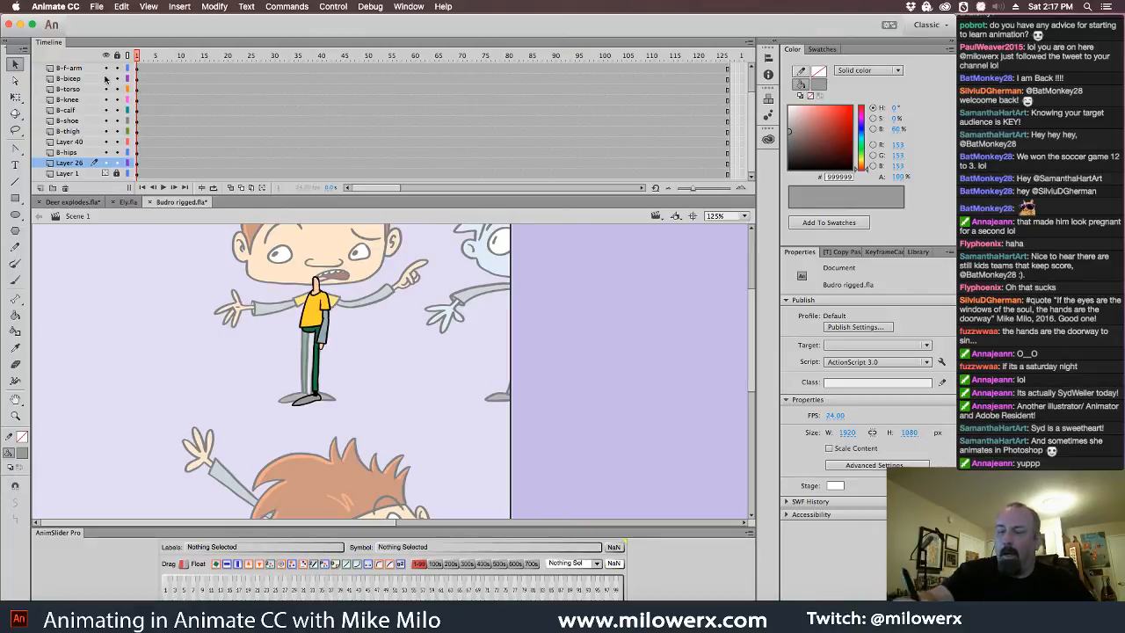
{"action": "left_click", "coordinate": [83, 143]}
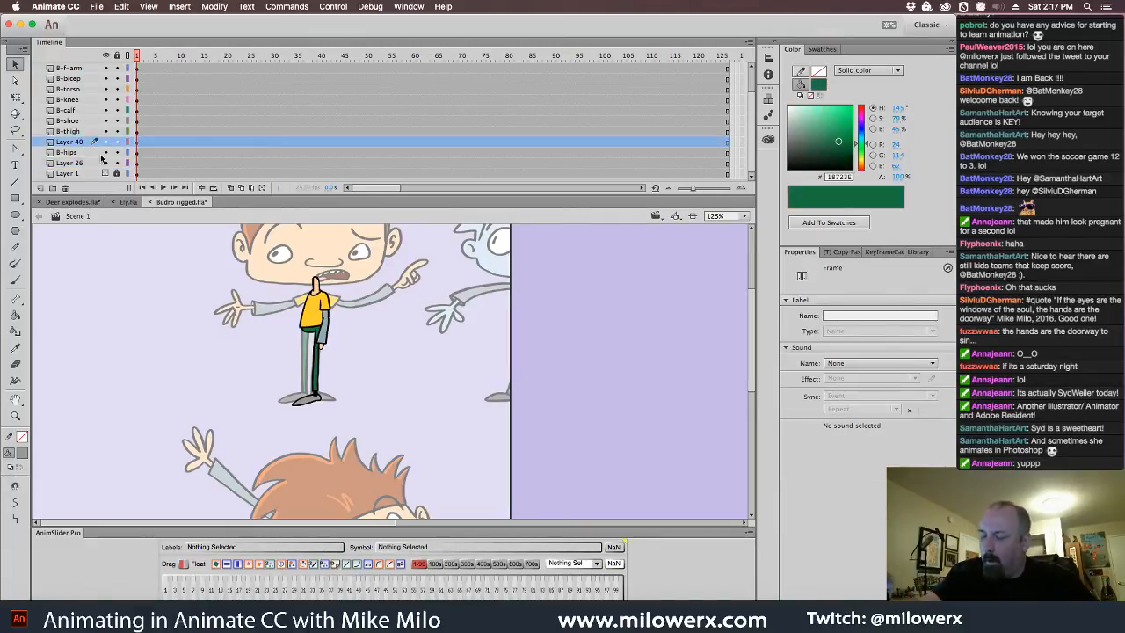
{"action": "left_click", "coordinate": [65, 188]}
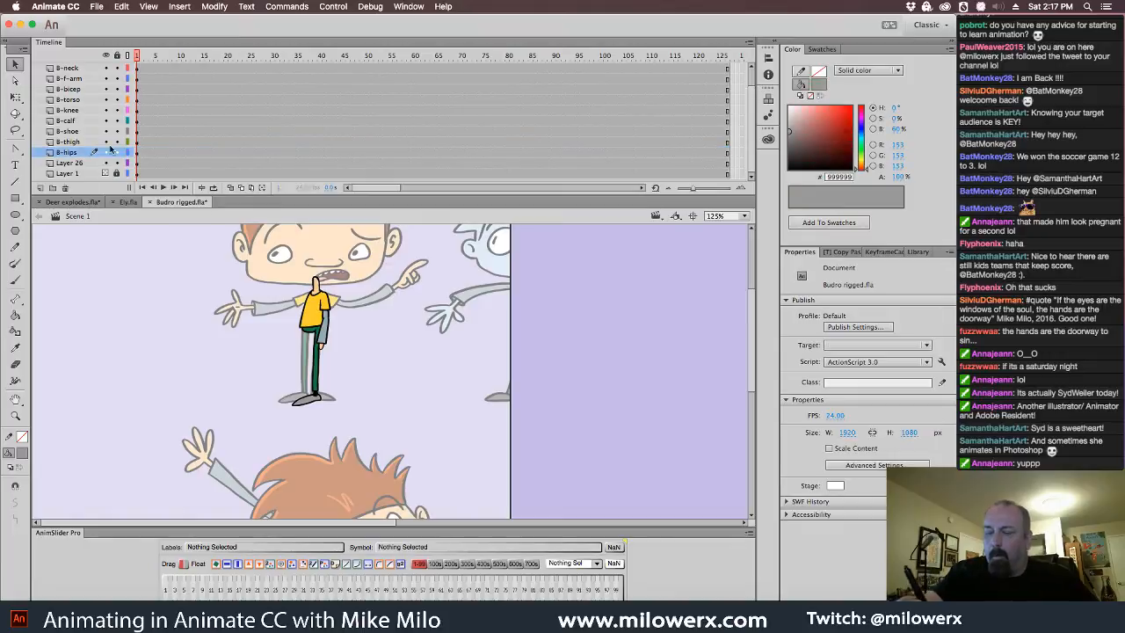
- Check that Layer 26 holds the colour reference bitmap, and lock that layer
{"action": "left_click", "coordinate": [83, 163]}
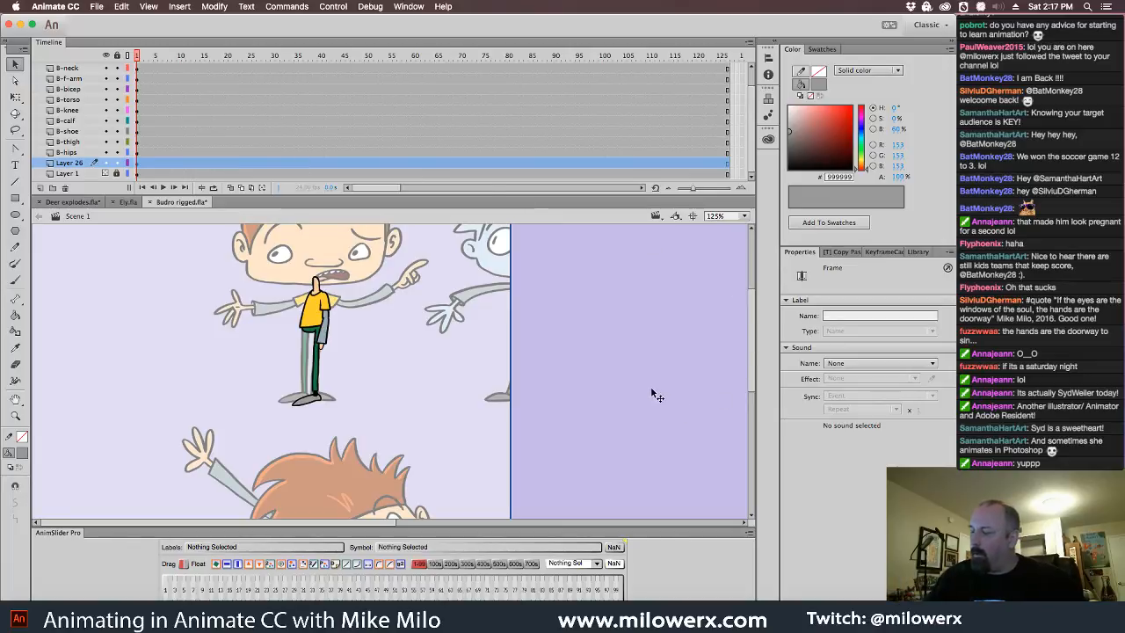
{"action": "key", "text": "super+minus"}
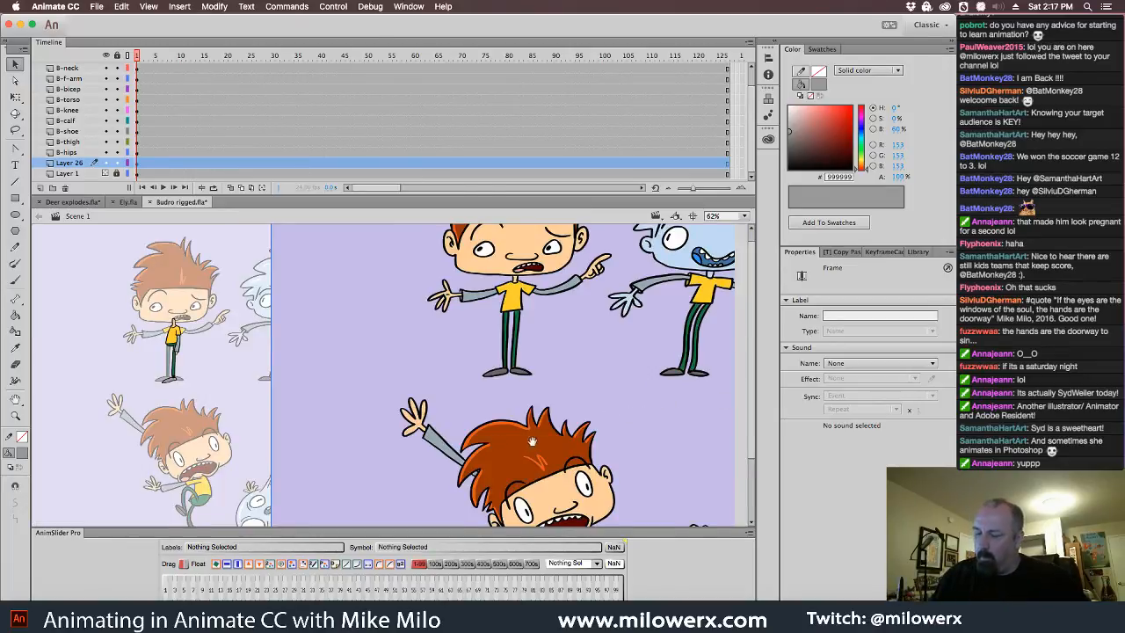
{"action": "left_click_drag", "start_coordinate": [532, 441], "coordinate": [531, 435]}
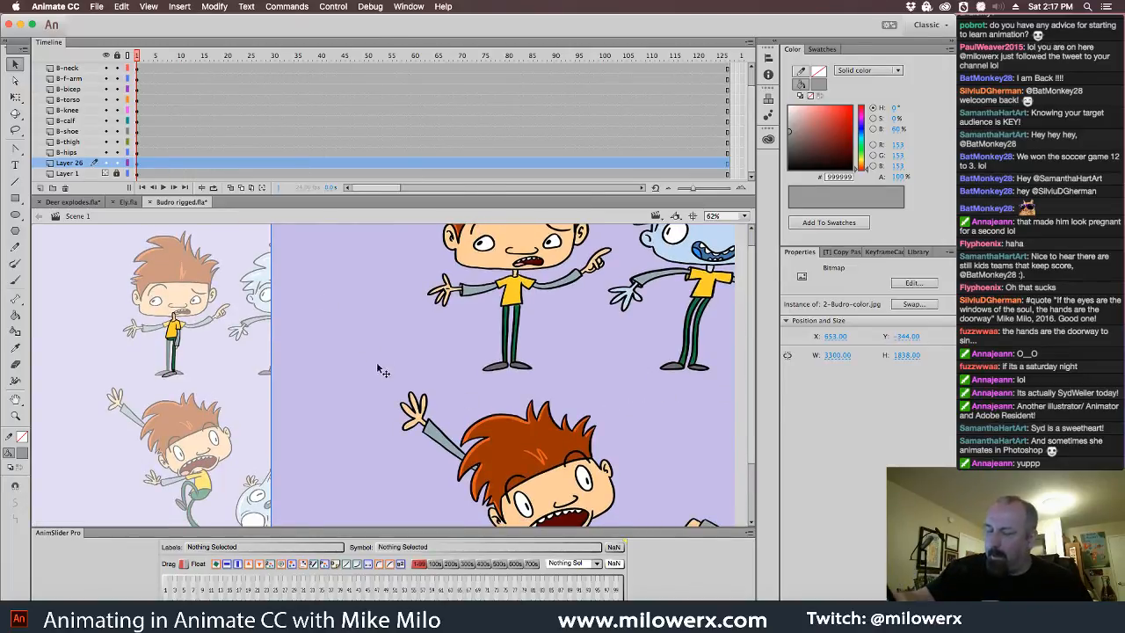
{"action": "left_click", "coordinate": [114, 163]}
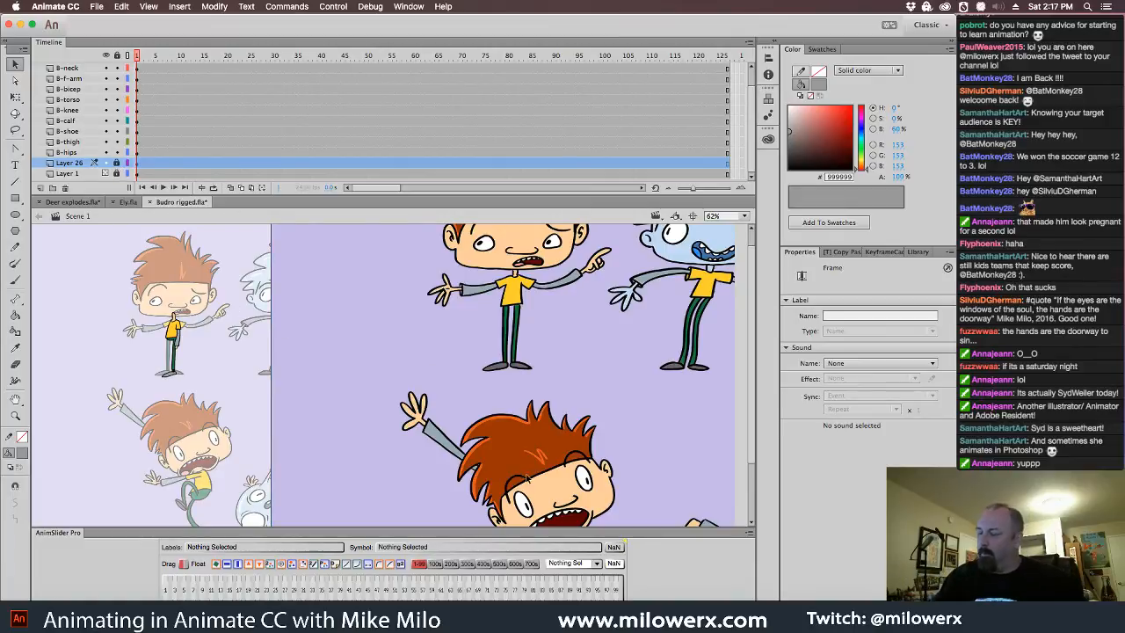
{"action": "key", "text": "super+minus"}
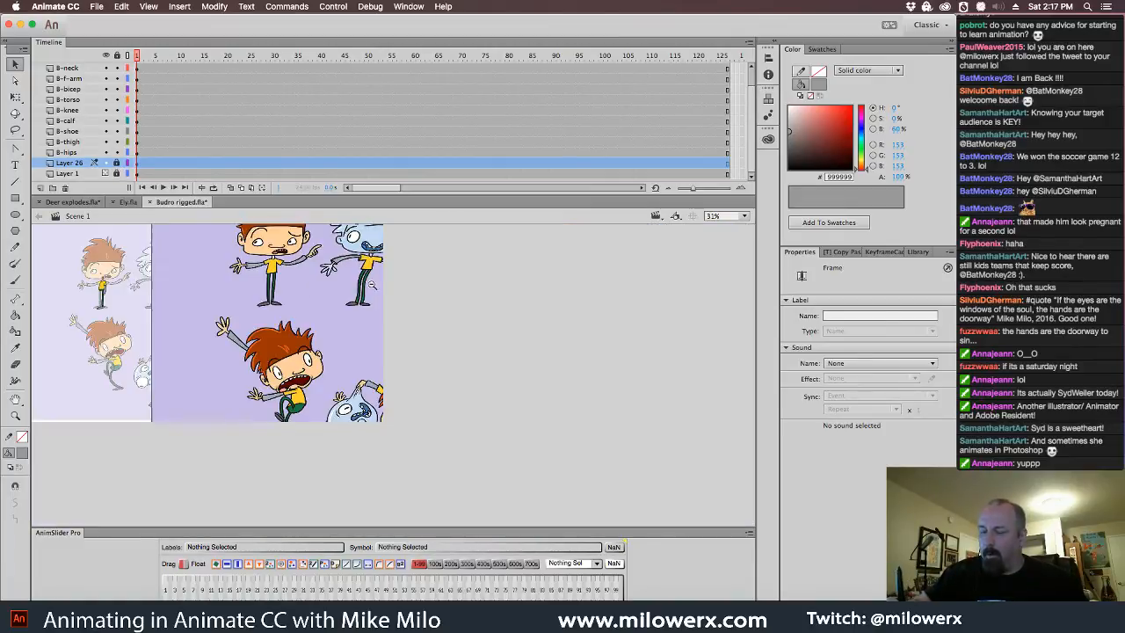
{"action": "left_click", "coordinate": [455, 370]}
{"action": "left_click", "coordinate": [133, 286], "text": "super"}
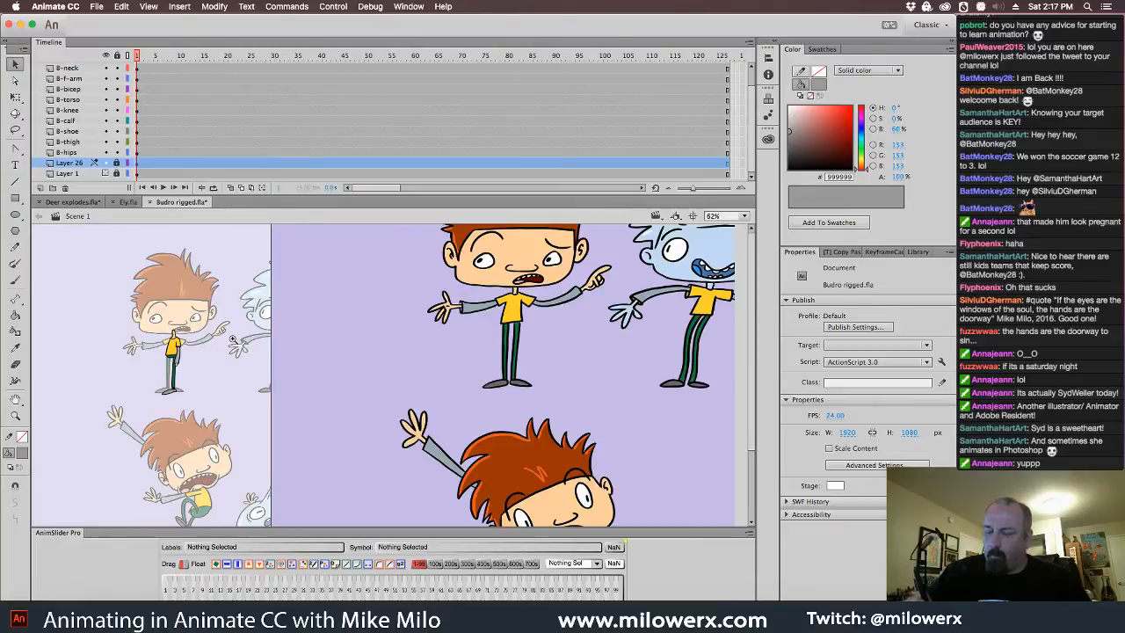
{"action": "left_click", "coordinate": [228, 347], "text": "super"}
{"action": "left_click", "coordinate": [350, 369], "text": "super"}
{"action": "left_click_drag", "start_coordinate": [405, 395], "coordinate": [430, 327]}
{"action": "scroll", "coordinate": [431, 327], "scroll_direction": "down", "scroll_amount": 3}
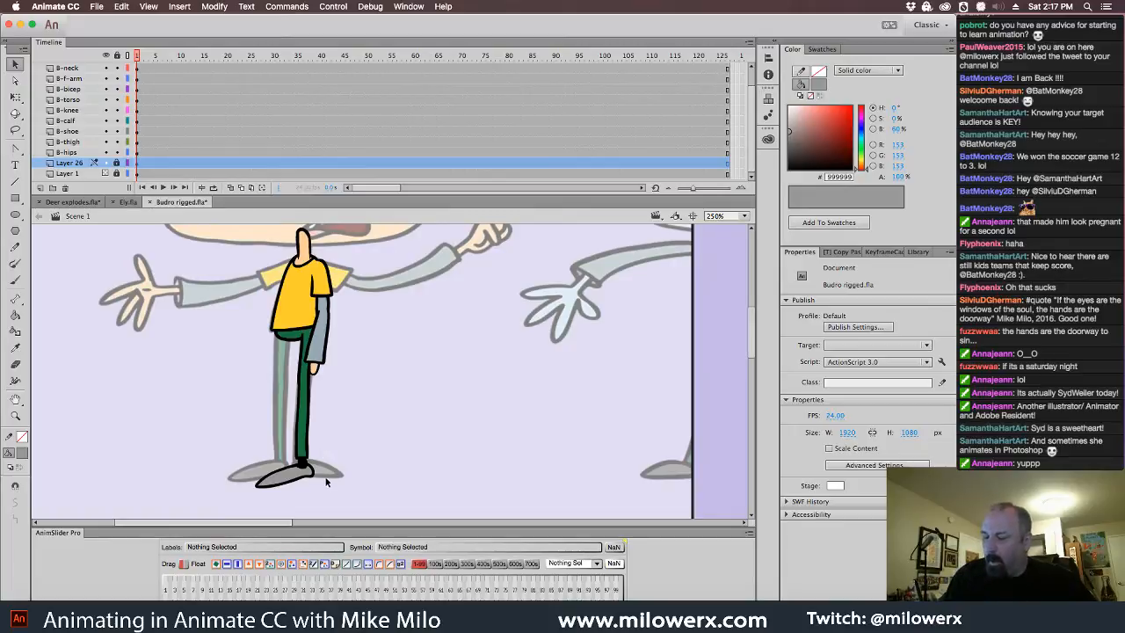
{"action": "left_click_drag", "start_coordinate": [328, 491], "coordinate": [239, 386]}
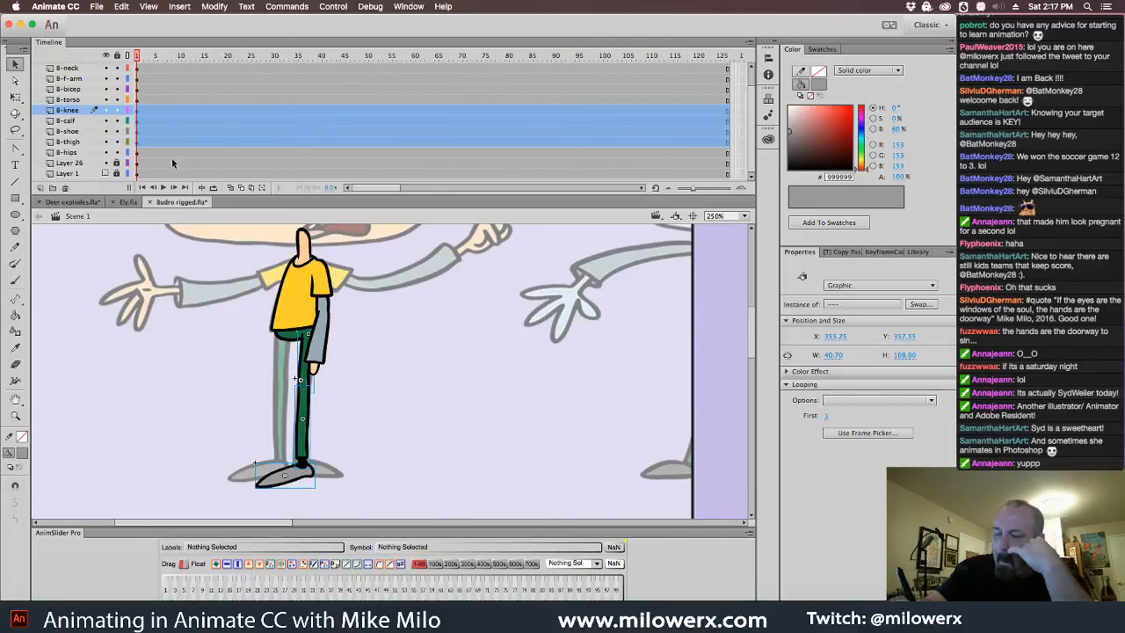
{"action": "left_click", "coordinate": [351, 382]}
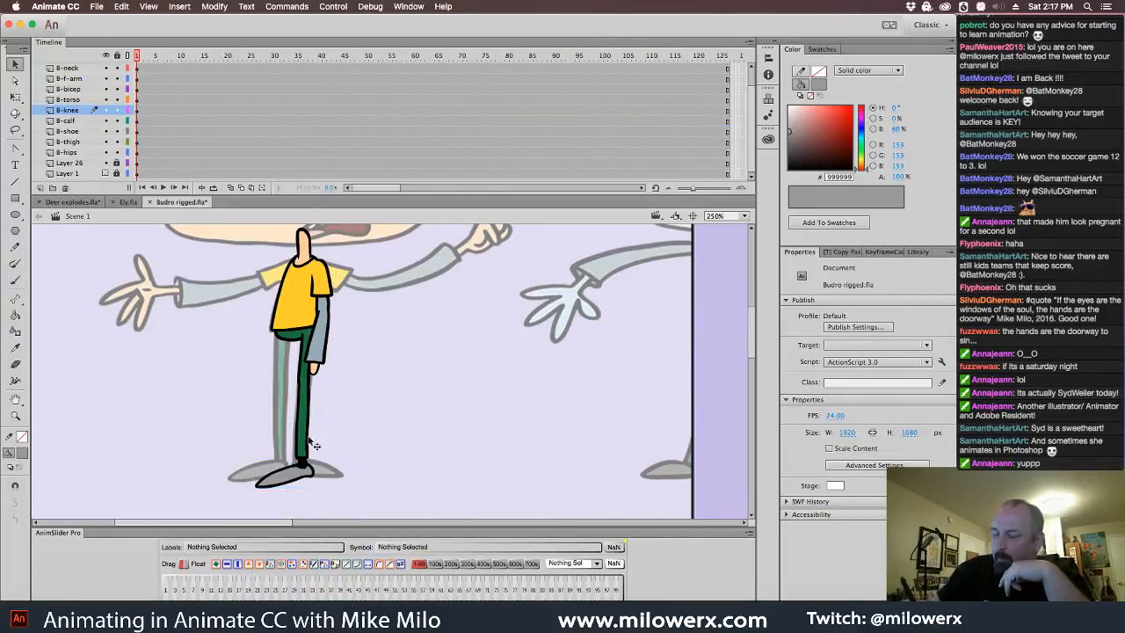
{"action": "left_click_drag", "start_coordinate": [332, 487], "coordinate": [280, 416]}
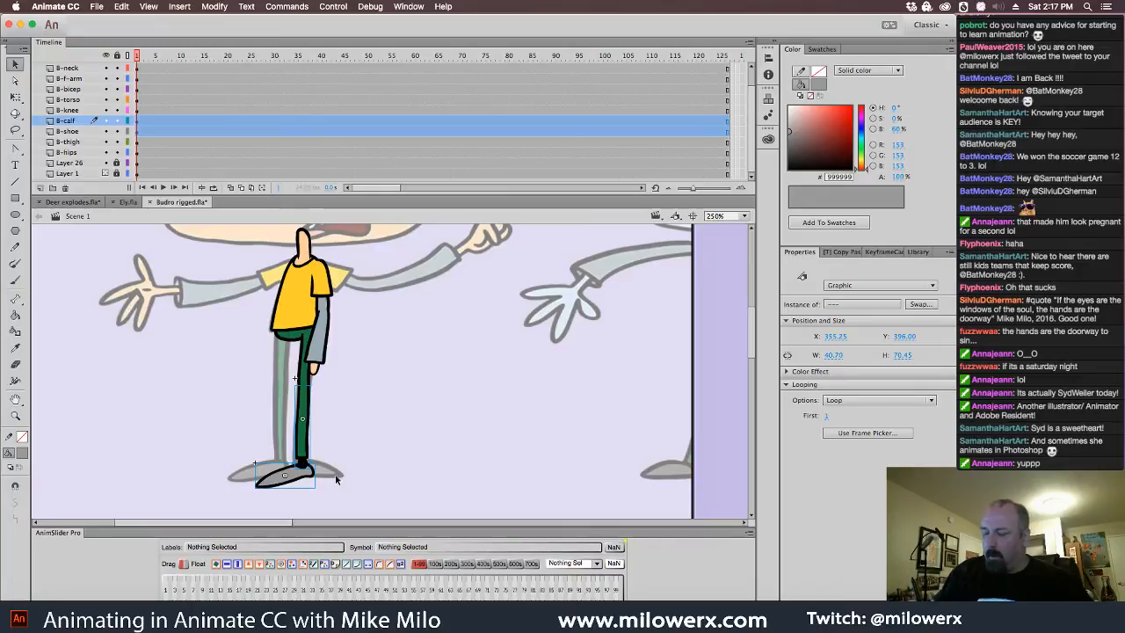
{"action": "left_click_drag", "start_coordinate": [253, 362], "coordinate": [322, 508]}
{"action": "left_click", "coordinate": [351, 327]}
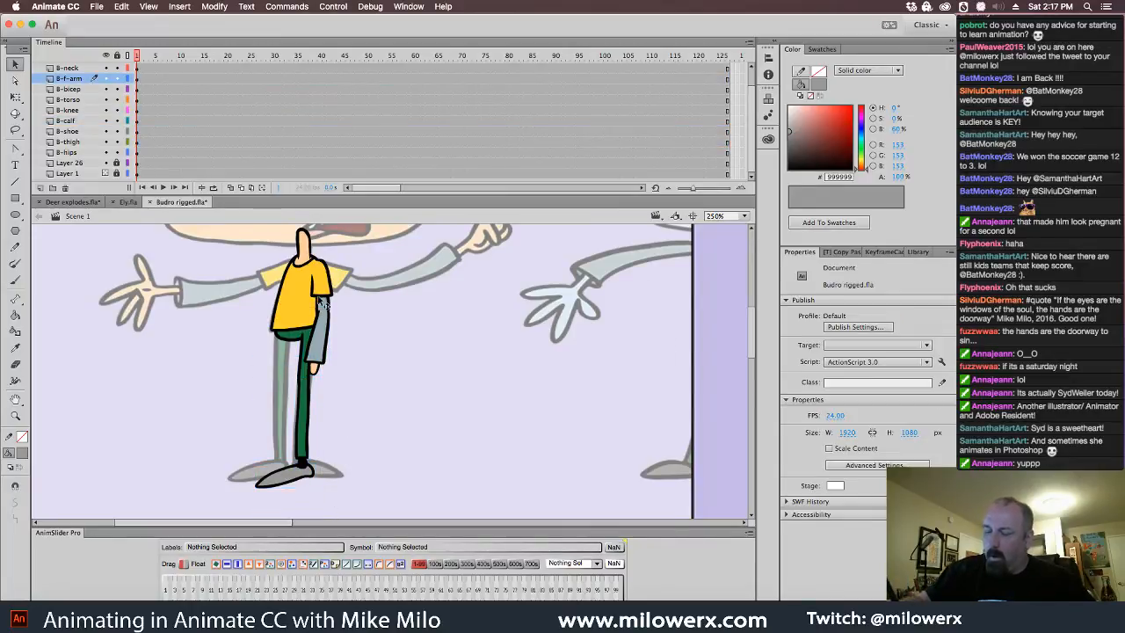
- Lock the B-torso, B-hips and B-neck layers
{"action": "left_click", "coordinate": [319, 300]}
{"action": "left_click", "coordinate": [295, 323]}
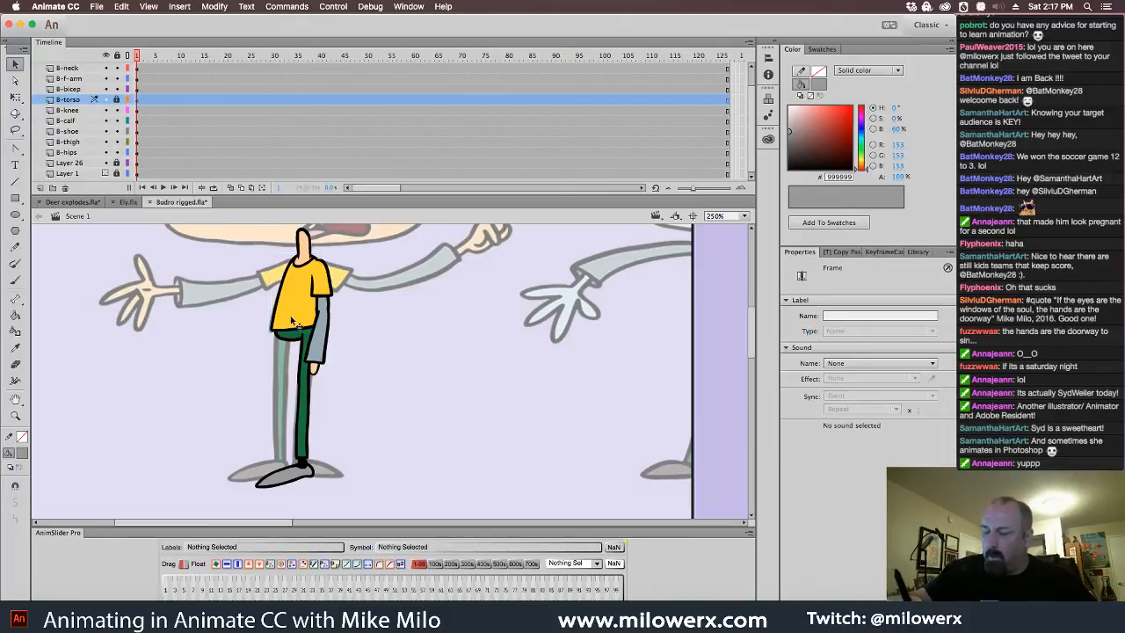
{"action": "left_click", "coordinate": [303, 337]}
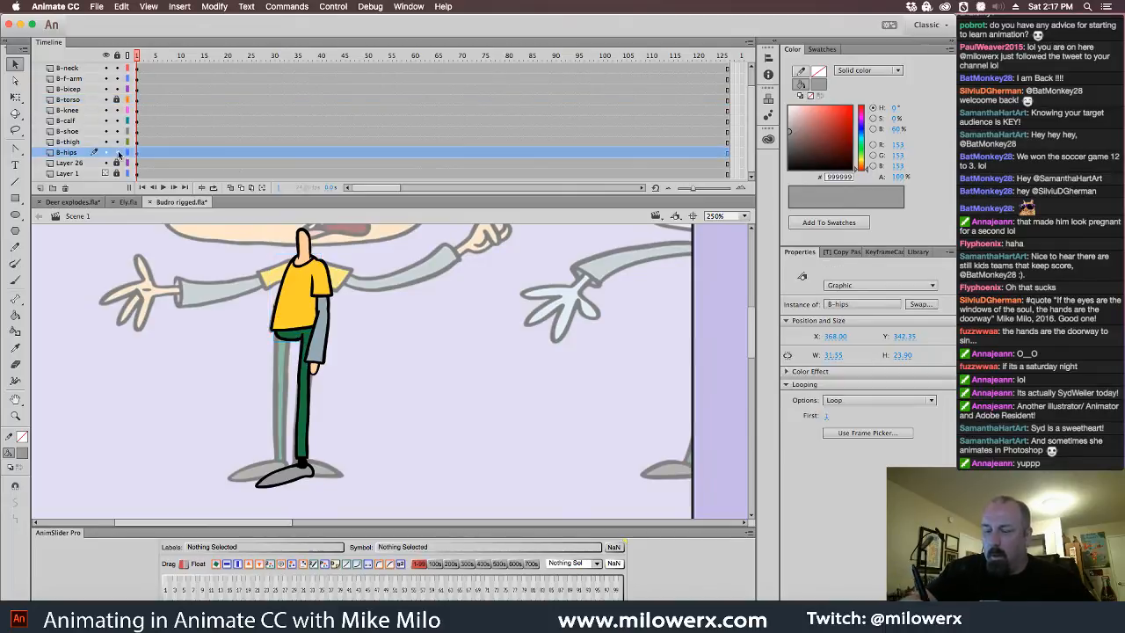
{"action": "left_click", "coordinate": [303, 255]}
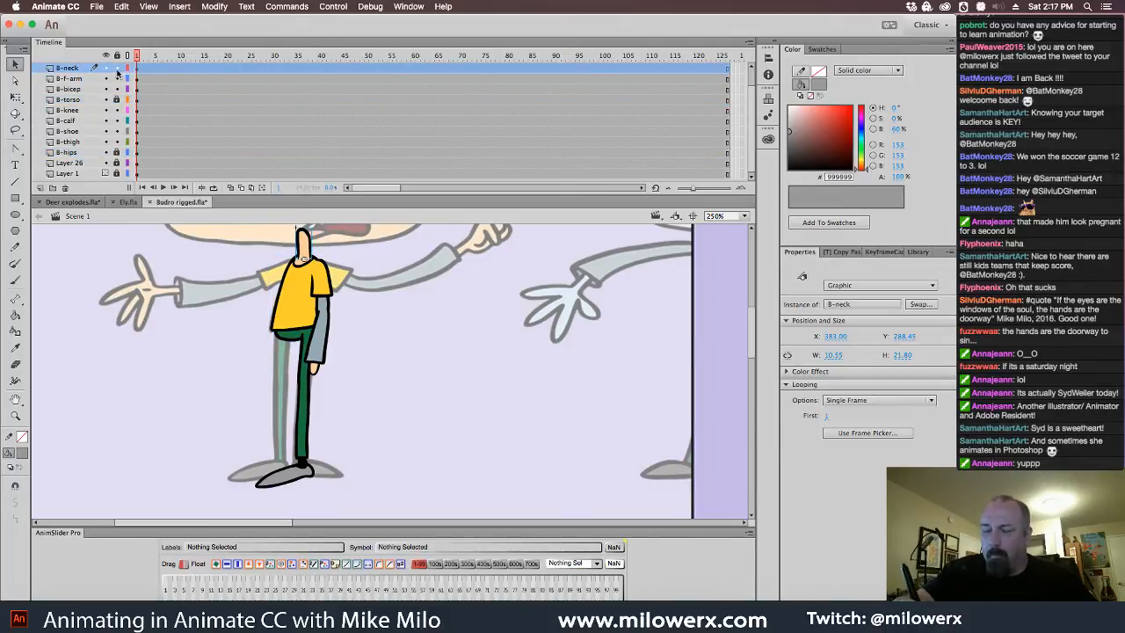
{"action": "left_click", "coordinate": [118, 69]}
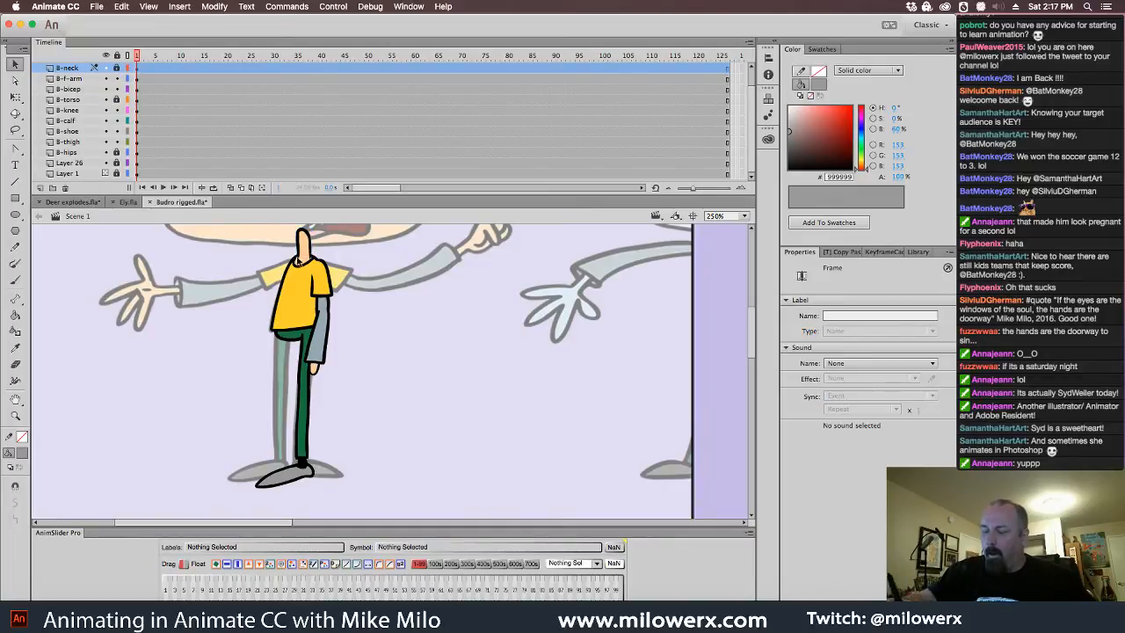
- Duplicate the unlocked arm, leg and shoe parts together and place the copies on the other side of the torso at X 332, Y 306
{"action": "left_click_drag", "start_coordinate": [295, 254], "coordinate": [382, 378]}
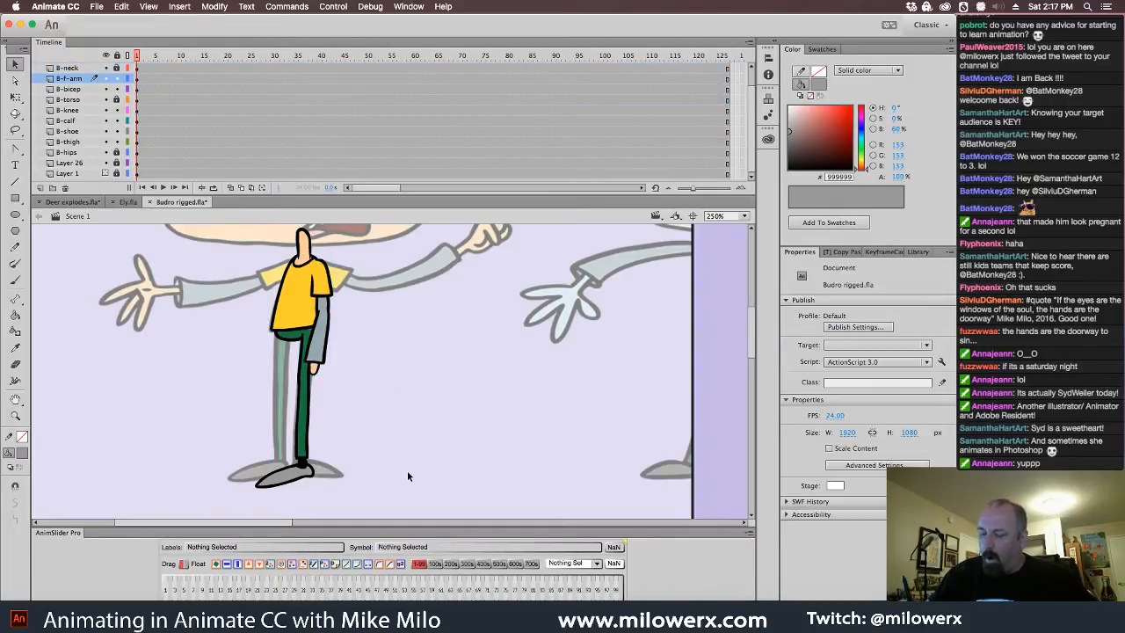
{"action": "left_click_drag", "start_coordinate": [407, 472], "coordinate": [209, 224]}
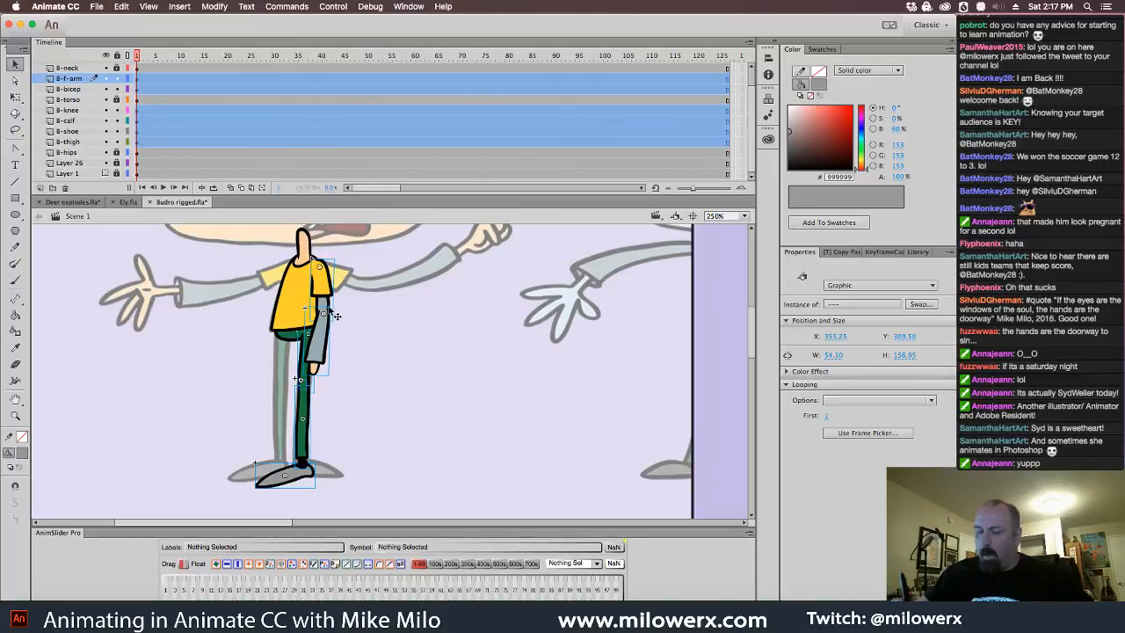
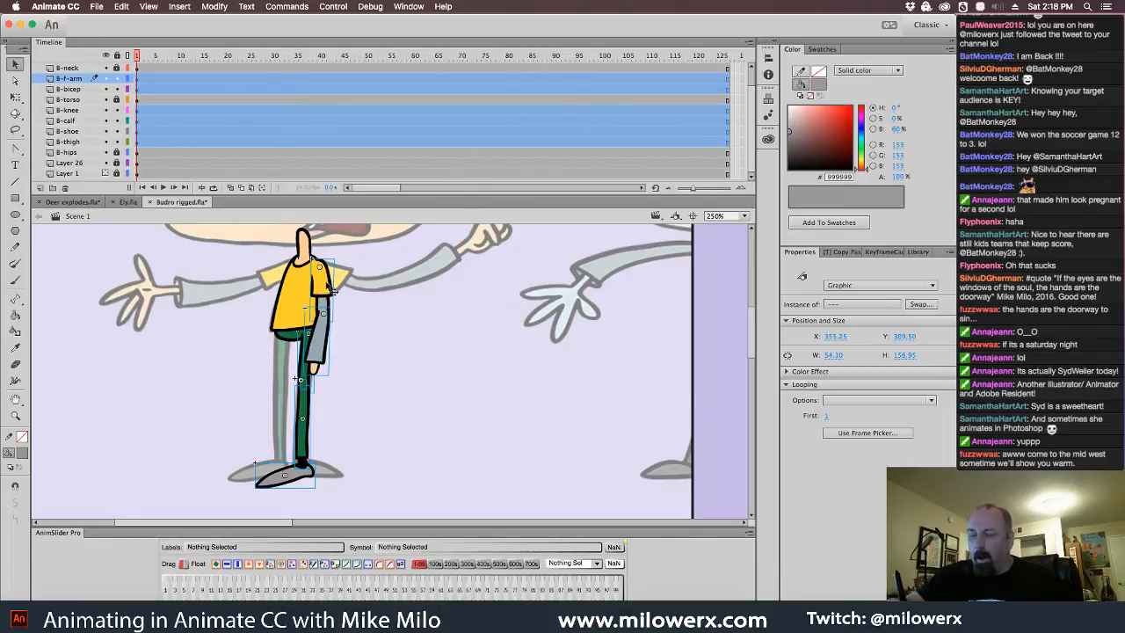
{"action": "left_click_drag", "start_coordinate": [329, 283], "coordinate": [300, 283]}
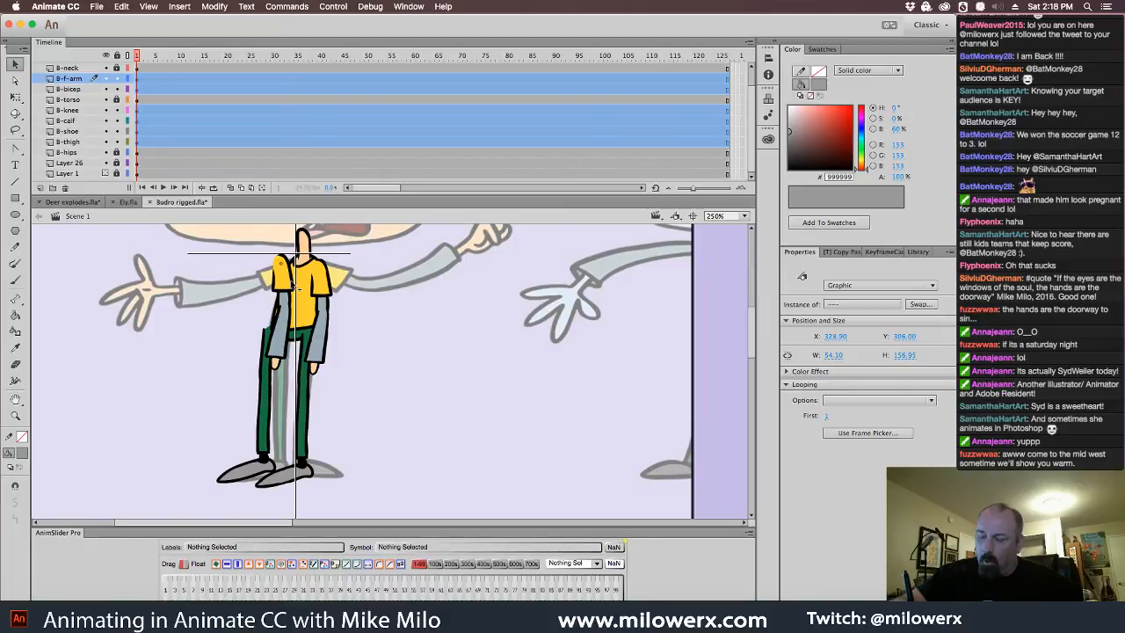
{"action": "left_click_drag", "start_coordinate": [291, 283], "coordinate": [302, 289]}
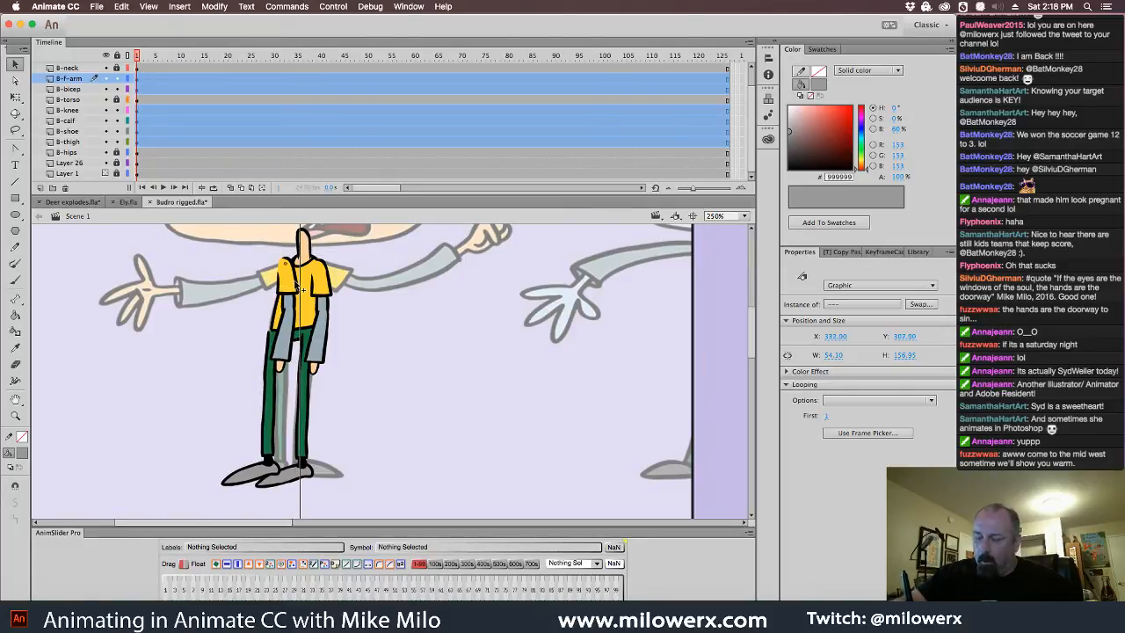
{"action": "key", "text": "Up"}
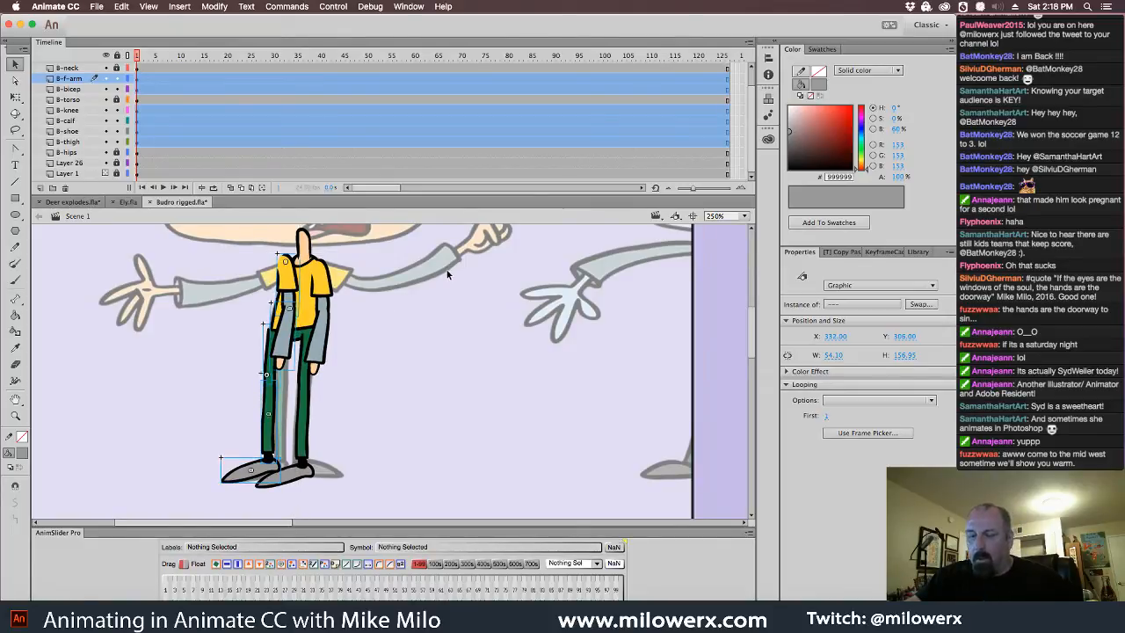
{"action": "left_click", "coordinate": [394, 329]}
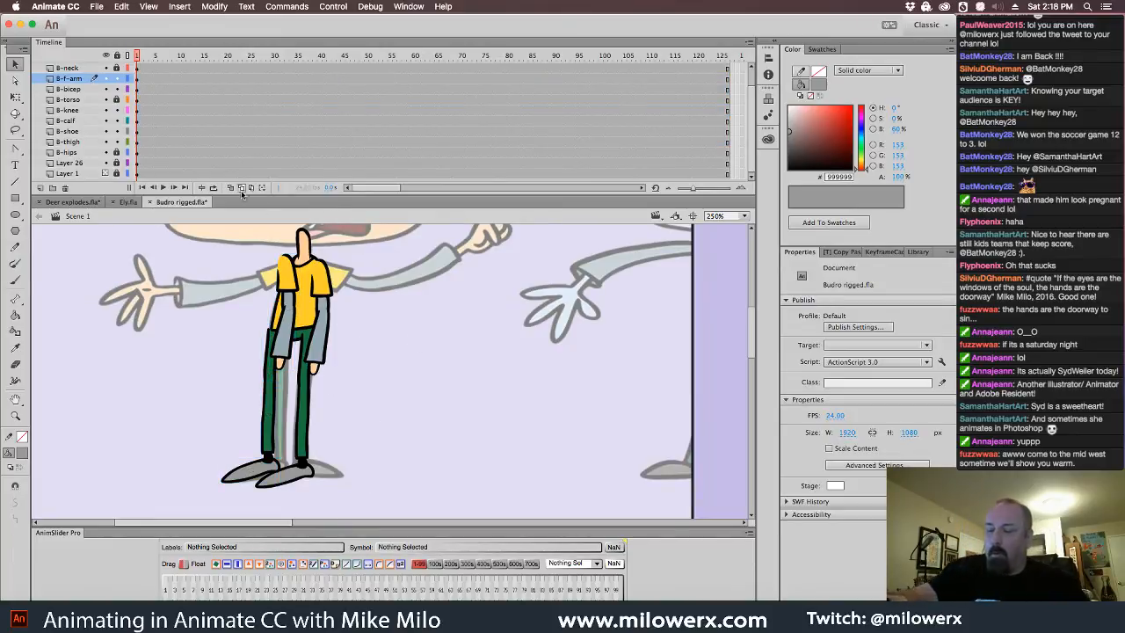
- Try to put the copied arm behind the torso by moving the B-f-arm and B-bicep layers beneath B-torso
{"action": "left_click", "coordinate": [297, 289]}
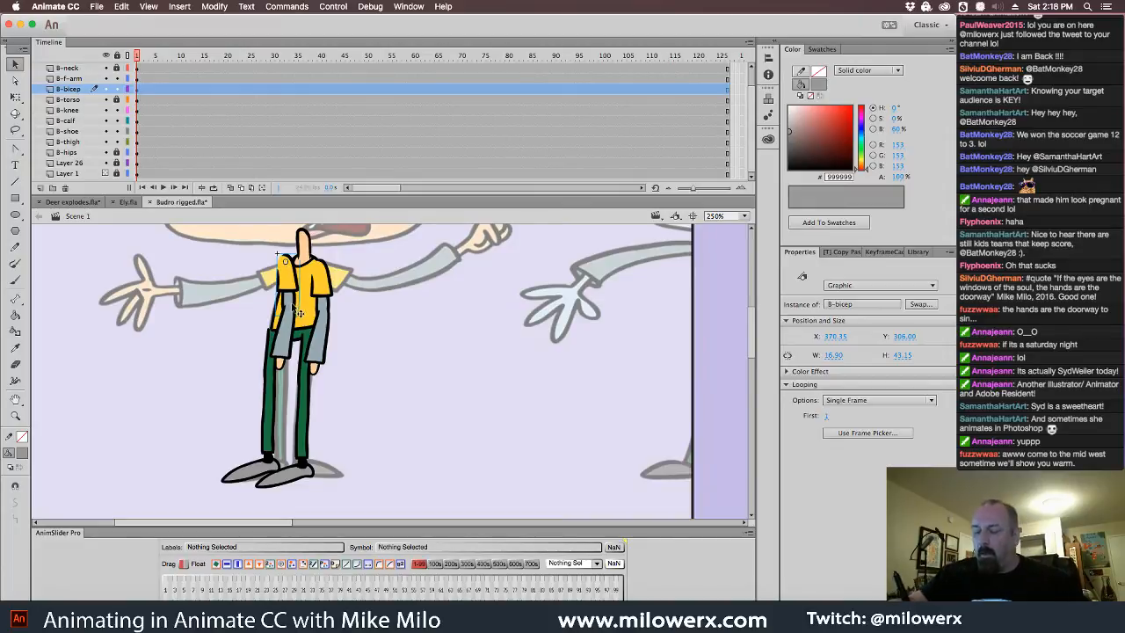
{"action": "left_click", "coordinate": [295, 327]}
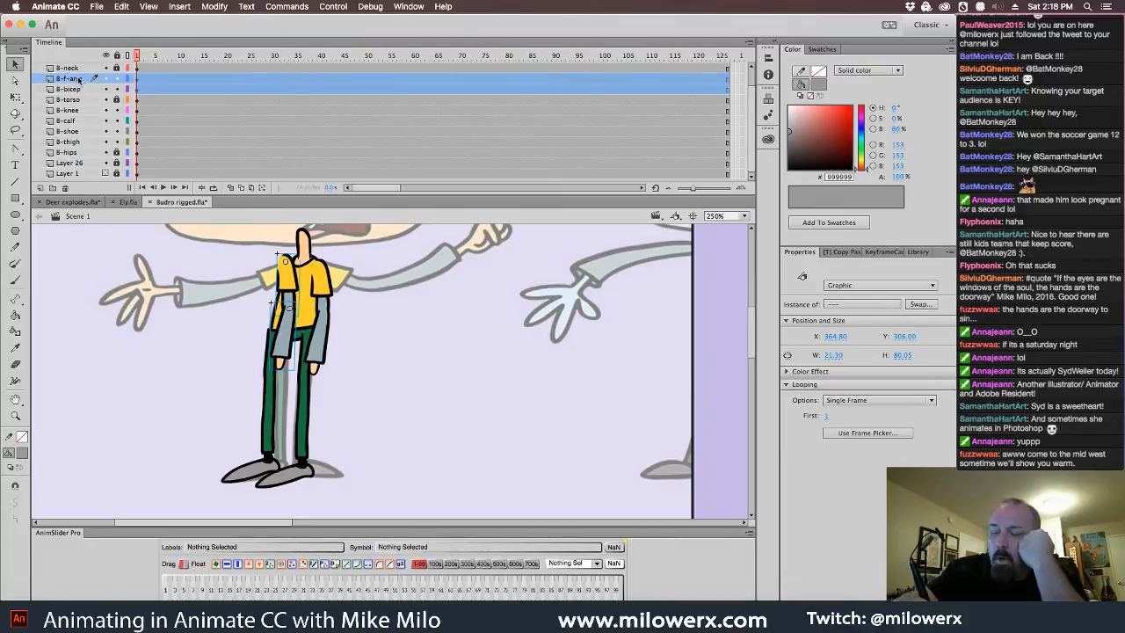
{"action": "left_click", "coordinate": [79, 80]}
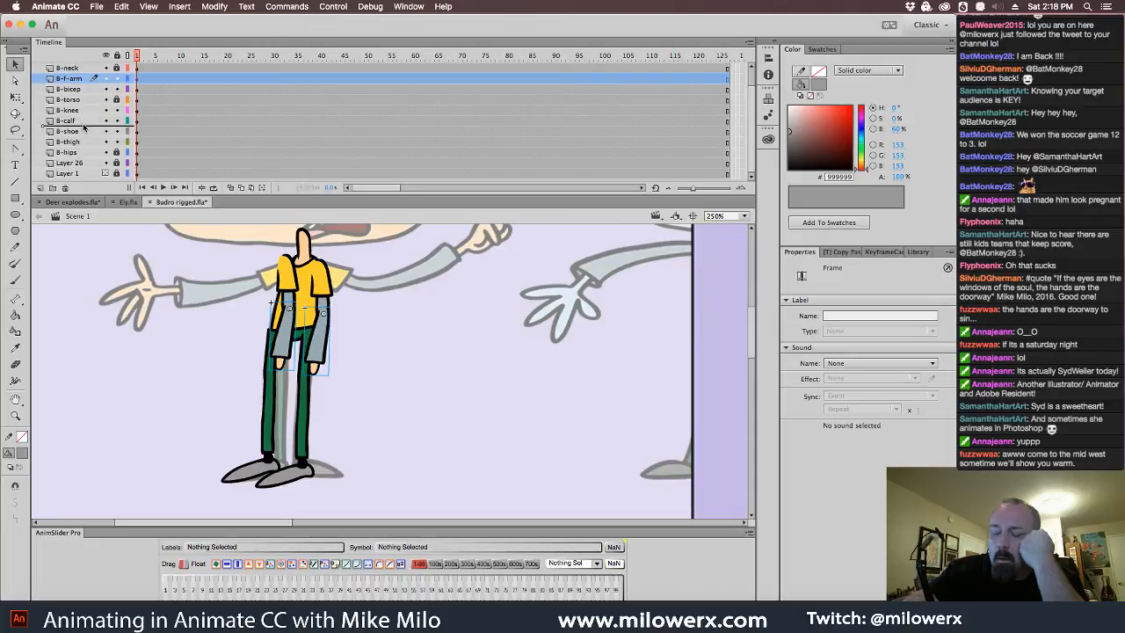
{"action": "left_click_drag", "start_coordinate": [84, 128], "coordinate": [85, 106]}
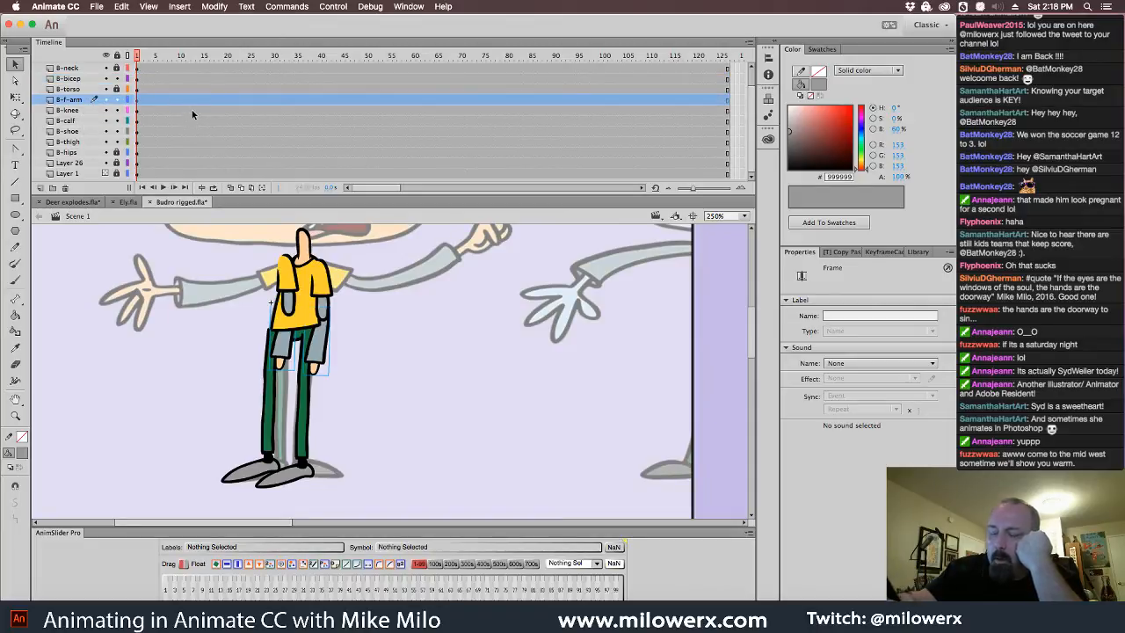
{"action": "mouse_move", "coordinate": [80, 80]}
{"action": "left_mouse_down"}
{"action": "mouse_move", "coordinate": [85, 108]}
{"action": "mouse_move", "coordinate": [84, 93]}
{"action": "left_mouse_up"}
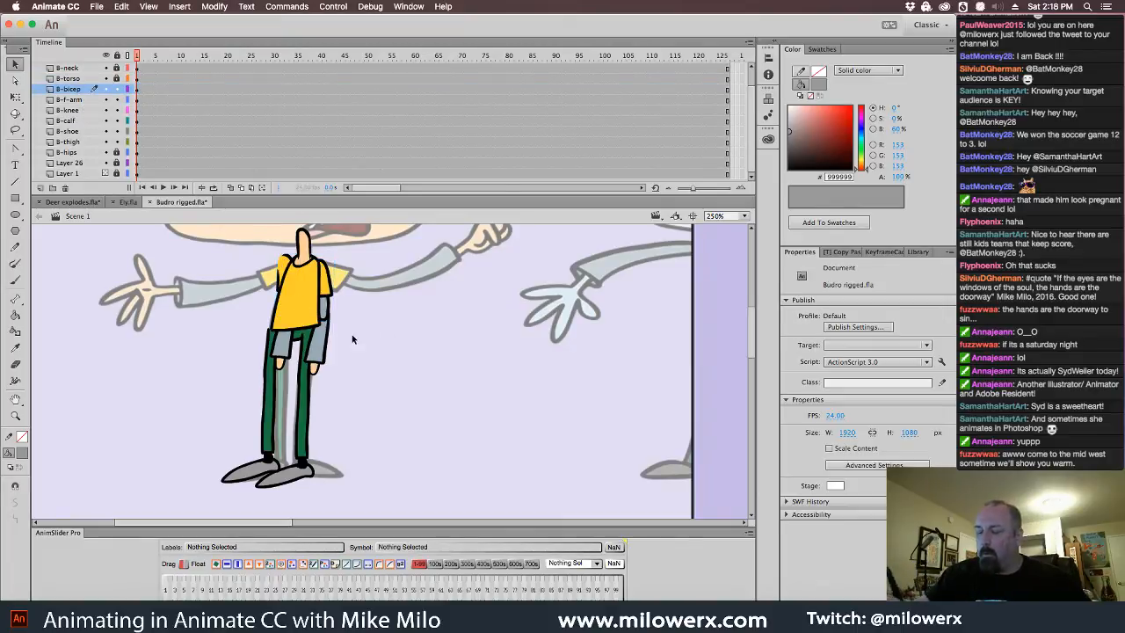
{"action": "left_click", "coordinate": [334, 300]}
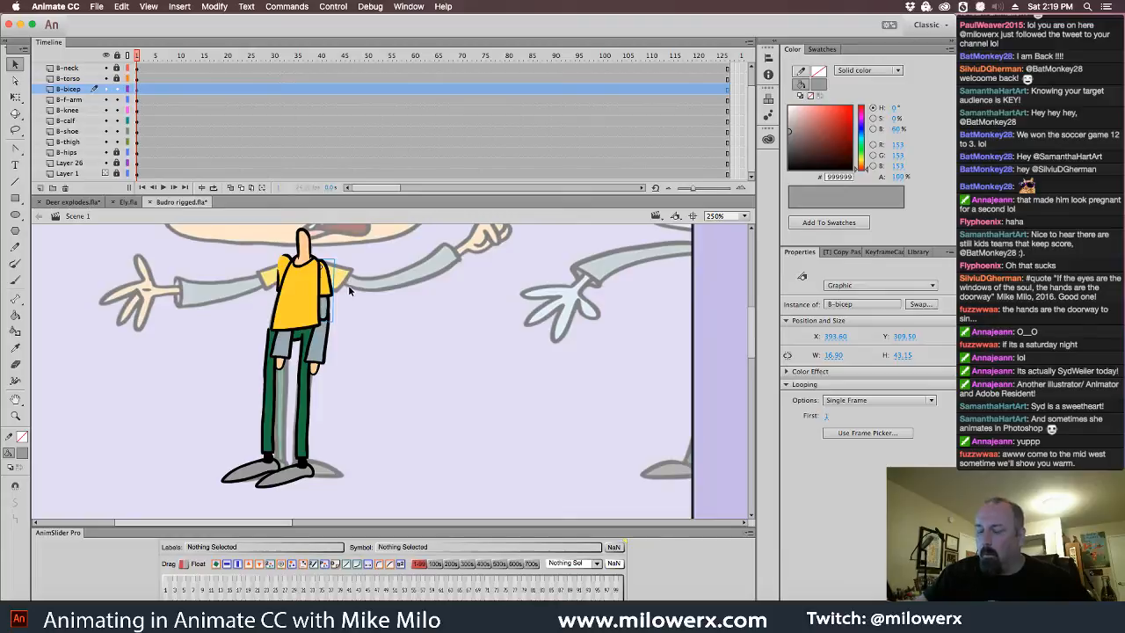
- Undo the B-bicep layer move, select only the copied bicep, and try moving its layer beneath B-torso again
{"action": "key", "text": "super+z"}
{"action": "key", "text": "super+z"}
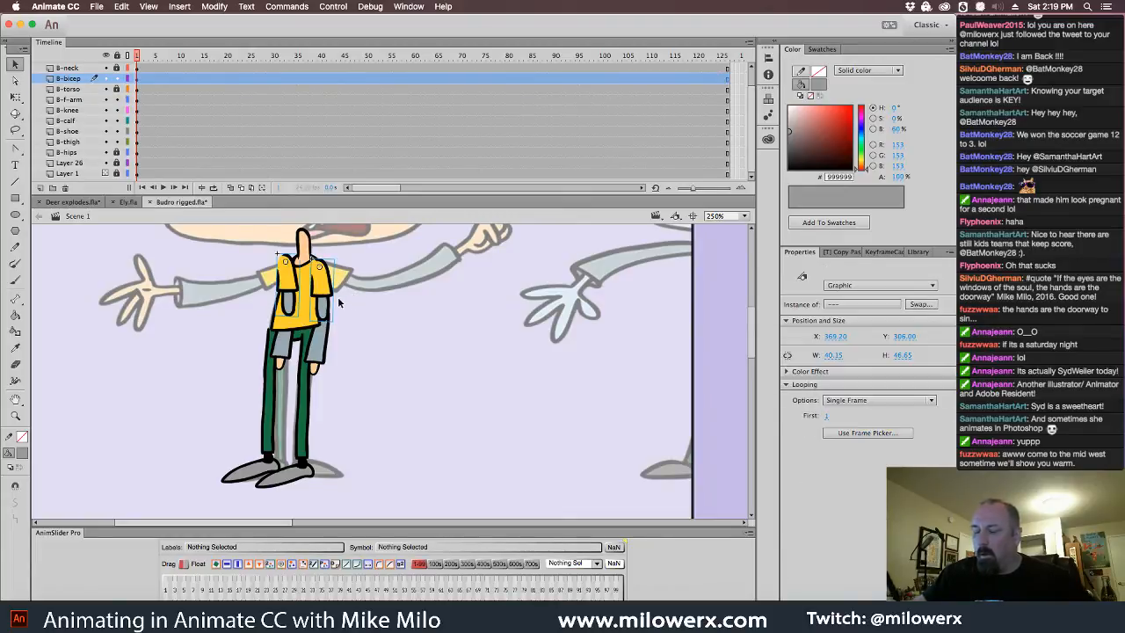
{"action": "left_click", "coordinate": [339, 302]}
{"action": "left_click", "coordinate": [291, 279]}
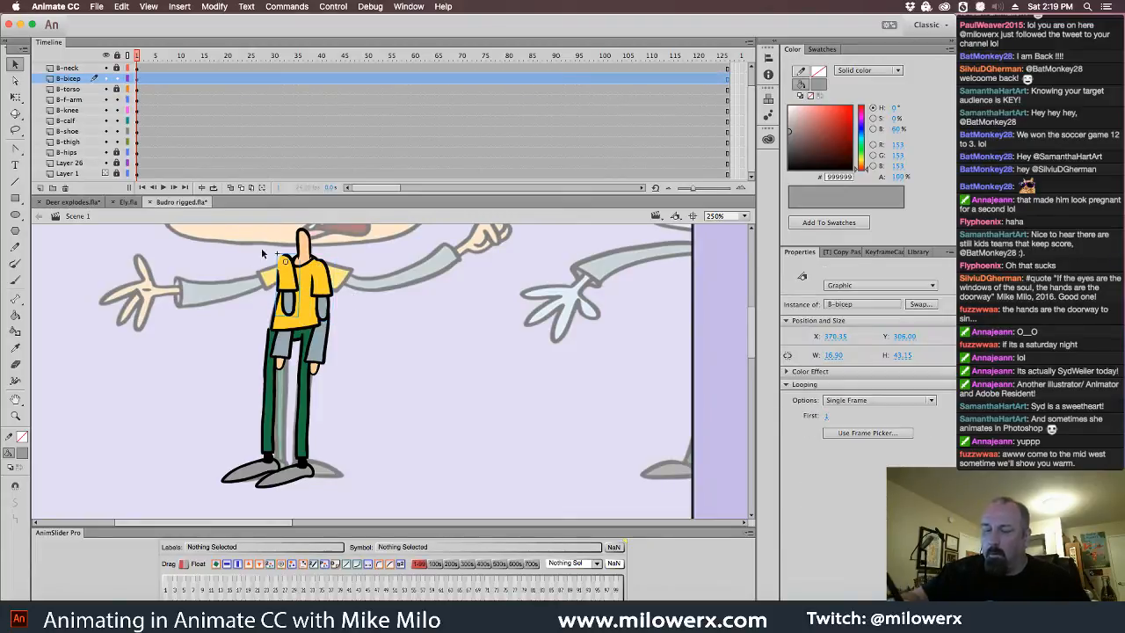
{"action": "left_click_drag", "start_coordinate": [73, 82], "coordinate": [80, 95]}
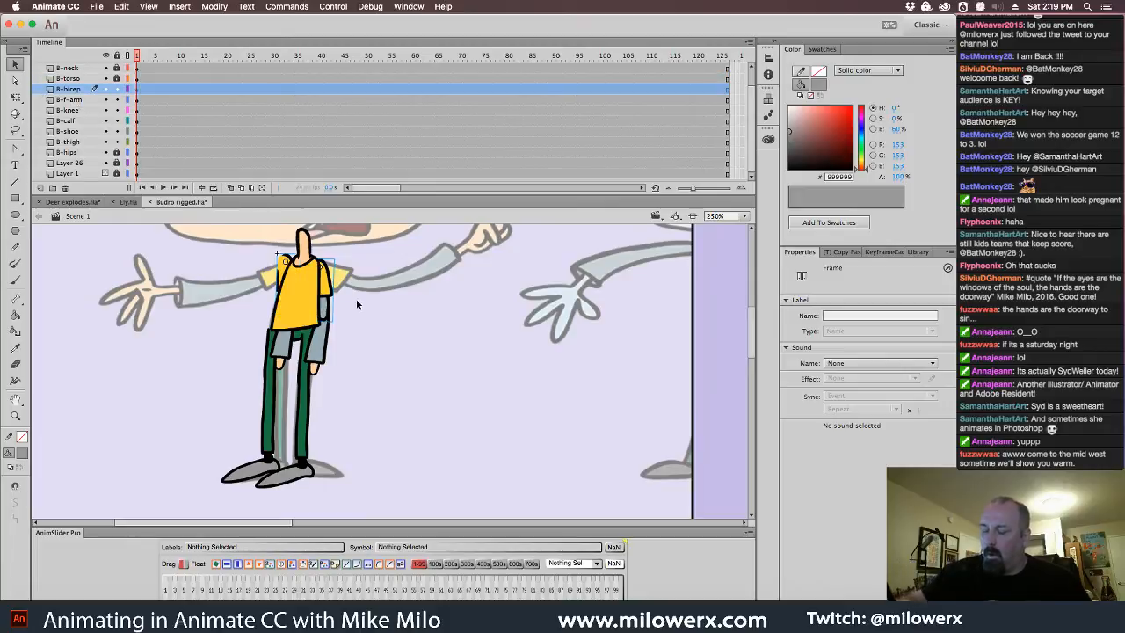
- Undo the B-bicep and B-f-arm layer moves to restore both layers above B-torso
{"action": "key", "text": "super+z"}
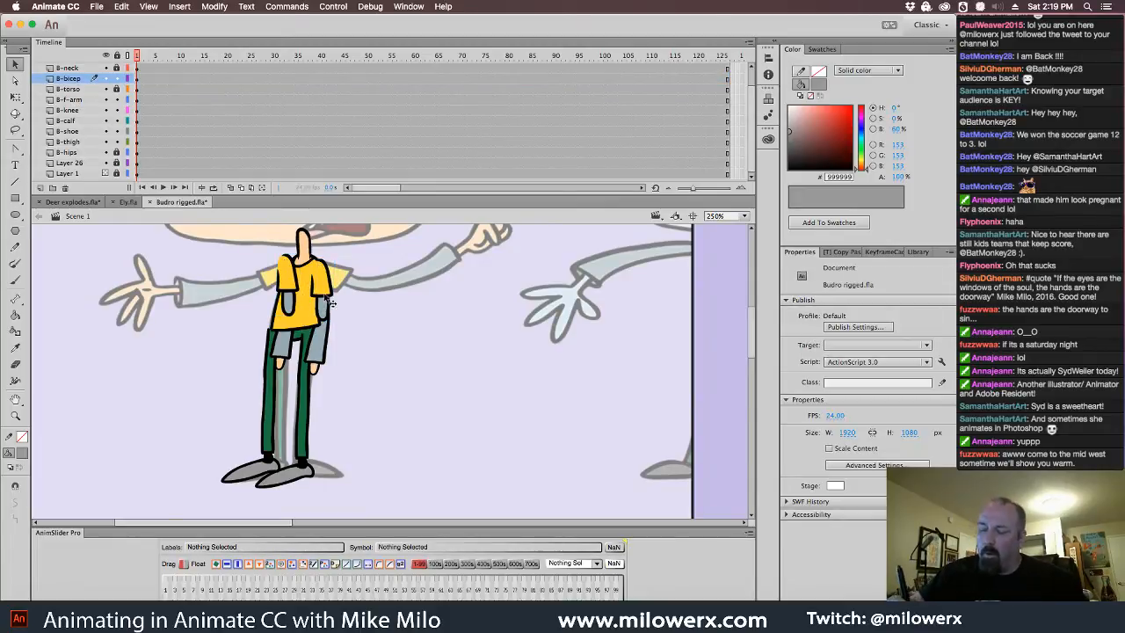
{"action": "key", "text": "super+z"}
{"action": "key", "text": "super+z"}
{"action": "key", "text": "super+z"}
{"action": "key", "text": "super+z"}
{"action": "key", "text": "super+z"}
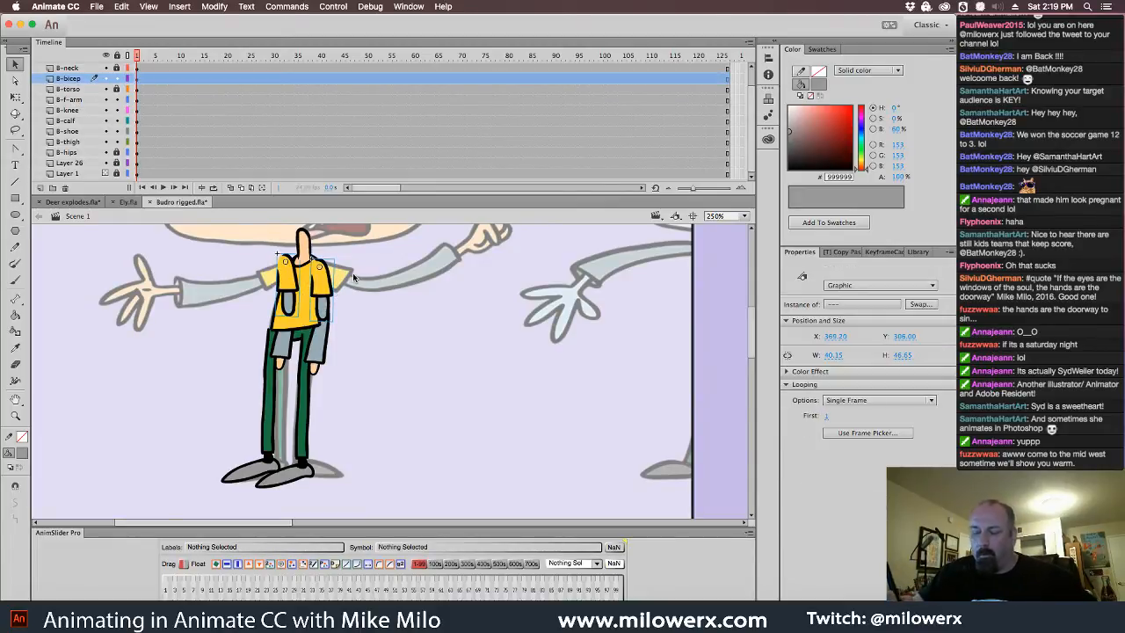
{"action": "key", "text": "super+z"}
{"action": "key", "text": "super+z"}
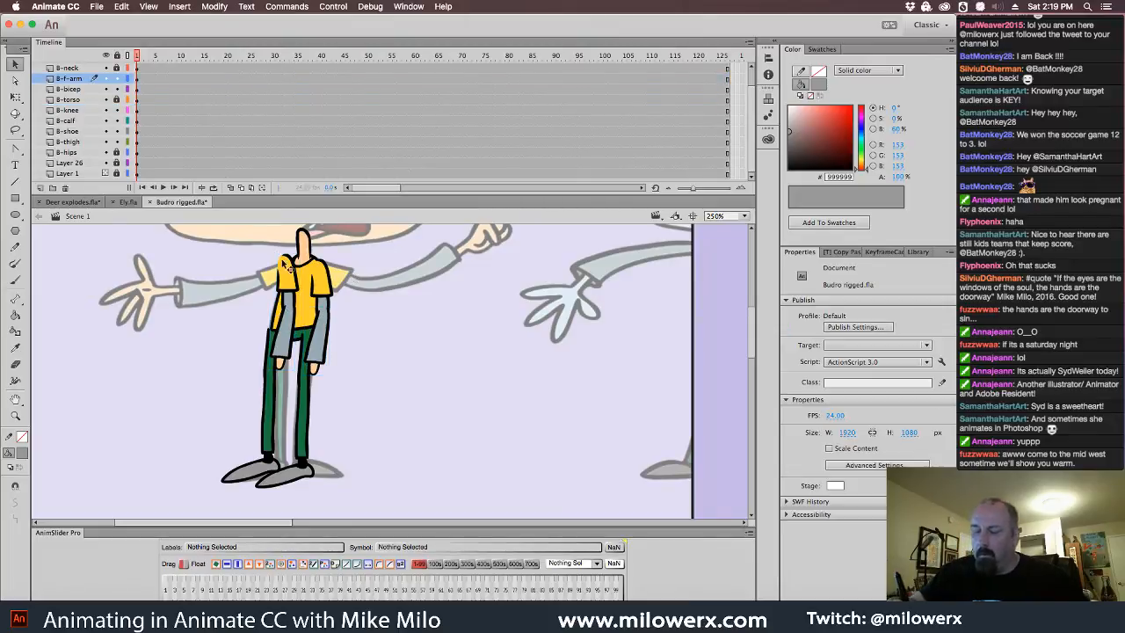
- Distribute the copied bicep and forearm to their own layers and move those two layers directly beneath B-torso
{"action": "left_click", "coordinate": [289, 275]}
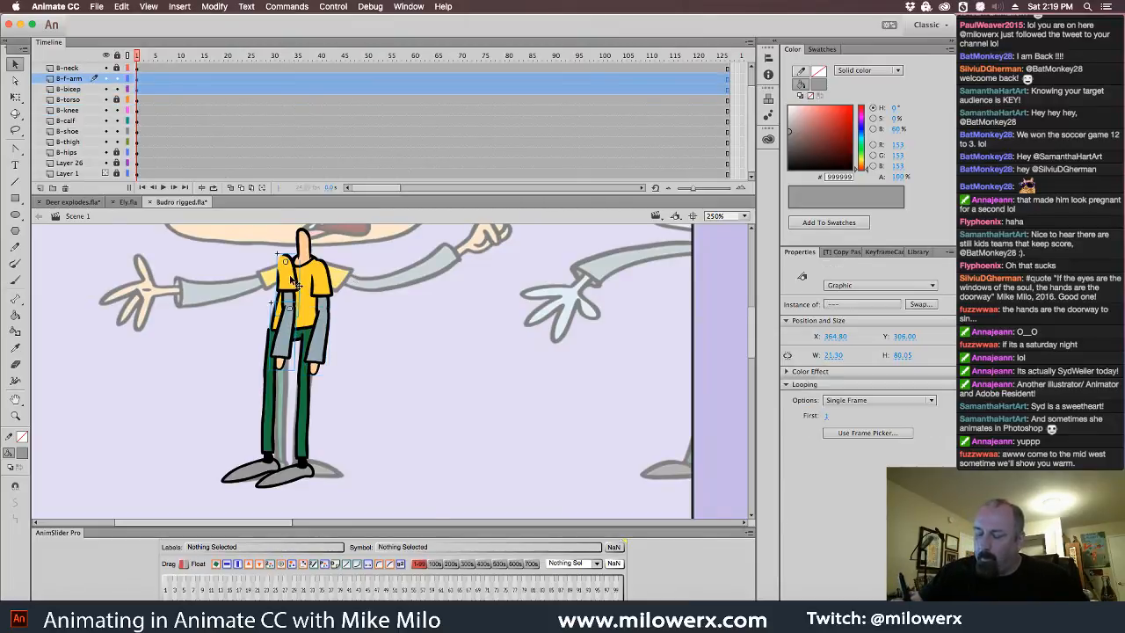
{"action": "right_click", "coordinate": [302, 282]}
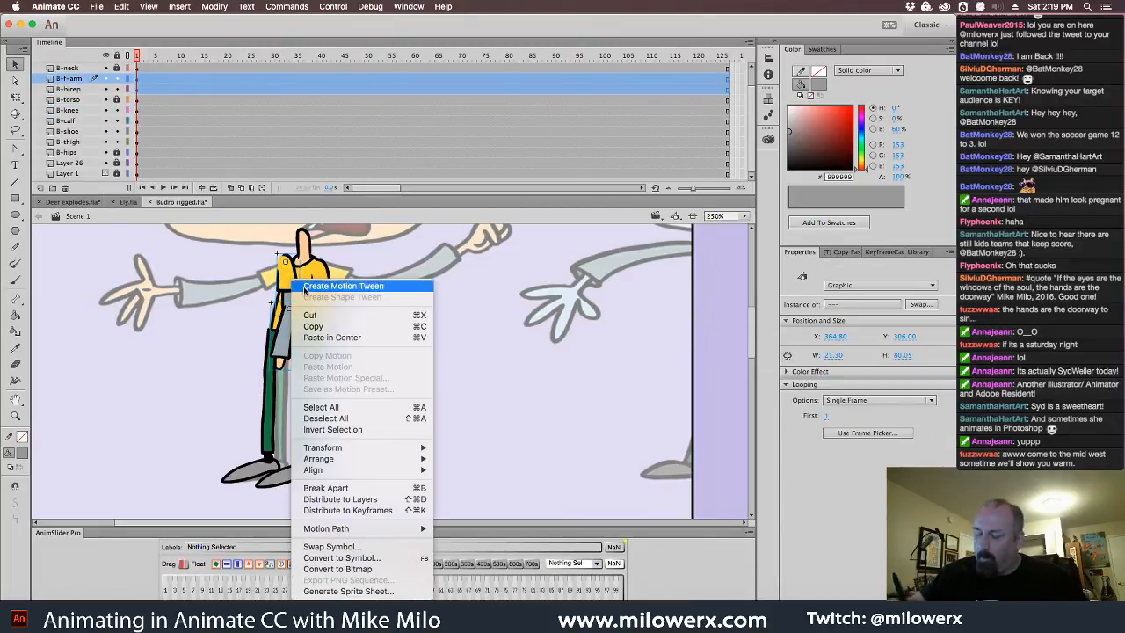
{"action": "left_click", "coordinate": [380, 499]}
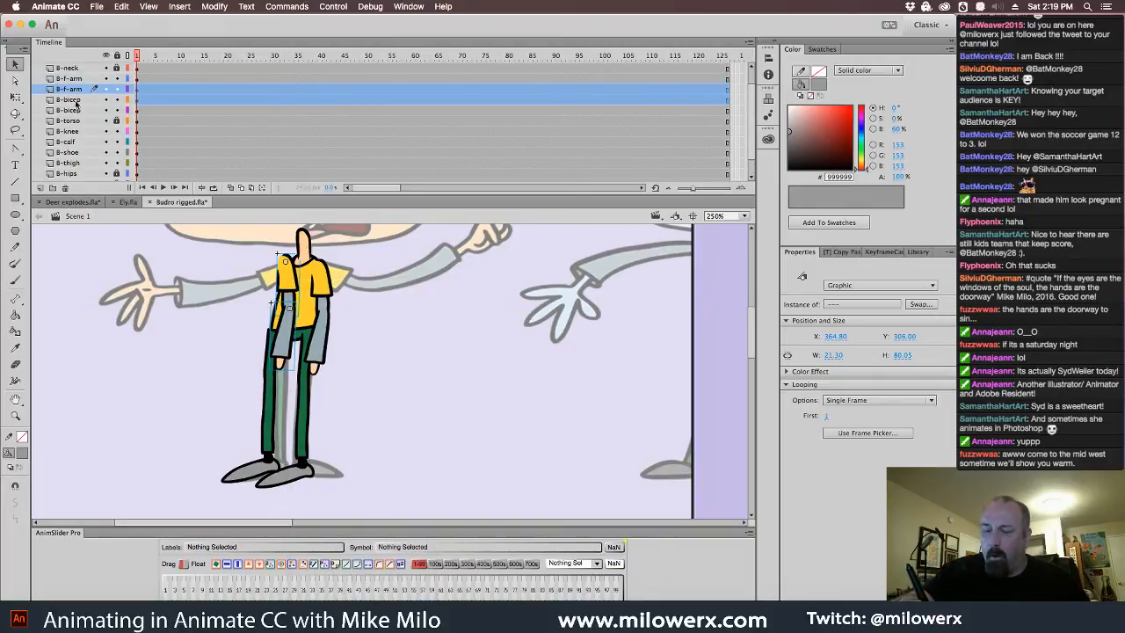
{"action": "left_click", "coordinate": [76, 100], "text": "shift"}
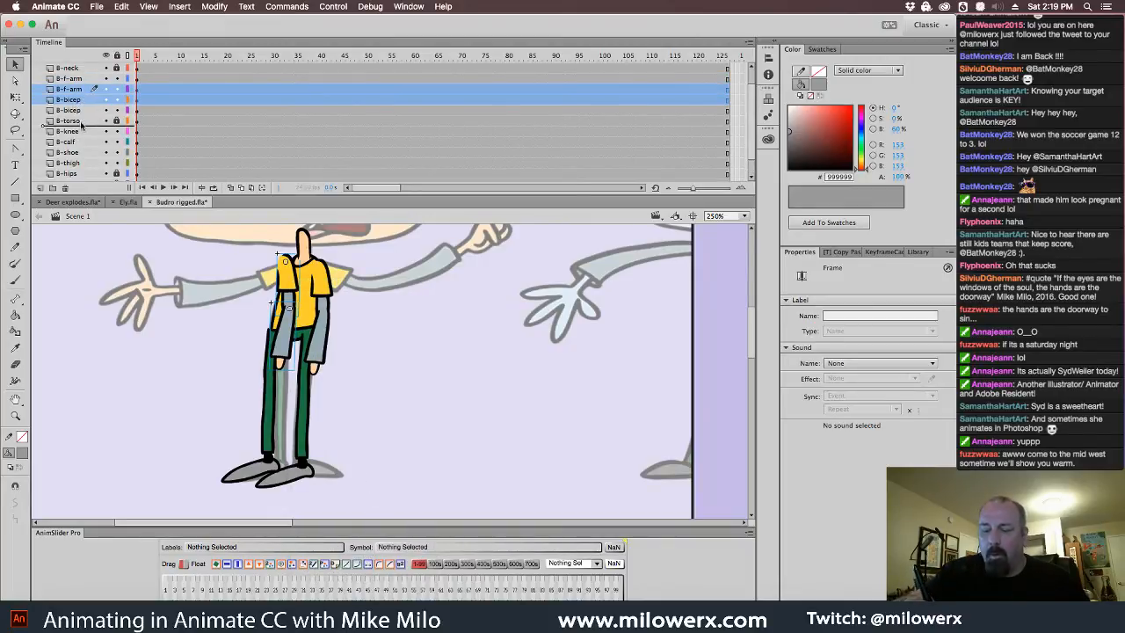
{"action": "left_click_drag", "start_coordinate": [81, 126], "coordinate": [81, 127]}
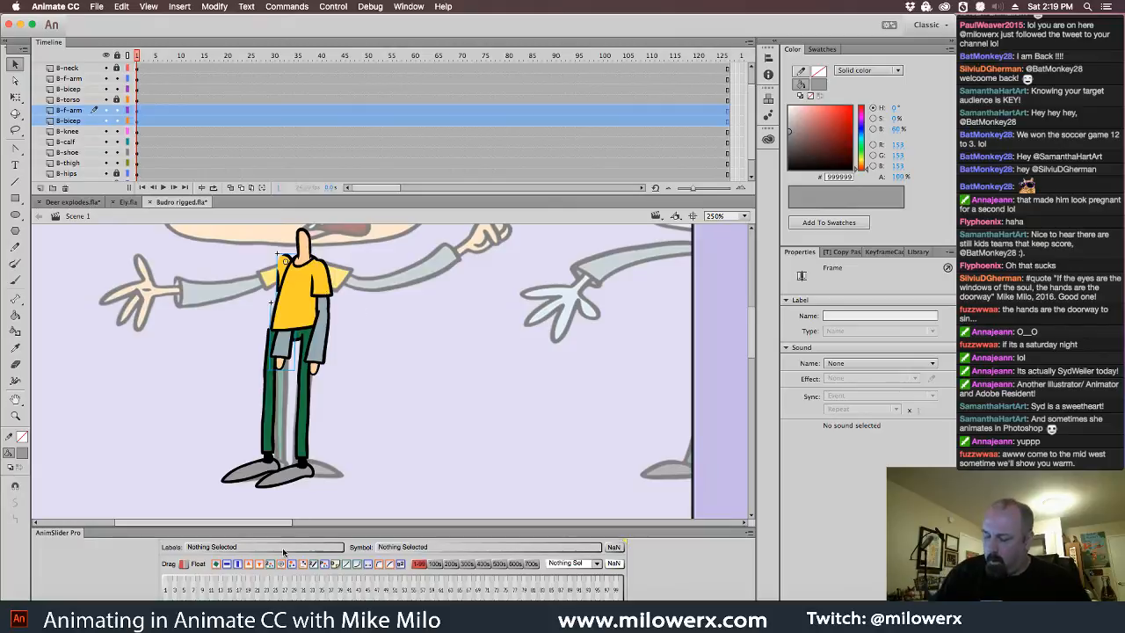
- Reposition the copied bicep and forearm together so the far arm sits at the torso's far shoulder
{"action": "left_click_drag", "start_coordinate": [281, 270], "coordinate": [269, 275]}
{"action": "key", "text": "q"}
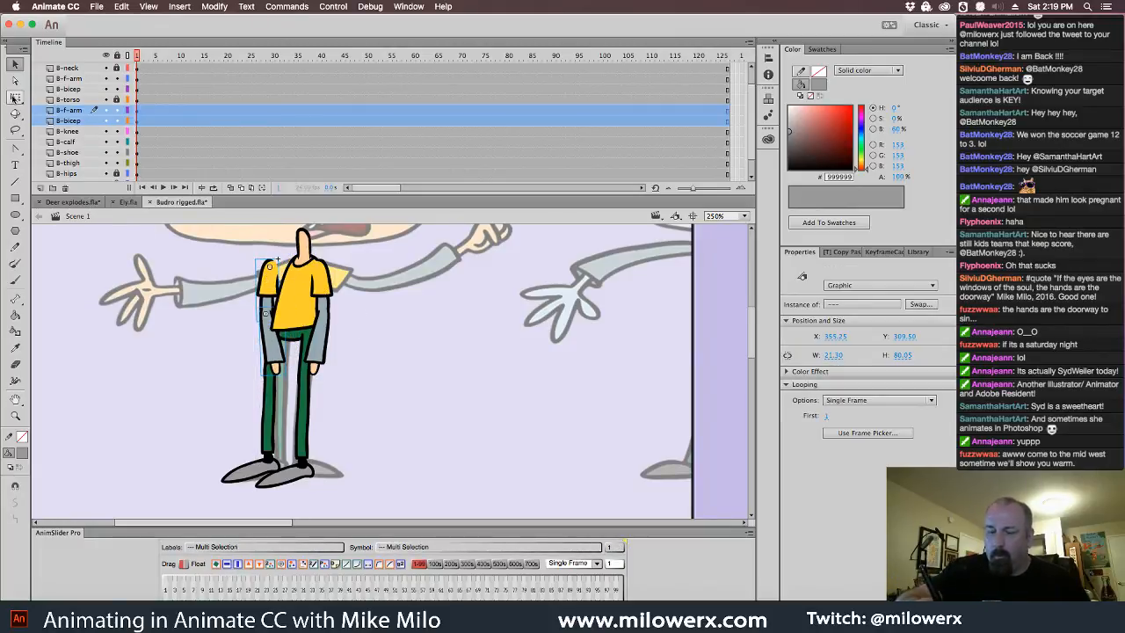
{"action": "left_click_drag", "start_coordinate": [299, 266], "coordinate": [287, 273]}
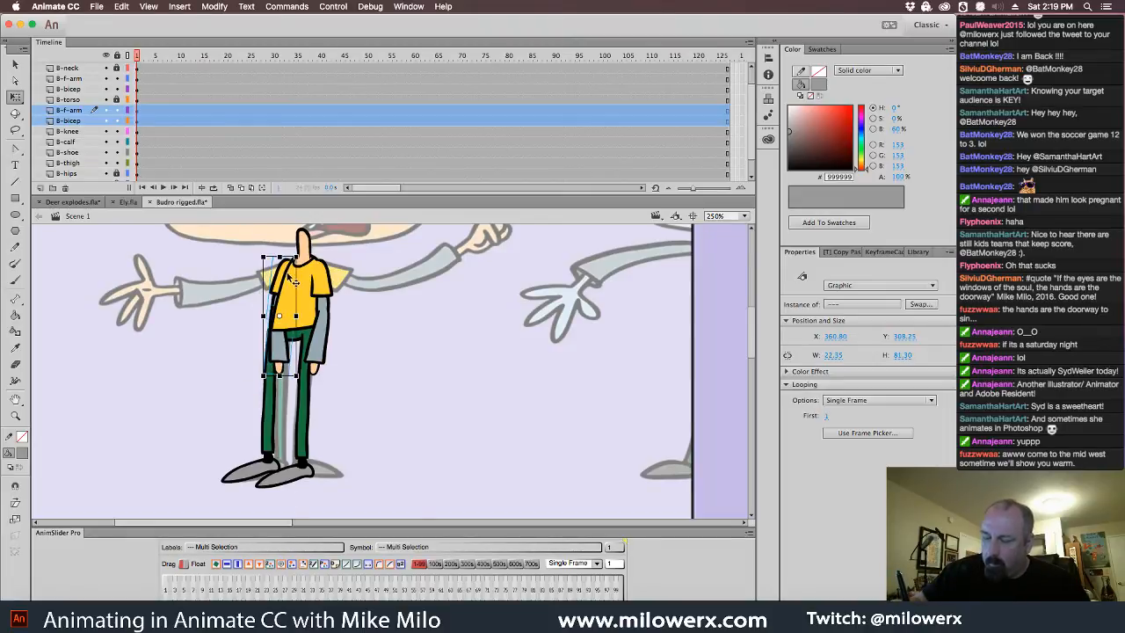
{"action": "left_click", "coordinate": [353, 271]}
{"action": "left_click", "coordinate": [284, 358]}
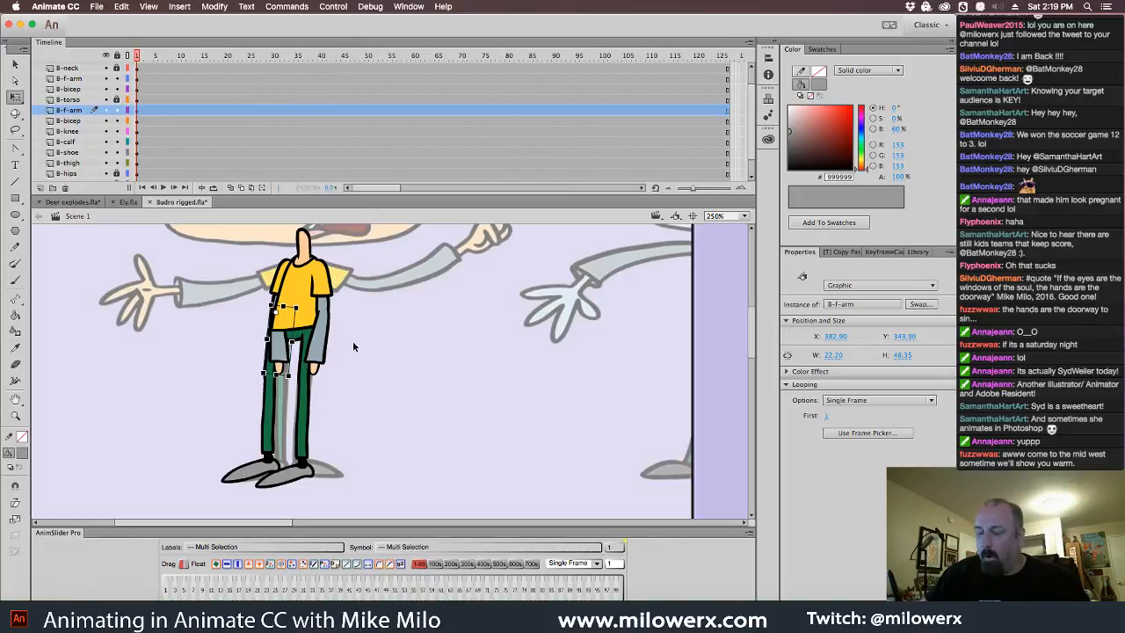
- Move the copied arm's B-f-arm and B-bicep layers together beneath the B-calf layer
{"action": "left_click", "coordinate": [85, 110]}
{"action": "left_click", "coordinate": [78, 121], "text": "shift"}
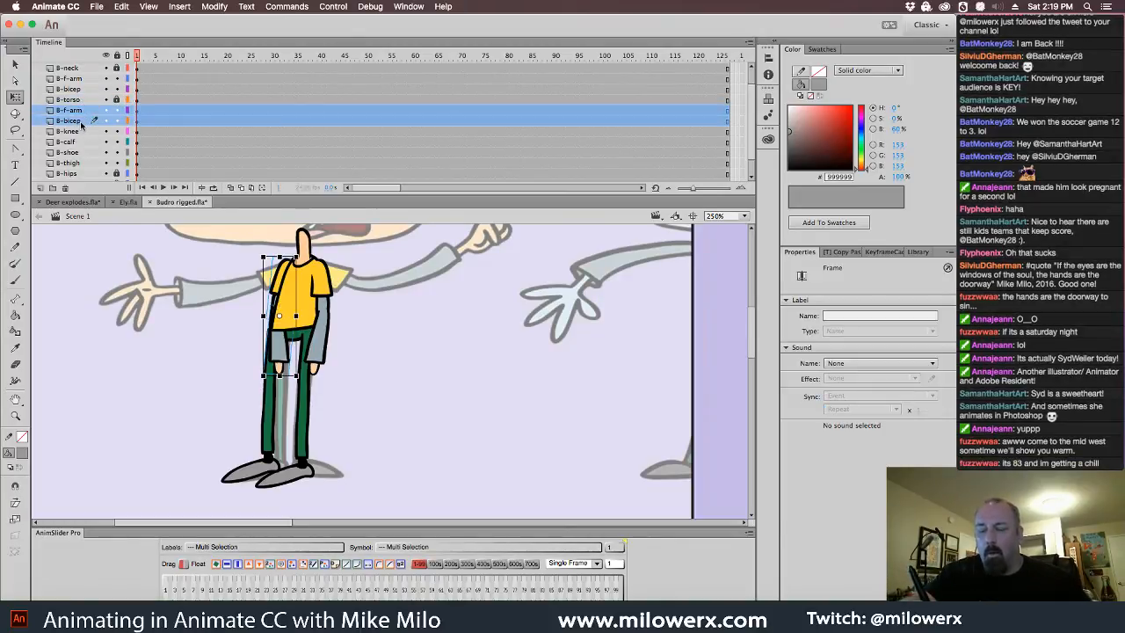
{"action": "left_click_drag", "start_coordinate": [82, 149], "coordinate": [82, 149]}
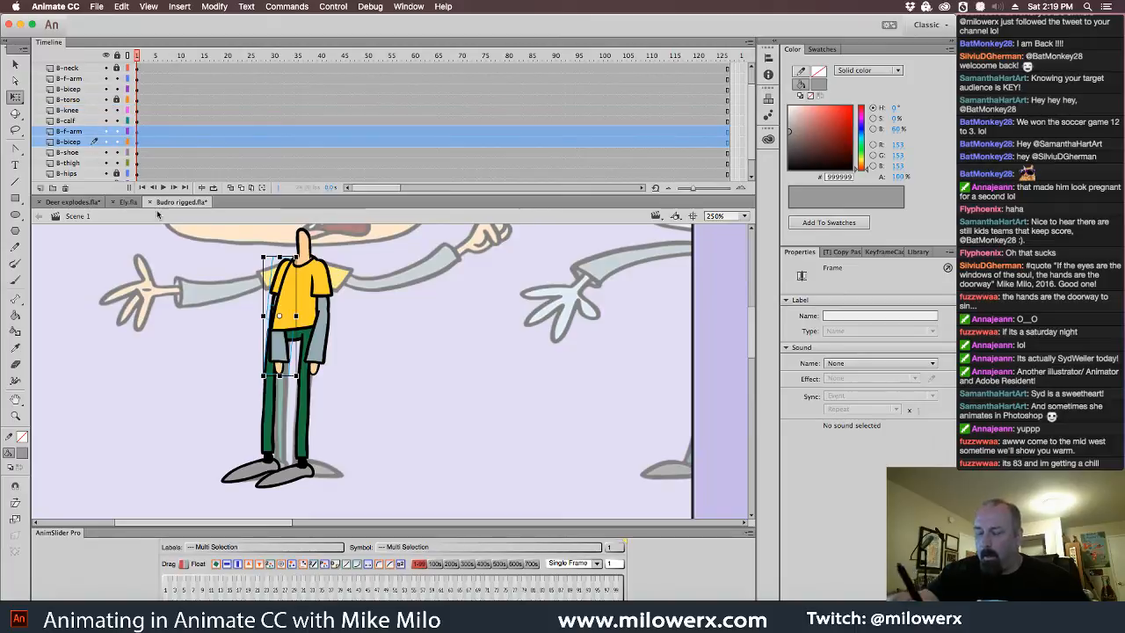
- Distribute the far leg's calf, shoe and thigh to their own separate layers
{"action": "left_click", "coordinate": [279, 444]}
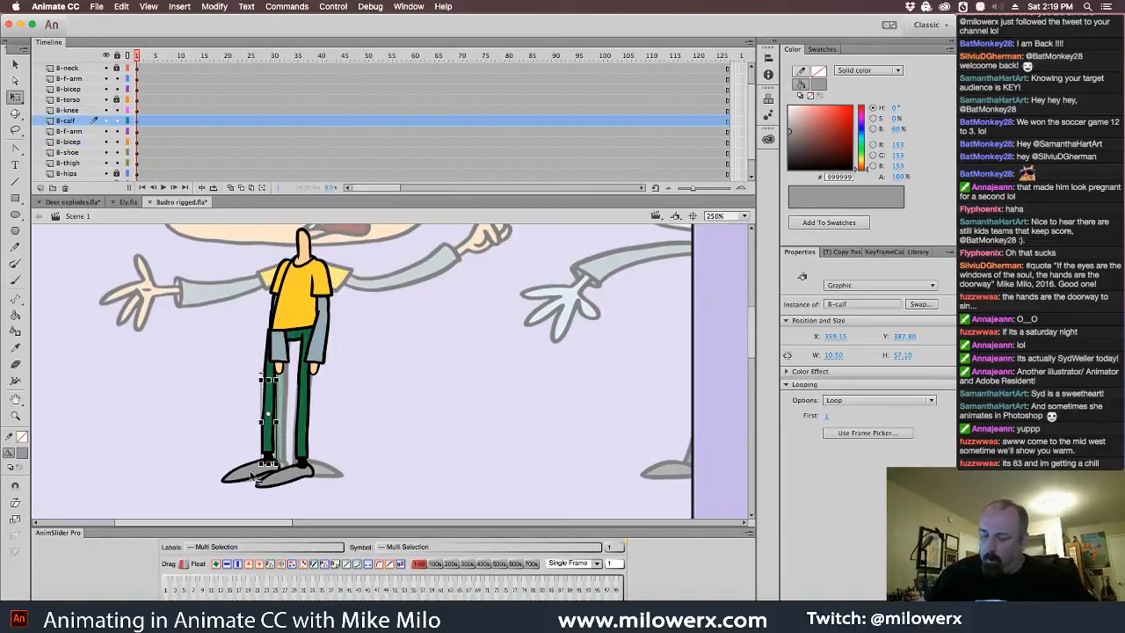
{"action": "left_click", "coordinate": [278, 460]}
{"action": "left_click", "coordinate": [277, 423], "text": "shift"}
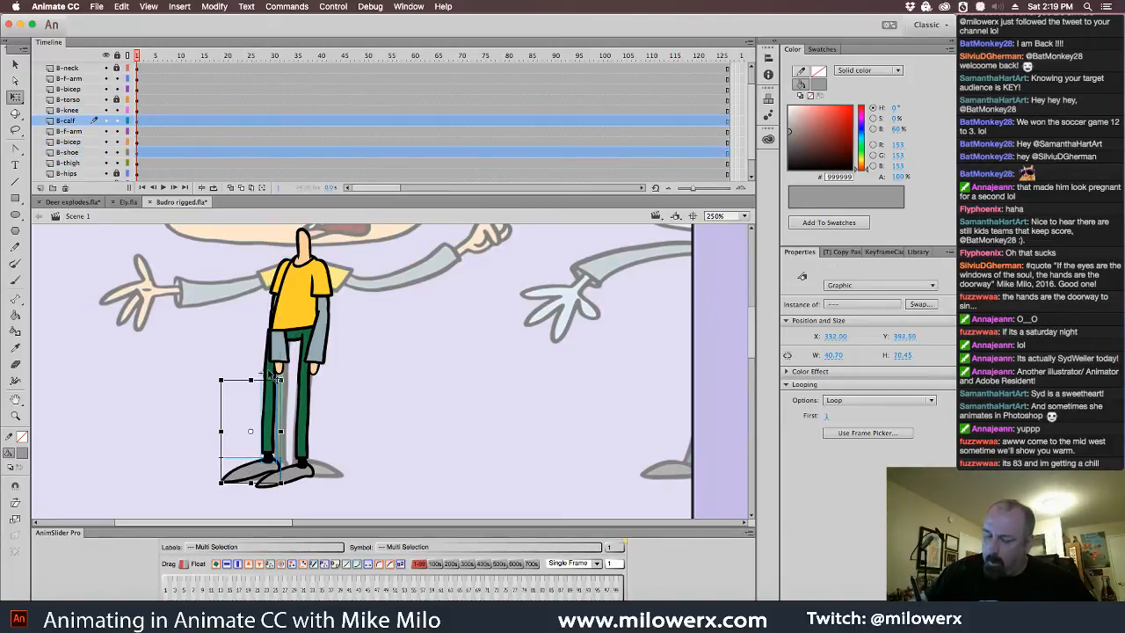
{"action": "left_click", "coordinate": [275, 376], "text": "shift"}
{"action": "right_click", "coordinate": [271, 375]}
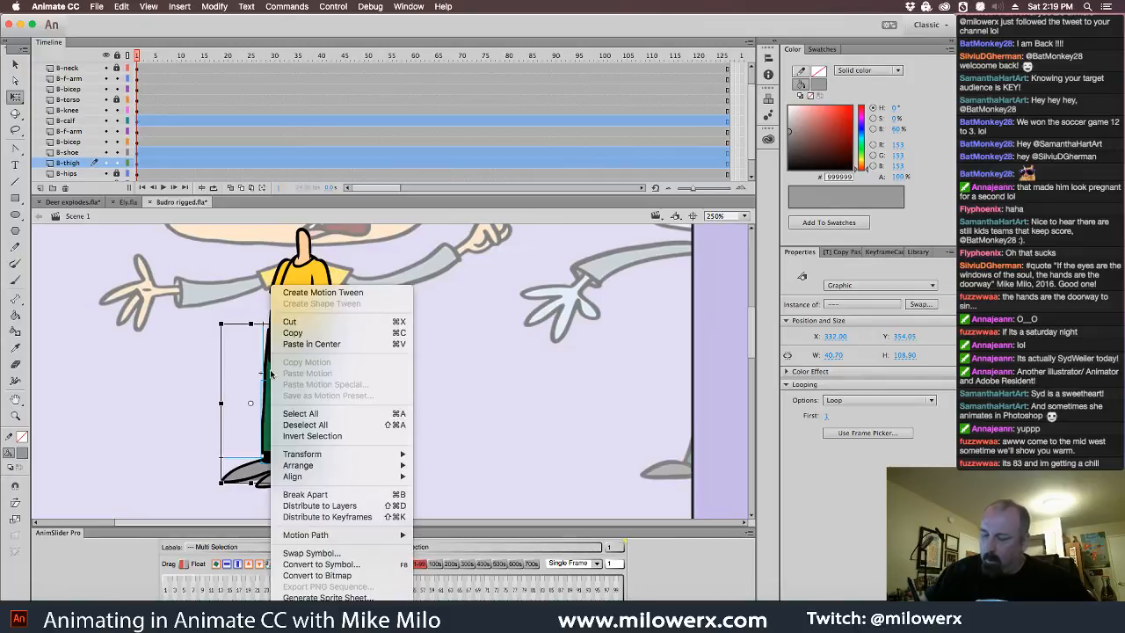
{"action": "left_click", "coordinate": [367, 507]}
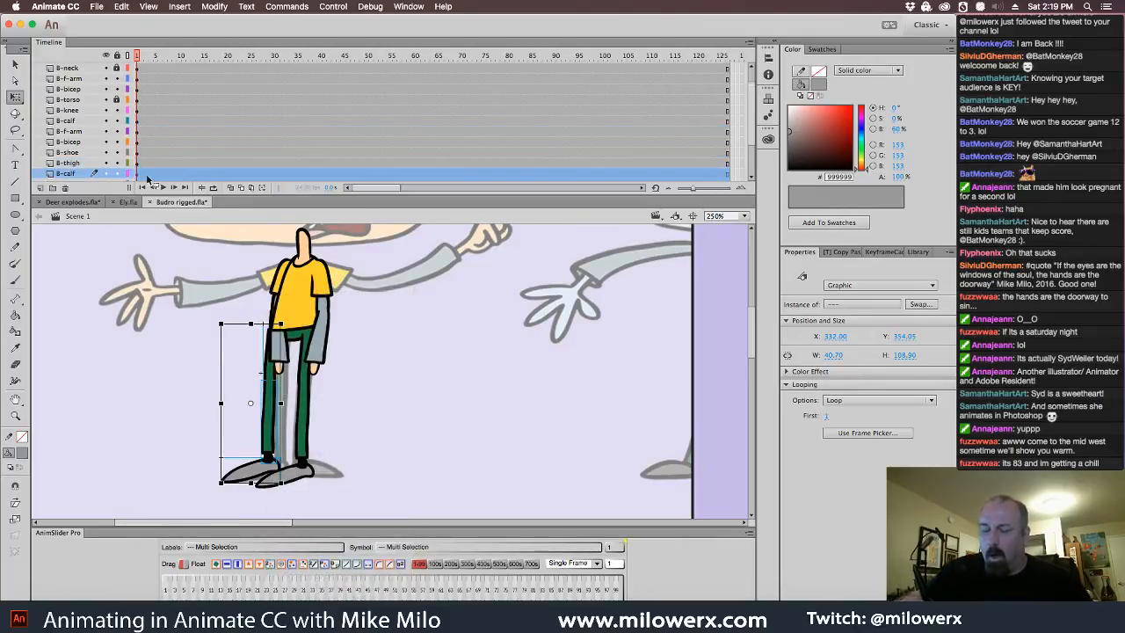
- Move the far leg's B-calf, B-shoe and B-thigh layers beneath Layer 26, directly above Layer 1
{"action": "scroll", "coordinate": [753, 138], "scroll_direction": "down", "scroll_amount": 2}
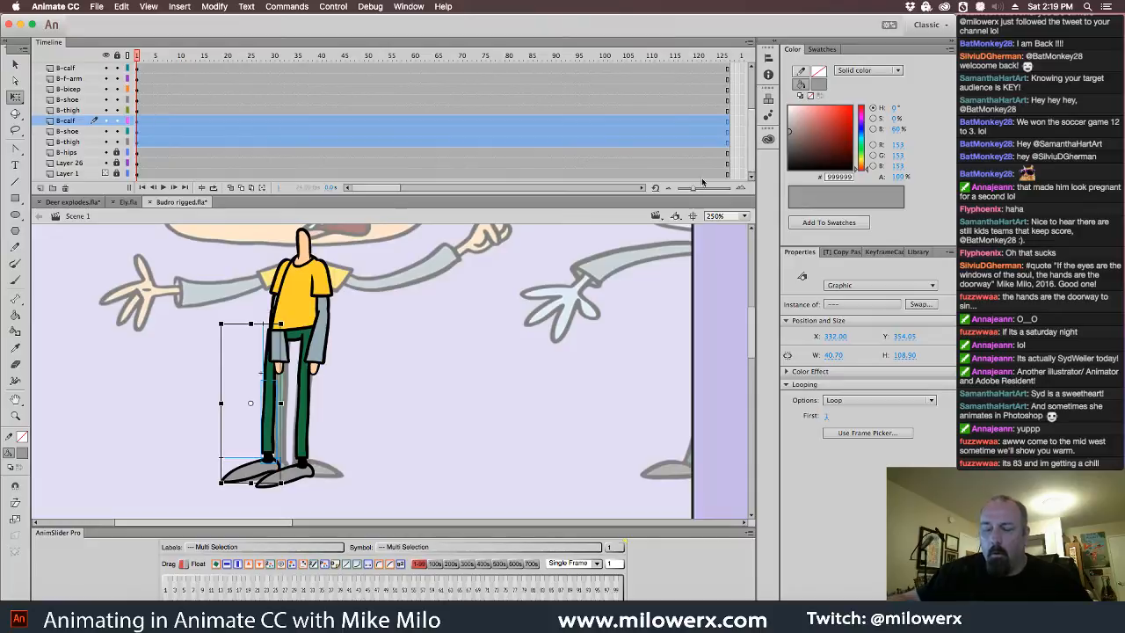
{"action": "left_click", "coordinate": [72, 142]}
{"action": "left_click", "coordinate": [78, 121], "text": "shift"}
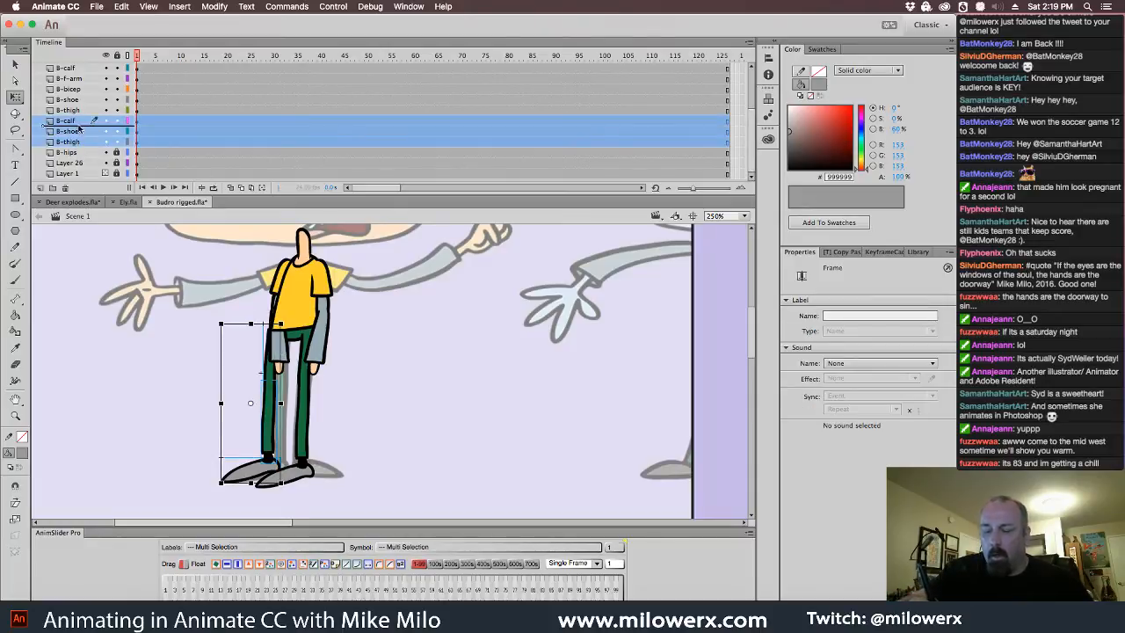
{"action": "left_click_drag", "start_coordinate": [81, 128], "coordinate": [86, 173]}
{"action": "left_click", "coordinate": [401, 342]}
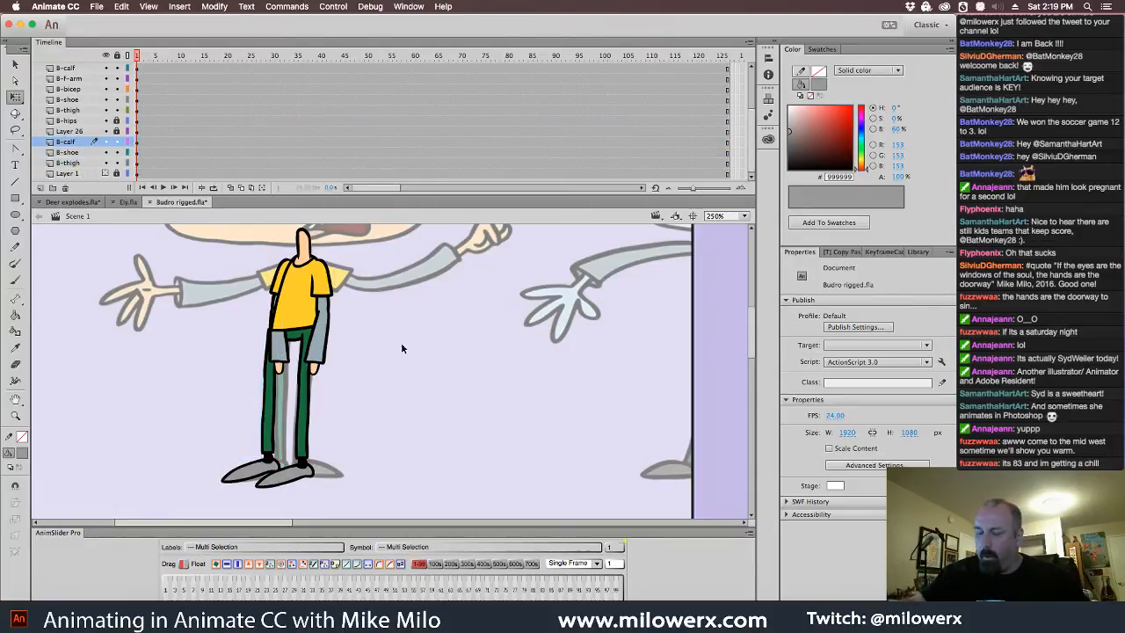
- Shift the far forearm outward from the body and move its B-f-arm layer beneath the far leg's B-thigh layer
{"action": "left_click", "coordinate": [290, 356]}
{"action": "left_click_drag", "start_coordinate": [290, 356], "coordinate": [274, 369]}
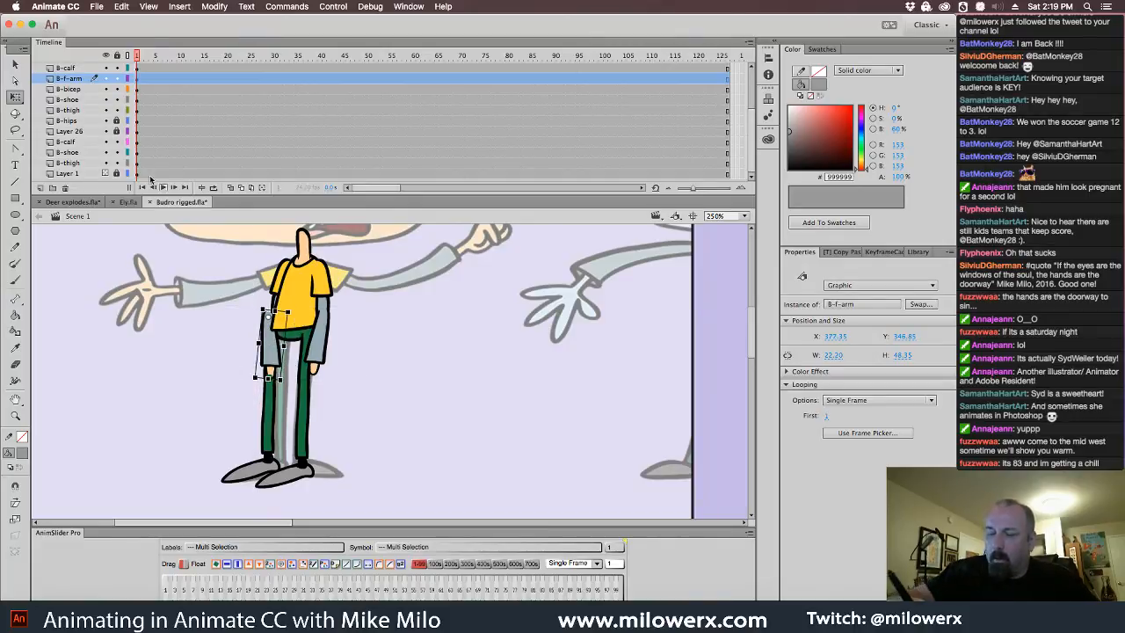
{"action": "left_click", "coordinate": [72, 79]}
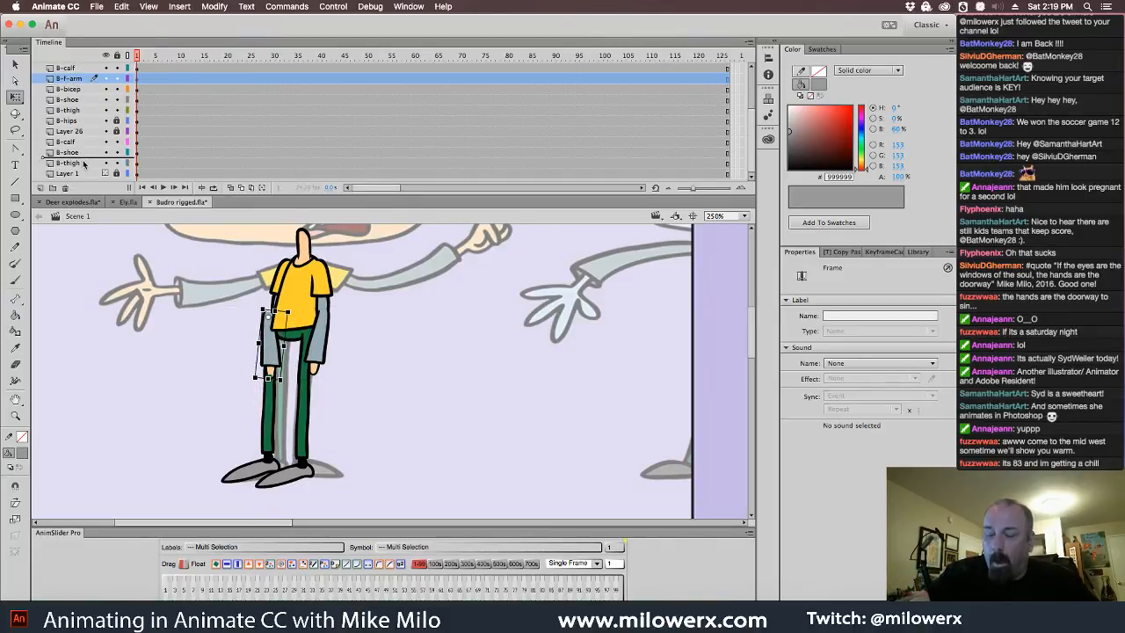
{"action": "left_click_drag", "start_coordinate": [84, 164], "coordinate": [87, 170]}
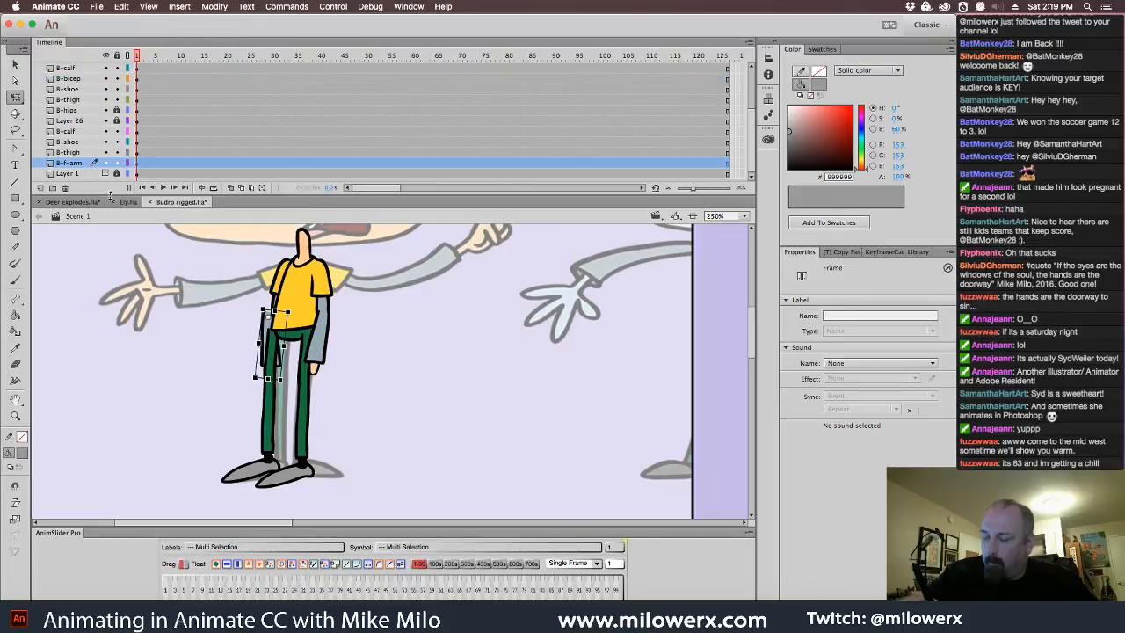
- Rotate and reposition the far forearm so it joins the far bicep at the elbow
{"action": "left_click", "coordinate": [295, 323]}
{"action": "mouse_move", "coordinate": [295, 323]}
{"action": "left_mouse_down"}
{"action": "mouse_move", "coordinate": [272, 336]}
{"action": "mouse_move", "coordinate": [295, 333]}
{"action": "left_mouse_up"}
{"action": "left_click", "coordinate": [287, 273]}
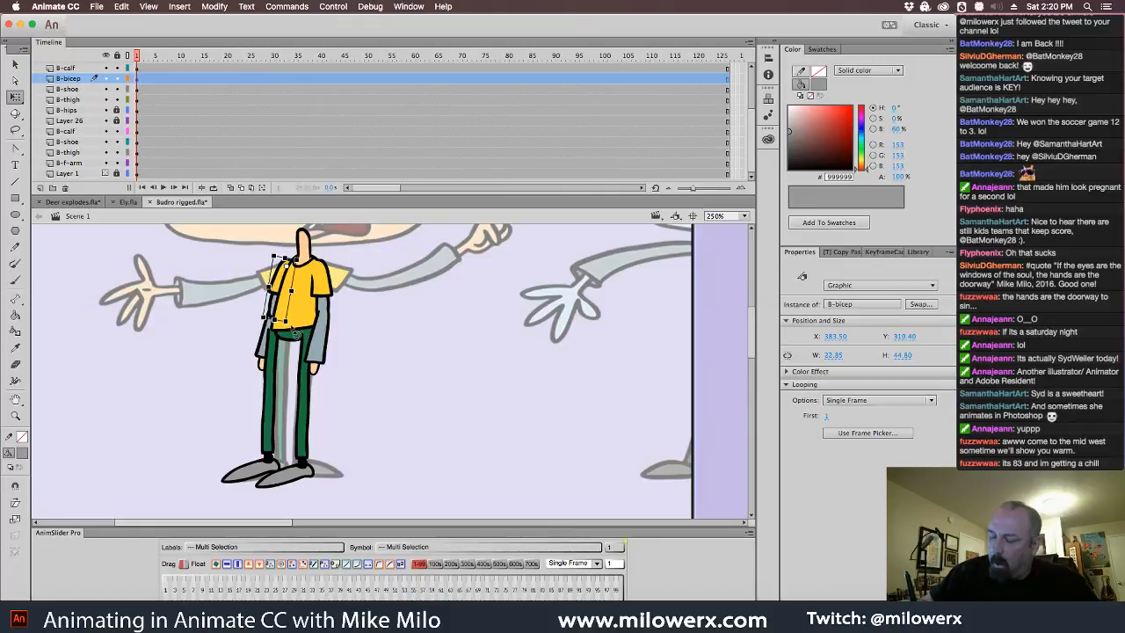
{"action": "left_click", "coordinate": [337, 324]}
{"action": "left_click", "coordinate": [279, 353]}
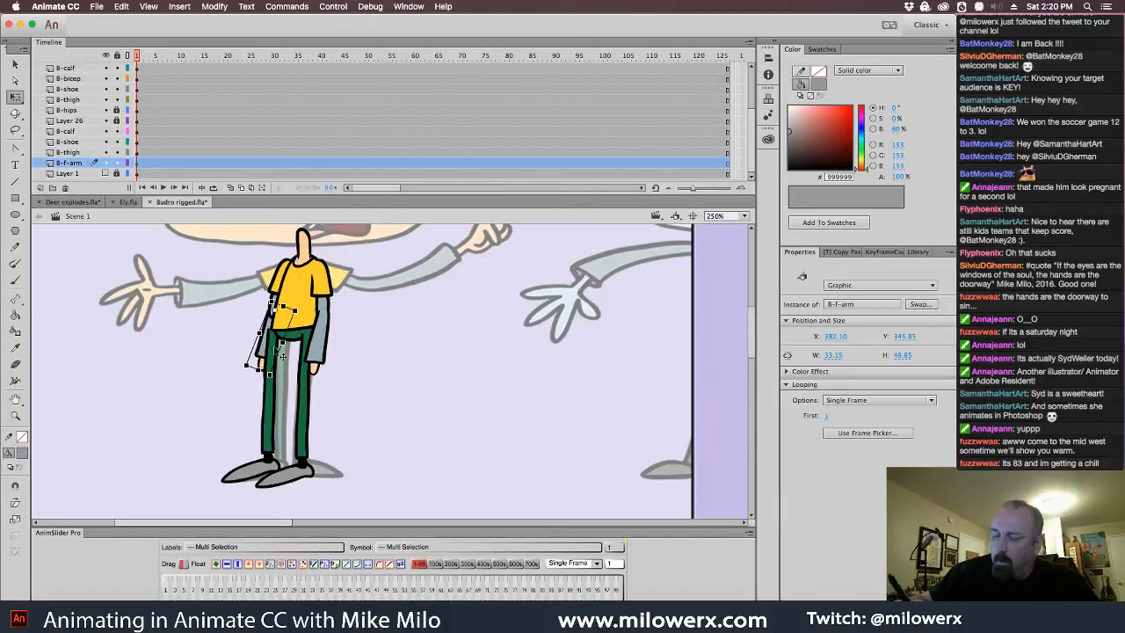
- Move the far arm's B-bicep layer beneath its B-f-arm layer, directly above Layer 1
{"action": "left_click", "coordinate": [85, 165]}
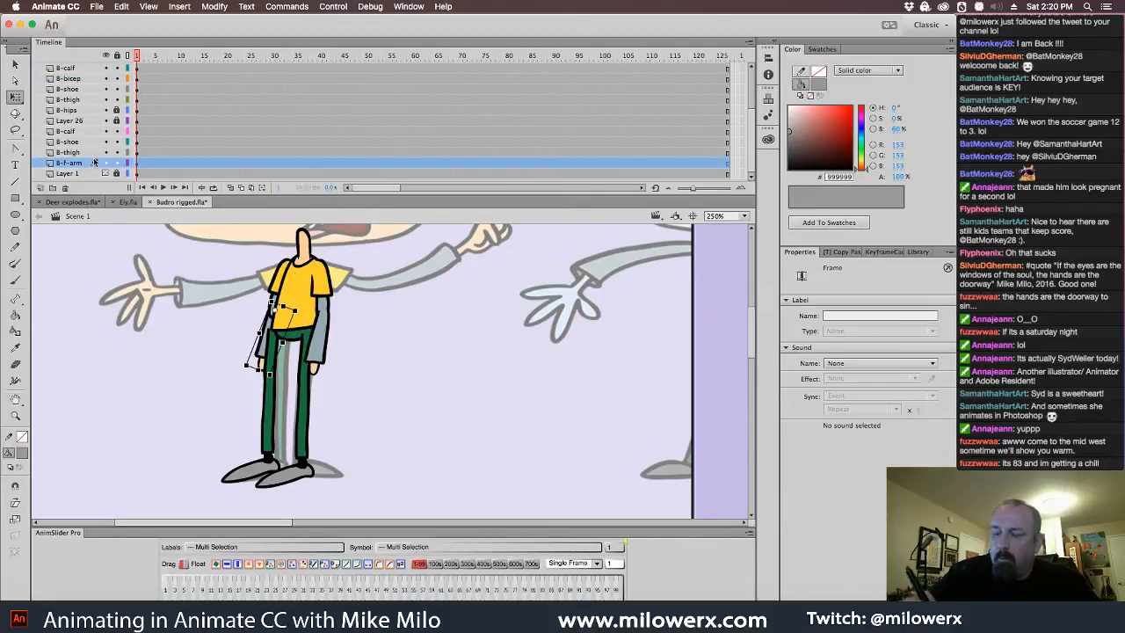
{"action": "scroll", "coordinate": [750, 132], "scroll_direction": "up", "scroll_amount": 1}
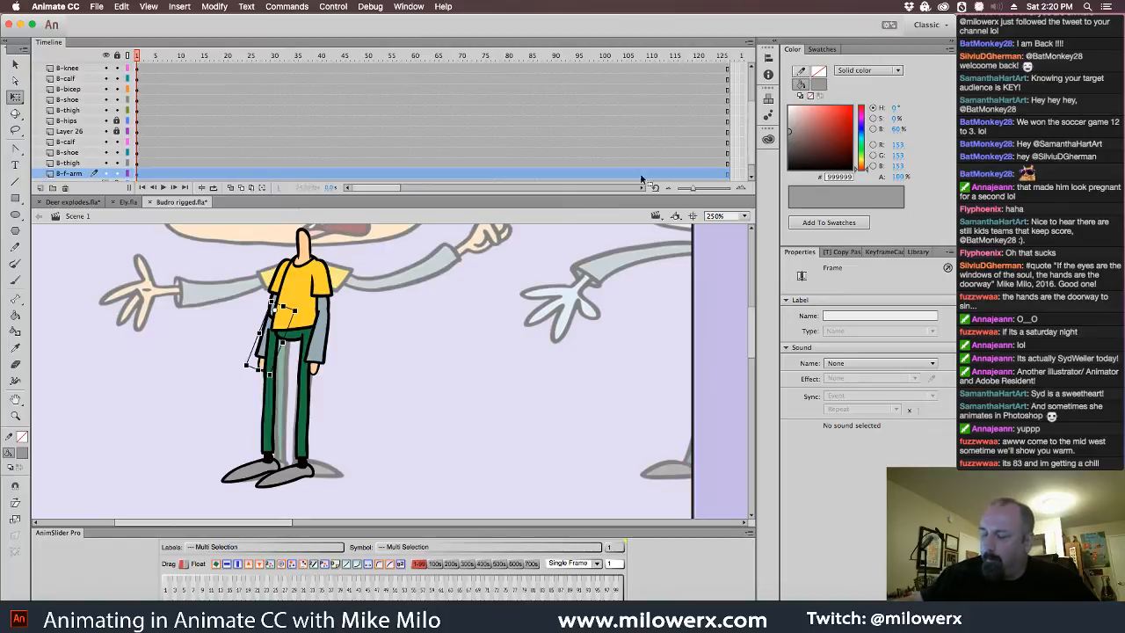
{"action": "left_click", "coordinate": [328, 341]}
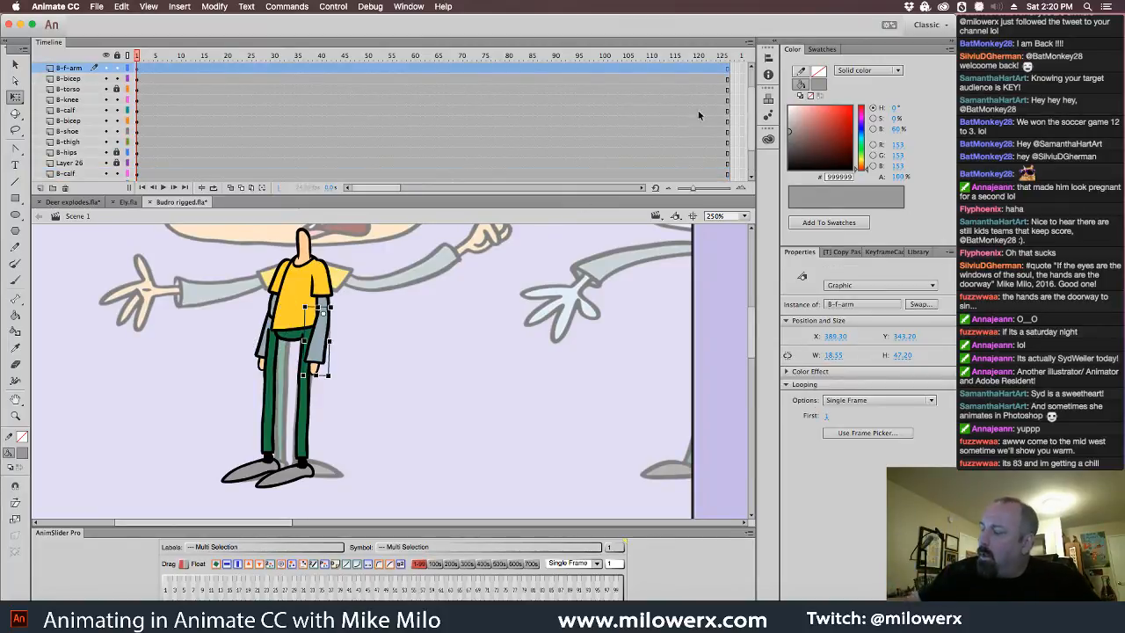
{"action": "scroll", "coordinate": [750, 126], "scroll_direction": "down", "scroll_amount": 3}
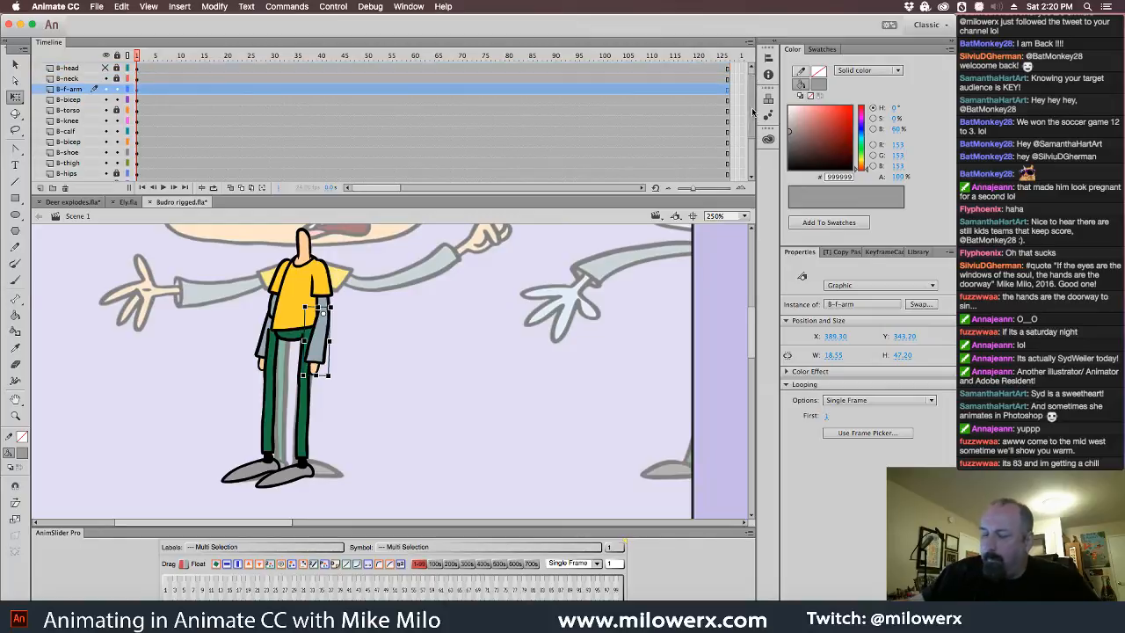
{"action": "left_click", "coordinate": [269, 352]}
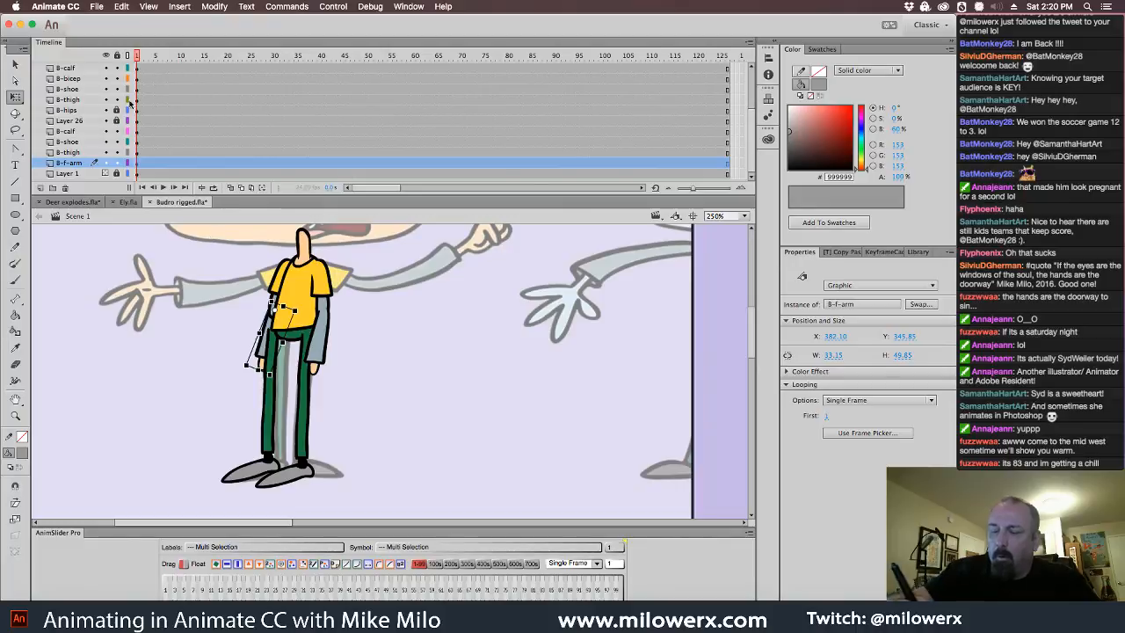
{"action": "left_click", "coordinate": [288, 297]}
{"action": "left_click", "coordinate": [70, 80]}
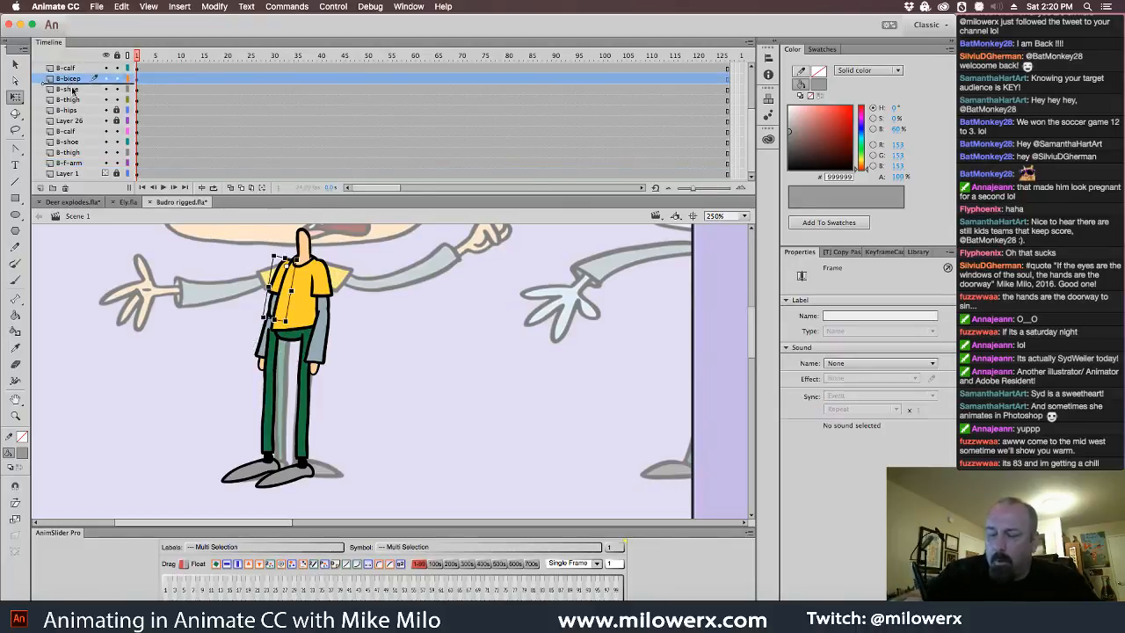
{"action": "left_click_drag", "start_coordinate": [82, 154], "coordinate": [84, 165]}
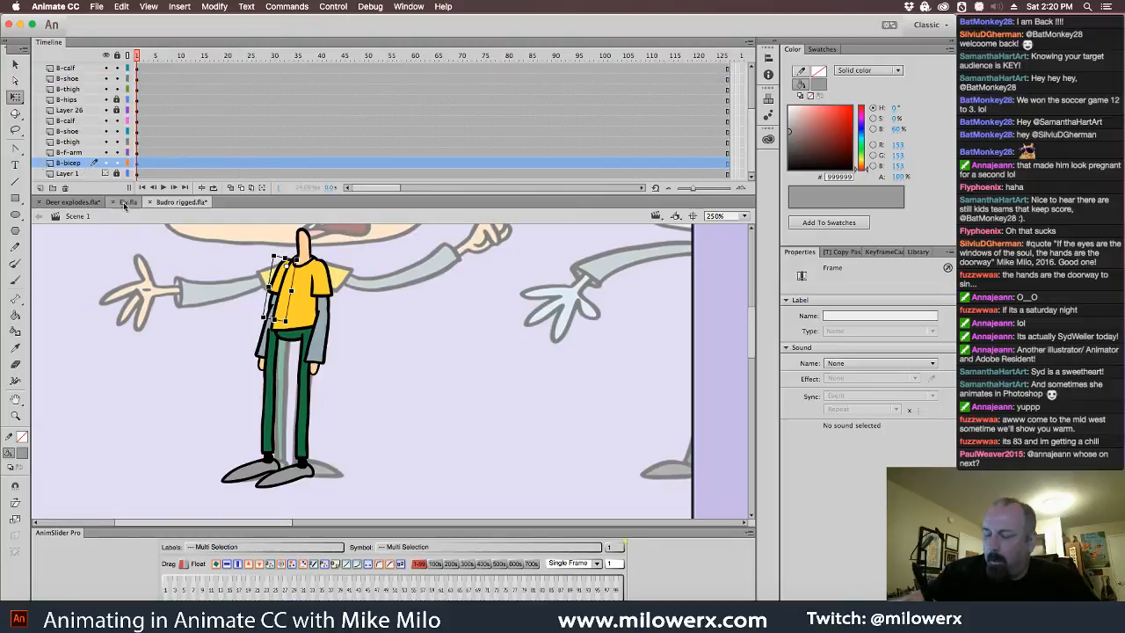
{"action": "left_click", "coordinate": [370, 290]}
{"action": "left_click", "coordinate": [269, 362]}
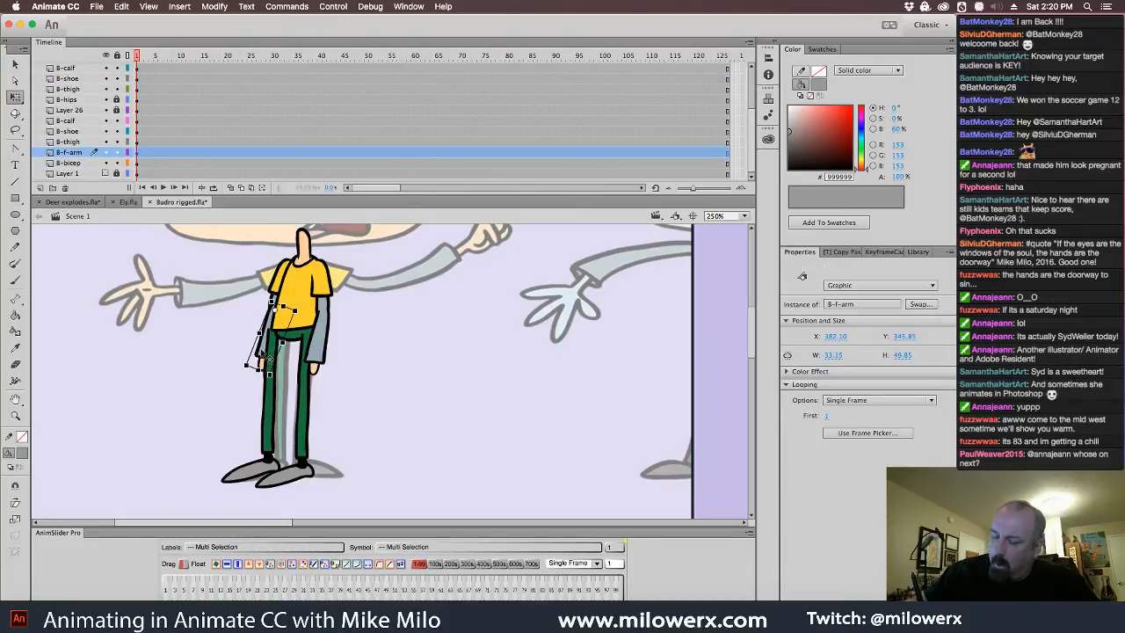
{"action": "left_click", "coordinate": [408, 294]}
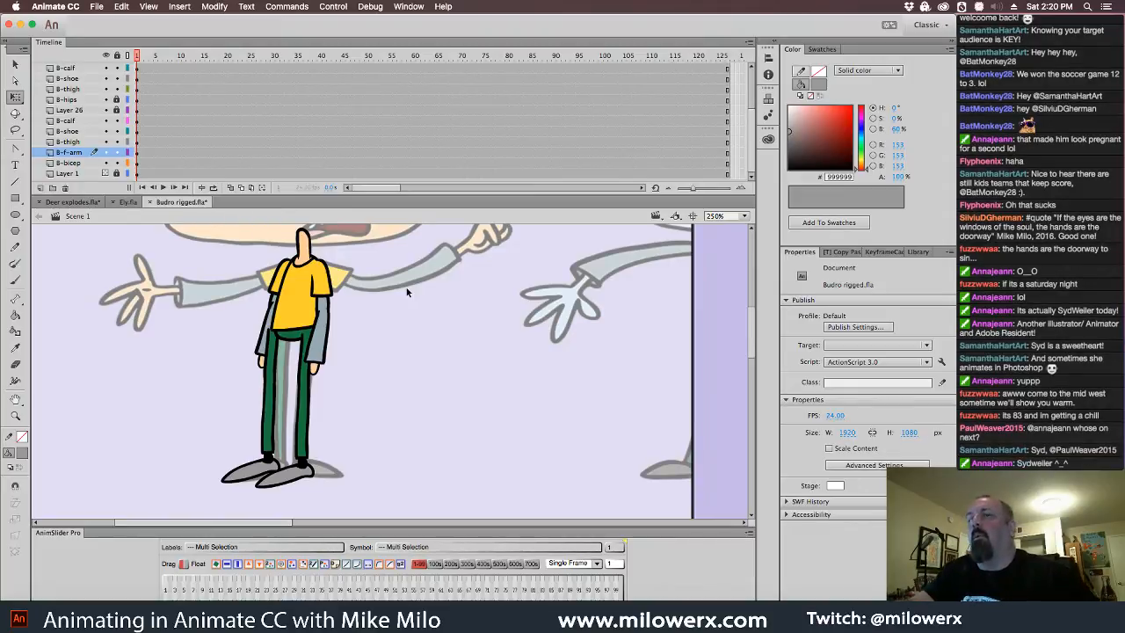
- Try to nudge the far leg's thigh, calf and shoe together about 8 px toward the near leg
{"action": "left_click", "coordinate": [274, 367]}
{"action": "left_click", "coordinate": [275, 429], "text": "shift"}
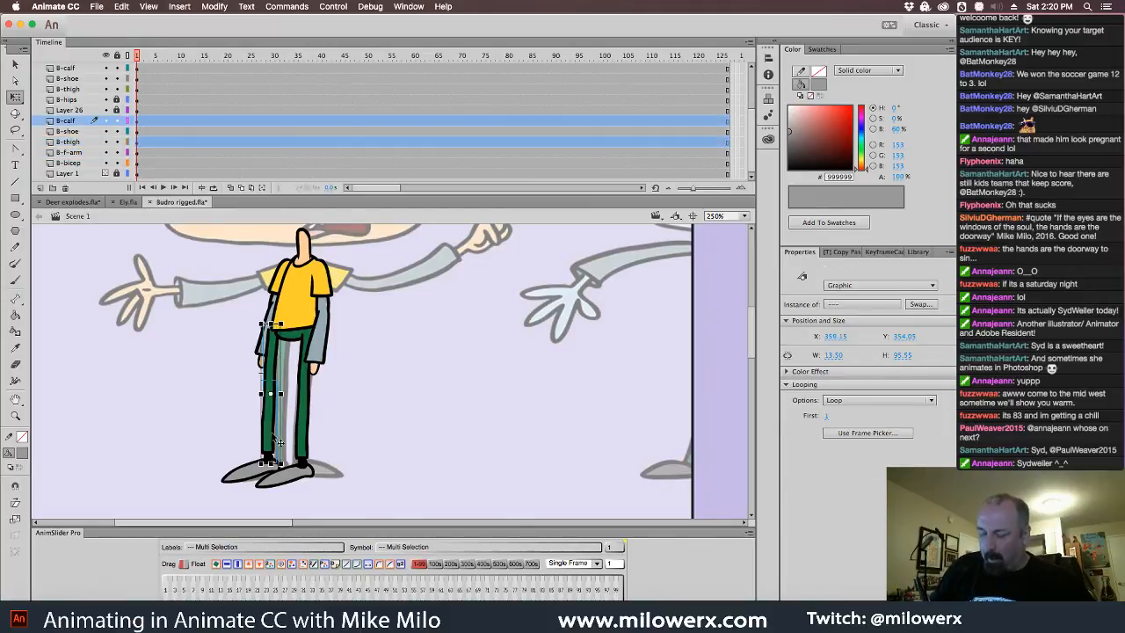
{"action": "left_click", "coordinate": [248, 483], "text": "shift"}
{"action": "key", "text": "Right"}
{"action": "key", "text": "Right"}
{"action": "key", "text": "Right"}
{"action": "key", "text": "Right"}
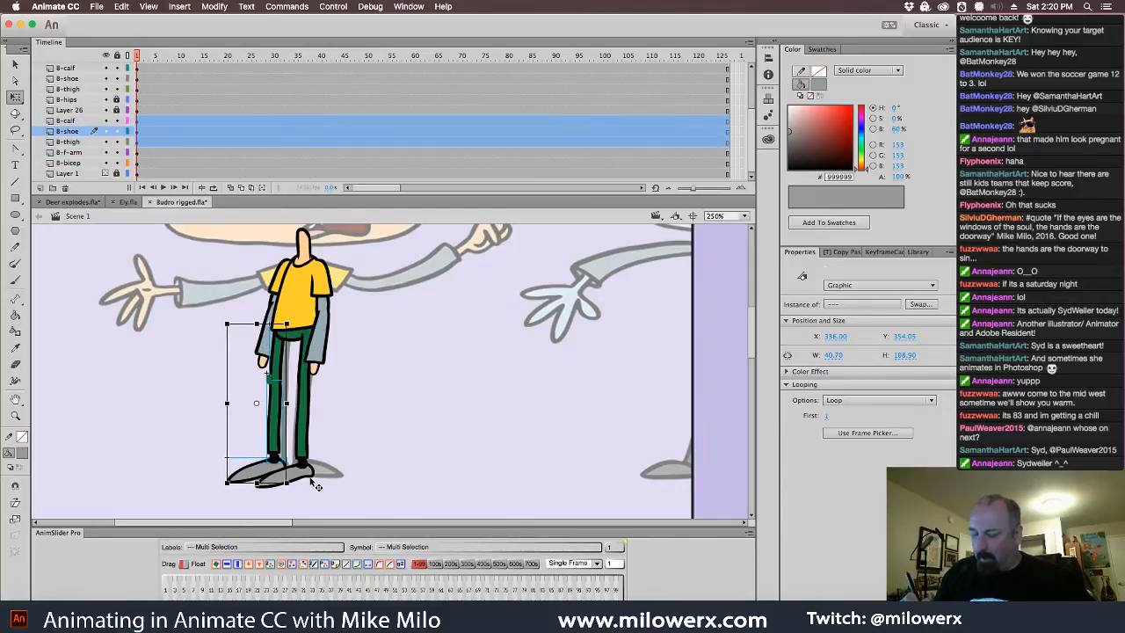
{"action": "key", "text": "Right"}
{"action": "key", "text": "Right"}
{"action": "key", "text": "Right"}
{"action": "key", "text": "Right"}
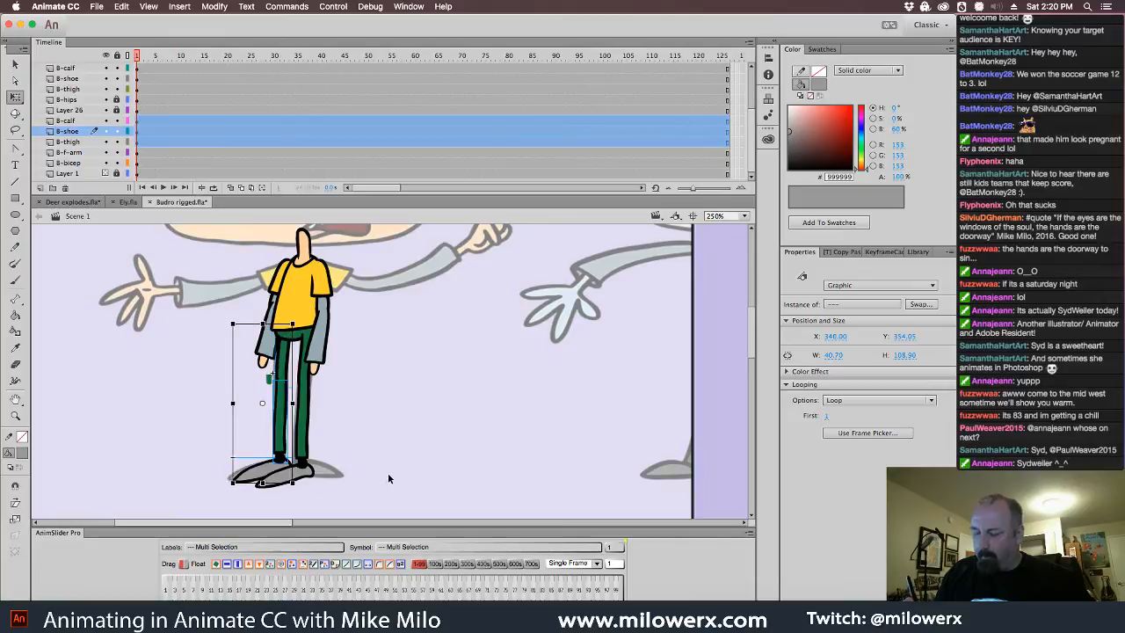
- Undo the nudge of the far leg's thigh, calf and shoe
{"action": "left_click", "coordinate": [396, 487]}
{"action": "key", "text": "super+z"}
{"action": "key", "text": "super+z"}
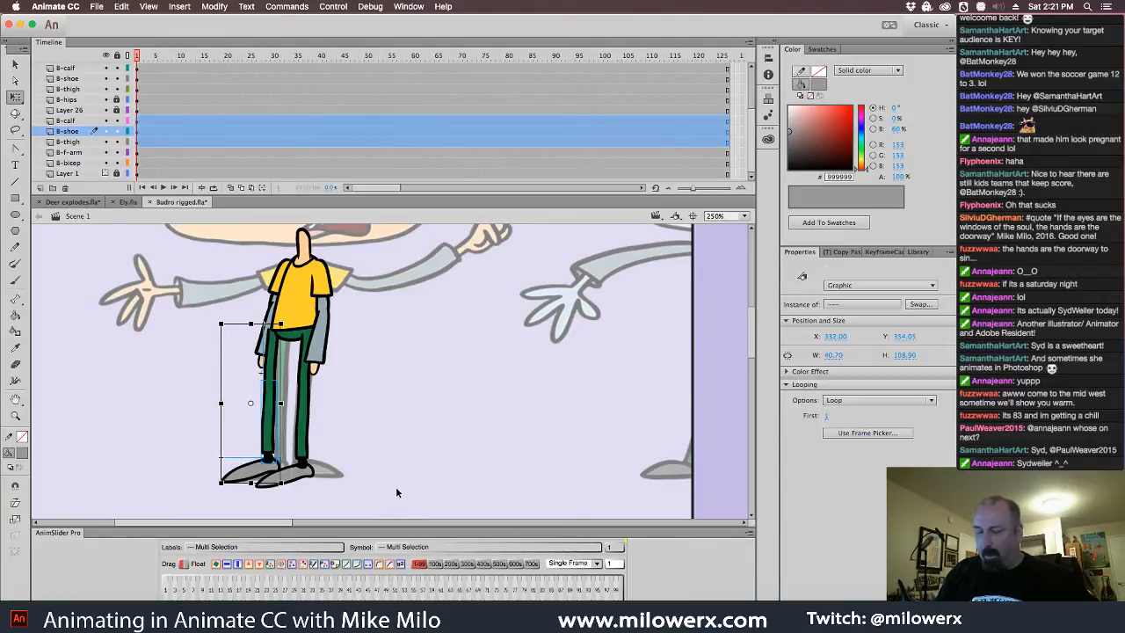
- Select the far leg's shoe, calf and thigh and nudge them together 8 px toward the near leg
{"action": "left_click", "coordinate": [355, 410]}
{"action": "left_click", "coordinate": [333, 402], "text": "super"}
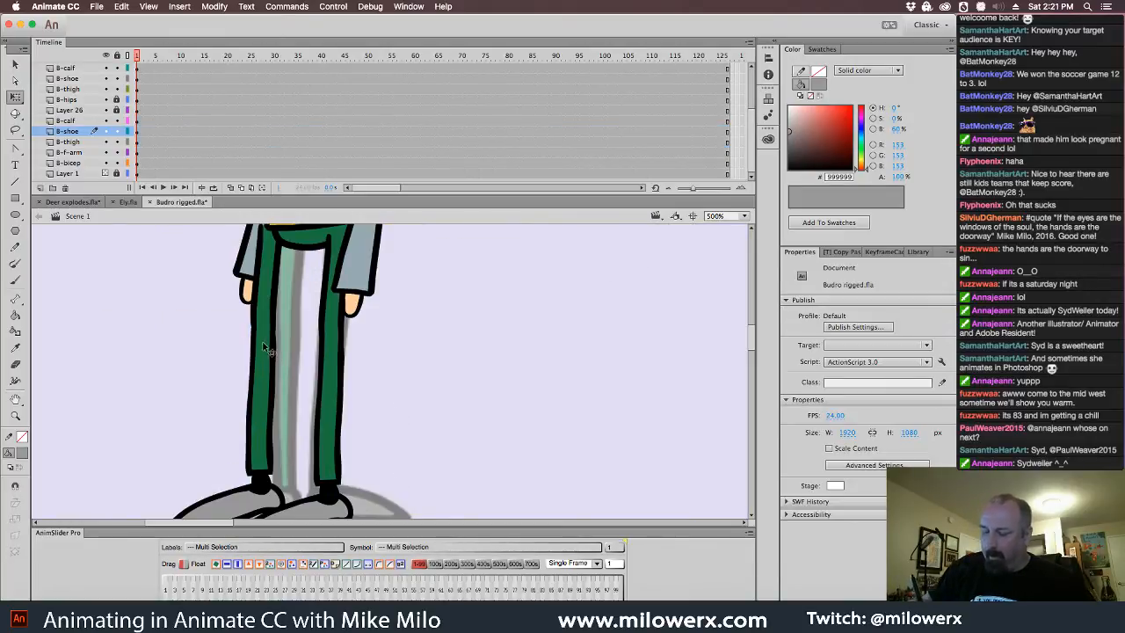
{"action": "left_click", "coordinate": [268, 354]}
{"action": "left_click", "coordinate": [353, 364]}
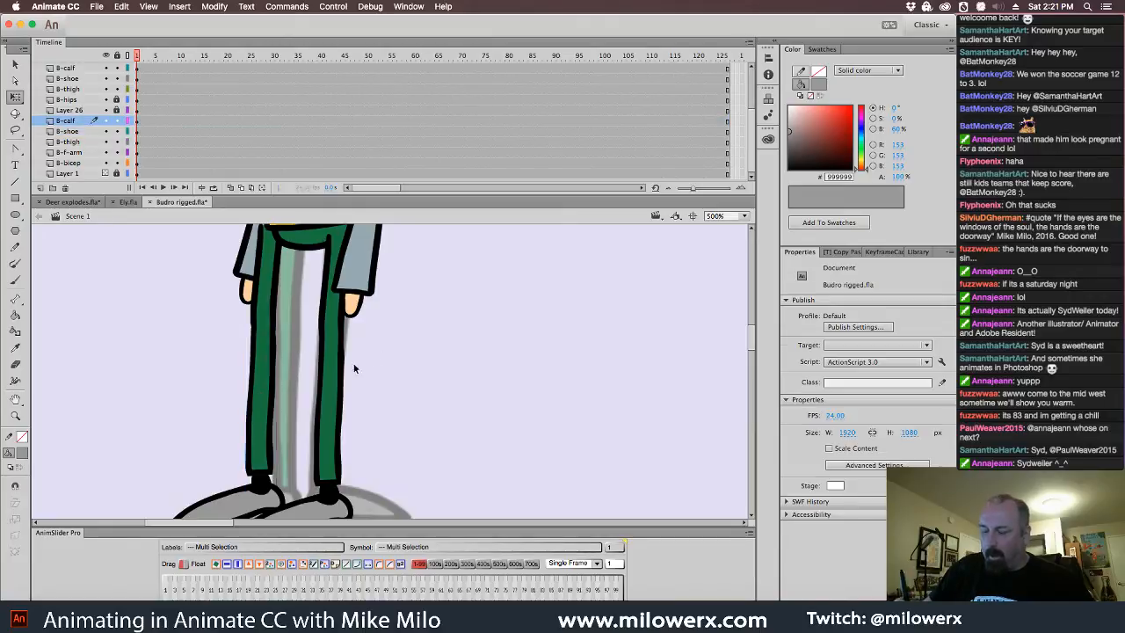
{"action": "left_click", "coordinate": [247, 507]}
{"action": "left_click", "coordinate": [263, 401], "text": "shift"}
{"action": "left_click", "coordinate": [275, 309], "text": "shift"}
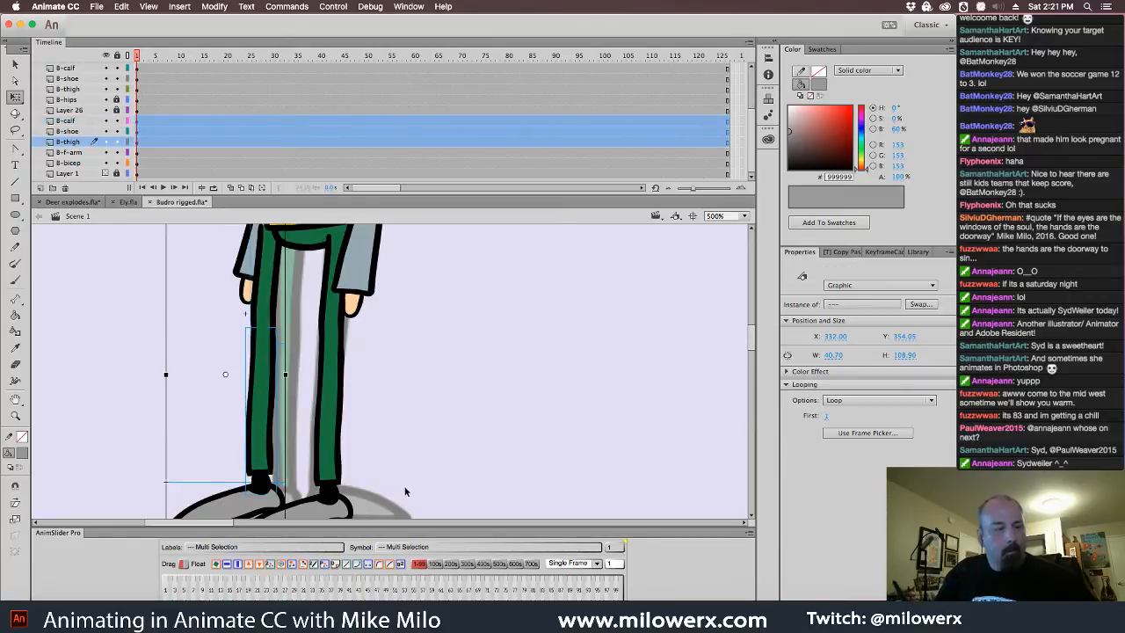
{"action": "key", "text": "Right"}
{"action": "key", "text": "Right"}
{"action": "key", "text": "Right"}
{"action": "key", "text": "Right"}
{"action": "key", "text": "Right"}
{"action": "key", "text": "Right"}
{"action": "key", "text": "Right"}
{"action": "key", "text": "Right"}
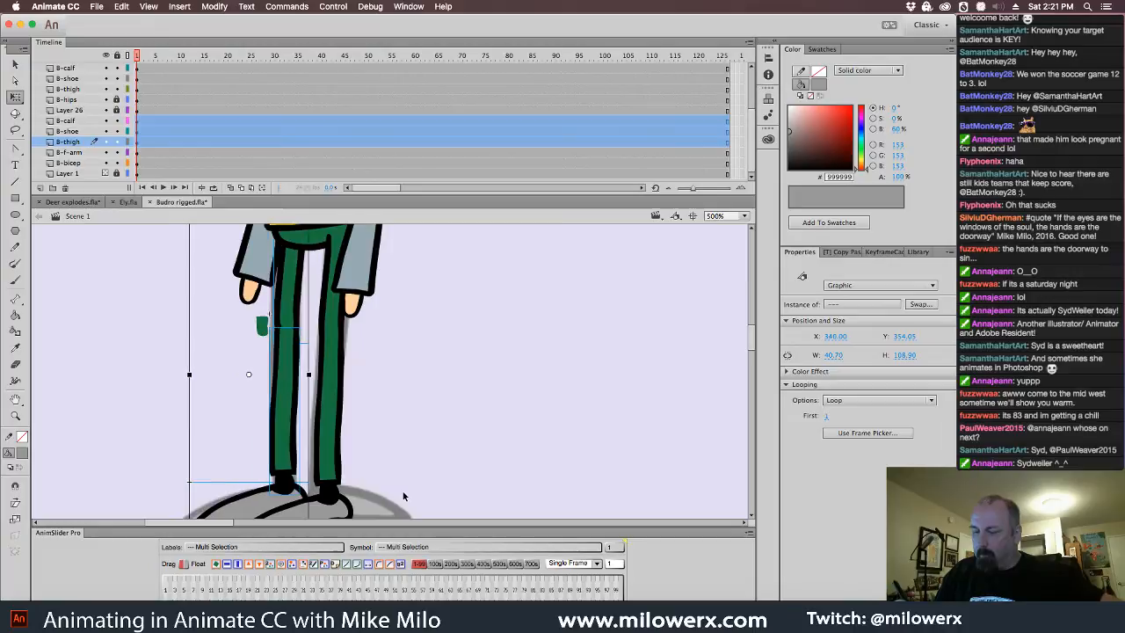
{"action": "left_click", "coordinate": [466, 469]}
- Distribute the knee patch beside the far leg to its own layer, move that layer below the far leg's B-calf, and place the patch over the knee
{"action": "left_click", "coordinate": [261, 325]}
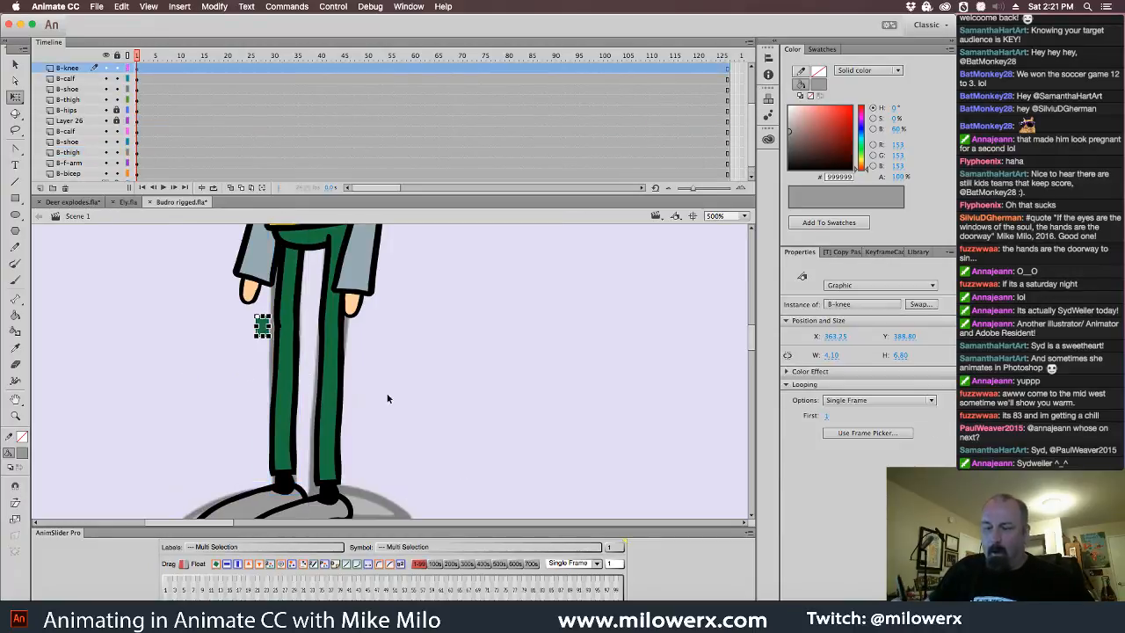
{"action": "right_click", "coordinate": [262, 325]}
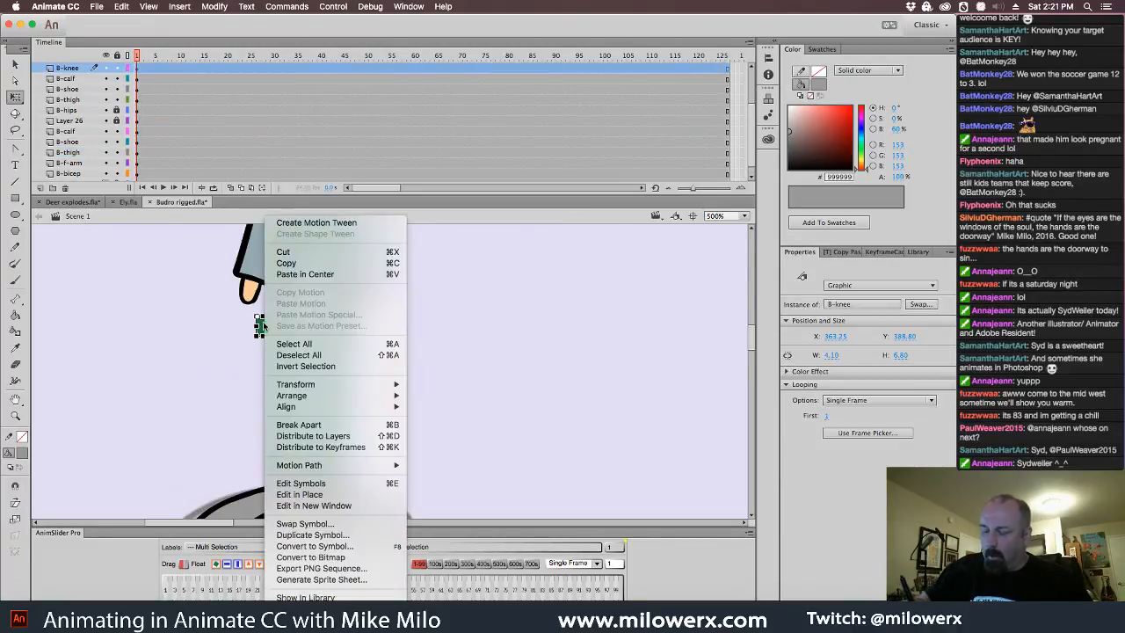
{"action": "left_click", "coordinate": [367, 435]}
{"action": "left_click", "coordinate": [70, 78]}
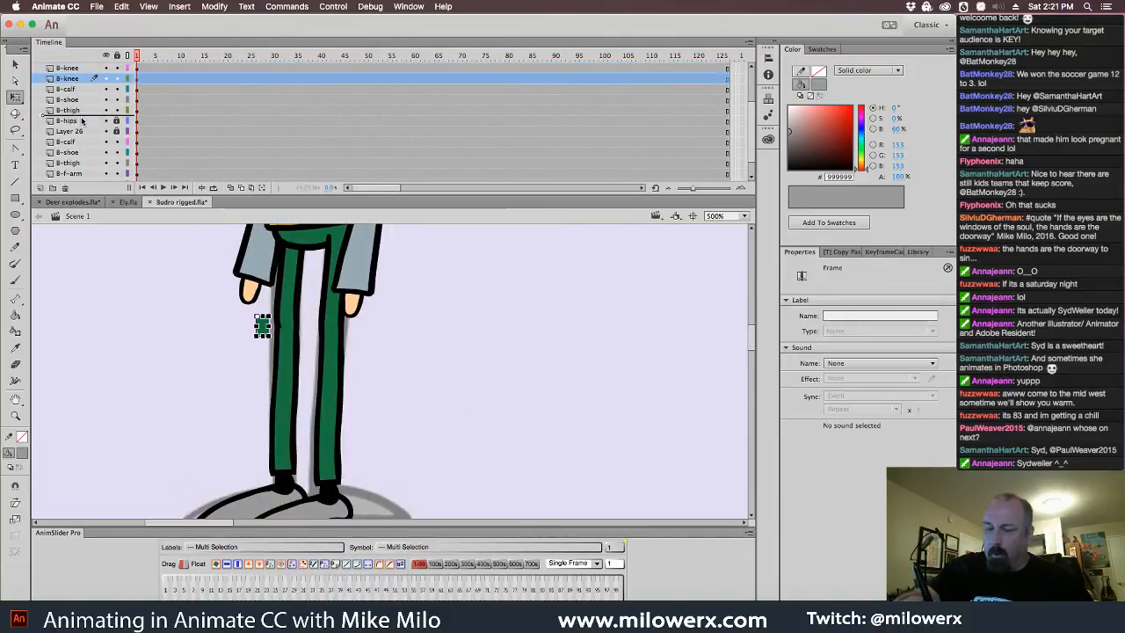
{"action": "left_click_drag", "start_coordinate": [87, 152], "coordinate": [87, 150]}
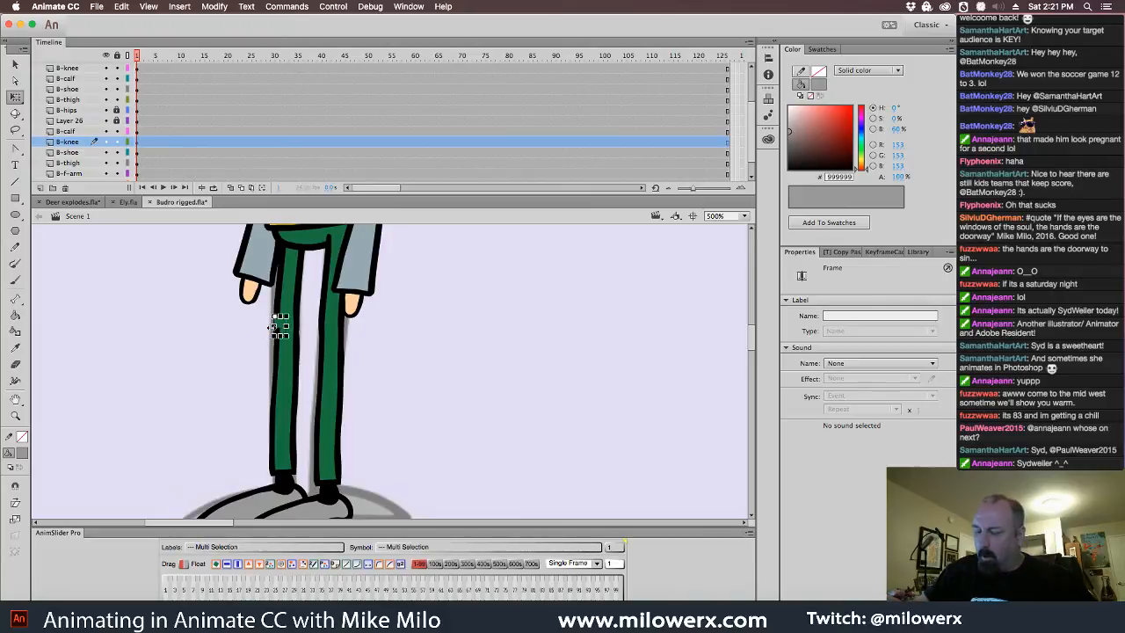
{"action": "left_click", "coordinate": [406, 340]}
- Nudge the far arm's bicep 3 px to the right, toward the torso
{"action": "key", "text": "super+minus"}
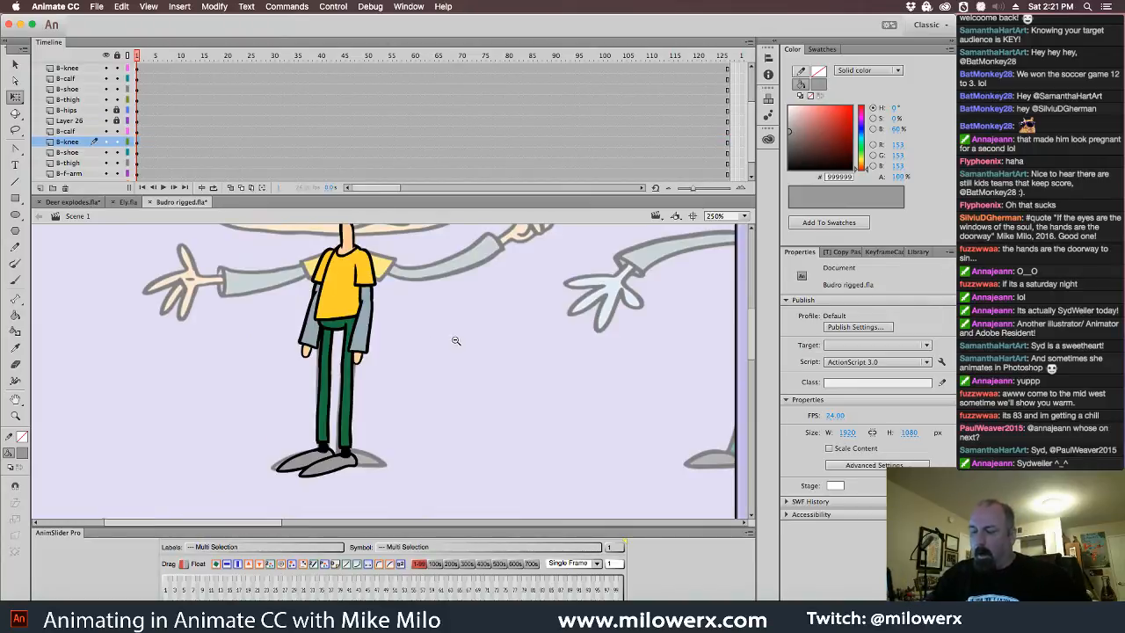
{"action": "left_click_drag", "start_coordinate": [454, 318], "coordinate": [430, 332]}
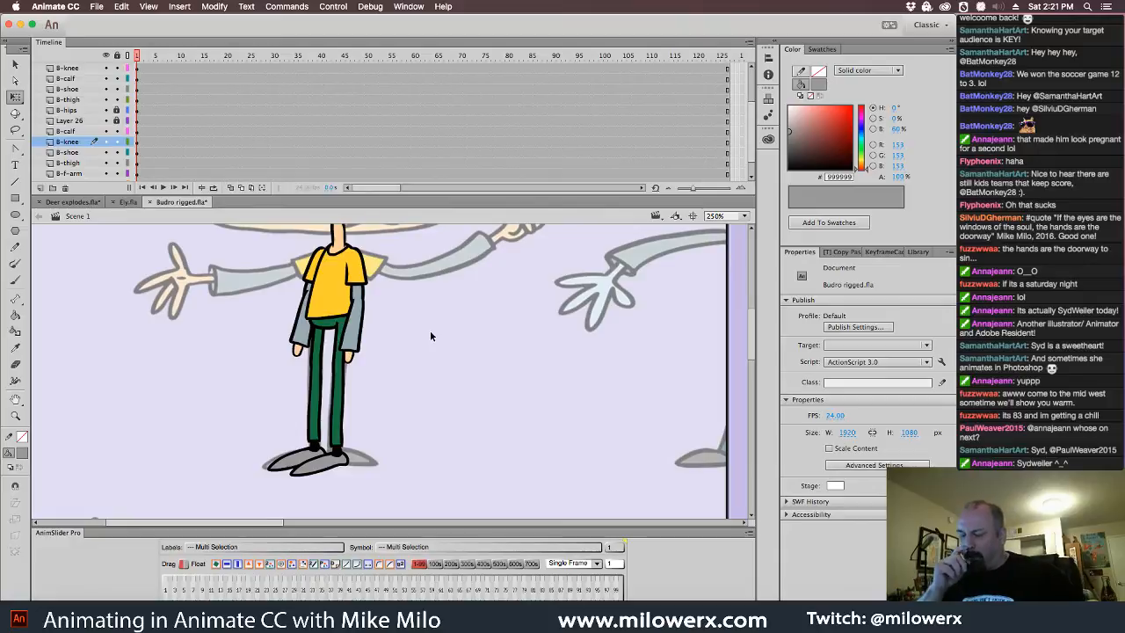
{"action": "left_click", "coordinate": [317, 270]}
{"action": "key", "text": "Right"}
{"action": "key", "text": "Right"}
{"action": "key", "text": "Right"}
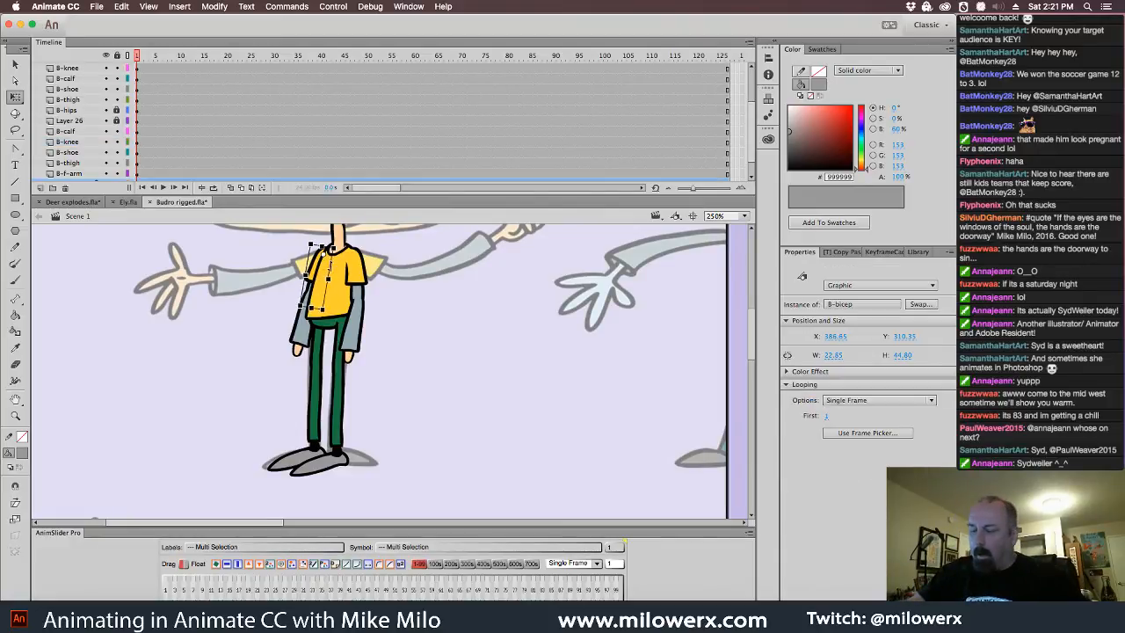
{"action": "left_click", "coordinate": [417, 301]}
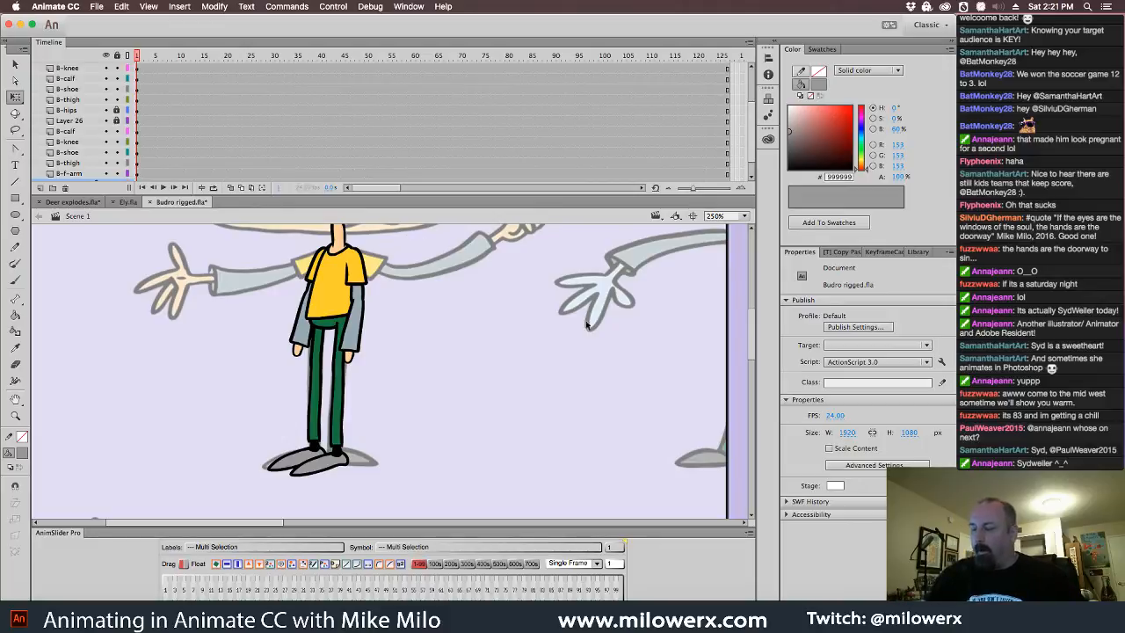
- Show the B-head layer and add a new layer directly above it
{"action": "scroll", "coordinate": [587, 325], "scroll_direction": "up", "scroll_amount": 3}
{"action": "scroll", "coordinate": [575, 445], "scroll_direction": "left", "scroll_amount": 2}
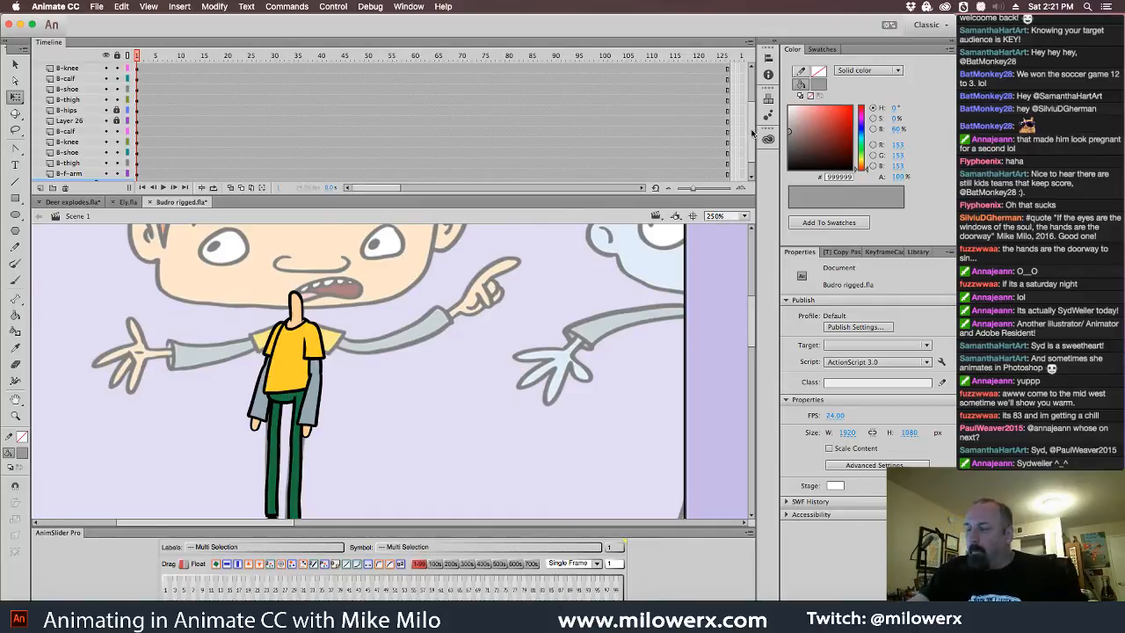
{"action": "left_click_drag", "start_coordinate": [752, 132], "coordinate": [752, 81]}
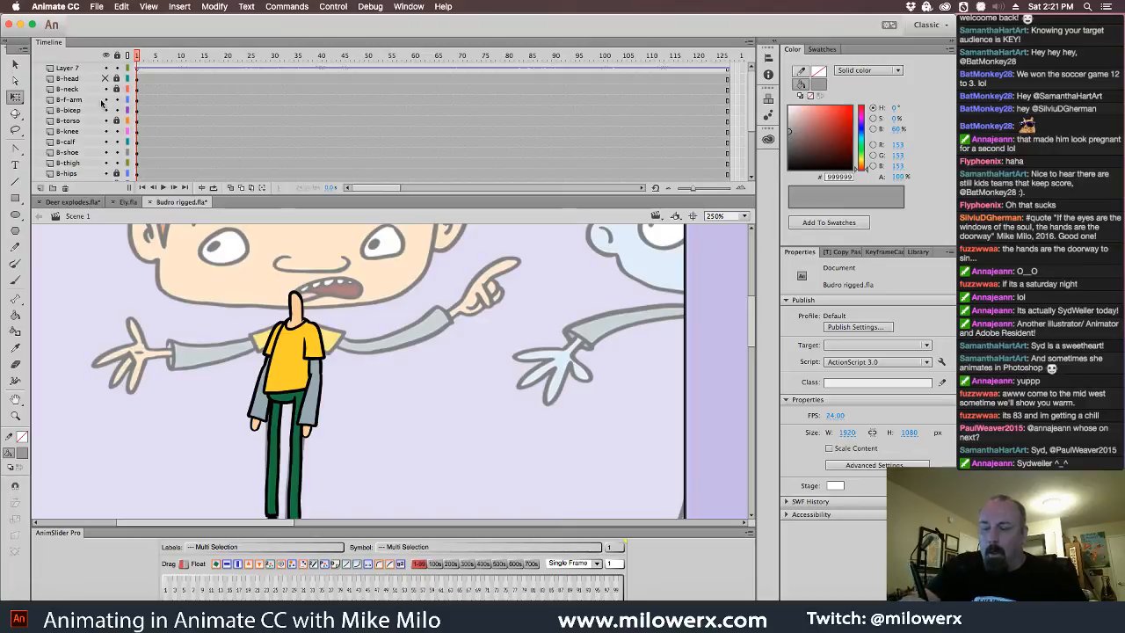
{"action": "left_click", "coordinate": [106, 80]}
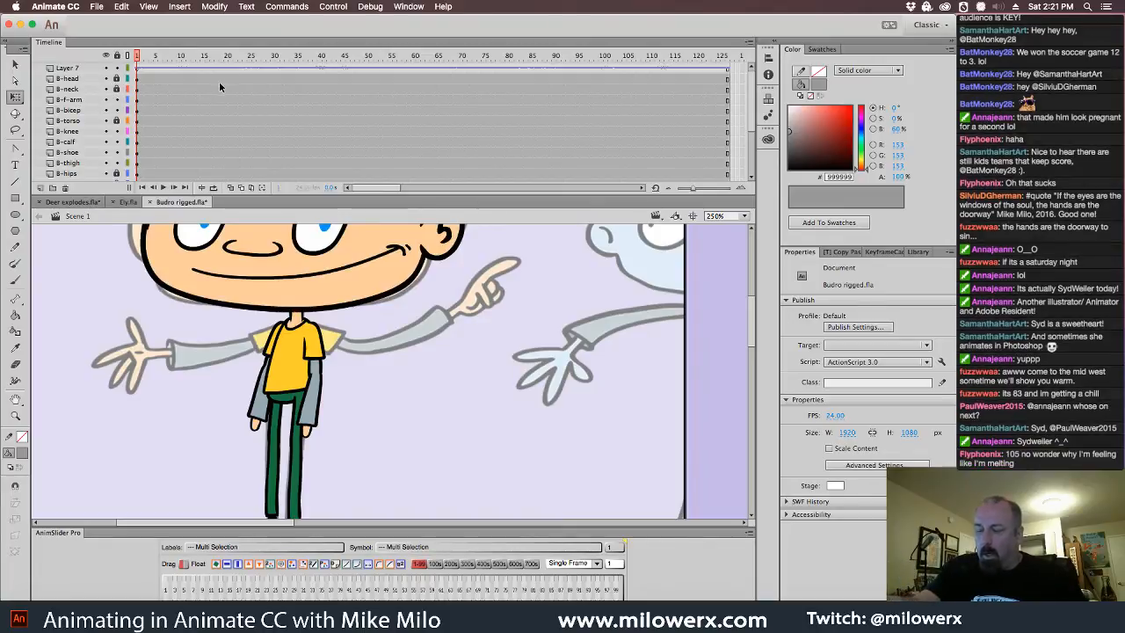
{"action": "left_click", "coordinate": [82, 79]}
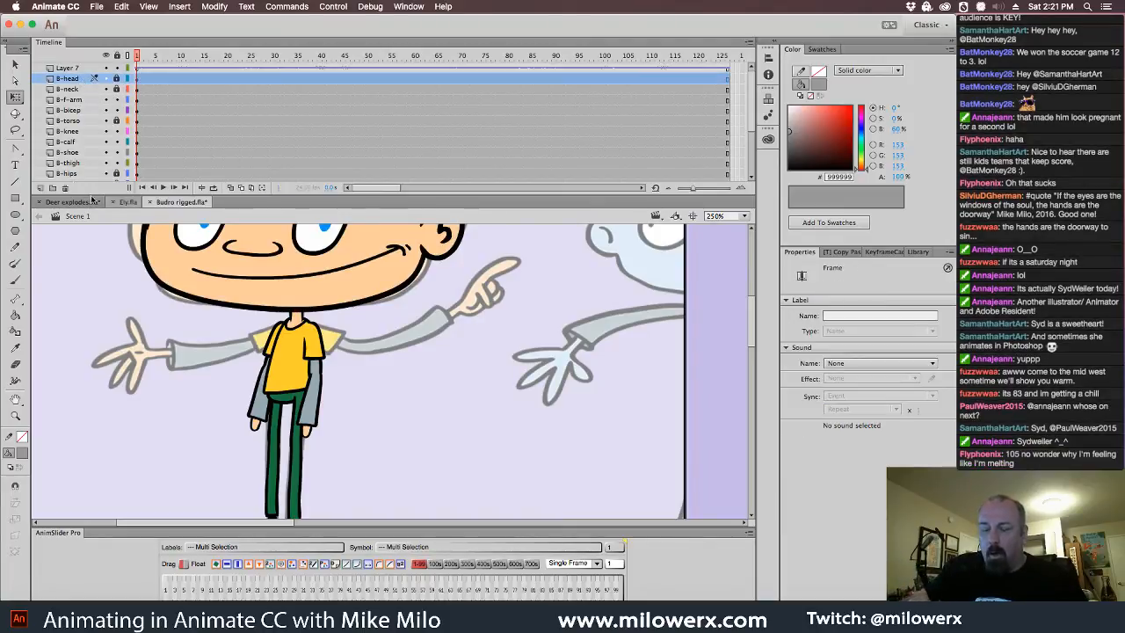
{"action": "left_click", "coordinate": [49, 185]}
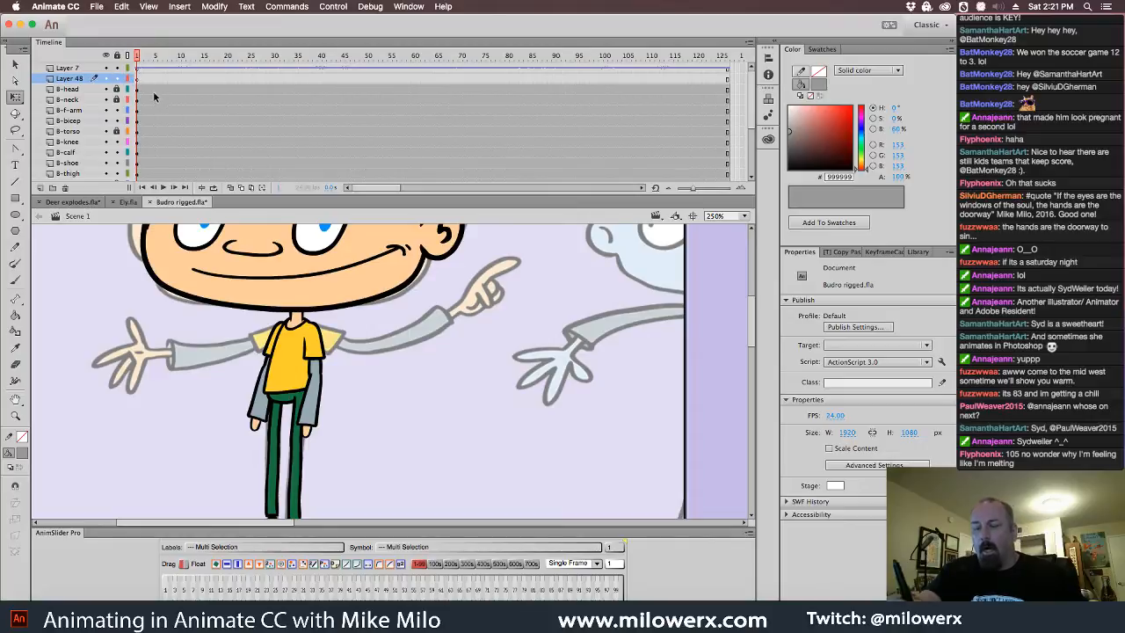
{"action": "left_click", "coordinate": [136, 78]}
- Set the fill colour to black (#000000) and activate the Brush tool
{"action": "left_click", "coordinate": [402, 372], "text": "super"}
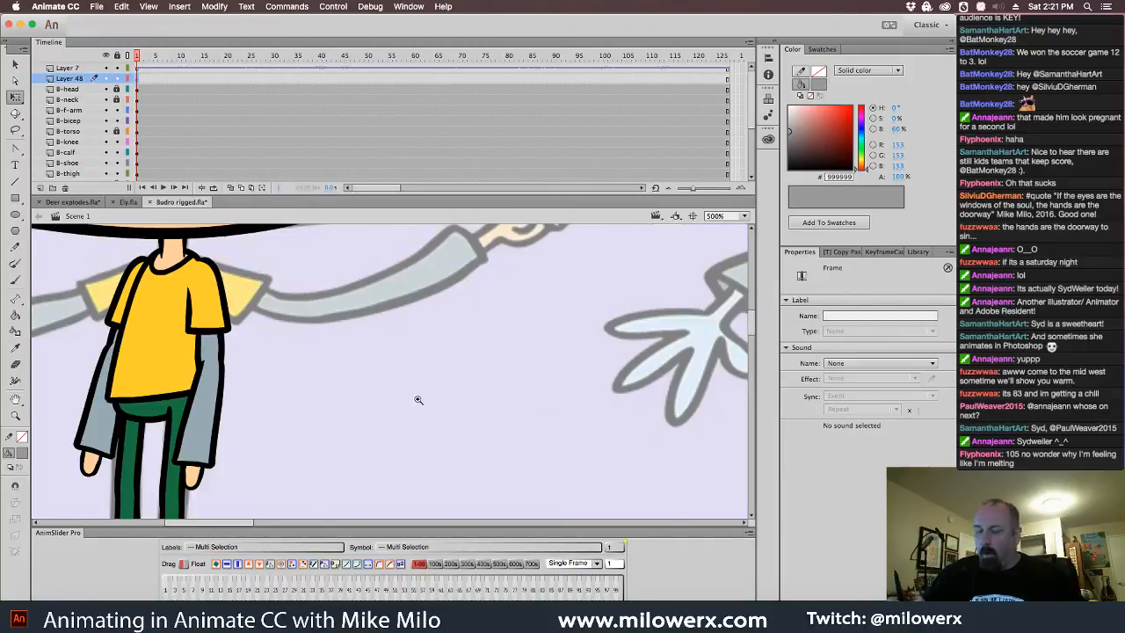
{"action": "left_click_drag", "start_coordinate": [420, 399], "coordinate": [495, 263]}
{"action": "left_click", "coordinate": [448, 335], "text": "super"}
{"action": "left_click_drag", "start_coordinate": [478, 349], "coordinate": [514, 372]}
{"action": "left_click", "coordinate": [469, 342], "text": "super"}
{"action": "left_click", "coordinate": [432, 365], "text": "alt+super"}
{"action": "left_click", "coordinate": [427, 378], "text": "alt+super"}
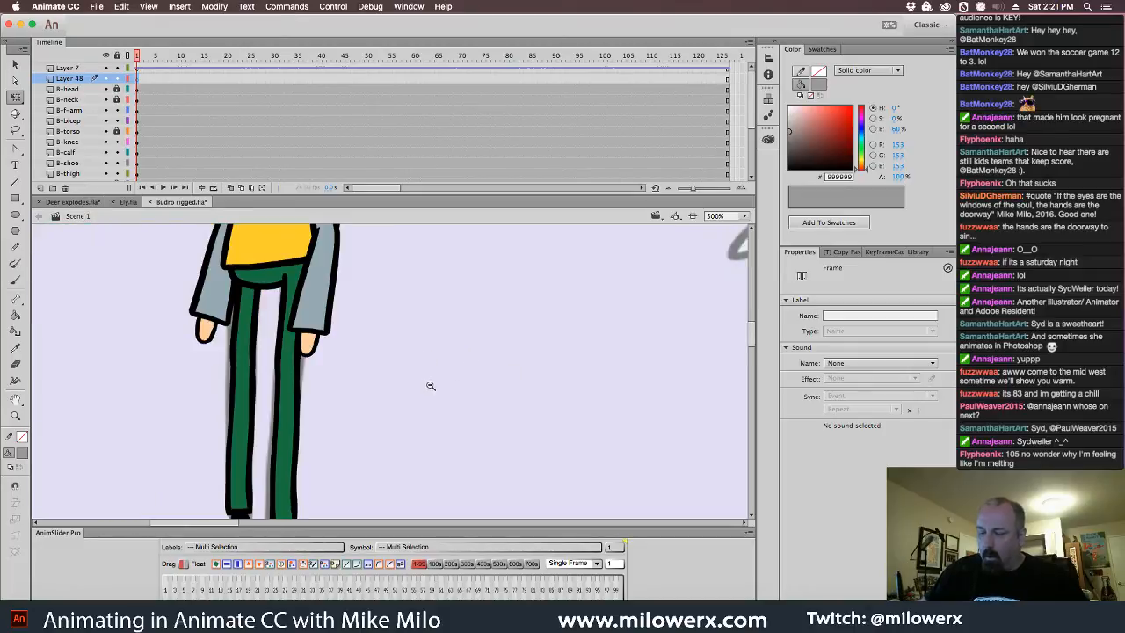
{"action": "left_click", "coordinate": [23, 455]}
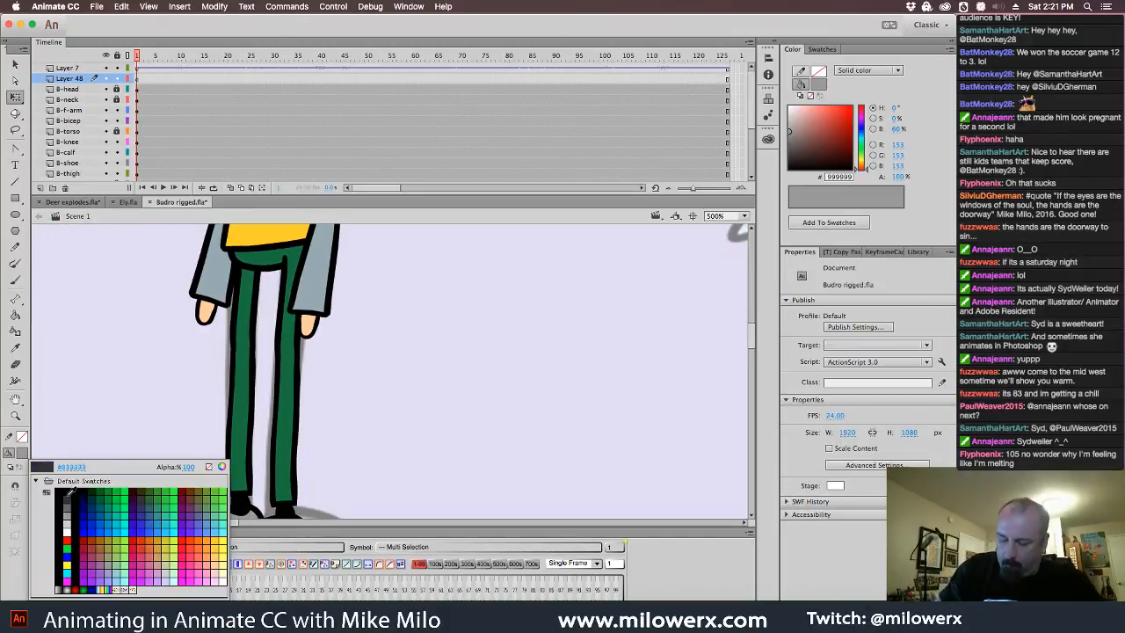
{"action": "left_click", "coordinate": [65, 497]}
{"action": "left_click", "coordinate": [16, 280]}
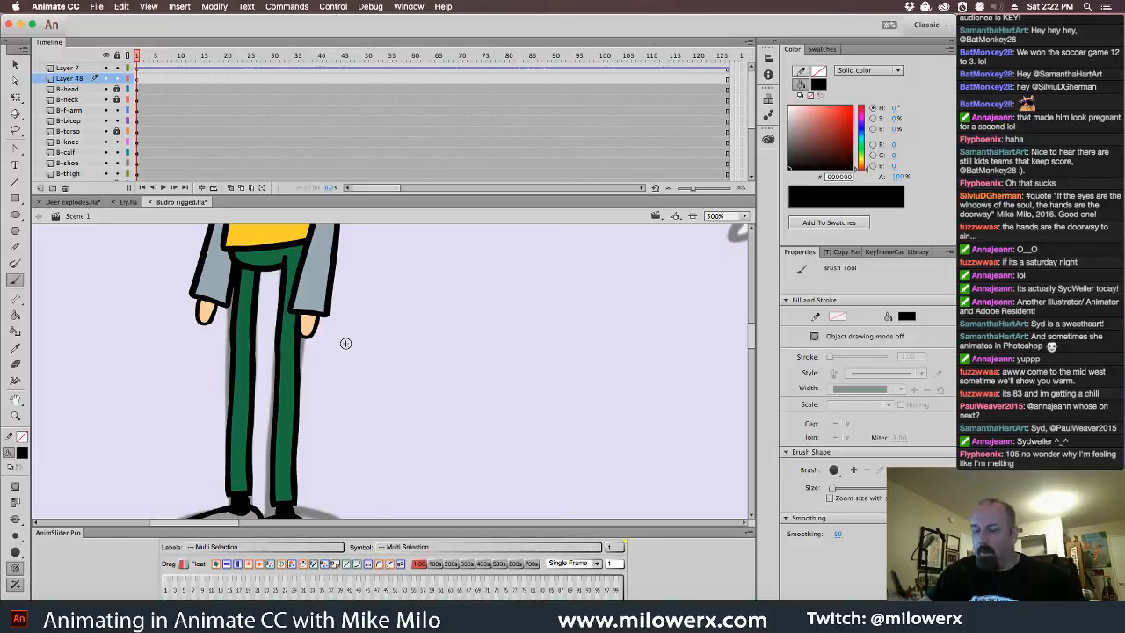
- Select the near arm's forearm and bicep together and shorten them slightly with Free Transform
{"action": "left_click", "coordinate": [16, 65]}
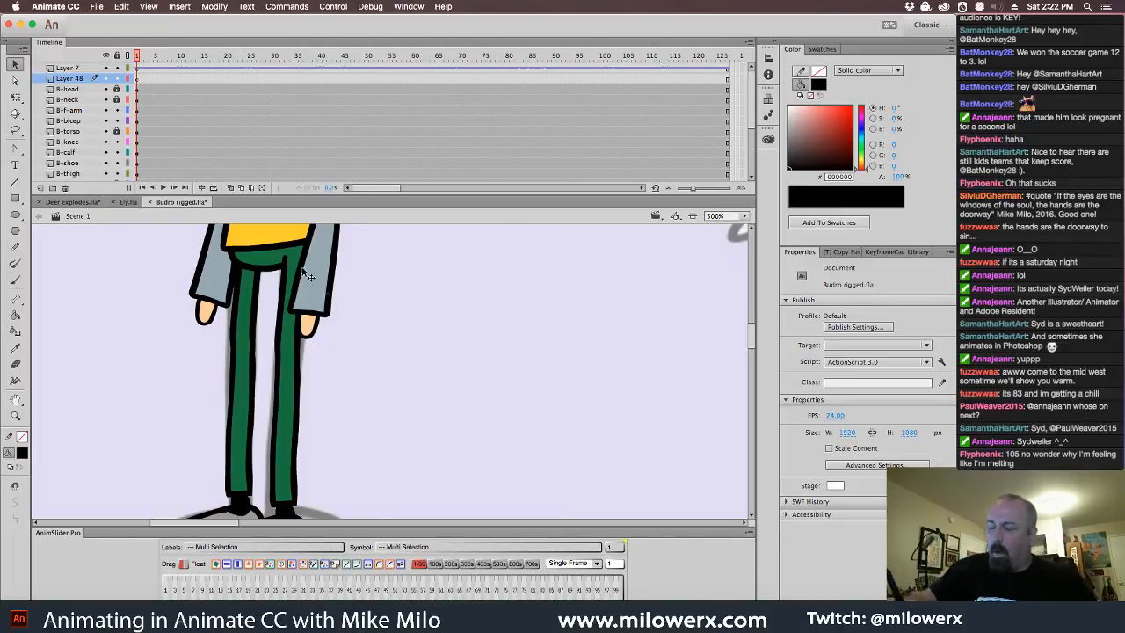
{"action": "left_click", "coordinate": [324, 299]}
{"action": "scroll", "coordinate": [398, 316], "scroll_direction": "down", "scroll_amount": 3}
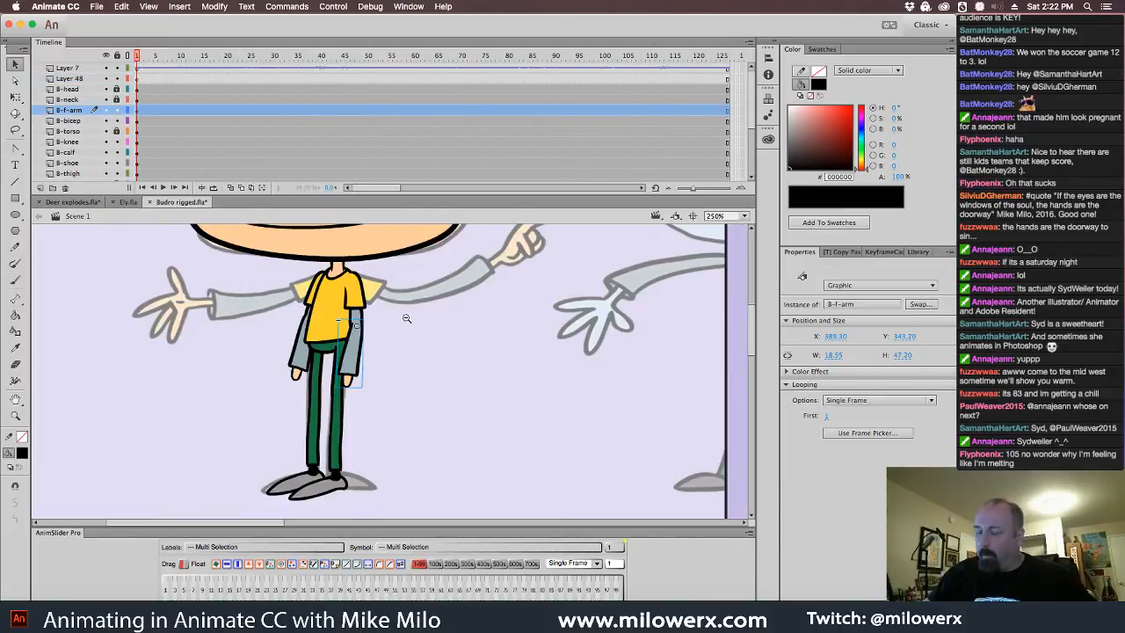
{"action": "left_click", "coordinate": [354, 343]}
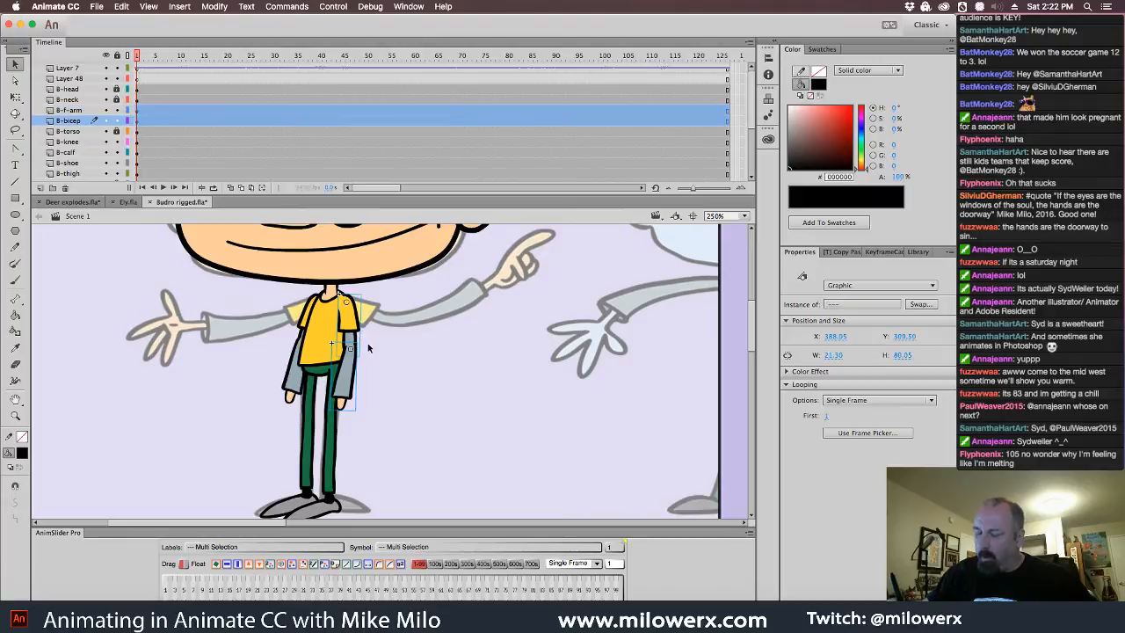
{"action": "left_click", "coordinate": [15, 96]}
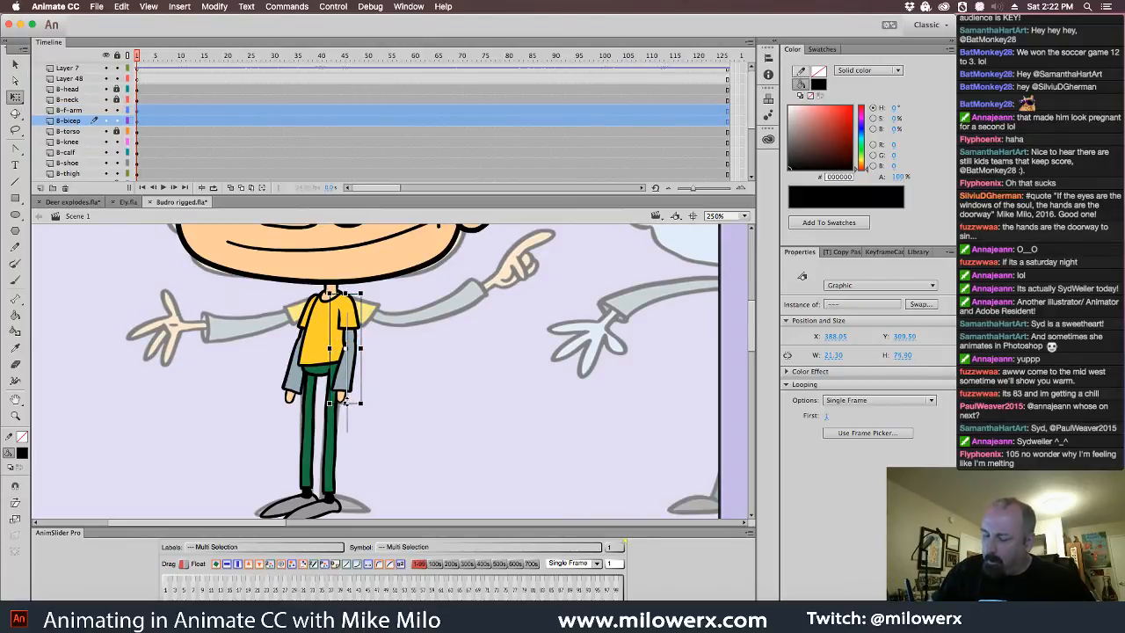
- Shorten the far arm slightly with Free Transform to match the near arm, then deselect it
{"action": "left_click", "coordinate": [295, 404]}
{"action": "left_click", "coordinate": [294, 404]}
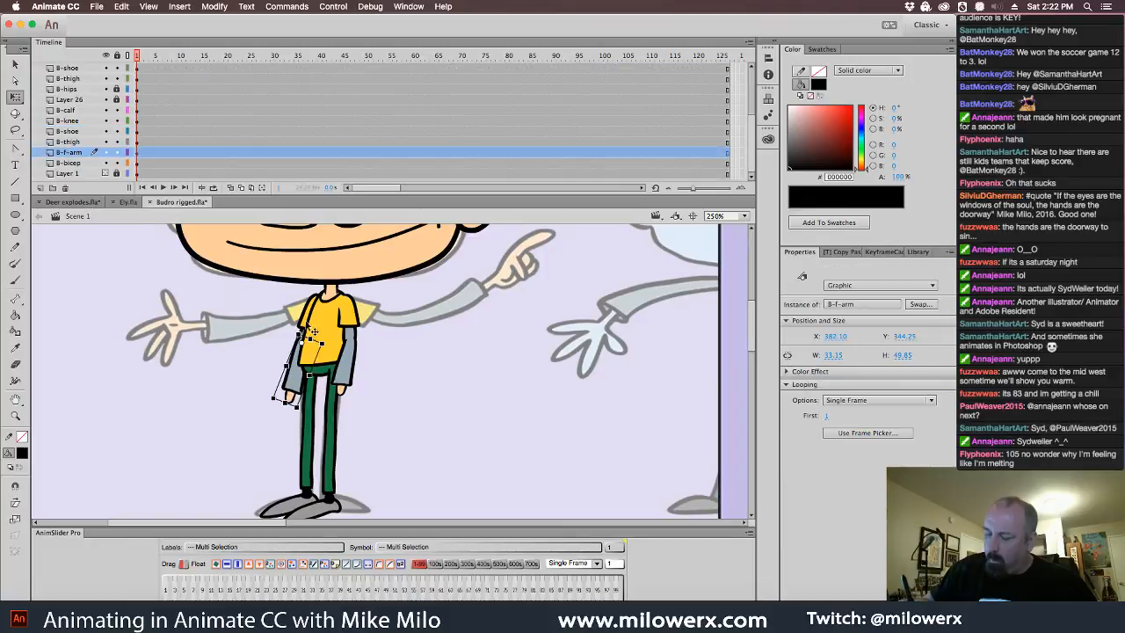
{"action": "left_click_drag", "start_coordinate": [299, 406], "coordinate": [300, 393]}
{"action": "left_click", "coordinate": [406, 375]}
- Make the first frame of Layer 48 active and switch to the Brush tool
{"action": "left_click", "coordinate": [363, 392], "text": "super"}
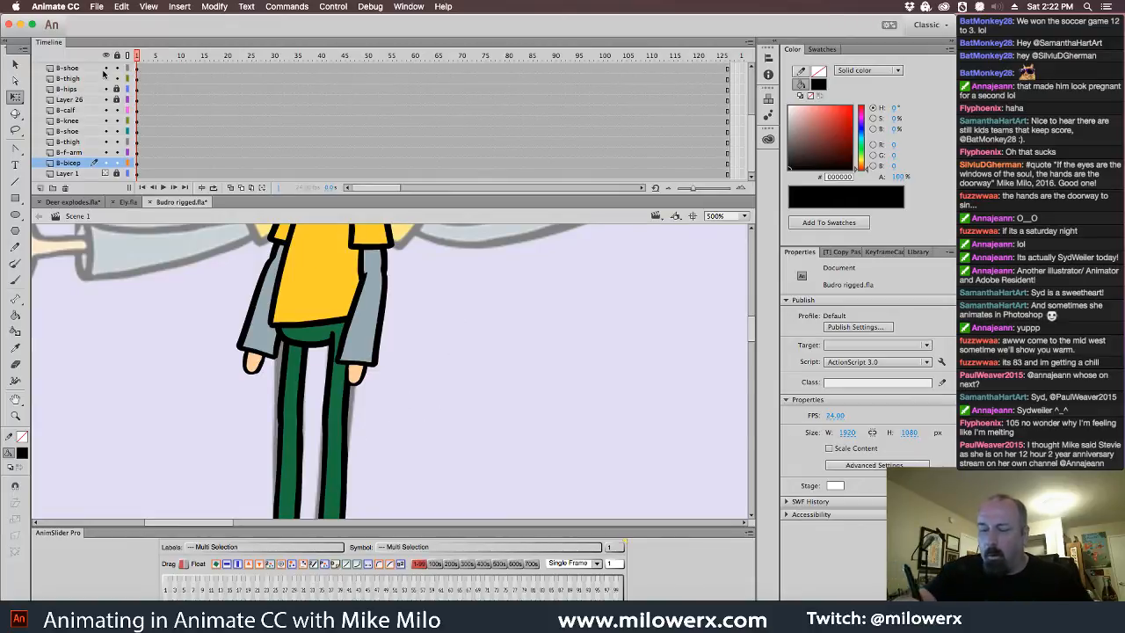
{"action": "scroll", "coordinate": [138, 81], "scroll_direction": "up", "scroll_amount": 5}
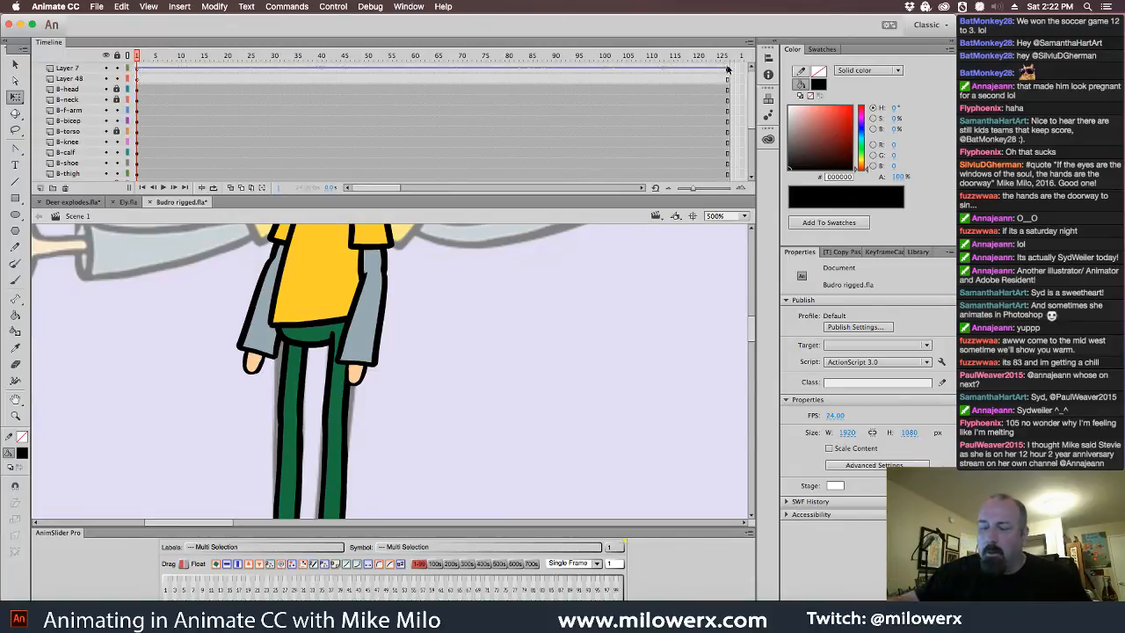
{"action": "left_click", "coordinate": [138, 79]}
{"action": "scroll", "coordinate": [465, 308], "scroll_direction": "down", "scroll_amount": 3}
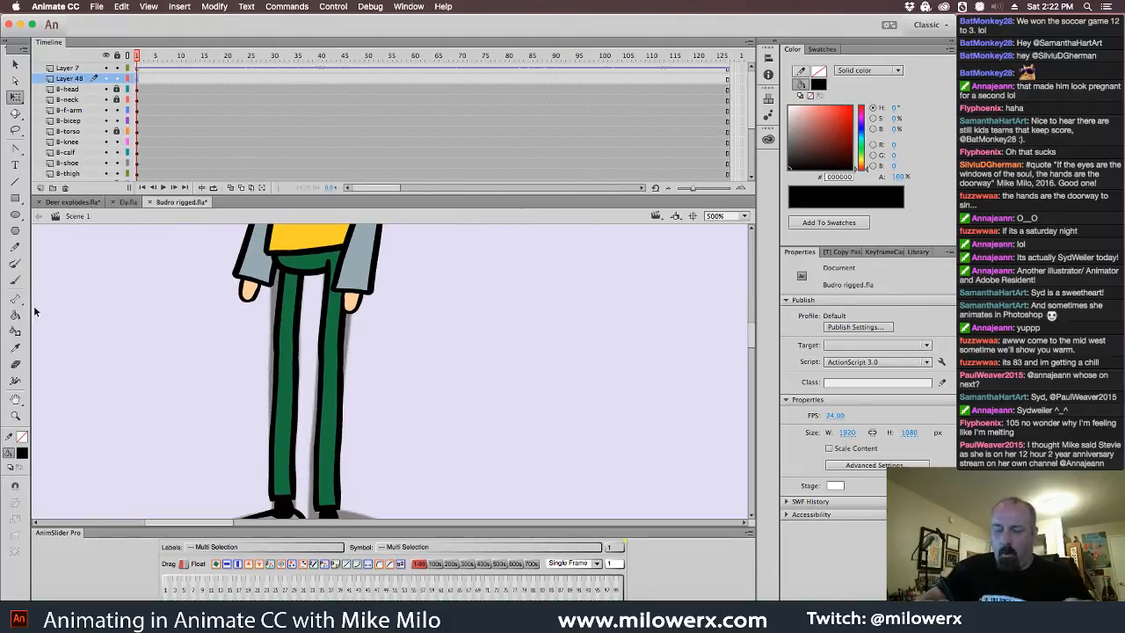
{"action": "key", "text": "b"}
- Try to sketch a black hand with separate fingers over the near arm's cuff and thigh
{"action": "left_click", "coordinate": [393, 318]}
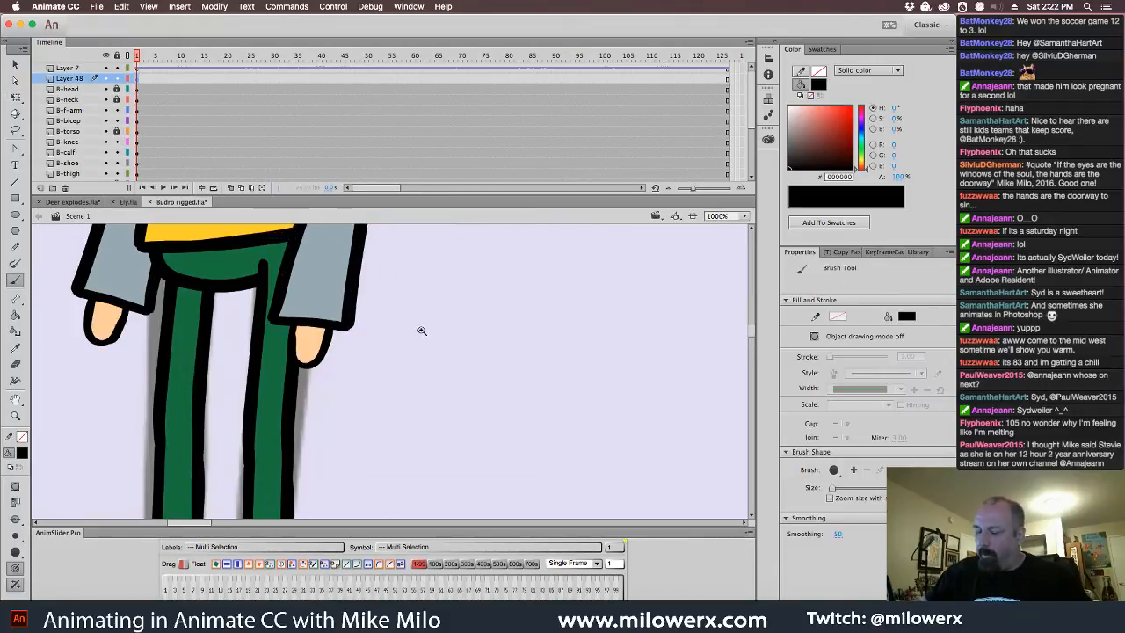
{"action": "left_click", "coordinate": [455, 345]}
{"action": "left_click_drag", "start_coordinate": [455, 377], "coordinate": [475, 330]}
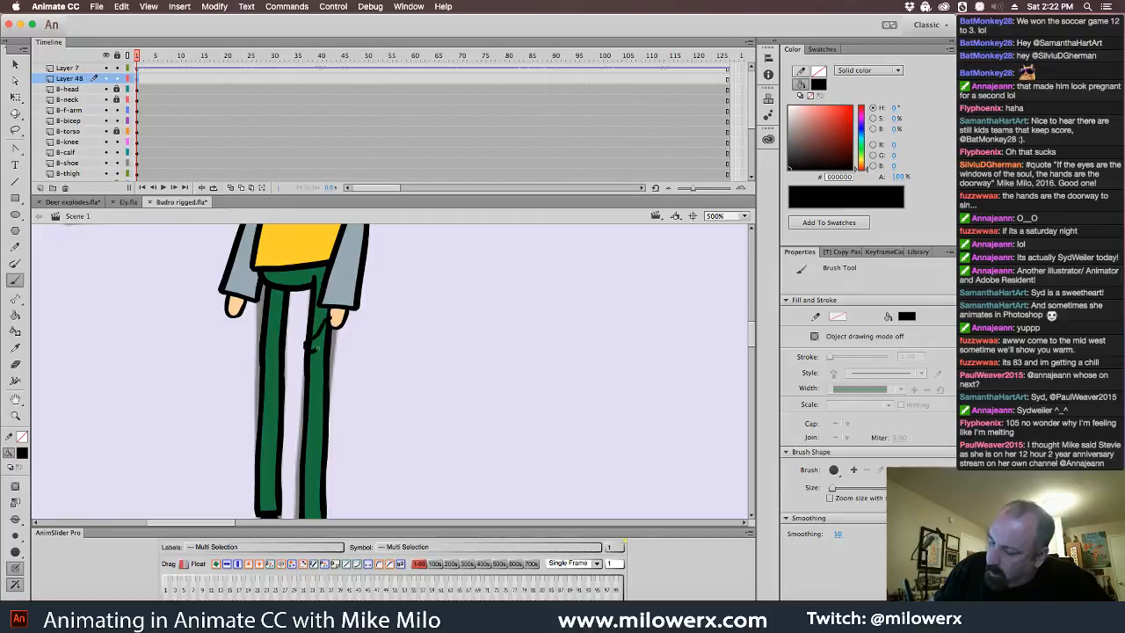
{"action": "mouse_move", "coordinate": [317, 349]}
{"action": "left_mouse_down"}
{"action": "mouse_move", "coordinate": [323, 376]}
{"action": "mouse_move", "coordinate": [332, 369]}
{"action": "mouse_move", "coordinate": [335, 345]}
{"action": "mouse_move", "coordinate": [357, 366]}
{"action": "left_mouse_up"}
{"action": "left_click_drag", "start_coordinate": [347, 319], "coordinate": [361, 366]}
- Undo all the black hand strokes over the near leg
{"action": "key", "text": "super+z"}
{"action": "key", "text": "super+z"}
{"action": "key", "text": "super+z"}
{"action": "key", "text": "super+z"}
{"action": "key", "text": "super+z"}
{"action": "key", "text": "super+z"}
{"action": "key", "text": "super+z"}
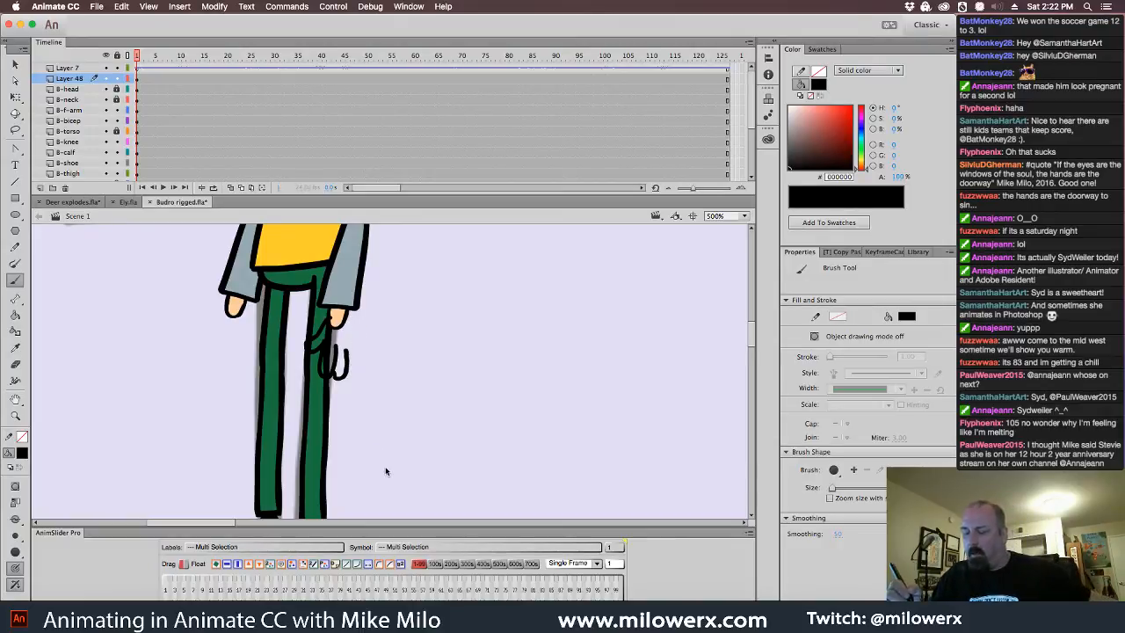
- Set the fill colour to red (#FF0000) and sketch an open hand about 26 by 29 px in the empty area beside the character
{"action": "left_click_drag", "start_coordinate": [511, 362], "coordinate": [410, 384]}
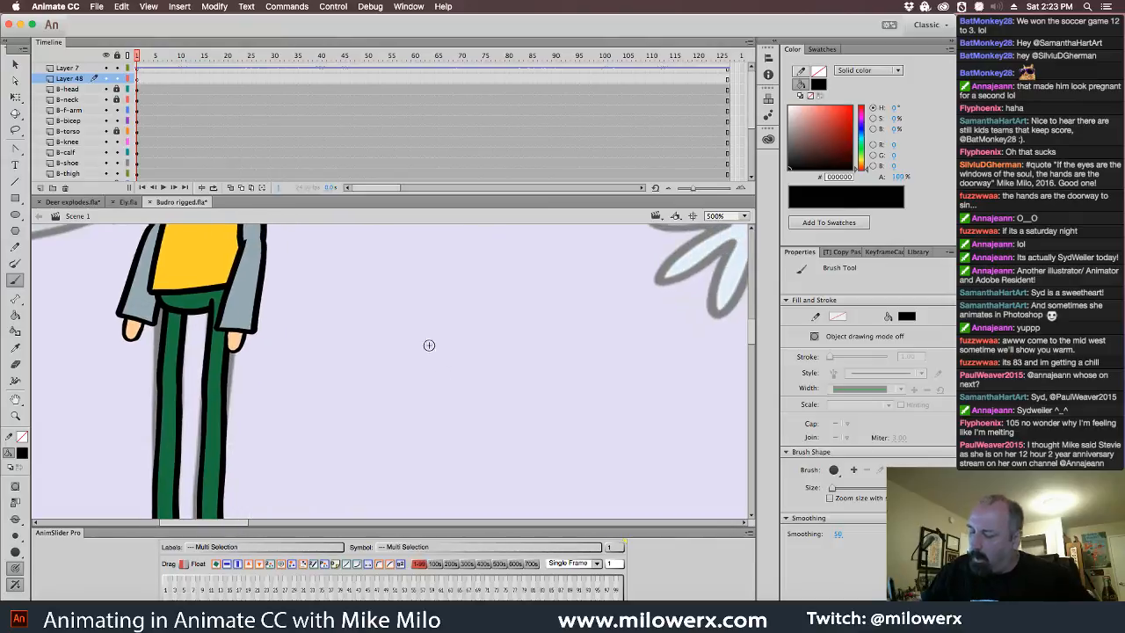
{"action": "left_click", "coordinate": [22, 452]}
{"action": "left_click", "coordinate": [70, 538]}
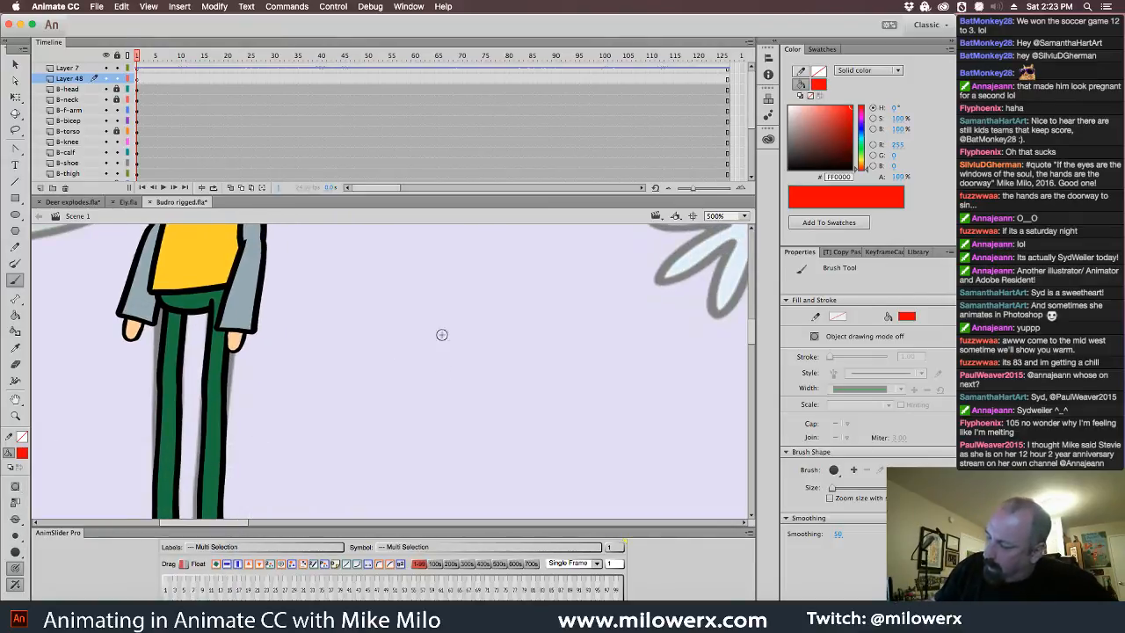
{"action": "mouse_move", "coordinate": [468, 313]}
{"action": "left_mouse_down"}
{"action": "mouse_move", "coordinate": [445, 334]}
{"action": "mouse_move", "coordinate": [443, 319]}
{"action": "mouse_move", "coordinate": [416, 350]}
{"action": "mouse_move", "coordinate": [424, 359]}
{"action": "mouse_move", "coordinate": [444, 345]}
{"action": "mouse_move", "coordinate": [441, 380]}
{"action": "mouse_move", "coordinate": [468, 382]}
{"action": "mouse_move", "coordinate": [484, 352]}
{"action": "left_mouse_up"}
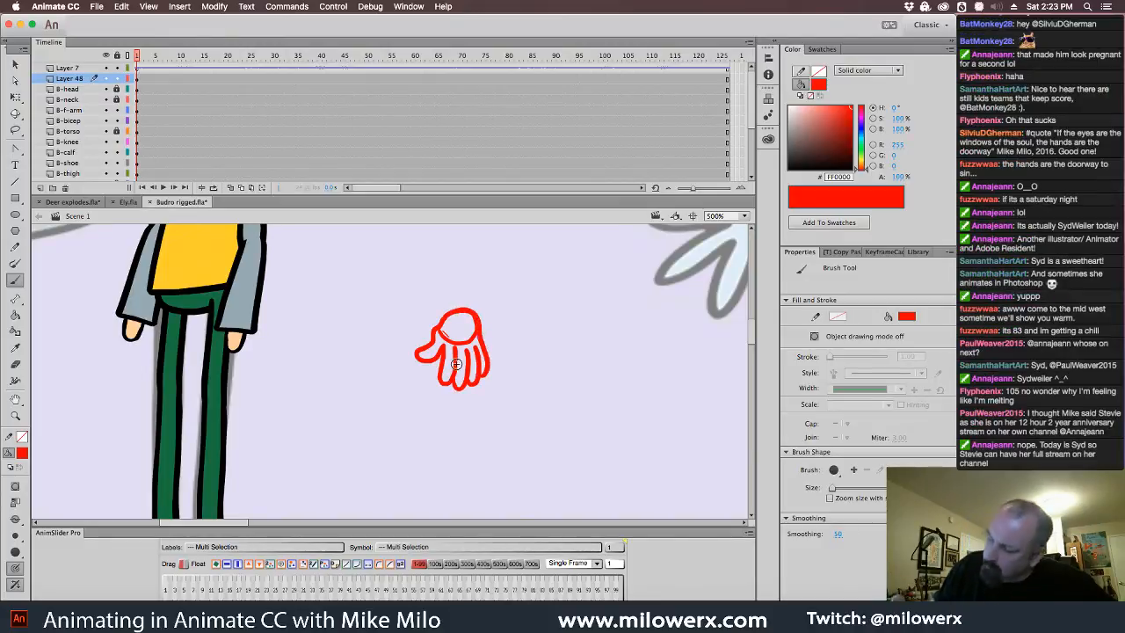
- Select the whole red hand sketch, scale it down to about 19 by 22 px and rotate it slightly clockwise
{"action": "key", "text": "v"}
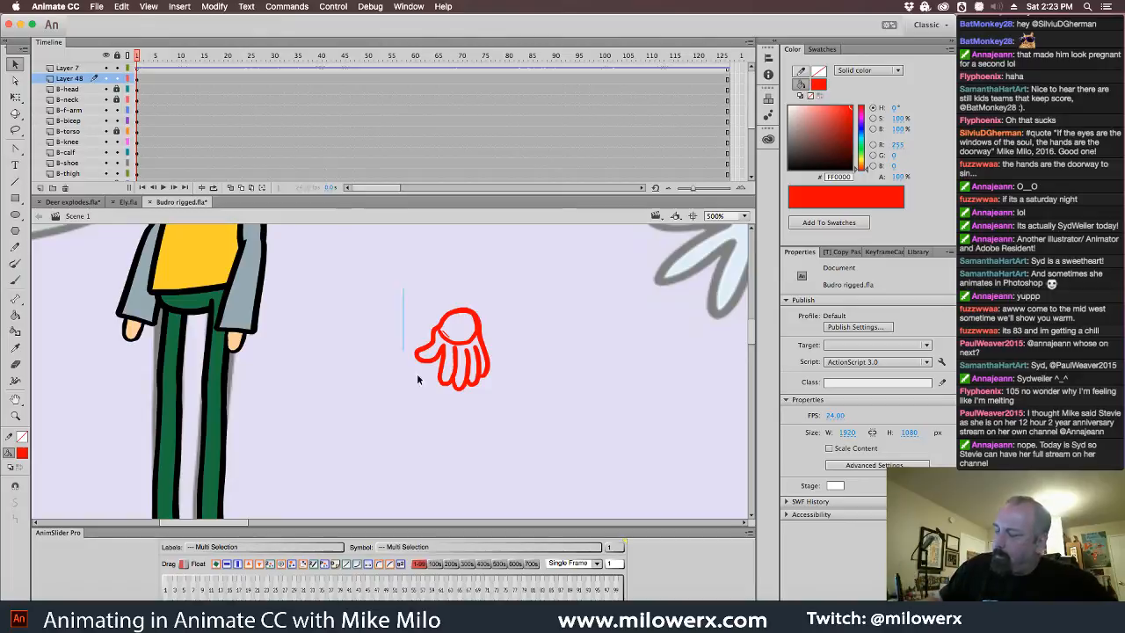
{"action": "left_click_drag", "start_coordinate": [417, 379], "coordinate": [525, 425]}
{"action": "left_click", "coordinate": [15, 97]}
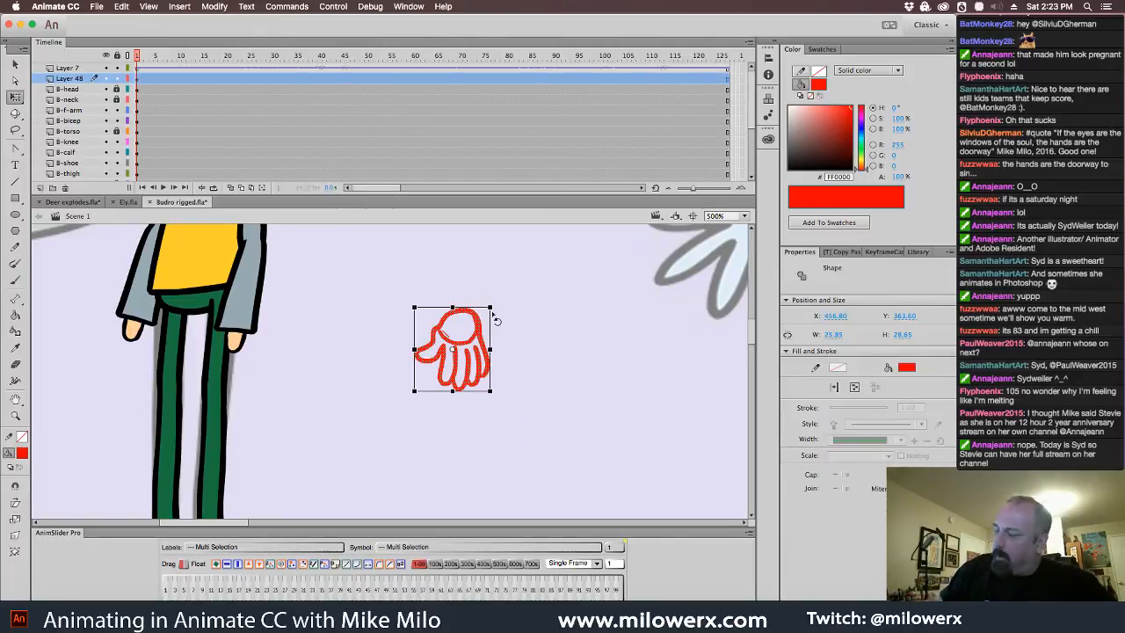
{"action": "left_click_drag", "start_coordinate": [490, 308], "coordinate": [249, 360]}
{"action": "left_click_drag", "start_coordinate": [273, 414], "coordinate": [472, 369]}
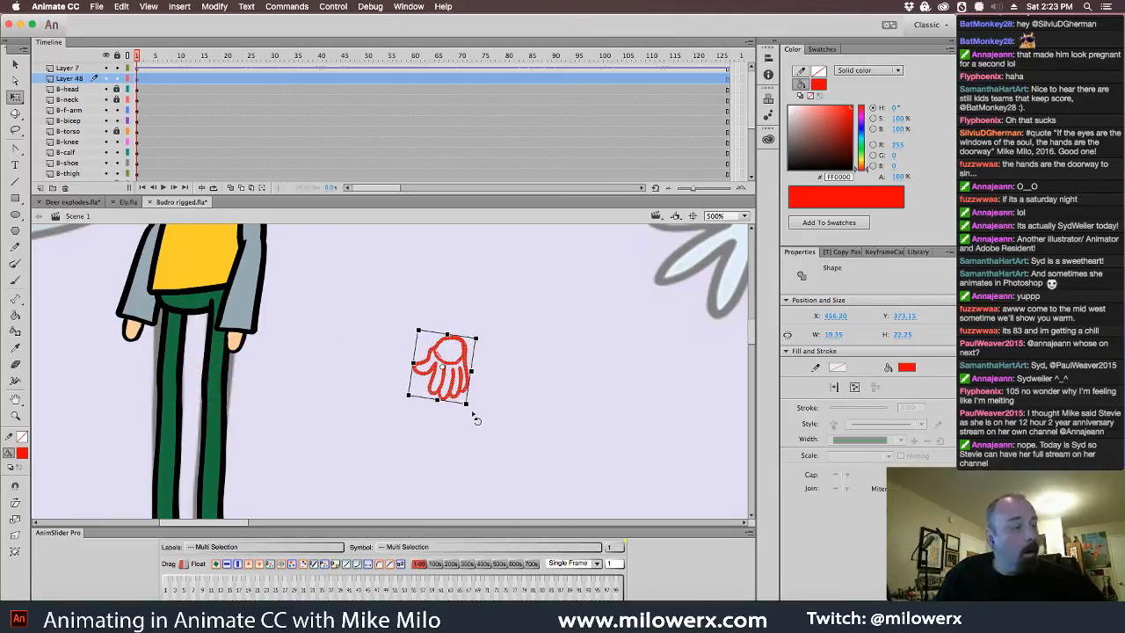
- Convert the red hand sketch into a graphic symbol named F-hand
{"action": "key", "text": "F8"}
{"action": "type", "text": "h"}
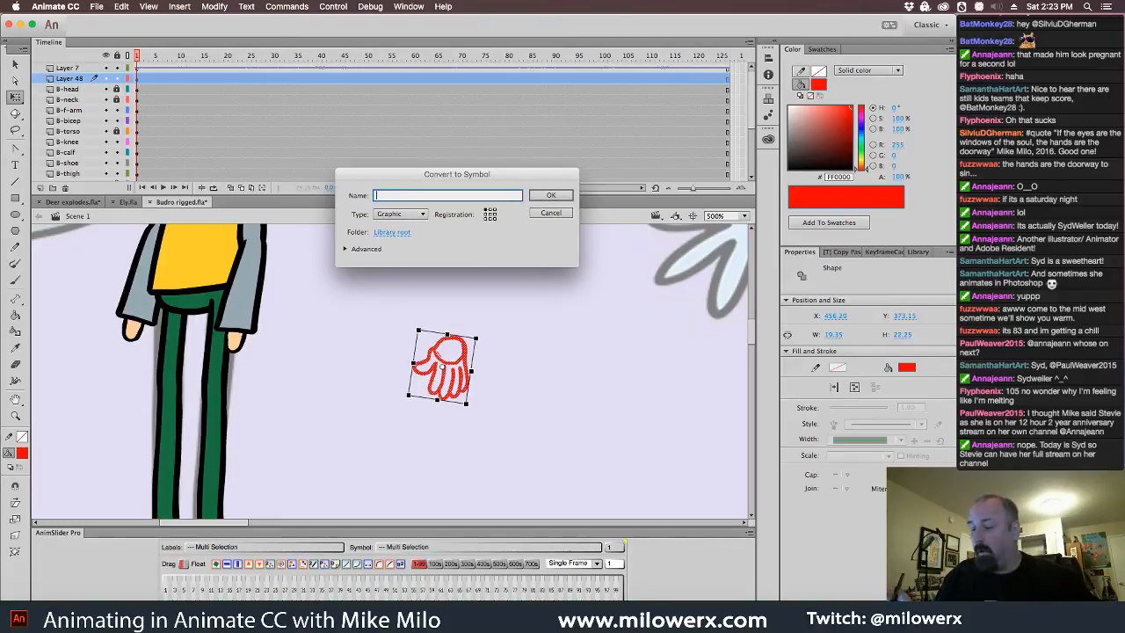
{"action": "type", "text": "f"}
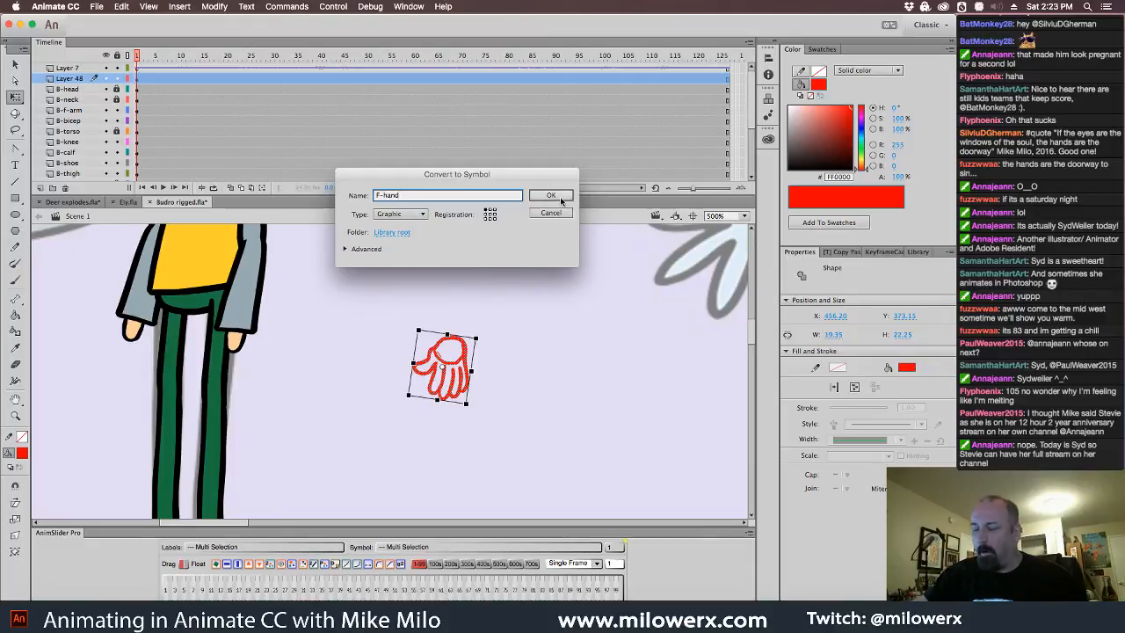
{"action": "left_click", "coordinate": [551, 195]}
- Open the F-hand symbol for editing, add a new layer above the sketch and lock the sketch's layer
{"action": "double_click", "coordinate": [470, 361]}
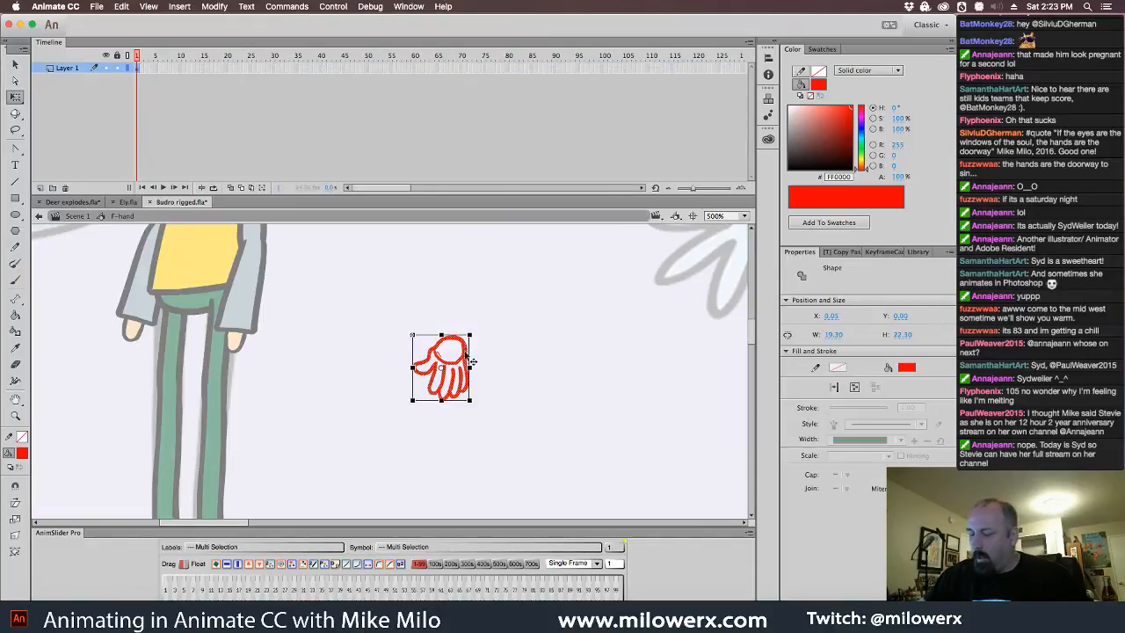
{"action": "left_click", "coordinate": [40, 187]}
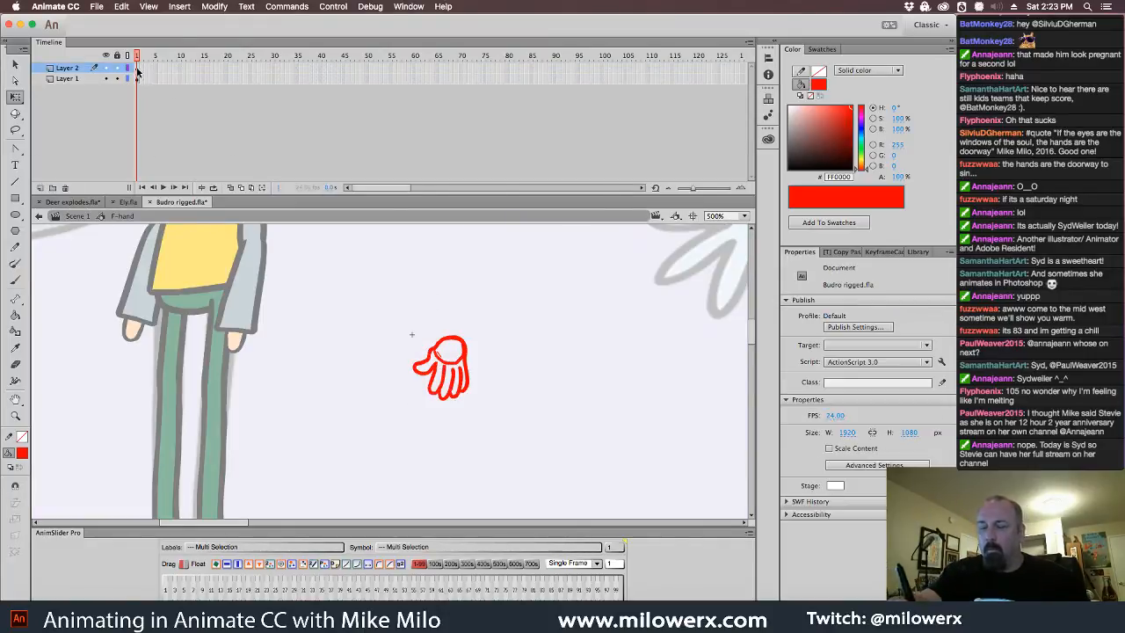
{"action": "left_click", "coordinate": [137, 70]}
{"action": "left_click", "coordinate": [488, 355], "text": "super"}
{"action": "left_click_drag", "start_coordinate": [494, 375], "coordinate": [636, 297]}
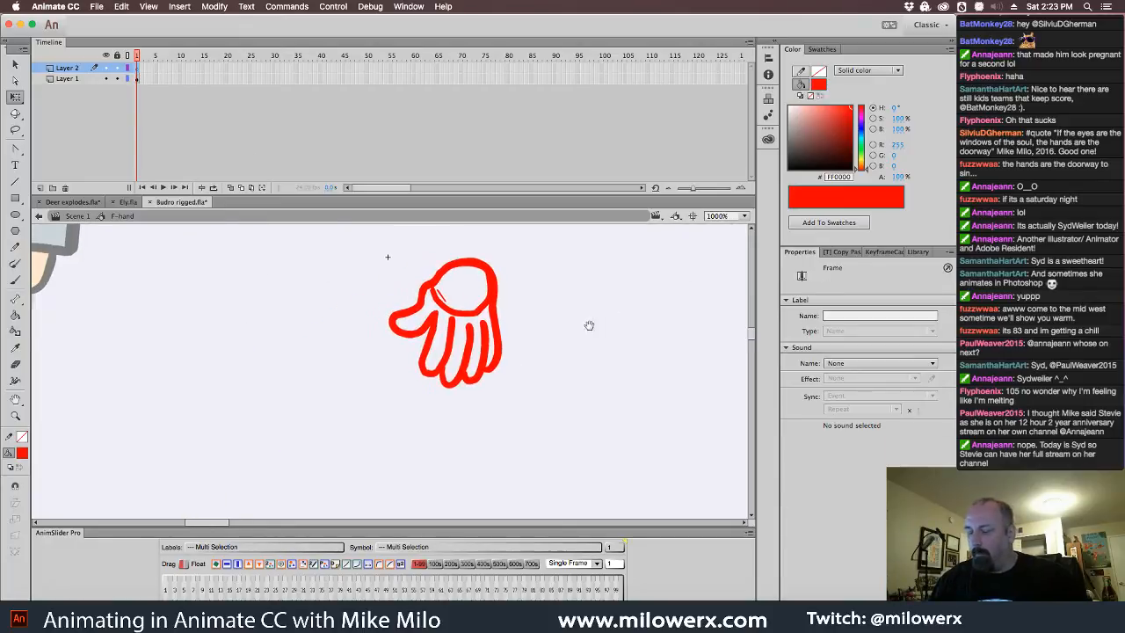
{"action": "left_click_drag", "start_coordinate": [589, 325], "coordinate": [594, 361]}
{"action": "left_click", "coordinate": [592, 362]}
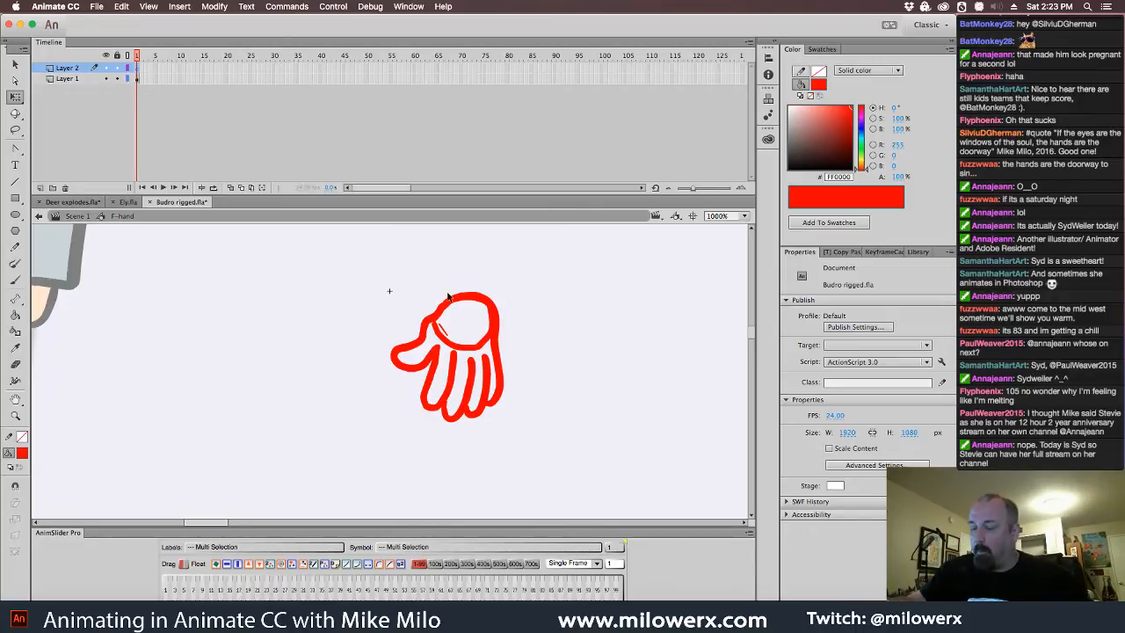
{"action": "left_click", "coordinate": [334, 211]}
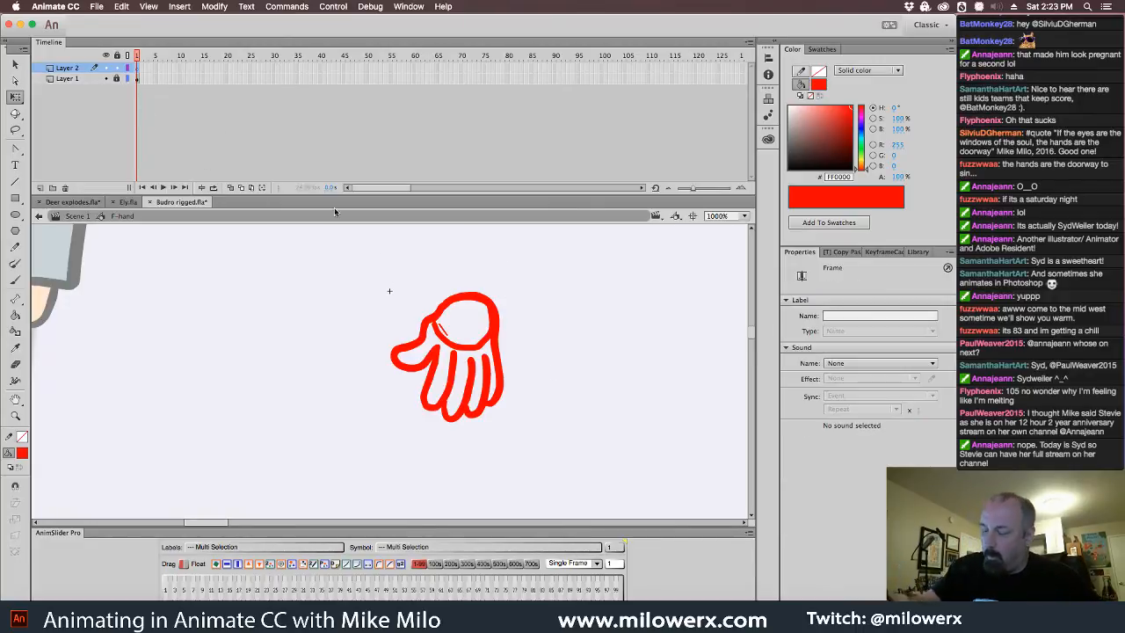
- Set the fill colour to black (#000000) and ink the thumb, fingers and palm sides over the red hand sketch with the Brush tool
{"action": "left_click", "coordinate": [23, 452]}
{"action": "left_click", "coordinate": [53, 483]}
{"action": "left_click", "coordinate": [15, 280]}
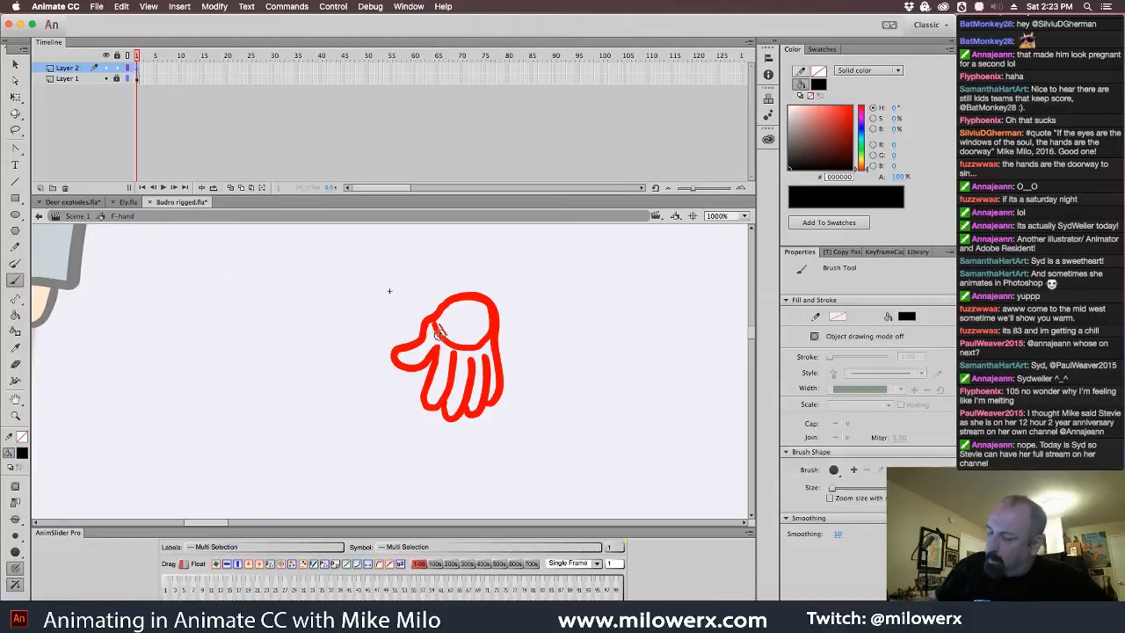
{"action": "left_click", "coordinate": [472, 329], "text": "alt+super"}
{"action": "left_click_drag", "start_coordinate": [492, 372], "coordinate": [499, 379]}
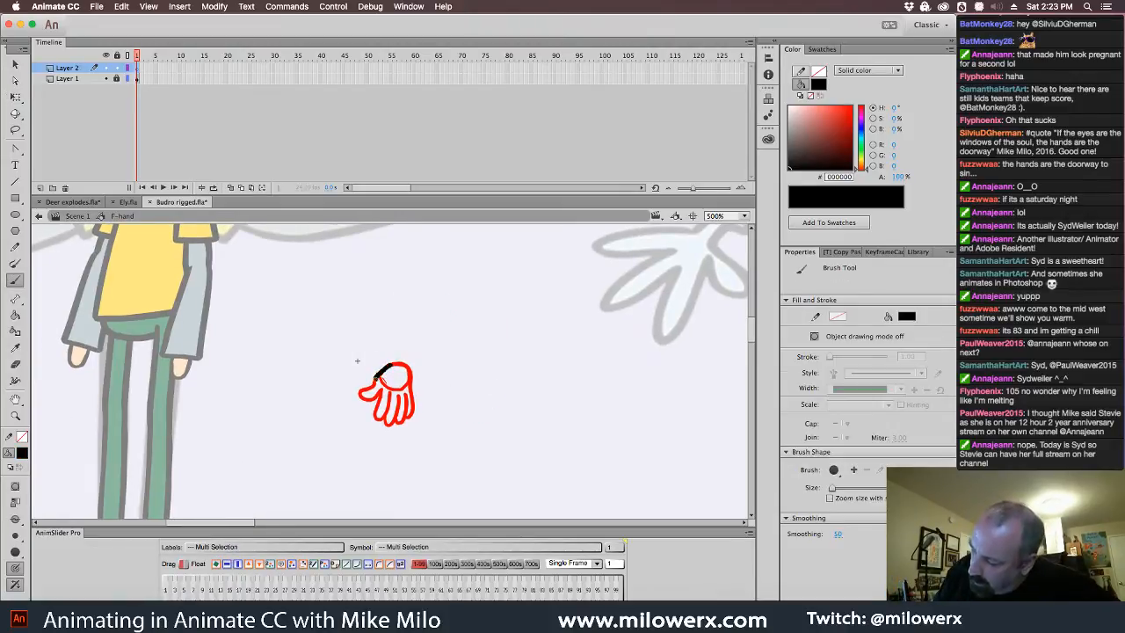
{"action": "mouse_move", "coordinate": [377, 377]}
{"action": "left_mouse_down"}
{"action": "mouse_move", "coordinate": [397, 421]}
{"action": "mouse_move", "coordinate": [413, 396]}
{"action": "mouse_move", "coordinate": [407, 367]}
{"action": "mouse_move", "coordinate": [414, 405]}
{"action": "left_mouse_up"}
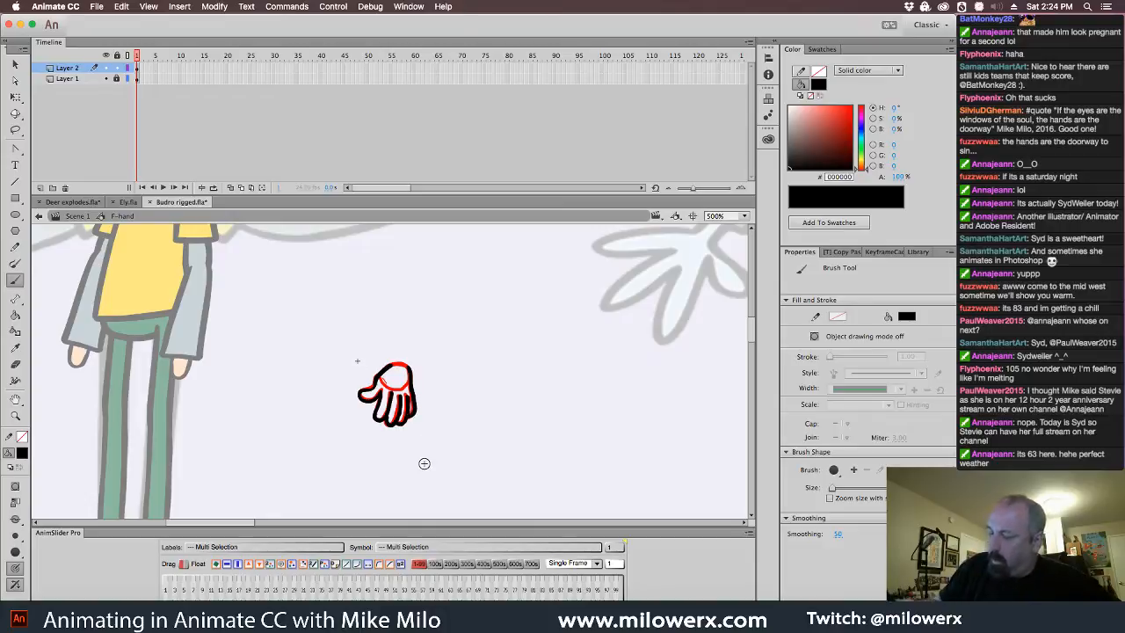
- Unlock Layer 1, insert a blank keyframe at frame 2, set the fill to red (#FF0000) and turn on onion skinning
{"action": "left_click", "coordinate": [104, 79]}
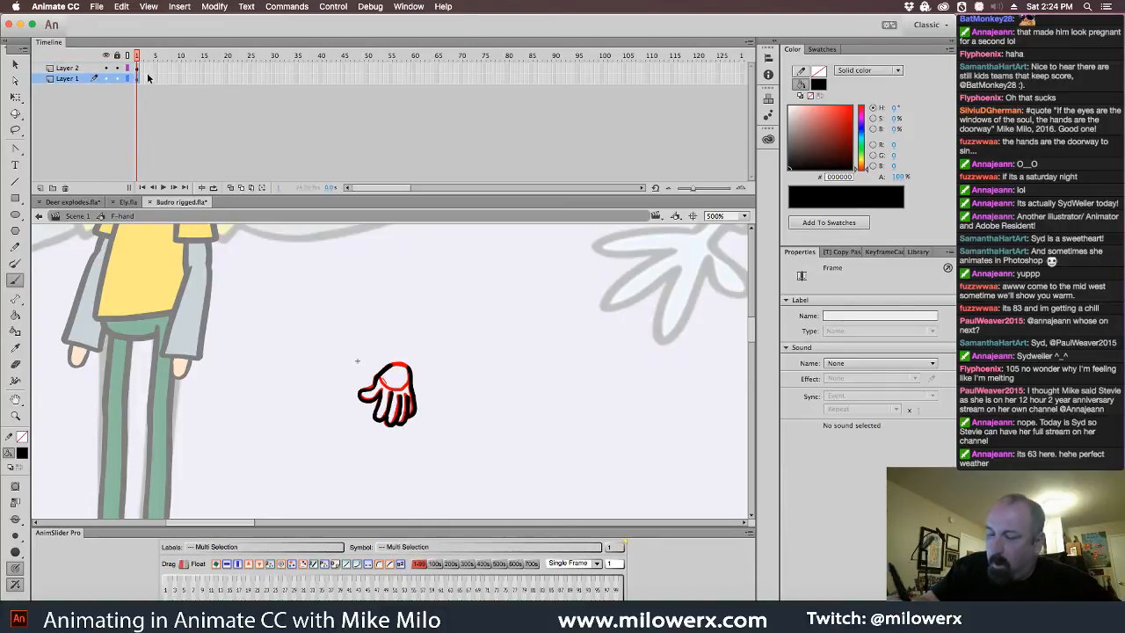
{"action": "left_click", "coordinate": [148, 94]}
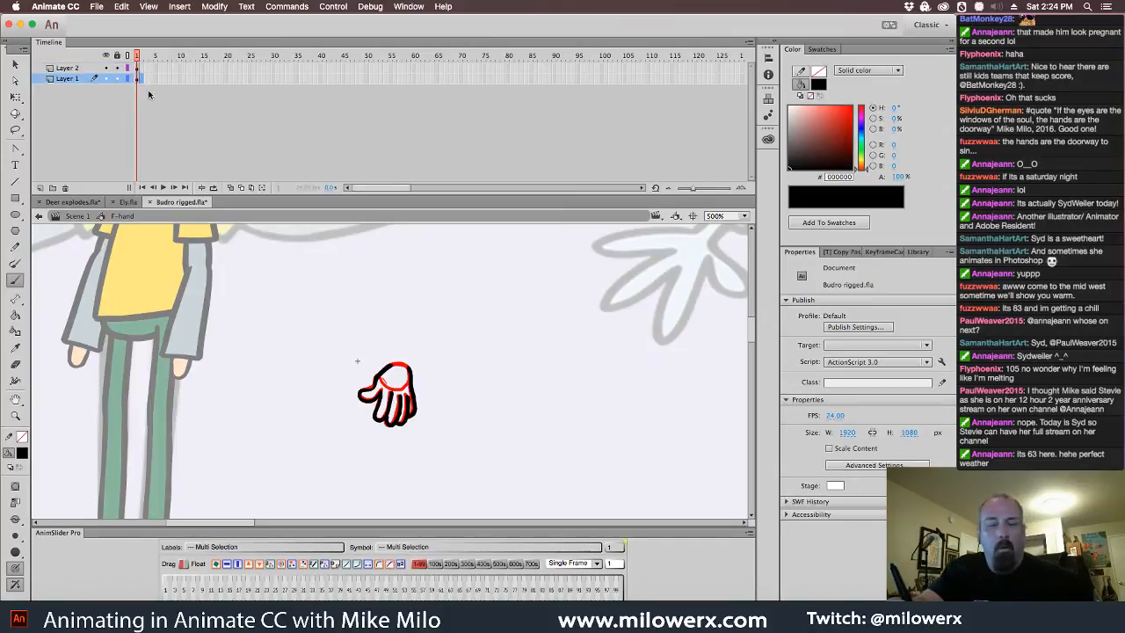
{"action": "left_click", "coordinate": [140, 78]}
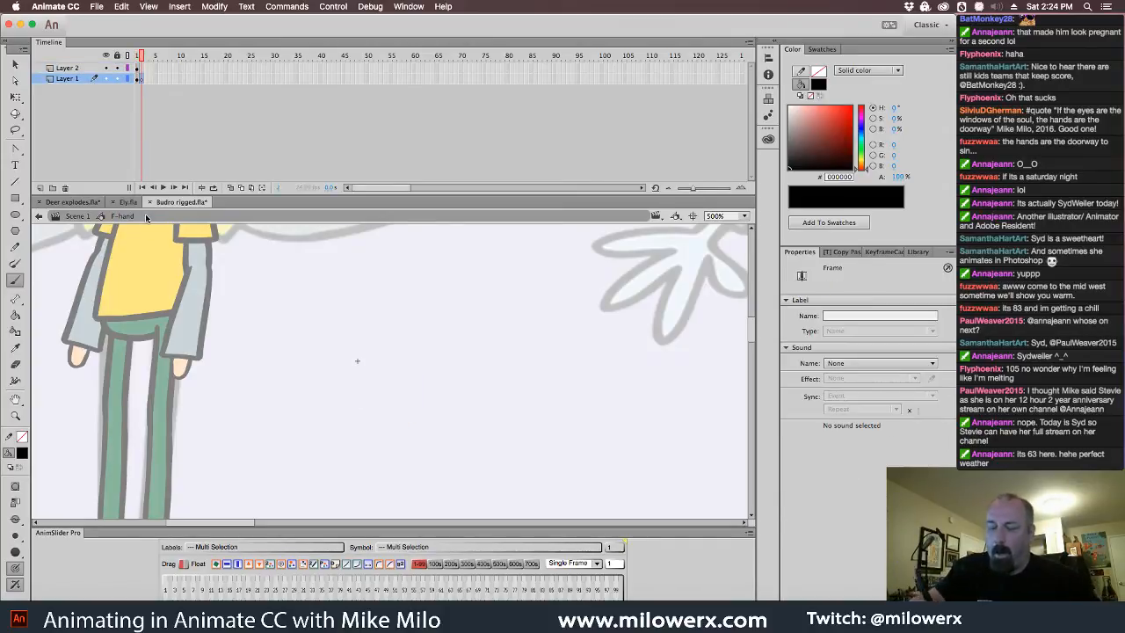
{"action": "left_click", "coordinate": [22, 453]}
{"action": "left_click", "coordinate": [74, 548]}
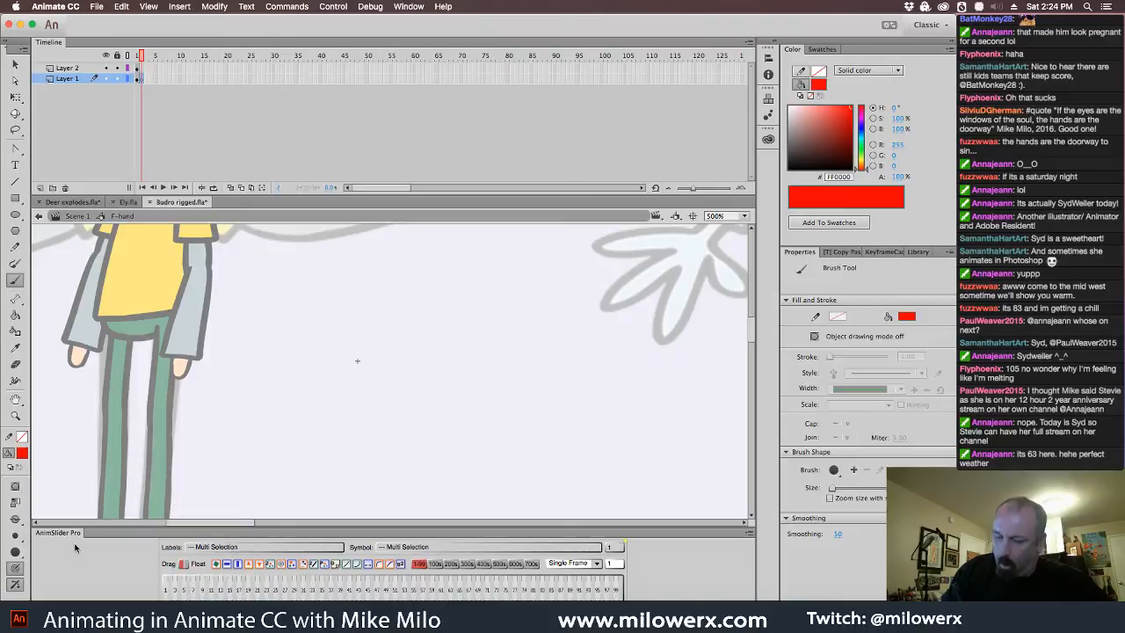
{"action": "left_click", "coordinate": [229, 188]}
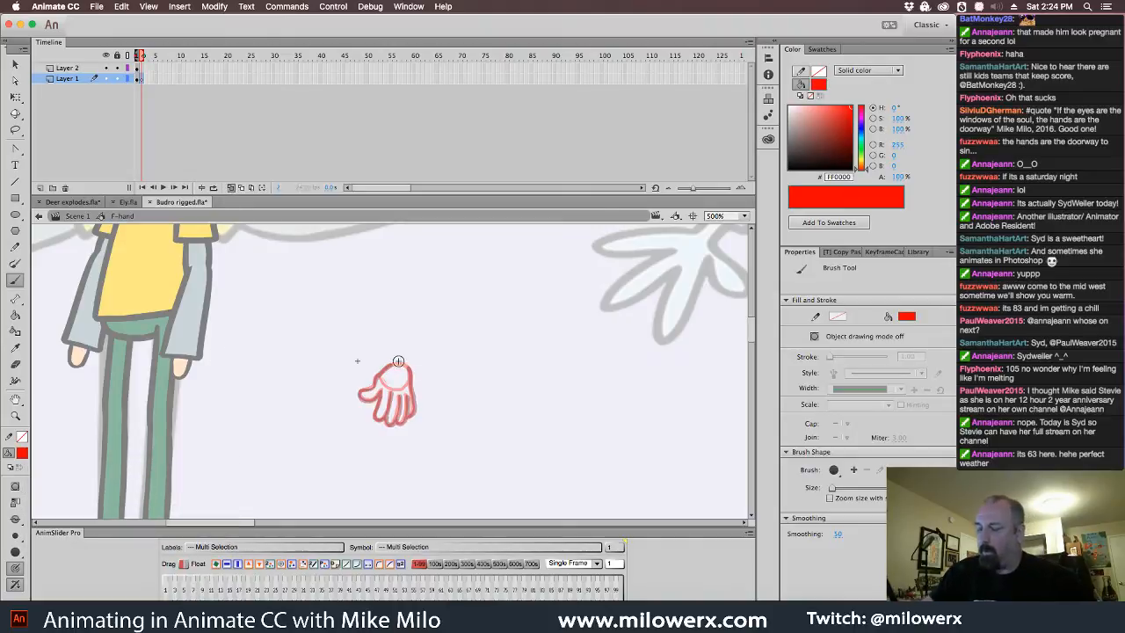
{"action": "left_click", "coordinate": [426, 372]}
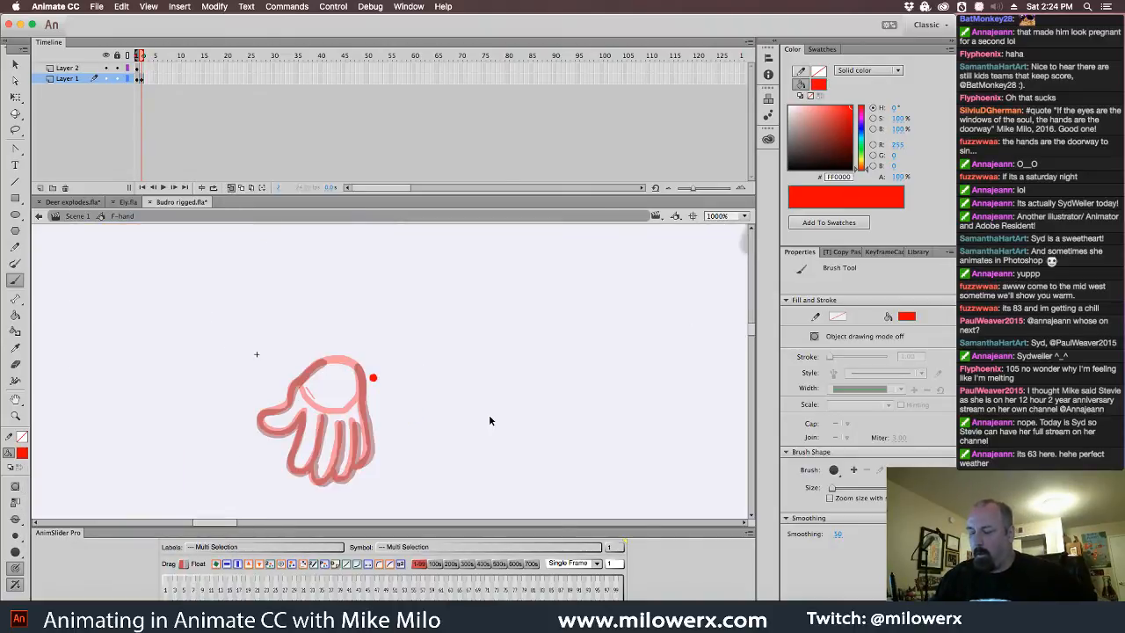
{"action": "scroll", "coordinate": [477, 357], "scroll_direction": "down", "scroll_amount": 3}
{"action": "scroll", "coordinate": [477, 356], "scroll_direction": "left", "scroll_amount": 3}
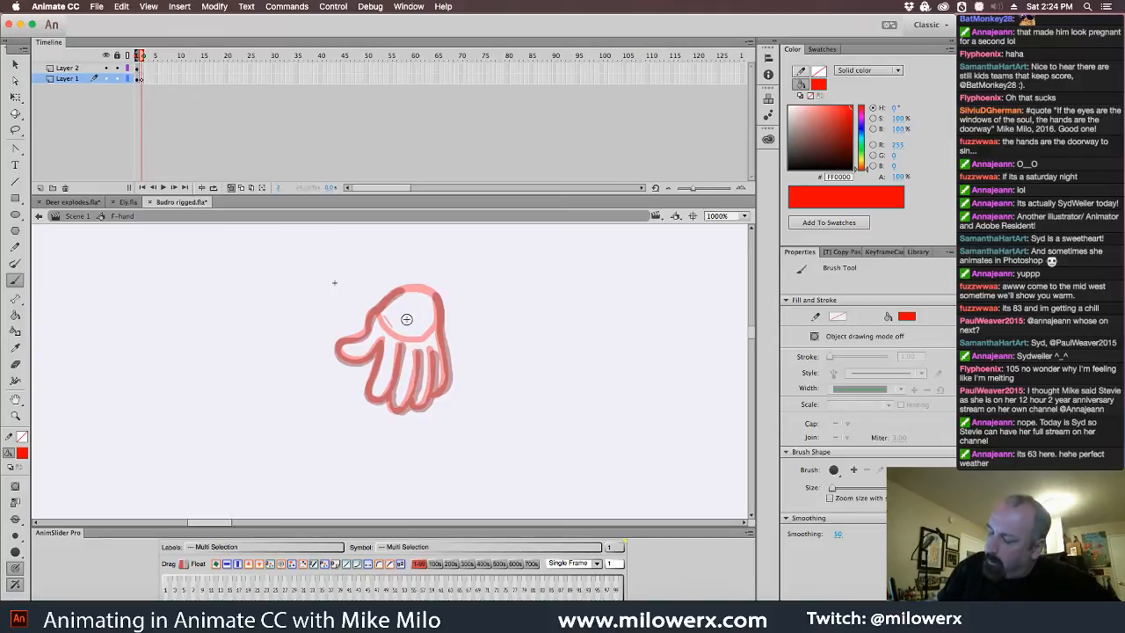
{"action": "mouse_move", "coordinate": [387, 315]}
{"action": "left_mouse_down"}
{"action": "mouse_move", "coordinate": [442, 311]}
{"action": "mouse_move", "coordinate": [430, 293]}
{"action": "mouse_move", "coordinate": [406, 306]}
{"action": "mouse_move", "coordinate": [431, 280]}
{"action": "mouse_move", "coordinate": [428, 316]}
{"action": "mouse_move", "coordinate": [402, 348]}
{"action": "mouse_move", "coordinate": [429, 327]}
{"action": "mouse_move", "coordinate": [388, 373]}
{"action": "mouse_move", "coordinate": [356, 377]}
{"action": "mouse_move", "coordinate": [385, 341]}
{"action": "left_mouse_up"}
{"action": "mouse_move", "coordinate": [358, 382]}
{"action": "left_mouse_down"}
{"action": "mouse_move", "coordinate": [334, 362]}
{"action": "mouse_move", "coordinate": [358, 321]}
{"action": "mouse_move", "coordinate": [404, 297]}
{"action": "left_mouse_up"}
{"action": "mouse_move", "coordinate": [312, 248]}
{"action": "left_mouse_down"}
{"action": "mouse_move", "coordinate": [314, 310]}
{"action": "mouse_move", "coordinate": [509, 469]}
{"action": "left_mouse_up"}
{"action": "key", "text": "Delete"}
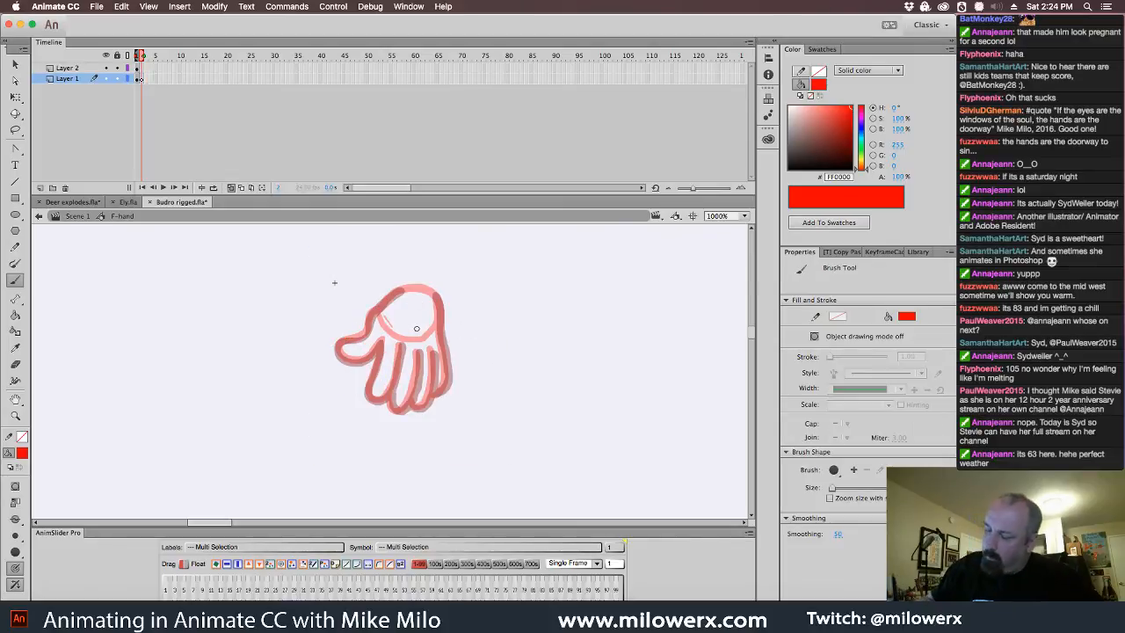
- Sketch a red side-view hand with long fingers held together, slanting down and left over the onion-skinned hand in frame 2
{"action": "mouse_move", "coordinate": [433, 341]}
{"action": "left_mouse_down"}
{"action": "mouse_move", "coordinate": [387, 344]}
{"action": "mouse_move", "coordinate": [433, 325]}
{"action": "mouse_move", "coordinate": [408, 350]}
{"action": "mouse_move", "coordinate": [362, 382]}
{"action": "mouse_move", "coordinate": [375, 354]}
{"action": "mouse_move", "coordinate": [361, 376]}
{"action": "mouse_move", "coordinate": [380, 379]}
{"action": "mouse_move", "coordinate": [433, 323]}
{"action": "mouse_move", "coordinate": [370, 373]}
{"action": "mouse_move", "coordinate": [331, 373]}
{"action": "mouse_move", "coordinate": [431, 307]}
{"action": "left_mouse_up"}
{"action": "key", "text": "ctrl+z"}
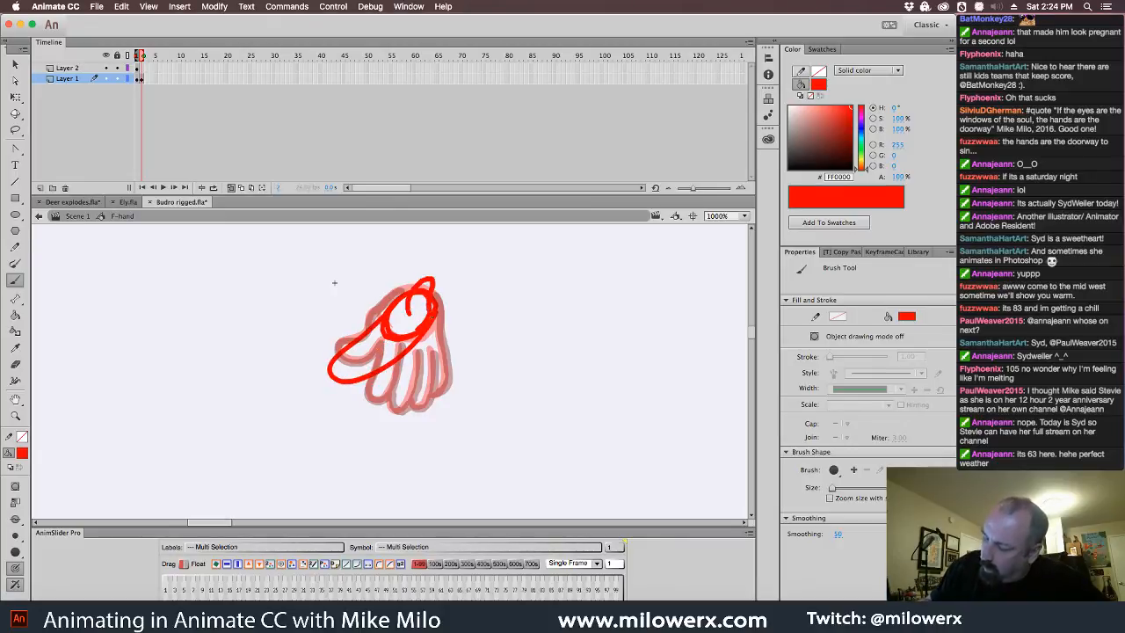
{"action": "mouse_move", "coordinate": [377, 358]}
{"action": "left_mouse_down"}
{"action": "mouse_move", "coordinate": [392, 334]}
{"action": "mouse_move", "coordinate": [371, 344]}
{"action": "mouse_move", "coordinate": [364, 372]}
{"action": "mouse_move", "coordinate": [348, 350]}
{"action": "mouse_move", "coordinate": [369, 334]}
{"action": "mouse_move", "coordinate": [324, 350]}
{"action": "mouse_move", "coordinate": [363, 358]}
{"action": "left_mouse_up"}
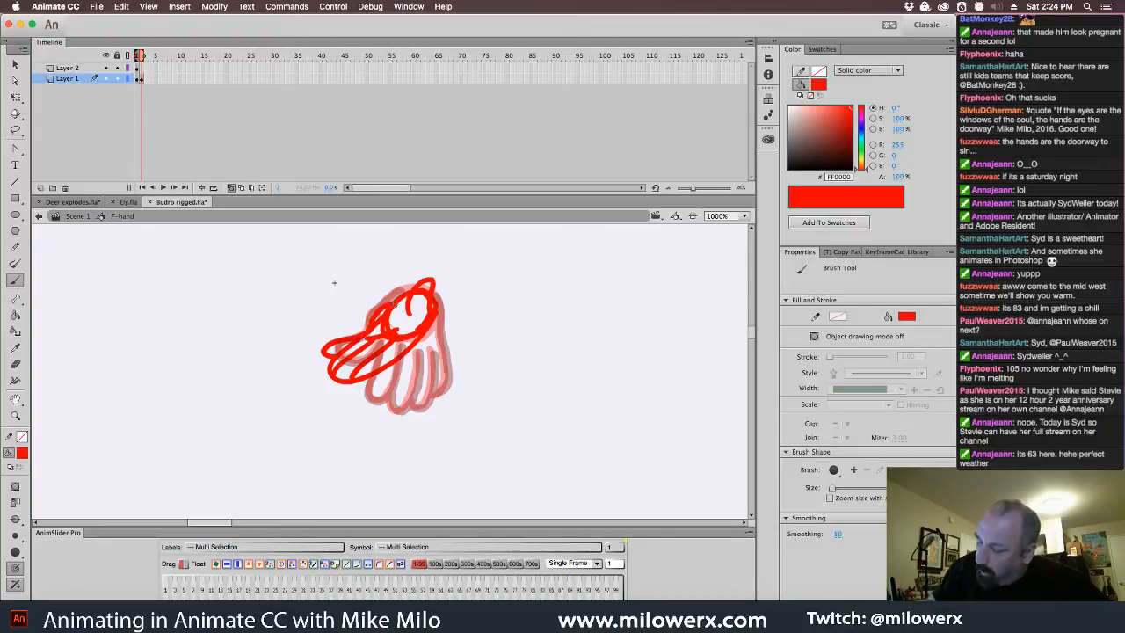
{"action": "left_click_drag", "start_coordinate": [394, 312], "coordinate": [402, 298]}
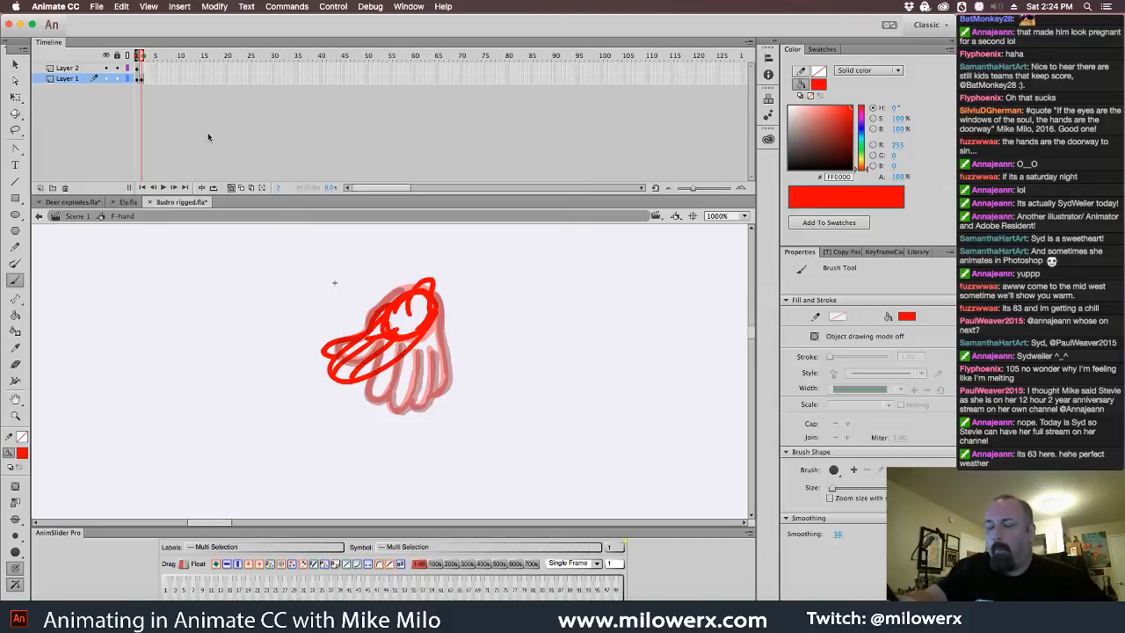
- Insert a blank keyframe at frame 3 of Layer 1 and sketch a red hand with a raised index finger and curled remaining fingers
{"action": "left_click", "coordinate": [145, 80]}
{"action": "key", "text": "F7"}
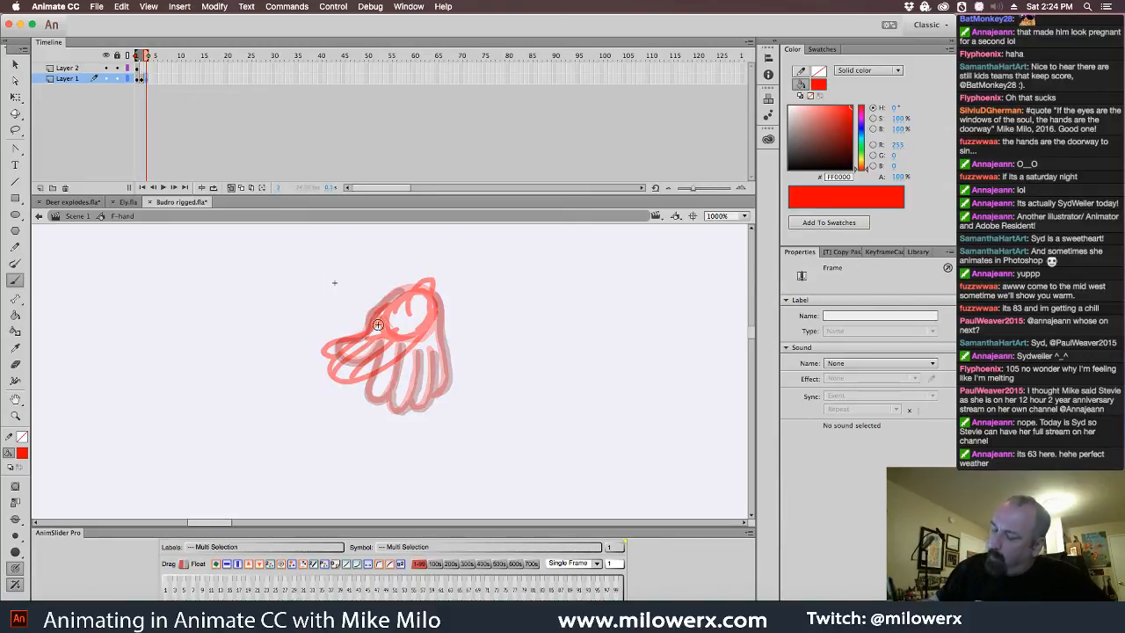
{"action": "scroll", "coordinate": [514, 395], "scroll_direction": "up", "scroll_amount": 3}
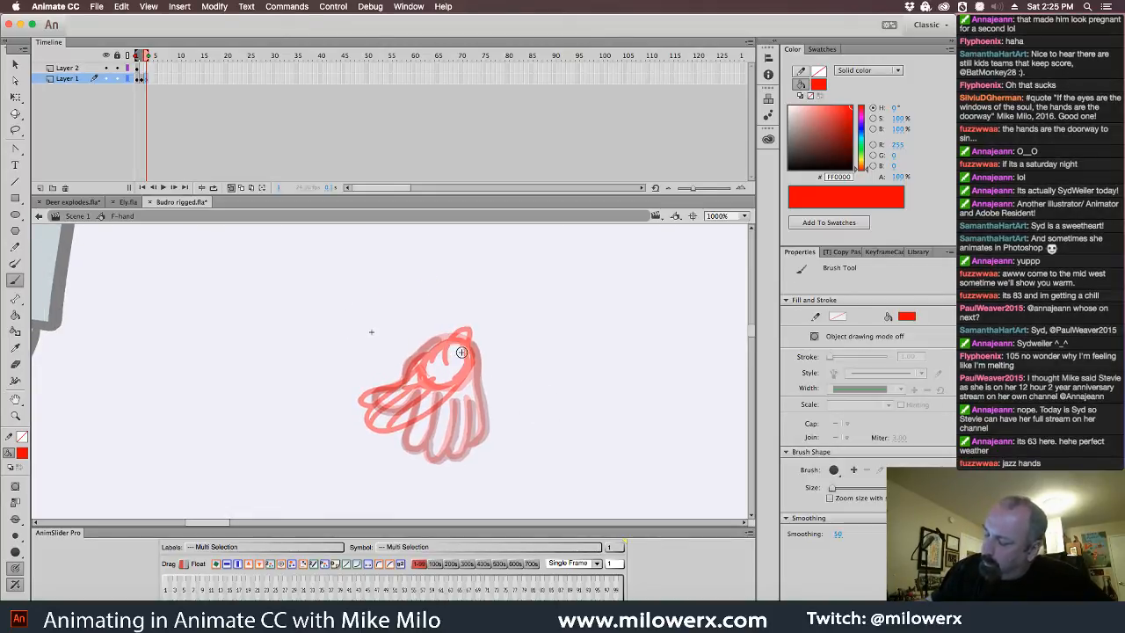
{"action": "mouse_move", "coordinate": [461, 351]}
{"action": "left_mouse_down"}
{"action": "mouse_move", "coordinate": [422, 247]}
{"action": "mouse_move", "coordinate": [400, 252]}
{"action": "mouse_move", "coordinate": [430, 308]}
{"action": "mouse_move", "coordinate": [402, 309]}
{"action": "mouse_move", "coordinate": [402, 334]}
{"action": "mouse_move", "coordinate": [423, 319]}
{"action": "mouse_move", "coordinate": [407, 345]}
{"action": "mouse_move", "coordinate": [420, 332]}
{"action": "mouse_move", "coordinate": [435, 354]}
{"action": "left_mouse_up"}
{"action": "left_click_drag", "start_coordinate": [435, 360], "coordinate": [457, 374]}
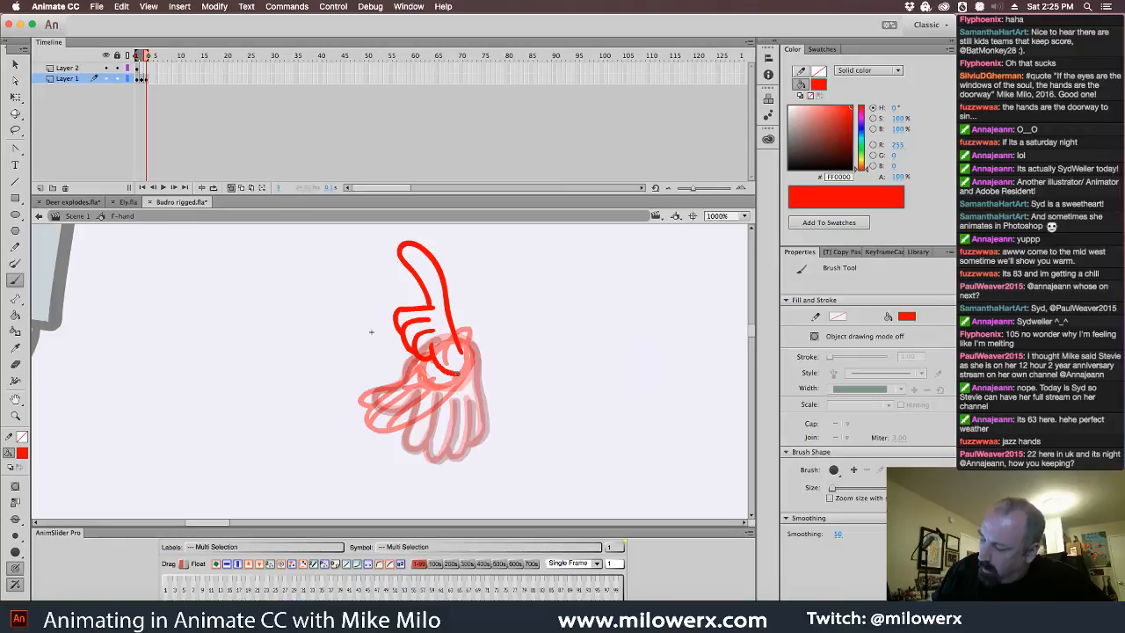
{"action": "left_click_drag", "start_coordinate": [399, 301], "coordinate": [401, 311]}
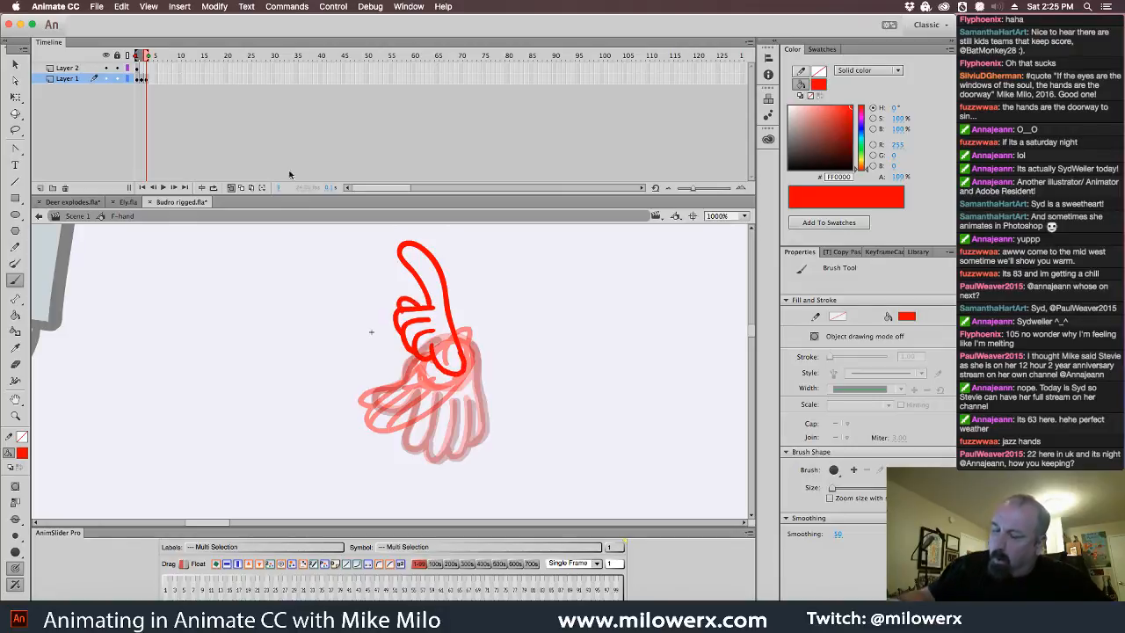
- Insert a blank keyframe at frame 4 and sketch a raised hand with an oval palm, upright fingers close together and the thumb stretched left
{"action": "left_click", "coordinate": [149, 78]}
{"action": "key", "text": "F7"}
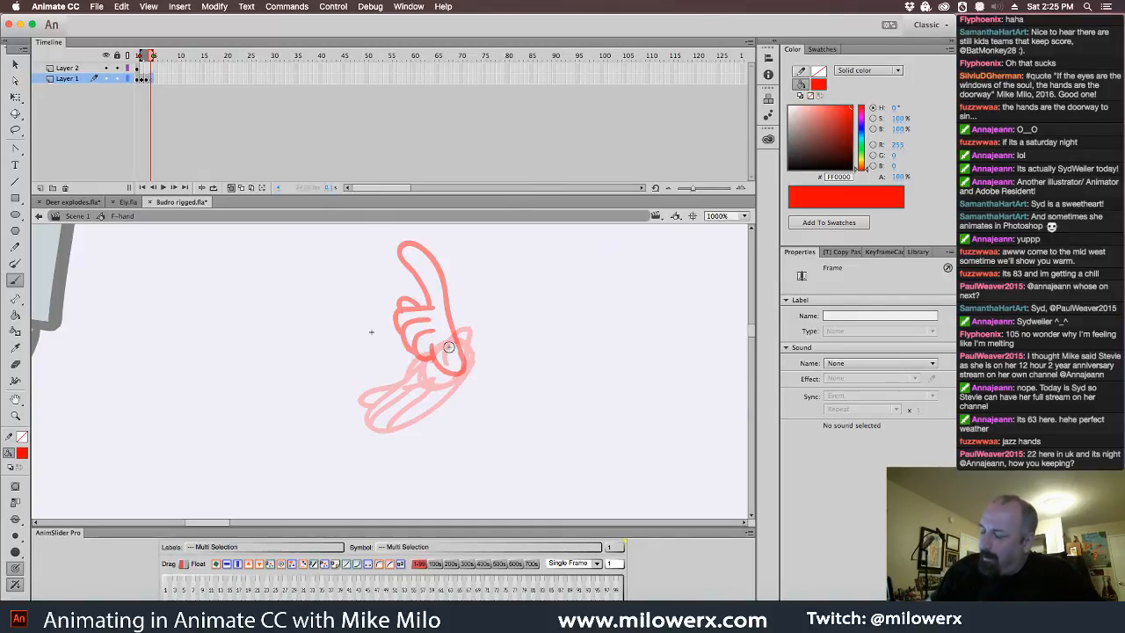
{"action": "mouse_move", "coordinate": [467, 358]}
{"action": "left_mouse_down"}
{"action": "mouse_move", "coordinate": [503, 290]}
{"action": "mouse_move", "coordinate": [491, 286]}
{"action": "mouse_move", "coordinate": [469, 328]}
{"action": "mouse_move", "coordinate": [467, 282]}
{"action": "mouse_move", "coordinate": [455, 290]}
{"action": "mouse_move", "coordinate": [449, 329]}
{"action": "mouse_move", "coordinate": [438, 279]}
{"action": "mouse_move", "coordinate": [434, 326]}
{"action": "left_mouse_up"}
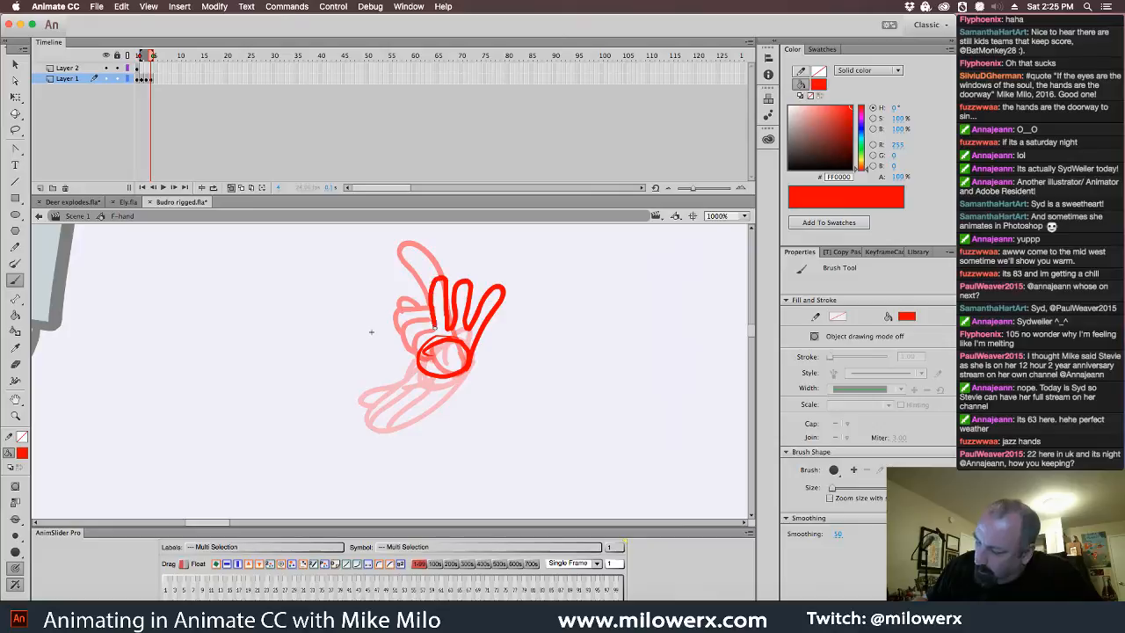
{"action": "key", "text": "super+z"}
{"action": "key", "text": "super+z"}
{"action": "key", "text": "super+z"}
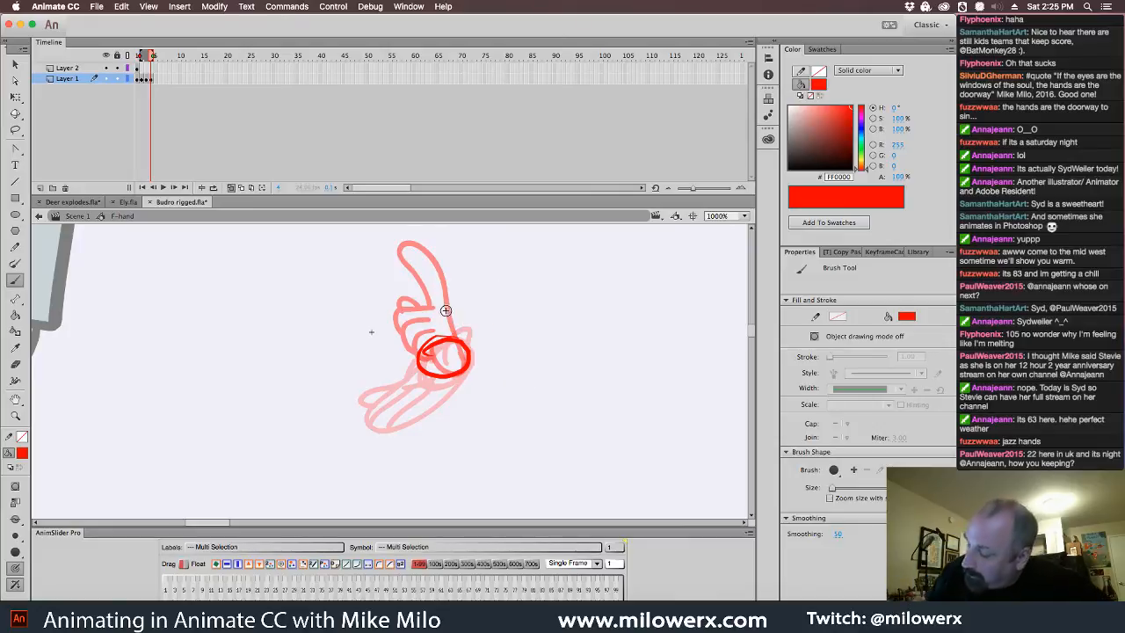
{"action": "mouse_move", "coordinate": [421, 360]}
{"action": "left_mouse_down"}
{"action": "mouse_move", "coordinate": [417, 298]}
{"action": "mouse_move", "coordinate": [469, 294]}
{"action": "mouse_move", "coordinate": [472, 345]}
{"action": "left_mouse_up"}
{"action": "mouse_move", "coordinate": [409, 302]}
{"action": "left_mouse_down"}
{"action": "mouse_move", "coordinate": [430, 345]}
{"action": "mouse_move", "coordinate": [426, 319]}
{"action": "mouse_move", "coordinate": [449, 341]}
{"action": "left_mouse_up"}
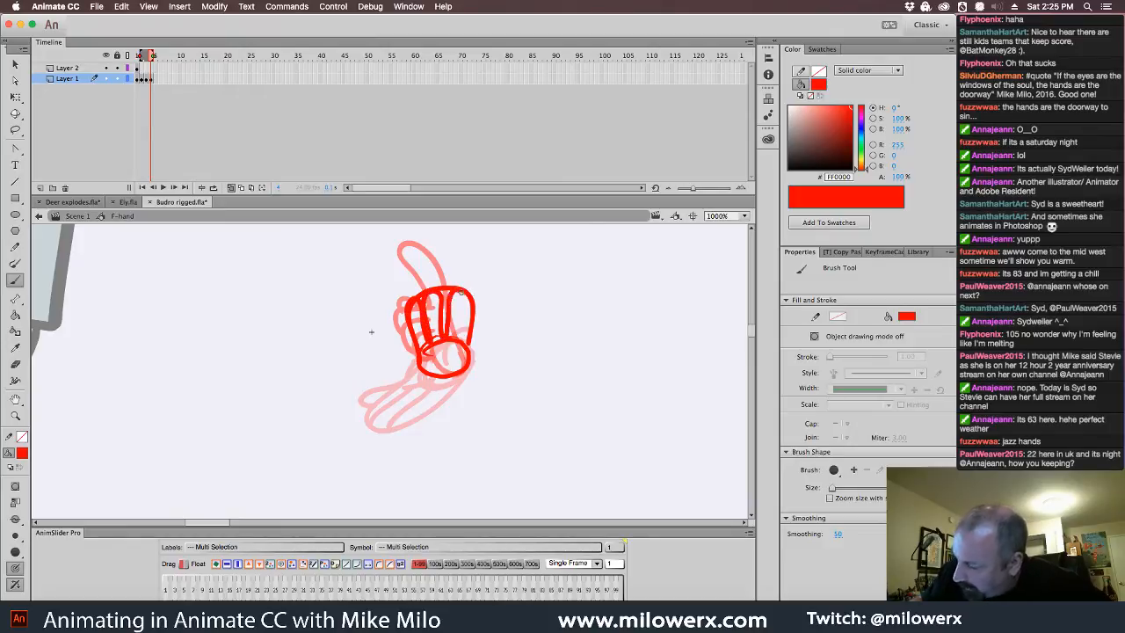
{"action": "mouse_move", "coordinate": [455, 290]}
{"action": "left_mouse_down"}
{"action": "mouse_move", "coordinate": [461, 338]}
{"action": "mouse_move", "coordinate": [484, 307]}
{"action": "mouse_move", "coordinate": [475, 347]}
{"action": "left_mouse_up"}
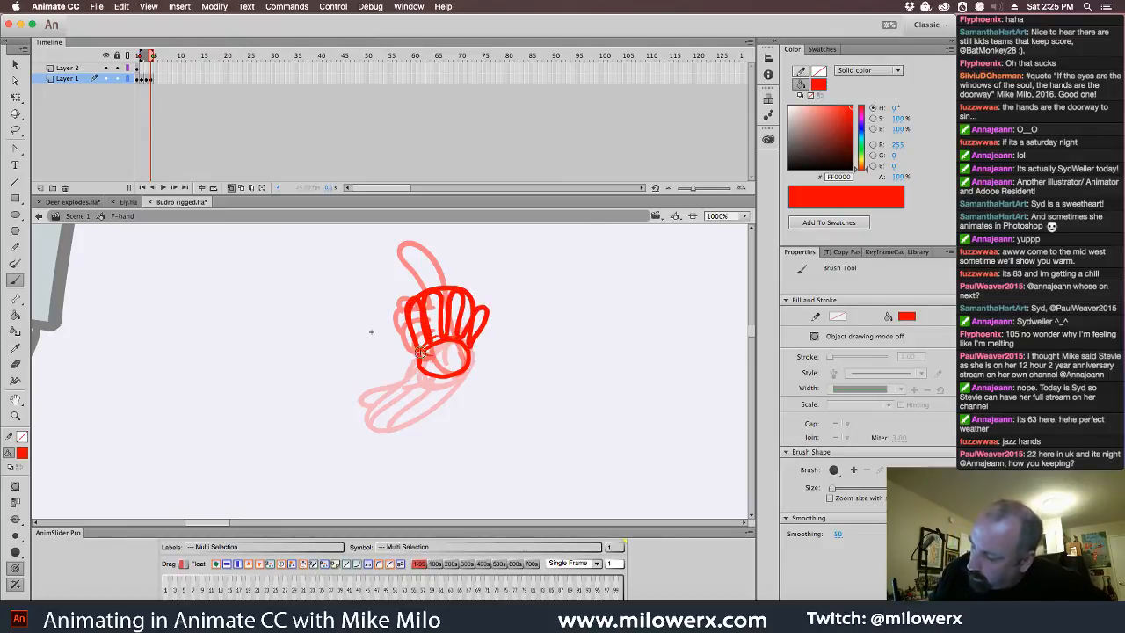
{"action": "mouse_move", "coordinate": [397, 361]}
{"action": "left_mouse_down"}
{"action": "mouse_move", "coordinate": [425, 382]}
{"action": "mouse_move", "coordinate": [444, 358]}
{"action": "mouse_move", "coordinate": [459, 378]}
{"action": "mouse_move", "coordinate": [421, 384]}
{"action": "mouse_move", "coordinate": [452, 387]}
{"action": "mouse_move", "coordinate": [472, 352]}
{"action": "mouse_move", "coordinate": [470, 369]}
{"action": "left_mouse_up"}
- Insert a blank keyframe at frame 5 of Layer 1 and sketch a red hand with a round palm, curled fingers and the thumb pointing up right
{"action": "left_click", "coordinate": [170, 100]}
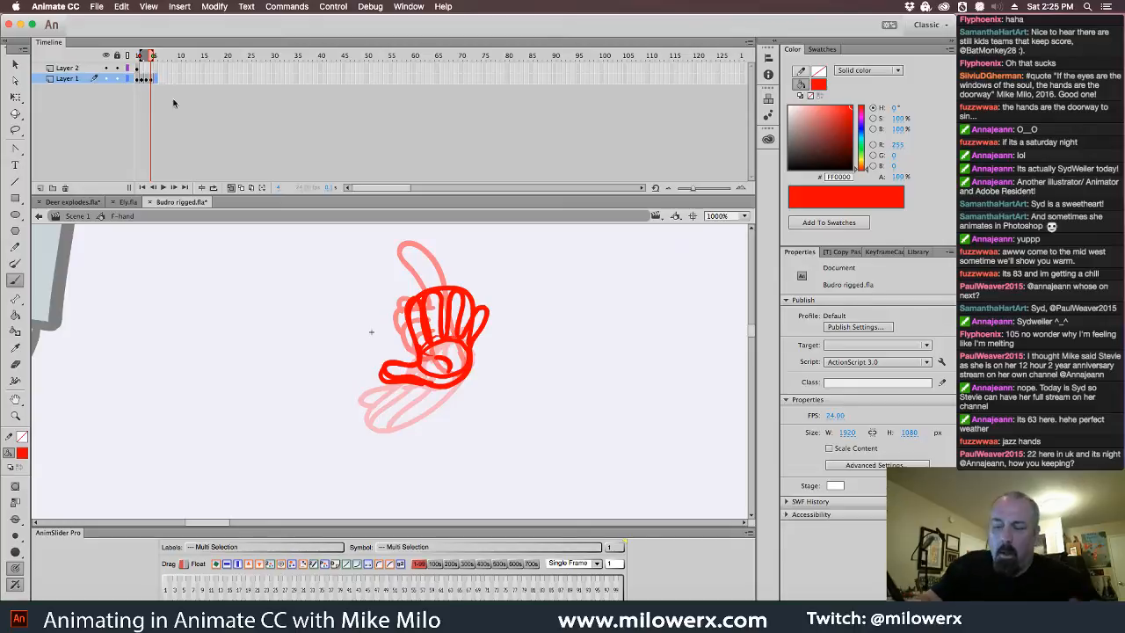
{"action": "key", "text": "F7"}
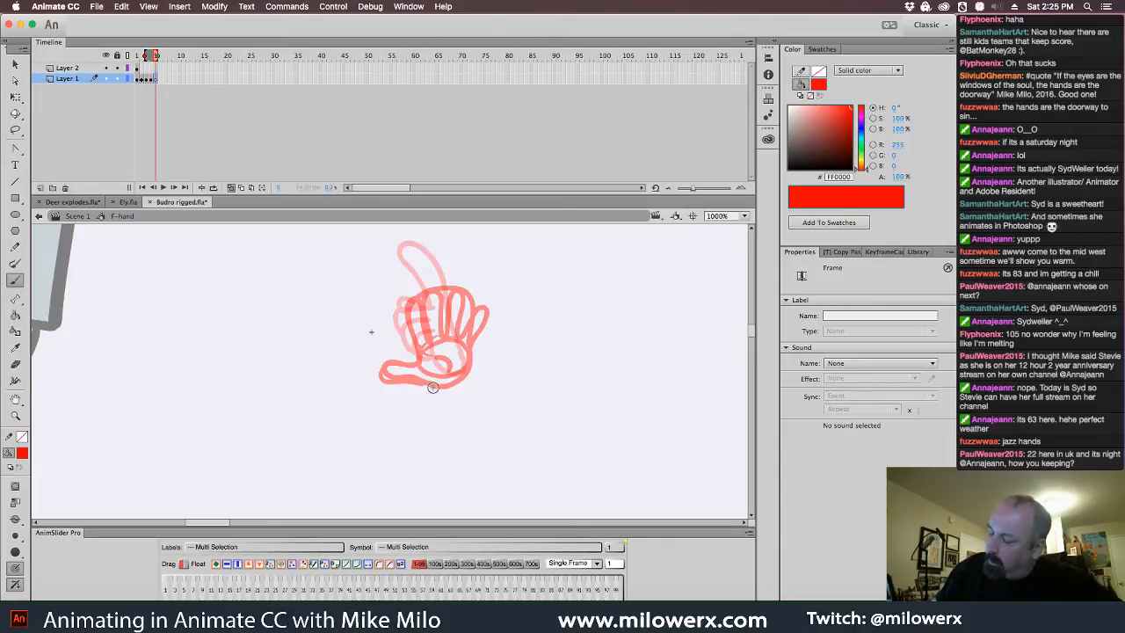
{"action": "mouse_move", "coordinate": [440, 364]}
{"action": "left_mouse_down"}
{"action": "mouse_move", "coordinate": [446, 334]}
{"action": "mouse_move", "coordinate": [418, 364]}
{"action": "mouse_move", "coordinate": [400, 338]}
{"action": "mouse_move", "coordinate": [412, 316]}
{"action": "mouse_move", "coordinate": [437, 330]}
{"action": "mouse_move", "coordinate": [422, 317]}
{"action": "mouse_move", "coordinate": [455, 341]}
{"action": "left_mouse_up"}
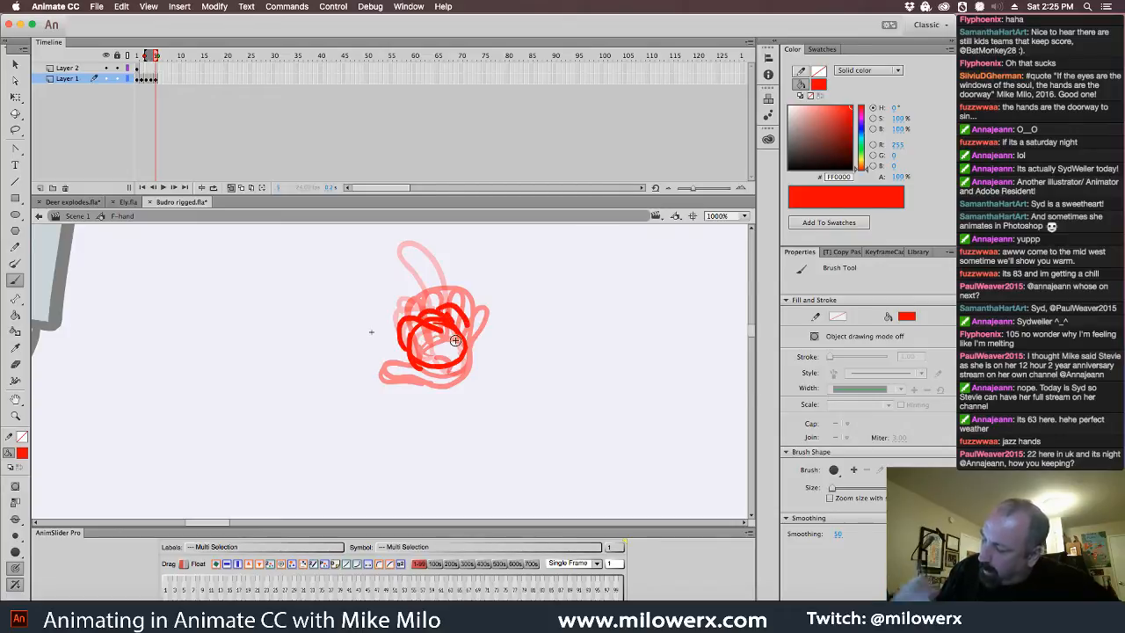
{"action": "key", "text": "super+z"}
{"action": "key", "text": "super+z"}
{"action": "key", "text": "super+z"}
{"action": "key", "text": "super+z"}
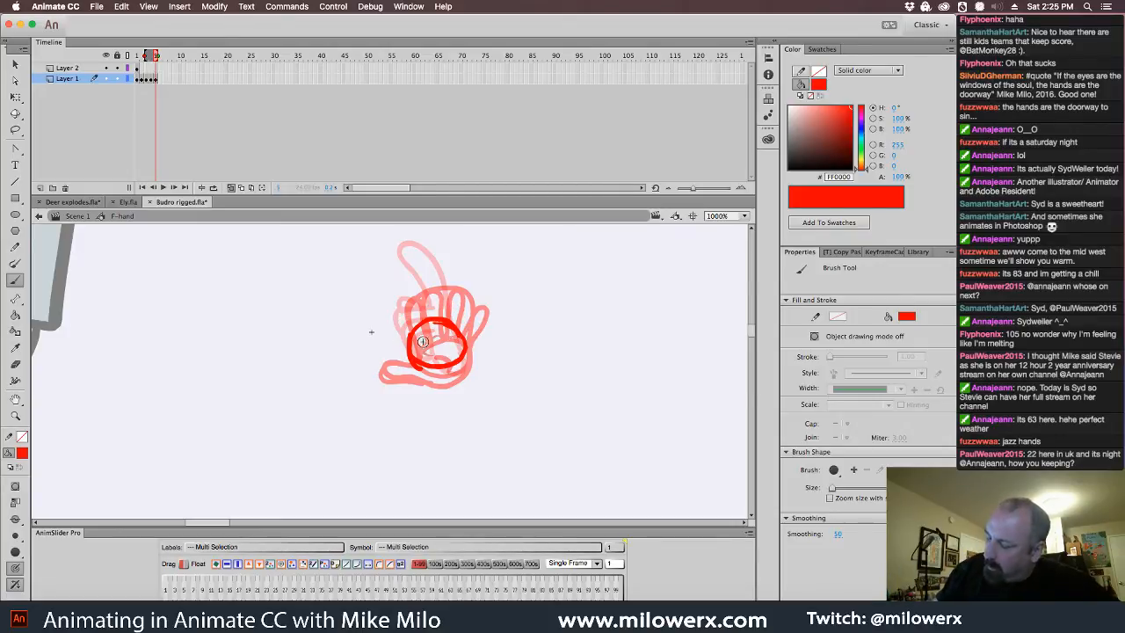
{"action": "left_click_drag", "start_coordinate": [422, 335], "coordinate": [412, 364]}
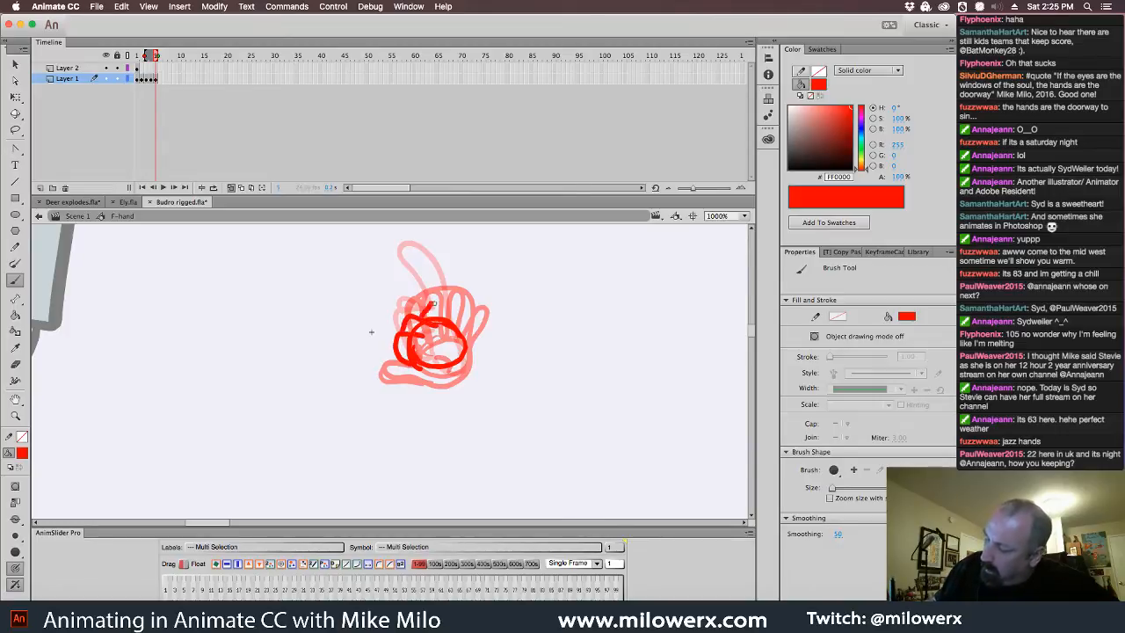
{"action": "left_click_drag", "start_coordinate": [432, 304], "coordinate": [467, 318]}
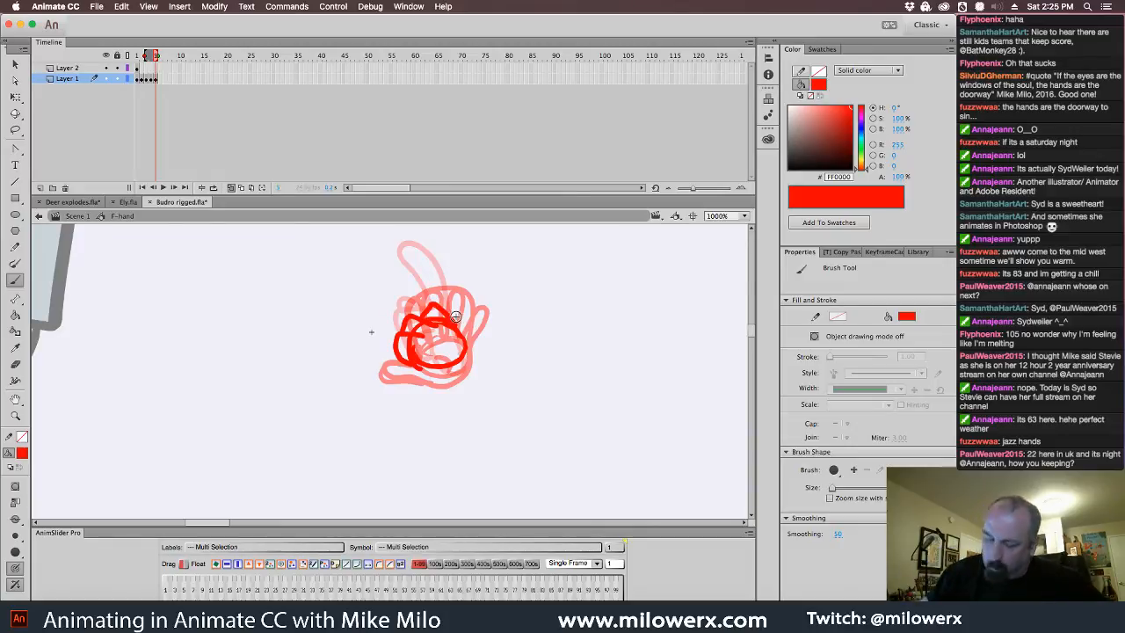
{"action": "key", "text": "super+z"}
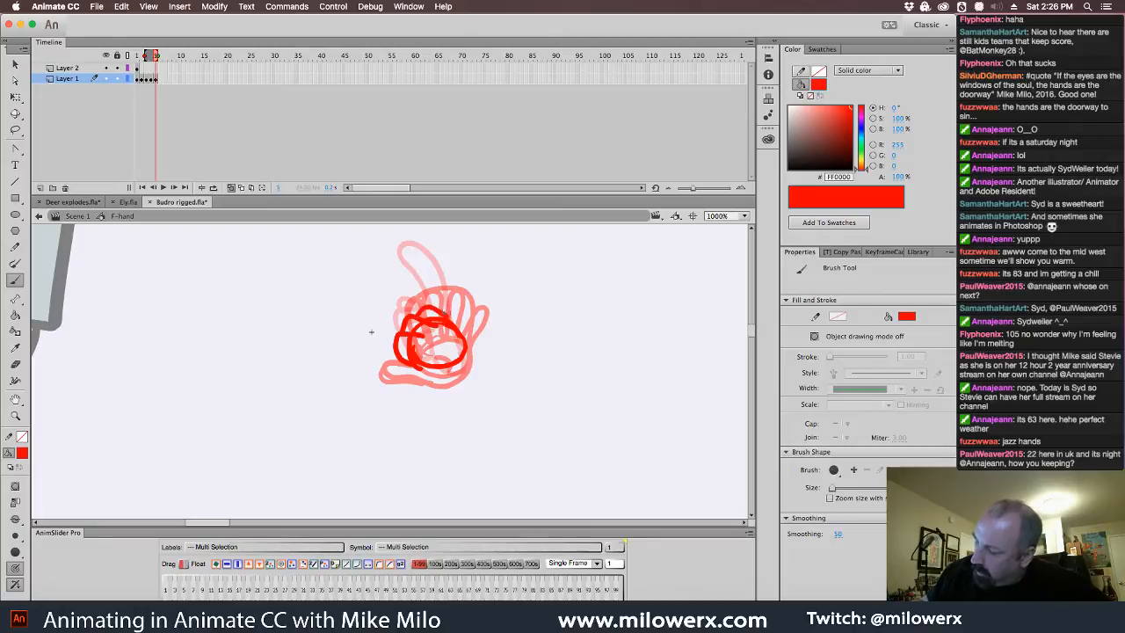
{"action": "mouse_move", "coordinate": [435, 302]}
{"action": "left_mouse_down"}
{"action": "mouse_move", "coordinate": [468, 321]}
{"action": "mouse_move", "coordinate": [467, 340]}
{"action": "mouse_move", "coordinate": [472, 323]}
{"action": "mouse_move", "coordinate": [463, 366]}
{"action": "mouse_move", "coordinate": [413, 380]}
{"action": "mouse_move", "coordinate": [421, 358]}
{"action": "mouse_move", "coordinate": [424, 379]}
{"action": "mouse_move", "coordinate": [465, 371]}
{"action": "mouse_move", "coordinate": [481, 316]}
{"action": "left_mouse_up"}
- Select the whole curled-finger hand in frame 5 and scale it down slightly with Free Transform
{"action": "left_click", "coordinate": [15, 64]}
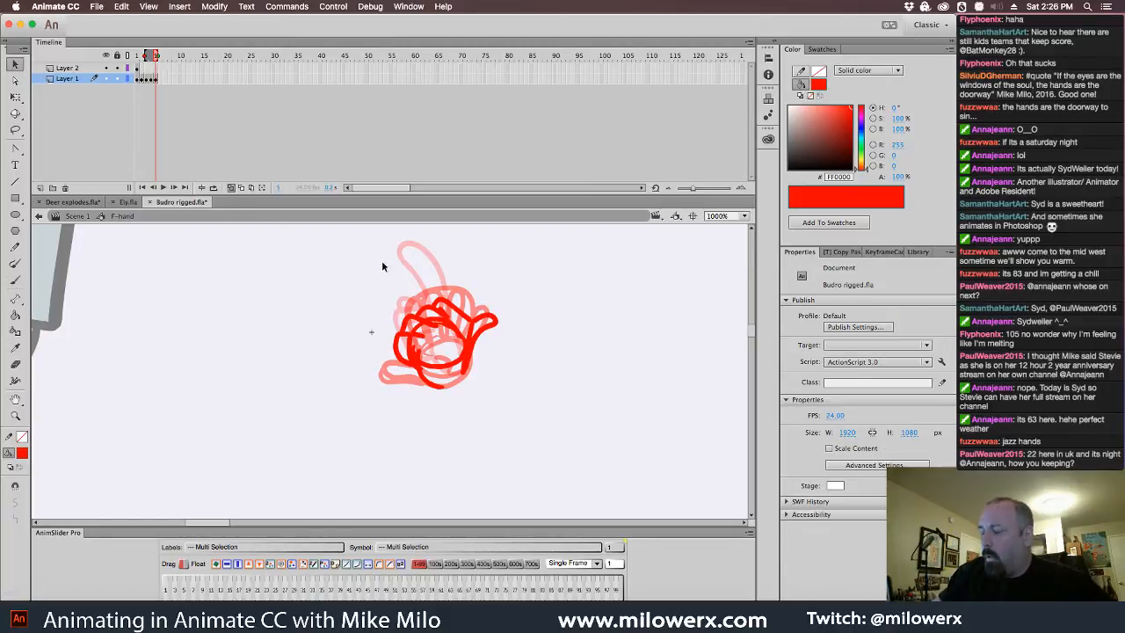
{"action": "left_click_drag", "start_coordinate": [378, 261], "coordinate": [525, 430]}
{"action": "key", "text": "q"}
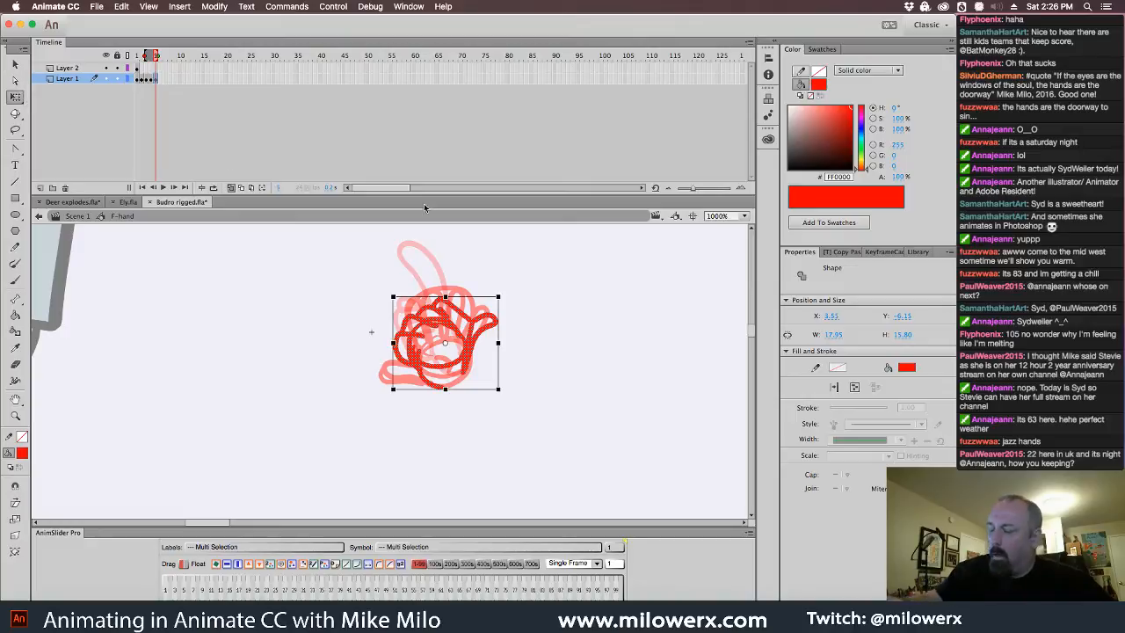
{"action": "left_click_drag", "start_coordinate": [498, 296], "coordinate": [487, 325]}
{"action": "left_click", "coordinate": [522, 318]}
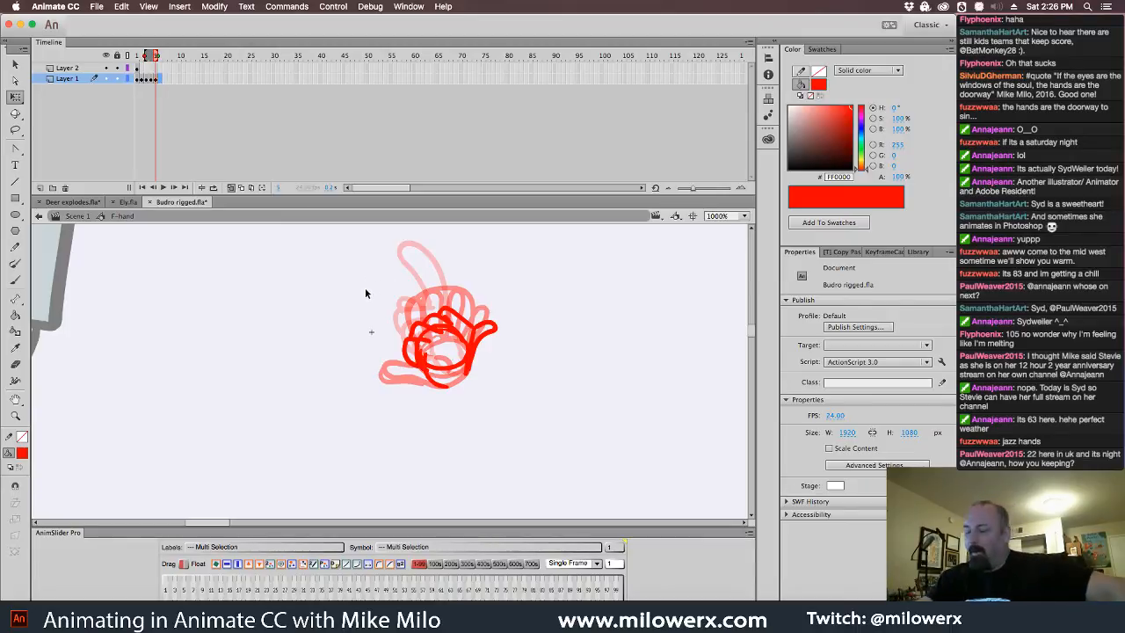
- Insert a blank keyframe at frame 6 of Layer 1 and activate the Brush tool
{"action": "key", "text": "period"}
{"action": "left_click", "coordinate": [19, 281]}
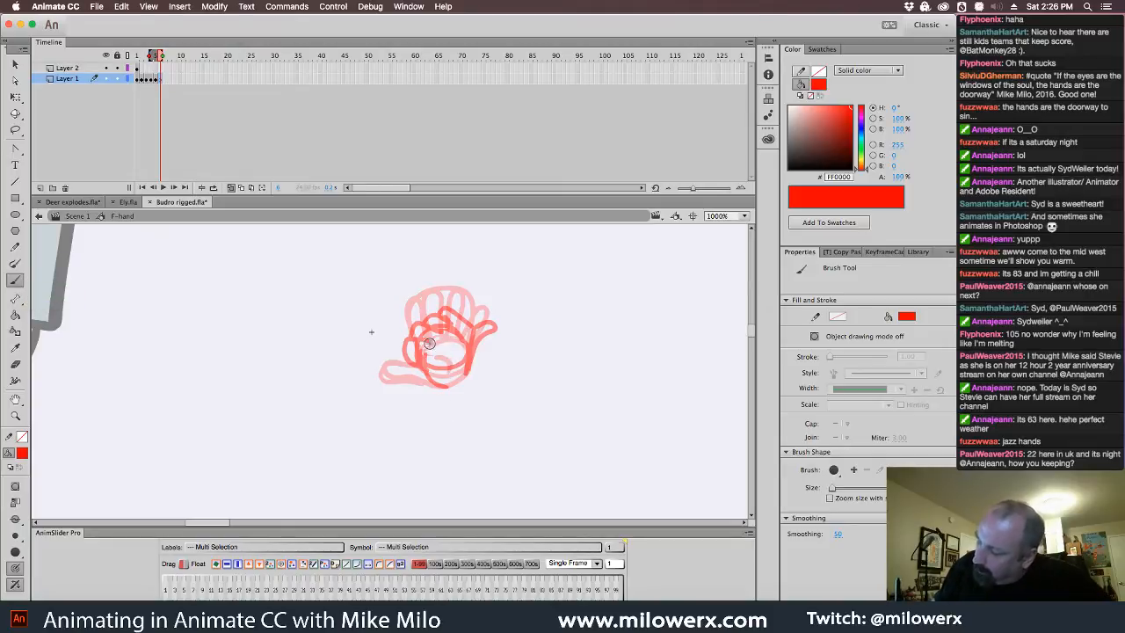
{"action": "mouse_move", "coordinate": [442, 332]}
{"action": "left_mouse_down"}
{"action": "mouse_move", "coordinate": [424, 342]}
{"action": "mouse_move", "coordinate": [419, 366]}
{"action": "mouse_move", "coordinate": [424, 356]}
{"action": "mouse_move", "coordinate": [430, 378]}
{"action": "mouse_move", "coordinate": [457, 388]}
{"action": "left_mouse_up"}
{"action": "mouse_move", "coordinate": [444, 332]}
{"action": "left_mouse_down"}
{"action": "mouse_move", "coordinate": [477, 360]}
{"action": "mouse_move", "coordinate": [477, 409]}
{"action": "left_mouse_up"}
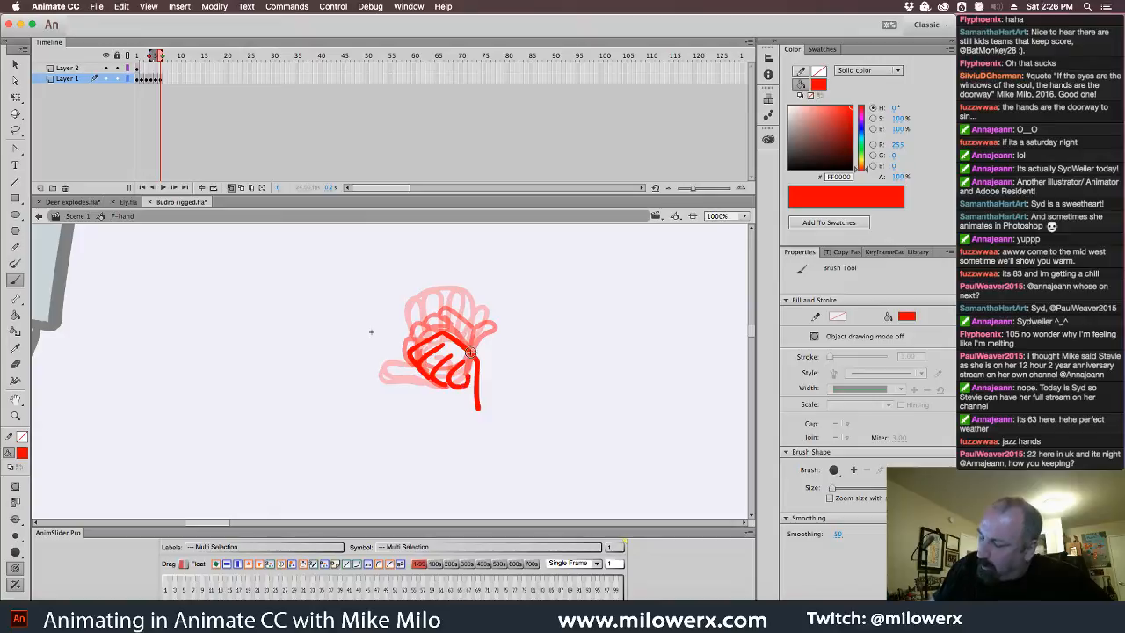
{"action": "key", "text": "super+z"}
{"action": "key", "text": "super+z"}
{"action": "key", "text": "super+z"}
{"action": "key", "text": "super+z"}
{"action": "key", "text": "super+z"}
{"action": "key", "text": "super+z"}
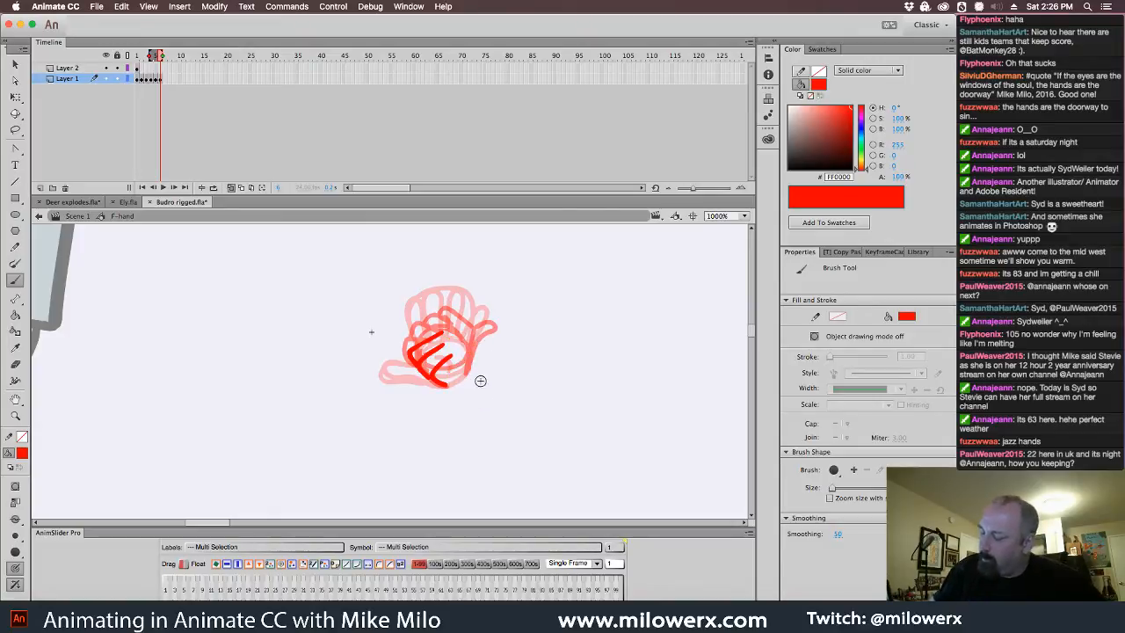
{"action": "mouse_move", "coordinate": [449, 356]}
{"action": "left_mouse_down"}
{"action": "mouse_move", "coordinate": [429, 383]}
{"action": "mouse_move", "coordinate": [447, 371]}
{"action": "mouse_move", "coordinate": [406, 345]}
{"action": "left_mouse_up"}
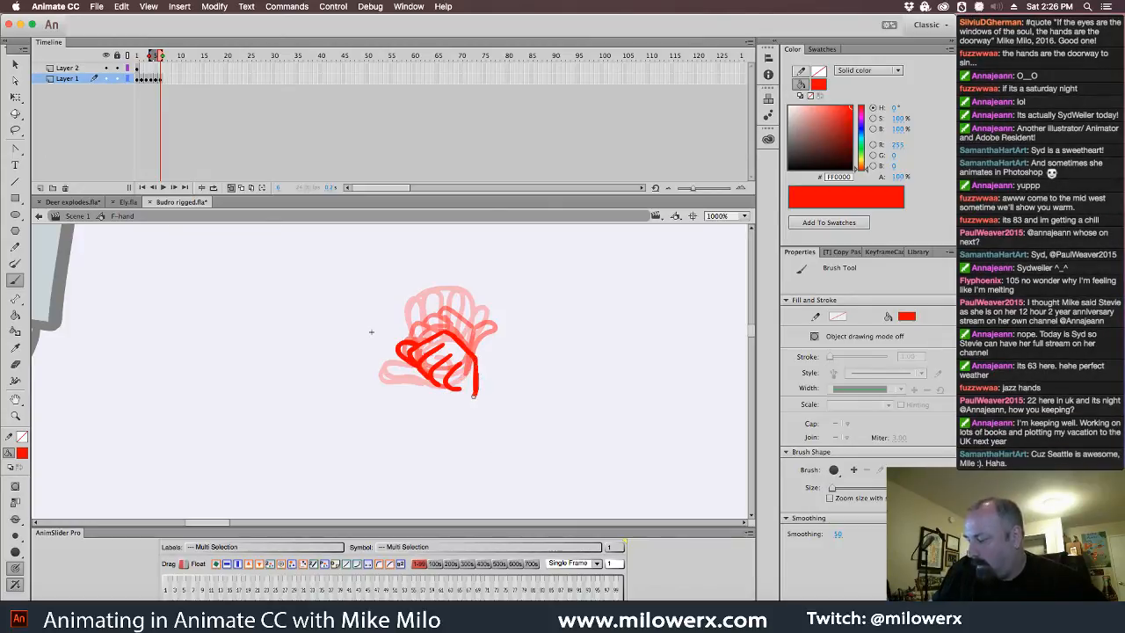
{"action": "left_click_drag", "start_coordinate": [474, 395], "coordinate": [445, 401]}
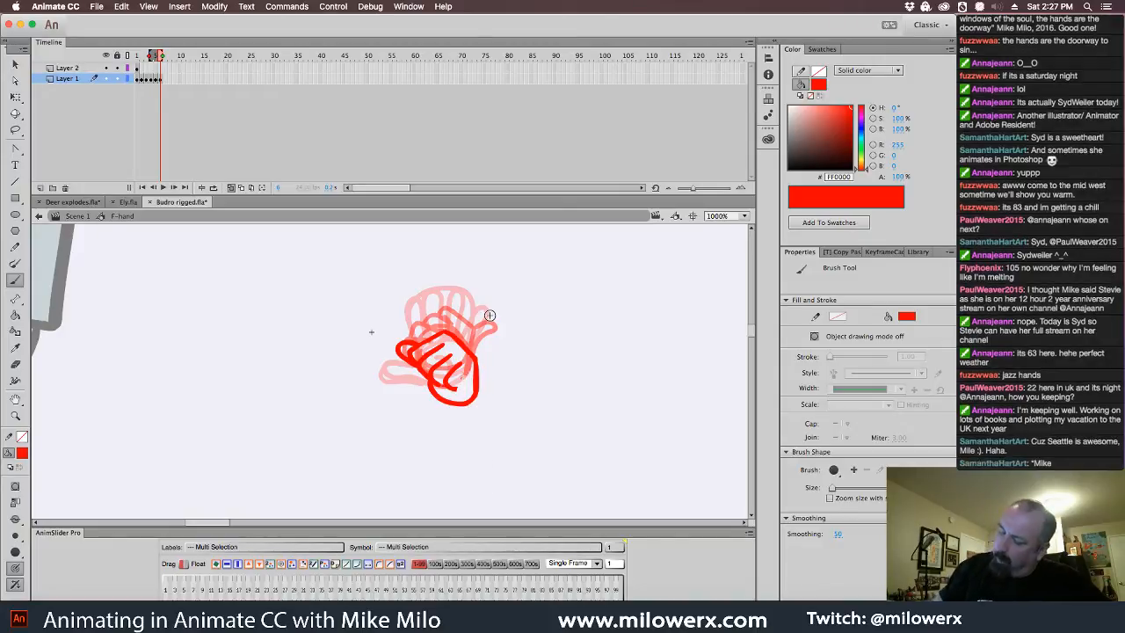
{"action": "left_click", "coordinate": [155, 77]}
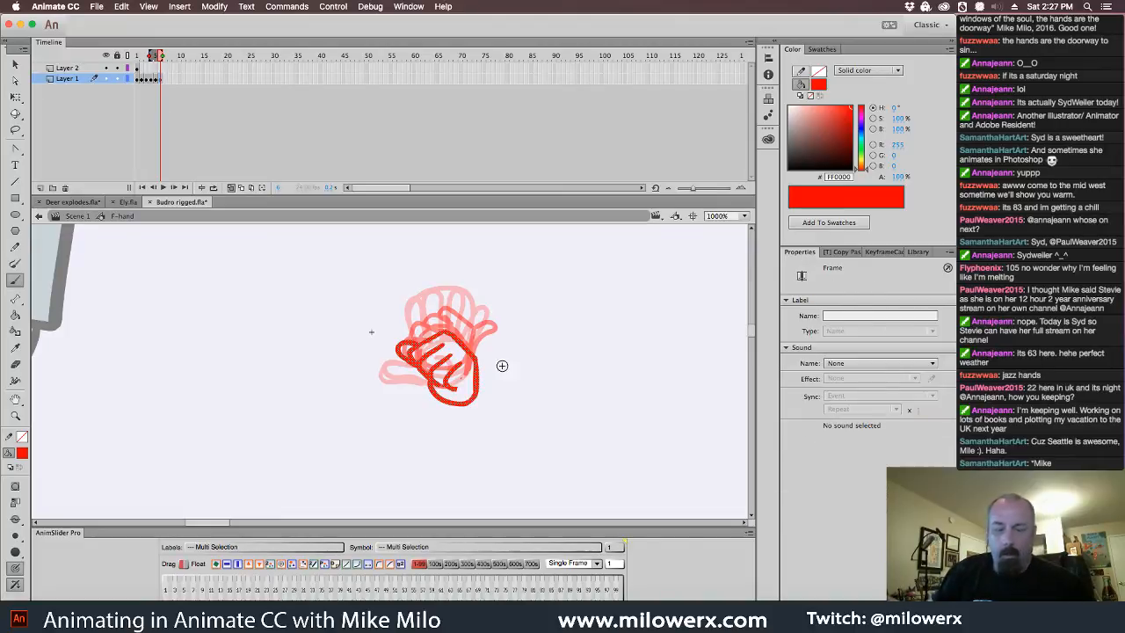
{"action": "key", "text": "Delete"}
{"action": "mouse_move", "coordinate": [434, 337]}
{"action": "left_mouse_down"}
{"action": "mouse_move", "coordinate": [450, 337]}
{"action": "mouse_move", "coordinate": [465, 376]}
{"action": "mouse_move", "coordinate": [406, 322]}
{"action": "mouse_move", "coordinate": [398, 339]}
{"action": "mouse_move", "coordinate": [444, 345]}
{"action": "mouse_move", "coordinate": [430, 353]}
{"action": "mouse_move", "coordinate": [440, 365]}
{"action": "mouse_move", "coordinate": [449, 332]}
{"action": "mouse_move", "coordinate": [465, 350]}
{"action": "mouse_move", "coordinate": [397, 345]}
{"action": "mouse_move", "coordinate": [420, 382]}
{"action": "mouse_move", "coordinate": [467, 351]}
{"action": "mouse_move", "coordinate": [461, 385]}
{"action": "mouse_move", "coordinate": [411, 340]}
{"action": "mouse_move", "coordinate": [445, 398]}
{"action": "mouse_move", "coordinate": [454, 392]}
{"action": "left_mouse_up"}
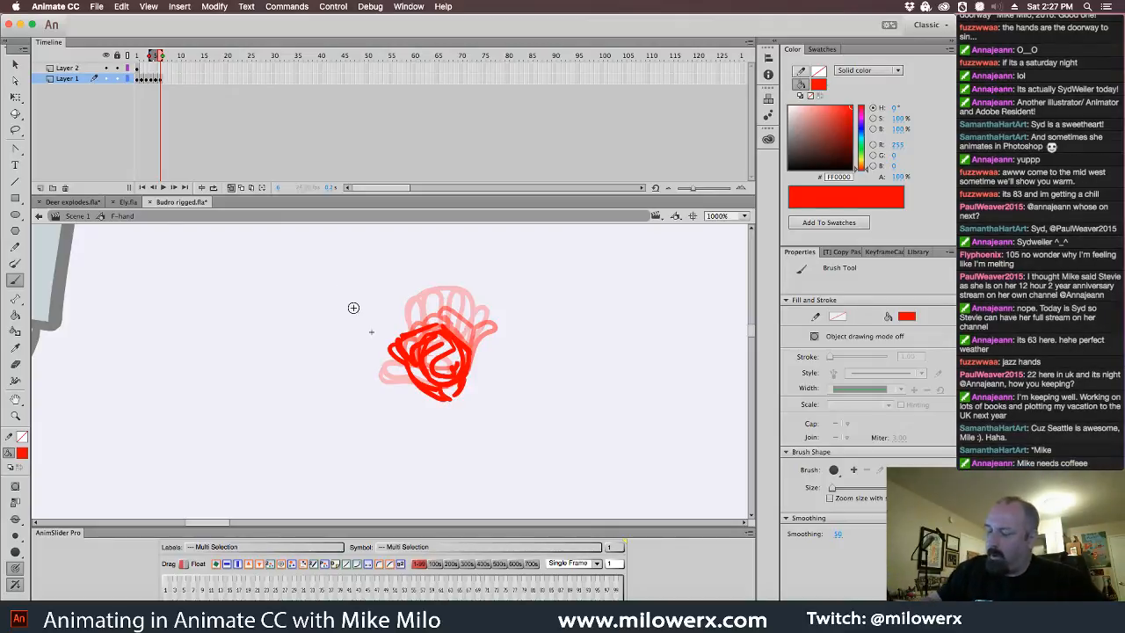
{"action": "mouse_move", "coordinate": [373, 311]}
{"action": "left_mouse_down"}
{"action": "mouse_move", "coordinate": [432, 414]}
{"action": "mouse_move", "coordinate": [501, 431]}
{"action": "left_mouse_up"}
{"action": "key", "text": "Delete"}
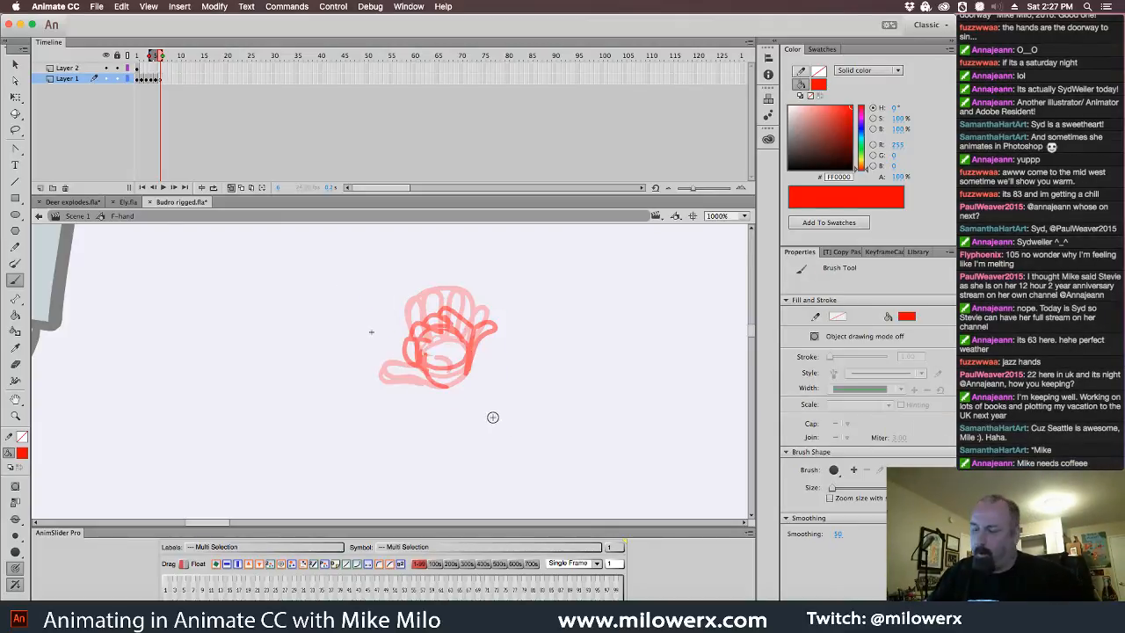
- Sketch a red boxy fist in frame 6 with folded fingers, knuckle divisions, a wrist and the thumb sticking out left
{"action": "mouse_move", "coordinate": [398, 328]}
{"action": "left_mouse_down"}
{"action": "mouse_move", "coordinate": [470, 342]}
{"action": "mouse_move", "coordinate": [447, 368]}
{"action": "left_mouse_up"}
{"action": "mouse_move", "coordinate": [398, 331]}
{"action": "left_mouse_down"}
{"action": "mouse_move", "coordinate": [402, 355]}
{"action": "mouse_move", "coordinate": [436, 375]}
{"action": "mouse_move", "coordinate": [466, 373]}
{"action": "mouse_move", "coordinate": [460, 395]}
{"action": "left_mouse_up"}
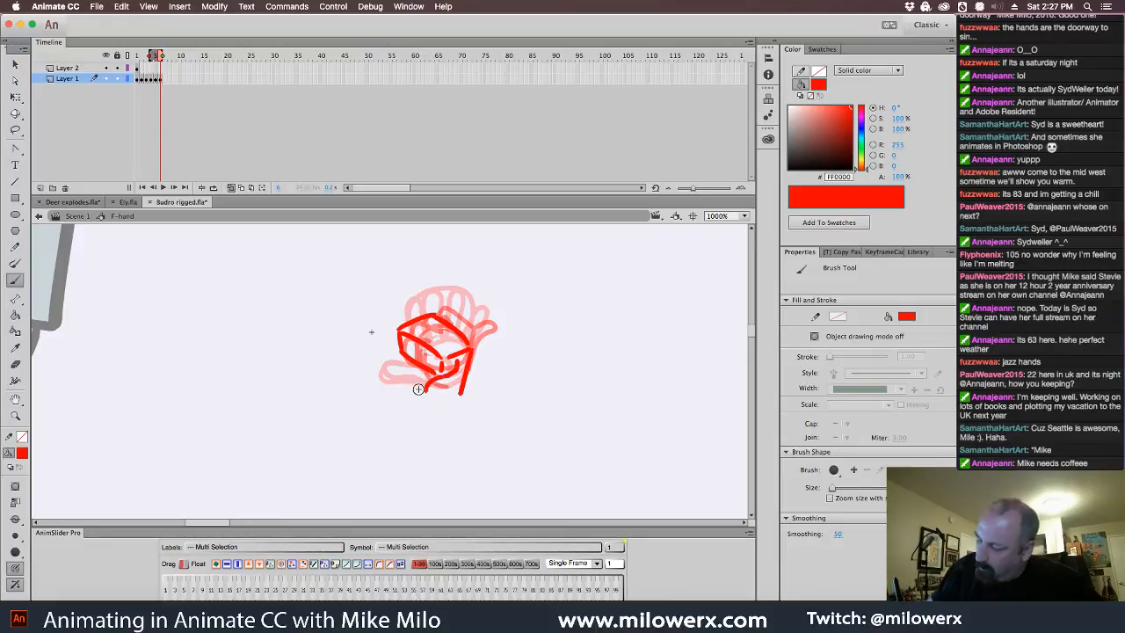
{"action": "mouse_move", "coordinate": [409, 369]}
{"action": "left_mouse_down"}
{"action": "mouse_move", "coordinate": [384, 349]}
{"action": "mouse_move", "coordinate": [400, 344]}
{"action": "left_mouse_up"}
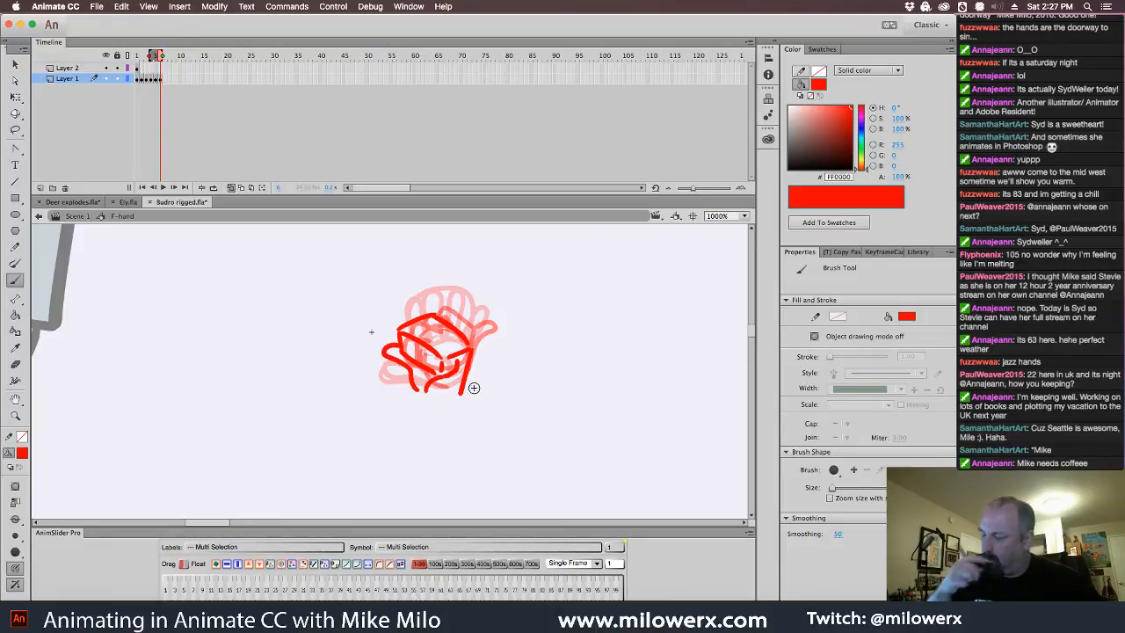
{"action": "key", "text": "super+z"}
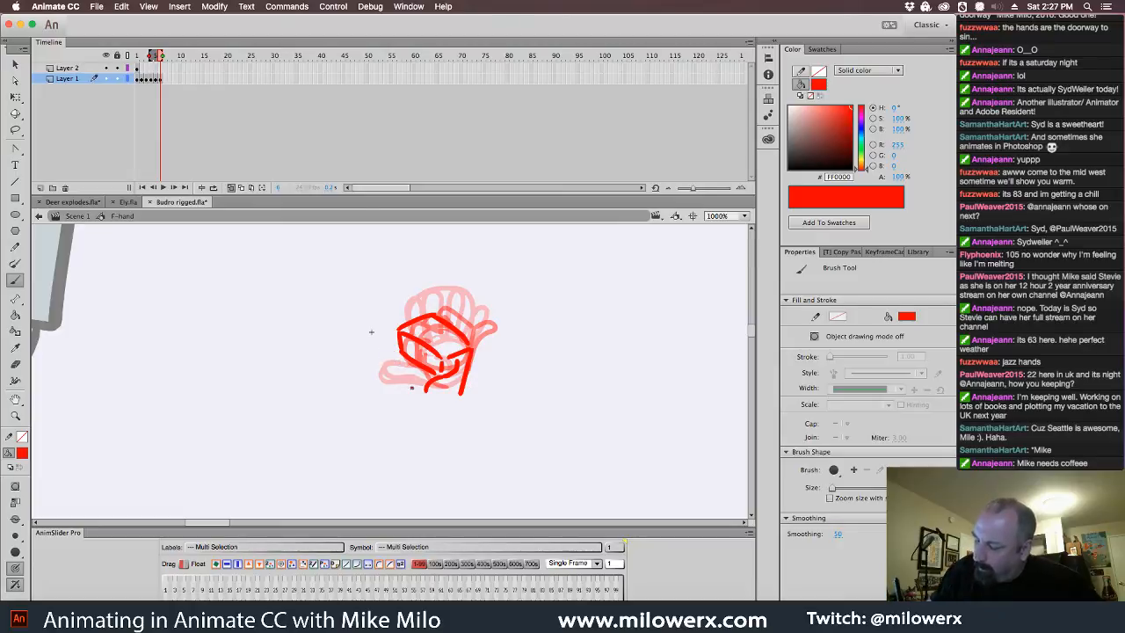
{"action": "left_click_drag", "start_coordinate": [387, 339], "coordinate": [432, 370]}
{"action": "mouse_move", "coordinate": [444, 331]}
{"action": "left_mouse_down"}
{"action": "mouse_move", "coordinate": [425, 337]}
{"action": "mouse_move", "coordinate": [421, 362]}
{"action": "mouse_move", "coordinate": [411, 332]}
{"action": "mouse_move", "coordinate": [413, 358]}
{"action": "left_mouse_up"}
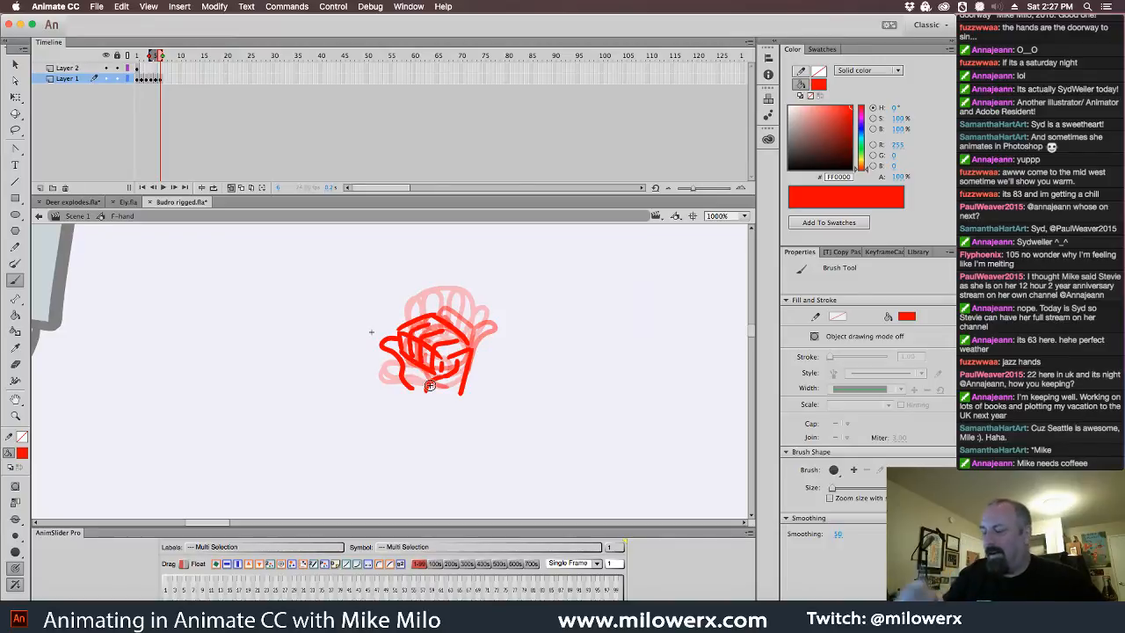
- Lasso the fist sketch in frame 6 and scale it down slightly with Free Transform
{"action": "key", "text": "l"}
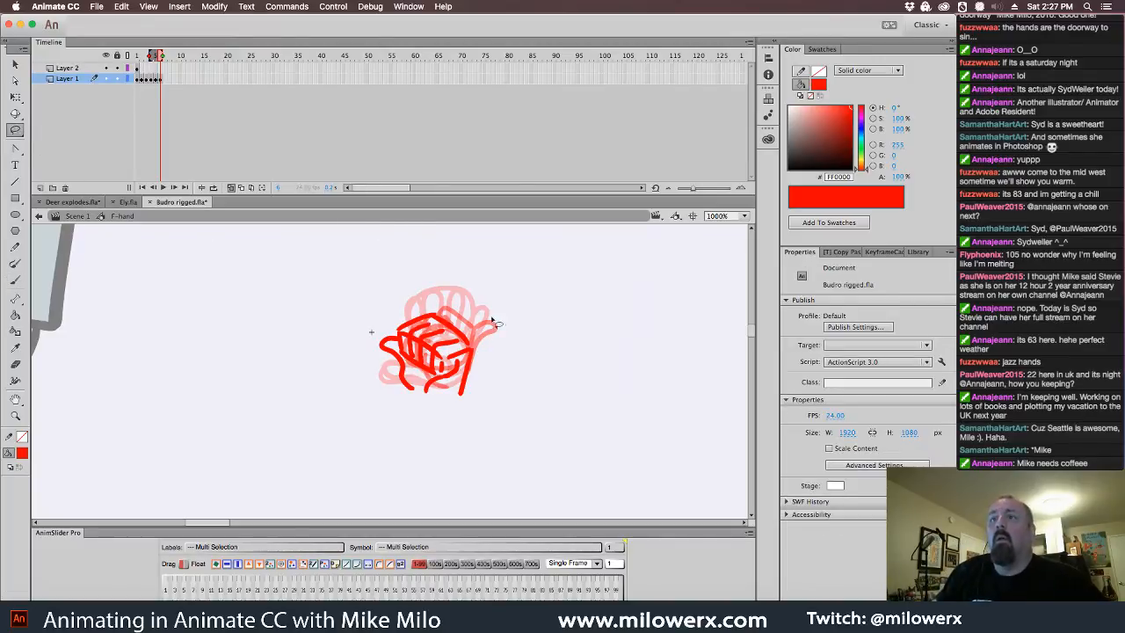
{"action": "mouse_move", "coordinate": [499, 307]}
{"action": "left_mouse_down"}
{"action": "mouse_move", "coordinate": [367, 367]}
{"action": "mouse_move", "coordinate": [502, 348]}
{"action": "mouse_move", "coordinate": [471, 312]}
{"action": "left_mouse_up"}
{"action": "key", "text": "q"}
{"action": "left_click", "coordinate": [471, 293]}
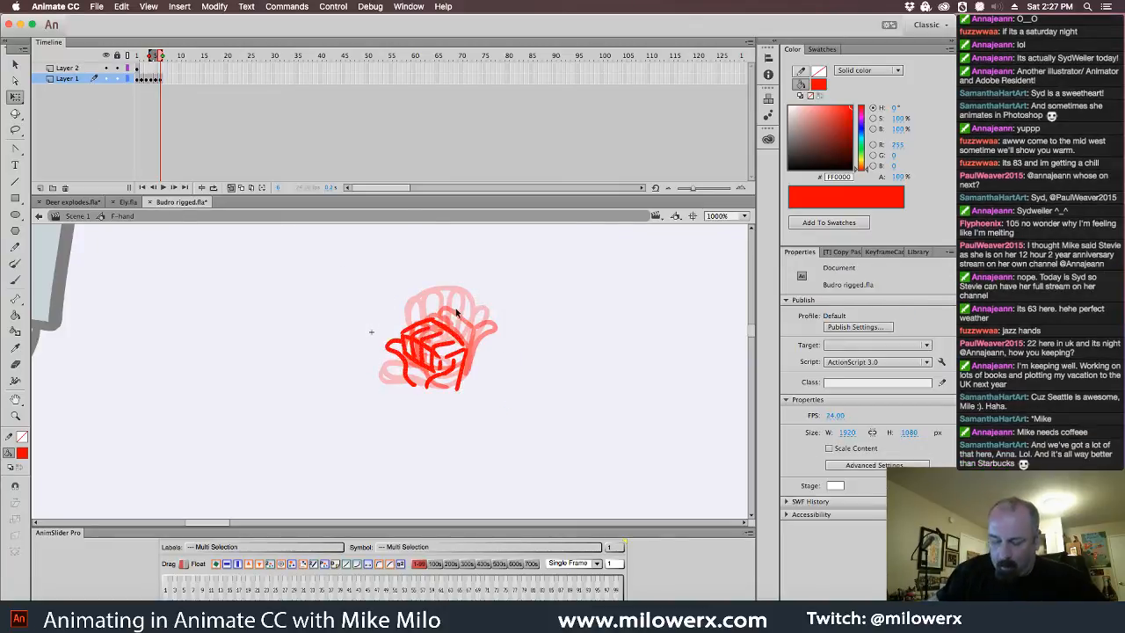
- Select the fist in frame 6 and reshape its upper edge with the Envelope option of Free Transform
{"action": "left_click_drag", "start_coordinate": [359, 305], "coordinate": [531, 421]}
{"action": "left_click", "coordinate": [21, 537]}
{"action": "left_click", "coordinate": [15, 551]}
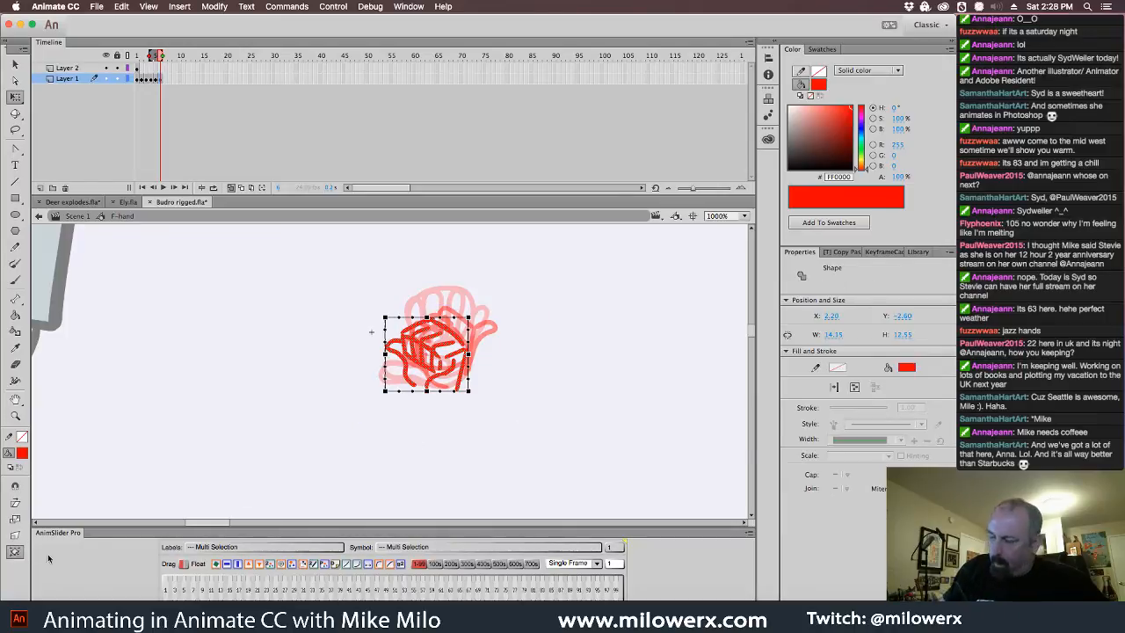
{"action": "left_click_drag", "start_coordinate": [434, 323], "coordinate": [435, 316]}
{"action": "left_click", "coordinate": [507, 322]}
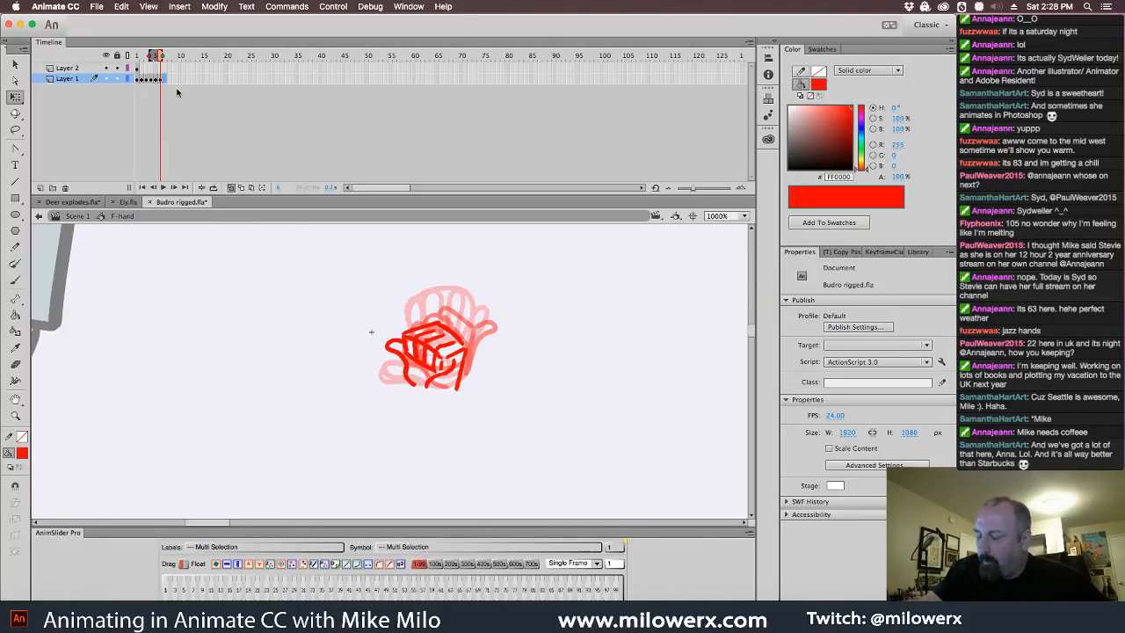
- Insert a blank keyframe at frame 7 and sketch an open hand with a round creased palm, fingers spread down left and the thumb up right
{"action": "left_click", "coordinate": [15, 279]}
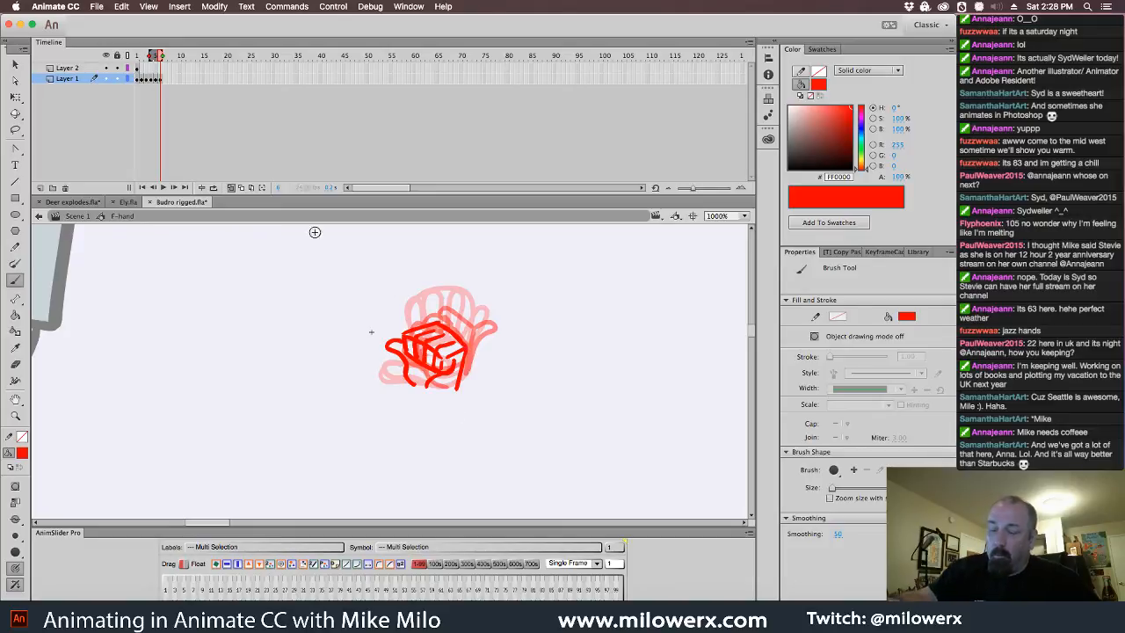
{"action": "left_click", "coordinate": [173, 116]}
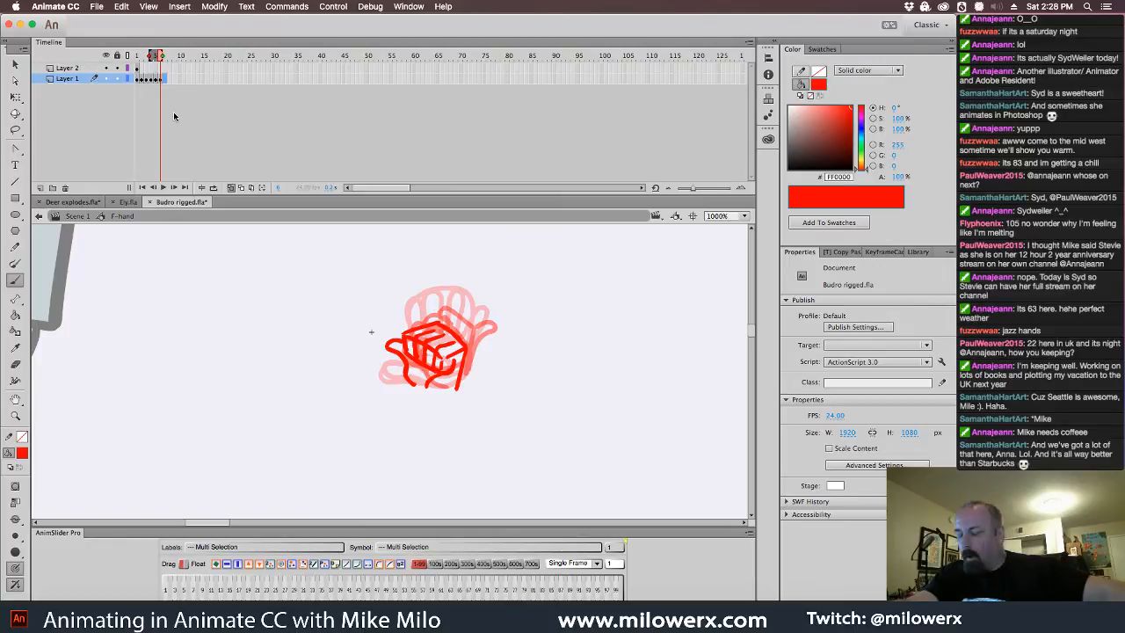
{"action": "key", "text": "period"}
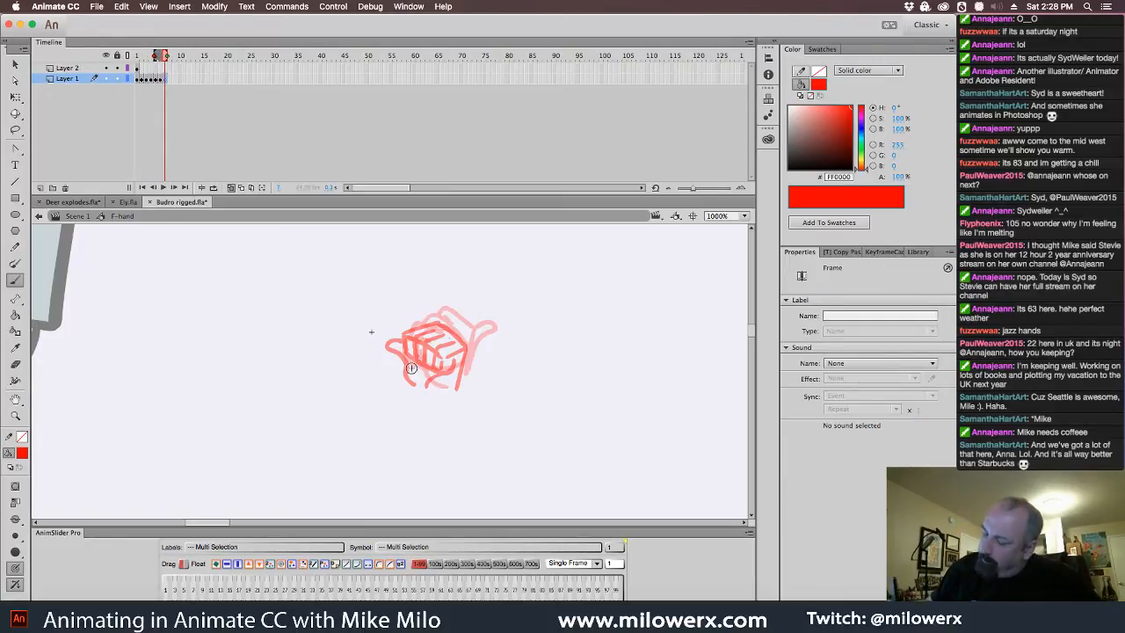
{"action": "mouse_move", "coordinate": [440, 370]}
{"action": "left_mouse_down"}
{"action": "mouse_move", "coordinate": [436, 334]}
{"action": "mouse_move", "coordinate": [418, 343]}
{"action": "mouse_move", "coordinate": [479, 370]}
{"action": "mouse_move", "coordinate": [425, 351]}
{"action": "mouse_move", "coordinate": [464, 353]}
{"action": "left_mouse_up"}
{"action": "mouse_move", "coordinate": [436, 398]}
{"action": "left_mouse_down"}
{"action": "mouse_move", "coordinate": [447, 366]}
{"action": "mouse_move", "coordinate": [430, 405]}
{"action": "mouse_move", "coordinate": [431, 370]}
{"action": "mouse_move", "coordinate": [413, 373]}
{"action": "mouse_move", "coordinate": [411, 355]}
{"action": "mouse_move", "coordinate": [451, 344]}
{"action": "mouse_move", "coordinate": [417, 354]}
{"action": "mouse_move", "coordinate": [432, 333]}
{"action": "mouse_move", "coordinate": [475, 337]}
{"action": "mouse_move", "coordinate": [495, 323]}
{"action": "mouse_move", "coordinate": [474, 349]}
{"action": "mouse_move", "coordinate": [405, 362]}
{"action": "mouse_move", "coordinate": [394, 383]}
{"action": "left_mouse_up"}
{"action": "key", "text": "super+z"}
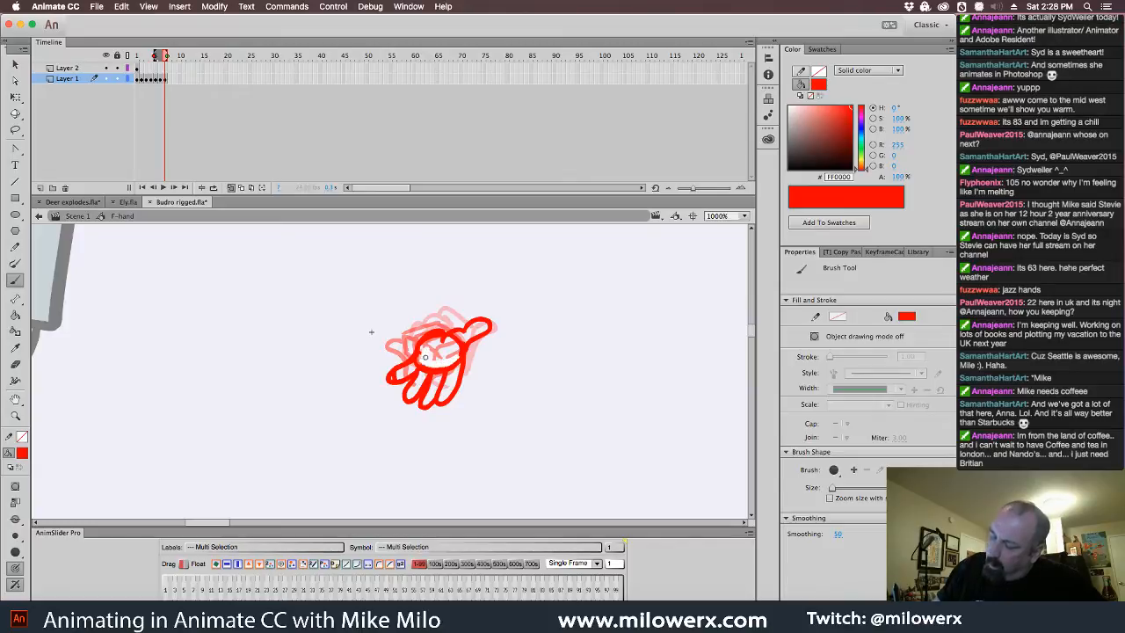
{"action": "mouse_move", "coordinate": [423, 358]}
{"action": "left_mouse_down"}
{"action": "mouse_move", "coordinate": [508, 387]}
{"action": "mouse_move", "coordinate": [553, 428]}
{"action": "mouse_move", "coordinate": [400, 370]}
{"action": "left_mouse_up"}
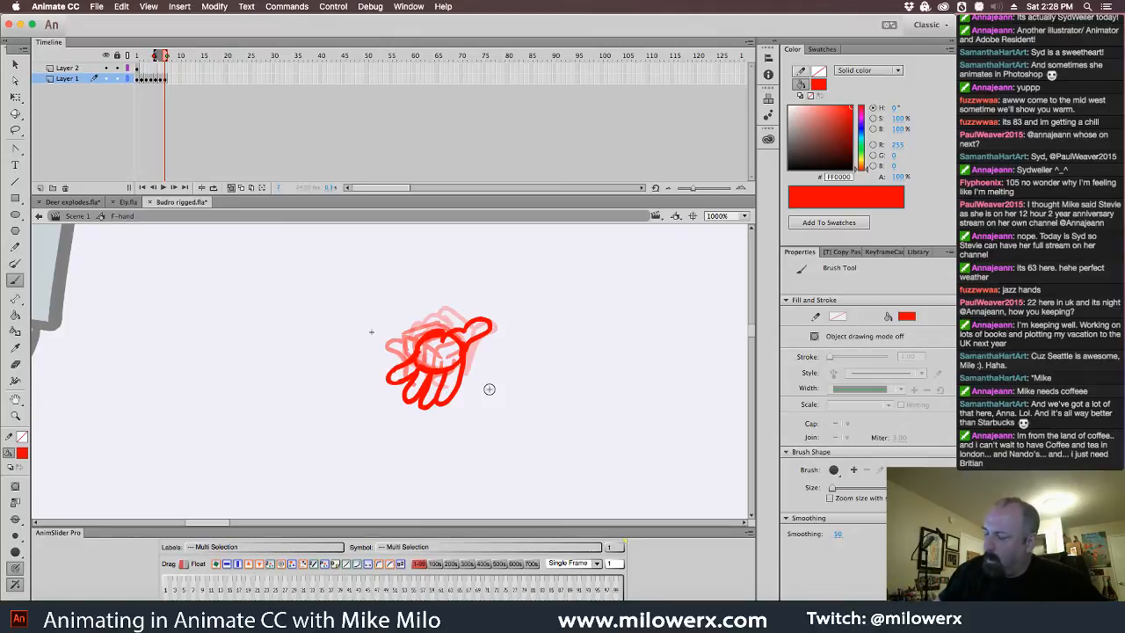
{"action": "left_click", "coordinate": [15, 64]}
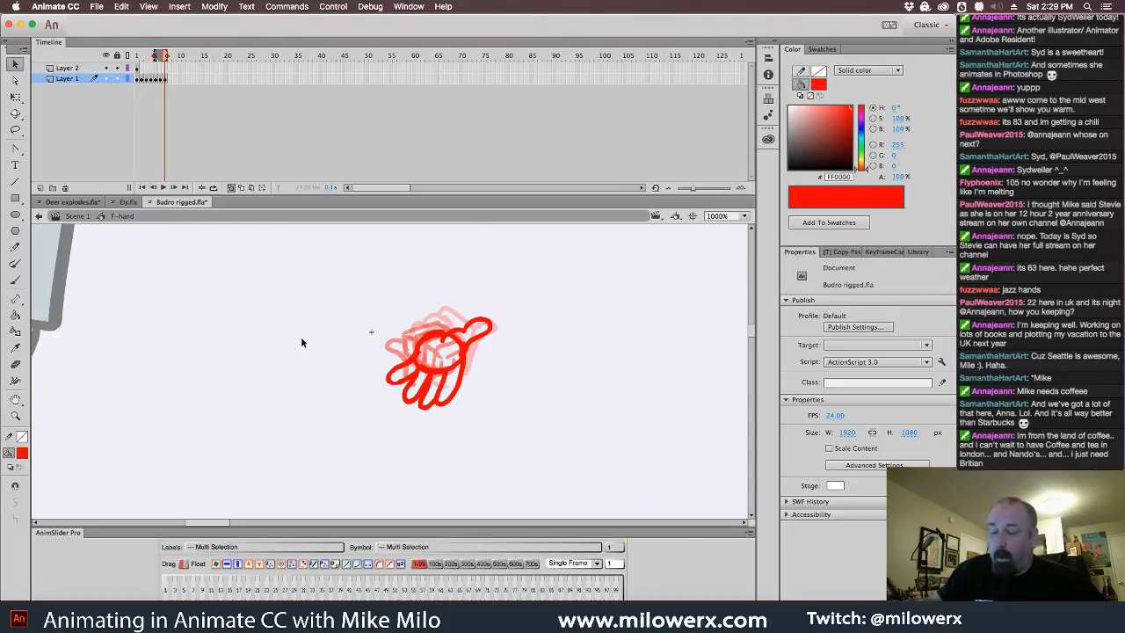
{"action": "left_click", "coordinate": [20, 282]}
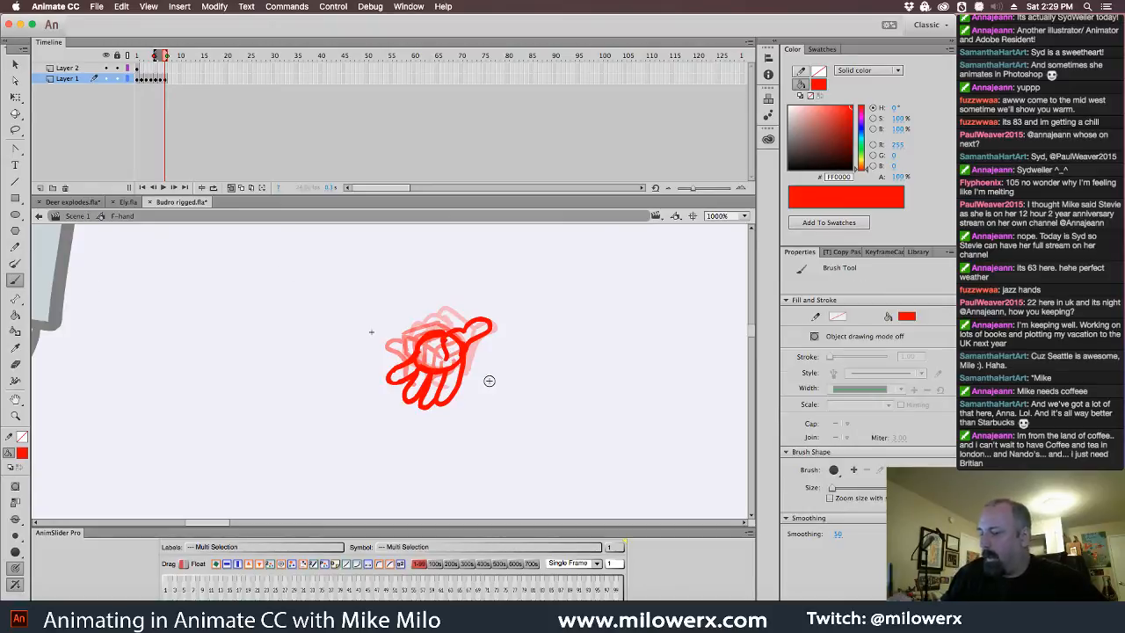
- Insert a blank keyframe at frame 8 of Layer 1
{"action": "left_click", "coordinate": [169, 78]}
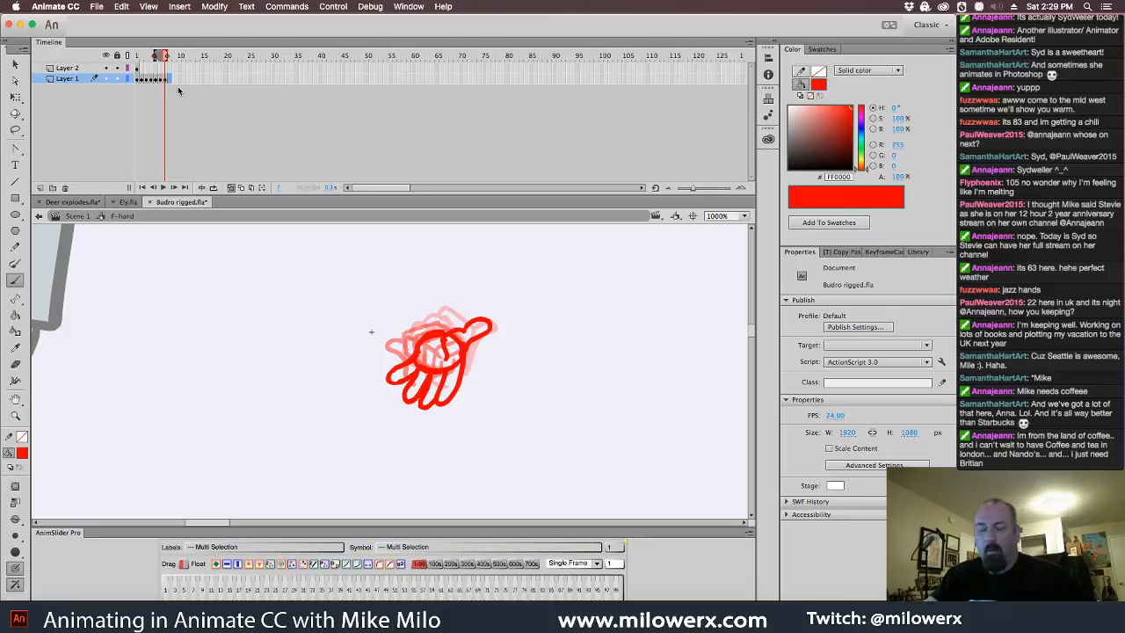
{"action": "key", "text": "F7"}
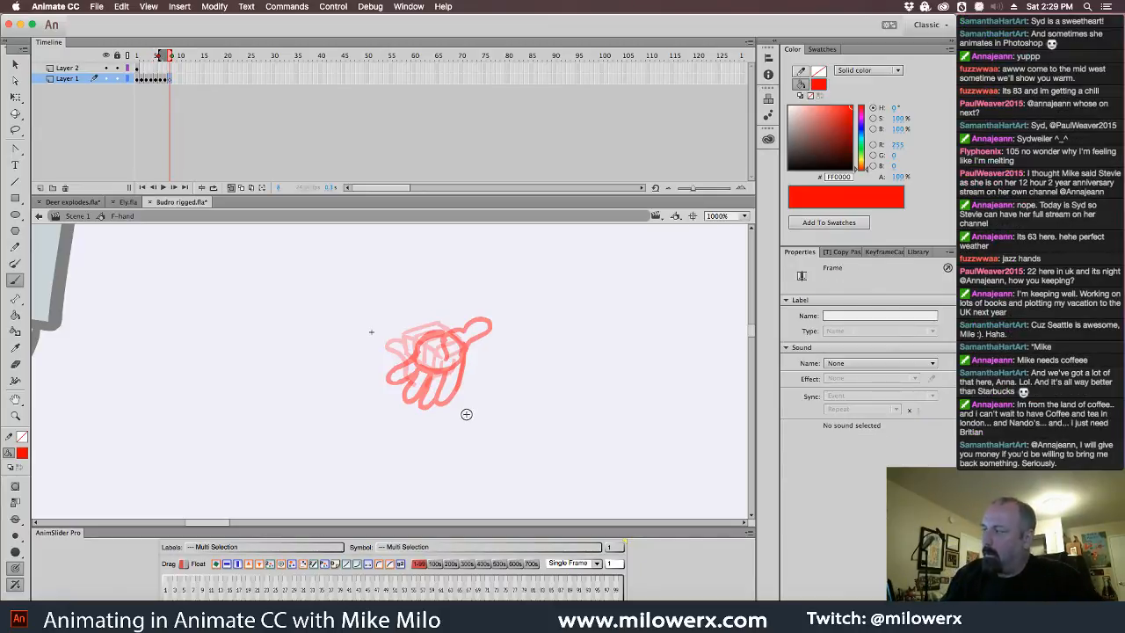
- Sketch a boxy body with two bent arms in frame 8, and delete that sketch from the frame
{"action": "mouse_move", "coordinate": [212, 462]}
{"action": "left_mouse_down"}
{"action": "mouse_move", "coordinate": [204, 299]}
{"action": "mouse_move", "coordinate": [367, 297]}
{"action": "mouse_move", "coordinate": [377, 458]}
{"action": "mouse_move", "coordinate": [346, 478]}
{"action": "mouse_move", "coordinate": [281, 492]}
{"action": "mouse_move", "coordinate": [215, 465]}
{"action": "mouse_move", "coordinate": [379, 453]}
{"action": "left_mouse_up"}
{"action": "left_click_drag", "start_coordinate": [197, 322], "coordinate": [184, 319]}
{"action": "mouse_move", "coordinate": [181, 309]}
{"action": "left_mouse_down"}
{"action": "mouse_move", "coordinate": [178, 329]}
{"action": "mouse_move", "coordinate": [174, 313]}
{"action": "left_mouse_up"}
{"action": "mouse_move", "coordinate": [326, 292]}
{"action": "left_mouse_down"}
{"action": "mouse_move", "coordinate": [362, 248]}
{"action": "mouse_move", "coordinate": [386, 250]}
{"action": "mouse_move", "coordinate": [416, 338]}
{"action": "left_mouse_up"}
{"action": "left_click_drag", "start_coordinate": [414, 289], "coordinate": [431, 312]}
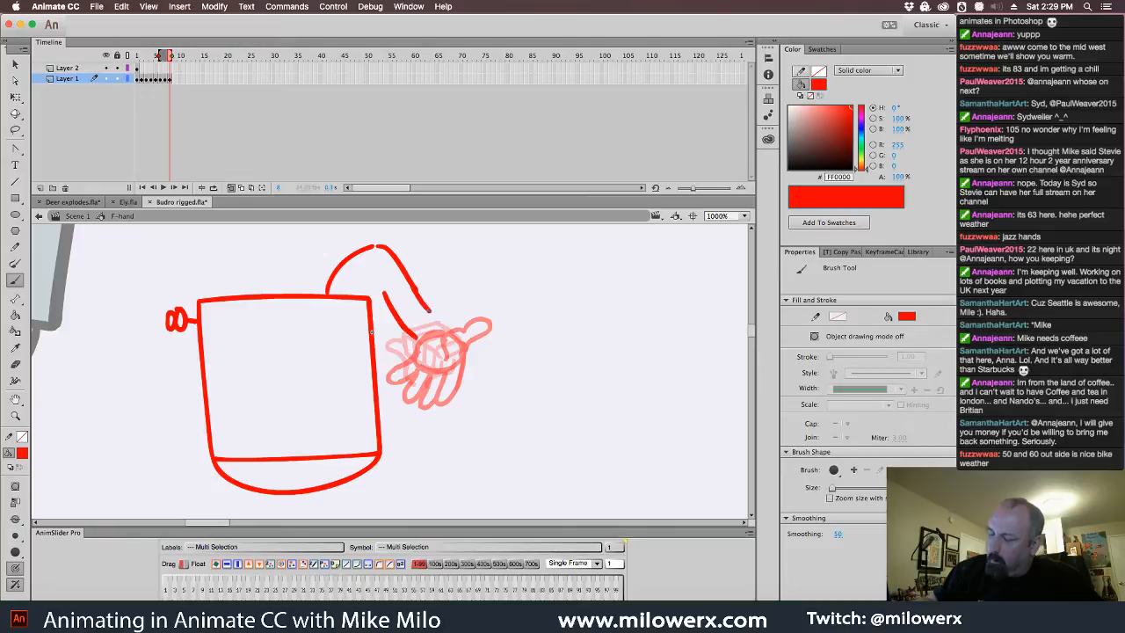
{"action": "key", "text": "super+z"}
{"action": "key", "text": "super+z"}
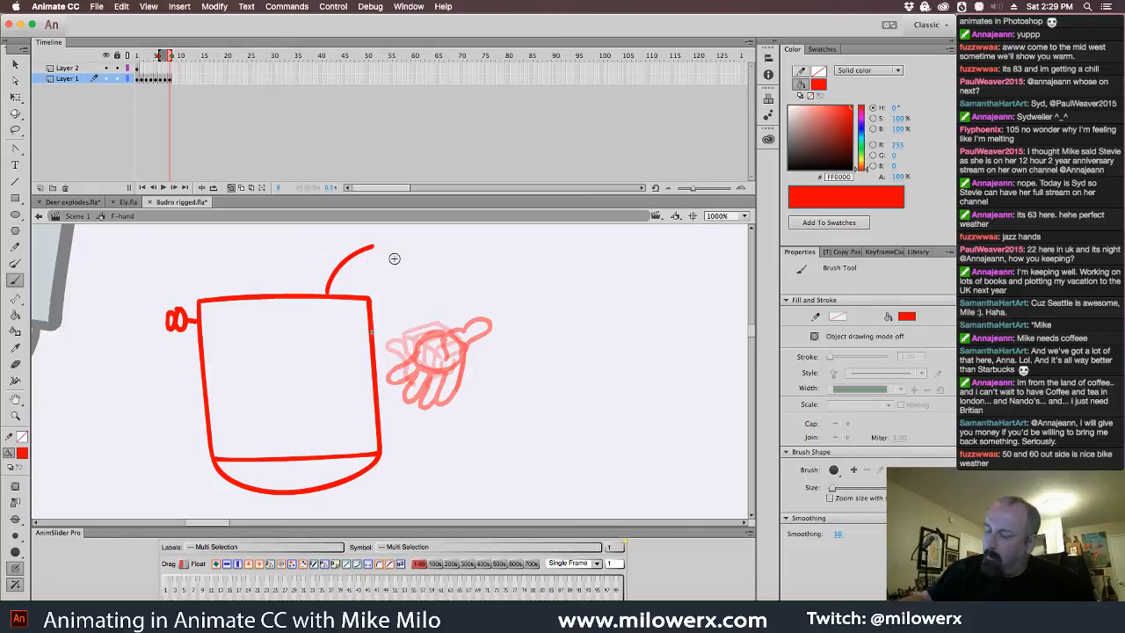
{"action": "mouse_move", "coordinate": [373, 246]}
{"action": "left_mouse_down"}
{"action": "mouse_move", "coordinate": [416, 305]}
{"action": "mouse_move", "coordinate": [432, 345]}
{"action": "left_mouse_up"}
{"action": "left_click_drag", "start_coordinate": [381, 279], "coordinate": [425, 361]}
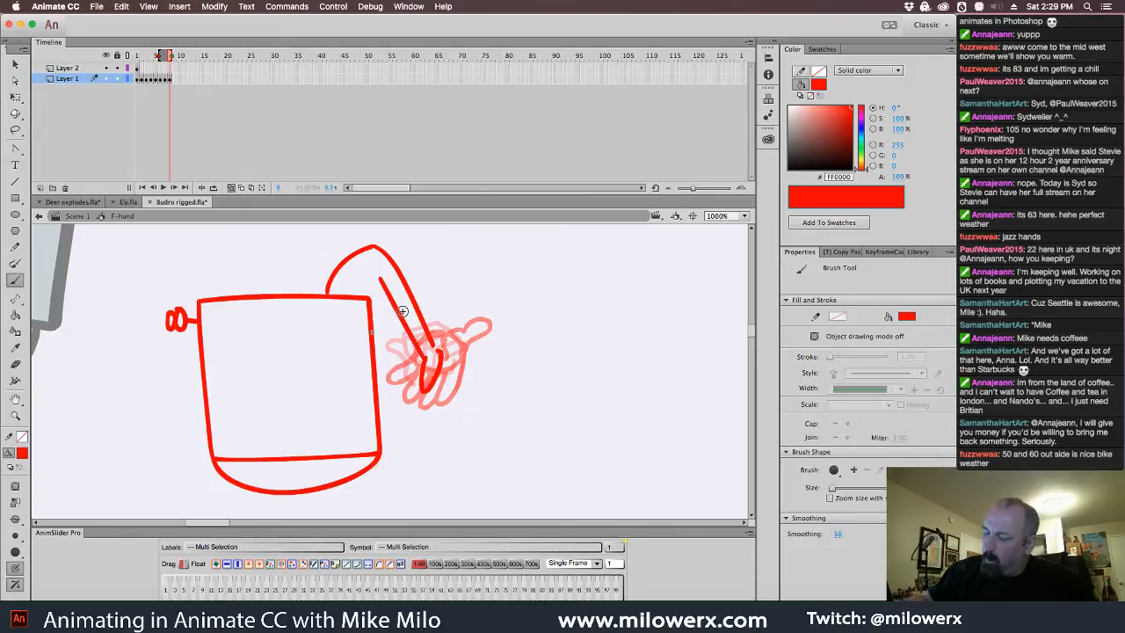
{"action": "left_click_drag", "start_coordinate": [377, 299], "coordinate": [333, 290]}
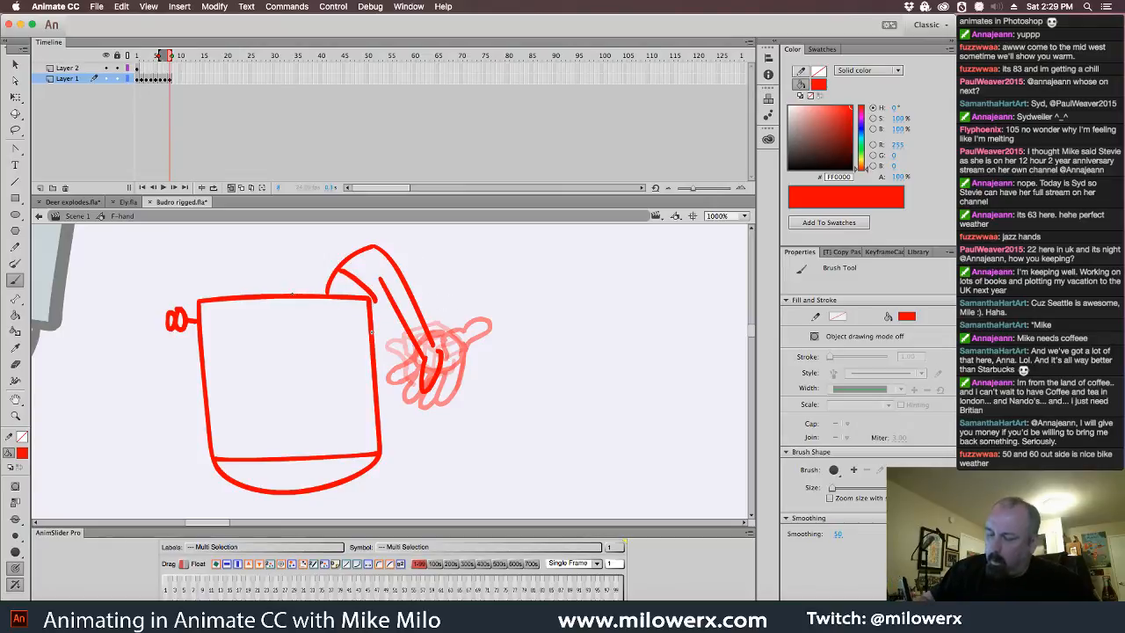
{"action": "mouse_move", "coordinate": [320, 290]}
{"action": "left_mouse_down"}
{"action": "mouse_move", "coordinate": [380, 299]}
{"action": "mouse_move", "coordinate": [372, 303]}
{"action": "mouse_move", "coordinate": [381, 281]}
{"action": "mouse_move", "coordinate": [413, 275]}
{"action": "mouse_move", "coordinate": [385, 301]}
{"action": "mouse_move", "coordinate": [389, 313]}
{"action": "mouse_move", "coordinate": [423, 250]}
{"action": "left_mouse_up"}
{"action": "left_click_drag", "start_coordinate": [423, 250], "coordinate": [437, 268]}
{"action": "mouse_move", "coordinate": [433, 274]}
{"action": "left_mouse_down"}
{"action": "mouse_move", "coordinate": [416, 299]}
{"action": "mouse_move", "coordinate": [435, 241]}
{"action": "mouse_move", "coordinate": [458, 279]}
{"action": "mouse_move", "coordinate": [446, 265]}
{"action": "left_mouse_up"}
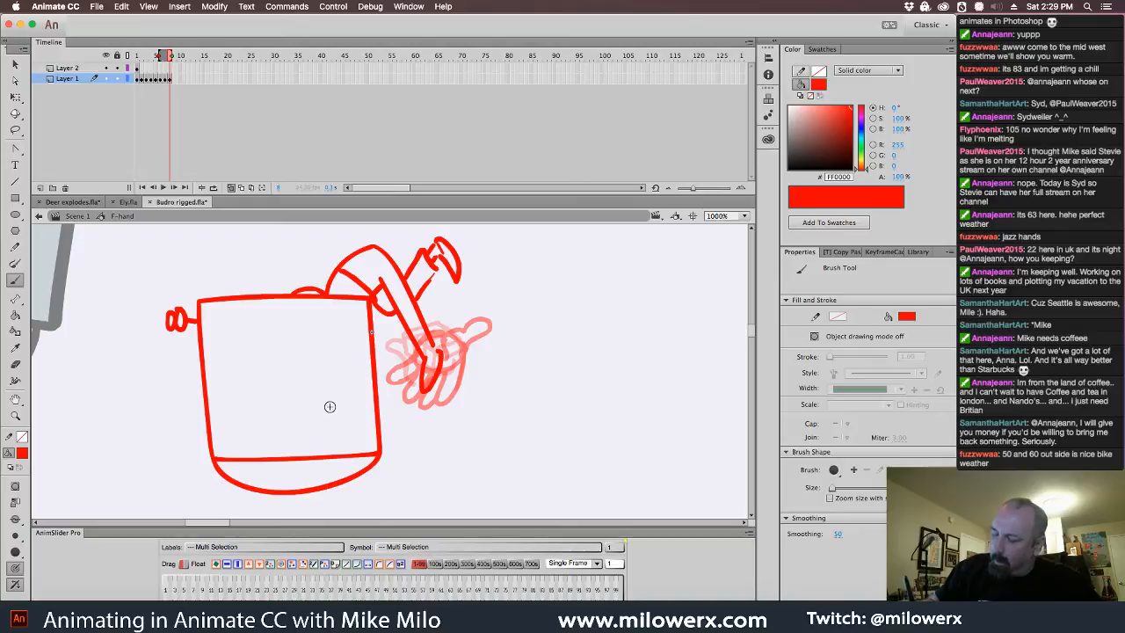
{"action": "left_click", "coordinate": [169, 80]}
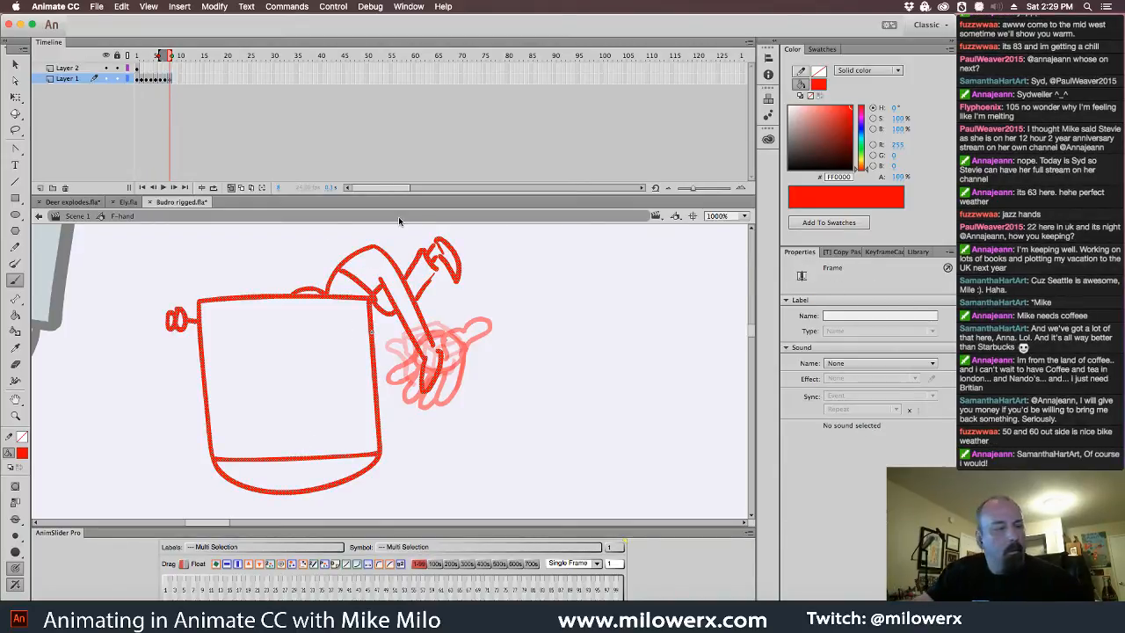
{"action": "key", "text": "Delete"}
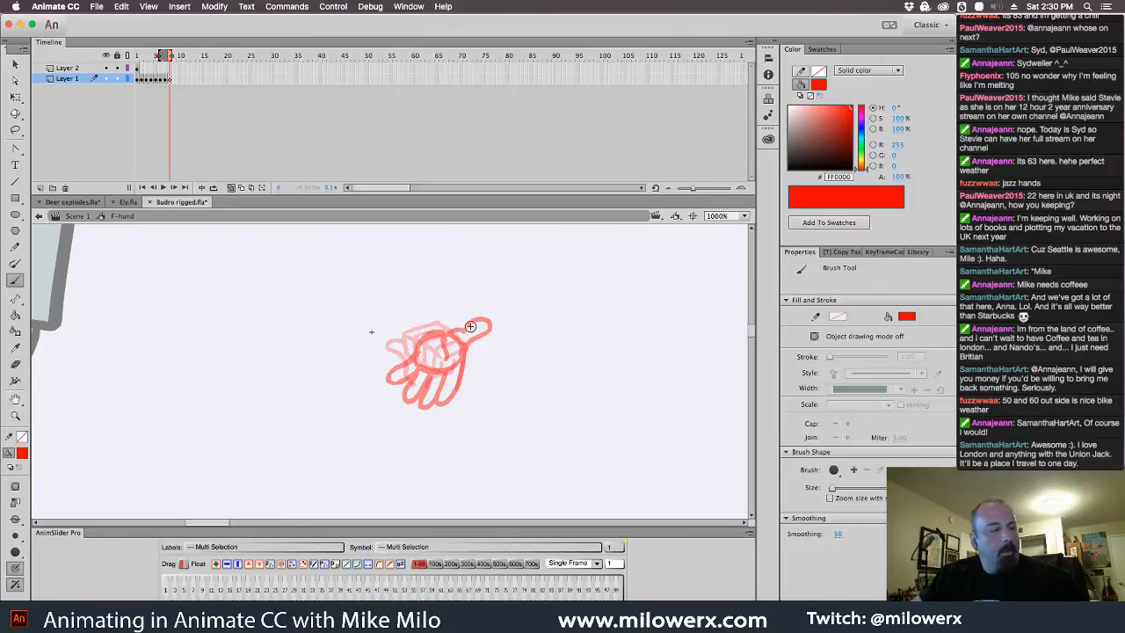
- Review the hand poses by playing the F-hand timeline from frame 1 and stepping back through its frames
{"action": "key", "text": "comma"}
{"action": "key", "text": "comma"}
{"action": "key", "text": "comma"}
{"action": "key", "text": "comma"}
{"action": "key", "text": "comma"}
{"action": "key", "text": "comma"}
{"action": "key", "text": "comma"}
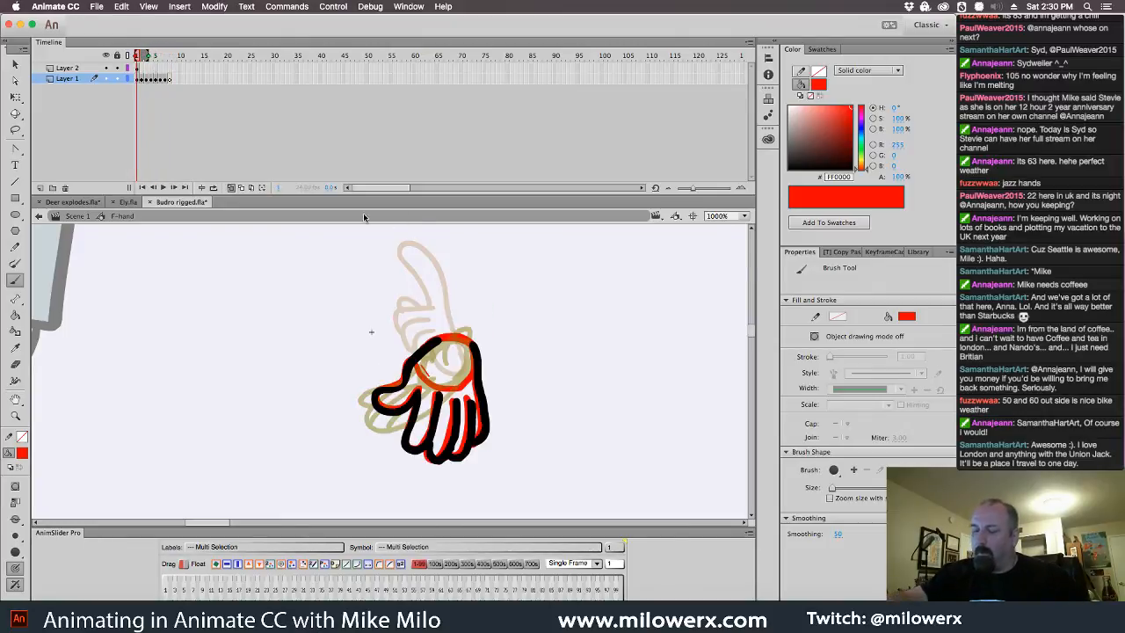
{"action": "key", "text": "Return"}
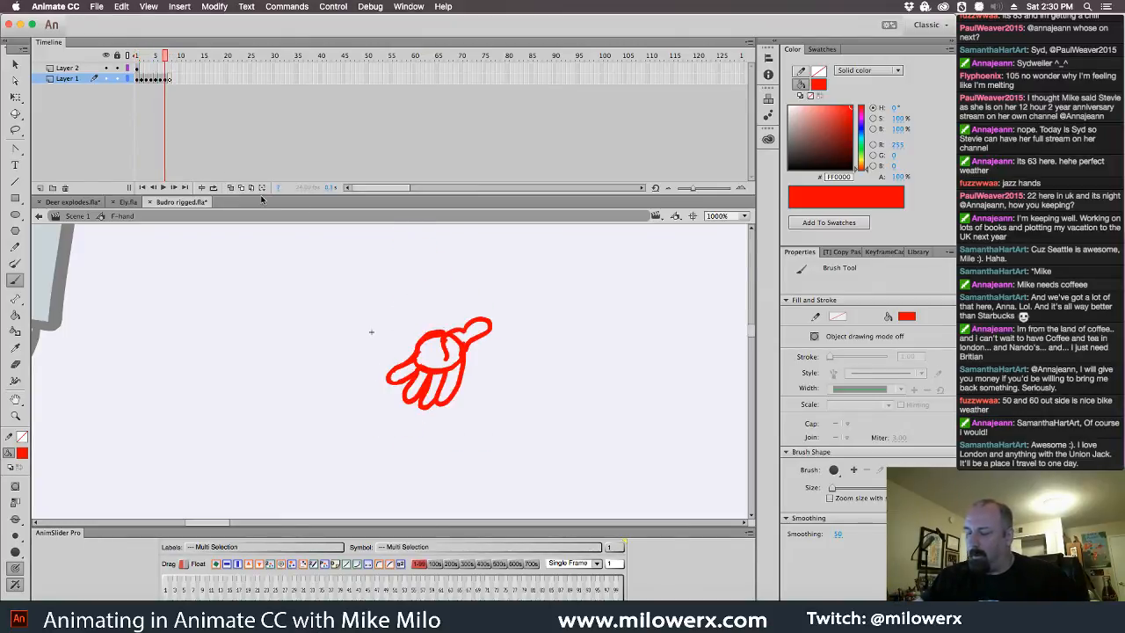
{"action": "key", "text": "comma"}
{"action": "key", "text": "comma"}
{"action": "key", "text": "comma"}
{"action": "key", "text": "comma"}
{"action": "key", "text": "comma"}
{"action": "key", "text": "comma"}
{"action": "key", "text": "comma"}
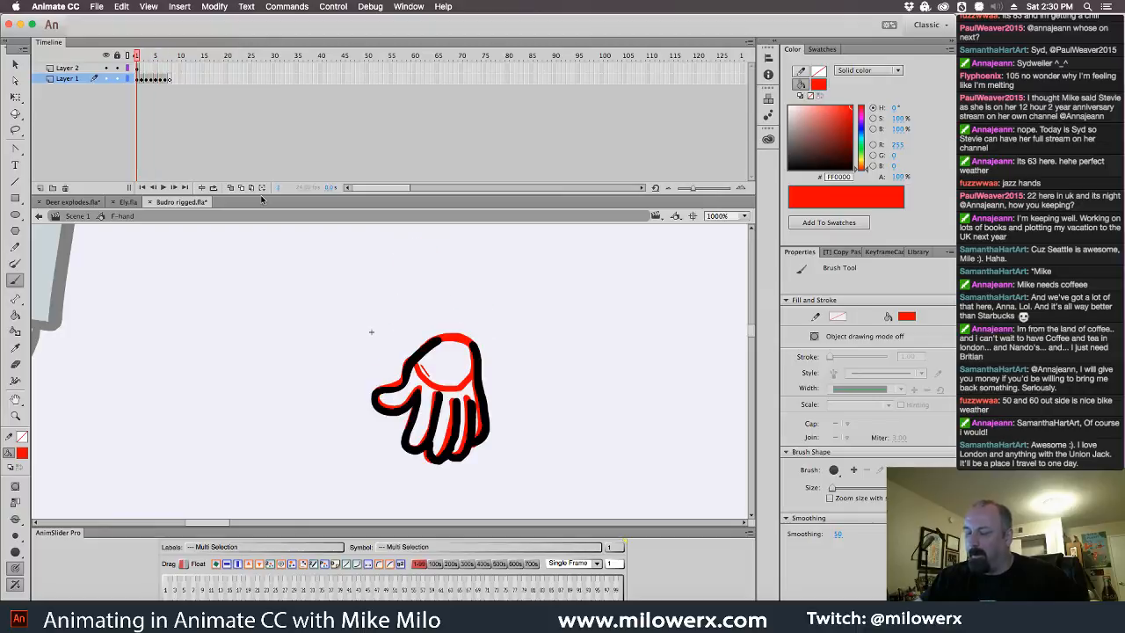
- Turn on onion skinning and use Free Transform to enlarge the open hand in frame 4 and rotate it slightly clockwise
{"action": "key", "text": "period"}
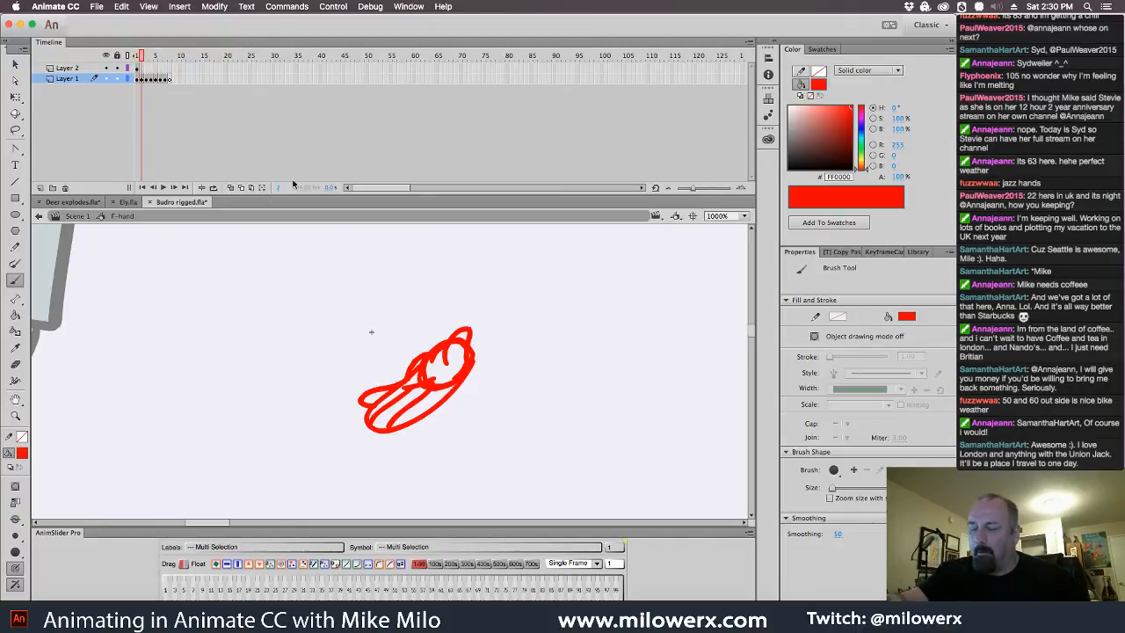
{"action": "key", "text": "period"}
{"action": "key", "text": "period"}
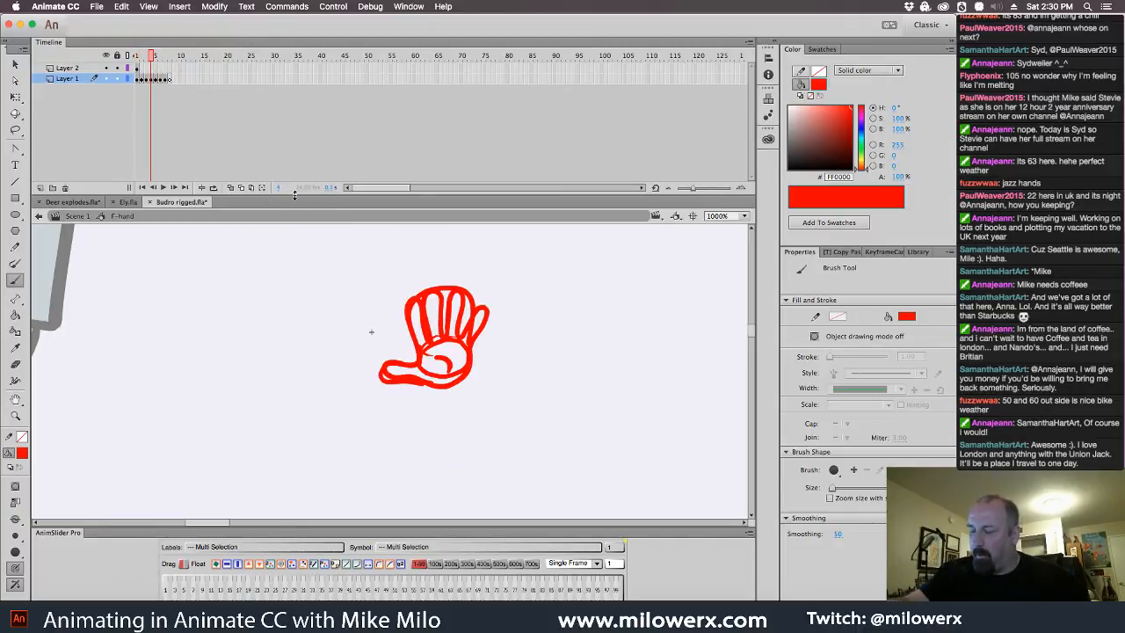
{"action": "key", "text": "q"}
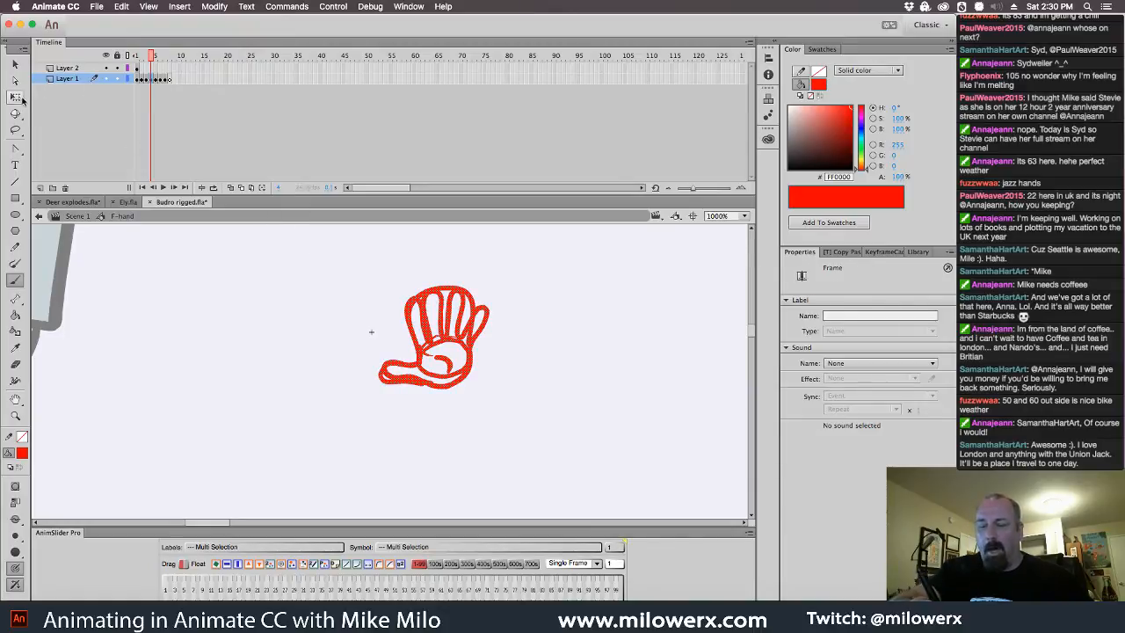
{"action": "key", "text": "ctrl+a"}
{"action": "left_click", "coordinate": [237, 187]}
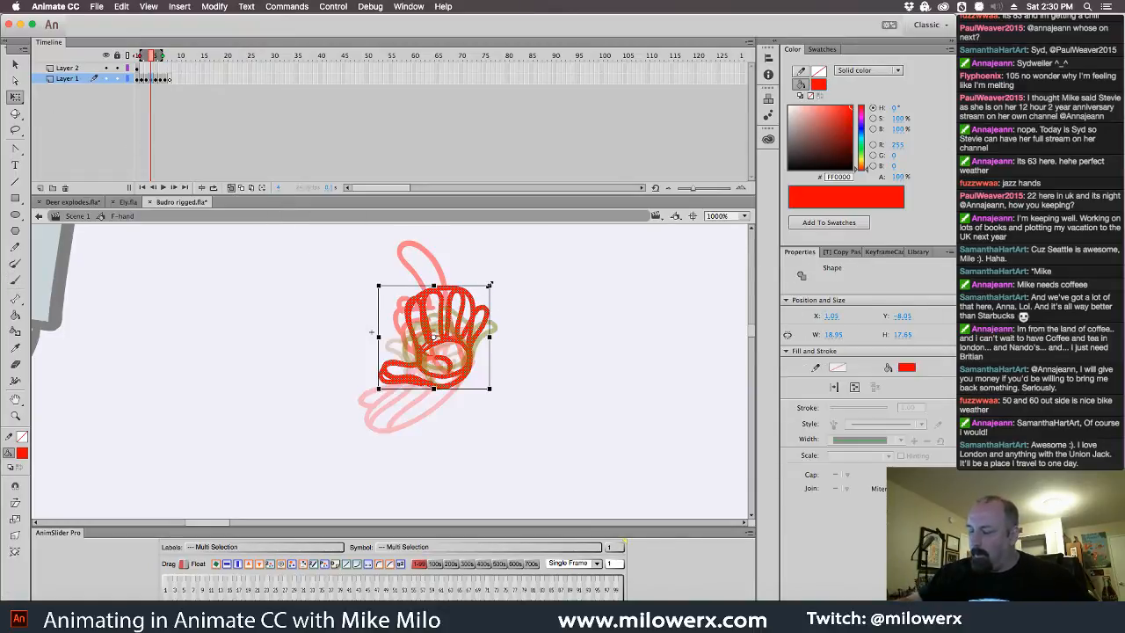
{"action": "left_click_drag", "start_coordinate": [490, 285], "coordinate": [522, 303]}
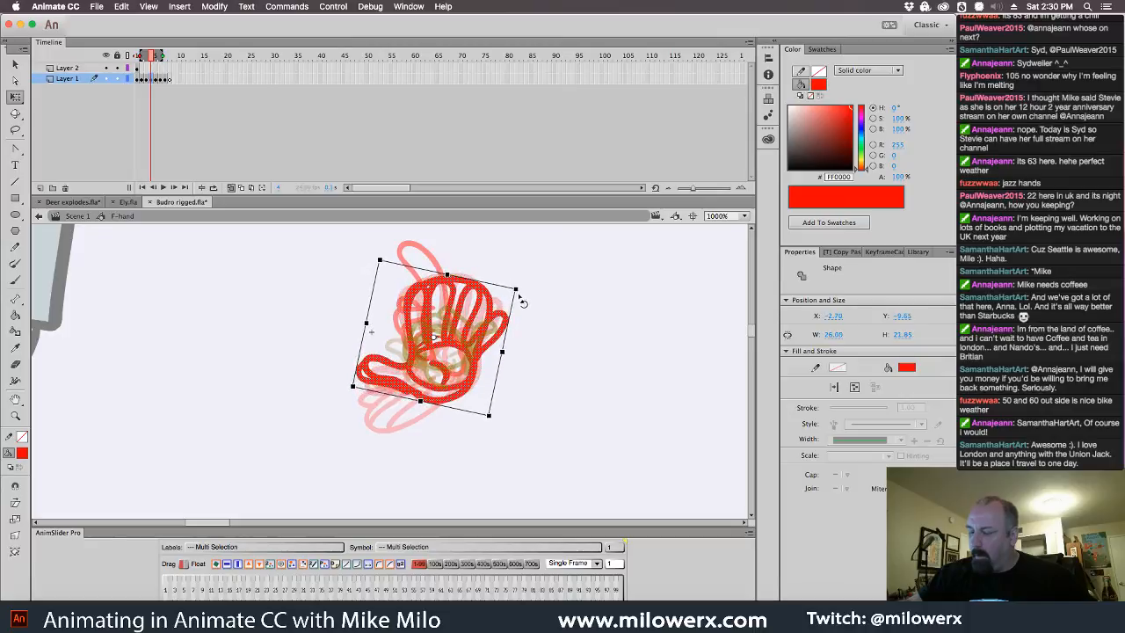
{"action": "left_click", "coordinate": [524, 293]}
- Compare the poses in the first frames and enlarge the curled hand in frame 5 with Free Transform
{"action": "key", "text": "comma"}
{"action": "key", "text": "comma"}
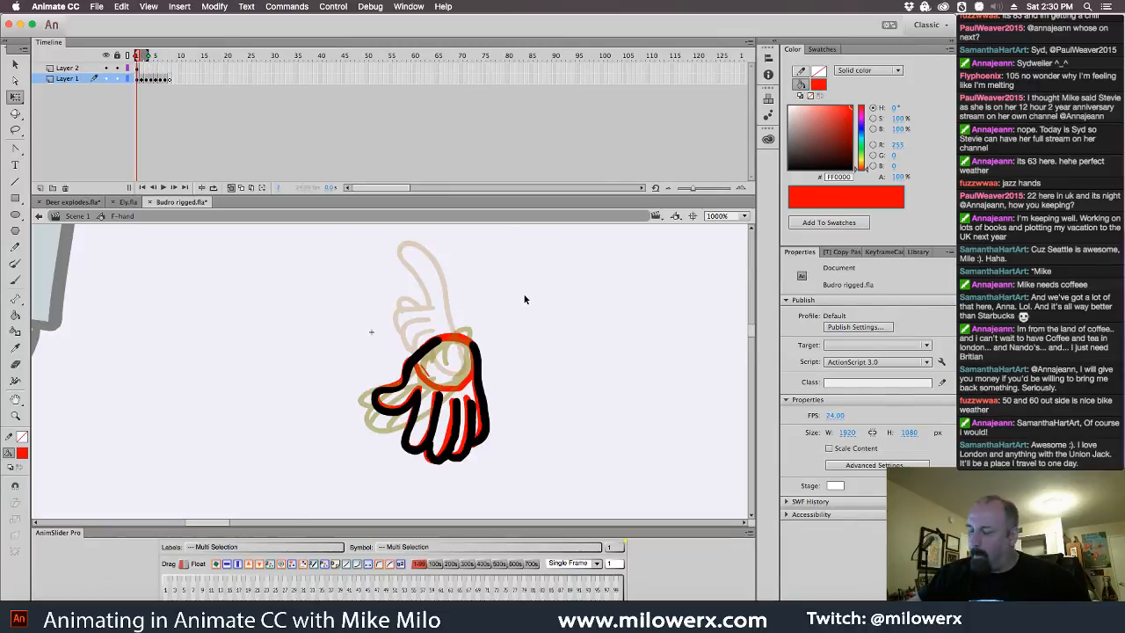
{"action": "key", "text": "period"}
{"action": "key", "text": "period"}
{"action": "key", "text": "period"}
{"action": "key", "text": "comma"}
{"action": "key", "text": "period"}
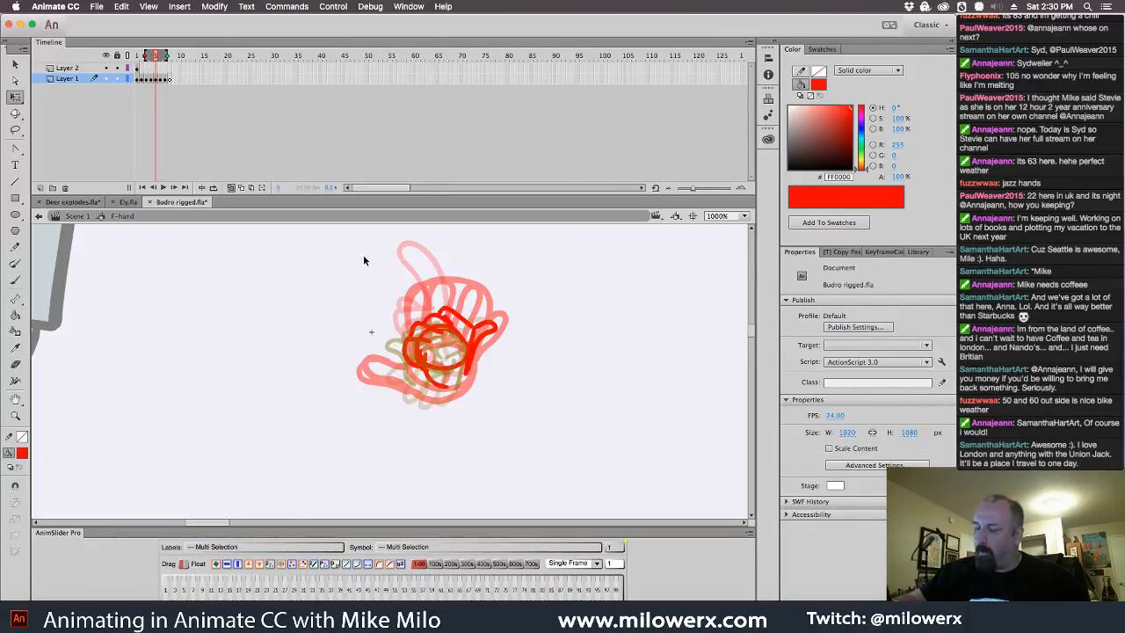
{"action": "left_click_drag", "start_coordinate": [355, 262], "coordinate": [534, 432]}
{"action": "left_click_drag", "start_coordinate": [498, 305], "coordinate": [517, 289]}
- Enlarge the fist in frame 6 and the open hand in frame 7 with Free Transform to match the other poses
{"action": "key", "text": "period"}
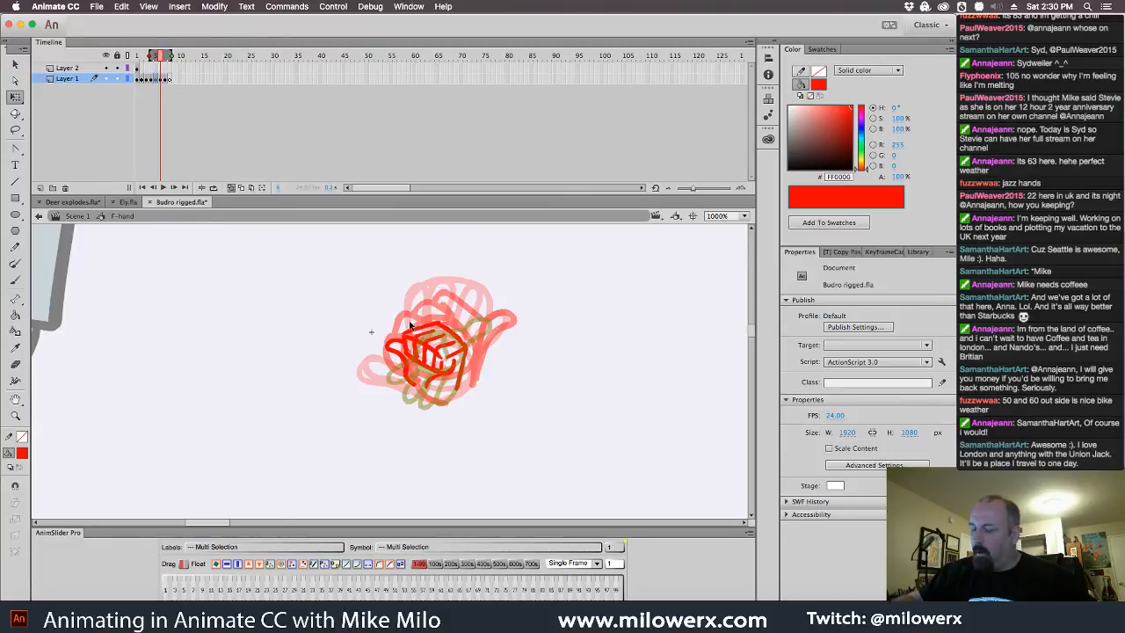
{"action": "left_click_drag", "start_coordinate": [365, 288], "coordinate": [514, 434]}
{"action": "mouse_move", "coordinate": [485, 306]}
{"action": "left_mouse_down"}
{"action": "mouse_move", "coordinate": [497, 296]}
{"action": "mouse_move", "coordinate": [480, 326]}
{"action": "left_mouse_up"}
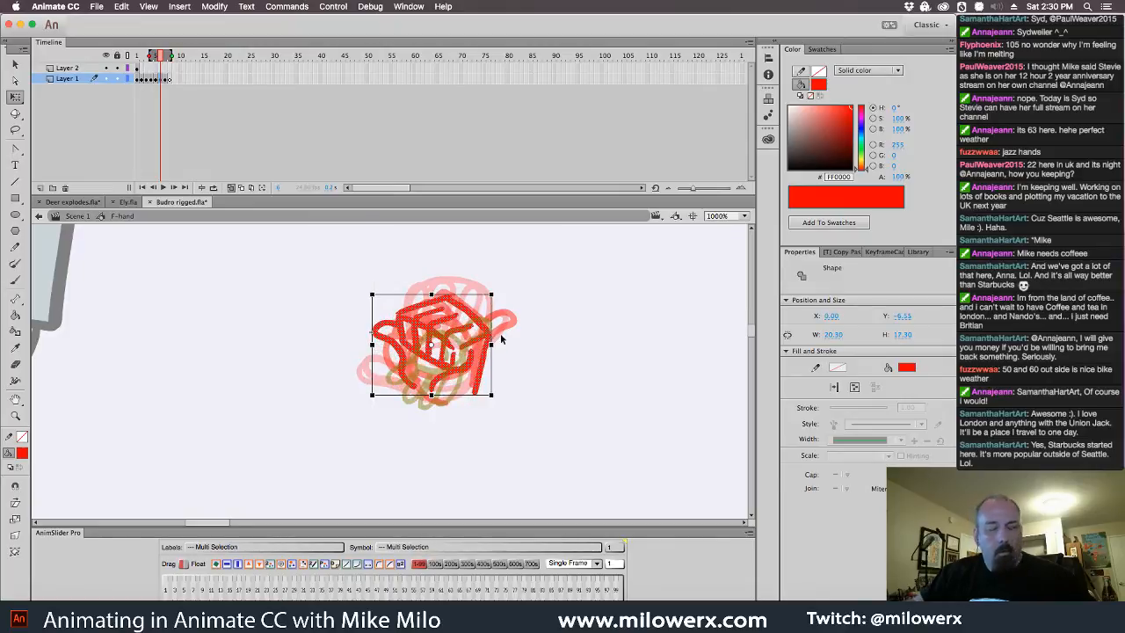
{"action": "key", "text": "period"}
{"action": "mouse_move", "coordinate": [360, 289]}
{"action": "left_mouse_down"}
{"action": "mouse_move", "coordinate": [449, 426]}
{"action": "mouse_move", "coordinate": [515, 434]}
{"action": "left_mouse_up"}
{"action": "left_click_drag", "start_coordinate": [493, 316], "coordinate": [494, 354]}
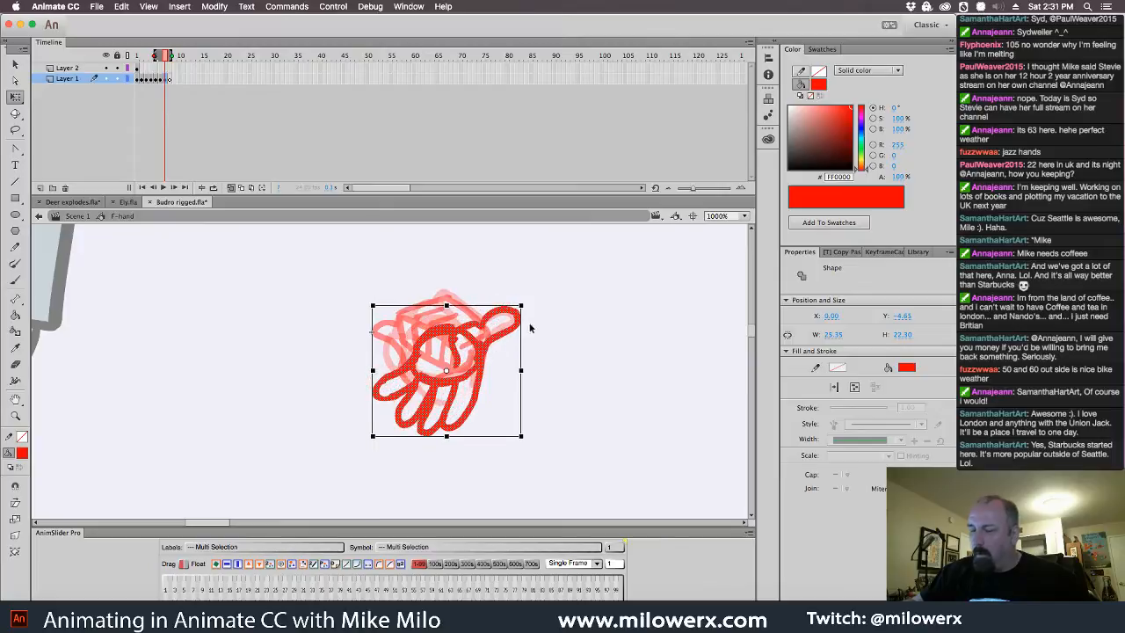
- Sketch a flattened hand in frame 8 with the Brush tool, its fingers pointing left and the thumb along the upper edge
{"action": "key", "text": "period"}
{"action": "key", "text": "b"}
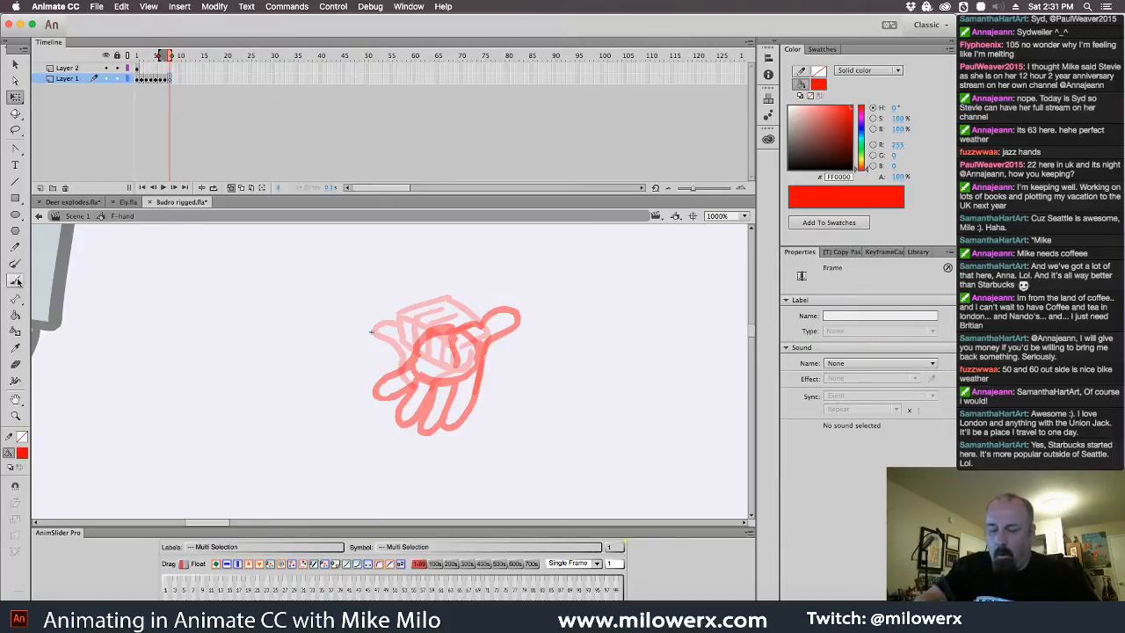
{"action": "mouse_move", "coordinate": [433, 349]}
{"action": "left_mouse_down"}
{"action": "mouse_move", "coordinate": [358, 379]}
{"action": "mouse_move", "coordinate": [400, 362]}
{"action": "mouse_move", "coordinate": [365, 389]}
{"action": "mouse_move", "coordinate": [417, 368]}
{"action": "mouse_move", "coordinate": [387, 392]}
{"action": "mouse_move", "coordinate": [428, 381]}
{"action": "left_mouse_up"}
{"action": "mouse_move", "coordinate": [449, 371]}
{"action": "left_mouse_down"}
{"action": "mouse_move", "coordinate": [422, 383]}
{"action": "mouse_move", "coordinate": [452, 382]}
{"action": "left_mouse_up"}
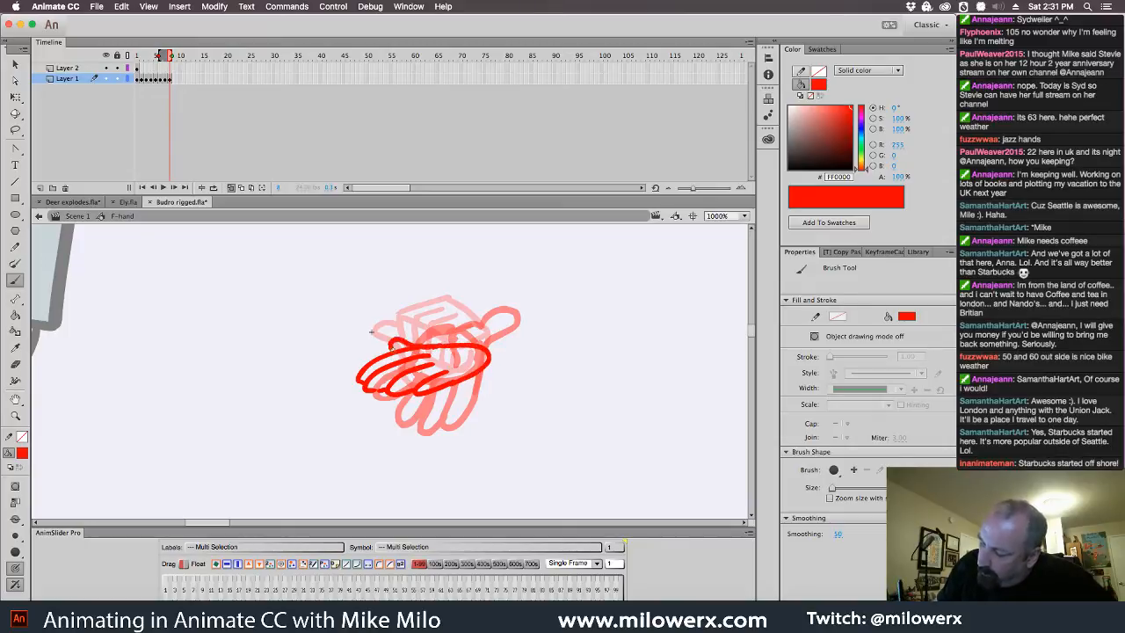
- Insert a blank keyframe at frame 9 and sketch a relaxed hand with a round palm, fingers hanging down and the thumb bent left
{"action": "left_click", "coordinate": [187, 130]}
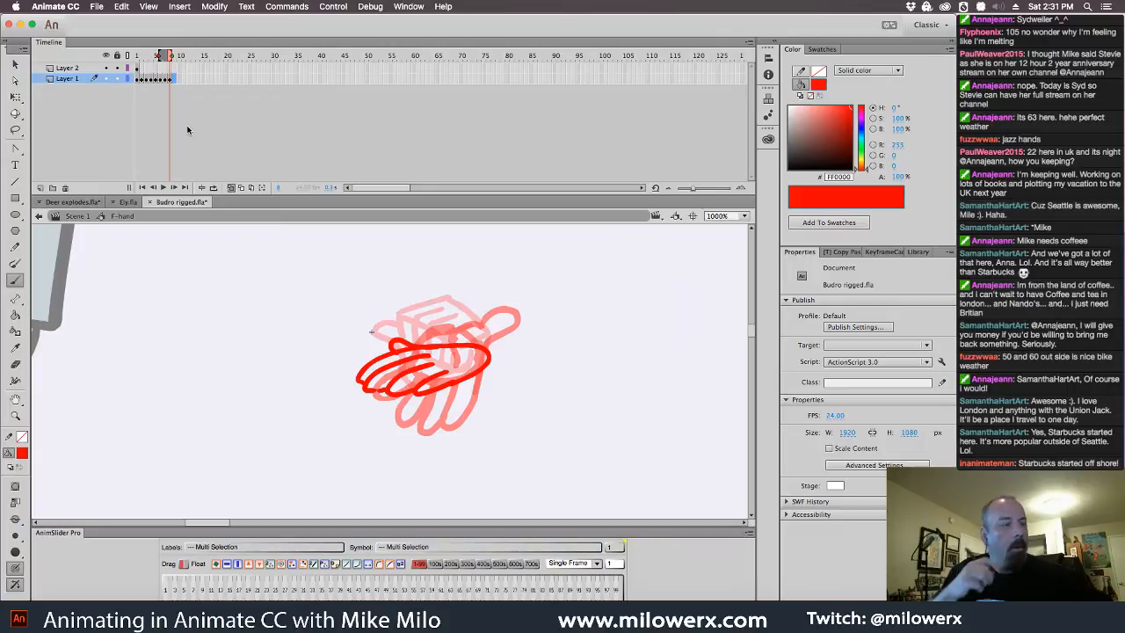
{"action": "key", "text": "F7"}
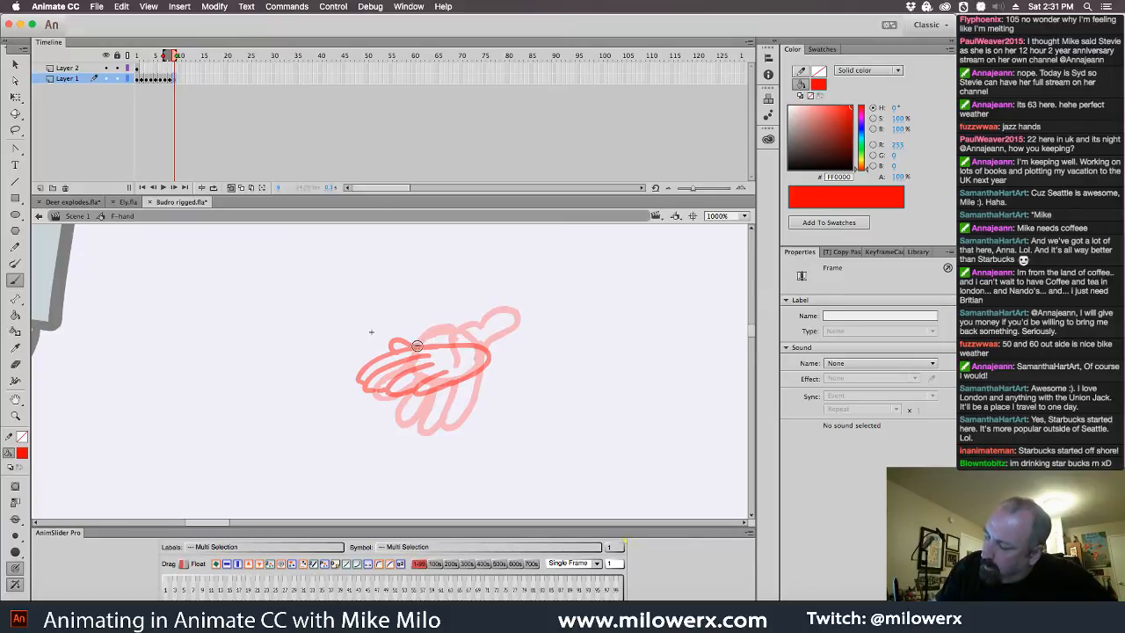
{"action": "mouse_move", "coordinate": [423, 331]}
{"action": "left_mouse_down"}
{"action": "mouse_move", "coordinate": [471, 336]}
{"action": "mouse_move", "coordinate": [474, 349]}
{"action": "mouse_move", "coordinate": [418, 376]}
{"action": "mouse_move", "coordinate": [407, 369]}
{"action": "mouse_move", "coordinate": [415, 362]}
{"action": "mouse_move", "coordinate": [422, 423]}
{"action": "mouse_move", "coordinate": [438, 379]}
{"action": "mouse_move", "coordinate": [447, 427]}
{"action": "mouse_move", "coordinate": [453, 381]}
{"action": "mouse_move", "coordinate": [458, 421]}
{"action": "mouse_move", "coordinate": [480, 378]}
{"action": "mouse_move", "coordinate": [475, 345]}
{"action": "left_mouse_up"}
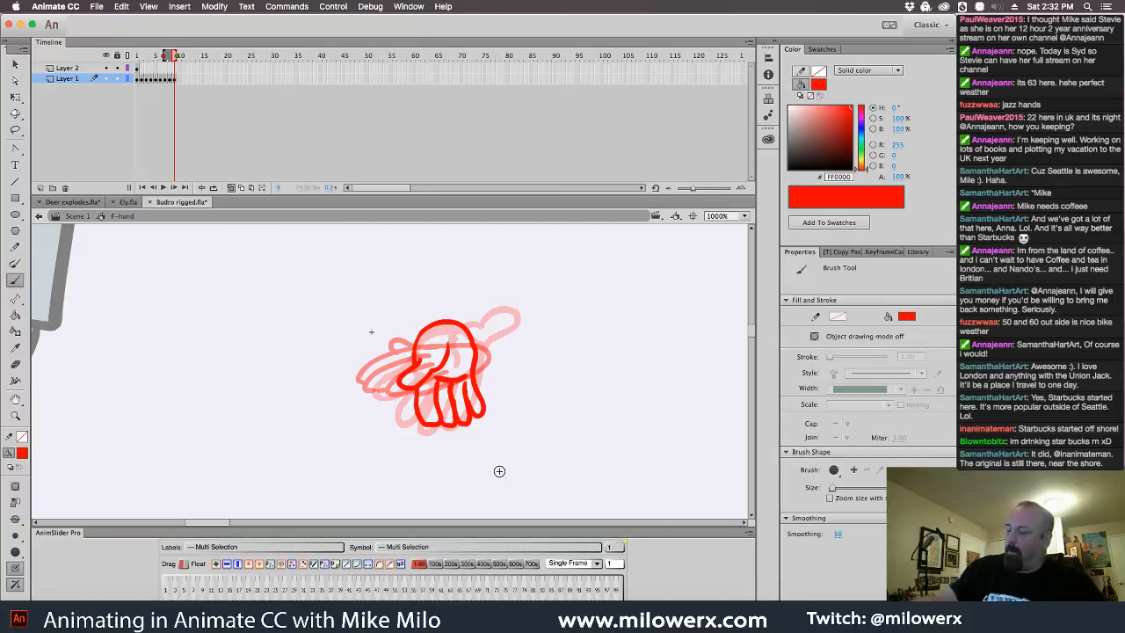
- Add a blank keyframe at frame 10 and sketch a hand with one finger pointing up and the others folded
{"action": "left_click", "coordinate": [203, 158]}
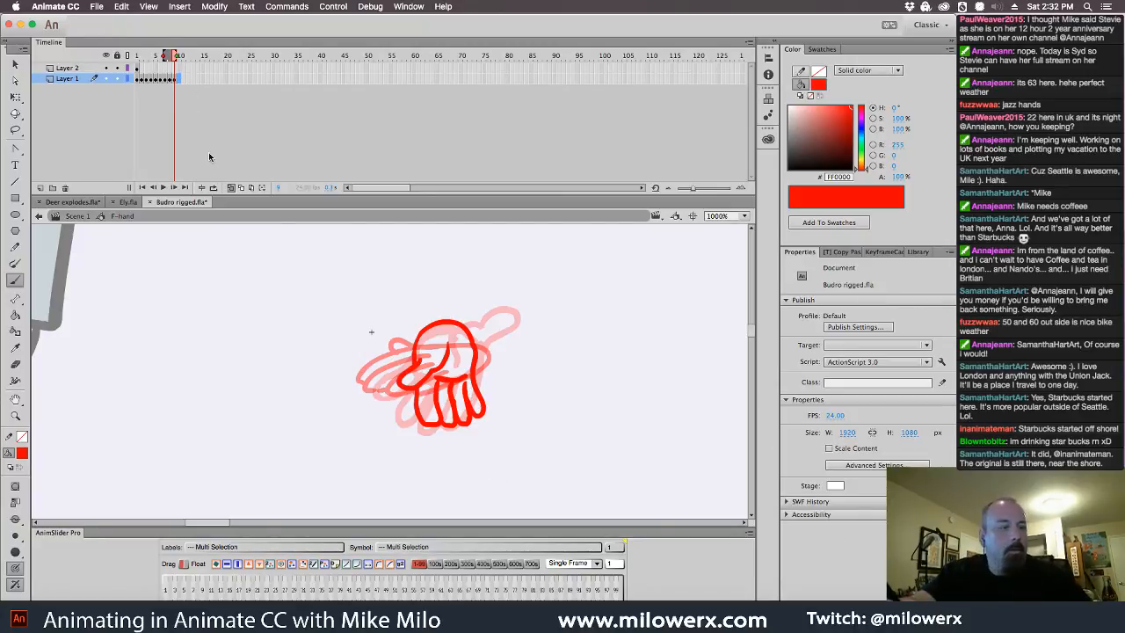
{"action": "key", "text": "period"}
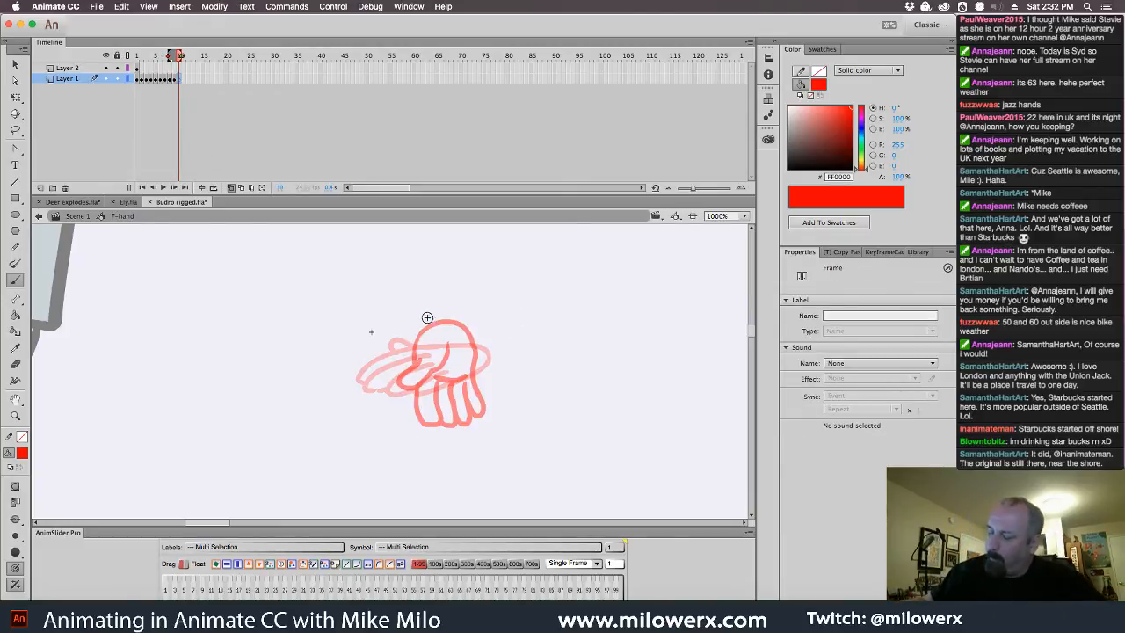
{"action": "mouse_move", "coordinate": [464, 345]}
{"action": "left_mouse_down"}
{"action": "mouse_move", "coordinate": [432, 280]}
{"action": "mouse_move", "coordinate": [415, 279]}
{"action": "mouse_move", "coordinate": [443, 346]}
{"action": "mouse_move", "coordinate": [444, 336]}
{"action": "mouse_move", "coordinate": [401, 353]}
{"action": "mouse_move", "coordinate": [444, 354]}
{"action": "mouse_move", "coordinate": [440, 334]}
{"action": "mouse_move", "coordinate": [422, 325]}
{"action": "mouse_move", "coordinate": [407, 339]}
{"action": "mouse_move", "coordinate": [448, 373]}
{"action": "mouse_move", "coordinate": [441, 365]}
{"action": "mouse_move", "coordinate": [442, 382]}
{"action": "mouse_move", "coordinate": [431, 380]}
{"action": "mouse_move", "coordinate": [422, 369]}
{"action": "mouse_move", "coordinate": [444, 391]}
{"action": "mouse_move", "coordinate": [449, 355]}
{"action": "left_mouse_up"}
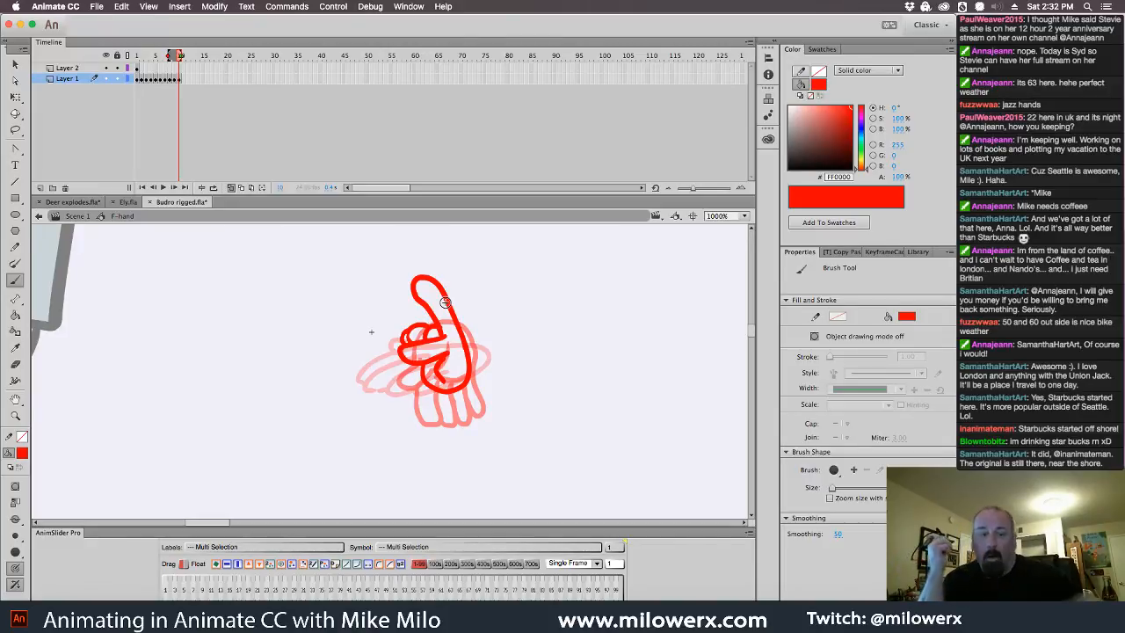
- Step back and forth through frames 10 to 3 to compare the sketched hand poses
{"action": "key", "text": "comma"}
{"action": "key", "text": "comma"}
{"action": "key", "text": "comma"}
{"action": "key", "text": "comma"}
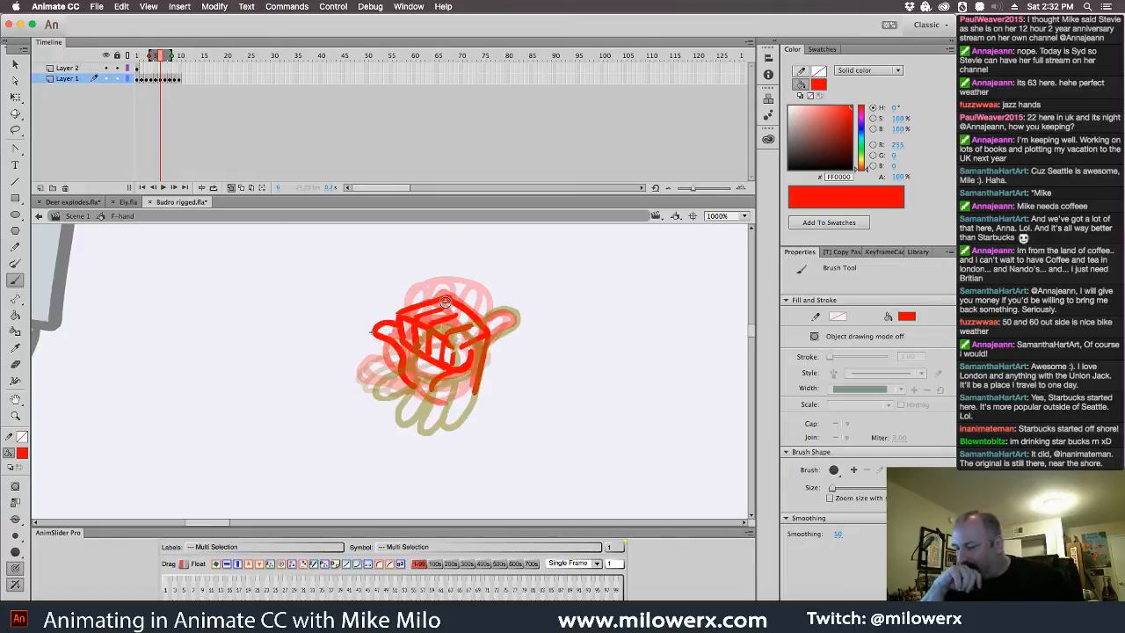
{"action": "key", "text": "period"}
{"action": "key", "text": "period"}
{"action": "key", "text": "period"}
{"action": "key", "text": "period"}
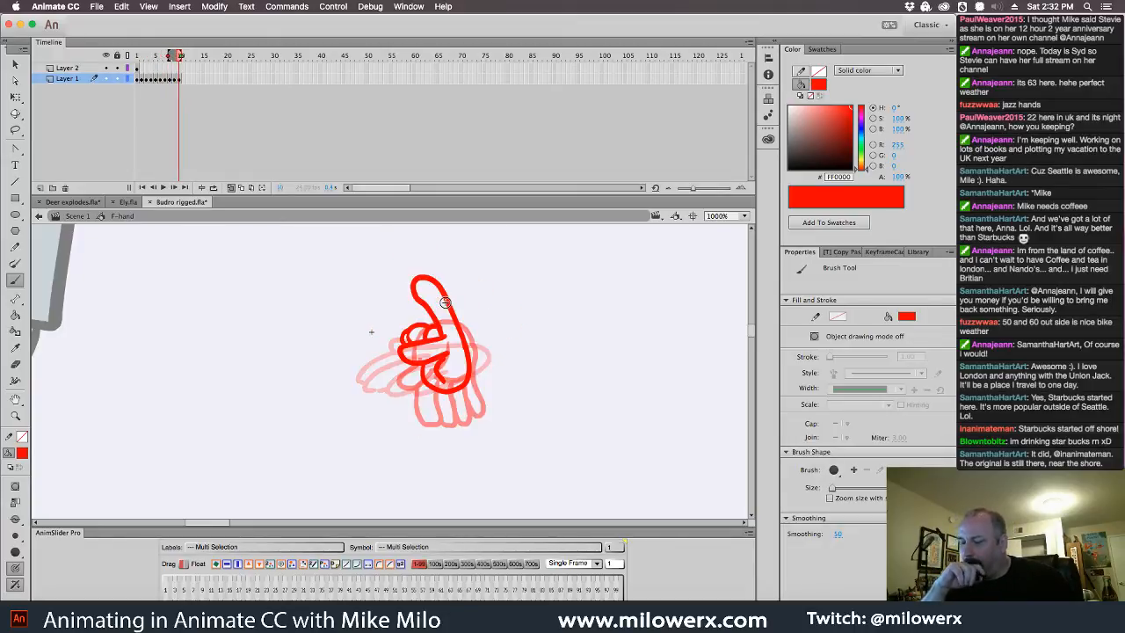
{"action": "key", "text": "comma"}
{"action": "key", "text": "comma"}
{"action": "key", "text": "comma"}
{"action": "key", "text": "comma"}
{"action": "key", "text": "comma"}
{"action": "key", "text": "comma"}
{"action": "key", "text": "comma"}
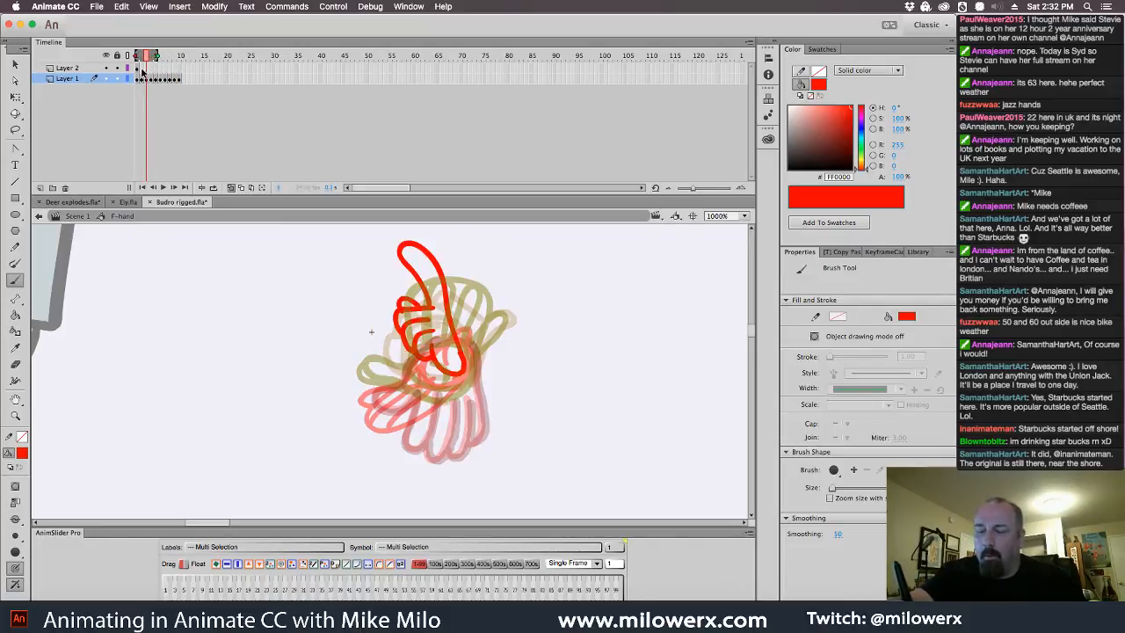
- Insert a blank keyframe at frame 2 of Layer 2
{"action": "left_click", "coordinate": [142, 69]}
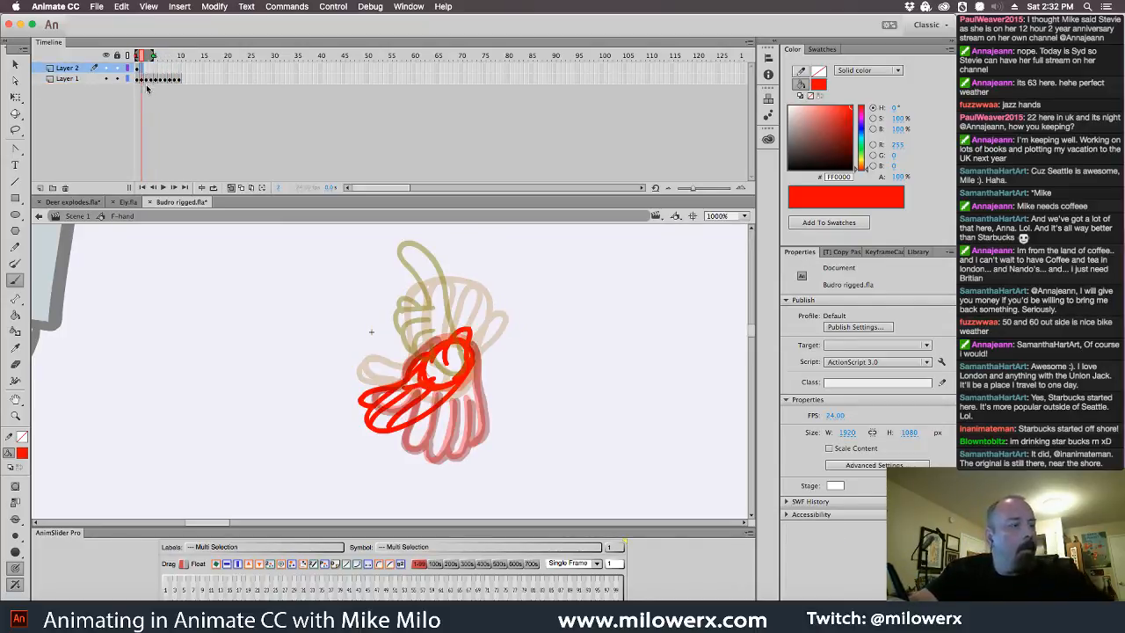
{"action": "key", "text": "F7"}
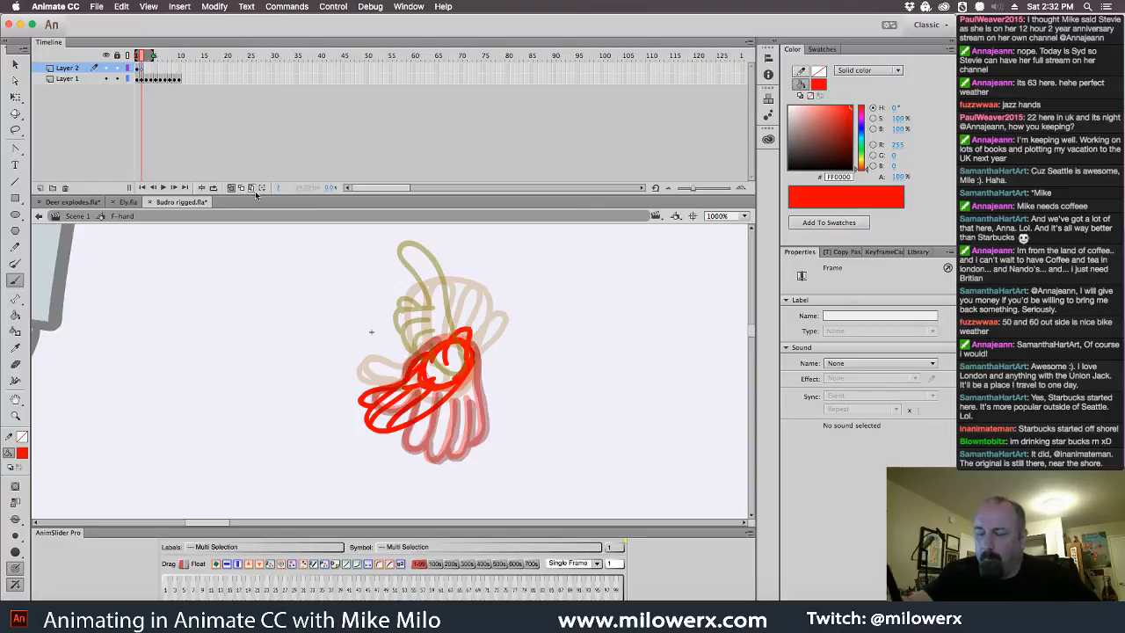
- Set the fill color to black and ink the sideways hand sketch on frame 2 of Layer 2 with the Brush tool
{"action": "left_click", "coordinate": [22, 453]}
{"action": "left_click", "coordinate": [59, 475]}
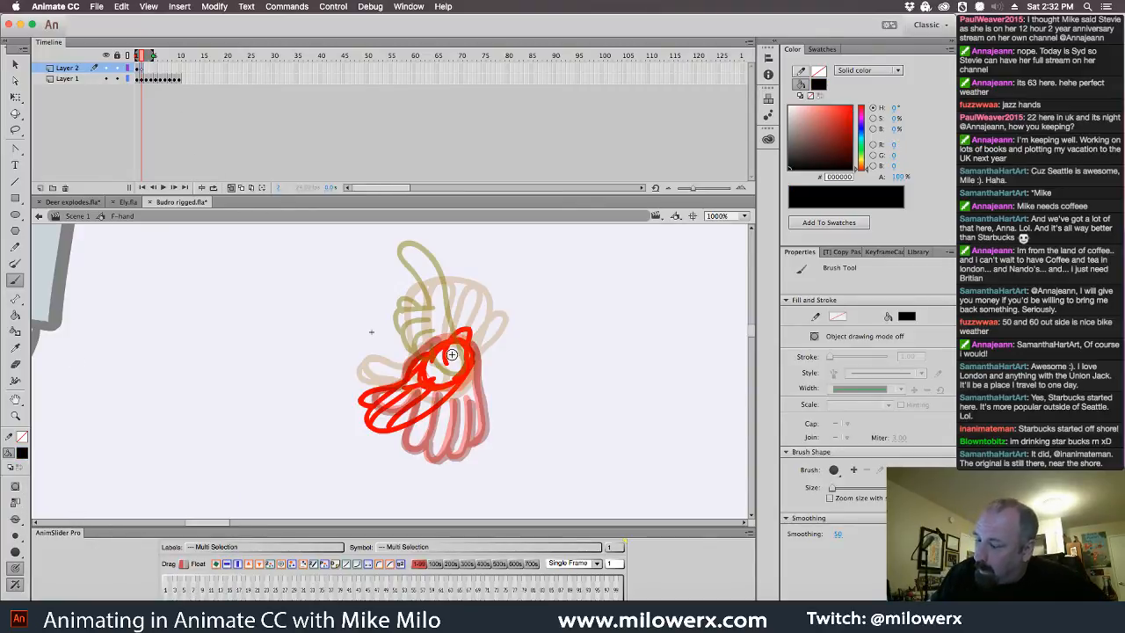
{"action": "mouse_move", "coordinate": [448, 363]}
{"action": "left_mouse_down"}
{"action": "mouse_move", "coordinate": [453, 335]}
{"action": "mouse_move", "coordinate": [471, 323]}
{"action": "mouse_move", "coordinate": [466, 352]}
{"action": "mouse_move", "coordinate": [430, 373]}
{"action": "mouse_move", "coordinate": [470, 350]}
{"action": "mouse_move", "coordinate": [461, 380]}
{"action": "mouse_move", "coordinate": [392, 427]}
{"action": "mouse_move", "coordinate": [431, 387]}
{"action": "left_mouse_up"}
{"action": "left_click_drag", "start_coordinate": [405, 395], "coordinate": [434, 387]}
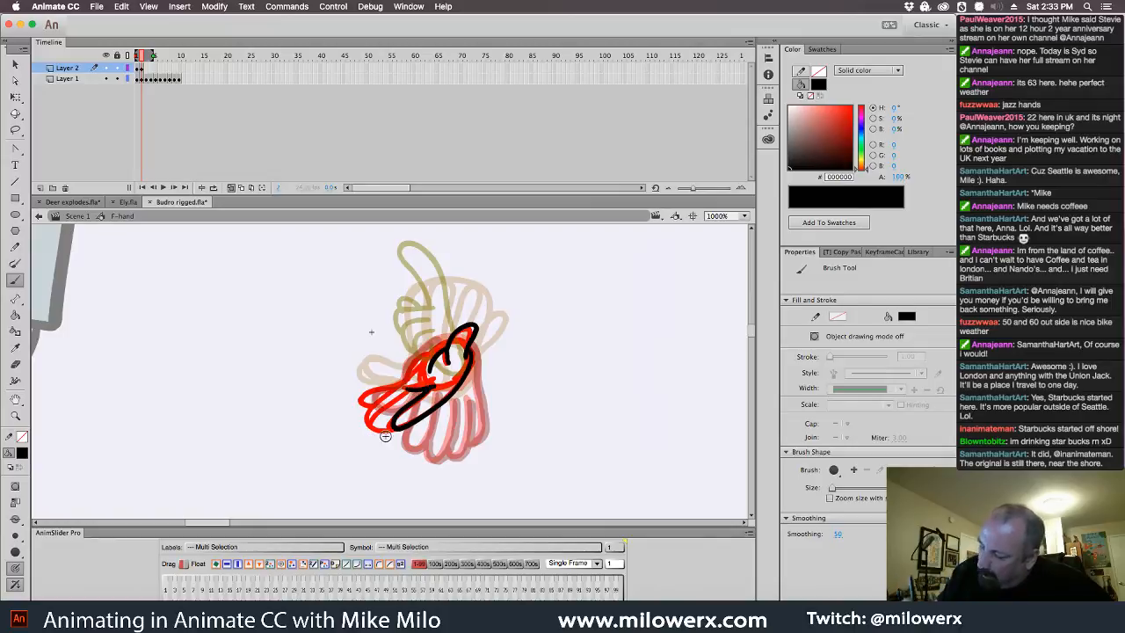
{"action": "mouse_move", "coordinate": [384, 436]}
{"action": "left_mouse_down"}
{"action": "mouse_move", "coordinate": [402, 401]}
{"action": "mouse_move", "coordinate": [399, 385]}
{"action": "mouse_move", "coordinate": [398, 403]}
{"action": "mouse_move", "coordinate": [400, 391]}
{"action": "mouse_move", "coordinate": [373, 422]}
{"action": "left_mouse_up"}
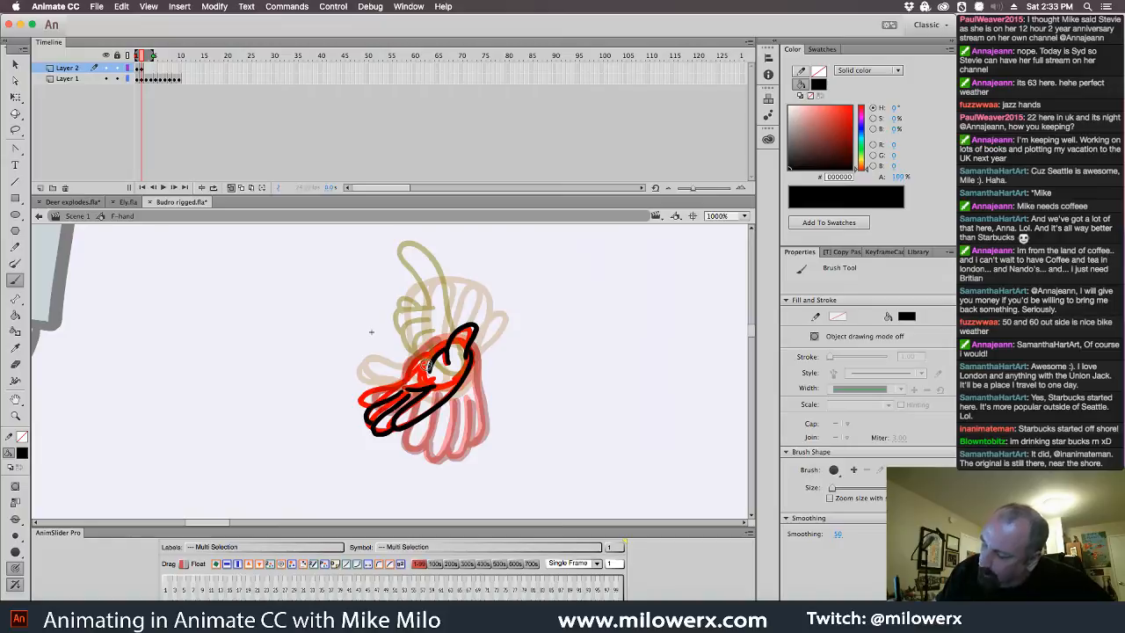
{"action": "mouse_move", "coordinate": [437, 362]}
{"action": "left_mouse_down"}
{"action": "mouse_move", "coordinate": [404, 394]}
{"action": "mouse_move", "coordinate": [412, 376]}
{"action": "mouse_move", "coordinate": [367, 397]}
{"action": "mouse_move", "coordinate": [430, 387]}
{"action": "left_mouse_up"}
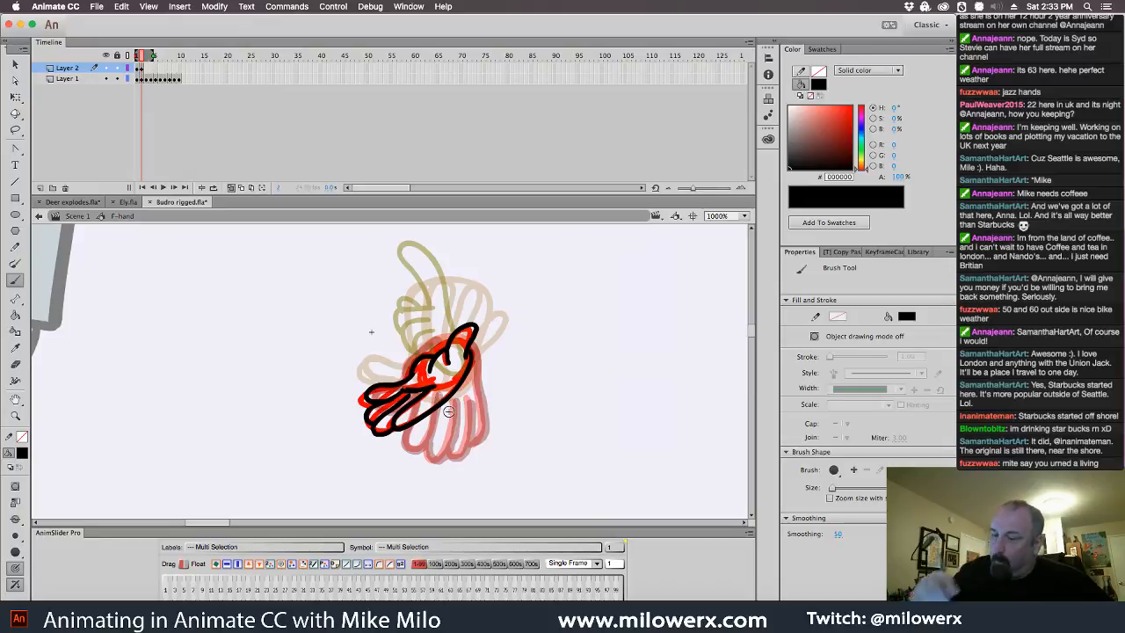
- On frame 3 of Layer 2, ink the hand with one finger pointing up and the others curled
{"action": "key", "text": "."}
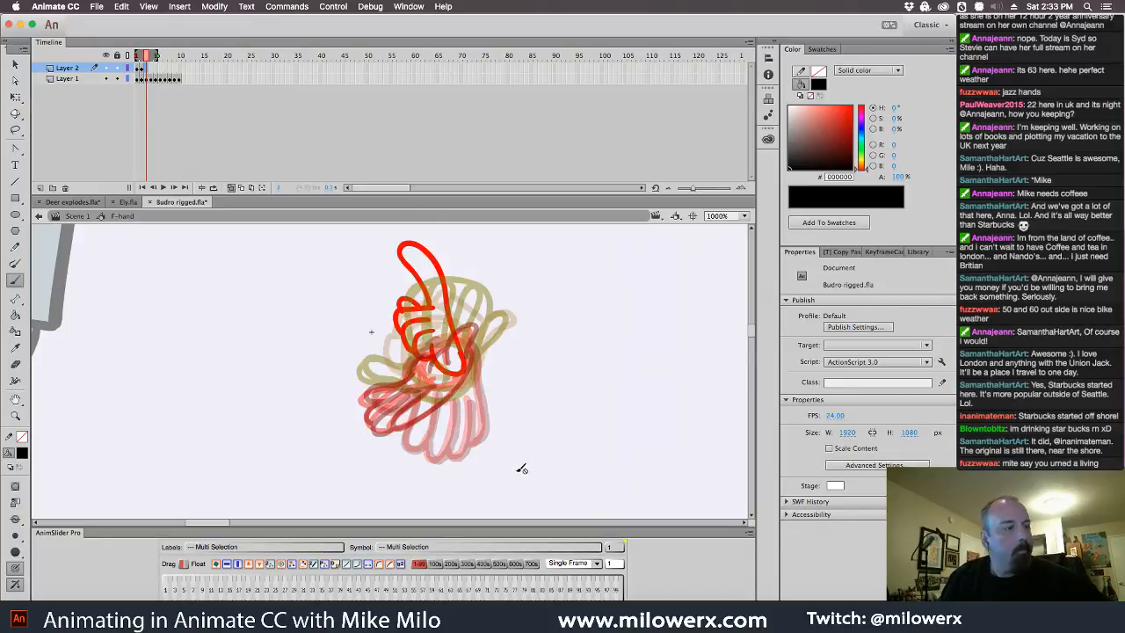
{"action": "scroll", "coordinate": [532, 427], "scroll_direction": "up", "scroll_amount": 3}
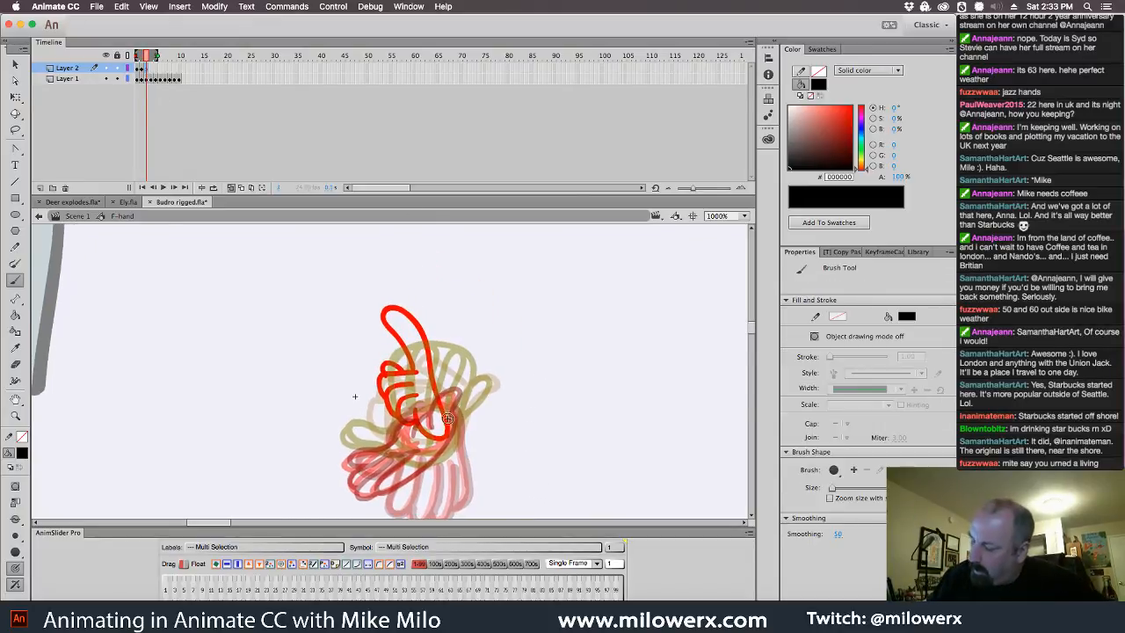
{"action": "mouse_move", "coordinate": [448, 419]}
{"action": "left_mouse_down"}
{"action": "mouse_move", "coordinate": [423, 341]}
{"action": "mouse_move", "coordinate": [397, 313]}
{"action": "mouse_move", "coordinate": [413, 366]}
{"action": "mouse_move", "coordinate": [382, 395]}
{"action": "mouse_move", "coordinate": [422, 383]}
{"action": "mouse_move", "coordinate": [388, 394]}
{"action": "mouse_move", "coordinate": [397, 417]}
{"action": "mouse_move", "coordinate": [405, 398]}
{"action": "mouse_move", "coordinate": [413, 421]}
{"action": "mouse_move", "coordinate": [450, 440]}
{"action": "left_mouse_up"}
{"action": "mouse_move", "coordinate": [392, 364]}
{"action": "left_mouse_down"}
{"action": "mouse_move", "coordinate": [379, 378]}
{"action": "mouse_move", "coordinate": [401, 370]}
{"action": "left_mouse_up"}
{"action": "left_click_drag", "start_coordinate": [407, 384], "coordinate": [417, 383]}
- On frame 4 of Layer 2, ink the open hand with spread fingers and its palm crease in black
{"action": "left_click", "coordinate": [151, 68]}
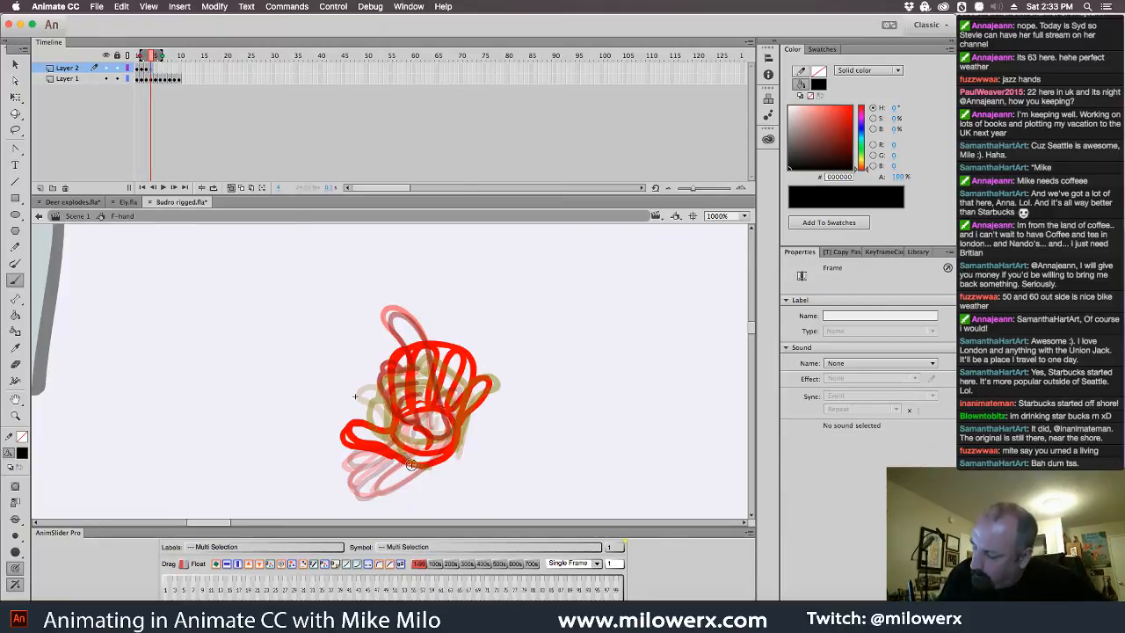
{"action": "mouse_move", "coordinate": [406, 465]}
{"action": "left_mouse_down"}
{"action": "mouse_move", "coordinate": [348, 447]}
{"action": "mouse_move", "coordinate": [368, 423]}
{"action": "mouse_move", "coordinate": [389, 428]}
{"action": "mouse_move", "coordinate": [345, 427]}
{"action": "left_mouse_up"}
{"action": "key", "text": "super+z"}
{"action": "mouse_move", "coordinate": [404, 460]}
{"action": "left_mouse_down"}
{"action": "mouse_move", "coordinate": [438, 445]}
{"action": "mouse_move", "coordinate": [395, 426]}
{"action": "mouse_move", "coordinate": [388, 373]}
{"action": "mouse_move", "coordinate": [409, 355]}
{"action": "left_mouse_up"}
{"action": "mouse_move", "coordinate": [414, 408]}
{"action": "left_mouse_down"}
{"action": "mouse_move", "coordinate": [446, 410]}
{"action": "mouse_move", "coordinate": [417, 352]}
{"action": "mouse_move", "coordinate": [434, 405]}
{"action": "mouse_move", "coordinate": [462, 353]}
{"action": "mouse_move", "coordinate": [450, 412]}
{"action": "mouse_move", "coordinate": [488, 385]}
{"action": "mouse_move", "coordinate": [416, 466]}
{"action": "left_mouse_up"}
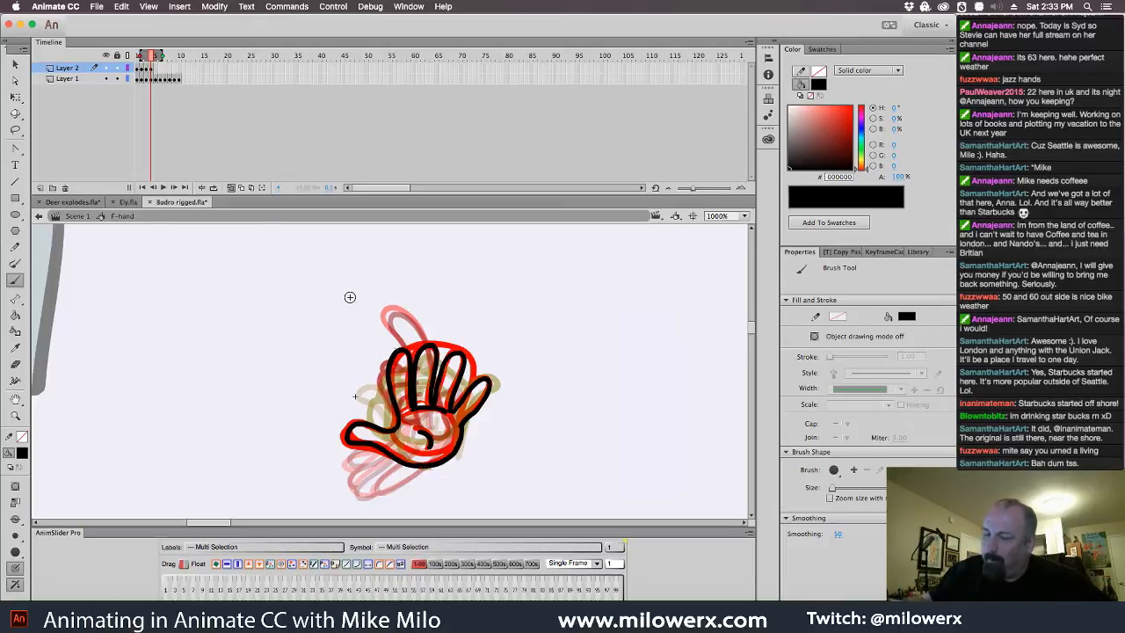
- On frame 5 of Layer 2, ink the curled hand with its thumb sticking out right, with onion skinning turned off
{"action": "left_click", "coordinate": [158, 77]}
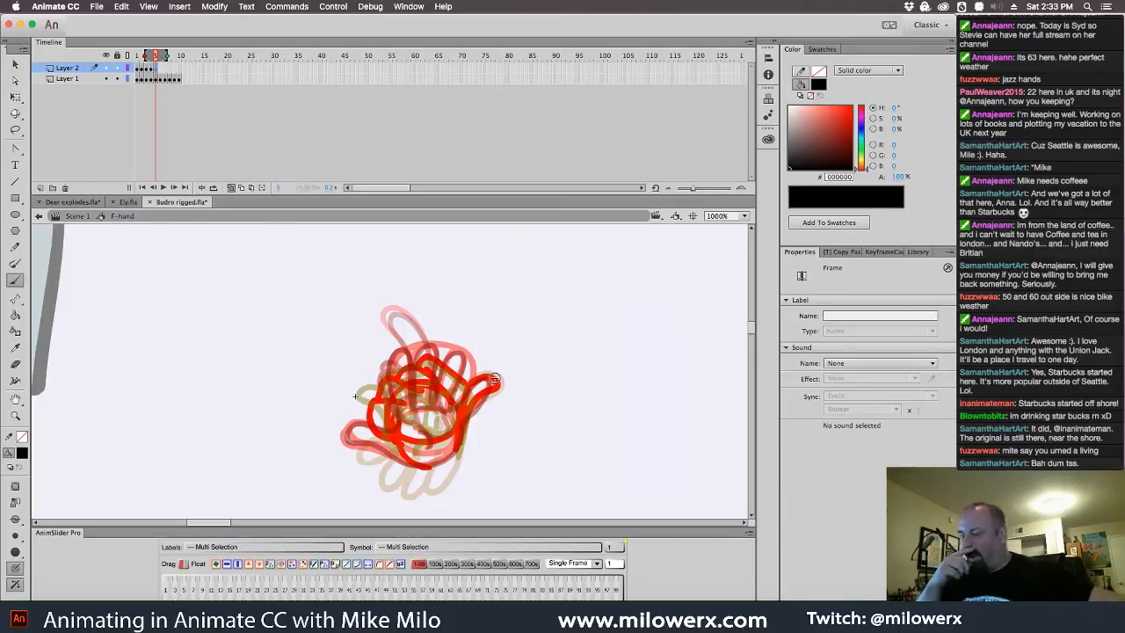
{"action": "mouse_move", "coordinate": [501, 417]}
{"action": "left_mouse_down"}
{"action": "mouse_move", "coordinate": [448, 419]}
{"action": "mouse_move", "coordinate": [458, 363]}
{"action": "left_mouse_up"}
{"action": "key", "text": "super+z"}
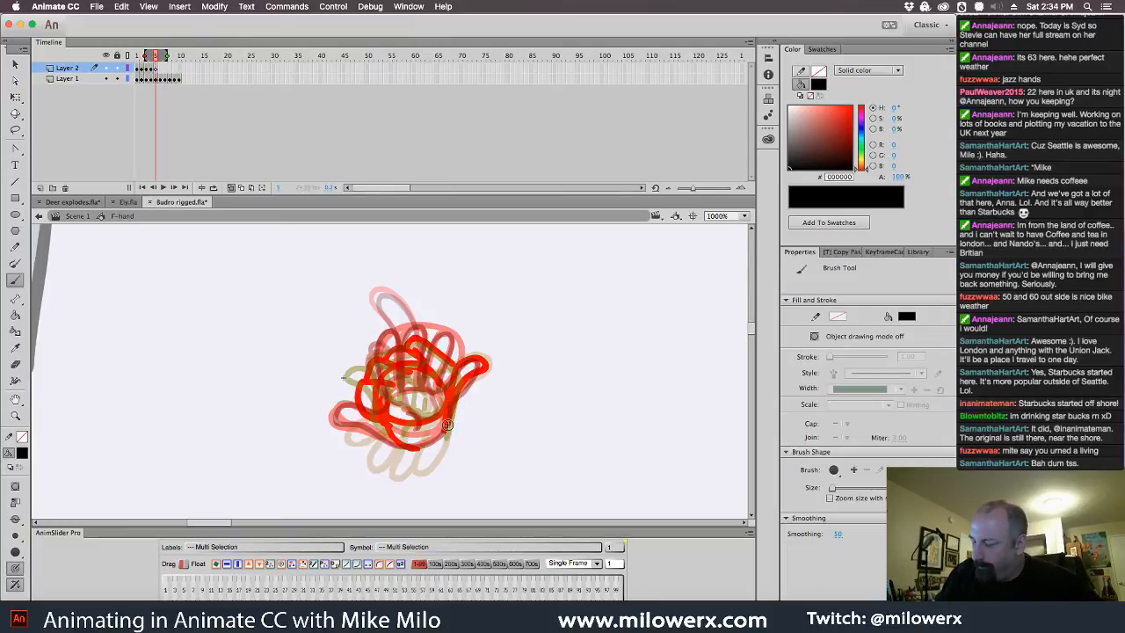
{"action": "mouse_move", "coordinate": [447, 431]}
{"action": "left_mouse_down"}
{"action": "mouse_move", "coordinate": [481, 363]}
{"action": "mouse_move", "coordinate": [452, 362]}
{"action": "left_mouse_up"}
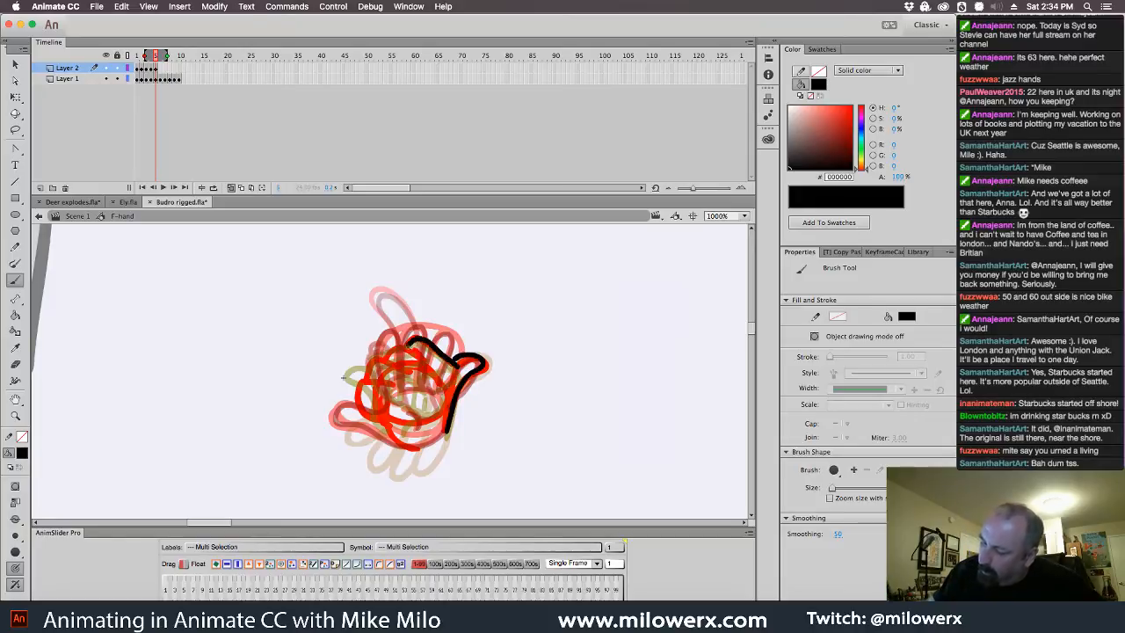
{"action": "left_click", "coordinate": [231, 188]}
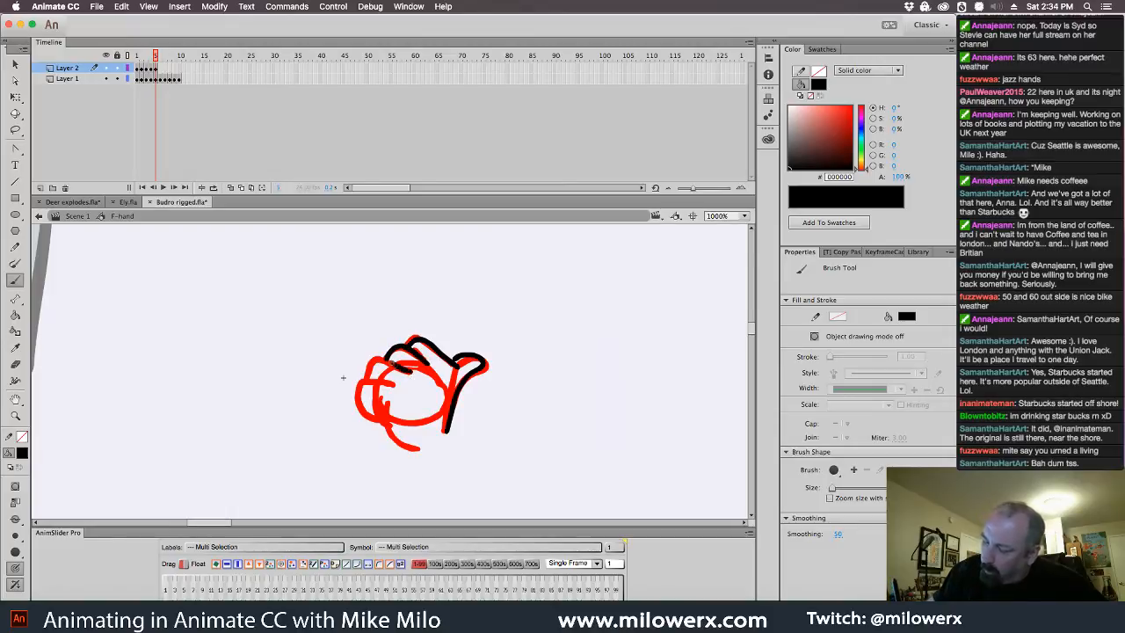
{"action": "mouse_move", "coordinate": [401, 387]}
{"action": "left_mouse_down"}
{"action": "mouse_move", "coordinate": [368, 382]}
{"action": "mouse_move", "coordinate": [362, 402]}
{"action": "mouse_move", "coordinate": [381, 417]}
{"action": "mouse_move", "coordinate": [385, 400]}
{"action": "mouse_move", "coordinate": [389, 435]}
{"action": "left_mouse_up"}
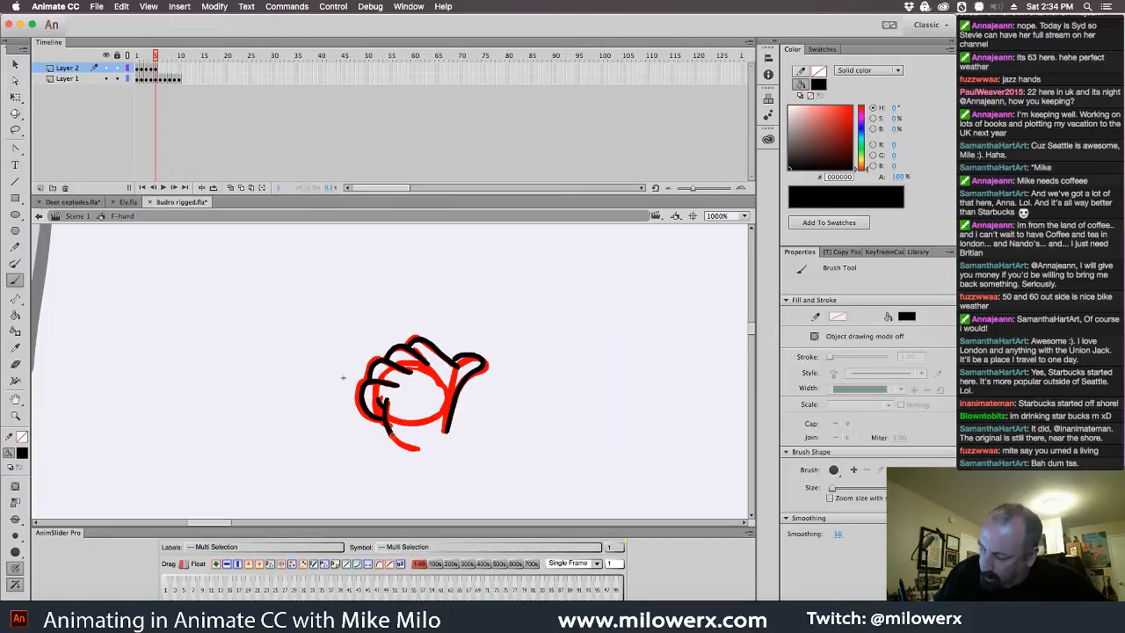
{"action": "left_click_drag", "start_coordinate": [406, 395], "coordinate": [442, 371]}
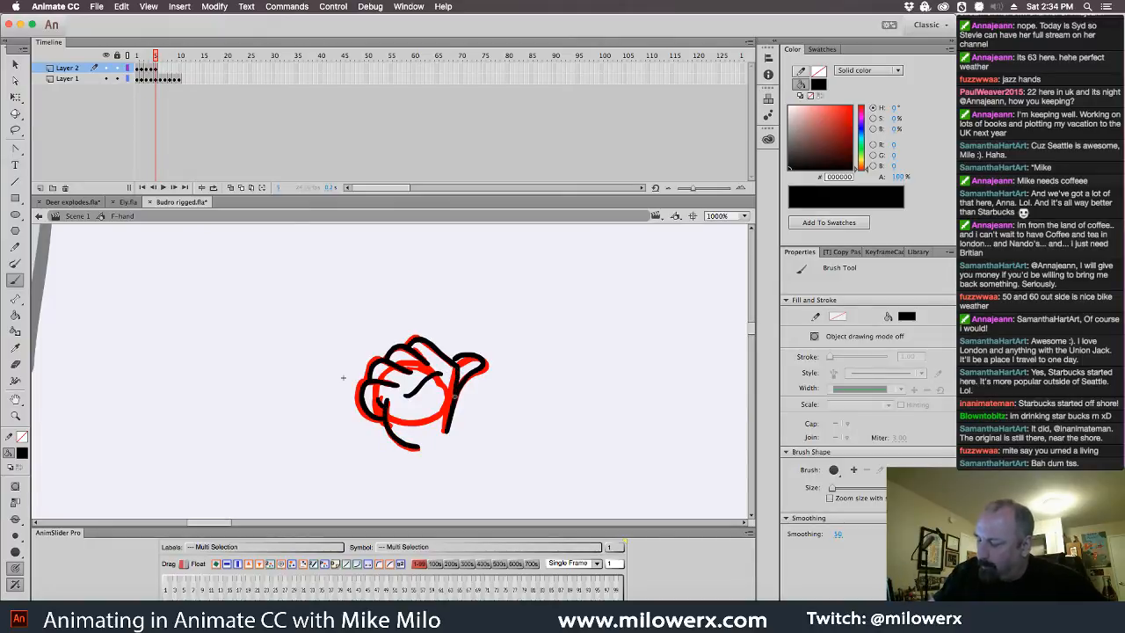
- Insert a blank keyframe at frame 6 of Layer 2 and ink the blocky fist with the thumb pointing left
{"action": "left_click", "coordinate": [161, 69]}
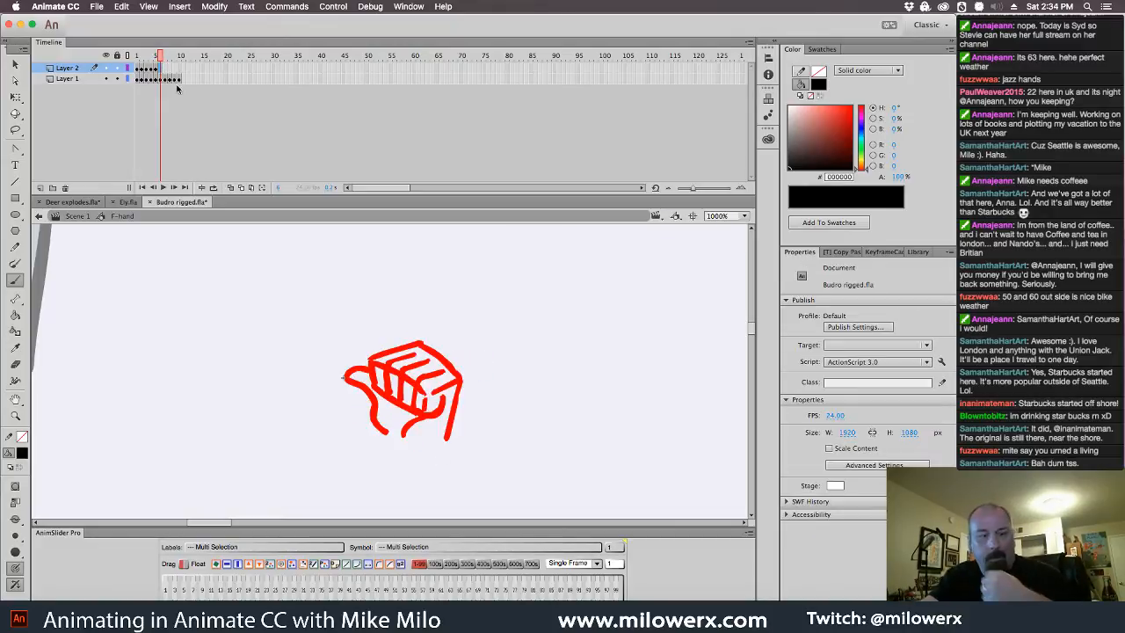
{"action": "key", "text": "F7"}
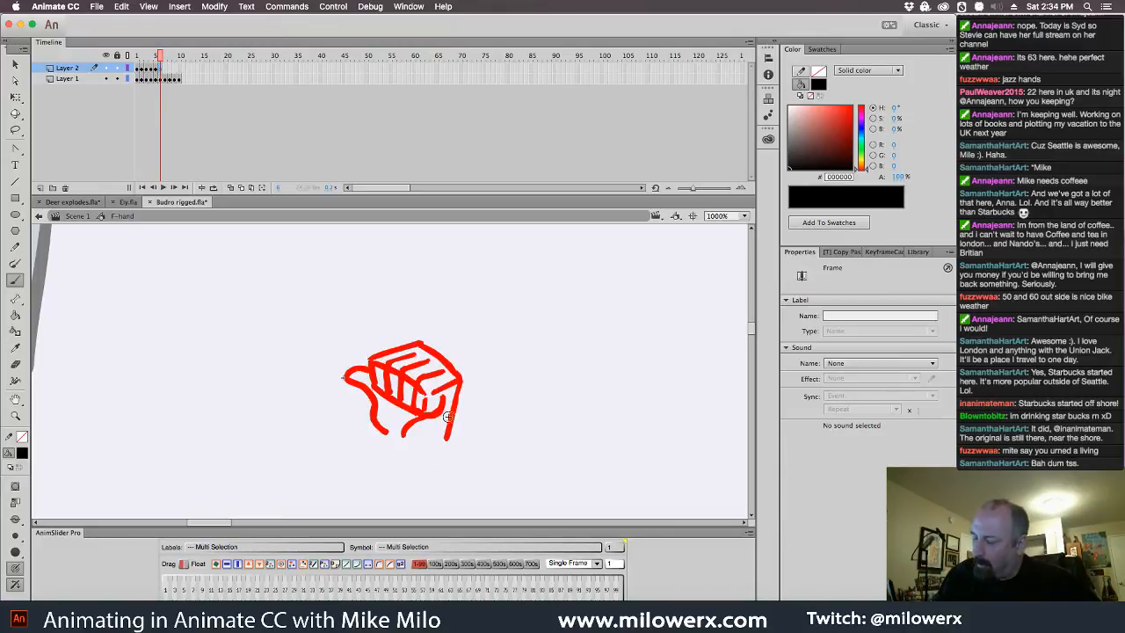
{"action": "mouse_move", "coordinate": [446, 439]}
{"action": "left_mouse_down"}
{"action": "mouse_move", "coordinate": [463, 379]}
{"action": "mouse_move", "coordinate": [431, 373]}
{"action": "mouse_move", "coordinate": [418, 410]}
{"action": "left_mouse_up"}
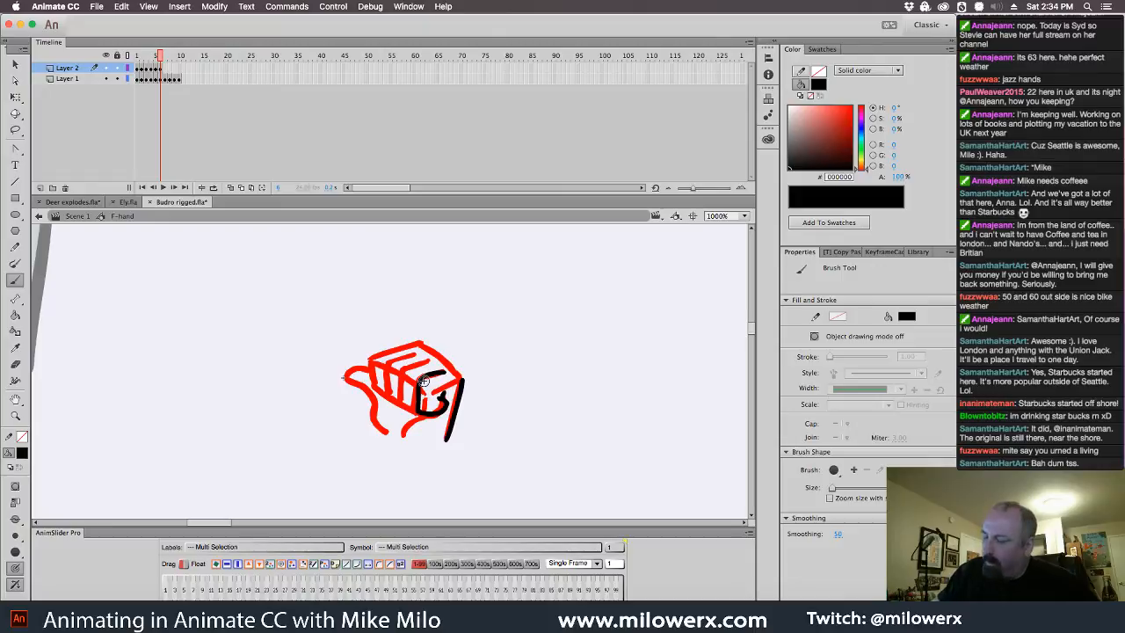
{"action": "mouse_move", "coordinate": [430, 362]}
{"action": "left_mouse_down"}
{"action": "mouse_move", "coordinate": [402, 372]}
{"action": "mouse_move", "coordinate": [409, 413]}
{"action": "mouse_move", "coordinate": [417, 386]}
{"action": "mouse_move", "coordinate": [388, 367]}
{"action": "mouse_move", "coordinate": [392, 403]}
{"action": "left_mouse_up"}
{"action": "mouse_move", "coordinate": [421, 344]}
{"action": "left_mouse_down"}
{"action": "mouse_move", "coordinate": [386, 347]}
{"action": "mouse_move", "coordinate": [381, 390]}
{"action": "left_mouse_up"}
{"action": "left_click_drag", "start_coordinate": [420, 344], "coordinate": [462, 380]}
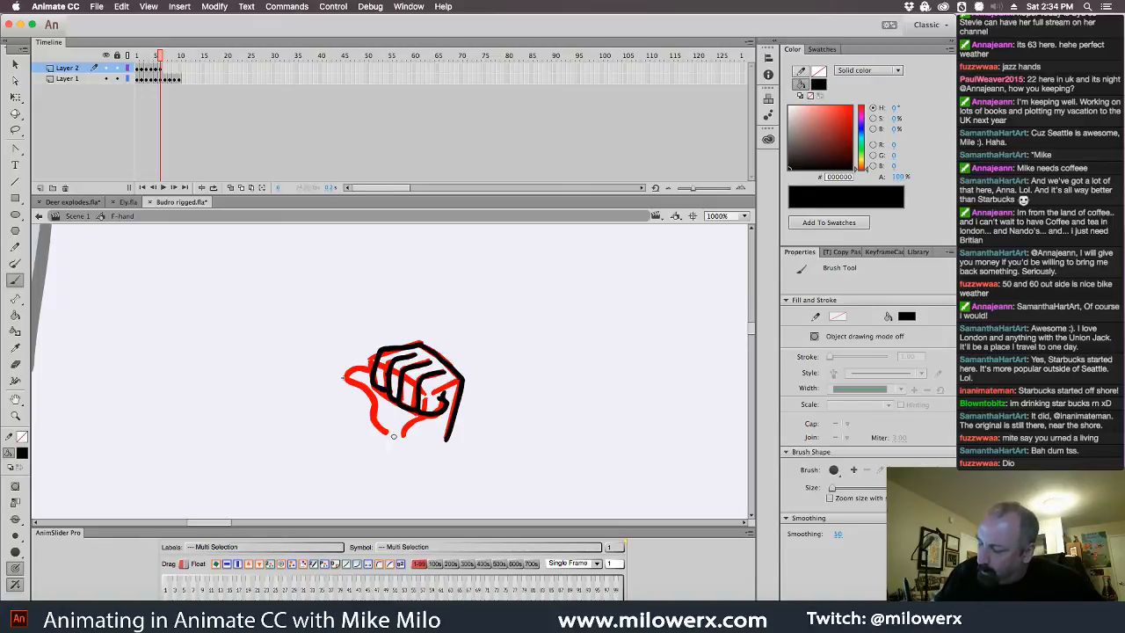
{"action": "mouse_move", "coordinate": [394, 434]}
{"action": "left_mouse_down"}
{"action": "mouse_move", "coordinate": [345, 378]}
{"action": "mouse_move", "coordinate": [371, 370]}
{"action": "left_mouse_up"}
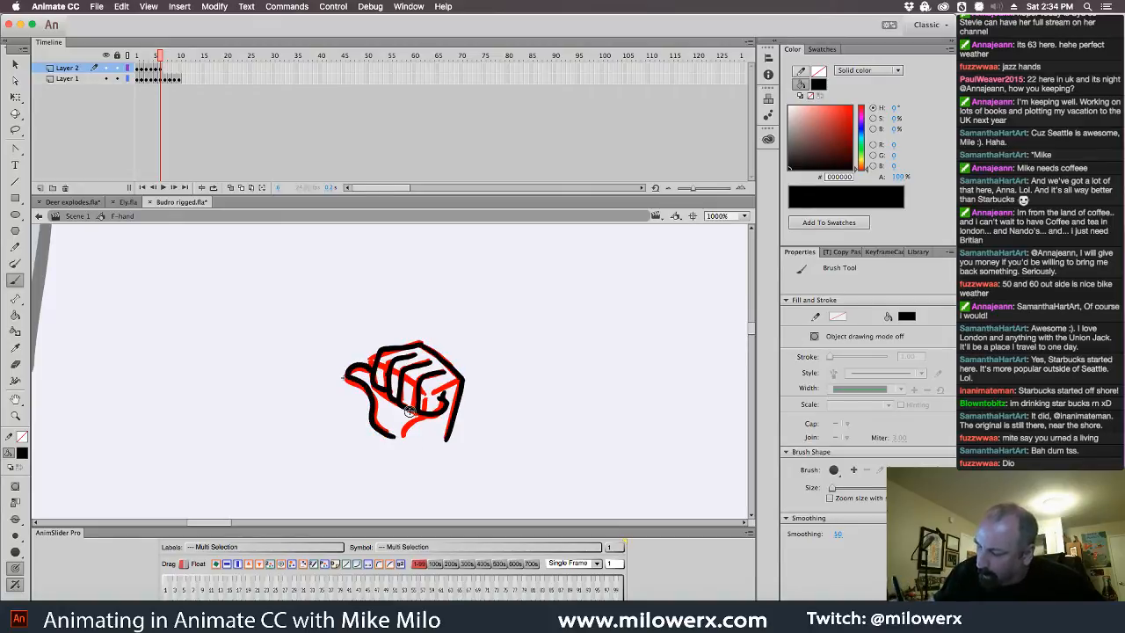
{"action": "left_click_drag", "start_coordinate": [405, 438], "coordinate": [424, 416]}
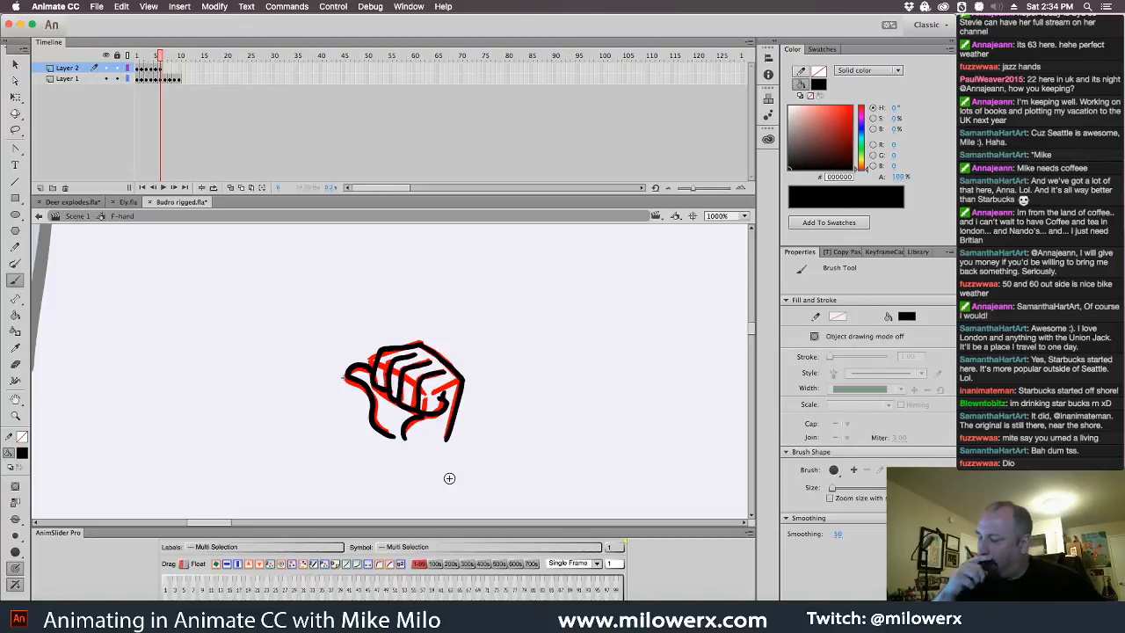
- On frame 7 of Layer 2, ink the open hand with fingers pointing down and the thumb up to the right
{"action": "left_click", "coordinate": [164, 70]}
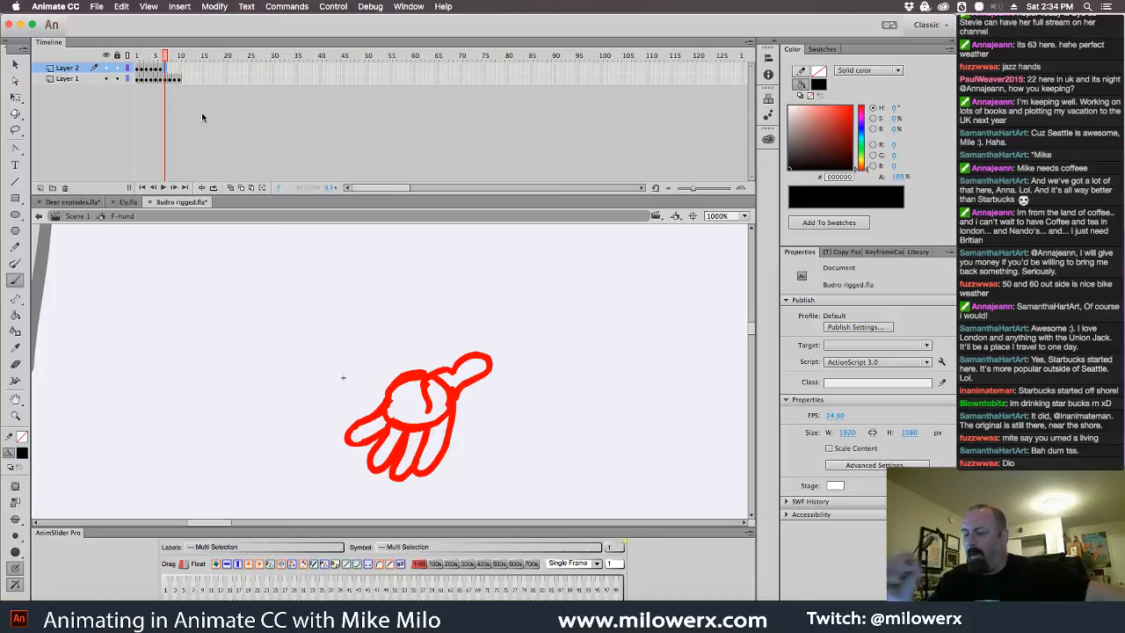
{"action": "left_click", "coordinate": [201, 111]}
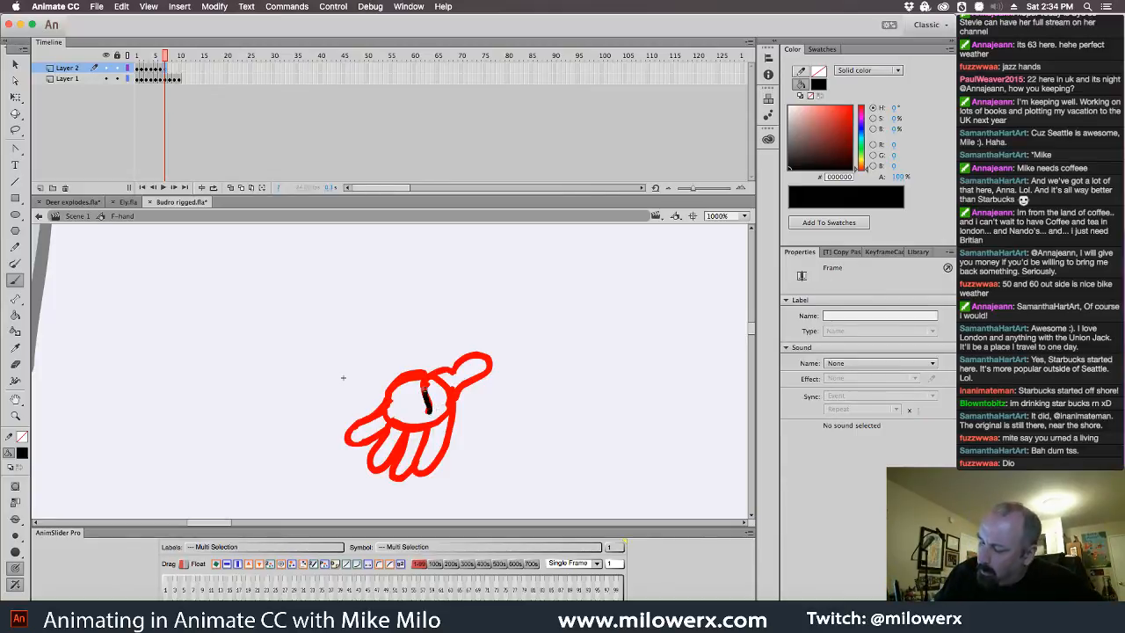
{"action": "mouse_move", "coordinate": [446, 369]}
{"action": "left_mouse_down"}
{"action": "mouse_move", "coordinate": [486, 355]}
{"action": "mouse_move", "coordinate": [441, 458]}
{"action": "mouse_move", "coordinate": [434, 427]}
{"action": "left_mouse_up"}
{"action": "mouse_move", "coordinate": [412, 468]}
{"action": "left_mouse_down"}
{"action": "mouse_move", "coordinate": [412, 428]}
{"action": "mouse_move", "coordinate": [371, 468]}
{"action": "mouse_move", "coordinate": [391, 415]}
{"action": "mouse_move", "coordinate": [394, 425]}
{"action": "mouse_move", "coordinate": [384, 405]}
{"action": "mouse_move", "coordinate": [348, 436]}
{"action": "mouse_move", "coordinate": [418, 371]}
{"action": "left_mouse_up"}
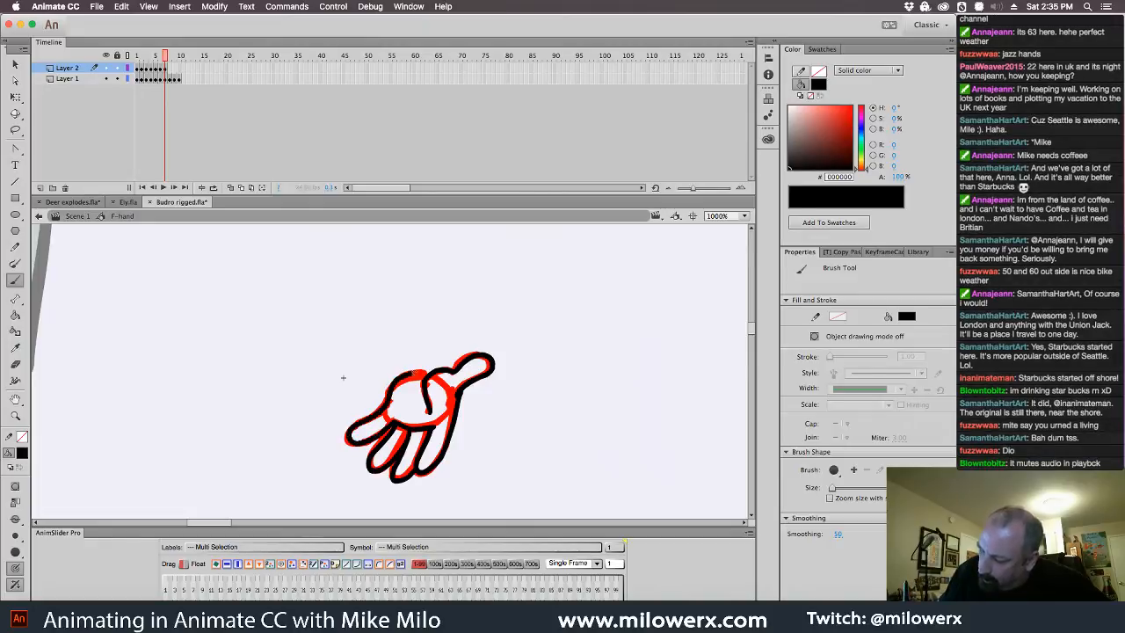
- On frame 8 of Layer 2, ink the flat hand seen from the side, including its fingers and small thumb
{"action": "left_click", "coordinate": [173, 106]}
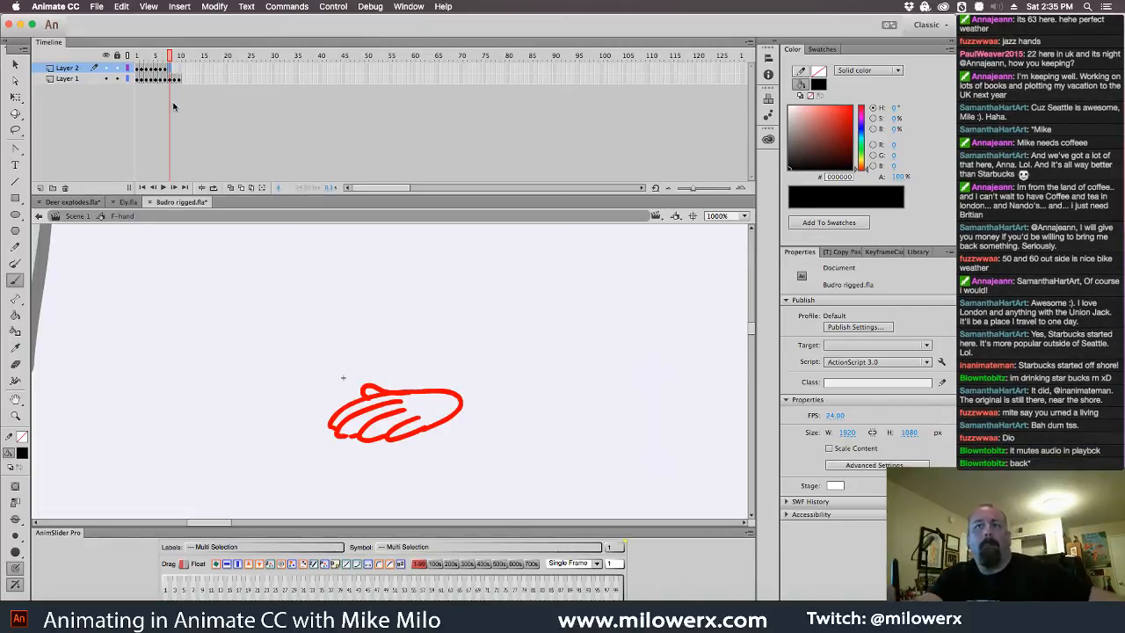
{"action": "left_click", "coordinate": [186, 132]}
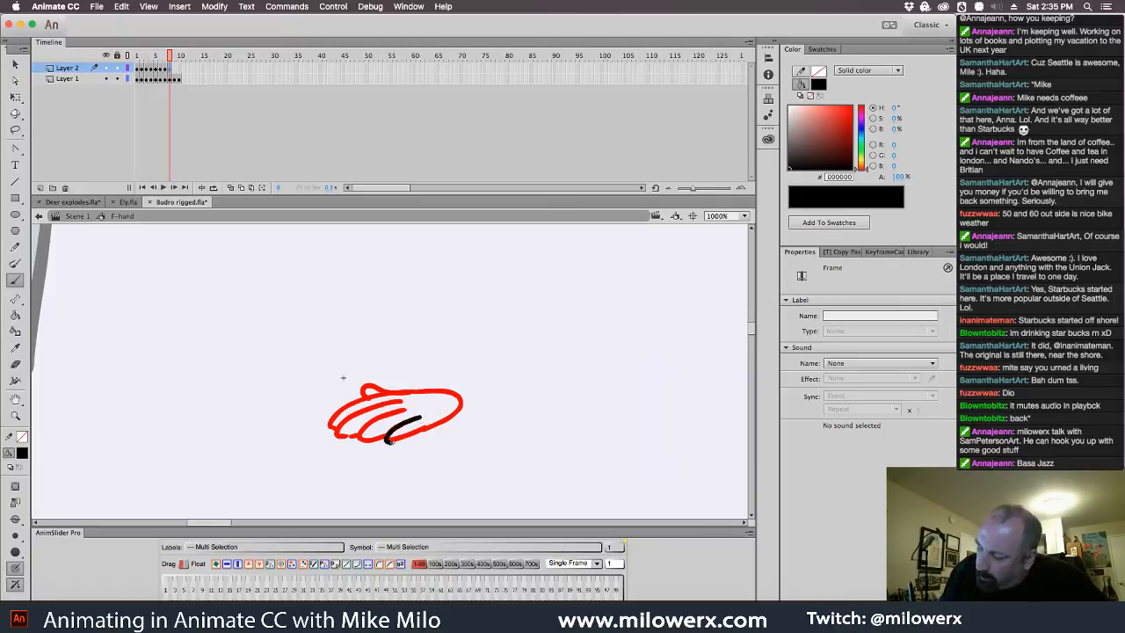
{"action": "mouse_move", "coordinate": [388, 441]}
{"action": "left_mouse_down"}
{"action": "mouse_move", "coordinate": [448, 419]}
{"action": "mouse_move", "coordinate": [462, 400]}
{"action": "mouse_move", "coordinate": [378, 394]}
{"action": "left_mouse_up"}
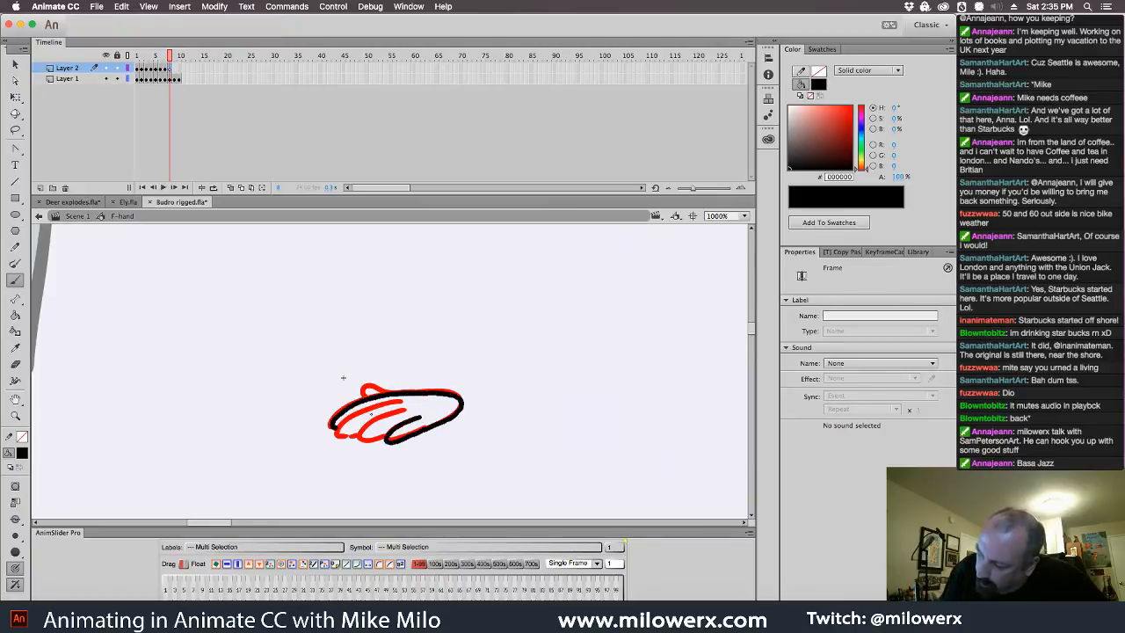
{"action": "left_click_drag", "start_coordinate": [372, 406], "coordinate": [335, 434]}
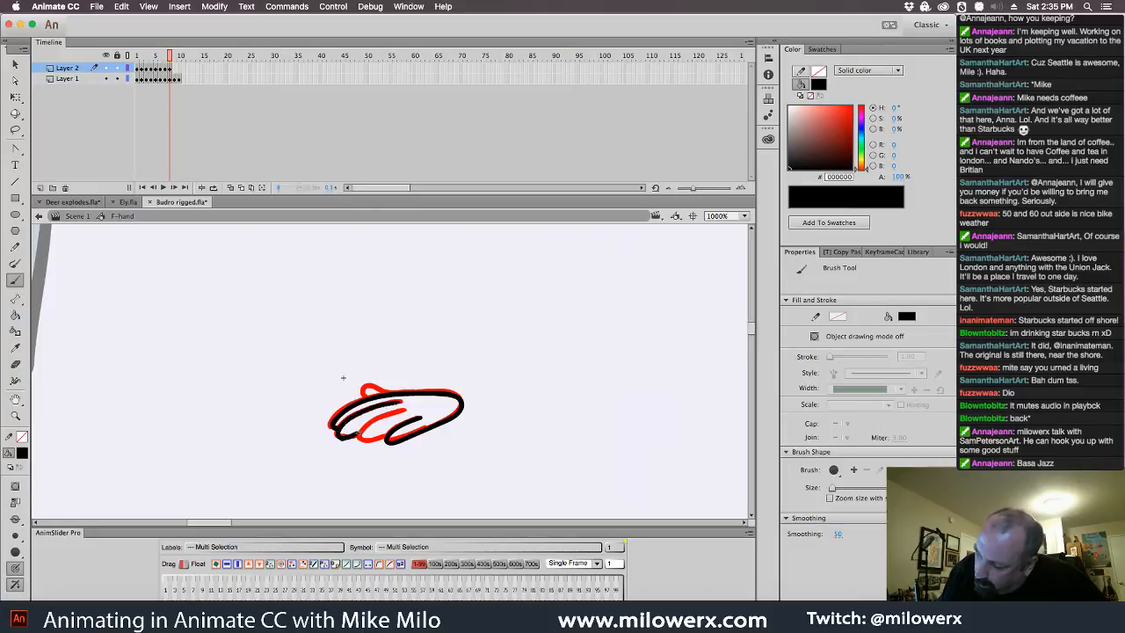
{"action": "left_click_drag", "start_coordinate": [410, 409], "coordinate": [358, 441]}
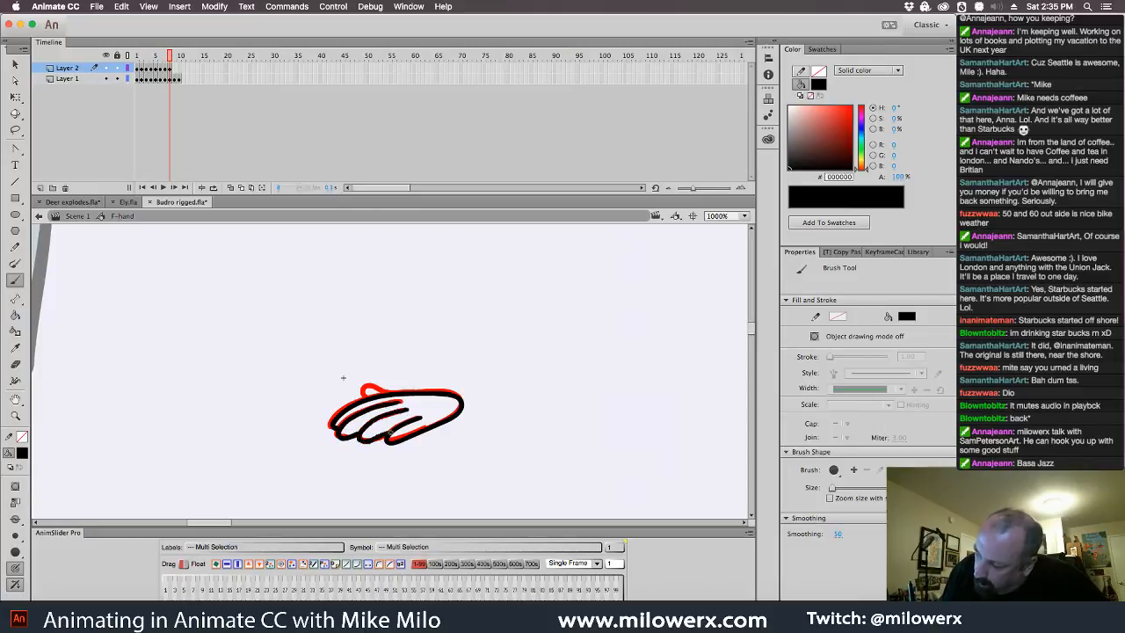
{"action": "mouse_move", "coordinate": [394, 393]}
{"action": "left_mouse_down"}
{"action": "mouse_move", "coordinate": [368, 386]}
{"action": "mouse_move", "coordinate": [359, 396]}
{"action": "left_mouse_up"}
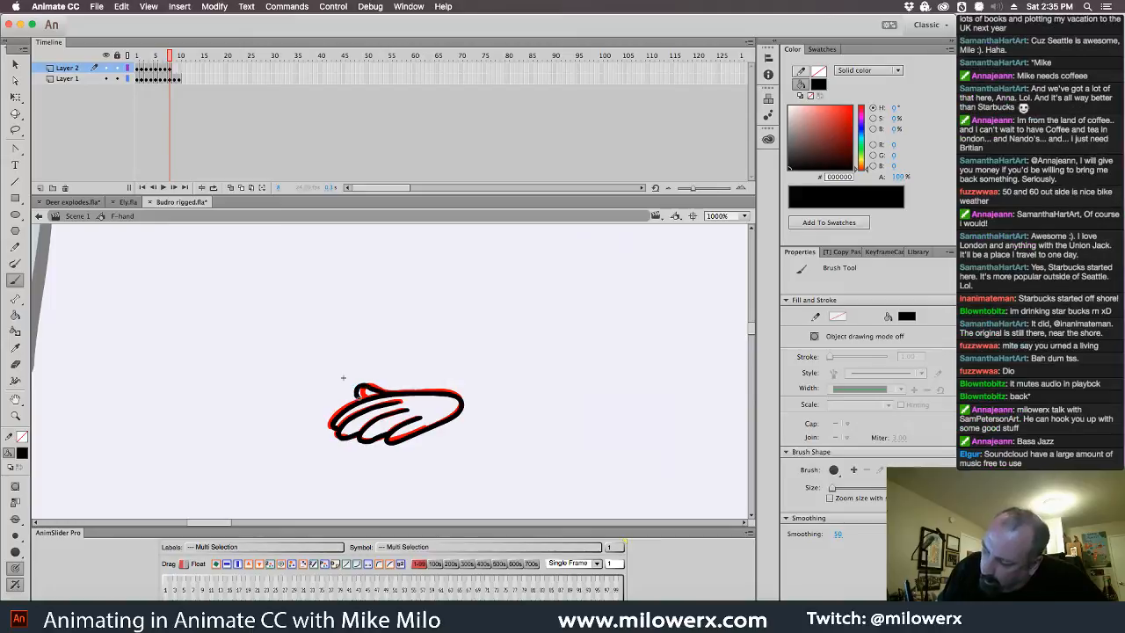
- On frame 9 of Layer 2, ink the relaxed hand with hanging fingers and the thumb bent left
{"action": "left_click", "coordinate": [175, 70]}
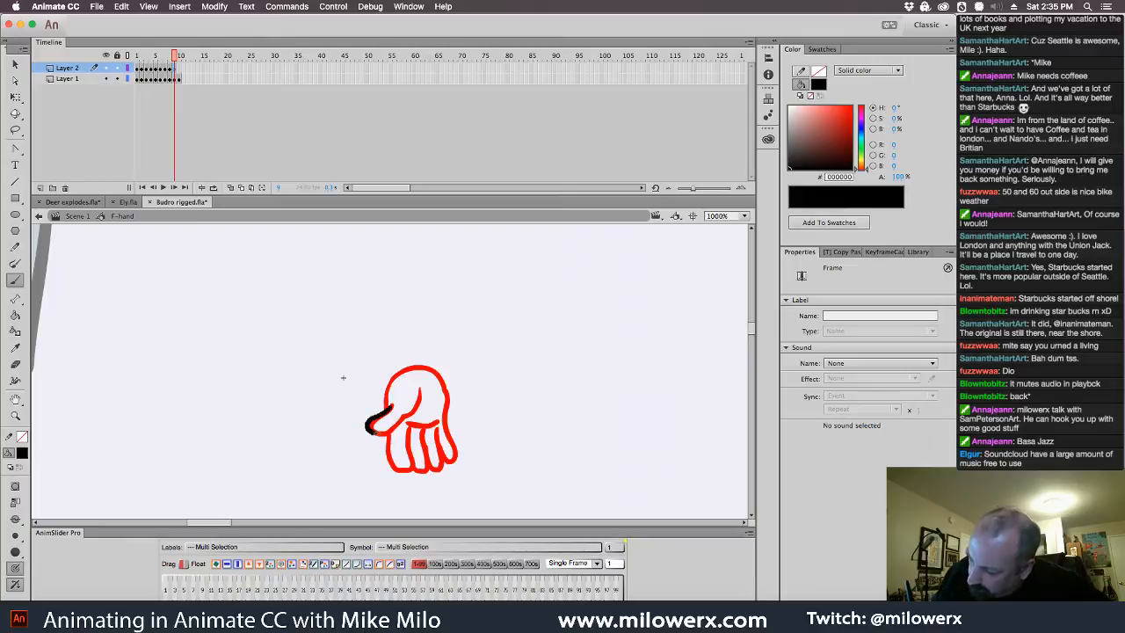
{"action": "mouse_move", "coordinate": [402, 419]}
{"action": "left_mouse_down"}
{"action": "mouse_move", "coordinate": [422, 399]}
{"action": "mouse_move", "coordinate": [420, 378]}
{"action": "mouse_move", "coordinate": [387, 411]}
{"action": "mouse_move", "coordinate": [389, 389]}
{"action": "mouse_move", "coordinate": [425, 366]}
{"action": "mouse_move", "coordinate": [441, 376]}
{"action": "mouse_move", "coordinate": [443, 415]}
{"action": "mouse_move", "coordinate": [395, 467]}
{"action": "mouse_move", "coordinate": [412, 472]}
{"action": "mouse_move", "coordinate": [411, 428]}
{"action": "mouse_move", "coordinate": [438, 423]}
{"action": "left_mouse_up"}
{"action": "mouse_move", "coordinate": [429, 470]}
{"action": "left_mouse_down"}
{"action": "mouse_move", "coordinate": [430, 436]}
{"action": "mouse_move", "coordinate": [432, 468]}
{"action": "mouse_move", "coordinate": [436, 433]}
{"action": "mouse_move", "coordinate": [443, 459]}
{"action": "mouse_move", "coordinate": [453, 457]}
{"action": "mouse_move", "coordinate": [451, 410]}
{"action": "left_mouse_up"}
- On frame 10 of Layer 2, ink the hand with one raised finger, folded fingers and the thumb across them
{"action": "left_click", "coordinate": [178, 70]}
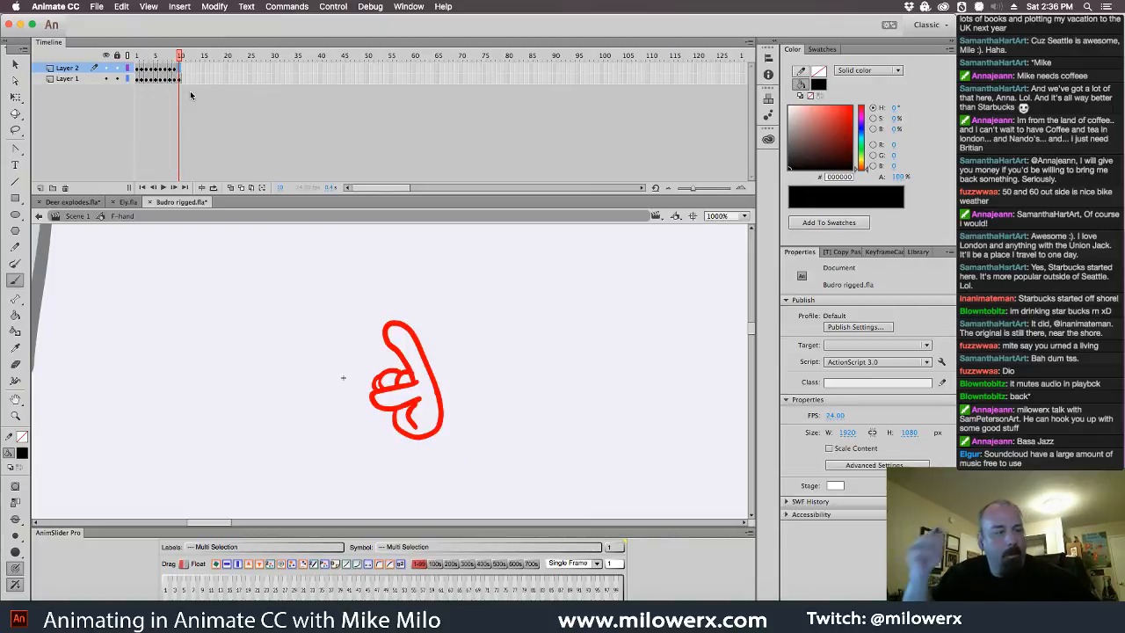
{"action": "mouse_move", "coordinate": [443, 432]}
{"action": "left_mouse_down"}
{"action": "mouse_move", "coordinate": [420, 352]}
{"action": "mouse_move", "coordinate": [388, 322]}
{"action": "mouse_move", "coordinate": [413, 380]}
{"action": "mouse_move", "coordinate": [380, 386]}
{"action": "mouse_move", "coordinate": [412, 401]}
{"action": "left_mouse_up"}
{"action": "left_click_drag", "start_coordinate": [418, 399], "coordinate": [415, 427]}
{"action": "mouse_move", "coordinate": [410, 369]}
{"action": "left_mouse_down"}
{"action": "mouse_move", "coordinate": [379, 388]}
{"action": "mouse_move", "coordinate": [429, 432]}
{"action": "left_mouse_up"}
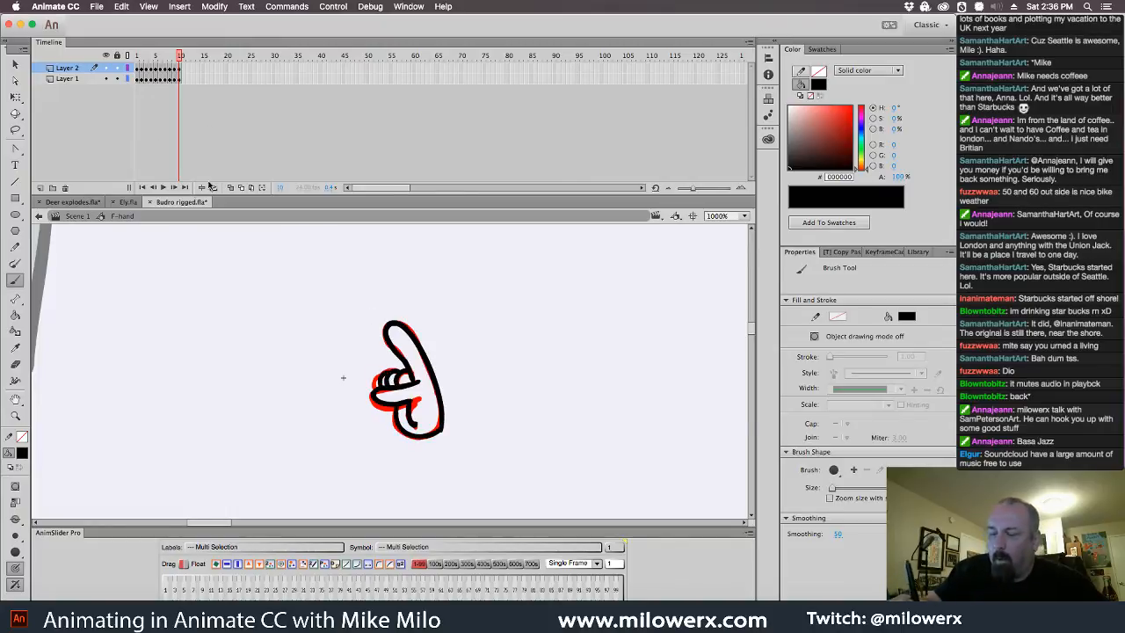
- Delete the rough sketch layer, Layer 1, from the F-hand symbol and return to Scene 1
{"action": "left_click", "coordinate": [75, 79]}
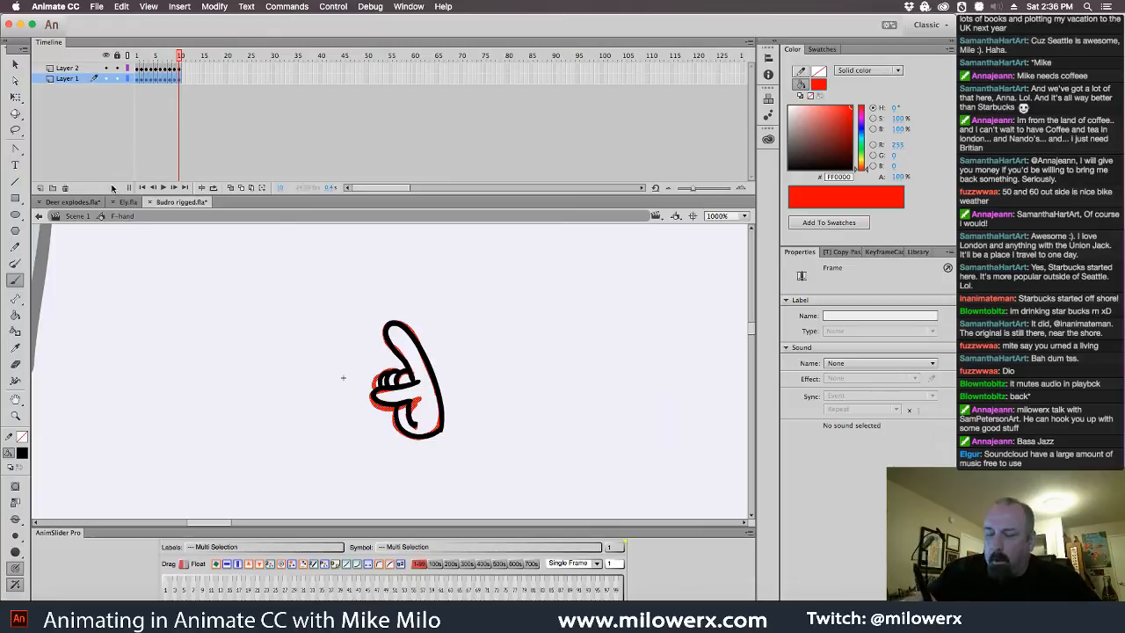
{"action": "left_click", "coordinate": [65, 189]}
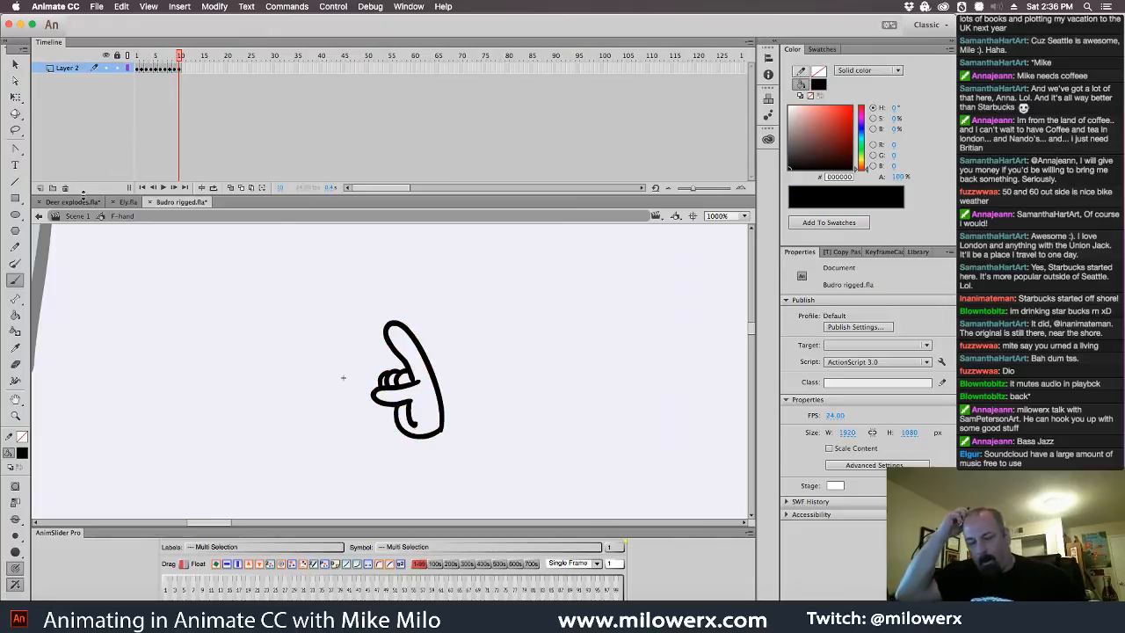
{"action": "left_click", "coordinate": [689, 424], "text": "alt+super"}
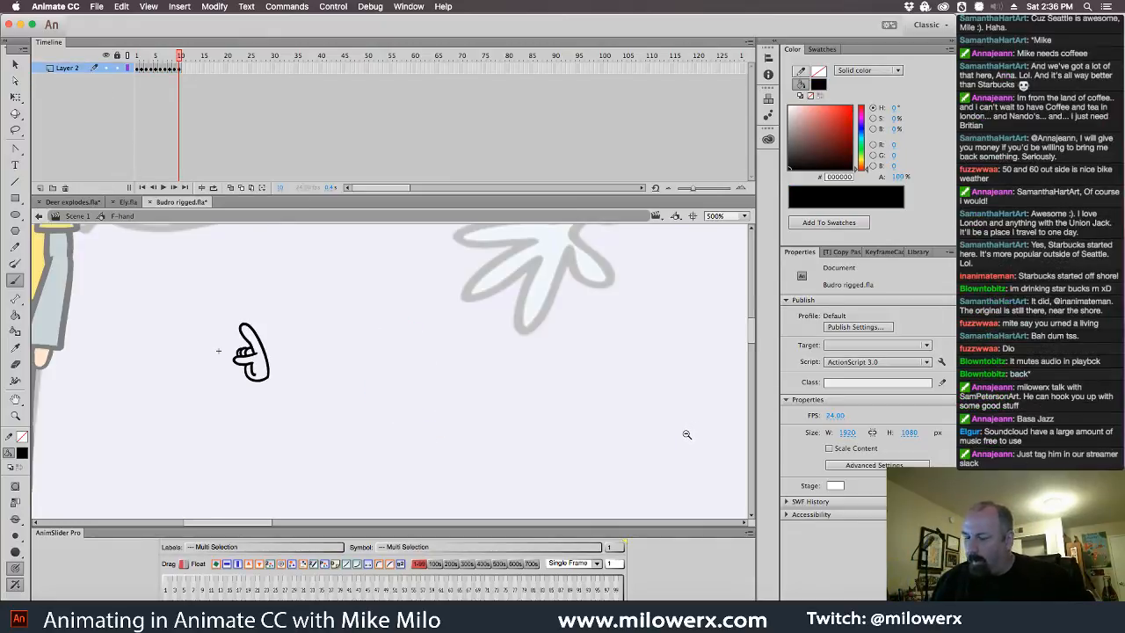
{"action": "left_click", "coordinate": [677, 430], "text": "alt+super"}
{"action": "left_click_drag", "start_coordinate": [479, 435], "coordinate": [668, 446]}
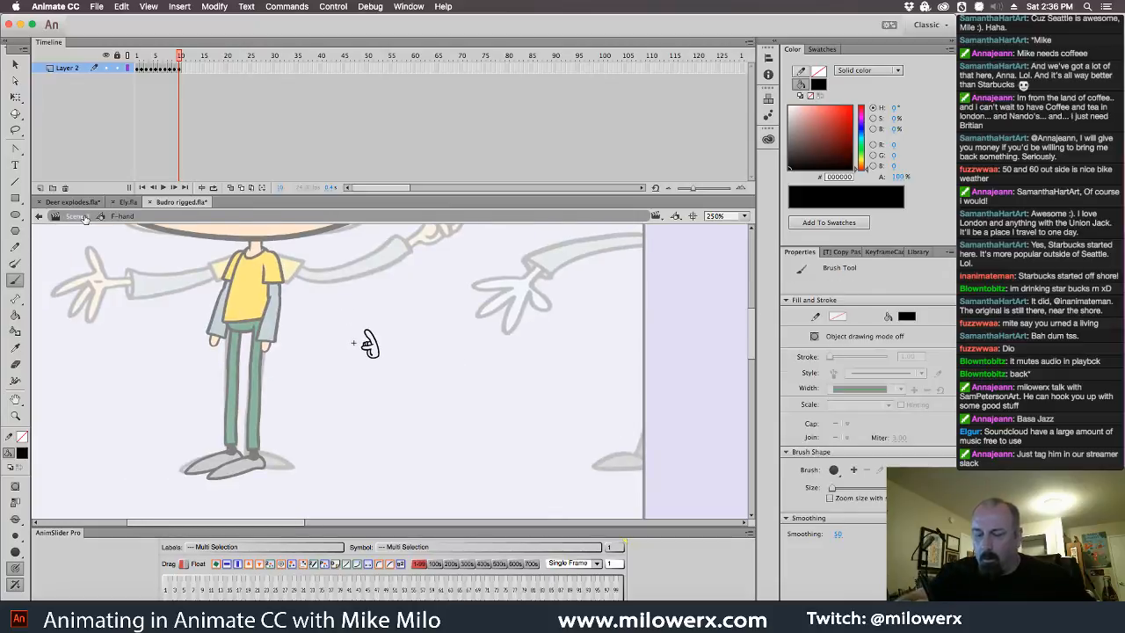
{"action": "left_click", "coordinate": [79, 217]}
- Try to sample a fill color from the raised arm of the lower reference character in Scene 1
{"action": "left_click", "coordinate": [601, 360], "text": "alt+super"}
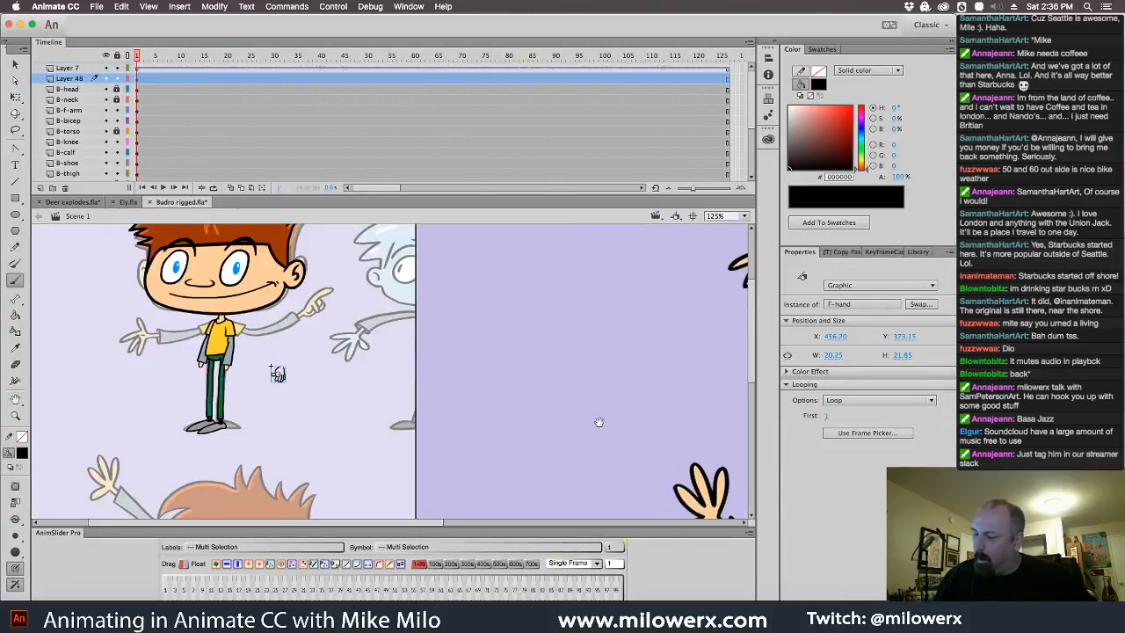
{"action": "left_click_drag", "start_coordinate": [613, 425], "coordinate": [322, 397]}
{"action": "left_click", "coordinate": [25, 454]}
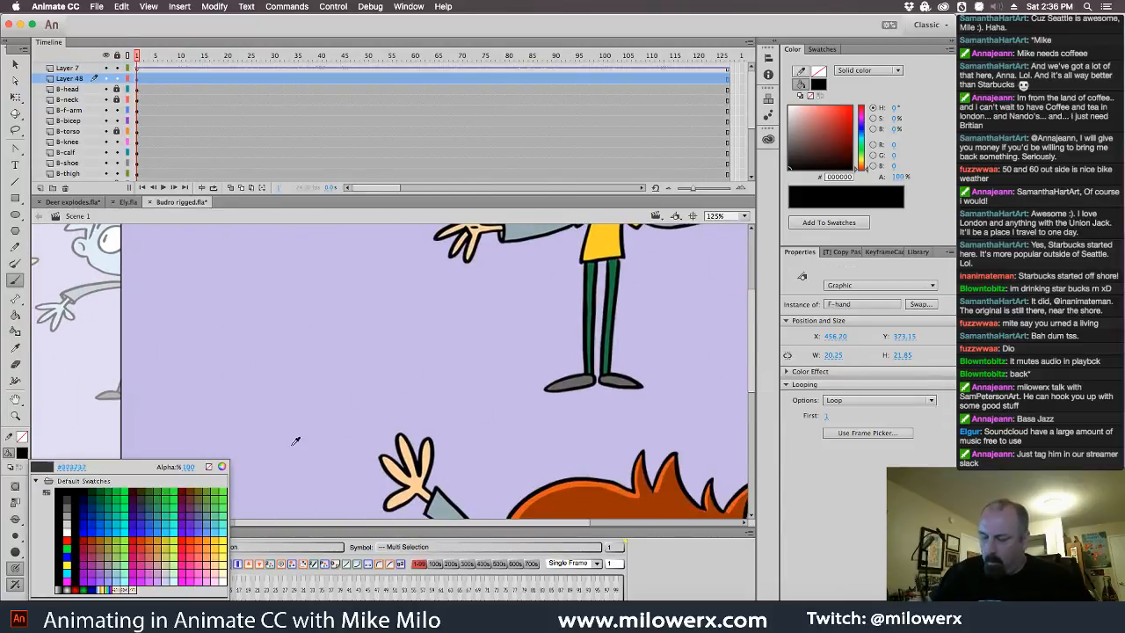
{"action": "left_click", "coordinate": [434, 494]}
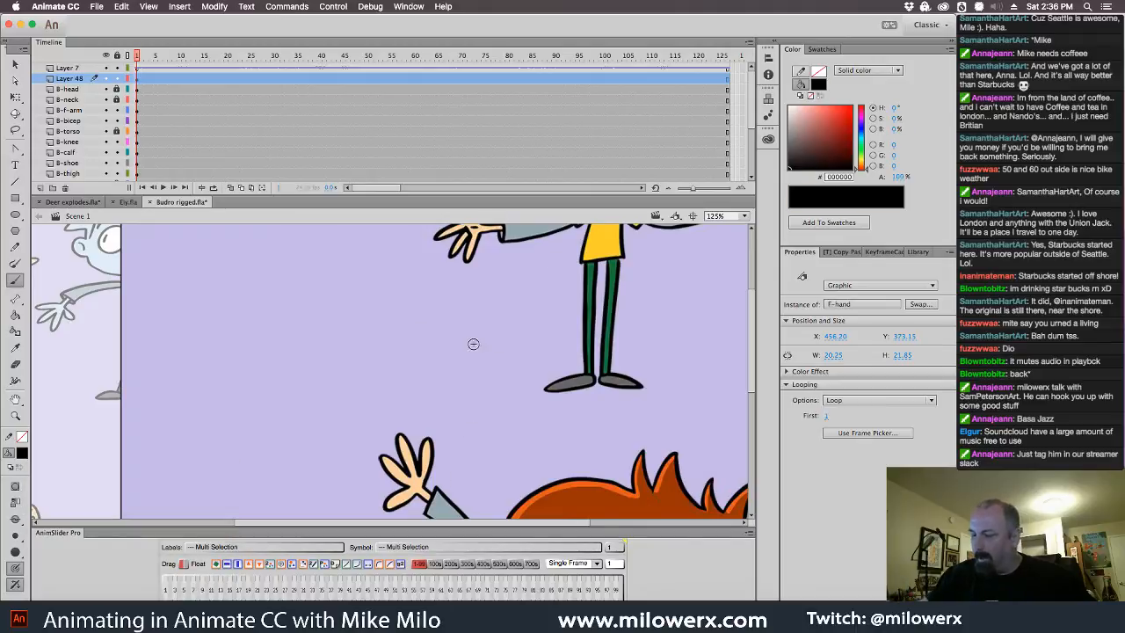
{"action": "left_click", "coordinate": [311, 291]}
{"action": "left_click_drag", "start_coordinate": [357, 291], "coordinate": [633, 350]}
{"action": "key", "text": "super+z"}
{"action": "left_click", "coordinate": [273, 403], "text": "super"}
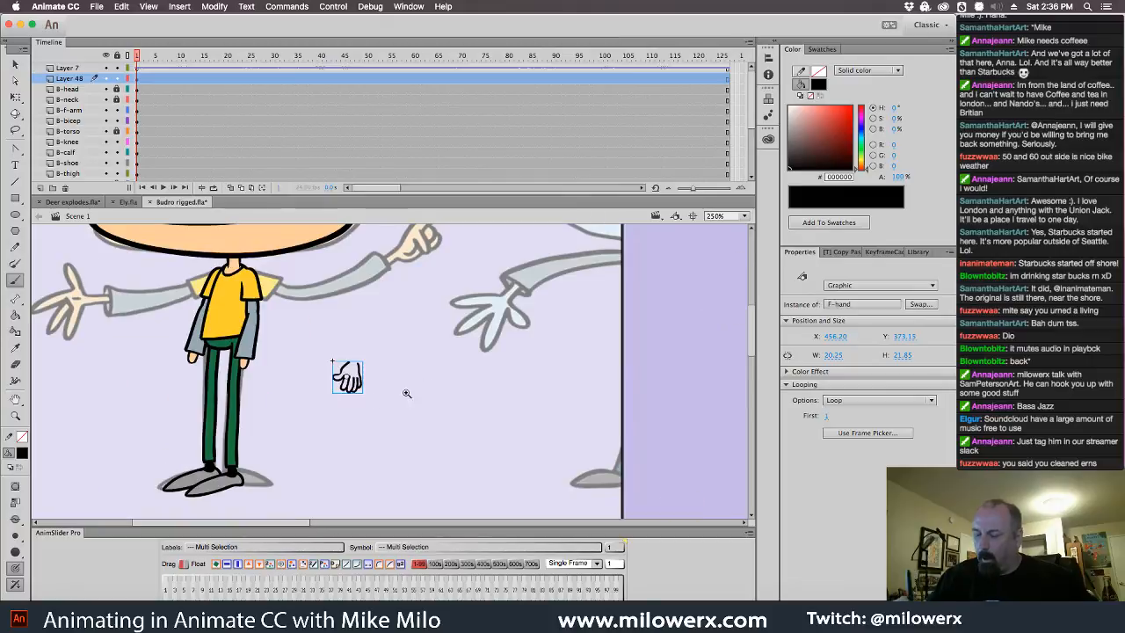
{"action": "left_click", "coordinate": [425, 375], "text": "super"}
{"action": "left_click", "coordinate": [378, 397], "text": "super"}
{"action": "left_click_drag", "start_coordinate": [286, 413], "coordinate": [459, 429]}
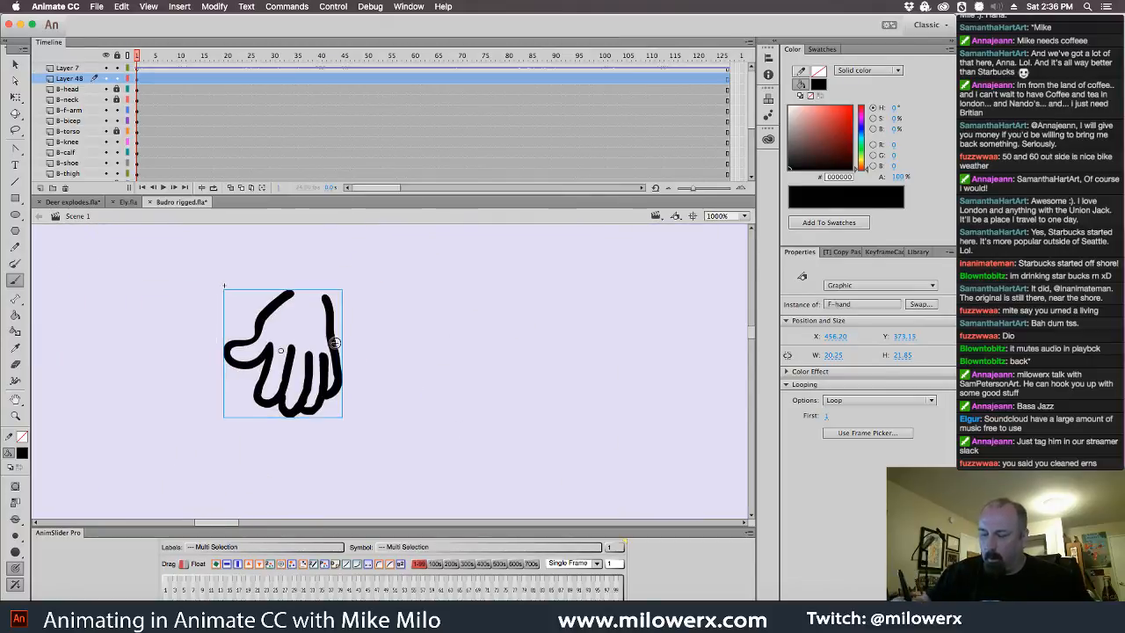
{"action": "left_click", "coordinate": [442, 380], "text": "alt+super"}
{"action": "left_click", "coordinate": [443, 382], "text": "alt+super"}
{"action": "left_click", "coordinate": [508, 406], "text": "alt+super"}
{"action": "left_click_drag", "start_coordinate": [546, 437], "coordinate": [435, 408]}
- Try to sample the skin tone from the waving character's hand as the fill colour
{"action": "left_click", "coordinate": [22, 453]}
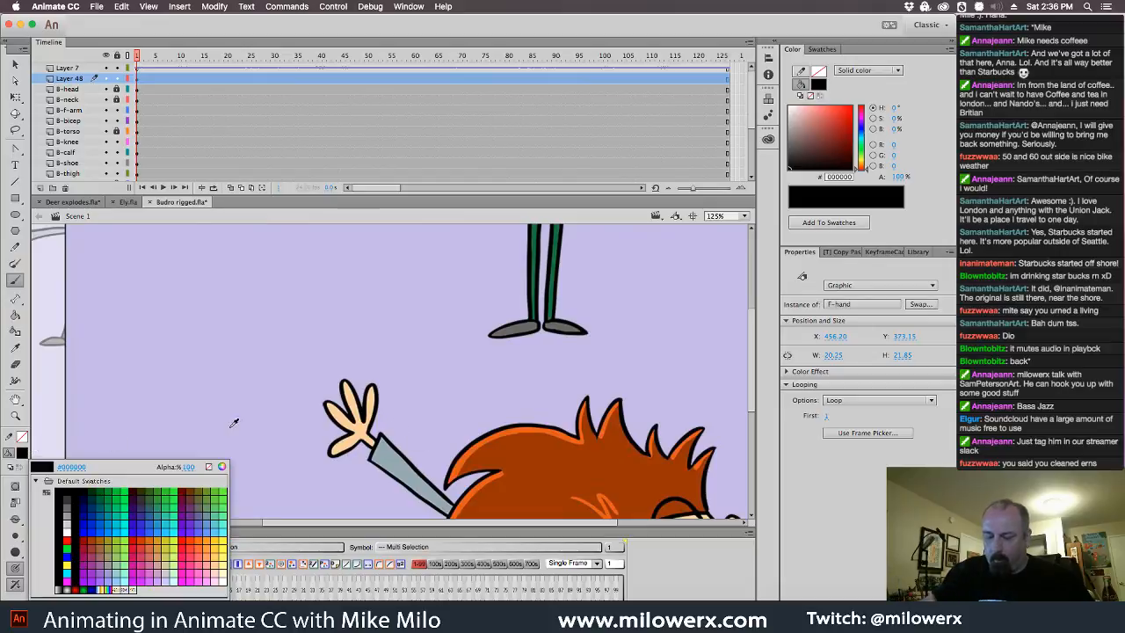
{"action": "left_click", "coordinate": [342, 417]}
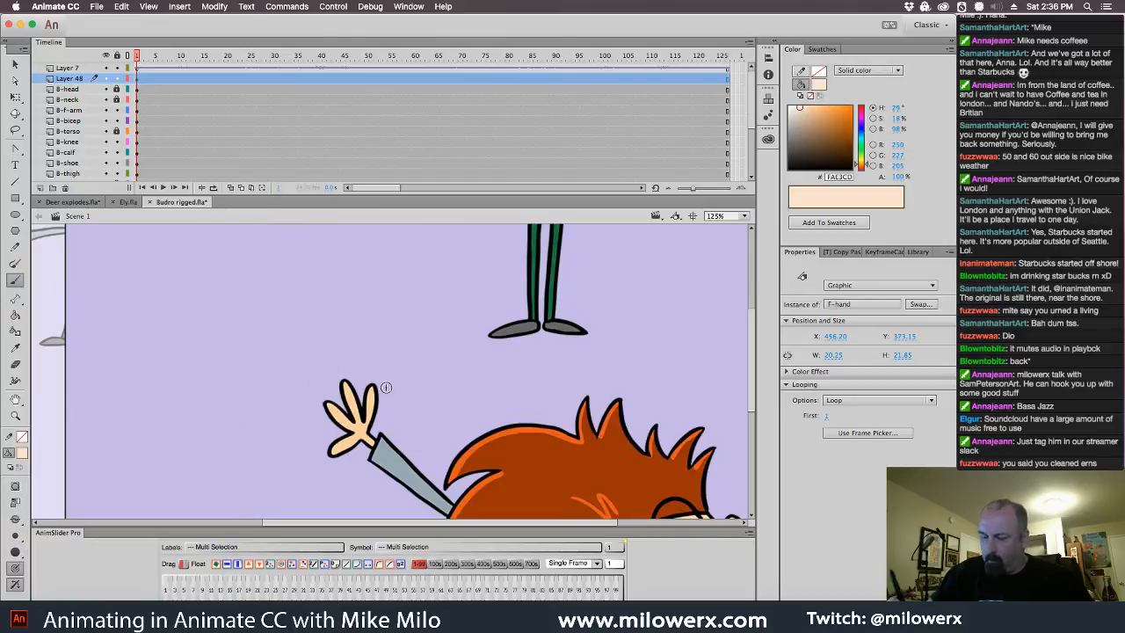
{"action": "left_click", "coordinate": [23, 454]}
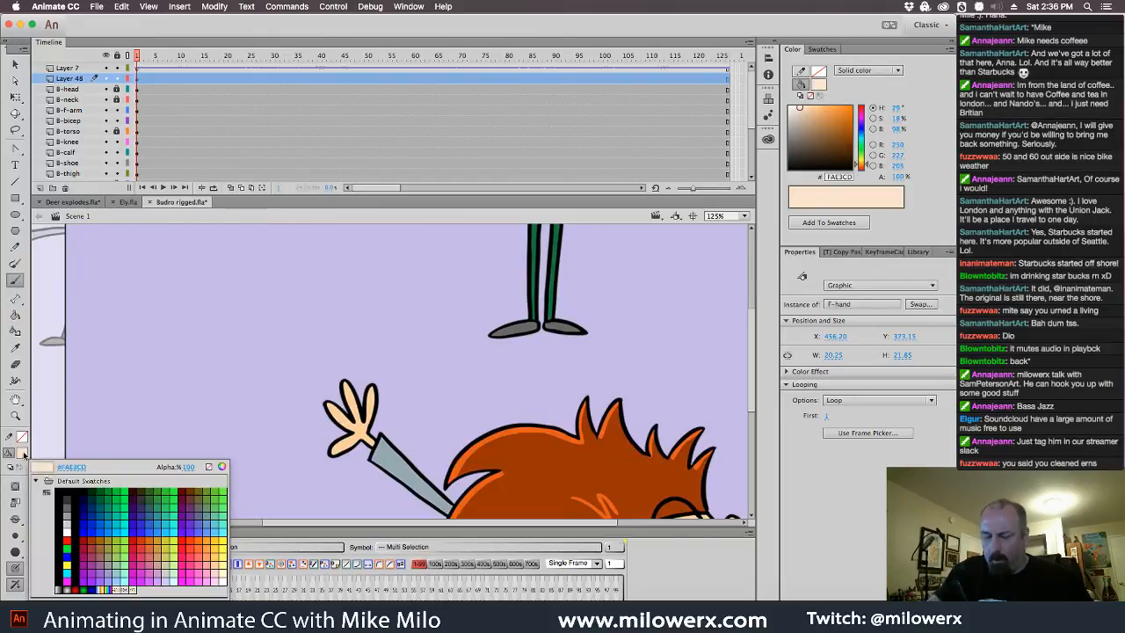
{"action": "left_click", "coordinate": [349, 414]}
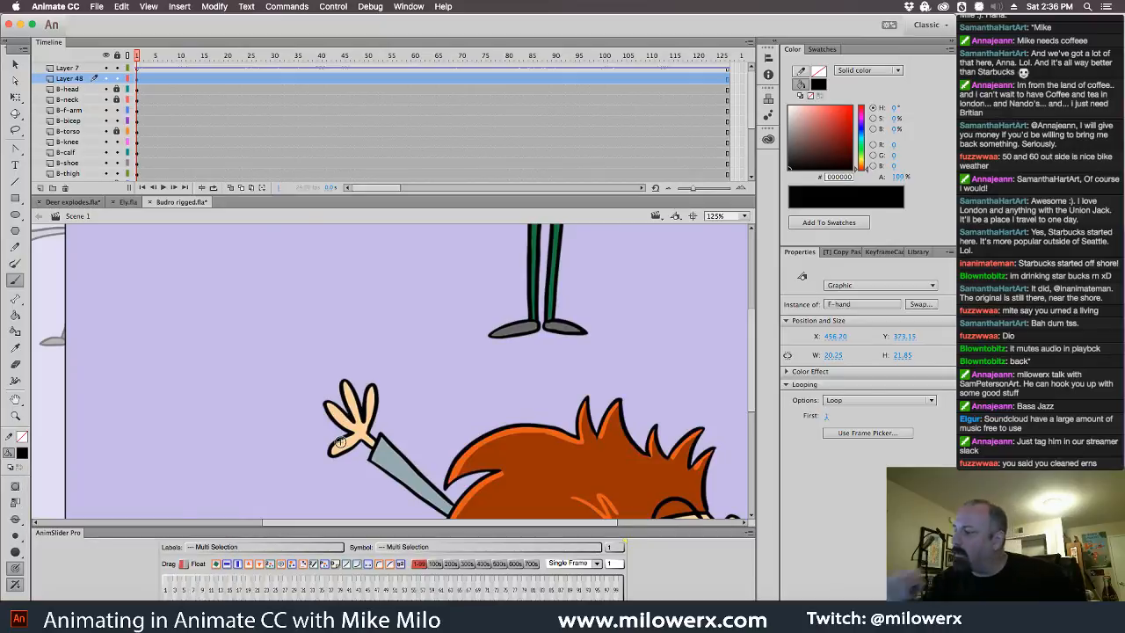
{"action": "left_click", "coordinate": [820, 87]}
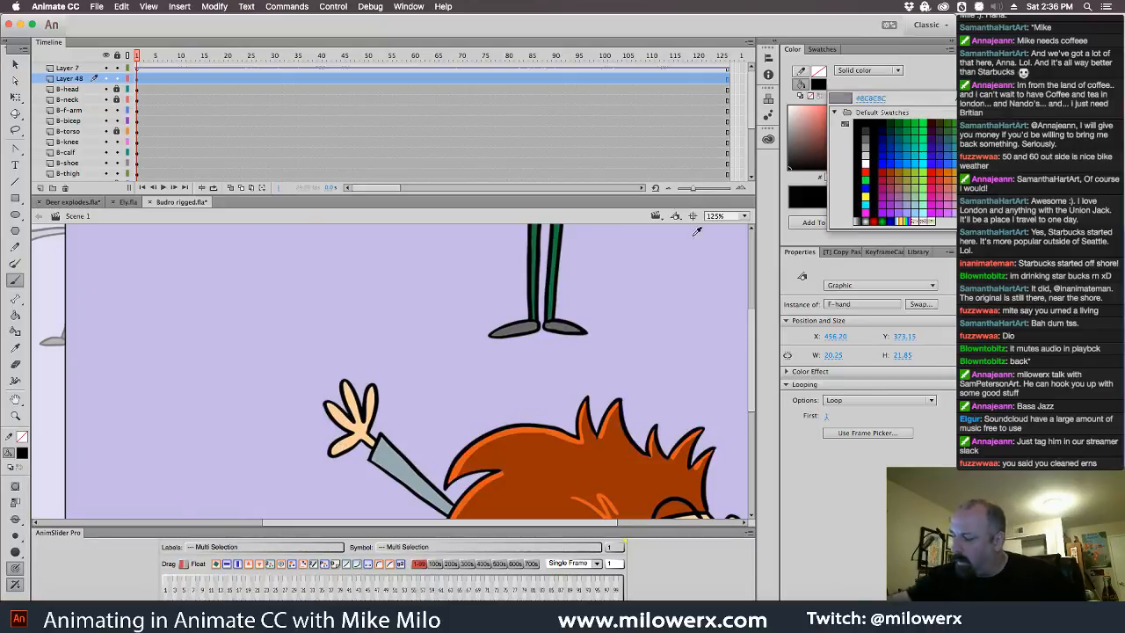
{"action": "left_click", "coordinate": [359, 428]}
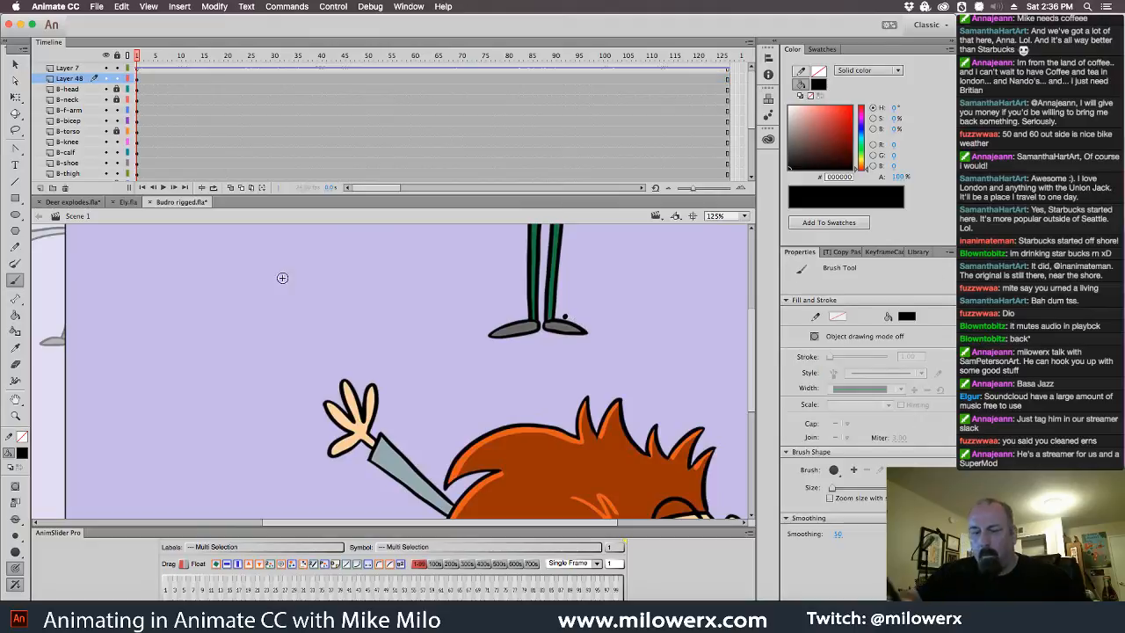
{"action": "key", "text": "ctrl+a"}
{"action": "key", "text": "ctrl+minus"}
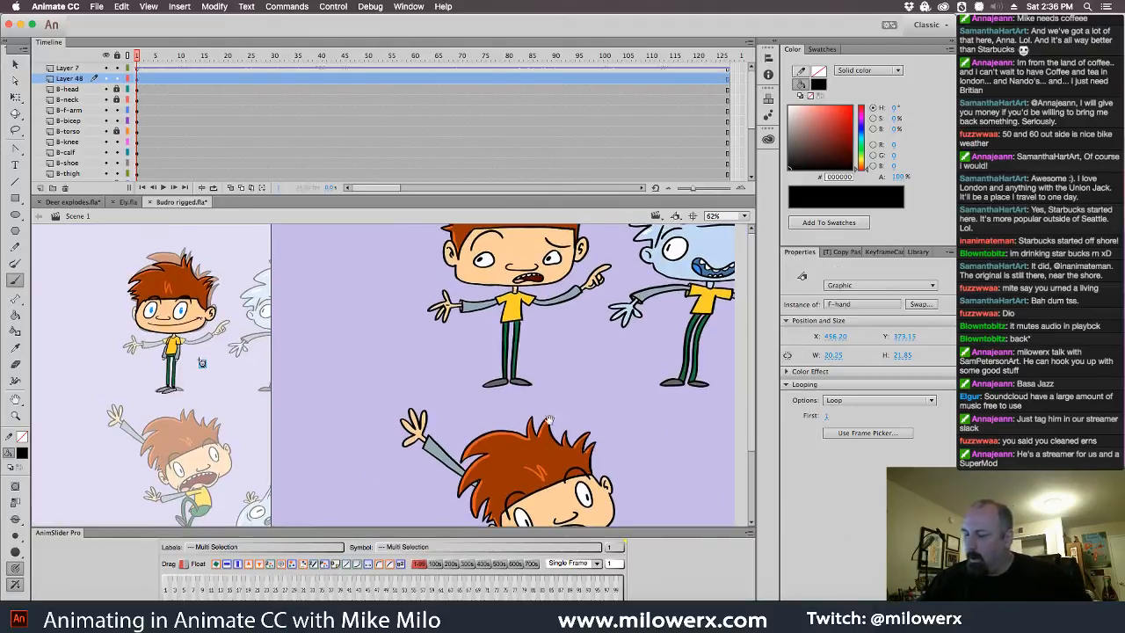
- Set the fill colour to the peach swatch #FFCC99
{"action": "left_click", "coordinate": [22, 453]}
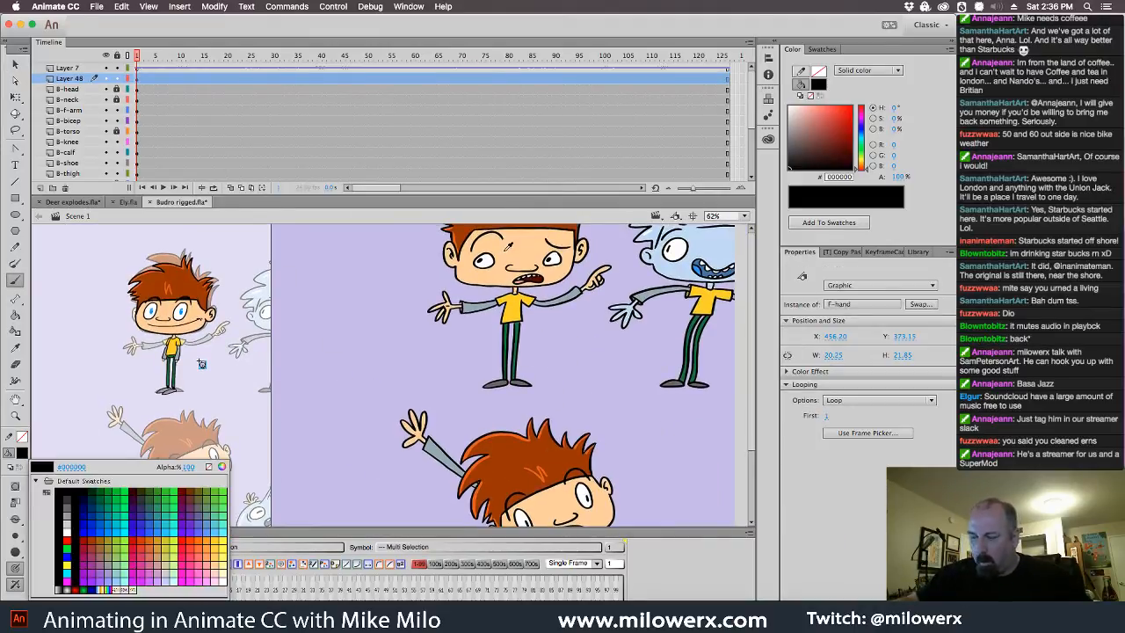
{"action": "key", "text": "Escape"}
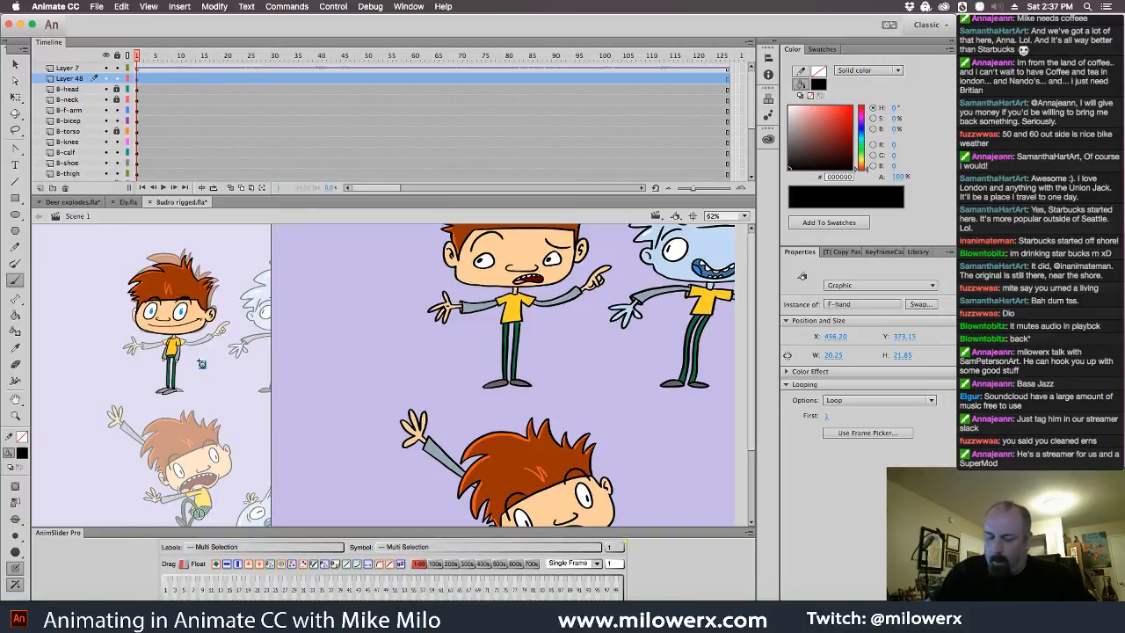
{"action": "key", "text": "v"}
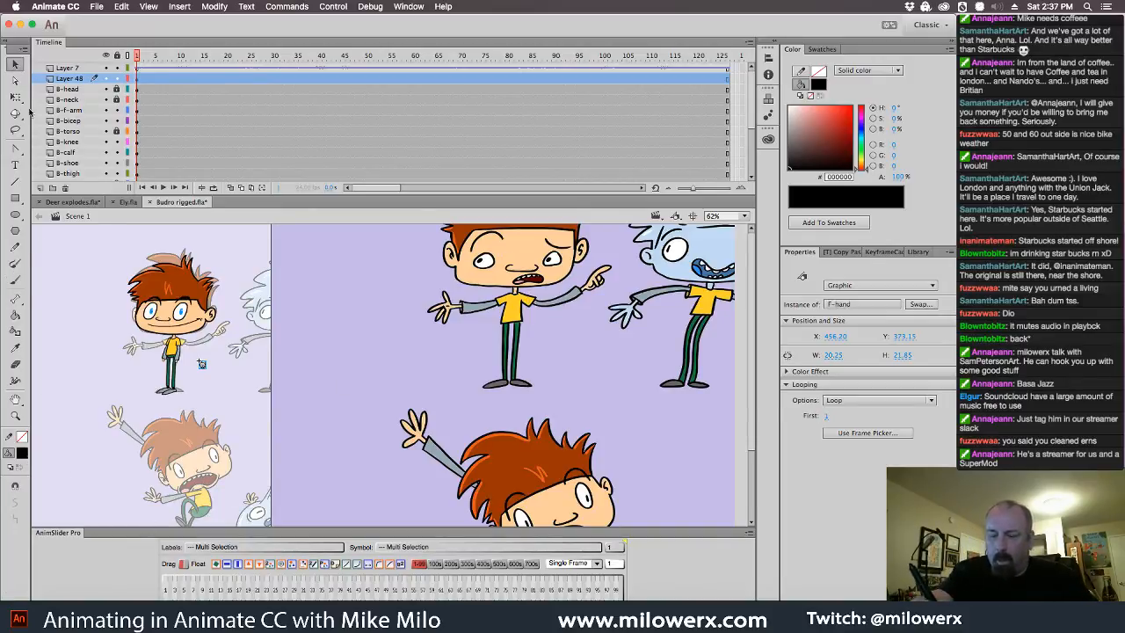
{"action": "left_click", "coordinate": [22, 452]}
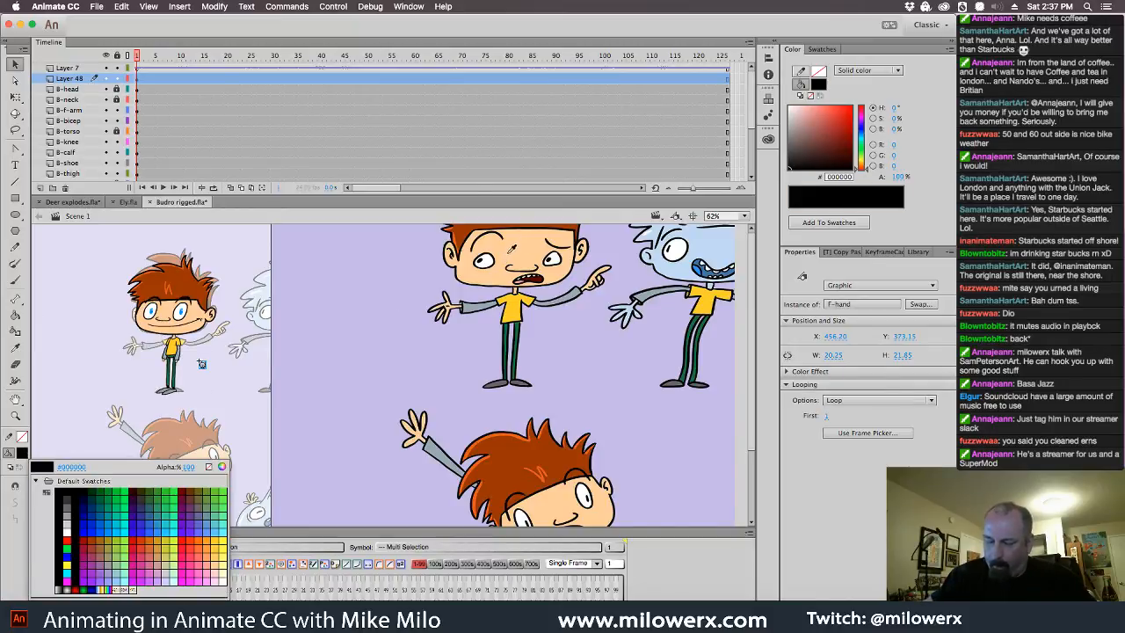
{"action": "key", "text": "Escape"}
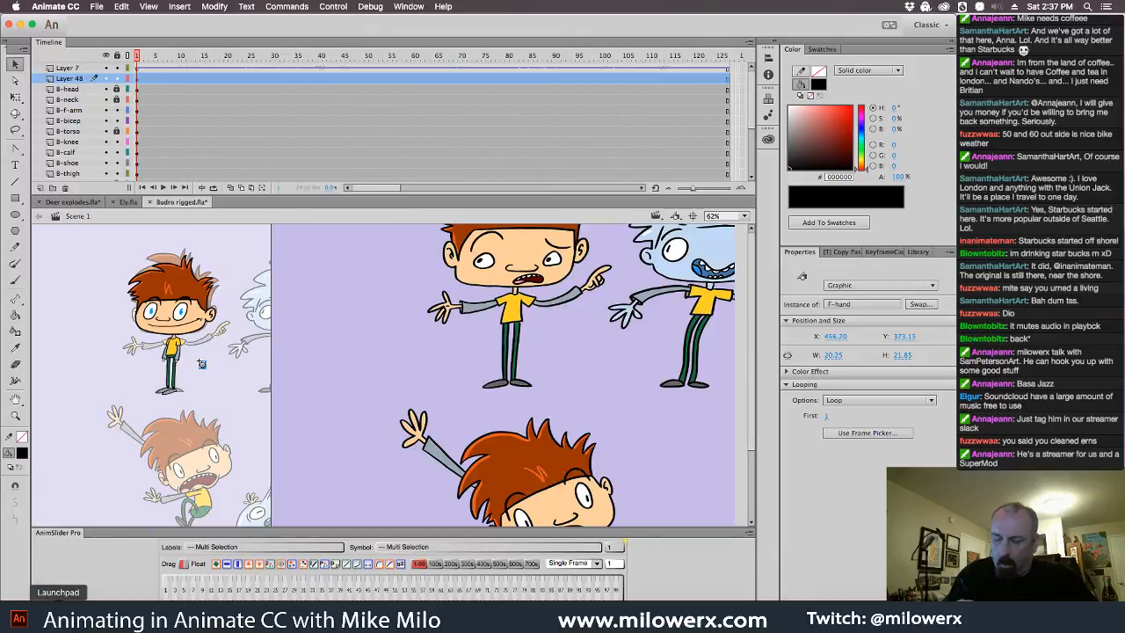
{"action": "left_click", "coordinate": [23, 452]}
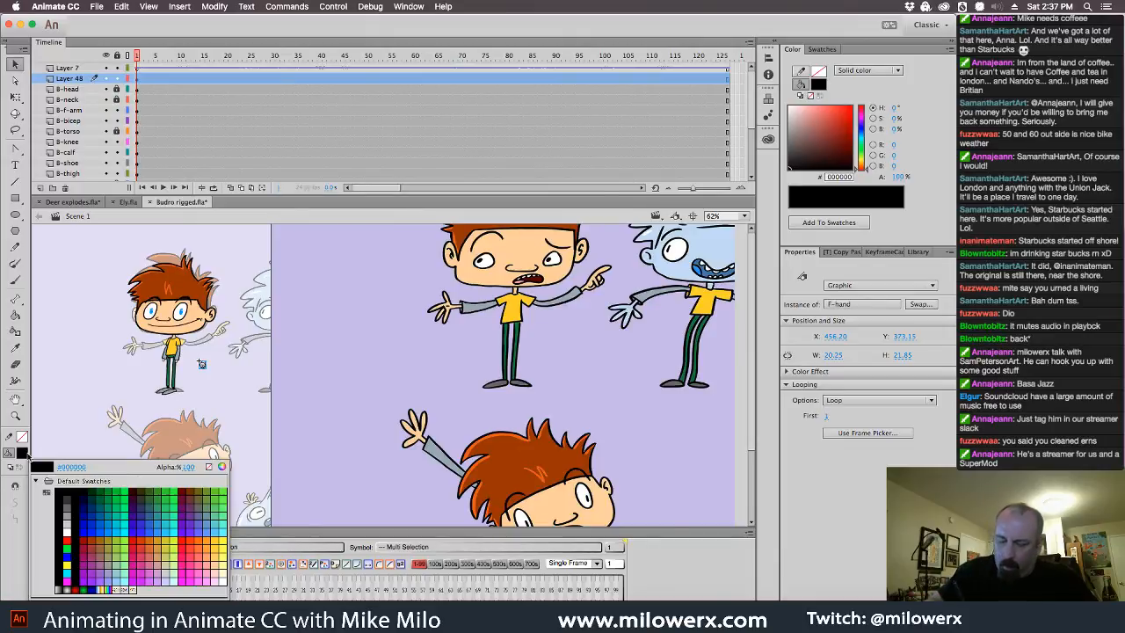
{"action": "left_click", "coordinate": [216, 557]}
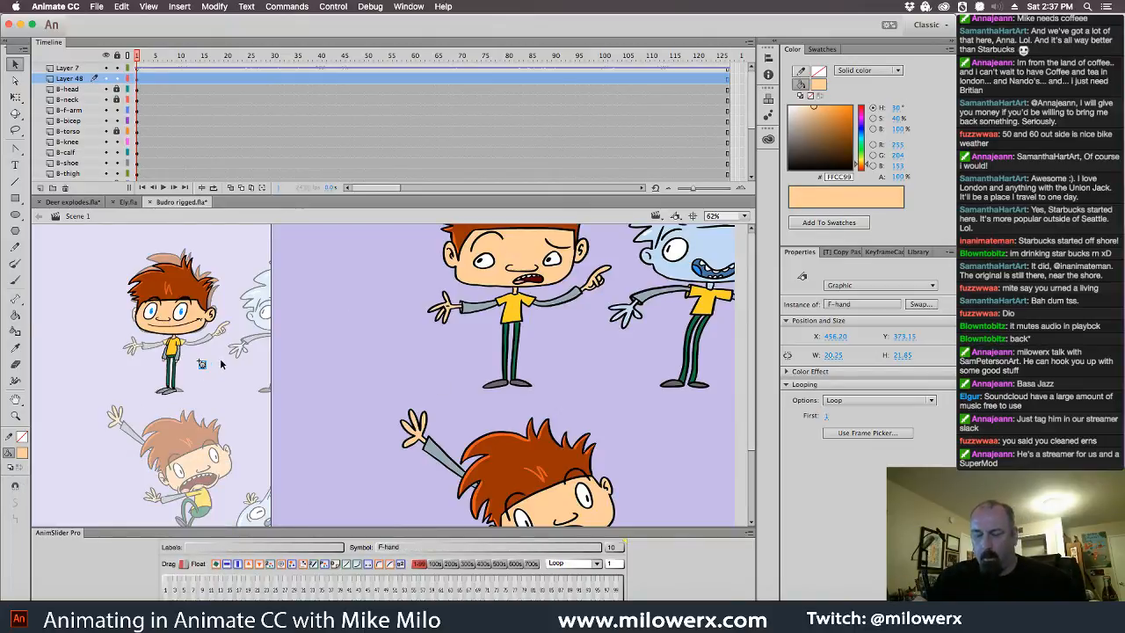
- Open the F-hand symbol beside the standing character for editing
{"action": "left_click", "coordinate": [217, 367]}
{"action": "left_click", "coordinate": [215, 369], "text": "super"}
{"action": "left_click", "coordinate": [242, 371], "text": "super"}
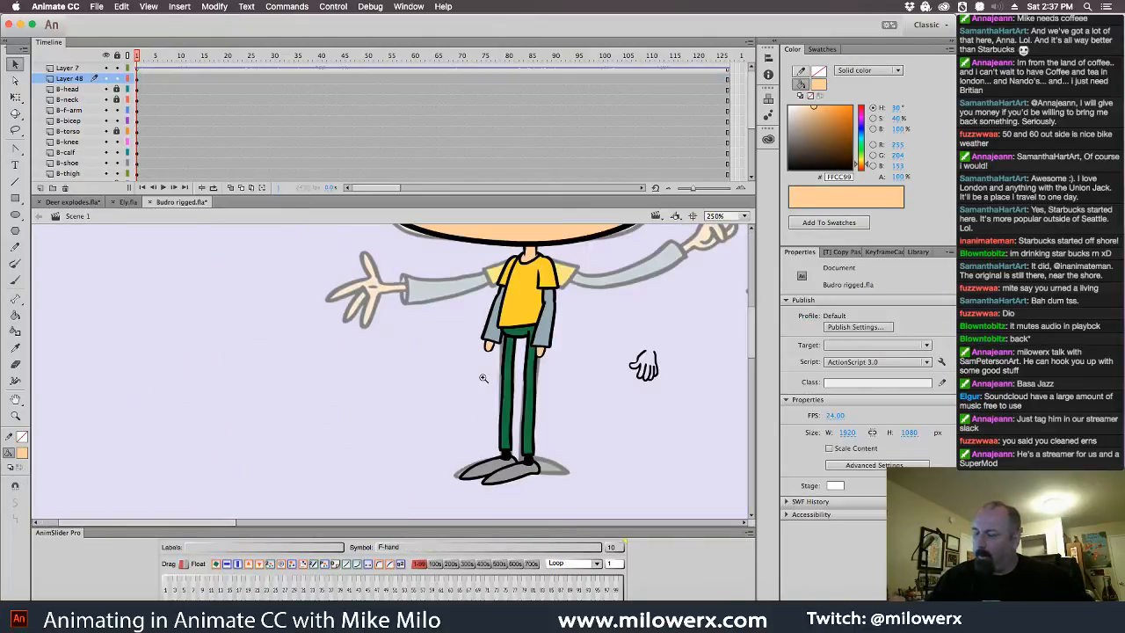
{"action": "left_click", "coordinate": [620, 364], "text": "super"}
{"action": "left_click", "coordinate": [474, 384], "text": "super"}
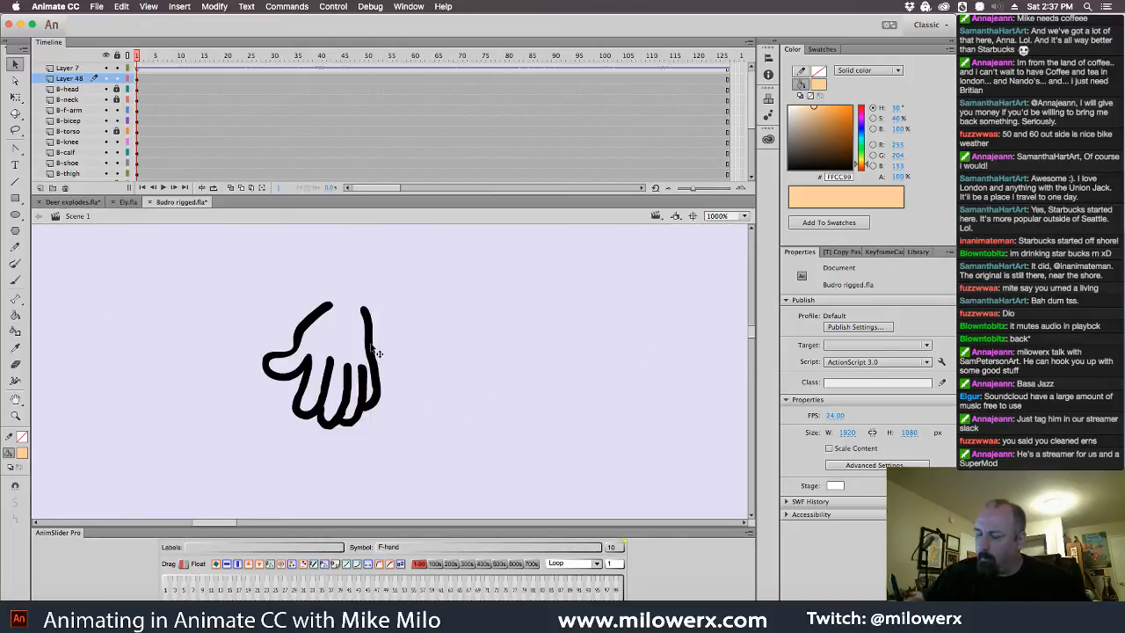
{"action": "double_click", "coordinate": [376, 352]}
{"action": "scroll", "coordinate": [502, 351], "scroll_direction": "left", "scroll_amount": 3}
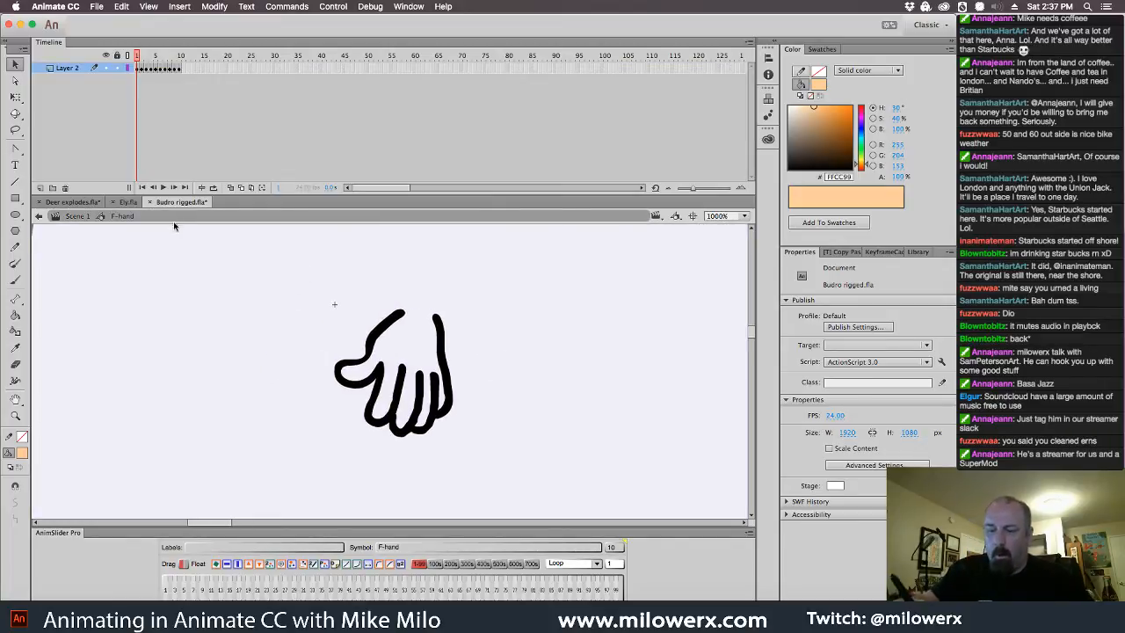
- Paint a peach brush stroke behind the outline to close the open wrist of the hand on frame 1
{"action": "left_click", "coordinate": [16, 282]}
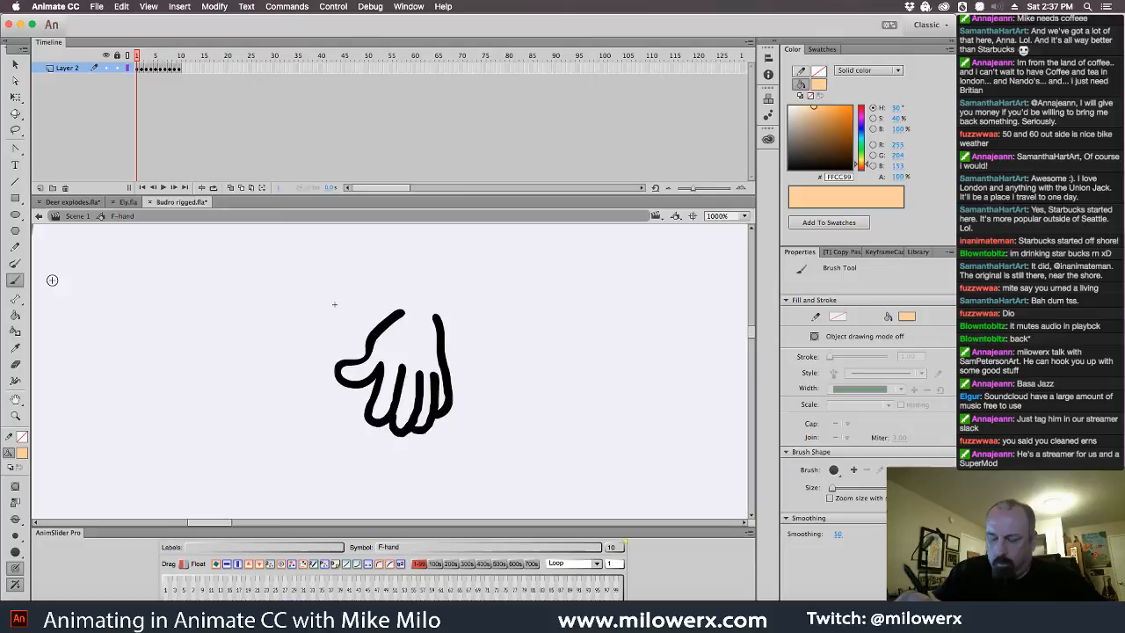
{"action": "left_click", "coordinate": [20, 523]}
{"action": "left_click", "coordinate": [91, 549]}
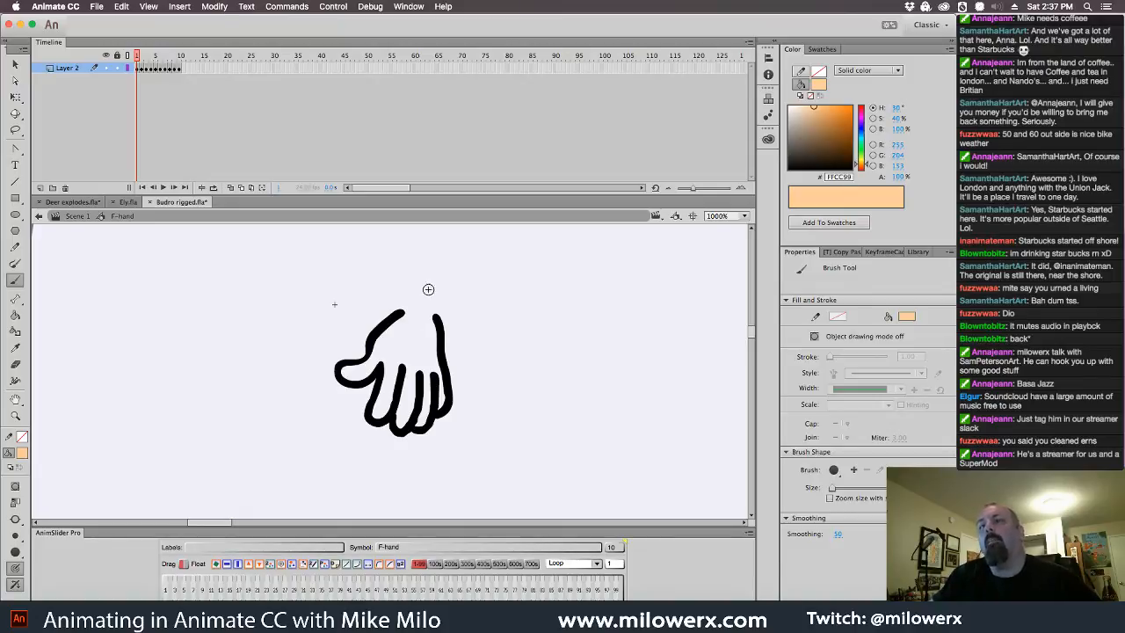
{"action": "mouse_move", "coordinate": [390, 322]}
{"action": "left_mouse_down"}
{"action": "mouse_move", "coordinate": [426, 313]}
{"action": "mouse_move", "coordinate": [438, 328]}
{"action": "left_mouse_up"}
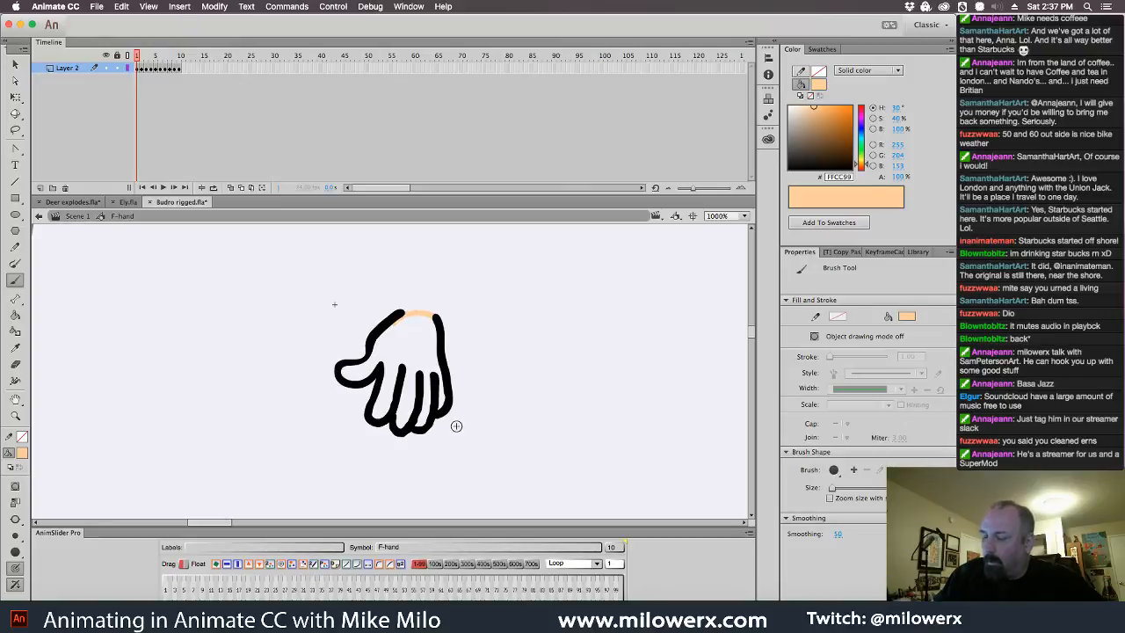
- Fill the palm, thumb and fingers of the frame 1 hand with peach using the Paint Bucket
{"action": "left_click", "coordinate": [15, 314]}
{"action": "left_click", "coordinate": [416, 357]}
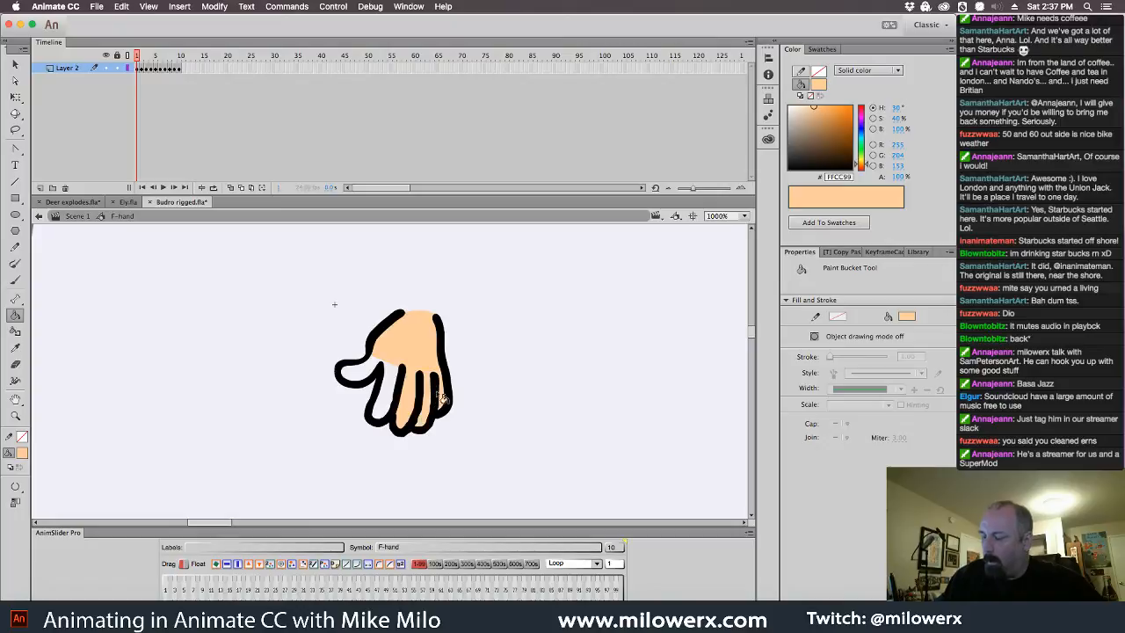
{"action": "left_click", "coordinate": [400, 390]}
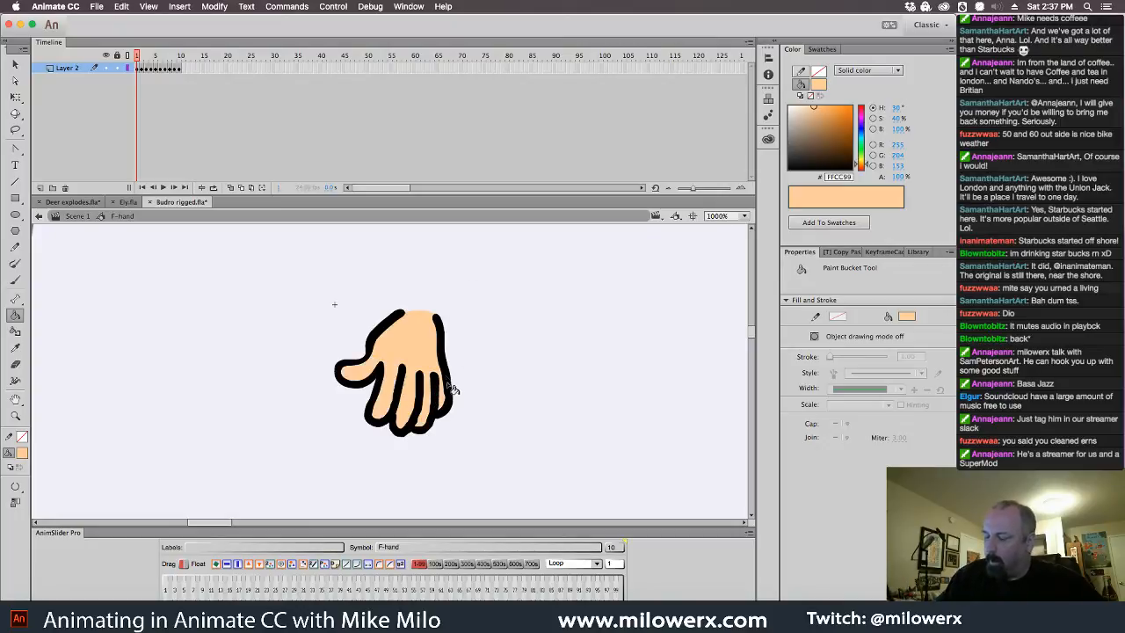
- Select the entire hand drawing on frame 1 and optimize its curves several times, then deselect it
{"action": "key", "text": "v"}
{"action": "left_click_drag", "start_coordinate": [322, 283], "coordinate": [527, 493]}
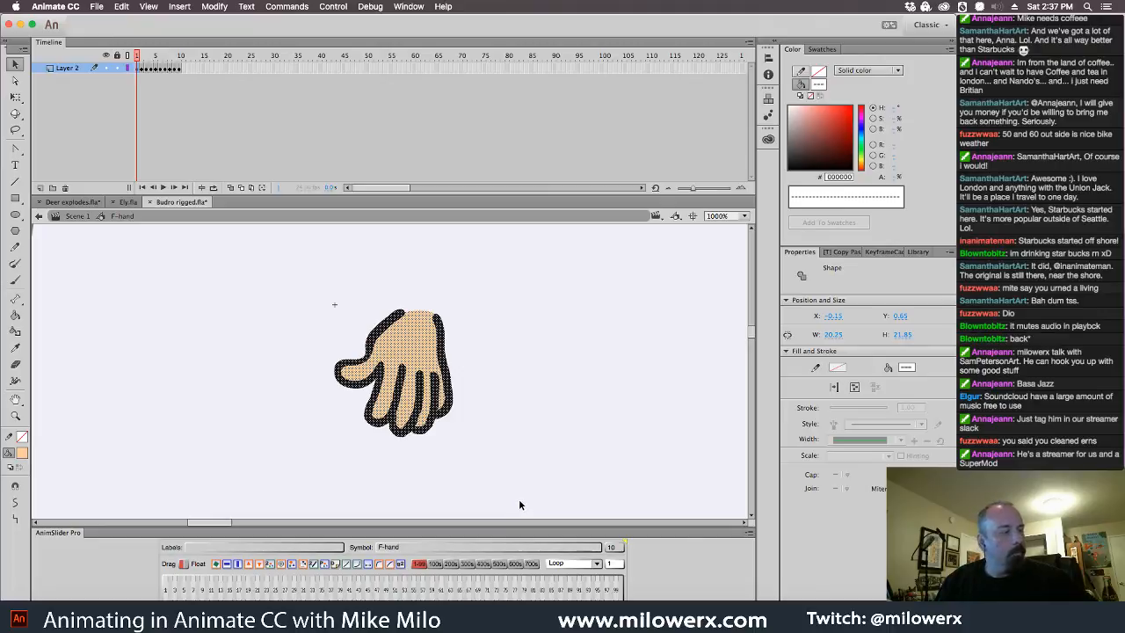
{"action": "key", "text": "super+alt+shift+c"}
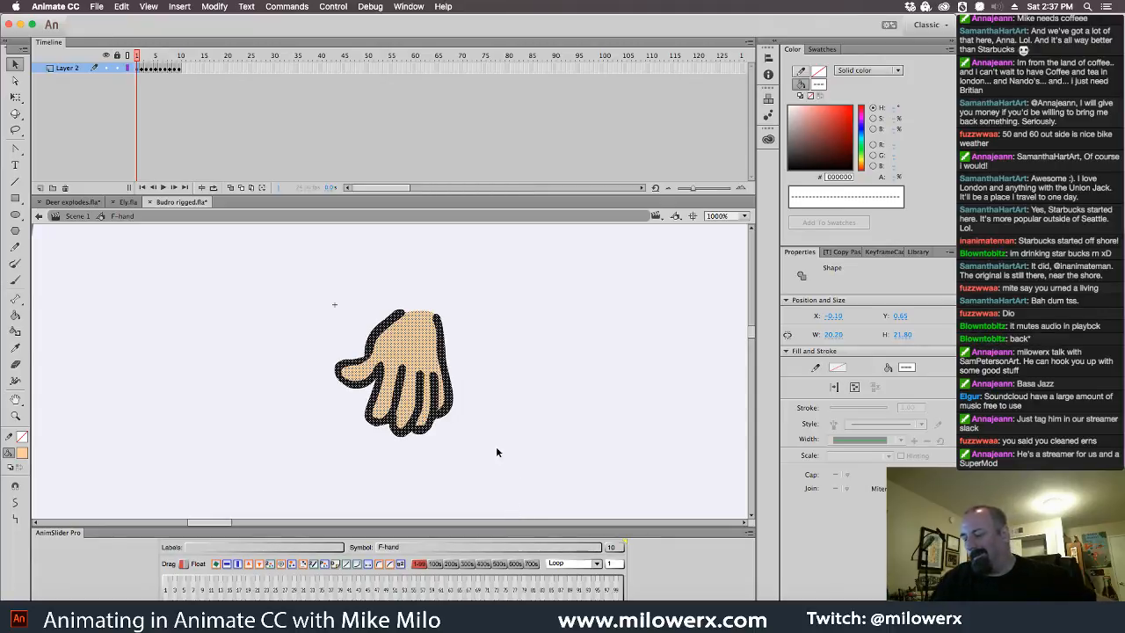
{"action": "key", "text": "super+alt+shift+c"}
{"action": "key", "text": "super+alt+shift+c"}
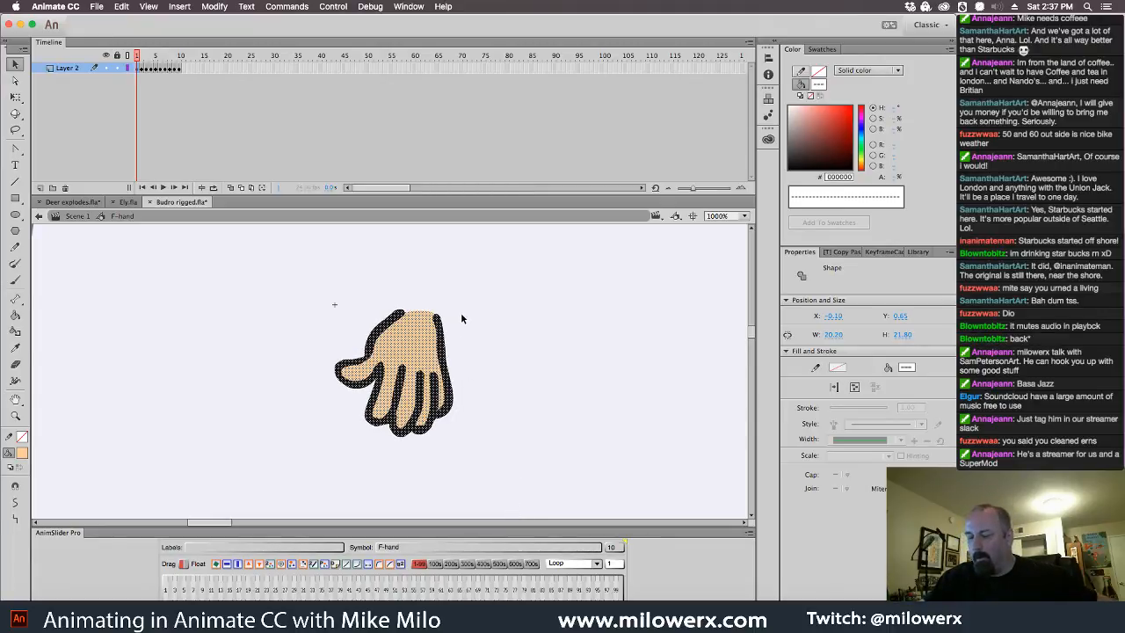
{"action": "left_click", "coordinate": [472, 316]}
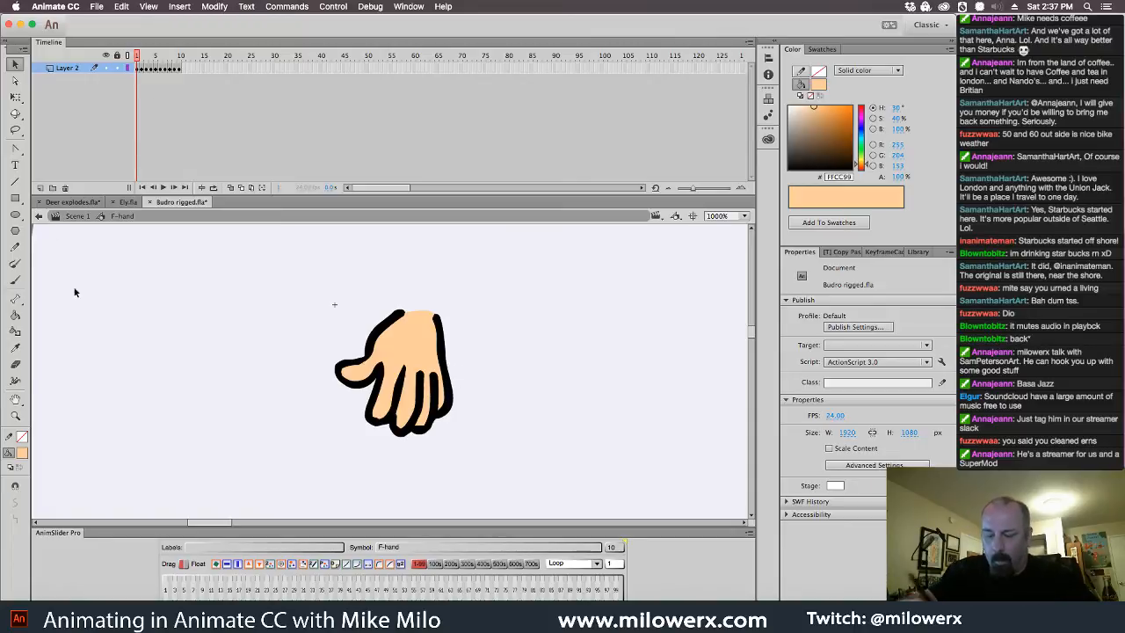
- Select the Brush tool and reset its paint mode to normal
{"action": "left_click", "coordinate": [15, 279]}
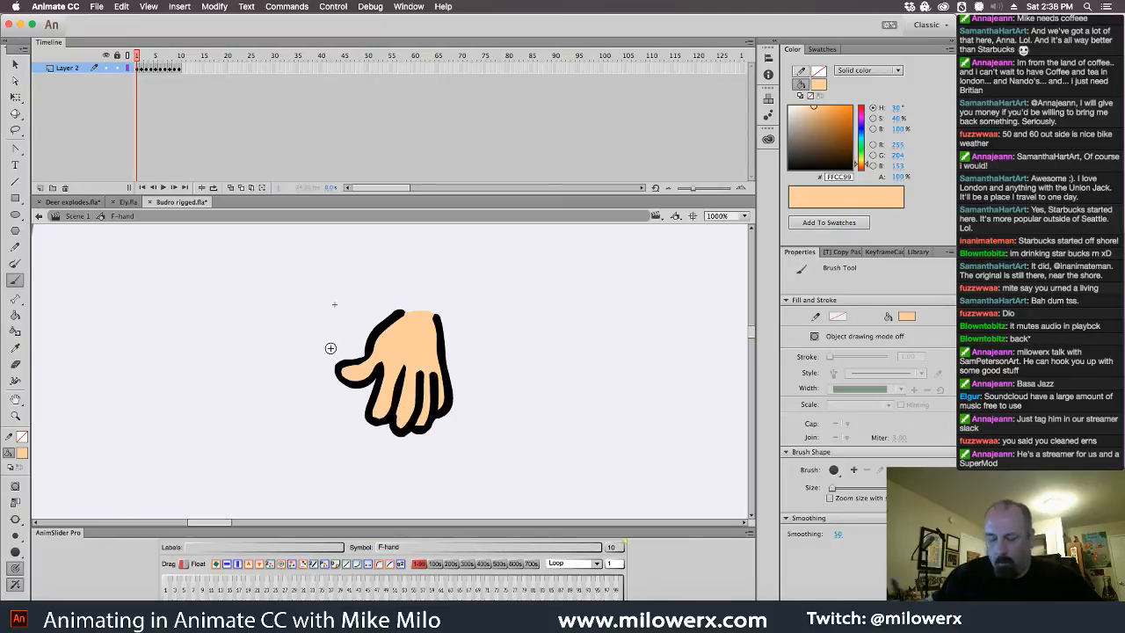
{"action": "left_click", "coordinate": [17, 519]}
{"action": "left_click", "coordinate": [72, 524]}
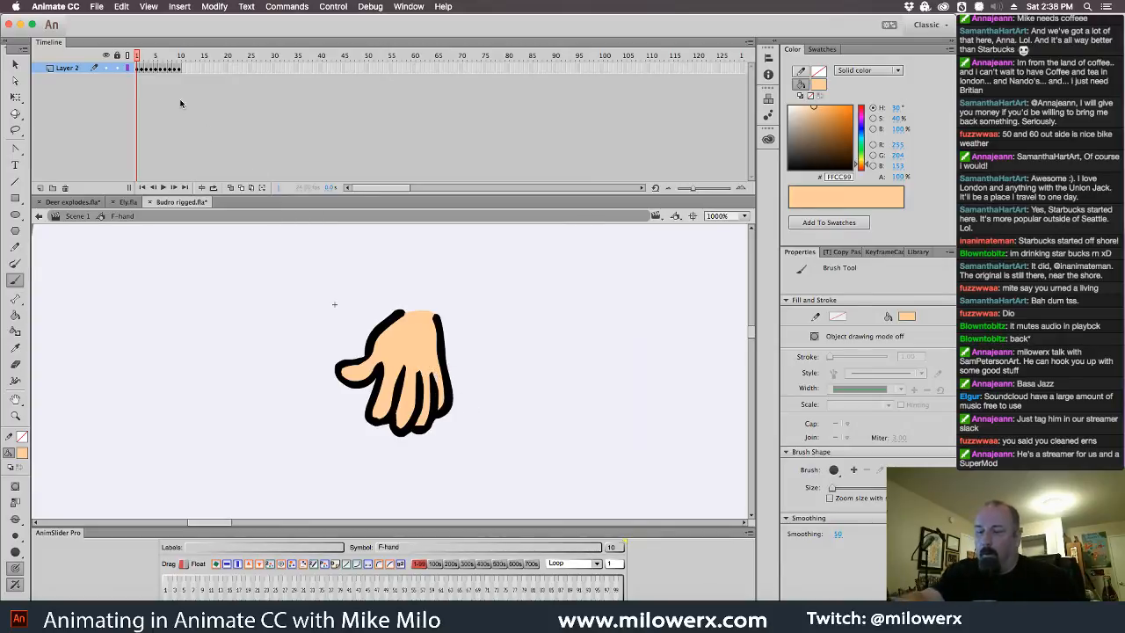
- Fill the palm, thumb and fingers of the sideways hand on frame 2 with peach
{"action": "key", "text": "."}
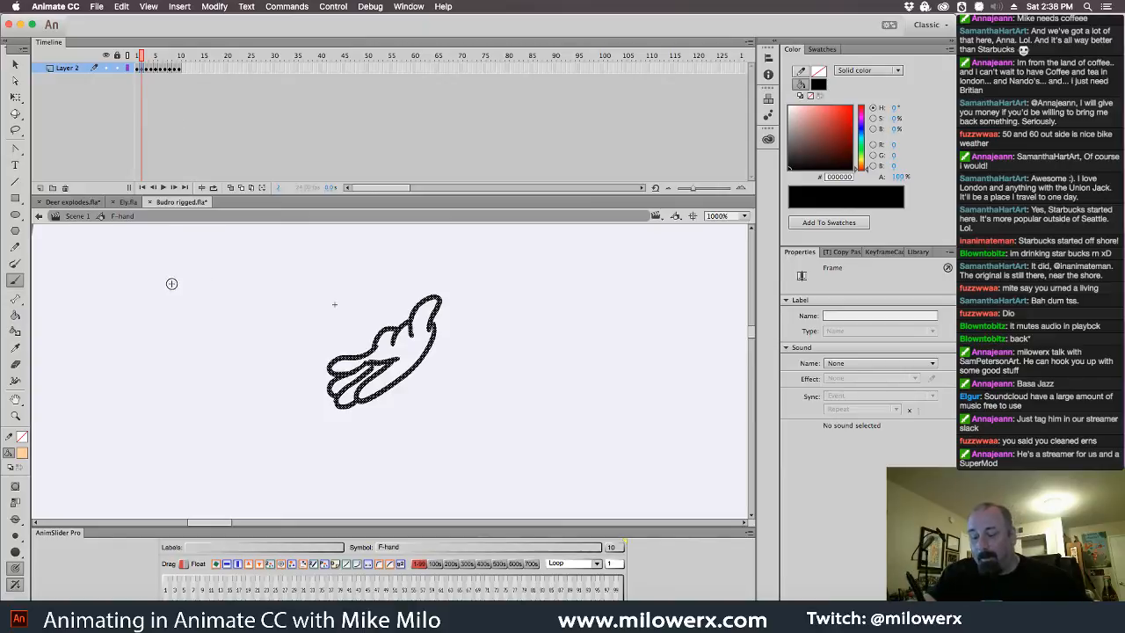
{"action": "key", "text": "super+shift+a"}
{"action": "key", "text": "k"}
{"action": "left_click", "coordinate": [433, 366]}
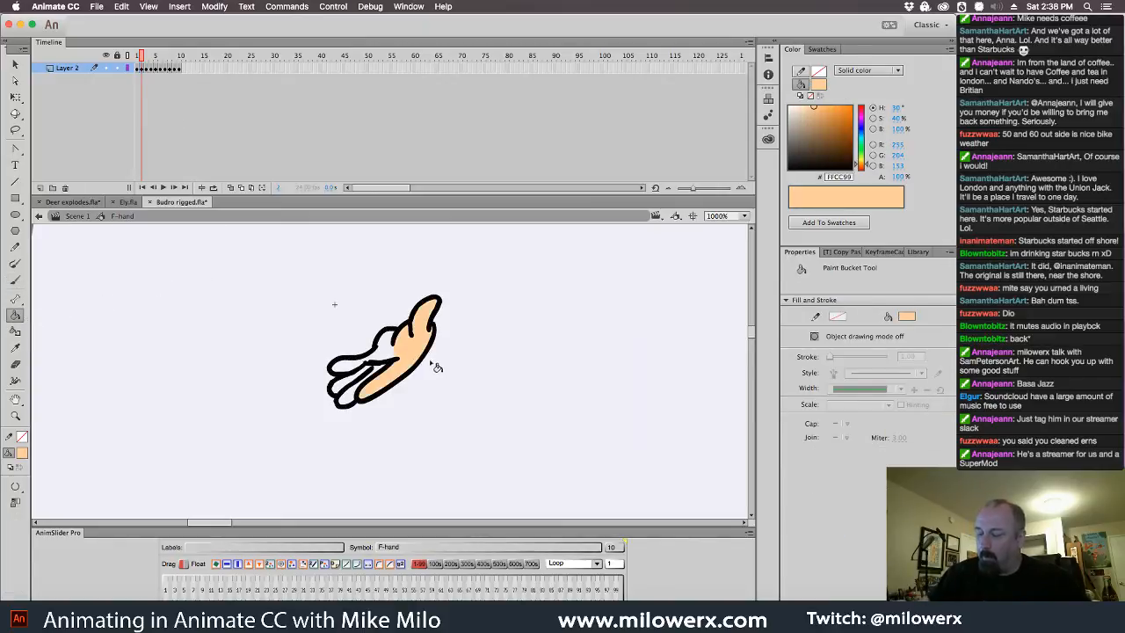
{"action": "left_click", "coordinate": [397, 361]}
{"action": "left_click", "coordinate": [368, 380]}
{"action": "left_click", "coordinate": [380, 374]}
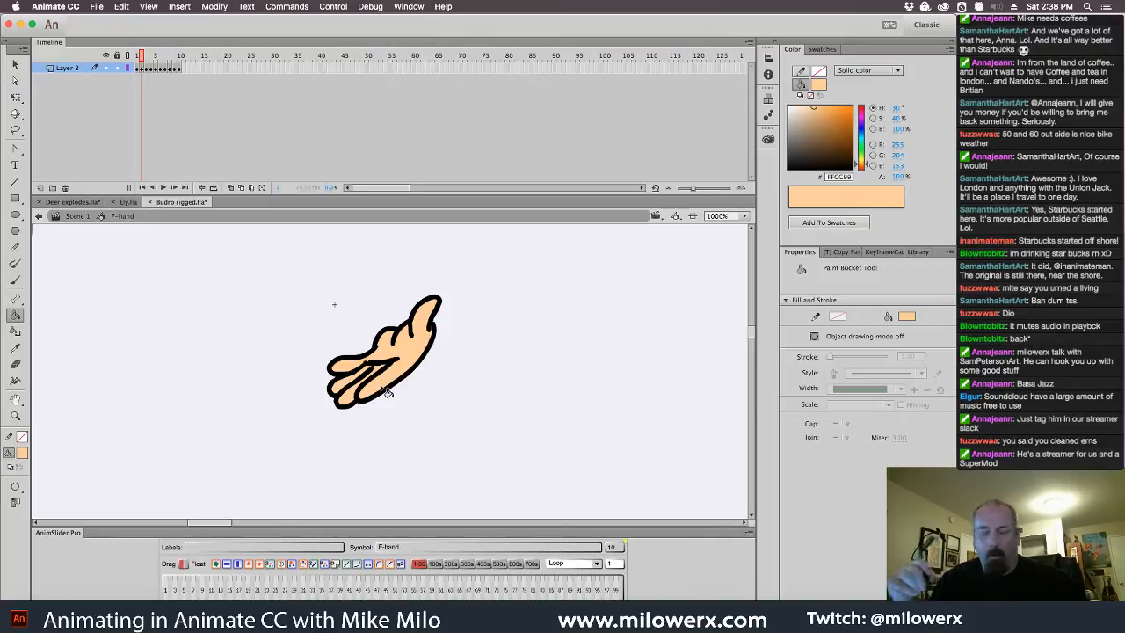
- Fill the hand drawing on frame 3 with peach
{"action": "key", "text": "."}
{"action": "left_click", "coordinate": [418, 330]}
{"action": "left_click", "coordinate": [407, 290]}
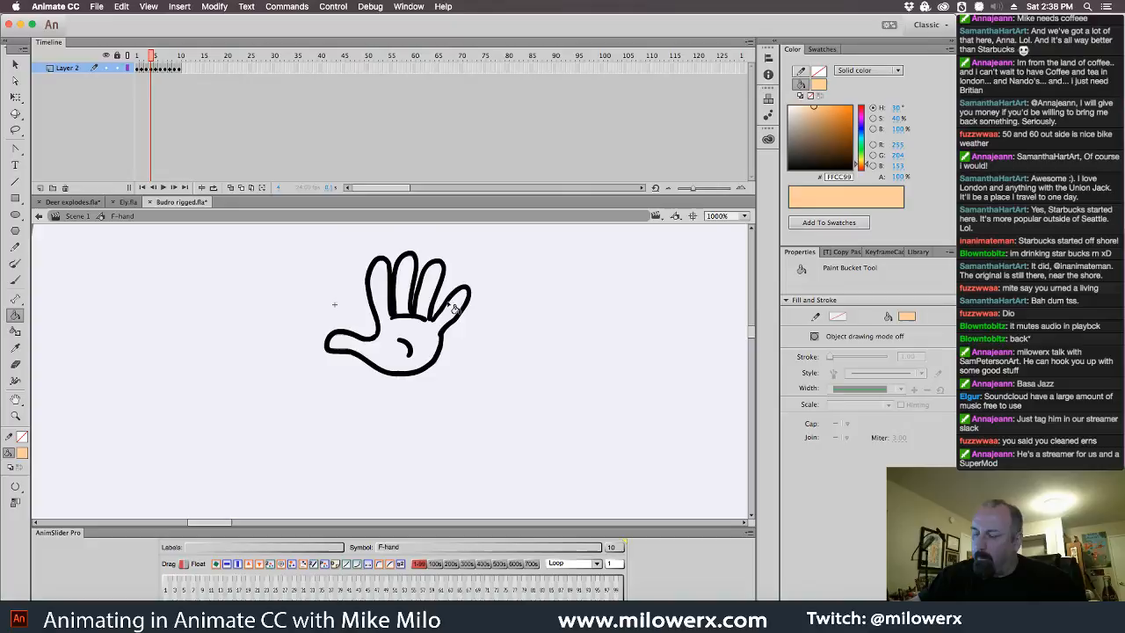
- Fill the palm and each finger of the open raised hand on frame 4 with peach
{"action": "left_click", "coordinate": [388, 310]}
{"action": "left_click", "coordinate": [407, 291]}
{"action": "left_click", "coordinate": [431, 292]}
{"action": "left_click", "coordinate": [454, 313]}
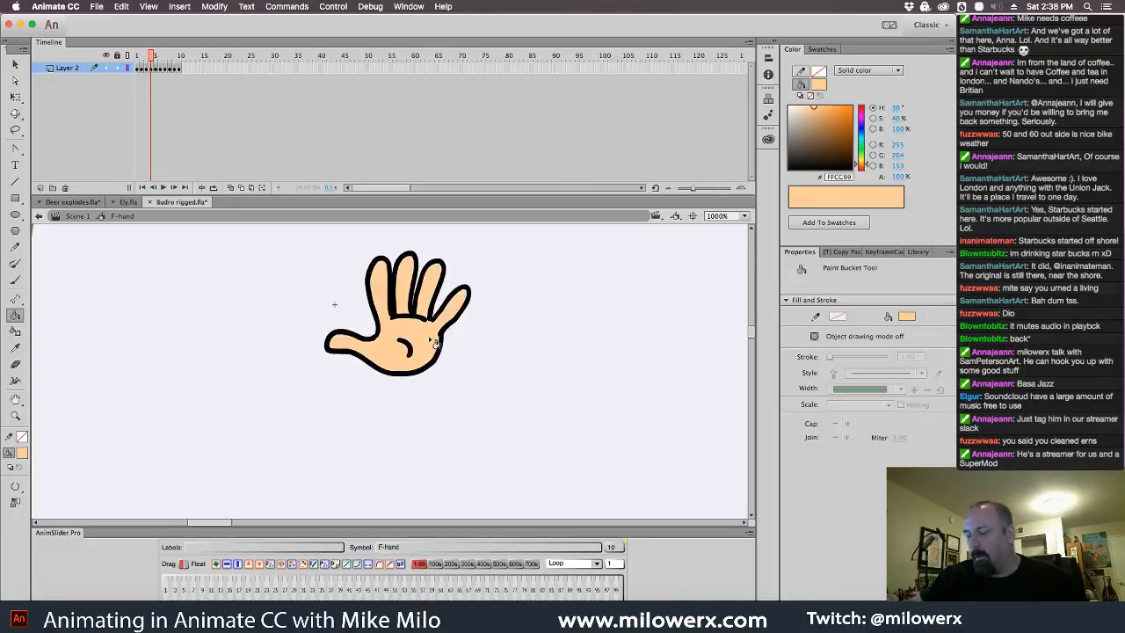
- Fill the palm, curled fingers and thumb of the fist on frame 5 with peach
{"action": "key", "text": "."}
{"action": "left_click", "coordinate": [435, 330]}
{"action": "left_click", "coordinate": [420, 302]}
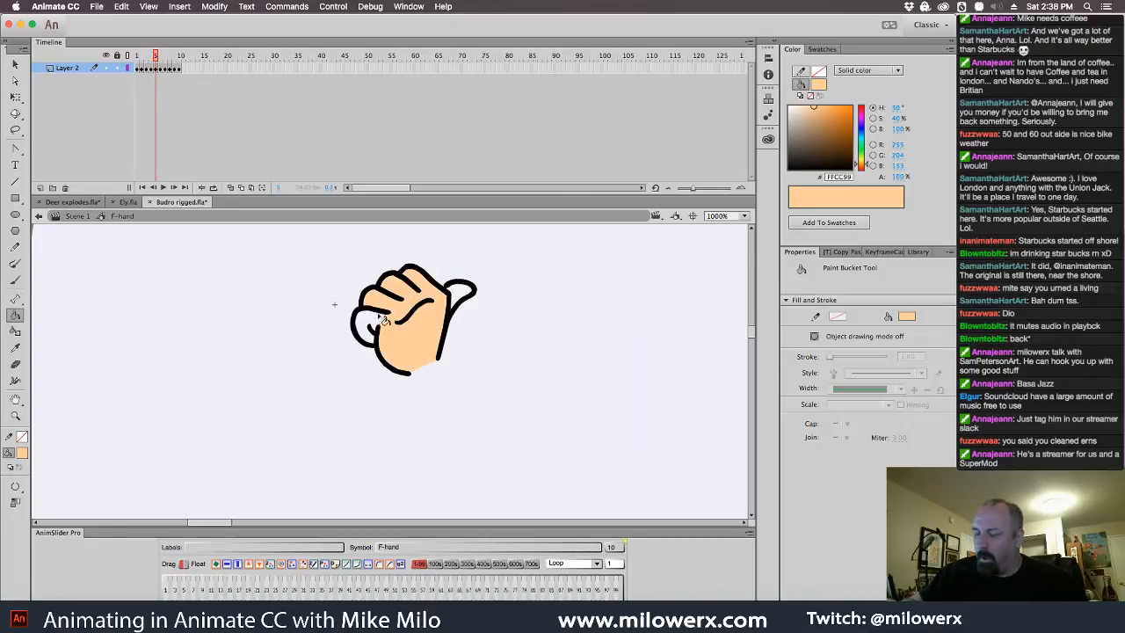
{"action": "left_click", "coordinate": [369, 327]}
{"action": "left_click", "coordinate": [466, 295]}
- Fill the curled fingers, back of the hand and thumb of the fist on frame 6 with peach
{"action": "key", "text": "."}
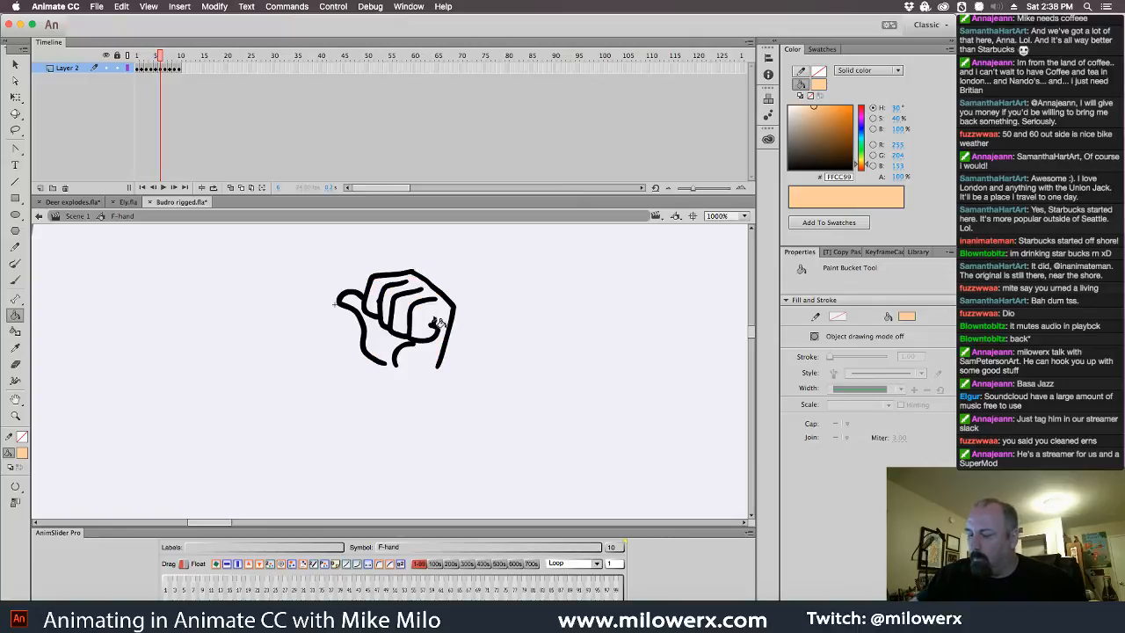
{"action": "left_click", "coordinate": [431, 317]}
{"action": "left_click", "coordinate": [415, 305]}
{"action": "left_click", "coordinate": [401, 296]}
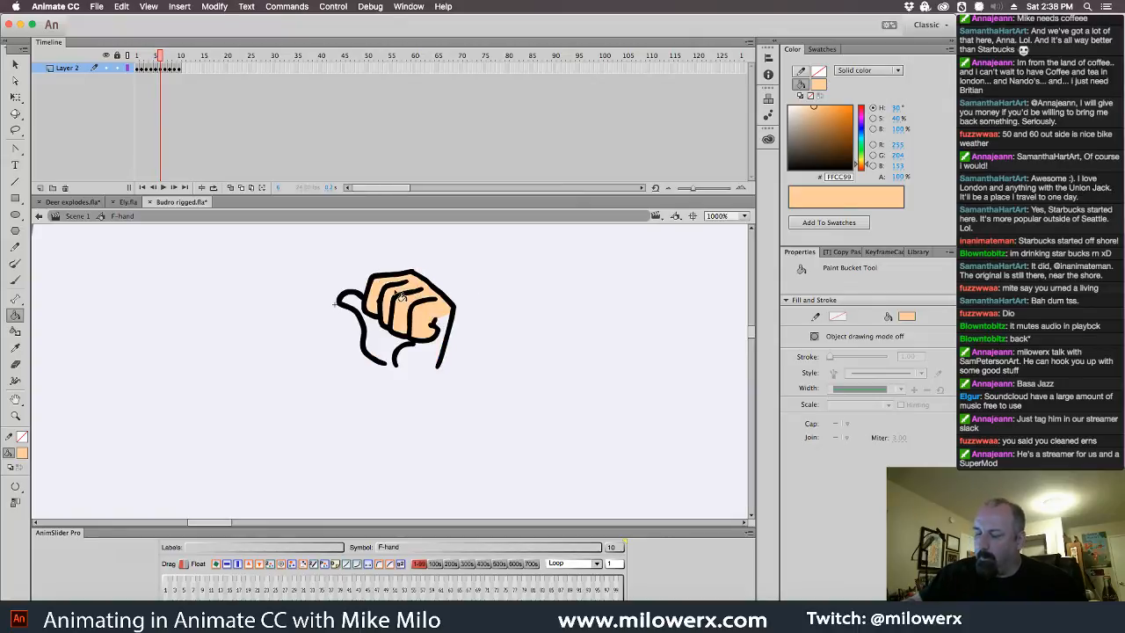
{"action": "left_click", "coordinate": [386, 340]}
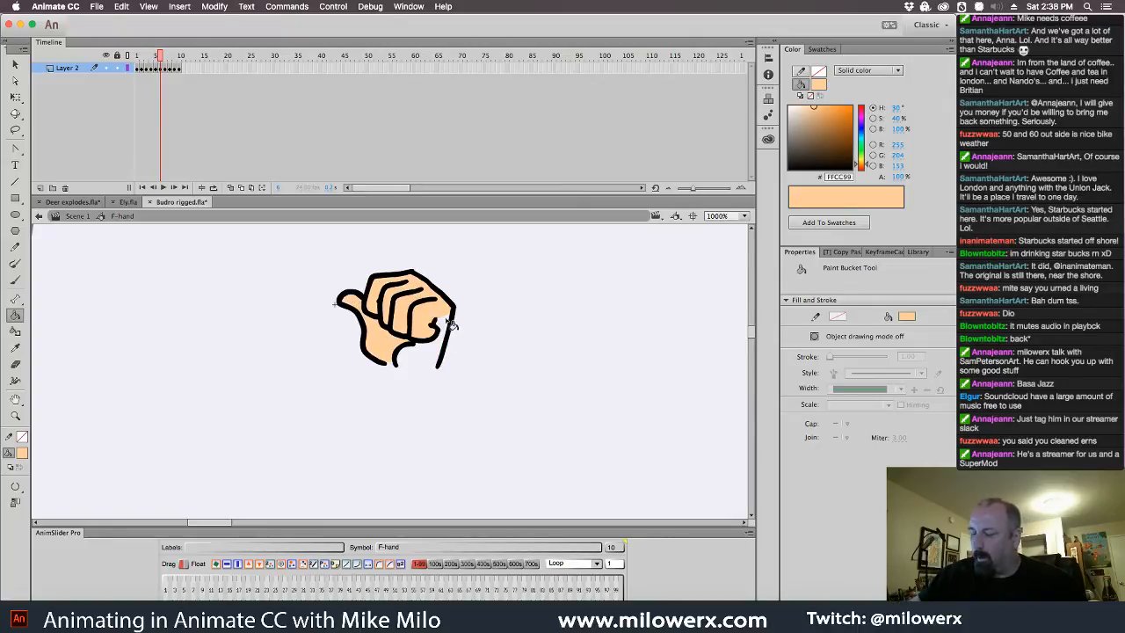
- Brush a peach edge across the open wrist of the frame 6 fist and fill the remaining area with peach
{"action": "left_click", "coordinate": [14, 280]}
{"action": "left_click_drag", "start_coordinate": [393, 364], "coordinate": [395, 364]}
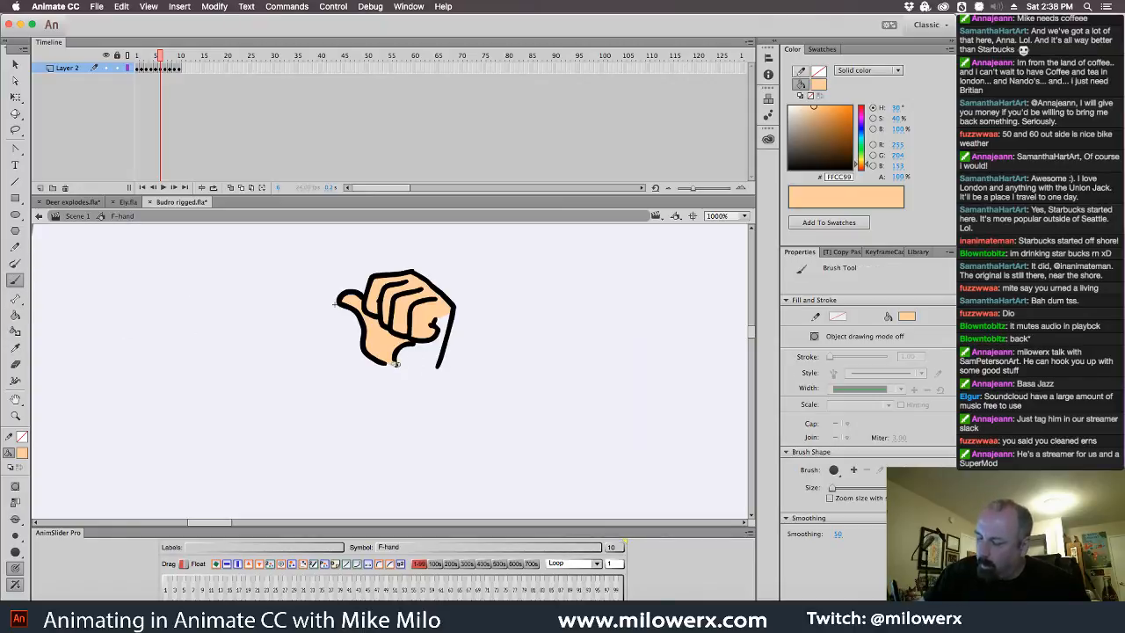
{"action": "left_click", "coordinate": [15, 313]}
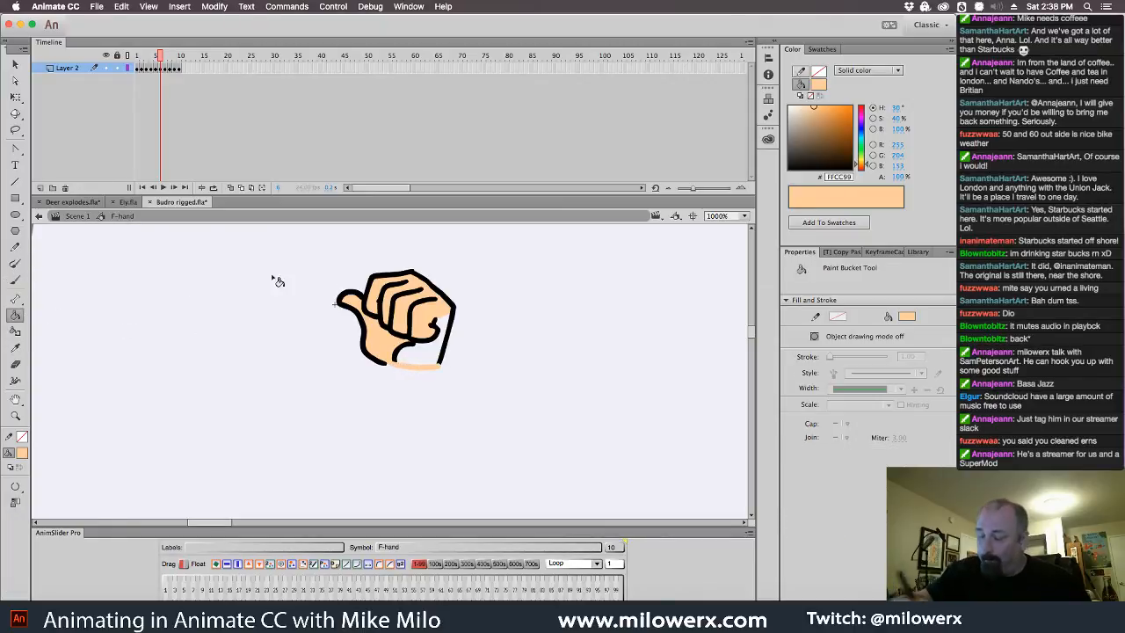
{"action": "key", "text": "period"}
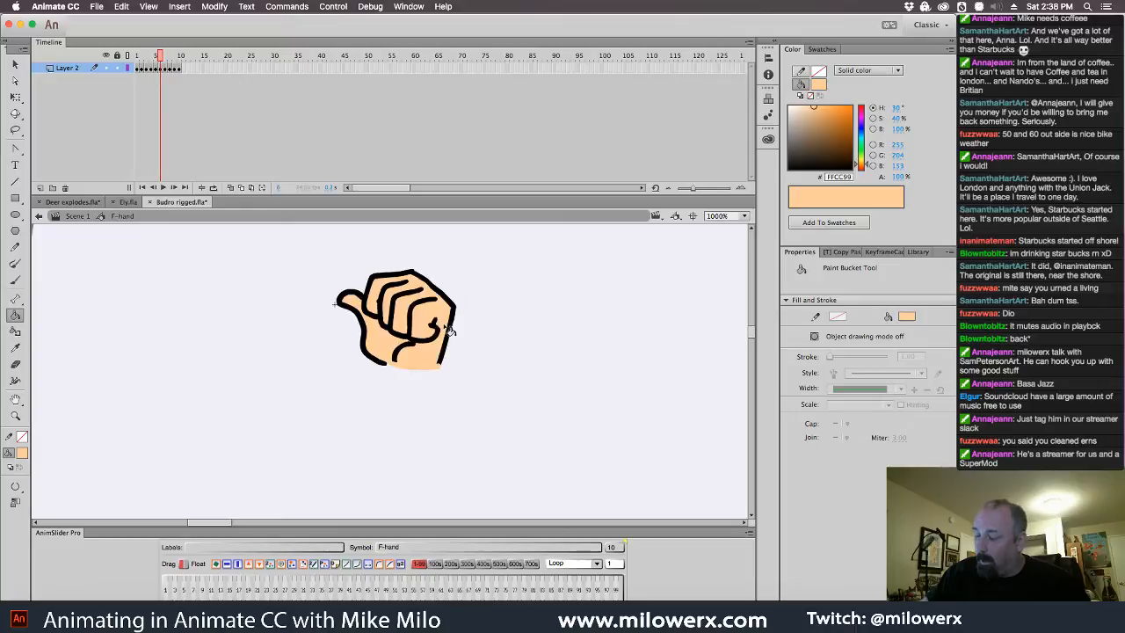
{"action": "key", "text": "comma"}
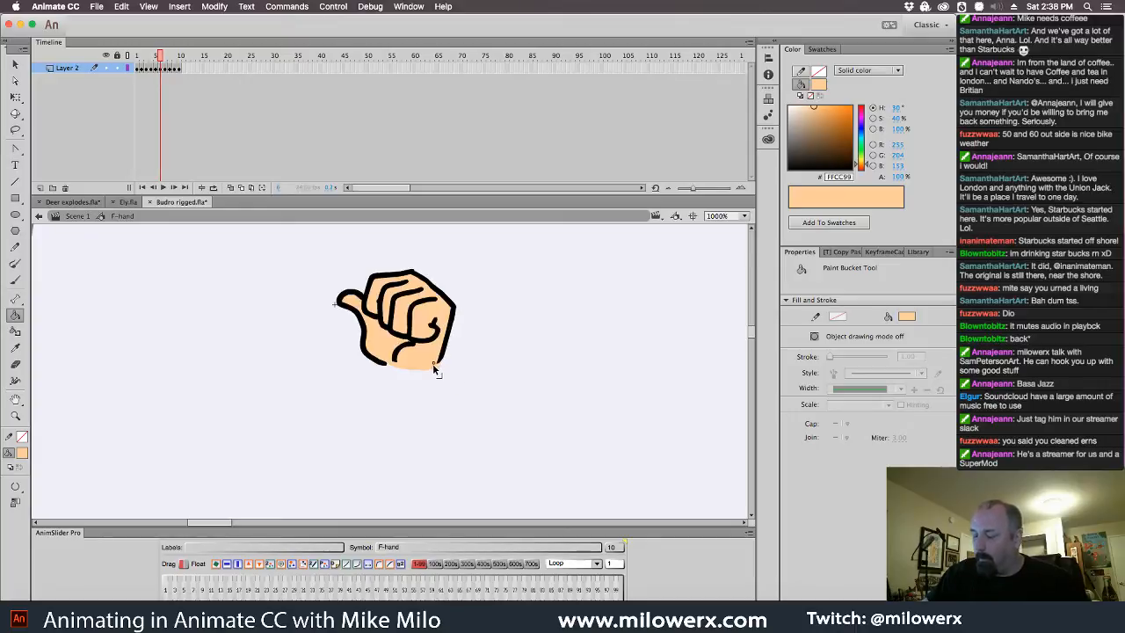
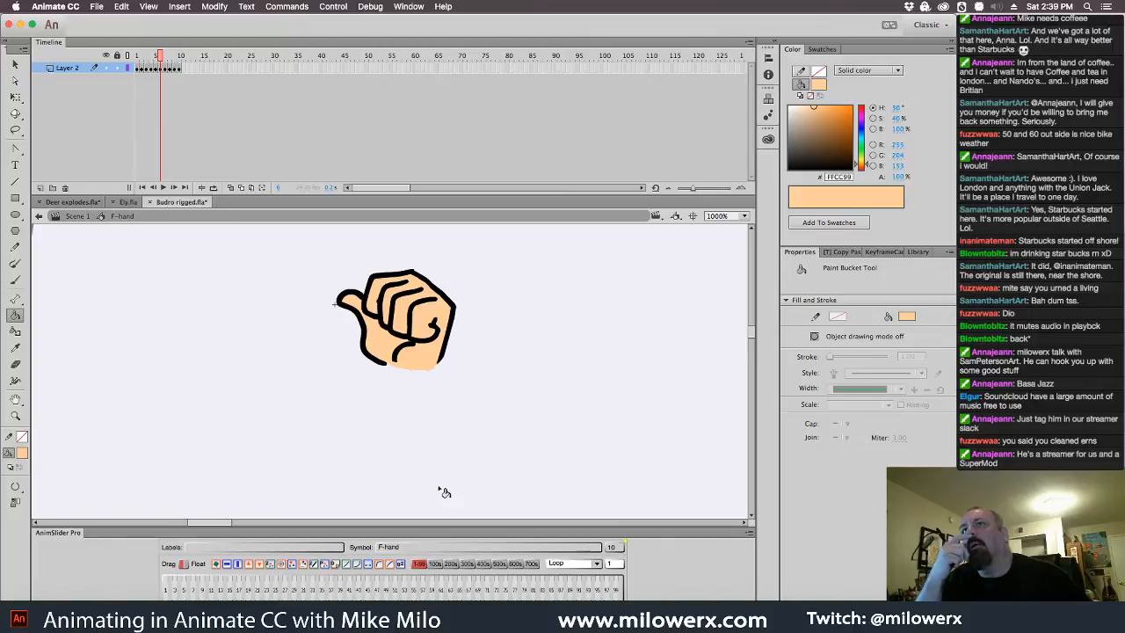
- Fill the palm, thumb and each finger of the reaching hand on frame 7 with peach
{"action": "left_click", "coordinate": [164, 67]}
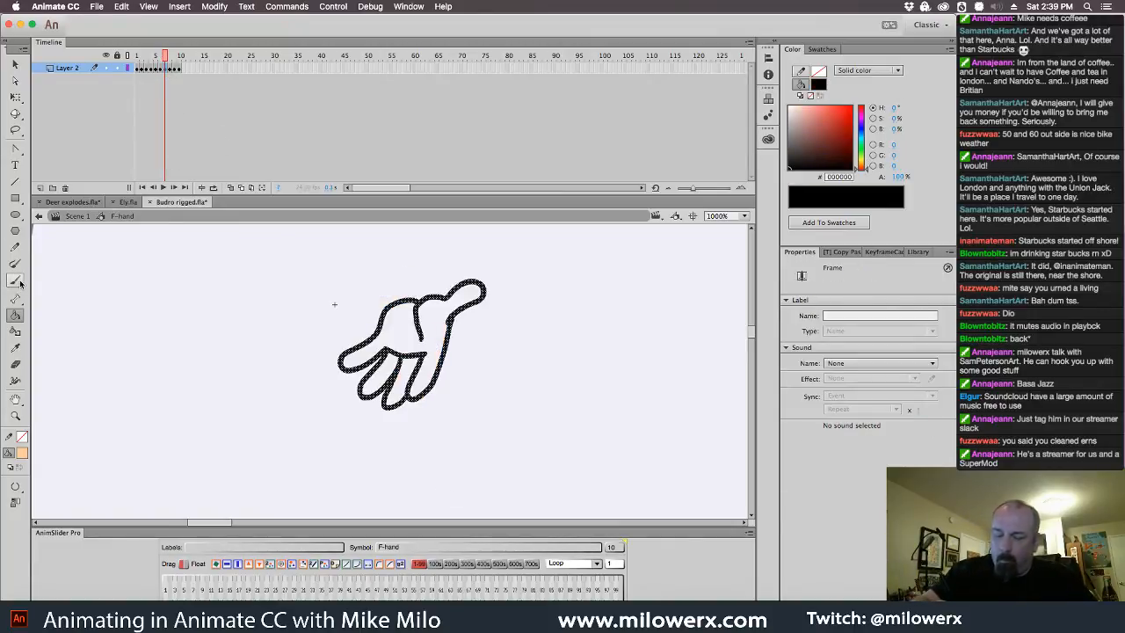
{"action": "left_click", "coordinate": [413, 340]}
{"action": "left_click", "coordinate": [446, 339]}
{"action": "left_click", "coordinate": [408, 376]}
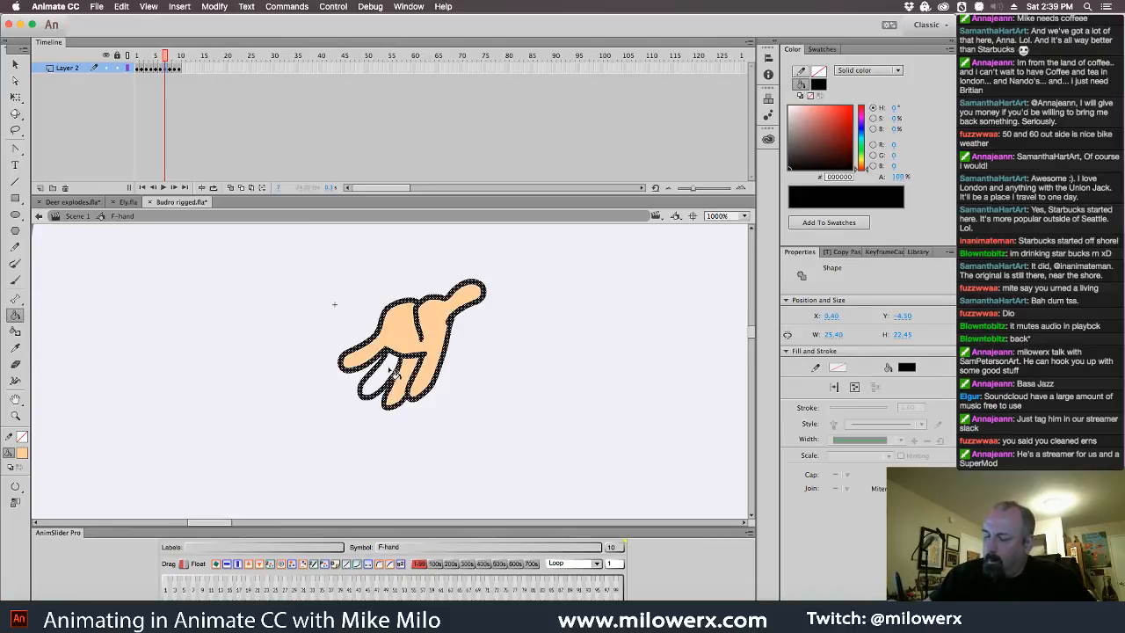
{"action": "left_click", "coordinate": [384, 378]}
- Fill the palm, fingers and thumb of the flat hand on frame 8 with peach
{"action": "left_click", "coordinate": [170, 67]}
{"action": "left_click", "coordinate": [384, 343]}
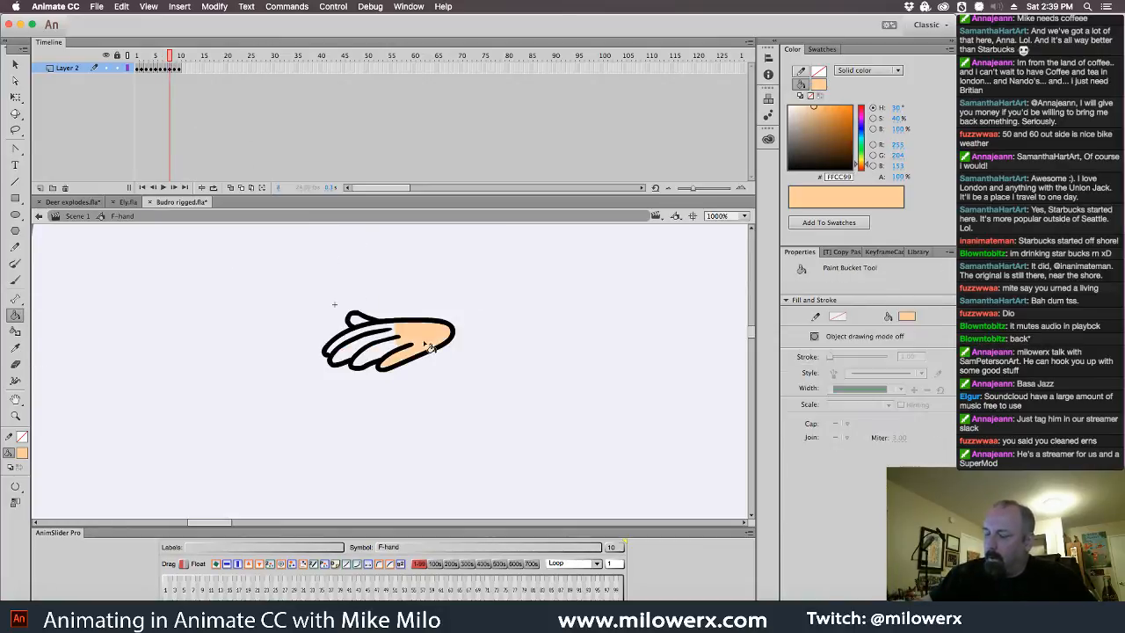
{"action": "left_click", "coordinate": [362, 321]}
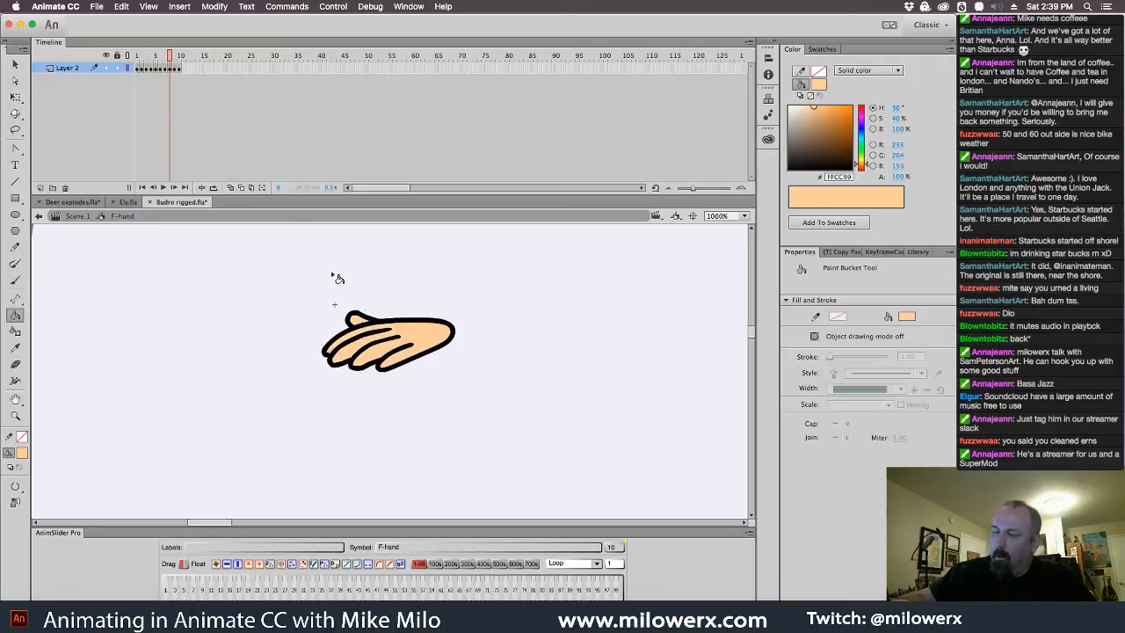
- Fill the palm, thumb and fingers of the downward-facing hand on frame 9 with peach
{"action": "left_click", "coordinate": [179, 59]}
{"action": "left_click", "coordinate": [426, 331]}
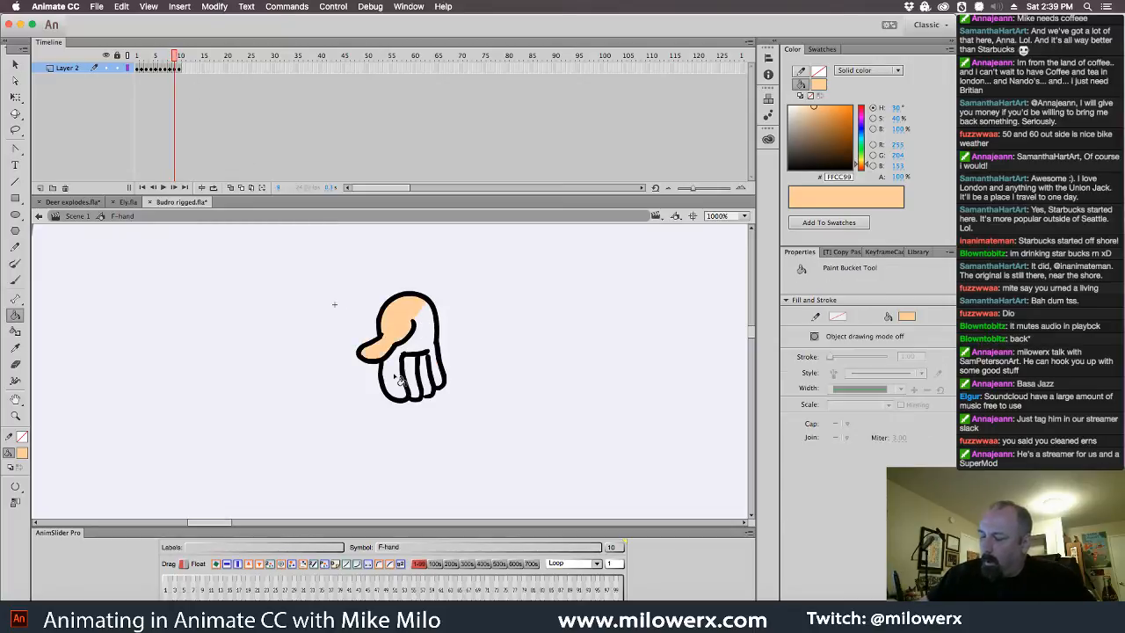
{"action": "left_click", "coordinate": [418, 363]}
{"action": "left_click", "coordinate": [417, 376]}
{"action": "left_click", "coordinate": [431, 378]}
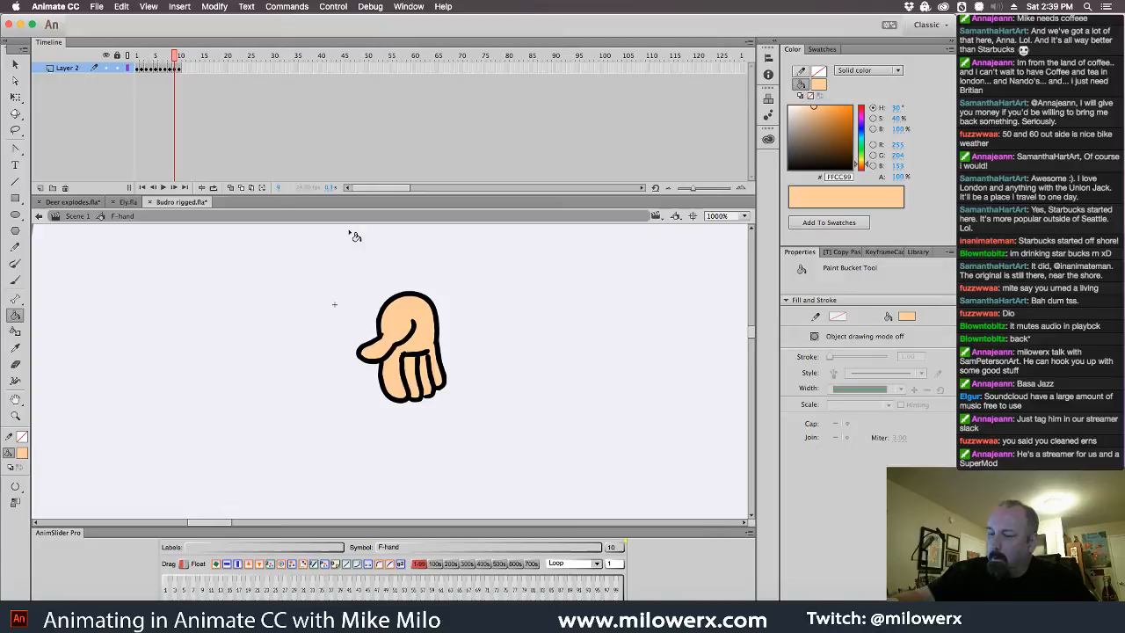
- Fill the palm, curled fingers, thumb and raised finger of the pointing hand on frame 10 with peach
{"action": "left_click", "coordinate": [181, 63]}
{"action": "left_click", "coordinate": [425, 337]}
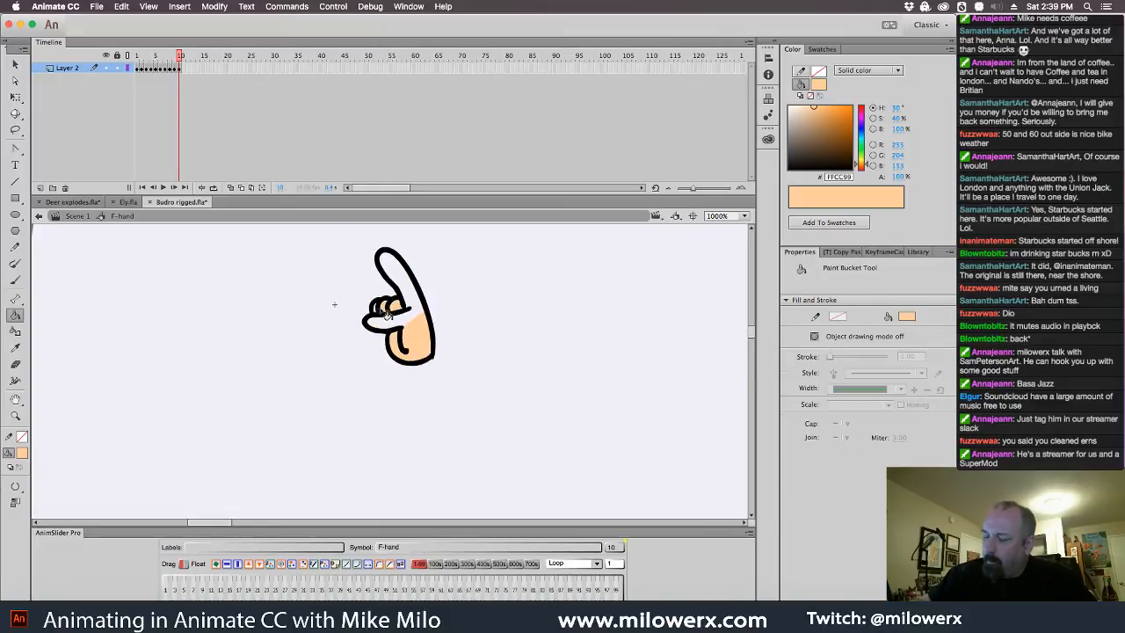
{"action": "left_click", "coordinate": [380, 314]}
{"action": "left_click", "coordinate": [420, 326]}
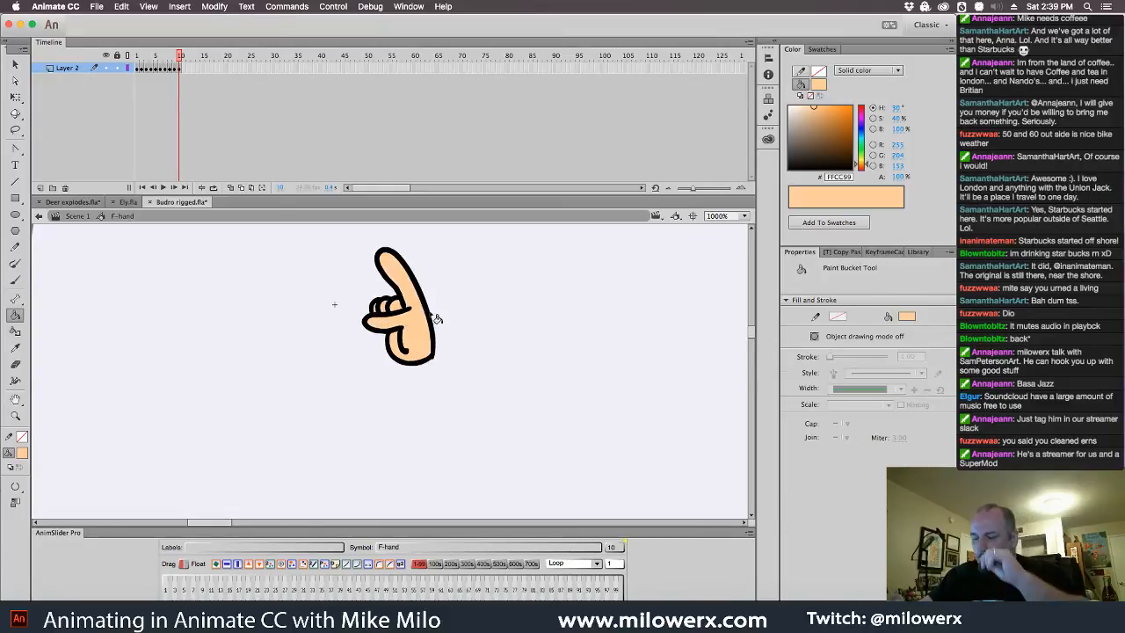
- Brush peach over the black outline at the wrist ends of the hands on frames 10 and 9
{"action": "key", "text": "b"}
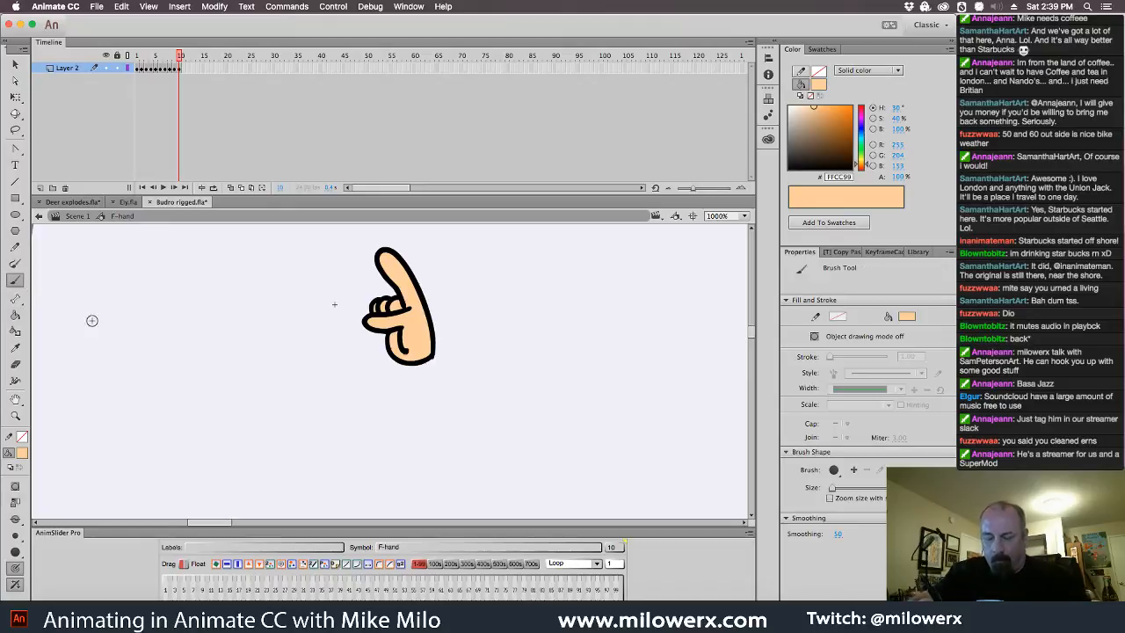
{"action": "left_click", "coordinate": [14, 520]}
{"action": "left_click", "coordinate": [53, 516]}
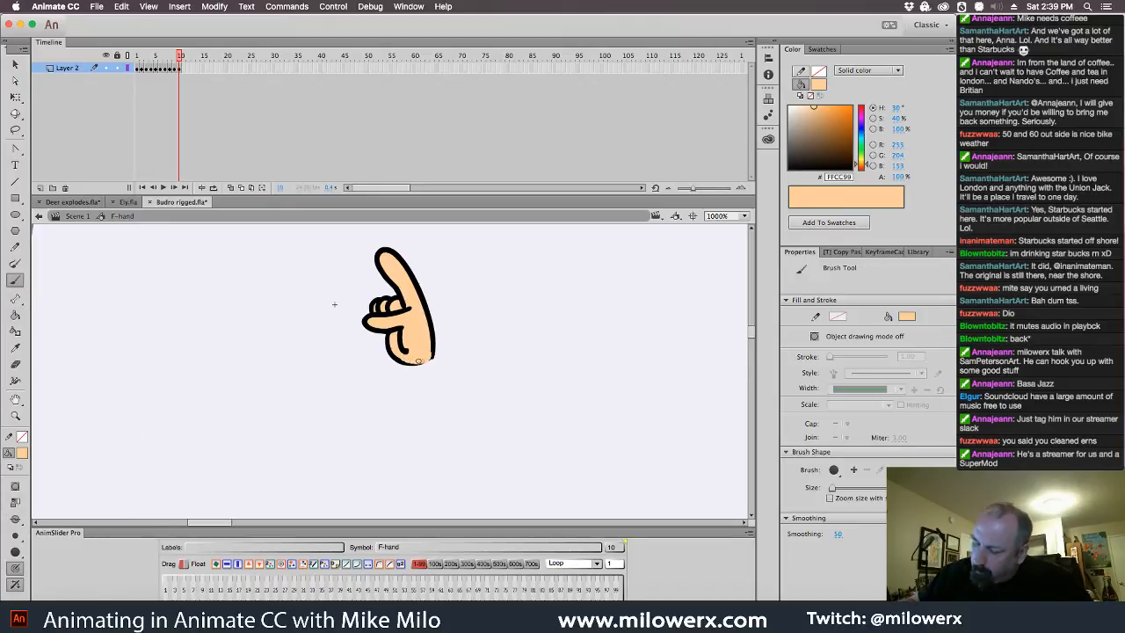
{"action": "left_click_drag", "start_coordinate": [418, 360], "coordinate": [424, 349]}
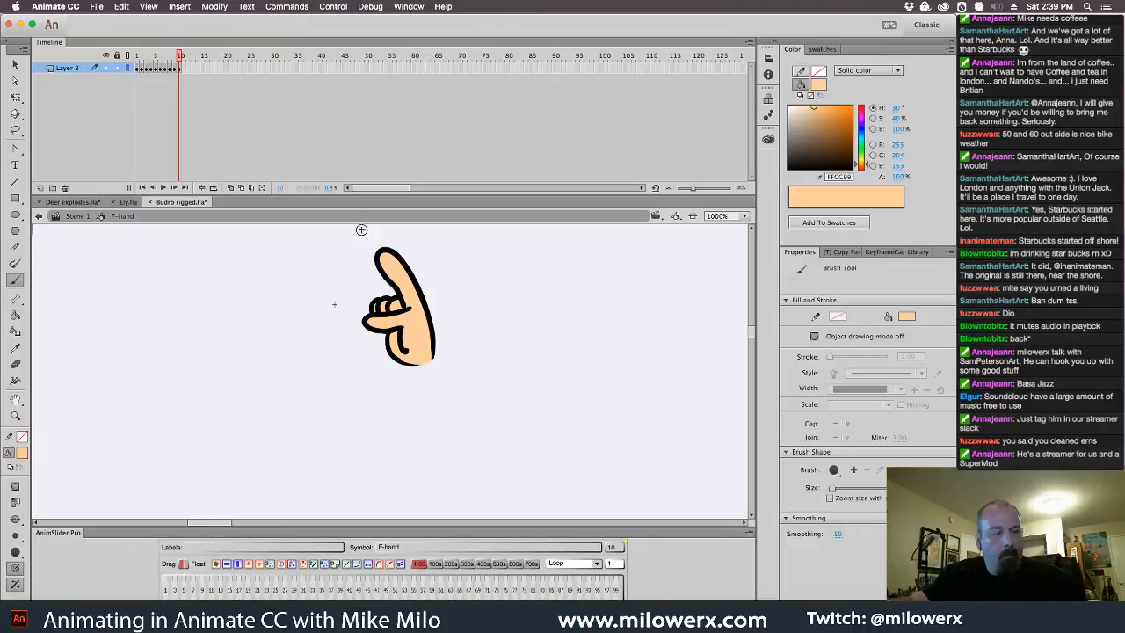
{"action": "key", "text": "comma"}
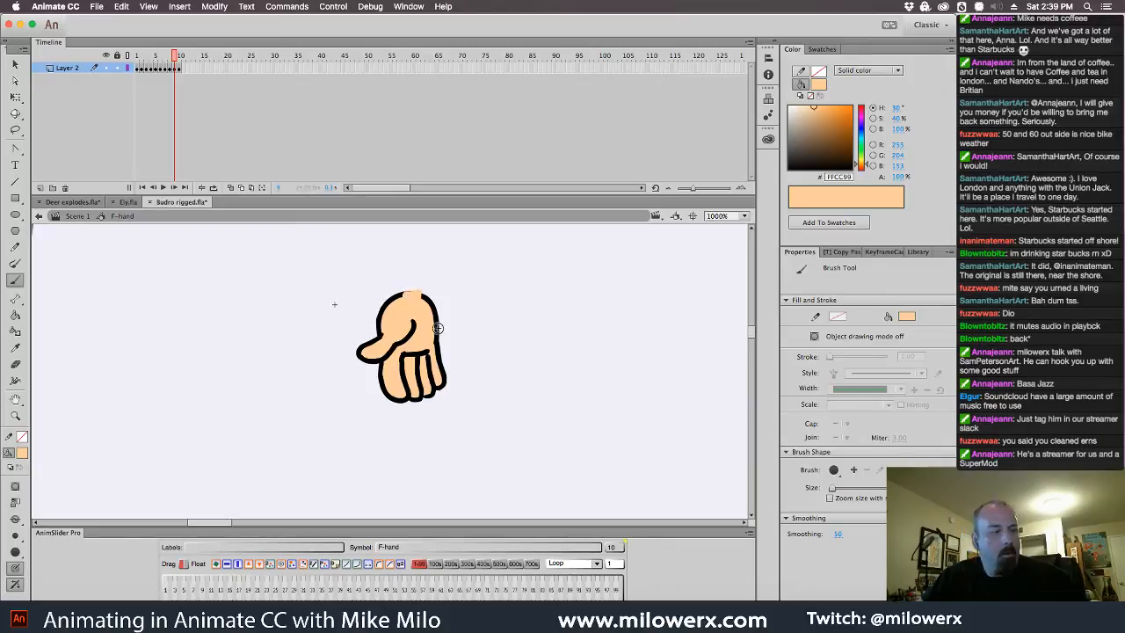
- Return to Scene 1, place the F-hand instance on the front arm's wrist and distribute it to its own layer
{"action": "left_click", "coordinate": [439, 300], "text": "alt+super"}
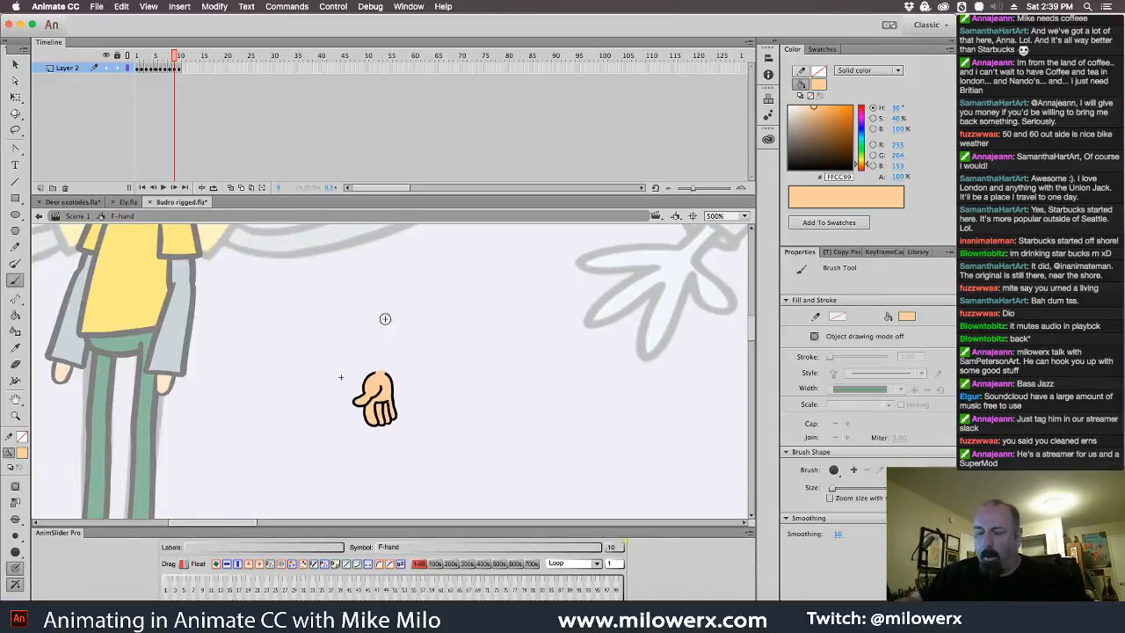
{"action": "left_click", "coordinate": [77, 216]}
{"action": "left_click", "coordinate": [15, 98]}
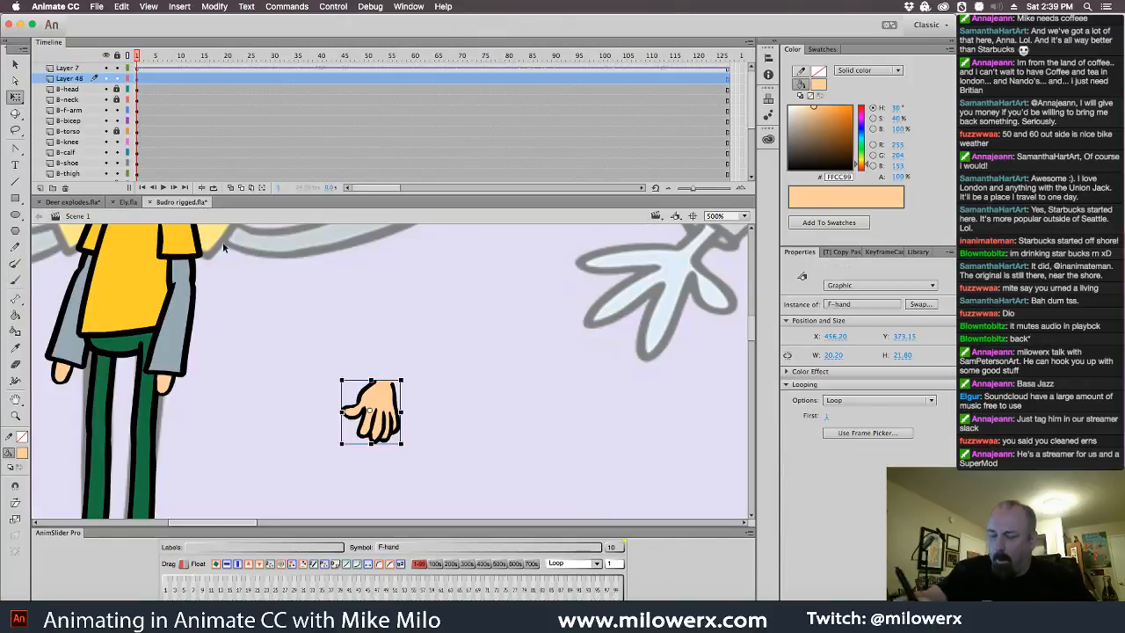
{"action": "left_click_drag", "start_coordinate": [394, 424], "coordinate": [177, 411]}
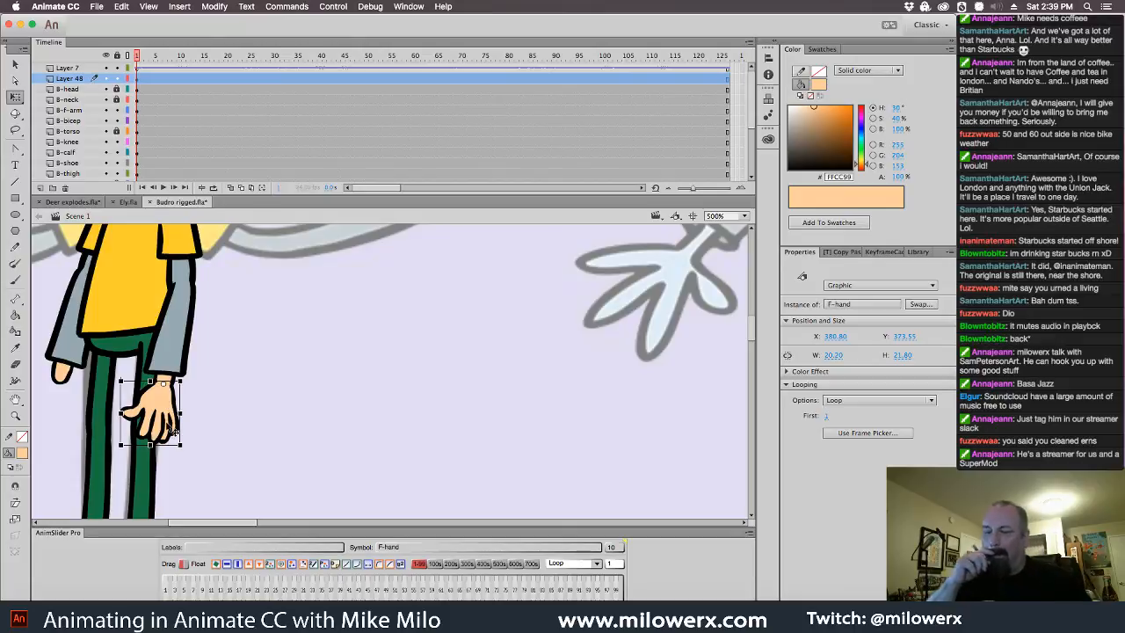
{"action": "right_click", "coordinate": [170, 406]}
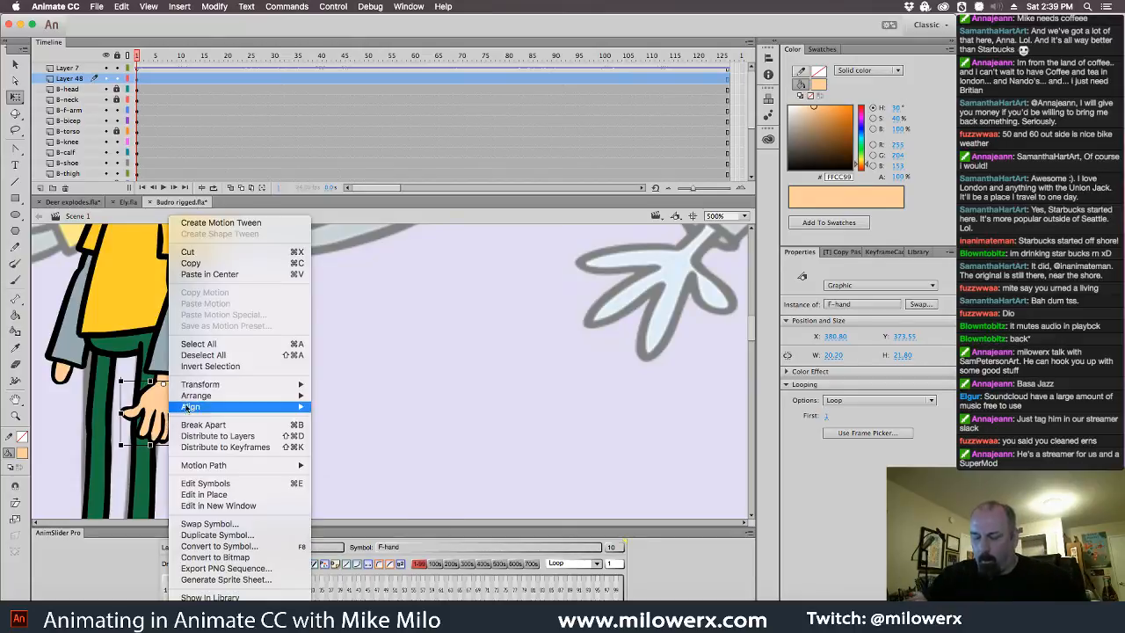
{"action": "left_click", "coordinate": [273, 436]}
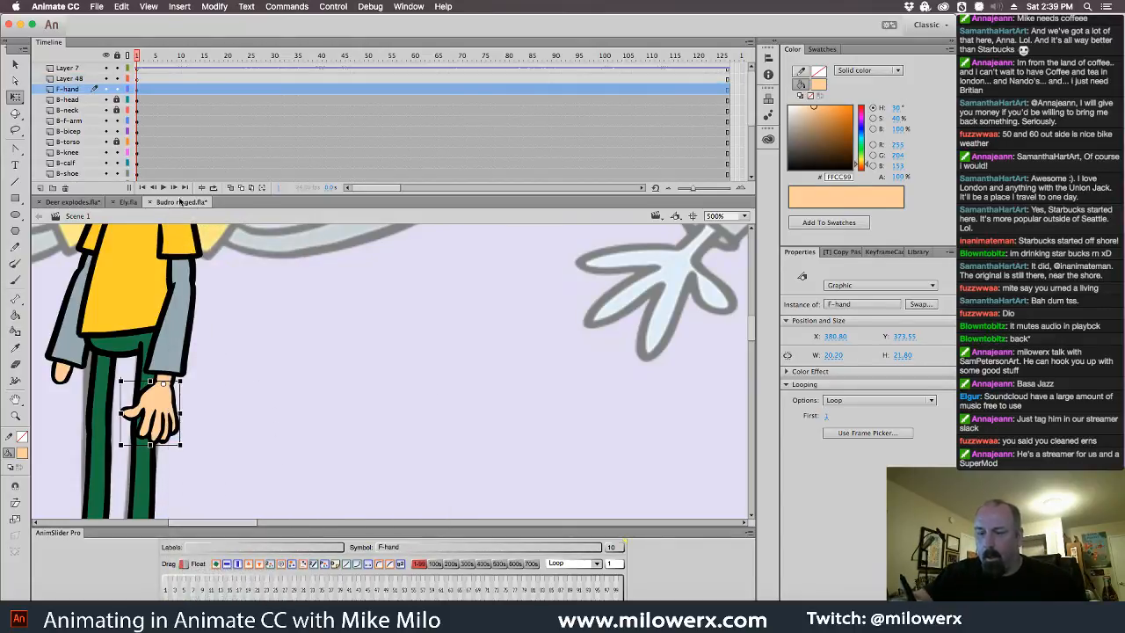
- Add a new layer above Layer 1 and paste a copy of the F-hand instance in place on it
{"action": "left_click_drag", "start_coordinate": [295, 358], "coordinate": [497, 340]}
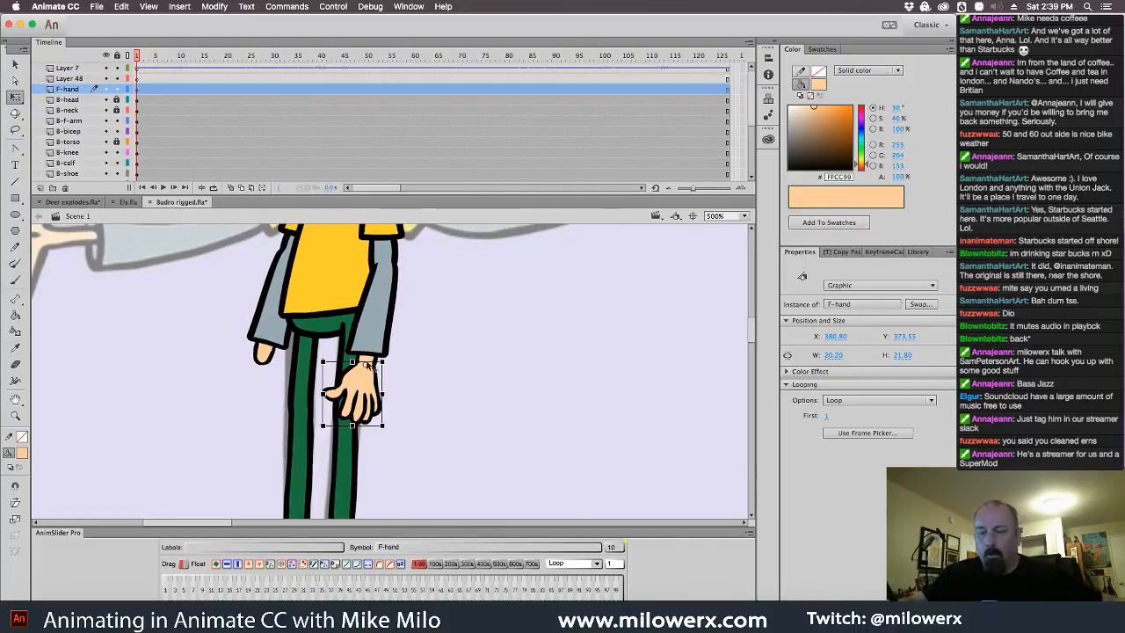
{"action": "scroll", "coordinate": [753, 117], "scroll_direction": "down", "scroll_amount": 5}
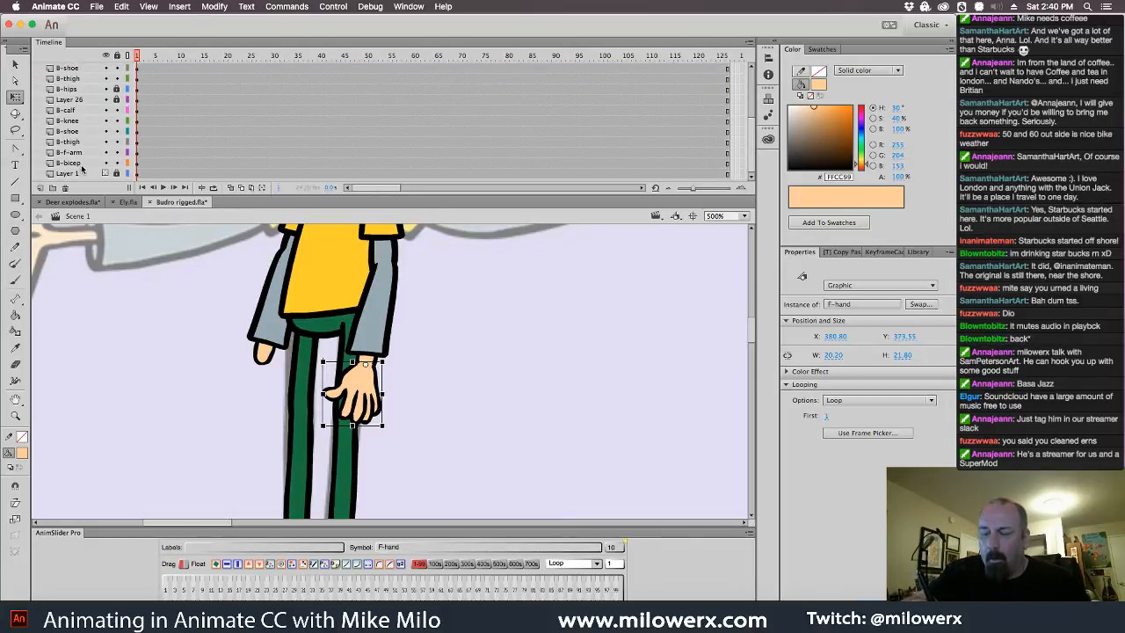
{"action": "left_click", "coordinate": [151, 166]}
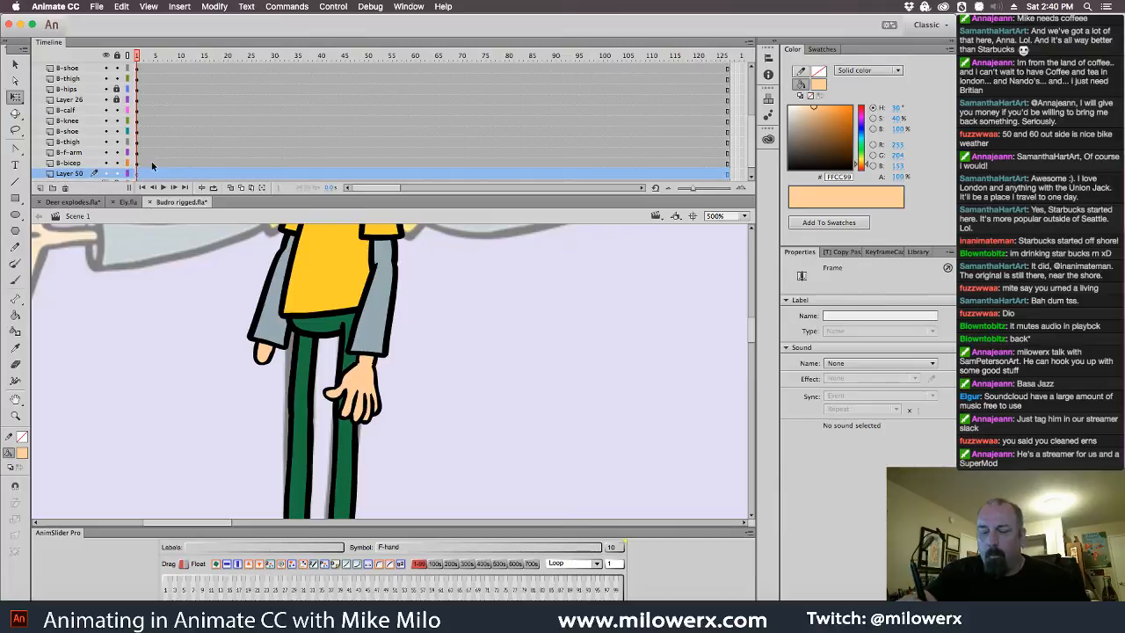
{"action": "left_click", "coordinate": [151, 175]}
{"action": "key", "text": "super+z"}
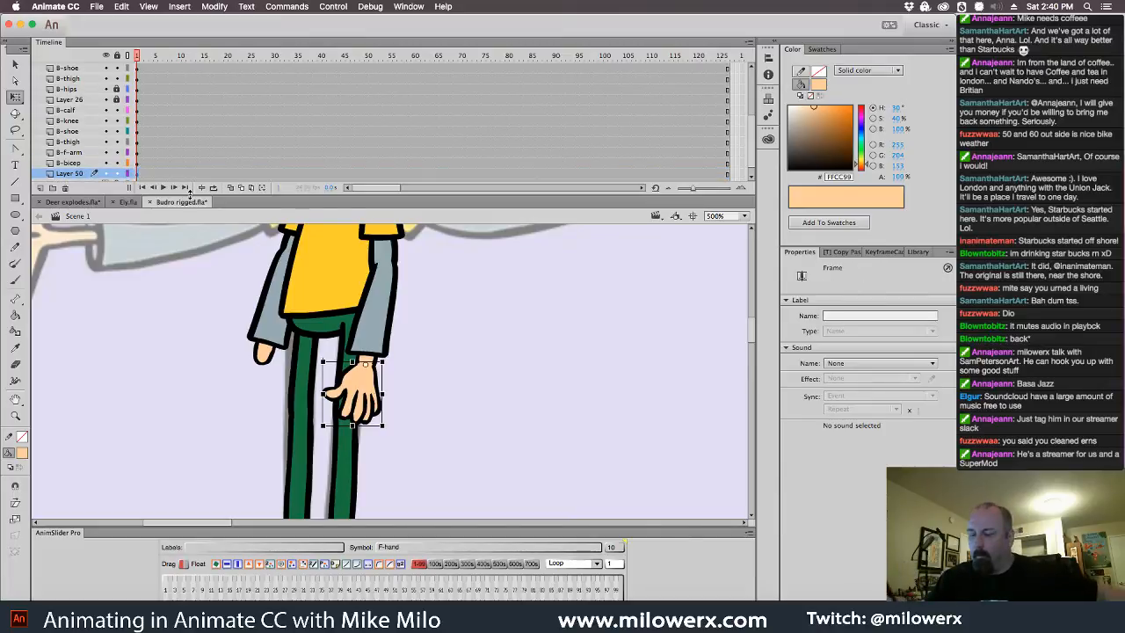
{"action": "key", "text": "super+z"}
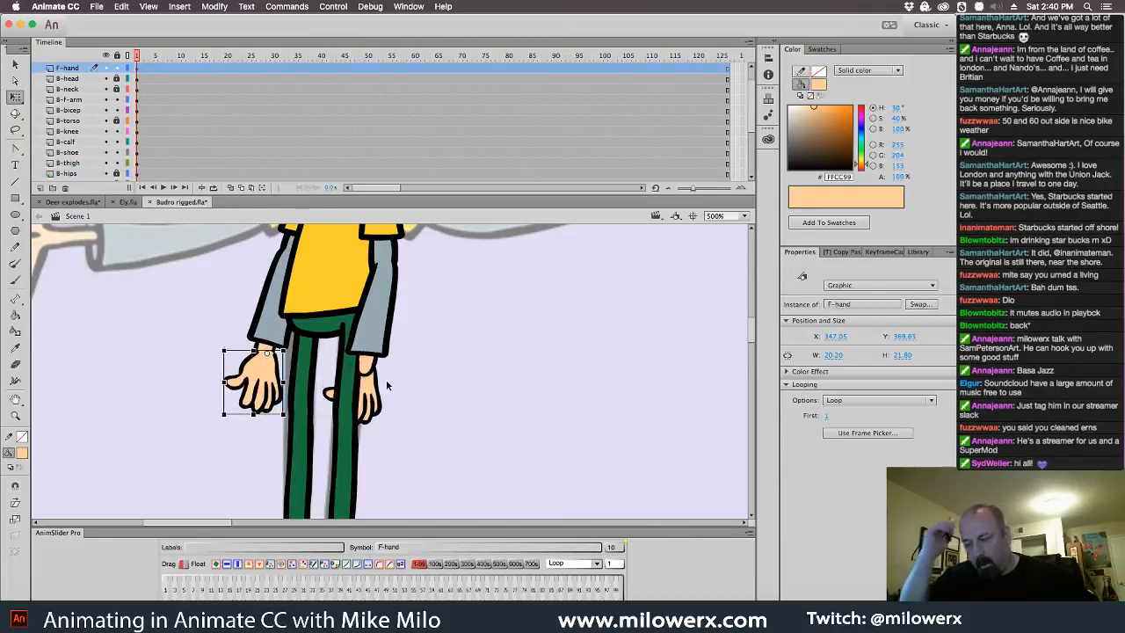
{"action": "key", "text": "super+y"}
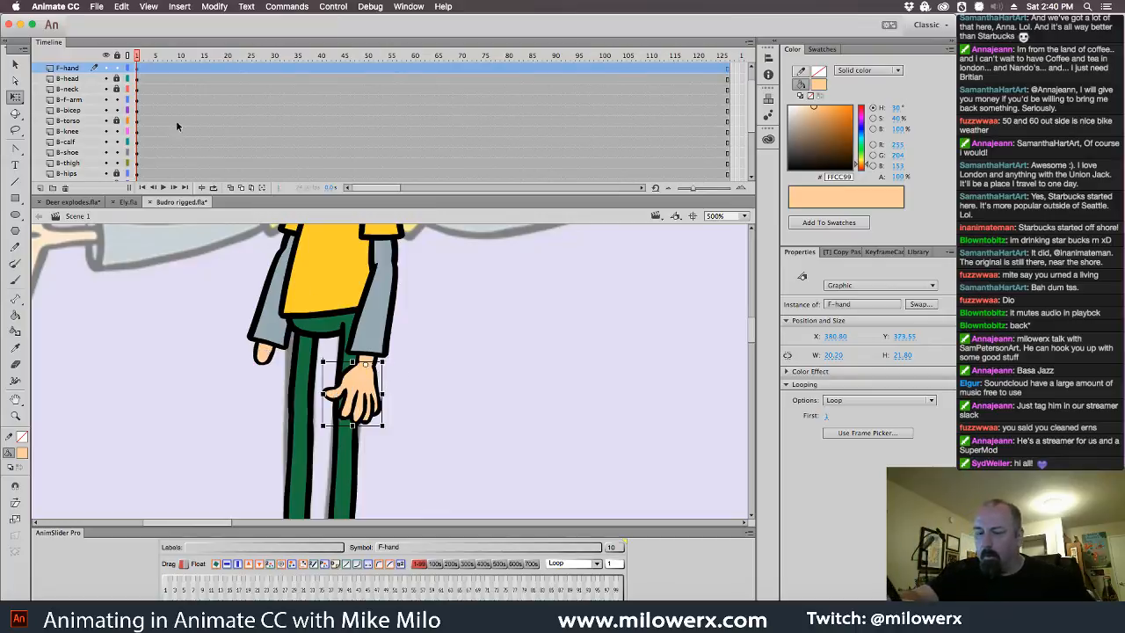
- Lock the F-hand layer, then place the copied hand on the back arm's wrist with the single-frame pose 9
{"action": "left_click", "coordinate": [118, 69]}
{"action": "left_click_drag", "start_coordinate": [373, 395], "coordinate": [276, 384]}
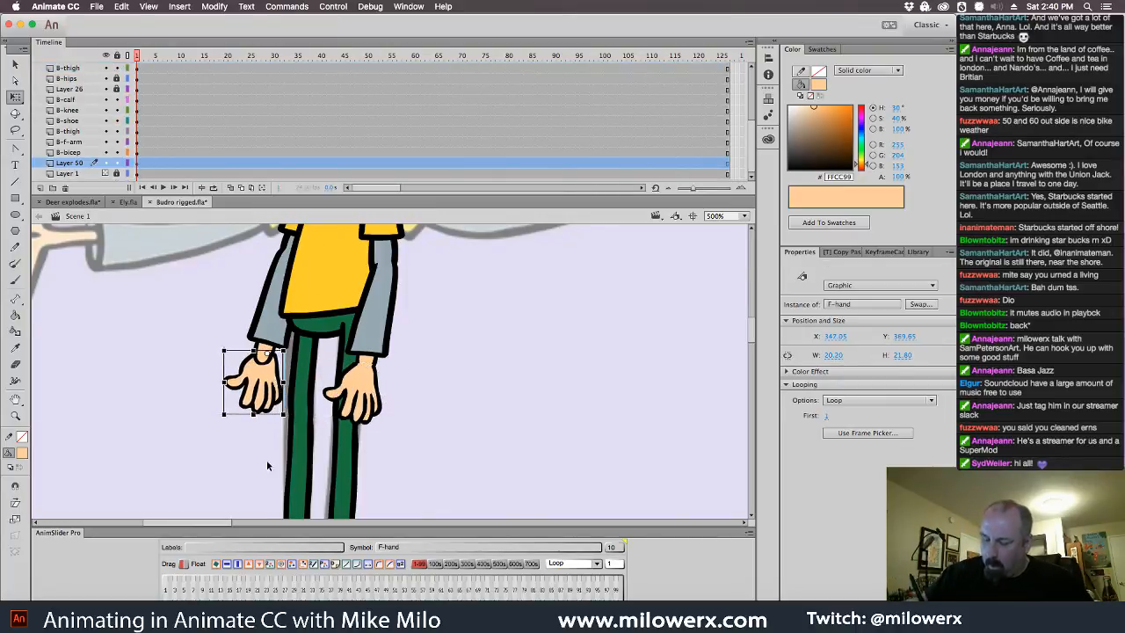
{"action": "left_click_drag", "start_coordinate": [170, 592], "coordinate": [201, 594]}
{"action": "left_click_drag", "start_coordinate": [266, 394], "coordinate": [267, 411]}
- Move the back hand's layer above the back arm's B-f-arm layer and enlarge the hand slightly
{"action": "left_click_drag", "start_coordinate": [84, 163], "coordinate": [87, 141]}
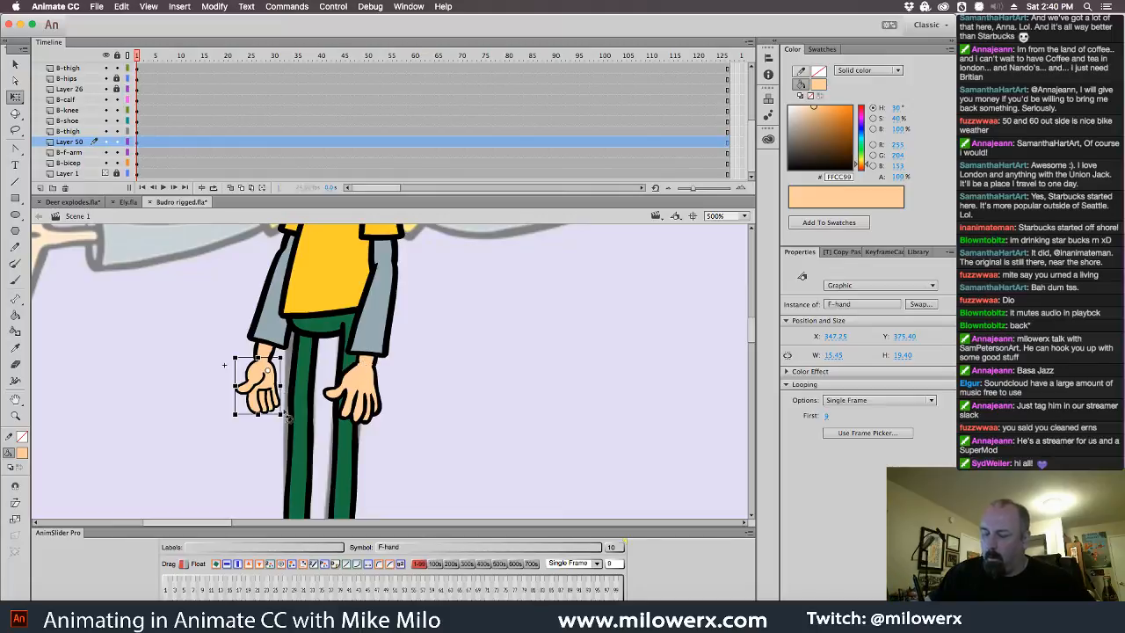
{"action": "left_click_drag", "start_coordinate": [282, 416], "coordinate": [286, 420]}
{"action": "left_click", "coordinate": [406, 362]}
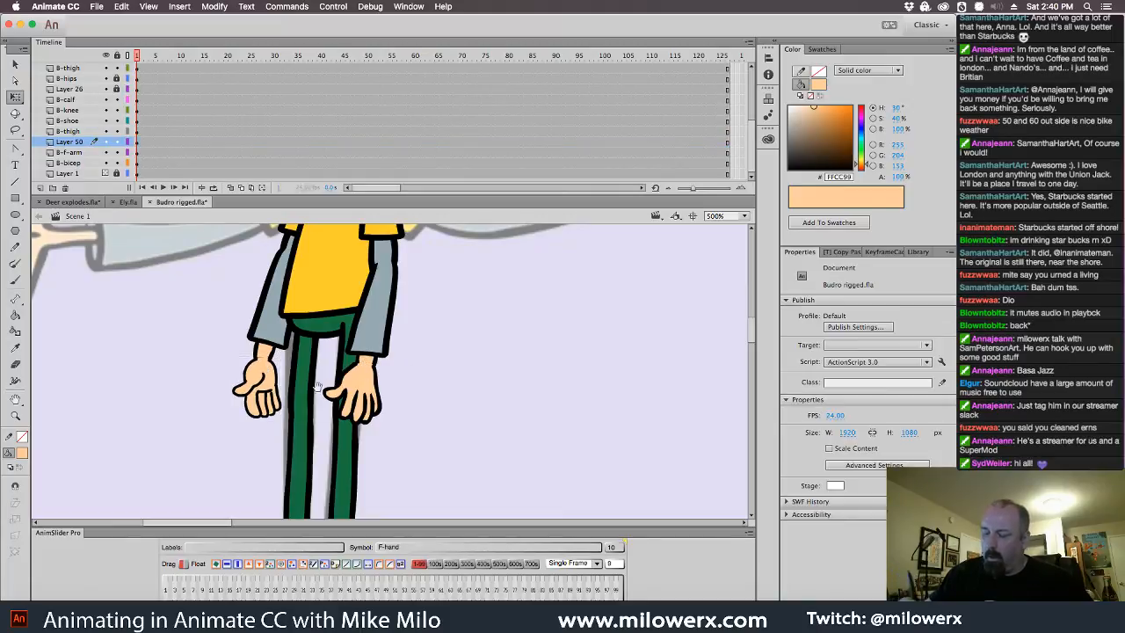
- Open the F-hand symbol for editing from the back hand's instance and select its entire palm-up drawing on frame 9
{"action": "left_click", "coordinate": [283, 395], "text": "super"}
{"action": "scroll", "coordinate": [586, 429], "scroll_direction": "right", "scroll_amount": 2}
{"action": "left_click", "coordinate": [354, 347]}
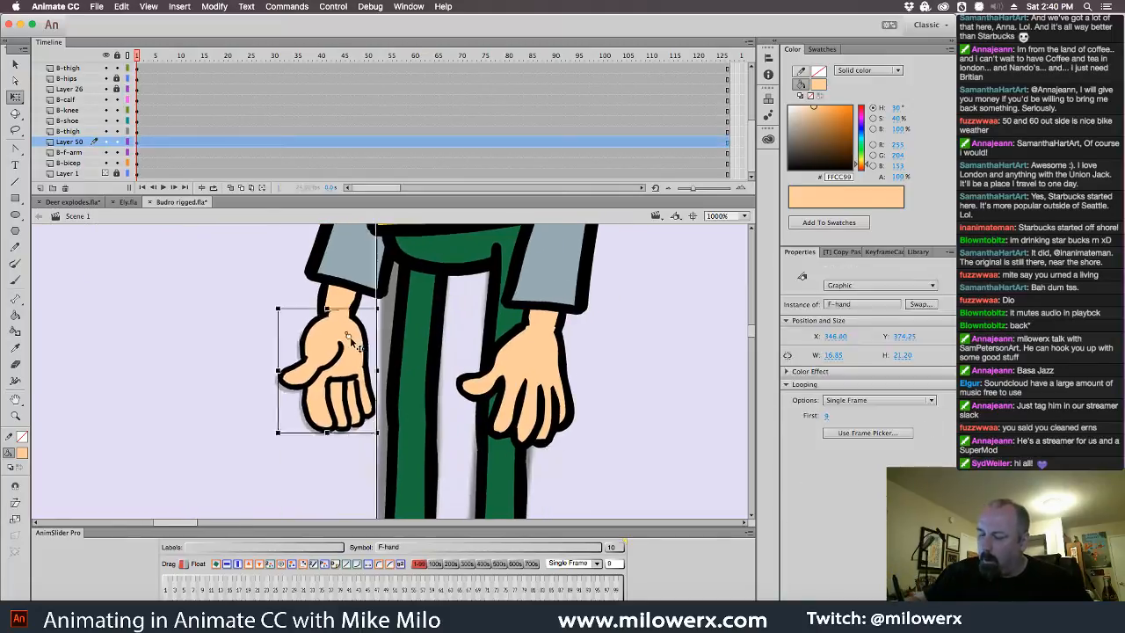
{"action": "double_click", "coordinate": [349, 345]}
{"action": "key", "text": "super+equal"}
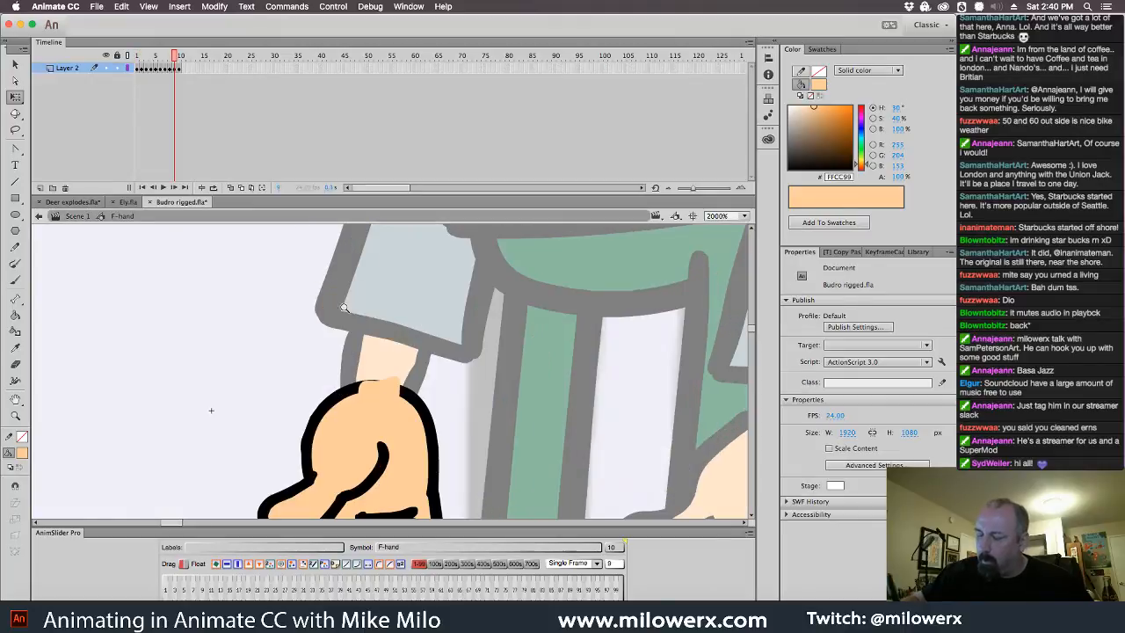
{"action": "left_click", "coordinate": [374, 373]}
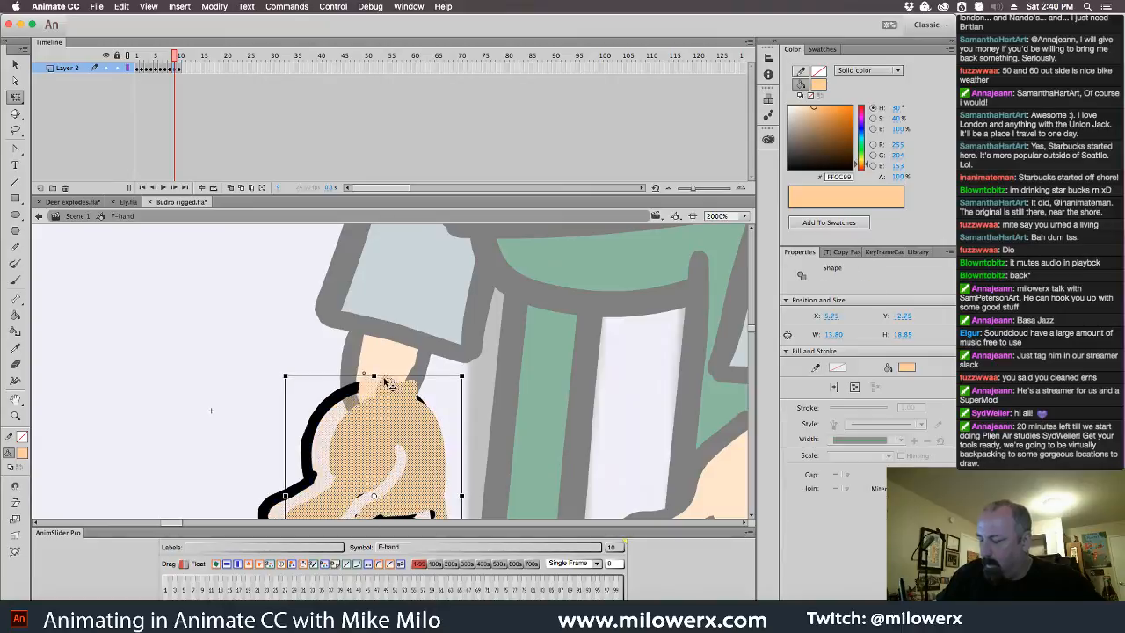
{"action": "left_click", "coordinate": [465, 393]}
{"action": "scroll", "coordinate": [464, 404], "scroll_direction": "down", "scroll_amount": 3}
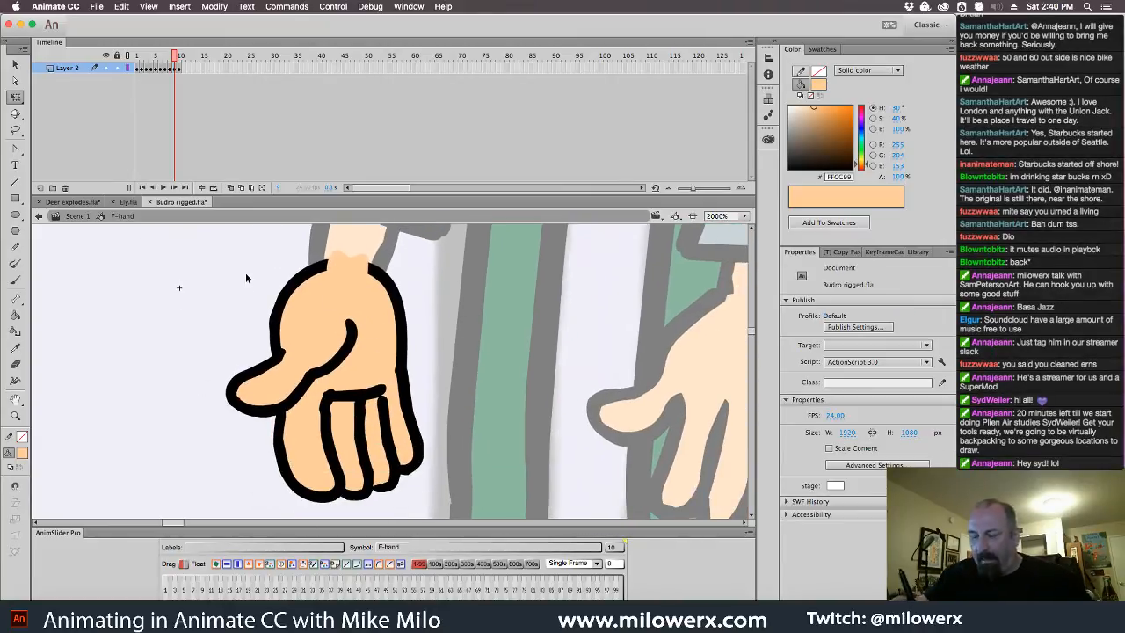
{"action": "mouse_move", "coordinate": [195, 240]}
{"action": "left_mouse_down"}
{"action": "mouse_move", "coordinate": [235, 369]}
{"action": "mouse_move", "coordinate": [465, 518]}
{"action": "left_mouse_up"}
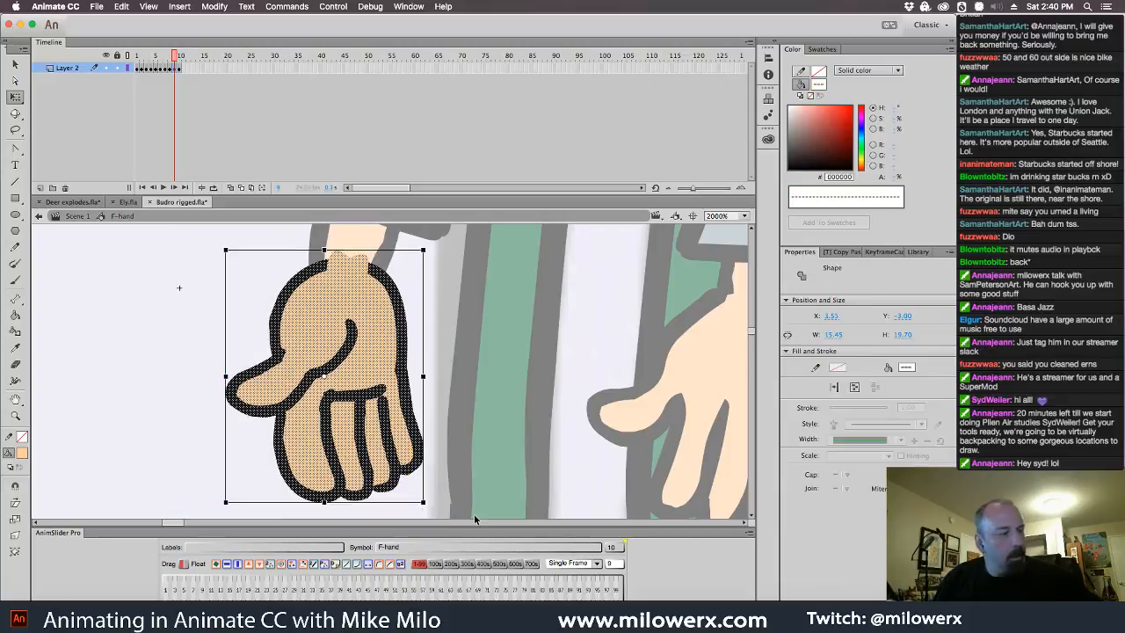
{"action": "left_click", "coordinate": [482, 450]}
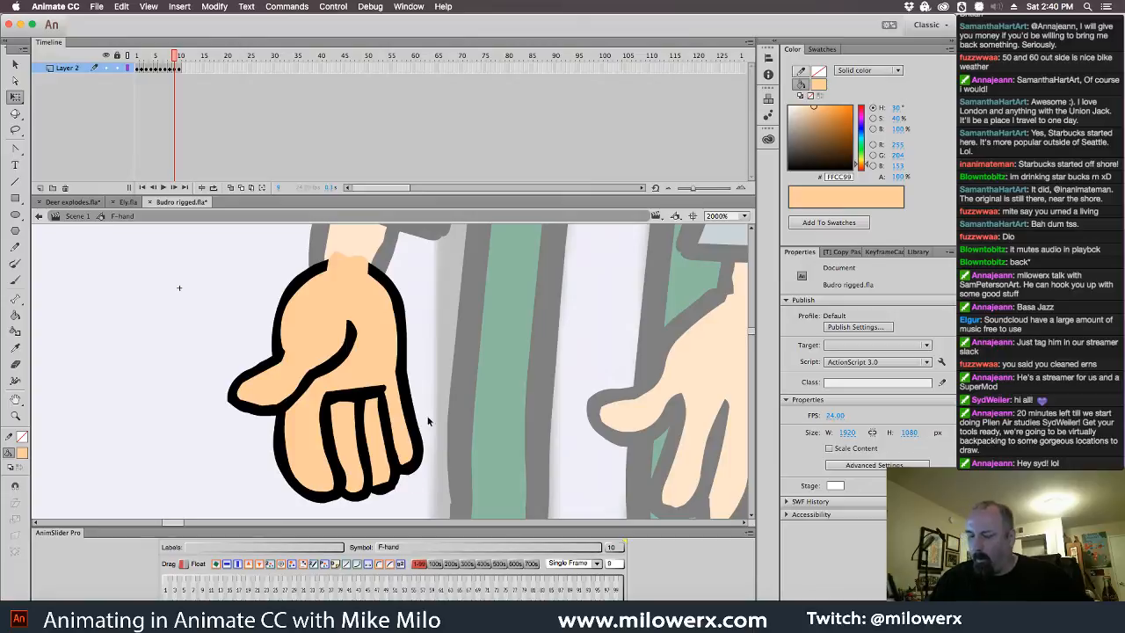
- Touch up the finger outlines of the frame 9 hand with the Brush tool, using black and peach FFCC99
{"action": "left_click", "coordinate": [23, 453]}
{"action": "left_click", "coordinate": [56, 469]}
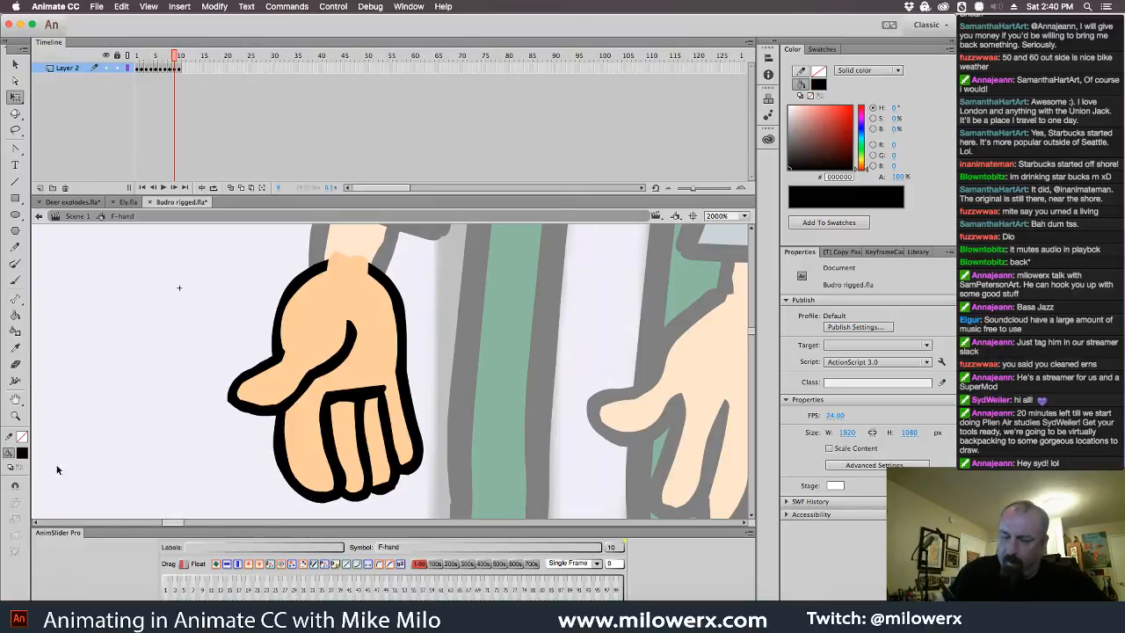
{"action": "left_click", "coordinate": [17, 281]}
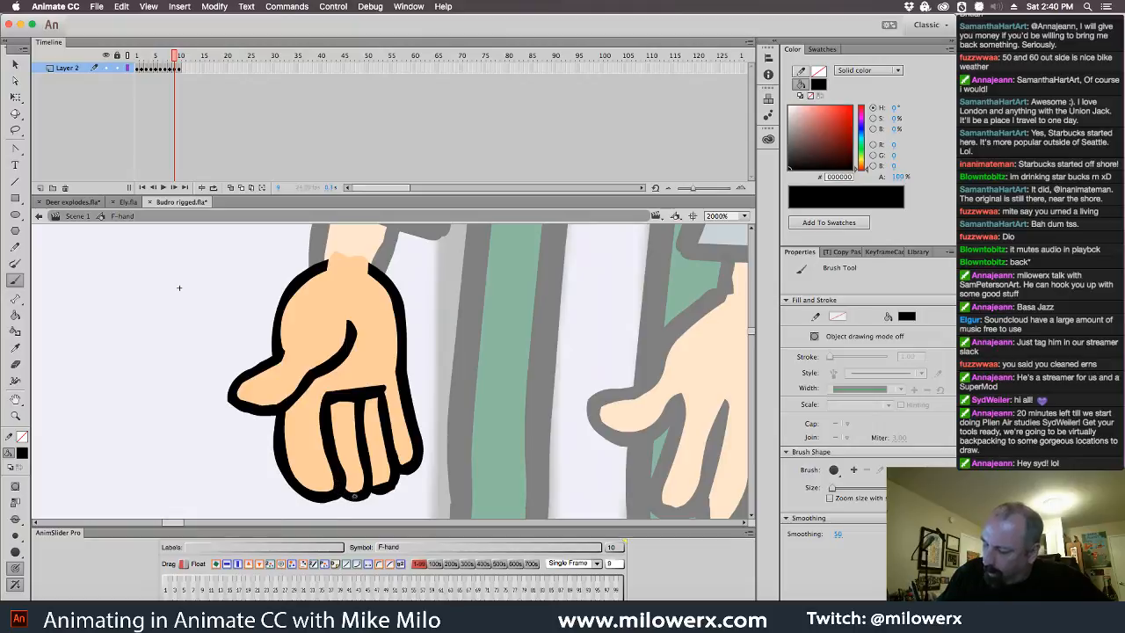
{"action": "left_click_drag", "start_coordinate": [362, 404], "coordinate": [367, 443]}
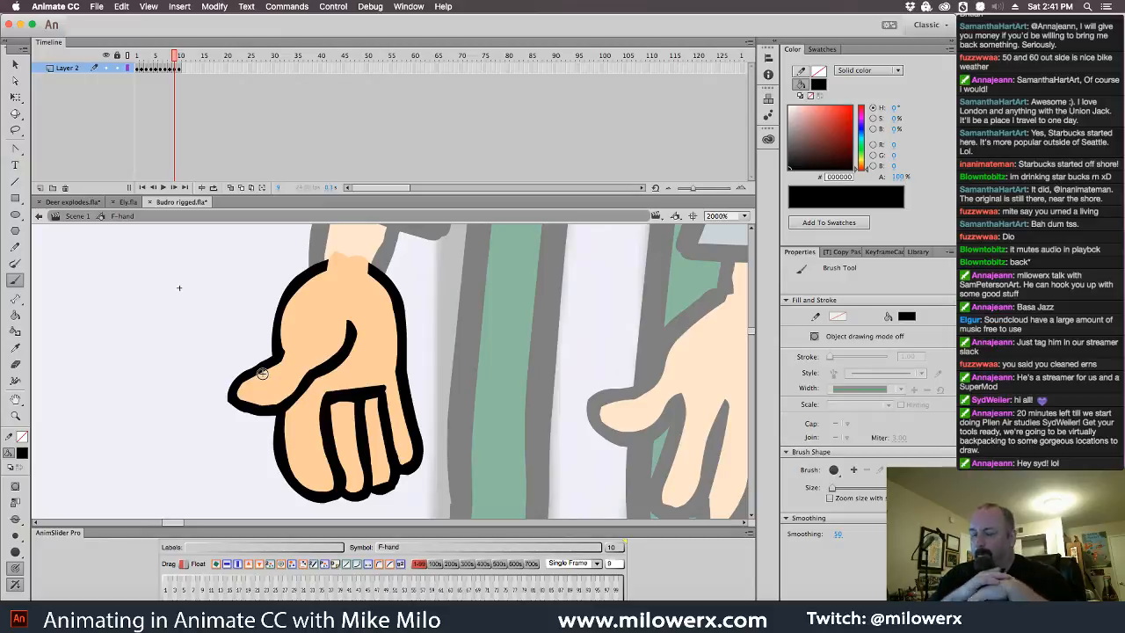
{"action": "left_click", "coordinate": [22, 453]}
{"action": "left_click", "coordinate": [300, 392]}
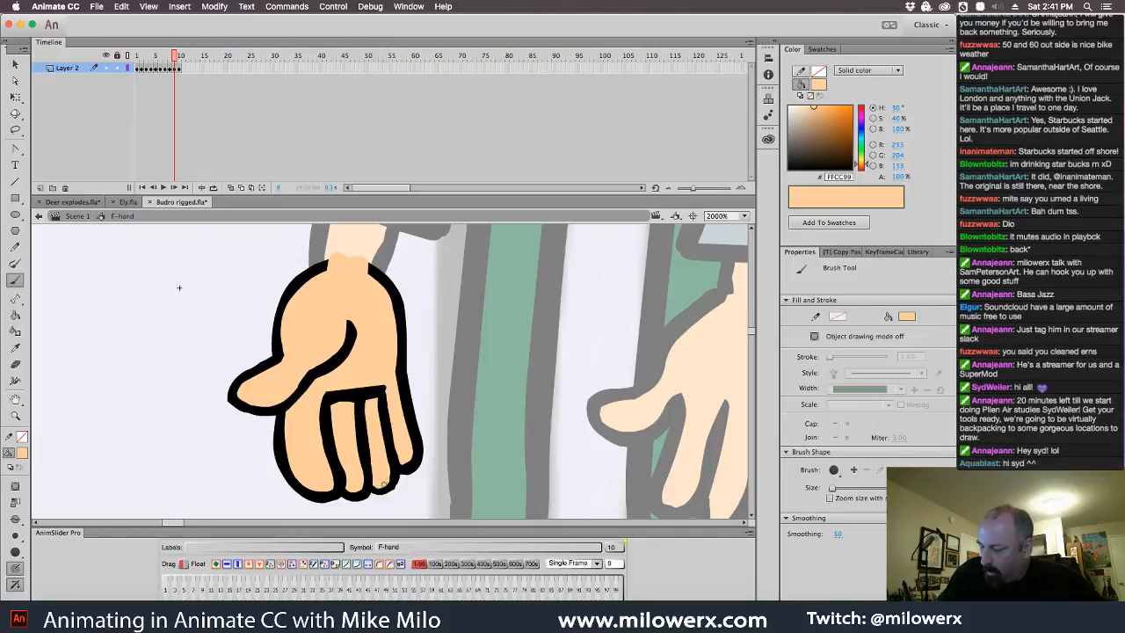
- On frame 10, brush peach over the blunt end of the crease near the pointing hand's wrist to taper it
{"action": "left_click", "coordinate": [178, 57]}
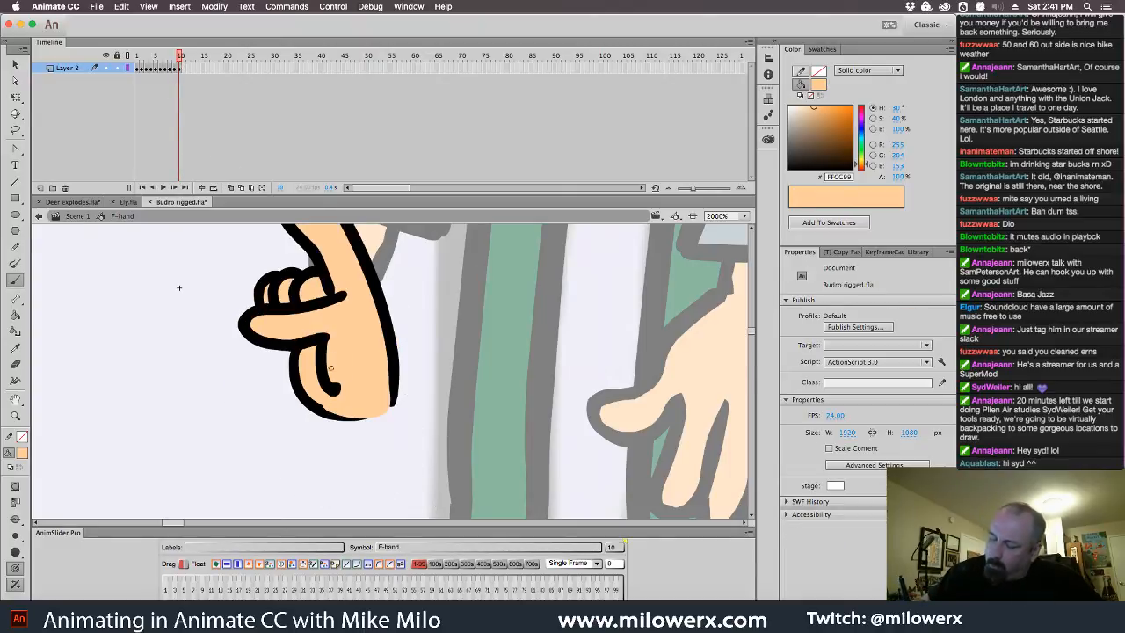
{"action": "left_click_drag", "start_coordinate": [311, 377], "coordinate": [311, 387]}
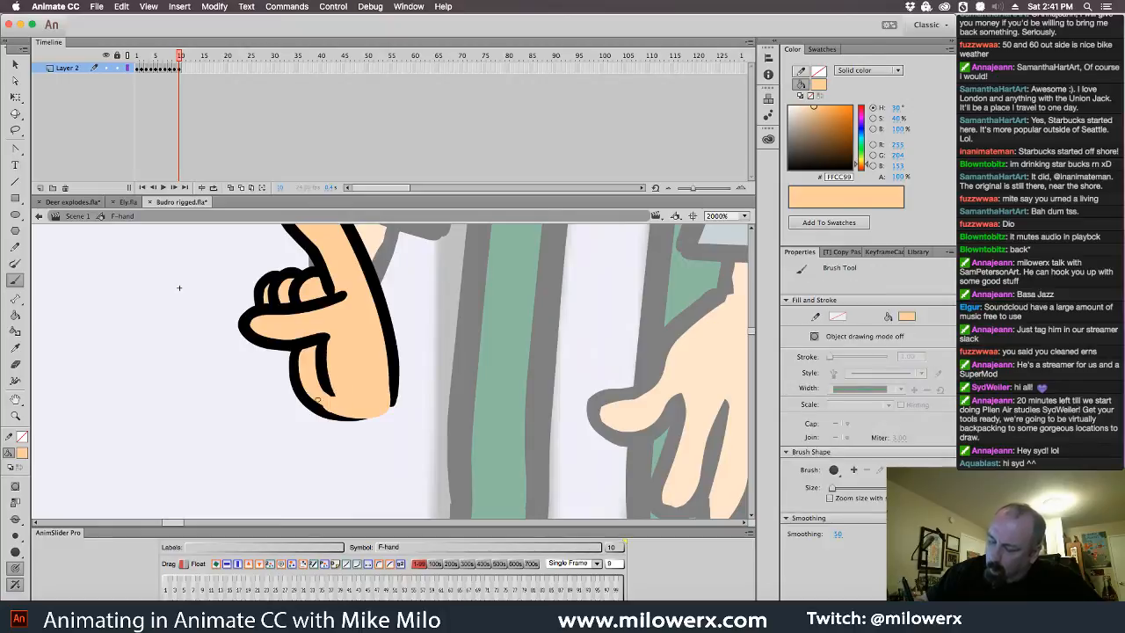
{"action": "left_click_drag", "start_coordinate": [359, 304], "coordinate": [365, 402]}
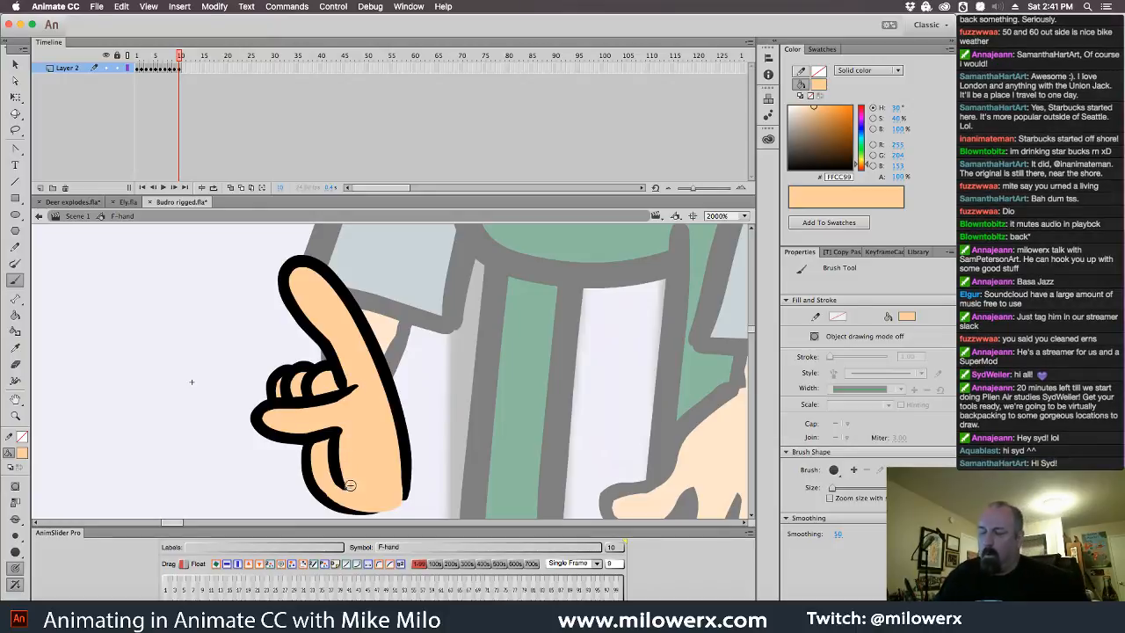
- Step back through the F-hand poses to frame 3, comparing their outlines and sizes against the body
{"action": "key", "text": "comma"}
{"action": "key", "text": "comma"}
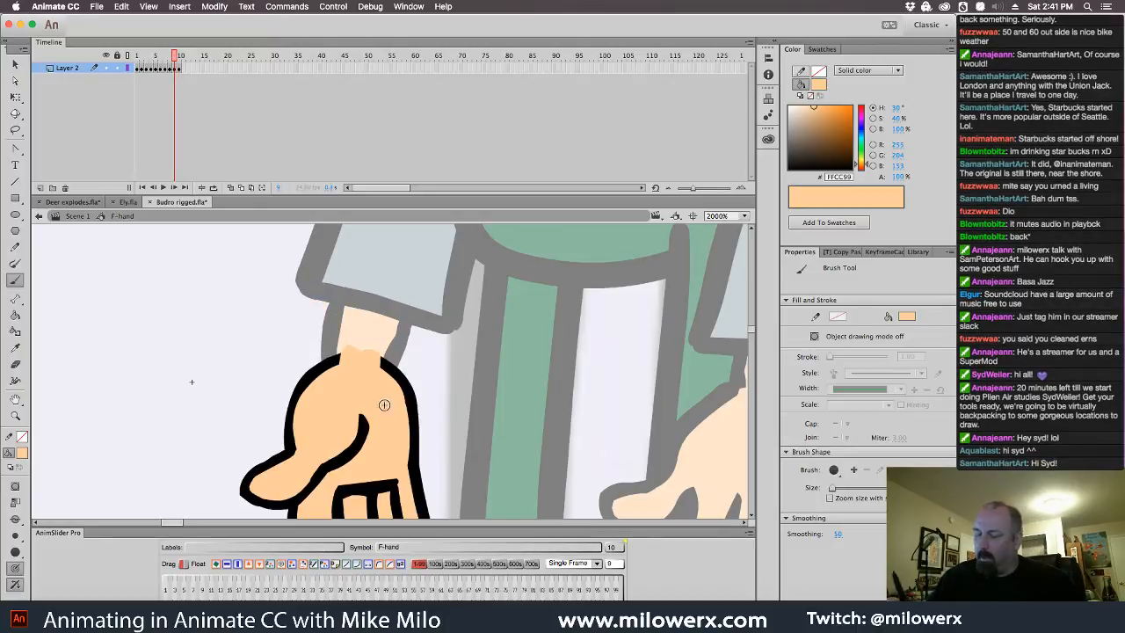
{"action": "scroll", "coordinate": [421, 395], "scroll_direction": "down", "scroll_amount": 3}
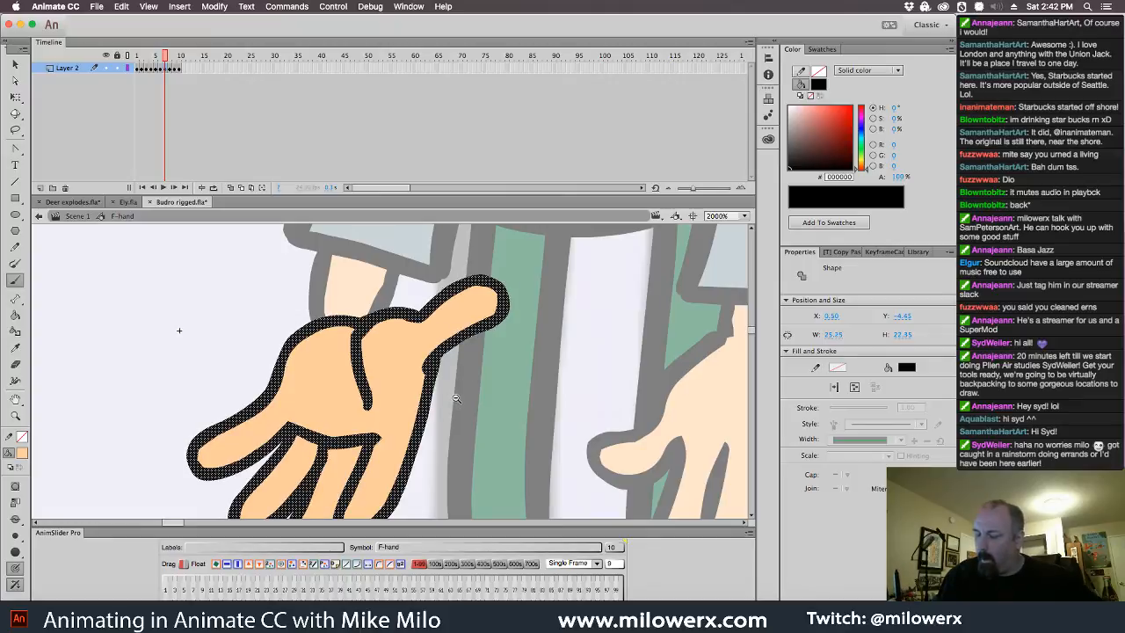
{"action": "key", "text": "super+minus"}
{"action": "key", "text": "super+shift+a"}
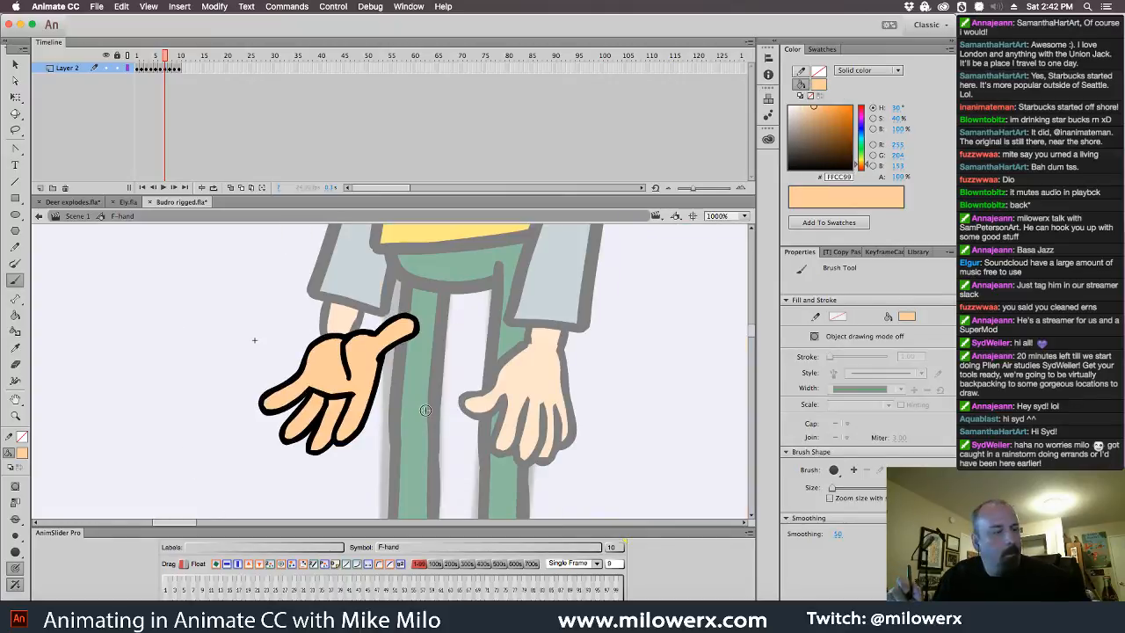
{"action": "key", "text": "comma"}
{"action": "key", "text": "comma"}
{"action": "key", "text": "comma"}
{"action": "key", "text": "comma"}
{"action": "key", "text": "comma"}
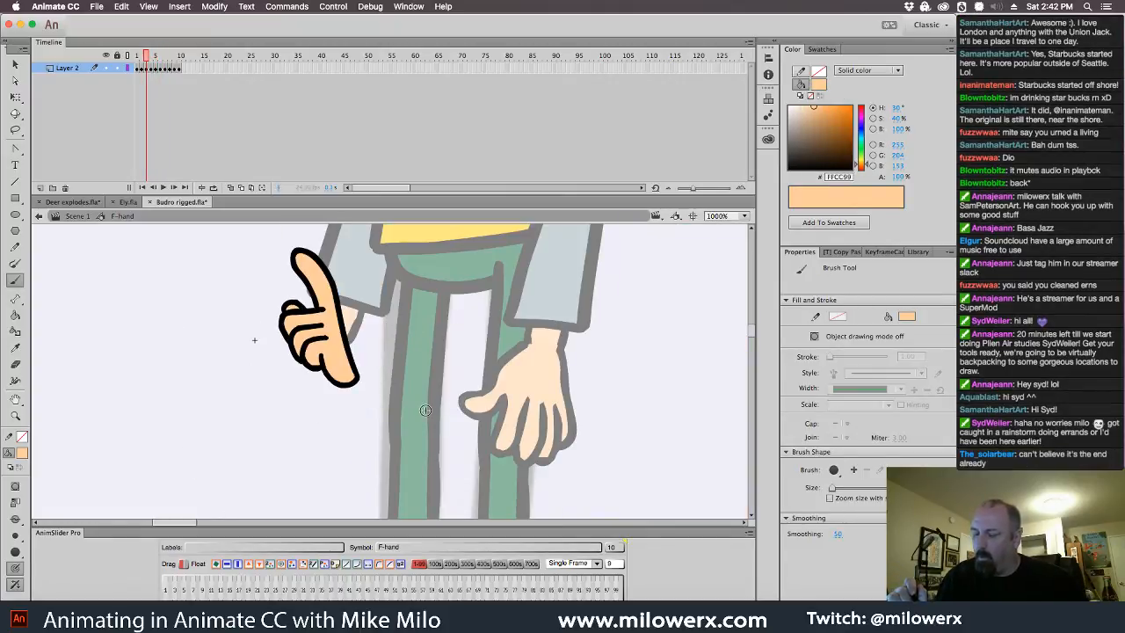
{"action": "key", "text": "period"}
{"action": "key", "text": "period"}
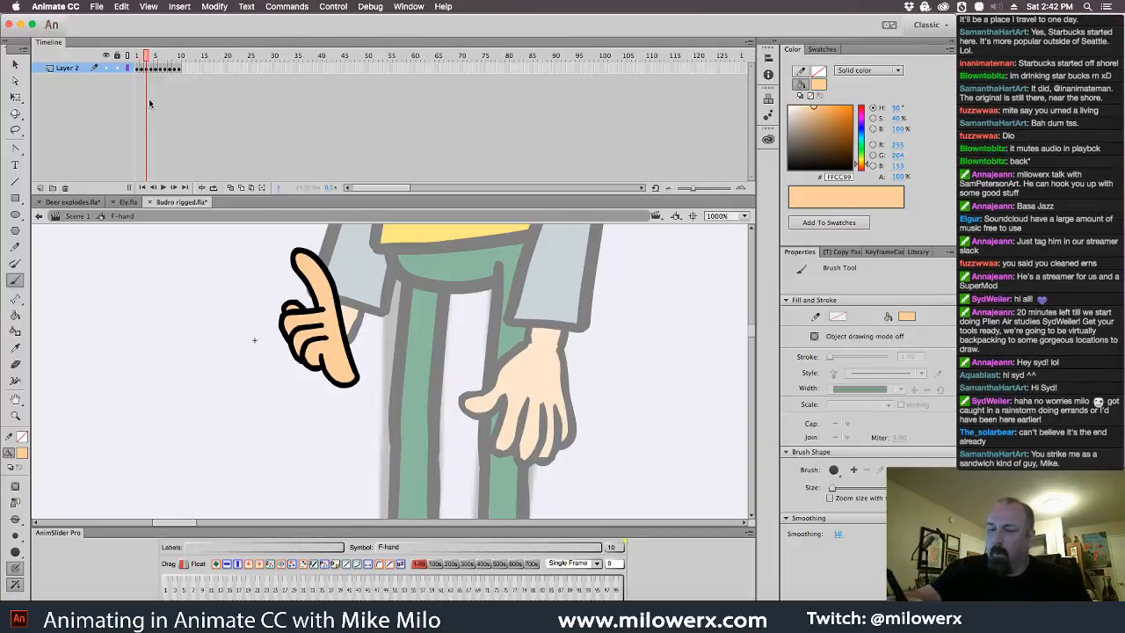
- Enlarge the pointing hand on frame 3 slightly to about 14 by 24 px and nudge it upward
{"action": "left_click", "coordinate": [148, 71]}
{"action": "key", "text": "q"}
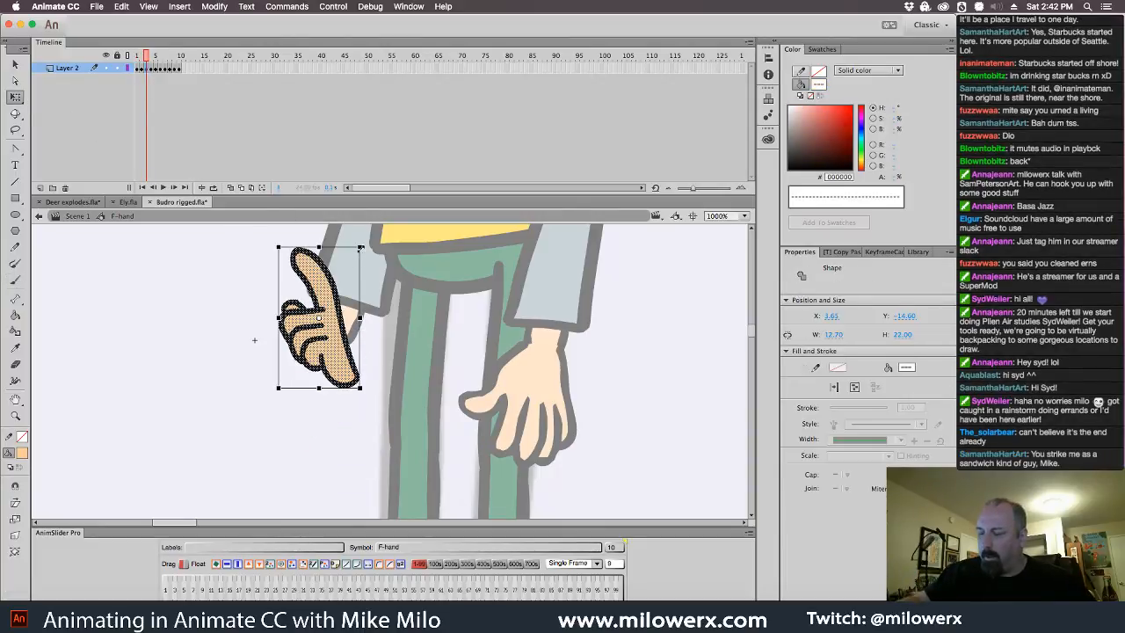
{"action": "left_click_drag", "start_coordinate": [360, 247], "coordinate": [364, 240]}
{"action": "mouse_move", "coordinate": [352, 336]}
{"action": "left_mouse_down"}
{"action": "mouse_move", "coordinate": [349, 319]}
{"action": "mouse_move", "coordinate": [350, 329]}
{"action": "left_mouse_up"}
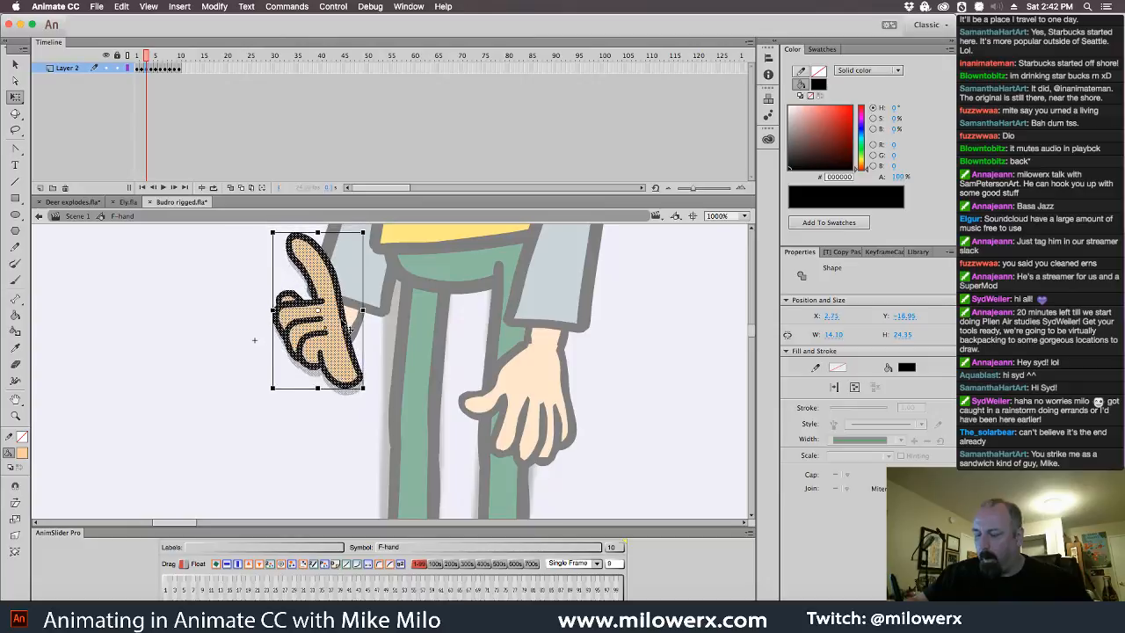
{"action": "left_click", "coordinate": [395, 312]}
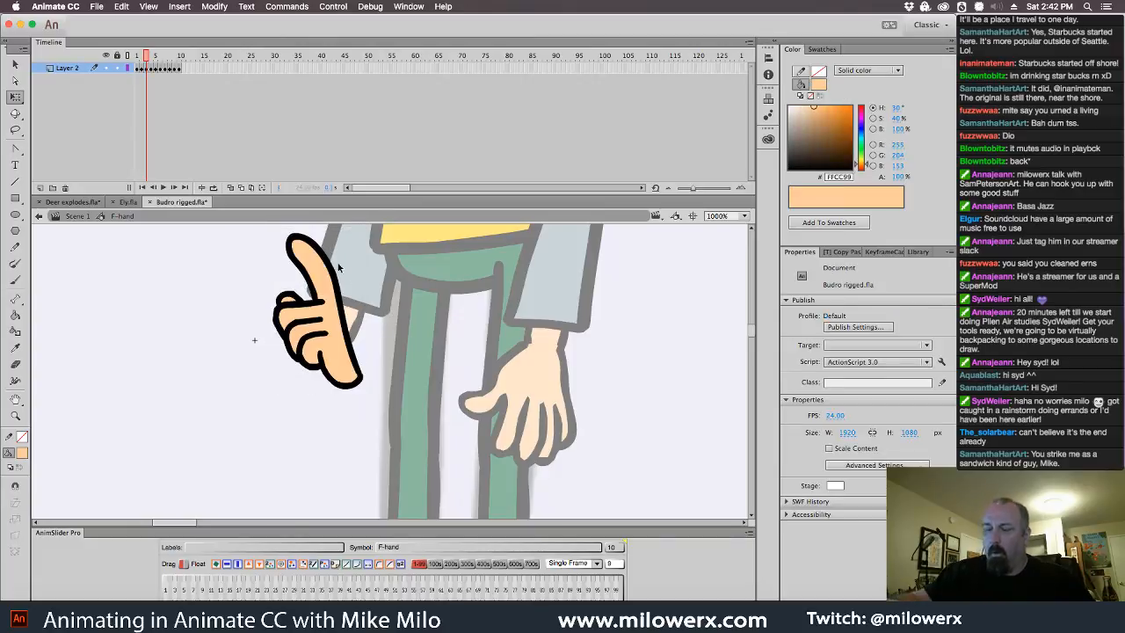
- Return to Scene 1, play the animation and check how the hands behave between frames 19 and 1
{"action": "left_click", "coordinate": [88, 217]}
{"action": "left_click", "coordinate": [487, 355], "text": "super"}
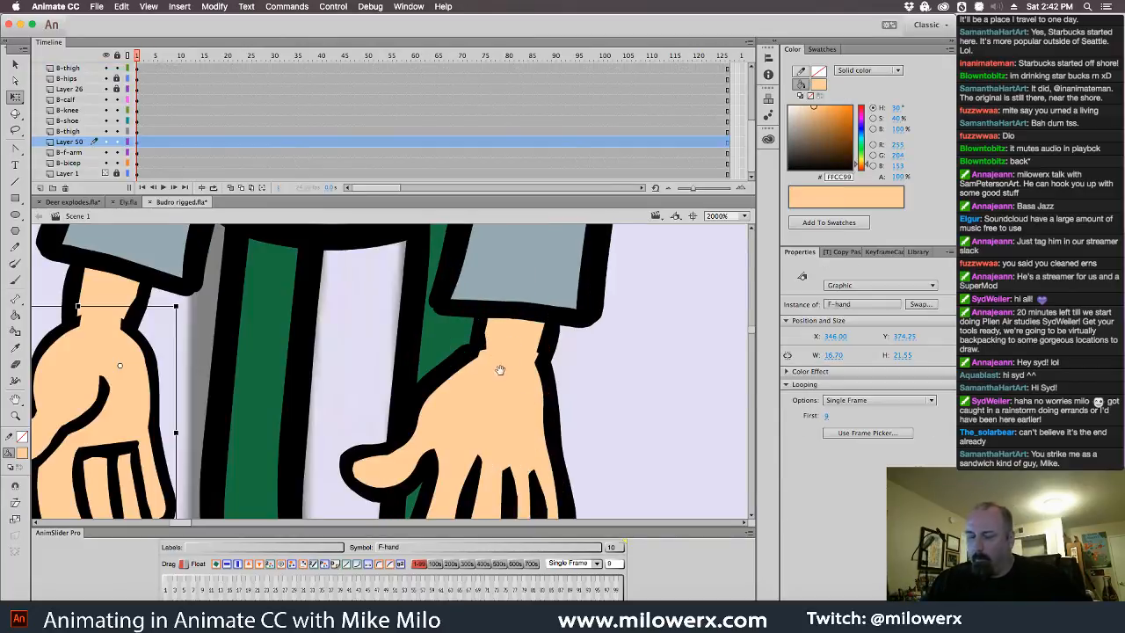
{"action": "key", "text": "super+minus"}
{"action": "key", "text": "super+minus"}
{"action": "key", "text": "super+minus"}
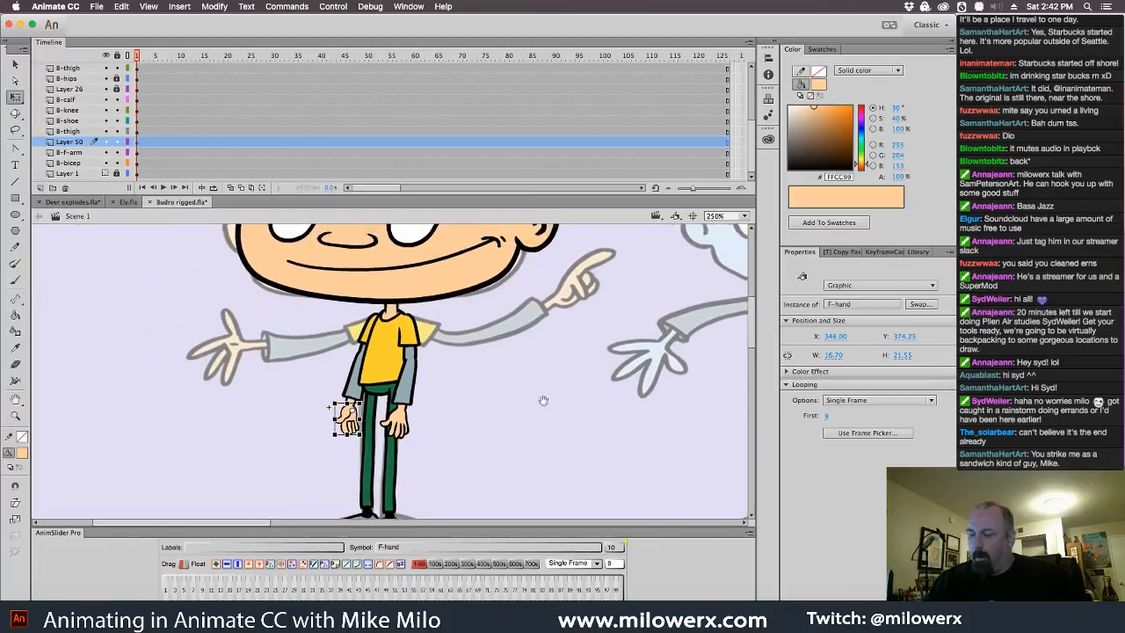
{"action": "key", "text": "super+minus"}
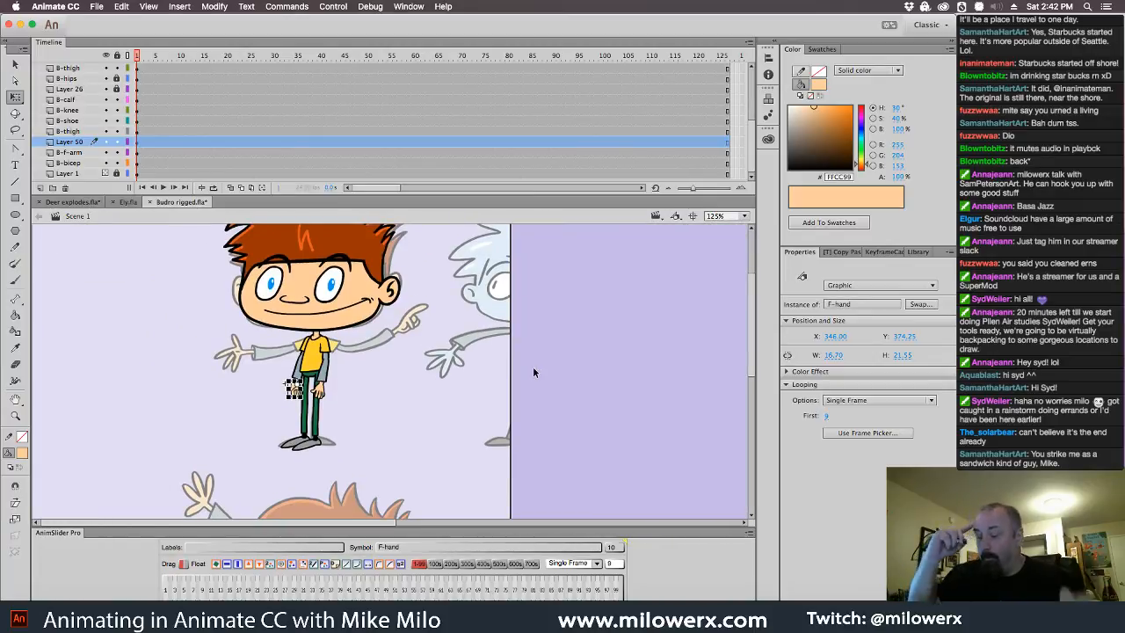
{"action": "key", "text": "Return"}
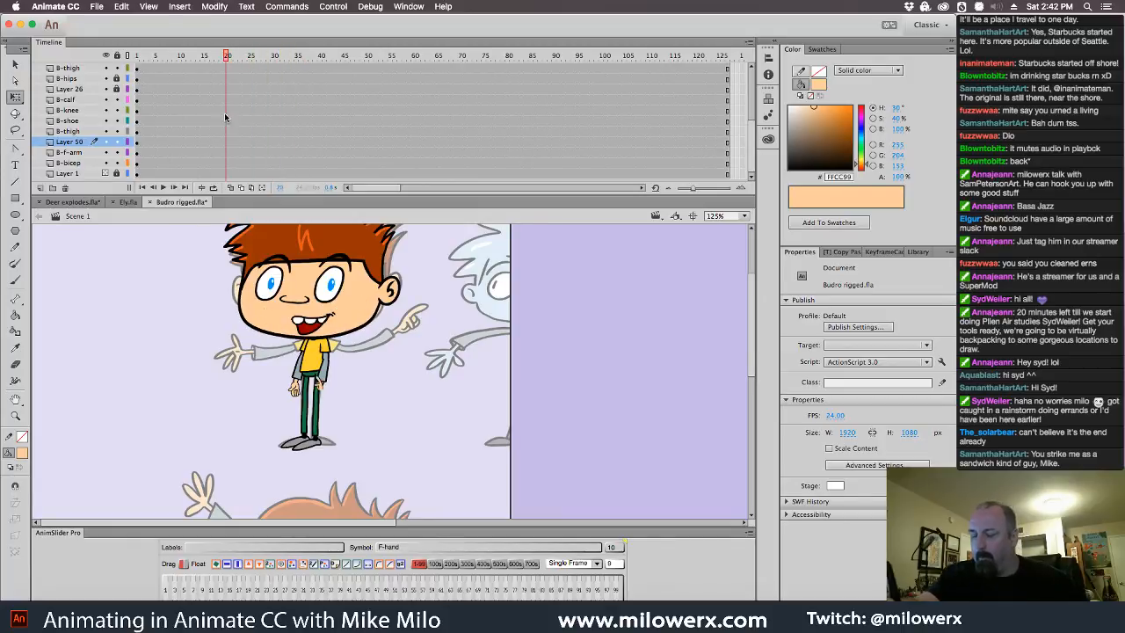
{"action": "left_click", "coordinate": [224, 112]}
{"action": "left_click", "coordinate": [334, 388]}
{"action": "left_click", "coordinate": [419, 360]}
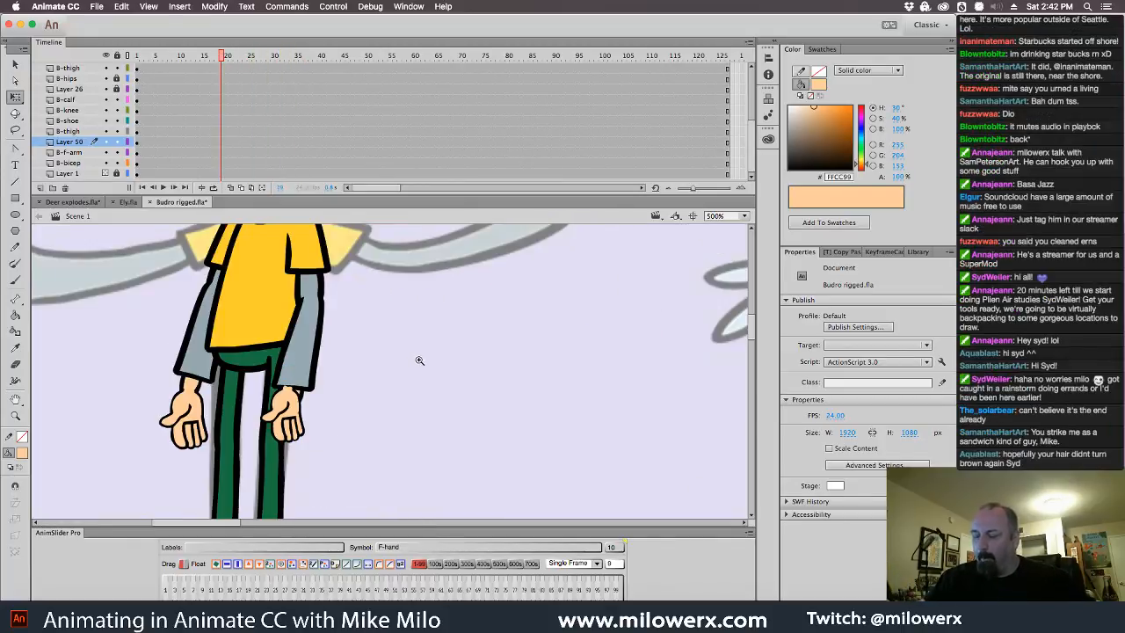
{"action": "left_click_drag", "start_coordinate": [222, 56], "coordinate": [126, 77]}
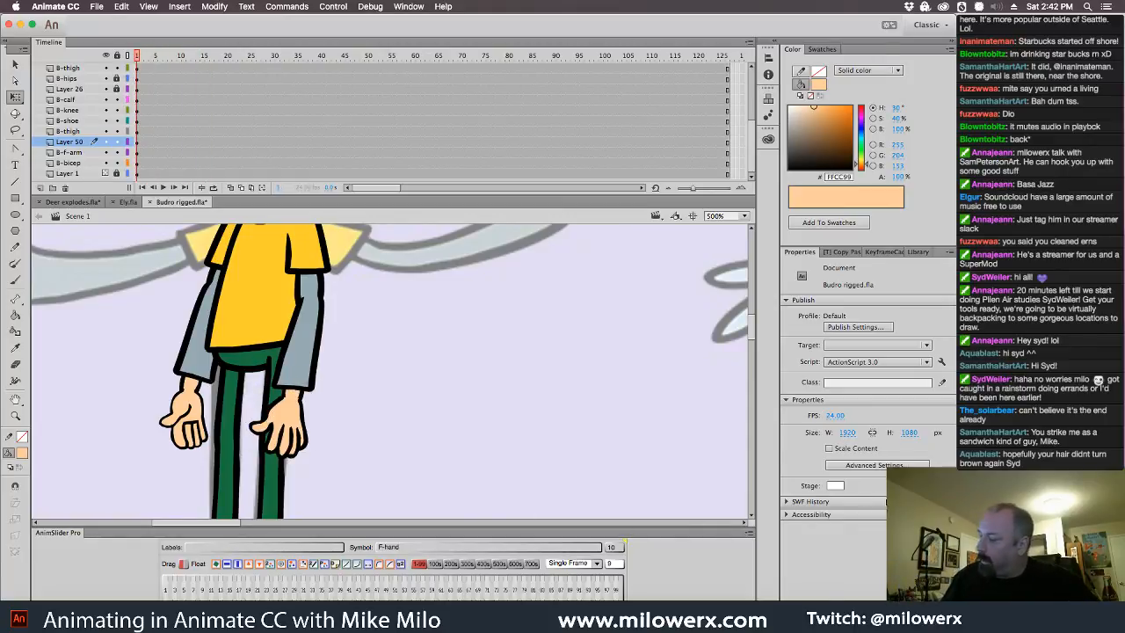
- Unlock the B-hips, Layer 26, B-torso, B-head and F-hand layers
{"action": "left_click", "coordinate": [290, 428]}
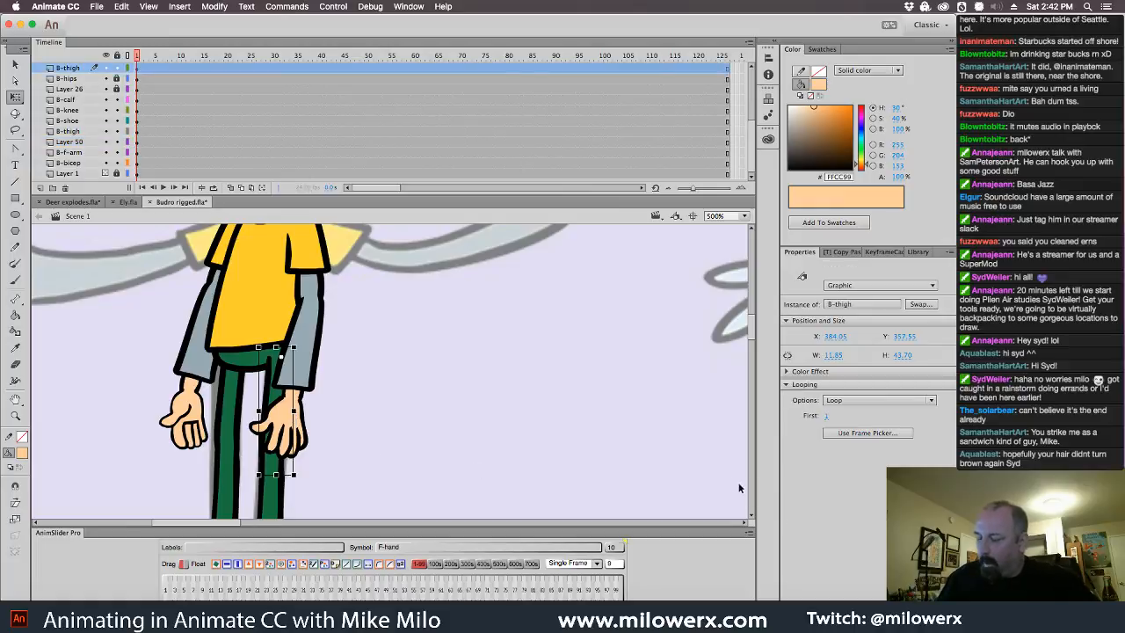
{"action": "left_click", "coordinate": [308, 446]}
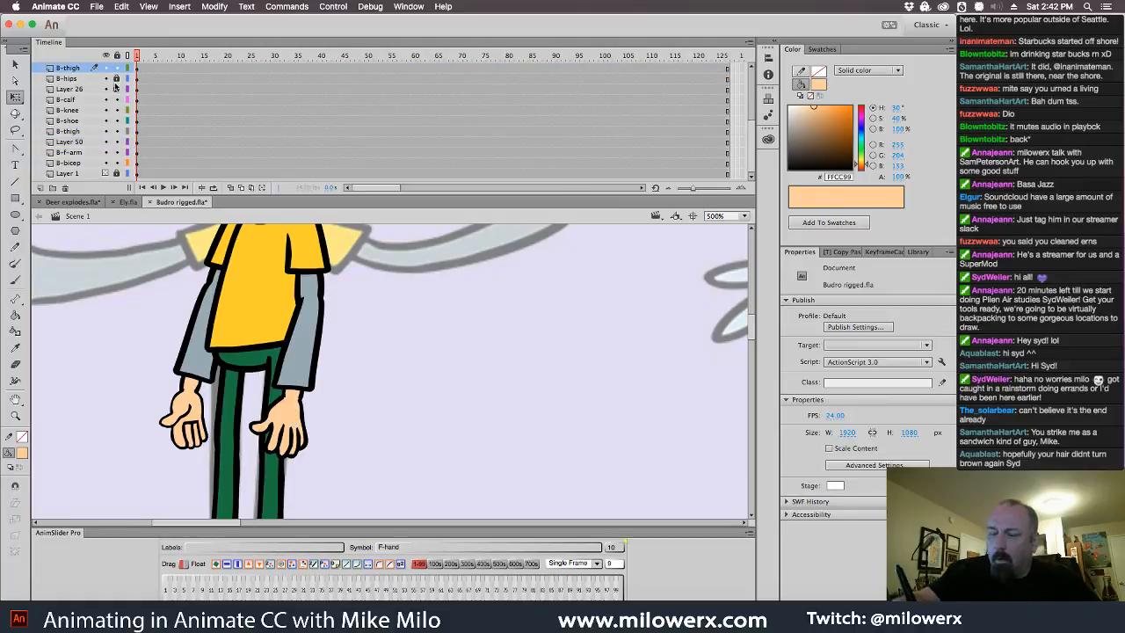
{"action": "left_click", "coordinate": [116, 80]}
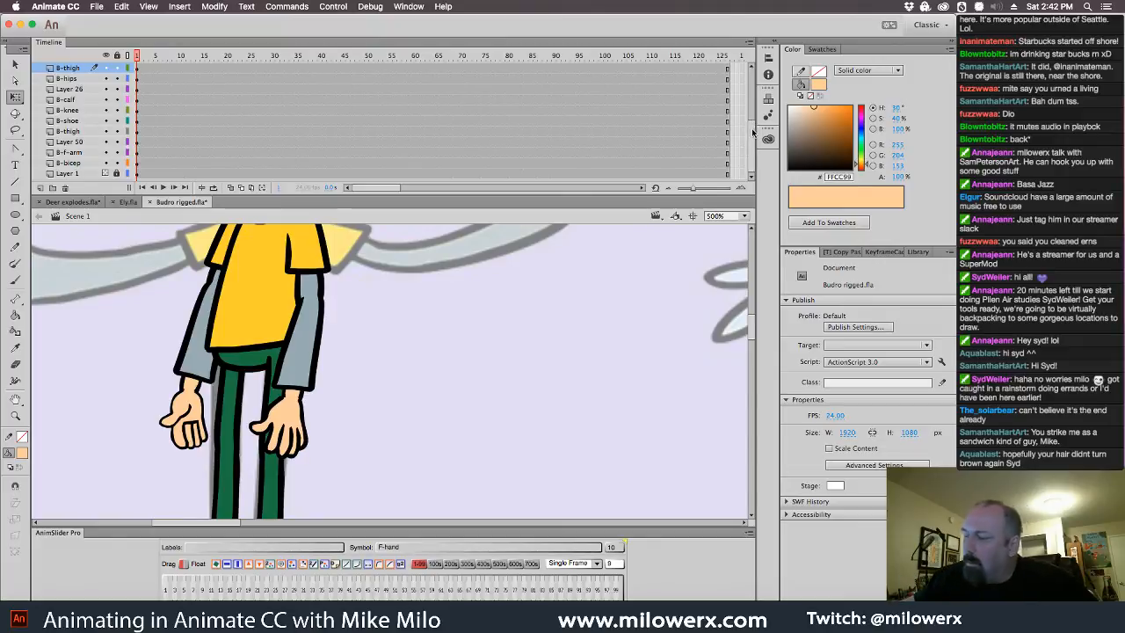
{"action": "left_click_drag", "start_coordinate": [752, 133], "coordinate": [752, 86]}
{"action": "left_click", "coordinate": [117, 121]}
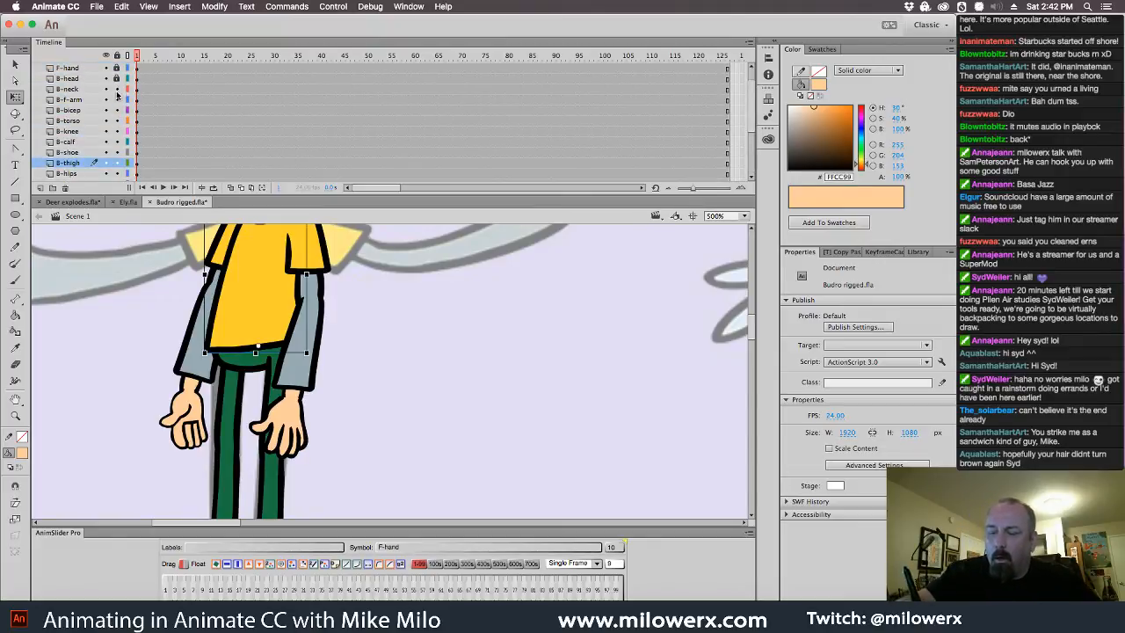
{"action": "left_click", "coordinate": [117, 79]}
{"action": "left_click", "coordinate": [117, 68]}
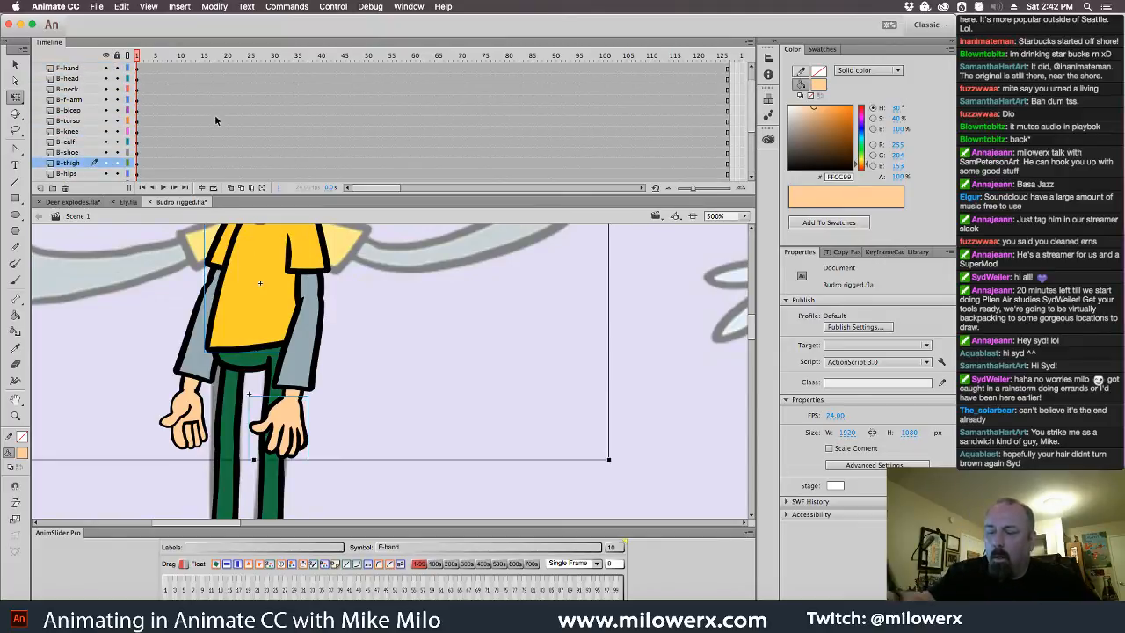
- Set the front hand instance's looping to Single Frame, then select the back hand instance
{"action": "left_click", "coordinate": [597, 494]}
{"action": "left_click", "coordinate": [290, 432]}
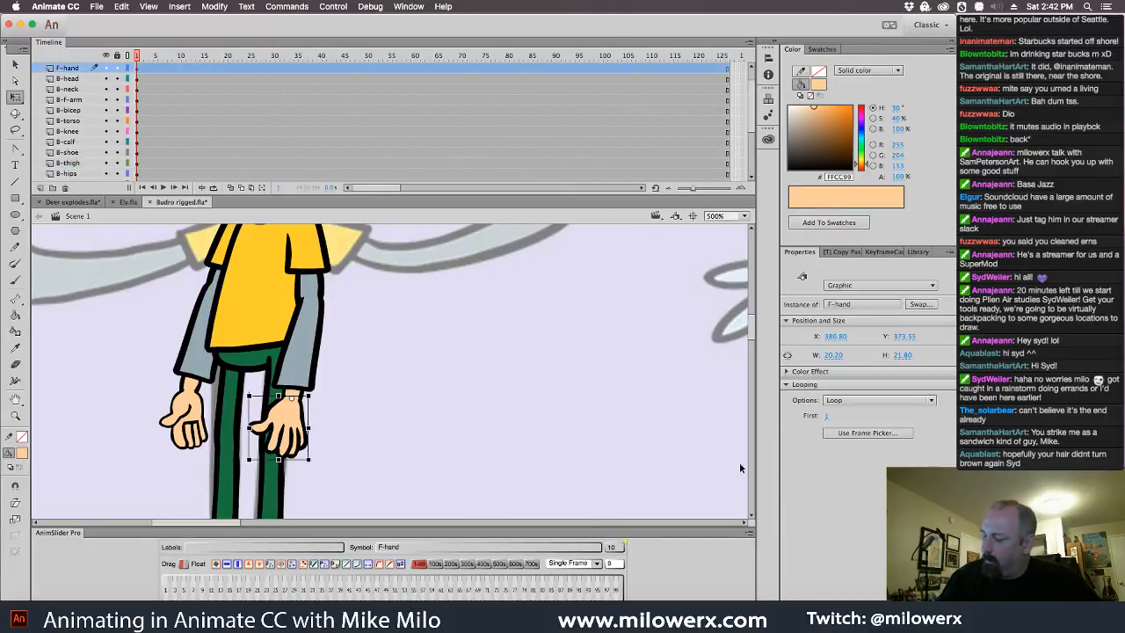
{"action": "left_click", "coordinate": [879, 401]}
{"action": "left_click", "coordinate": [887, 437]}
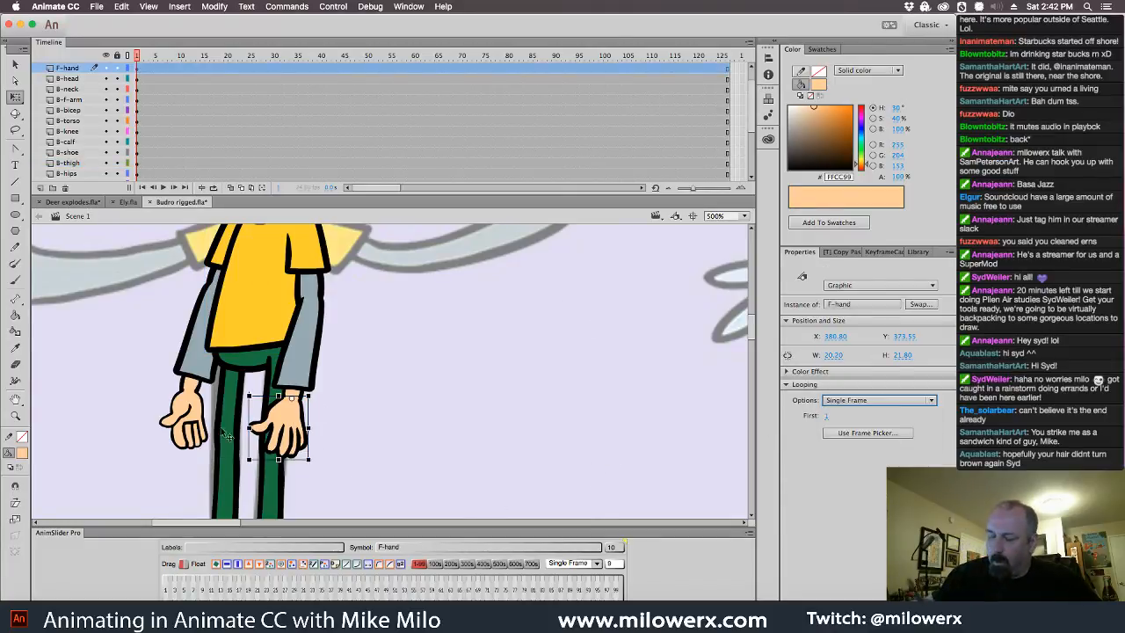
{"action": "left_click", "coordinate": [192, 419]}
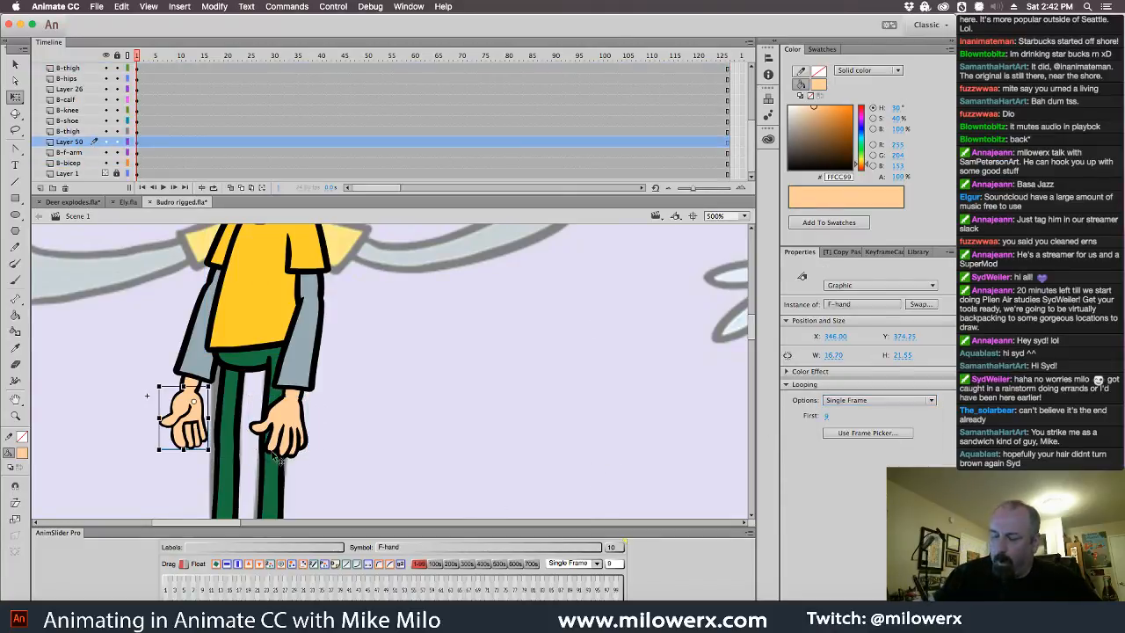
- Select the back hand, forearm and bicep together and rotate the whole back arm slightly inward toward the torso
{"action": "left_click", "coordinate": [632, 452]}
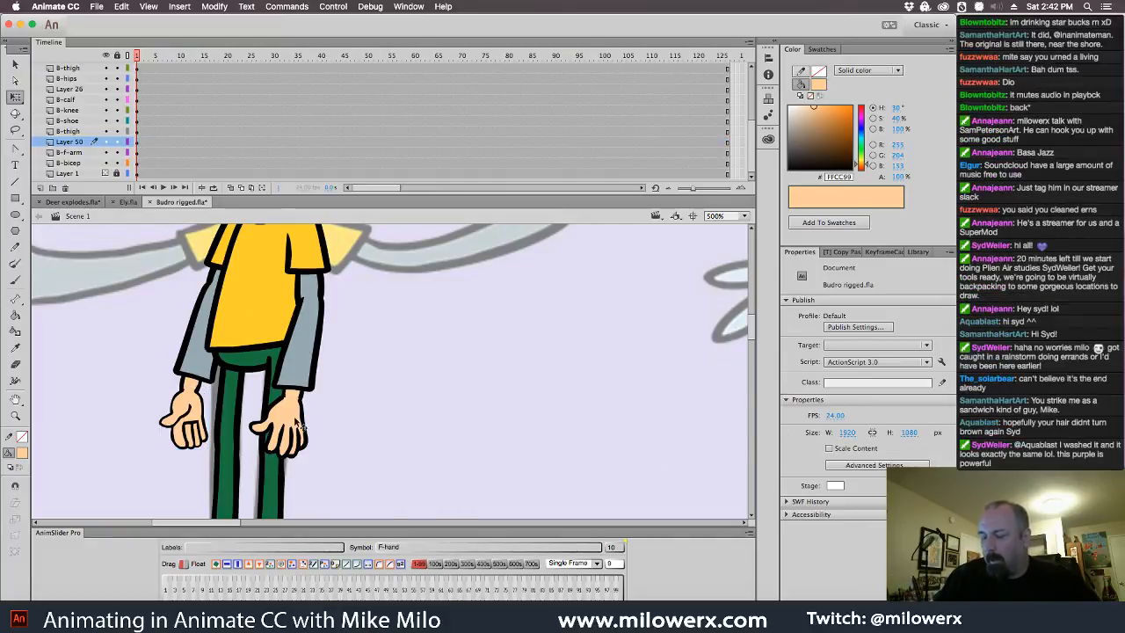
{"action": "left_click", "coordinate": [297, 420]}
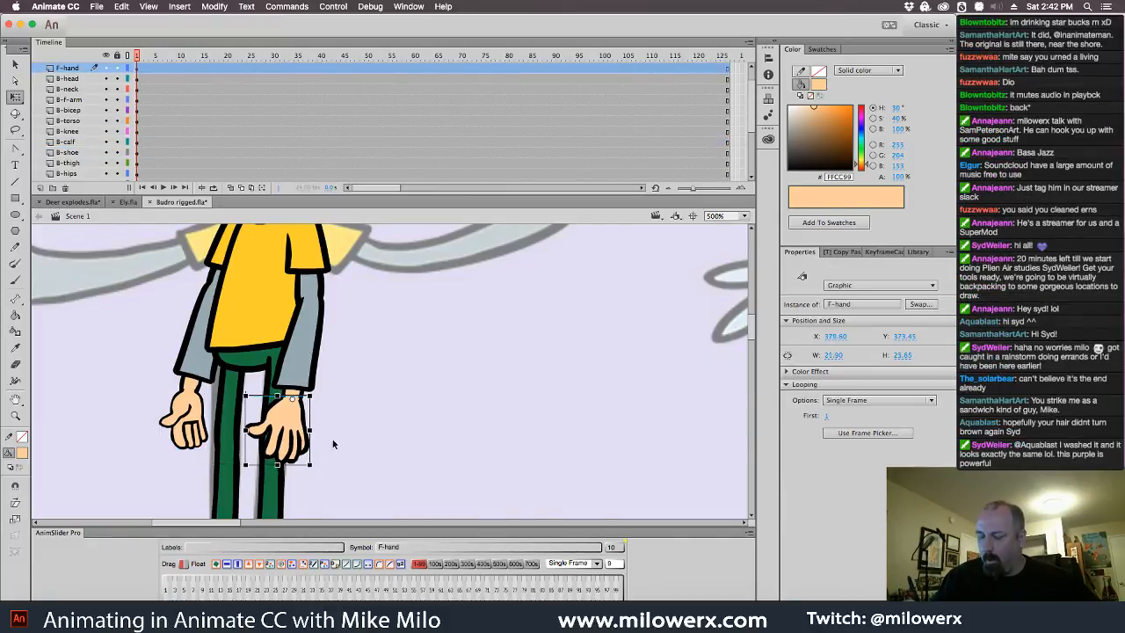
{"action": "left_click", "coordinate": [334, 416]}
{"action": "left_click", "coordinate": [195, 421]}
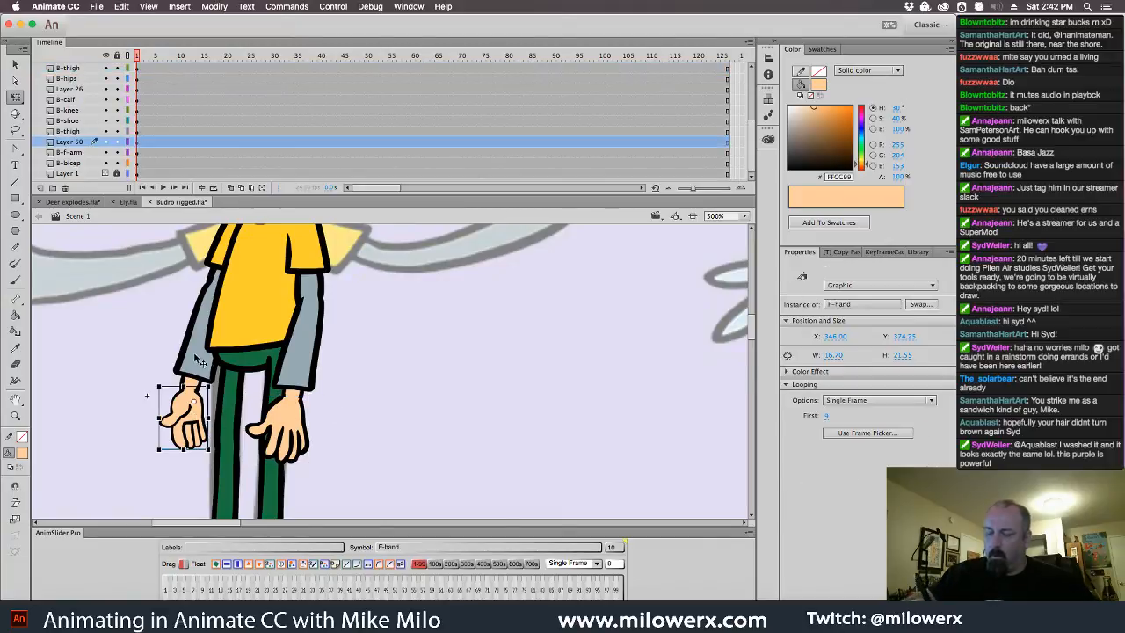
{"action": "left_click", "coordinate": [193, 351]}
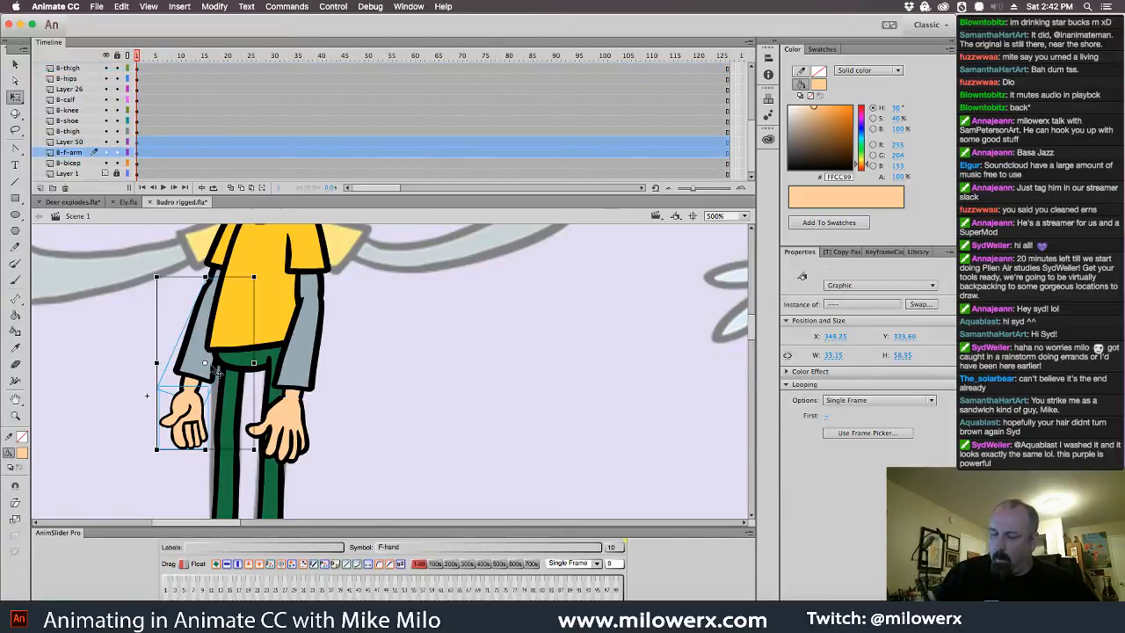
{"action": "key", "text": "super+minus"}
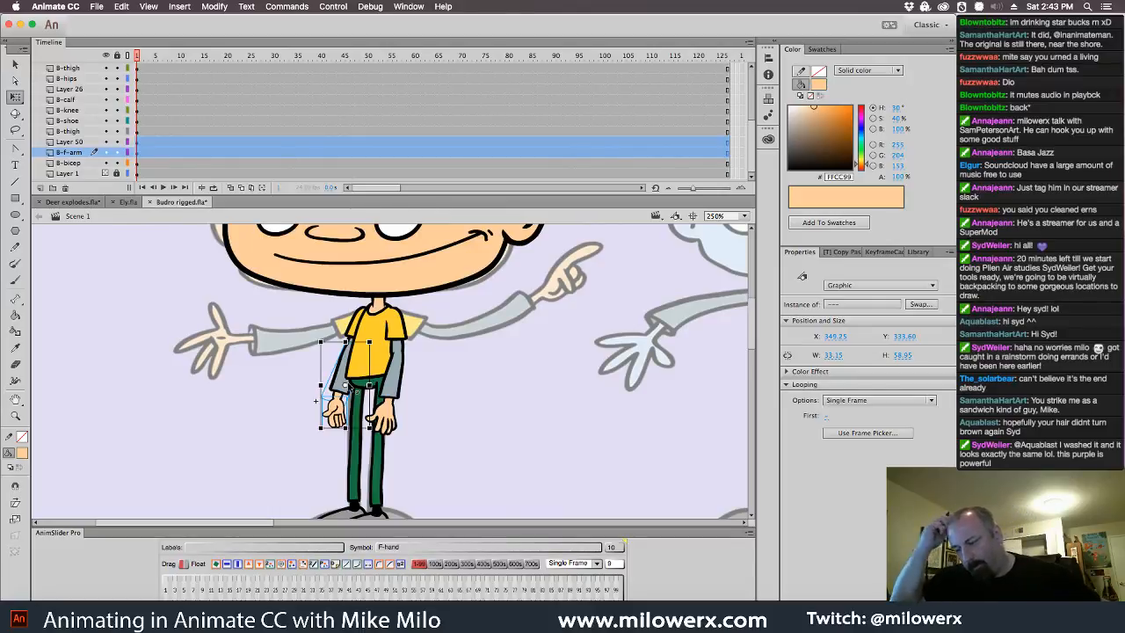
{"action": "left_click", "coordinate": [356, 333], "text": "shift"}
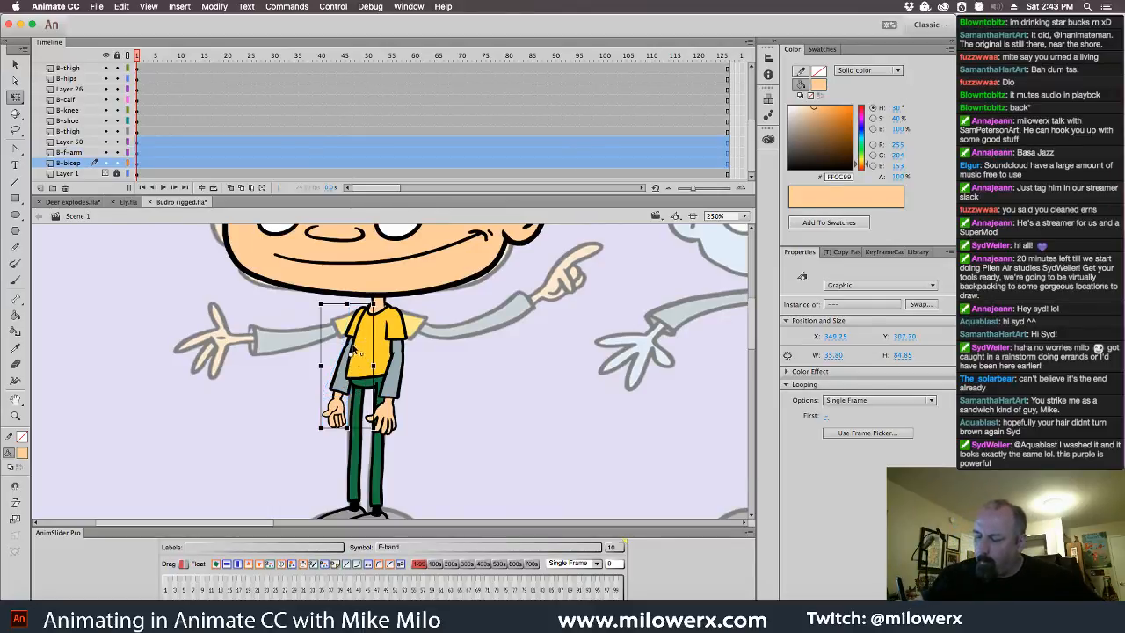
{"action": "left_click_drag", "start_coordinate": [382, 434], "coordinate": [398, 436]}
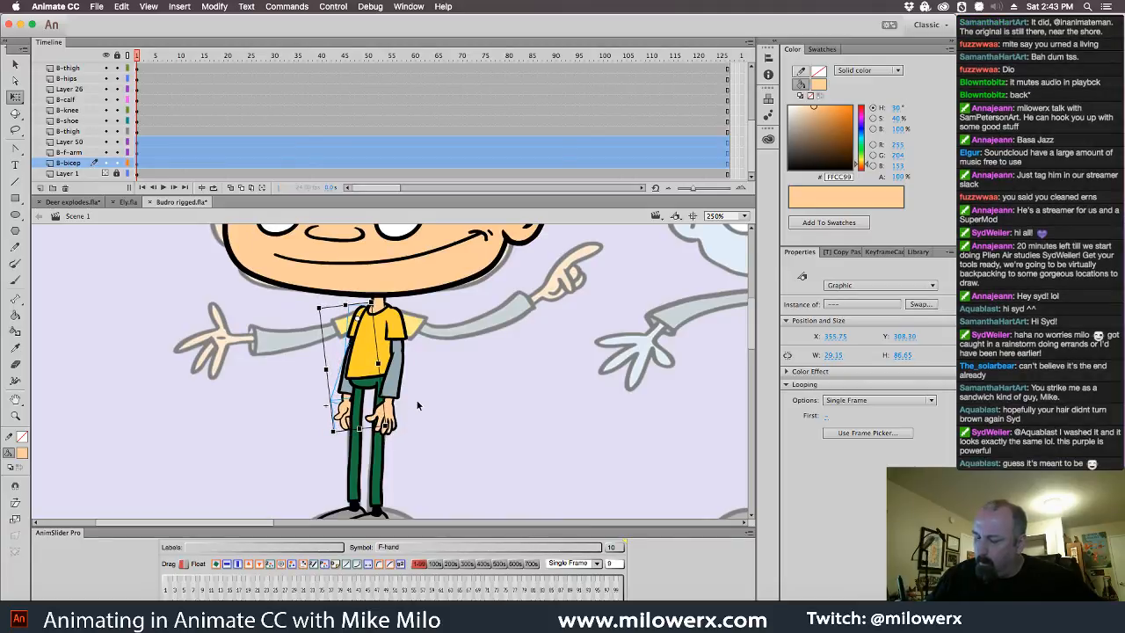
{"action": "left_click", "coordinate": [417, 405]}
- Move the back hand, forearm and bicep about 1.6 px toward the torso and rotate them slightly as one
{"action": "left_click", "coordinate": [364, 321]}
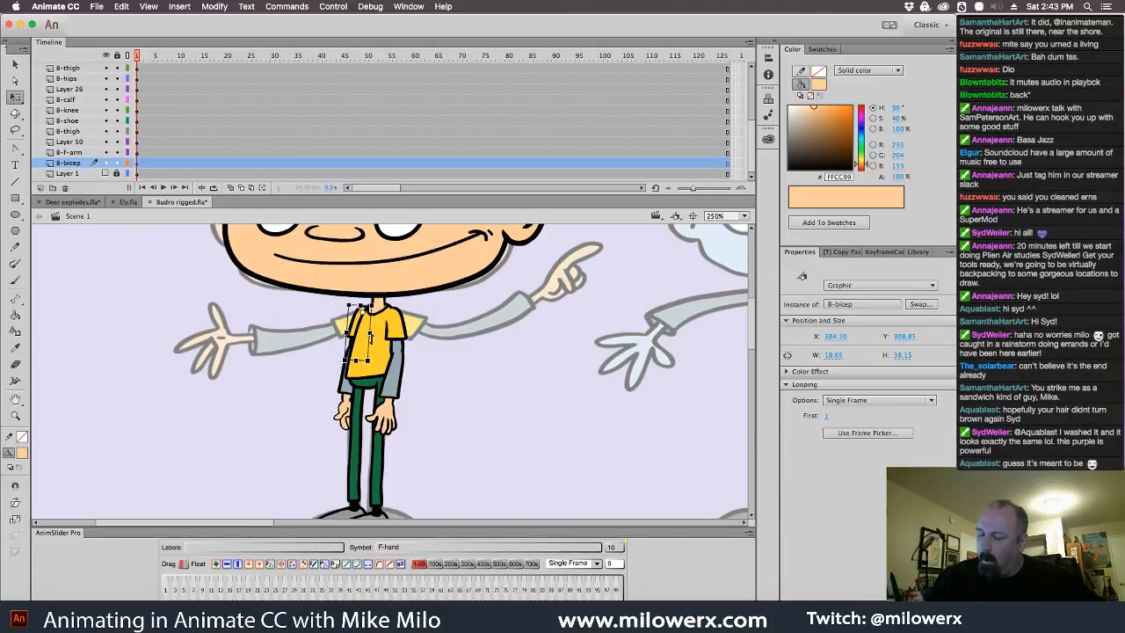
{"action": "left_click", "coordinate": [353, 395], "text": "shift"}
{"action": "left_click", "coordinate": [350, 420], "text": "shift"}
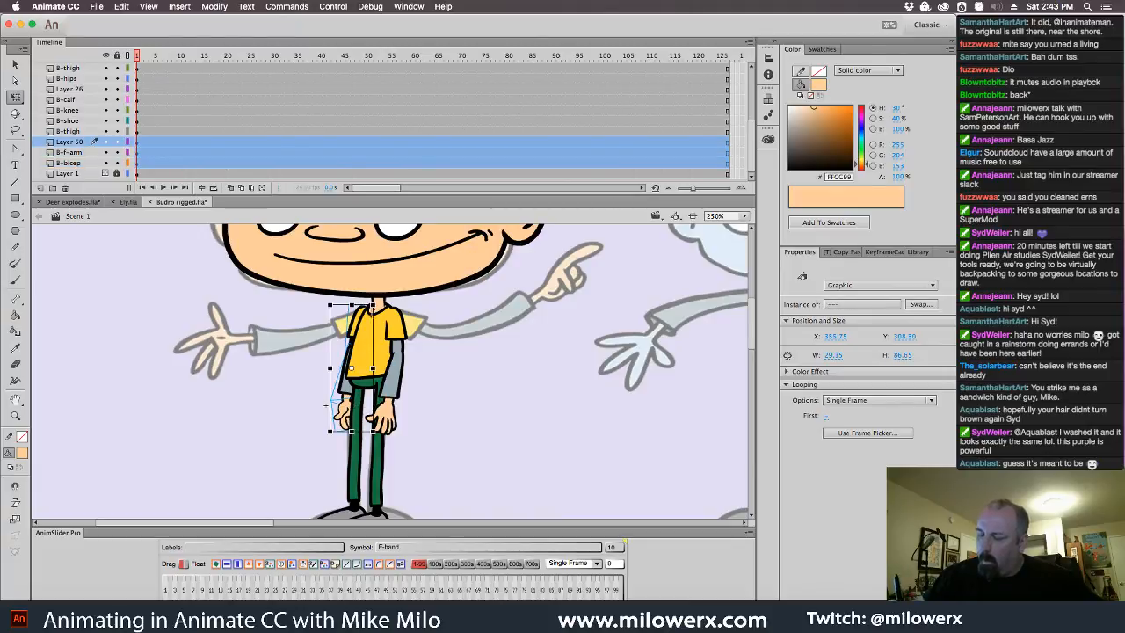
{"action": "left_click_drag", "start_coordinate": [367, 321], "coordinate": [371, 321]}
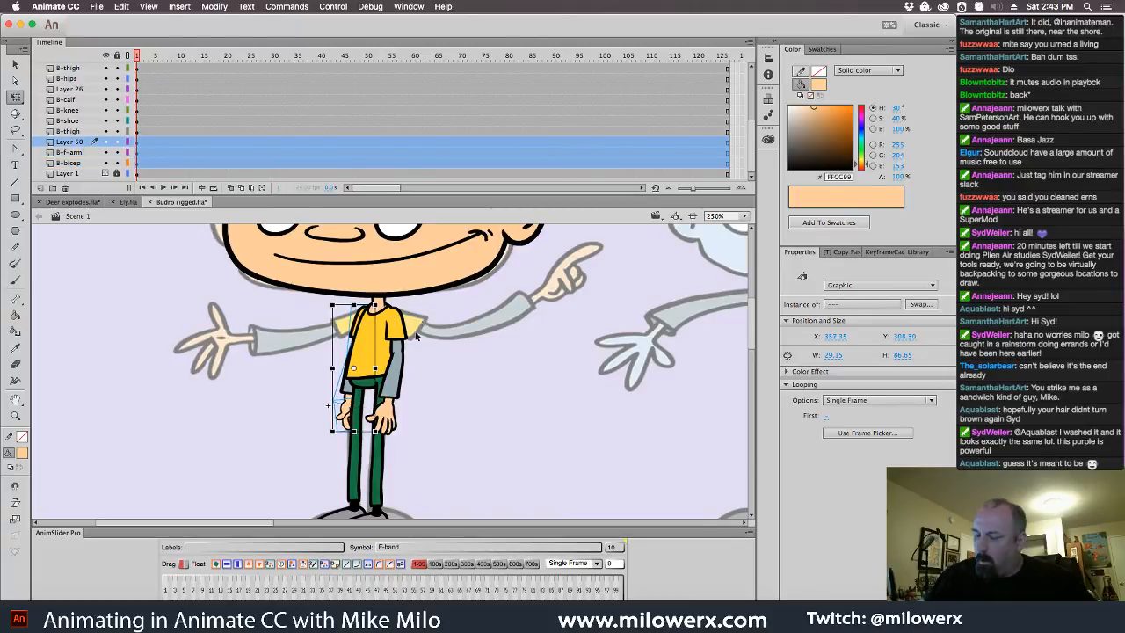
{"action": "left_click_drag", "start_coordinate": [355, 431], "coordinate": [349, 431]}
{"action": "left_click", "coordinate": [430, 409]}
- Inside the F-hand symbol, nudge the black outline of the frame 9 palm very slightly to the left
{"action": "key", "text": "z"}
{"action": "left_click", "coordinate": [371, 416]}
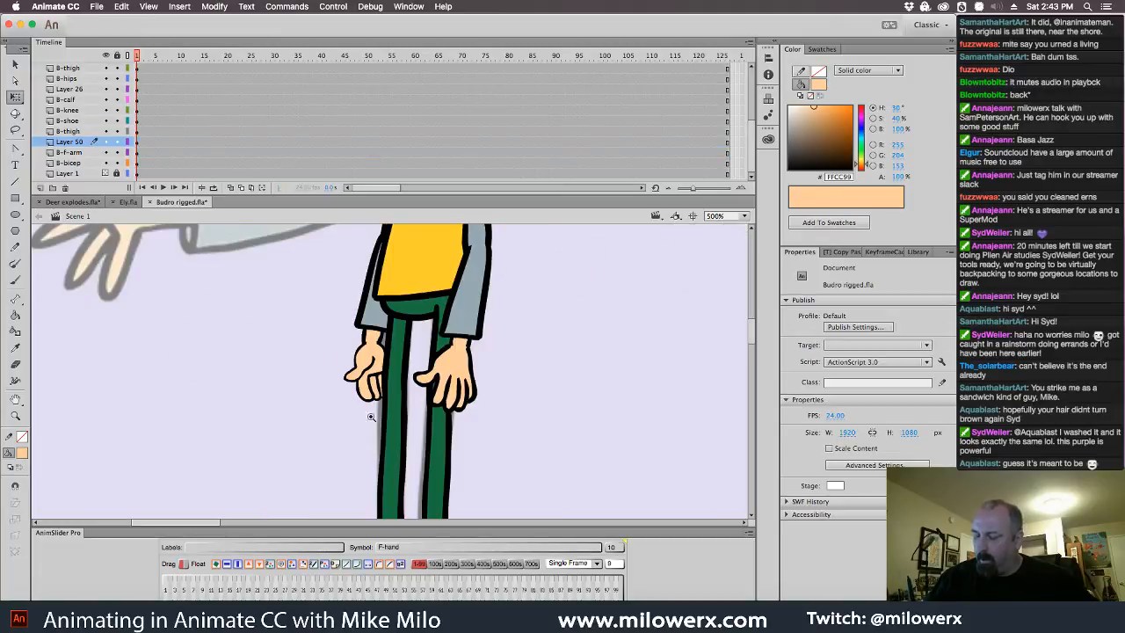
{"action": "left_click", "coordinate": [474, 397]}
{"action": "left_click_drag", "start_coordinate": [457, 412], "coordinate": [512, 447]}
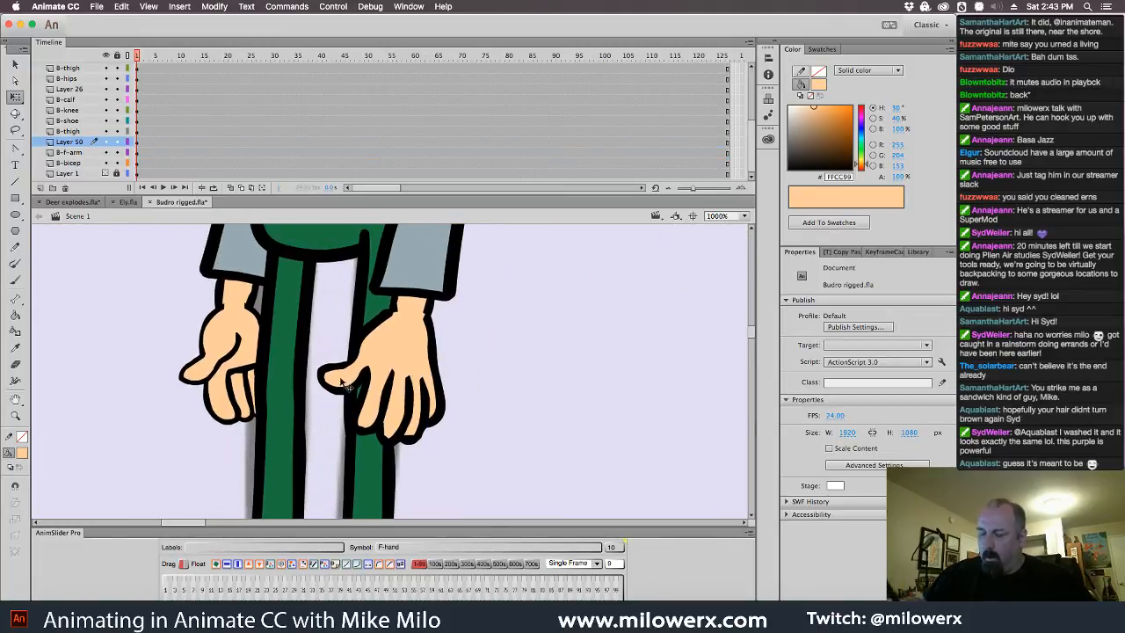
{"action": "double_click", "coordinate": [214, 333]}
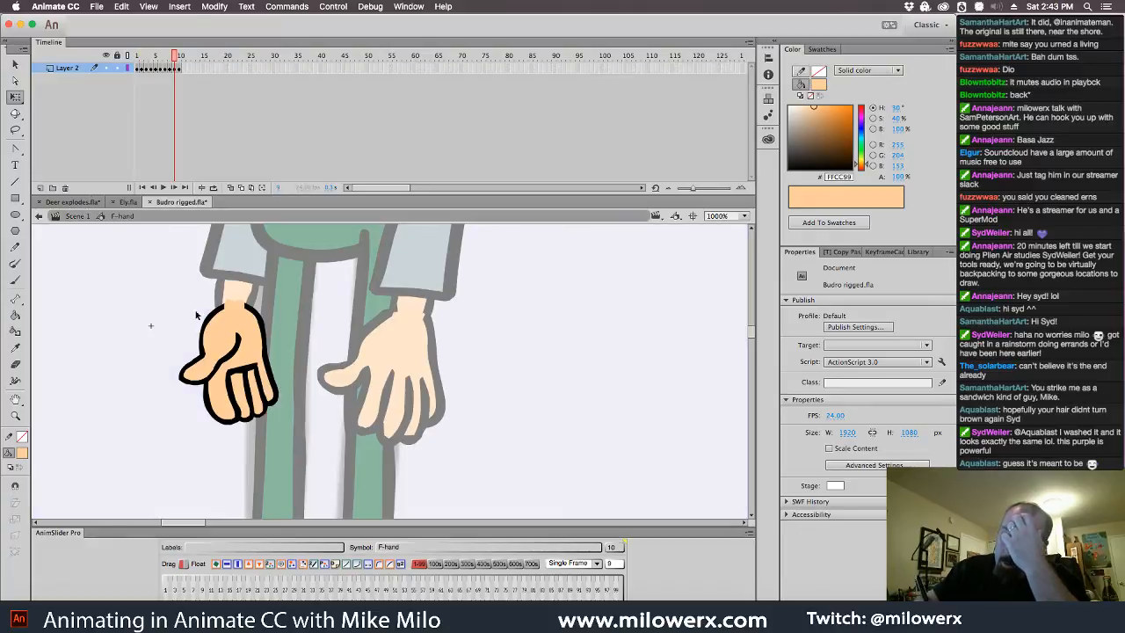
{"action": "left_click", "coordinate": [216, 323]}
{"action": "left_click", "coordinate": [256, 360]}
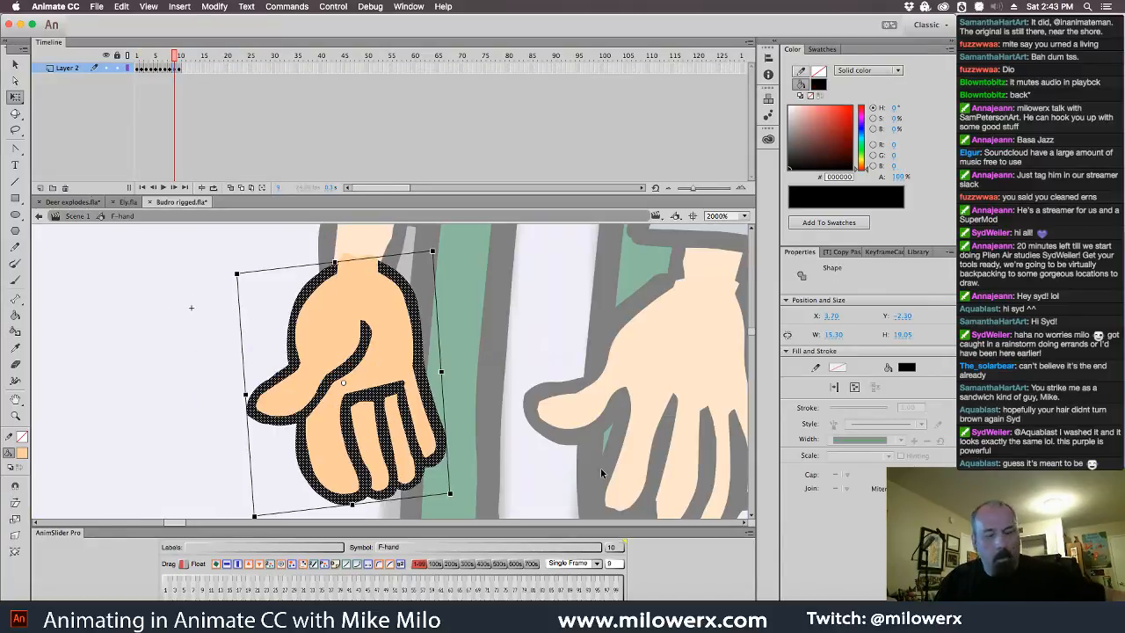
{"action": "key", "text": "Left"}
{"action": "key", "text": "Left"}
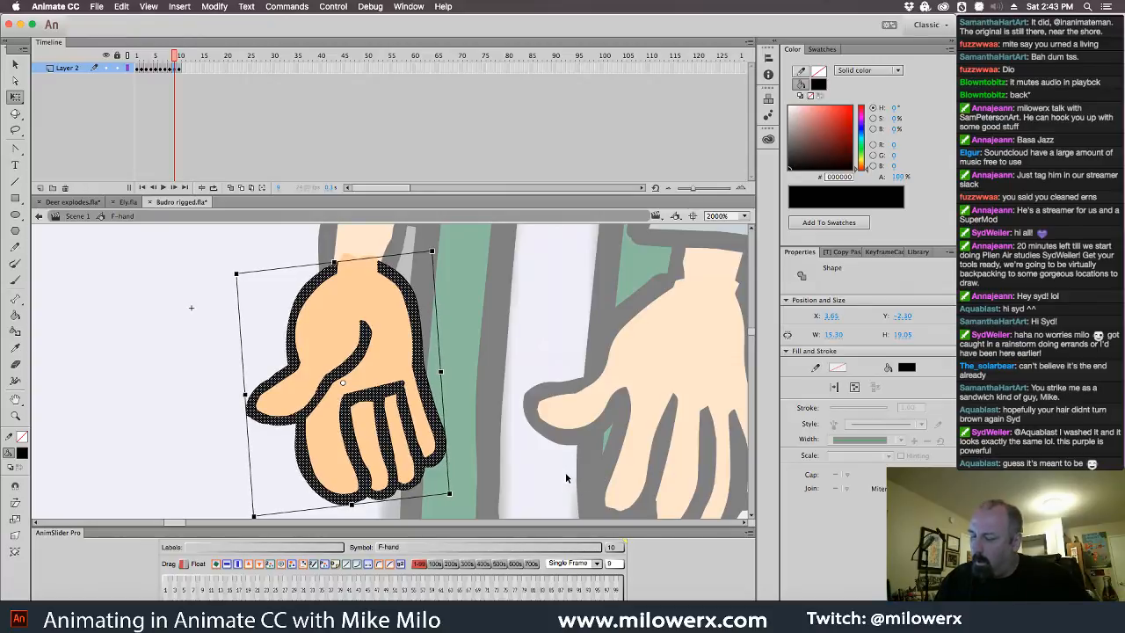
{"action": "left_click", "coordinate": [570, 479]}
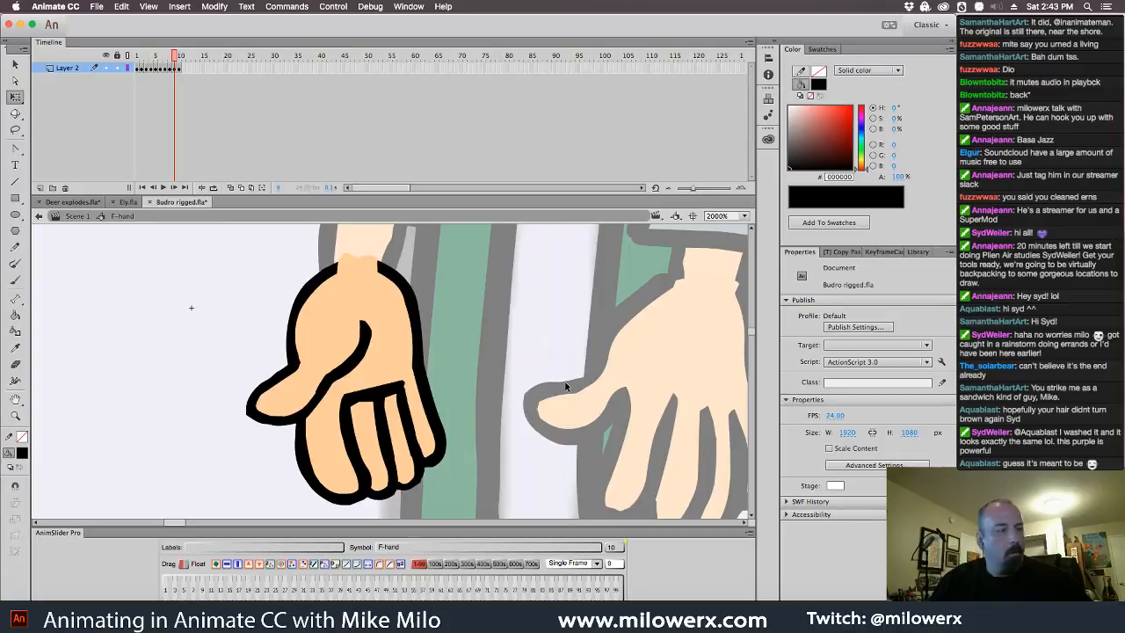
- Review the F-hand poses backward from frame 9 to frame 3 and return to Scene 1
{"action": "key", "text": "comma"}
{"action": "key", "text": "comma"}
{"action": "key", "text": "comma"}
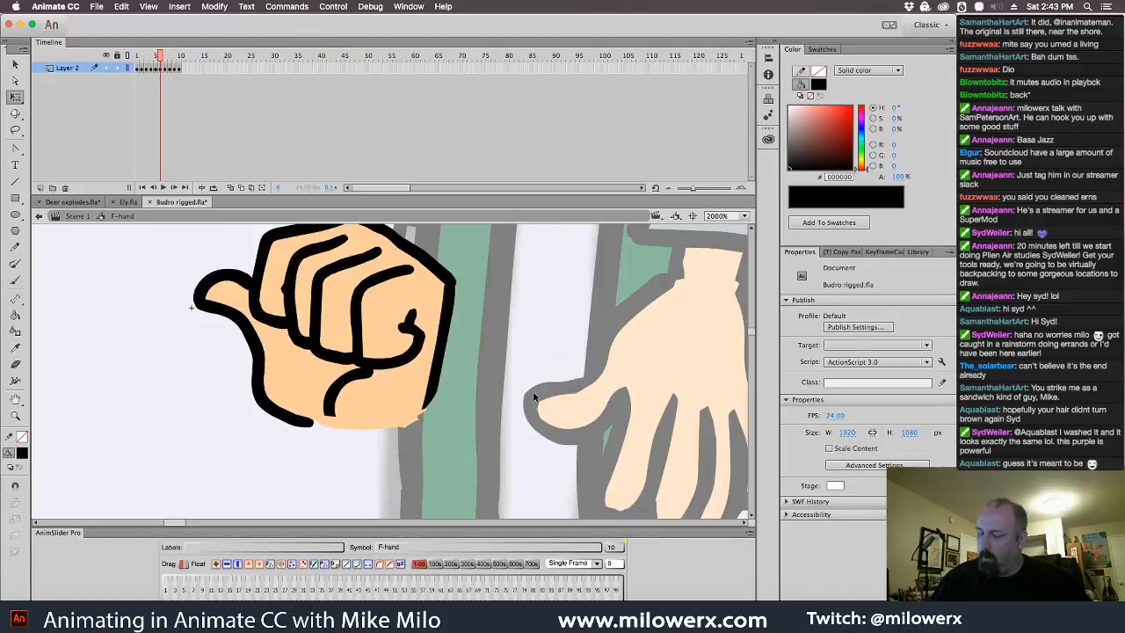
{"action": "key", "text": "comma"}
{"action": "key", "text": "comma"}
{"action": "key", "text": "comma"}
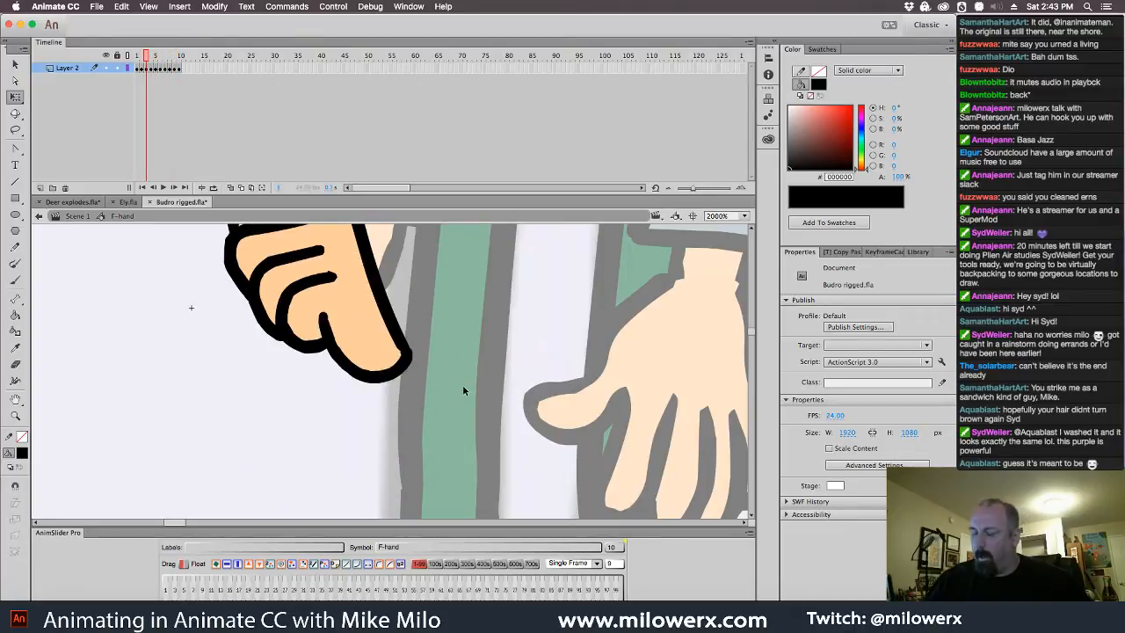
{"action": "key", "text": "z"}
{"action": "left_click", "coordinate": [474, 398], "text": "alt"}
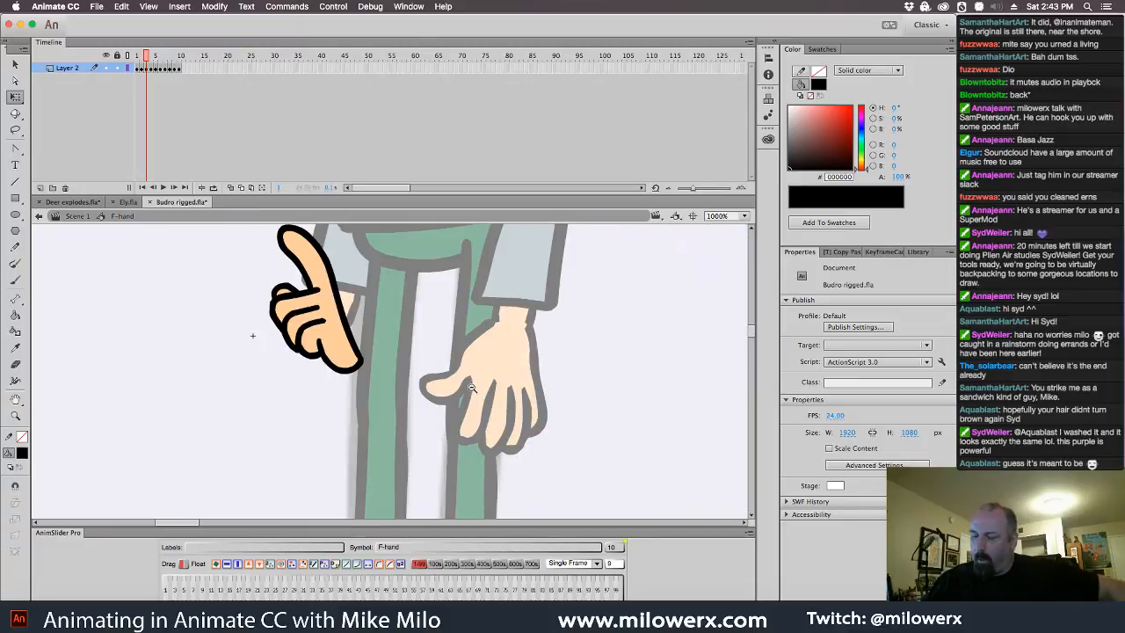
{"action": "left_click", "coordinate": [474, 398], "text": "alt"}
{"action": "left_click", "coordinate": [463, 420], "text": "alt"}
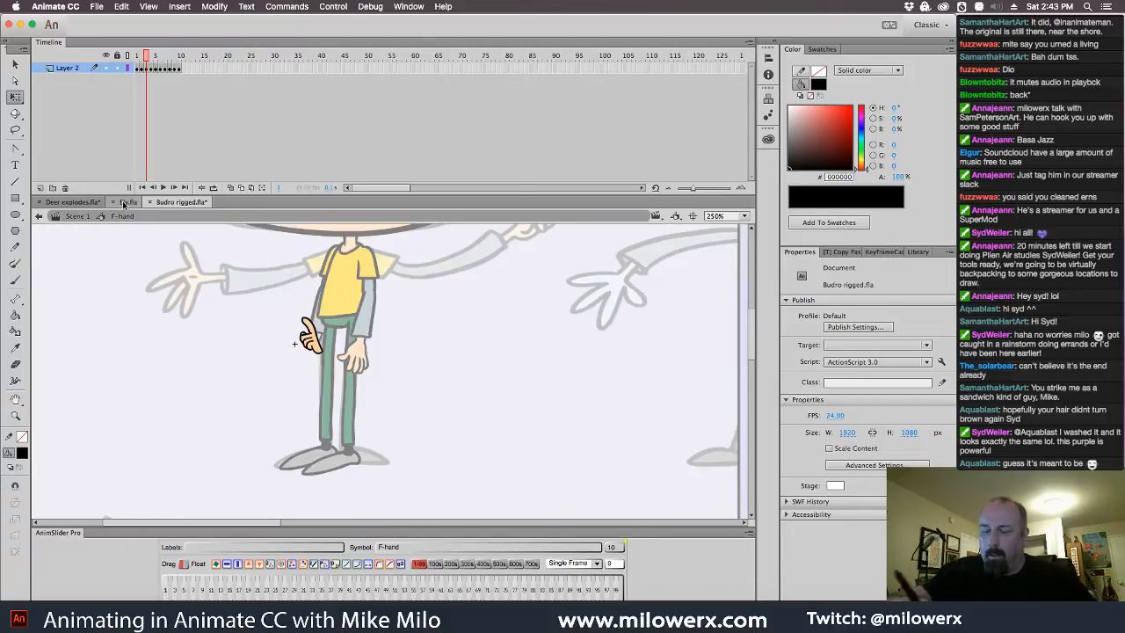
{"action": "left_click", "coordinate": [77, 216]}
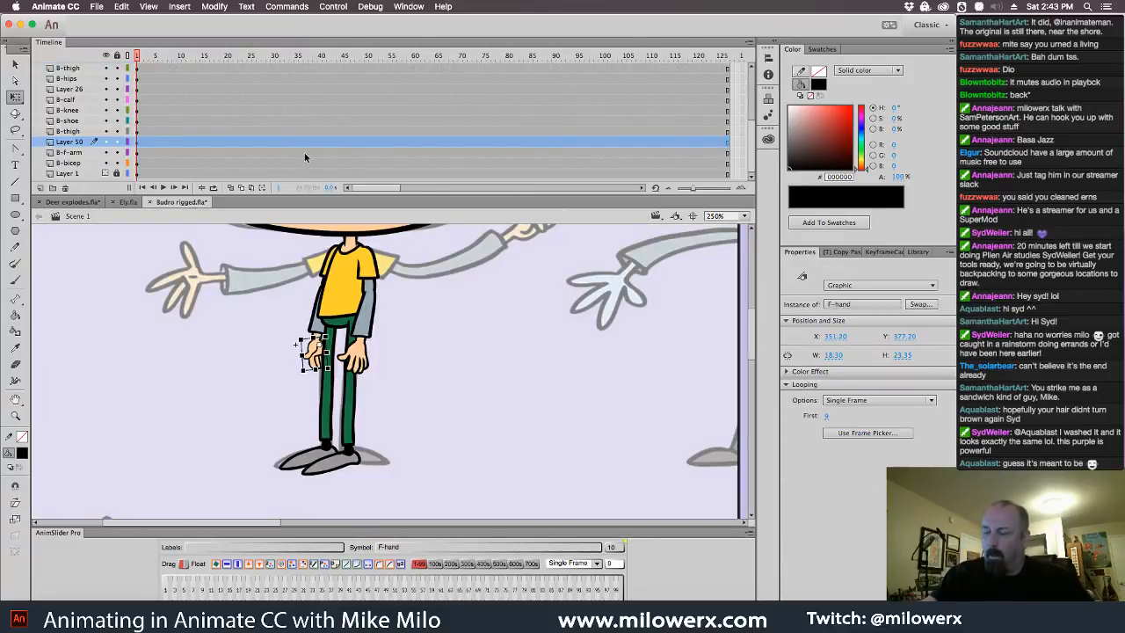
- Delete the faded reference layer, Layer 1, and the layer holding the pose-sheet artwork, Layer 26
{"action": "left_click", "coordinate": [411, 325]}
{"action": "key", "text": "super+minus"}
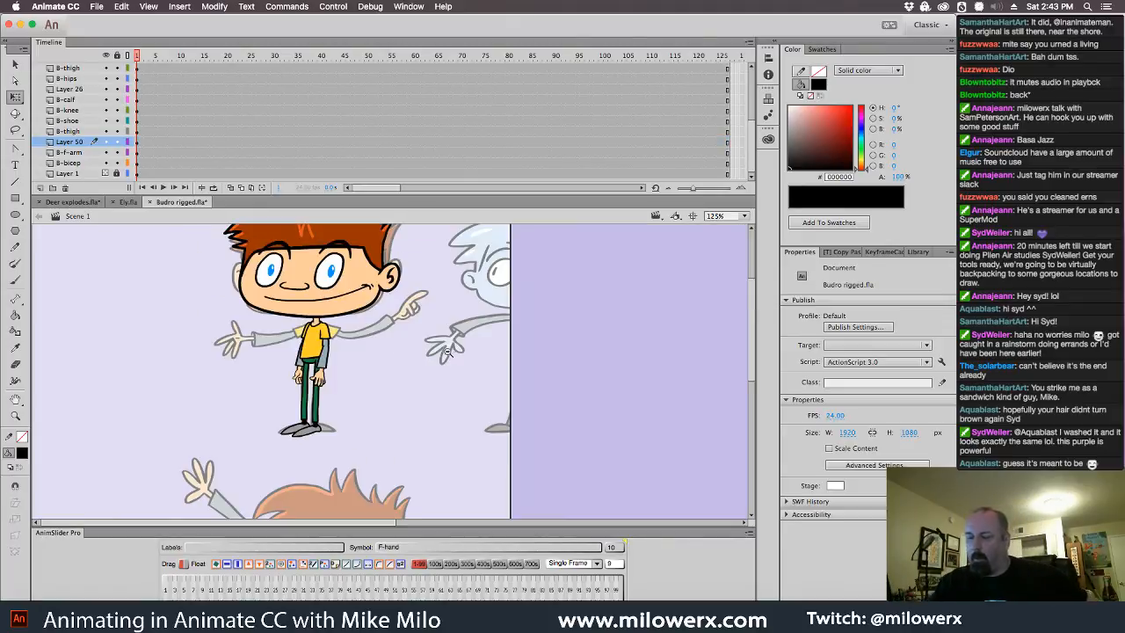
{"action": "left_click_drag", "start_coordinate": [450, 351], "coordinate": [449, 384]}
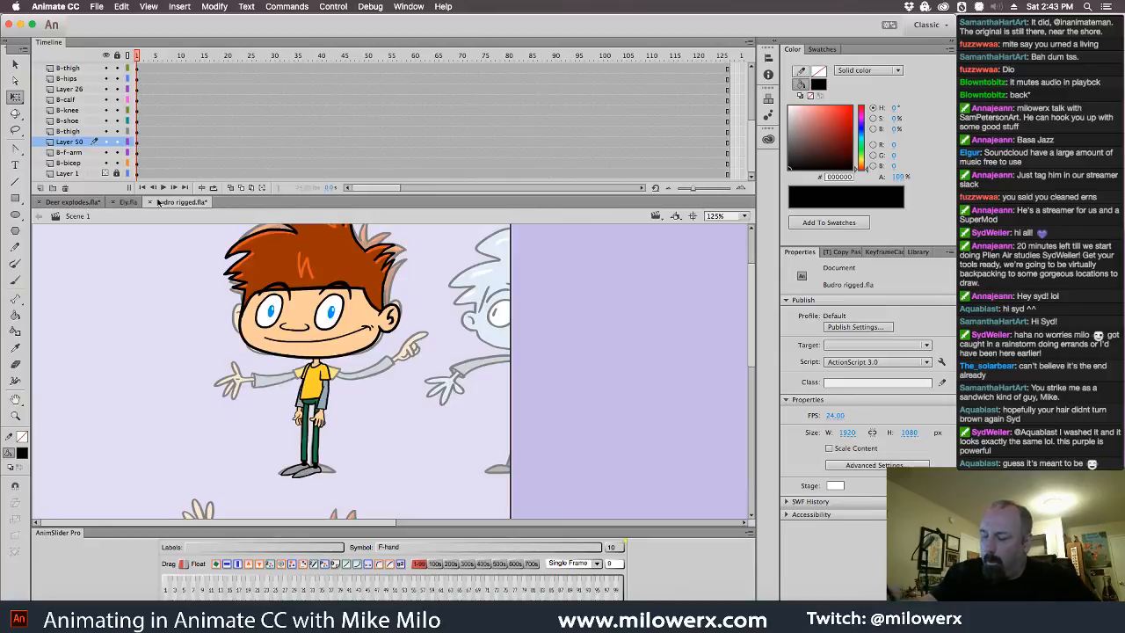
{"action": "left_click", "coordinate": [87, 174]}
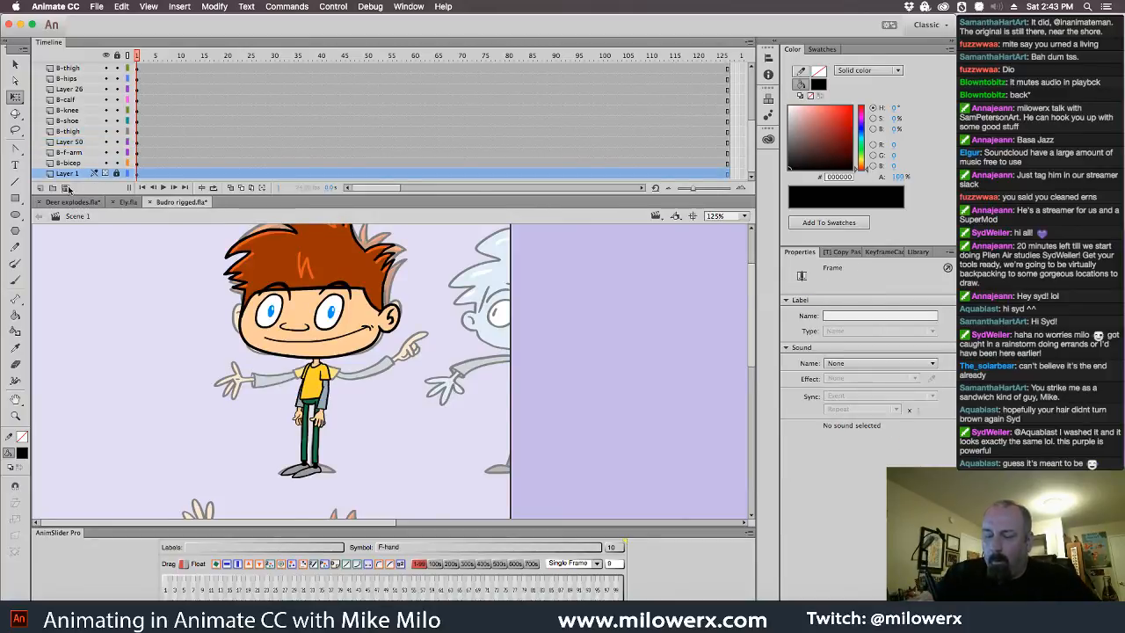
{"action": "left_click", "coordinate": [64, 187]}
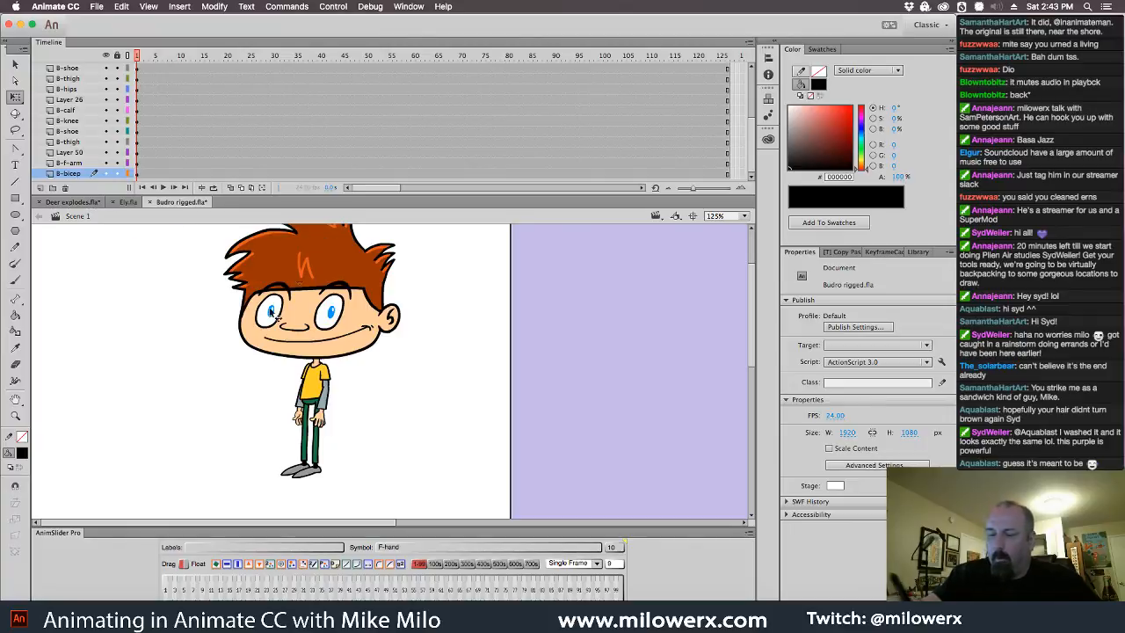
{"action": "left_click", "coordinate": [392, 349], "text": "alt+super"}
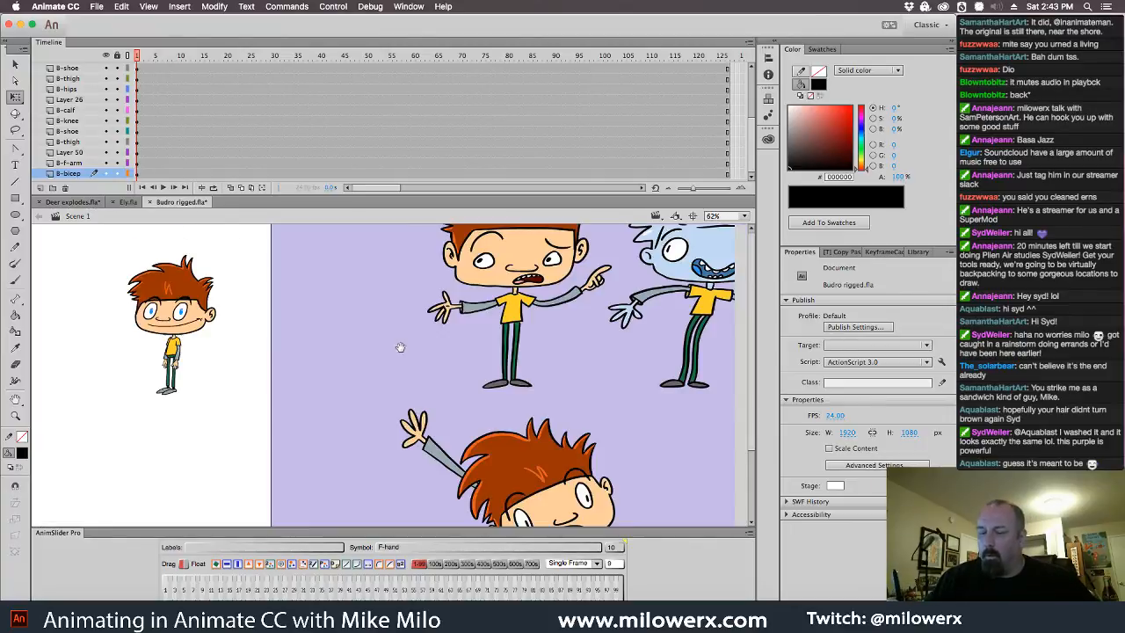
{"action": "left_click", "coordinate": [70, 99]}
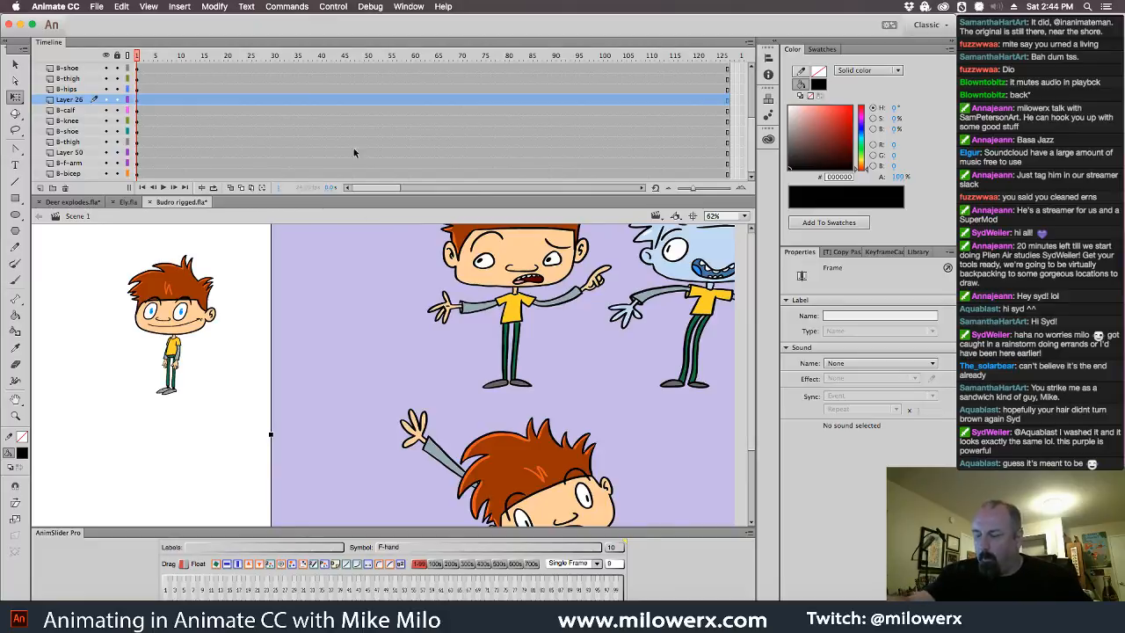
{"action": "left_click", "coordinate": [64, 188]}
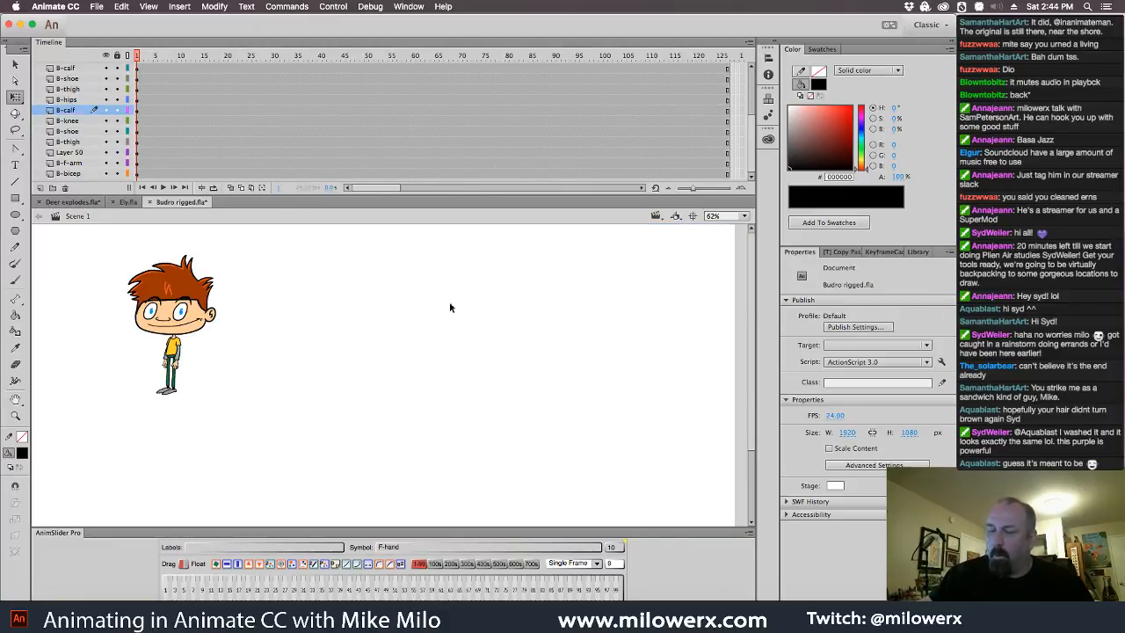
- Try cutting all frames on the layers from the upper B-calf down to B-bicep, and undo the cut
{"action": "left_click", "coordinate": [139, 58]}
{"action": "left_click_drag", "start_coordinate": [142, 188], "coordinate": [139, 186]}
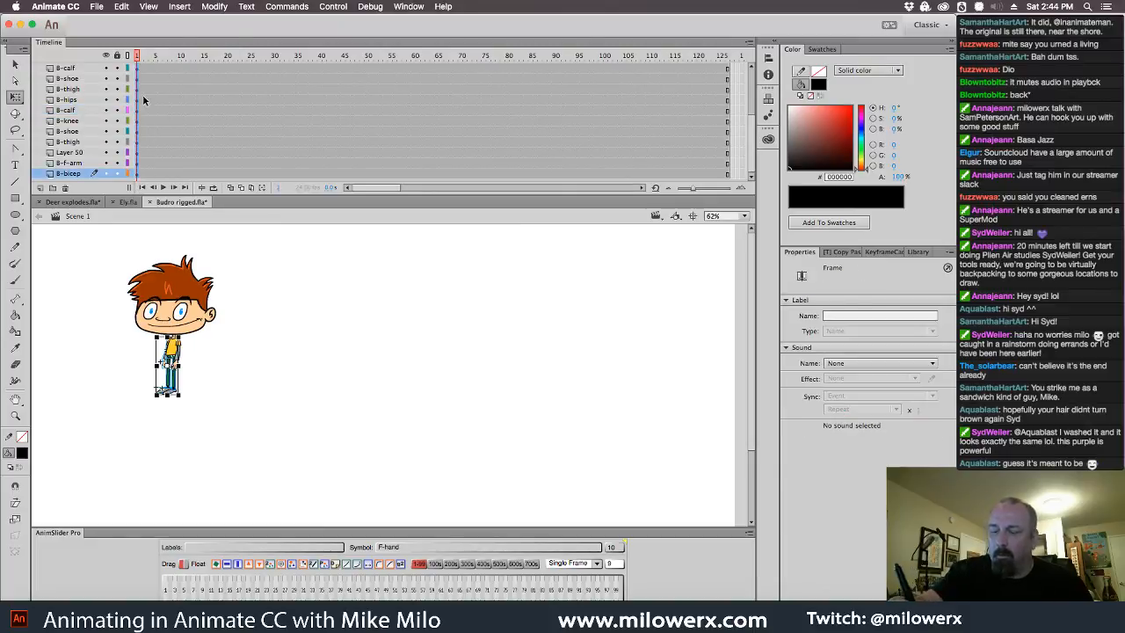
{"action": "left_click_drag", "start_coordinate": [143, 67], "coordinate": [148, 176]}
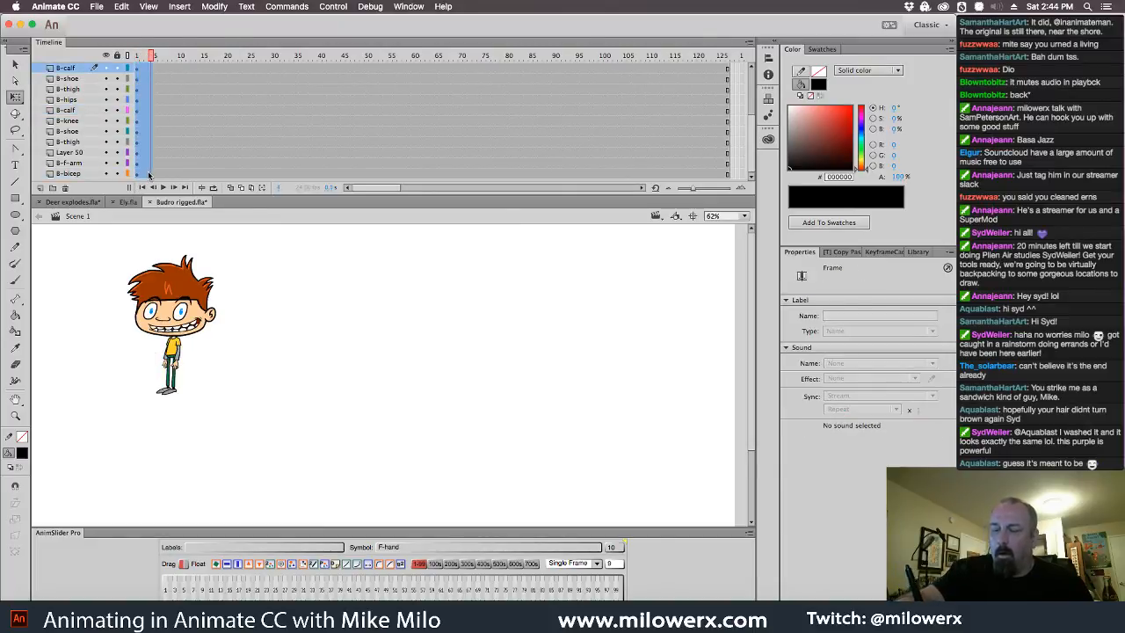
{"action": "left_click", "coordinate": [174, 101]}
{"action": "left_click_drag", "start_coordinate": [138, 70], "coordinate": [611, 202]}
{"action": "right_click", "coordinate": [429, 113]}
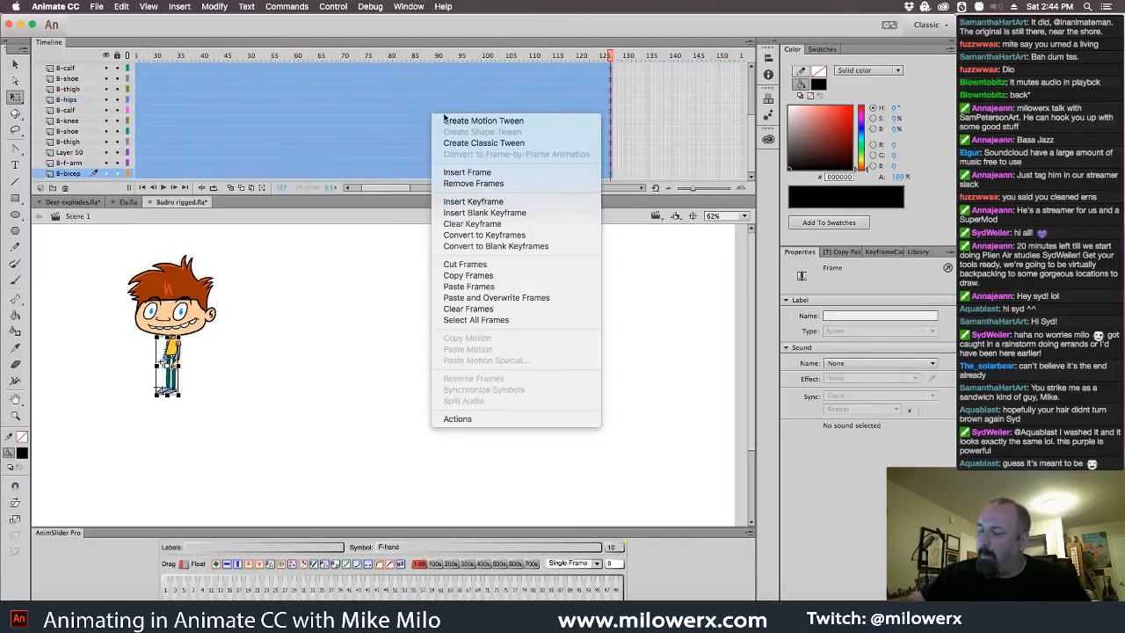
{"action": "left_click", "coordinate": [501, 265]}
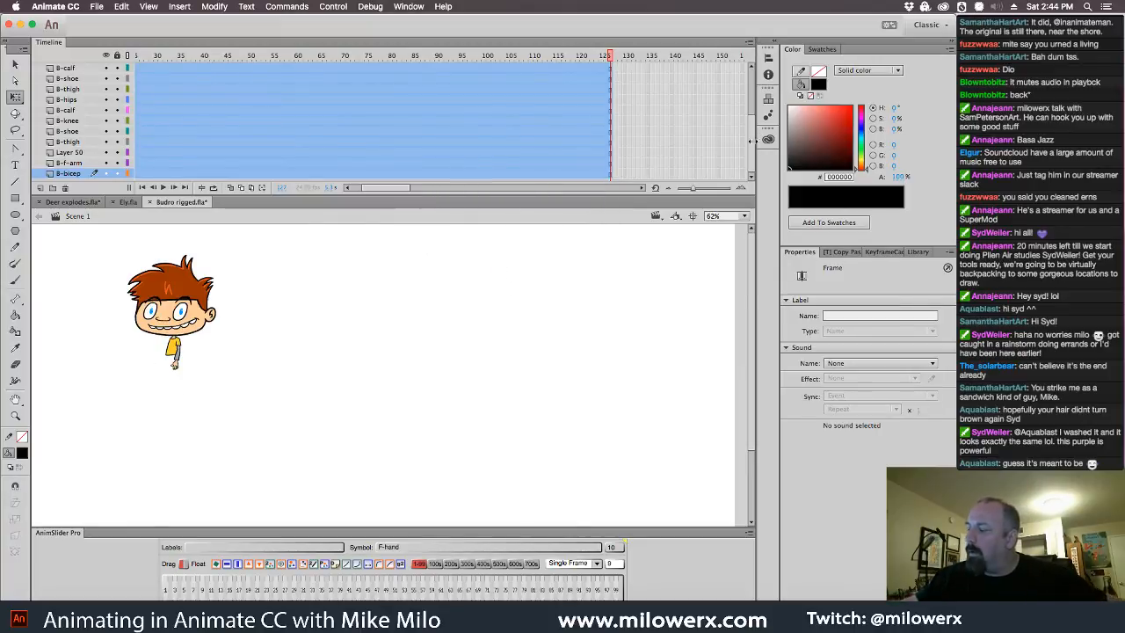
{"action": "key", "text": "super+z"}
- Clear the frame selection and enlarge the timeline to show all layers from Layer 7 down to B-bicep
{"action": "scroll", "coordinate": [753, 91], "scroll_direction": "up", "scroll_amount": 3}
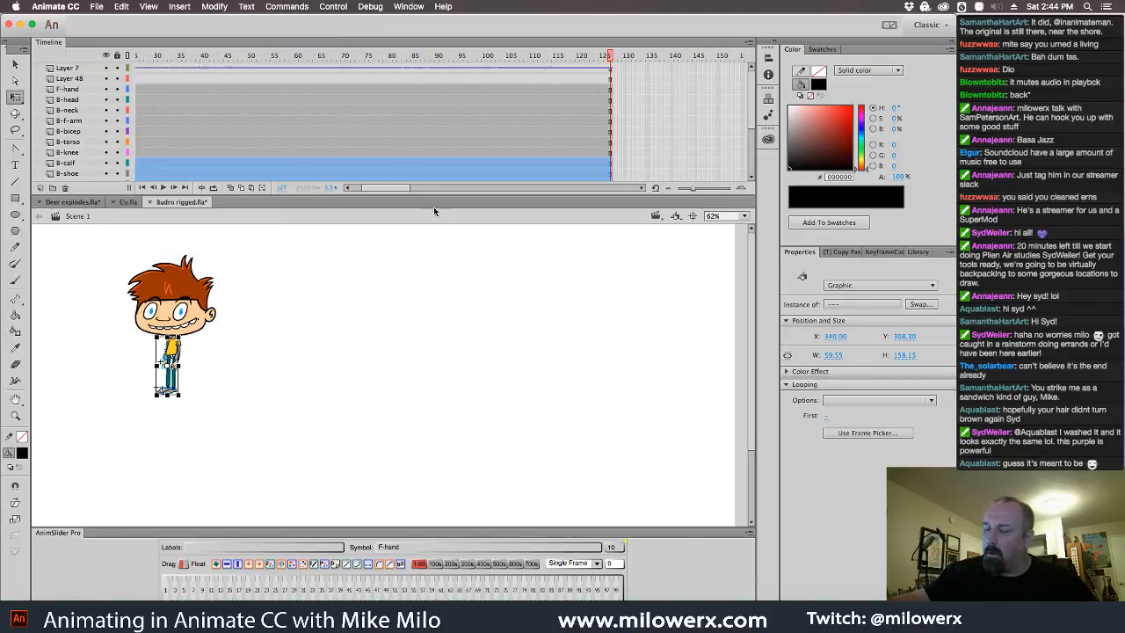
{"action": "left_click", "coordinate": [414, 277]}
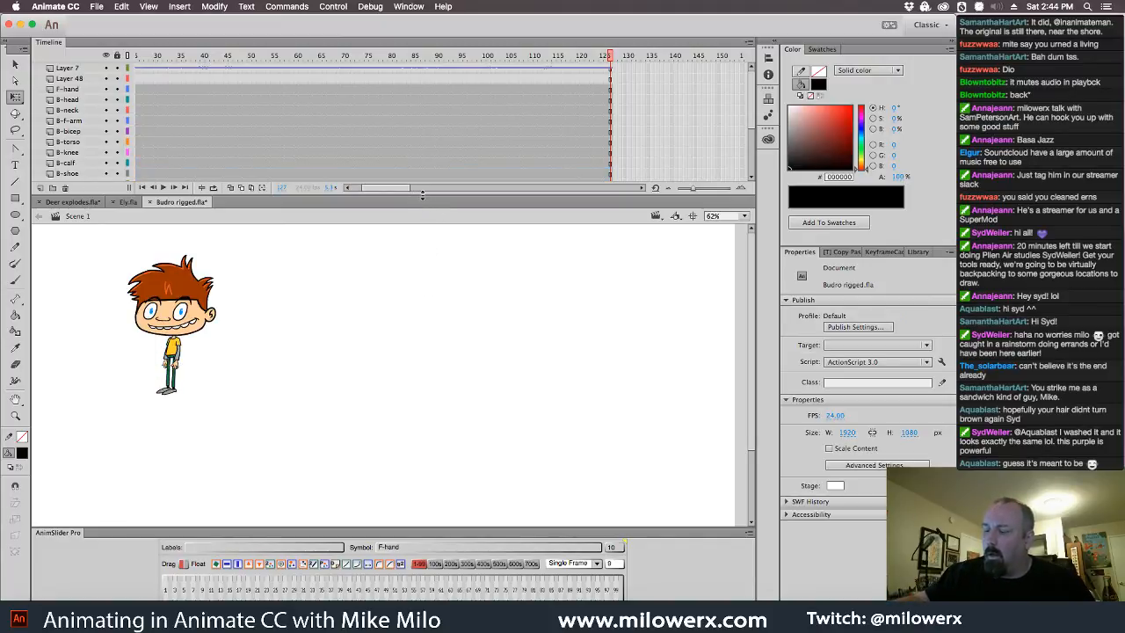
{"action": "left_click_drag", "start_coordinate": [423, 195], "coordinate": [442, 299]}
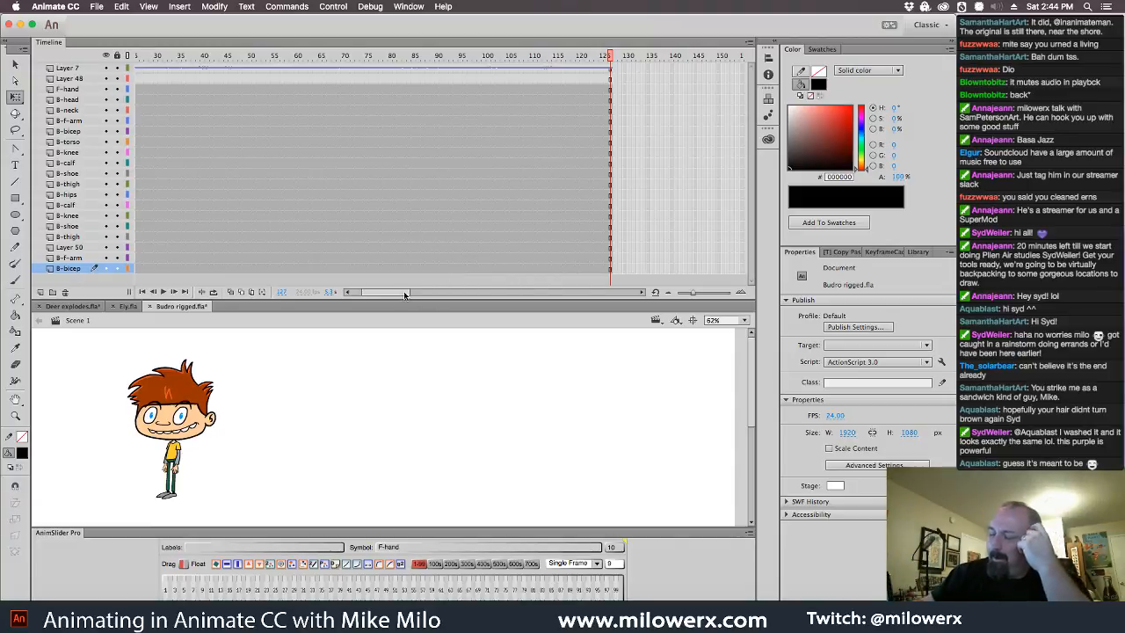
- Copy and cut all frames on the layers from F-hand down to B-bicep, from frame 1 to the end of the timeline
{"action": "left_click_drag", "start_coordinate": [404, 294], "coordinate": [381, 297]}
{"action": "left_click_drag", "start_coordinate": [138, 90], "coordinate": [726, 278]}
{"action": "right_click", "coordinate": [497, 158]}
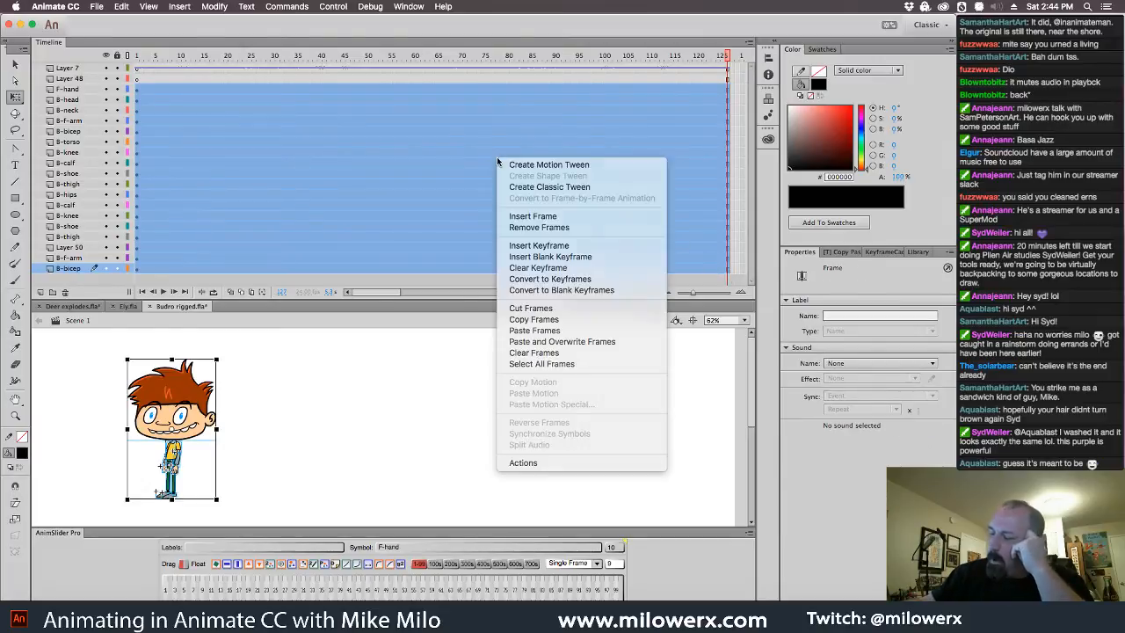
{"action": "left_click", "coordinate": [534, 319]}
{"action": "right_click", "coordinate": [523, 174]}
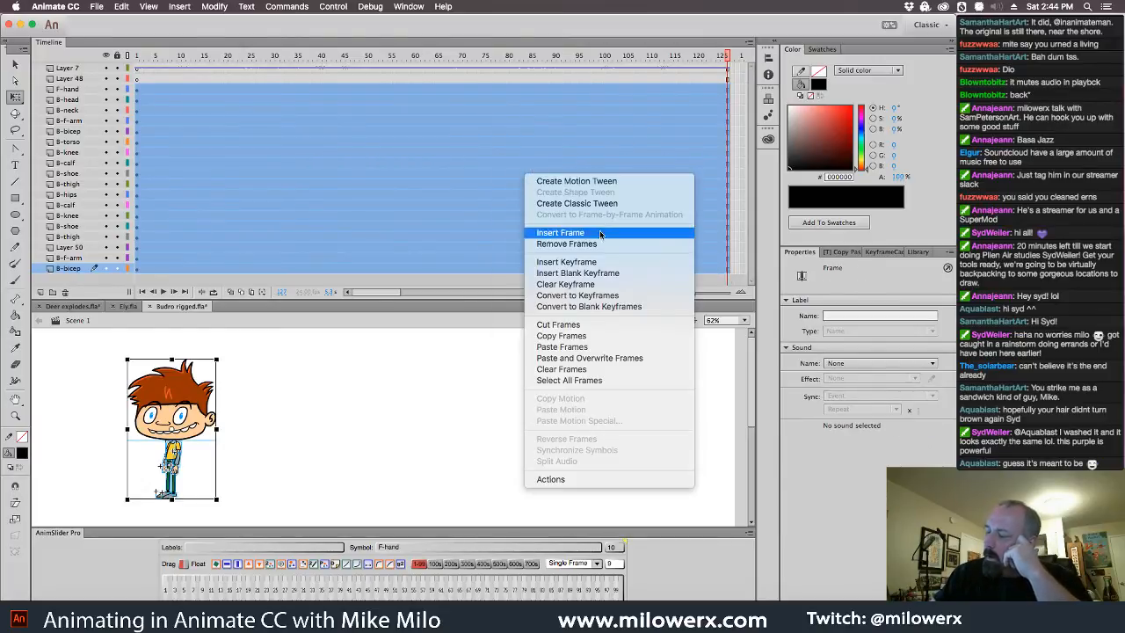
{"action": "left_click", "coordinate": [611, 325]}
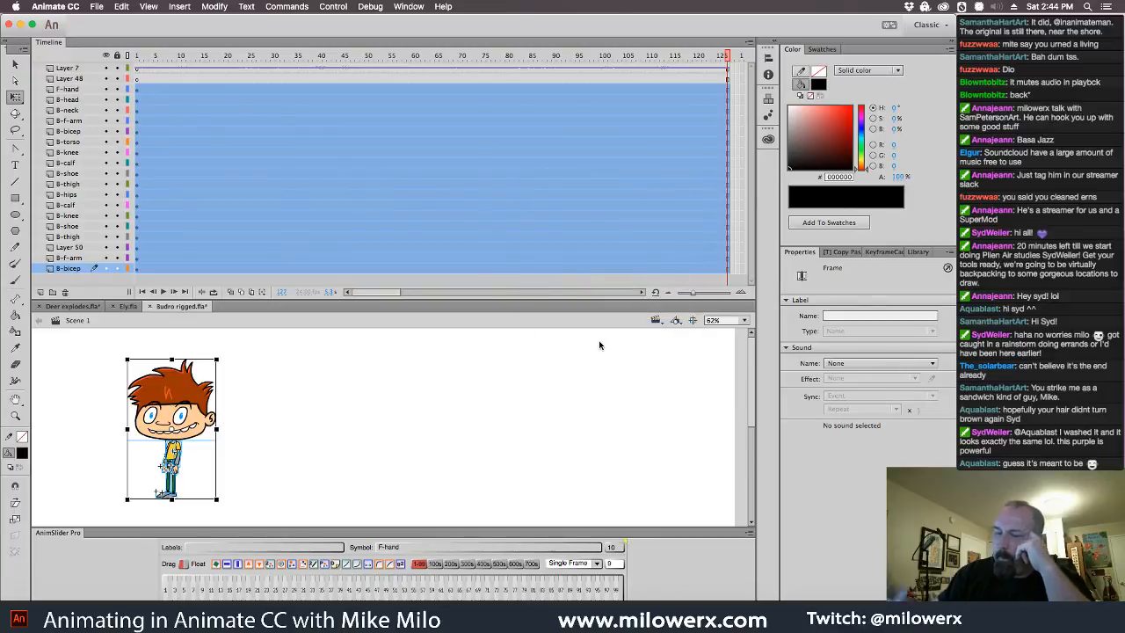
- Delete the emptied layers from F-hand down to B-bicep, keeping Layer 7 and Layer 48
{"action": "left_click", "coordinate": [90, 92]}
{"action": "left_click", "coordinate": [93, 269], "text": "shift"}
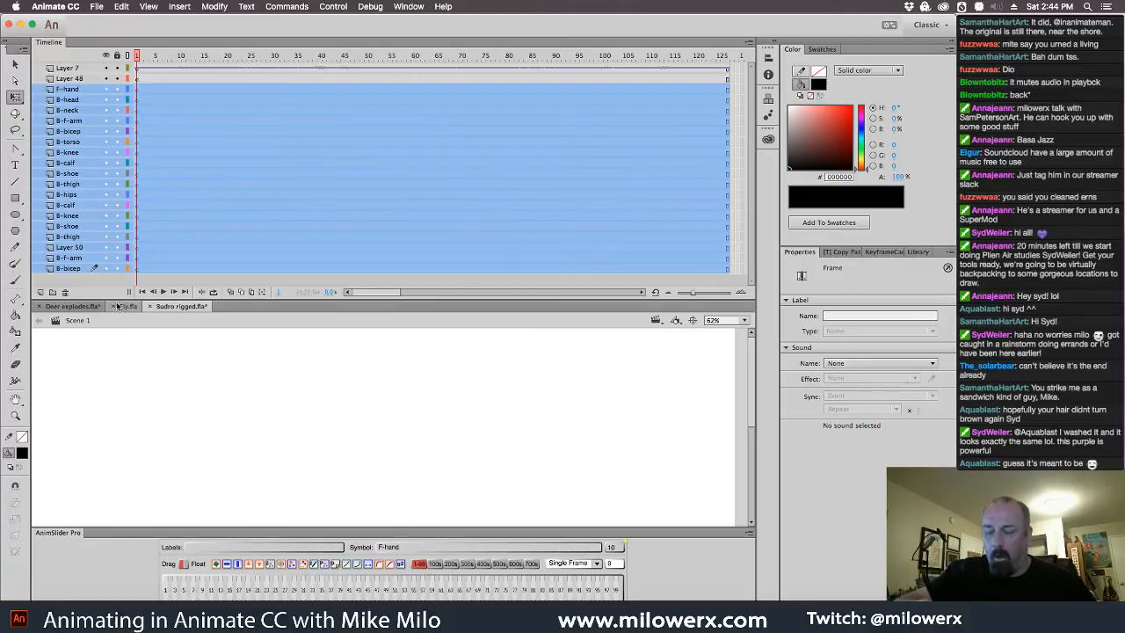
{"action": "left_click", "coordinate": [65, 291]}
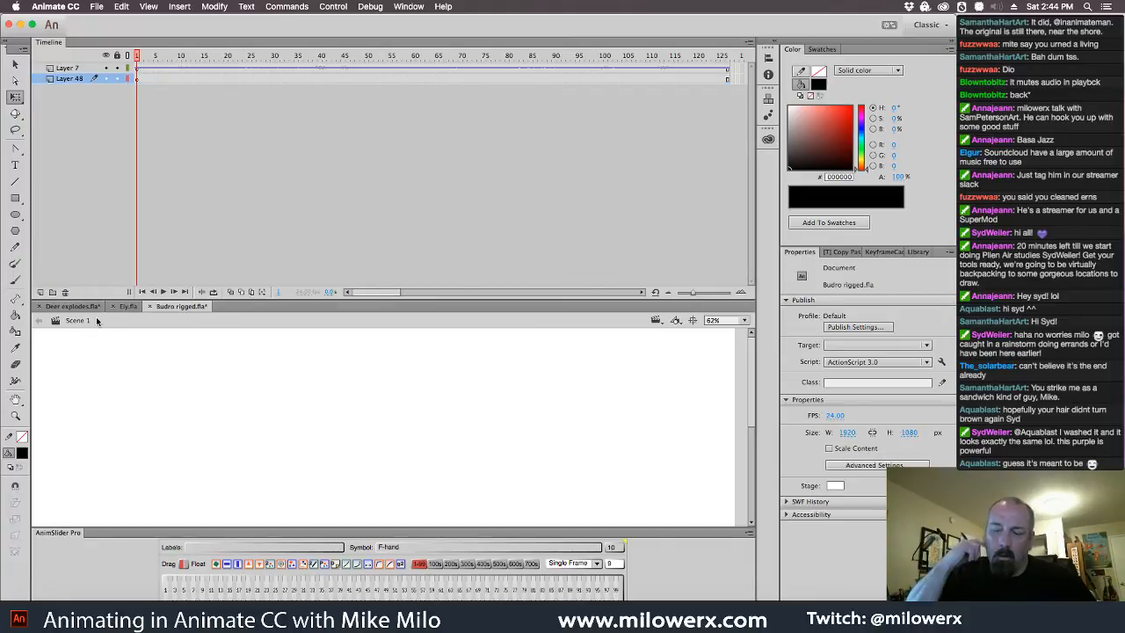
- Create a new graphic symbol named Budro in the library root
{"action": "left_click", "coordinate": [180, 6]}
{"action": "left_click", "coordinate": [200, 20]}
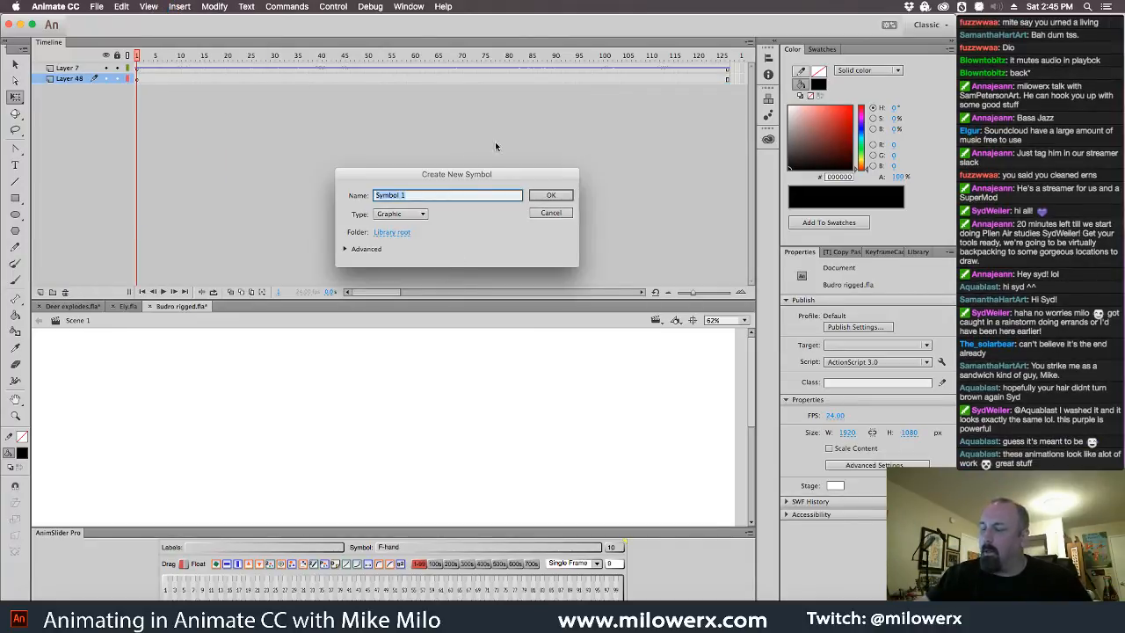
{"action": "type", "text": "Budro"}
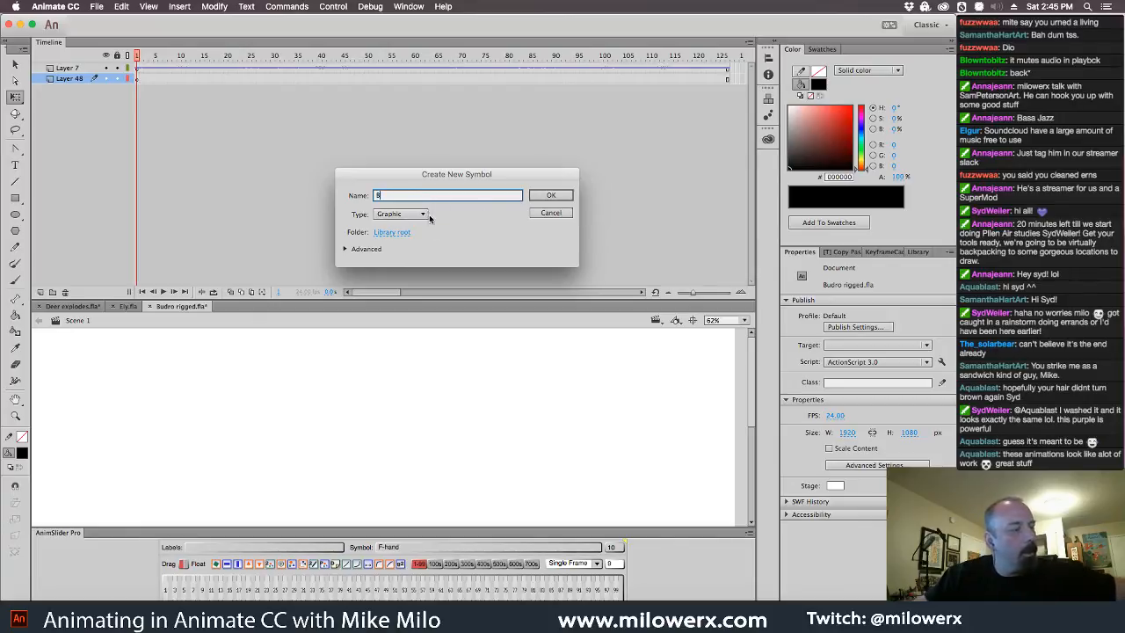
{"action": "left_click", "coordinate": [551, 196]}
- Paste the body-part frames at frame 1 of the Budro symbol's Layer 1 and return to Scene 1
{"action": "left_click", "coordinate": [137, 71]}
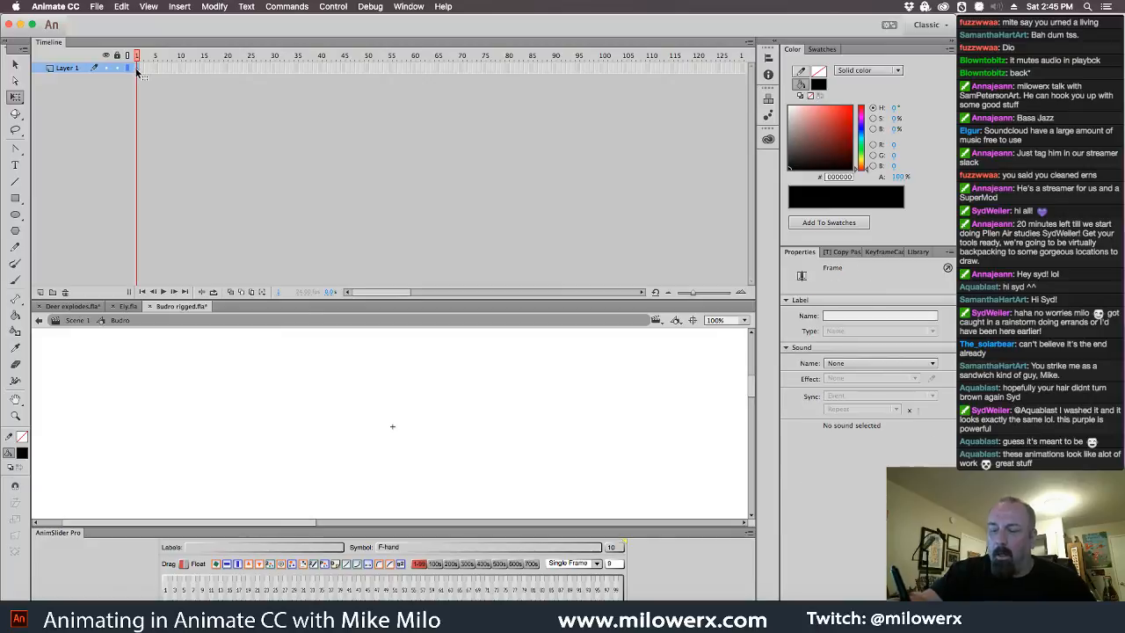
{"action": "right_click", "coordinate": [137, 70]}
{"action": "left_click", "coordinate": [210, 244]}
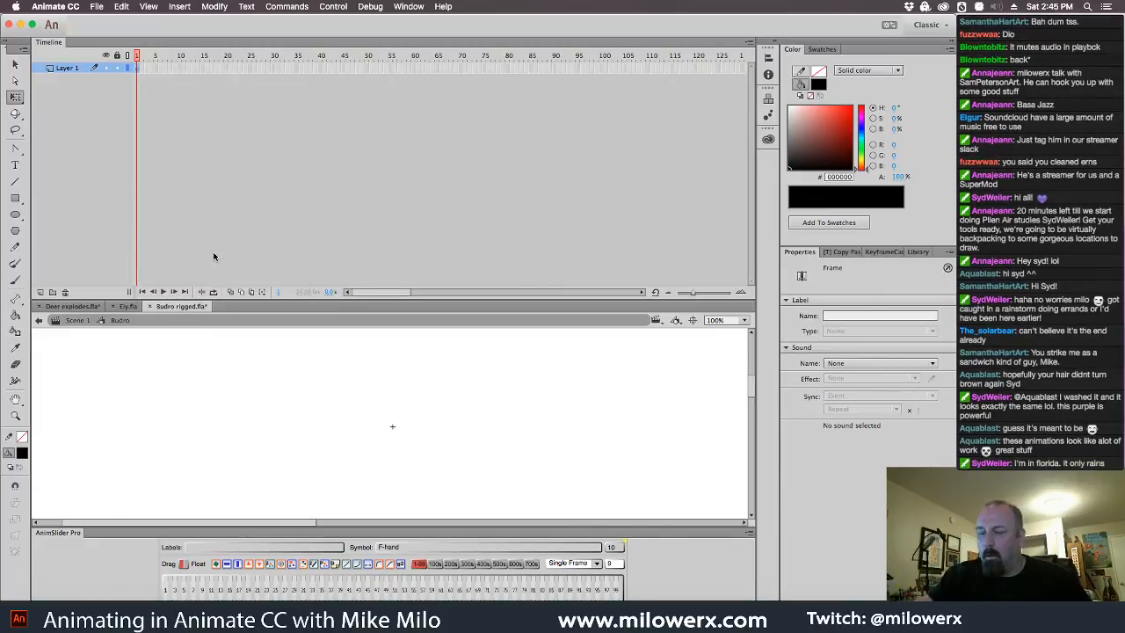
{"action": "left_click_drag", "start_coordinate": [236, 369], "coordinate": [449, 472]}
{"action": "left_click", "coordinate": [79, 321]}
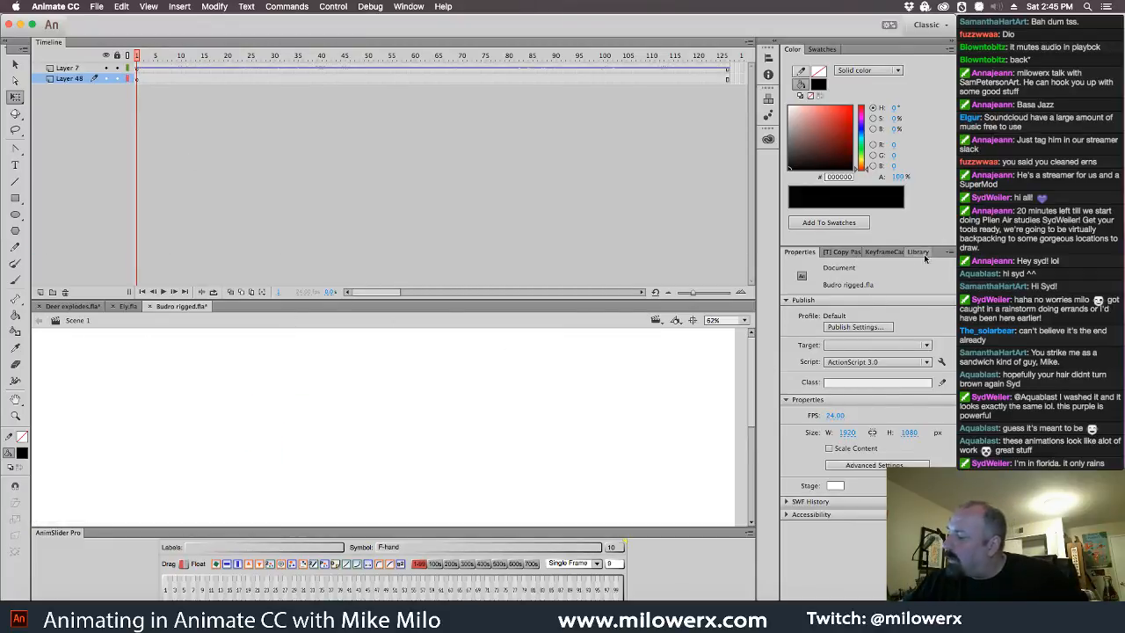
- Place an instance of the Budro symbol from the library on the stage in Layer 48
{"action": "left_click", "coordinate": [884, 252]}
{"action": "left_click", "coordinate": [841, 252]}
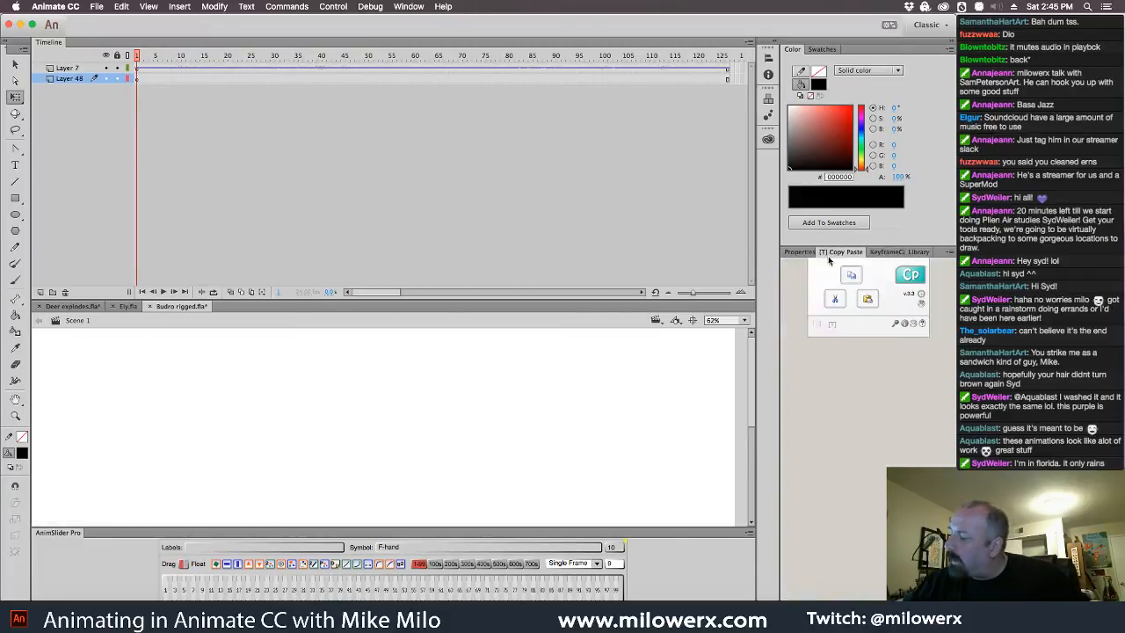
{"action": "left_click", "coordinate": [800, 252]}
{"action": "left_click", "coordinate": [918, 252]}
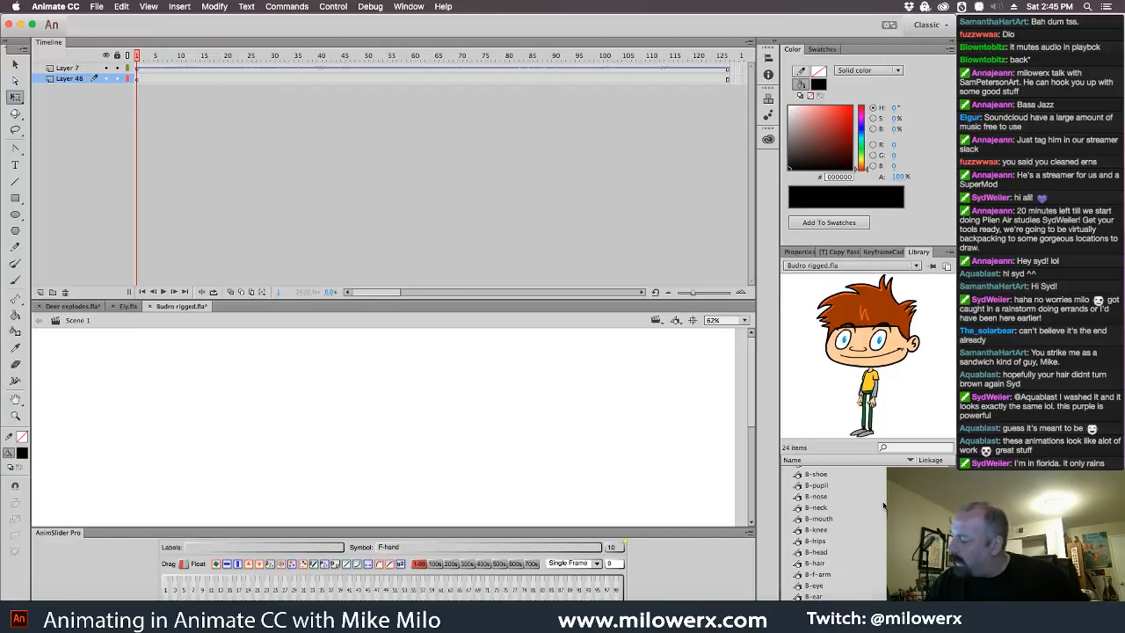
{"action": "scroll", "coordinate": [834, 527], "scroll_direction": "up", "scroll_amount": 5}
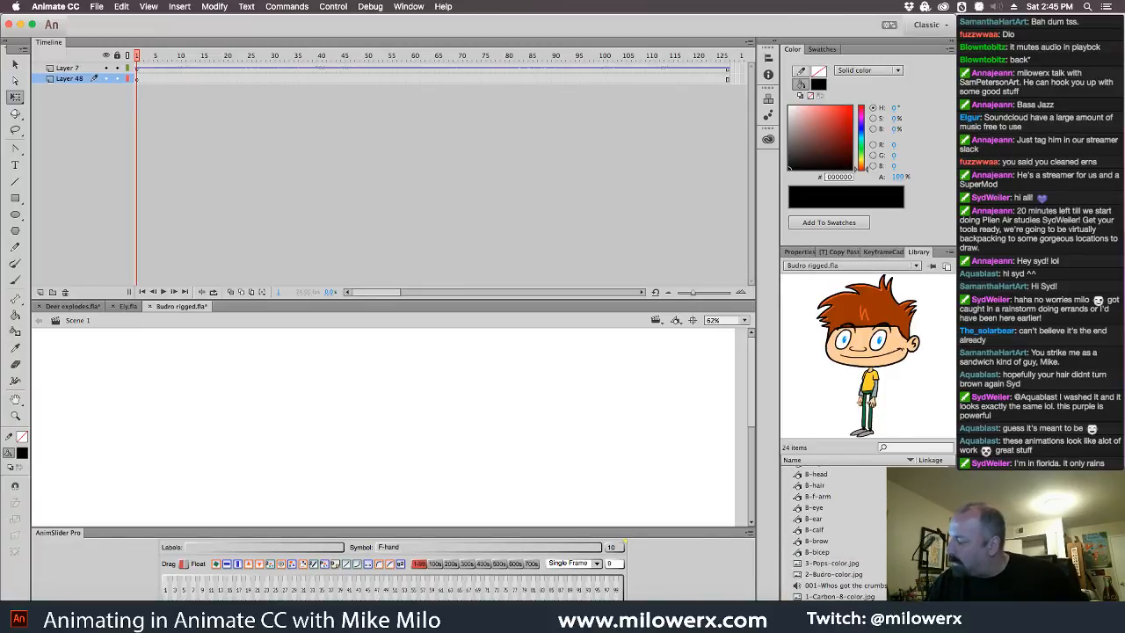
{"action": "left_click_drag", "start_coordinate": [828, 489], "coordinate": [331, 426]}
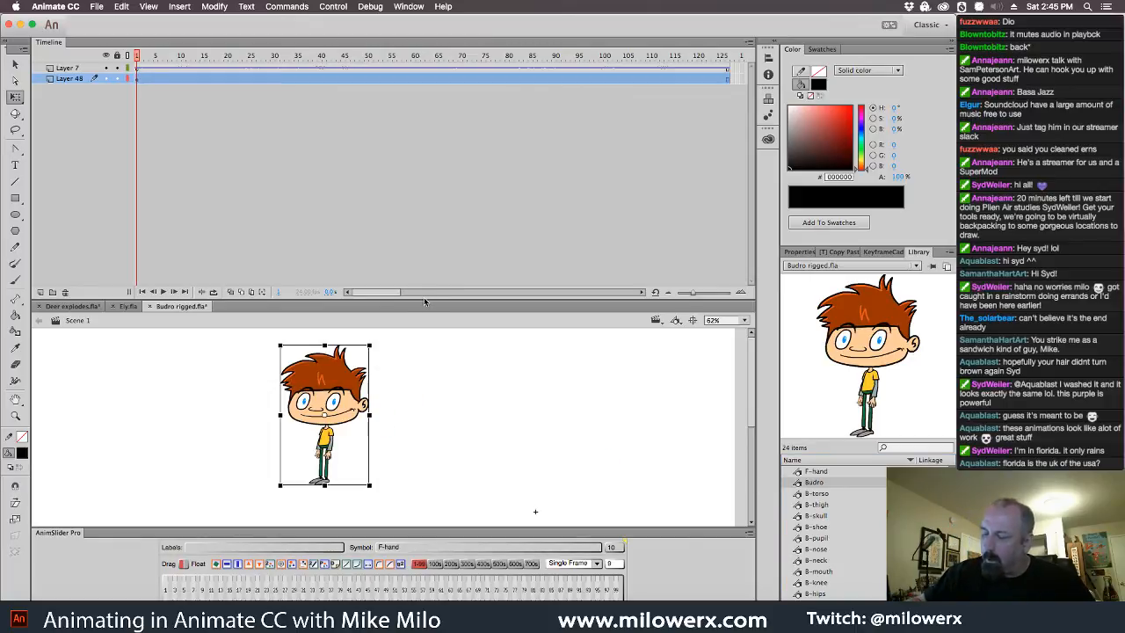
- Reduce the timeline's height, scale the Budro instance to about twice its size and reposition it within the stage
{"action": "left_click_drag", "start_coordinate": [424, 299], "coordinate": [422, 140]}
{"action": "left_click", "coordinate": [392, 266], "text": "alt"}
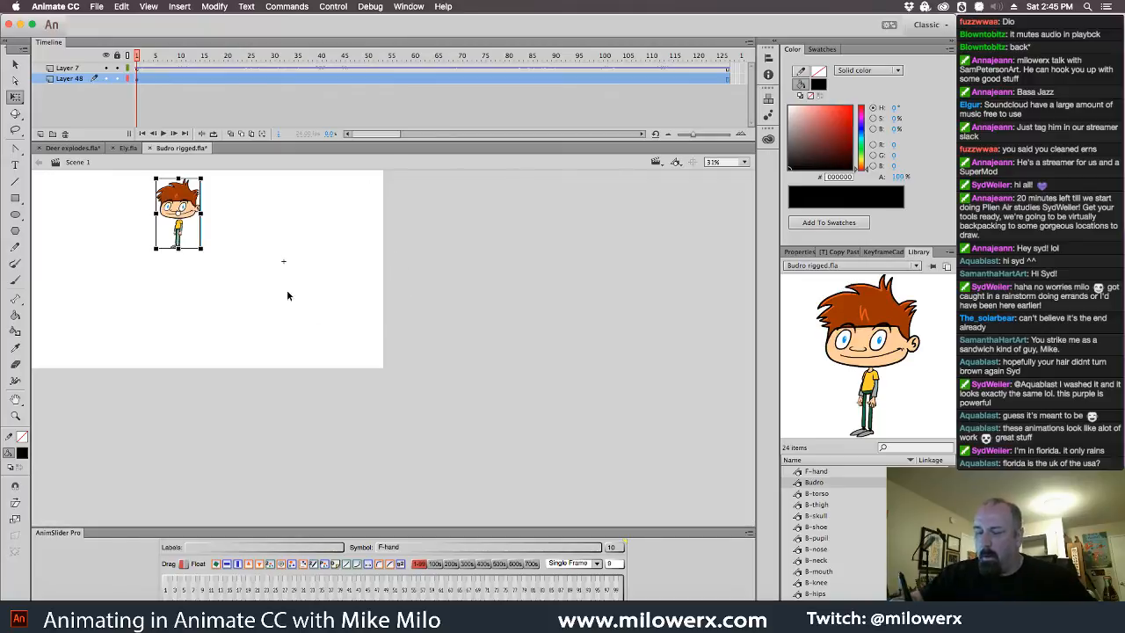
{"action": "left_click_drag", "start_coordinate": [202, 248], "coordinate": [251, 287]}
{"action": "left_click_drag", "start_coordinate": [217, 229], "coordinate": [245, 276]}
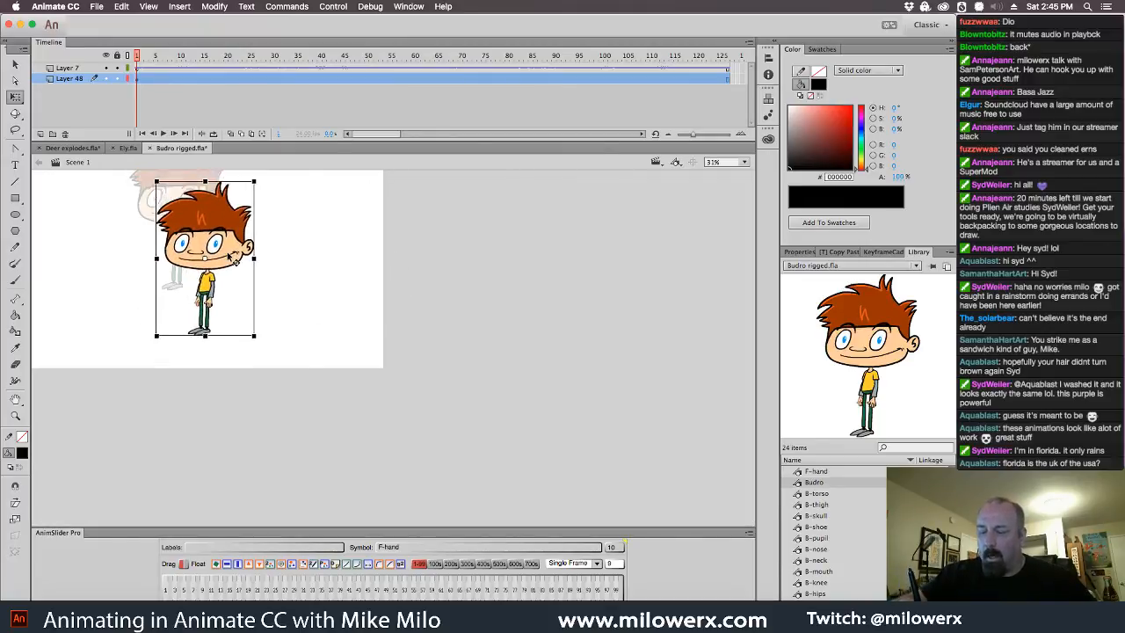
- Save the document and turn off Mute Sounds so the first frames of the scene can be scrubbed with audio
{"action": "mouse_move", "coordinate": [137, 59]}
{"action": "left_mouse_down"}
{"action": "mouse_move", "coordinate": [250, 75]}
{"action": "mouse_move", "coordinate": [132, 71]}
{"action": "left_mouse_up"}
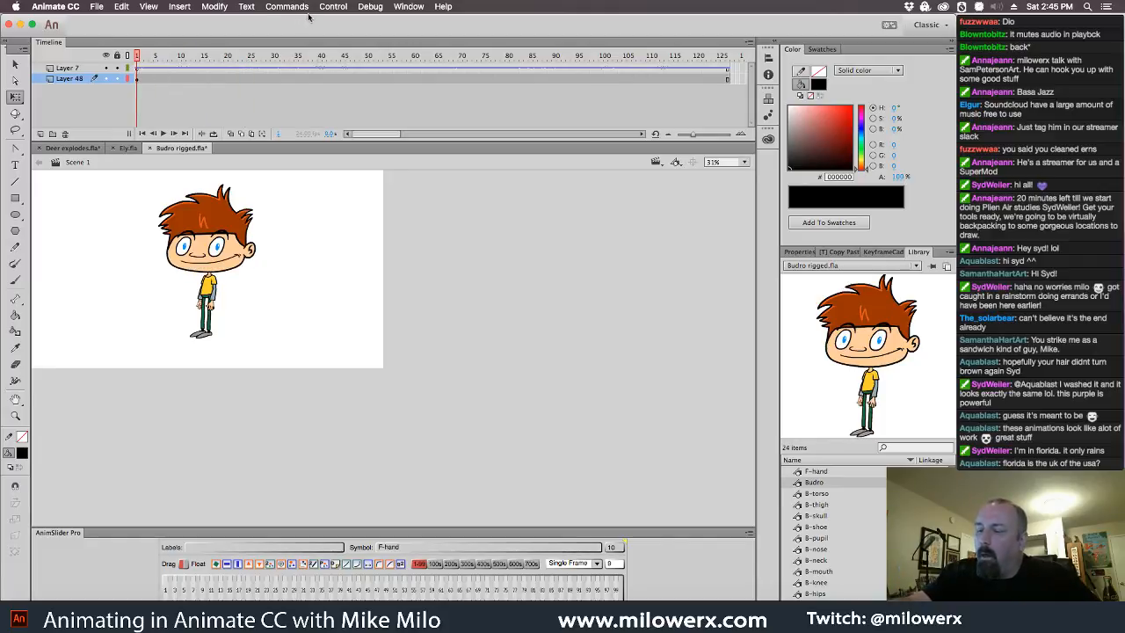
{"action": "left_click", "coordinate": [346, 10]}
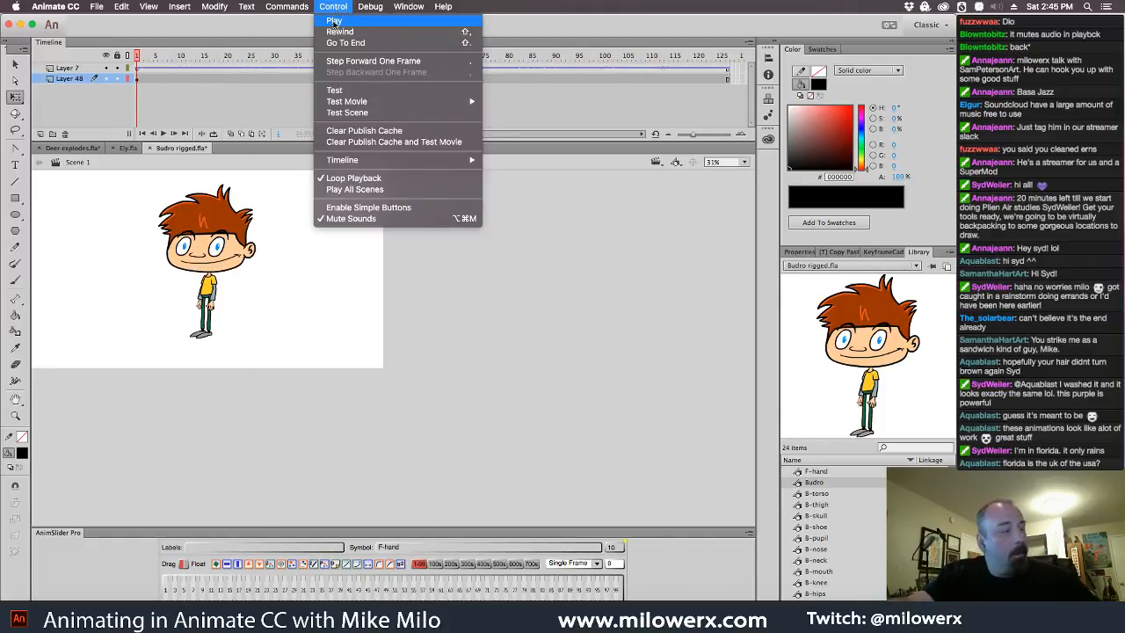
{"action": "left_click", "coordinate": [339, 8]}
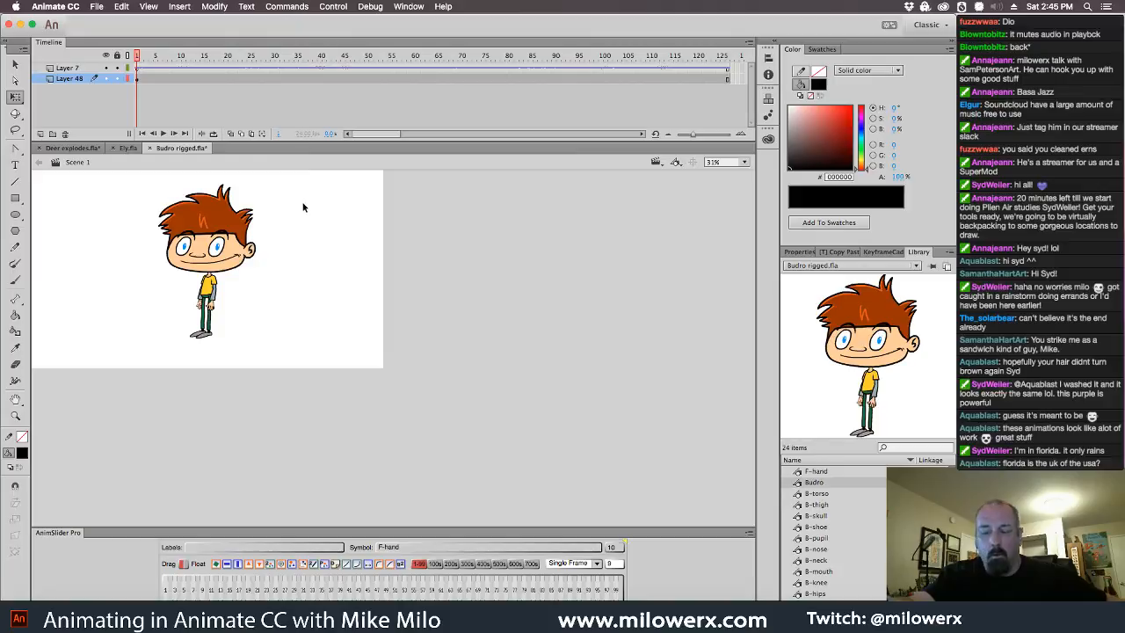
{"action": "key", "text": "super+s"}
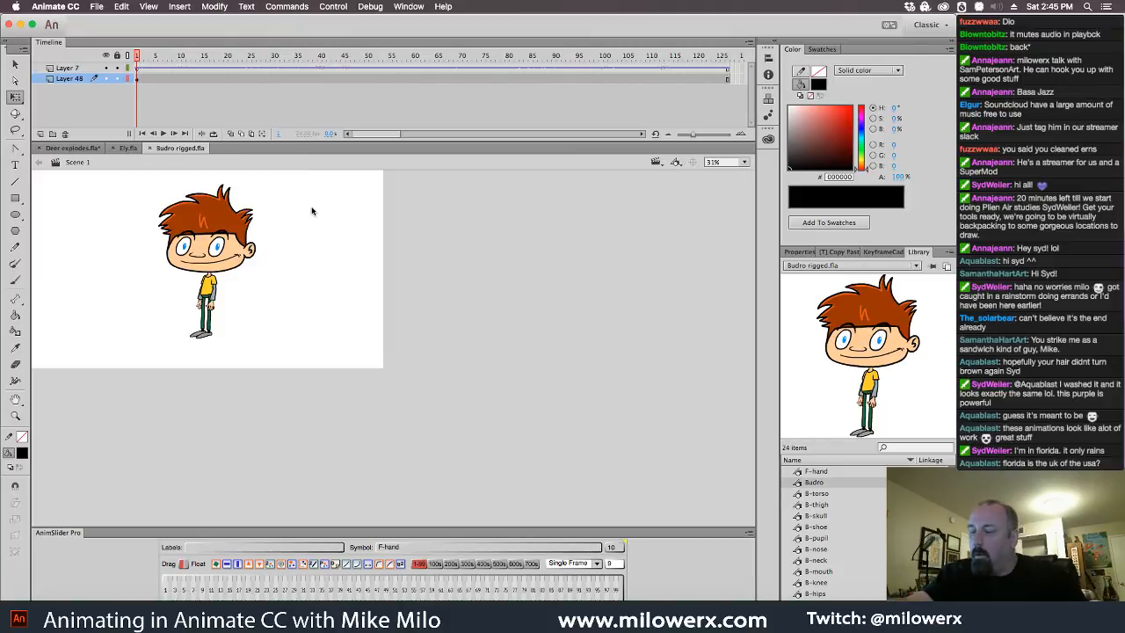
{"action": "left_click", "coordinate": [333, 7]}
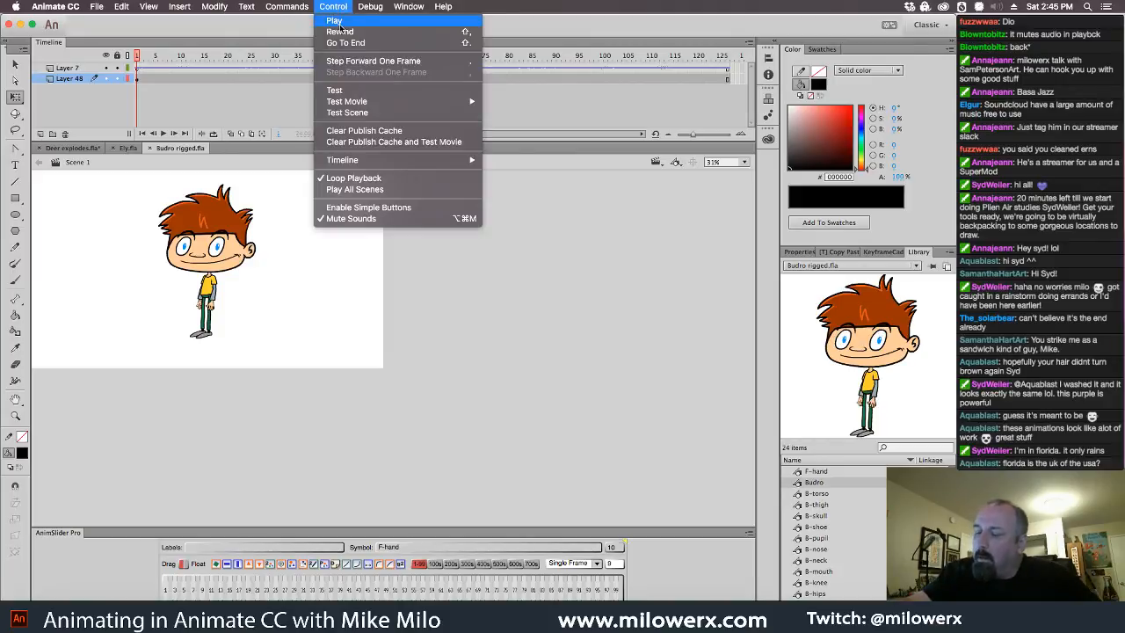
{"action": "left_click", "coordinate": [392, 219]}
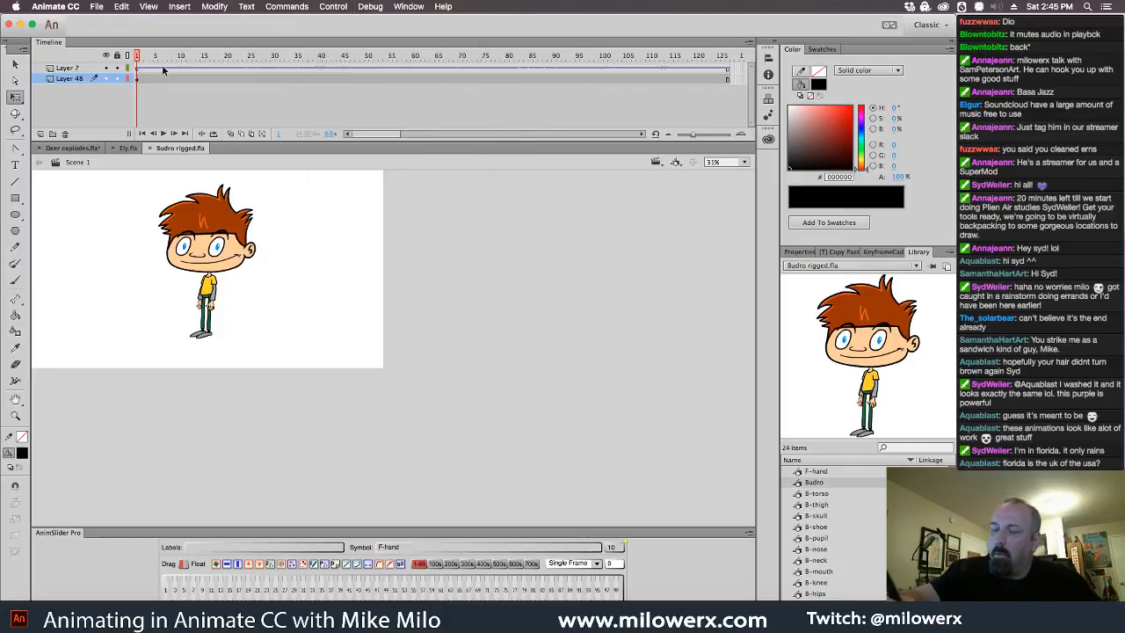
{"action": "left_click", "coordinate": [146, 56]}
{"action": "left_click_drag", "start_coordinate": [145, 57], "coordinate": [140, 81]}
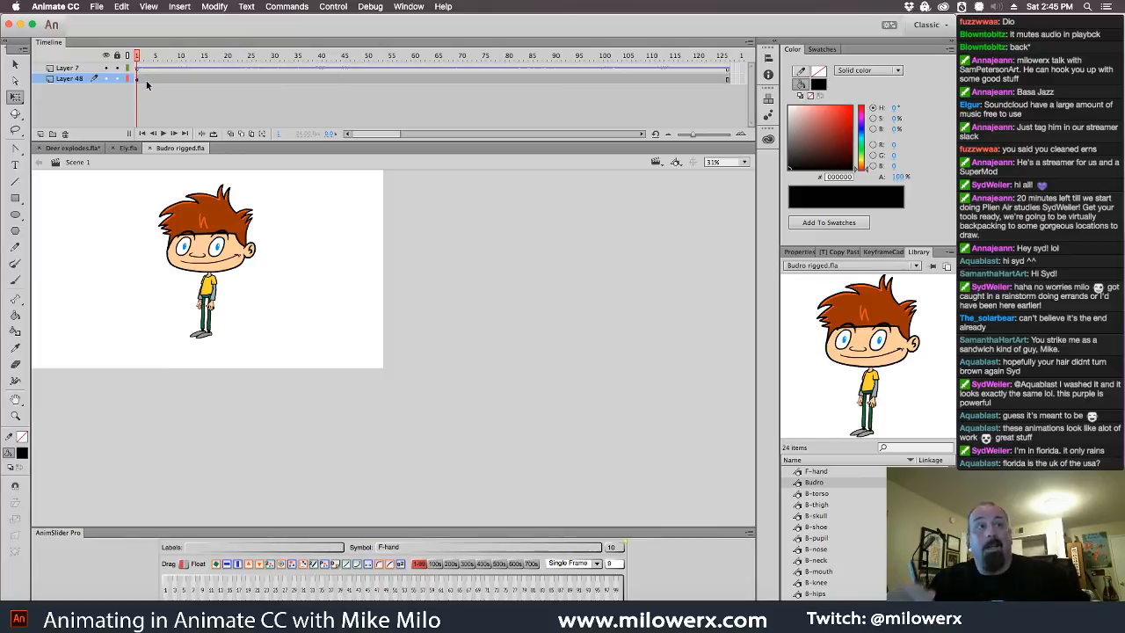
- Open the Budro symbol for editing and shift the head slightly left and down over the neck
{"action": "key", "text": "super+equal"}
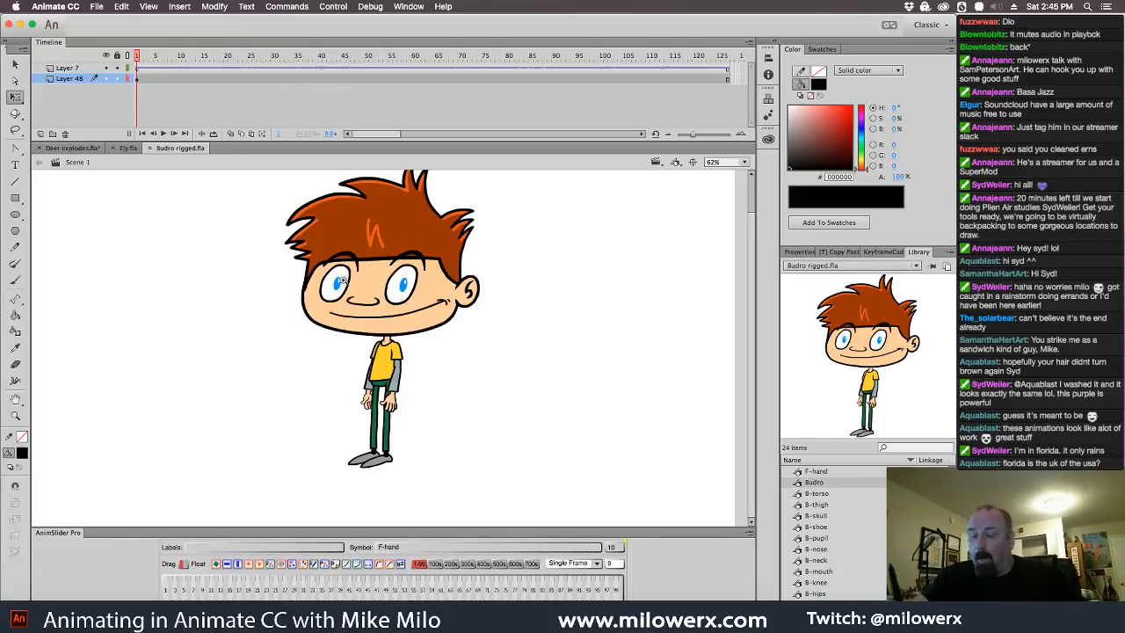
{"action": "double_click", "coordinate": [449, 290]}
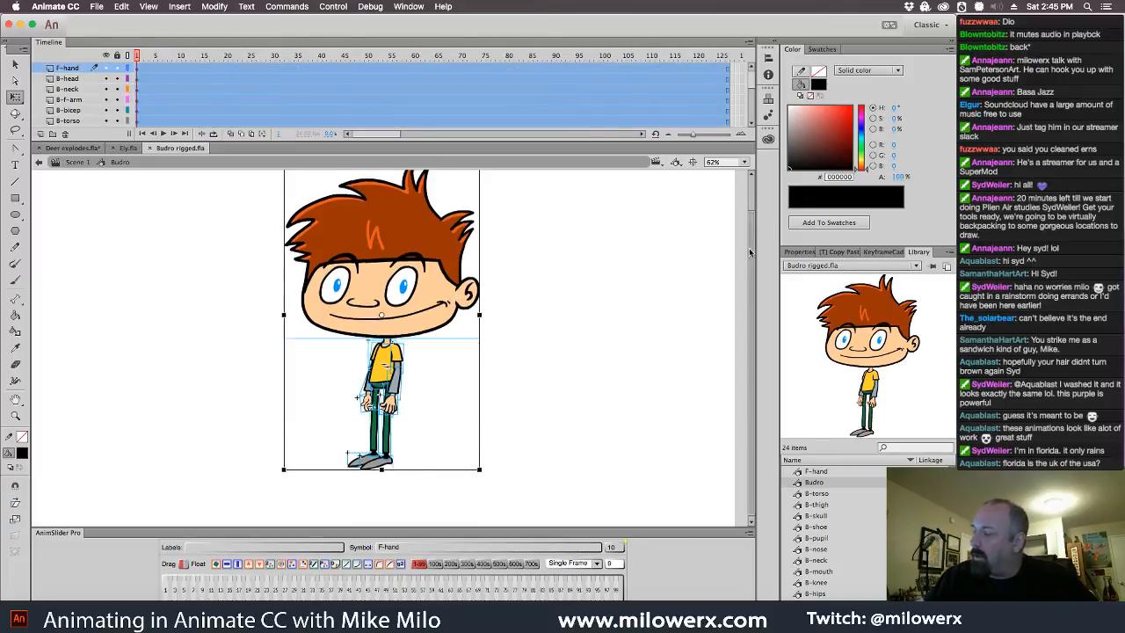
{"action": "scroll", "coordinate": [748, 248], "scroll_direction": "up", "scroll_amount": 2}
{"action": "left_click", "coordinate": [322, 256]}
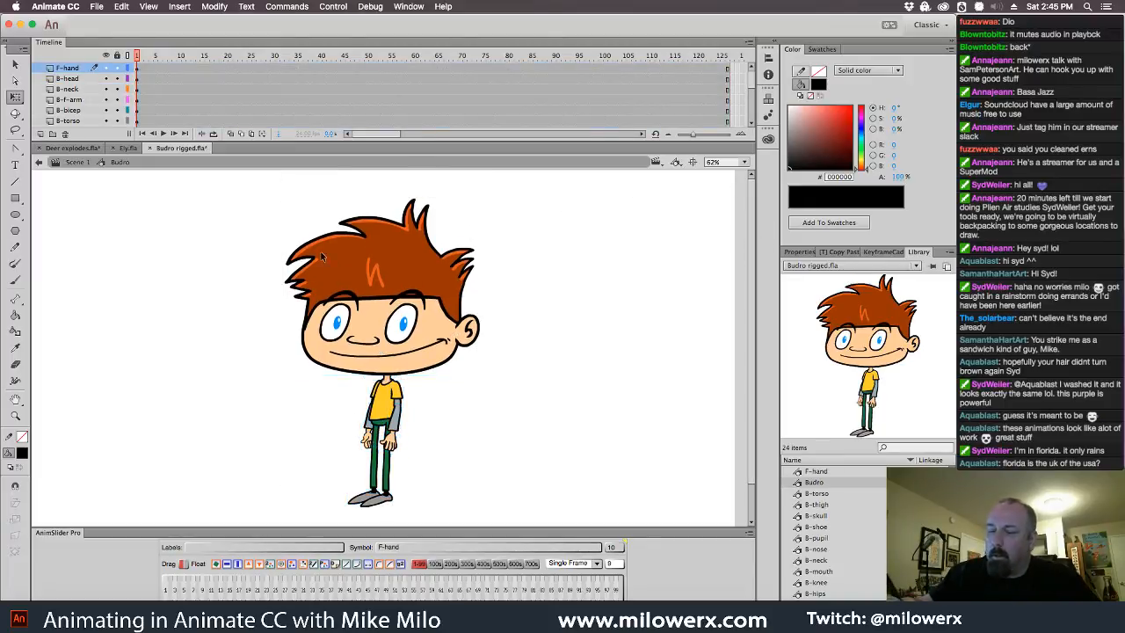
{"action": "left_click", "coordinate": [393, 290]}
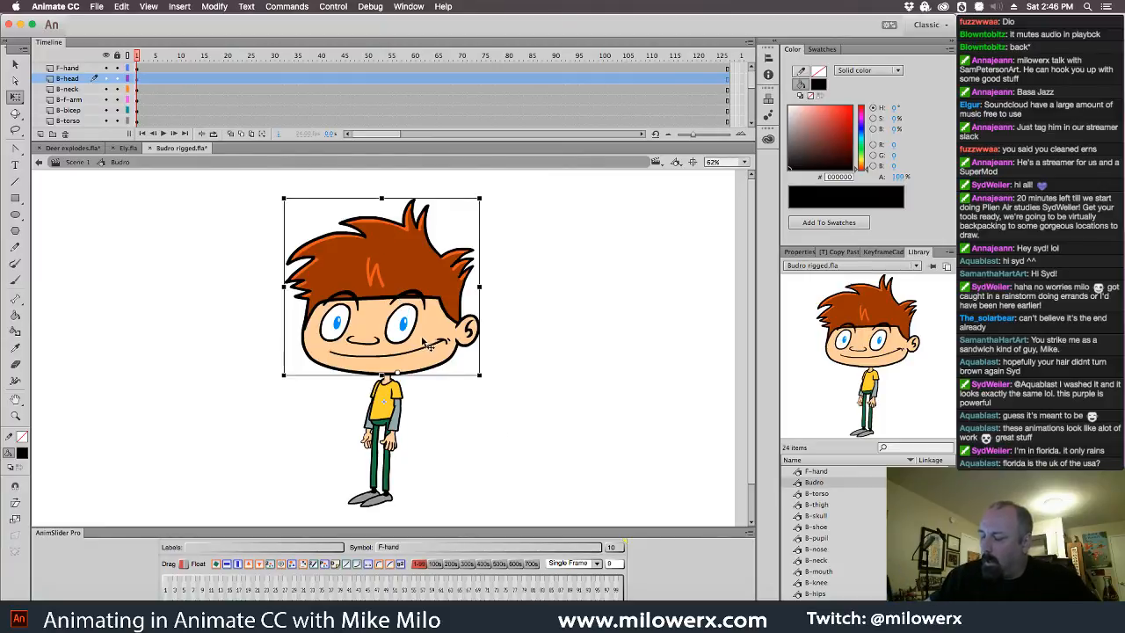
{"action": "left_click_drag", "start_coordinate": [428, 344], "coordinate": [421, 346]}
{"action": "left_click", "coordinate": [499, 297]}
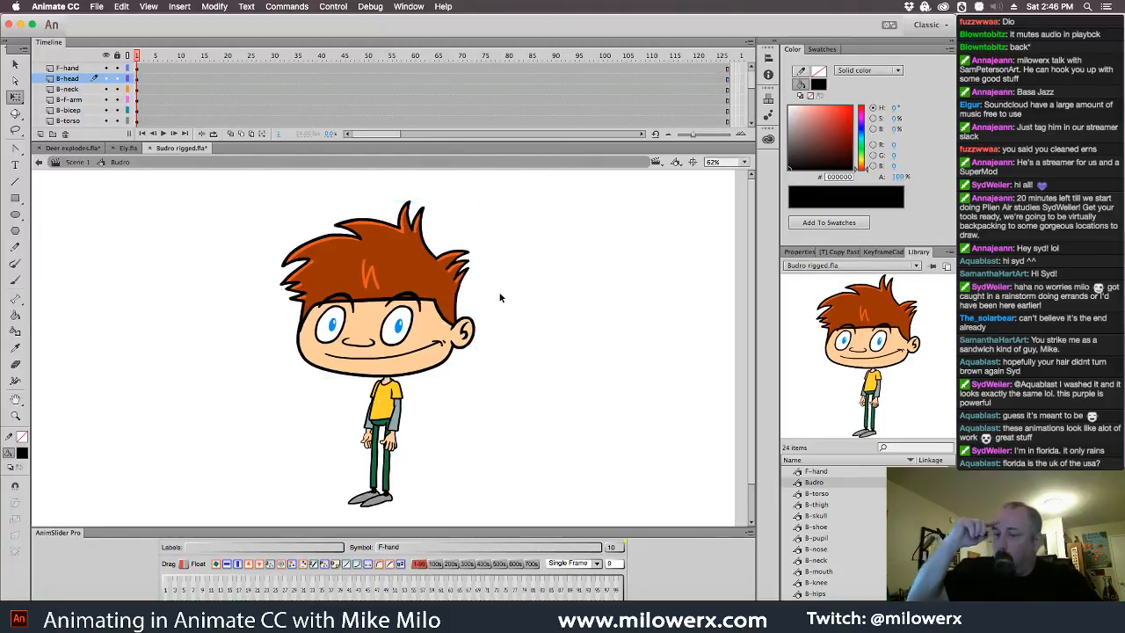
- Add a new layer above F-hand in the Budro symbol and assign it the sound 001-Whos got the crumbs-001.aif
{"action": "left_click", "coordinate": [75, 68]}
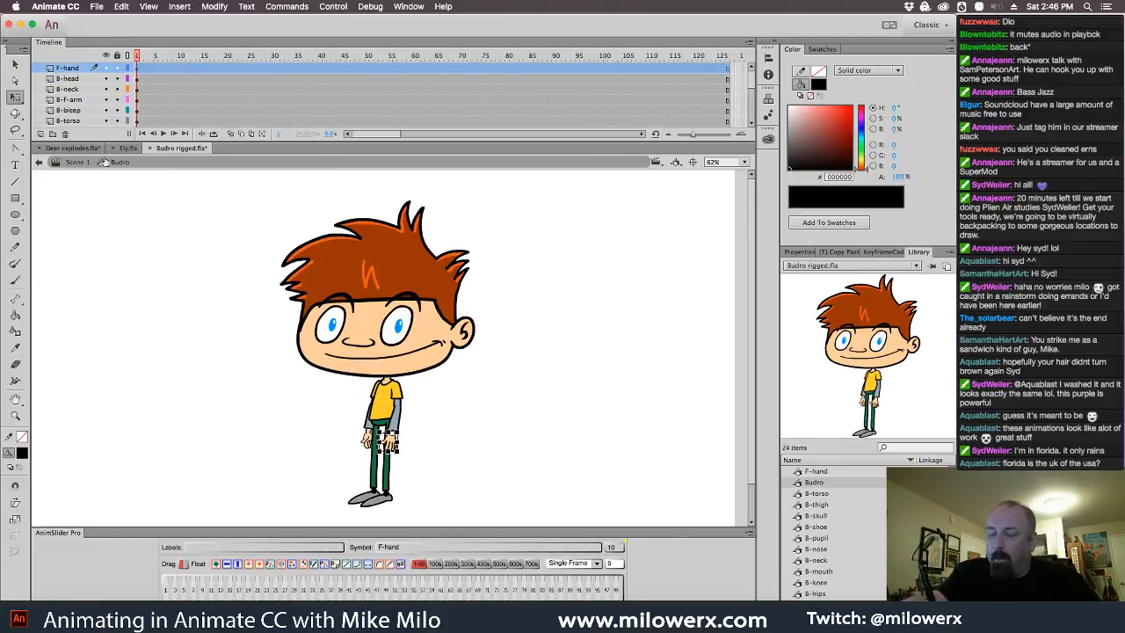
{"action": "left_click", "coordinate": [41, 134]}
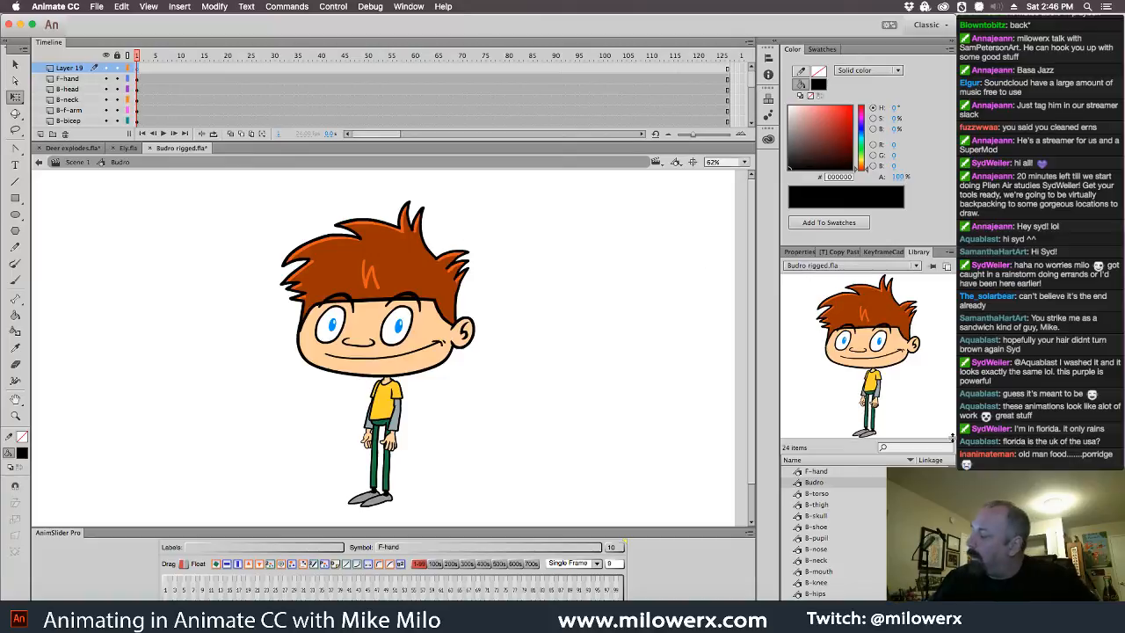
{"action": "left_click", "coordinate": [799, 251]}
{"action": "left_click", "coordinate": [900, 363]}
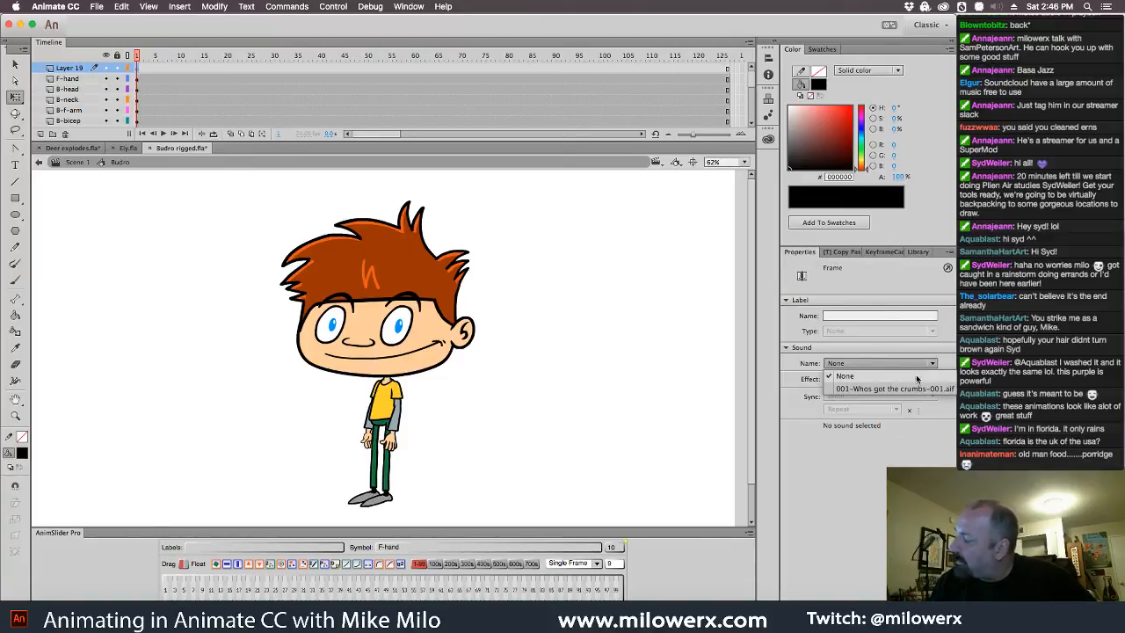
{"action": "left_click", "coordinate": [889, 389]}
{"action": "left_click_drag", "start_coordinate": [139, 56], "coordinate": [128, 79]}
- Open the head symbol, enter the B-eye symbol of the eye nearer the ear, and play its eyelid frames
{"action": "double_click", "coordinate": [403, 328]}
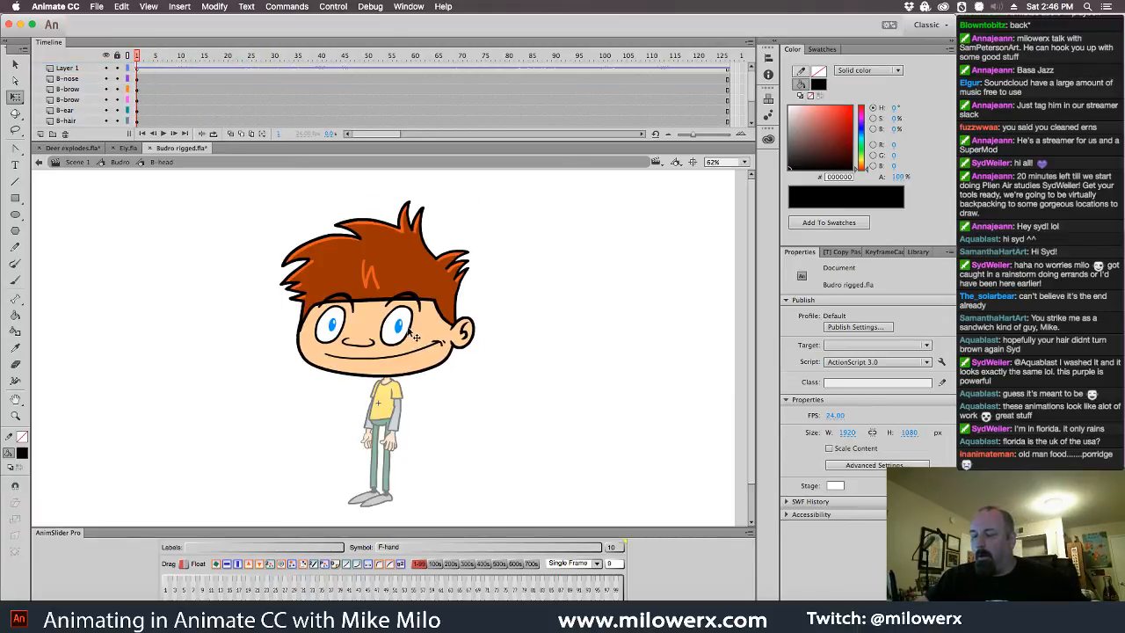
{"action": "mouse_move", "coordinate": [137, 58]}
{"action": "left_mouse_down"}
{"action": "mouse_move", "coordinate": [175, 60]}
{"action": "mouse_move", "coordinate": [137, 60]}
{"action": "left_mouse_up"}
{"action": "key", "text": "super+equal"}
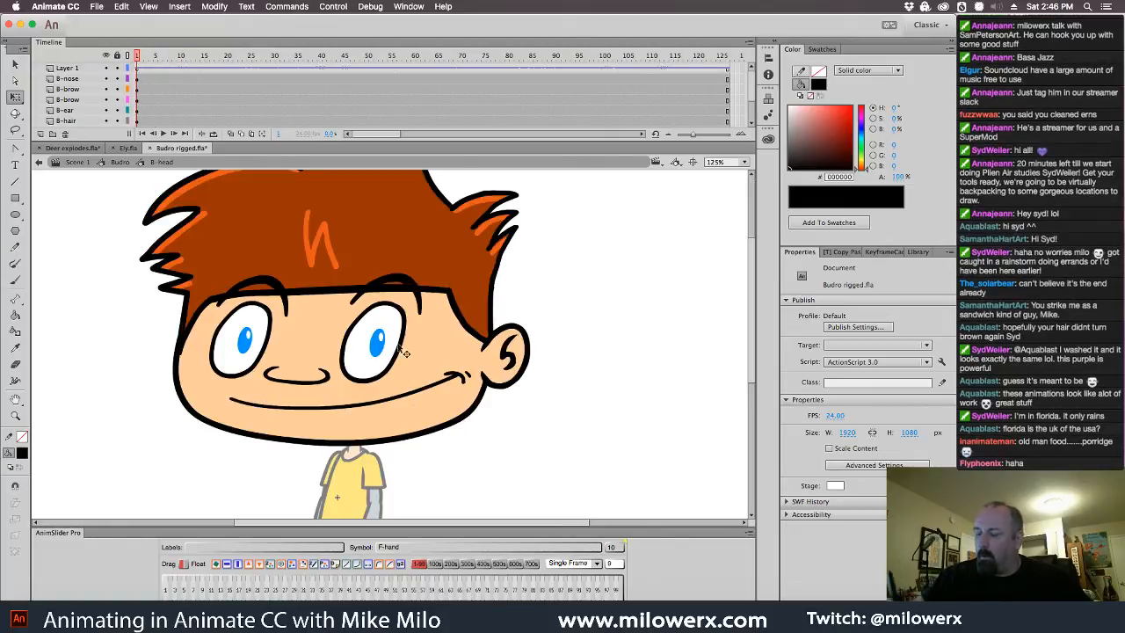
{"action": "left_click", "coordinate": [379, 353]}
{"action": "double_click", "coordinate": [381, 355]}
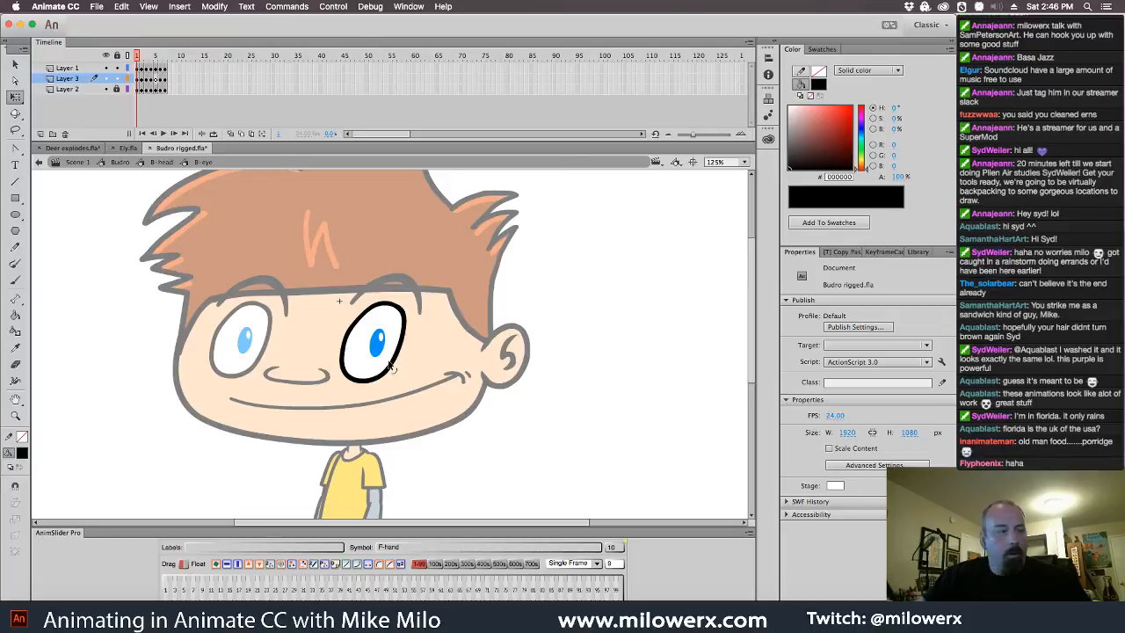
{"action": "key", "text": "Return"}
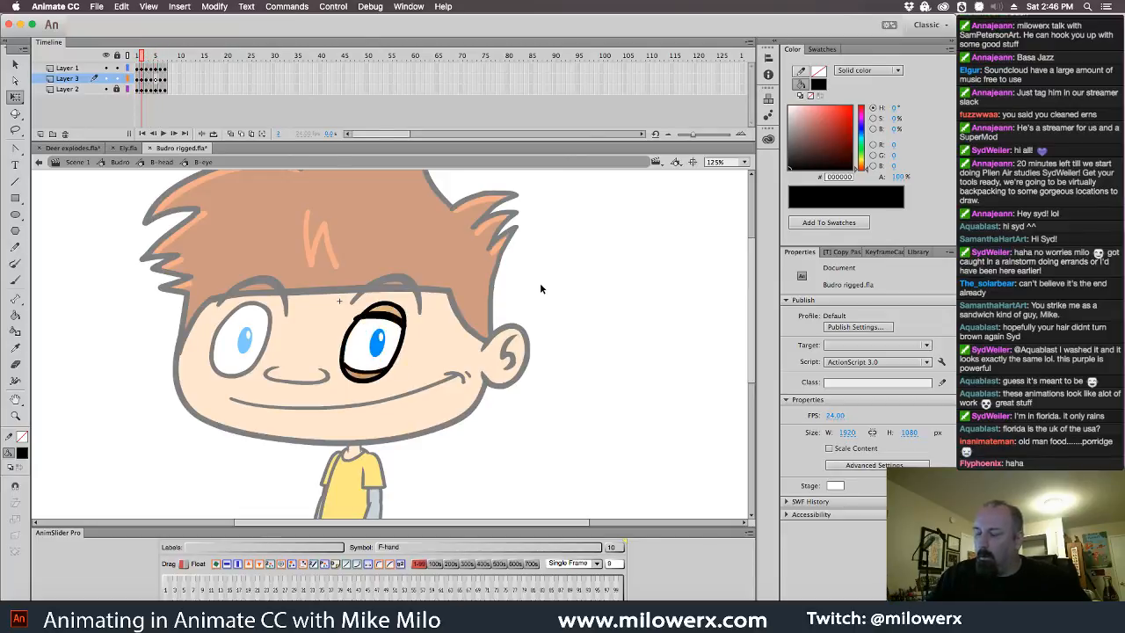
- Open the B-pupil symbol inside the eye, change the blue pupil's fill to black, and return to the B-eye symbol
{"action": "left_click", "coordinate": [379, 347]}
{"action": "double_click", "coordinate": [381, 351]}
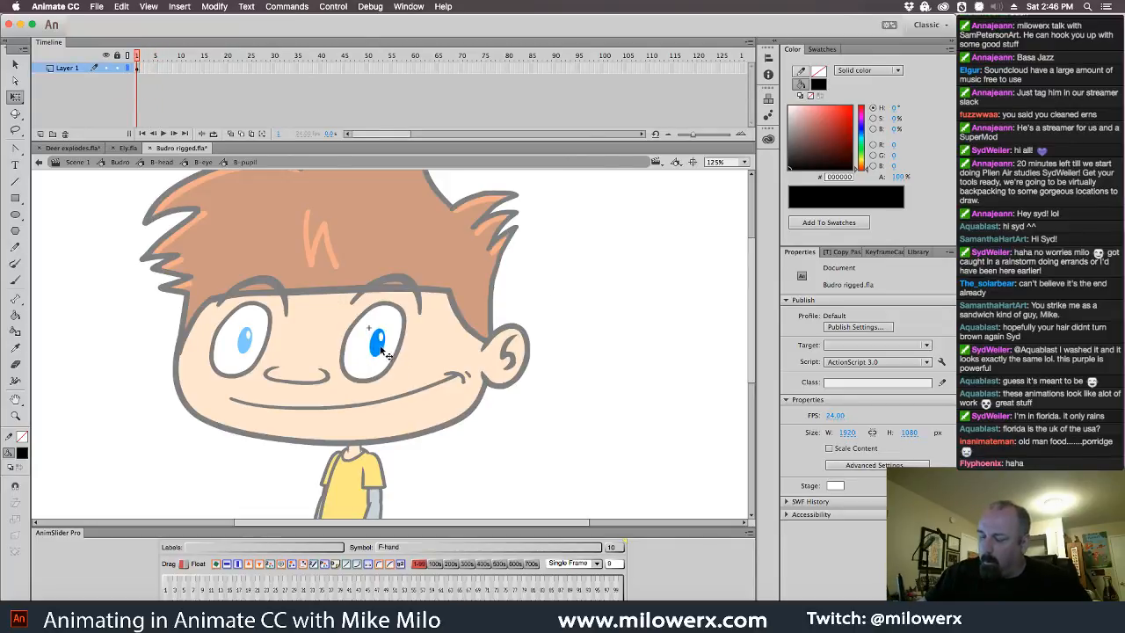
{"action": "left_click", "coordinate": [377, 347]}
{"action": "left_click", "coordinate": [23, 452]}
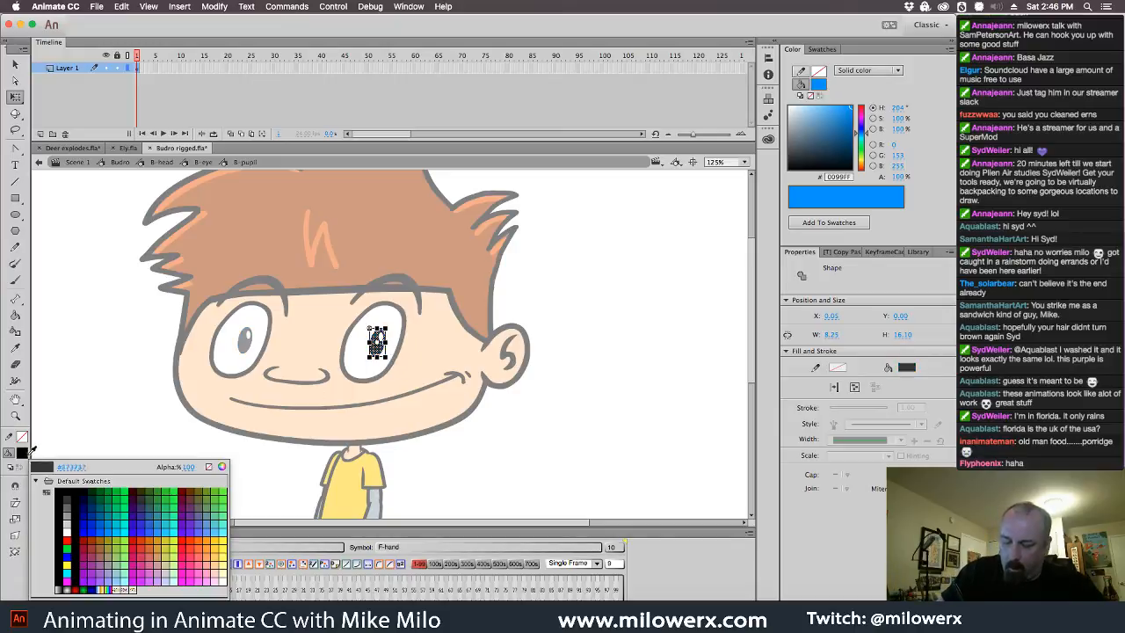
{"action": "left_click", "coordinate": [29, 467]}
{"action": "left_click", "coordinate": [535, 425]}
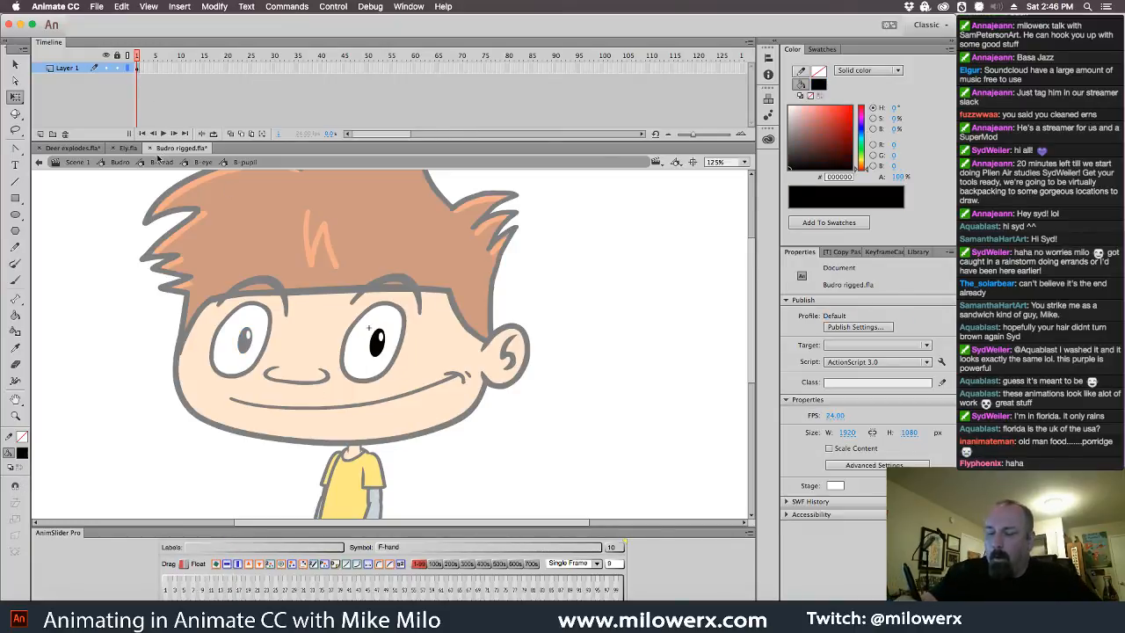
{"action": "left_click", "coordinate": [202, 162]}
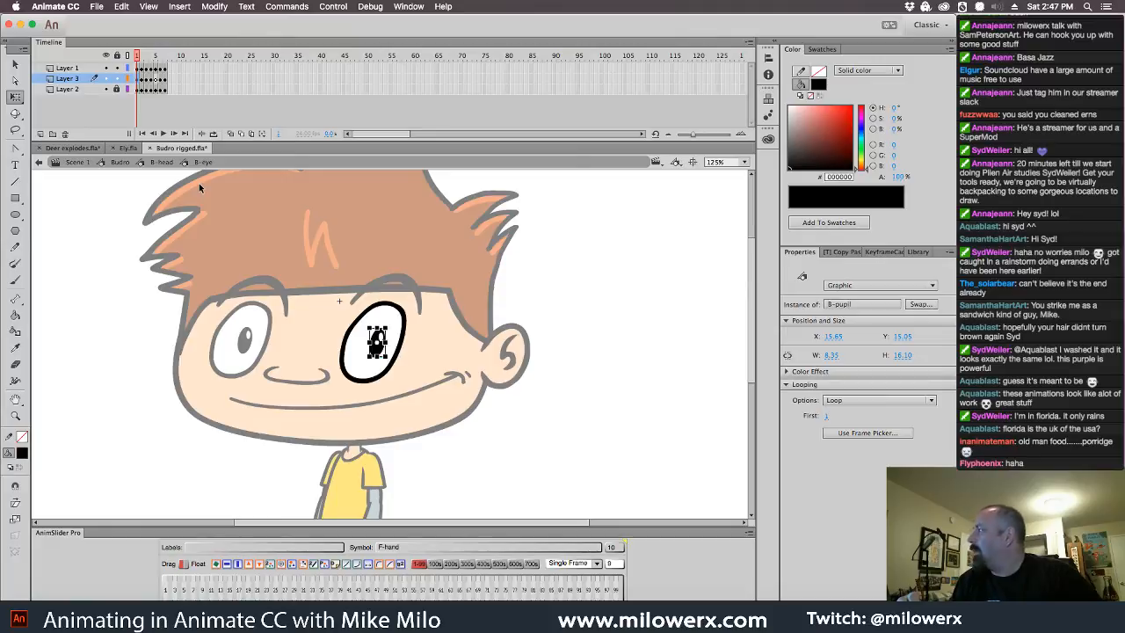
{"action": "left_click", "coordinate": [549, 280]}
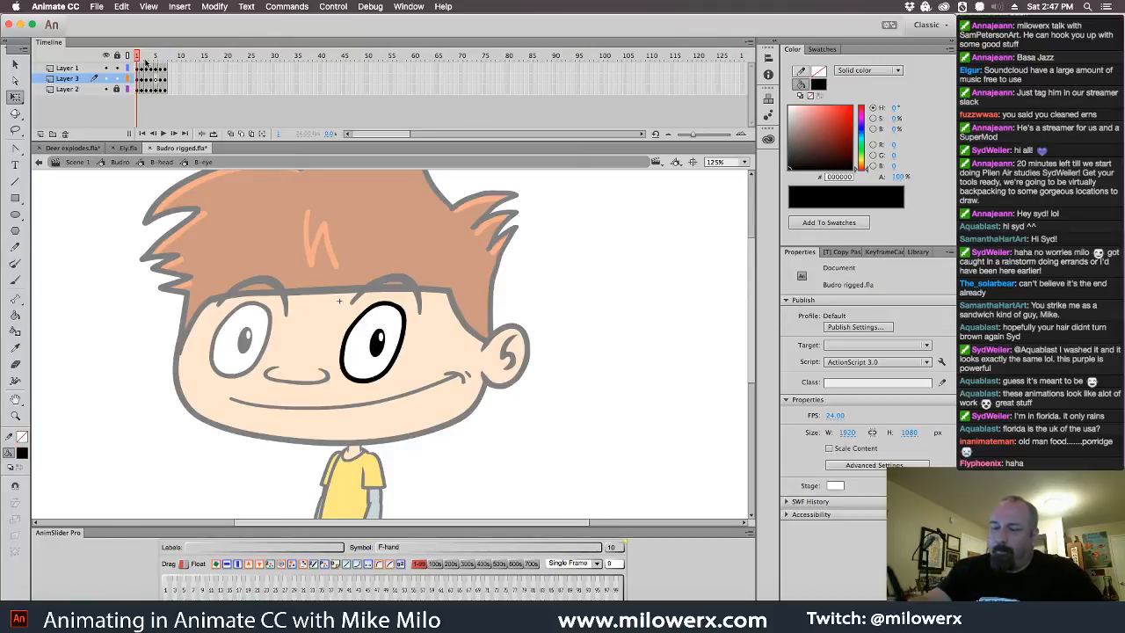
- Return to the head symbol at frame 4 and load KeyframeCaddy thumbnails for the eye nearer the ear
{"action": "left_click", "coordinate": [121, 162]}
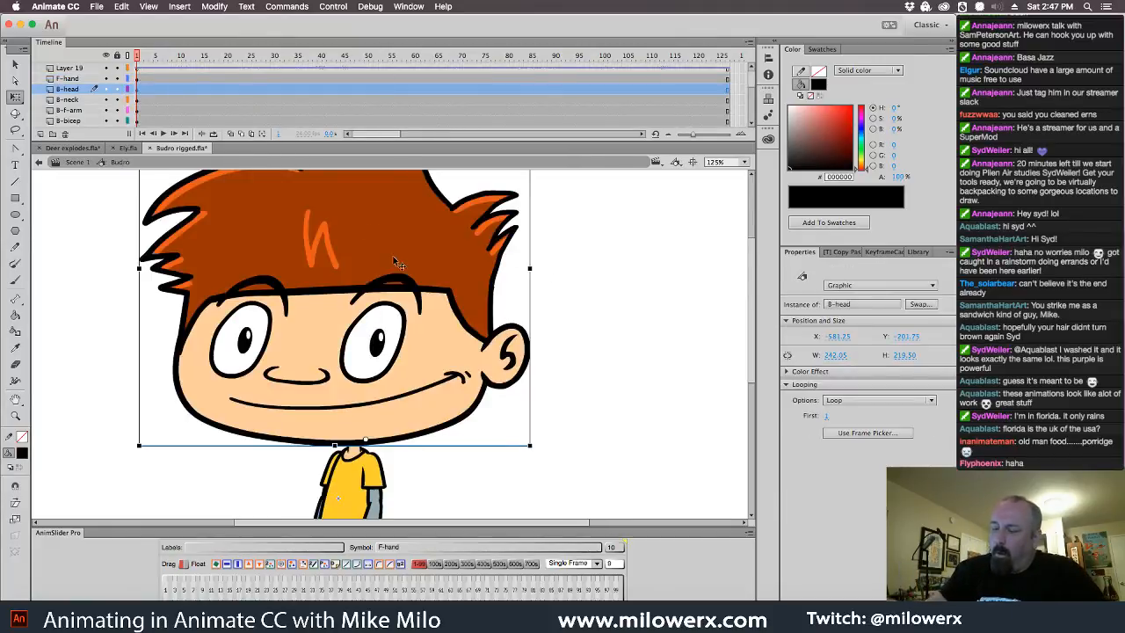
{"action": "double_click", "coordinate": [455, 317]}
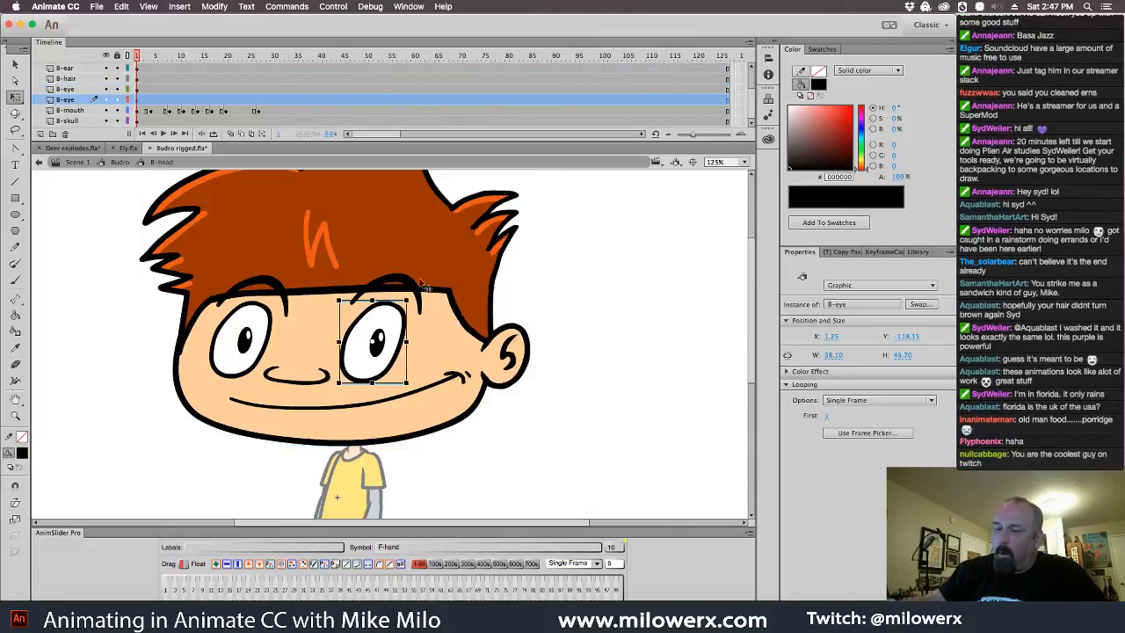
{"action": "double_click", "coordinate": [130, 237]}
{"action": "left_click", "coordinate": [242, 225]}
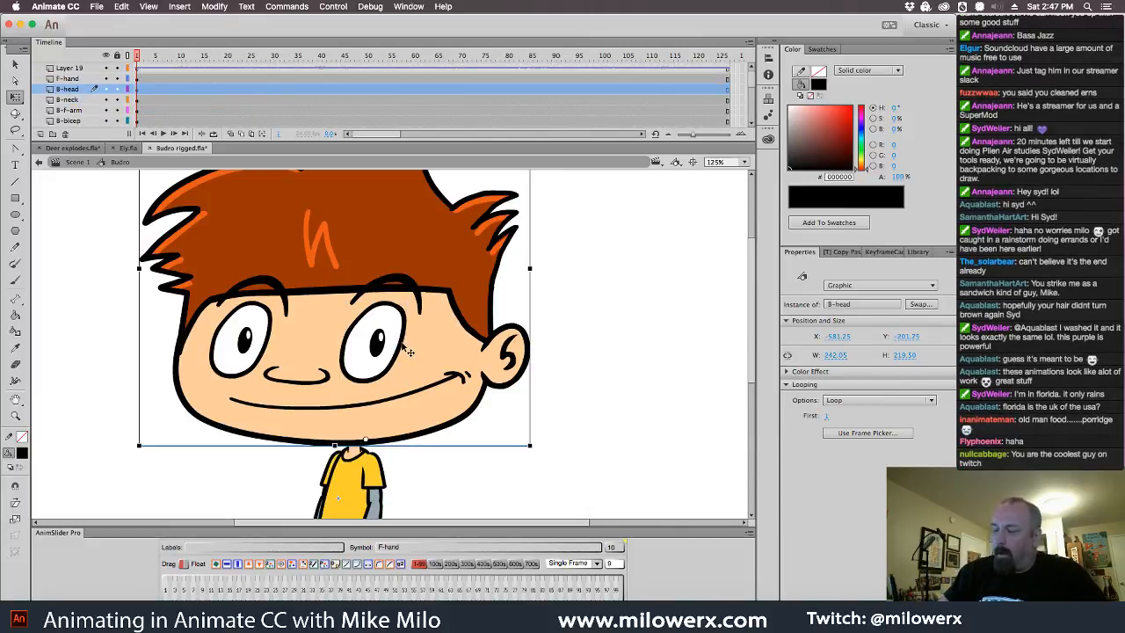
{"action": "double_click", "coordinate": [407, 351]}
{"action": "mouse_move", "coordinate": [142, 60]}
{"action": "left_mouse_down"}
{"action": "mouse_move", "coordinate": [162, 61]}
{"action": "mouse_move", "coordinate": [137, 64]}
{"action": "mouse_move", "coordinate": [152, 70]}
{"action": "left_mouse_up"}
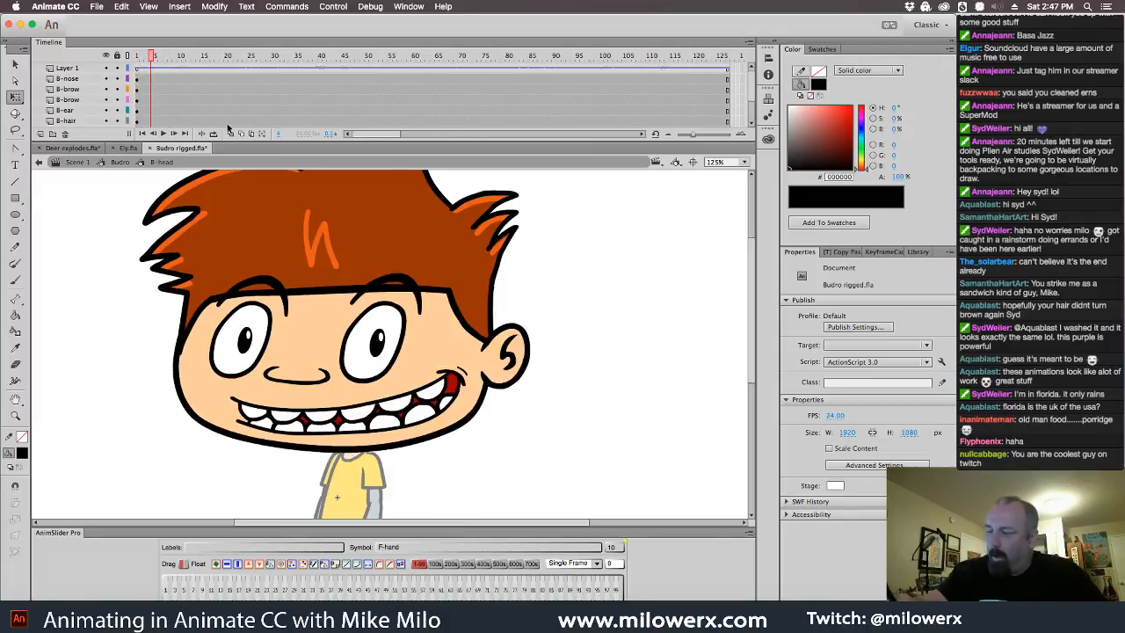
{"action": "left_click", "coordinate": [392, 335]}
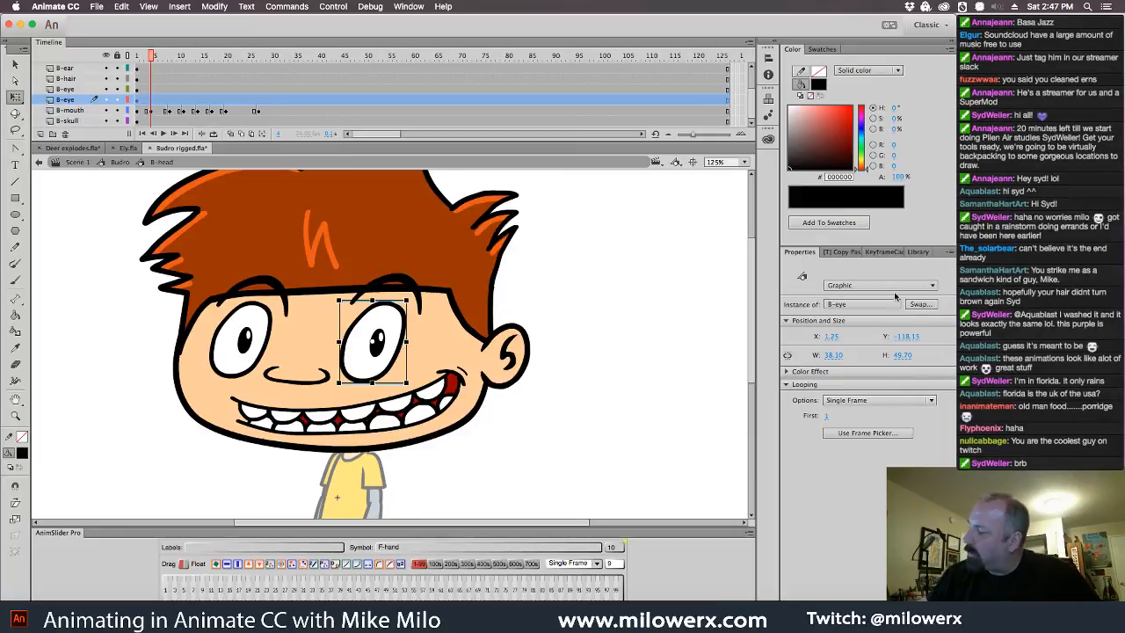
{"action": "left_click", "coordinate": [879, 252]}
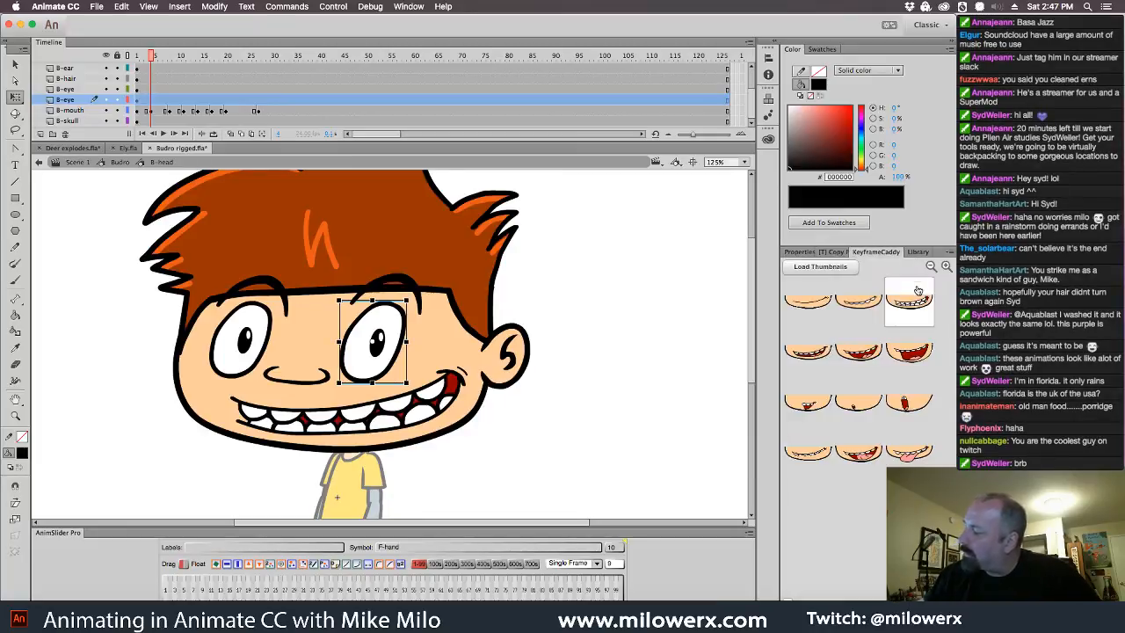
{"action": "left_click", "coordinate": [840, 270]}
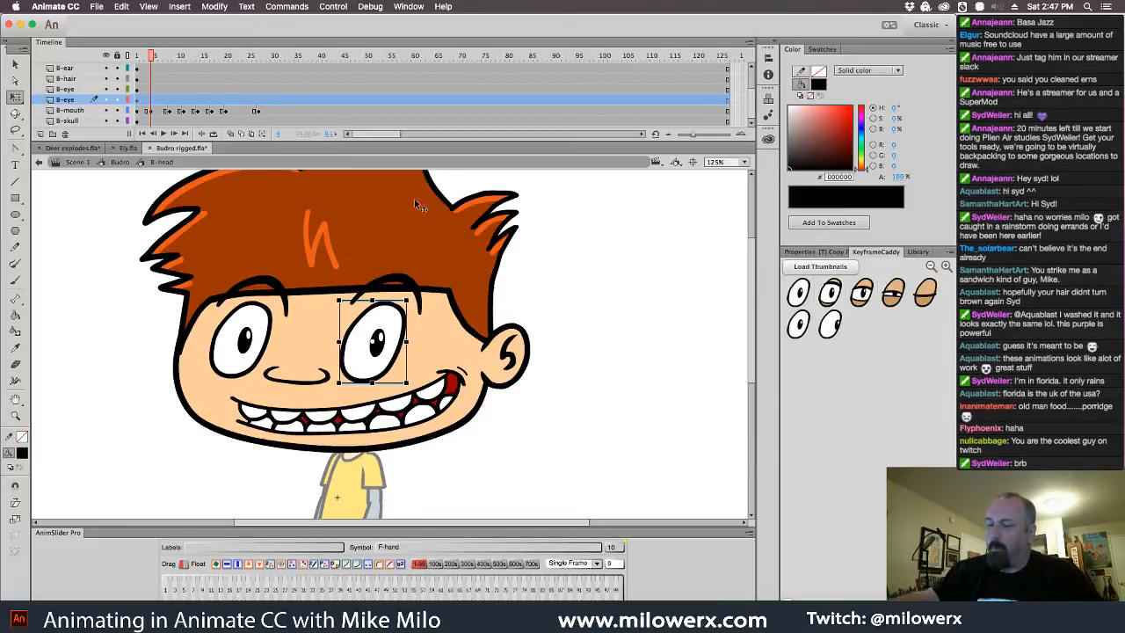
- Key the ear-side eye with slightly lowered lids on frame 4, half-closed lids on frame 6 and nearly closed lids on frame 8
{"action": "left_click", "coordinate": [829, 322]}
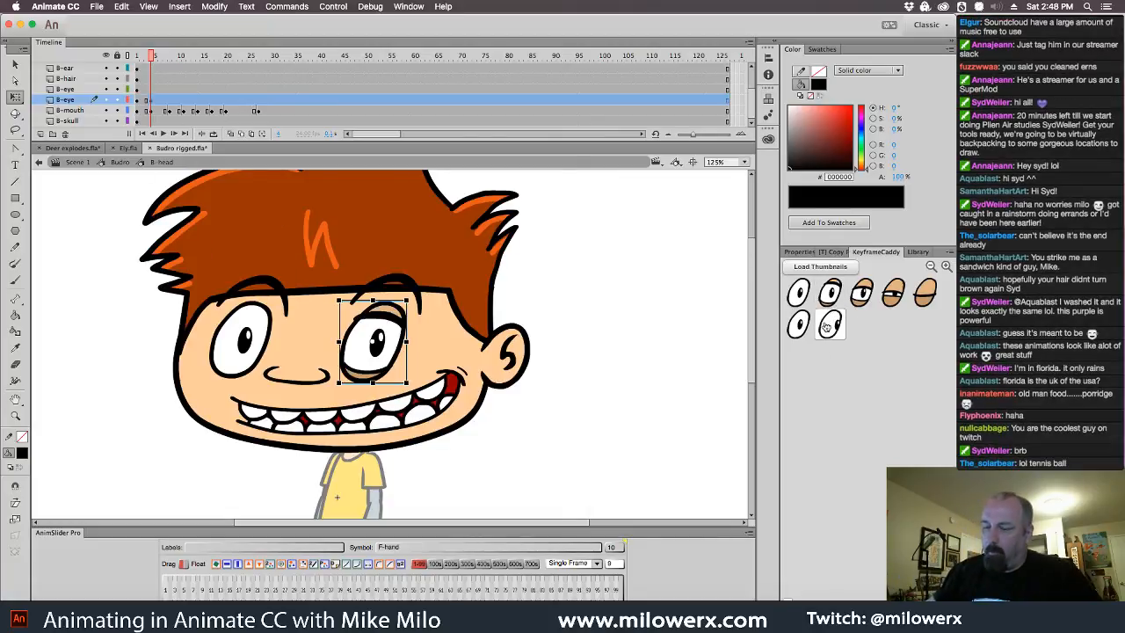
{"action": "left_click", "coordinate": [162, 101]}
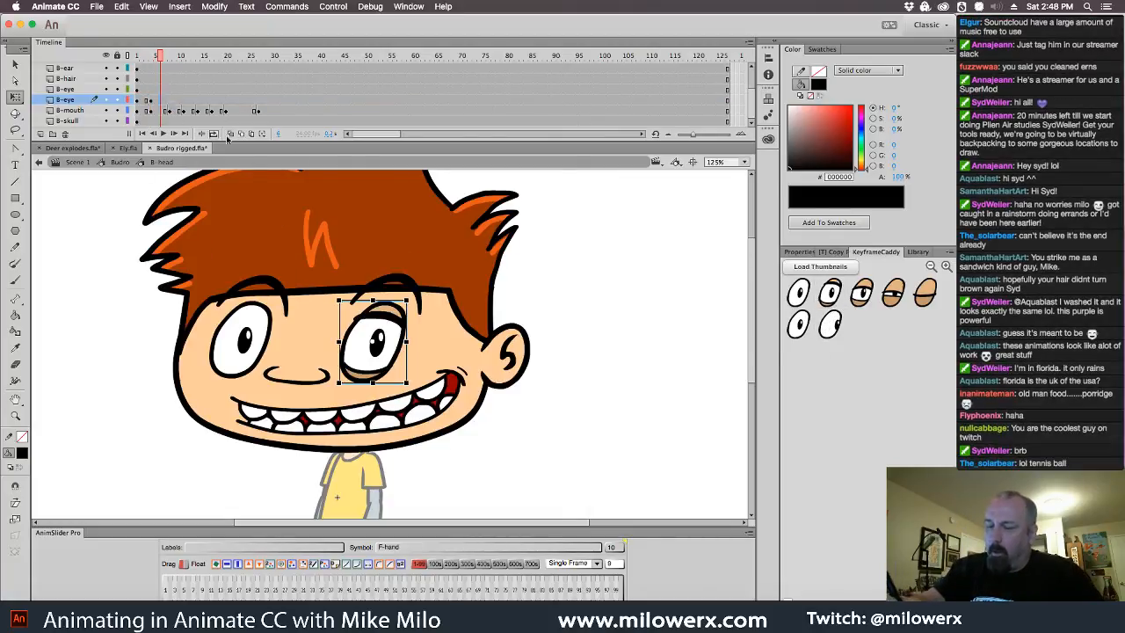
{"action": "left_click", "coordinate": [864, 299]}
{"action": "key", "text": "period"}
{"action": "key", "text": "period"}
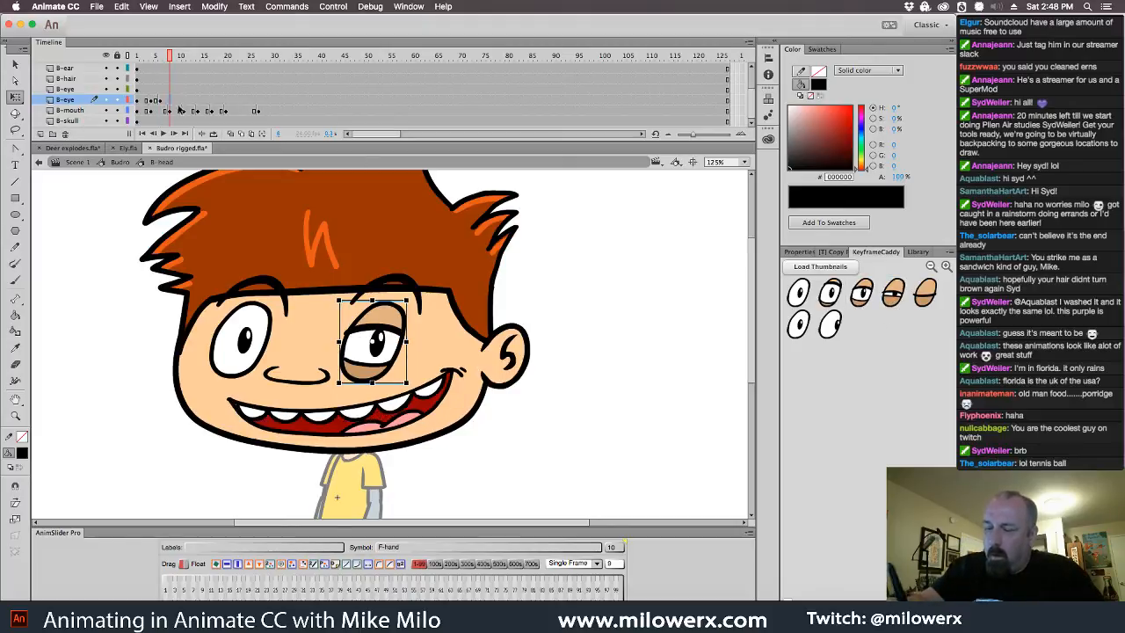
{"action": "left_click", "coordinate": [926, 301]}
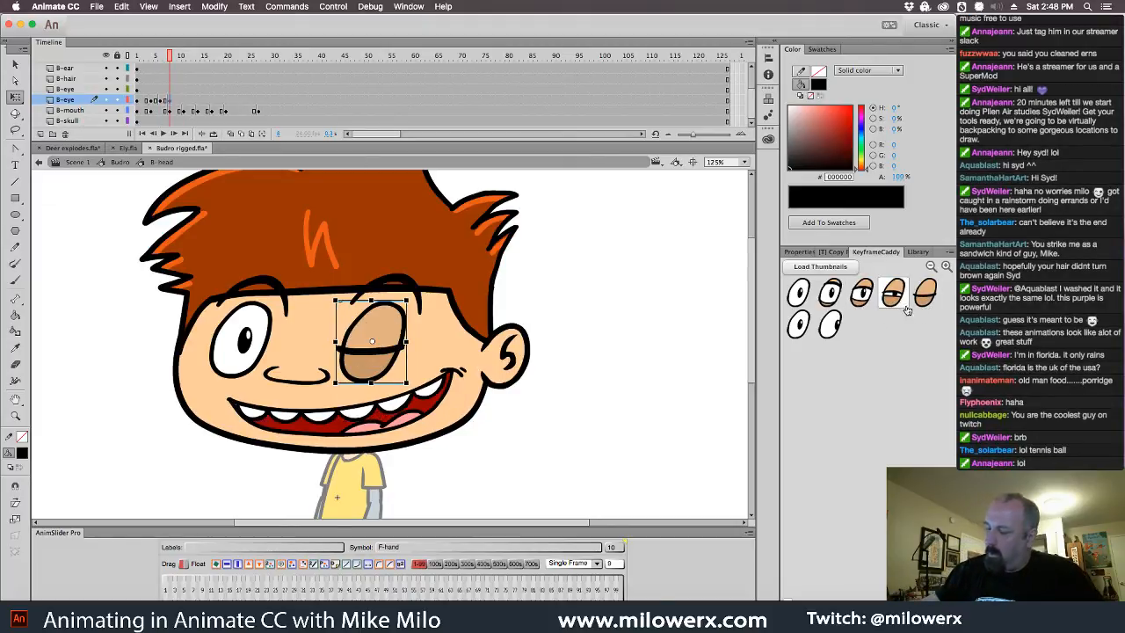
{"action": "left_click", "coordinate": [863, 290]}
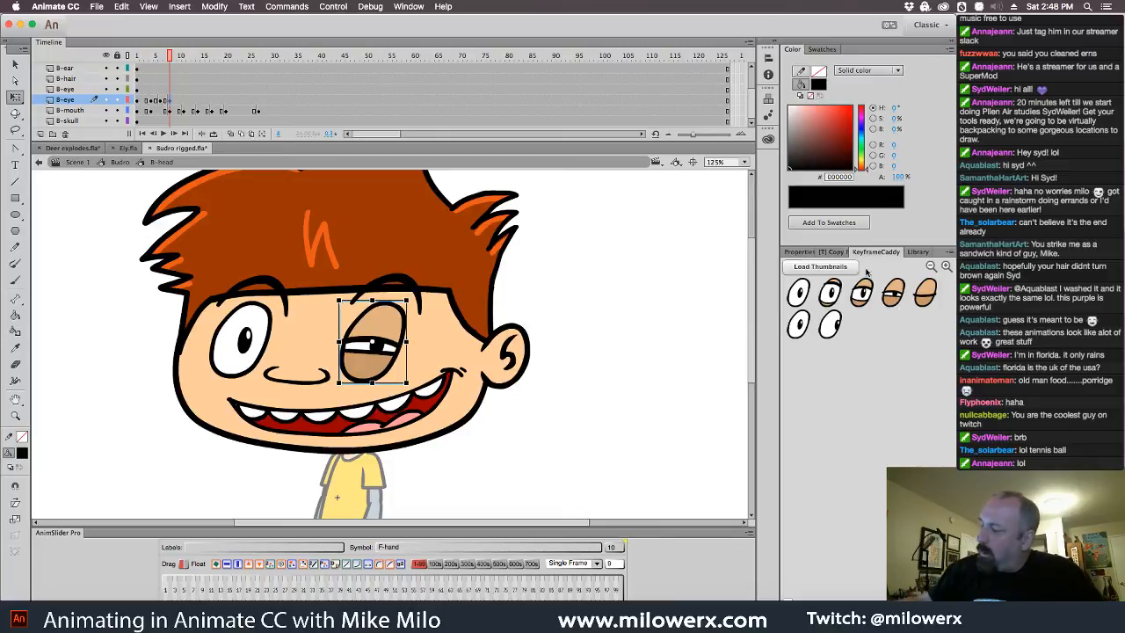
- Key the ear-side eye on frame 12 as wide open with the pupil looking toward the ear
{"action": "left_click", "coordinate": [181, 101]}
{"action": "left_click", "coordinate": [189, 102]}
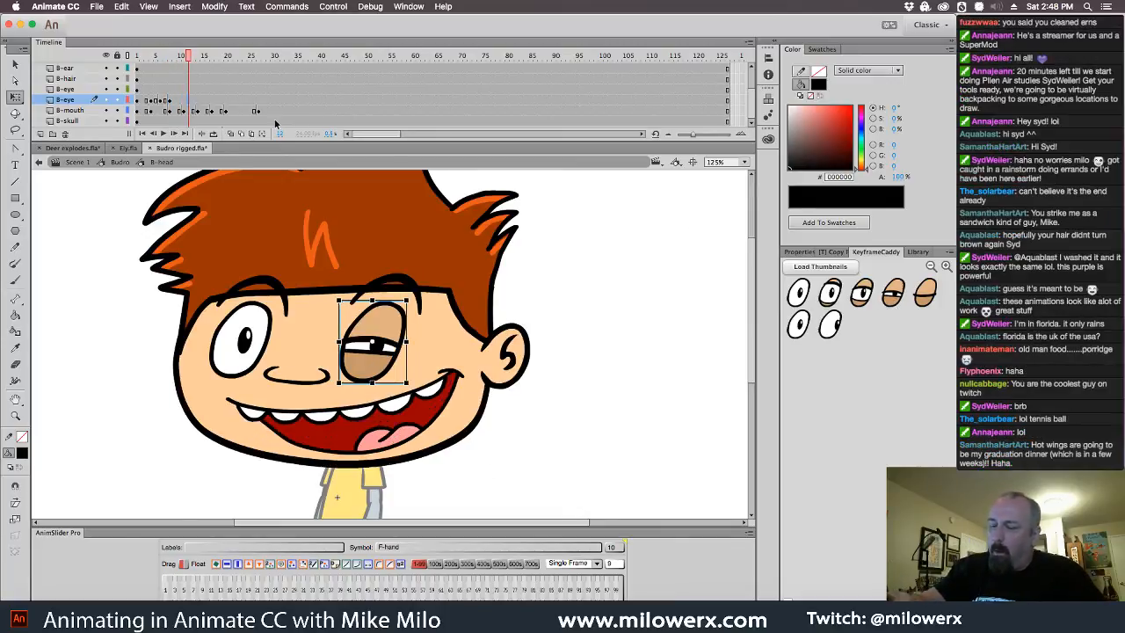
{"action": "left_click", "coordinate": [798, 324]}
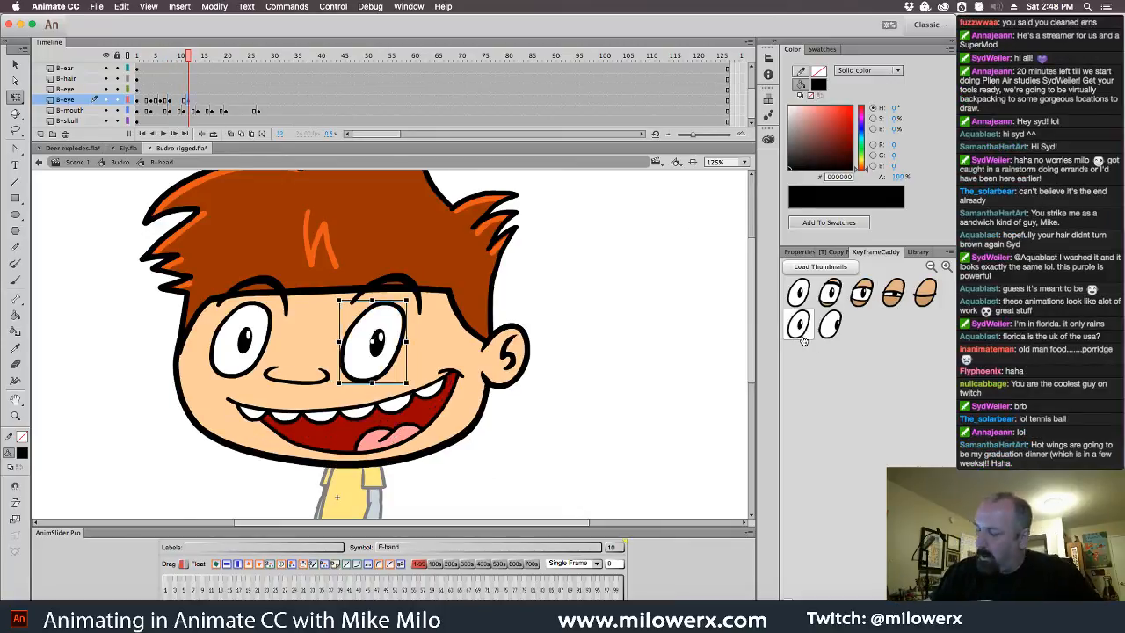
{"action": "left_click", "coordinate": [832, 330]}
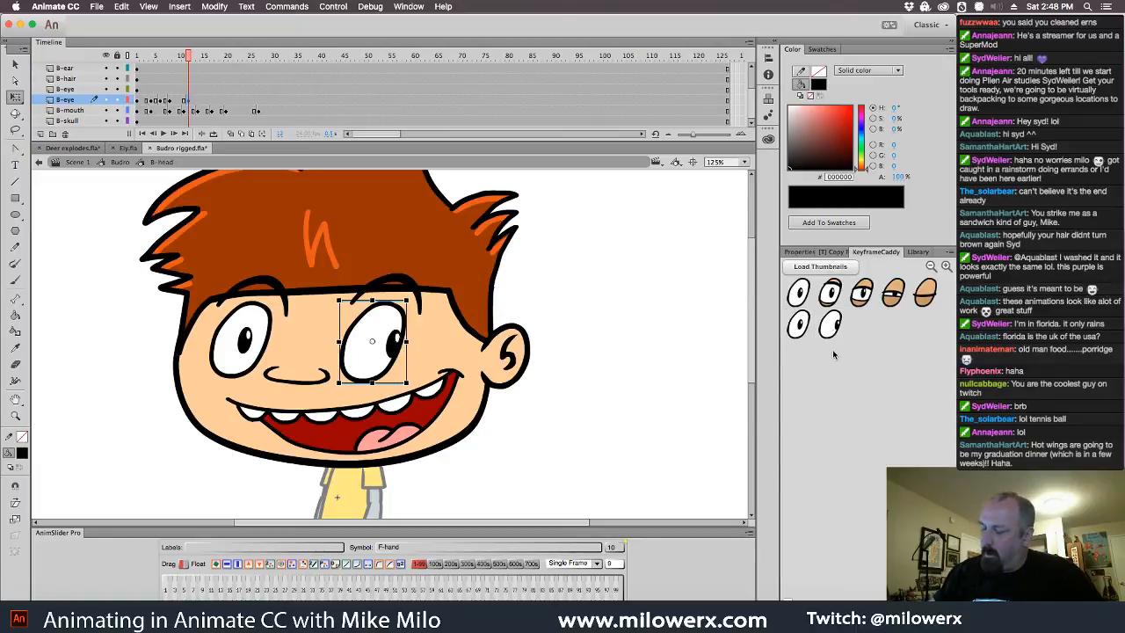
- Change the ear-side eye on frame 8 to the fully closed pose and scrub through the blink
{"action": "left_click_drag", "start_coordinate": [190, 67], "coordinate": [180, 88]}
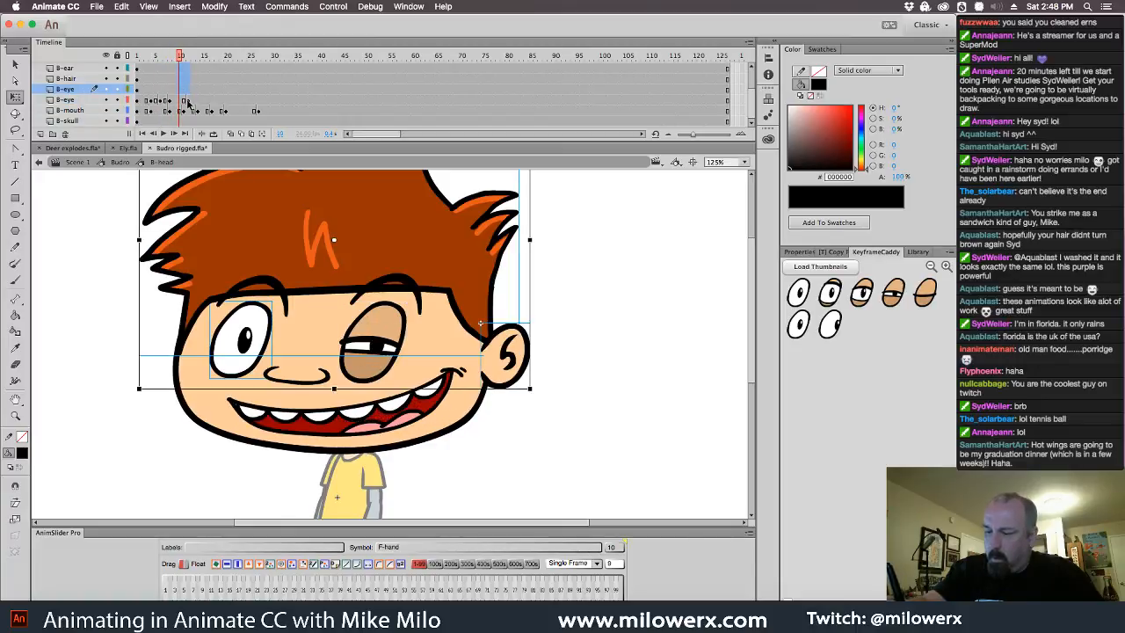
{"action": "left_click", "coordinate": [172, 102]}
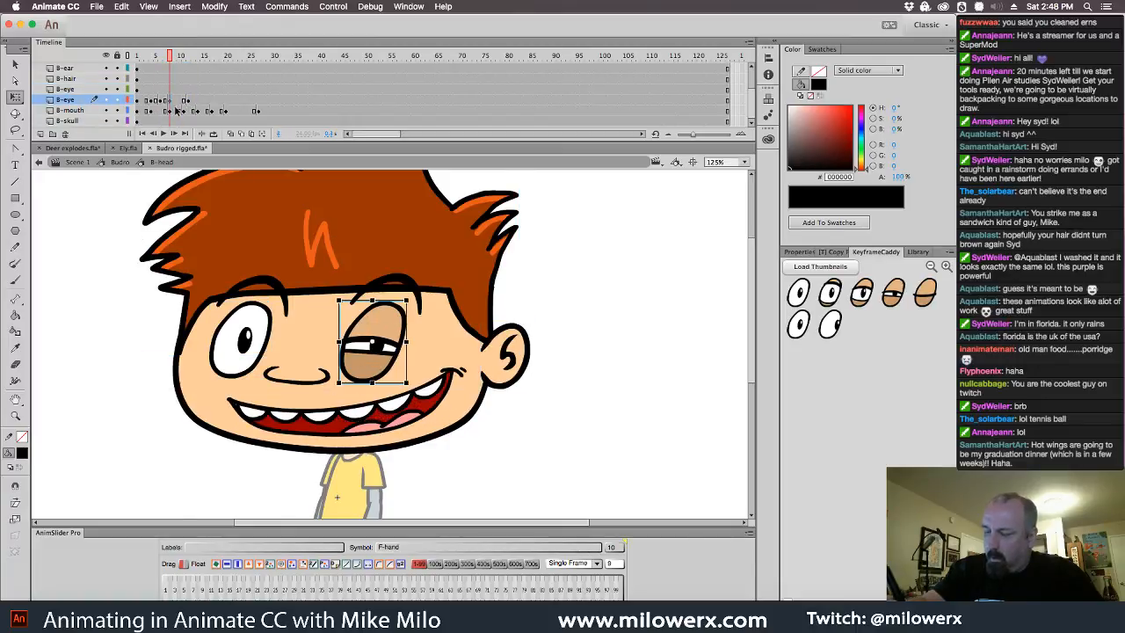
{"action": "left_click", "coordinate": [924, 299]}
{"action": "left_click_drag", "start_coordinate": [170, 58], "coordinate": [212, 91]}
{"action": "left_click_drag", "start_coordinate": [183, 97], "coordinate": [151, 95]}
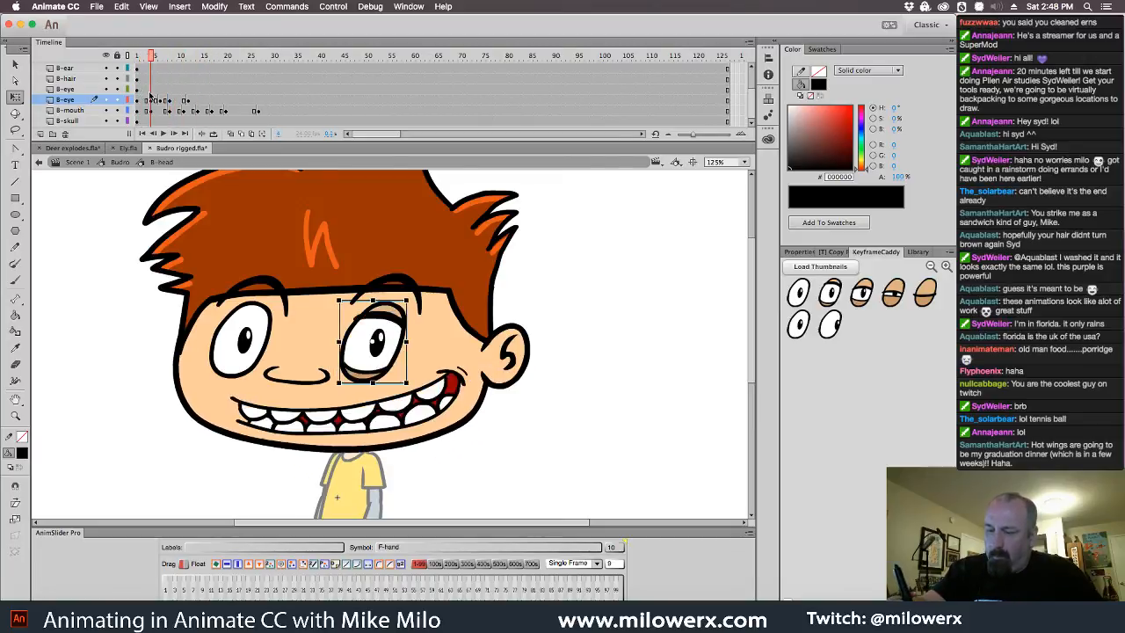
- Key the other eye with slightly lowered lids on frame 4, half-closed on 6, closed on 8 and looking toward the ear on 12
{"action": "left_click", "coordinate": [152, 89]}
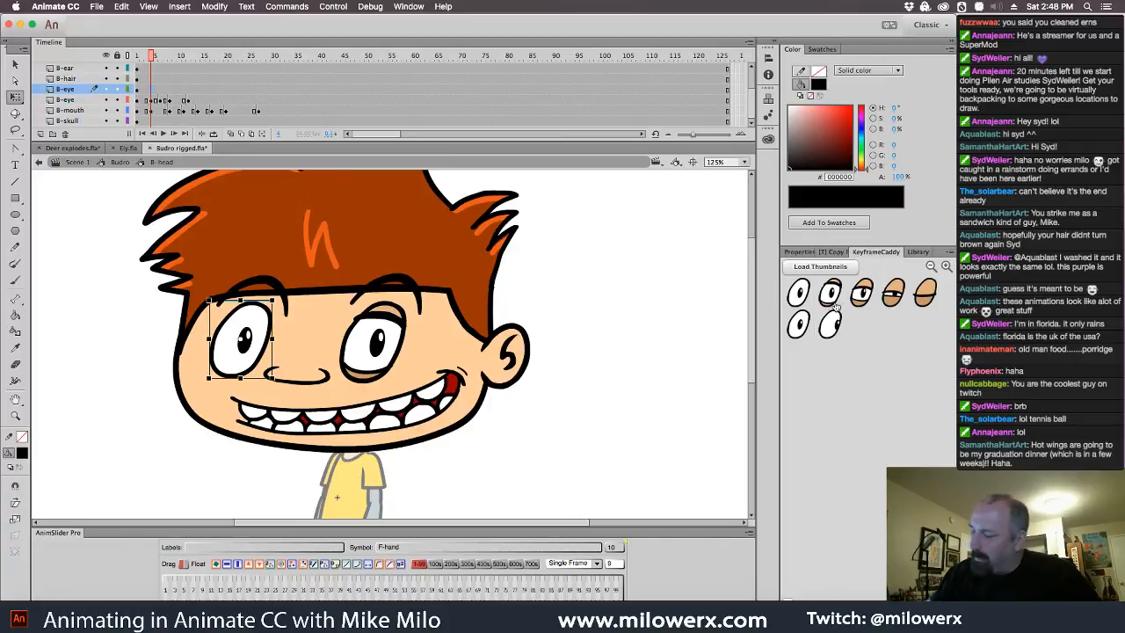
{"action": "left_click", "coordinate": [832, 299]}
{"action": "left_click", "coordinate": [160, 98]}
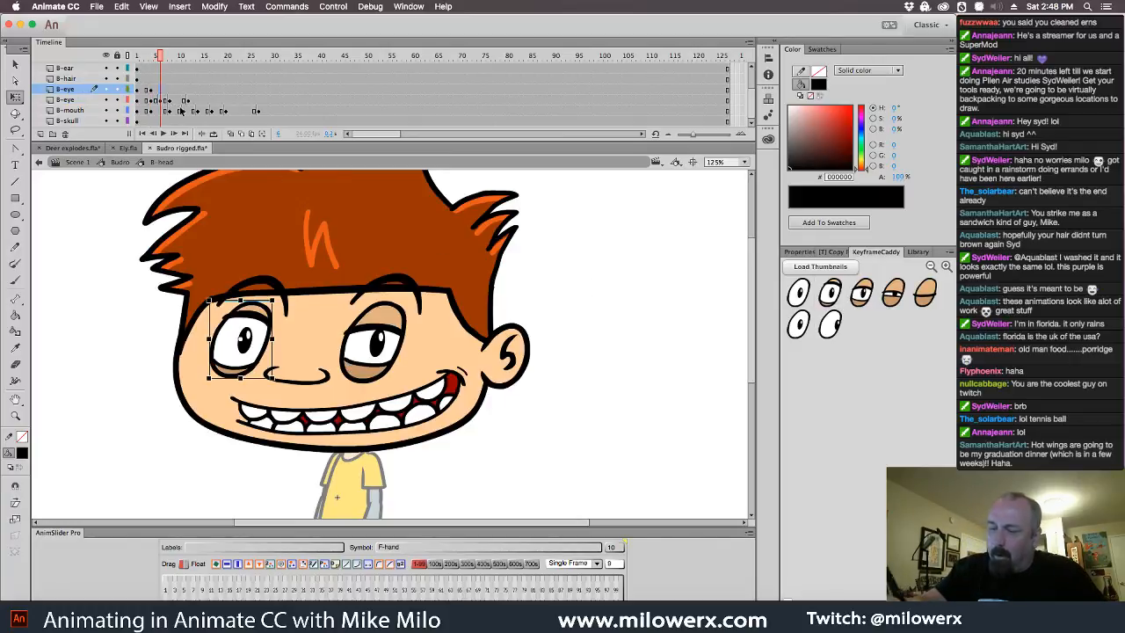
{"action": "left_click", "coordinate": [862, 297]}
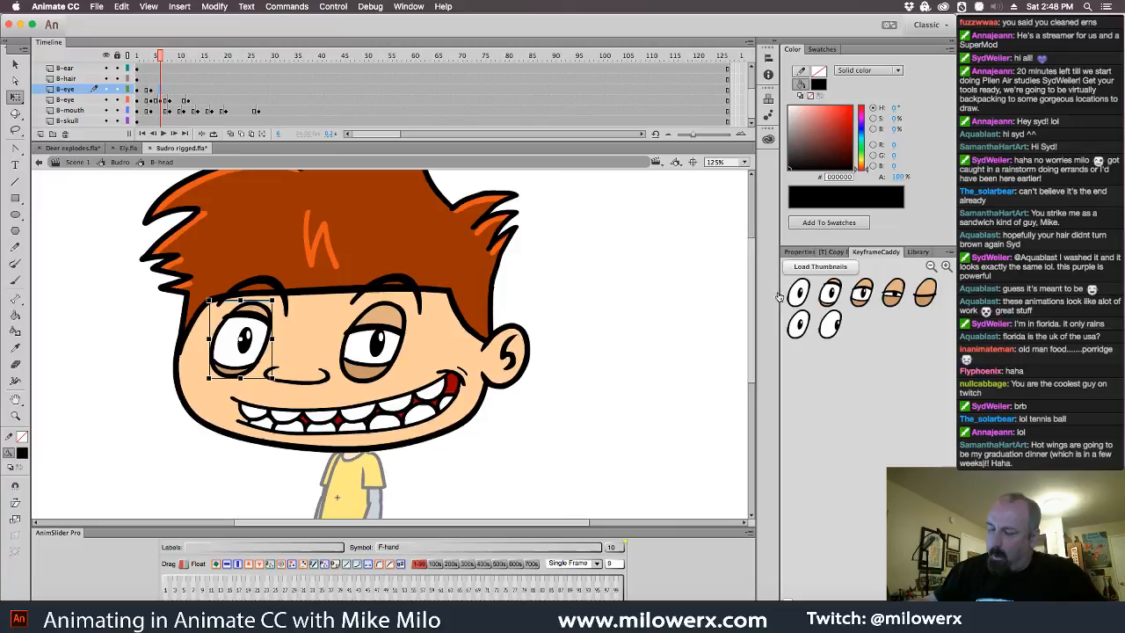
{"action": "left_click", "coordinate": [169, 98]}
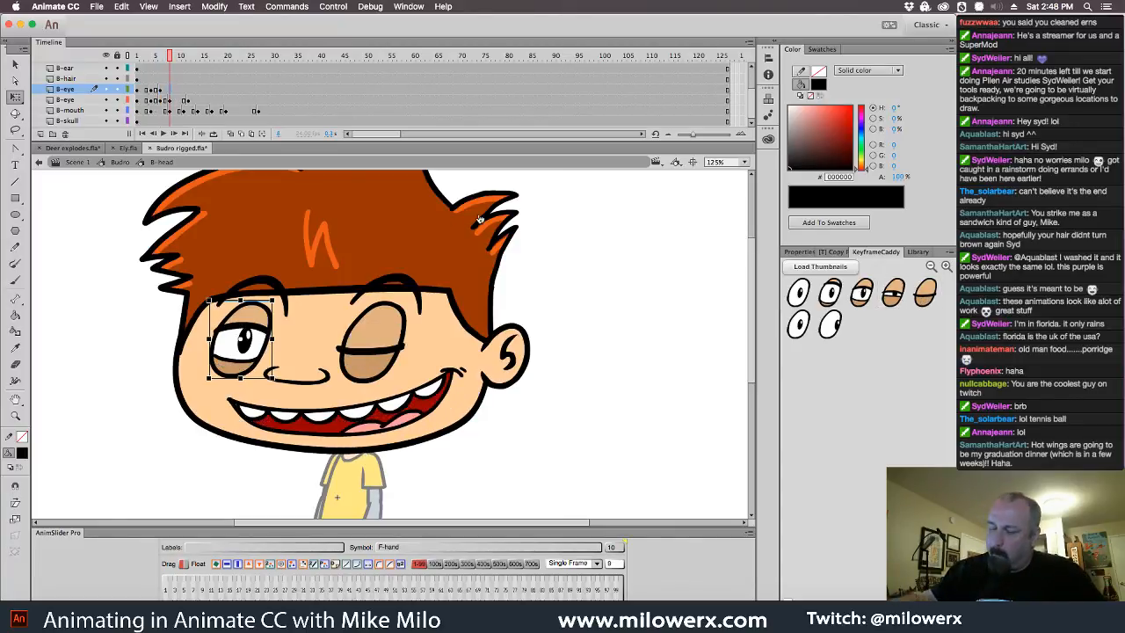
{"action": "left_click", "coordinate": [188, 93]}
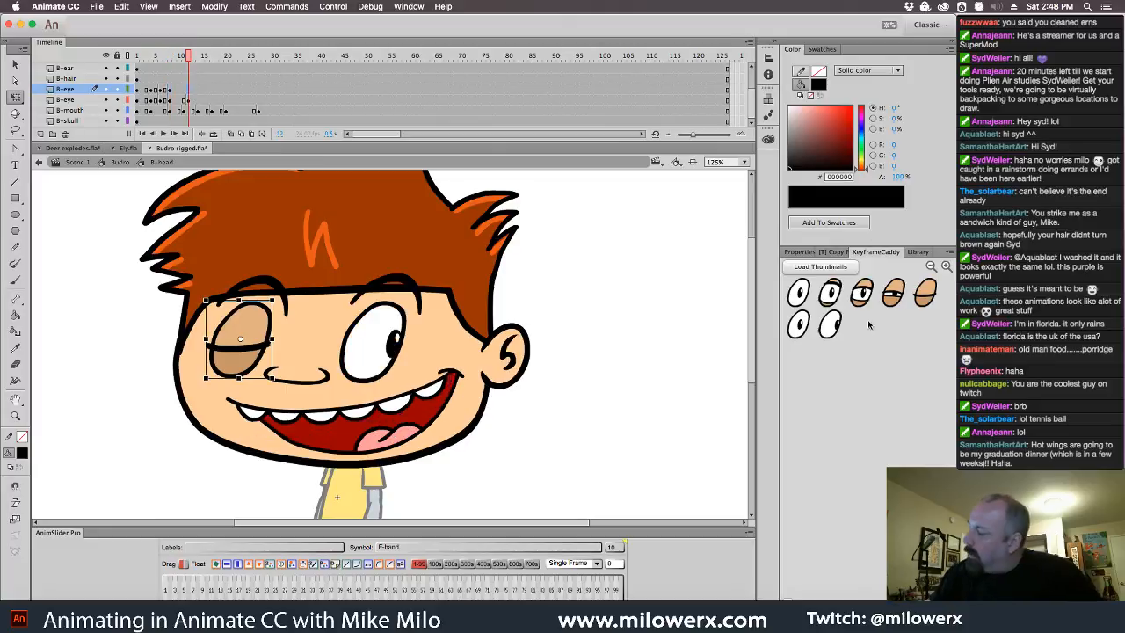
{"action": "left_click", "coordinate": [829, 325]}
- Move the B-mouth keyframe from frame 20 to frame 24 and scrub through the mouth timing
{"action": "left_click_drag", "start_coordinate": [200, 82], "coordinate": [230, 106]}
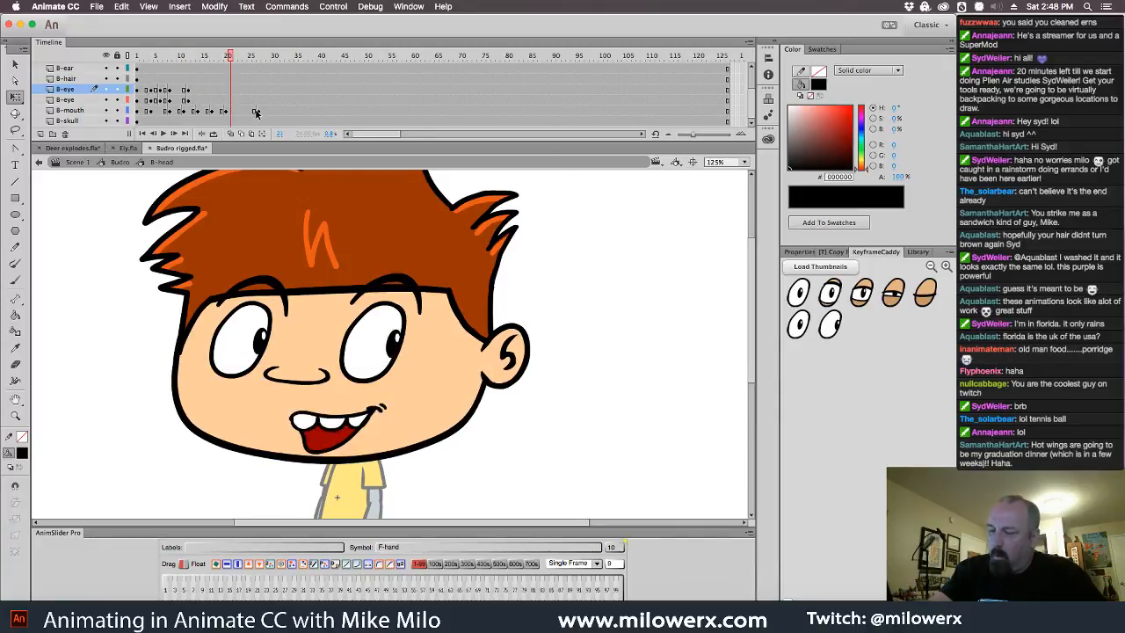
{"action": "left_click", "coordinate": [225, 111]}
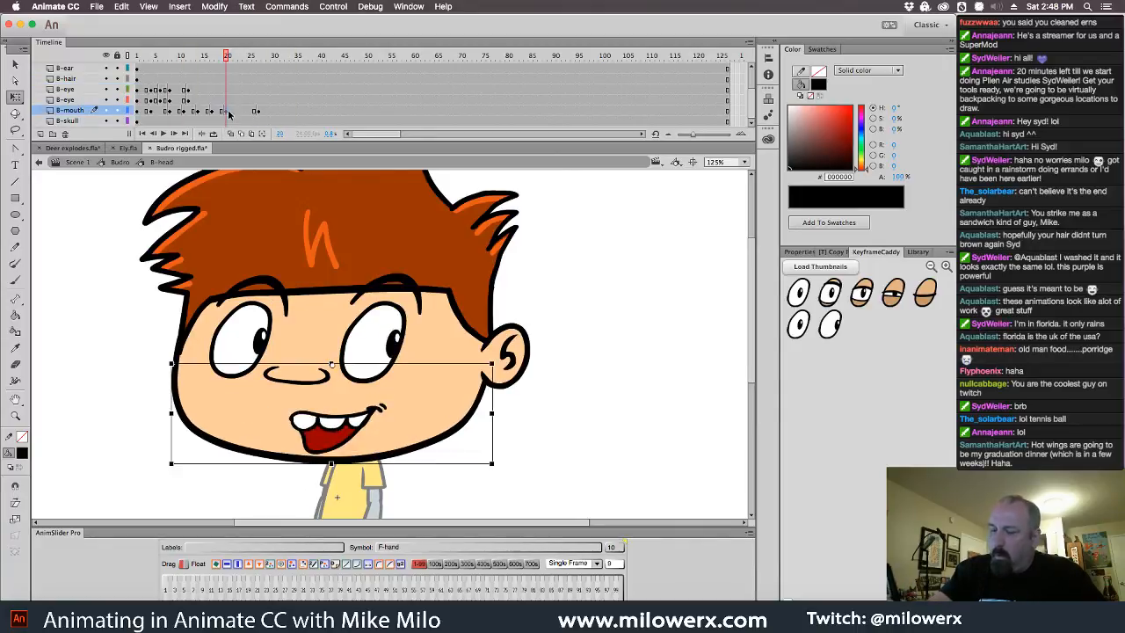
{"action": "left_click", "coordinate": [249, 114]}
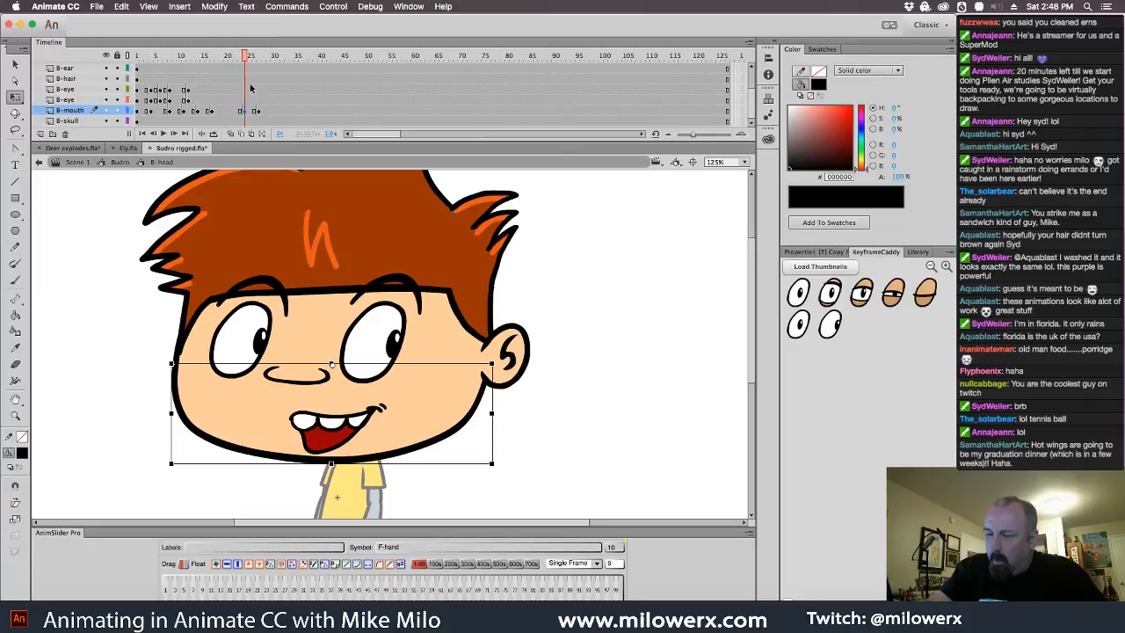
{"action": "left_click_drag", "start_coordinate": [244, 60], "coordinate": [281, 91]}
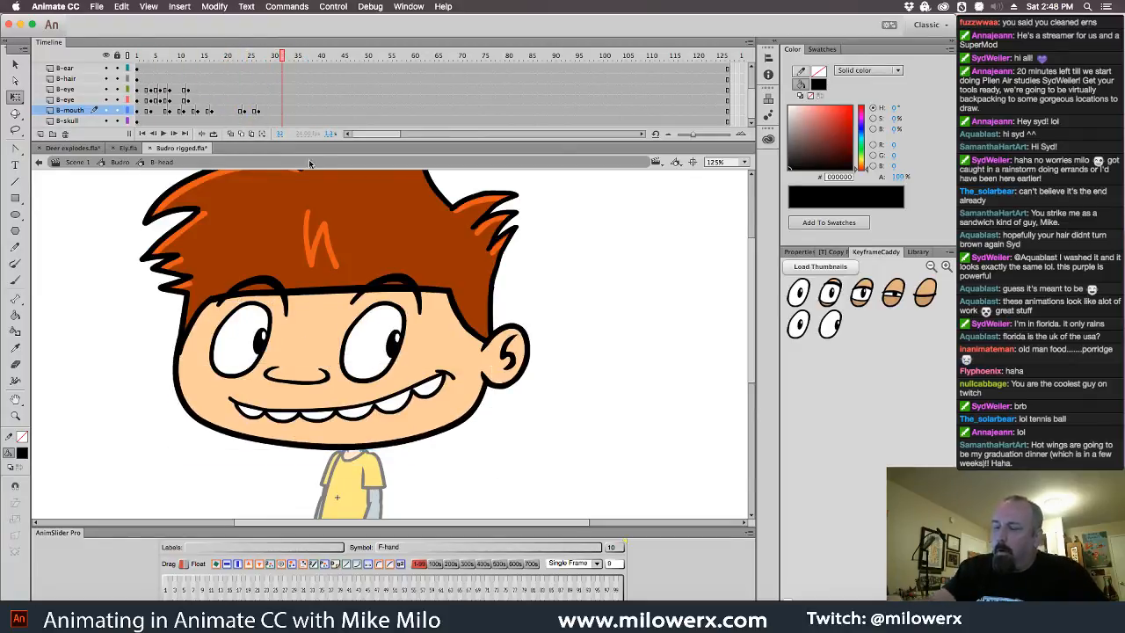
- Key the eye farther from the ear on frame 31 with the wide-open, forward-looking pose
{"action": "left_click", "coordinate": [279, 91]}
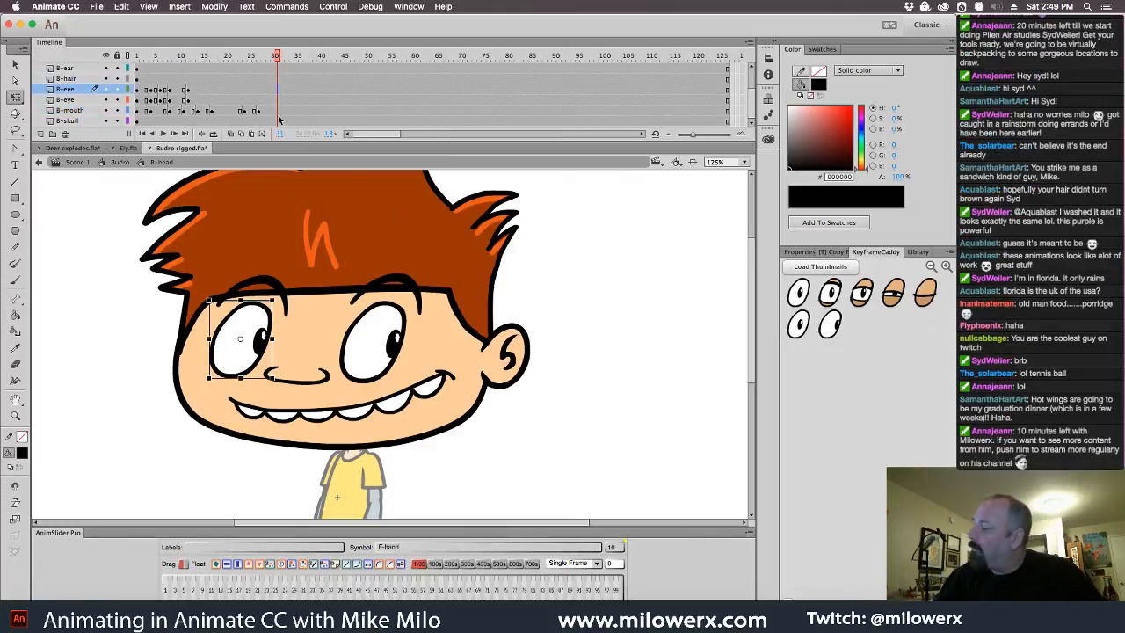
{"action": "left_click", "coordinate": [862, 298]}
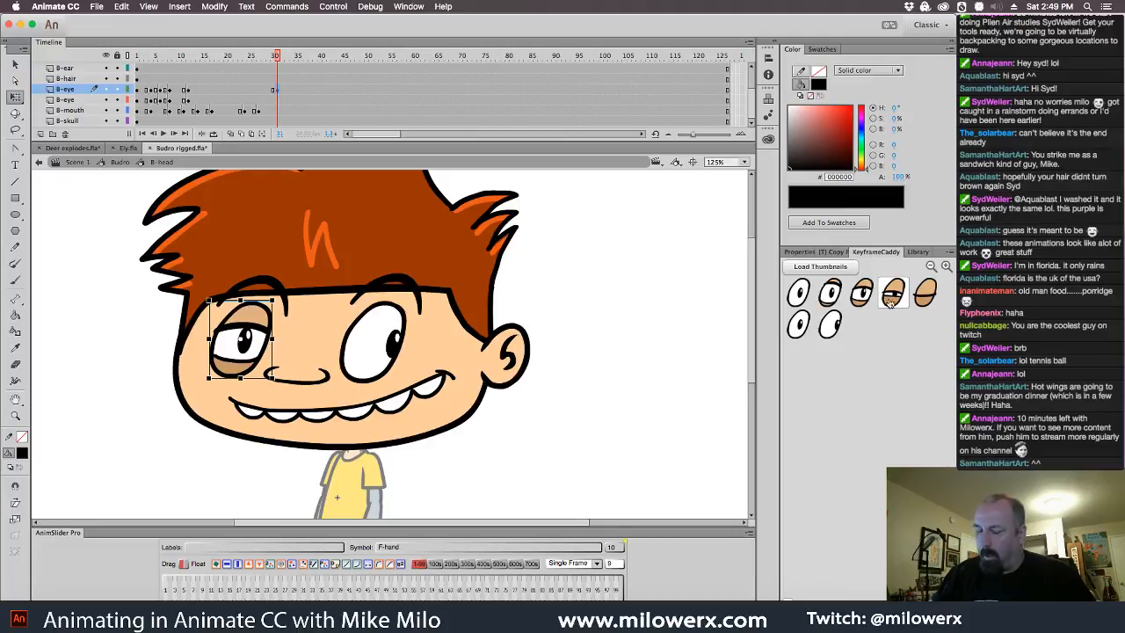
{"action": "left_click", "coordinate": [799, 300]}
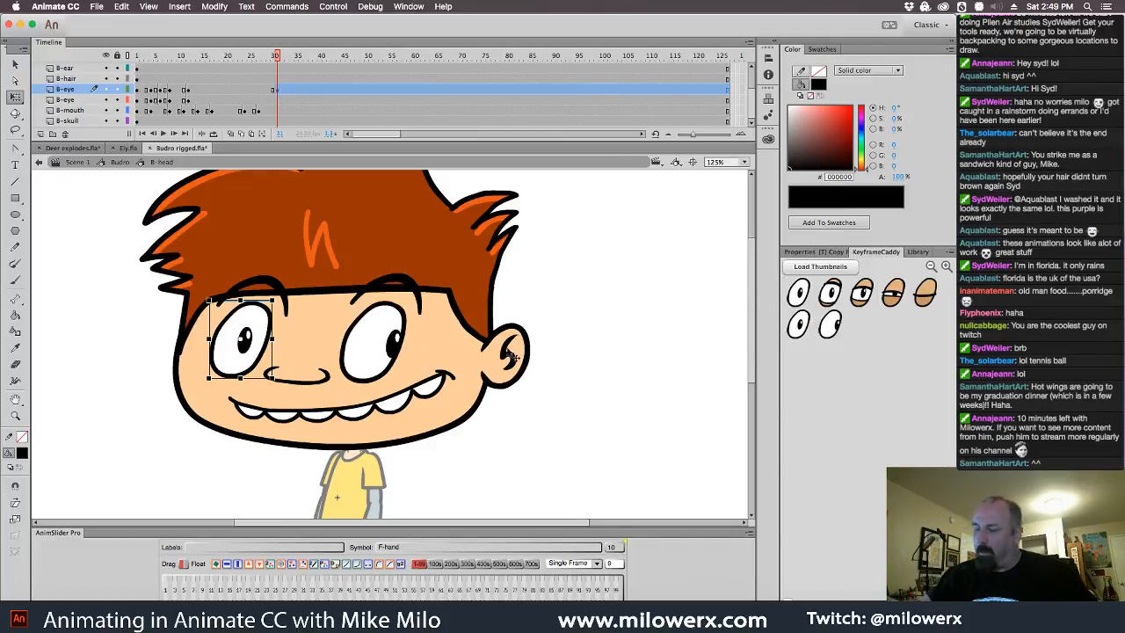
- Change the eye farther from the ear on frame 31 to the wide-open pose looking toward the ear
{"action": "left_click", "coordinate": [827, 338]}
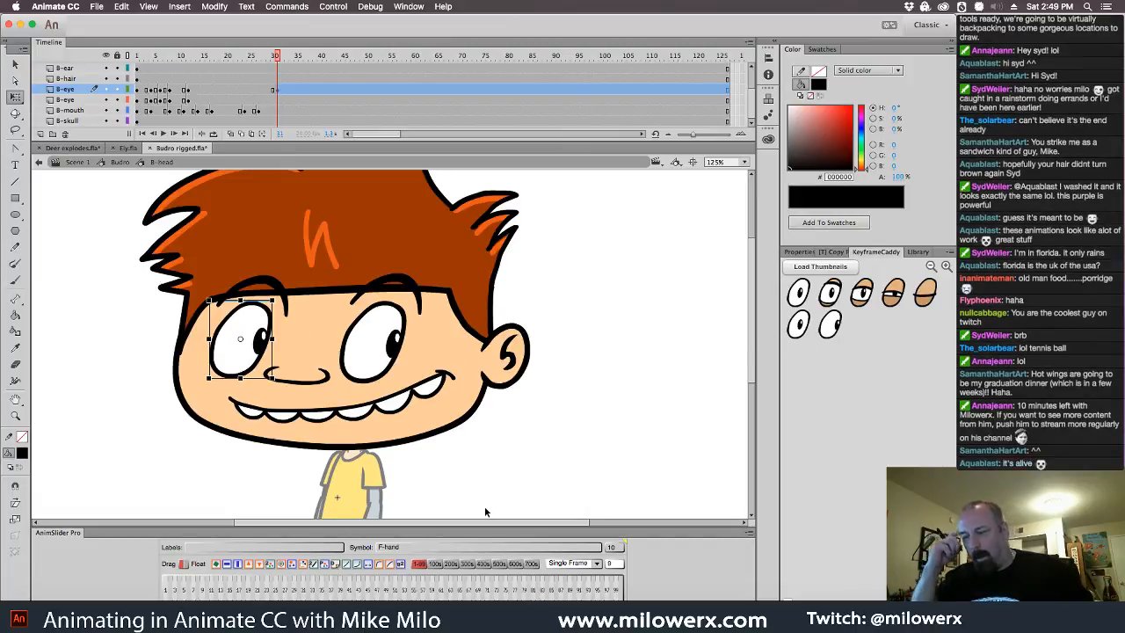
- Inside the B-eye symbol, copy Layer 1's eyelid frames through frame 5 and paste them starting at frame 8
{"action": "double_click", "coordinate": [262, 310]}
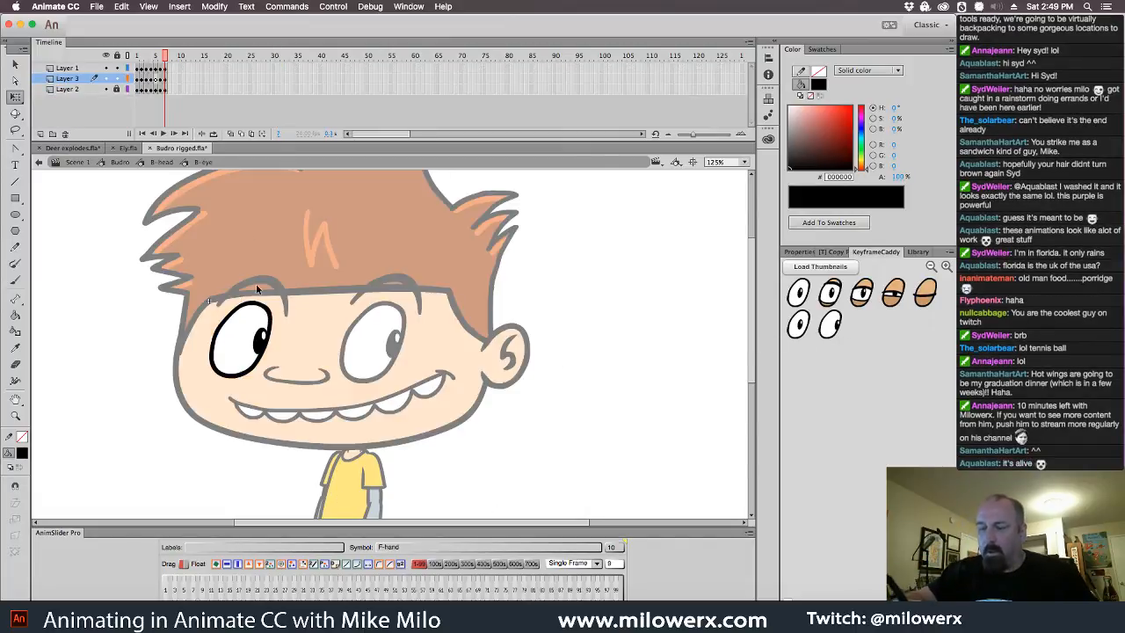
{"action": "mouse_move", "coordinate": [167, 56]}
{"action": "left_mouse_down"}
{"action": "mouse_move", "coordinate": [128, 64]}
{"action": "mouse_move", "coordinate": [156, 76]}
{"action": "left_mouse_up"}
{"action": "right_click", "coordinate": [151, 70]}
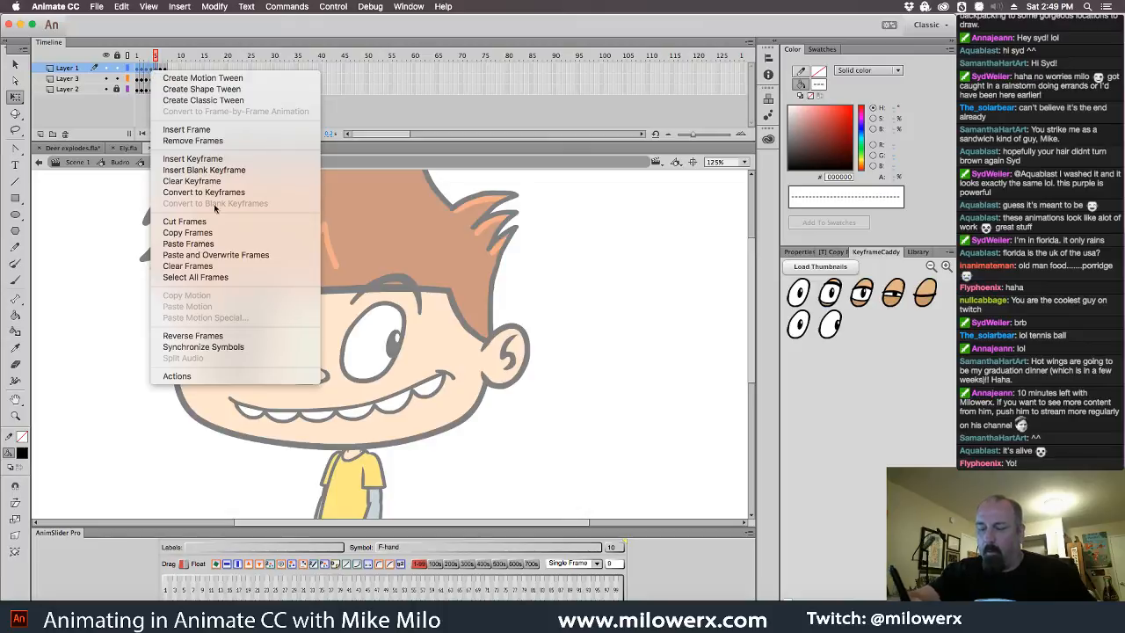
{"action": "left_click", "coordinate": [219, 233]}
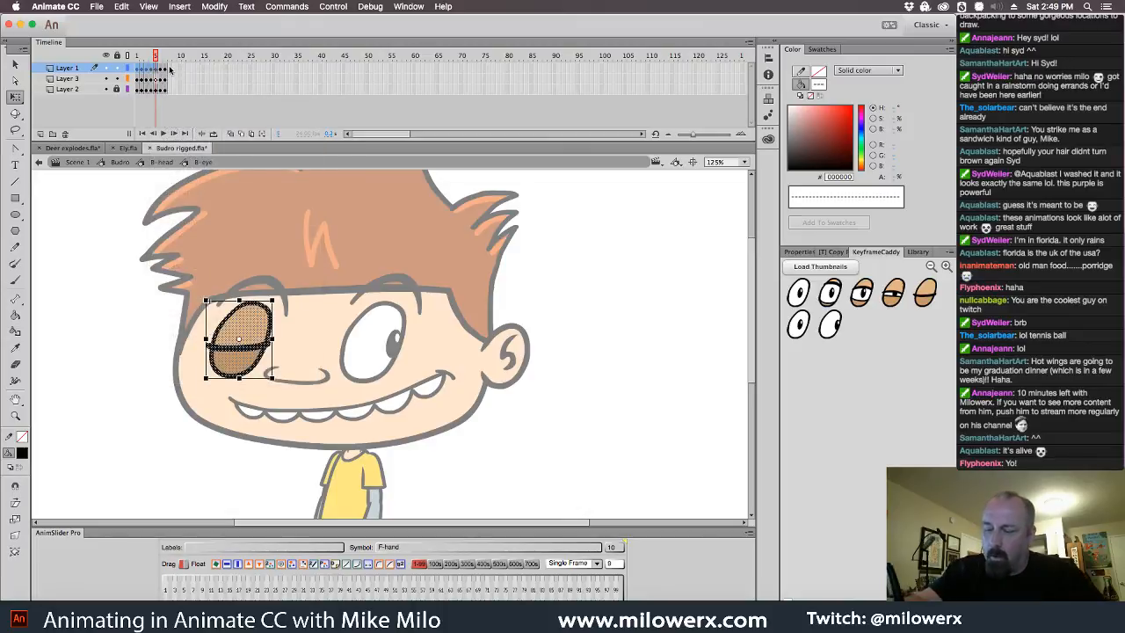
{"action": "left_click", "coordinate": [167, 68]}
{"action": "right_click", "coordinate": [170, 70]}
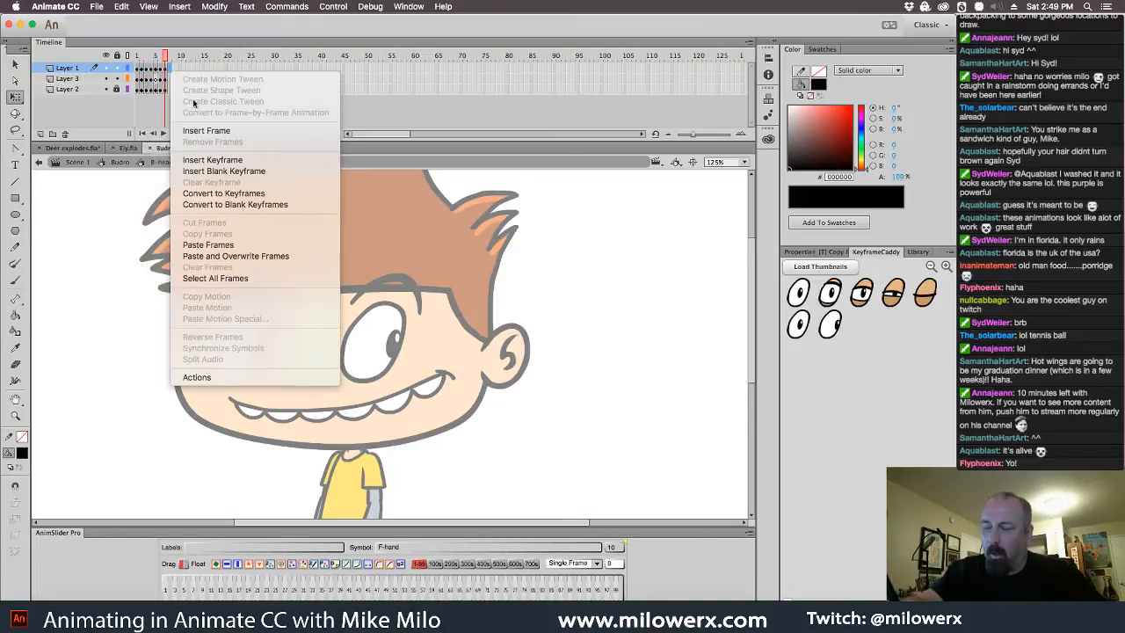
{"action": "left_click", "coordinate": [249, 246]}
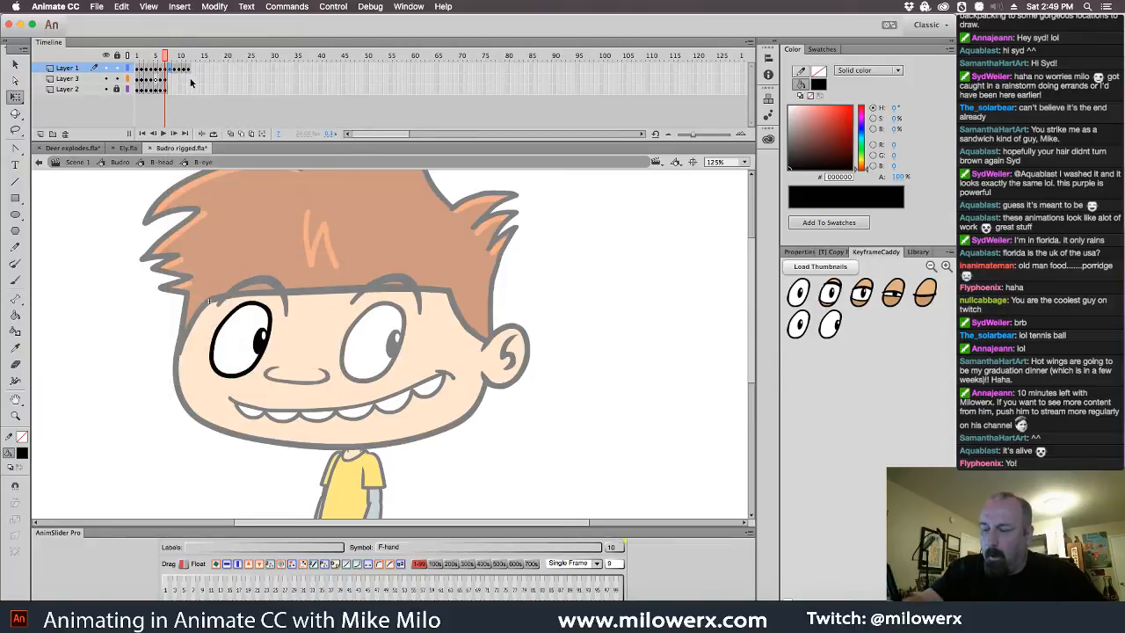
- Extend the frames of Layer 3 and Layer 2 to frame 12 and scrub back through the eye poses
{"action": "left_click", "coordinate": [187, 80]}
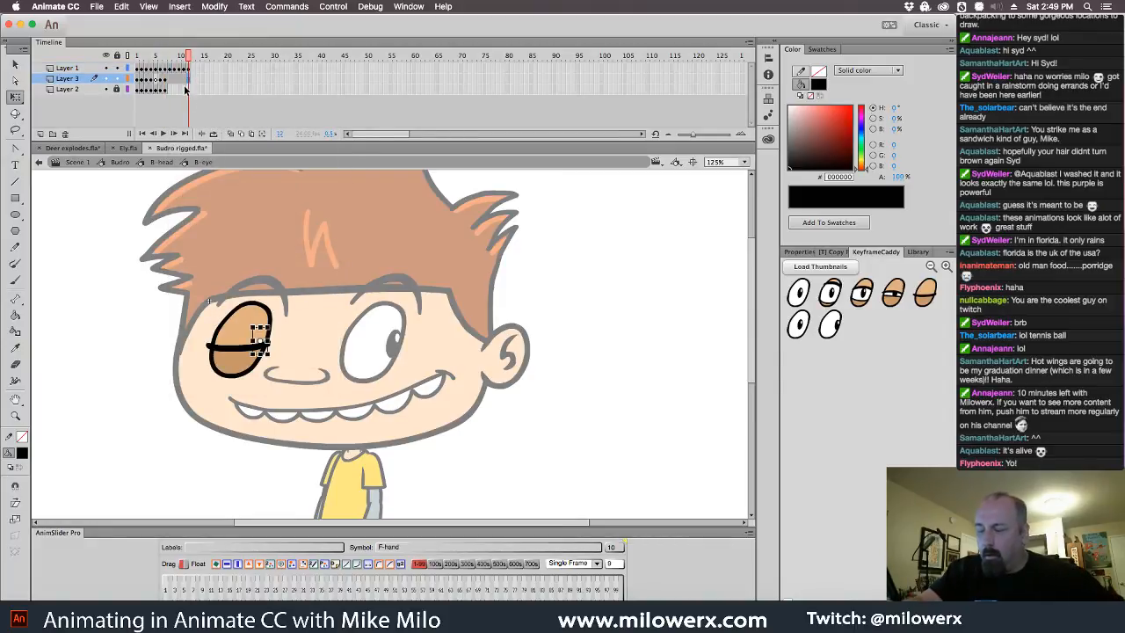
{"action": "left_click", "coordinate": [189, 89]}
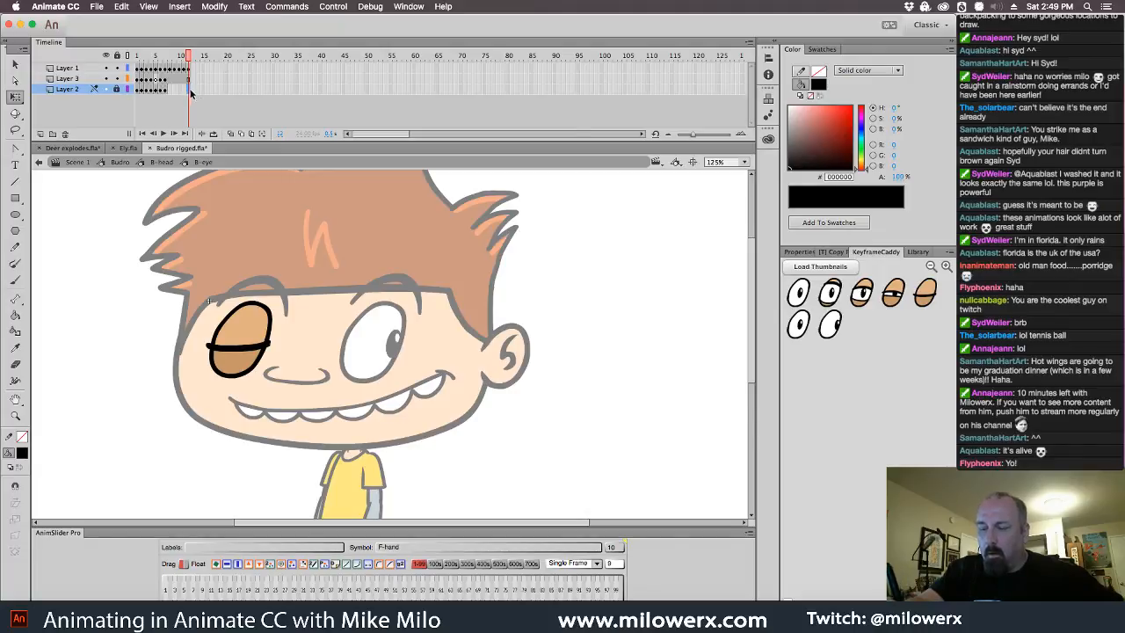
{"action": "key", "text": "F5"}
{"action": "left_click_drag", "start_coordinate": [188, 58], "coordinate": [138, 97]}
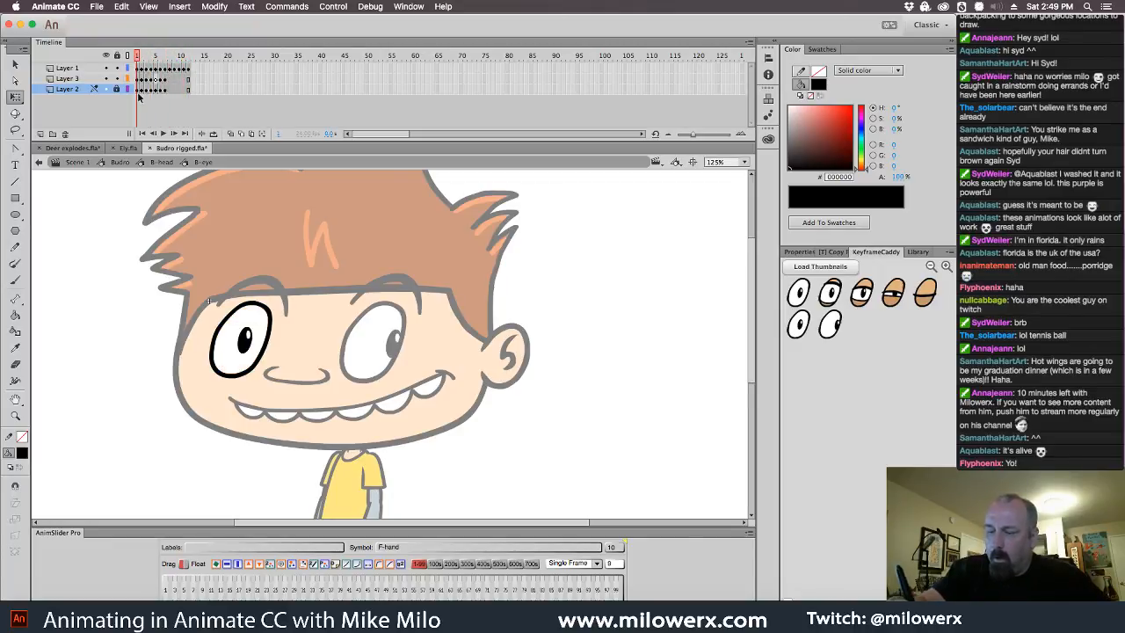
- Return to the B-head symbol, select the eye farther from the ear on frame 31 and reload its pose thumbnails
{"action": "left_click", "coordinate": [119, 162]}
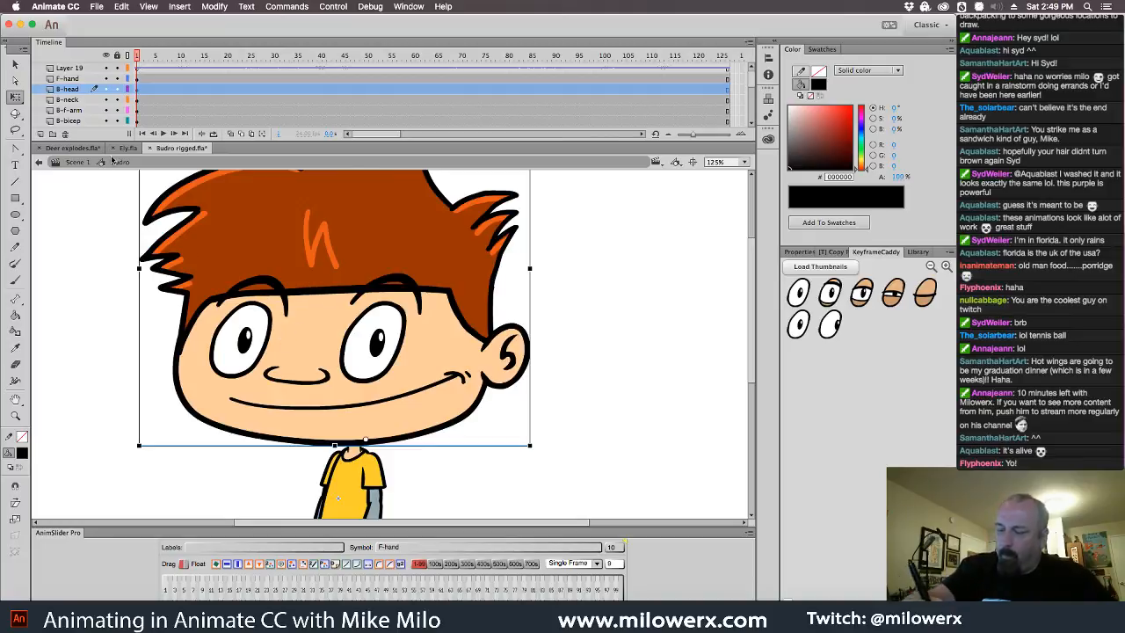
{"action": "double_click", "coordinate": [277, 341]}
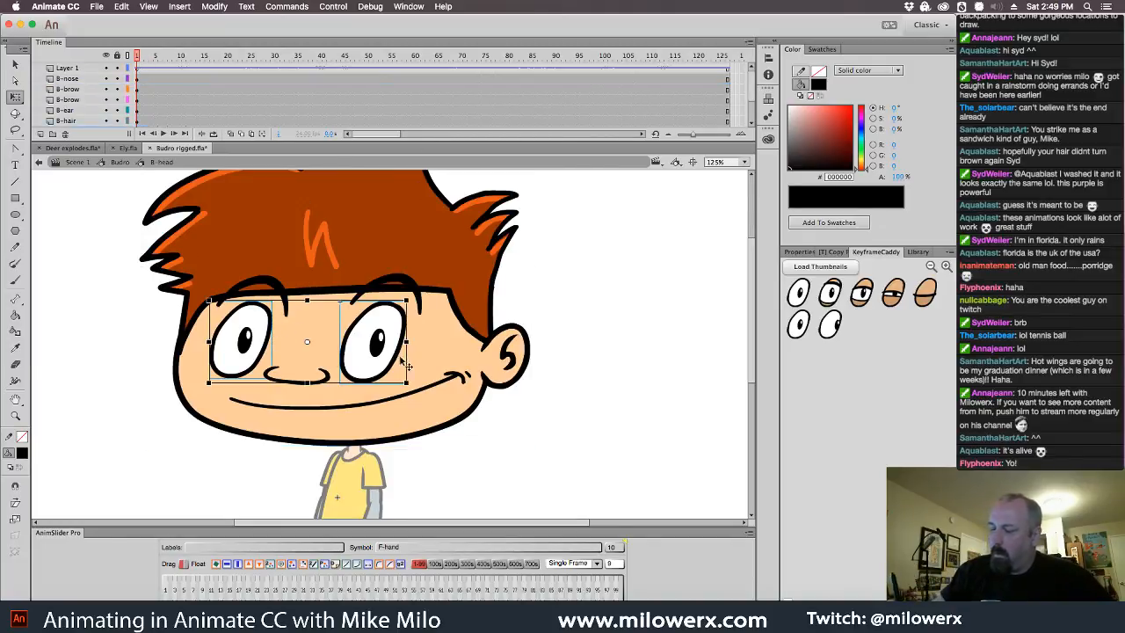
{"action": "left_click", "coordinate": [574, 374]}
{"action": "left_click", "coordinate": [387, 380]}
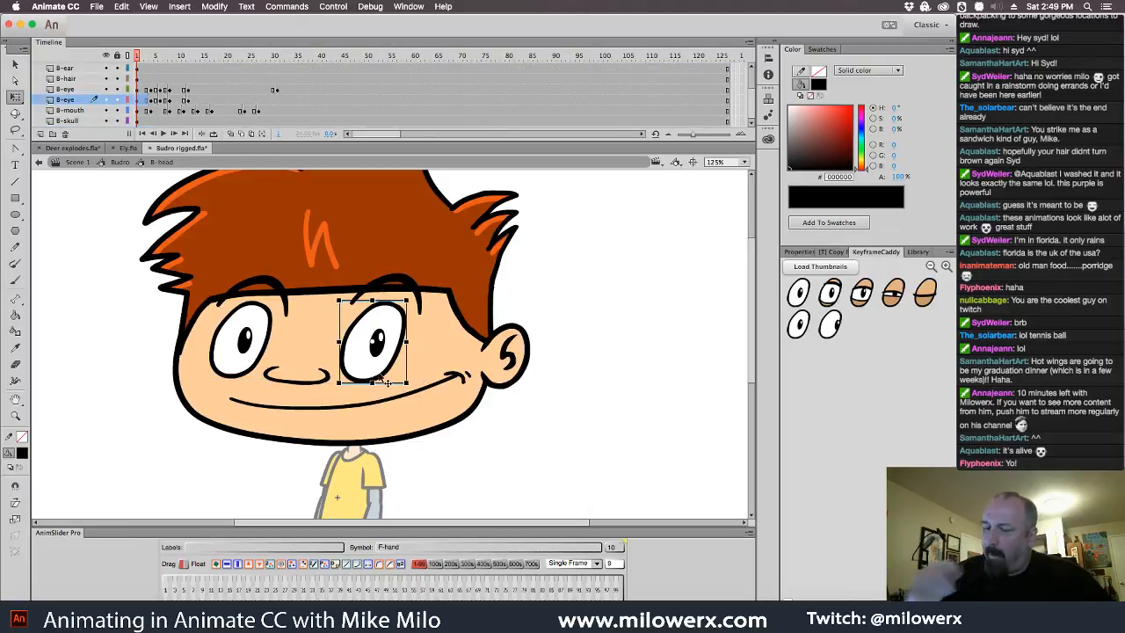
{"action": "left_click_drag", "start_coordinate": [138, 59], "coordinate": [278, 91]}
{"action": "left_click", "coordinate": [278, 90]}
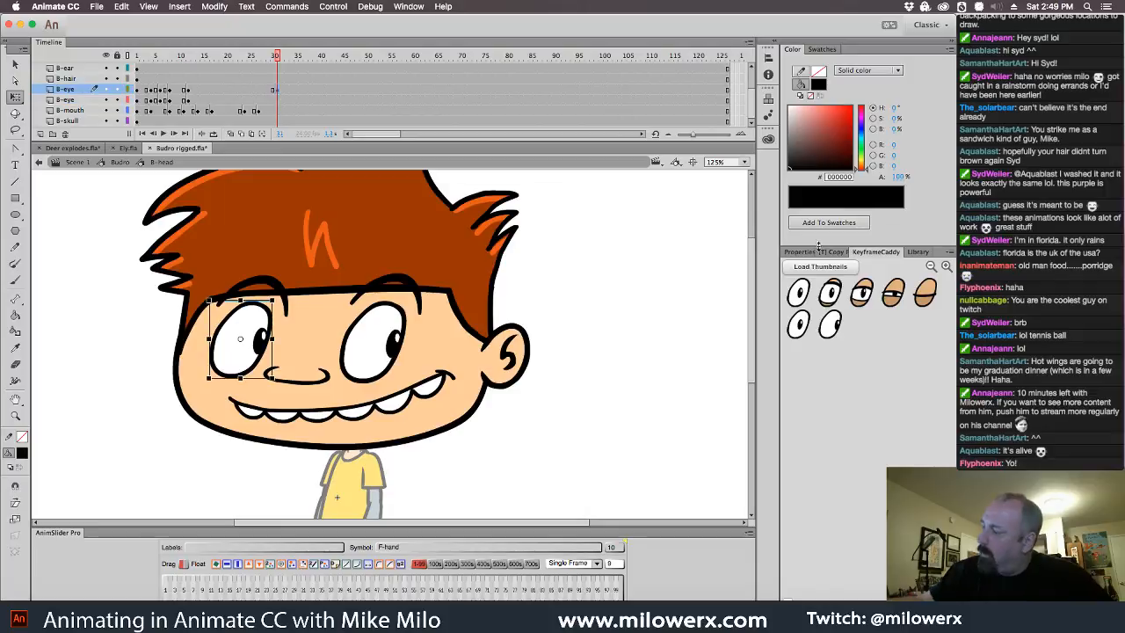
{"action": "left_click", "coordinate": [834, 269]}
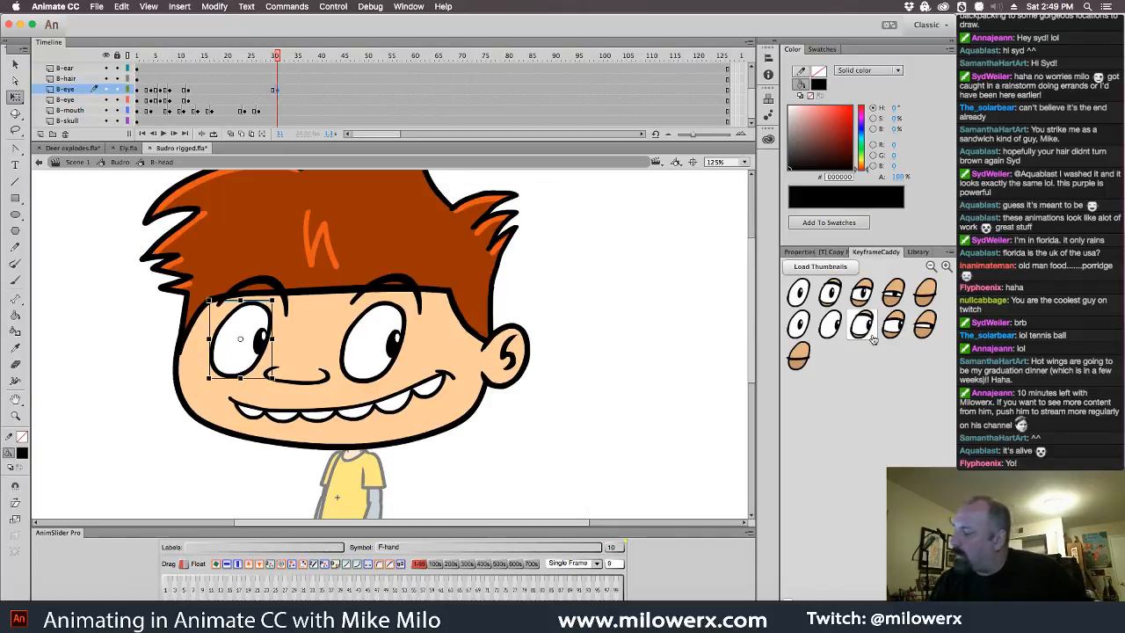
- Key the far eye looking toward the ear with slightly lowered lids on frame 31, half-closed on 33, nearly closed on 35 and closed on 38
{"action": "left_click", "coordinate": [861, 327]}
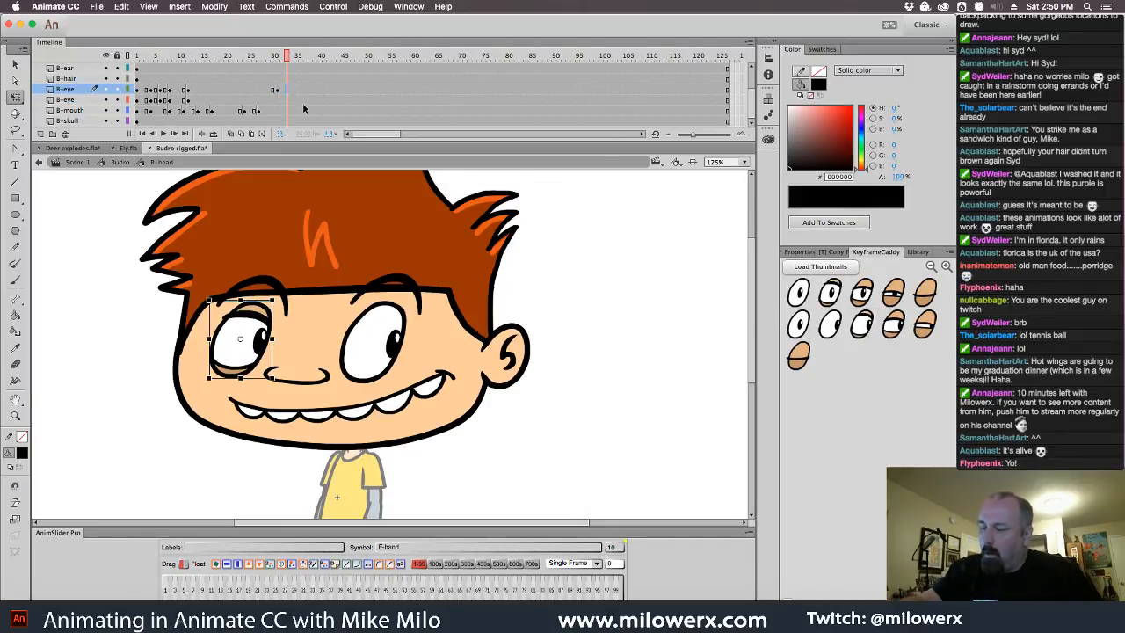
{"action": "left_click", "coordinate": [893, 327]}
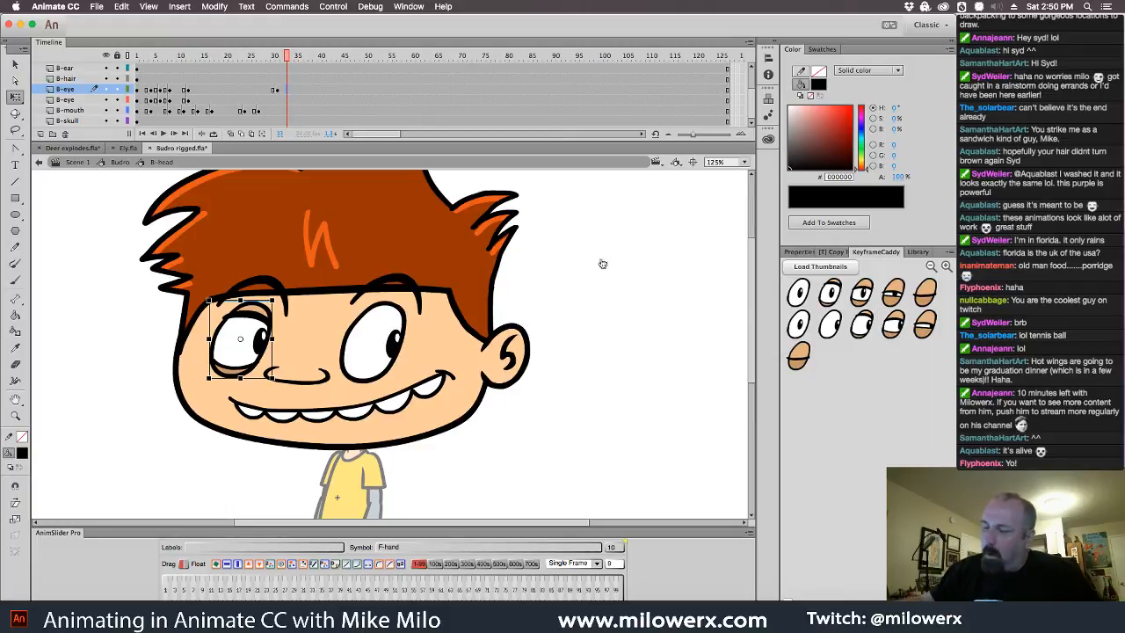
{"action": "left_click", "coordinate": [309, 89]}
{"action": "left_click", "coordinate": [924, 327]}
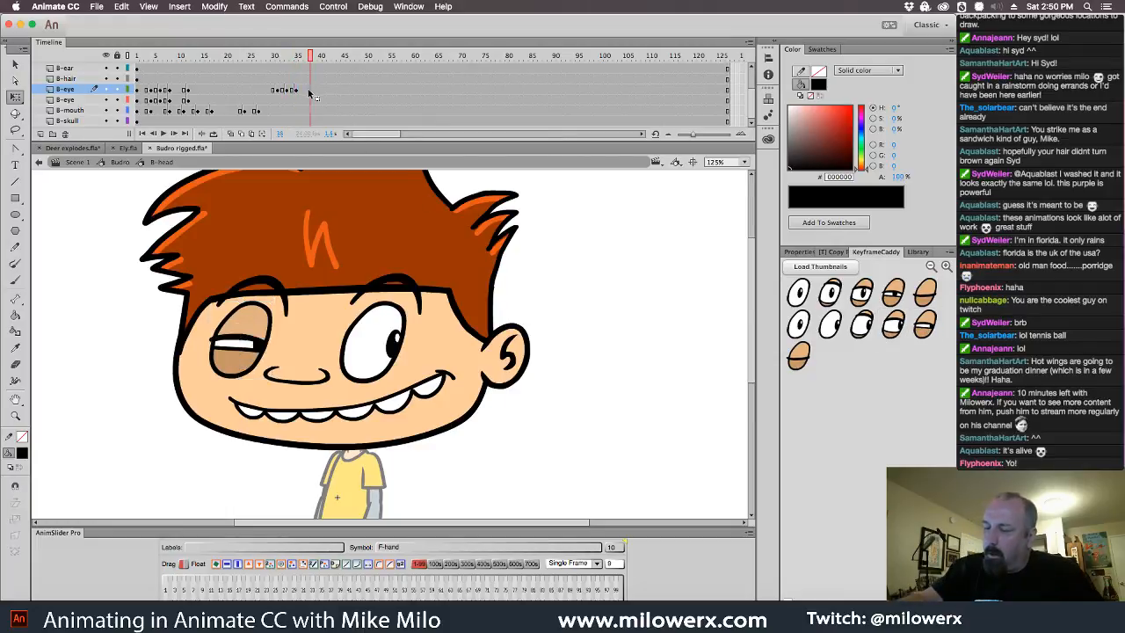
{"action": "left_click", "coordinate": [798, 355]}
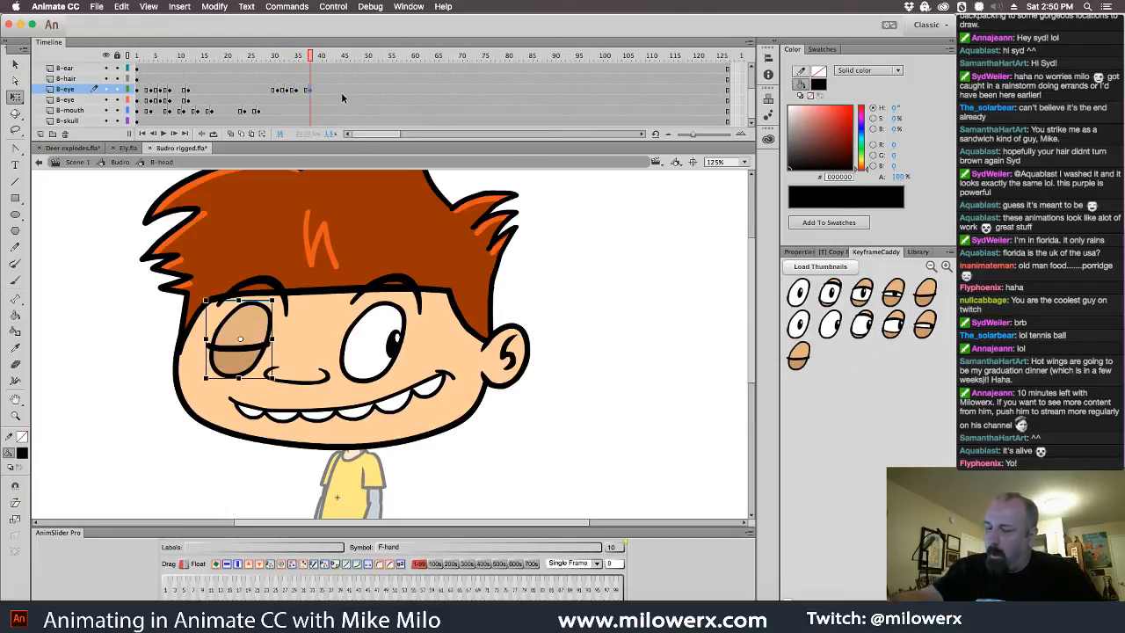
- Key the ear-side eye on frame 31 with the slightly lowered lids, looking toward the ear
{"action": "left_click", "coordinate": [274, 78]}
{"action": "left_click", "coordinate": [276, 84]}
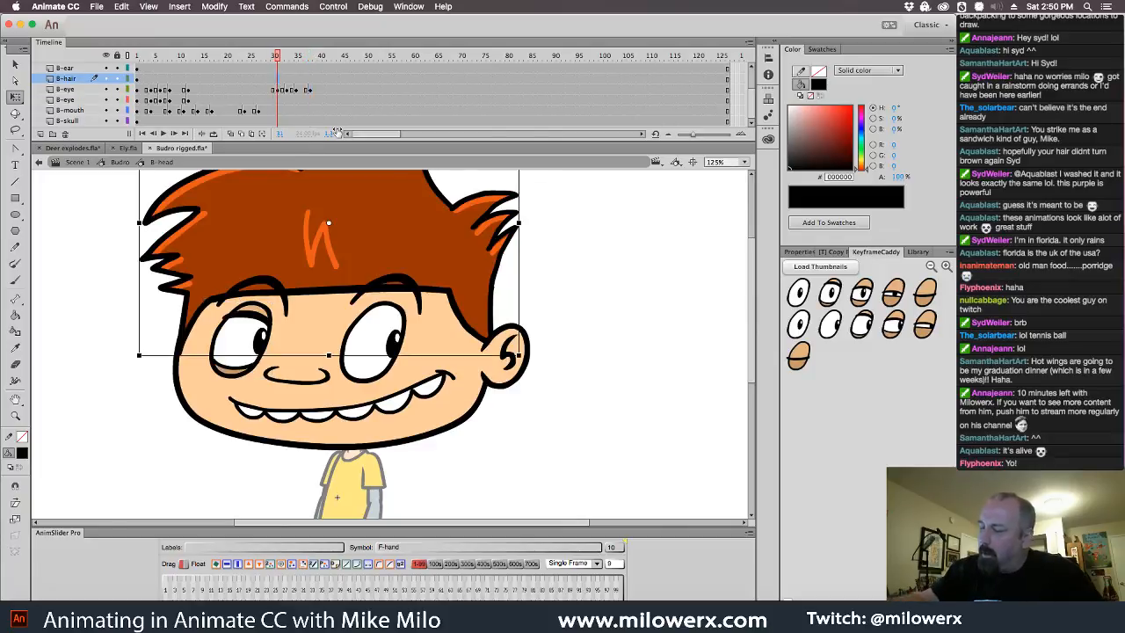
{"action": "left_click", "coordinate": [860, 321]}
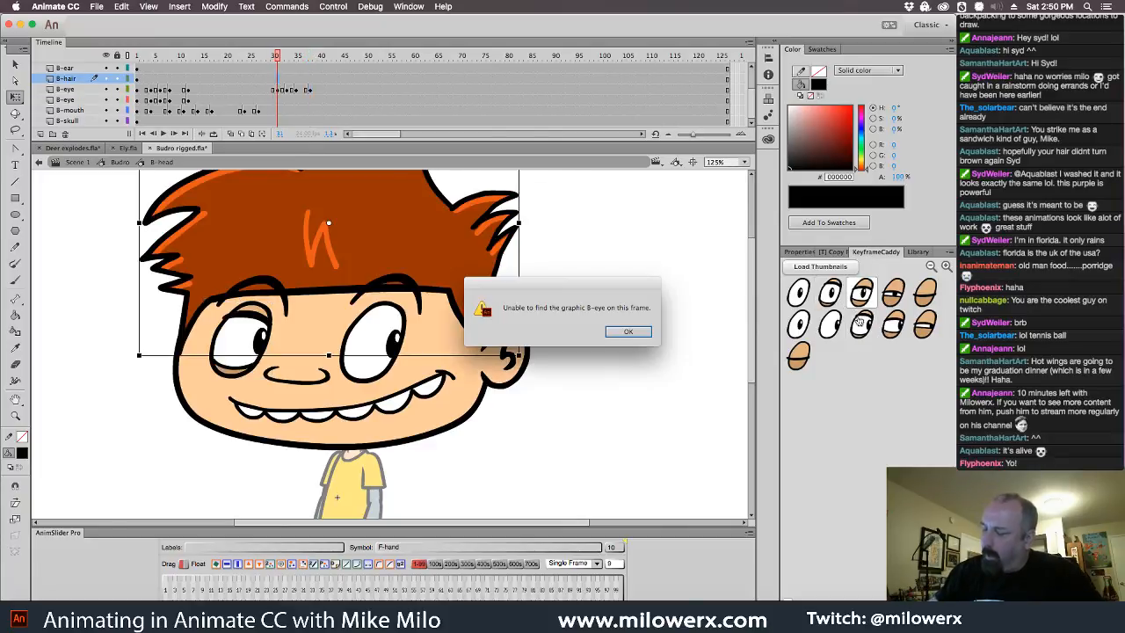
{"action": "left_click", "coordinate": [646, 335]}
{"action": "left_click", "coordinate": [278, 347]}
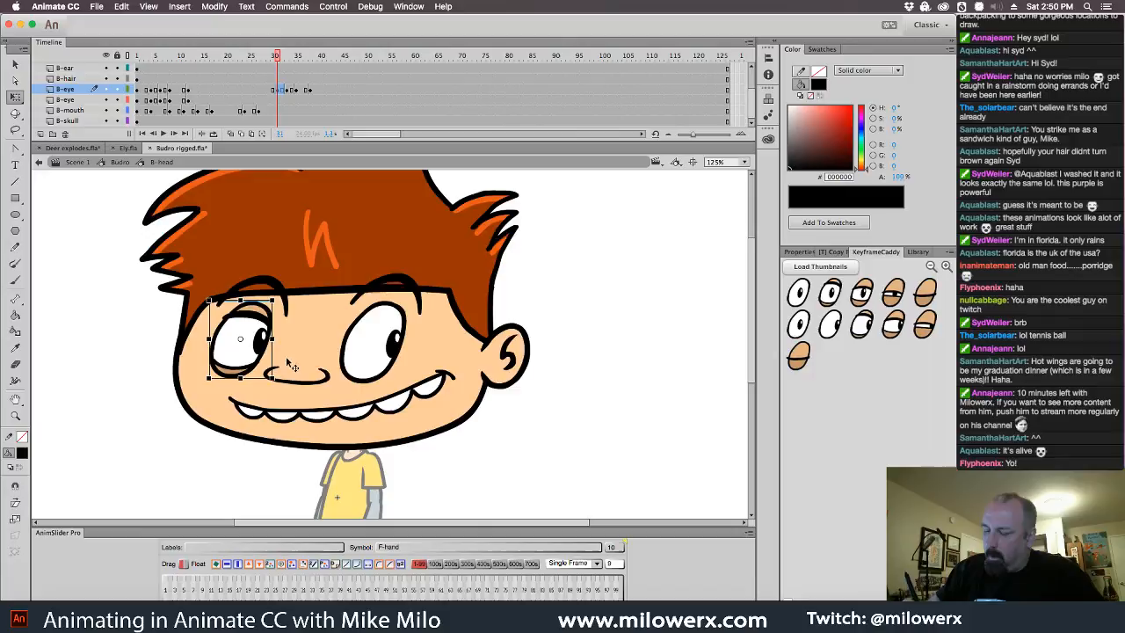
{"action": "left_click", "coordinate": [372, 343]}
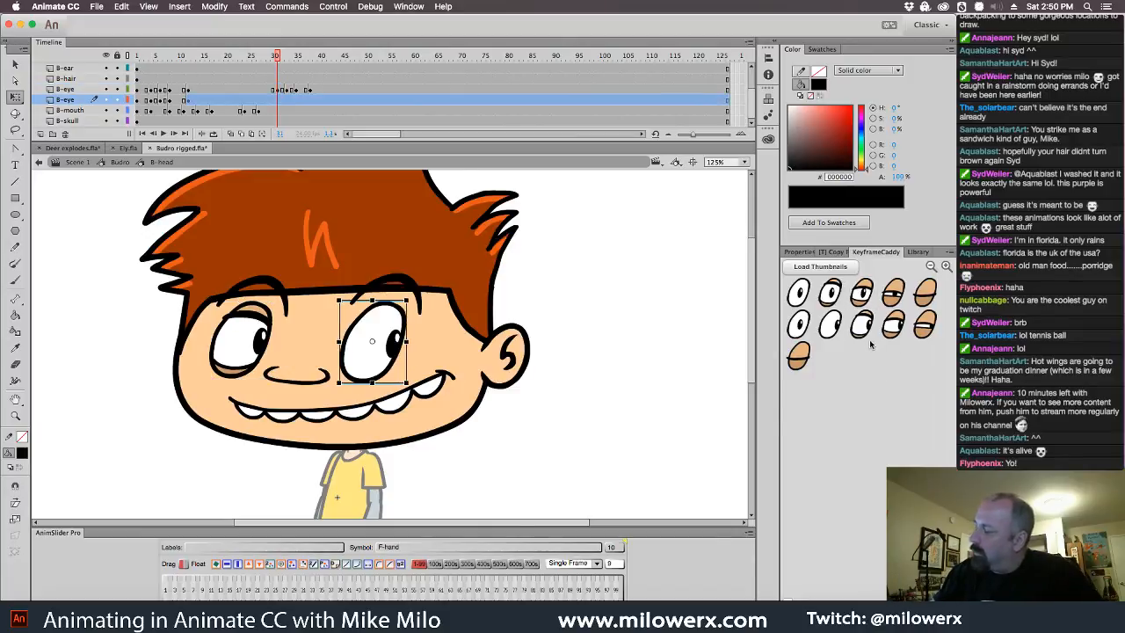
{"action": "left_click", "coordinate": [892, 326]}
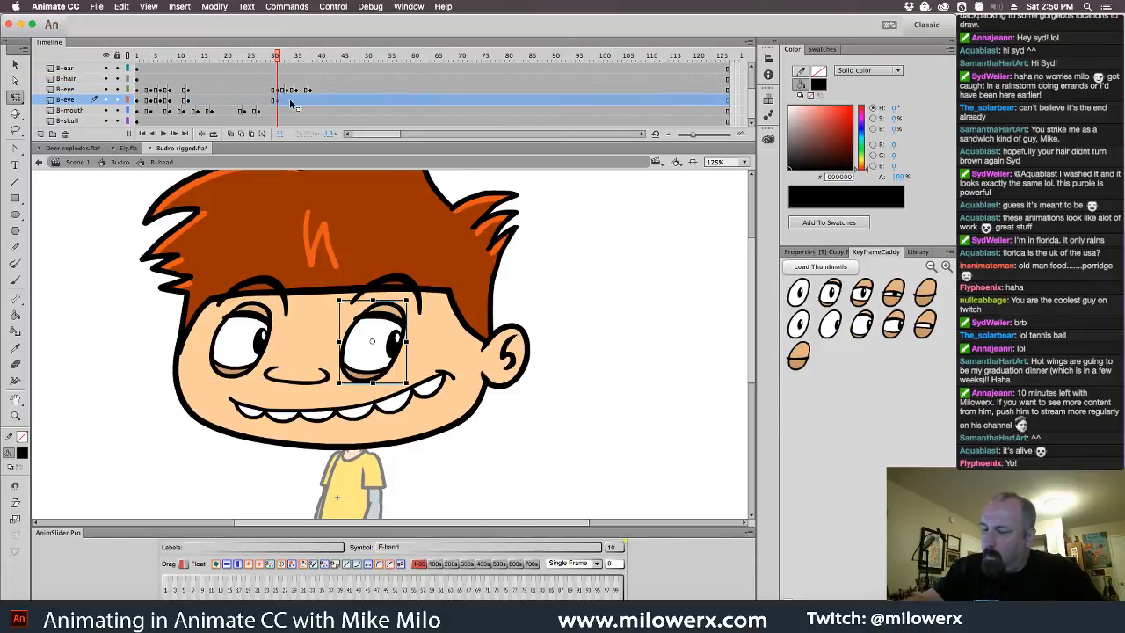
- Key the ear-side eye half-closed on frame 33, nearly closed on 35 and closed on 38, and scrub through the animation
{"action": "left_click", "coordinate": [289, 103]}
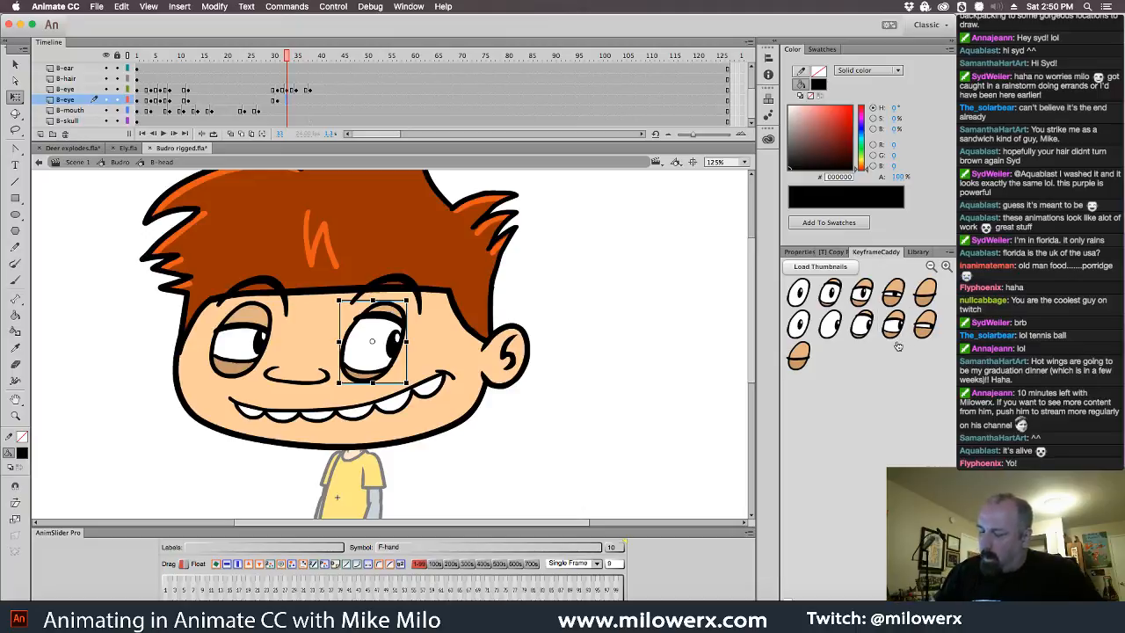
{"action": "left_click", "coordinate": [892, 327]}
{"action": "left_click", "coordinate": [300, 104]}
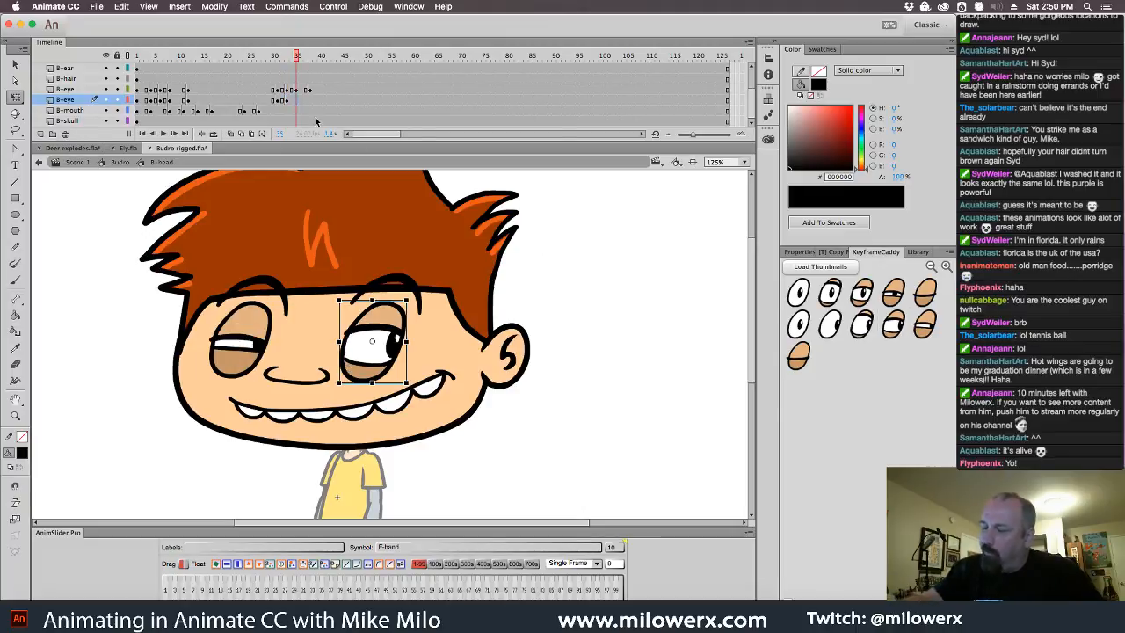
{"action": "left_click", "coordinate": [925, 332]}
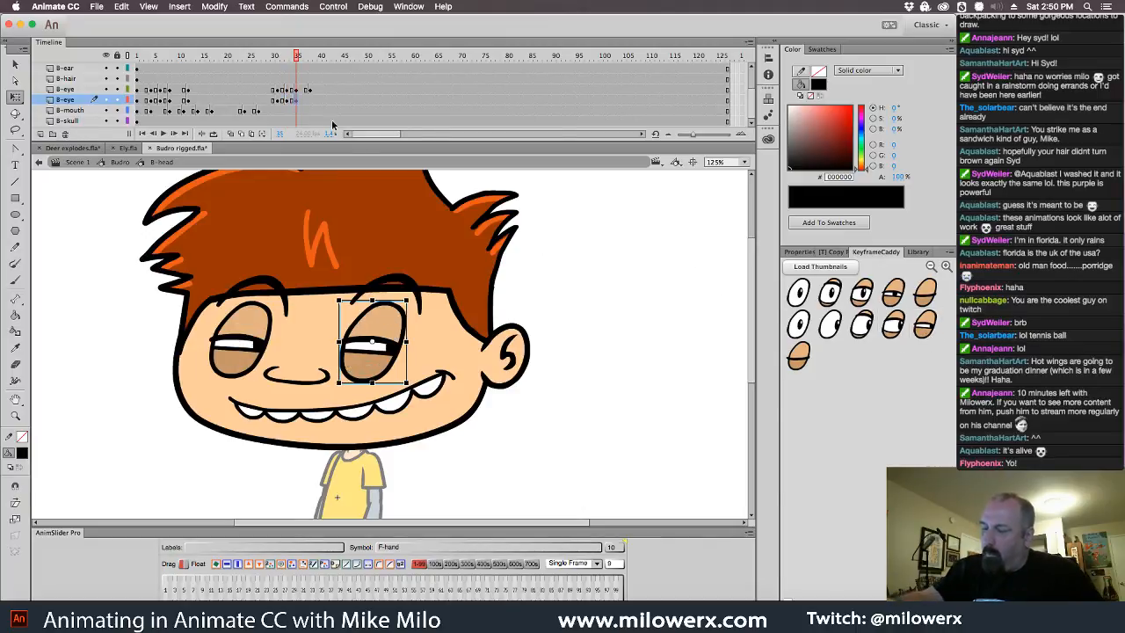
{"action": "left_click", "coordinate": [311, 104]}
{"action": "left_click", "coordinate": [798, 356]}
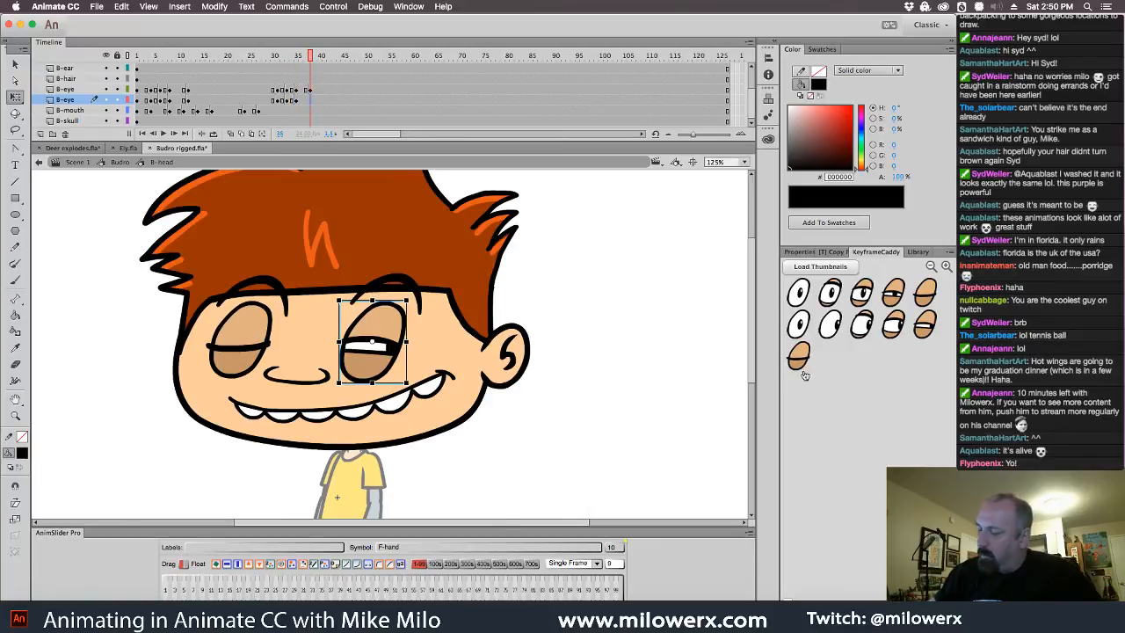
{"action": "left_click_drag", "start_coordinate": [313, 56], "coordinate": [321, 115]}
{"action": "left_click_drag", "start_coordinate": [328, 57], "coordinate": [153, 97]}
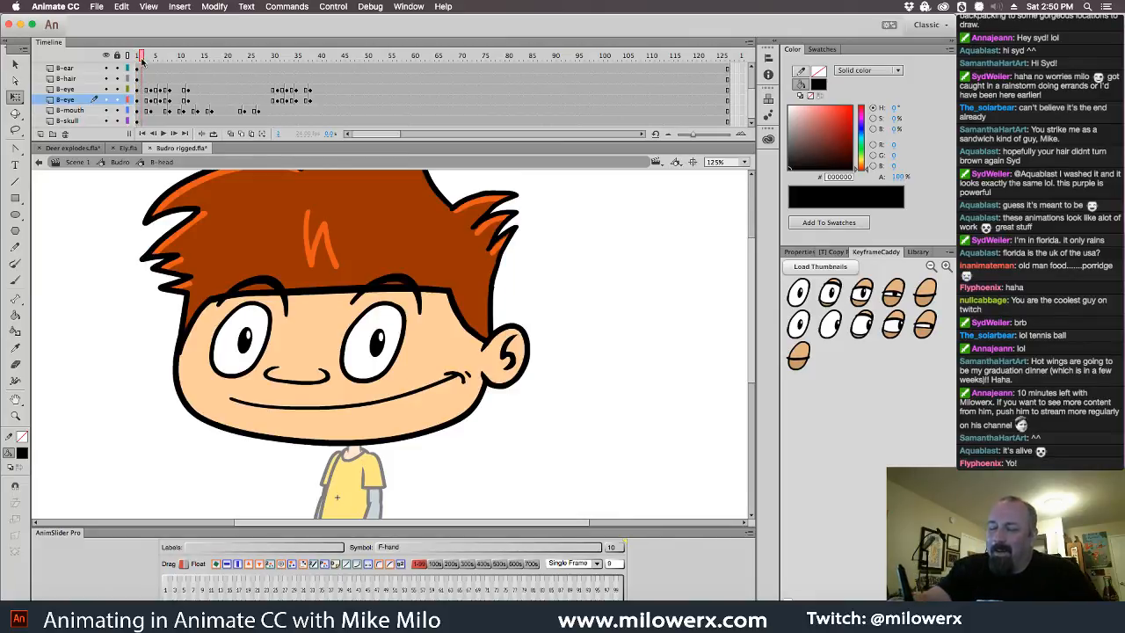
- Key both eyes on frame 40 with the wide-open, forward-looking pose and scrub back to the closed eyes
{"action": "left_click", "coordinate": [179, 76]}
{"action": "left_click_drag", "start_coordinate": [179, 76], "coordinate": [320, 96]}
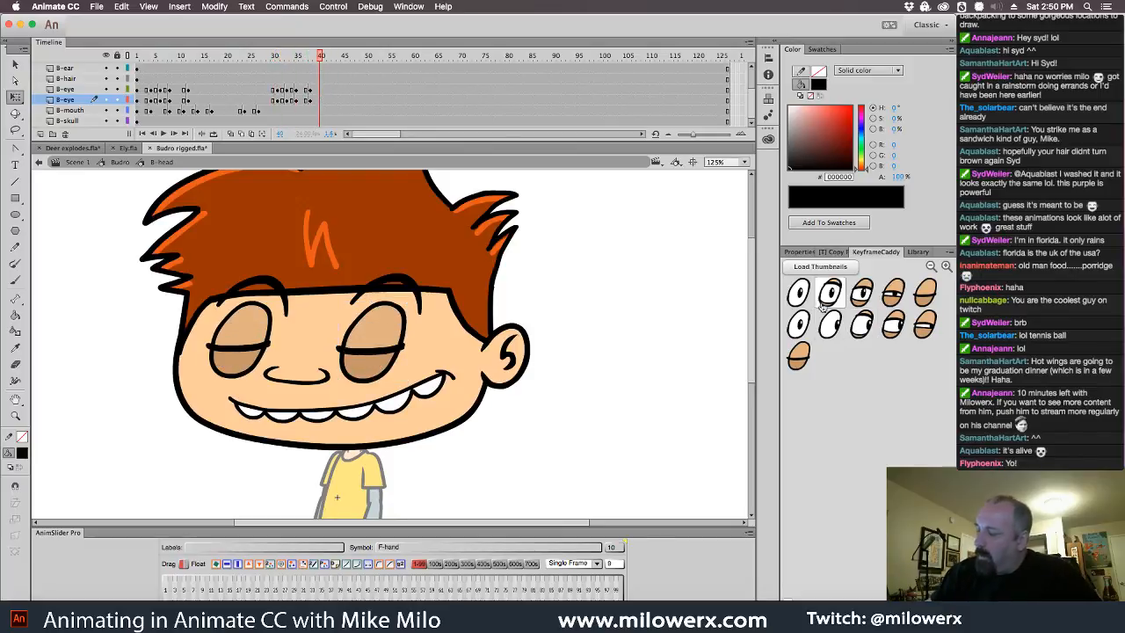
{"action": "left_click", "coordinate": [402, 347]}
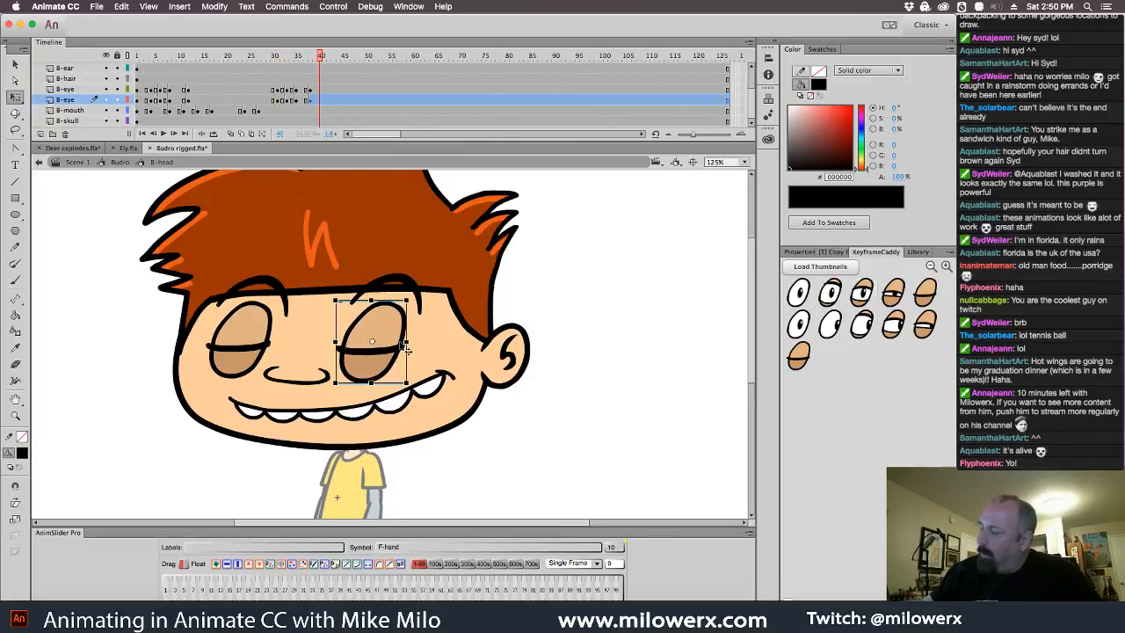
{"action": "left_click", "coordinate": [797, 325]}
{"action": "left_click", "coordinate": [269, 353]}
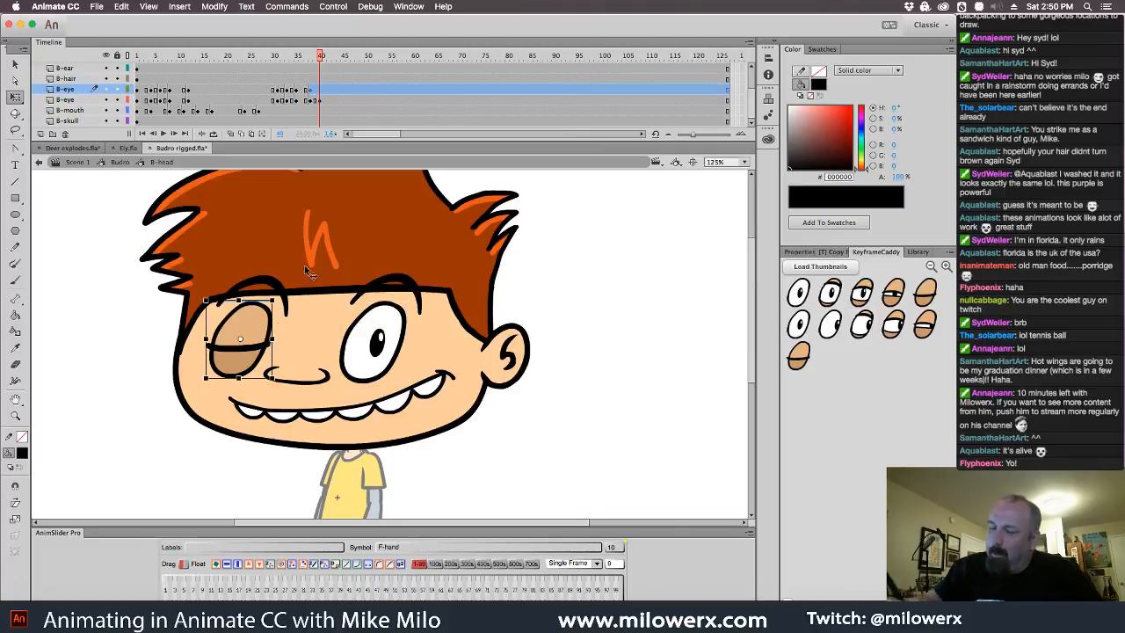
{"action": "left_click", "coordinate": [807, 297]}
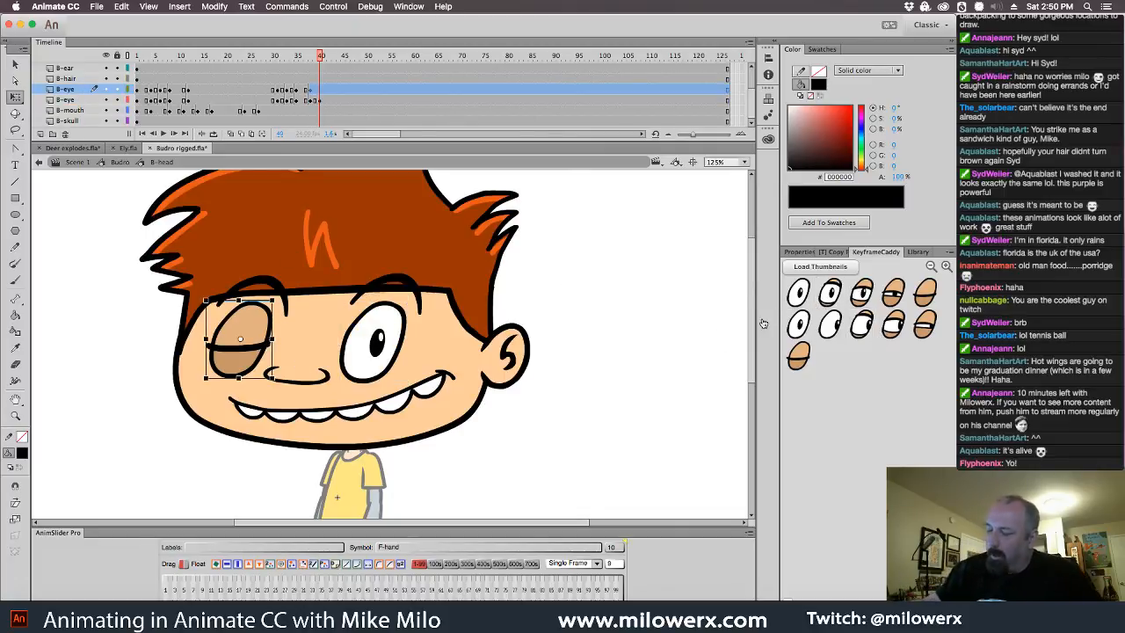
{"action": "left_click_drag", "start_coordinate": [320, 58], "coordinate": [313, 133]}
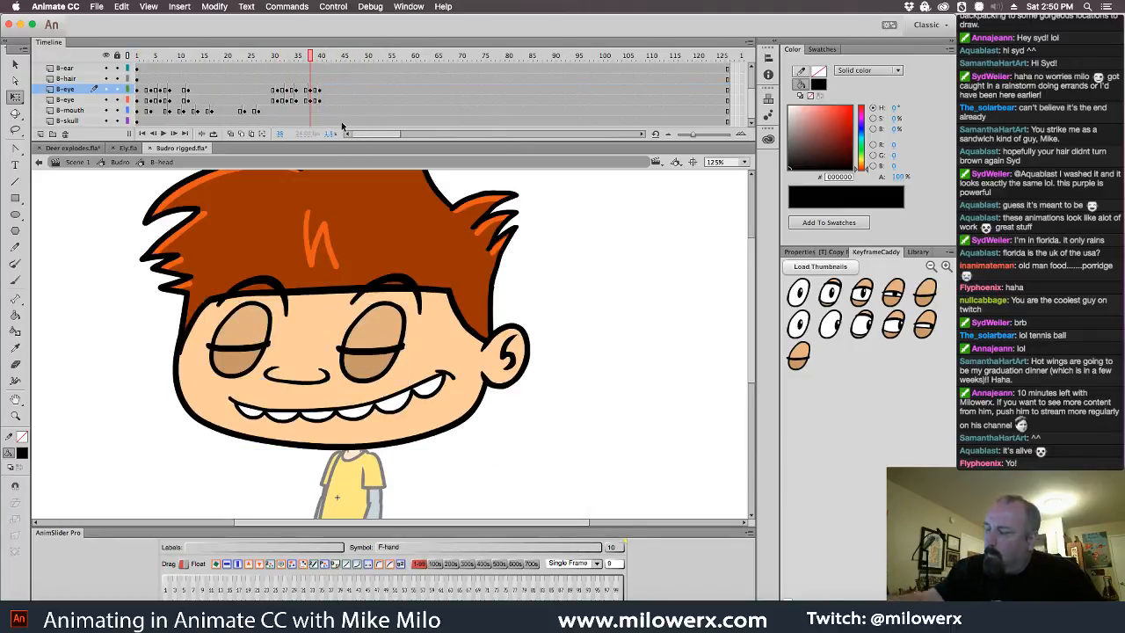
- Load the mouth pose thumbnails and key the mouth with clenched teeth on frame 38 and open on frame 40
{"action": "left_click_drag", "start_coordinate": [753, 103], "coordinate": [752, 76]}
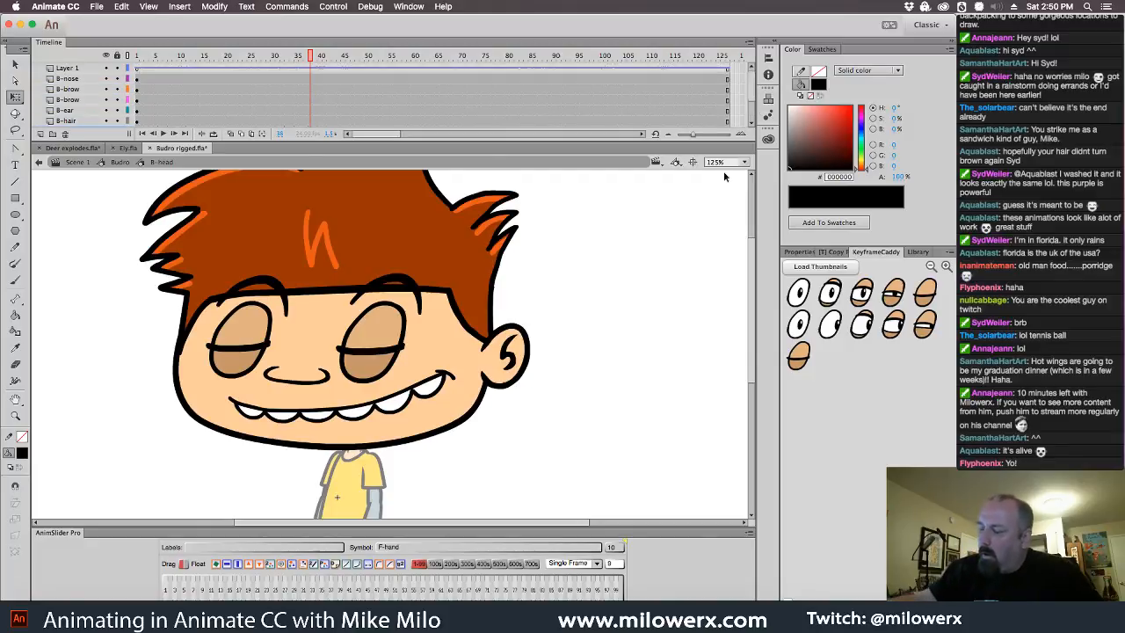
{"action": "left_click", "coordinate": [449, 428]}
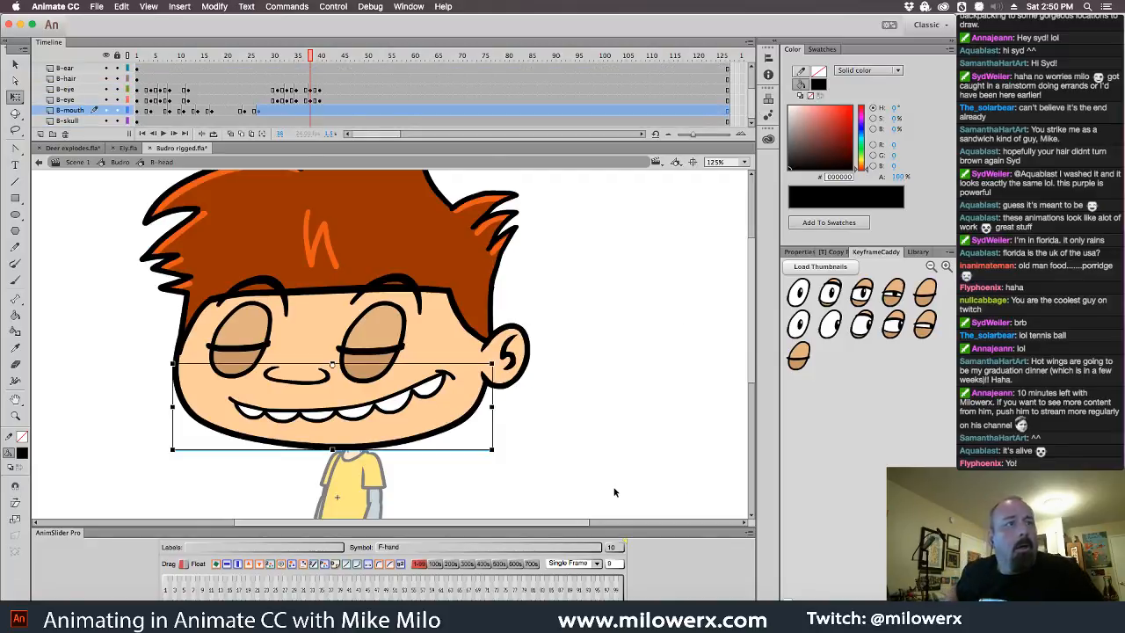
{"action": "left_click", "coordinate": [819, 267]}
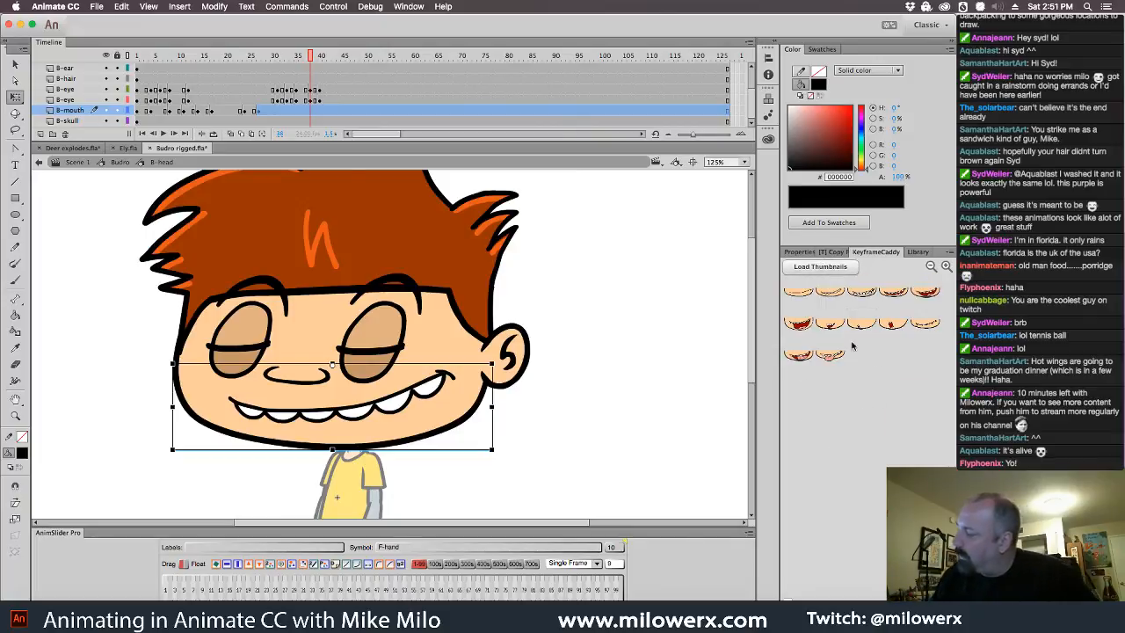
{"action": "left_click", "coordinate": [320, 56]}
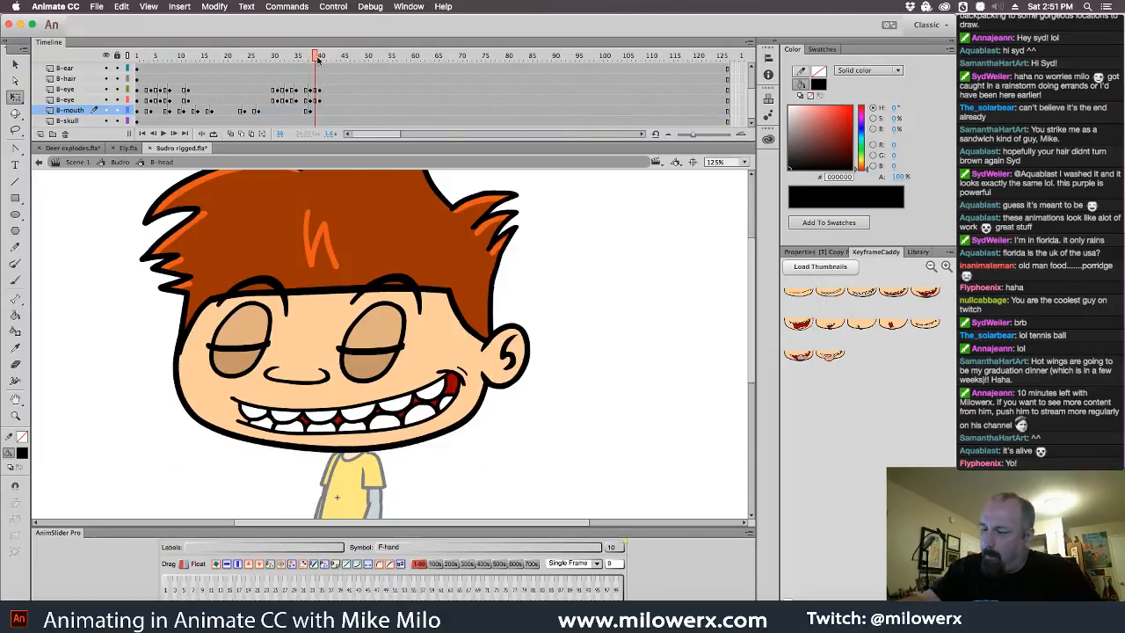
{"action": "left_click", "coordinate": [926, 296]}
- Key the mouth with clenched teeth on frame 42, more open shapes on 44 and 46, and wide open on frame 49
{"action": "left_click_drag", "start_coordinate": [321, 55], "coordinate": [339, 56]}
{"action": "left_click", "coordinate": [892, 296]}
{"action": "left_click", "coordinate": [924, 295]}
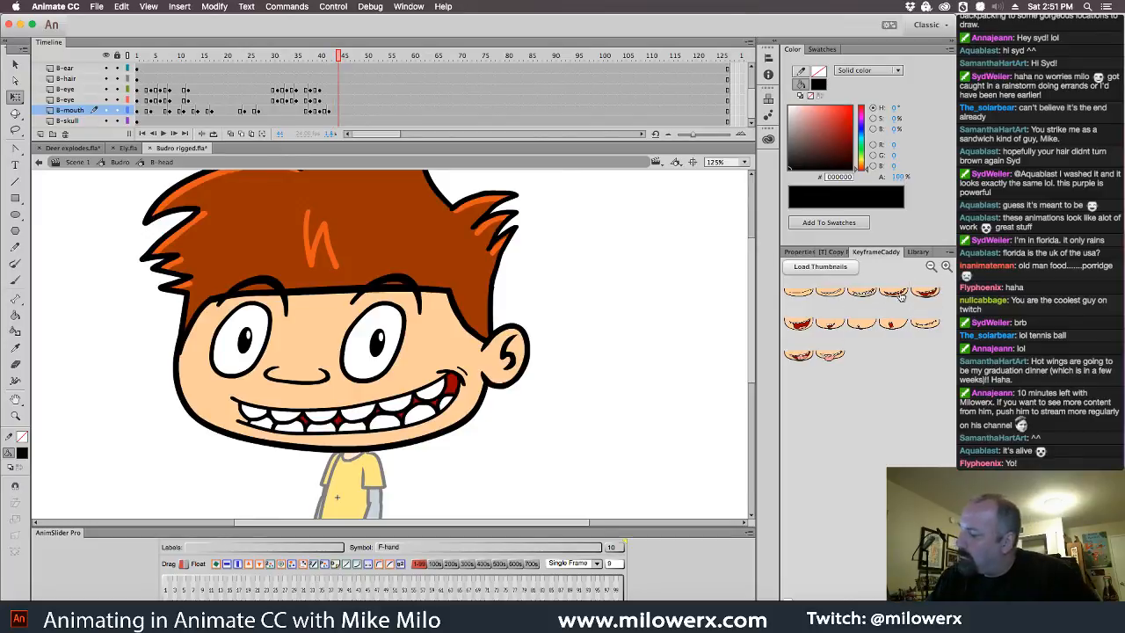
{"action": "left_click_drag", "start_coordinate": [342, 56], "coordinate": [361, 58]}
{"action": "left_click", "coordinate": [868, 296]}
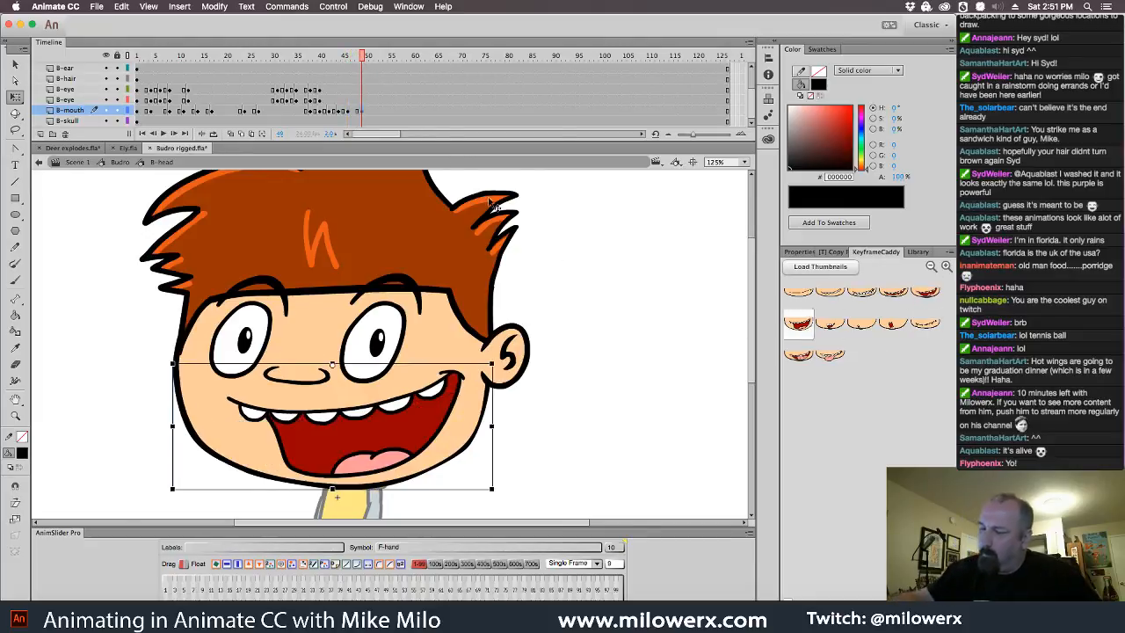
{"action": "left_click", "coordinate": [798, 323]}
{"action": "mouse_move", "coordinate": [367, 58]}
{"action": "left_mouse_down"}
{"action": "mouse_move", "coordinate": [378, 58]}
{"action": "mouse_move", "coordinate": [325, 58]}
{"action": "mouse_move", "coordinate": [375, 58]}
{"action": "left_mouse_up"}
{"action": "left_click", "coordinate": [360, 111]}
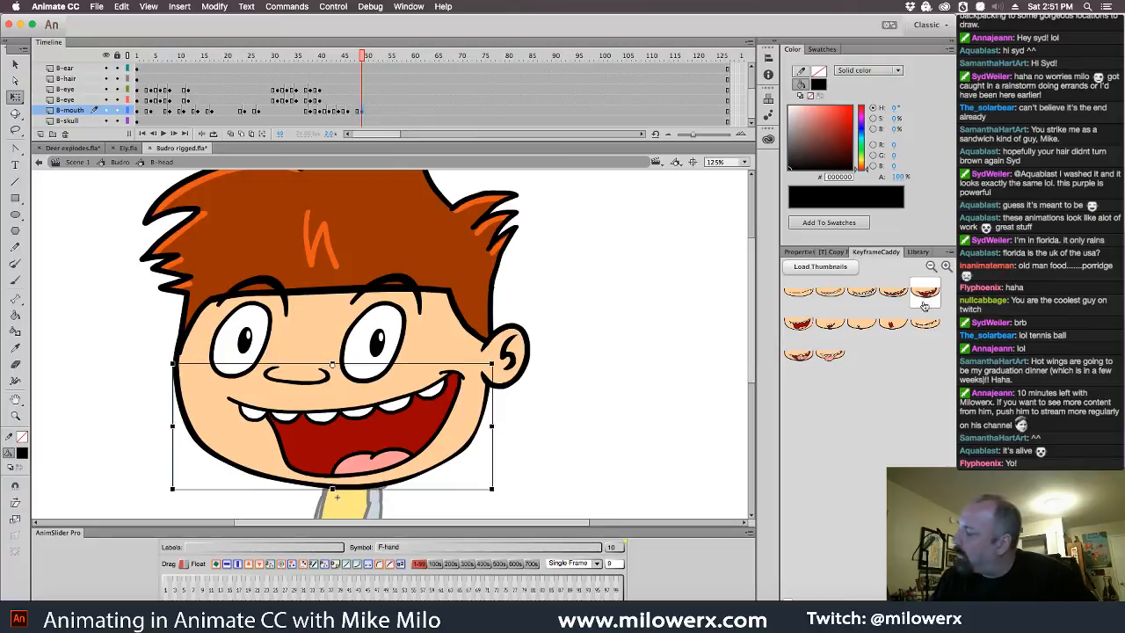
- Key a smaller mouth shape on frame 51, the slightly open smile on 53 and the open mouth with raised tongue on 55
{"action": "left_click", "coordinate": [861, 293]}
{"action": "left_click_drag", "start_coordinate": [361, 60], "coordinate": [392, 58]}
{"action": "left_click", "coordinate": [863, 294]}
{"action": "left_click", "coordinate": [894, 304]}
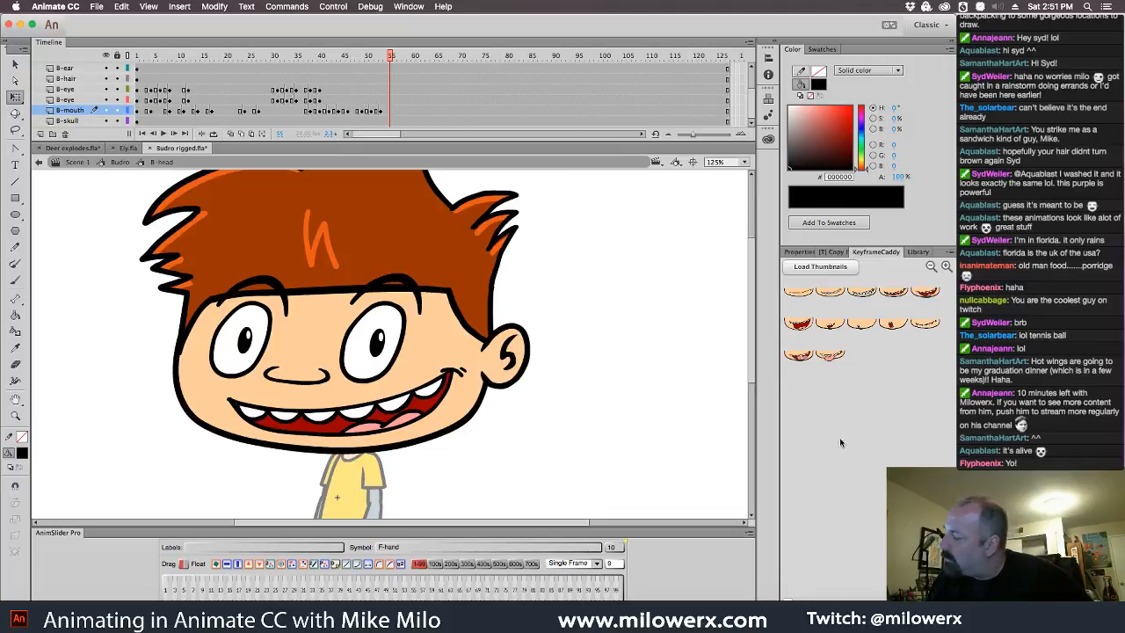
{"action": "left_click", "coordinate": [806, 360]}
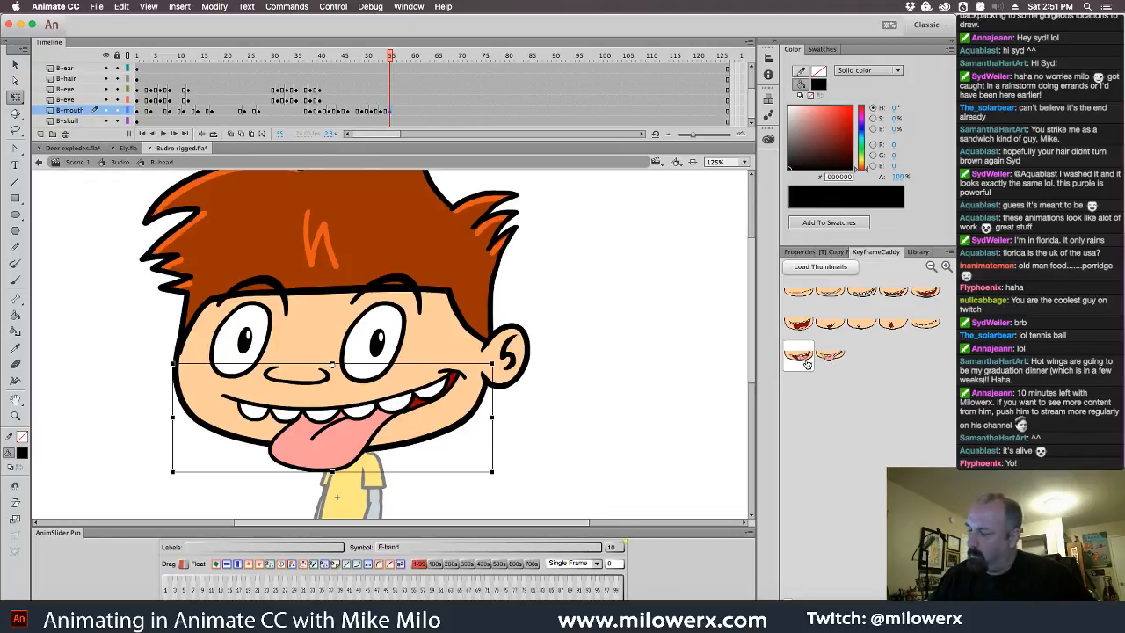
{"action": "left_click", "coordinate": [806, 363]}
- Key the small, narrow open mouth on frame 57 and the open smile on frame 60
{"action": "mouse_move", "coordinate": [389, 58]}
{"action": "left_mouse_down"}
{"action": "mouse_move", "coordinate": [349, 67]}
{"action": "mouse_move", "coordinate": [394, 79]}
{"action": "left_mouse_up"}
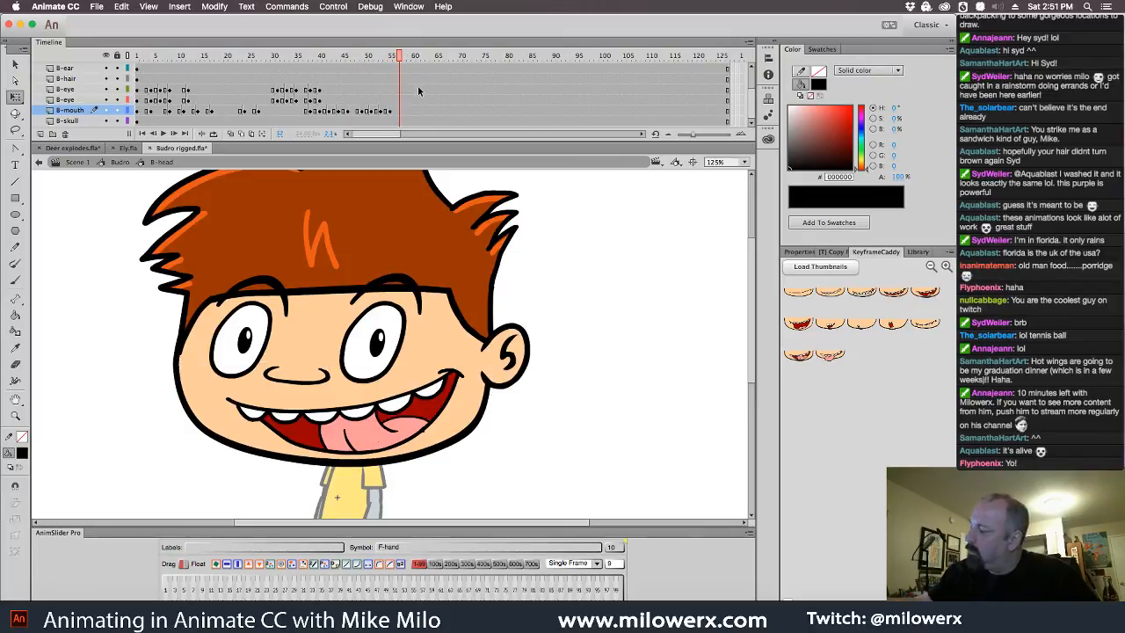
{"action": "left_click", "coordinate": [830, 330]}
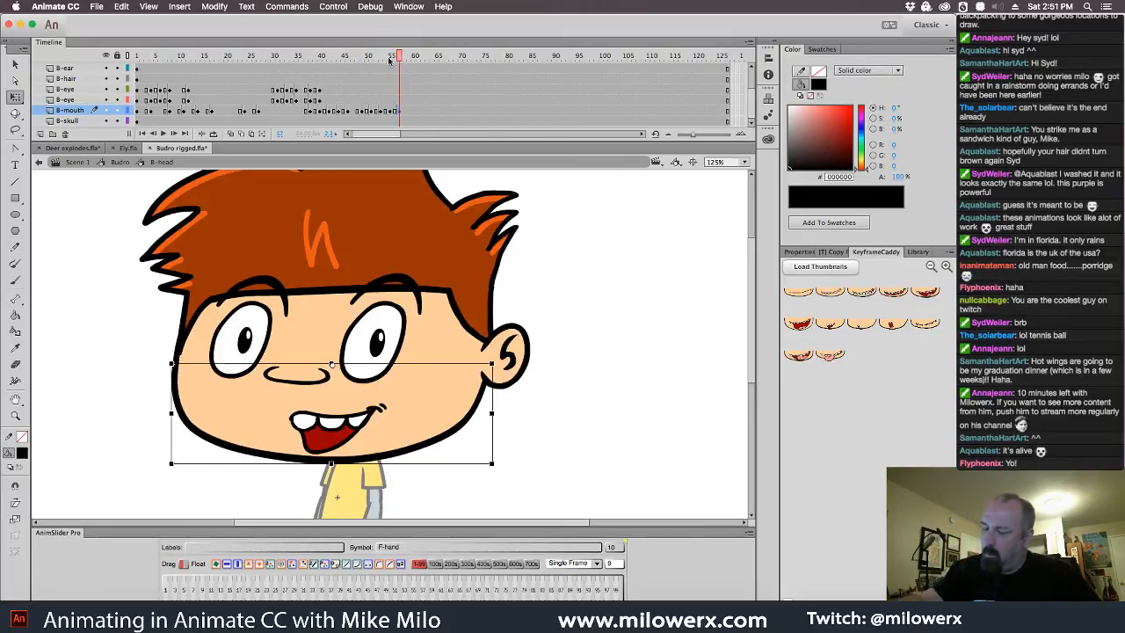
{"action": "left_click_drag", "start_coordinate": [390, 60], "coordinate": [415, 107]}
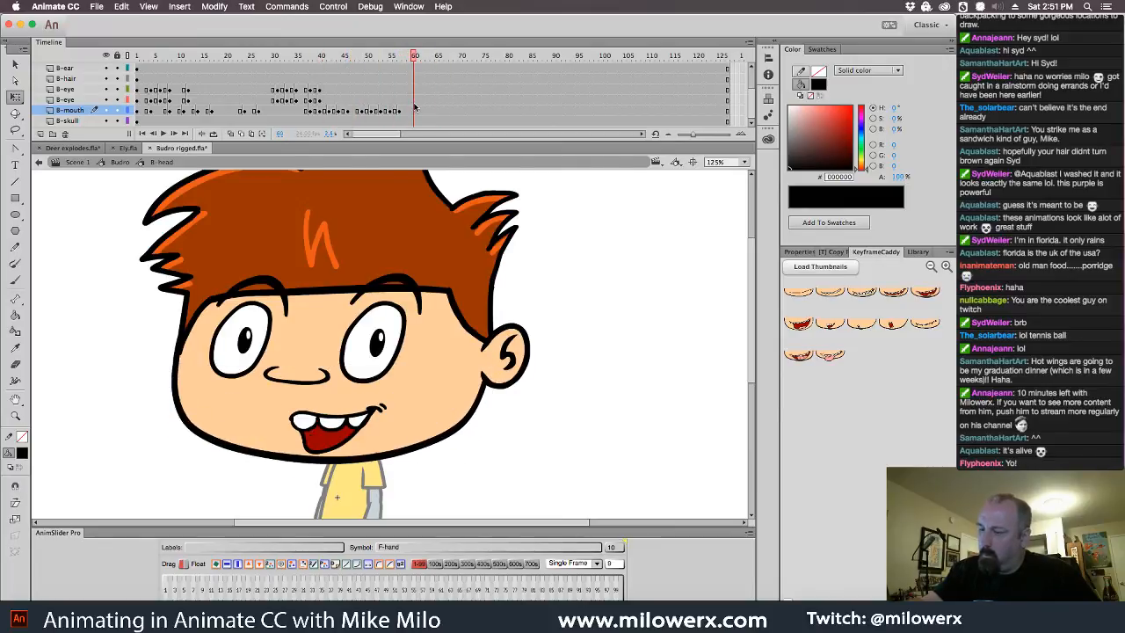
{"action": "left_click", "coordinate": [920, 299]}
- Key the mouth with clenched teeth on frame 63, slightly open on 67, and further shapes on 70 and 73, ending with the open smile
{"action": "mouse_move", "coordinate": [422, 59]}
{"action": "left_mouse_down"}
{"action": "mouse_move", "coordinate": [476, 58]}
{"action": "mouse_move", "coordinate": [283, 91]}
{"action": "mouse_move", "coordinate": [504, 114]}
{"action": "mouse_move", "coordinate": [355, 114]}
{"action": "mouse_move", "coordinate": [459, 119]}
{"action": "mouse_move", "coordinate": [445, 121]}
{"action": "left_mouse_up"}
{"action": "left_click", "coordinate": [892, 293]}
{"action": "left_click", "coordinate": [894, 297]}
{"action": "left_click", "coordinate": [921, 297]}
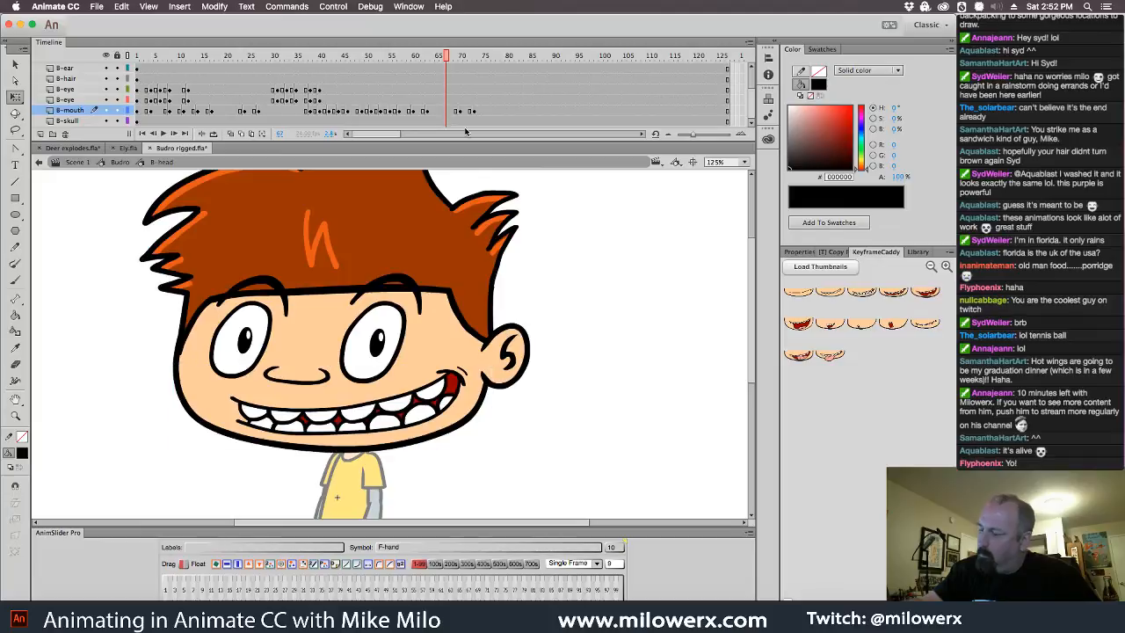
{"action": "left_click", "coordinate": [897, 296]}
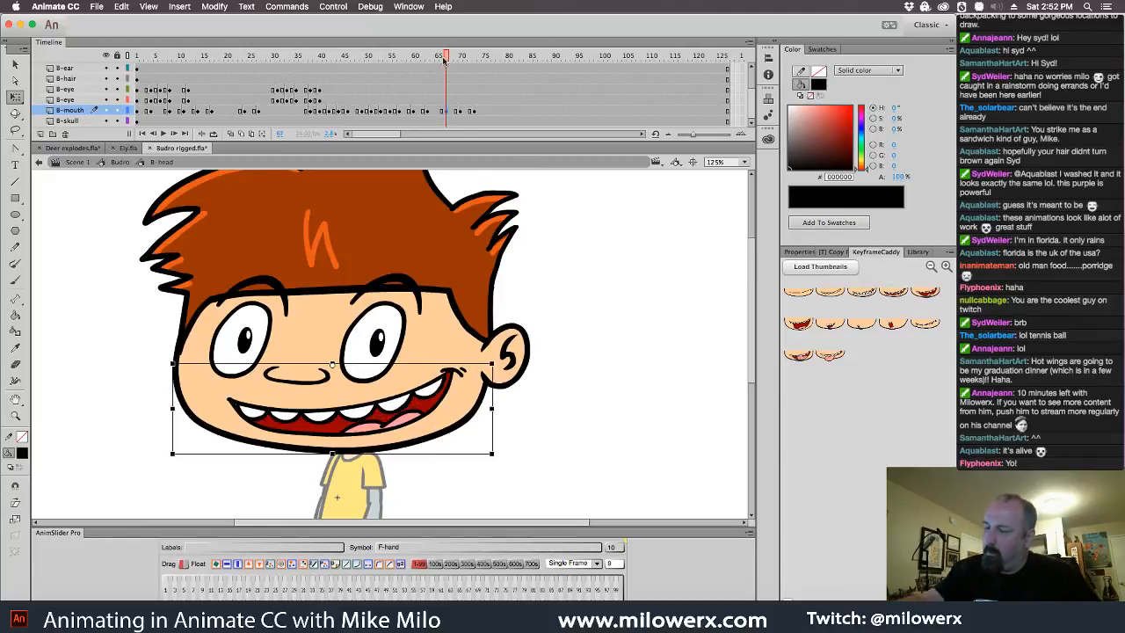
- Key the closing upper-teeth grin on frame 79 and play the head animation from the first frame
{"action": "mouse_move", "coordinate": [445, 58]}
{"action": "left_mouse_down"}
{"action": "mouse_move", "coordinate": [419, 58]}
{"action": "mouse_move", "coordinate": [485, 58]}
{"action": "mouse_move", "coordinate": [407, 61]}
{"action": "mouse_move", "coordinate": [530, 83]}
{"action": "mouse_move", "coordinate": [504, 94]}
{"action": "left_mouse_up"}
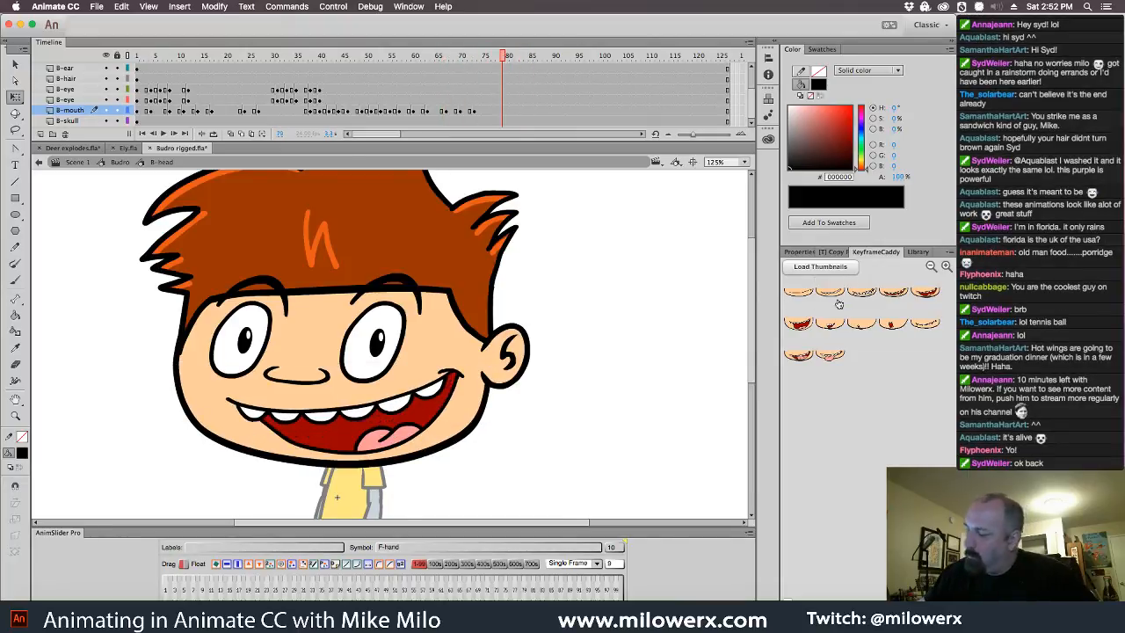
{"action": "left_click", "coordinate": [836, 326]}
{"action": "left_click_drag", "start_coordinate": [501, 59], "coordinate": [123, 88]}
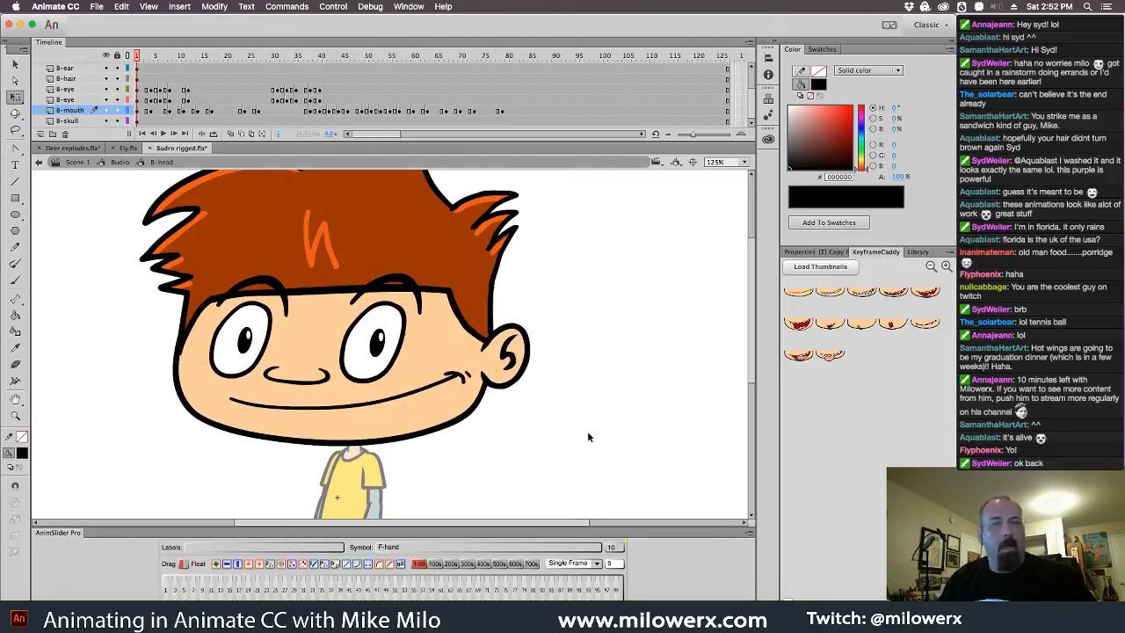
{"action": "key", "text": "Return"}
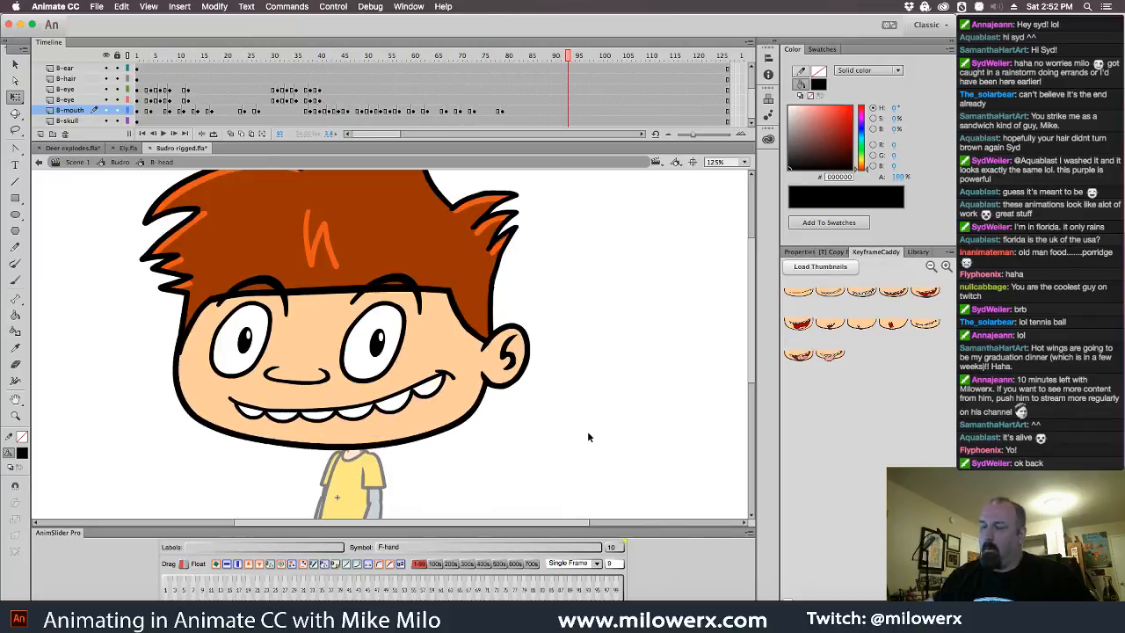
- Return to the Budro symbol and key the whole head on frame 5, rotated slightly counterclockwise
{"action": "left_click", "coordinate": [119, 161]}
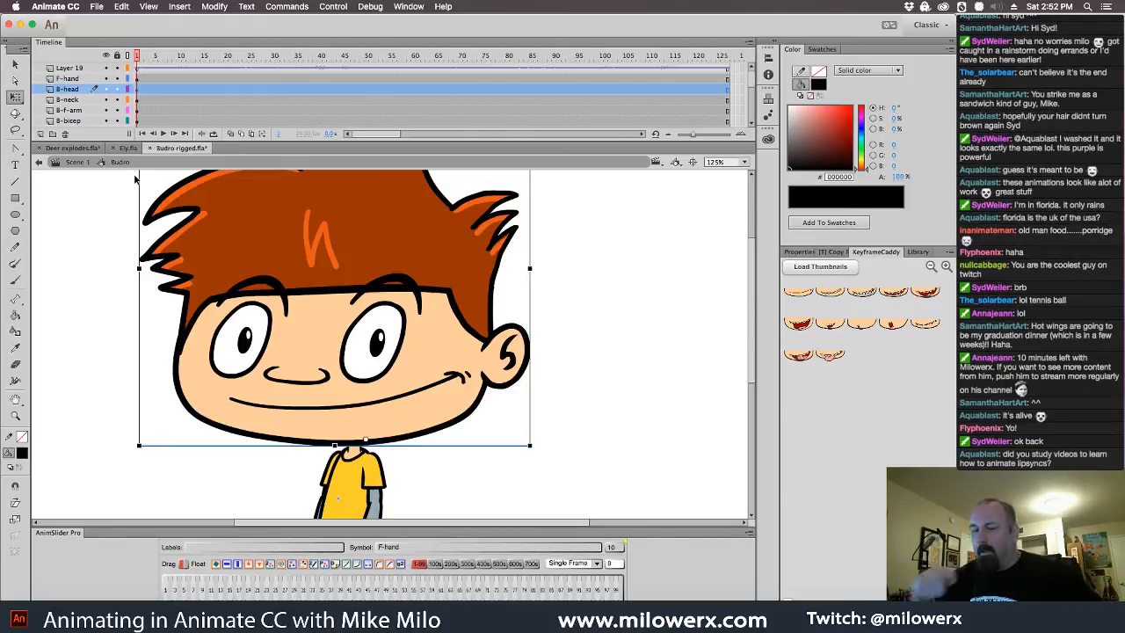
{"action": "left_click", "coordinate": [558, 318], "text": "alt+super"}
{"action": "left_click_drag", "start_coordinate": [550, 326], "coordinate": [551, 315]}
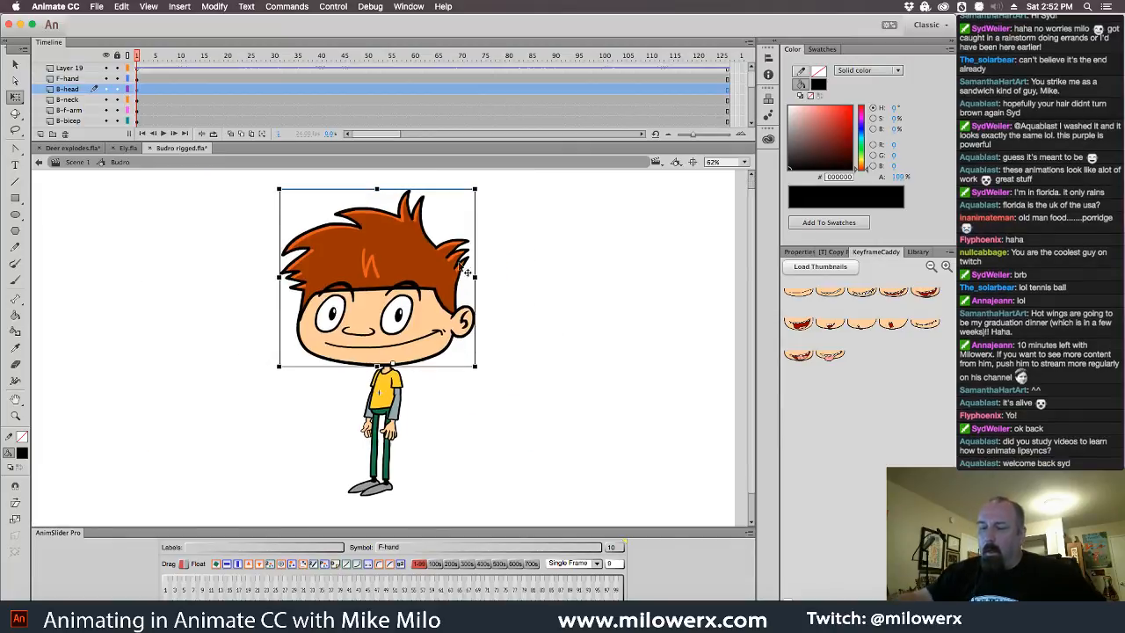
{"action": "mouse_move", "coordinate": [141, 60]}
{"action": "left_mouse_down"}
{"action": "mouse_move", "coordinate": [220, 84]}
{"action": "mouse_move", "coordinate": [463, 115]}
{"action": "mouse_move", "coordinate": [130, 87]}
{"action": "mouse_move", "coordinate": [157, 59]}
{"action": "left_mouse_up"}
{"action": "left_click", "coordinate": [419, 277]}
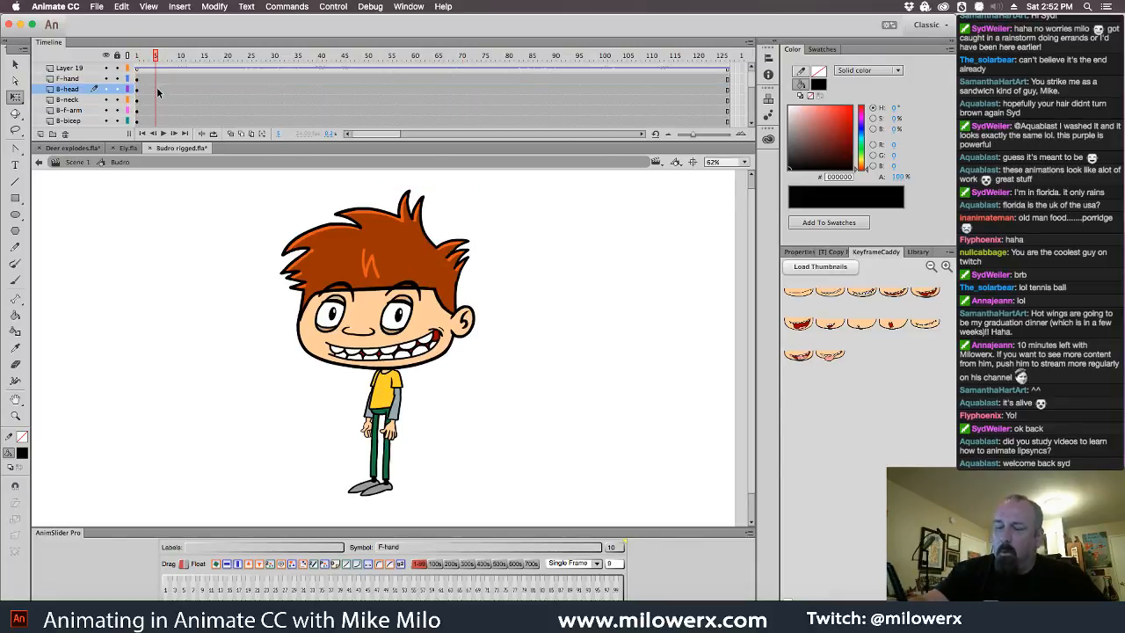
{"action": "left_click", "coordinate": [157, 92]}
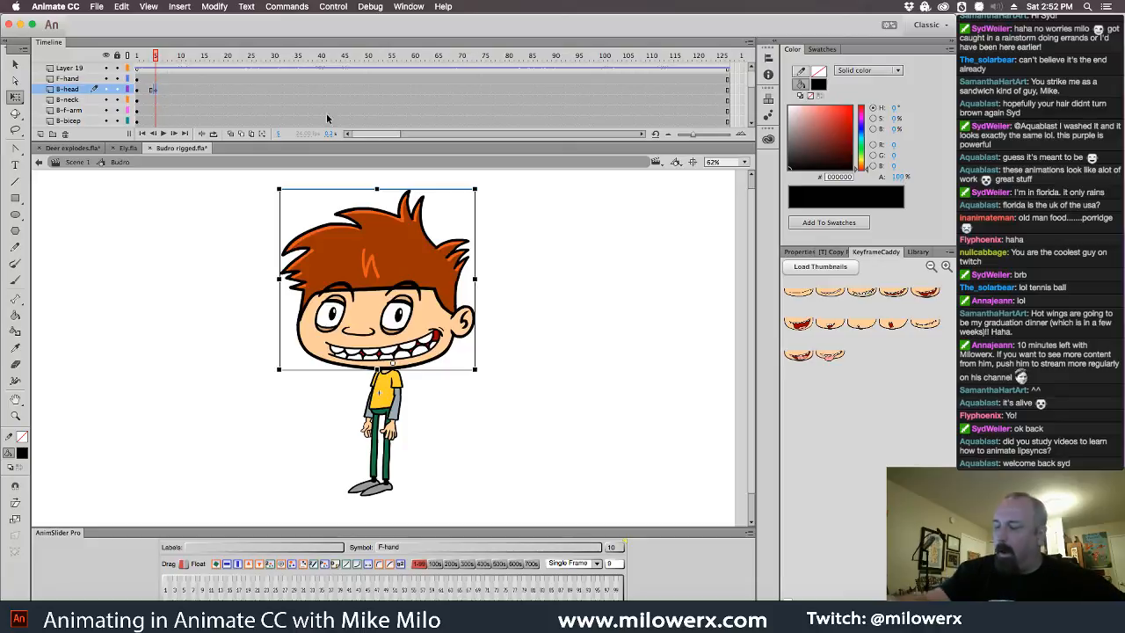
{"action": "left_click_drag", "start_coordinate": [484, 203], "coordinate": [481, 194]}
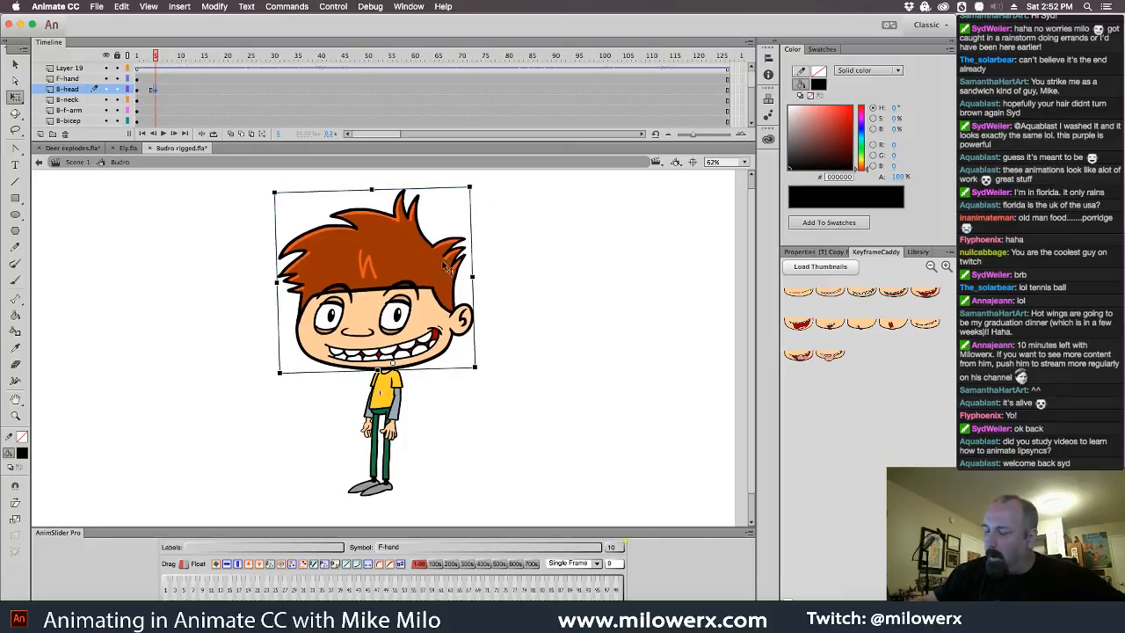
- Key the head on frame 7, nudged slightly left and down and rotated a little further counterclockwise
{"action": "left_click", "coordinate": [166, 90]}
{"action": "key", "text": "F6"}
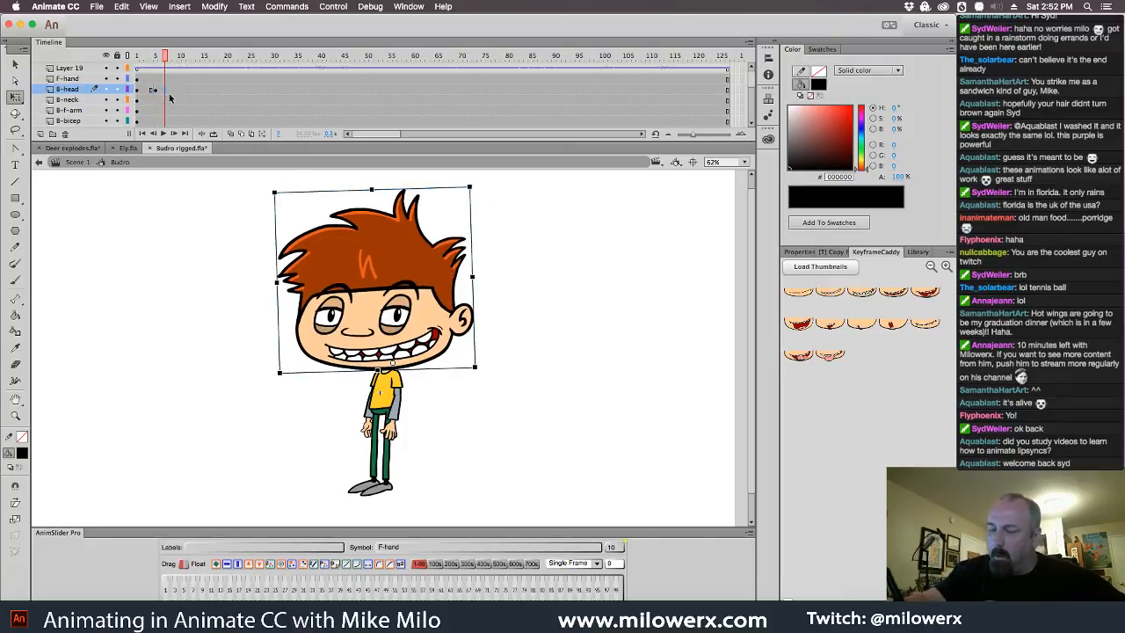
{"action": "key", "text": "Left"}
{"action": "key", "text": "Left"}
{"action": "key", "text": "Left"}
{"action": "key", "text": "Down"}
{"action": "key", "text": "Down"}
{"action": "key", "text": "Down"}
{"action": "key", "text": "Down"}
{"action": "key", "text": "Down"}
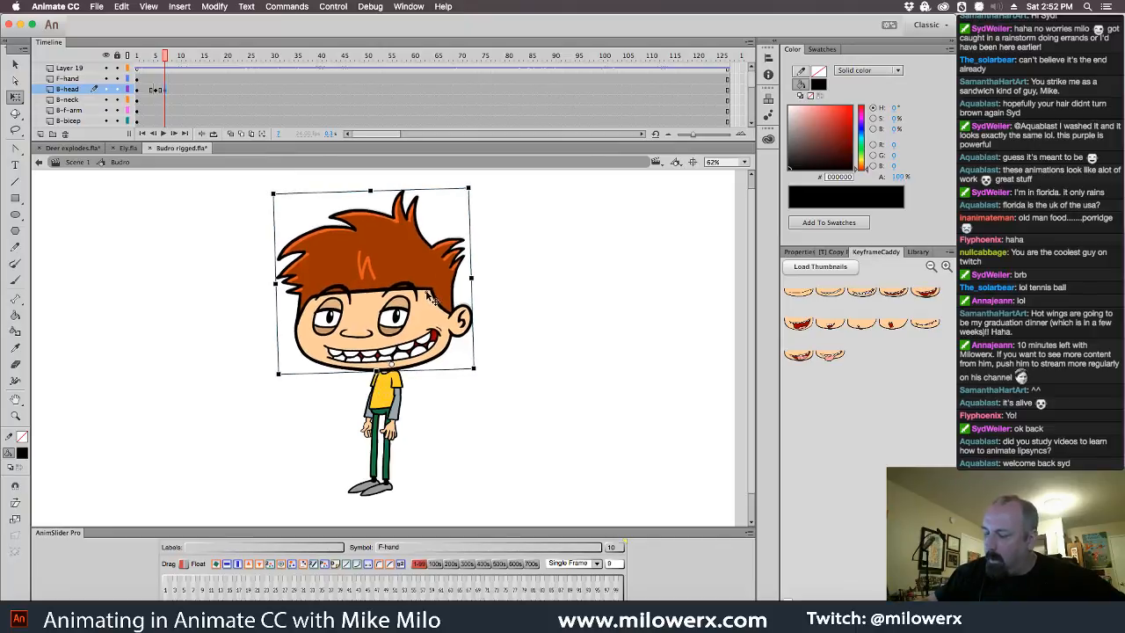
{"action": "left_click_drag", "start_coordinate": [475, 199], "coordinate": [472, 192]}
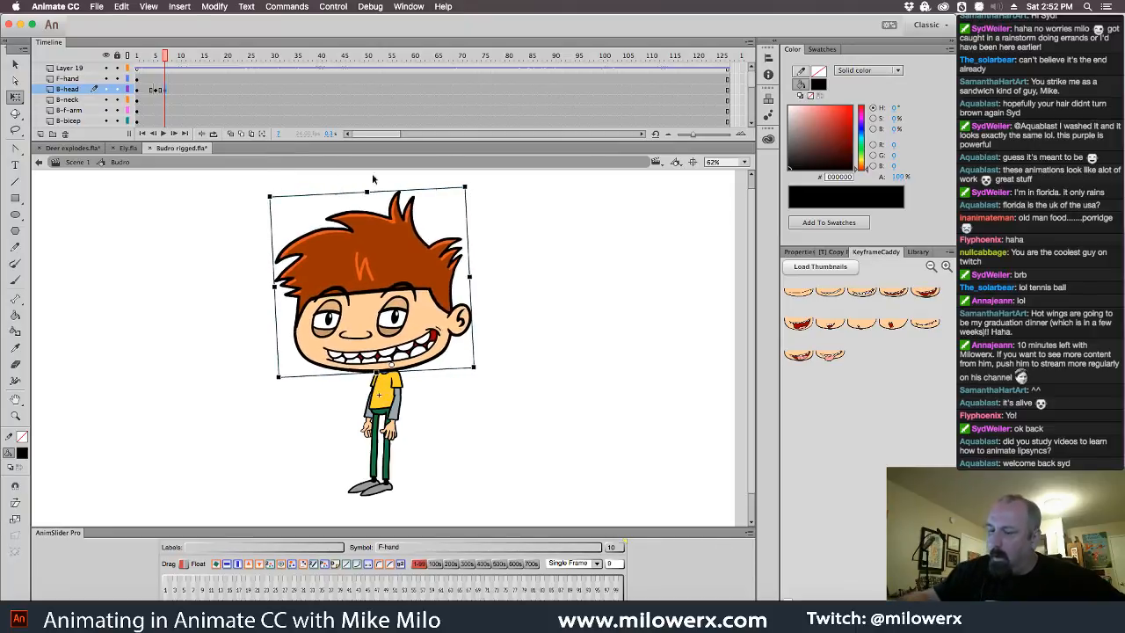
- Key the head on frame 9 with a bit more counterclockwise tilt and hold that pose with a keyframe on frame 11
{"action": "mouse_move", "coordinate": [166, 58]}
{"action": "left_mouse_down"}
{"action": "mouse_move", "coordinate": [137, 61]}
{"action": "mouse_move", "coordinate": [175, 73]}
{"action": "left_mouse_up"}
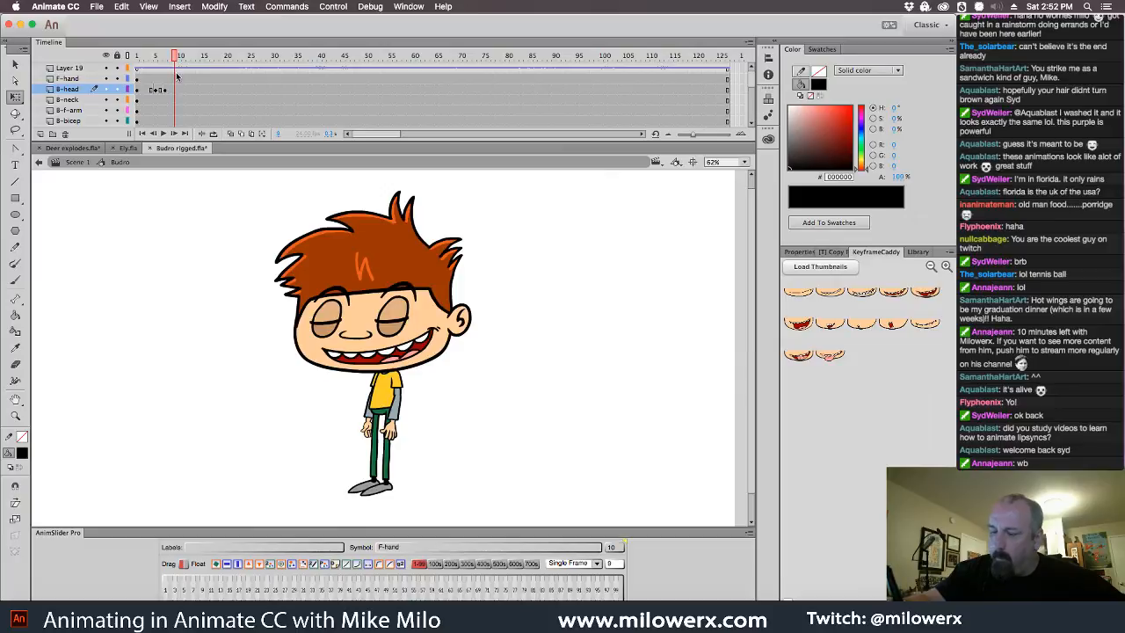
{"action": "left_click", "coordinate": [175, 90]}
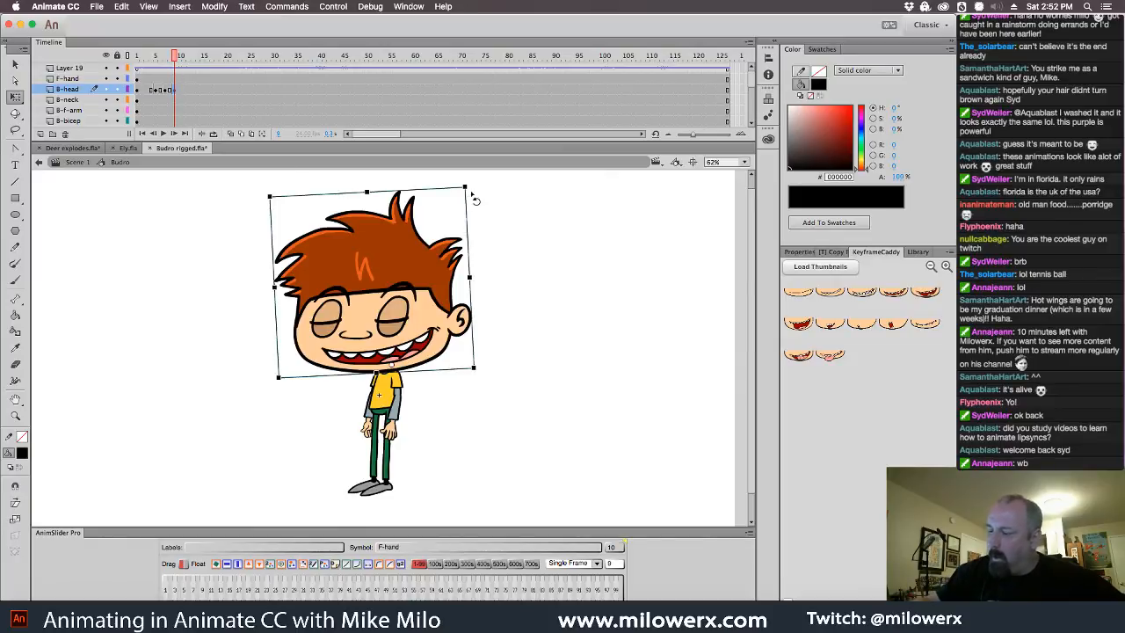
{"action": "left_click_drag", "start_coordinate": [473, 197], "coordinate": [468, 186]}
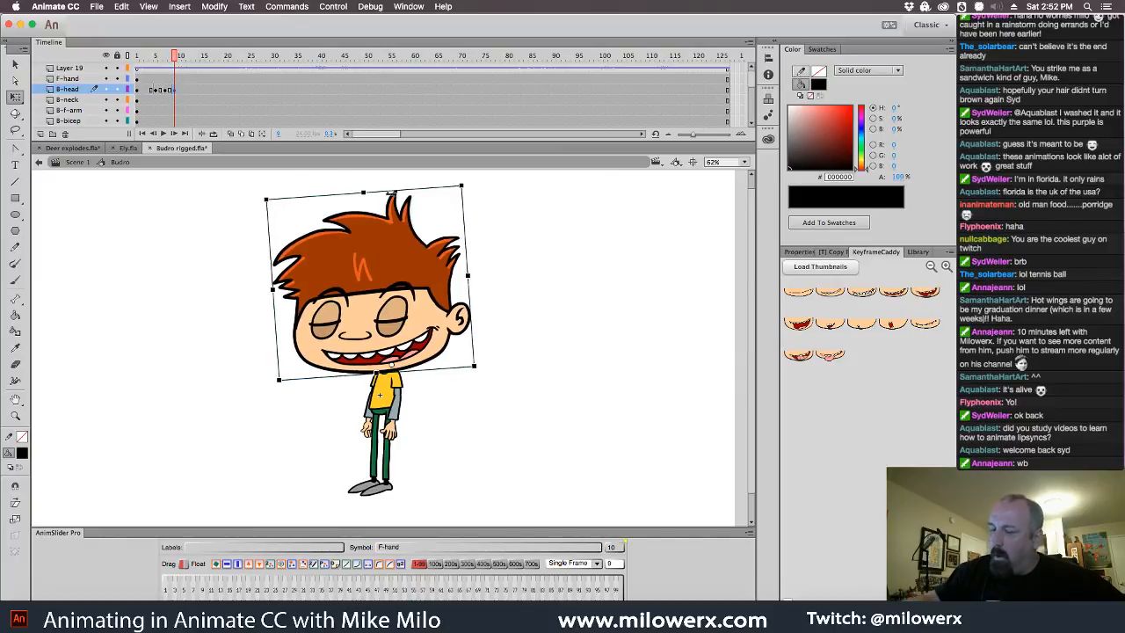
{"action": "left_click", "coordinate": [184, 91]}
{"action": "key", "text": "F6"}
{"action": "mouse_move", "coordinate": [185, 59]}
{"action": "left_mouse_down"}
{"action": "mouse_move", "coordinate": [168, 63]}
{"action": "mouse_move", "coordinate": [202, 80]}
{"action": "mouse_move", "coordinate": [184, 81]}
{"action": "left_mouse_up"}
{"action": "left_click", "coordinate": [186, 90]}
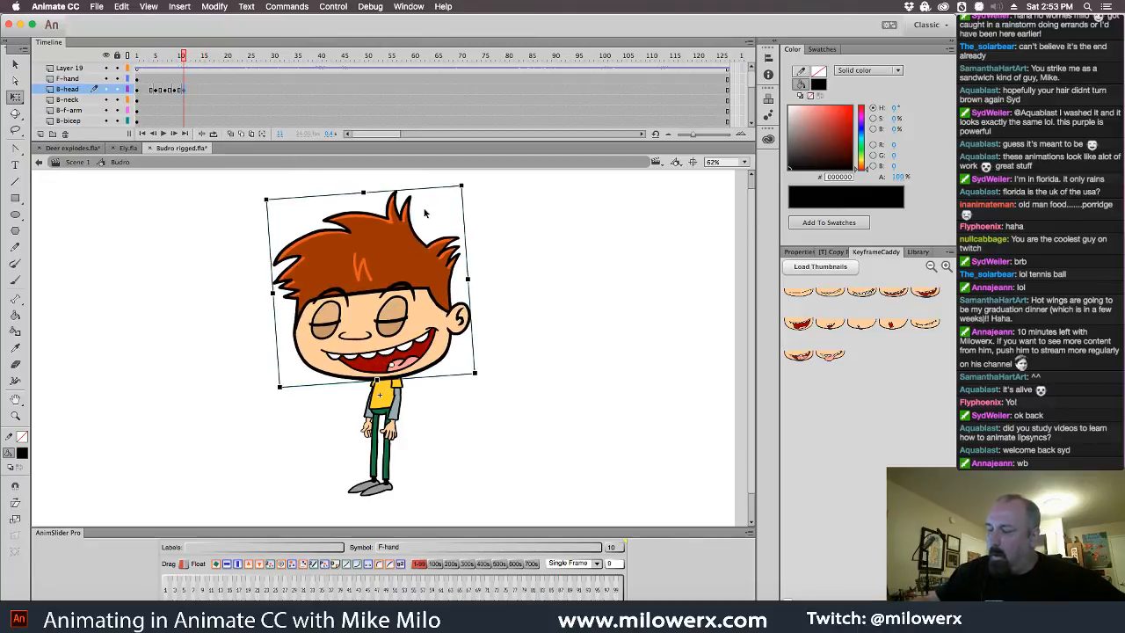
- Key the head on frame 13, stretched slightly taller, rotated clockwise and raised above the shoulders
{"action": "left_click", "coordinate": [194, 91]}
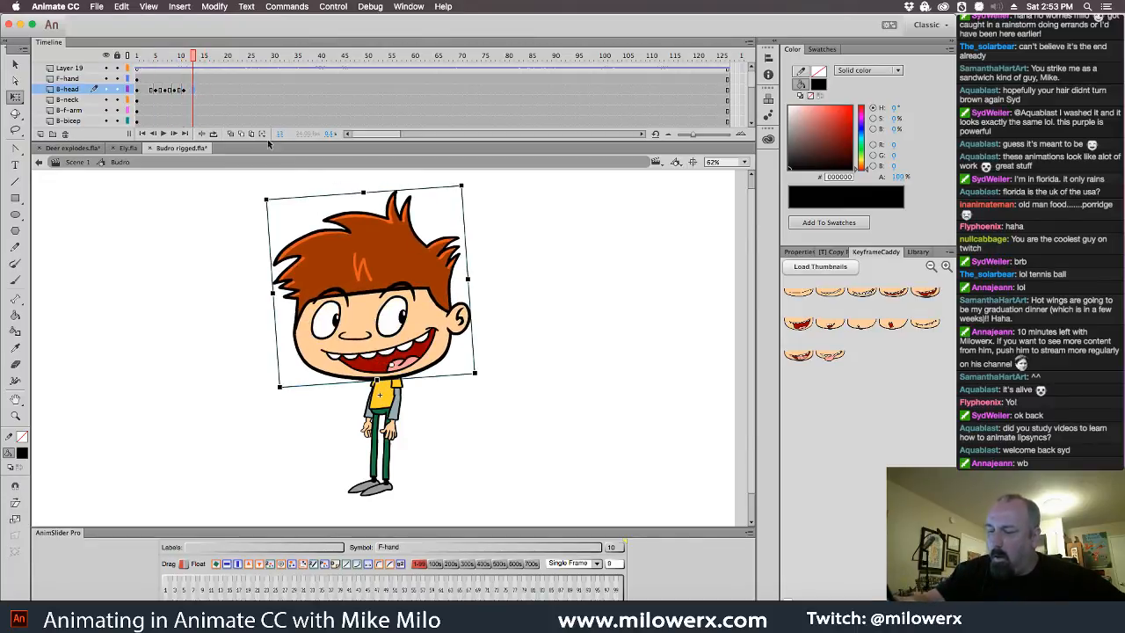
{"action": "left_click_drag", "start_coordinate": [396, 189], "coordinate": [400, 184]}
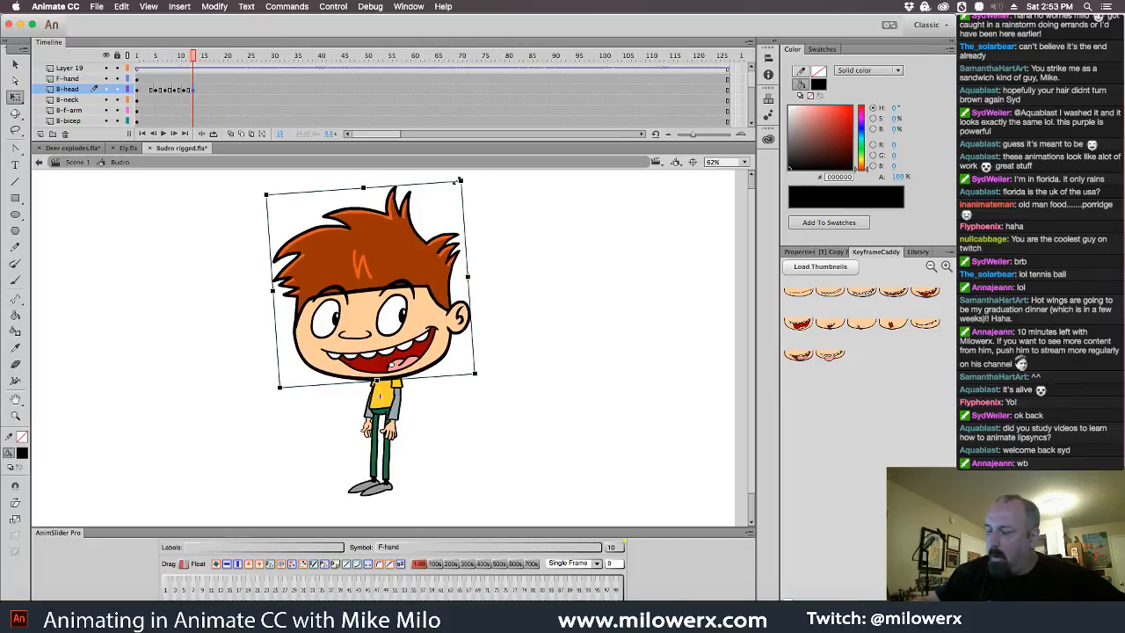
{"action": "left_click_drag", "start_coordinate": [473, 186], "coordinate": [491, 195]}
{"action": "left_click_drag", "start_coordinate": [435, 308], "coordinate": [439, 298]}
- Key the head on frame 39, rotated back counterclockwise and lowered slightly onto the neck
{"action": "left_click_drag", "start_coordinate": [192, 57], "coordinate": [314, 90]}
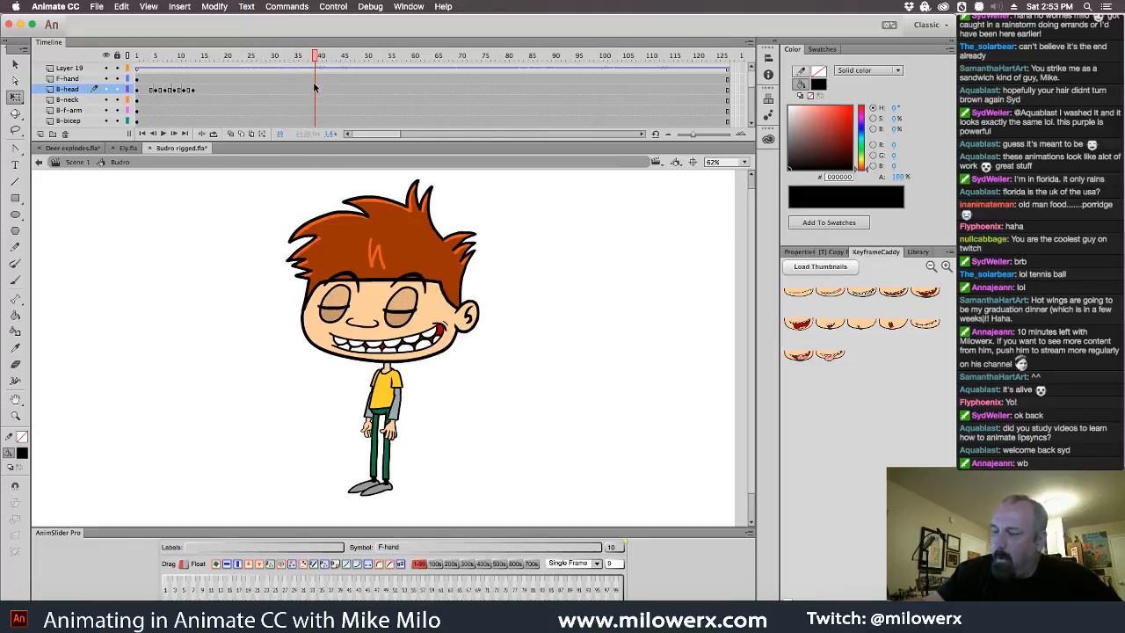
{"action": "left_click", "coordinate": [418, 355]}
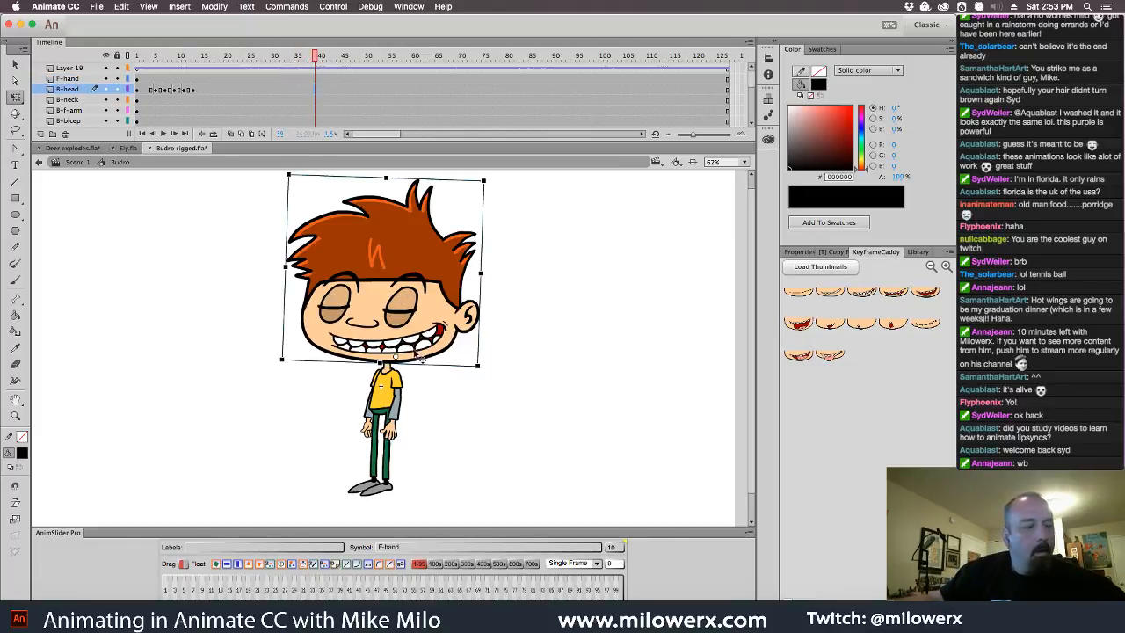
{"action": "key", "text": "F6"}
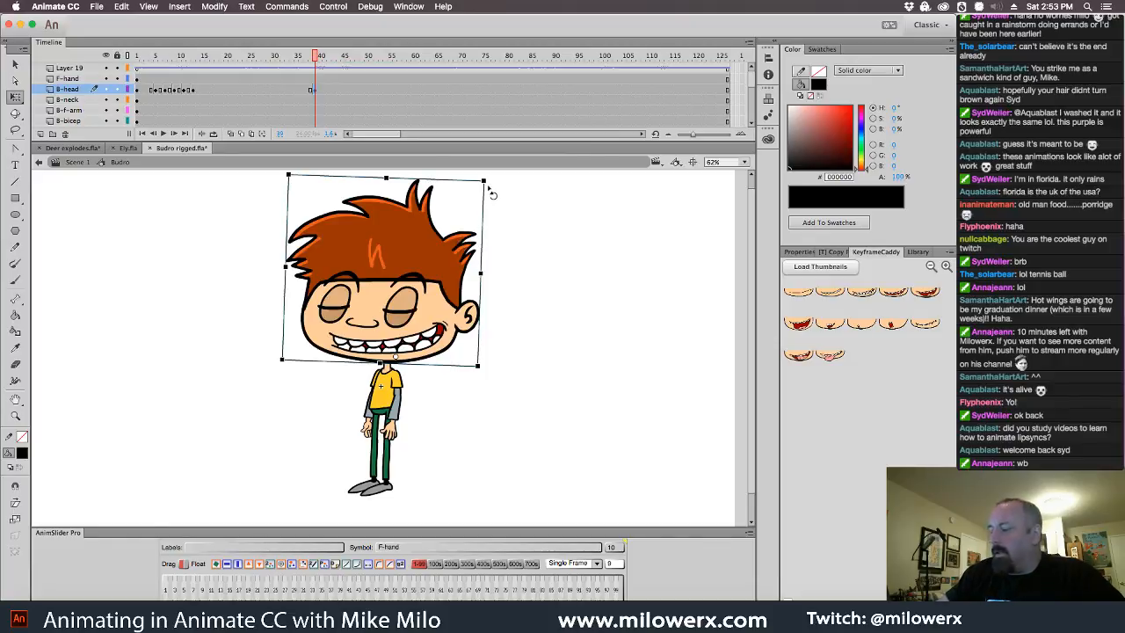
{"action": "left_click_drag", "start_coordinate": [492, 193], "coordinate": [466, 209]}
{"action": "left_click_drag", "start_coordinate": [441, 282], "coordinate": [438, 284]}
- Key the head on frame 41, rotated a little further counterclockwise
{"action": "left_click_drag", "start_coordinate": [318, 57], "coordinate": [323, 67]}
{"action": "left_click", "coordinate": [323, 89]}
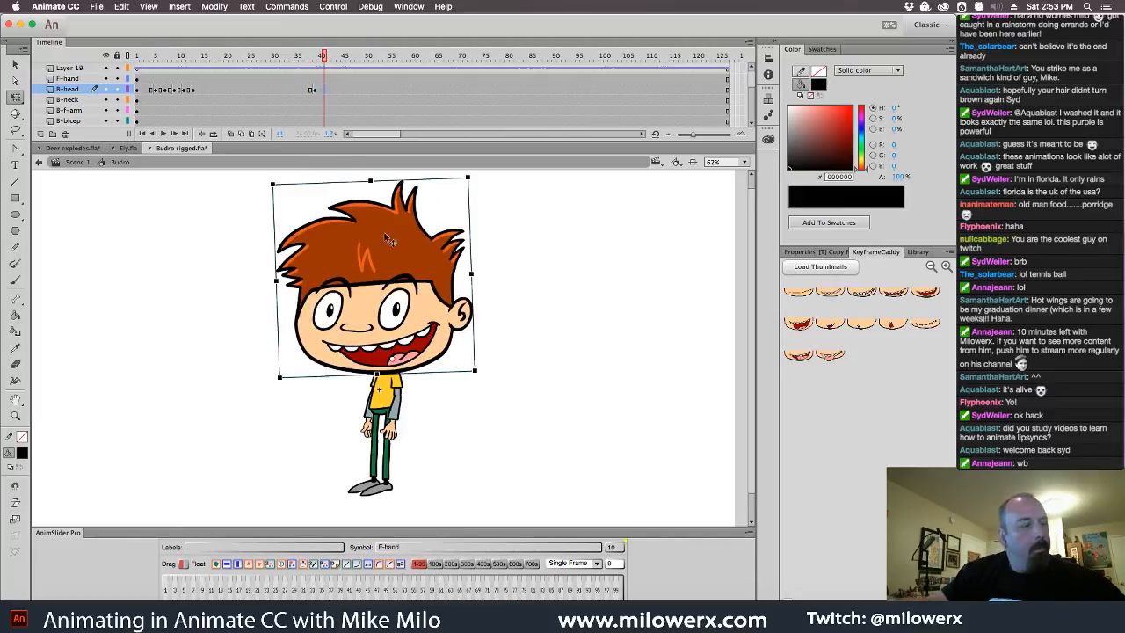
{"action": "left_click_drag", "start_coordinate": [474, 187], "coordinate": [464, 175]}
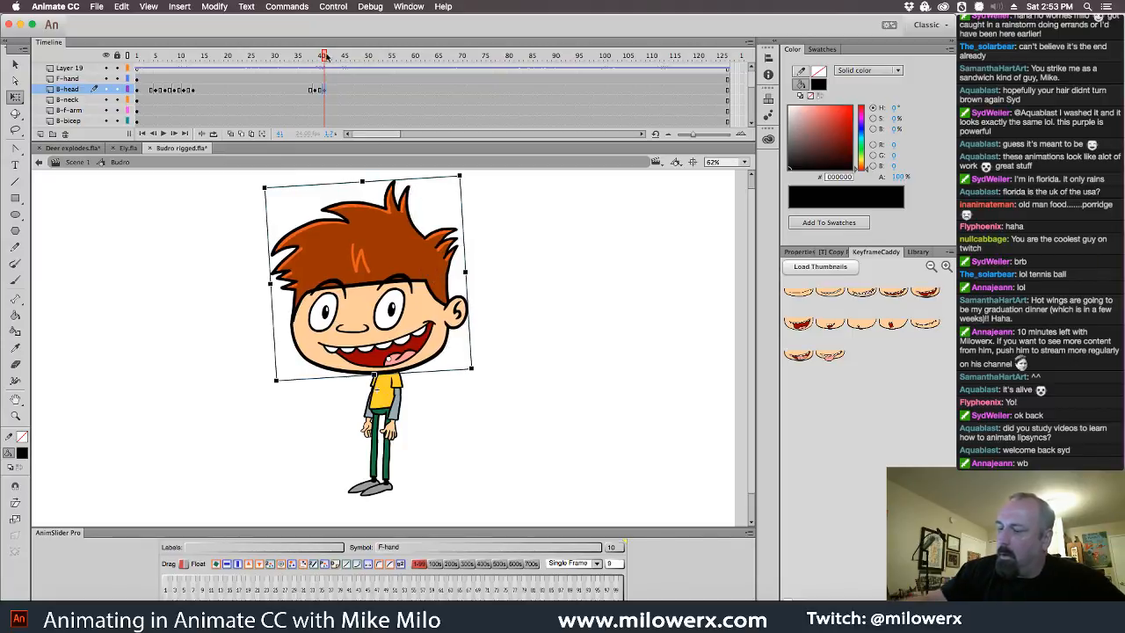
- Key the head on frames 51 and 53, nudged slightly left and down on both and tilted further counterclockwise on frame 53
{"action": "left_click_drag", "start_coordinate": [323, 58], "coordinate": [348, 106]}
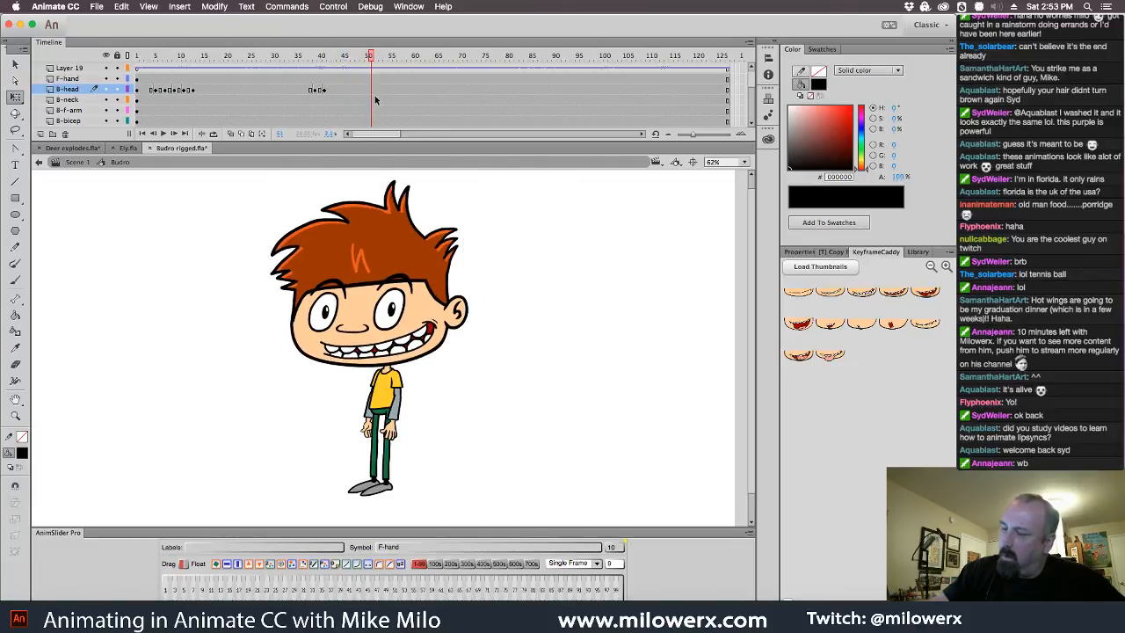
{"action": "key", "text": "F6"}
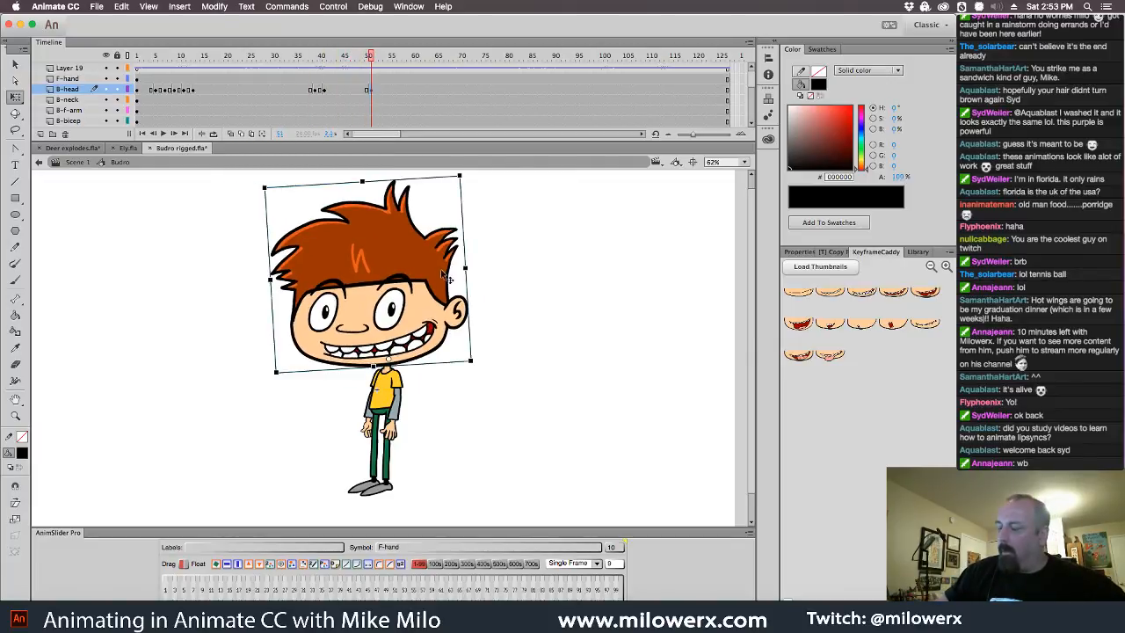
{"action": "left_click_drag", "start_coordinate": [442, 270], "coordinate": [439, 272]}
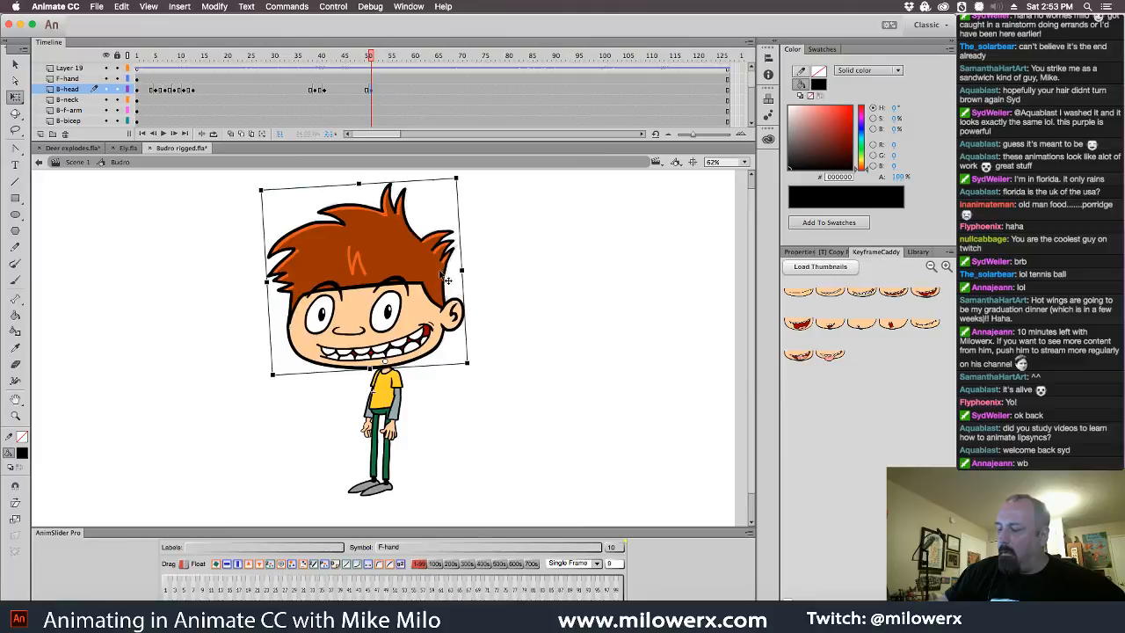
{"action": "left_click", "coordinate": [380, 92]}
{"action": "left_click_drag", "start_coordinate": [458, 178], "coordinate": [449, 200]}
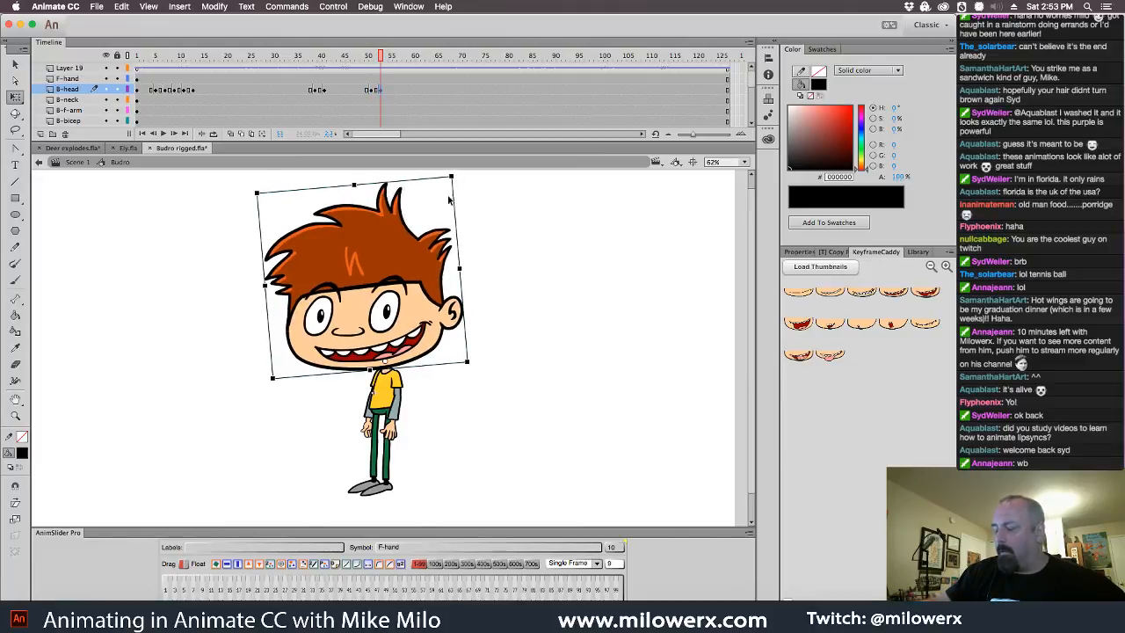
{"action": "left_click_drag", "start_coordinate": [430, 251], "coordinate": [428, 254]}
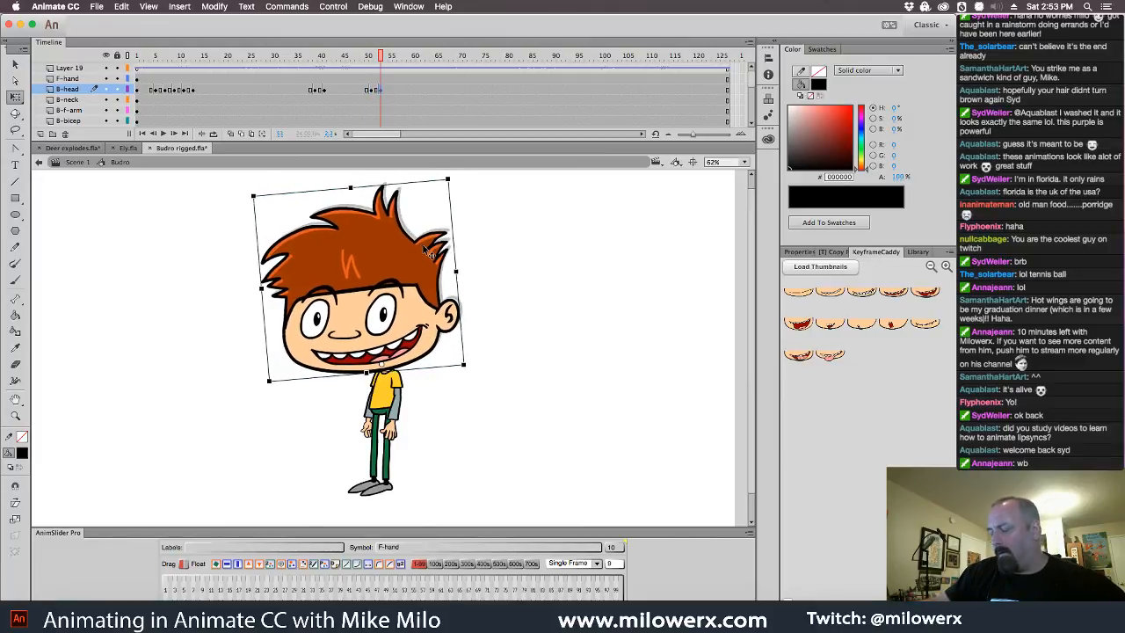
- Key the head on frames 55 and 57, rotating it back clockwise on each and nudging it right and up on frame 57
{"action": "left_click", "coordinate": [389, 92]}
{"action": "left_click_drag", "start_coordinate": [456, 187], "coordinate": [464, 191]}
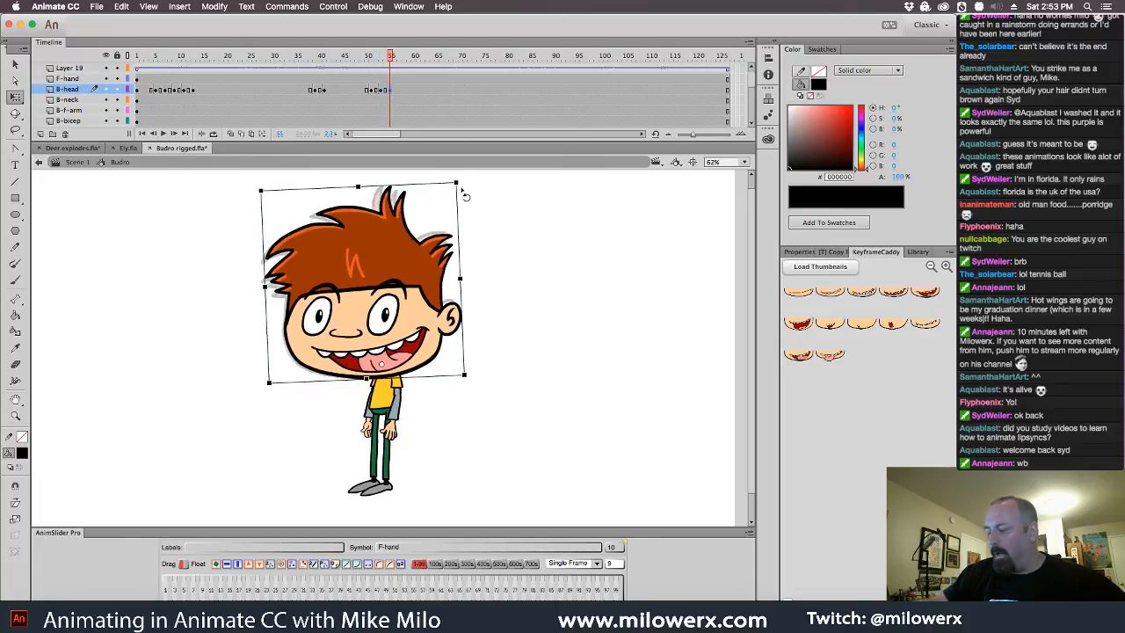
{"action": "left_click", "coordinate": [397, 90]}
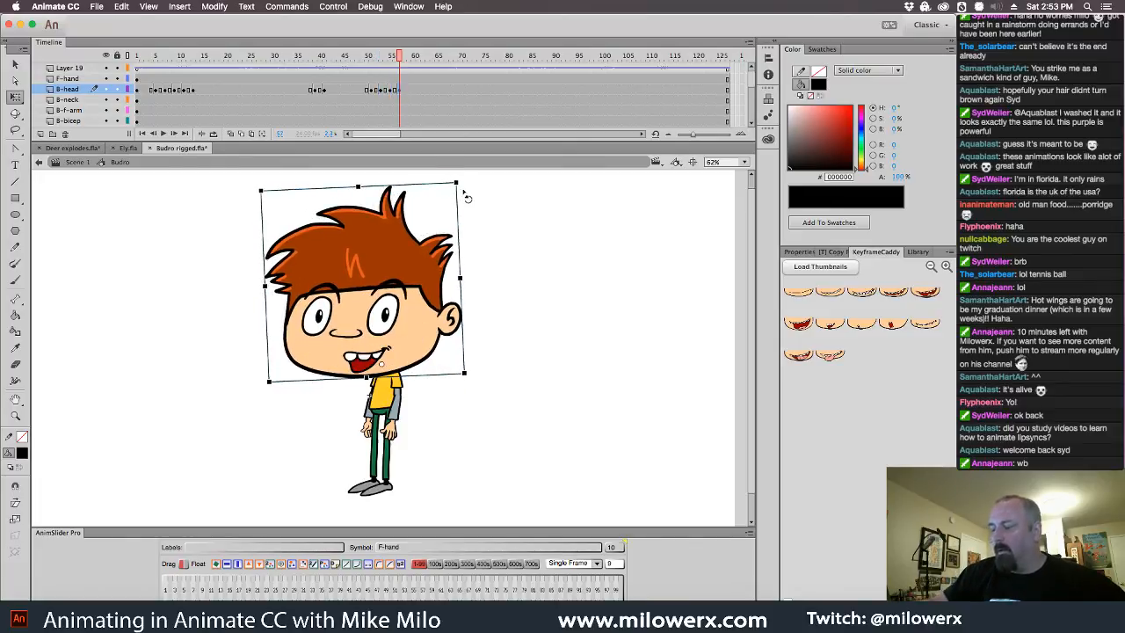
{"action": "left_click_drag", "start_coordinate": [466, 193], "coordinate": [476, 197]}
{"action": "left_click_drag", "start_coordinate": [423, 272], "coordinate": [428, 268]}
- Key the head on frame 59, nudged slightly right and up with its upper edge skewed slightly to the right
{"action": "key", "text": "period"}
{"action": "key", "text": "period"}
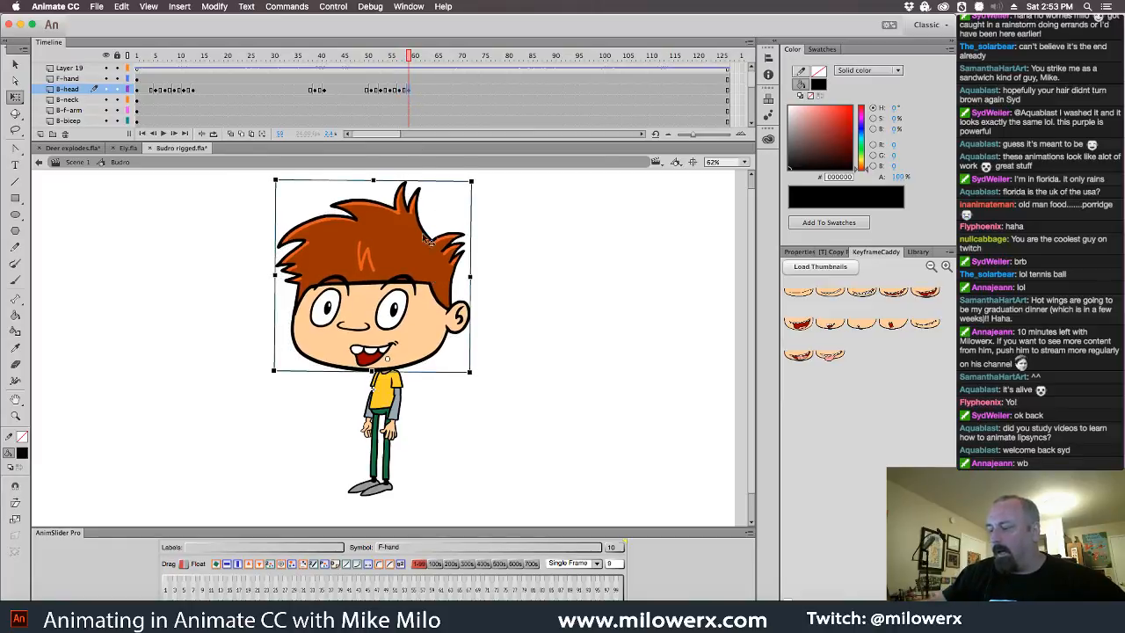
{"action": "key", "text": "ctrl+z"}
{"action": "key", "text": "ctrl+z"}
{"action": "key", "text": "ctrl+z"}
{"action": "key", "text": "ctrl+z"}
{"action": "key", "text": "ctrl+z"}
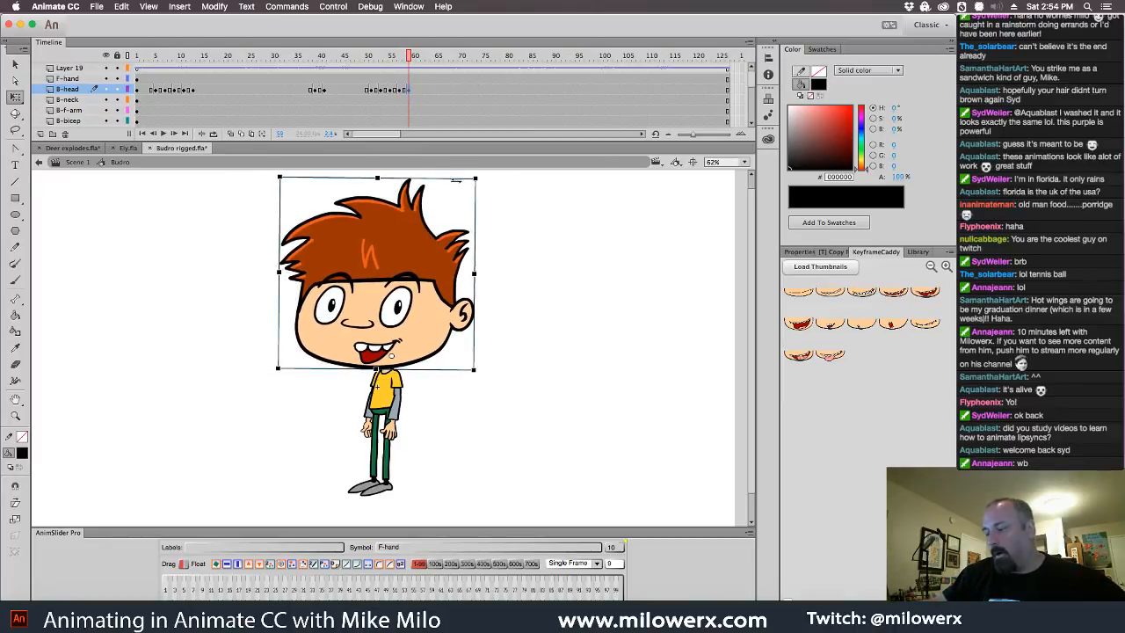
{"action": "left_click_drag", "start_coordinate": [456, 181], "coordinate": [461, 180]}
- Play the animation from frame 1 to review the head movement with the dialogue, and return to the first frame
{"action": "left_click_drag", "start_coordinate": [411, 59], "coordinate": [137, 66]}
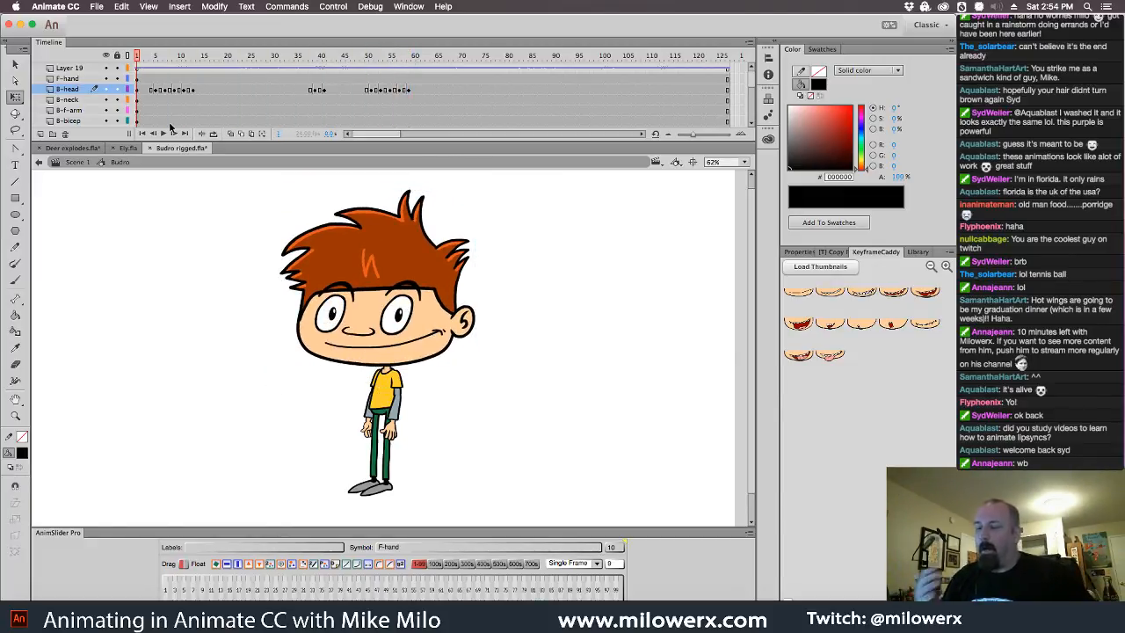
{"action": "left_click", "coordinate": [172, 128]}
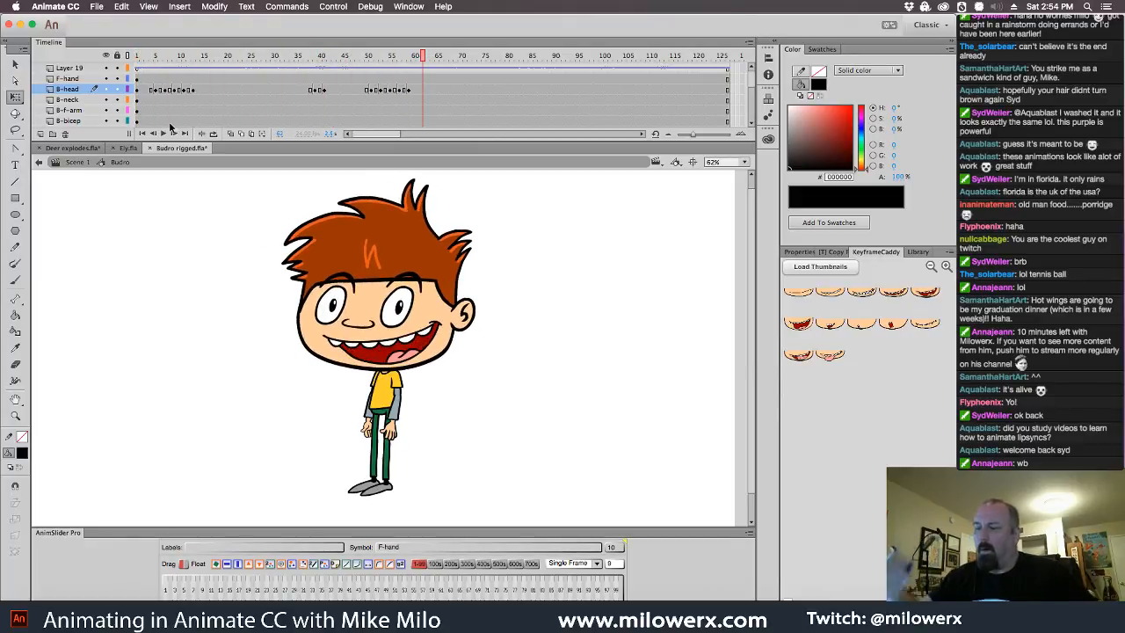
{"action": "left_click", "coordinate": [421, 56]}
{"action": "key", "text": "Return"}
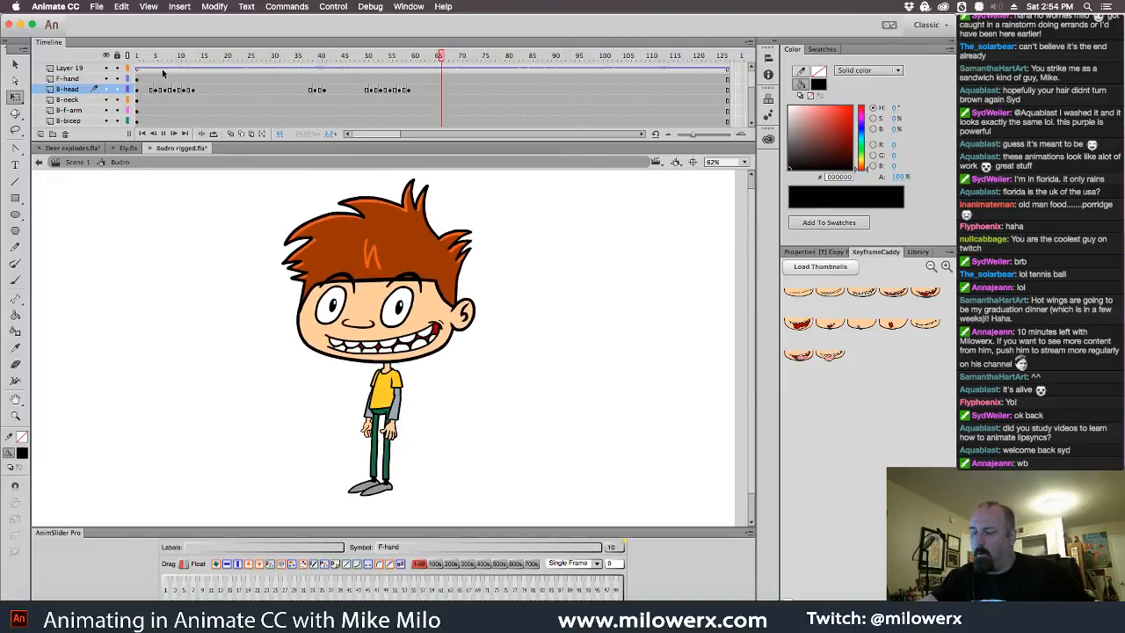
{"action": "left_click_drag", "start_coordinate": [499, 58], "coordinate": [122, 69]}
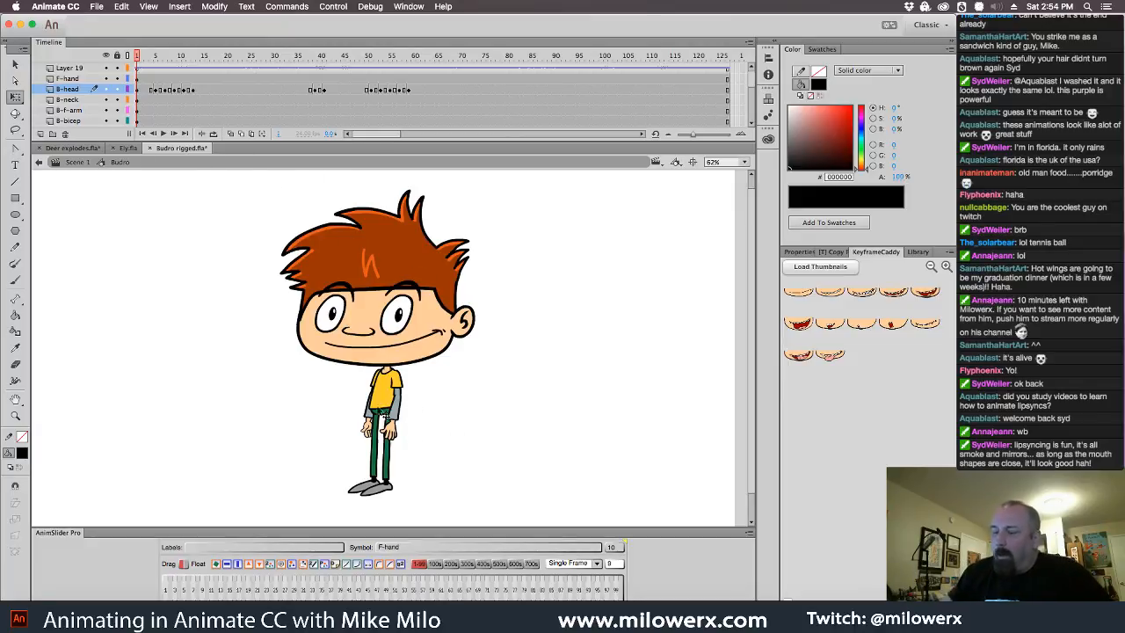
- Try keying the whole character in Scene 1 on Layer 48, skewed slightly left at frame 8 and right at frame 13
{"action": "left_click", "coordinate": [77, 163]}
{"action": "left_click_drag", "start_coordinate": [159, 62], "coordinate": [177, 84]}
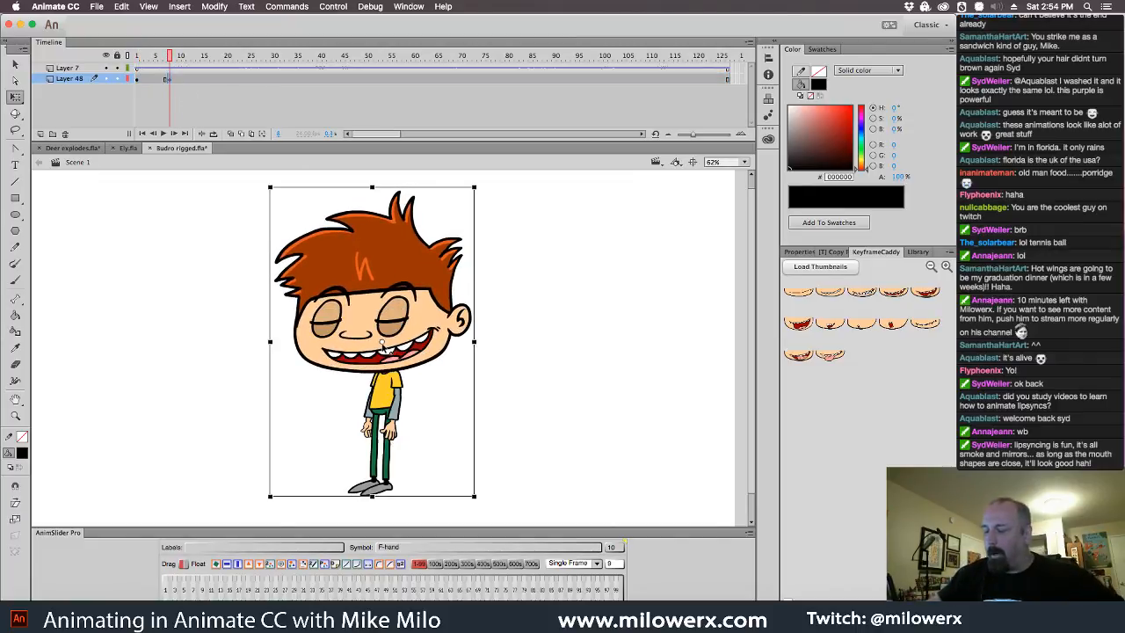
{"action": "left_click_drag", "start_coordinate": [372, 188], "coordinate": [368, 193]}
{"action": "left_click_drag", "start_coordinate": [172, 65], "coordinate": [195, 81]}
{"action": "left_click", "coordinate": [196, 80]}
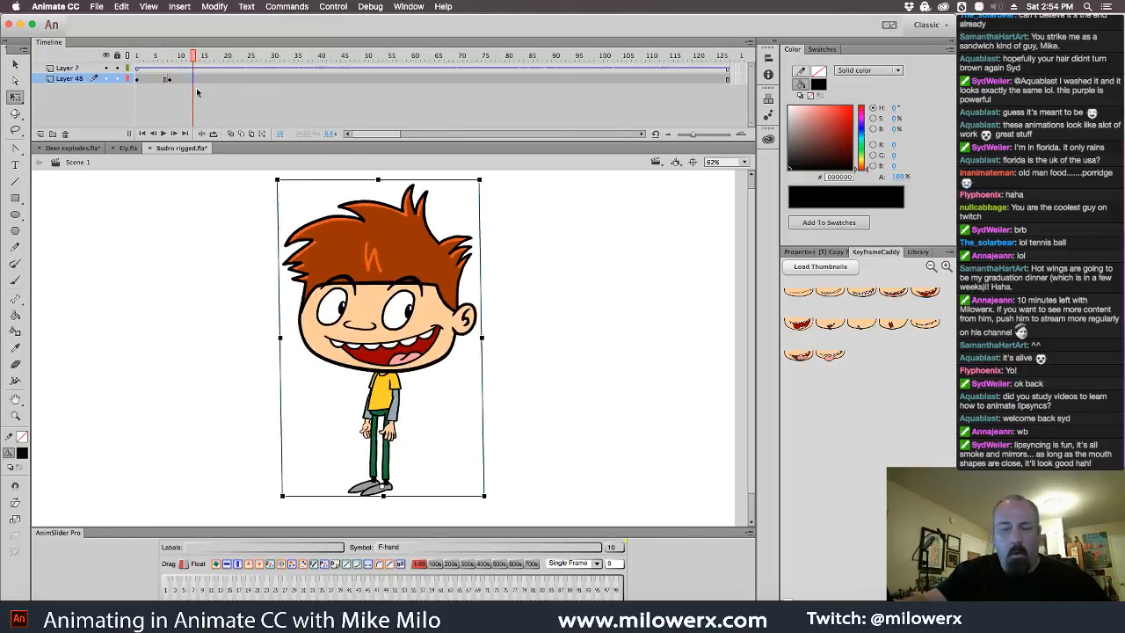
{"action": "left_click_drag", "start_coordinate": [380, 180], "coordinate": [395, 176]}
{"action": "left_click_drag", "start_coordinate": [196, 62], "coordinate": [170, 79]}
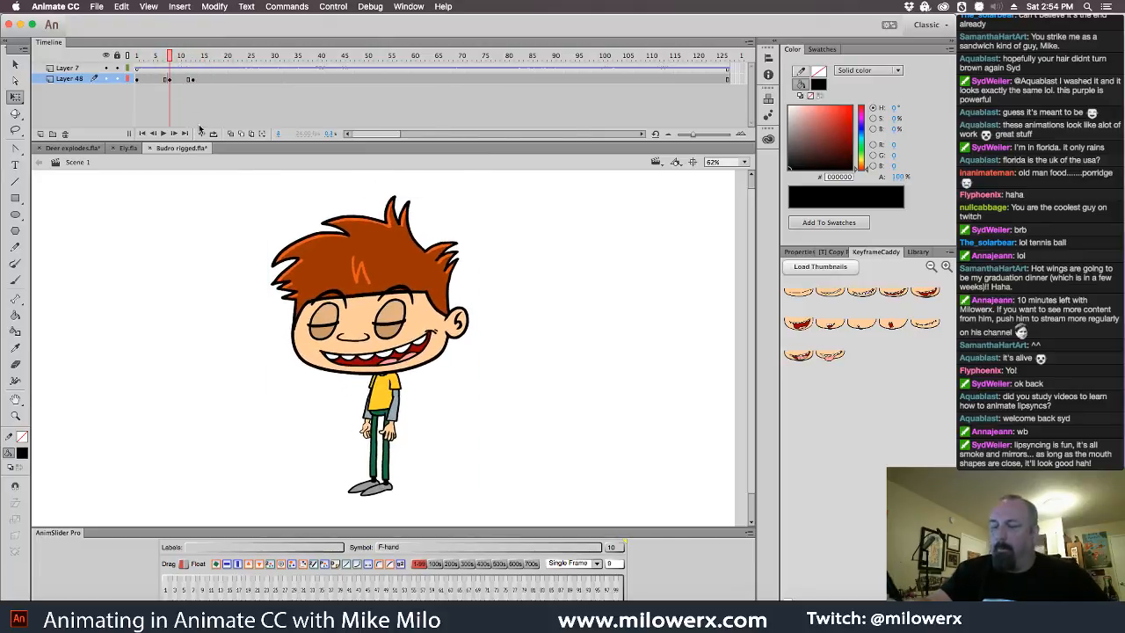
- Undo the whole-character skews and keyframes on Layer 48
{"action": "key", "text": "super+z"}
{"action": "key", "text": "super+z"}
{"action": "key", "text": "super+z"}
{"action": "key", "text": "super+z"}
{"action": "key", "text": "super+z"}
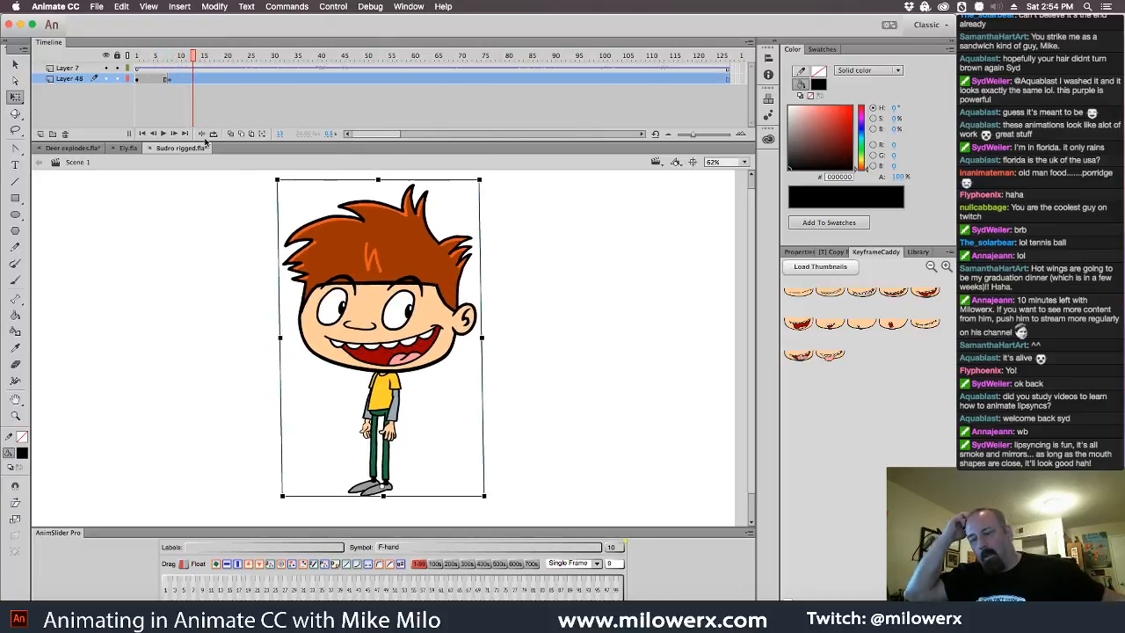
{"action": "key", "text": "super+z"}
{"action": "key", "text": "super+z"}
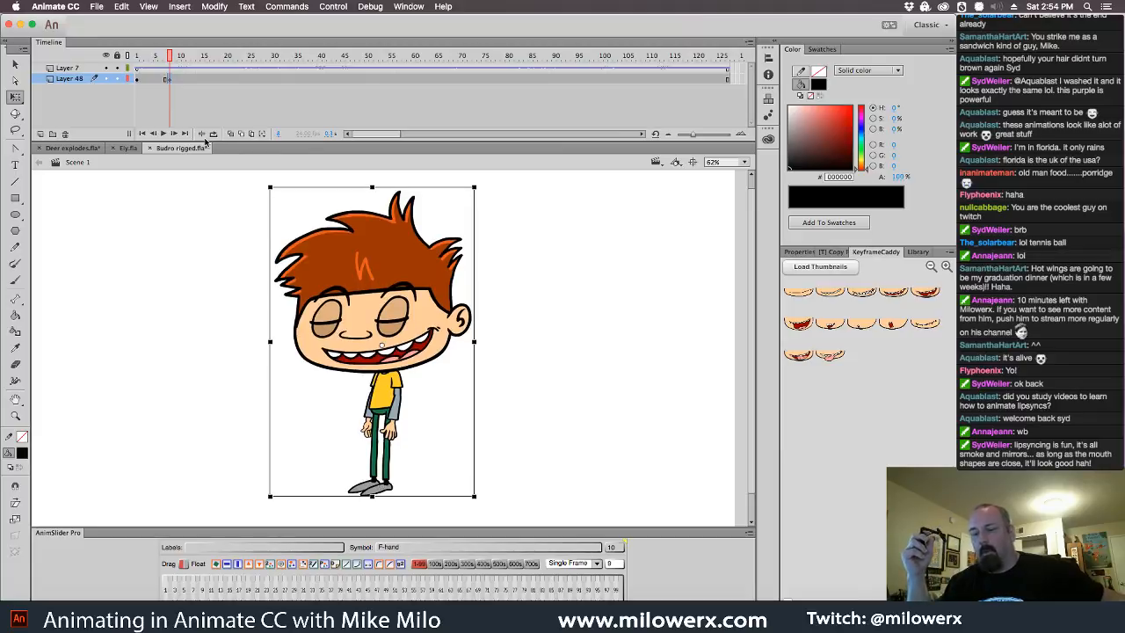
{"action": "key", "text": "super+z"}
{"action": "key", "text": "super+z"}
{"action": "key", "text": "super+z"}
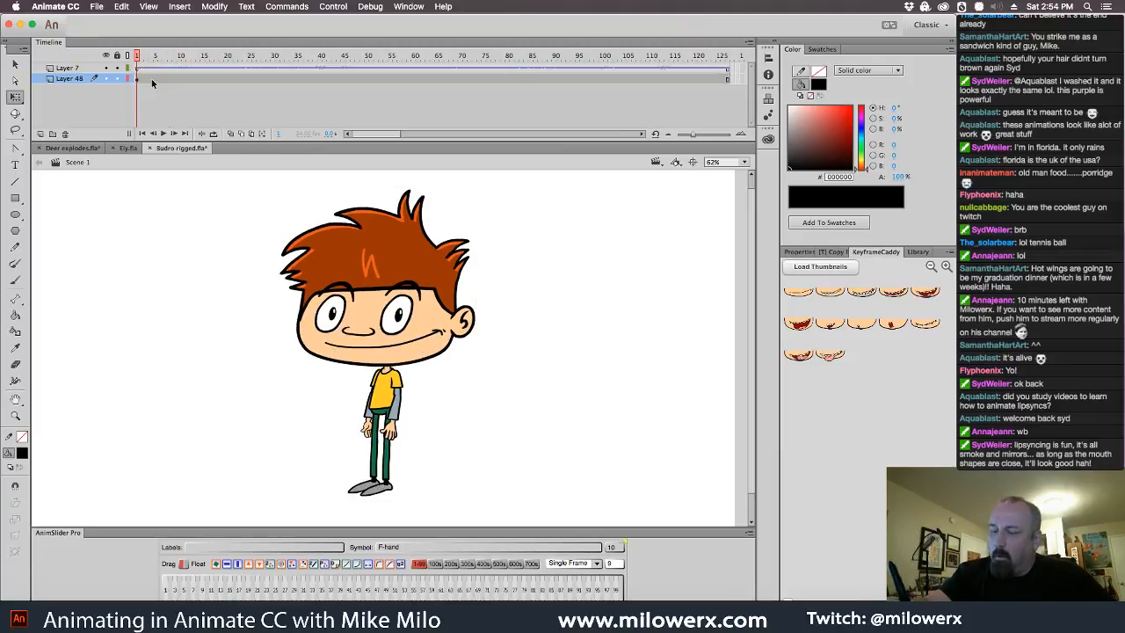
- Open the B-head symbol inside Budro, select a brow at frame 12 and enlarge the timeline to show the head's layers
{"action": "left_click", "coordinate": [138, 79]}
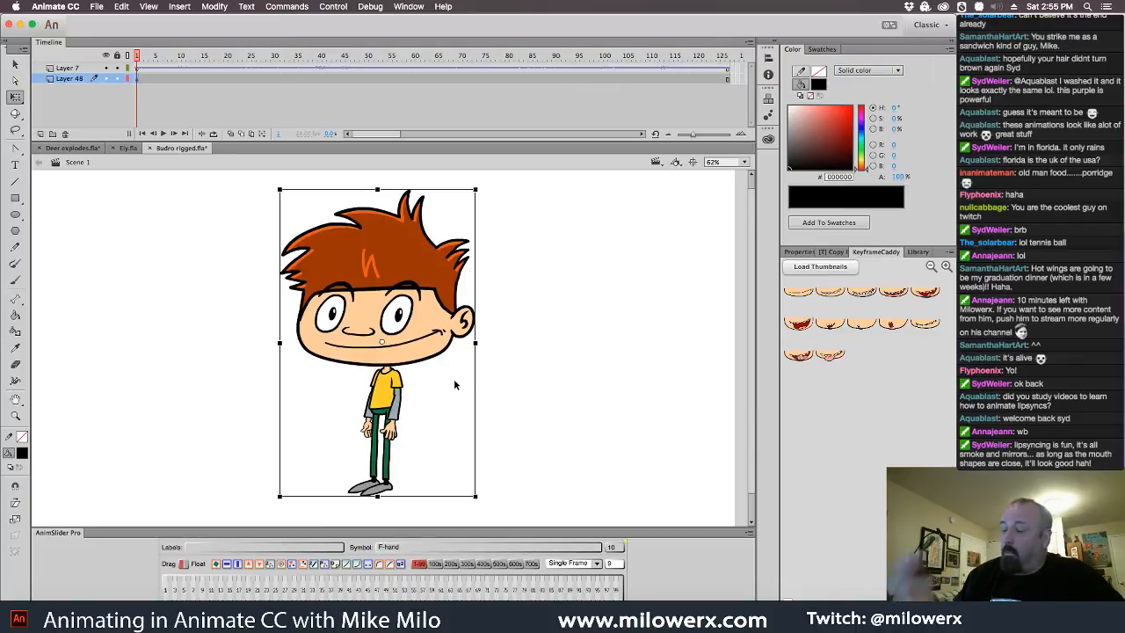
{"action": "double_click", "coordinate": [463, 312]}
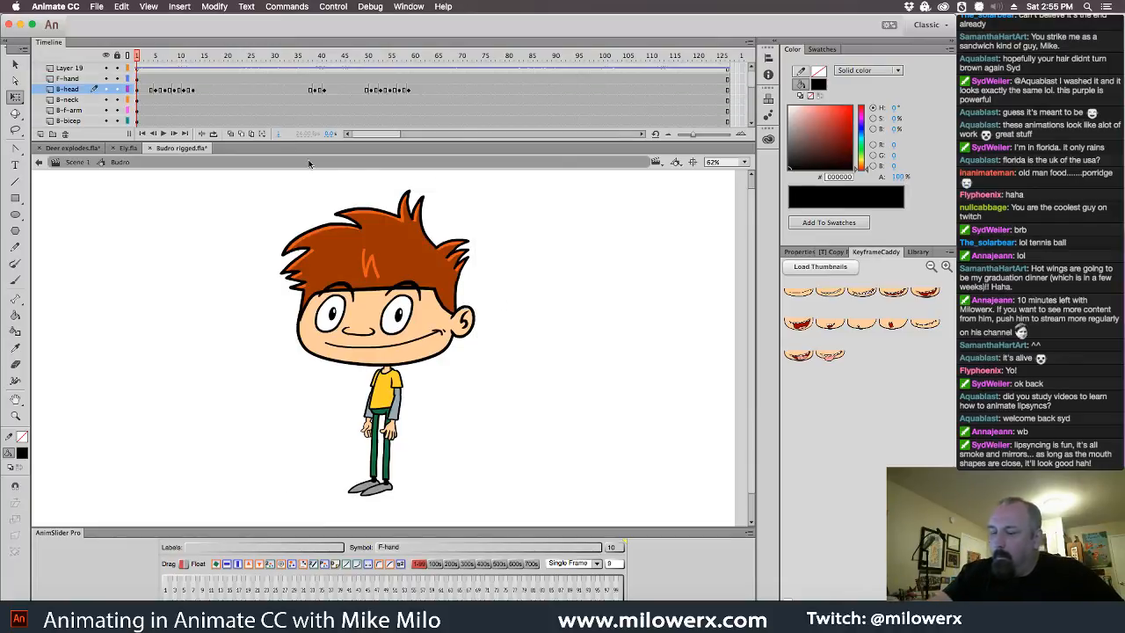
{"action": "double_click", "coordinate": [418, 294]}
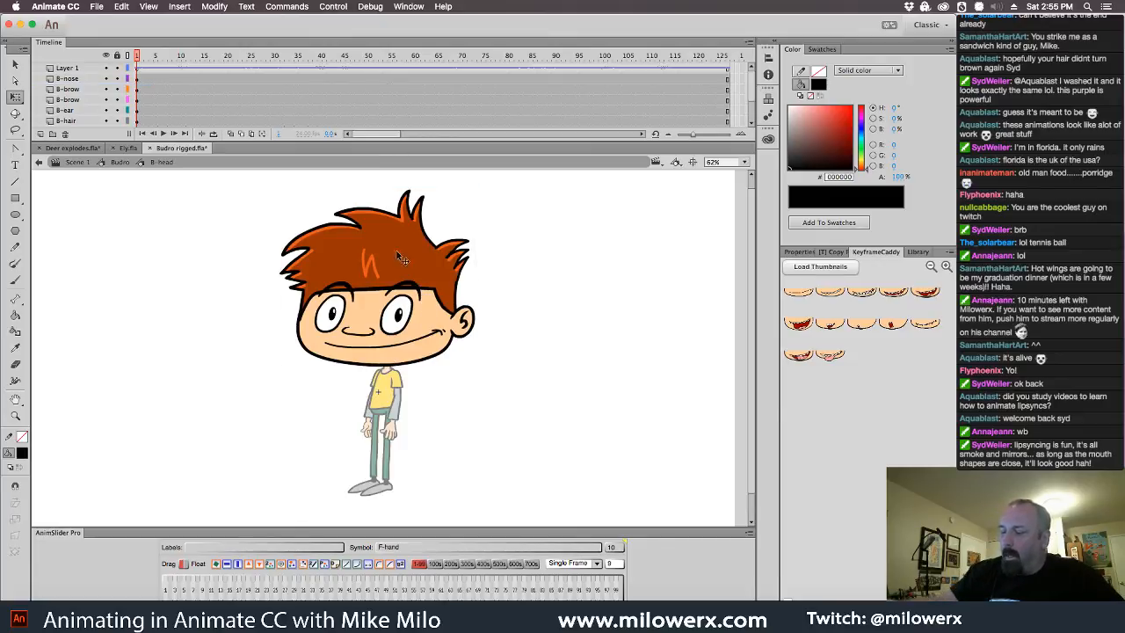
{"action": "left_click_drag", "start_coordinate": [138, 68], "coordinate": [186, 76]}
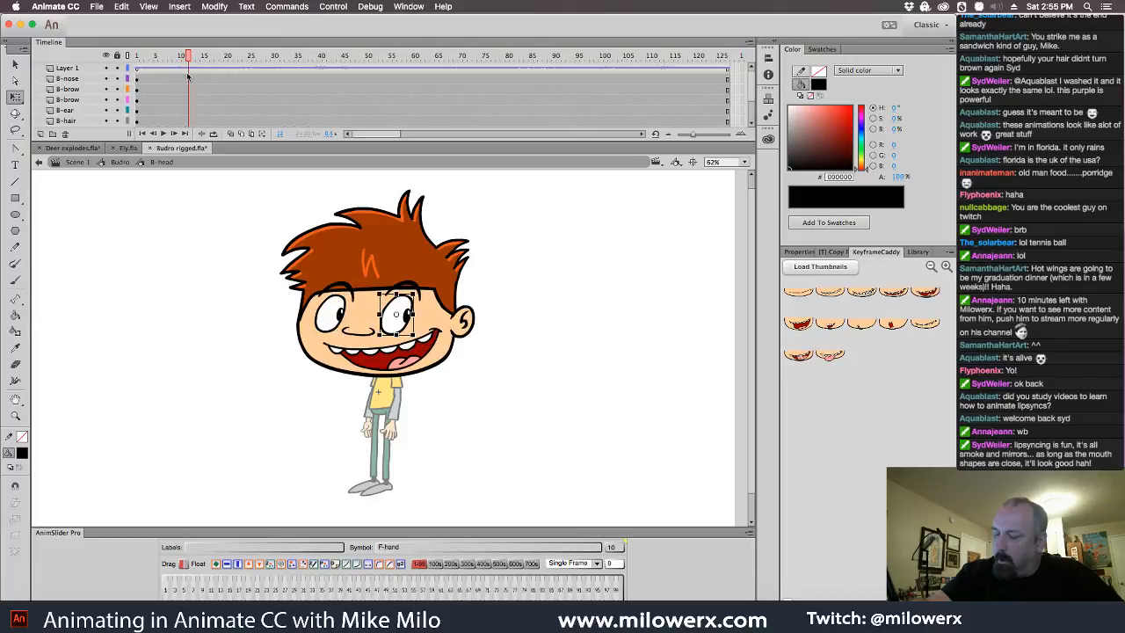
{"action": "left_click", "coordinate": [351, 295]}
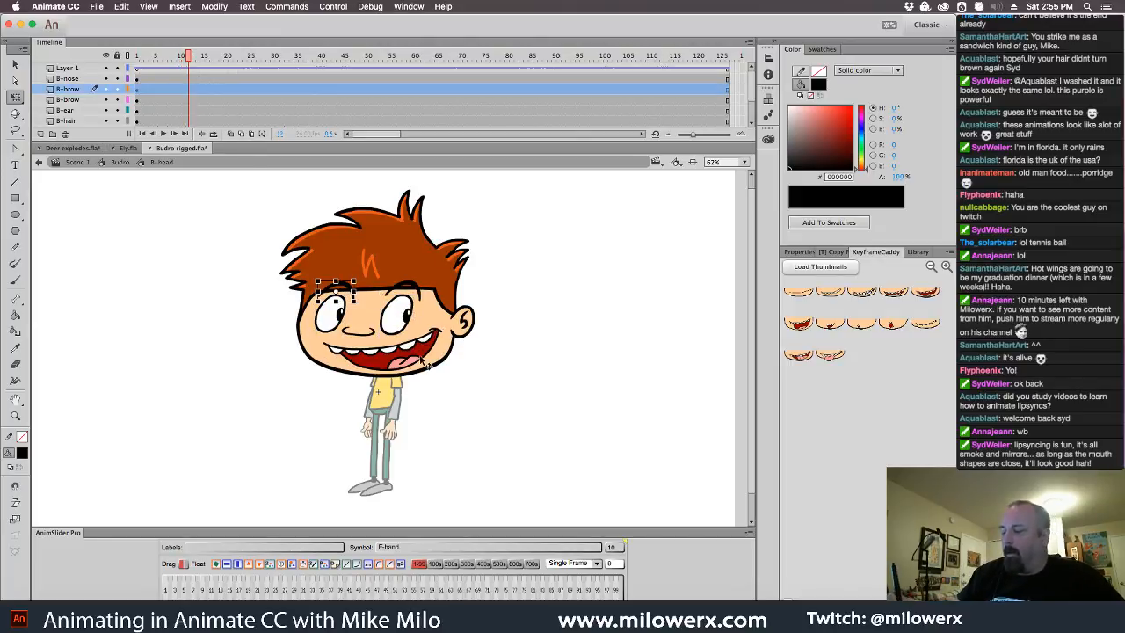
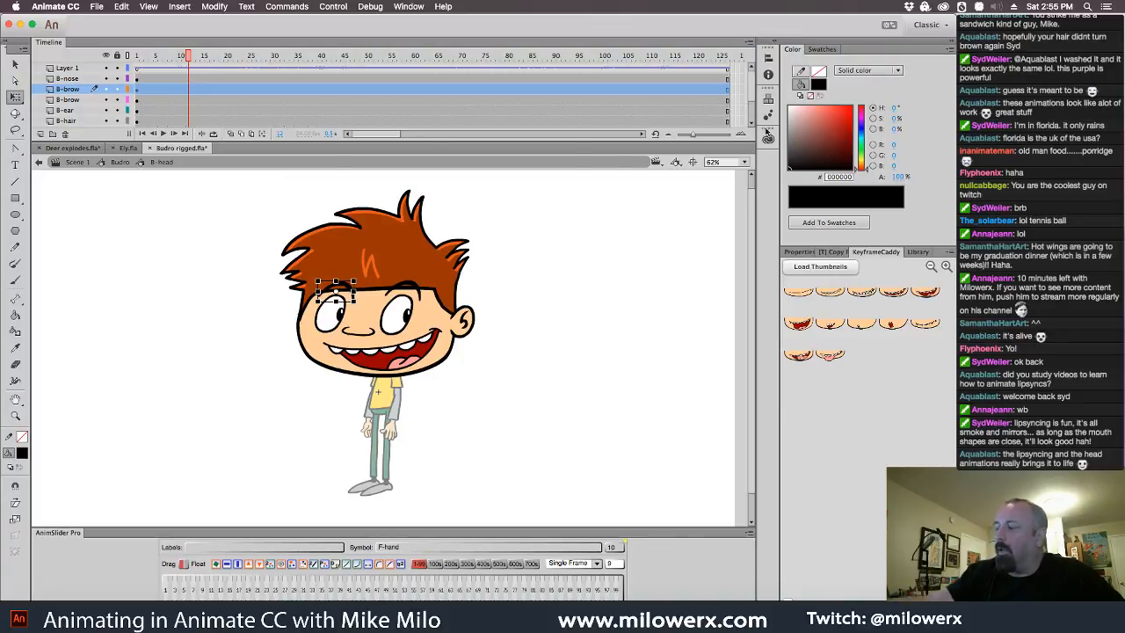
{"action": "scroll", "coordinate": [751, 92], "scroll_direction": "down", "scroll_amount": 4}
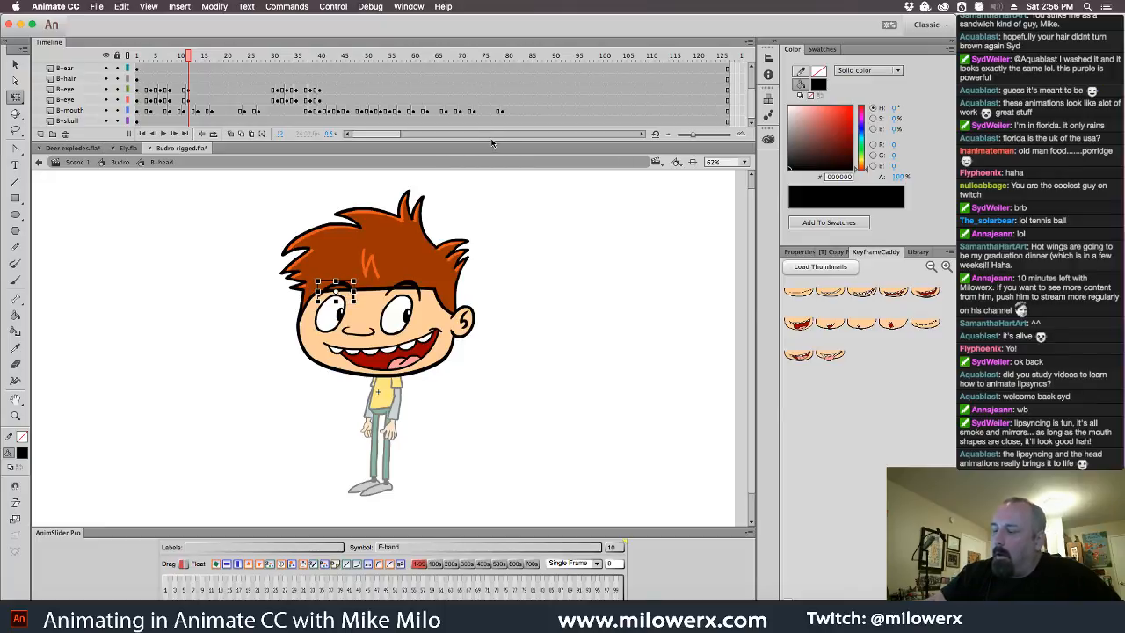
{"action": "left_click_drag", "start_coordinate": [492, 141], "coordinate": [498, 183]}
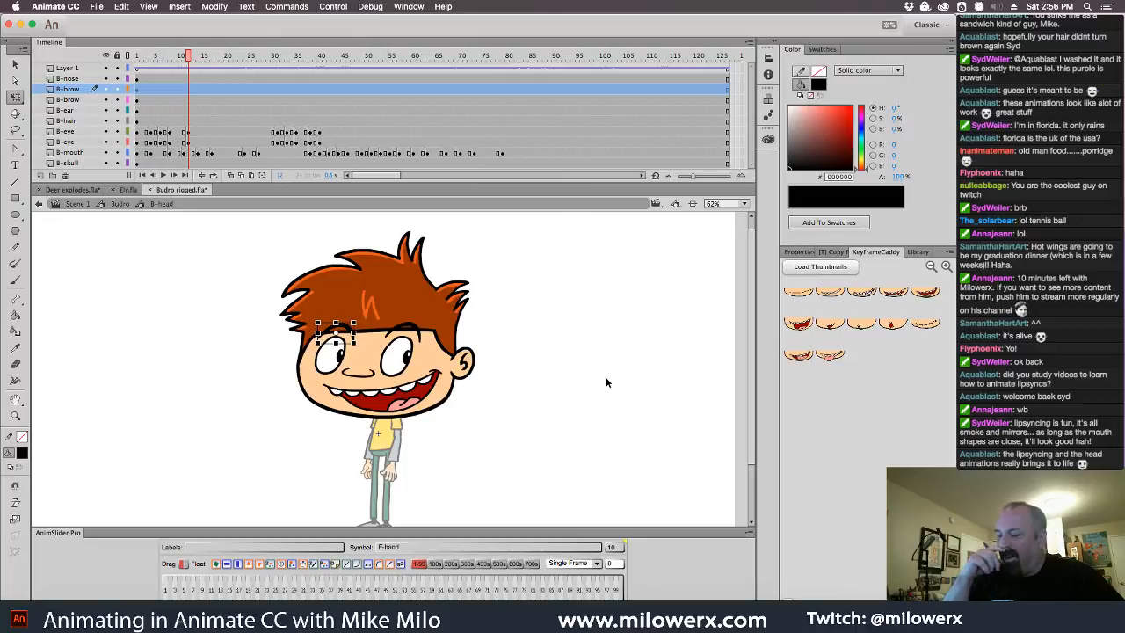
- Return to the Budro symbol, go to frame 7 and select the near arm's hand, forearm and bicep
{"action": "left_click", "coordinate": [120, 204]}
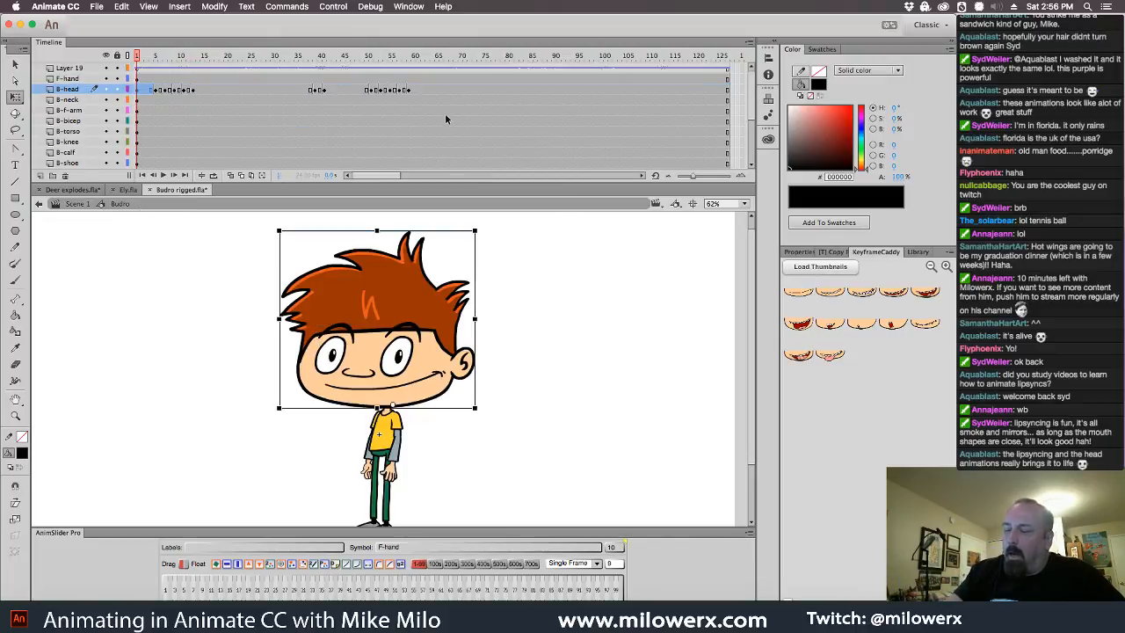
{"action": "left_click_drag", "start_coordinate": [151, 67], "coordinate": [164, 71]}
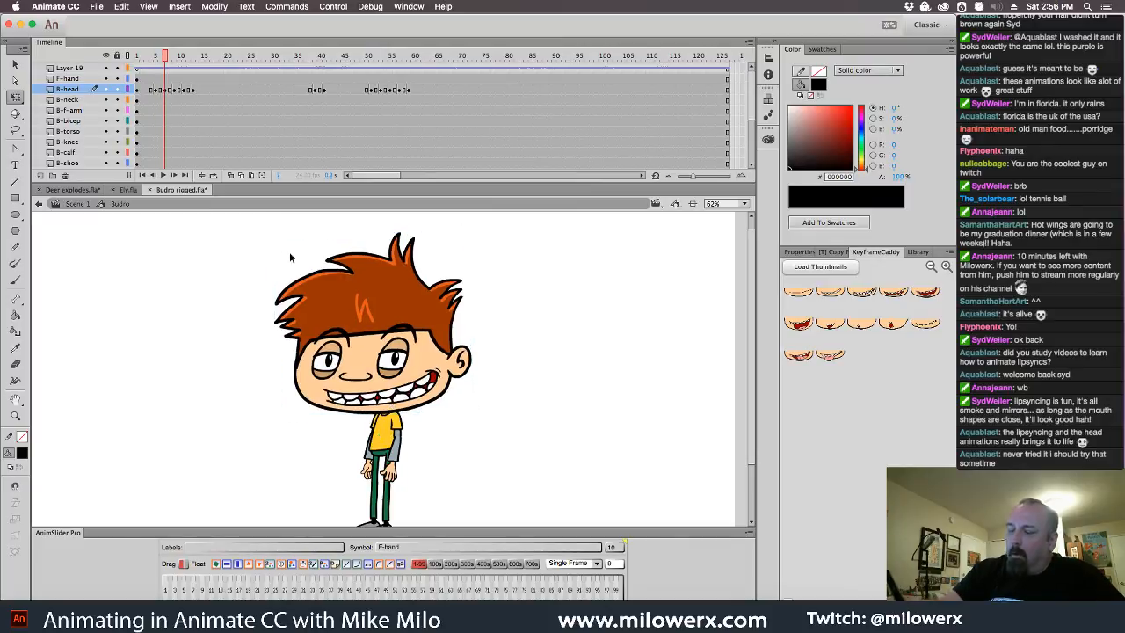
{"action": "left_click", "coordinate": [400, 444]}
{"action": "left_click", "coordinate": [418, 429]}
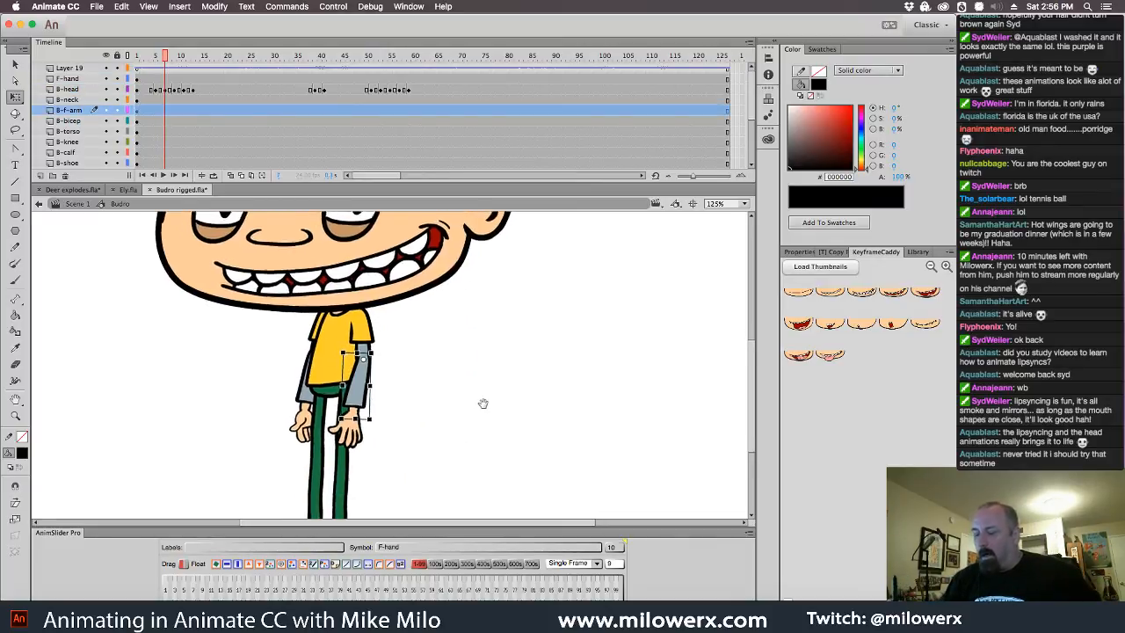
{"action": "left_click", "coordinate": [372, 347]}
{"action": "left_click", "coordinate": [367, 388]}
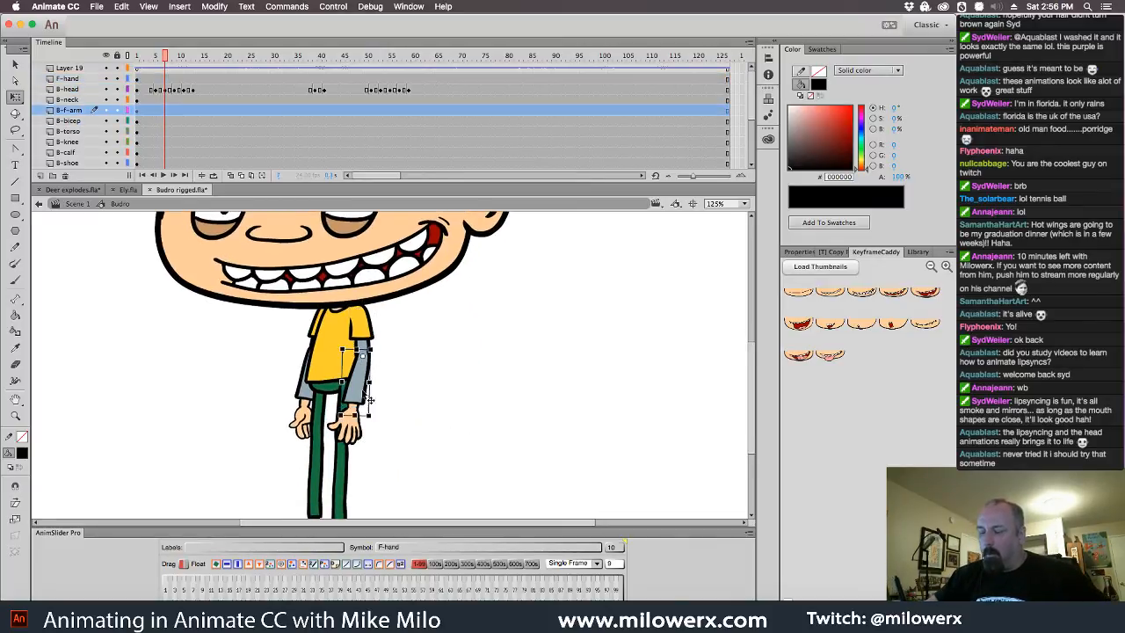
{"action": "left_click", "coordinate": [359, 414]}
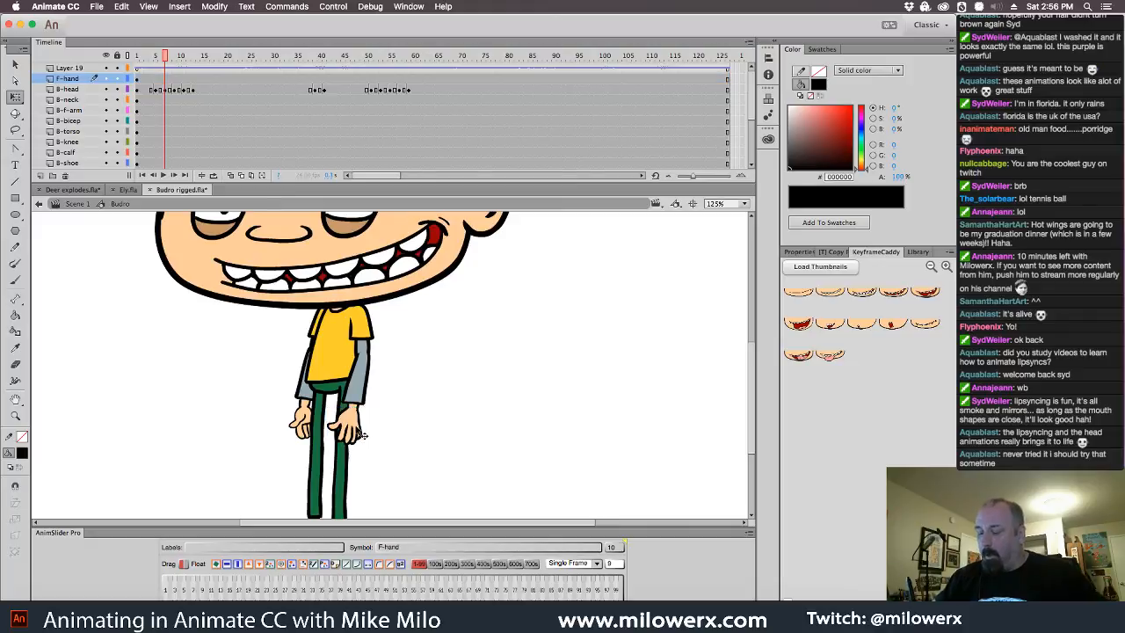
{"action": "left_click", "coordinate": [370, 386]}
{"action": "left_click", "coordinate": [183, 120]}
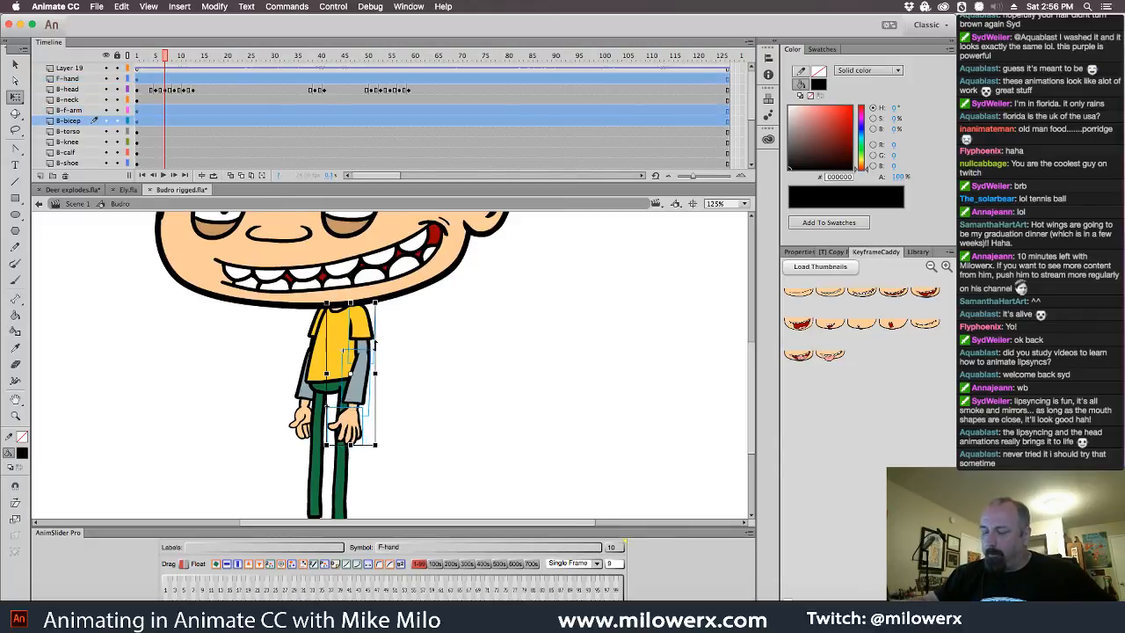
- Insert keyframes at frame 7 on the F-hand, B-f-arm and B-bicep layers
{"action": "left_click", "coordinate": [165, 81]}
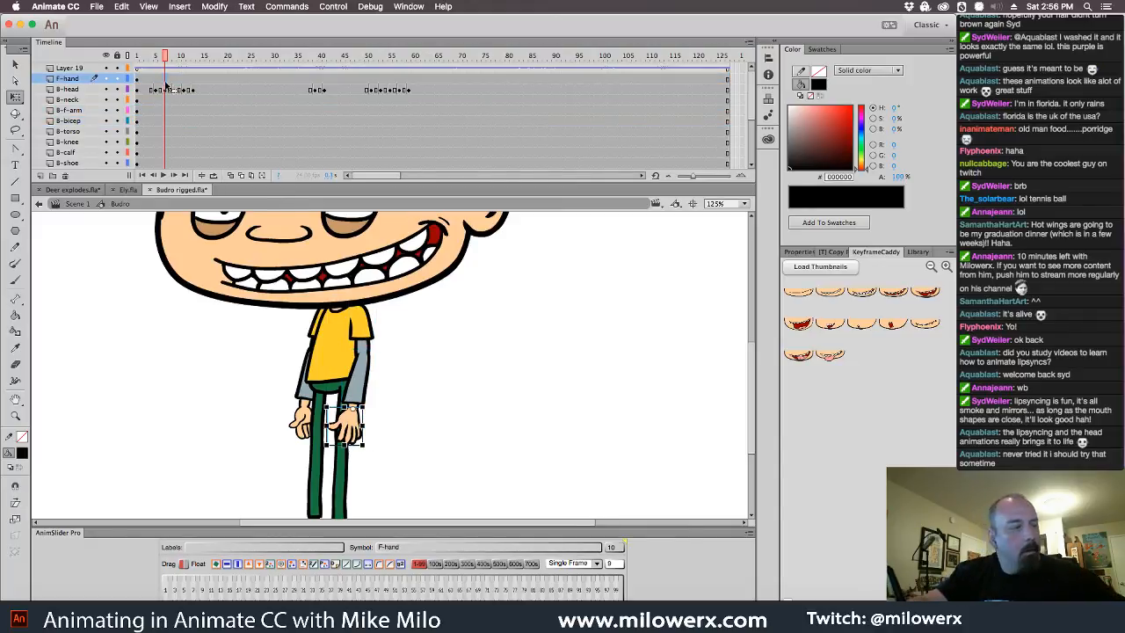
{"action": "left_click", "coordinate": [369, 391]}
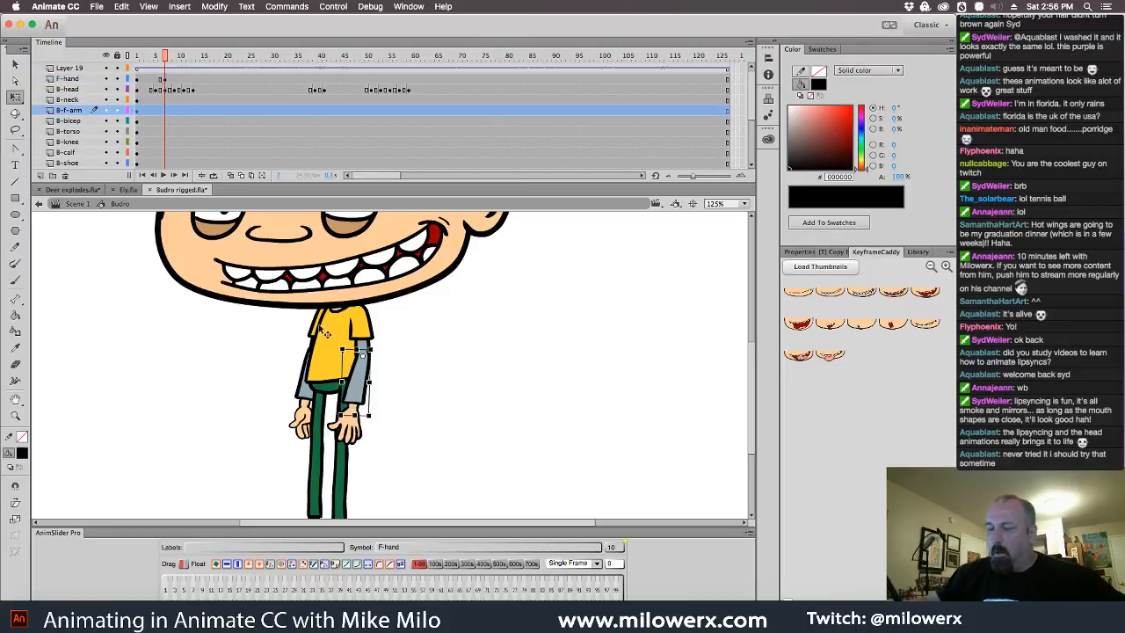
{"action": "left_click", "coordinate": [169, 112]}
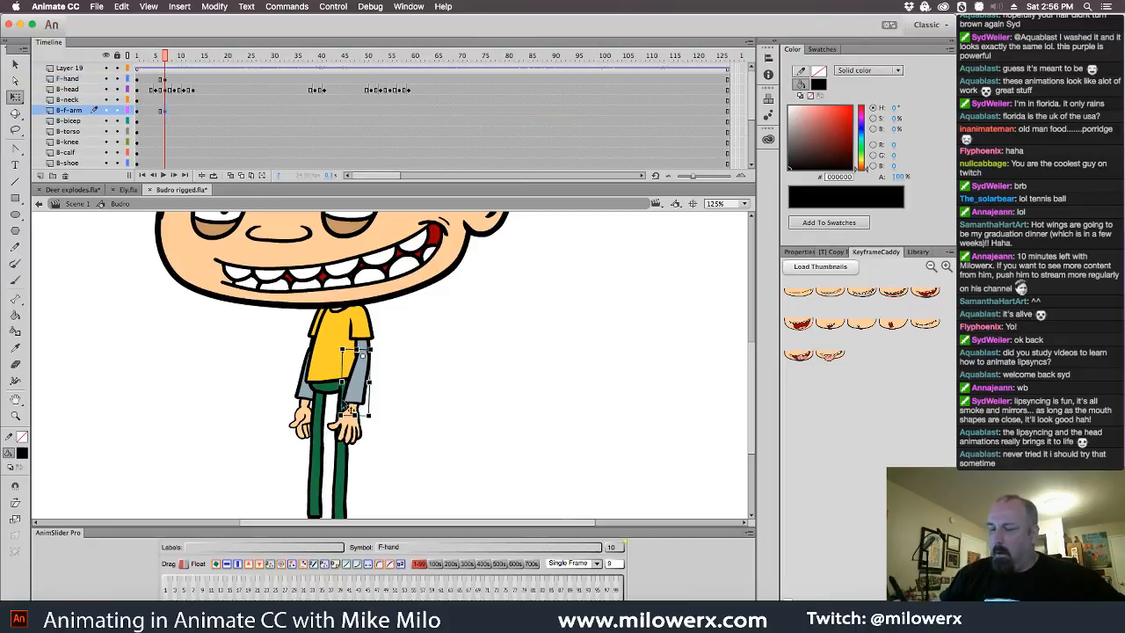
{"action": "left_click", "coordinate": [168, 92]}
{"action": "left_click", "coordinate": [355, 434]}
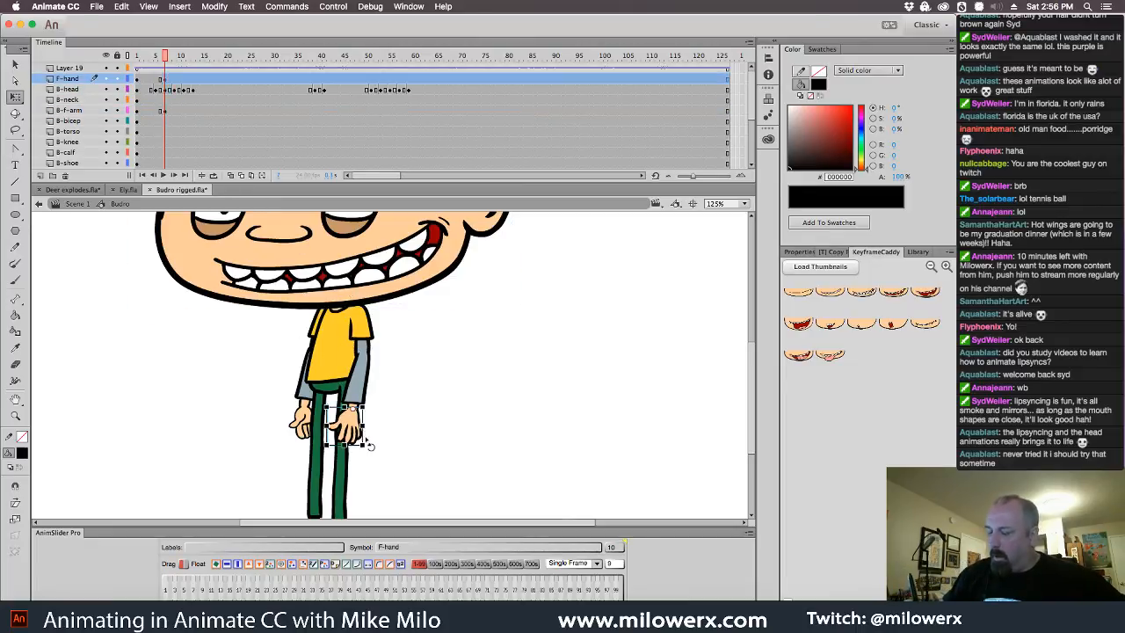
{"action": "left_click", "coordinate": [361, 384]}
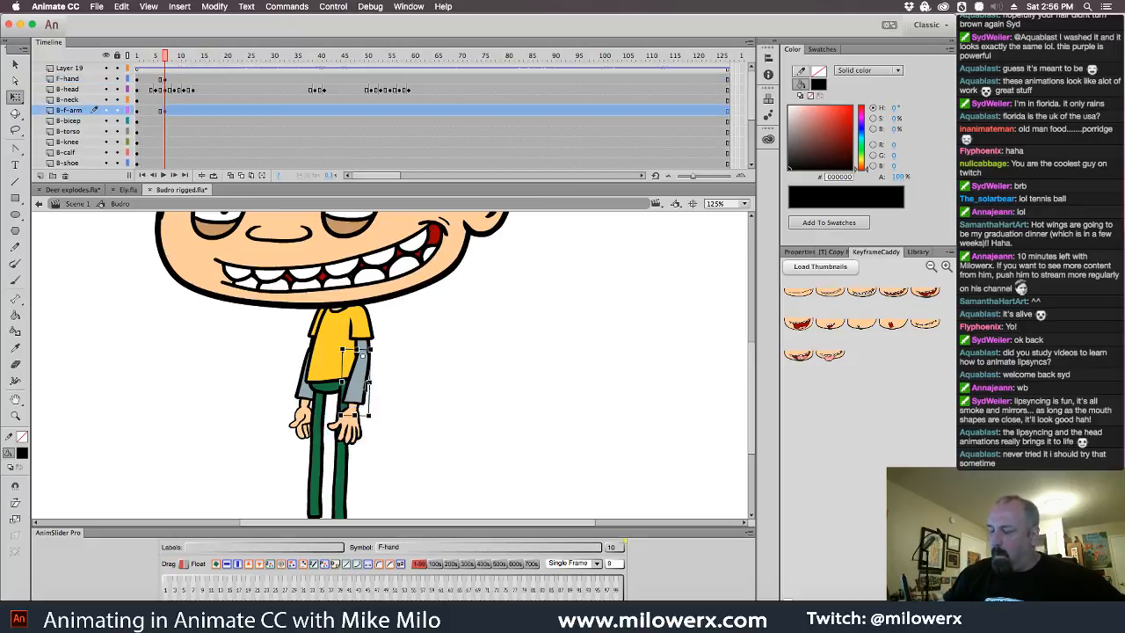
{"action": "left_click", "coordinate": [367, 325]}
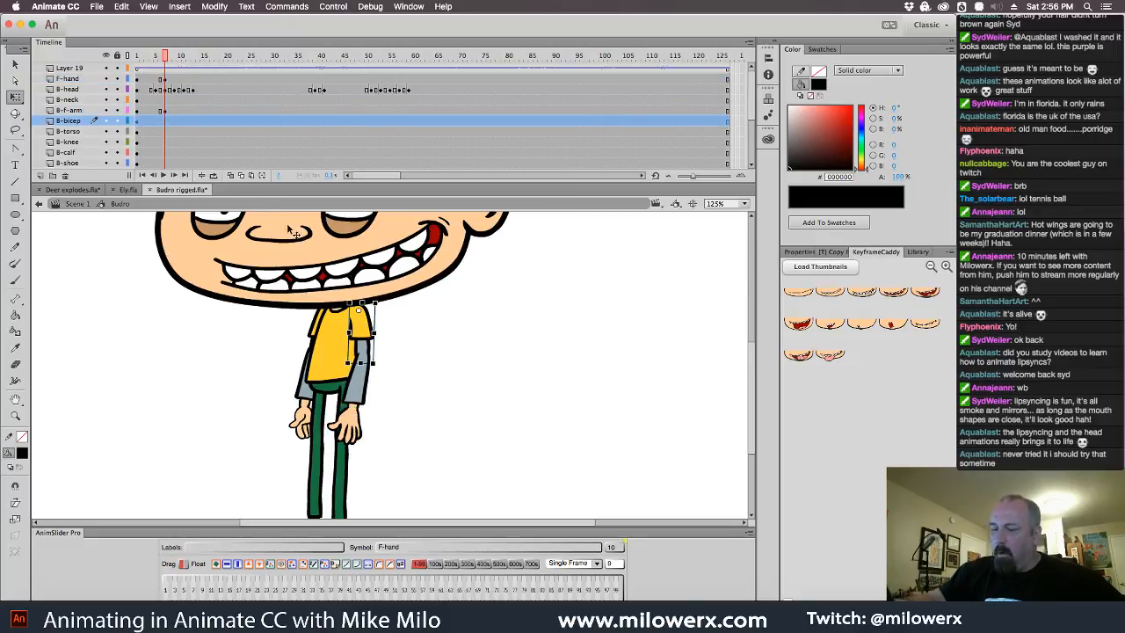
{"action": "left_click", "coordinate": [166, 121]}
{"action": "key", "text": "F6"}
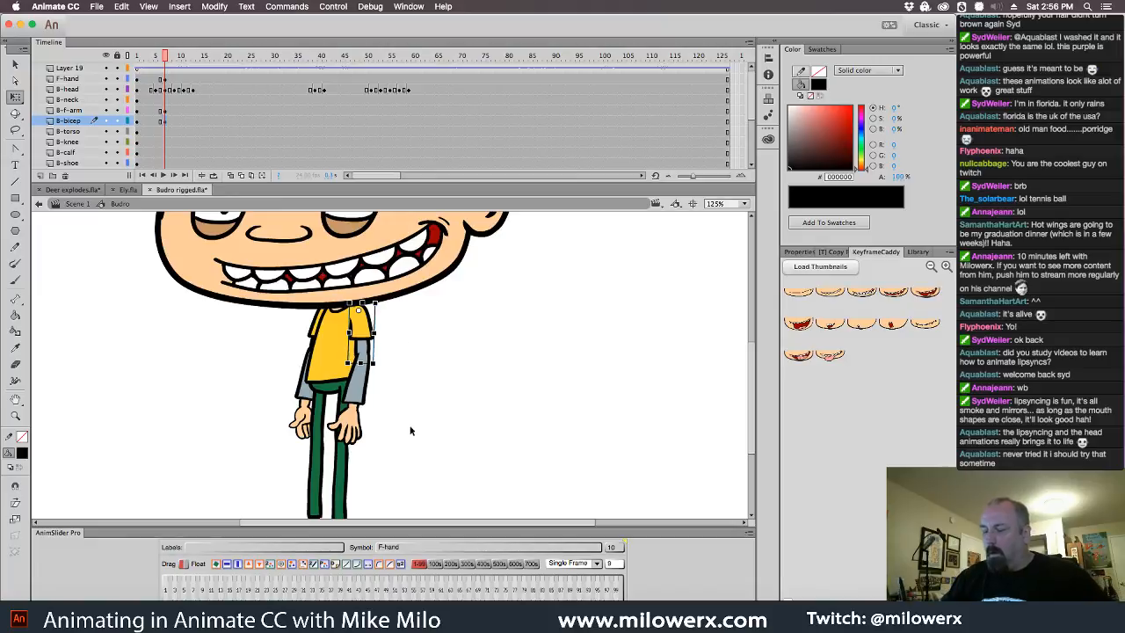
- Insert keyframes at frames 9 and 11 on the F-hand, B-f-arm and B-bicep layers
{"action": "left_click", "coordinate": [410, 428]}
{"action": "left_click_drag", "start_coordinate": [164, 59], "coordinate": [176, 122]}
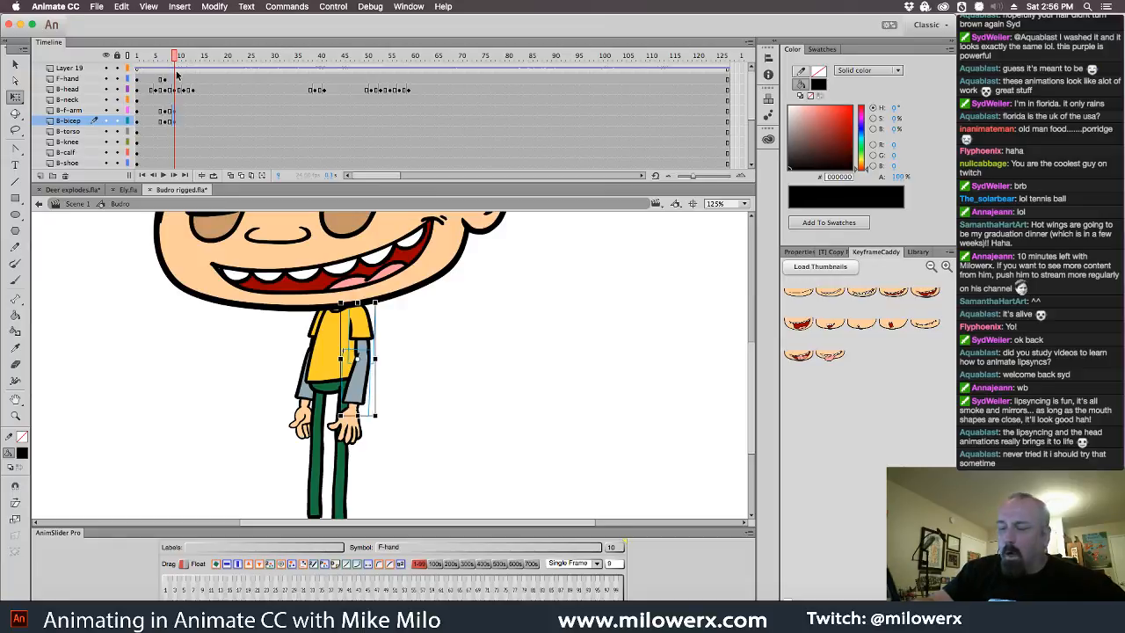
{"action": "left_click", "coordinate": [174, 79]}
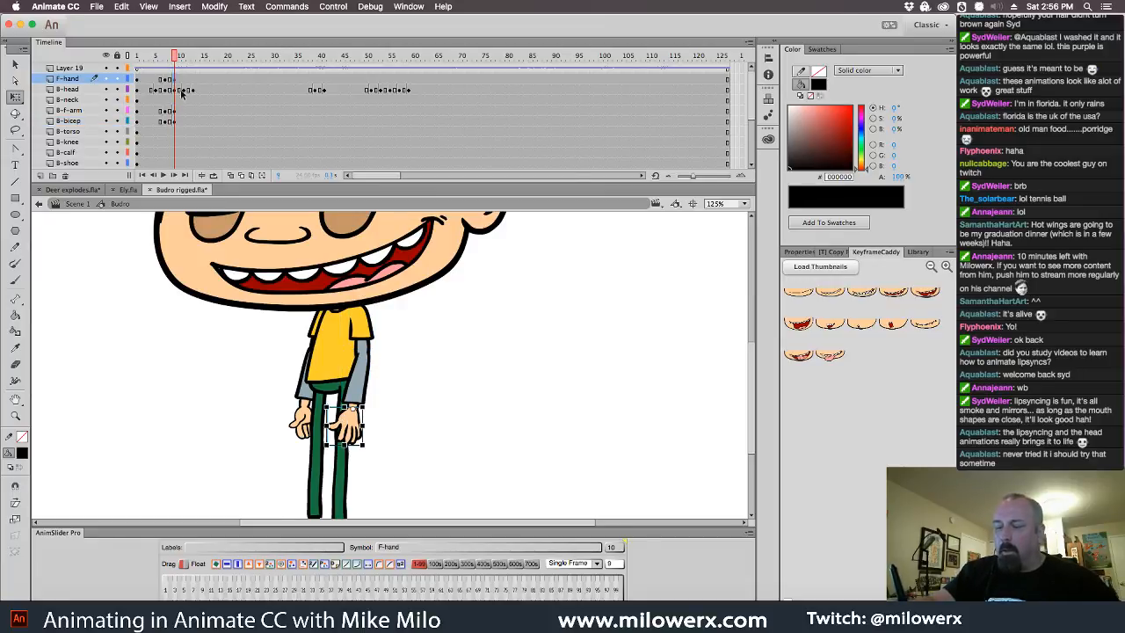
{"action": "left_click", "coordinate": [182, 80]}
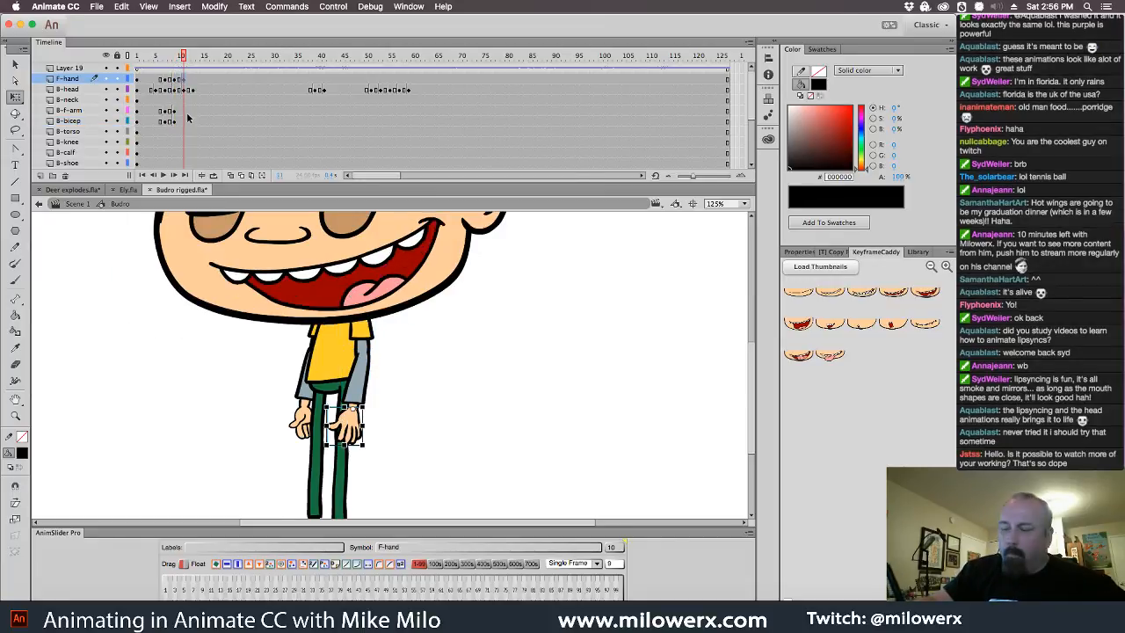
{"action": "left_click", "coordinate": [184, 111]}
{"action": "left_click", "coordinate": [184, 117]}
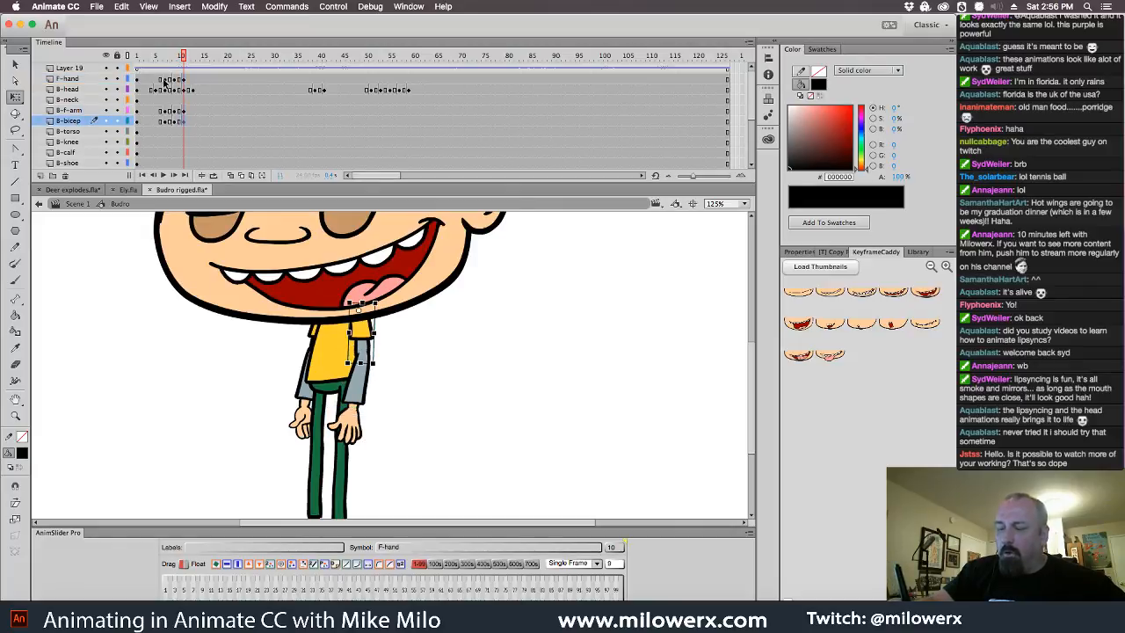
- Go back to frame 7 and lock every layer except F-hand, B-f-arm and B-bicep
{"action": "left_click_drag", "start_coordinate": [181, 58], "coordinate": [165, 58]}
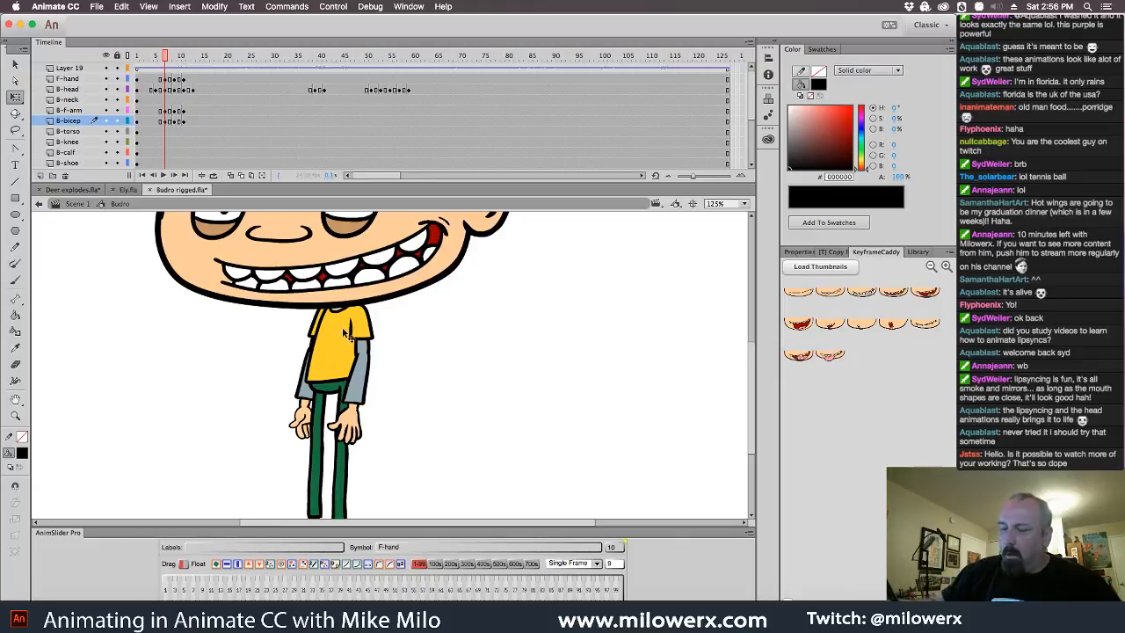
{"action": "left_click", "coordinate": [117, 56]}
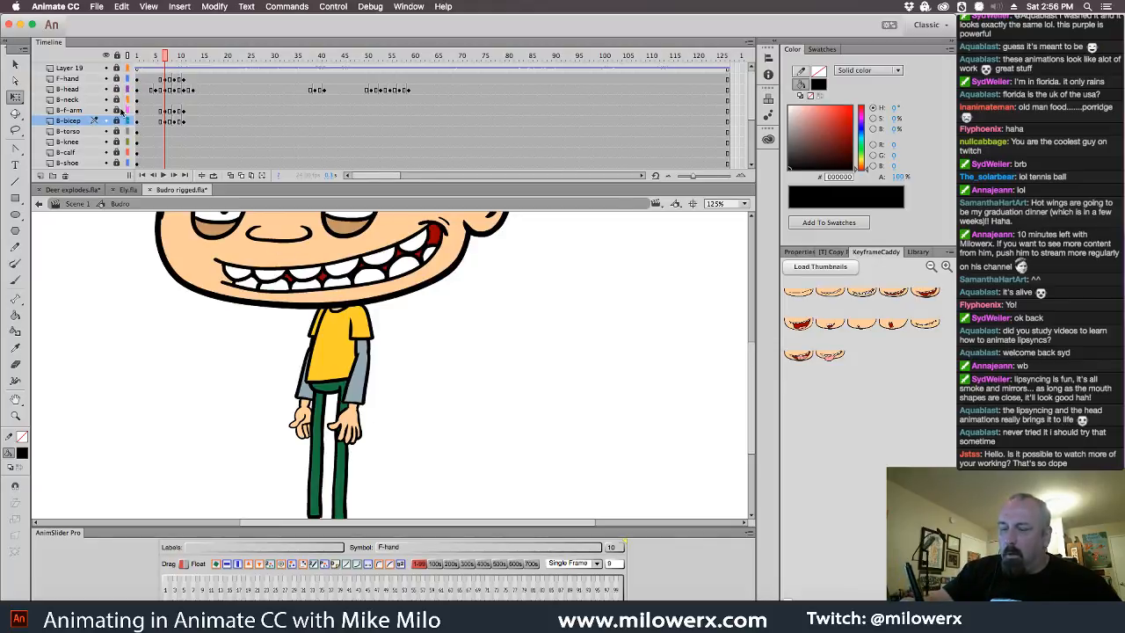
{"action": "left_click", "coordinate": [116, 111]}
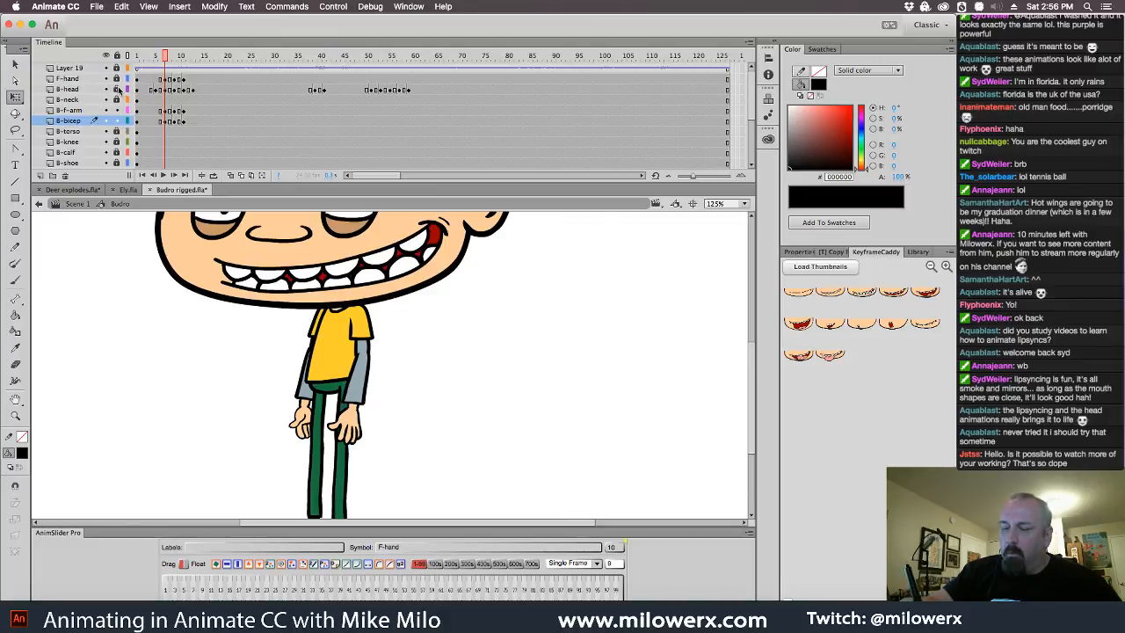
- Nudge the whole near arm up and right at frame 7, up at frame 9, and slightly right at frame 11
{"action": "left_click_drag", "start_coordinate": [402, 464], "coordinate": [325, 234]}
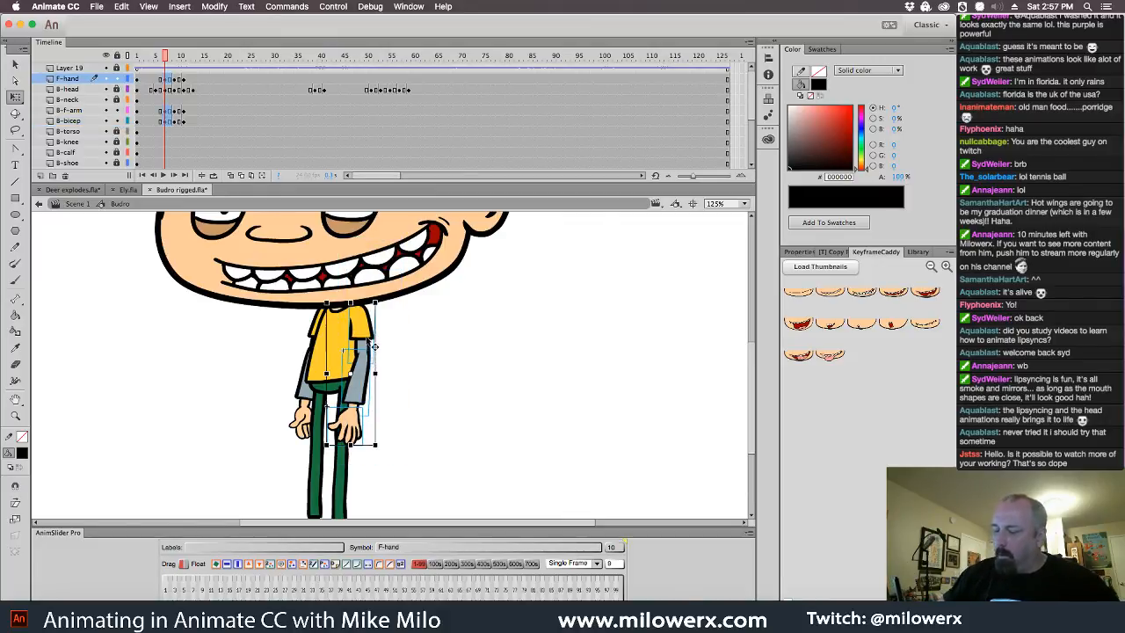
{"action": "left_click_drag", "start_coordinate": [368, 345], "coordinate": [369, 344]}
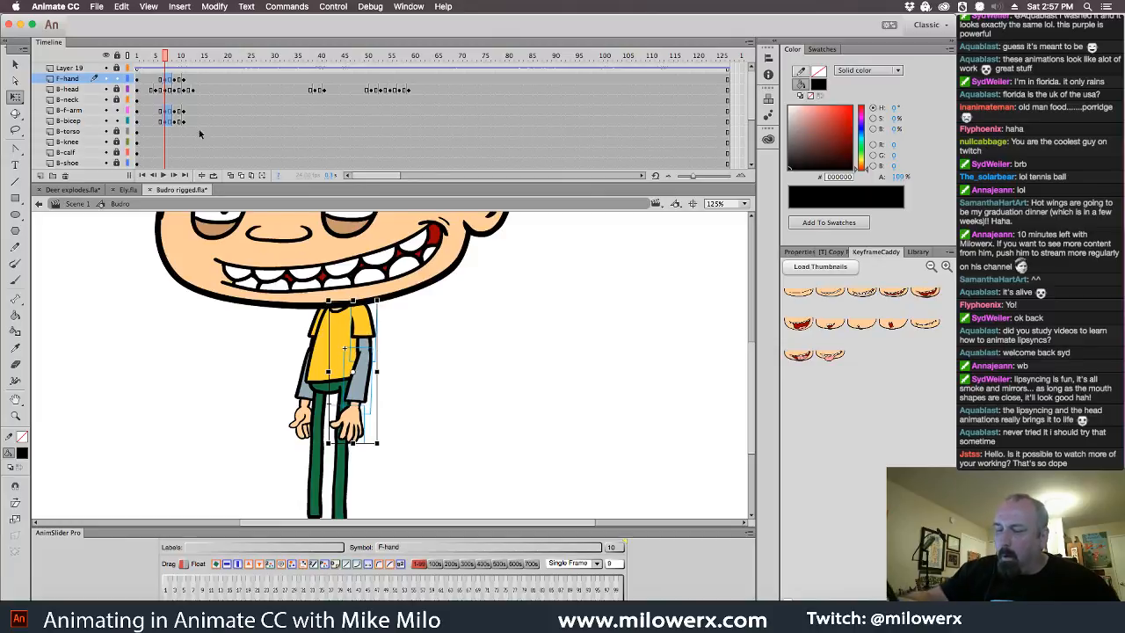
{"action": "left_click_drag", "start_coordinate": [167, 56], "coordinate": [175, 56]}
{"action": "left_click_drag", "start_coordinate": [369, 338], "coordinate": [362, 327]}
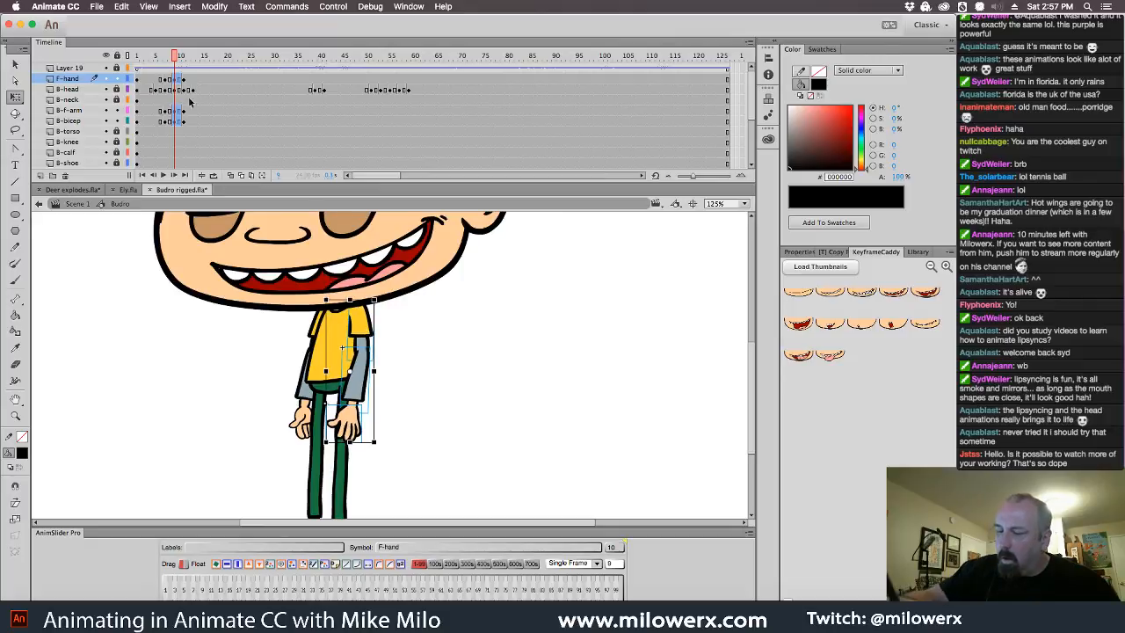
{"action": "left_click", "coordinate": [182, 60]}
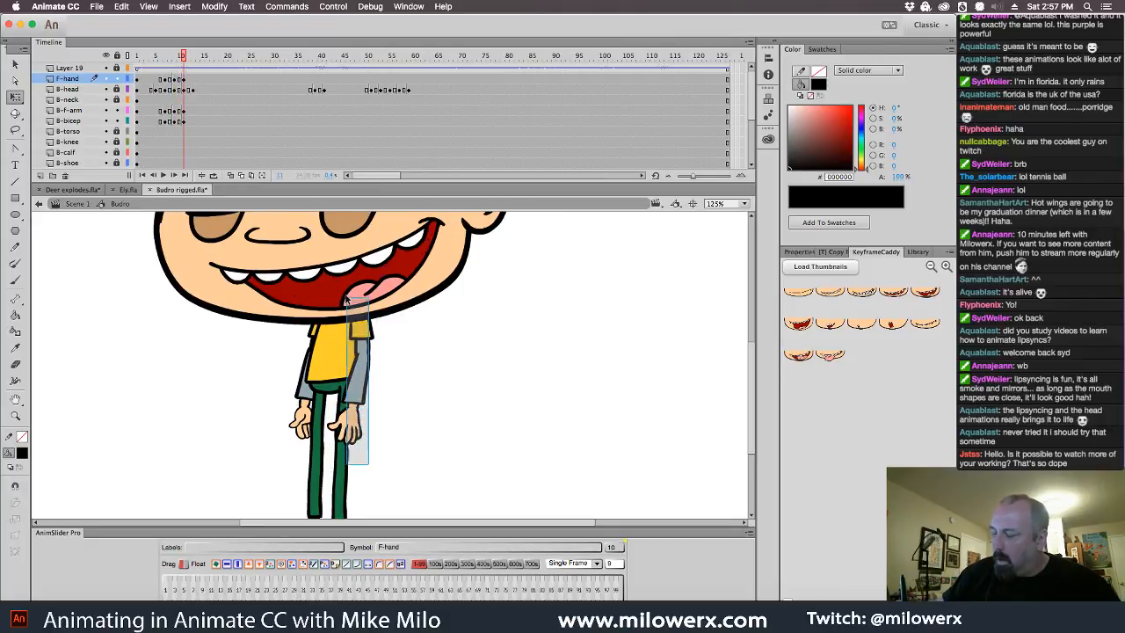
{"action": "left_click", "coordinate": [374, 345]}
{"action": "left_click_drag", "start_coordinate": [376, 349], "coordinate": [377, 350]}
{"action": "left_click", "coordinate": [398, 340]}
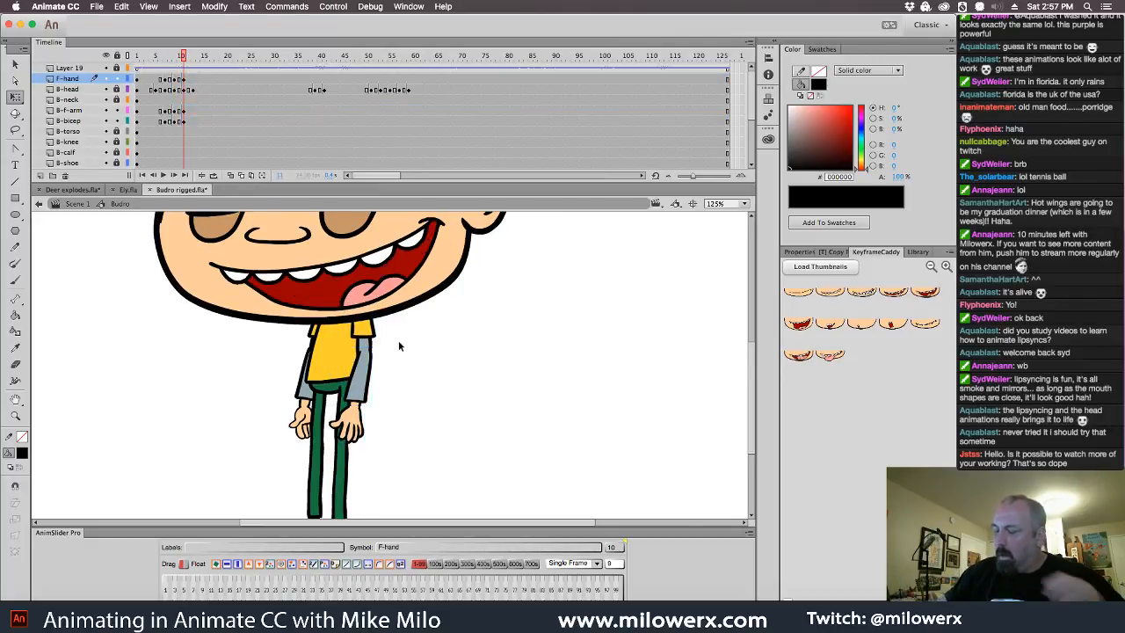
- Turn on onion skinning and nudge the whole near arm slightly up and right at frame 9
{"action": "left_click_drag", "start_coordinate": [184, 58], "coordinate": [176, 80]}
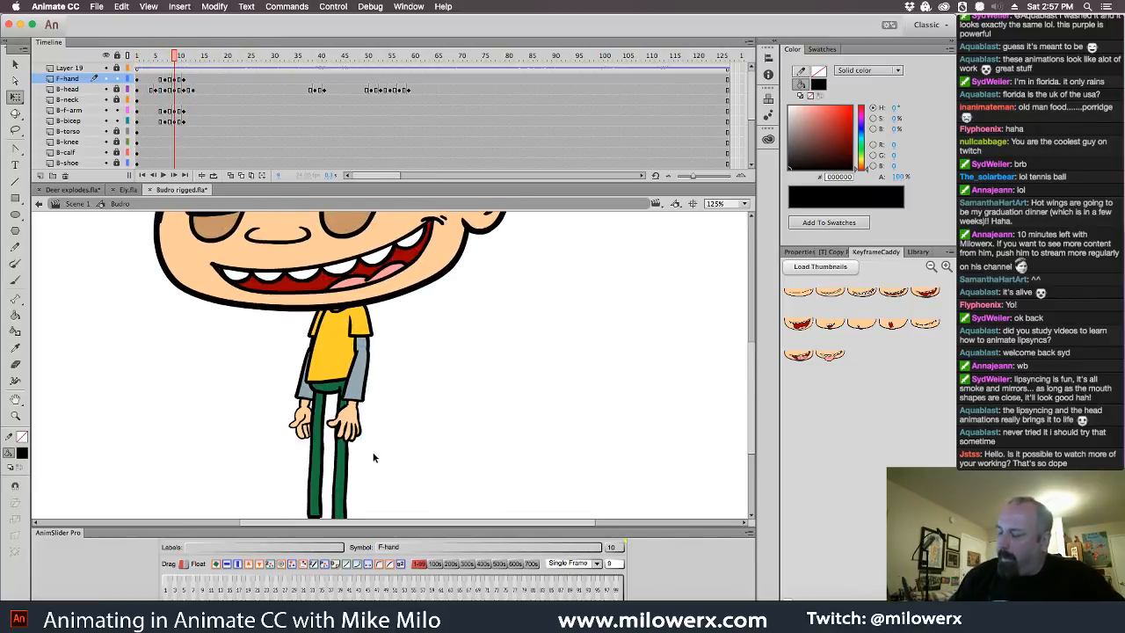
{"action": "left_click", "coordinate": [359, 378]}
{"action": "left_click", "coordinate": [231, 175]}
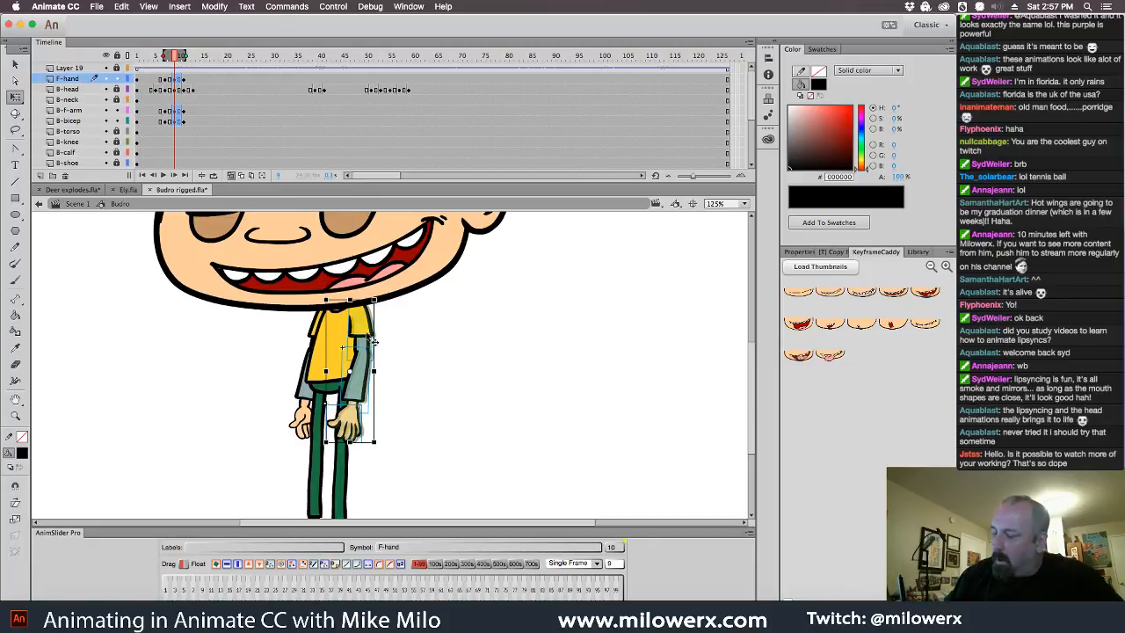
{"action": "key", "text": "ctrl+equal"}
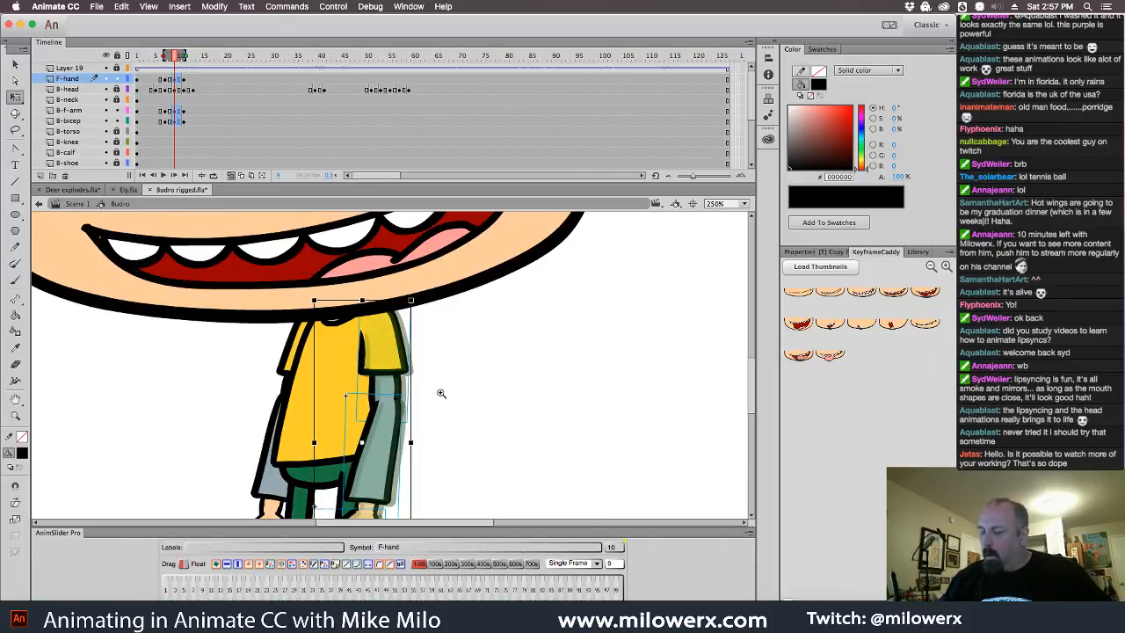
{"action": "left_click", "coordinate": [407, 353]}
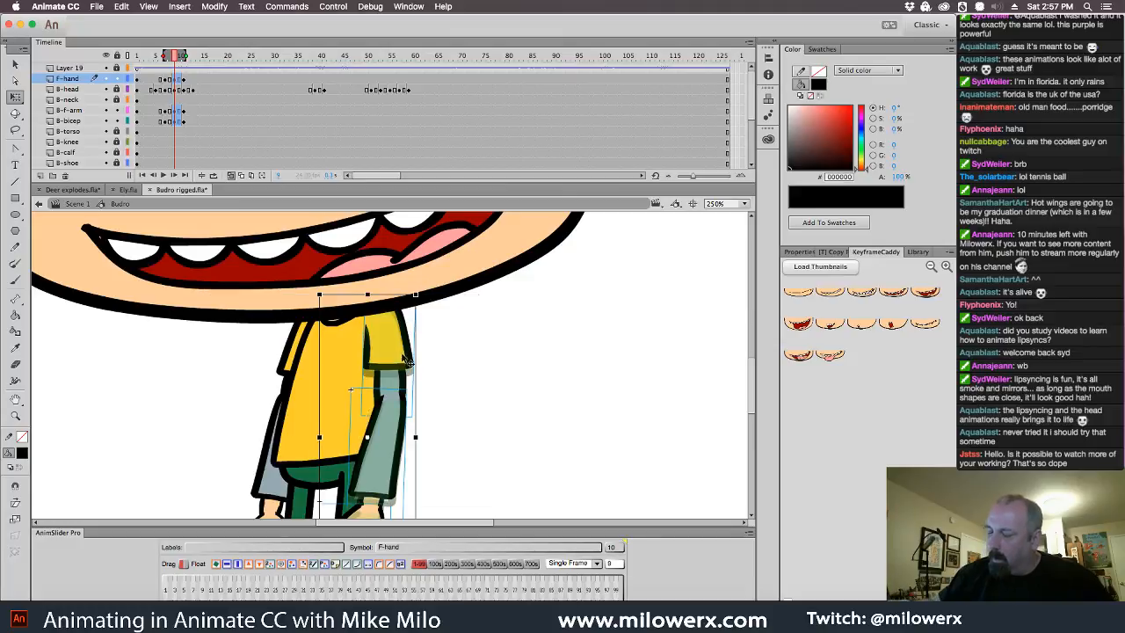
- Select the hand, forearm and bicep at frame 11 and nudge them slightly up and right
{"action": "left_click", "coordinate": [185, 121]}
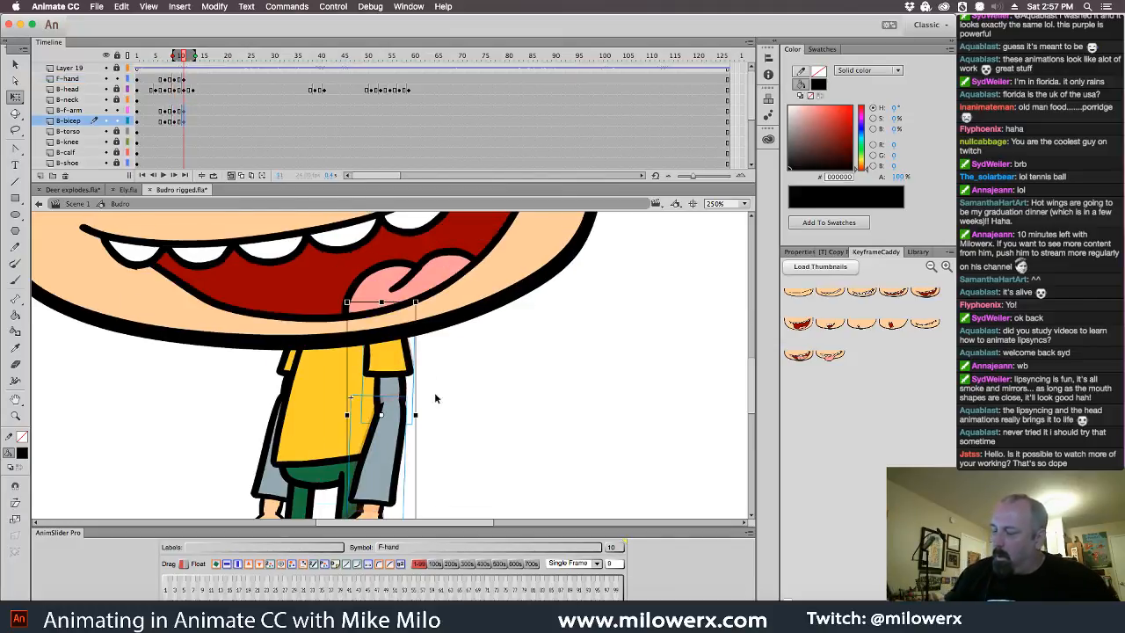
{"action": "left_click_drag", "start_coordinate": [488, 460], "coordinate": [487, 311]}
{"action": "left_click_drag", "start_coordinate": [417, 494], "coordinate": [315, 207]}
{"action": "left_click_drag", "start_coordinate": [392, 274], "coordinate": [400, 264]}
{"action": "left_click", "coordinate": [455, 352]}
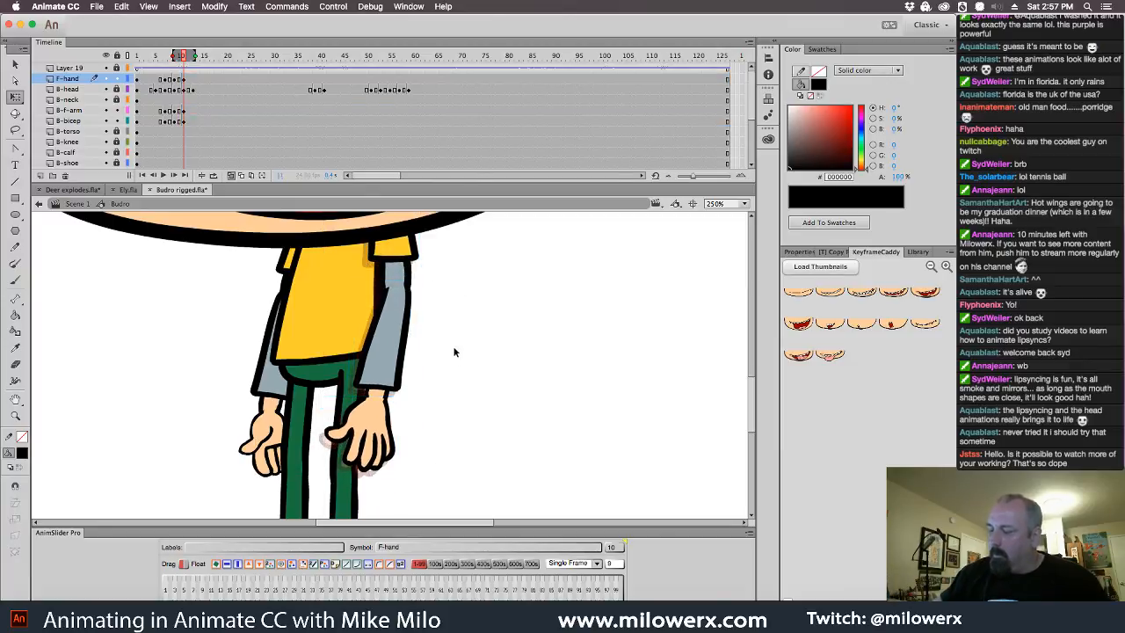
- Scrub the timeline between frames 10 and 17 to check the arm movement against the head
{"action": "scroll", "coordinate": [460, 360], "scroll_direction": "up", "scroll_amount": 4}
{"action": "scroll", "coordinate": [454, 372], "scroll_direction": "down", "scroll_amount": 4}
{"action": "scroll", "coordinate": [455, 371], "scroll_direction": "right", "scroll_amount": 4}
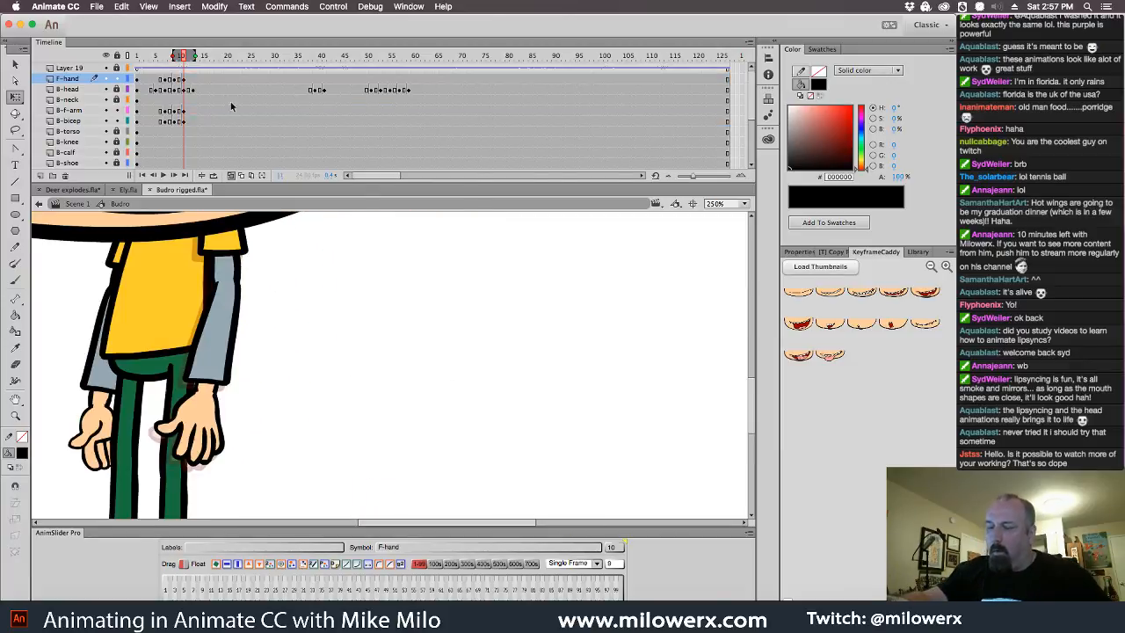
{"action": "mouse_move", "coordinate": [188, 58]}
{"action": "left_mouse_down"}
{"action": "mouse_move", "coordinate": [140, 62]}
{"action": "mouse_move", "coordinate": [198, 72]}
{"action": "left_mouse_up"}
{"action": "key", "text": "super+minus"}
{"action": "left_click_drag", "start_coordinate": [372, 302], "coordinate": [378, 327]}
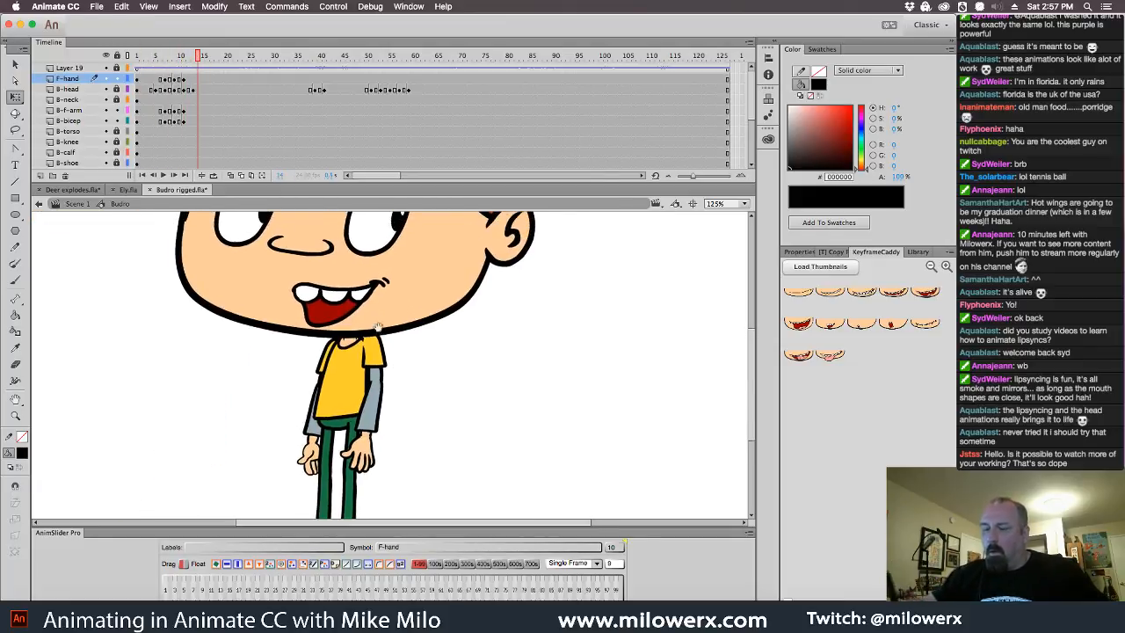
{"action": "mouse_move", "coordinate": [199, 57]}
{"action": "left_mouse_down"}
{"action": "mouse_move", "coordinate": [181, 58]}
{"action": "mouse_move", "coordinate": [211, 58]}
{"action": "left_mouse_up"}
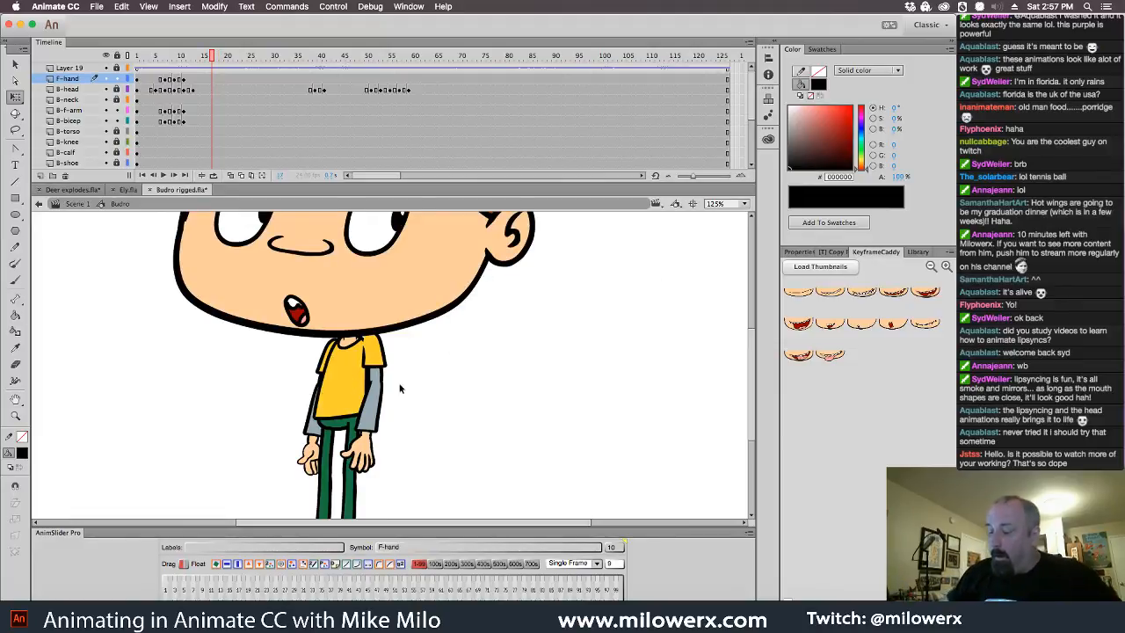
{"action": "left_click_drag", "start_coordinate": [204, 65], "coordinate": [181, 79]}
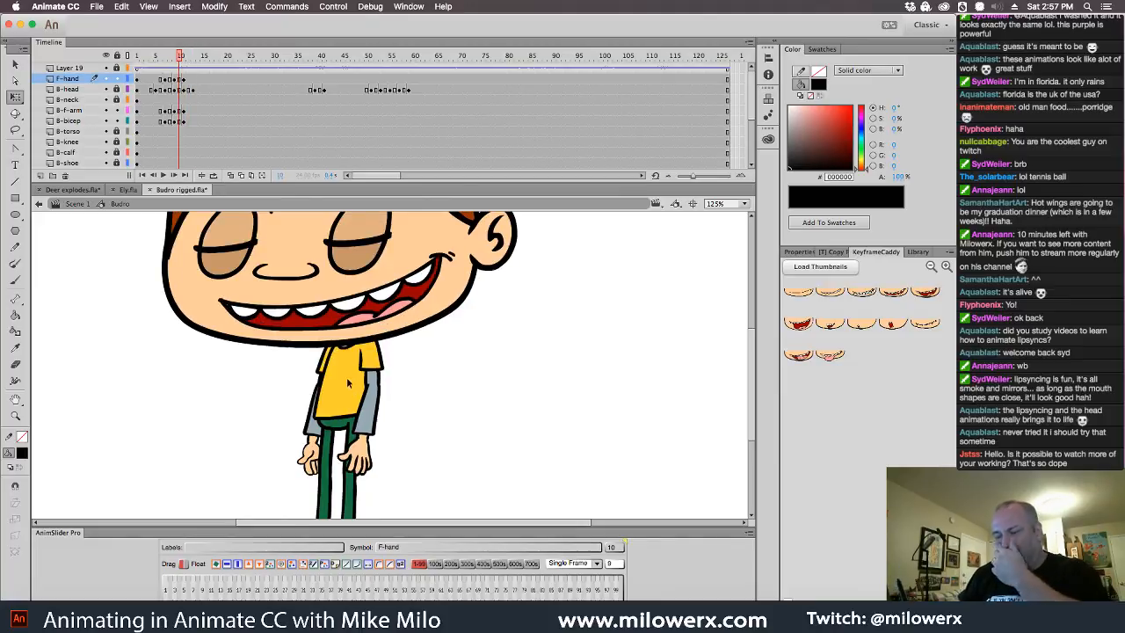
- Insert keyframes at frame 7 on the layers of the far arm's hand, forearm and bicep
{"action": "left_click", "coordinate": [151, 65]}
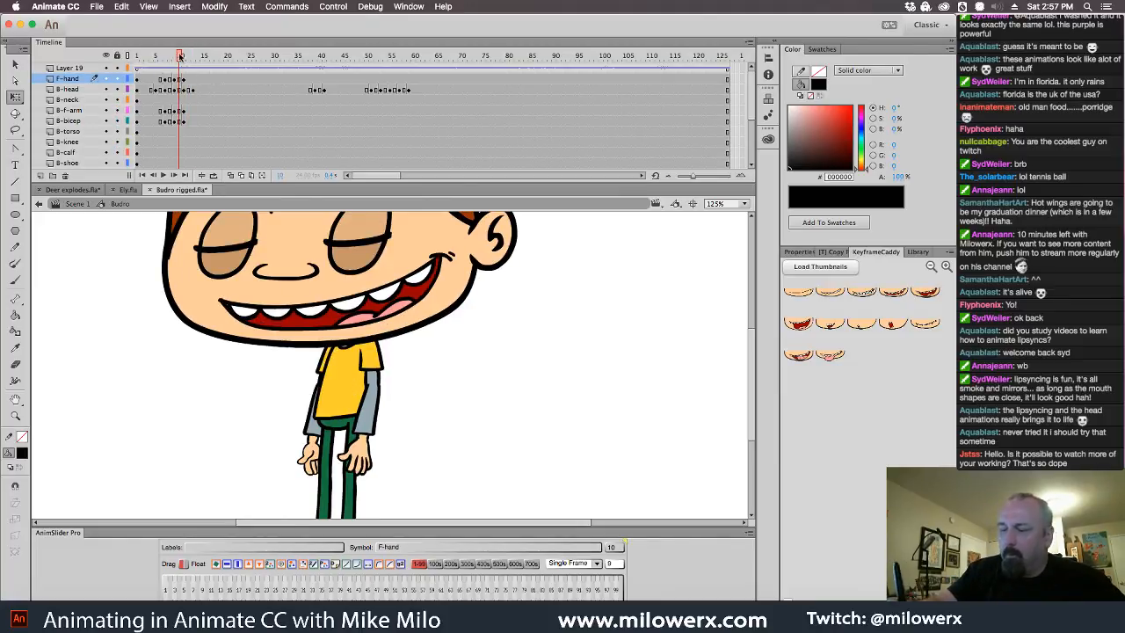
{"action": "left_click_drag", "start_coordinate": [151, 65], "coordinate": [163, 72]}
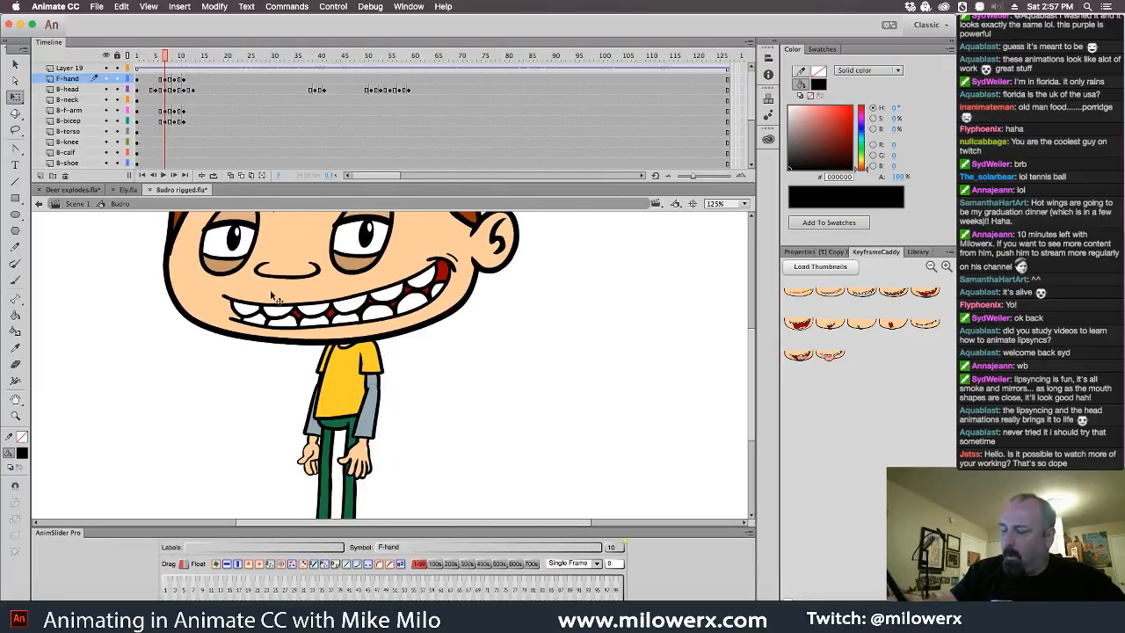
{"action": "left_click", "coordinate": [309, 450]}
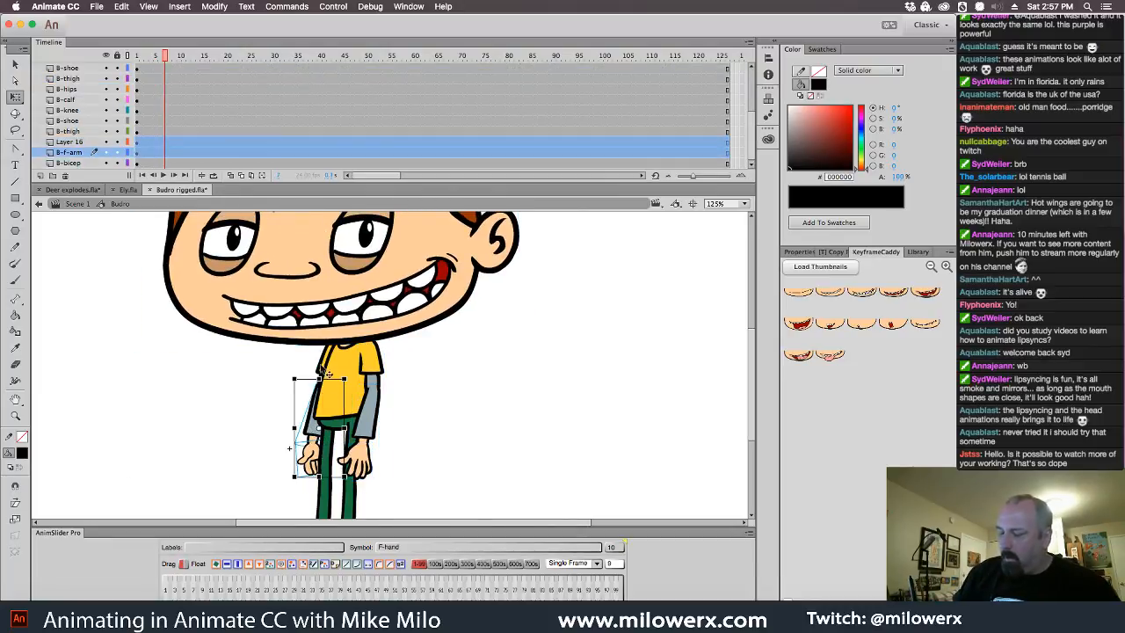
{"action": "left_click", "coordinate": [167, 142]}
{"action": "left_click_drag", "start_coordinate": [167, 164], "coordinate": [164, 142]}
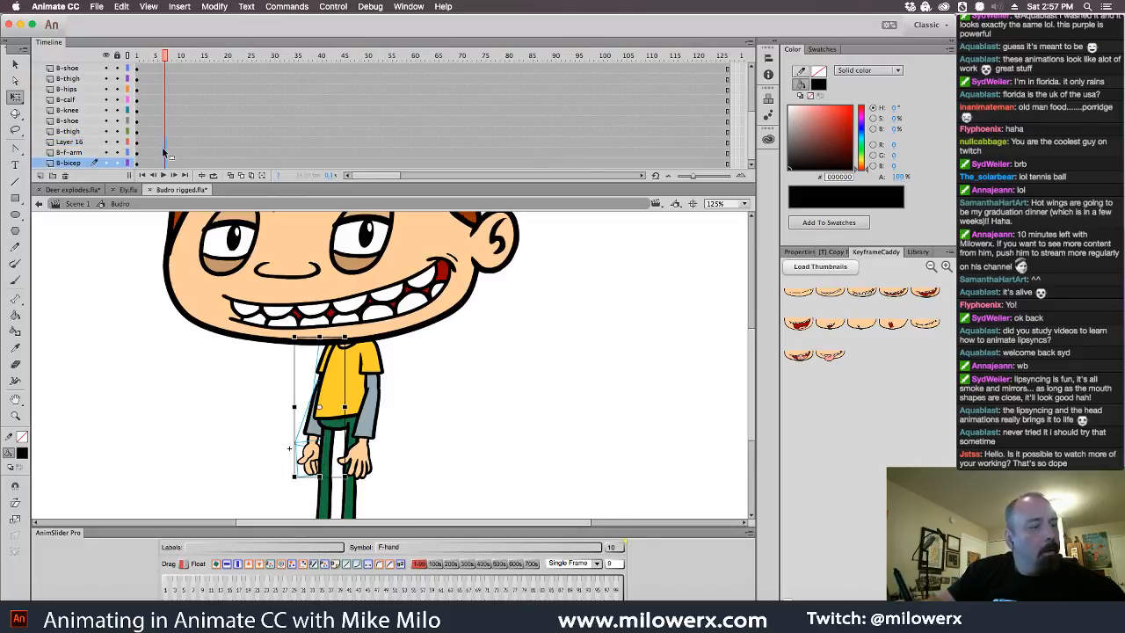
{"action": "key", "text": "F6"}
- Keyframe the far hand, forearm and bicep at frame 9 and nudge the whole far arm slightly up
{"action": "left_click_drag", "start_coordinate": [165, 55], "coordinate": [176, 56]}
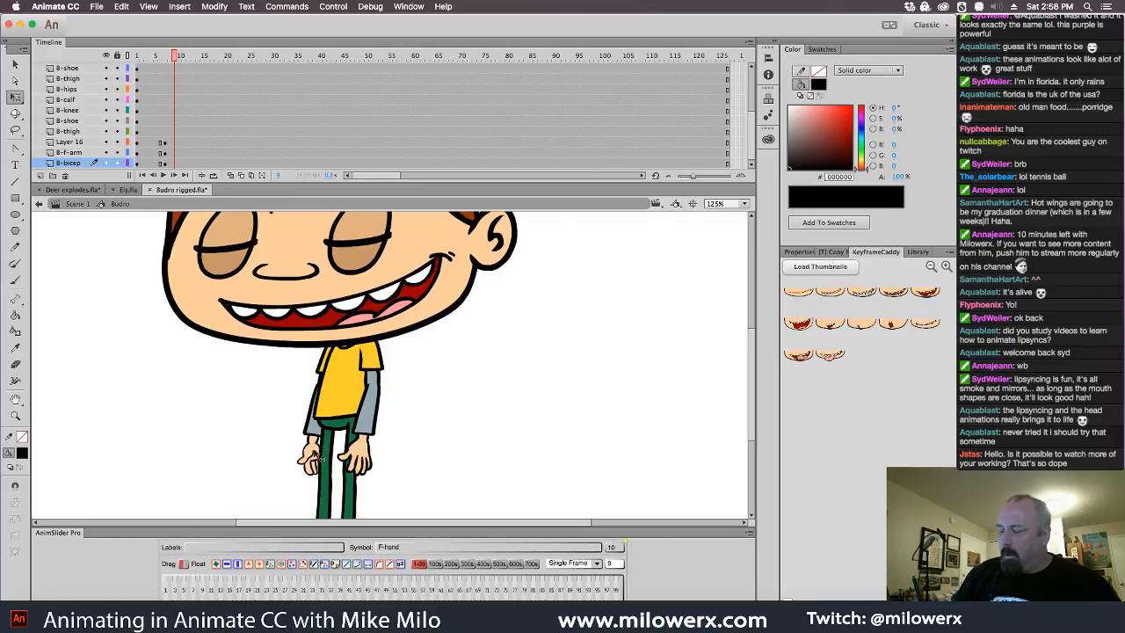
{"action": "left_click", "coordinate": [327, 394]}
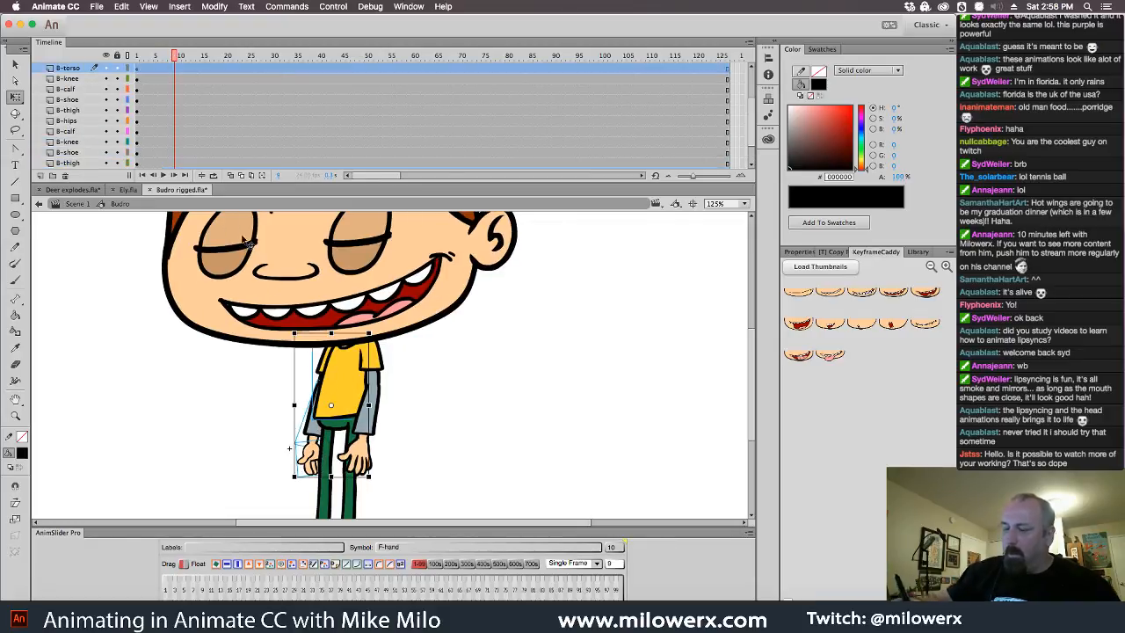
{"action": "scroll", "coordinate": [738, 123], "scroll_direction": "up", "scroll_amount": 3}
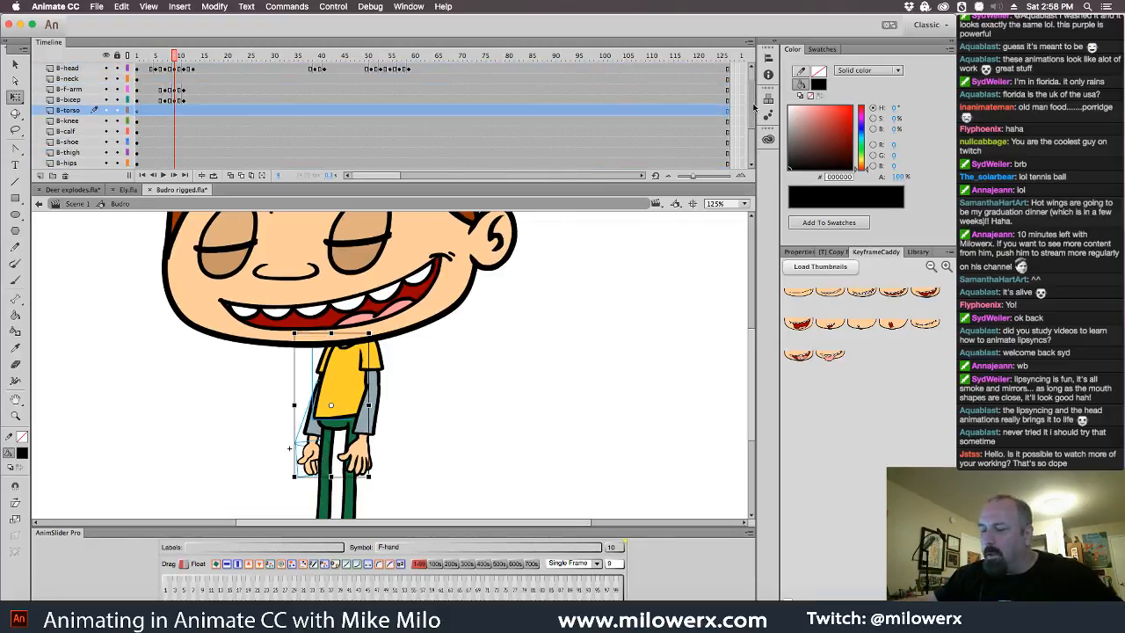
{"action": "left_click", "coordinate": [419, 418]}
{"action": "left_click", "coordinate": [310, 459]}
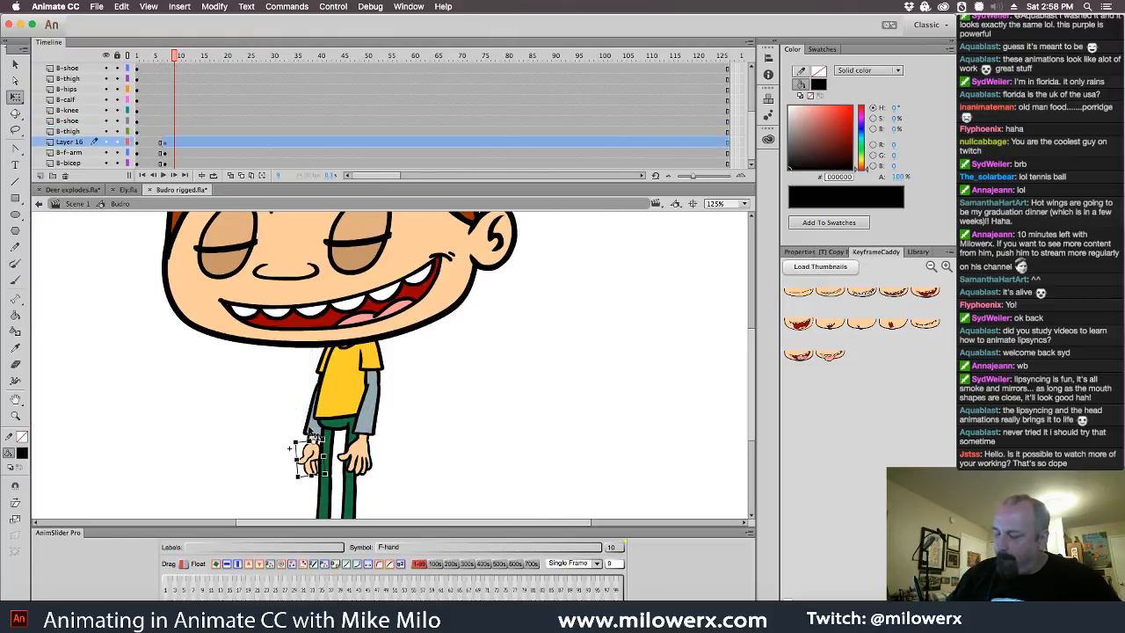
{"action": "left_click", "coordinate": [315, 408], "text": "shift"}
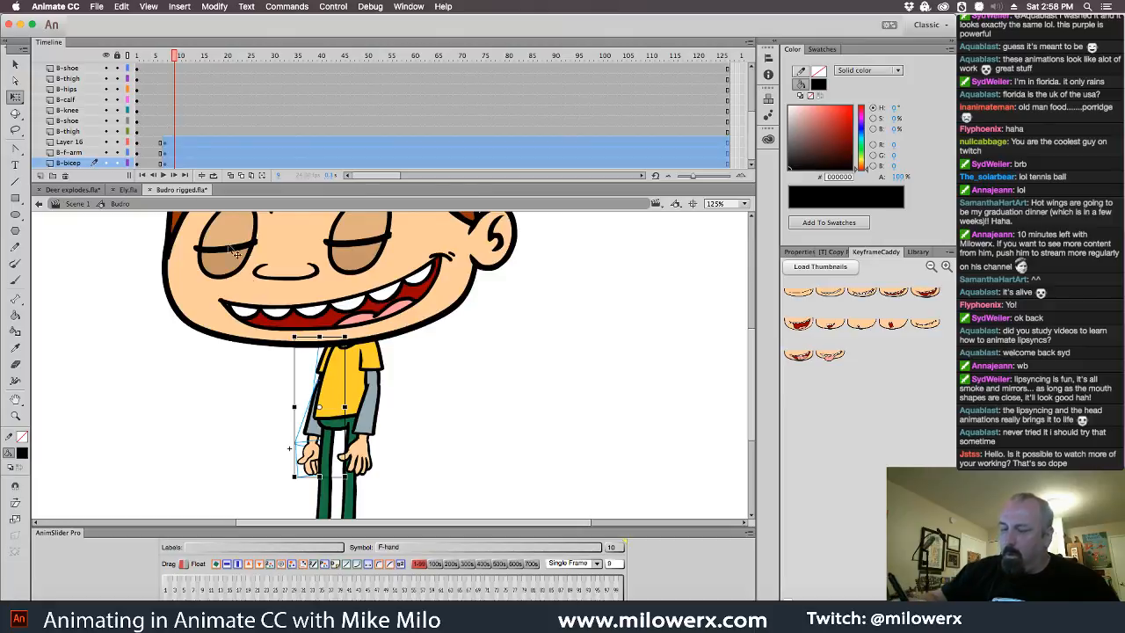
{"action": "left_click", "coordinate": [179, 143]}
{"action": "left_click", "coordinate": [174, 165]}
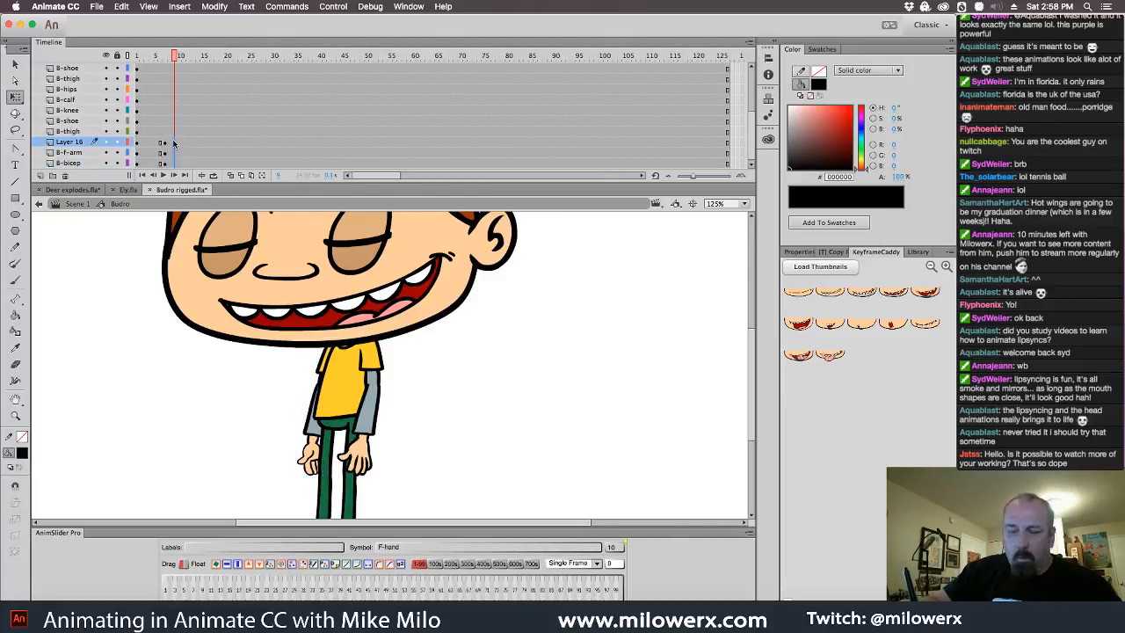
{"action": "left_click_drag", "start_coordinate": [175, 143], "coordinate": [175, 164]}
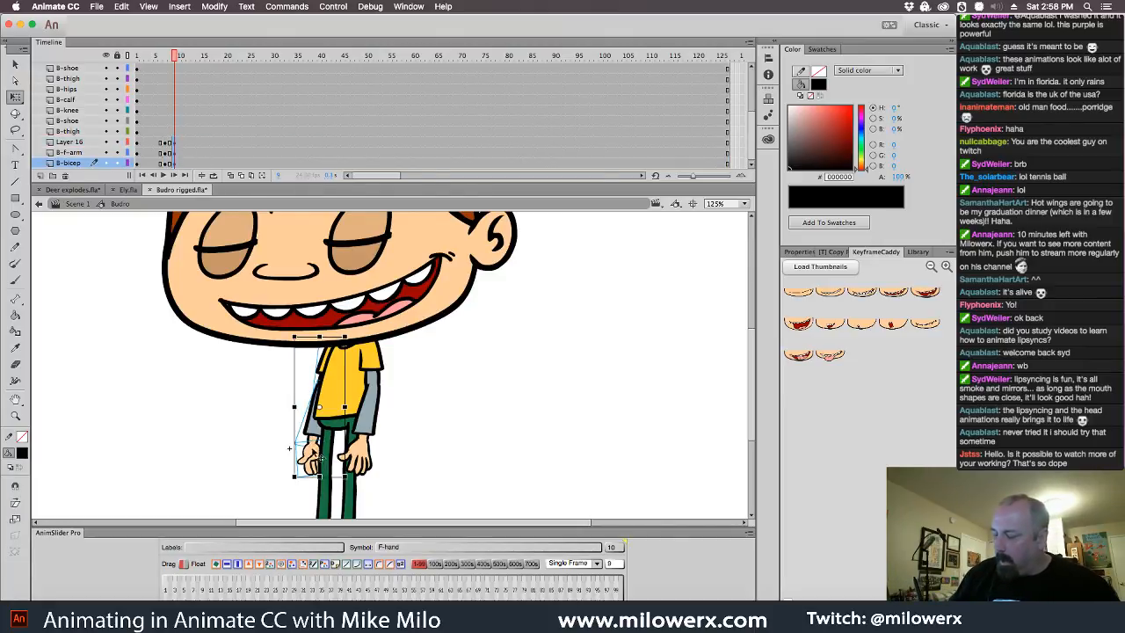
{"action": "left_click_drag", "start_coordinate": [312, 439], "coordinate": [314, 435]}
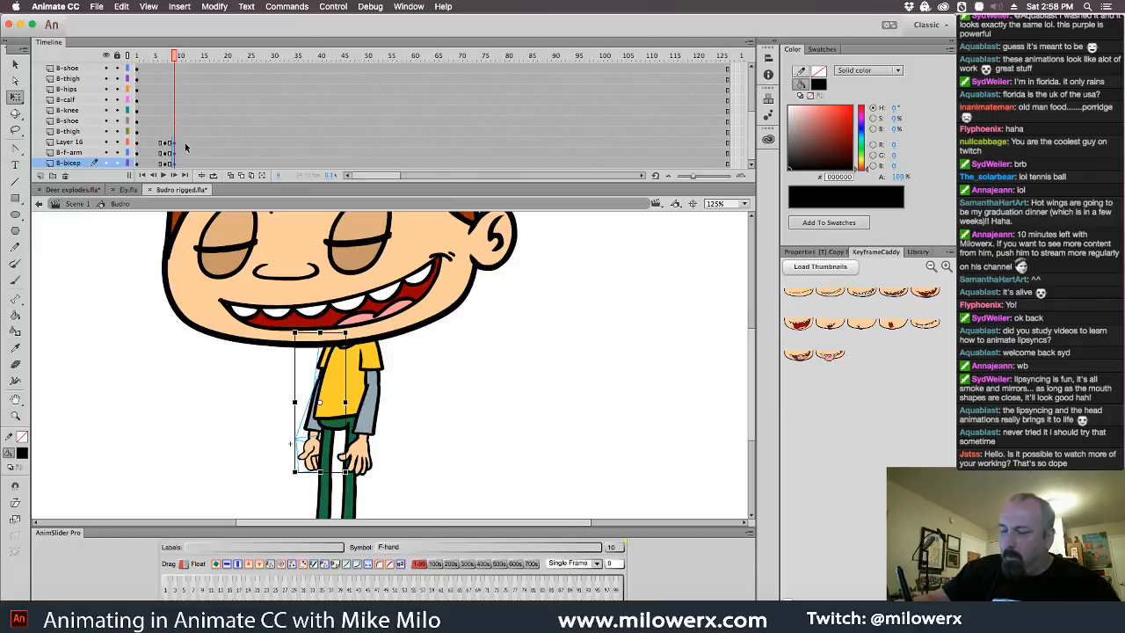
- Keyframe the far arm at frame 11, nudge it slightly up, and scrub the early frames to check the movement
{"action": "left_click_drag", "start_coordinate": [184, 143], "coordinate": [185, 164]}
{"action": "key", "text": "F6"}
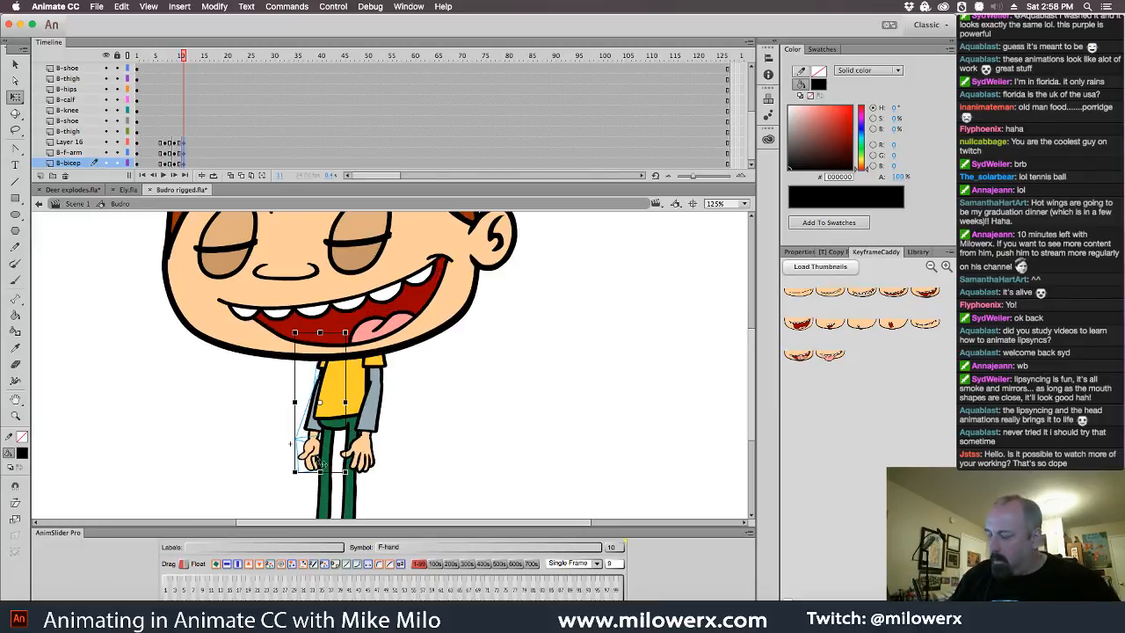
{"action": "left_click_drag", "start_coordinate": [321, 461], "coordinate": [320, 457]}
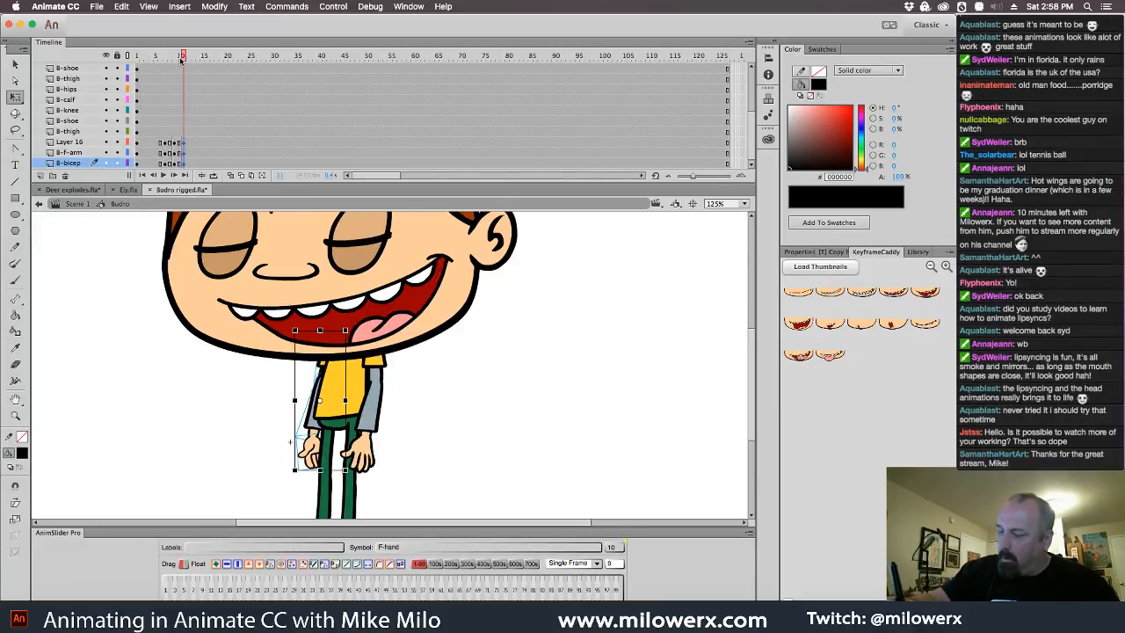
{"action": "left_click_drag", "start_coordinate": [182, 57], "coordinate": [152, 96]}
{"action": "left_click", "coordinate": [182, 102]}
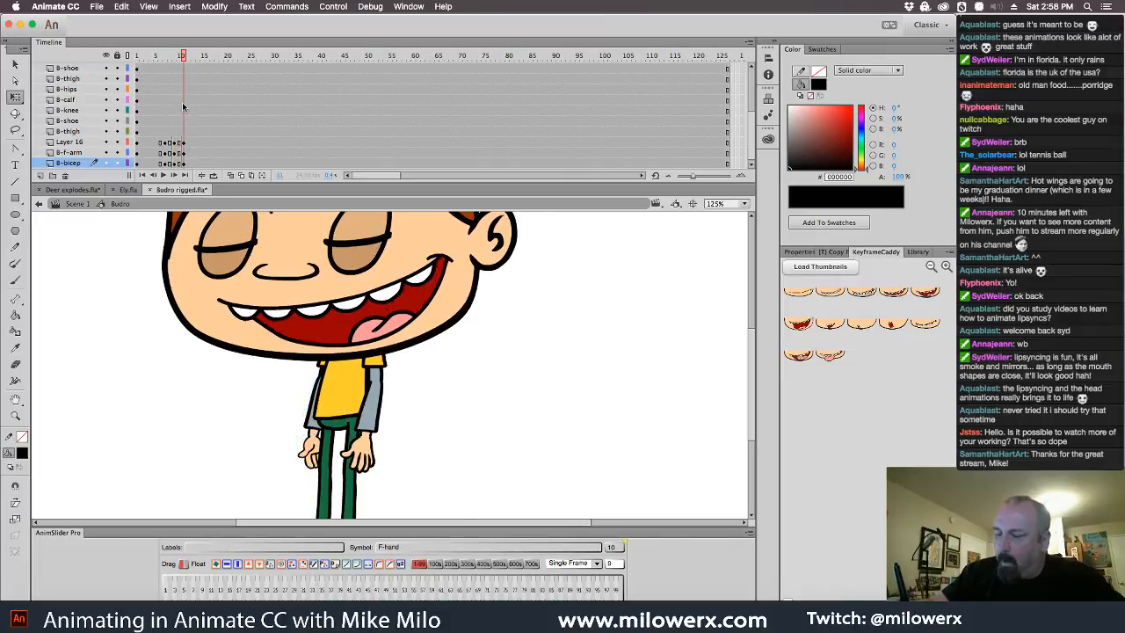
- Insert a keyframe for the torso at frame 11 and stretch it slightly taller from its upper edge
{"action": "left_click", "coordinate": [341, 397]}
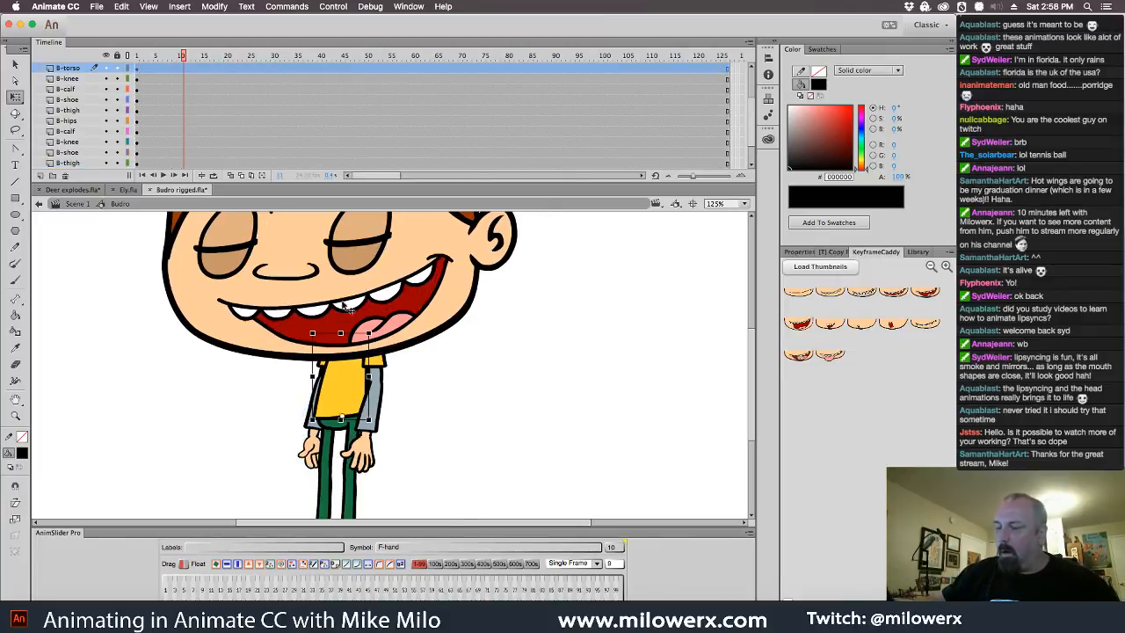
{"action": "left_click", "coordinate": [184, 69]}
{"action": "key", "text": "F6"}
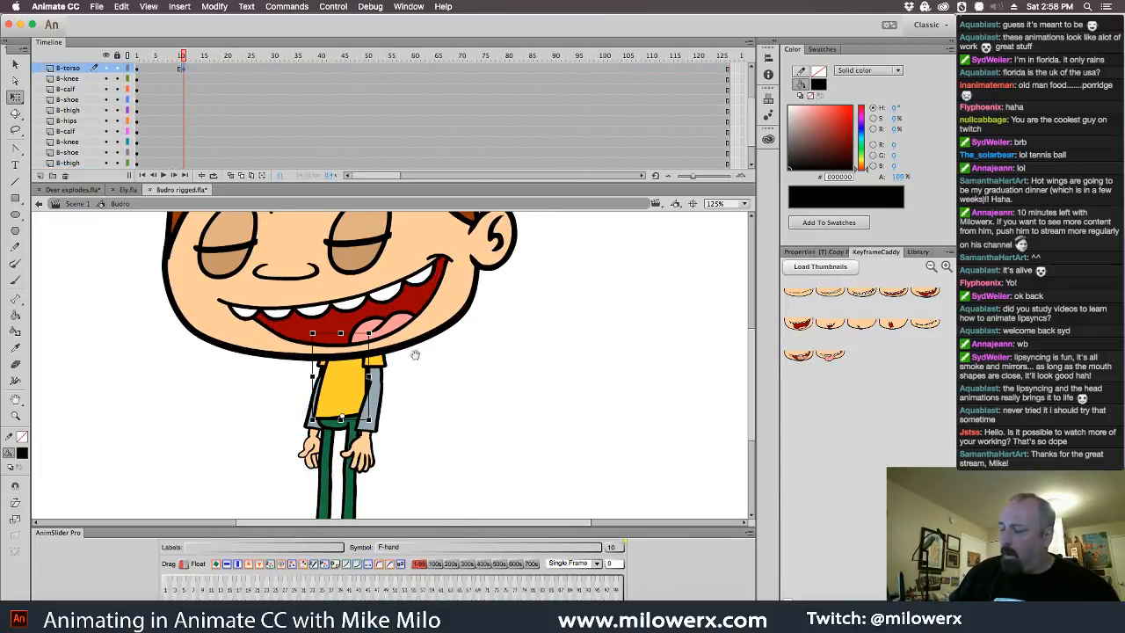
{"action": "left_click_drag", "start_coordinate": [379, 356], "coordinate": [341, 360]}
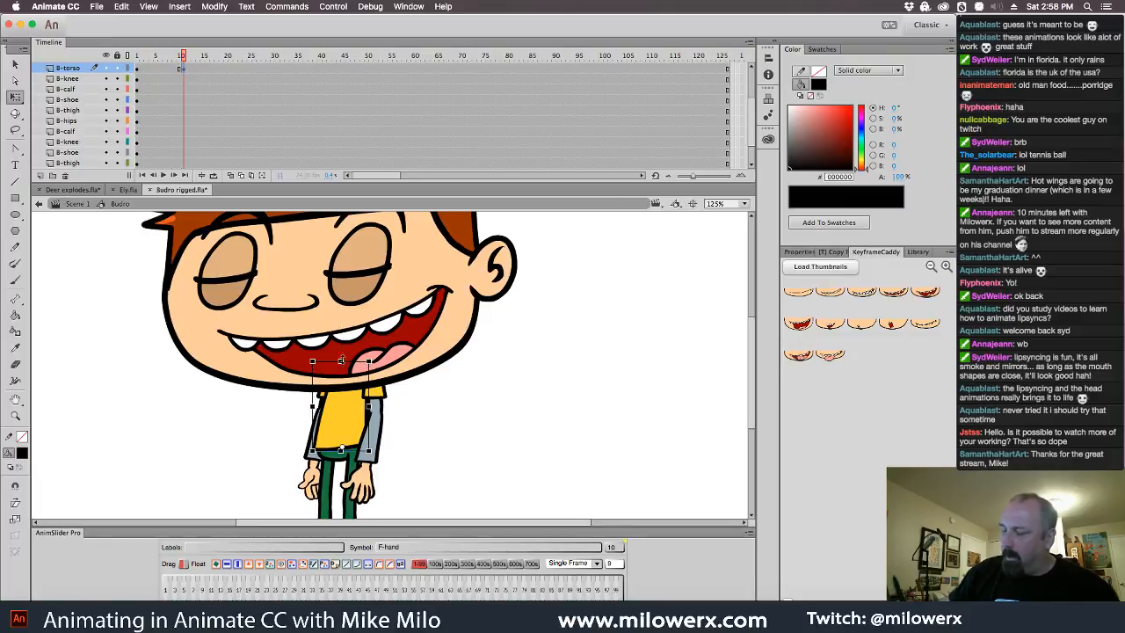
- Keyframe the torso at frame 8, stretch it slightly taller, and add another torso keyframe at frame 16
{"action": "left_click", "coordinate": [170, 70]}
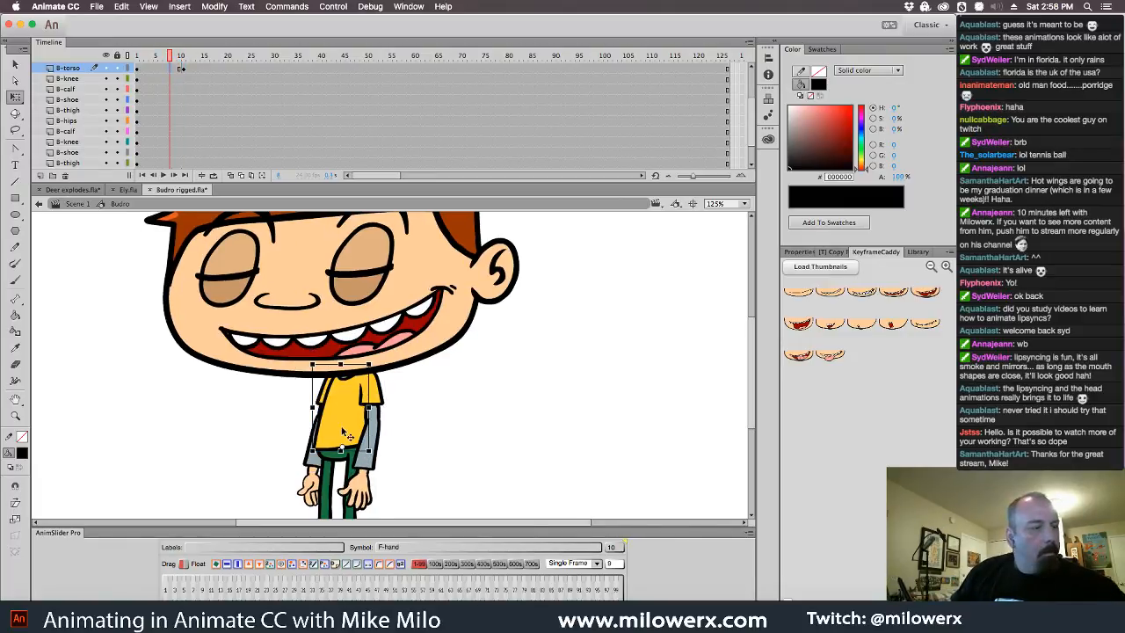
{"action": "key", "text": "F6"}
{"action": "left_click_drag", "start_coordinate": [341, 364], "coordinate": [341, 360]}
{"action": "left_click", "coordinate": [141, 61]}
{"action": "left_click_drag", "start_coordinate": [140, 61], "coordinate": [208, 71]}
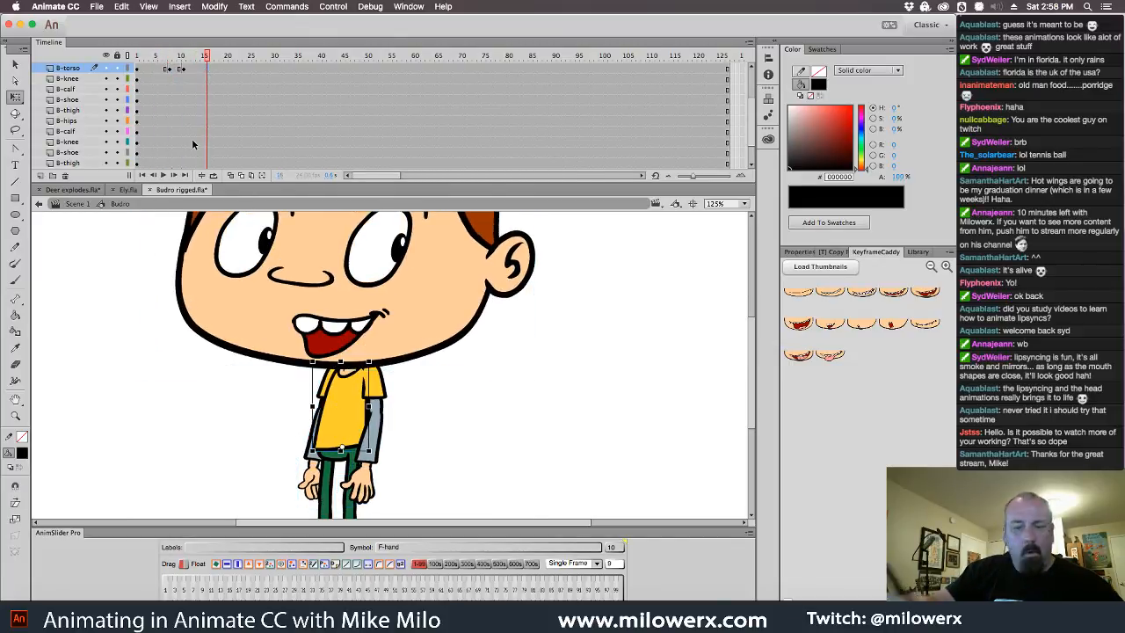
{"action": "key", "text": "F6"}
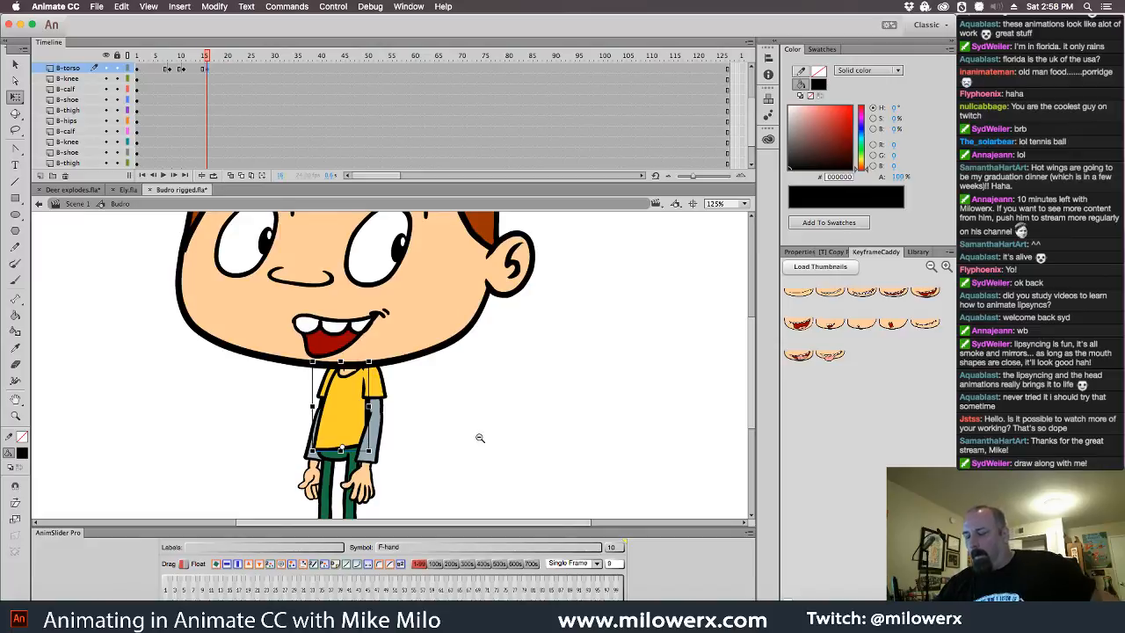
- Scrub the timeline up to frame 16 with the whole figure in view to check the body movement
{"action": "key", "text": "super+minus"}
{"action": "left_click", "coordinate": [167, 69]}
{"action": "left_click_drag", "start_coordinate": [167, 68], "coordinate": [206, 70]}
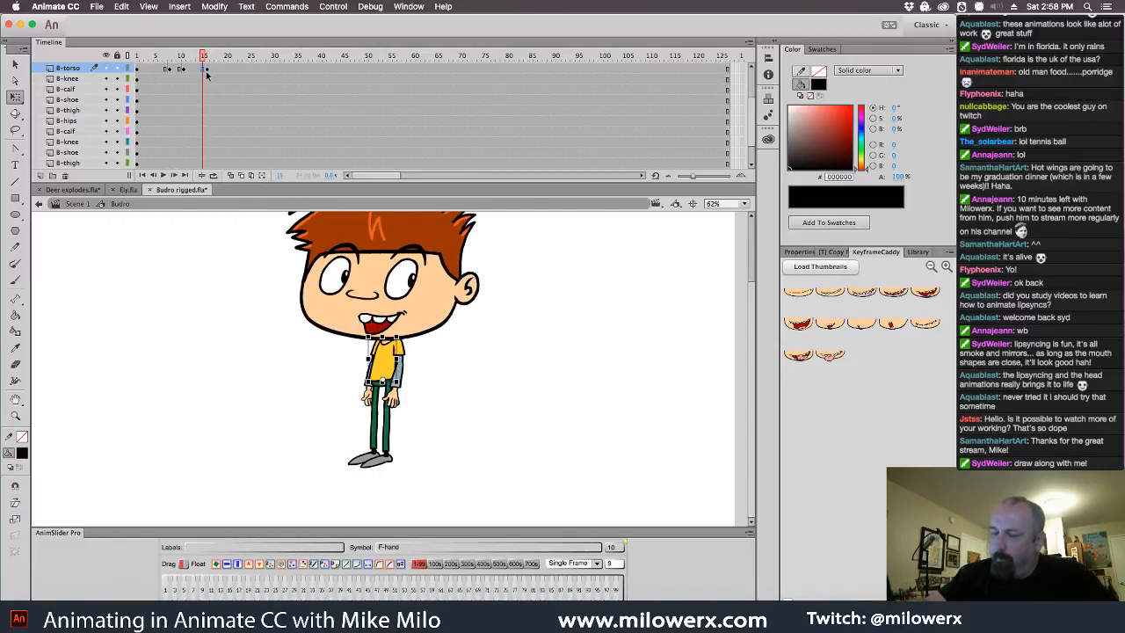
{"action": "left_click", "coordinate": [422, 388]}
- Try rotating the near hand and forearm up across the torso at frame 16, and undo the rotation
{"action": "key", "text": "super+equal"}
{"action": "left_click", "coordinate": [349, 395]}
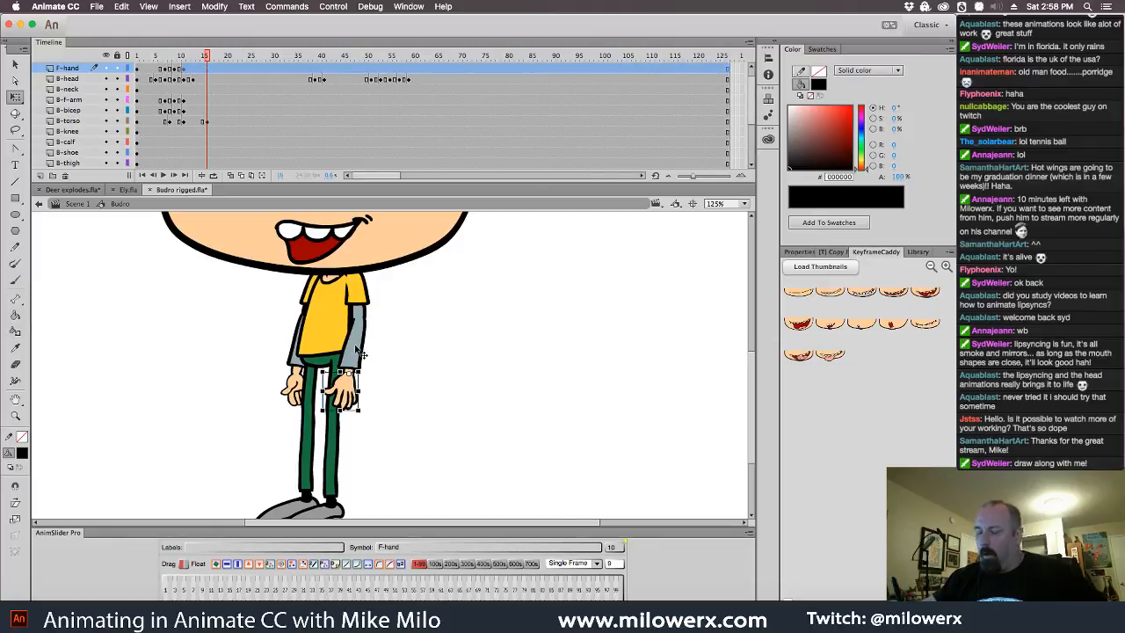
{"action": "left_click", "coordinate": [362, 353]}
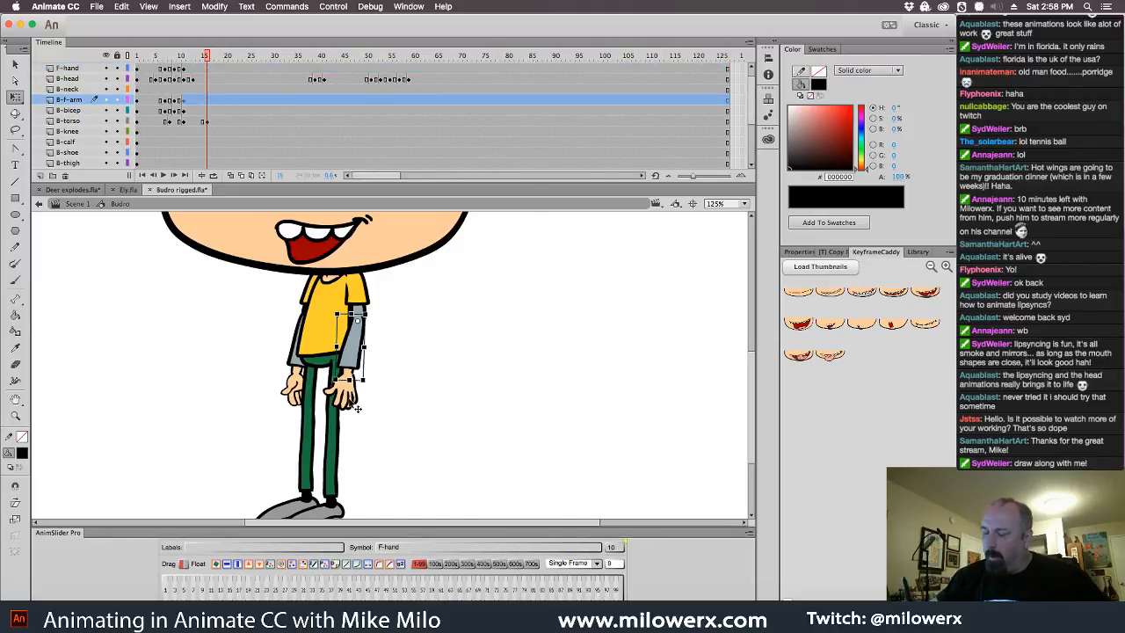
{"action": "left_click", "coordinate": [355, 399]}
{"action": "left_click", "coordinate": [355, 362], "text": "shift"}
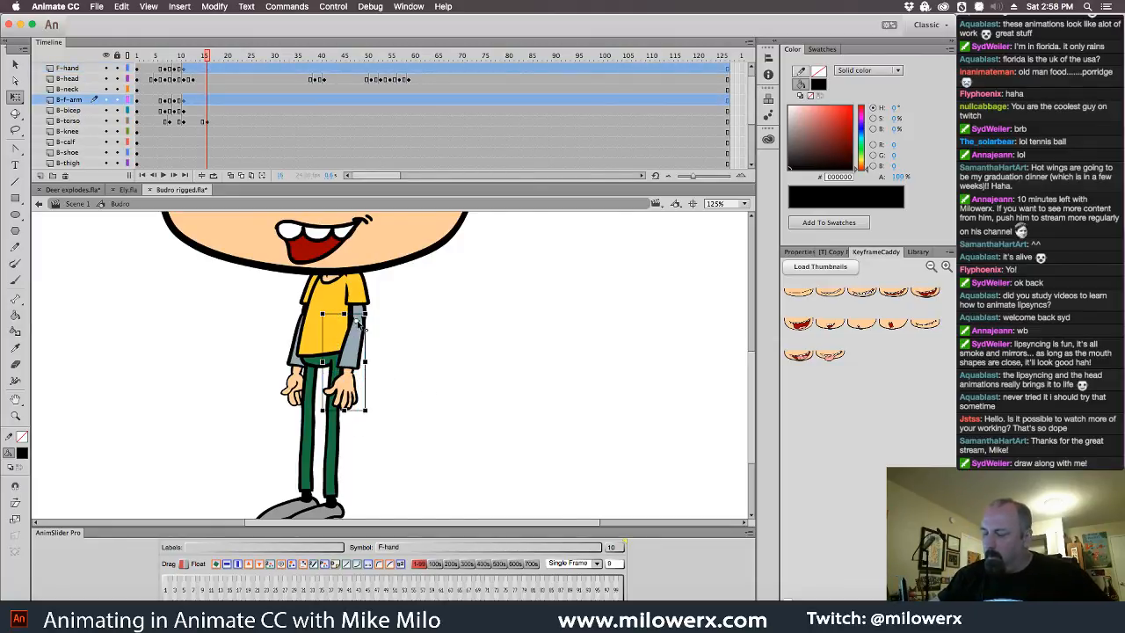
{"action": "left_click_drag", "start_coordinate": [376, 416], "coordinate": [318, 356]}
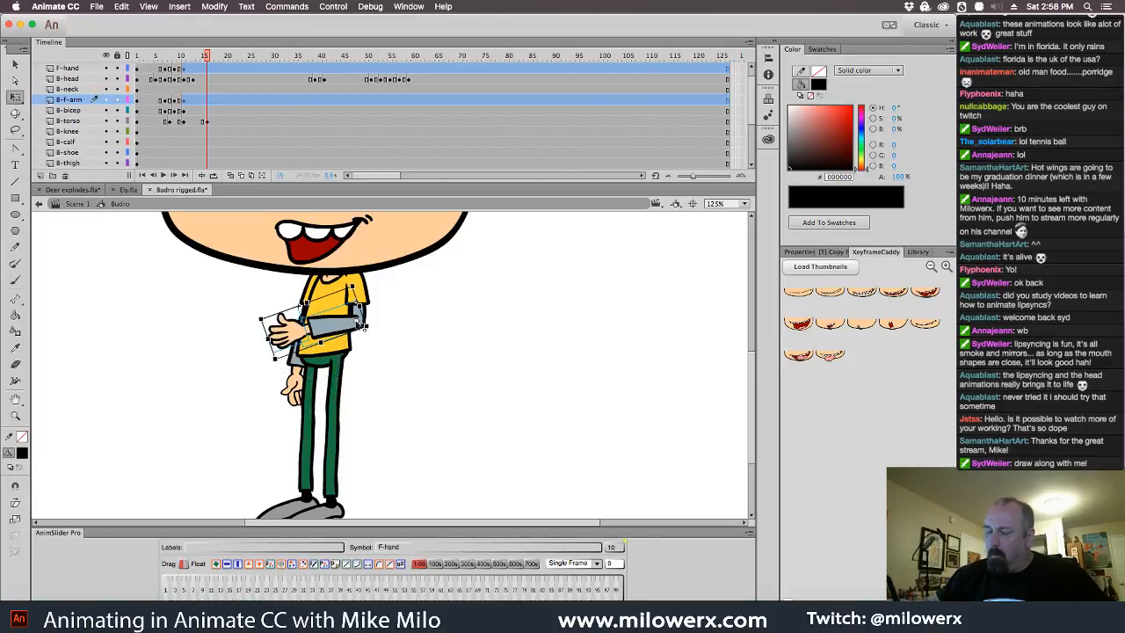
{"action": "key", "text": "super+z"}
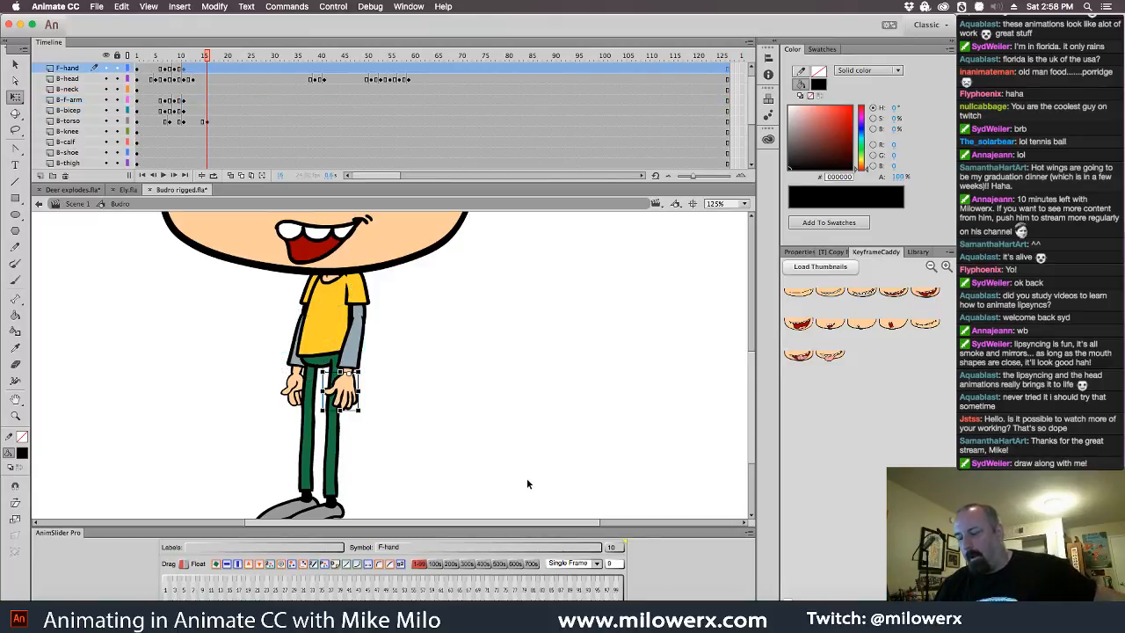
- Deselect the near hand and switch to OBS
{"action": "left_click", "coordinate": [507, 415]}
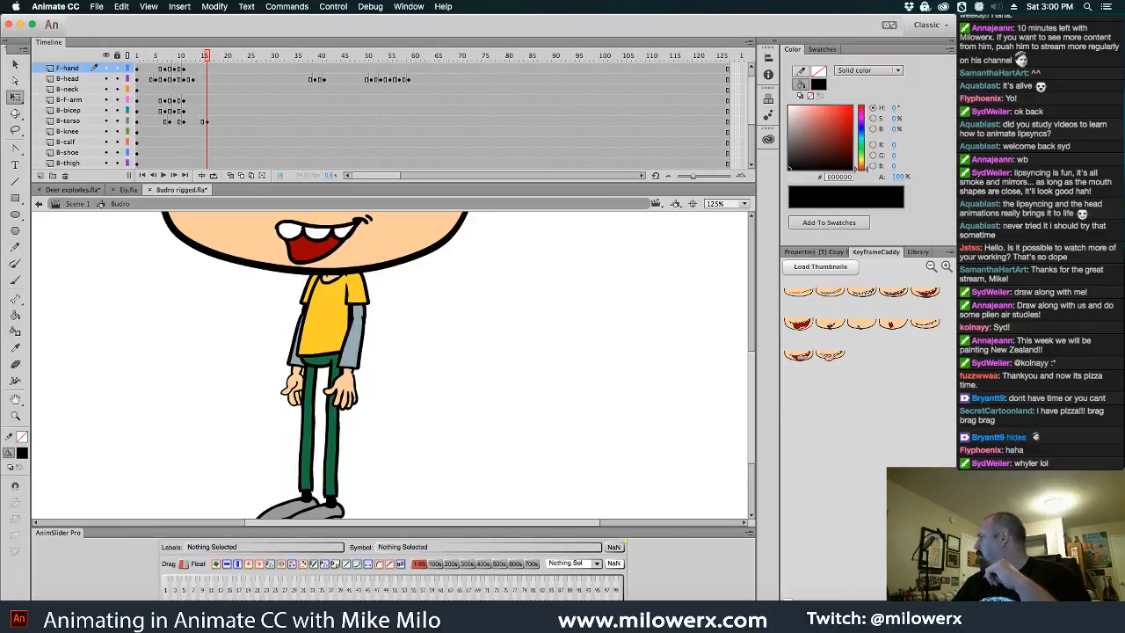
{"action": "key", "text": "super+Tab"}
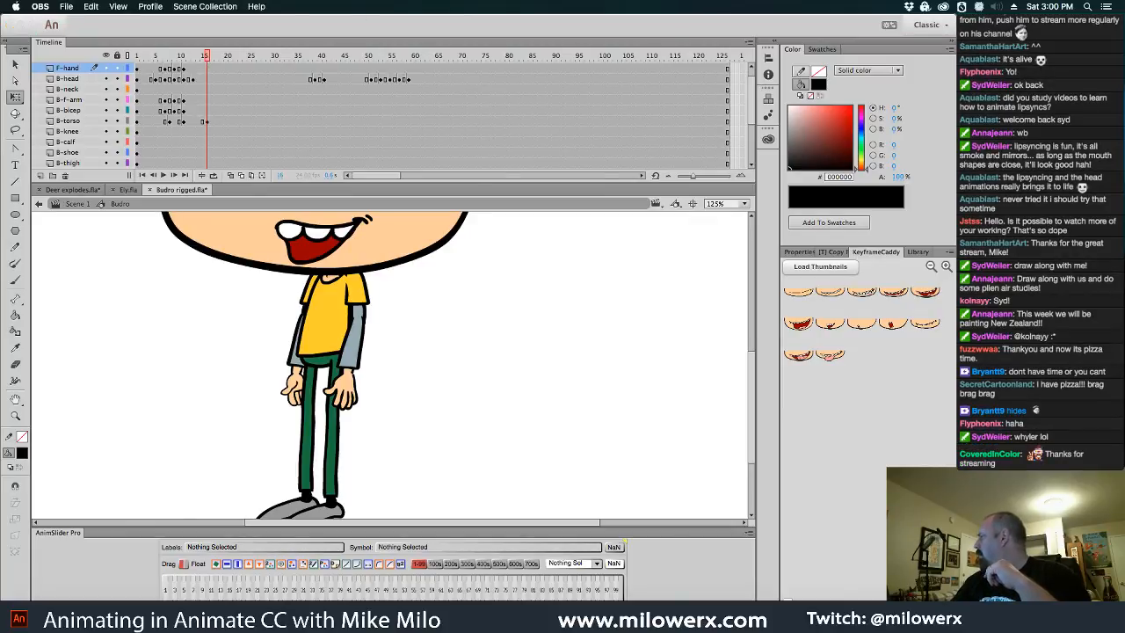